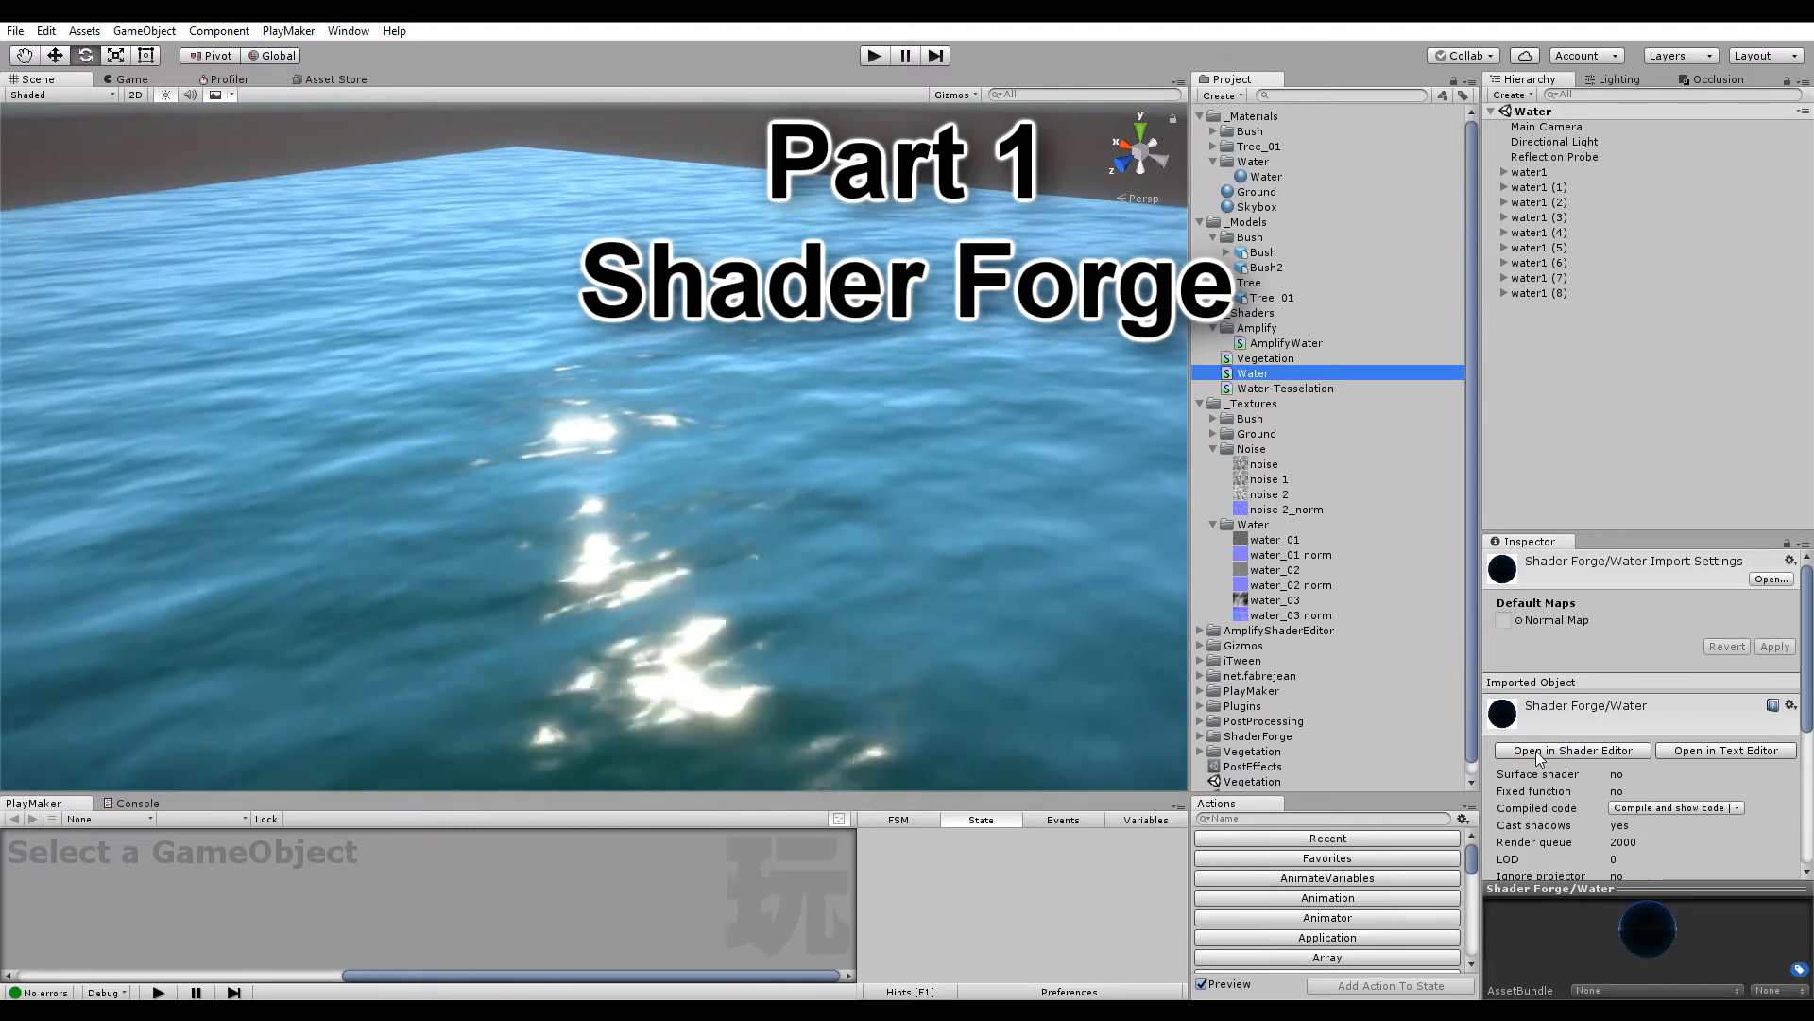
Open Shader Forge and start a new shader of the Lit (PBR) type
{"action": "left_click_drag", "start_coordinate": [803, 406], "coordinate": [807, 405], "text": "alt"}
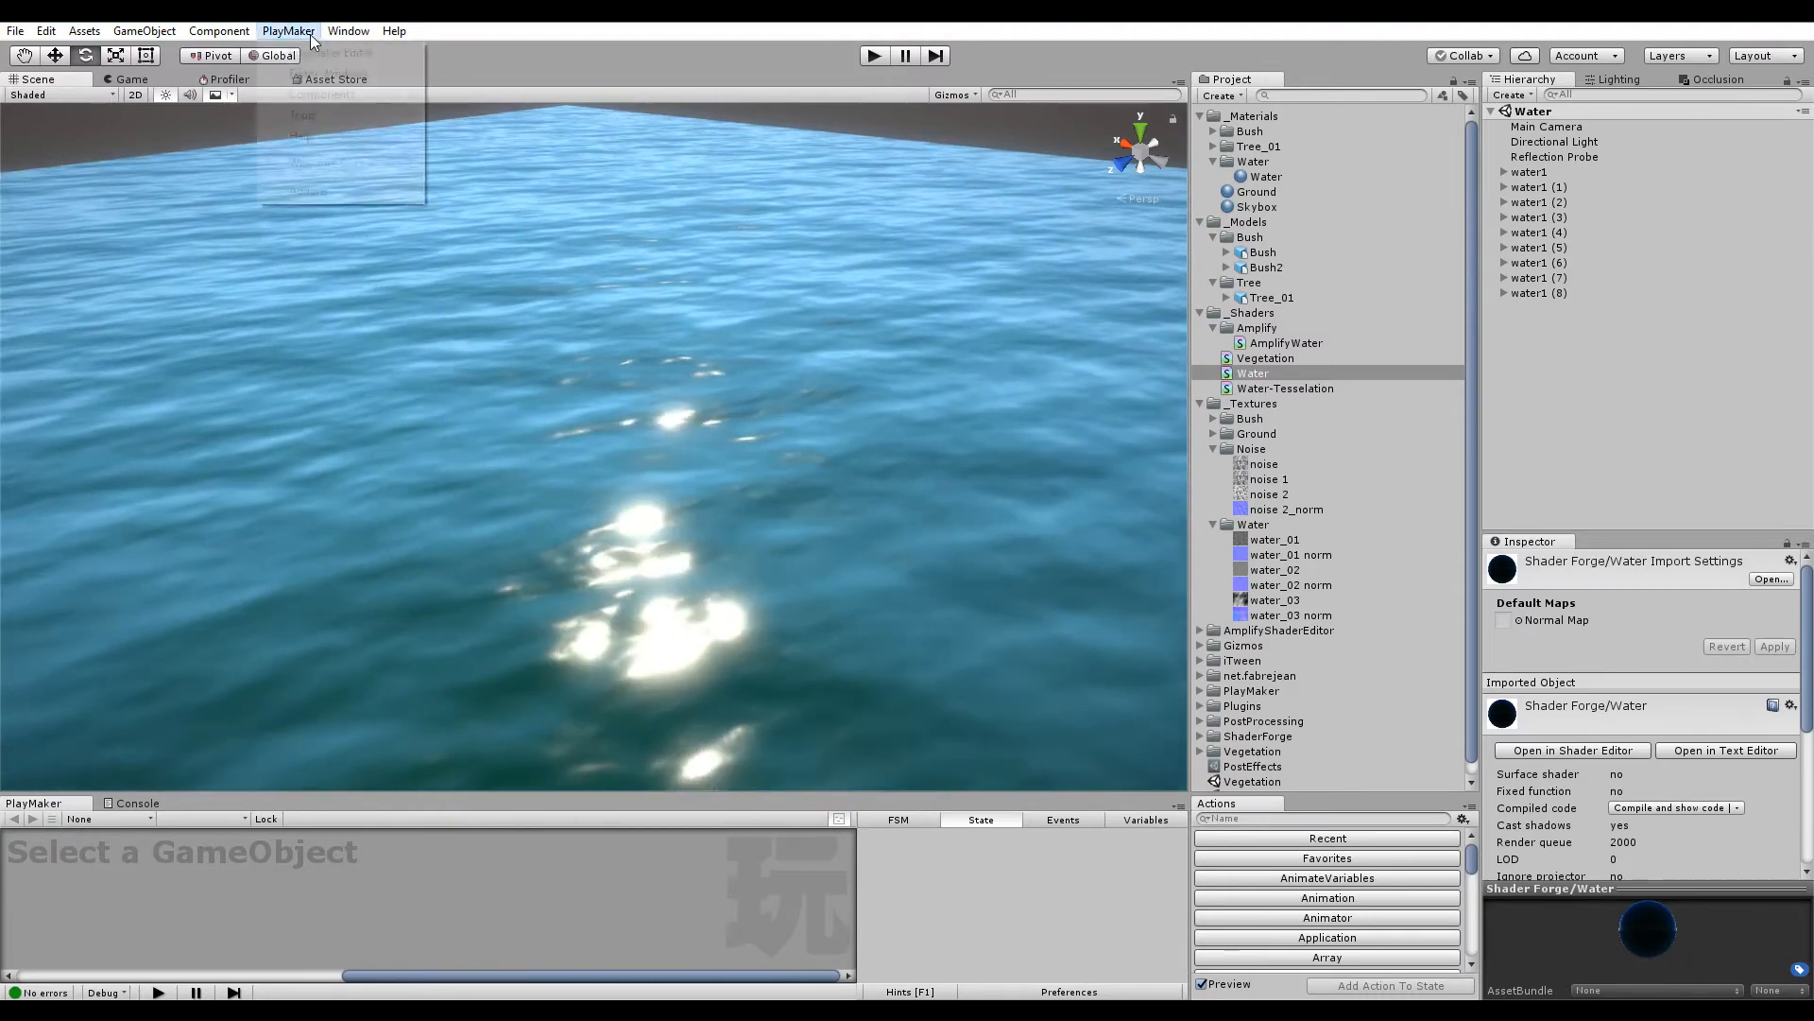
{"action": "left_click", "coordinate": [344, 32]}
{"action": "left_click", "coordinate": [393, 157]}
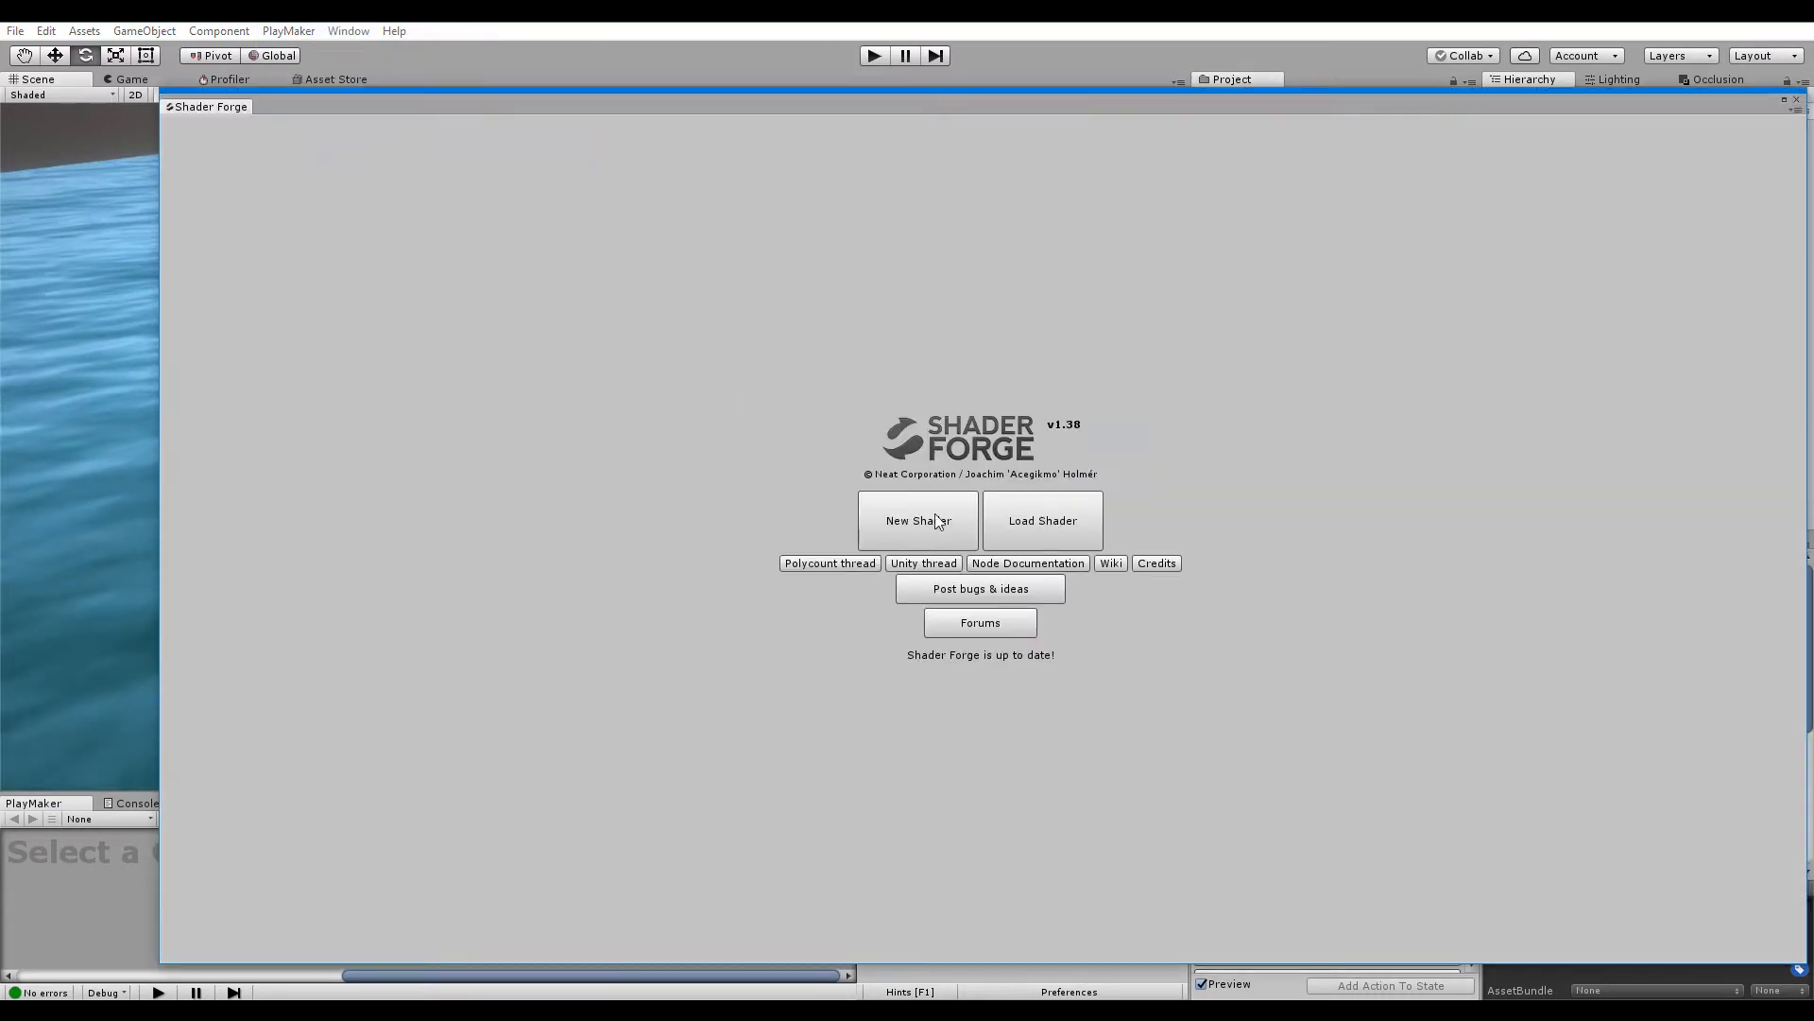
{"action": "left_click", "coordinate": [903, 516]}
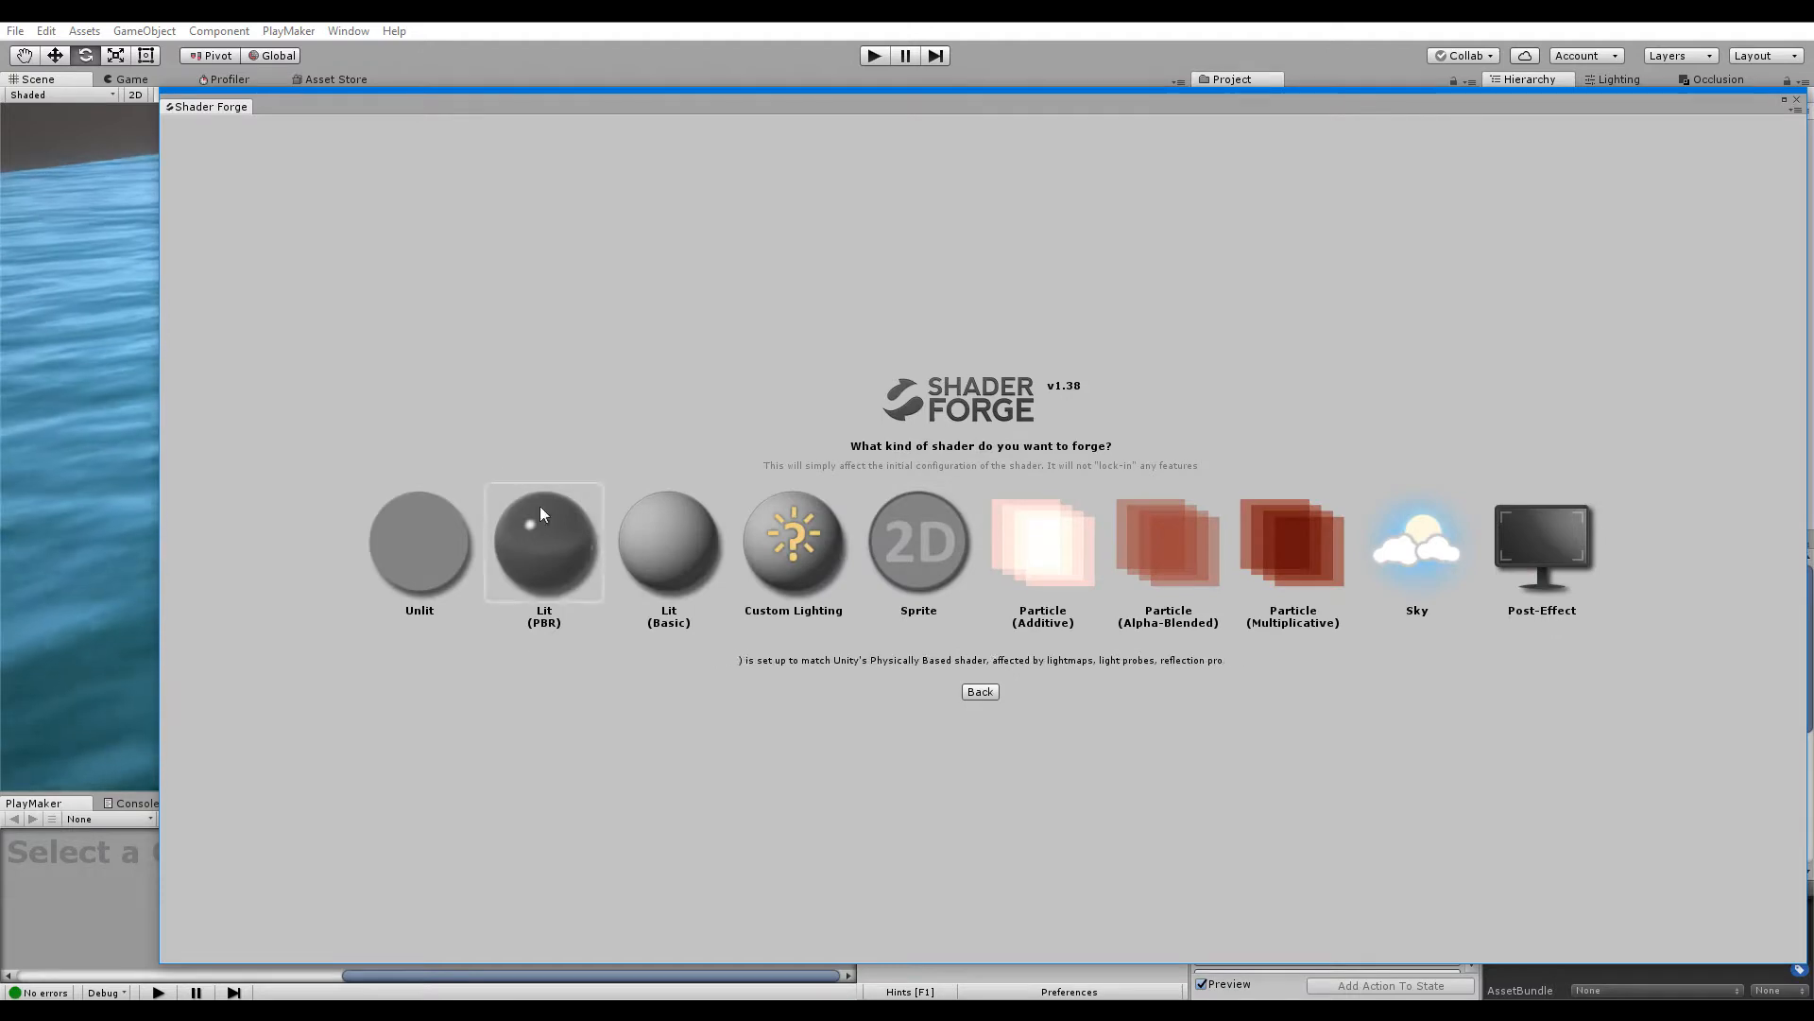
{"action": "left_click", "coordinate": [557, 553]}
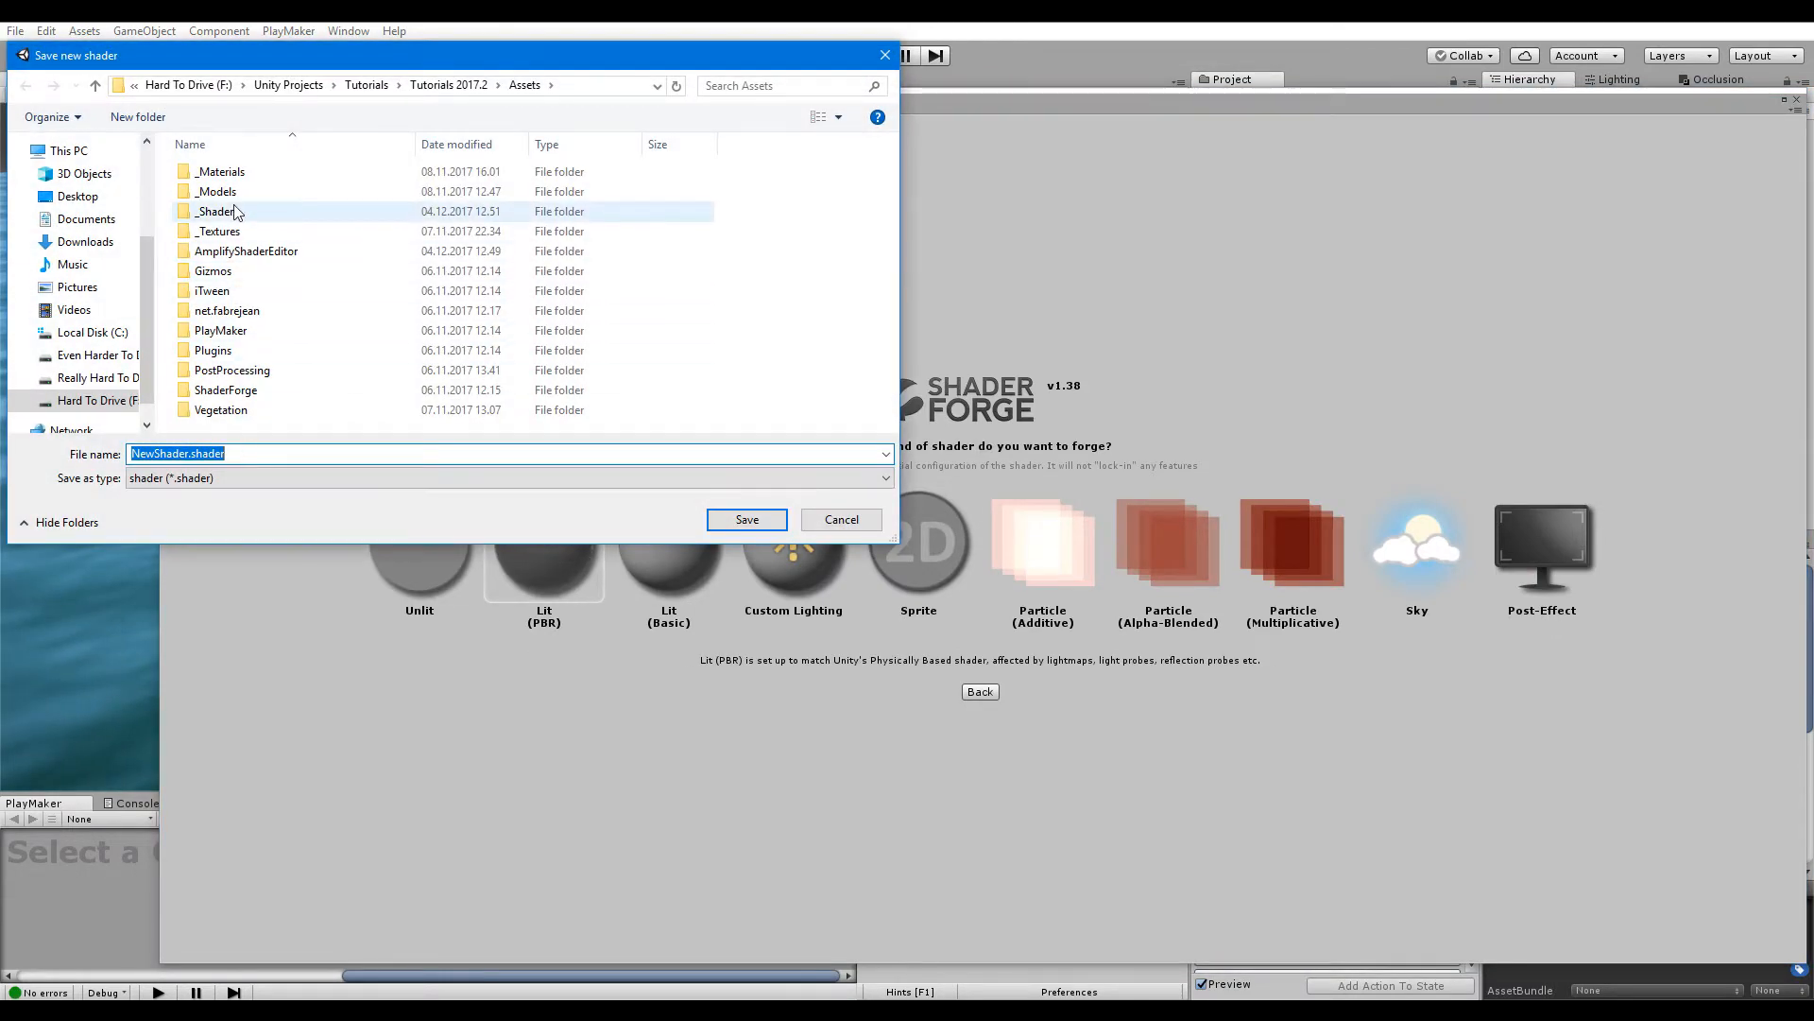
Save the new shader as WaterTest in the _Shaders folder
{"action": "double_click", "coordinate": [216, 212]}
{"action": "left_click", "coordinate": [188, 453]}
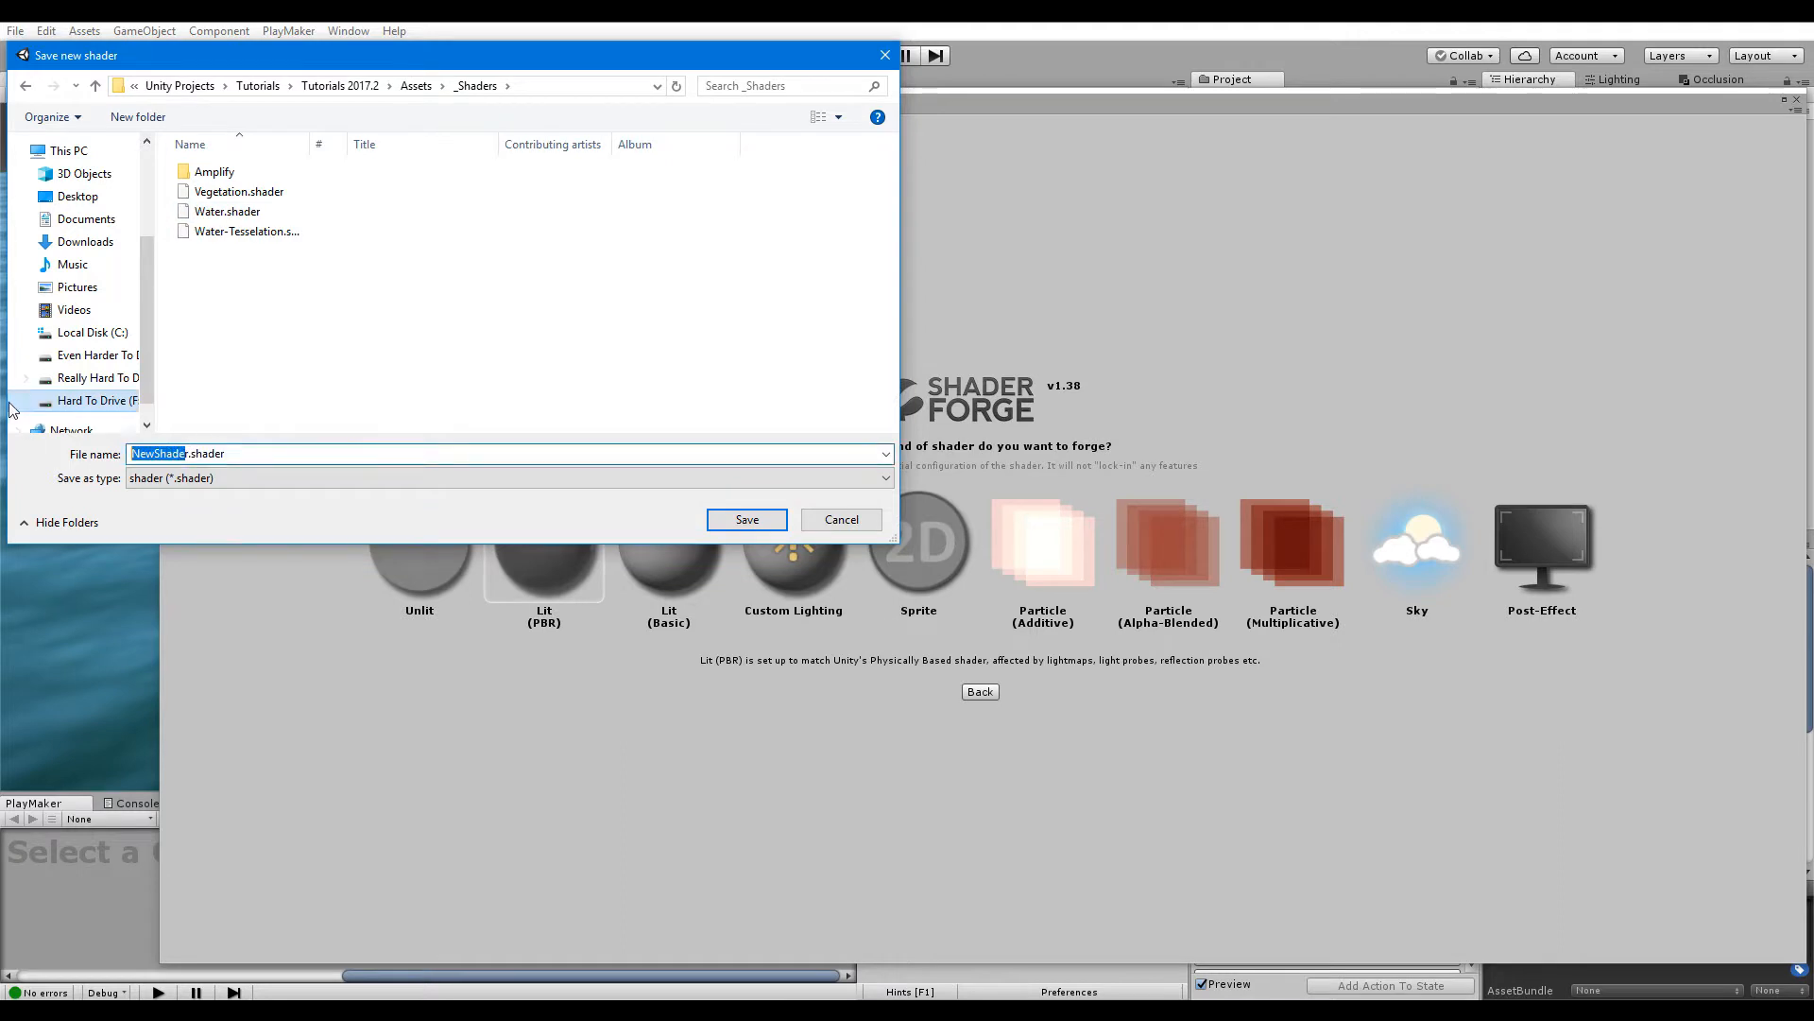
{"action": "type", "text": "WaterTut"}
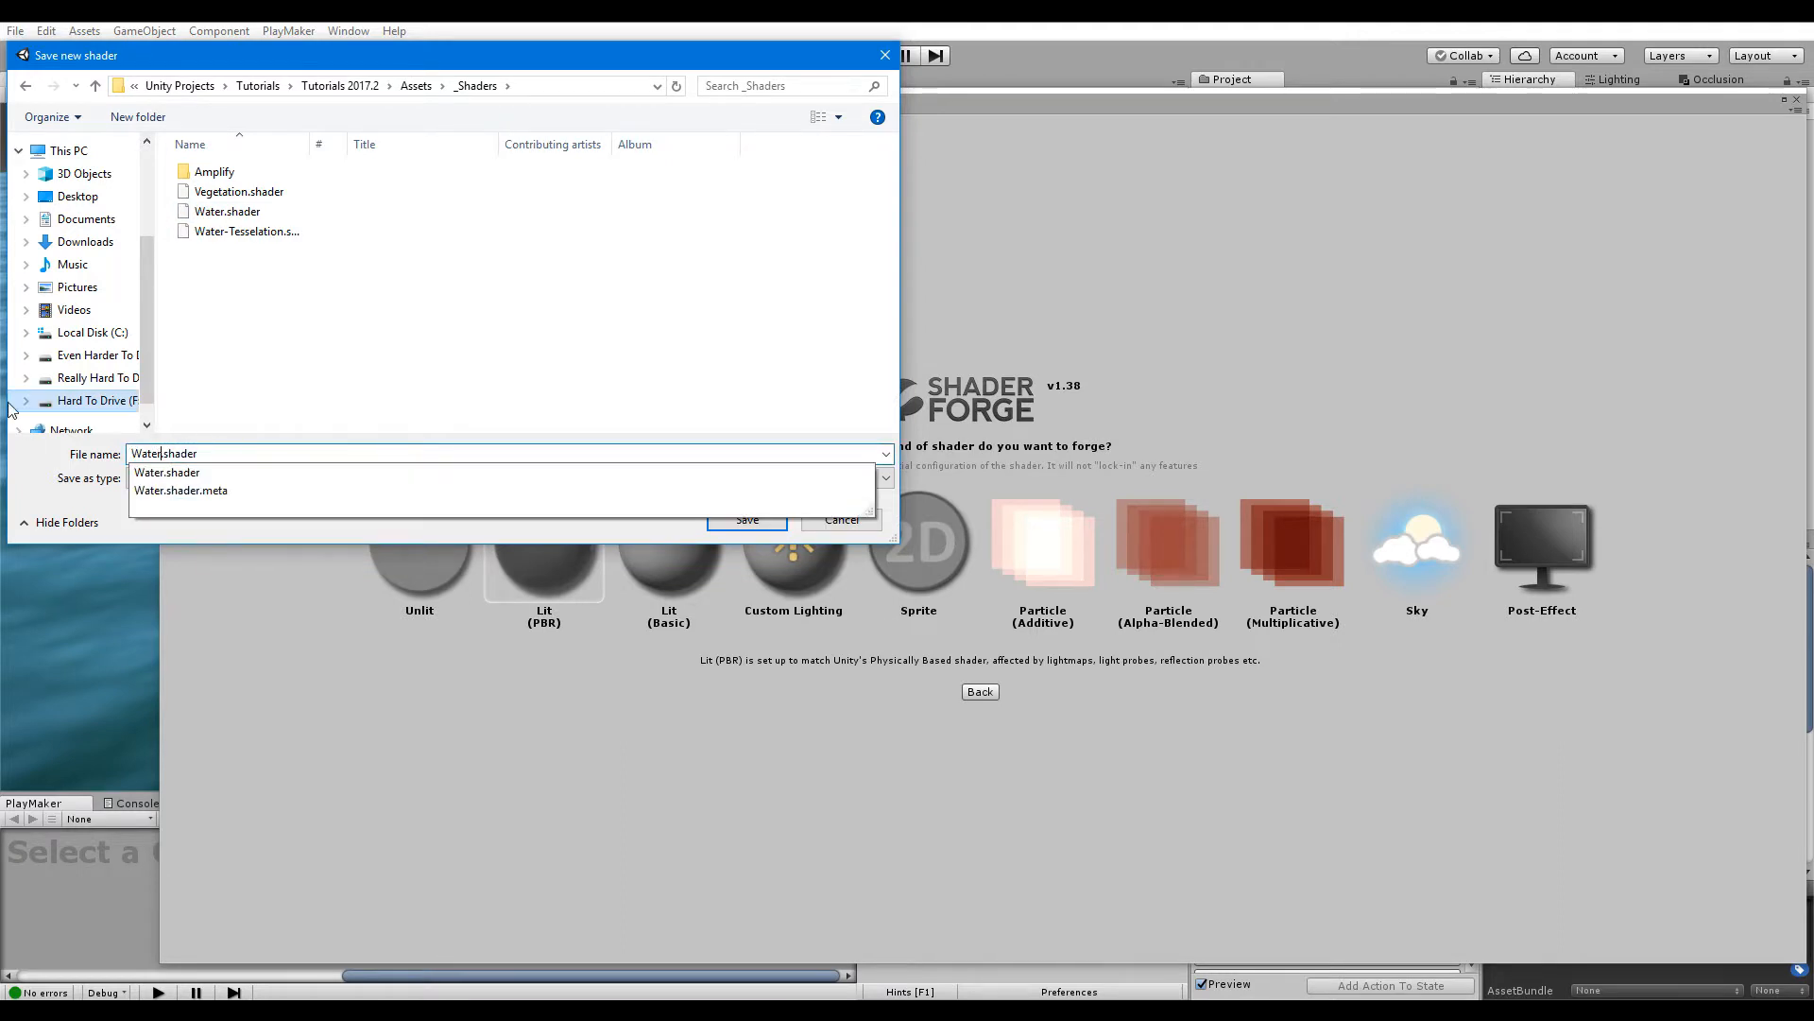
{"action": "key", "text": "Return"}
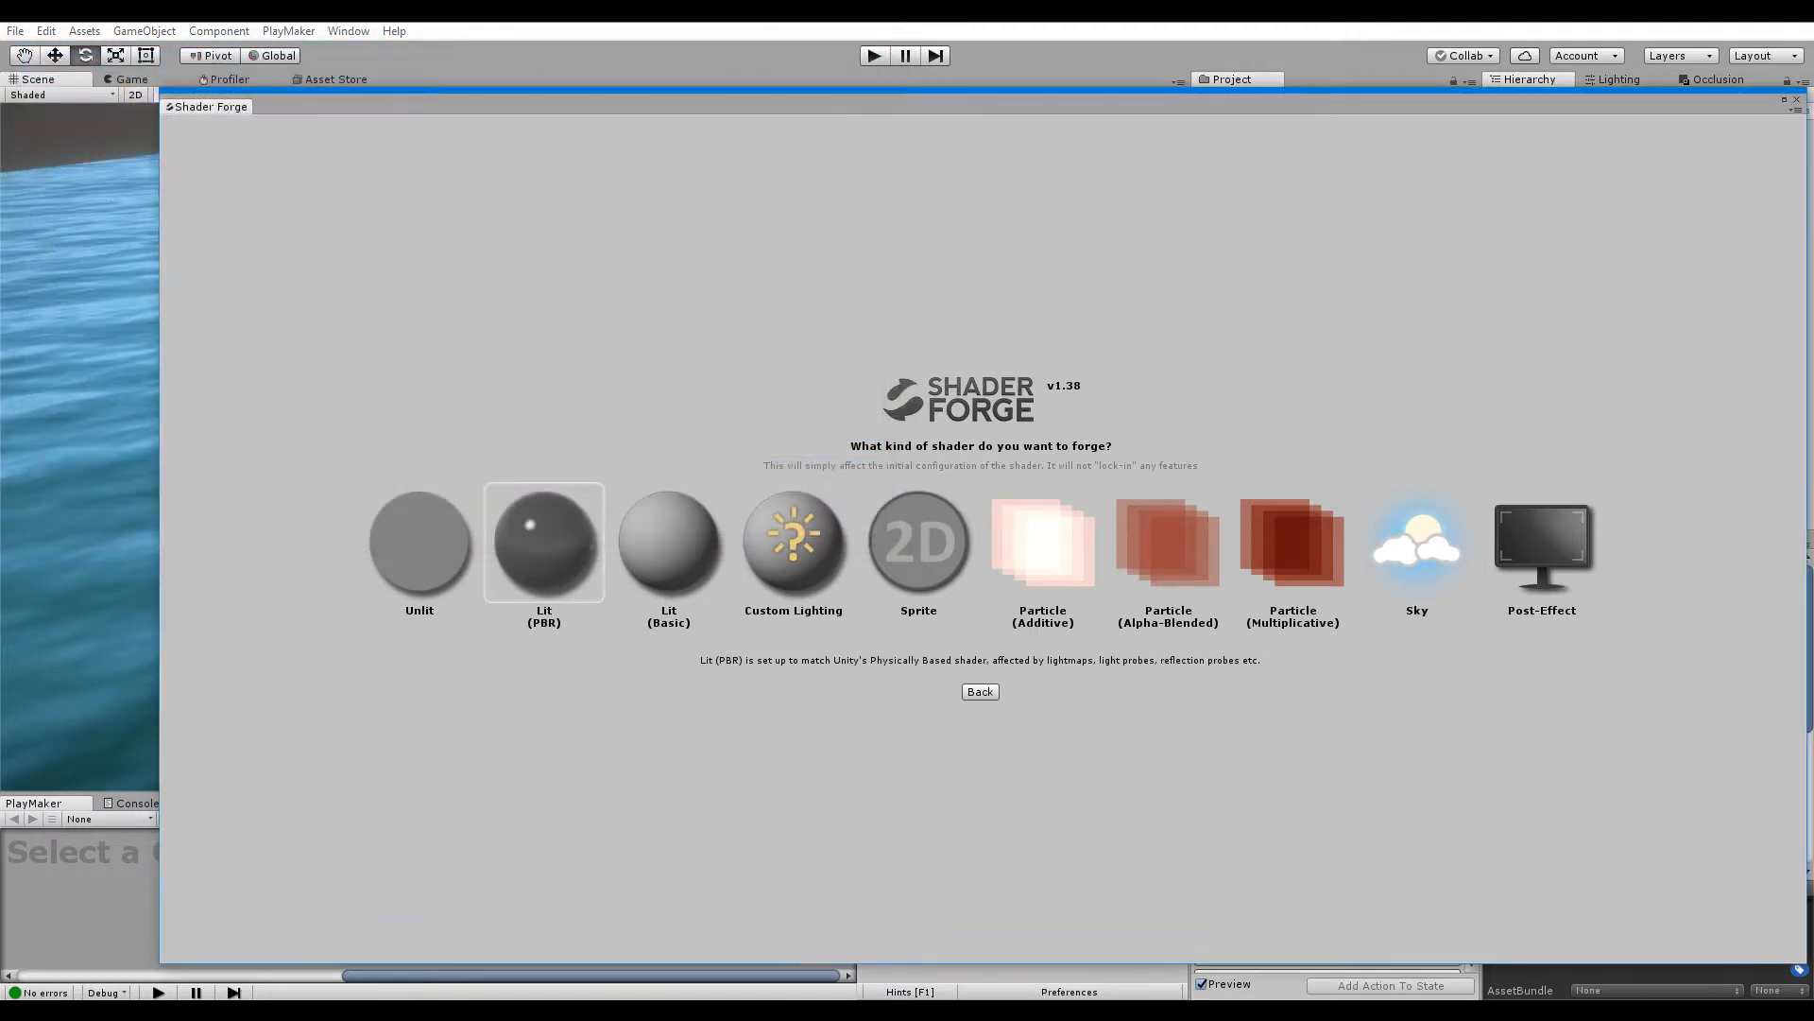
Replace the Metallic slider with a constant Value node of 0 connected to the Main node's Metallic input
{"action": "left_click", "coordinate": [1100, 399]}
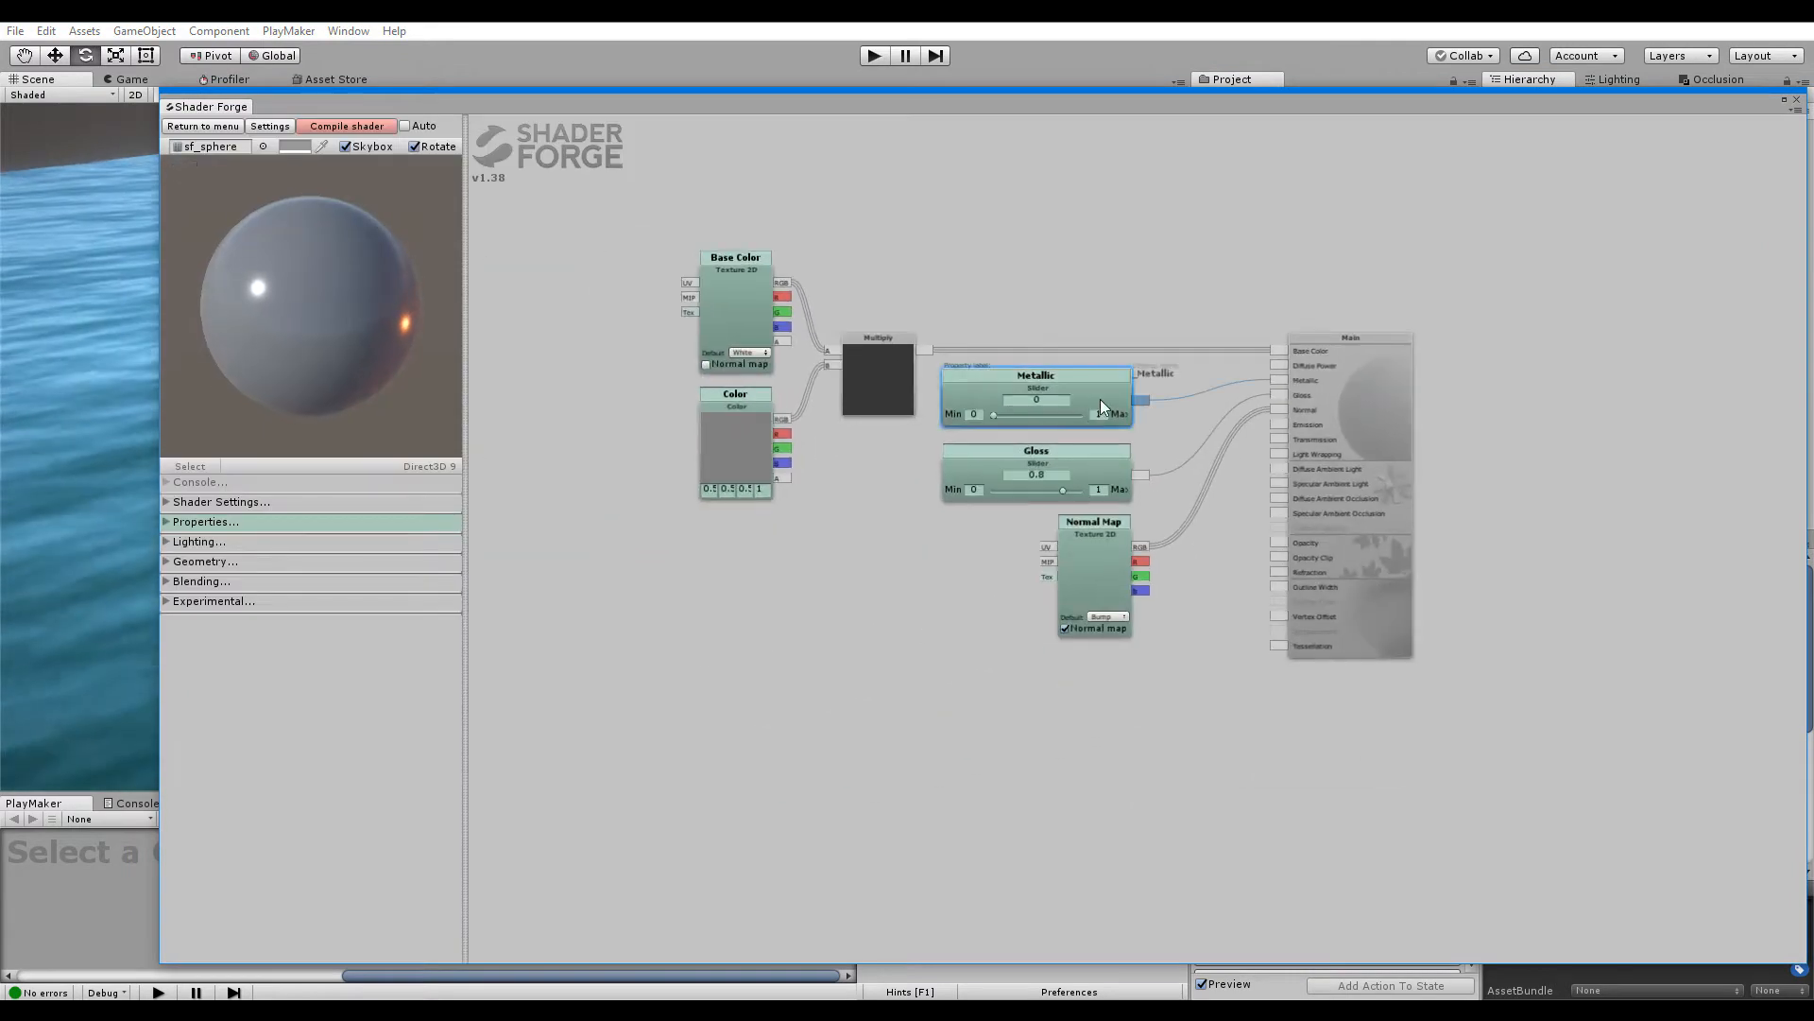
{"action": "key", "text": "Delete"}
{"action": "left_click", "coordinate": [1136, 403]}
{"action": "left_click_drag", "start_coordinate": [1180, 410], "coordinate": [1276, 381]}
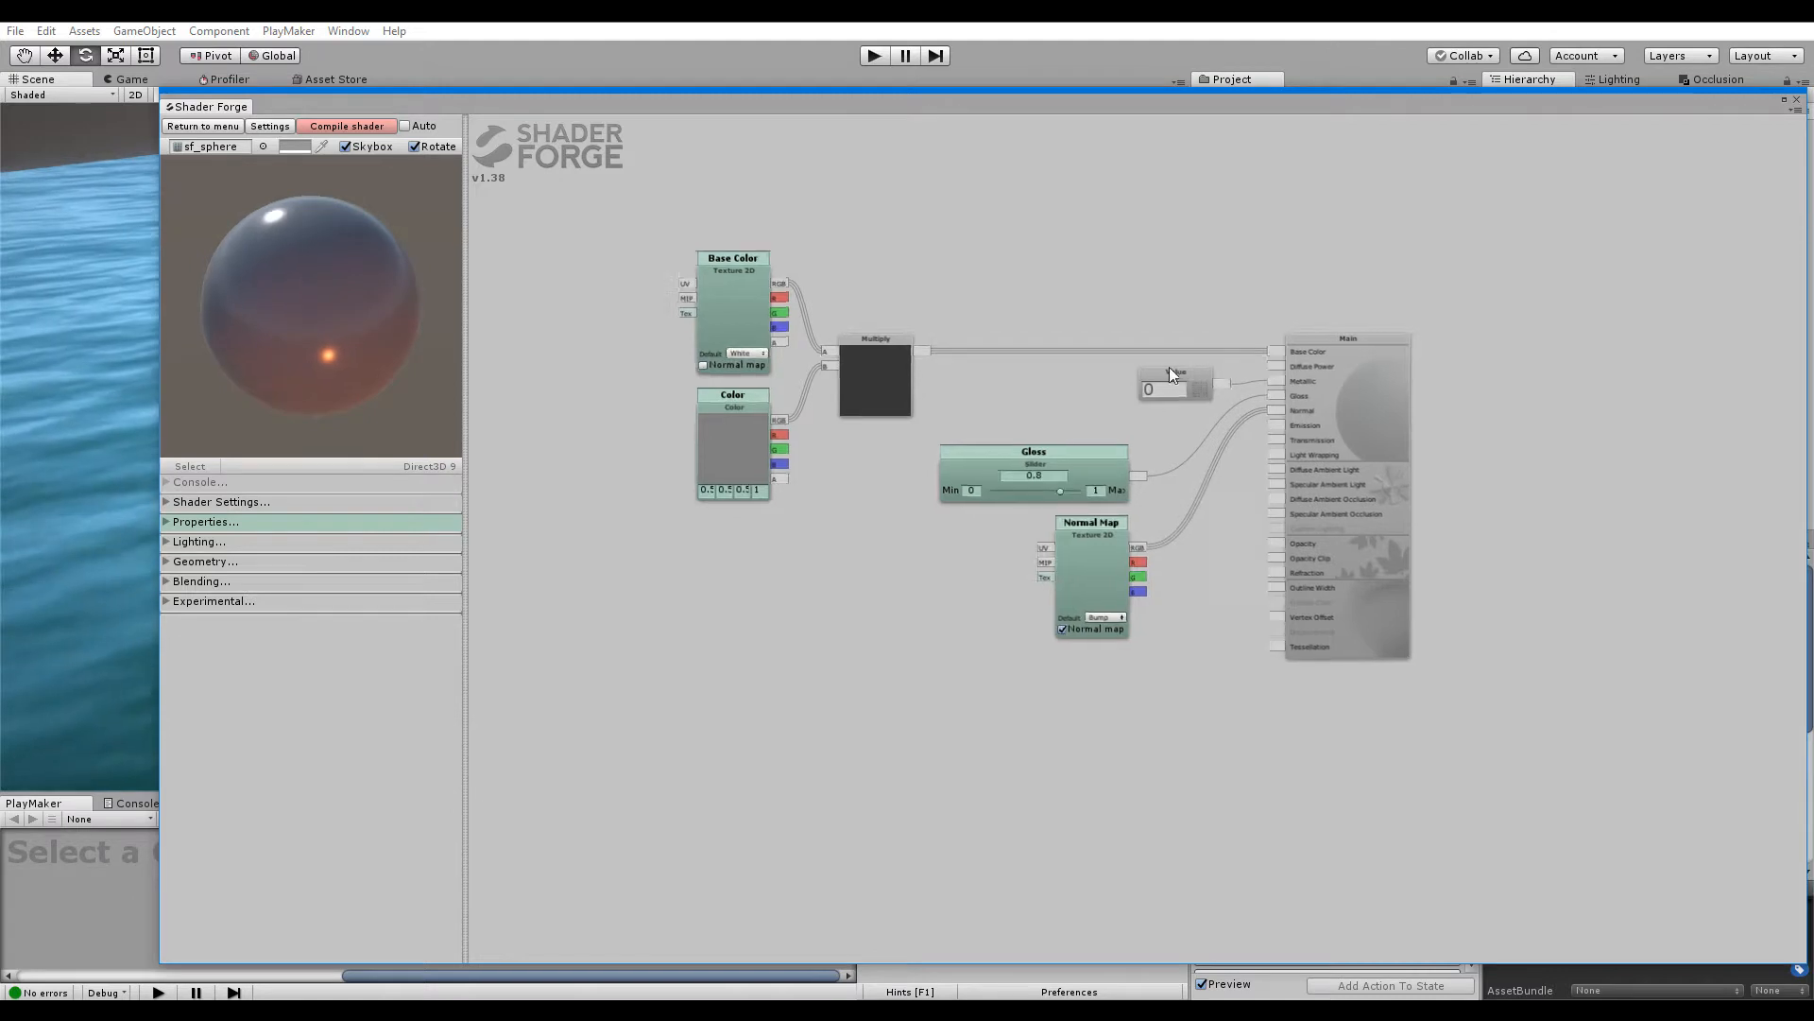
Rename the Gloss slider to Glossiness, set its value to 0.95 and move it closer to the Value node
{"action": "scroll", "coordinate": [1087, 449], "scroll_direction": "up", "scroll_amount": 2}
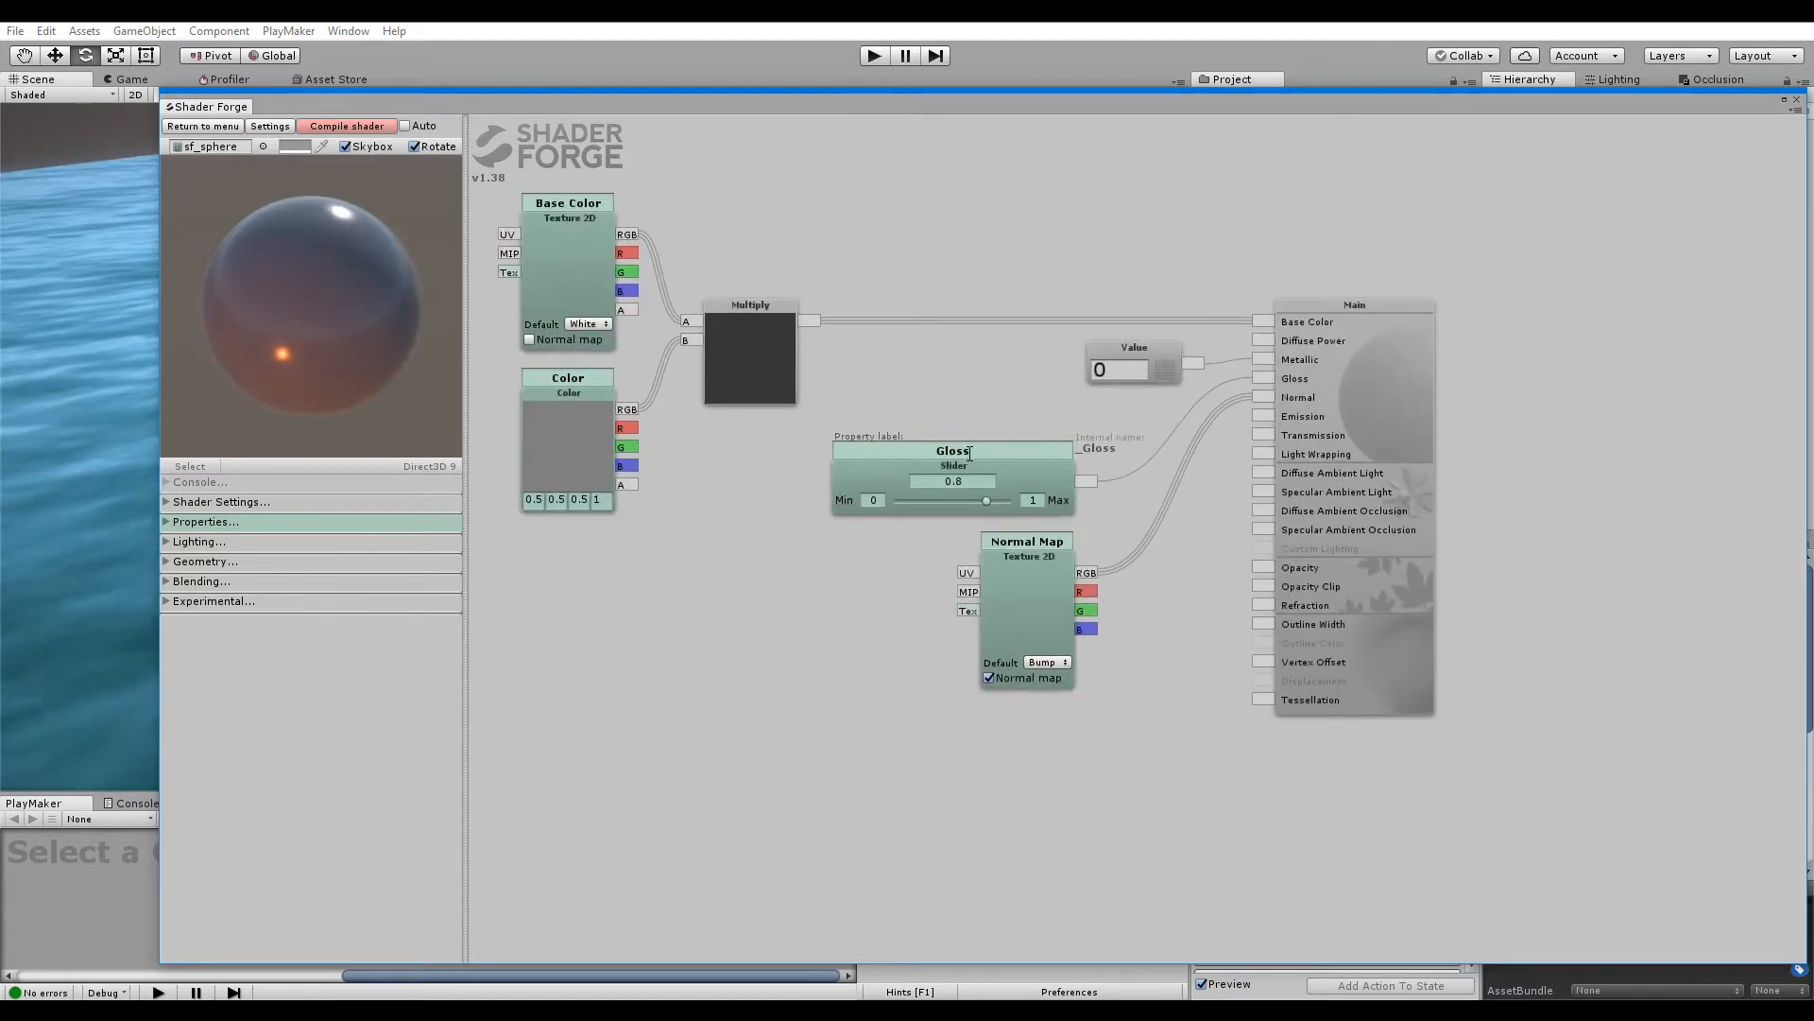
{"action": "left_click", "coordinate": [995, 450]}
{"action": "left_click", "coordinate": [995, 449]}
{"action": "type", "text": "iness"}
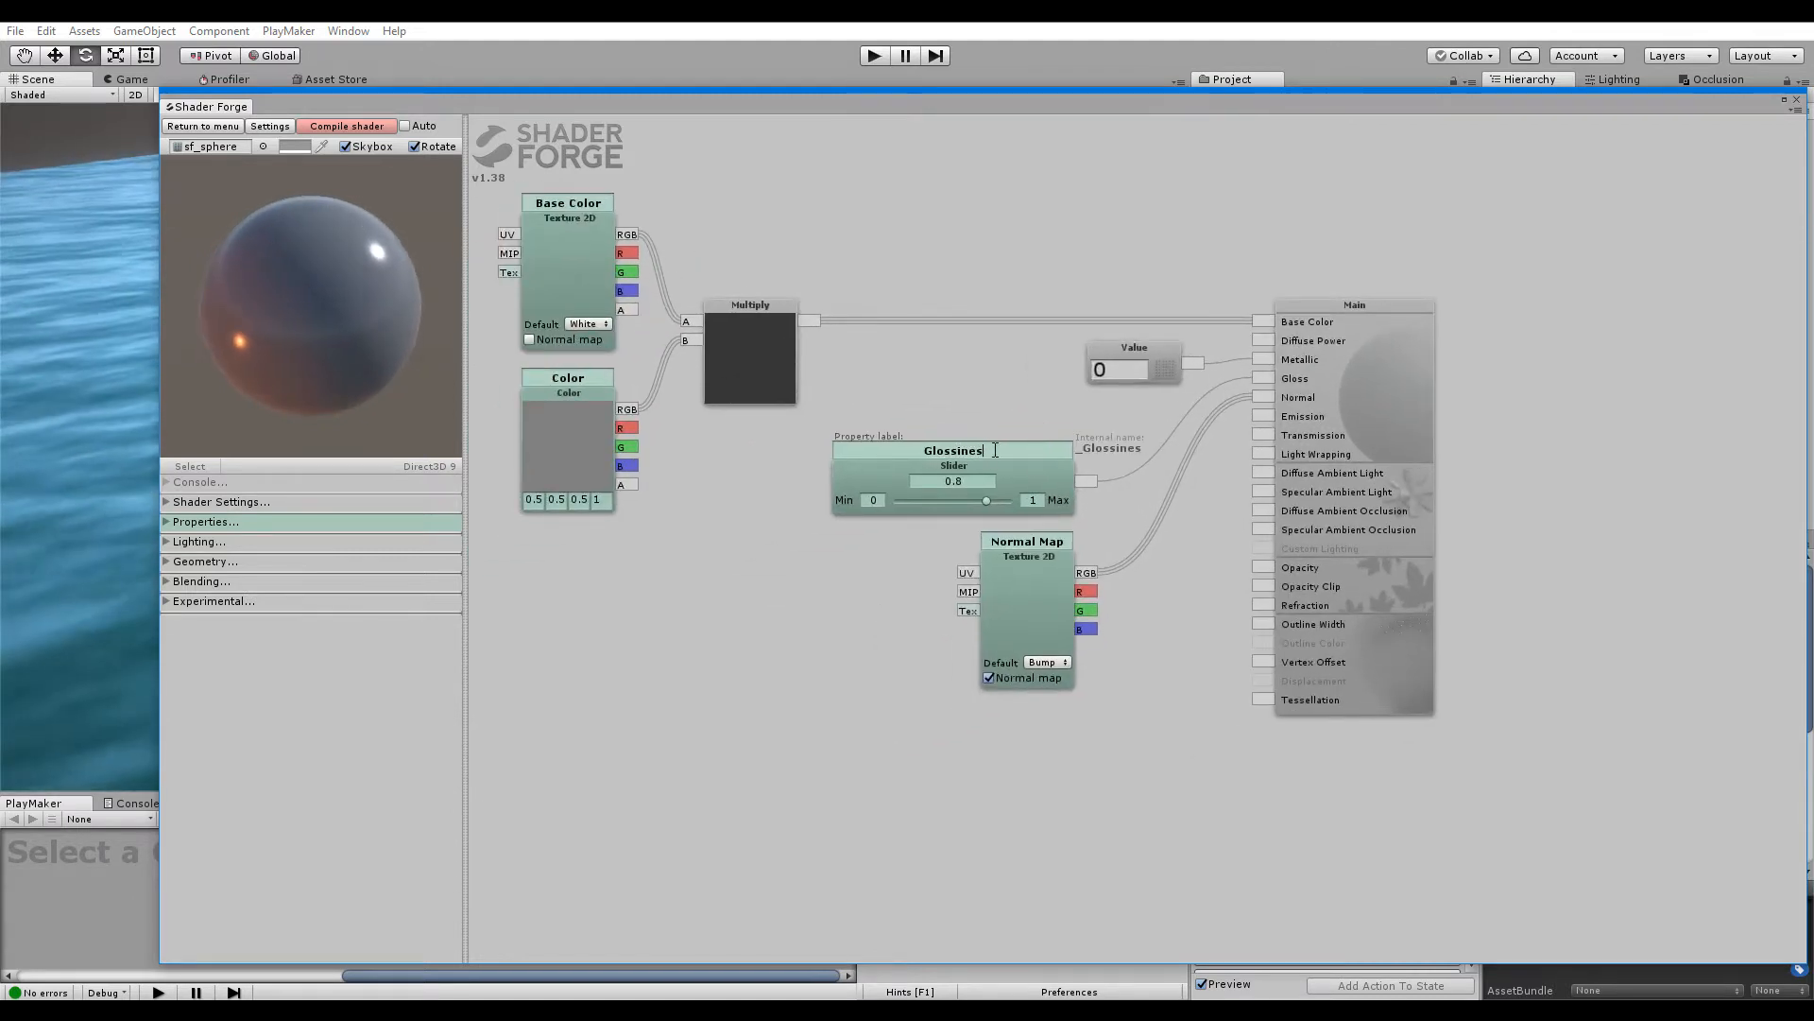
{"action": "left_click", "coordinate": [969, 482]}
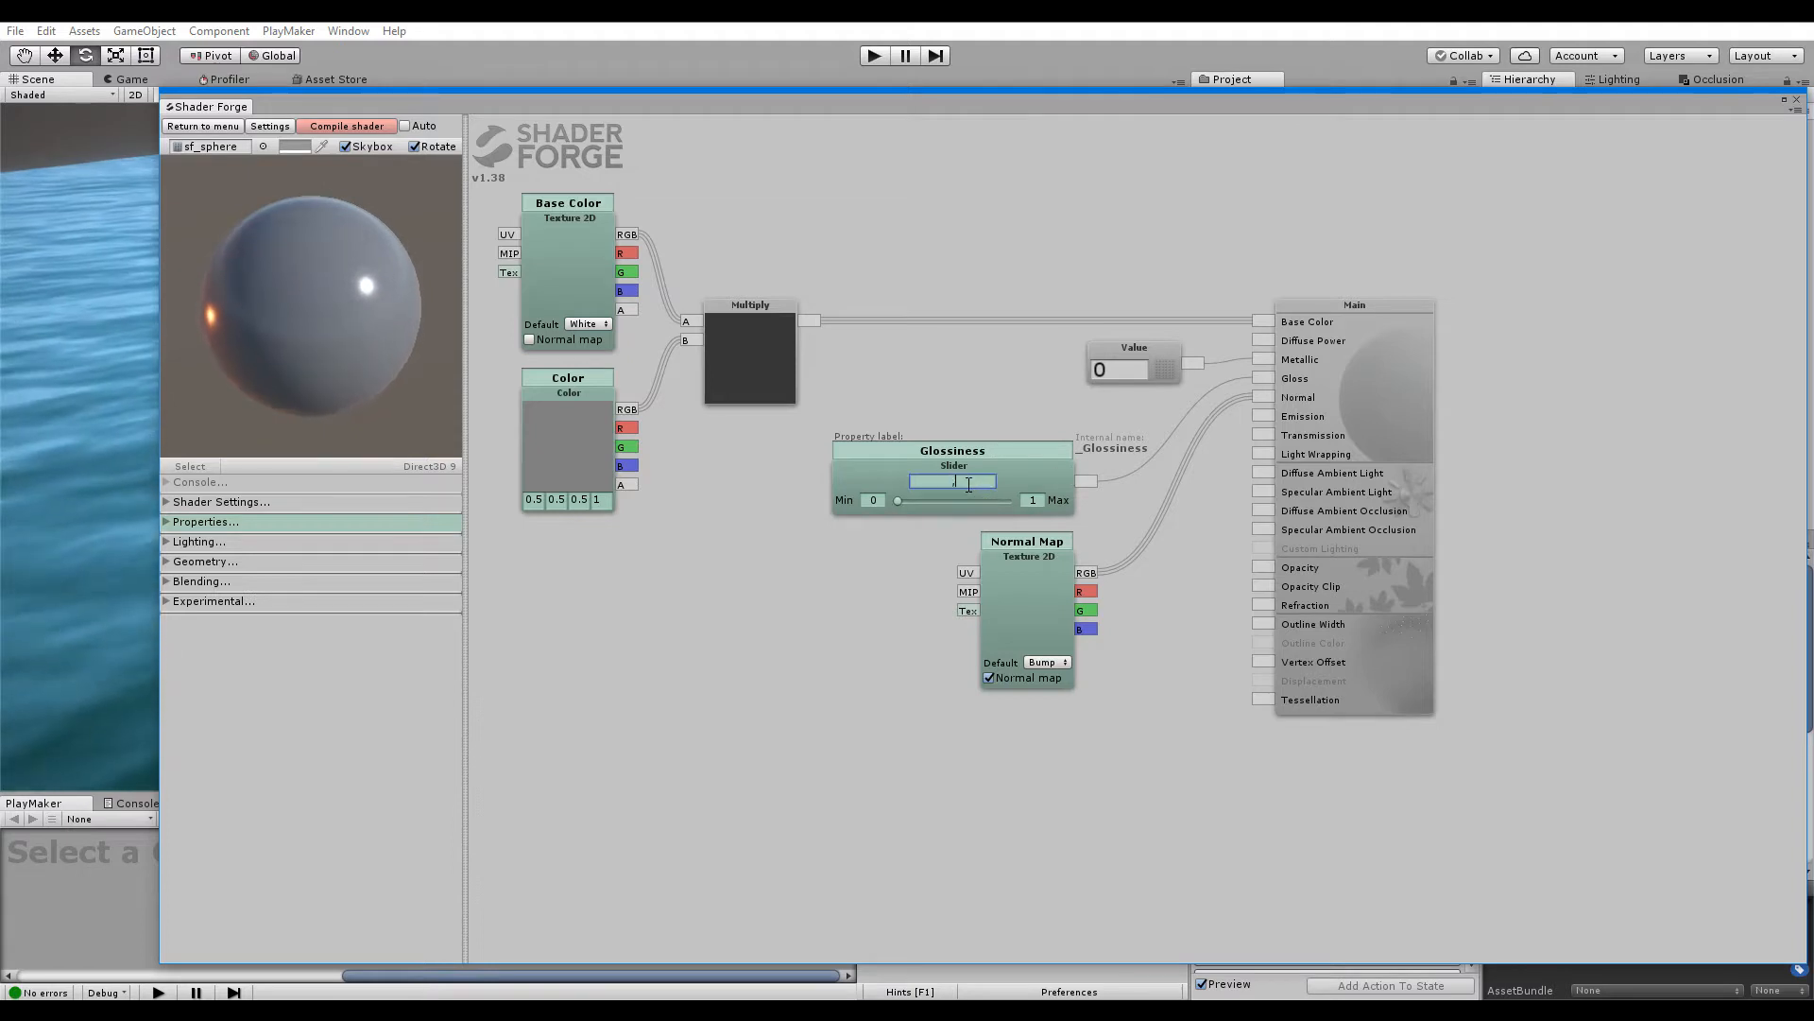
{"action": "type", "text": ".95"}
{"action": "left_click_drag", "start_coordinate": [1052, 482], "coordinate": [1098, 444]}
Delete the Normal Map, Base Color, Color and Multiply nodes from the graph
{"action": "left_click_drag", "start_coordinate": [1041, 520], "coordinate": [820, 591]}
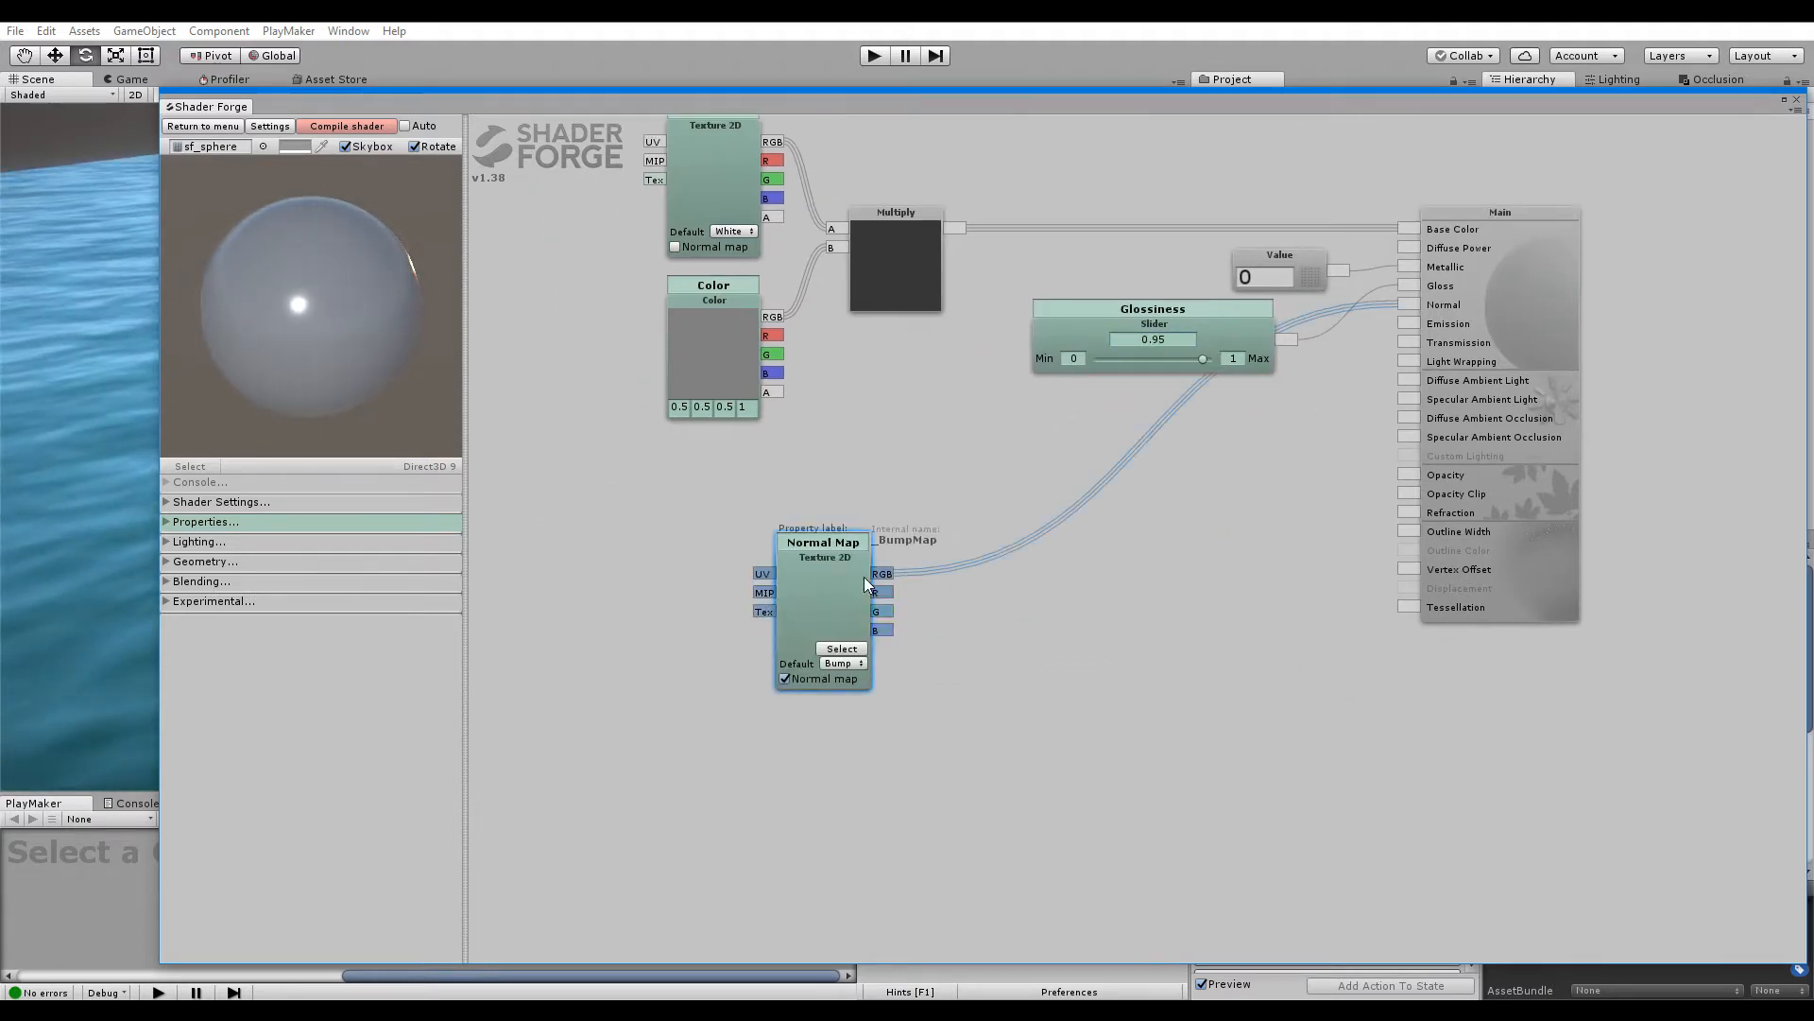
{"action": "key", "text": "Delete"}
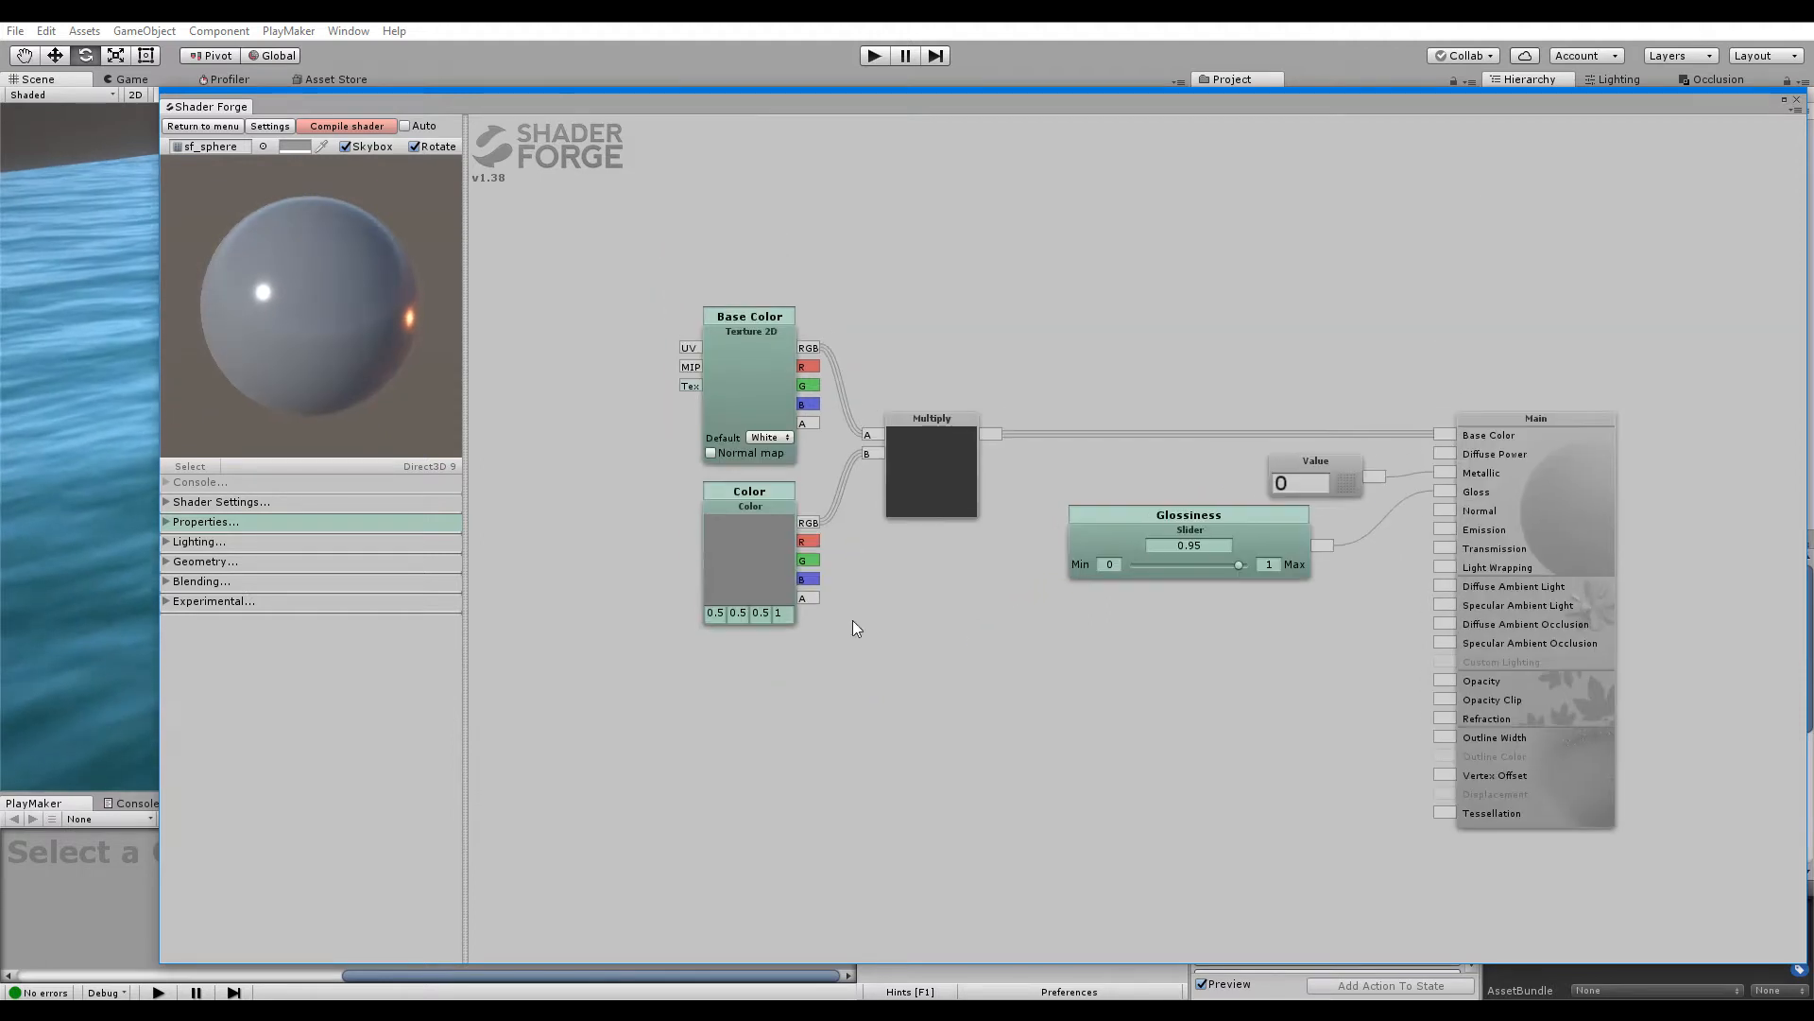
{"action": "left_click", "coordinate": [752, 359]}
{"action": "key", "text": "Delete"}
{"action": "left_click", "coordinate": [774, 569]}
{"action": "key", "text": "Delete"}
{"action": "left_click", "coordinate": [948, 487]}
{"action": "key", "text": "Delete"}
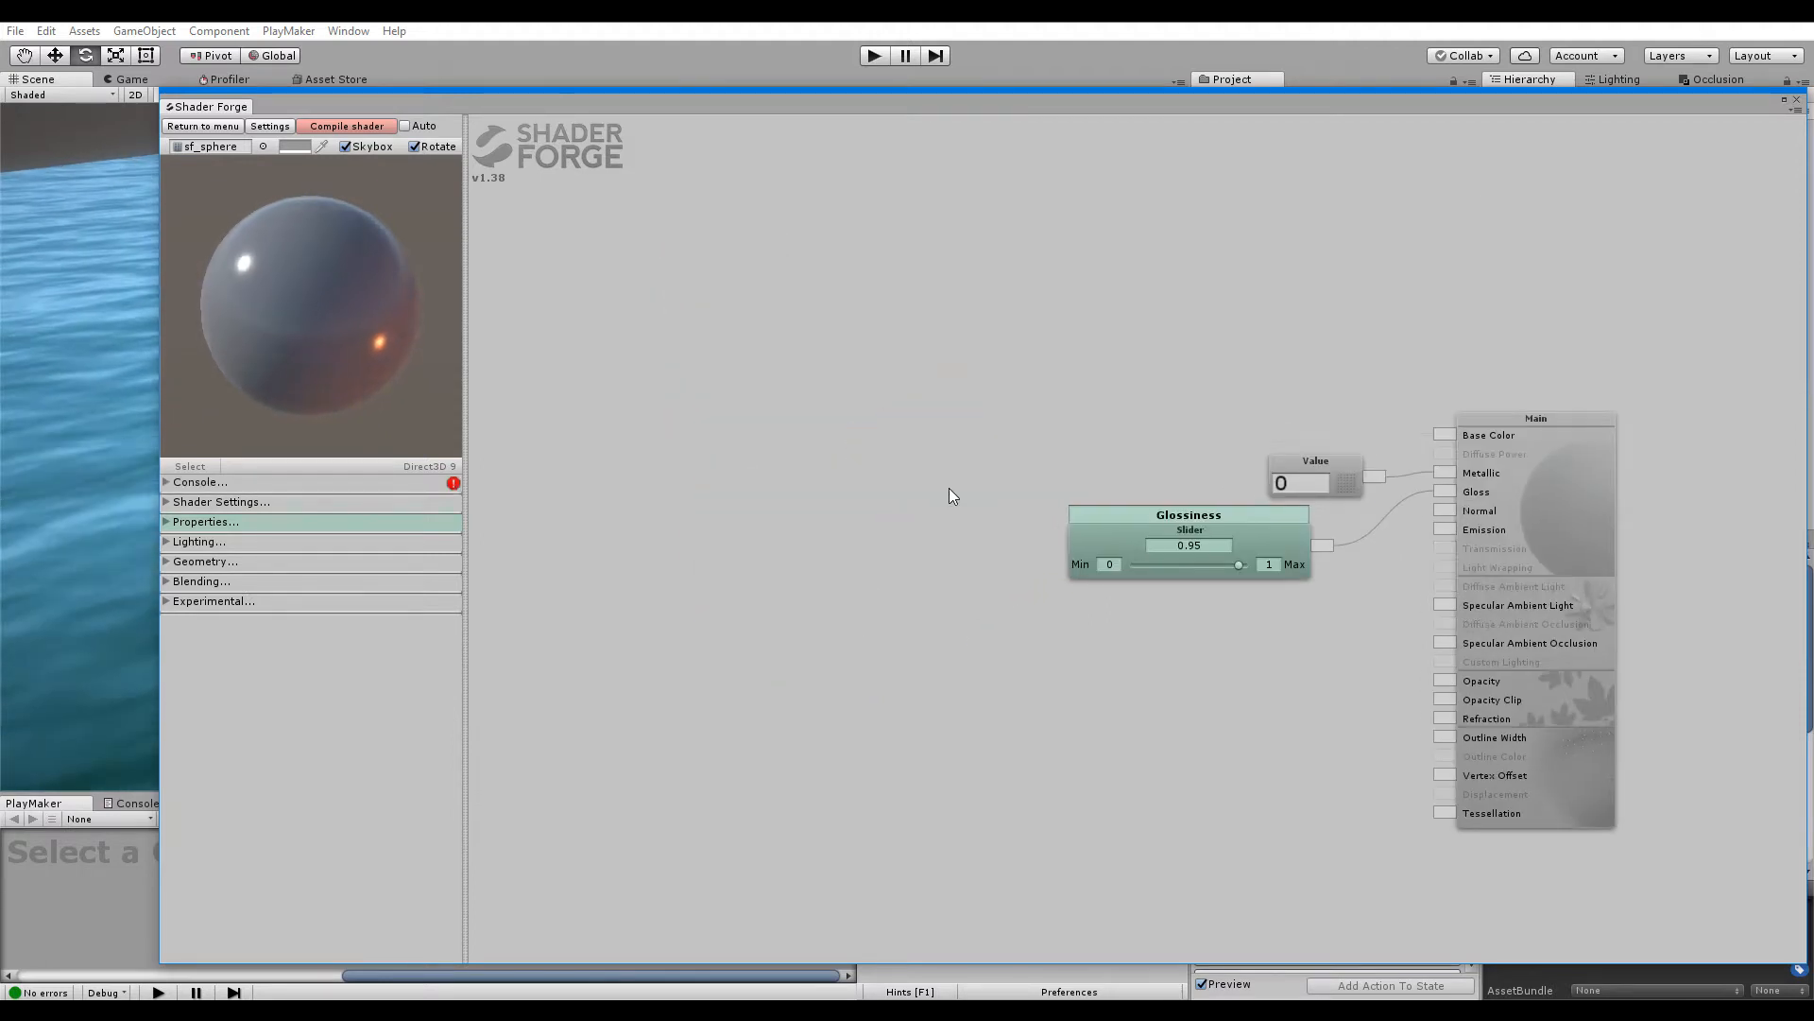
{"action": "middle_click_drag", "start_coordinate": [796, 332], "coordinate": [690, 412]}
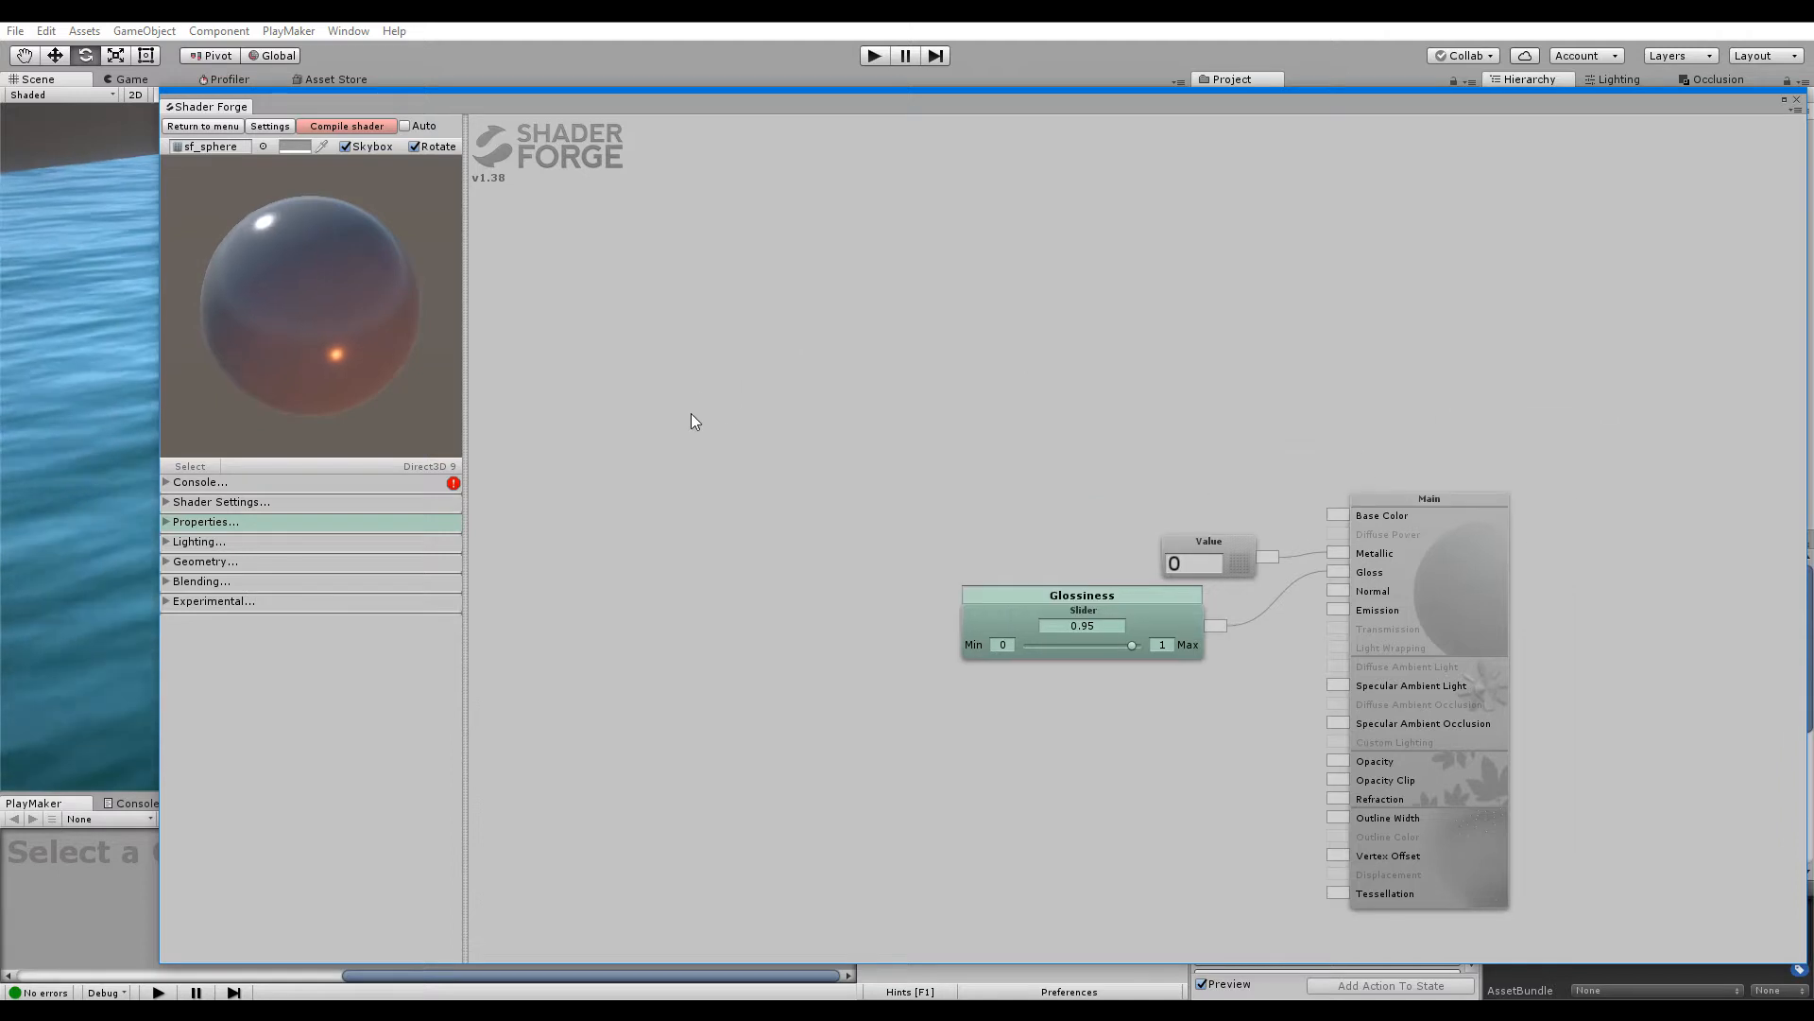
{"action": "middle_click_drag", "start_coordinate": [957, 470], "coordinate": [986, 229]}
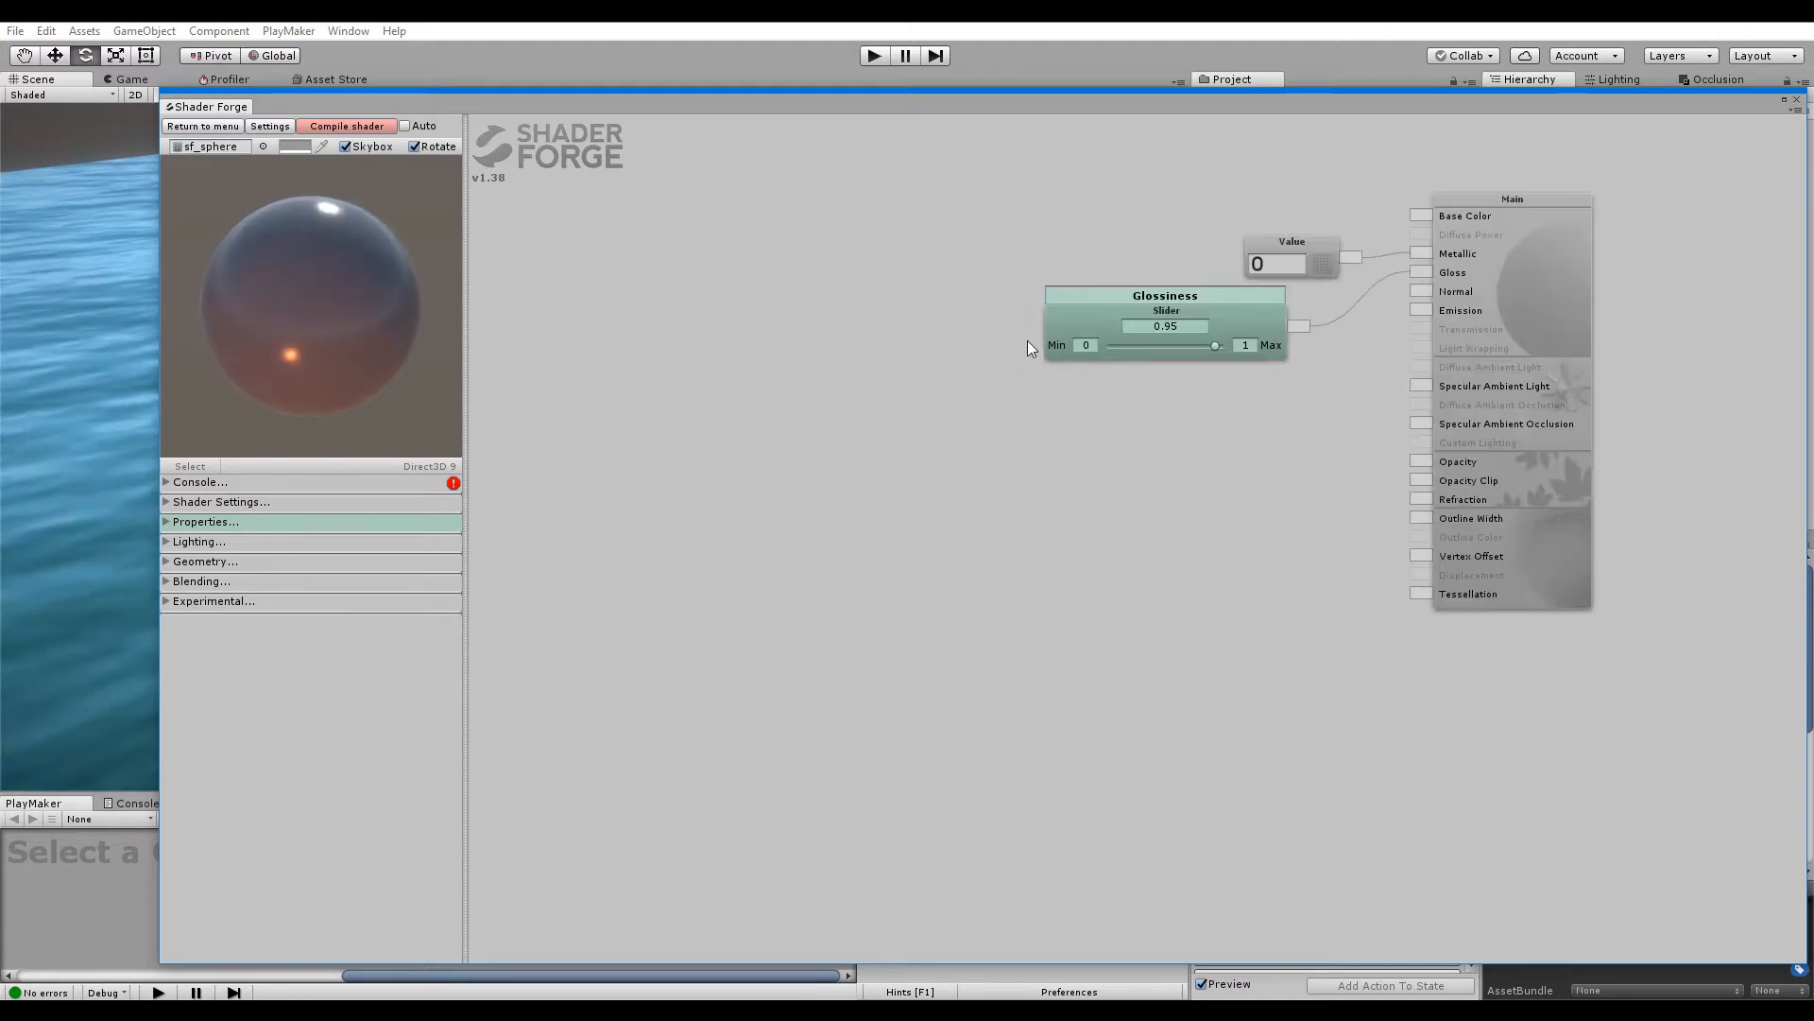
{"action": "middle_click_drag", "start_coordinate": [1015, 348], "coordinate": [811, 574]}
{"action": "left_click_drag", "start_coordinate": [1218, 442], "coordinate": [1104, 427]}
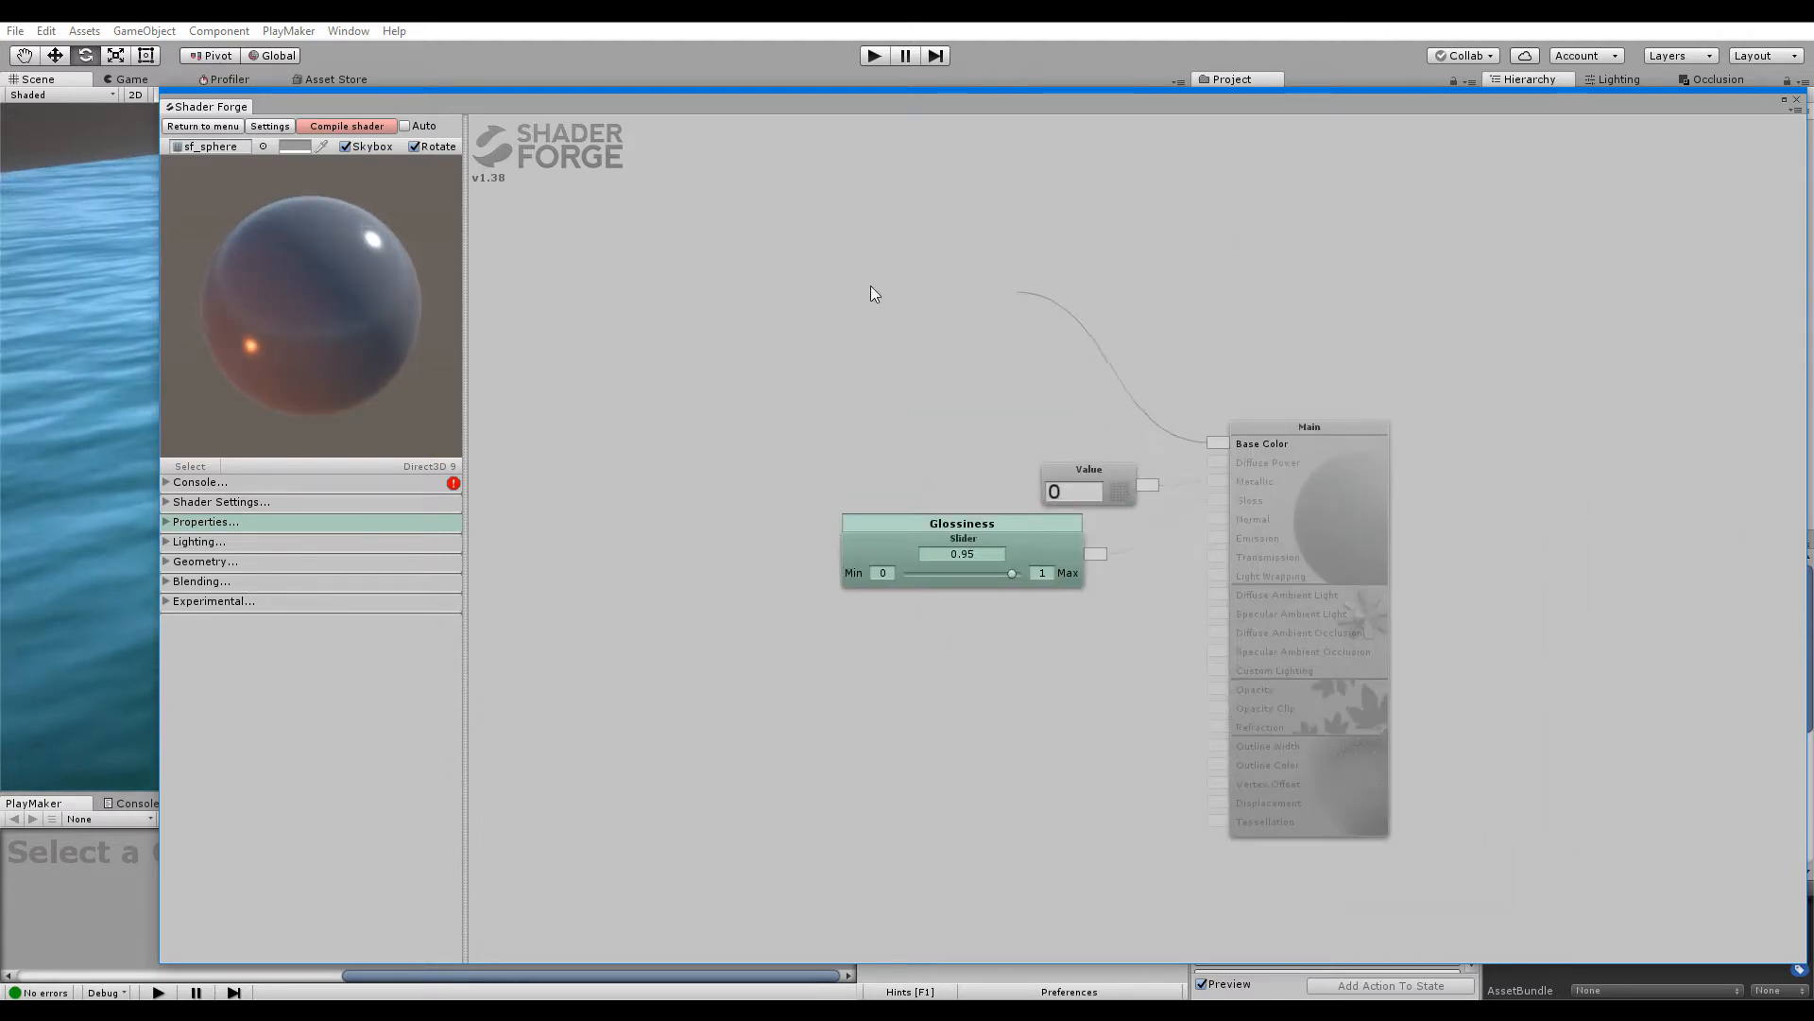
{"action": "left_click_drag", "start_coordinate": [870, 286], "coordinate": [879, 289]}
{"action": "middle_click_drag", "start_coordinate": [881, 287], "coordinate": [978, 388]}
Uncover the scene briefly and examine the finished water's colours from another viewing angle
{"action": "left_click_drag", "start_coordinate": [649, 105], "coordinate": [587, 575]}
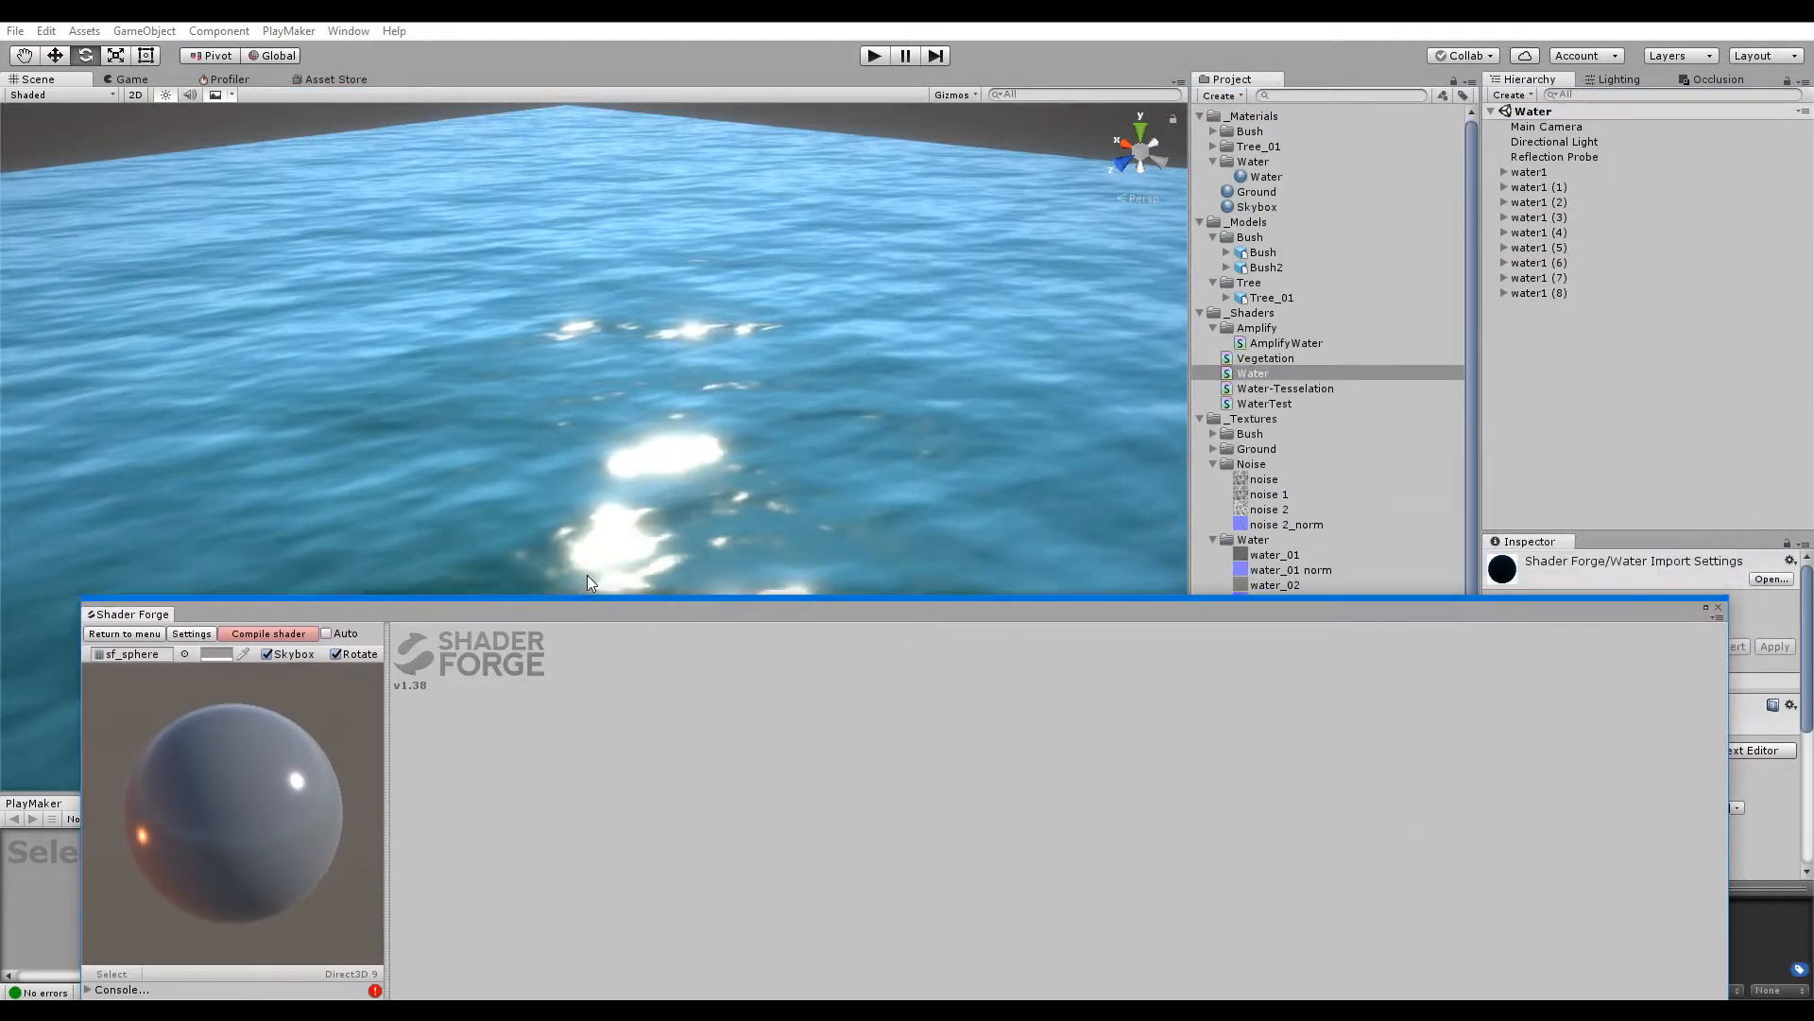
{"action": "left_click_drag", "start_coordinate": [628, 316], "coordinate": [708, 113], "text": "alt"}
{"action": "left_click_drag", "start_coordinate": [818, 509], "coordinate": [888, 423]}
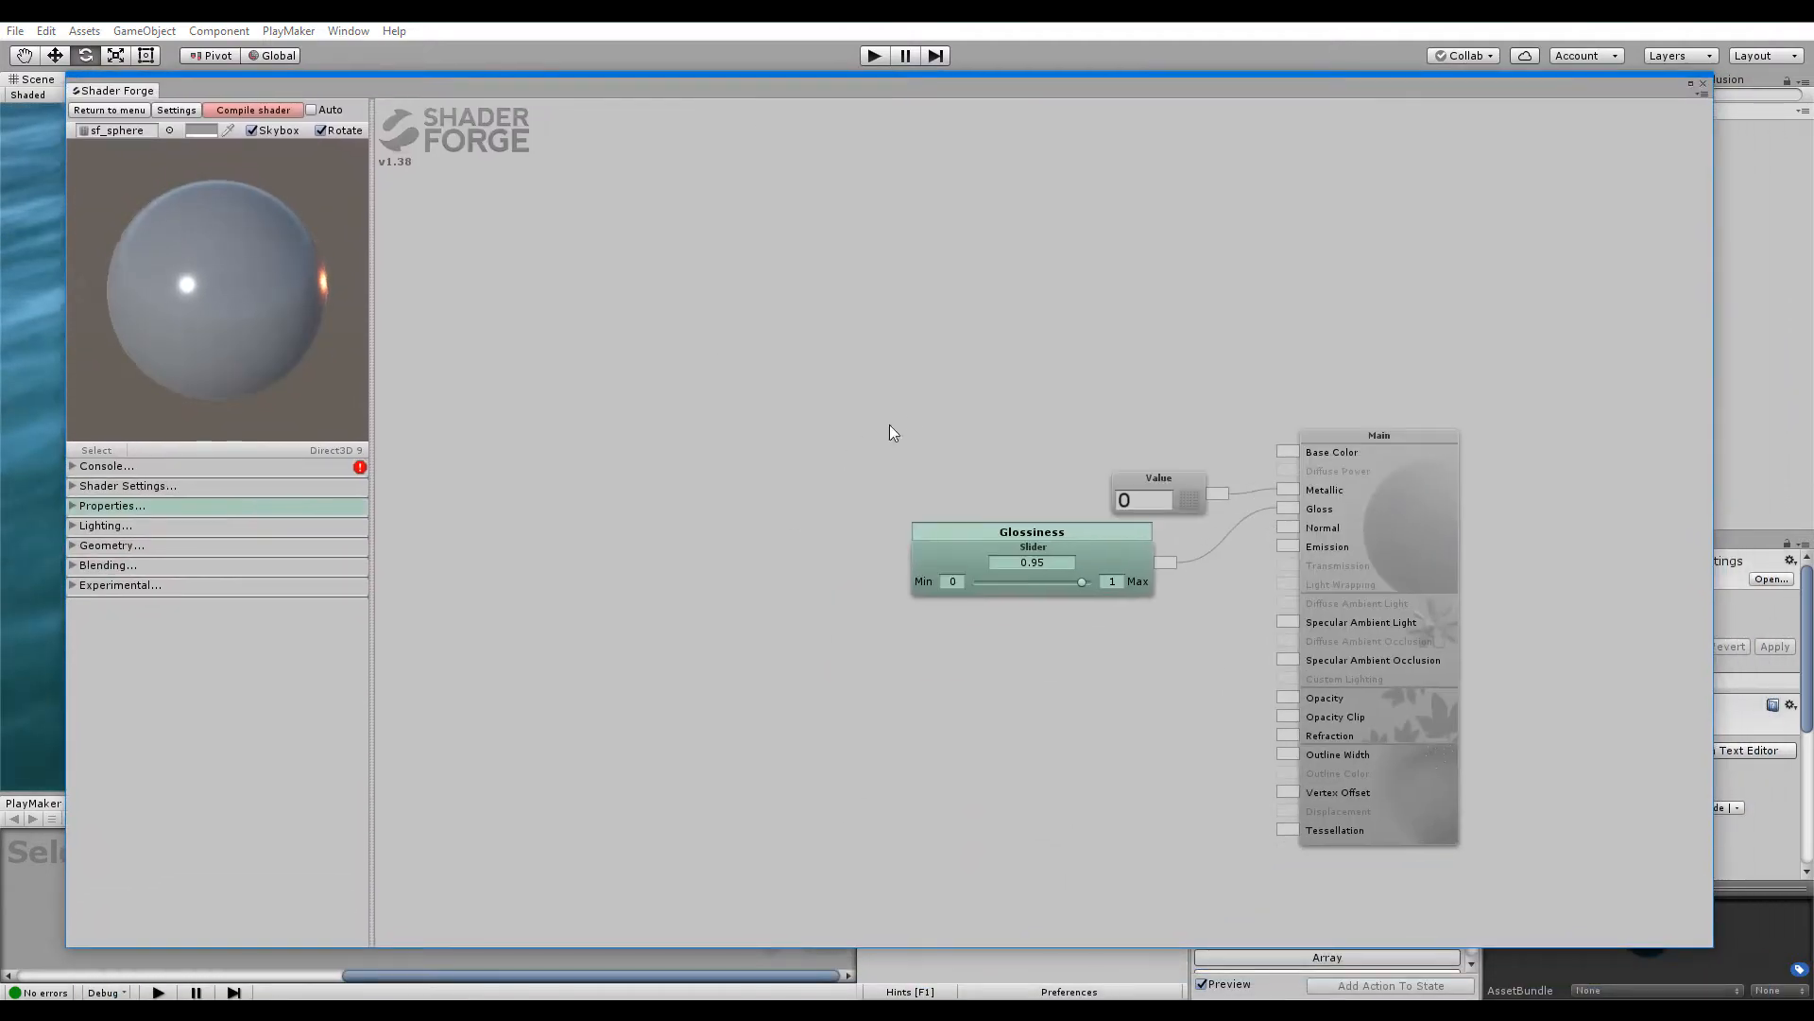
Add two Color nodes, one above the other, in the empty area above the Glossiness slider
{"action": "middle_click_drag", "start_coordinate": [914, 264], "coordinate": [992, 512]}
{"action": "right_click", "coordinate": [813, 215]}
{"action": "left_click", "coordinate": [758, 236]}
{"action": "key", "text": "c"}
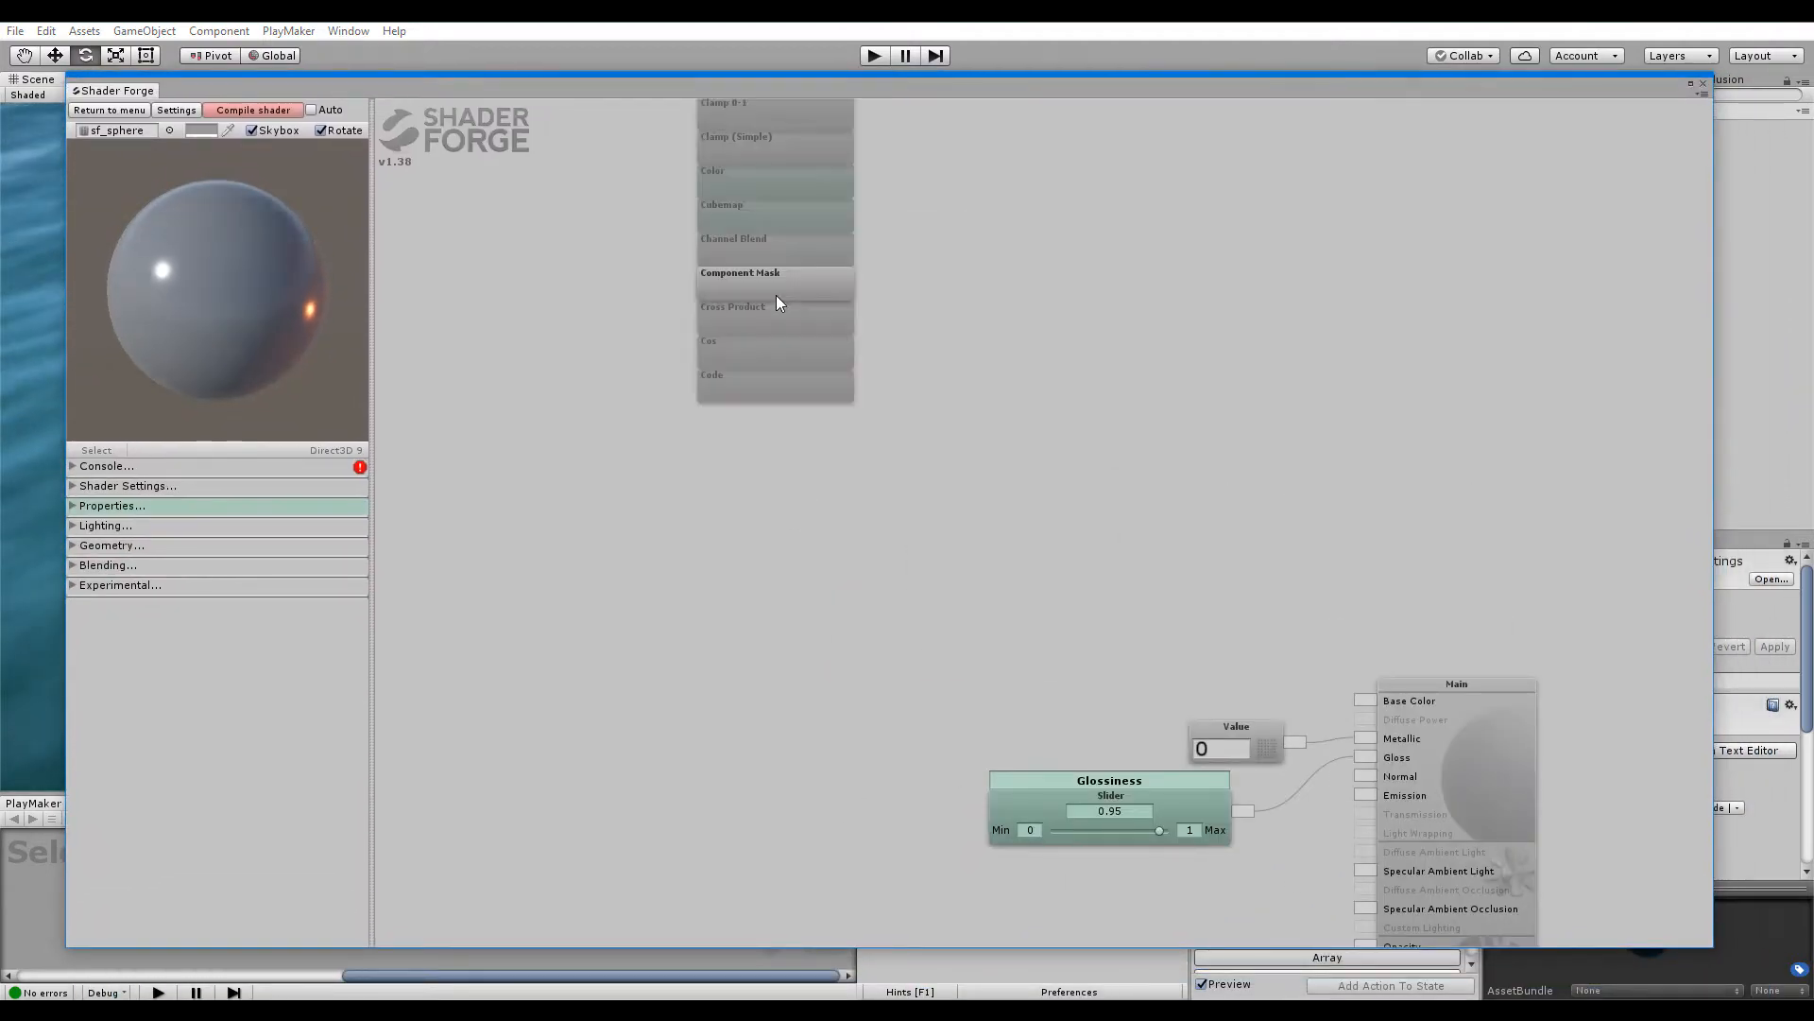
{"action": "left_click", "coordinate": [760, 191]}
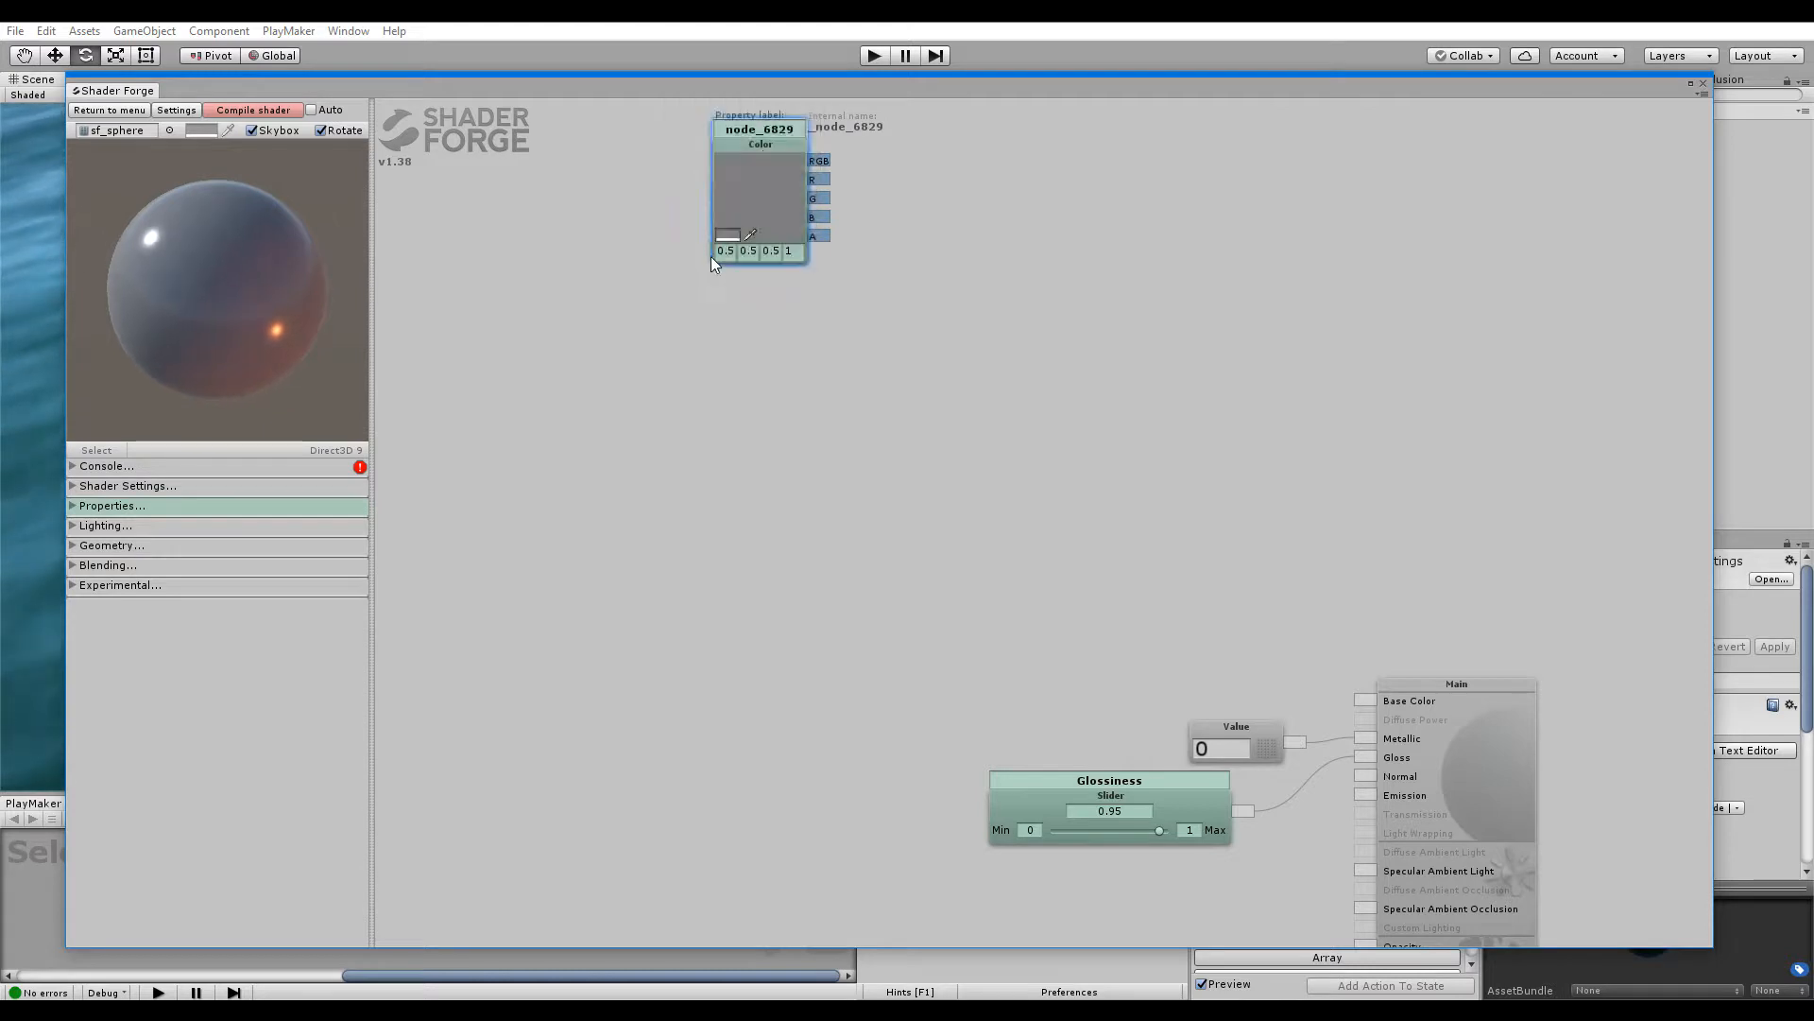
{"action": "key", "text": "c"}
{"action": "left_click", "coordinate": [682, 219]}
{"action": "left_click_drag", "start_coordinate": [679, 194], "coordinate": [751, 322]}
Name the upper Color node Colour (Deep) and the lower one Colour (Shallow)
{"action": "left_click", "coordinate": [758, 136]}
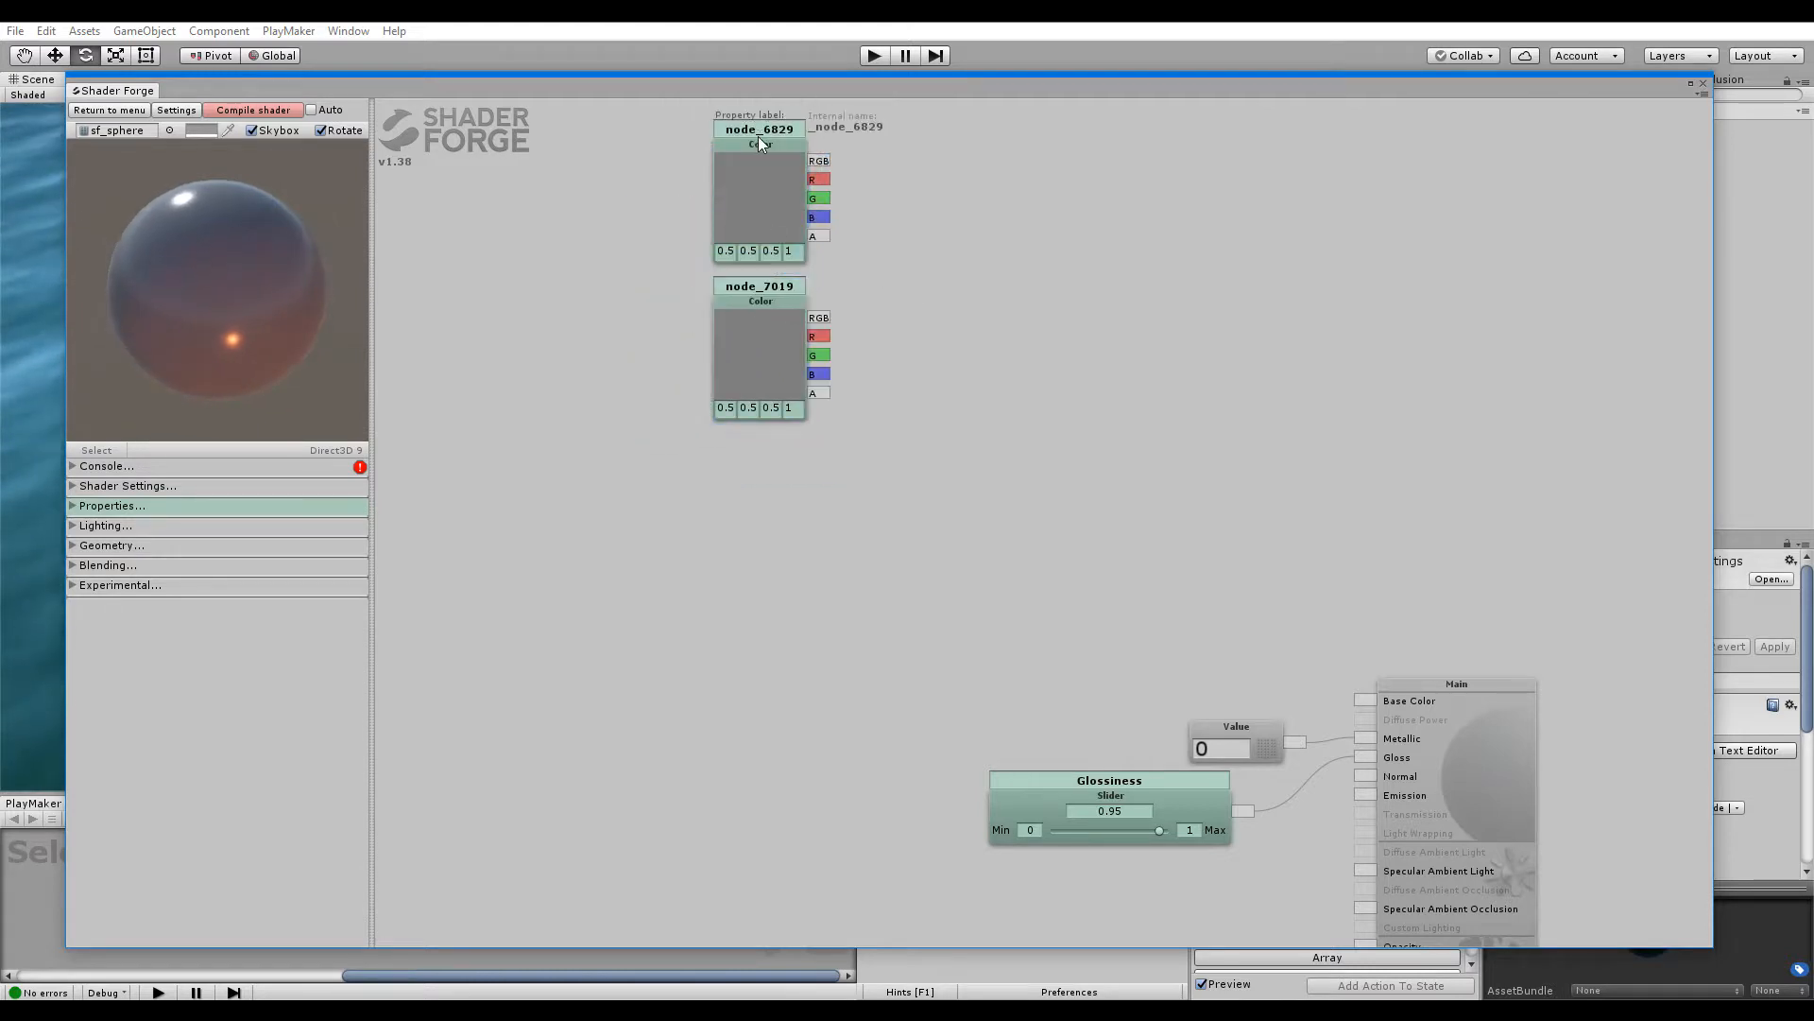
{"action": "double_click", "coordinate": [798, 130]}
{"action": "type", "text": "Colour ("}
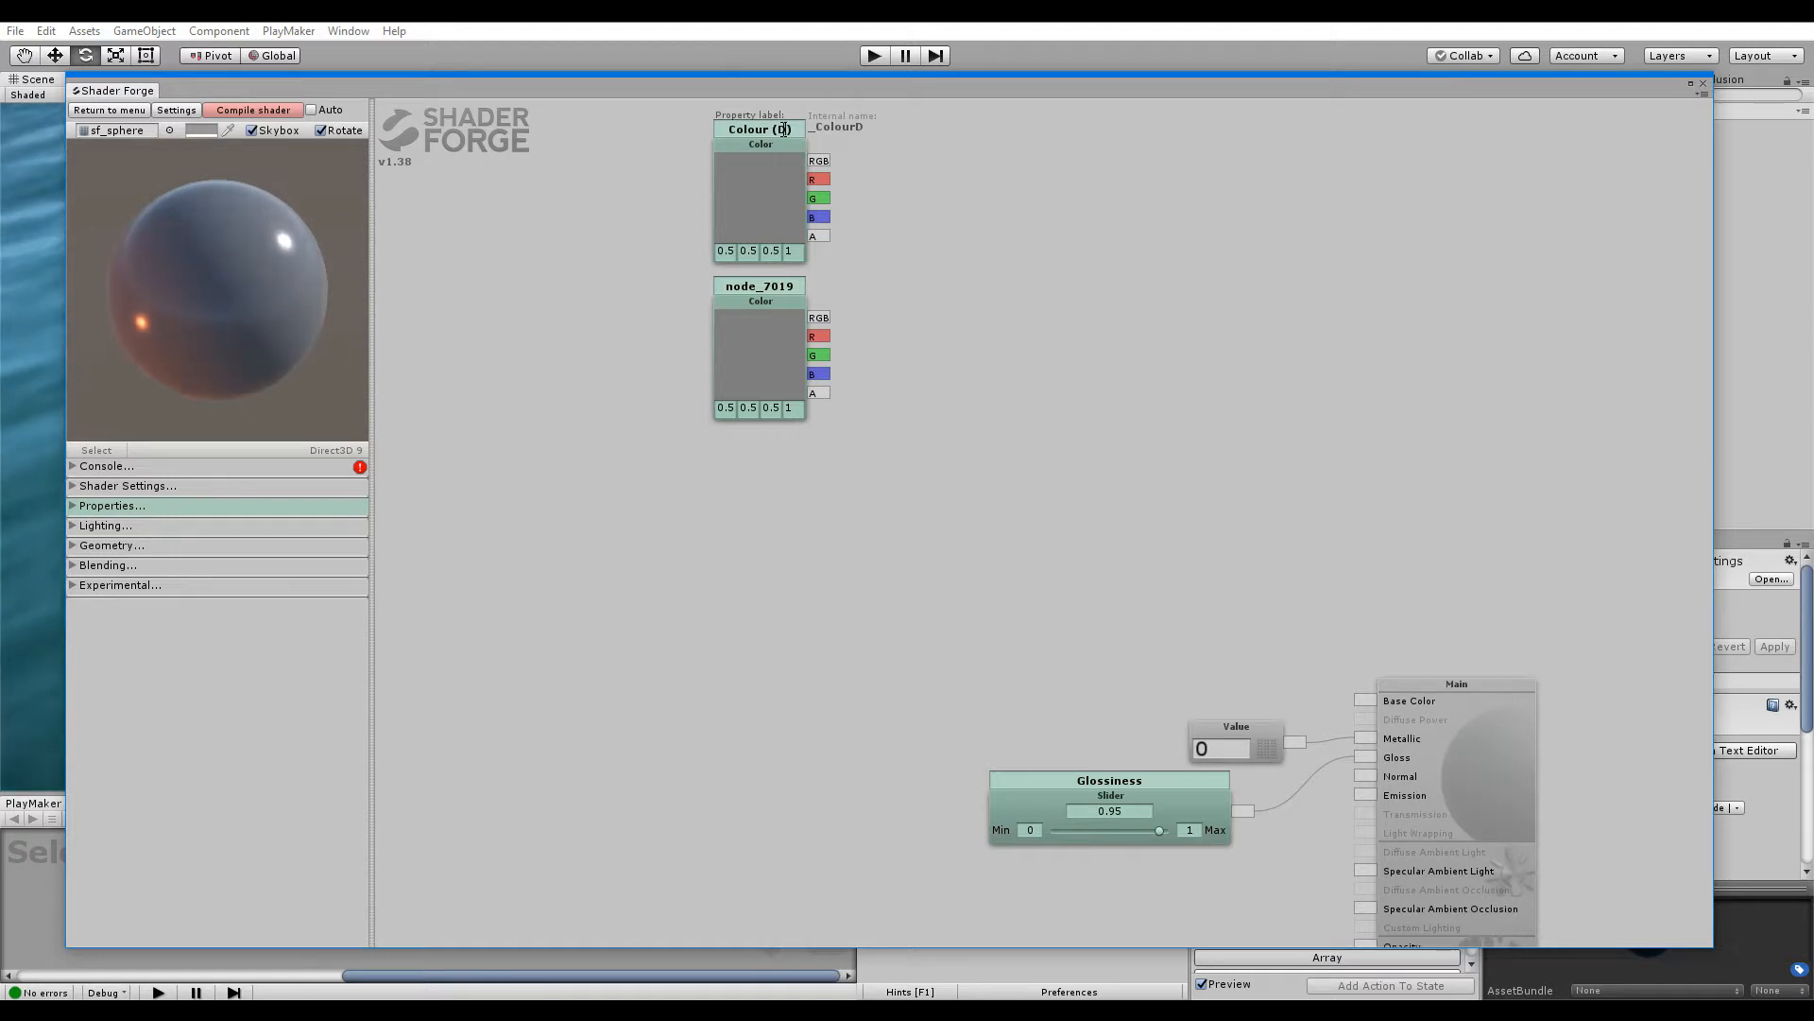
{"action": "type", "text": "Deep"}
{"action": "double_click", "coordinate": [760, 286]}
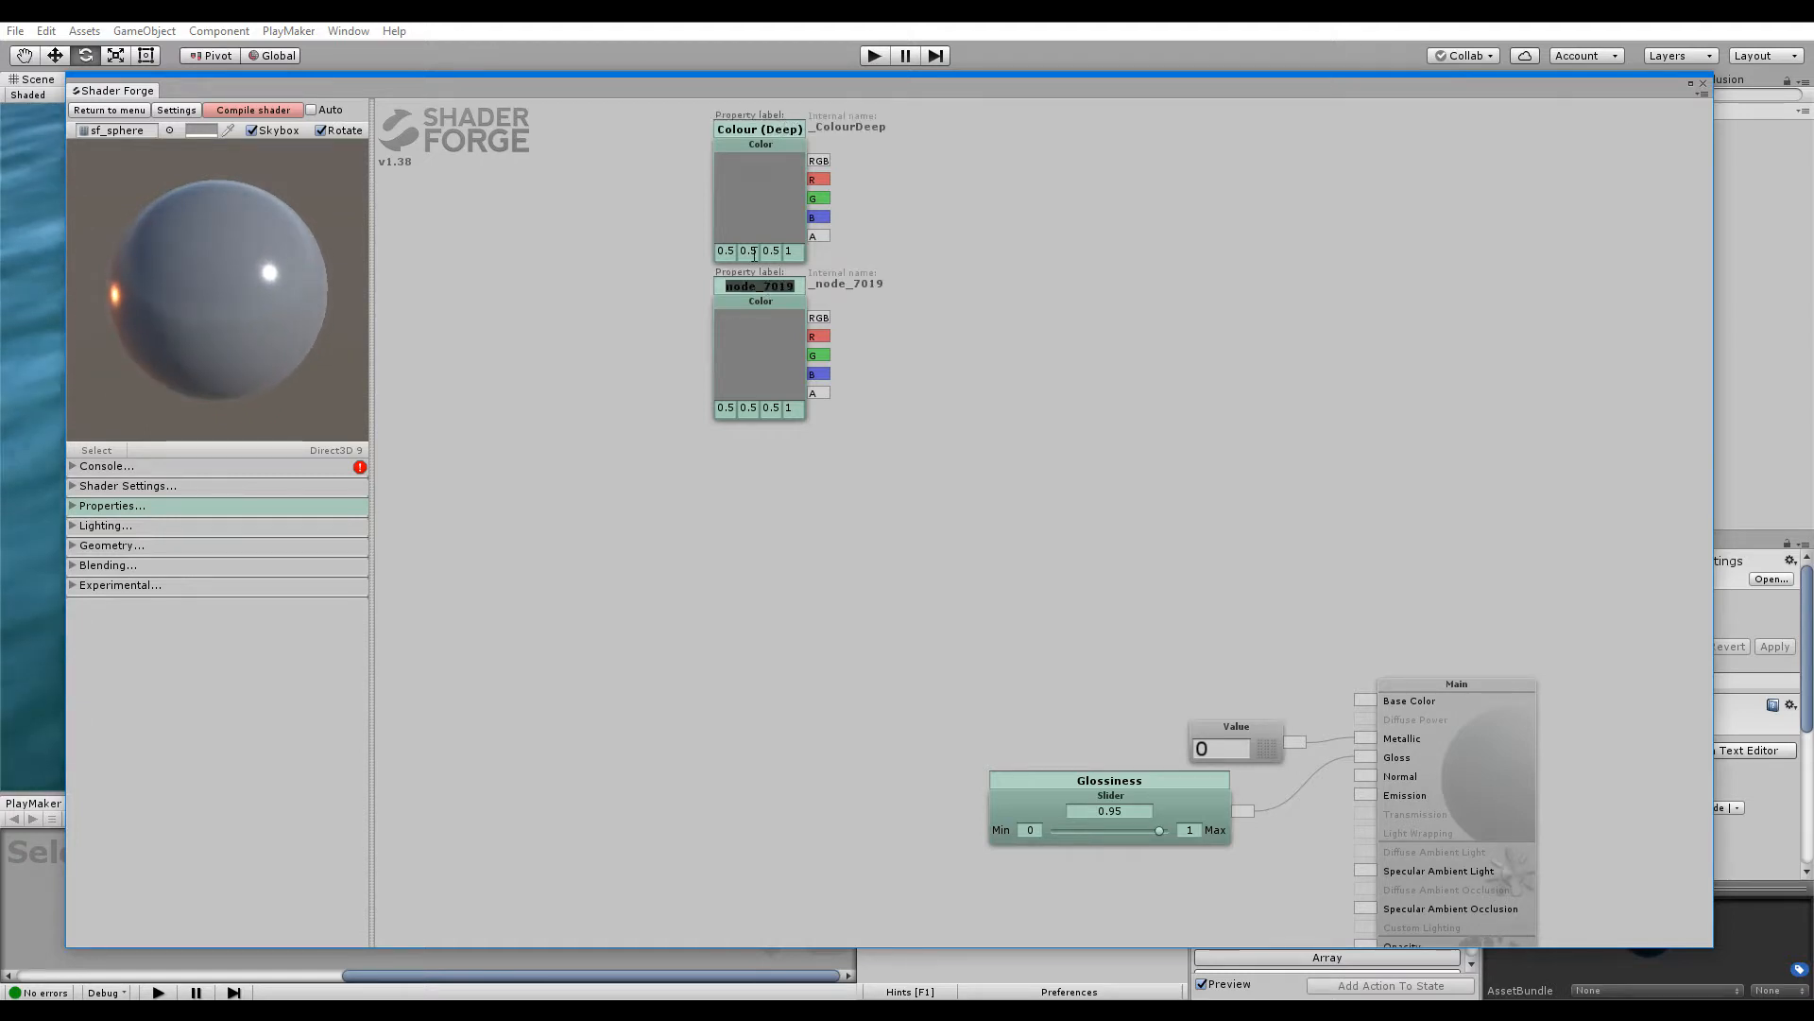
{"action": "type", "text": "Colour"}
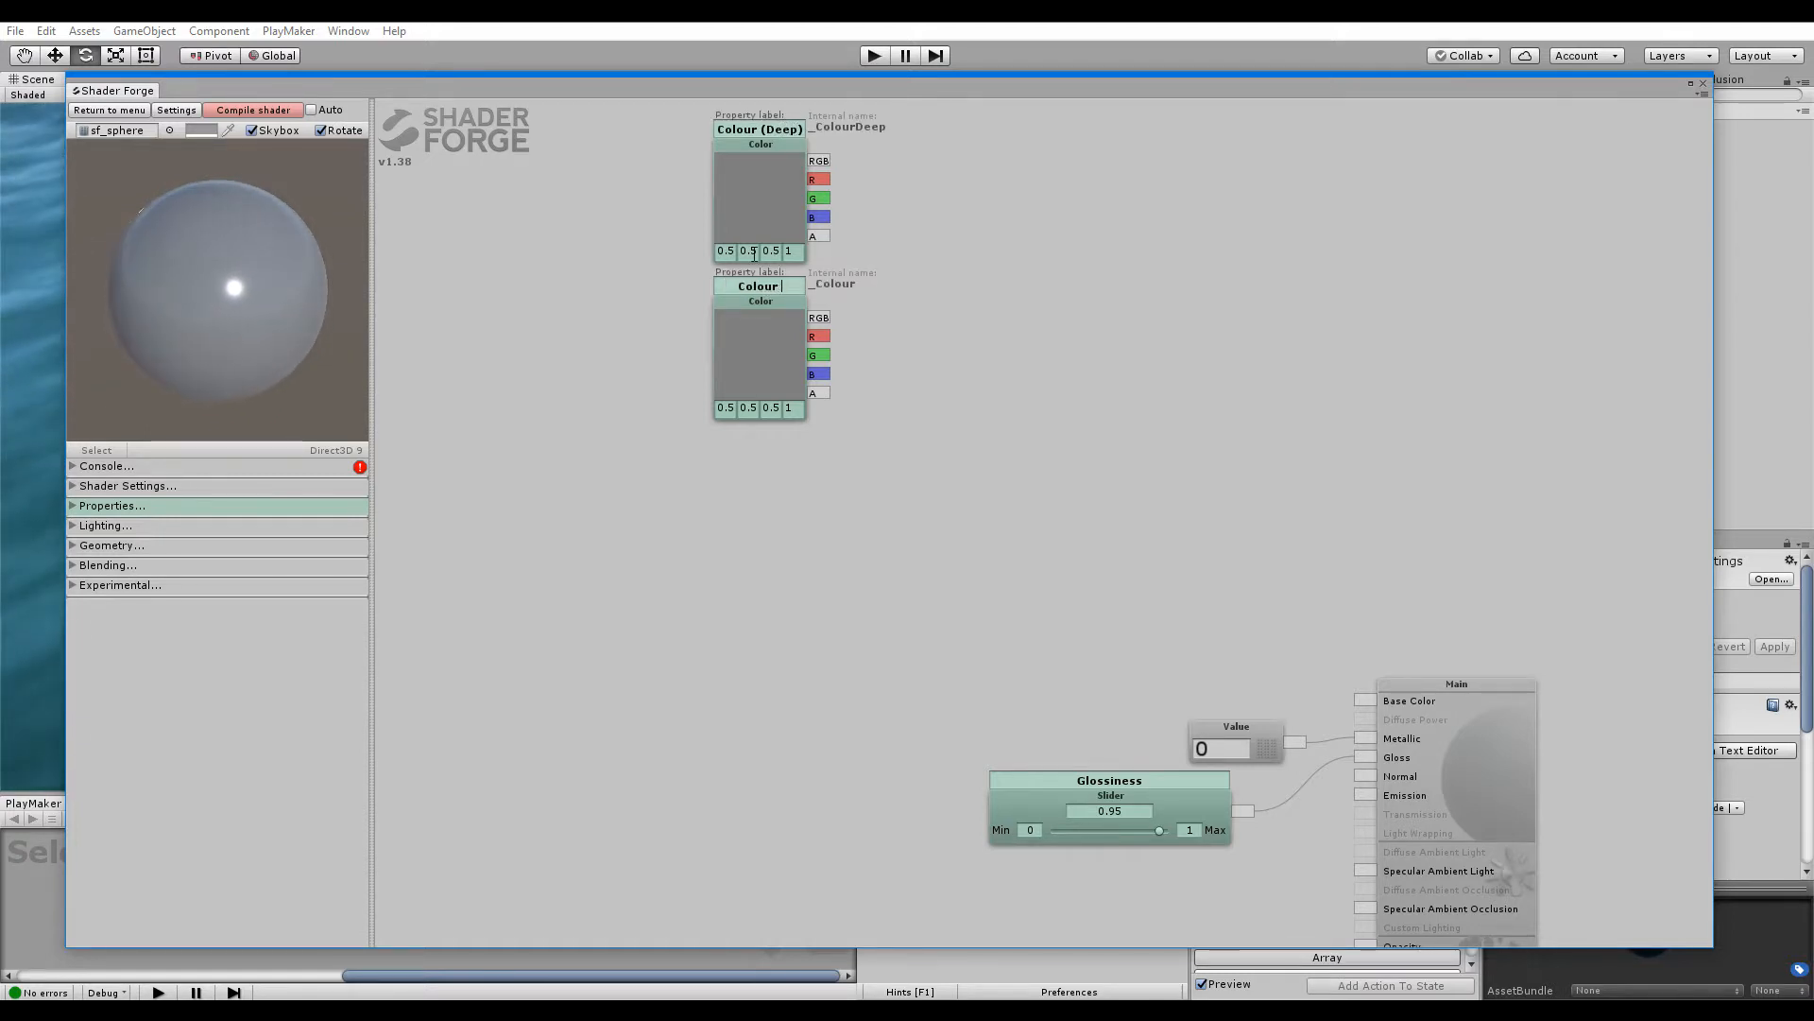
{"action": "type", "text": " (Shallow"}
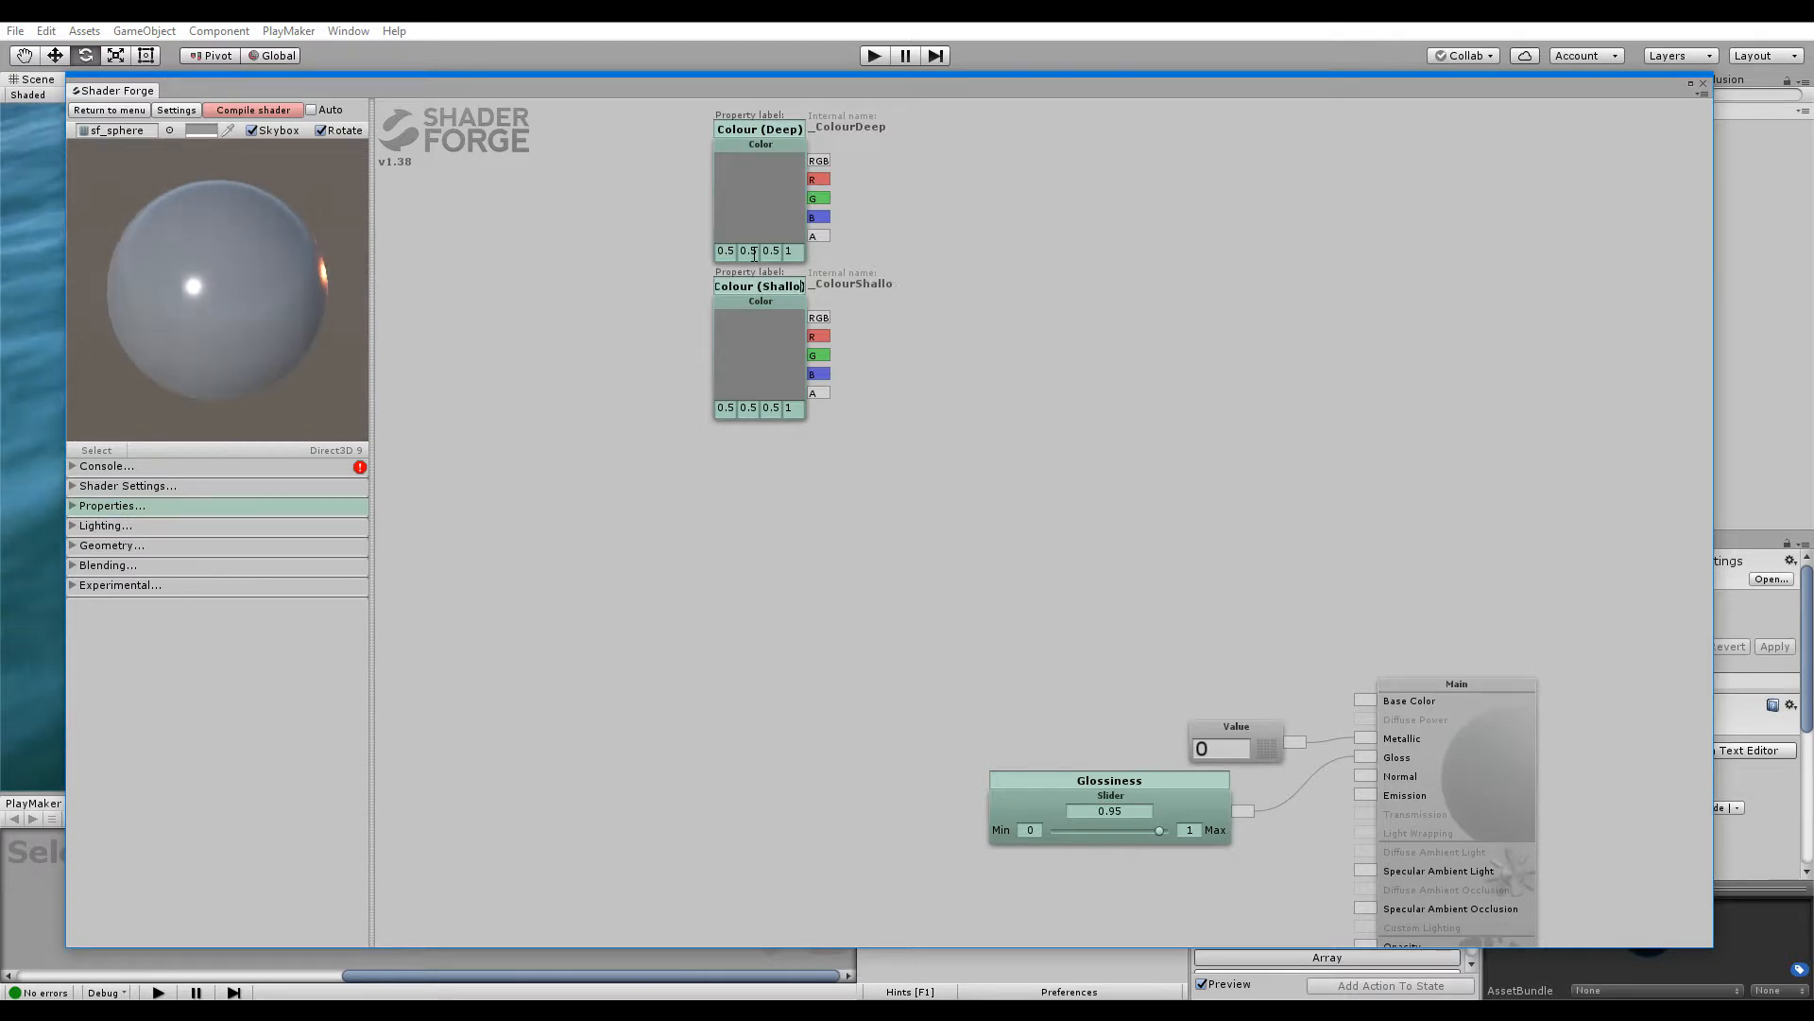
{"action": "left_click", "coordinate": [930, 441]}
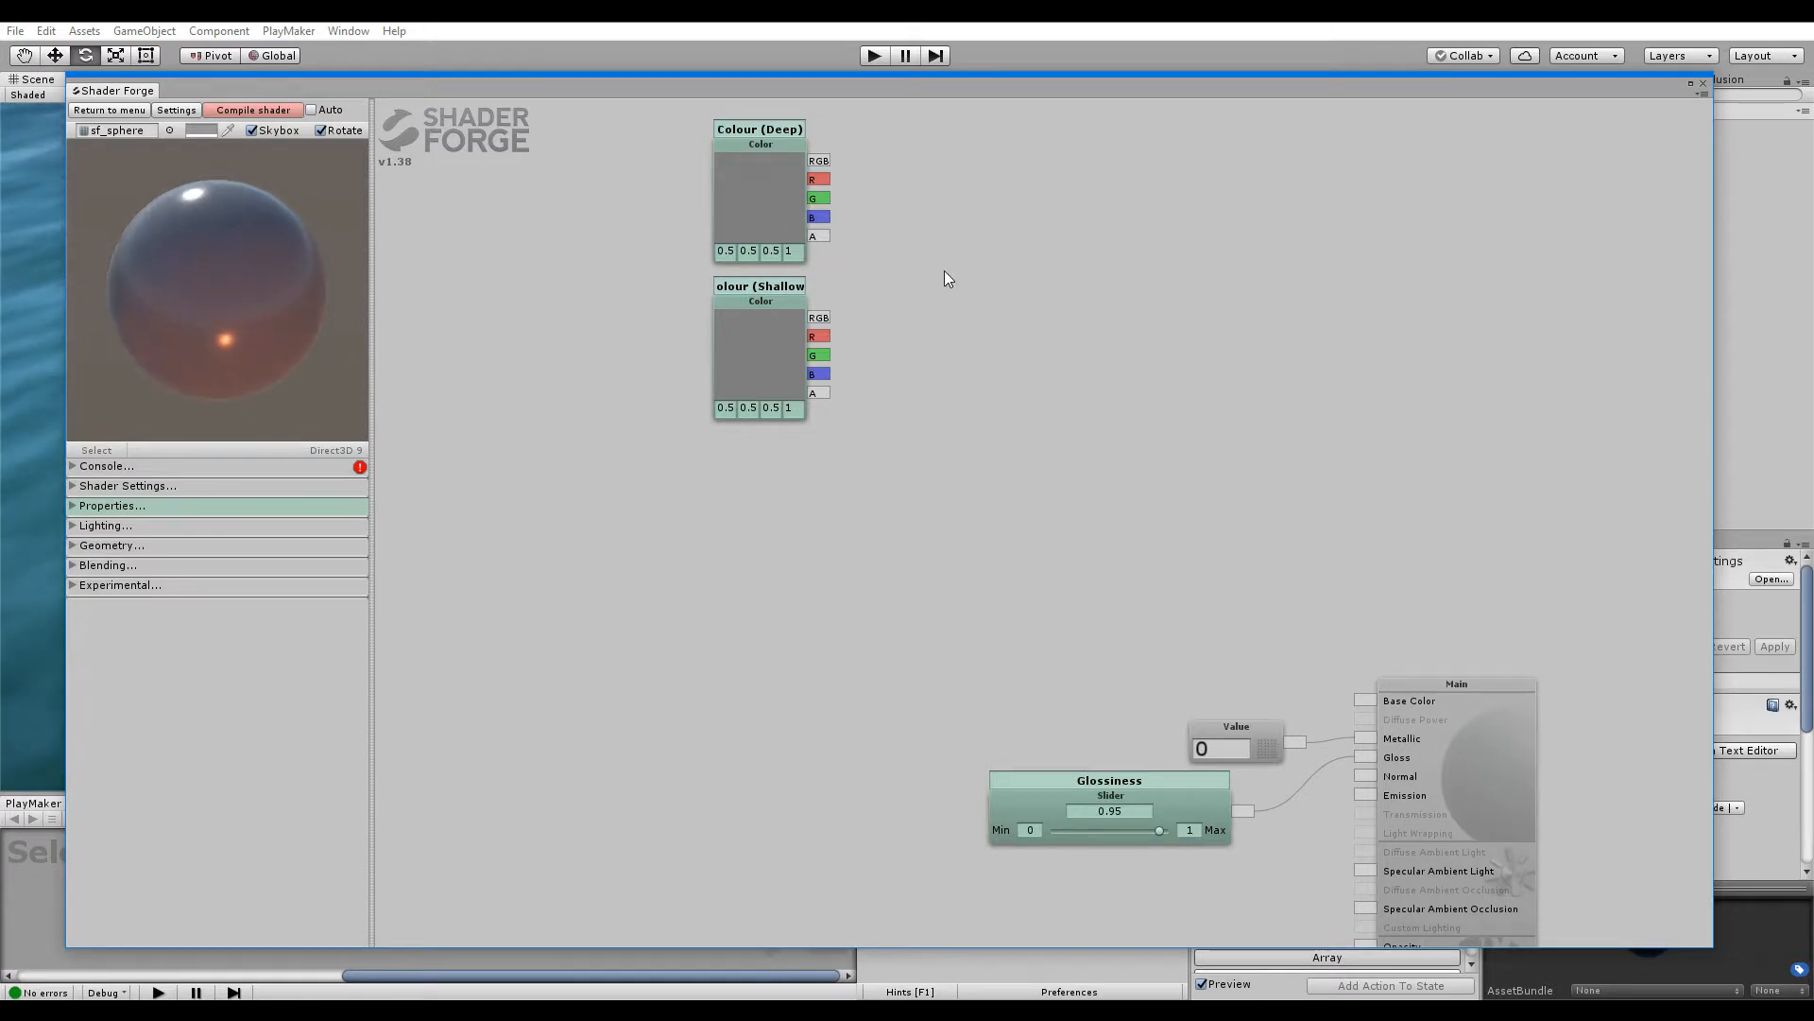
Add a Lerp node and connect Colour (Deep) RGB to its A input and Colour (Shallow) RGB to B
{"action": "key", "text": "l"}
{"action": "left_click_drag", "start_coordinate": [951, 261], "coordinate": [985, 300]}
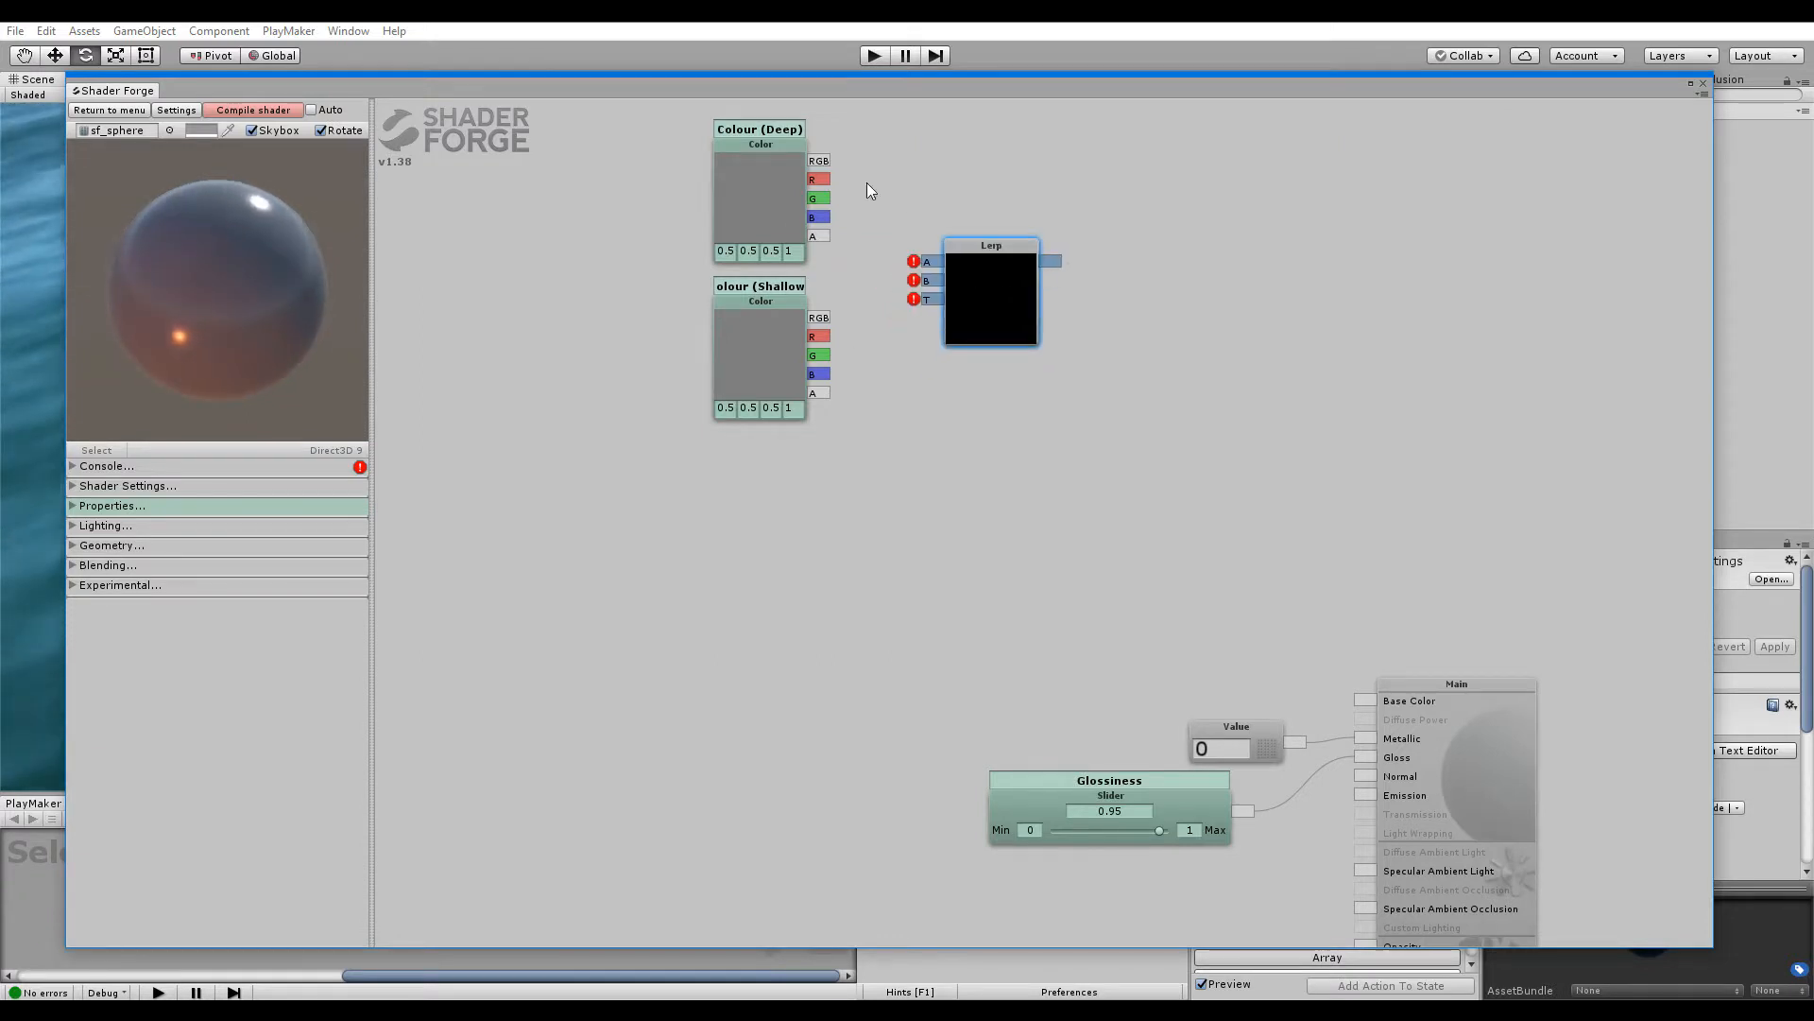
{"action": "left_click_drag", "start_coordinate": [818, 161], "coordinate": [926, 262]}
{"action": "left_click_drag", "start_coordinate": [818, 317], "coordinate": [999, 312]}
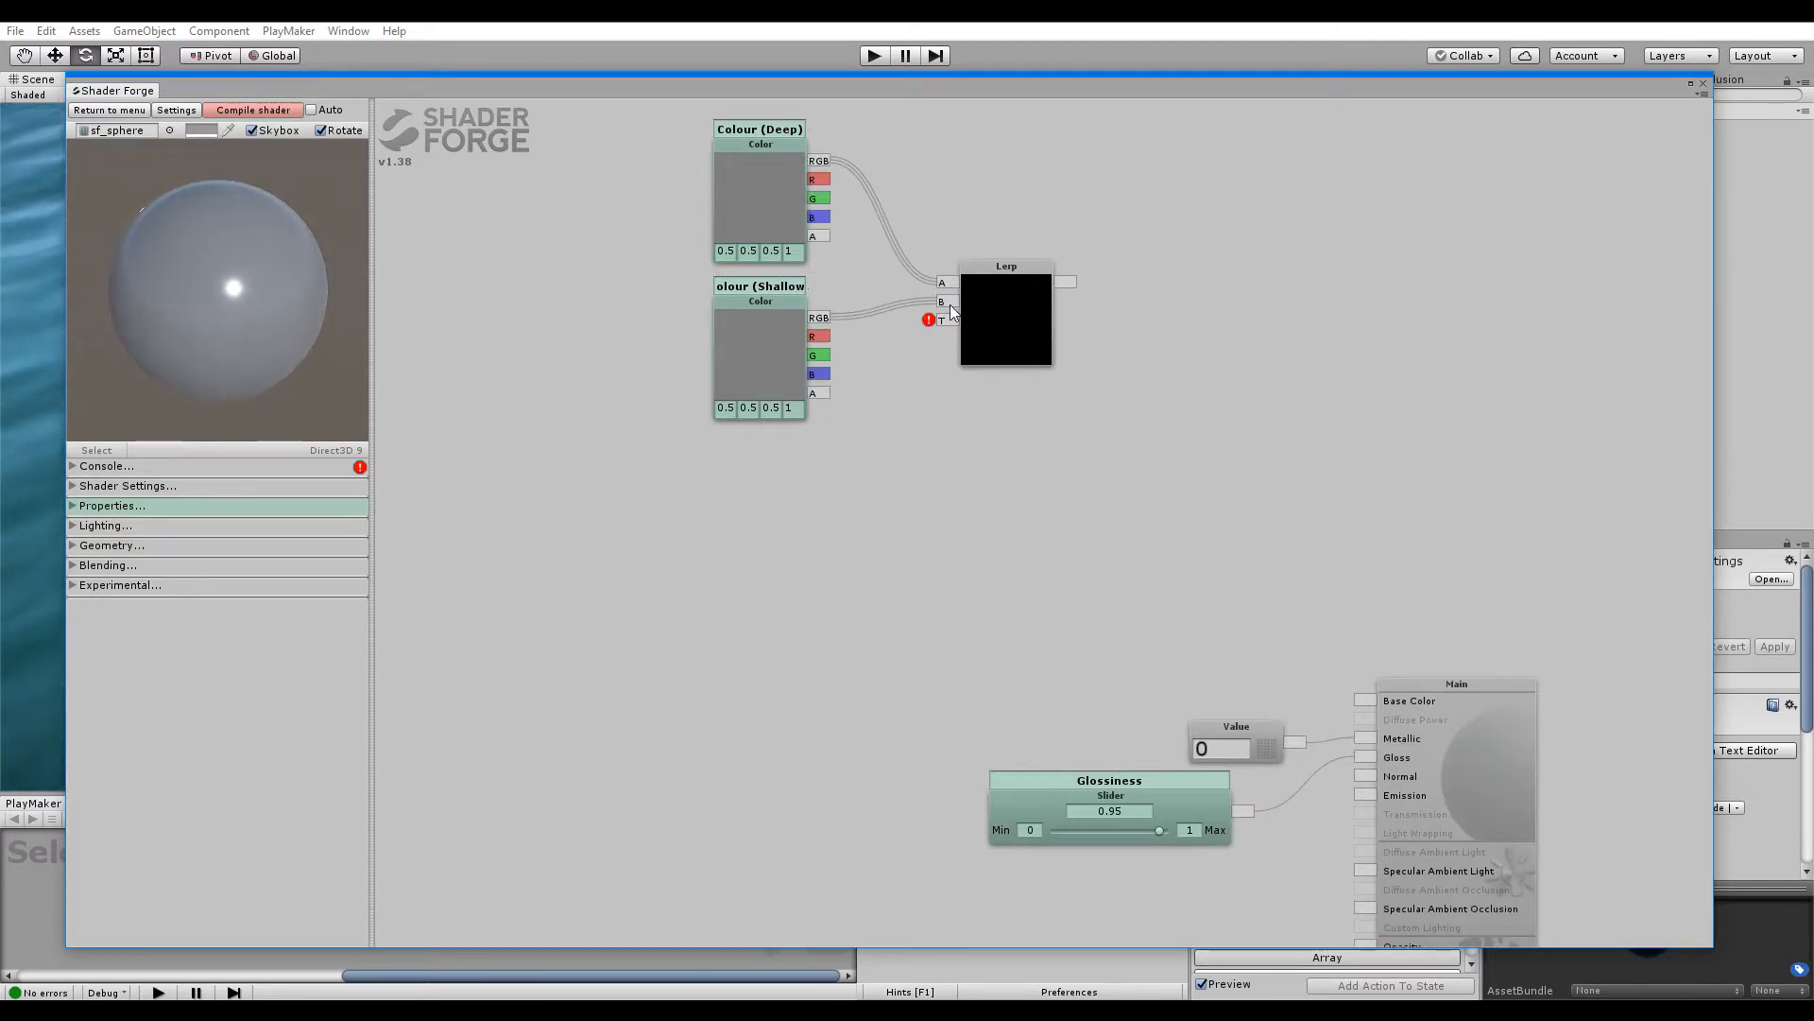
{"action": "middle_click_drag", "start_coordinate": [852, 477], "coordinate": [968, 352]}
{"action": "right_click", "coordinate": [849, 463]}
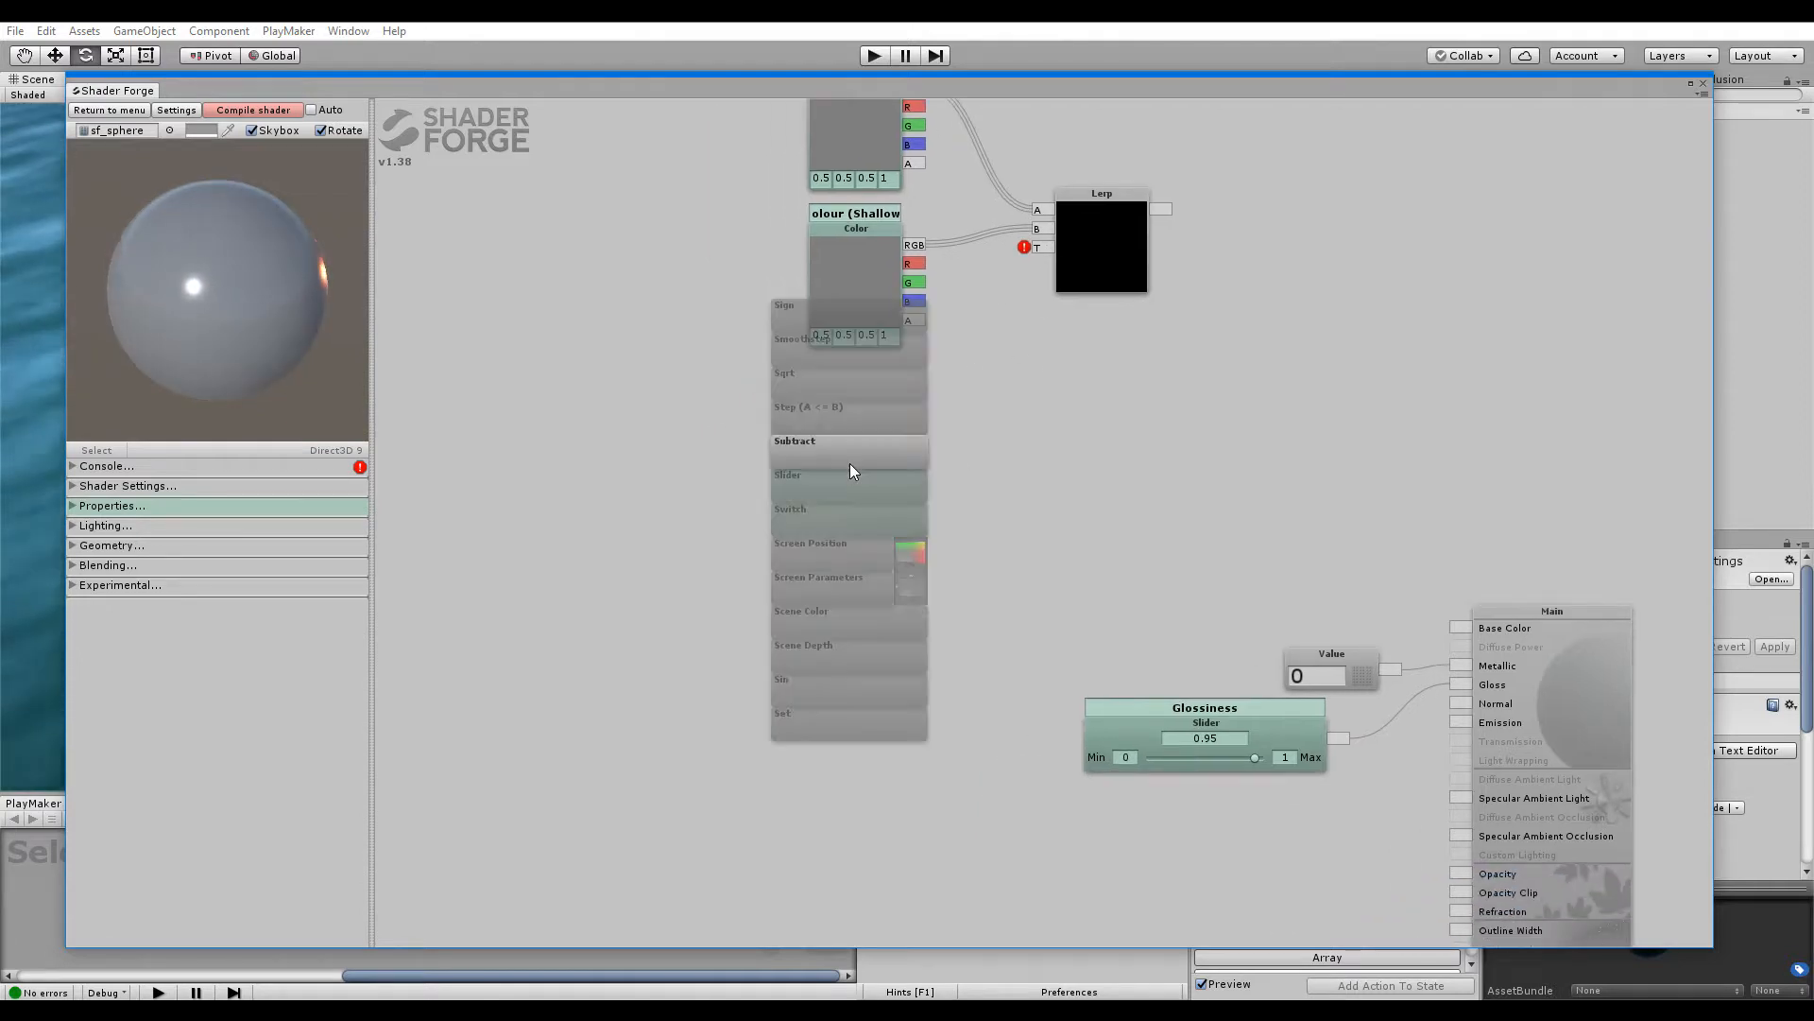
{"action": "left_click", "coordinate": [848, 464]}
{"action": "left_click_drag", "start_coordinate": [977, 474], "coordinate": [936, 474]}
{"action": "key", "text": "Delete"}
{"action": "middle_click_drag", "start_coordinate": [995, 233], "coordinate": [955, 301]}
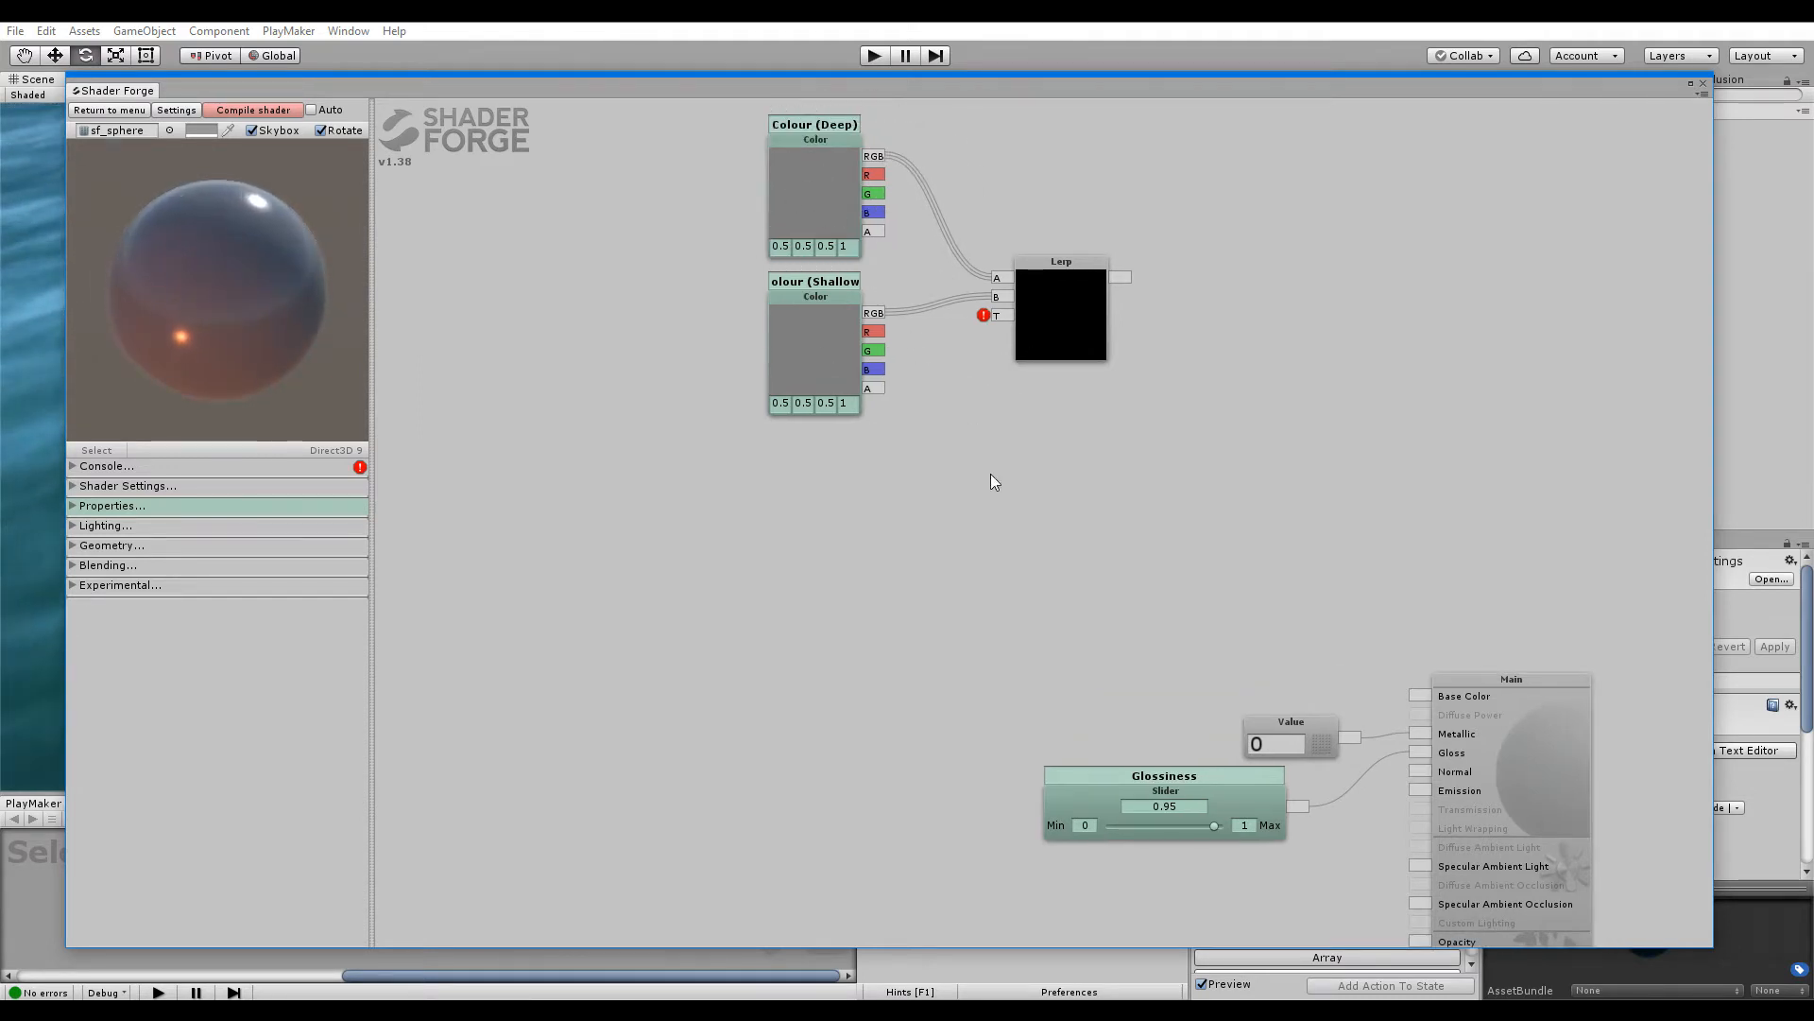
Uncover the scene again and examine how the water's colour changes between straight-down and shallow viewing angles
{"action": "middle_click_drag", "start_coordinate": [991, 473], "coordinate": [1076, 437]}
{"action": "left_click_drag", "start_coordinate": [758, 83], "coordinate": [575, 711]}
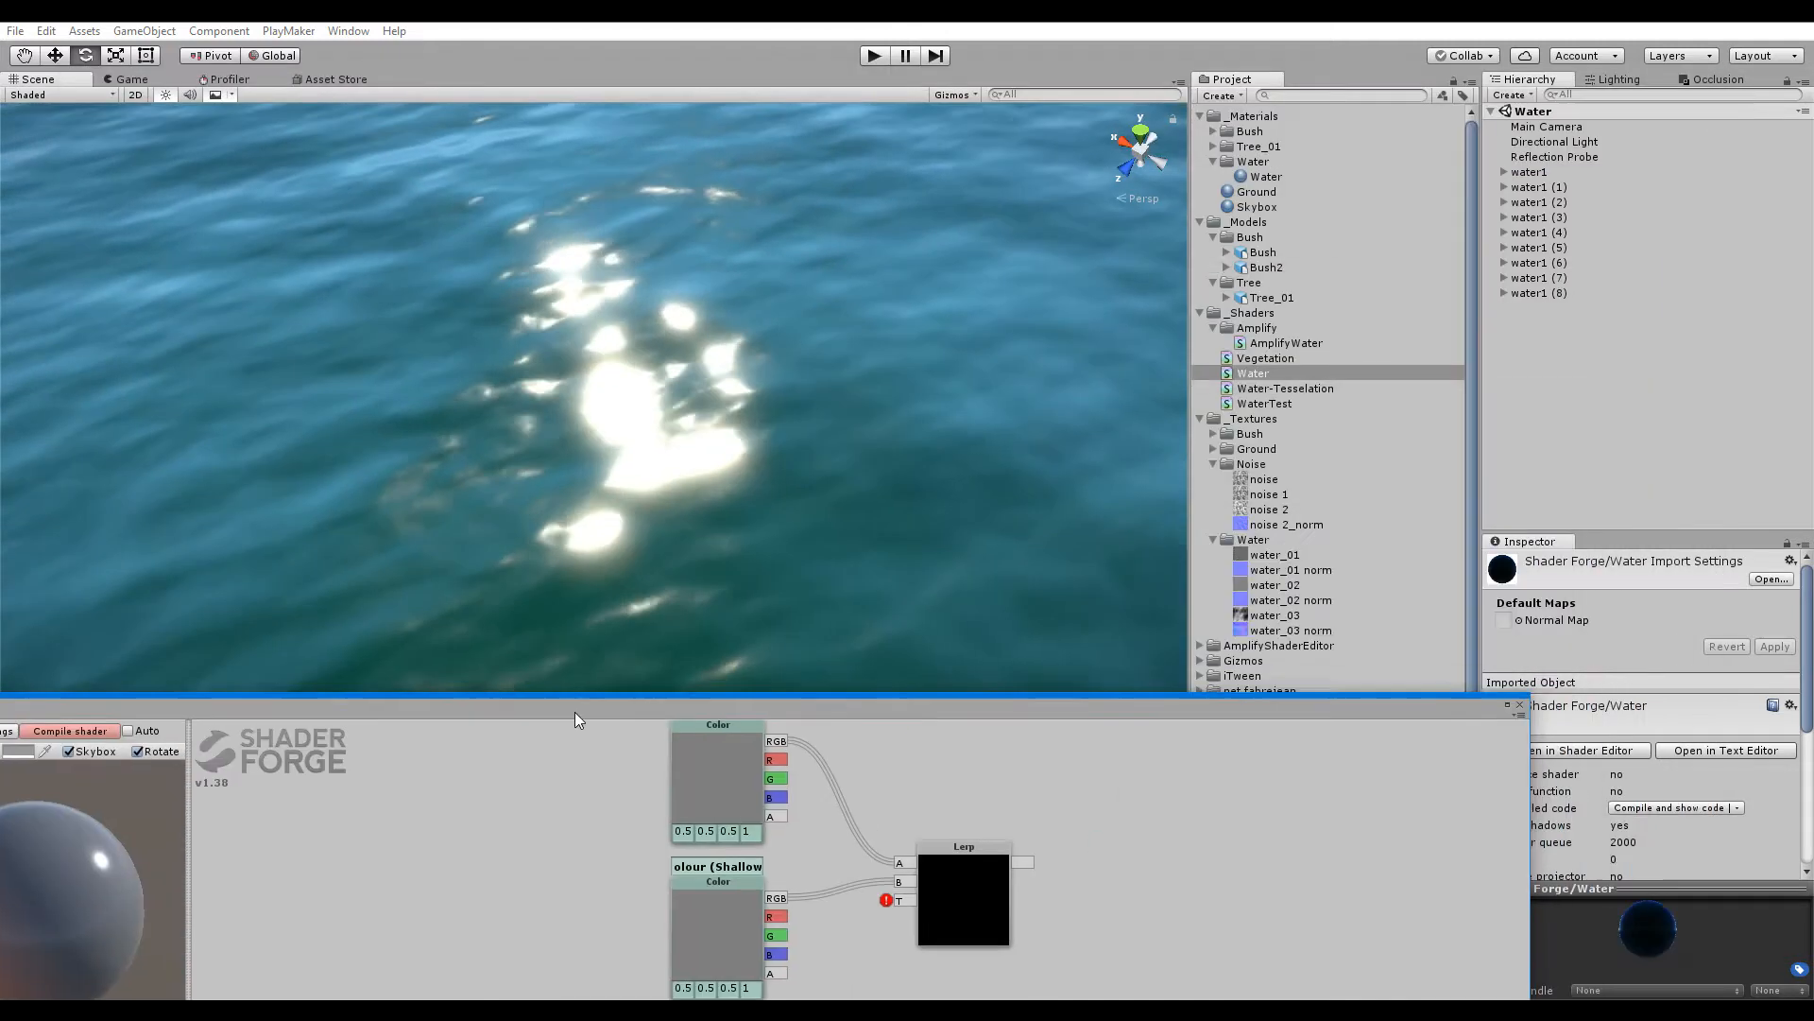
{"action": "right_click_drag", "start_coordinate": [565, 440], "coordinate": [737, 484]}
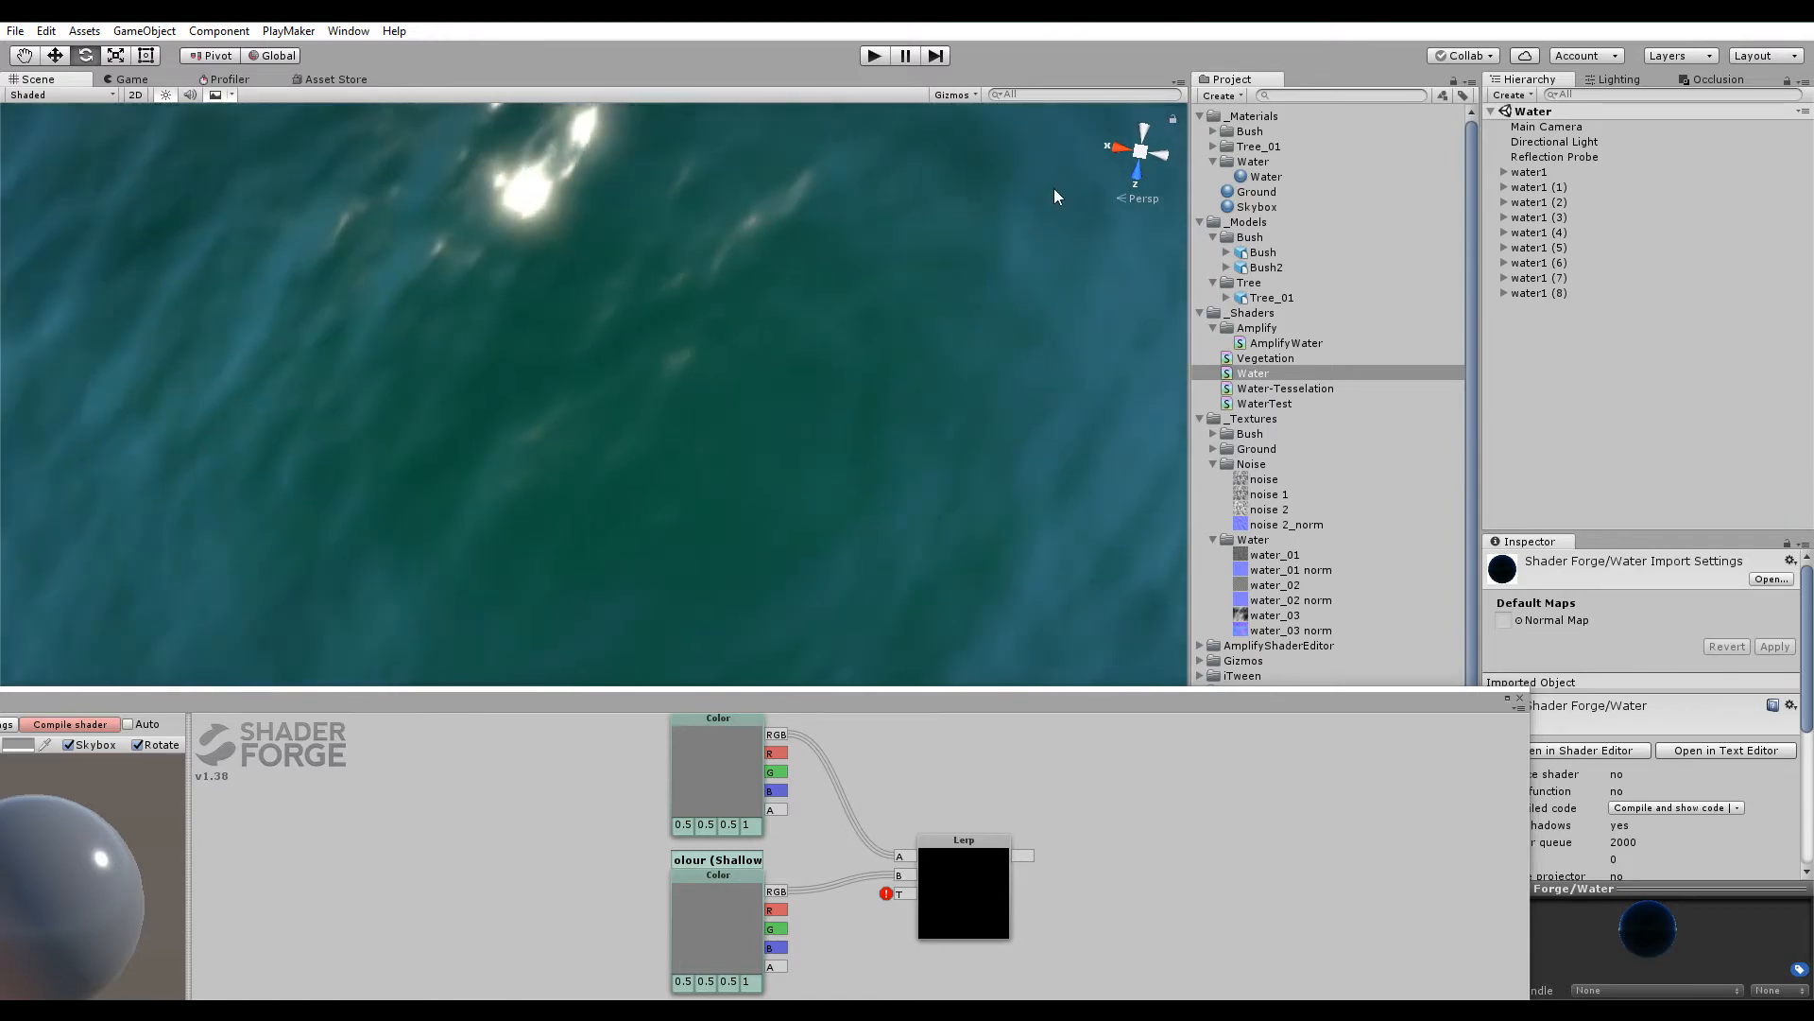
{"action": "right_click_drag", "start_coordinate": [704, 444], "coordinate": [685, 369]}
Bring the node graph back into view, add a Fresnel node and connect its output to the Lerp node's T input
{"action": "left_click_drag", "start_coordinate": [701, 707], "coordinate": [881, 79]}
{"action": "key", "text": "f"}
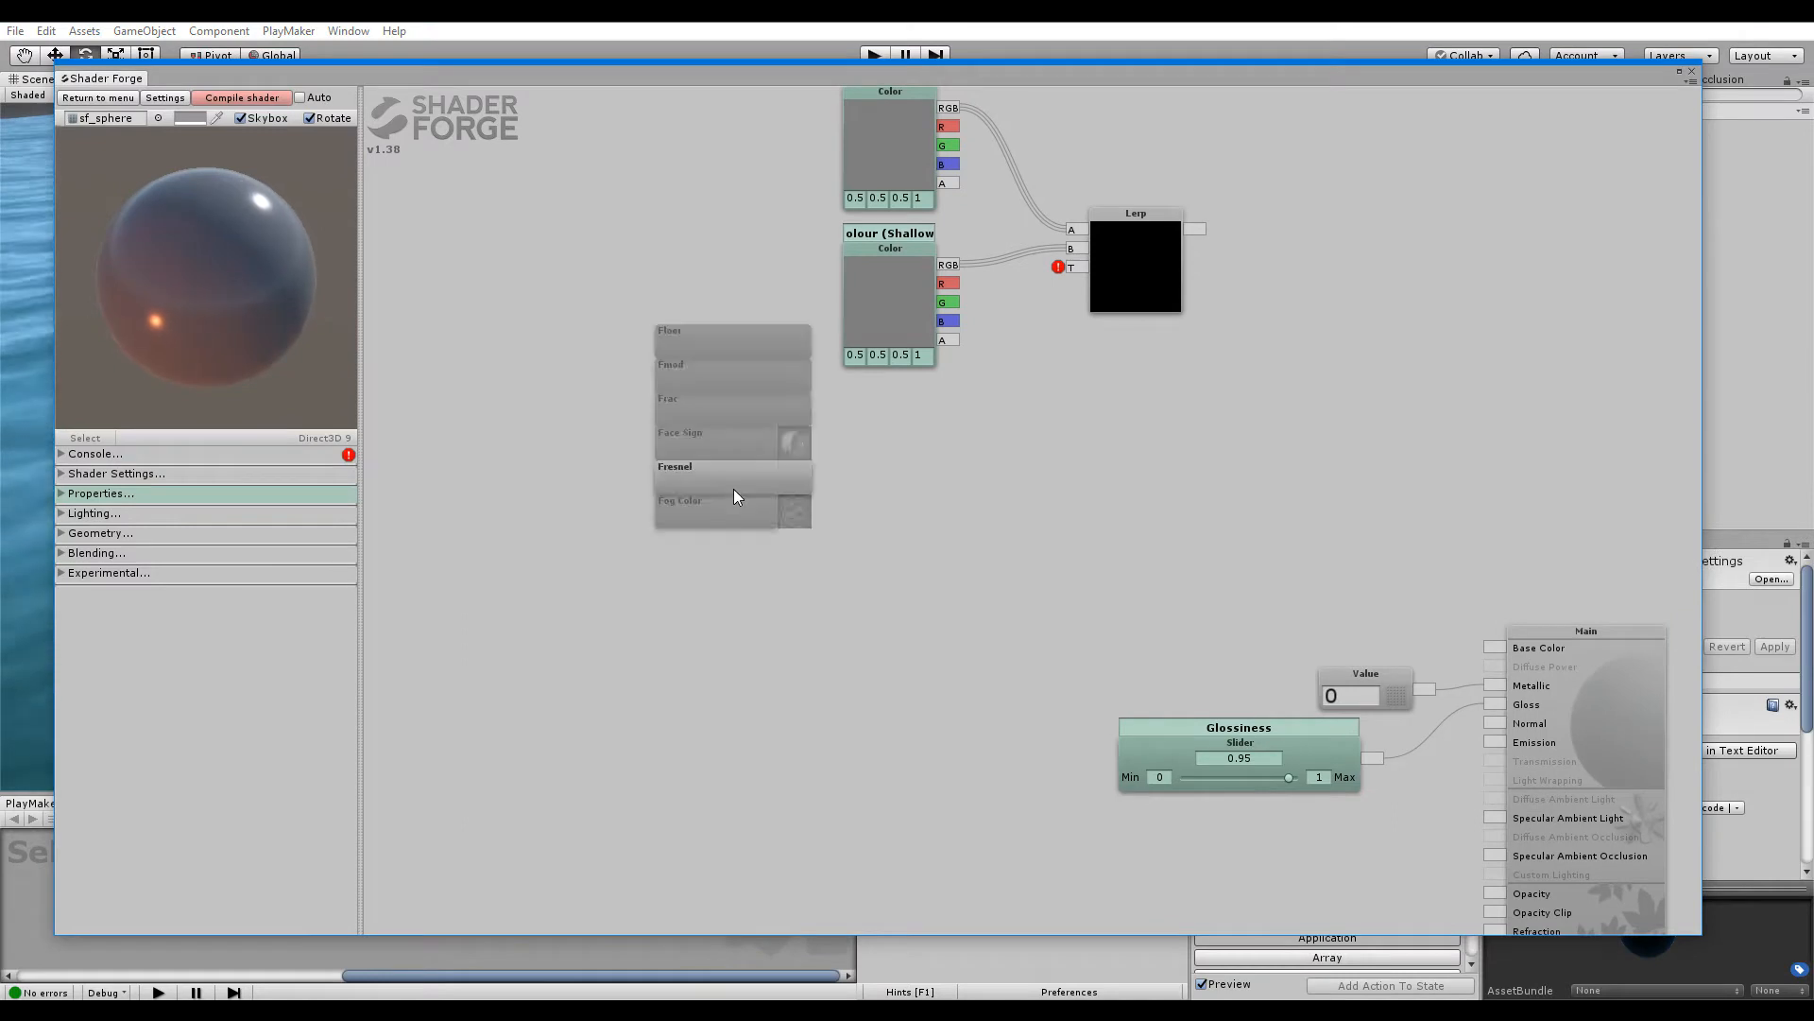
{"action": "left_click_drag", "start_coordinate": [733, 489], "coordinate": [829, 546]}
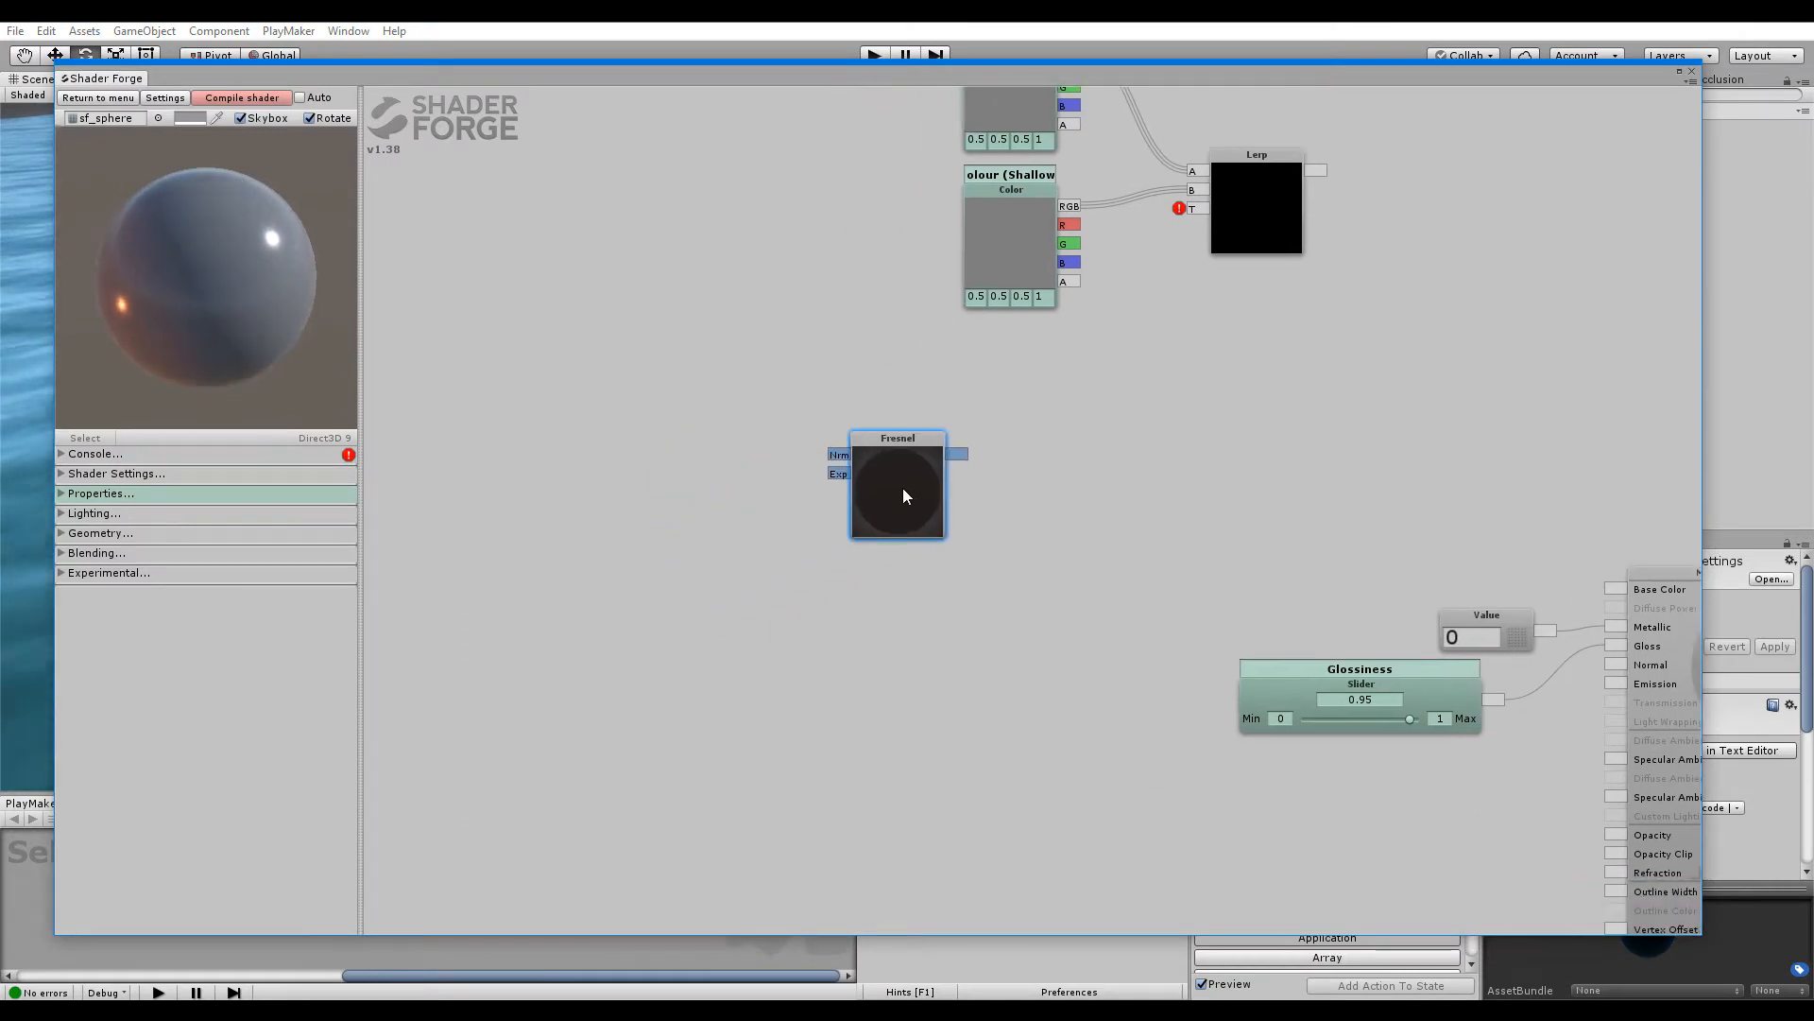
{"action": "left_click_drag", "start_coordinate": [904, 488], "coordinate": [1099, 369]}
{"action": "left_click_drag", "start_coordinate": [1194, 209], "coordinate": [1196, 209]}
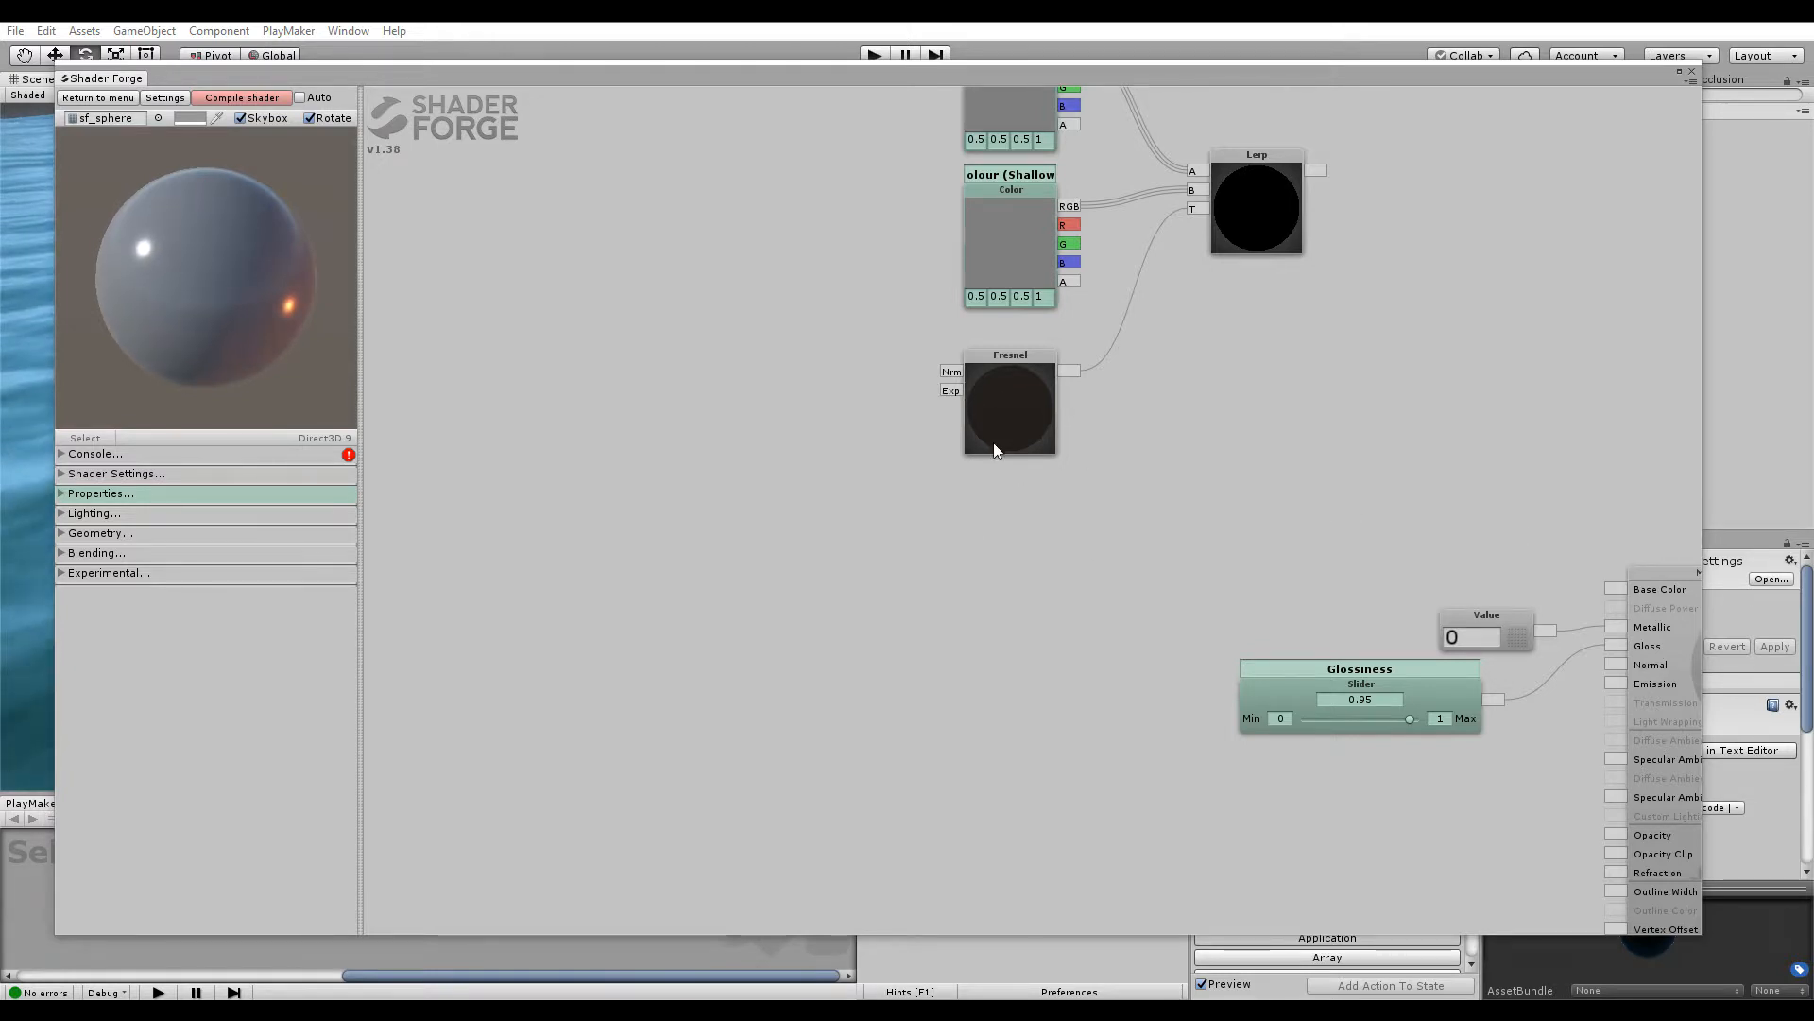
Align the Fresnel node directly beneath the Colour (Shallow) node
{"action": "middle_click_drag", "start_coordinate": [993, 444], "coordinate": [948, 444]}
{"action": "left_click_drag", "start_coordinate": [976, 423], "coordinate": [962, 384]}
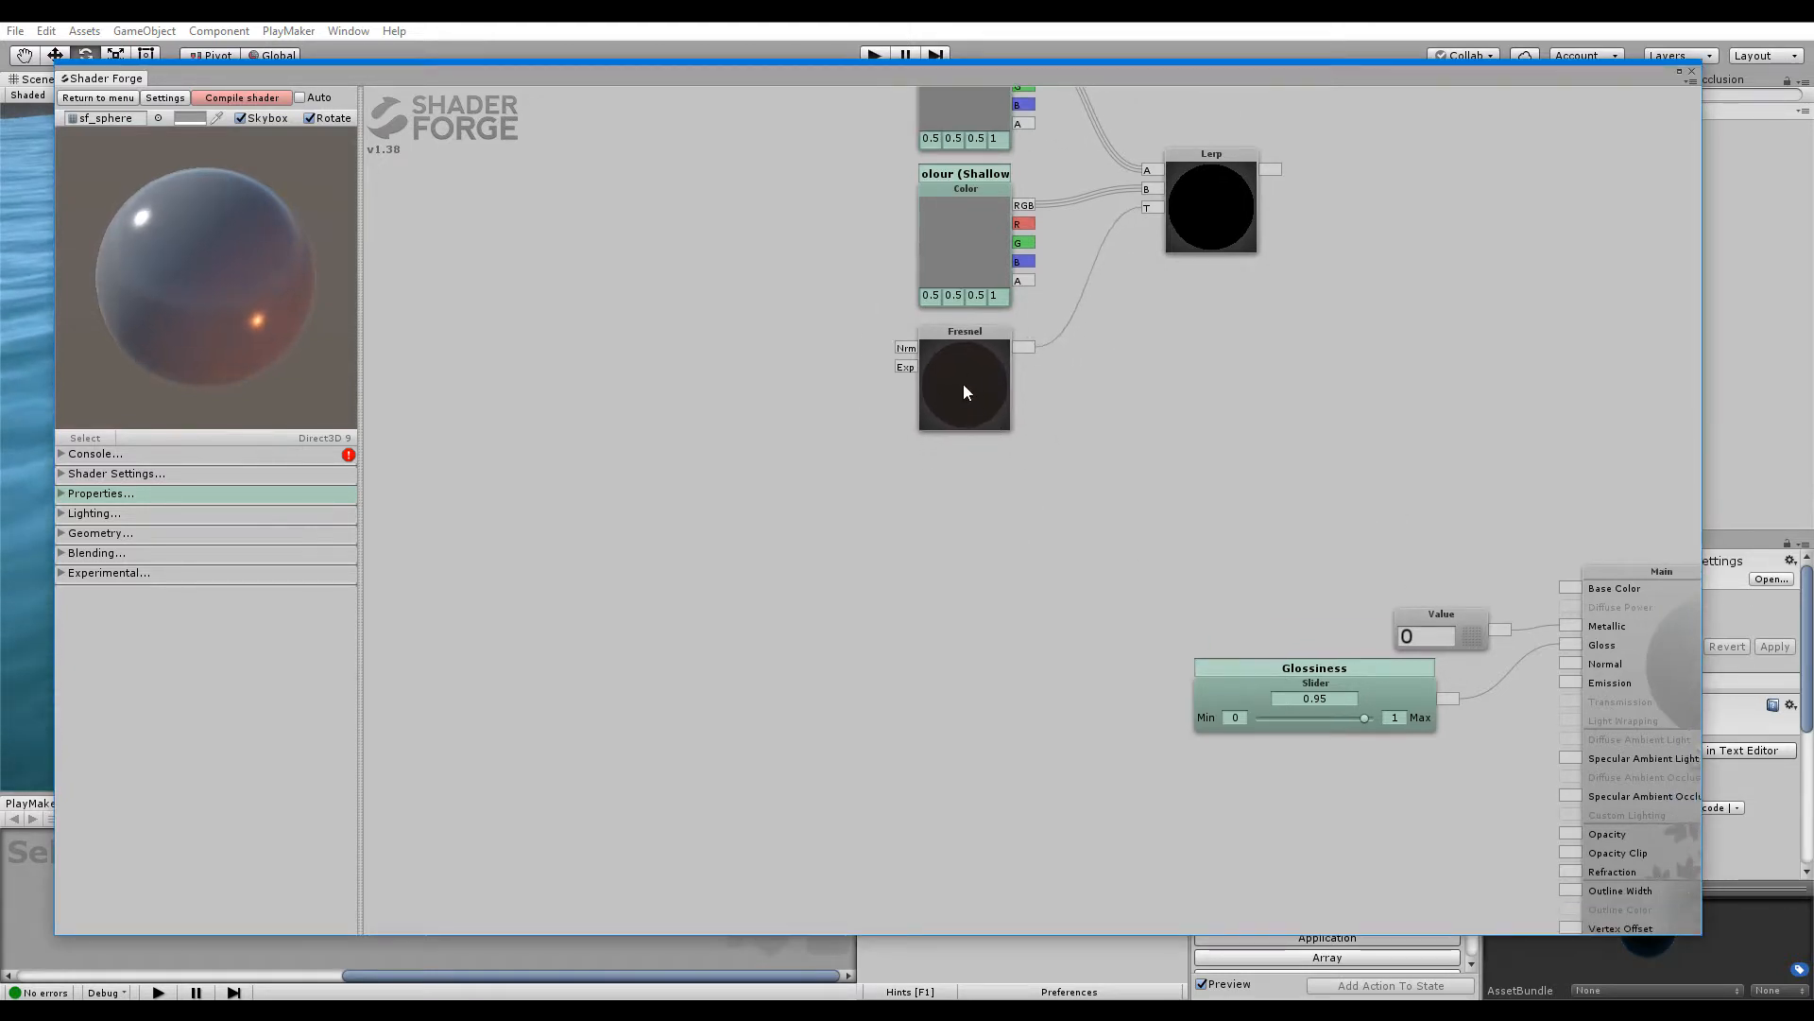
{"action": "left_click", "coordinate": [962, 384]}
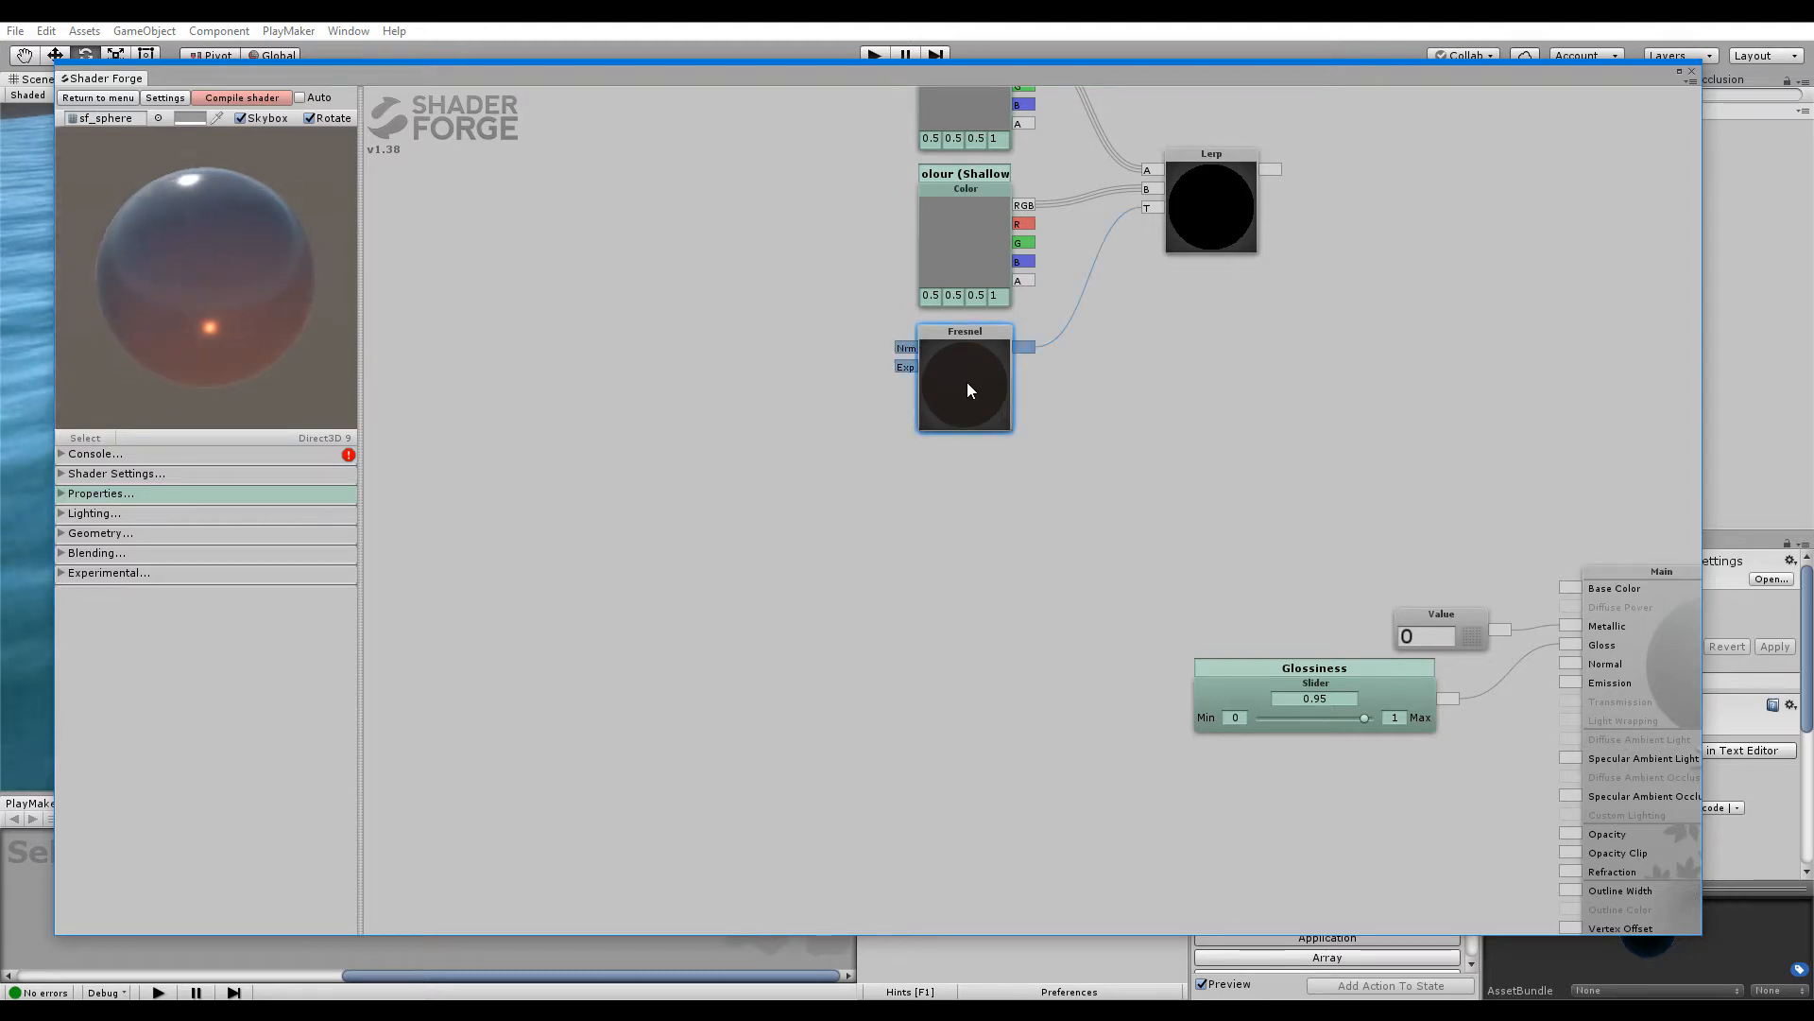
Add a Normal Dir. node with Perturbed enabled beside the Fresnel node and connect it to the Fresnel's Nrm input
{"action": "middle_click_drag", "start_coordinate": [787, 414], "coordinate": [967, 471]}
{"action": "key", "text": "n"}
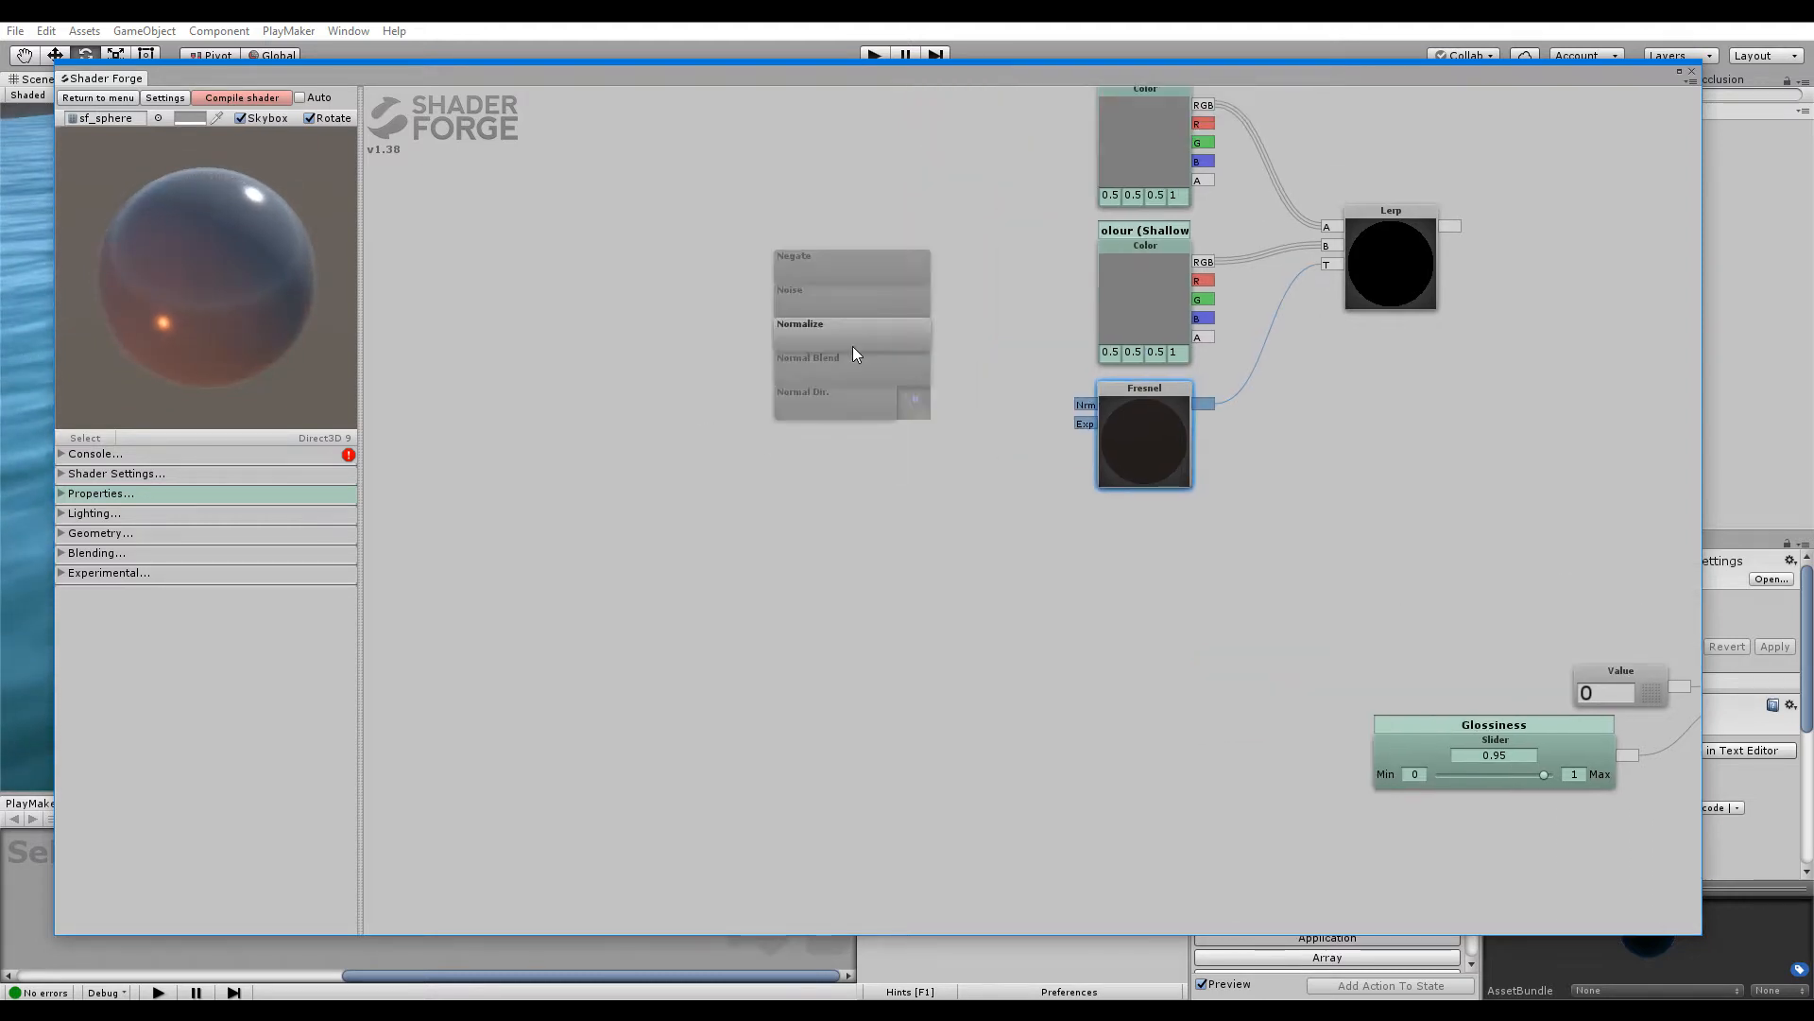
{"action": "left_click_drag", "start_coordinate": [846, 409], "coordinate": [1110, 413]}
{"action": "left_click_drag", "start_coordinate": [901, 410], "coordinate": [953, 430]}
{"action": "left_click", "coordinate": [917, 453]}
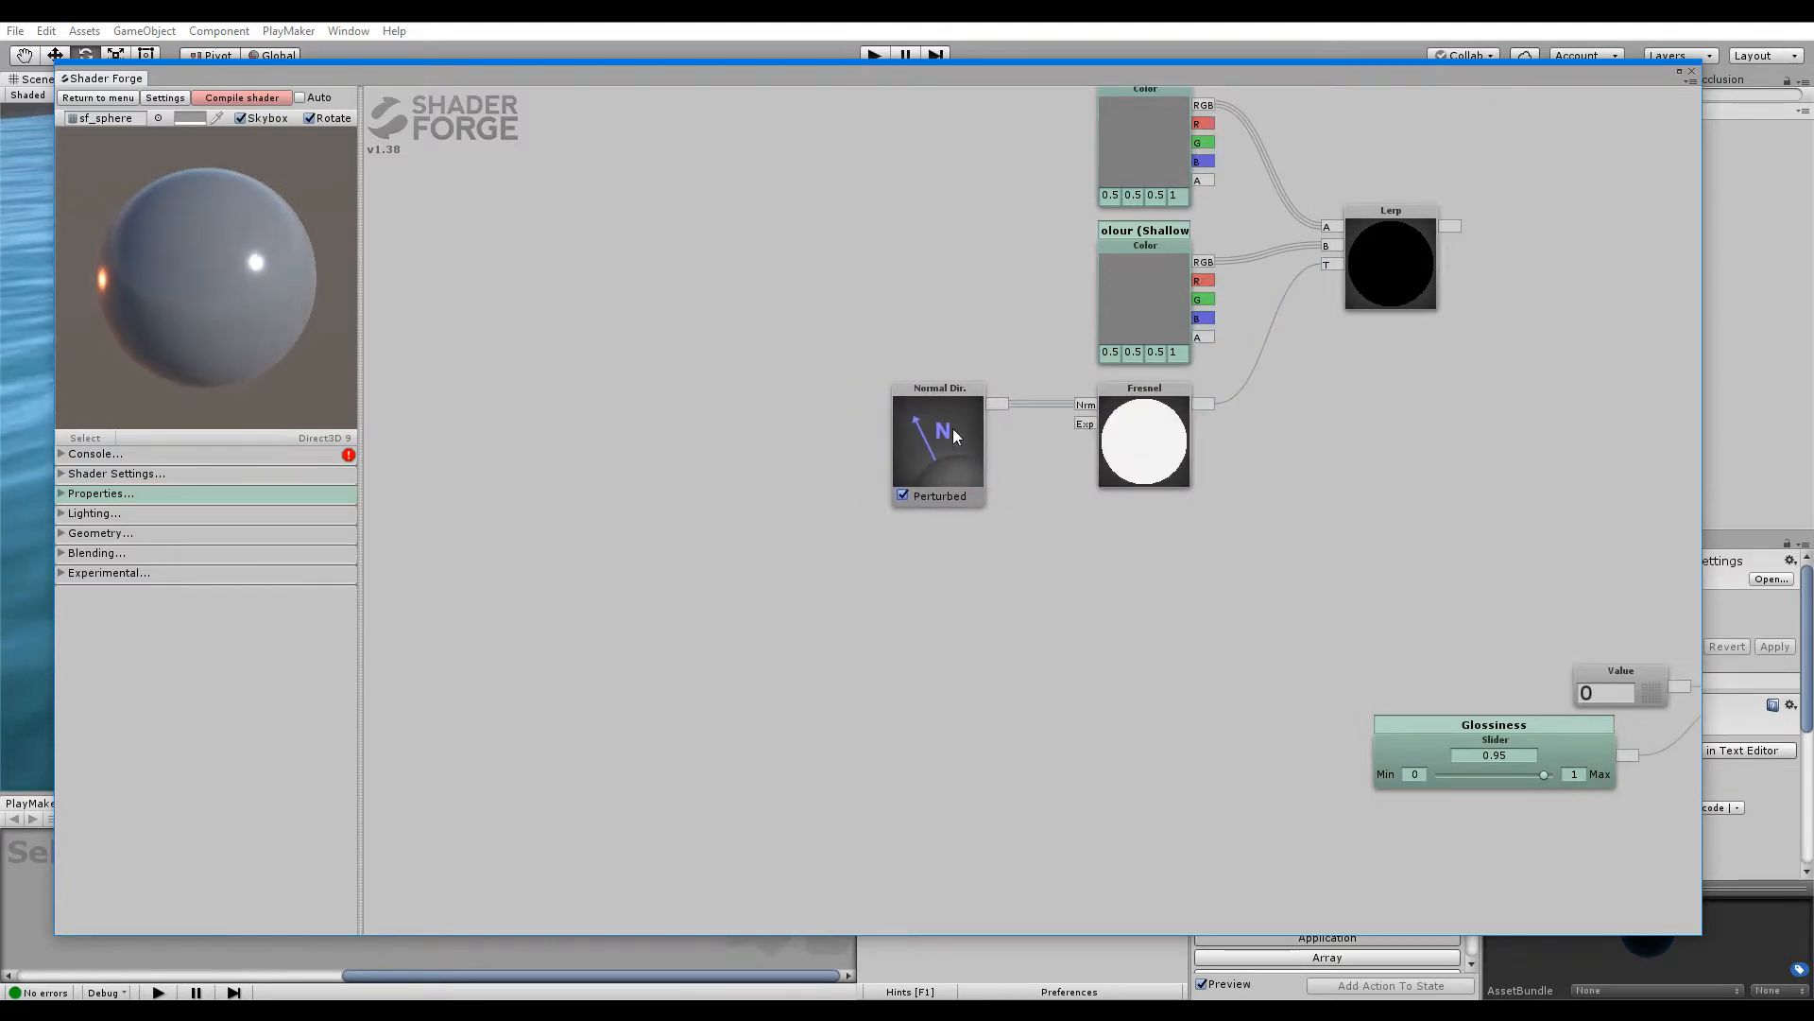
Set the Colour (Deep) node's colour to white
{"action": "left_click_drag", "start_coordinate": [990, 571], "coordinate": [1071, 489]}
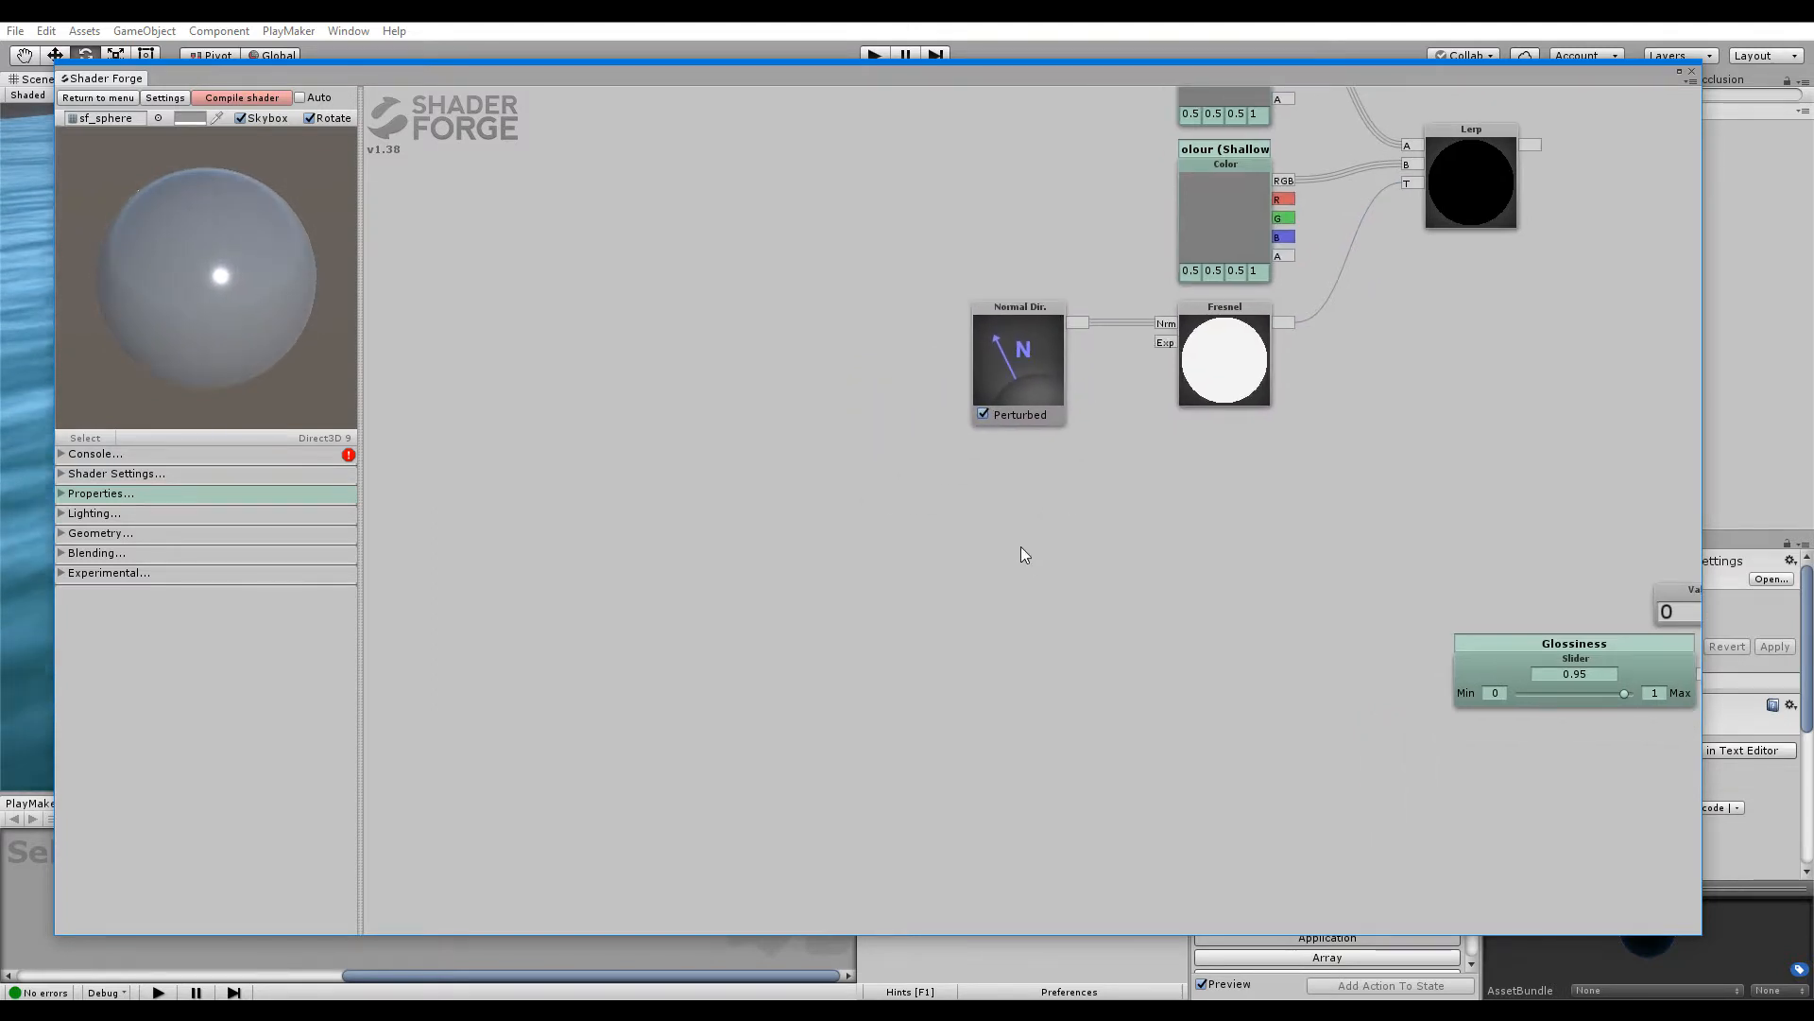
{"action": "left_click_drag", "start_coordinate": [1264, 332], "coordinate": [1057, 496]}
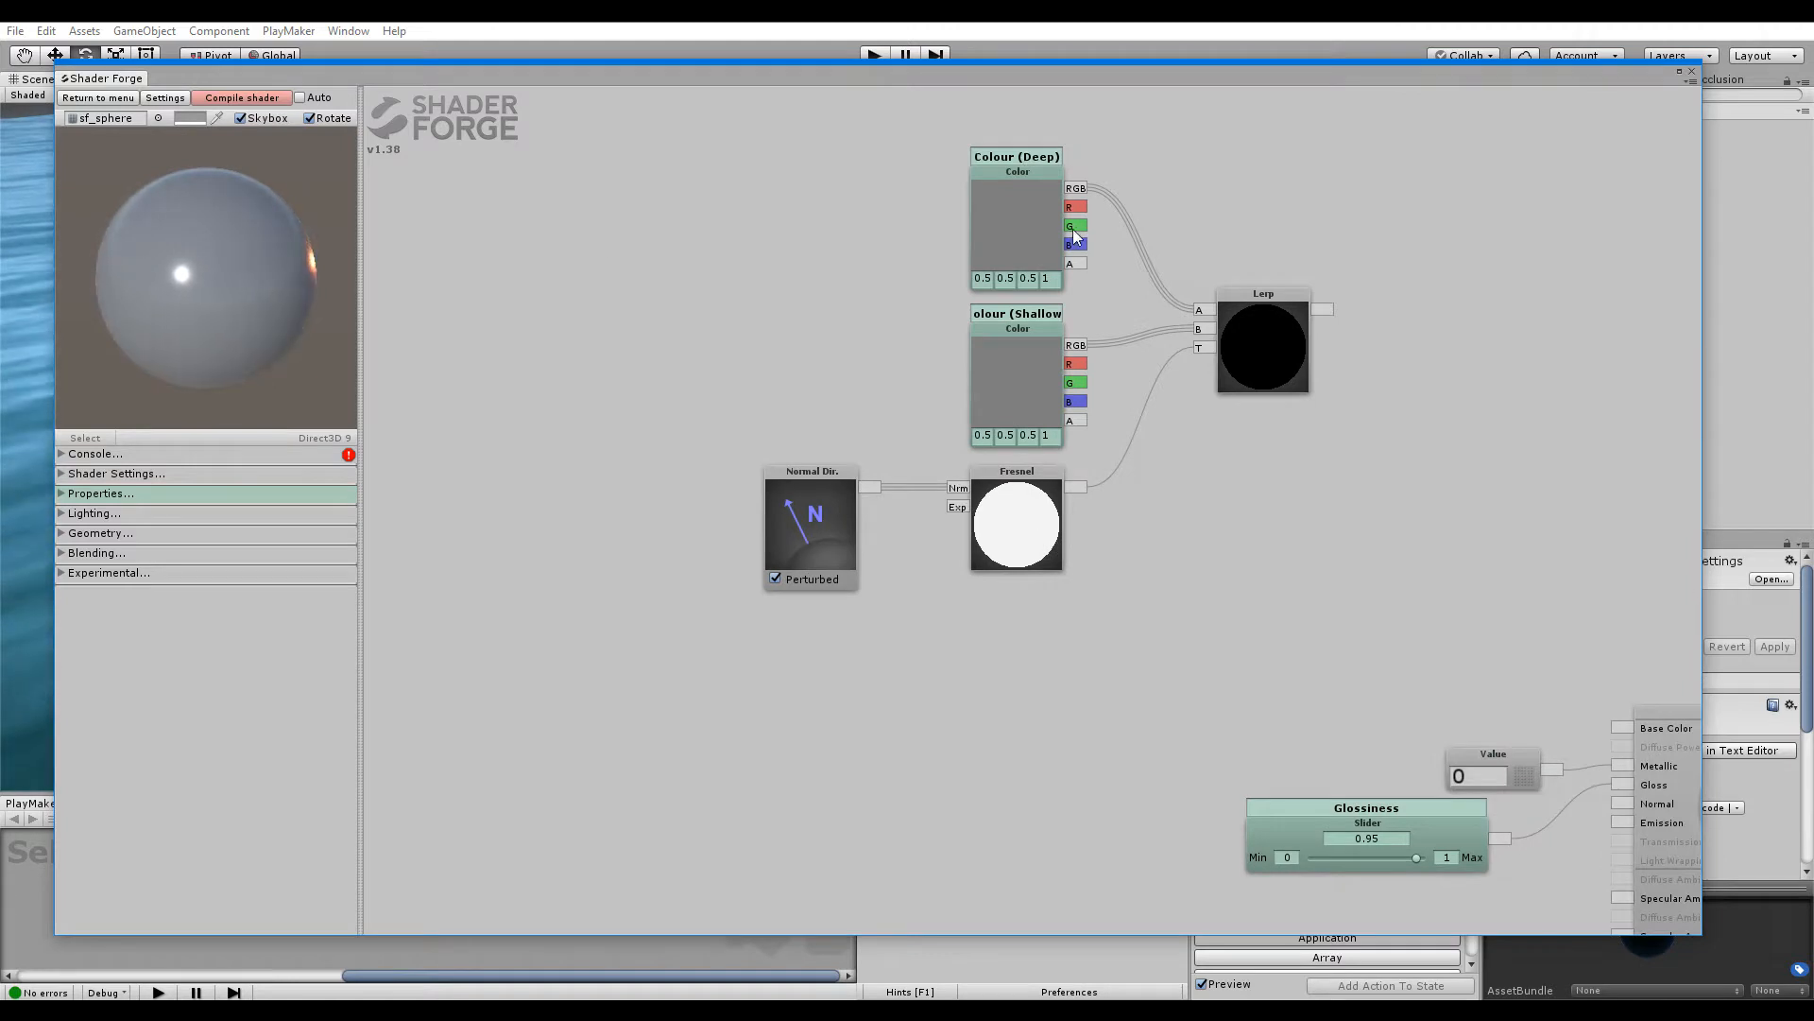
{"action": "left_click", "coordinate": [1019, 220]}
{"action": "left_click", "coordinate": [991, 267]}
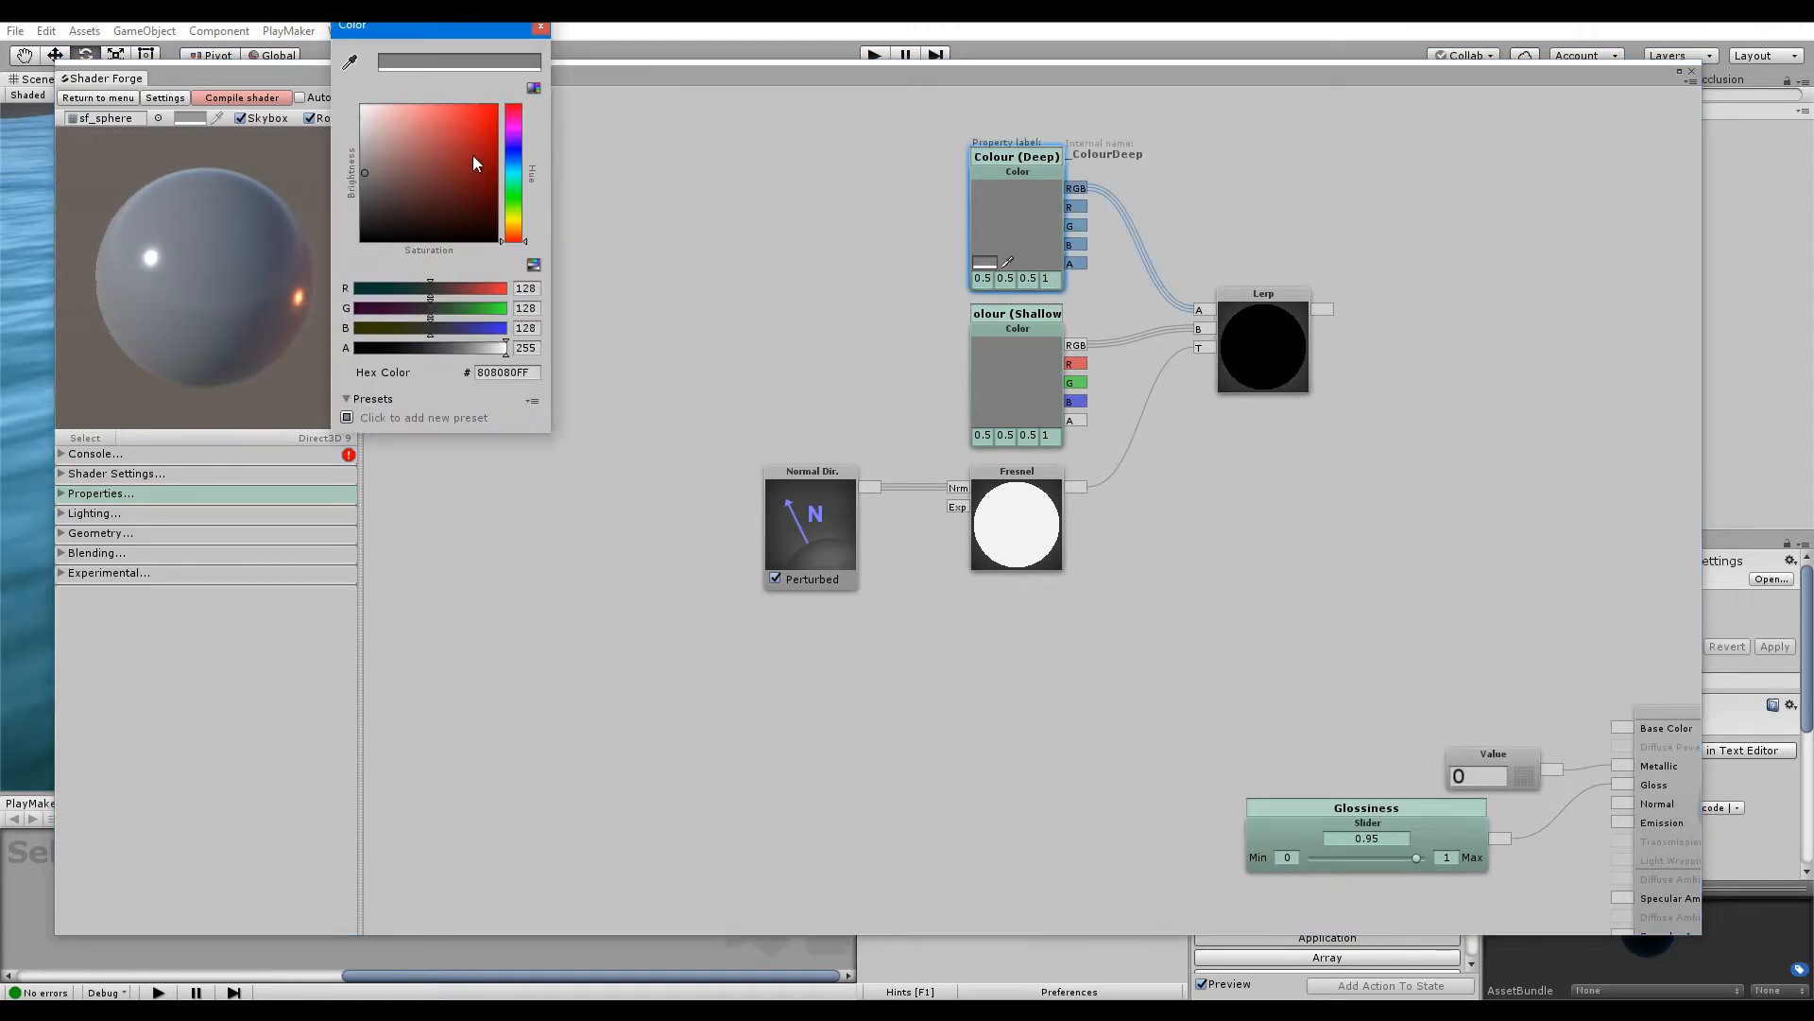
{"action": "left_click_drag", "start_coordinate": [402, 167], "coordinate": [364, 101]}
{"action": "left_click", "coordinate": [541, 29]}
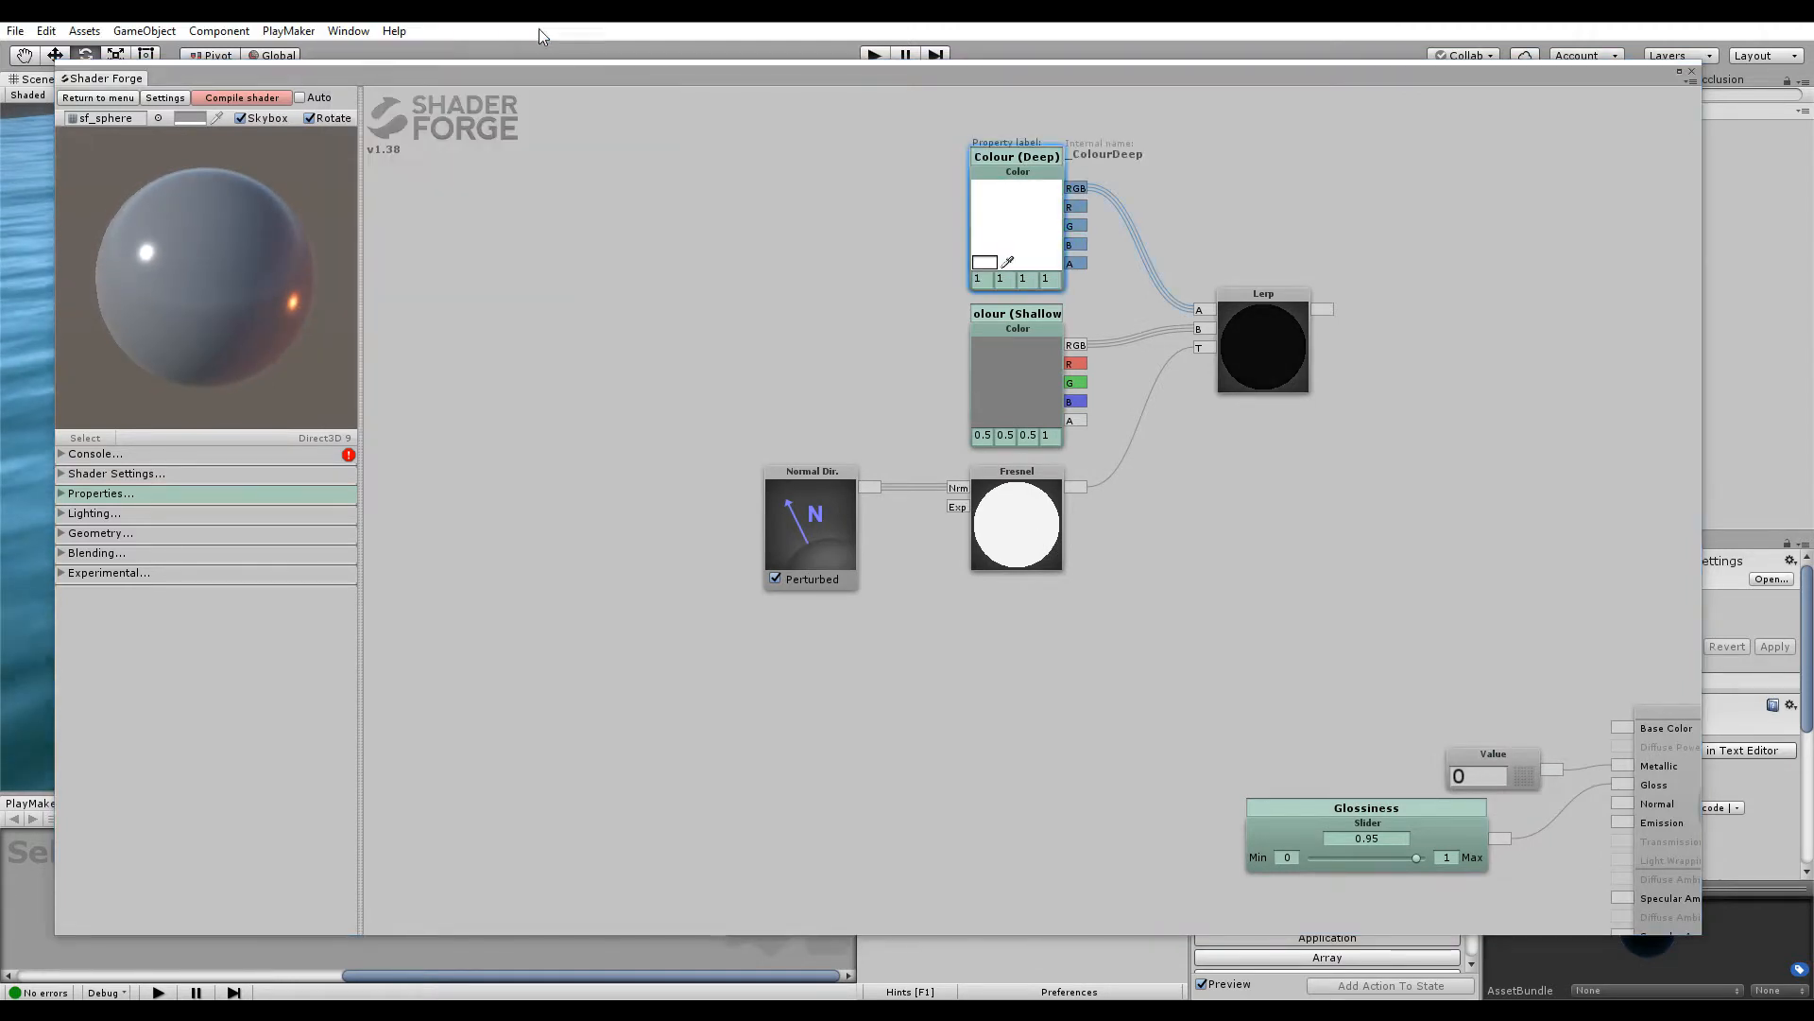
Set the Colour (Deep) node to black and the Colour (Shallow) node to white
{"action": "left_click", "coordinate": [987, 266]}
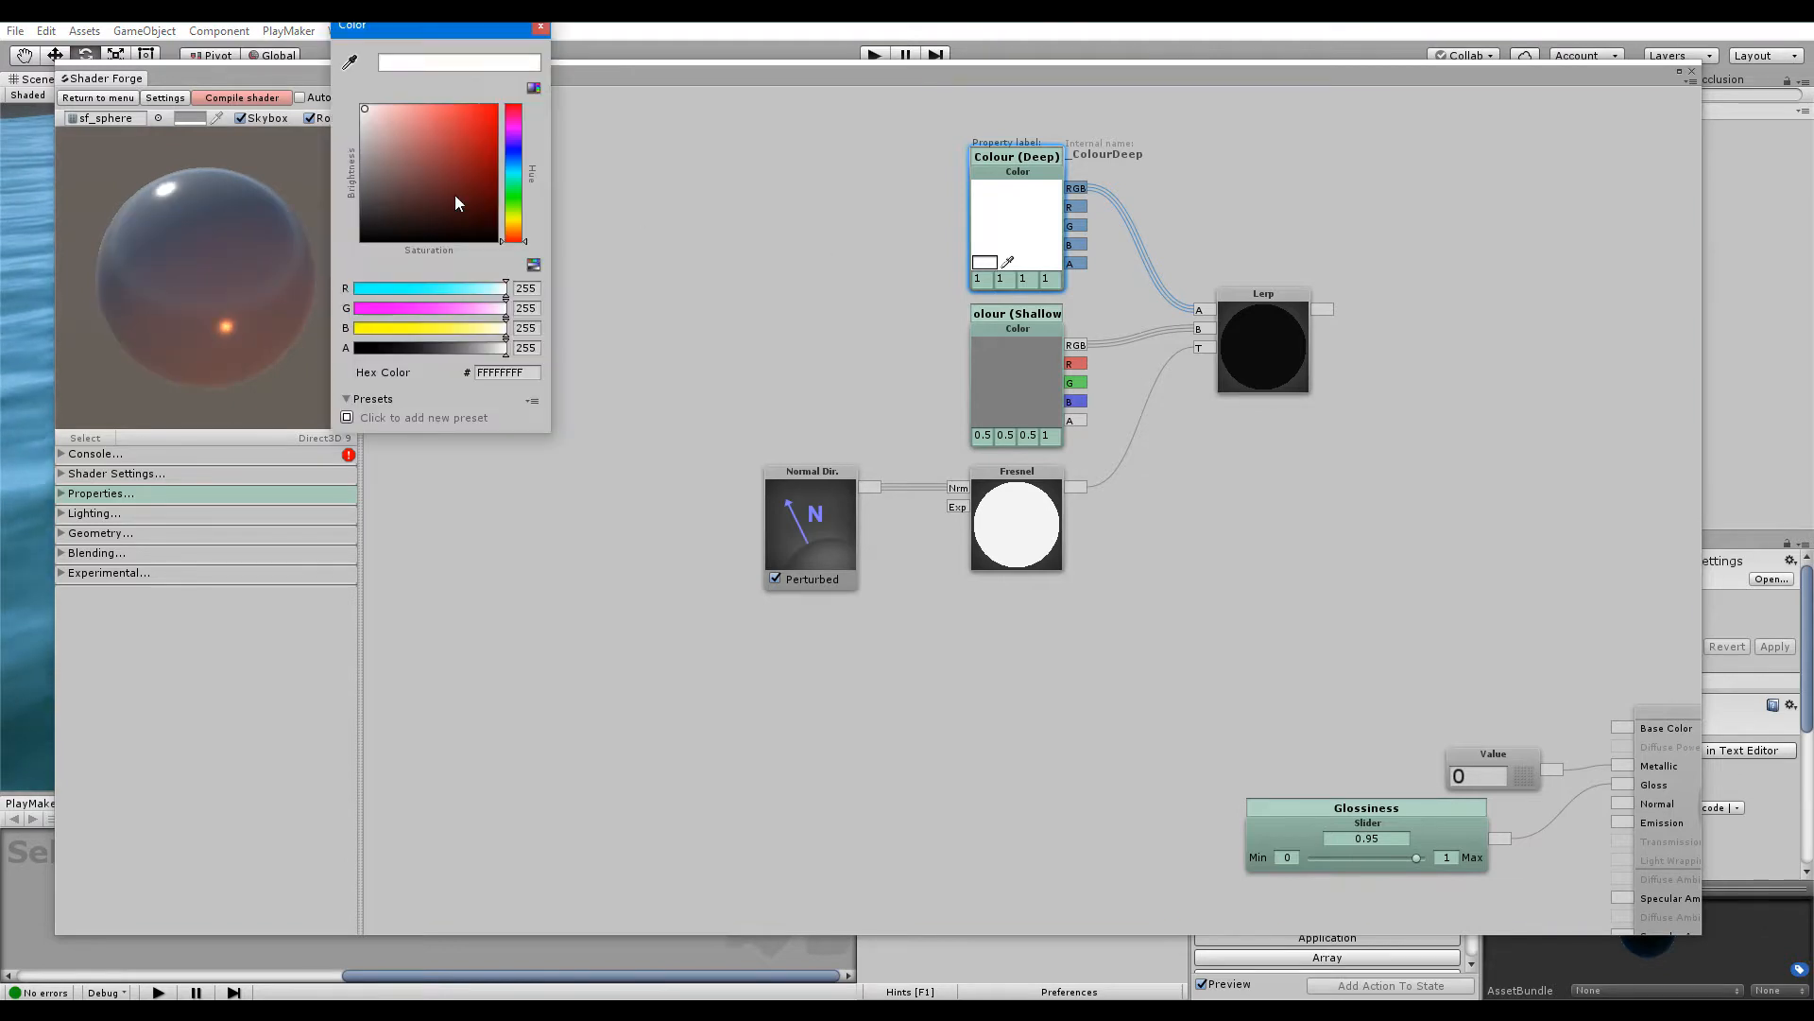
{"action": "left_click", "coordinate": [382, 231]}
{"action": "left_click", "coordinate": [541, 30]}
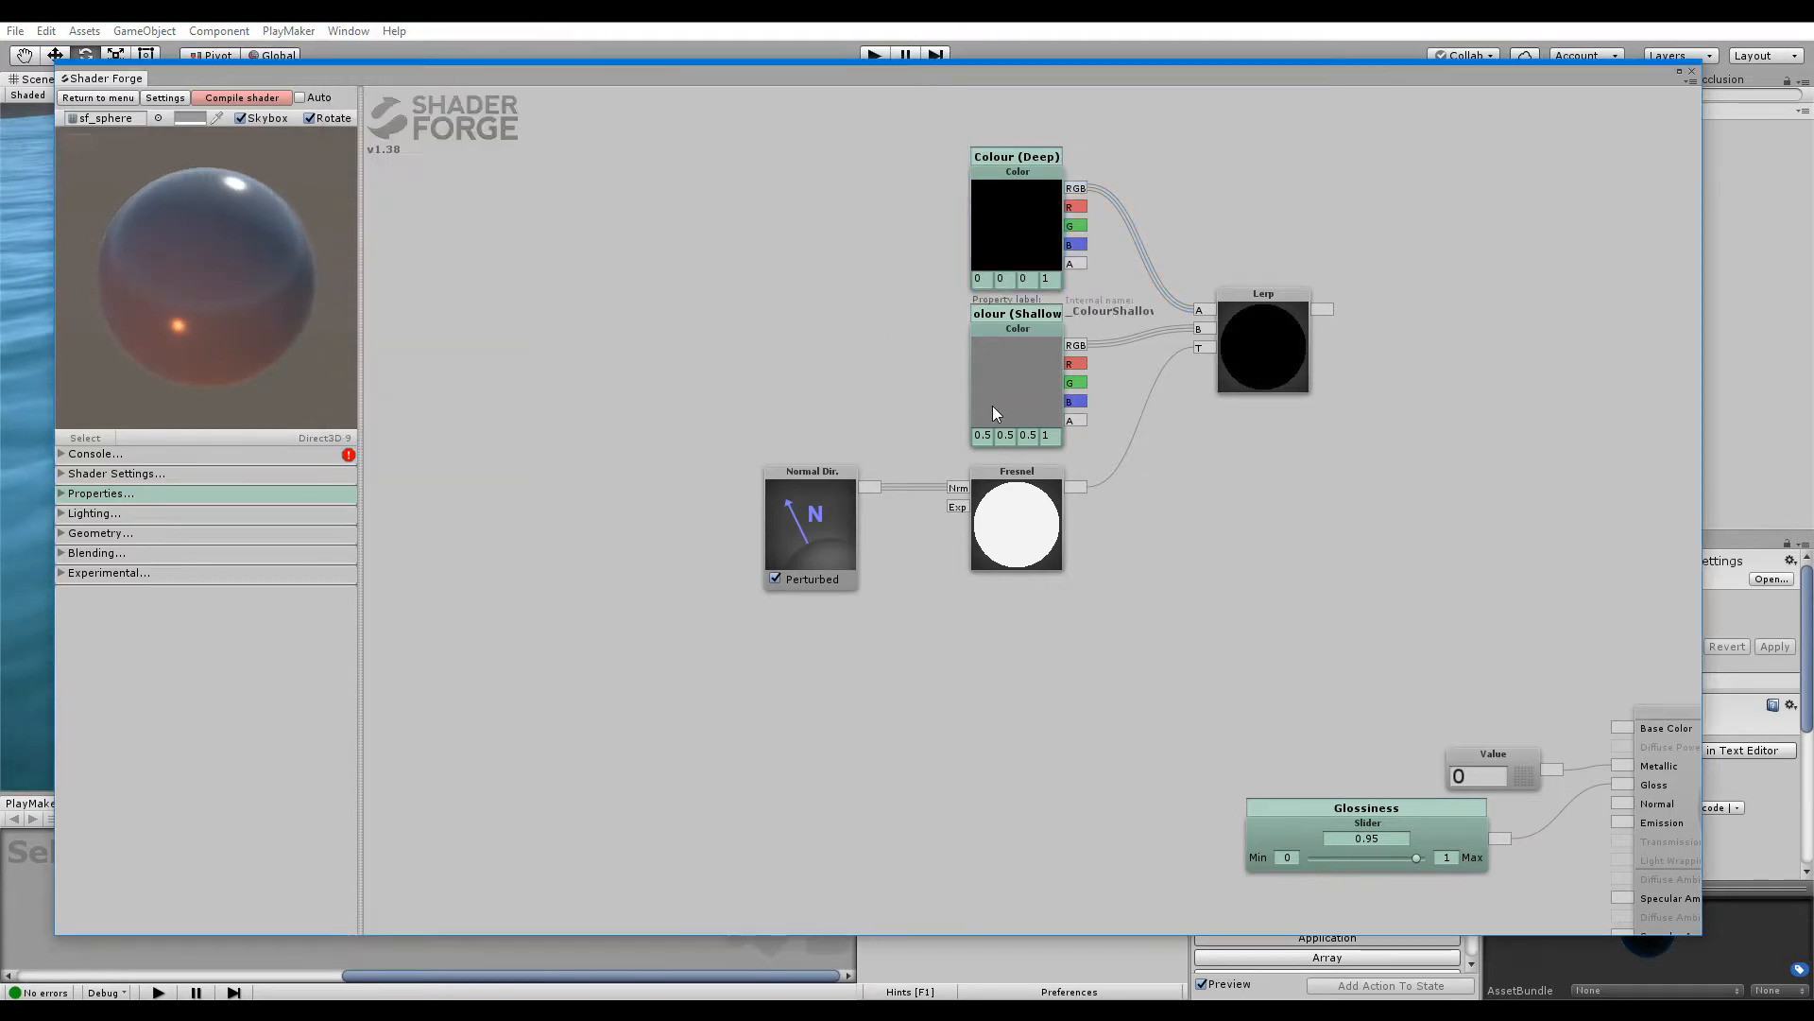
{"action": "left_click", "coordinate": [992, 413]}
{"action": "left_click", "coordinate": [372, 127]}
{"action": "left_click", "coordinate": [540, 30]}
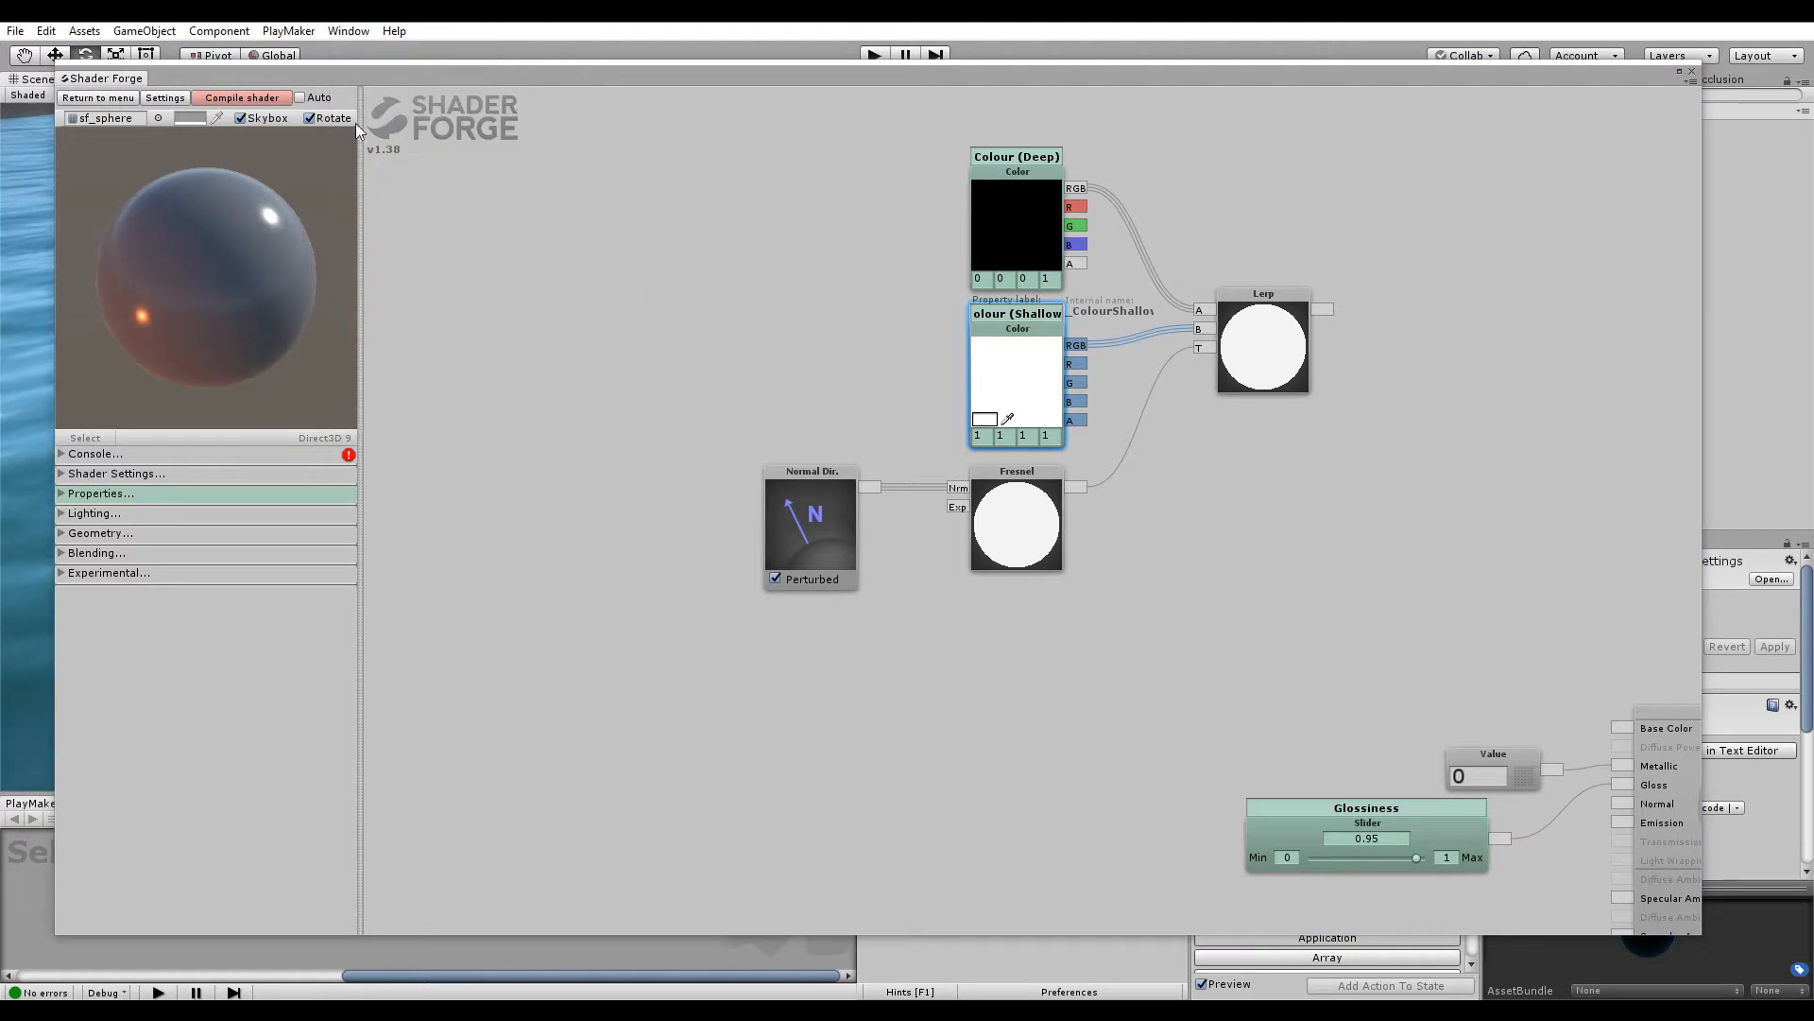
Connect the Lerp output to the Main node's Base Color input and compile the shader
{"action": "left_click_drag", "start_coordinate": [1143, 400], "coordinate": [872, 294]}
{"action": "left_click_drag", "start_coordinate": [1051, 202], "coordinate": [1348, 624]}
{"action": "left_click", "coordinate": [249, 98]}
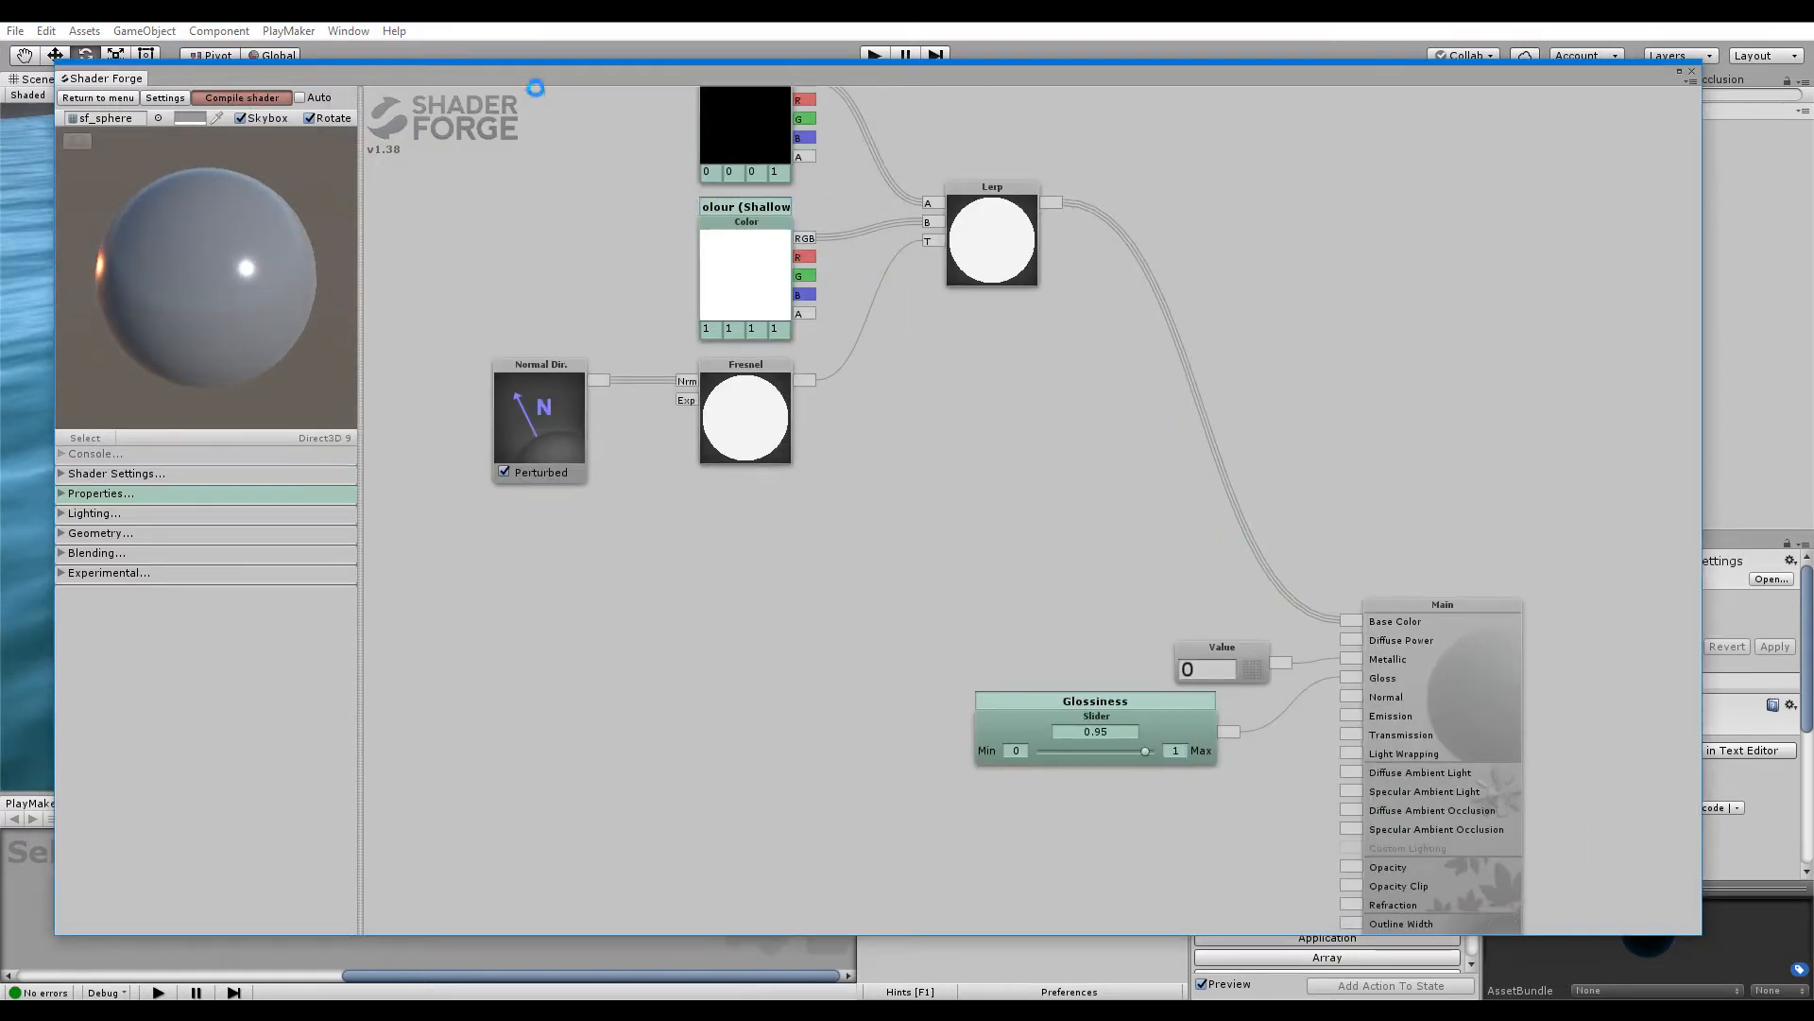
Rotate the preview sphere to examine how the two colours blend from its centre to its edge
{"action": "left_click_drag", "start_coordinate": [1202, 75], "coordinate": [1251, 149]}
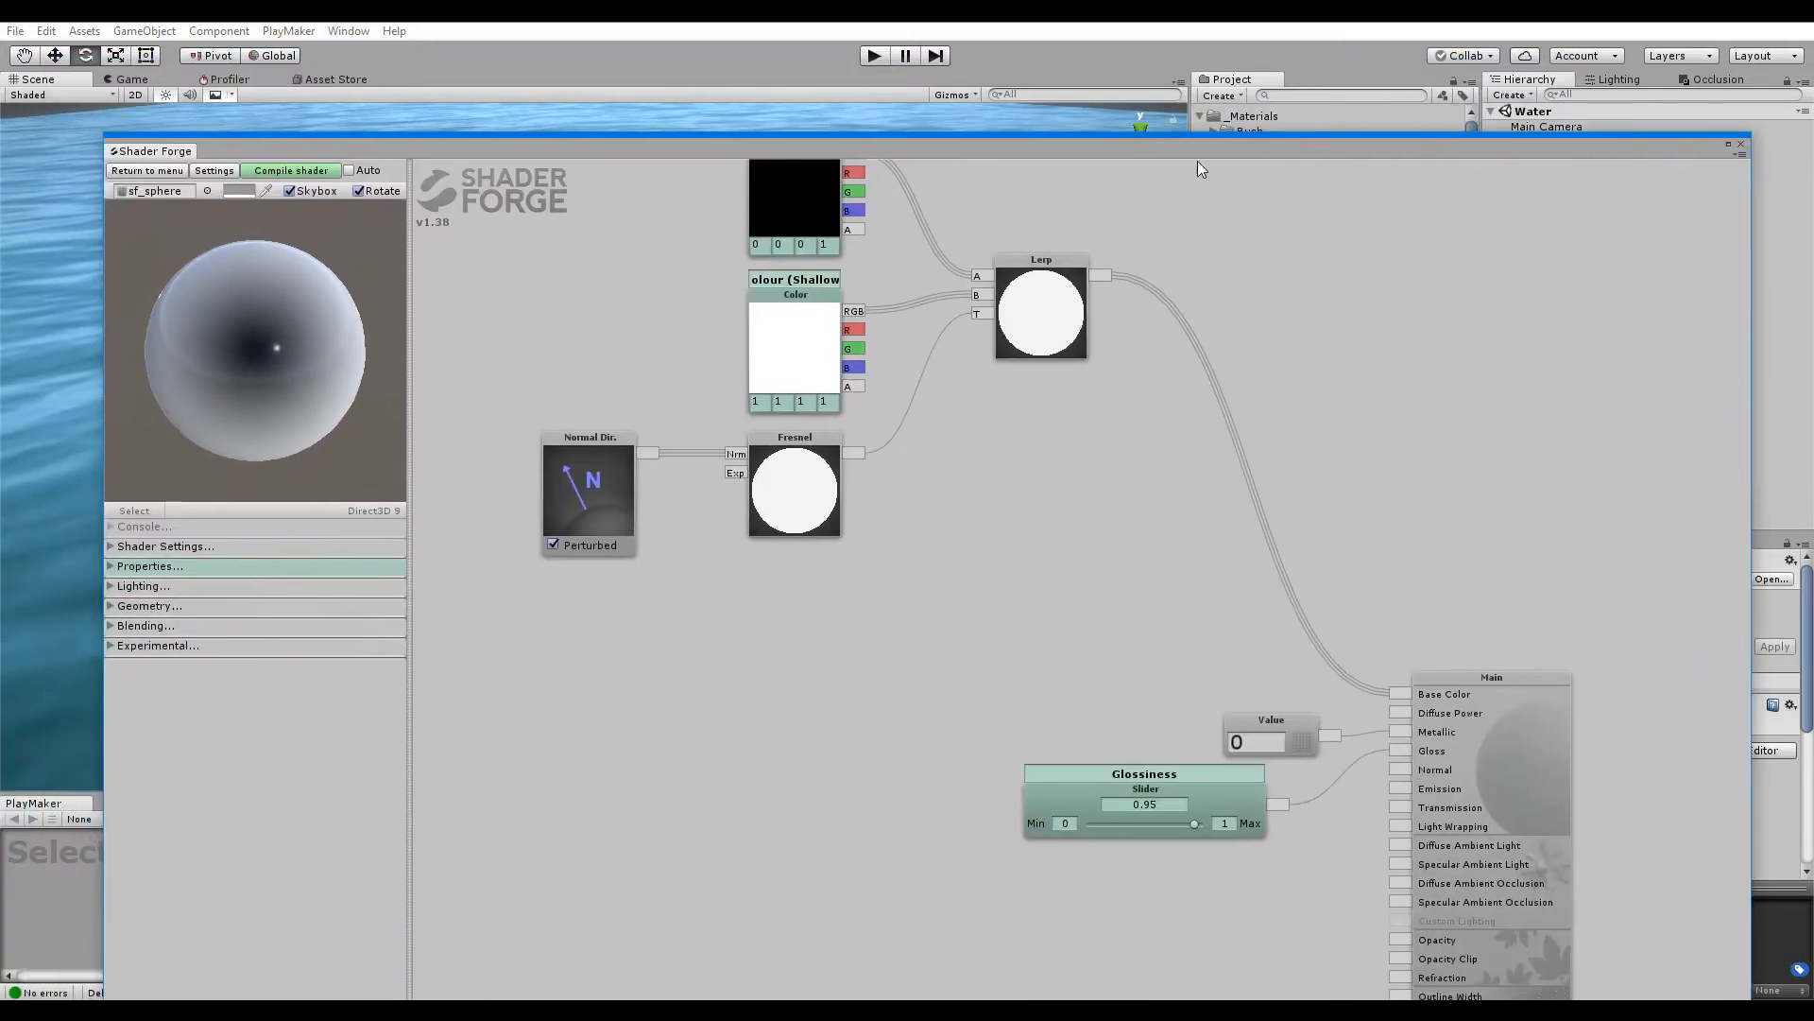
{"action": "mouse_move", "coordinate": [257, 388]}
{"action": "left_mouse_down"}
{"action": "mouse_move", "coordinate": [279, 217]}
{"action": "mouse_move", "coordinate": [265, 414]}
{"action": "mouse_move", "coordinate": [278, 366]}
{"action": "left_mouse_up"}
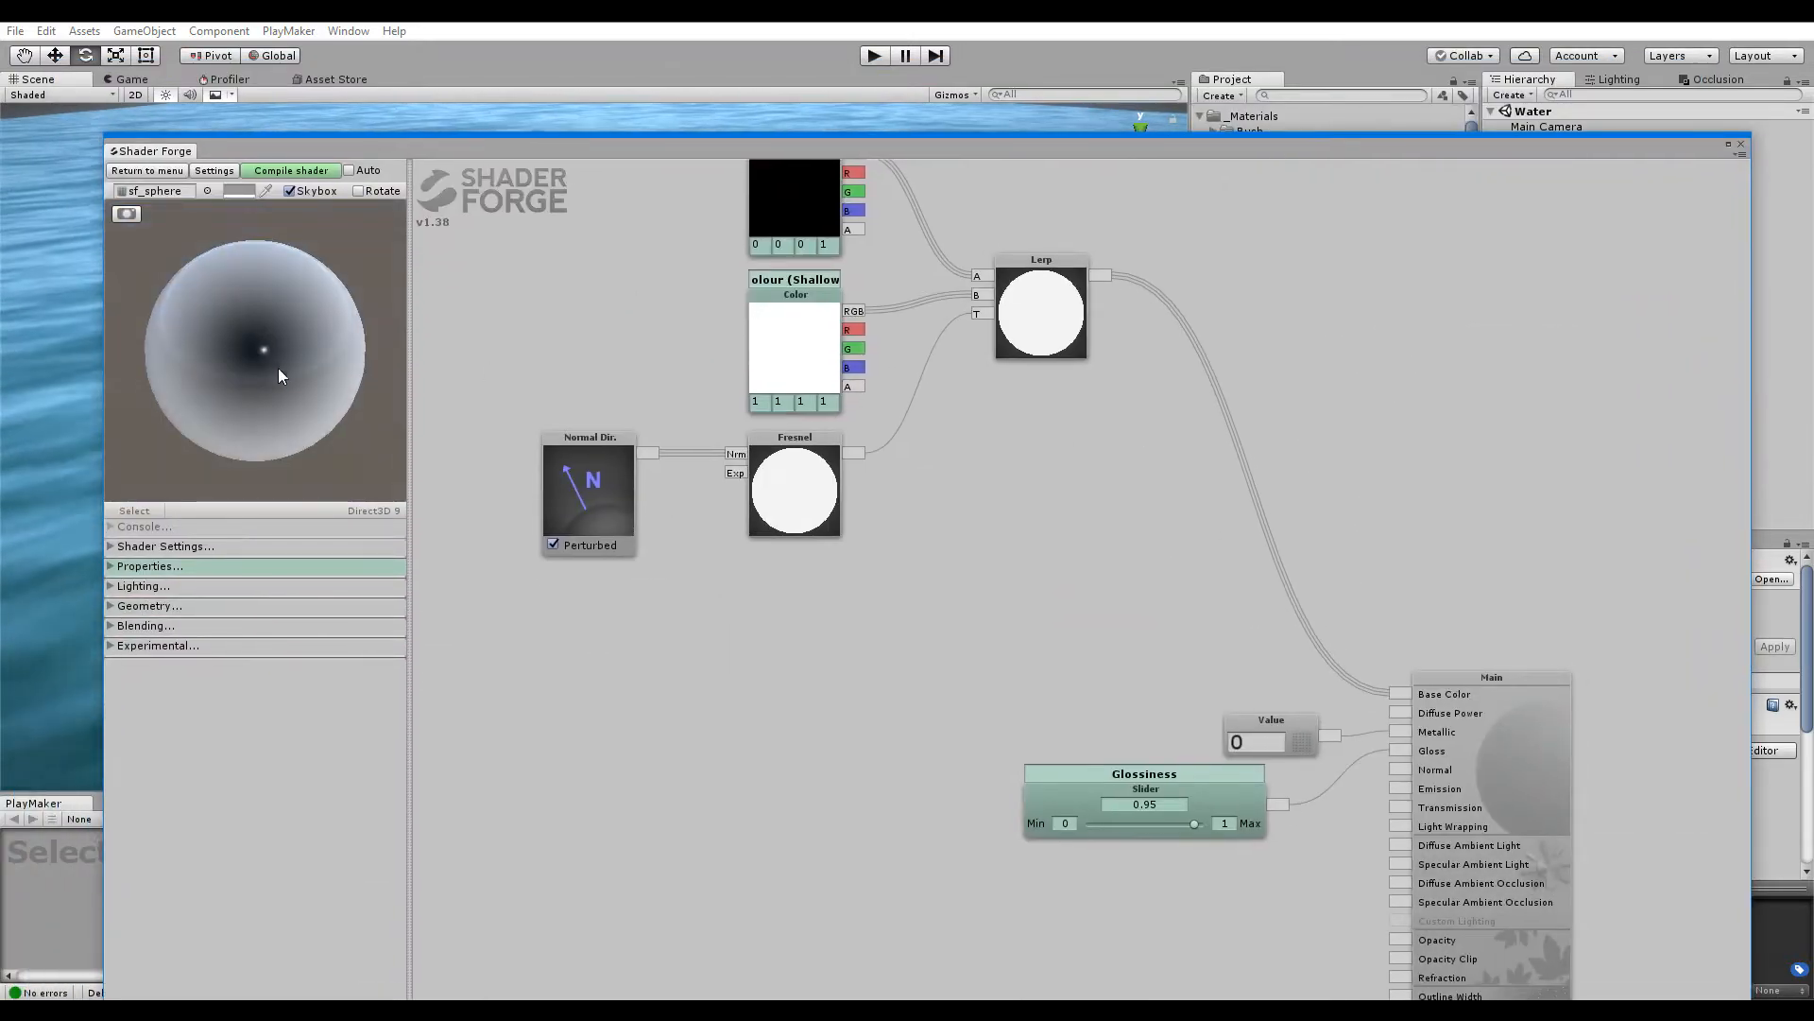
{"action": "left_click_drag", "start_coordinate": [326, 274], "coordinate": [239, 356]}
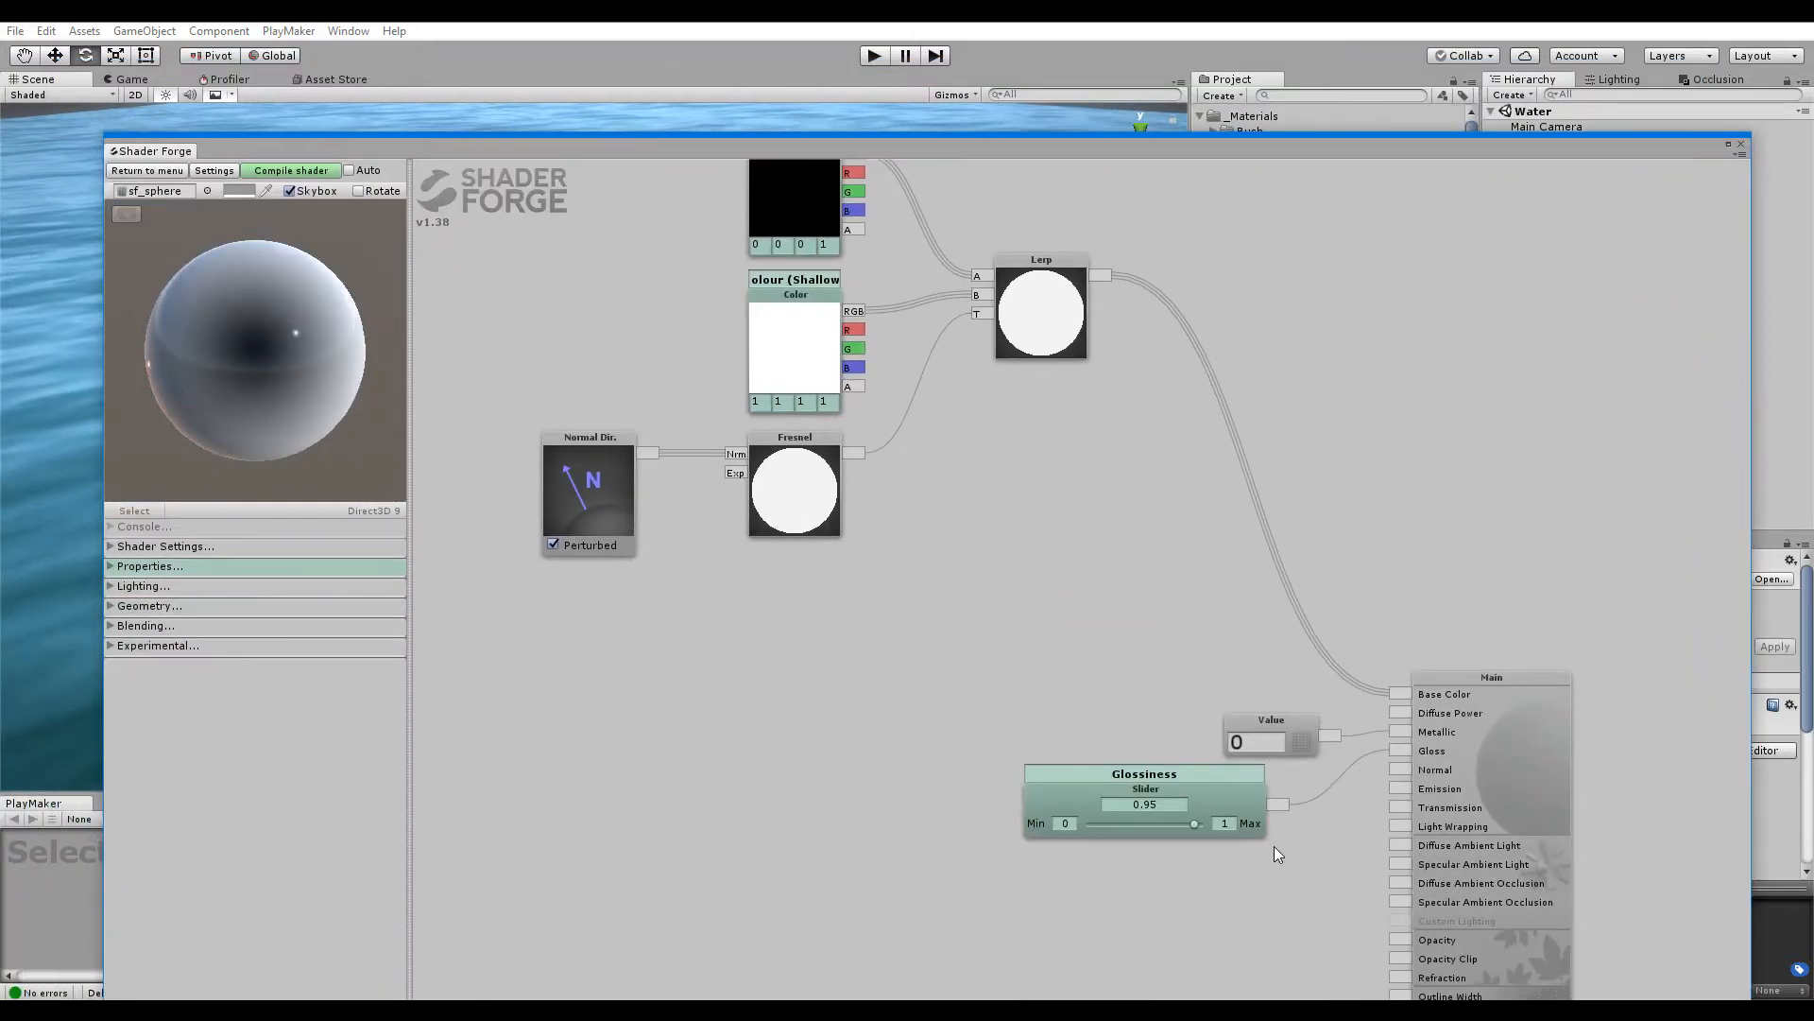
Try lowering the Glossiness slider to about 0.71 and undo the change
{"action": "mouse_move", "coordinate": [1194, 823]}
{"action": "left_mouse_down"}
{"action": "mouse_move", "coordinate": [1060, 818]}
{"action": "mouse_move", "coordinate": [1172, 819]}
{"action": "left_mouse_up"}
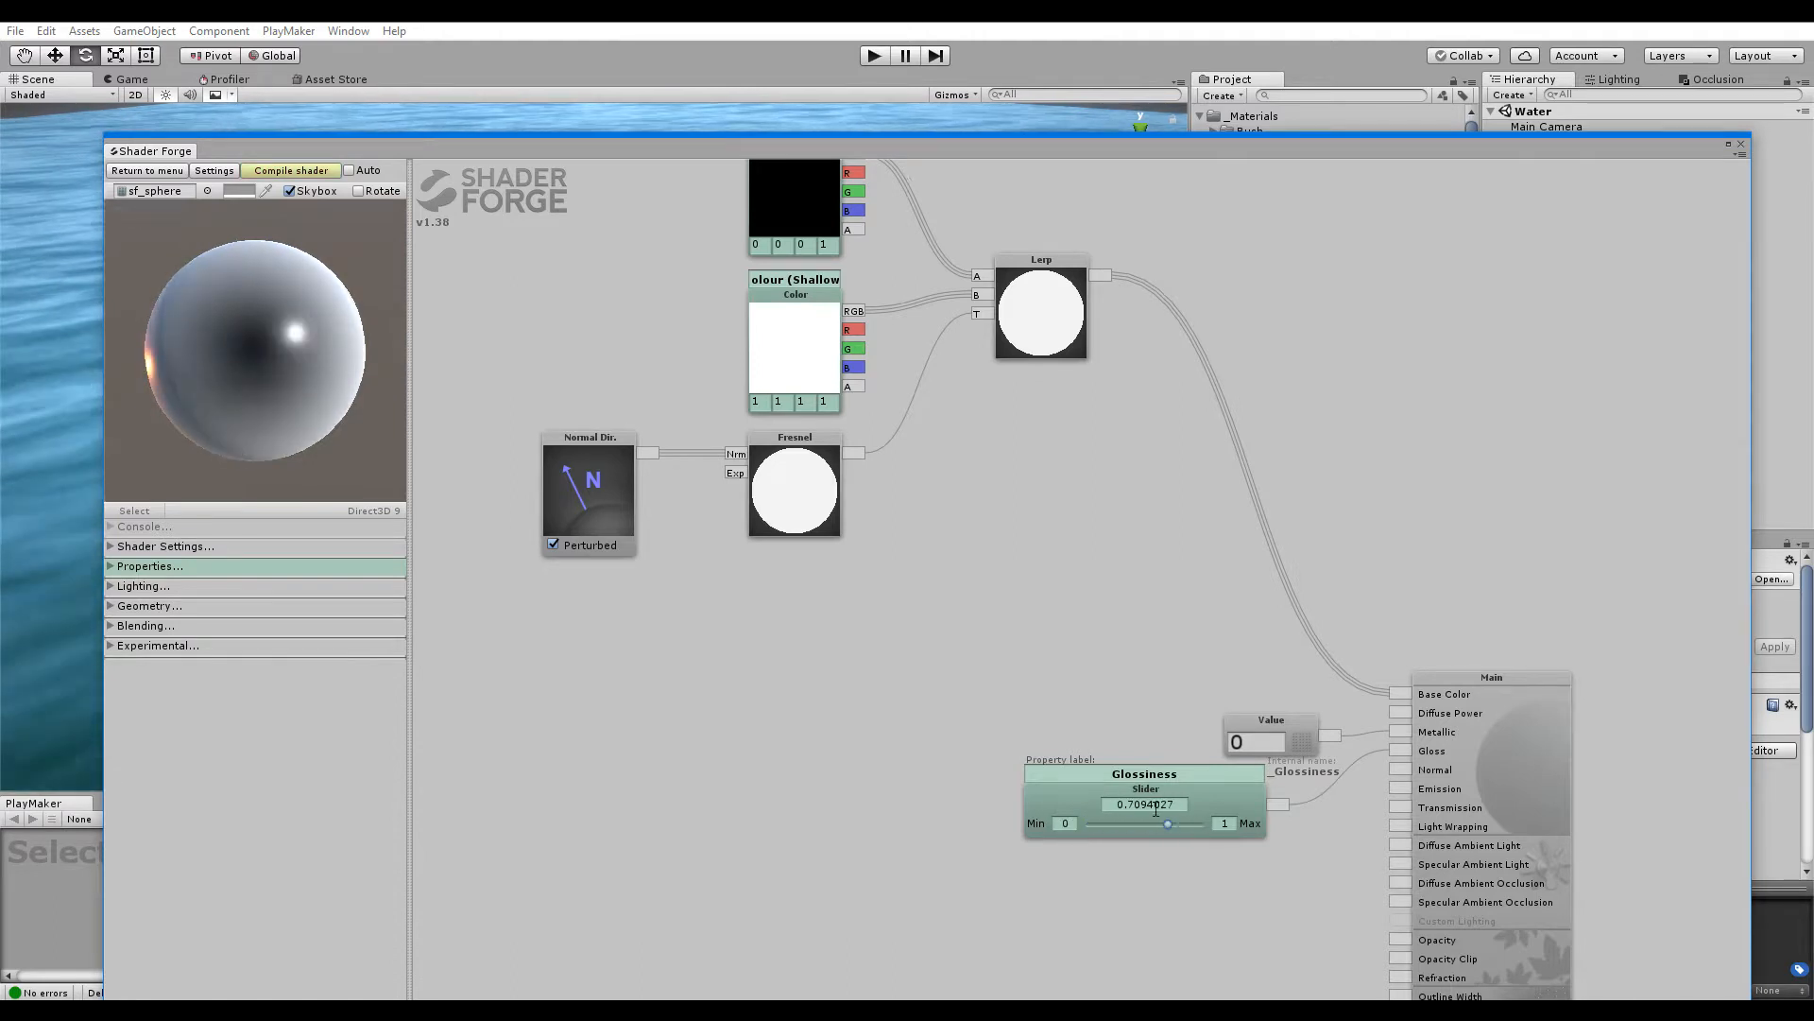
{"action": "key", "text": "ctrl+z"}
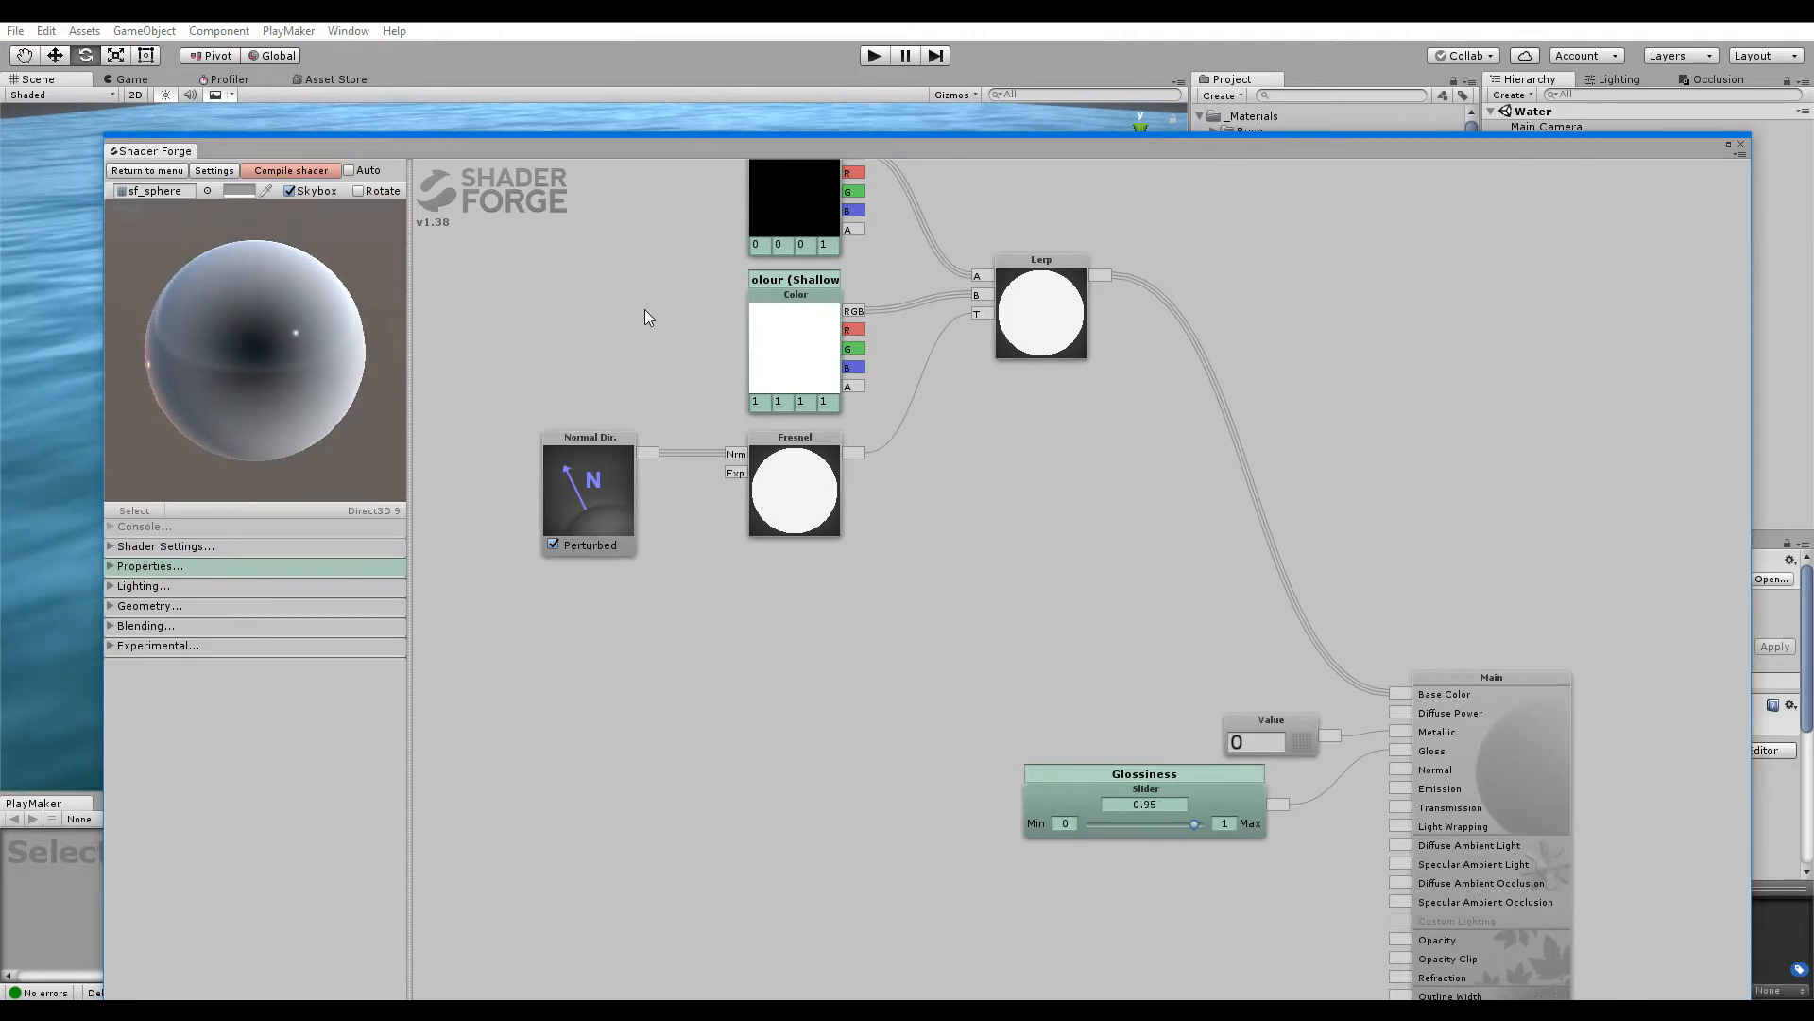
Move the Normal Dir. node closer to the Fresnel node
{"action": "left_click_drag", "start_coordinate": [581, 479], "coordinate": [621, 478]}
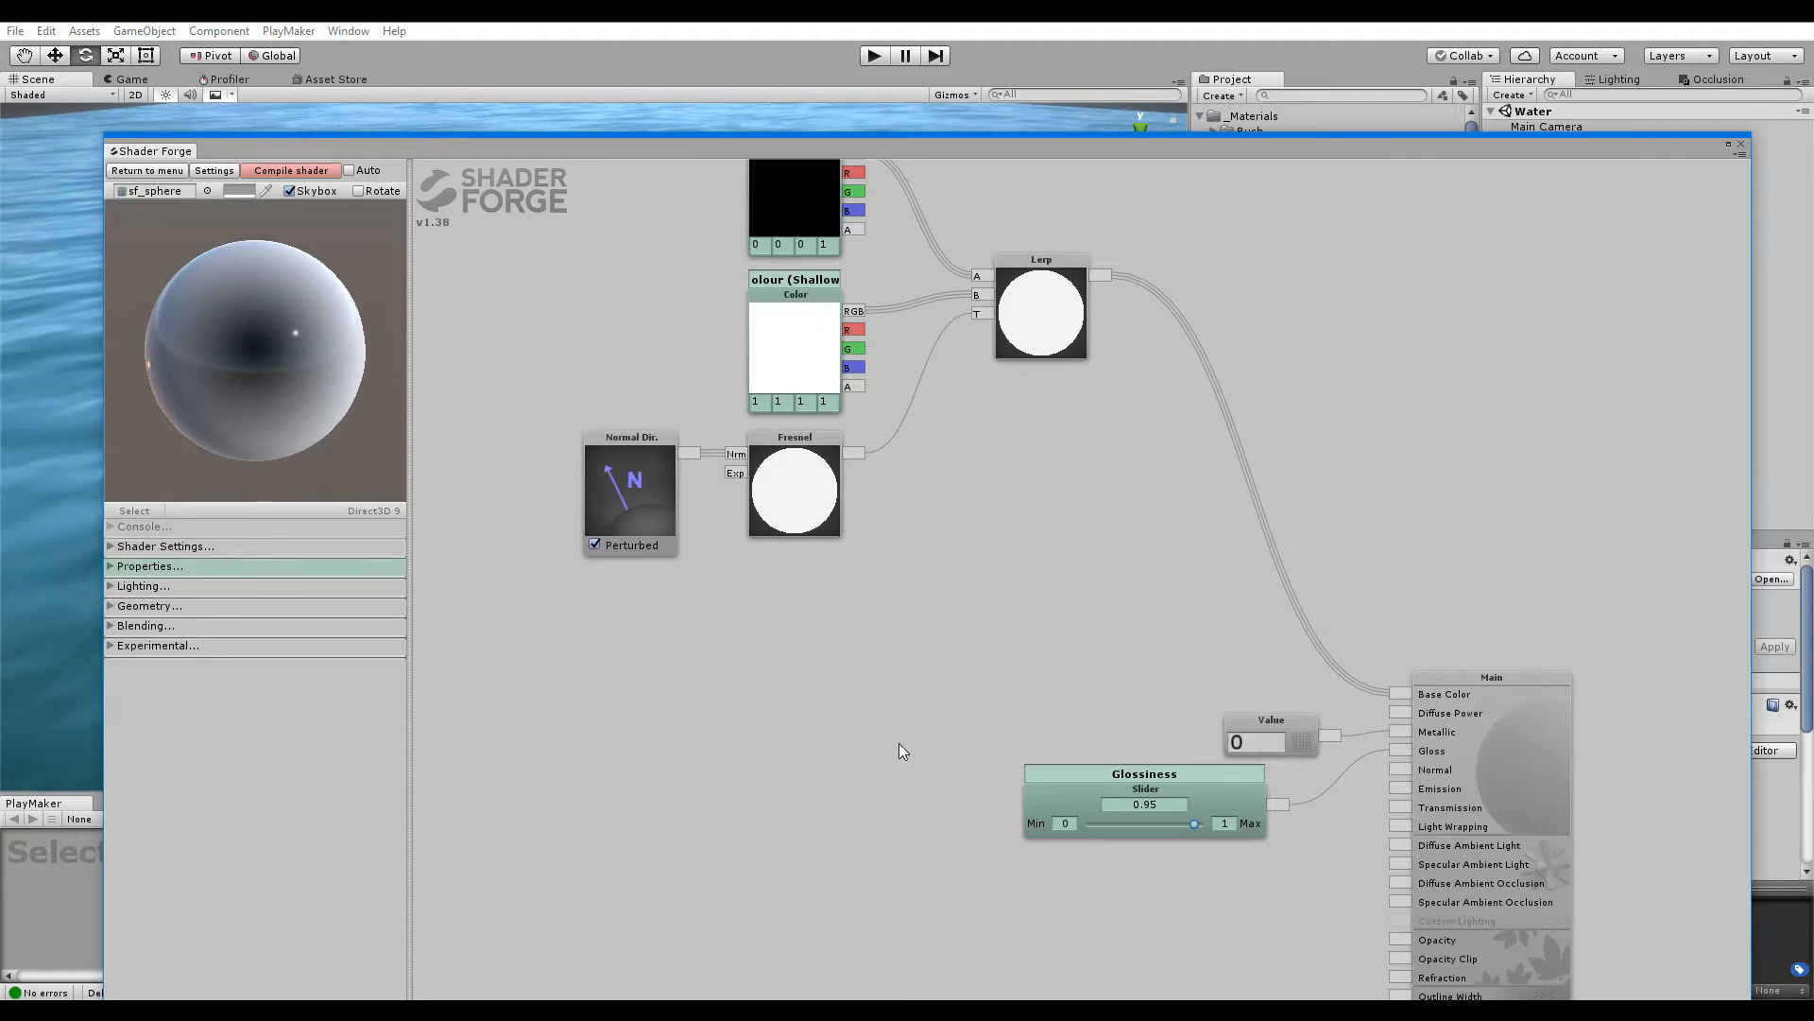
{"action": "left_click_drag", "start_coordinate": [933, 938], "coordinate": [932, 632]}
{"action": "left_click_drag", "start_coordinate": [842, 372], "coordinate": [989, 558]}
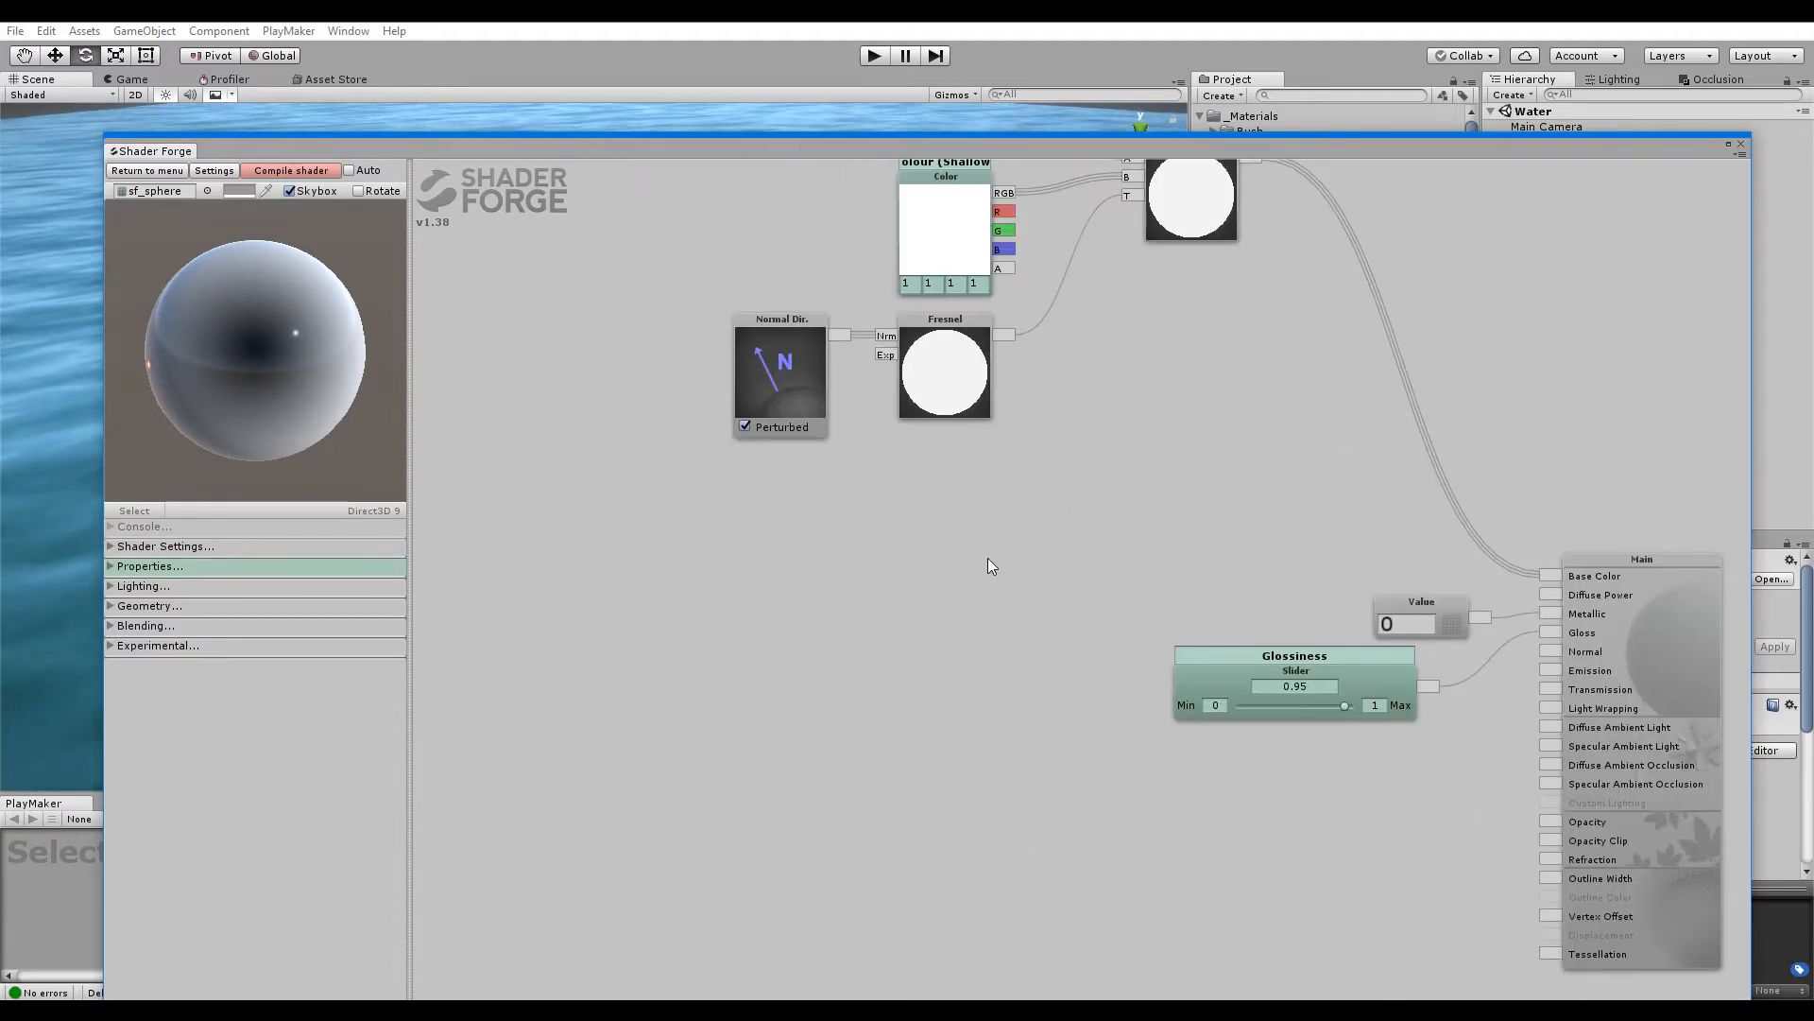
{"action": "left_click_drag", "start_coordinate": [1041, 499], "coordinate": [970, 567]}
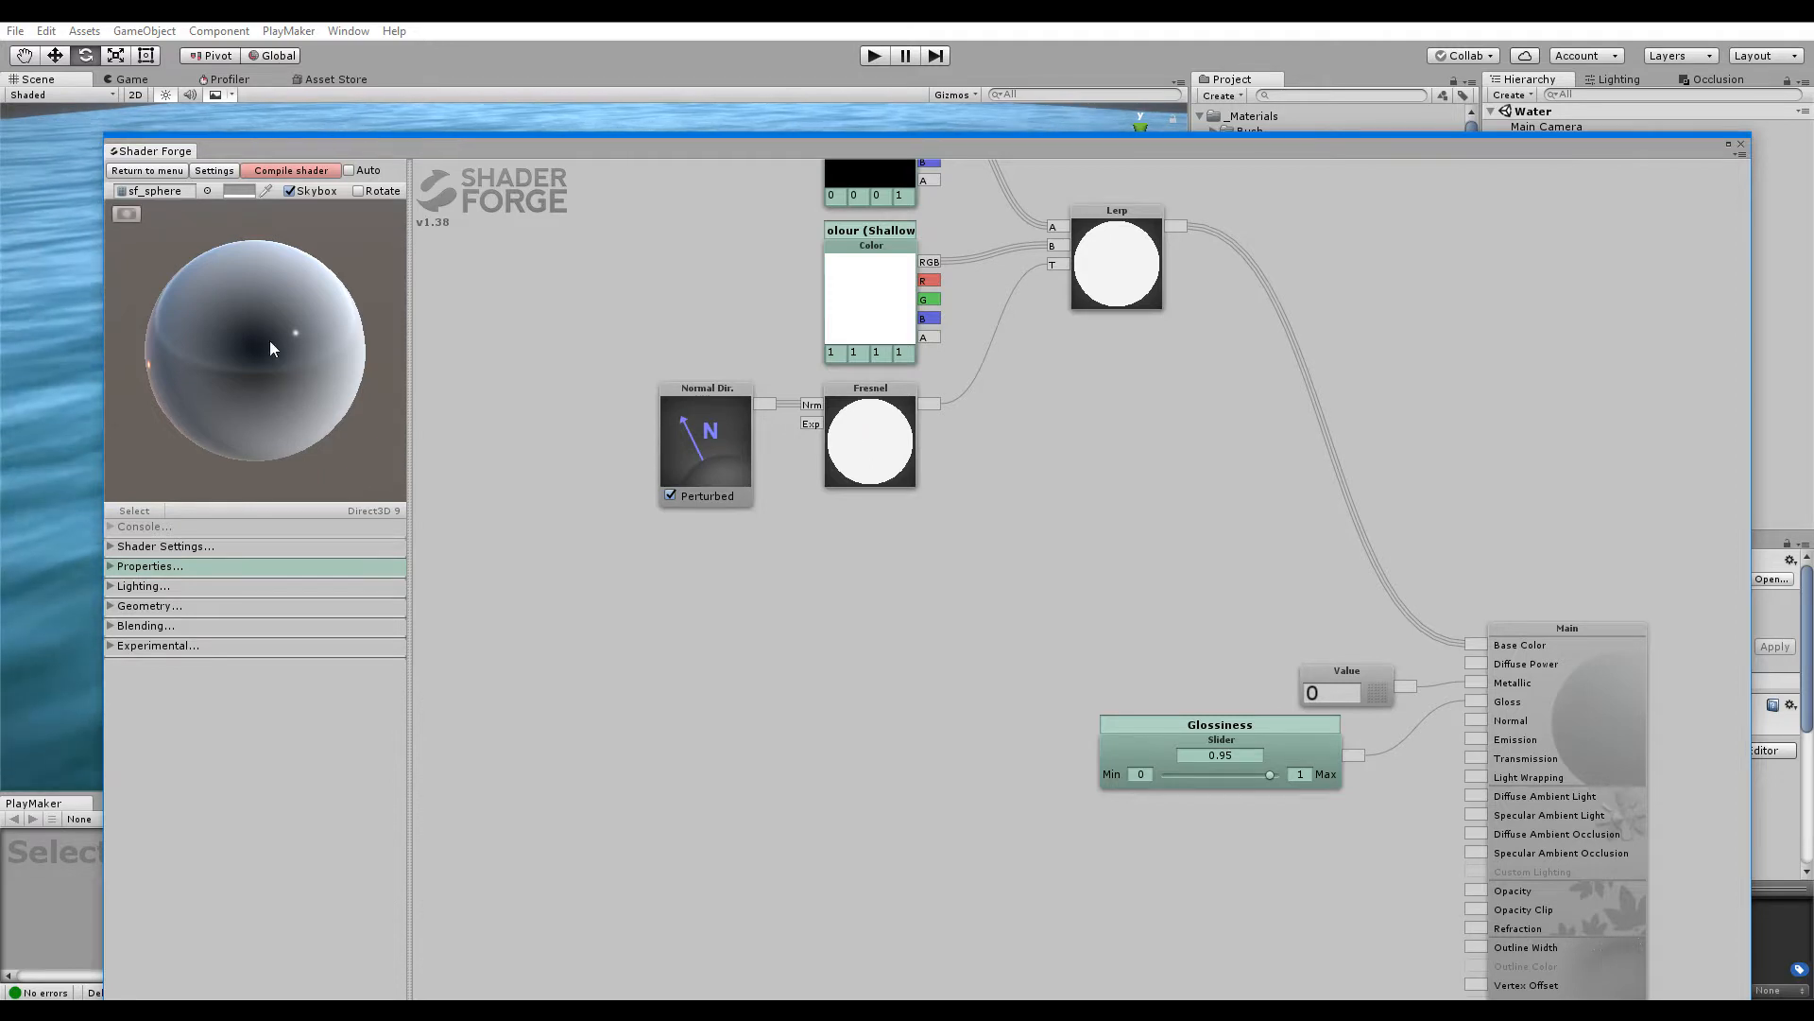
{"action": "left_click_drag", "start_coordinate": [846, 692], "coordinate": [881, 502]}
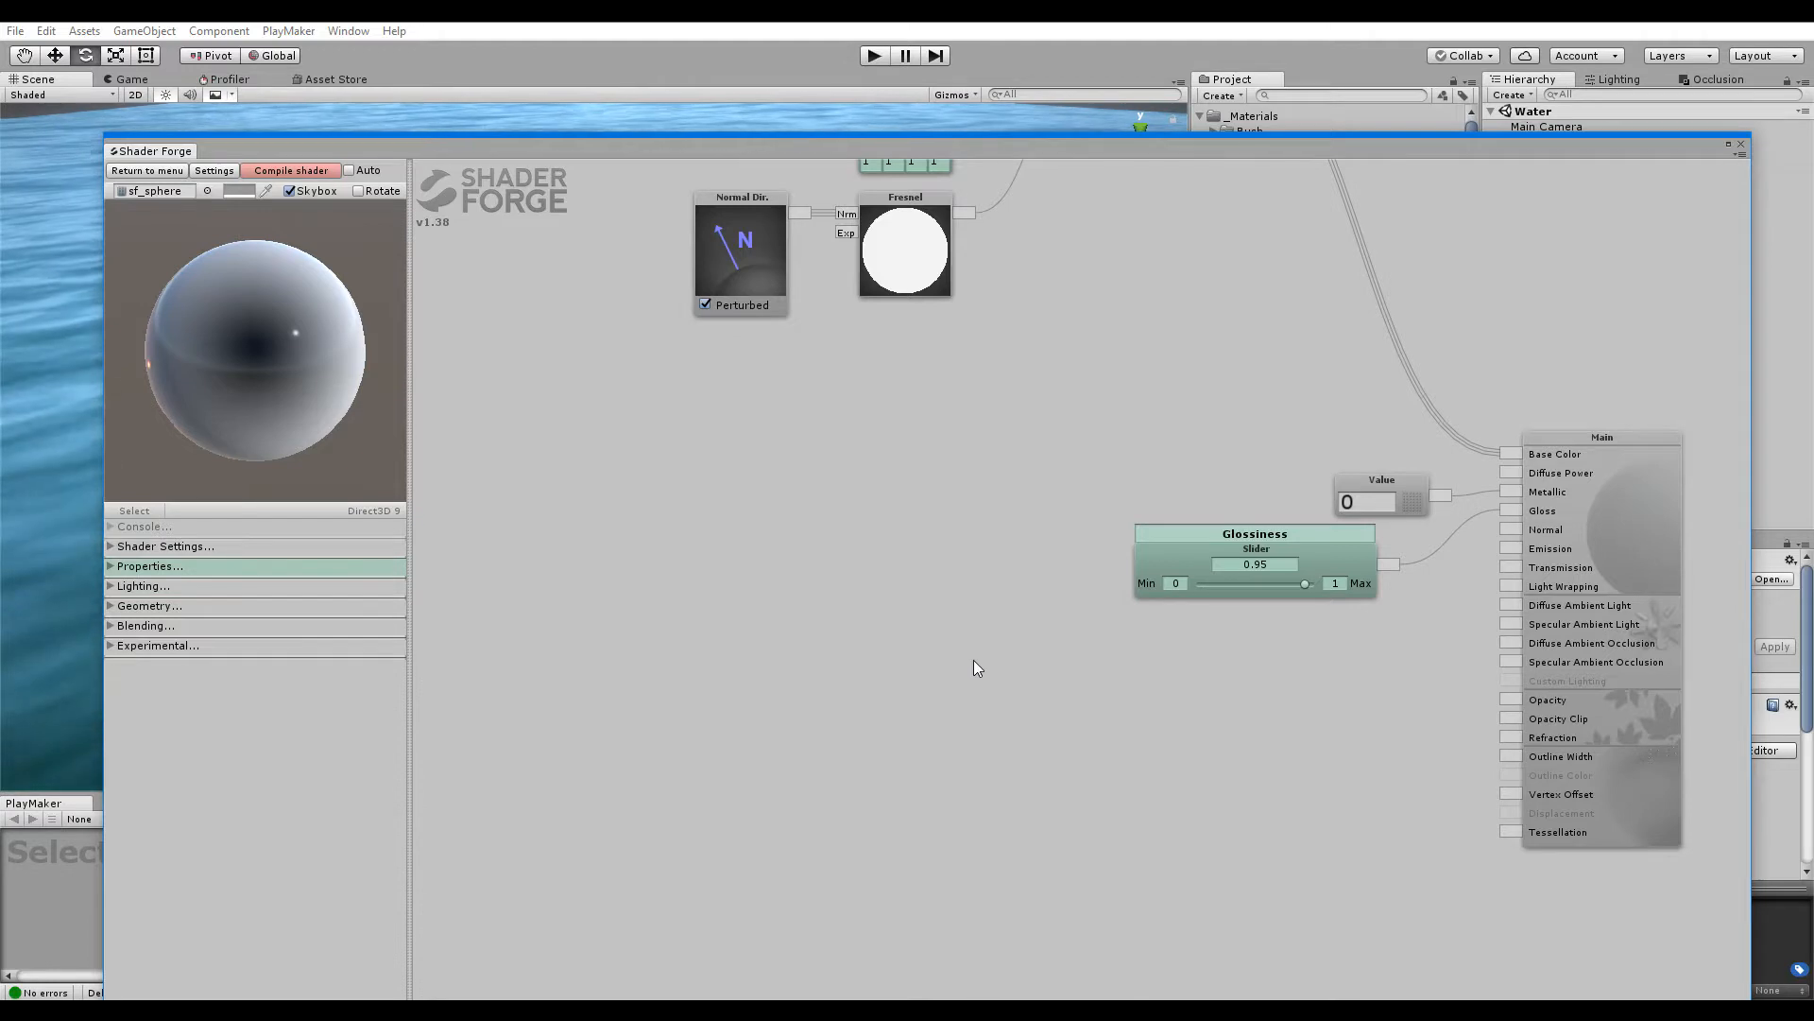
{"action": "left_click_drag", "start_coordinate": [948, 322], "coordinate": [900, 567]}
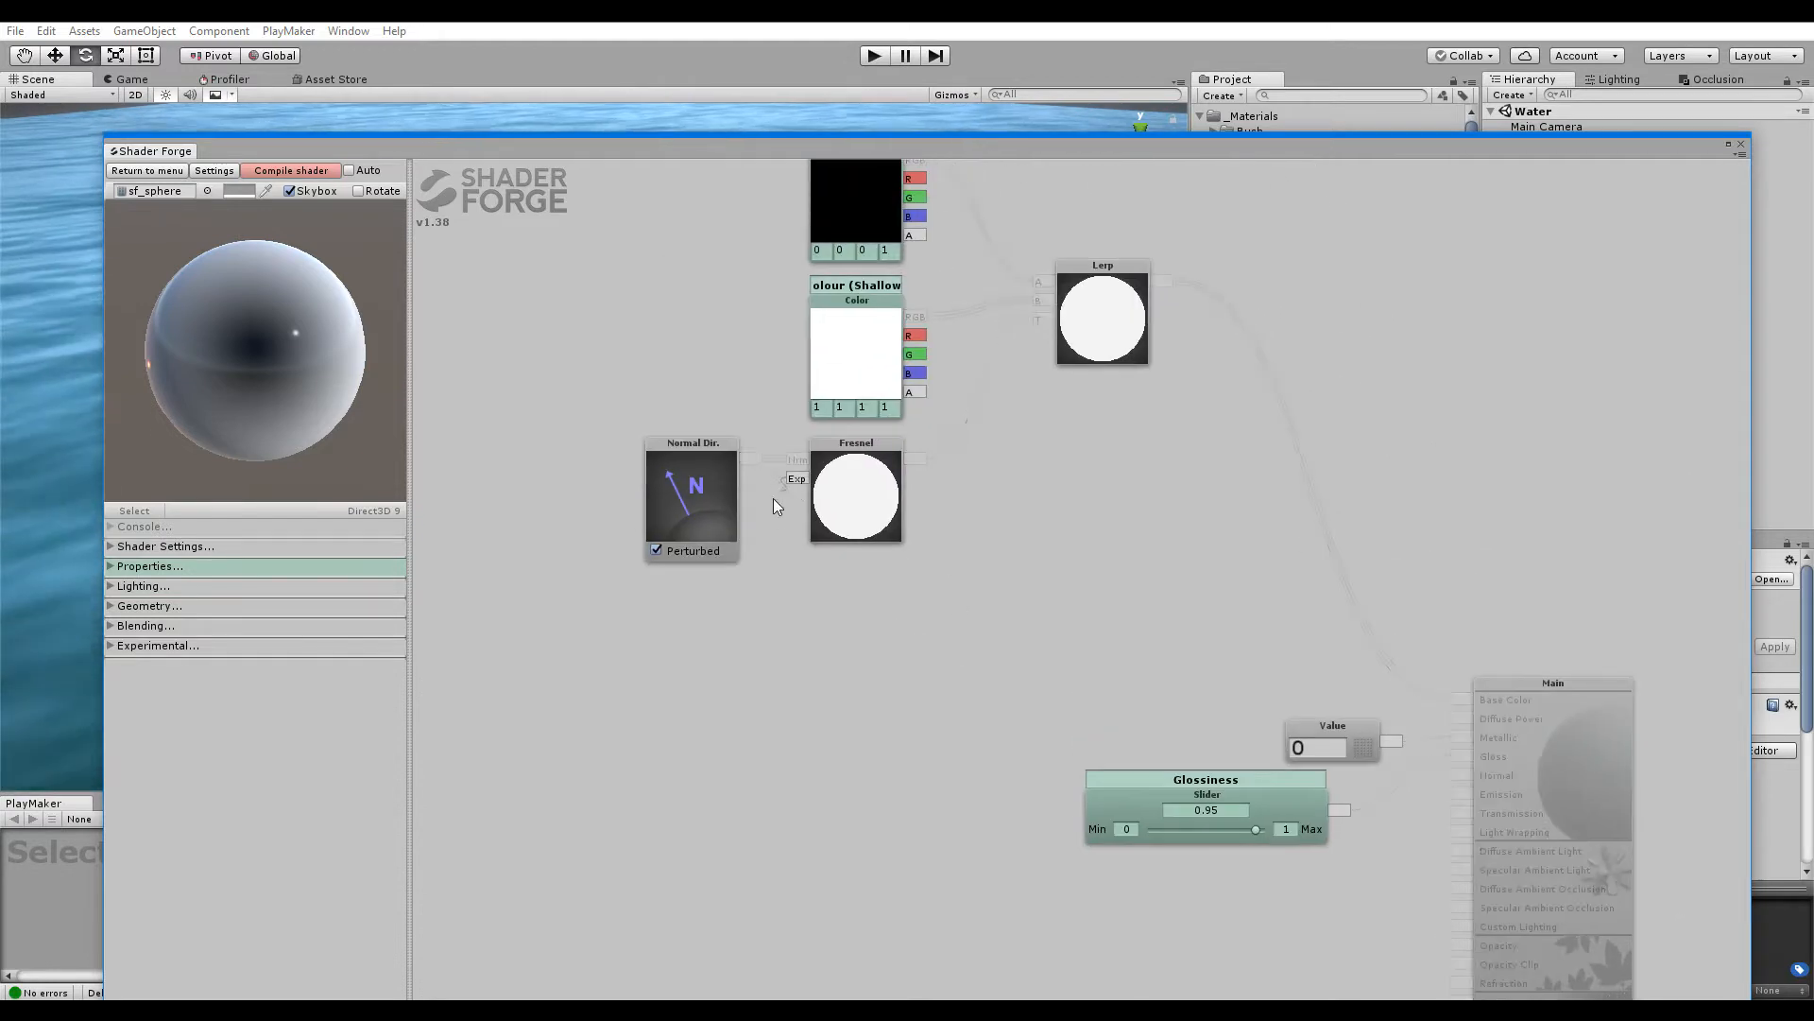
{"action": "left_click_drag", "start_coordinate": [796, 478], "coordinate": [785, 515]}
{"action": "left_click_drag", "start_coordinate": [753, 620], "coordinate": [737, 647]}
{"action": "left_click_drag", "start_coordinate": [796, 479], "coordinate": [716, 654]}
{"action": "left_click", "coordinate": [855, 511]}
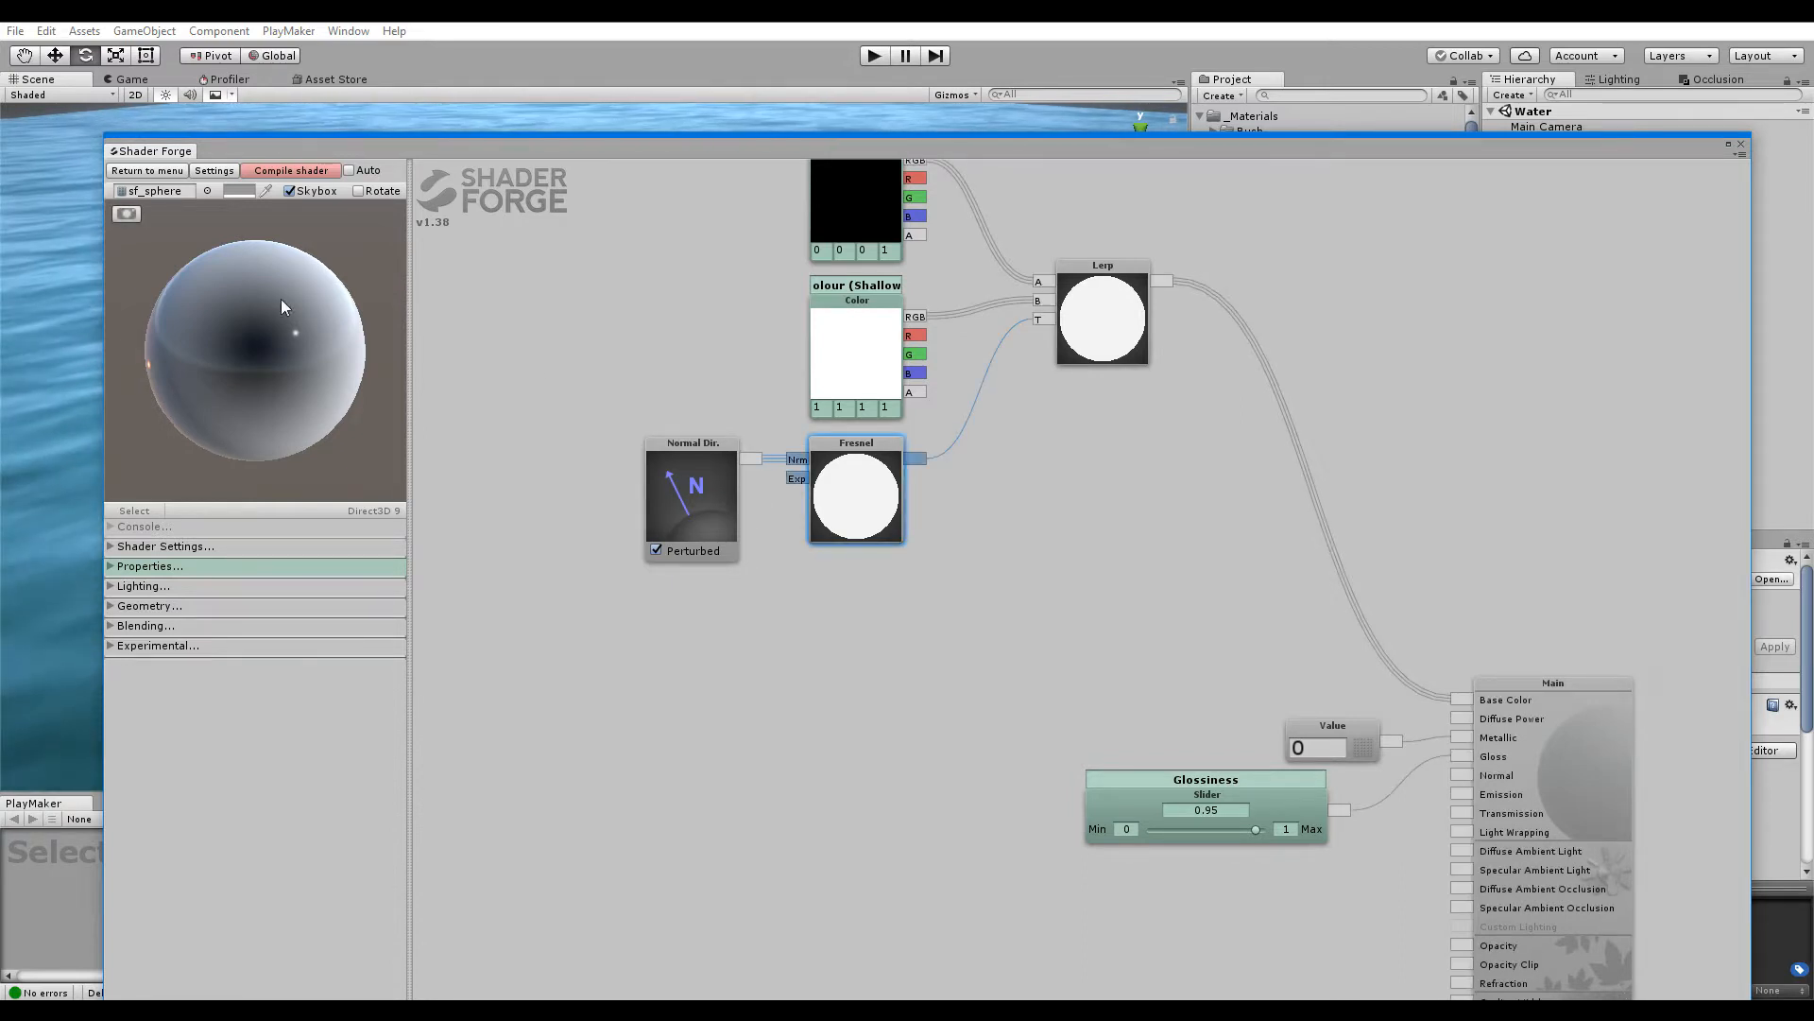
Add a Value property node beneath the Normal Dir. node and connect it to the Fresnel node's Exp input
{"action": "left_click_drag", "start_coordinate": [679, 658], "coordinate": [728, 587]}
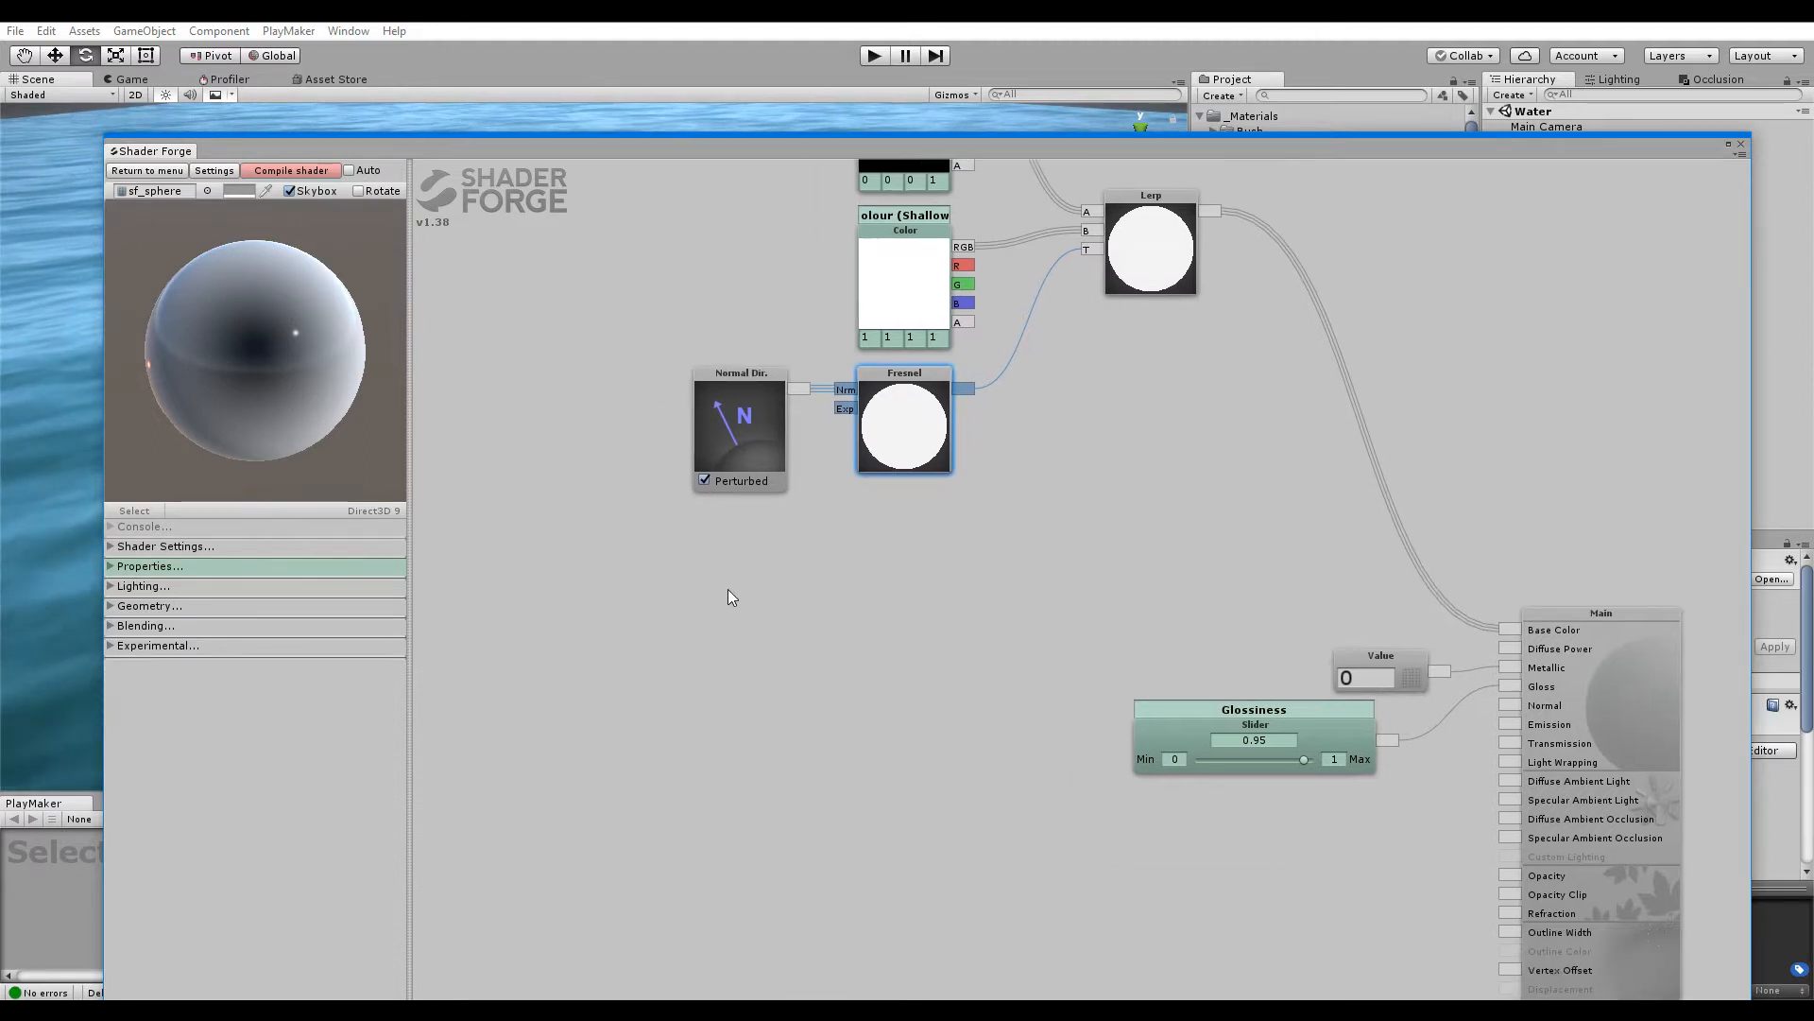
{"action": "key", "text": "b"}
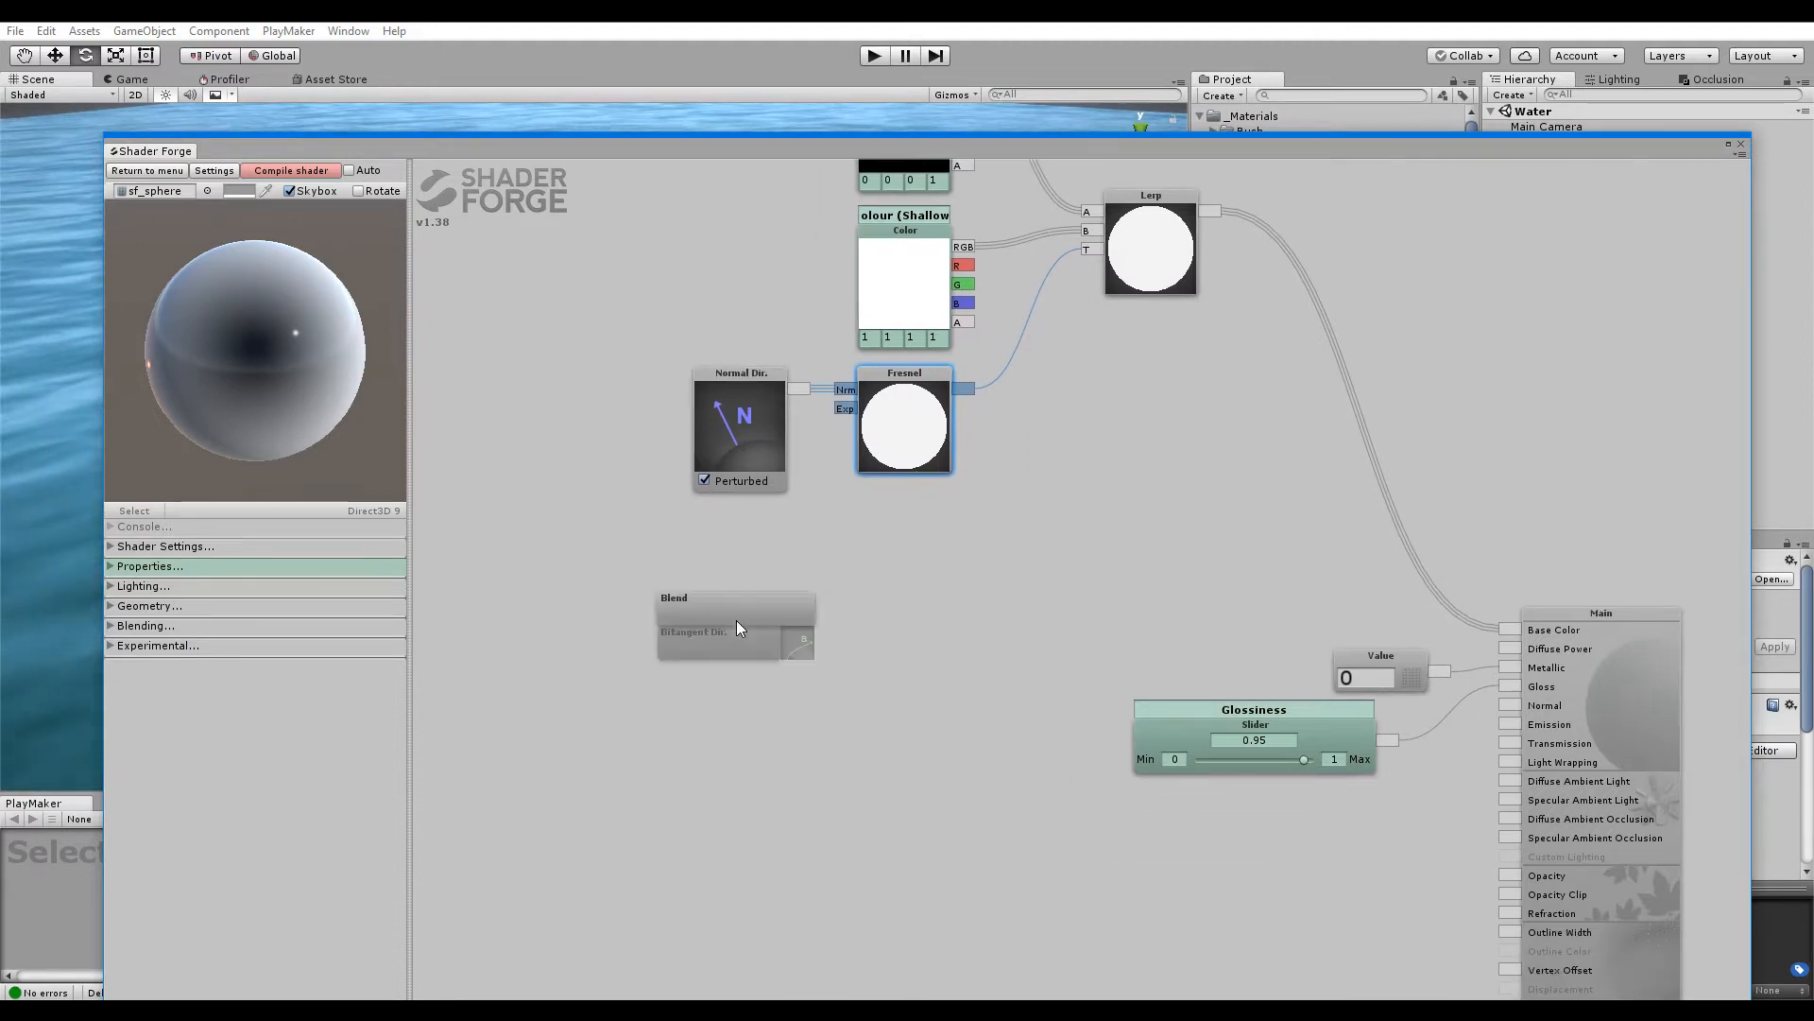
{"action": "key", "text": "v"}
{"action": "mouse_move", "coordinate": [770, 535]}
{"action": "left_mouse_down"}
{"action": "mouse_move", "coordinate": [852, 431]}
{"action": "mouse_move", "coordinate": [846, 410]}
{"action": "mouse_move", "coordinate": [752, 522]}
{"action": "left_mouse_up"}
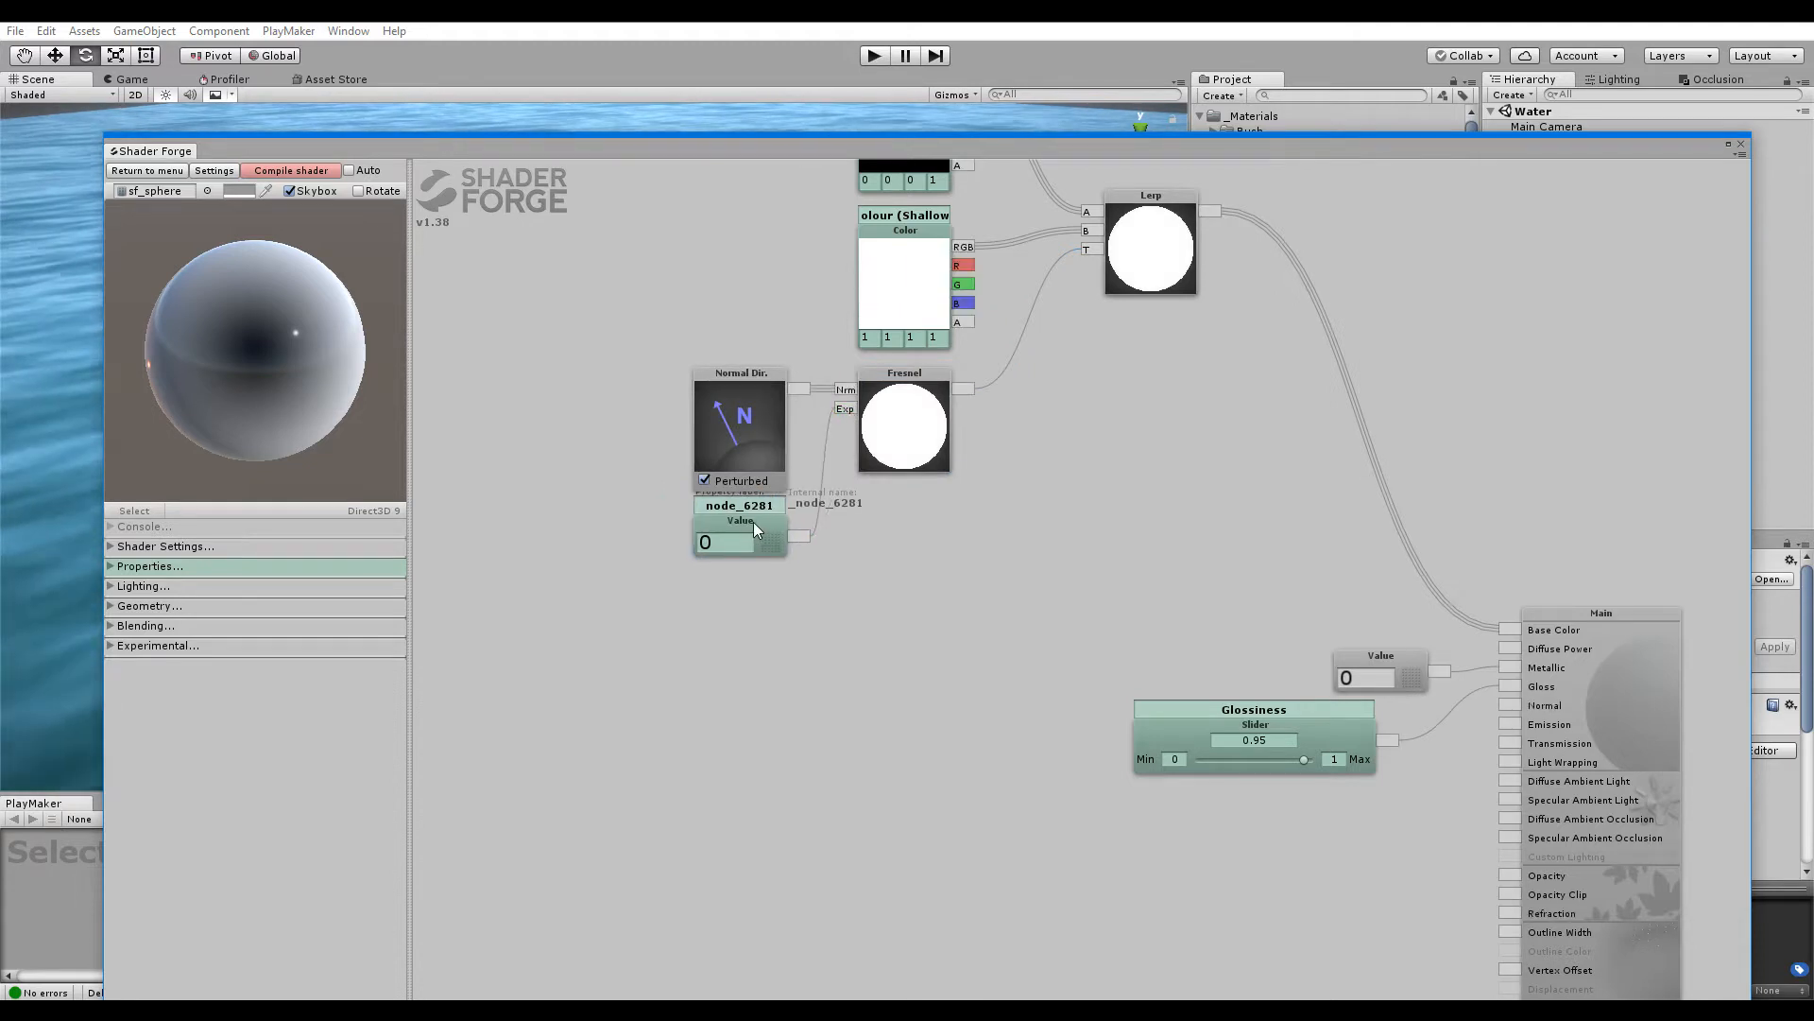
Set the Fresnel exponent's Value node to 4 and move it away from the Normal Dir. node to free space beside it
{"action": "left_click", "coordinate": [708, 544]}
{"action": "type", "text": "4"}
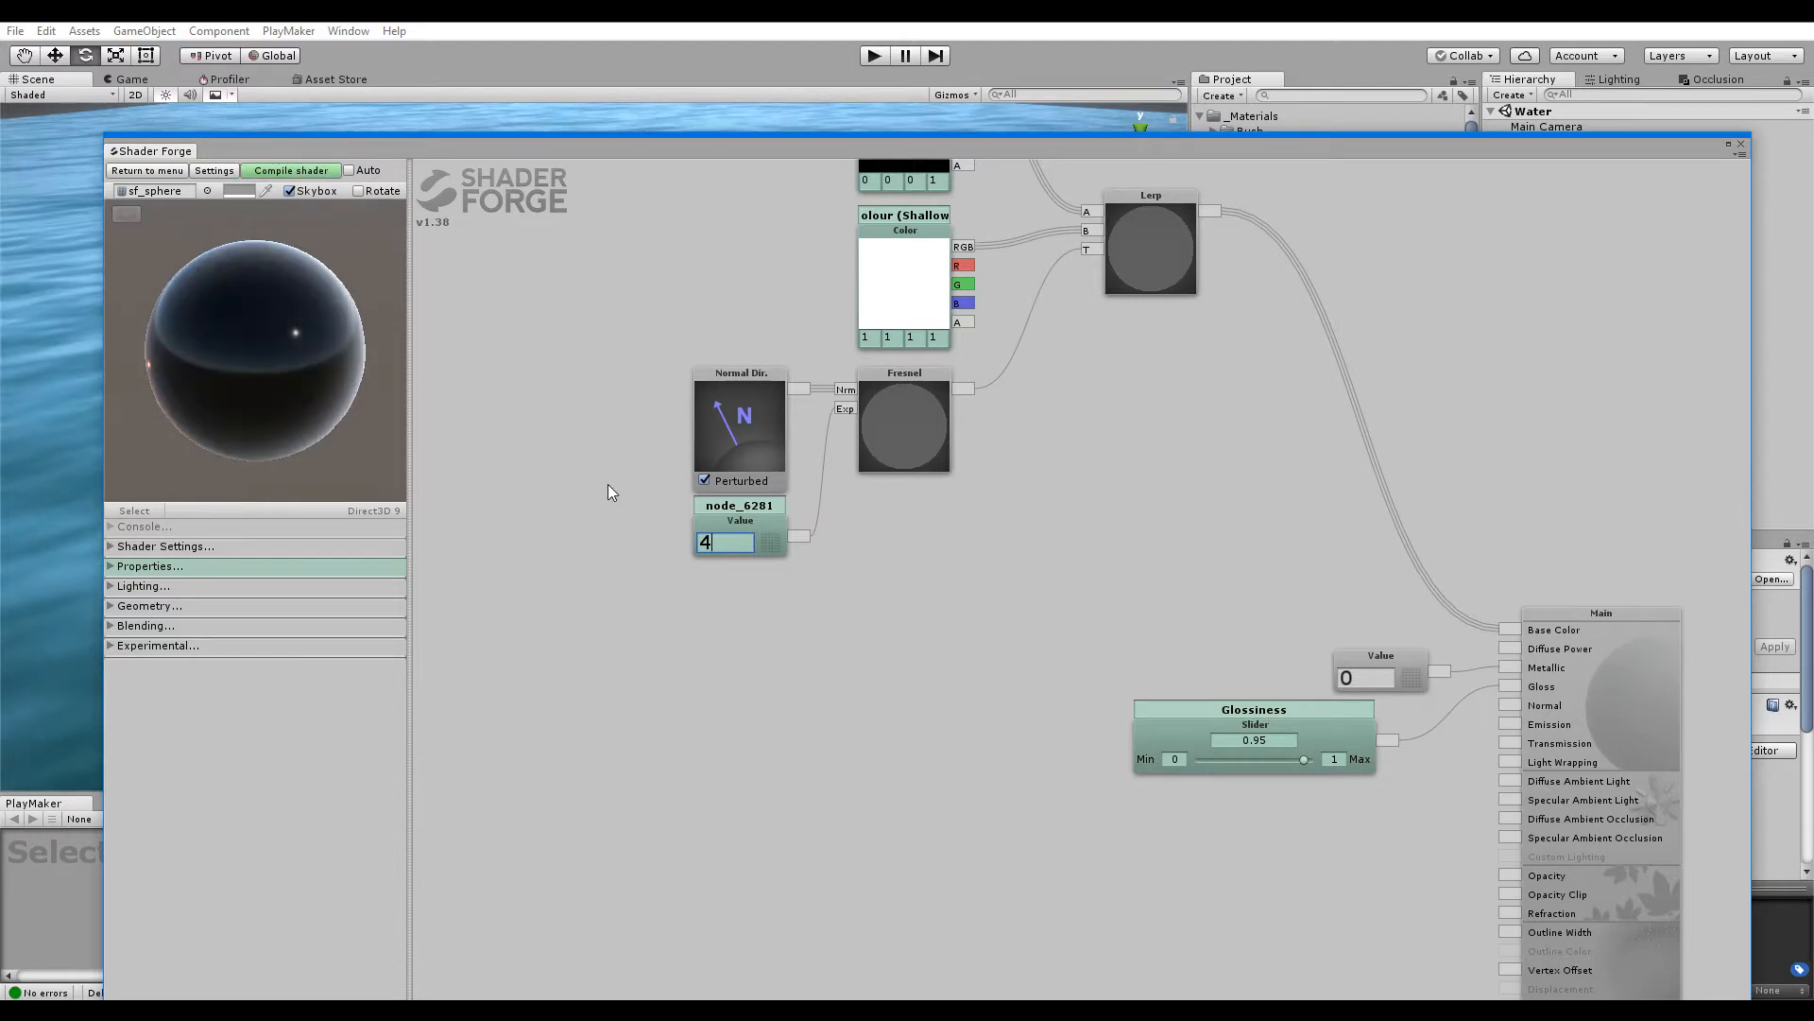
{"action": "mouse_move", "coordinate": [294, 325]}
{"action": "left_mouse_down"}
{"action": "mouse_move", "coordinate": [213, 293]}
{"action": "mouse_move", "coordinate": [251, 378]}
{"action": "mouse_move", "coordinate": [295, 297]}
{"action": "left_mouse_up"}
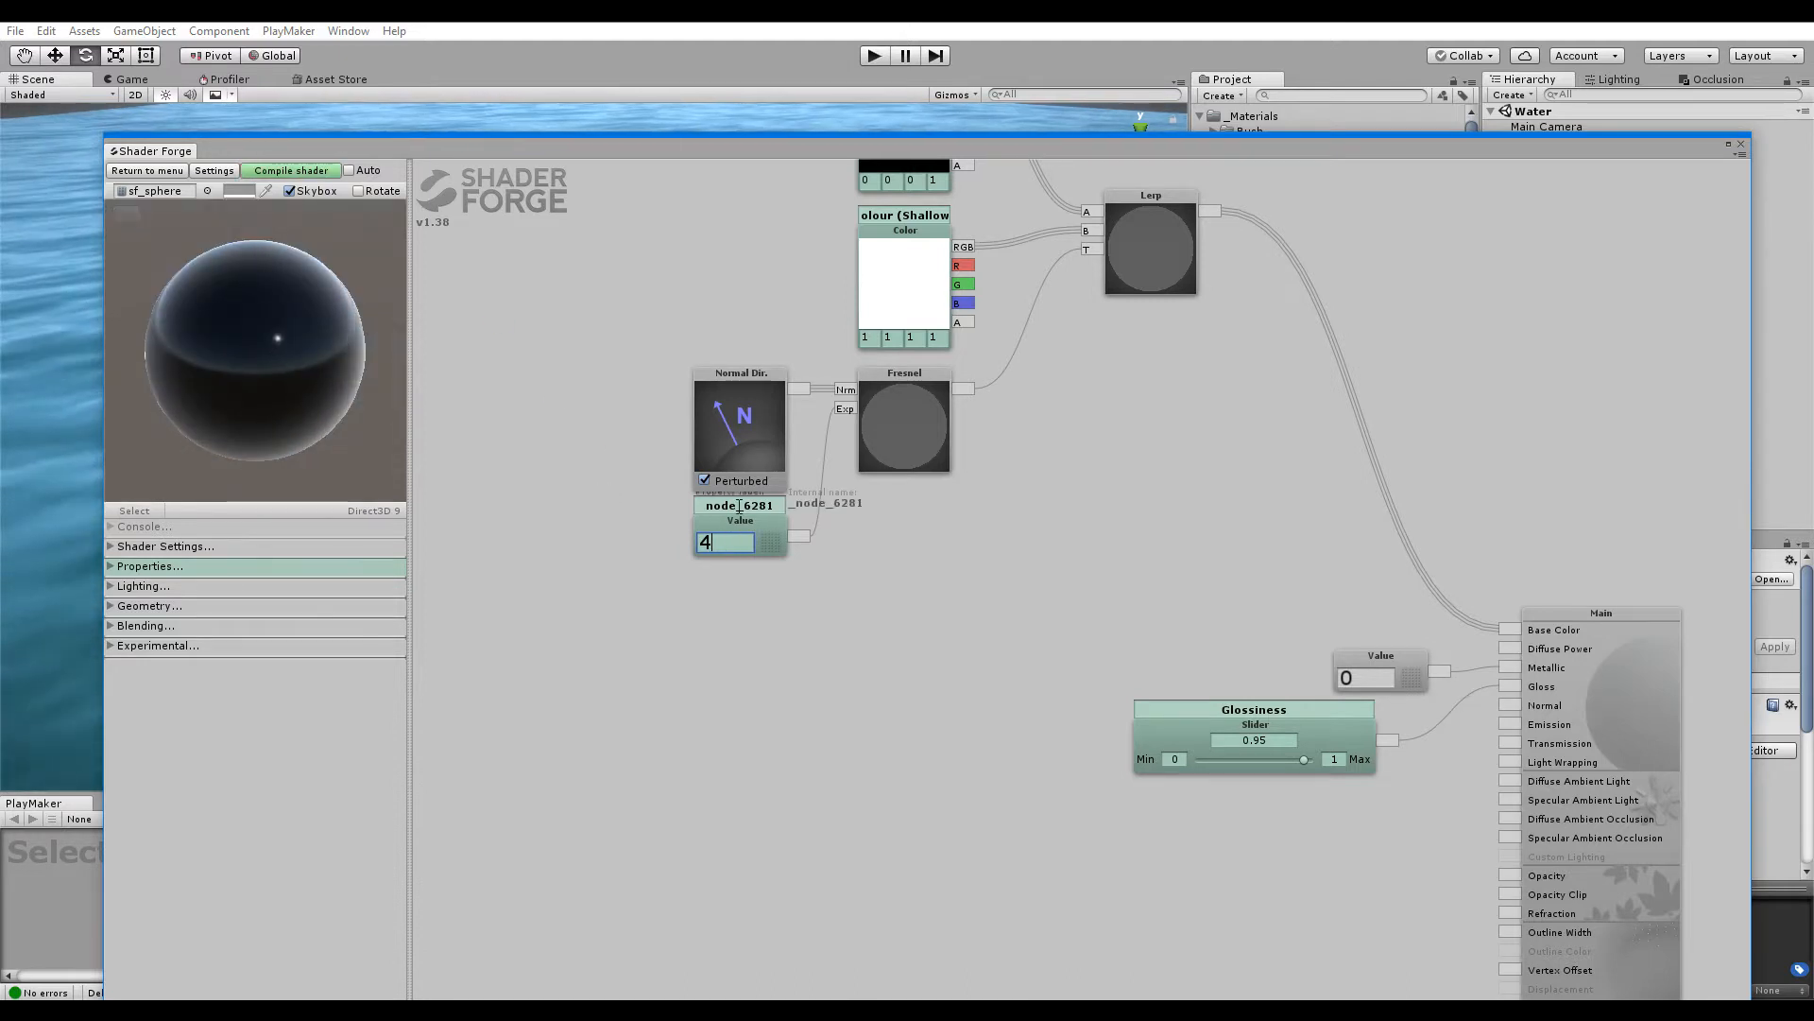
{"action": "left_click_drag", "start_coordinate": [753, 525], "coordinate": [587, 593]}
{"action": "key", "text": "c"}
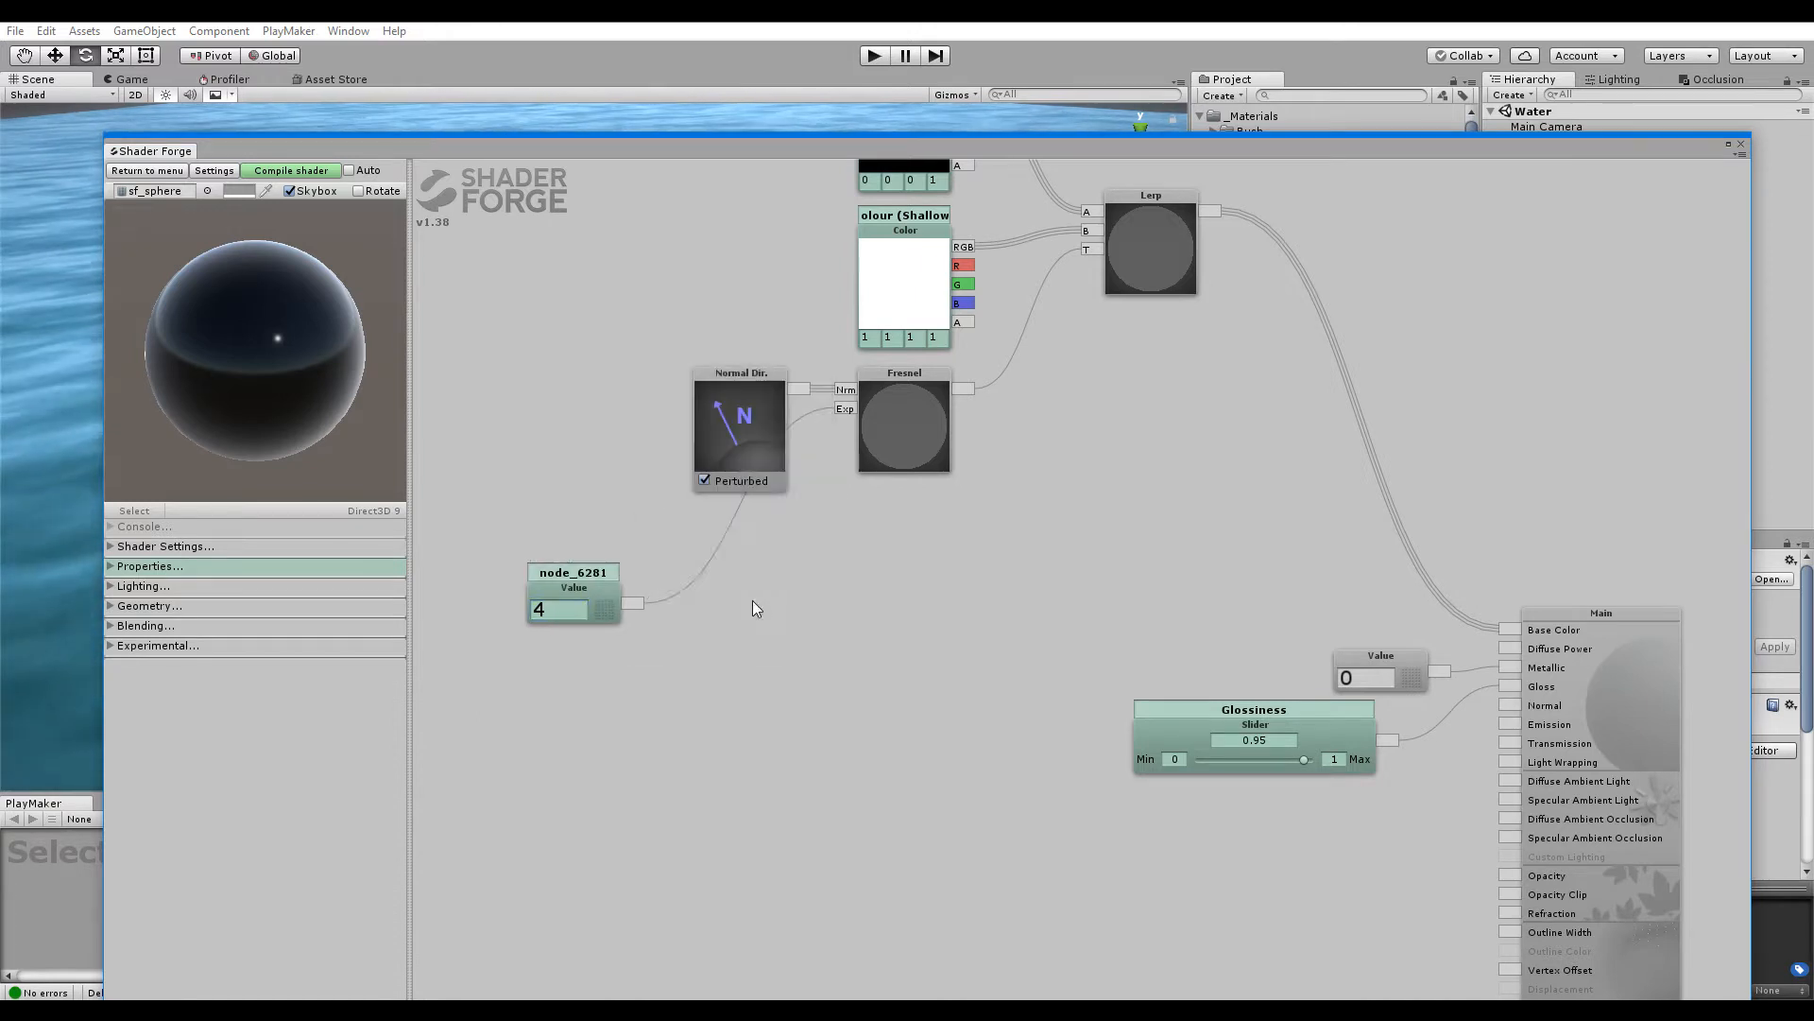
{"action": "key", "text": "c"}
{"action": "left_click_drag", "start_coordinate": [756, 557], "coordinate": [762, 613]}
{"action": "key", "text": "Delete"}
Add a Clamp (Simple) node fed by the Fresnel exponent's Value node and set its Max to 4
{"action": "key", "text": "c"}
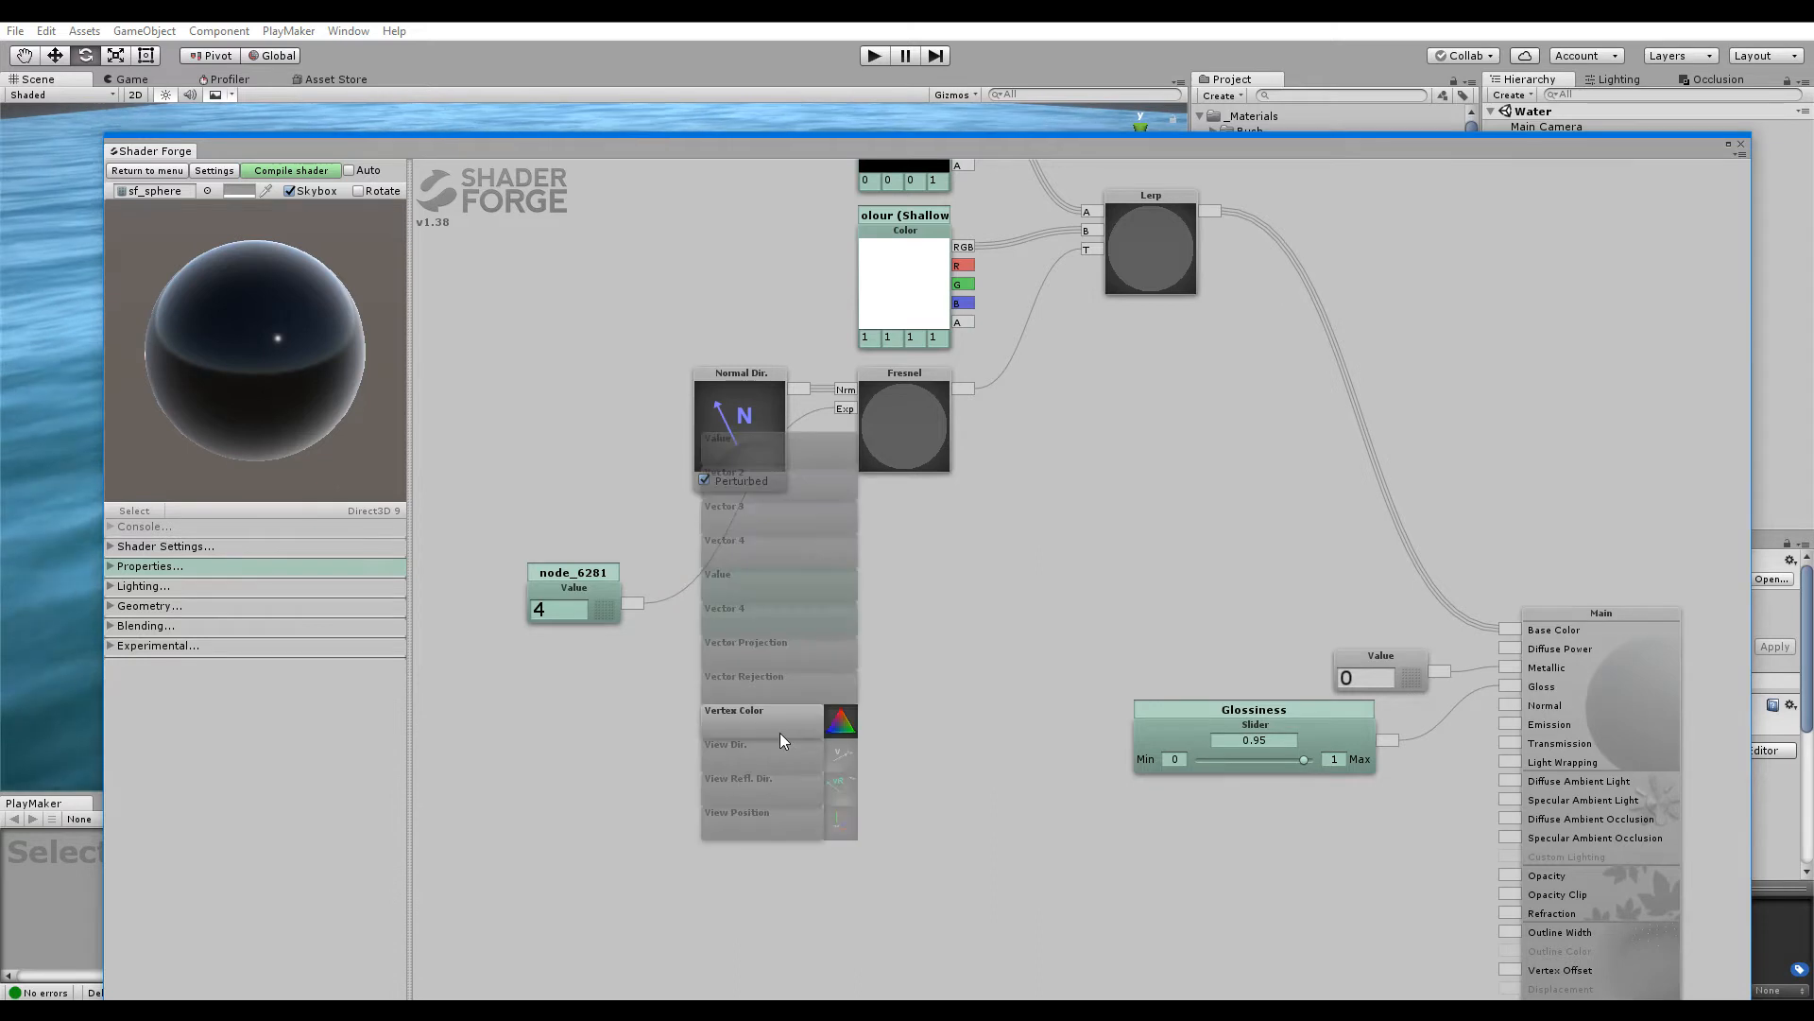
{"action": "left_click_drag", "start_coordinate": [773, 571], "coordinate": [762, 637]}
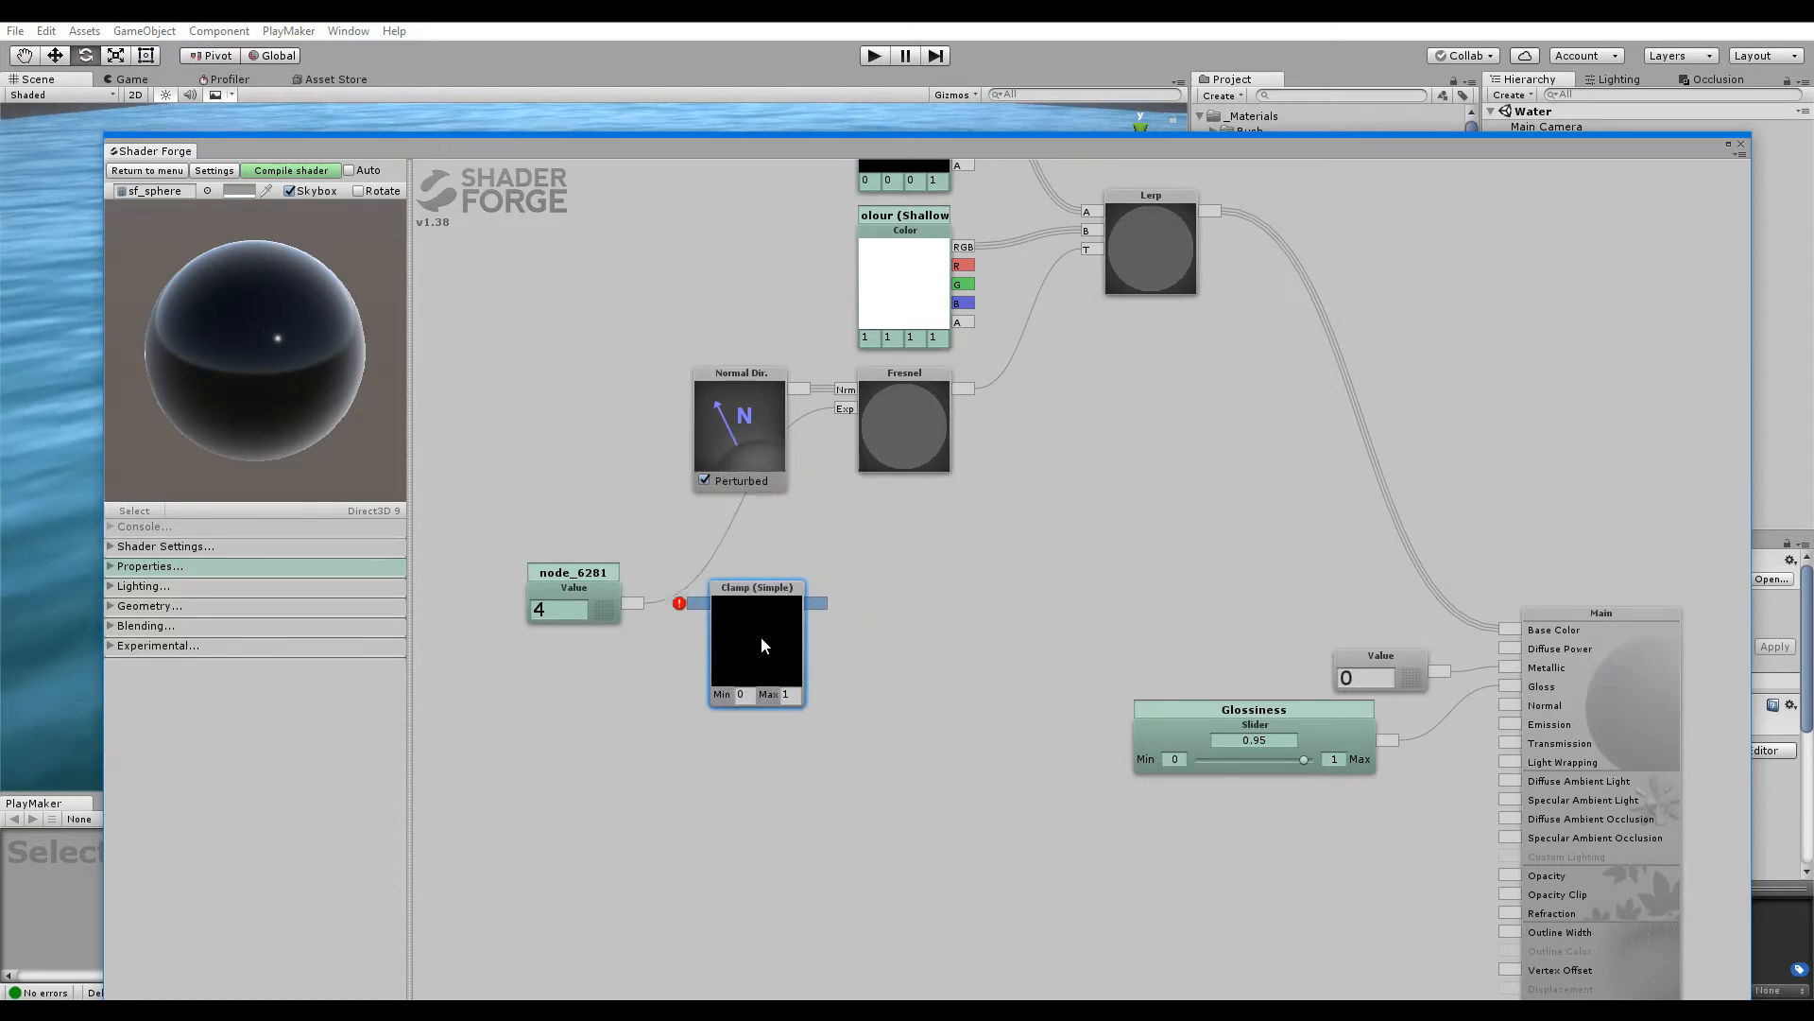
{"action": "left_click", "coordinate": [739, 694]}
{"action": "left_click", "coordinate": [790, 696]}
{"action": "type", "text": "4"}
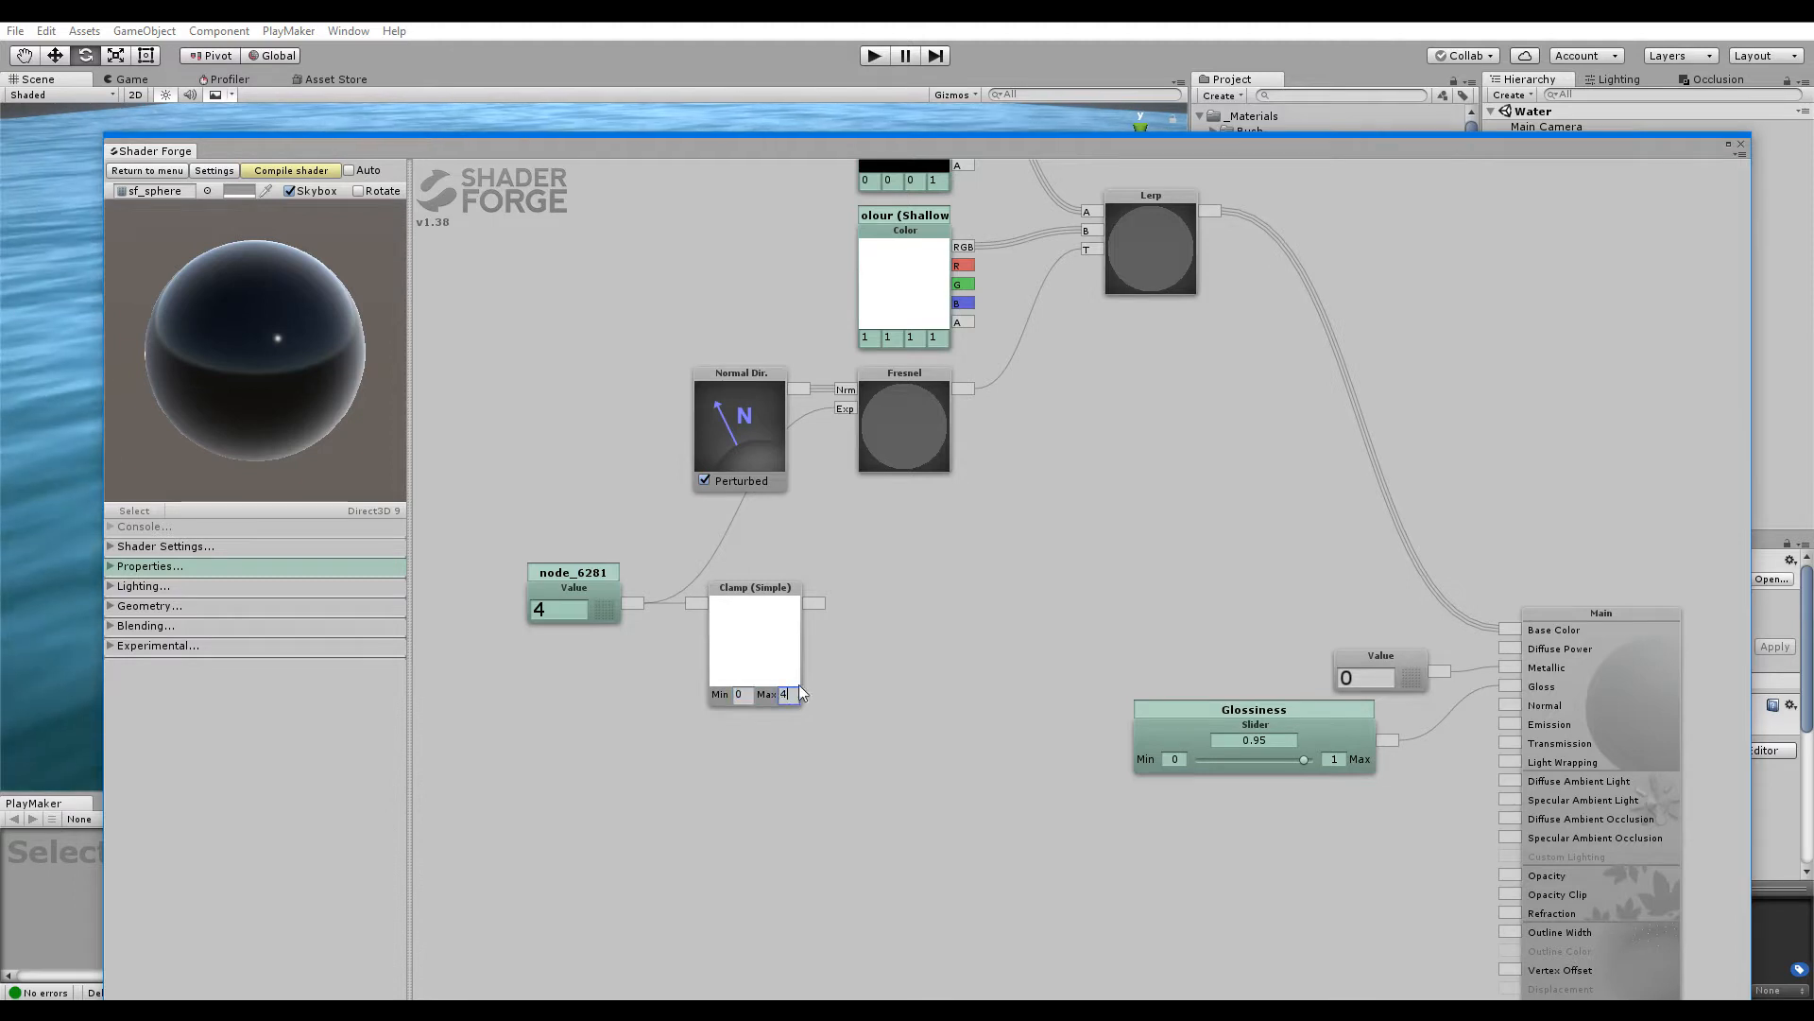
Connect the Clamp (Simple) output to the Fresnel node's Exp input and set the exponent's Value node to 1.336
{"action": "left_click_drag", "start_coordinate": [814, 602], "coordinate": [843, 408]}
{"action": "left_click", "coordinate": [558, 613]}
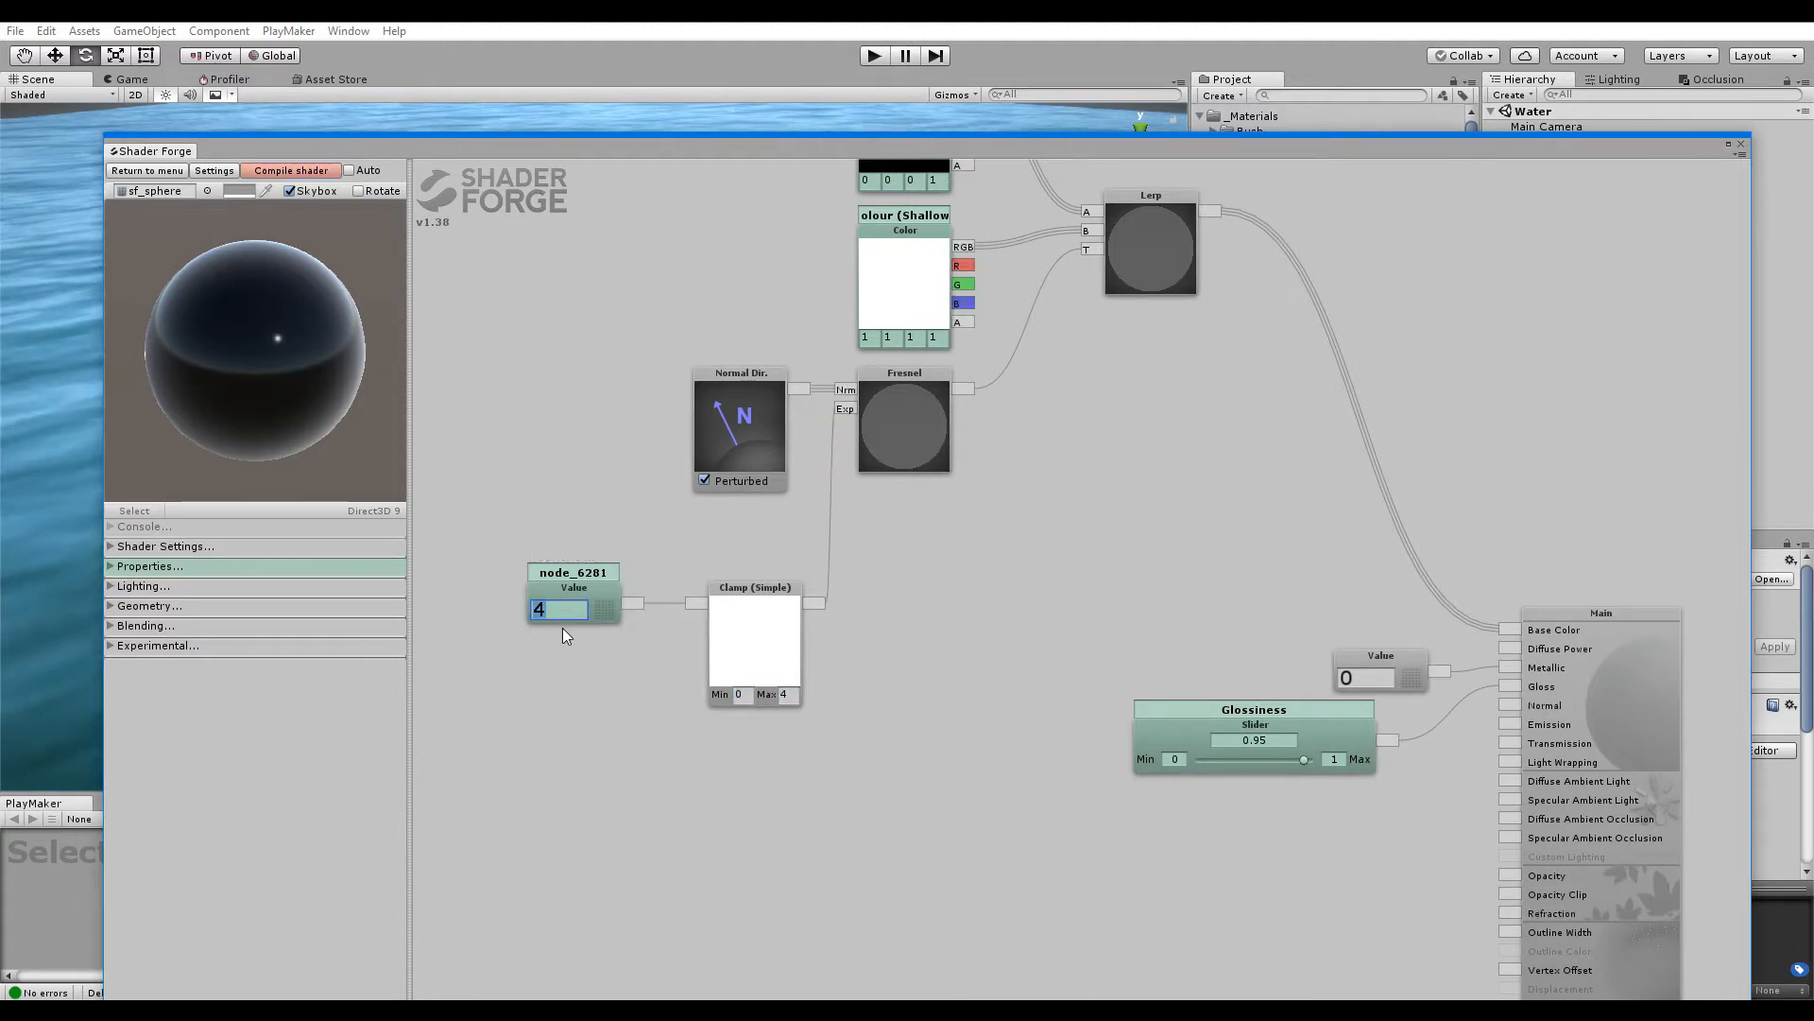
{"action": "type", "text": "1,336"}
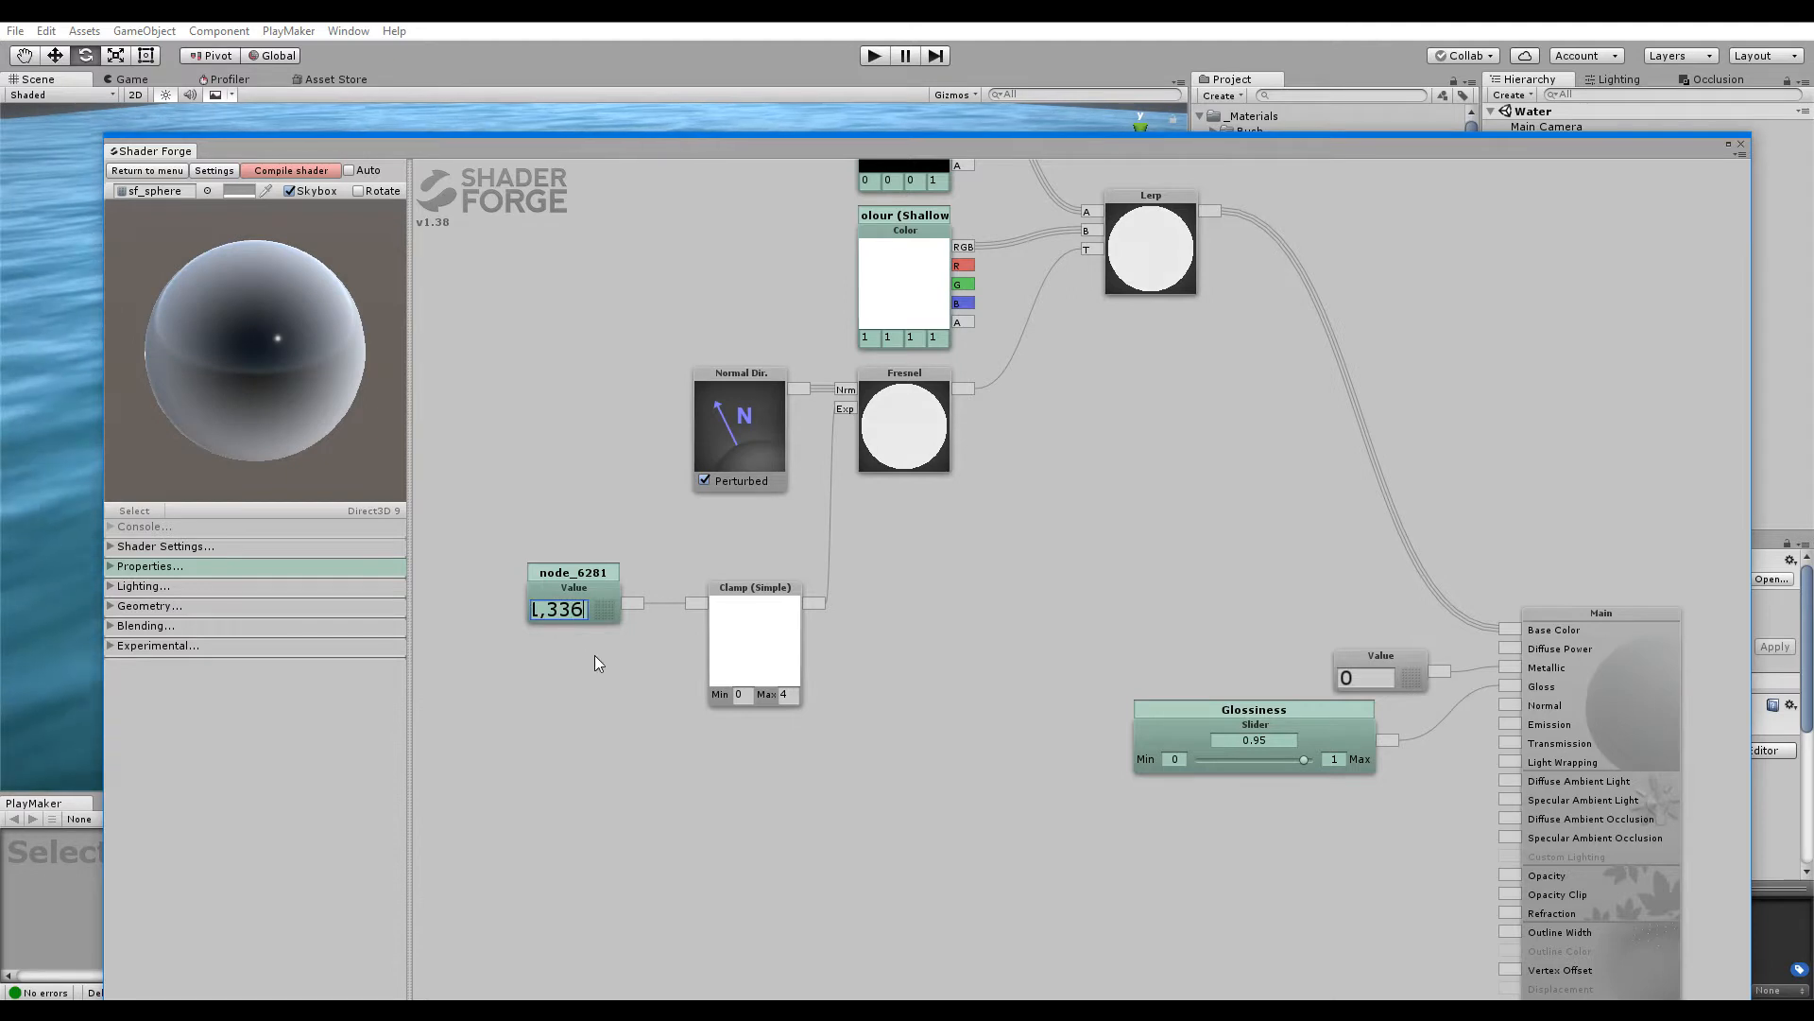
{"action": "key", "text": "Return"}
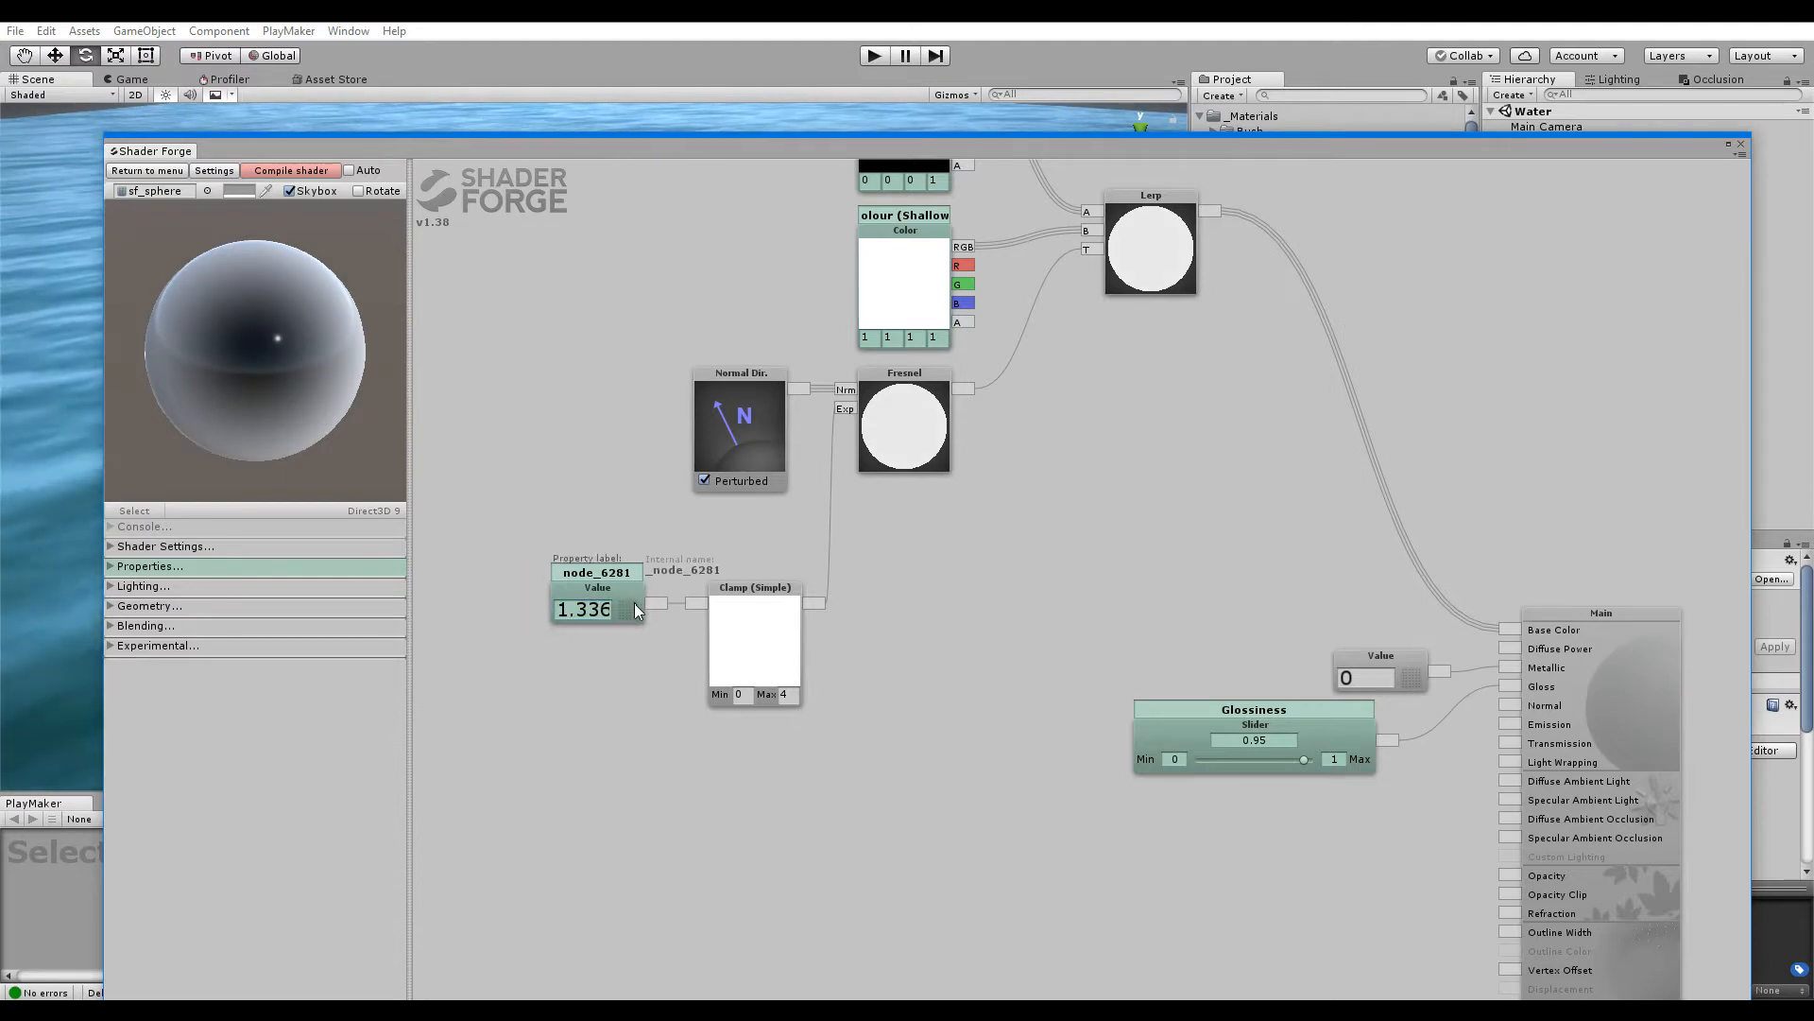
Move the exponent's Value node closer to the Clamp (Simple) node and place both directly beneath the Normal Dir. node
{"action": "left_click_drag", "start_coordinate": [635, 610], "coordinate": [644, 610]}
{"action": "left_click", "coordinate": [770, 553]}
{"action": "left_click_drag", "start_coordinate": [753, 611], "coordinate": [728, 538]}
Rename the exponent's Value property node as Colour Fresnel
{"action": "left_click", "coordinate": [592, 493]}
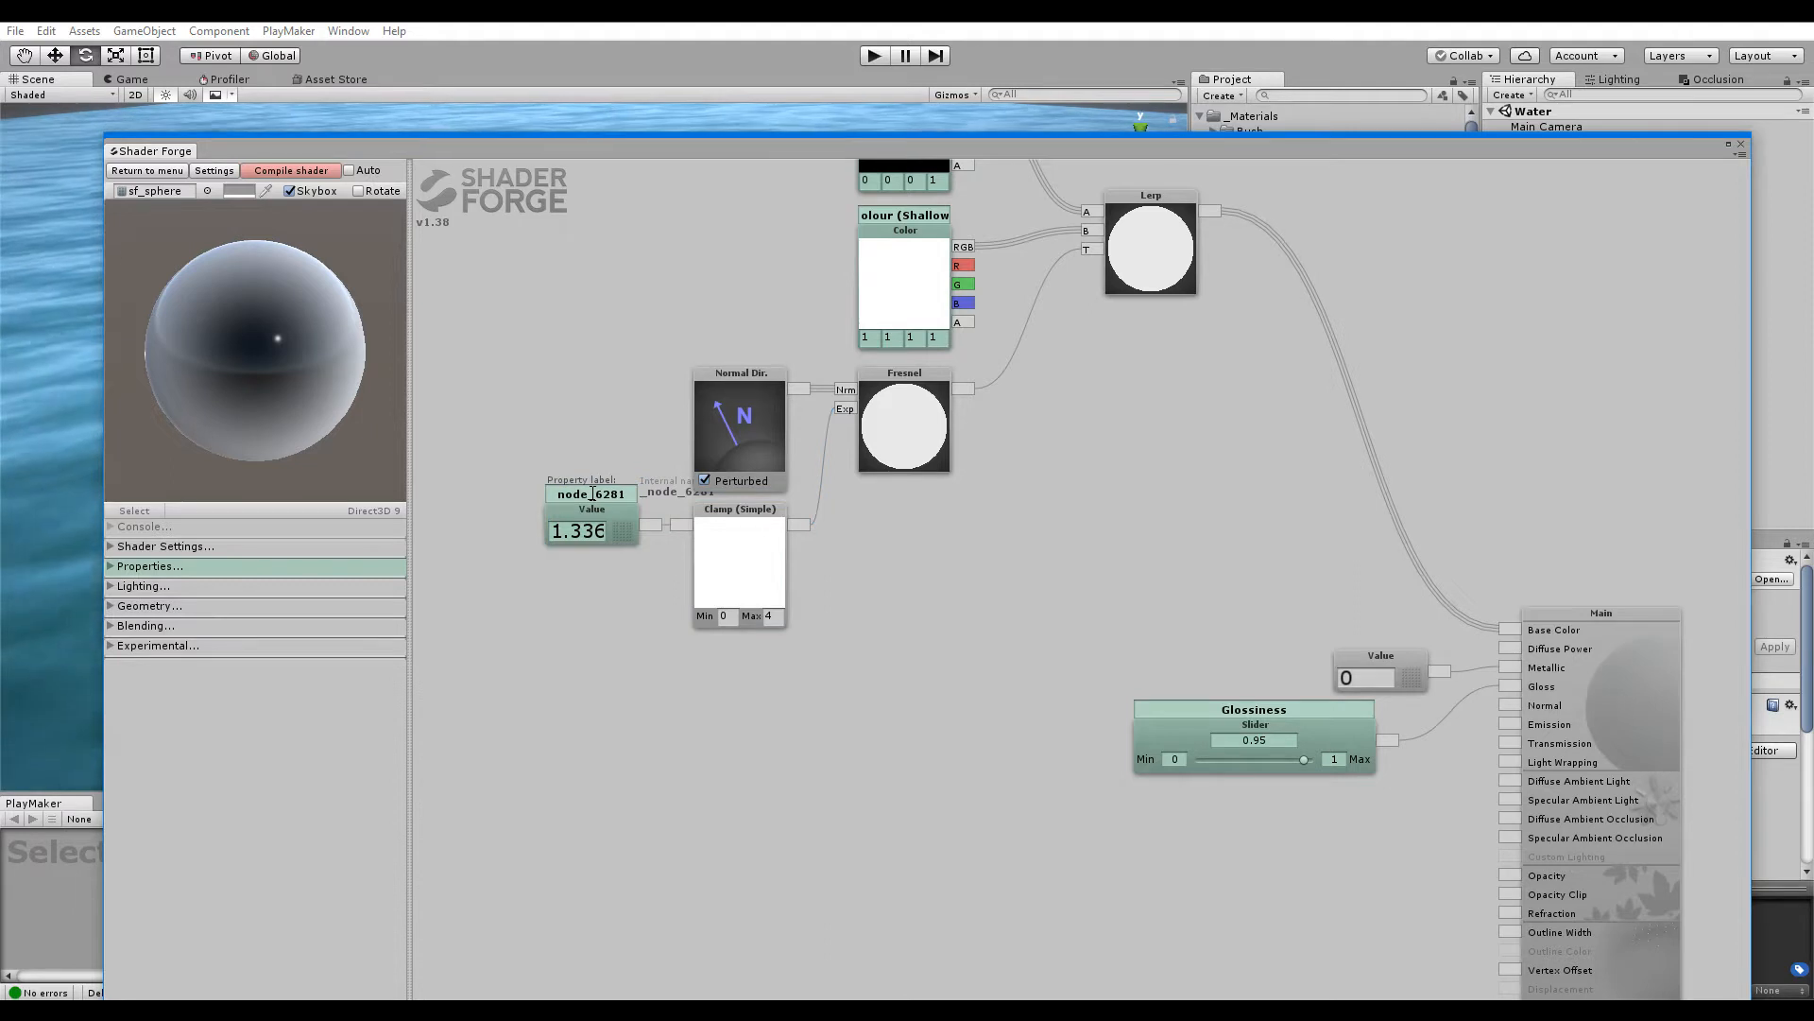
{"action": "double_click", "coordinate": [614, 491]}
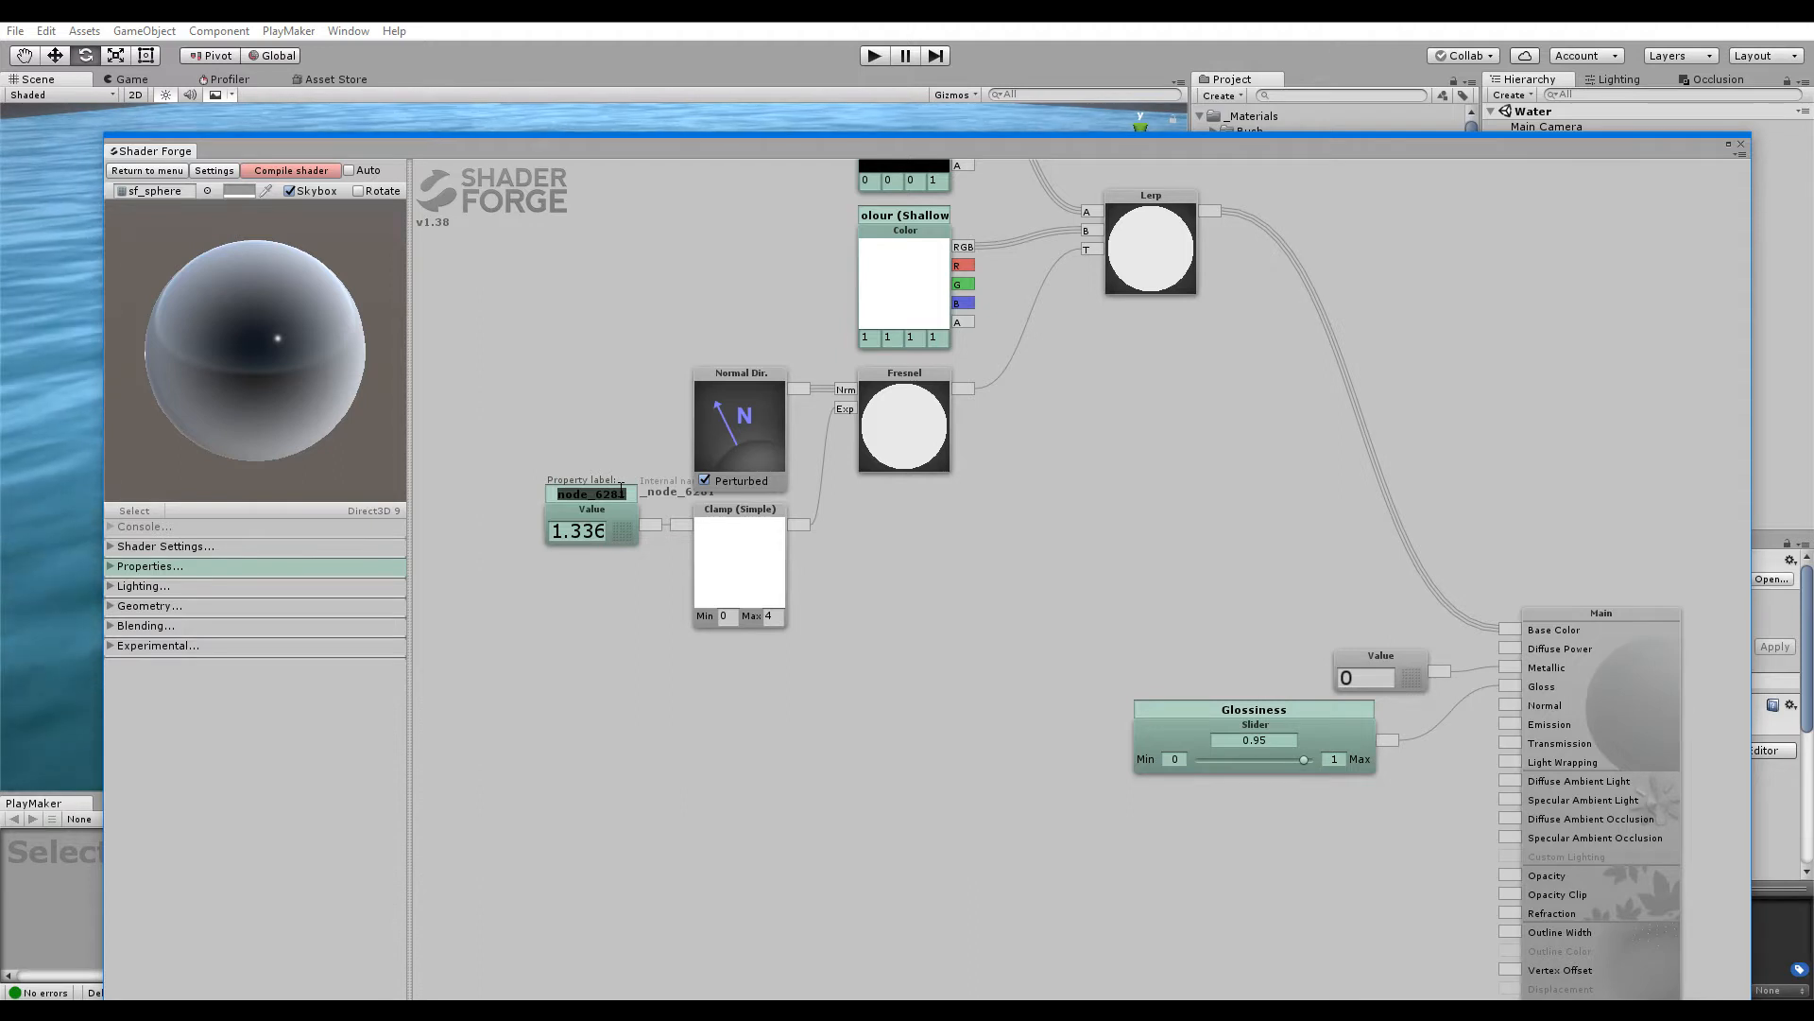
{"action": "type", "text": "colour Fren"}
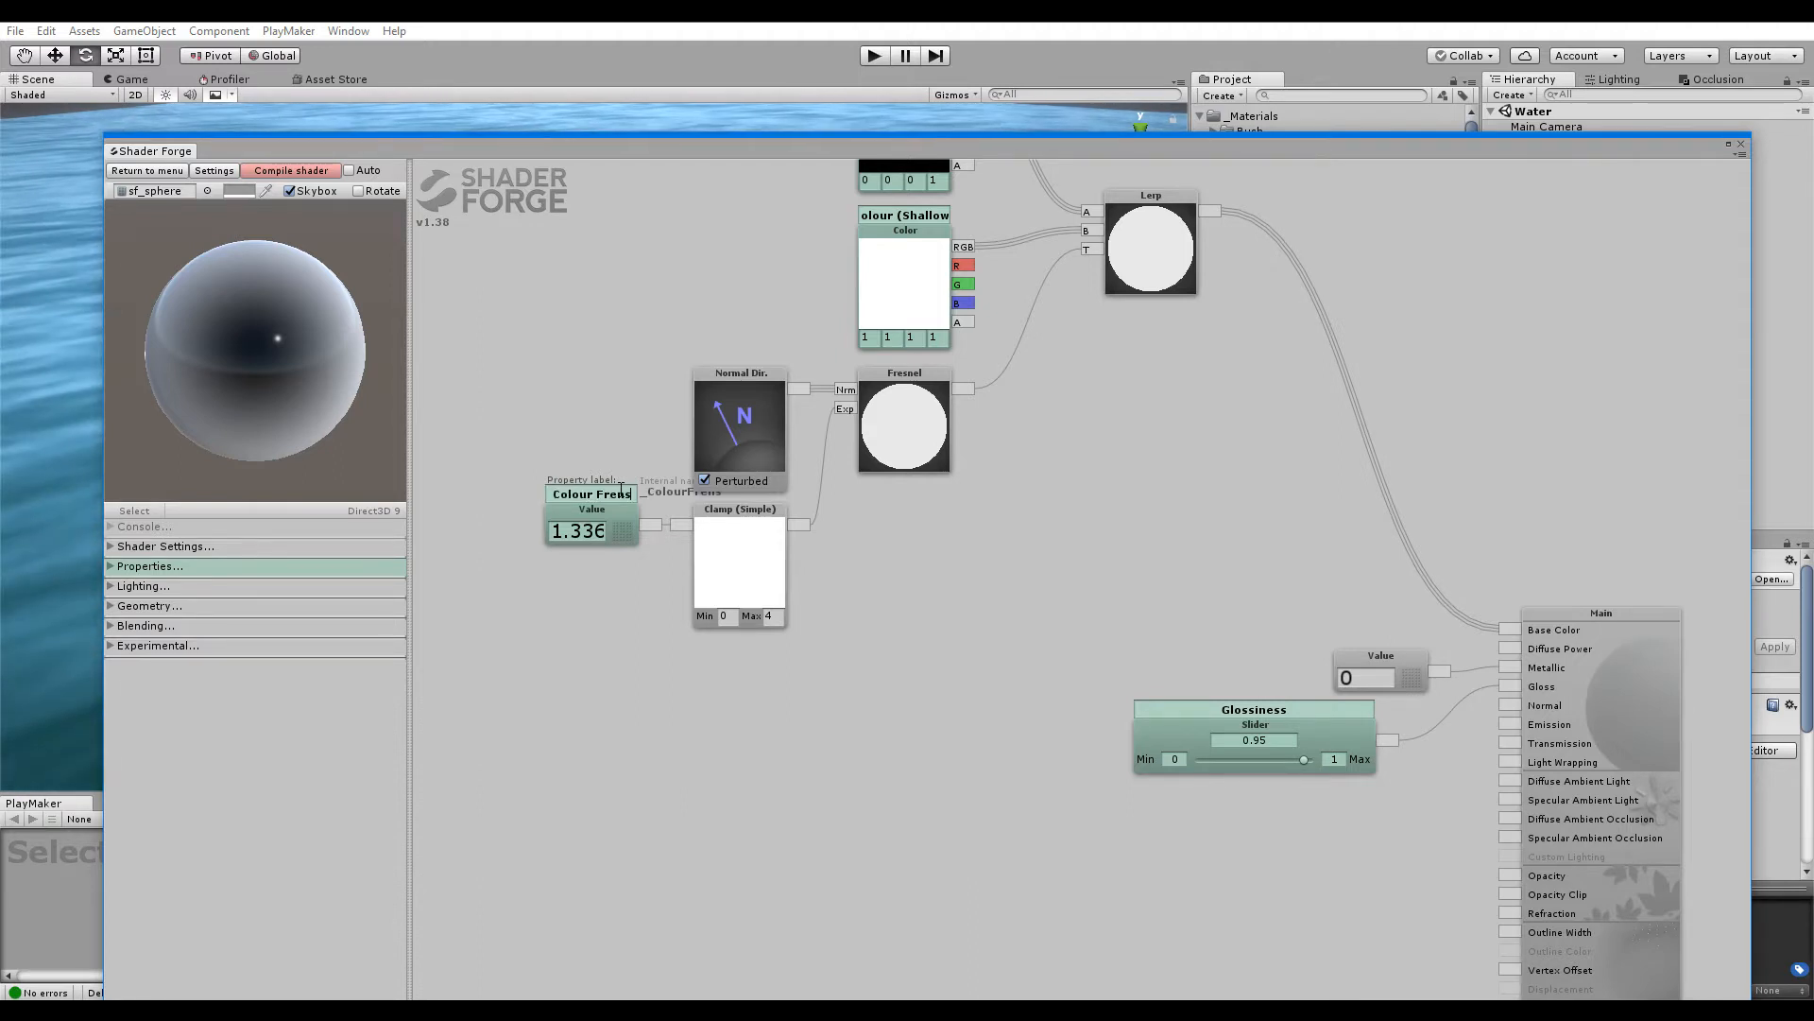
{"action": "key", "text": "BackSpace"}
{"action": "type", "text": "snel"}
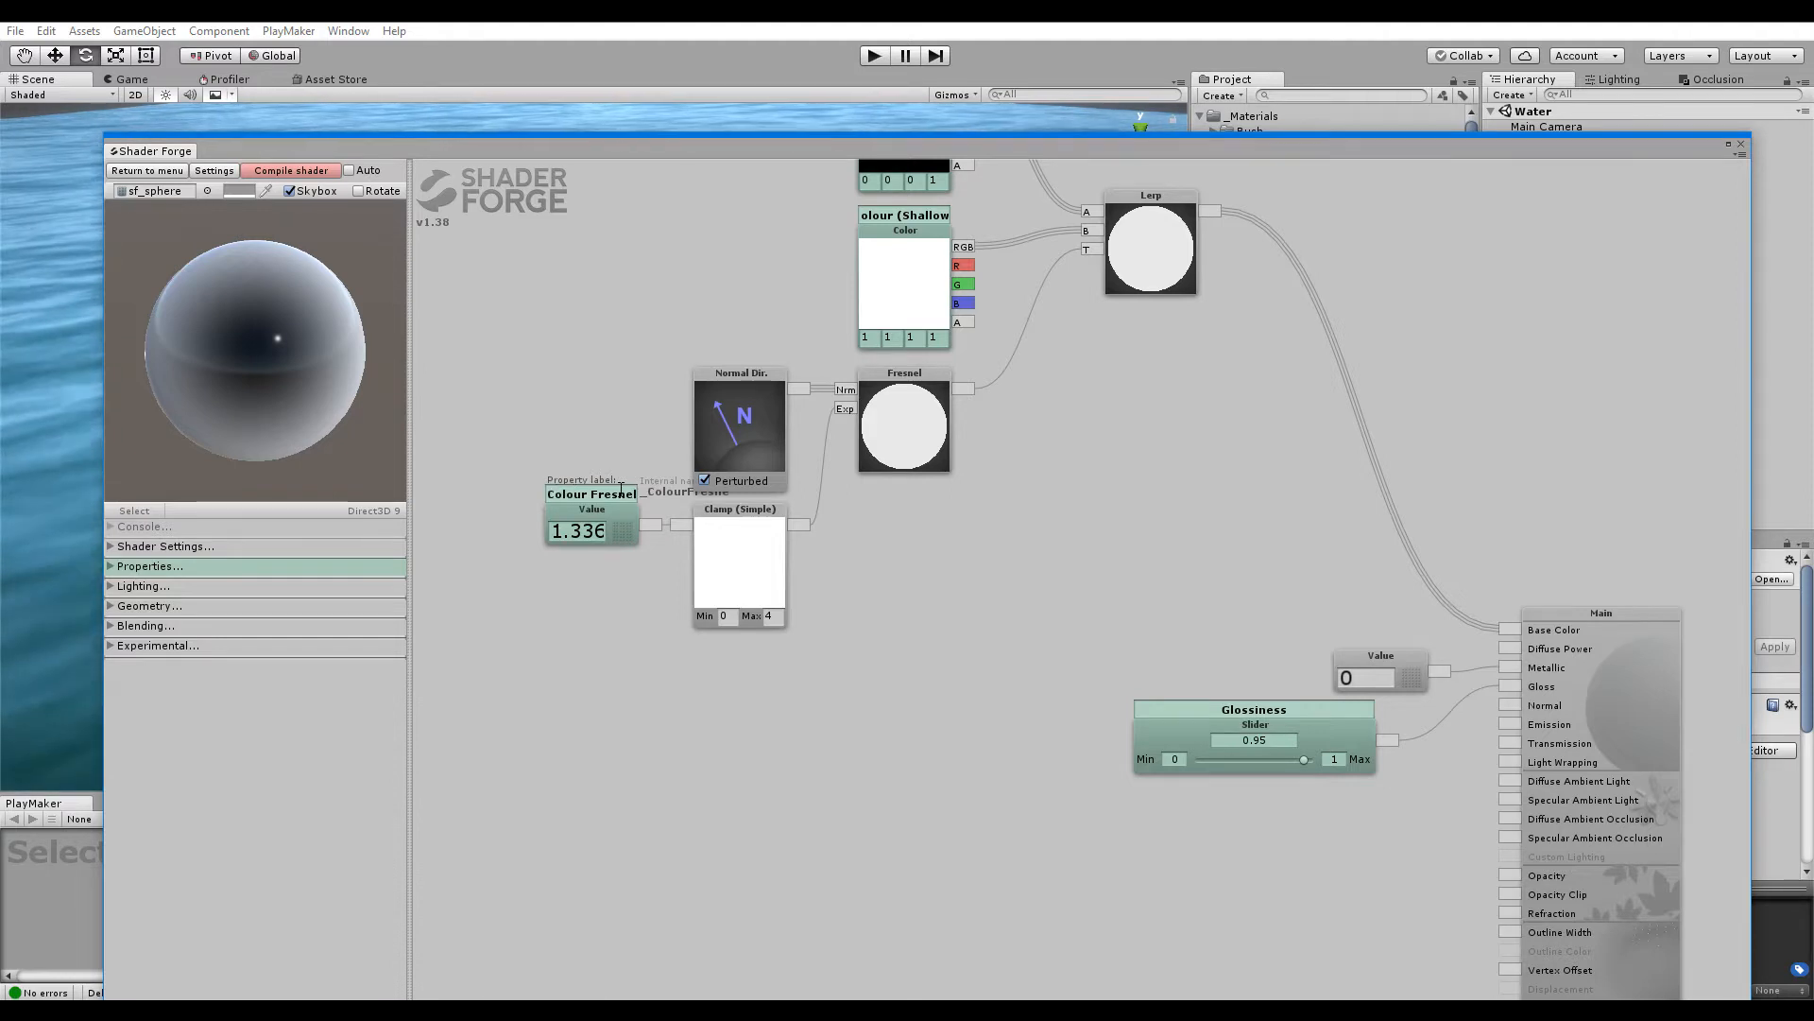
Compile the shader and reorder its properties so Glossiness comes last, after Colour Fresnel
{"action": "left_click", "coordinate": [291, 171]}
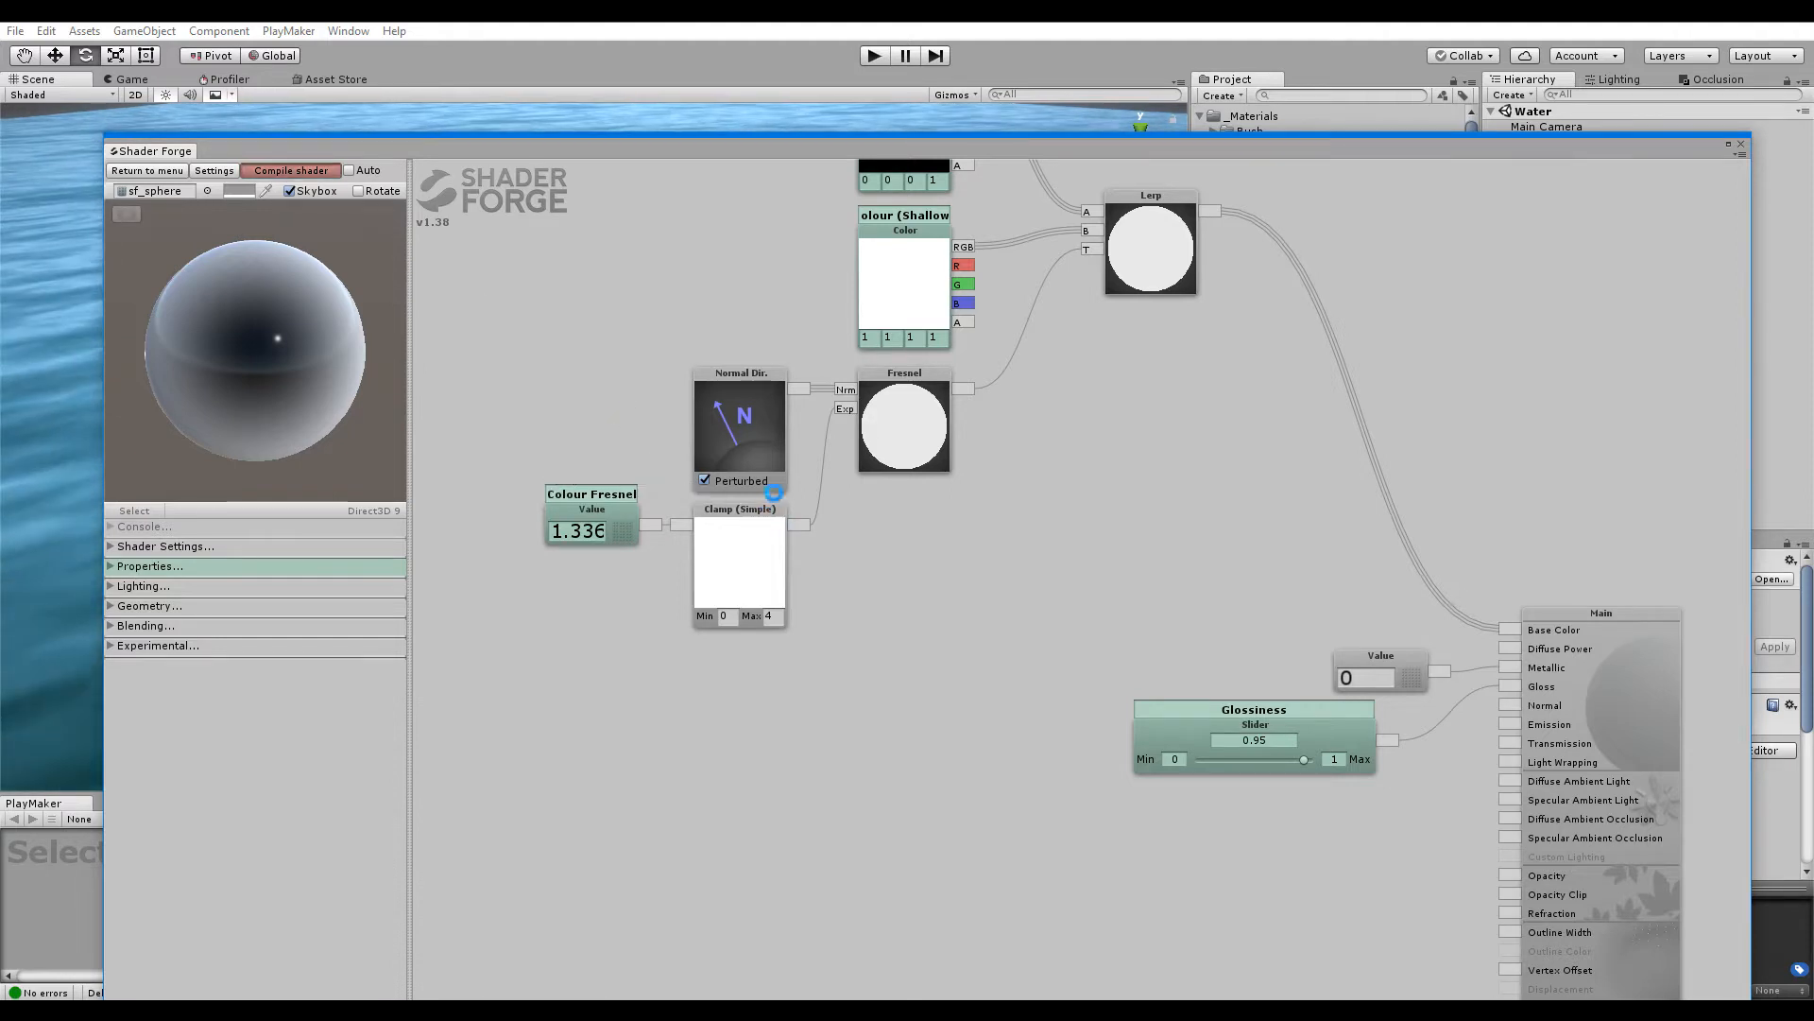
{"action": "left_click", "coordinate": [114, 566]}
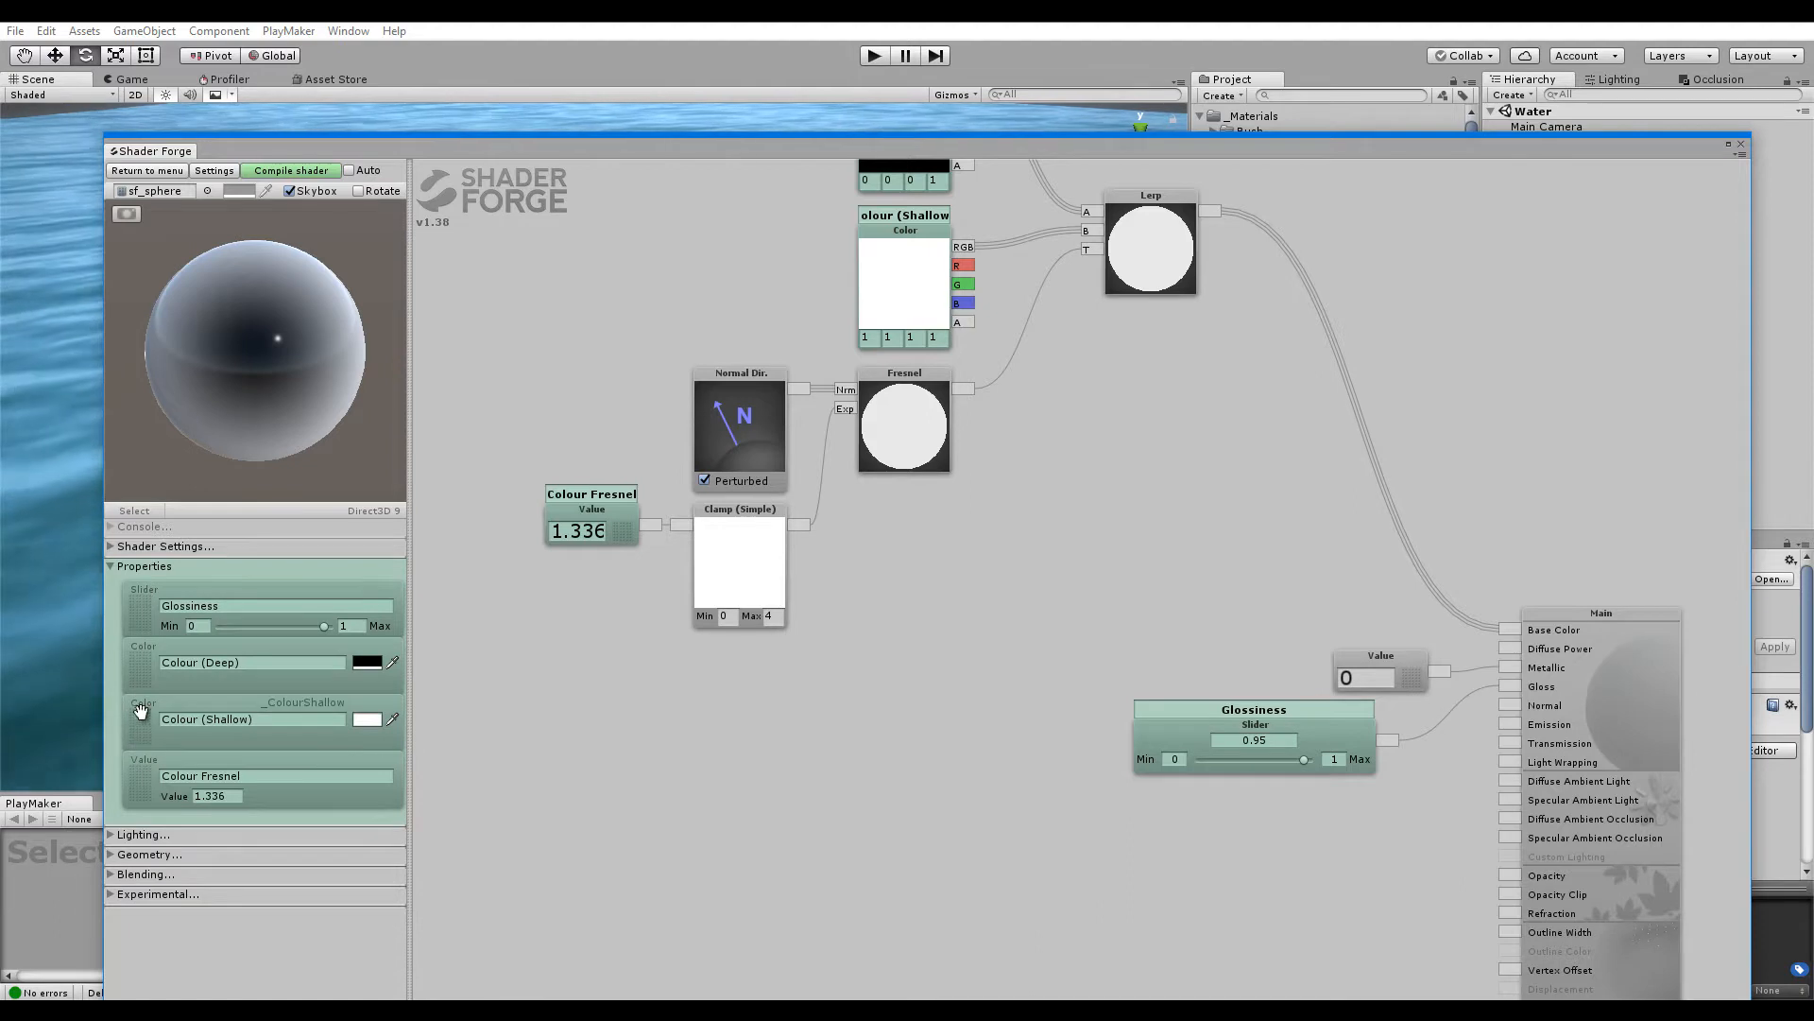
{"action": "left_click_drag", "start_coordinate": [140, 614], "coordinate": [154, 736]}
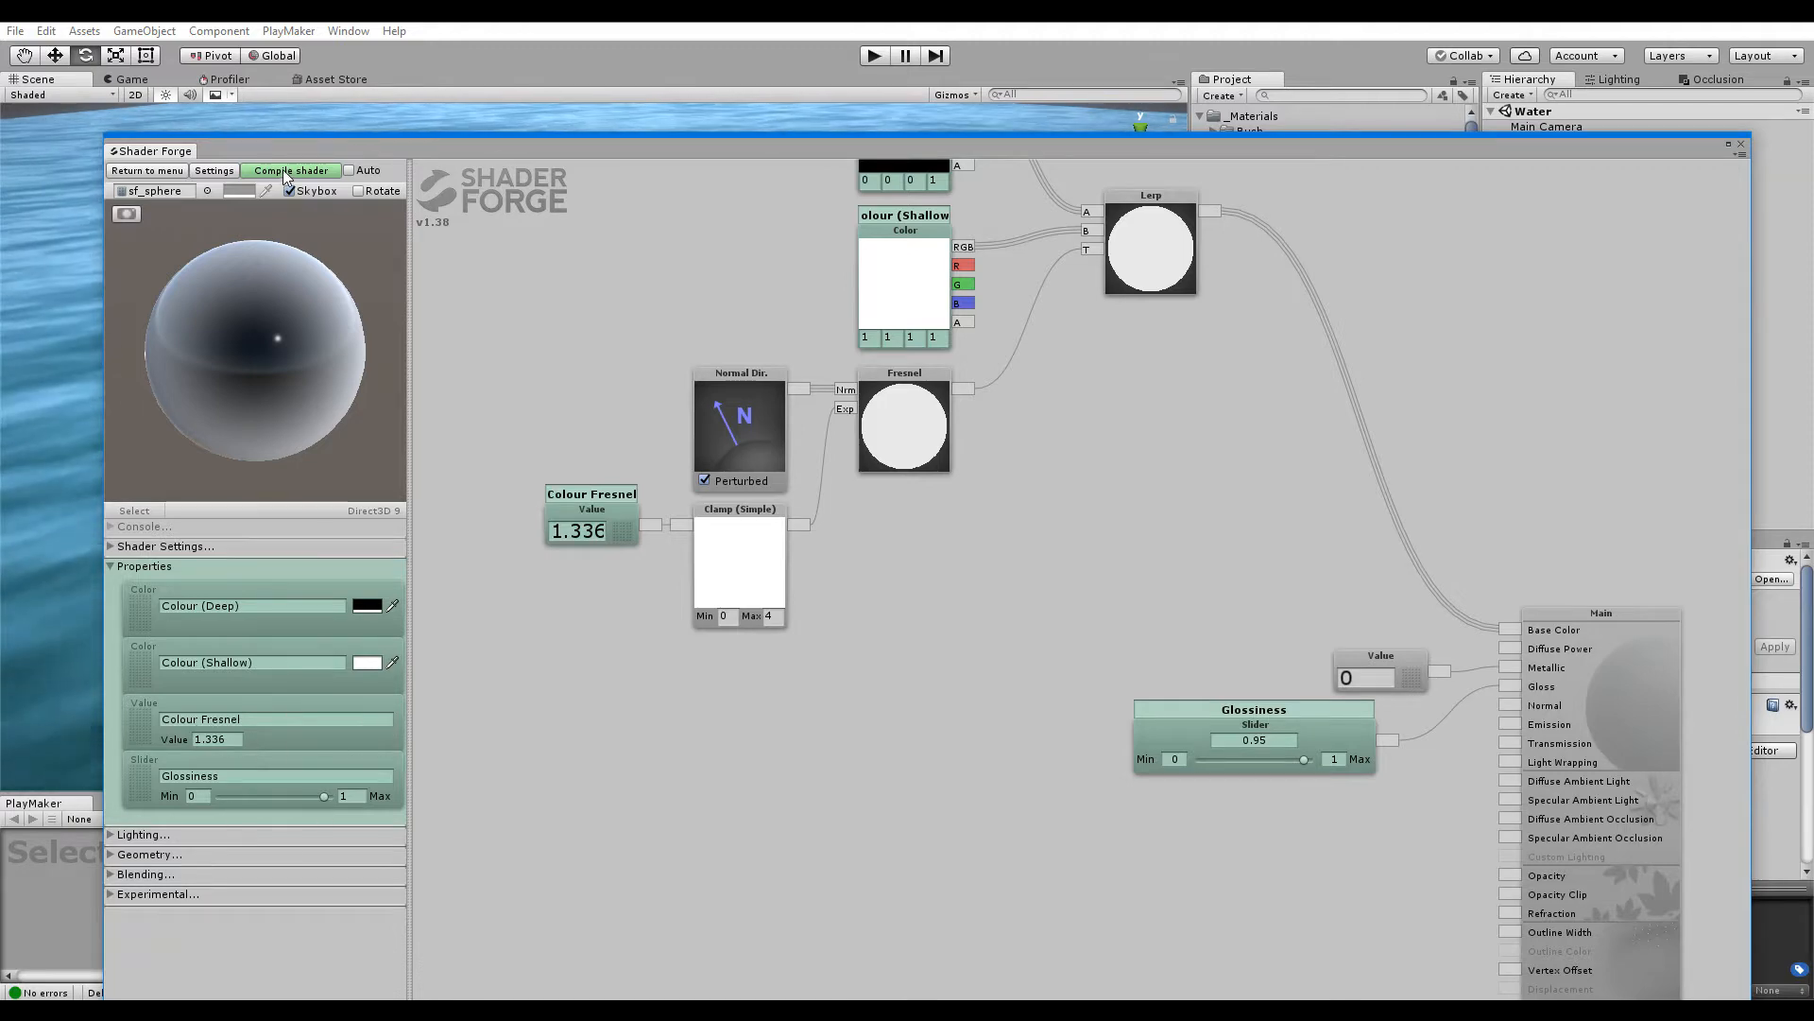
Check the shader's path in the Shader Settings and assign Shader Forge/WaterTest to the Water material
{"action": "left_click_drag", "start_coordinate": [1147, 150], "coordinate": [893, 870]}
{"action": "left_click", "coordinate": [1268, 177]}
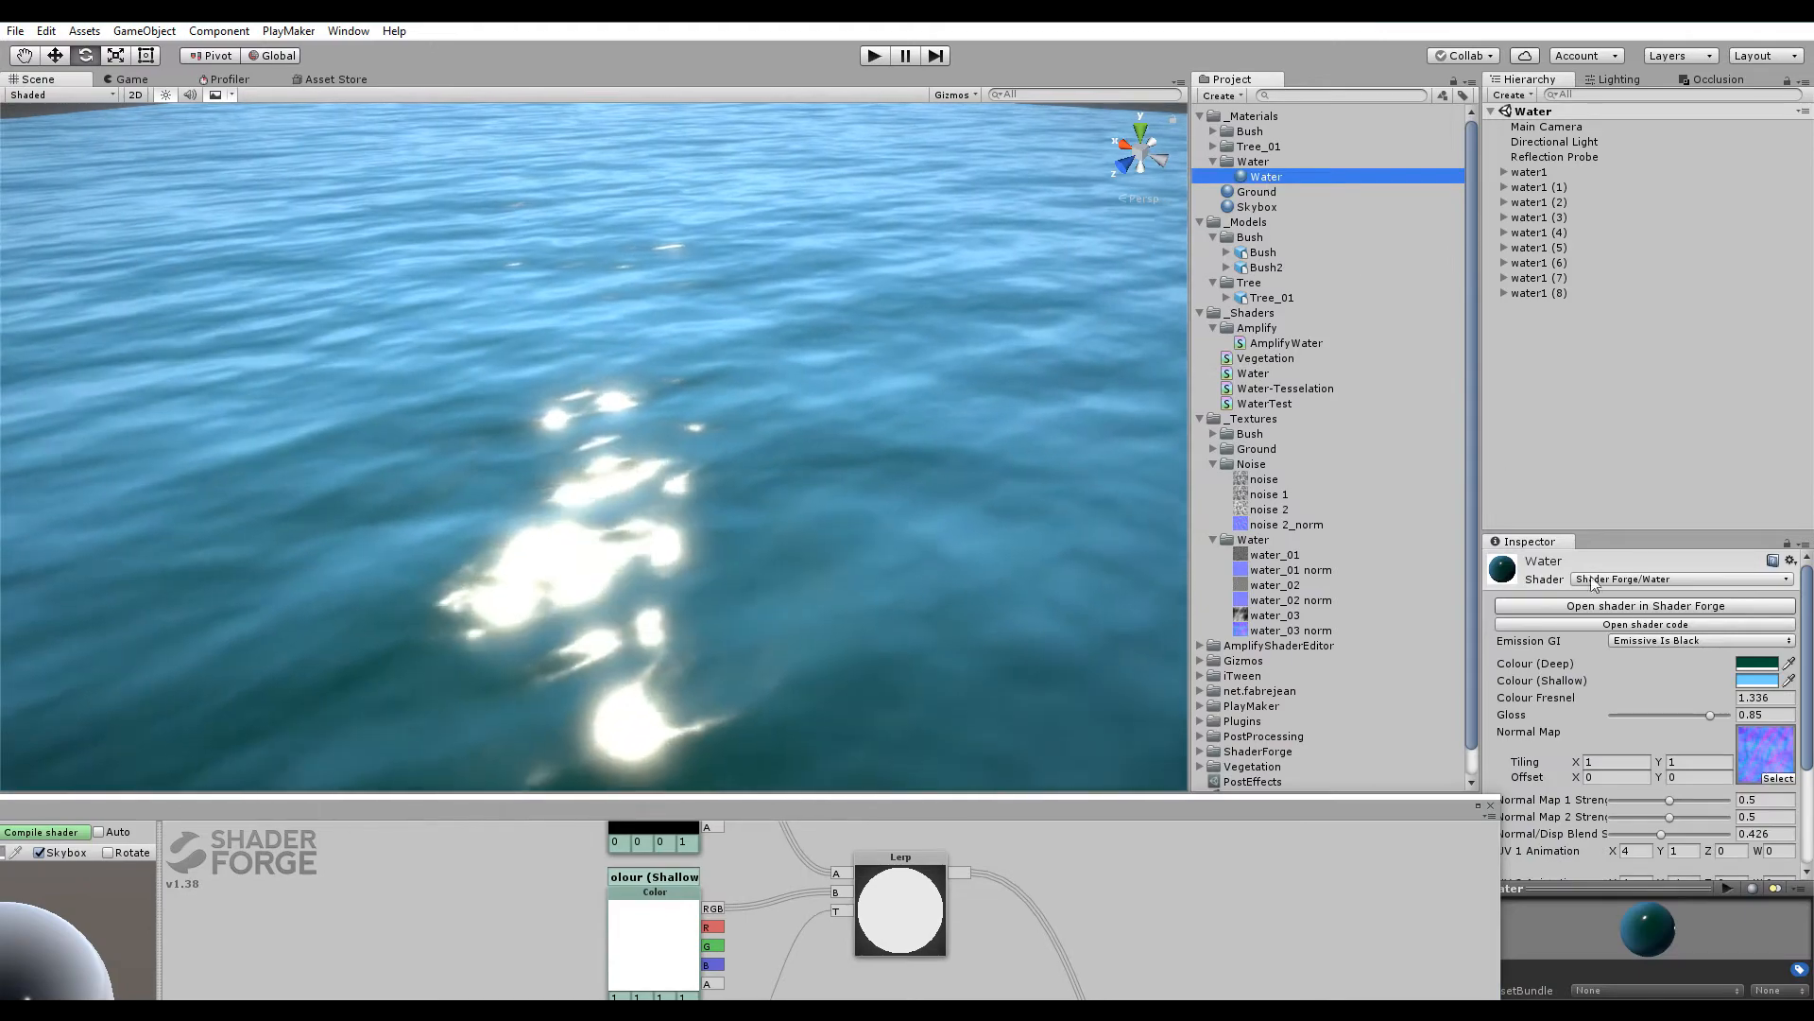
{"action": "left_click", "coordinate": [1593, 580]}
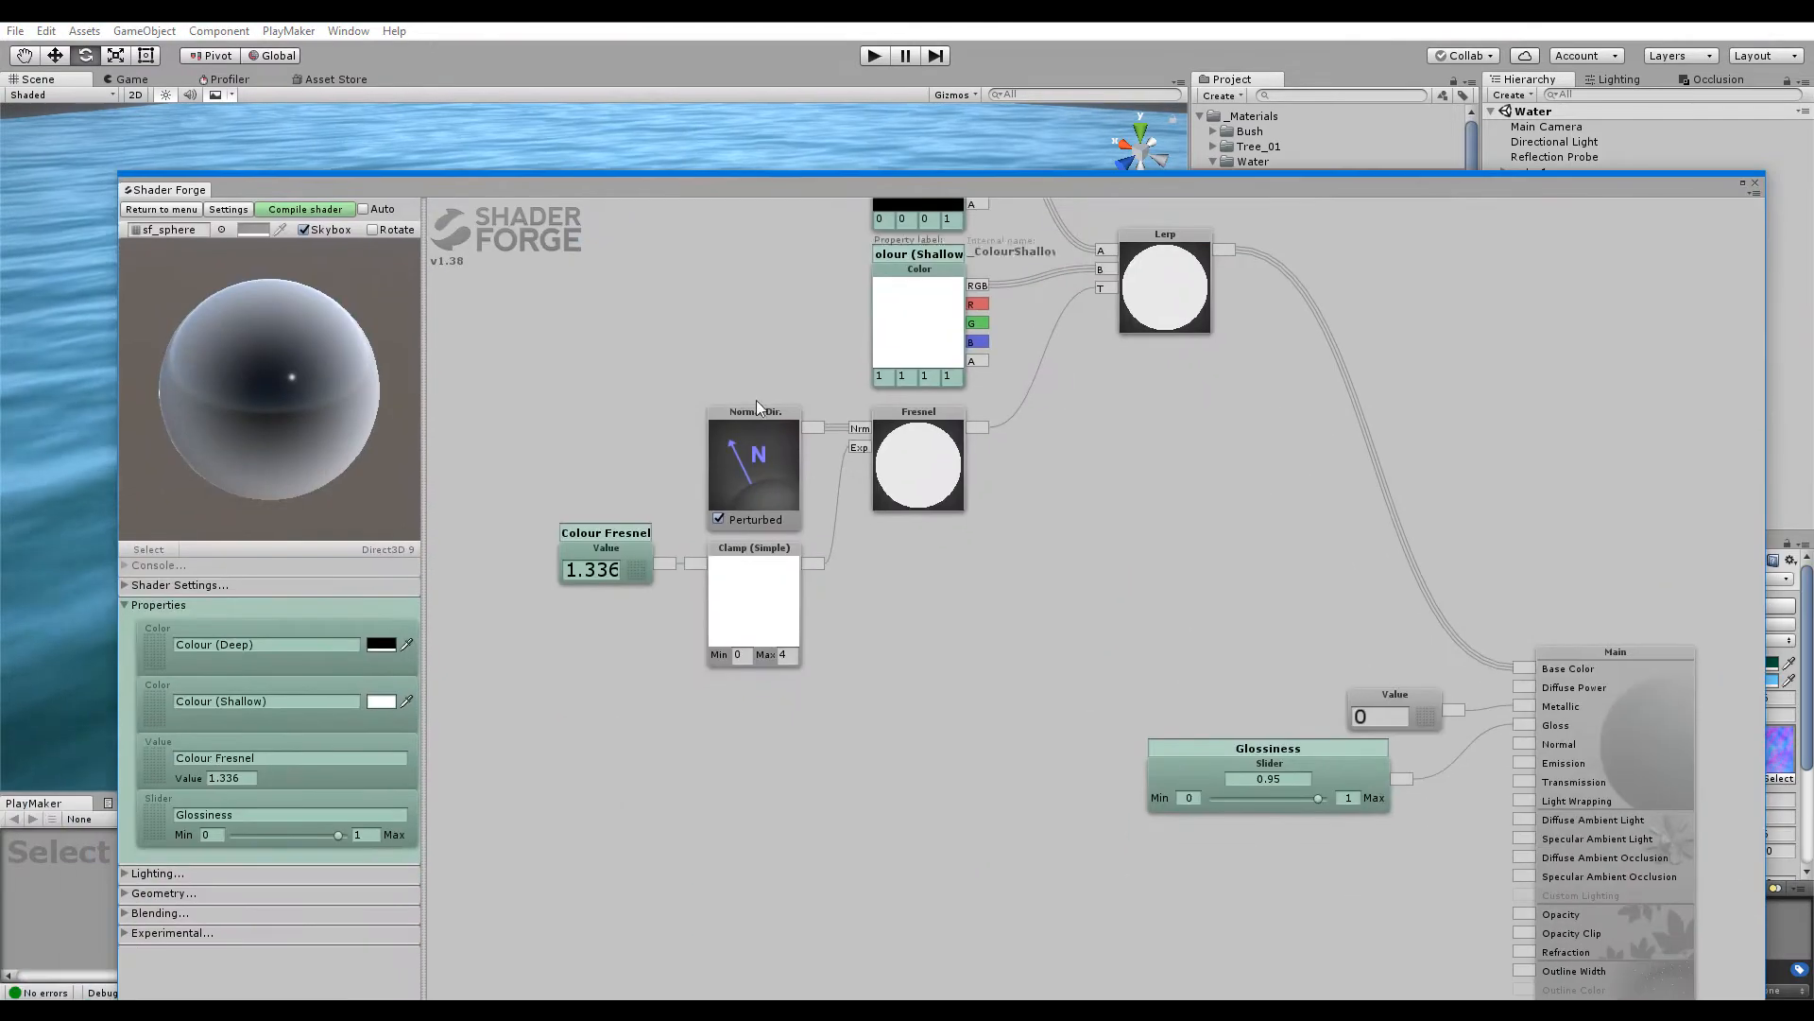
{"action": "left_click", "coordinate": [260, 585]}
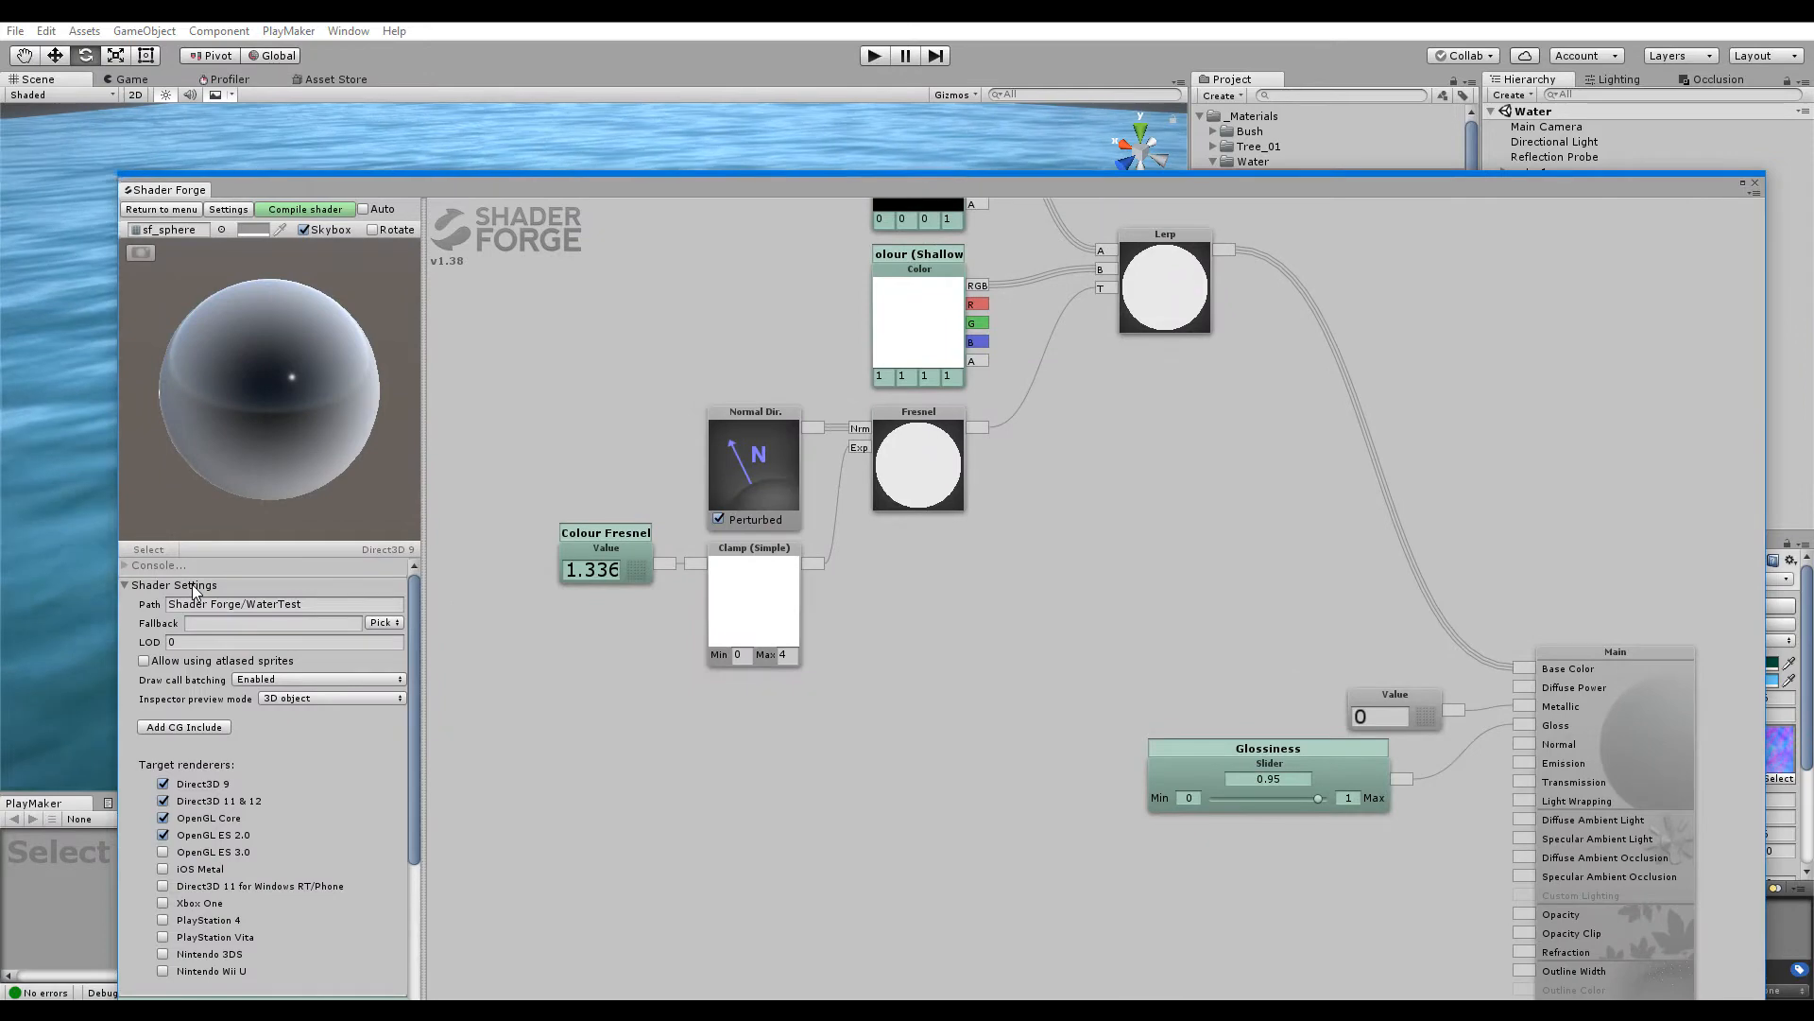
{"action": "left_click", "coordinate": [262, 586]}
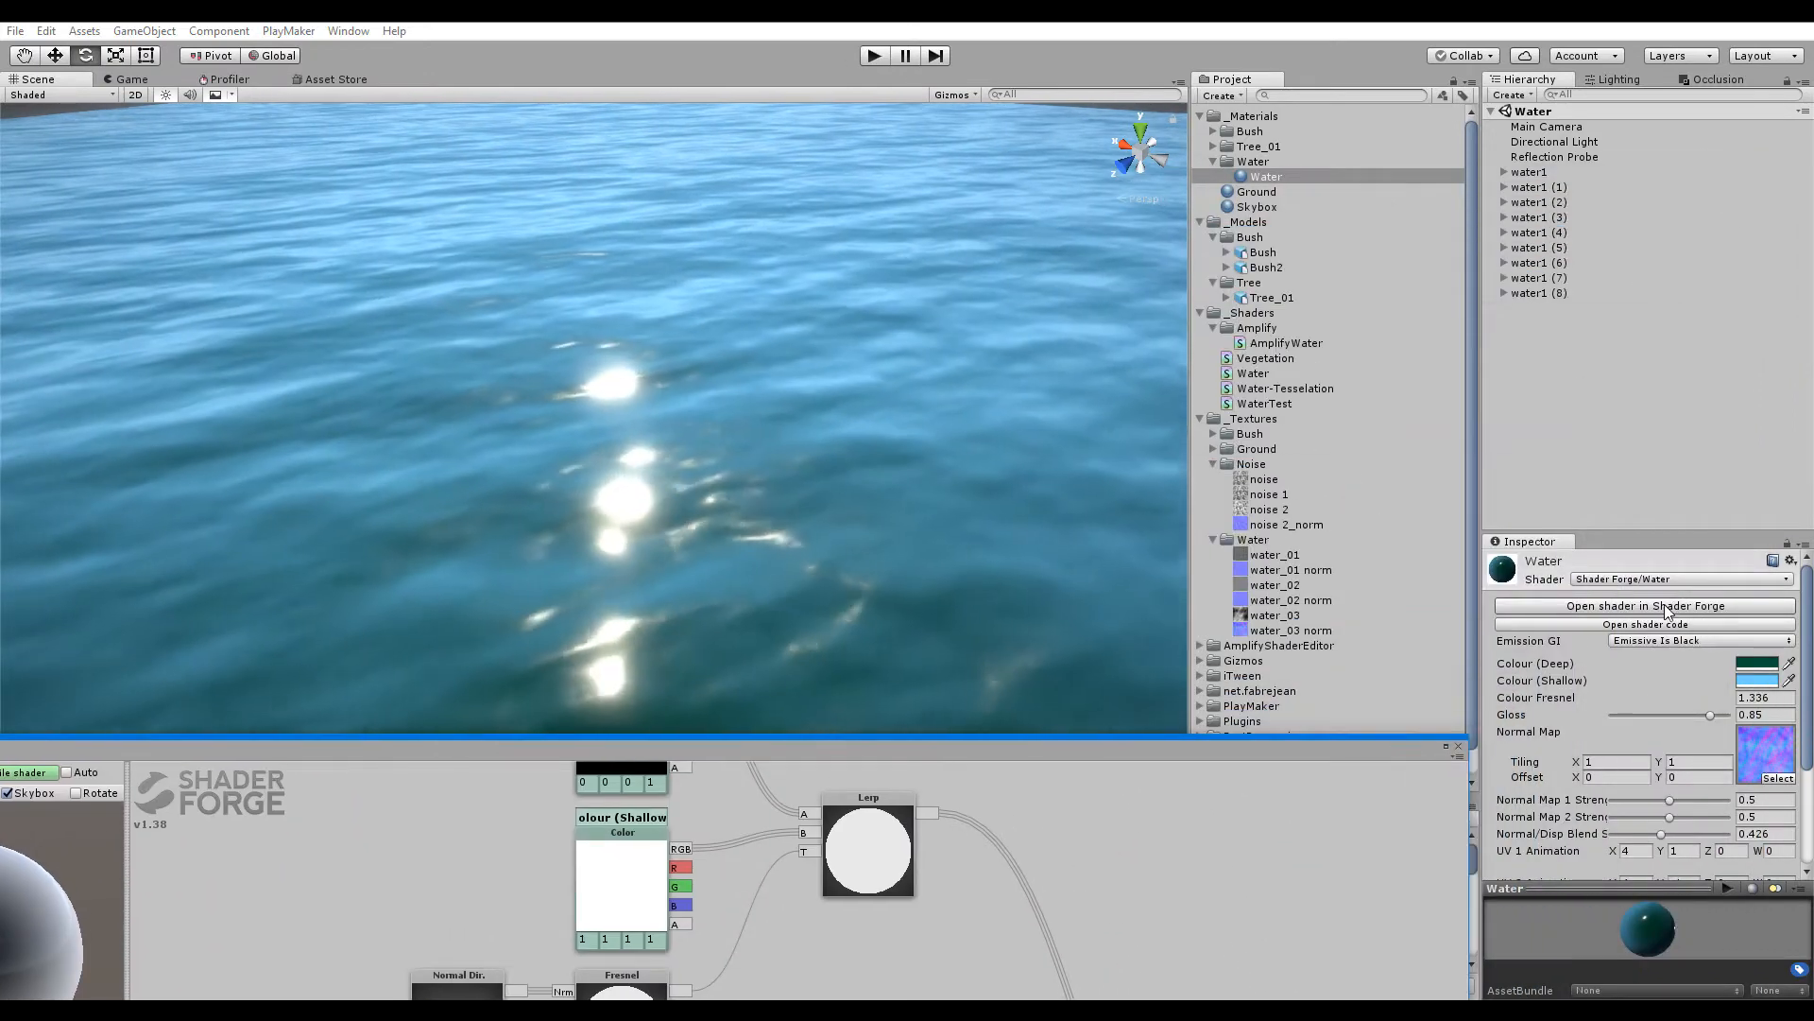
{"action": "left_click", "coordinate": [1647, 579]}
{"action": "mouse_move", "coordinate": [1656, 441]}
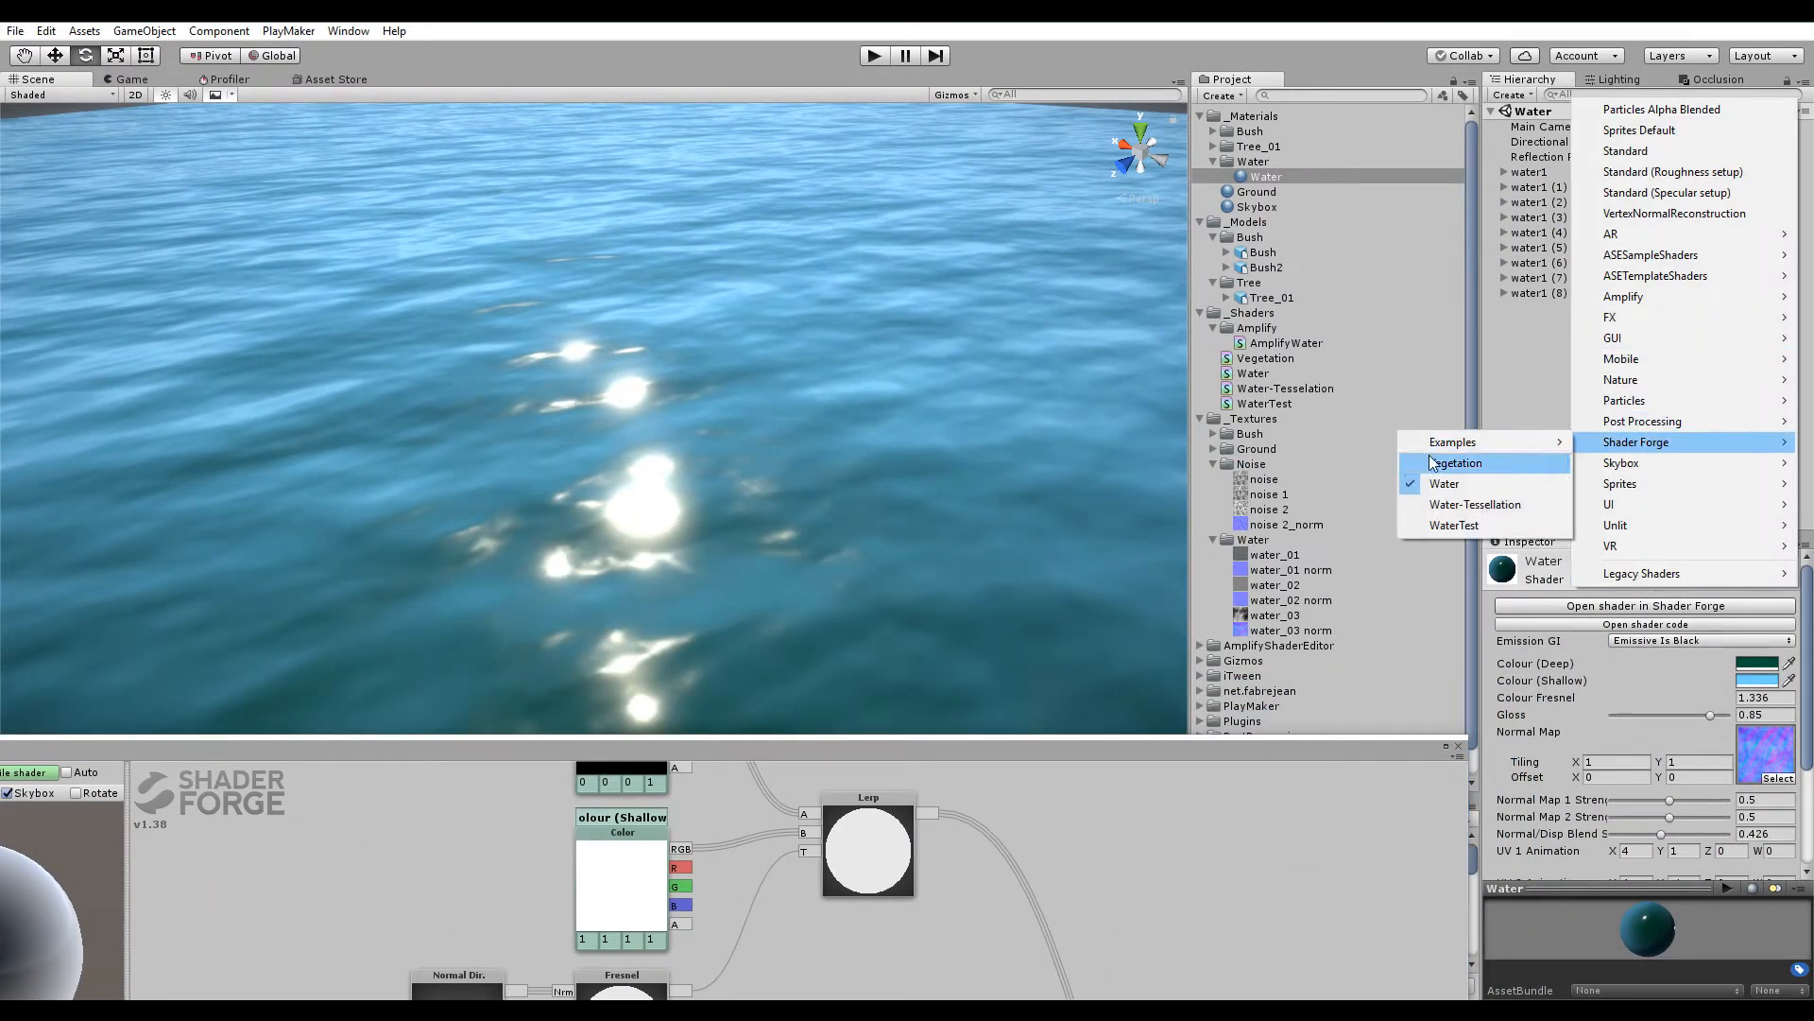
{"action": "left_click", "coordinate": [1444, 526]}
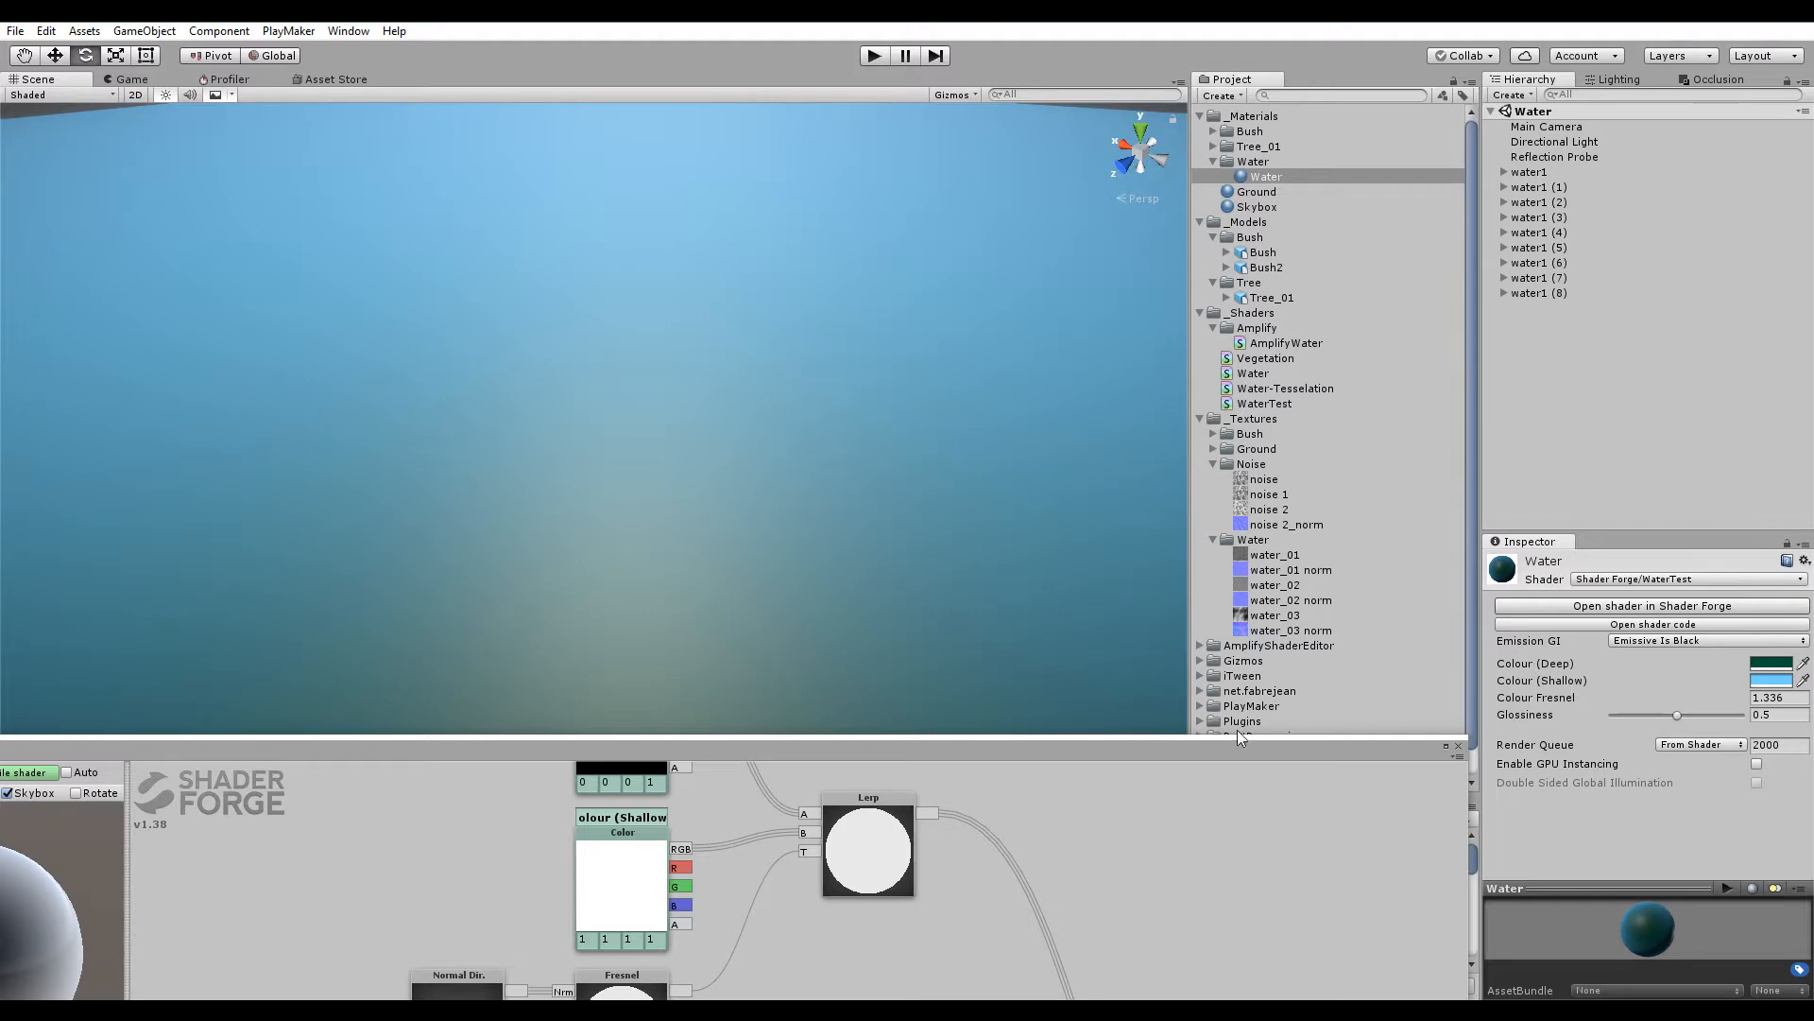
Set Colour (Deep) to 0, 0.3, 0.2, 1 and Colour (Shallow) to 0.4, 0.8, 1, 1, and recompile the shader
{"action": "left_click_drag", "start_coordinate": [1239, 739], "coordinate": [1323, 419]}
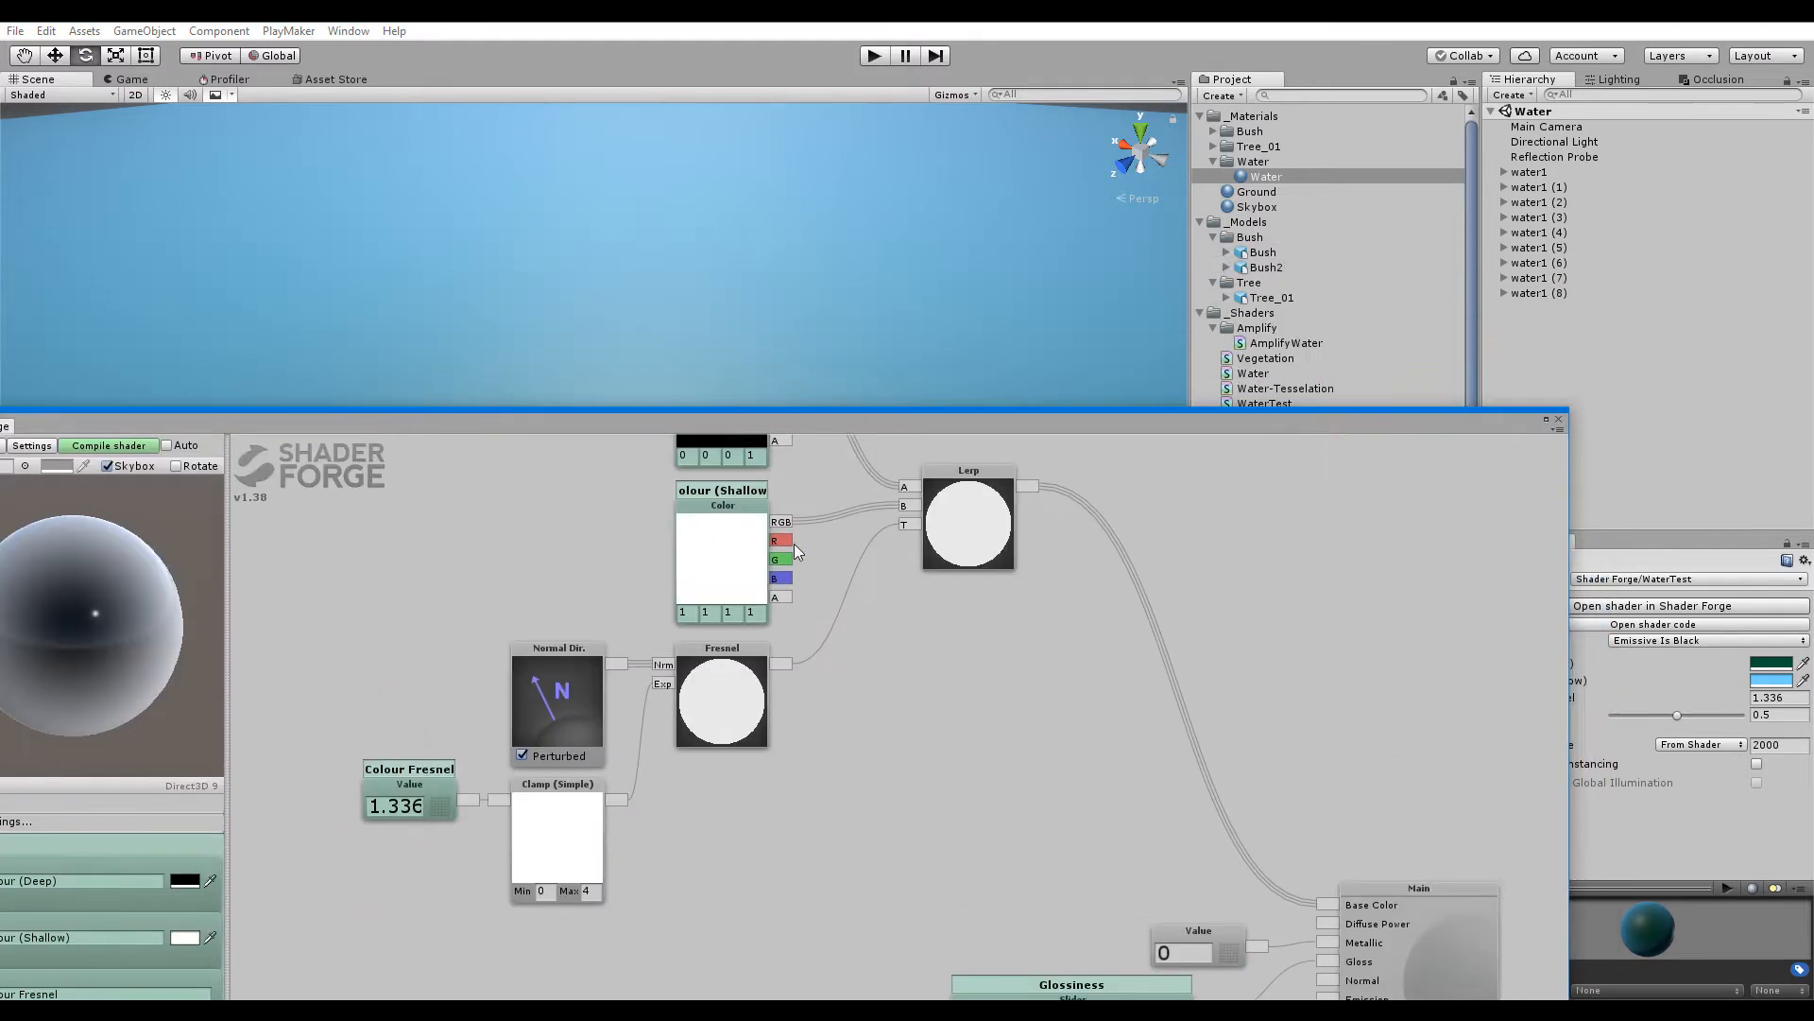
{"action": "left_click_drag", "start_coordinate": [794, 542], "coordinate": [785, 671]}
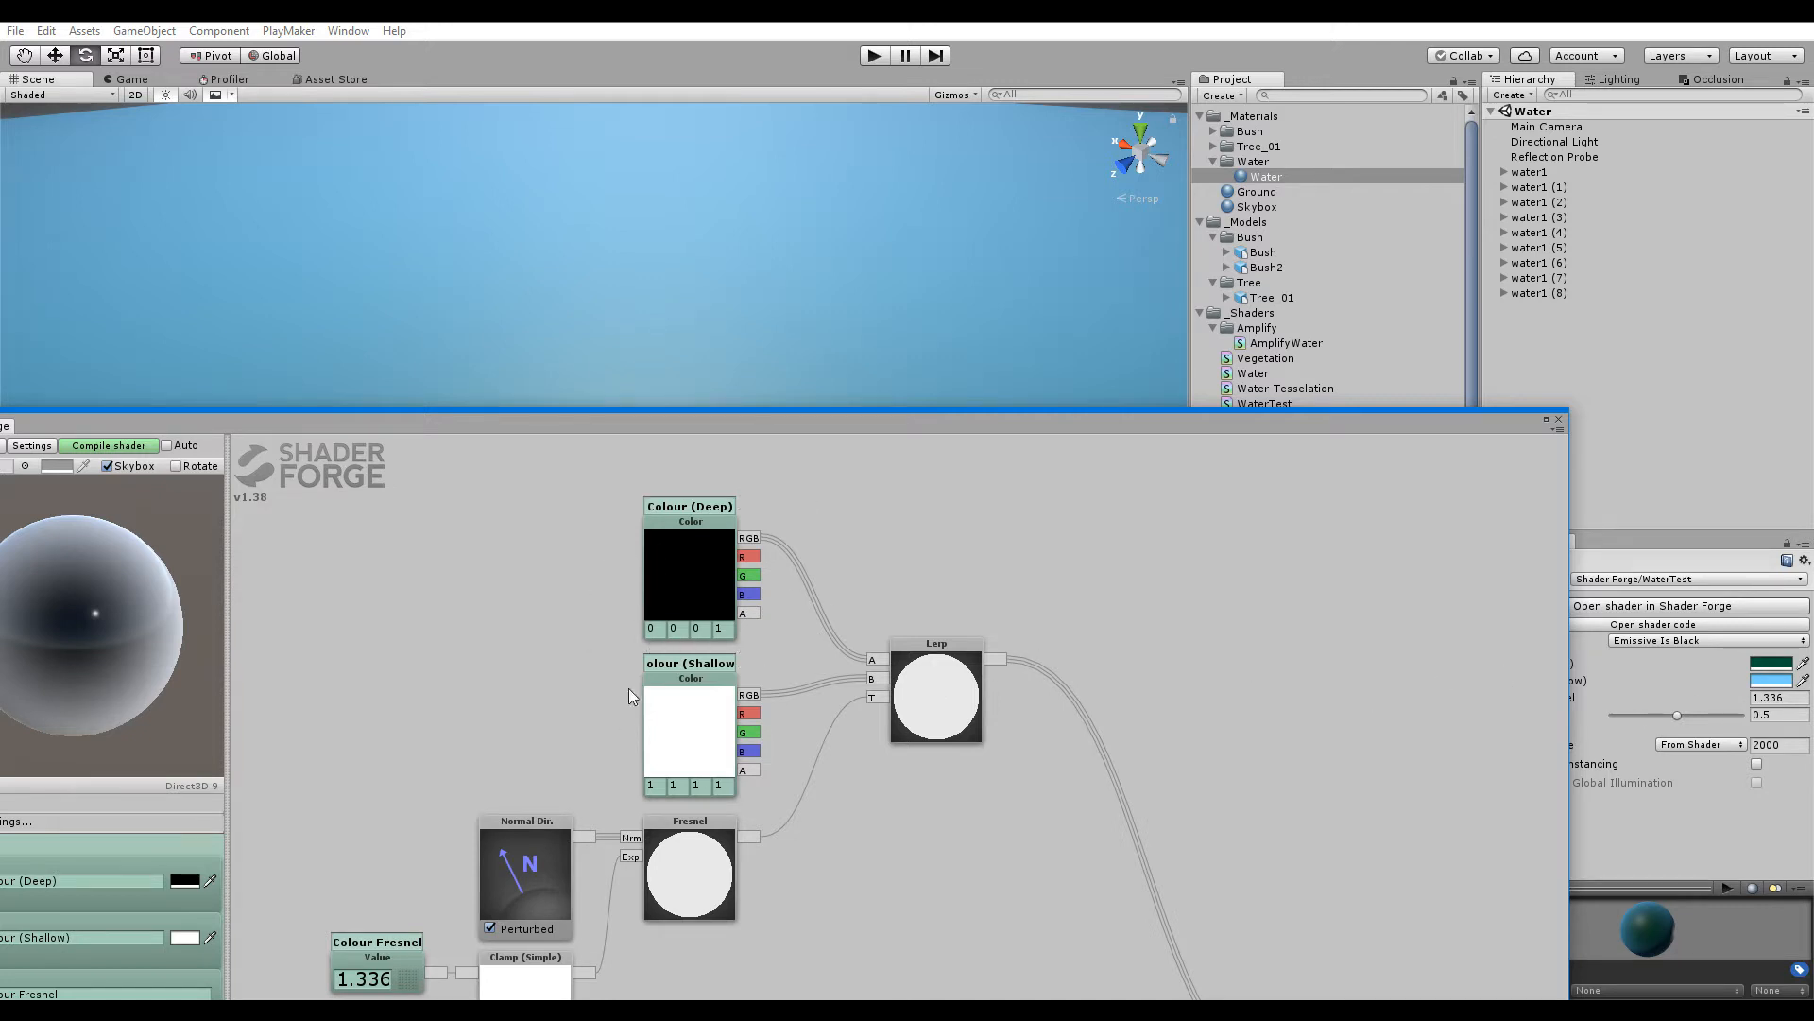
{"action": "left_click", "coordinate": [673, 569]}
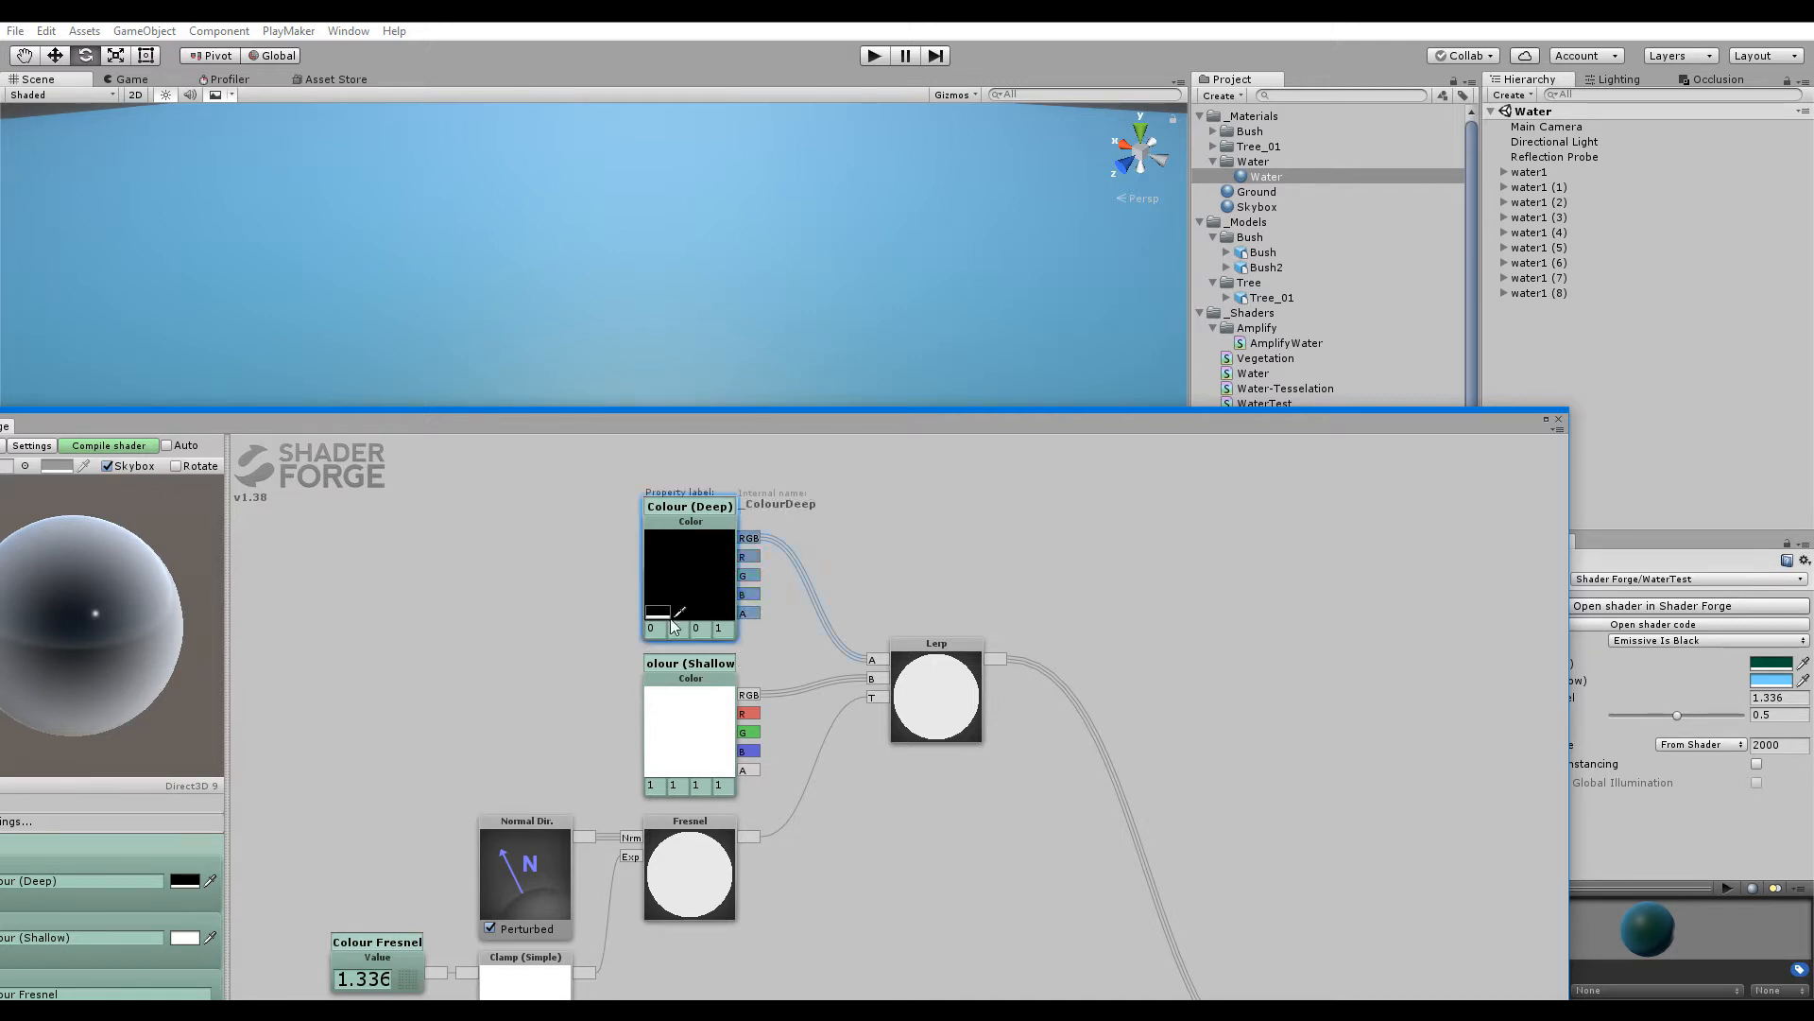
{"action": "left_click", "coordinate": [658, 612]}
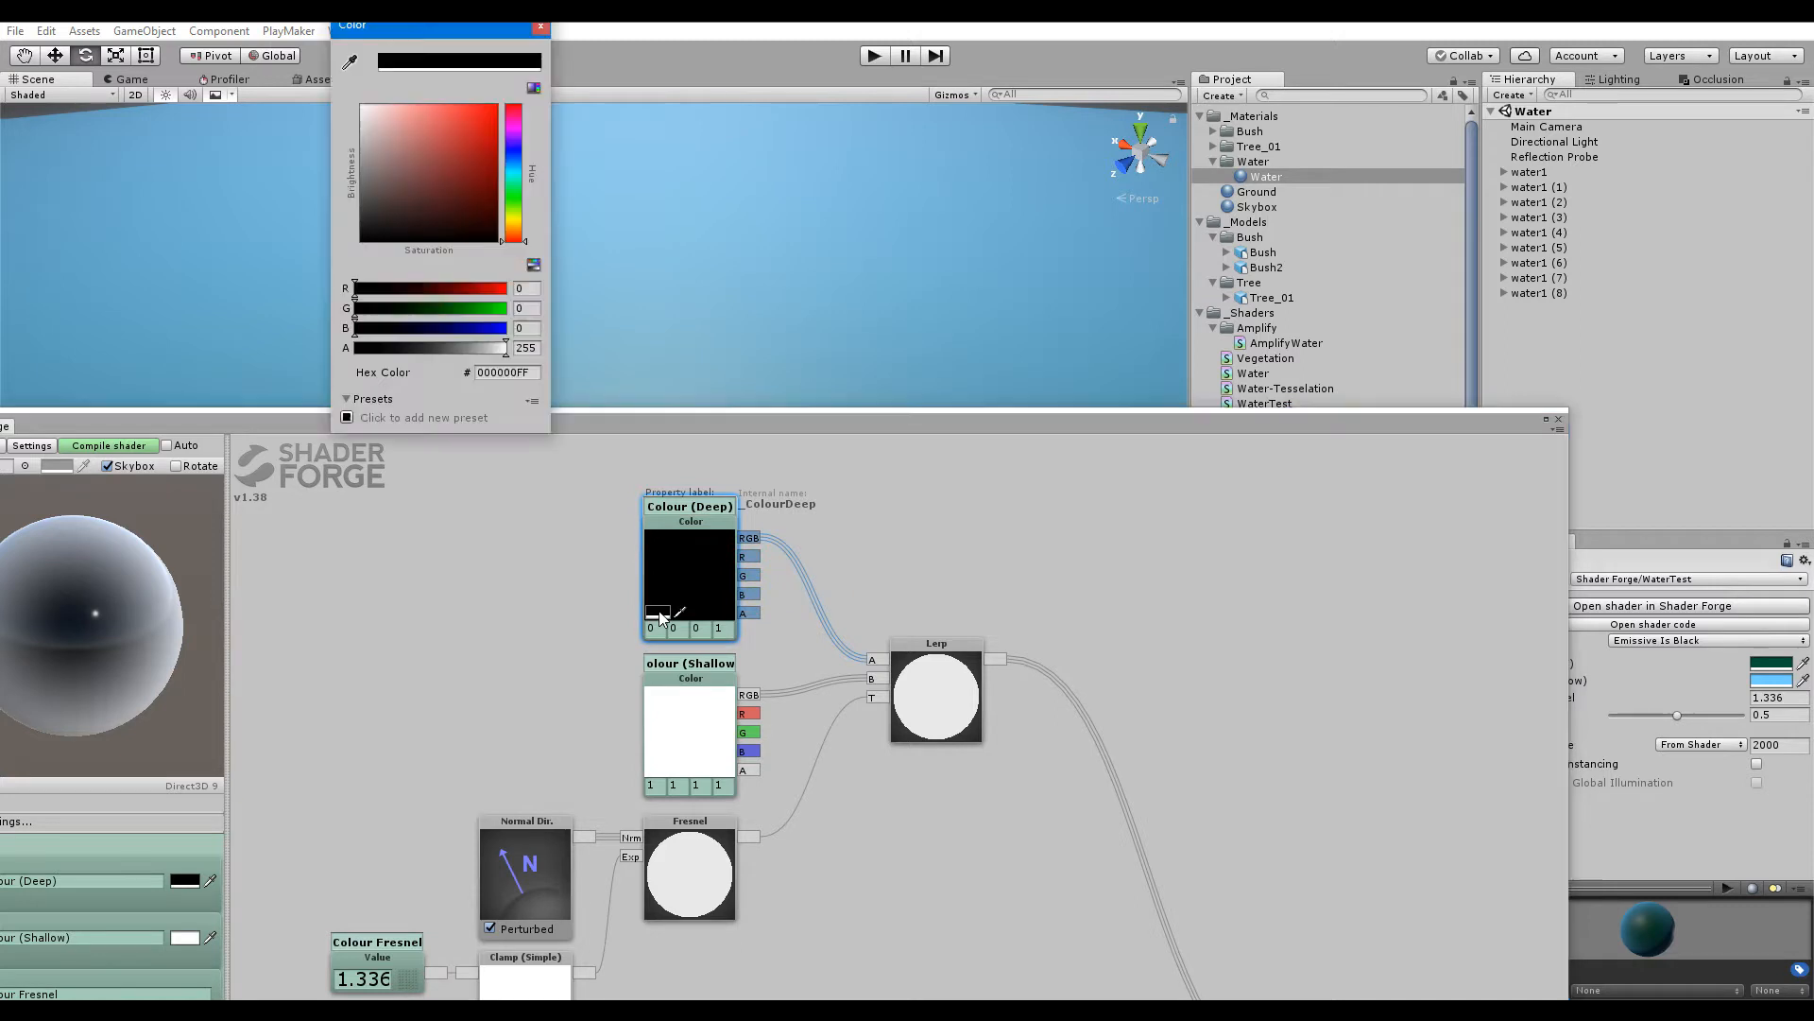
{"action": "left_click", "coordinate": [540, 27]}
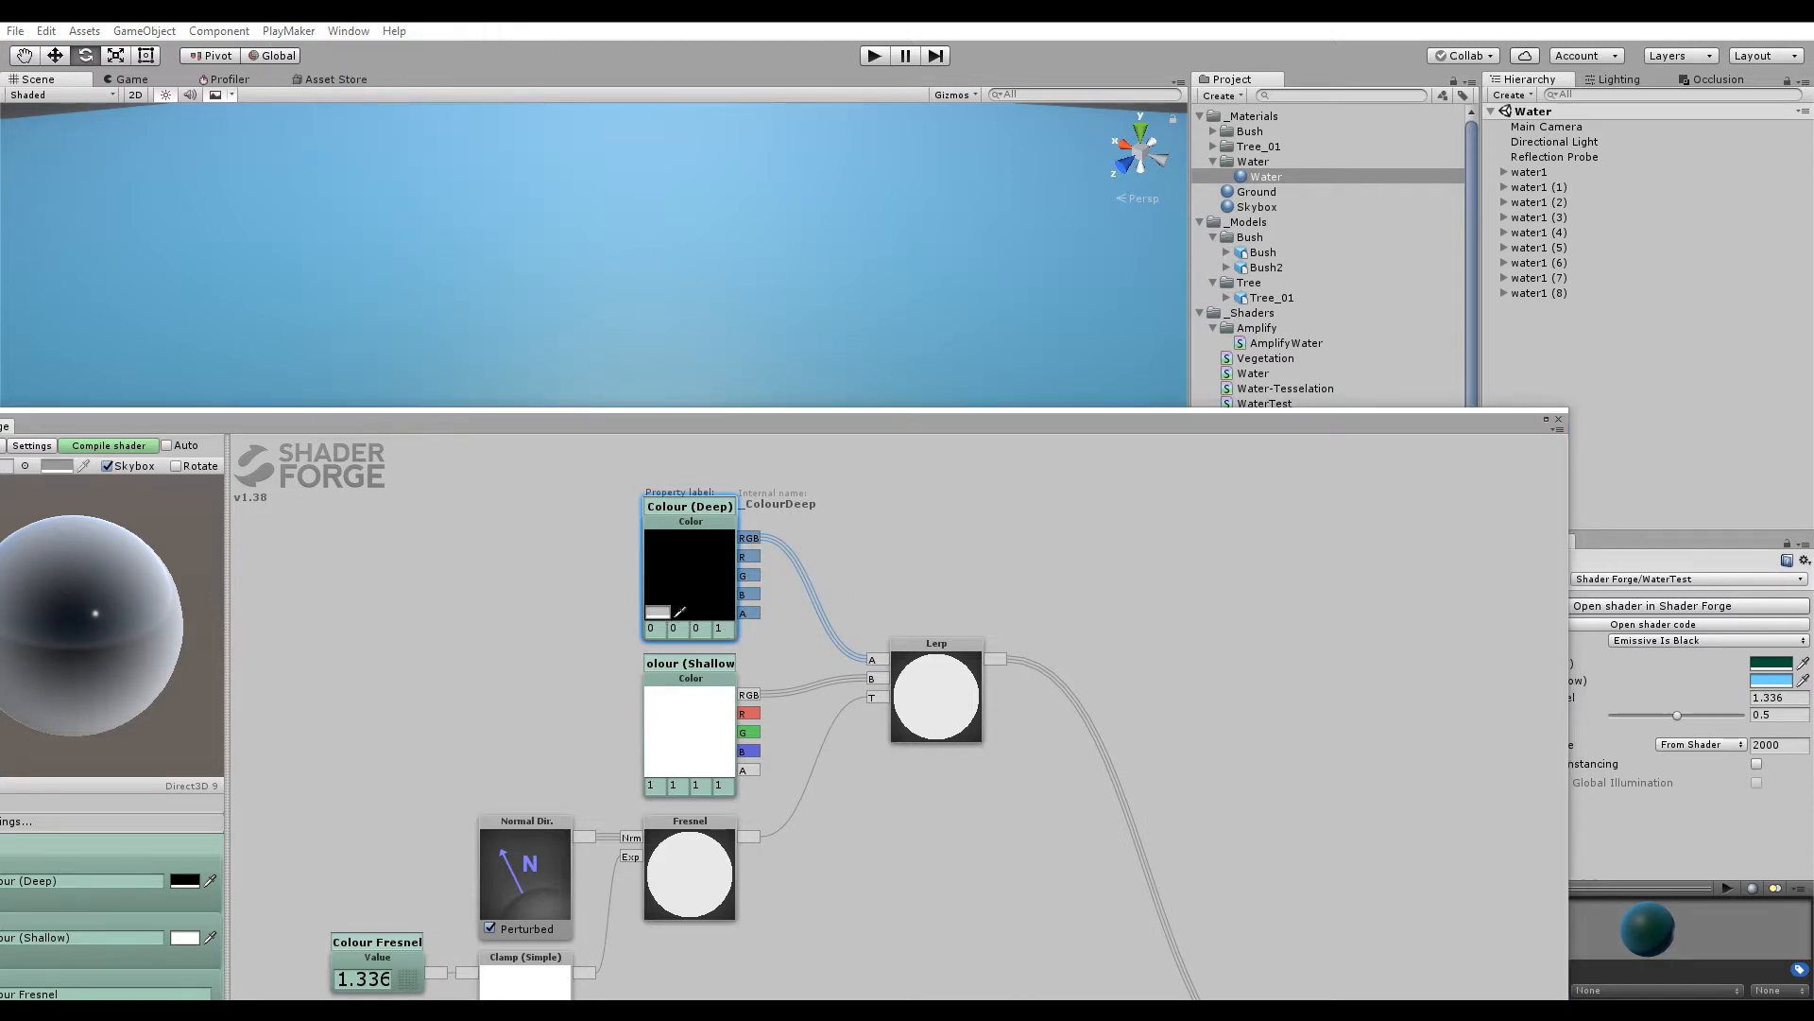
{"action": "left_click", "coordinate": [691, 734]}
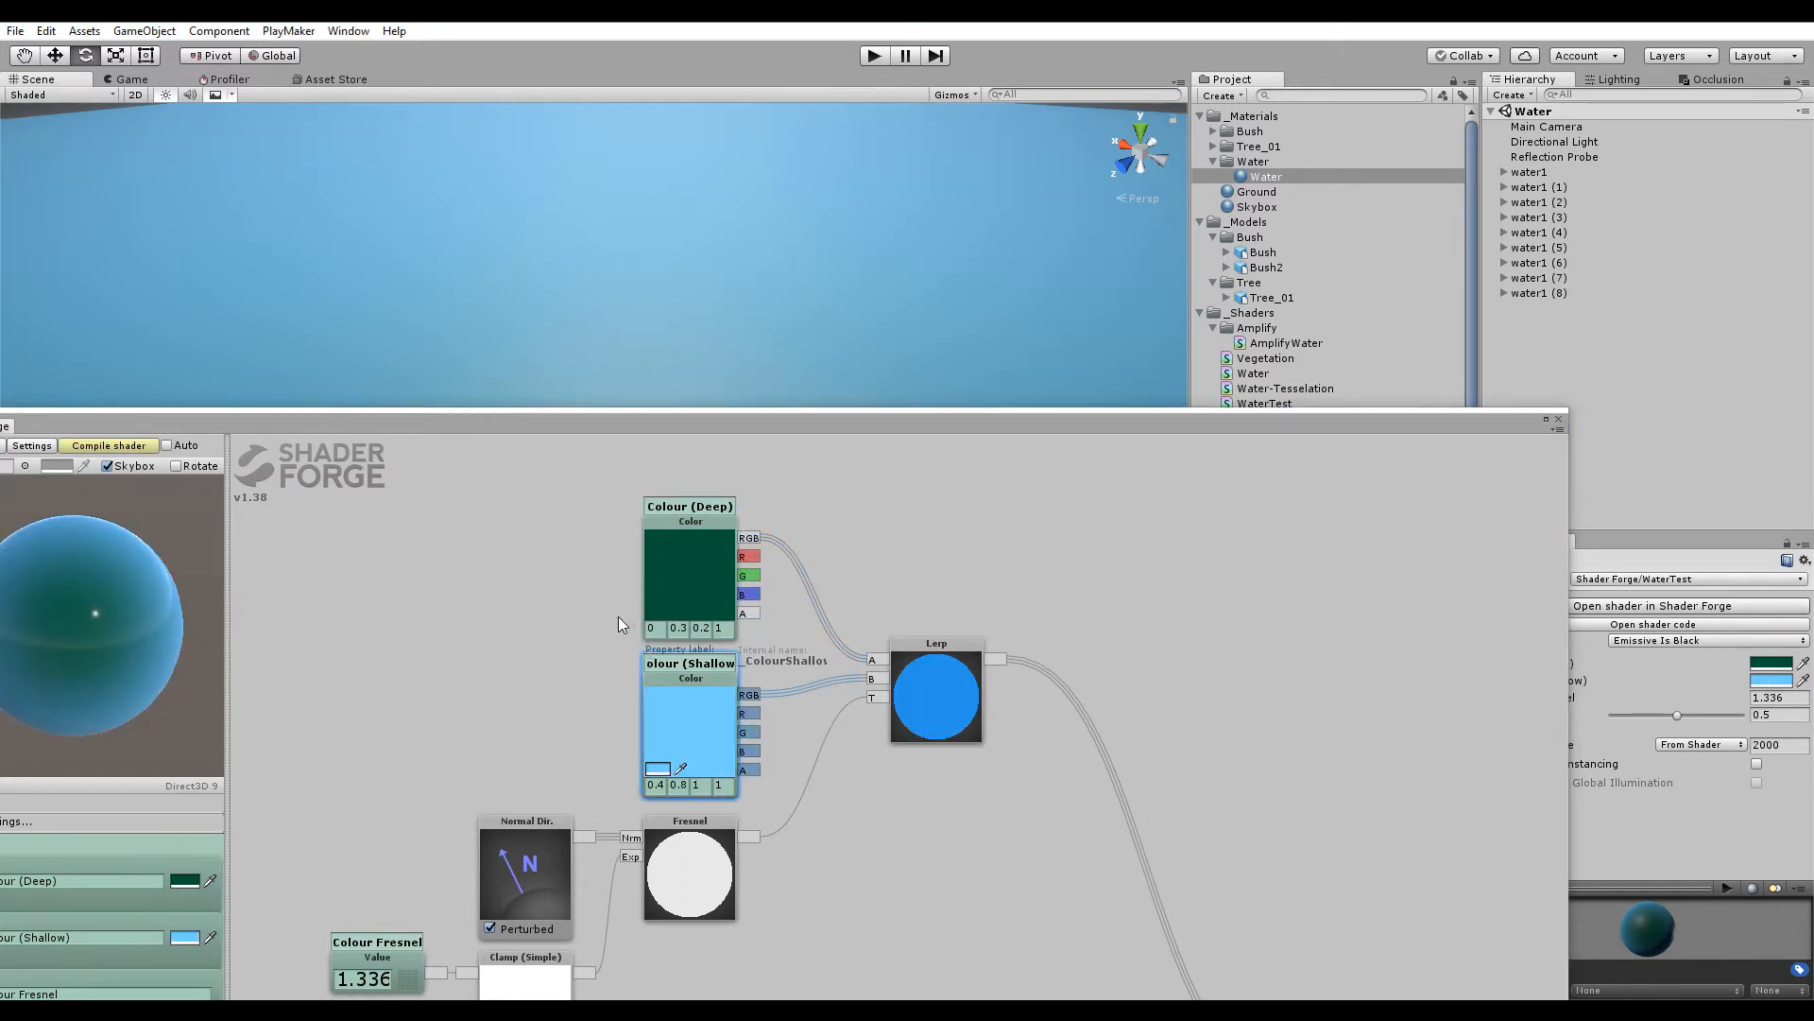
{"action": "left_click", "coordinate": [104, 446]}
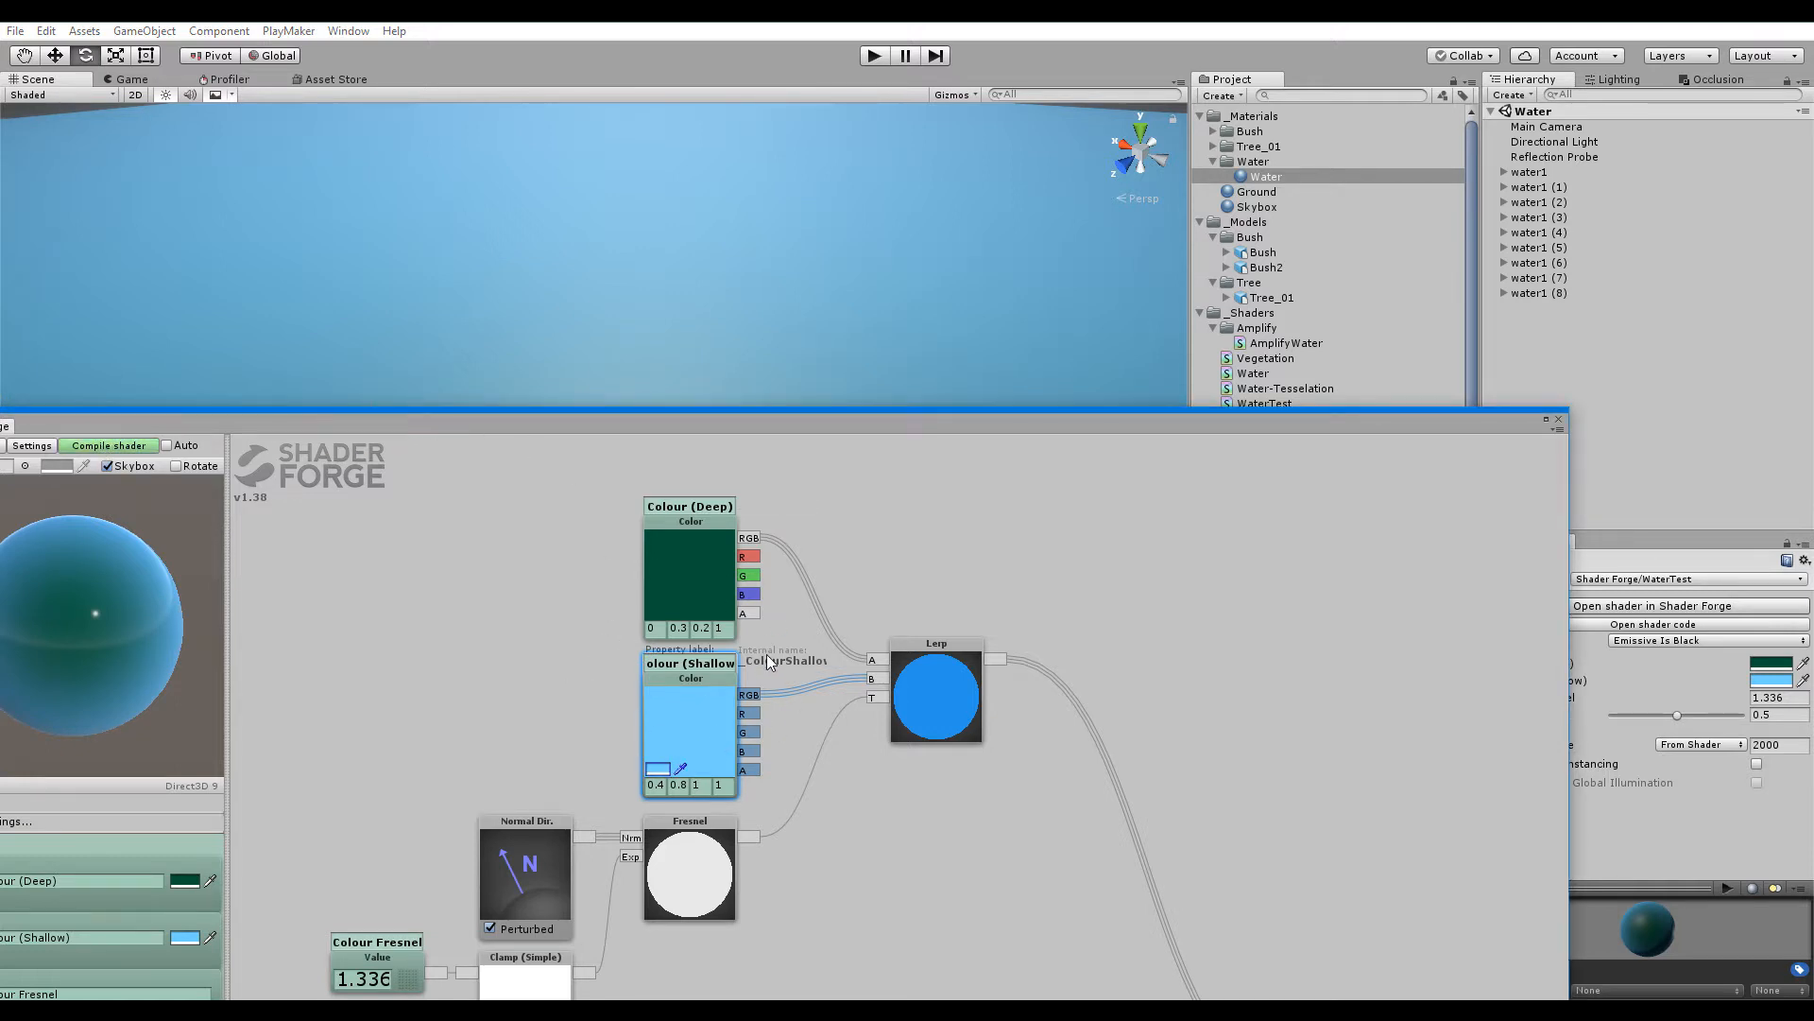
Set the Water material's Glossiness to 0.85
{"action": "left_click_drag", "start_coordinate": [675, 422], "coordinate": [856, 103]}
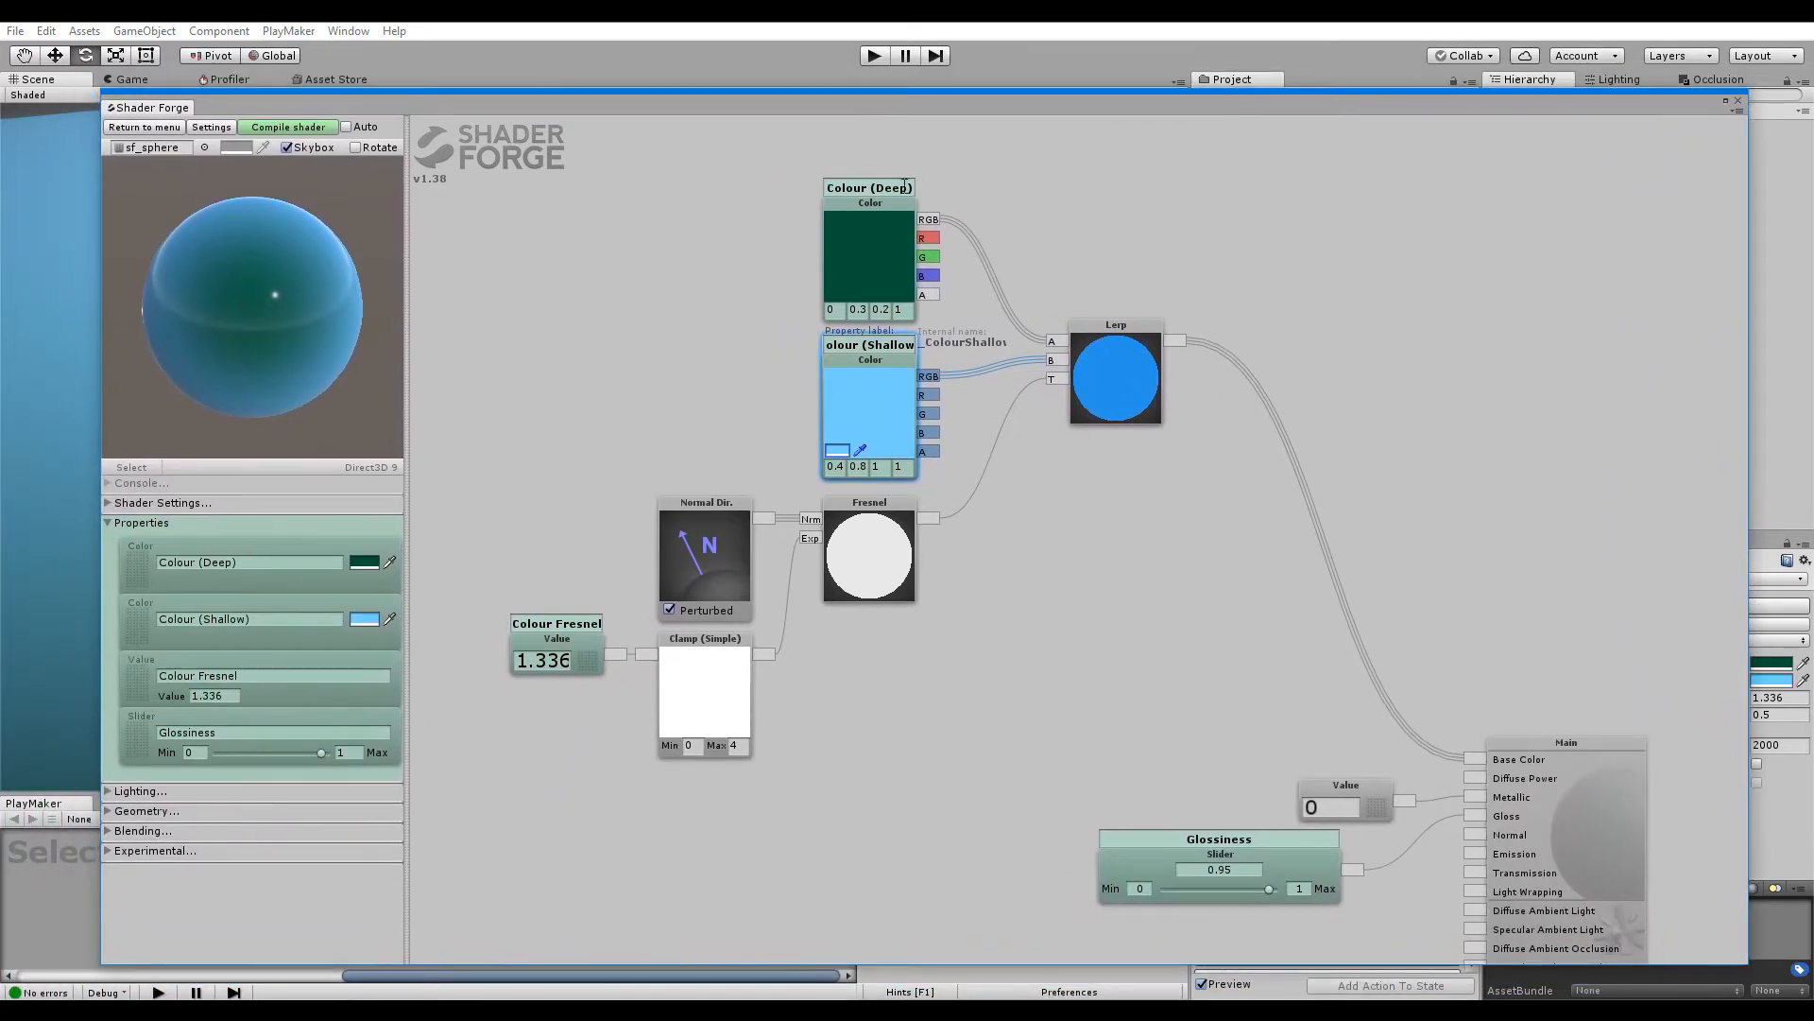
{"action": "left_click", "coordinate": [606, 347]}
{"action": "middle_click_drag", "start_coordinate": [695, 322], "coordinate": [657, 408]}
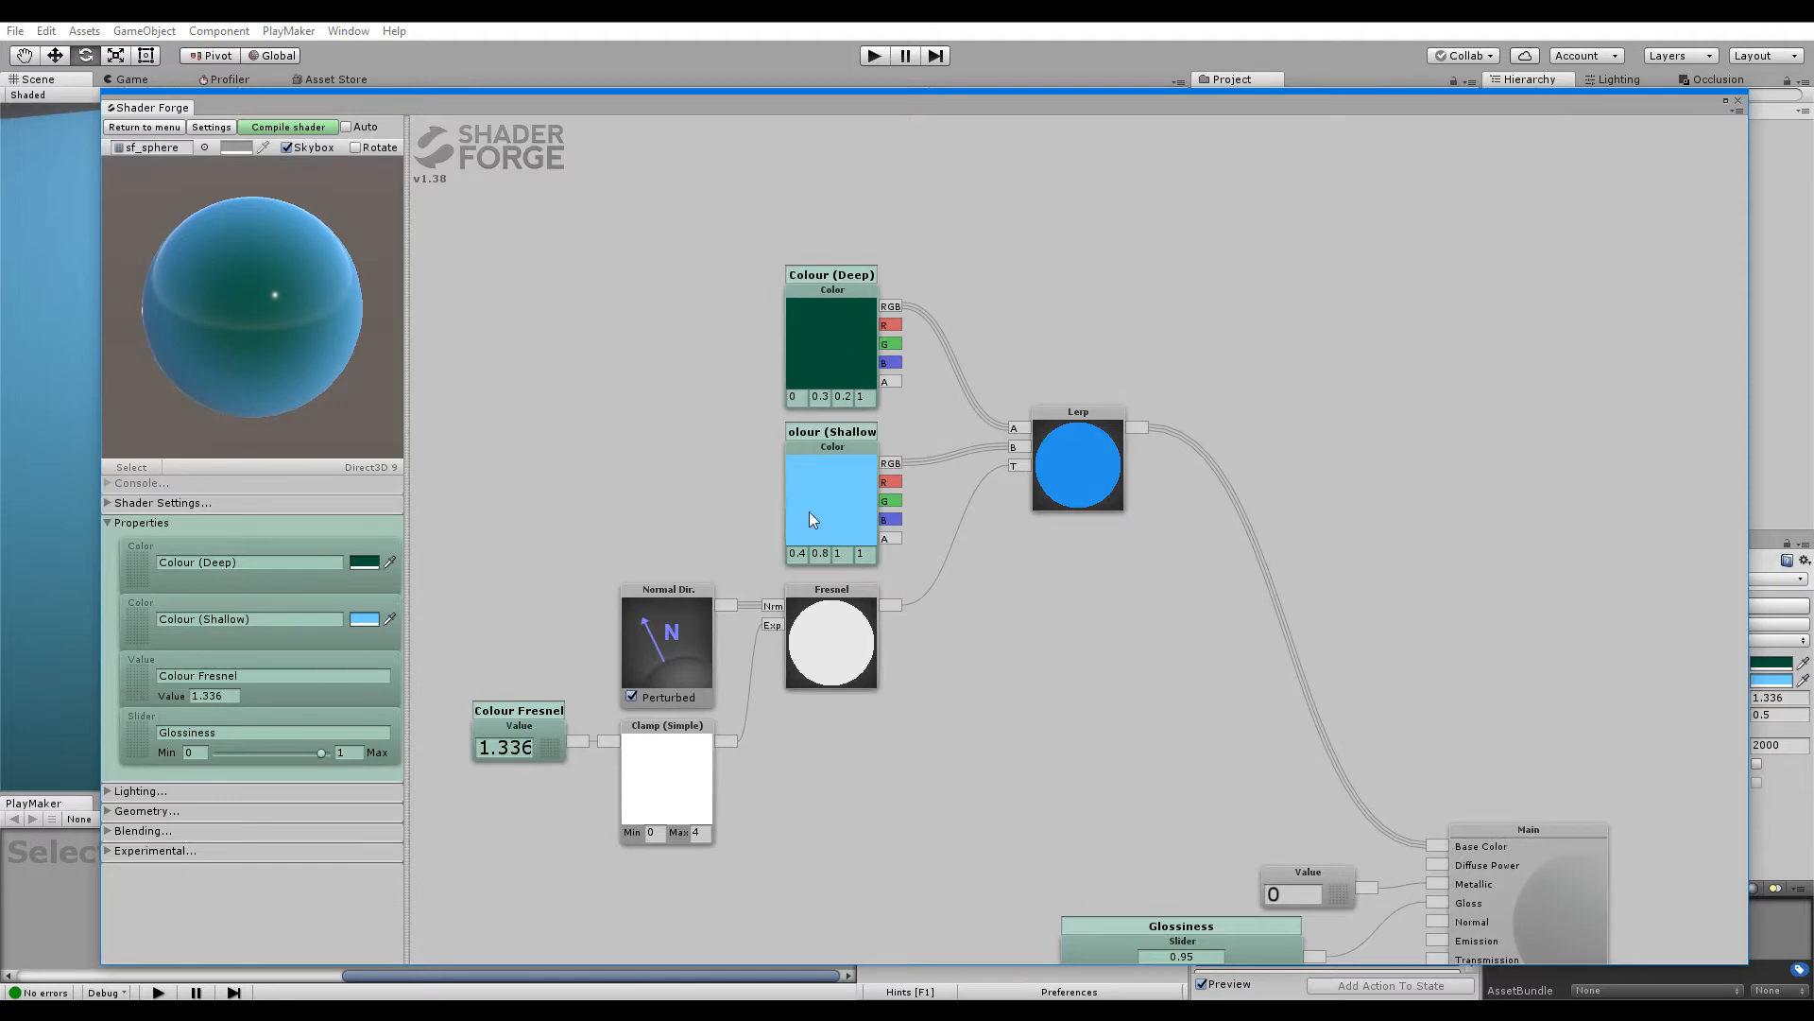
{"action": "left_click_drag", "start_coordinate": [996, 107], "coordinate": [663, 513]}
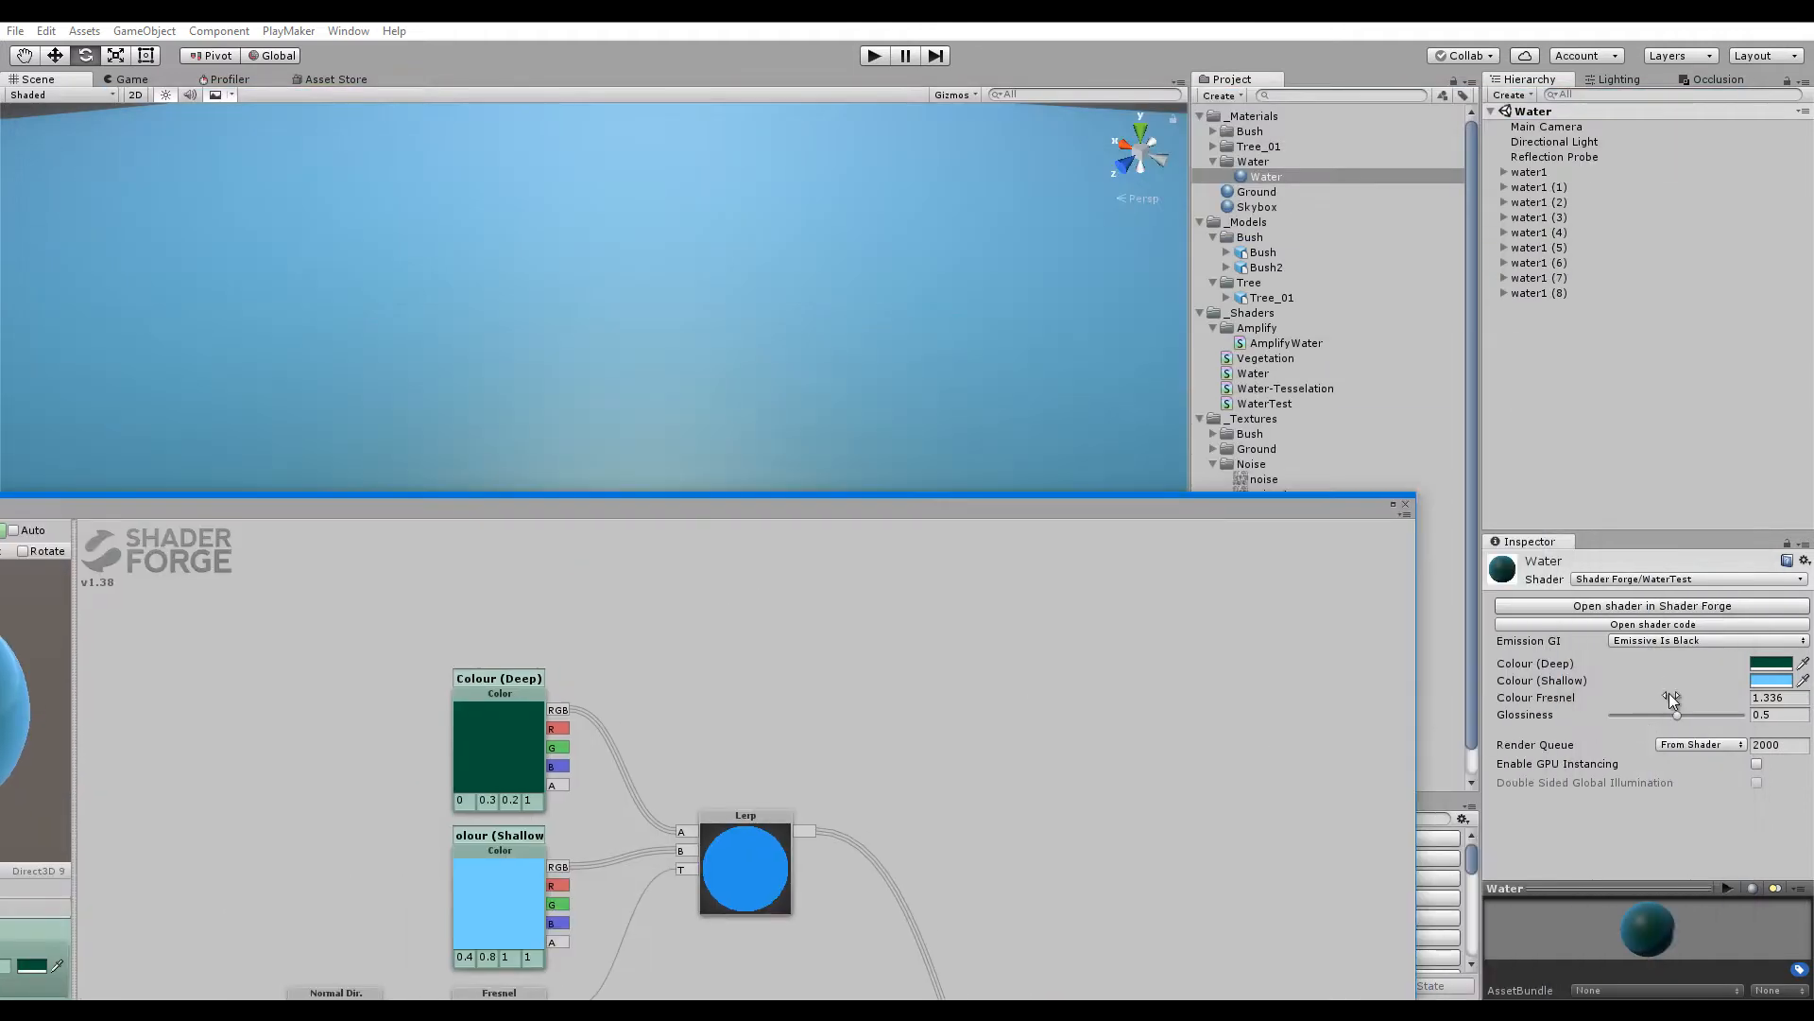
{"action": "left_click_drag", "start_coordinate": [1106, 516], "coordinate": [1069, 749]}
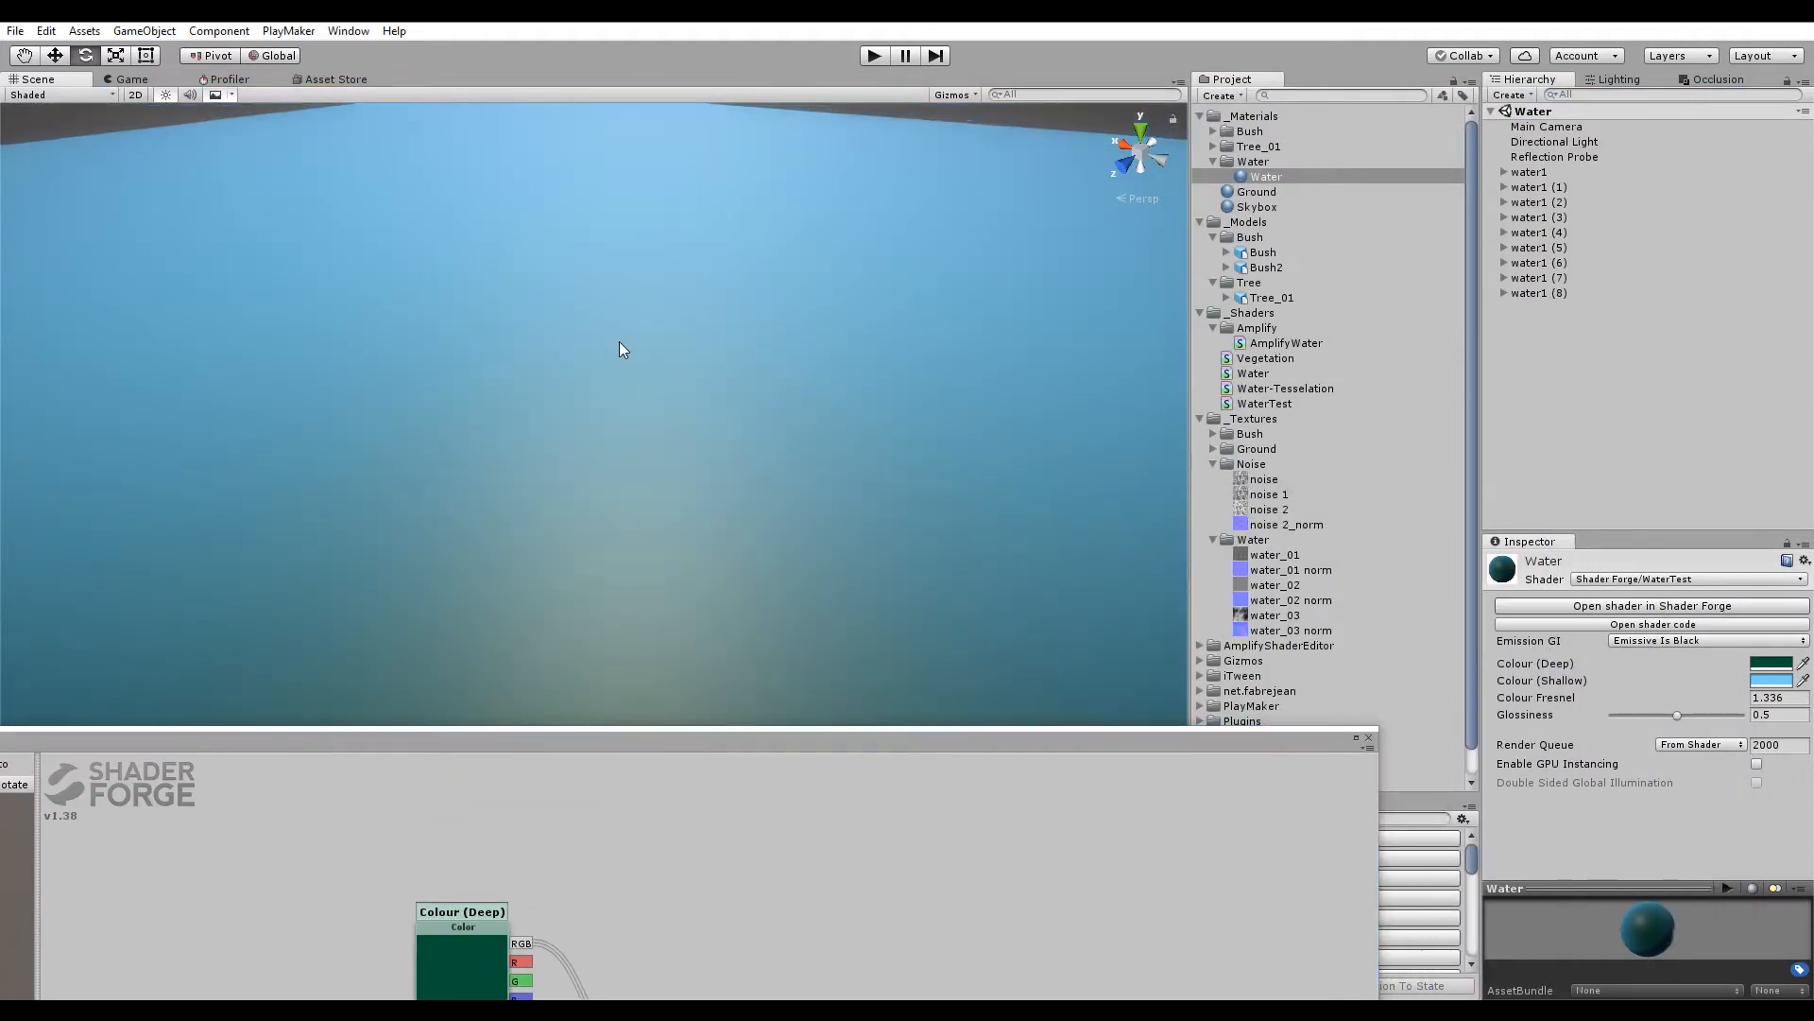
{"action": "right_click_drag", "start_coordinate": [620, 344], "coordinate": [587, 539]}
{"action": "left_click_drag", "start_coordinate": [1680, 716], "coordinate": [1714, 715]}
{"action": "left_click", "coordinate": [1772, 716]}
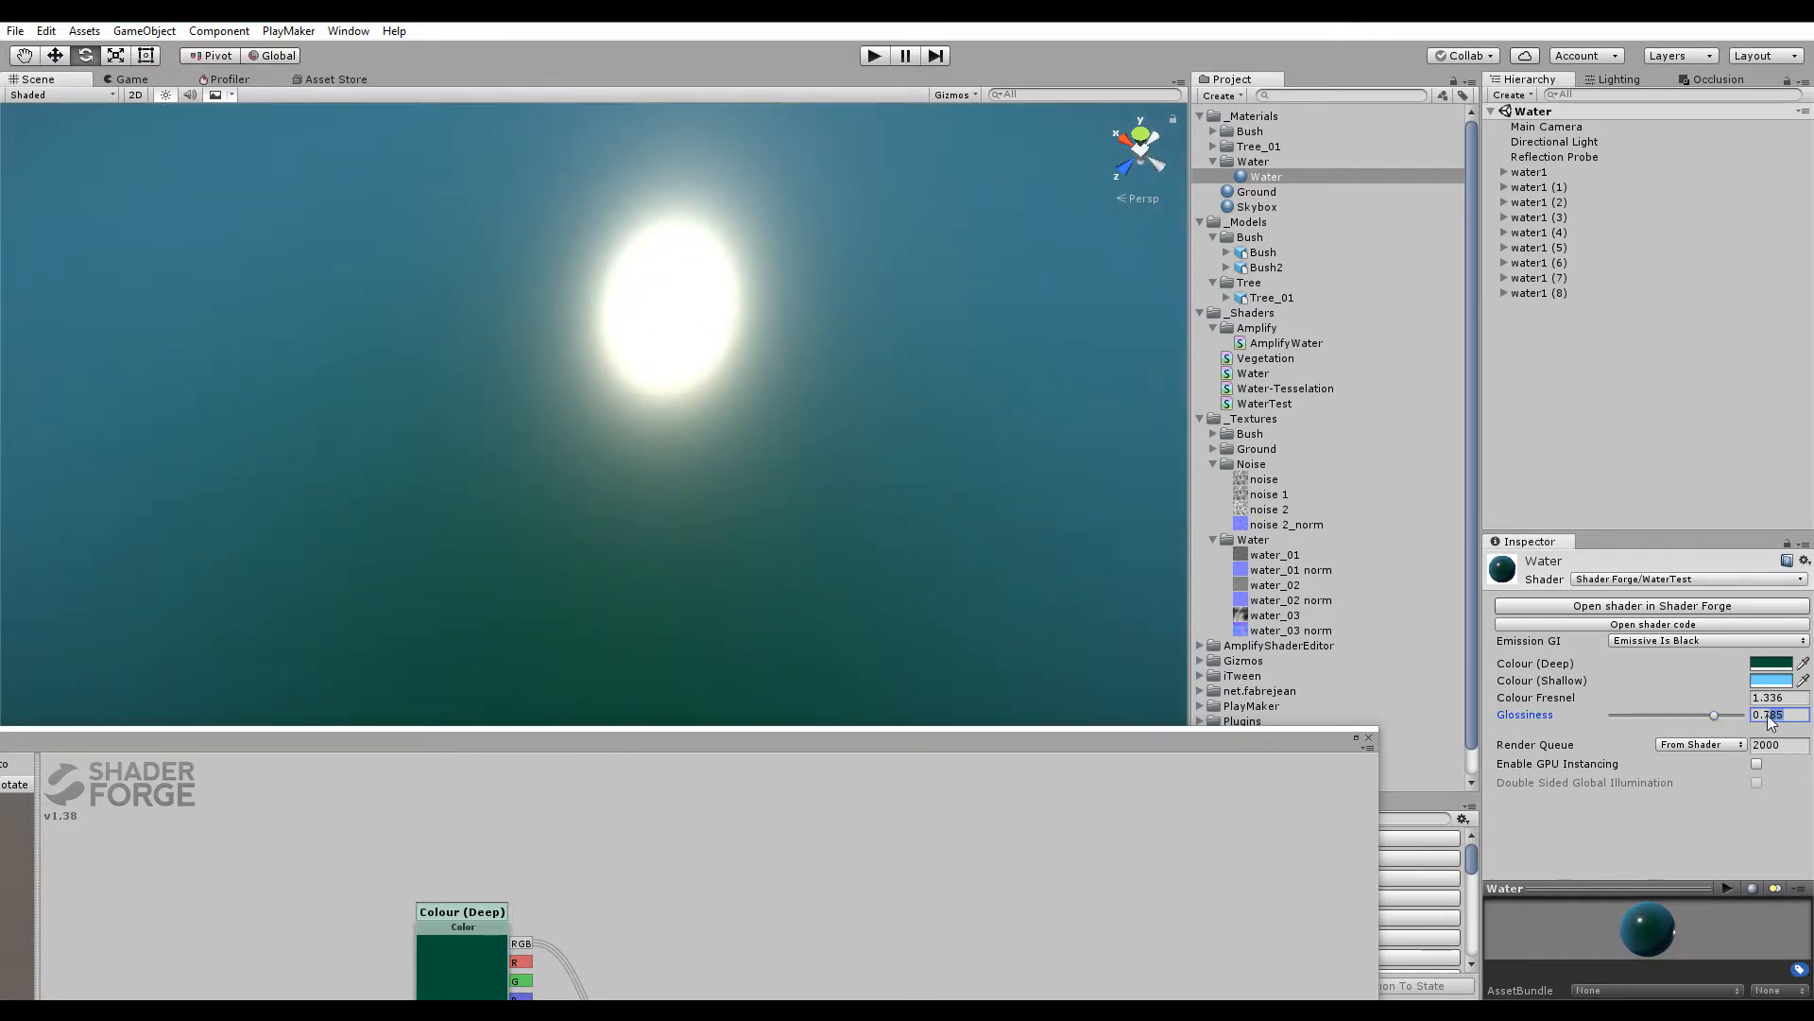
{"action": "key", "text": "BackSpace"}
{"action": "type", "text": "85"}
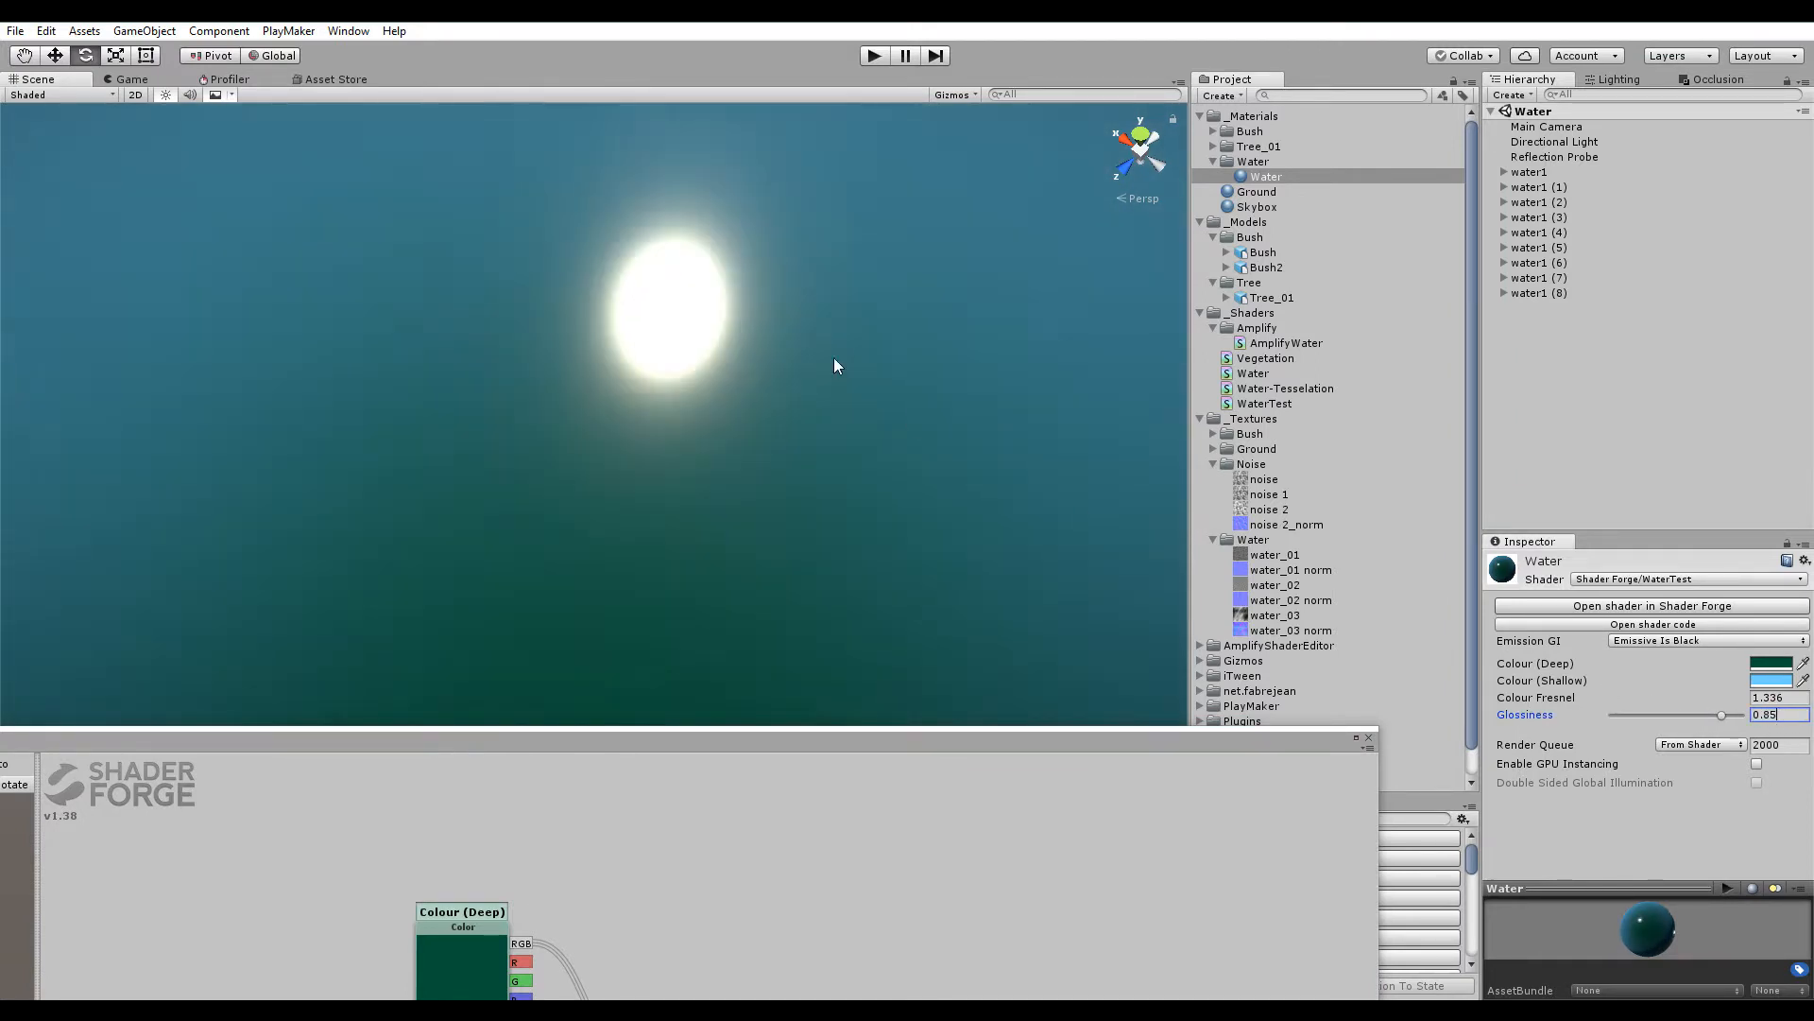
Examine the water plane's colour blend and highlight from different viewing angles in the scene
{"action": "right_click_drag", "start_coordinate": [712, 296], "coordinate": [648, 670]}
{"action": "left_click_drag", "start_coordinate": [636, 725], "coordinate": [857, 123]}
{"action": "left_click_drag", "start_coordinate": [800, 668], "coordinate": [843, 546]}
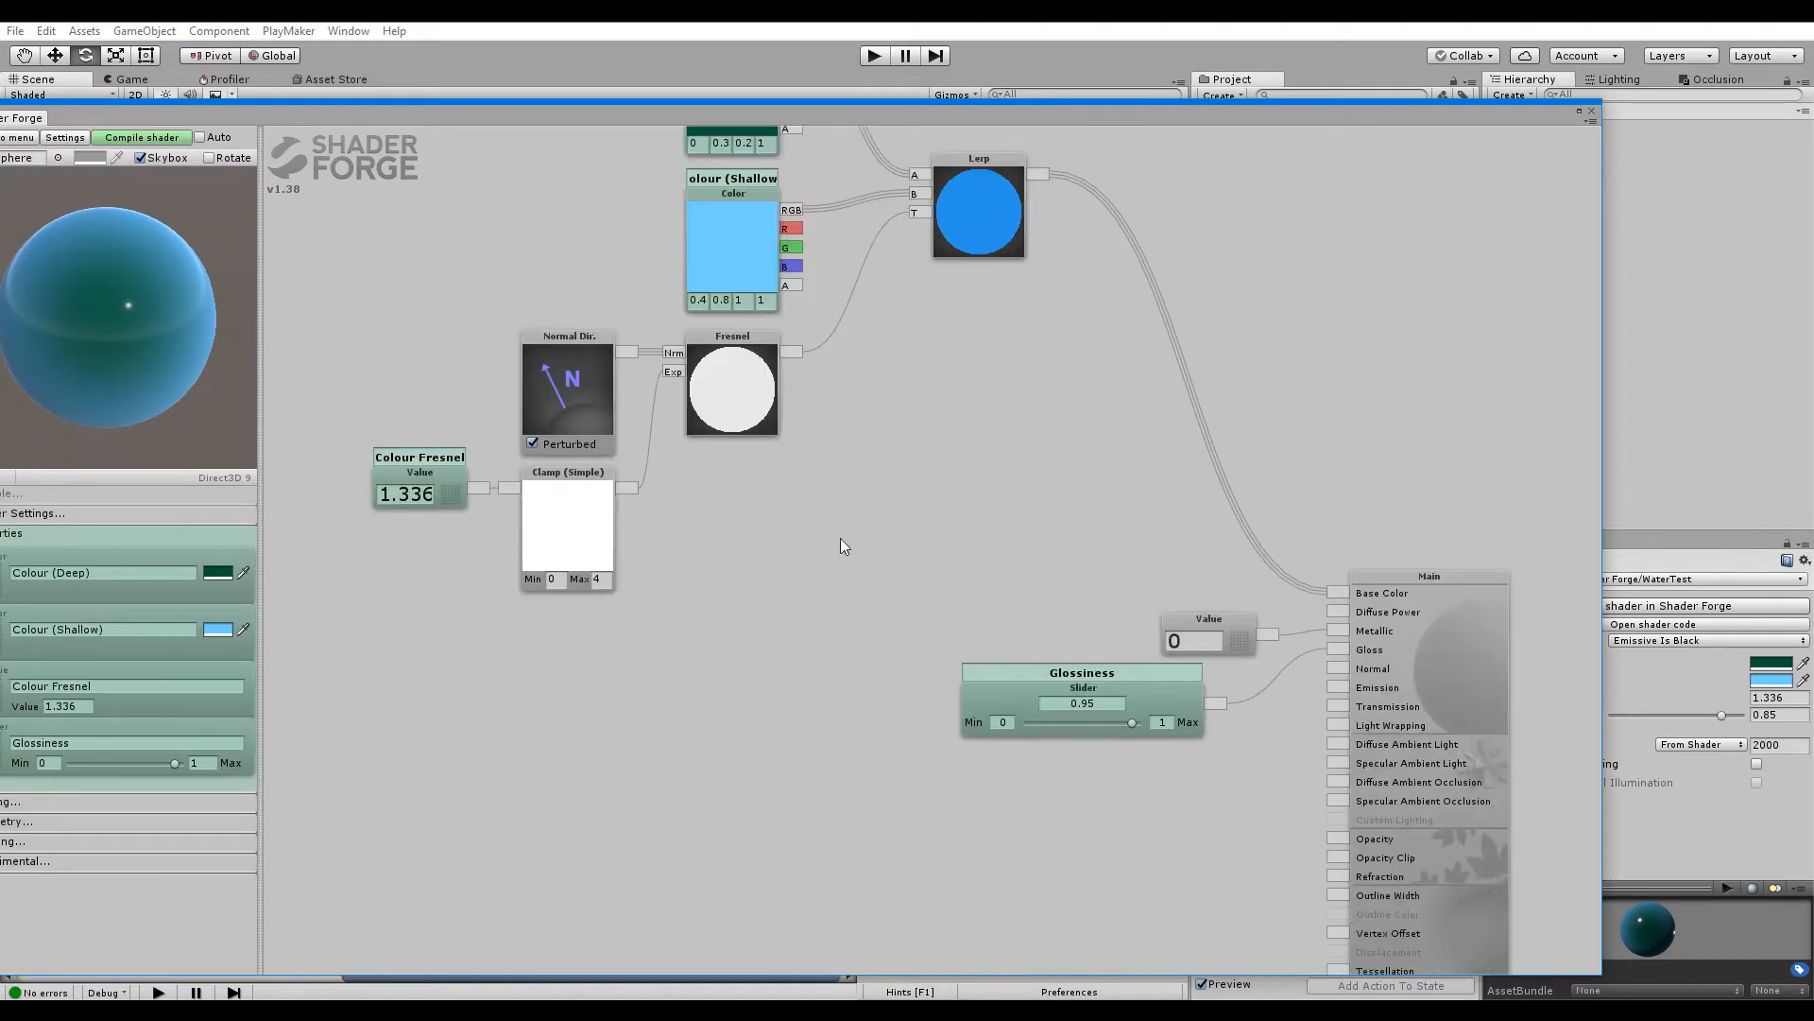
{"action": "left_click_drag", "start_coordinate": [924, 111], "coordinate": [855, 788]}
{"action": "right_click_drag", "start_coordinate": [708, 478], "coordinate": [743, 609]}
{"action": "left_click_drag", "start_coordinate": [743, 608], "coordinate": [746, 411], "text": "alt"}
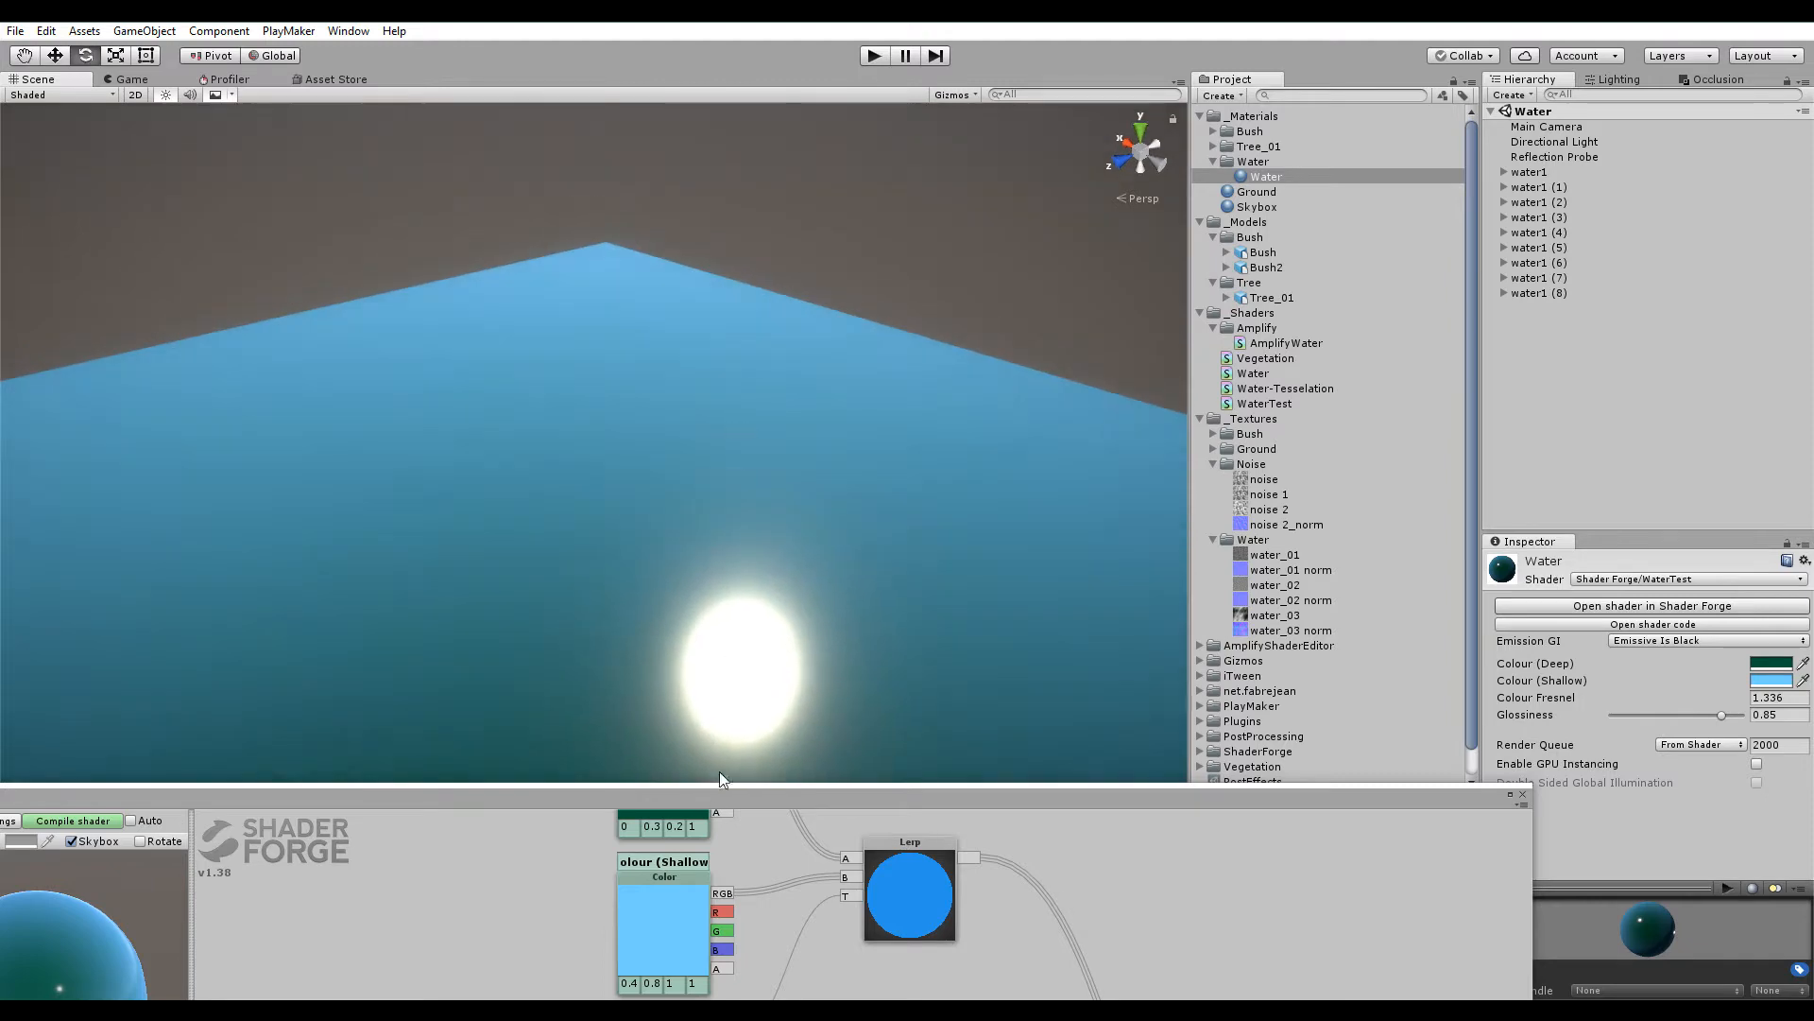
Add two Texture 2D nodes, one above the other, in the free space before the Colour Fresnel node
{"action": "left_click_drag", "start_coordinate": [713, 787], "coordinate": [723, 174]}
{"action": "left_click_drag", "start_coordinate": [677, 663], "coordinate": [709, 408]}
{"action": "left_click_drag", "start_coordinate": [513, 591], "coordinate": [1010, 606]}
{"action": "scroll", "coordinate": [705, 467], "scroll_direction": "down", "scroll_amount": 5}
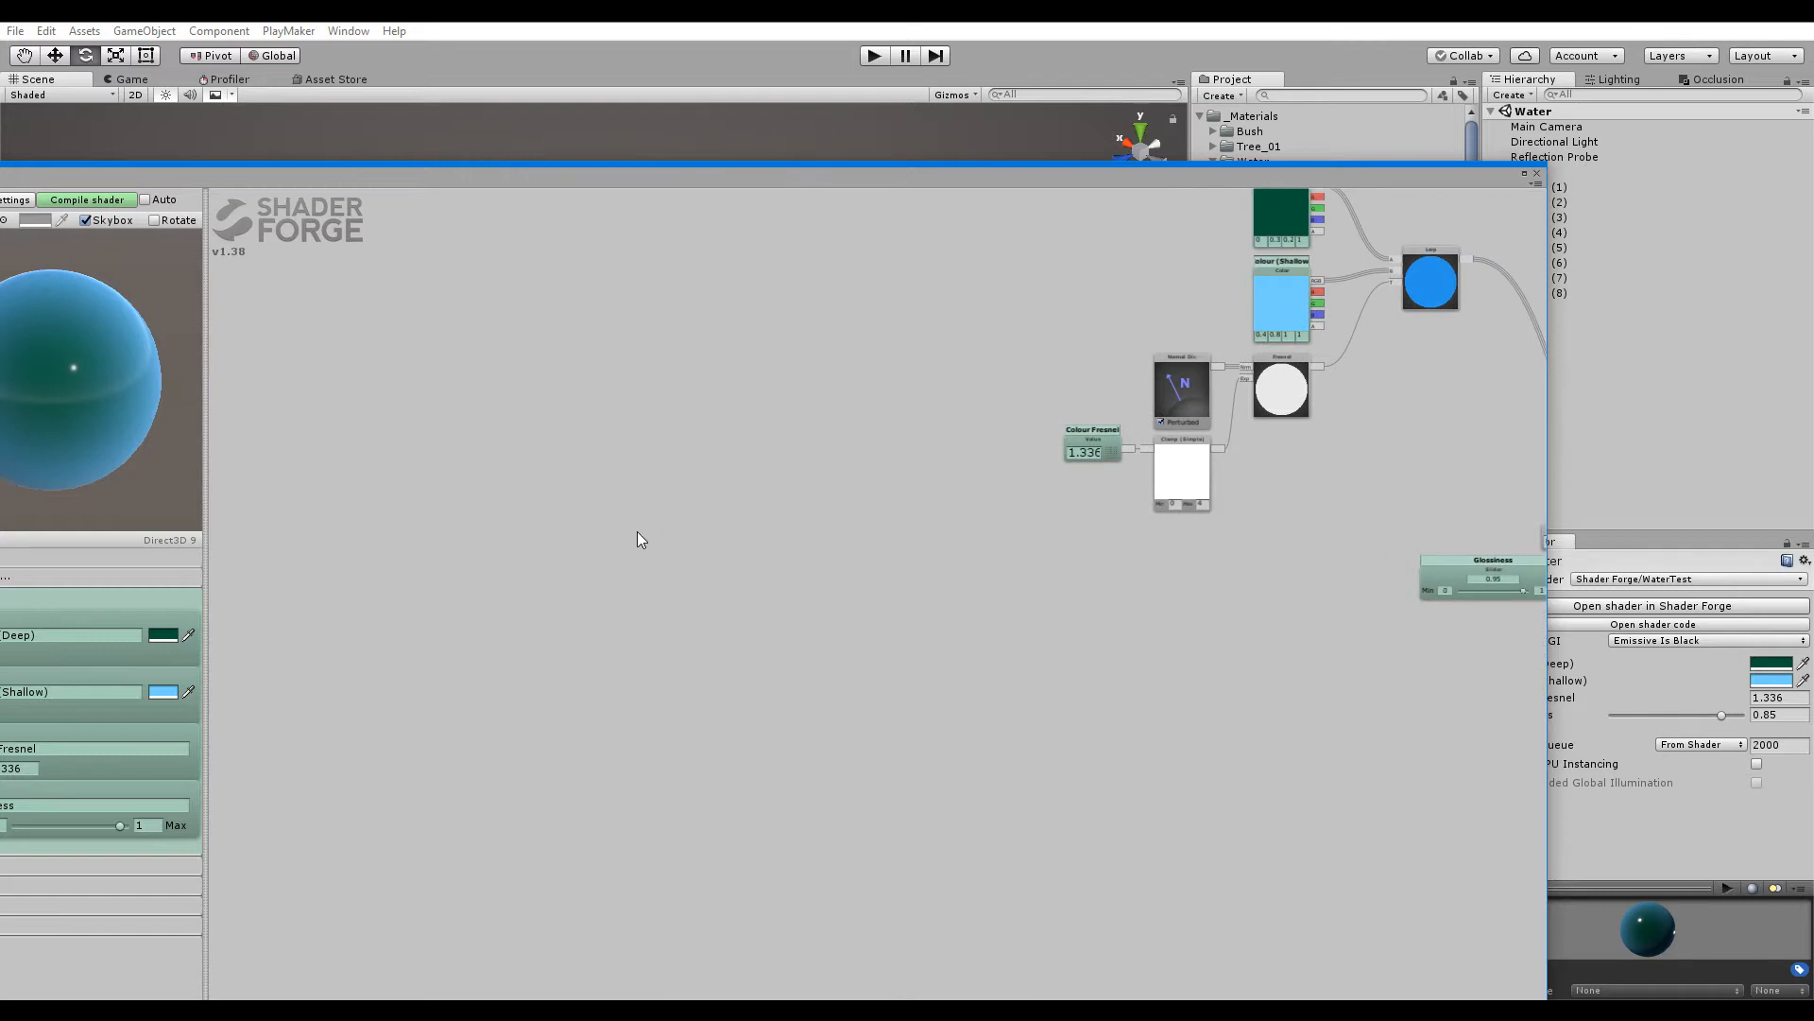
{"action": "left_click_drag", "start_coordinate": [561, 416], "coordinate": [910, 384]}
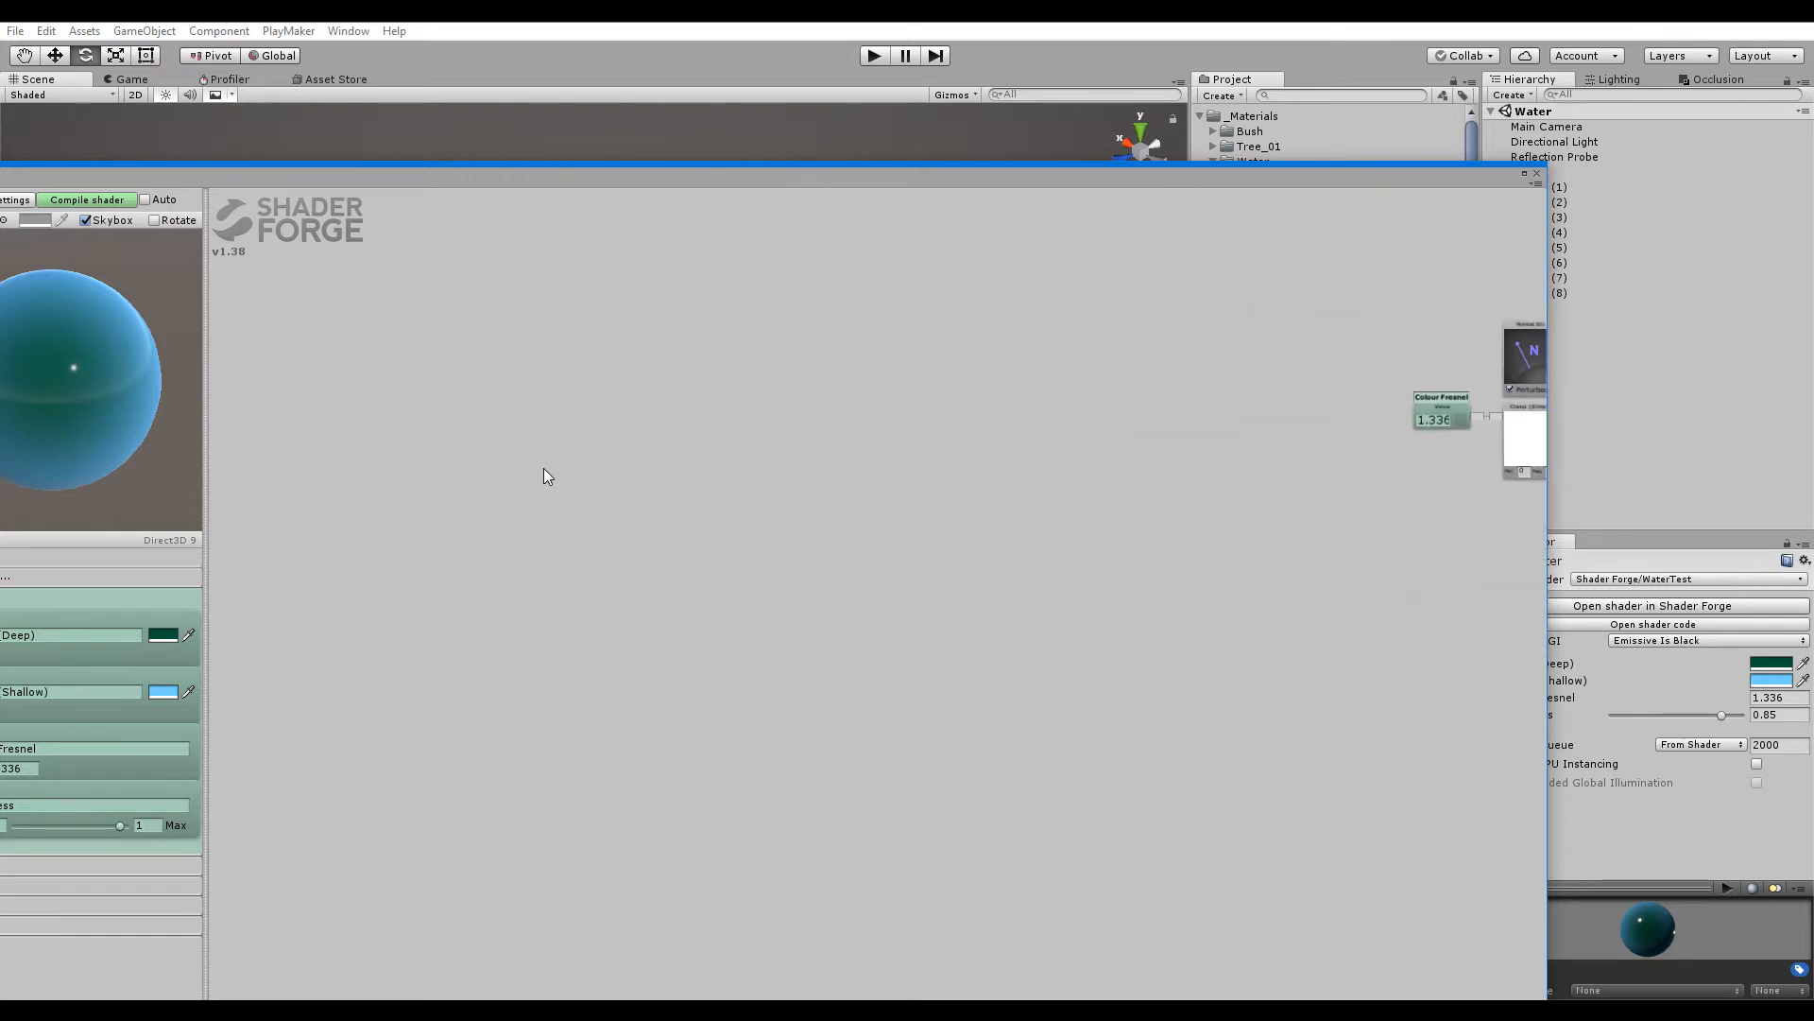
{"action": "key", "text": "t"}
{"action": "left_click", "coordinate": [531, 384]}
{"action": "left_click_drag", "start_coordinate": [531, 383], "coordinate": [697, 382]}
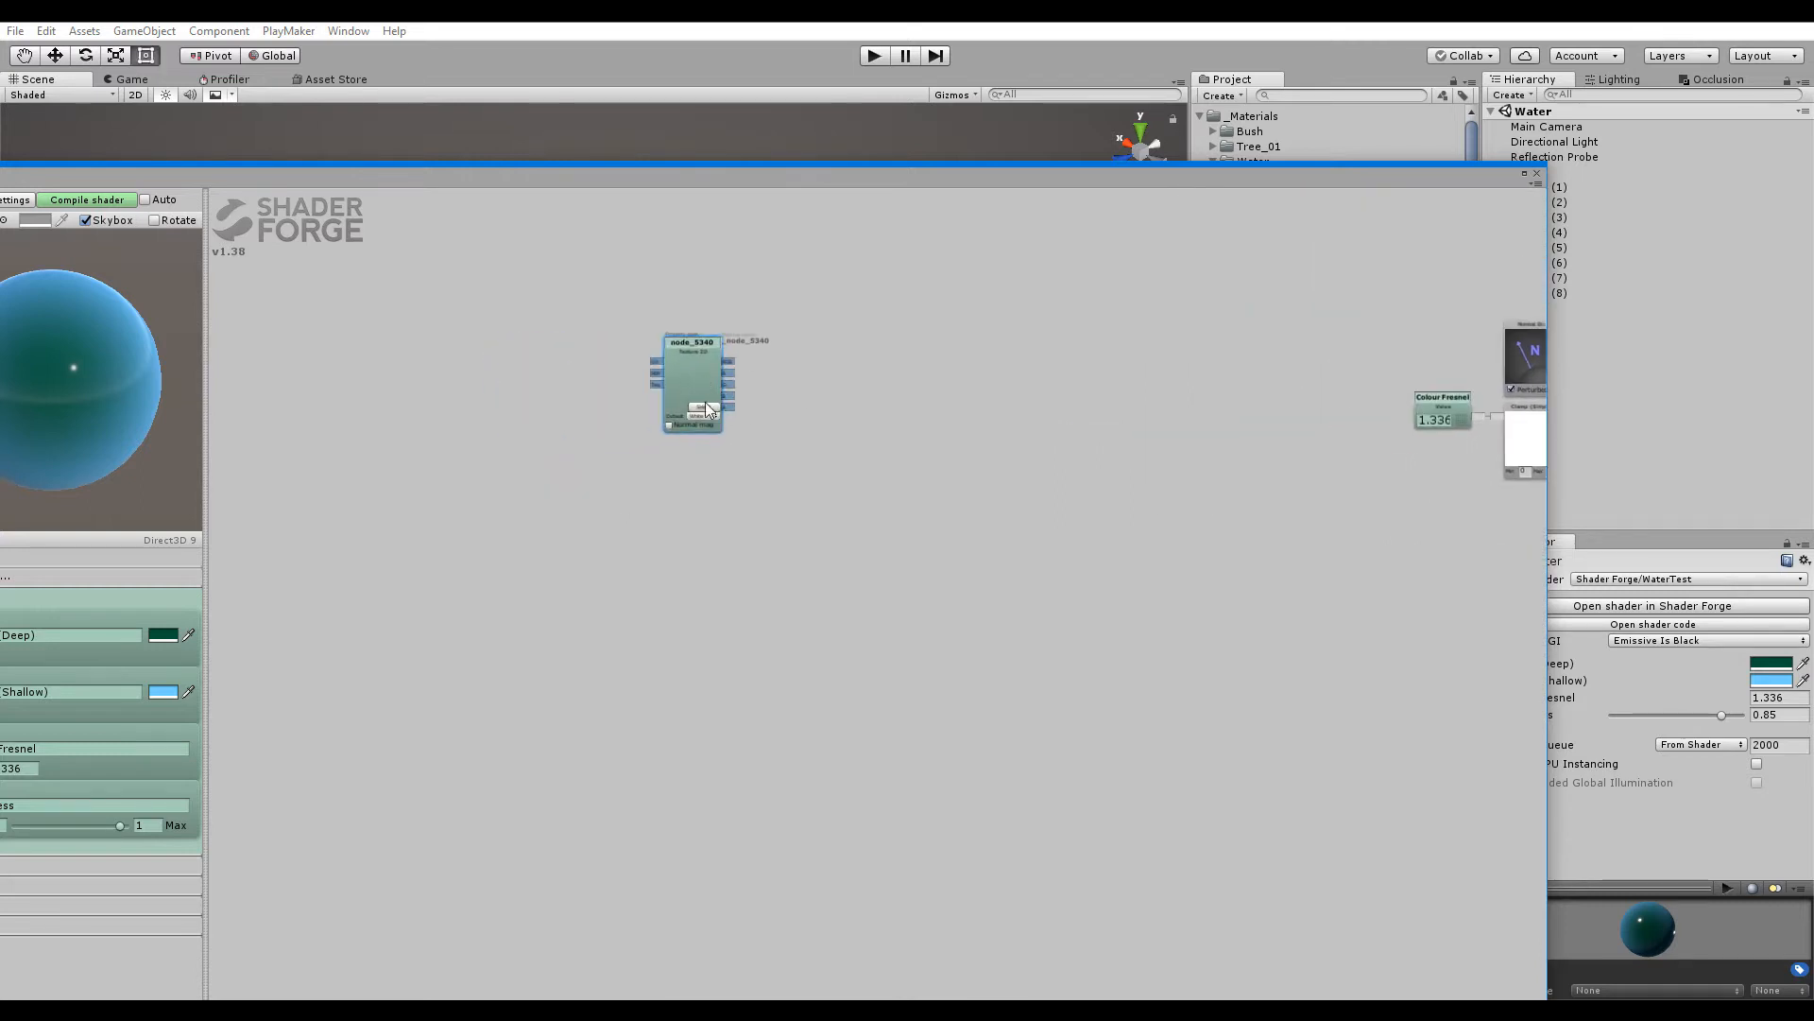
{"action": "left_click_drag", "start_coordinate": [683, 502], "coordinate": [739, 514]}
{"action": "key", "text": "t"}
{"action": "left_click", "coordinate": [706, 510]}
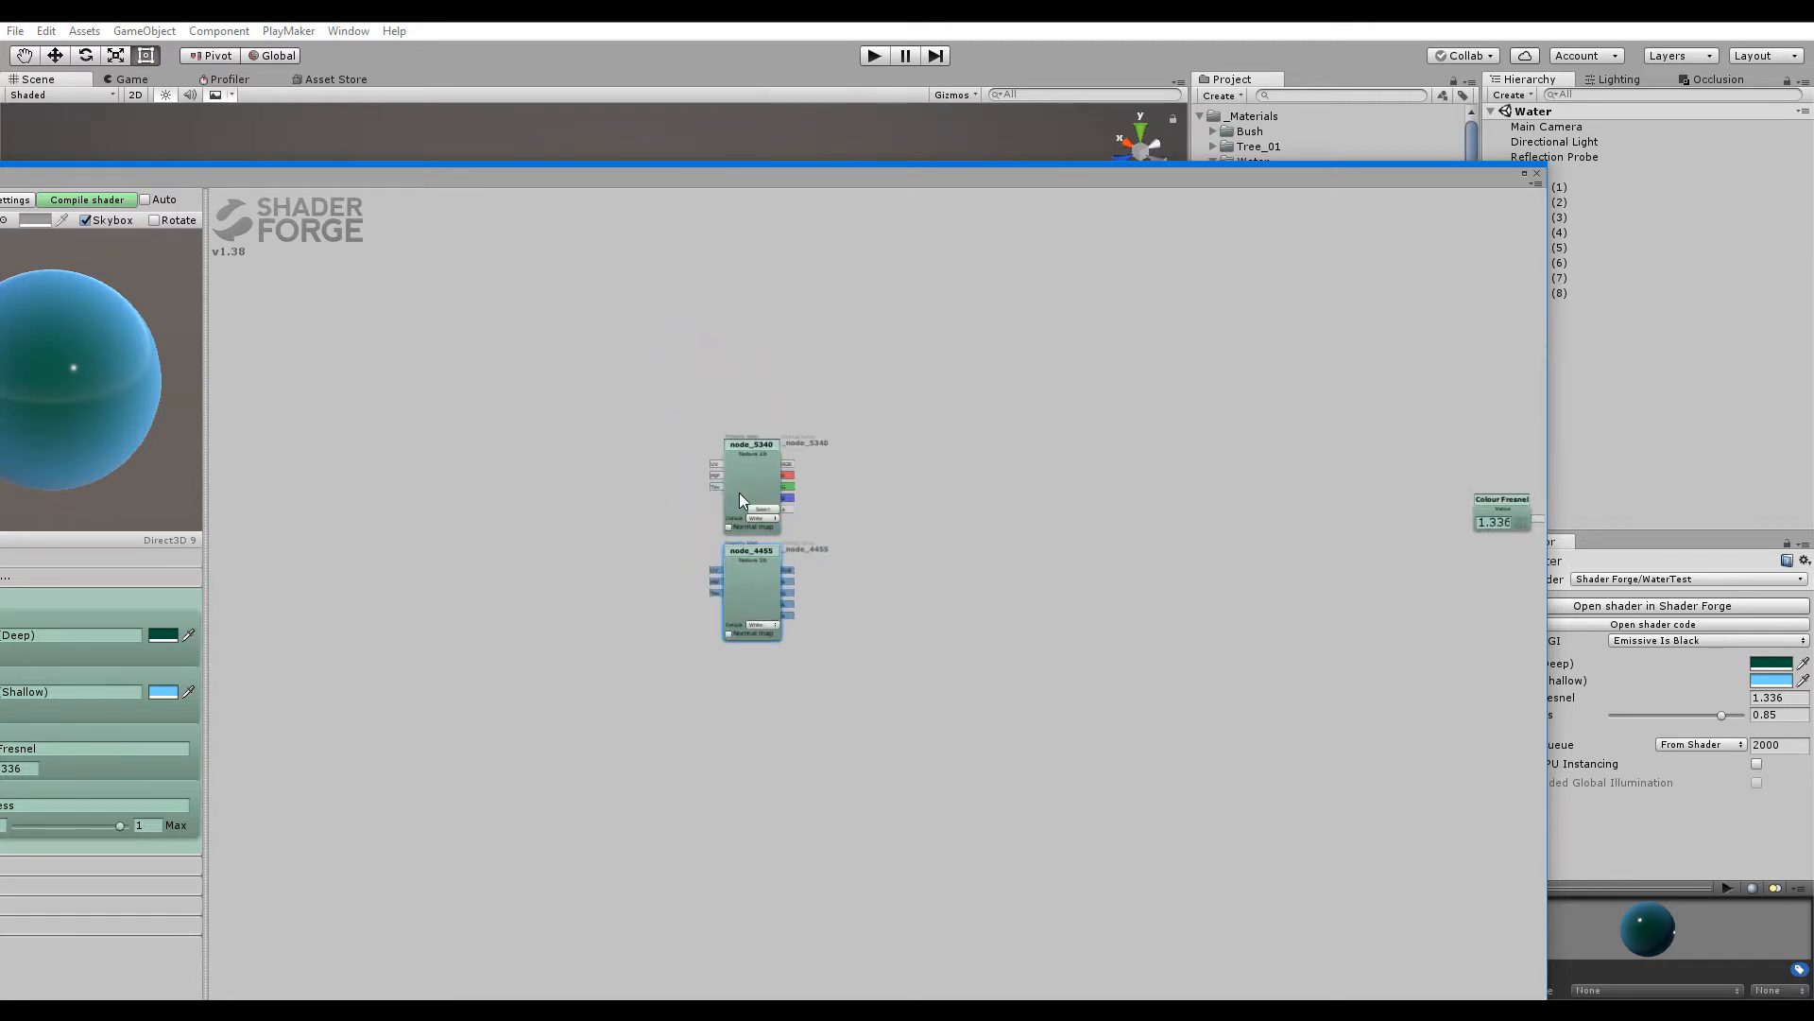
Add a Texture Asset node feeding the Tex inputs of both Texture 2D nodes and set its default to Bump
{"action": "scroll", "coordinate": [741, 494], "scroll_direction": "up", "scroll_amount": 3}
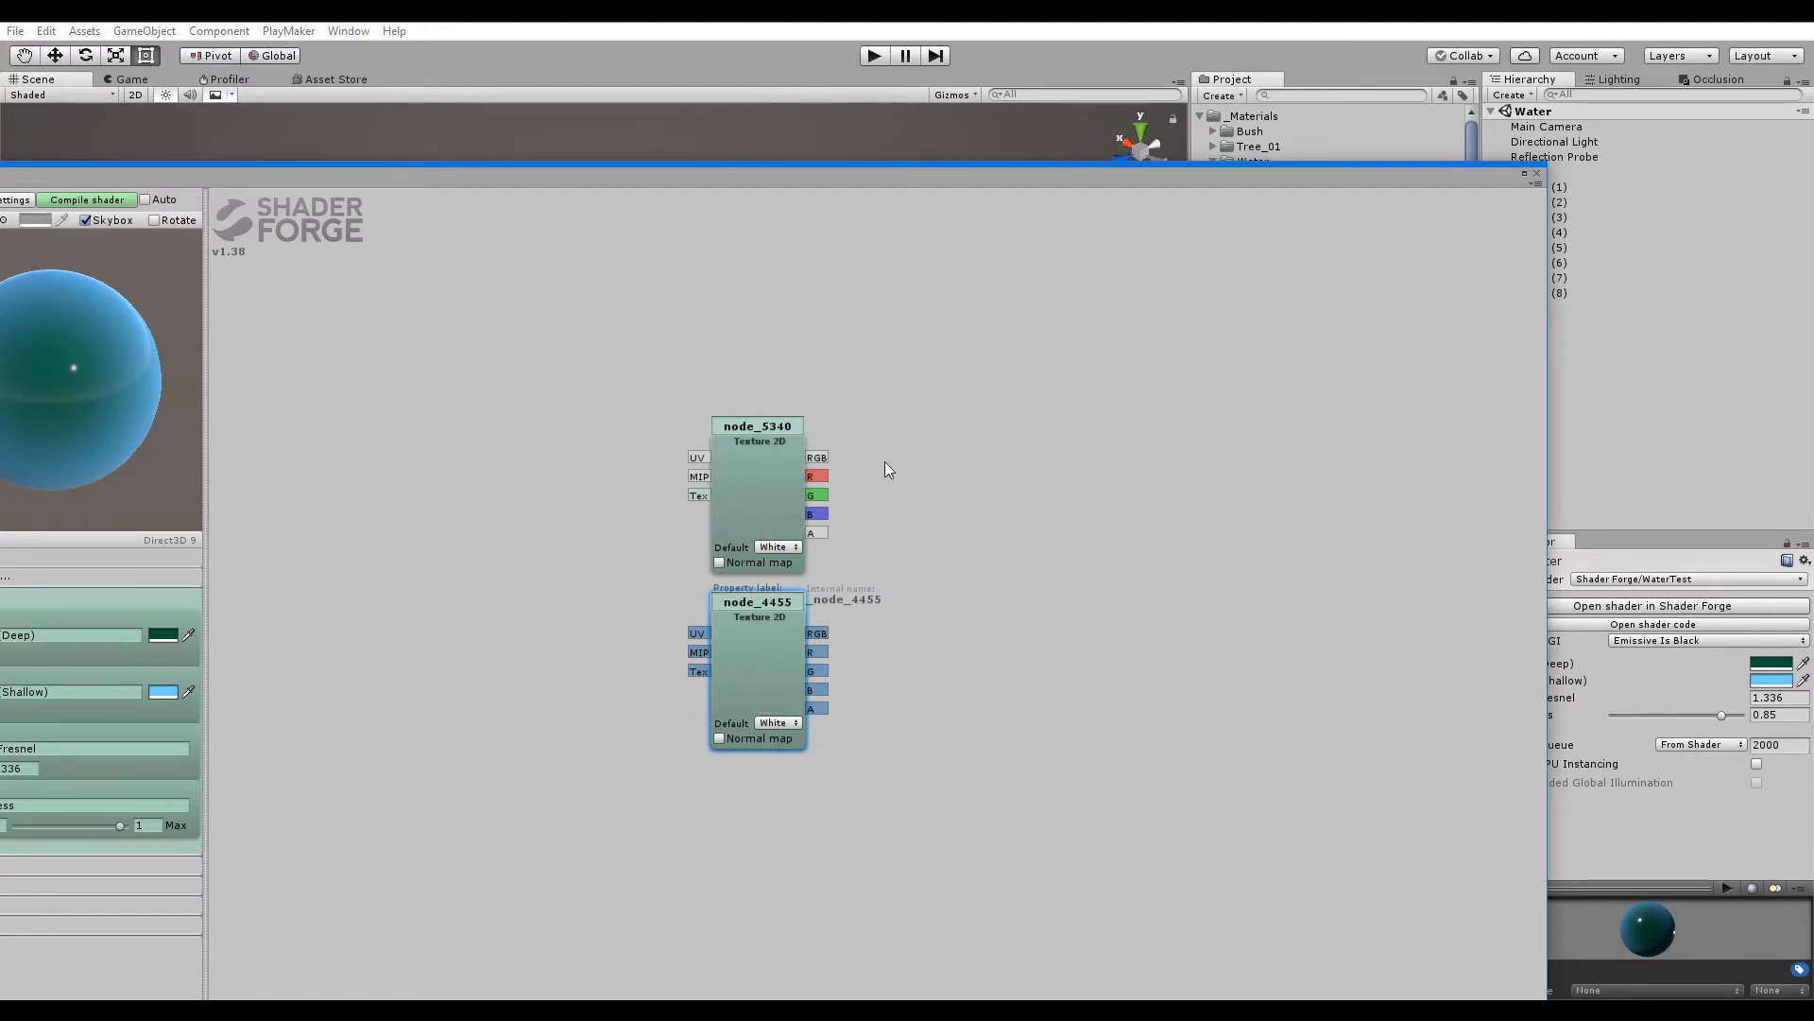
{"action": "left_click_drag", "start_coordinate": [831, 175], "coordinate": [797, 144]}
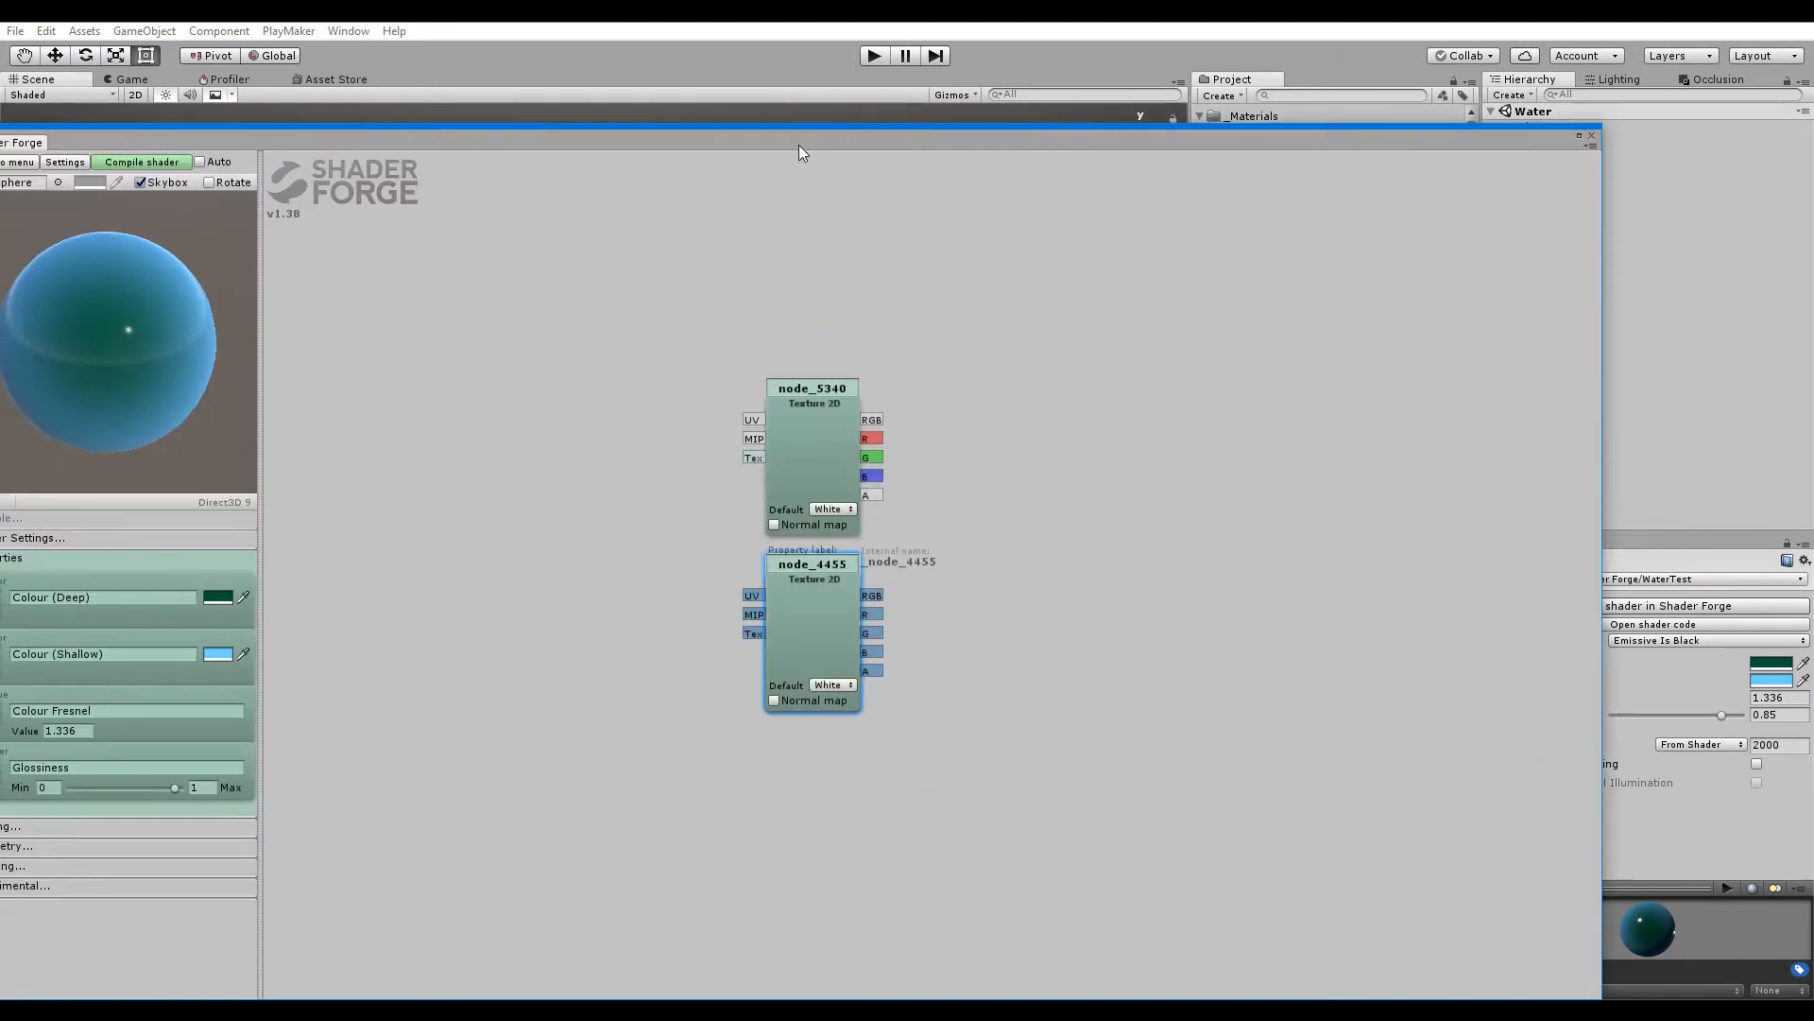
{"action": "middle_click_drag", "start_coordinate": [594, 412], "coordinate": [699, 395]}
{"action": "key", "text": "t"}
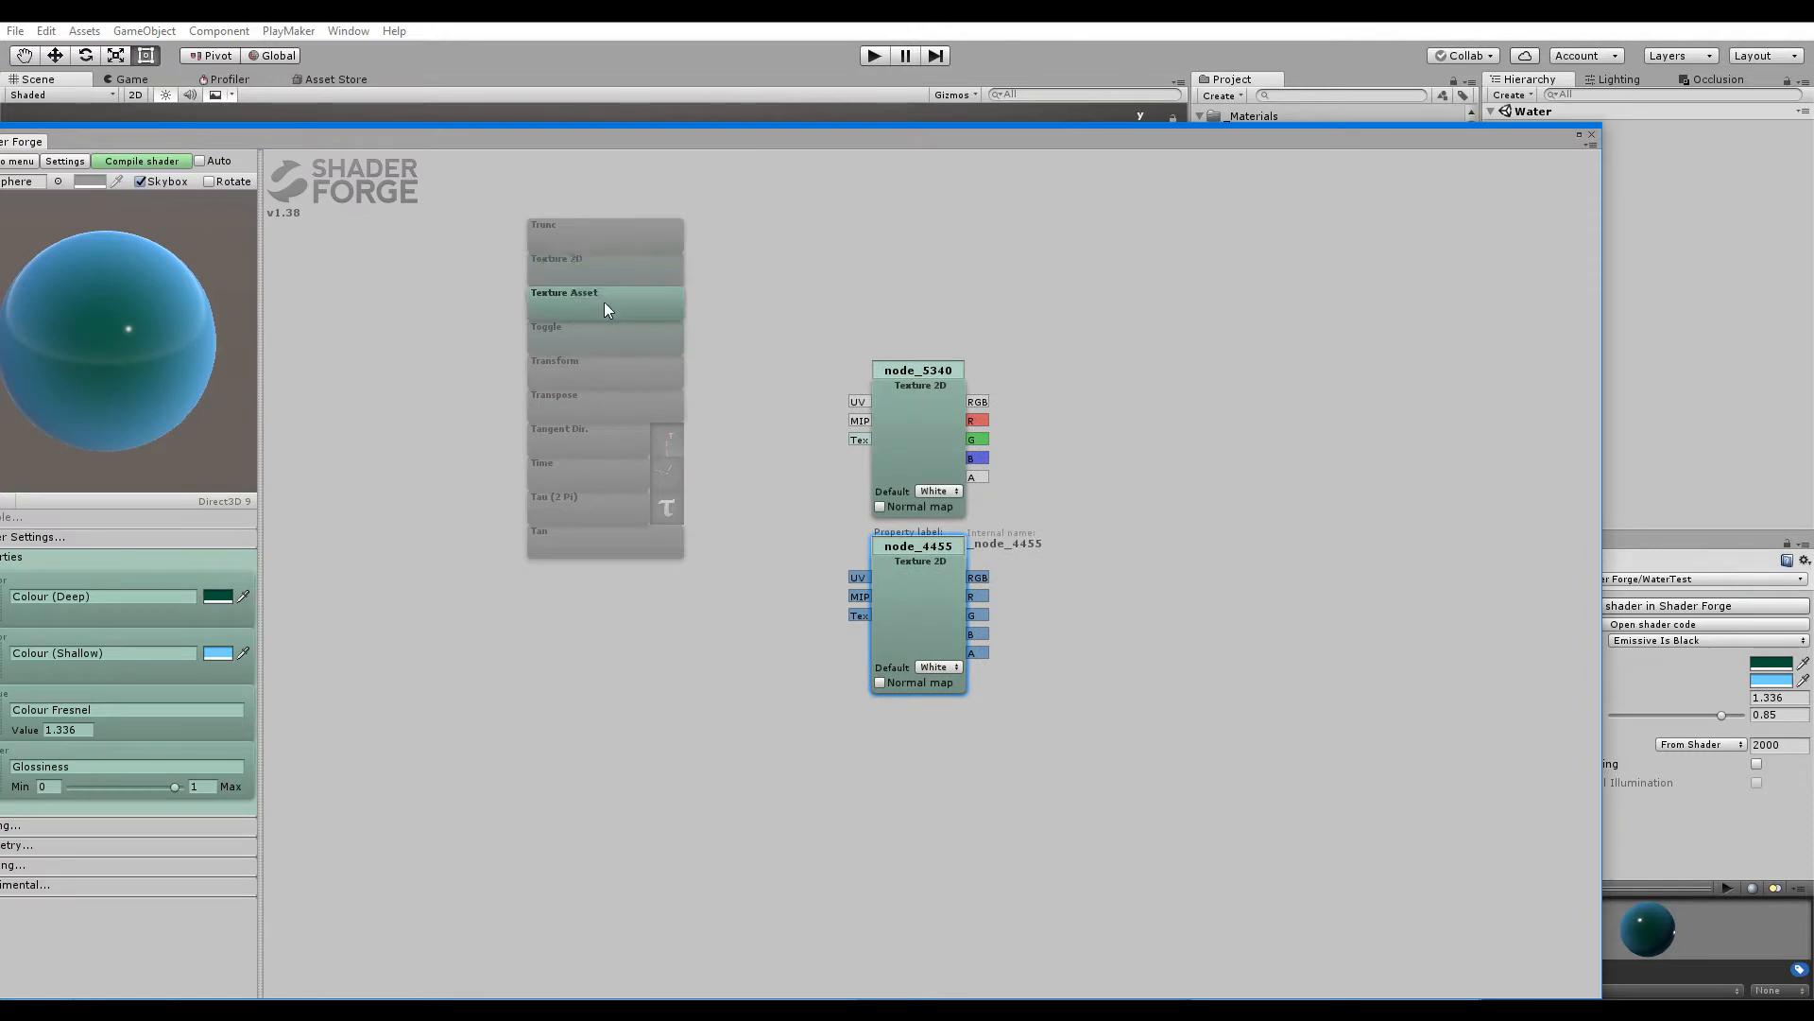
{"action": "left_click", "coordinate": [604, 302]}
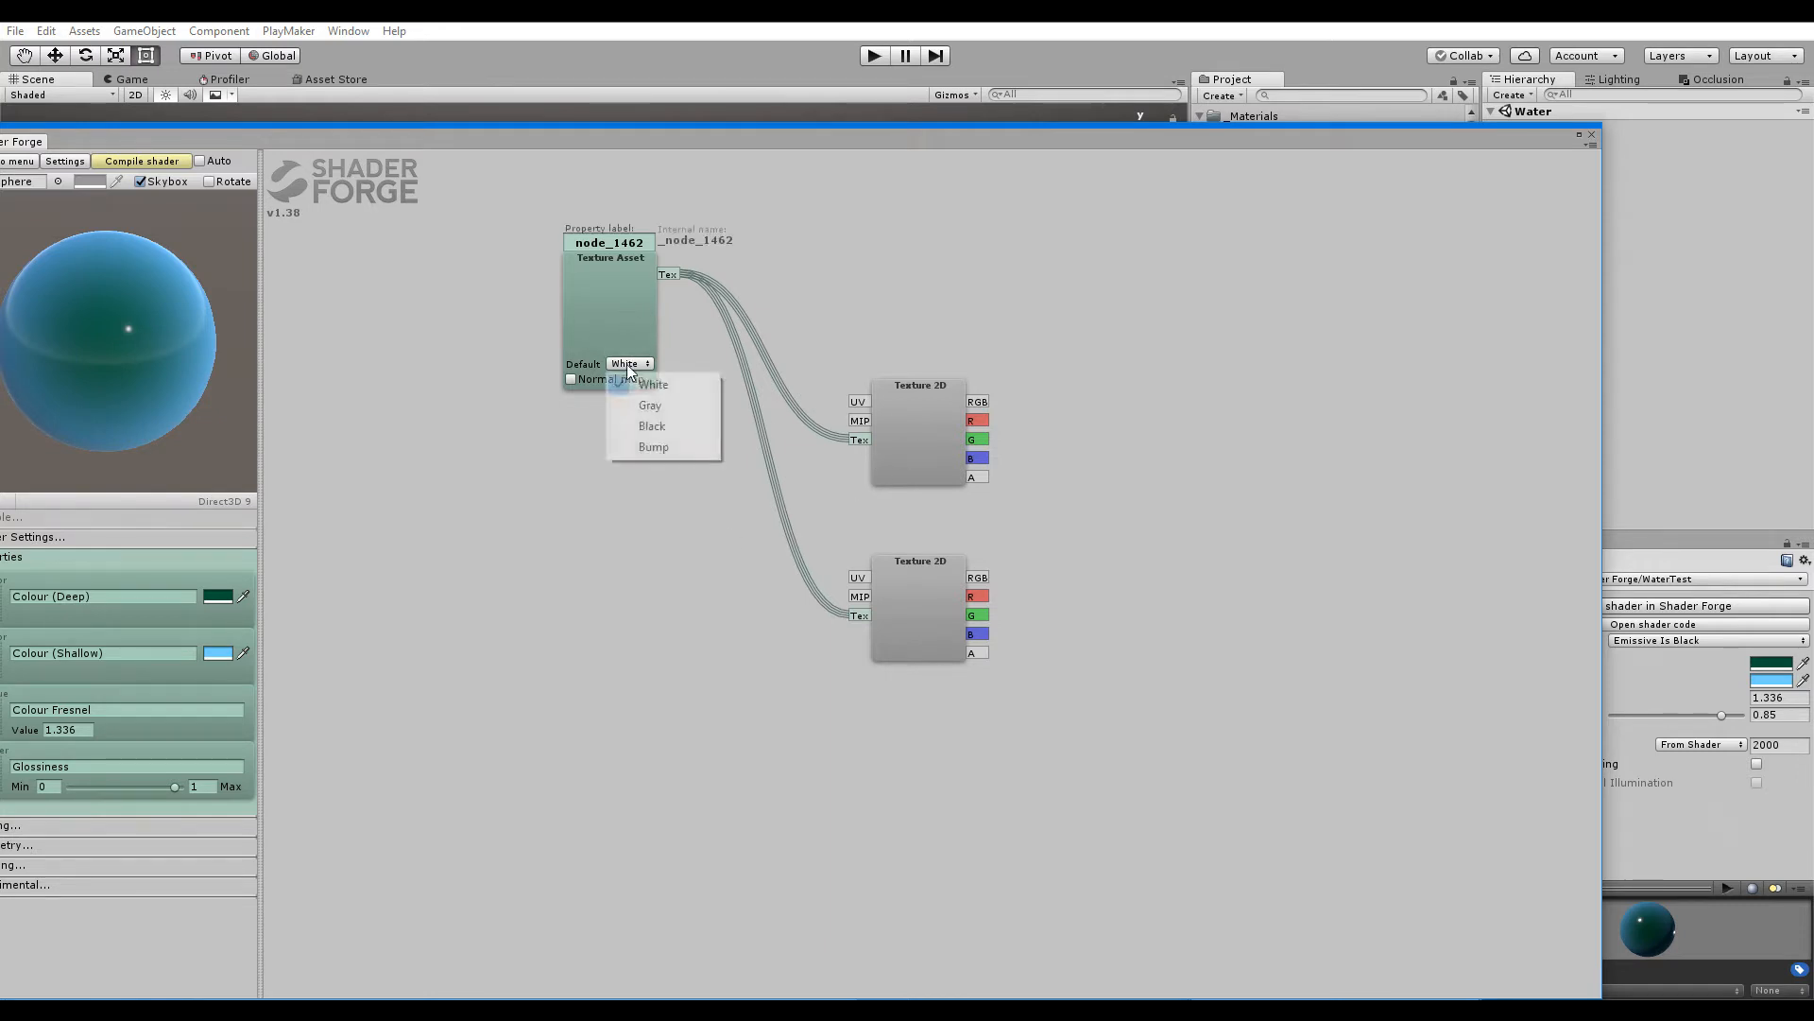
{"action": "left_click", "coordinate": [651, 448]}
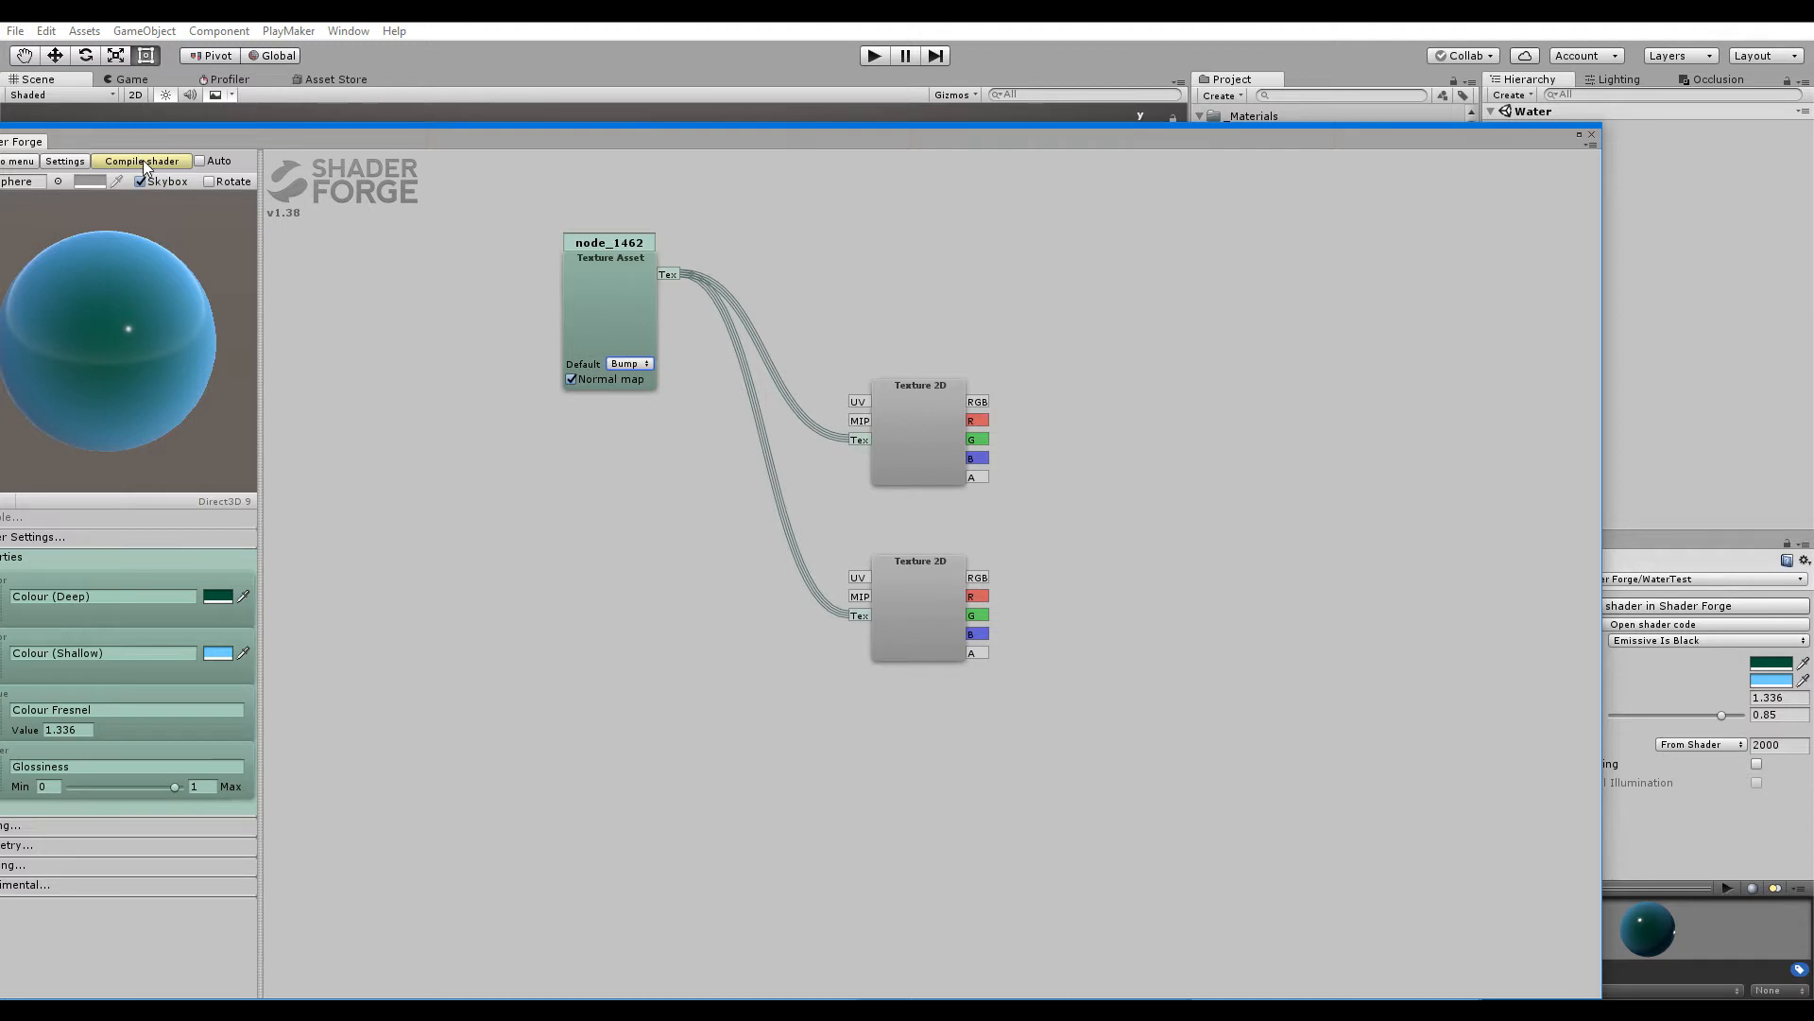
Add a Lerp node and connect the RGB outputs of the two Texture 2D nodes to its A and B inputs
{"action": "scroll", "coordinate": [673, 427], "scroll_direction": "down", "scroll_amount": 3}
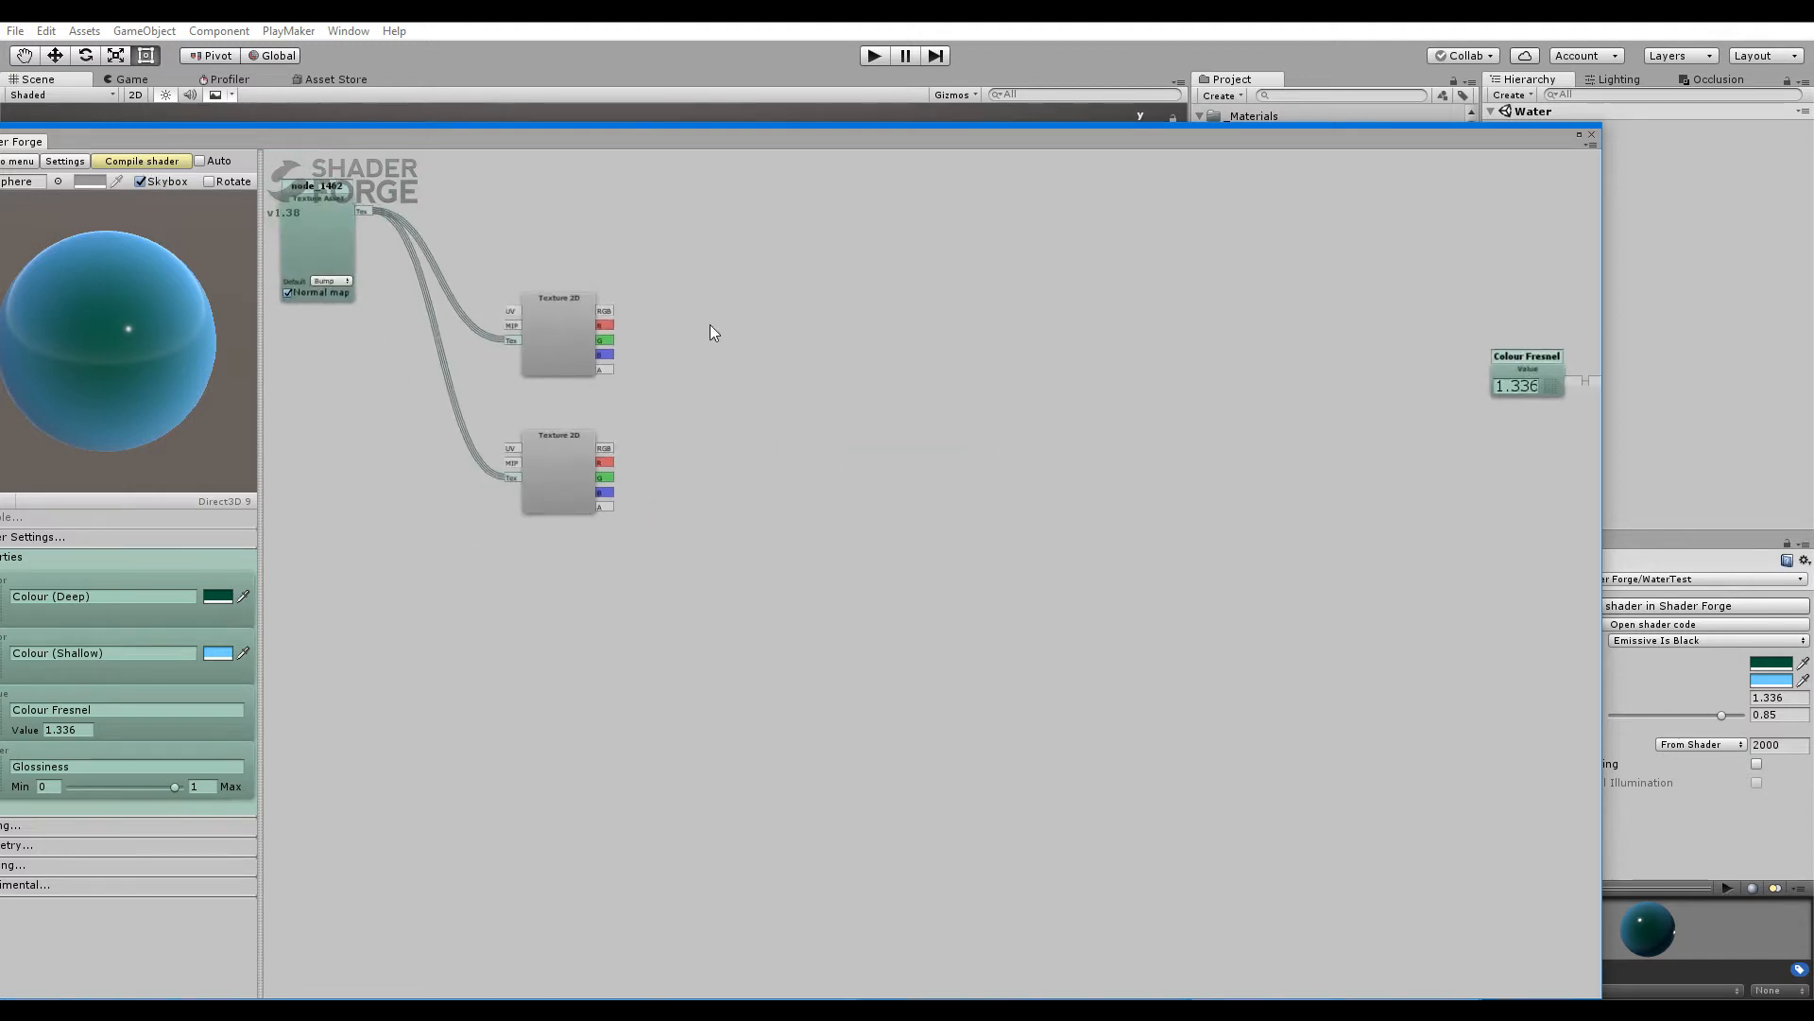
{"action": "key", "text": "l"}
{"action": "left_click_drag", "start_coordinate": [711, 325], "coordinate": [735, 393]}
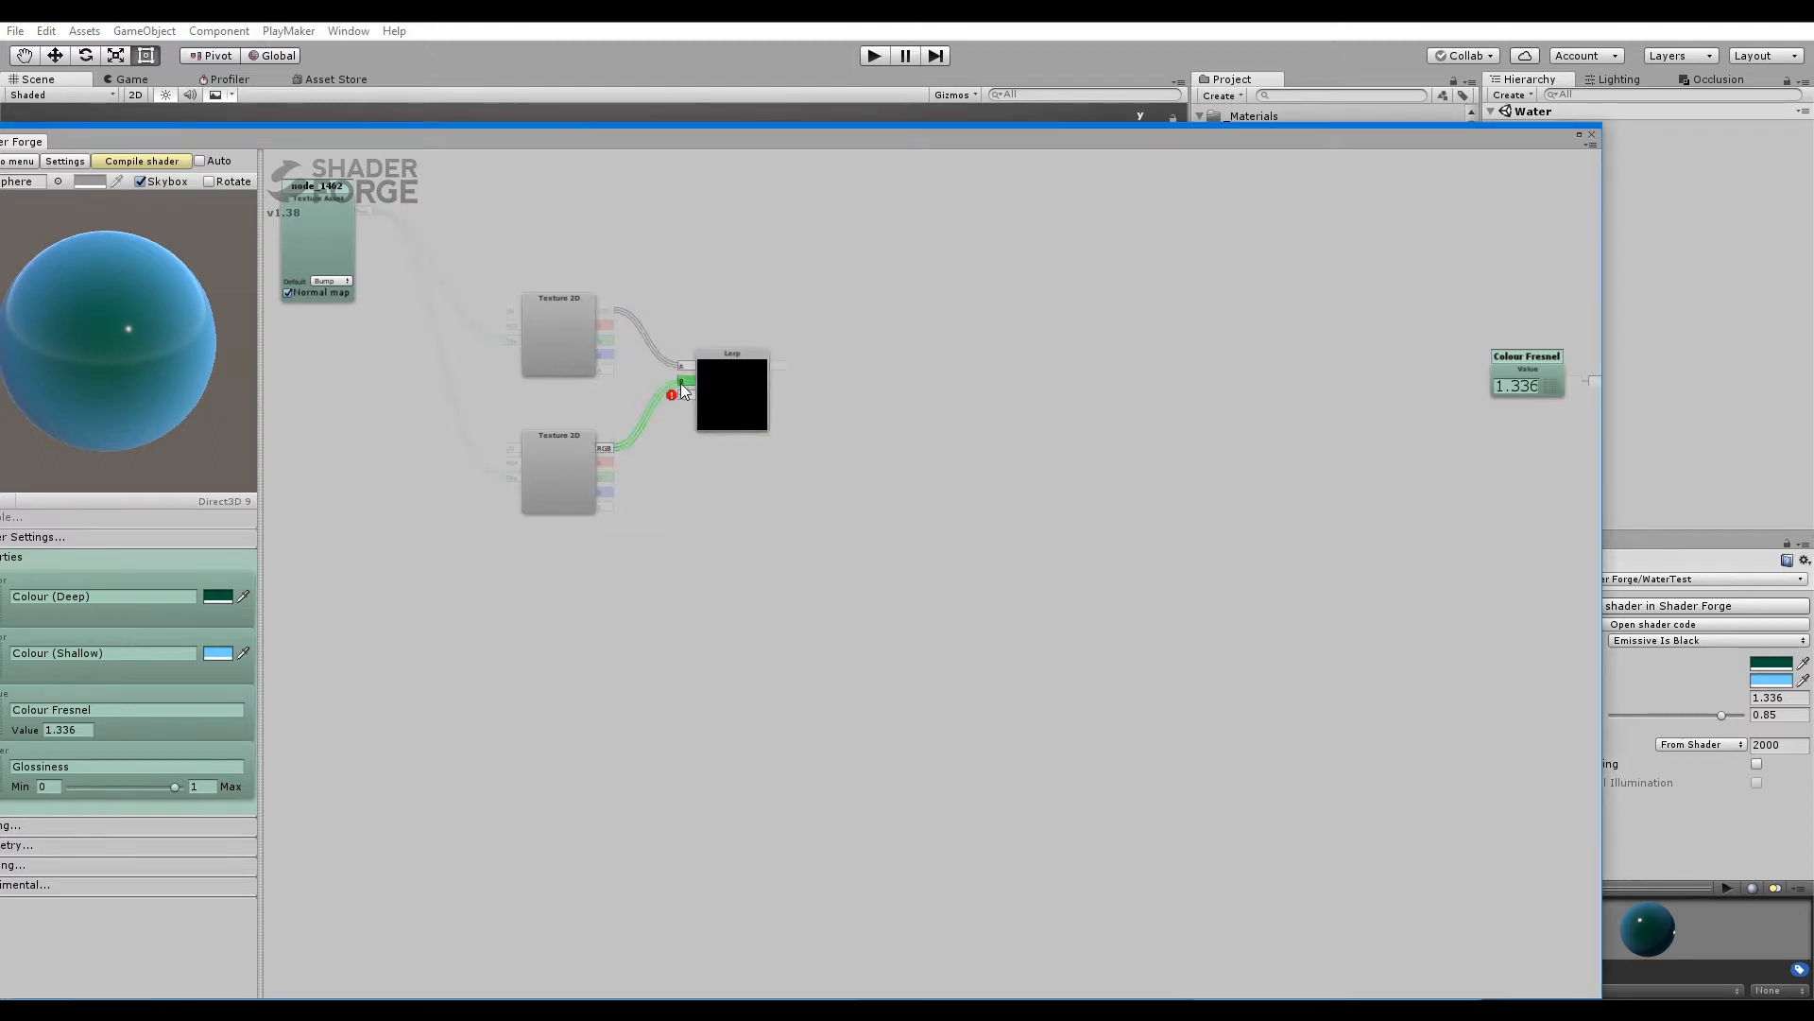
{"action": "left_click_drag", "start_coordinate": [792, 439], "coordinate": [803, 443]}
{"action": "left_click_drag", "start_coordinate": [751, 622], "coordinate": [872, 588]}
Add a Slider node below the texture nodes and connect it to the Lerp's T input
{"action": "right_click", "coordinate": [597, 555]}
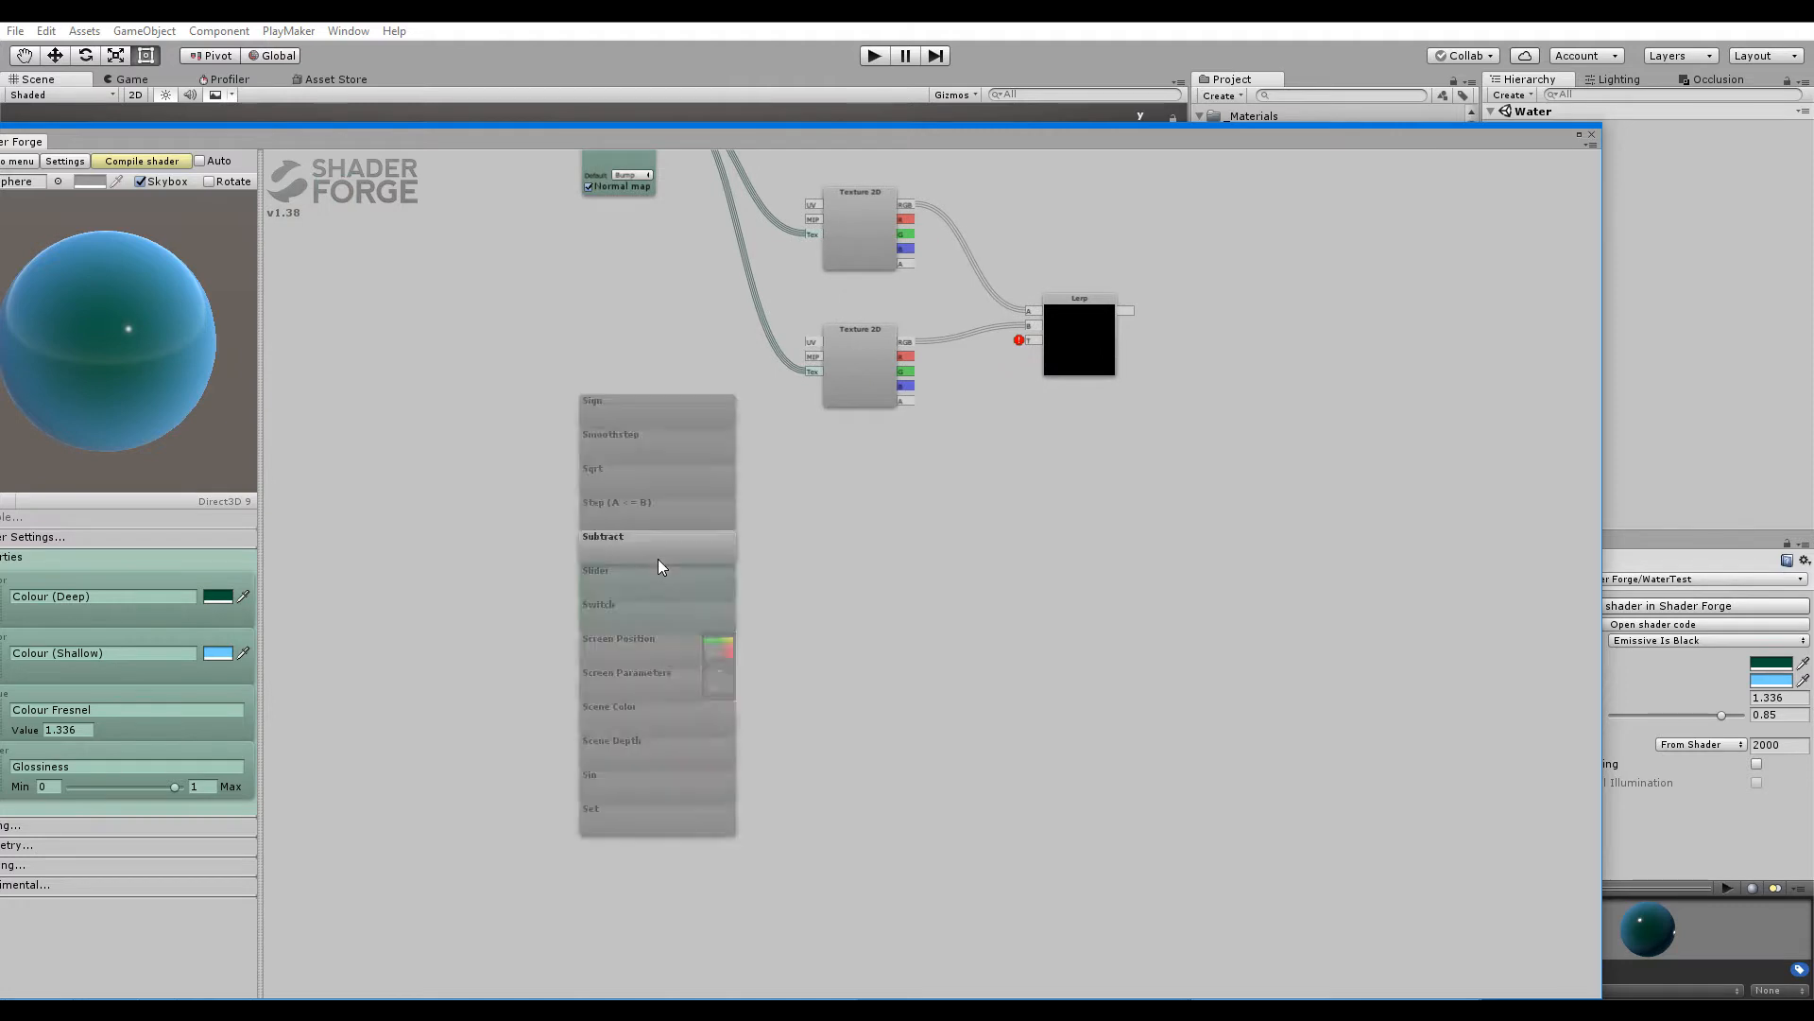
{"action": "left_click", "coordinate": [659, 579]}
{"action": "left_click_drag", "start_coordinate": [768, 578], "coordinate": [1045, 340]}
{"action": "middle_click_drag", "start_coordinate": [1261, 444], "coordinate": [809, 584]}
{"action": "scroll", "coordinate": [809, 584], "scroll_direction": "down", "scroll_amount": 4}
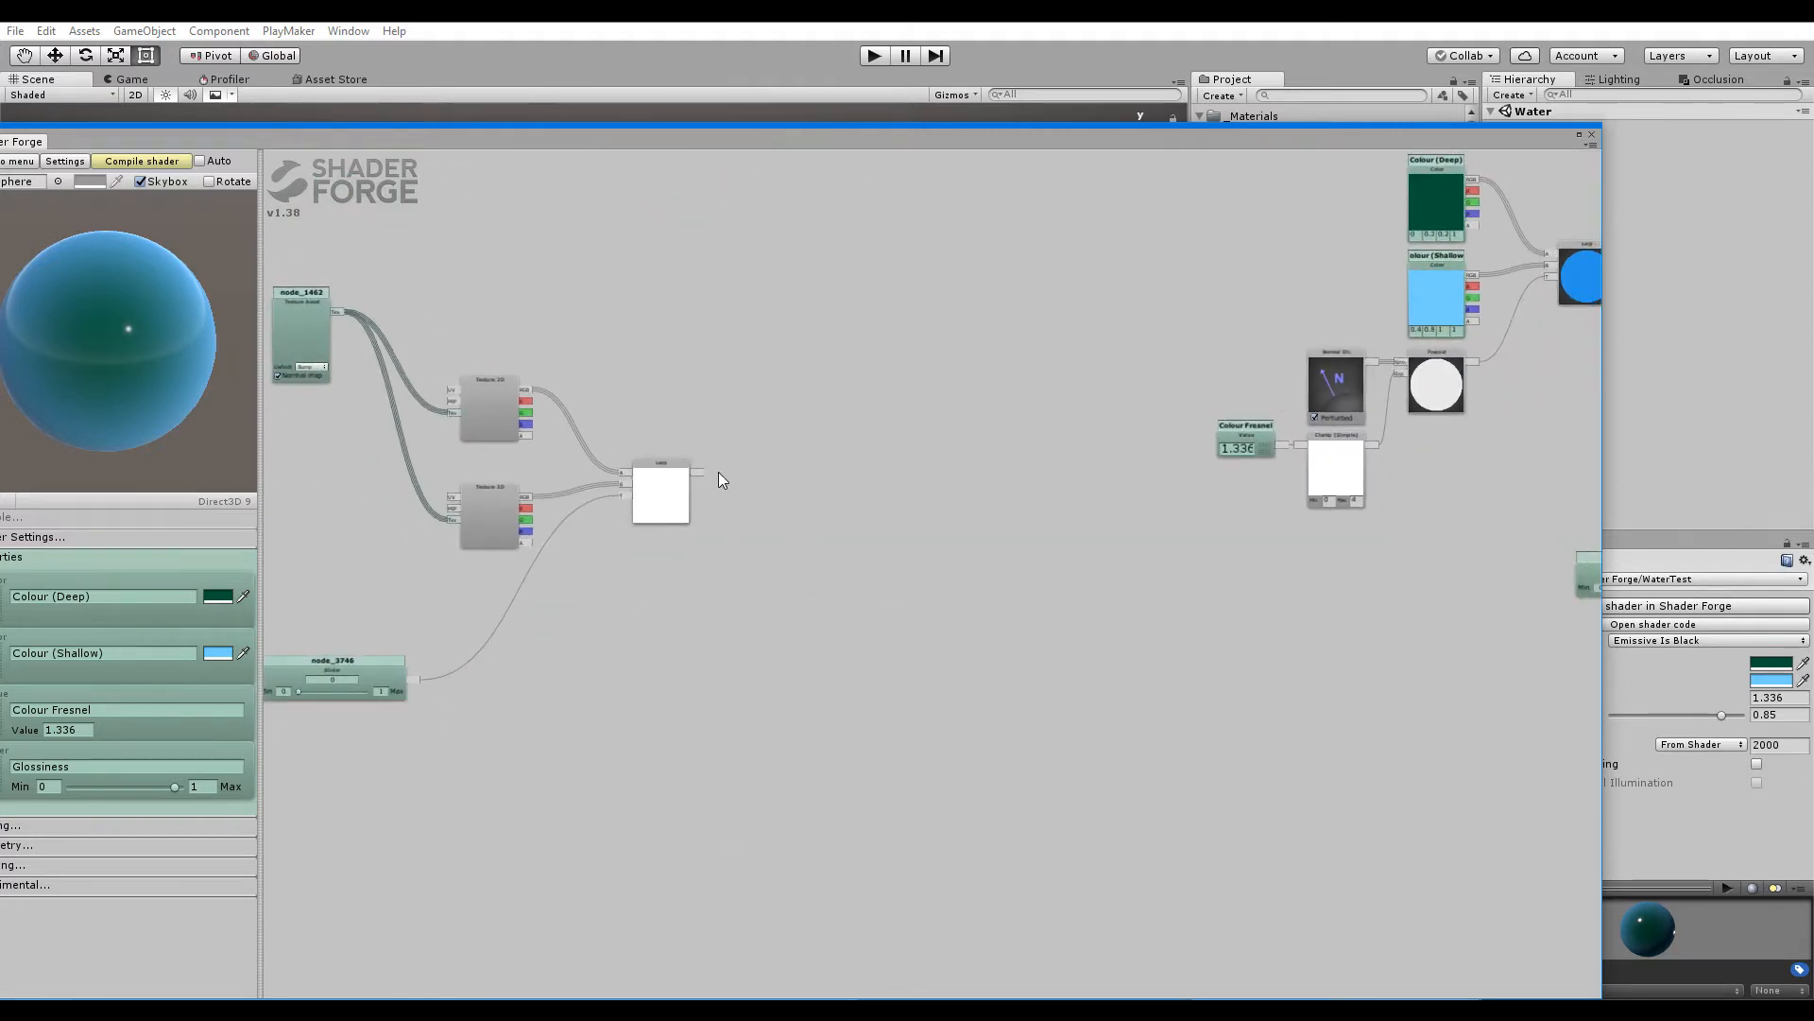
Move the texture, Lerp and slider node group below the Glossiness node and connect the Lerp to the main node's Normal input
{"action": "middle_click_drag", "start_coordinate": [618, 494], "coordinate": [879, 473]}
{"action": "left_click_drag", "start_coordinate": [939, 231], "coordinate": [510, 669]}
{"action": "left_click", "coordinate": [1155, 603]}
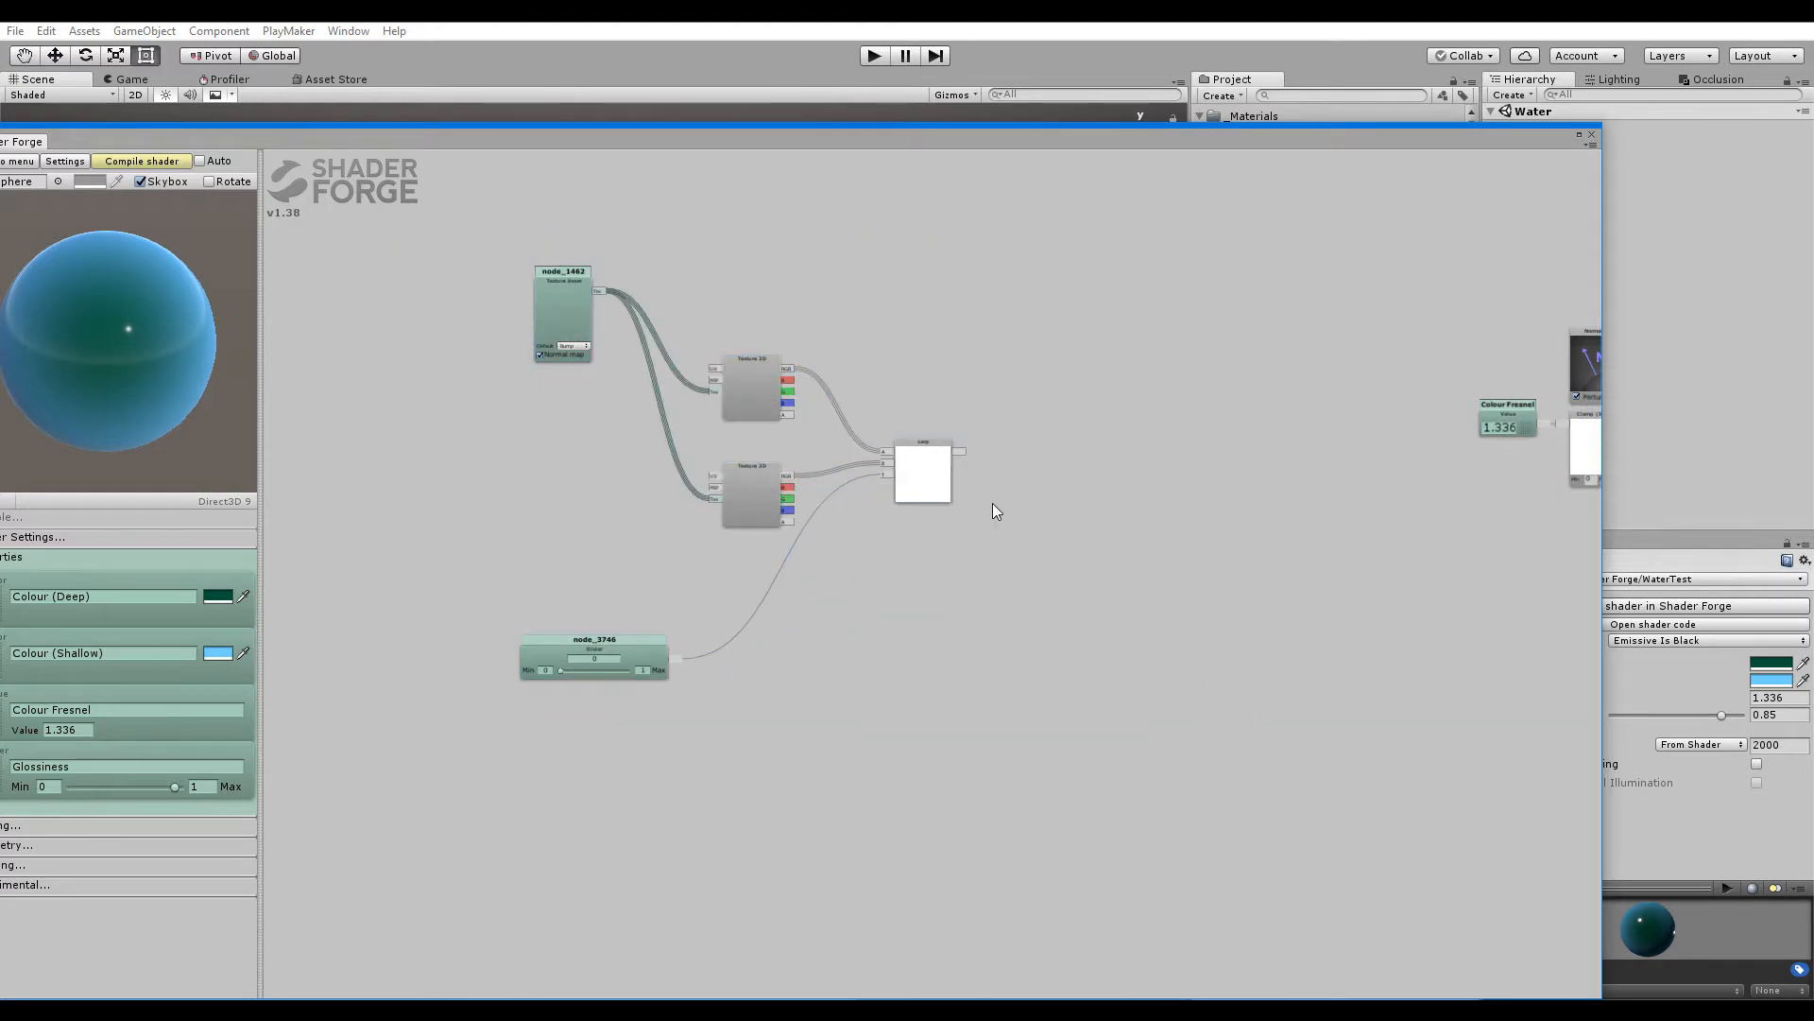
{"action": "left_click_drag", "start_coordinate": [995, 236], "coordinate": [389, 781]}
{"action": "left_click_drag", "start_coordinate": [939, 494], "coordinate": [1389, 757]}
{"action": "middle_click_drag", "start_coordinate": [1317, 674], "coordinate": [565, 512]}
{"action": "left_click_drag", "start_coordinate": [624, 572], "coordinate": [1381, 299]}
{"action": "left_click", "coordinate": [1131, 613]}
{"action": "scroll", "coordinate": [1125, 590], "scroll_direction": "up", "scroll_amount": 2}
{"action": "left_click_drag", "start_coordinate": [835, 326], "coordinate": [964, 293]}
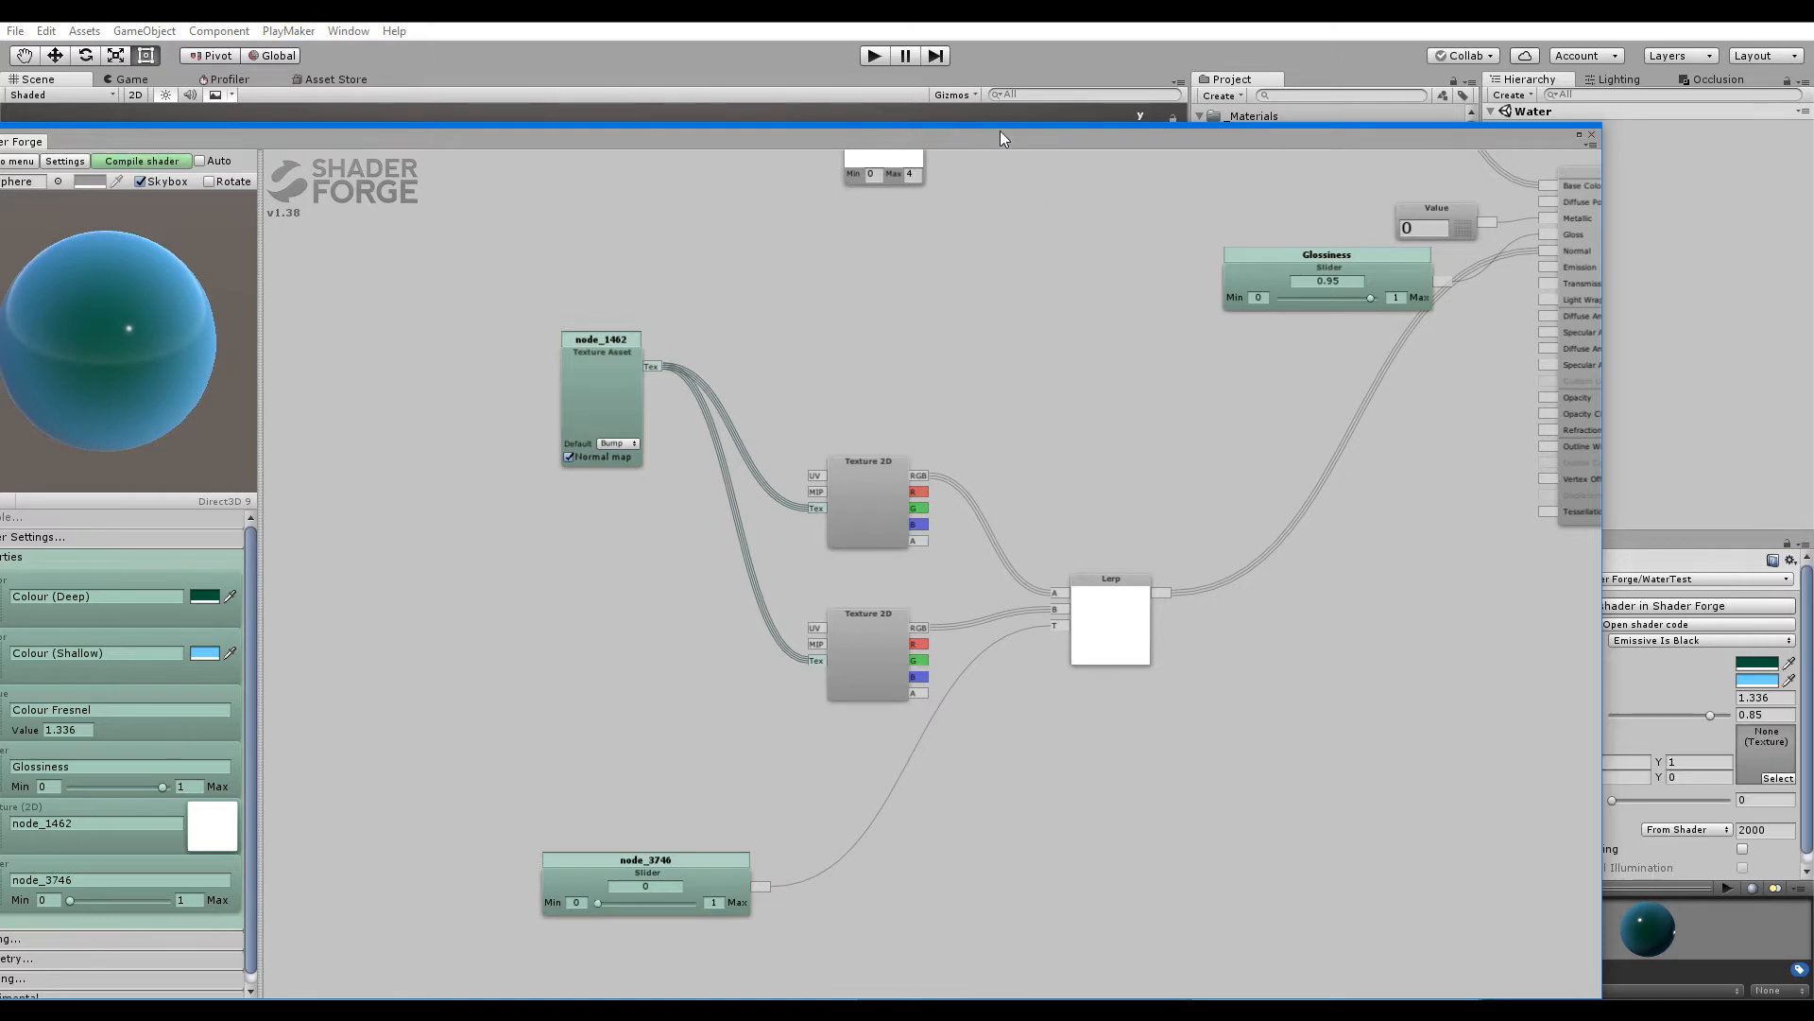
Assign the water_03 norm texture to the Water material's empty texture slot and set node_3746 to 0.508
{"action": "left_click_drag", "start_coordinate": [1042, 146], "coordinate": [724, 777]}
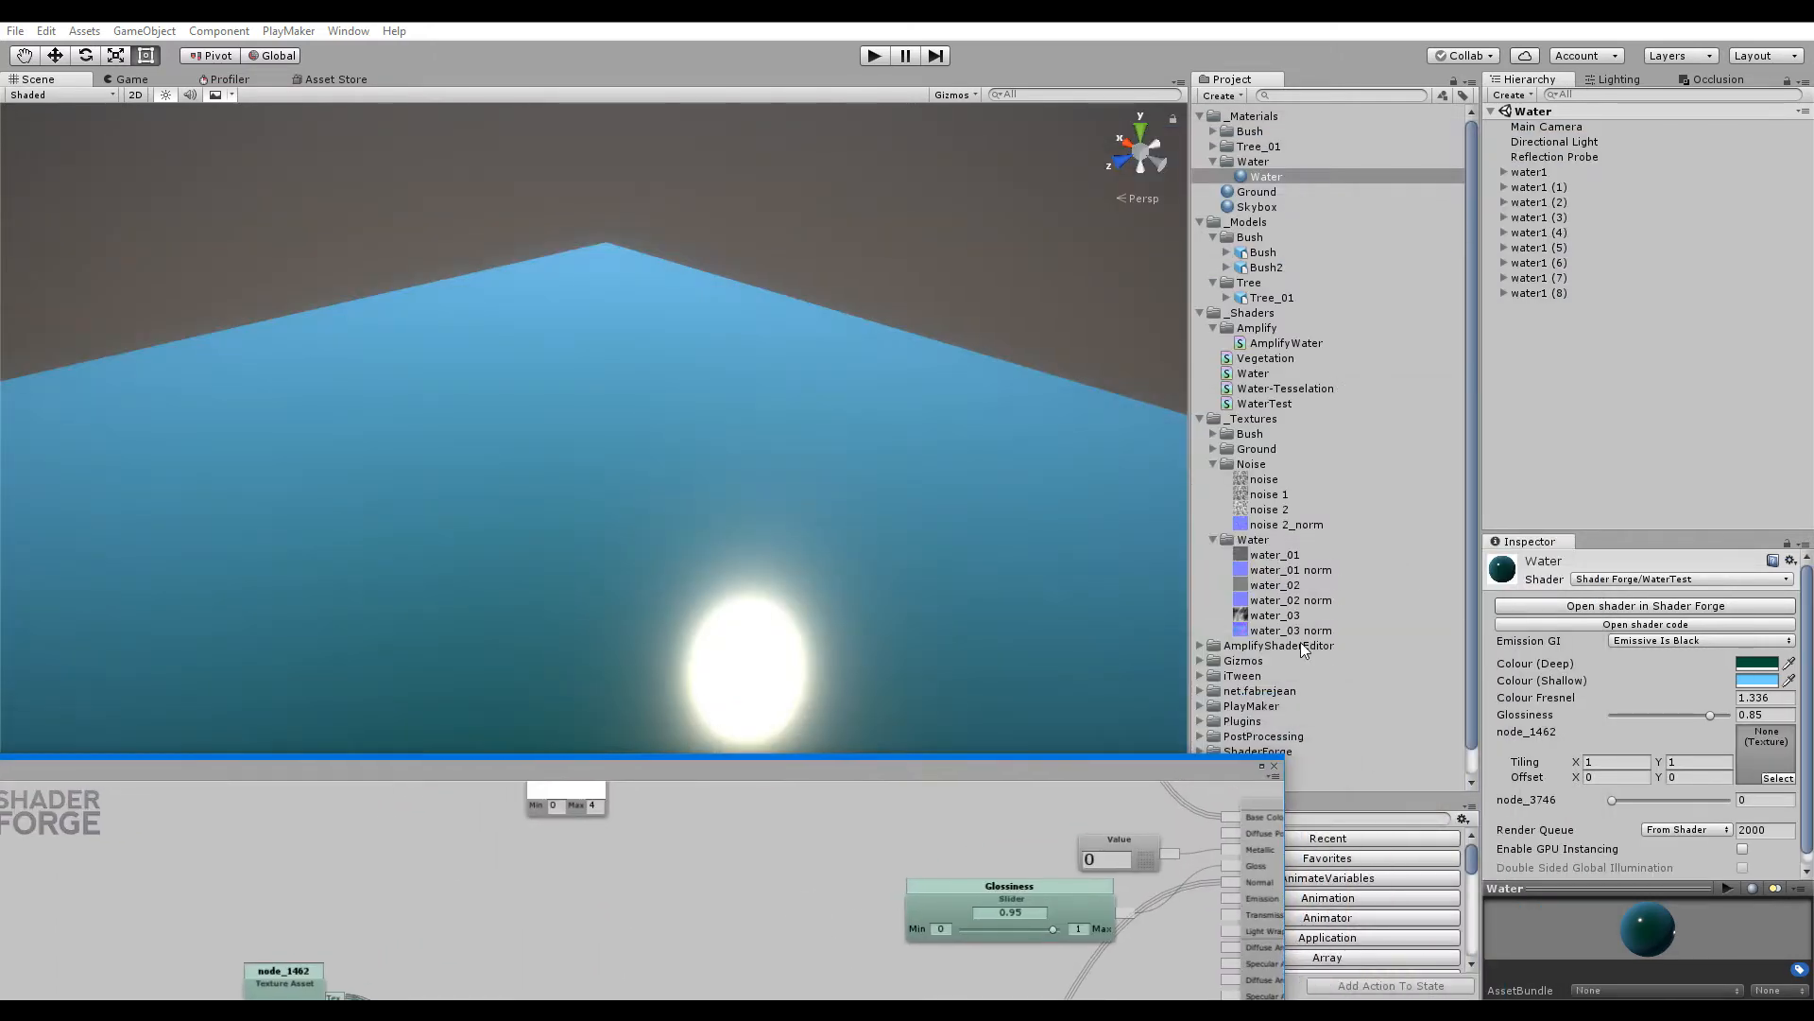
{"action": "left_click_drag", "start_coordinate": [1266, 629], "coordinate": [1752, 761]}
{"action": "right_click_drag", "start_coordinate": [951, 565], "coordinate": [652, 559]}
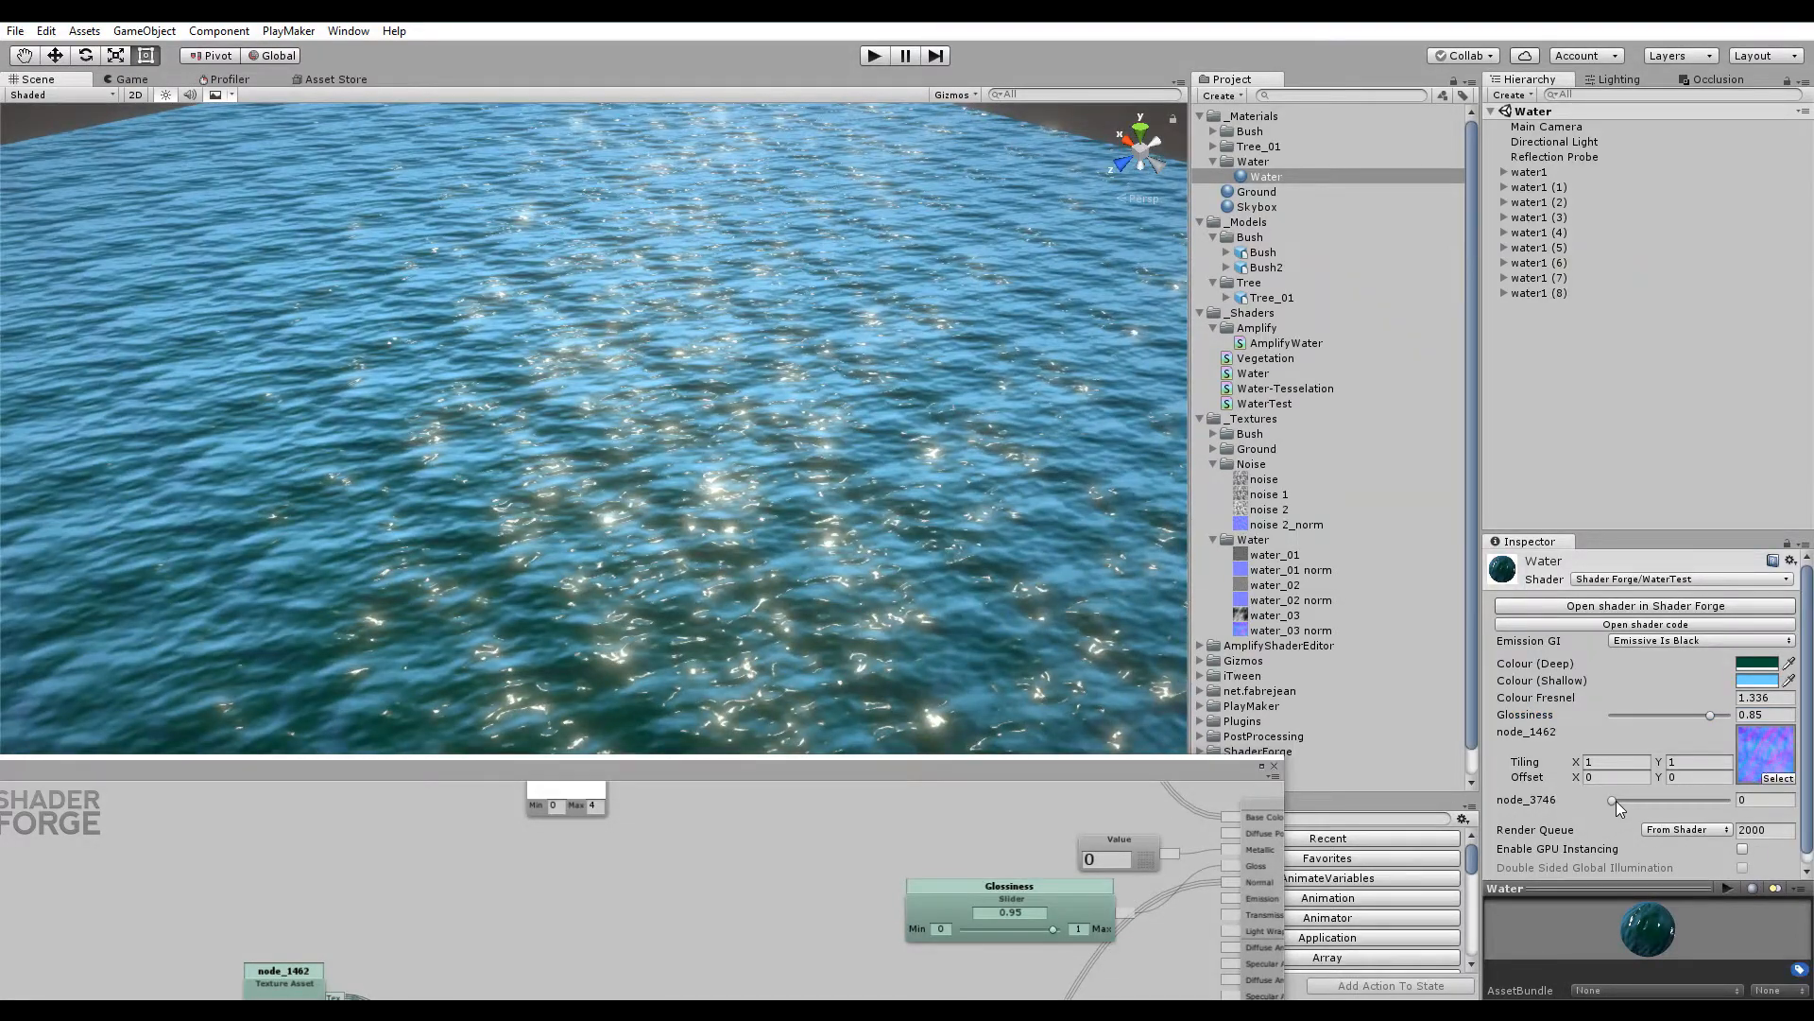
{"action": "left_click", "coordinate": [1614, 801]}
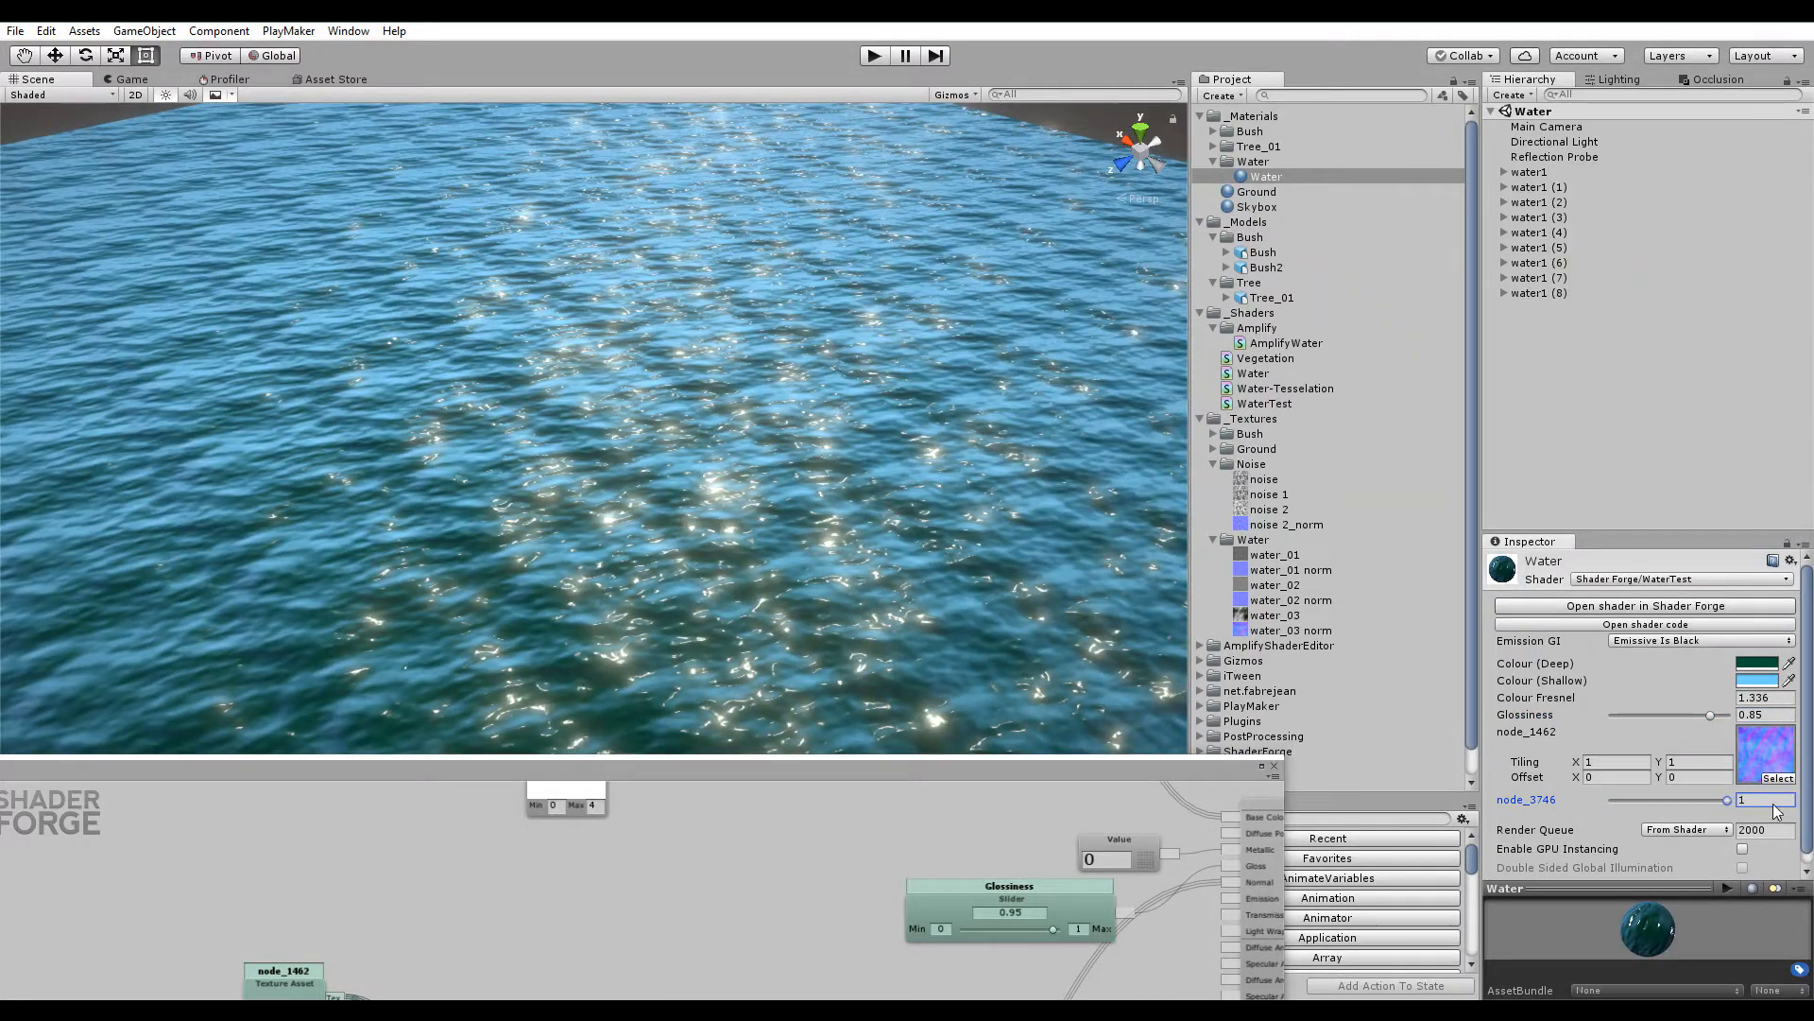
{"action": "left_click", "coordinate": [1670, 802]}
Rename the slider node that drives the Lerp's T input as Normal Blend Strength
{"action": "left_click_drag", "start_coordinate": [1182, 760], "coordinate": [1204, 81]}
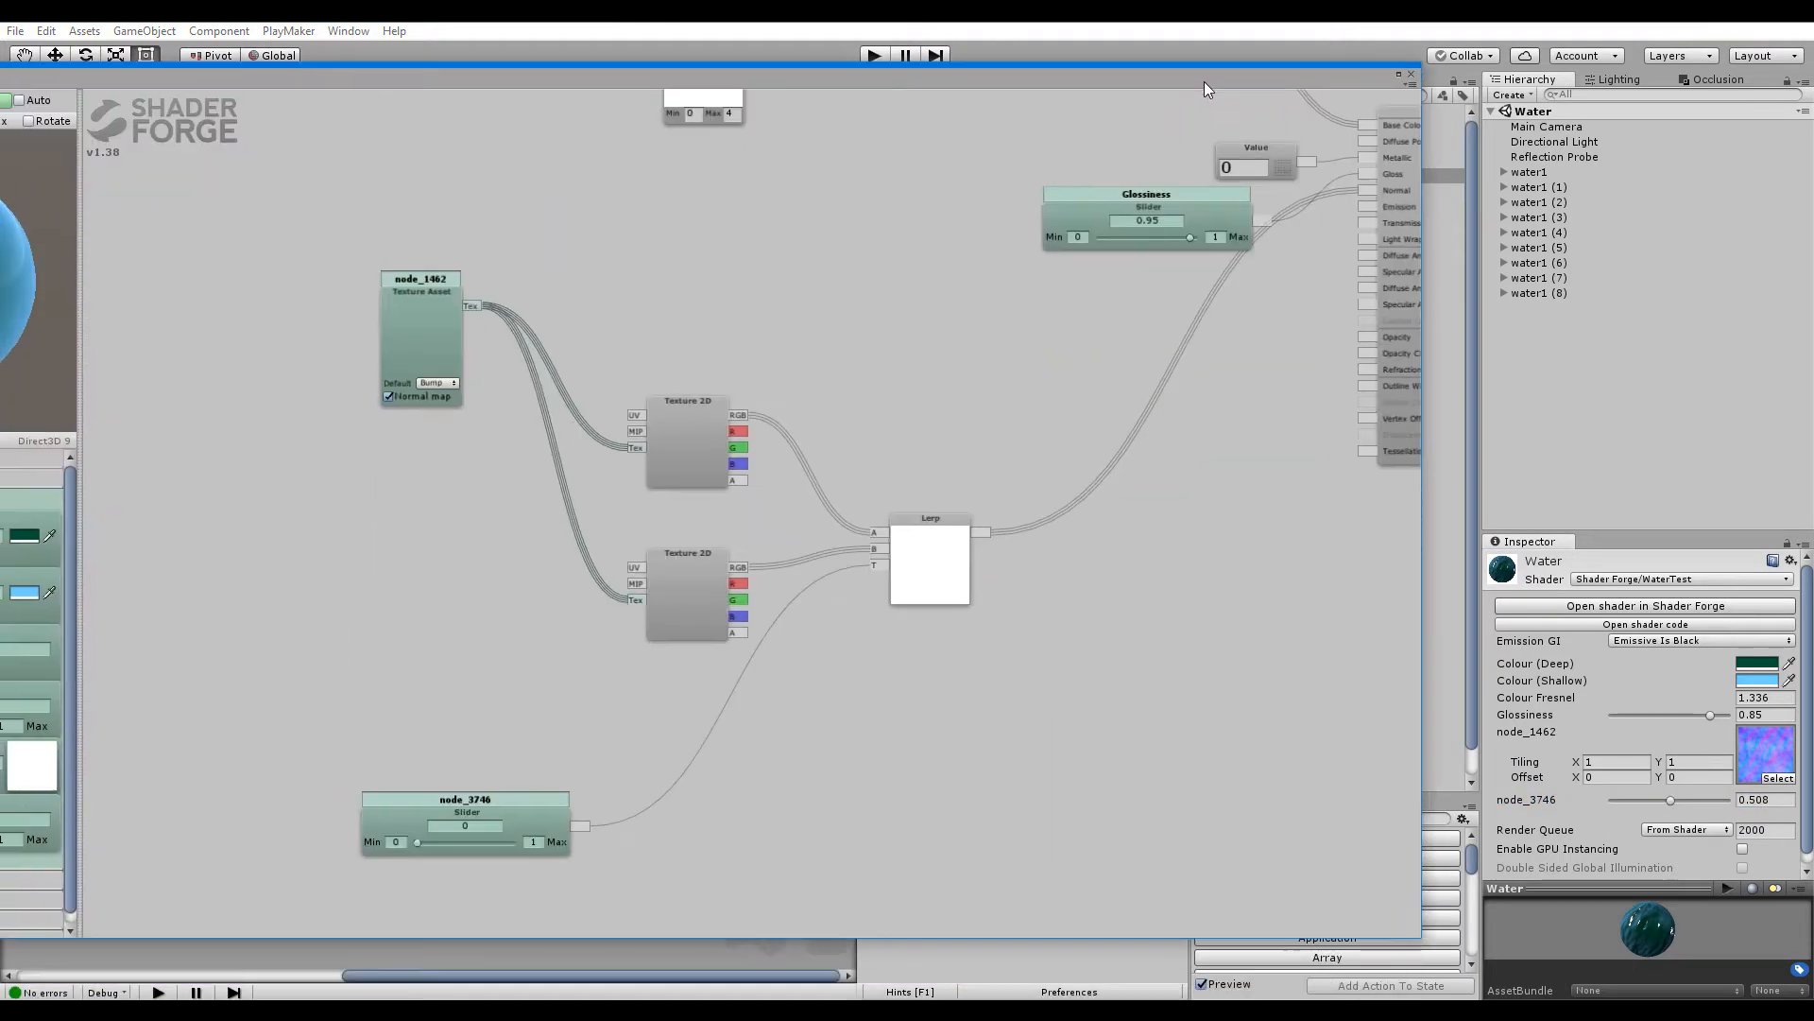
{"action": "left_click", "coordinate": [496, 798]}
{"action": "type", "text": "Normal Blend Strength"}
{"action": "key", "text": "Return"}
Rename the Texture Asset node as Normal Map
{"action": "left_click_drag", "start_coordinate": [386, 512], "coordinate": [691, 545]}
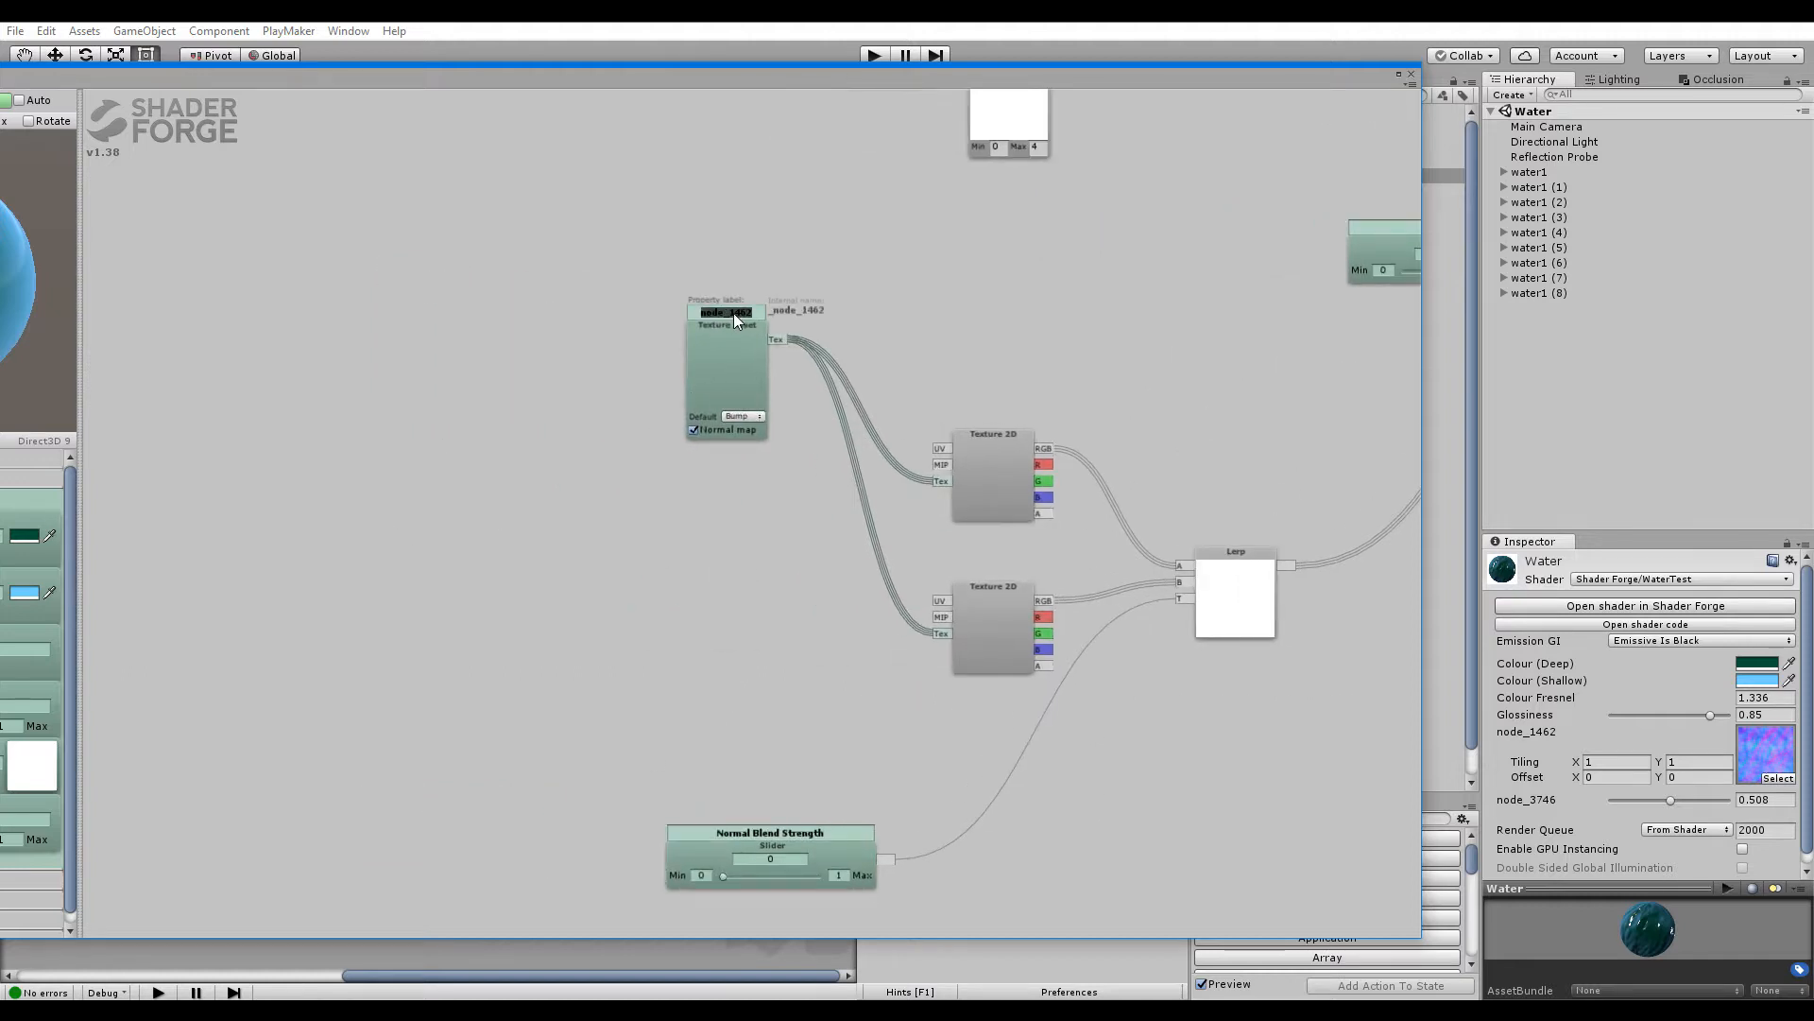
{"action": "type", "text": "Noir"}
{"action": "type", "text": "rmal MAp"}
{"action": "type", "text": "Normal Map"}
{"action": "left_click", "coordinate": [769, 315]}
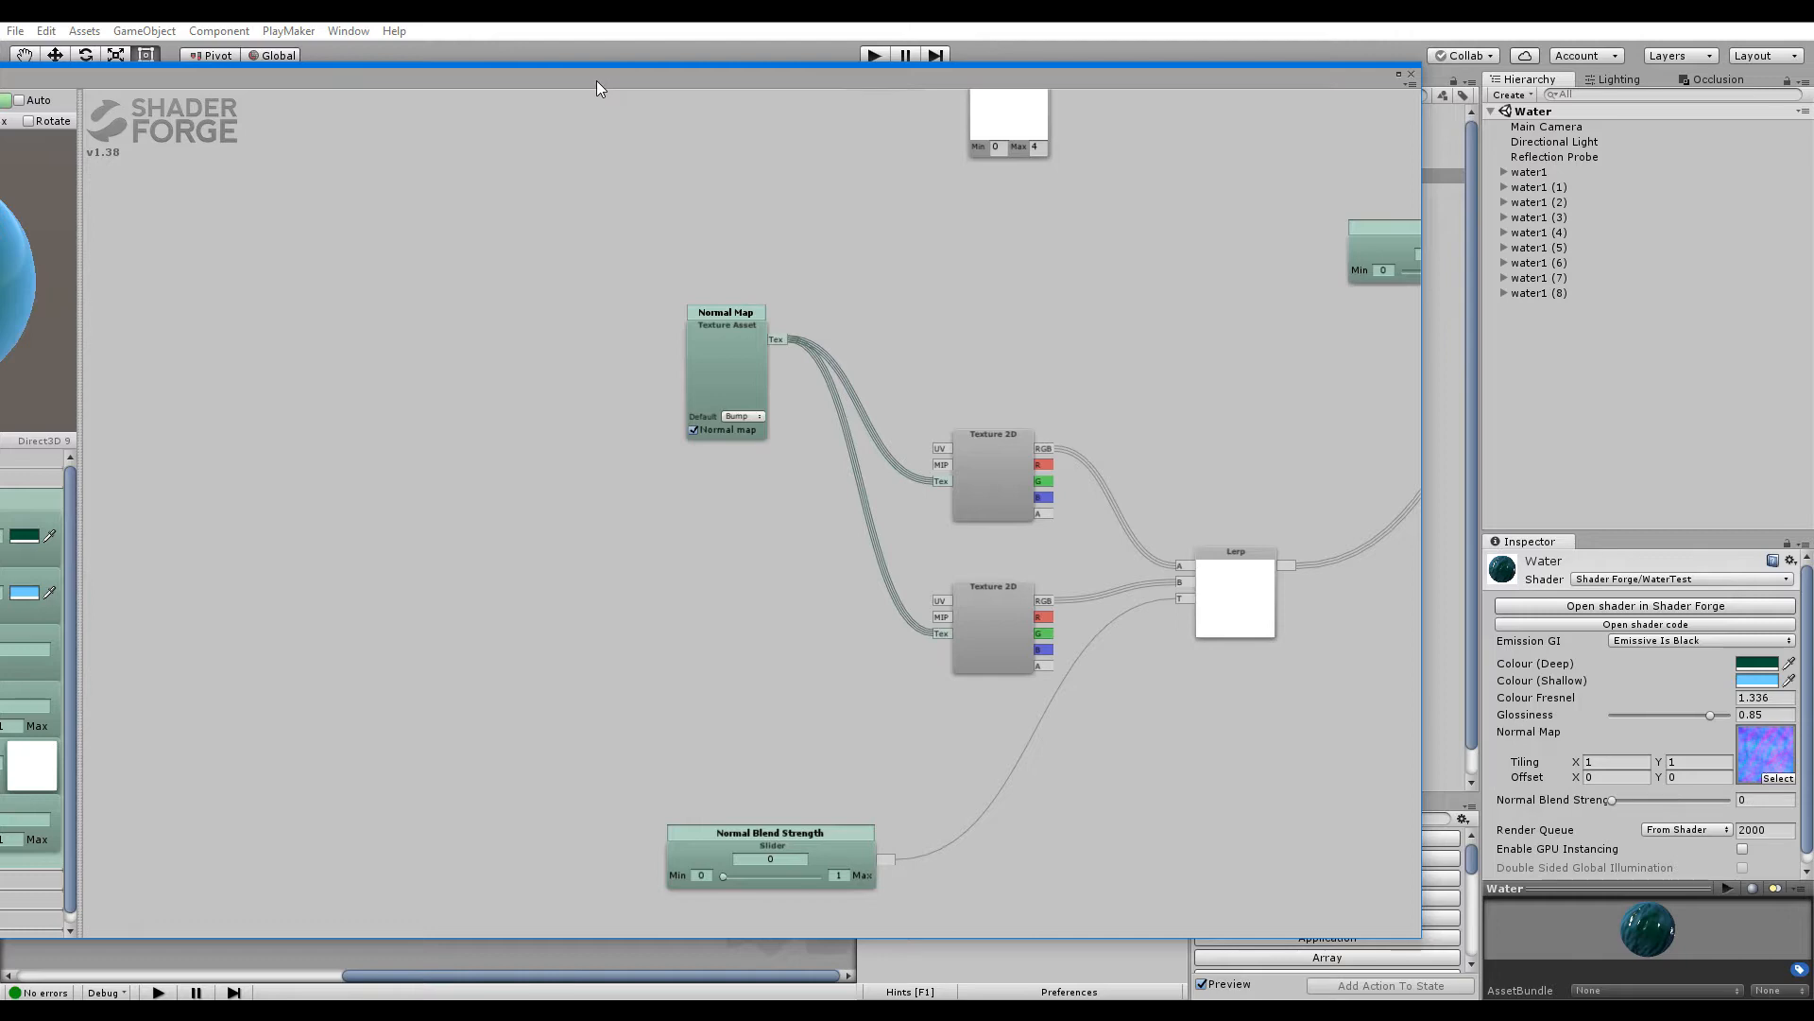
Examine the water plane's normal-mapped waves from farther away and check the Normal Blend Strength control
{"action": "left_click_drag", "start_coordinate": [597, 81], "coordinate": [729, 115]}
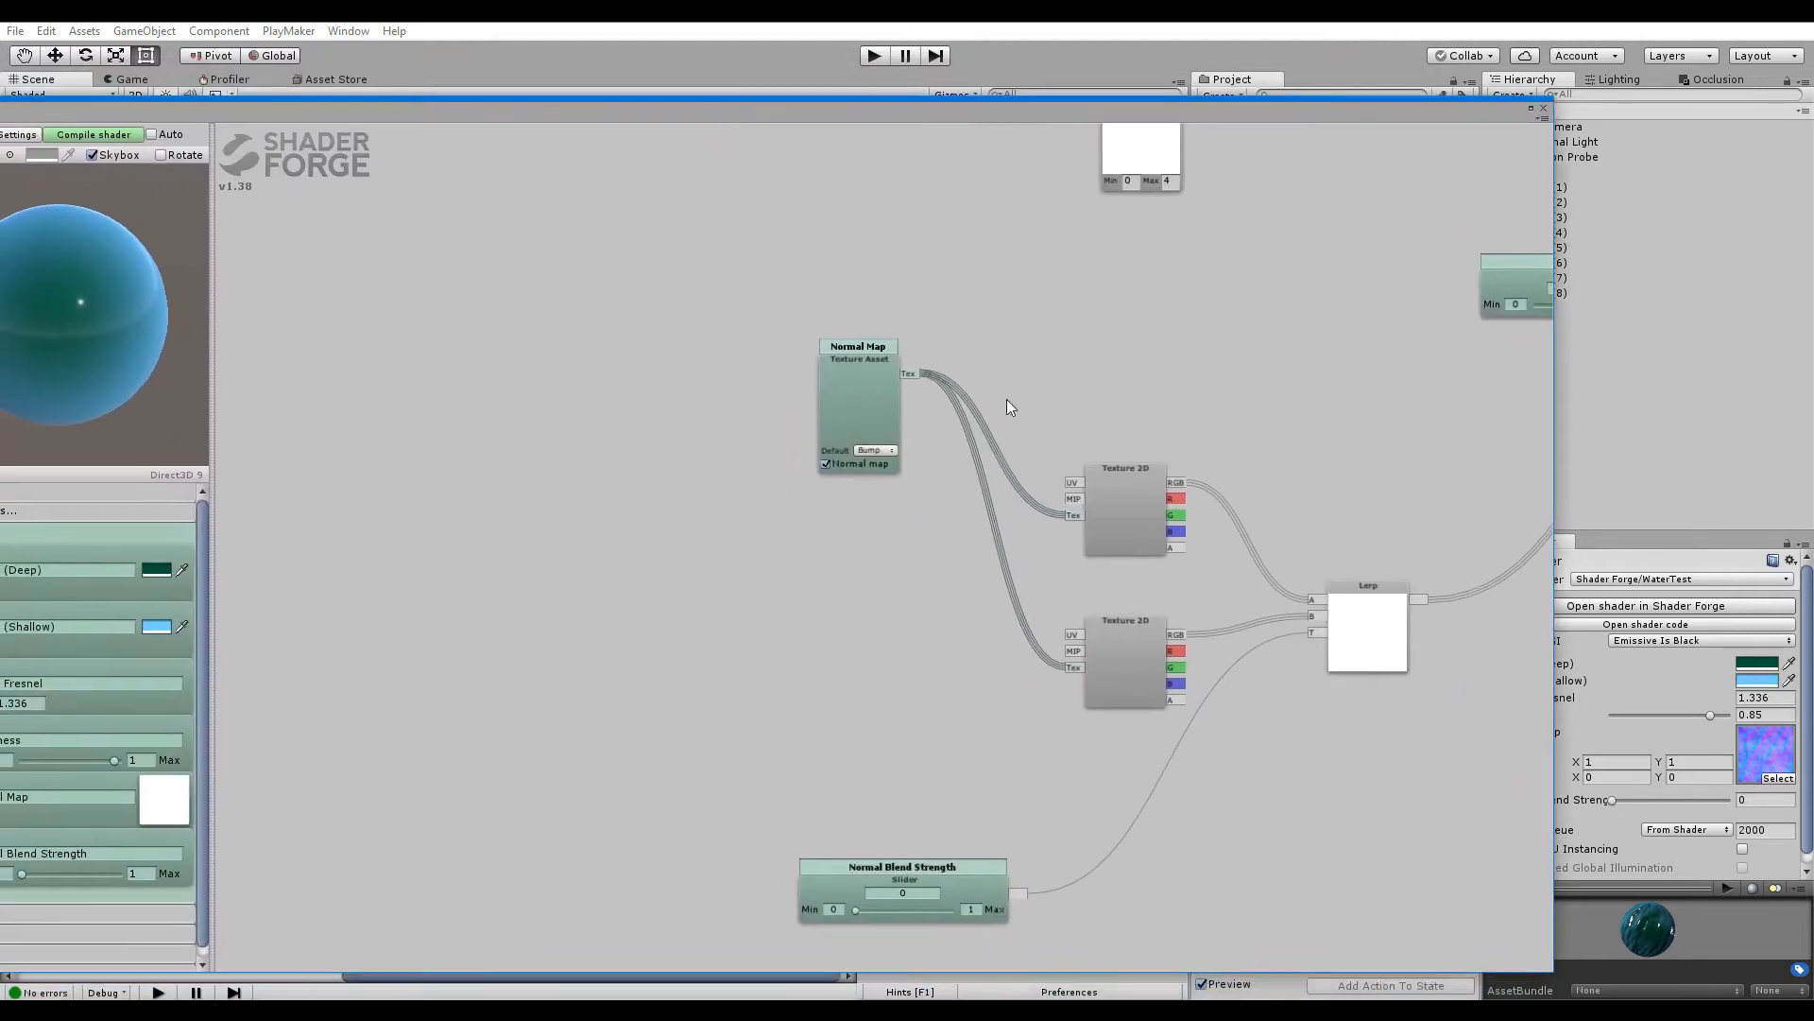
{"action": "left_click_drag", "start_coordinate": [1159, 115], "coordinate": [968, 659]}
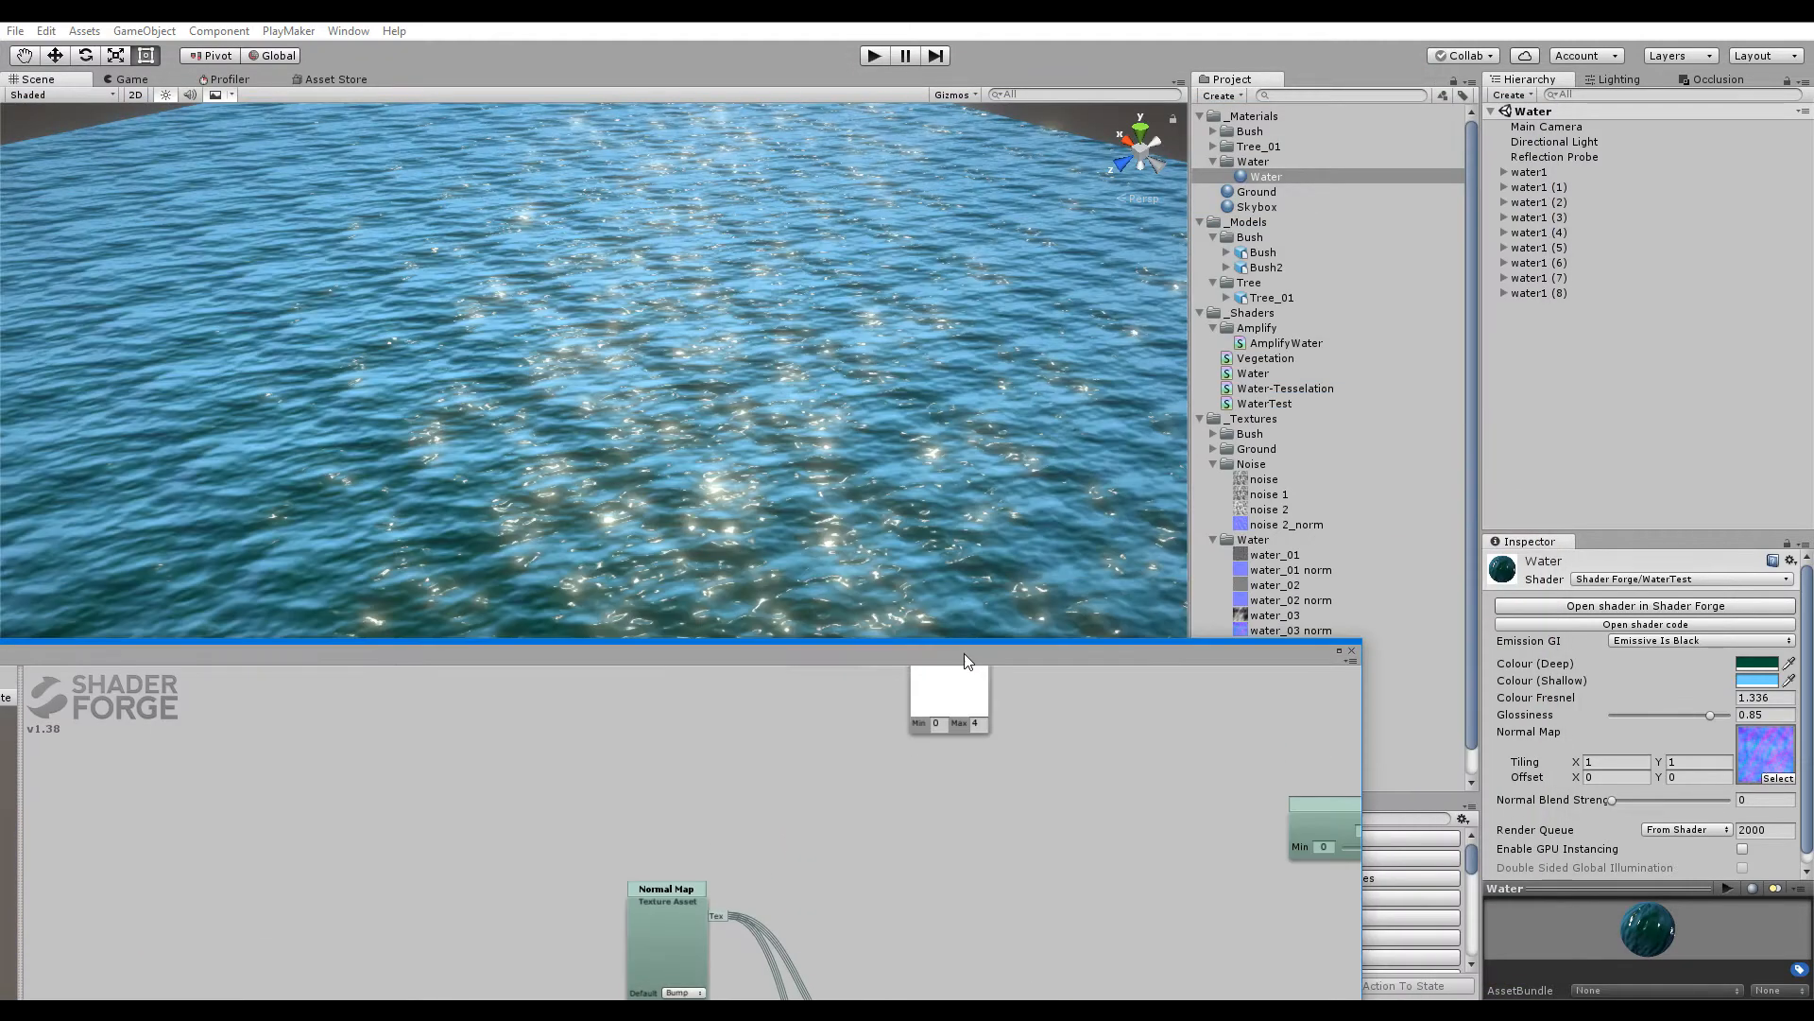
{"action": "left_click", "coordinate": [1616, 799]}
{"action": "scroll", "coordinate": [643, 384], "scroll_direction": "down", "scroll_amount": 5}
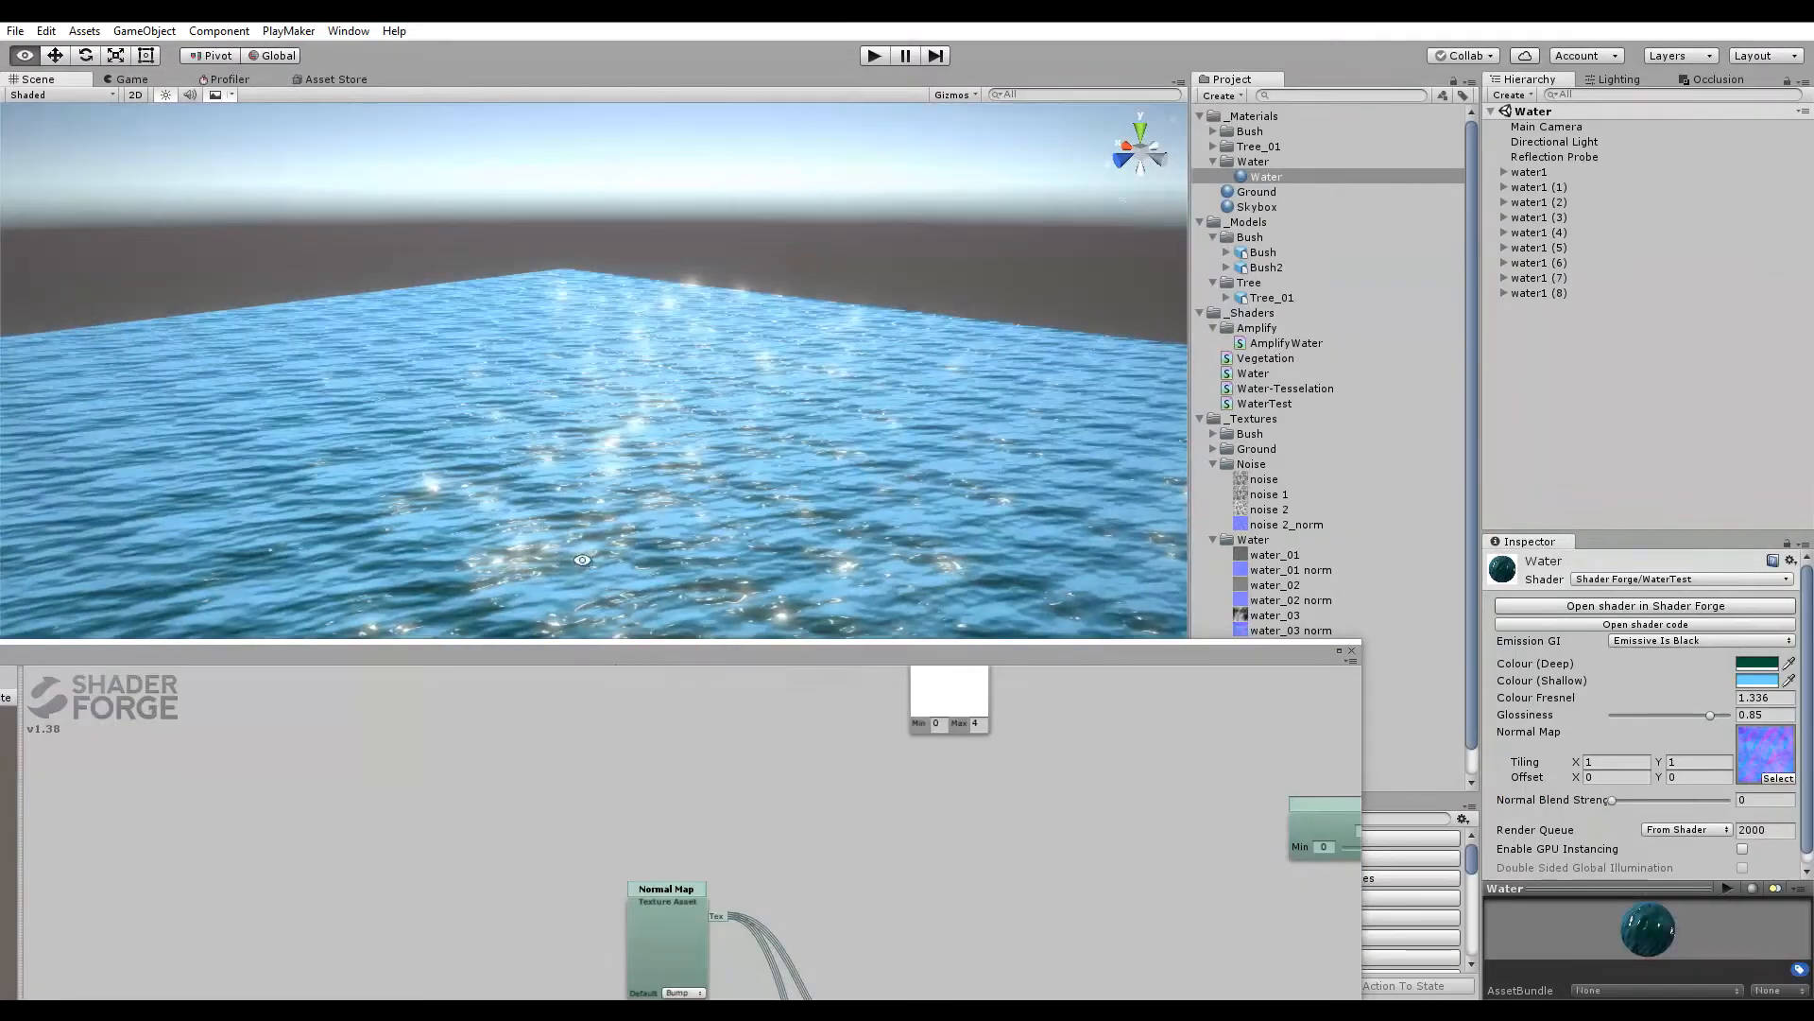
Add a Panner node and a Time node before the Normal Map node, and connect Time's t/20 output to the Panner's Dist input
{"action": "left_click_drag", "start_coordinate": [636, 652], "coordinate": [753, 132]}
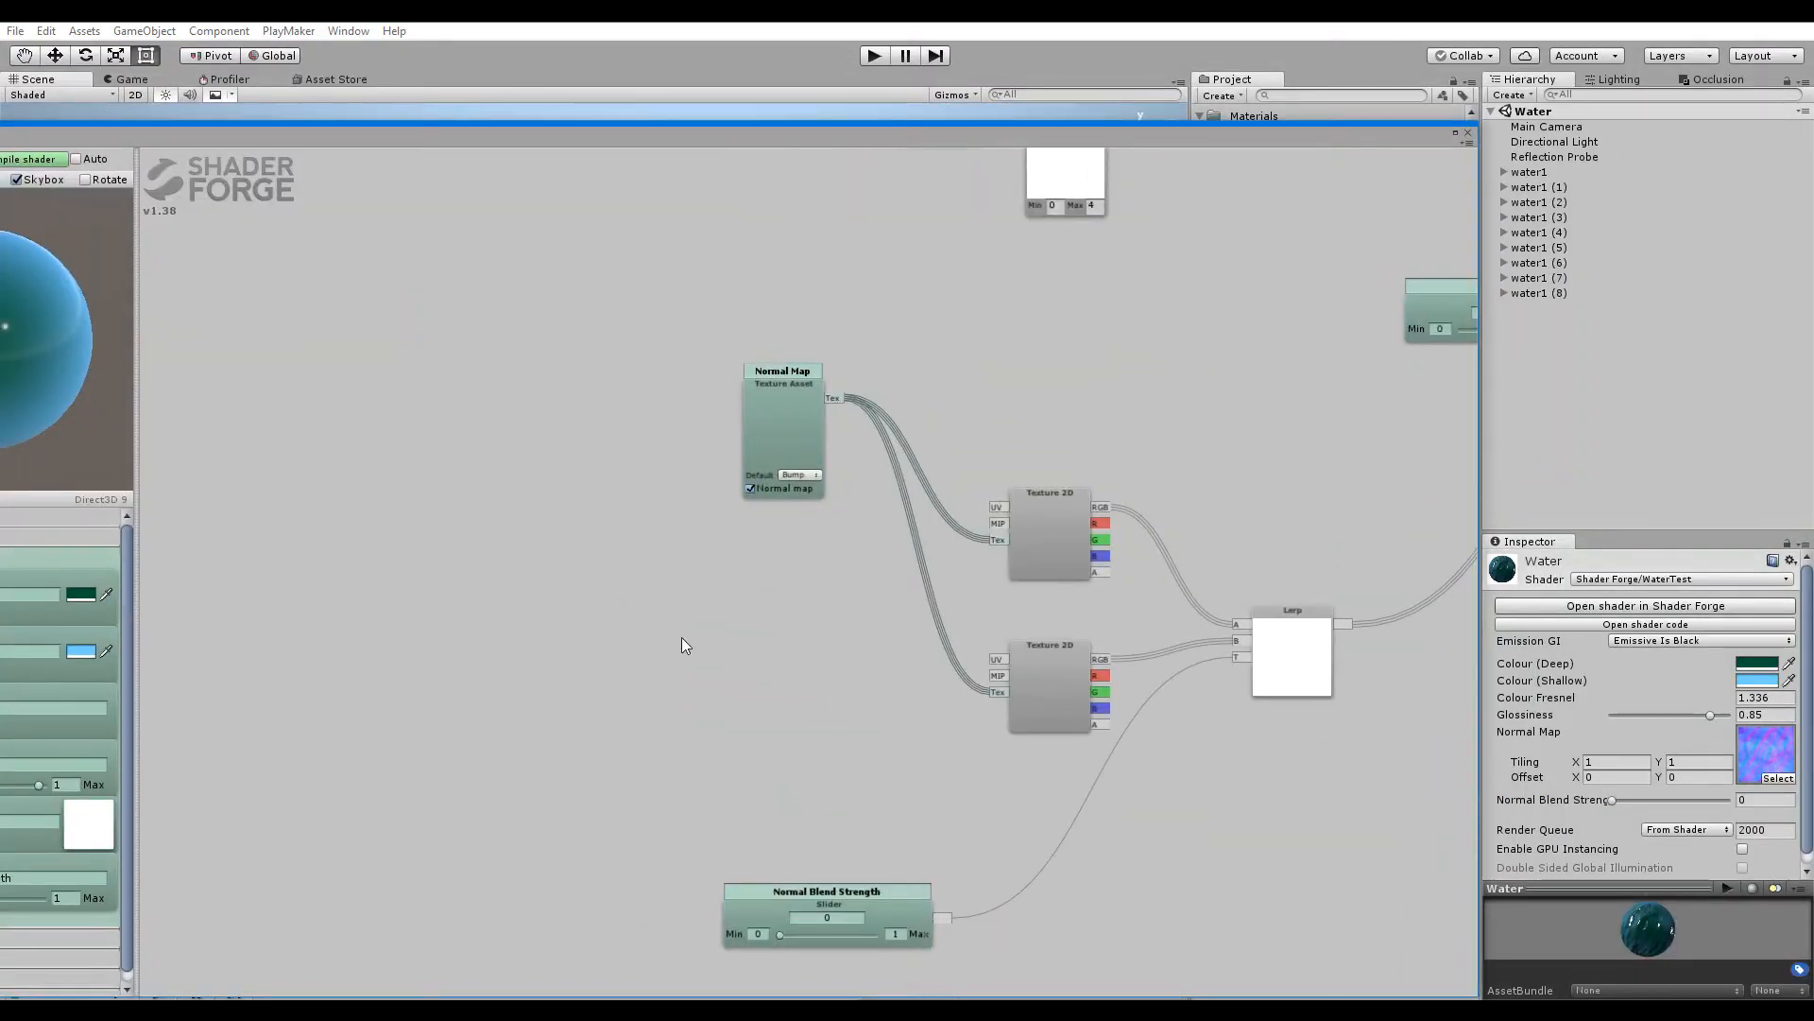
{"action": "right_click", "coordinate": [616, 445]}
{"action": "left_click", "coordinate": [615, 446]}
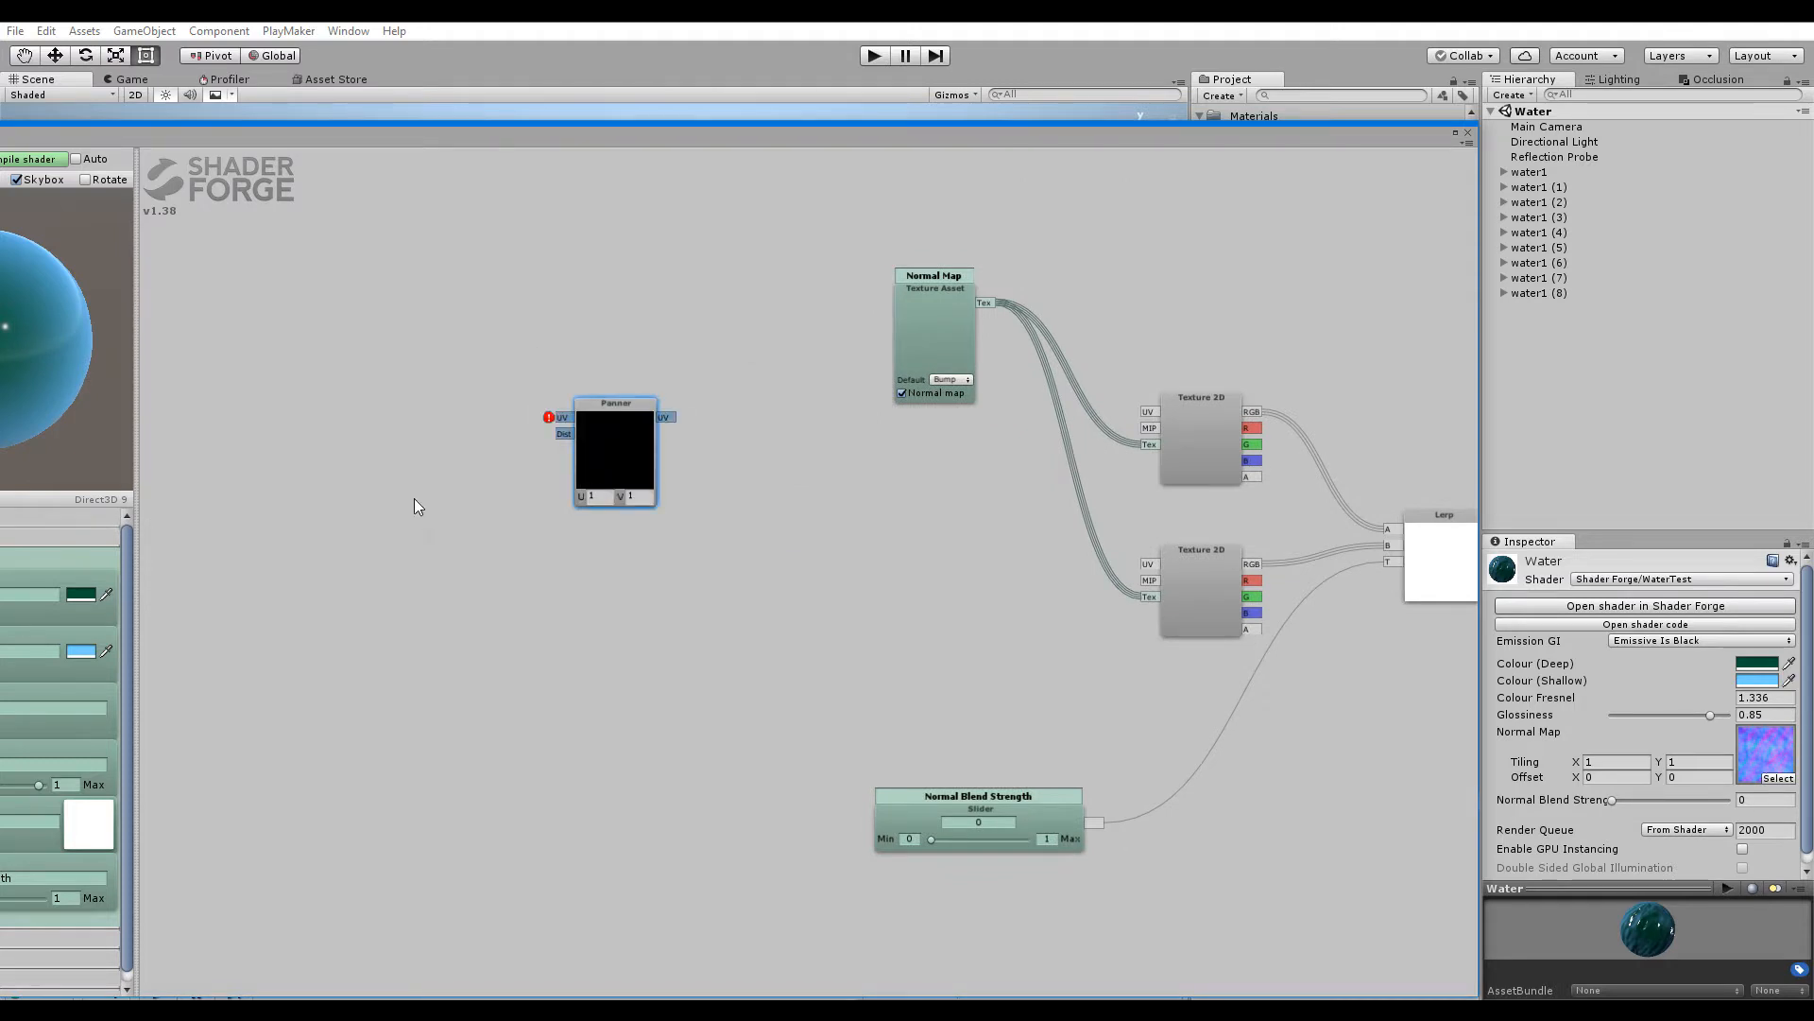
{"action": "right_click", "coordinate": [592, 464]}
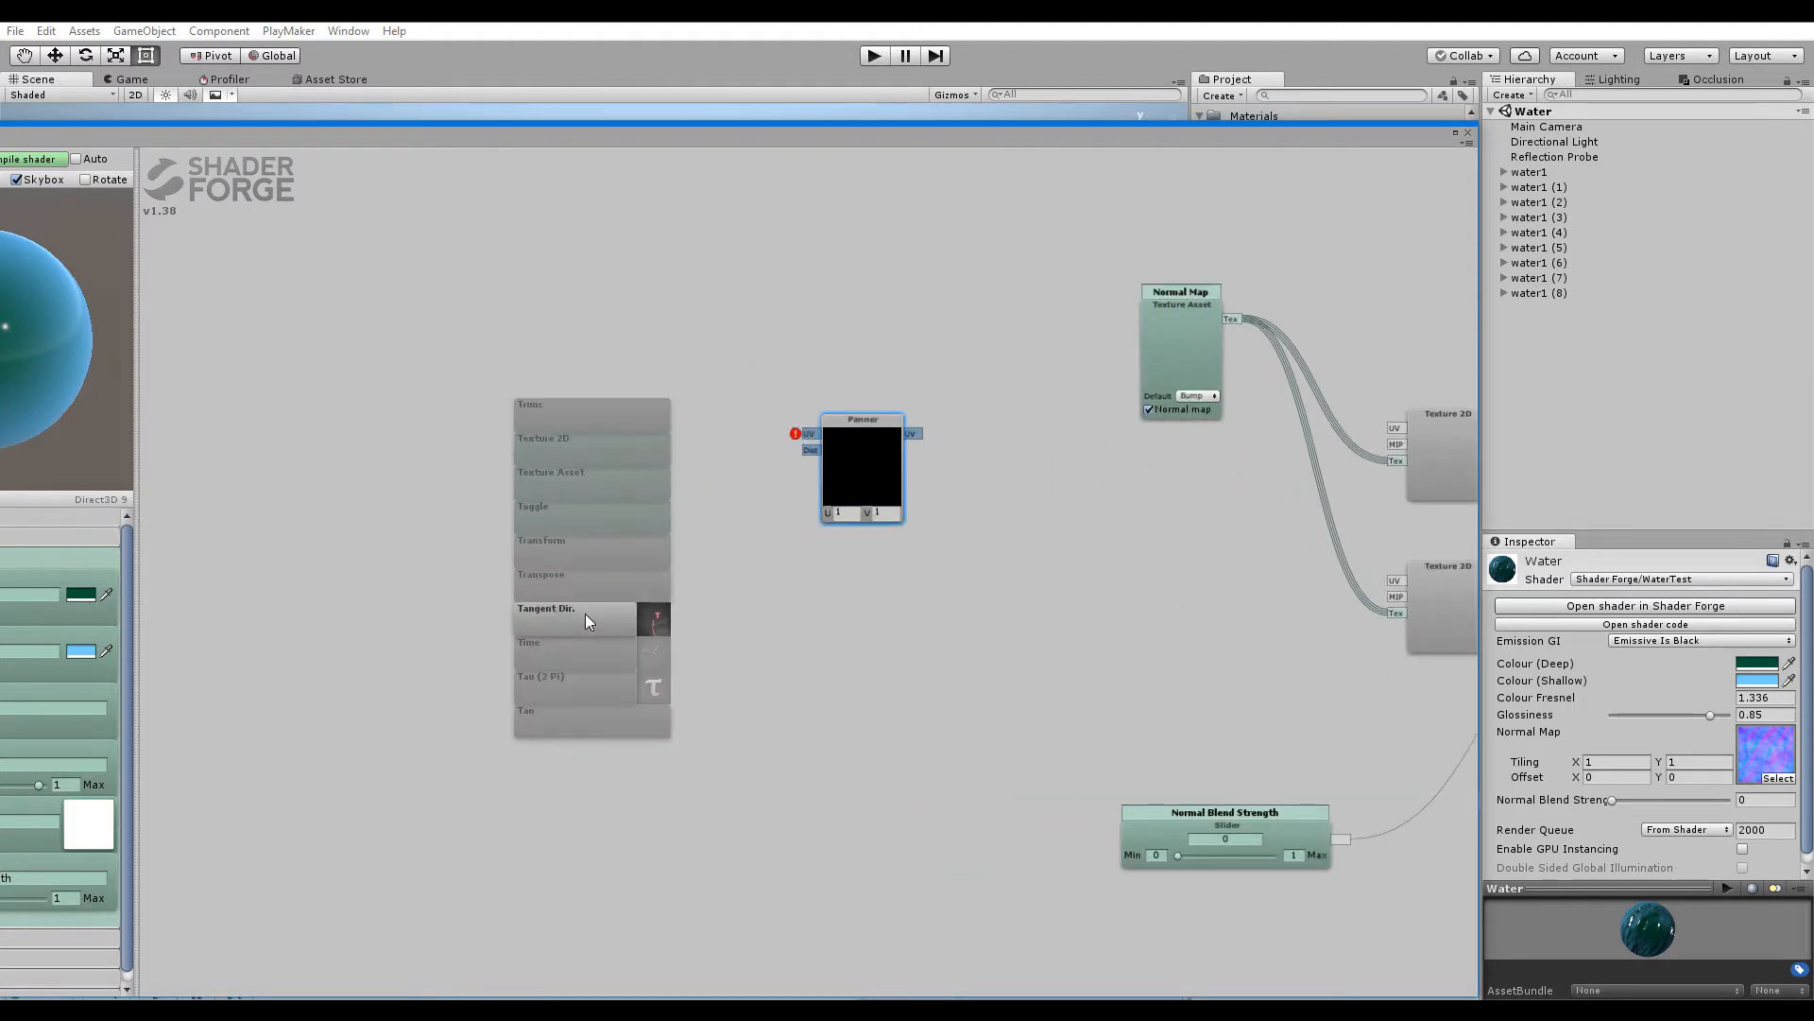
{"action": "key", "text": "t"}
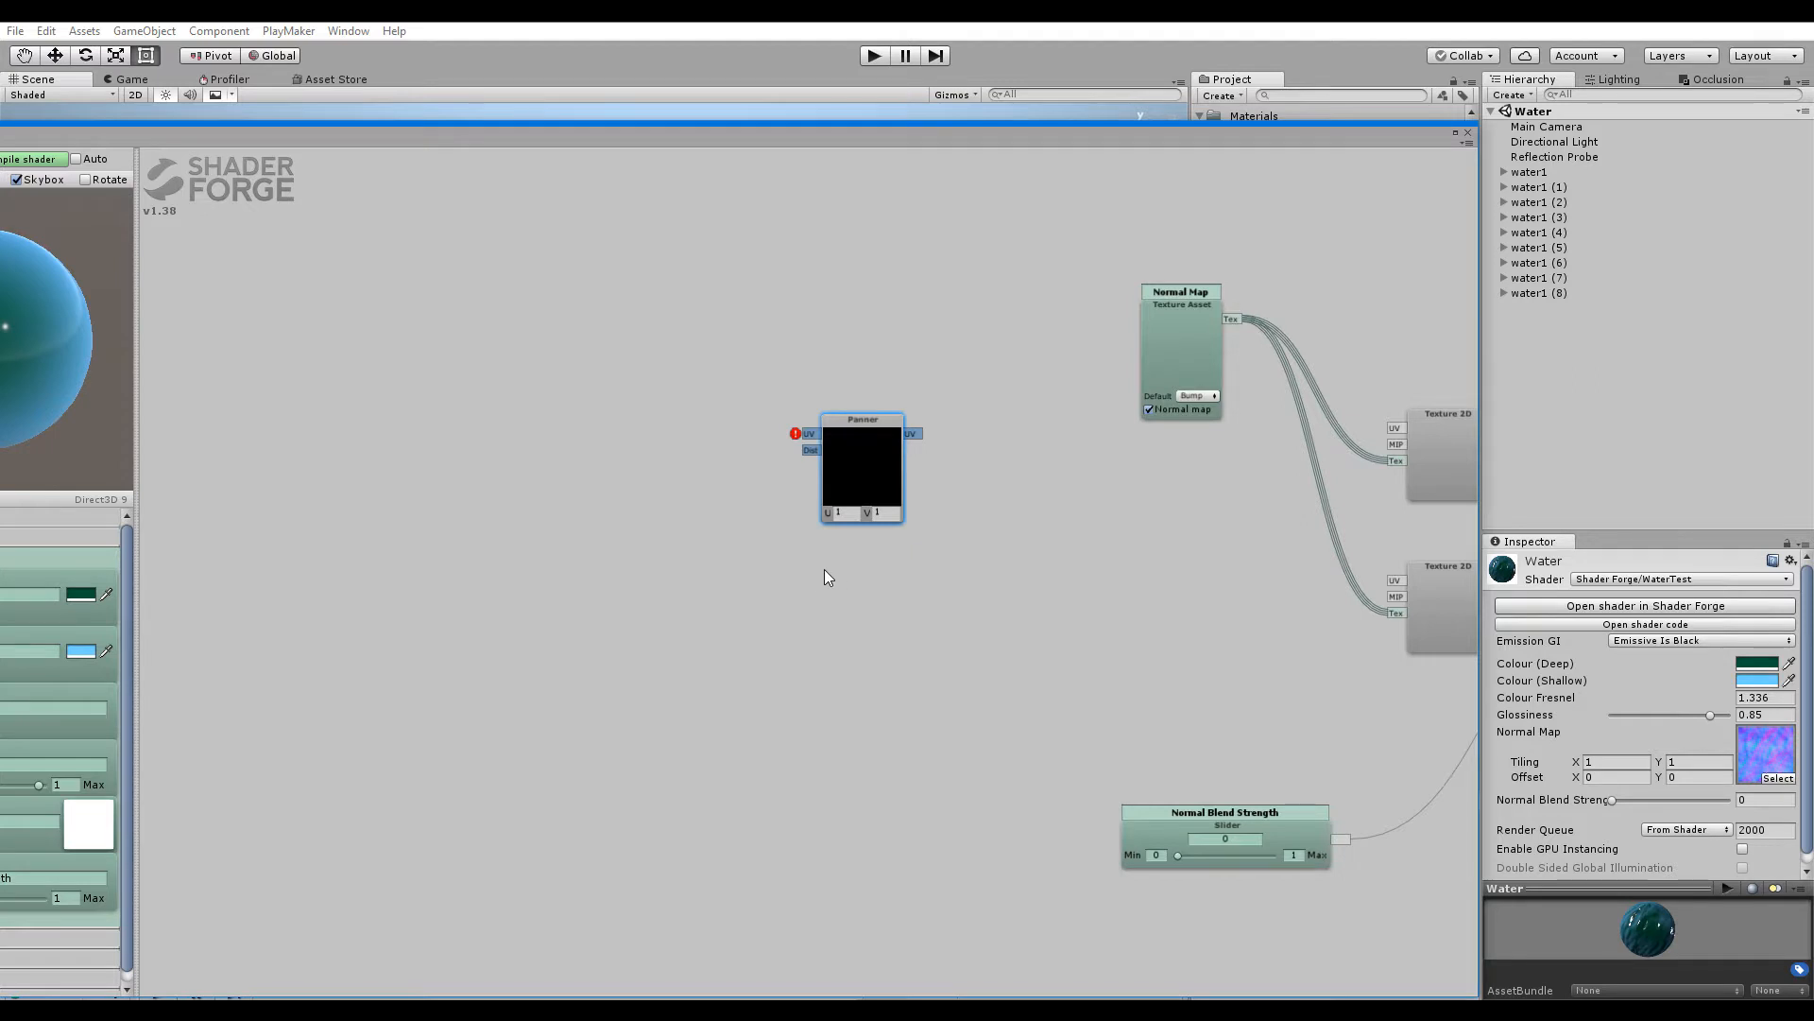
{"action": "key", "text": "t"}
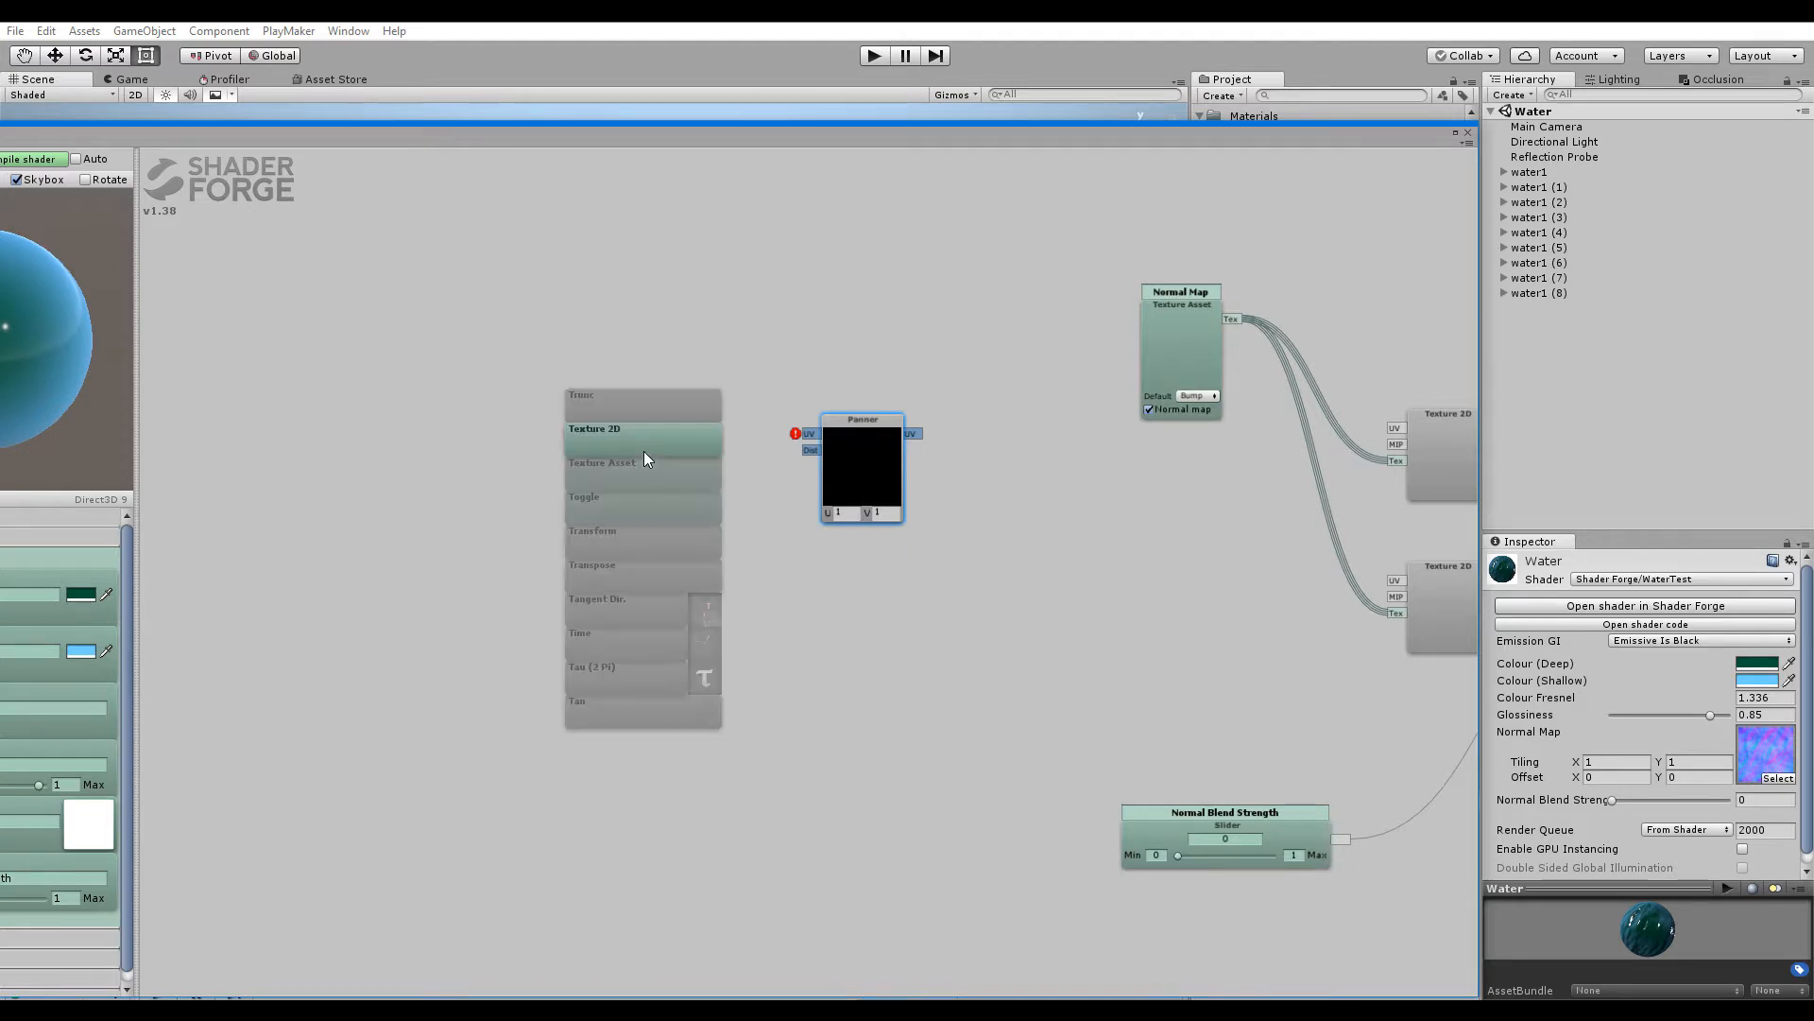
{"action": "left_click_drag", "start_coordinate": [616, 648], "coordinate": [811, 451]}
Add a UV Coordinates node feeding the Panner's UV input and connect the Panner to the UV inputs of both Texture 2D nodes
{"action": "key", "text": "u"}
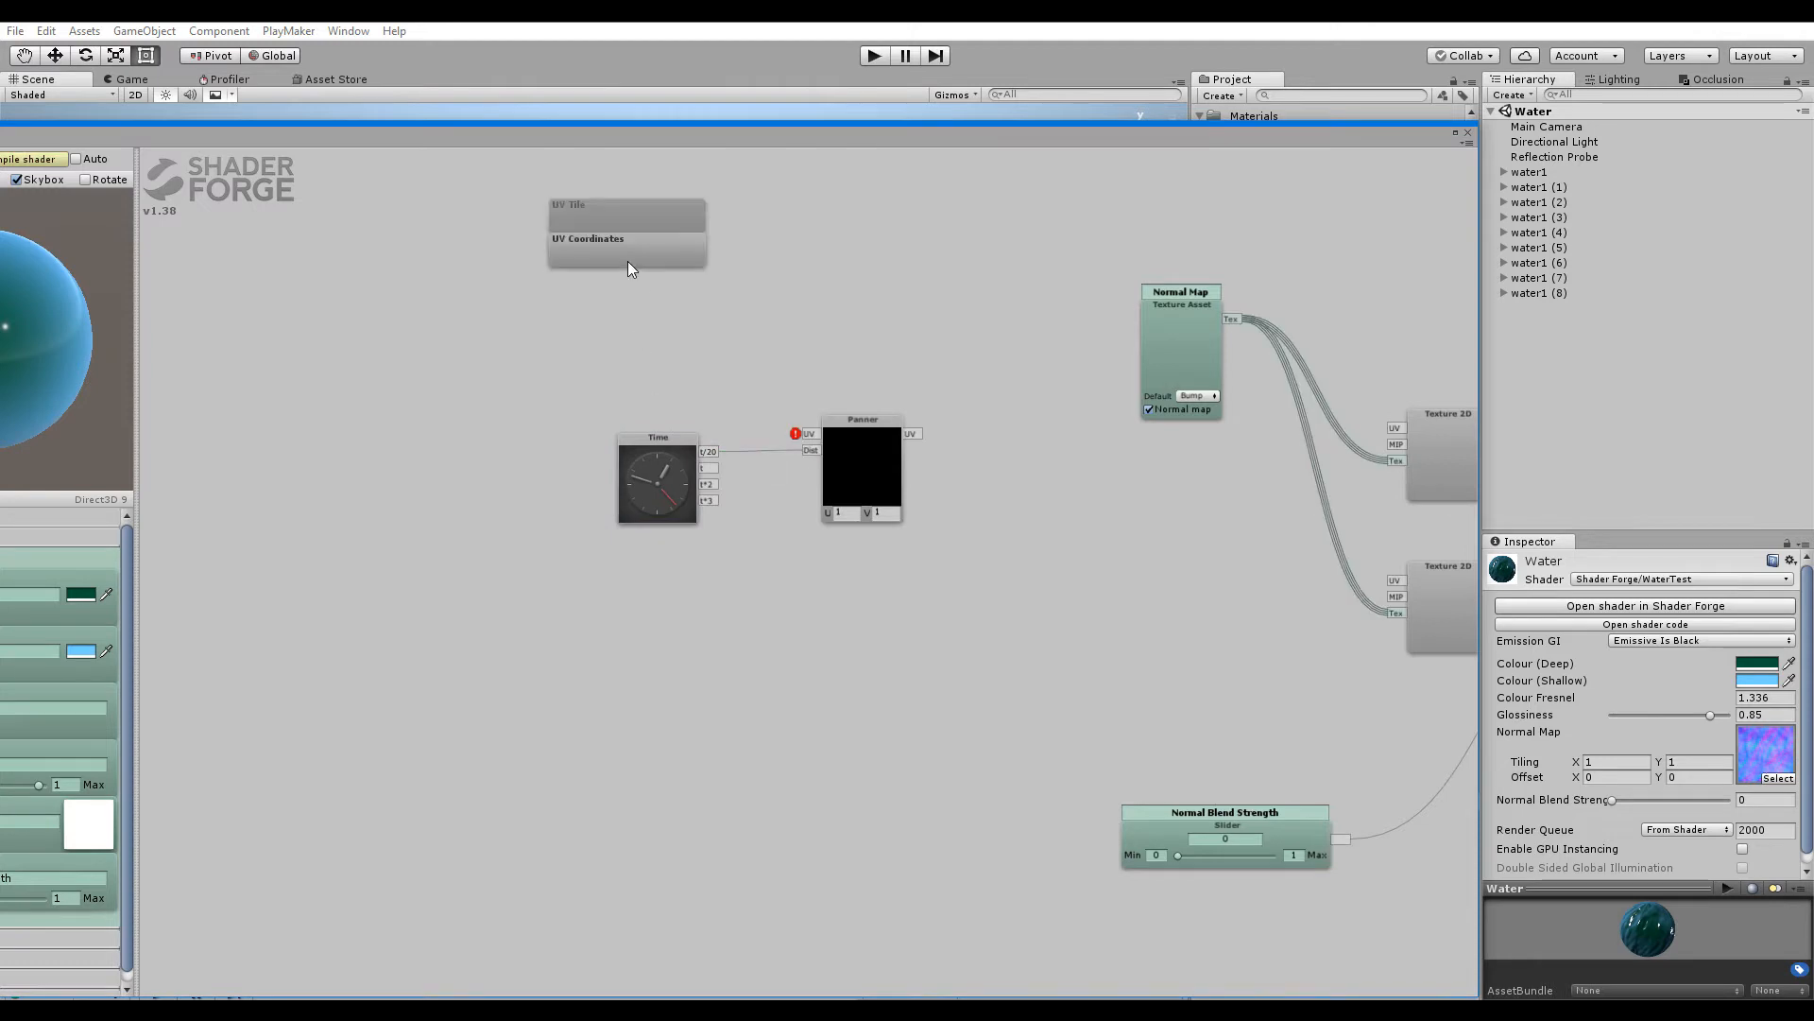
{"action": "left_click_drag", "start_coordinate": [632, 268], "coordinate": [809, 434]}
{"action": "left_click_drag", "start_coordinate": [973, 433], "coordinate": [1172, 416]}
{"action": "left_click_drag", "start_coordinate": [687, 422], "coordinate": [1172, 569]}
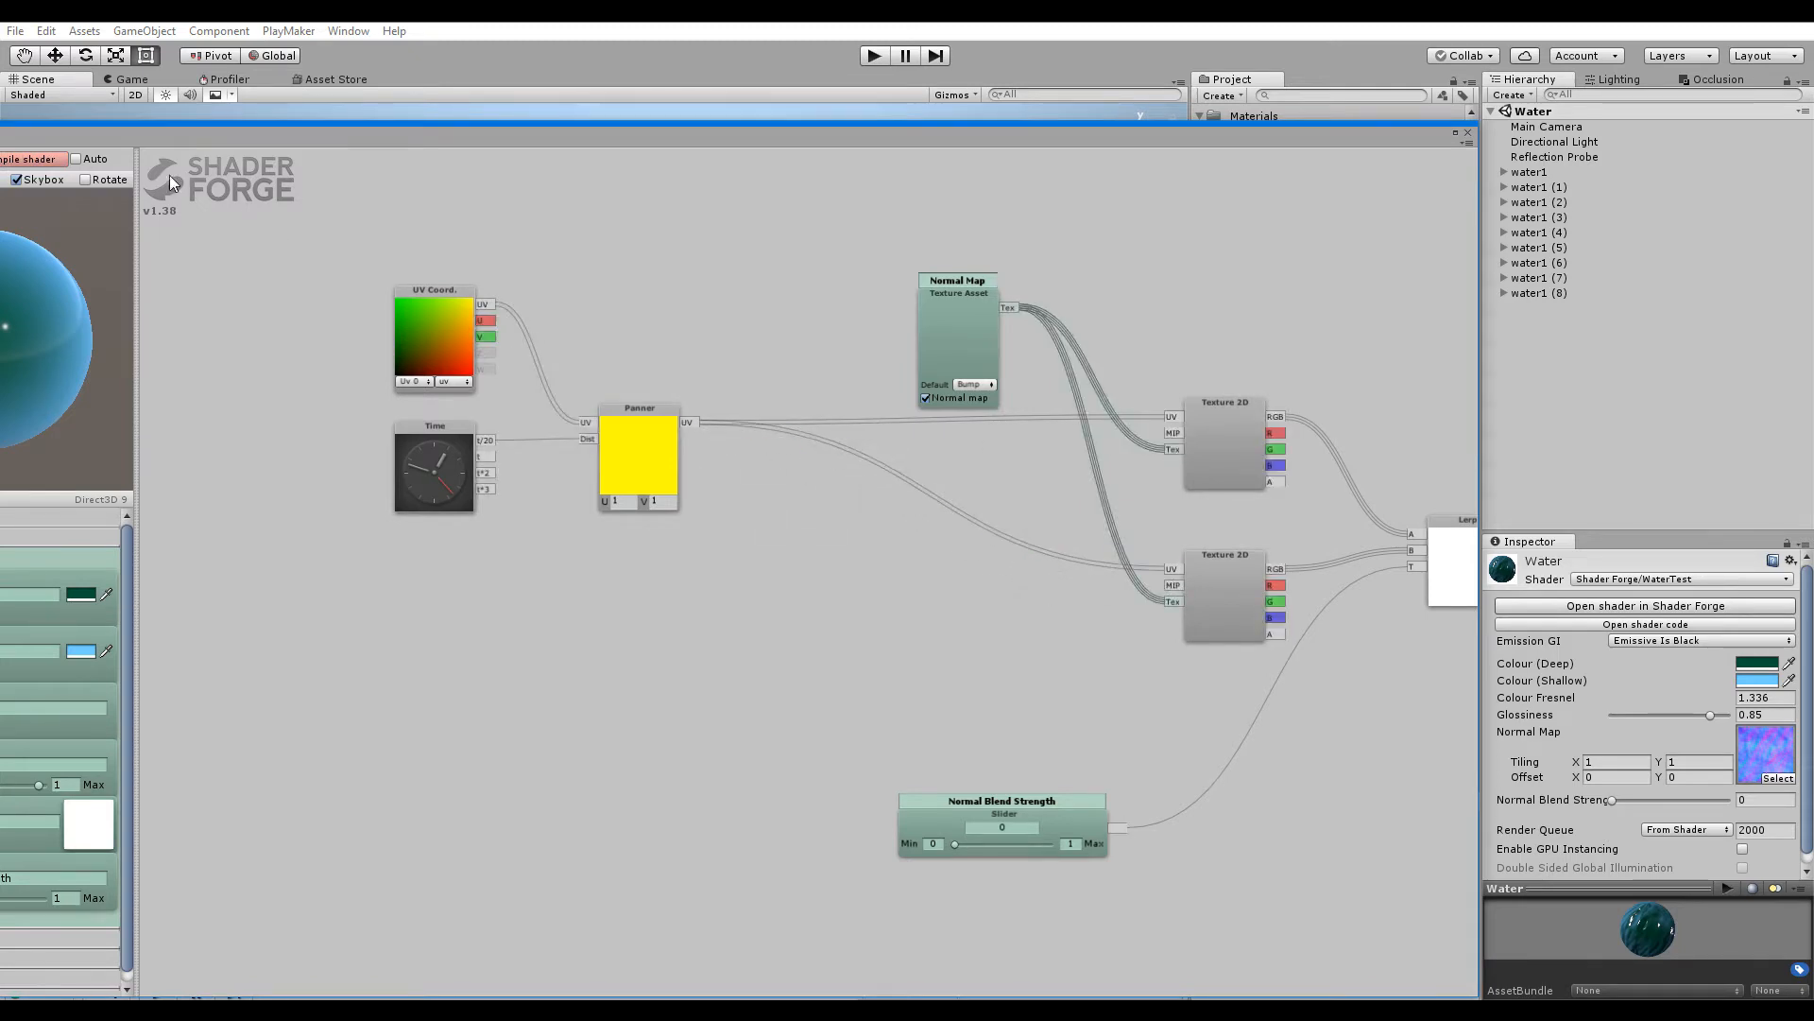
Compile the shader and examine the panning waves on the water plane while adjusting Normal Blend Strength
{"action": "left_click", "coordinate": [38, 161]}
{"action": "left_click_drag", "start_coordinate": [558, 143], "coordinate": [575, 764]}
{"action": "mouse_move", "coordinate": [1612, 799]}
{"action": "left_mouse_down"}
{"action": "mouse_move", "coordinate": [1761, 803]}
{"action": "mouse_move", "coordinate": [1464, 802]}
{"action": "mouse_move", "coordinate": [1718, 800]}
{"action": "mouse_move", "coordinate": [1607, 801]}
{"action": "left_mouse_up"}
{"action": "left_click_drag", "start_coordinate": [1149, 777], "coordinate": [1165, 365]}
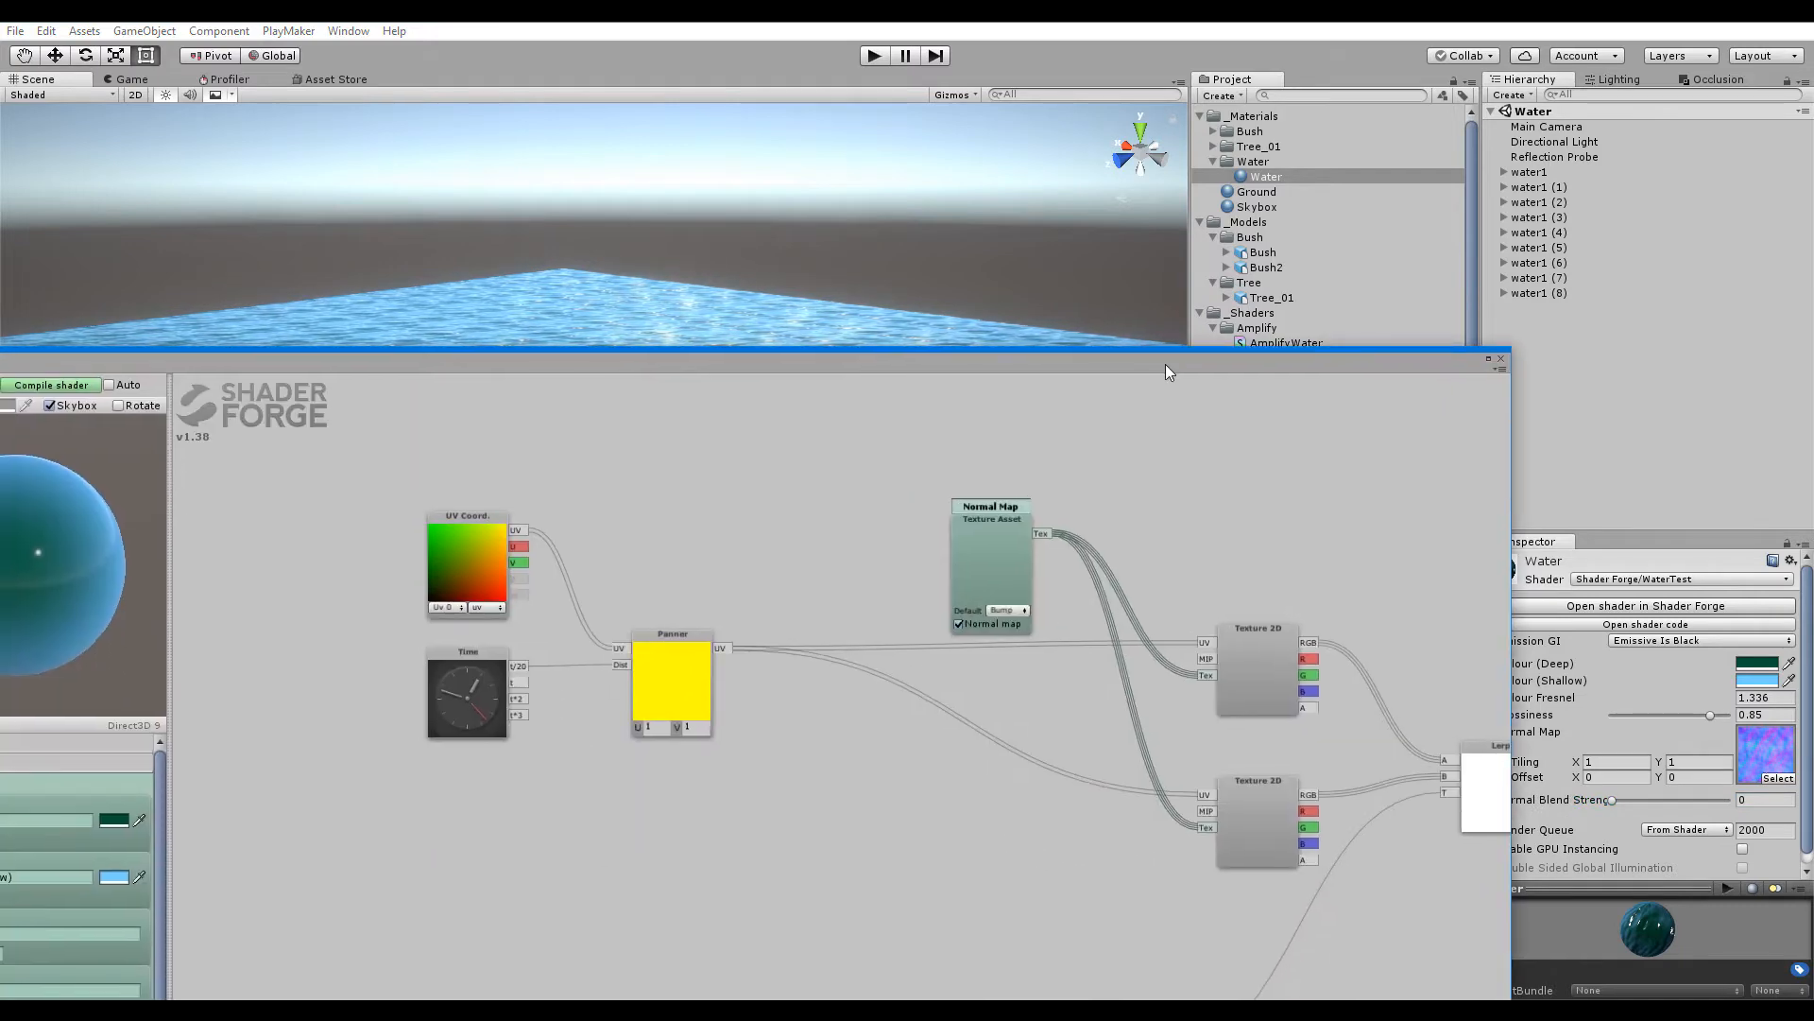
{"action": "left_click_drag", "start_coordinate": [723, 646], "coordinate": [1206, 642]}
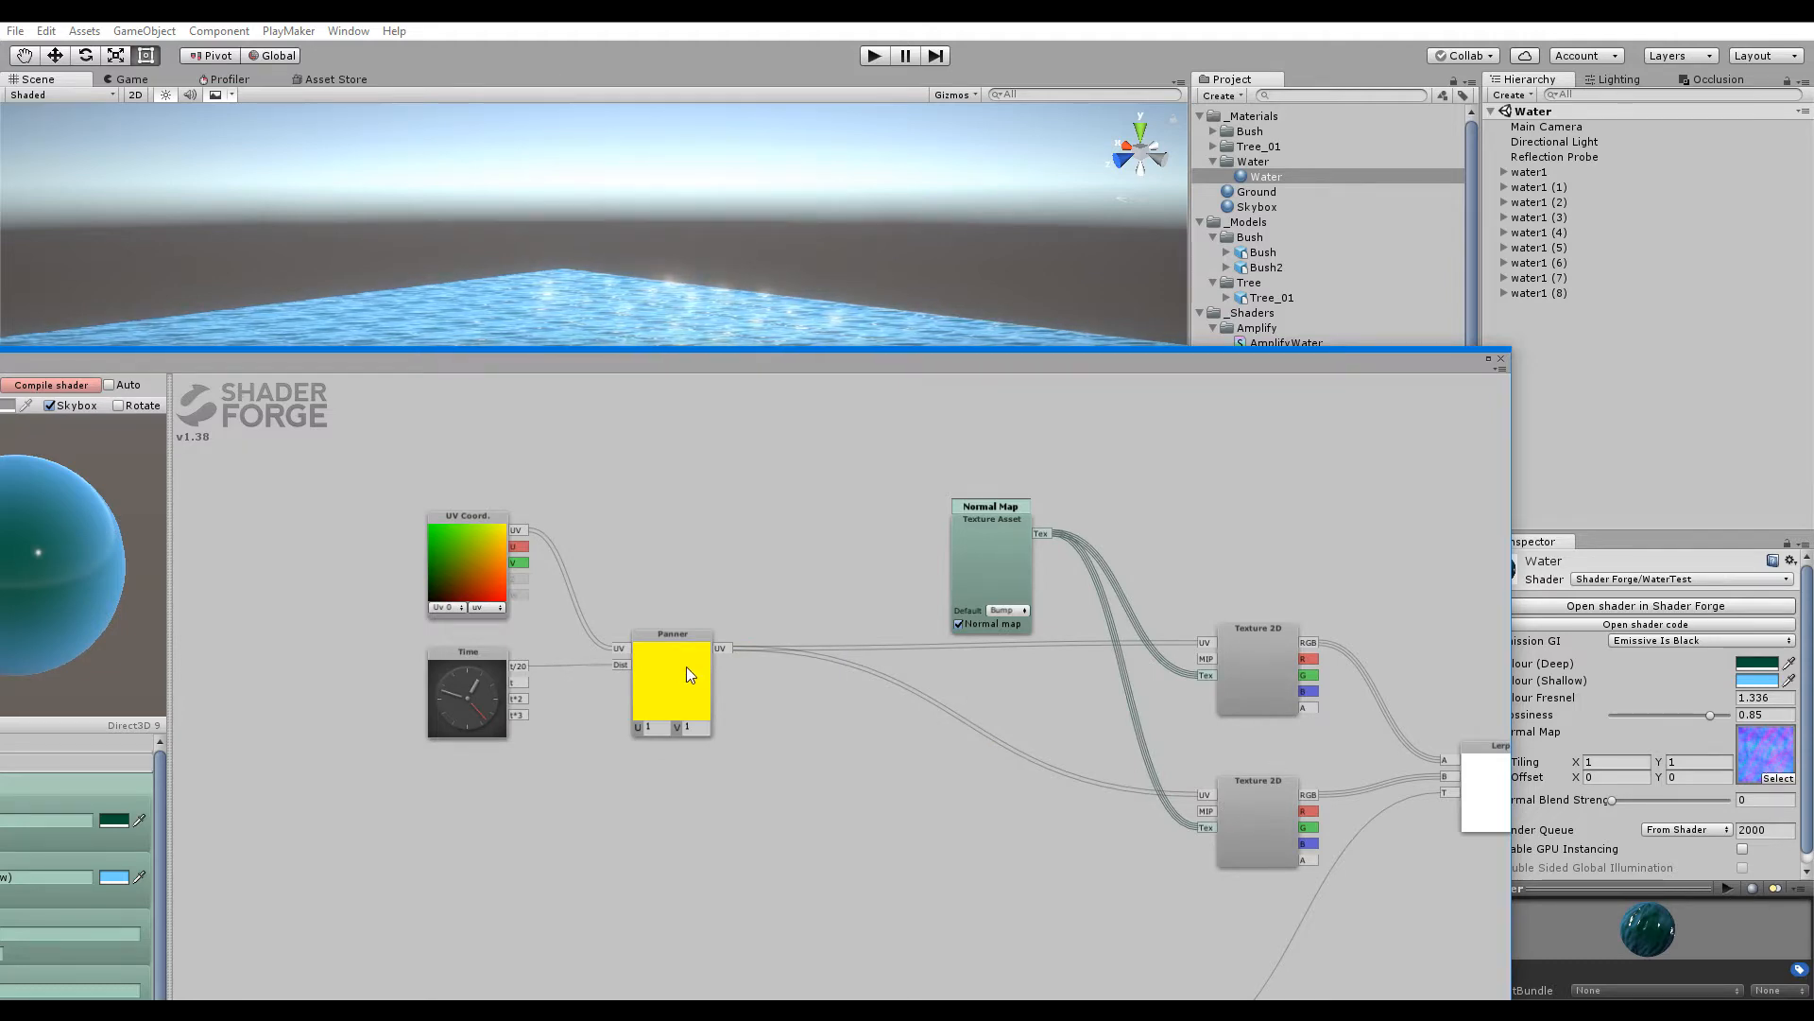
{"action": "left_click_drag", "start_coordinate": [639, 363], "coordinate": [597, 790]}
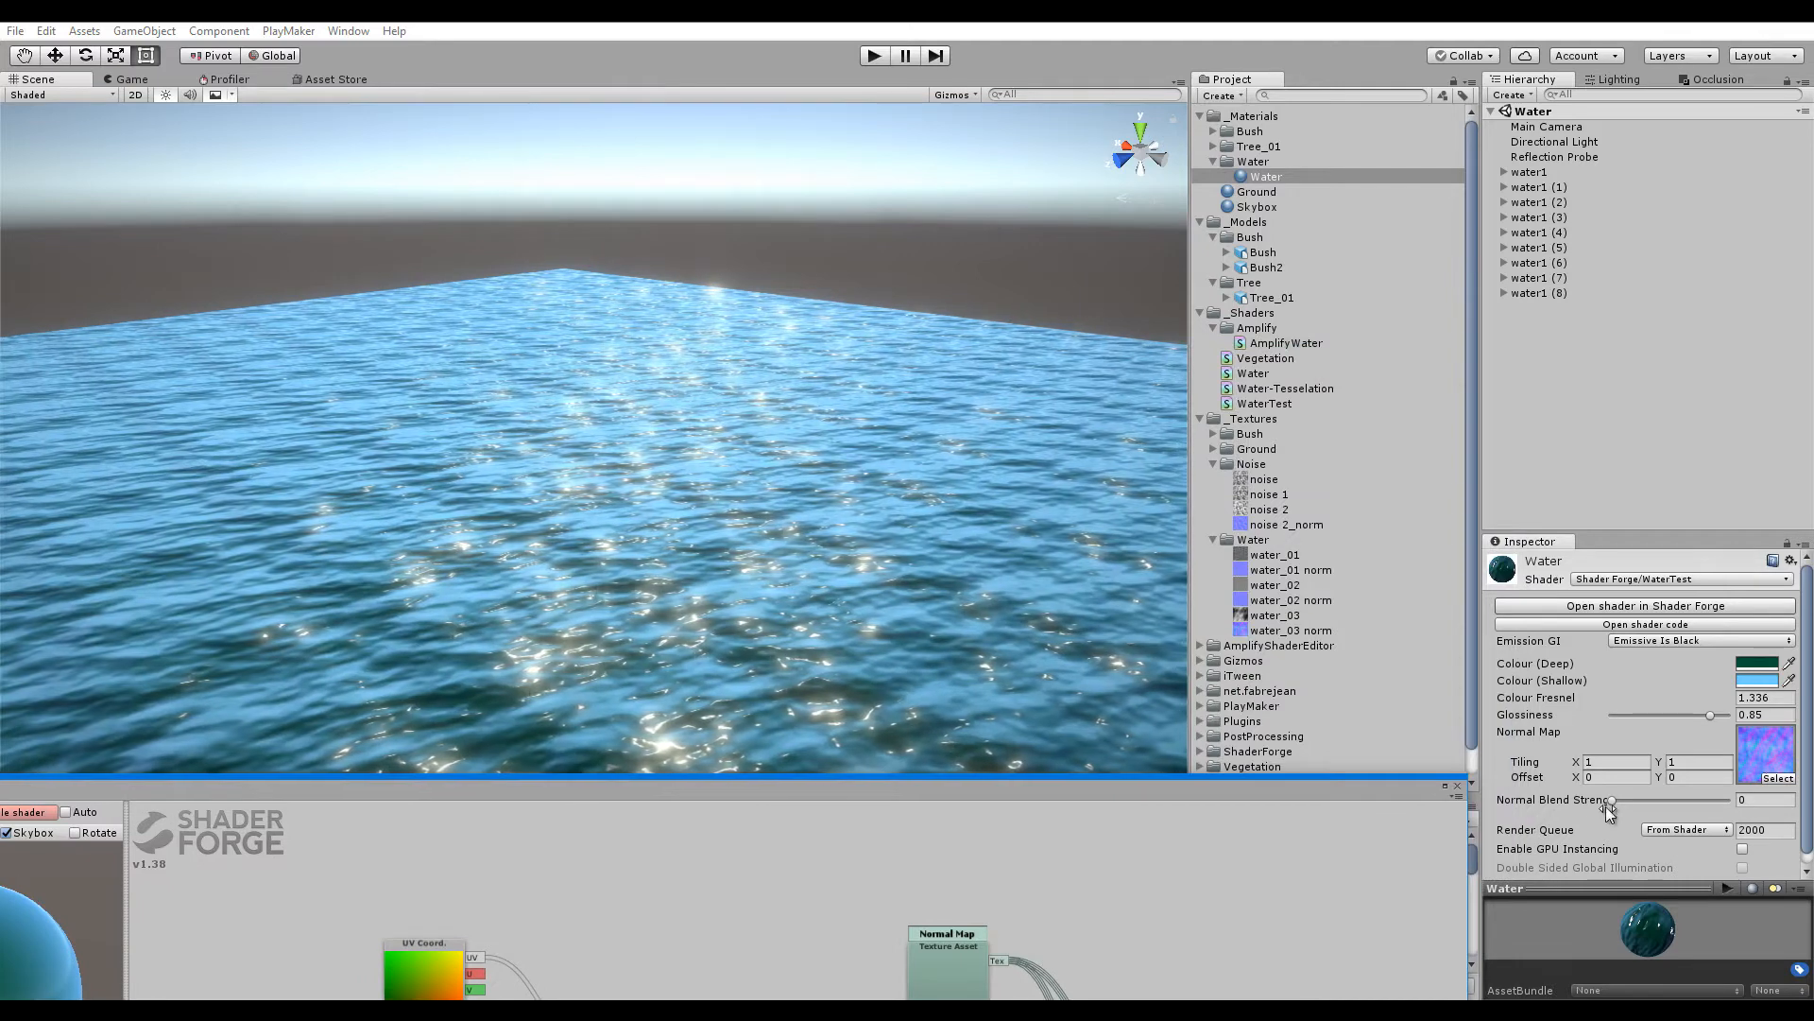
{"action": "left_click_drag", "start_coordinate": [1612, 799], "coordinate": [1431, 807]}
Add a second Panner node directly below the first one
{"action": "left_click_drag", "start_coordinate": [1167, 791], "coordinate": [1181, 201]}
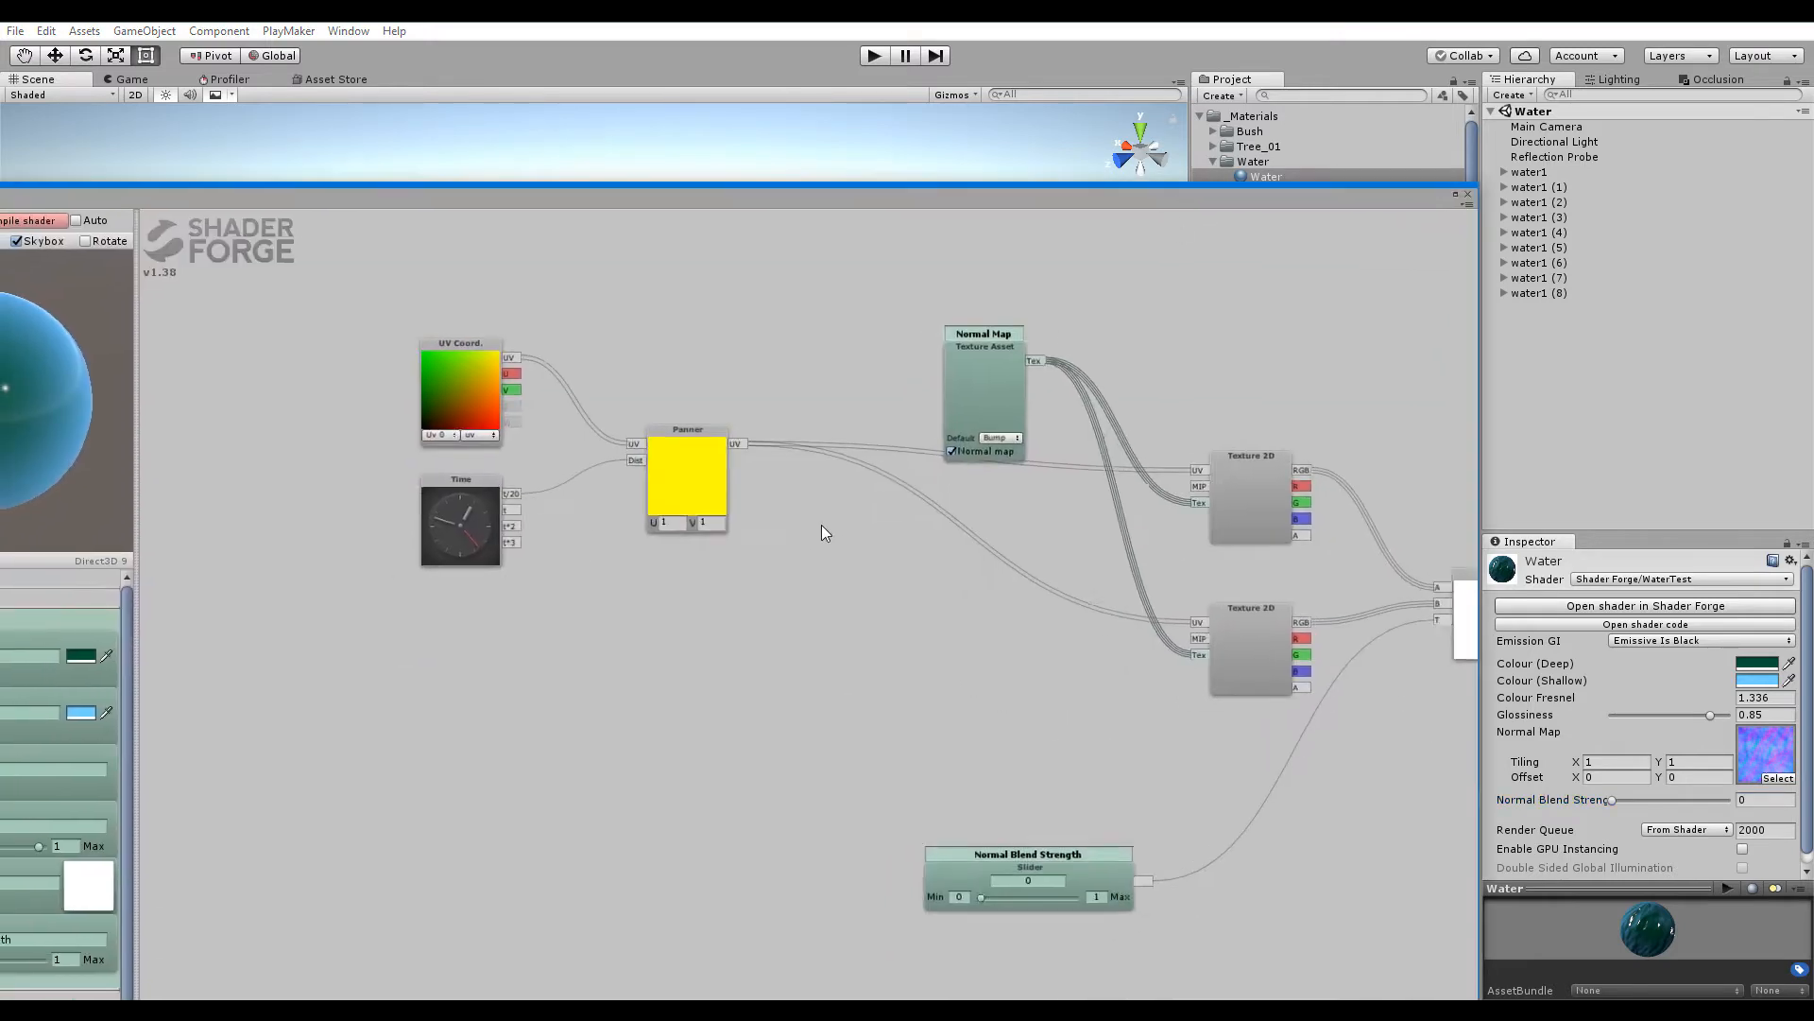
{"action": "right_click", "coordinate": [735, 606]}
{"action": "left_click", "coordinate": [733, 605]}
{"action": "left_click_drag", "start_coordinate": [731, 604], "coordinate": [711, 525]}
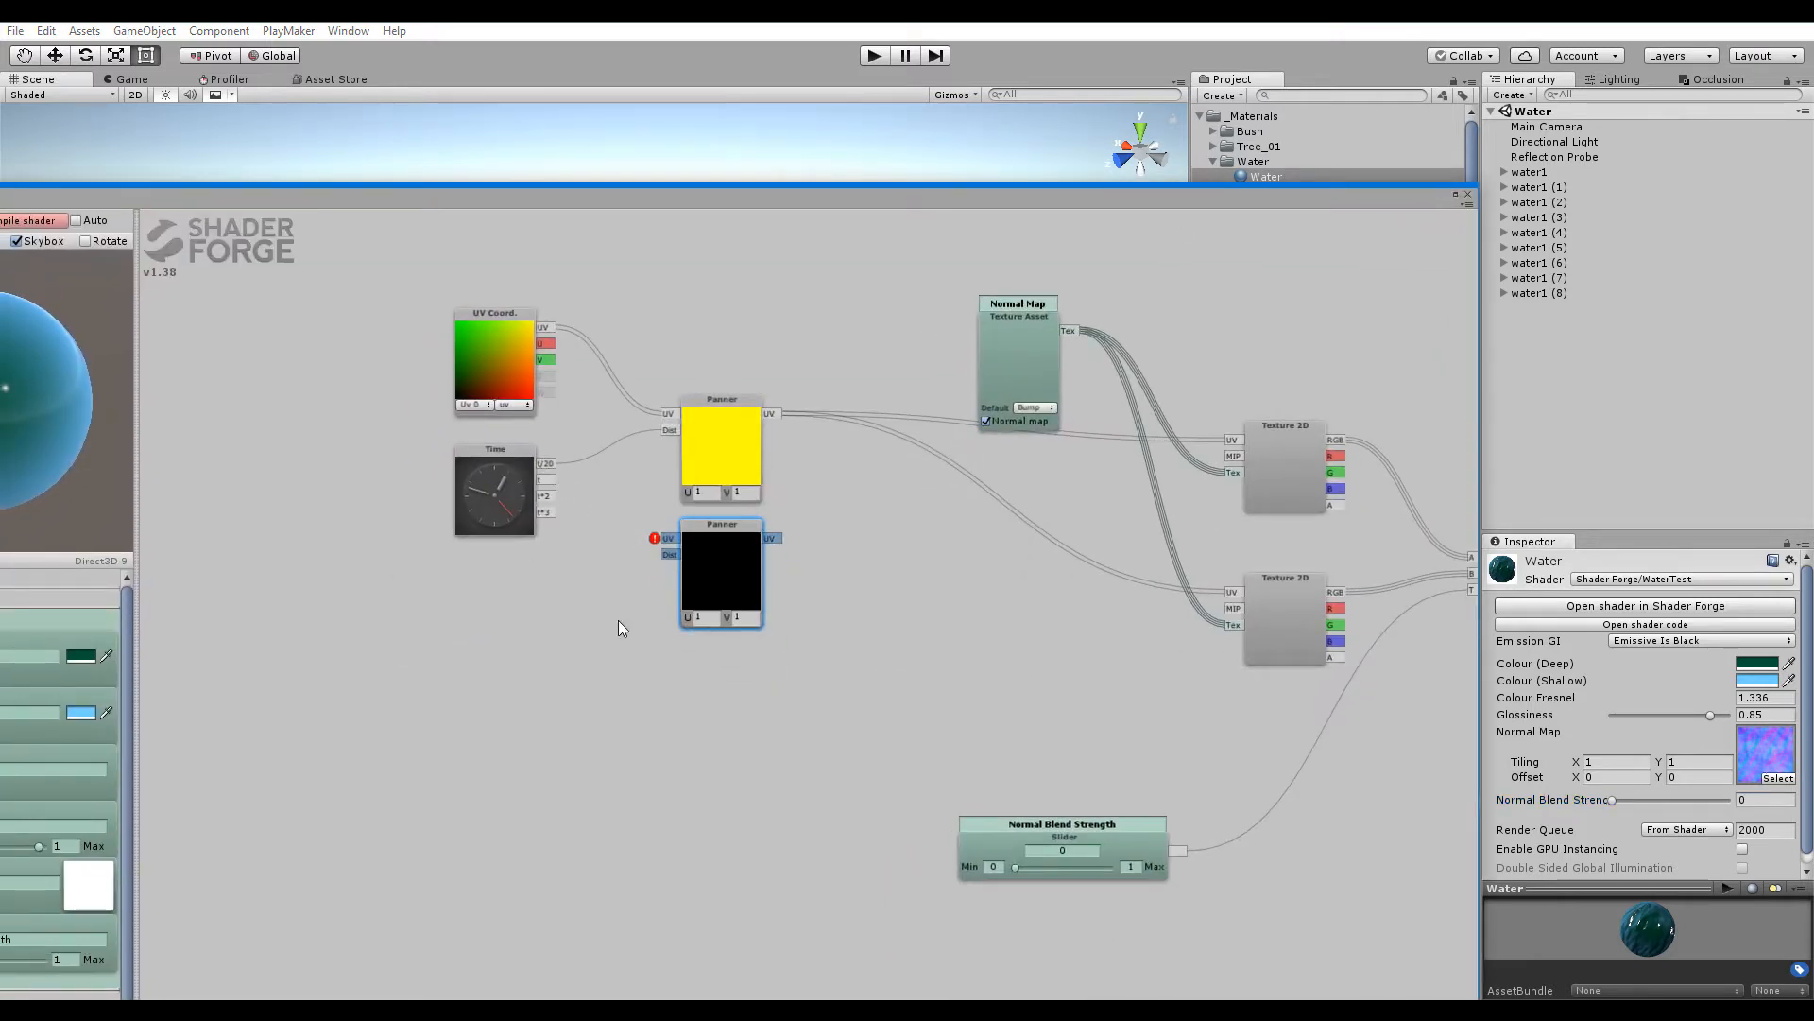
Connect Time's t output and the UV coordinates to the second Panner, and its output to the lower Texture 2D's UV input
{"action": "left_click_drag", "start_coordinate": [548, 478], "coordinate": [564, 481]}
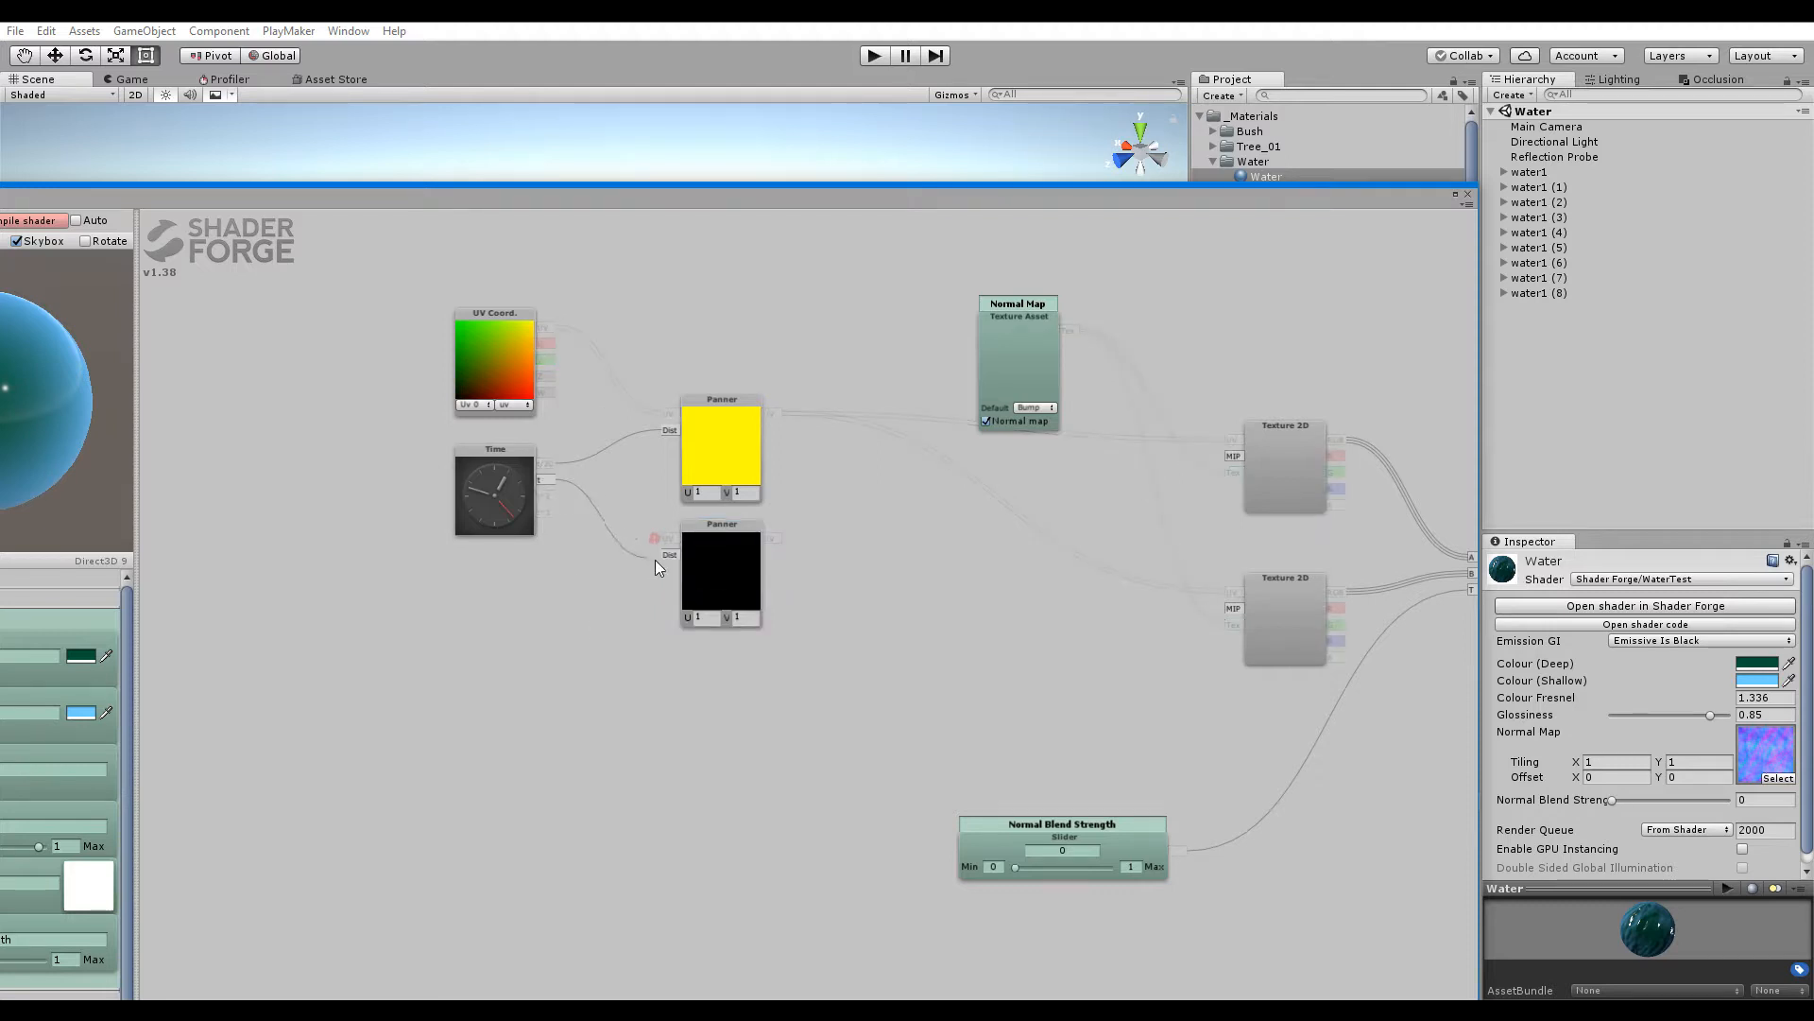
{"action": "left_click_drag", "start_coordinate": [656, 560], "coordinate": [667, 555]}
{"action": "left_click_drag", "start_coordinate": [548, 327], "coordinate": [652, 537]}
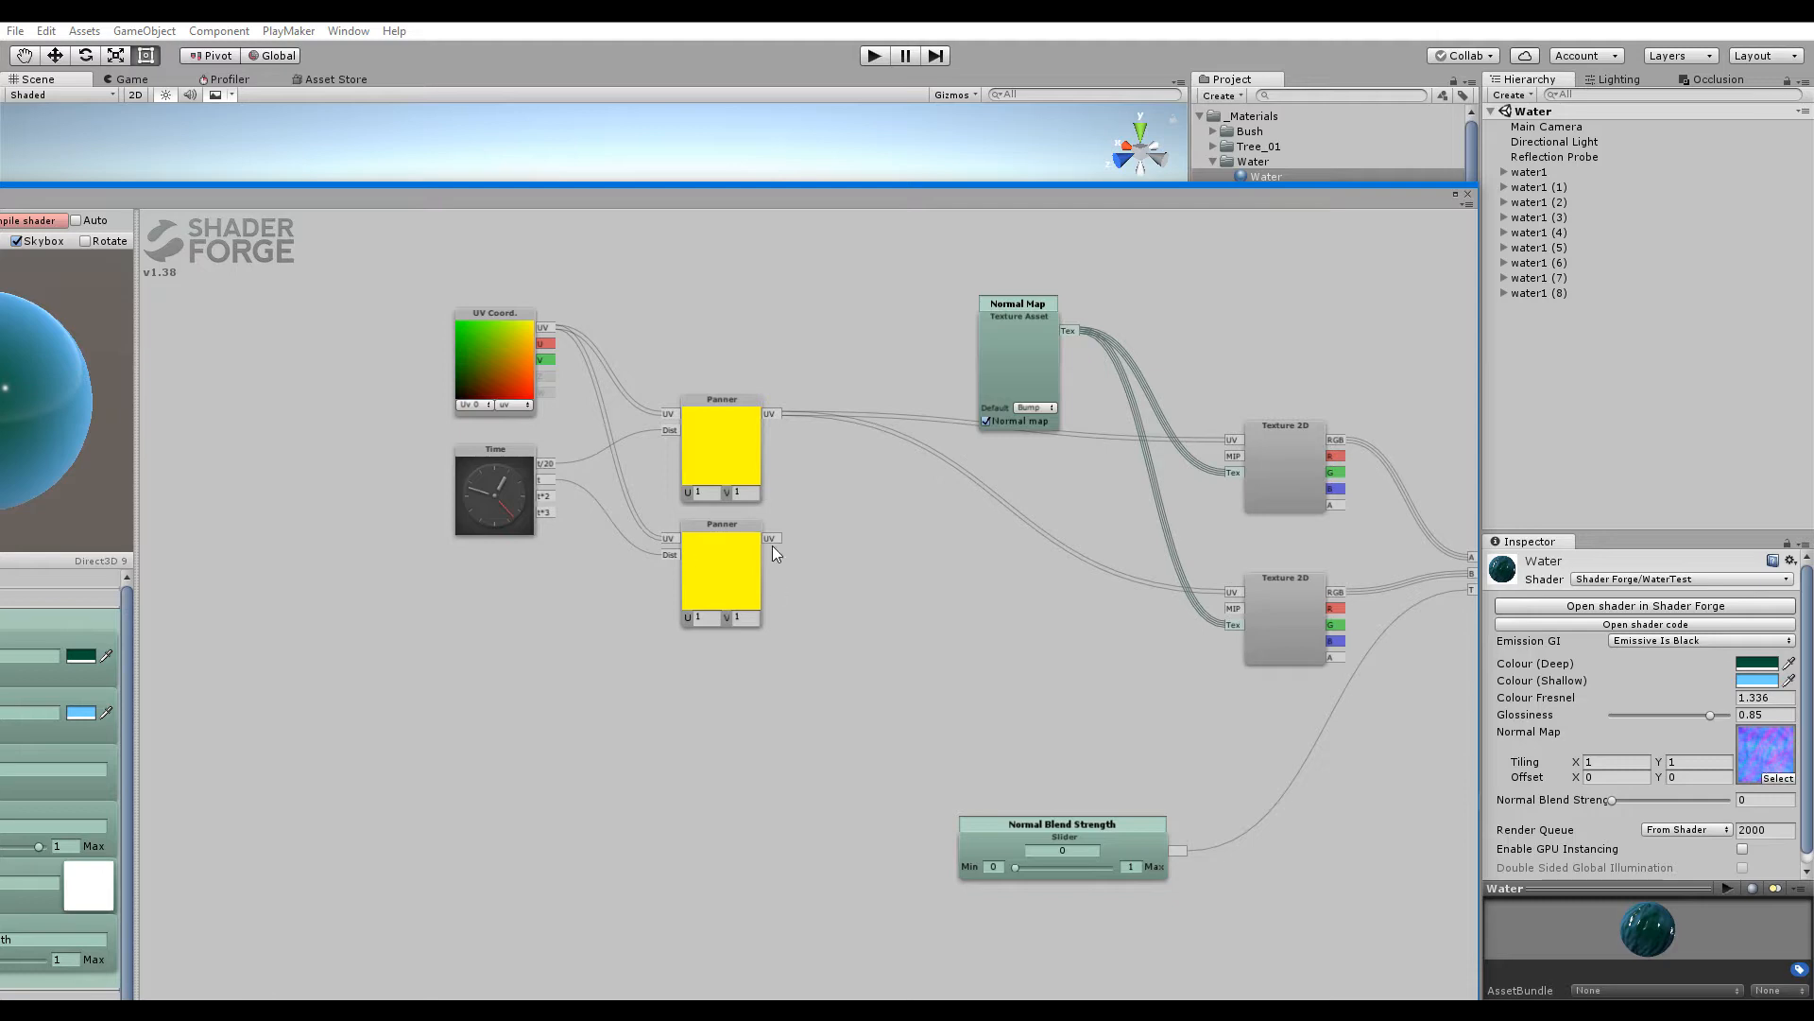
{"action": "left_click_drag", "start_coordinate": [771, 539], "coordinate": [1232, 595]}
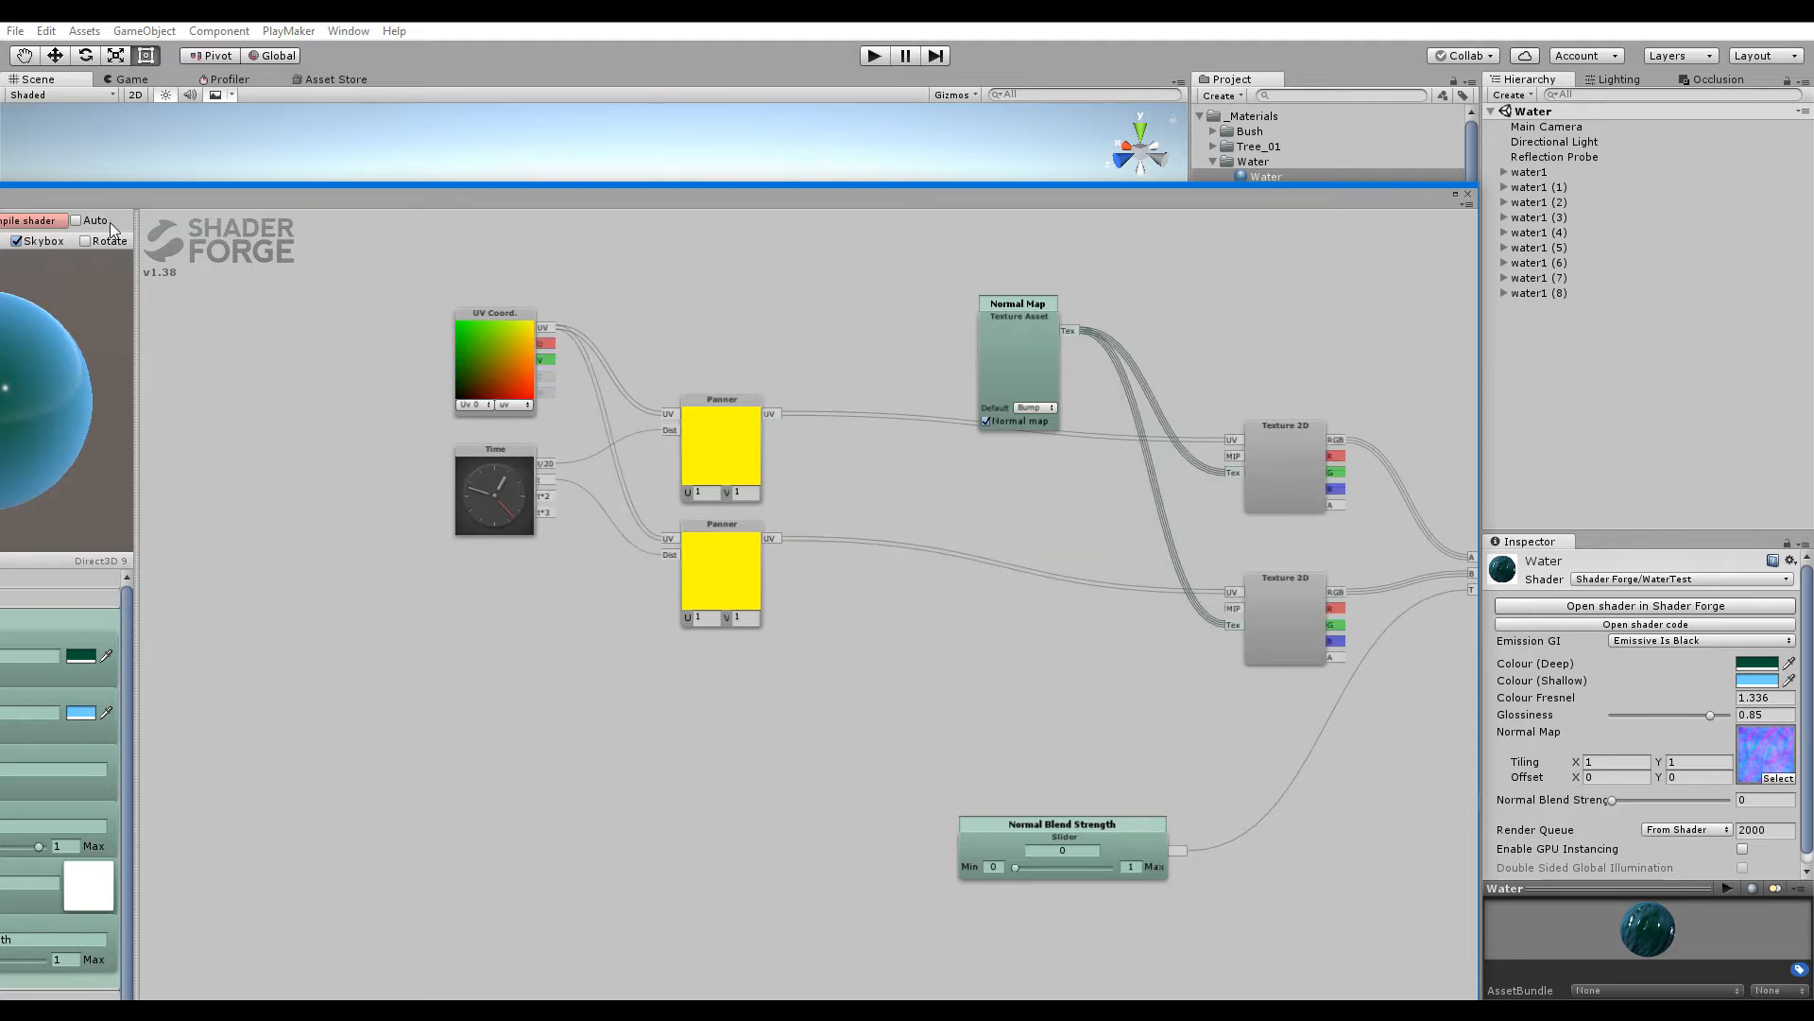
Compile the shader, try a high Normal Blend Strength, set it to 0.189 and examine the waves from above
{"action": "left_click", "coordinate": [32, 221]}
{"action": "left_click_drag", "start_coordinate": [740, 198], "coordinate": [674, 777]}
{"action": "left_click_drag", "start_coordinate": [1619, 797], "coordinate": [1725, 803]}
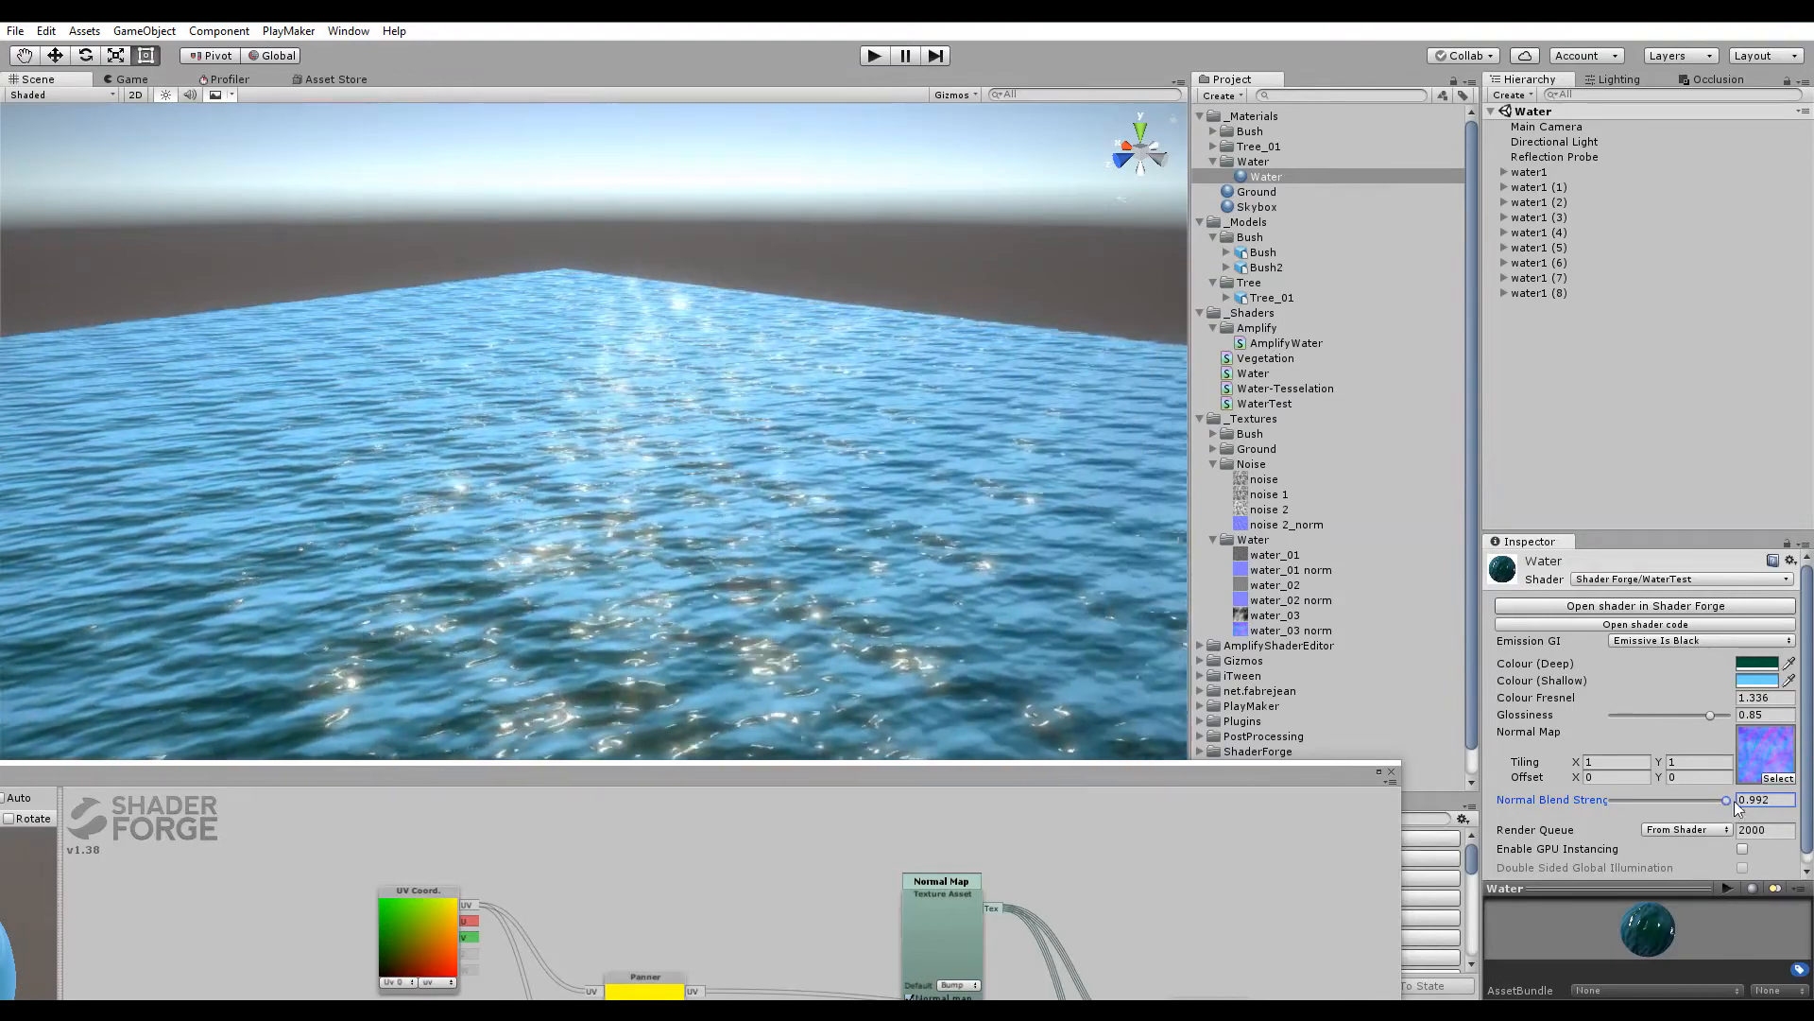
{"action": "left_click_drag", "start_coordinate": [1726, 801], "coordinate": [1637, 815]}
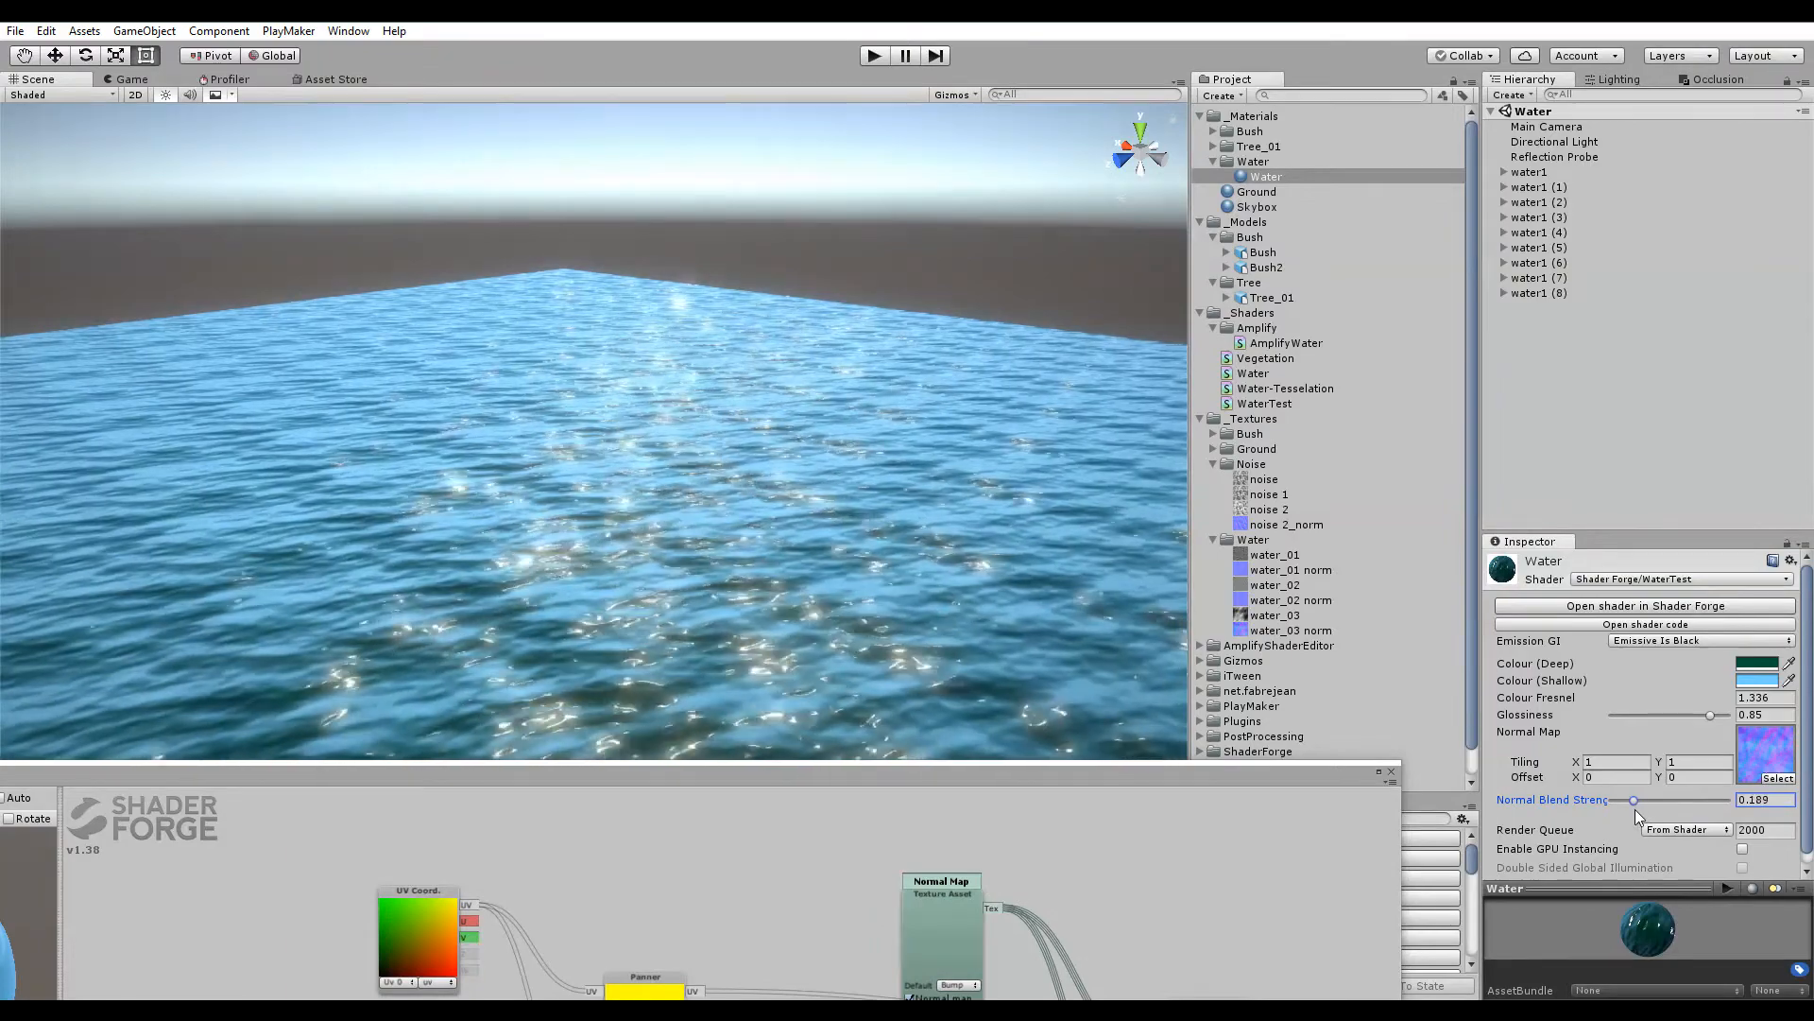
{"action": "left_click_drag", "start_coordinate": [672, 486], "coordinate": [659, 632], "text": "alt"}
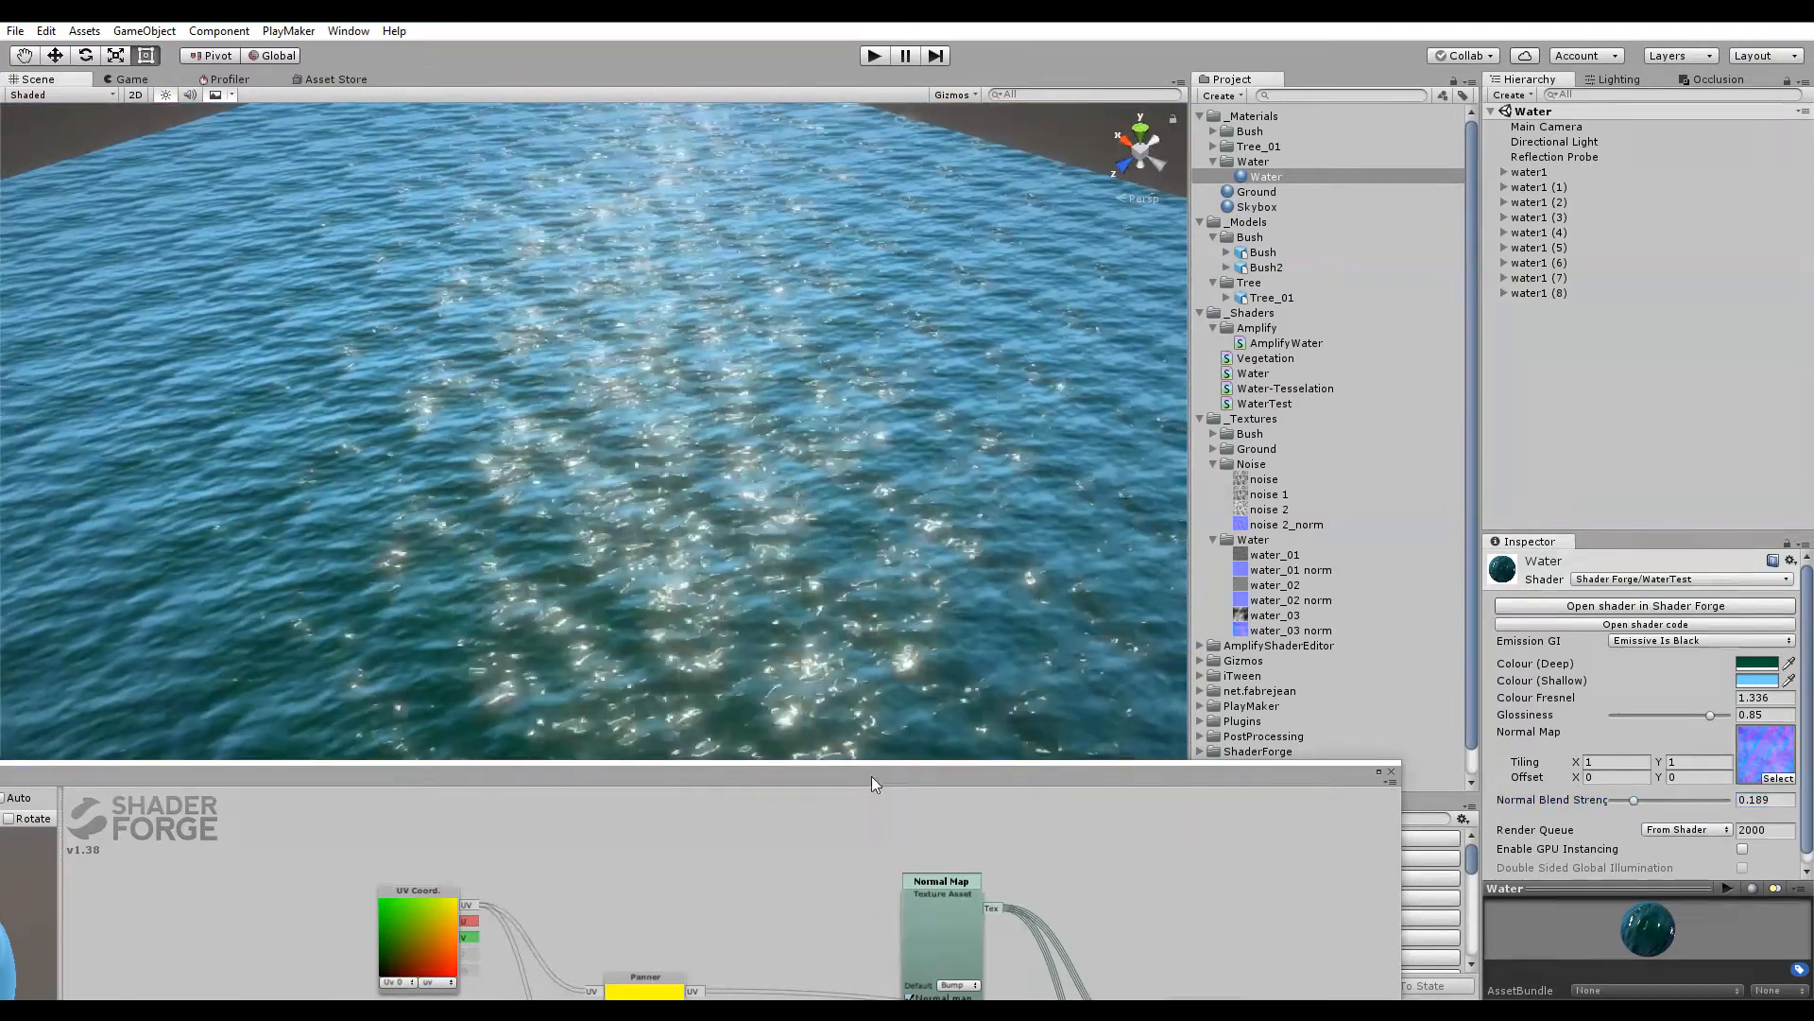
Delete both Panner nodes from the shader graph
{"action": "left_click_drag", "start_coordinate": [871, 777], "coordinate": [920, 218]}
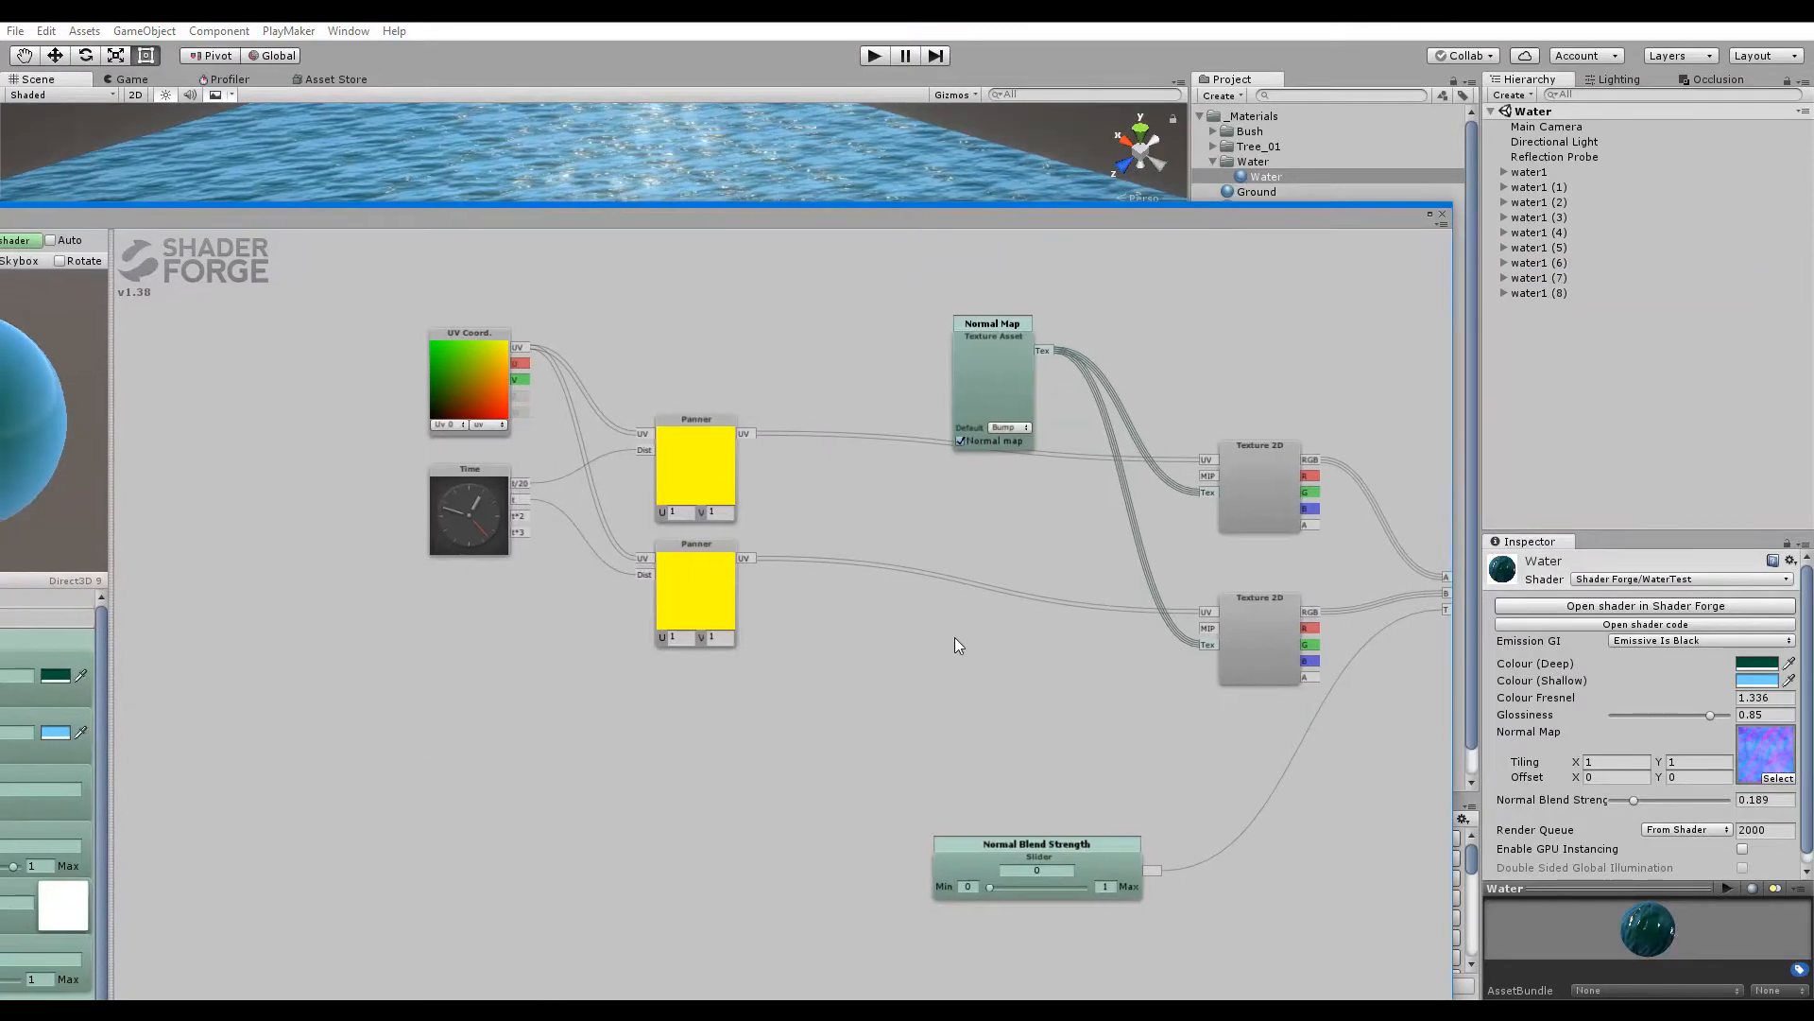
{"action": "left_click_drag", "start_coordinate": [700, 596], "coordinate": [700, 592]}
{"action": "left_click", "coordinate": [678, 452]}
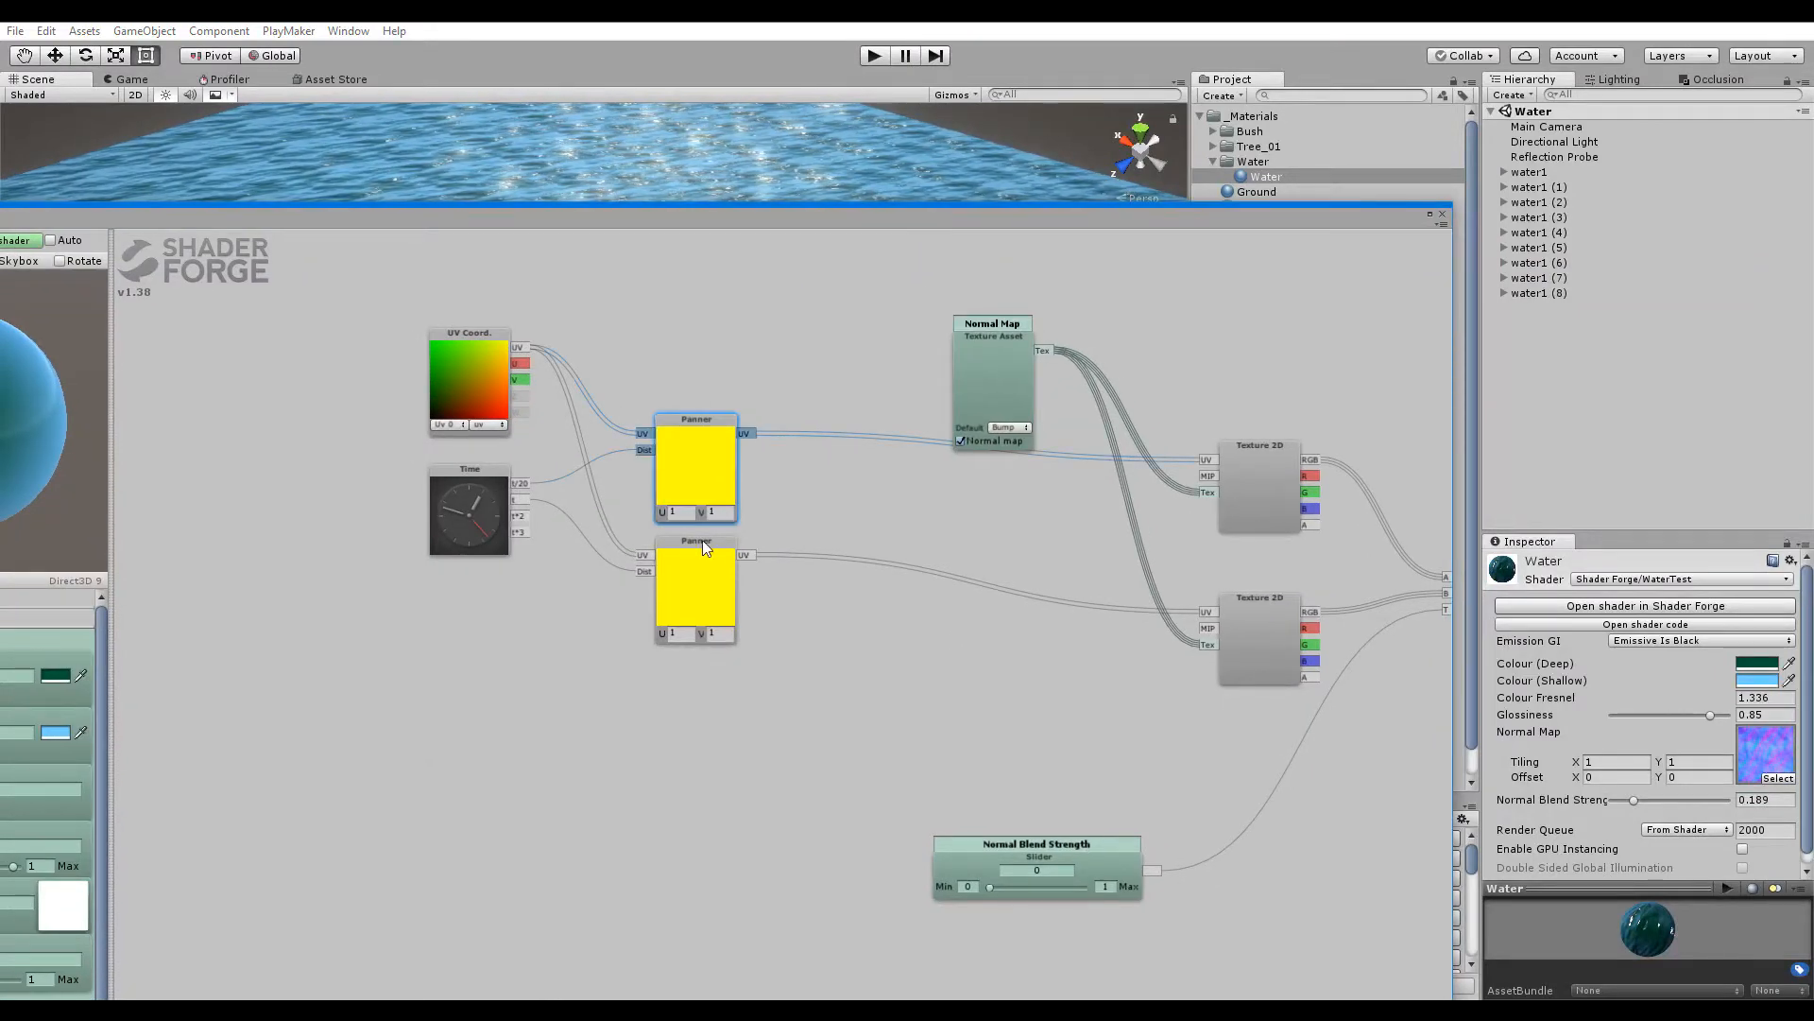
{"action": "left_click", "coordinate": [699, 567]}
{"action": "key", "text": "Delete"}
{"action": "left_click", "coordinate": [687, 462]}
{"action": "key", "text": "Delete"}
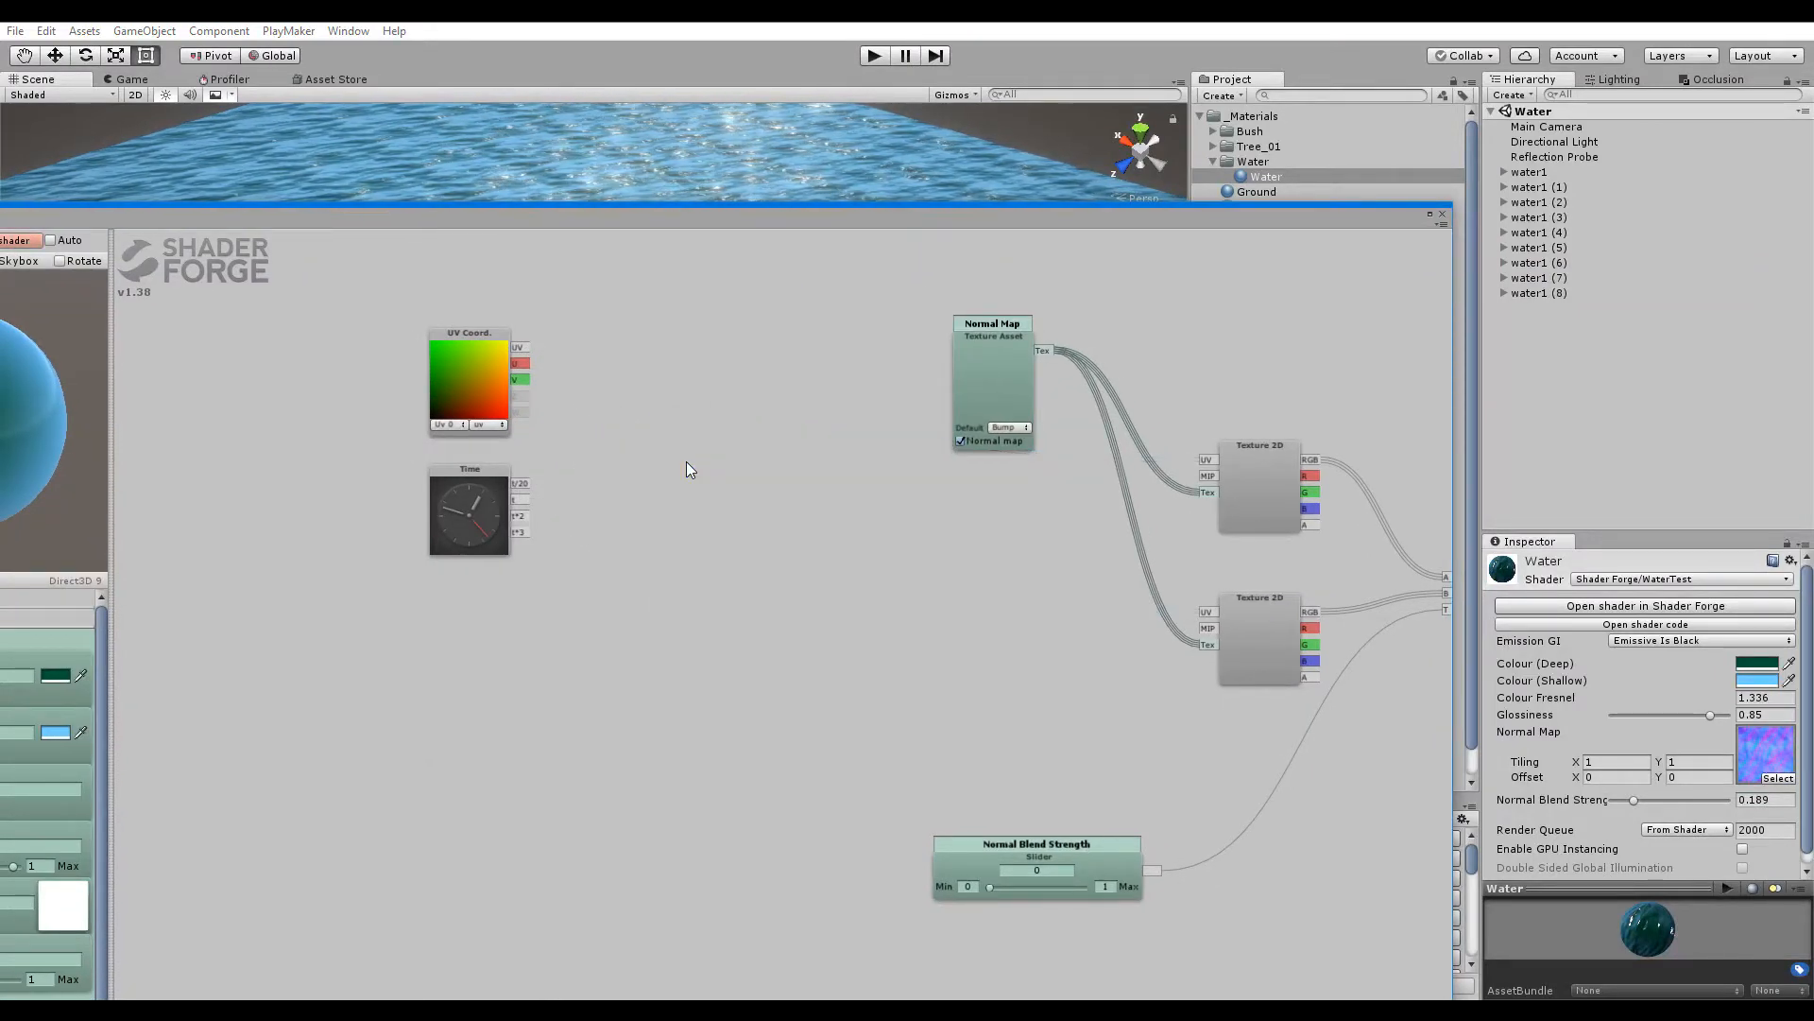
Move the Time node away from the UV Coordinates node and delete the UV Coordinates node
{"action": "left_click_drag", "start_coordinate": [463, 486], "coordinate": [609, 629]}
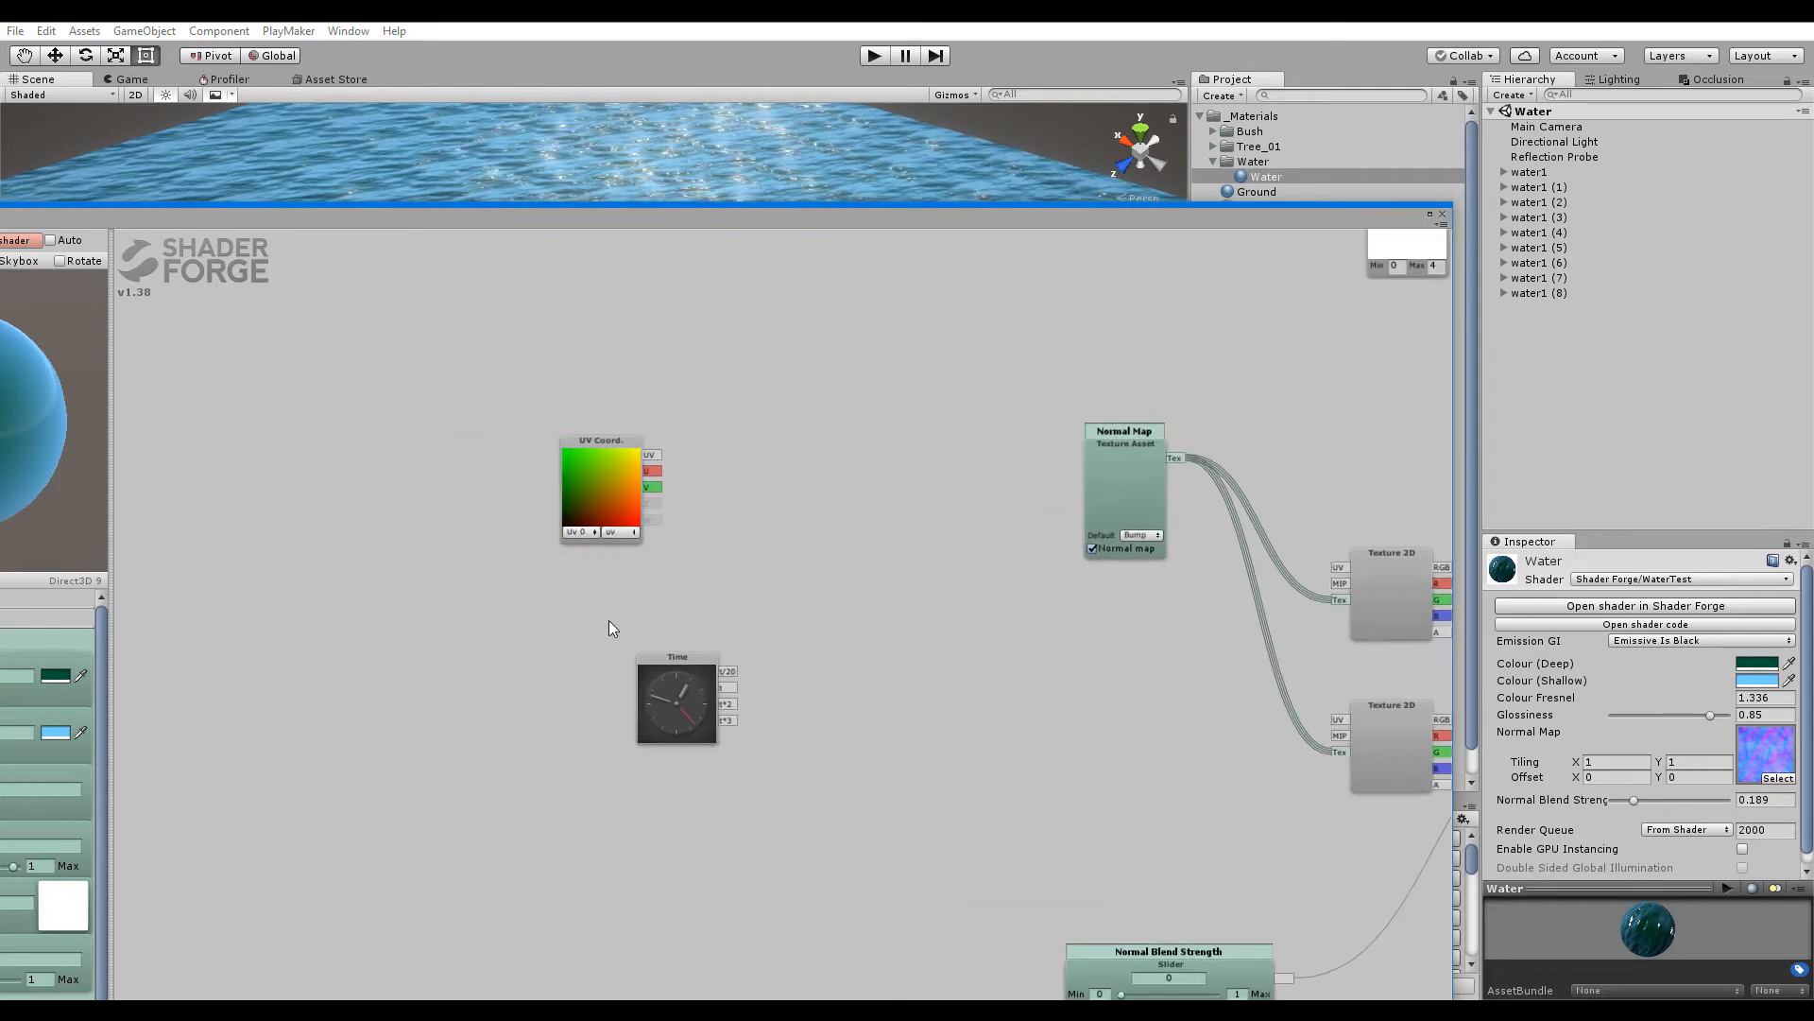
{"action": "left_click_drag", "start_coordinate": [586, 471], "coordinate": [701, 514]}
{"action": "key", "text": "Delete"}
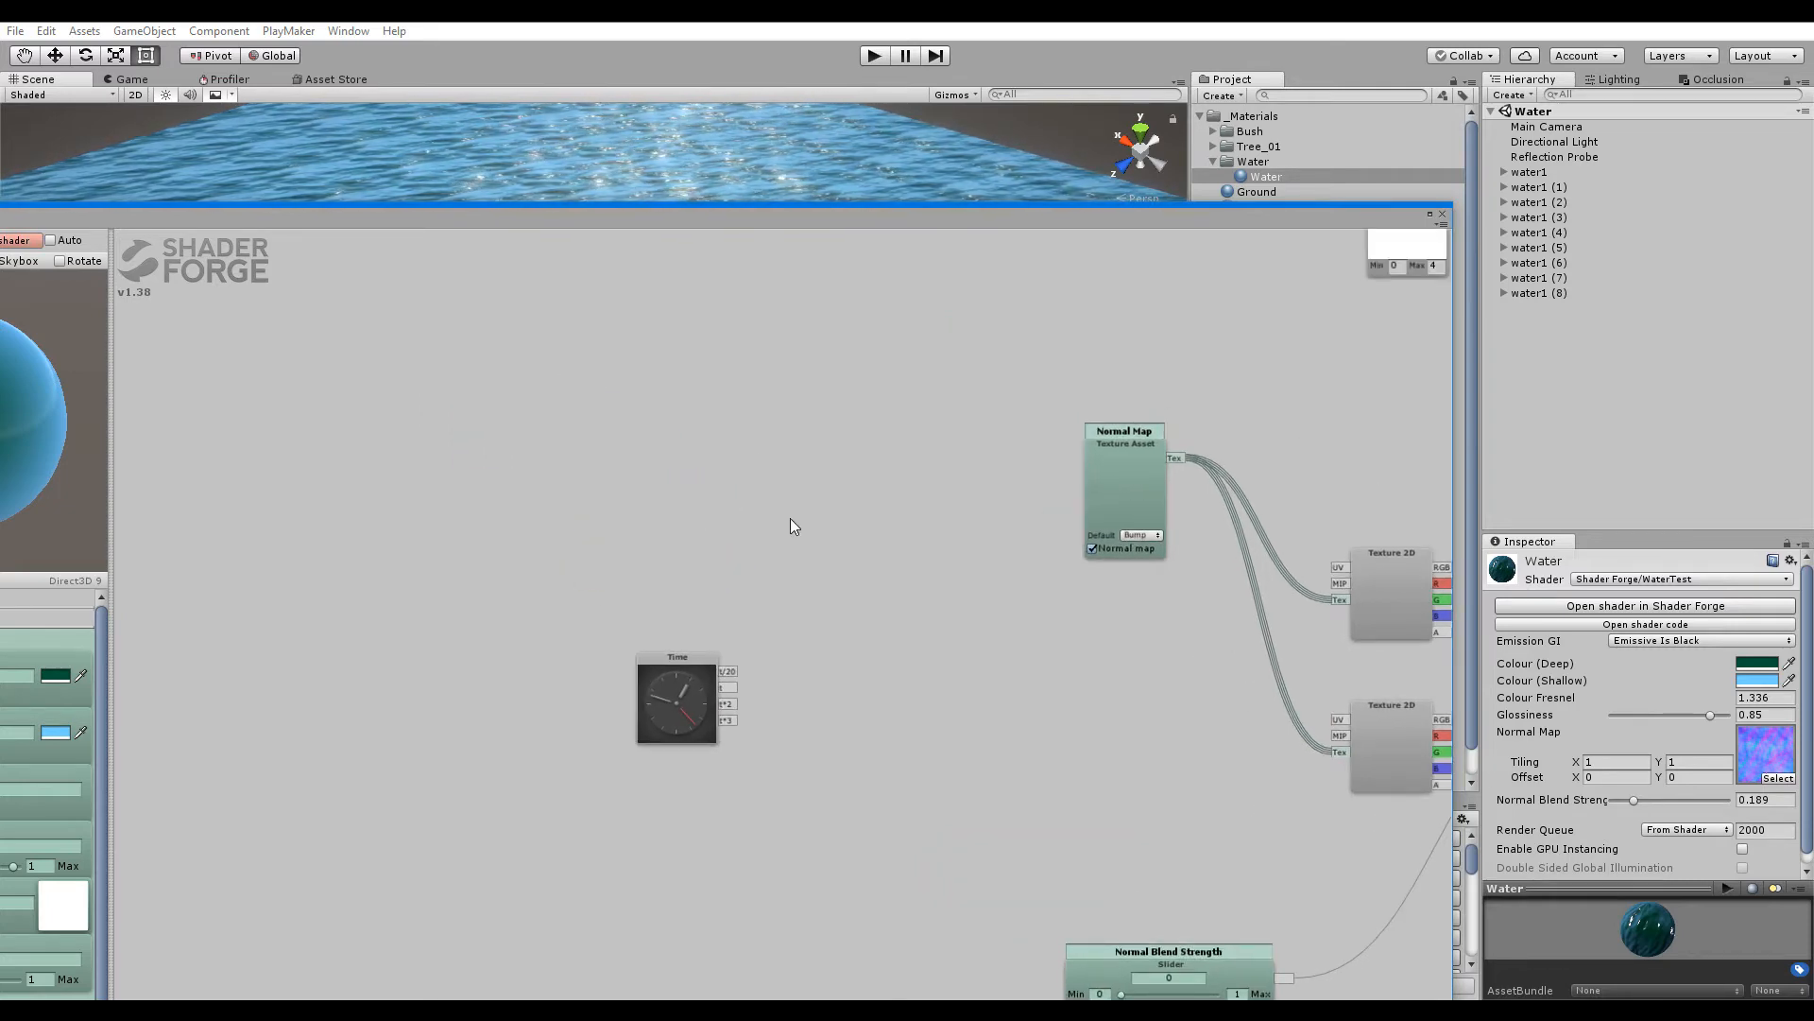
Inspect how the water surface is divided into plane tiles and water groups in the scene and hierarchy
{"action": "left_click_drag", "start_coordinate": [699, 230], "coordinate": [672, 721]}
{"action": "left_click", "coordinate": [689, 522]}
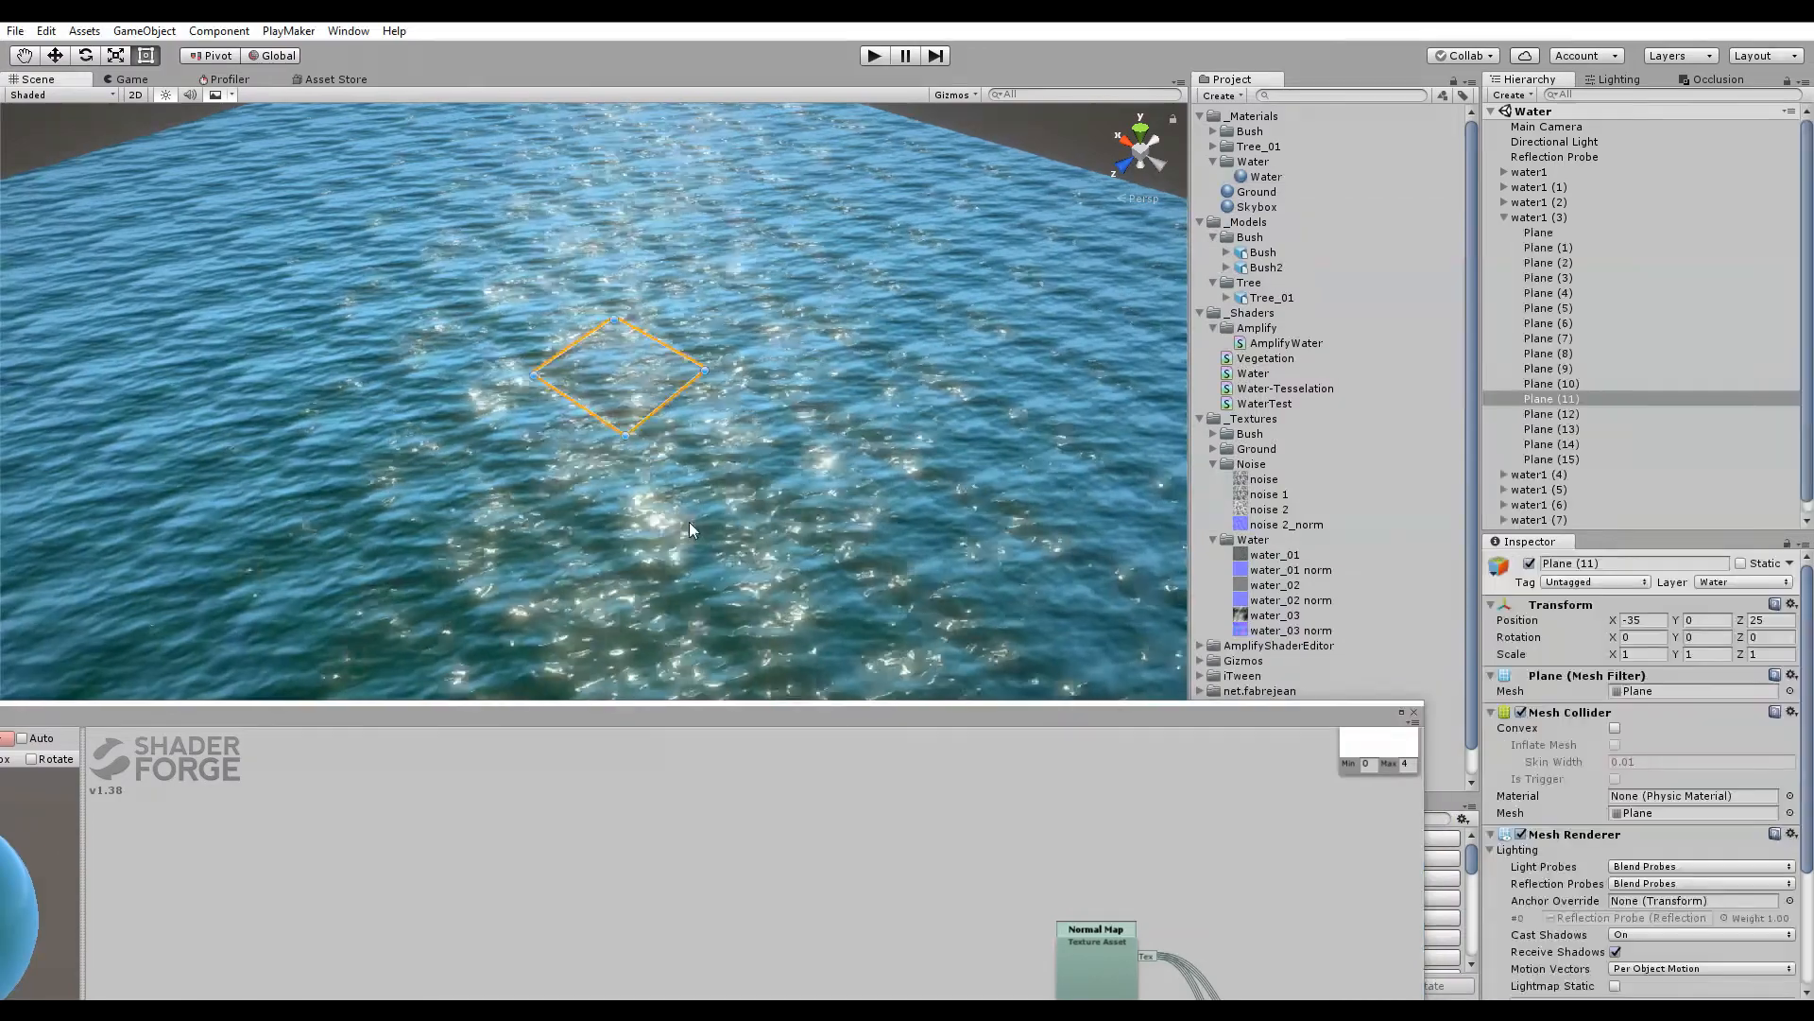
{"action": "left_click", "coordinate": [1504, 217]}
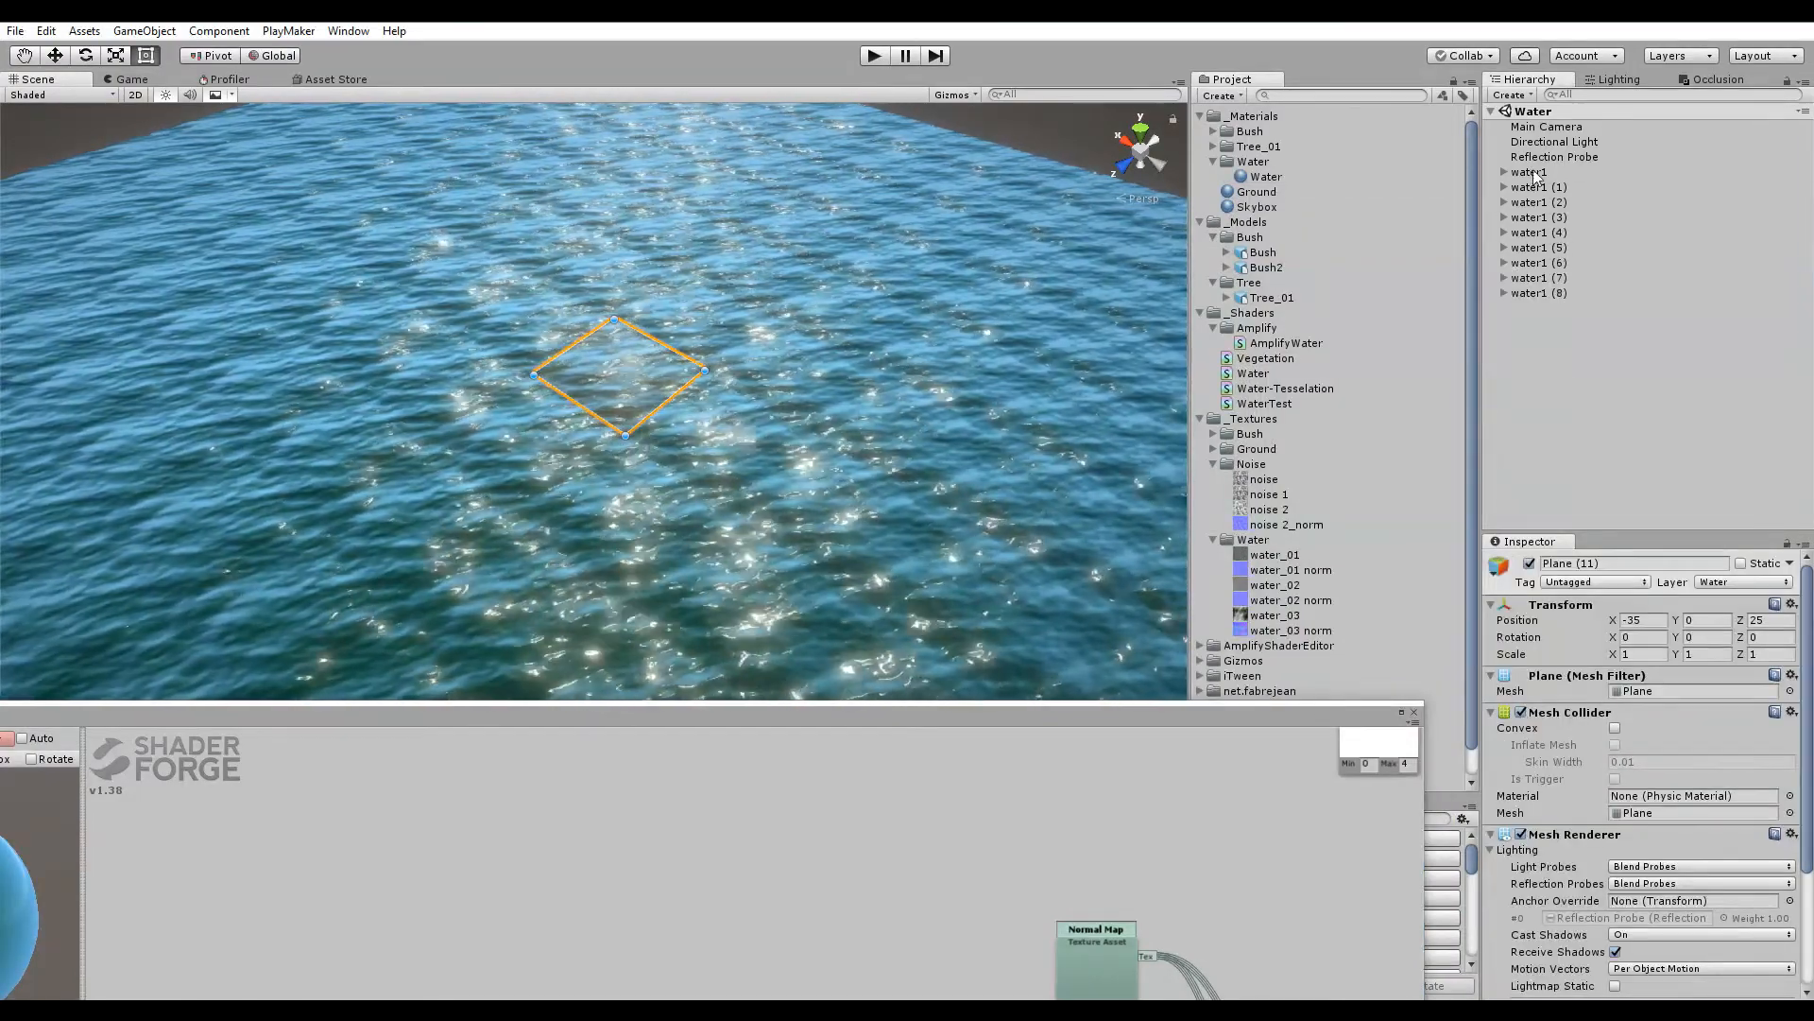
{"action": "left_click", "coordinate": [1533, 172]}
{"action": "left_click", "coordinate": [1536, 281], "text": "shift"}
{"action": "left_click", "coordinate": [1539, 297]}
{"action": "left_click", "coordinate": [1550, 374]}
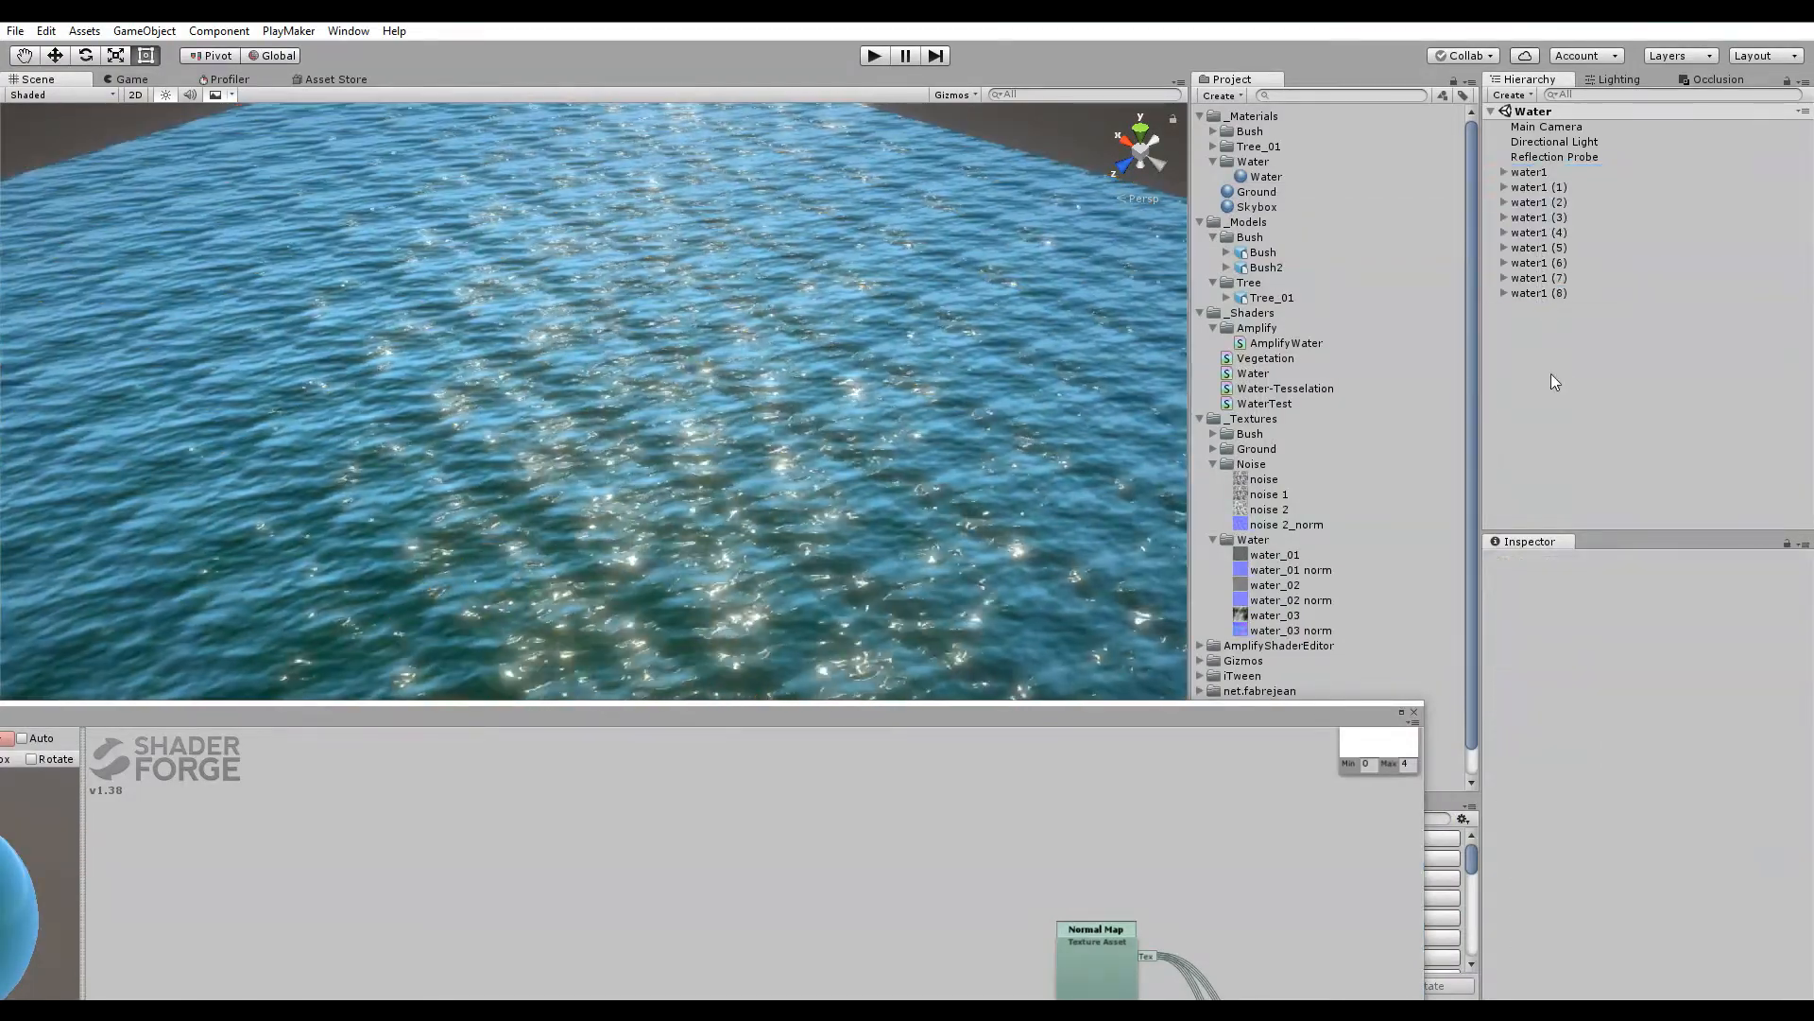
Frame the first Plane inside water1, undo any trial changes to it and examine its waves from several angles
{"action": "left_click", "coordinate": [1521, 171]}
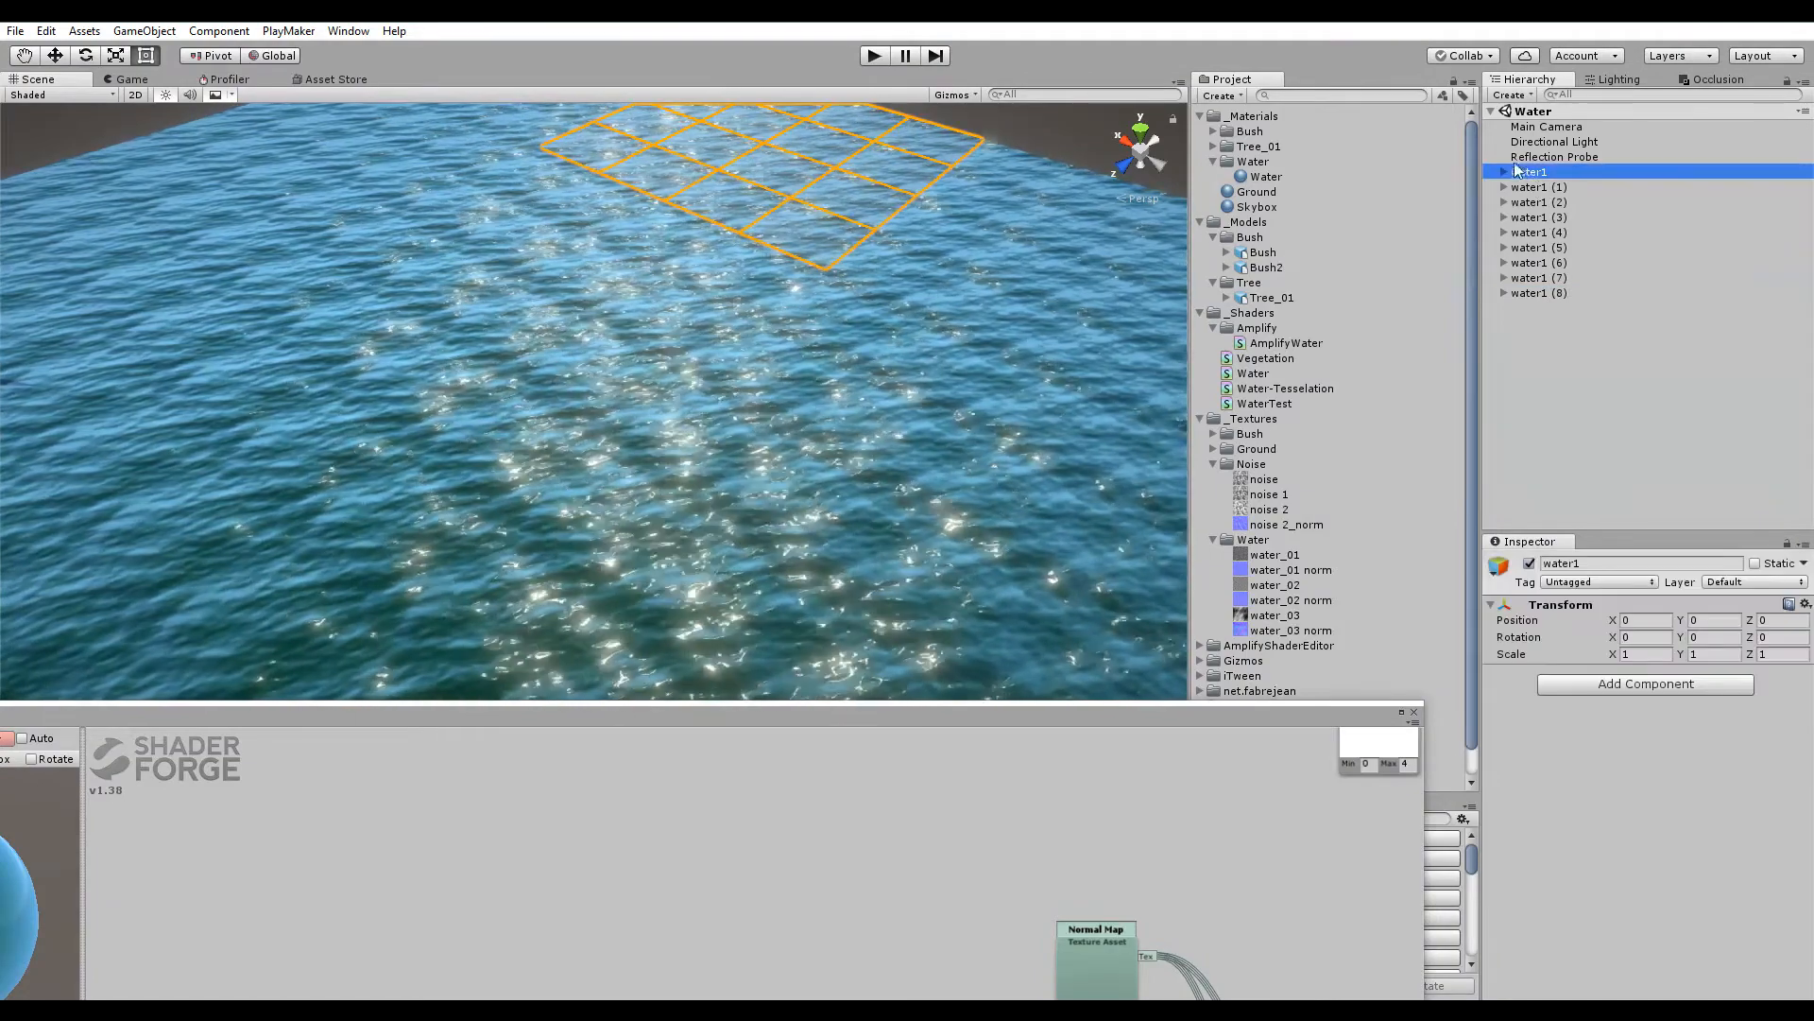
{"action": "left_click", "coordinate": [1504, 172]}
{"action": "left_click", "coordinate": [1539, 188]}
{"action": "key", "text": "f"}
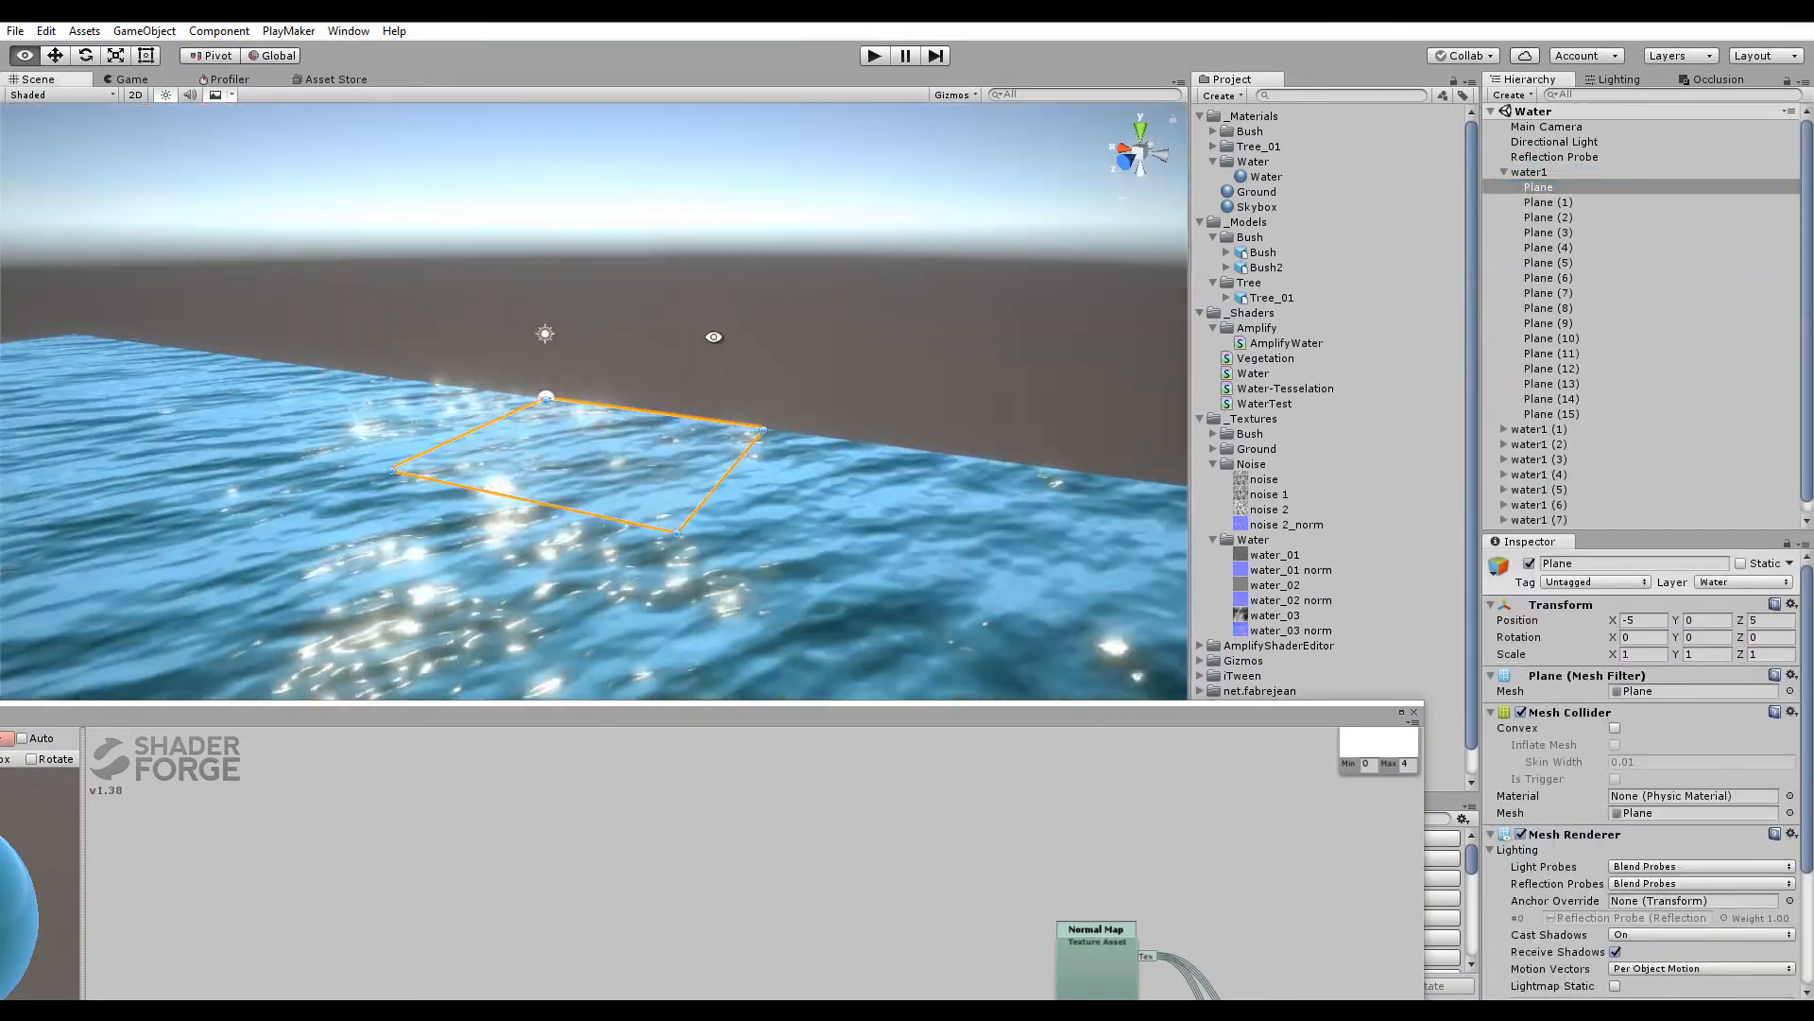
{"action": "left_click", "coordinate": [55, 55]}
{"action": "left_click_drag", "start_coordinate": [601, 471], "coordinate": [423, 427], "text": "alt"}
{"action": "key", "text": "ctrl+z"}
{"action": "key", "text": "ctrl+z"}
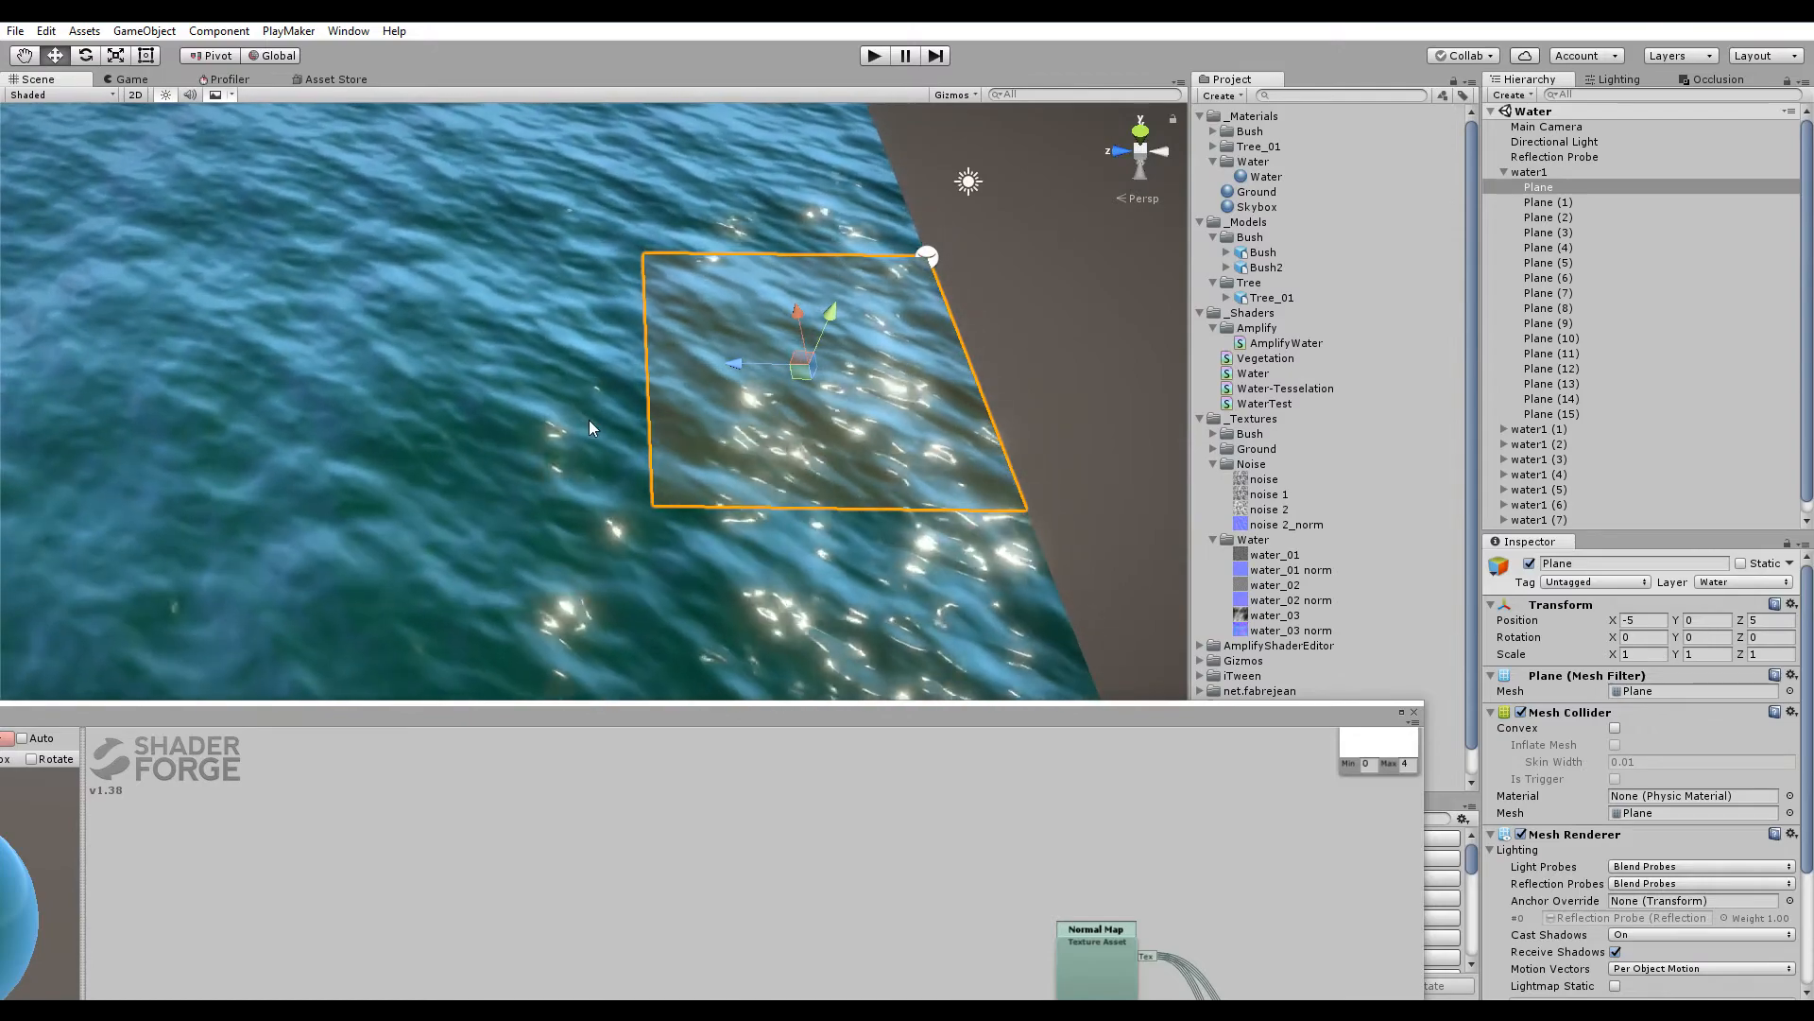
{"action": "left_click_drag", "start_coordinate": [597, 429], "coordinate": [799, 485], "text": "alt"}
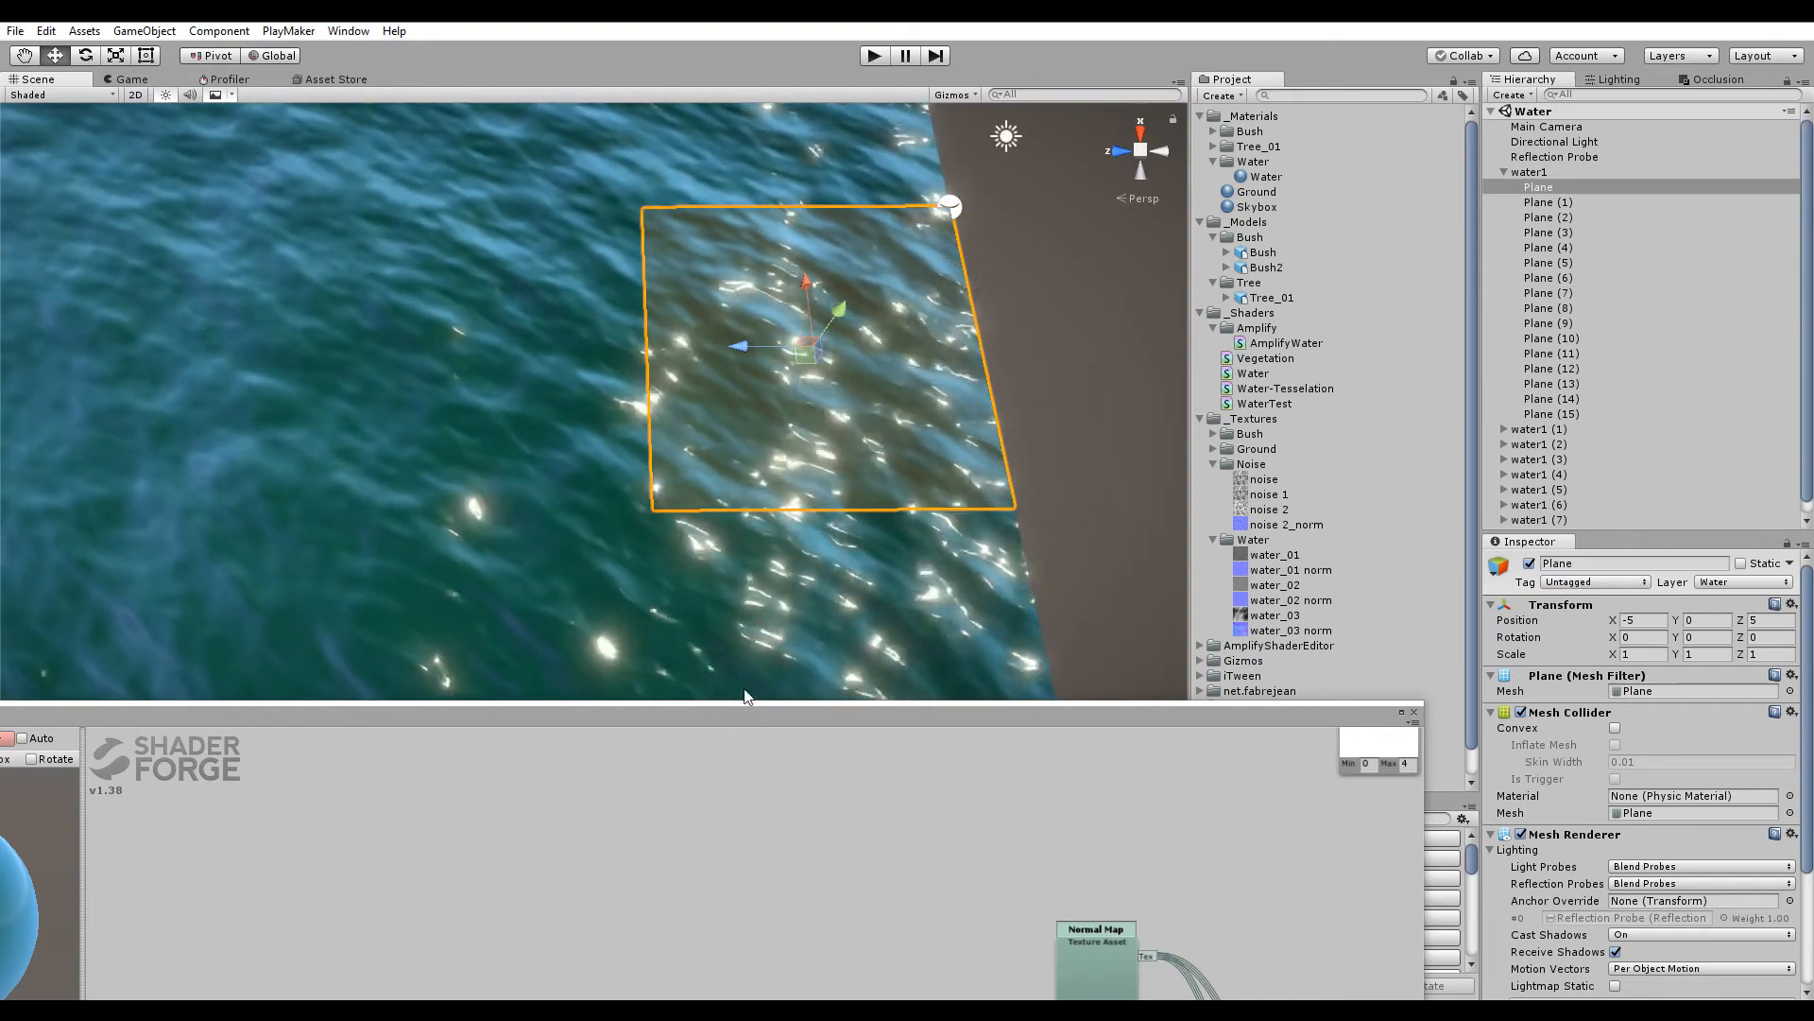
Move the Time node closer to the Texture 2D nodes and compile the shader
{"action": "left_click_drag", "start_coordinate": [747, 708], "coordinate": [988, 47]}
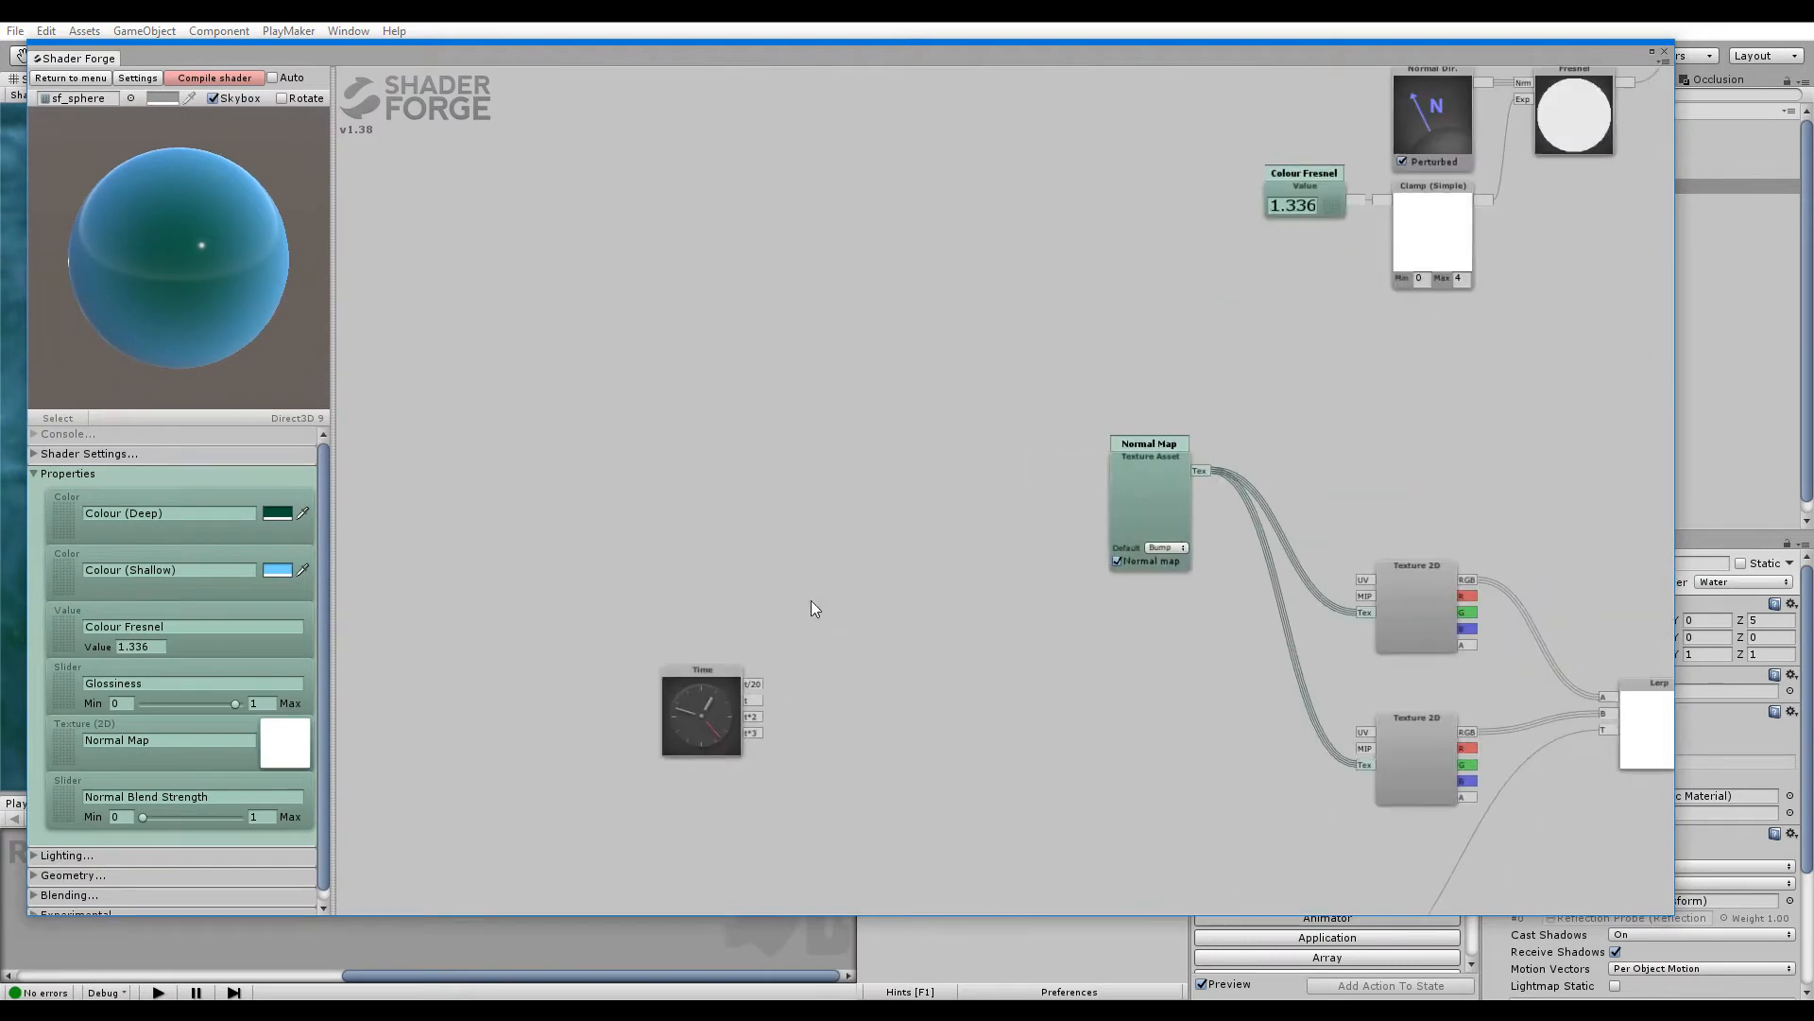
{"action": "left_click_drag", "start_coordinate": [702, 699], "coordinate": [972, 730]}
{"action": "left_click", "coordinate": [240, 73]}
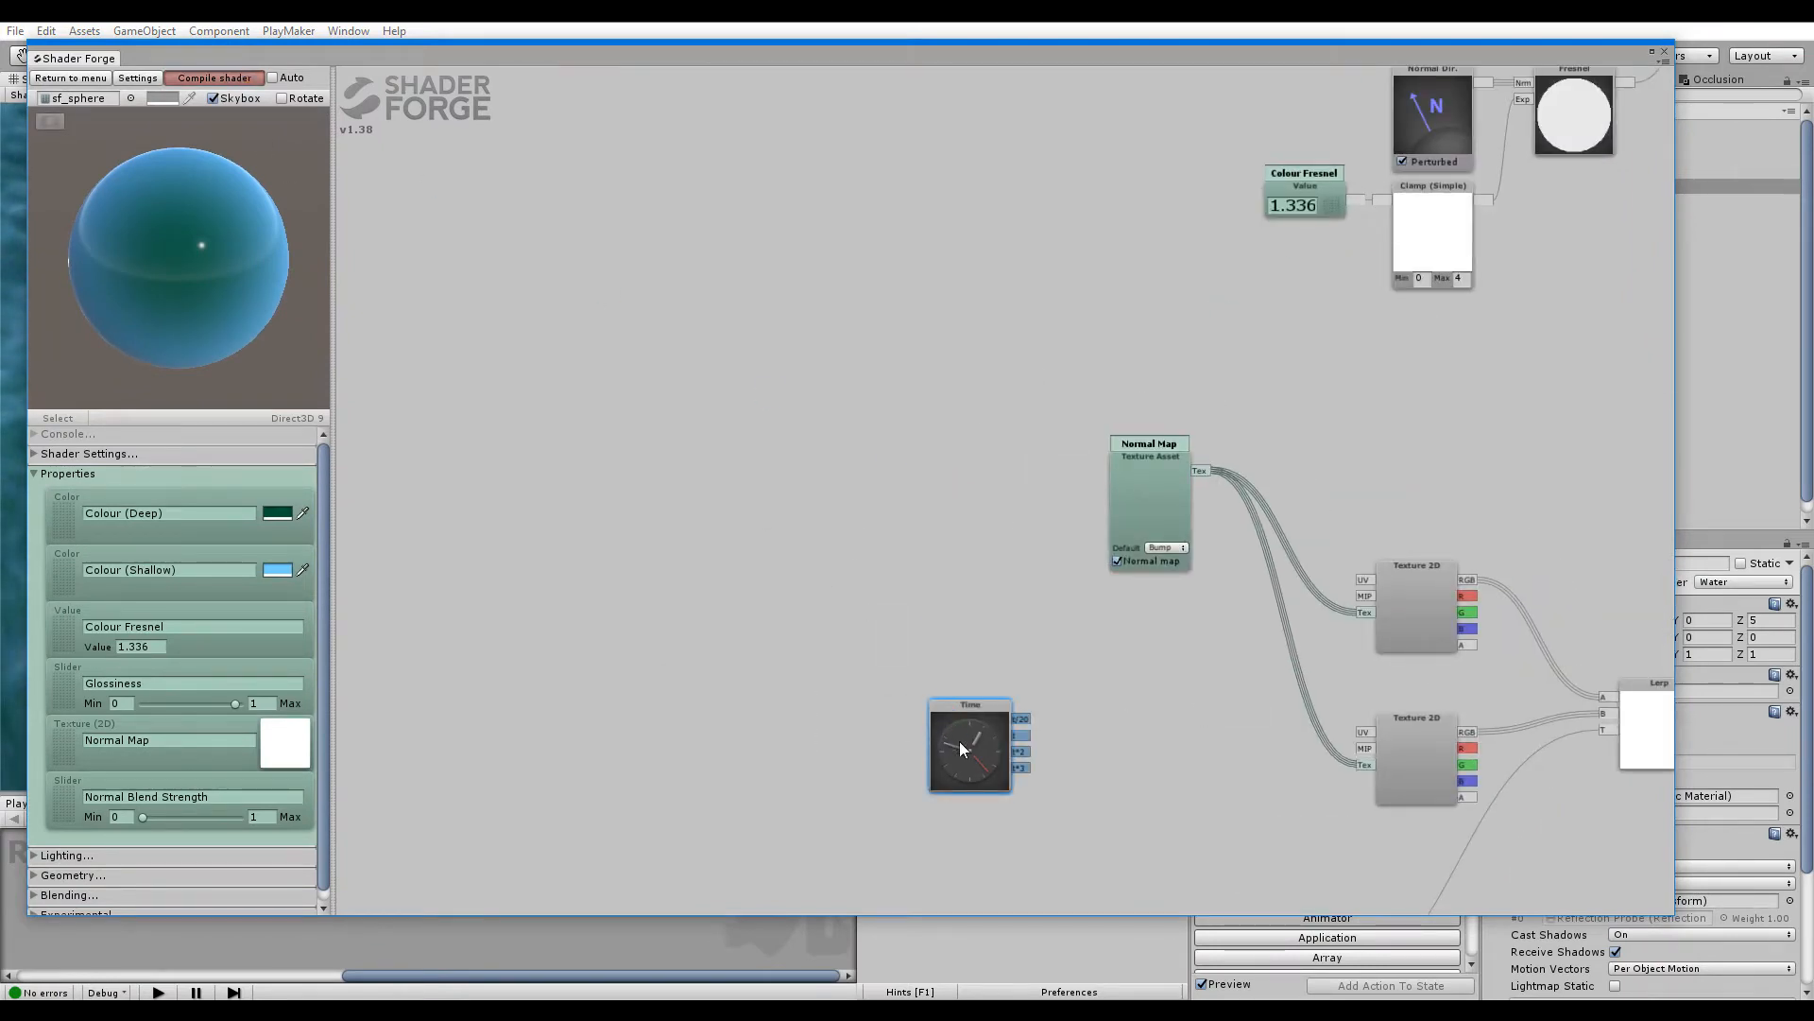
{"action": "left_click_drag", "start_coordinate": [885, 55], "coordinate": [903, 102]}
{"action": "middle_click_drag", "start_coordinate": [860, 451], "coordinate": [765, 599]}
{"action": "scroll", "coordinate": [765, 600], "scroll_direction": "down", "scroll_amount": 5}
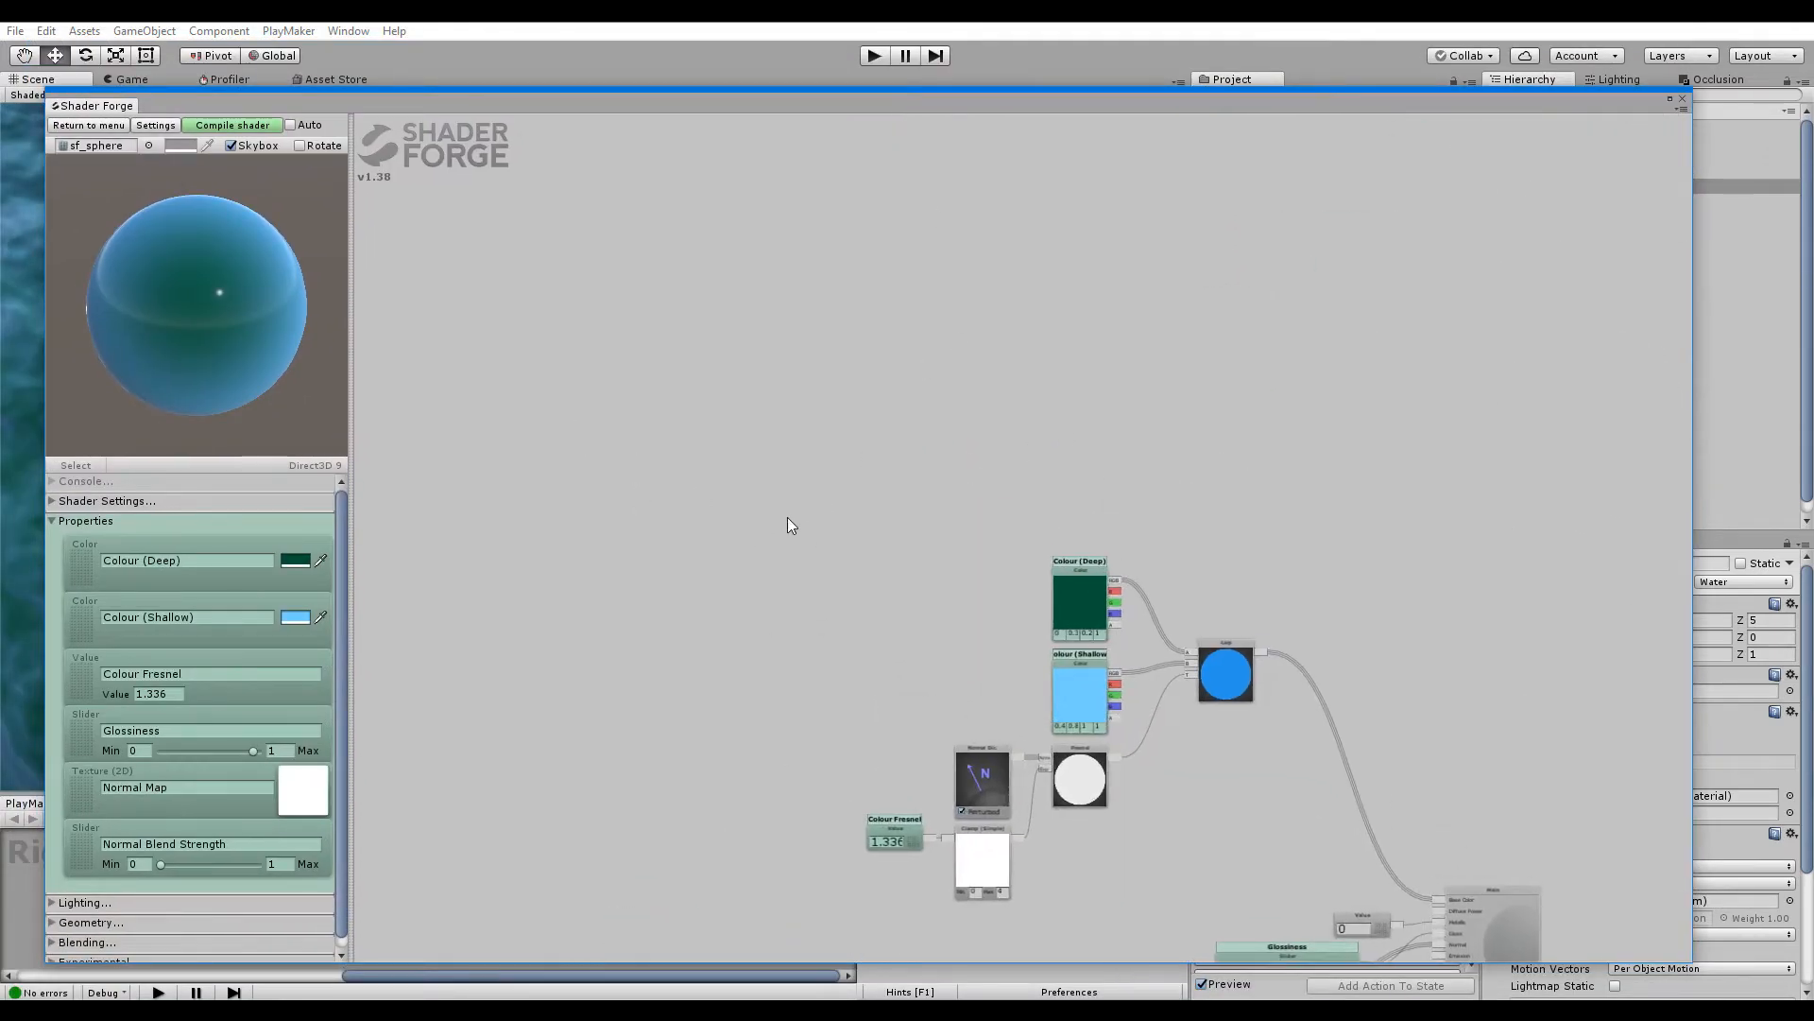
{"action": "middle_click_drag", "start_coordinate": [586, 565], "coordinate": [833, 432]}
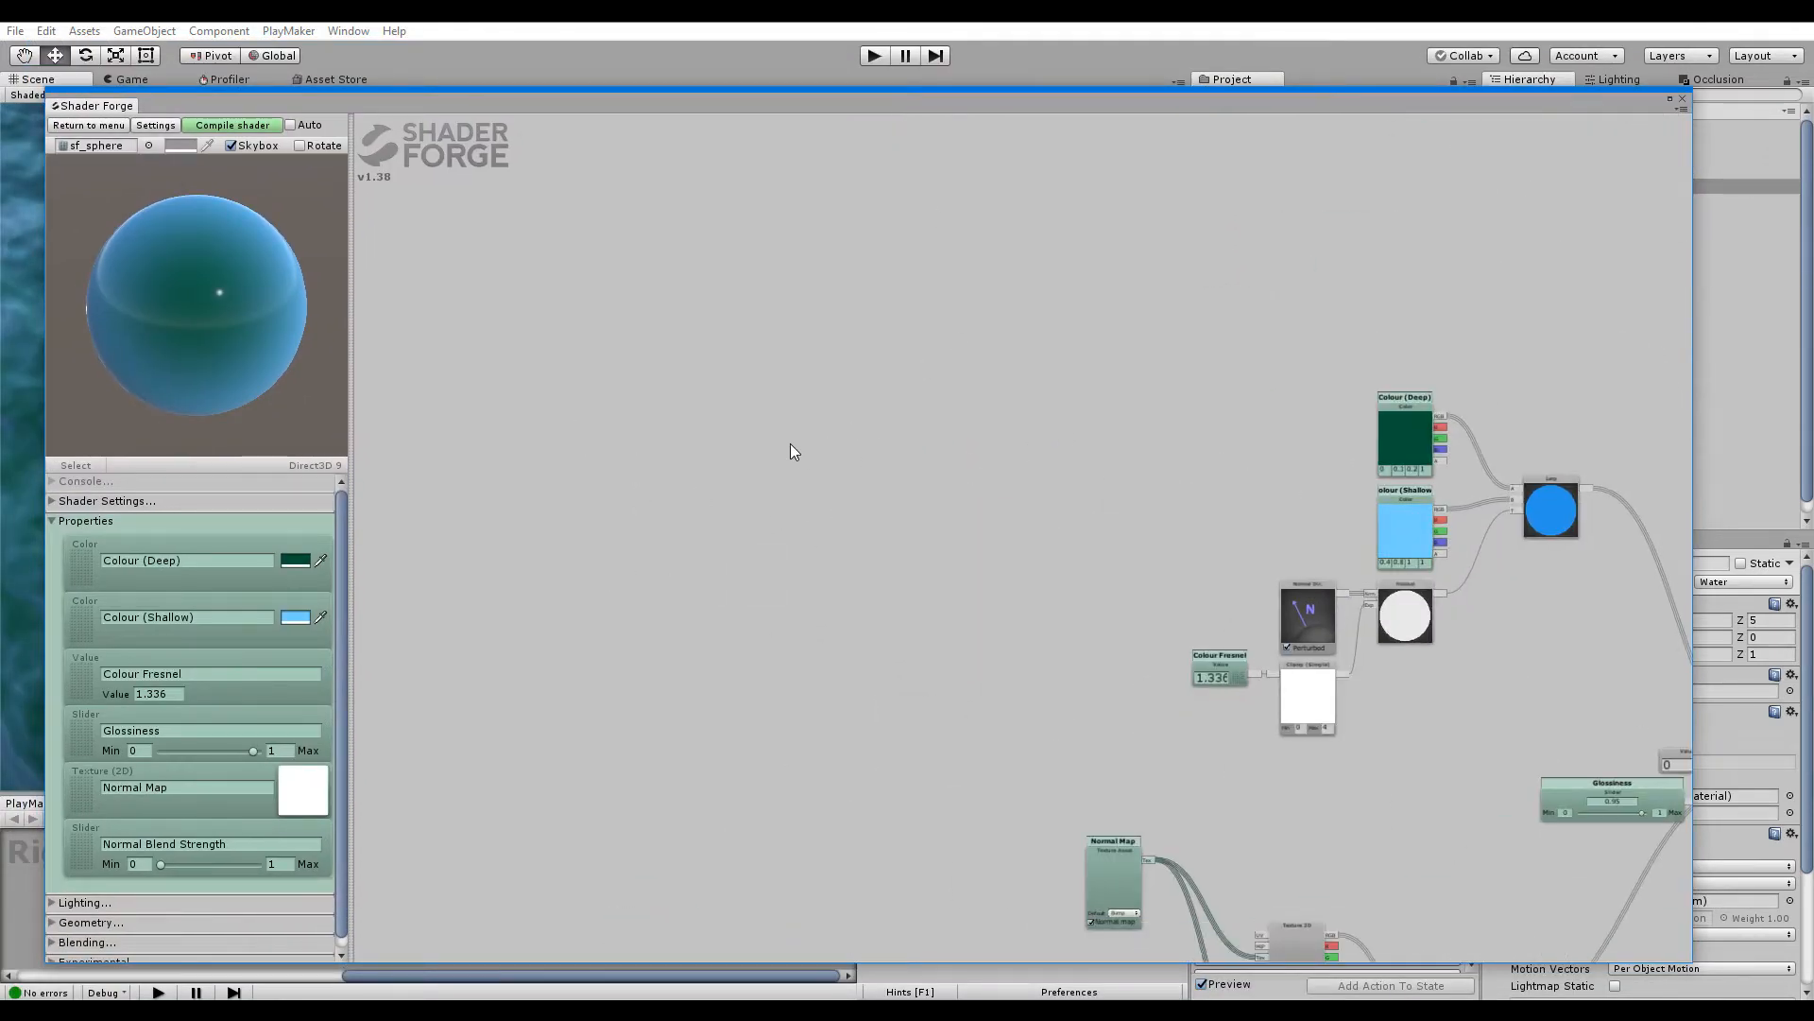
{"action": "middle_click_drag", "start_coordinate": [914, 384], "coordinate": [1093, 469]}
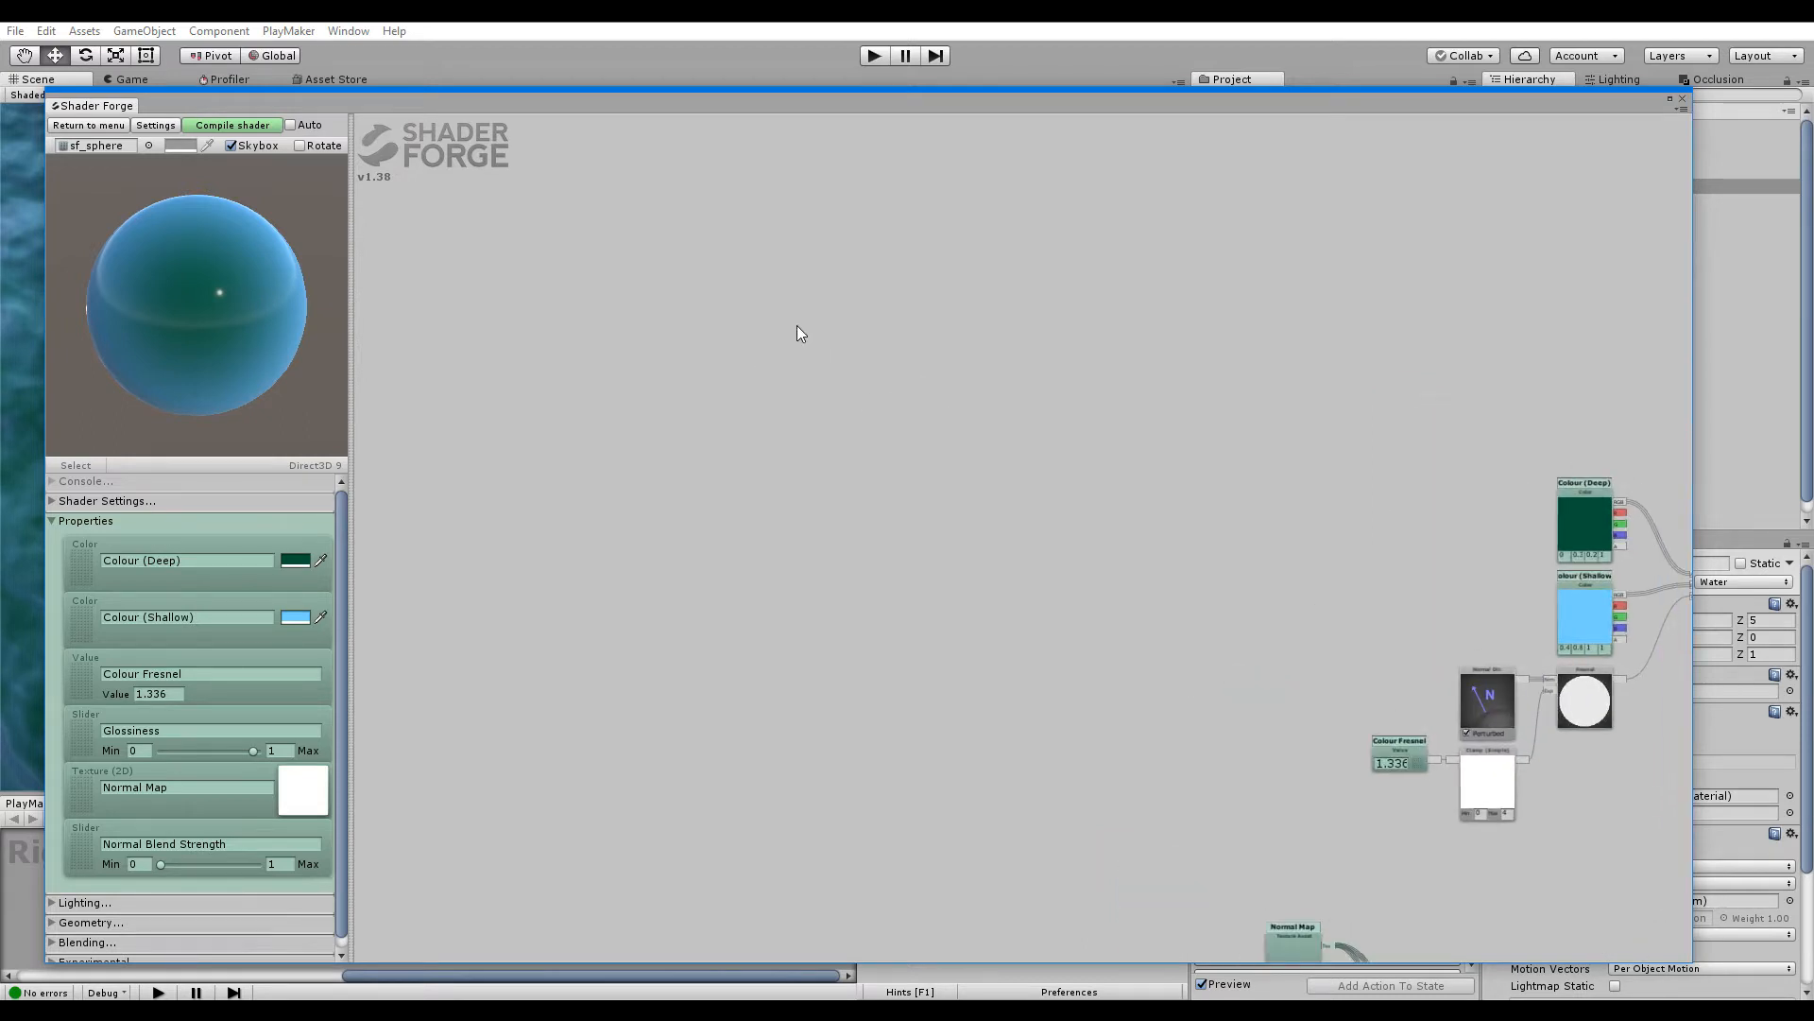
{"action": "right_click", "coordinate": [929, 351]}
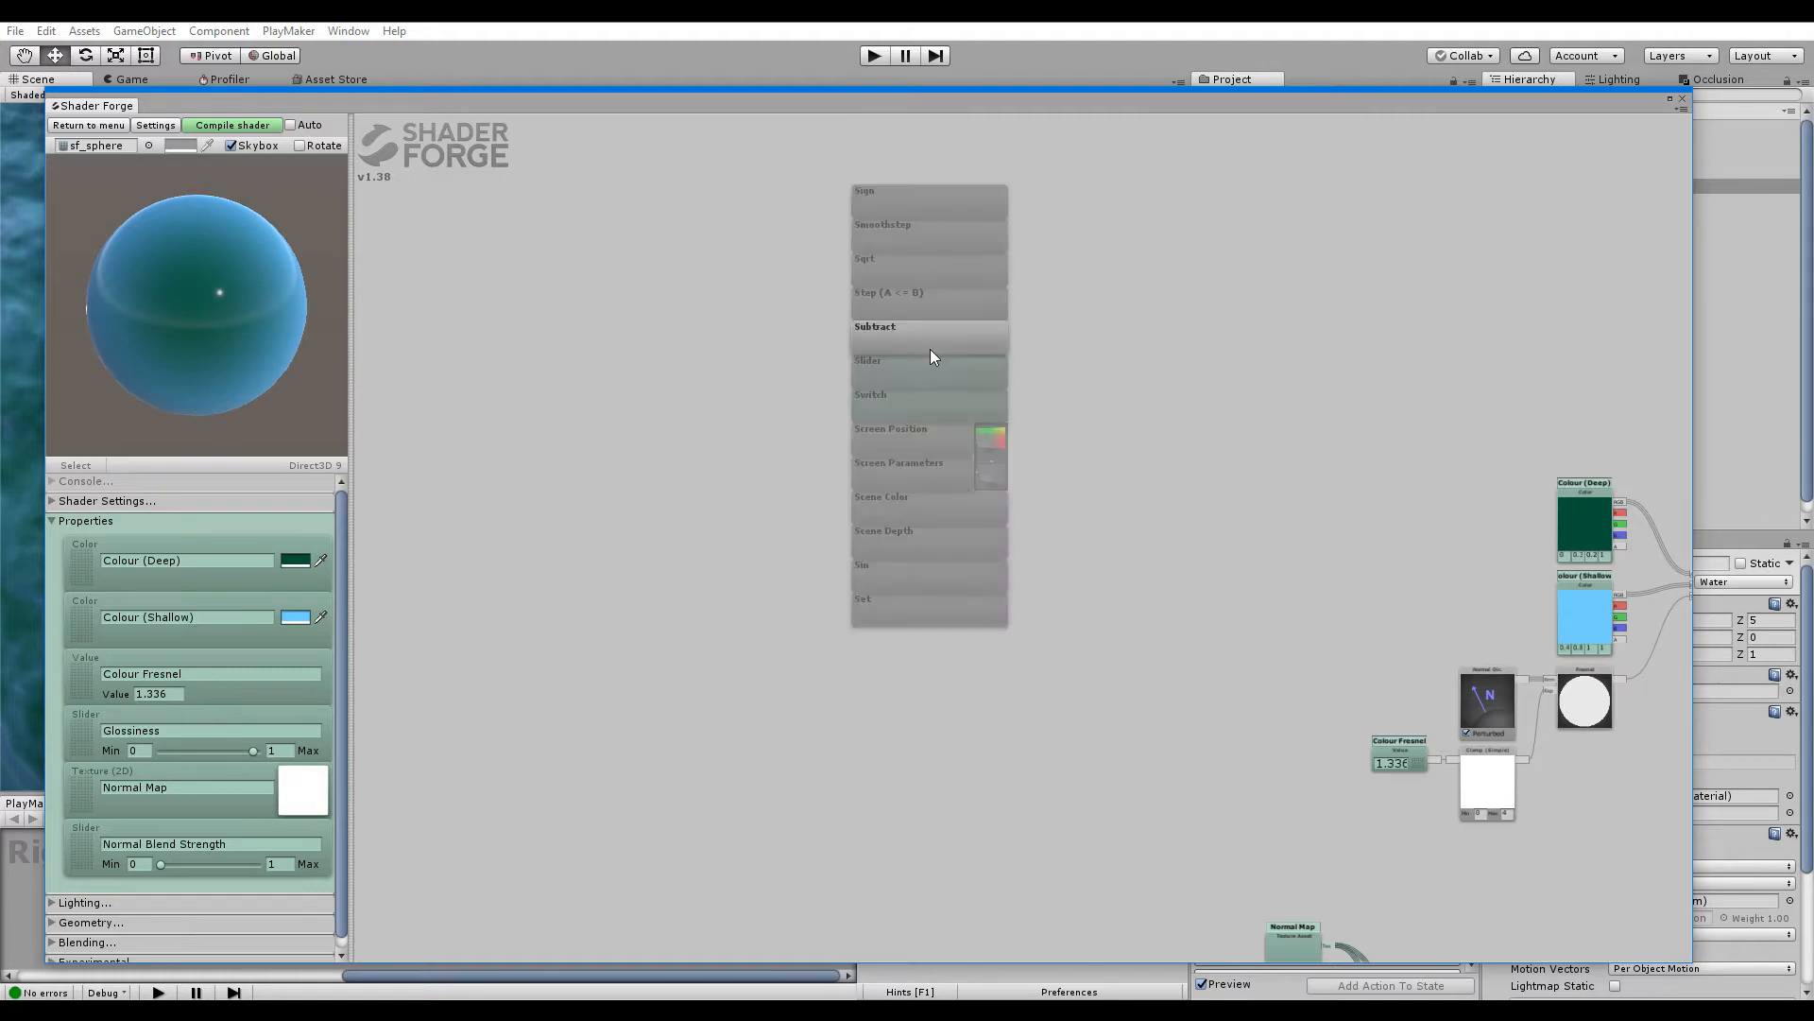
{"action": "left_click", "coordinate": [896, 606]}
{"action": "left_click_drag", "start_coordinate": [921, 611], "coordinate": [1039, 389]}
{"action": "scroll", "coordinate": [1027, 343], "scroll_direction": "up", "scroll_amount": 3}
{"action": "key", "text": "Delete"}
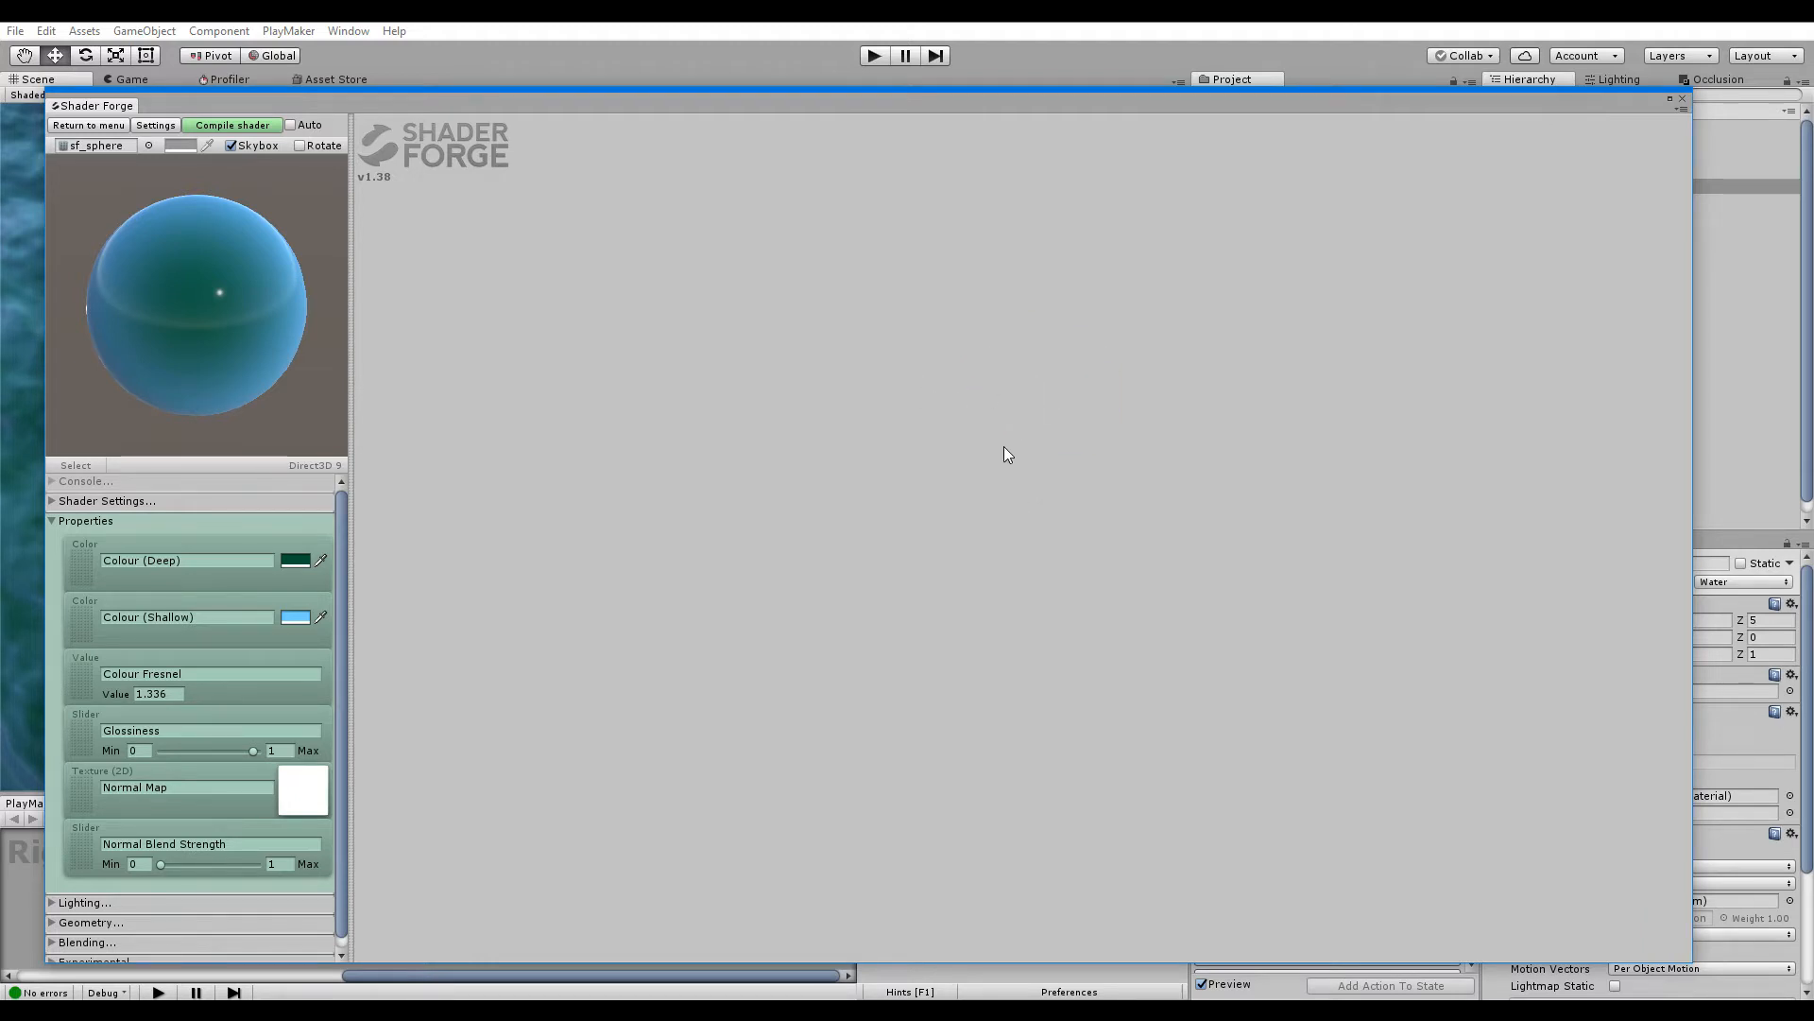
Add a World Position node in an empty area of the graph, away from the colour nodes
{"action": "scroll", "coordinate": [1056, 536], "scroll_direction": "down", "scroll_amount": 5}
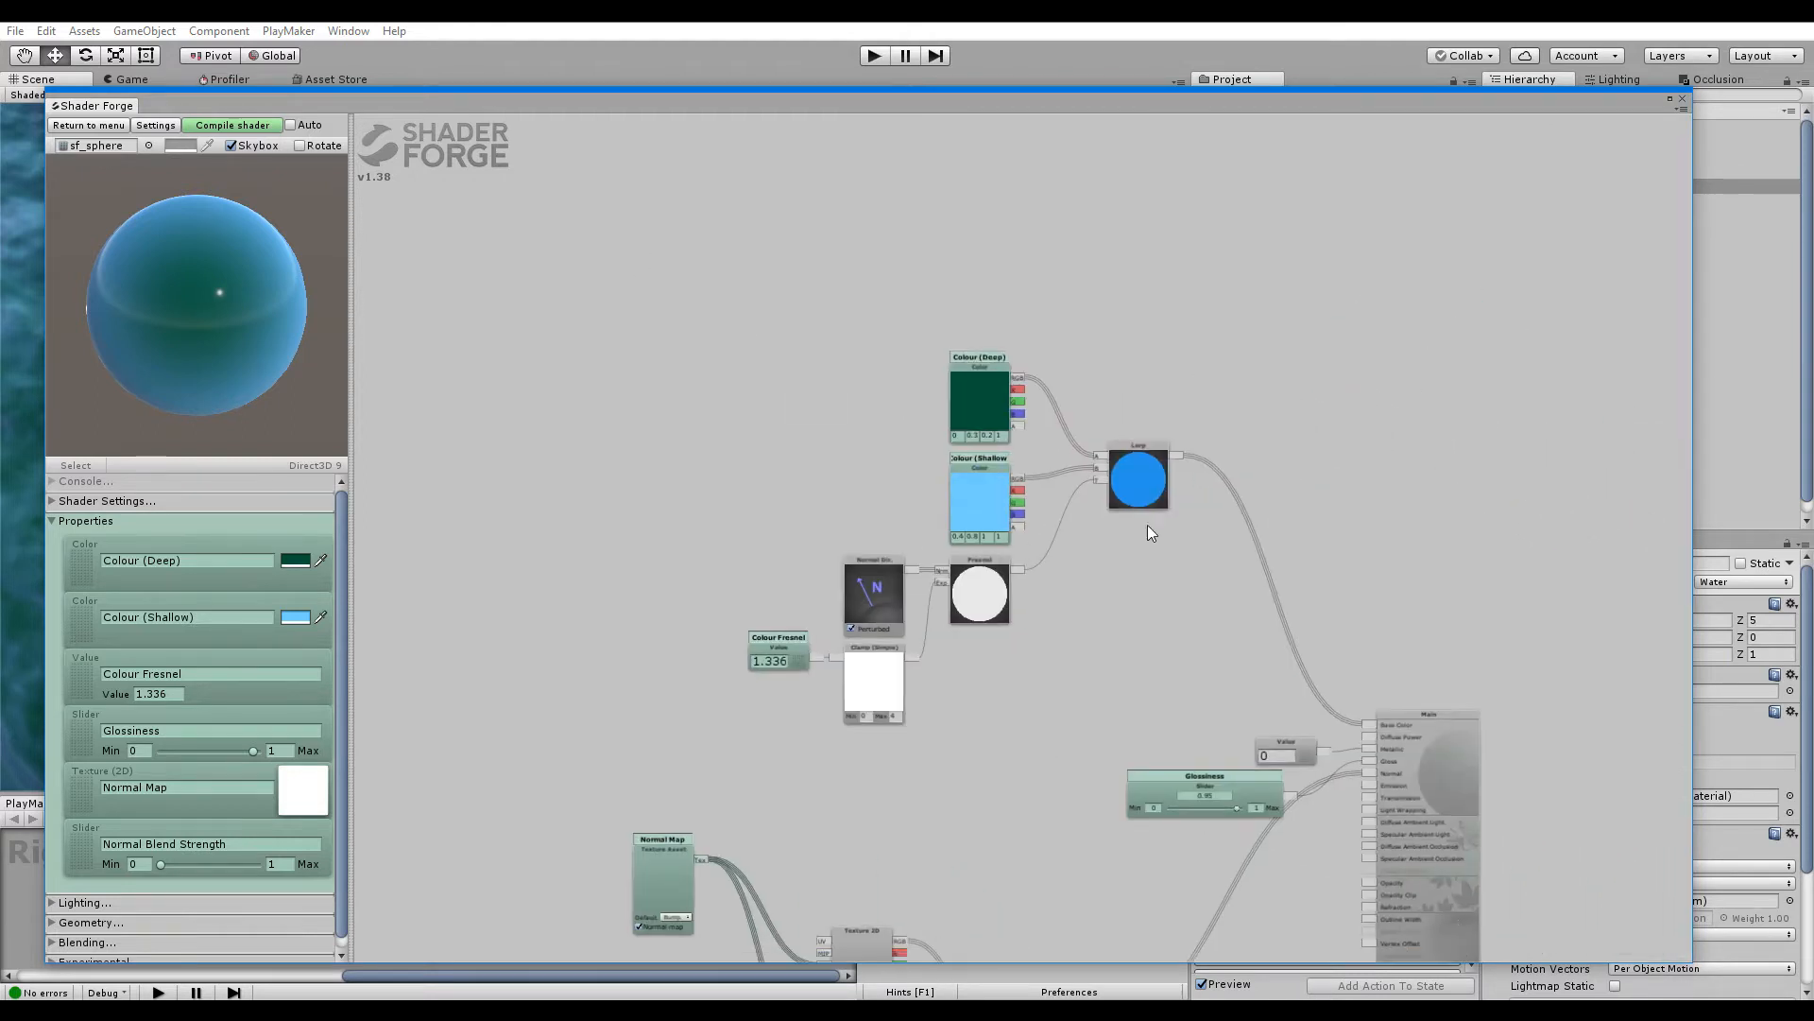
{"action": "middle_click_drag", "start_coordinate": [915, 503], "coordinate": [1594, 955]}
{"action": "middle_click_drag", "start_coordinate": [739, 341], "coordinate": [879, 425]}
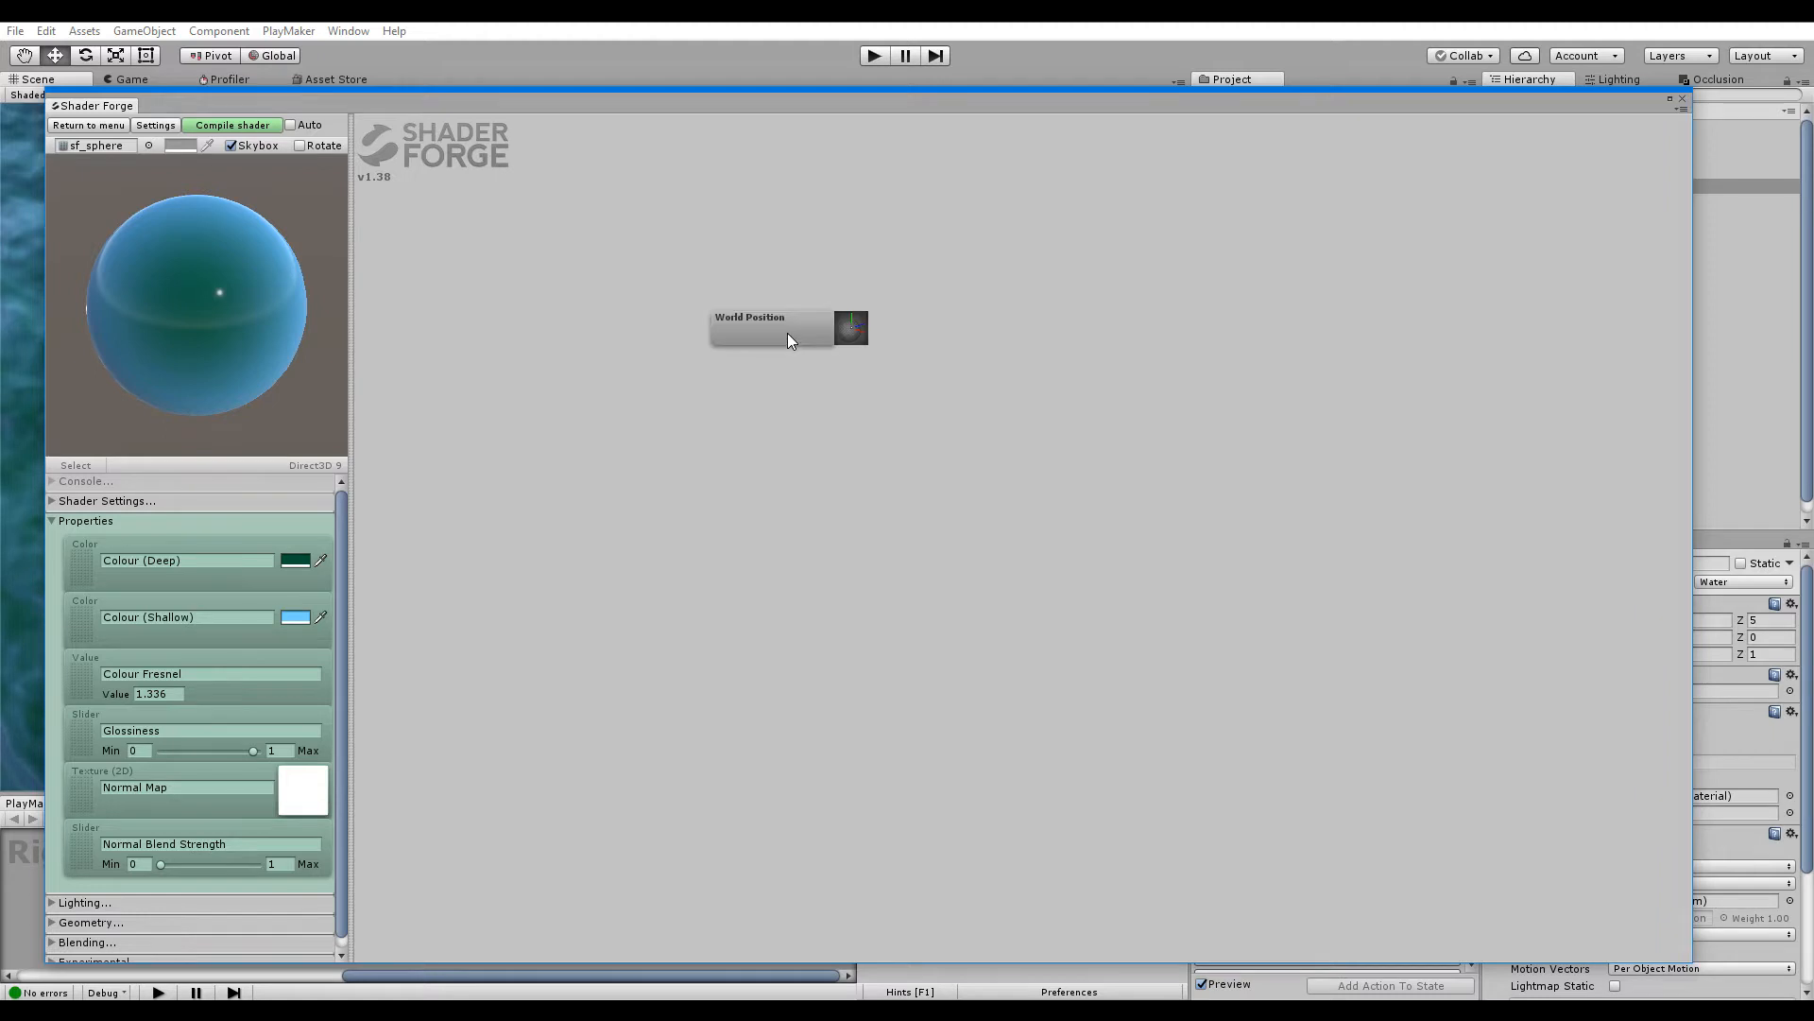
{"action": "left_click", "coordinate": [787, 332]}
{"action": "left_click_drag", "start_coordinate": [803, 325], "coordinate": [701, 366]}
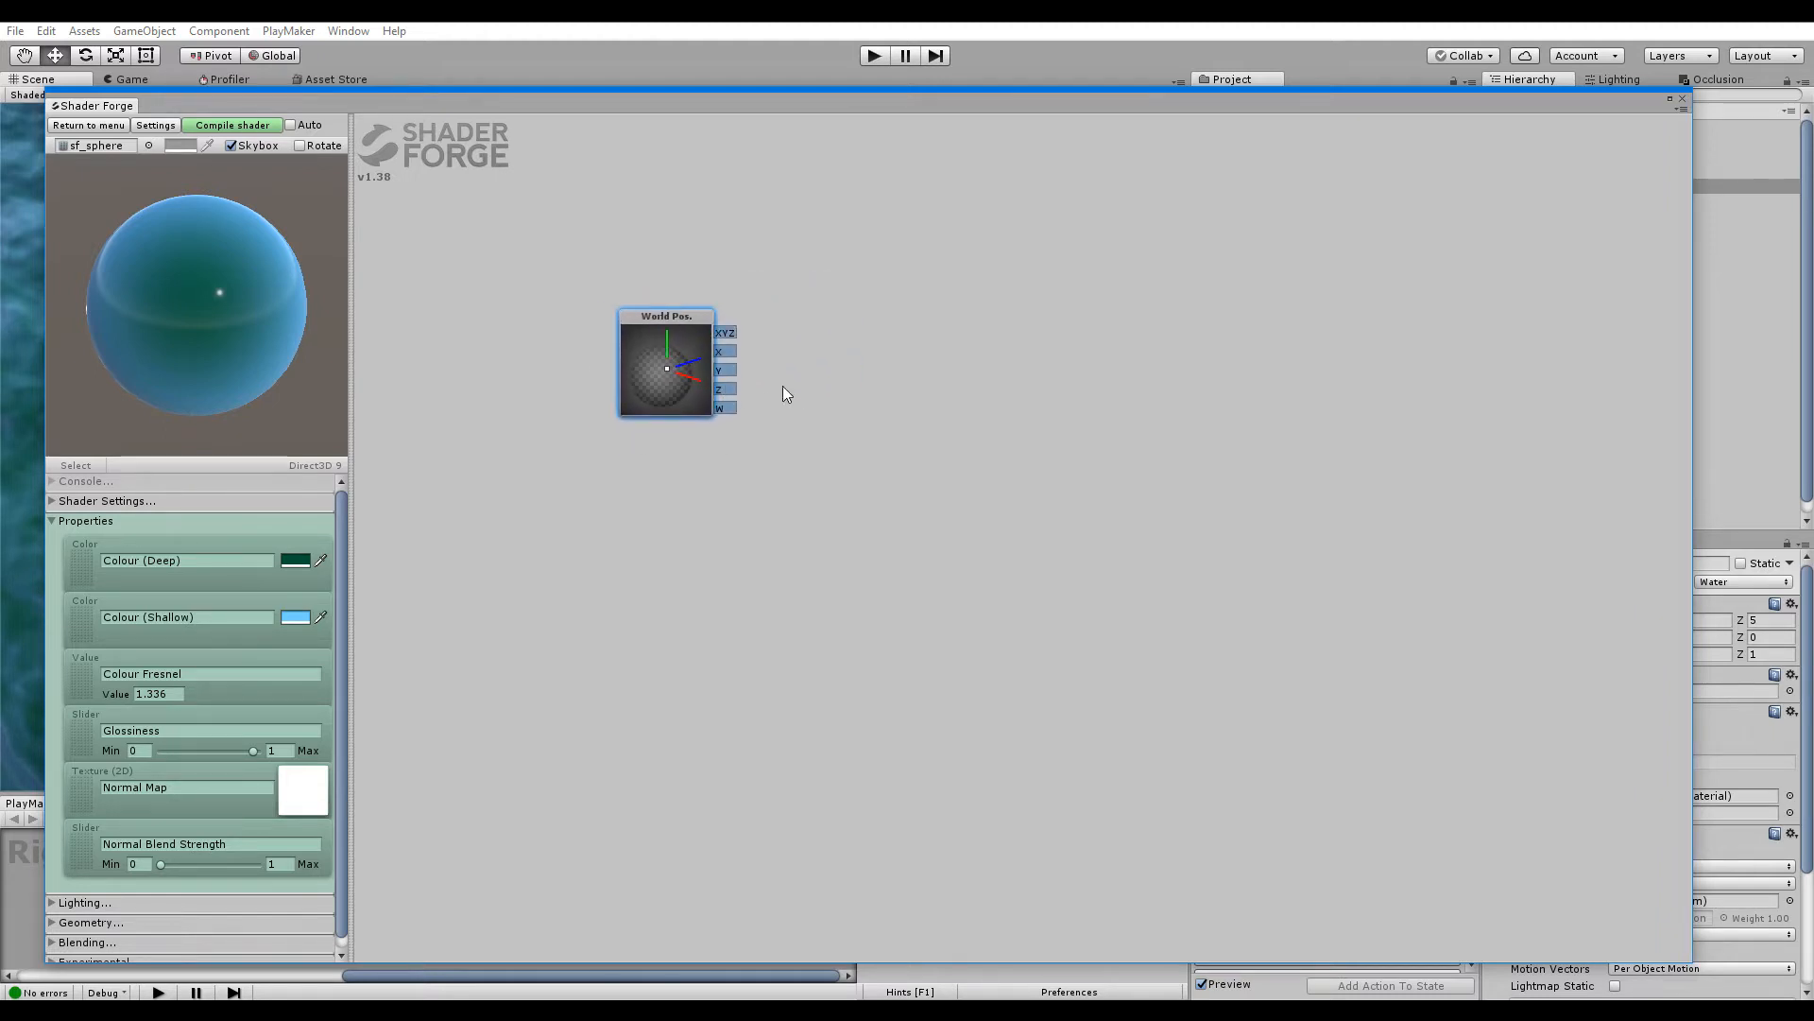
{"action": "left_click", "coordinate": [770, 378]}
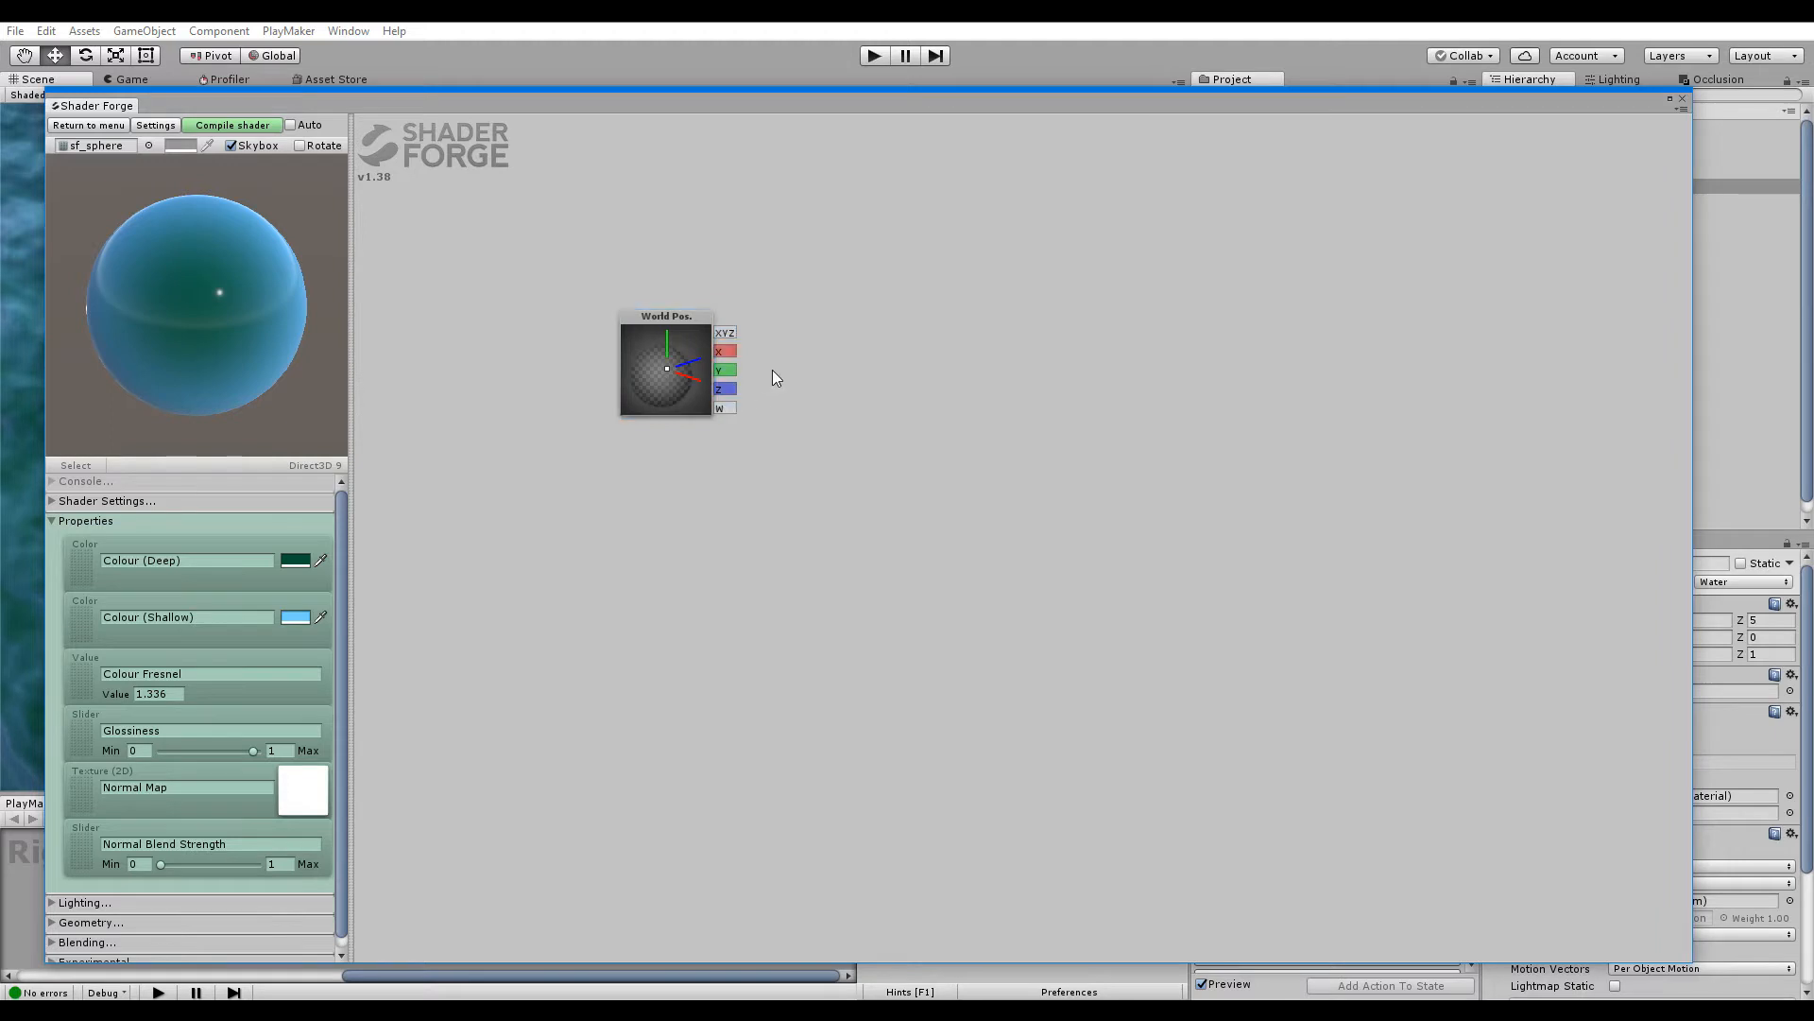
Compare the World Position node's X, Y and Z outputs with the selected plane's axes in the scene
{"action": "left_click_drag", "start_coordinate": [728, 355], "coordinate": [780, 392]}
{"action": "left_click_drag", "start_coordinate": [769, 106], "coordinate": [699, 573]}
{"action": "left_click_drag", "start_coordinate": [640, 377], "coordinate": [849, 455], "text": "alt"}
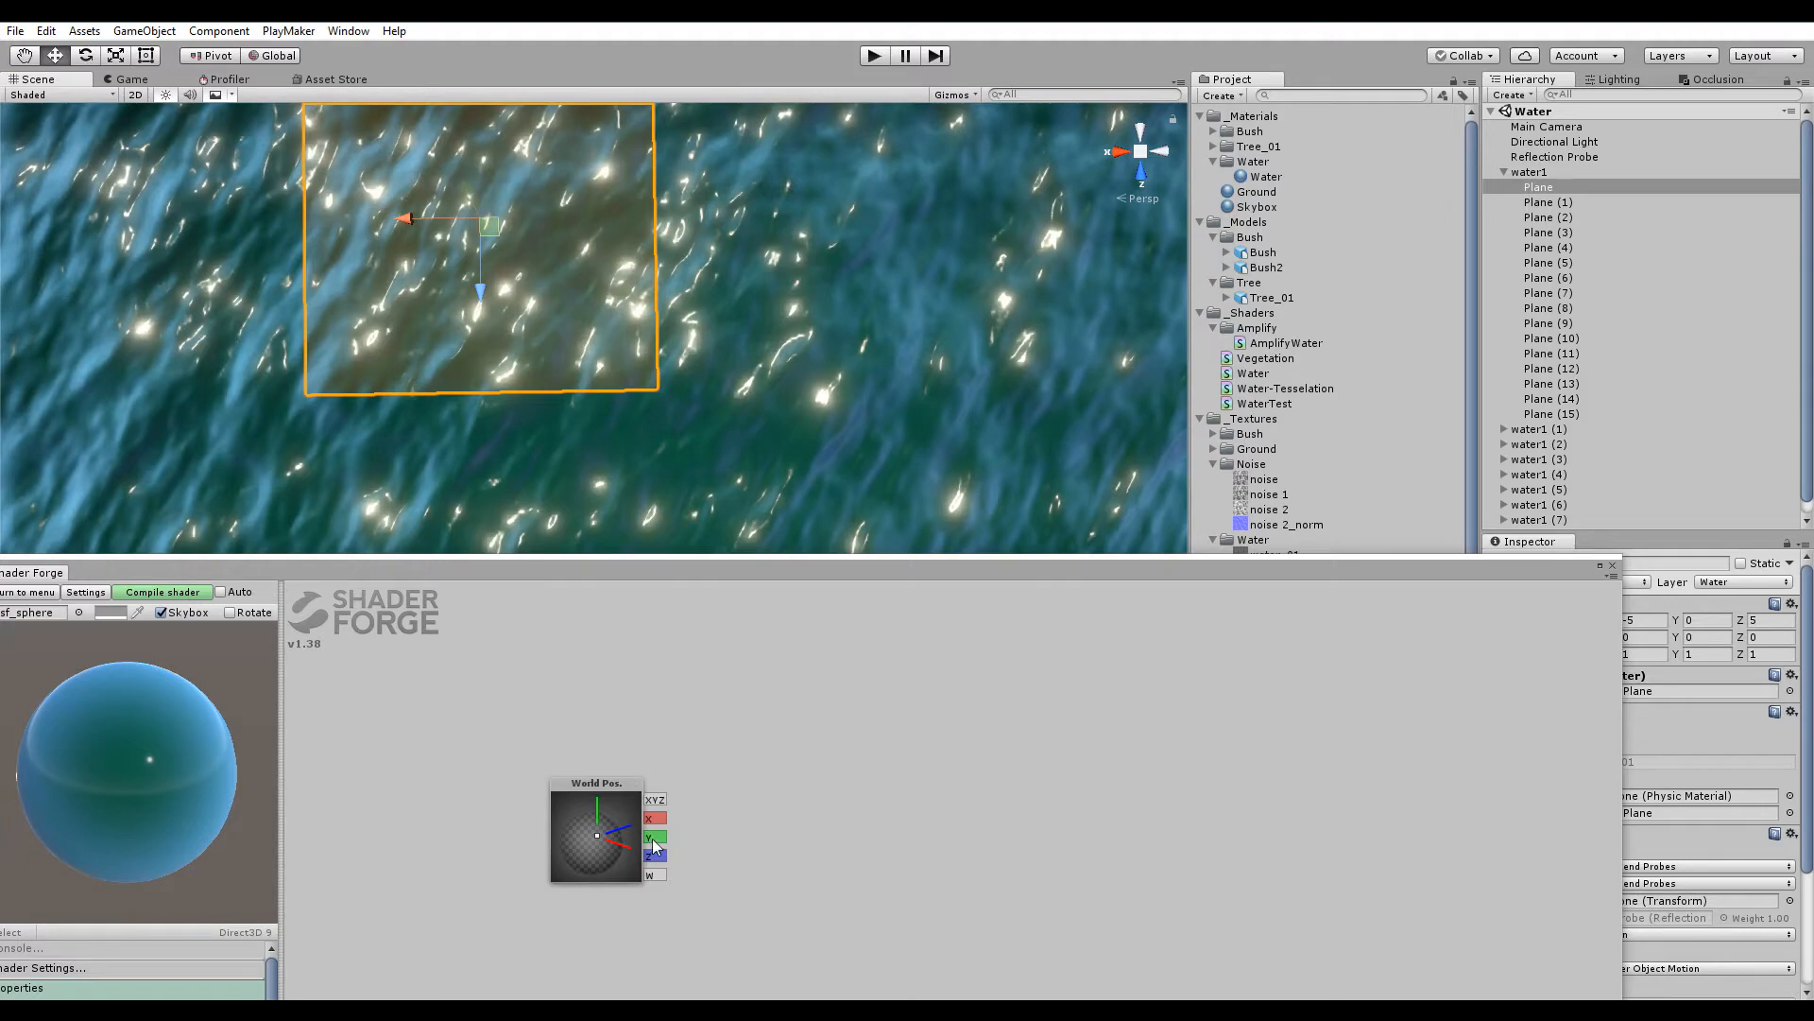
{"action": "left_click_drag", "start_coordinate": [647, 850], "coordinate": [696, 838]}
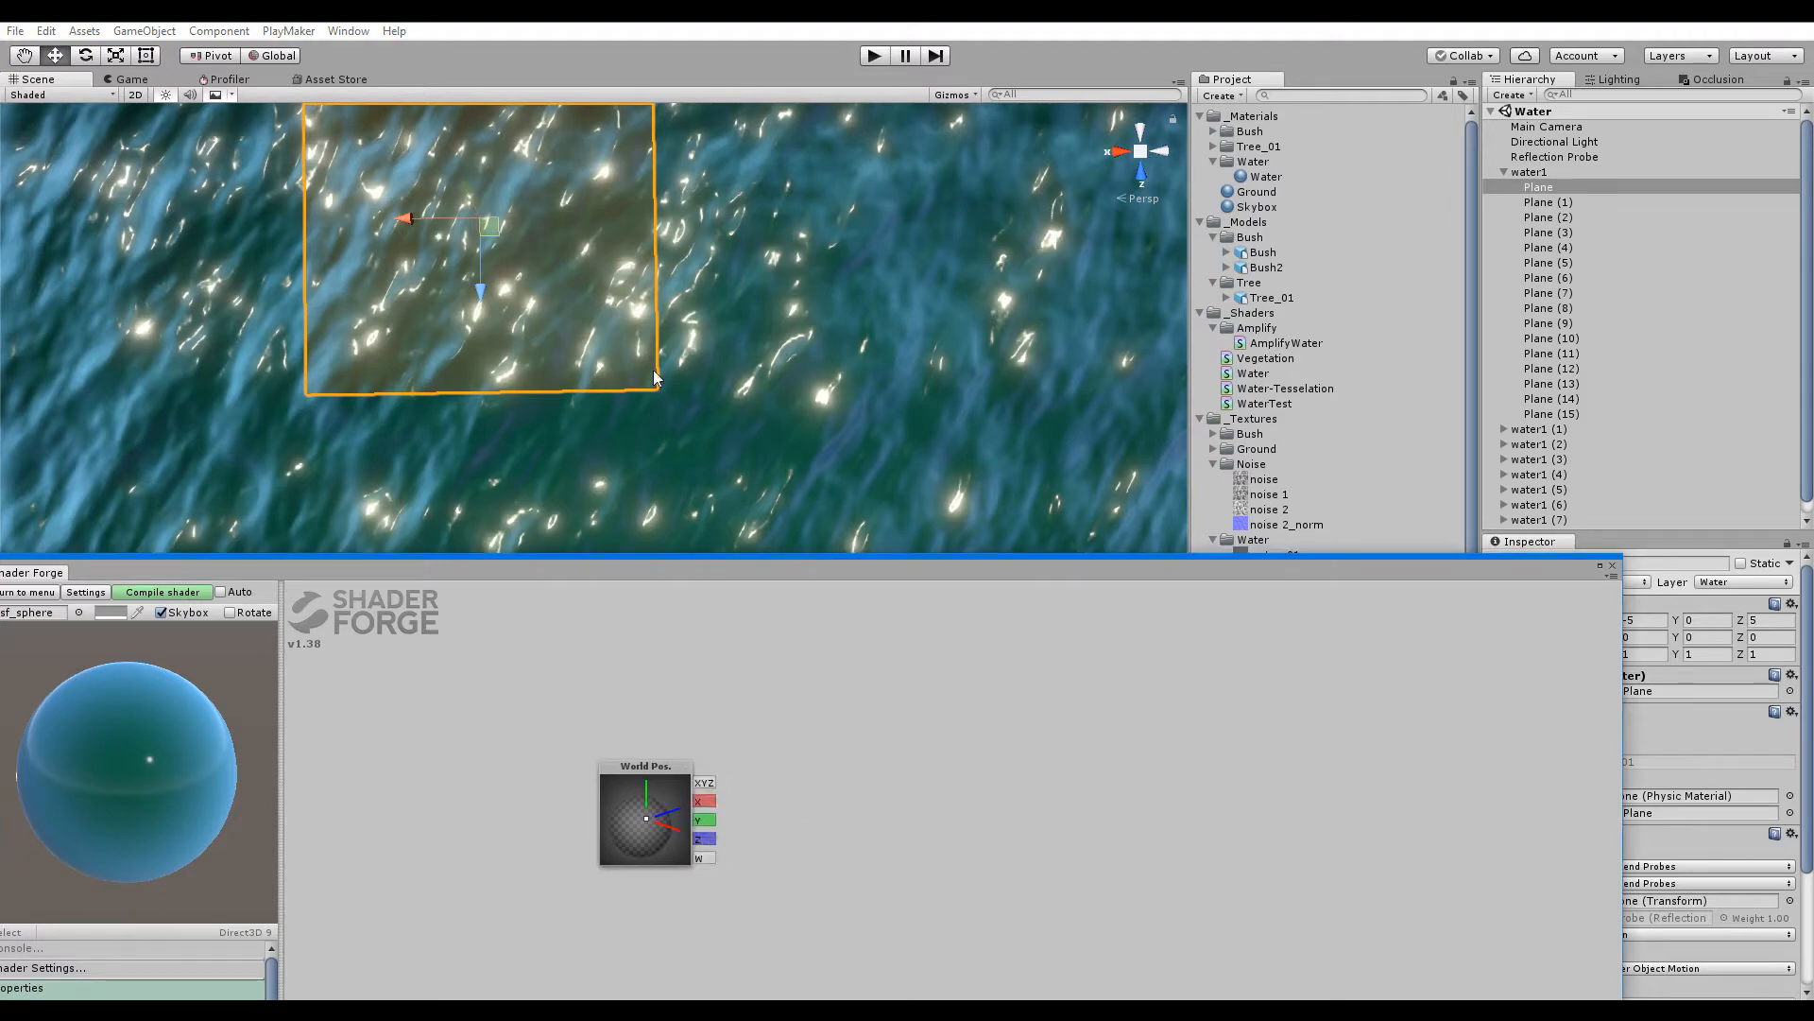
{"action": "left_click_drag", "start_coordinate": [675, 444], "coordinate": [662, 338], "text": "alt"}
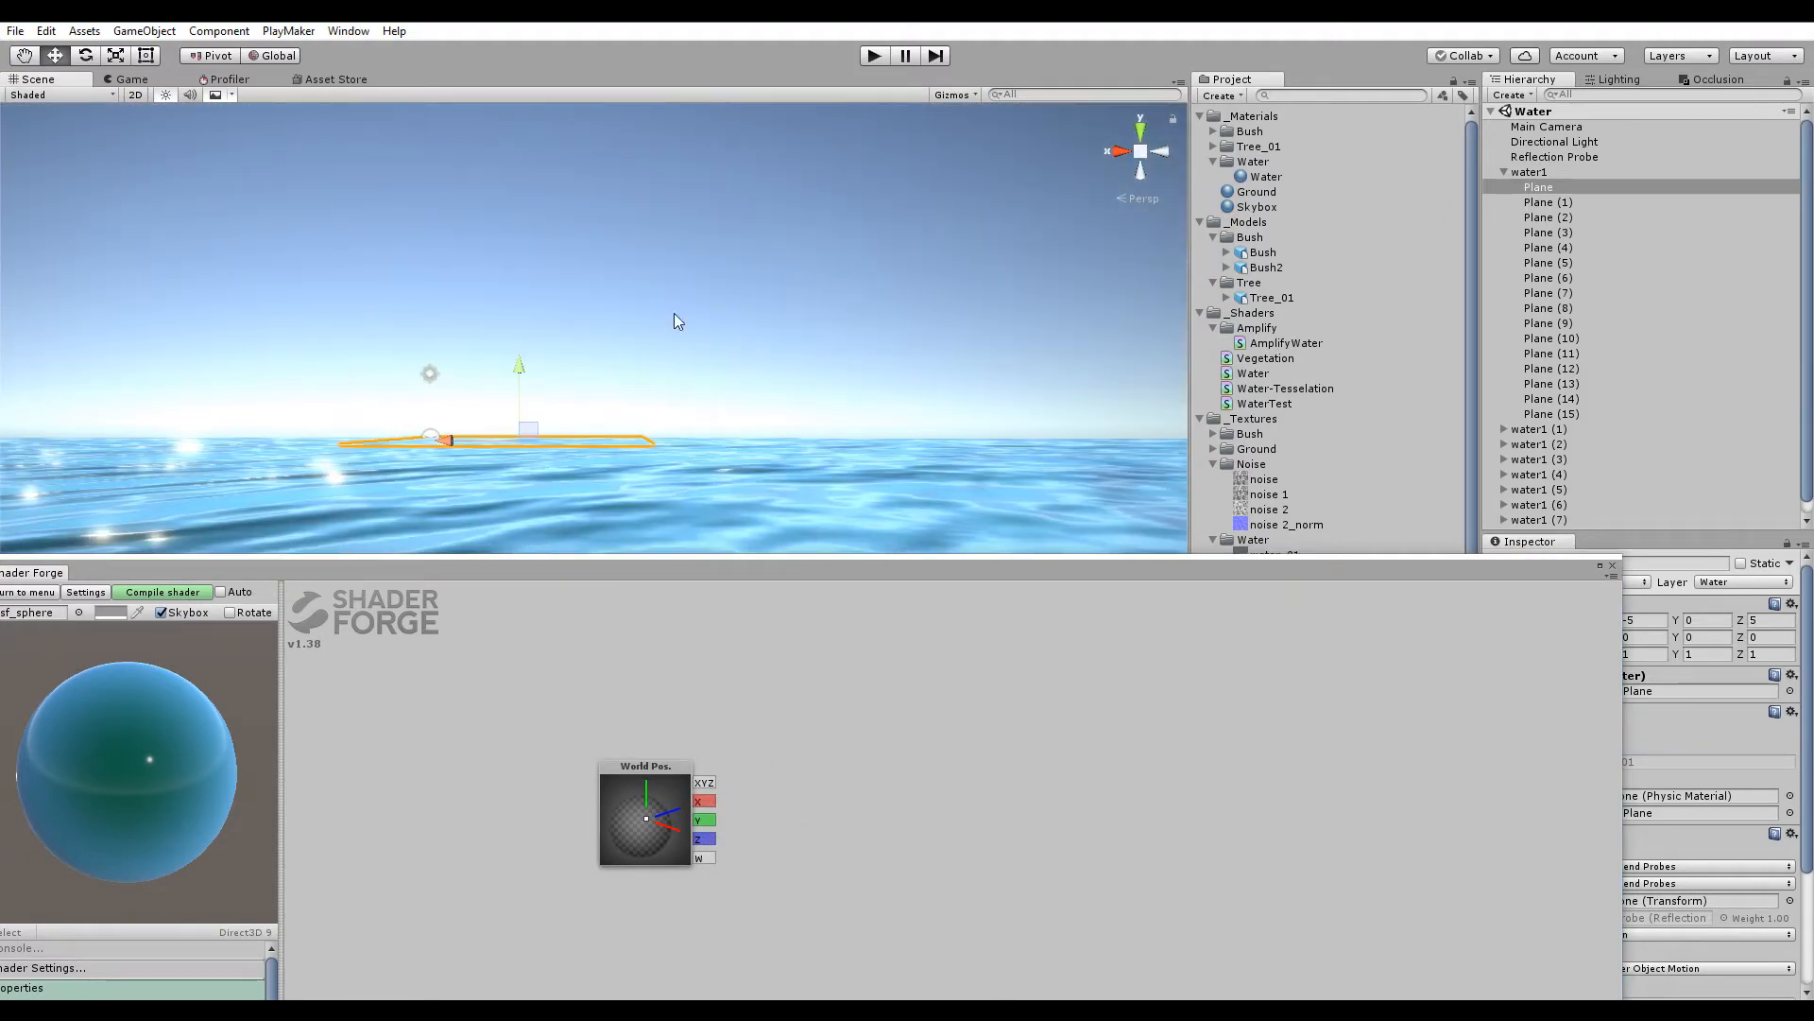
{"action": "left_click_drag", "start_coordinate": [717, 396], "coordinate": [645, 494], "text": "alt"}
{"action": "left_click_drag", "start_coordinate": [688, 579], "coordinate": [749, 166]}
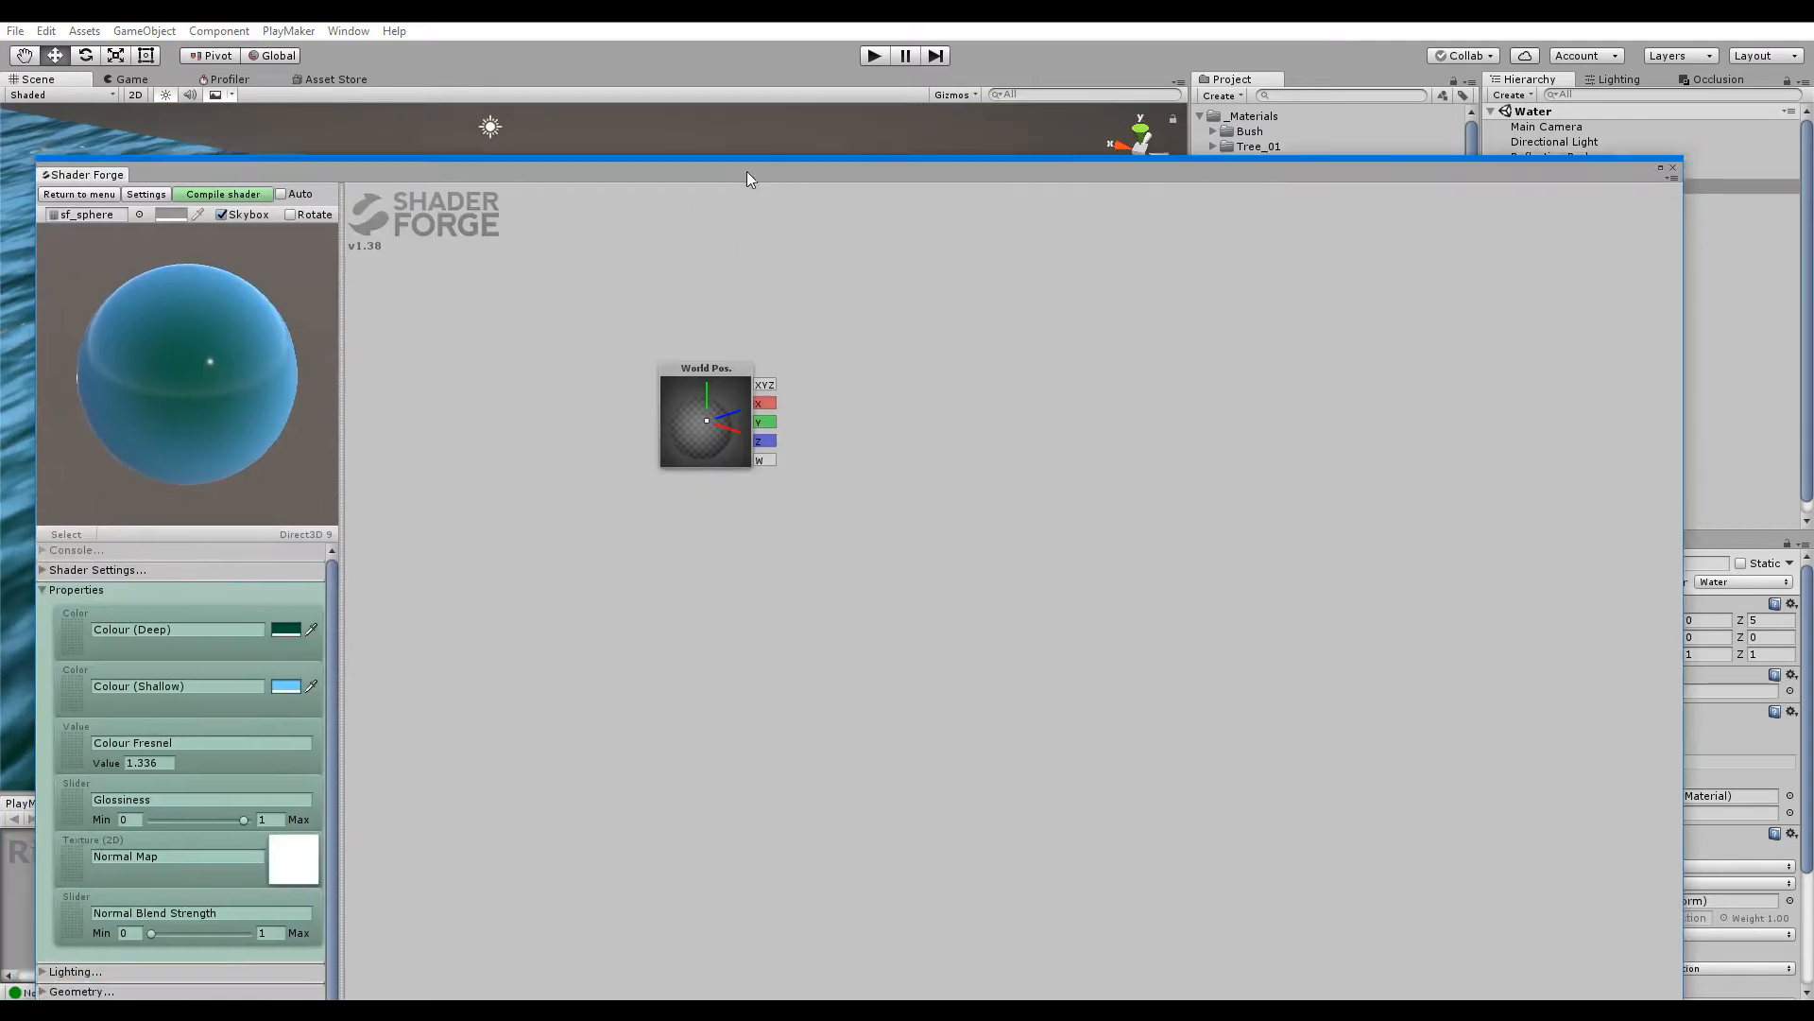
Add an Append node beside World Position and connect World Position's X to its R input and Z to its G input
{"action": "key", "text": "a"}
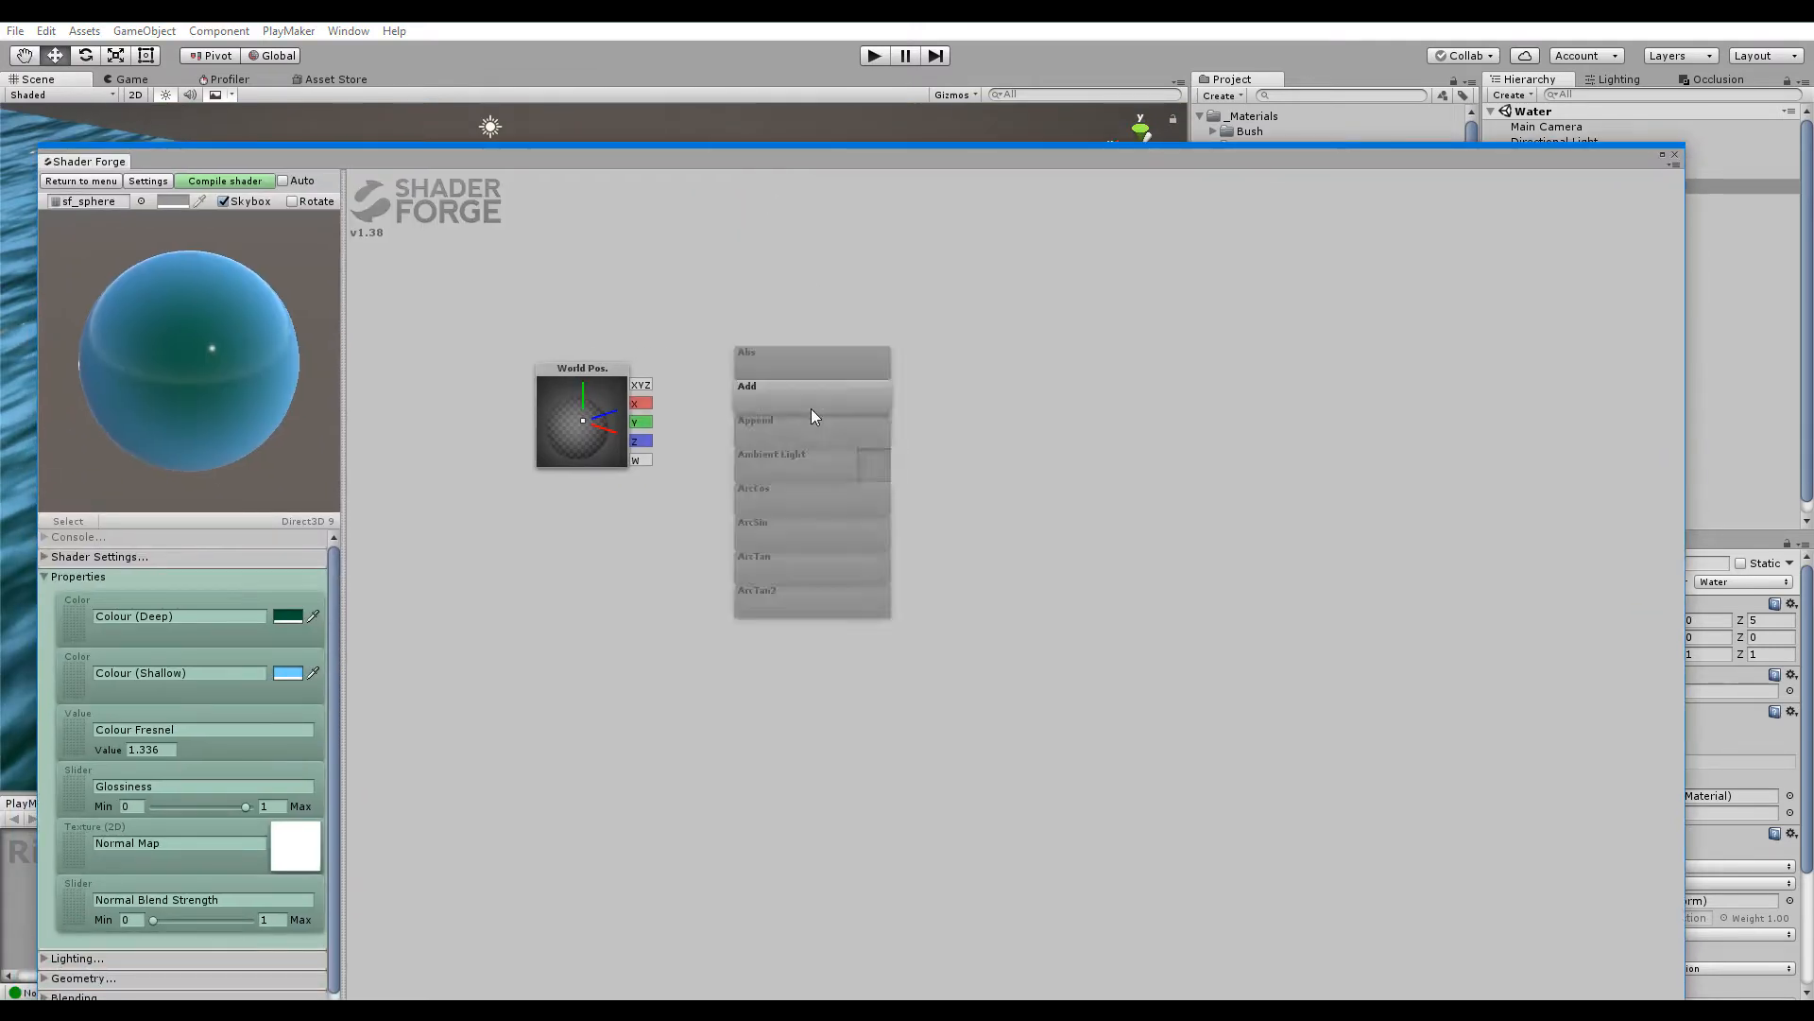
{"action": "left_click", "coordinate": [811, 408]}
{"action": "left_click_drag", "start_coordinate": [645, 406], "coordinate": [762, 471]}
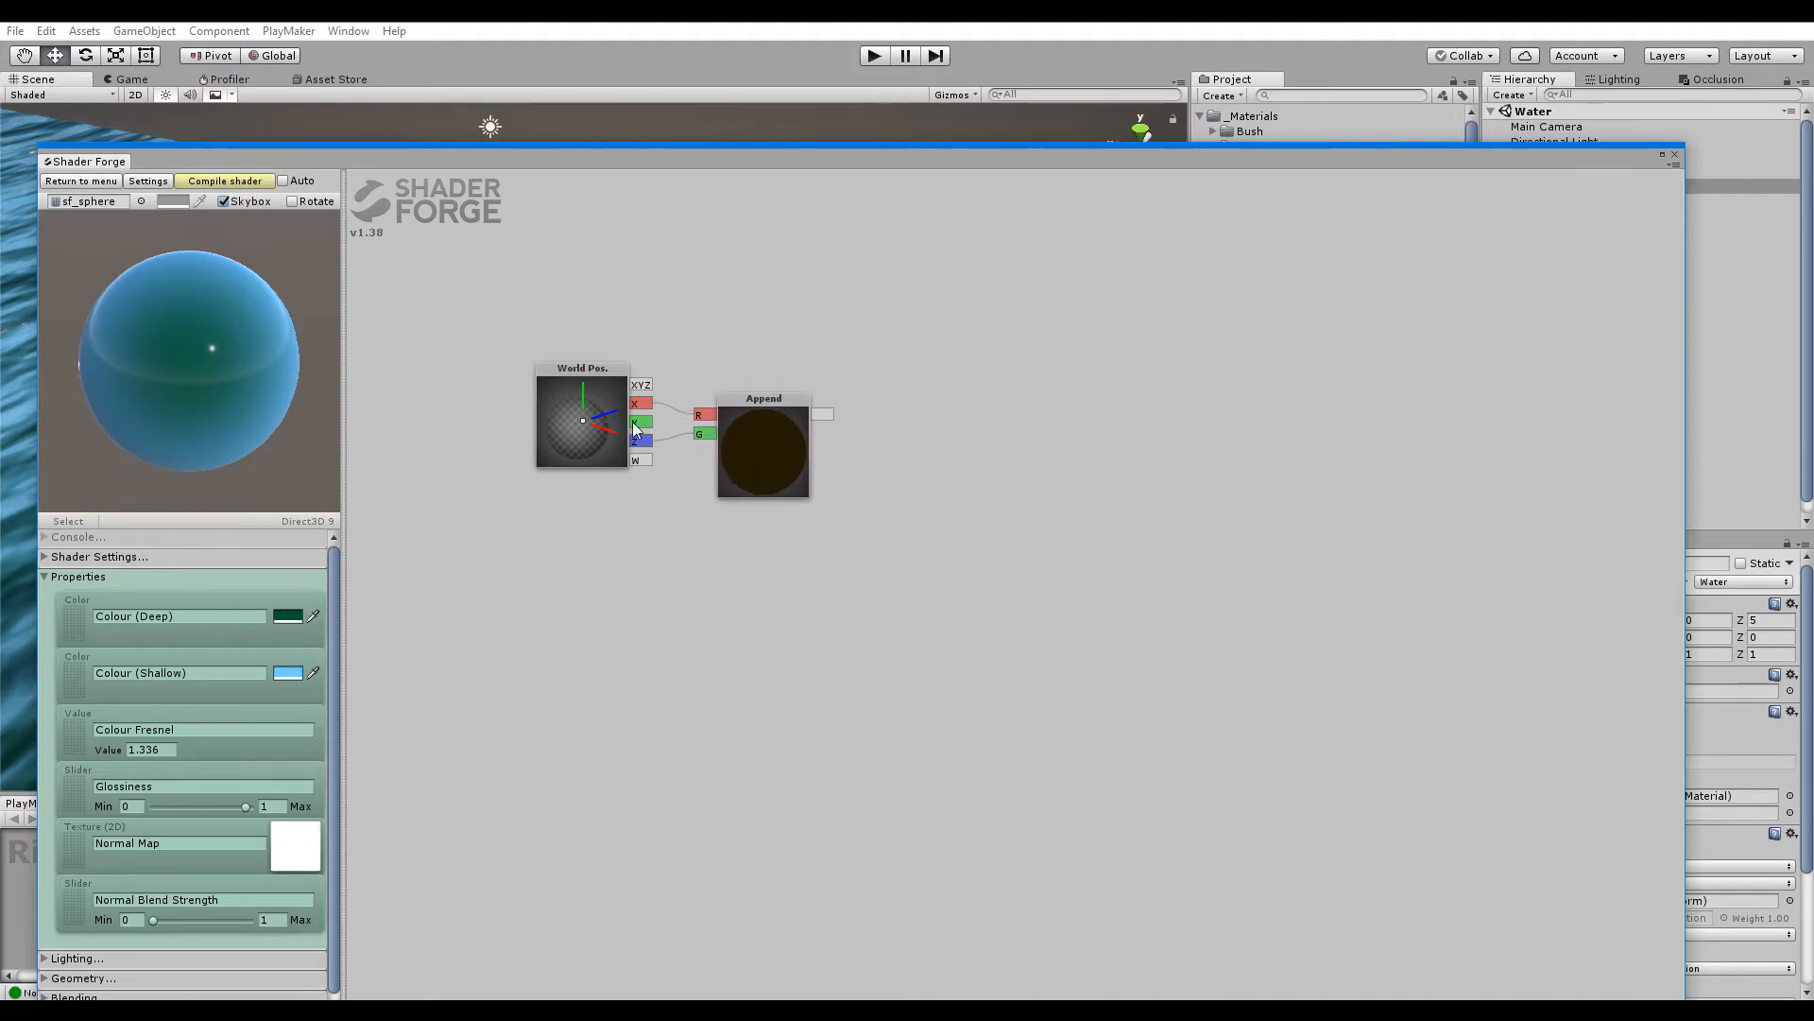
{"action": "mouse_move", "coordinate": [656, 436]}
{"action": "left_mouse_down"}
{"action": "mouse_move", "coordinate": [705, 349]}
{"action": "mouse_move", "coordinate": [767, 336]}
{"action": "mouse_move", "coordinate": [650, 425]}
{"action": "mouse_move", "coordinate": [665, 422]}
{"action": "left_mouse_up"}
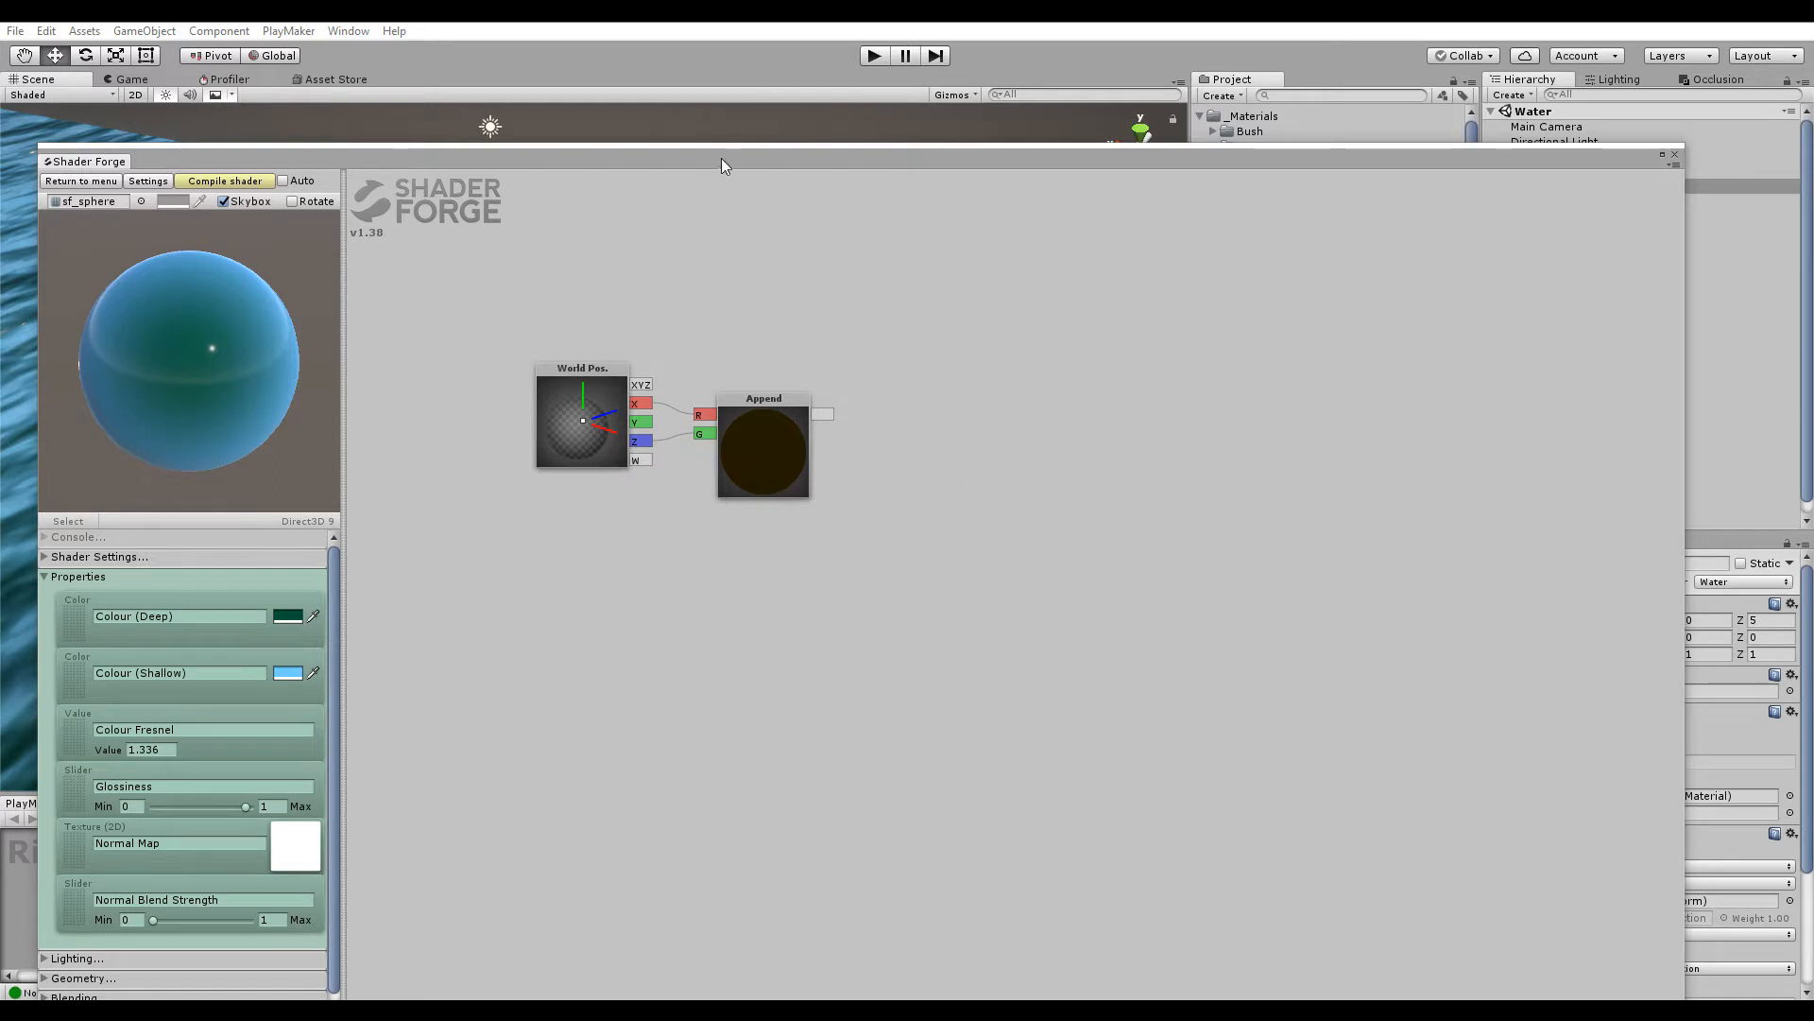
Add a Divide node after the Append node and connect Append's output to Divide's A input
{"action": "left_click", "coordinate": [859, 413]}
{"action": "right_click", "coordinate": [1013, 461]}
{"action": "left_click", "coordinate": [1013, 461]}
{"action": "left_click_drag", "start_coordinate": [1006, 450], "coordinate": [979, 461]}
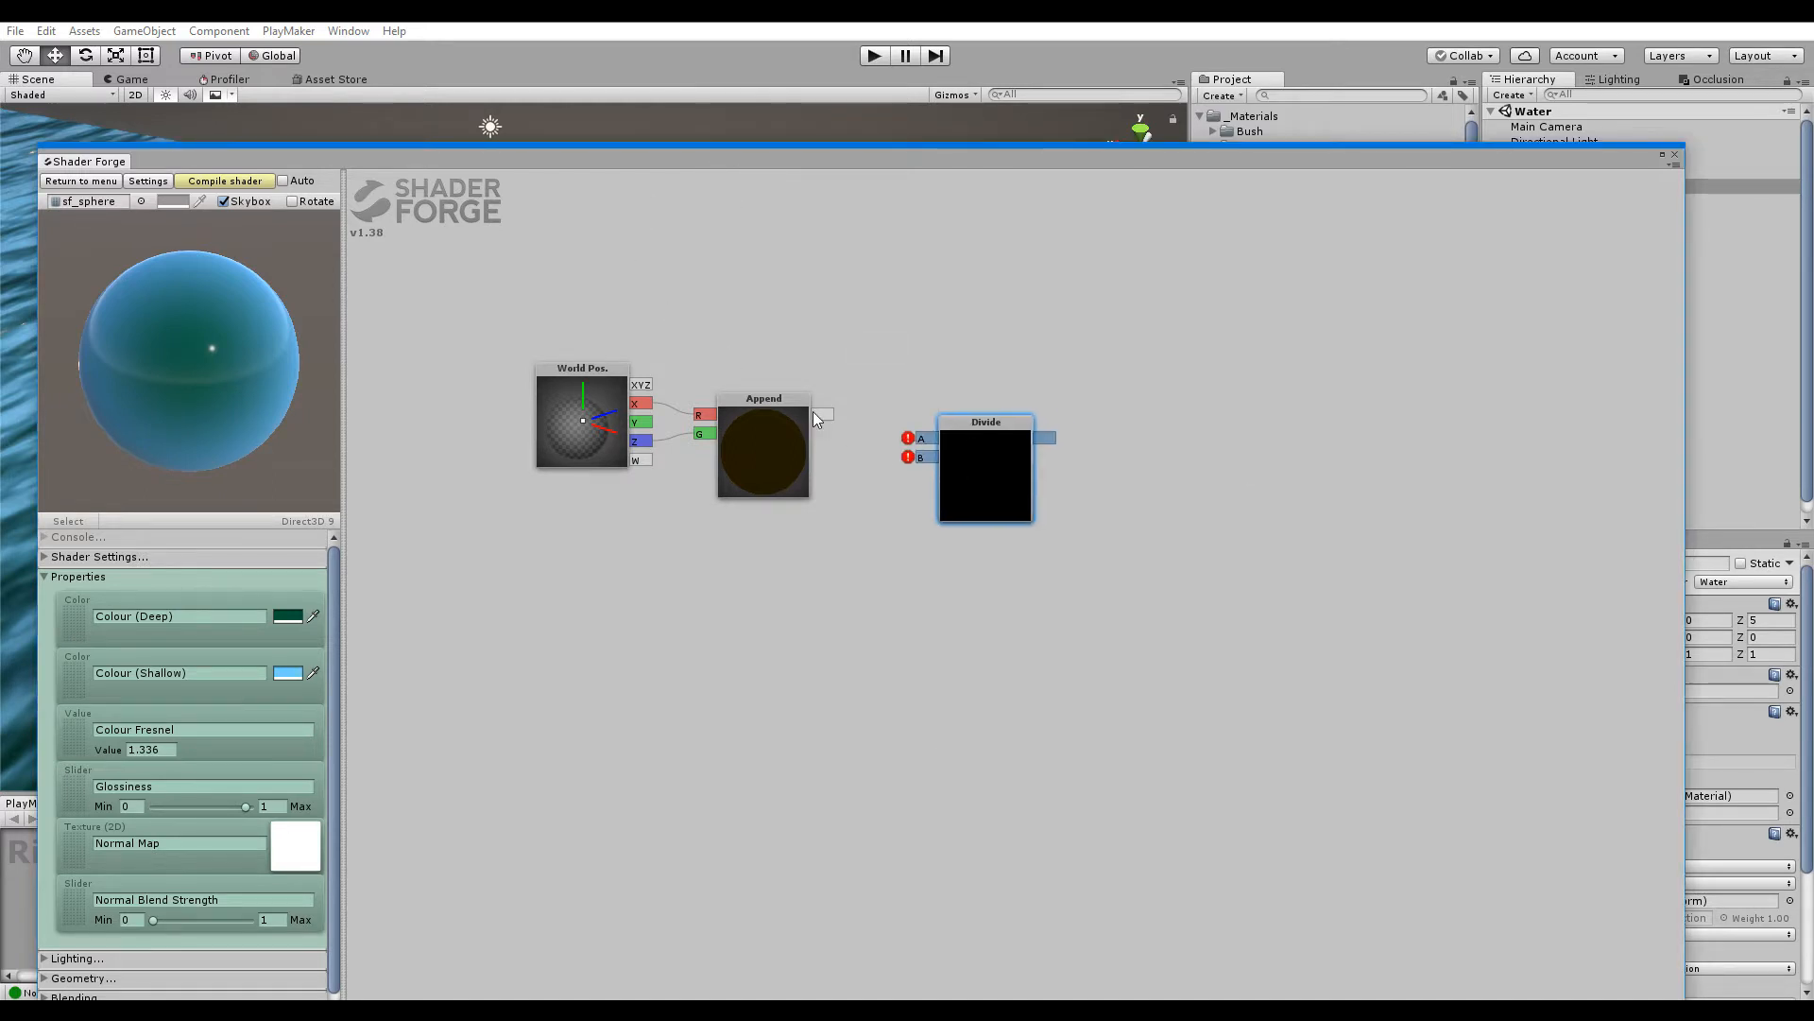
{"action": "left_click_drag", "start_coordinate": [820, 413], "coordinate": [920, 444]}
Add a Value property node below the Append node and name it UV Scale
{"action": "right_click", "coordinate": [752, 584]}
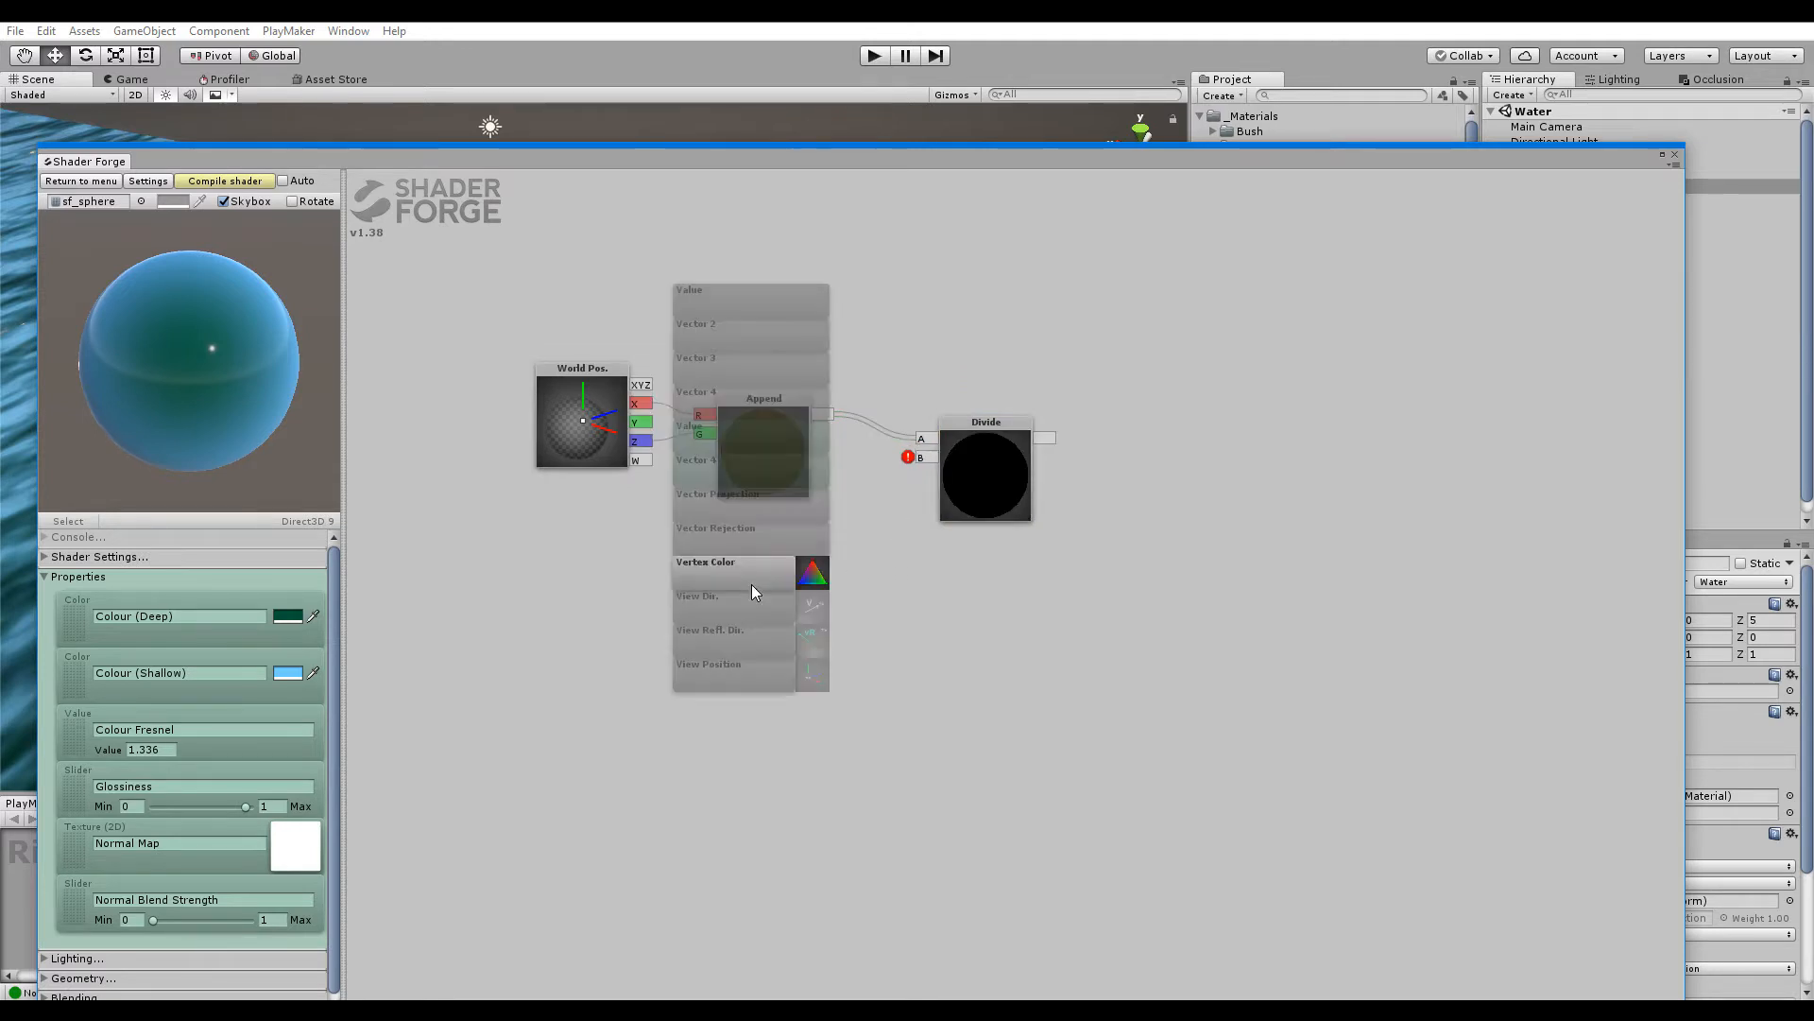
{"action": "left_click", "coordinate": [751, 588]}
{"action": "left_click", "coordinate": [737, 649]}
{"action": "left_click_drag", "start_coordinate": [777, 645], "coordinate": [775, 537]}
{"action": "left_click", "coordinate": [782, 532]}
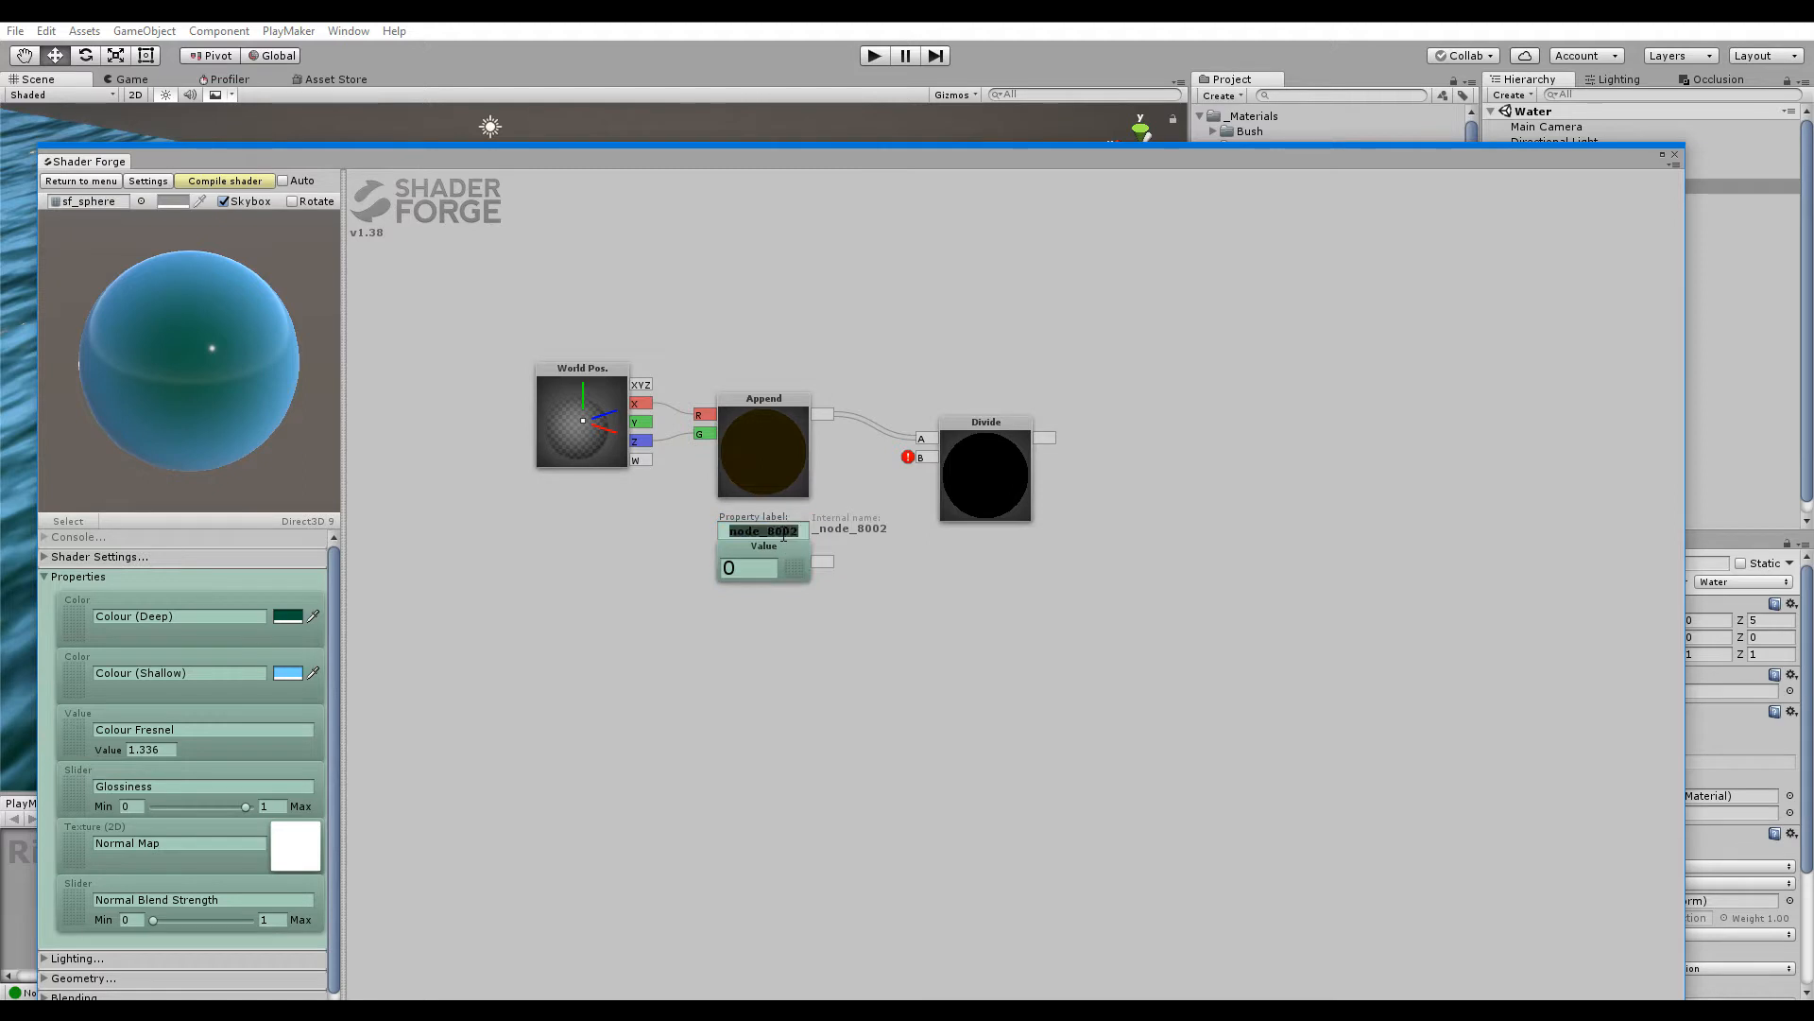
{"action": "key", "text": "BackSpace"}
{"action": "type", "text": "UV Scale"}
Connect the UV Scale node to Divide's B input and set its value to 1
{"action": "left_click_drag", "start_coordinate": [830, 565], "coordinate": [922, 457]}
{"action": "left_click", "coordinate": [755, 559]}
{"action": "type", "text": "1"}
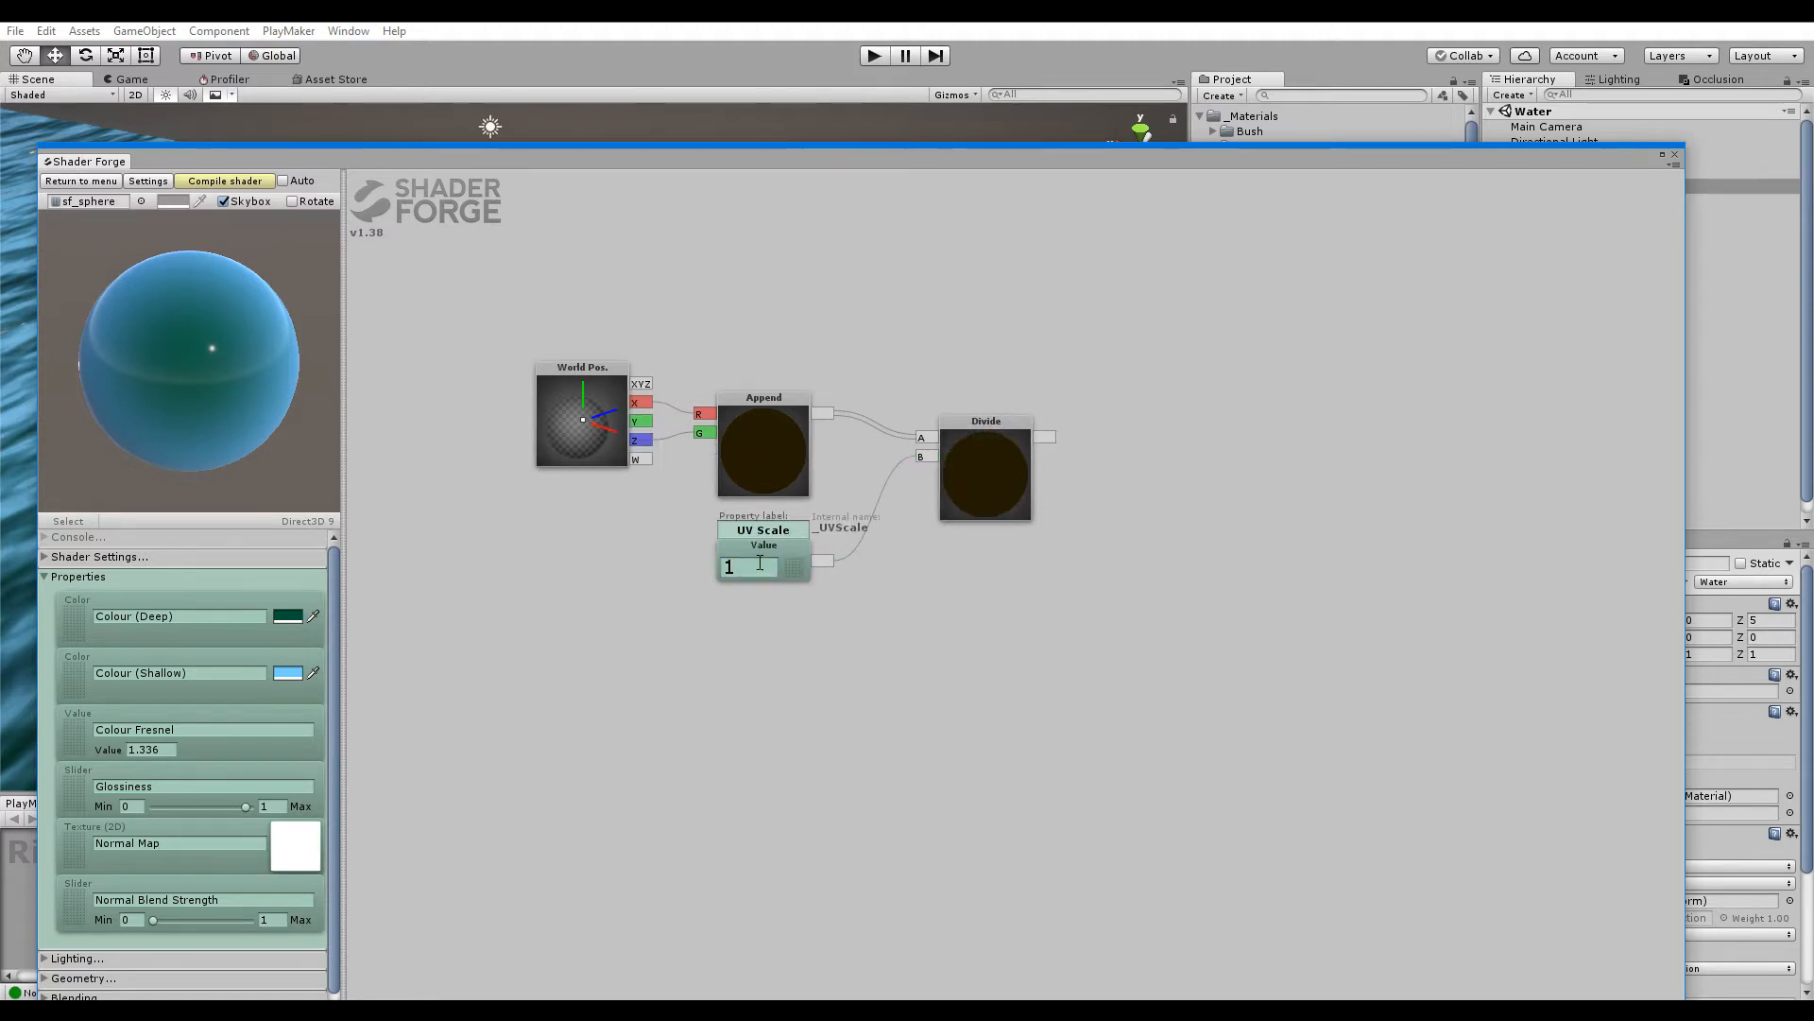
{"action": "double_click", "coordinate": [729, 567]}
Add a Set node after Divide, connect Divide's output to it and name it _worldUV
{"action": "left_click_drag", "start_coordinate": [682, 156], "coordinate": [650, 710]}
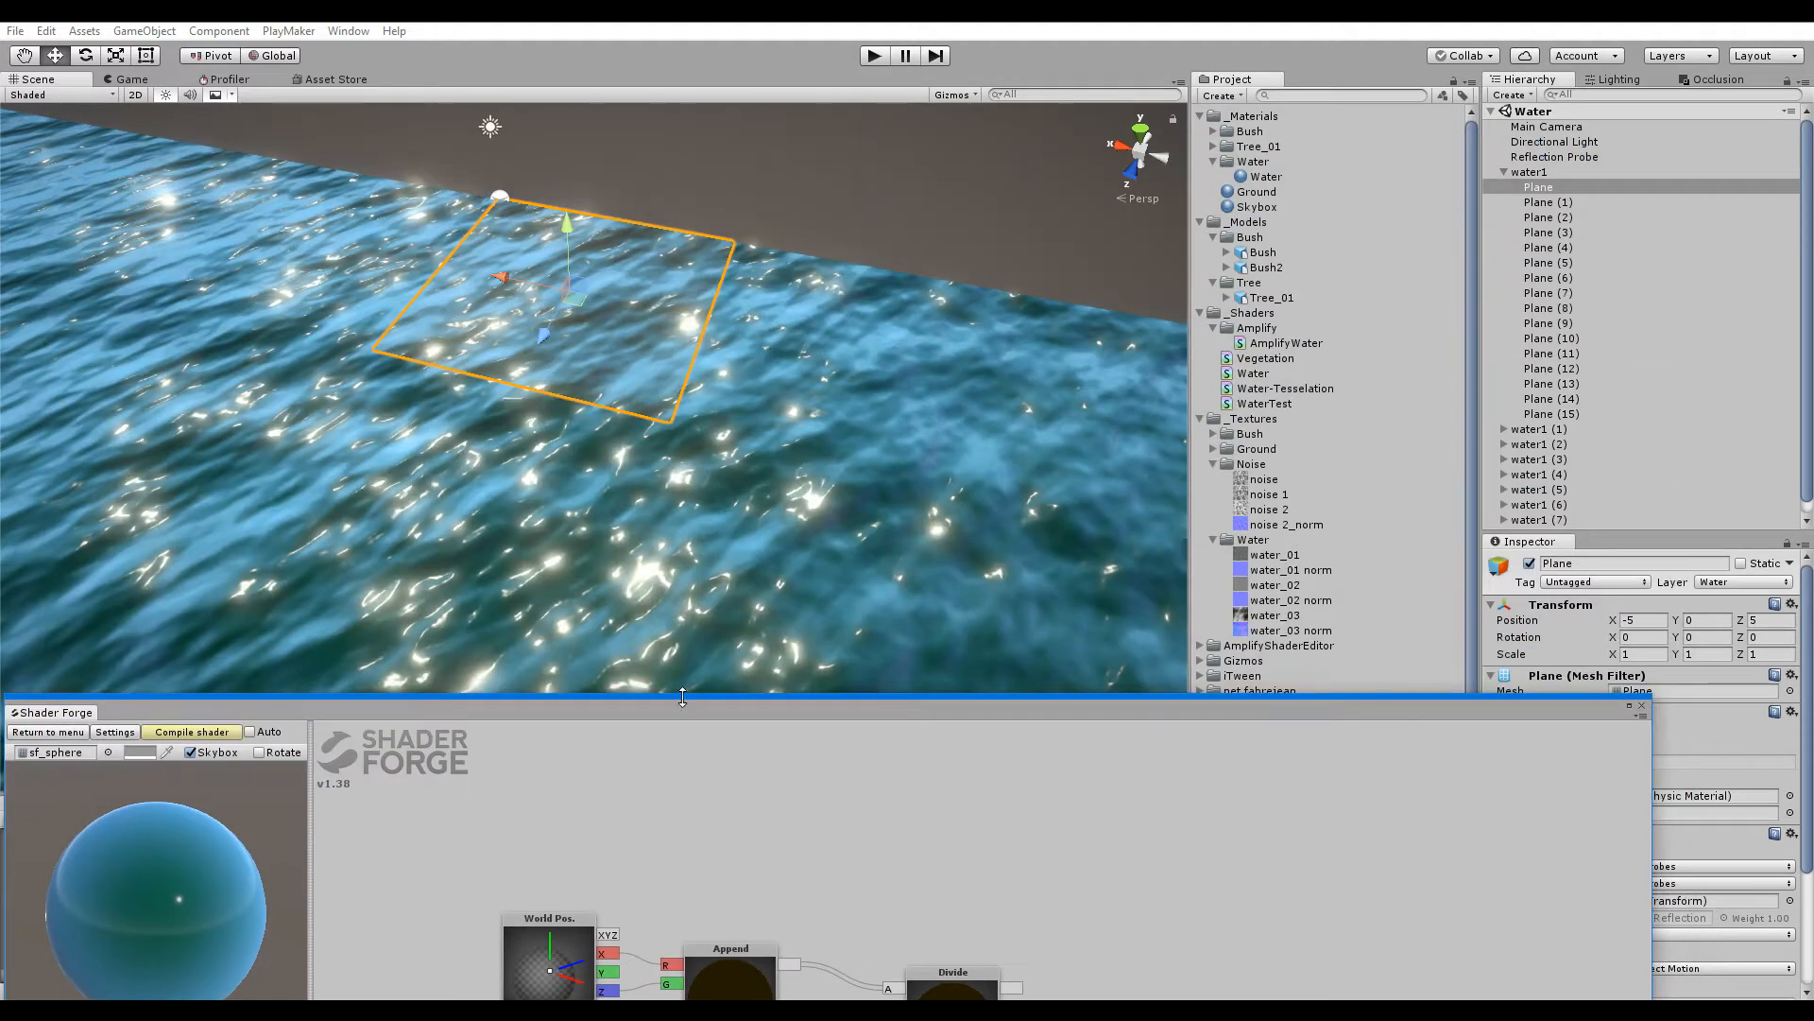
{"action": "left_click_drag", "start_coordinate": [684, 705], "coordinate": [719, 111]}
{"action": "scroll", "coordinate": [956, 601], "scroll_direction": "down", "scroll_amount": 3}
{"action": "right_click", "coordinate": [1020, 365]}
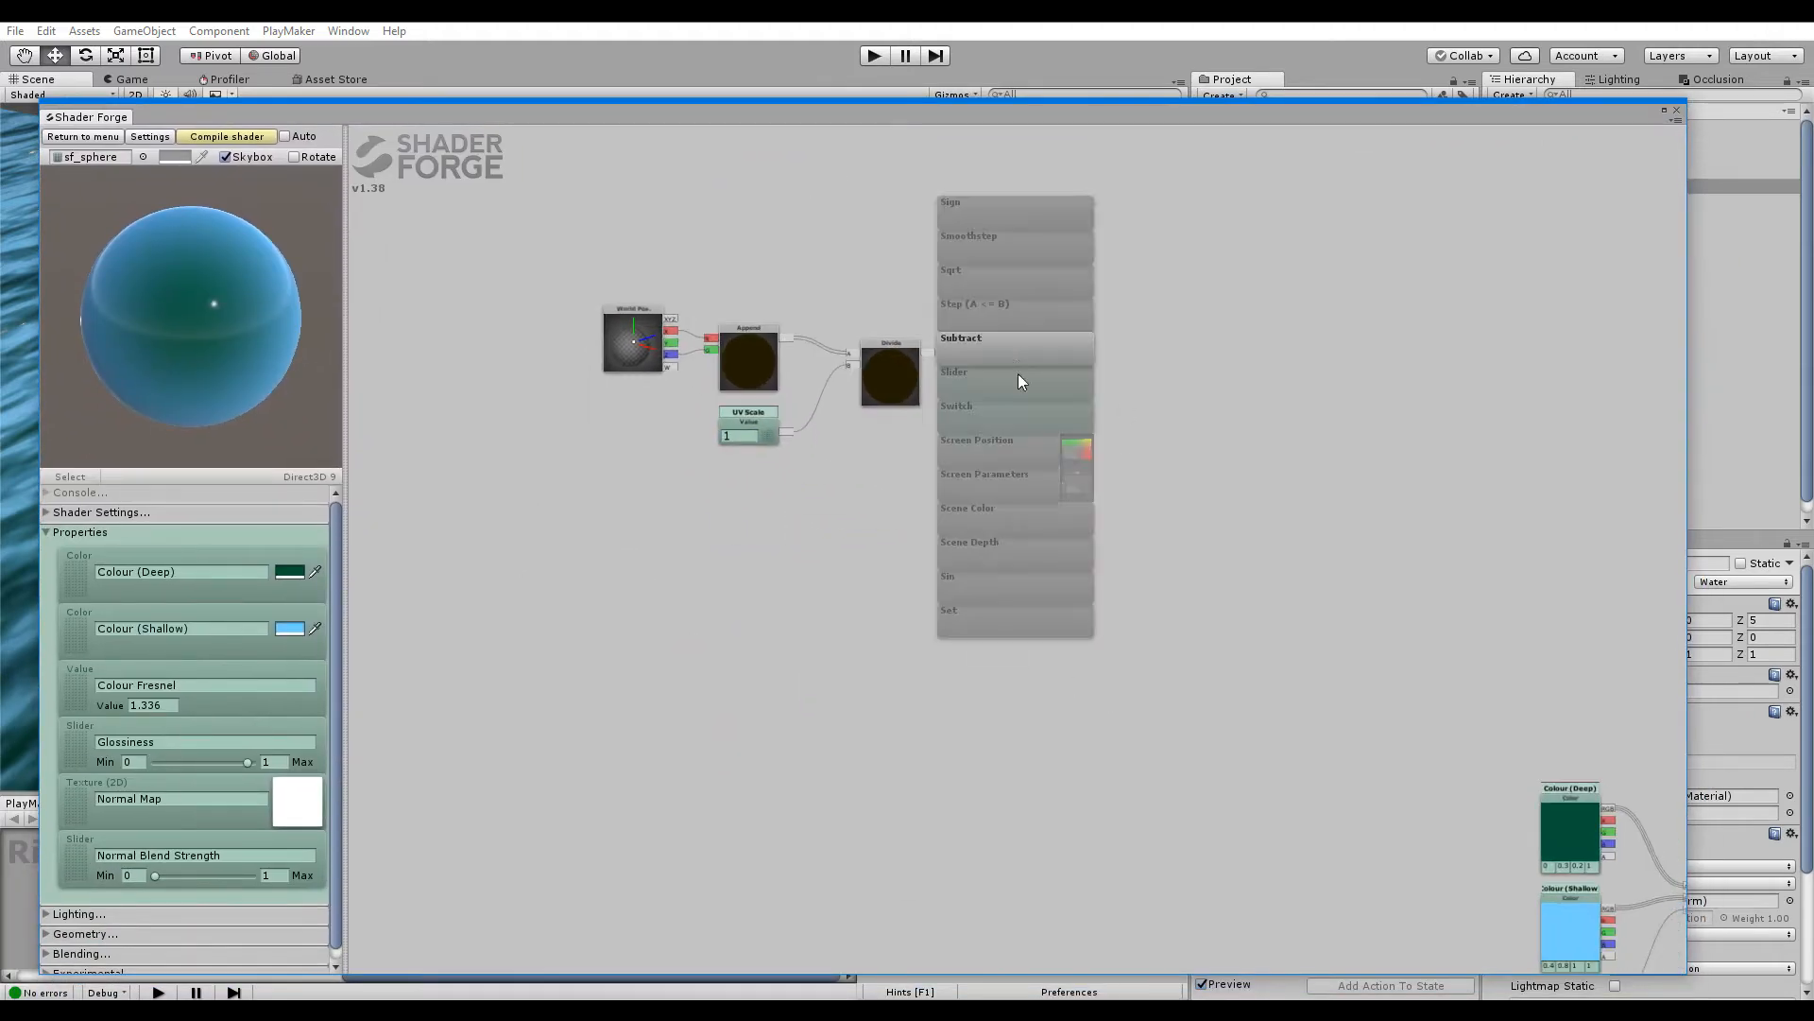
{"action": "left_click", "coordinate": [1008, 627]}
{"action": "left_click_drag", "start_coordinate": [1007, 628], "coordinate": [949, 373]}
{"action": "scroll", "coordinate": [983, 345], "scroll_direction": "up", "scroll_amount": 4}
{"action": "left_click", "coordinate": [1033, 374]}
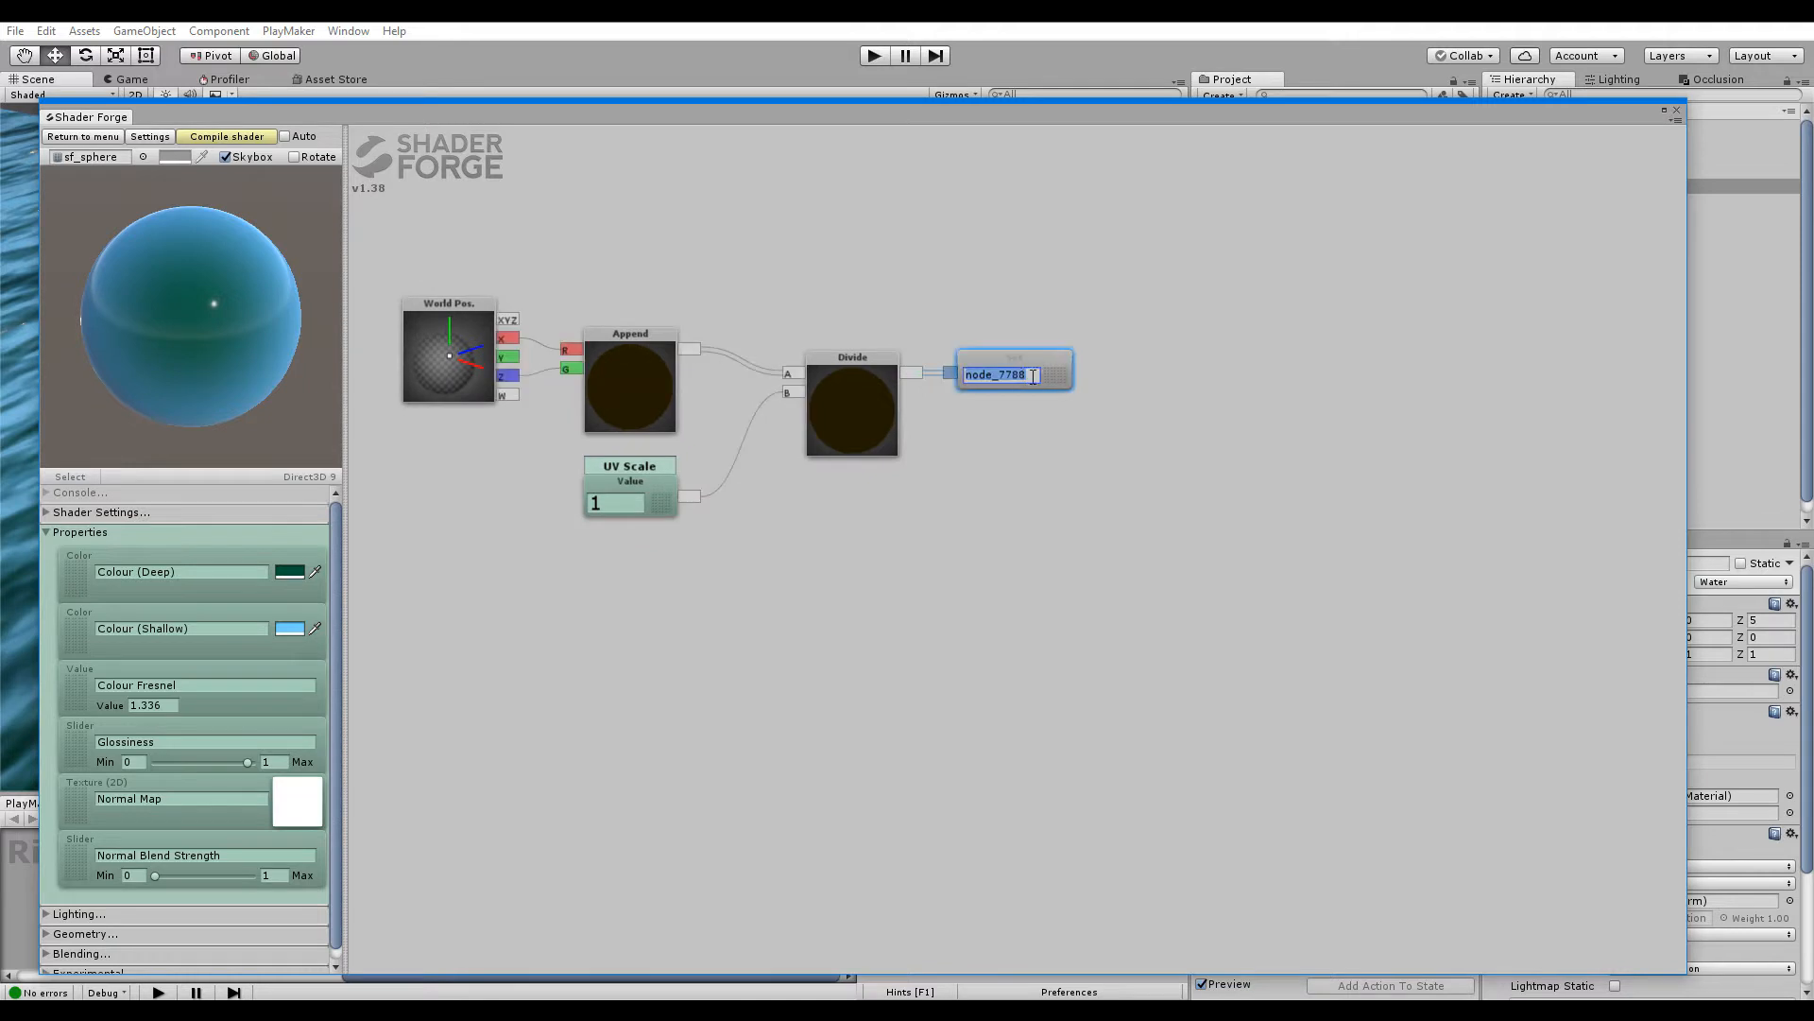
{"action": "key", "text": "BackSpace"}
{"action": "type", "text": "_worl"}
{"action": "left_click", "coordinate": [1036, 506]}
Add a Get node near the Normal Map texture asset and assign it the _worldUV variable
{"action": "scroll", "coordinate": [927, 656], "scroll_direction": "down", "scroll_amount": 6}
{"action": "middle_click_drag", "start_coordinate": [855, 930], "coordinate": [785, 571]}
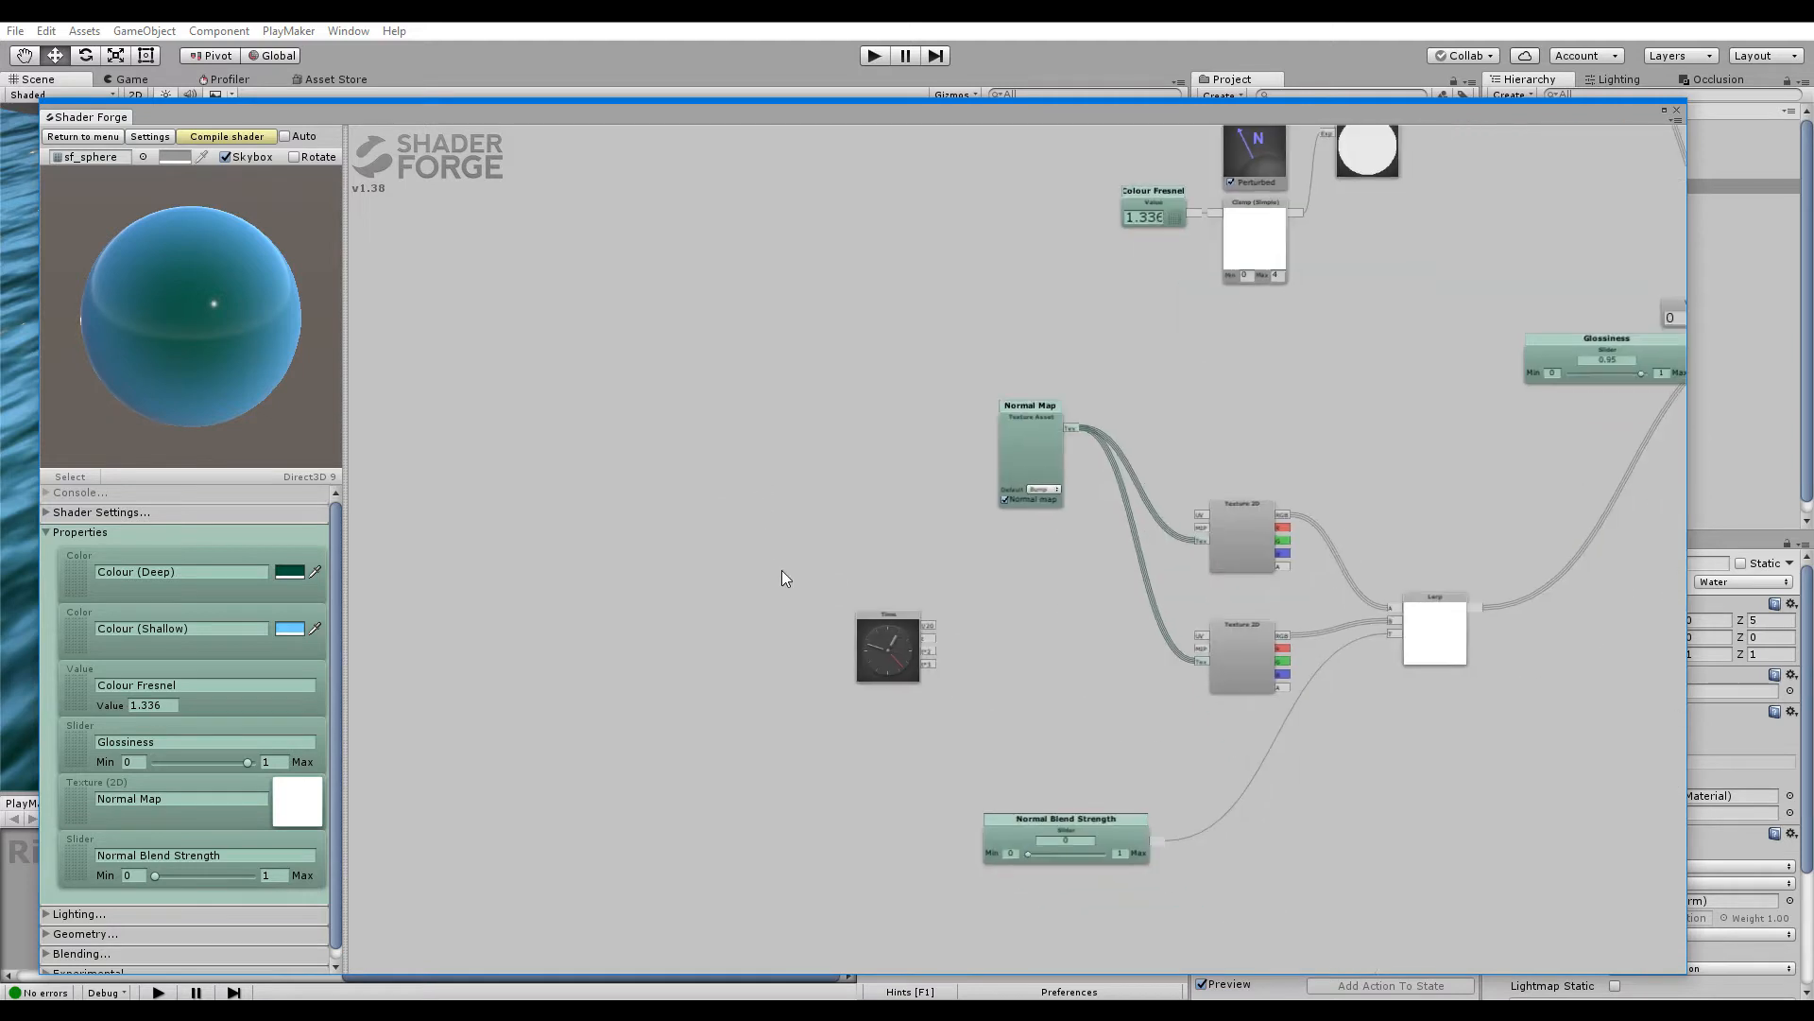
{"action": "scroll", "coordinate": [785, 571], "scroll_direction": "up", "scroll_amount": 3}
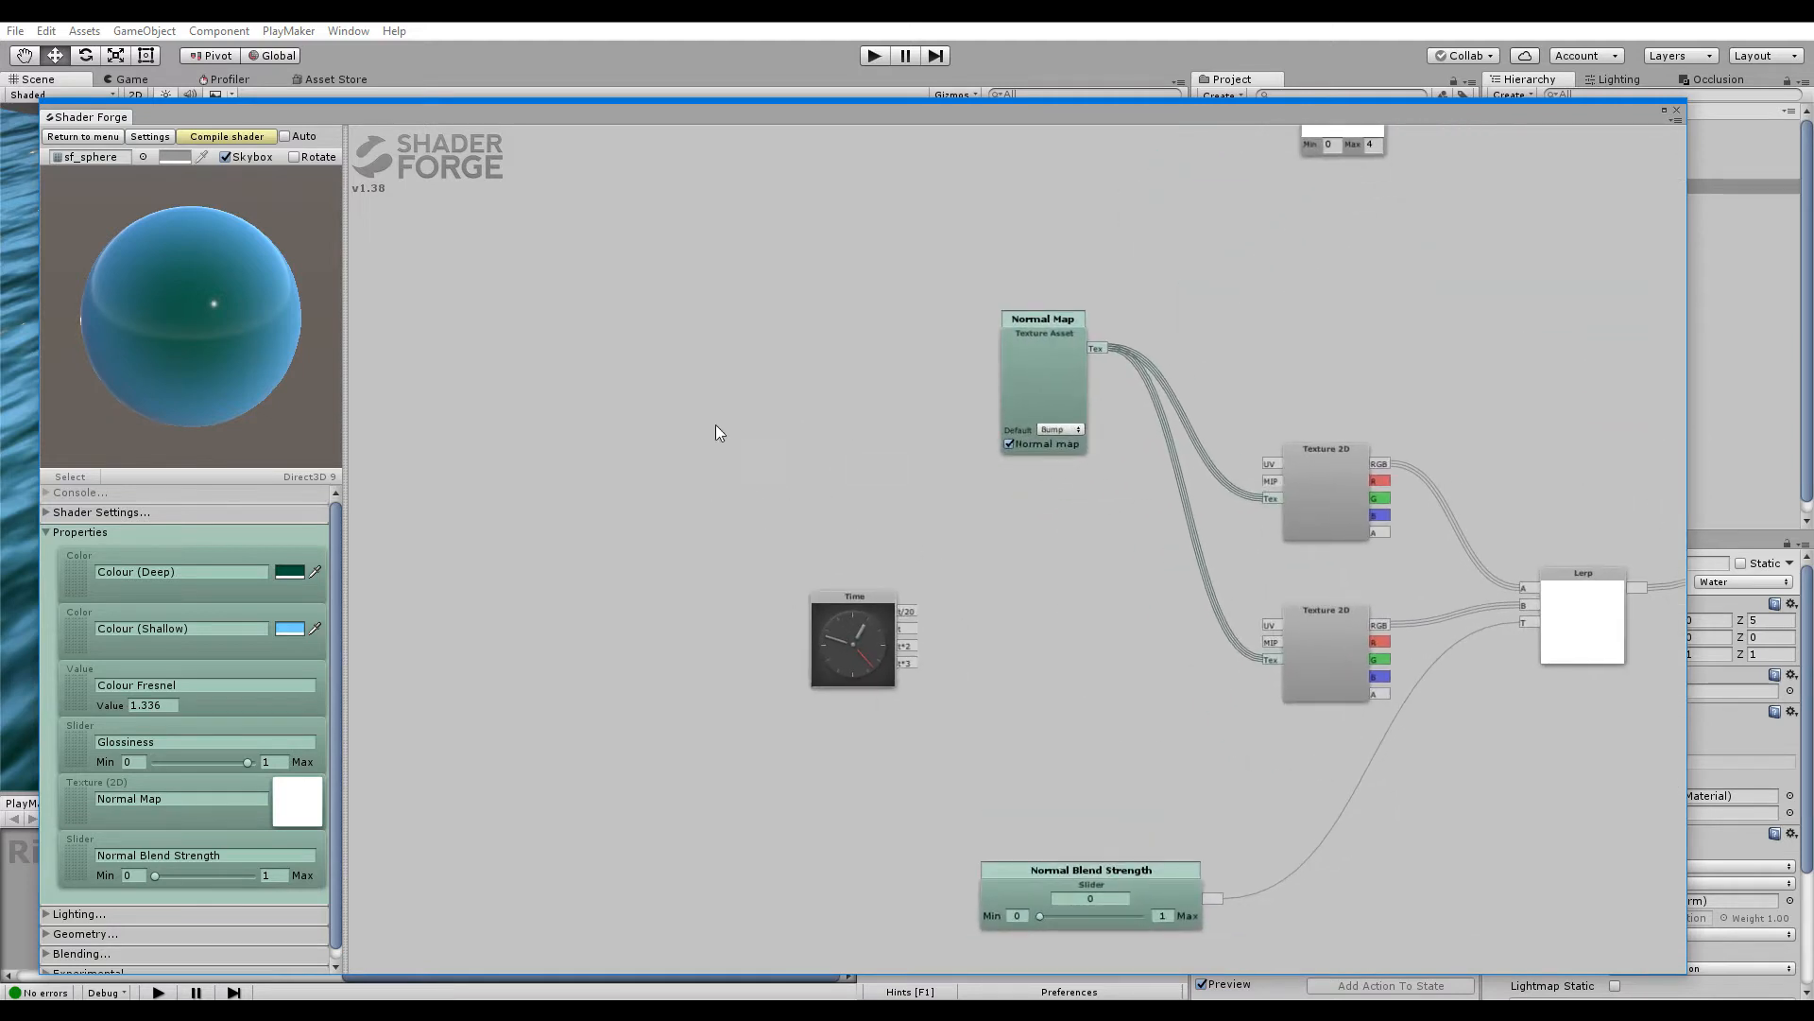
{"action": "key", "text": "g"}
{"action": "left_click", "coordinate": [638, 411]}
{"action": "left_click", "coordinate": [640, 419]}
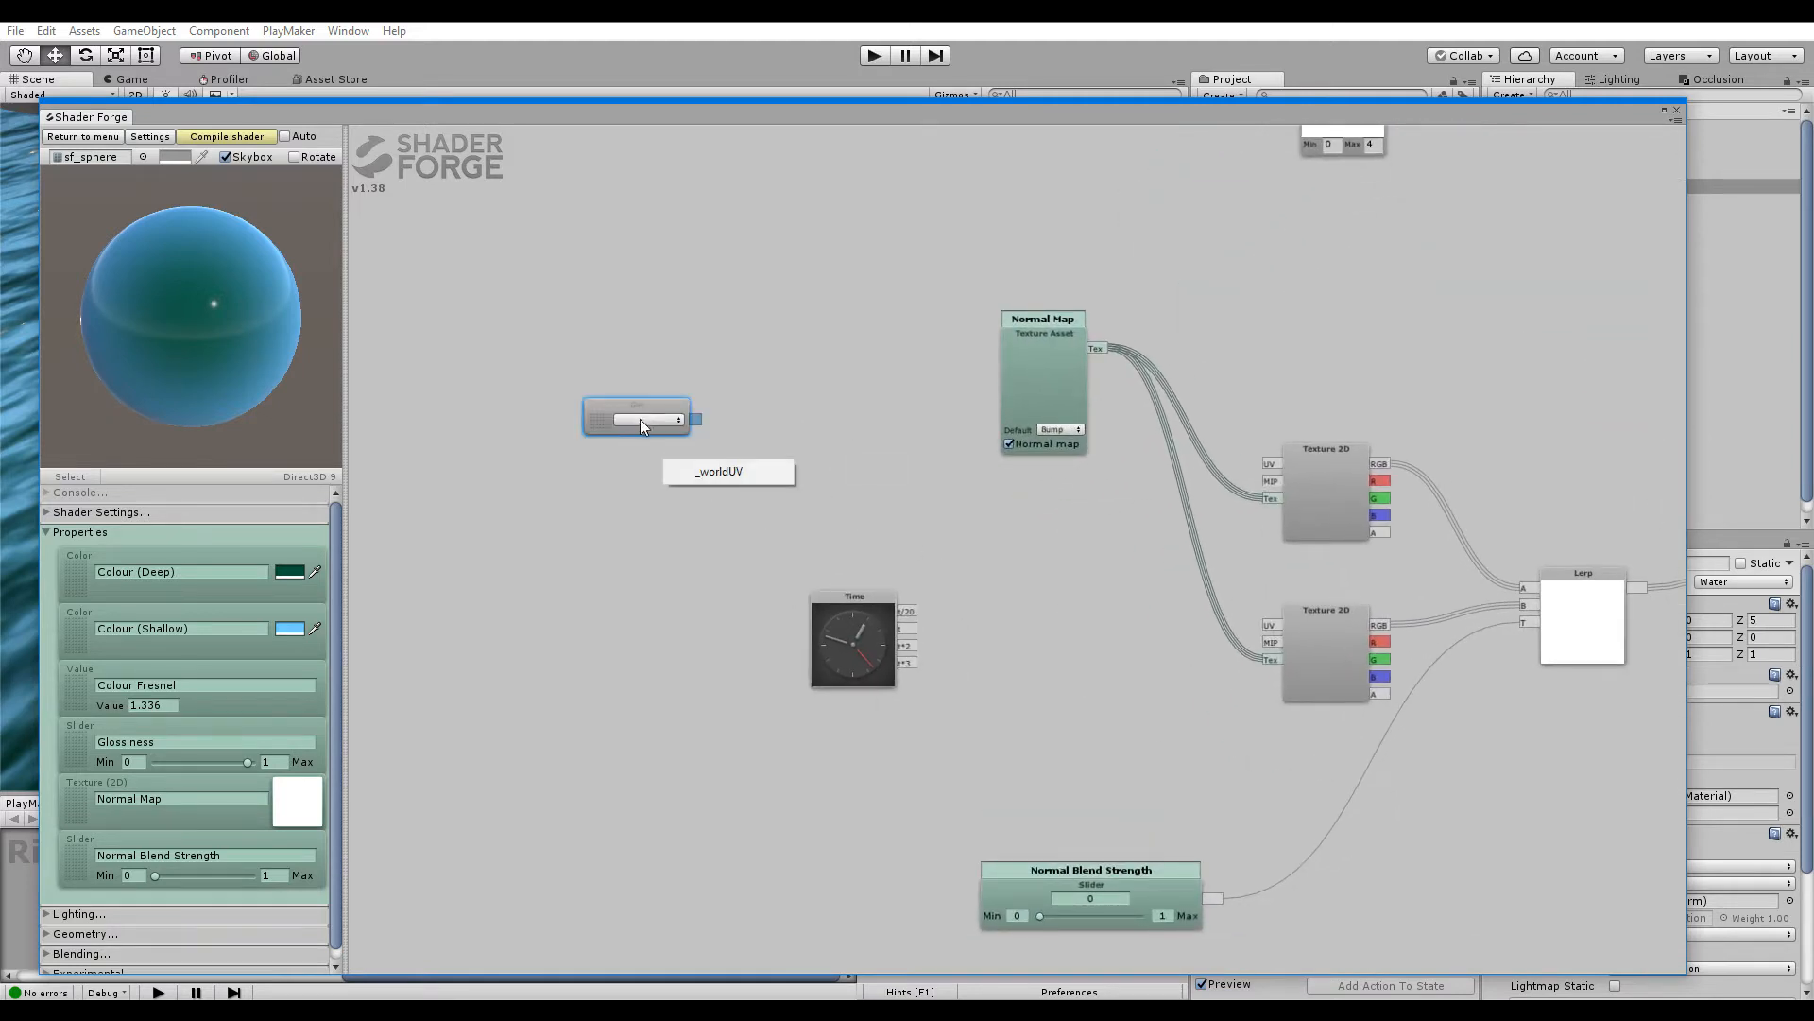
{"action": "left_click", "coordinate": [720, 471]}
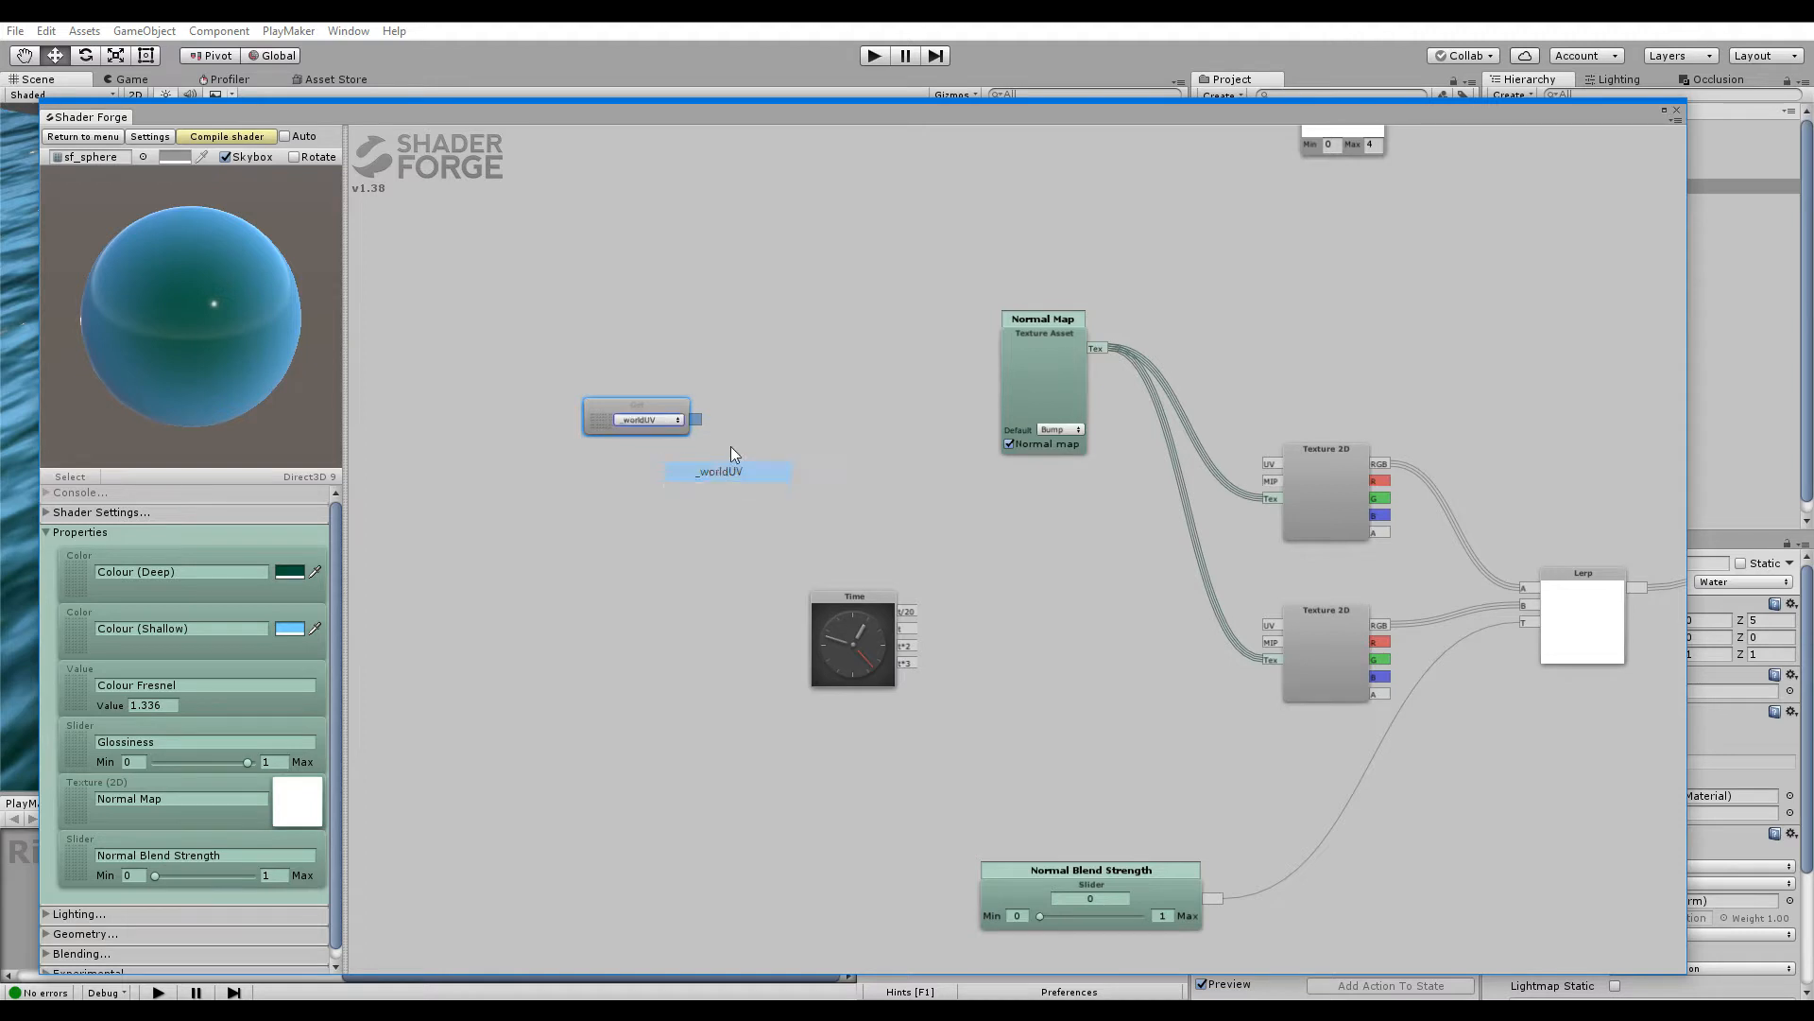
Connect the _worldUV Get node to the UV inputs of both Texture 2D nodes and compile the shader
{"action": "left_click_drag", "start_coordinate": [636, 404], "coordinate": [756, 449]}
{"action": "left_click_drag", "start_coordinate": [875, 488], "coordinate": [1265, 465]}
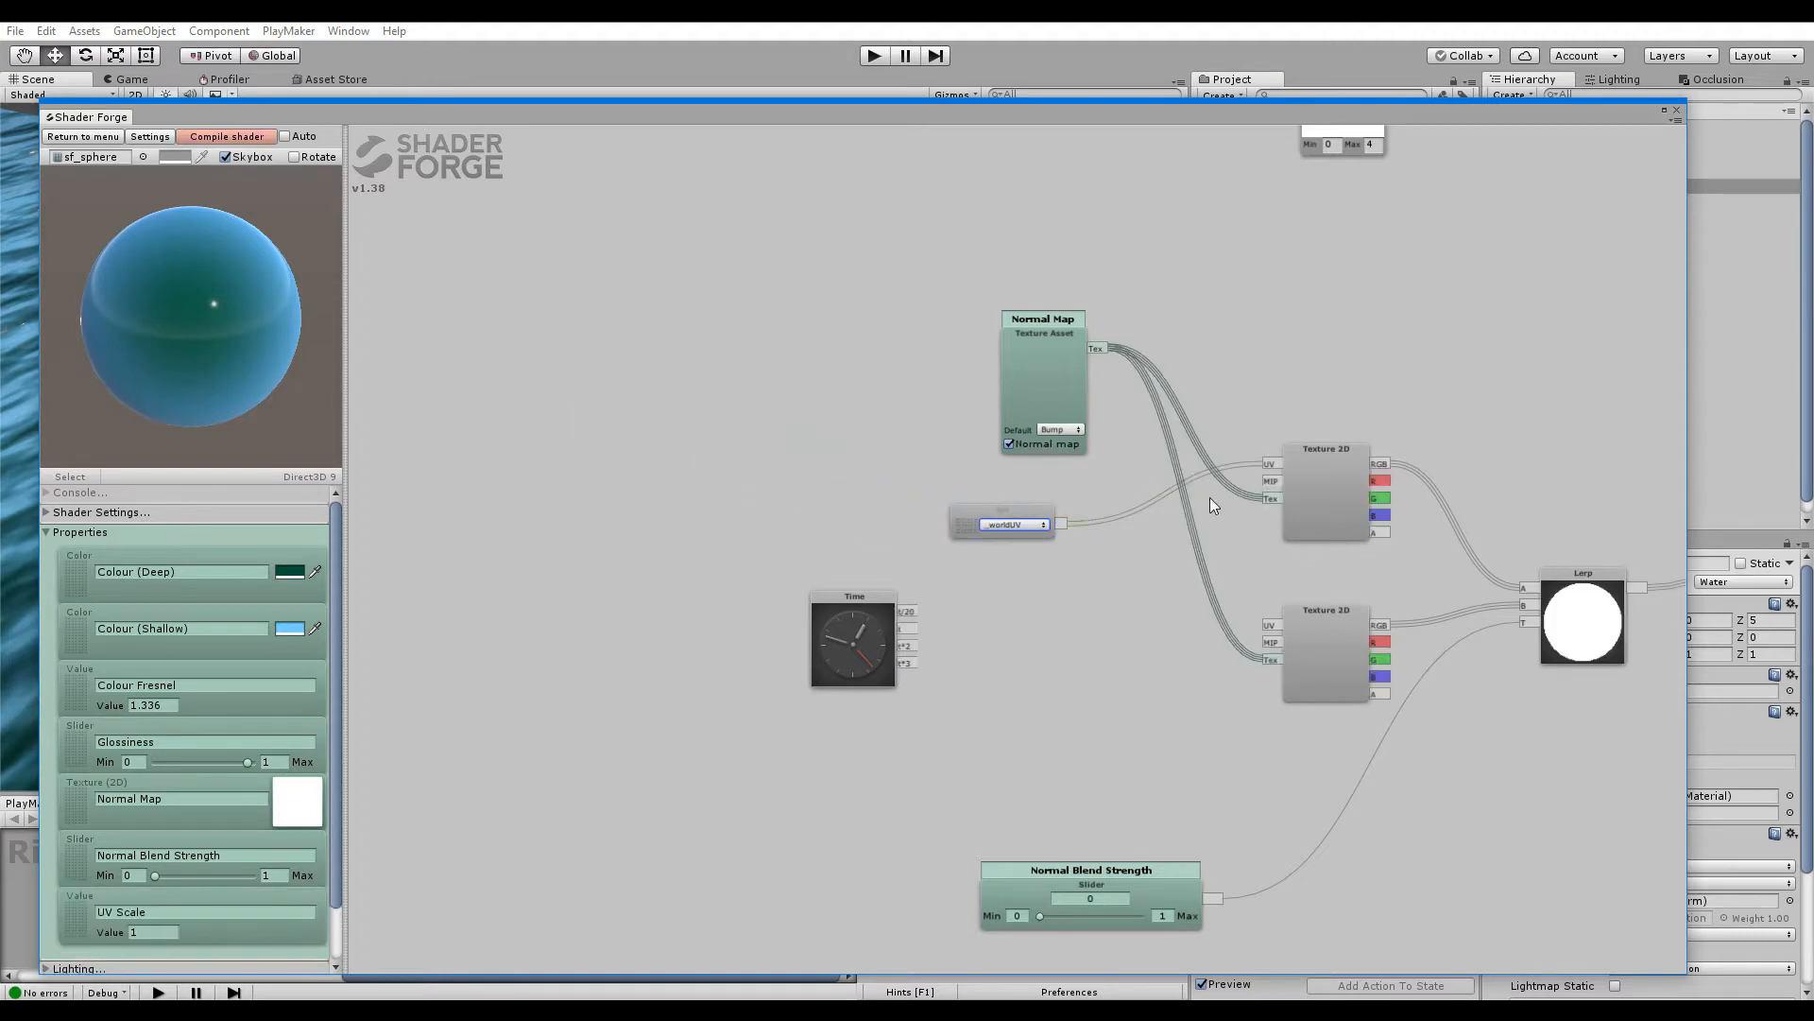
{"action": "left_click_drag", "start_coordinate": [1063, 523], "coordinate": [1269, 625]}
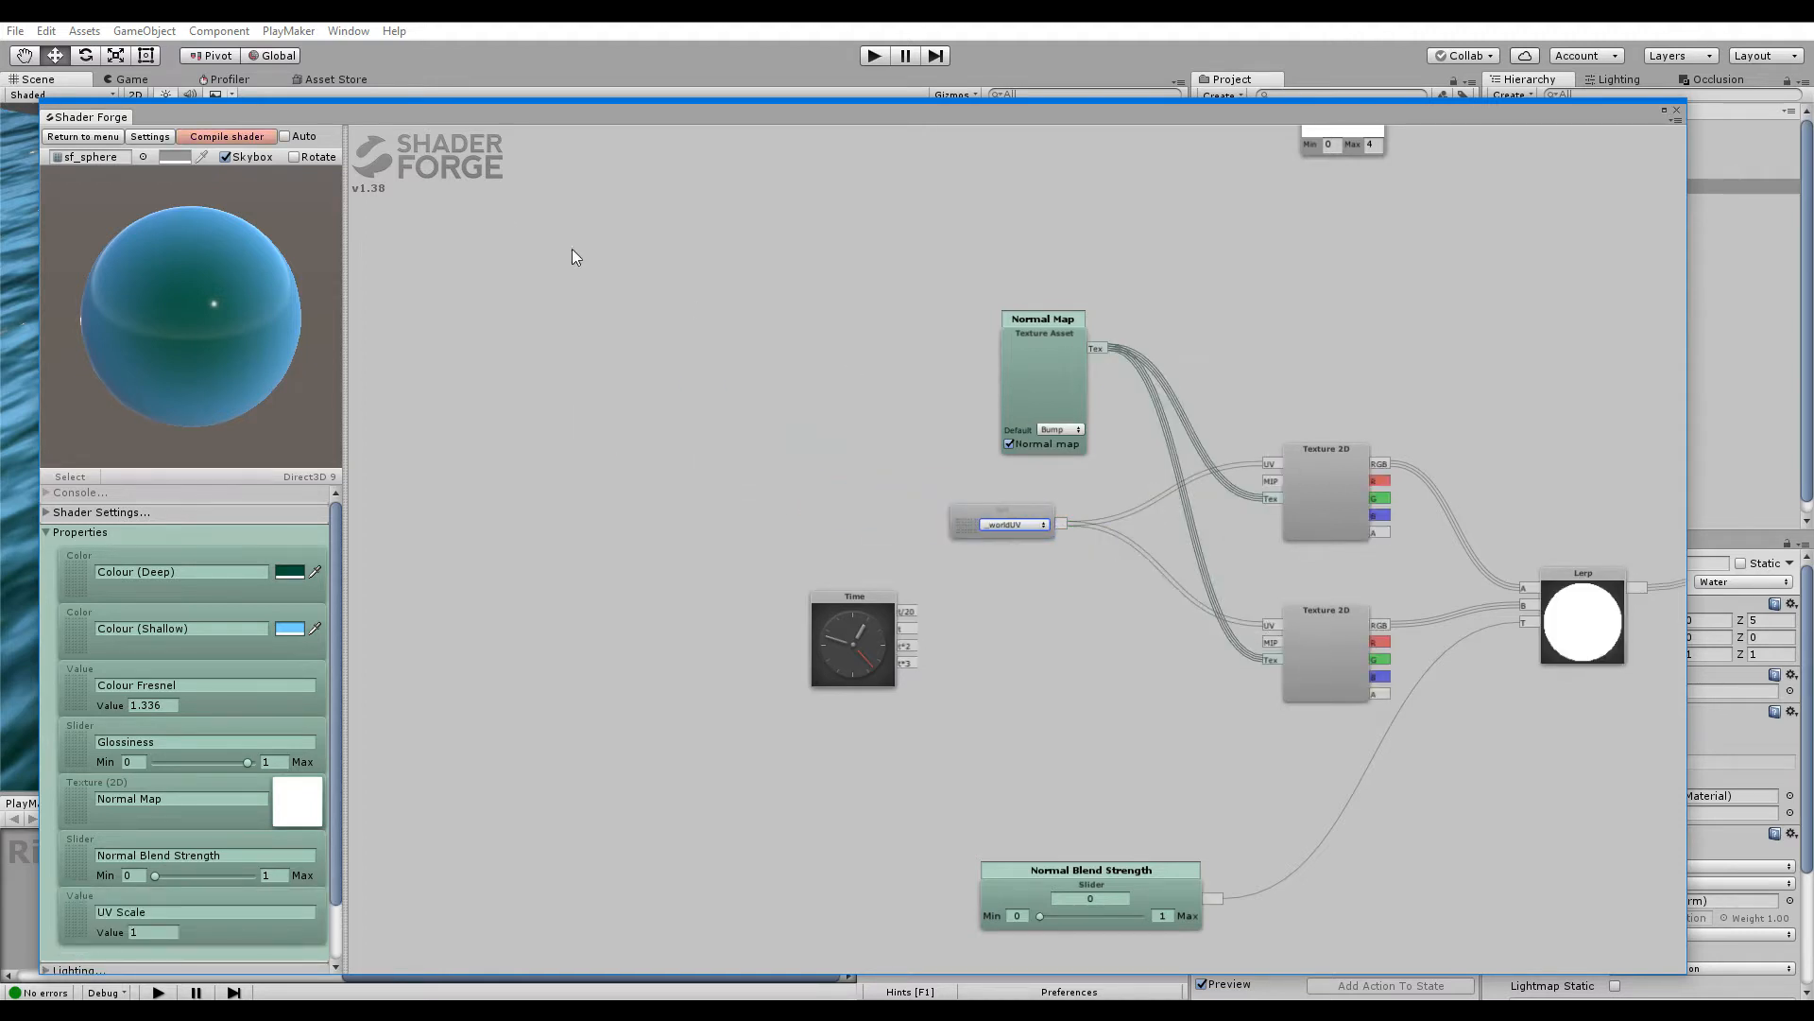
{"action": "left_click", "coordinate": [227, 137]}
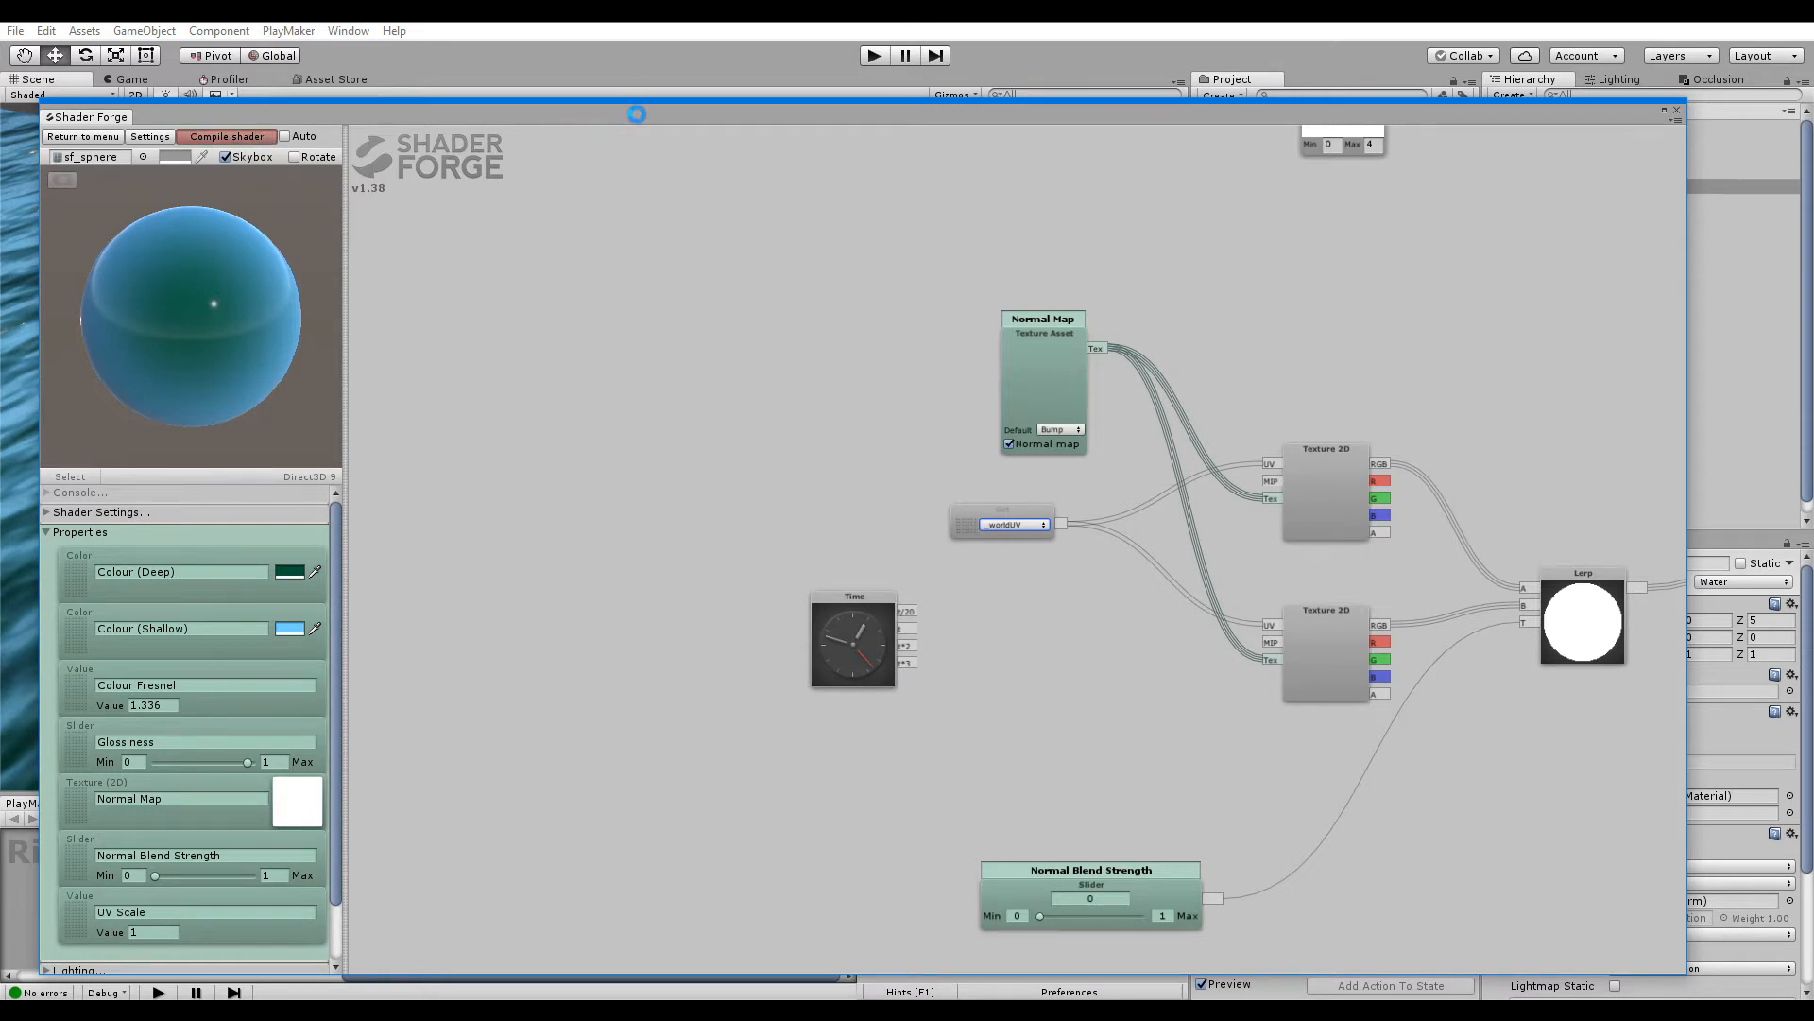
Inspect the water's tiling across the planes in the scene and collapse the water1 group
{"action": "left_click_drag", "start_coordinate": [644, 115], "coordinate": [492, 740]}
{"action": "scroll", "coordinate": [554, 398], "scroll_direction": "up", "scroll_amount": 3}
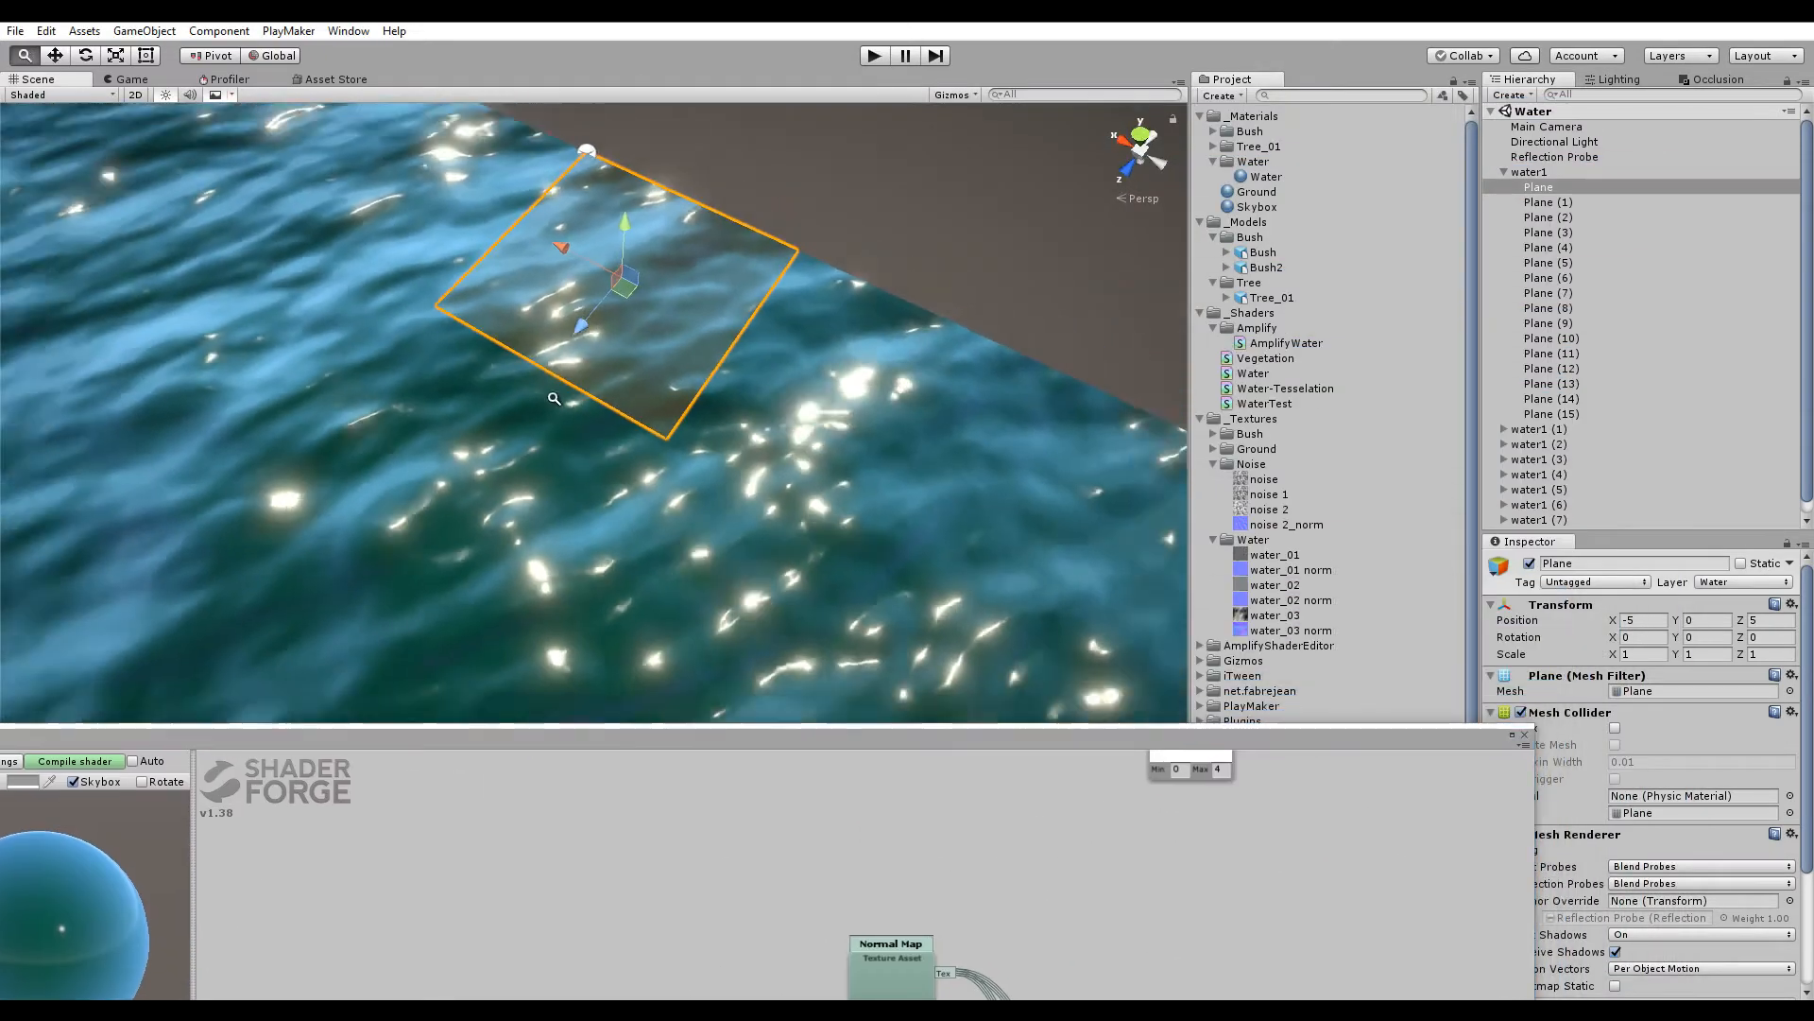
{"action": "scroll", "coordinate": [555, 398], "scroll_direction": "down", "scroll_amount": 8}
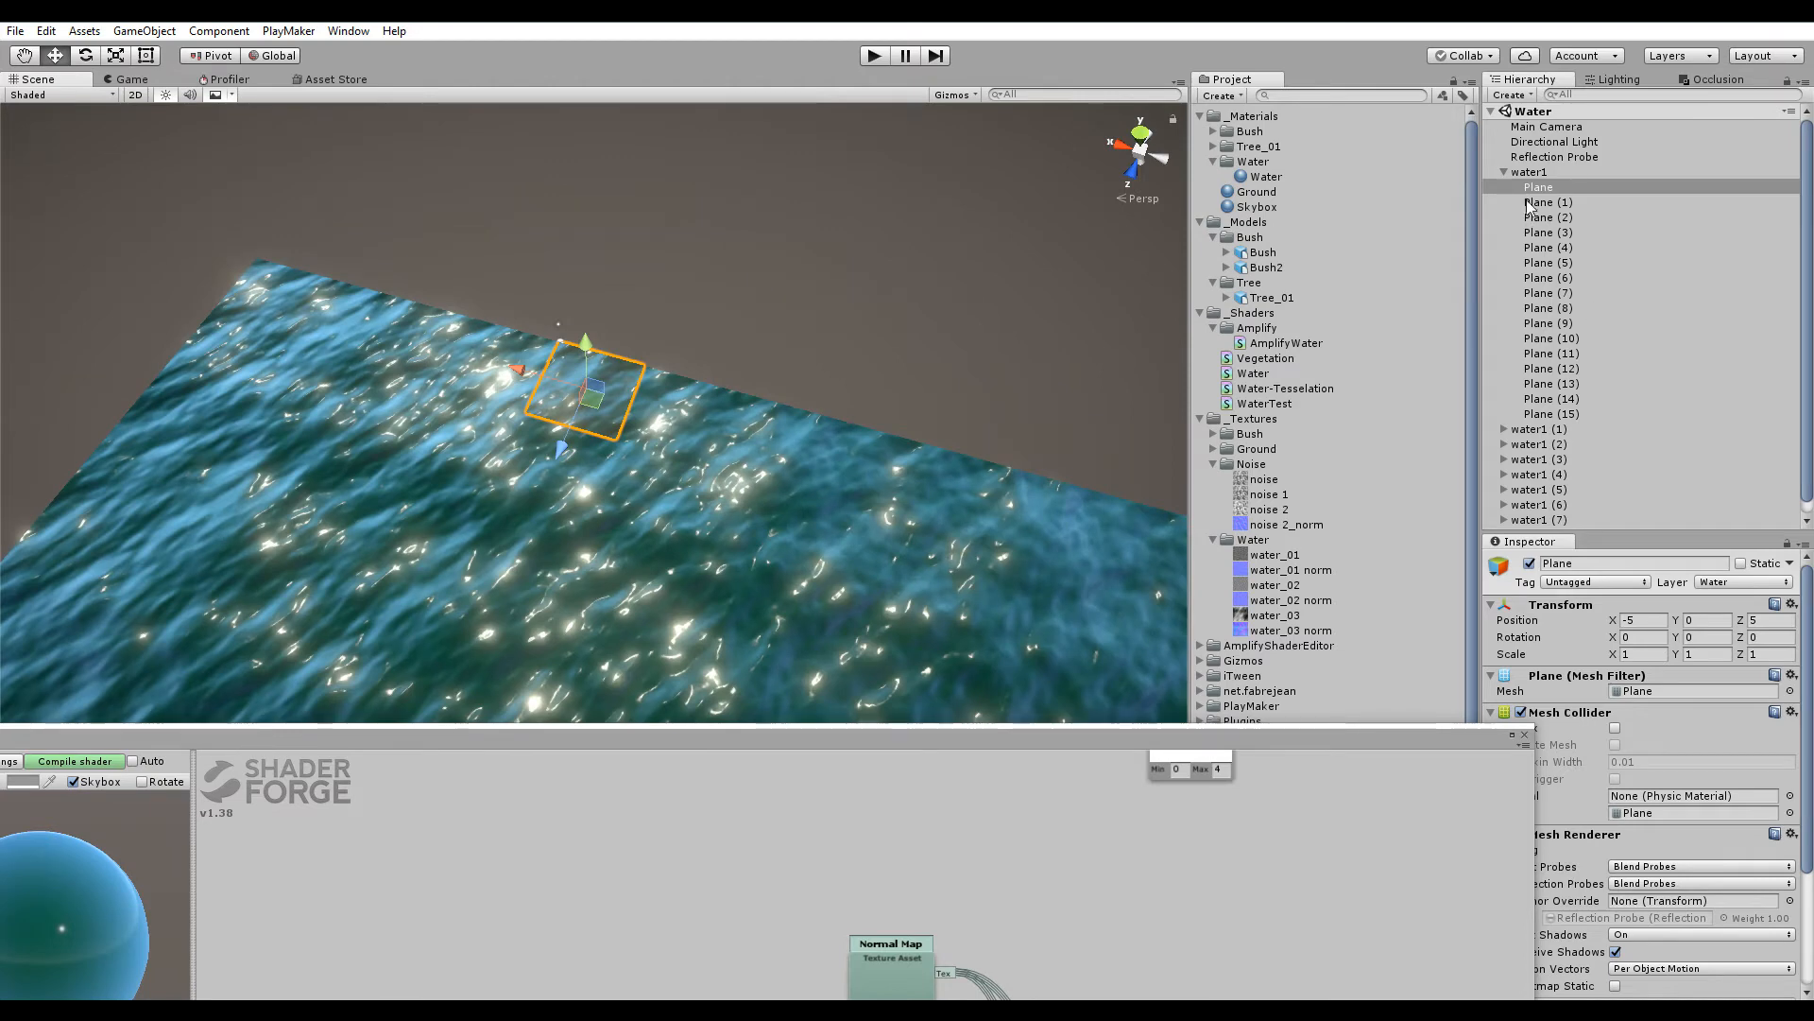
{"action": "left_click", "coordinate": [1504, 172]}
{"action": "left_click", "coordinate": [1569, 357]}
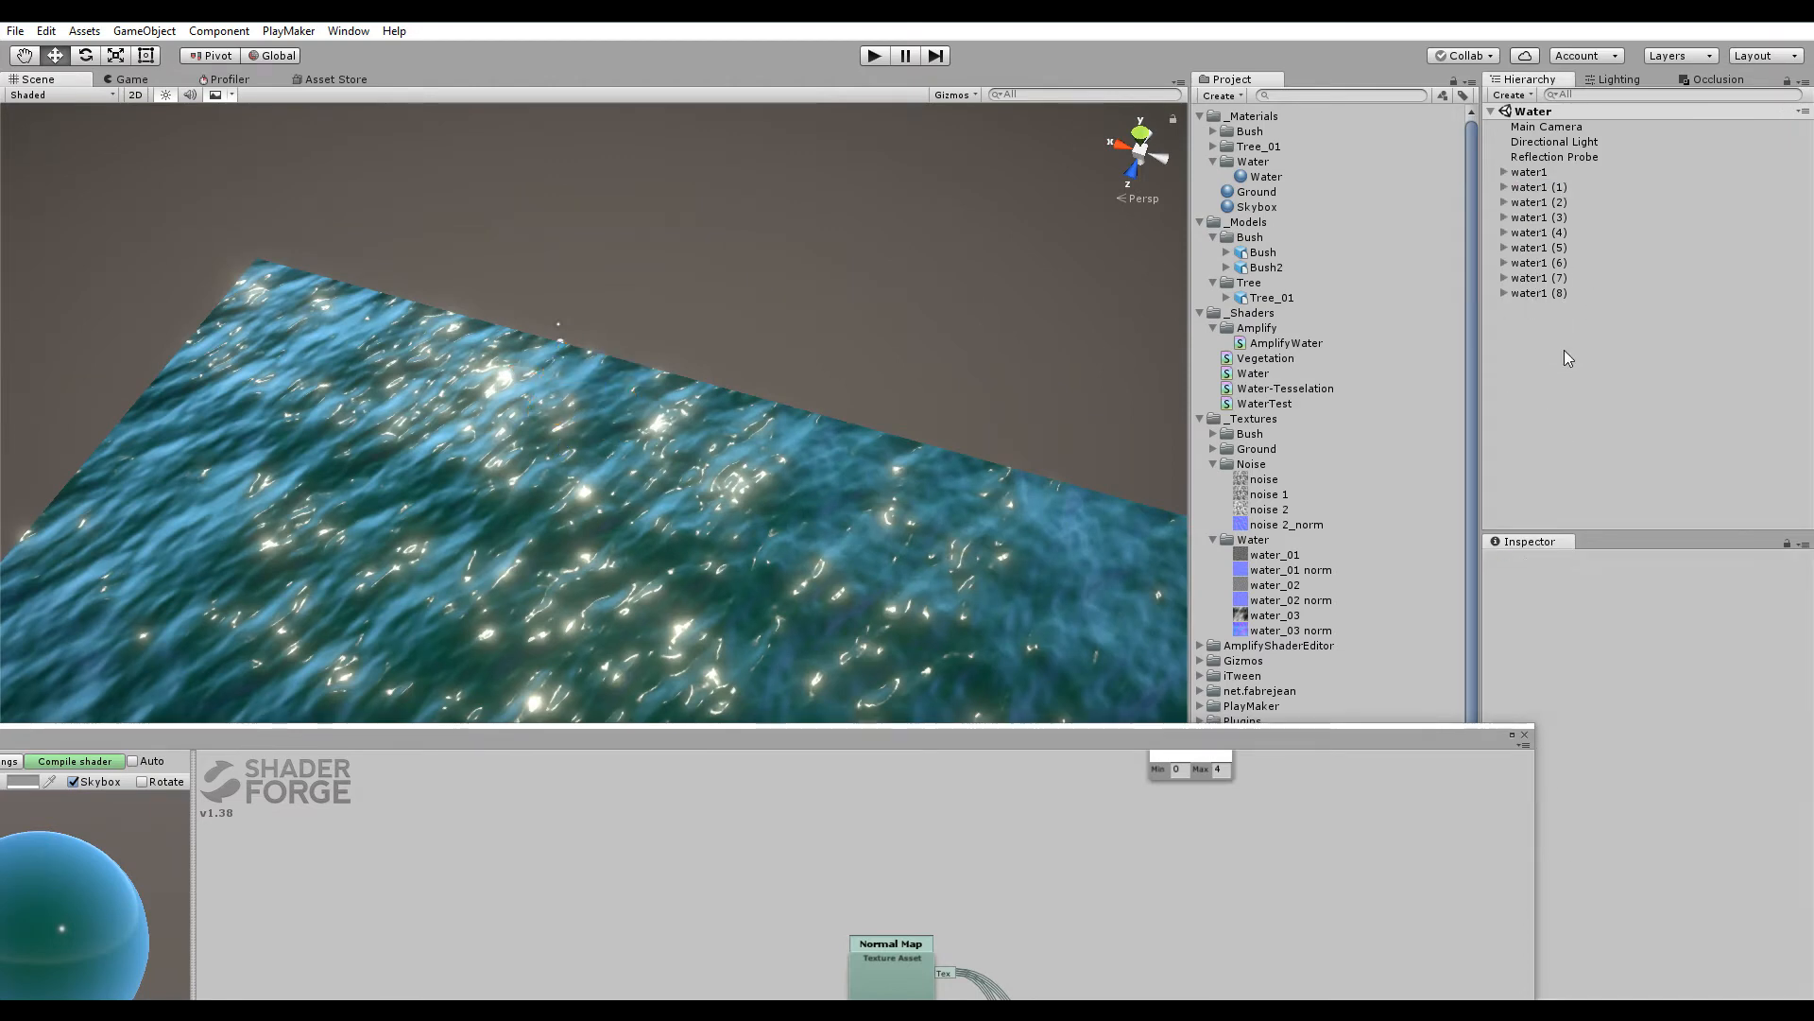
Try different UV Scale values on the Water material and undo the change
{"action": "left_click", "coordinate": [1256, 177]}
{"action": "scroll", "coordinate": [1622, 732], "scroll_direction": "down", "scroll_amount": 1}
{"action": "left_click_drag", "start_coordinate": [1410, 742], "coordinate": [1320, 735]}
{"action": "left_click_drag", "start_coordinate": [1523, 792], "coordinate": [945, 761]}
{"action": "key", "text": "ctrl+z"}
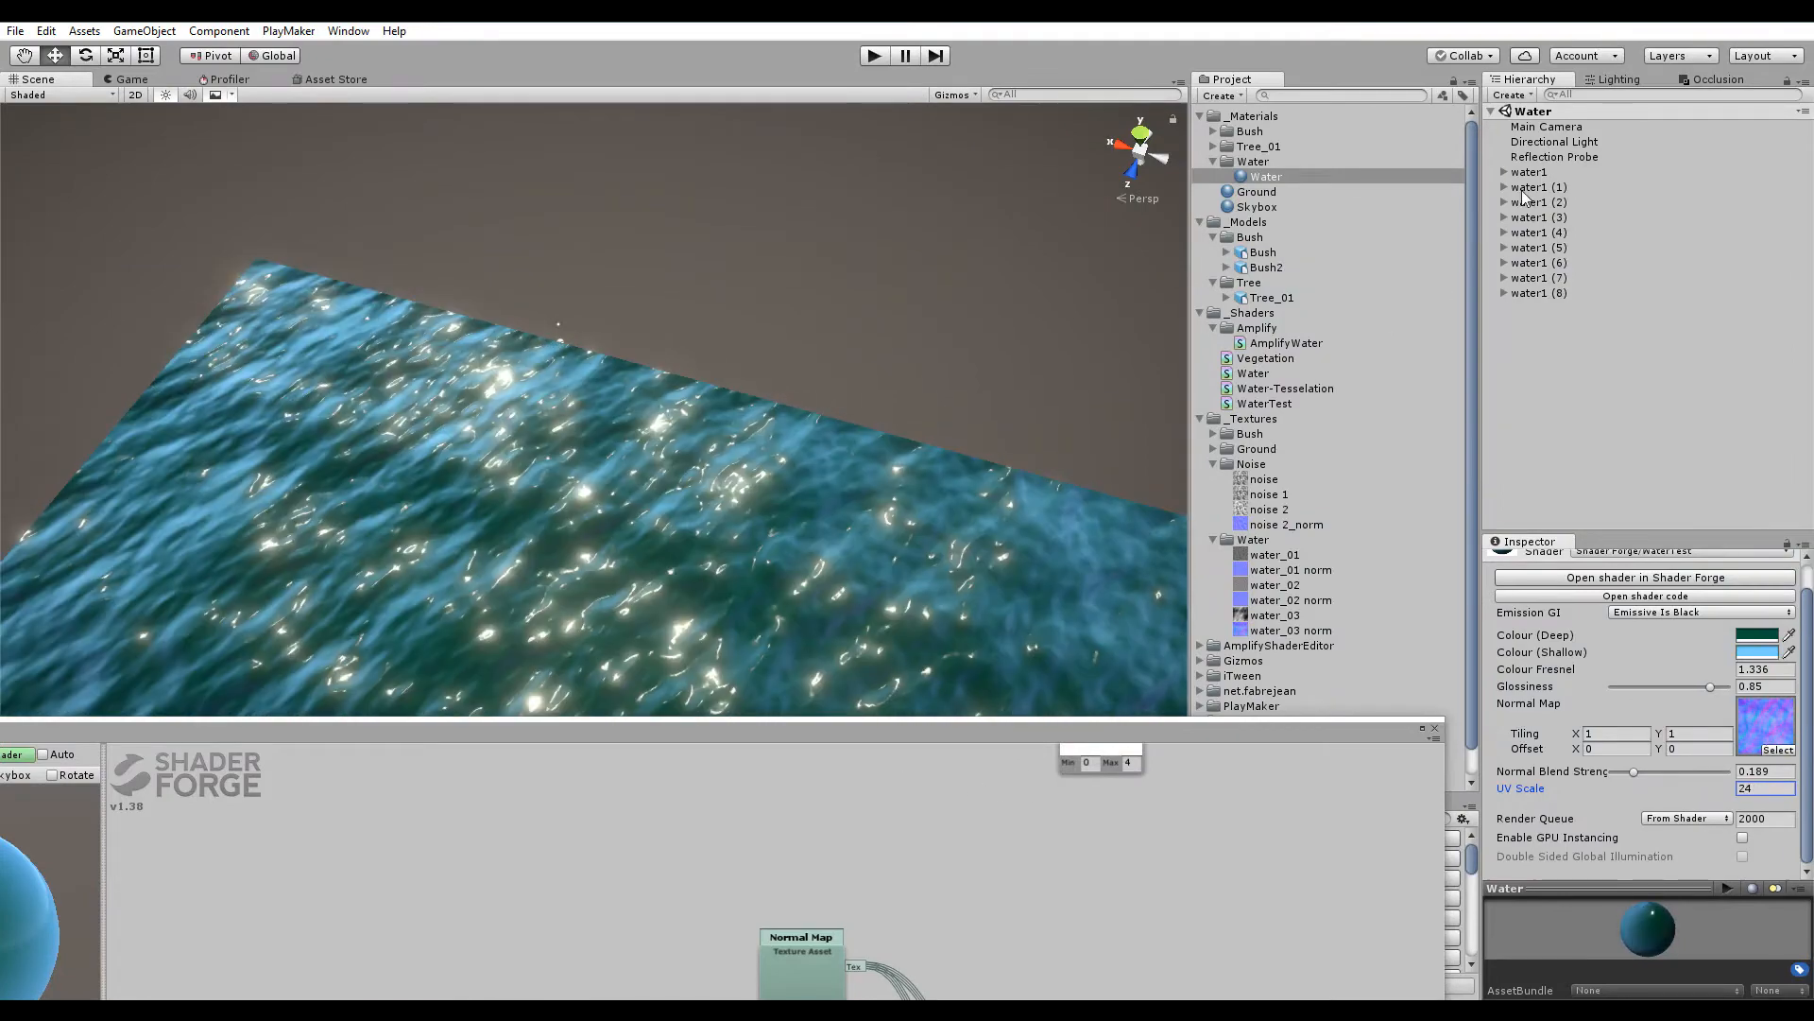
Select all groups from water1 to water1 (8) and slide them across the scene to test the world-space tiling
{"action": "left_click", "coordinate": [1529, 172]}
{"action": "left_click", "coordinate": [1535, 293], "text": "shift"}
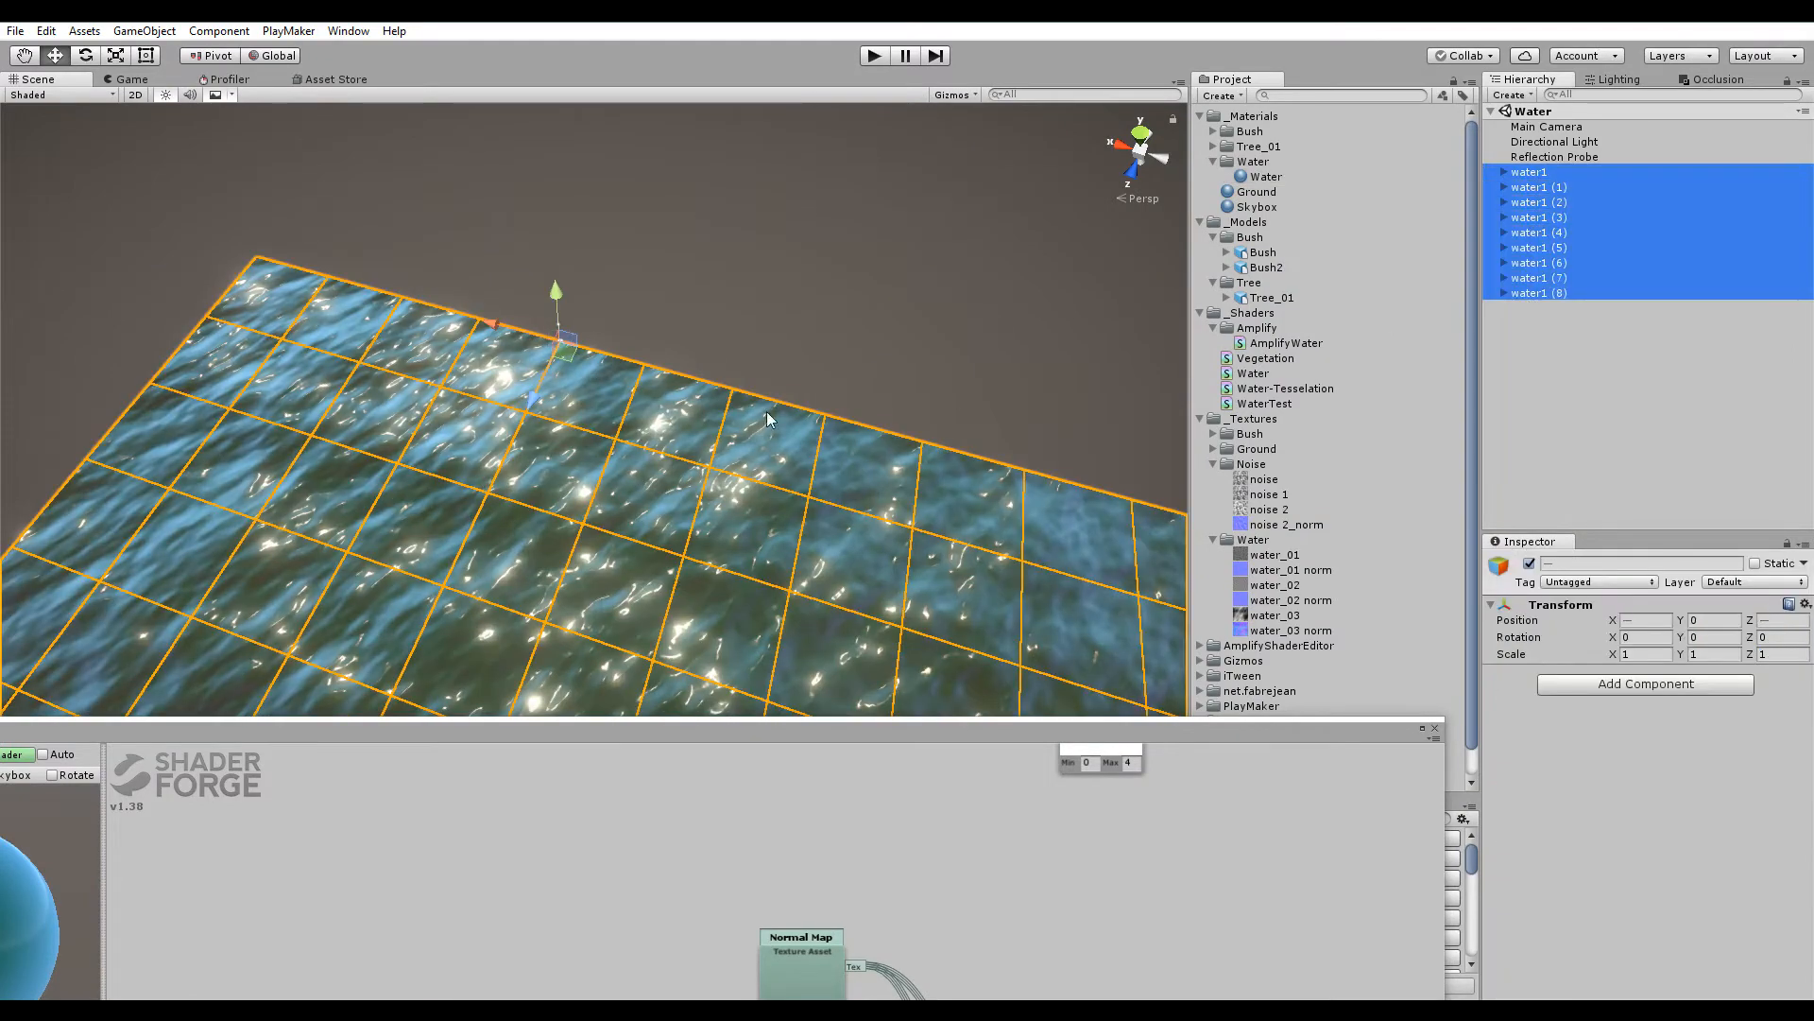
{"action": "left_click_drag", "start_coordinate": [565, 348], "coordinate": [663, 296]}
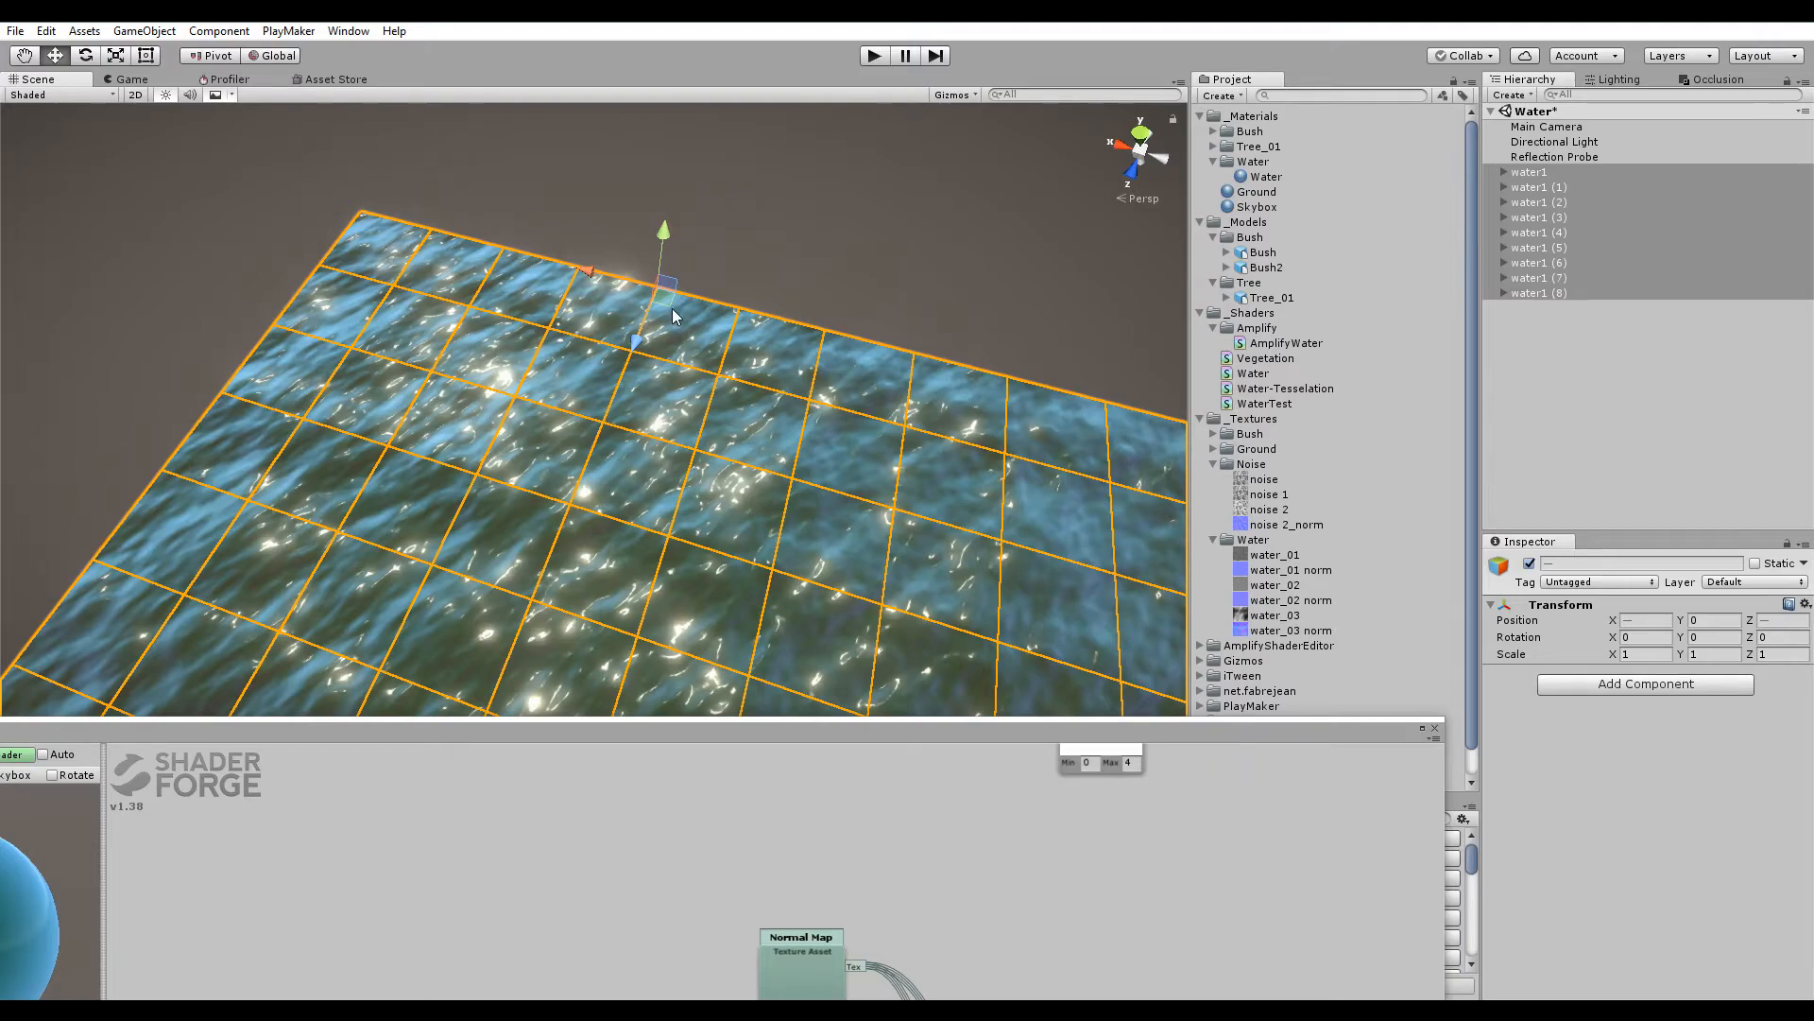
{"action": "left_click_drag", "start_coordinate": [673, 310], "coordinate": [701, 253]}
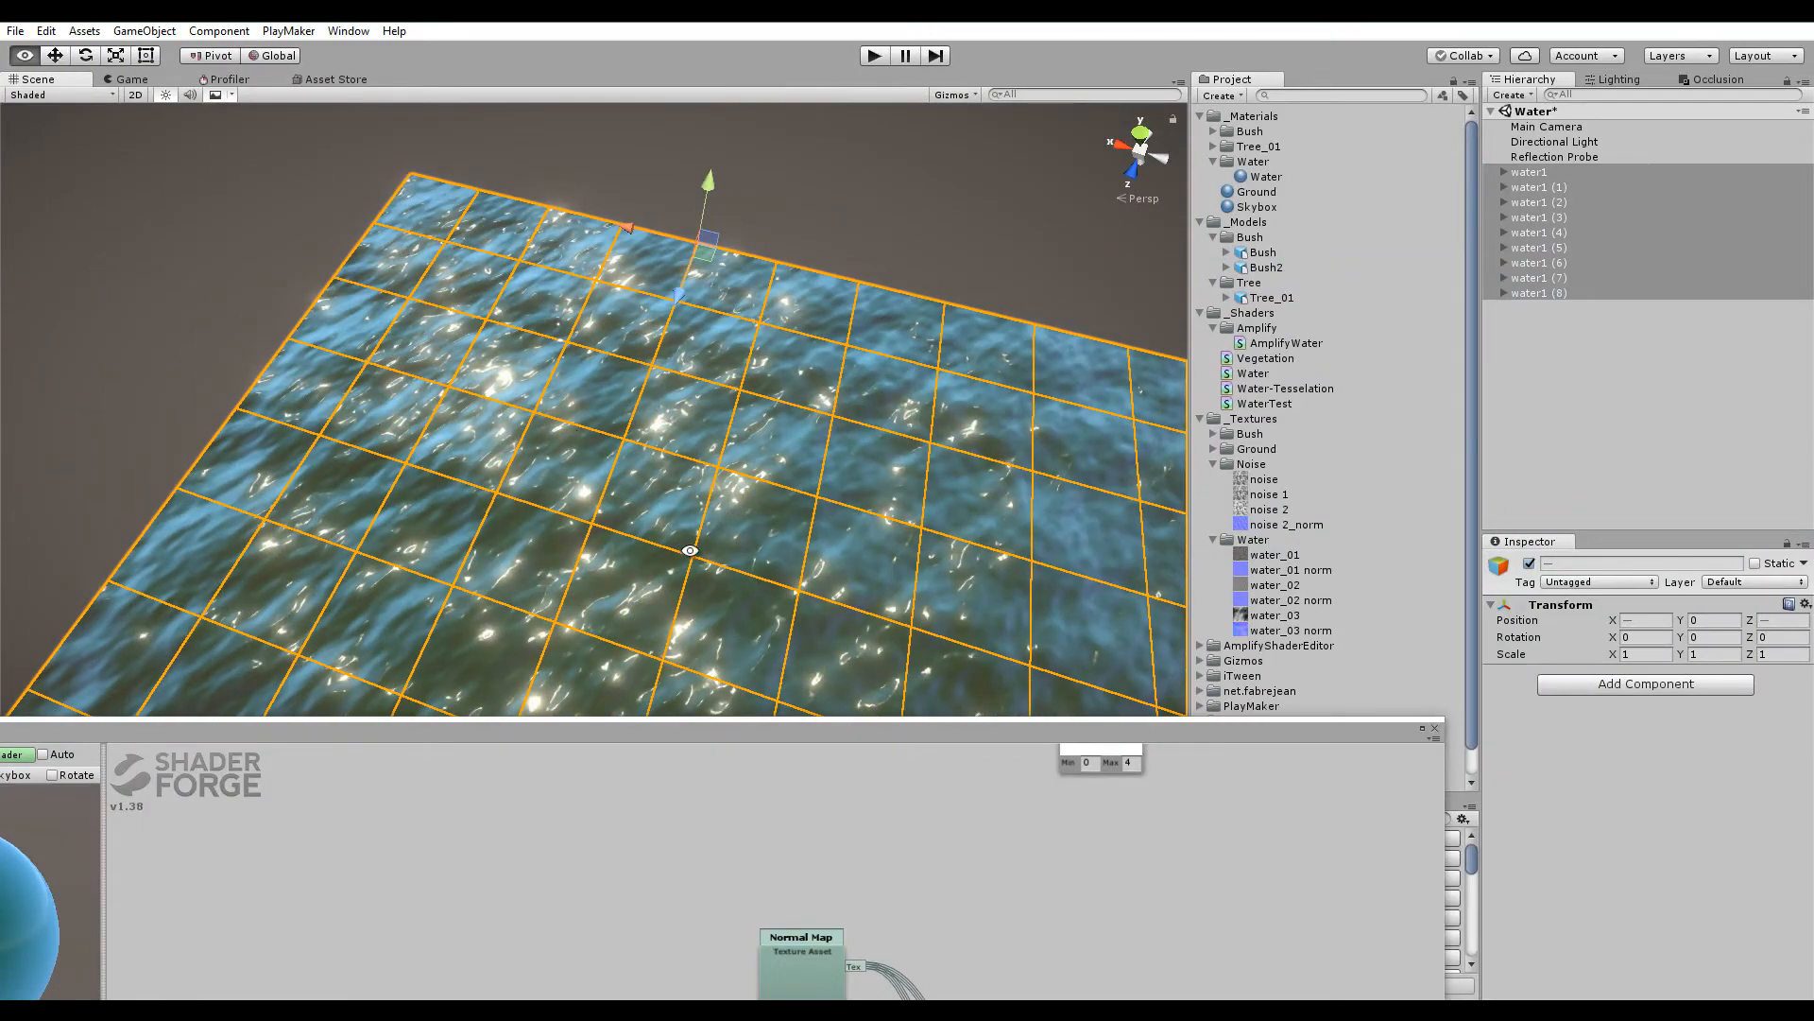
Deselect the water groups and examine the surface pattern from low and high angles, near and far
{"action": "left_click_drag", "start_coordinate": [690, 550], "coordinate": [637, 567], "text": "alt"}
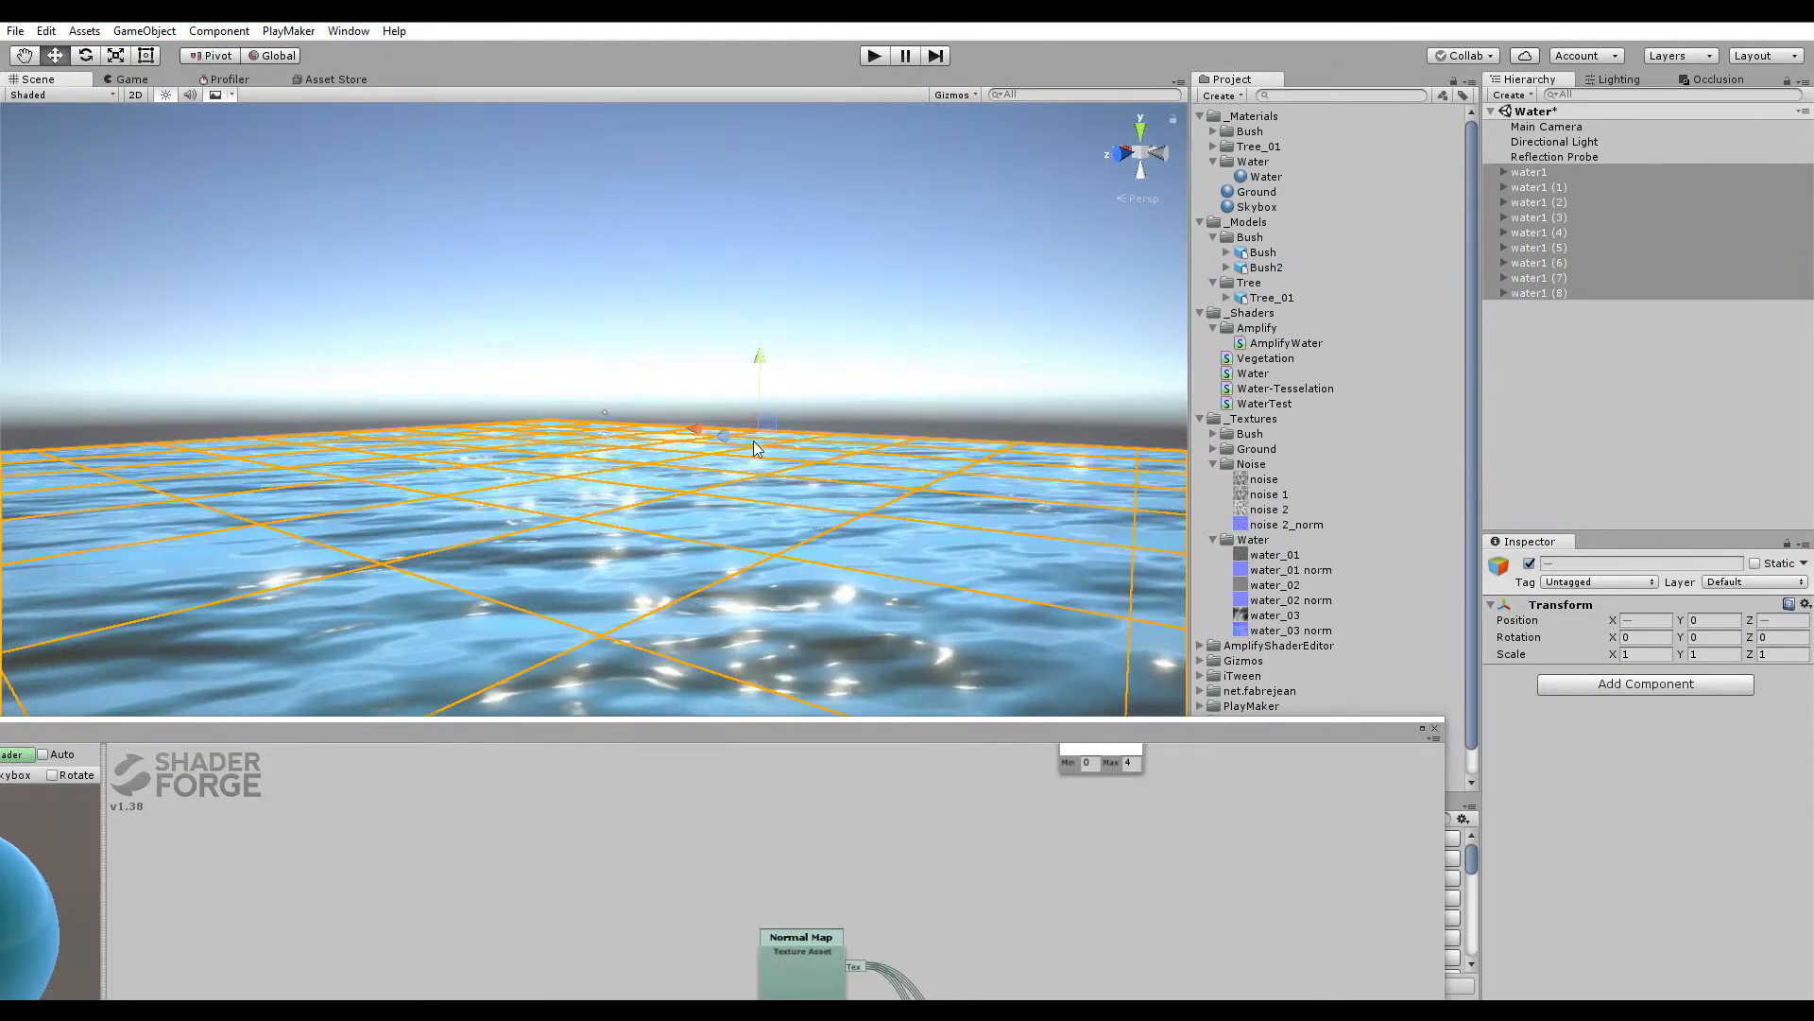
{"action": "scroll", "coordinate": [753, 440], "scroll_direction": "down", "scroll_amount": 4}
{"action": "left_click", "coordinate": [833, 358]}
{"action": "left_click_drag", "start_coordinate": [627, 428], "coordinate": [628, 557], "text": "alt"}
{"action": "scroll", "coordinate": [701, 593], "scroll_direction": "up", "scroll_amount": 4}
{"action": "scroll", "coordinate": [618, 529], "scroll_direction": "up", "scroll_amount": 4}
{"action": "left_click_drag", "start_coordinate": [615, 439], "coordinate": [618, 542], "text": "alt"}
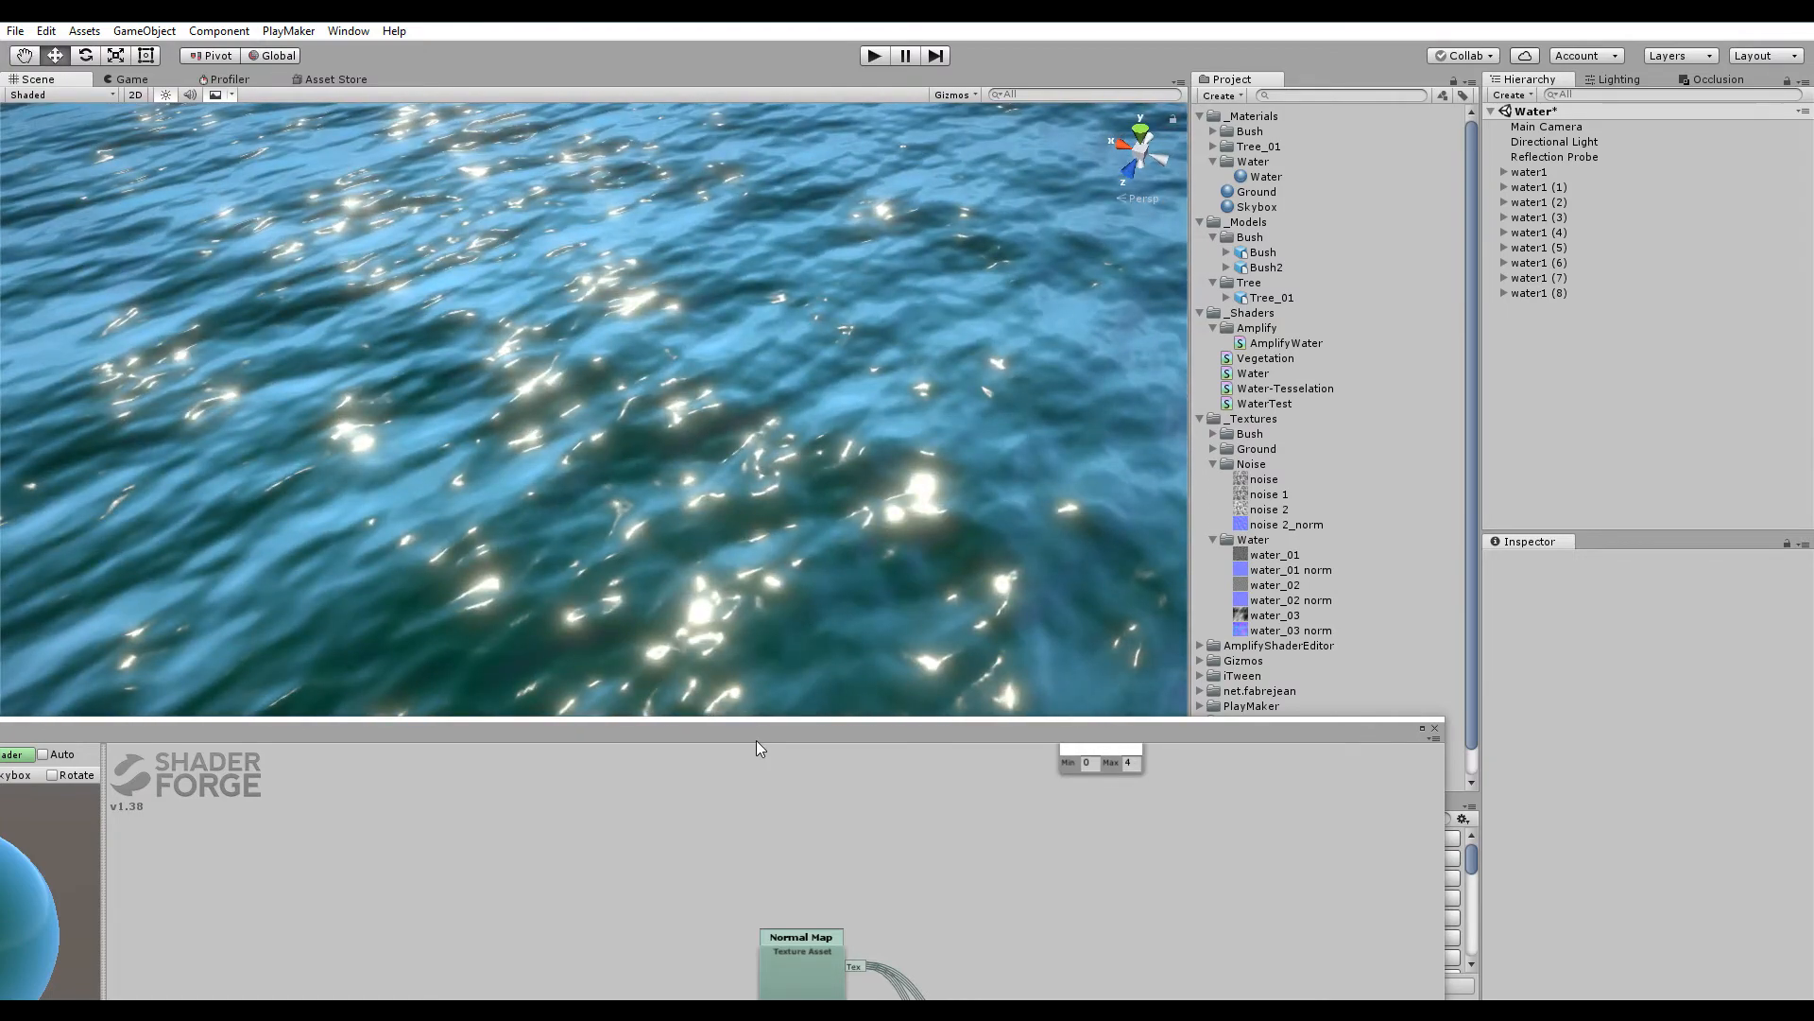
Move the _worldUV Get node away from the Normal Map node and cut its links to both Texture 2D nodes
{"action": "left_click_drag", "start_coordinate": [756, 740], "coordinate": [844, 220]}
{"action": "left_click_drag", "start_coordinate": [871, 614], "coordinate": [617, 418]}
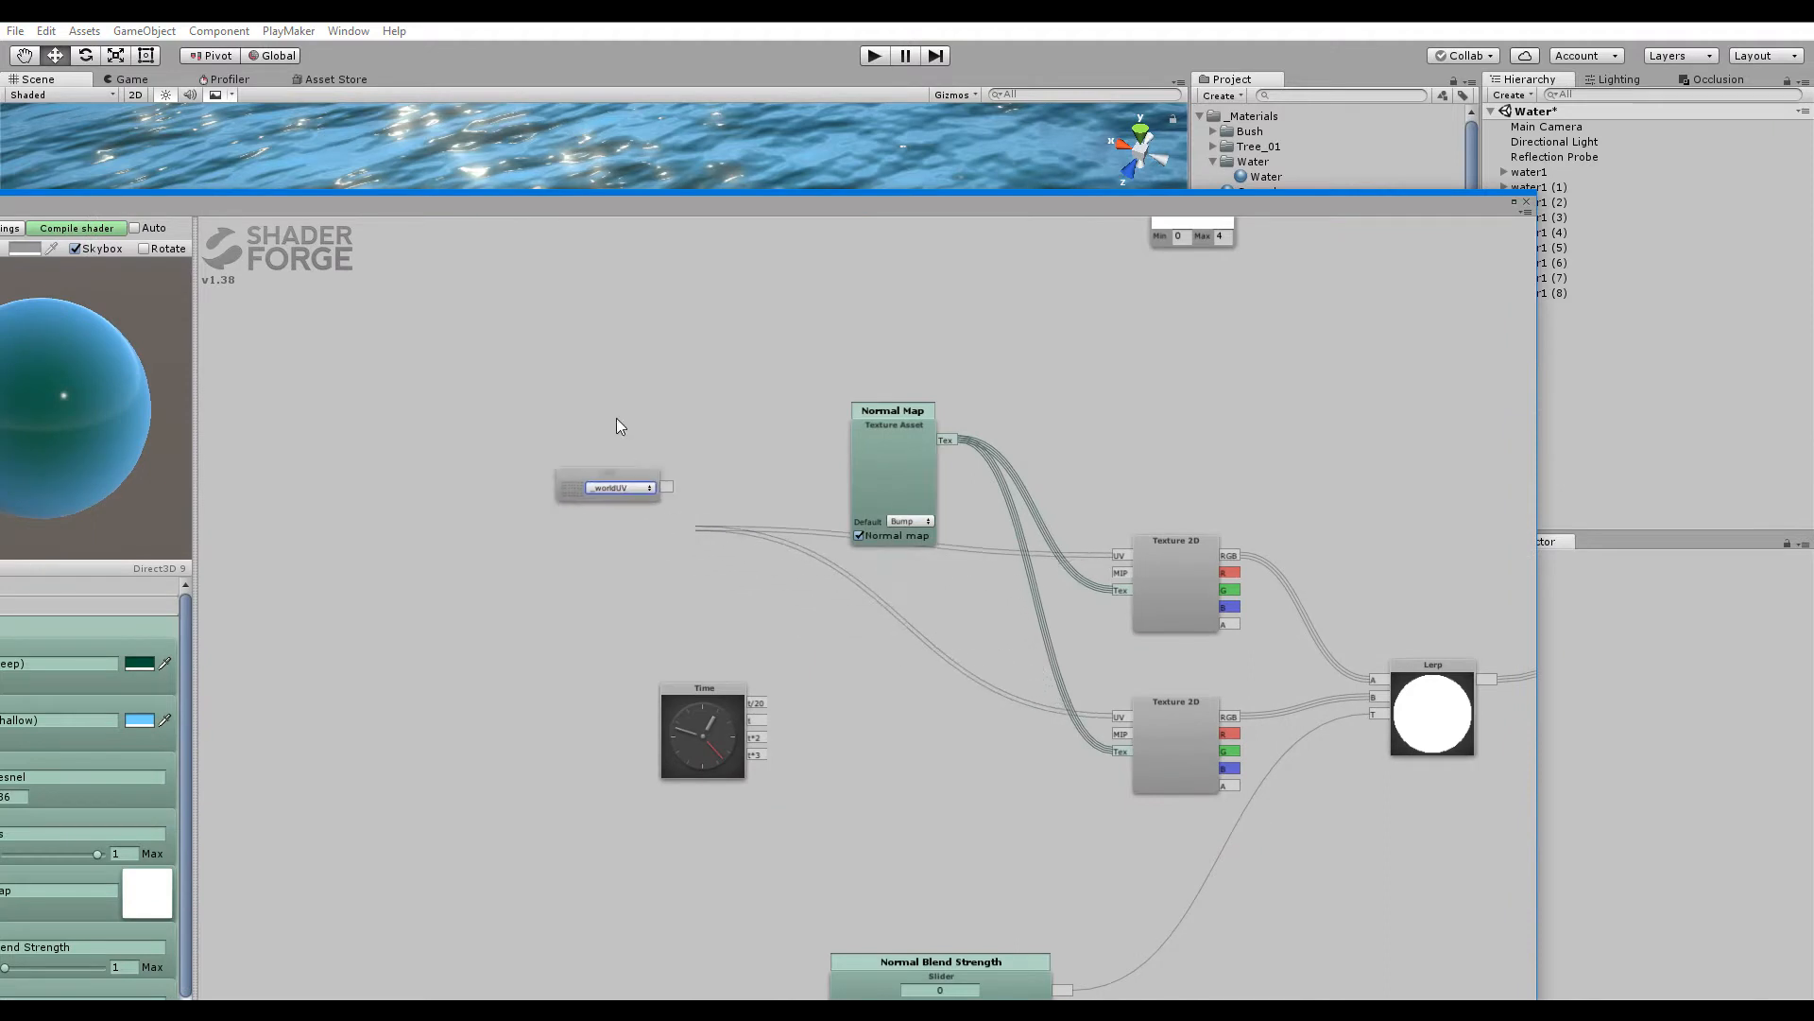
{"action": "middle_click_drag", "start_coordinate": [646, 379], "coordinate": [676, 593]}
{"action": "left_click_drag", "start_coordinate": [656, 631], "coordinate": [595, 340]}
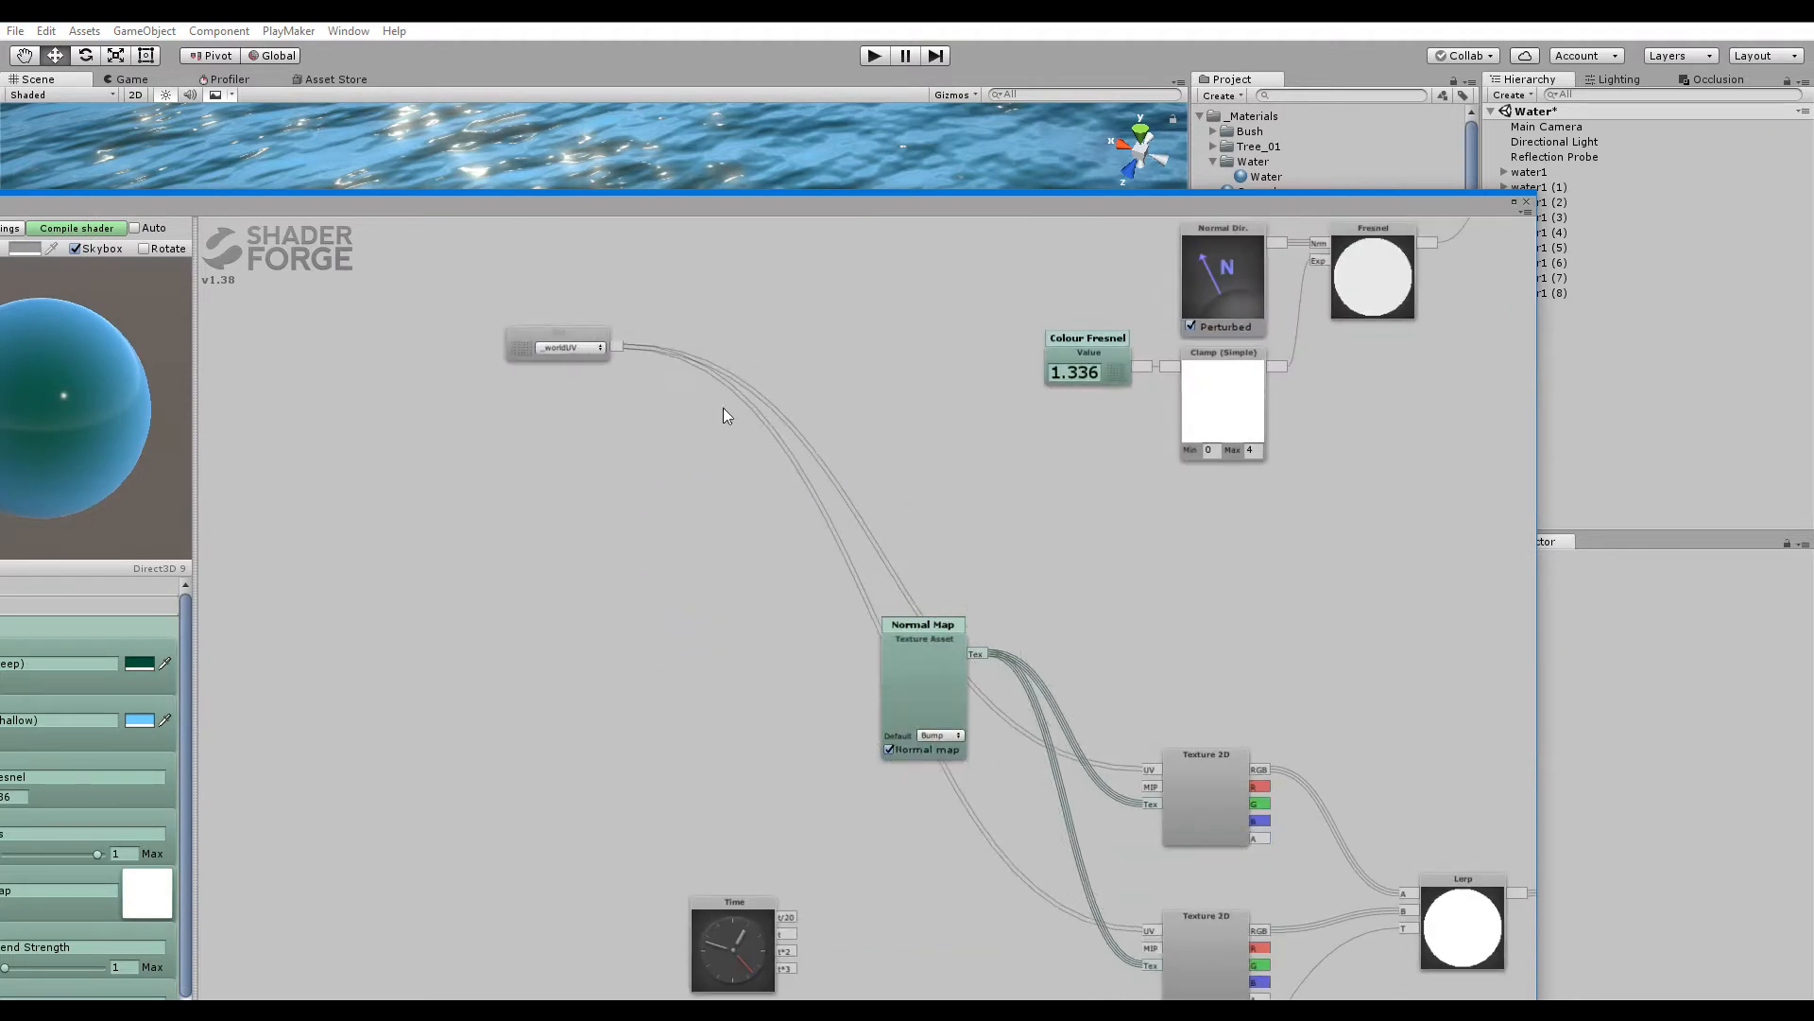
{"action": "right_click_drag", "start_coordinate": [752, 364], "coordinate": [671, 467], "text": "alt"}
{"action": "middle_click_drag", "start_coordinate": [748, 526], "coordinate": [779, 635]}
Move the disconnected _worldUV Get node into the empty area below the World Position and UV Scale nodes
{"action": "left_click_drag", "start_coordinate": [627, 473], "coordinate": [819, 422]}
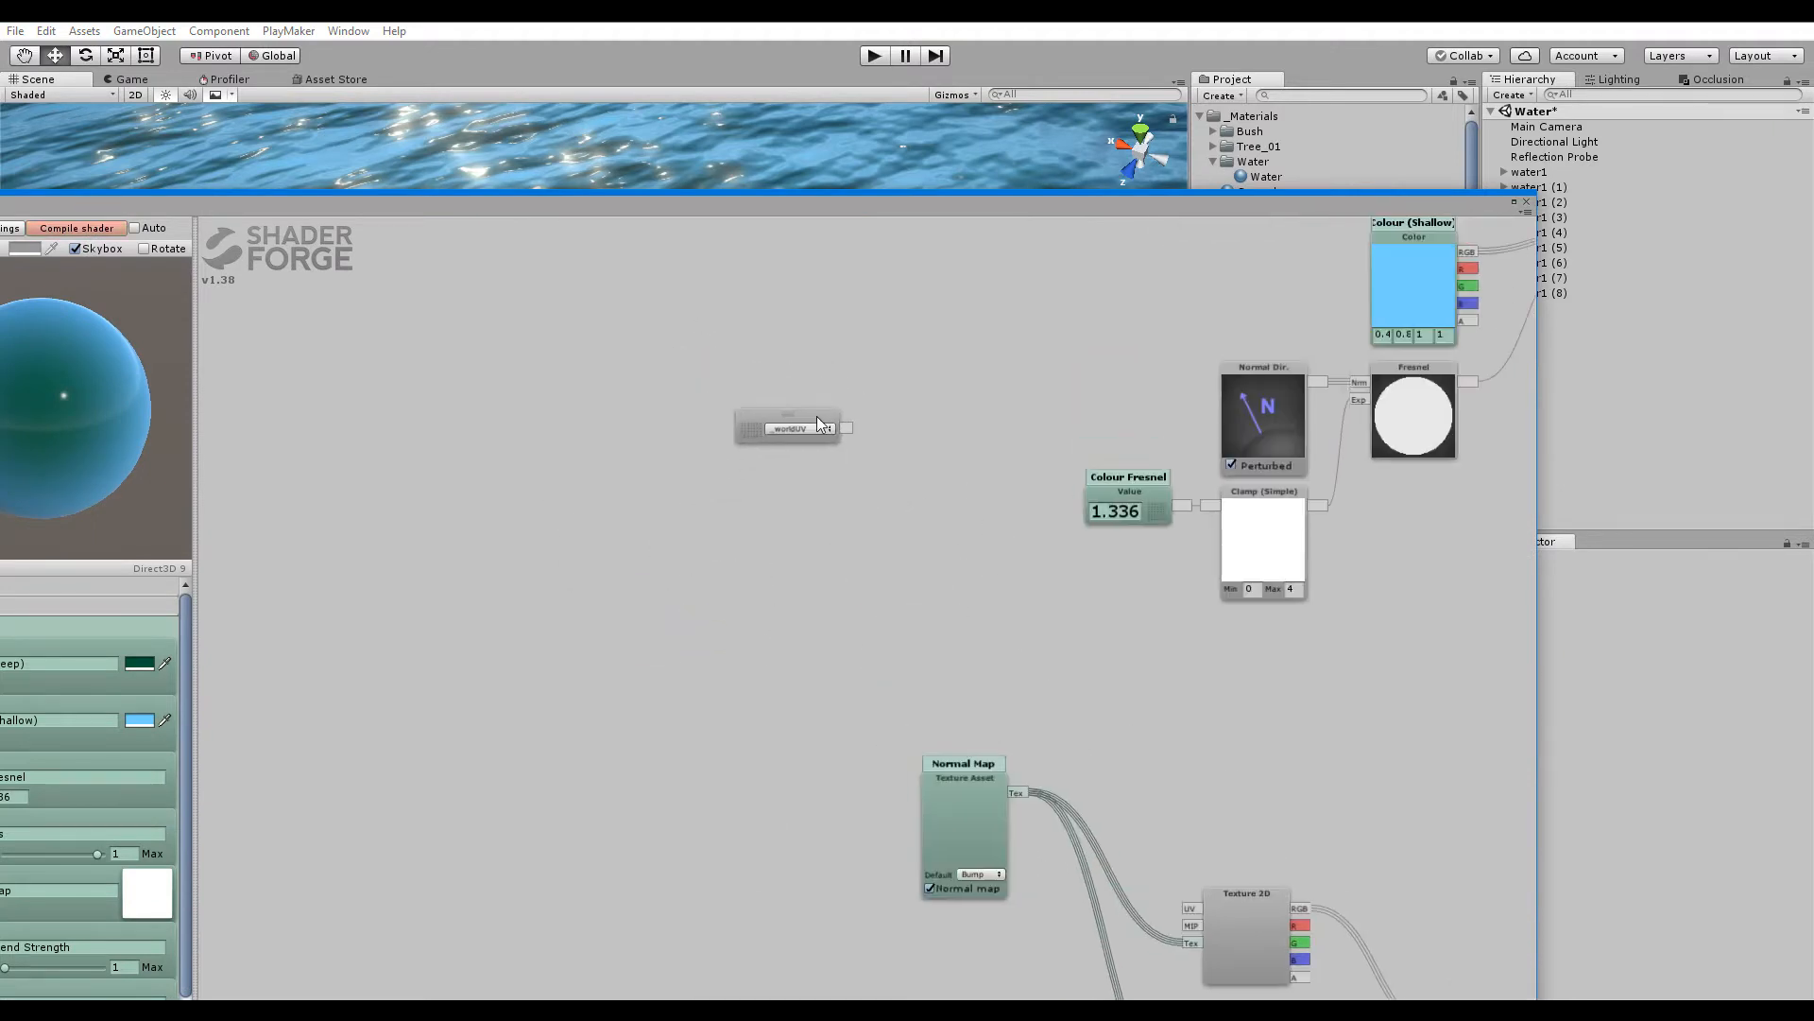
{"action": "scroll", "coordinate": [910, 550], "scroll_direction": "down", "scroll_amount": 4}
{"action": "middle_click_drag", "start_coordinate": [903, 458], "coordinate": [731, 738]}
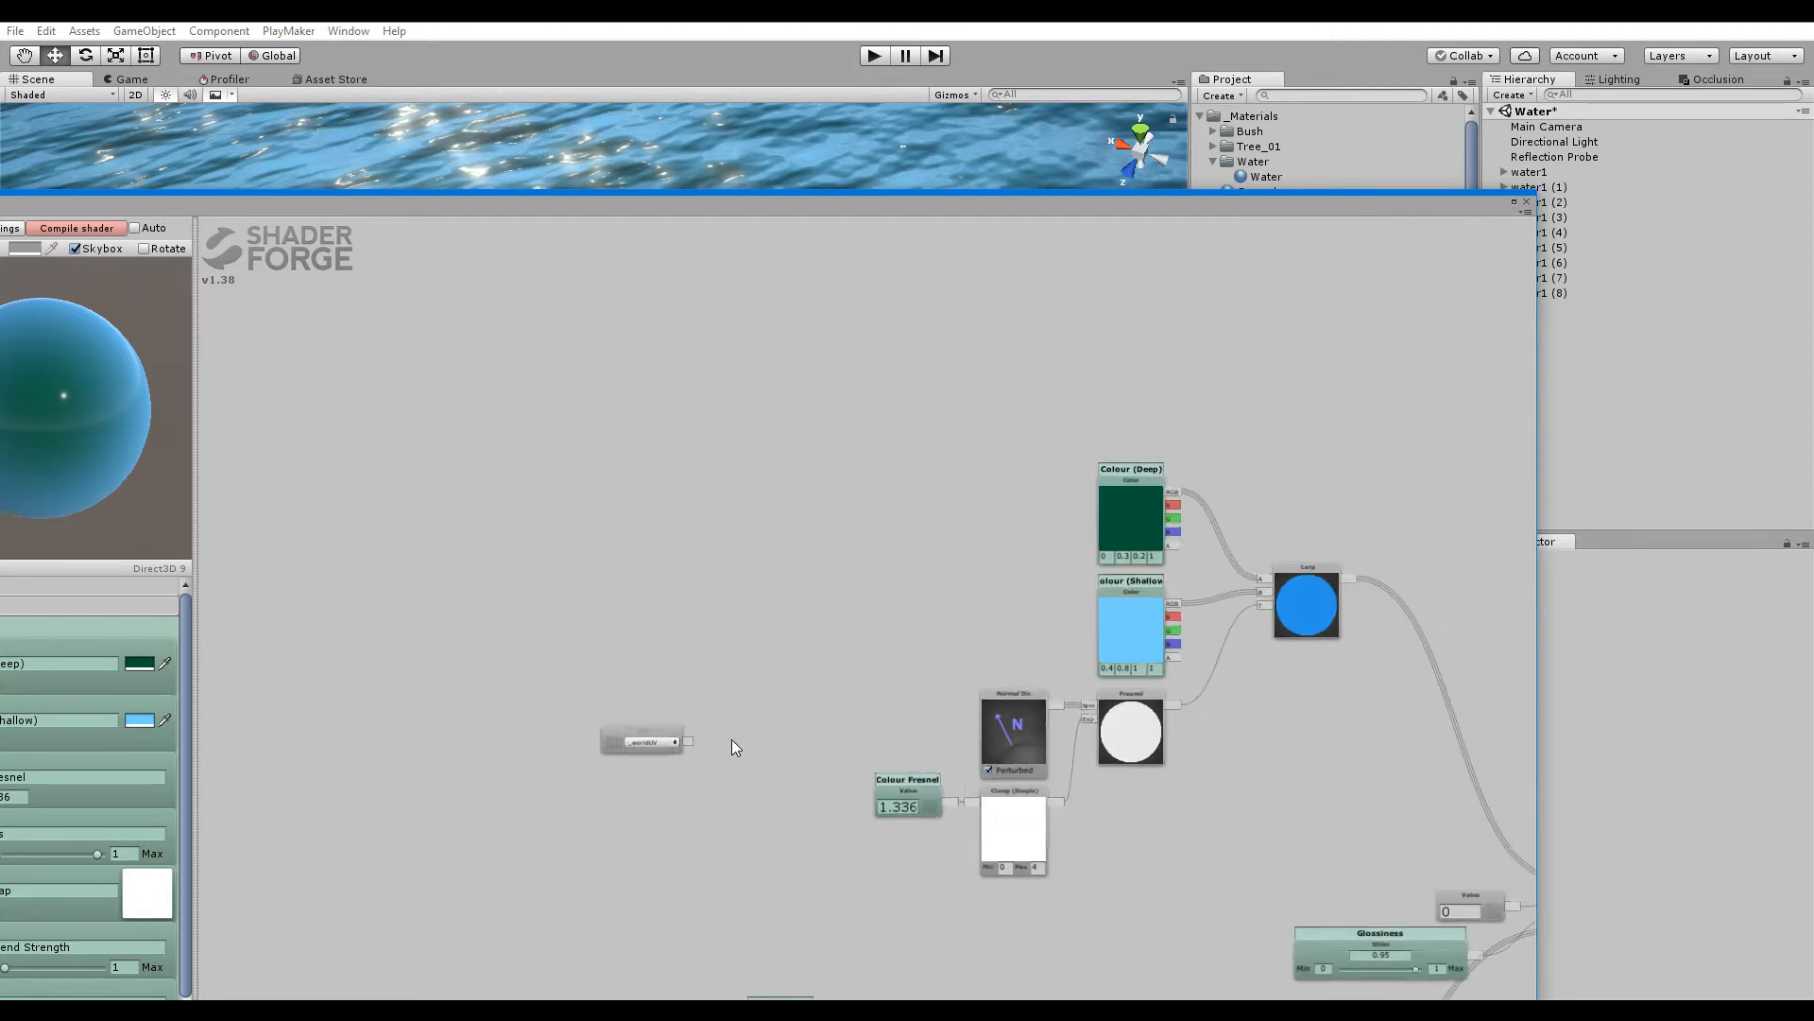
{"action": "left_click_drag", "start_coordinate": [621, 735], "coordinate": [720, 522]}
{"action": "middle_click_drag", "start_coordinate": [720, 522], "coordinate": [1041, 703]}
{"action": "left_click_drag", "start_coordinate": [1054, 802], "coordinate": [482, 412]}
{"action": "middle_click_drag", "start_coordinate": [482, 412], "coordinate": [758, 650]}
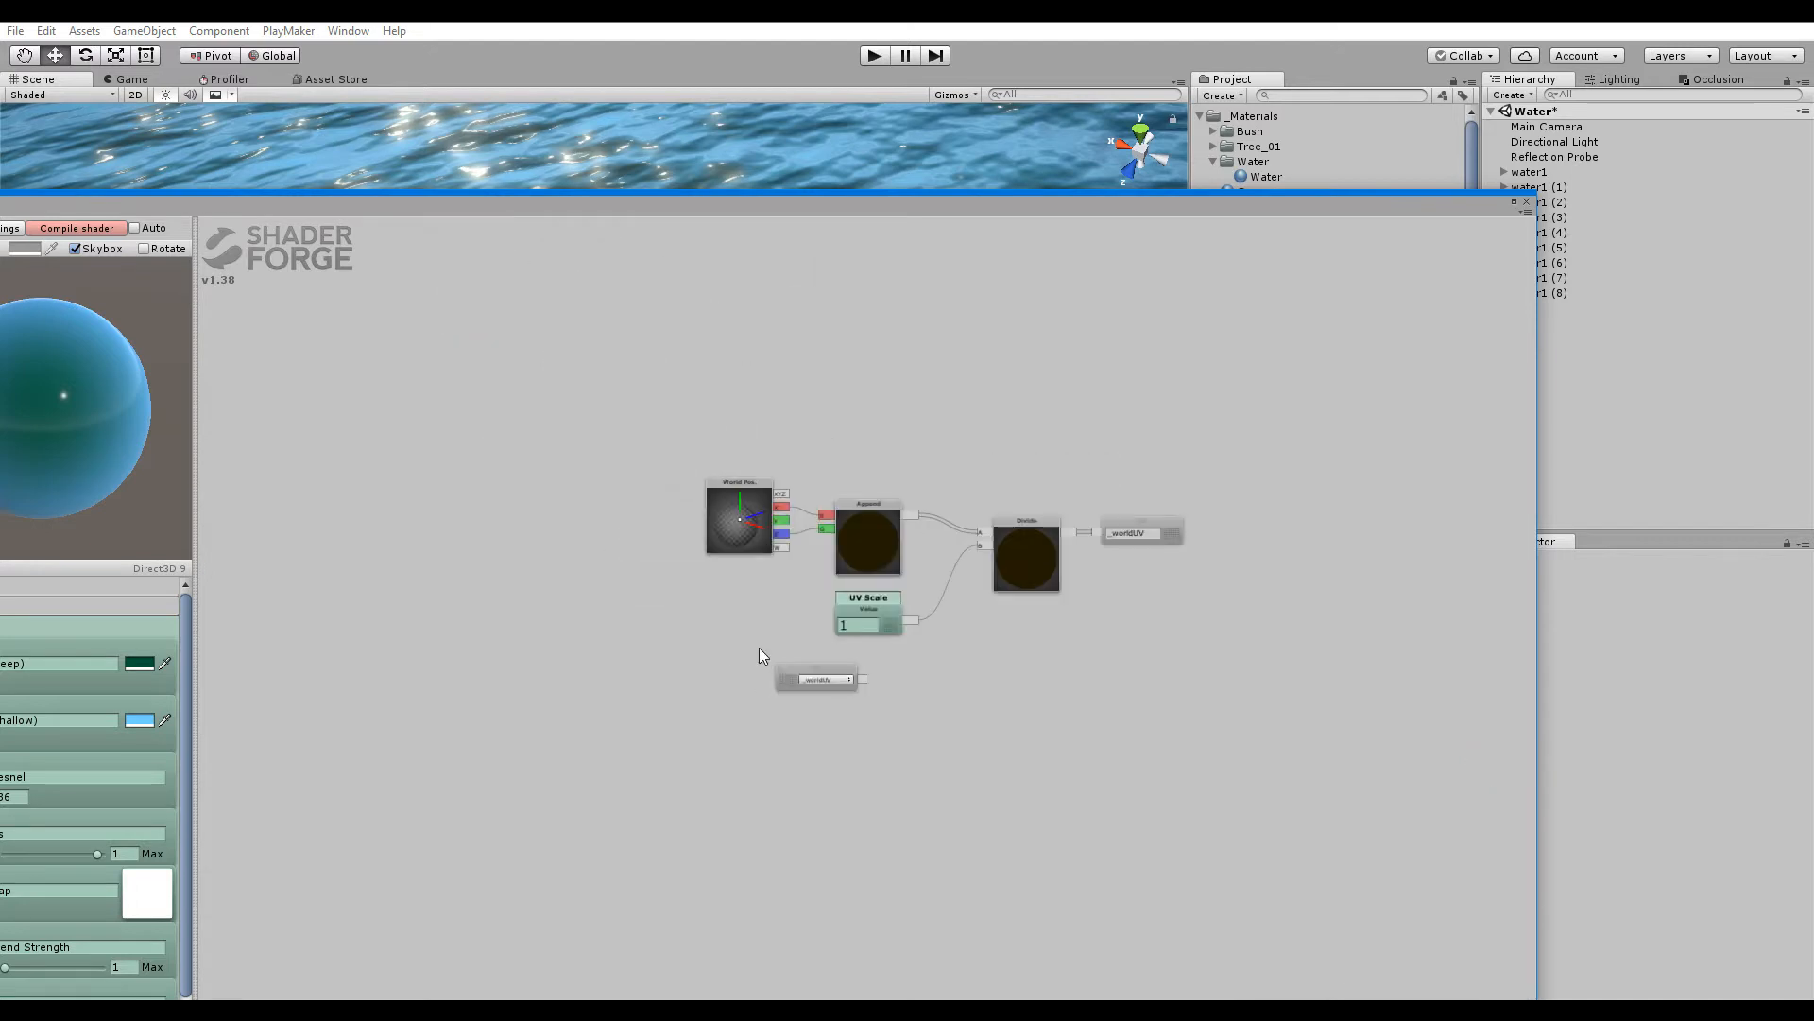
{"action": "left_click", "coordinate": [781, 681]}
{"action": "left_click_drag", "start_coordinate": [780, 681], "coordinate": [666, 770]}
{"action": "middle_click_drag", "start_coordinate": [810, 799], "coordinate": [763, 597]}
{"action": "left_click_drag", "start_coordinate": [619, 569], "coordinate": [580, 601]}
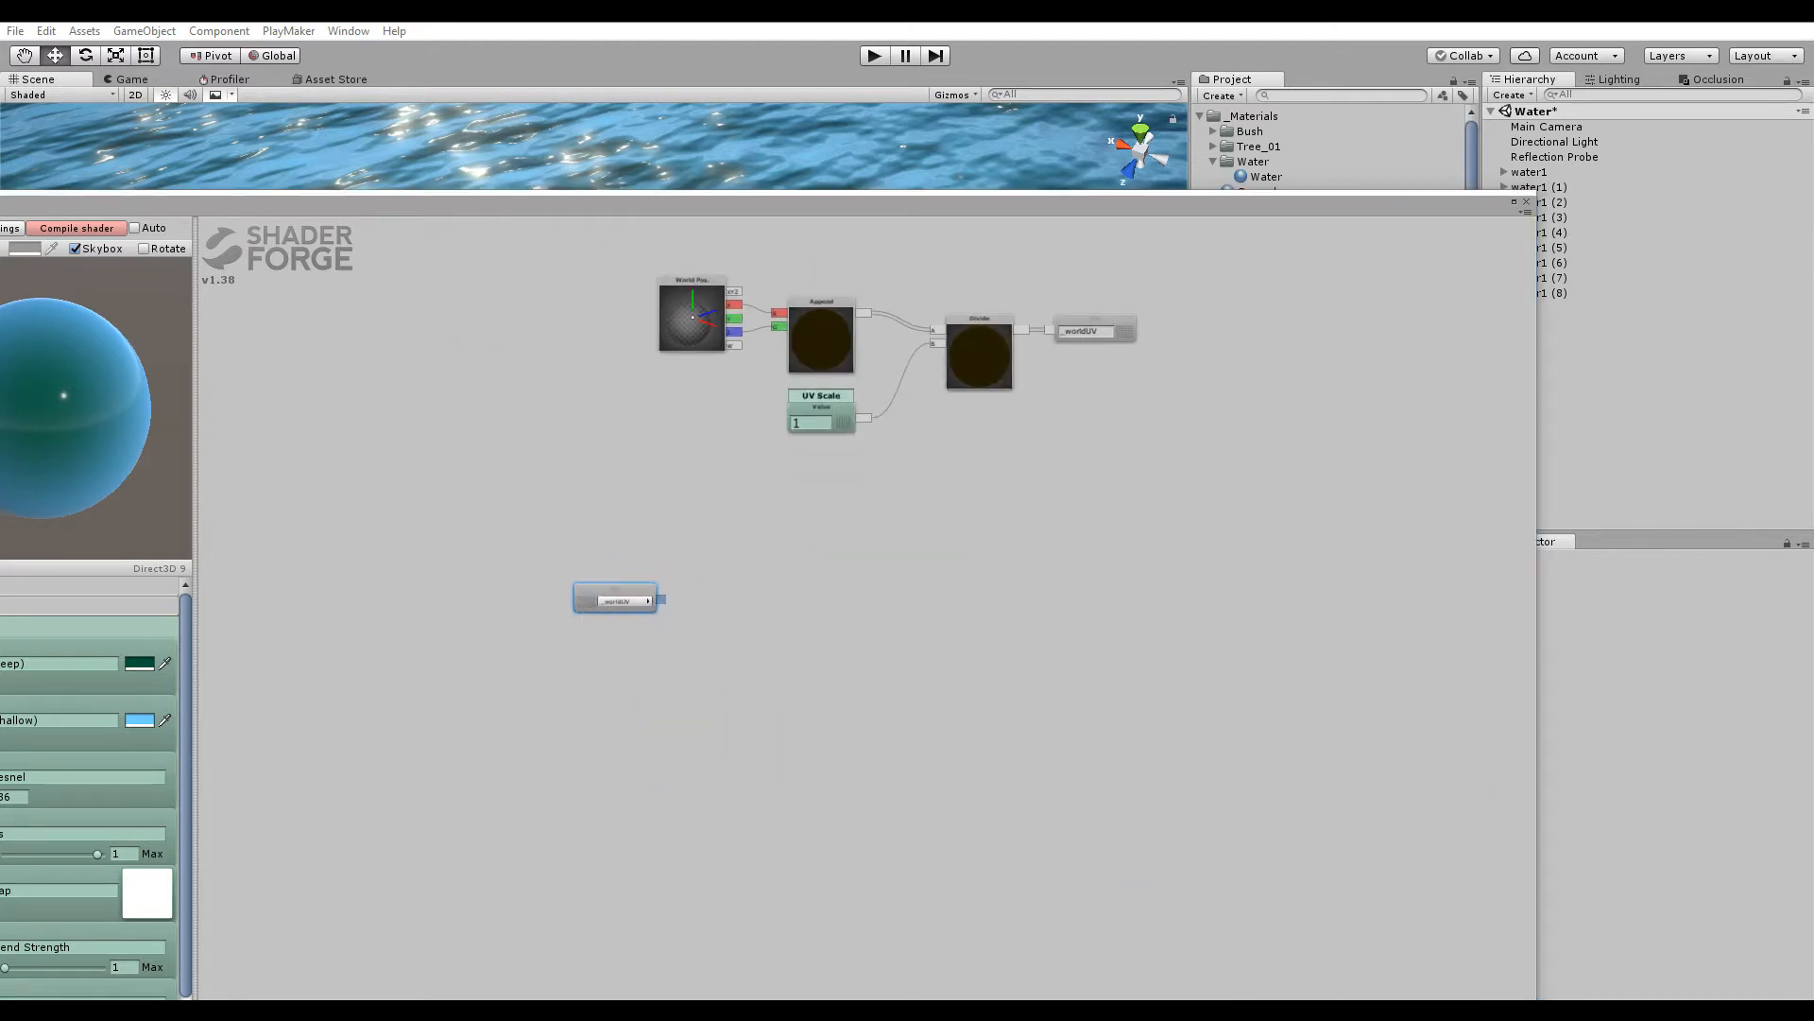
{"action": "left_click", "coordinate": [1030, 557]}
Add a Set node well to the right of the _worldUV Get node and name it _UV1
{"action": "scroll", "coordinate": [1002, 711], "scroll_direction": "down", "scroll_amount": 5}
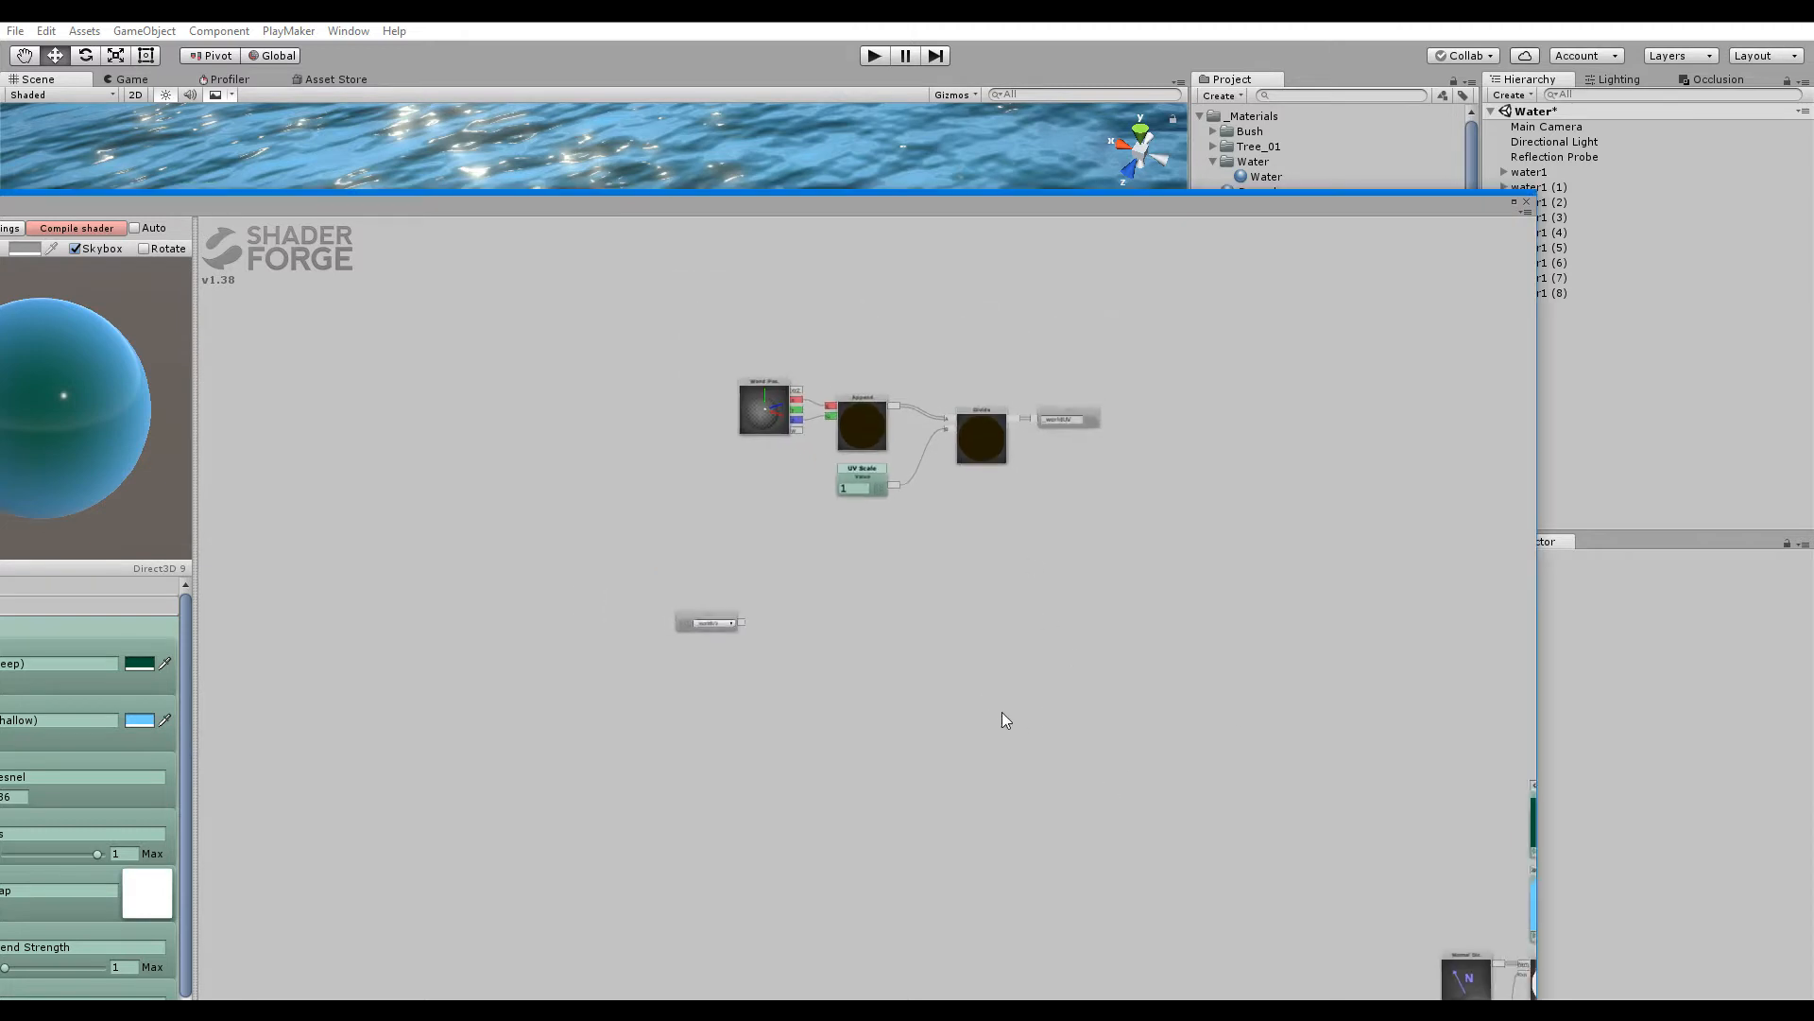
{"action": "middle_click_drag", "start_coordinate": [1002, 711], "coordinate": [869, 302]}
{"action": "middle_click_drag", "start_coordinate": [1086, 780], "coordinate": [859, 581]}
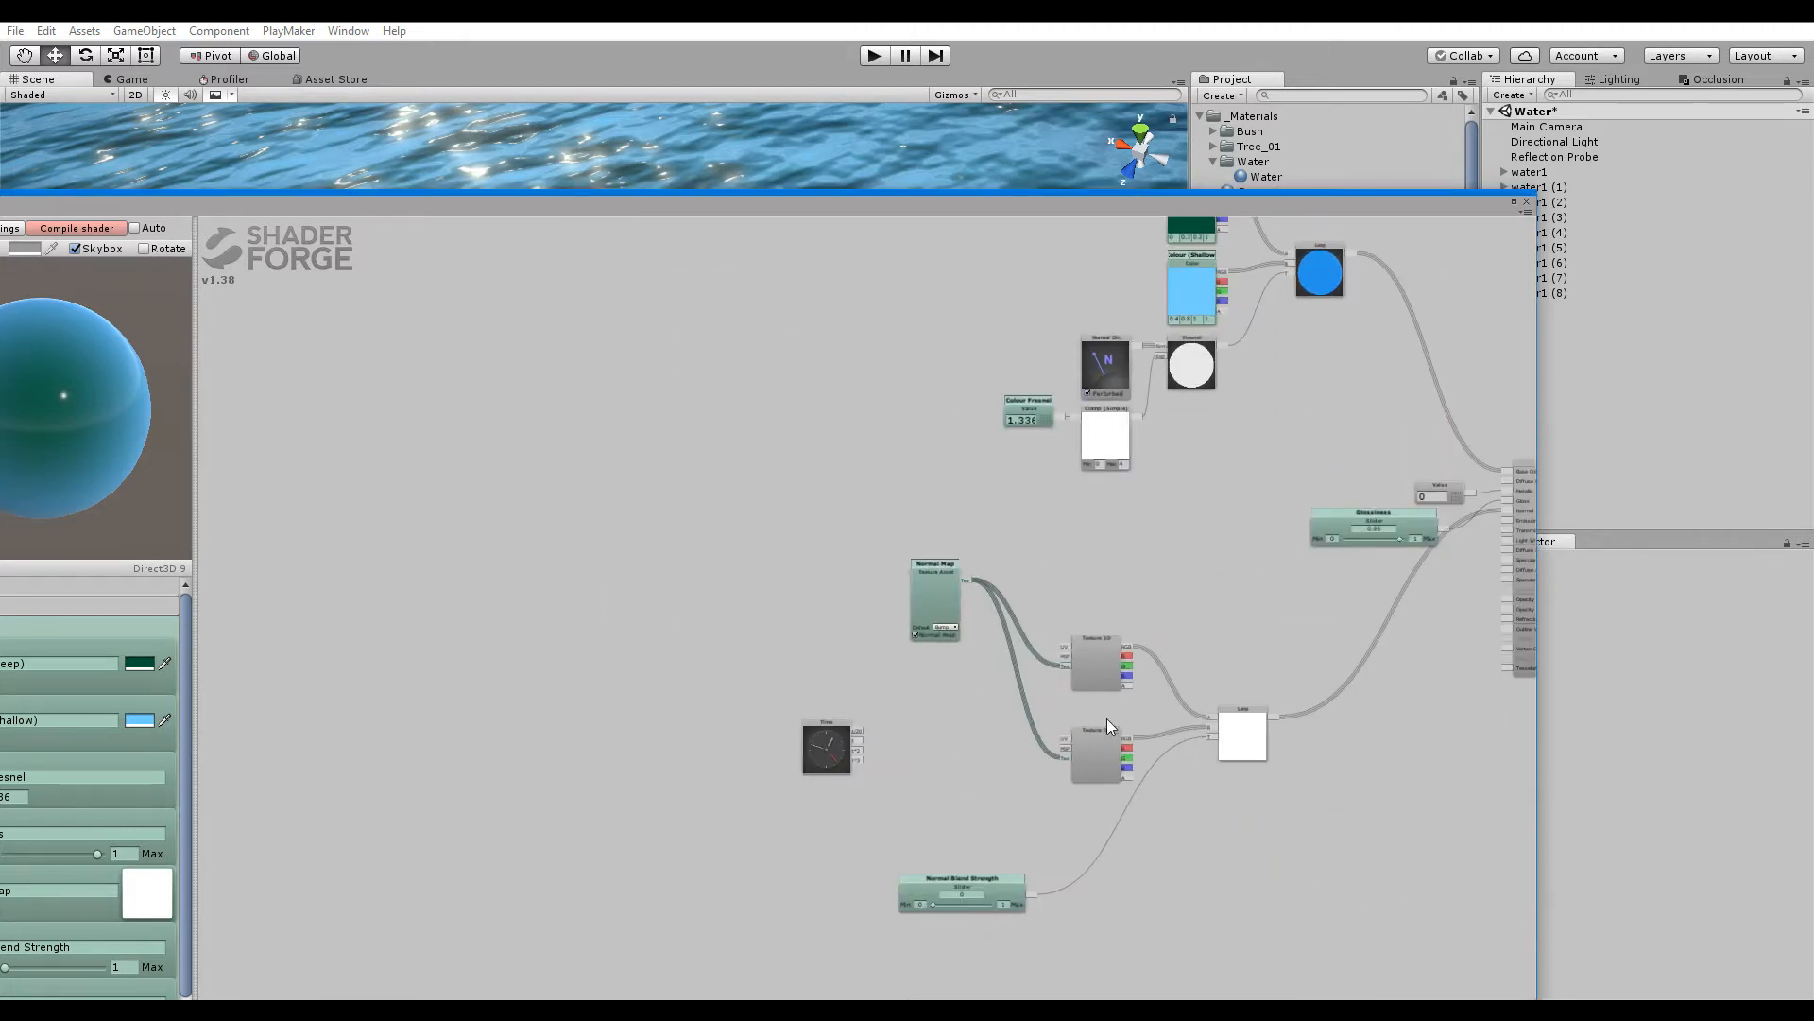
{"action": "middle_click_drag", "start_coordinate": [727, 428], "coordinate": [813, 658]}
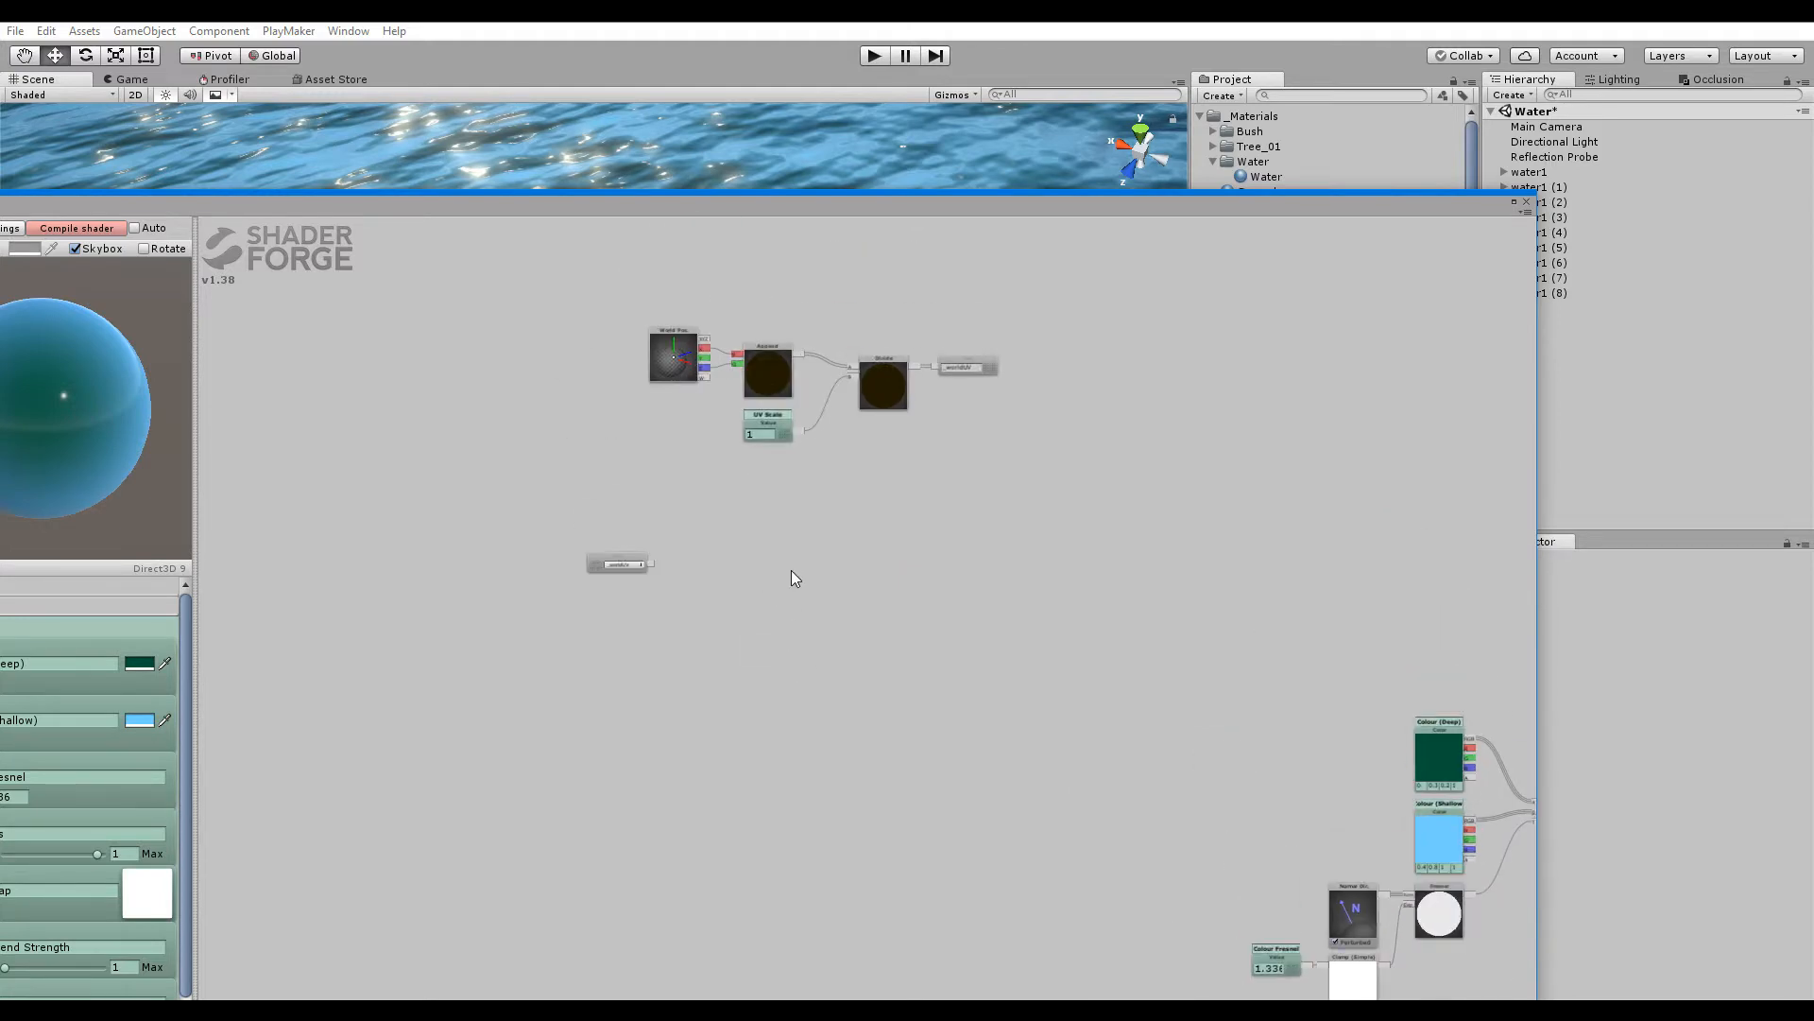
{"action": "scroll", "coordinate": [661, 592], "scroll_direction": "up", "scroll_amount": 5}
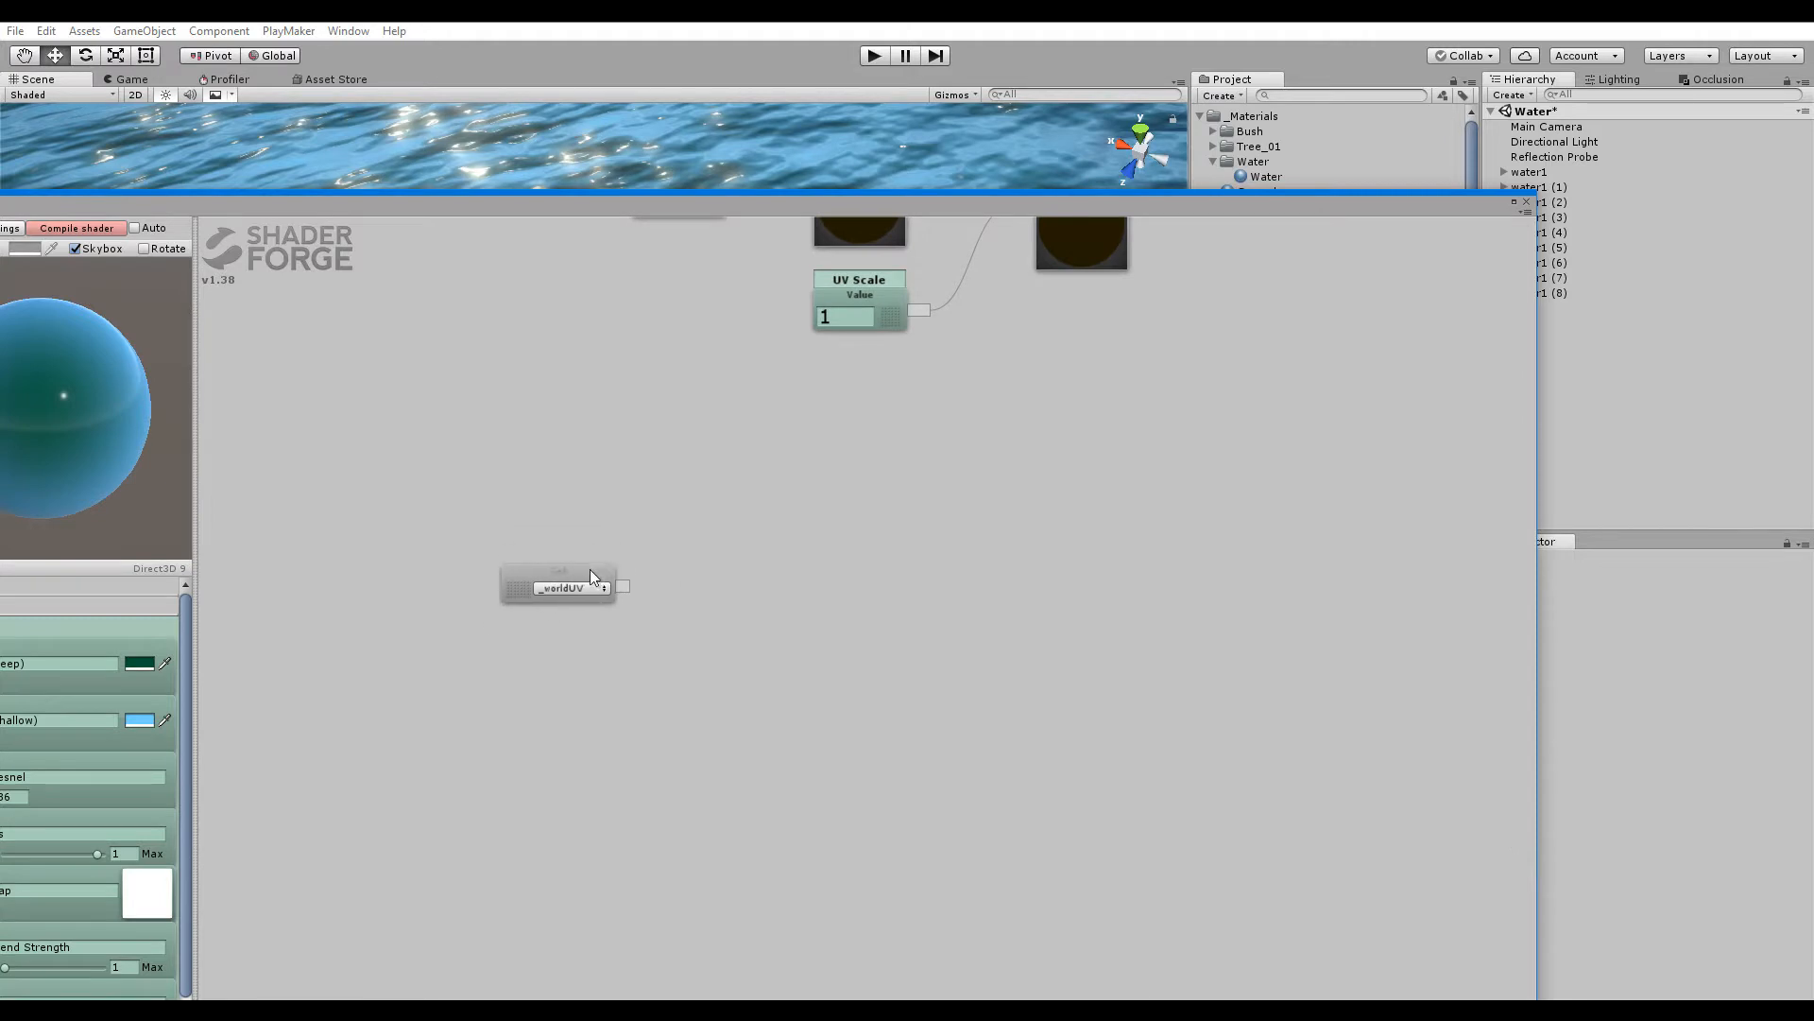
{"action": "middle_click_drag", "start_coordinate": [910, 672], "coordinate": [758, 565]}
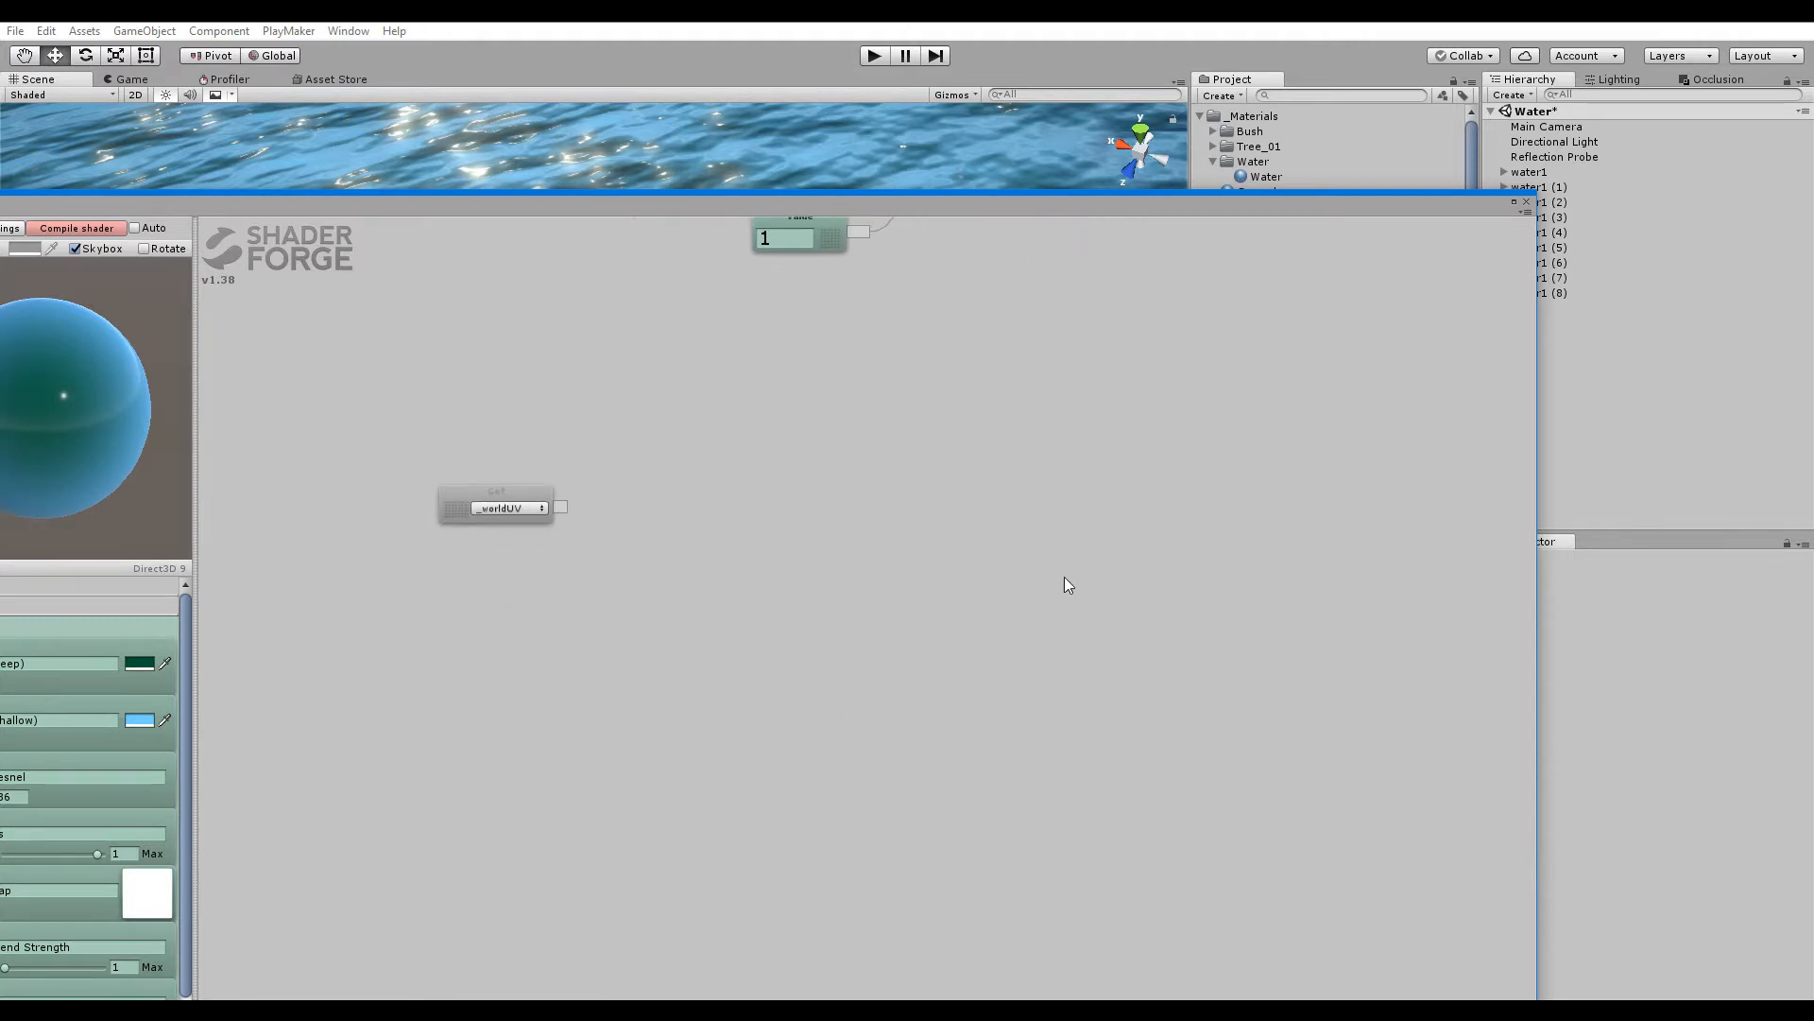
{"action": "middle_click_drag", "start_coordinate": [1068, 585], "coordinate": [1029, 477]}
{"action": "right_click", "coordinate": [1045, 430]}
{"action": "left_click", "coordinate": [1108, 715]}
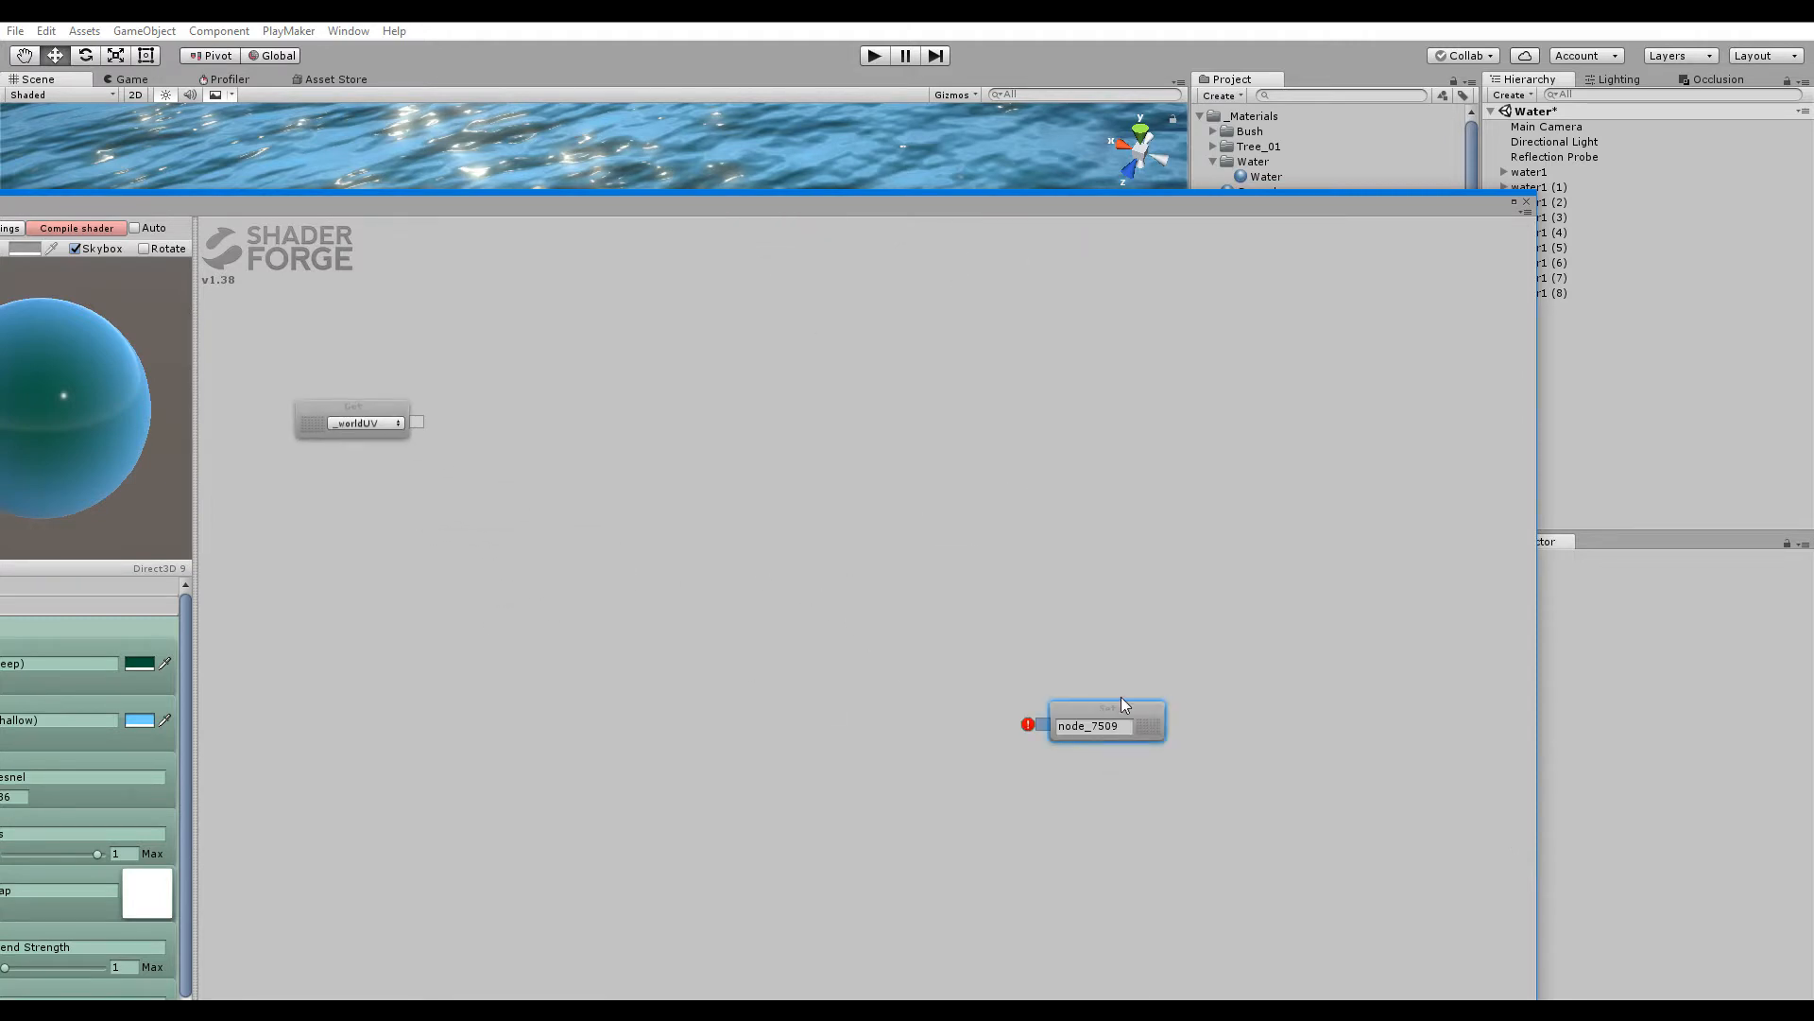
{"action": "left_click_drag", "start_coordinate": [1124, 704], "coordinate": [1210, 404]}
{"action": "left_click", "coordinate": [1195, 422]}
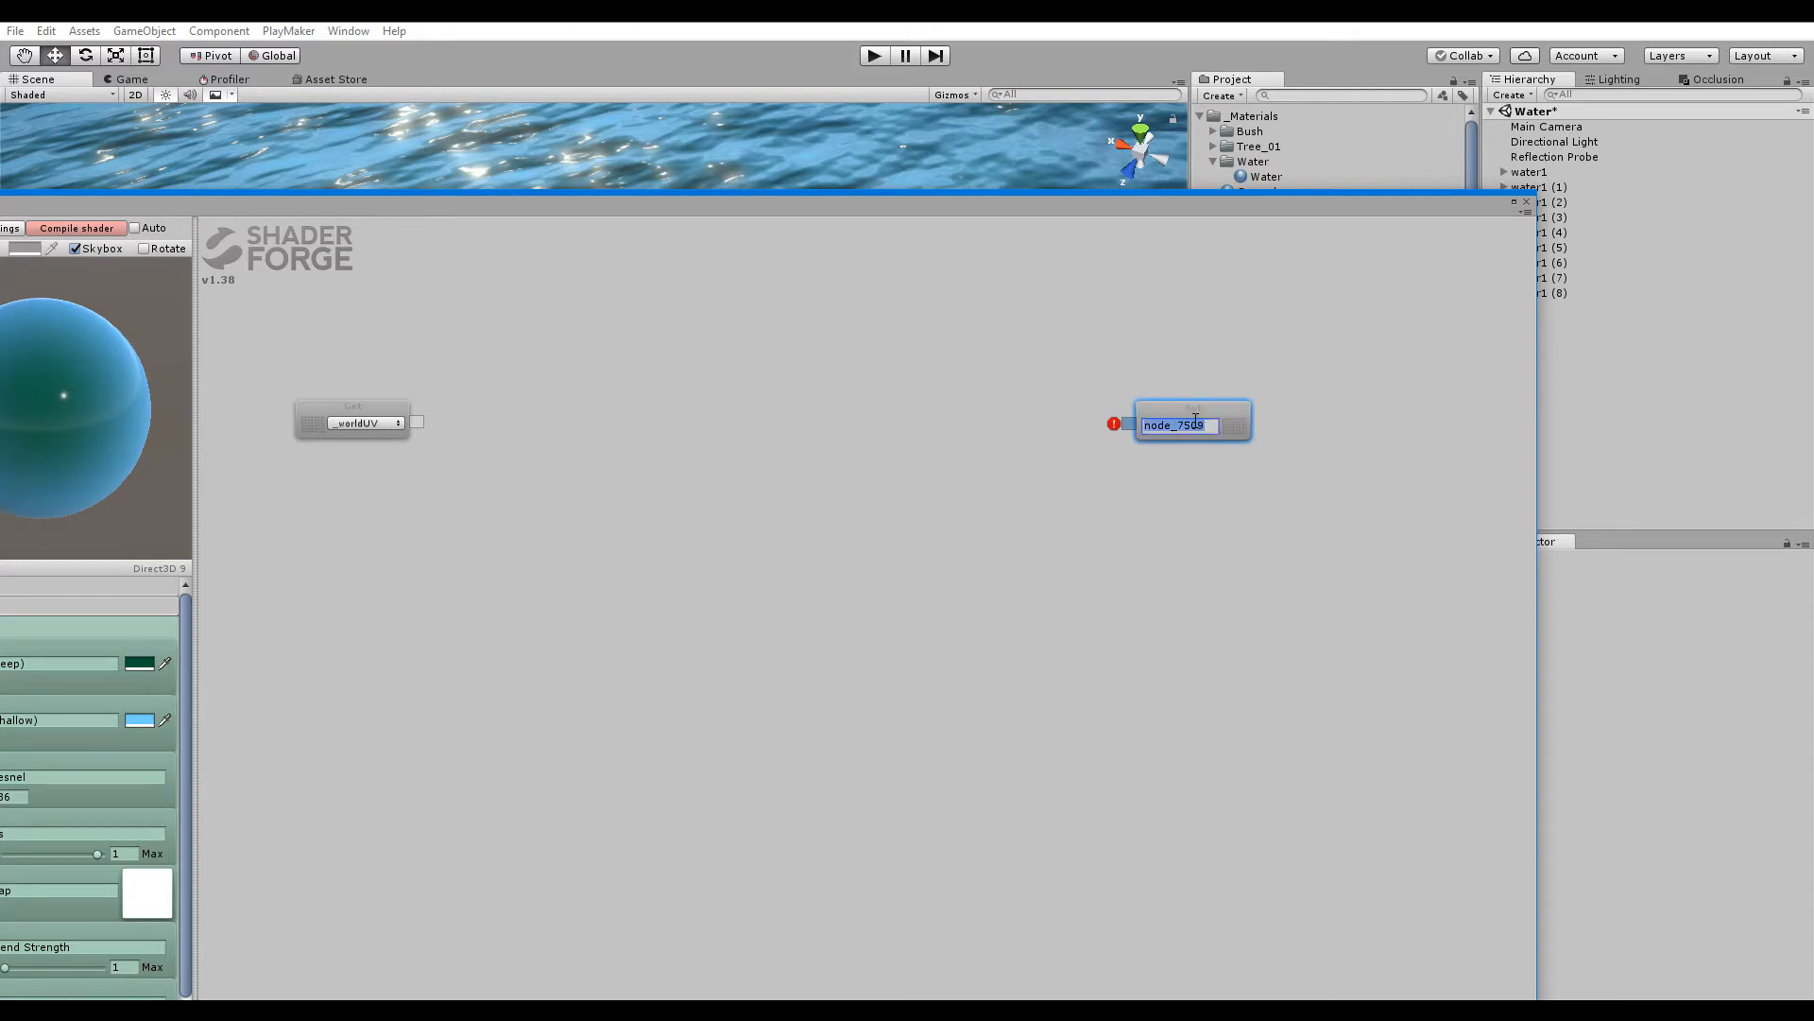
{"action": "key", "text": "BackSpace"}
{"action": "right_click", "coordinate": [1171, 503]}
{"action": "left_click", "coordinate": [1146, 566]}
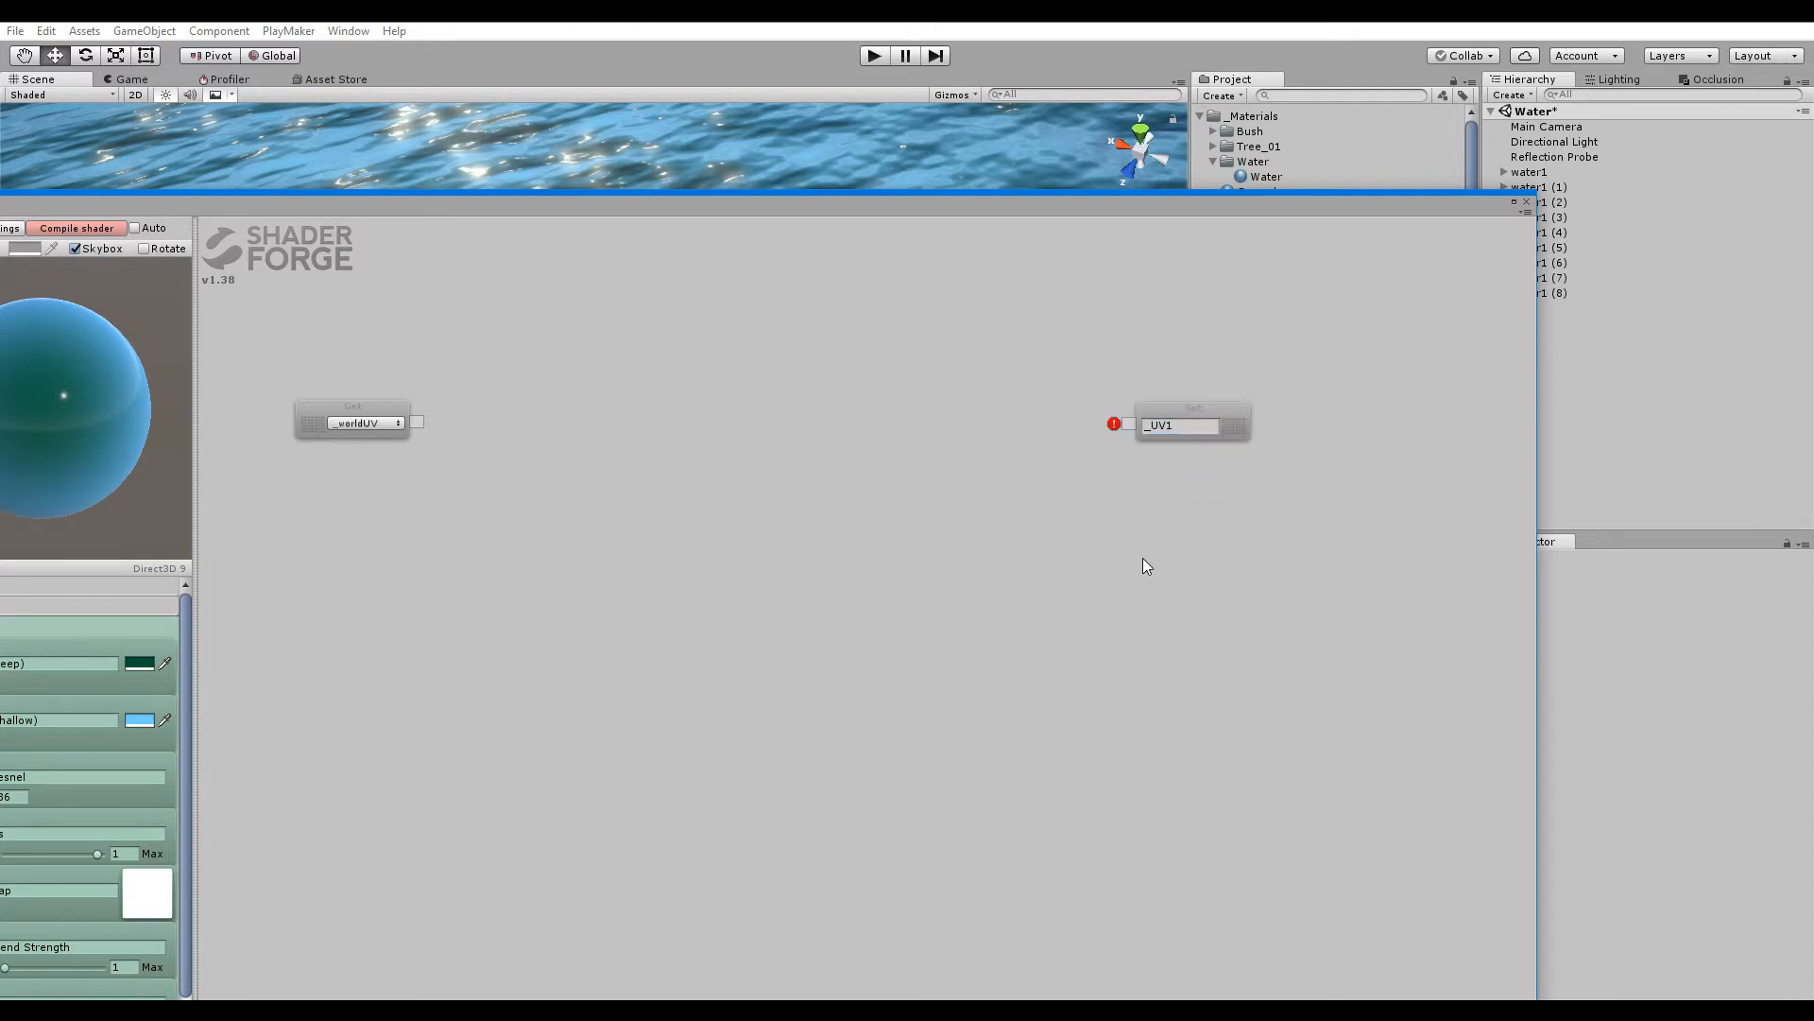
Add a second Set node named _UV2 below _UV1, and shift the _worldUV Get node slightly farther from both
{"action": "right_click", "coordinate": [1146, 565]}
{"action": "left_click", "coordinate": [1146, 790]}
{"action": "left_click_drag", "start_coordinate": [1127, 821], "coordinate": [1205, 489]}
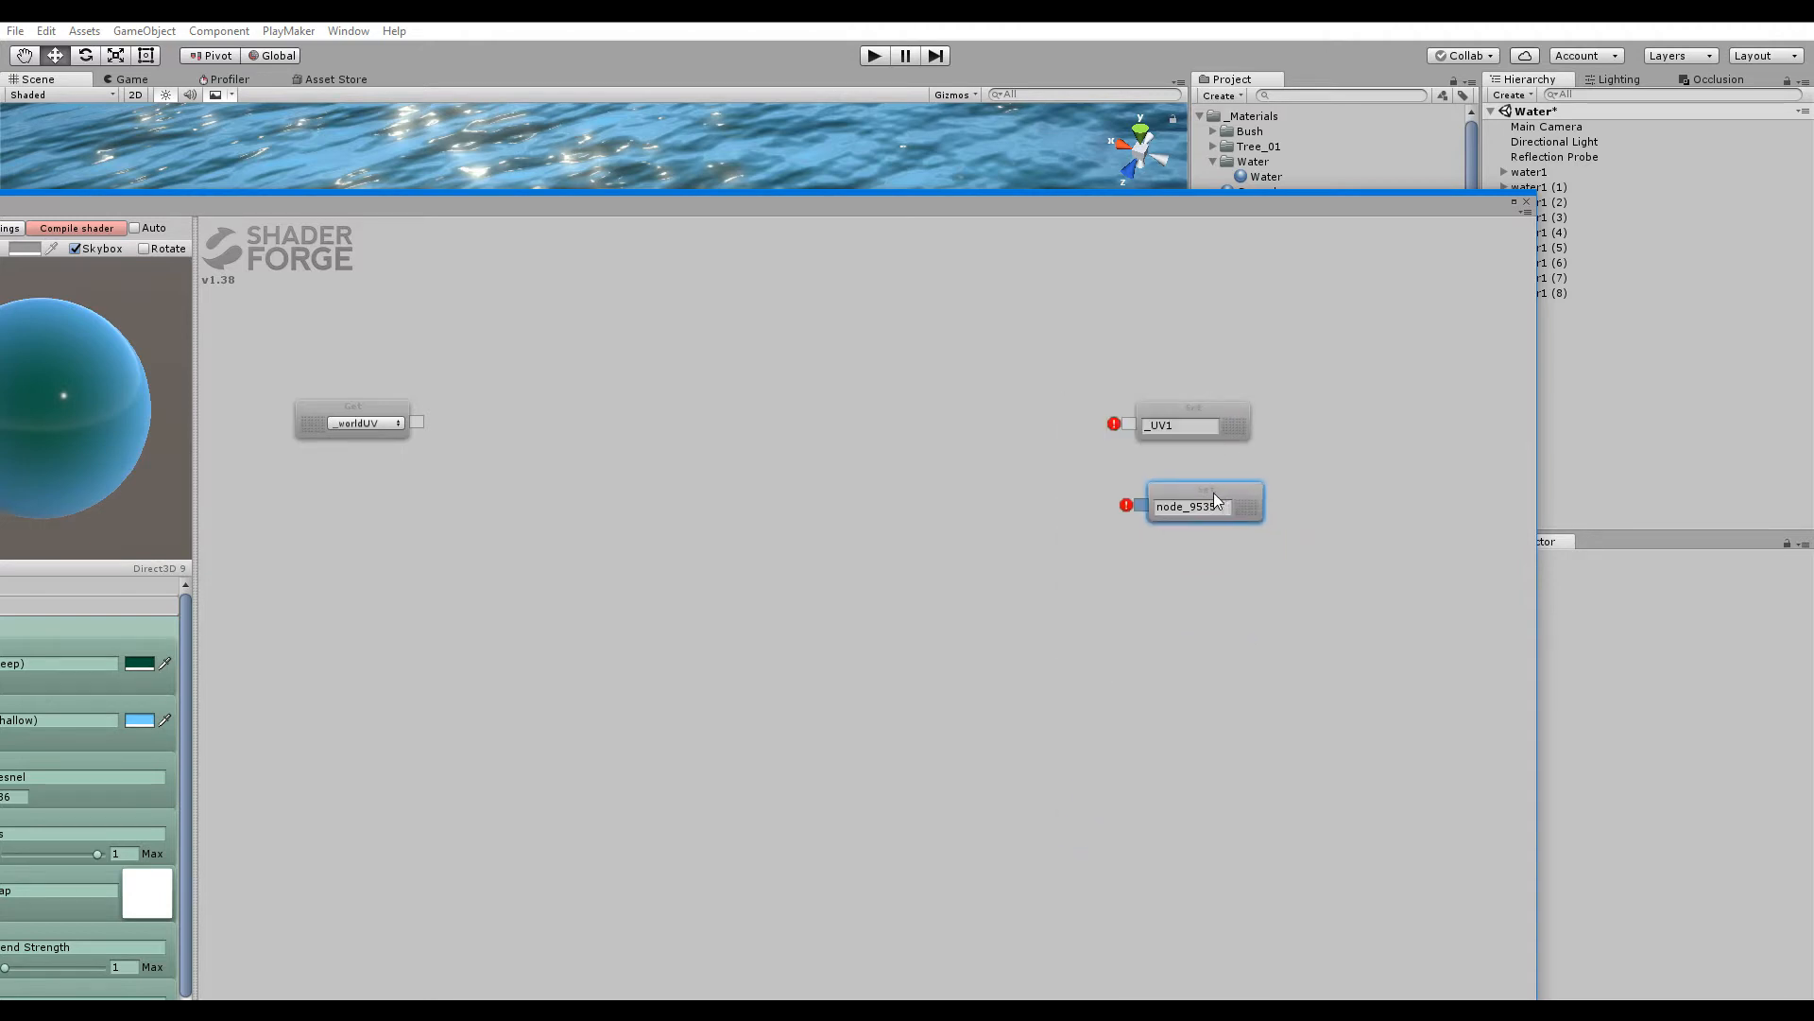
{"action": "left_click", "coordinate": [1208, 510]}
{"action": "key", "text": "BackSpace"}
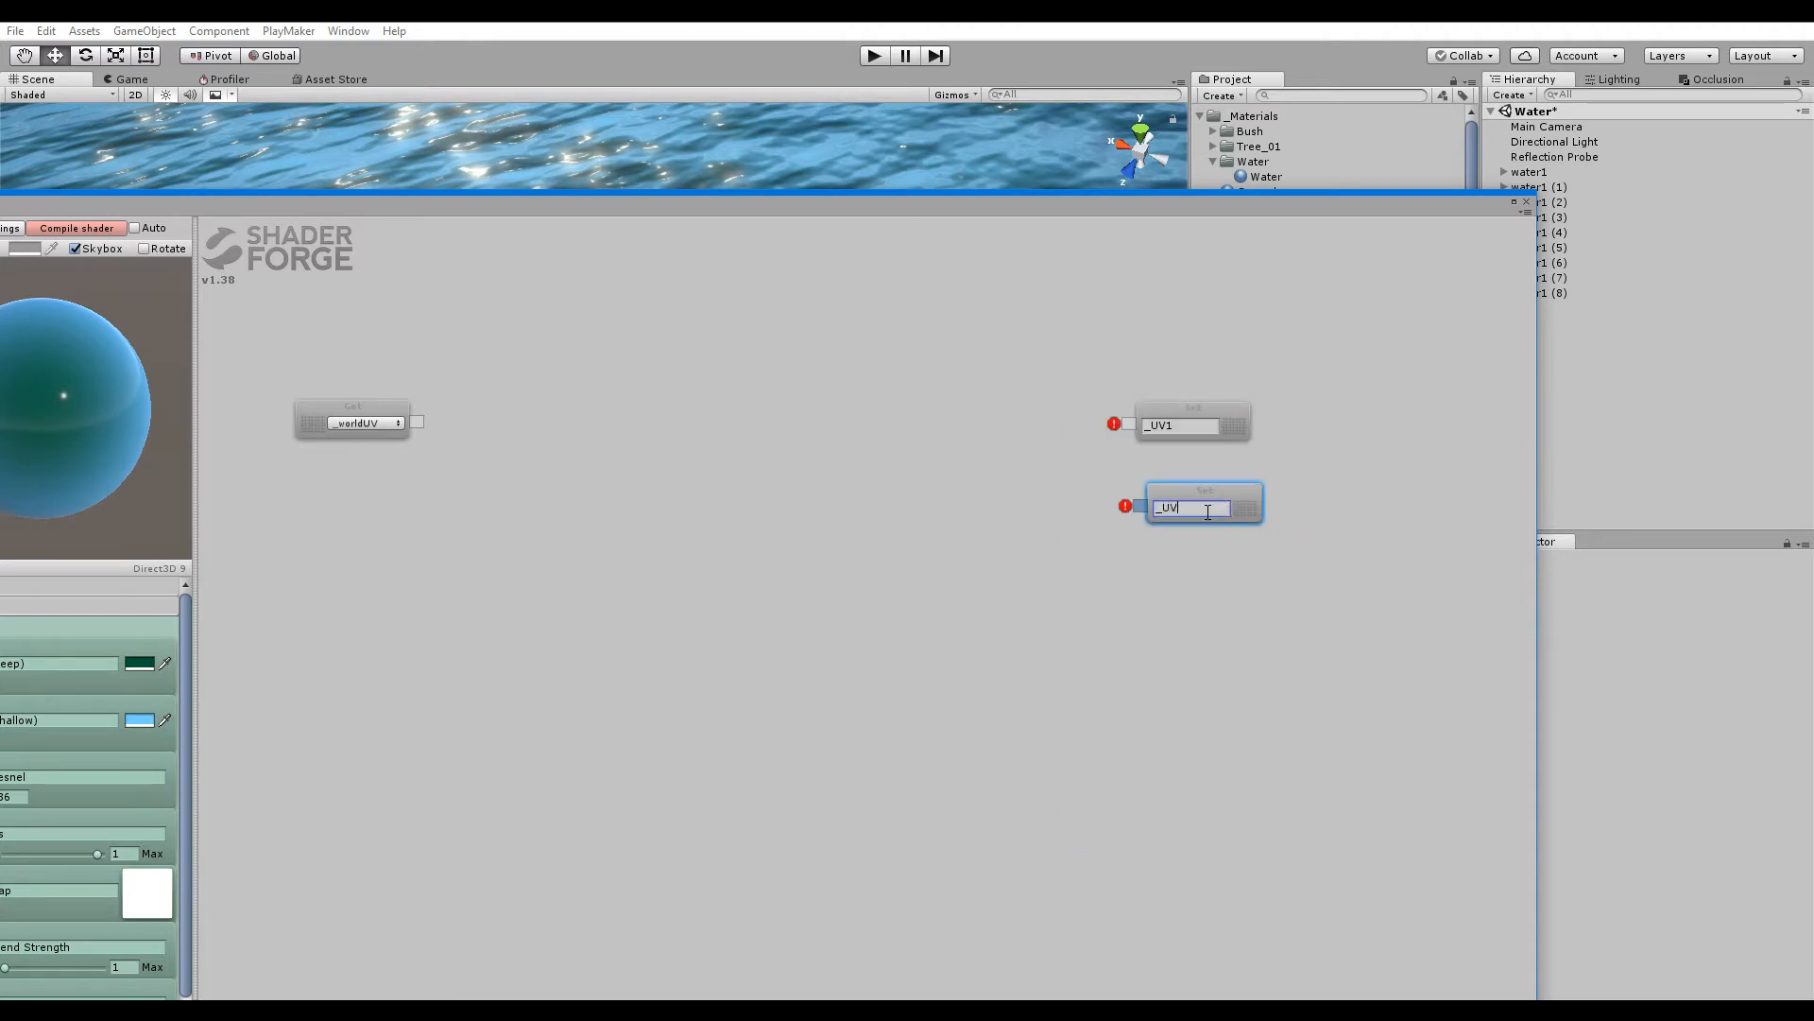
{"action": "left_click_drag", "start_coordinate": [1224, 500], "coordinate": [1212, 606]}
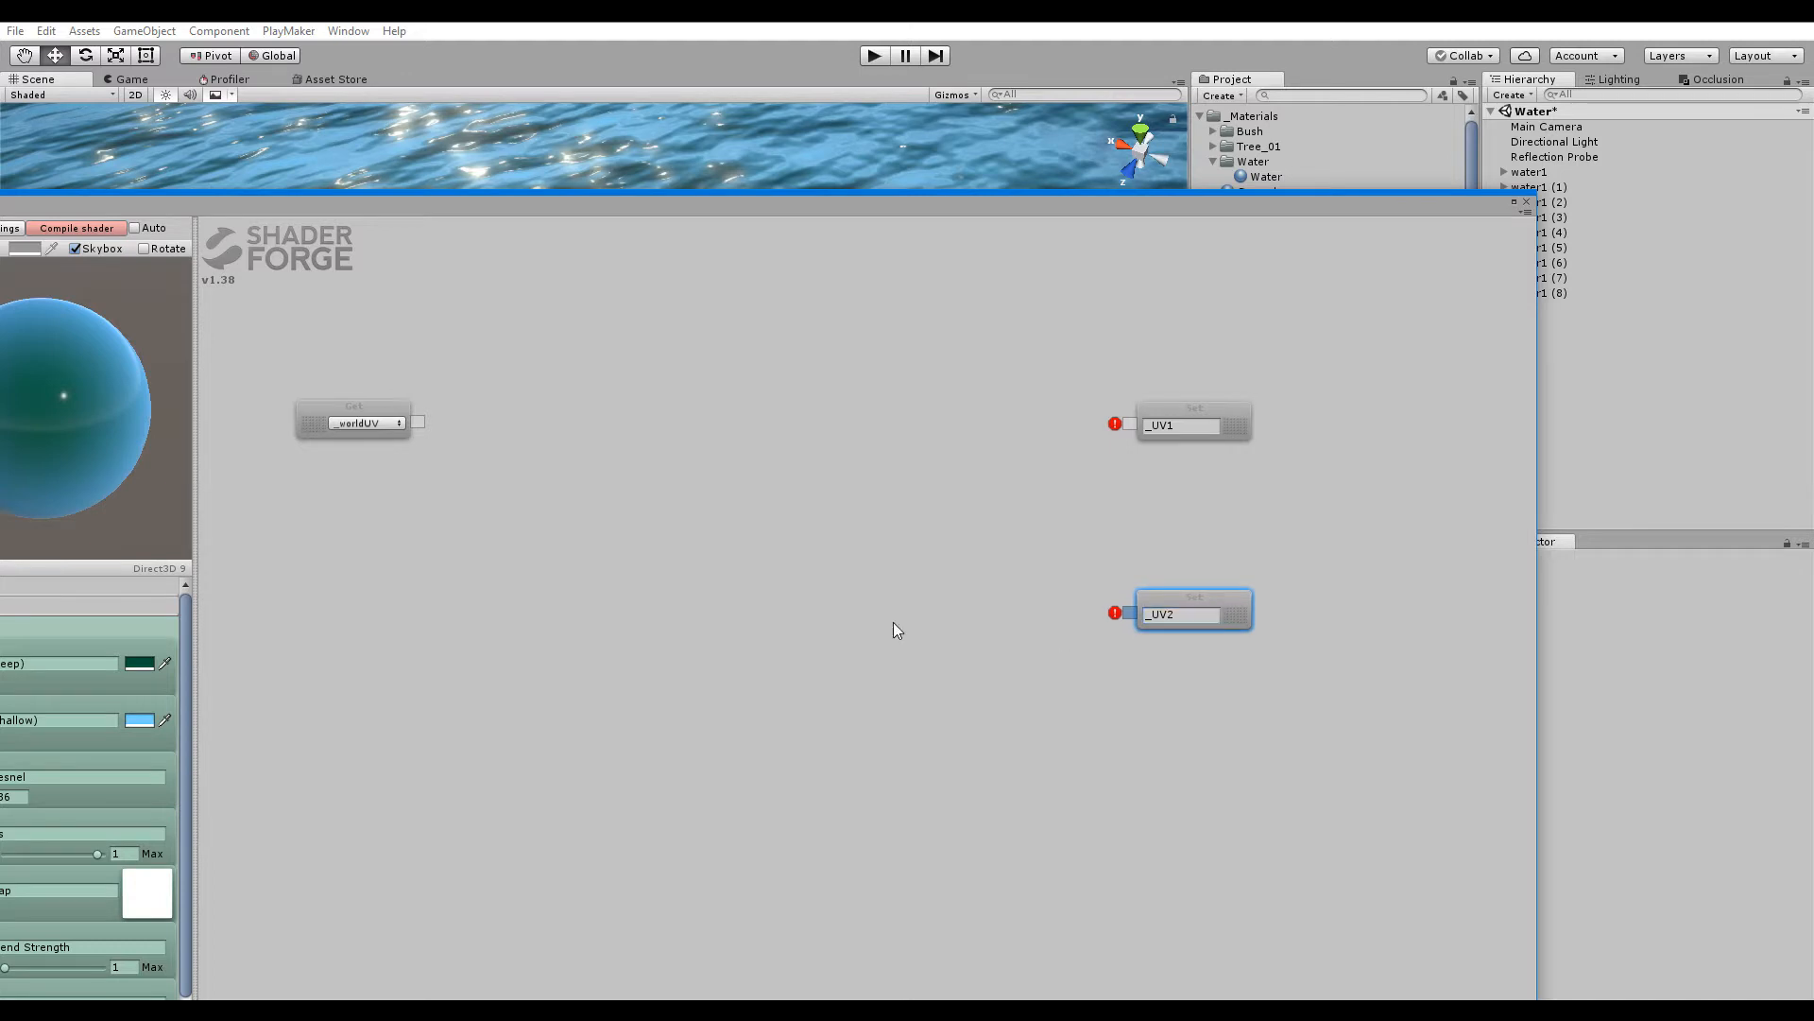
{"action": "left_click_drag", "start_coordinate": [895, 628], "coordinate": [1011, 590]}
{"action": "left_click_drag", "start_coordinate": [470, 370], "coordinate": [388, 347]}
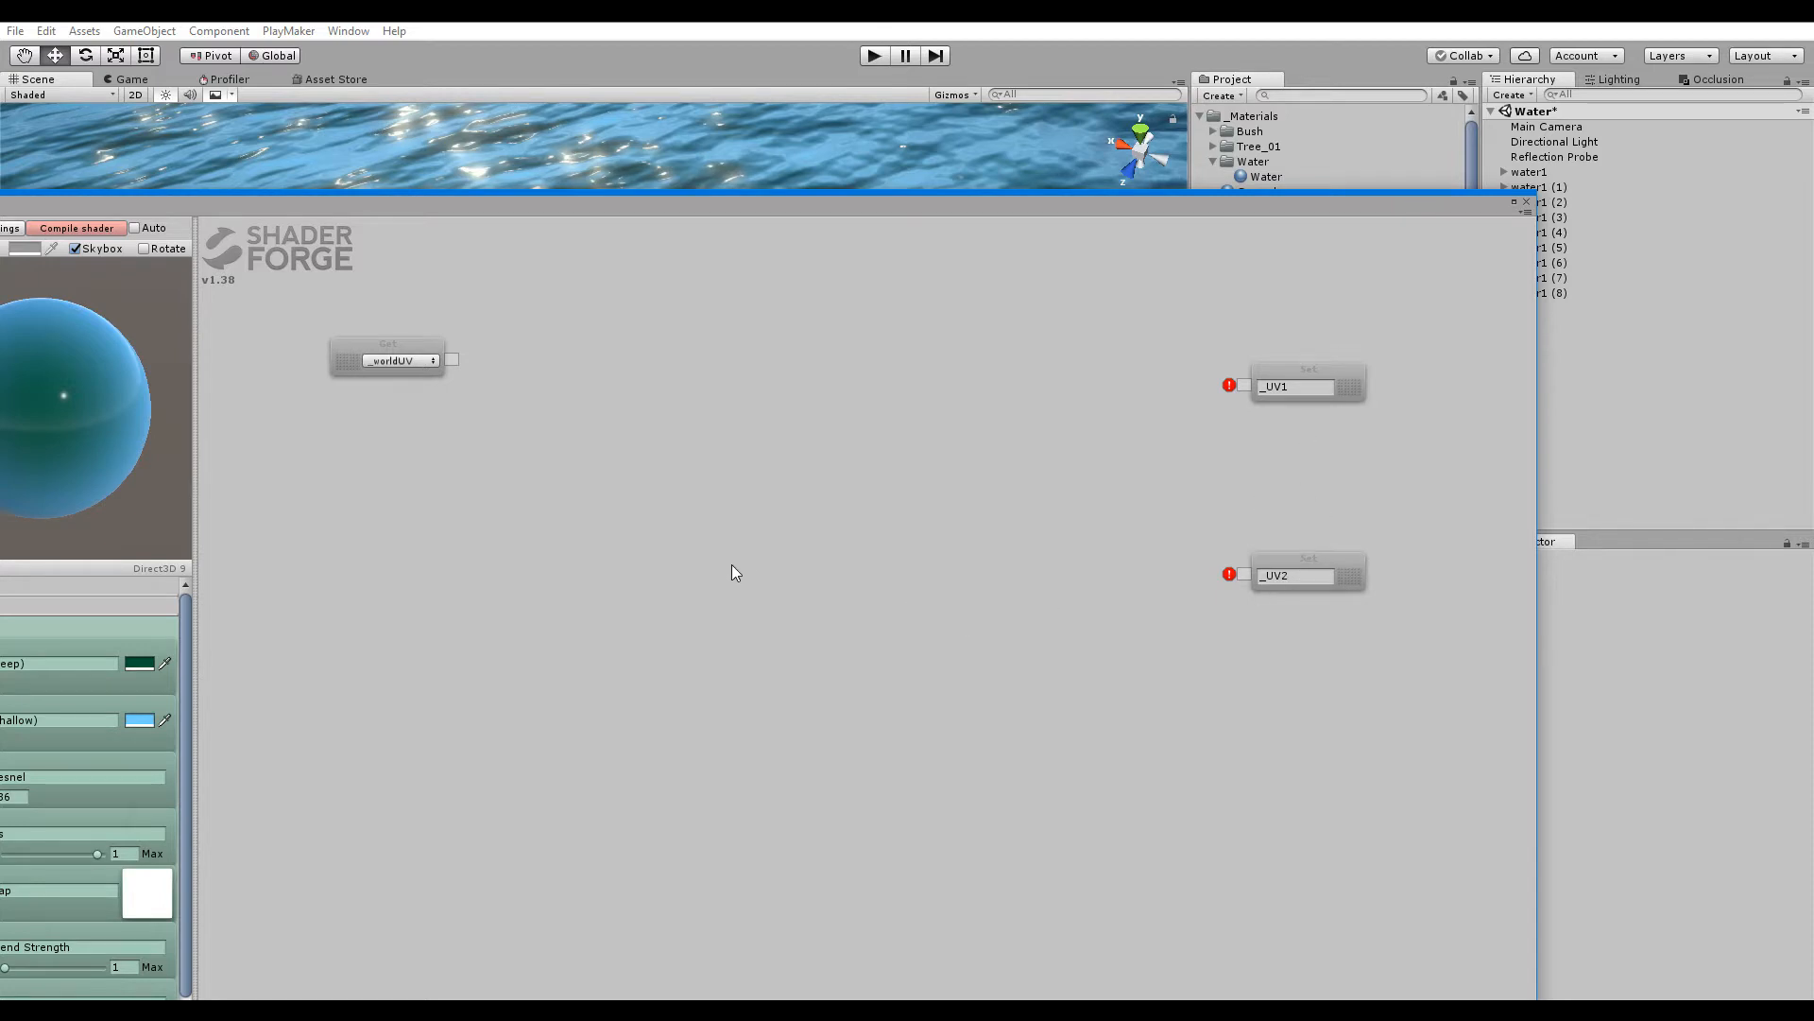
{"action": "left_click_drag", "start_coordinate": [731, 564], "coordinate": [865, 511]}
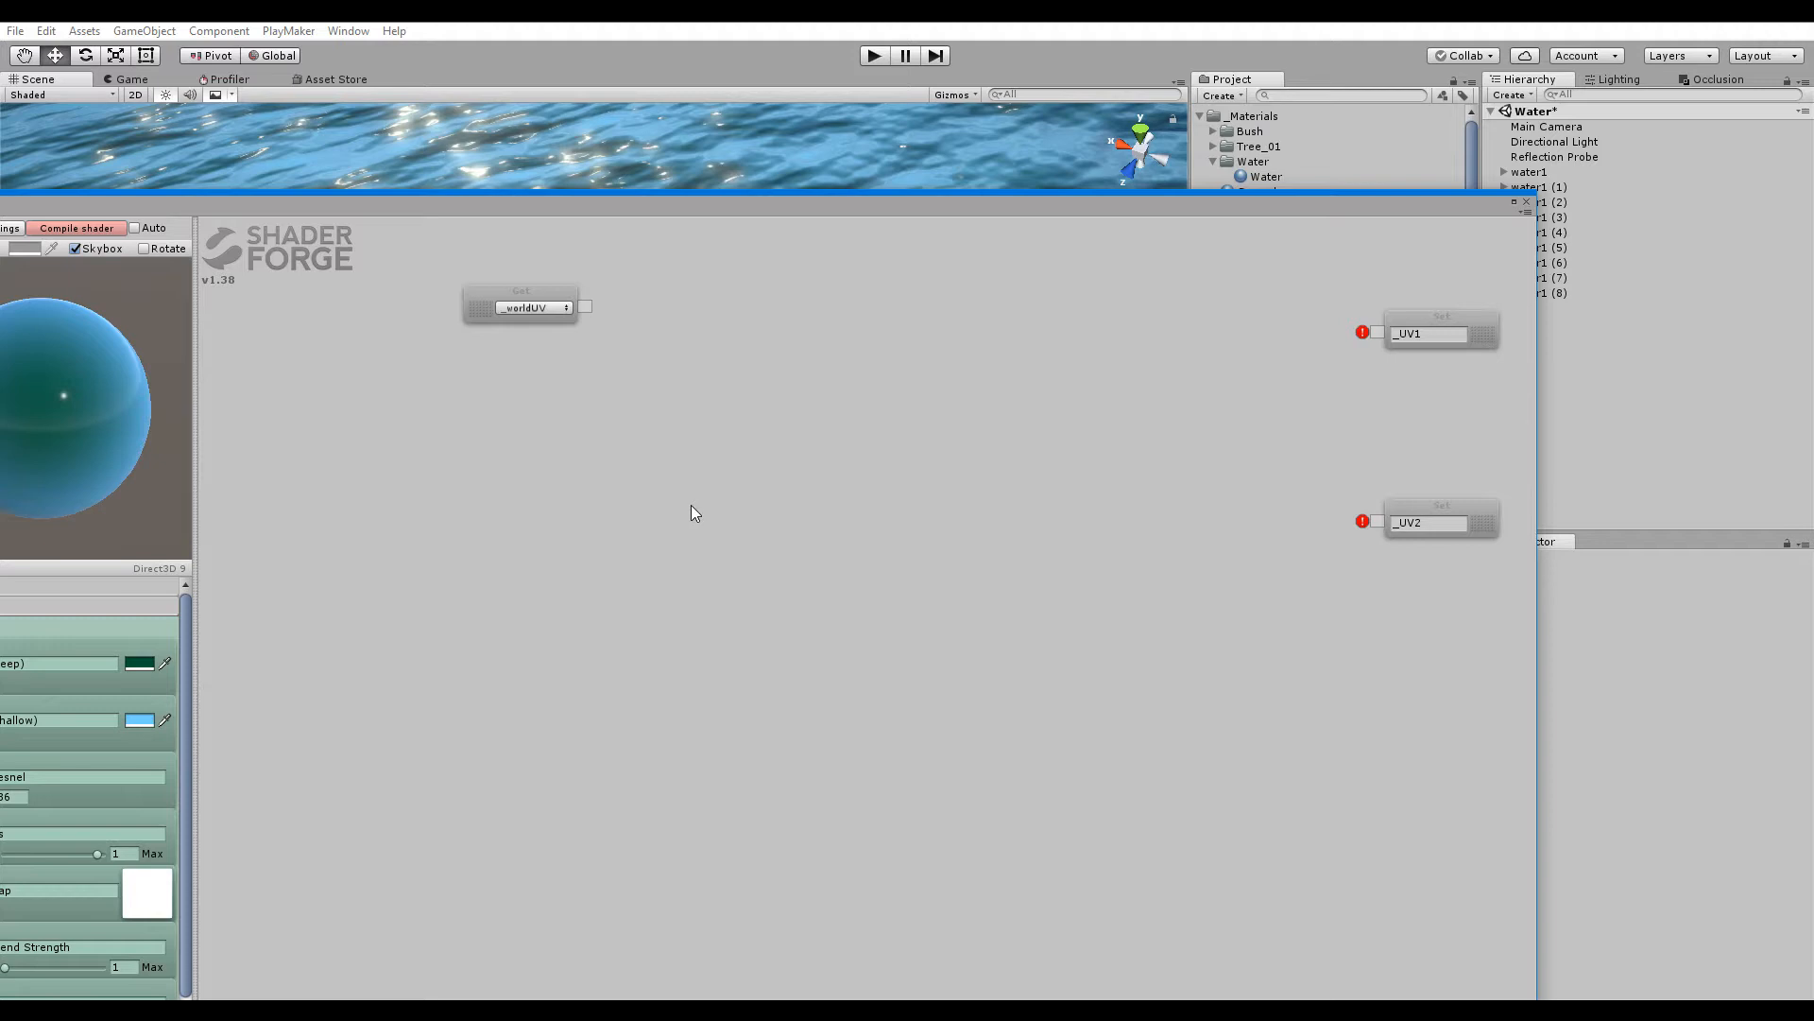
{"action": "key", "text": "p"}
{"action": "left_click", "coordinate": [858, 454]}
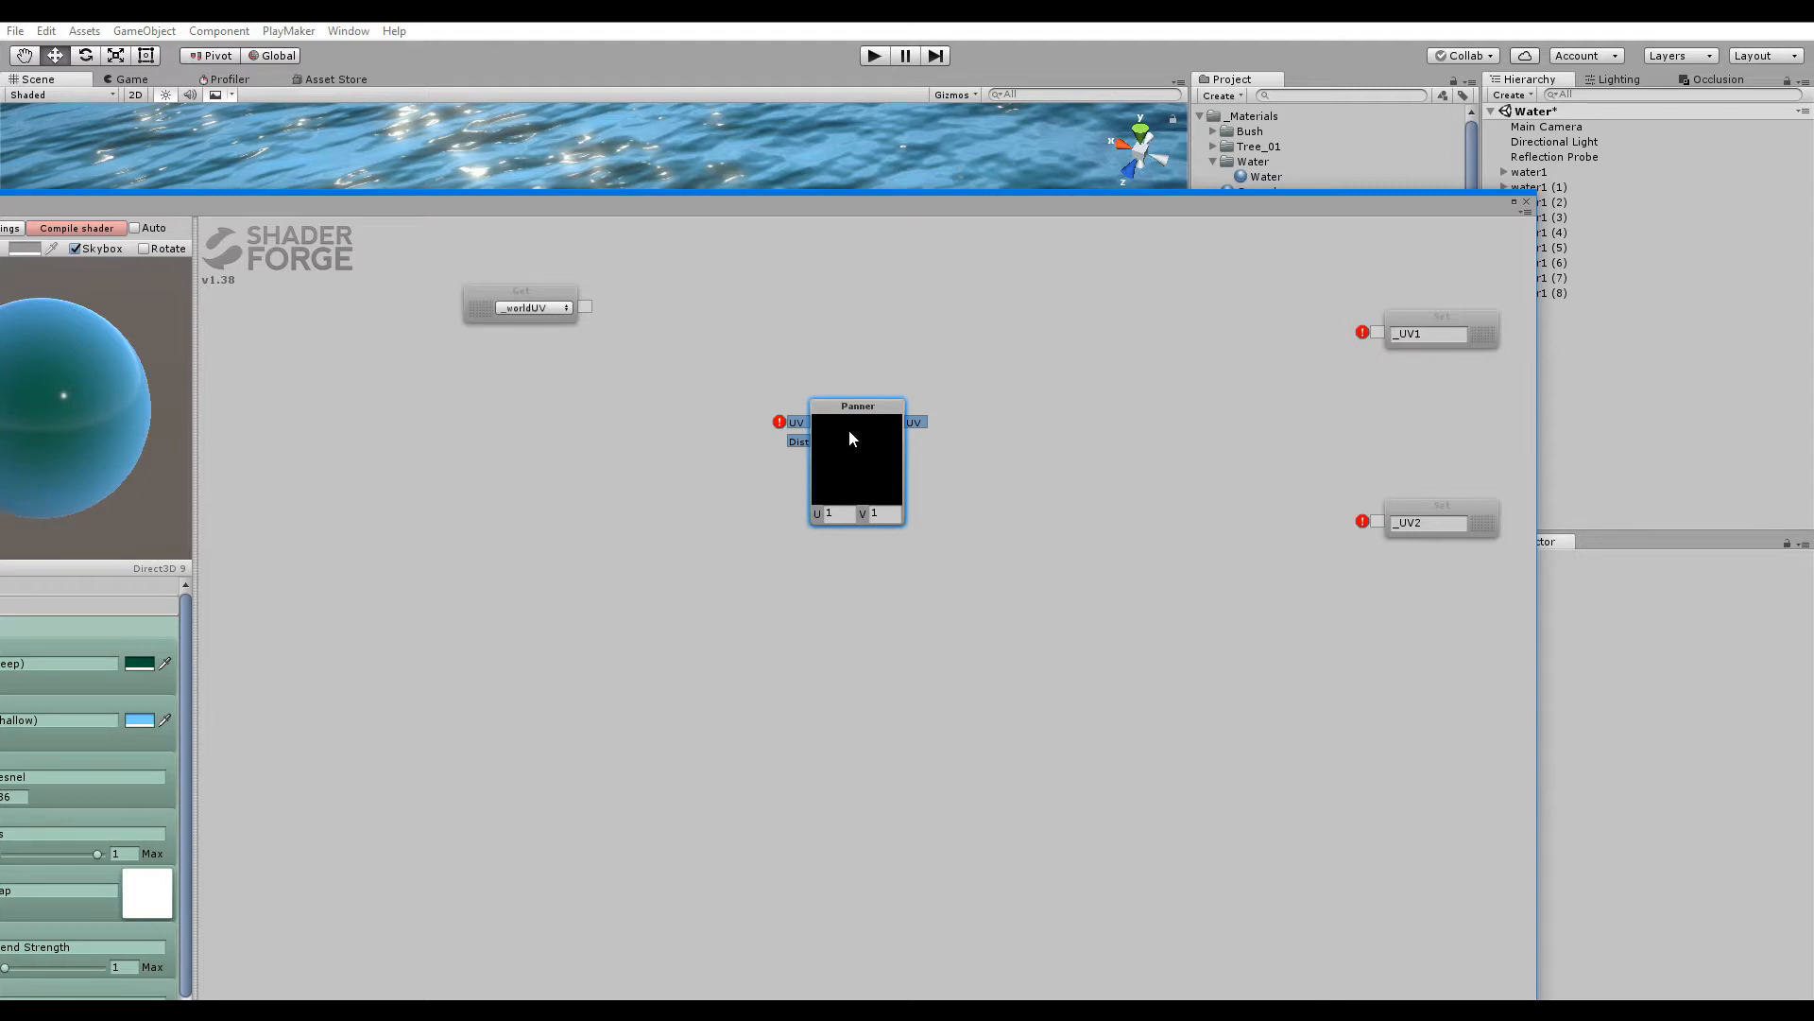
{"action": "key", "text": "Delete"}
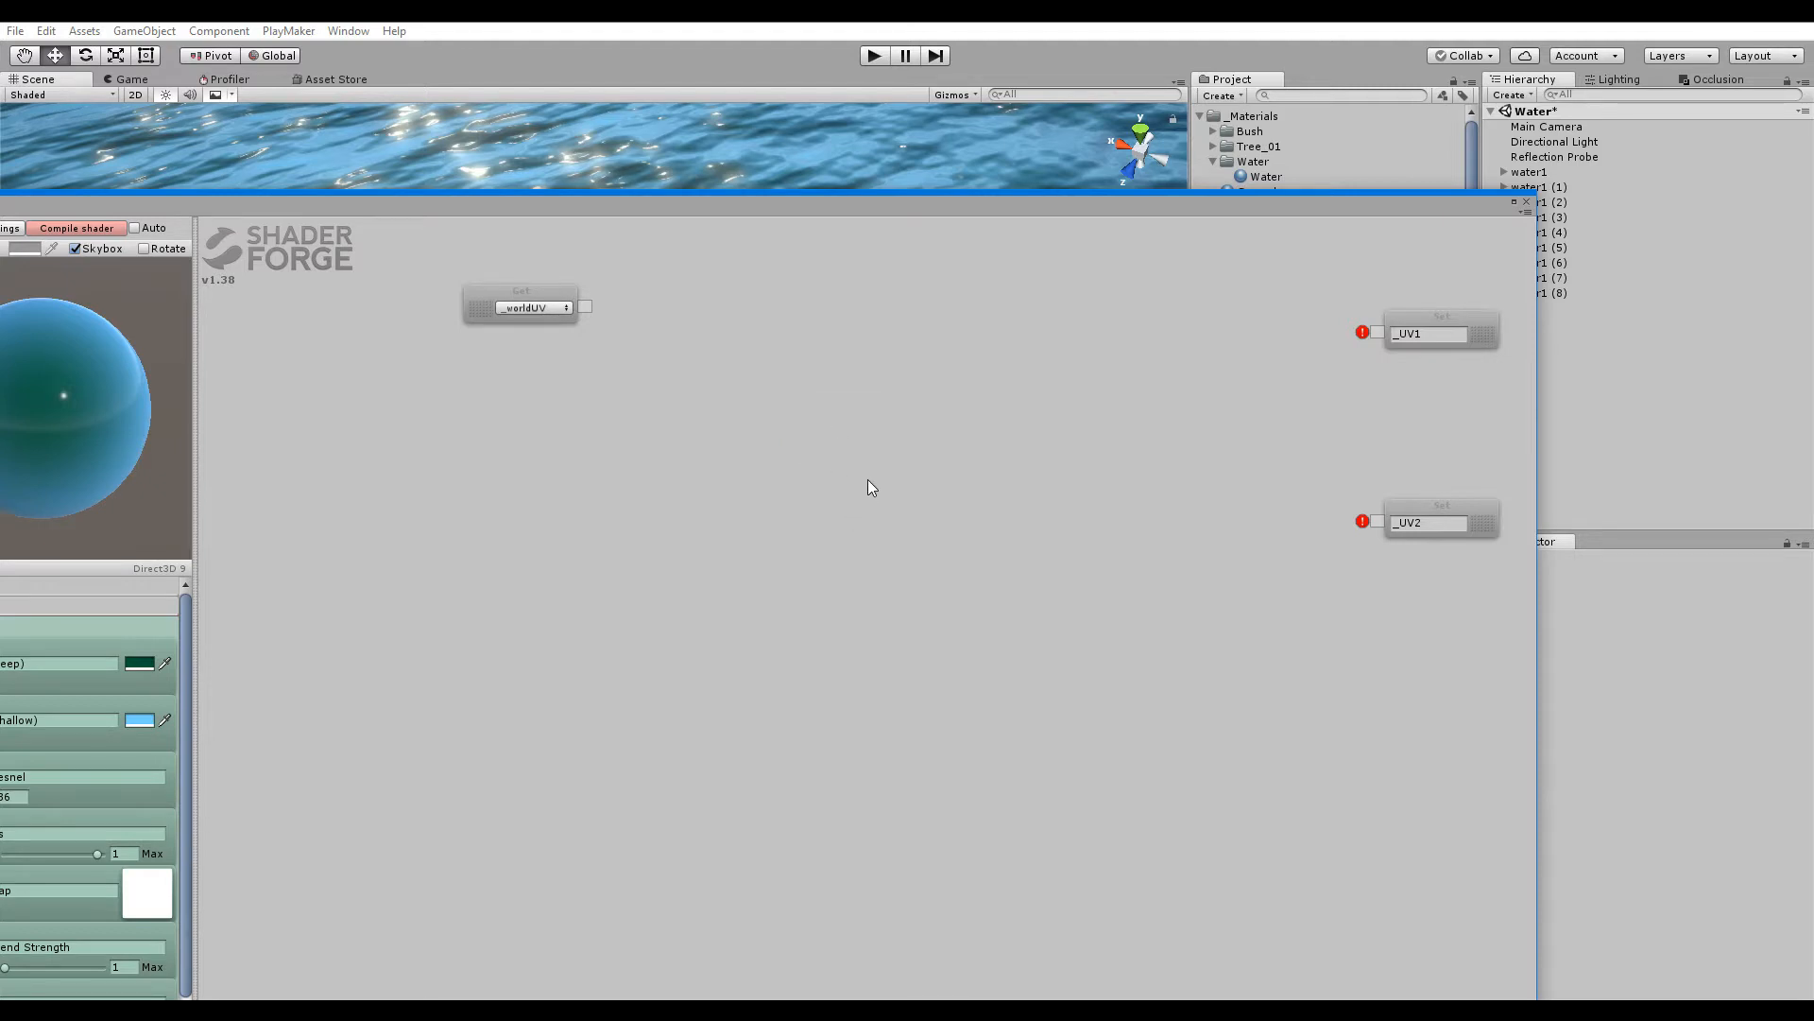
{"action": "key", "text": "p"}
{"action": "left_click", "coordinate": [858, 461]}
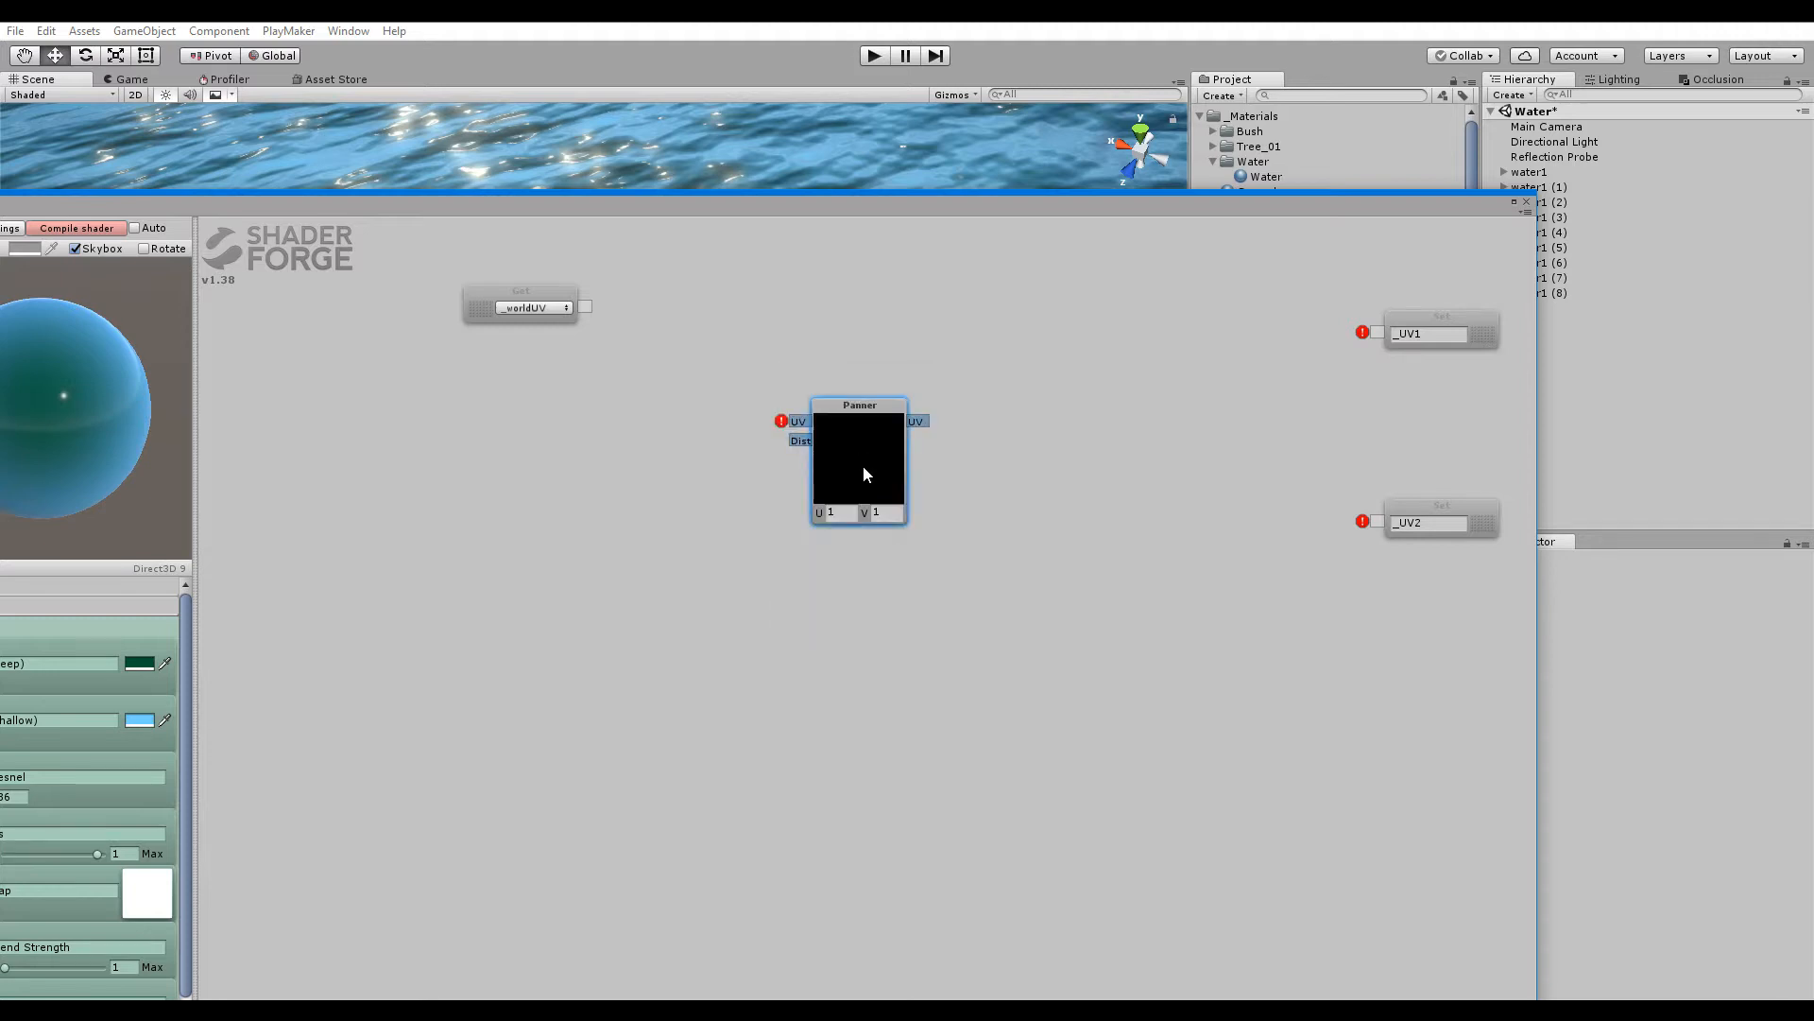
{"action": "left_click_drag", "start_coordinate": [871, 422], "coordinate": [899, 420]}
{"action": "left_click", "coordinate": [867, 513]}
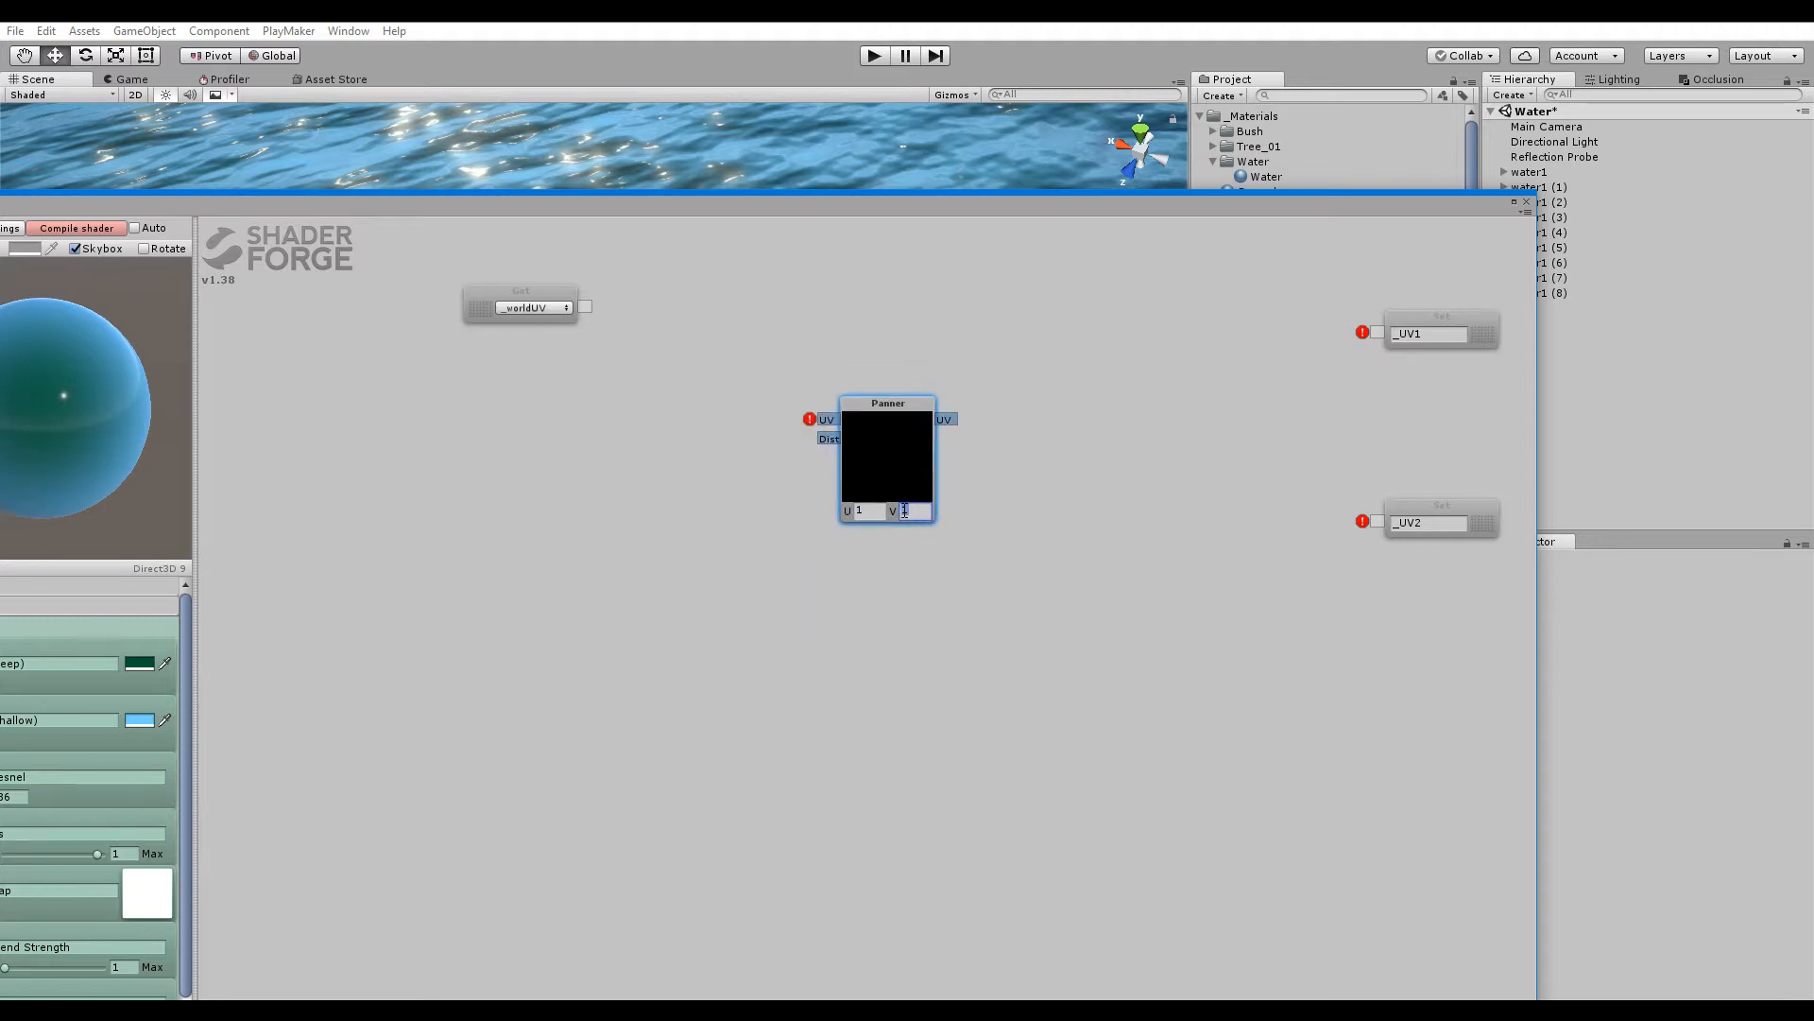
{"action": "key", "text": "Tab"}
{"action": "key", "text": "Tab"}
{"action": "key", "text": "Tab"}
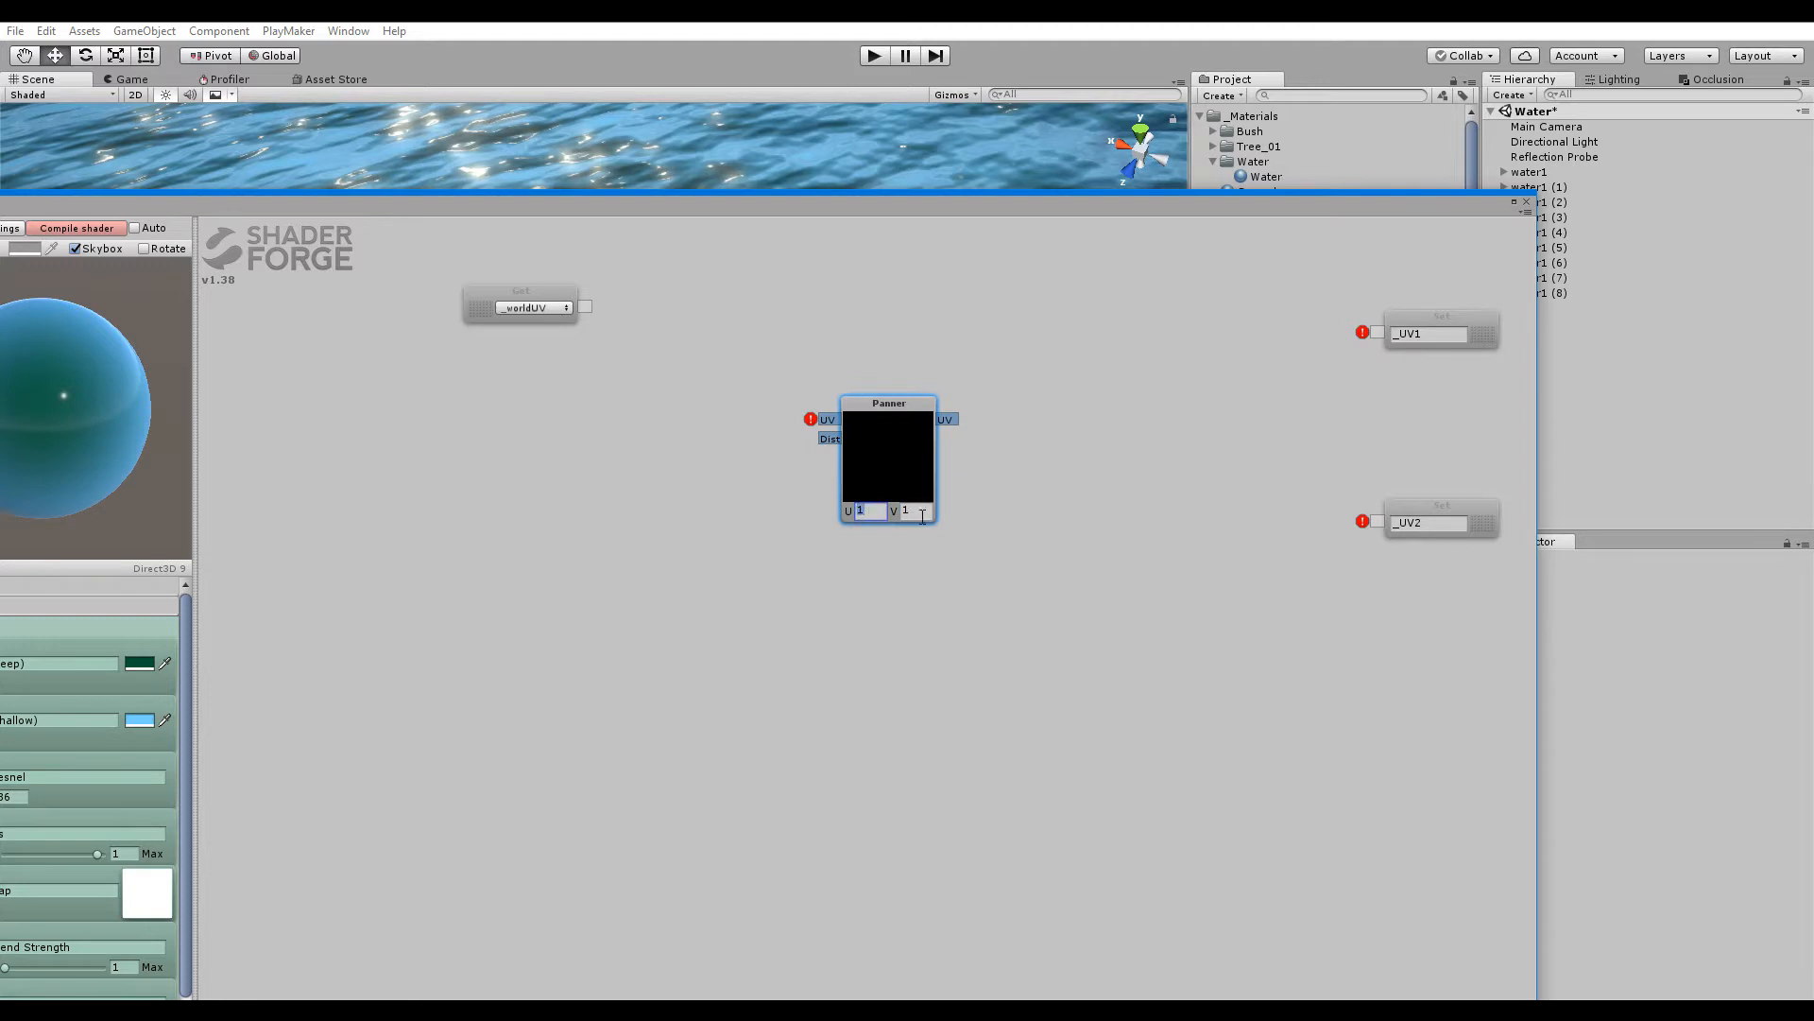
{"action": "left_click_drag", "start_coordinate": [873, 453], "coordinate": [886, 503]}
{"action": "key", "text": "Tab"}
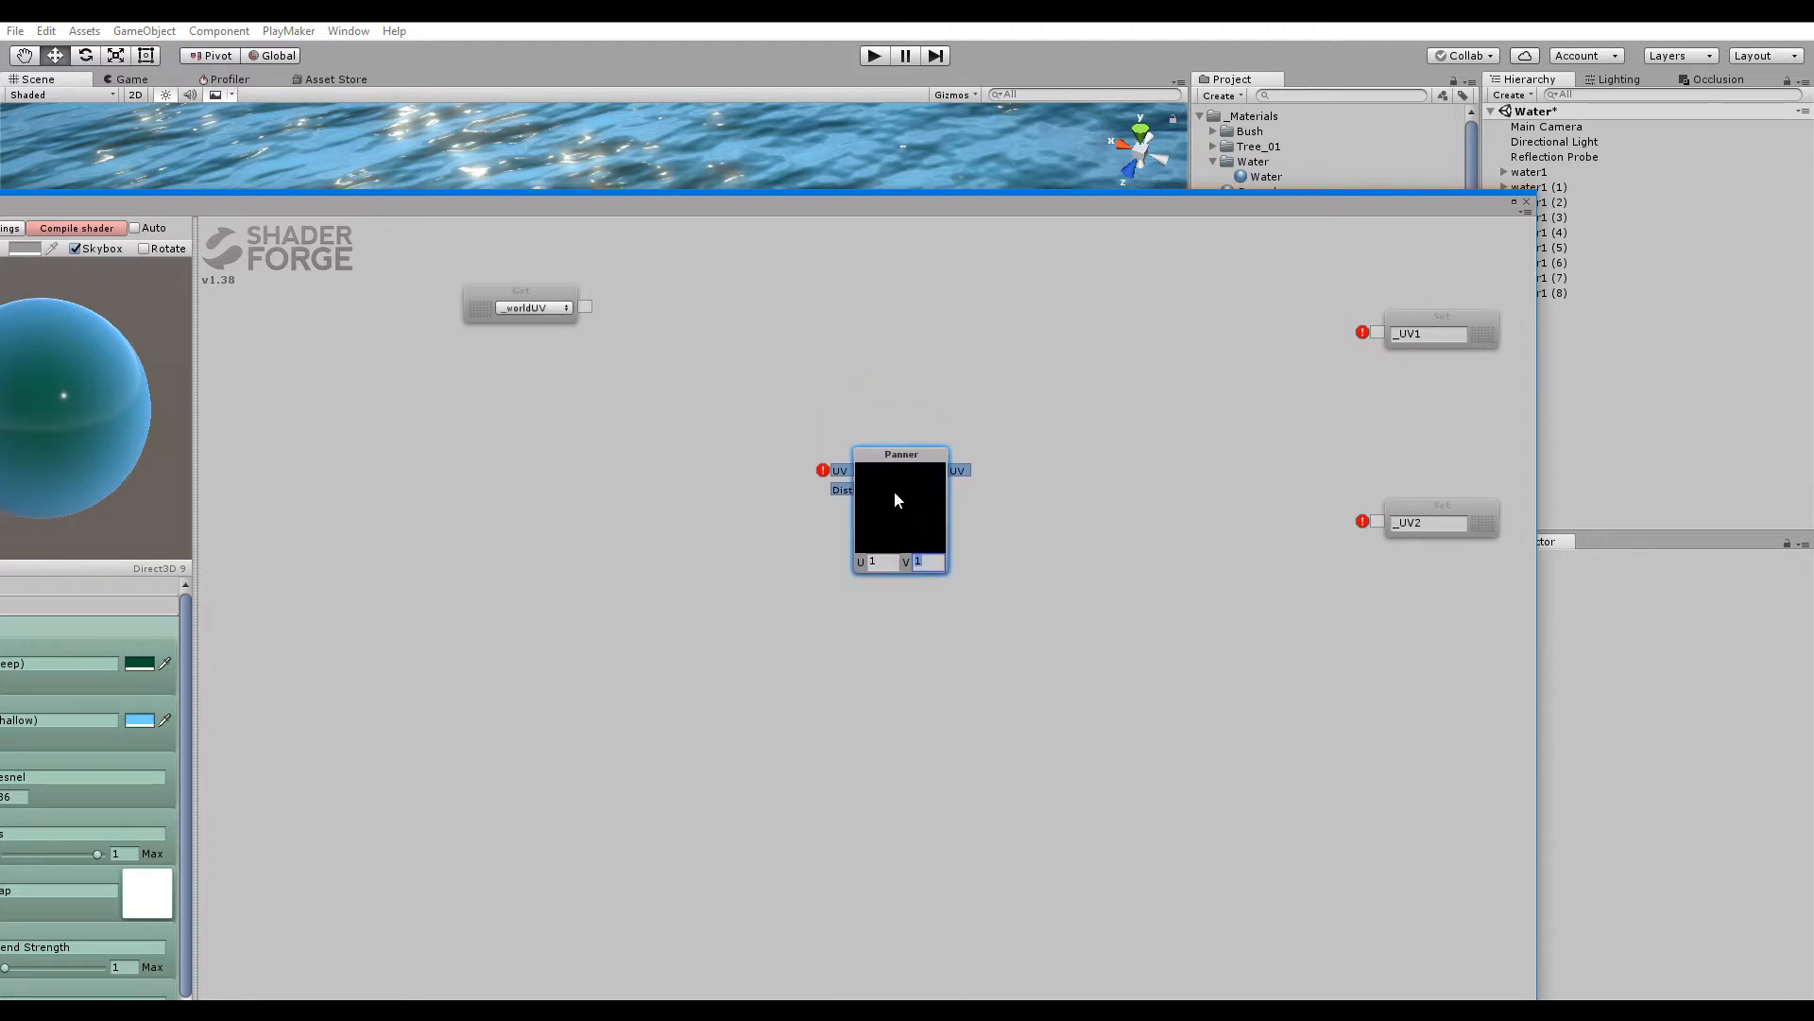
{"action": "left_click", "coordinate": [899, 493]}
{"action": "key", "text": "Delete"}
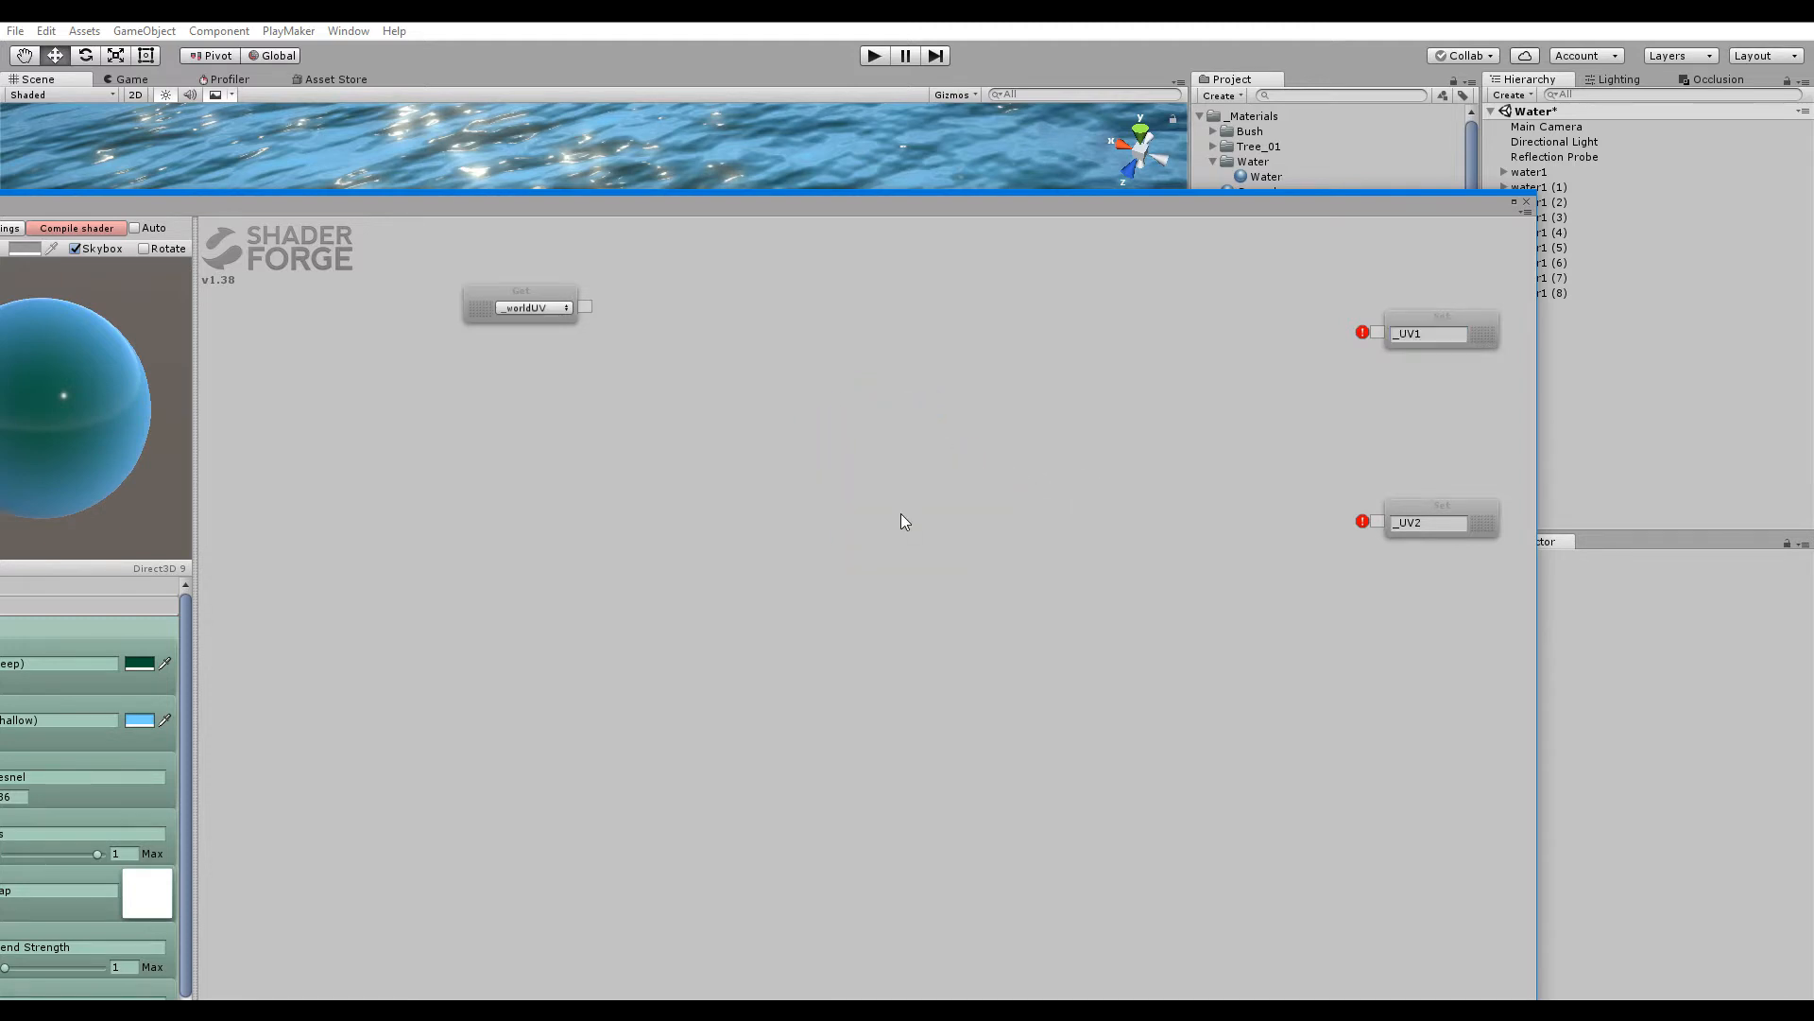
Add a Vector 4 property node above and to the right of the _worldUV Get node
{"action": "left_click_drag", "start_coordinate": [847, 511], "coordinate": [924, 512]}
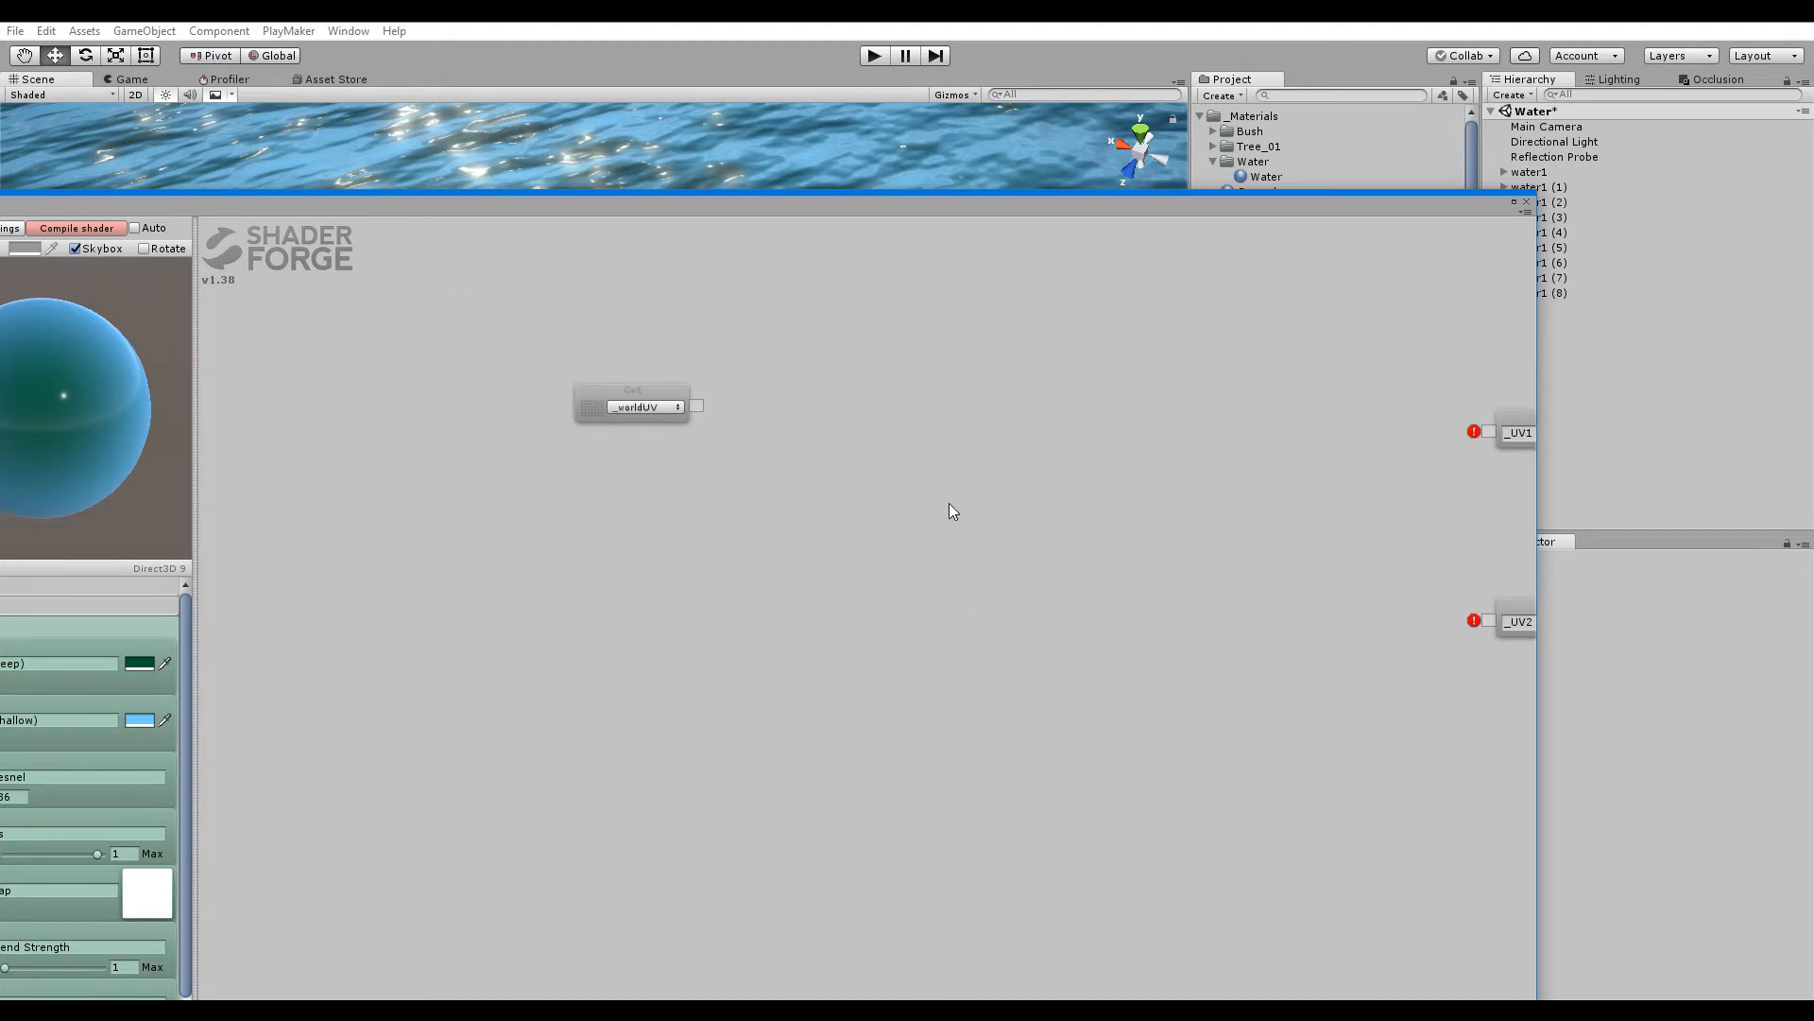
{"action": "key", "text": "4"}
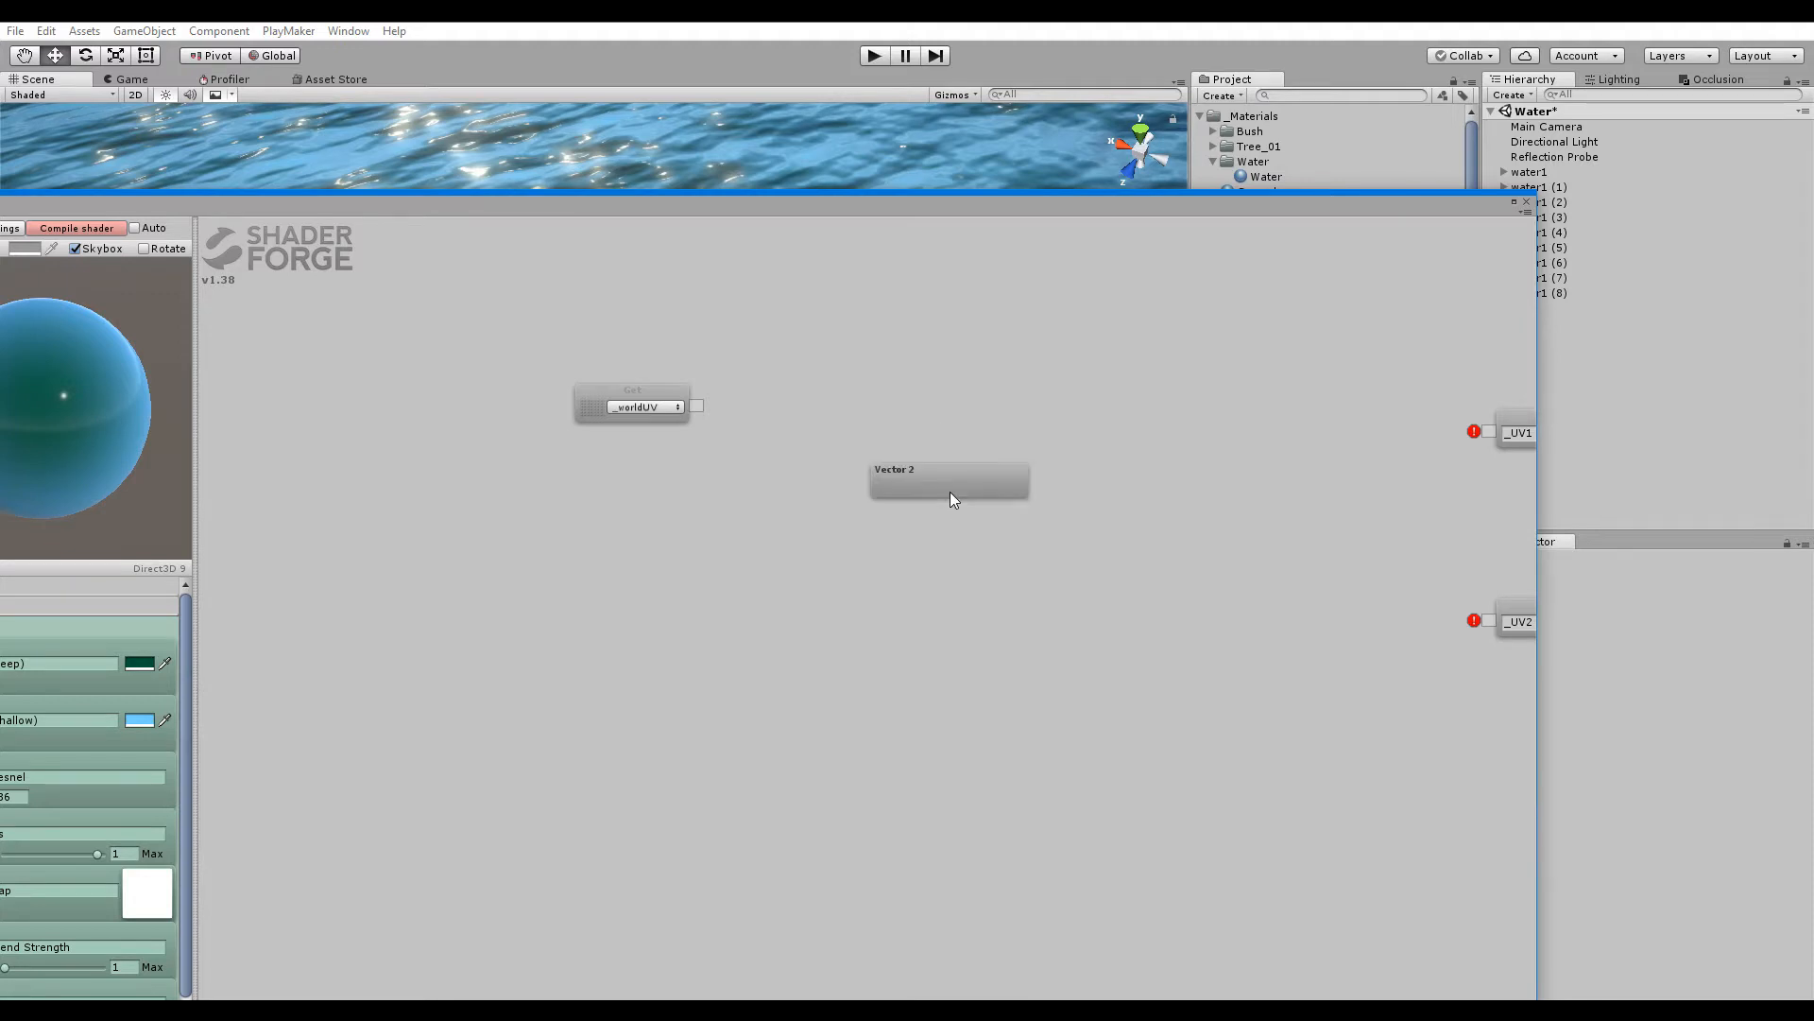
{"action": "key", "text": "v"}
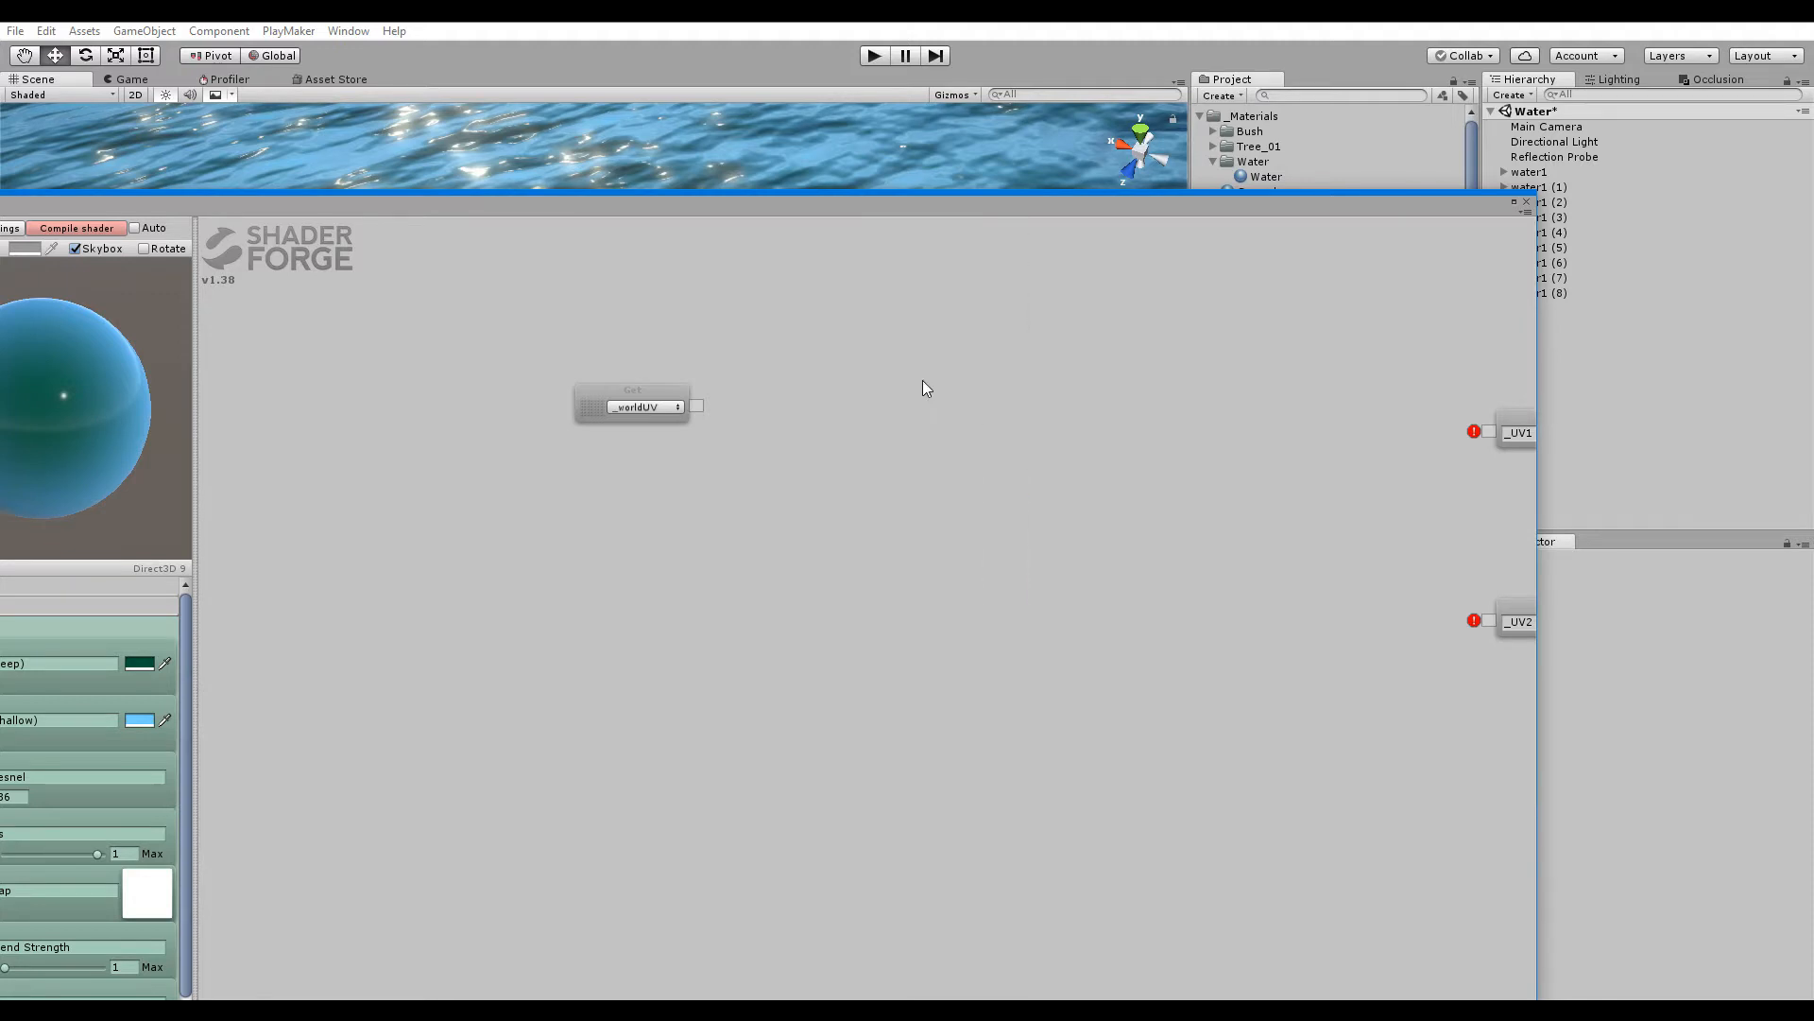
{"action": "key", "text": "v"}
{"action": "left_click", "coordinate": [892, 289]}
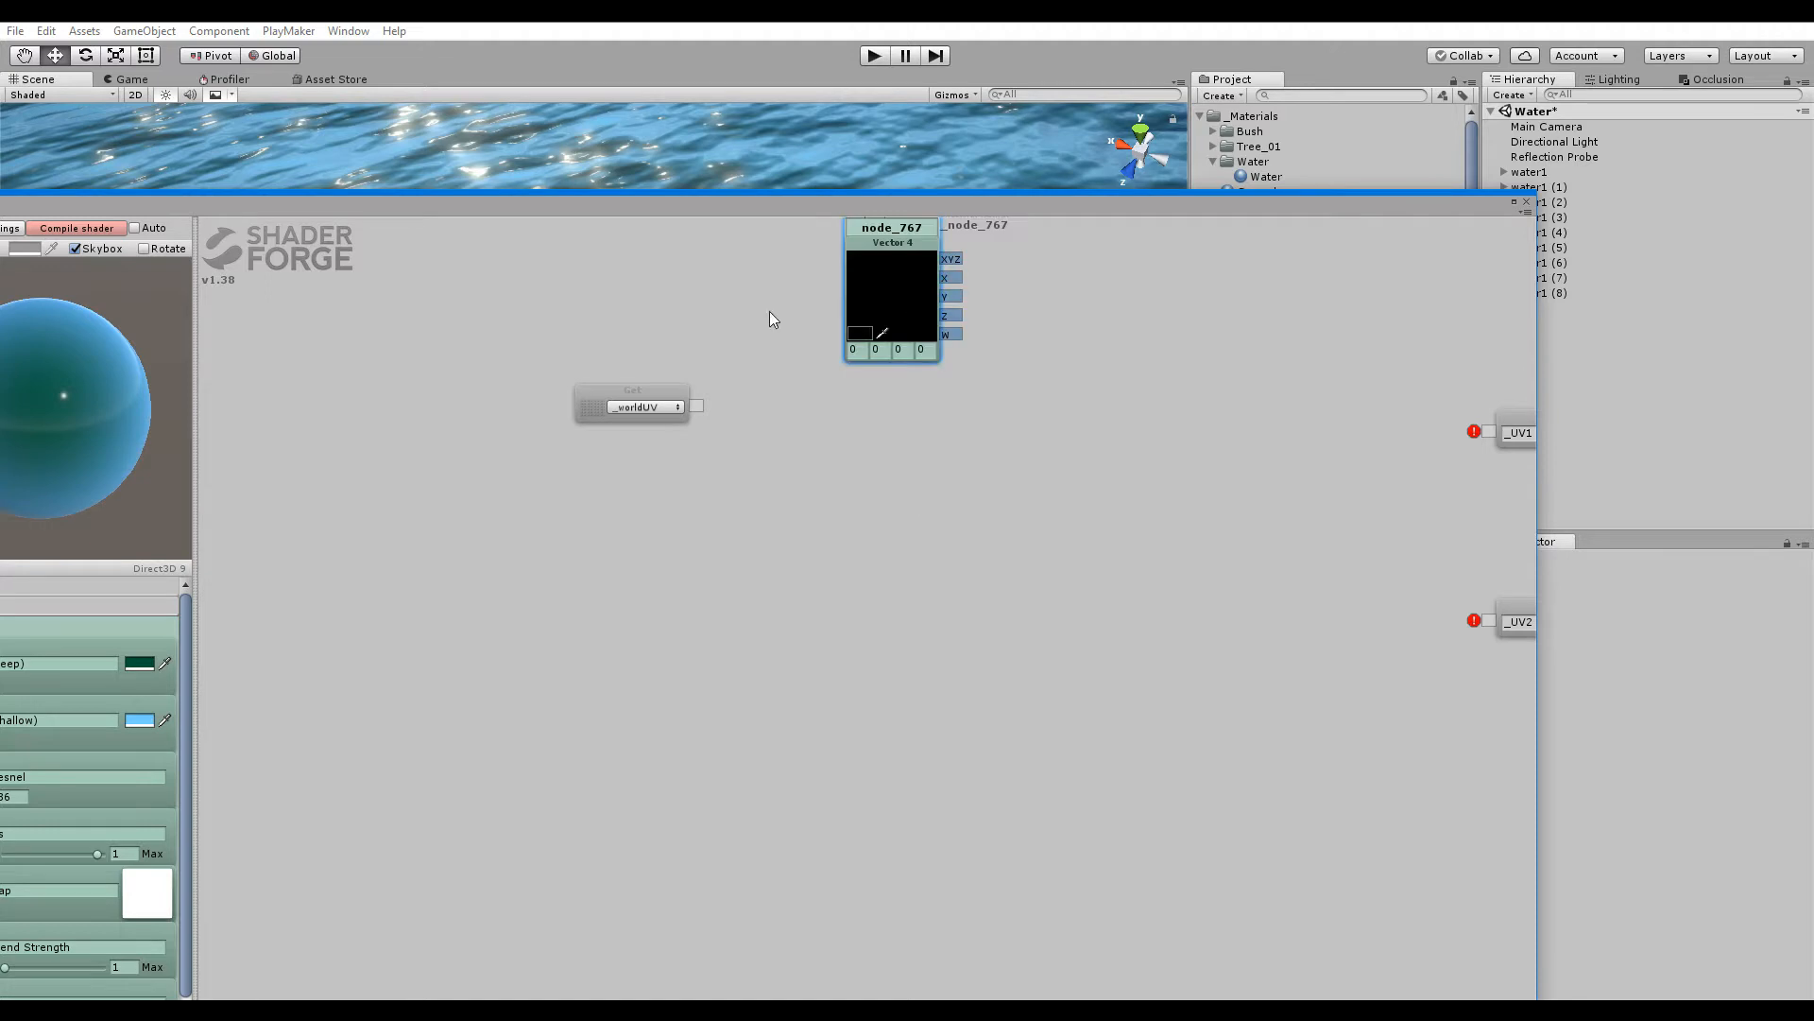
{"action": "left_click_drag", "start_coordinate": [858, 479], "coordinate": [752, 520]}
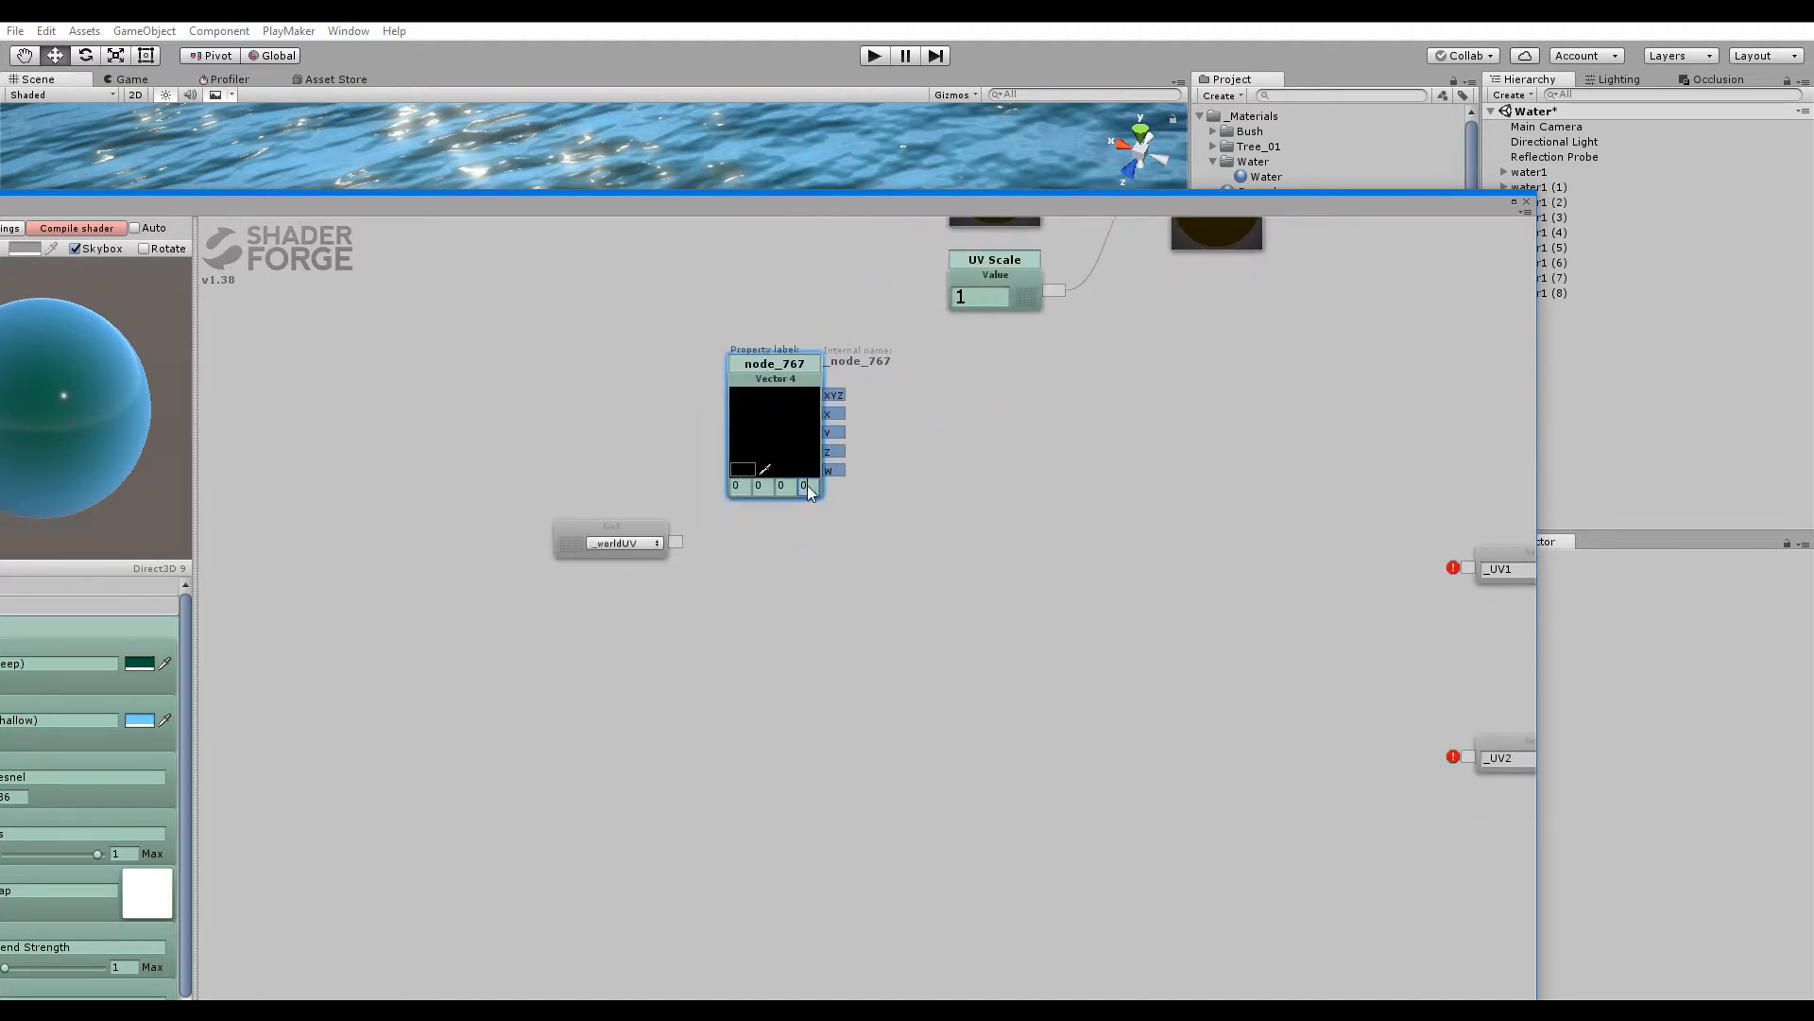
{"action": "left_click", "coordinate": [841, 467]}
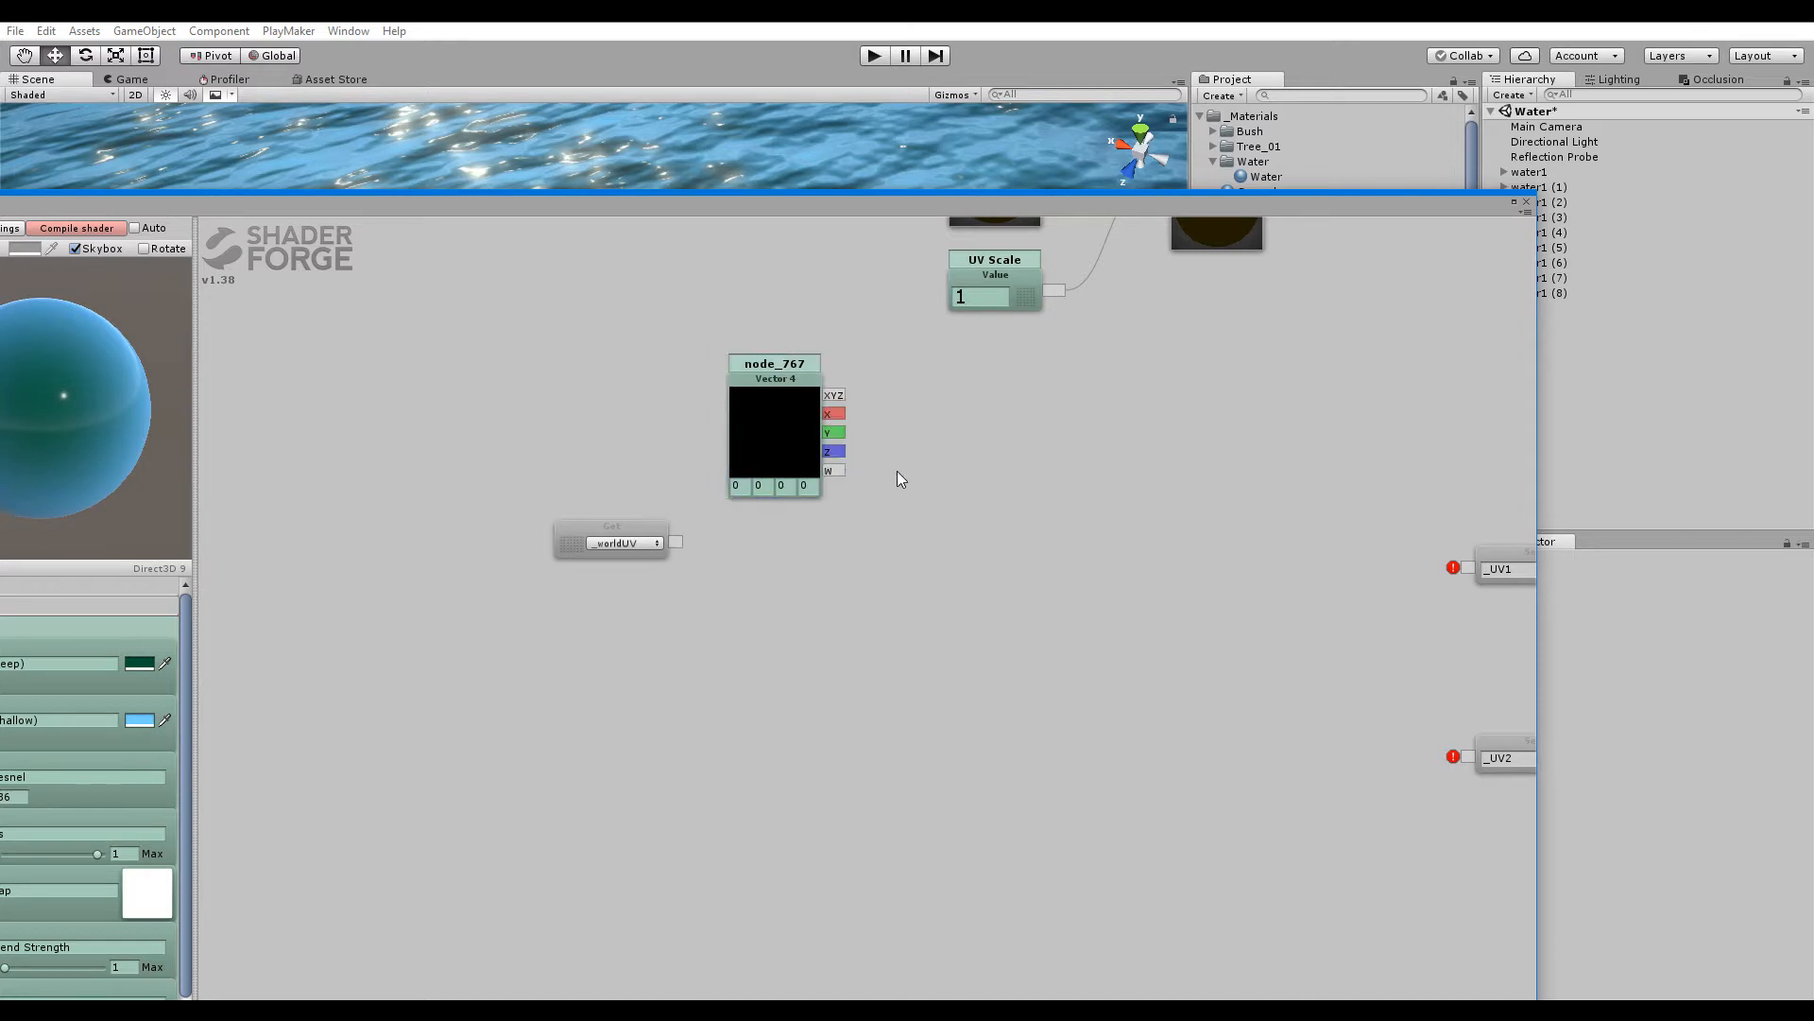
{"action": "left_click_drag", "start_coordinate": [794, 433], "coordinate": [833, 451]}
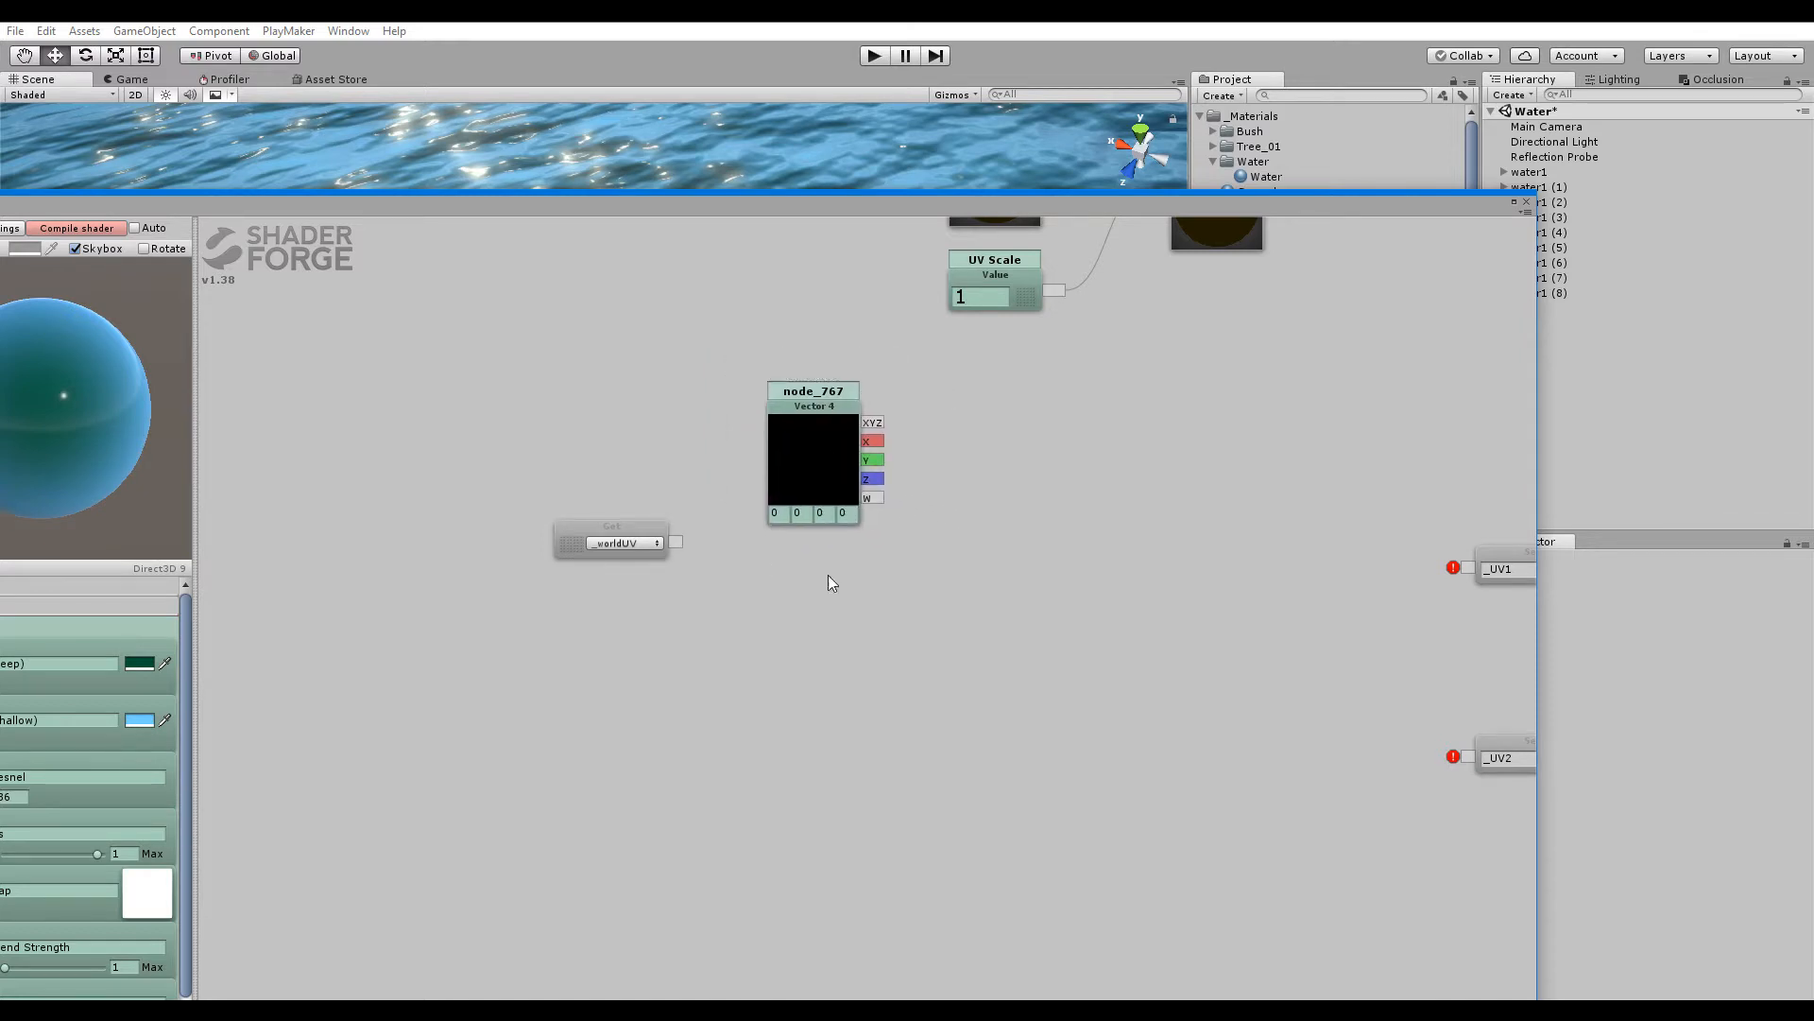
Rename the new Vector 4 property to "UV 1 Animator"
{"action": "left_click", "coordinate": [775, 513]}
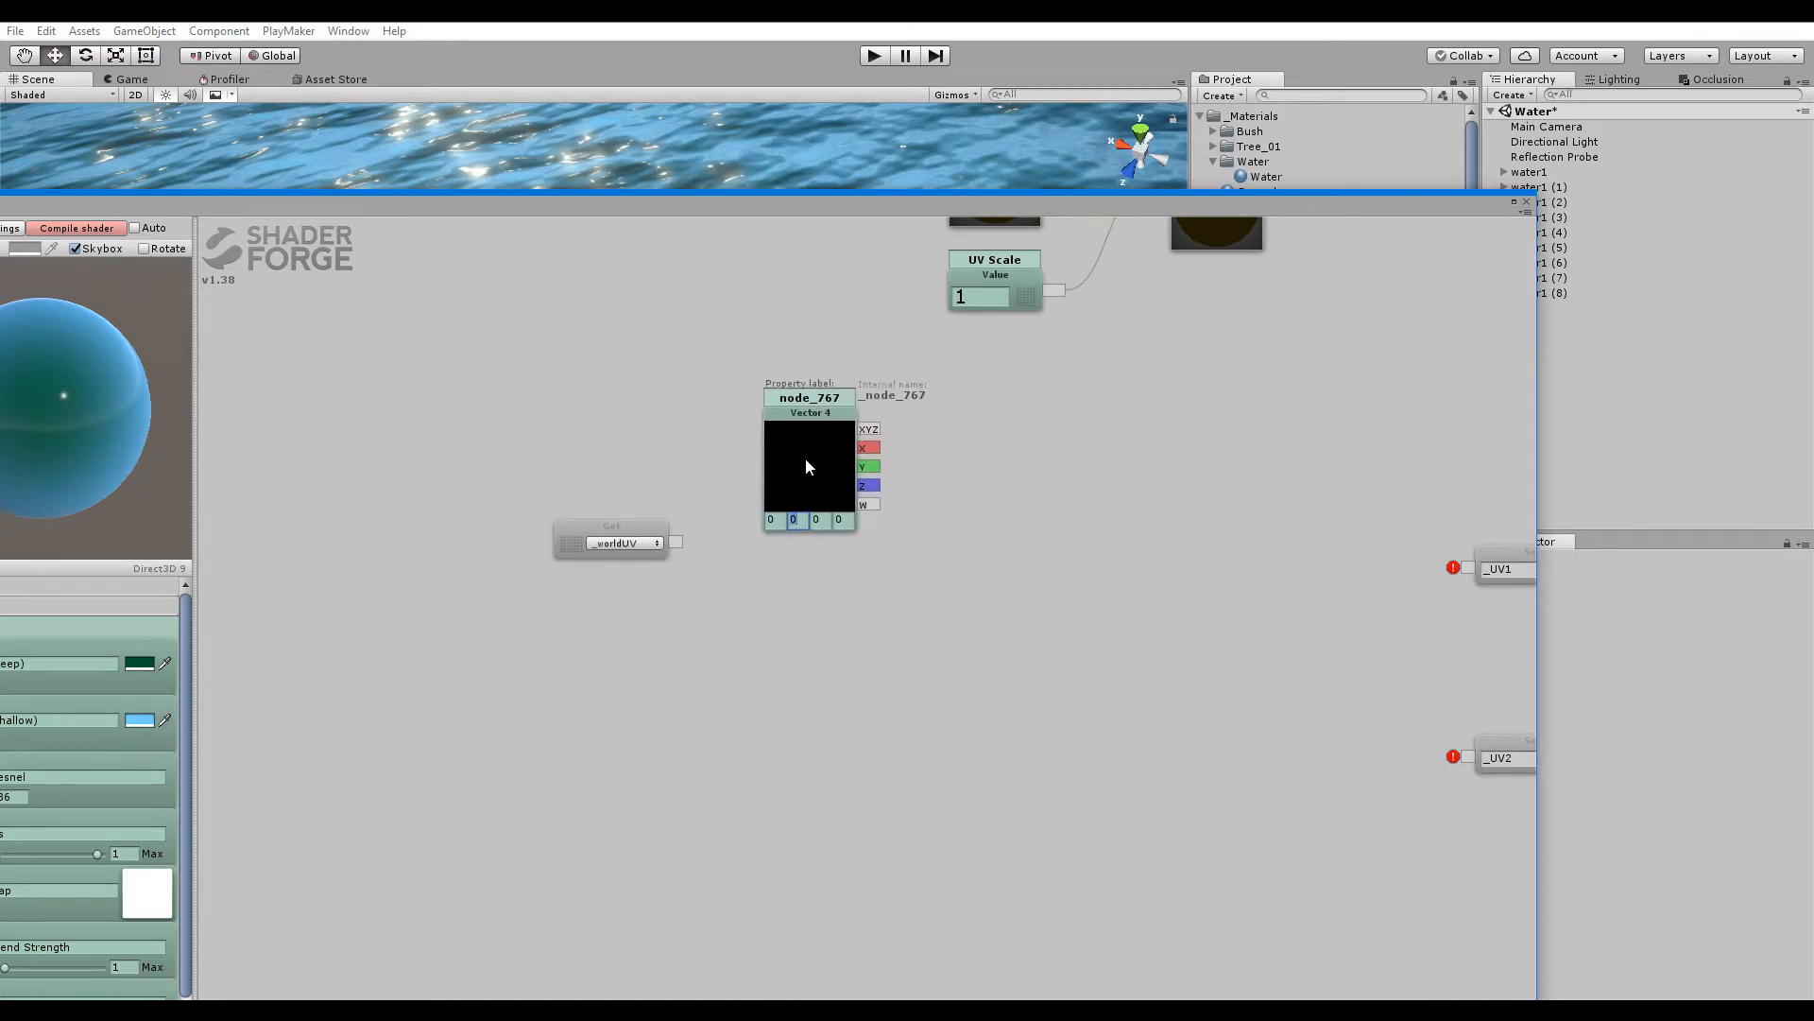
{"action": "middle_click_drag", "start_coordinate": [817, 397], "coordinate": [795, 299]}
{"action": "left_click", "coordinate": [795, 298]}
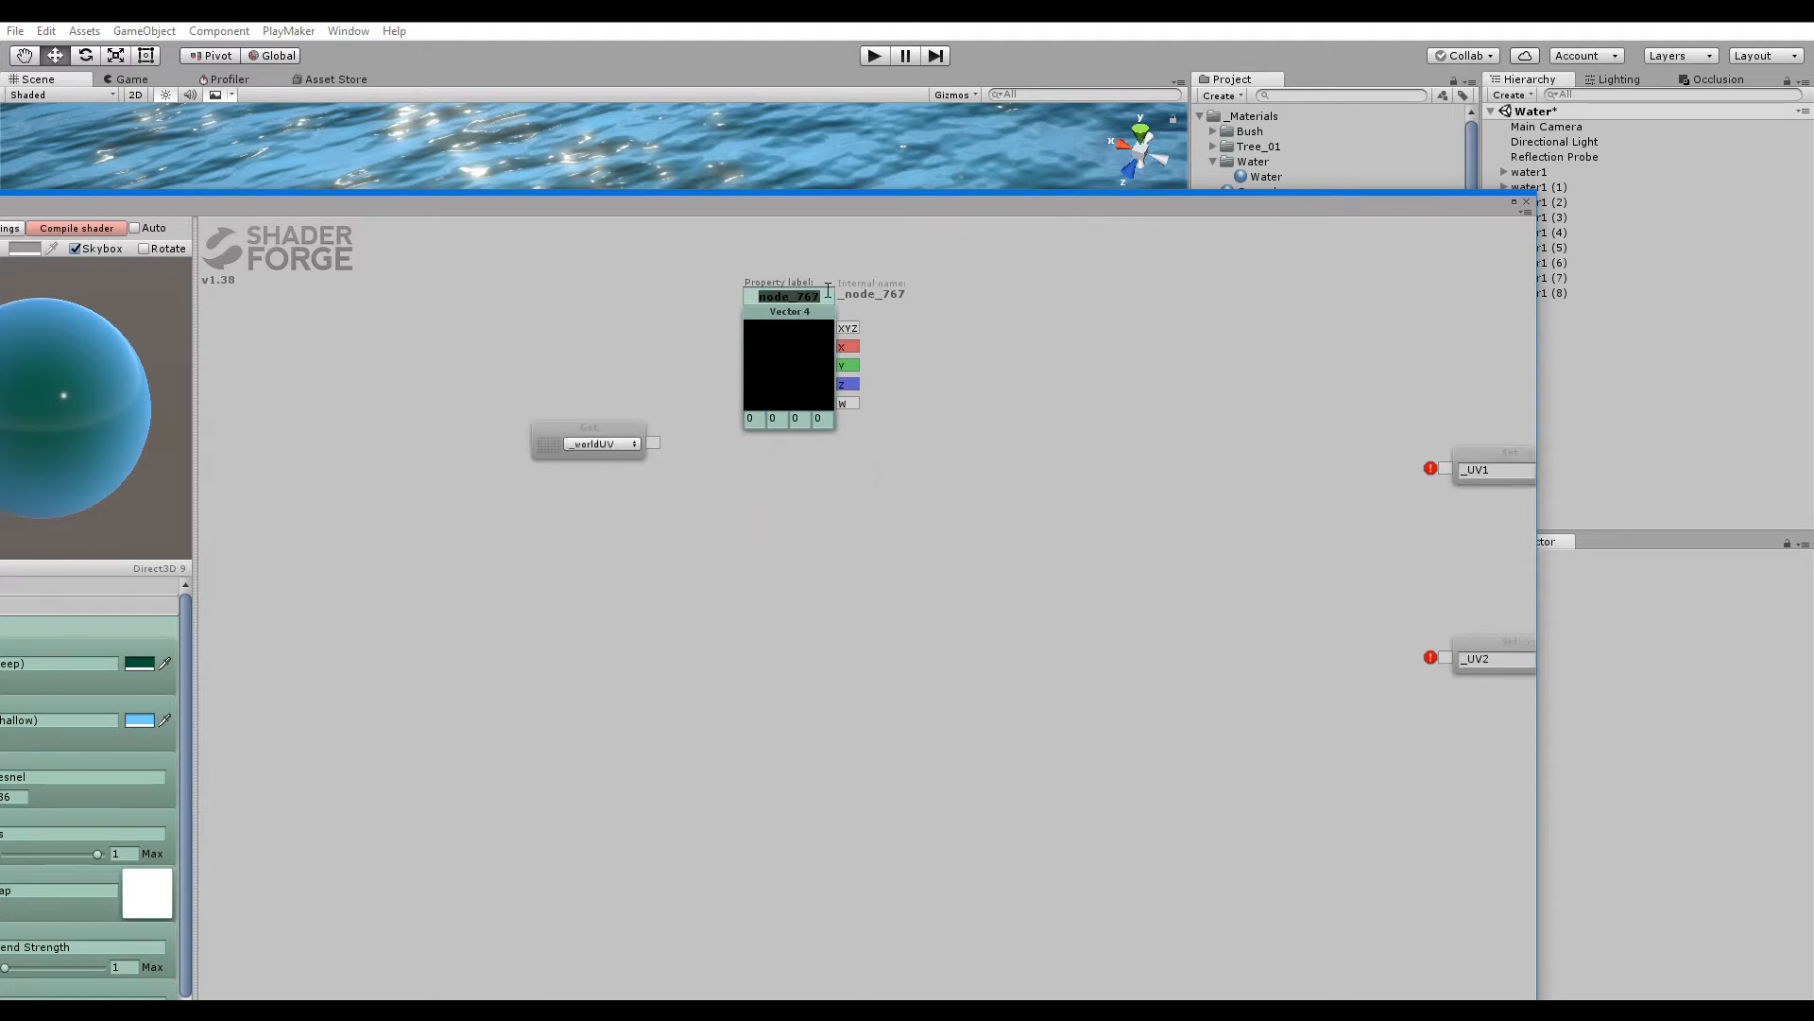
{"action": "type", "text": "UV 1 Animator"}
Add a second Vector 4 property node below the first and name it "UV 2 Animator"
{"action": "left_click_drag", "start_coordinate": [768, 617], "coordinate": [779, 547]}
{"action": "right_click", "coordinate": [780, 547]}
{"action": "left_click", "coordinate": [754, 539]}
{"action": "key", "text": "v"}
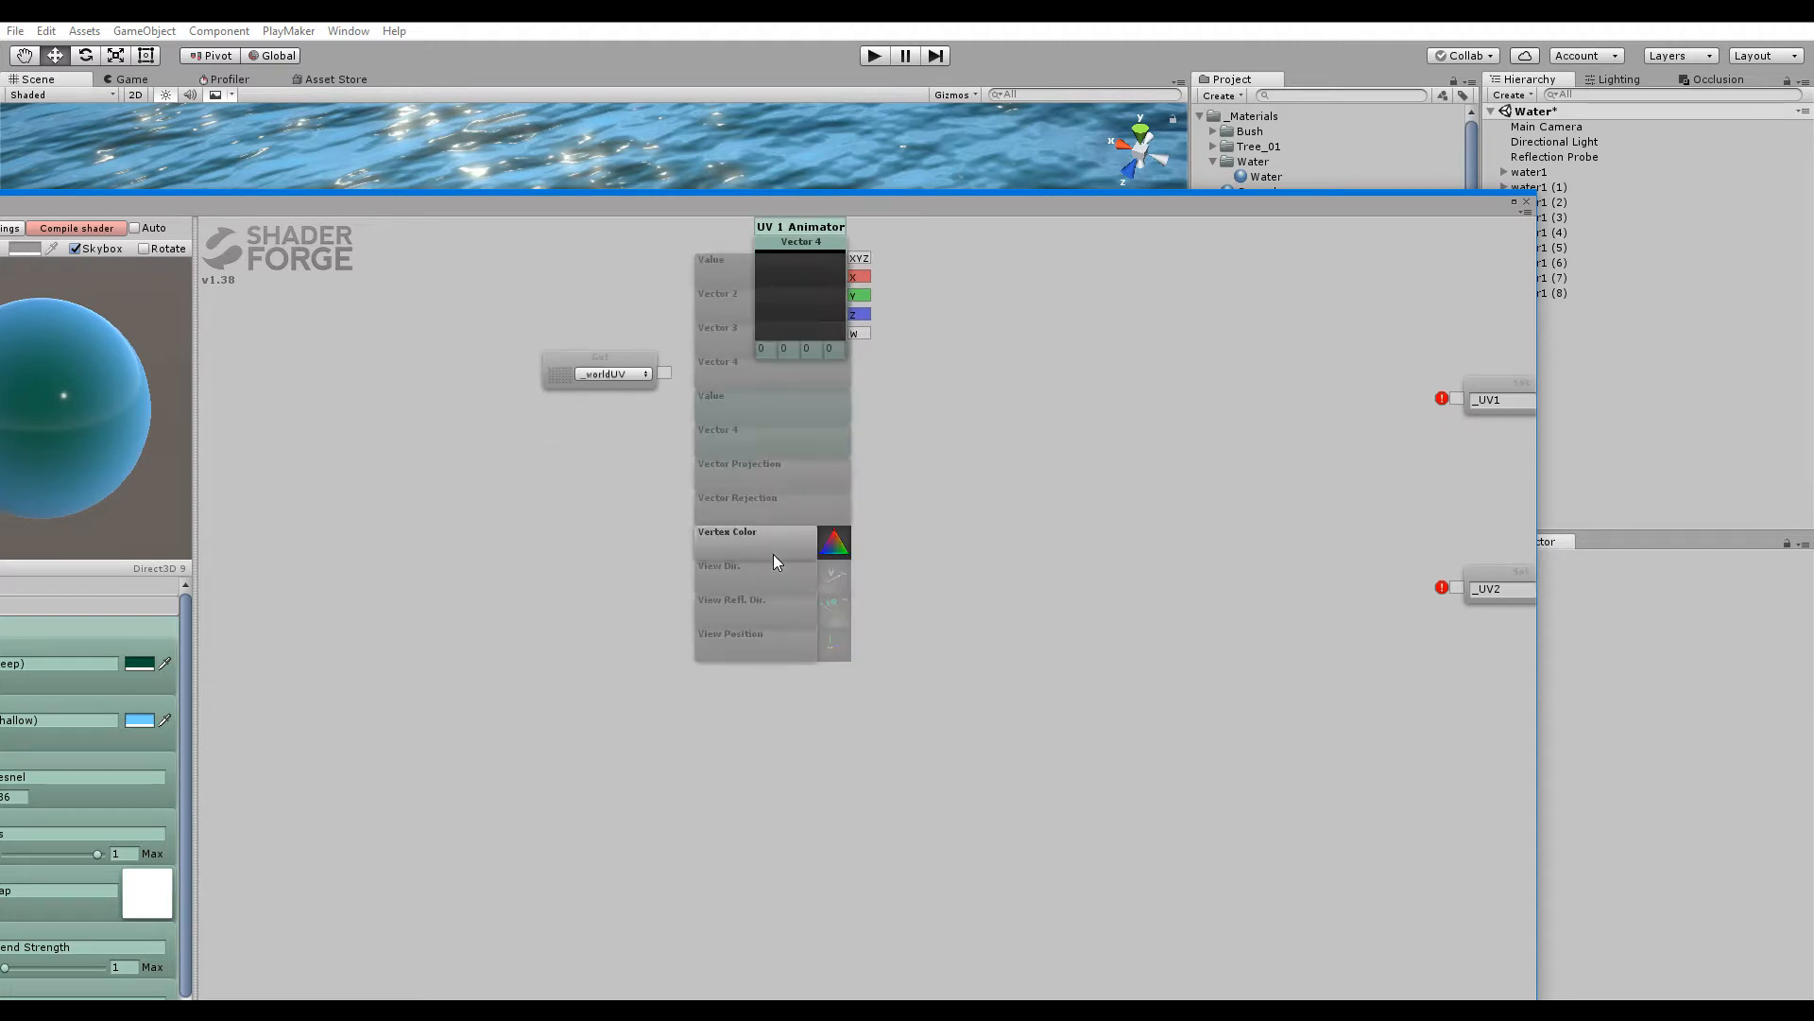
{"action": "left_click", "coordinate": [752, 436]}
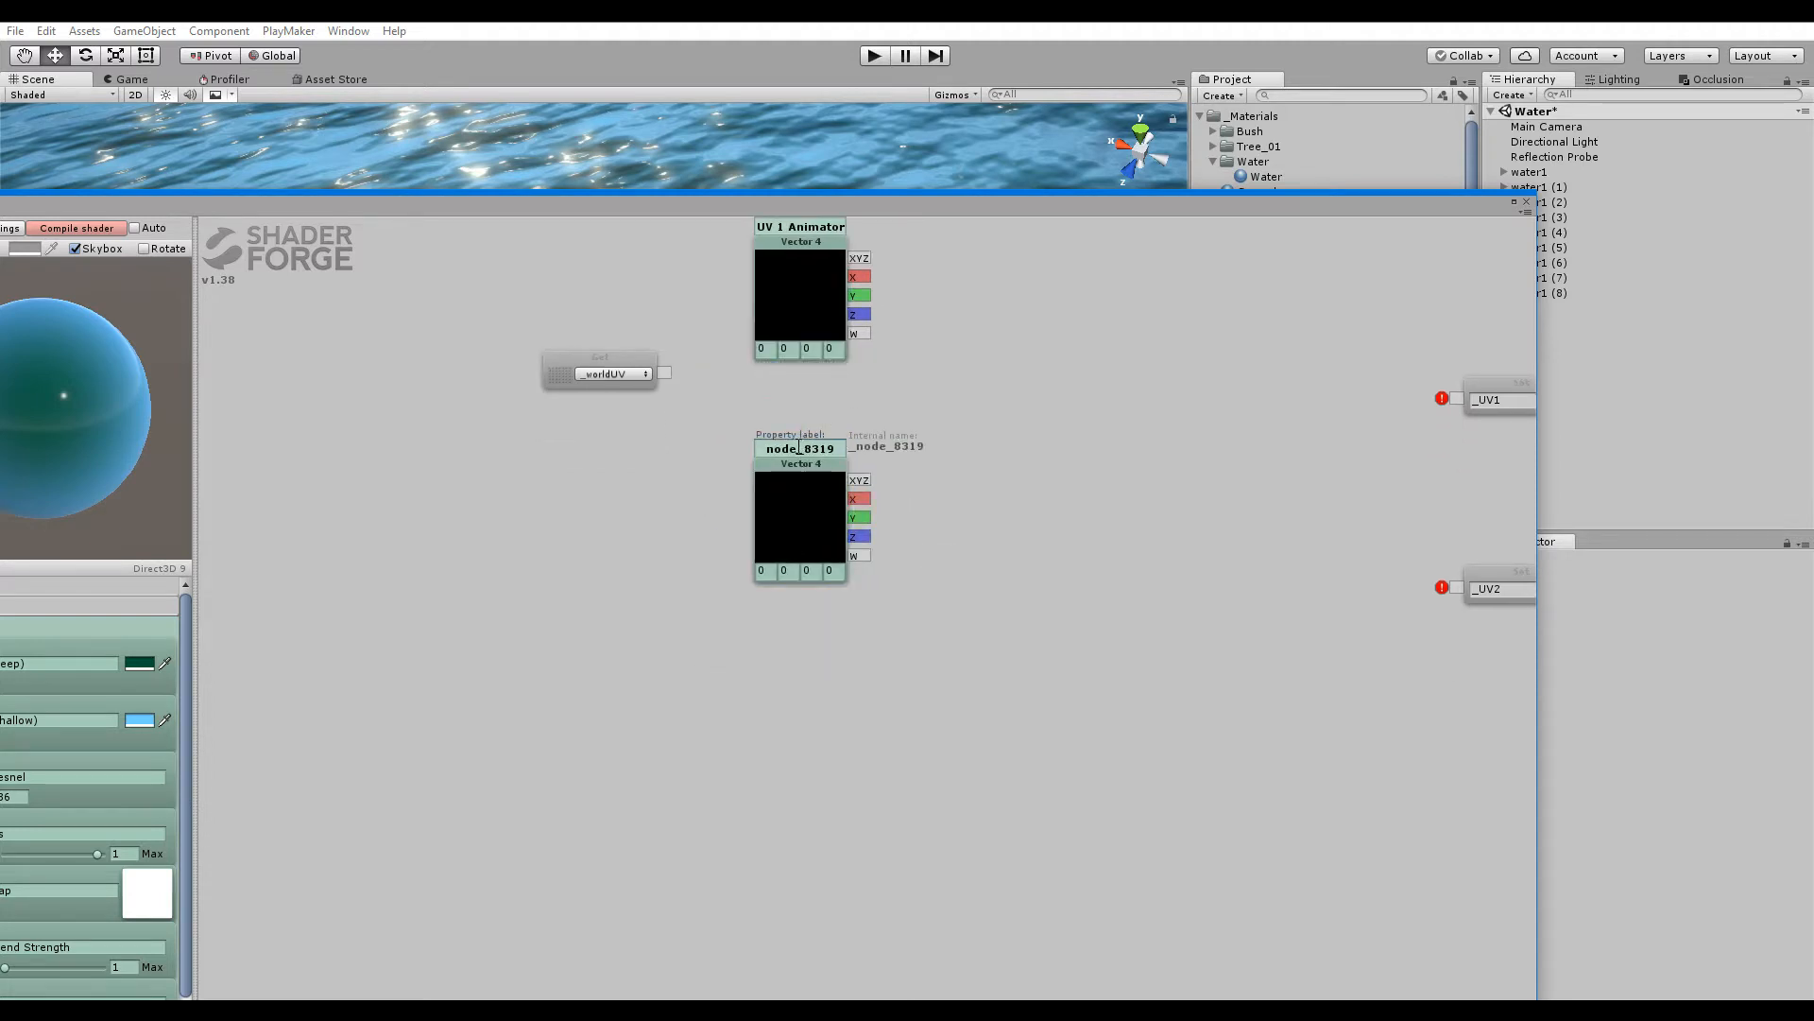
{"action": "double_click", "coordinate": [799, 447]}
{"action": "type", "text": "UV 2 Animator"}
Reposition the UV 2 Animator node just below UV 1 Animator, leaving a small gap between them
{"action": "left_click_drag", "start_coordinate": [795, 506], "coordinate": [771, 738]}
{"action": "left_click_drag", "start_coordinate": [746, 636], "coordinate": [822, 530]}
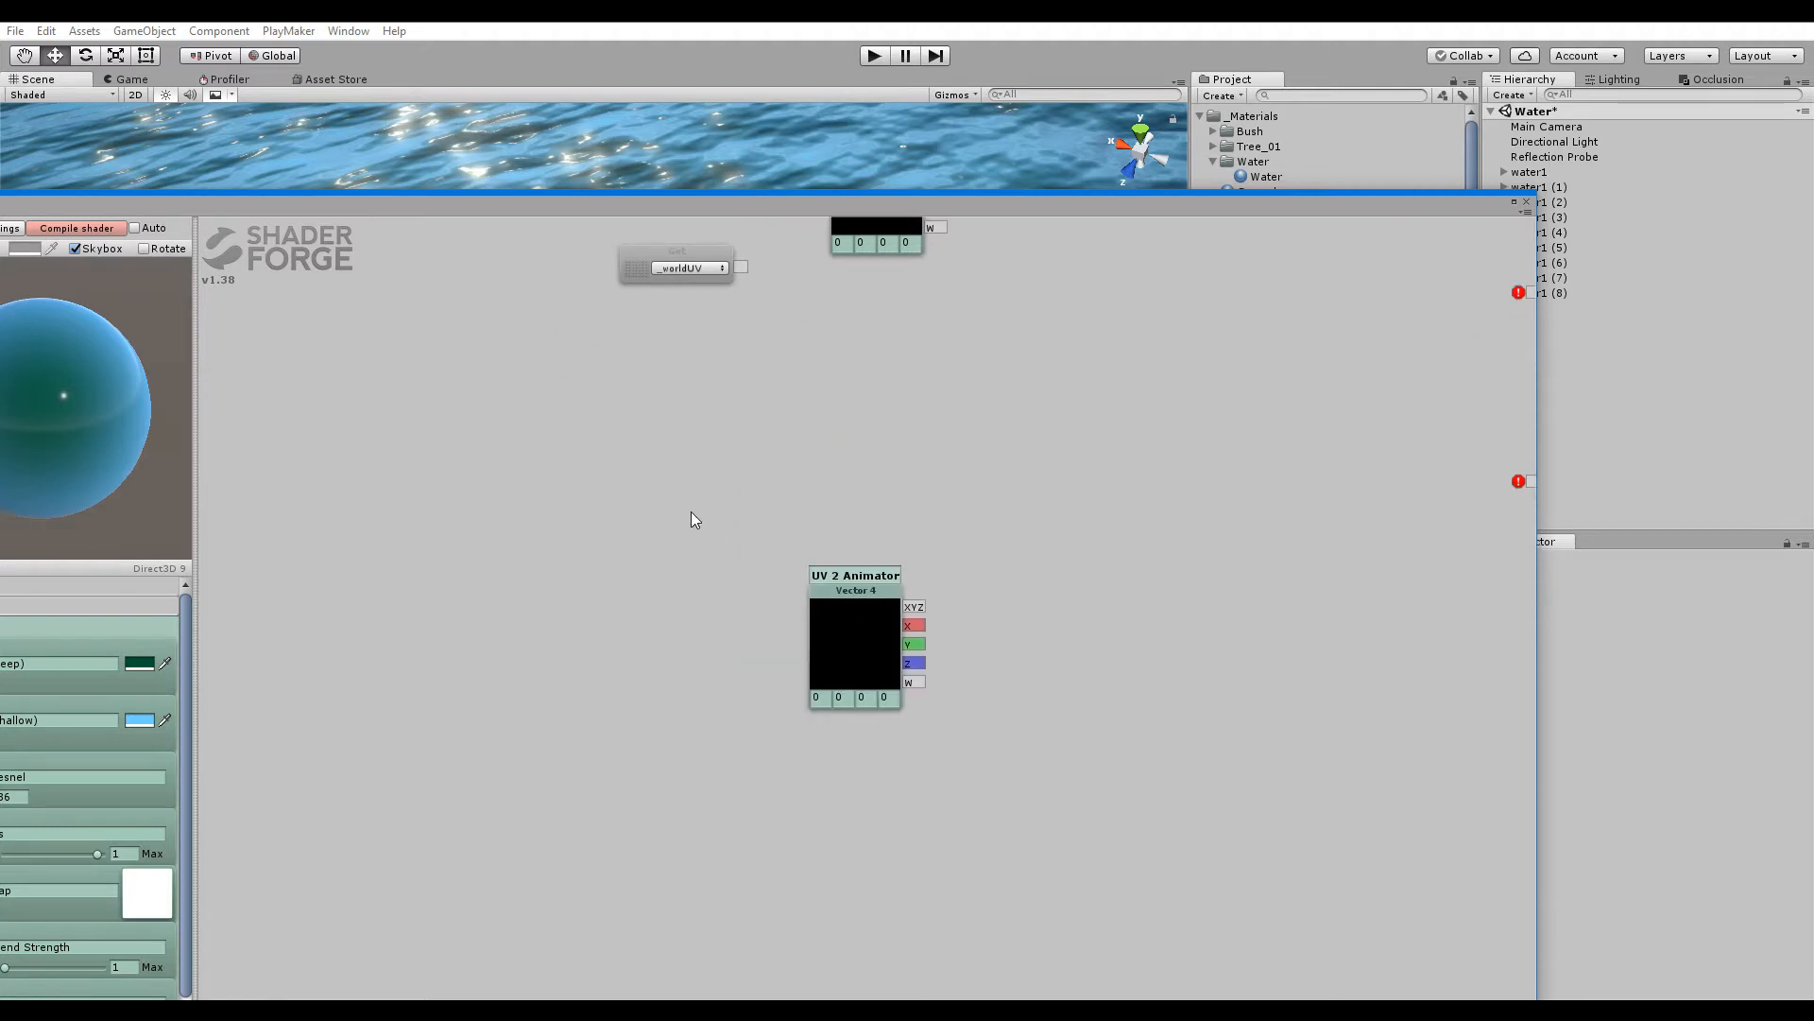
{"action": "left_click_drag", "start_coordinate": [854, 438], "coordinate": [785, 451]}
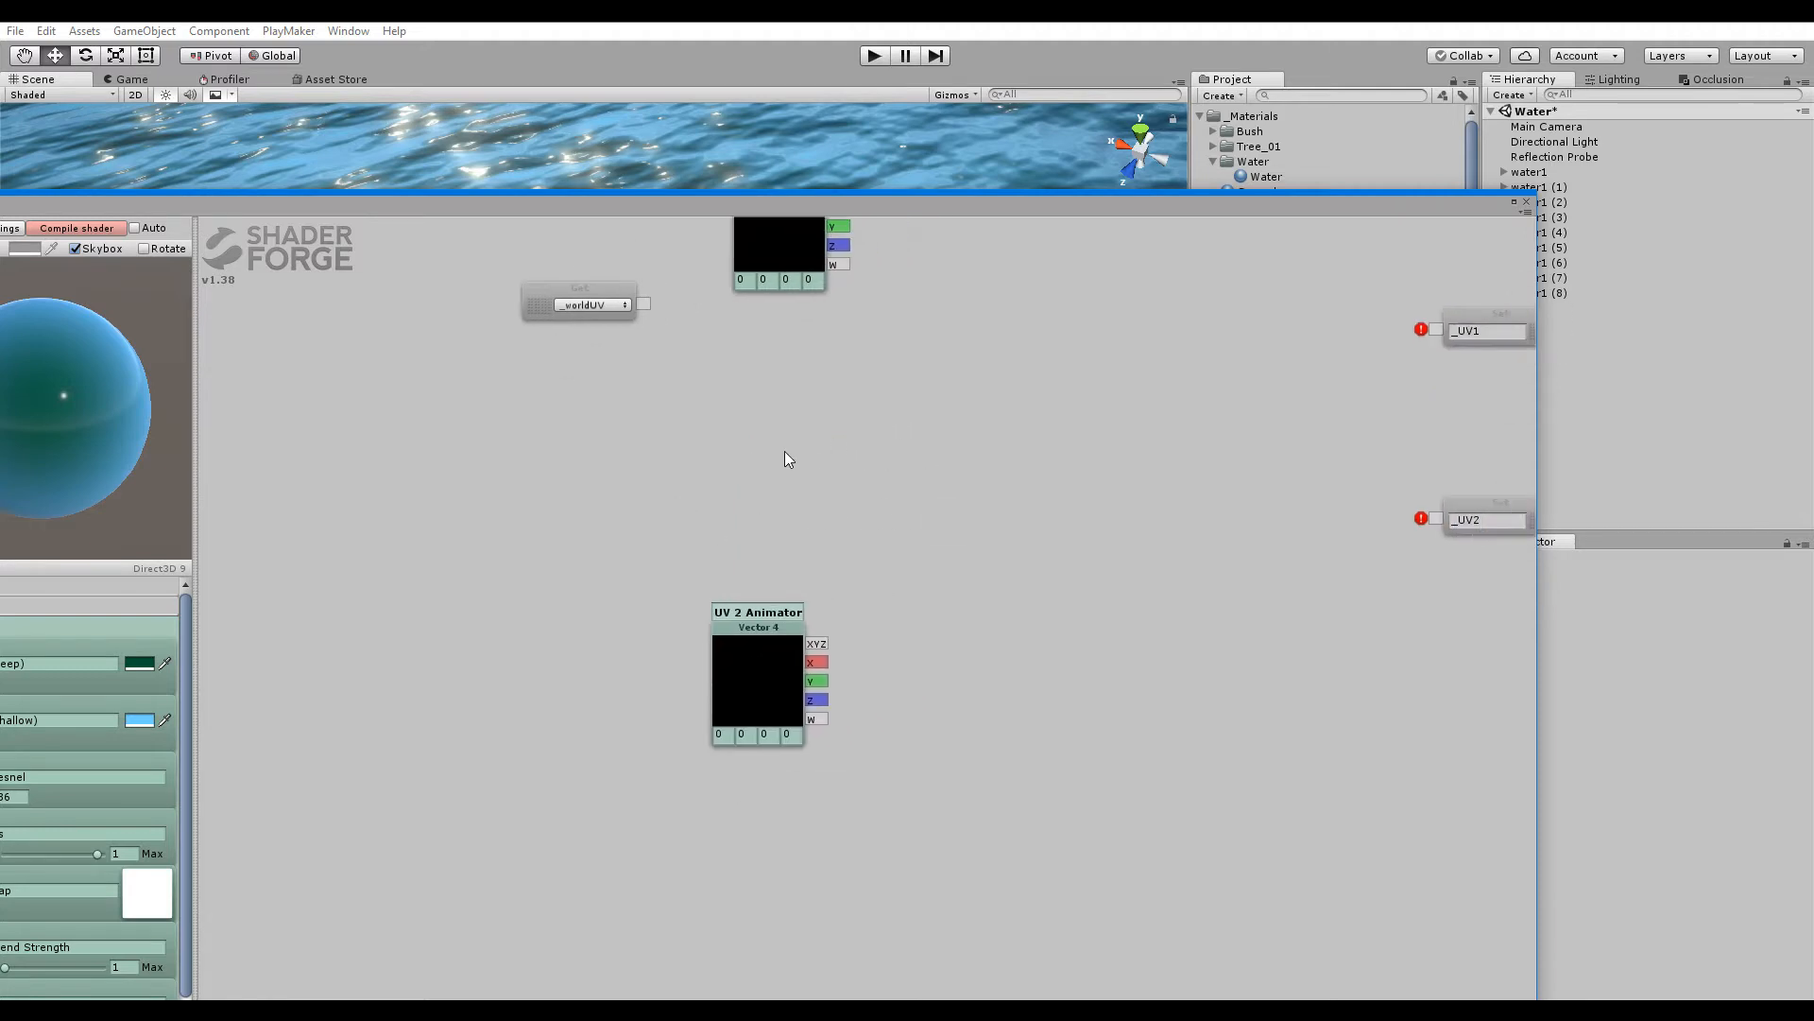
{"action": "left_click_drag", "start_coordinate": [731, 652], "coordinate": [765, 426]}
{"action": "left_click_drag", "start_coordinate": [734, 358], "coordinate": [673, 485]}
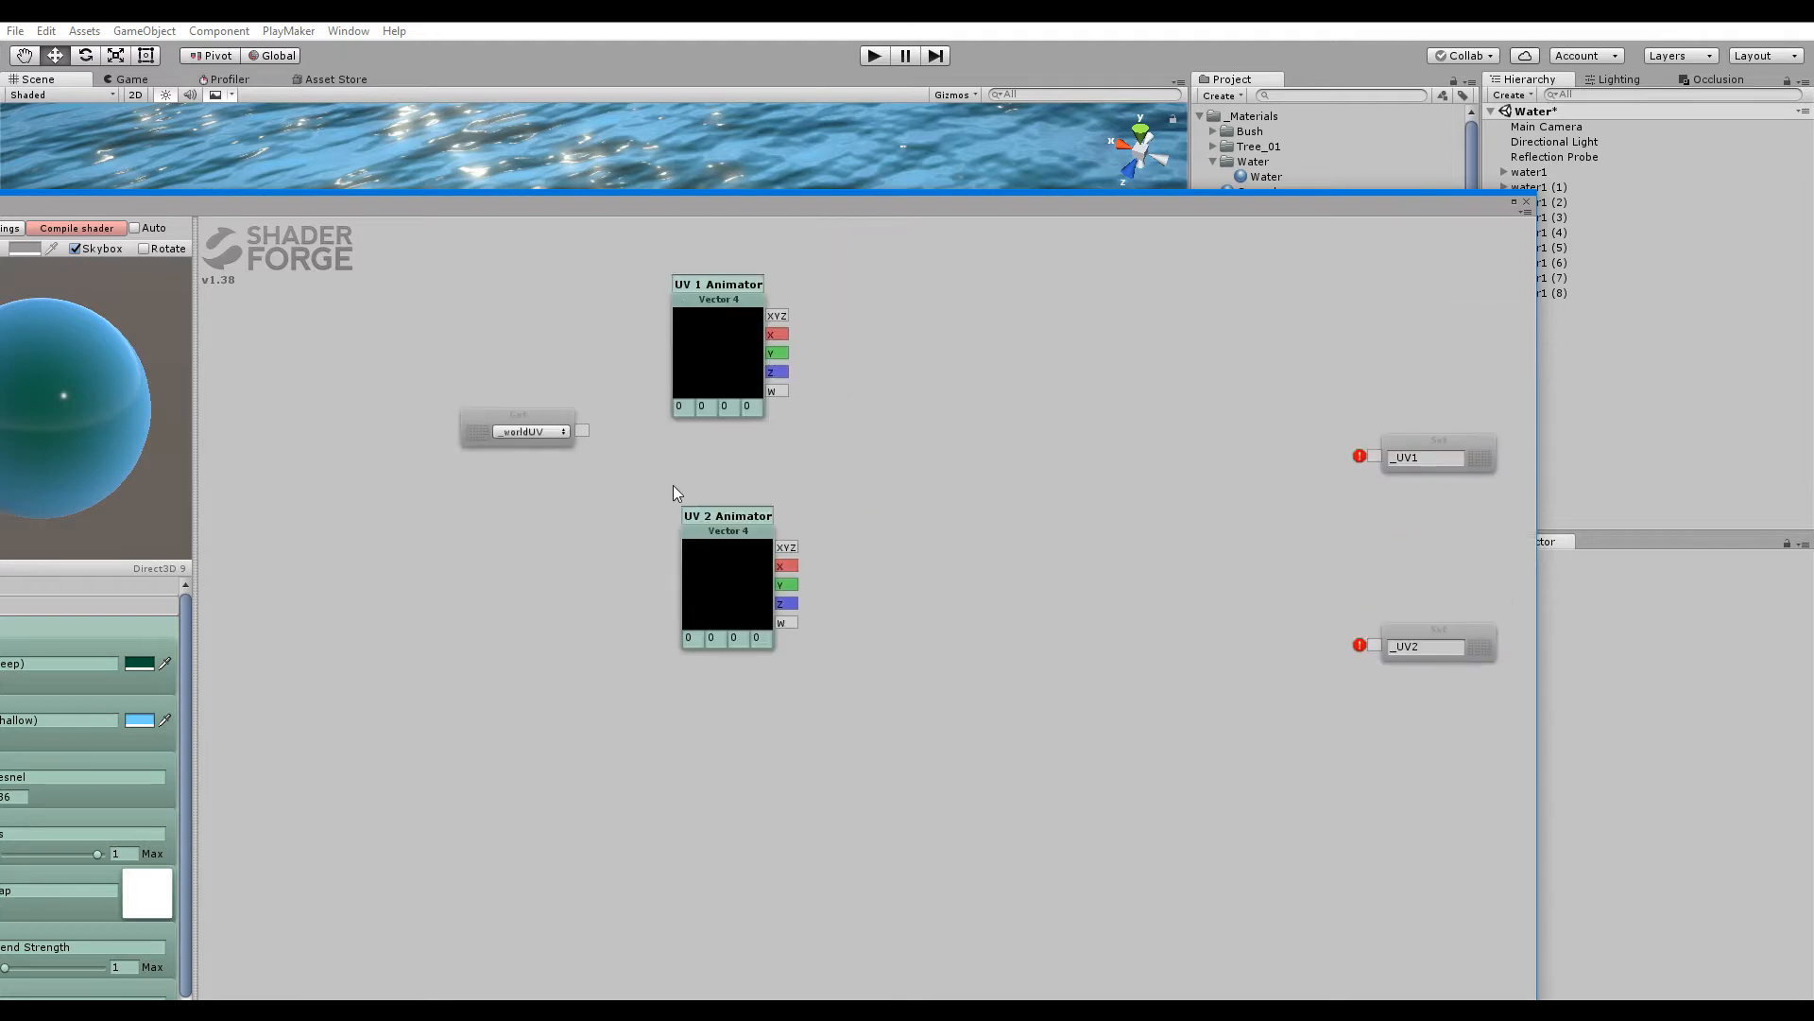
{"action": "left_click_drag", "start_coordinate": [889, 504], "coordinate": [820, 486]}
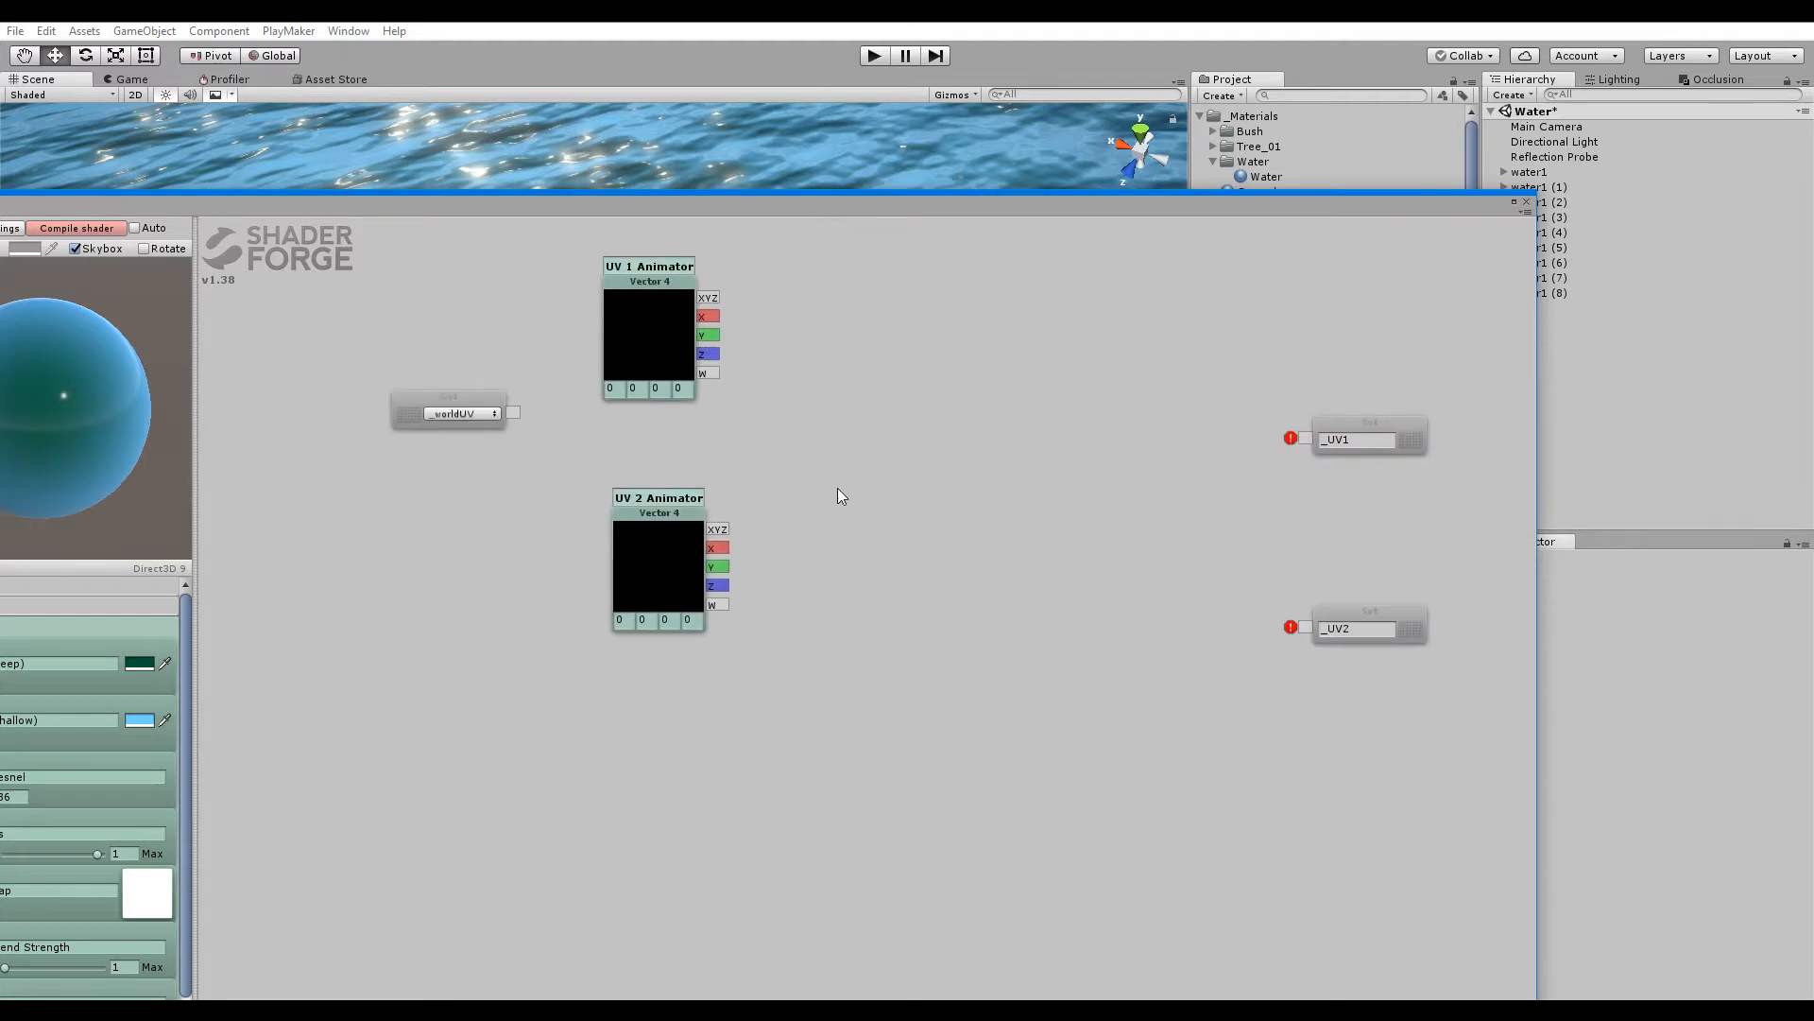
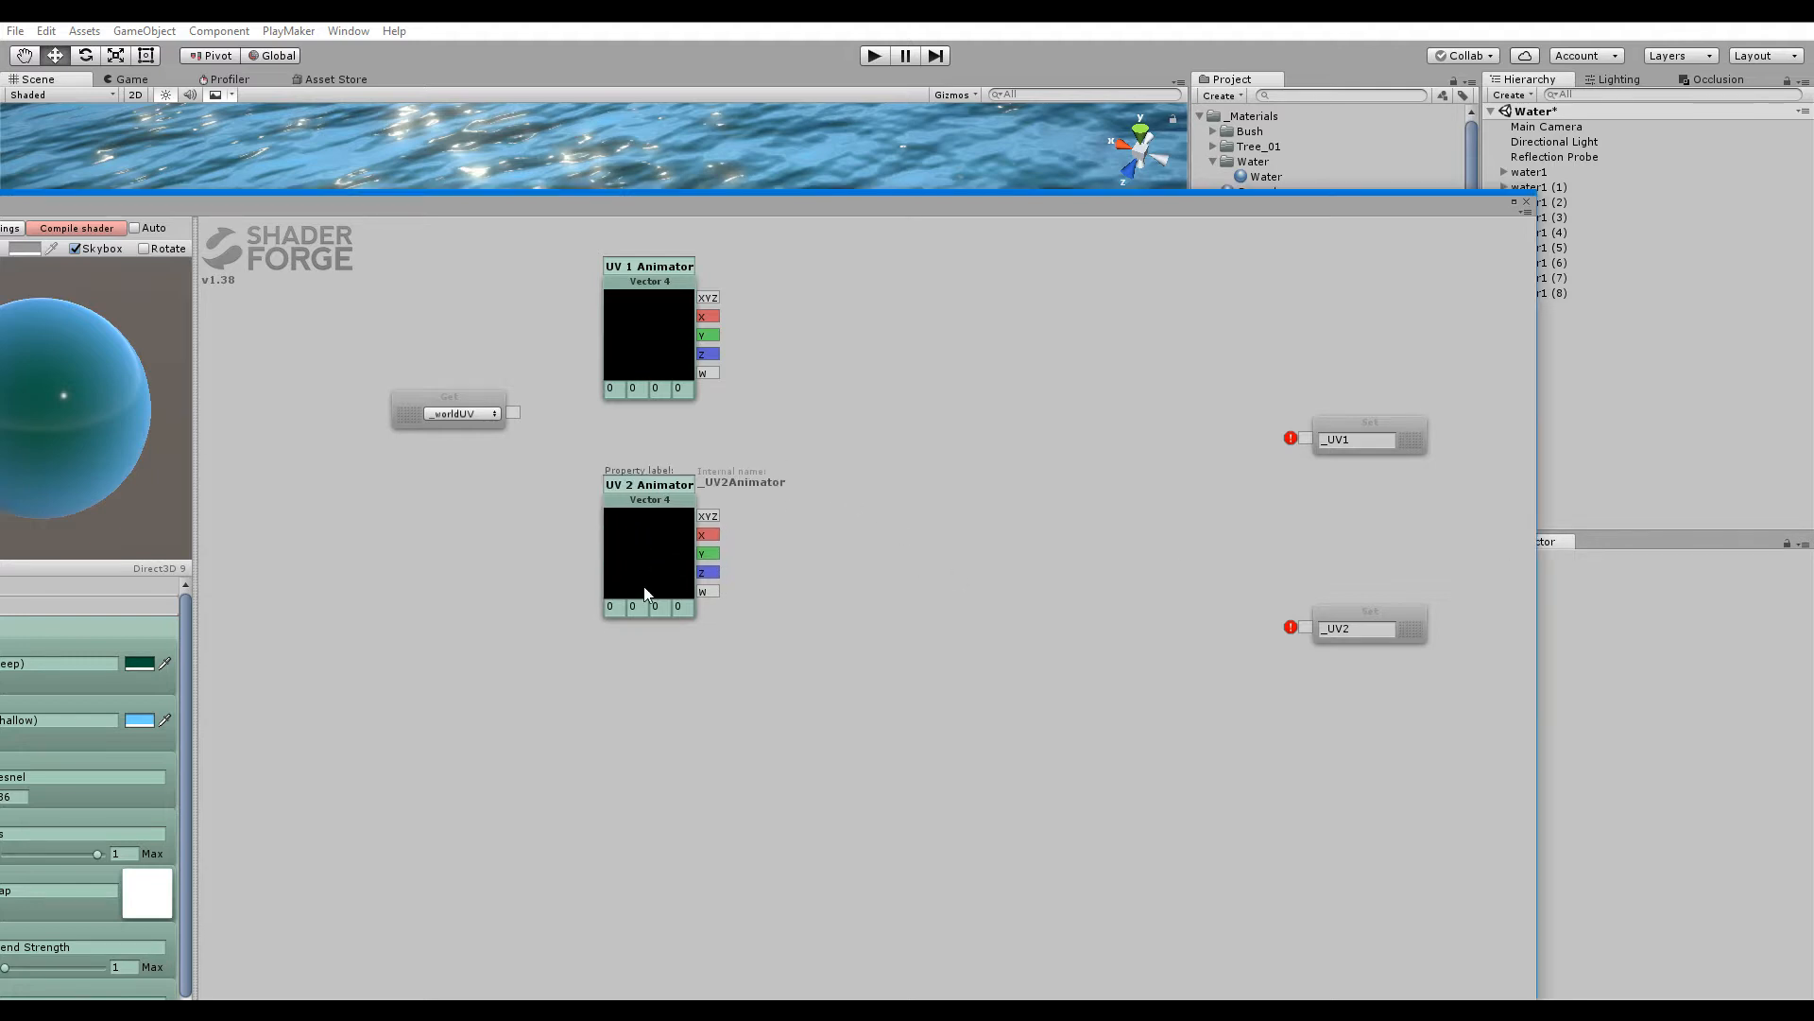
Move UV 2 Animator lower and add a Component Mask fed by _worldUV, with its R and G channels enabled
{"action": "left_click_drag", "start_coordinate": [633, 577], "coordinate": [629, 733]}
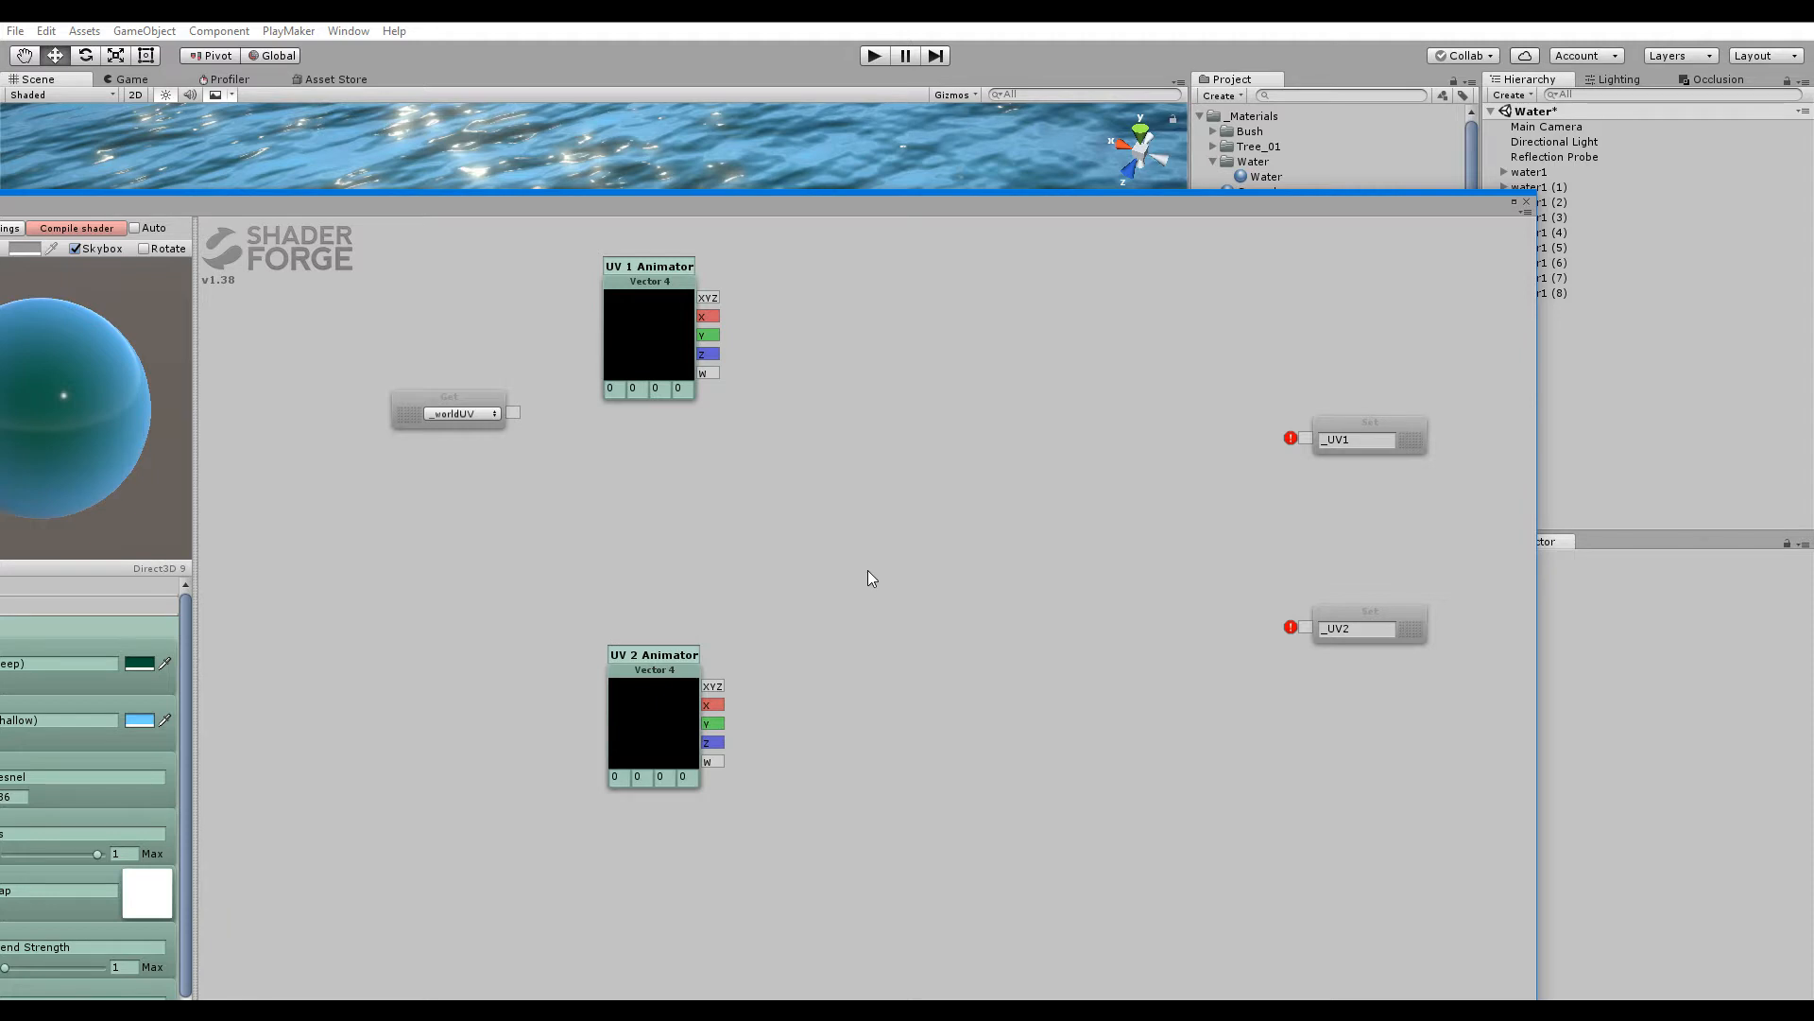
{"action": "key", "text": "c"}
{"action": "left_click_drag", "start_coordinate": [512, 413], "coordinate": [779, 503]}
{"action": "key", "text": "c"}
{"action": "left_click_drag", "start_coordinate": [512, 413], "coordinate": [717, 462]}
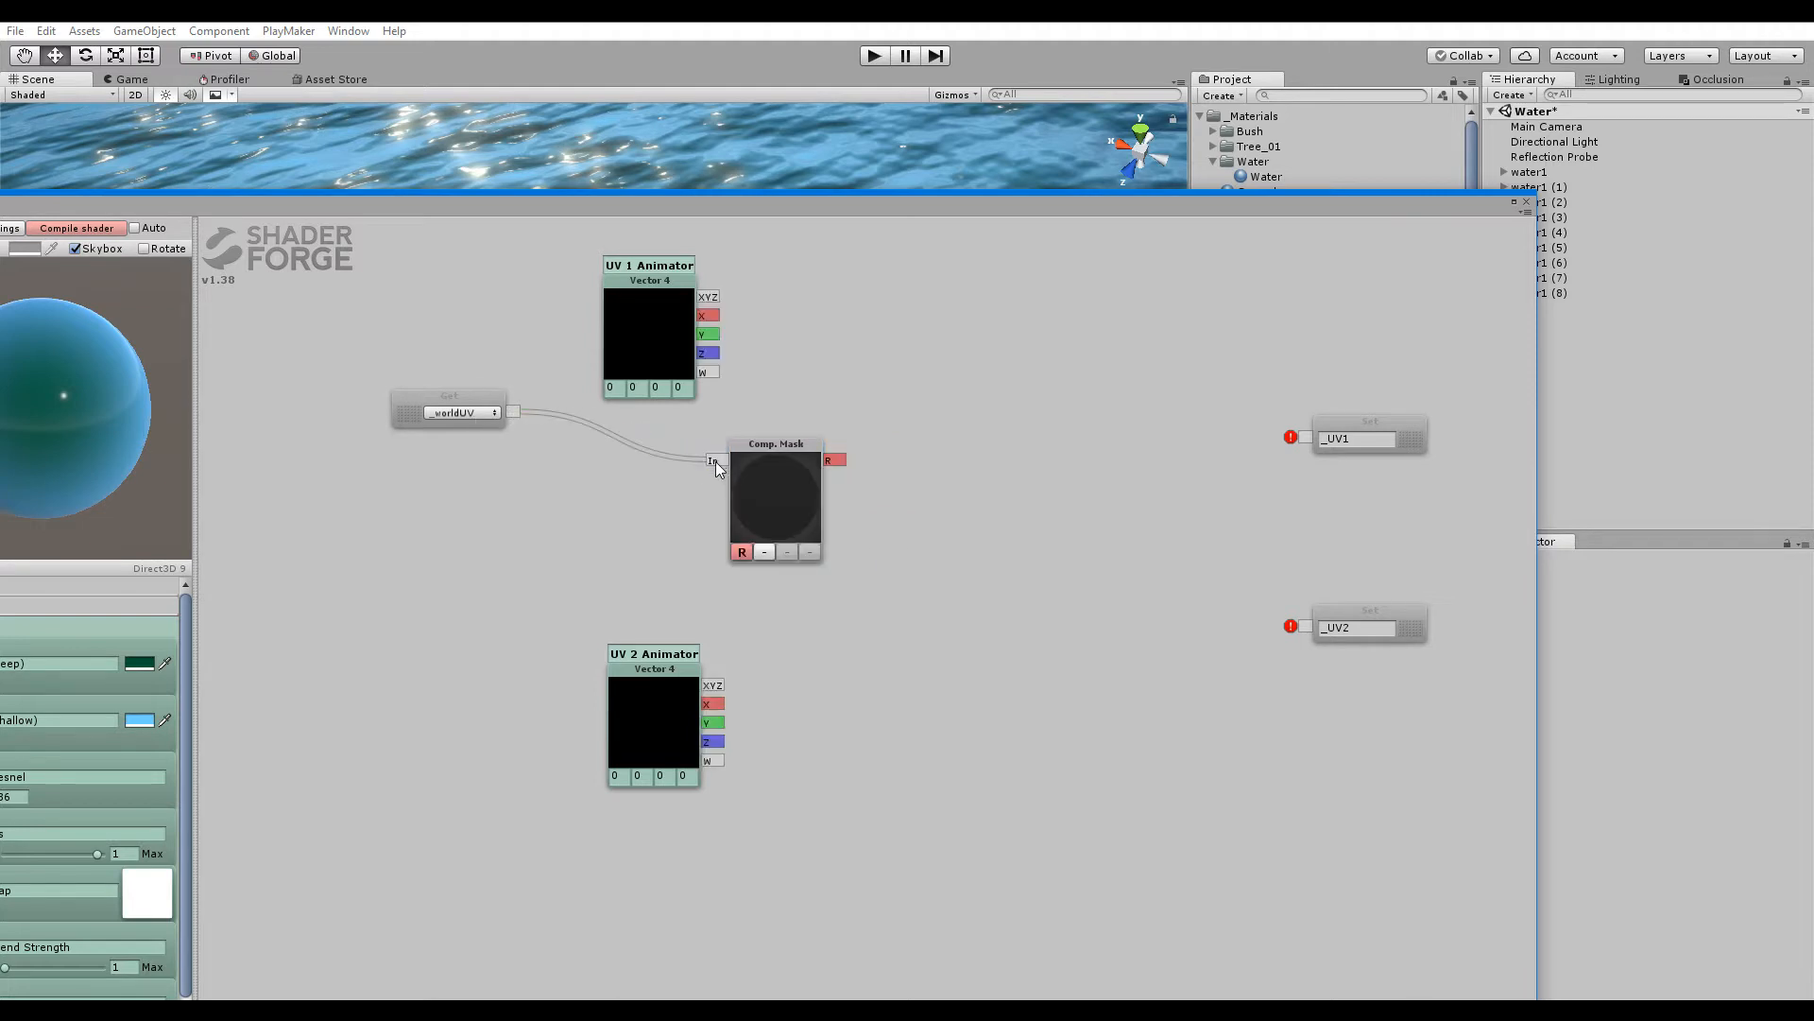
{"action": "left_click", "coordinate": [764, 552]}
{"action": "left_click", "coordinate": [794, 615]}
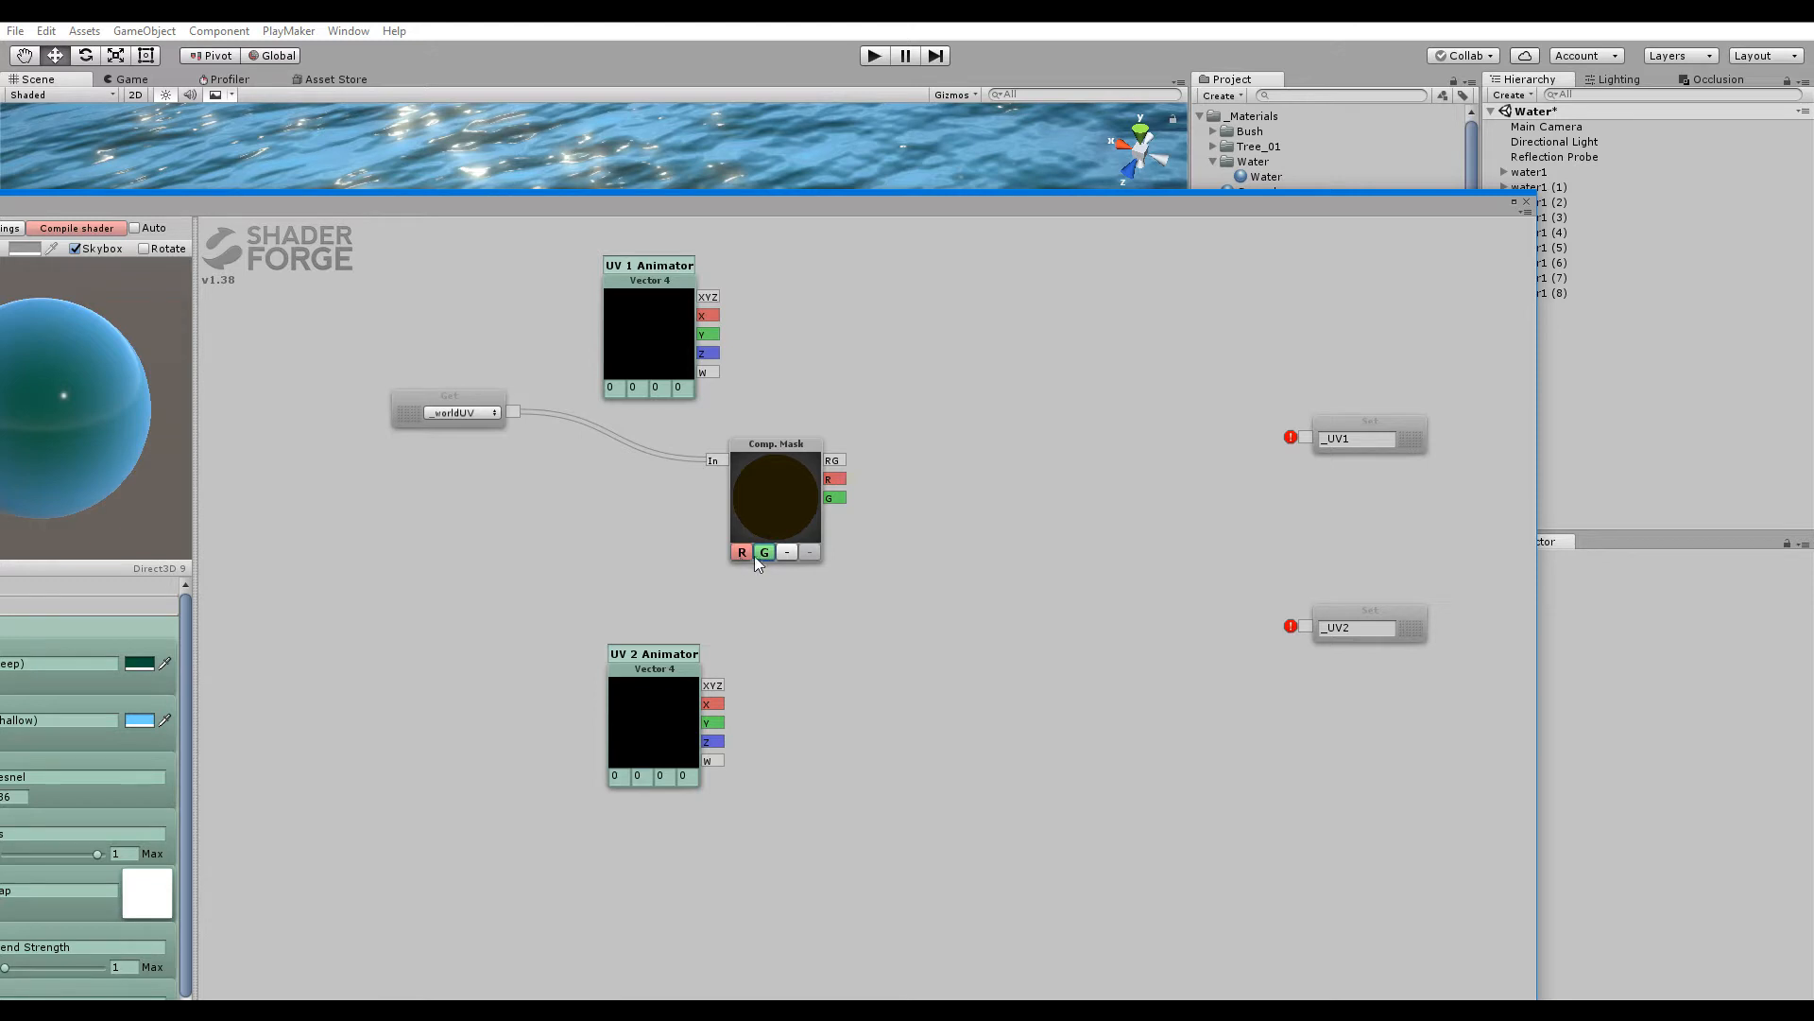
Add a second Component Mask below the first, connect _worldUV to its input and enable its R and G channels
{"action": "left_click_drag", "start_coordinate": [784, 466], "coordinate": [830, 476]}
{"action": "key", "text": "c"}
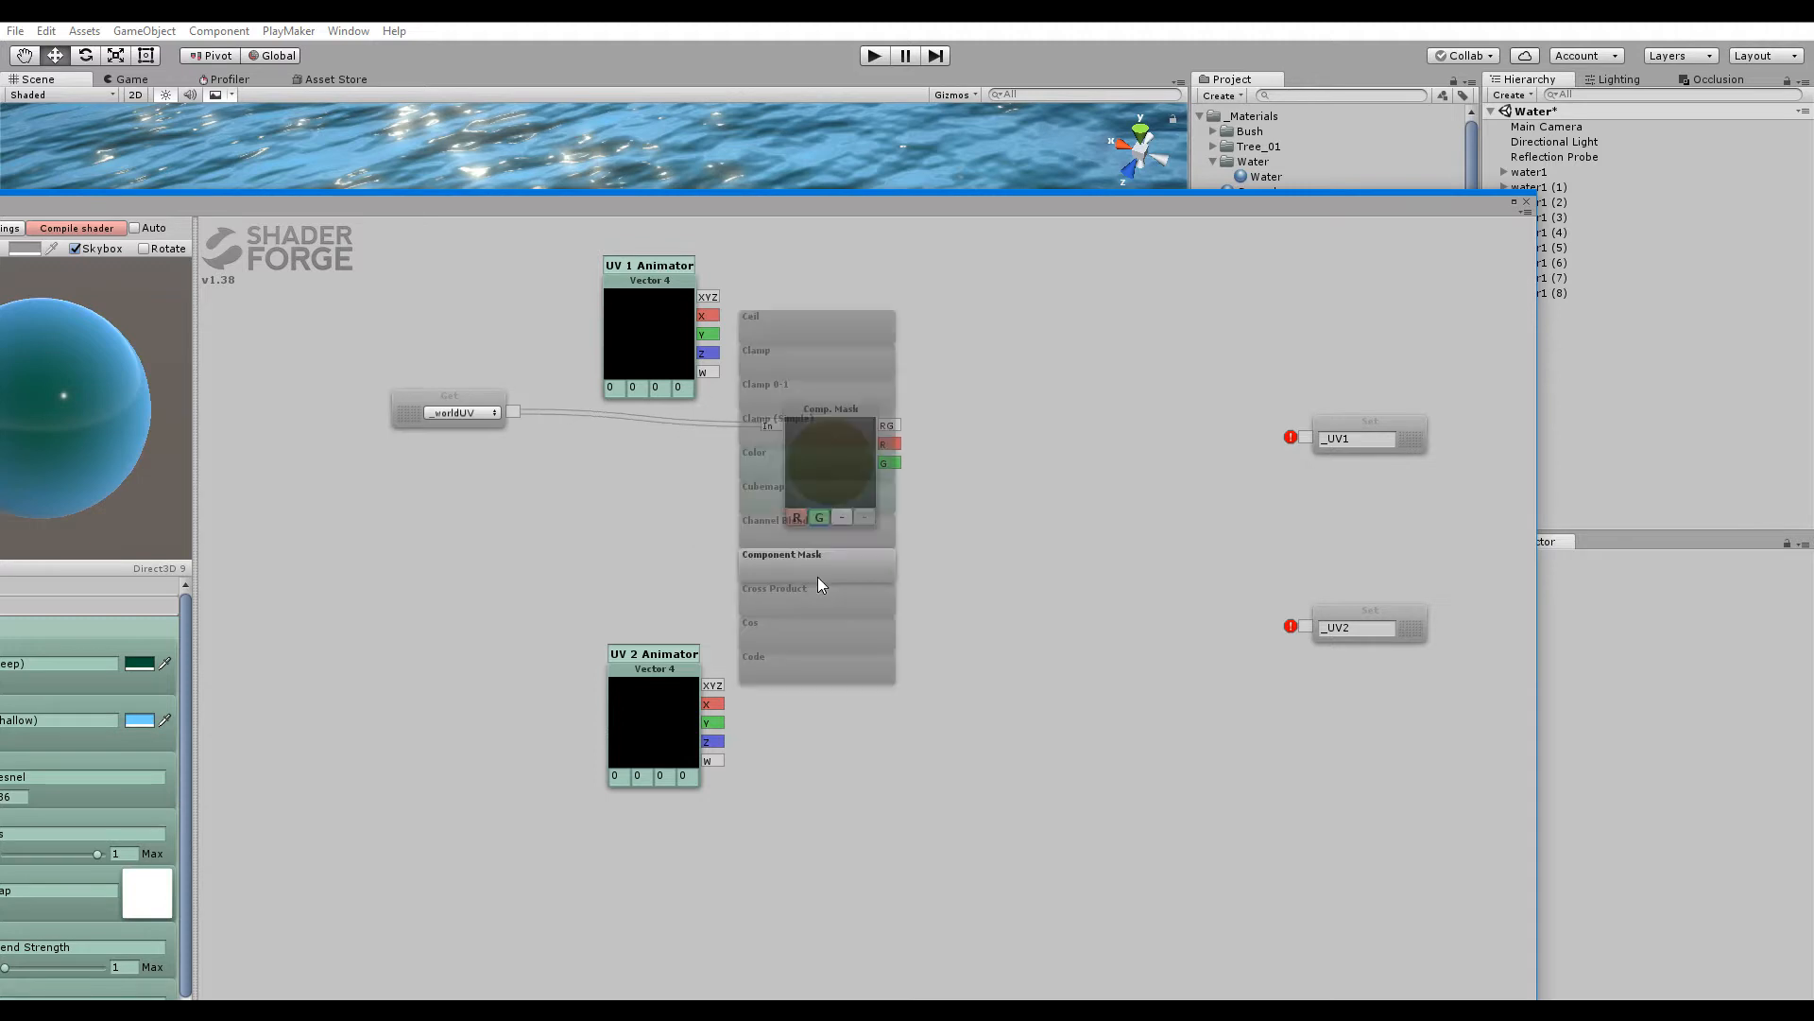
{"action": "left_click", "coordinate": [818, 576]}
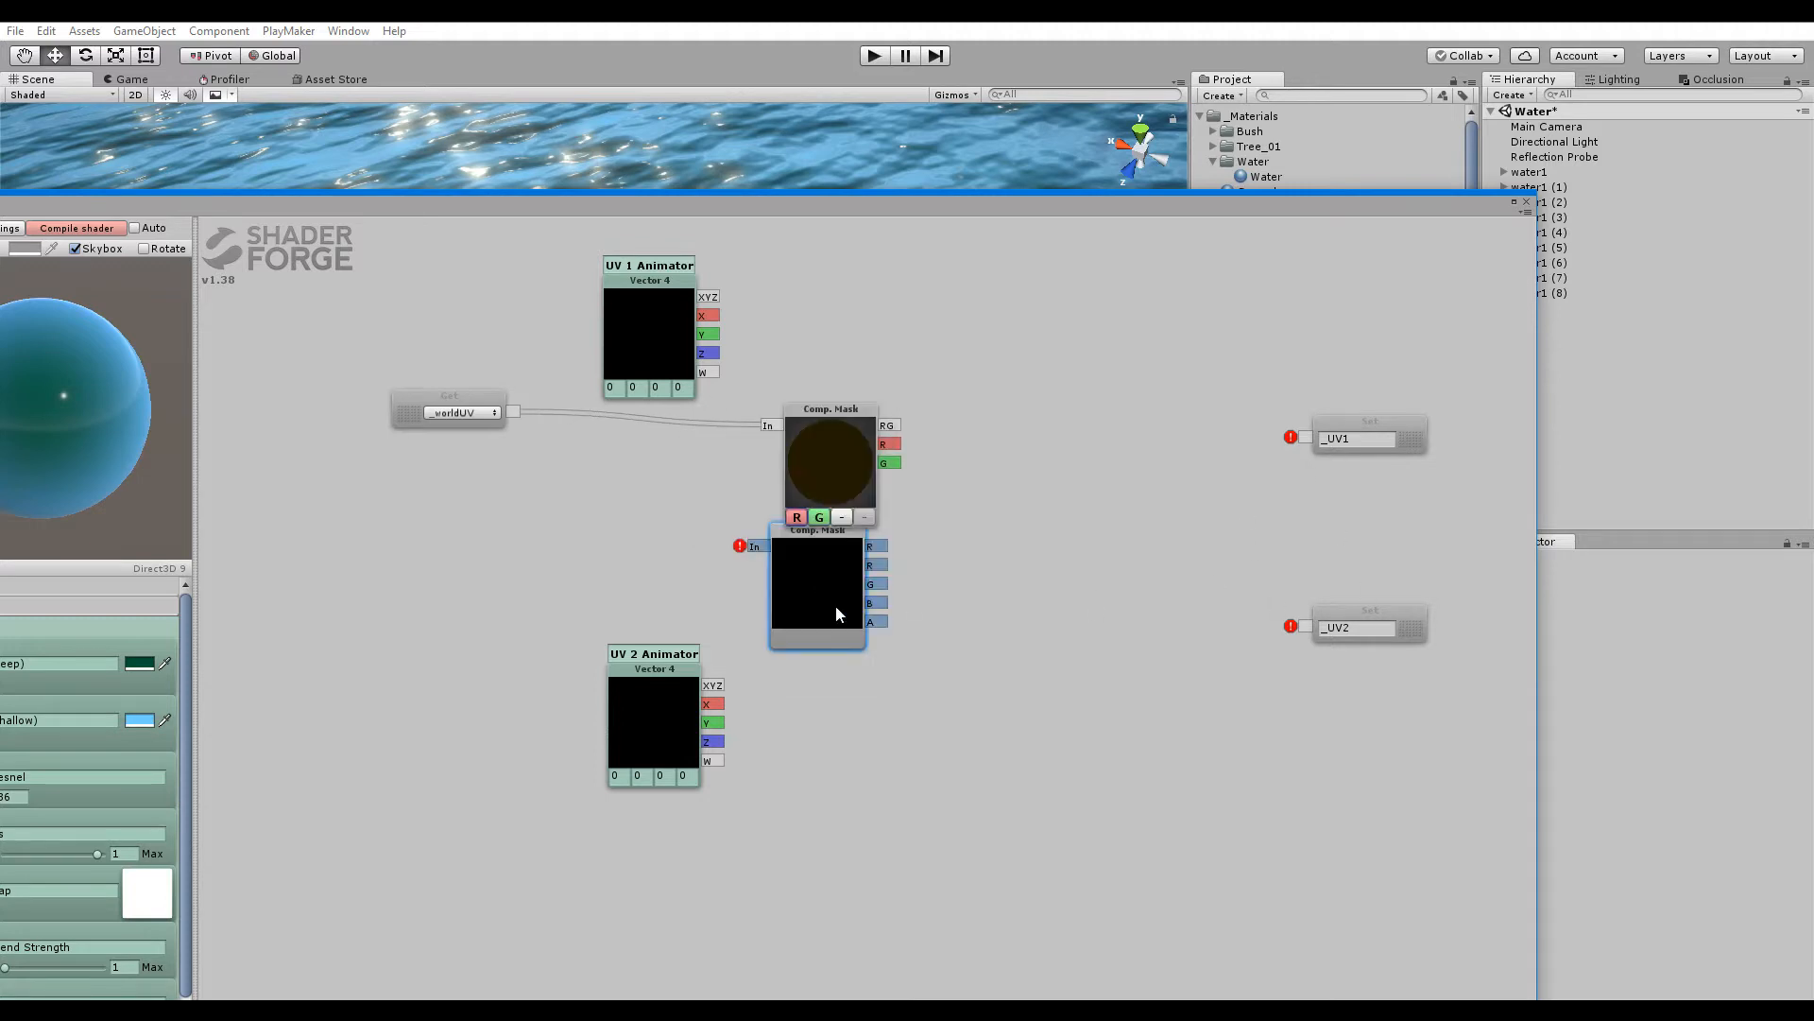
{"action": "left_click_drag", "start_coordinate": [512, 412], "coordinate": [770, 567]}
{"action": "left_click", "coordinate": [819, 657]}
{"action": "left_click", "coordinate": [868, 722]}
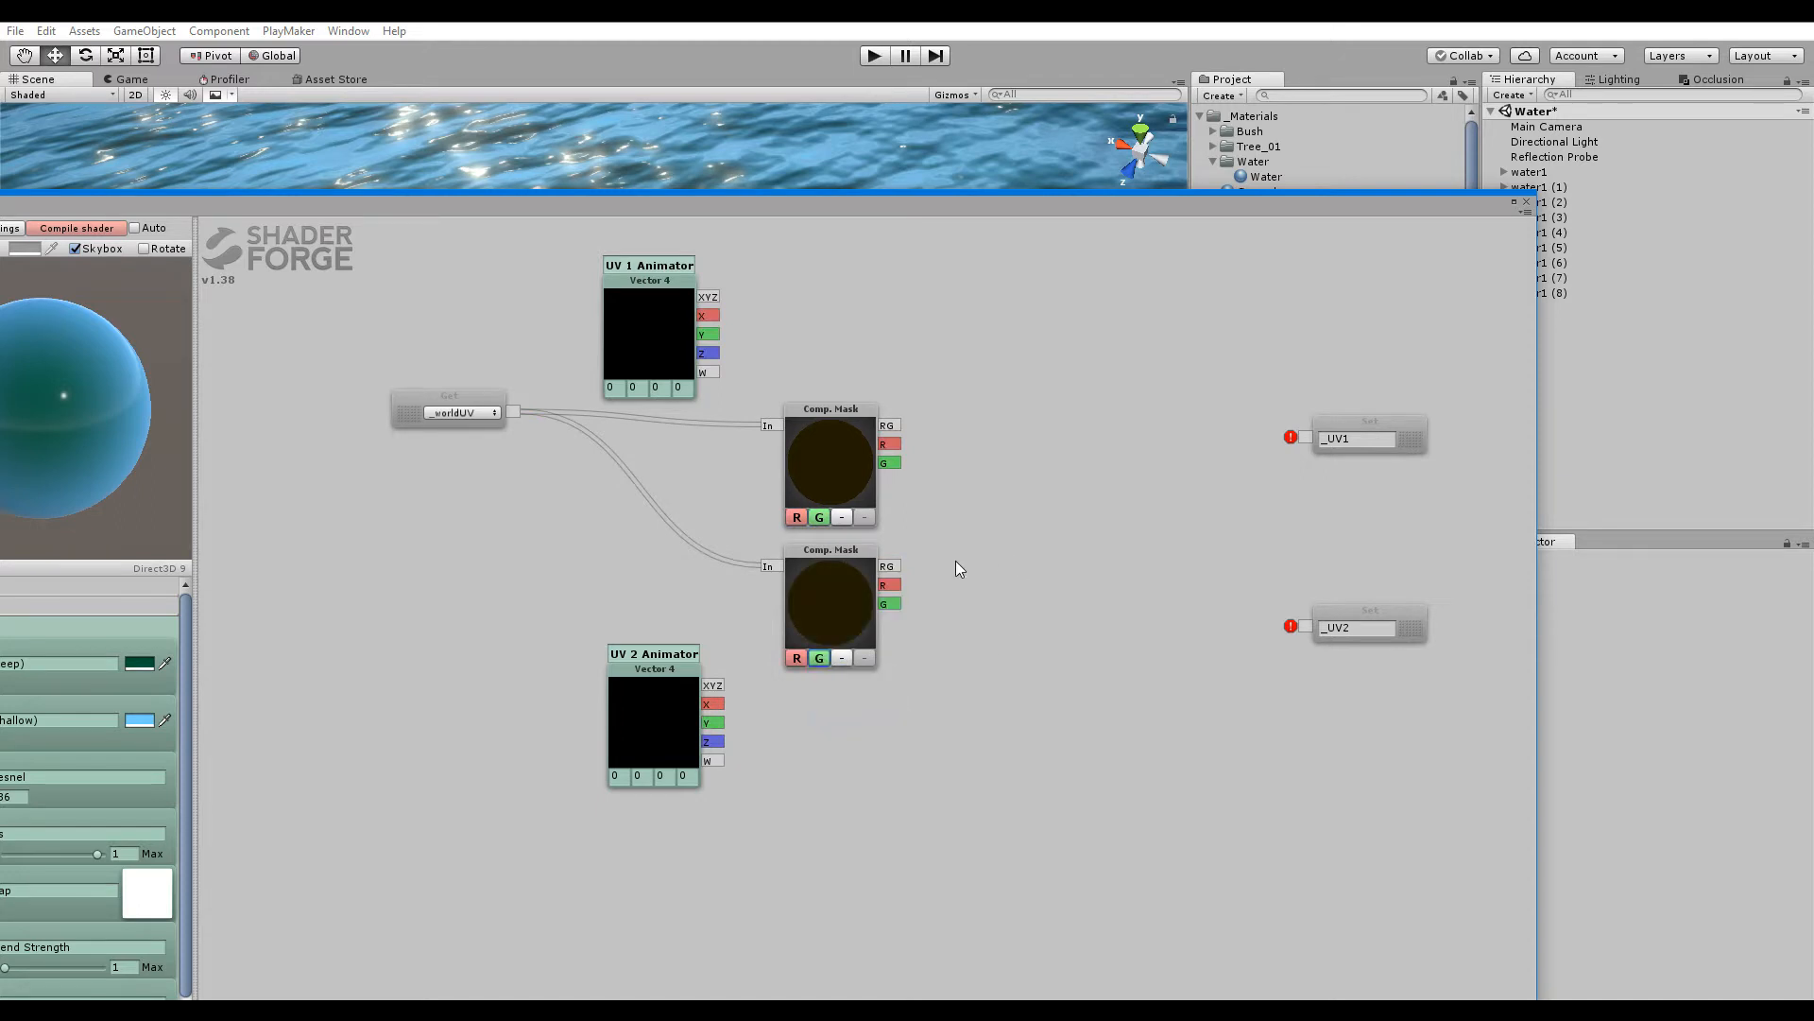
Add a Time node directly below the UV 2 Animator node
{"action": "left_click_drag", "start_coordinate": [955, 560], "coordinate": [868, 516]}
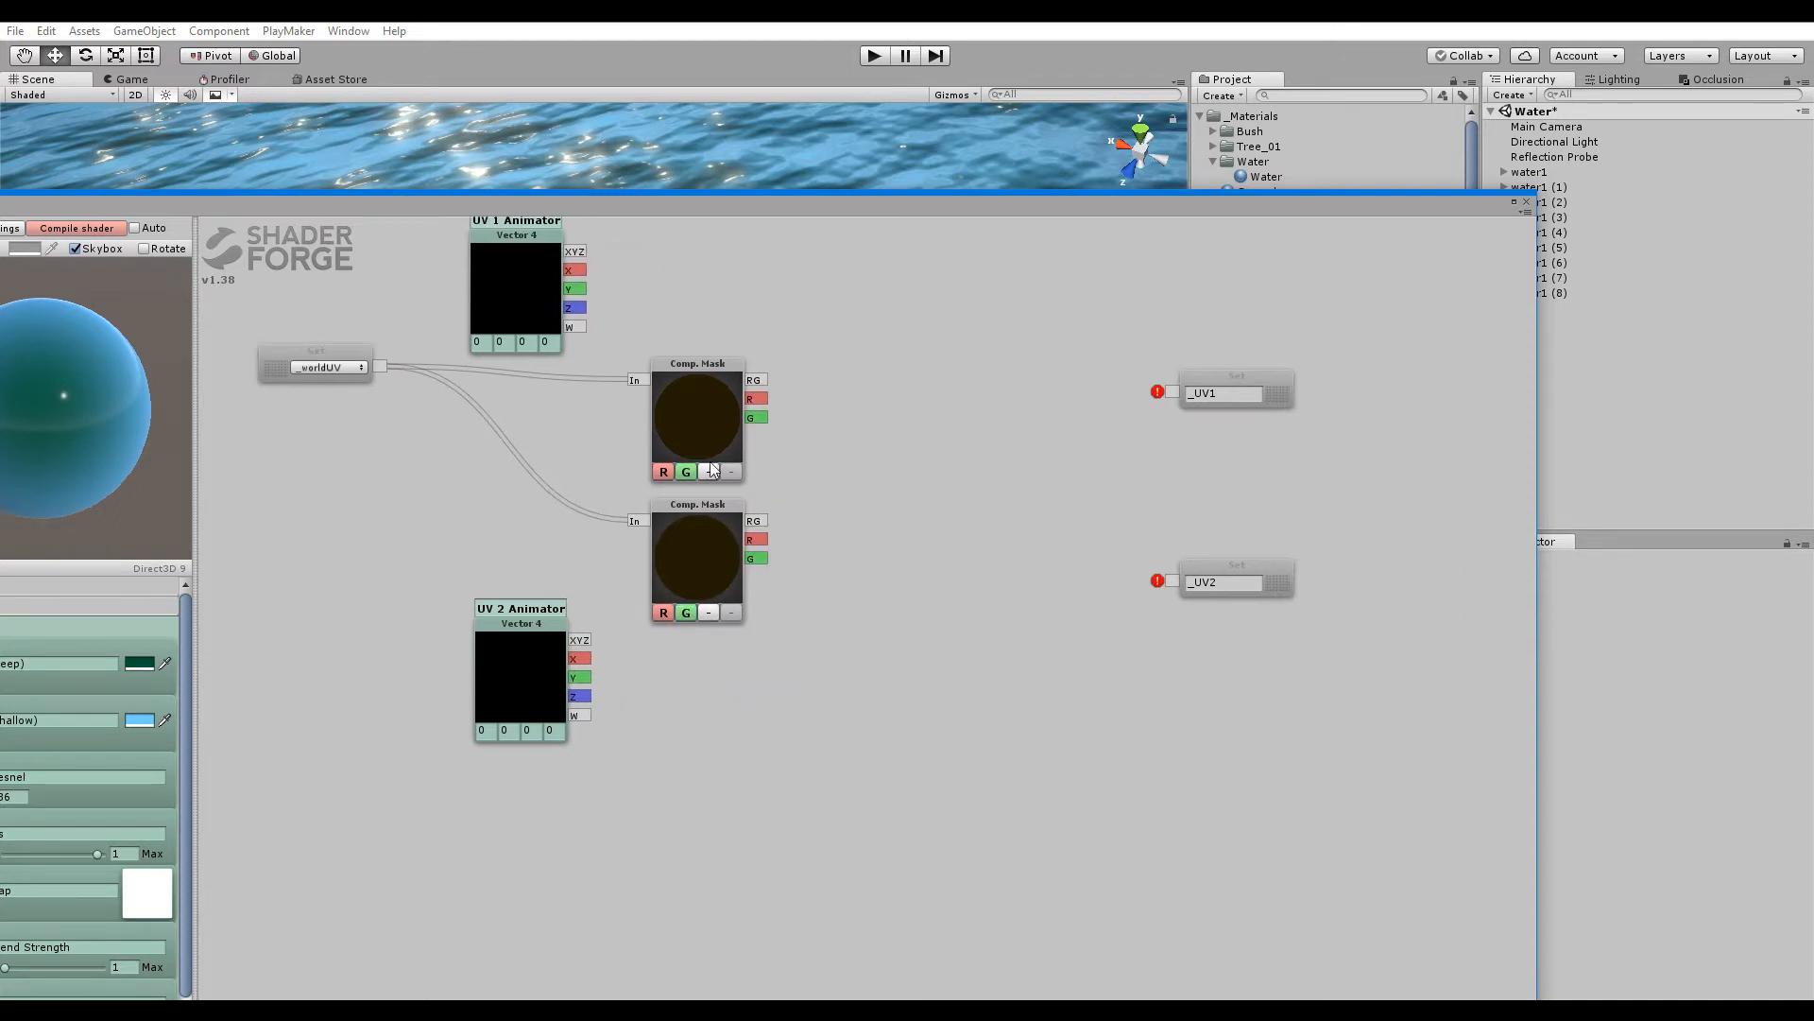
{"action": "left_click_drag", "start_coordinate": [605, 293], "coordinate": [625, 386]}
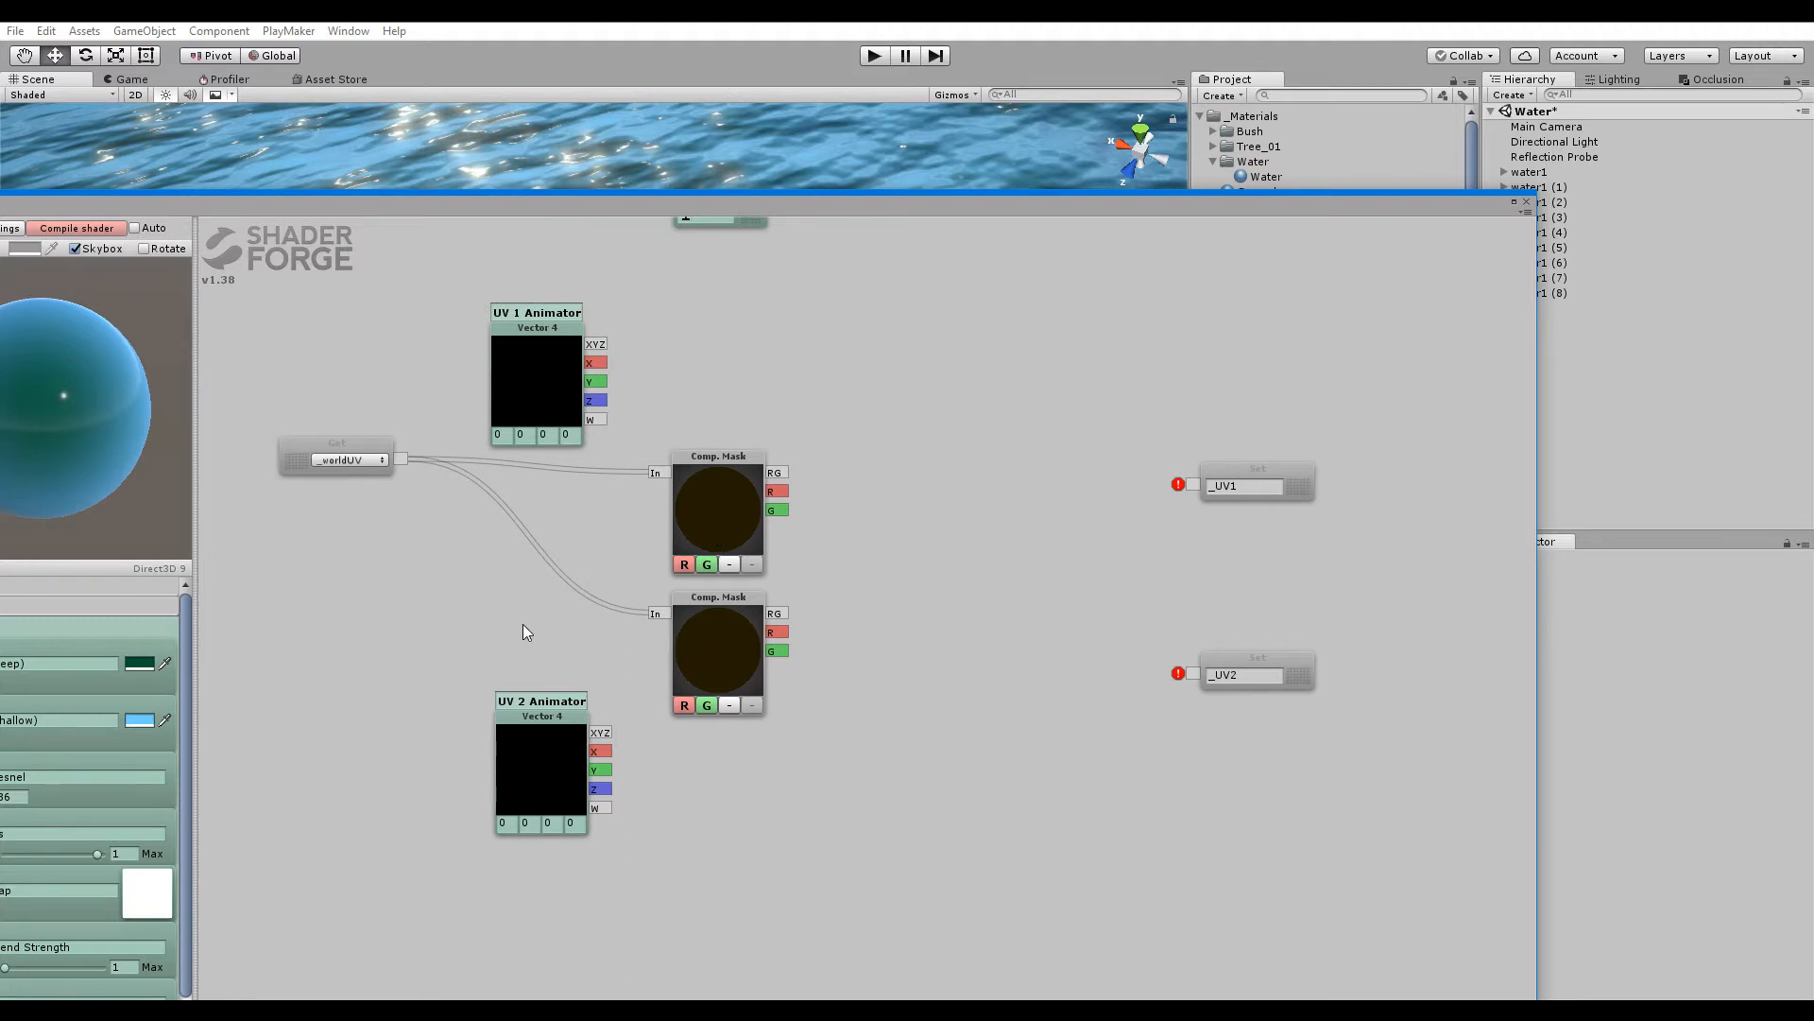
{"action": "left_click_drag", "start_coordinate": [524, 624], "coordinate": [614, 543]}
{"action": "mouse_move", "coordinate": [636, 663]}
{"action": "left_mouse_down"}
{"action": "mouse_move", "coordinate": [621, 644]}
{"action": "mouse_move", "coordinate": [625, 668]}
{"action": "left_mouse_up"}
{"action": "left_click_drag", "start_coordinate": [855, 474], "coordinate": [823, 574]}
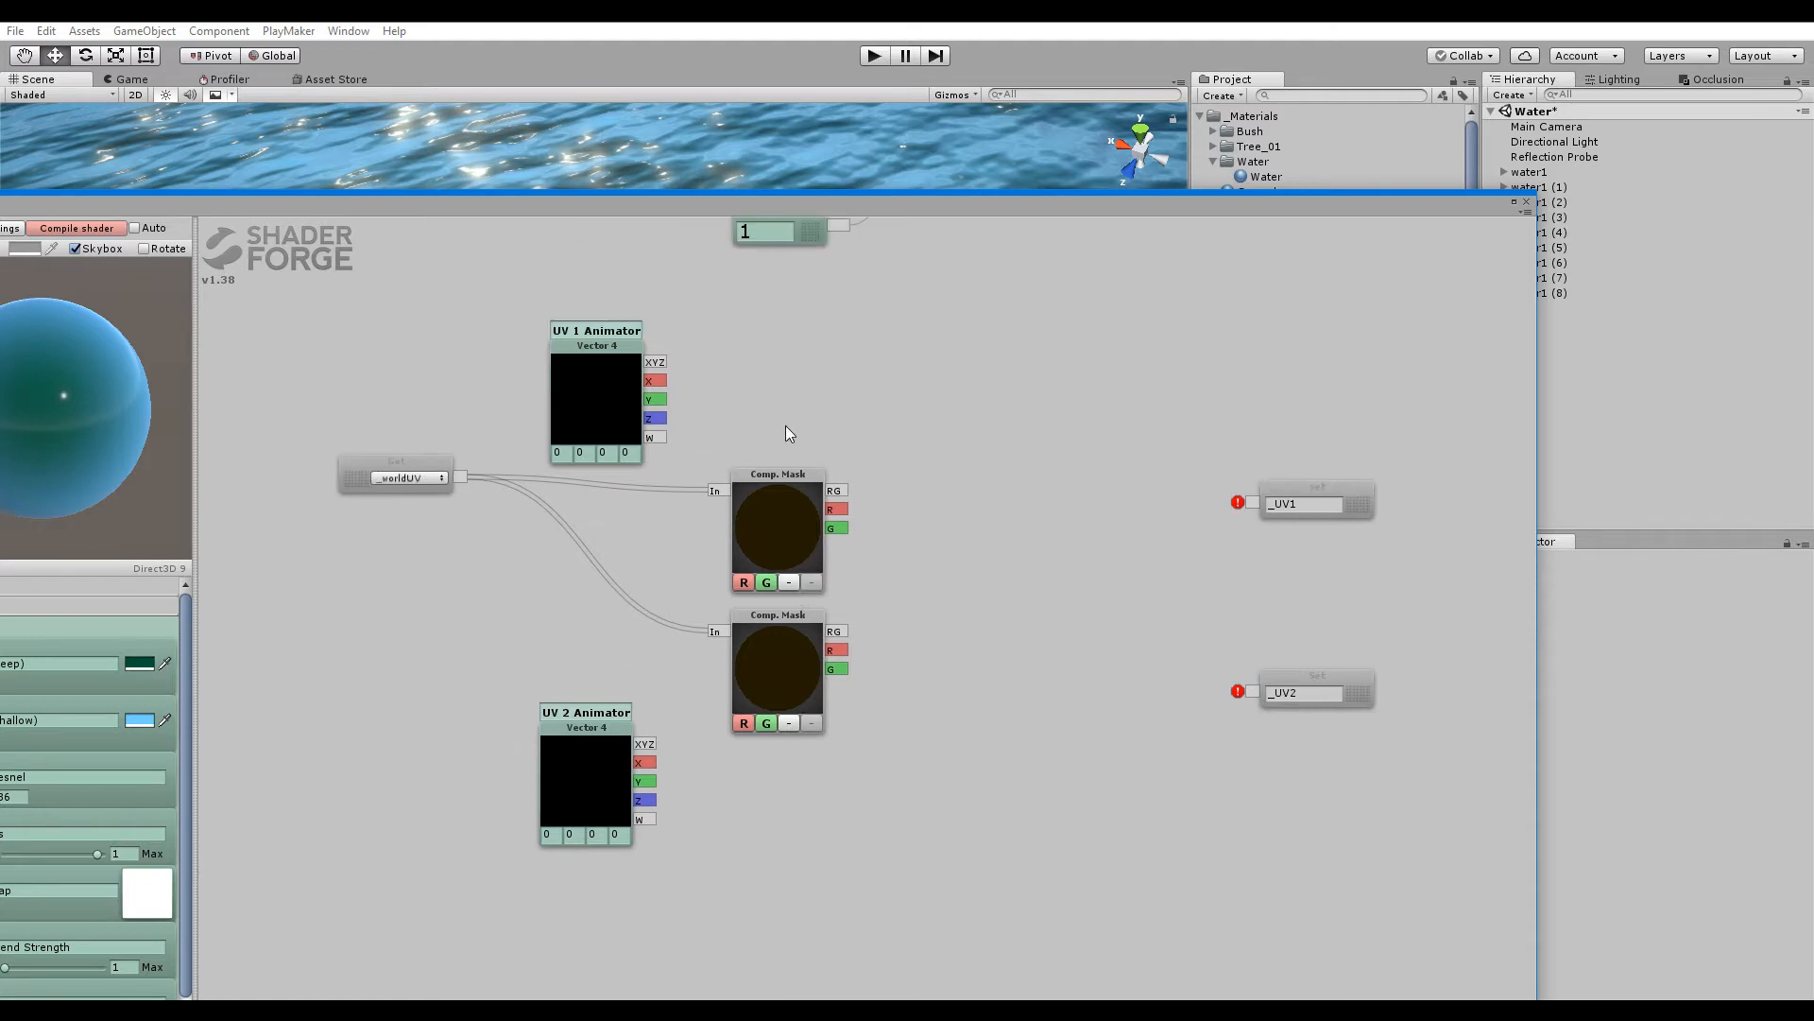
{"action": "left_click_drag", "start_coordinate": [661, 929], "coordinate": [736, 654]}
{"action": "right_click", "coordinate": [644, 720]}
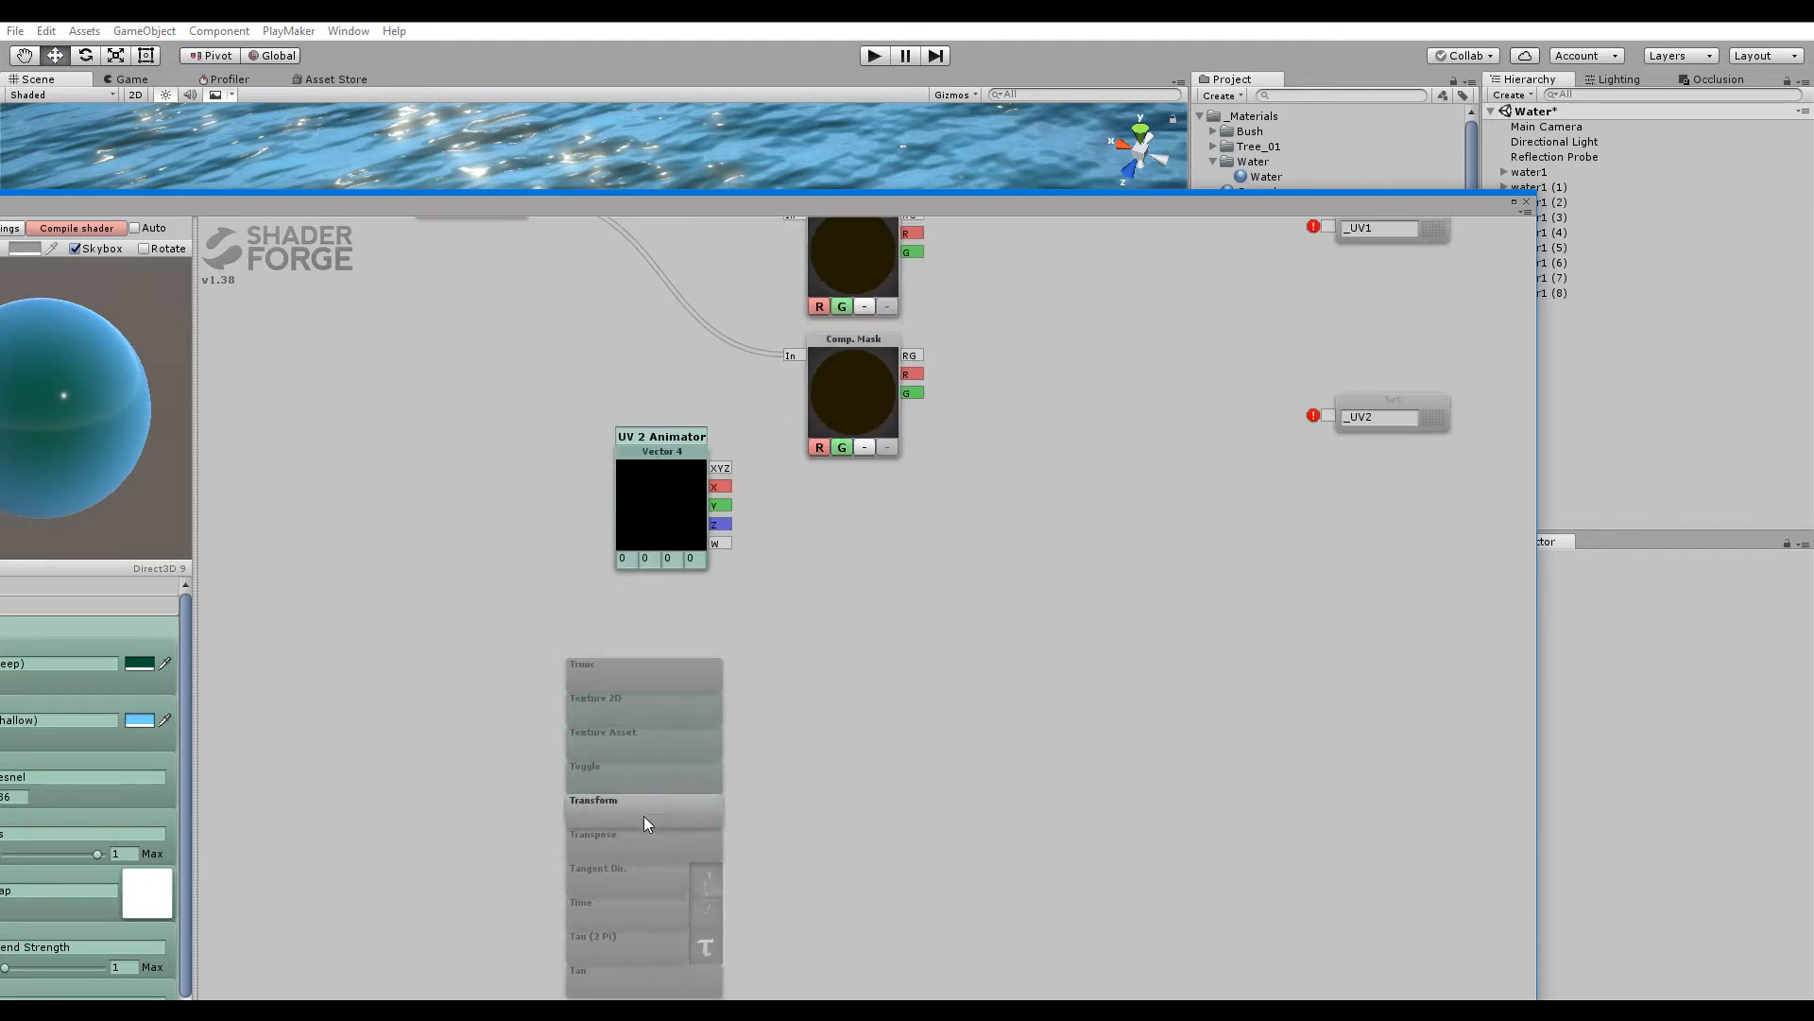
{"action": "left_click", "coordinate": [609, 928]}
{"action": "left_click_drag", "start_coordinate": [632, 898], "coordinate": [670, 631]}
{"action": "scroll", "coordinate": [799, 370], "scroll_direction": "down", "scroll_amount": 5}
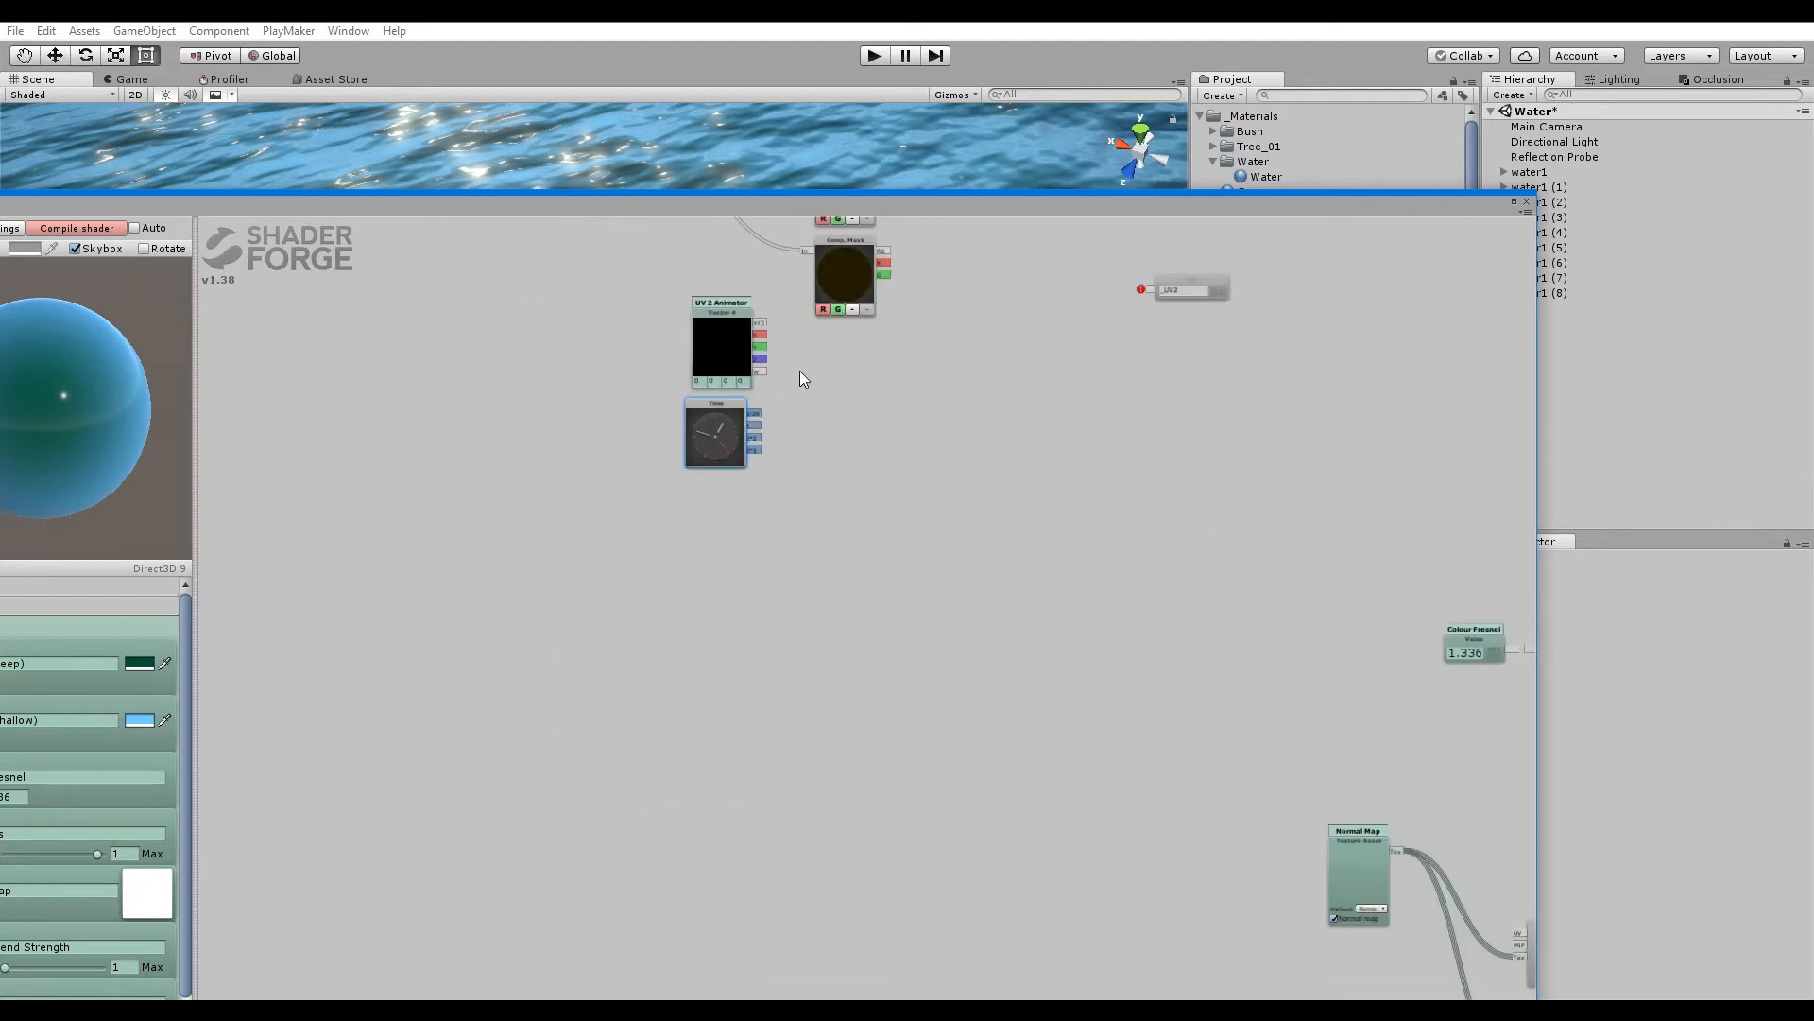
{"action": "left_click_drag", "start_coordinate": [886, 467], "coordinate": [867, 738]}
{"action": "scroll", "coordinate": [753, 557], "scroll_direction": "up", "scroll_amount": 5}
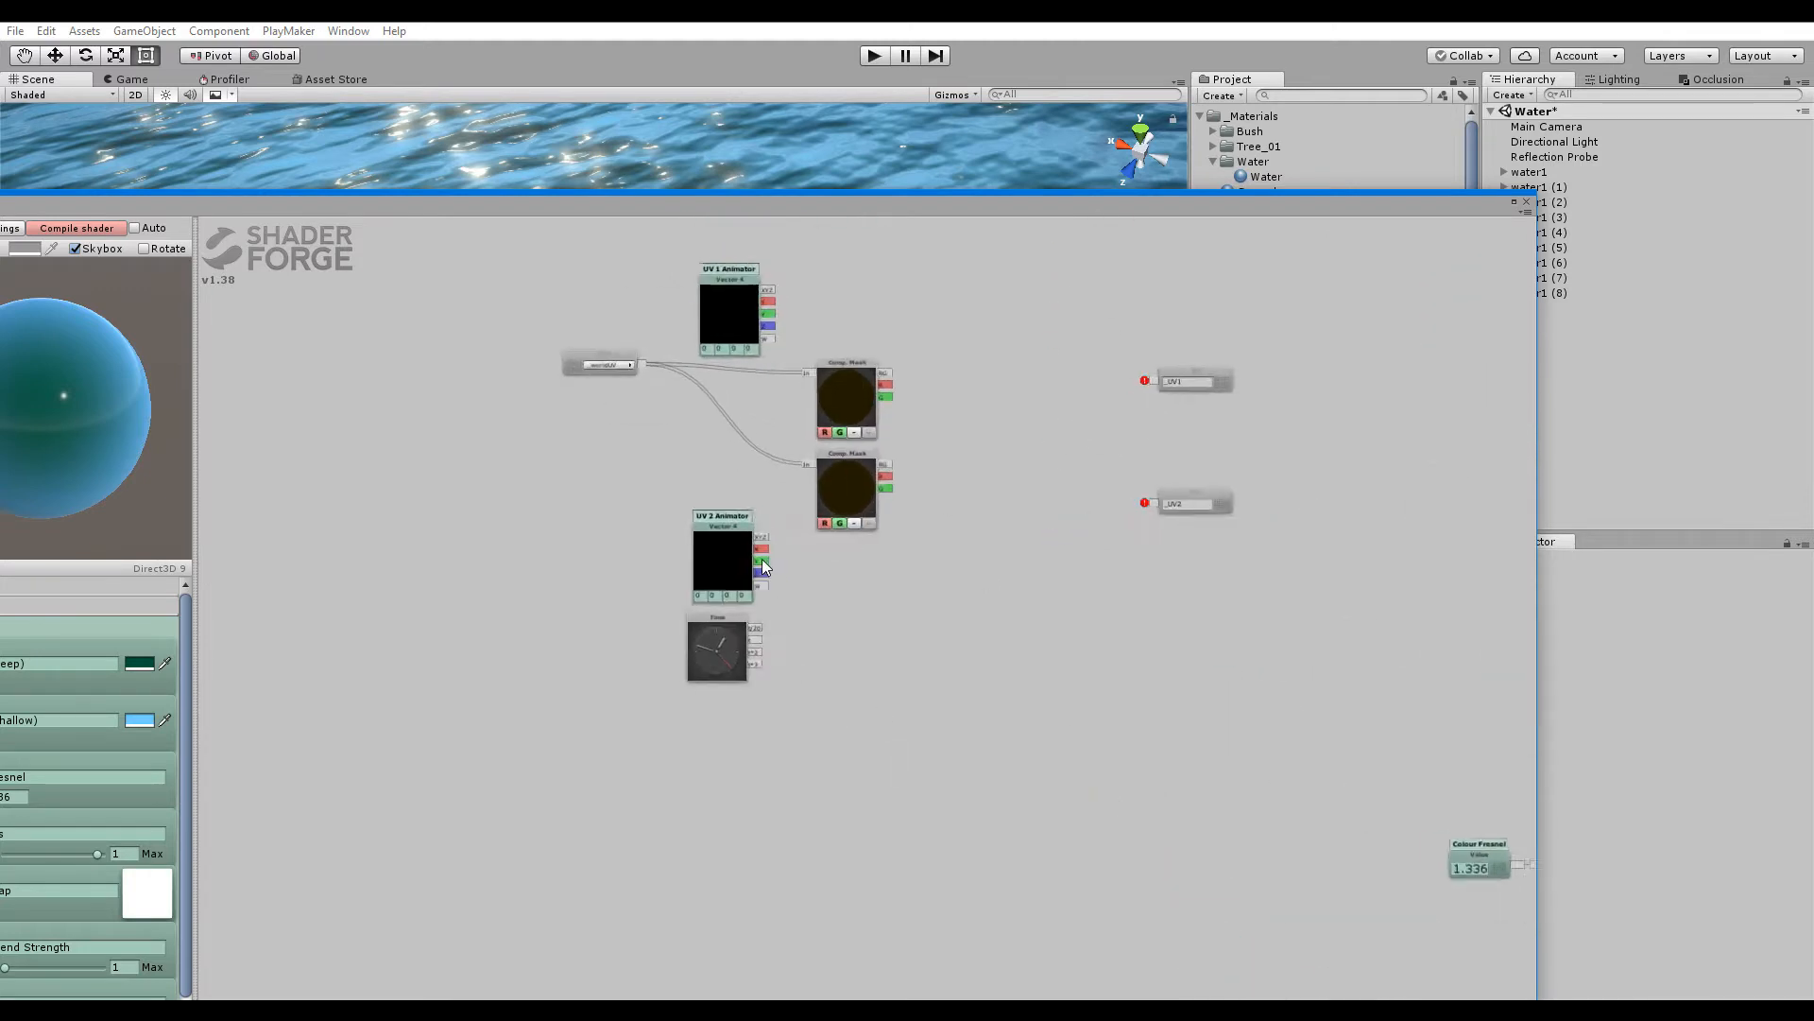
{"action": "left_click_drag", "start_coordinate": [726, 688], "coordinate": [735, 691]}
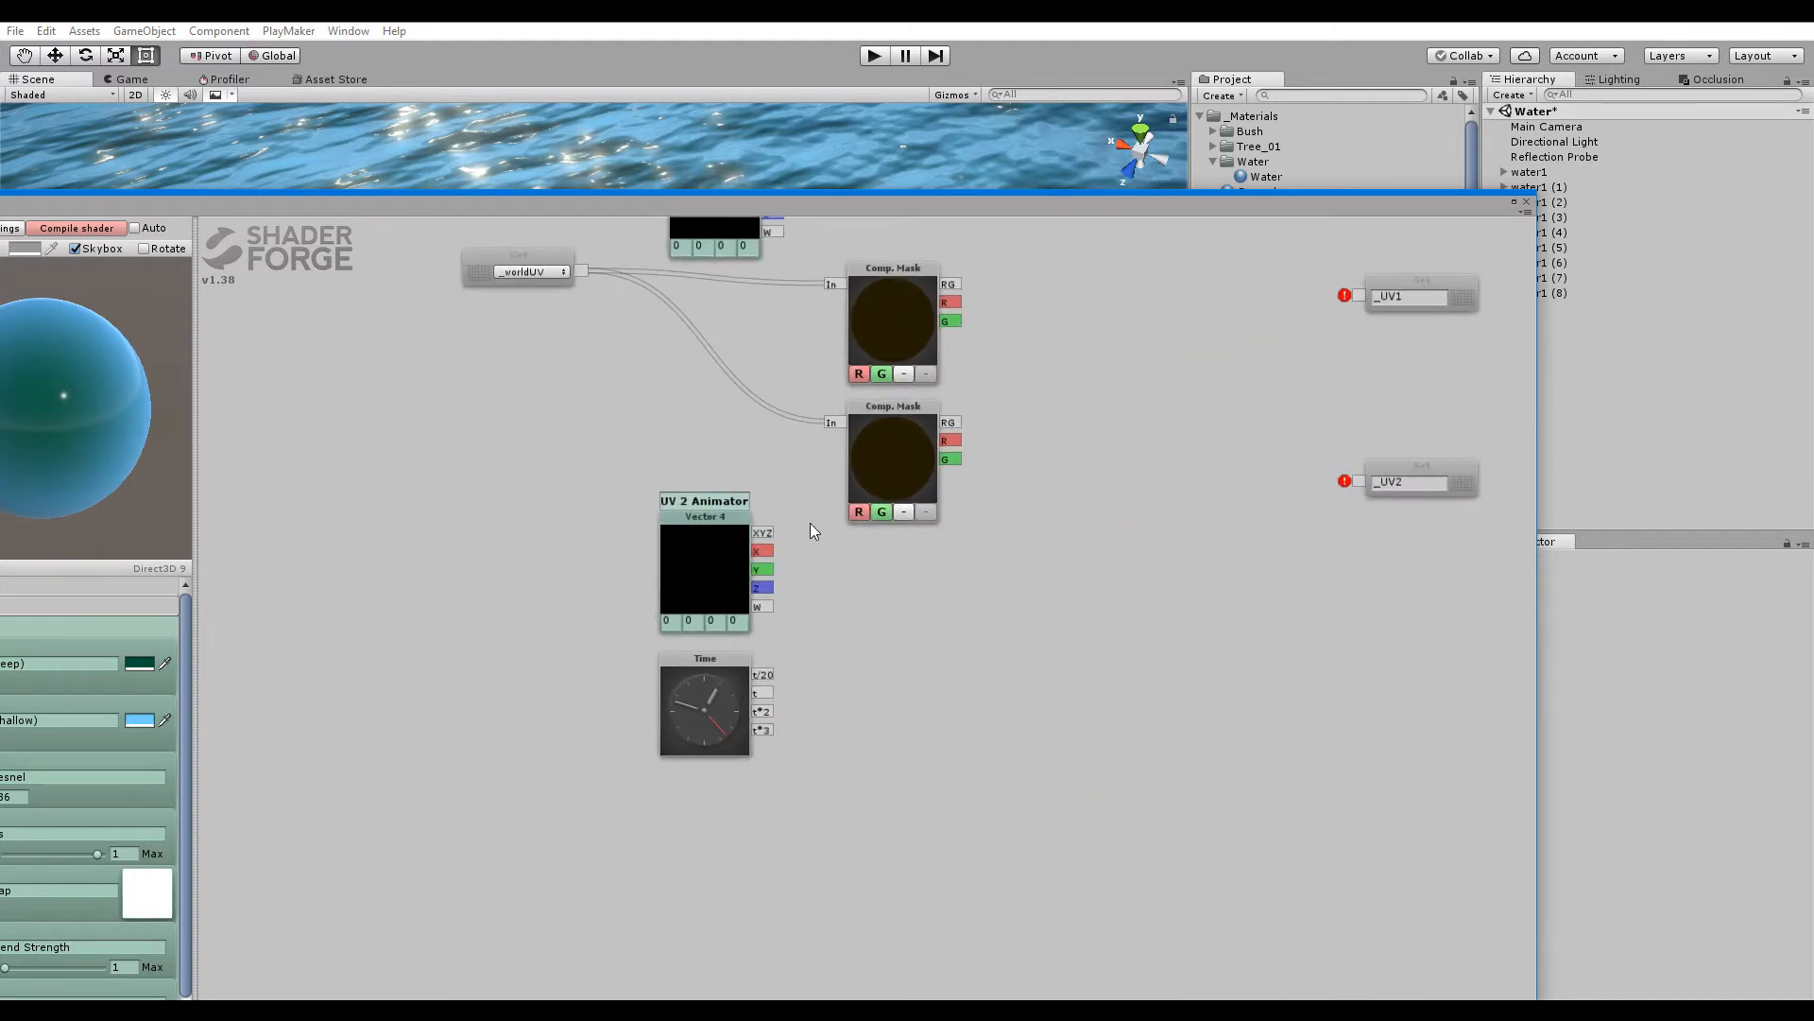
Add a Multiply node beside UV 1 Animator, just above the upper Component Mask
{"action": "left_click_drag", "start_coordinate": [810, 523], "coordinate": [769, 599]}
{"action": "key", "text": "m"}
{"action": "left_click", "coordinate": [848, 241]}
{"action": "left_click_drag", "start_coordinate": [849, 241], "coordinate": [735, 360]}
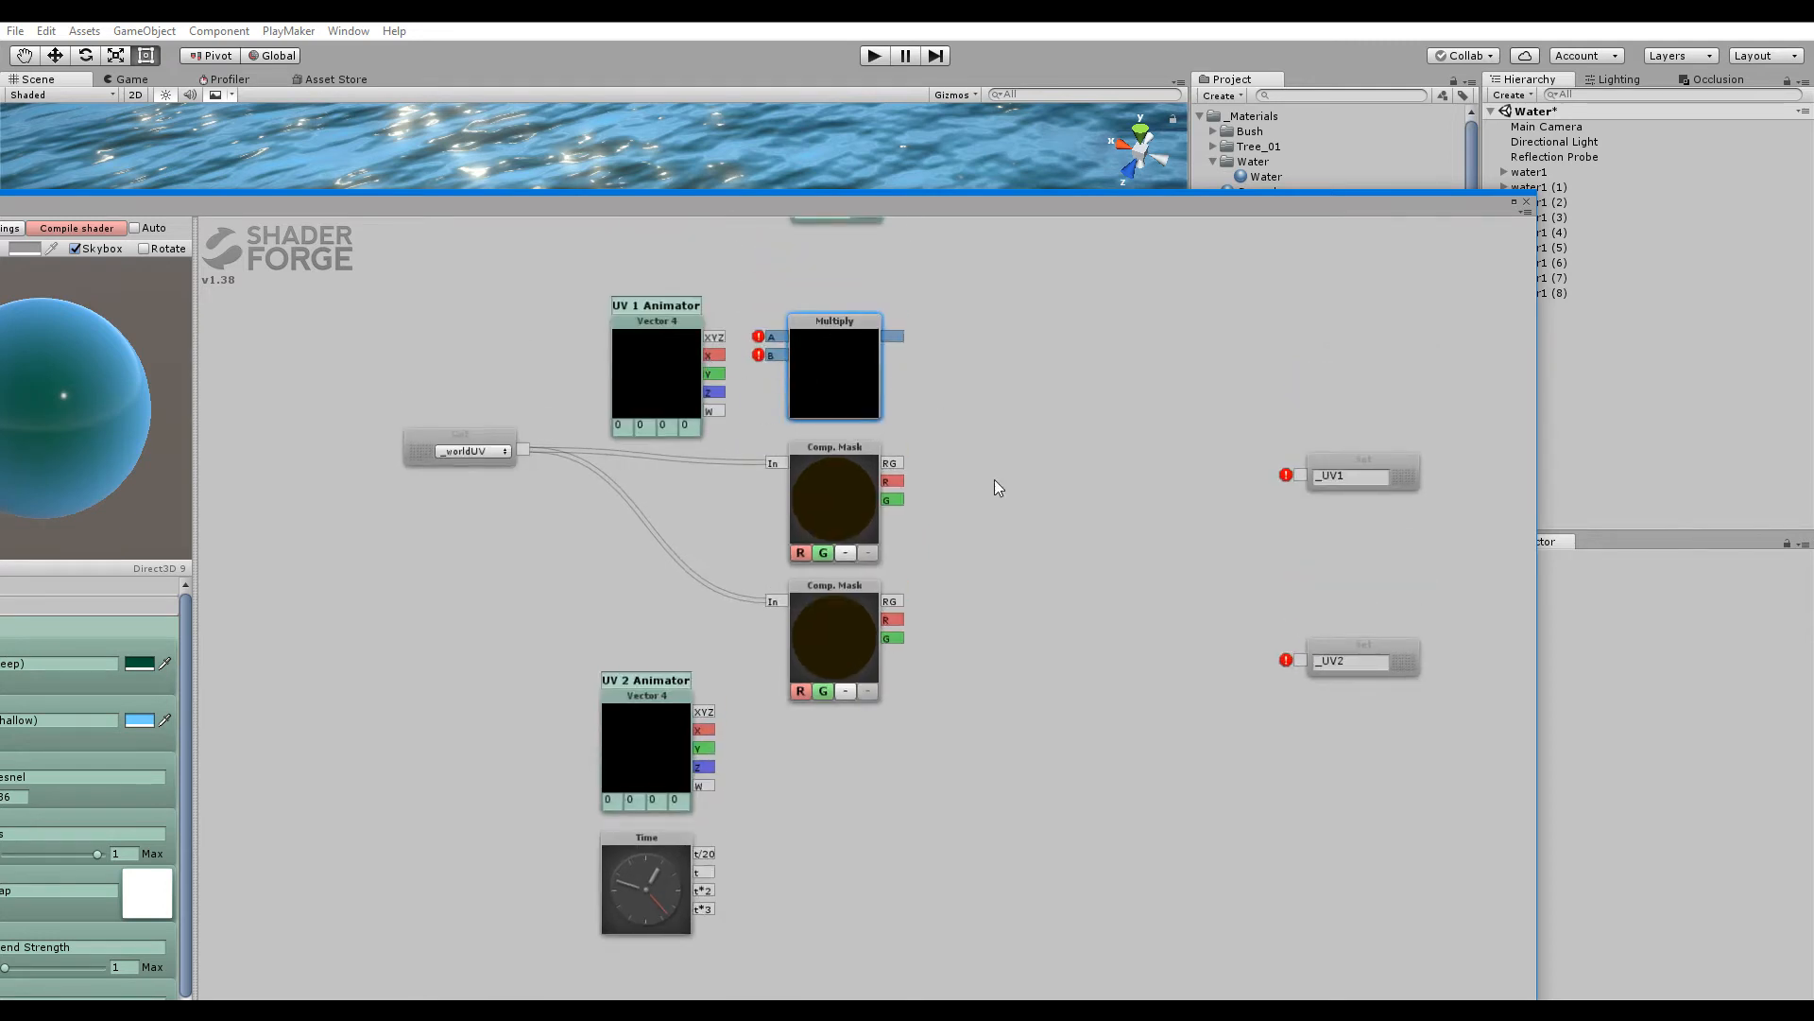
Move the node group that defines _worldUV farther up and to the right to free space above the Multiply node
{"action": "scroll", "coordinate": [982, 482], "scroll_direction": "down", "scroll_amount": 2}
{"action": "middle_click_drag", "start_coordinate": [871, 457], "coordinate": [864, 690]}
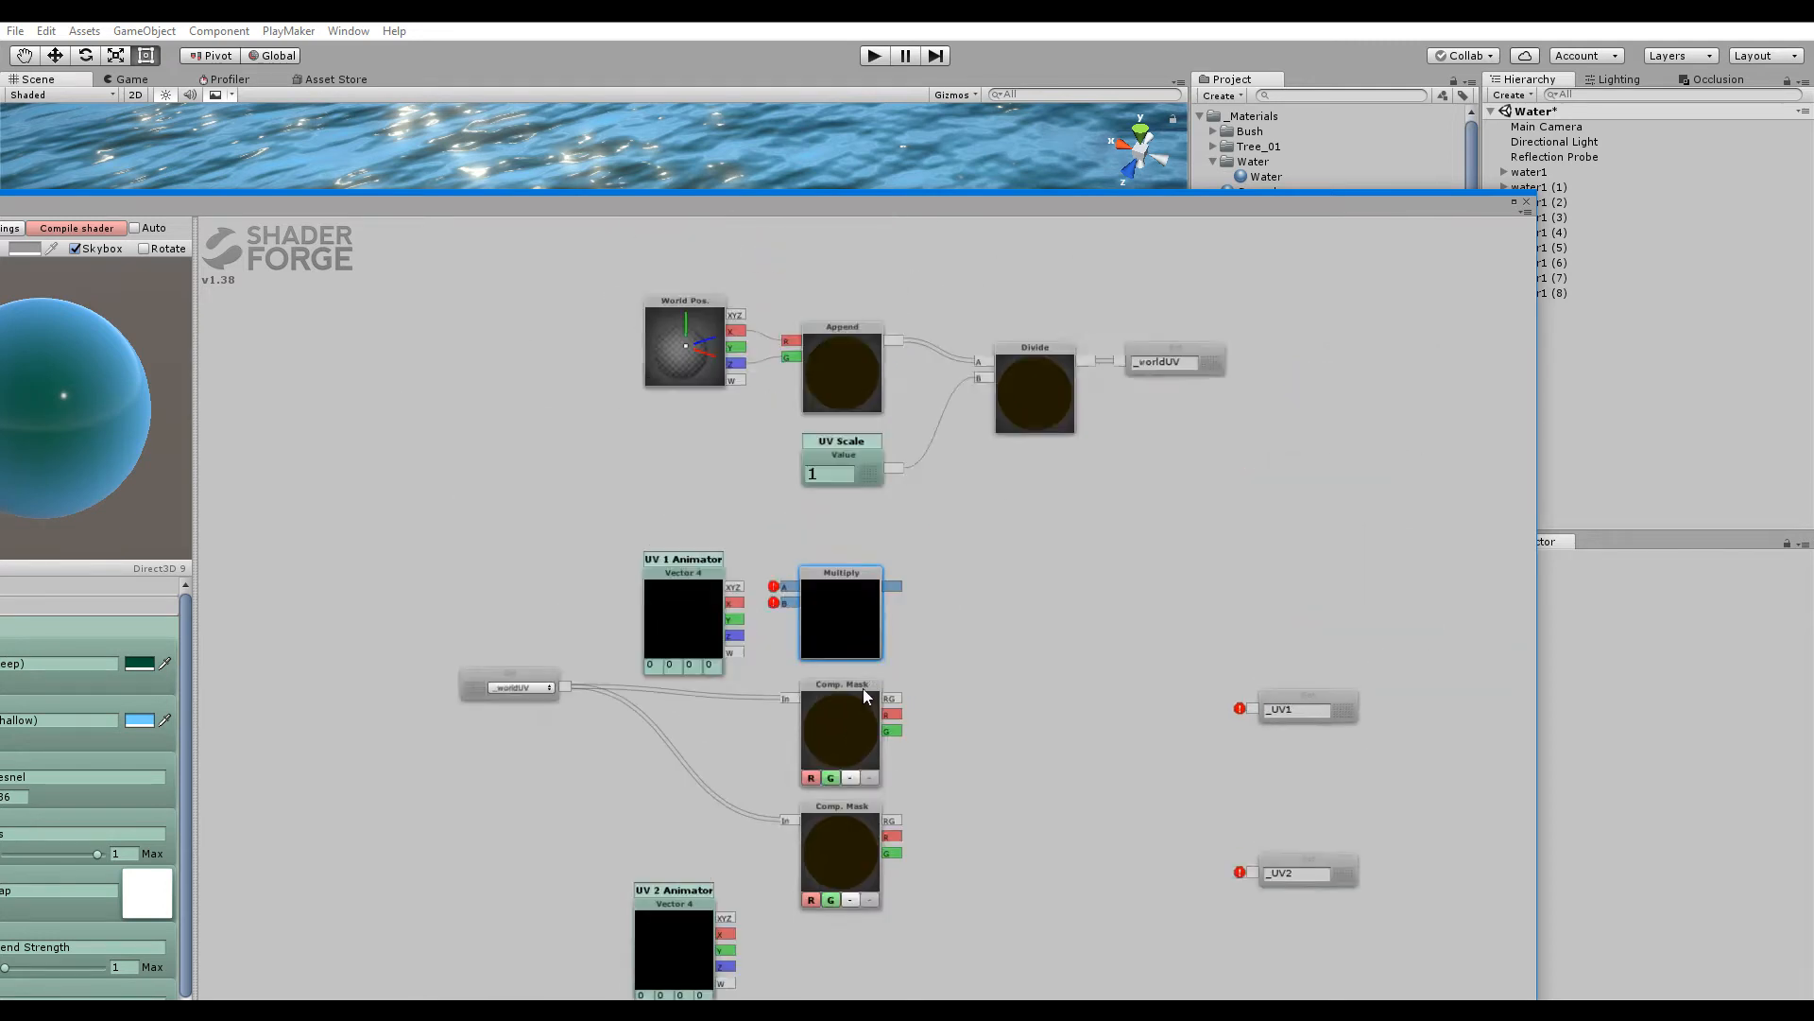
{"action": "scroll", "coordinate": [902, 599], "scroll_direction": "down", "scroll_amount": 3}
{"action": "left_click_drag", "start_coordinate": [1100, 351], "coordinate": [733, 506], "text": "alt"}
{"action": "left_click_drag", "start_coordinate": [1151, 416], "coordinate": [1235, 278]}
Add a second Multiply node directly above the first one
{"action": "middle_click_drag", "start_coordinate": [990, 599], "coordinate": [950, 509]}
{"action": "key", "text": "m"}
{"action": "left_click", "coordinate": [812, 395]}
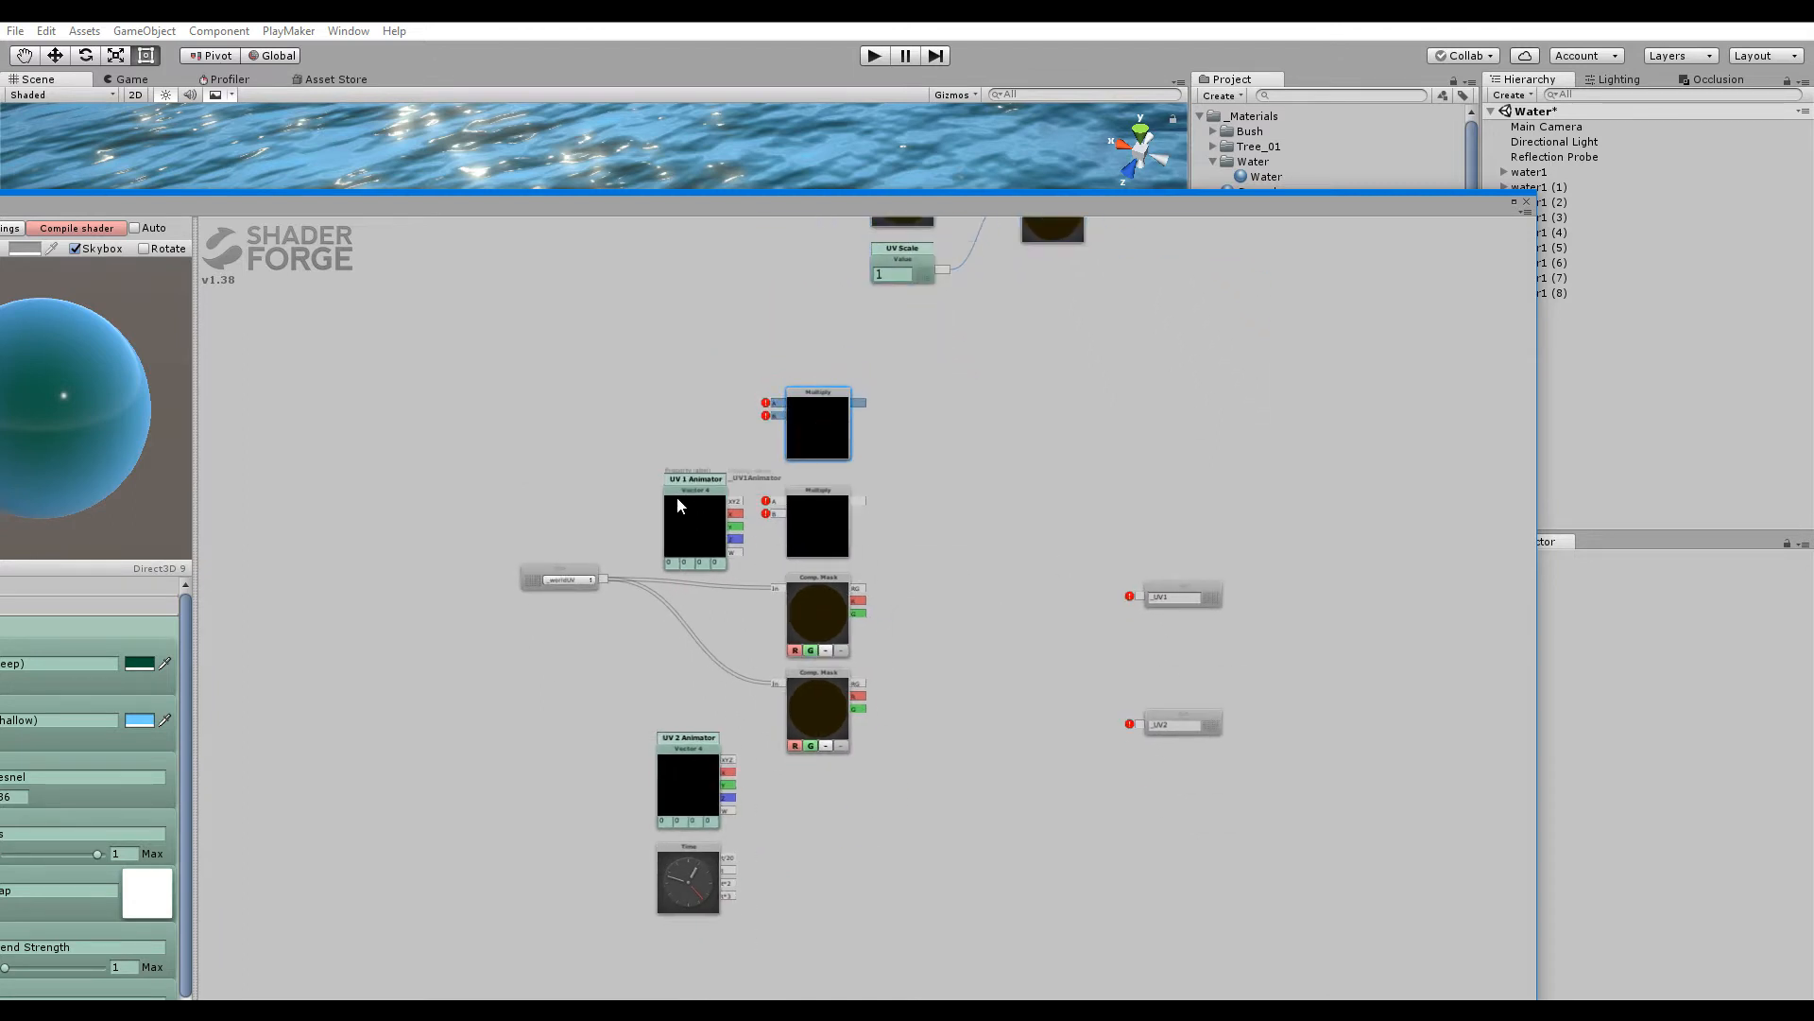
Move UV 1 Animator up beside the Multiply nodes and connect its X and Y outputs to the upper and lower A inputs respectively
{"action": "left_click_drag", "start_coordinate": [699, 524], "coordinate": [667, 445]}
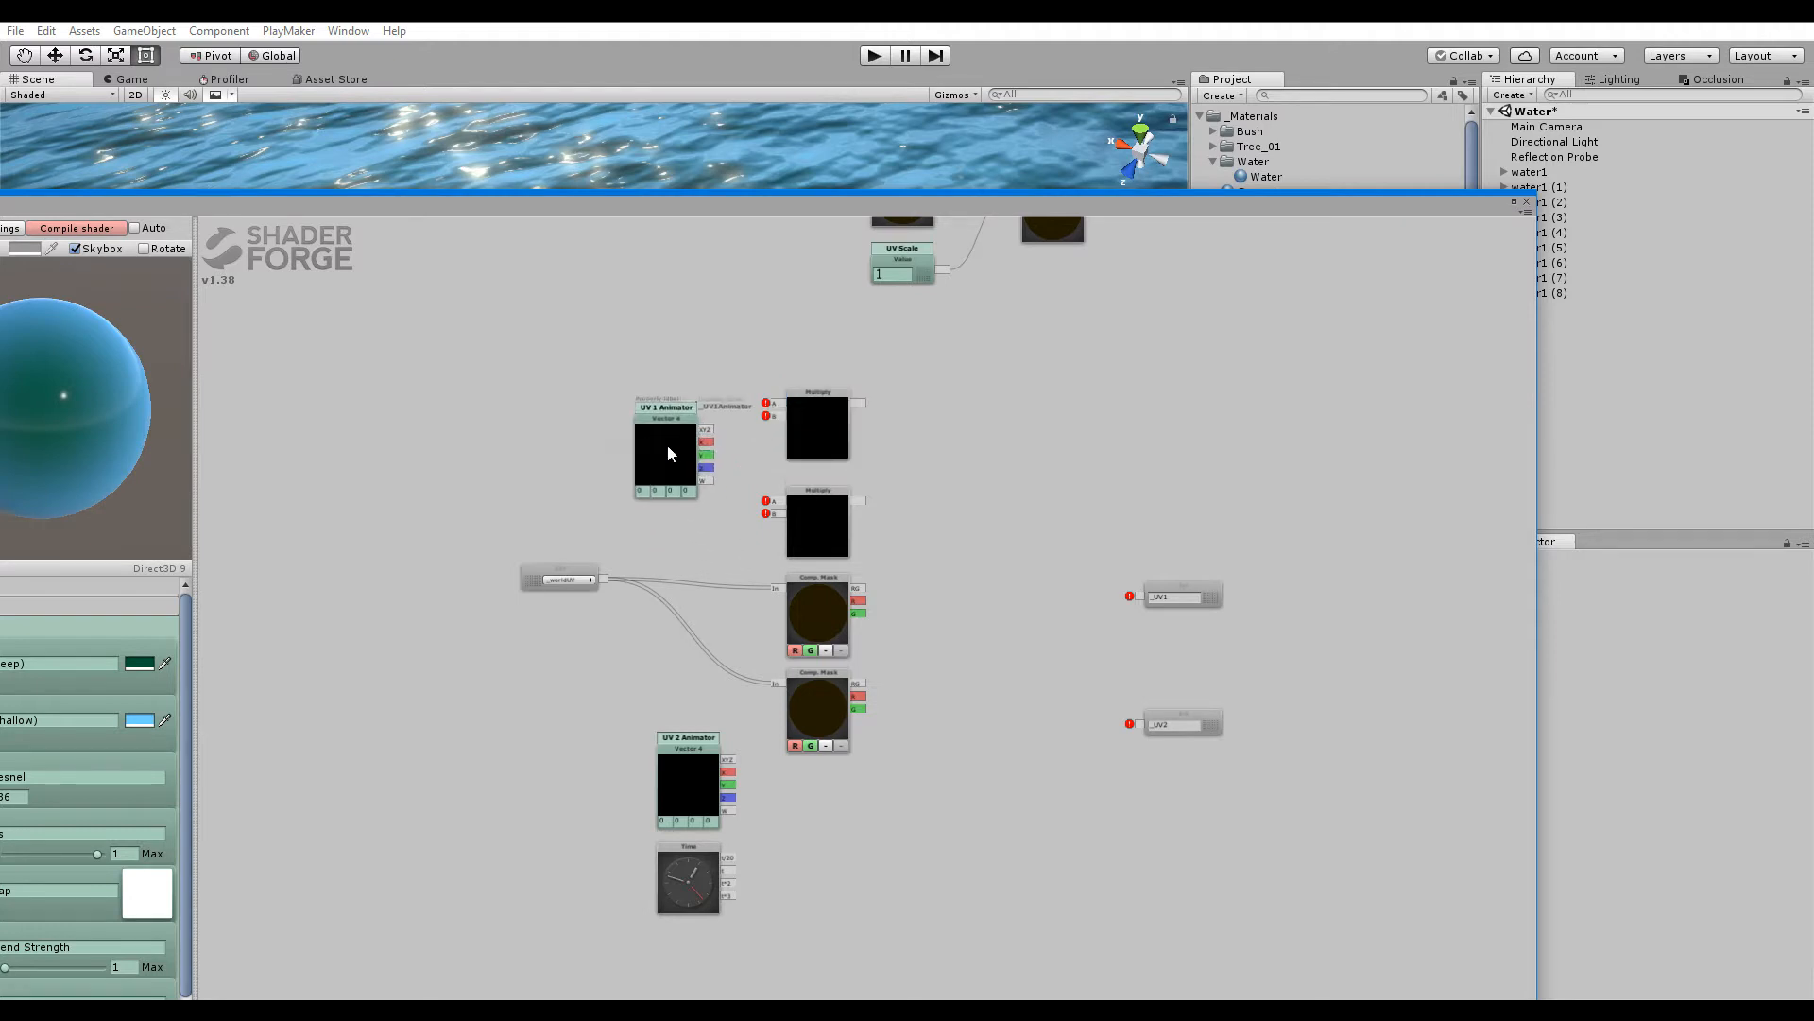
{"action": "scroll", "coordinate": [700, 440], "scroll_direction": "up", "scroll_amount": 3}
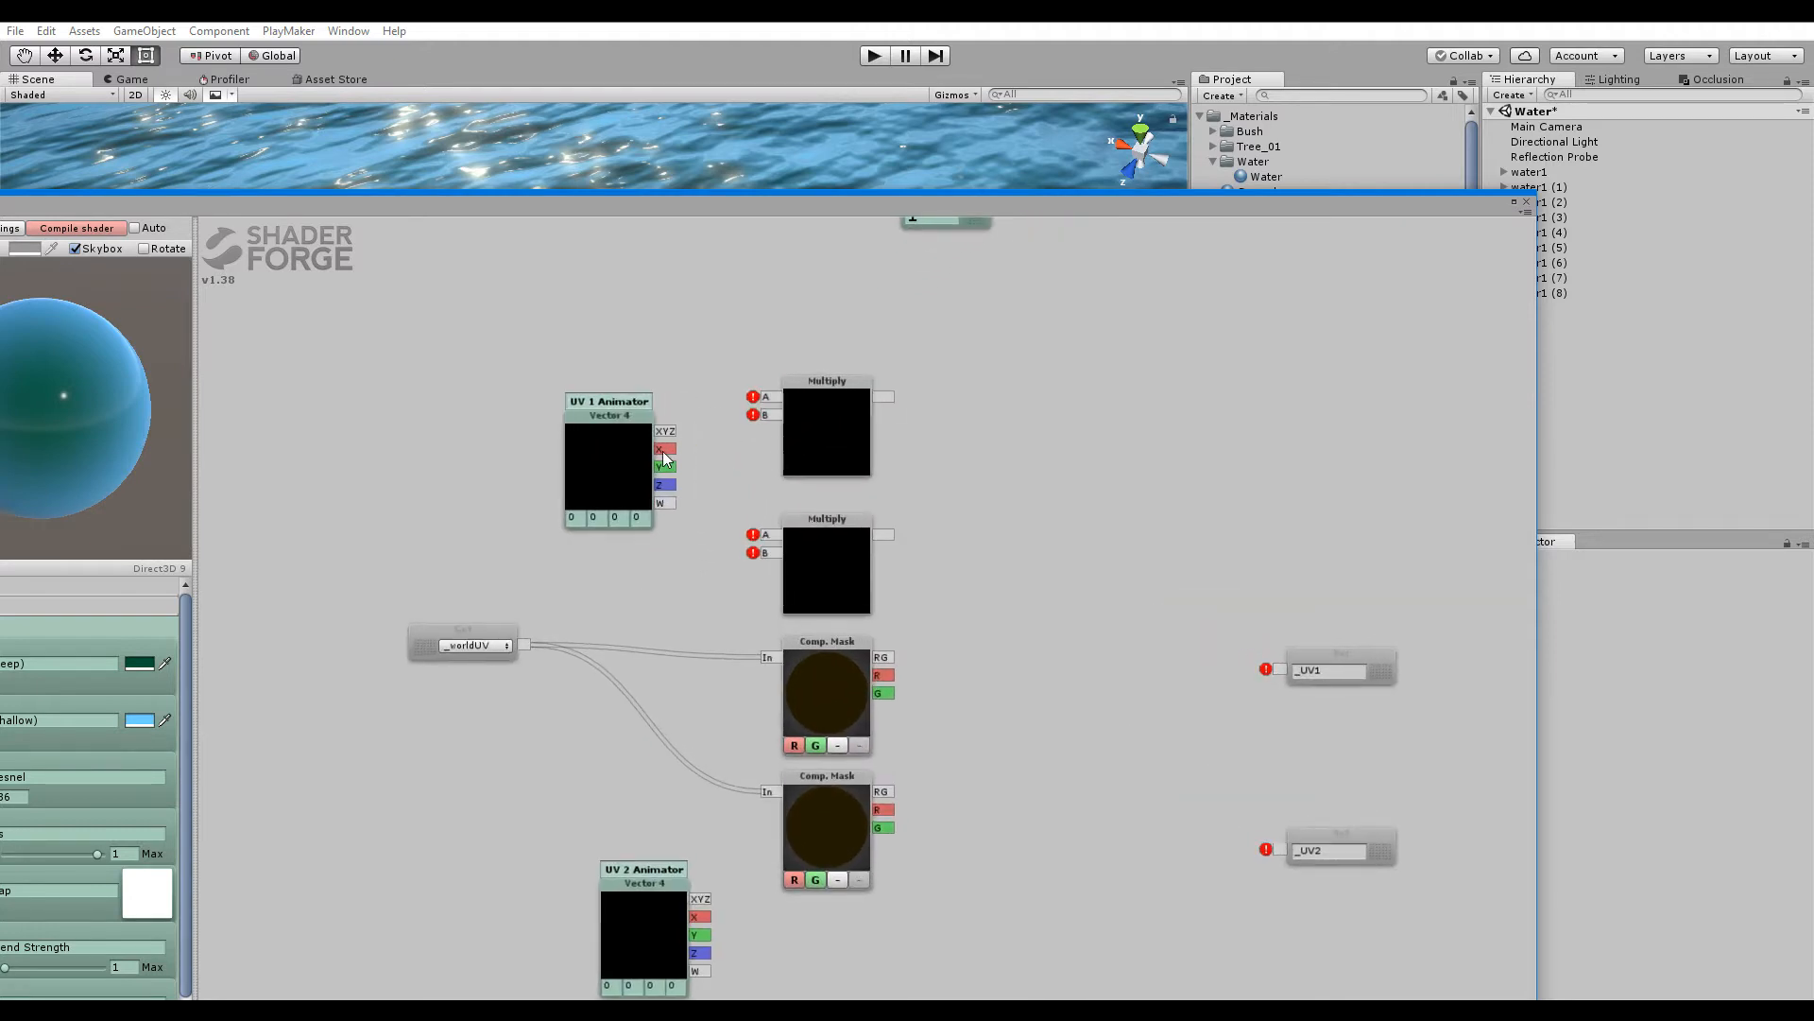
{"action": "left_click_drag", "start_coordinate": [666, 452], "coordinate": [767, 400]}
{"action": "left_click_drag", "start_coordinate": [667, 467], "coordinate": [766, 534]}
Connect the Time node's t/20 output to input B of both Multiply nodes and tidy the spacing of the lower Multiply and UV 1 Animator
{"action": "scroll", "coordinate": [735, 616], "scroll_direction": "down", "scroll_amount": 3}
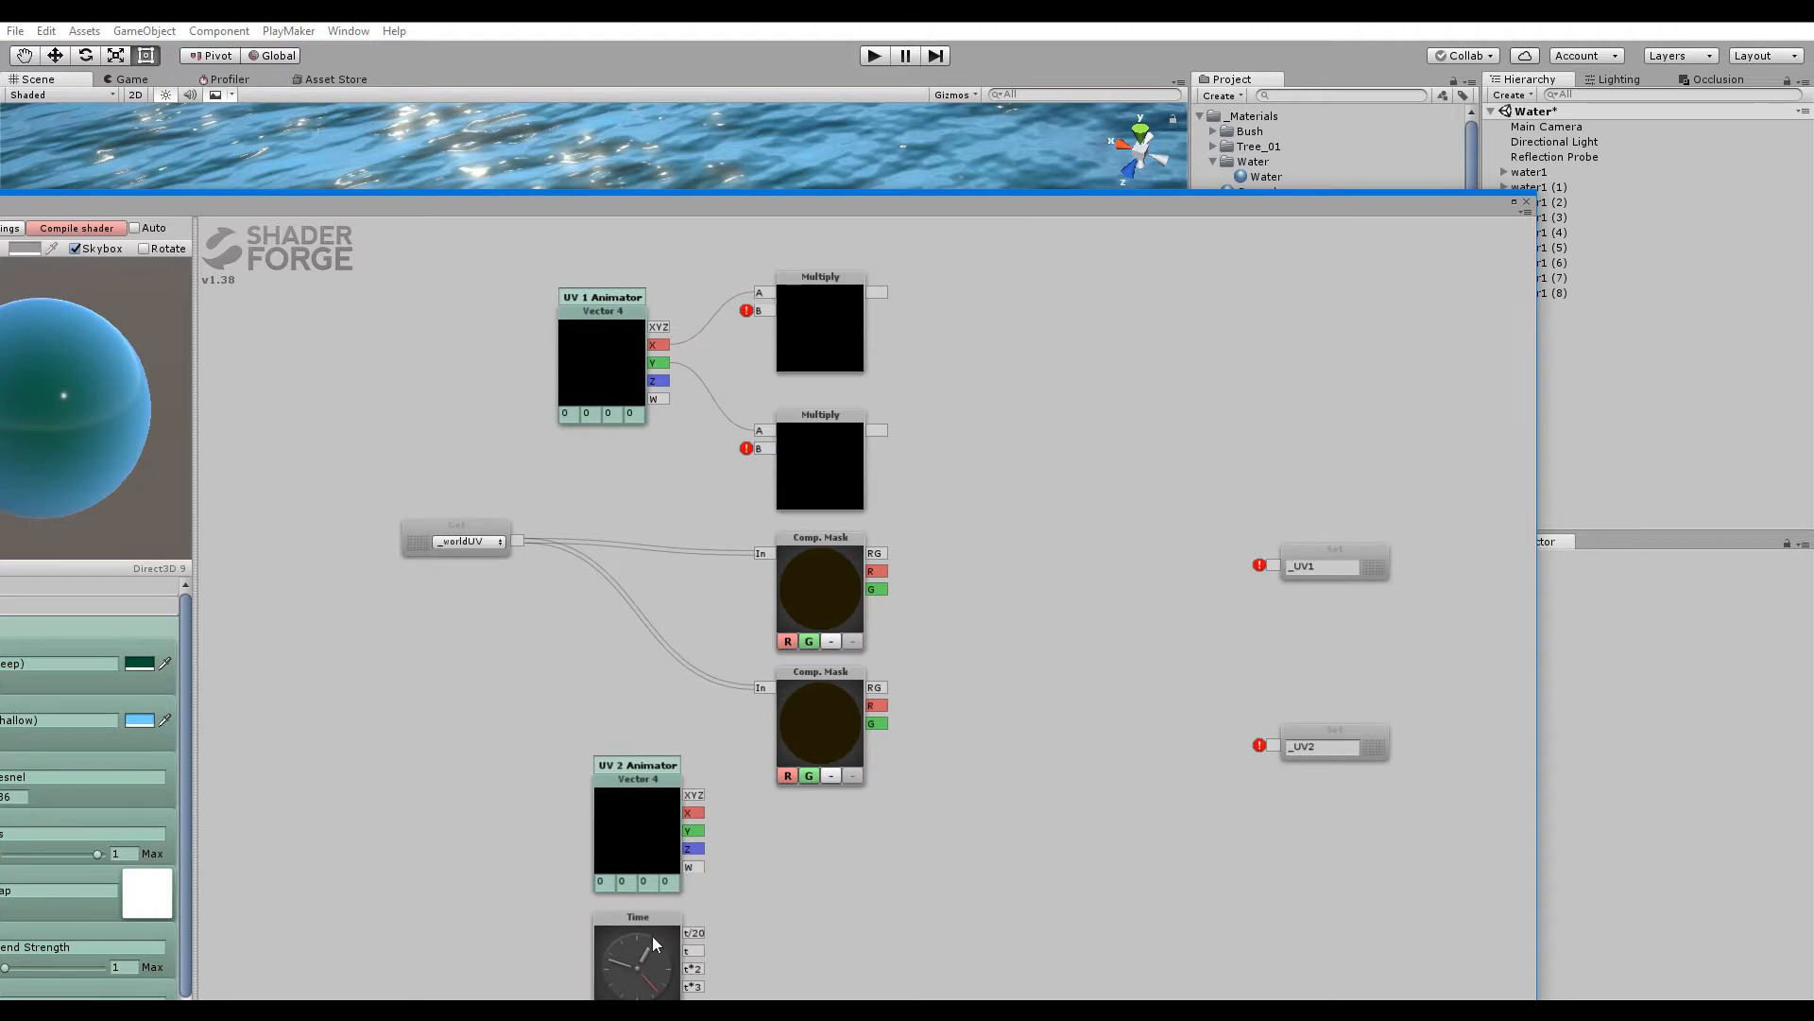
{"action": "left_click_drag", "start_coordinate": [704, 935], "coordinate": [758, 311]}
{"action": "left_click_drag", "start_coordinate": [700, 936], "coordinate": [825, 420]}
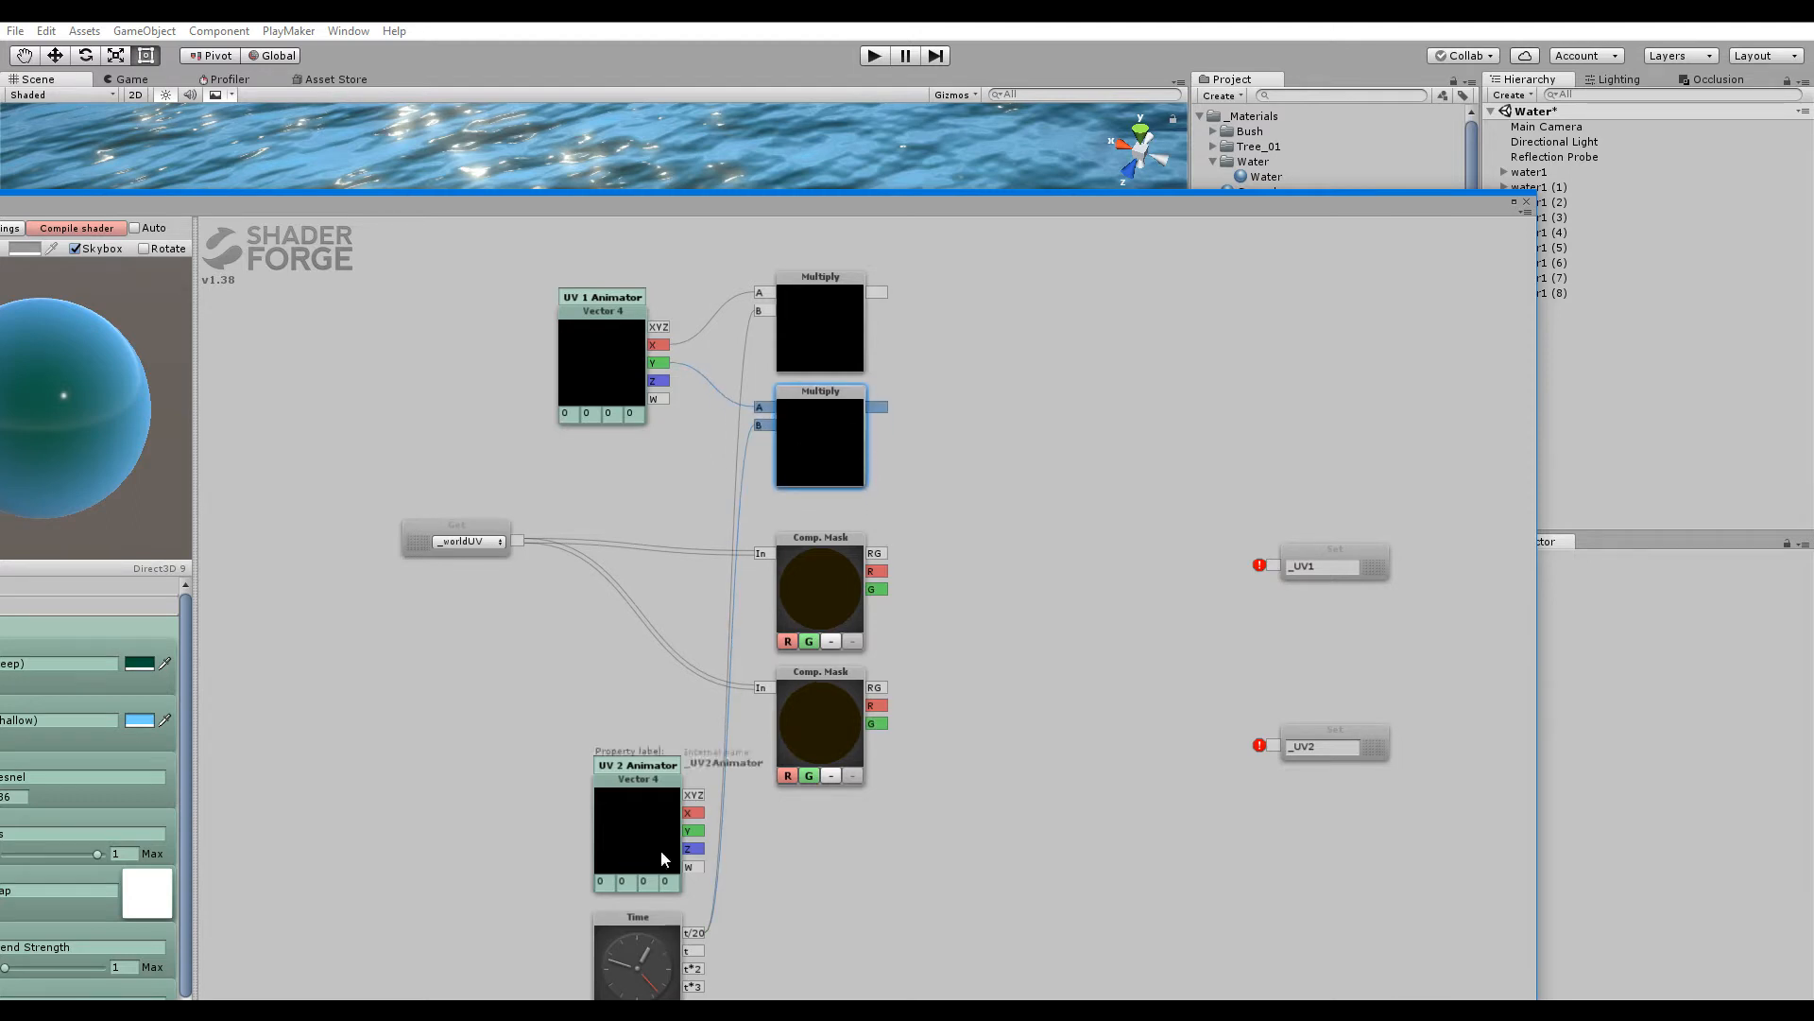
{"action": "left_click_drag", "start_coordinate": [628, 353], "coordinate": [638, 365]}
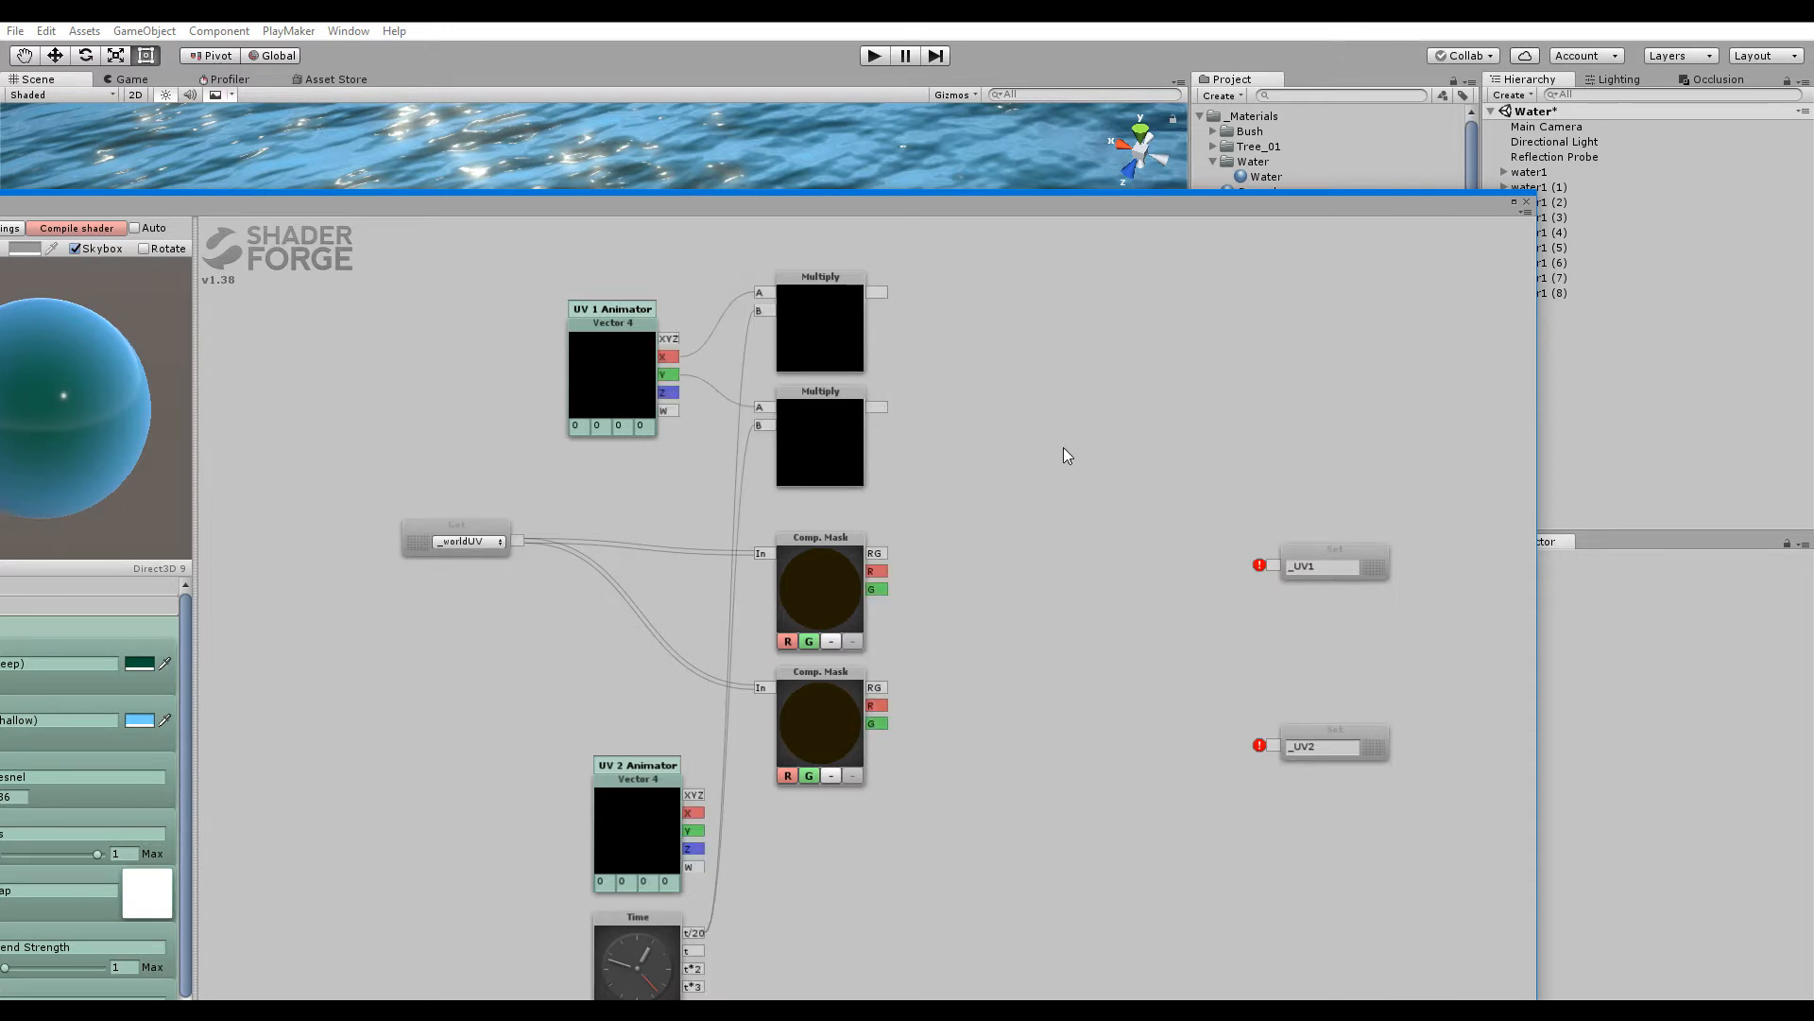
{"action": "key", "text": "p"}
{"action": "left_click", "coordinate": [1013, 462]}
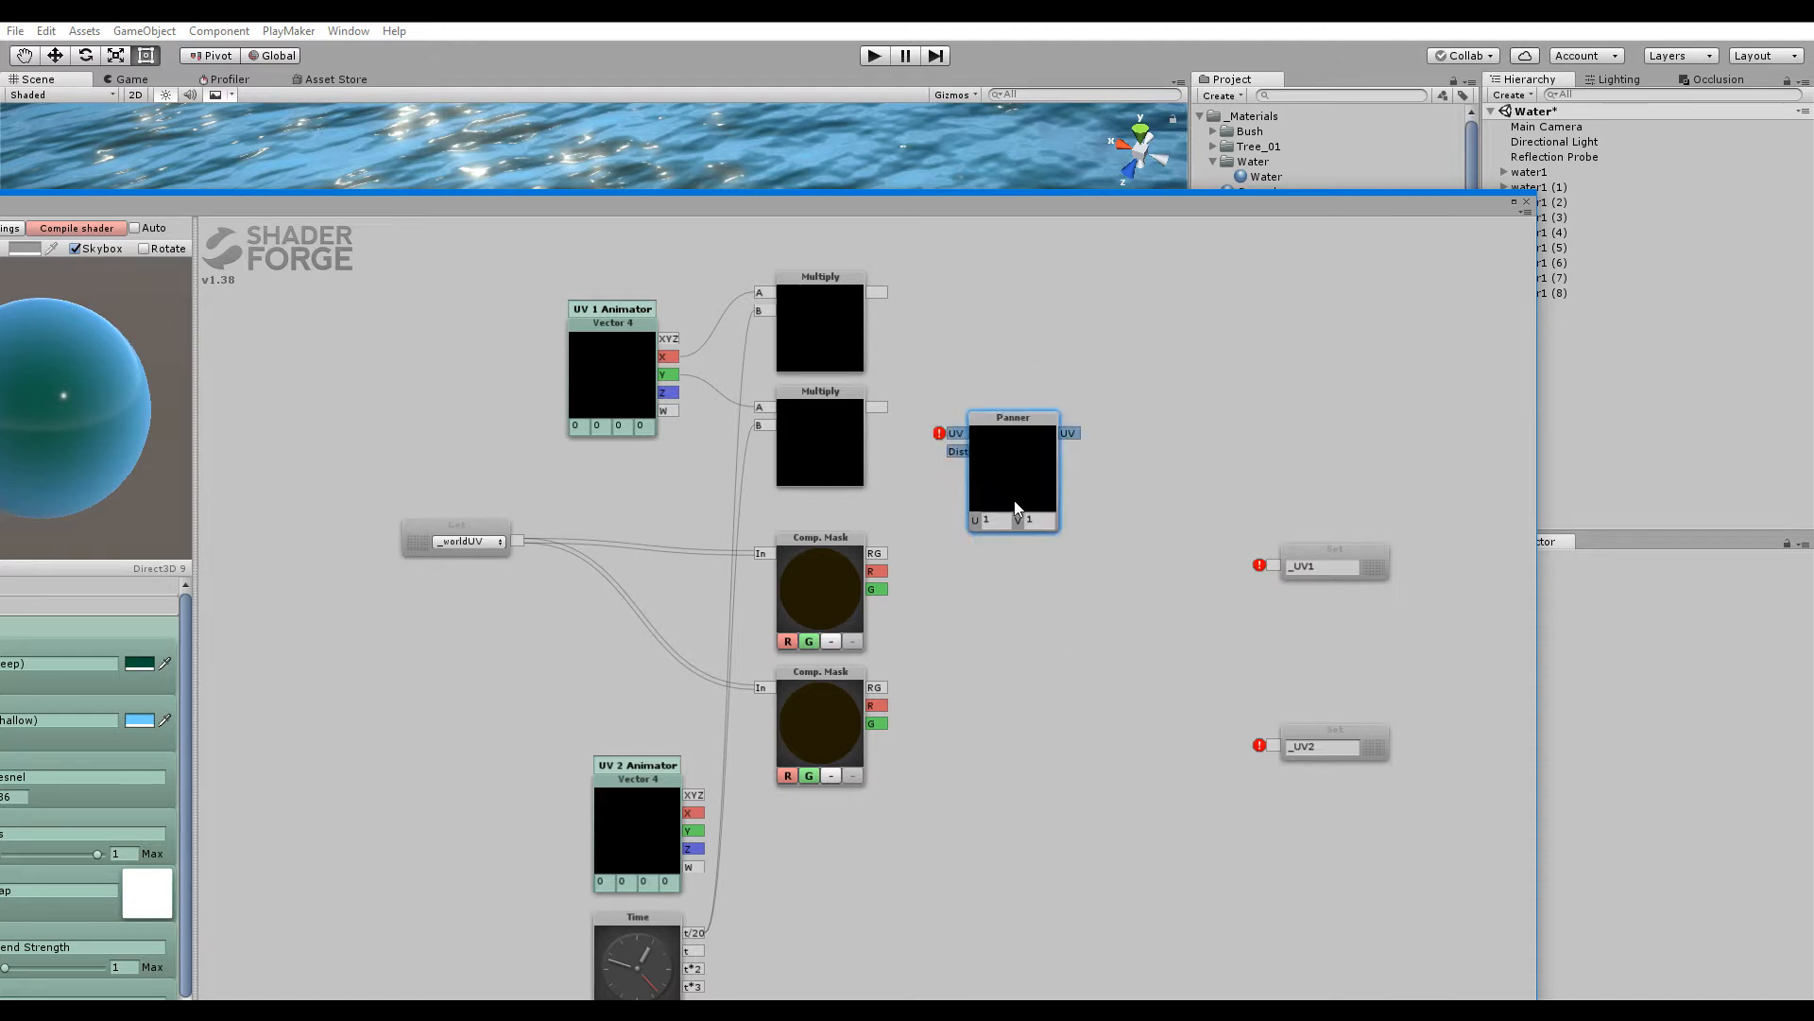
{"action": "left_click", "coordinate": [1035, 523]}
{"action": "mouse_move", "coordinate": [1022, 465]}
{"action": "left_mouse_down"}
{"action": "mouse_move", "coordinate": [1052, 463]}
{"action": "mouse_move", "coordinate": [1051, 485]}
{"action": "left_mouse_up"}
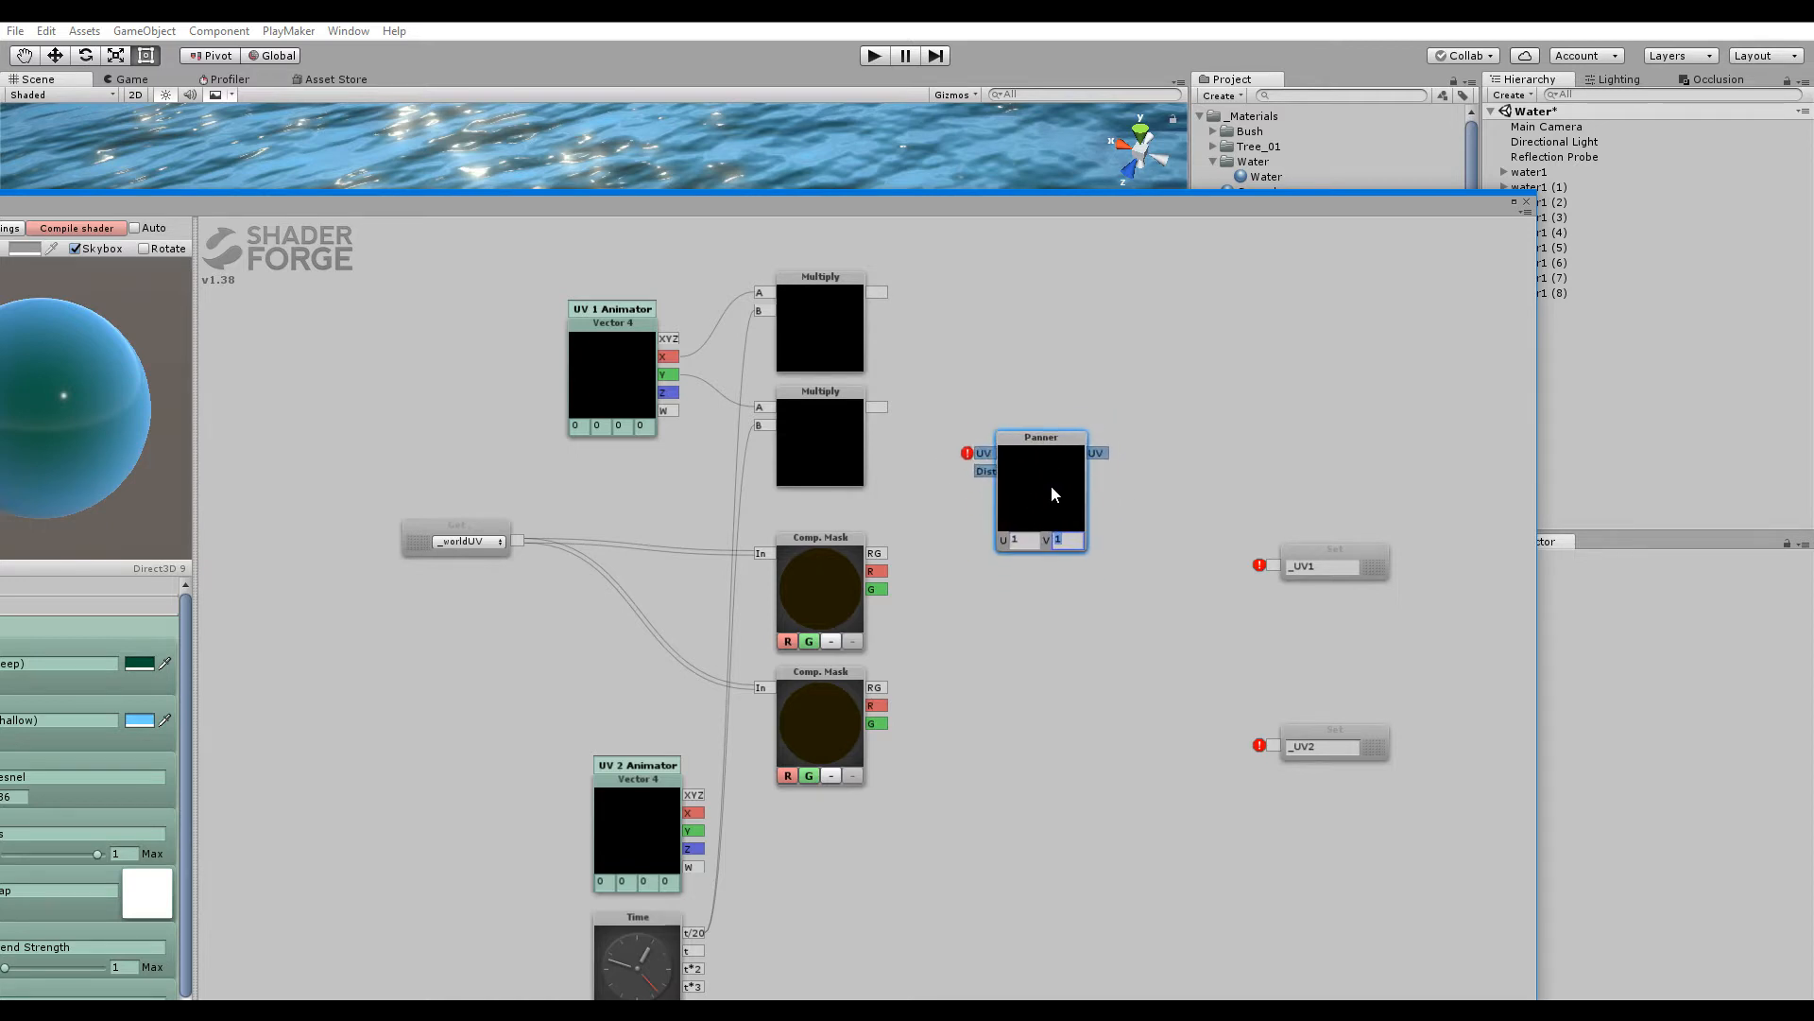
{"action": "key", "text": "Delete"}
Add two Add nodes stacked one above the other to the right of the Multiply nodes
{"action": "right_click", "coordinate": [1057, 472]}
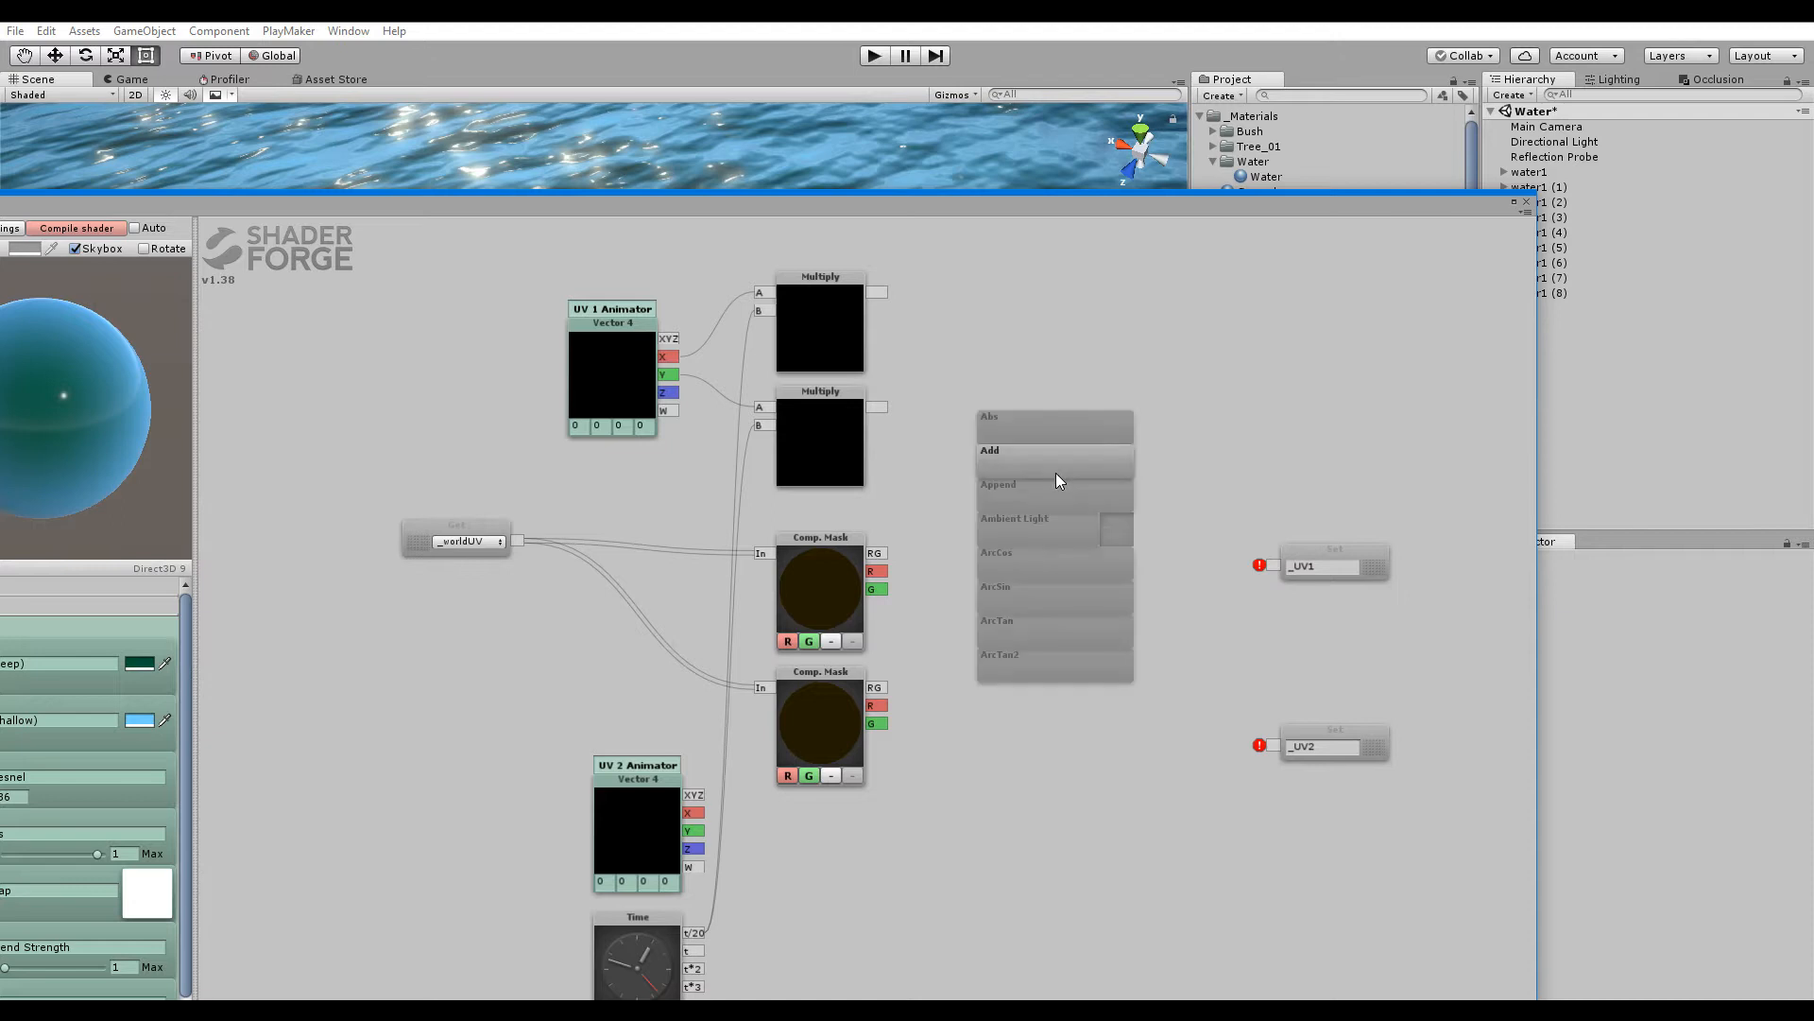
{"action": "left_click", "coordinate": [1051, 463]}
{"action": "left_click_drag", "start_coordinate": [1049, 467], "coordinate": [1059, 440]}
{"action": "key", "text": "a"}
{"action": "left_click", "coordinate": [1047, 545]}
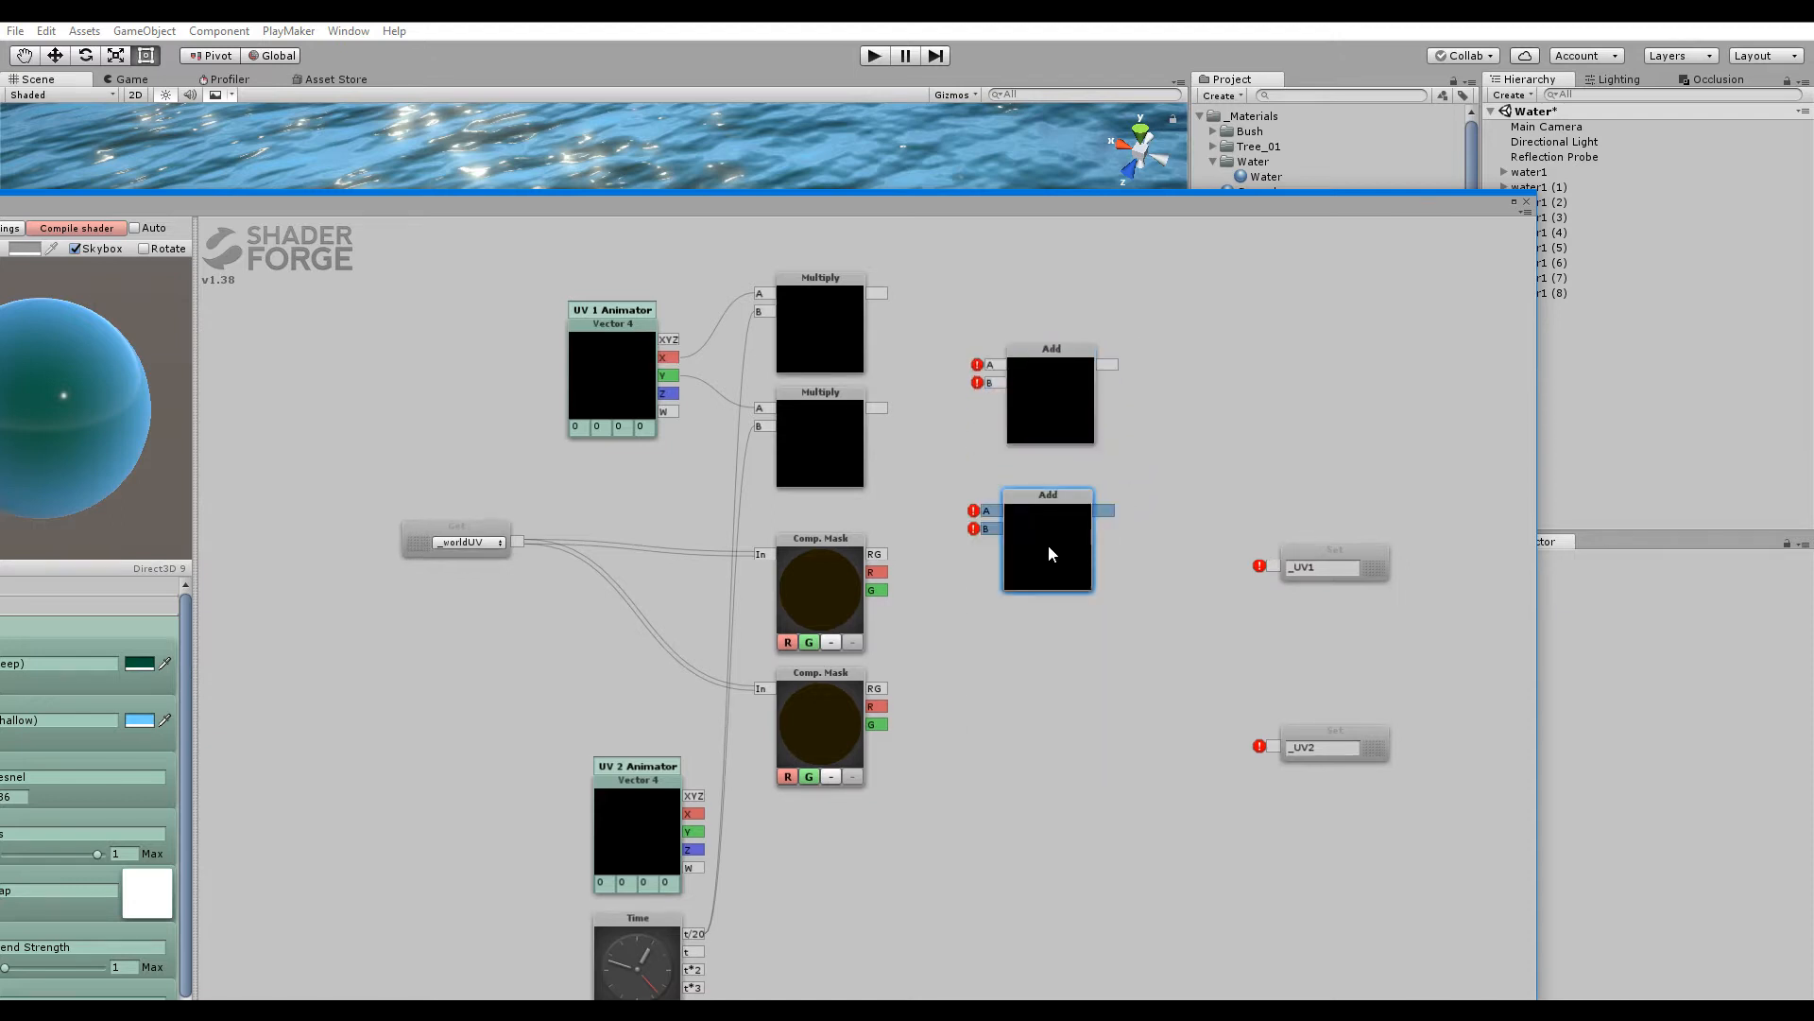
{"action": "left_click_drag", "start_coordinate": [1049, 509], "coordinate": [1049, 478]}
{"action": "left_click_drag", "start_coordinate": [1050, 415], "coordinate": [1051, 381]}
{"action": "left_click_drag", "start_coordinate": [1051, 506], "coordinate": [1051, 471]}
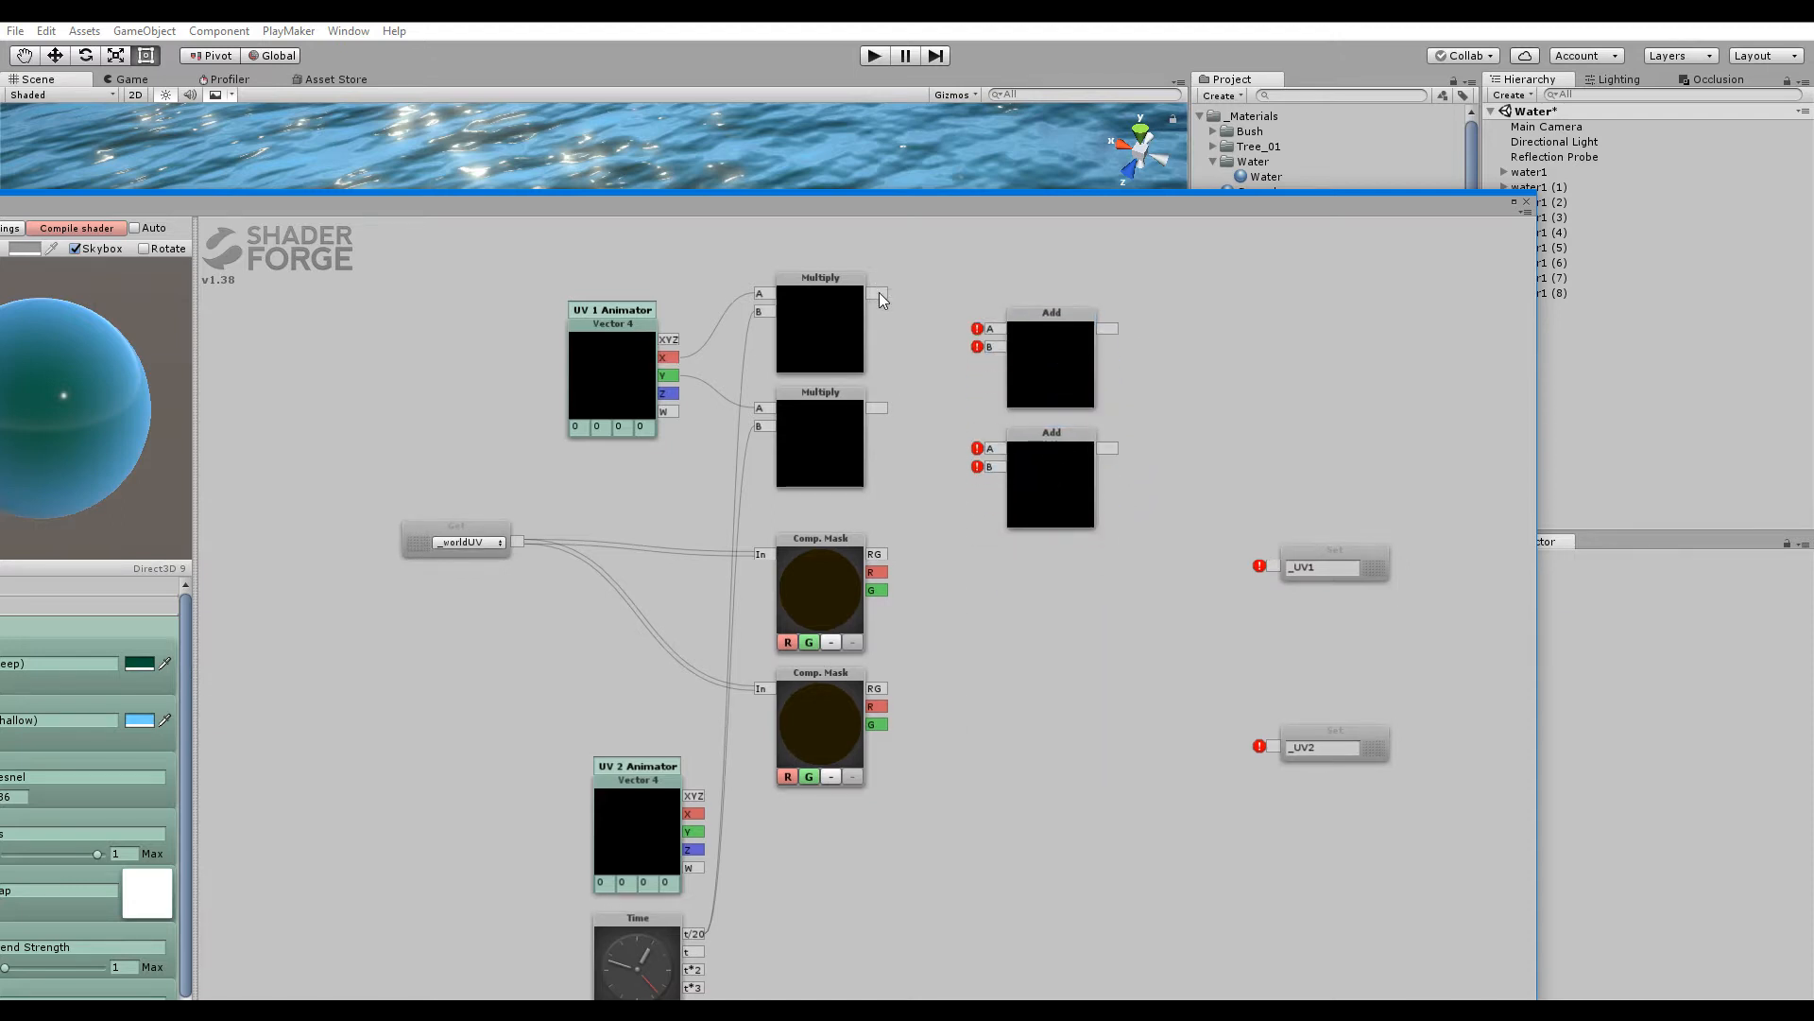
Shift the upper Add node and both Component Mask nodes slightly upward to even out the layout
{"action": "middle_click_drag", "start_coordinate": [916, 394], "coordinate": [902, 380]}
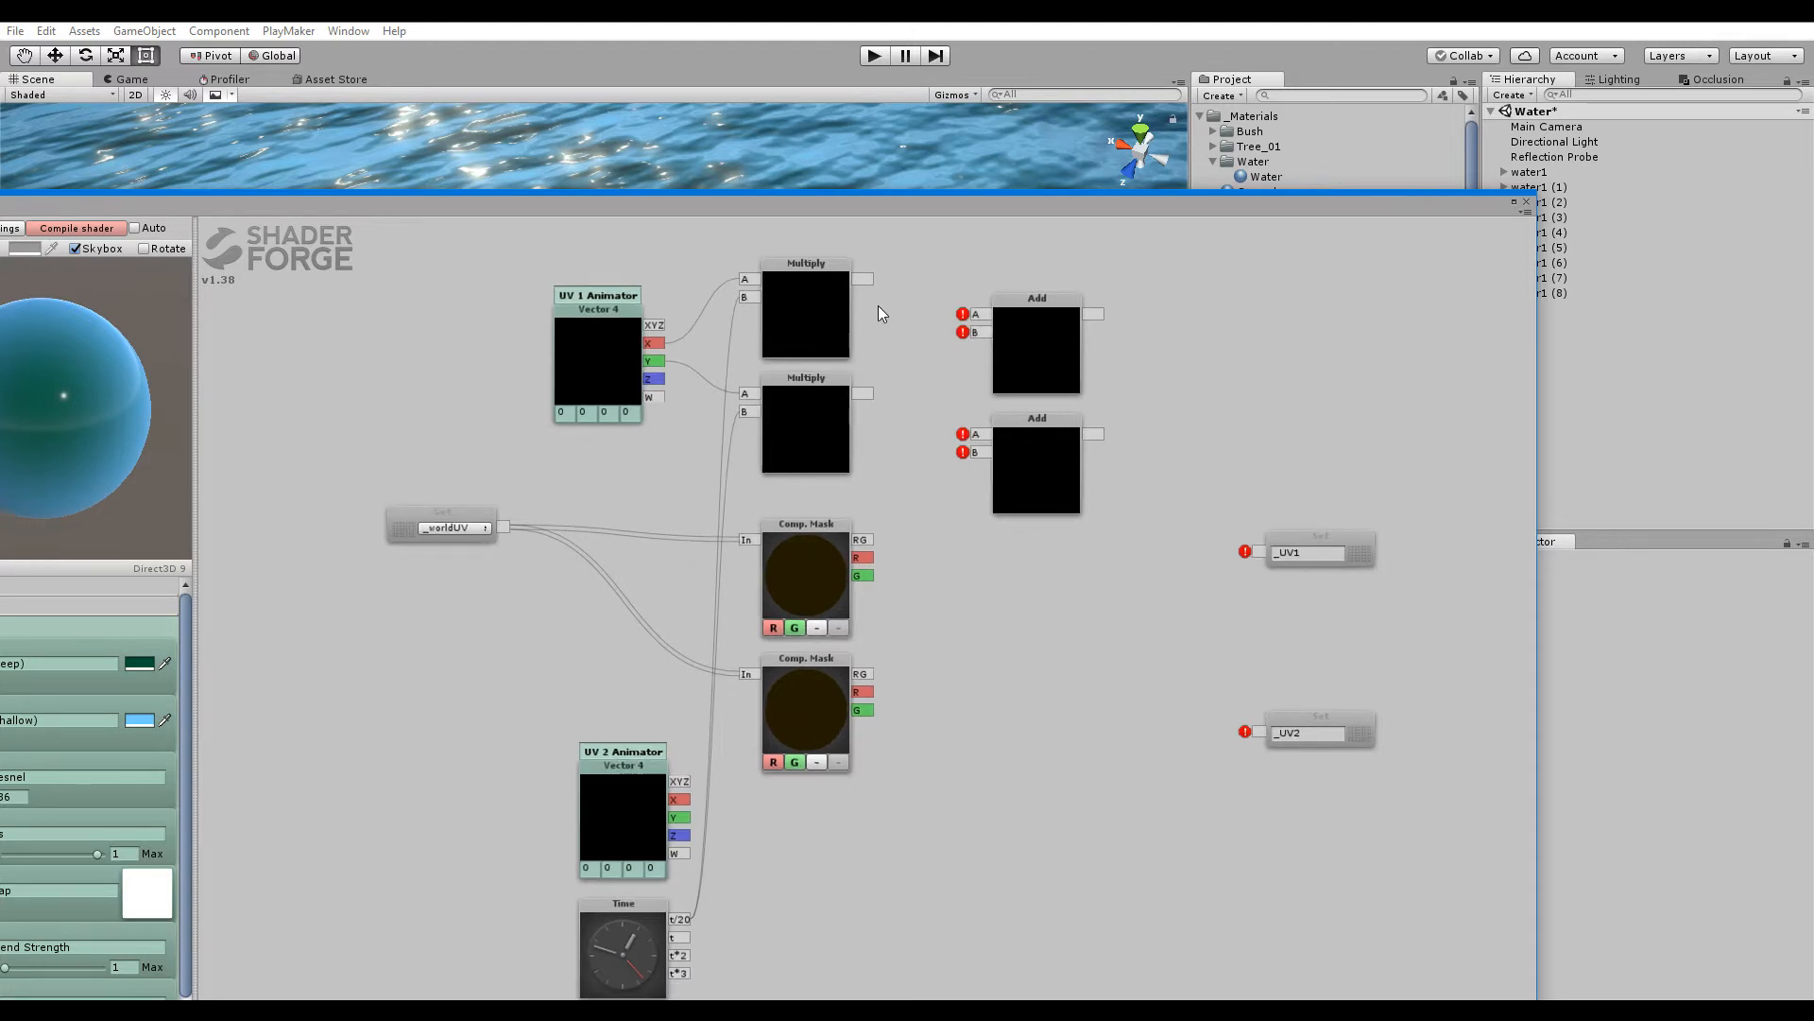
{"action": "left_click_drag", "start_coordinate": [1030, 356], "coordinate": [1028, 335]}
{"action": "left_click_drag", "start_coordinate": [822, 565], "coordinate": [807, 536]}
{"action": "left_click_drag", "start_coordinate": [816, 696], "coordinate": [816, 681]}
Connect the Multiply outputs to the Add nodes' A inputs, and the upper Component Mask's R and G outputs to their B inputs
{"action": "left_click_drag", "start_coordinate": [864, 279], "coordinate": [975, 292]}
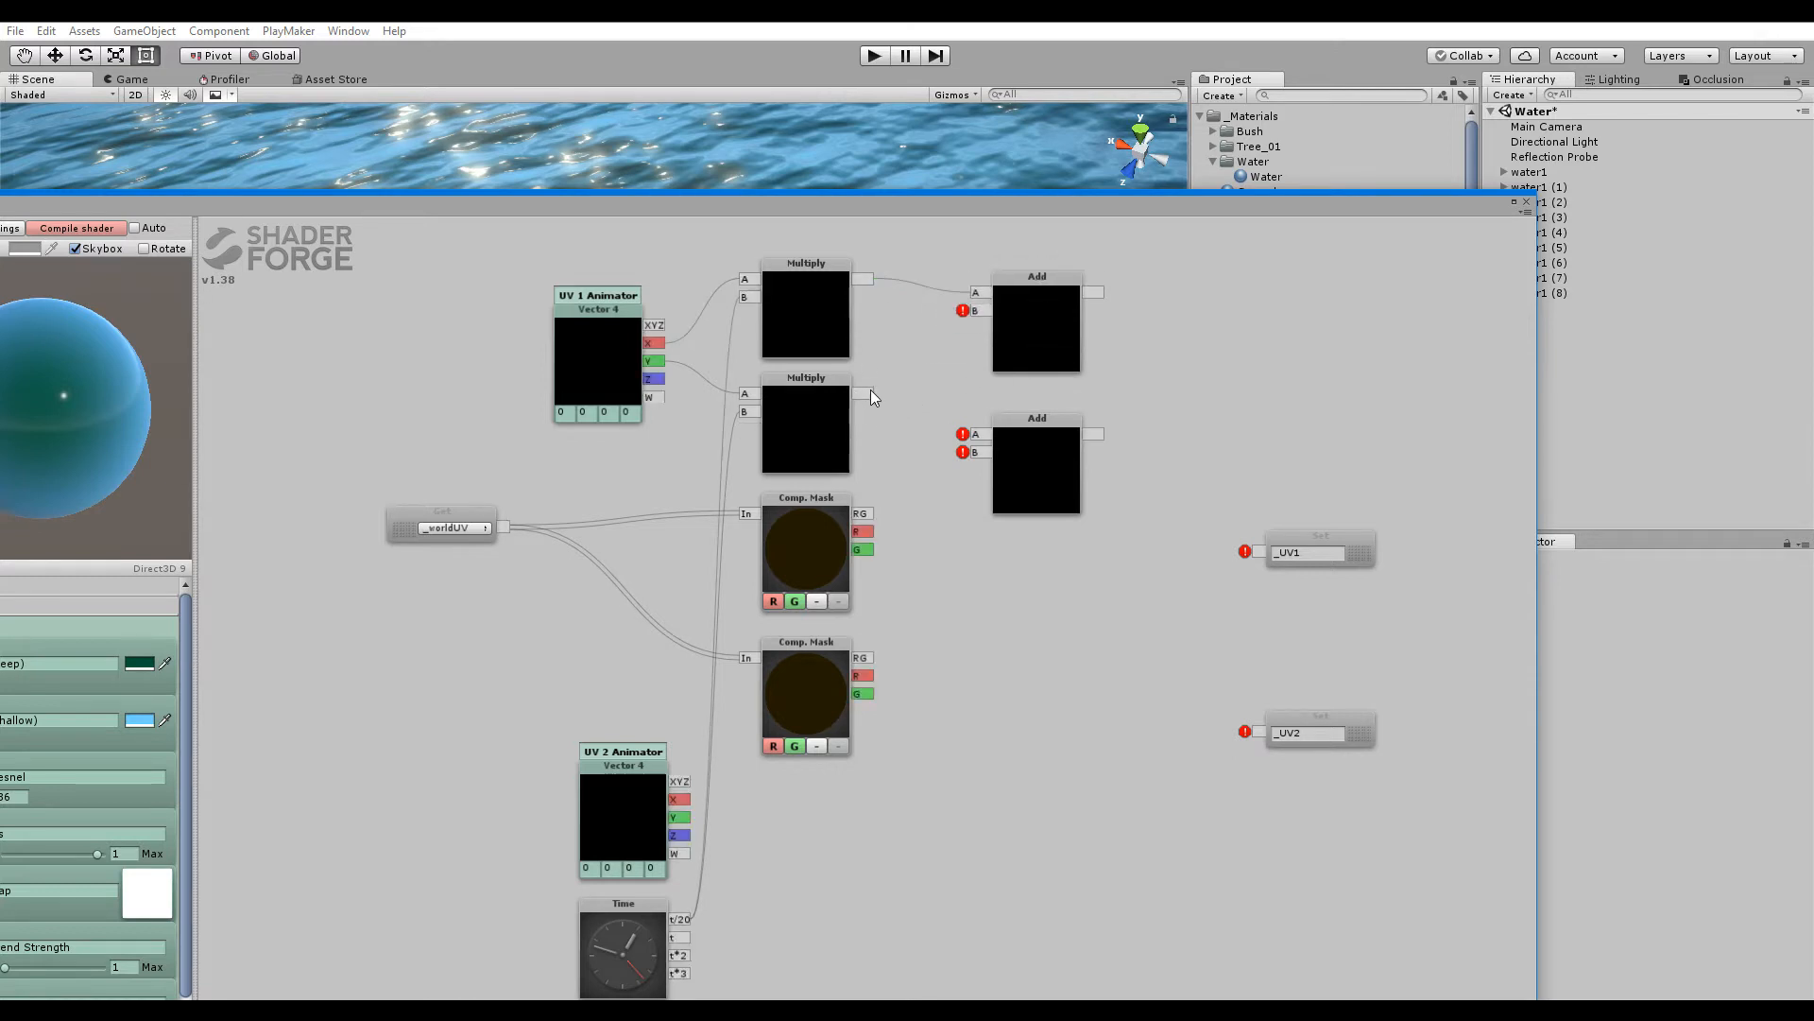
{"action": "left_click_drag", "start_coordinate": [870, 394], "coordinate": [975, 434]}
{"action": "left_click_drag", "start_coordinate": [862, 531], "coordinate": [975, 451]}
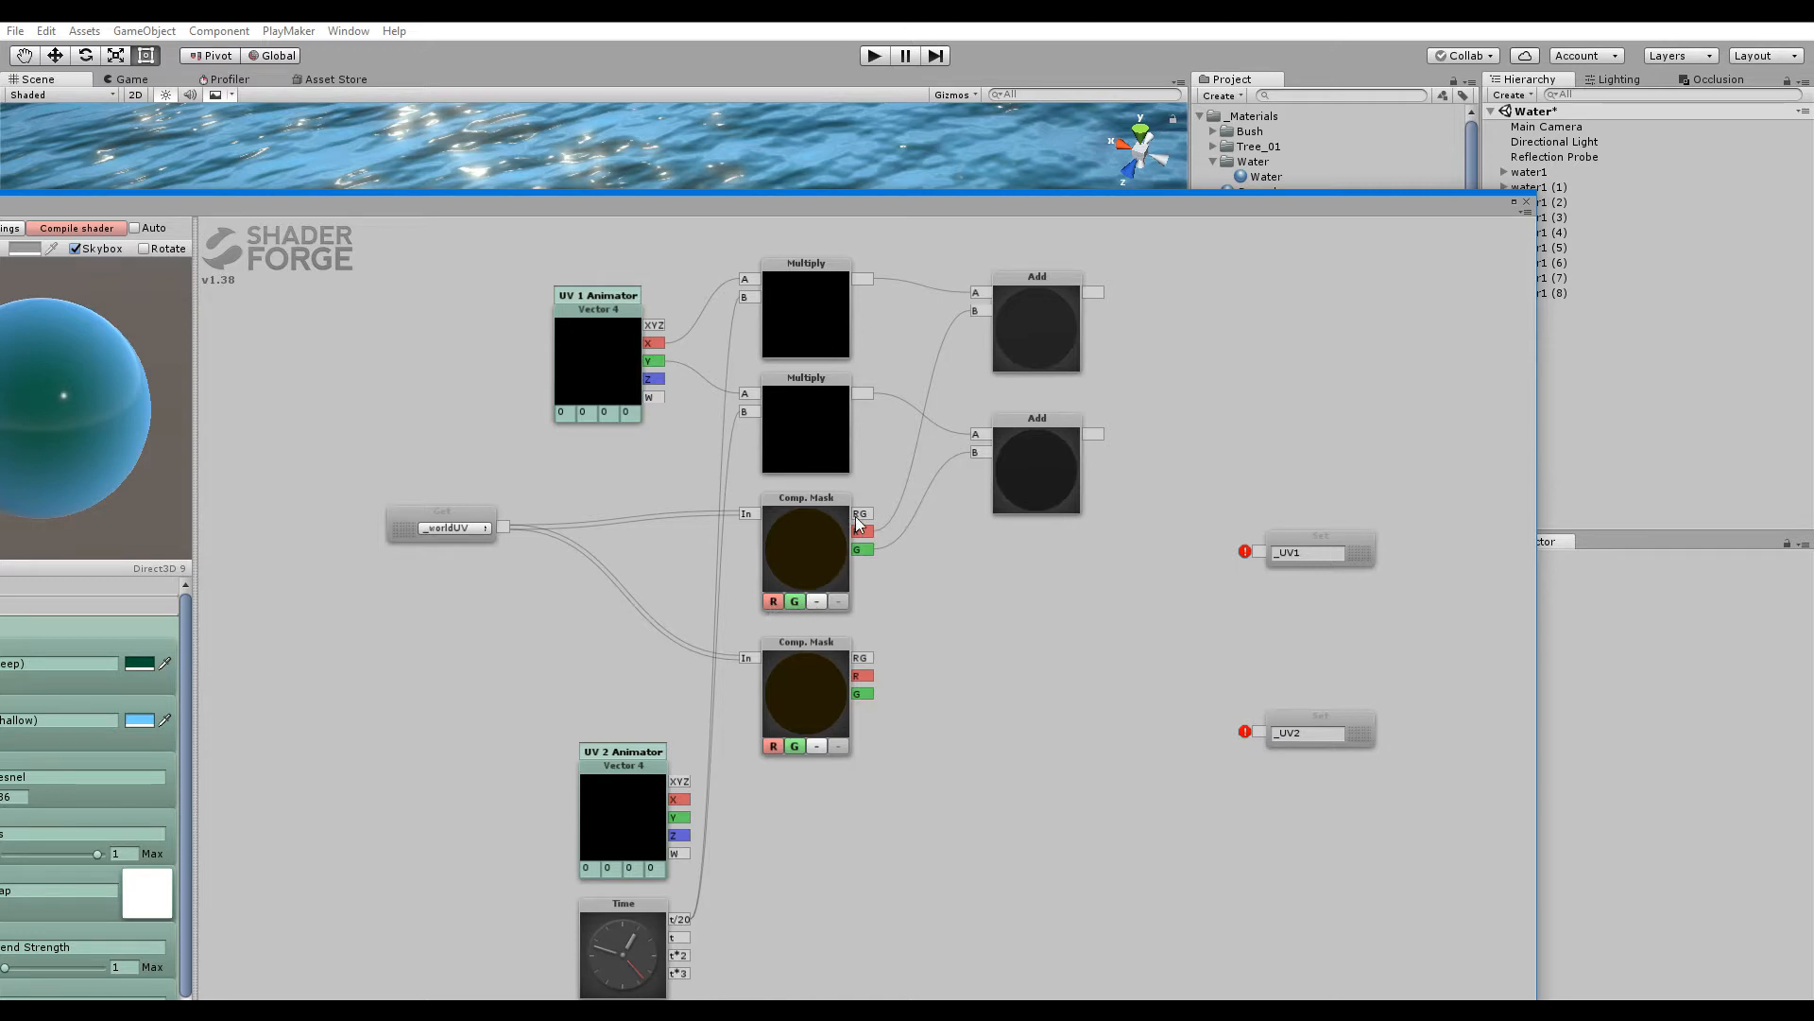
Set the UV 1 Animator vector's first component to 1 and its second to 2
{"action": "type", "text": "1"}
{"action": "left_click", "coordinate": [586, 411]}
{"action": "type", "text": "2"}
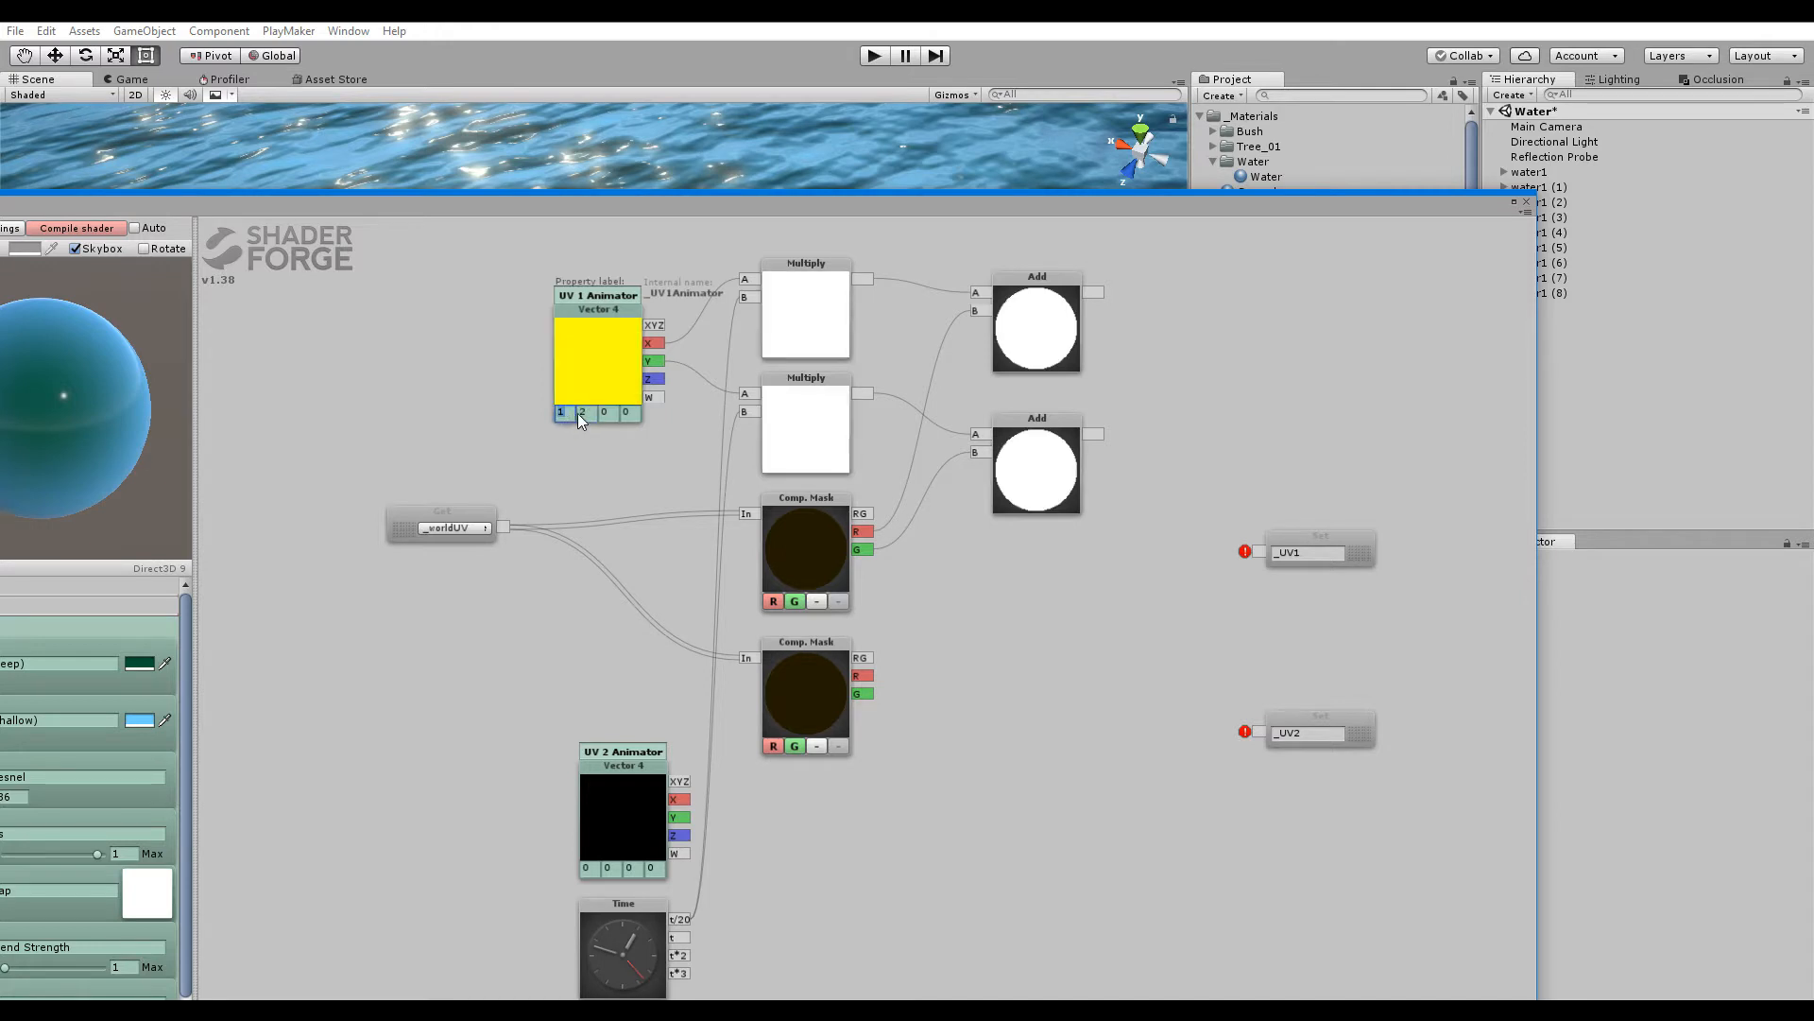
Set the UV 1 Animator vector's X value to 1 and its Y value to 0
{"action": "key", "text": "BackSpace"}
{"action": "type", "text": "0"}
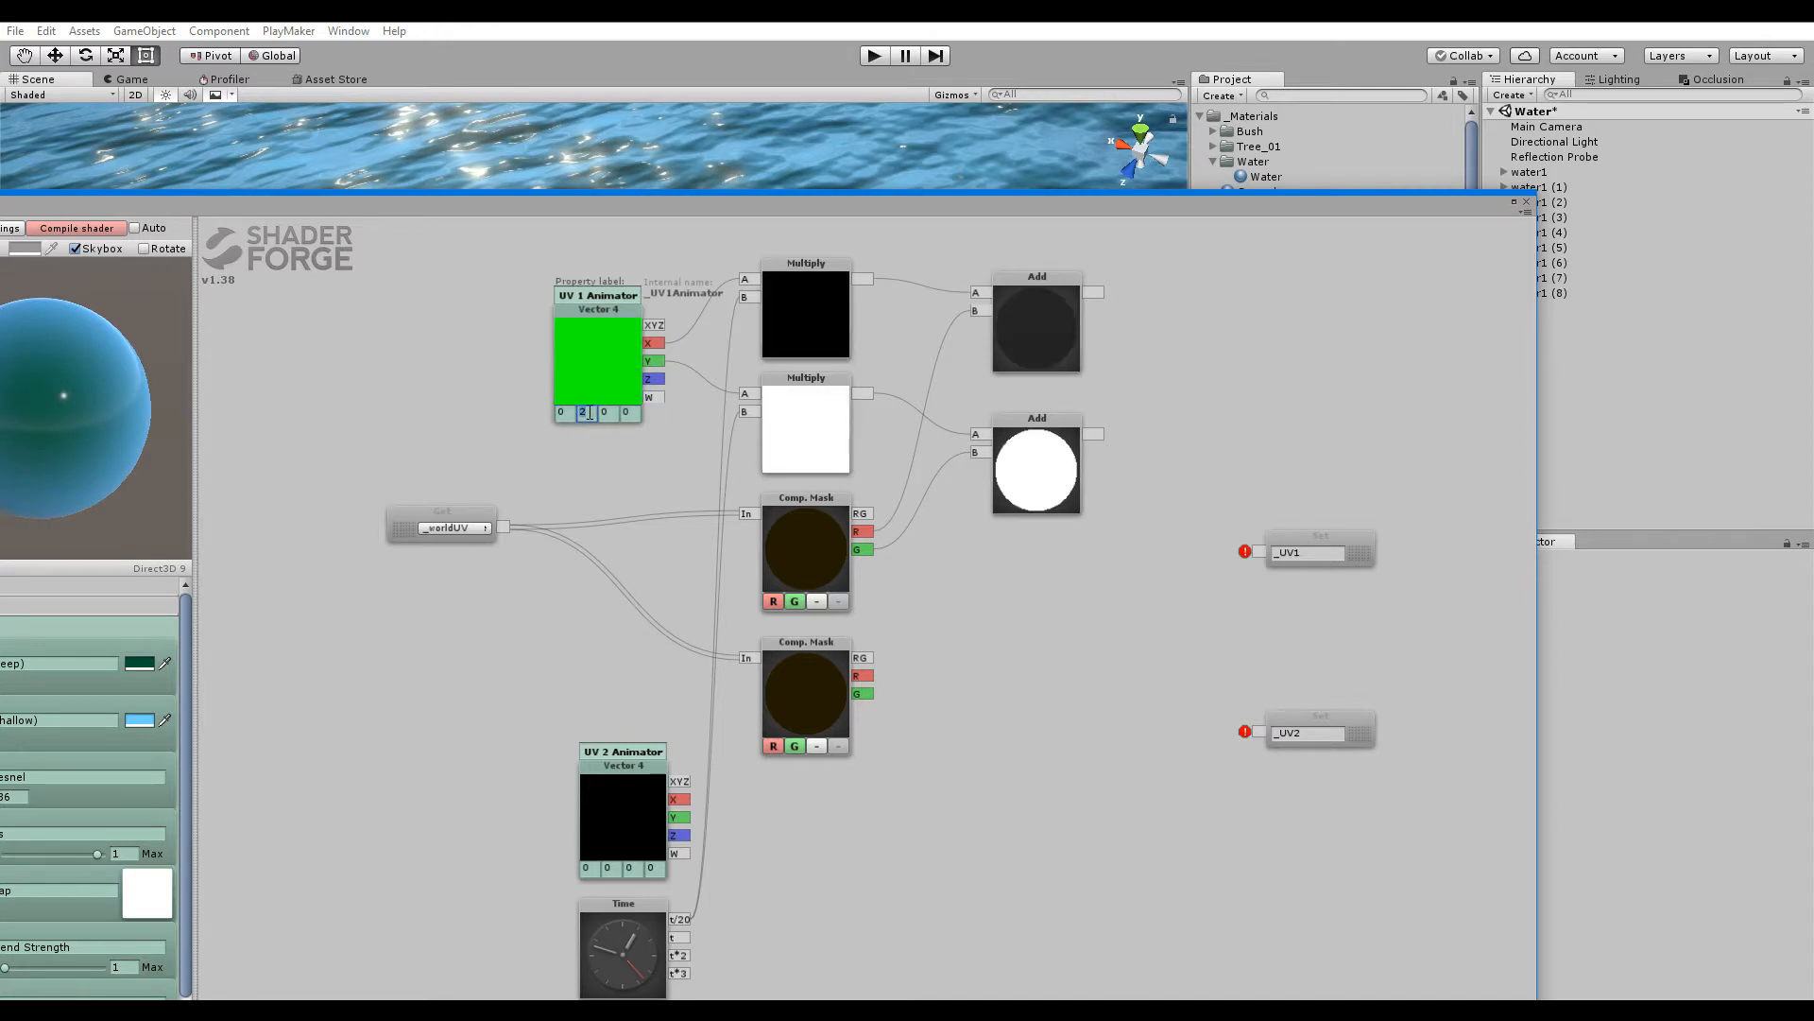
{"action": "key", "text": "Tab"}
{"action": "type", "text": "0"}
{"action": "type", "text": "1"}
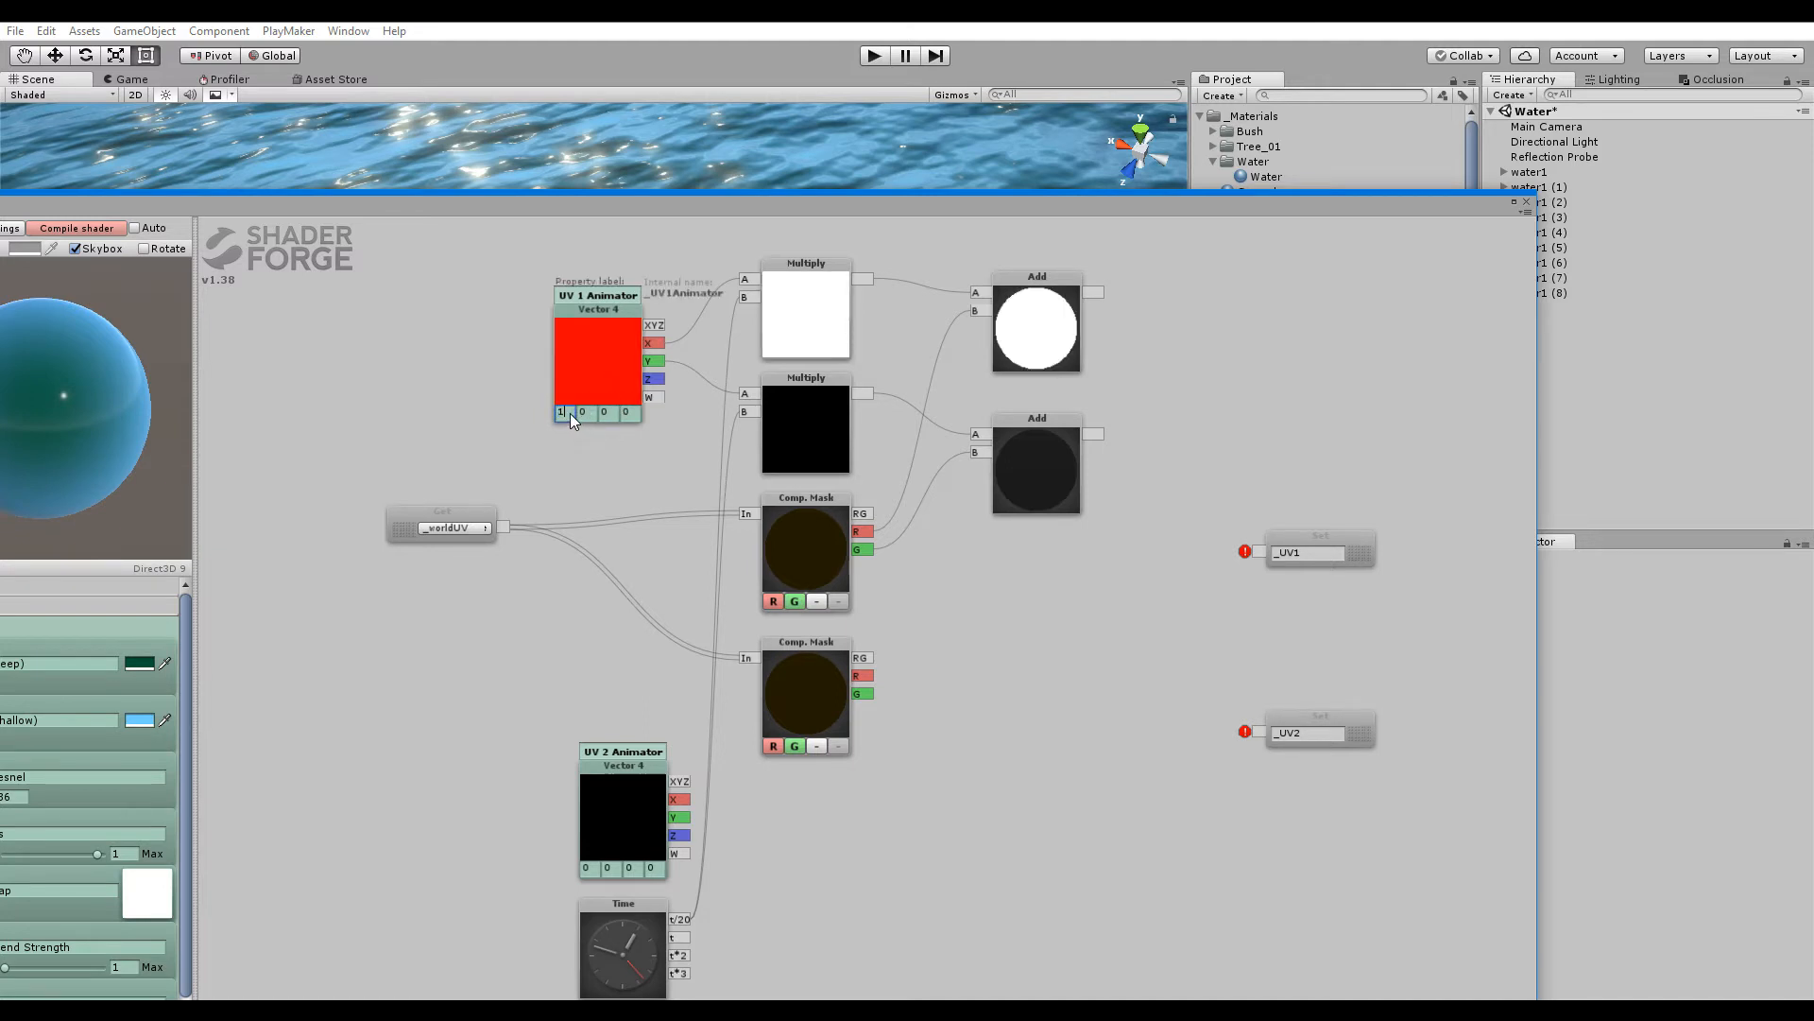
Set the UV 1 Animator's X to 0, try 1 for its Y, and reset Y to 0
{"action": "key", "text": "BackSpace"}
{"action": "type", "text": "0"}
{"action": "left_click", "coordinate": [585, 413]}
{"action": "type", "text": "1"}
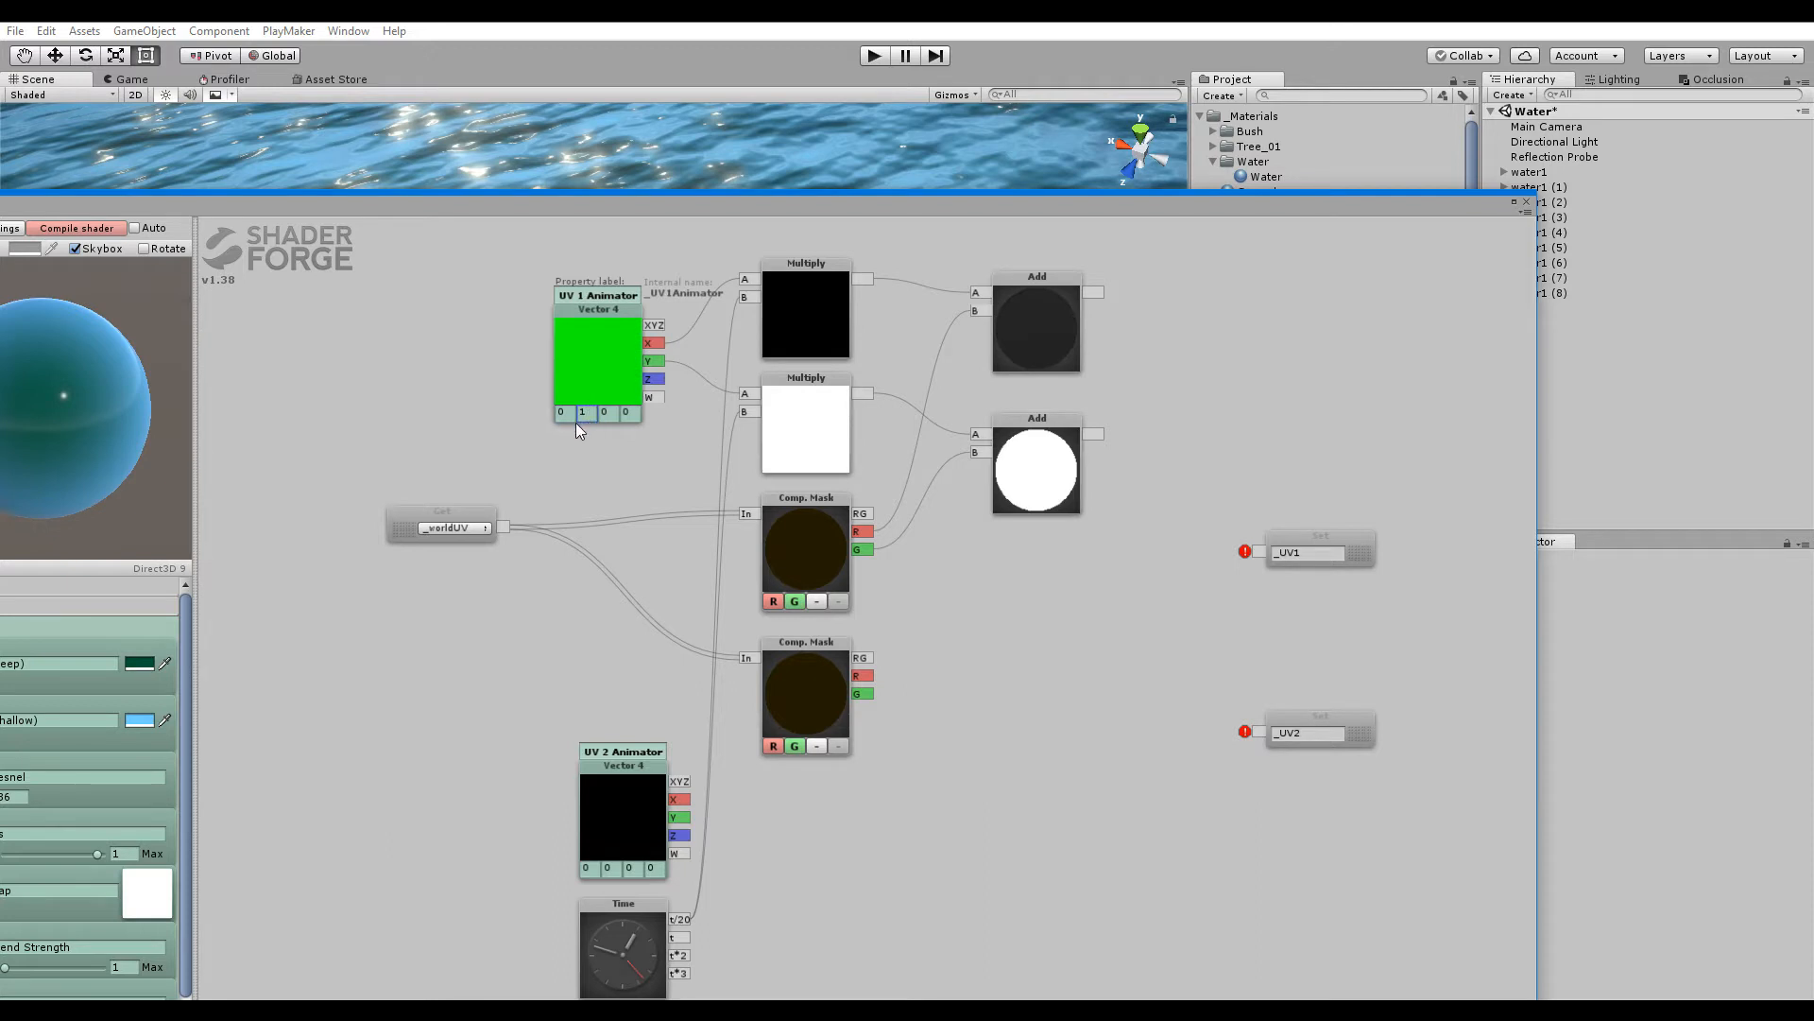
{"action": "key", "text": "BackSpace"}
{"action": "type", "text": "00"}
{"action": "key", "text": "Return"}
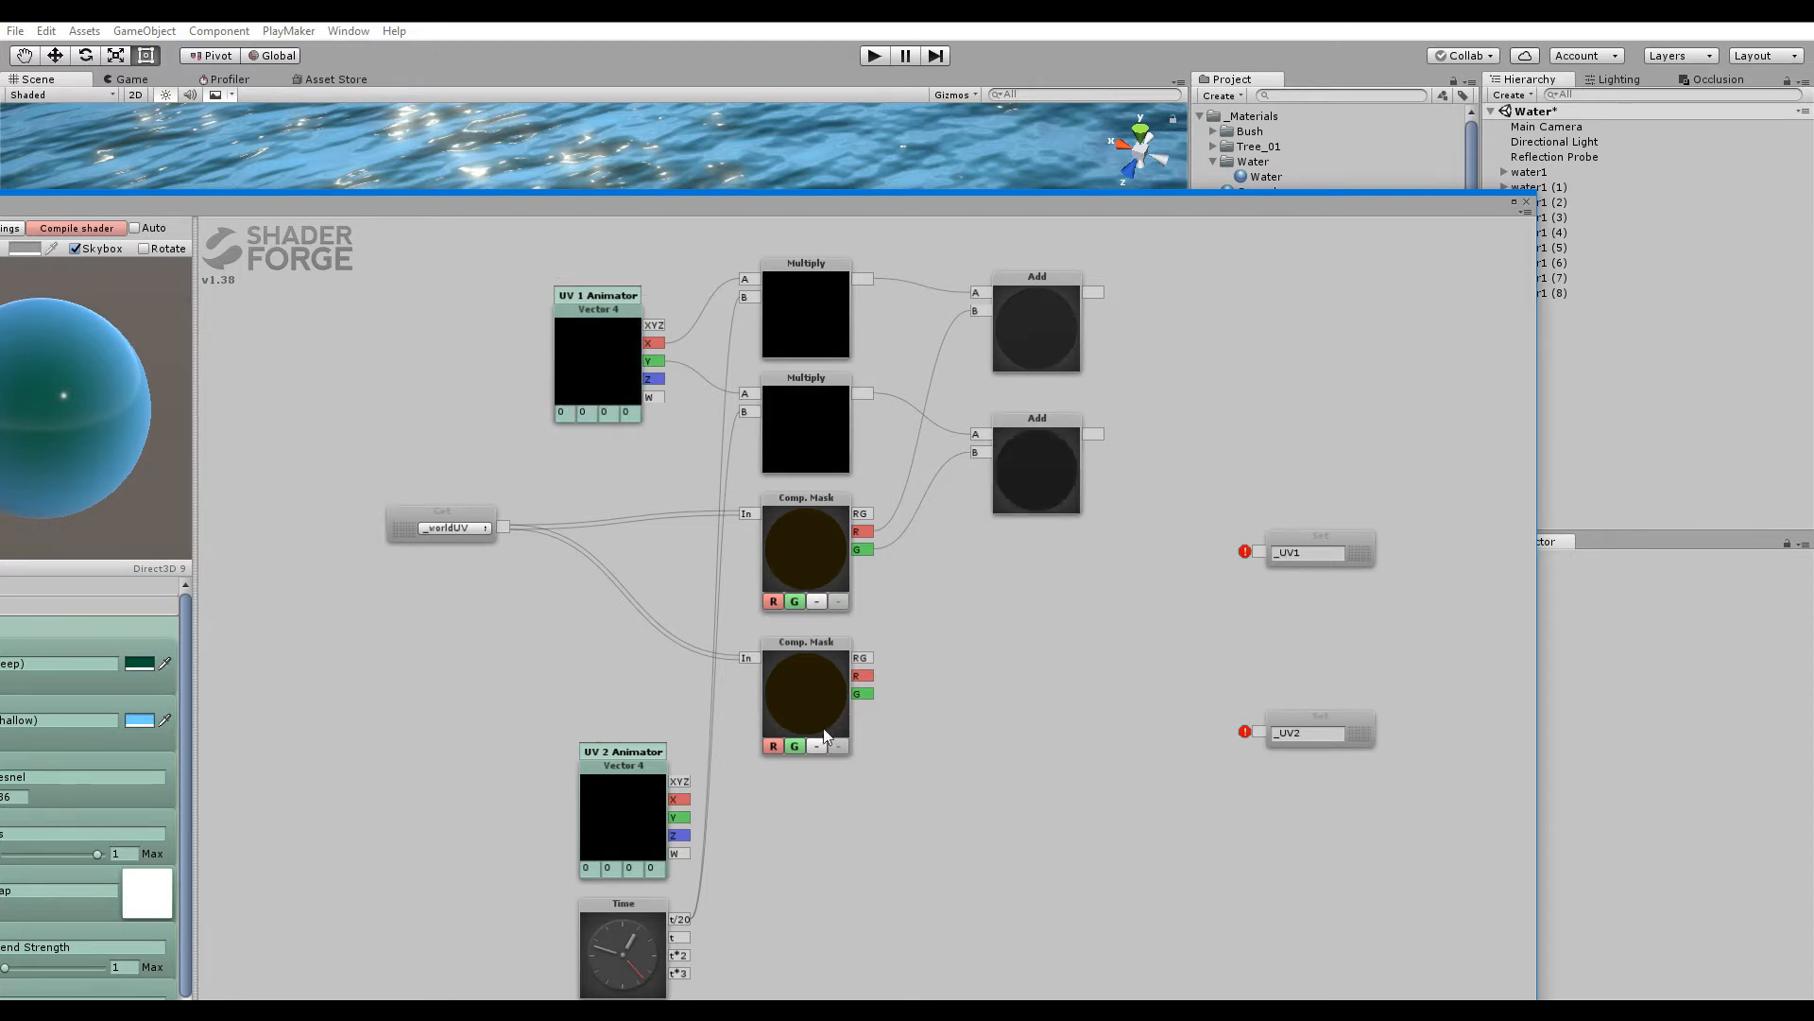
Move the _UV1 Set node up beside the two Add nodes, leaving room for another node between them
{"action": "left_click_drag", "start_coordinate": [1098, 496], "coordinate": [948, 464]}
{"action": "left_click_drag", "start_coordinate": [1058, 347], "coordinate": [1011, 360]}
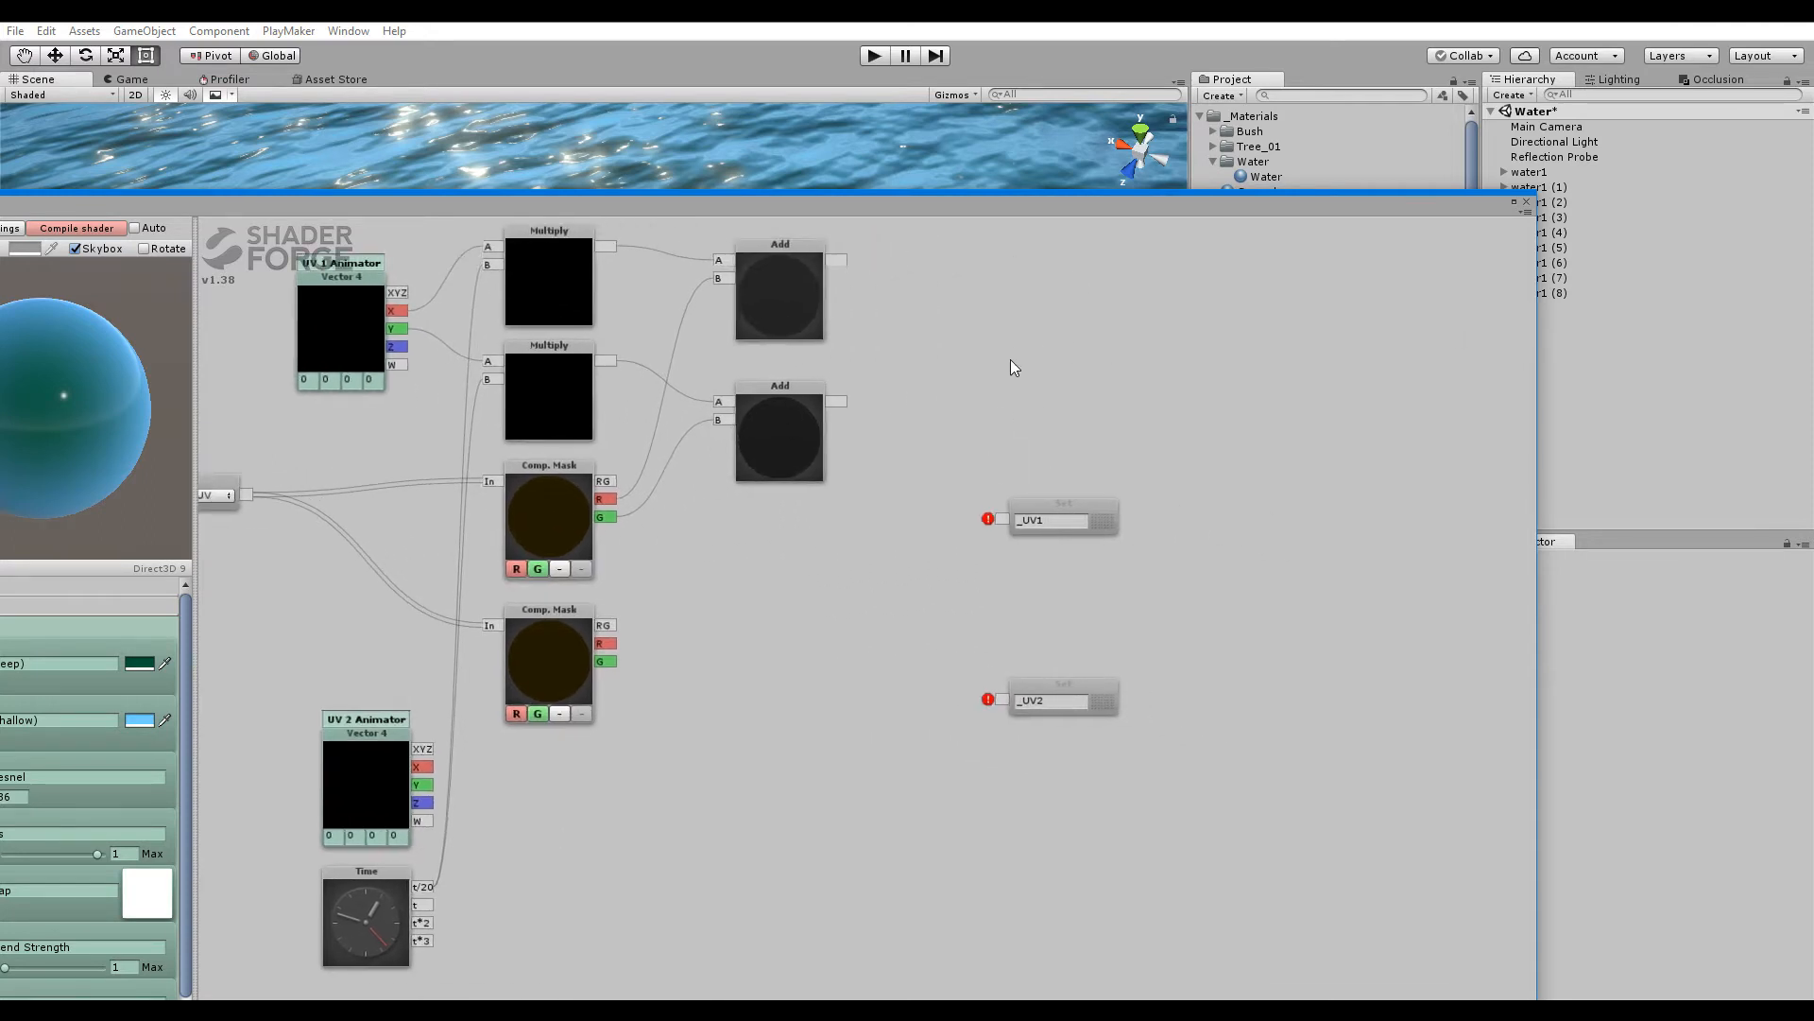
{"action": "left_click_drag", "start_coordinate": [1113, 516], "coordinate": [1180, 339]}
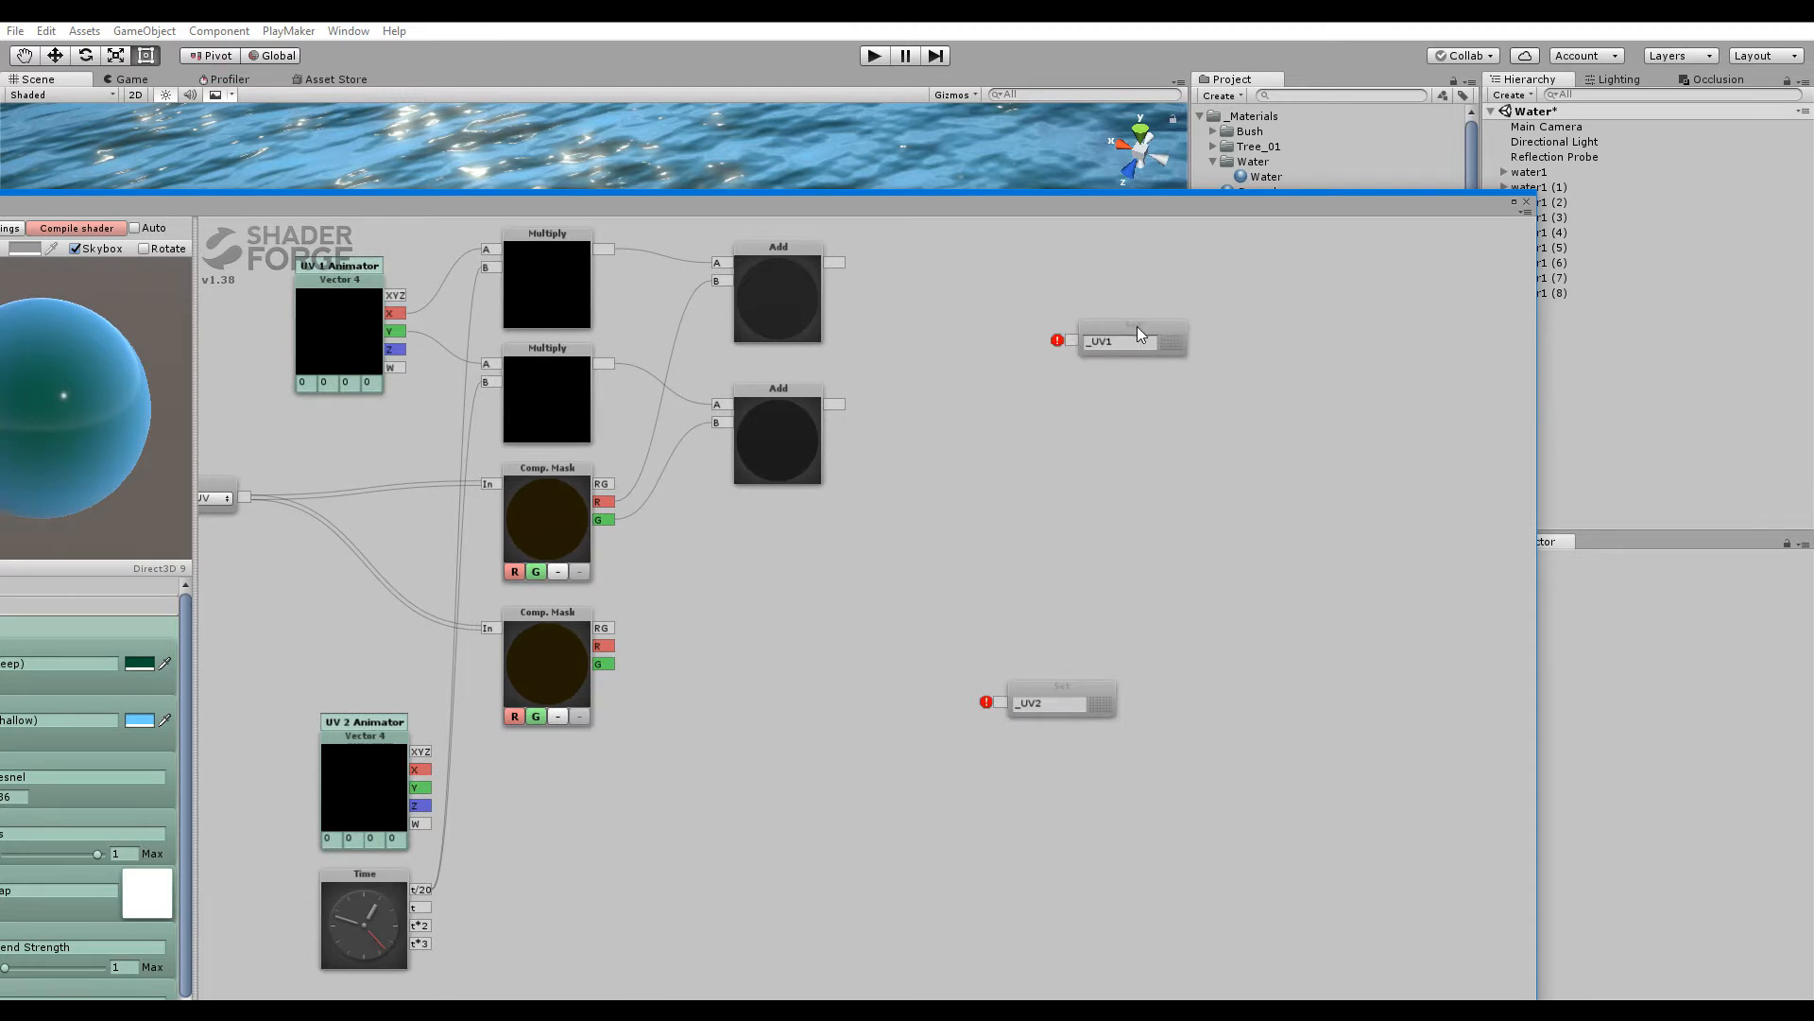
{"action": "left_click_drag", "start_coordinate": [1148, 331], "coordinate": [1159, 341]}
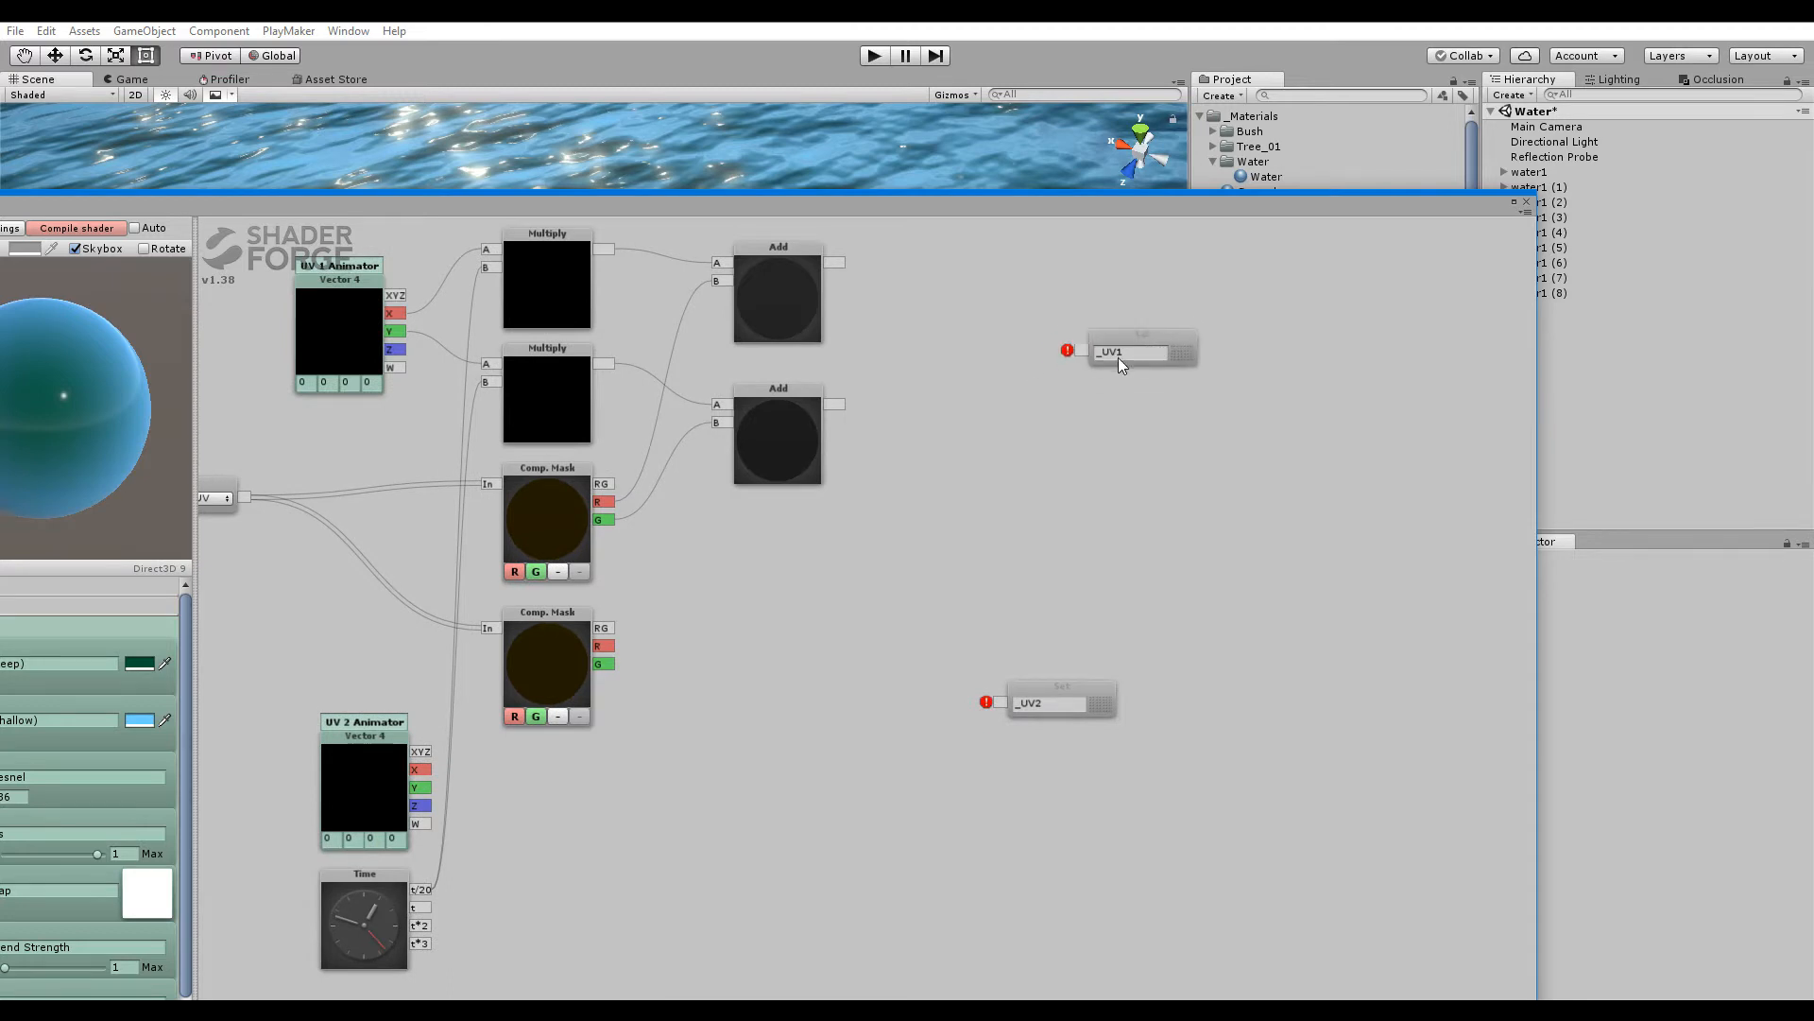
Create an Append node, feed it the two Add outputs, and connect its result to the _UV1 Set node
{"action": "right_click", "coordinate": [940, 332]}
{"action": "left_click", "coordinate": [933, 355]}
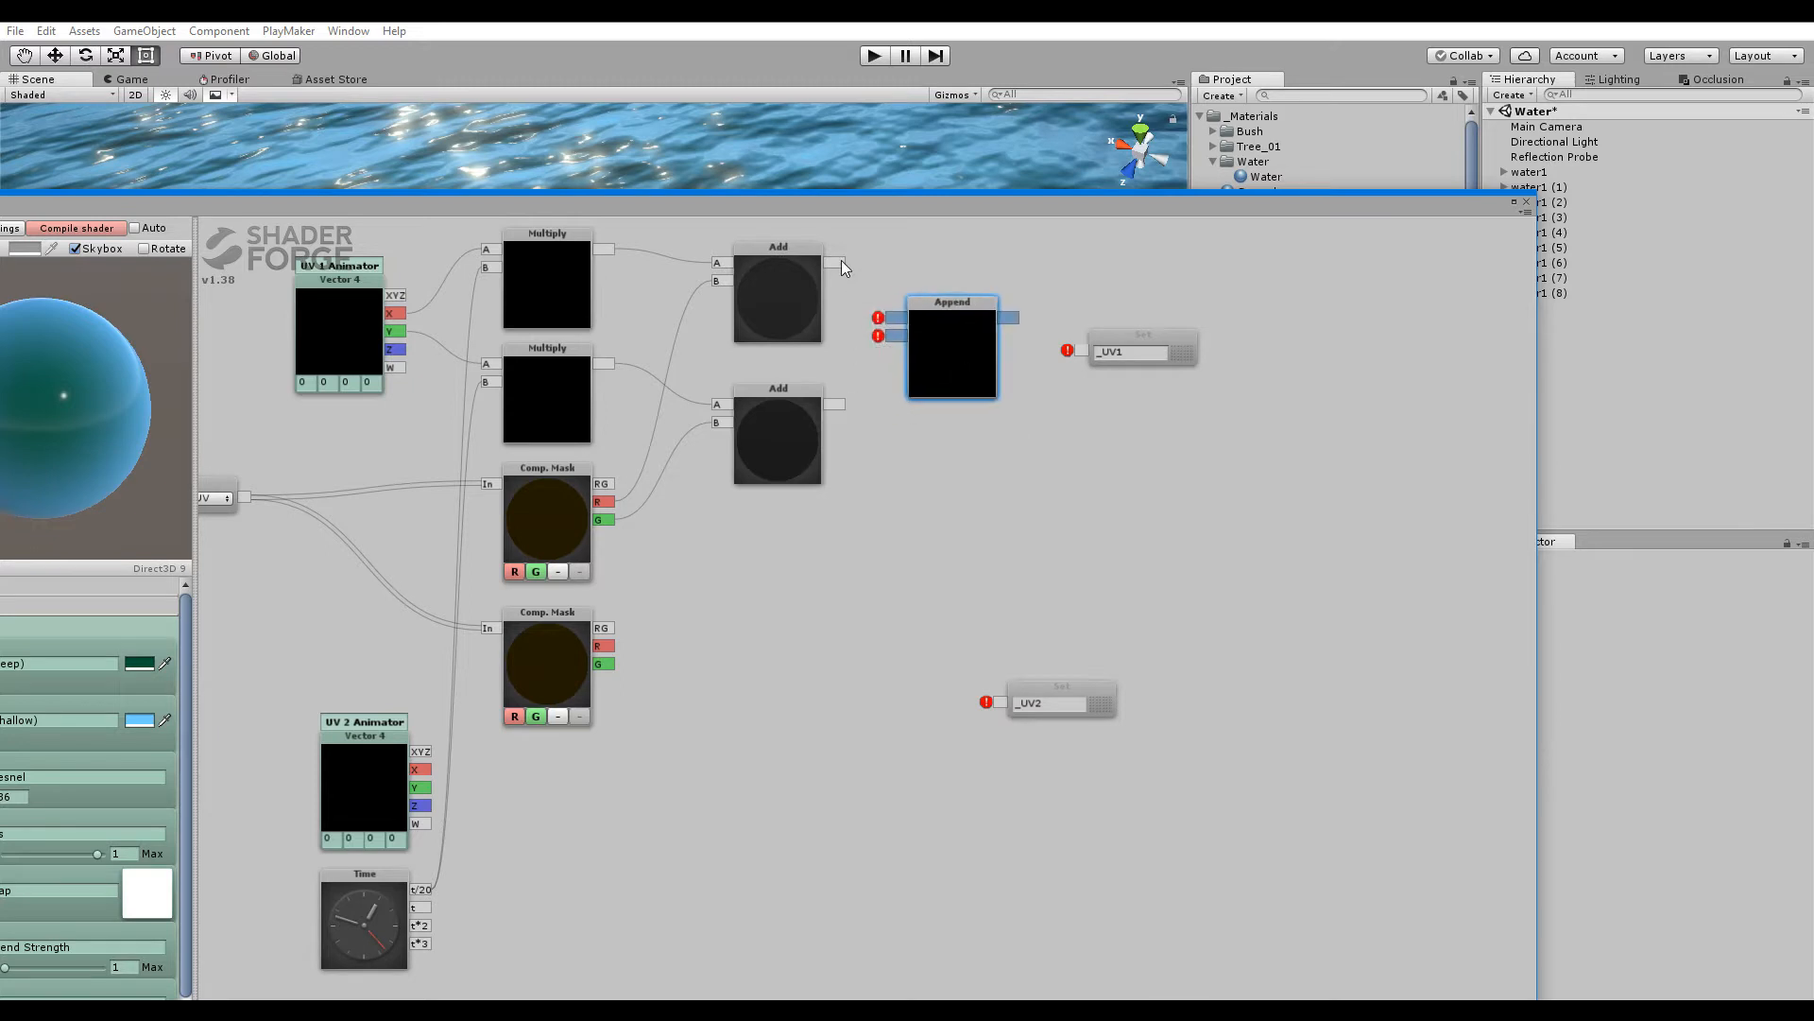
{"action": "left_click_drag", "start_coordinate": [835, 262], "coordinate": [887, 317]}
{"action": "left_click_drag", "start_coordinate": [835, 403], "coordinate": [886, 336]}
{"action": "left_click_drag", "start_coordinate": [1007, 318], "coordinate": [1086, 304]}
Move the _UV2 Set node up below _UV1 and place a third Add node under the existing two
{"action": "scroll", "coordinate": [930, 523], "scroll_direction": "down", "scroll_amount": 2}
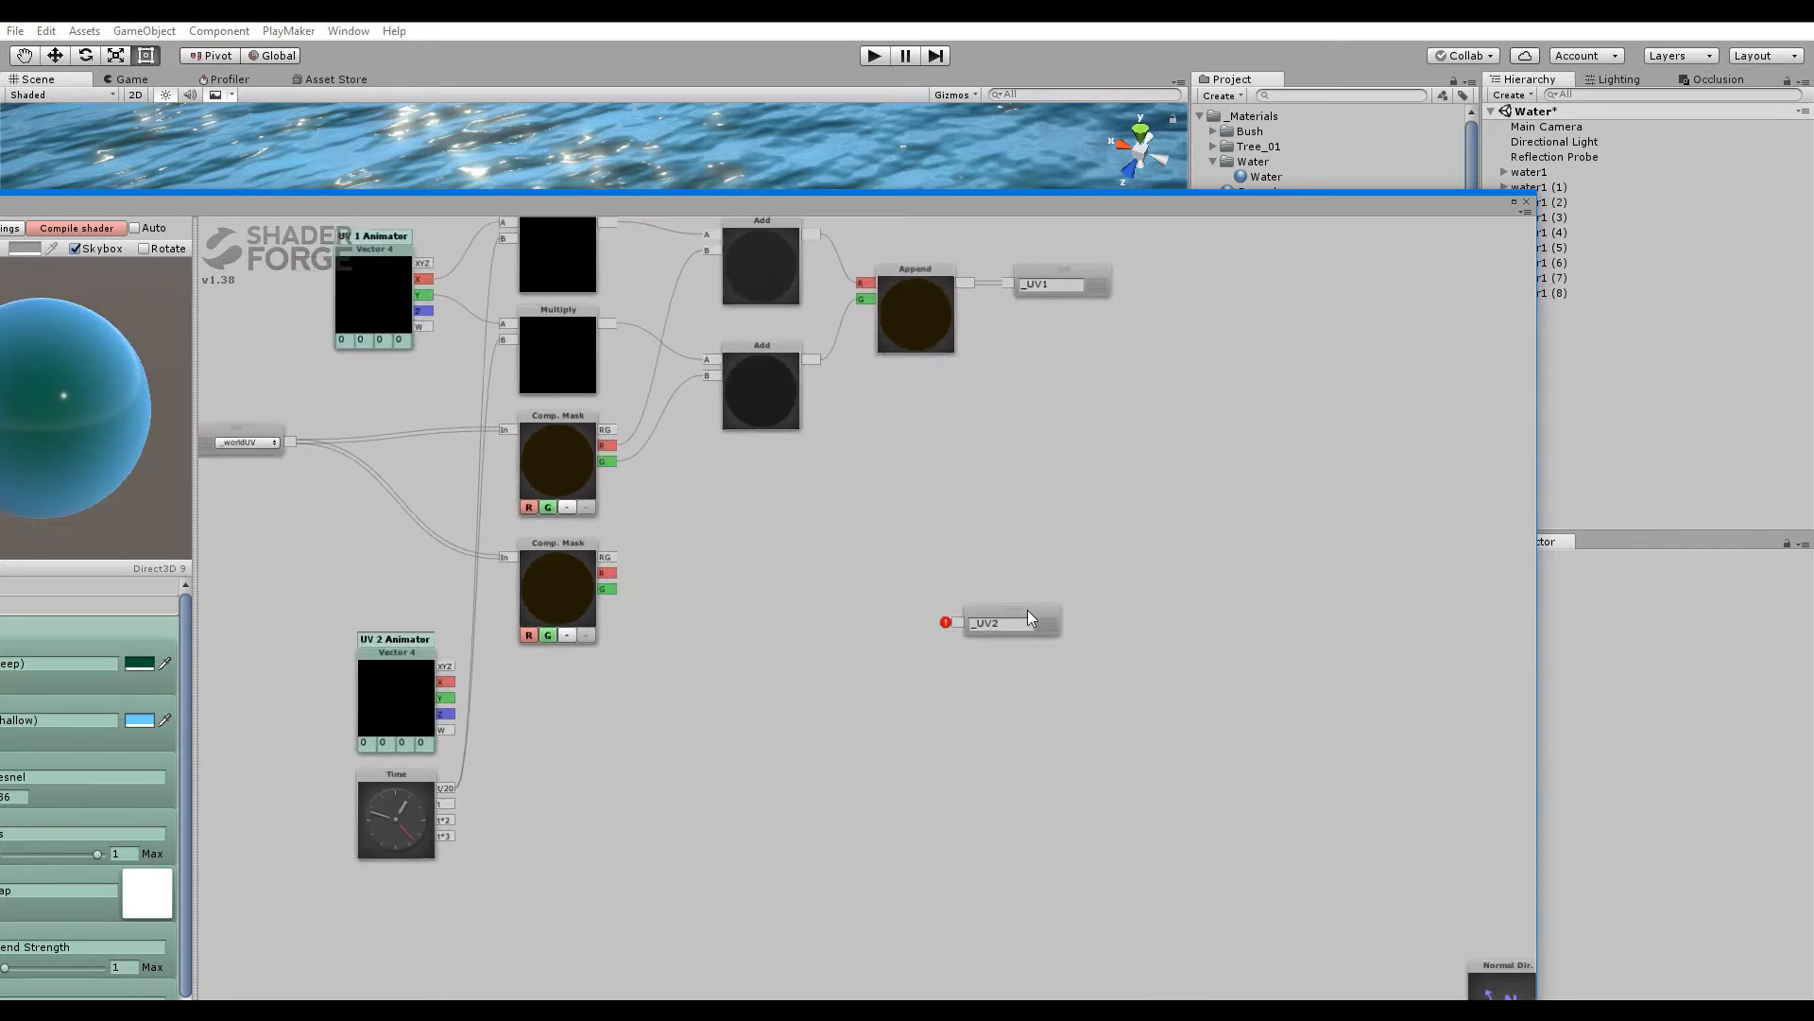
{"action": "left_click_drag", "start_coordinate": [1029, 619], "coordinate": [1109, 487]}
{"action": "middle_click_drag", "start_coordinate": [794, 515], "coordinate": [850, 481]}
{"action": "key", "text": "a"}
{"action": "left_click_drag", "start_coordinate": [792, 480], "coordinate": [828, 453]}
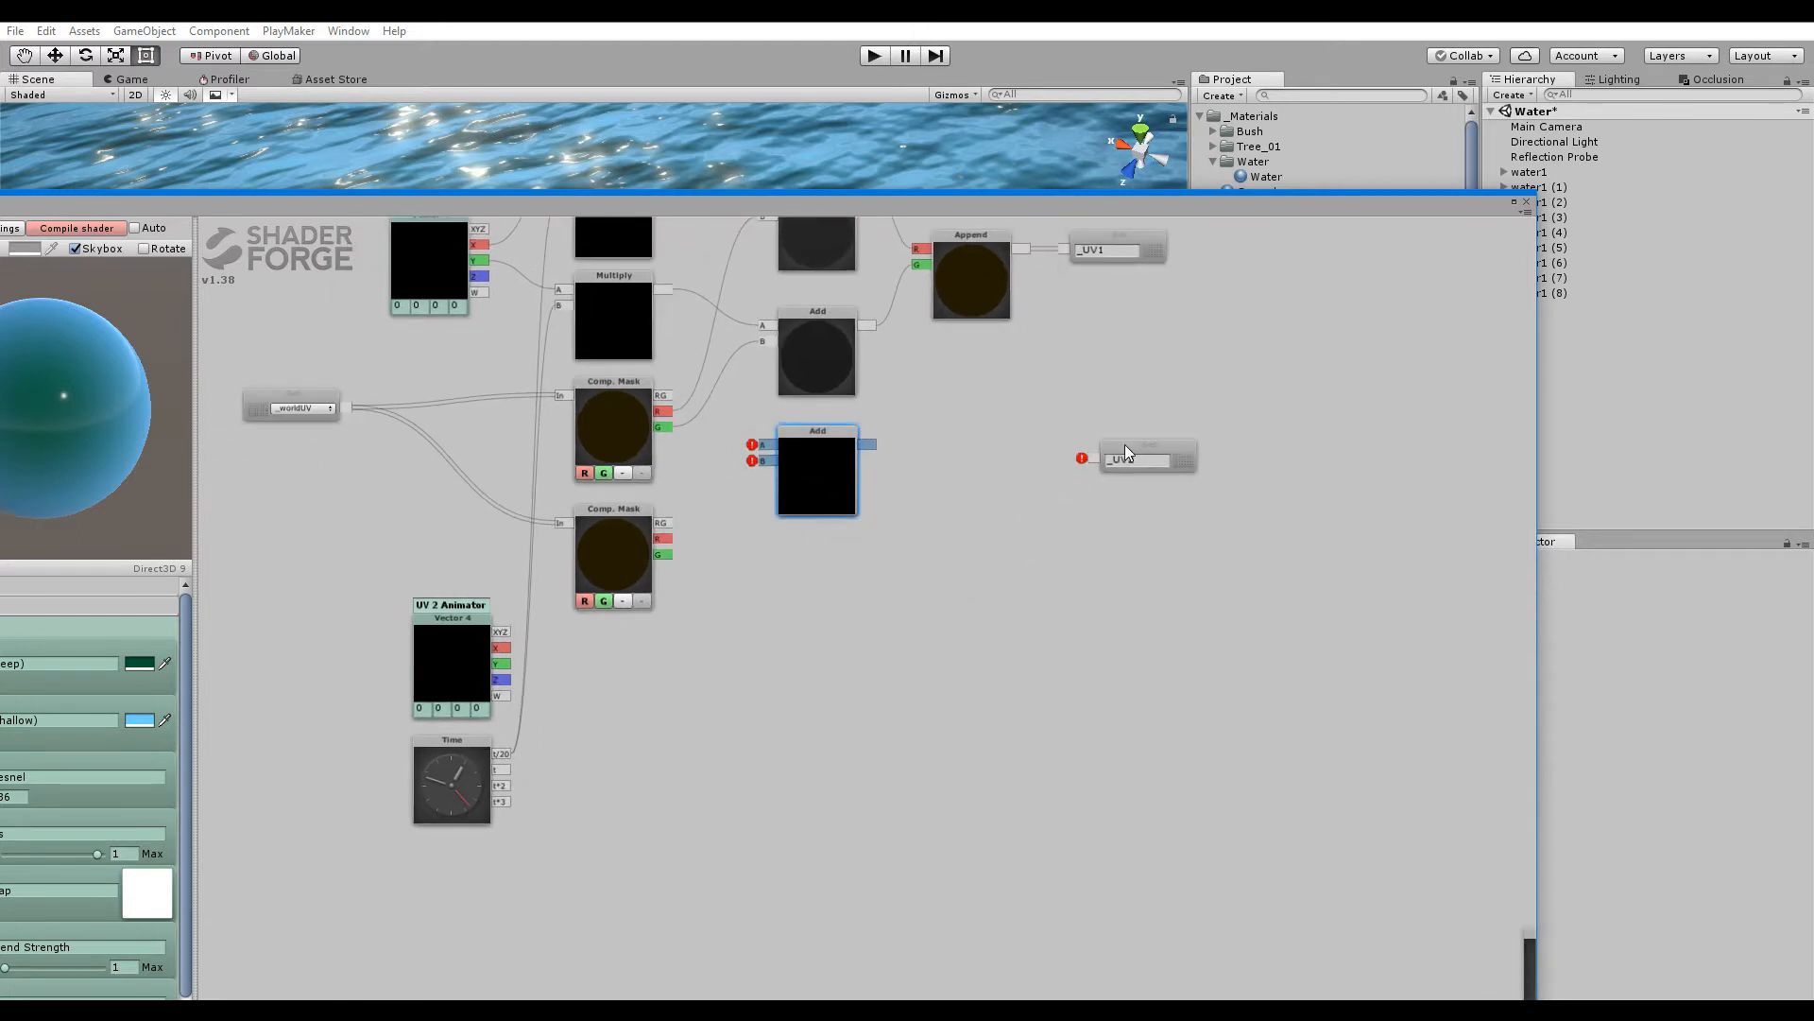
Place a fourth Add node and connect the lower Component Mask's R and G outputs to the A inputs of the two new Adds
{"action": "middle_click_drag", "start_coordinate": [832, 484], "coordinate": [835, 501]}
{"action": "key", "text": "a"}
{"action": "left_click", "coordinate": [812, 610]}
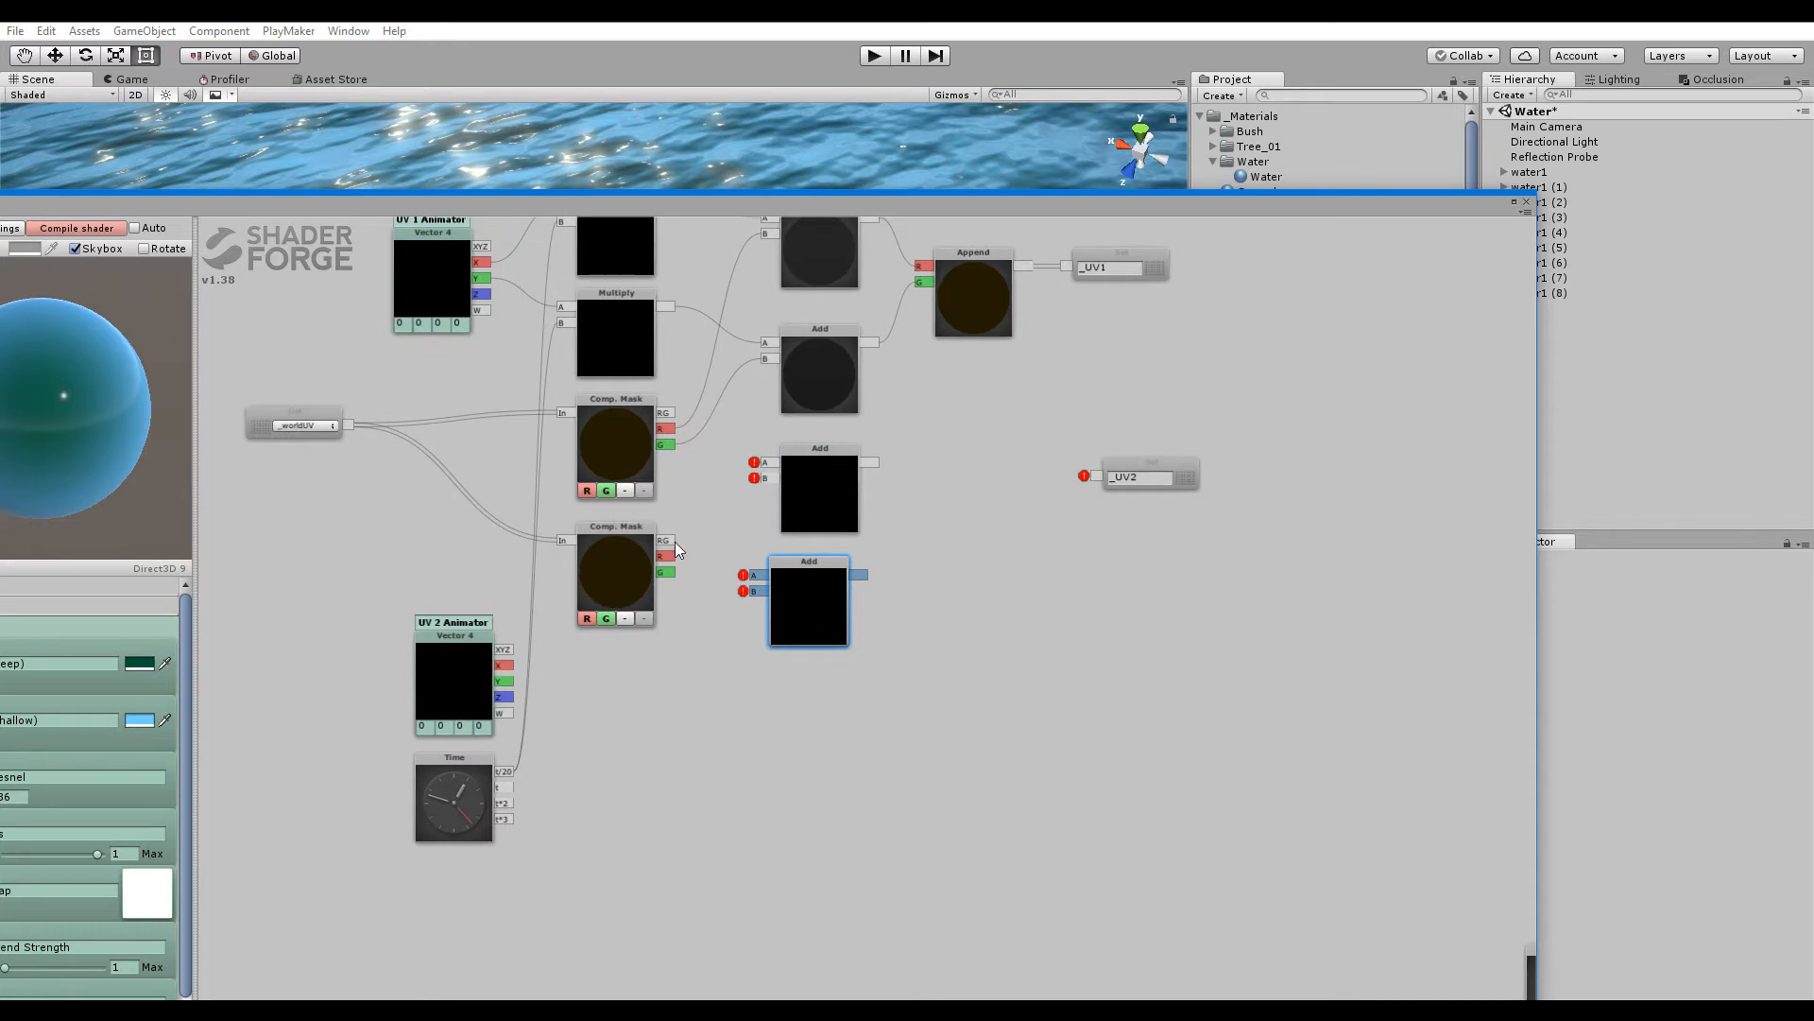
{"action": "left_click_drag", "start_coordinate": [667, 559], "coordinate": [765, 462]}
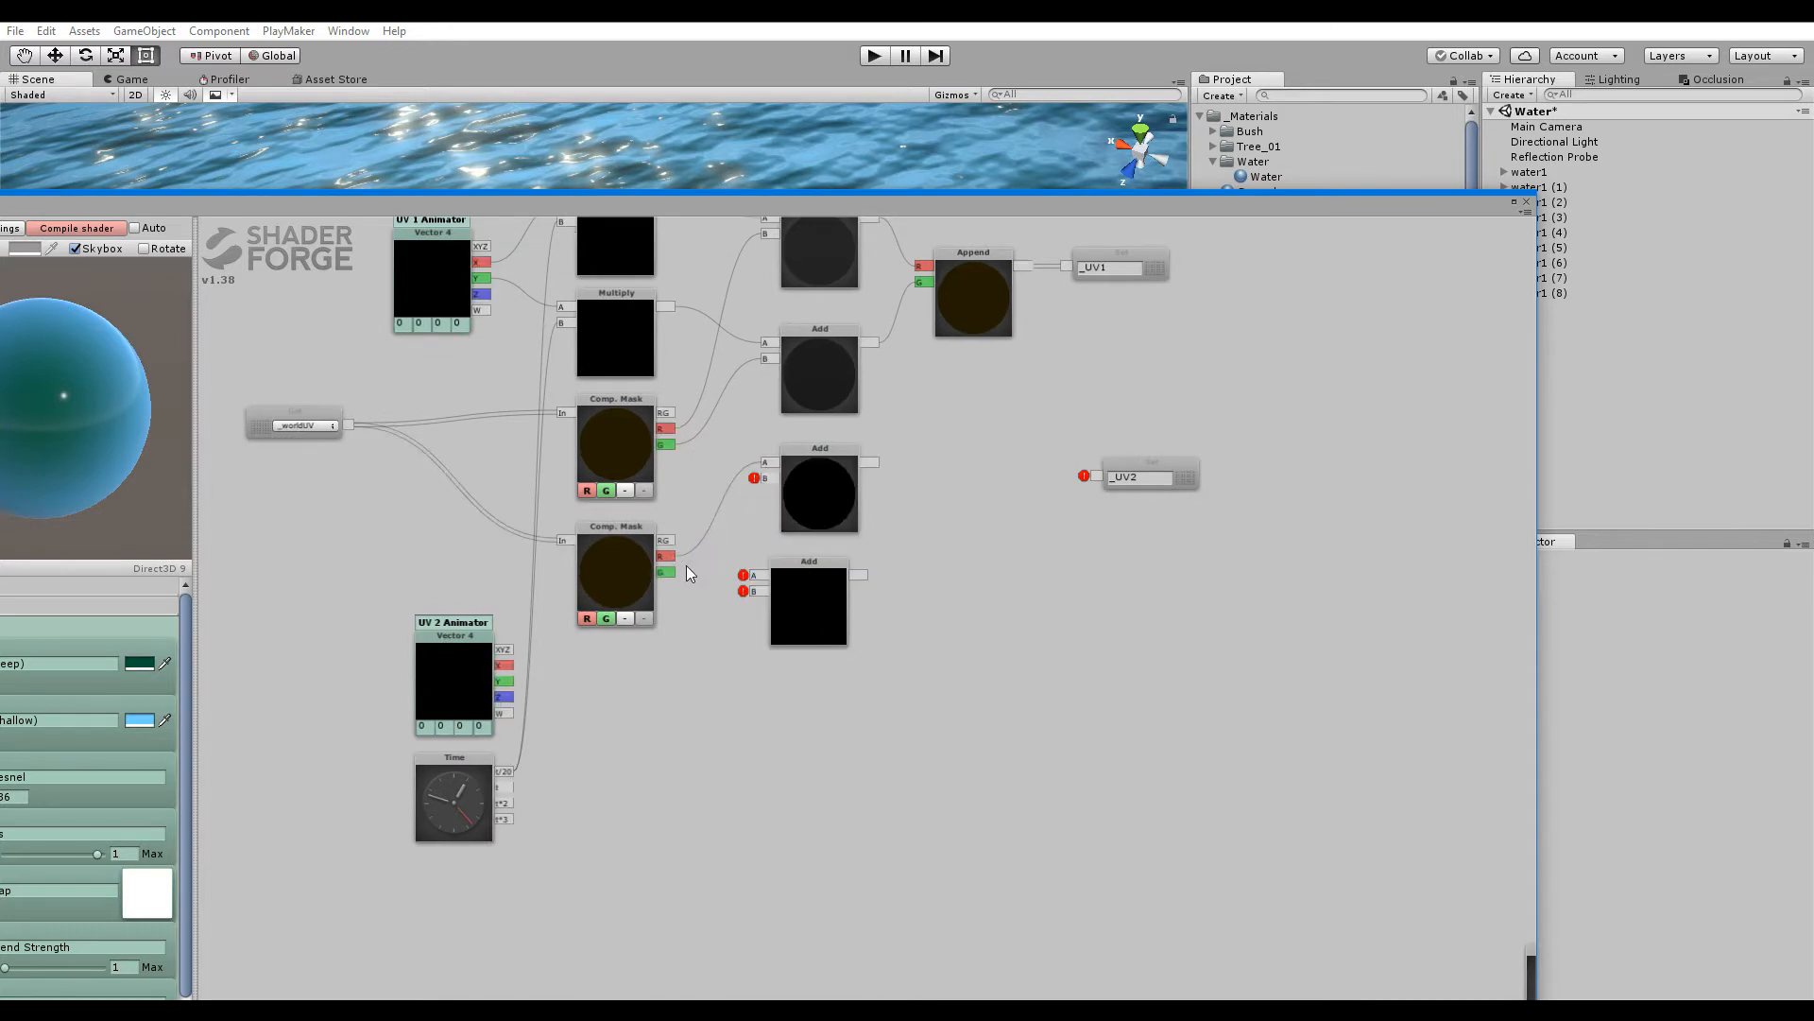
{"action": "left_click_drag", "start_coordinate": [667, 572], "coordinate": [756, 579]}
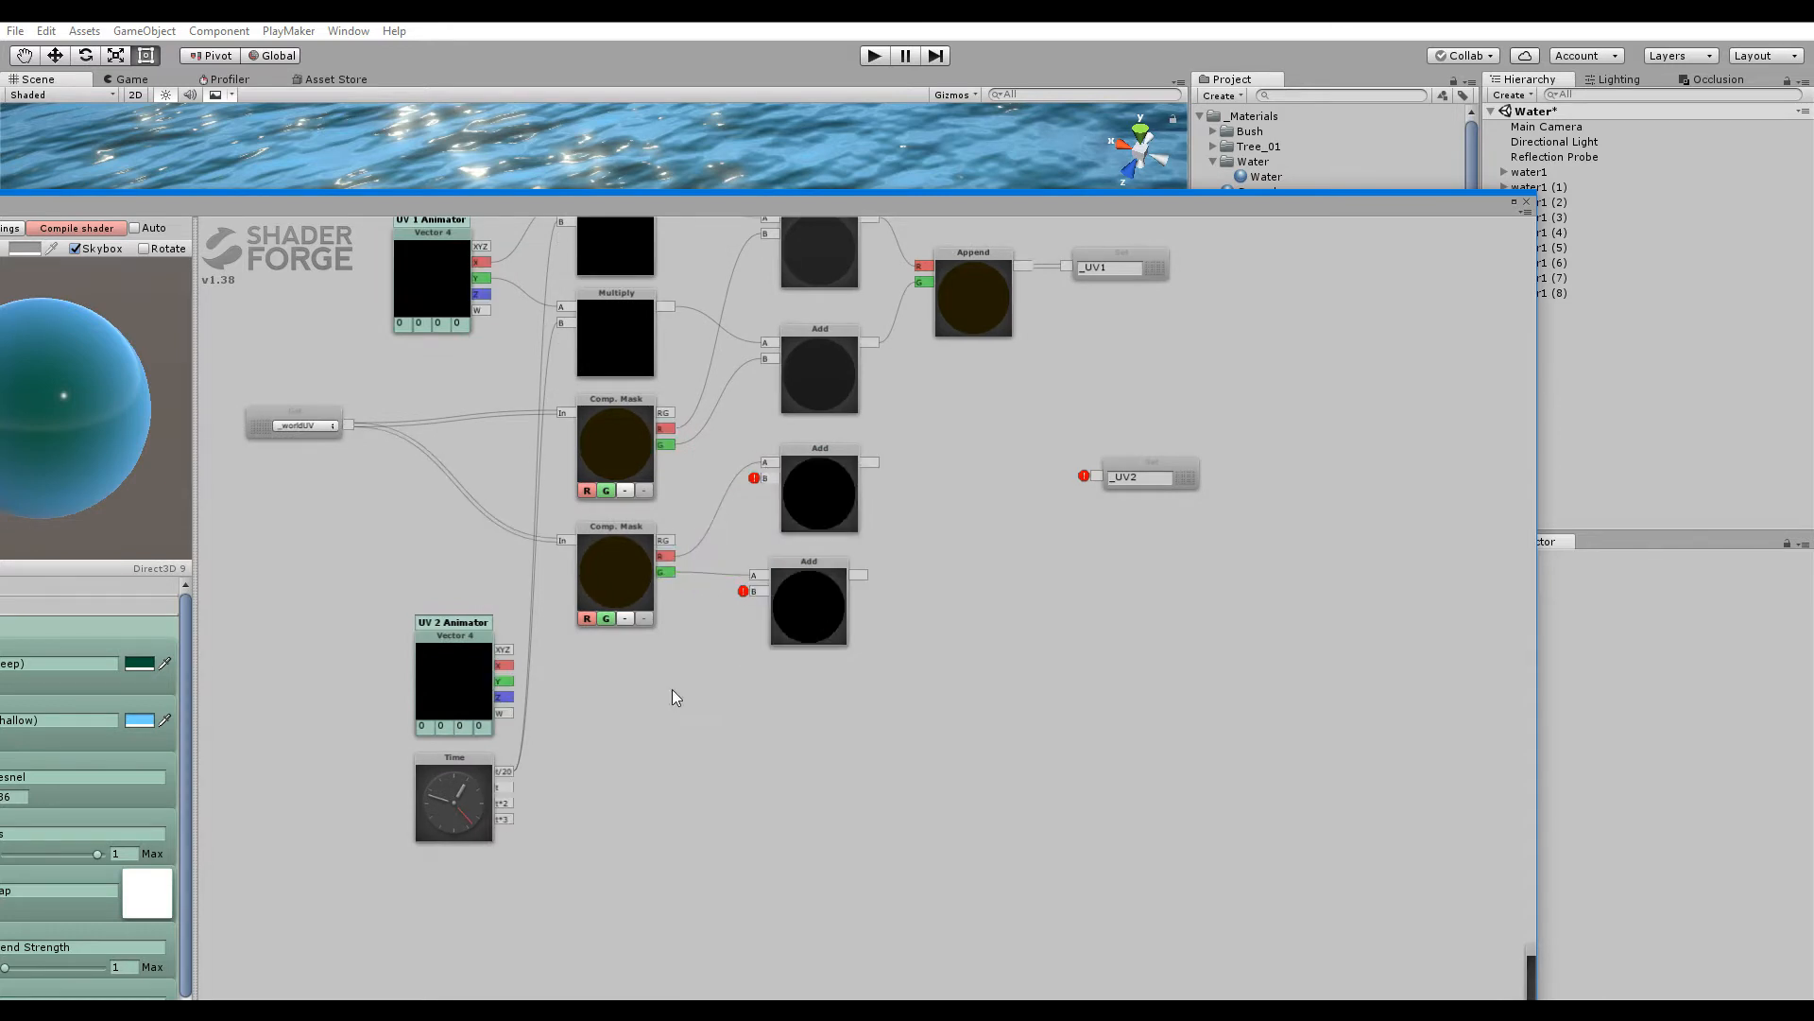
Place two Multiply nodes, one above the other, beside the UV 2 Animator and Time nodes
{"action": "middle_click_drag", "start_coordinate": [671, 688], "coordinate": [709, 628]}
{"action": "key", "text": "m"}
{"action": "left_click", "coordinate": [621, 664]}
{"action": "left_click_drag", "start_coordinate": [621, 663], "coordinate": [666, 631]}
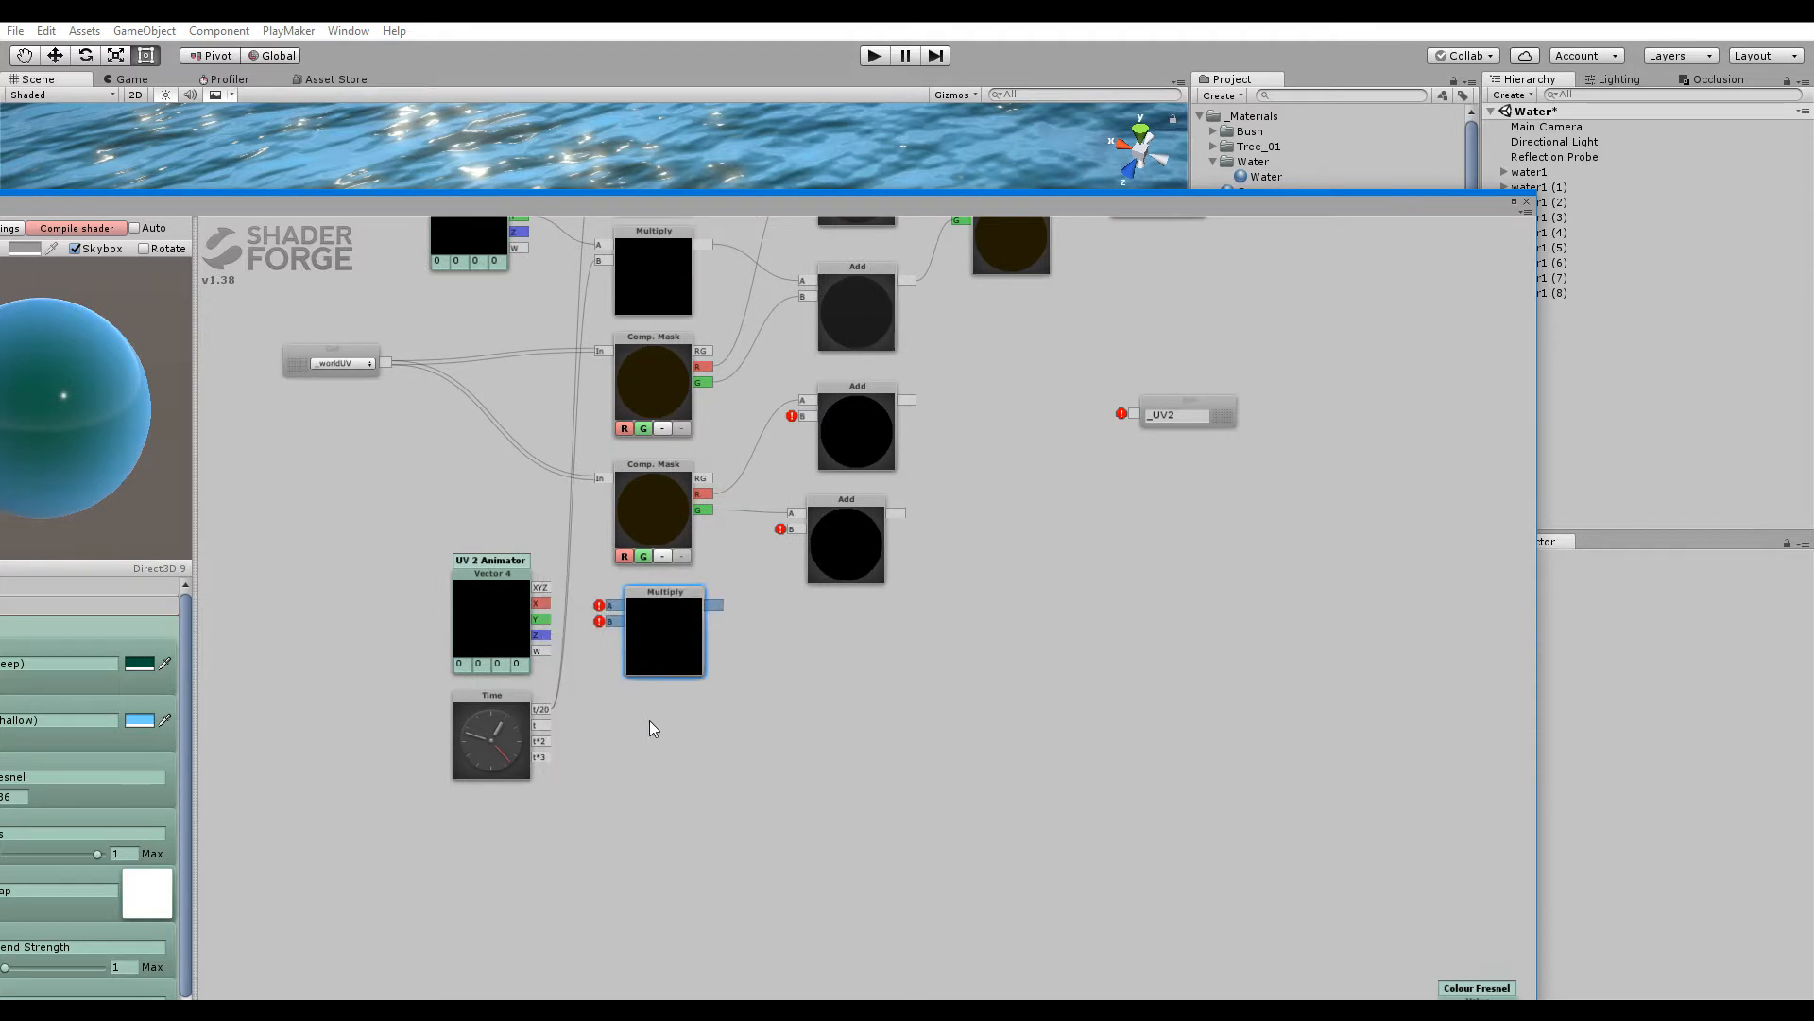
{"action": "key", "text": "m"}
{"action": "left_click", "coordinate": [639, 741]}
{"action": "left_click_drag", "start_coordinate": [638, 741], "coordinate": [664, 737]}
Multiply the UV 2 Animator's X and Y by Time's t/20 and feed the products into the lower Add nodes' B inputs
{"action": "left_click_drag", "start_coordinate": [541, 602], "coordinate": [610, 621]}
{"action": "left_click_drag", "start_coordinate": [541, 708], "coordinate": [616, 725]}
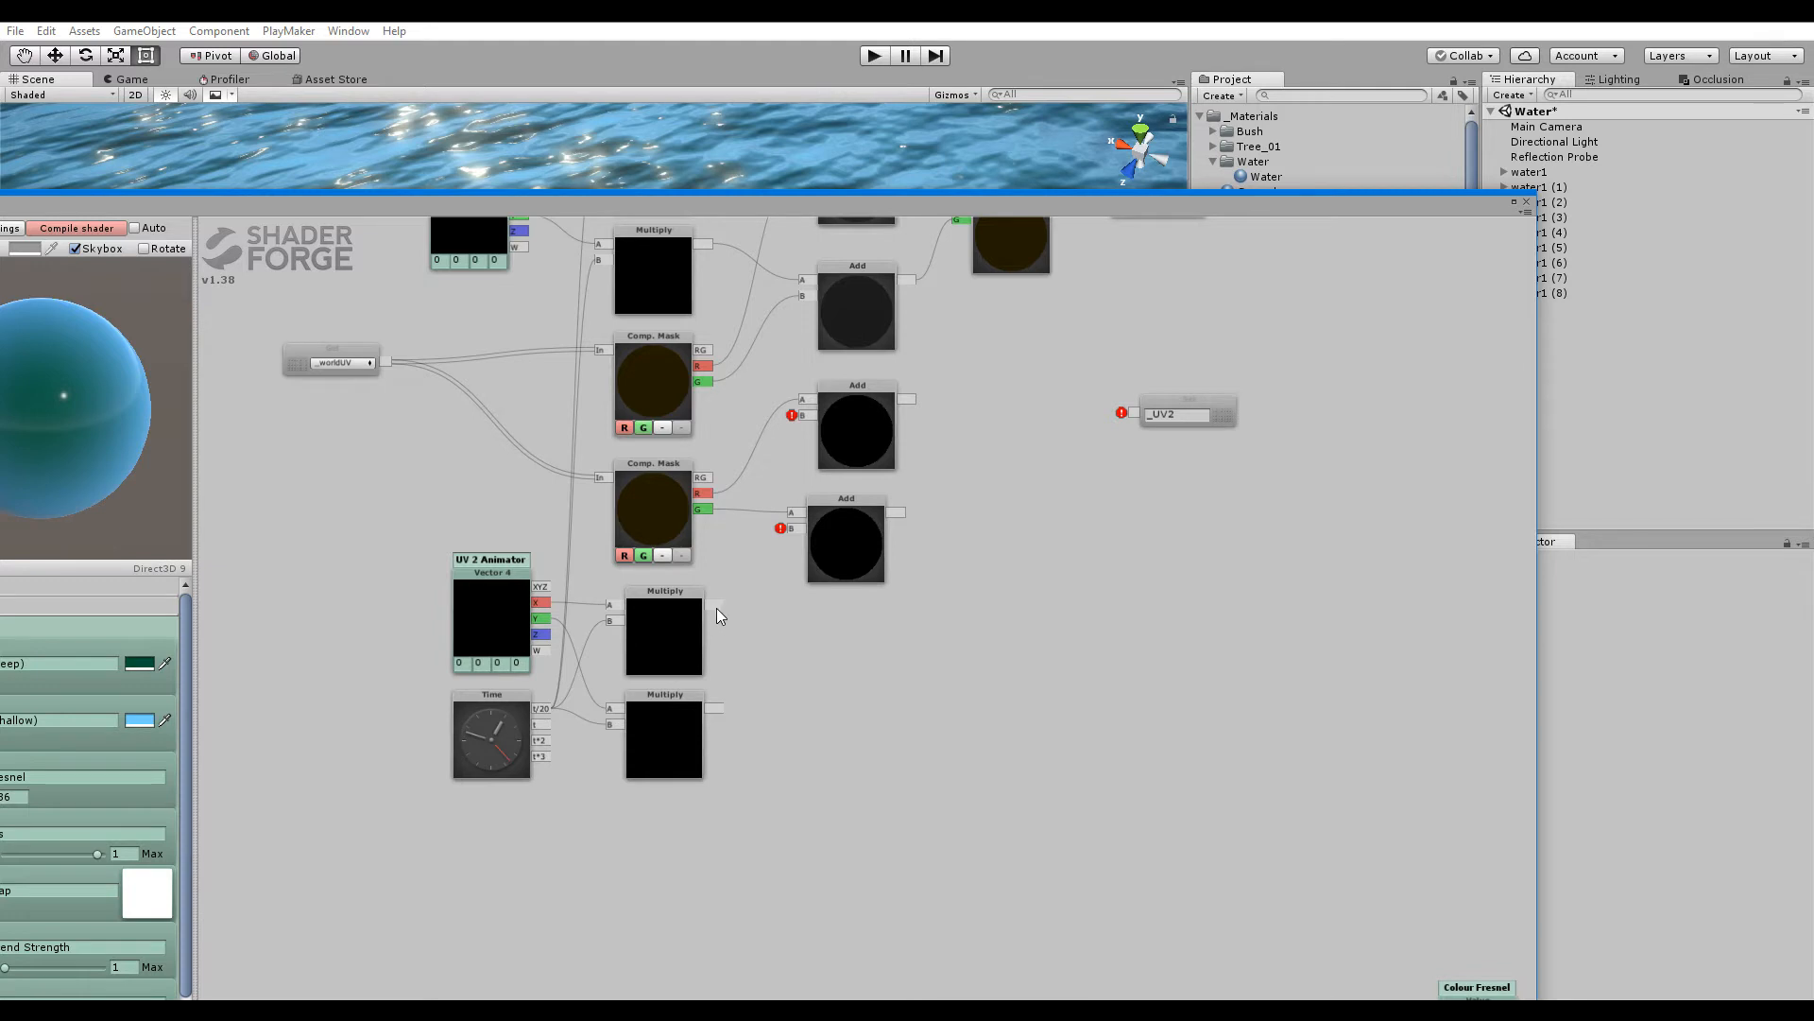
{"action": "left_click_drag", "start_coordinate": [716, 608], "coordinate": [803, 415]}
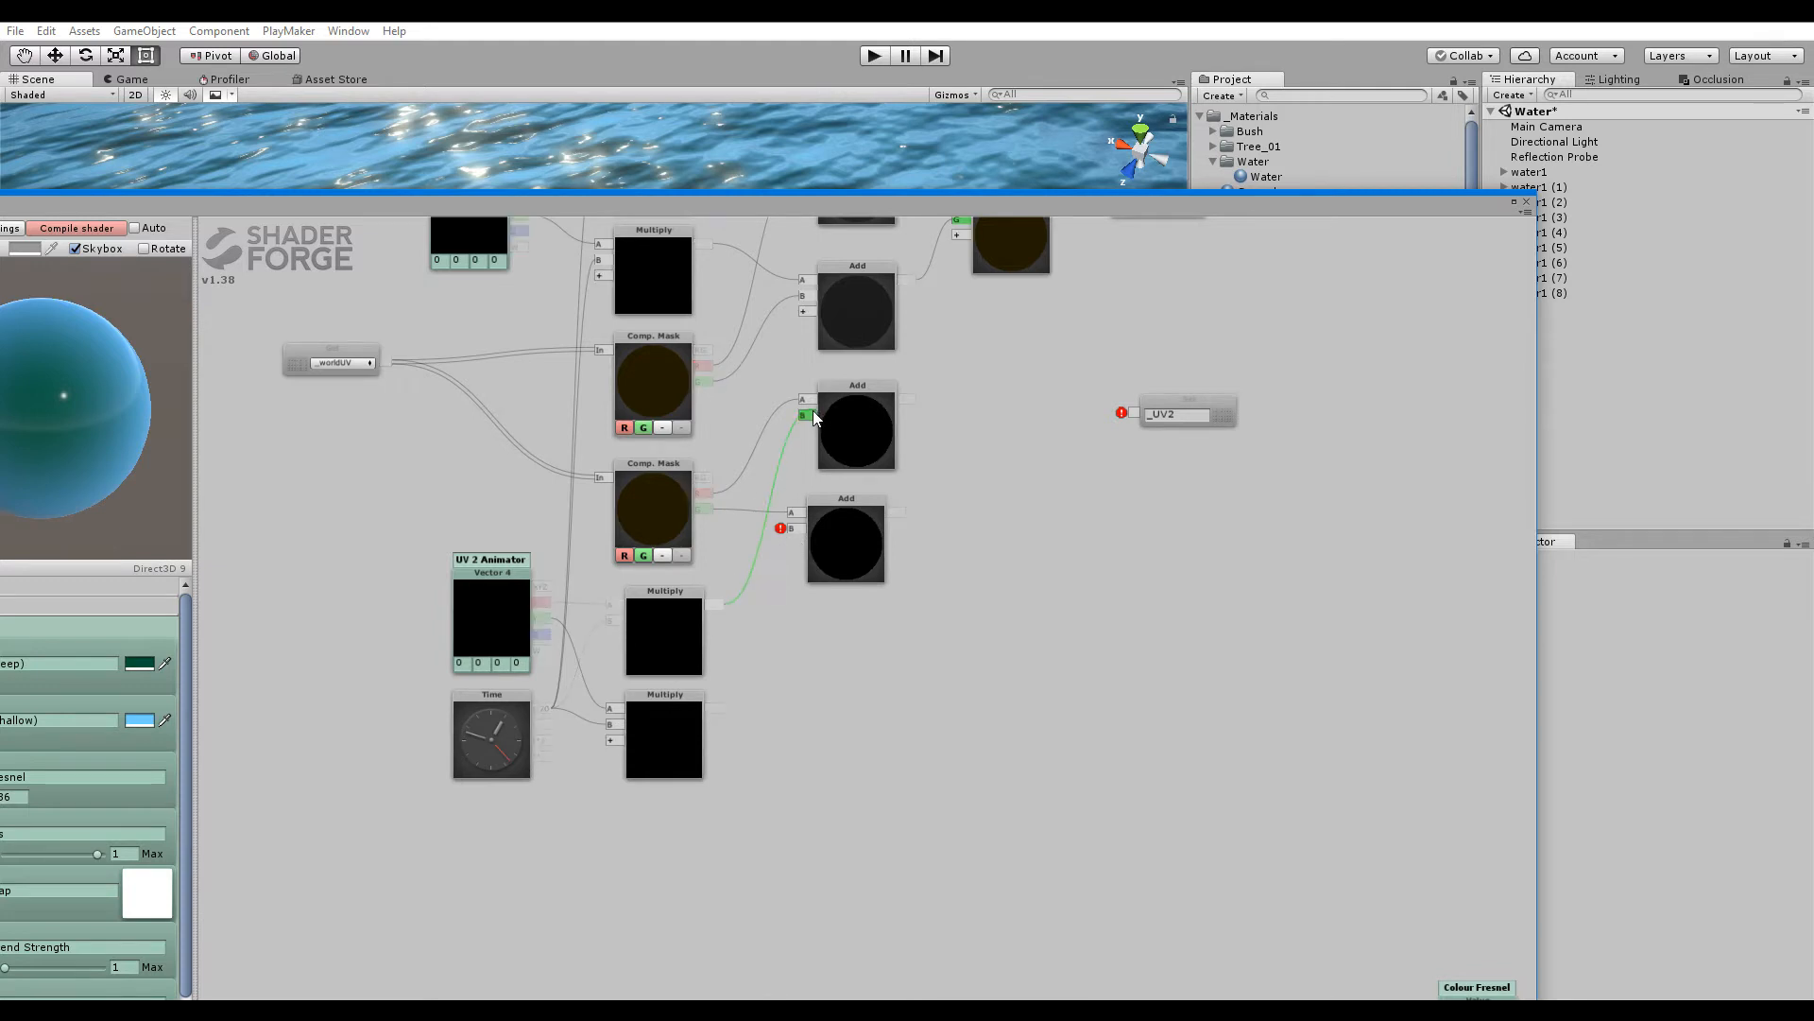
{"action": "left_click_drag", "start_coordinate": [714, 707], "coordinate": [796, 527]}
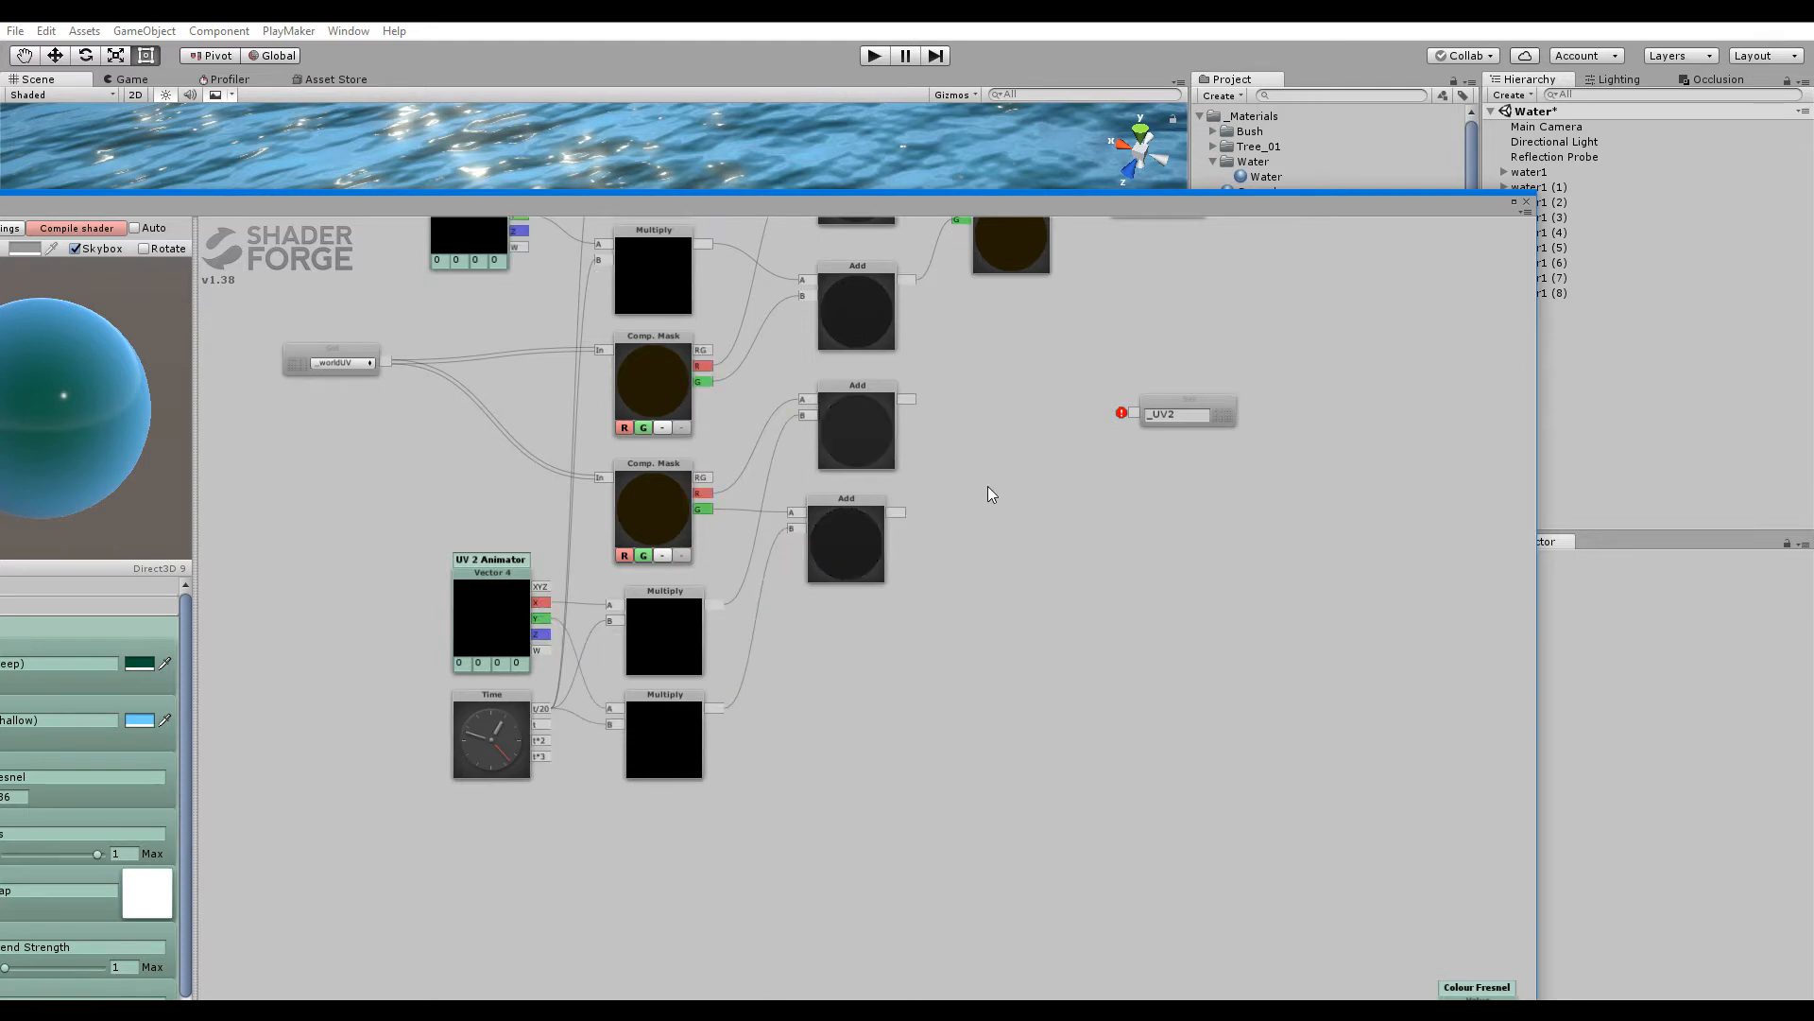
Create a second Append node from the two lower Add outputs and connect its result to the _UV2 Set node
{"action": "left_click_drag", "start_coordinate": [967, 419], "coordinate": [939, 557]}
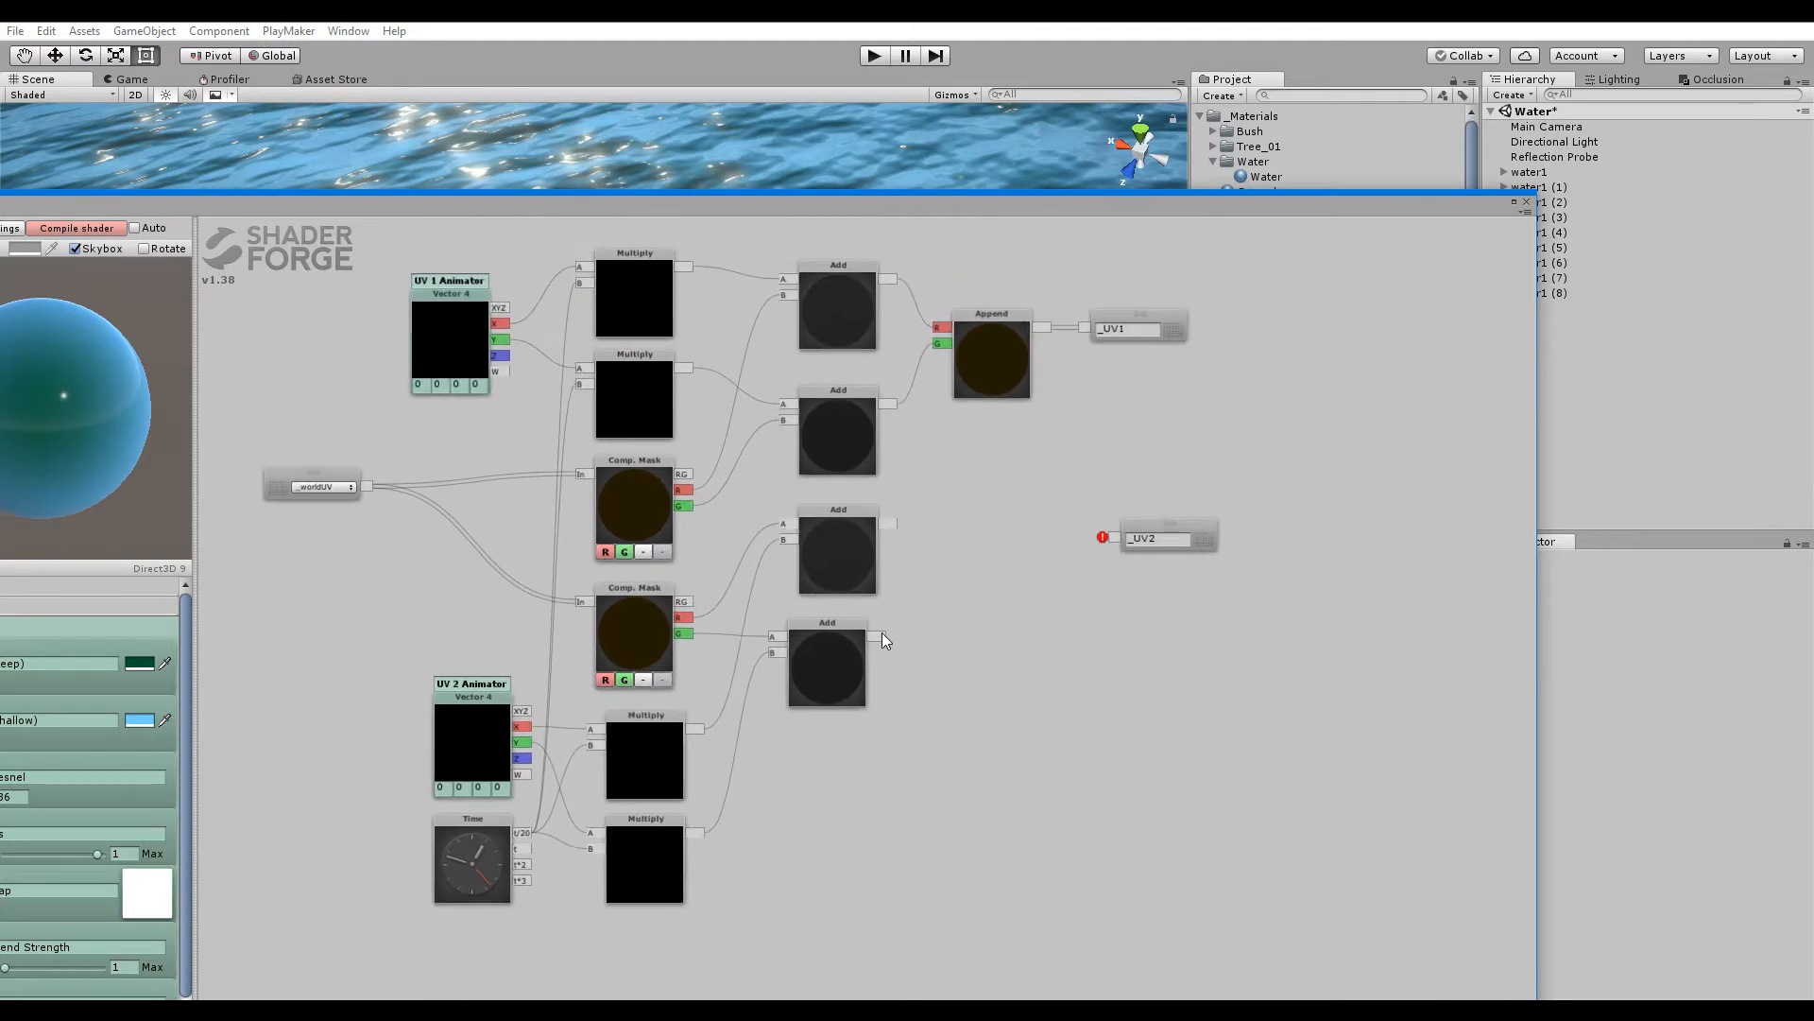
{"action": "right_click", "coordinate": [896, 518]}
{"action": "left_click", "coordinate": [977, 580]}
{"action": "left_click", "coordinate": [1003, 562]}
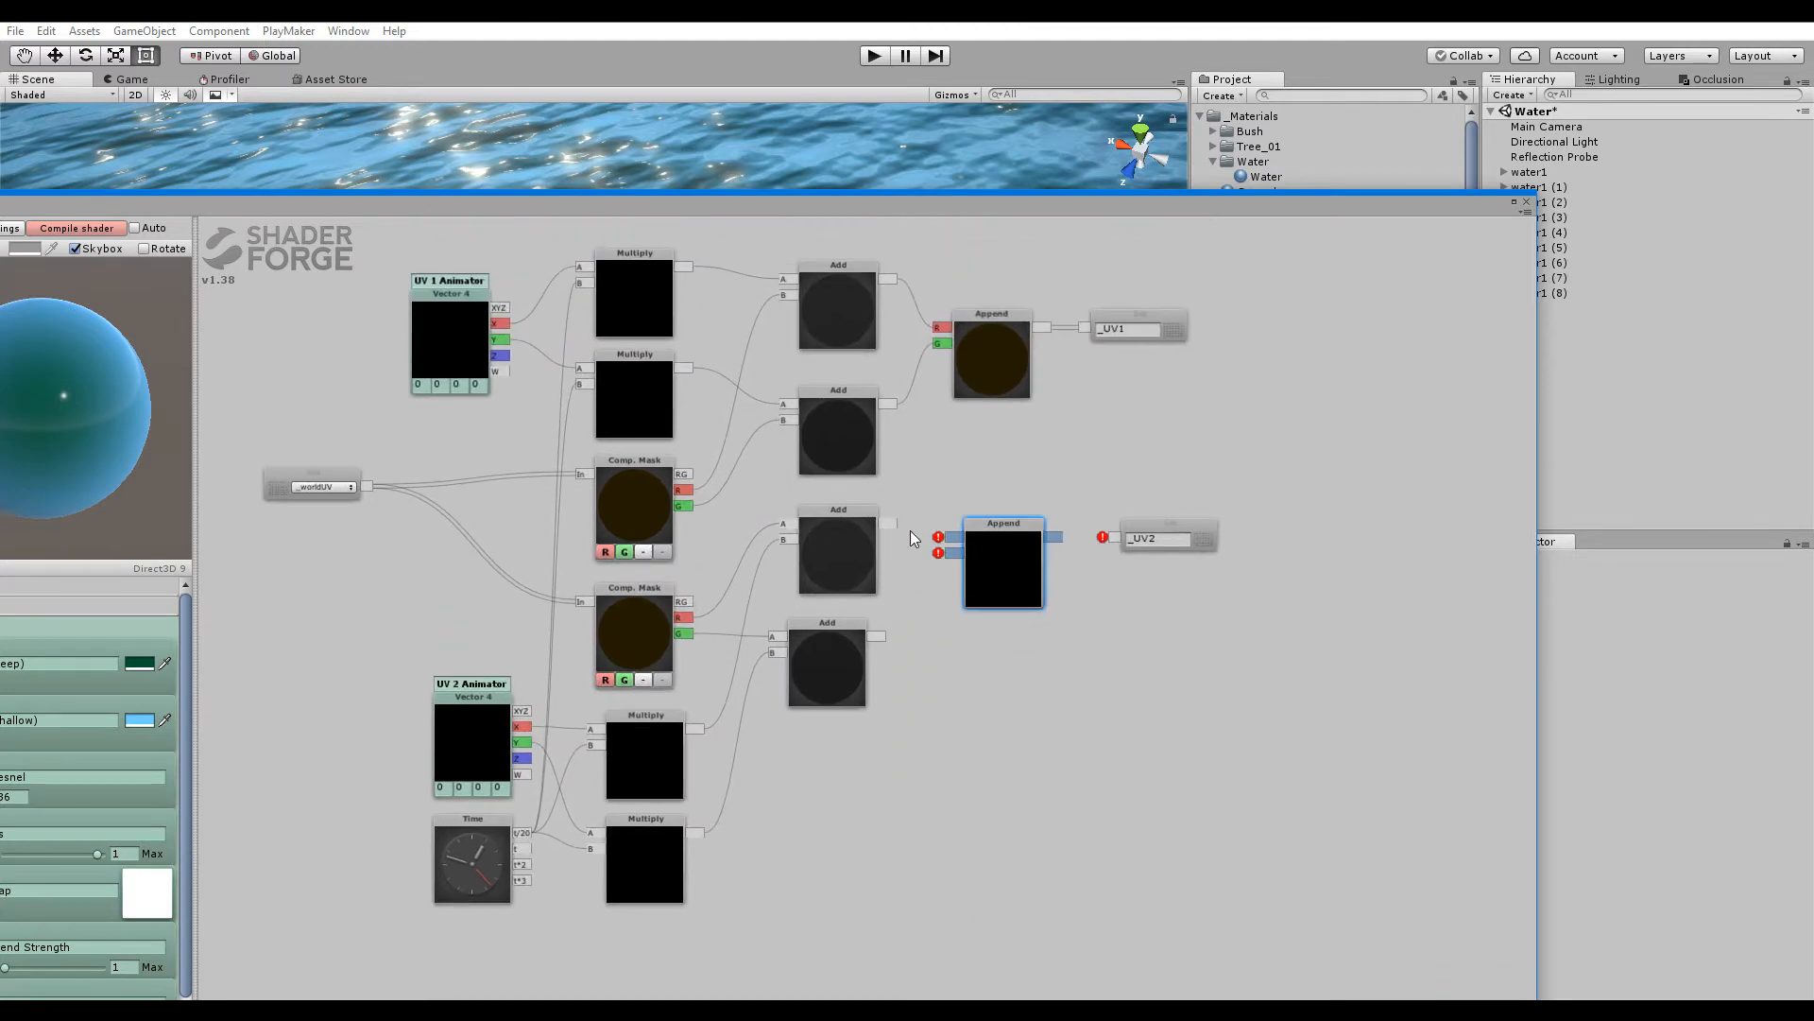
{"action": "left_click_drag", "start_coordinate": [889, 524], "coordinate": [931, 538]}
{"action": "left_click_drag", "start_coordinate": [876, 636], "coordinate": [948, 554]}
{"action": "left_click_drag", "start_coordinate": [889, 523], "coordinate": [1115, 539]}
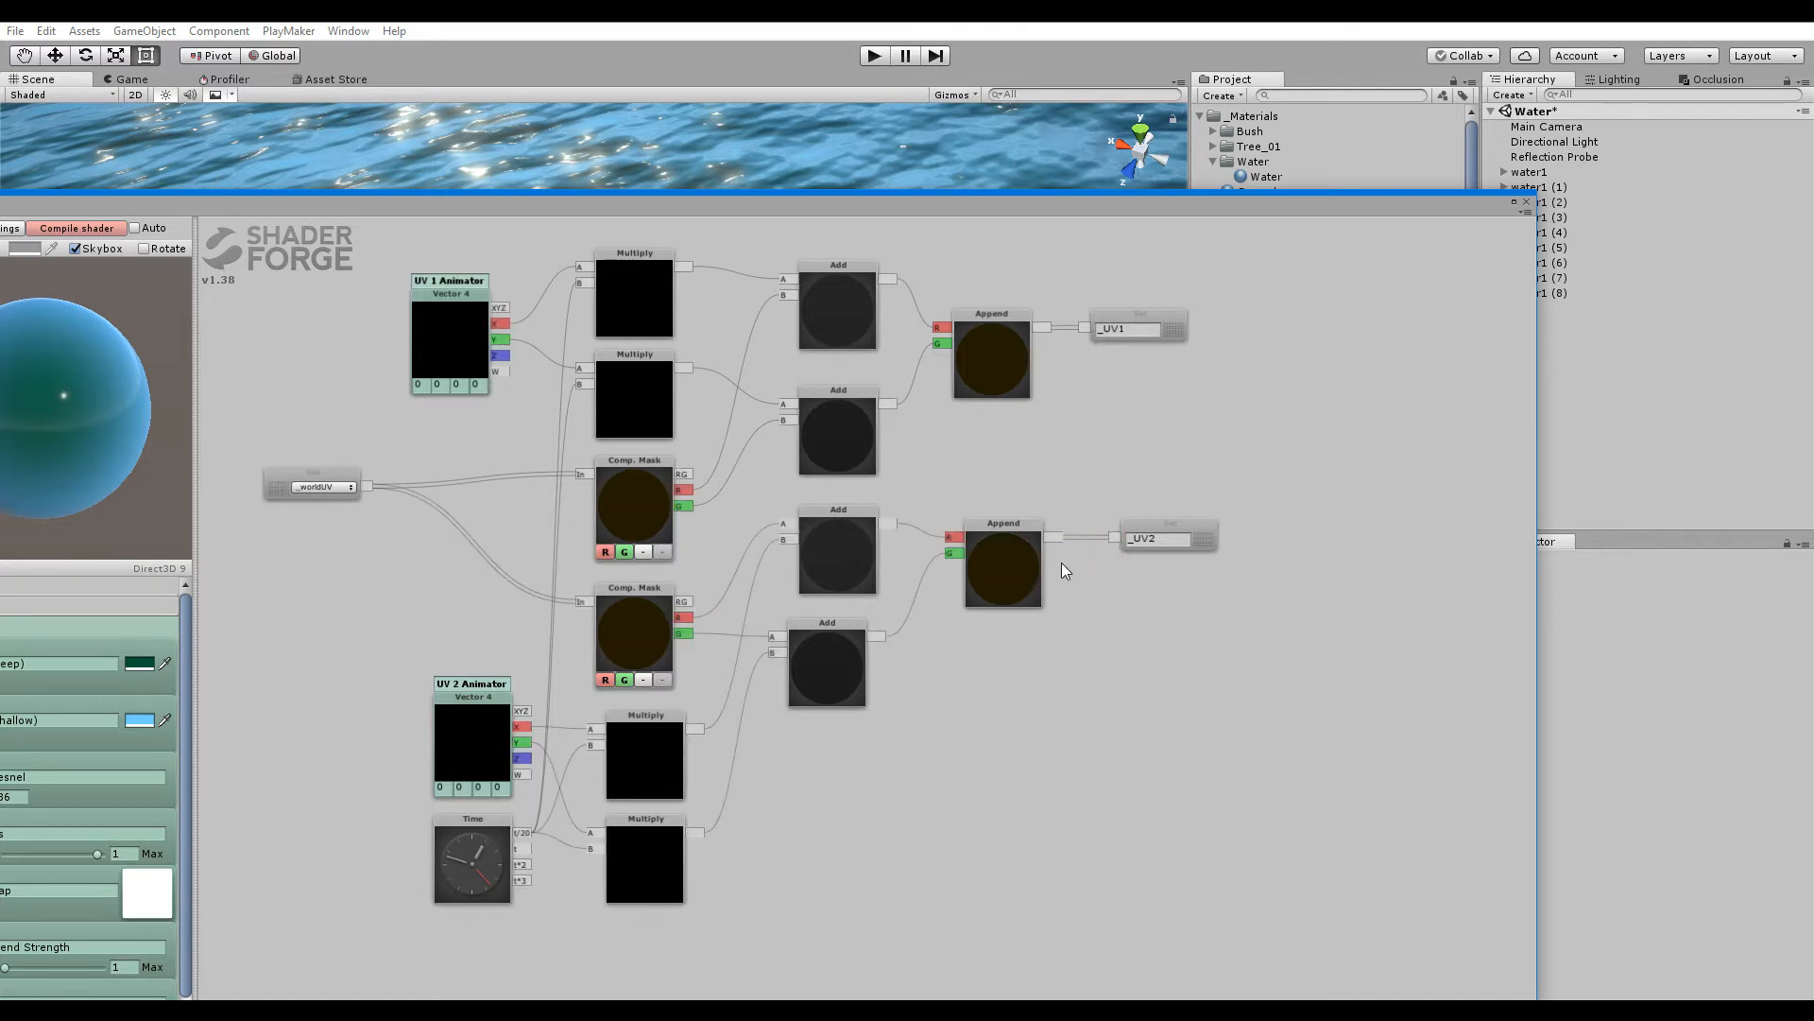
Arrange the four Add nodes in one straight, evenly spaced column
{"action": "left_click_drag", "start_coordinate": [824, 654], "coordinate": [834, 641]}
{"action": "left_click_drag", "start_coordinate": [841, 551], "coordinate": [838, 542]}
{"action": "left_click_drag", "start_coordinate": [833, 646], "coordinate": [833, 639]}
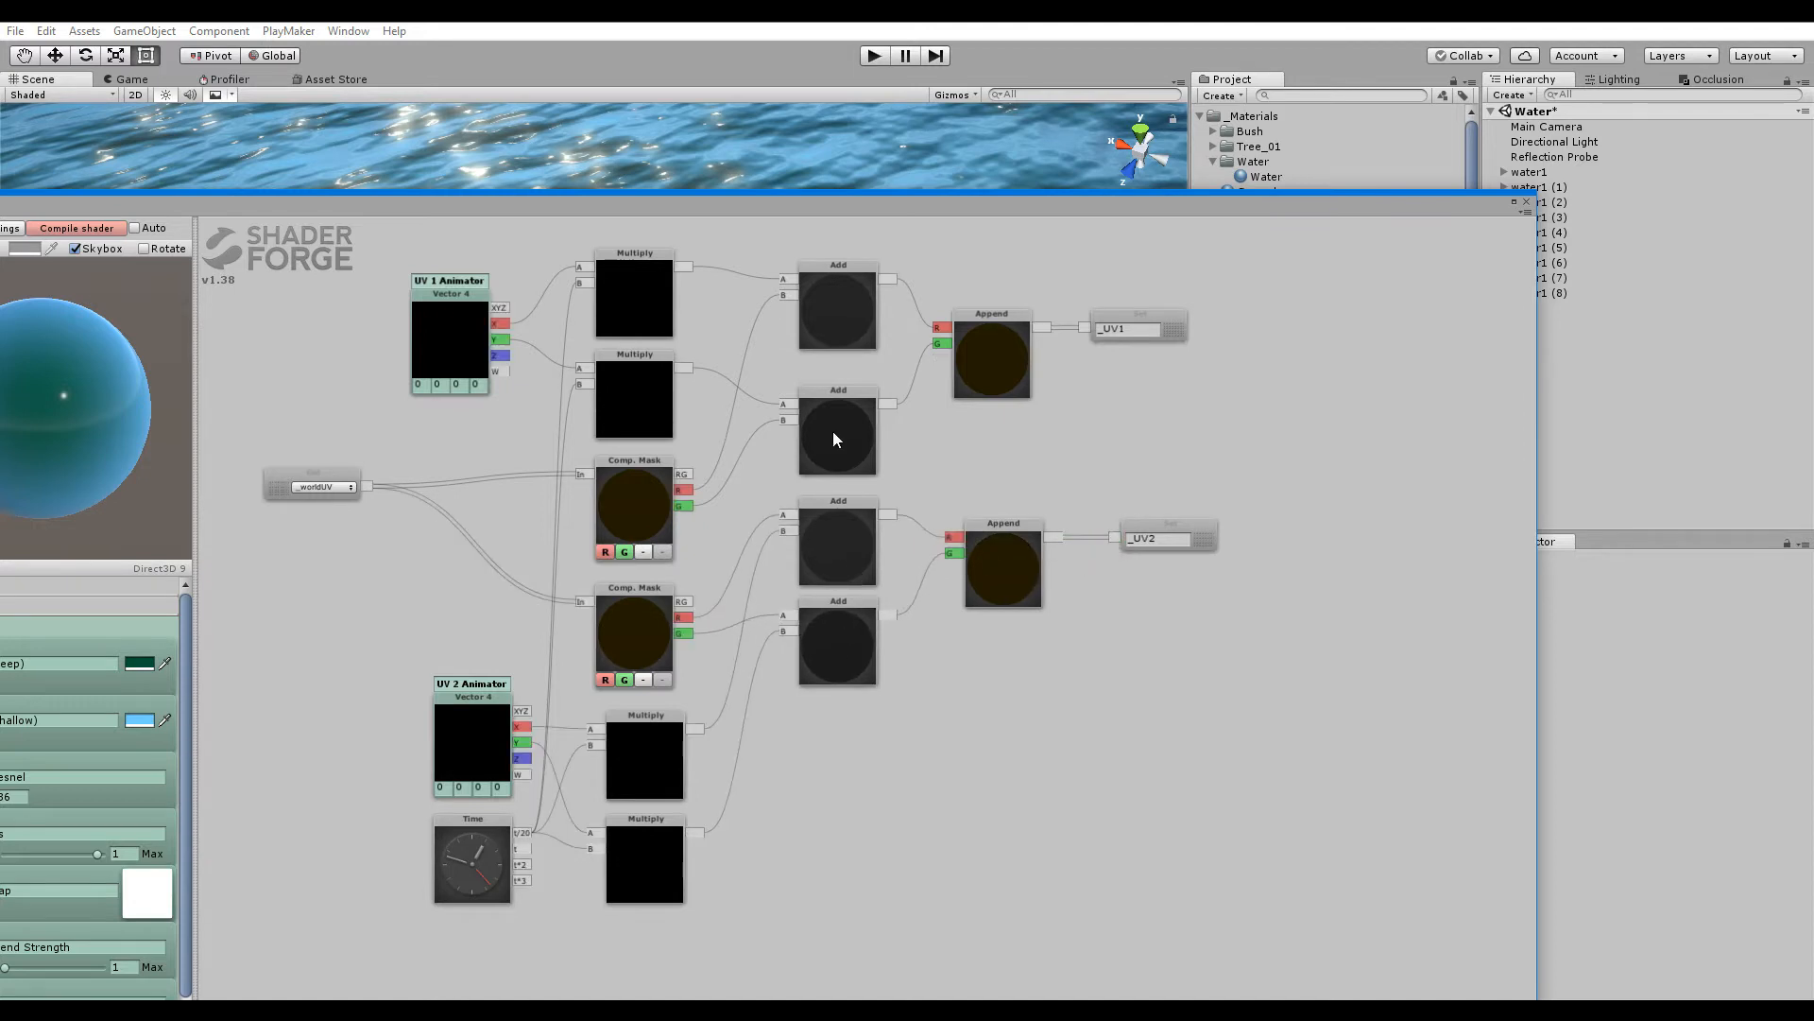
{"action": "left_click_drag", "start_coordinate": [835, 430], "coordinate": [836, 441]}
{"action": "left_click_drag", "start_coordinate": [841, 306], "coordinate": [841, 344]}
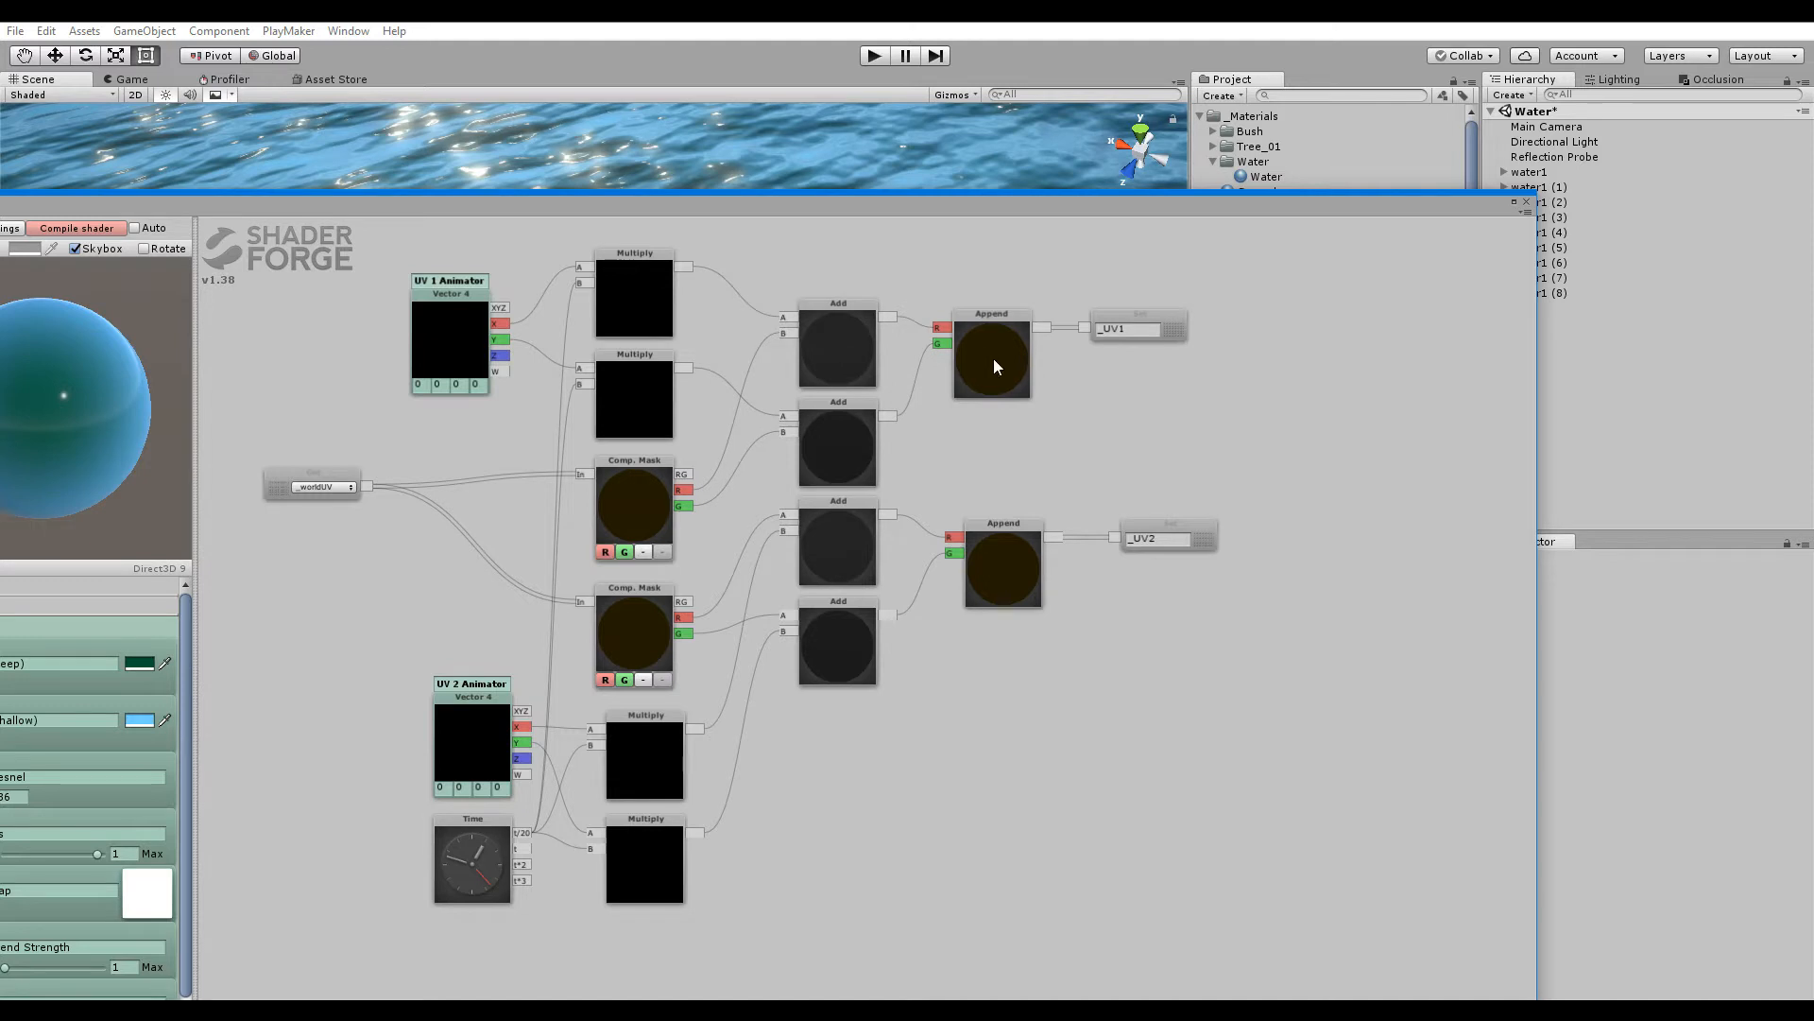
Line up the lower Append node under the upper one and move both Set nodes close to their Append nodes
{"action": "left_click_drag", "start_coordinate": [989, 583], "coordinate": [978, 583]}
{"action": "left_click_drag", "start_coordinate": [1170, 521], "coordinate": [1140, 522]}
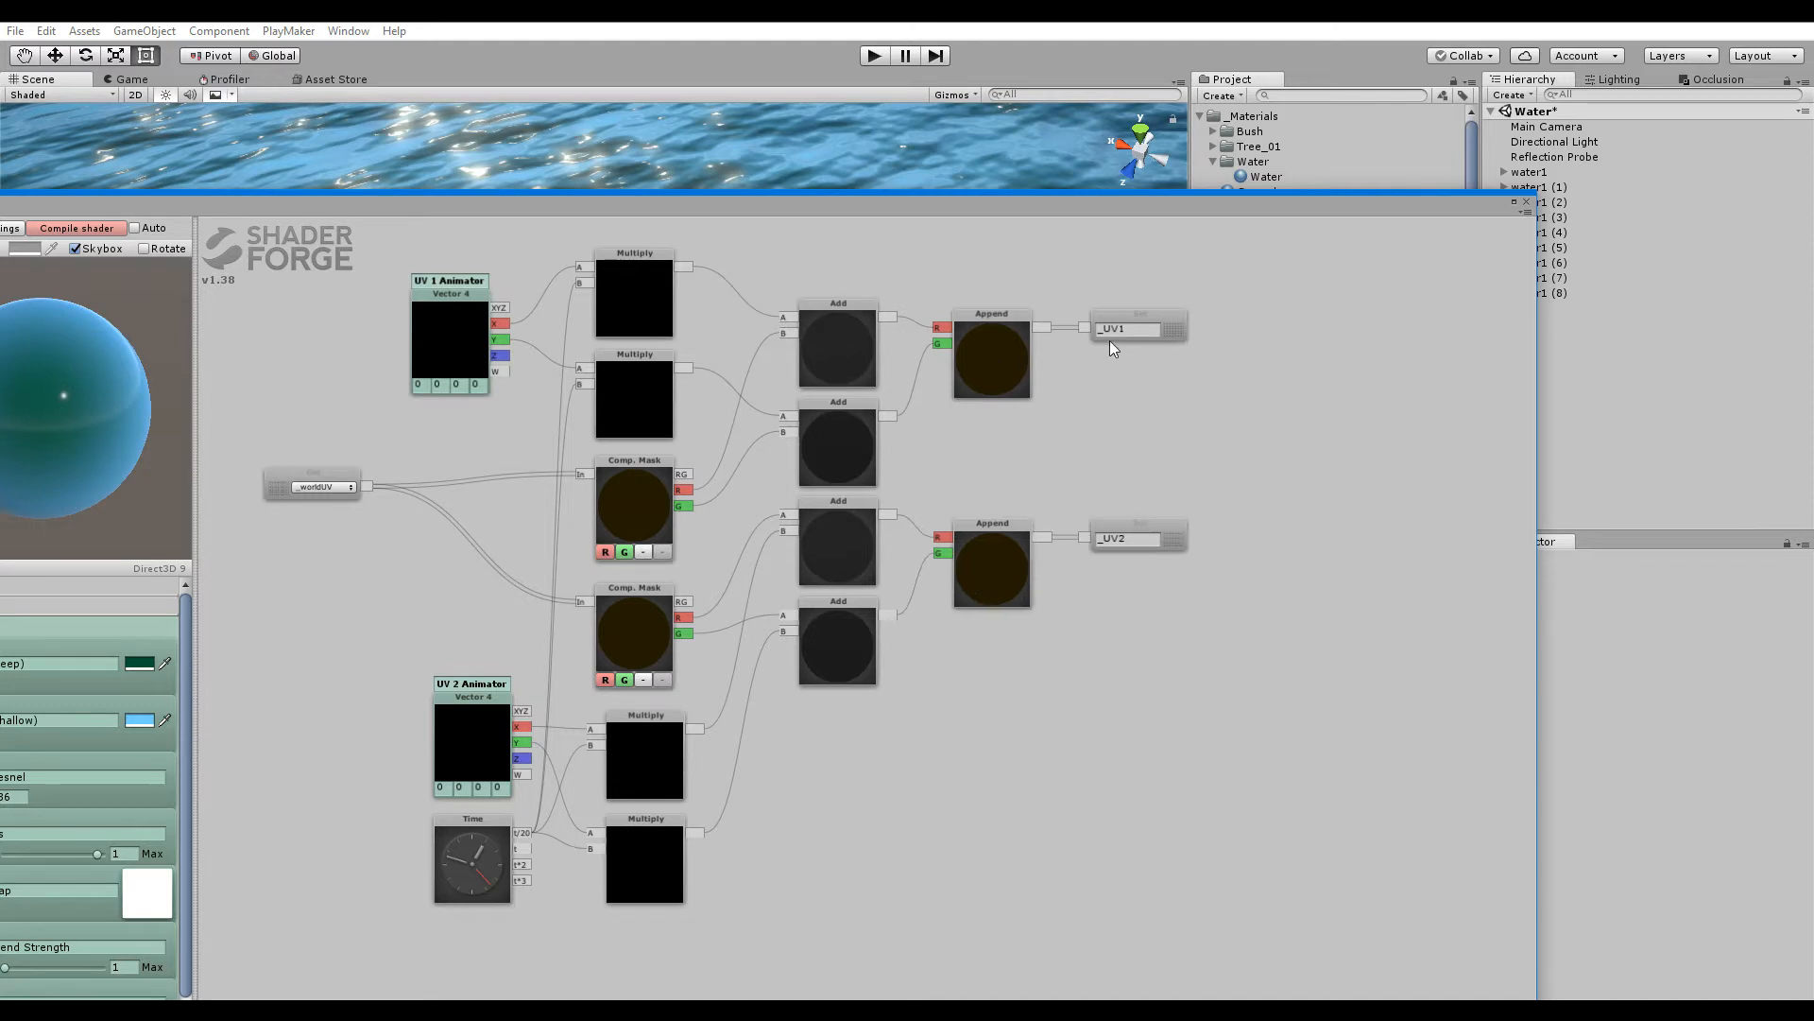
{"action": "left_click_drag", "start_coordinate": [1109, 341], "coordinate": [1091, 340]}
{"action": "left_click_drag", "start_coordinate": [1125, 531], "coordinate": [1110, 526]}
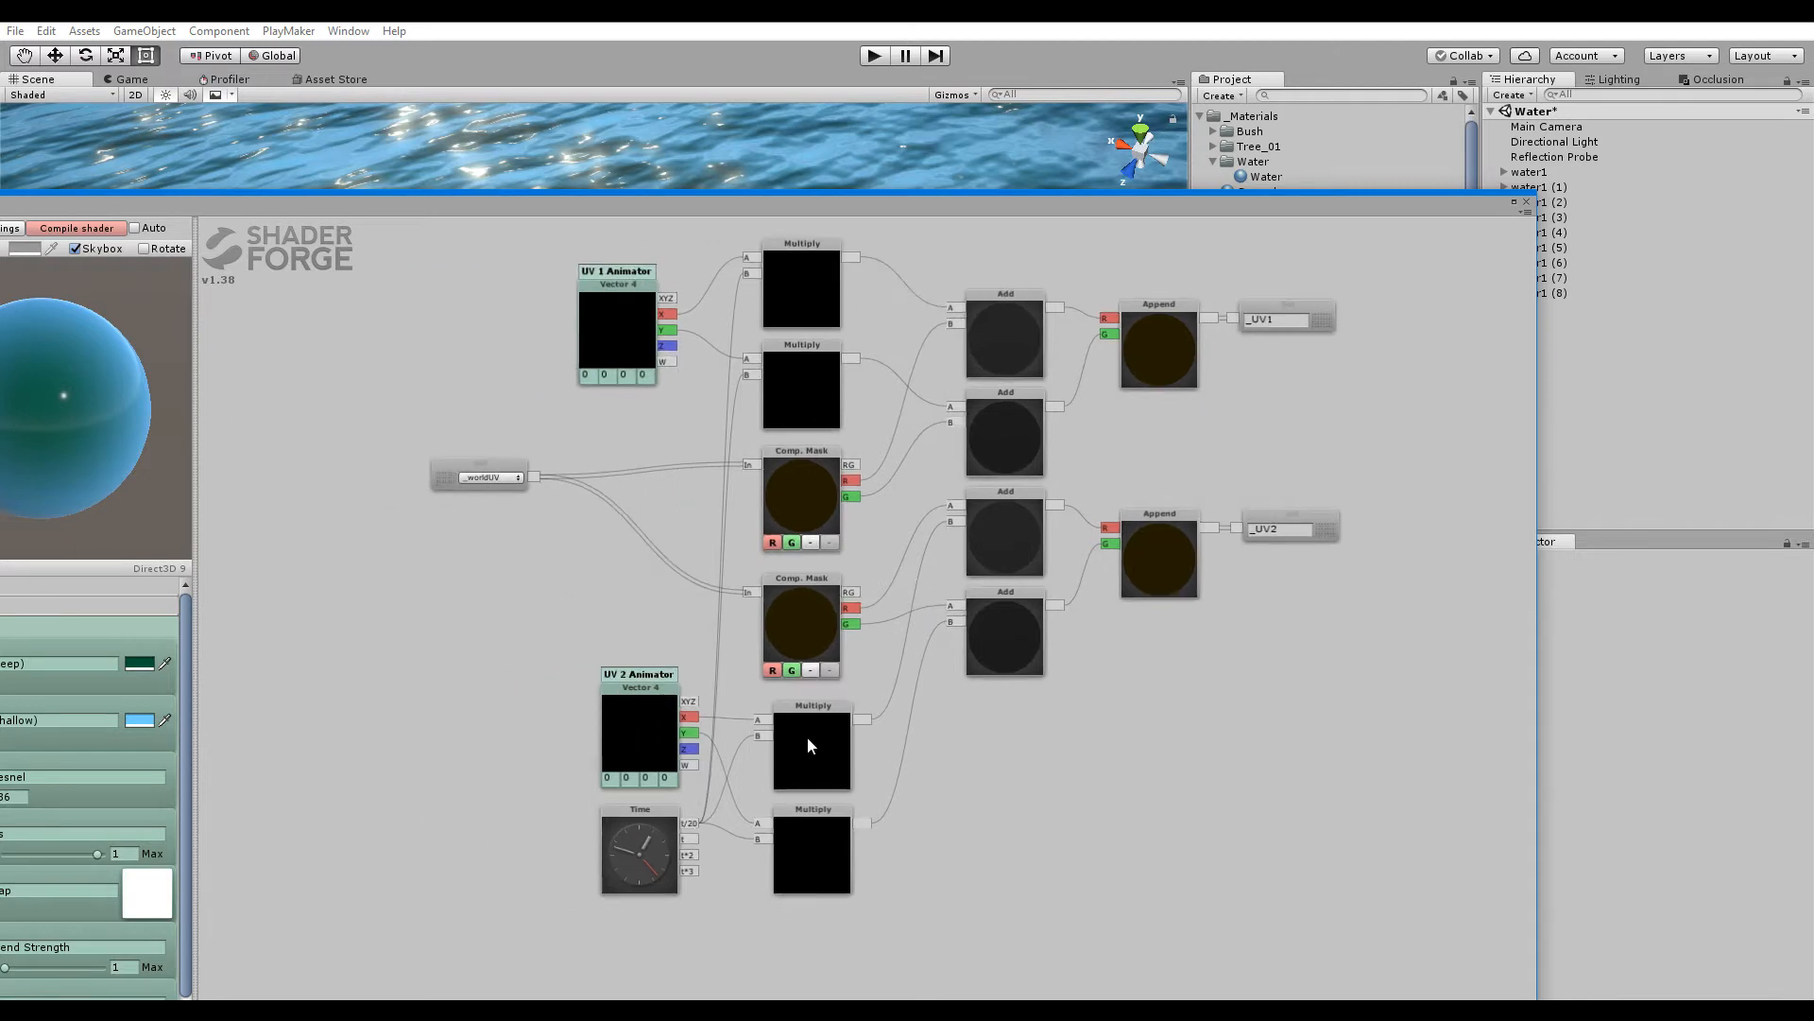
Arrange the four Multiply nodes and the lower Component Mask in one tidy column
{"action": "left_click_drag", "start_coordinate": [807, 737], "coordinate": [798, 727]}
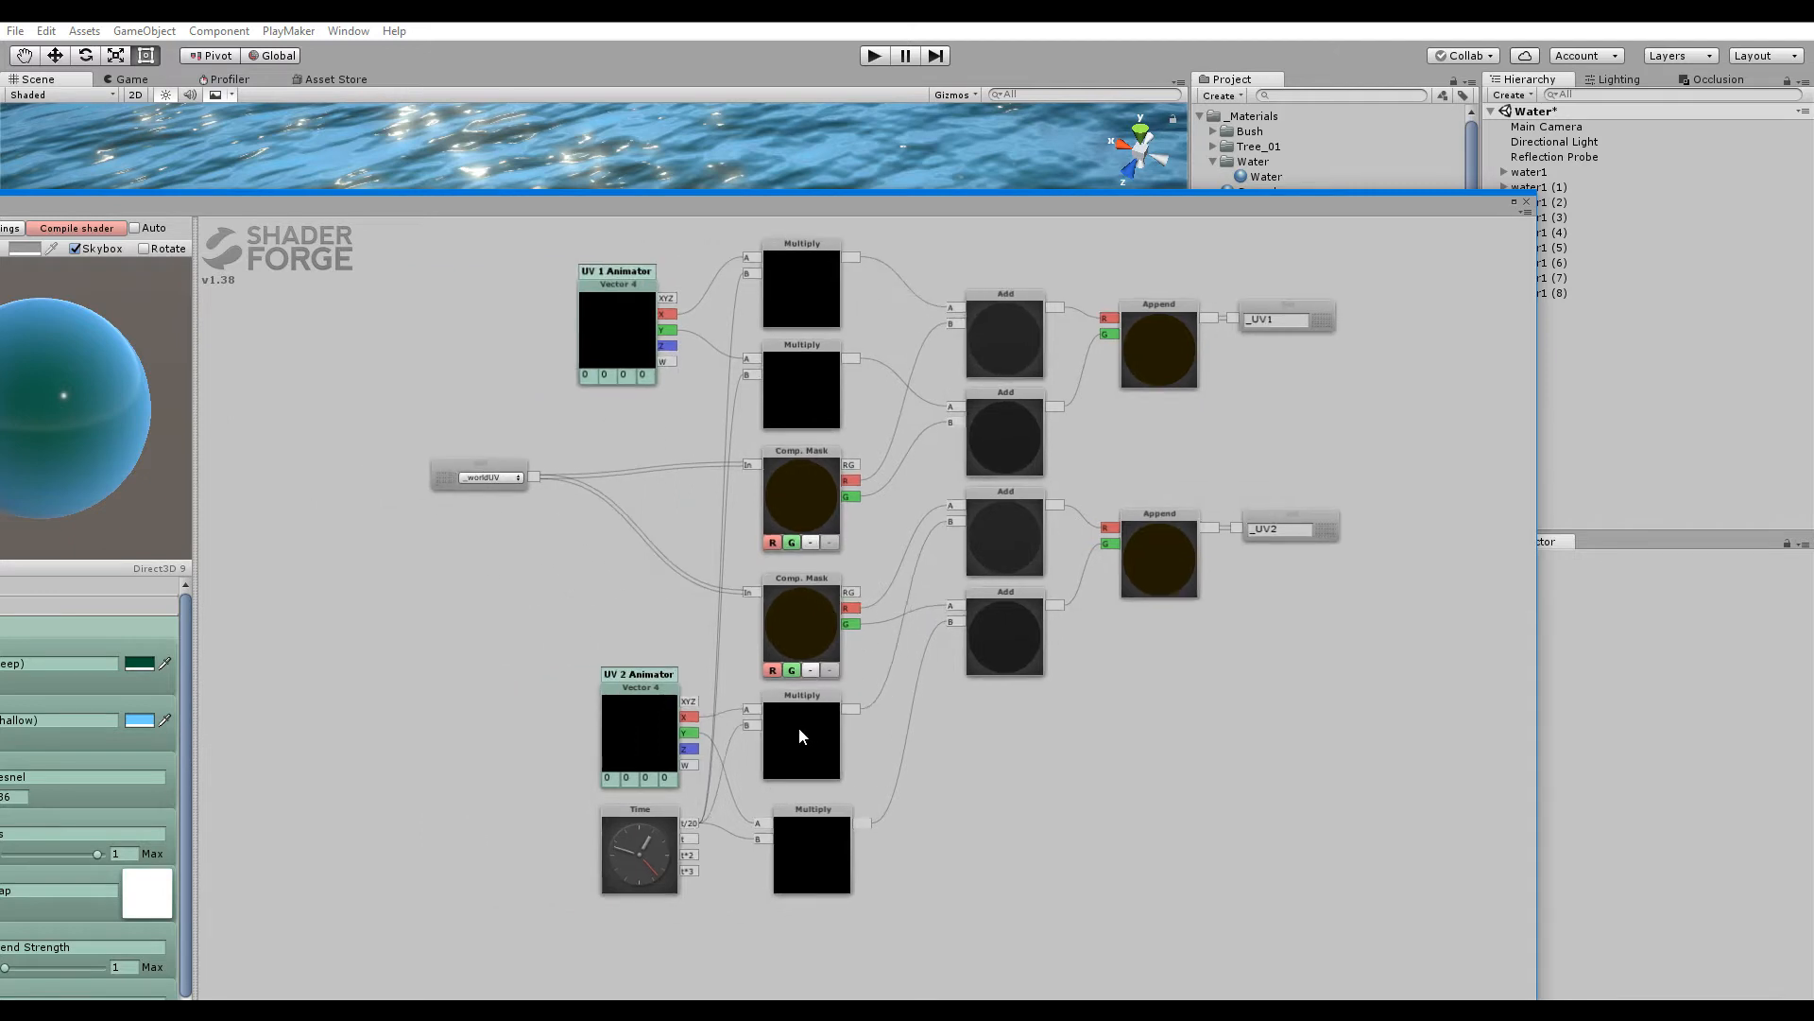
{"action": "left_click_drag", "start_coordinate": [800, 843], "coordinate": [800, 824]}
{"action": "left_click_drag", "start_coordinate": [813, 592], "coordinate": [813, 580]}
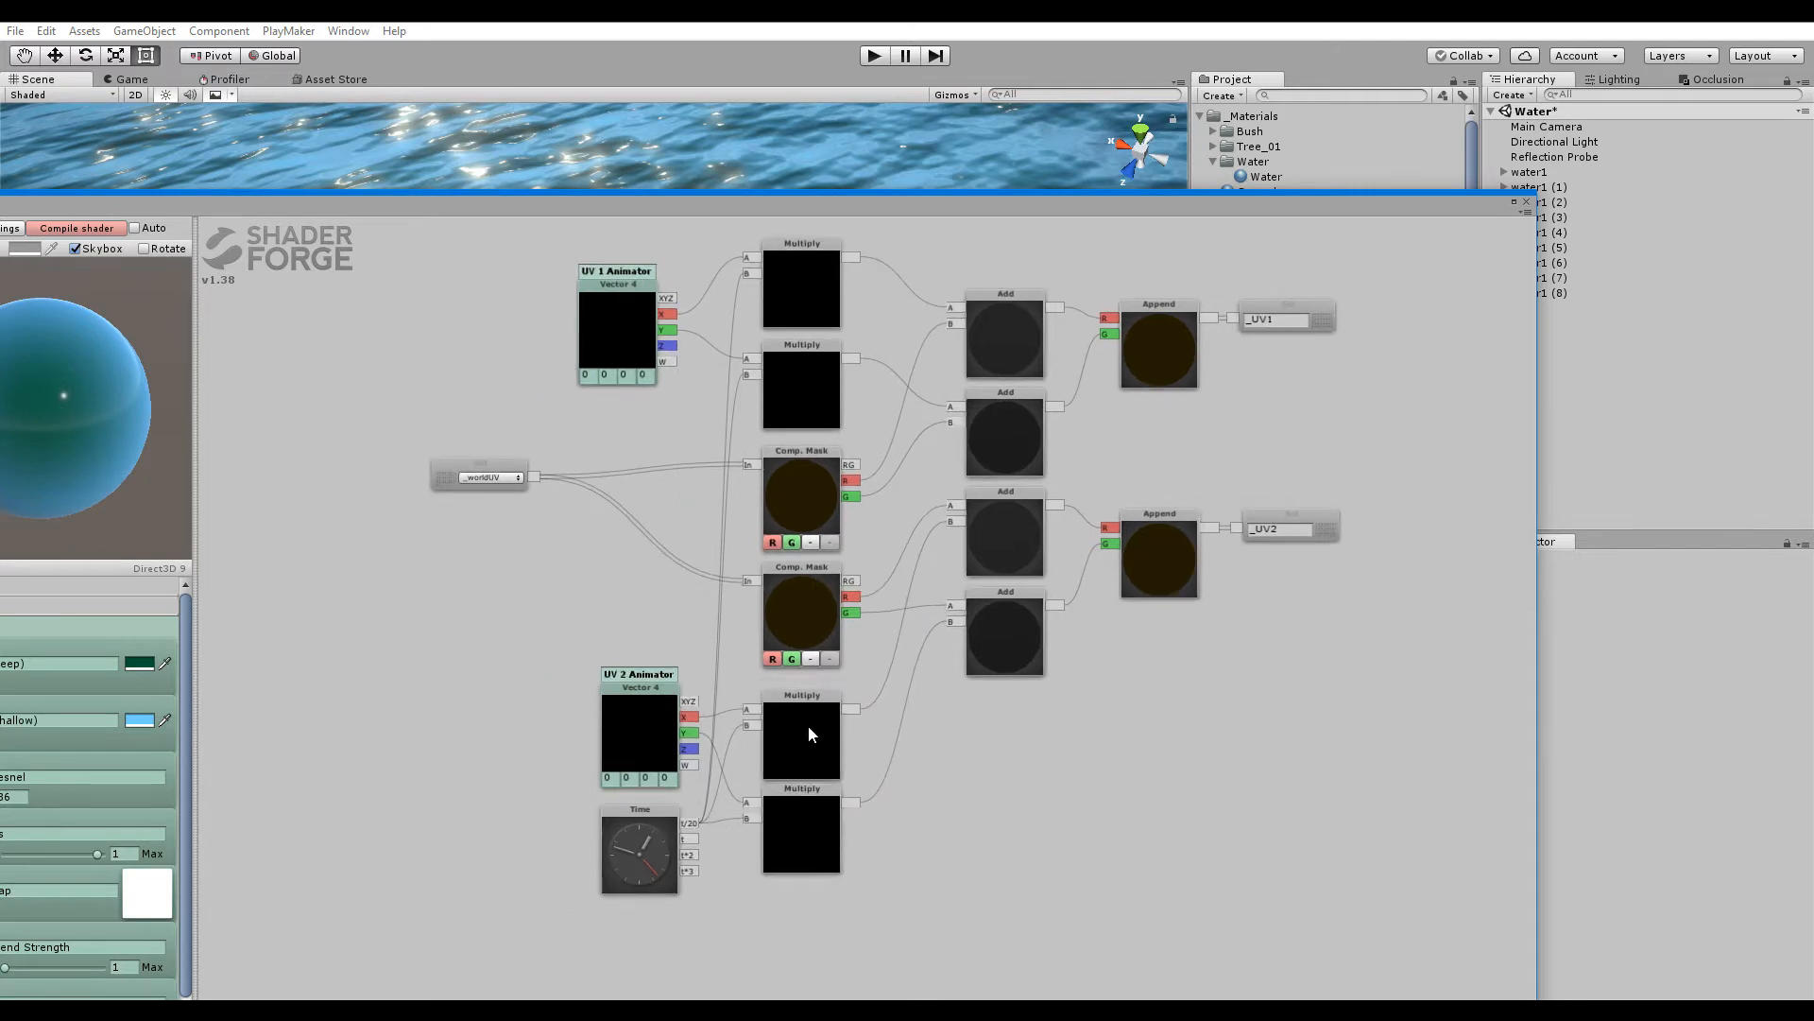
{"action": "left_click_drag", "start_coordinate": [808, 724], "coordinate": [808, 717]}
{"action": "left_click_drag", "start_coordinate": [797, 787], "coordinate": [795, 781]}
{"action": "left_click_drag", "start_coordinate": [809, 387], "coordinate": [809, 397]}
{"action": "left_click_drag", "start_coordinate": [785, 284], "coordinate": [785, 295]}
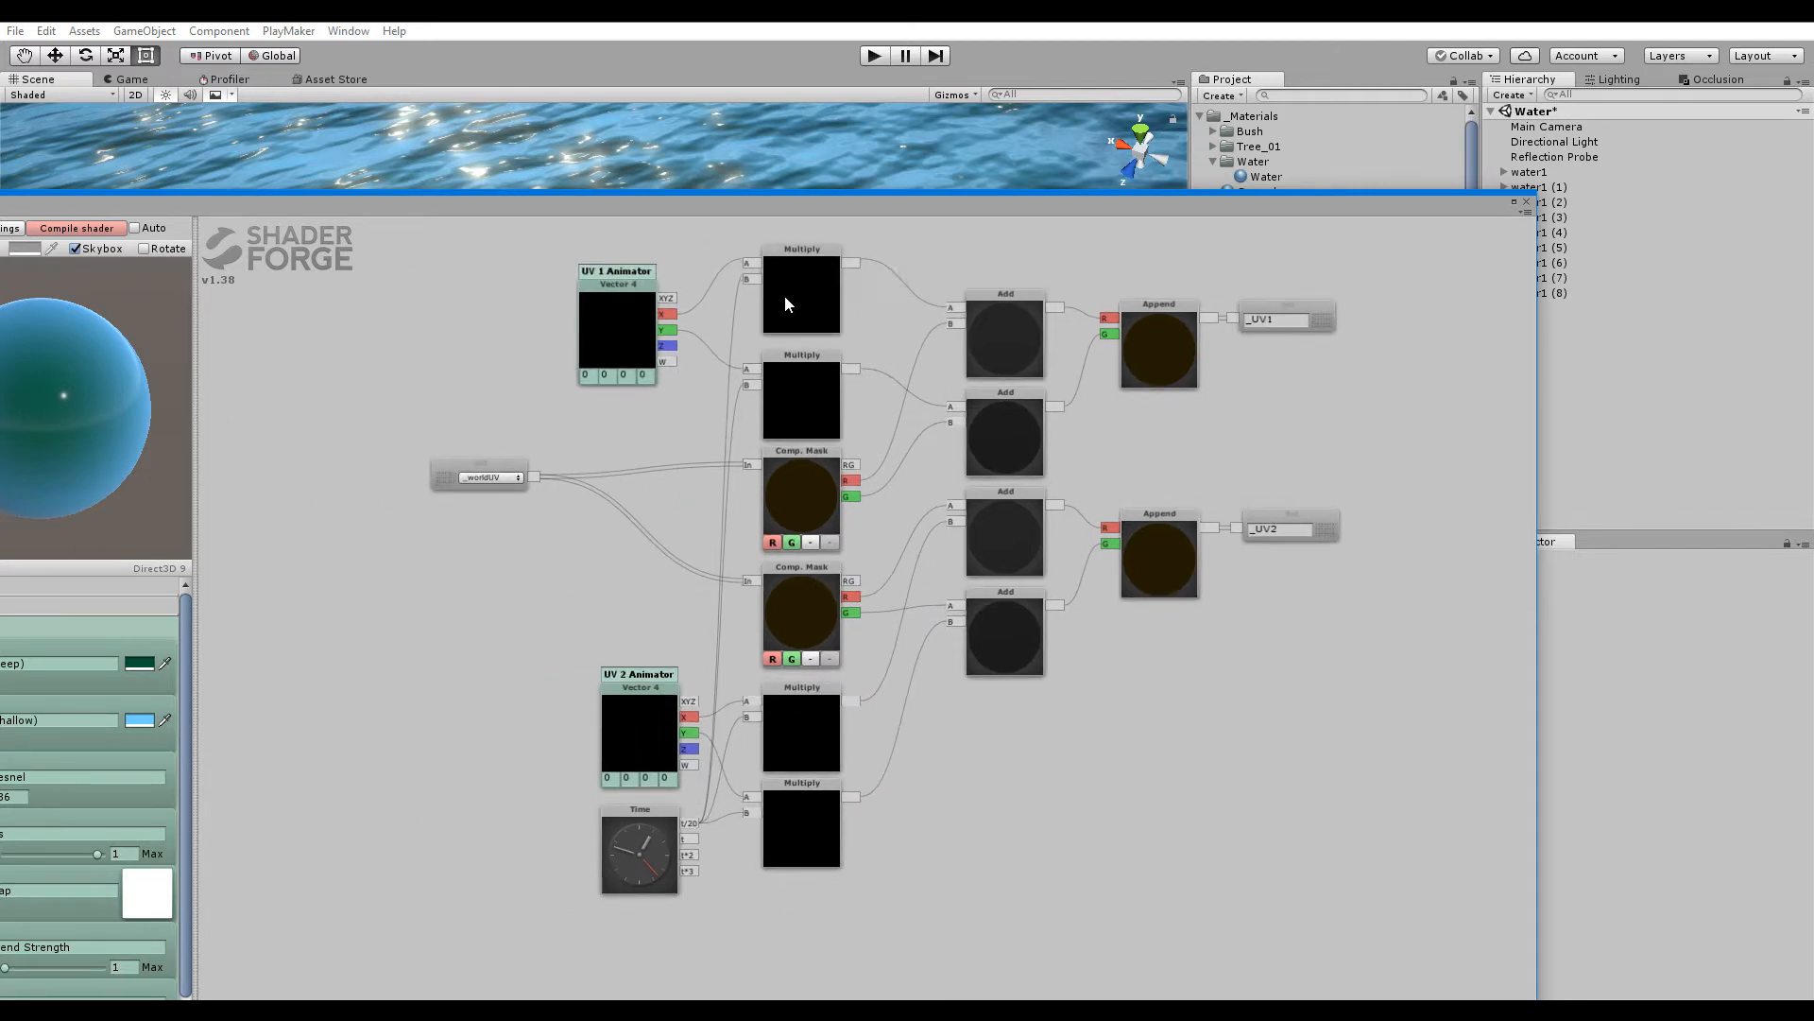
Reposition the UV 1 Animator, the _worldUV Get node and the UV 2 Animator to tidy the graph's inputs
{"action": "left_click_drag", "start_coordinate": [589, 303], "coordinate": [623, 286]}
{"action": "left_click_drag", "start_coordinate": [492, 478], "coordinate": [507, 452]}
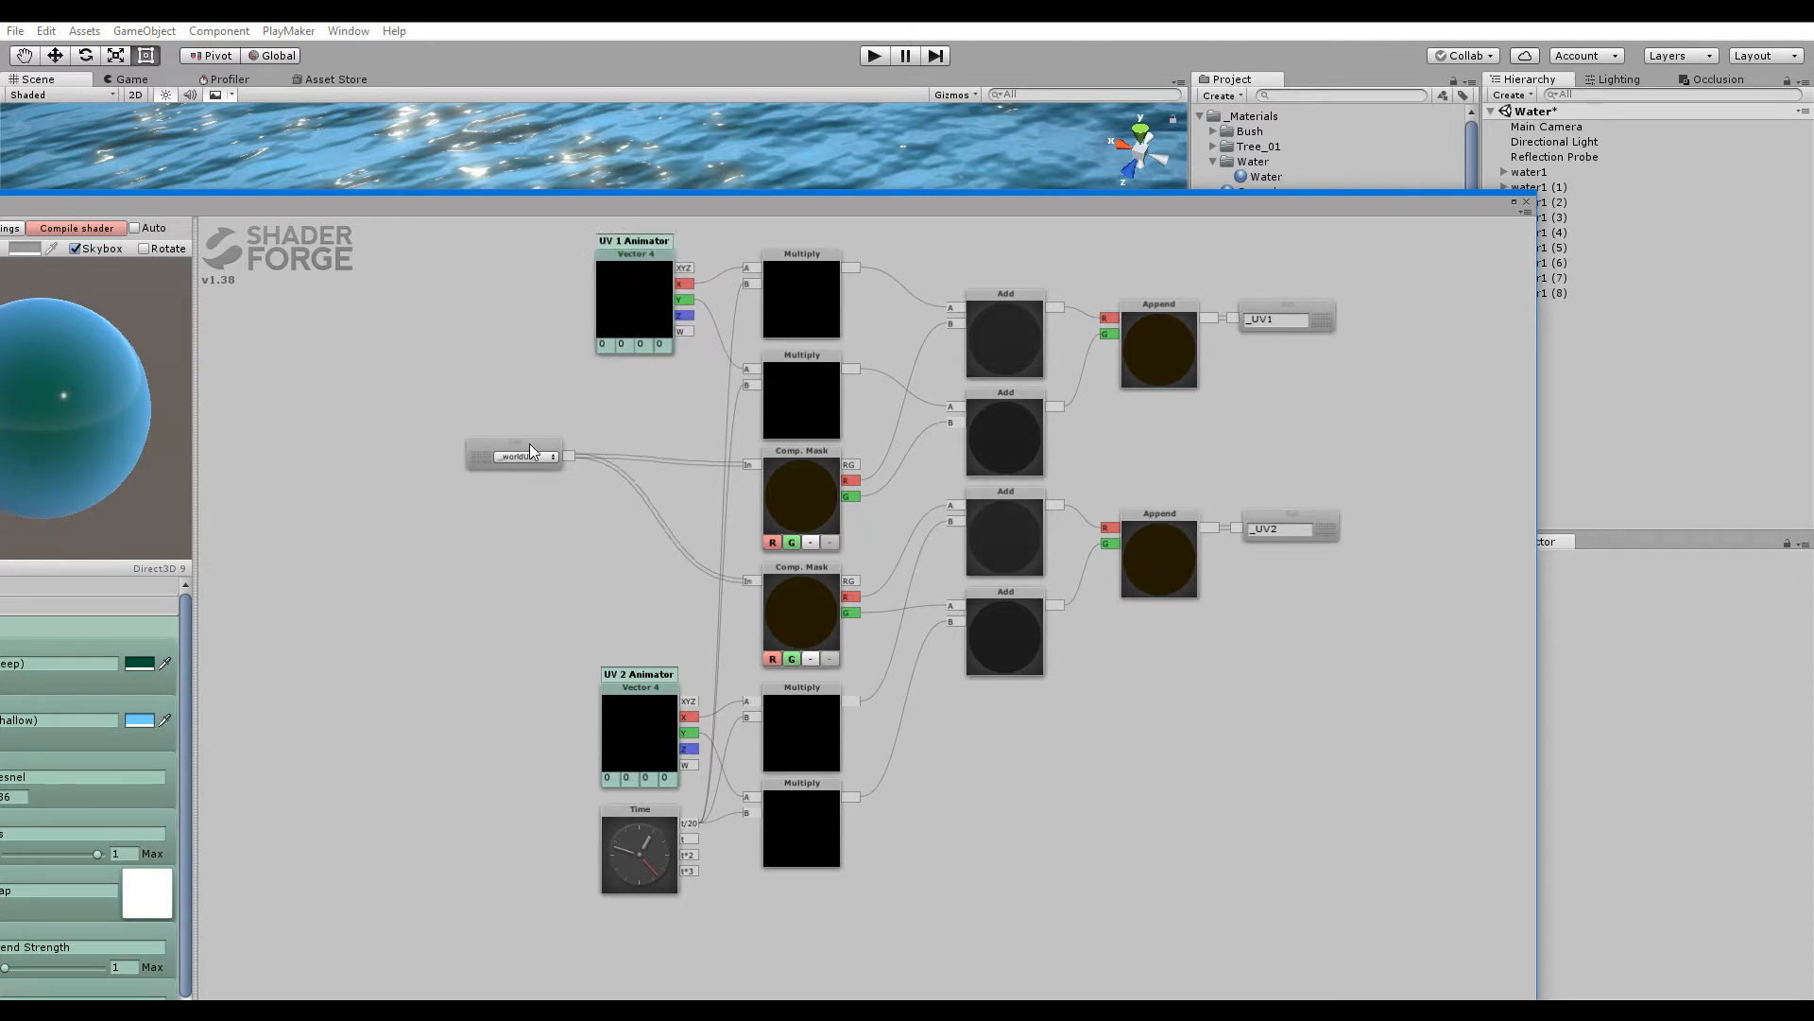
{"action": "middle_click_drag", "start_coordinate": [499, 524], "coordinate": [550, 499]}
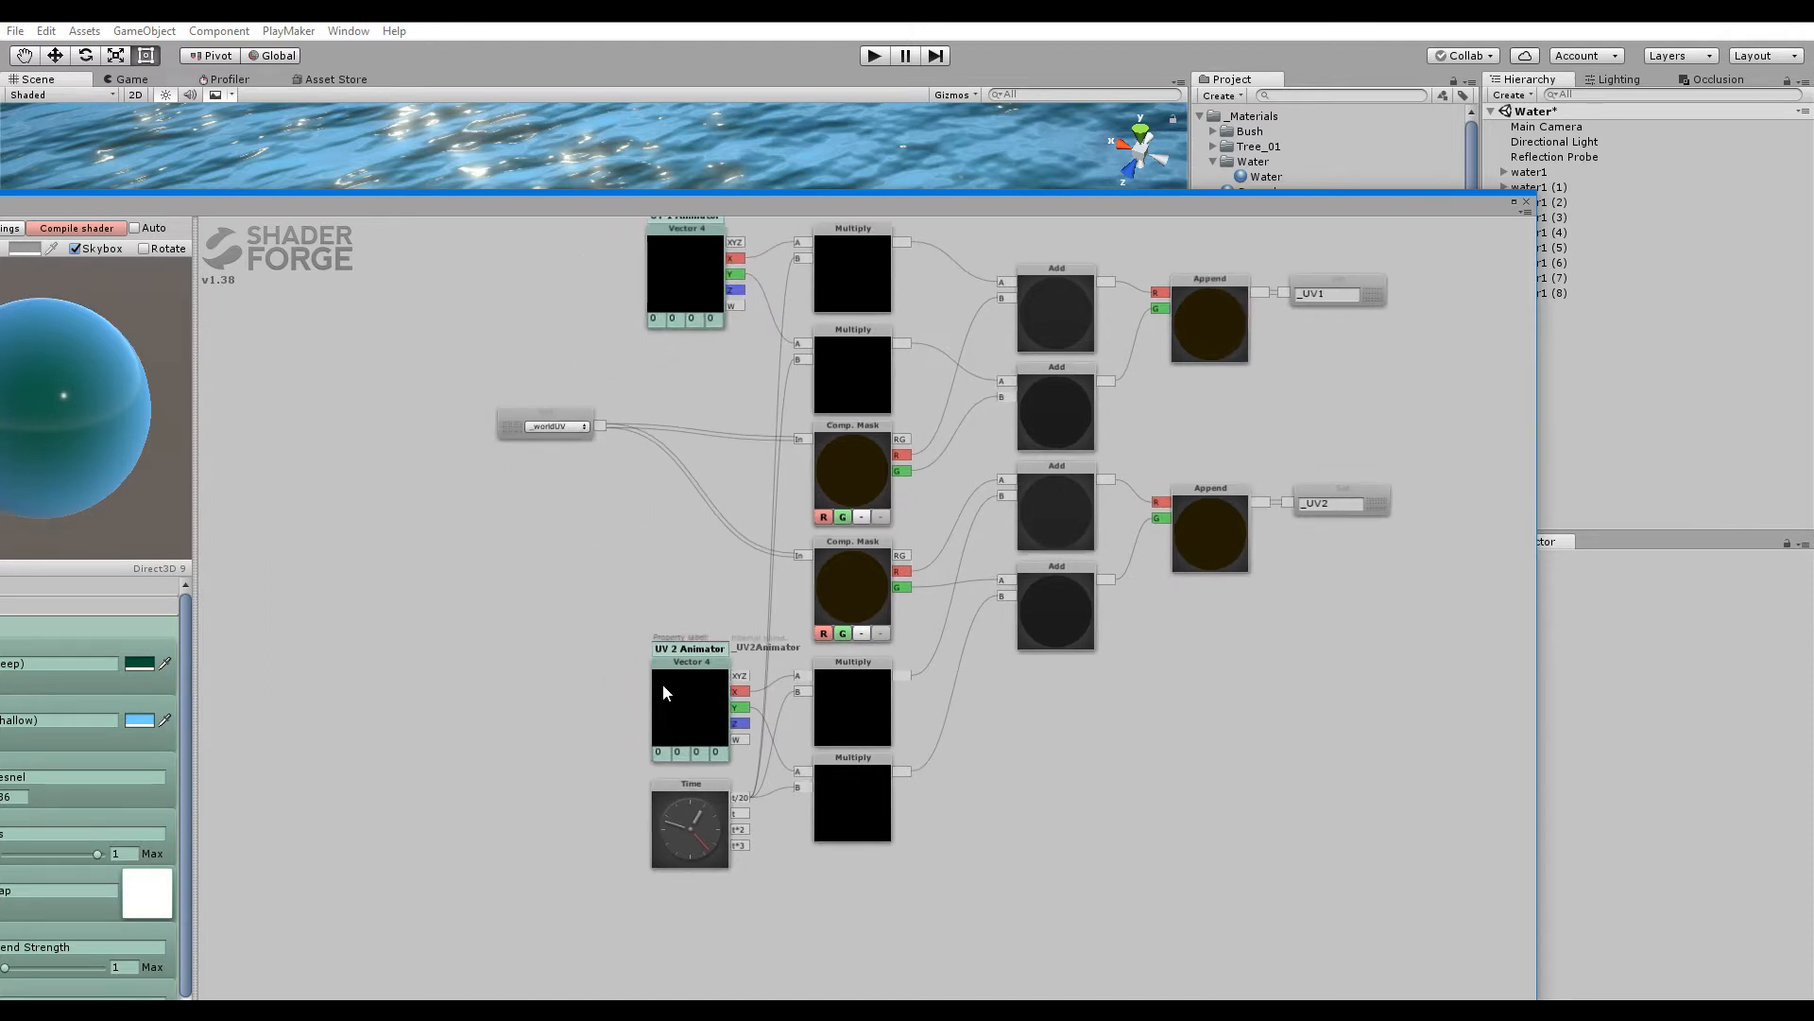
{"action": "left_click_drag", "start_coordinate": [690, 698], "coordinate": [690, 690]}
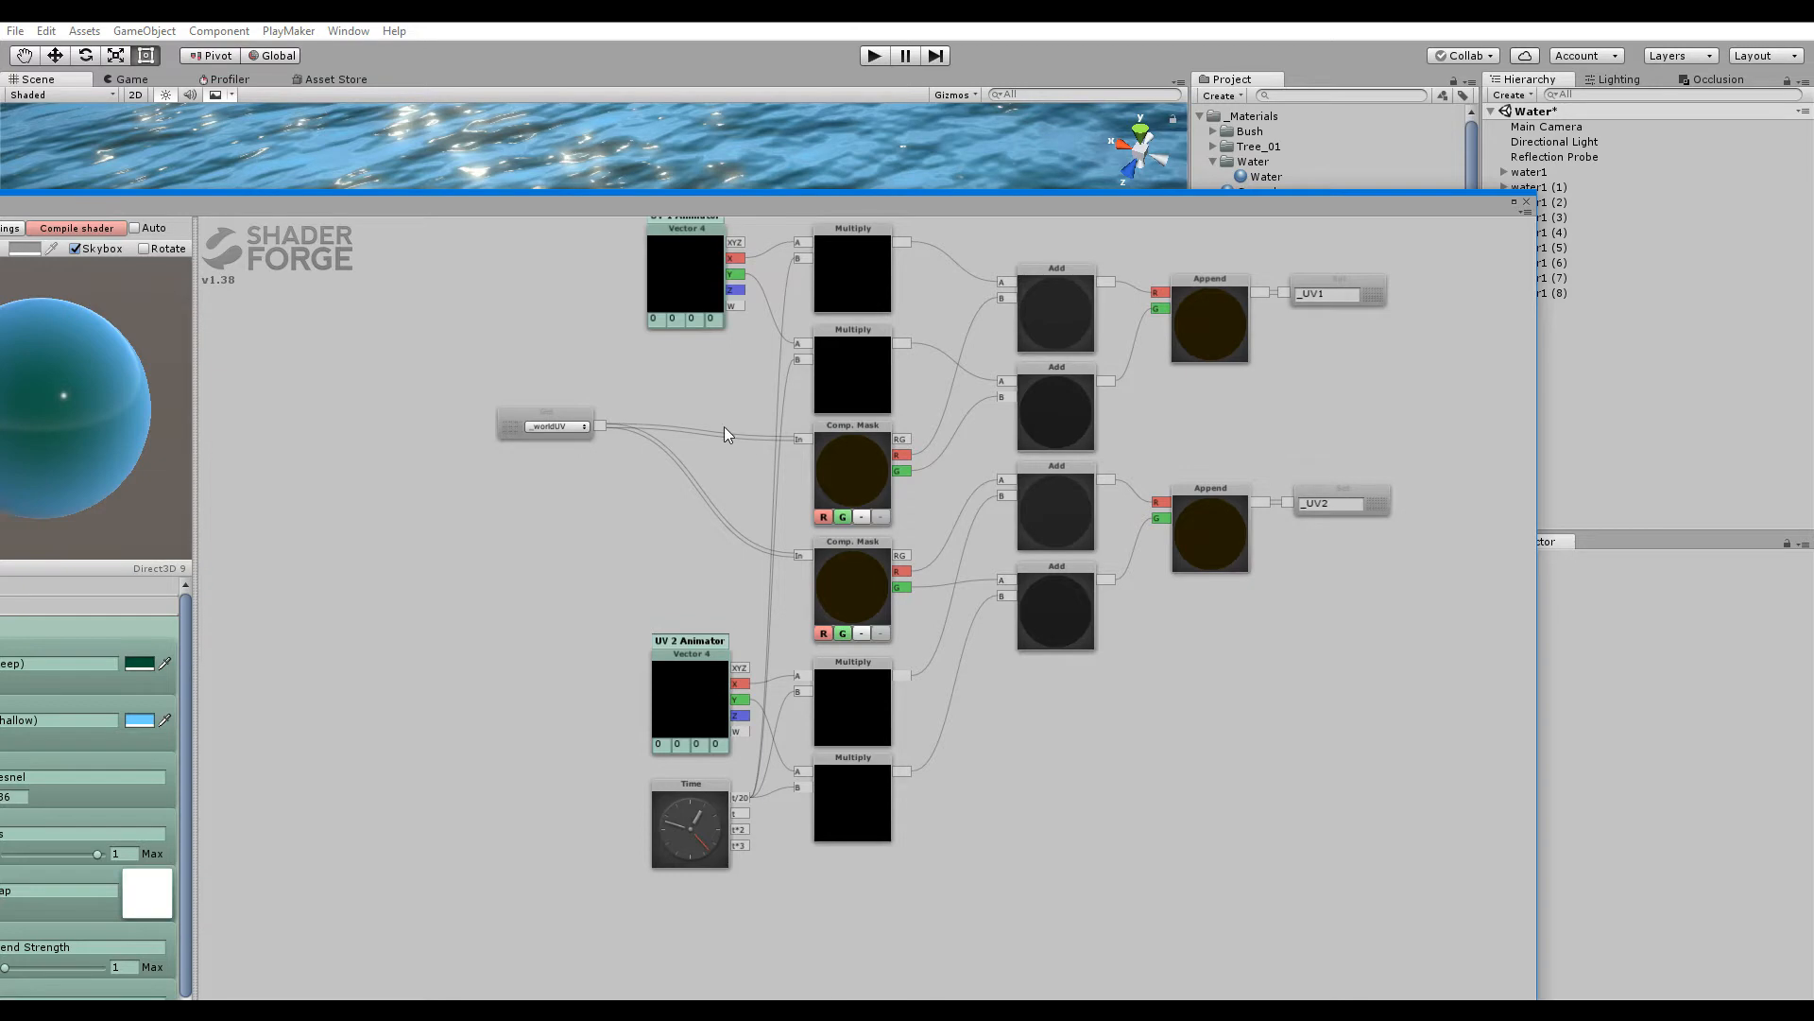
{"action": "scroll", "coordinate": [726, 433], "scroll_direction": "down", "scroll_amount": 3}
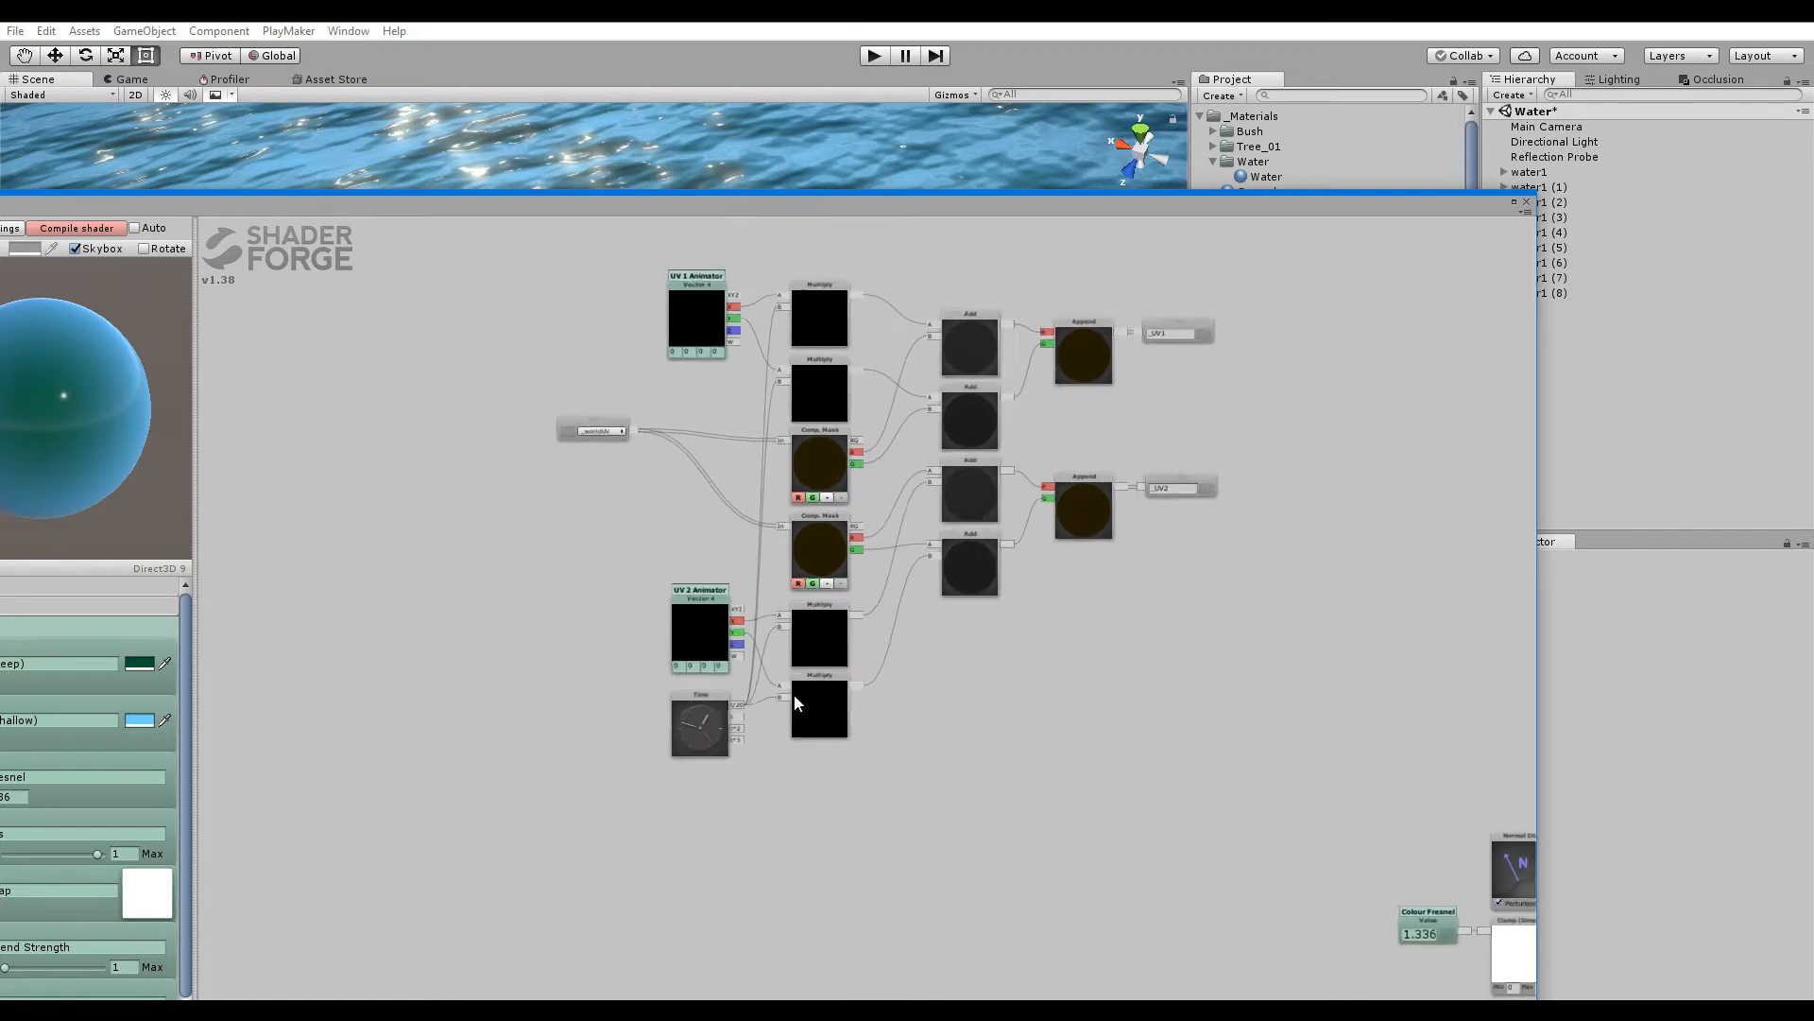
{"action": "middle_click_drag", "start_coordinate": [796, 704], "coordinate": [589, 388]}
{"action": "middle_click_drag", "start_coordinate": [1216, 742], "coordinate": [842, 593]}
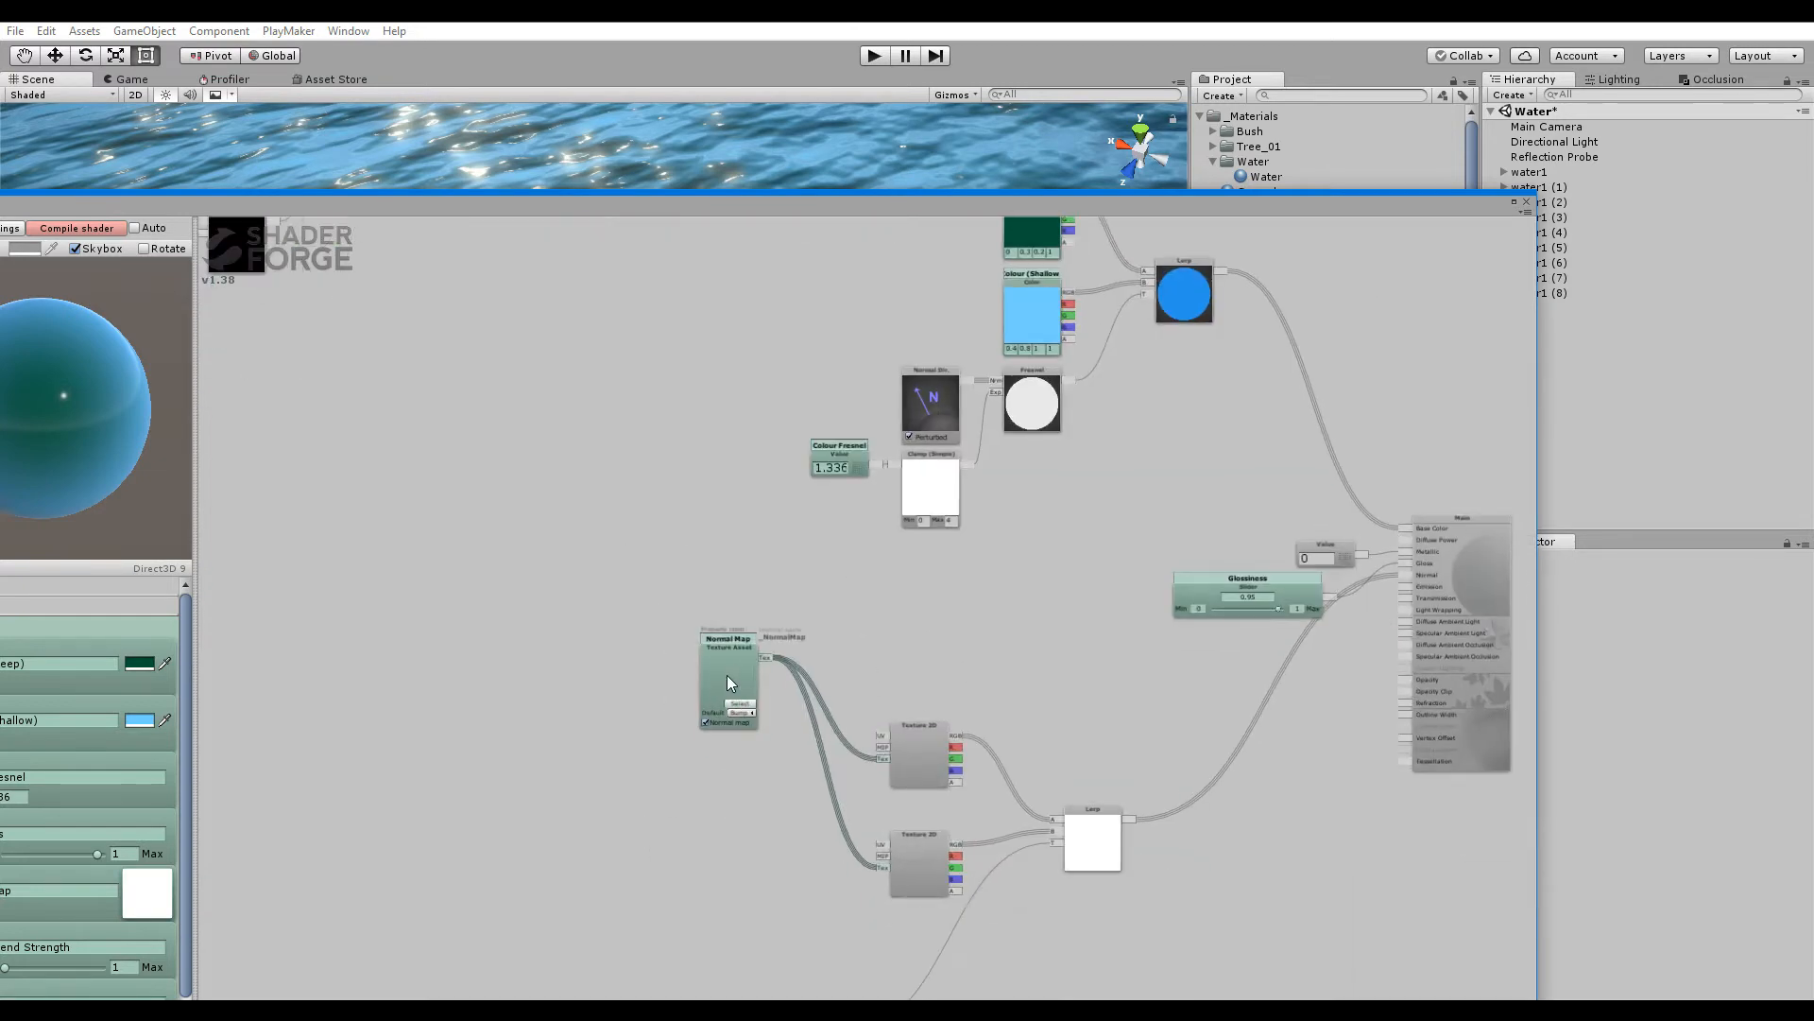
{"action": "middle_click_drag", "start_coordinate": [452, 365], "coordinate": [820, 694]}
{"action": "middle_click_drag", "start_coordinate": [563, 458], "coordinate": [726, 624]}
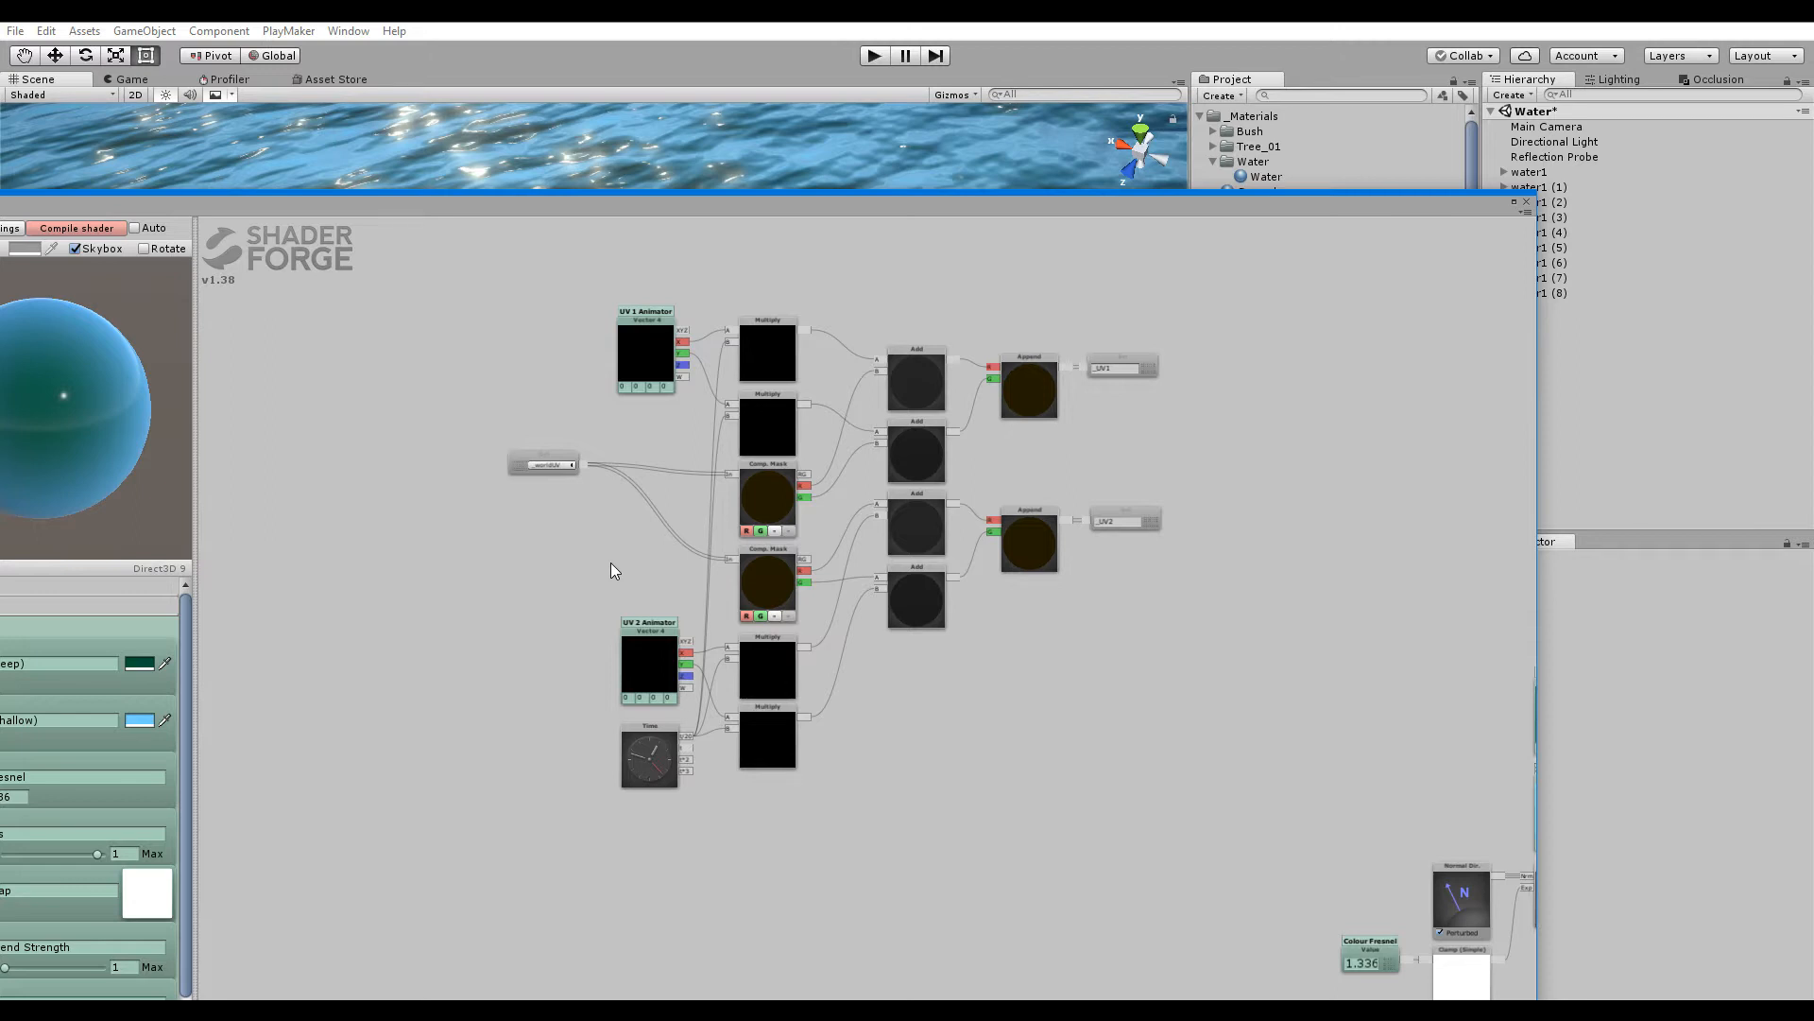
Add two stacked Multiply nodes before the Component Masks and feed _worldUV into the upper one's A input
{"action": "scroll", "coordinate": [605, 474], "scroll_direction": "up", "scroll_amount": 3}
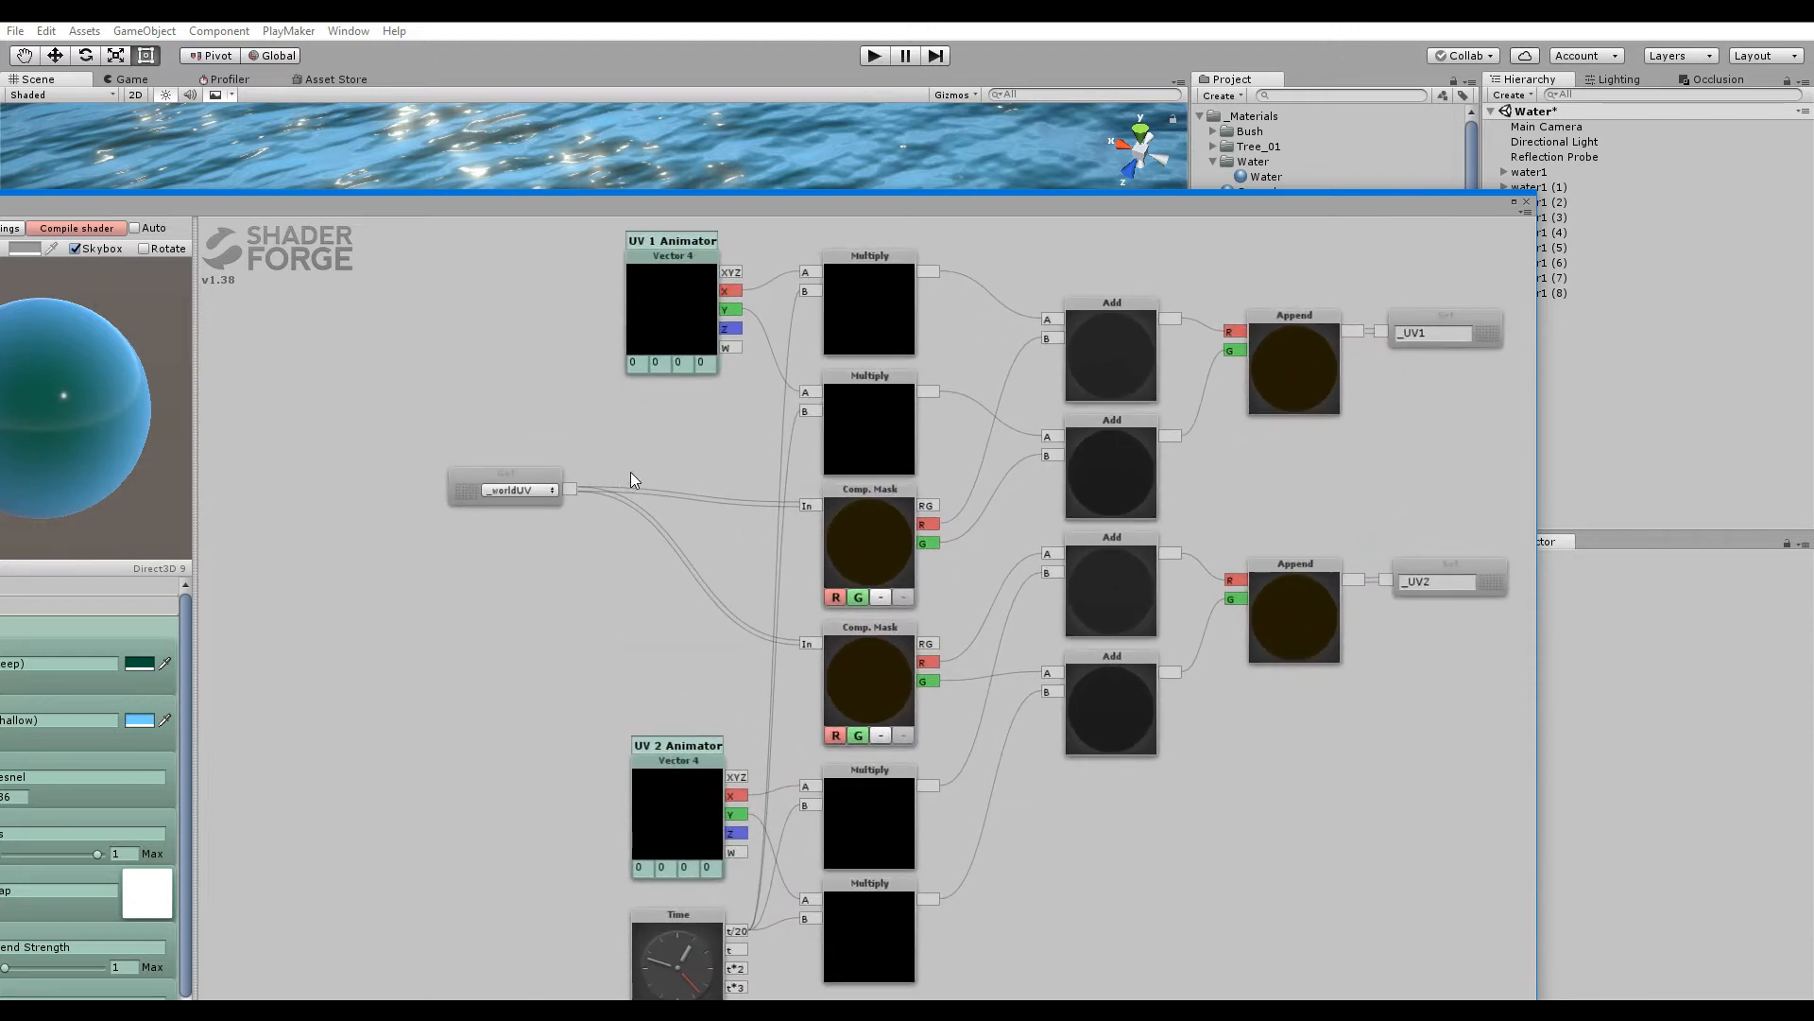
{"action": "key", "text": "m"}
{"action": "left_click", "coordinate": [635, 473]}
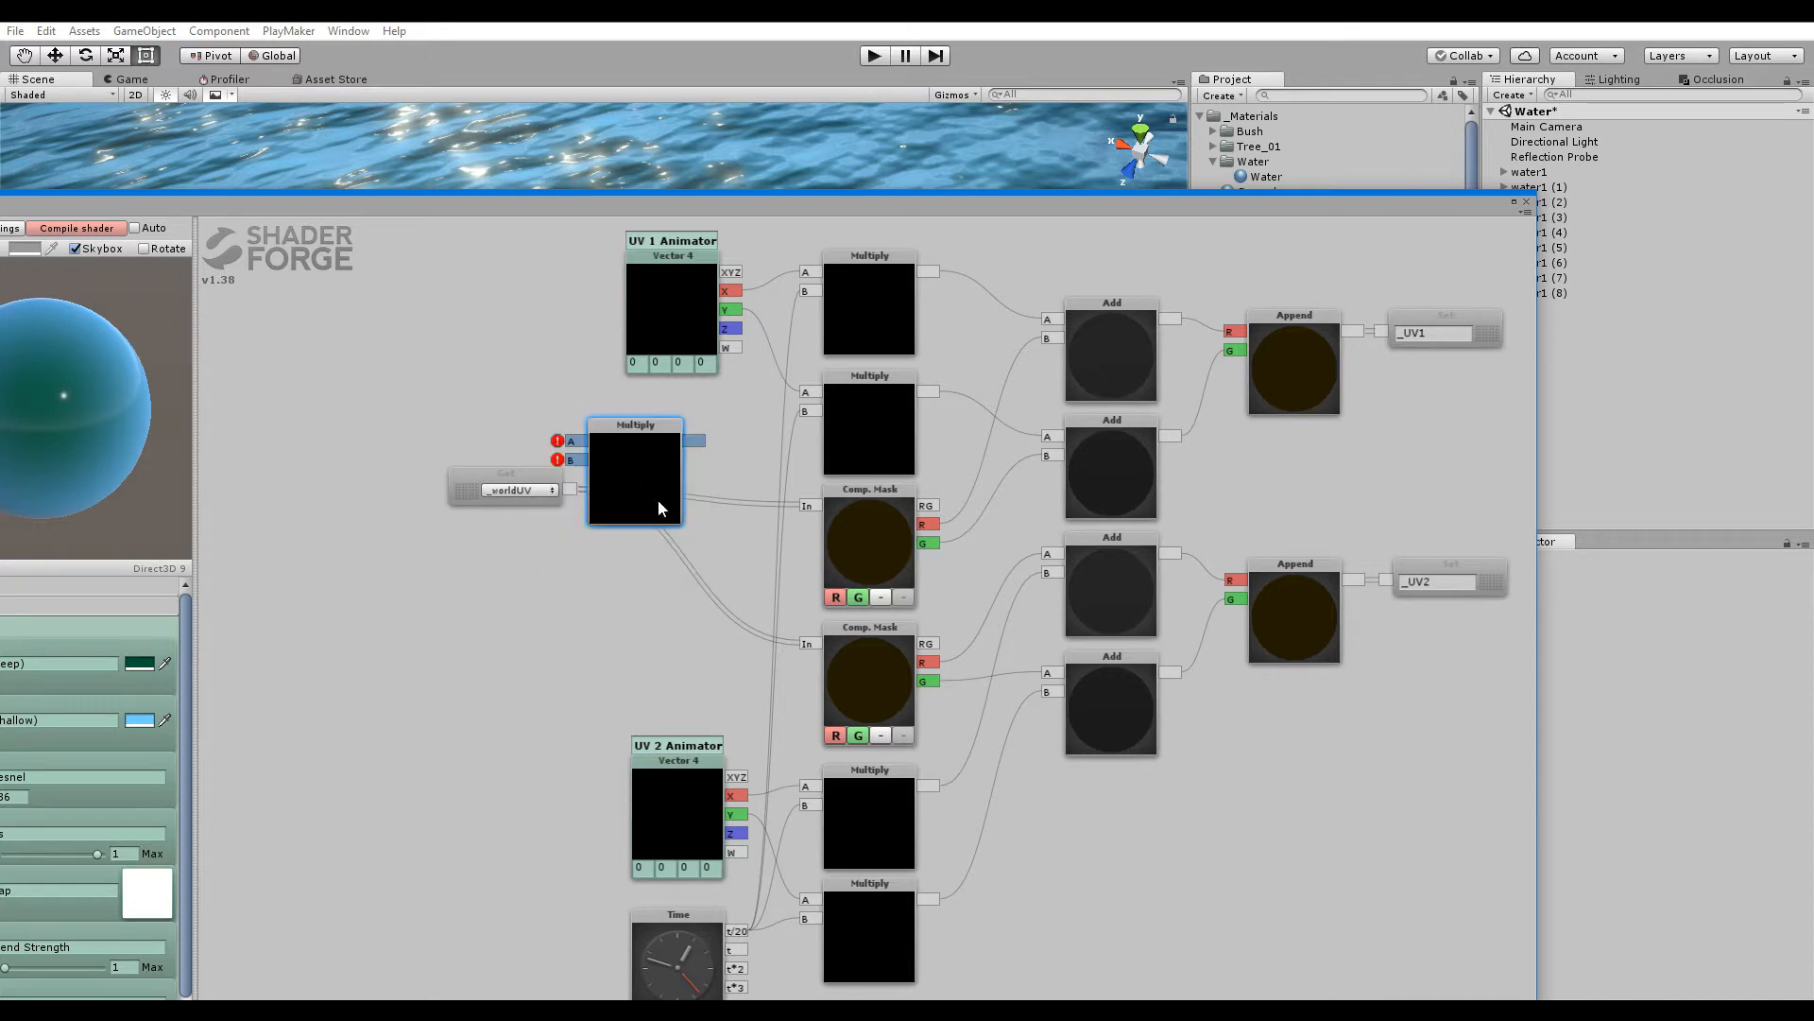
{"action": "left_click_drag", "start_coordinate": [657, 501], "coordinate": [695, 522]}
{"action": "left_click_drag", "start_coordinate": [586, 496], "coordinate": [624, 489]}
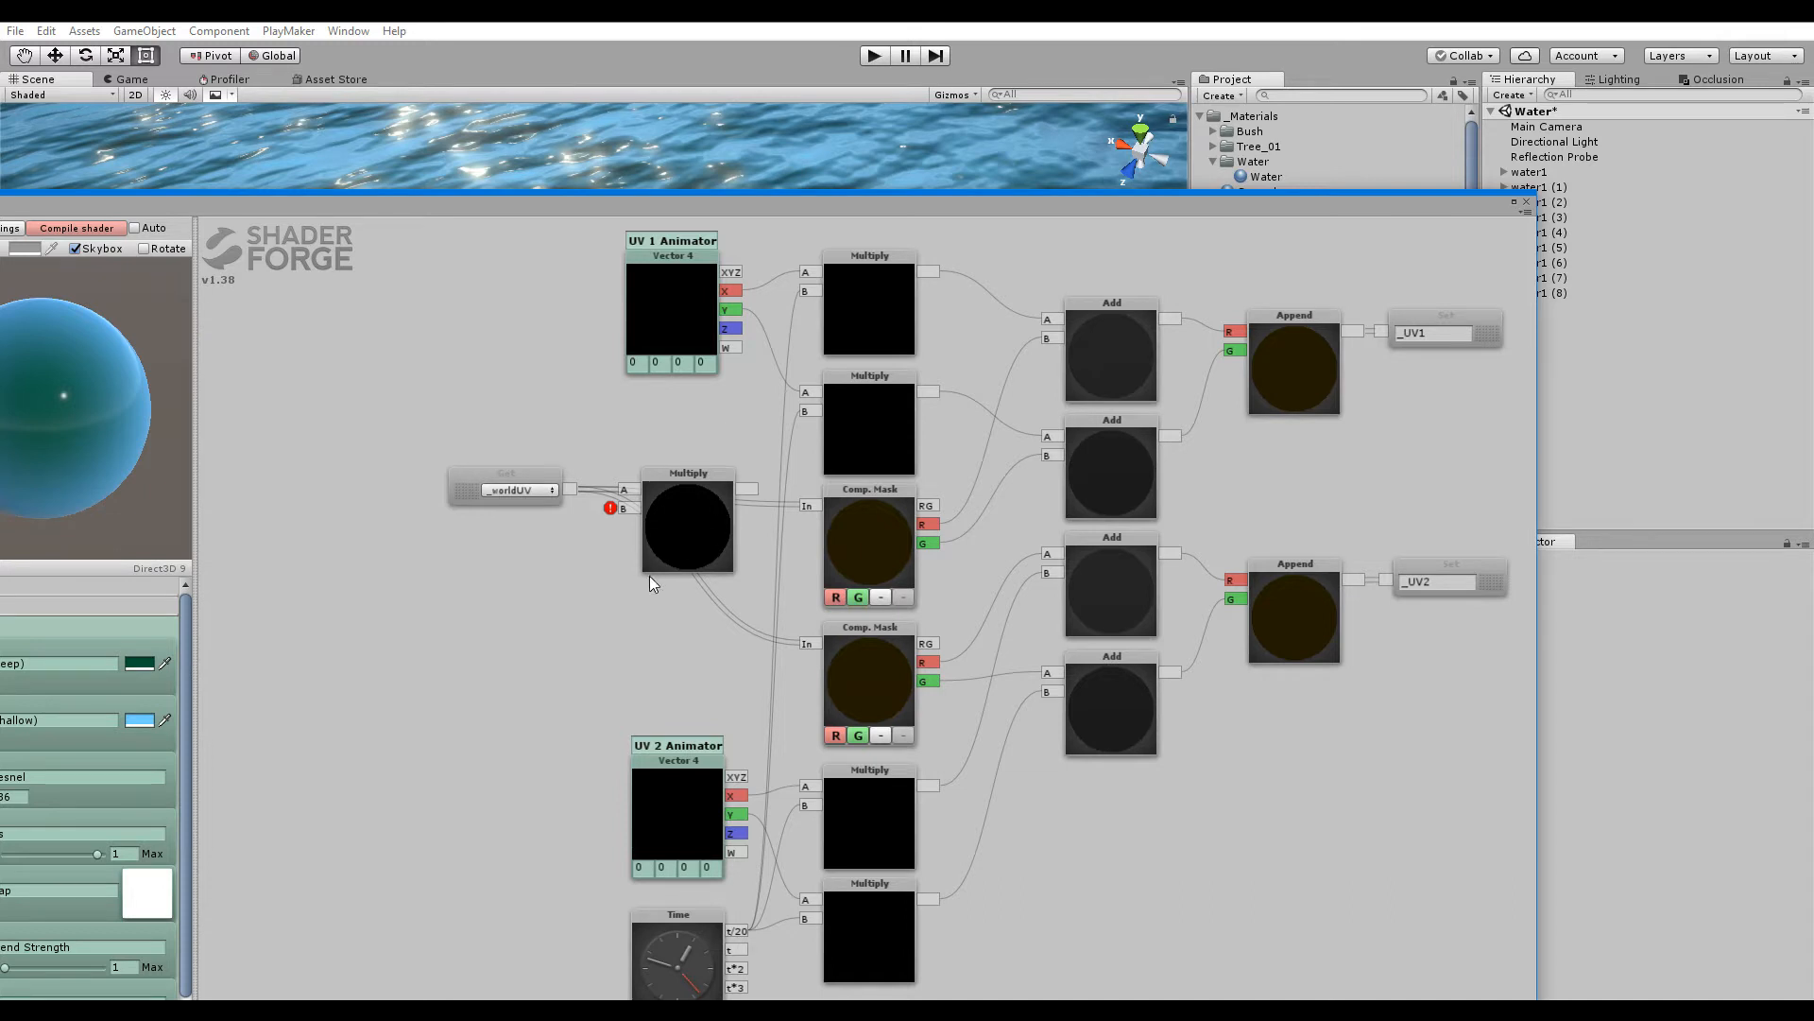
{"action": "left_click_drag", "start_coordinate": [649, 575], "coordinate": [663, 508]}
{"action": "key", "text": "m"}
{"action": "left_click", "coordinate": [701, 561]}
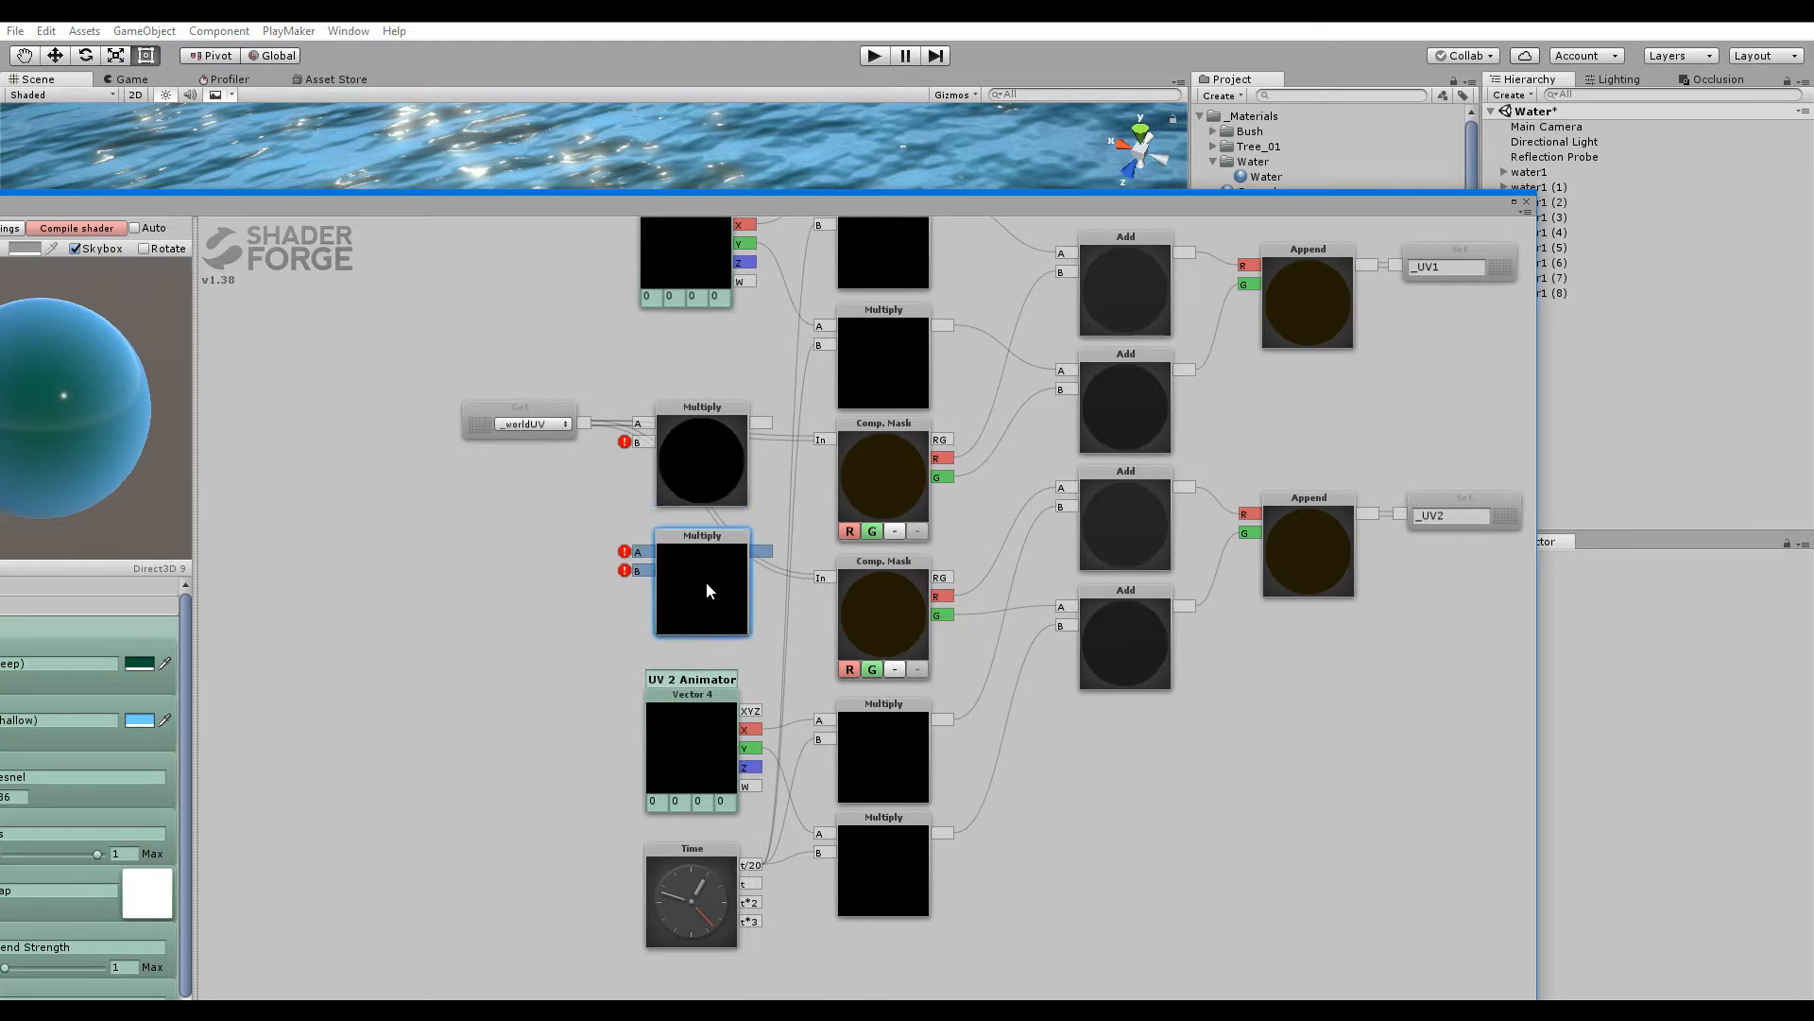
Add two Value property nodes and connect one to the B input of each new Multiply node
{"action": "left_click_drag", "start_coordinate": [603, 561], "coordinate": [751, 562]}
{"action": "key", "text": "v"}
{"action": "left_click", "coordinate": [568, 568]}
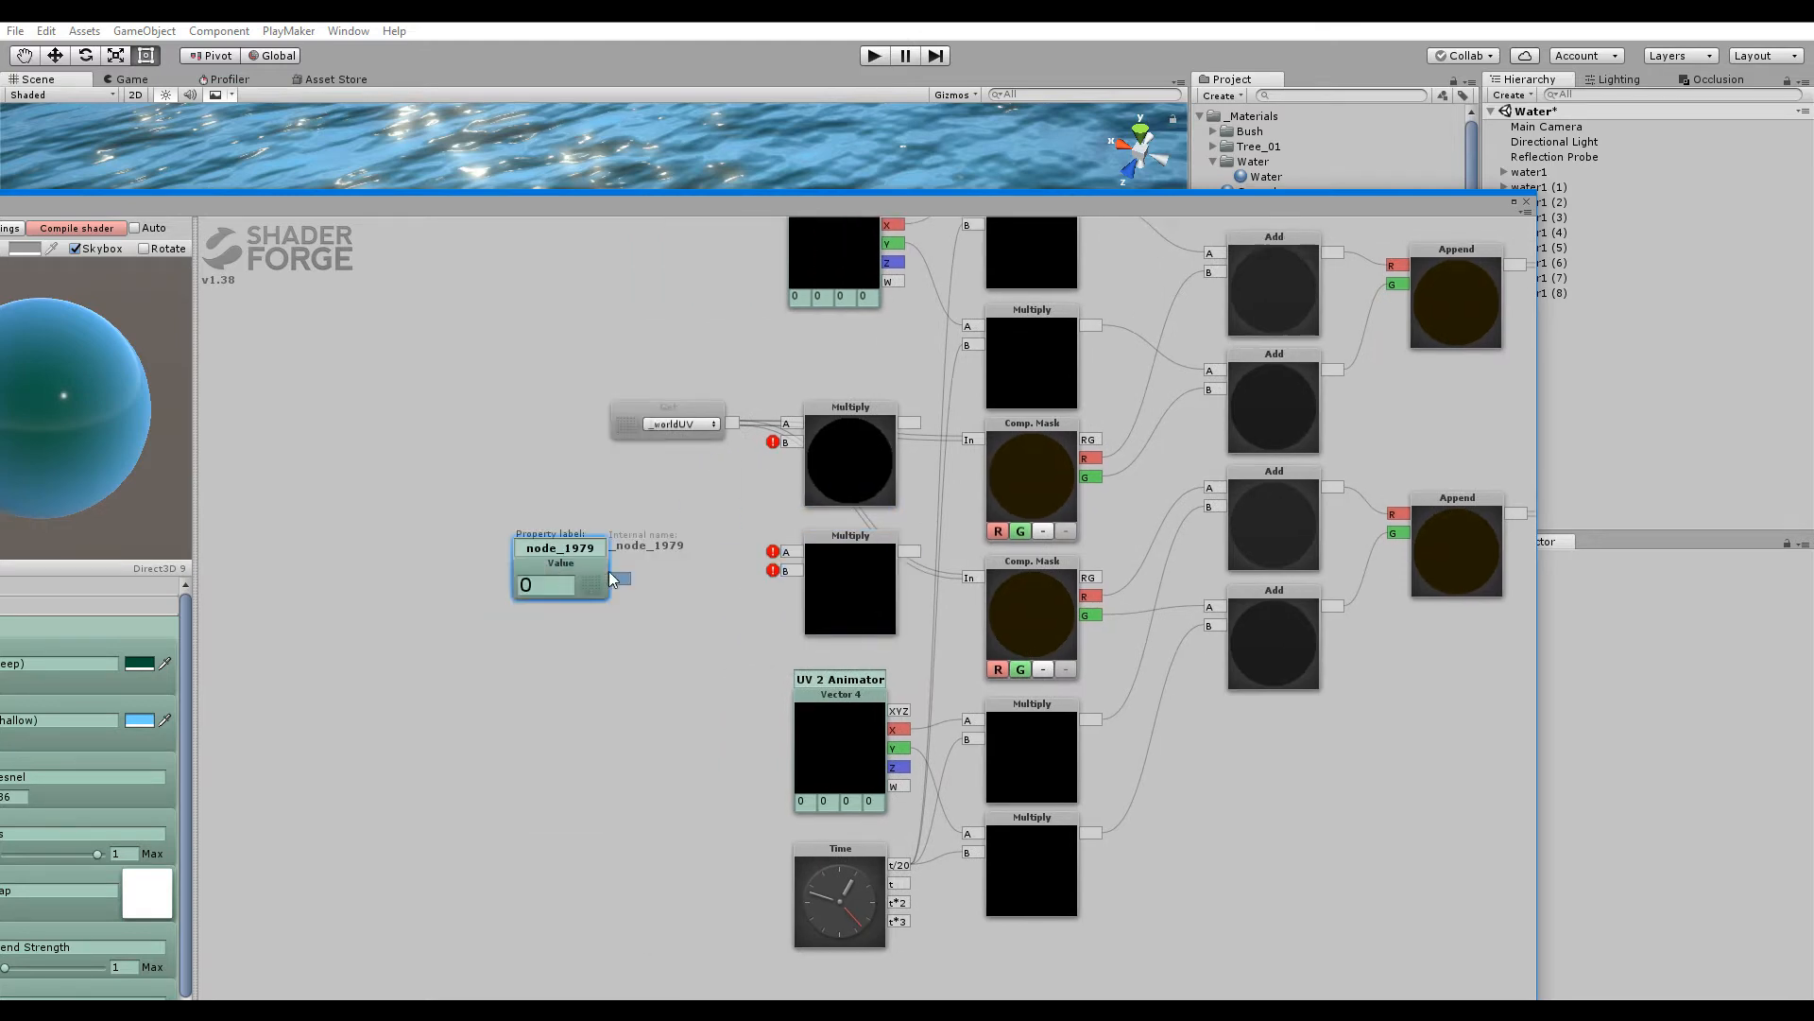
{"action": "left_click_drag", "start_coordinate": [609, 571], "coordinate": [785, 442]}
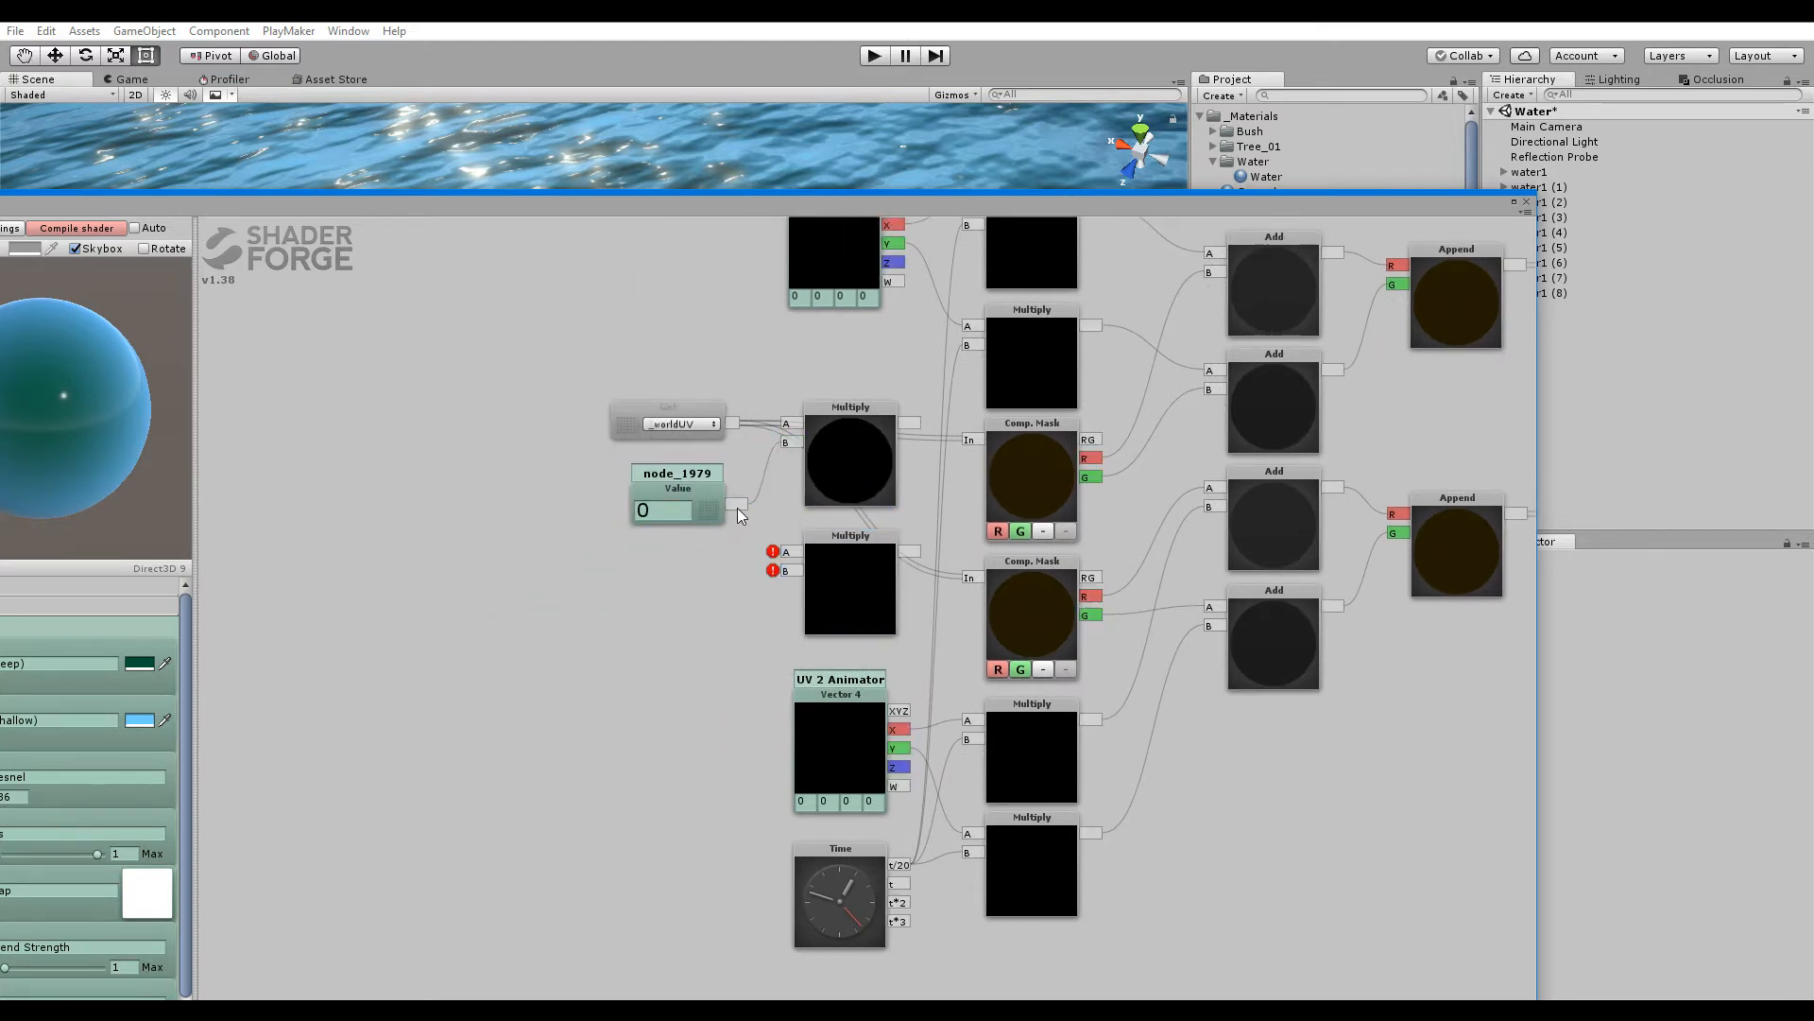
{"action": "key", "text": "v"}
{"action": "left_click", "coordinate": [591, 487]}
{"action": "left_click_drag", "start_coordinate": [620, 486], "coordinate": [786, 571]}
Route each new Multiply output into its matching Component Mask and feed _worldUV into the lower Multiply's A input
{"action": "left_click_drag", "start_coordinate": [916, 430], "coordinate": [968, 440]}
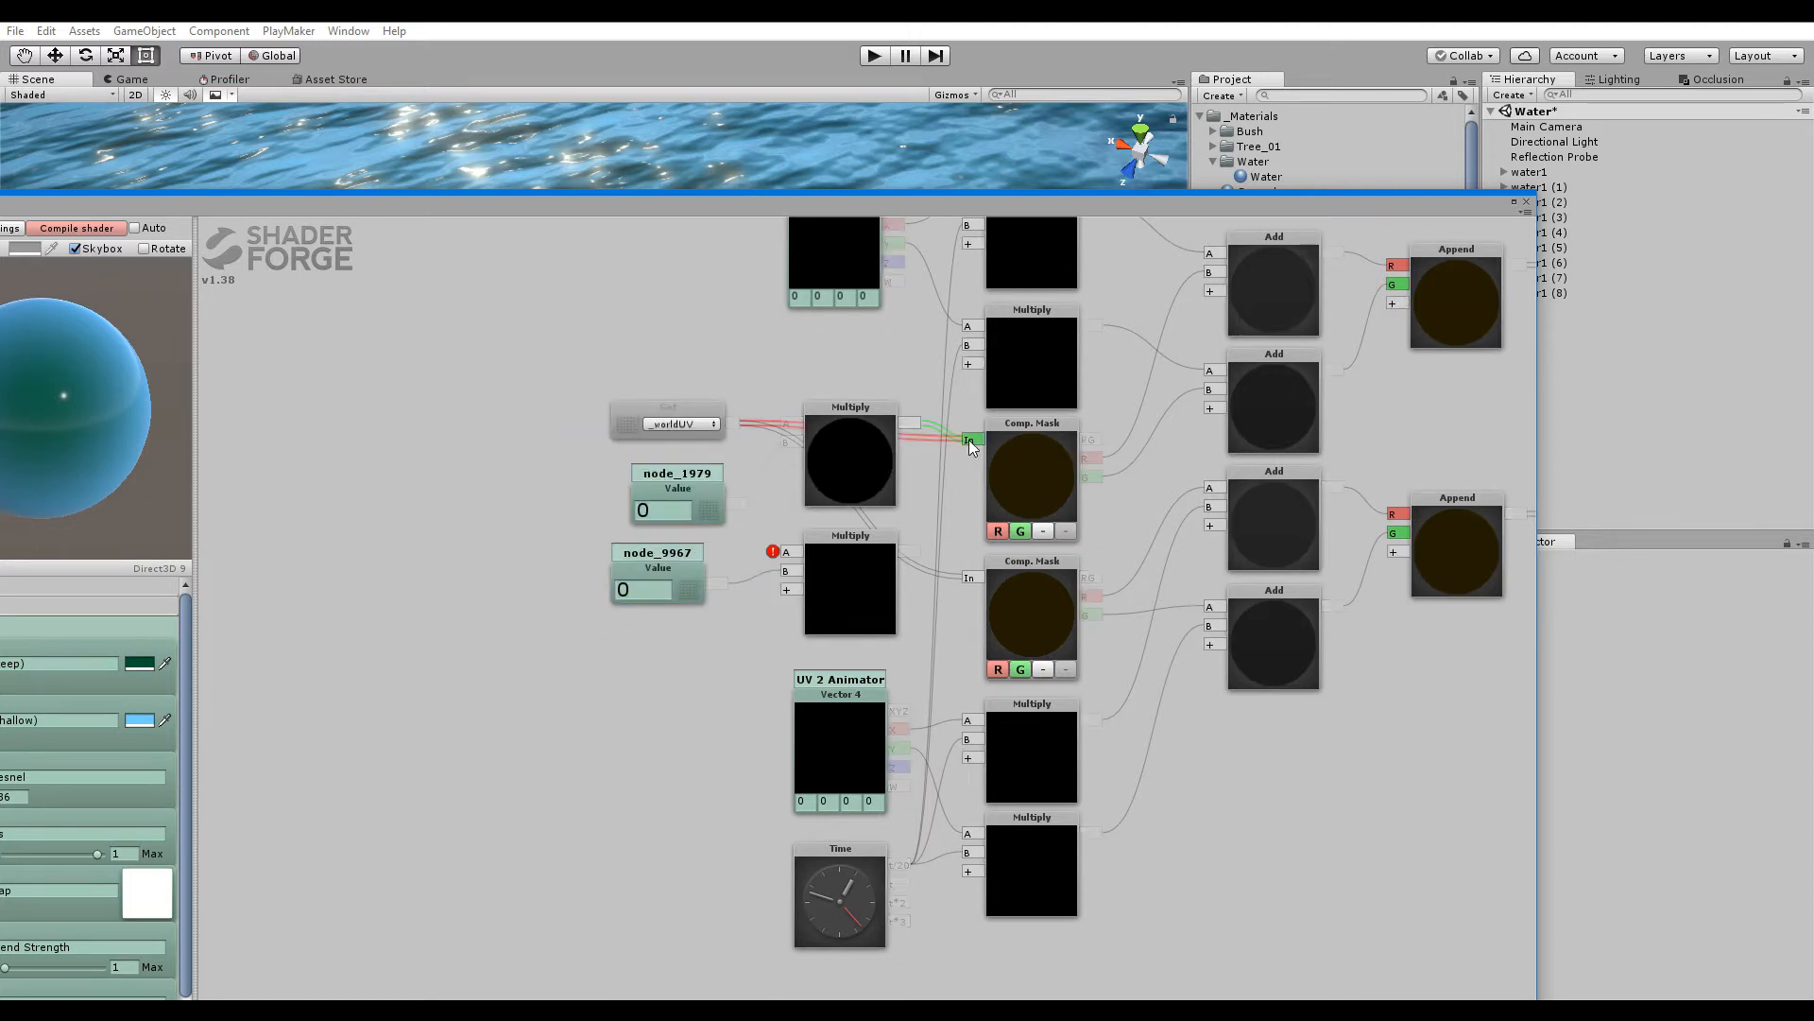
{"action": "left_click_drag", "start_coordinate": [912, 551], "coordinate": [969, 578]}
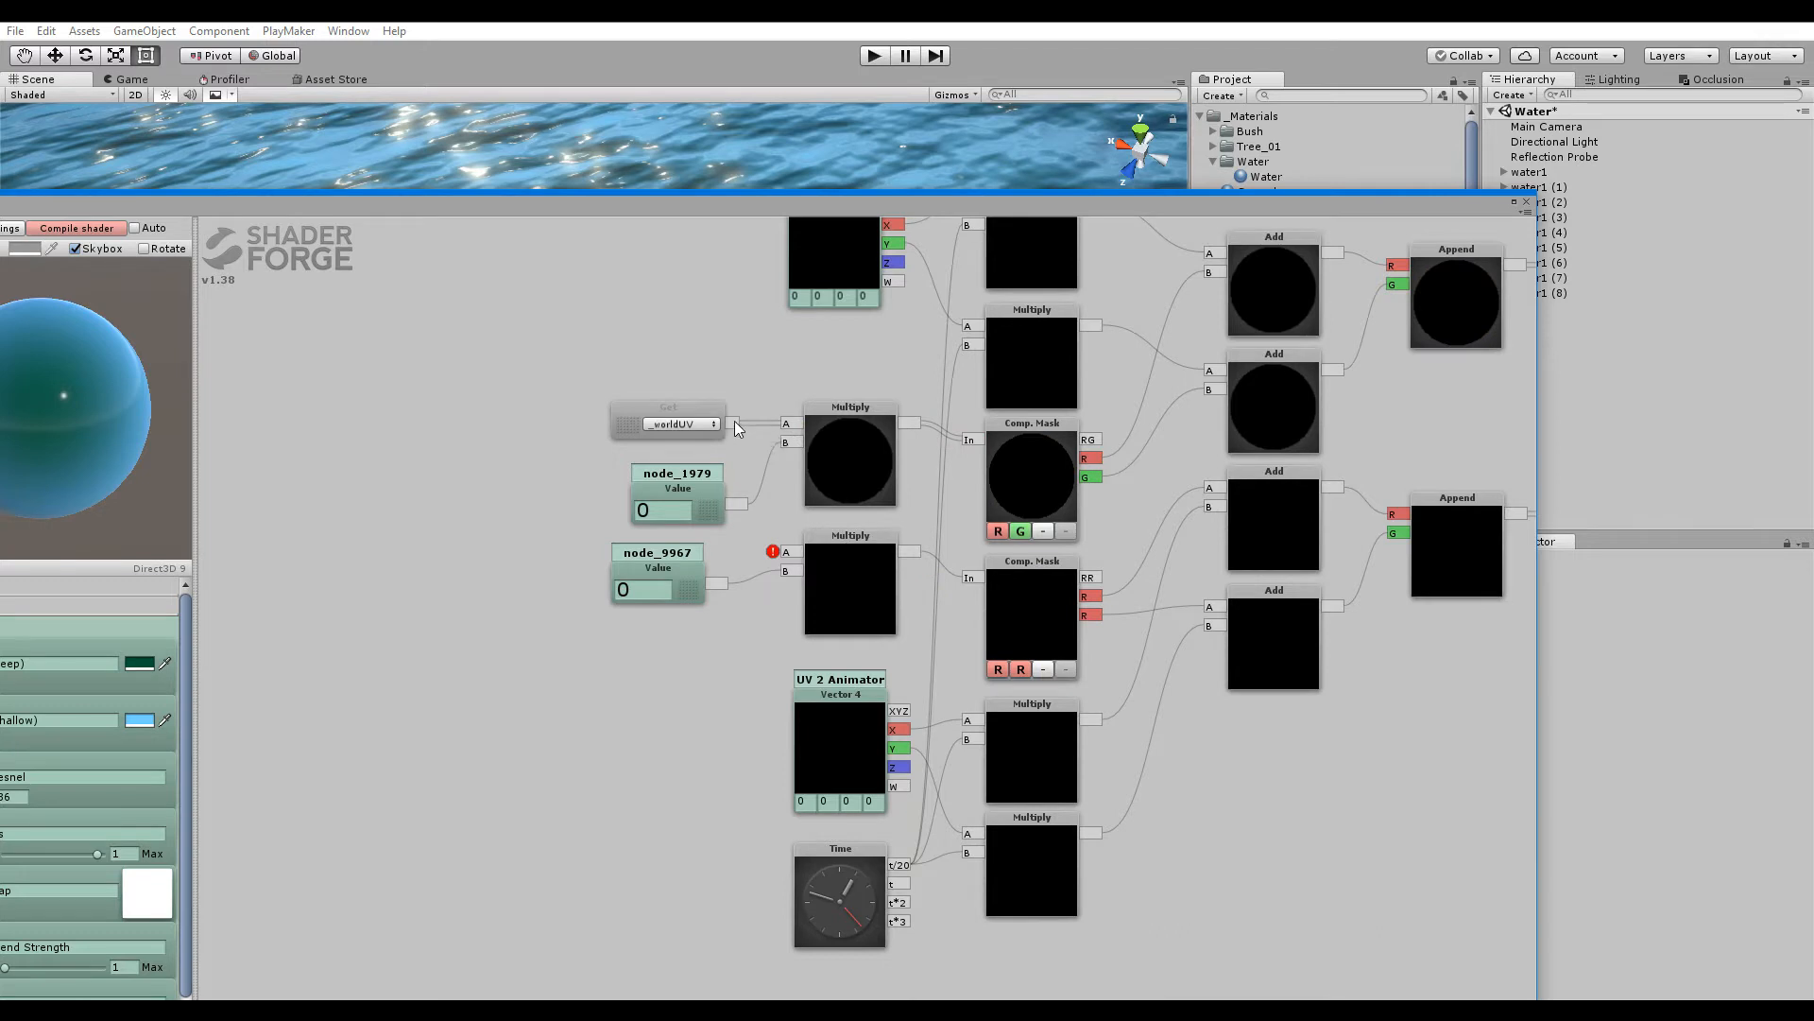
{"action": "left_click_drag", "start_coordinate": [734, 421], "coordinate": [797, 552]}
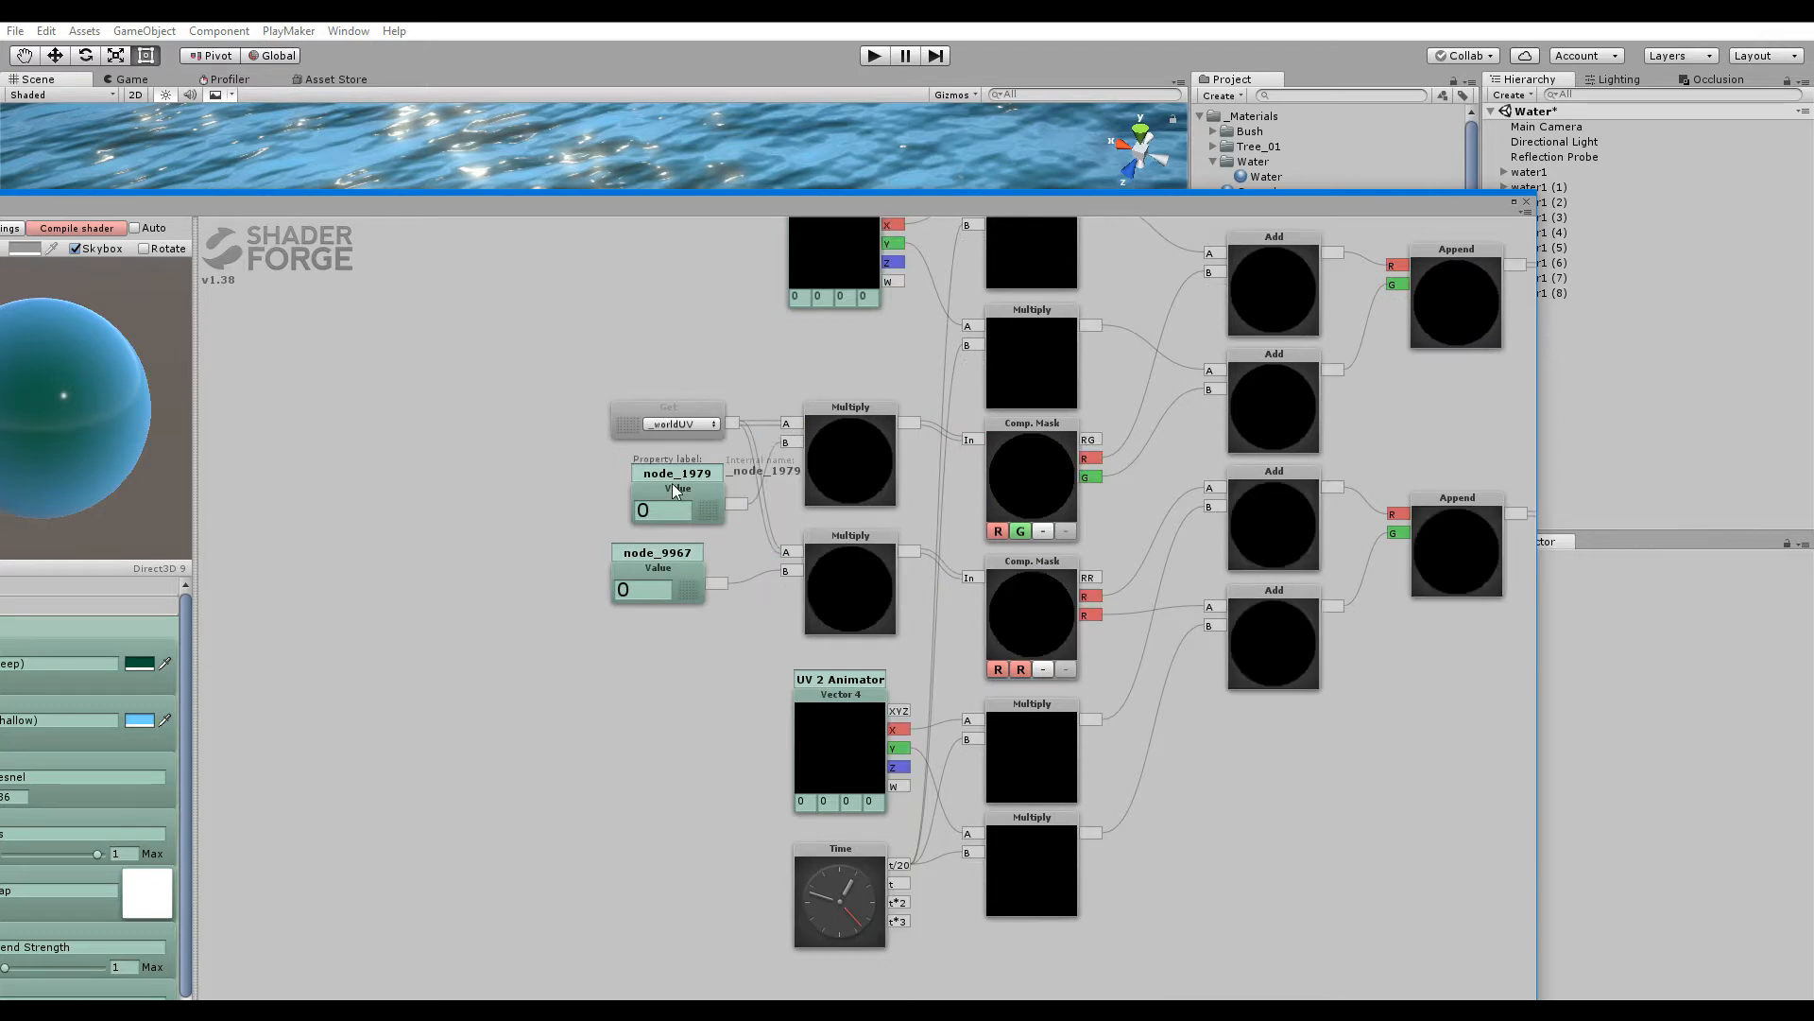
Stack the two Value nodes neatly under the _worldUV Get node and nudge the lower Multiply node up slightly
{"action": "left_click_drag", "start_coordinate": [710, 494], "coordinate": [710, 484]}
{"action": "left_click_drag", "start_coordinate": [685, 586], "coordinate": [704, 567]}
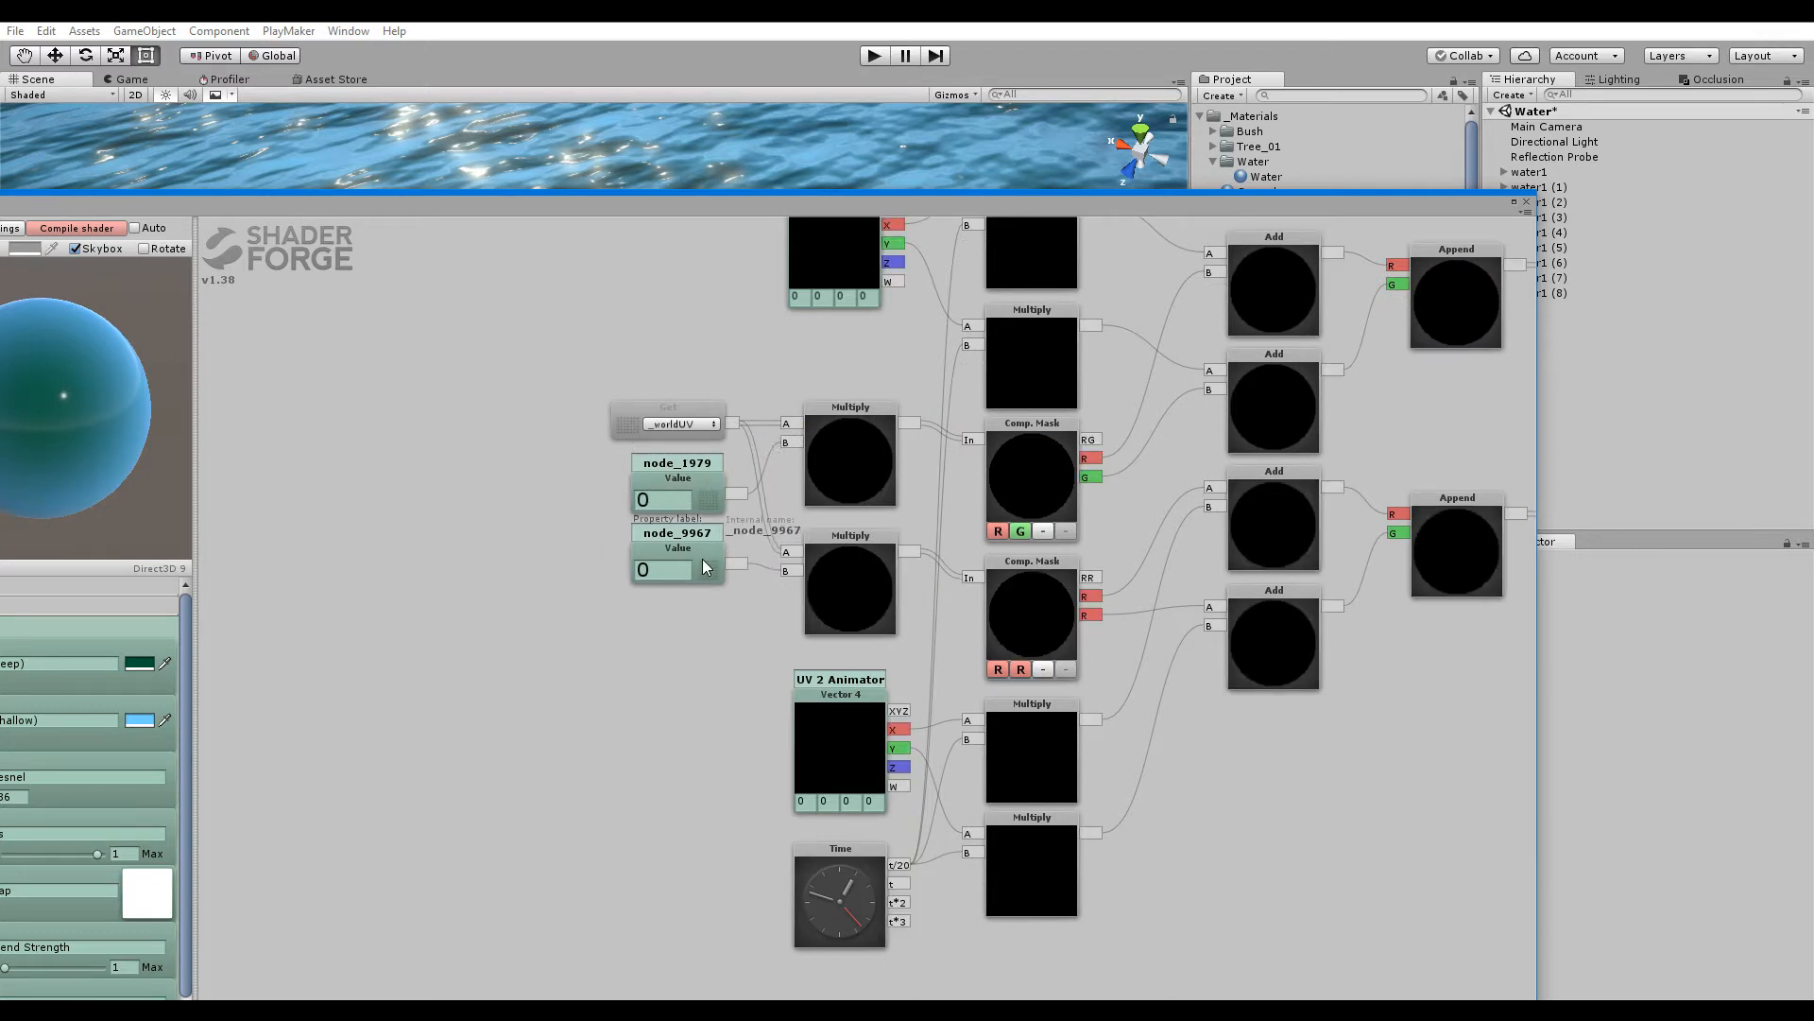
{"action": "left_click_drag", "start_coordinate": [823, 565], "coordinate": [822, 558]}
Rename the upper Value property UV 1 Tiling and the lower one UV 2 Tiling
{"action": "left_click", "coordinate": [676, 462]}
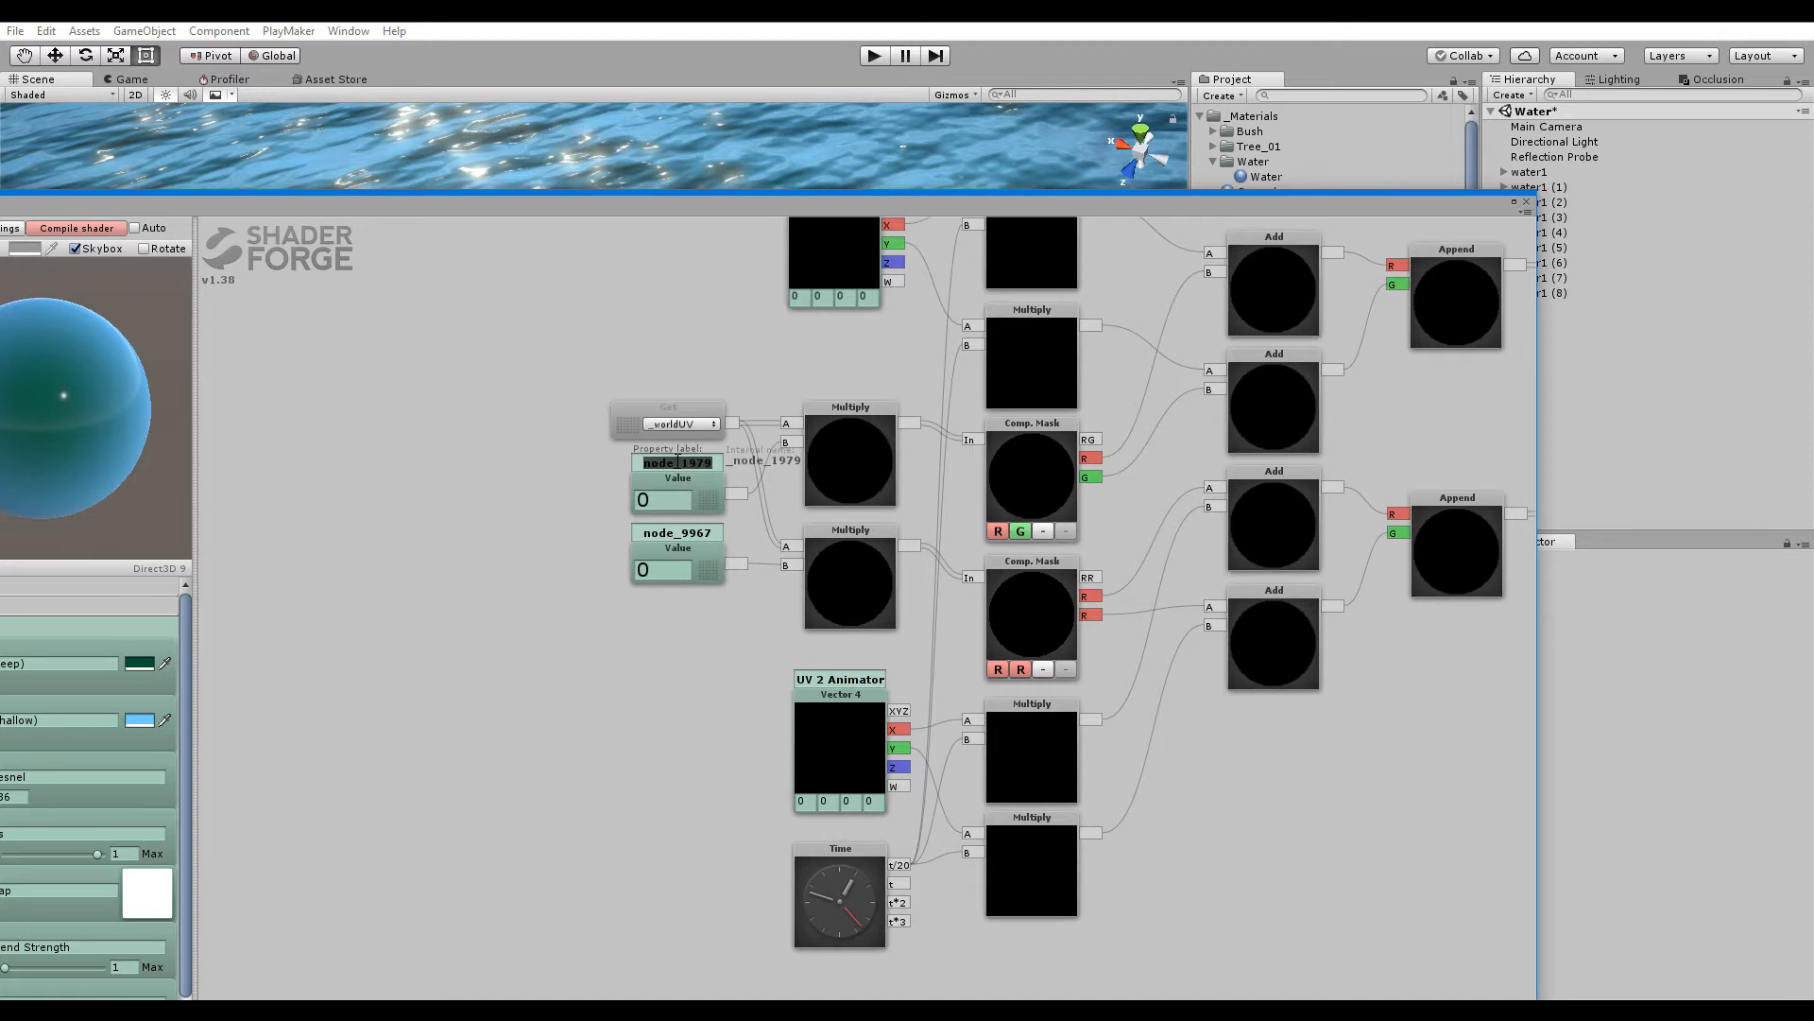
{"action": "type", "text": "UV 1 Tiling"}
{"action": "left_click", "coordinate": [677, 532]}
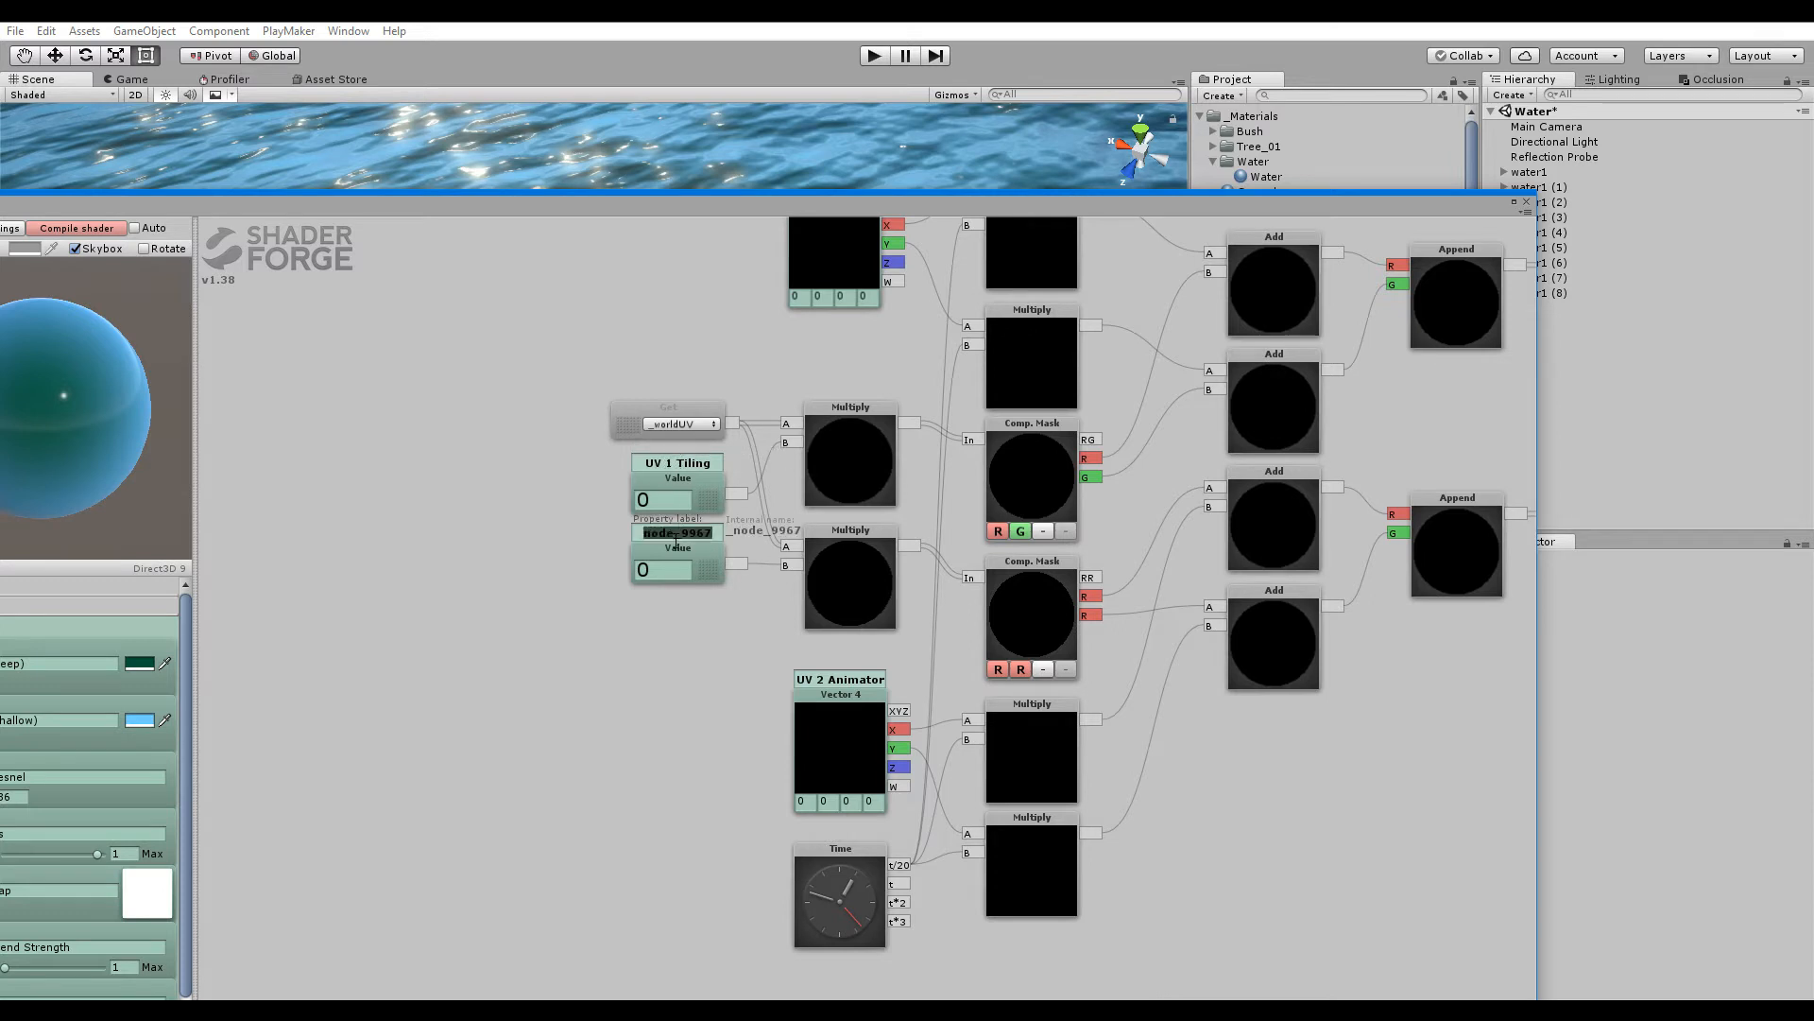
{"action": "type", "text": "s"}
{"action": "type", "text": "UV 2 Tilin"}
{"action": "type", "text": "g"}
{"action": "key", "text": "Return"}
Set the lower Component Mask's second channel to G so it masks R and G
{"action": "left_click_drag", "start_coordinate": [1226, 665], "coordinate": [916, 628]}
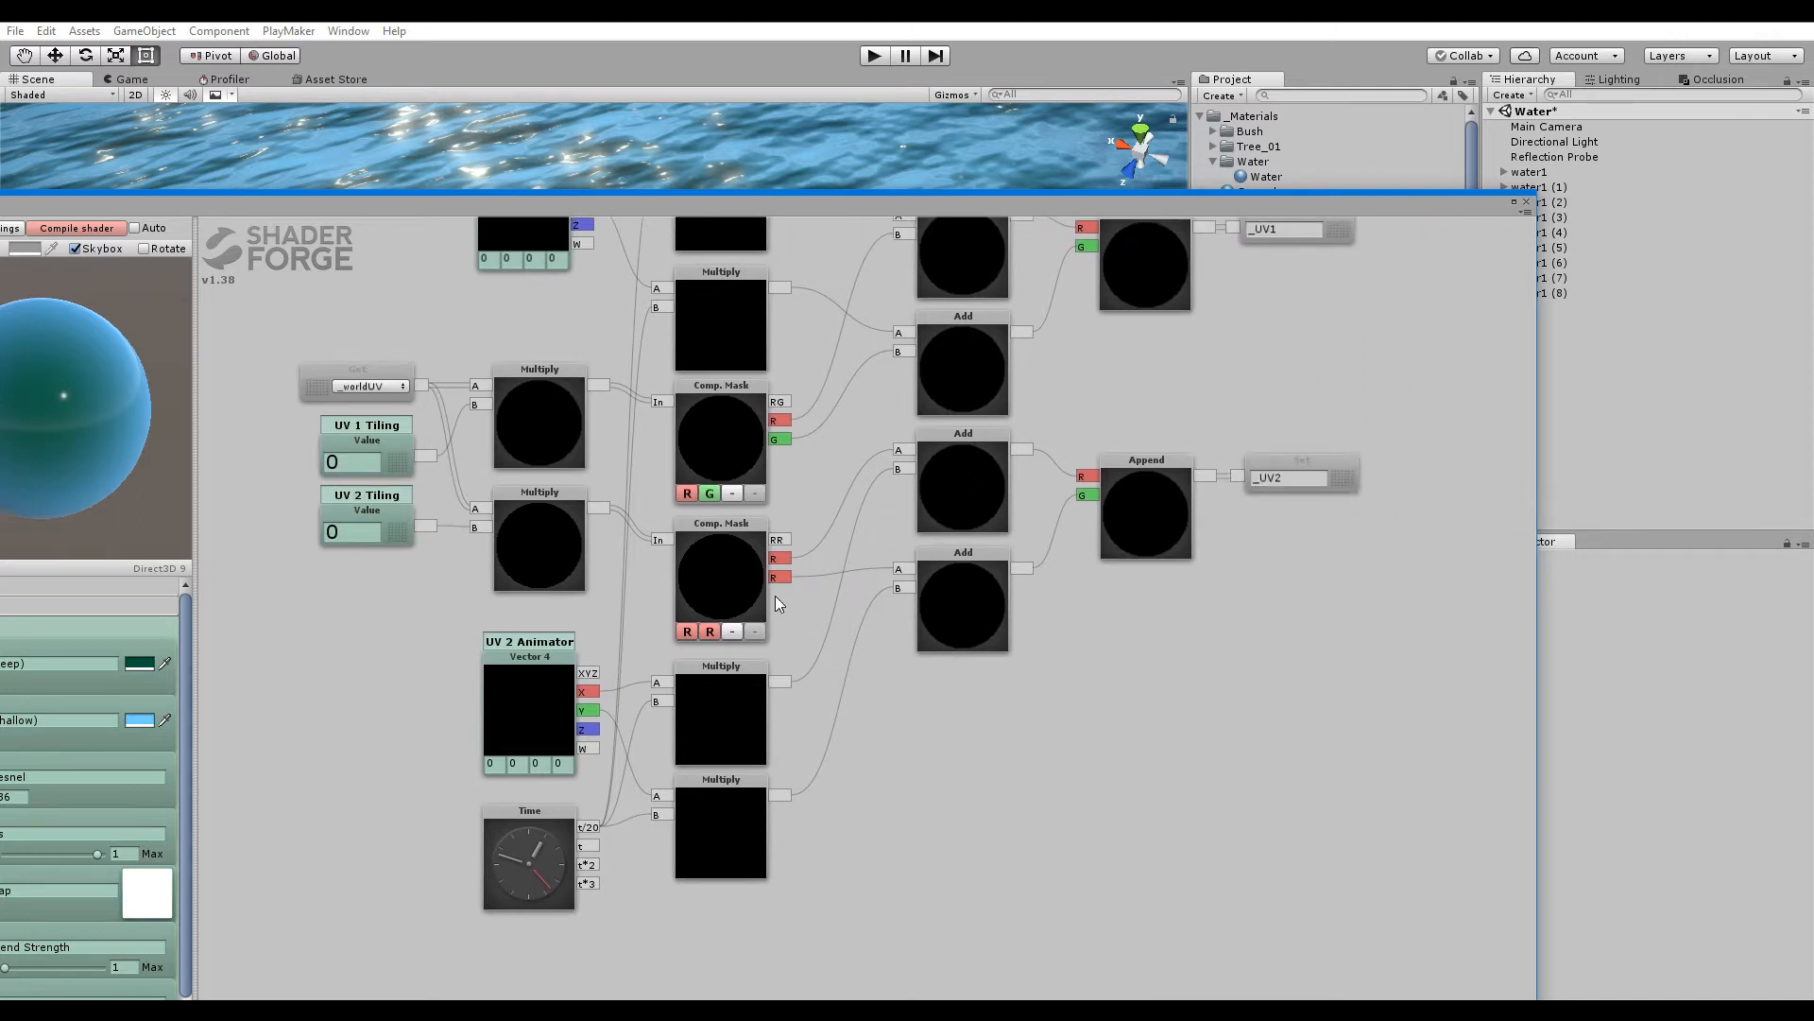
{"action": "left_click", "coordinate": [717, 631]}
{"action": "left_click", "coordinate": [726, 666]}
{"action": "left_click_drag", "start_coordinate": [803, 474], "coordinate": [798, 566]}
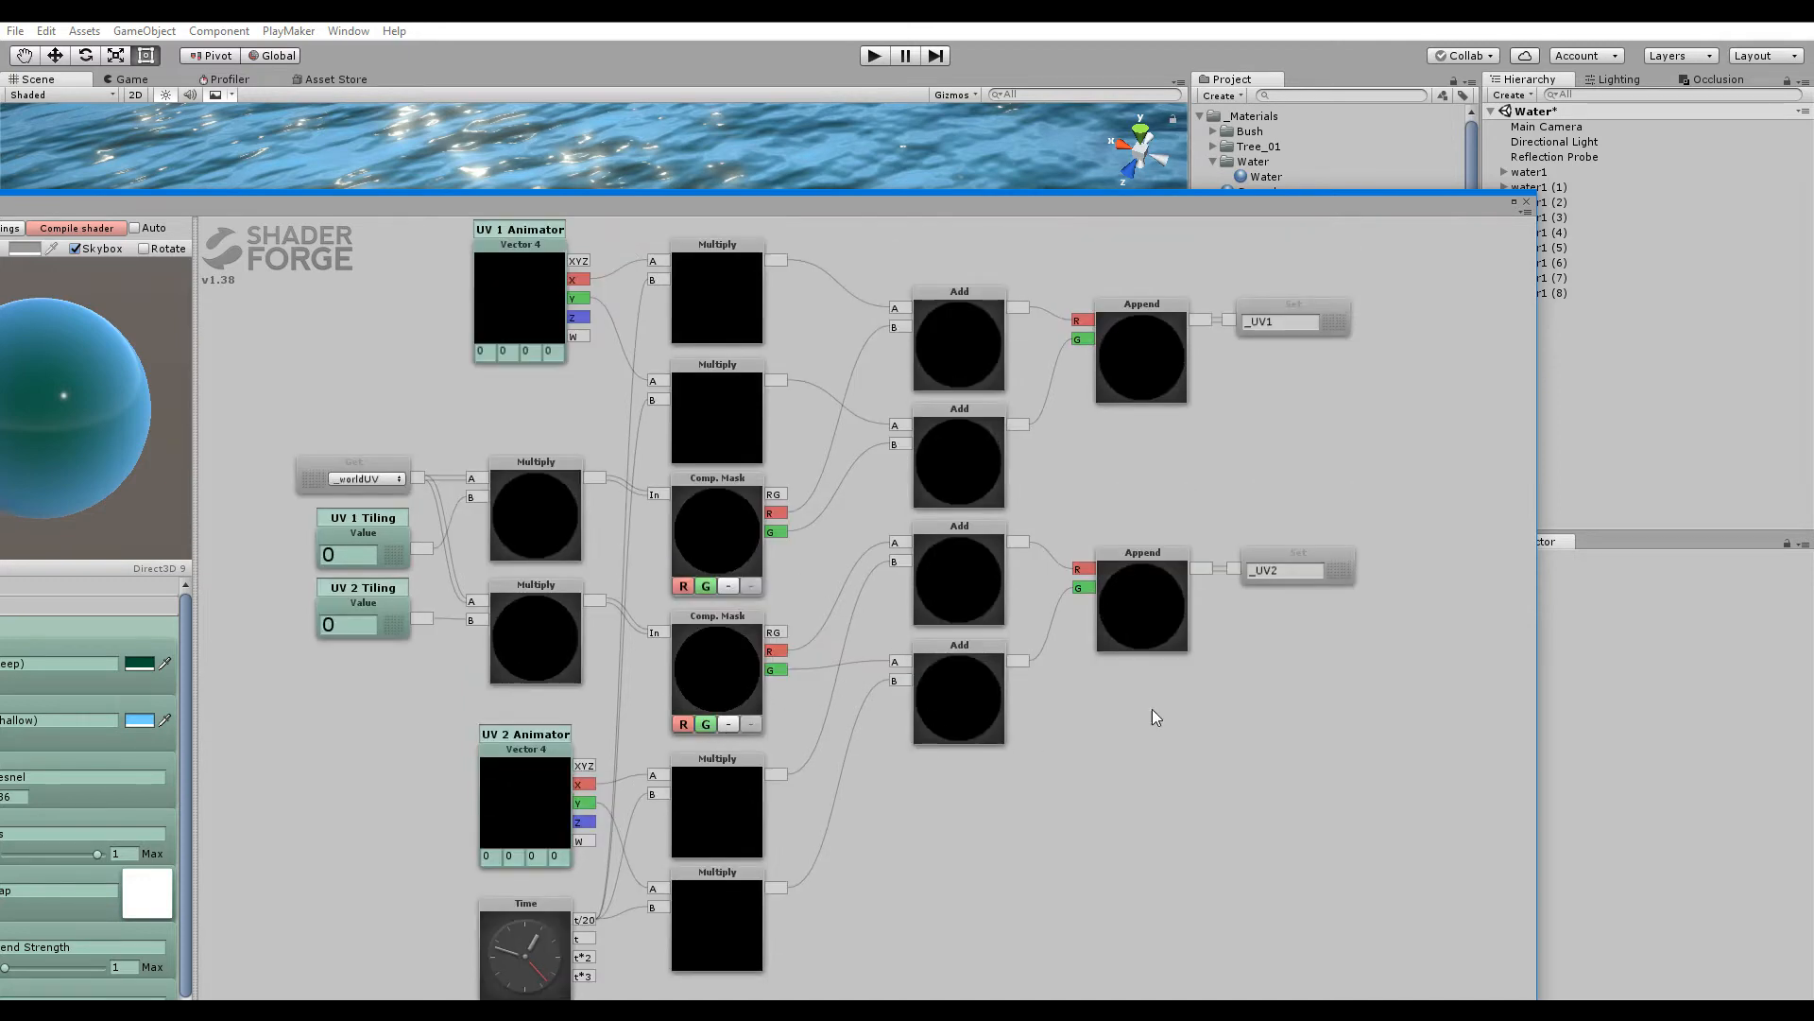
Rearrange the Normal Map, Normal Blend Strength and Texture 2D nodes into a compact group left of their Lerp node
{"action": "left_click_drag", "start_coordinate": [1151, 709], "coordinate": [843, 489]}
{"action": "scroll", "coordinate": [926, 723], "scroll_direction": "down", "scroll_amount": 5}
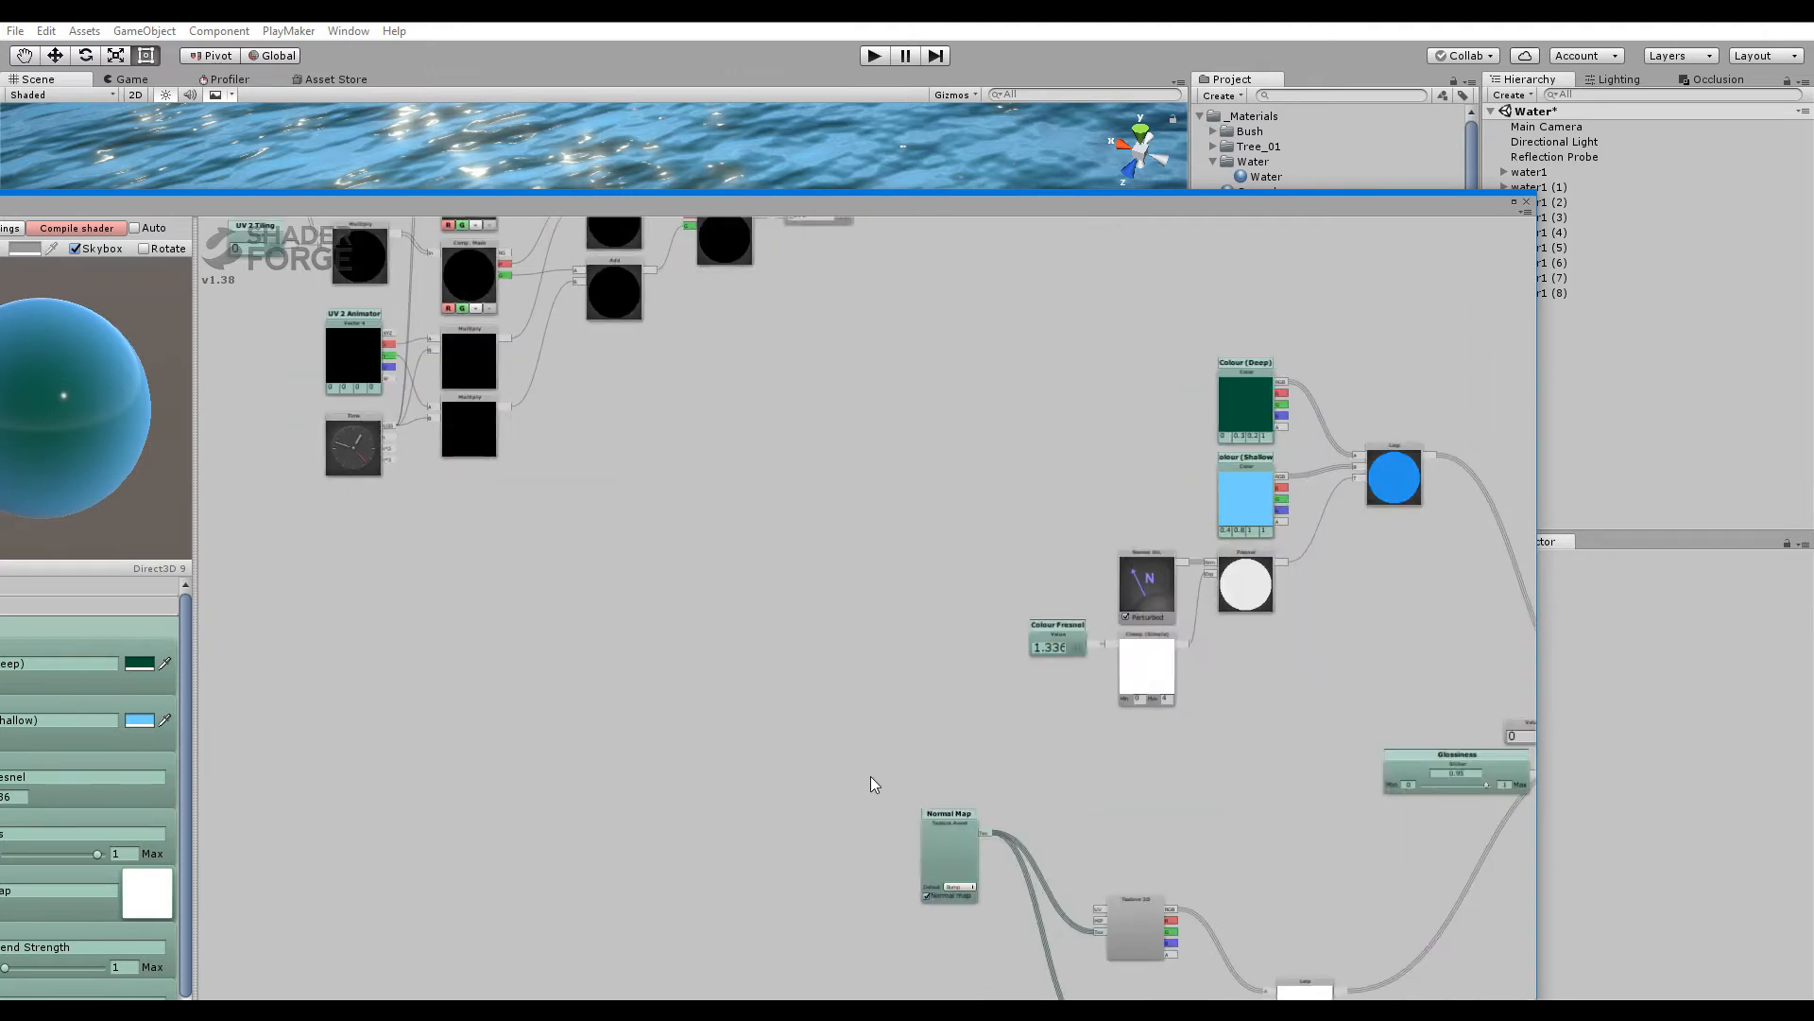
{"action": "left_click_drag", "start_coordinate": [905, 890], "coordinate": [737, 633]}
{"action": "left_click_drag", "start_coordinate": [777, 759], "coordinate": [847, 650]}
{"action": "left_click_drag", "start_coordinate": [846, 503], "coordinate": [867, 638]}
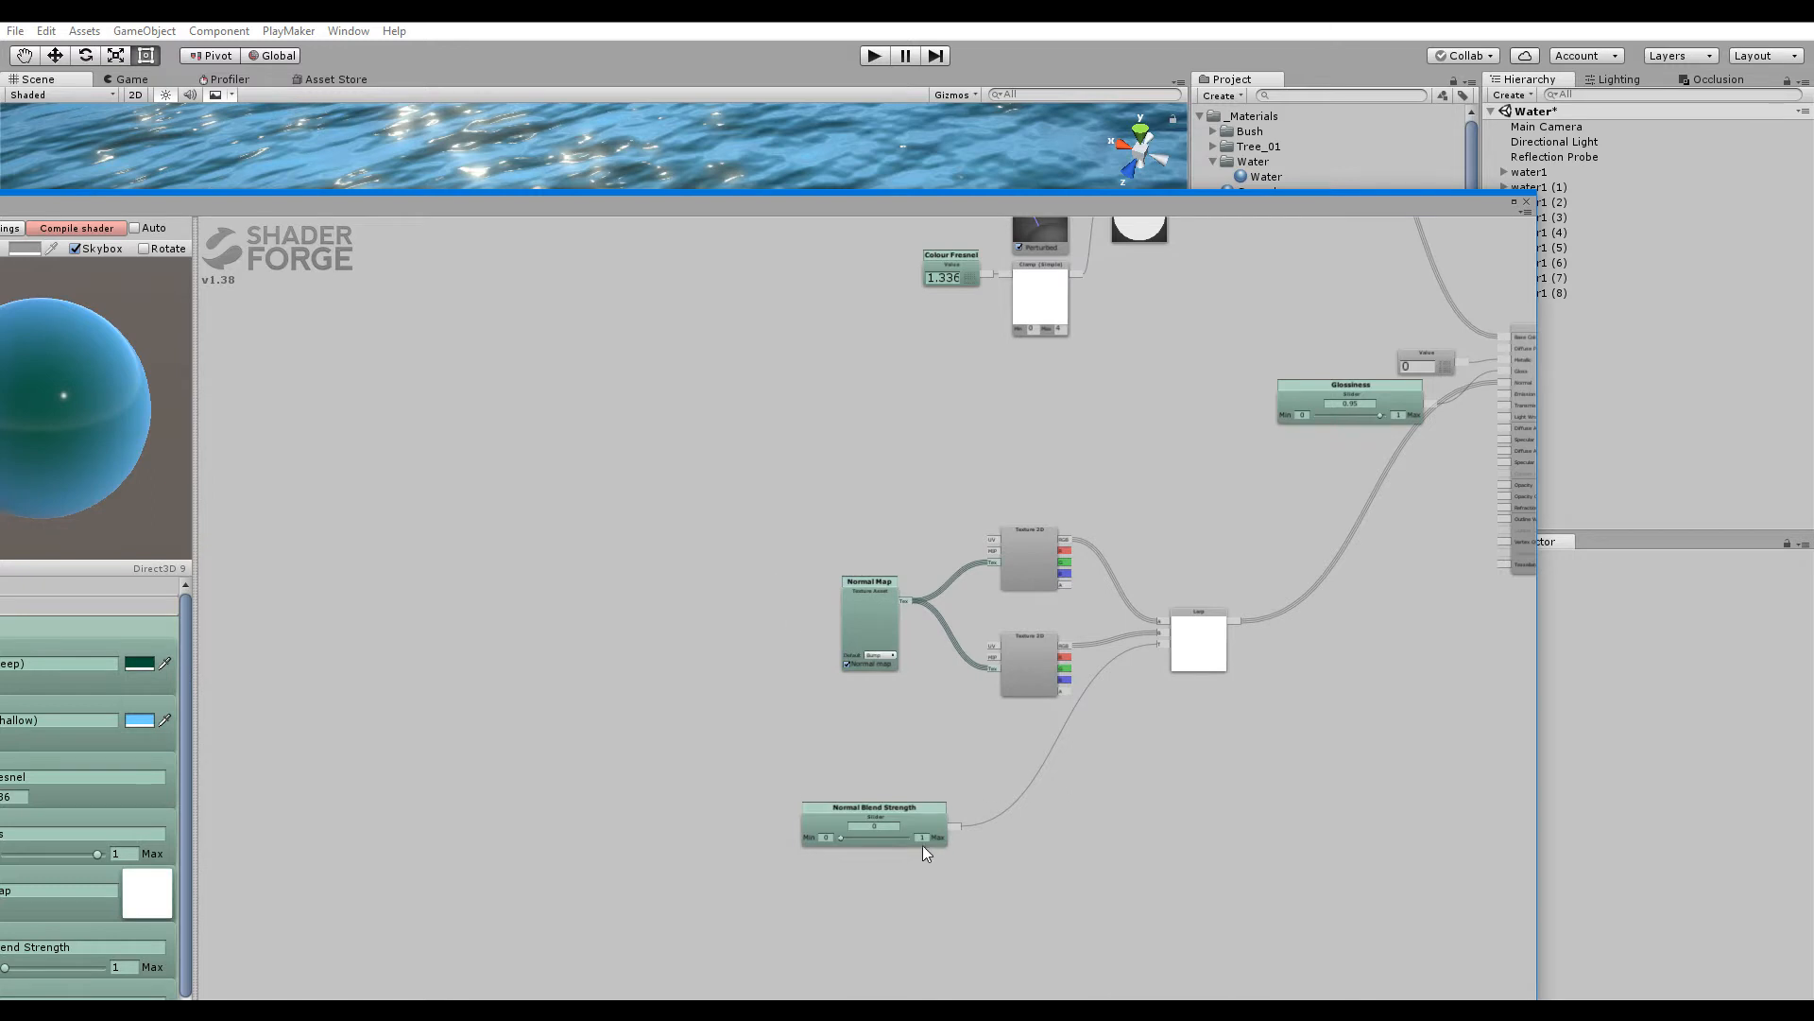
{"action": "left_click_drag", "start_coordinate": [922, 845], "coordinate": [1032, 749]}
{"action": "left_click_drag", "start_coordinate": [1034, 566], "coordinate": [1034, 582]}
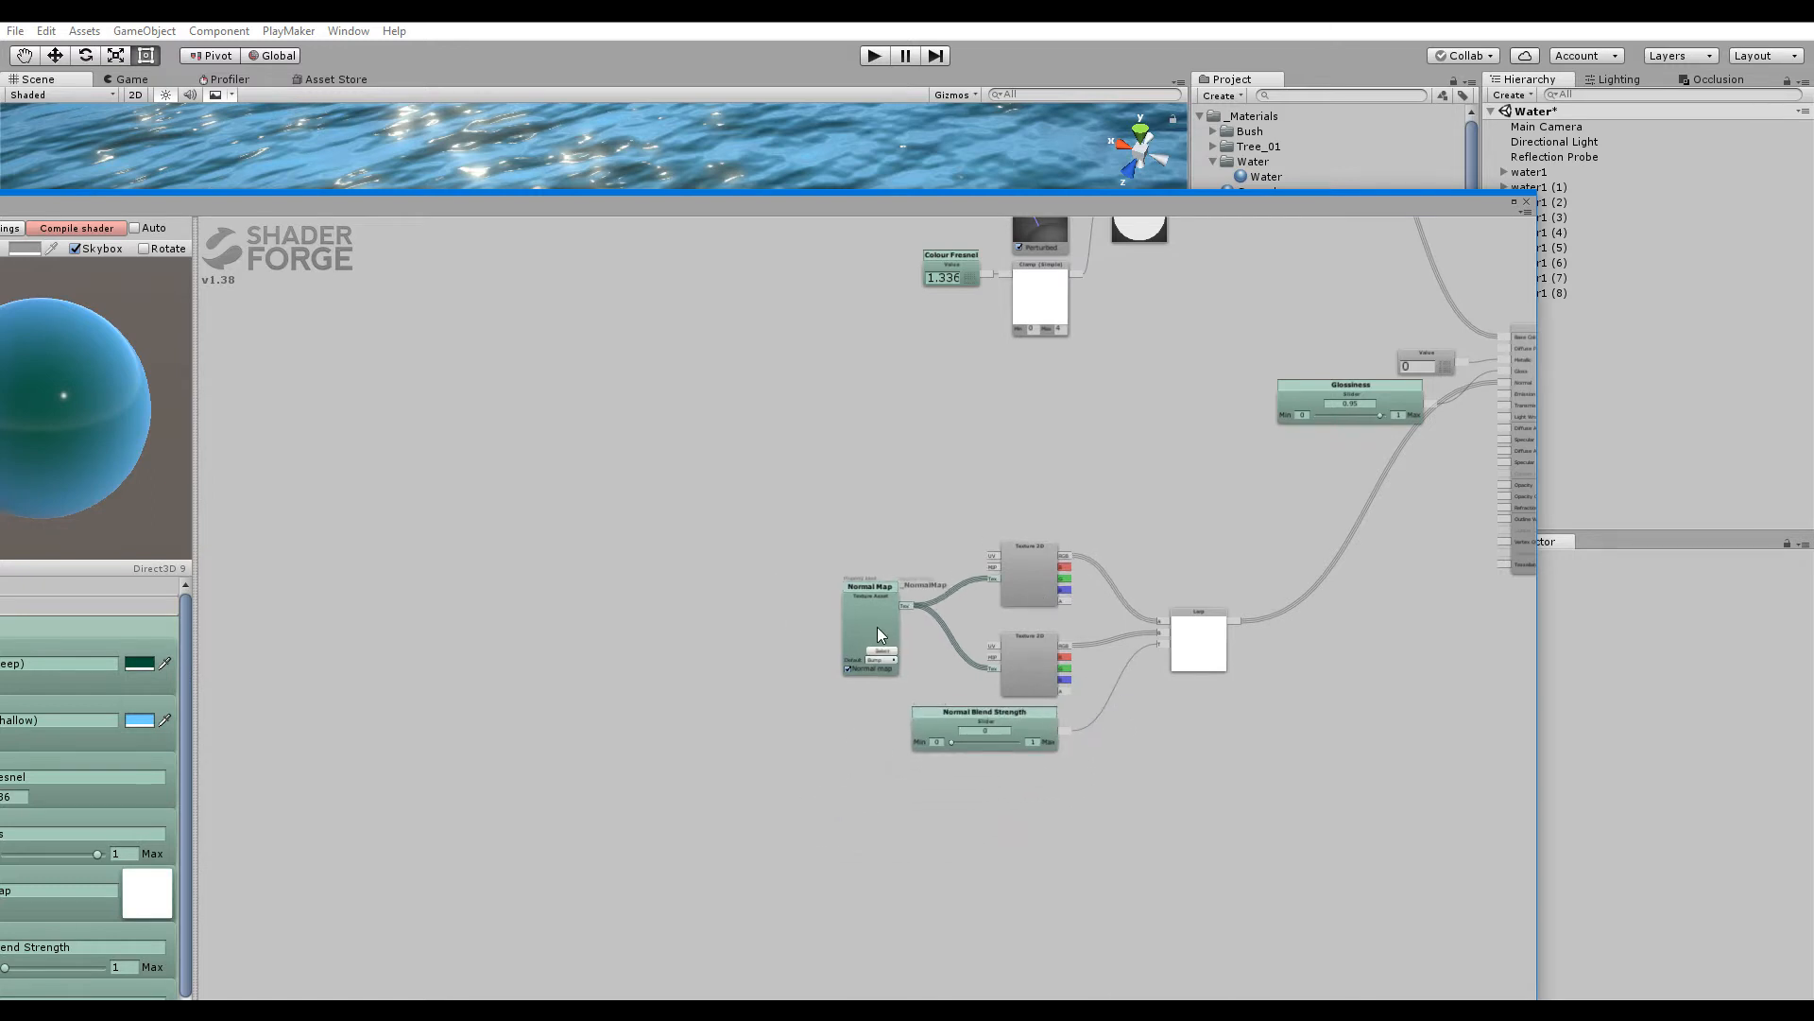
Add a Get node reading _UV1 and place it just above the Normal Map node
{"action": "scroll", "coordinate": [852, 581], "scroll_direction": "up", "scroll_amount": 3}
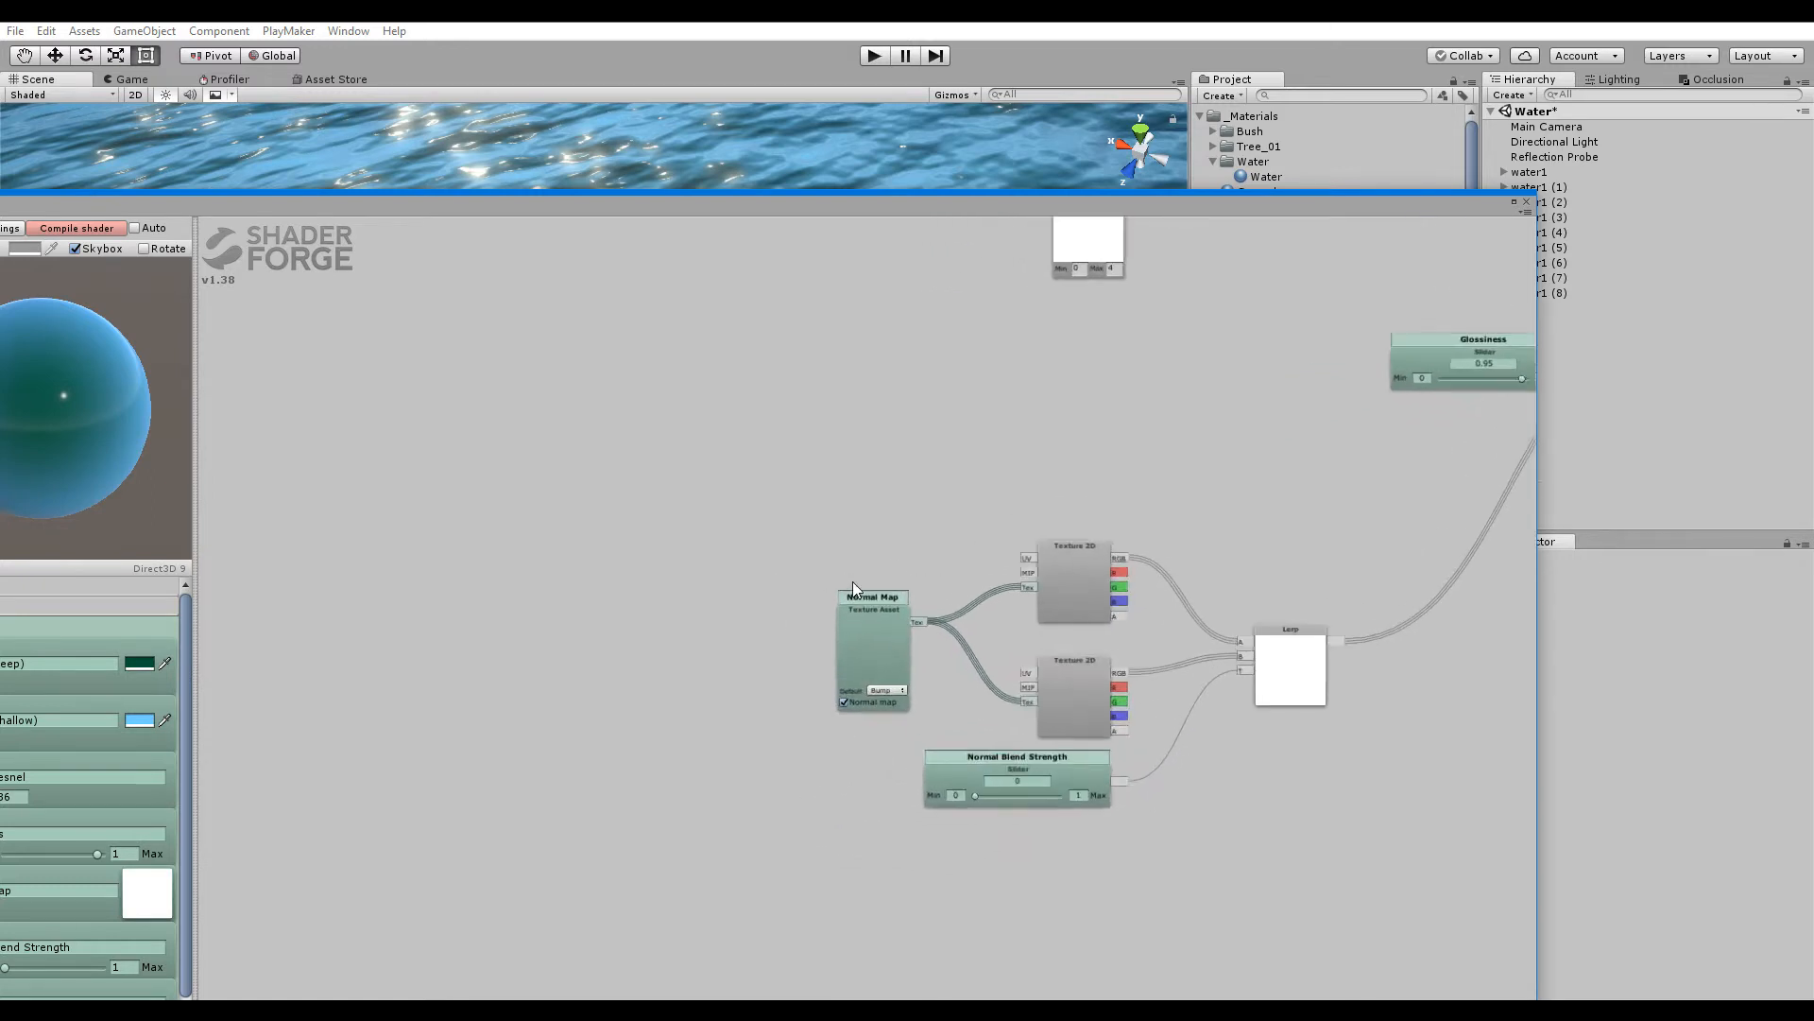
{"action": "key", "text": "u"}
{"action": "left_click", "coordinate": [831, 502]}
{"action": "left_click", "coordinate": [857, 516]}
{"action": "left_click", "coordinate": [1056, 611]}
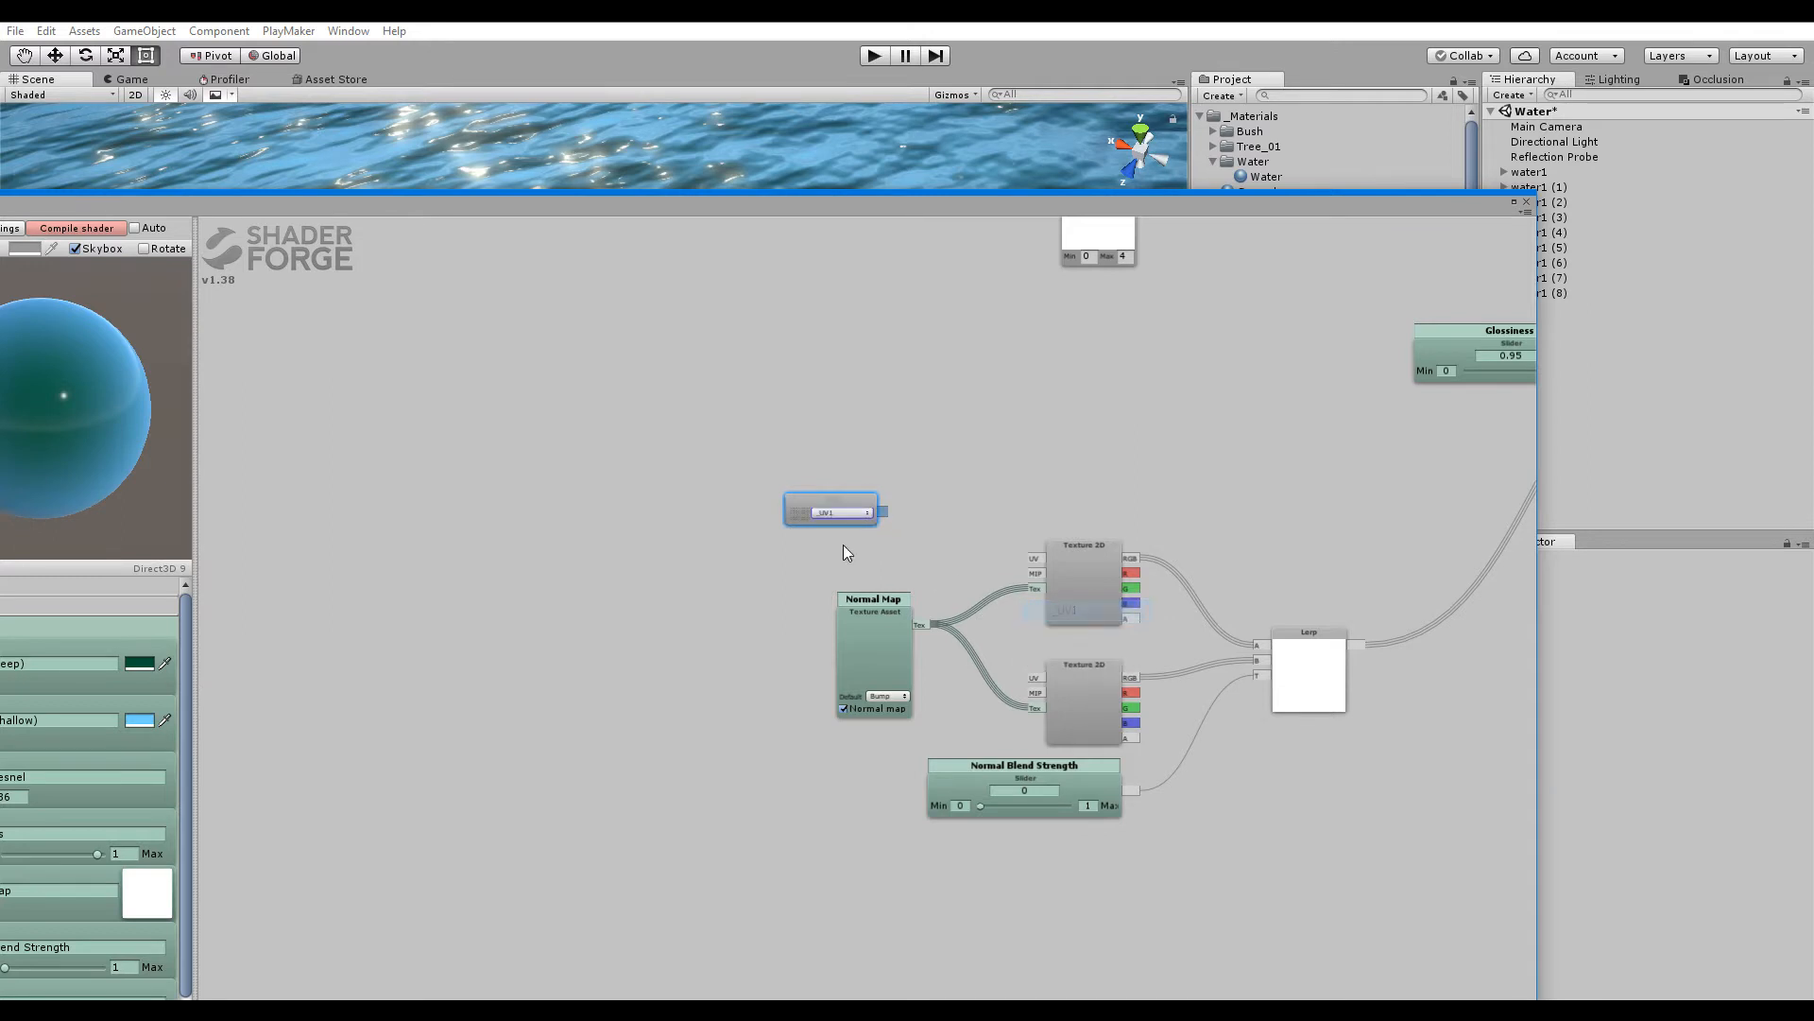
{"action": "left_click_drag", "start_coordinate": [846, 504], "coordinate": [883, 550]}
Add a Get node reading _UV2, then connect _UV1 and _UV2 to the upper and lower Texture 2D UV inputs
{"action": "key", "text": "g"}
{"action": "left_click", "coordinate": [837, 774]}
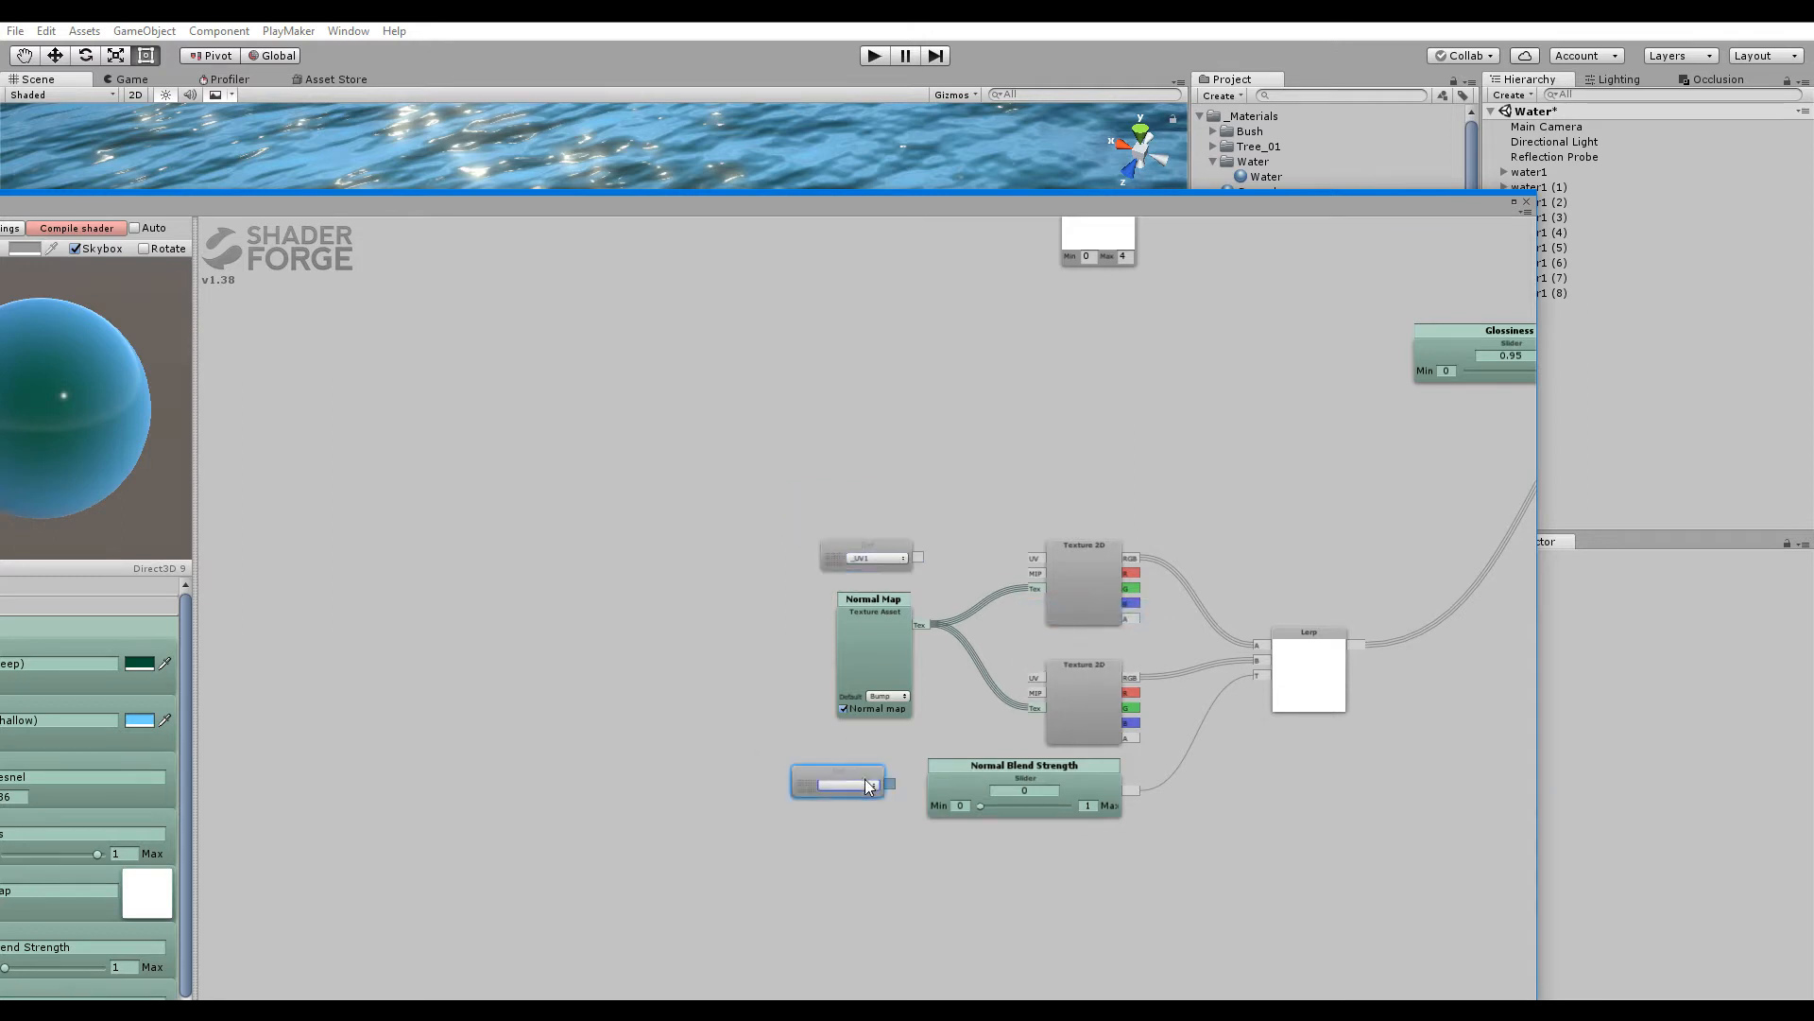
{"action": "left_click_drag", "start_coordinate": [866, 776], "coordinate": [1034, 678]}
{"action": "left_click", "coordinate": [889, 747]}
{"action": "left_click", "coordinate": [1110, 920]}
{"action": "left_click_drag", "start_coordinate": [871, 734], "coordinate": [882, 518]}
{"action": "left_click_drag", "start_coordinate": [885, 584], "coordinate": [1035, 559]}
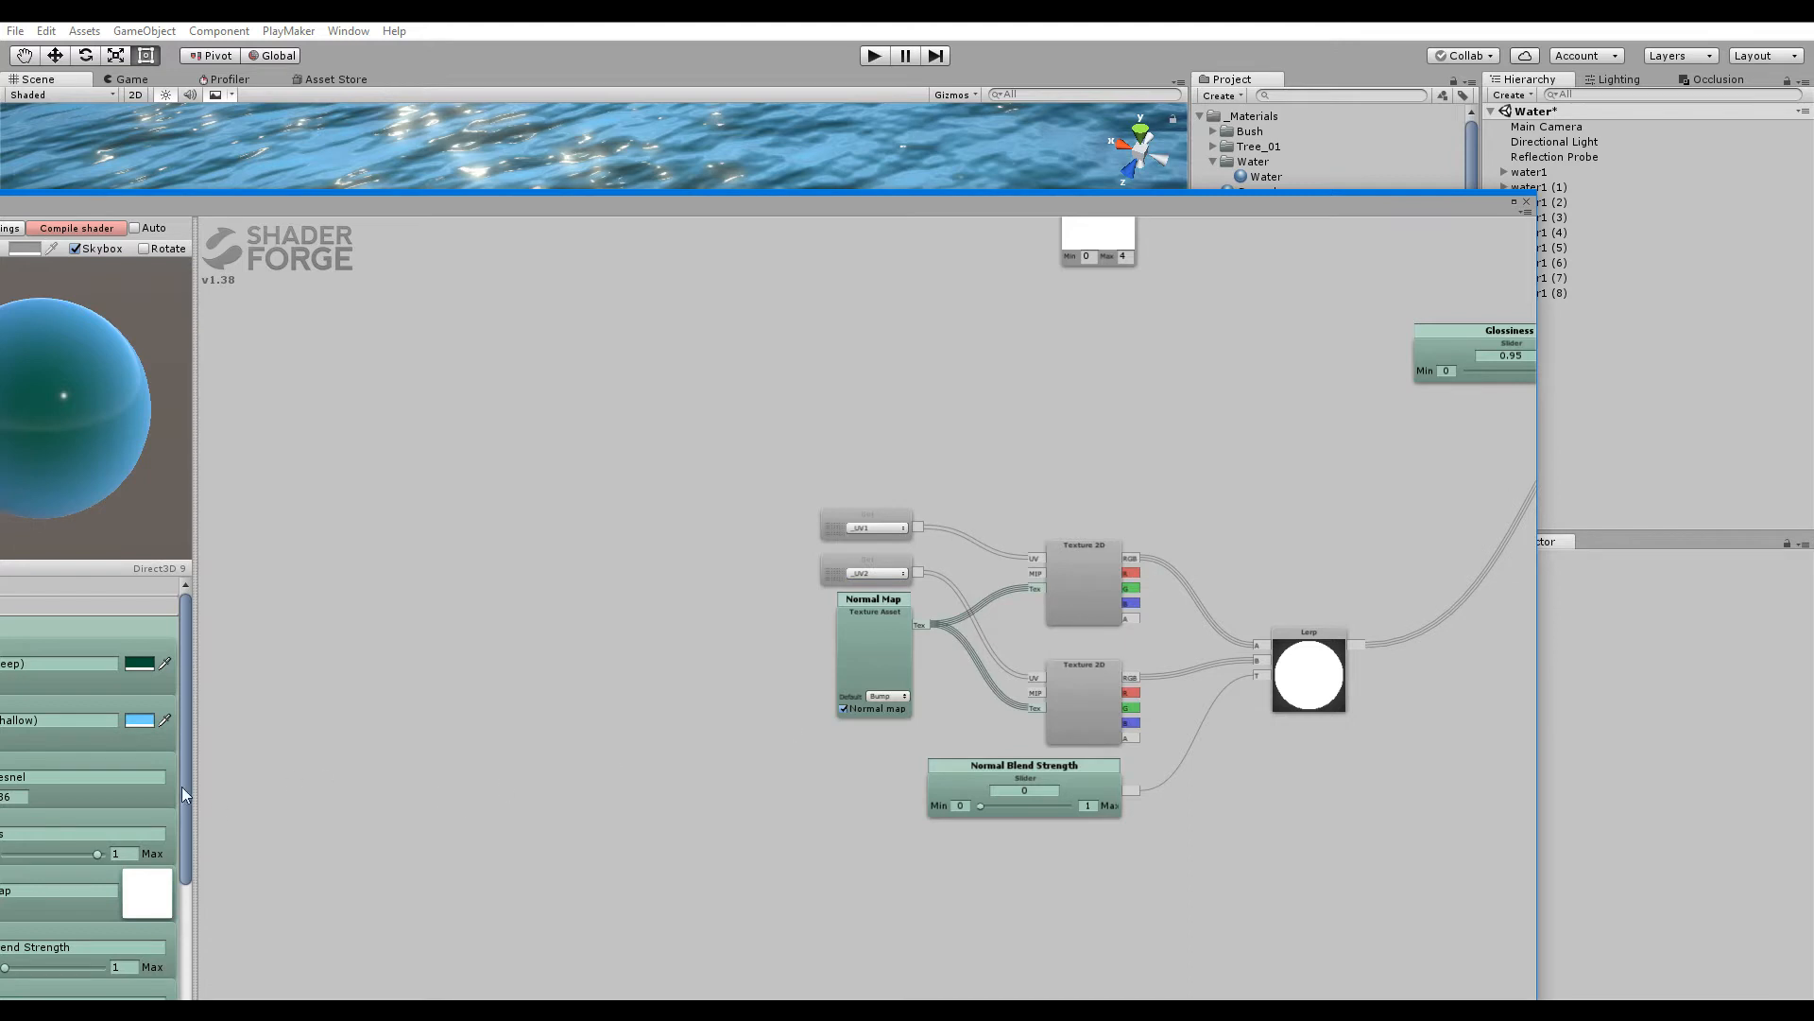
Reorder the shader properties so UV 1 Animator, UV 2 Animator, UV 1 Tiling and UV 2 Tiling follow UV Scale
{"action": "scroll", "coordinate": [181, 786], "scroll_direction": "down", "scroll_amount": 5}
{"action": "left_click_drag", "start_coordinate": [333, 208], "coordinate": [507, 80]}
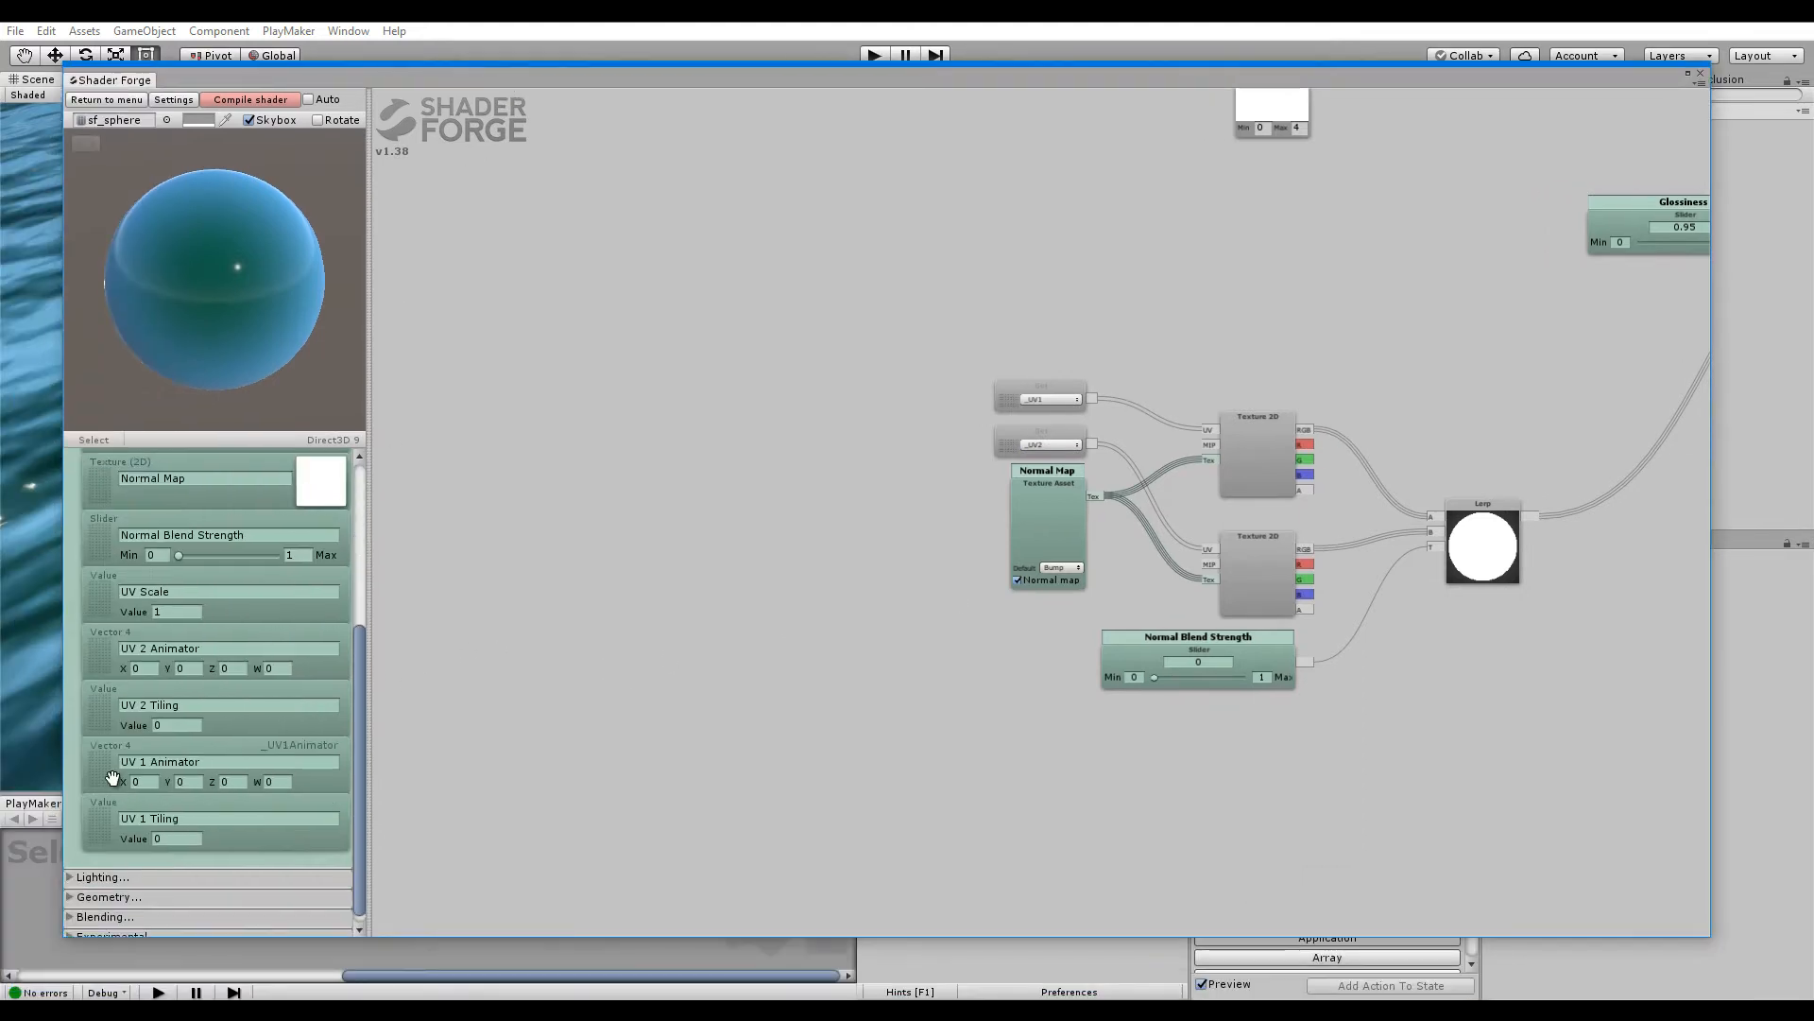
{"action": "scroll", "coordinate": [104, 746], "scroll_direction": "up", "scroll_amount": 2}
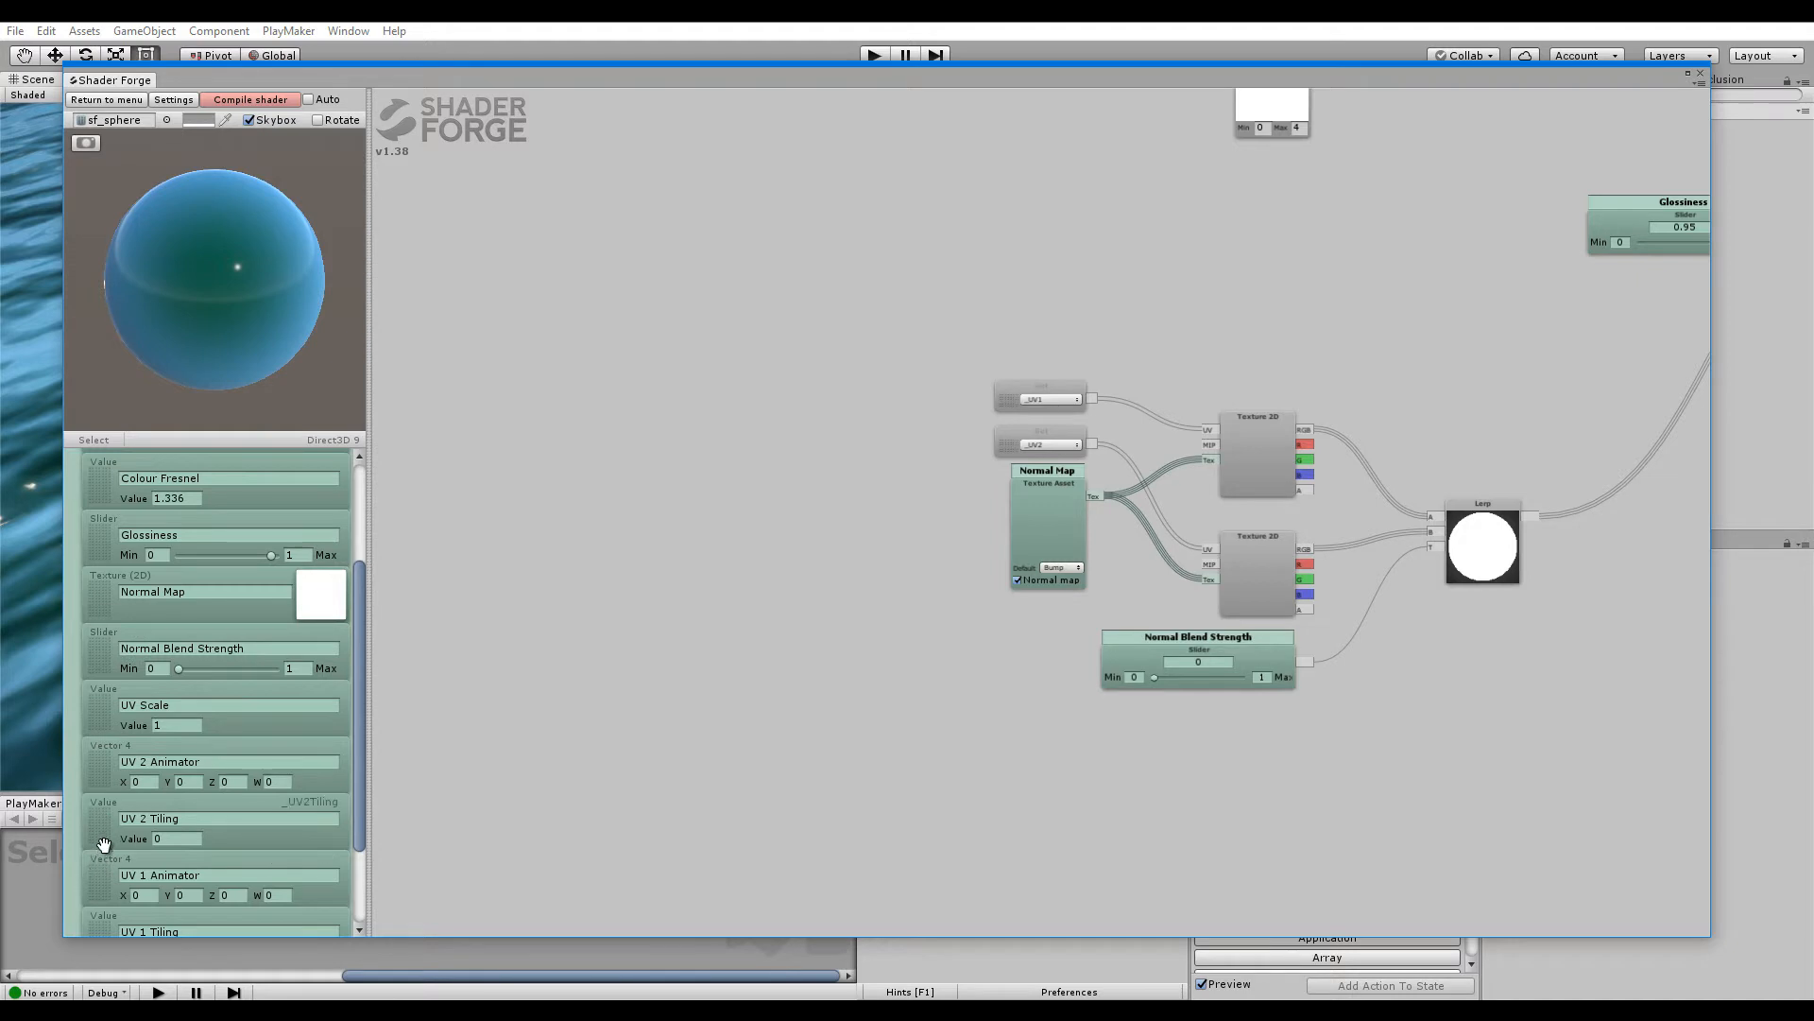
{"action": "left_click_drag", "start_coordinate": [110, 906], "coordinate": [112, 856]}
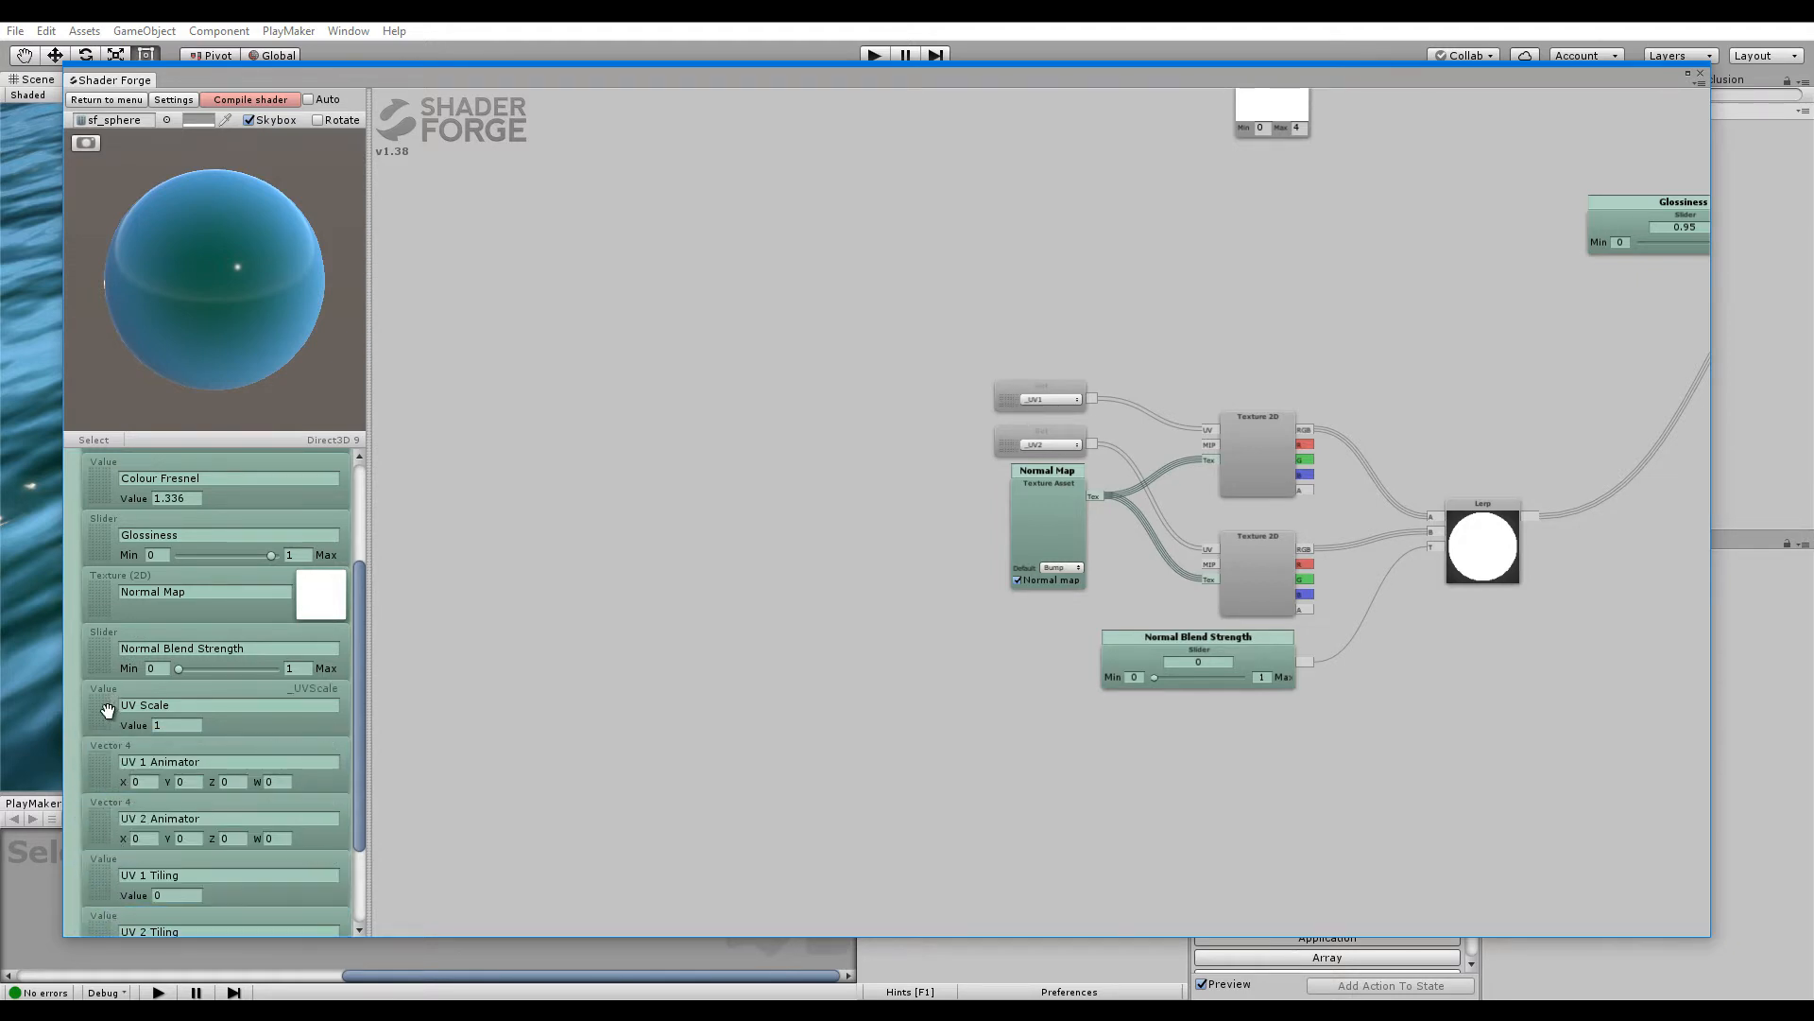
Move the UV 1 Animator and UV 2 Animator properties directly below Normal Map in the property order
{"action": "scroll", "coordinate": [99, 713], "scroll_direction": "down", "scroll_amount": 3}
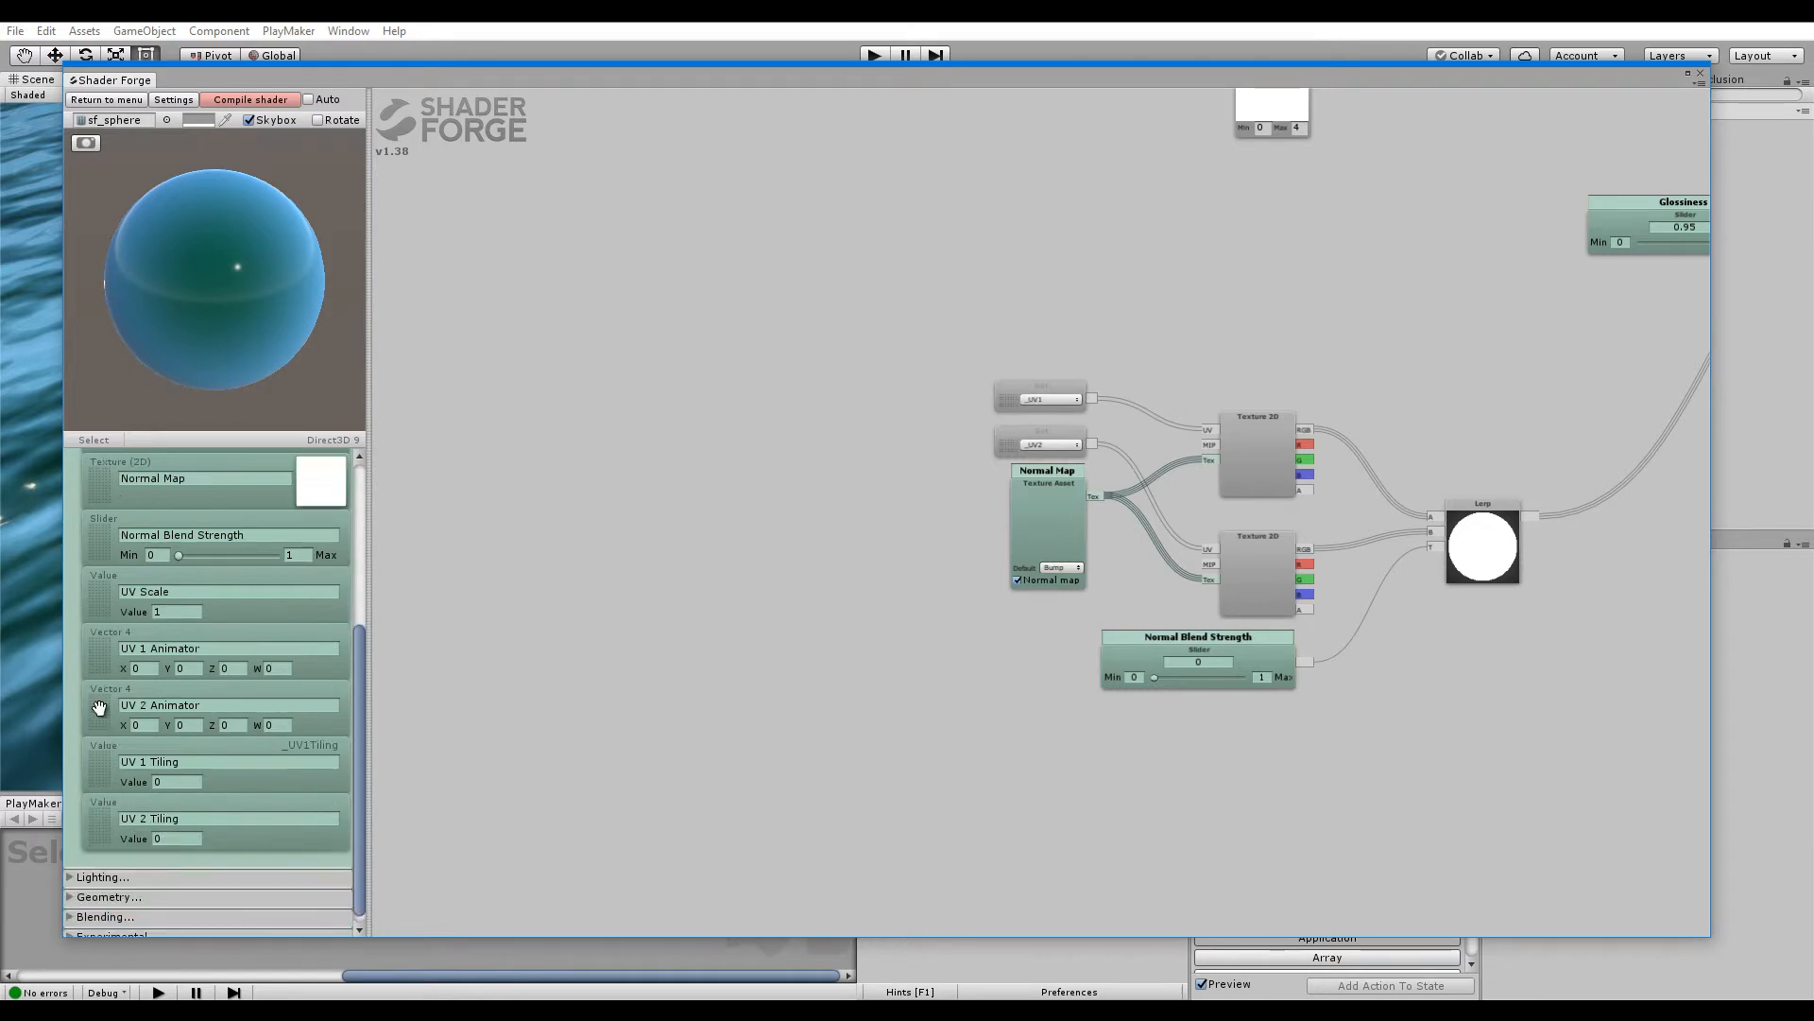
{"action": "left_click_drag", "start_coordinate": [100, 659], "coordinate": [118, 542]}
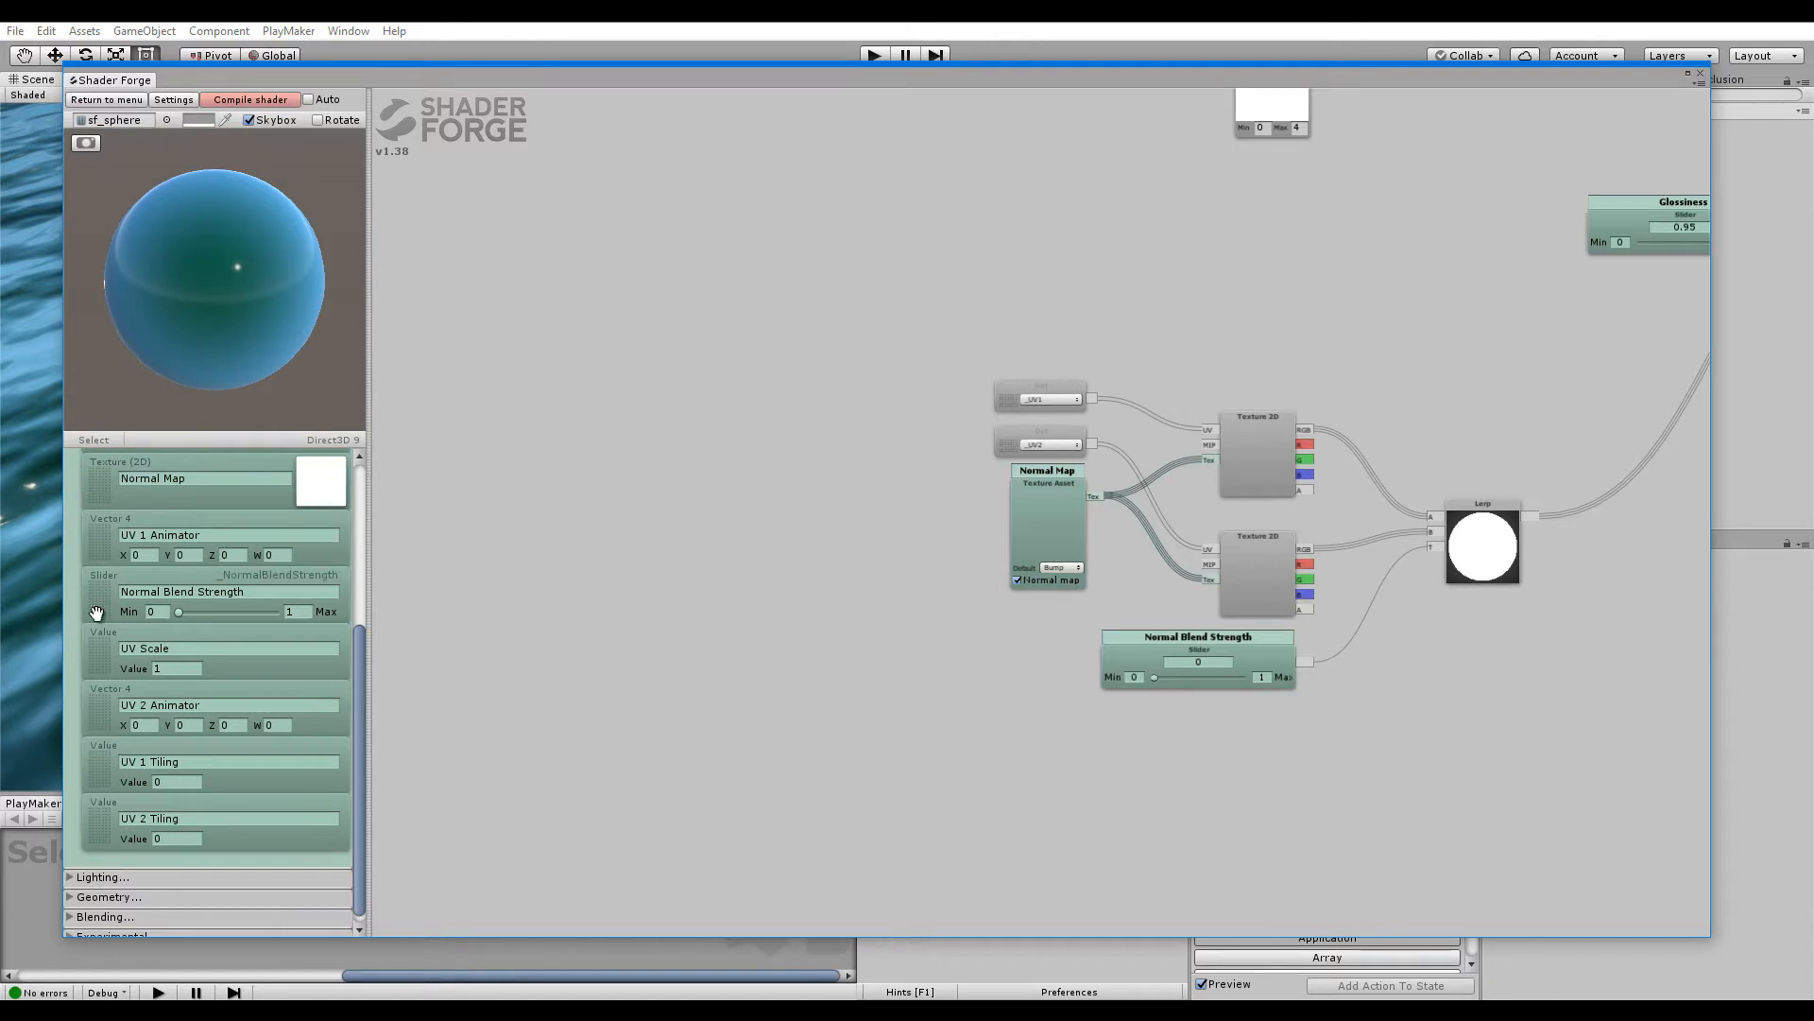
{"action": "left_click_drag", "start_coordinate": [105, 741], "coordinate": [183, 594]}
{"action": "scroll", "coordinate": [182, 593], "scroll_direction": "up", "scroll_amount": 5}
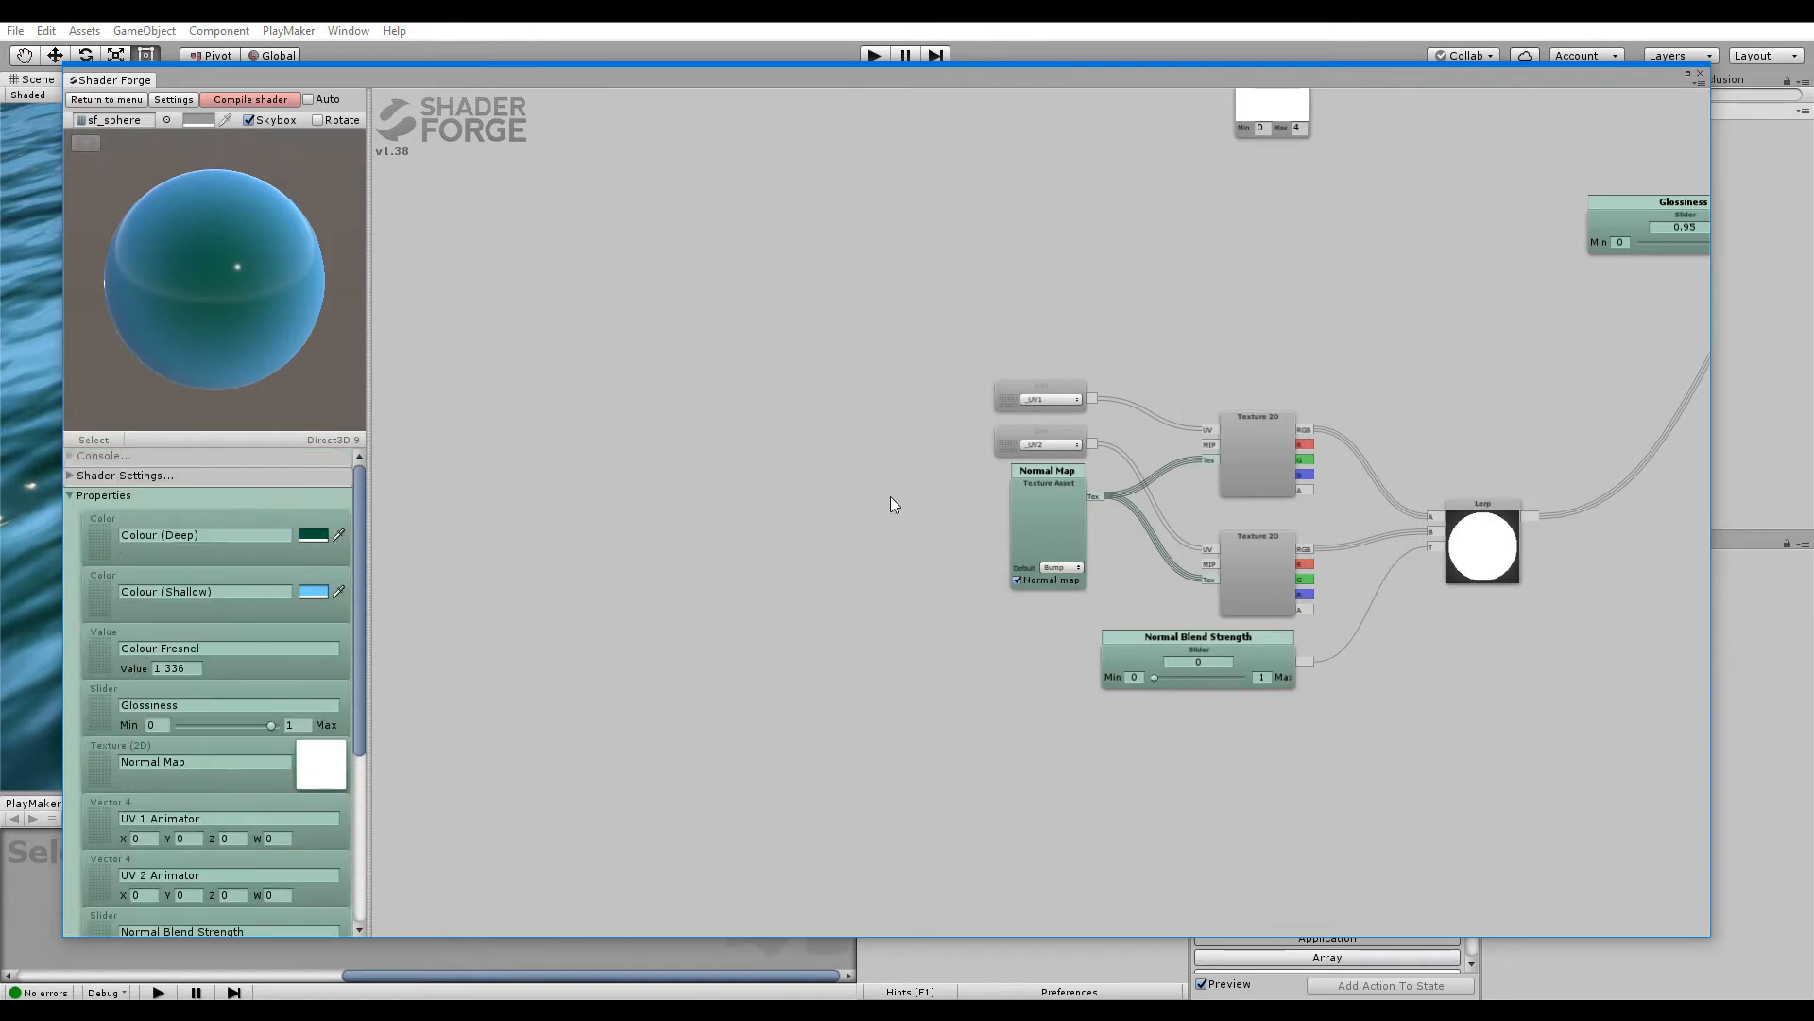
Compile the shader and move the Shader Forge window out of the way of the Scene view
{"action": "middle_click_drag", "start_coordinate": [1246, 310], "coordinate": [895, 535]}
{"action": "middle_click_drag", "start_coordinate": [1005, 451], "coordinate": [854, 657]}
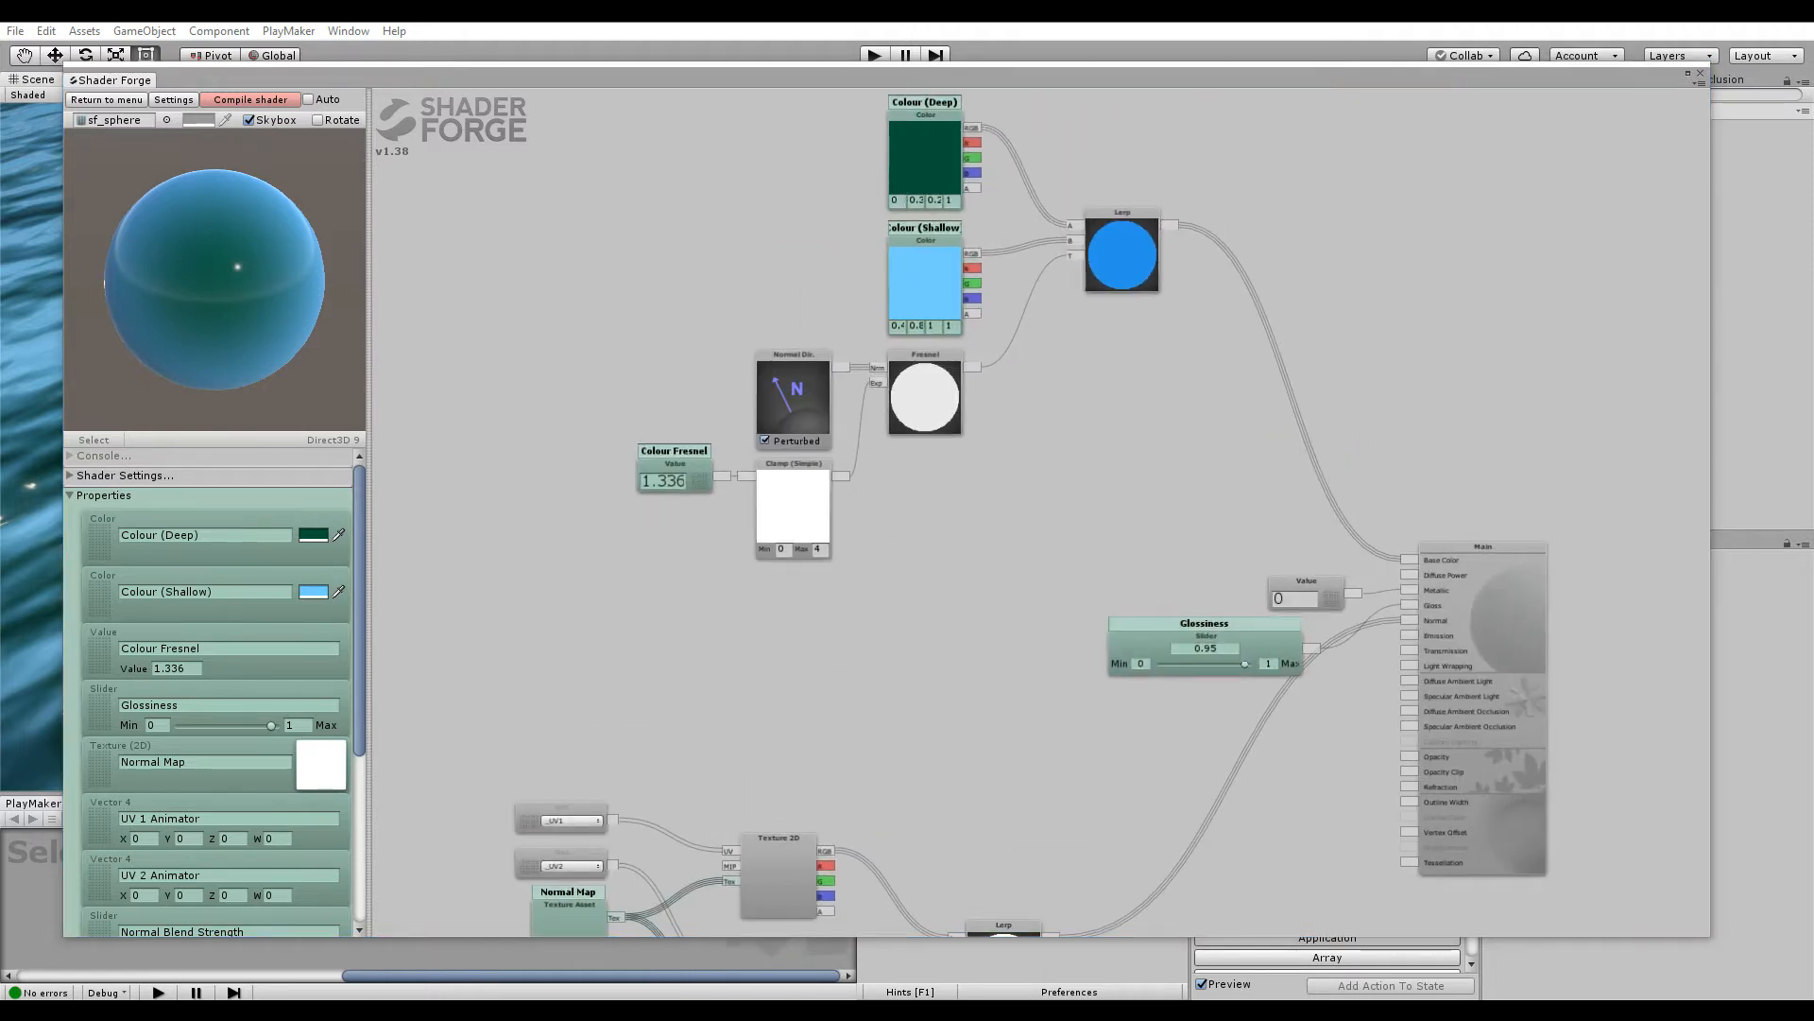
{"action": "middle_click_drag", "start_coordinate": [983, 679], "coordinate": [1016, 507]}
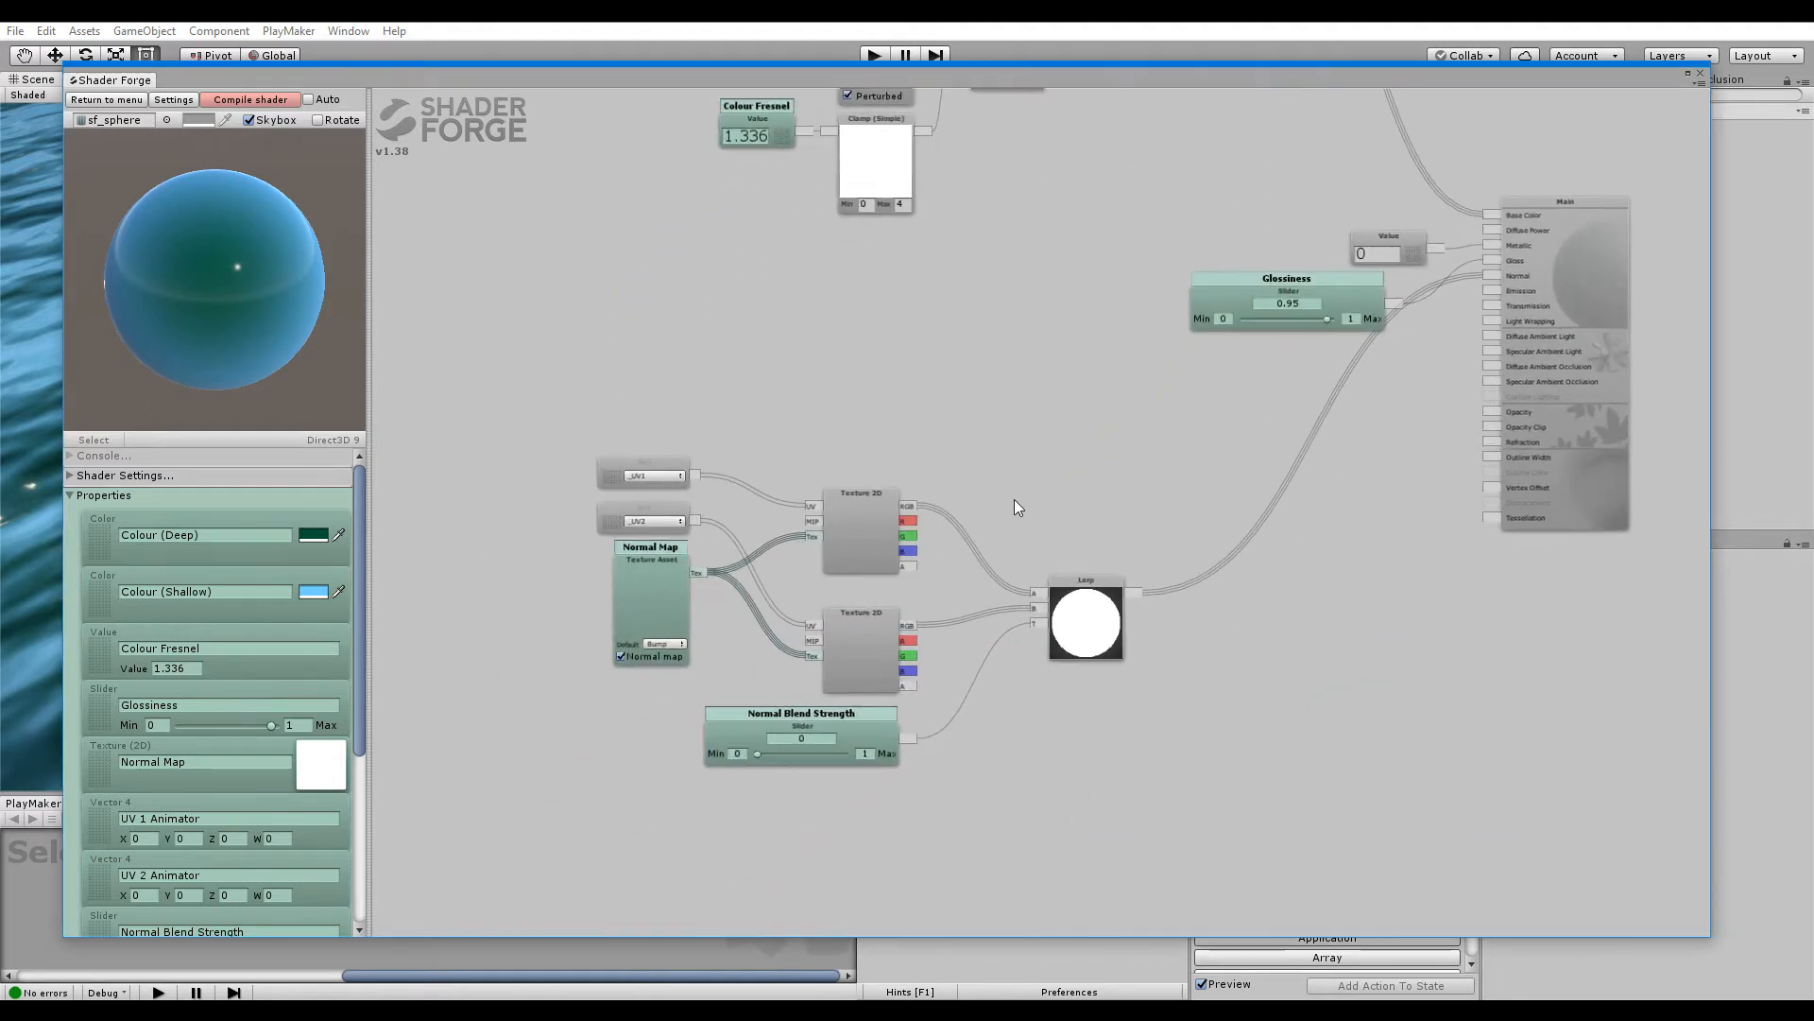
{"action": "left_click", "coordinate": [231, 102]}
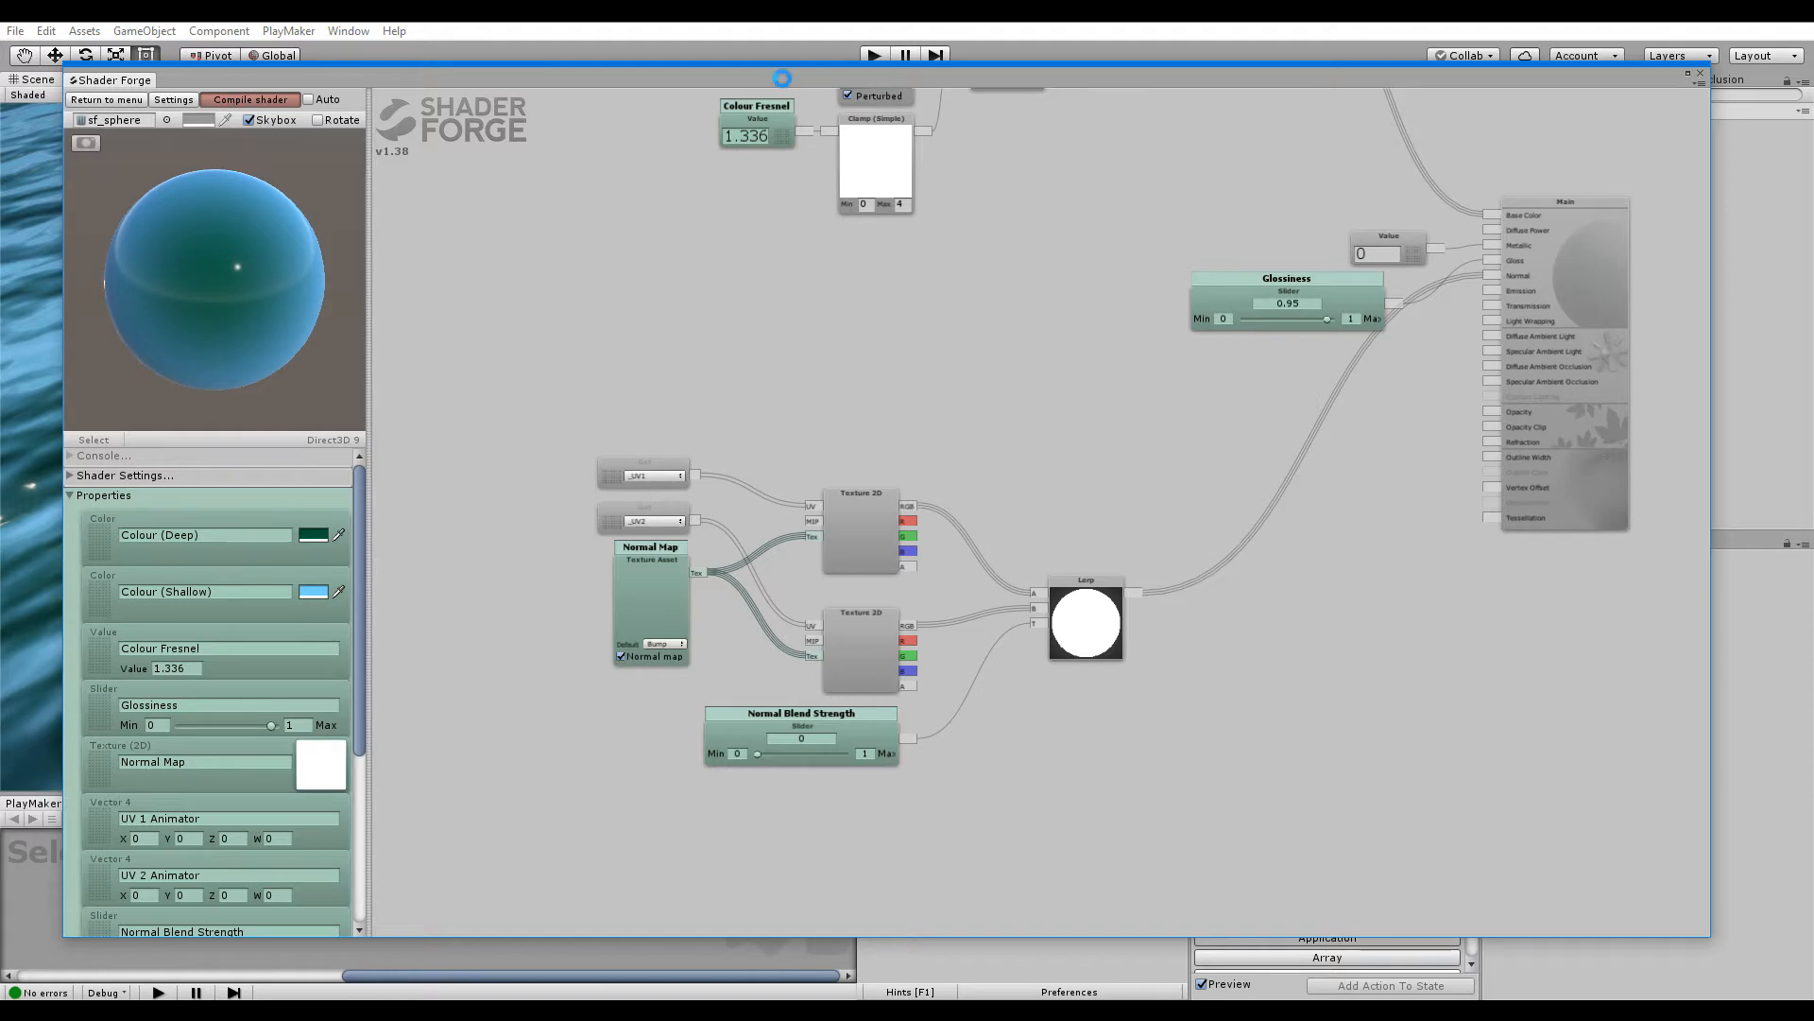
{"action": "left_click_drag", "start_coordinate": [782, 78], "coordinate": [539, 853]}
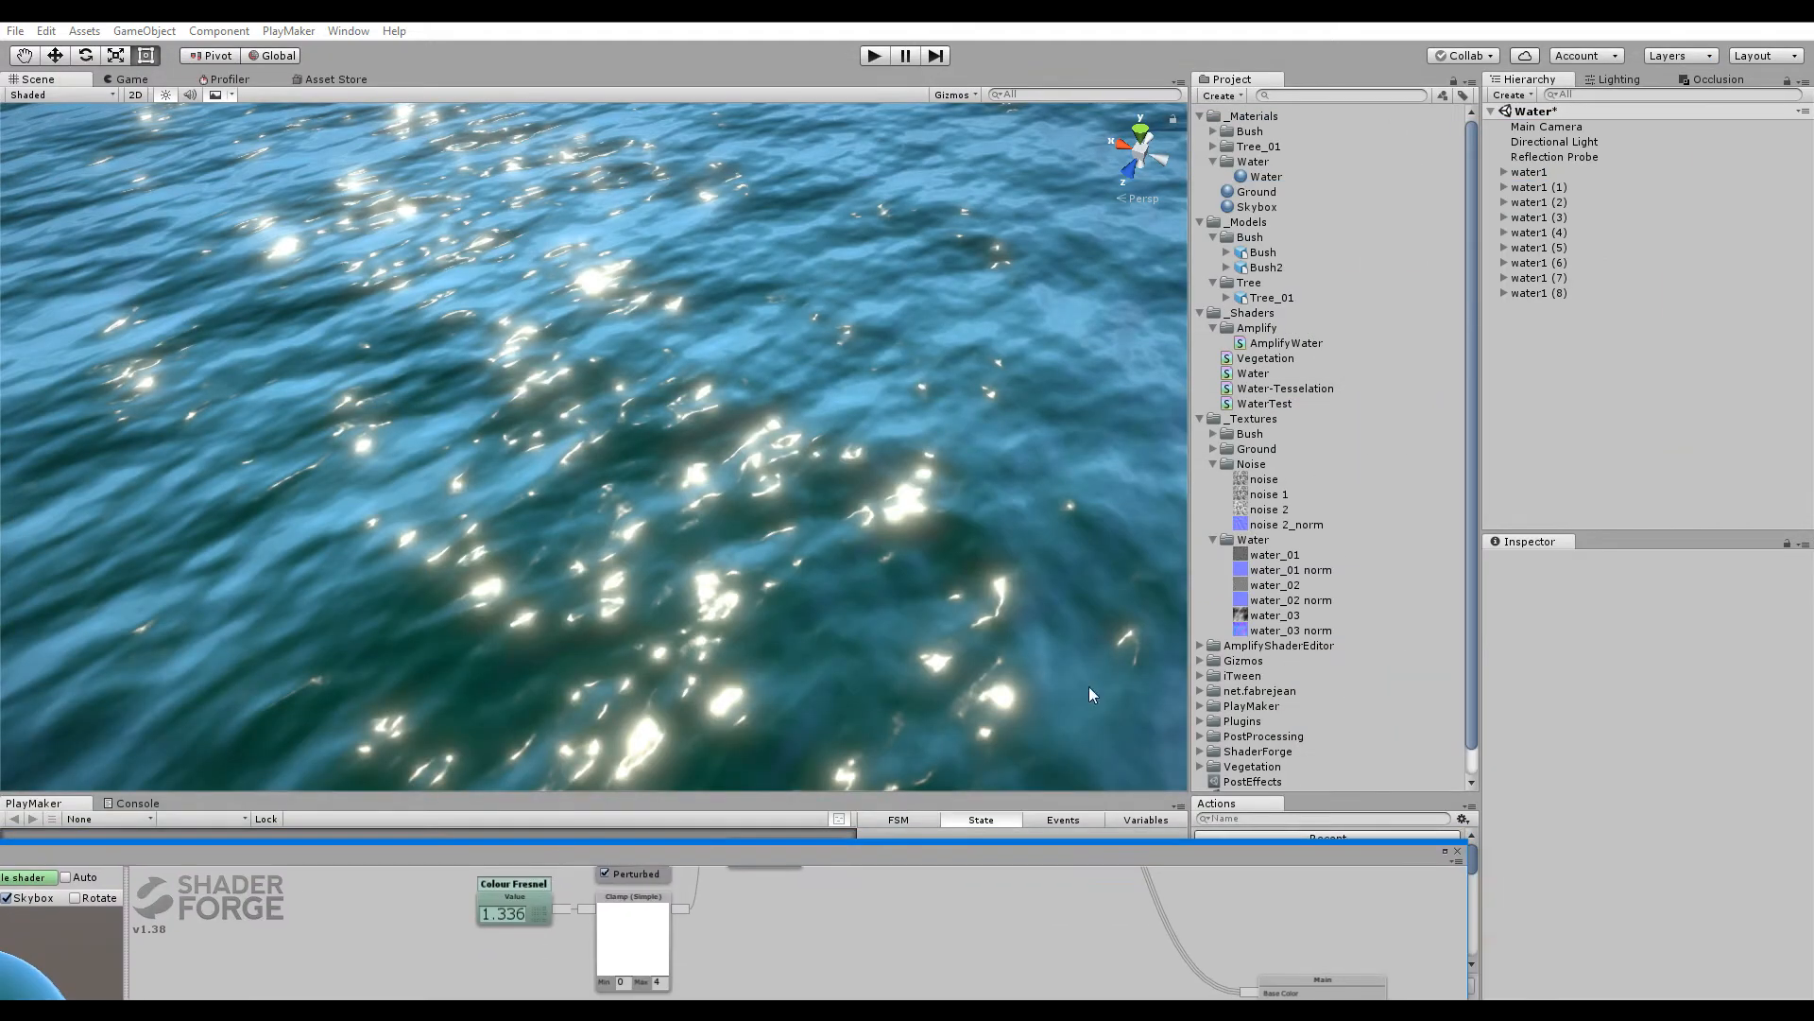
On the Water material, reduce Normal Blend Strength to 0 and set UV 1 Animator X to 1
{"action": "left_click", "coordinate": [1267, 178]}
{"action": "scroll", "coordinate": [1582, 701], "scroll_direction": "down", "scroll_amount": 3}
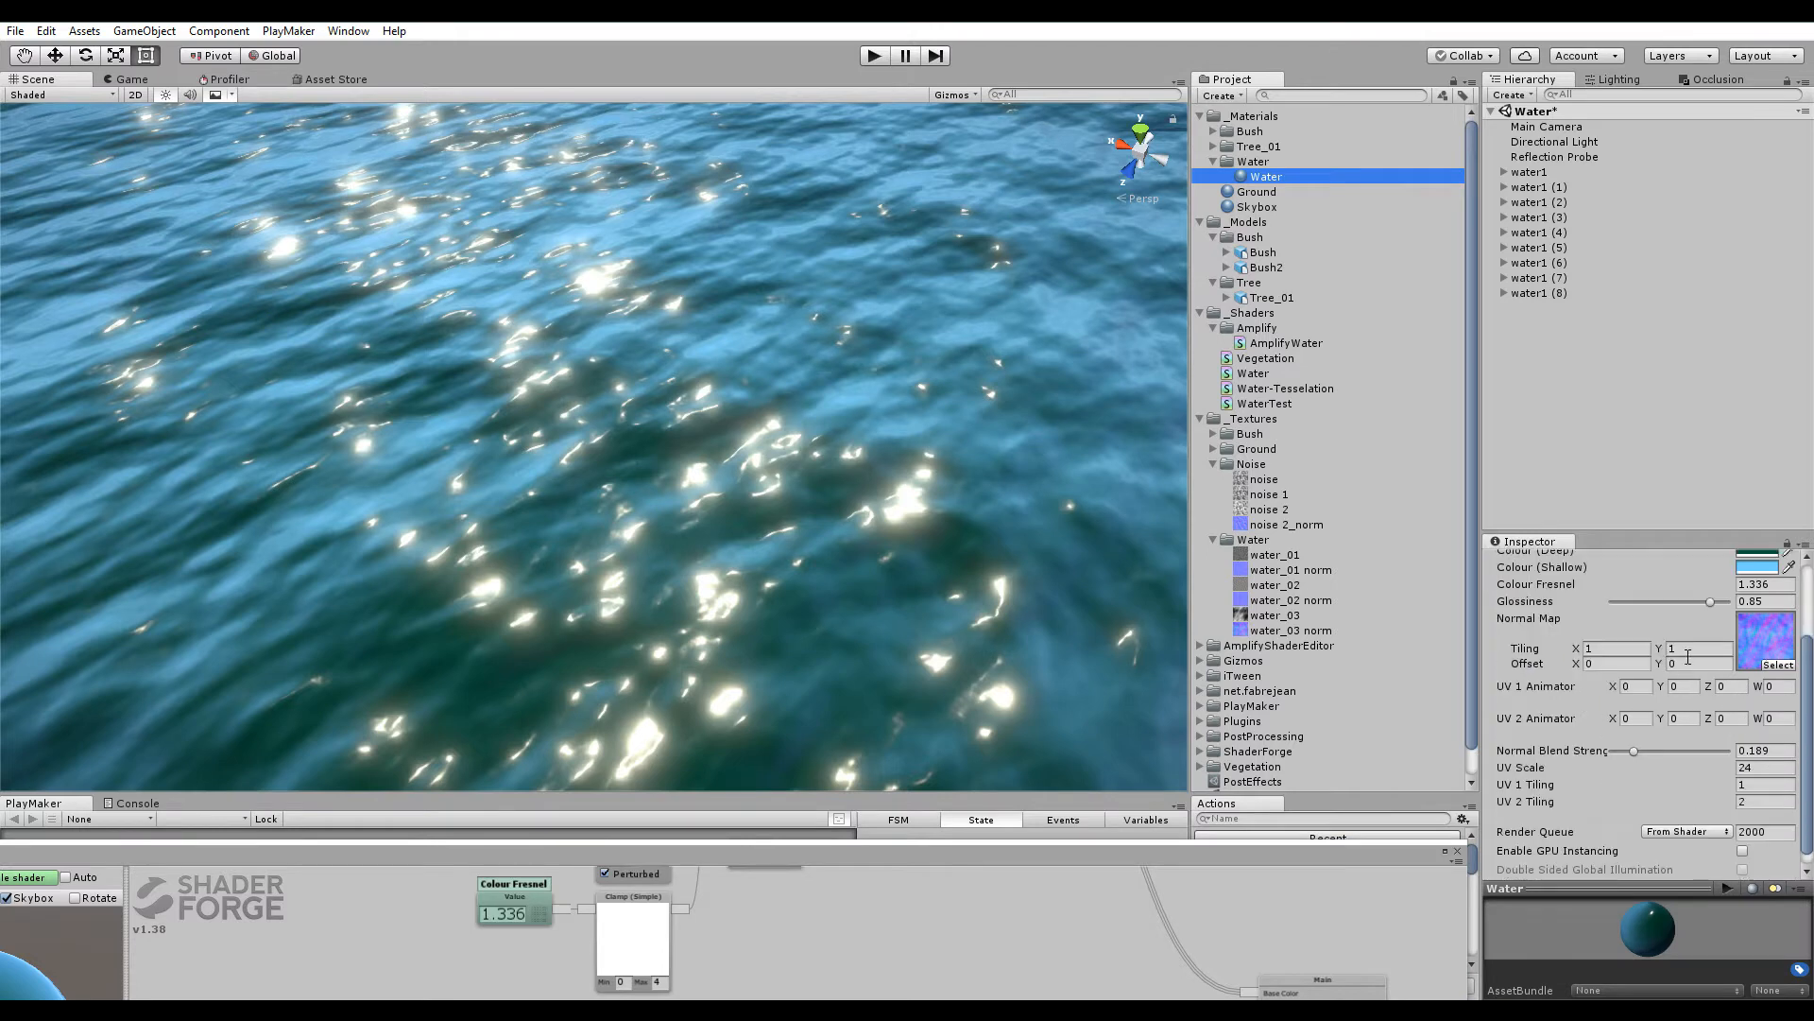
{"action": "left_click", "coordinate": [1626, 686]}
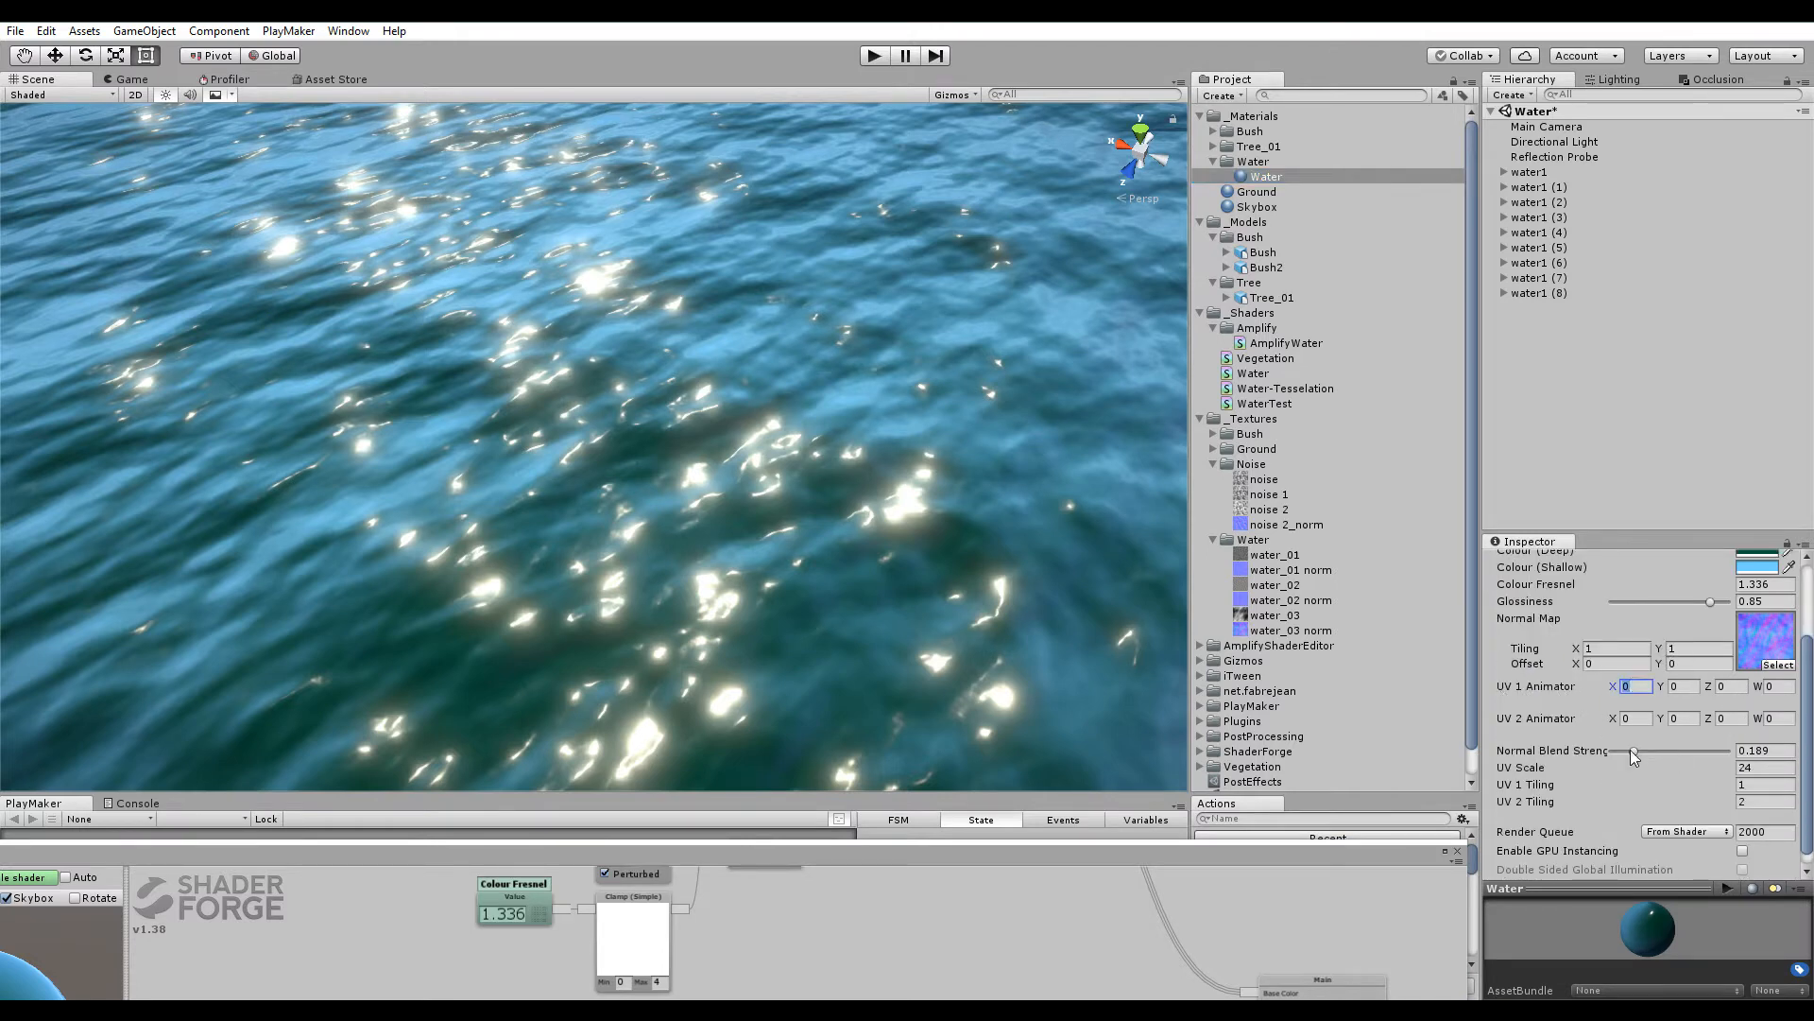
{"action": "left_click_drag", "start_coordinate": [1634, 751], "coordinate": [1604, 752]}
{"action": "left_click", "coordinate": [1625, 687]}
{"action": "type", "text": "1"}
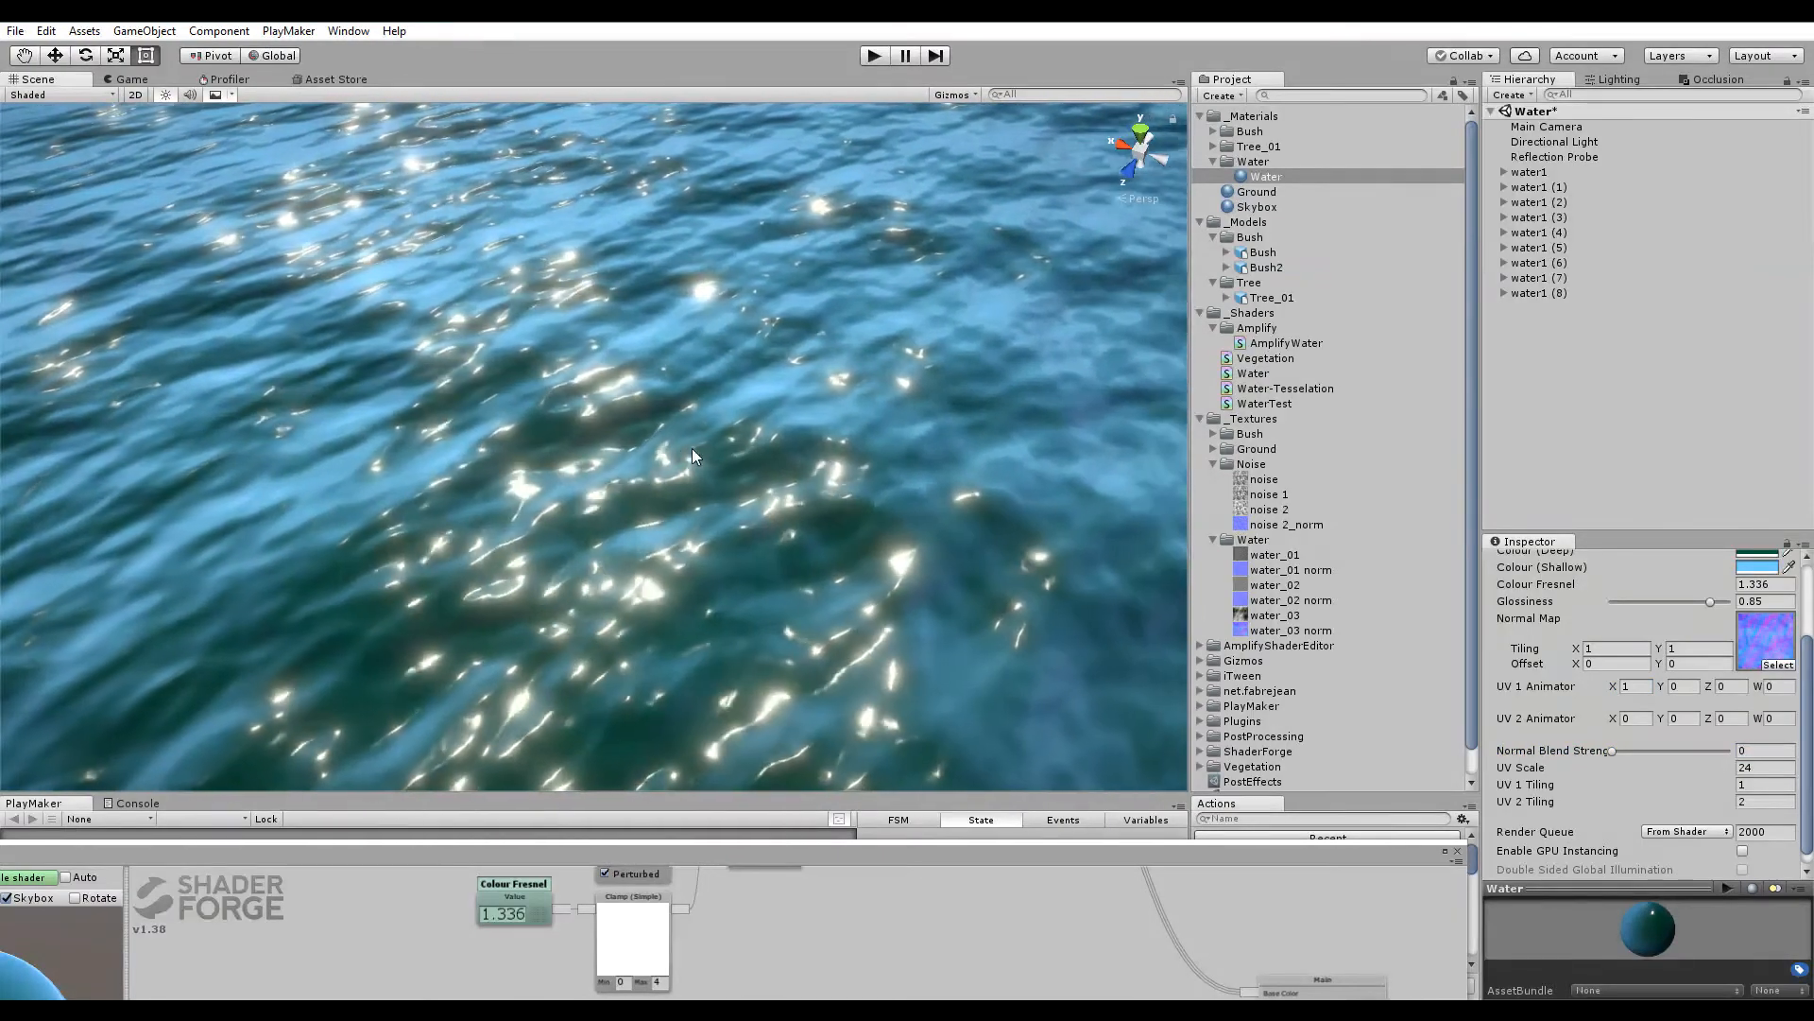
Look over the water surface in the scene, then bring the shader graph's UV animation nodes back into view
{"action": "left_click_drag", "start_coordinate": [692, 448], "coordinate": [734, 743], "text": "alt"}
{"action": "left_click_drag", "start_coordinate": [727, 854], "coordinate": [888, 176]}
{"action": "middle_click_drag", "start_coordinate": [558, 421], "coordinate": [699, 803]}
{"action": "middle_click_drag", "start_coordinate": [454, 441], "coordinate": [831, 841]}
{"action": "middle_click_drag", "start_coordinate": [379, 474], "coordinate": [822, 495]}
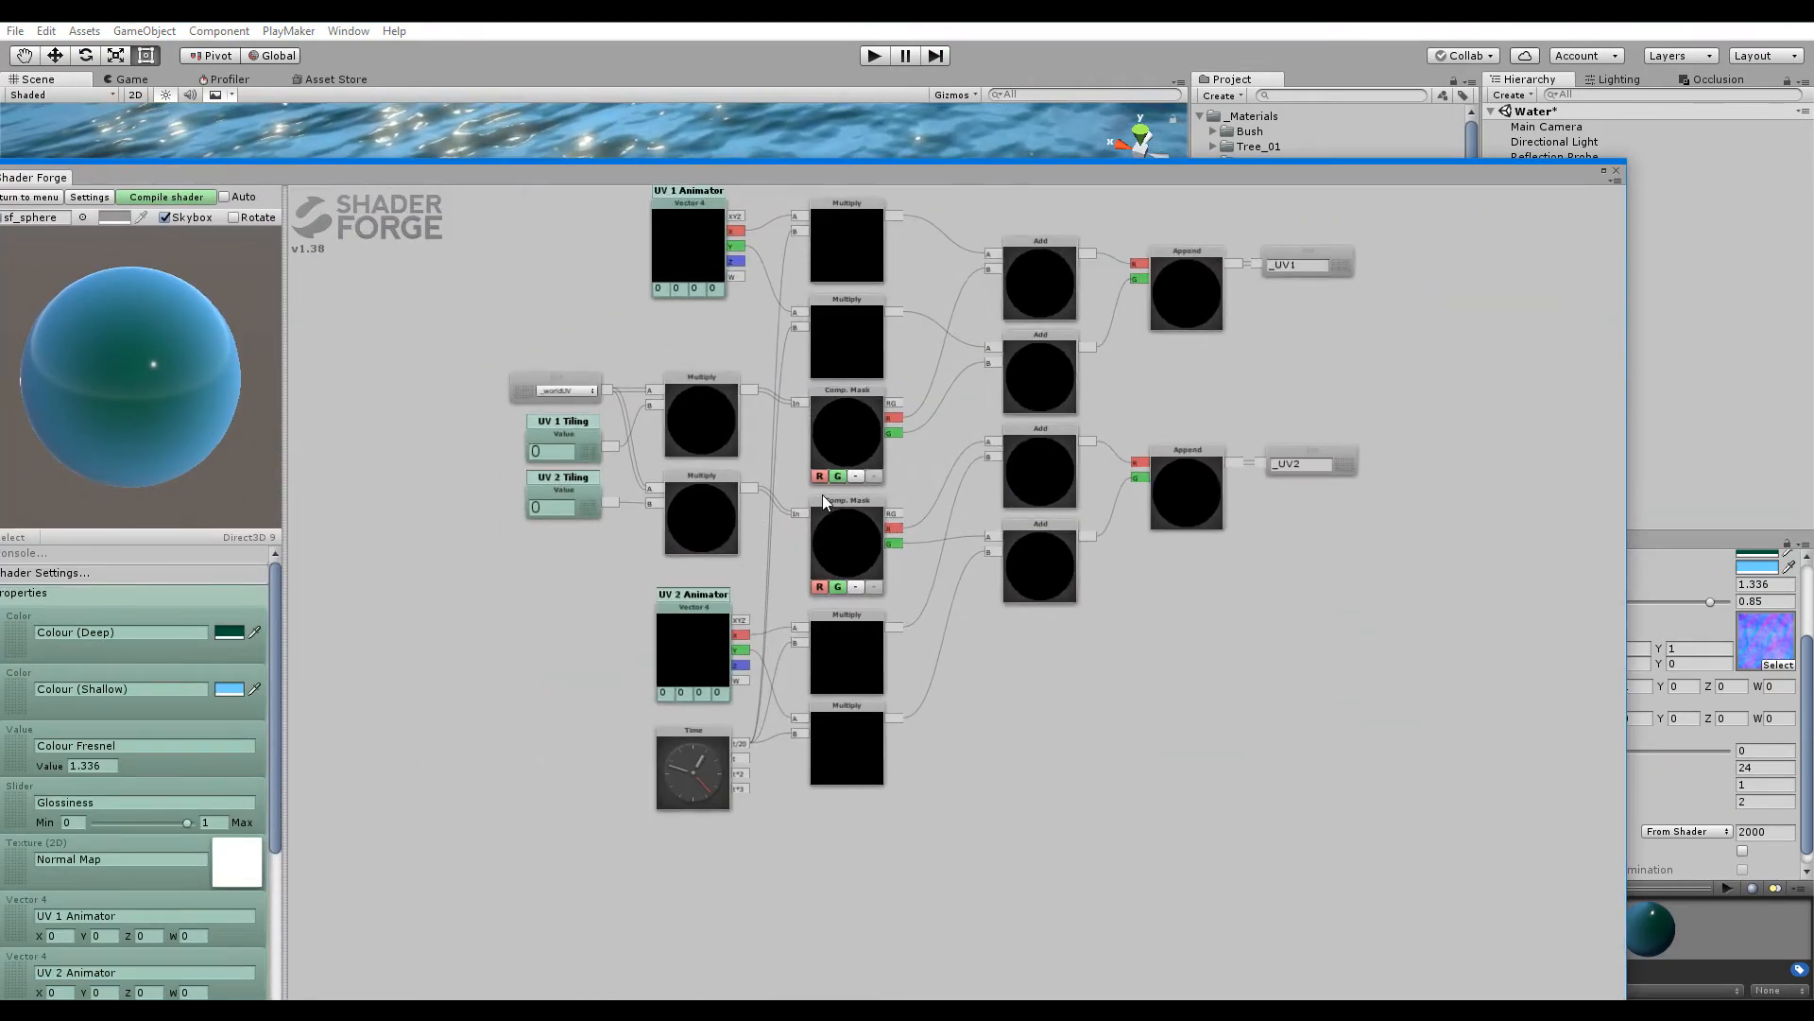
Examine how Time and the UV 1 Animator channels feed the UV graph, and uncover the Scene view
{"action": "middle_click_drag", "start_coordinate": [833, 301], "coordinate": [832, 344]}
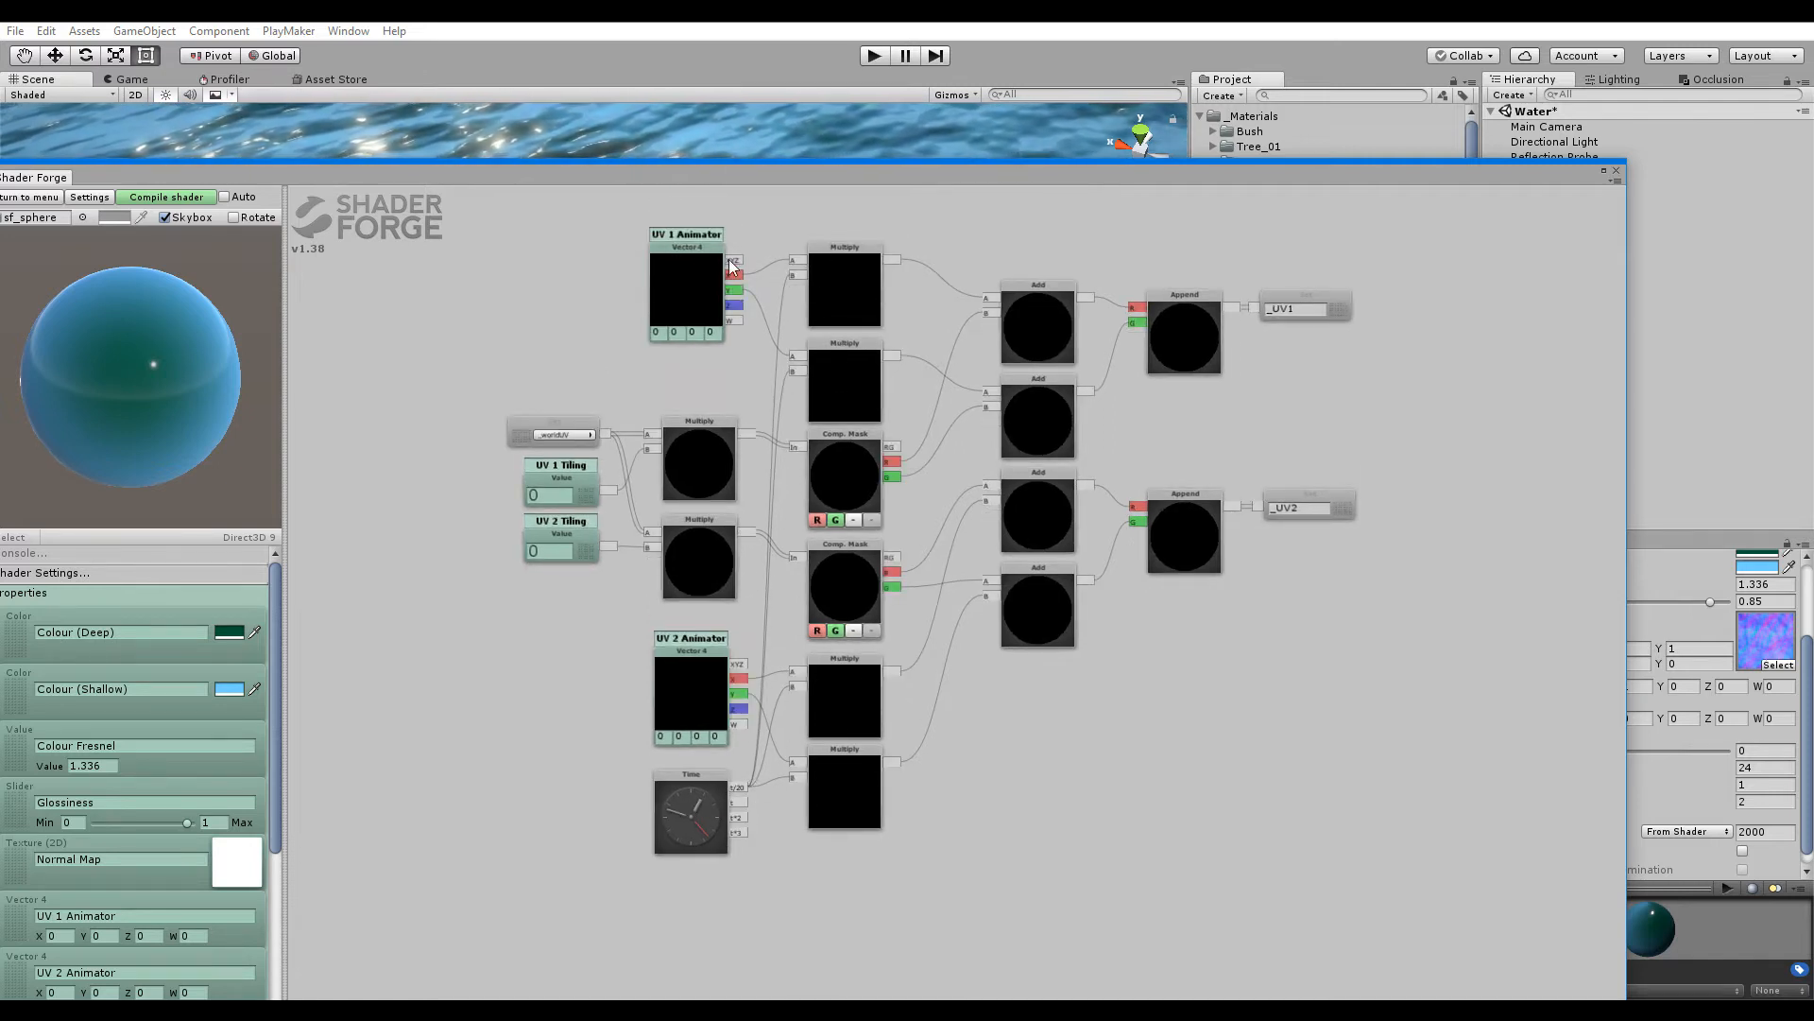
{"action": "left_click_drag", "start_coordinate": [738, 786], "coordinate": [703, 279]}
{"action": "left_click", "coordinate": [703, 280]}
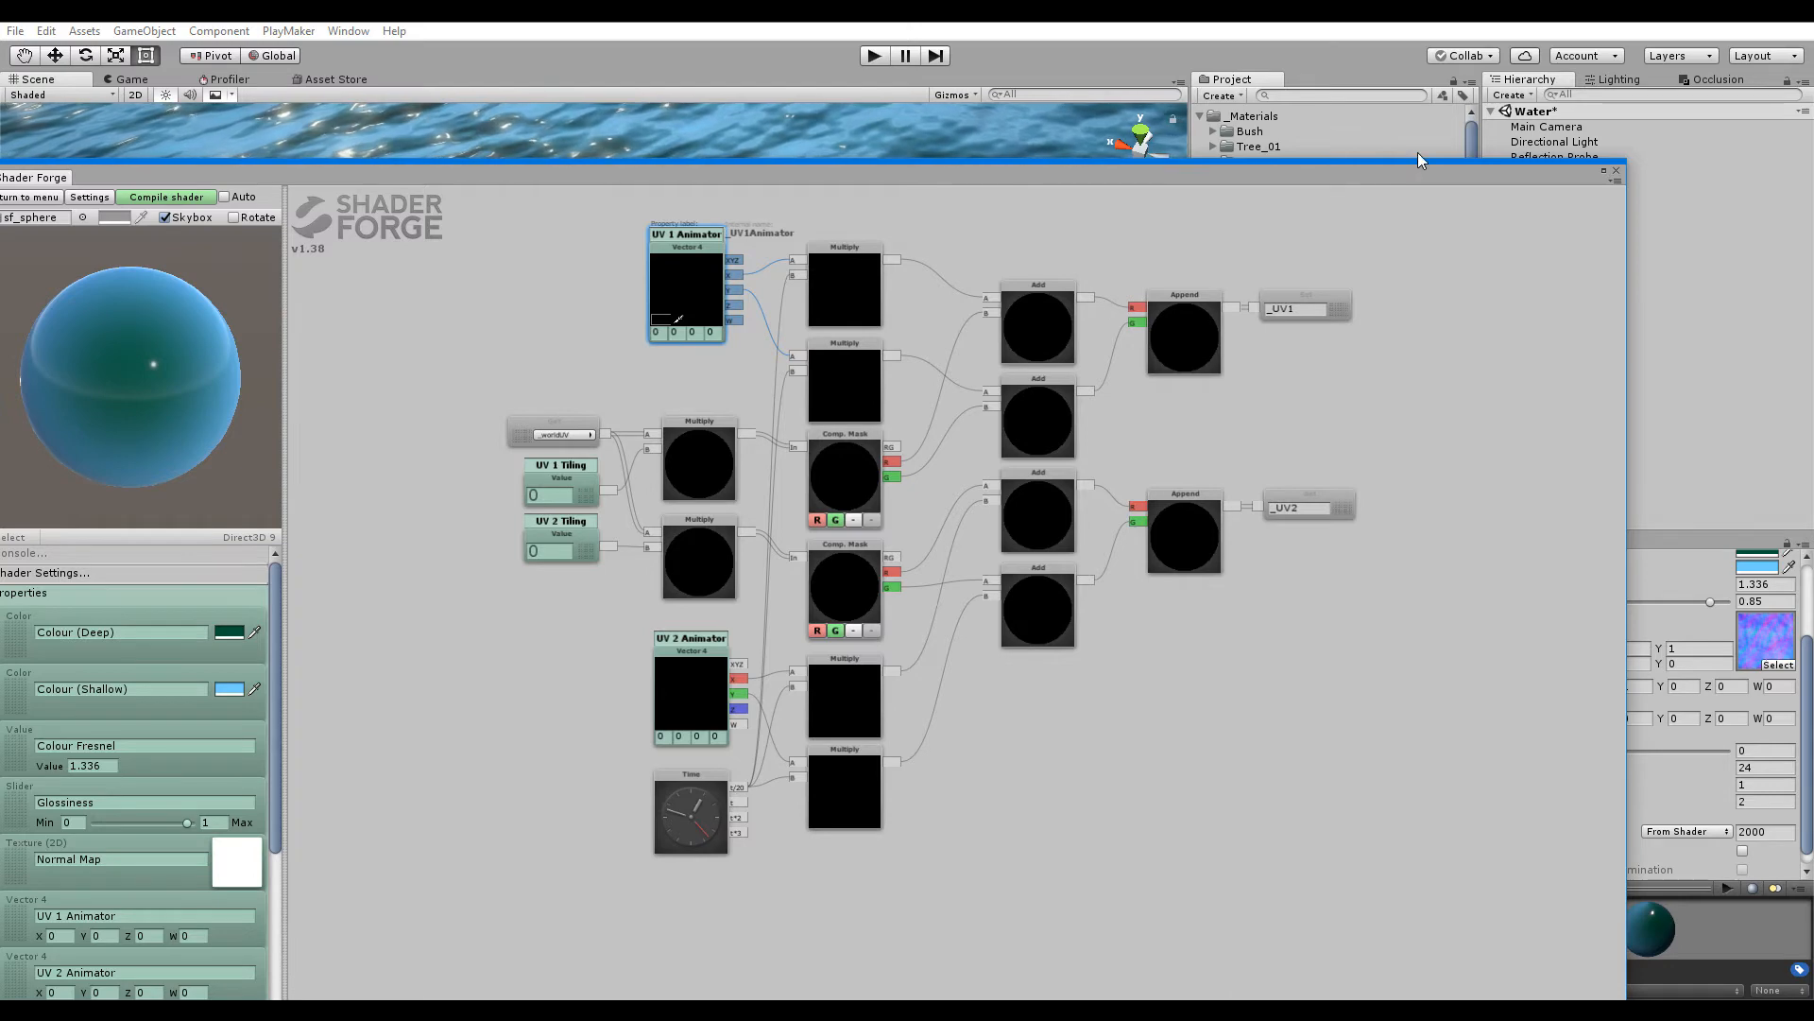
{"action": "left_click_drag", "start_coordinate": [1417, 153], "coordinate": [1332, 811]}
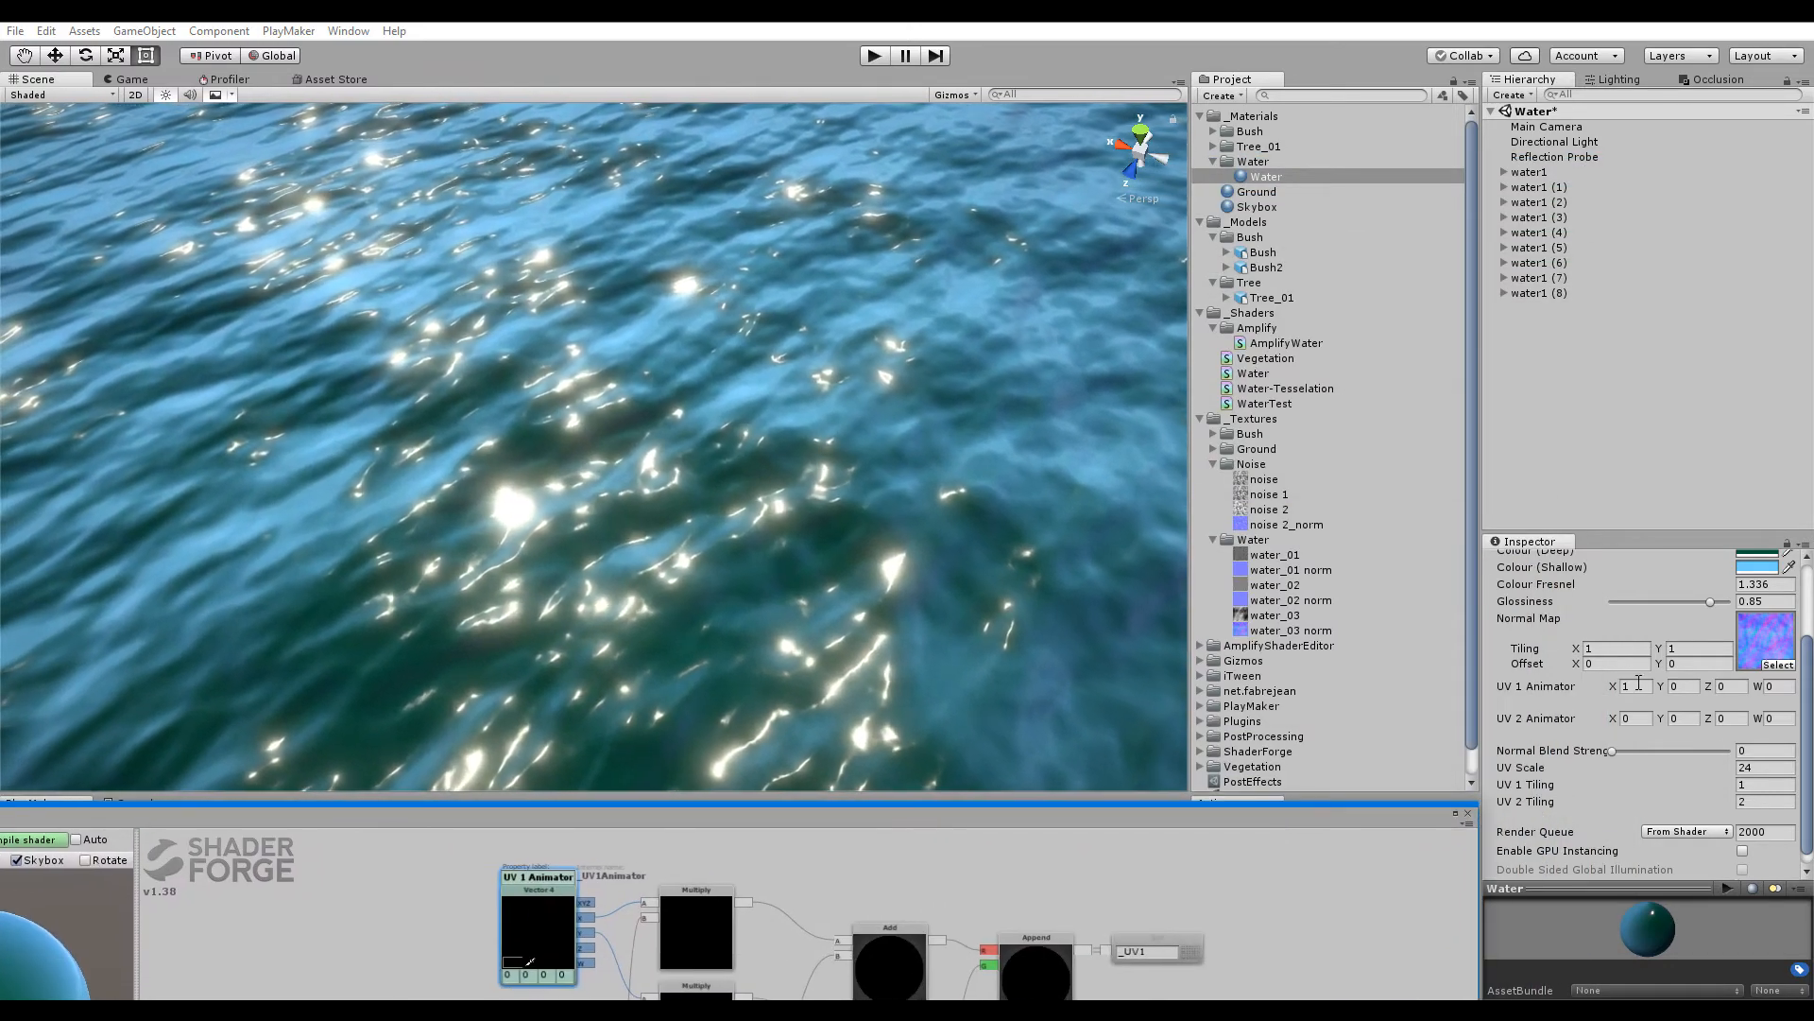
Test UV 1 Animator on the Water material with X 0 and Y 1, and reset Y to 0
{"action": "left_click", "coordinate": [1639, 684]}
{"action": "type", "text": "0"}
{"action": "key", "text": "Tab"}
{"action": "type", "text": "1"}
{"action": "left_click", "coordinate": [1641, 690]}
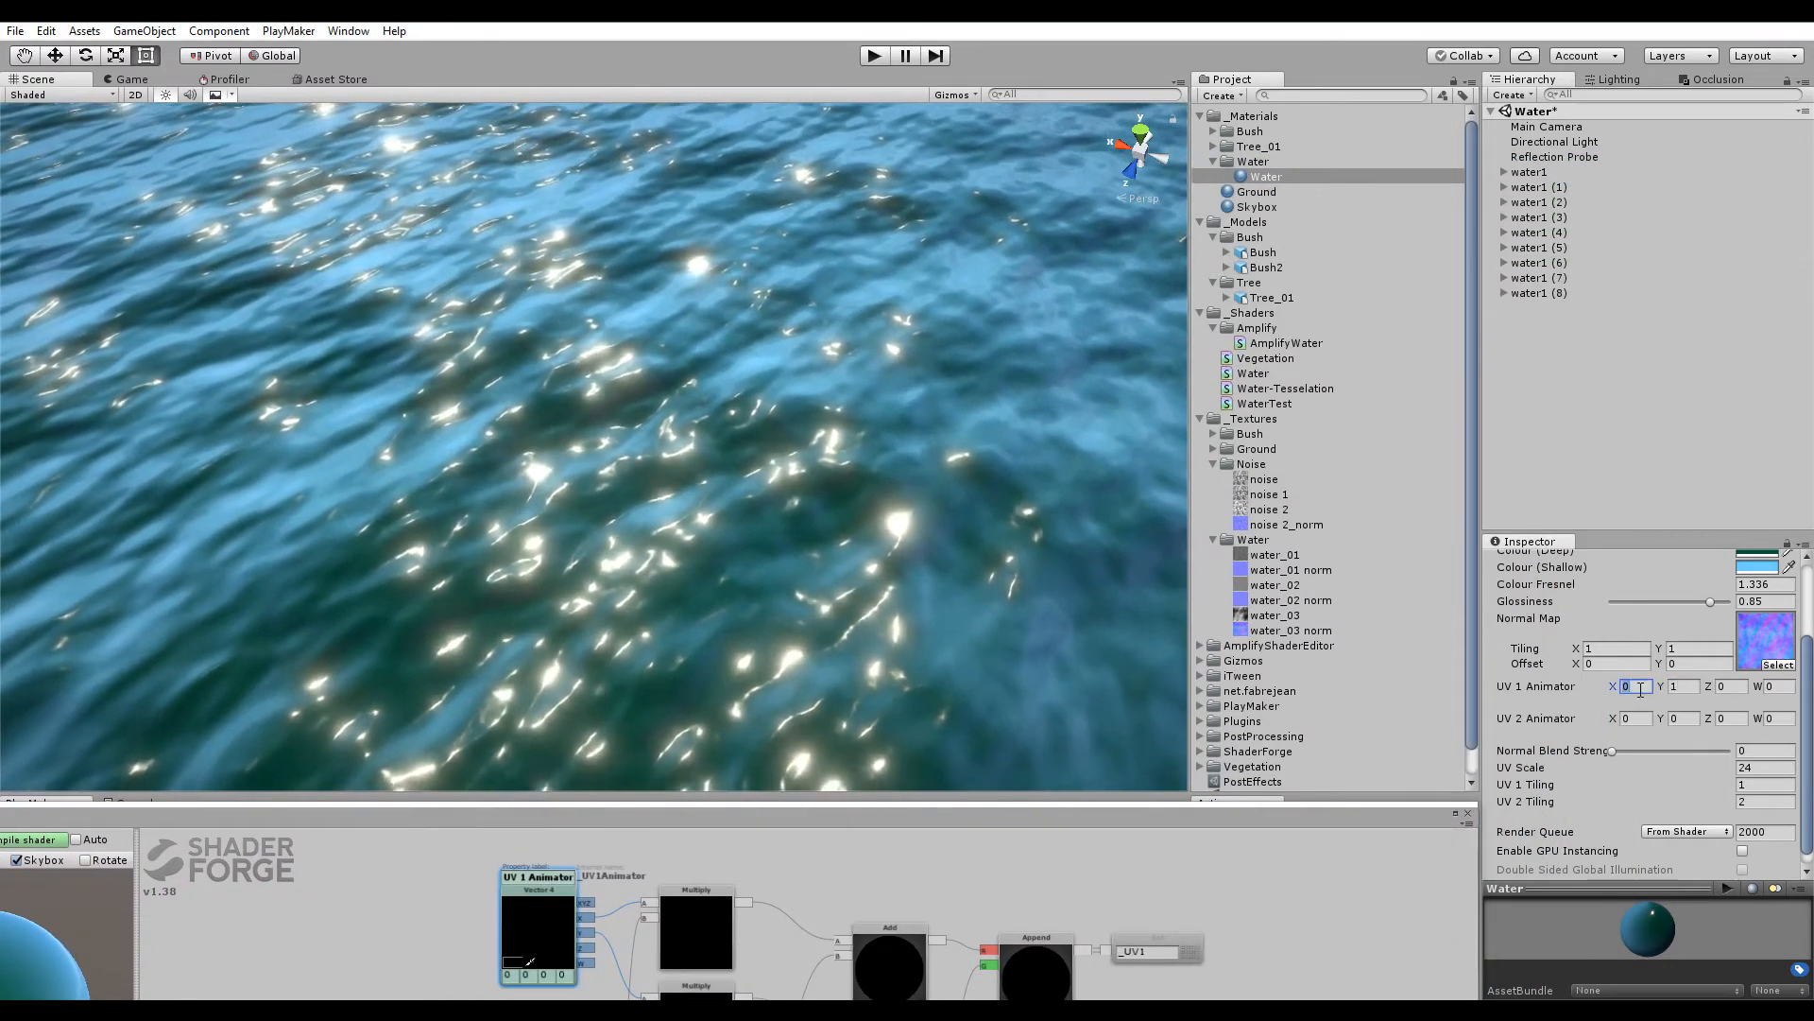
{"action": "key", "text": "Tab"}
{"action": "type", "text": "0"}
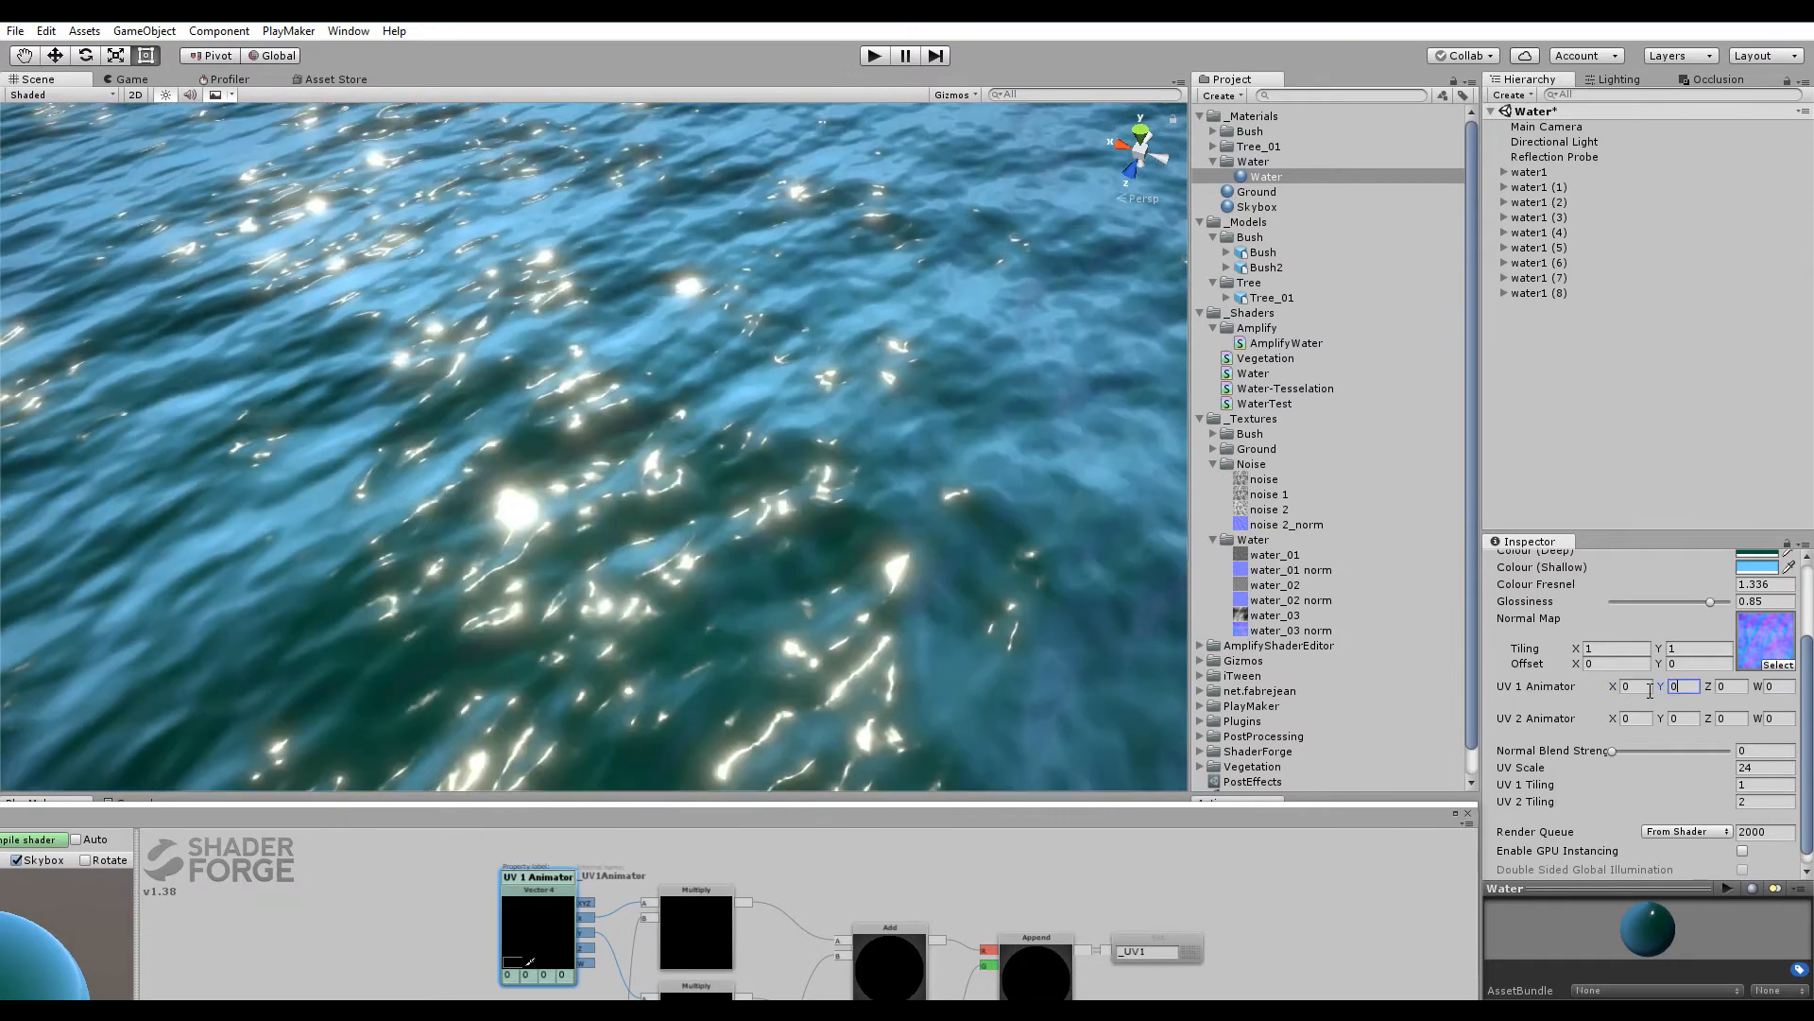
{"action": "left_click", "coordinate": [1649, 691]}
Add two Value nodes in the empty area of the shader graph and stack them one above the other
{"action": "left_click_drag", "start_coordinate": [854, 819], "coordinate": [1000, 185]}
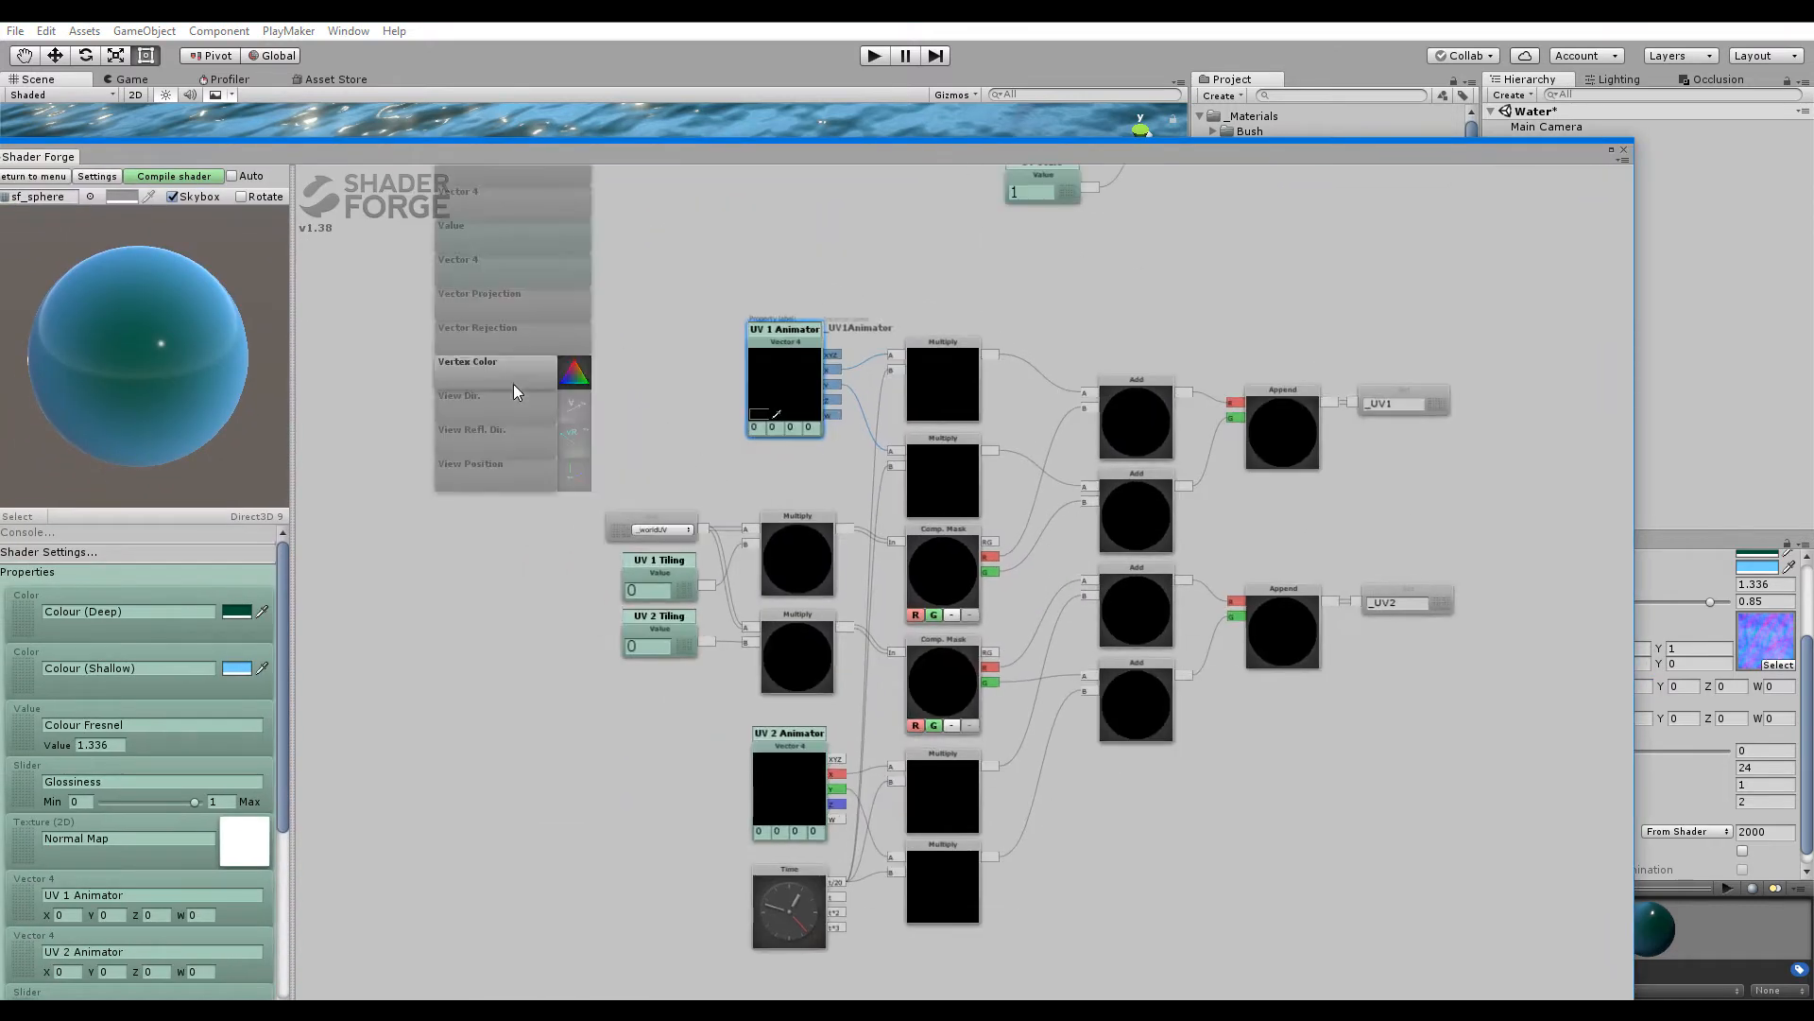
{"action": "left_click", "coordinate": [502, 229]}
{"action": "key", "text": "v"}
{"action": "left_click", "coordinate": [466, 313]}
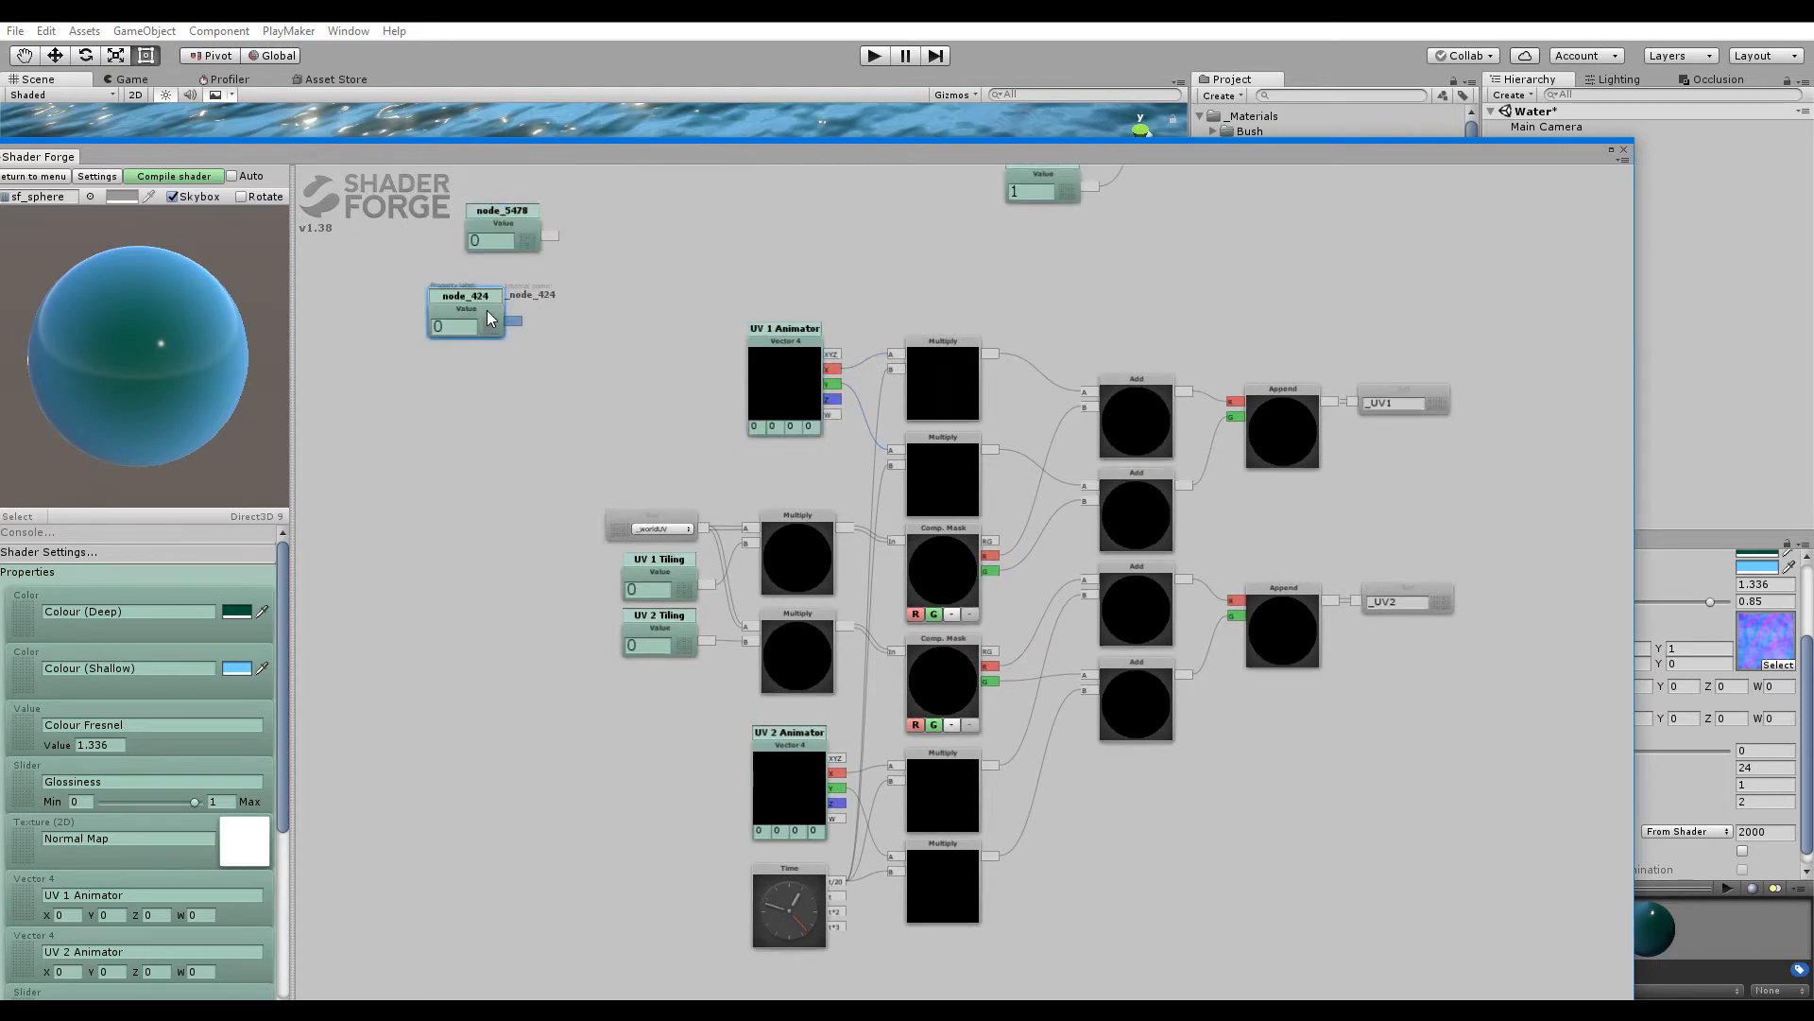
{"action": "left_click_drag", "start_coordinate": [486, 311], "coordinate": [525, 286]}
{"action": "middle_click_drag", "start_coordinate": [628, 314], "coordinate": [585, 447]}
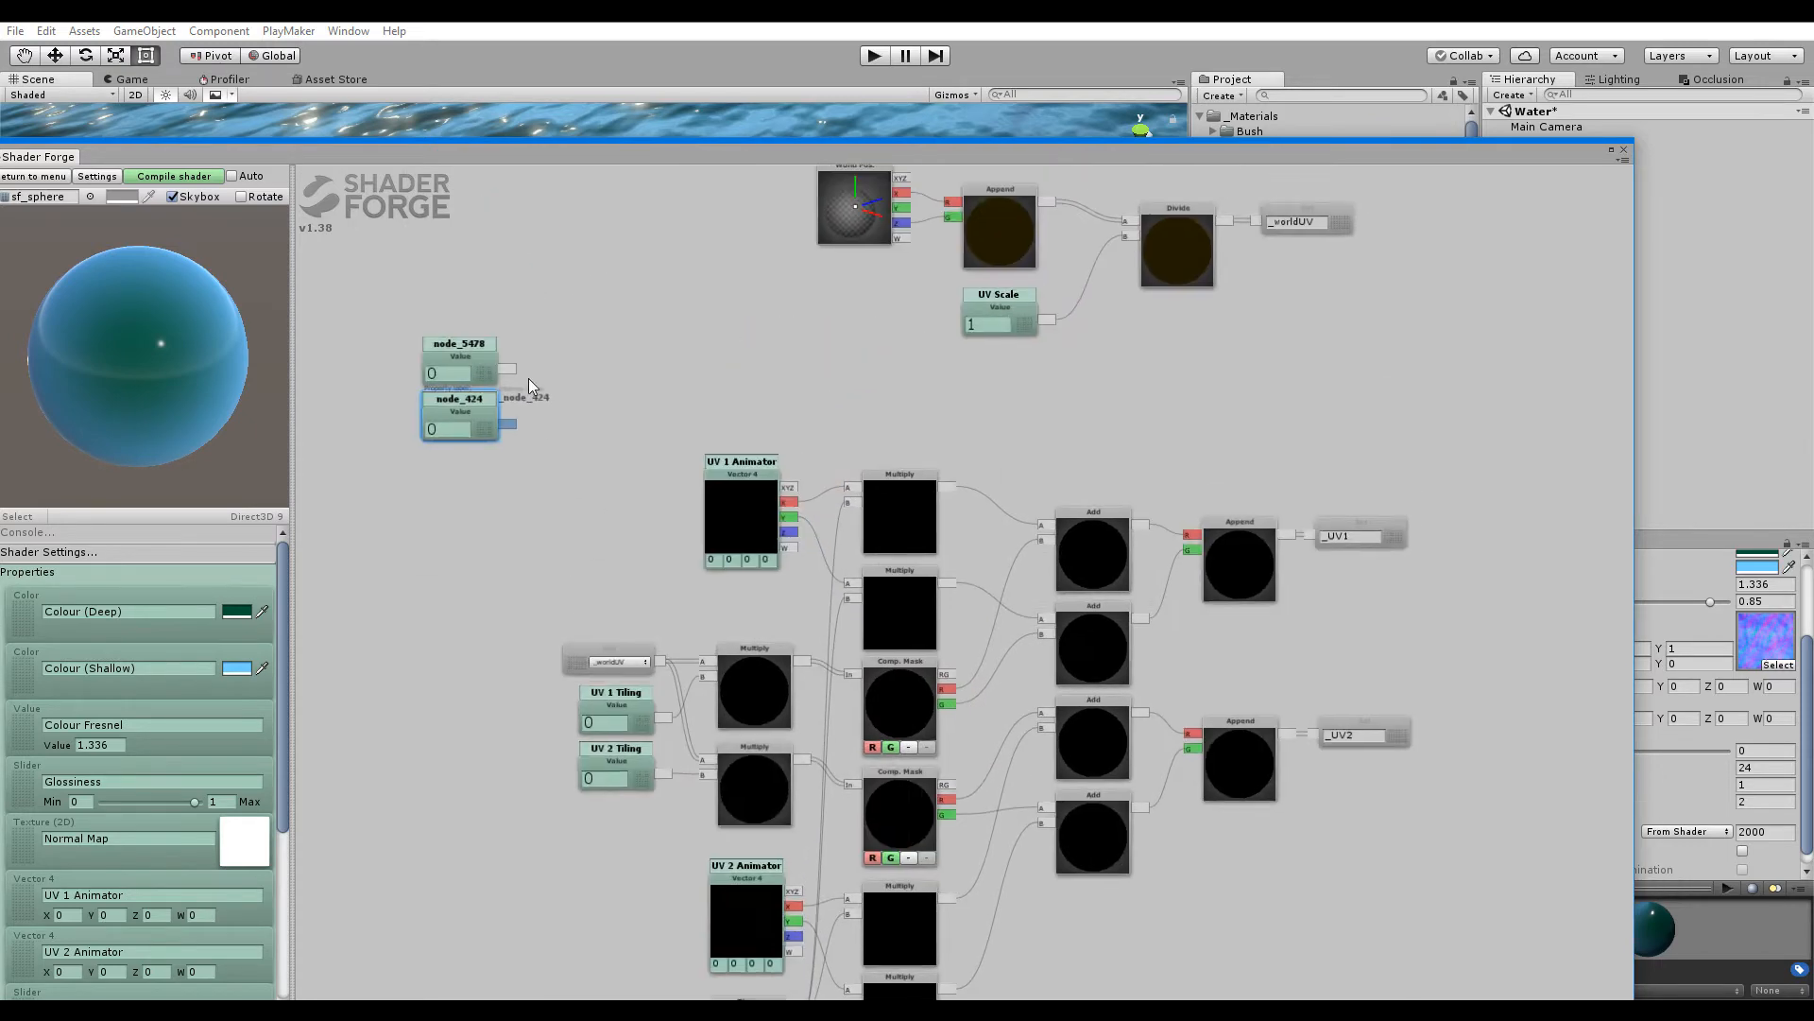
{"action": "left_click_drag", "start_coordinate": [484, 422], "coordinate": [484, 425]}
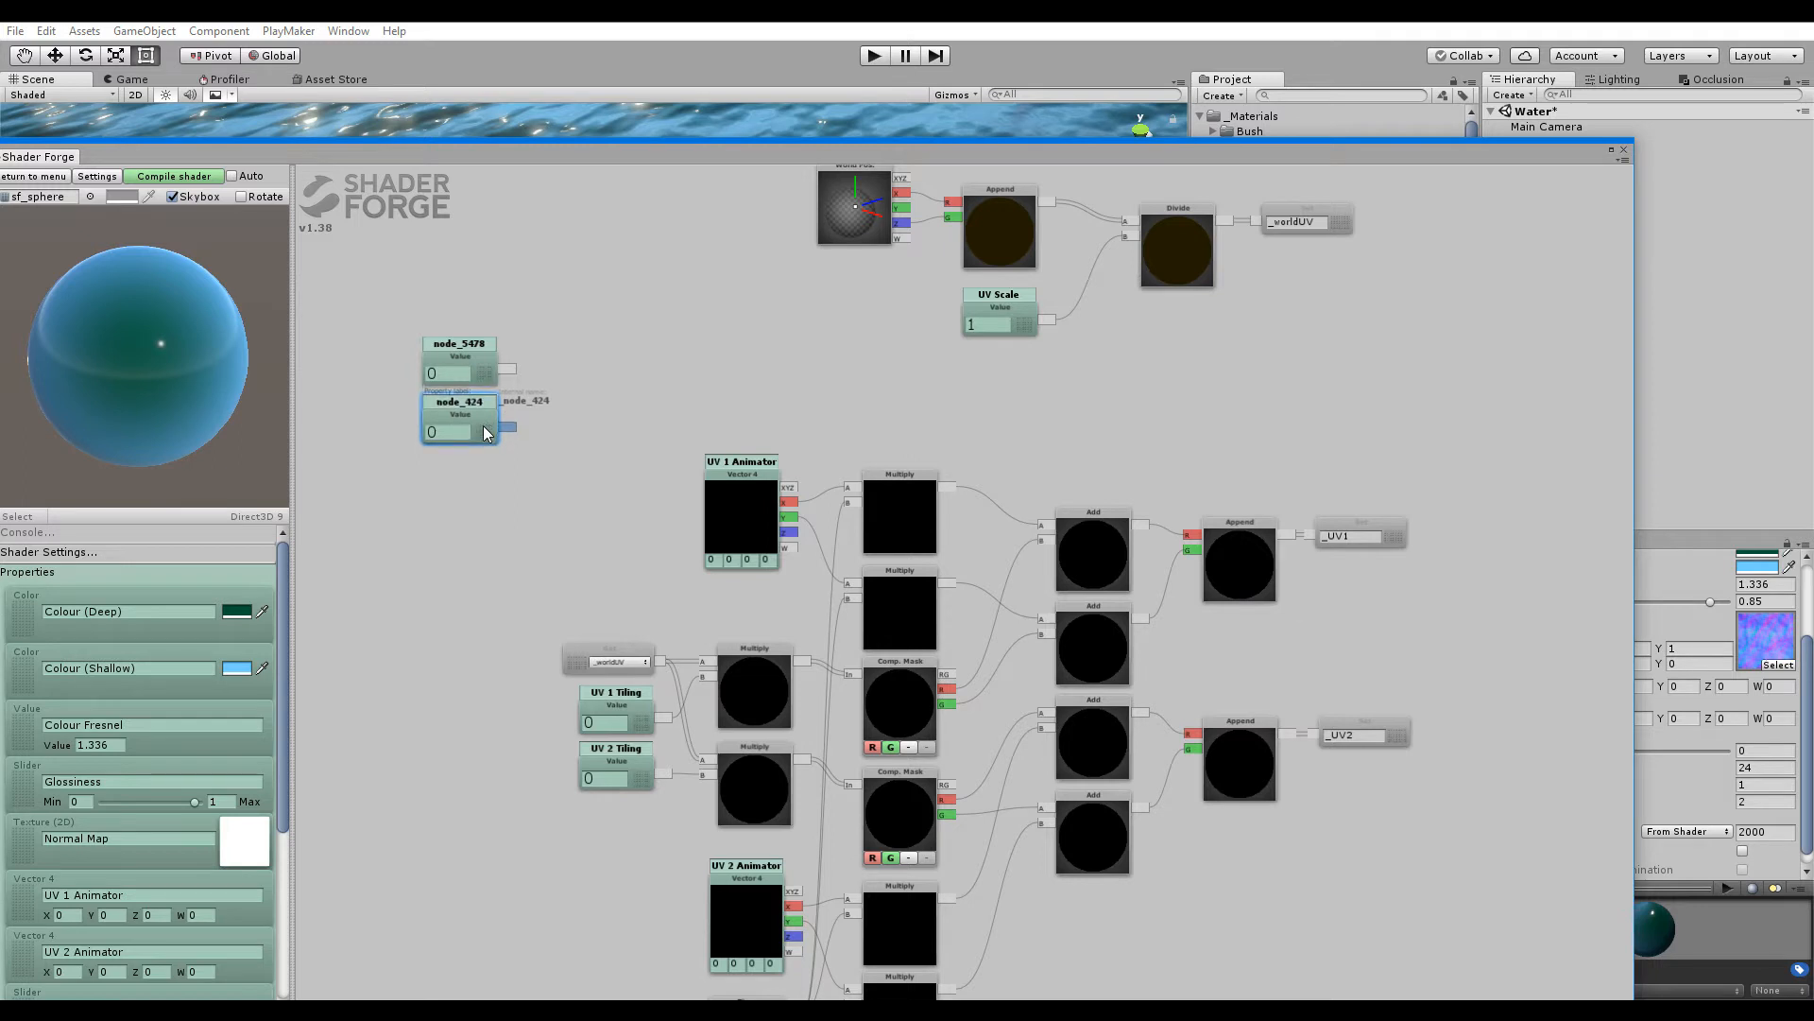
Delete the two unconnected Value nodes from the shader graph
{"action": "left_click", "coordinate": [535, 421]}
{"action": "left_click_drag", "start_coordinate": [541, 336], "coordinate": [468, 480]}
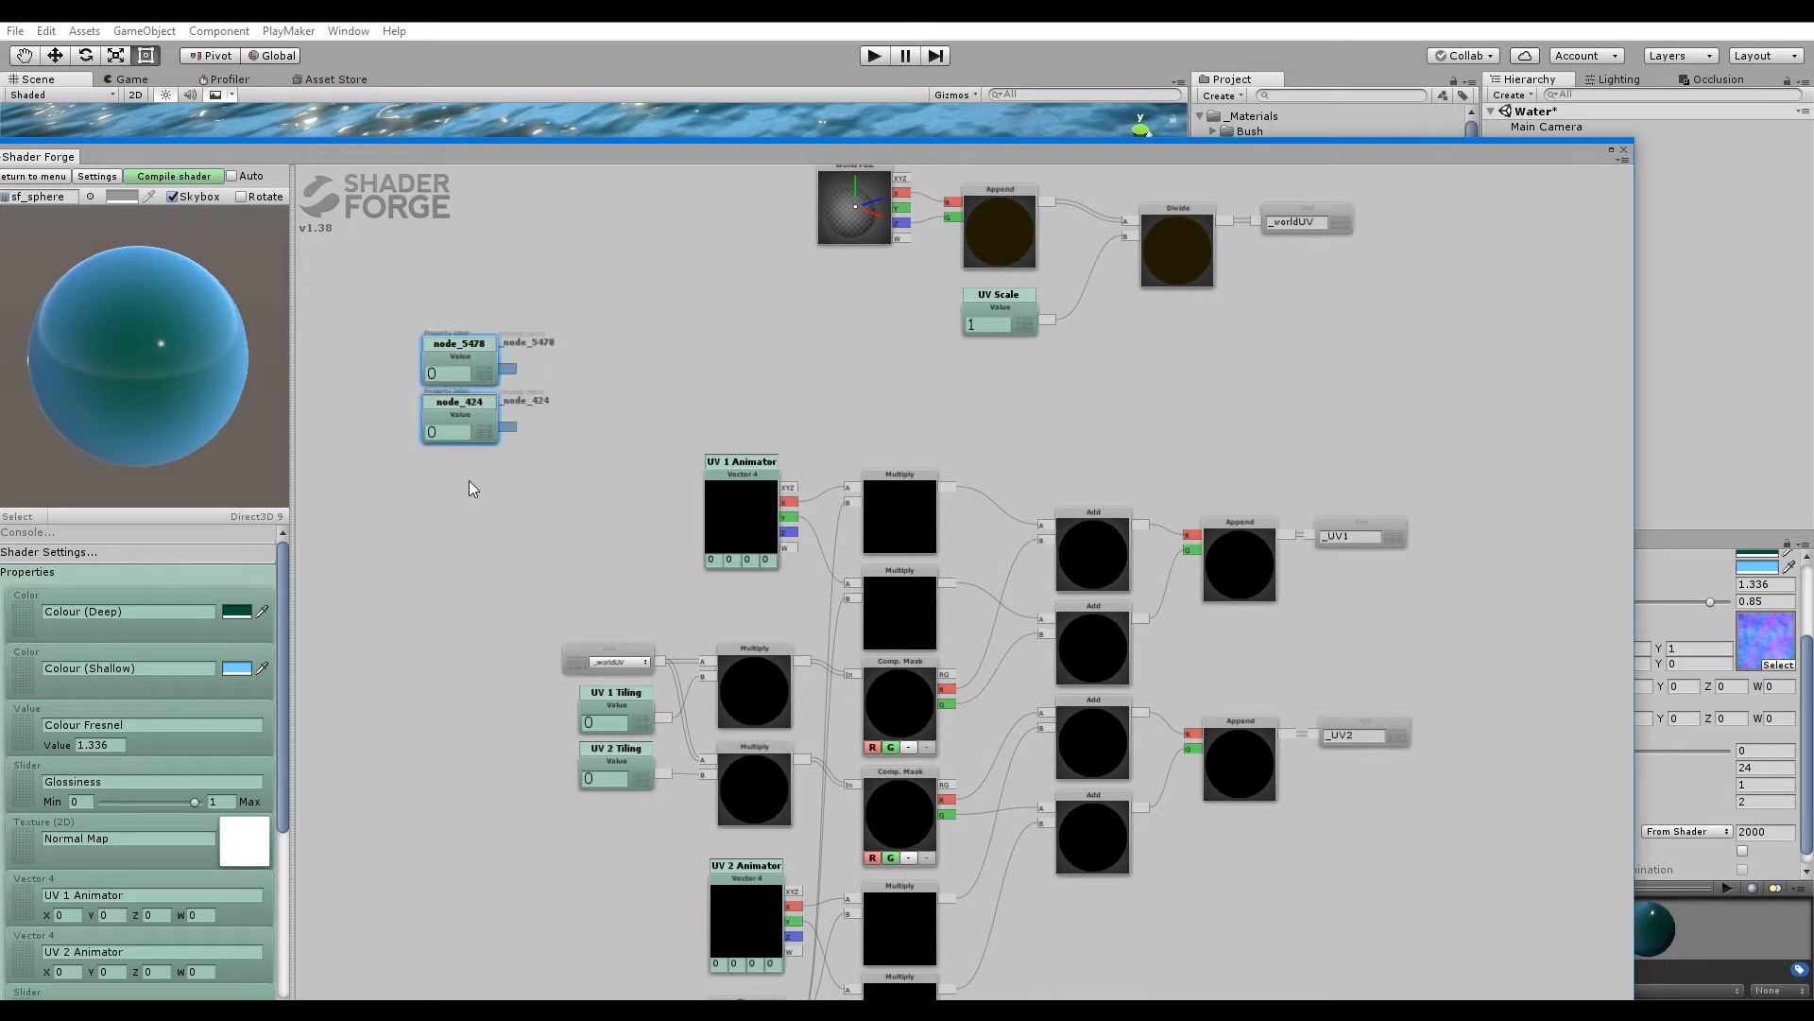
{"action": "key", "text": "Delete"}
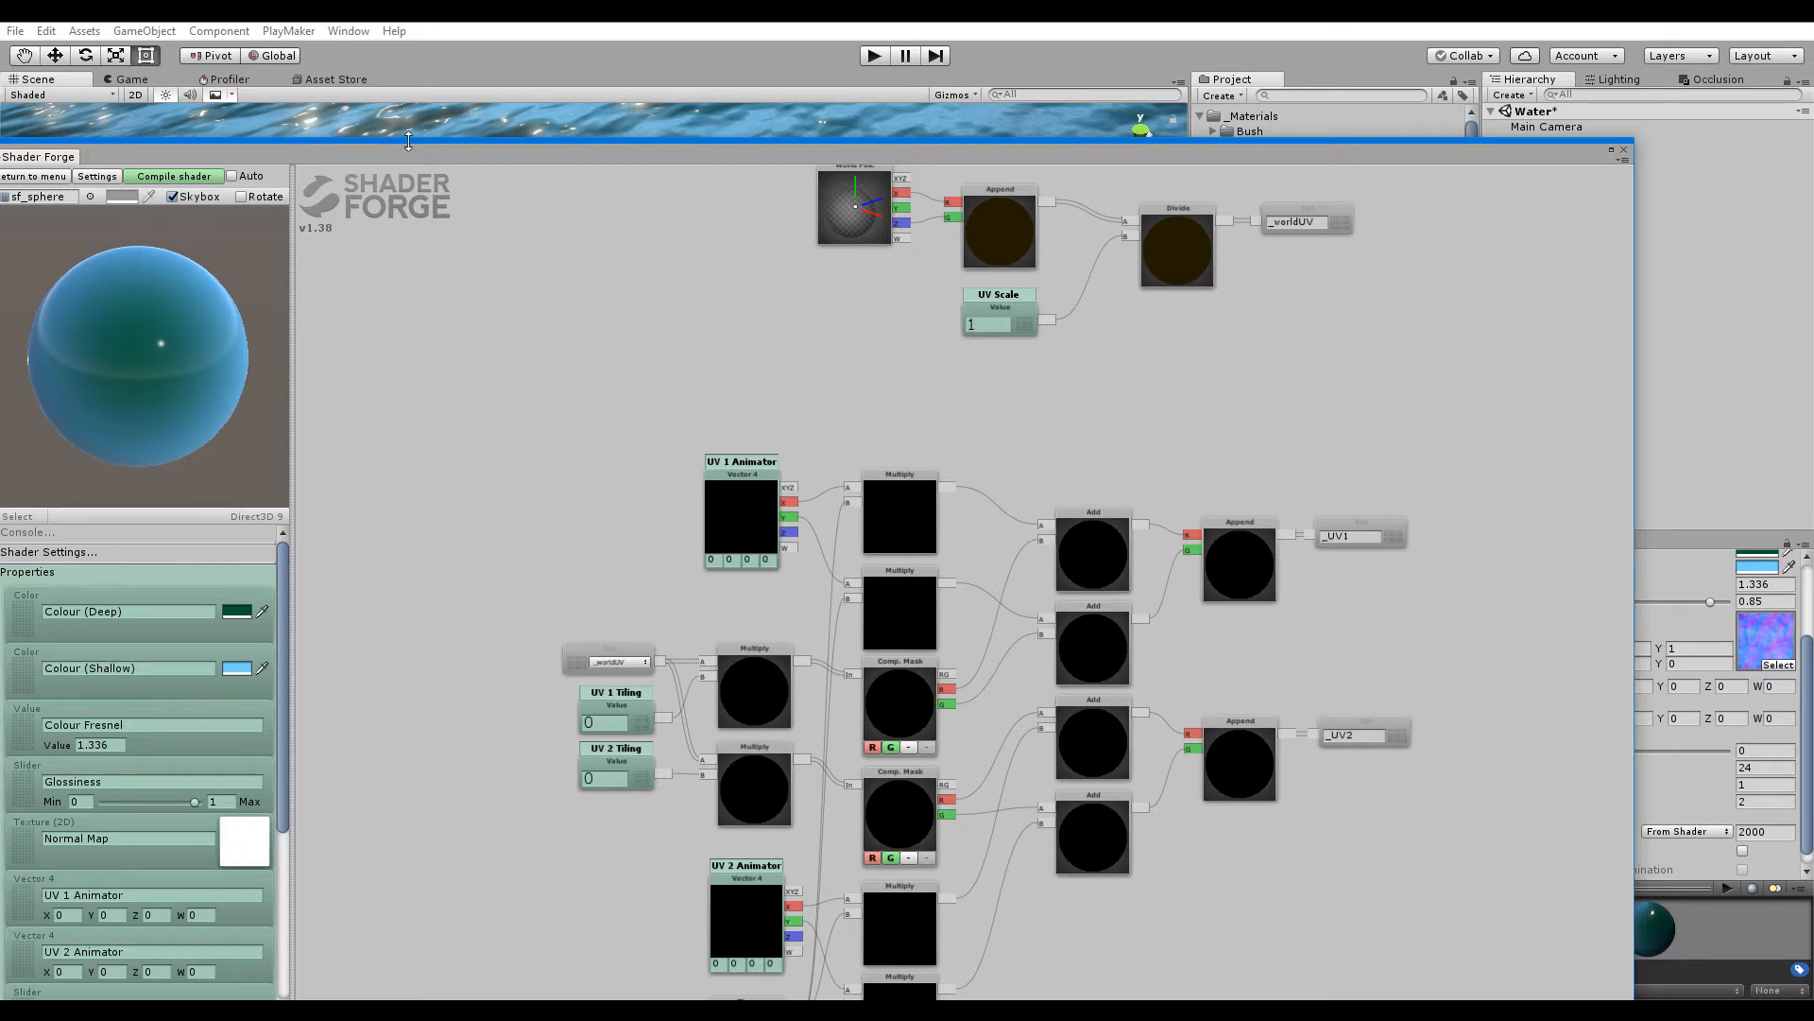
On the Water material, set Normal Blend Strength to 0.5, try UV 1 and UV 2 Tiling at 0, and set both to 1
{"action": "left_click_drag", "start_coordinate": [1527, 151], "coordinate": [1264, 820]}
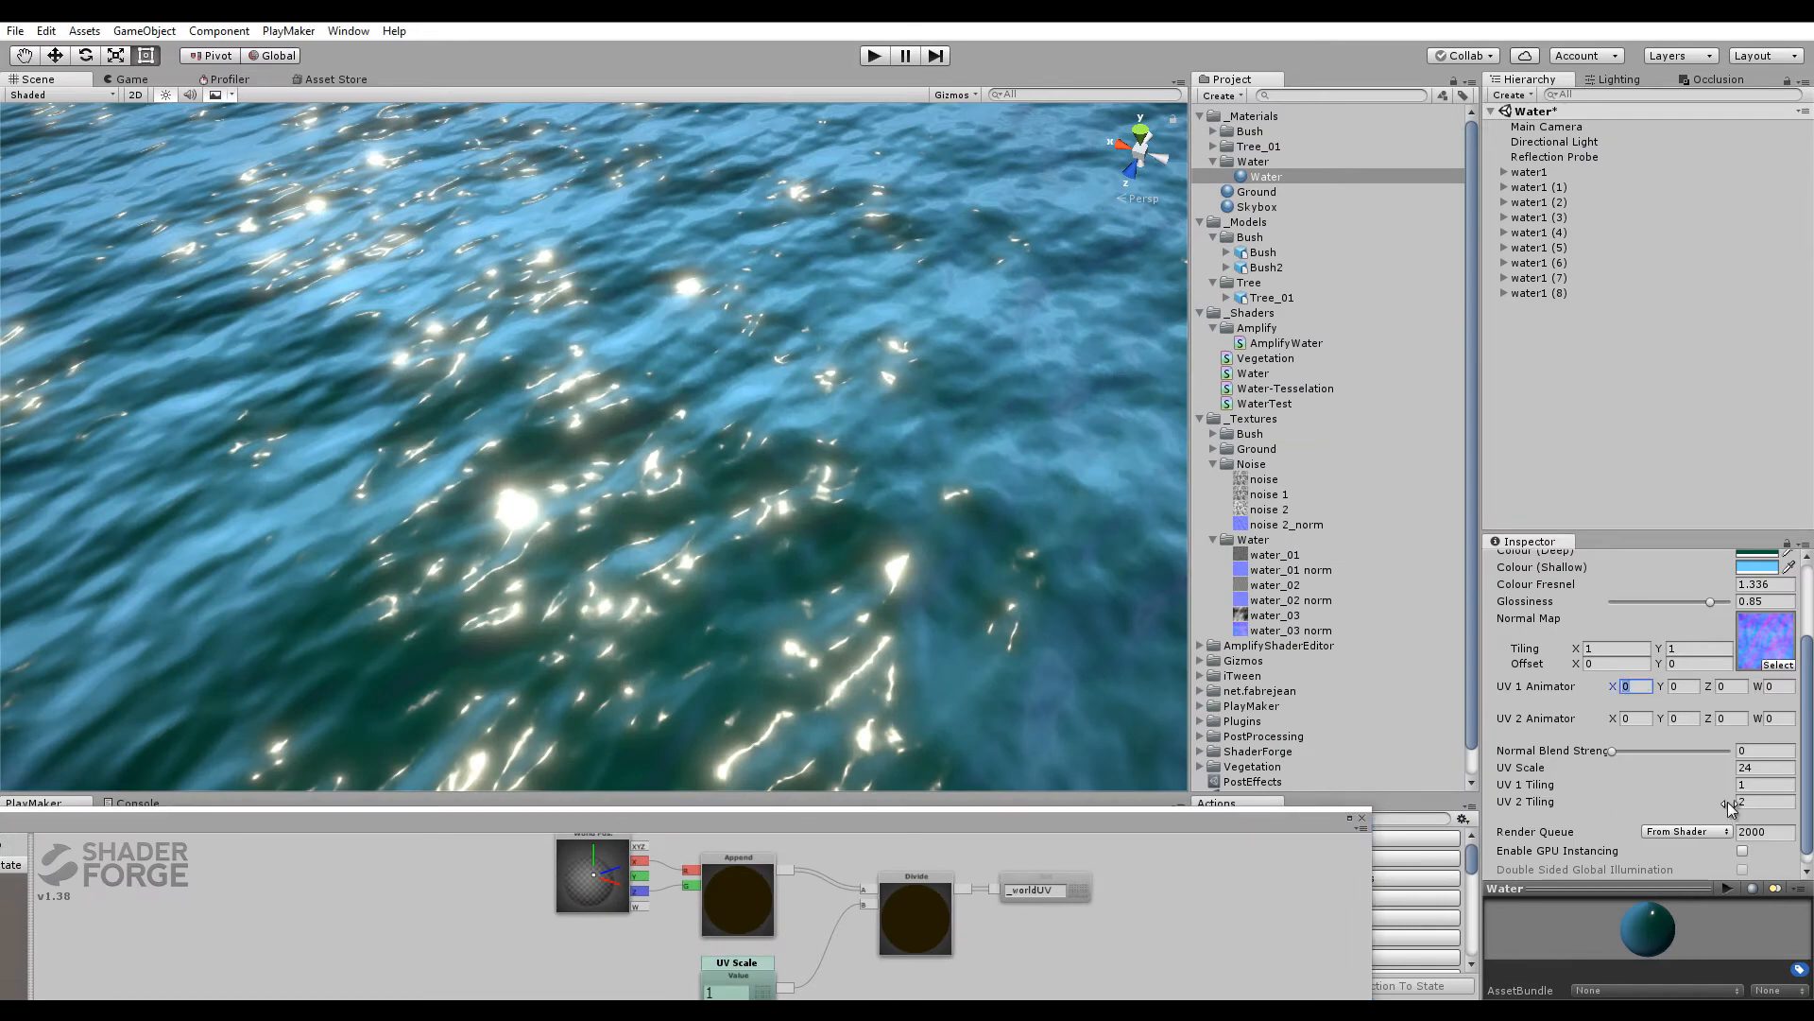
{"action": "left_click_drag", "start_coordinate": [1629, 747], "coordinate": [1674, 756]}
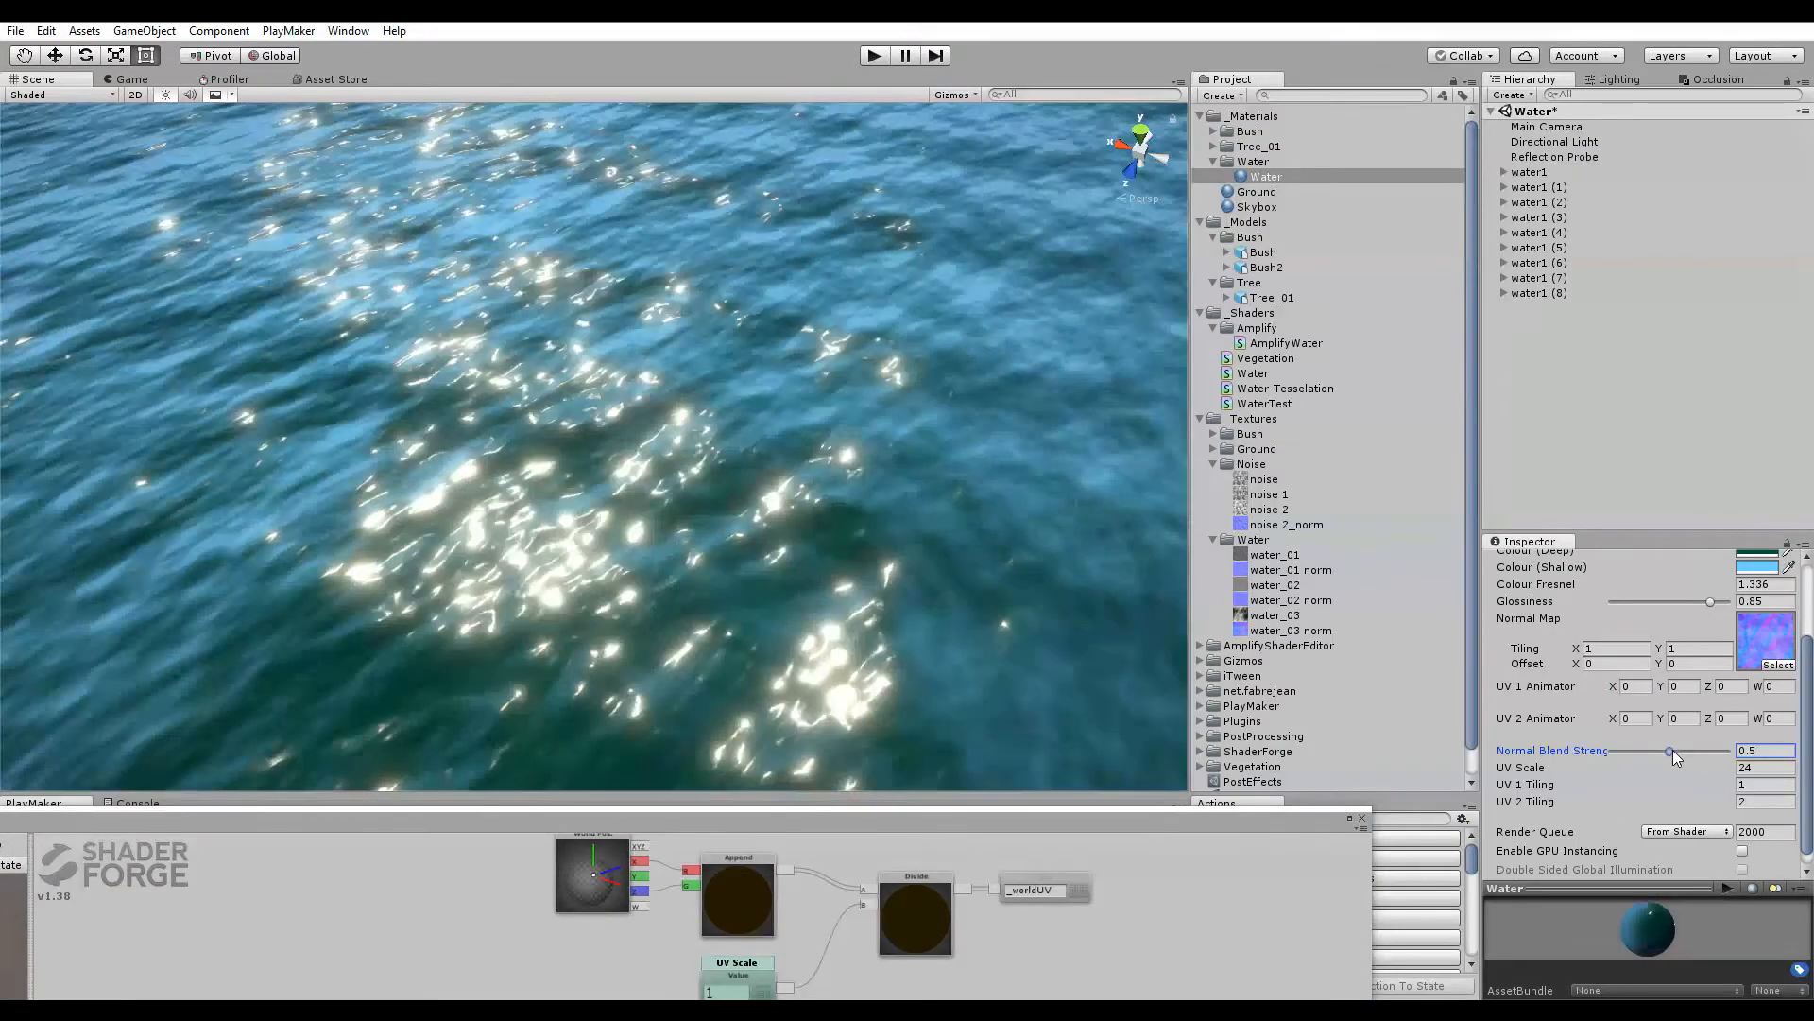
{"action": "key", "text": "Tab"}
{"action": "key", "text": "Tab"}
{"action": "key", "text": "Tab"}
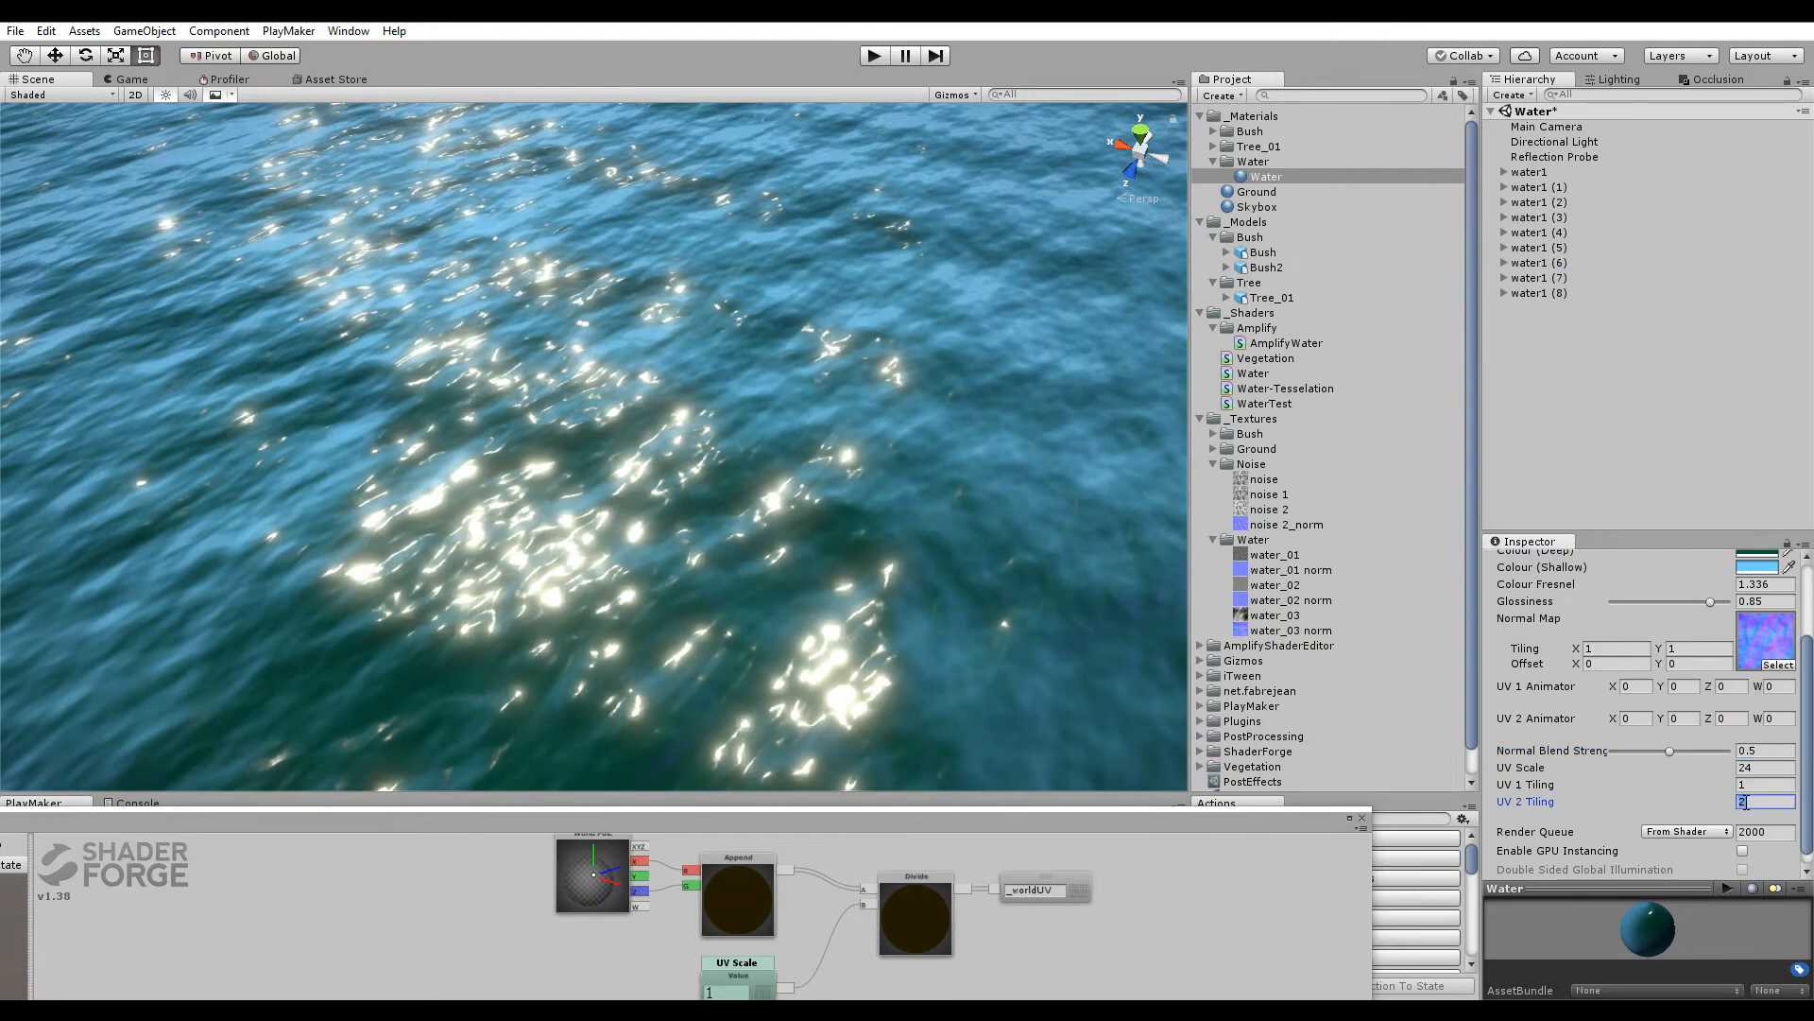
{"action": "type", "text": "0"}
{"action": "left_click", "coordinate": [1754, 785]}
{"action": "type", "text": "0"}
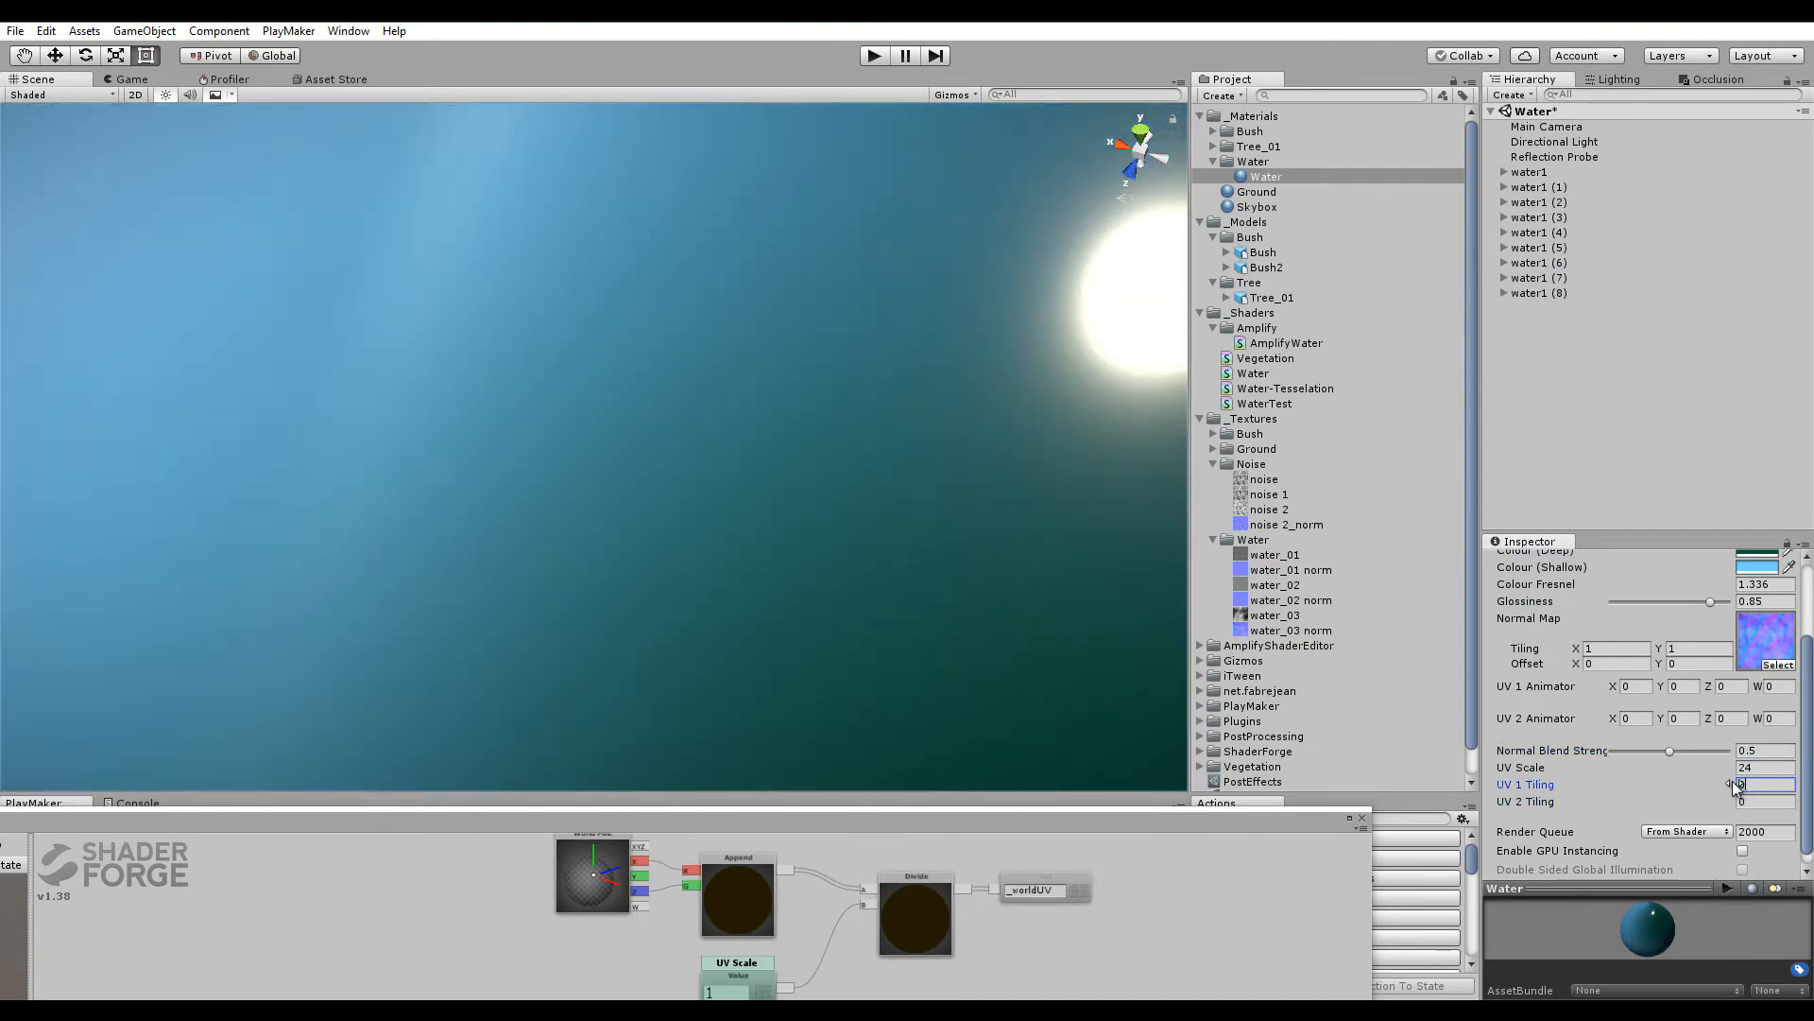
{"action": "type", "text": "1"}
{"action": "left_click", "coordinate": [1748, 802]}
{"action": "type", "text": "1"}
Try UV Scale values of 1, 2, 4 and 24 on the Water material and compare the surface repetition
{"action": "left_click", "coordinate": [1759, 768]}
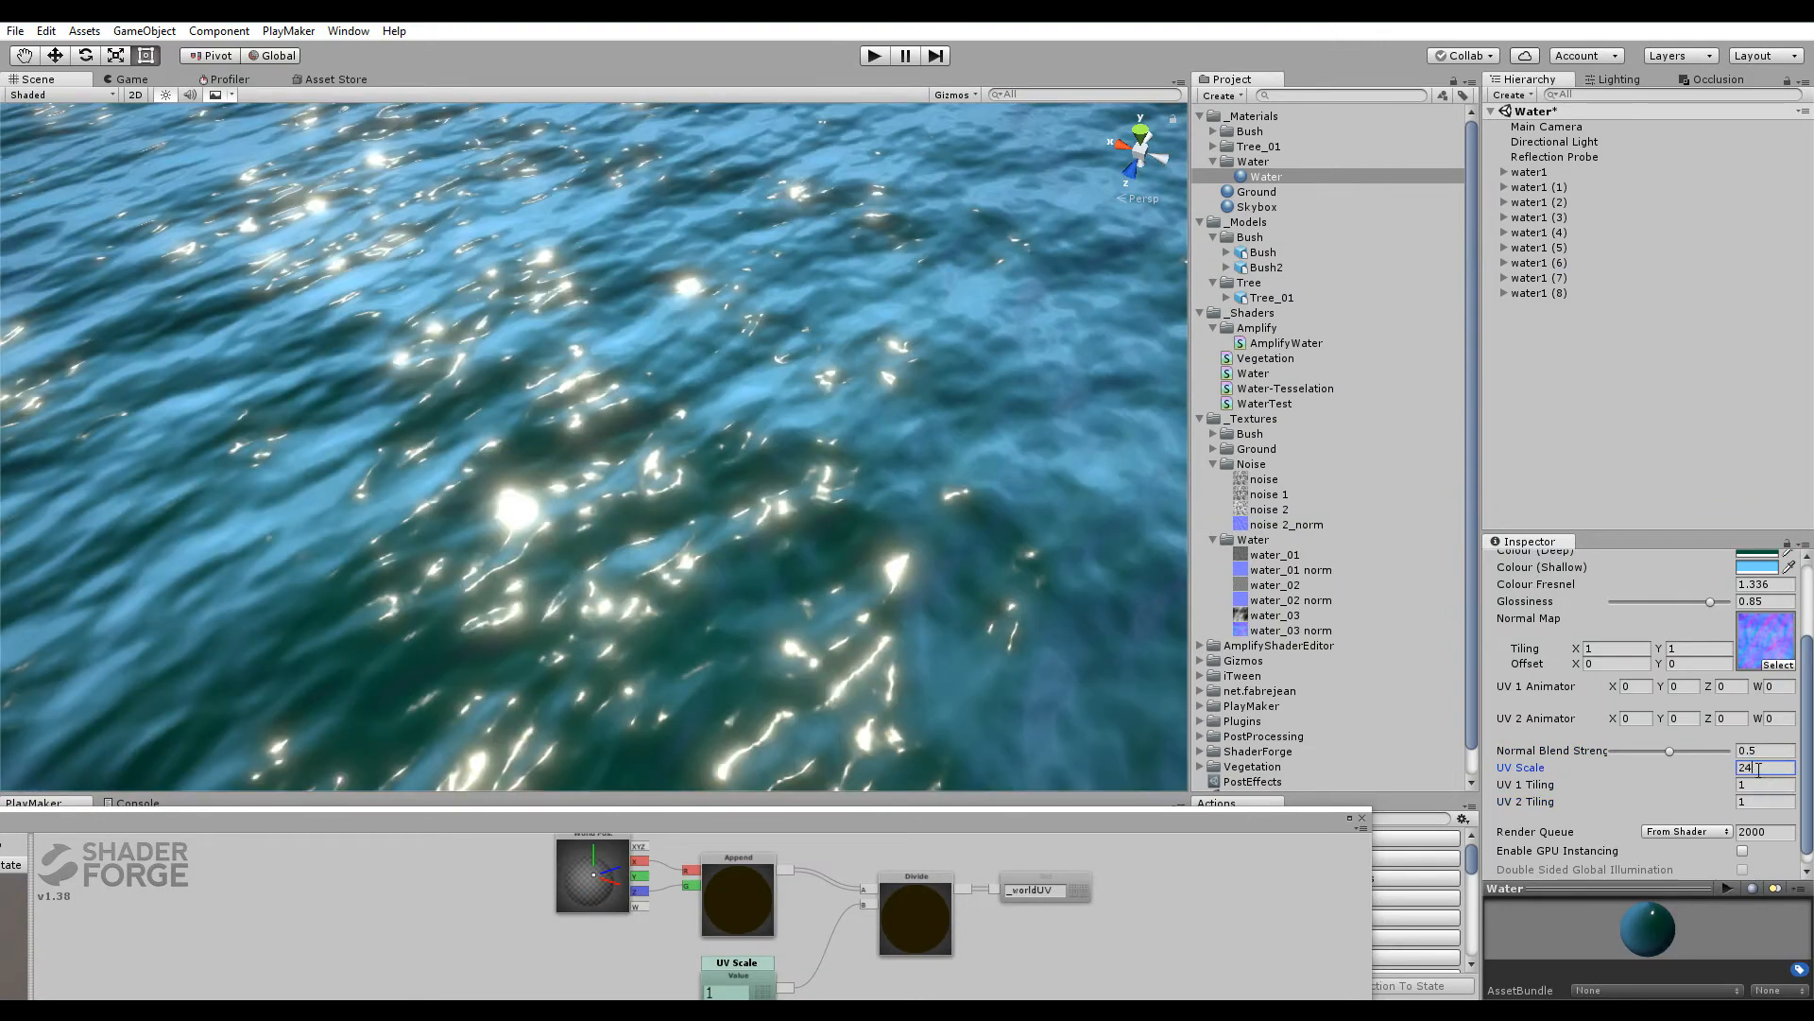
{"action": "key", "text": "BackSpace"}
{"action": "key", "text": "BackSpace"}
{"action": "type", "text": "1"}
{"action": "right_click_drag", "start_coordinate": [718, 560], "coordinate": [652, 518]}
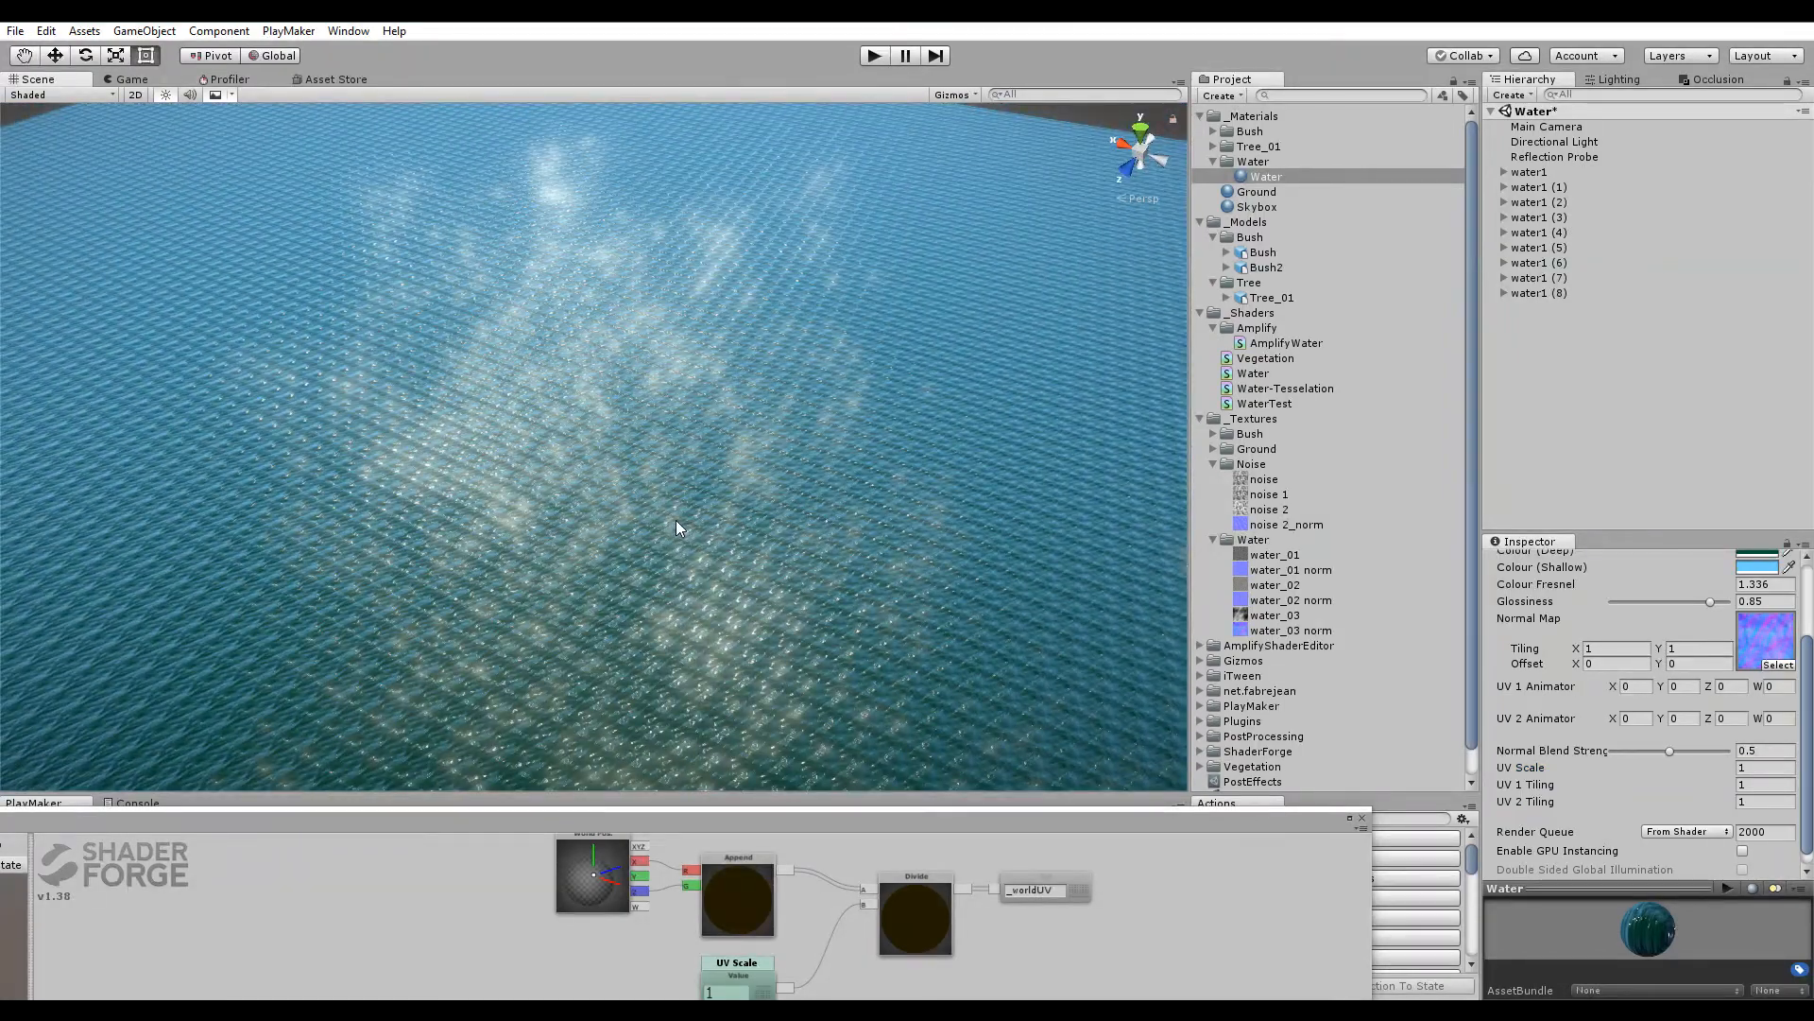
{"action": "left_click", "coordinate": [1754, 769]}
{"action": "key", "text": "BackSpace"}
{"action": "type", "text": "2"}
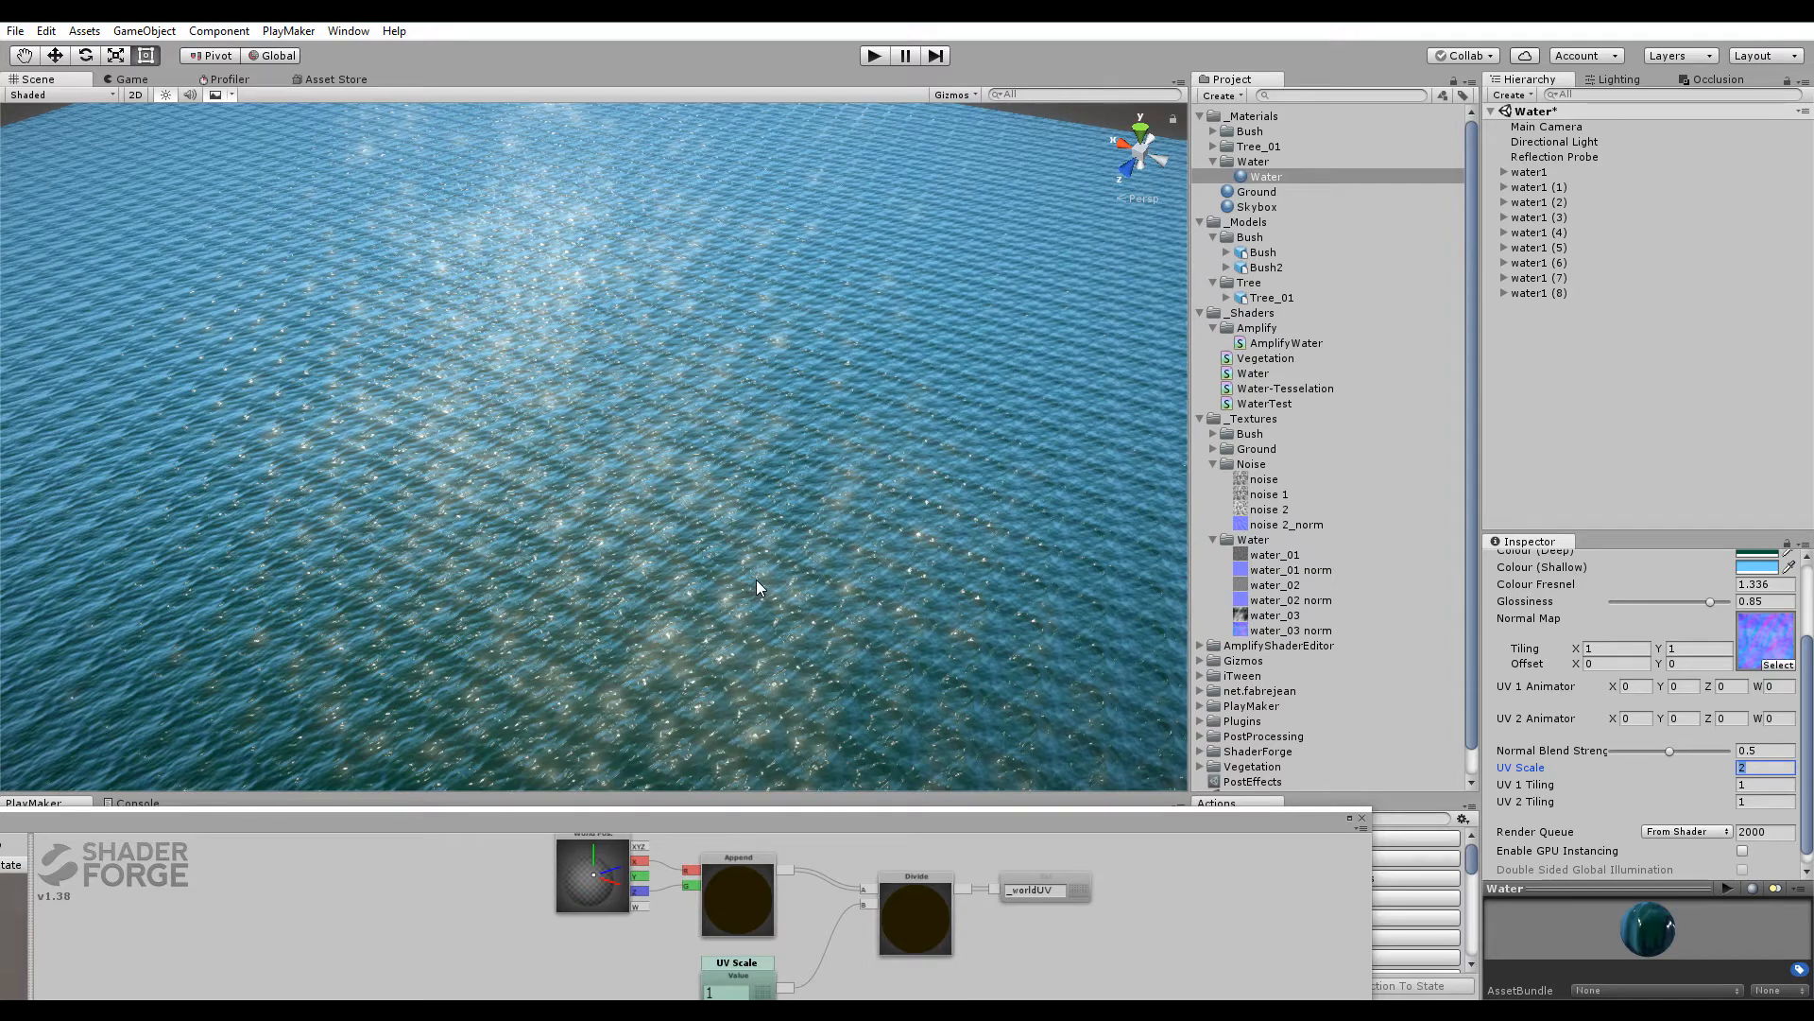
{"action": "key", "text": "BackSpace"}
{"action": "type", "text": "4"}
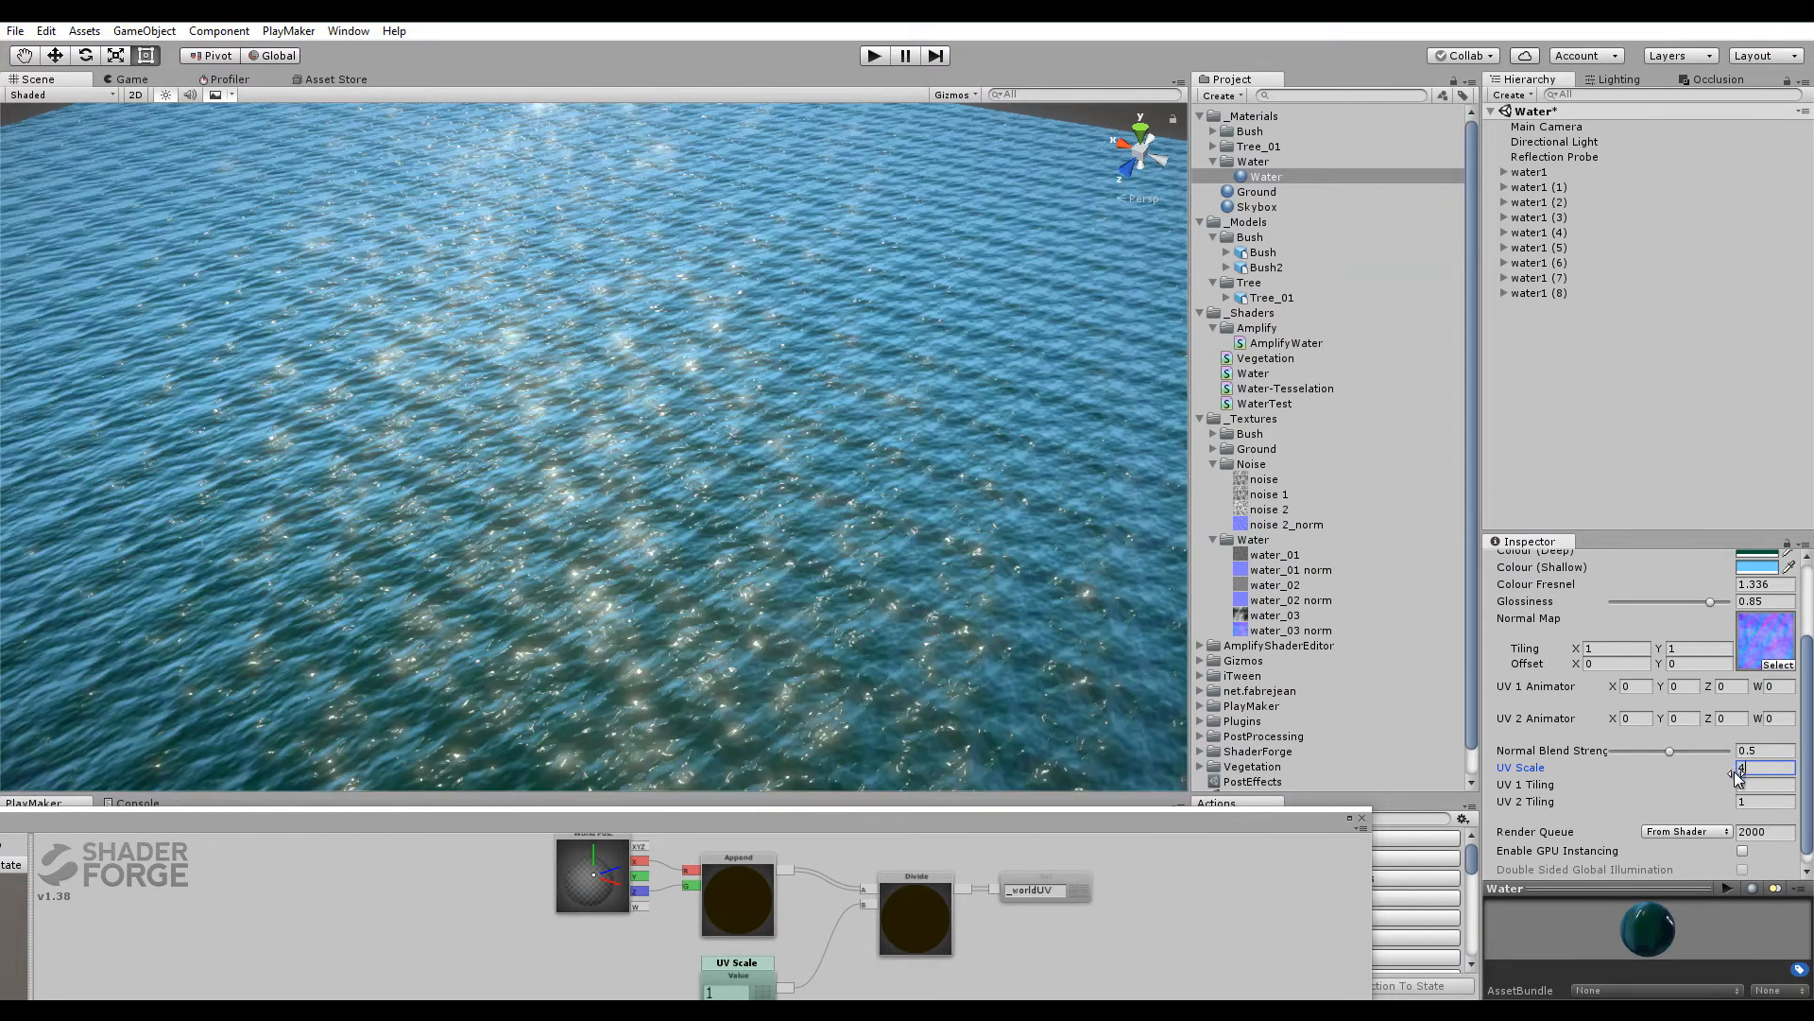
{"action": "type", "text": "24"}
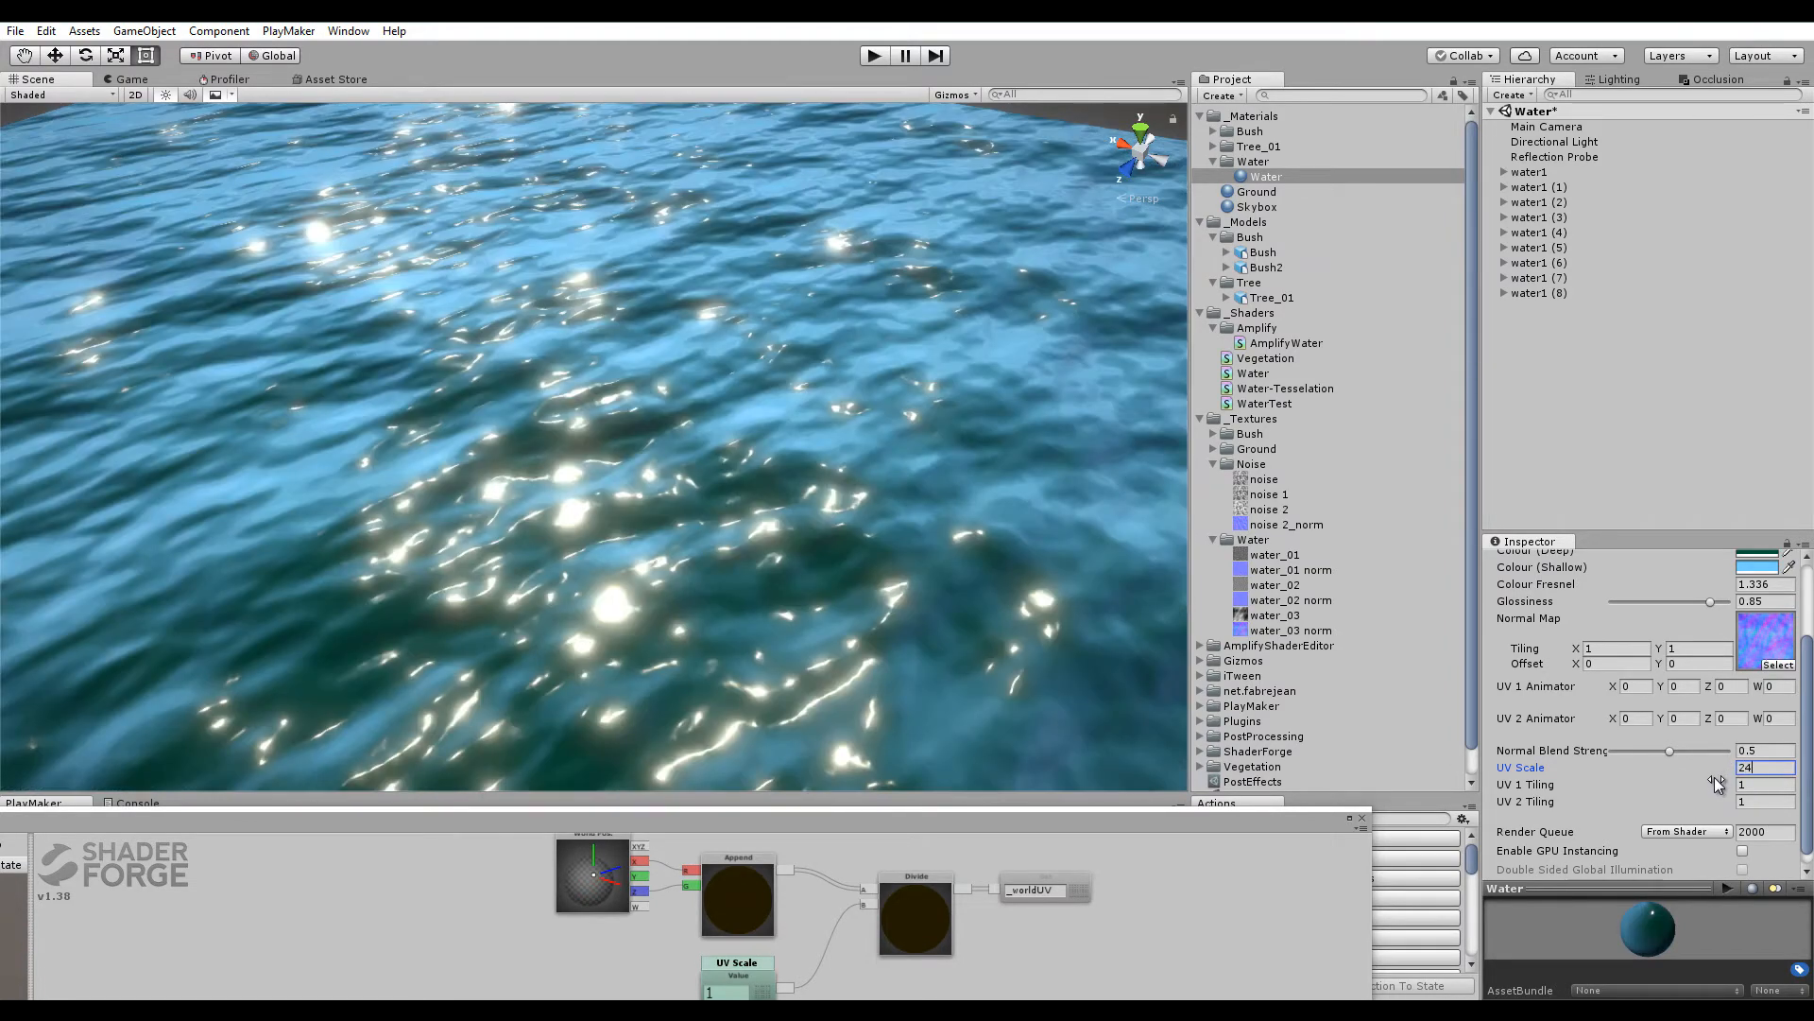
Set UV Scale to 12, UV 2 Tiling to 2 and Normal Blend Strength to 0.525
{"action": "type", "text": "12"}
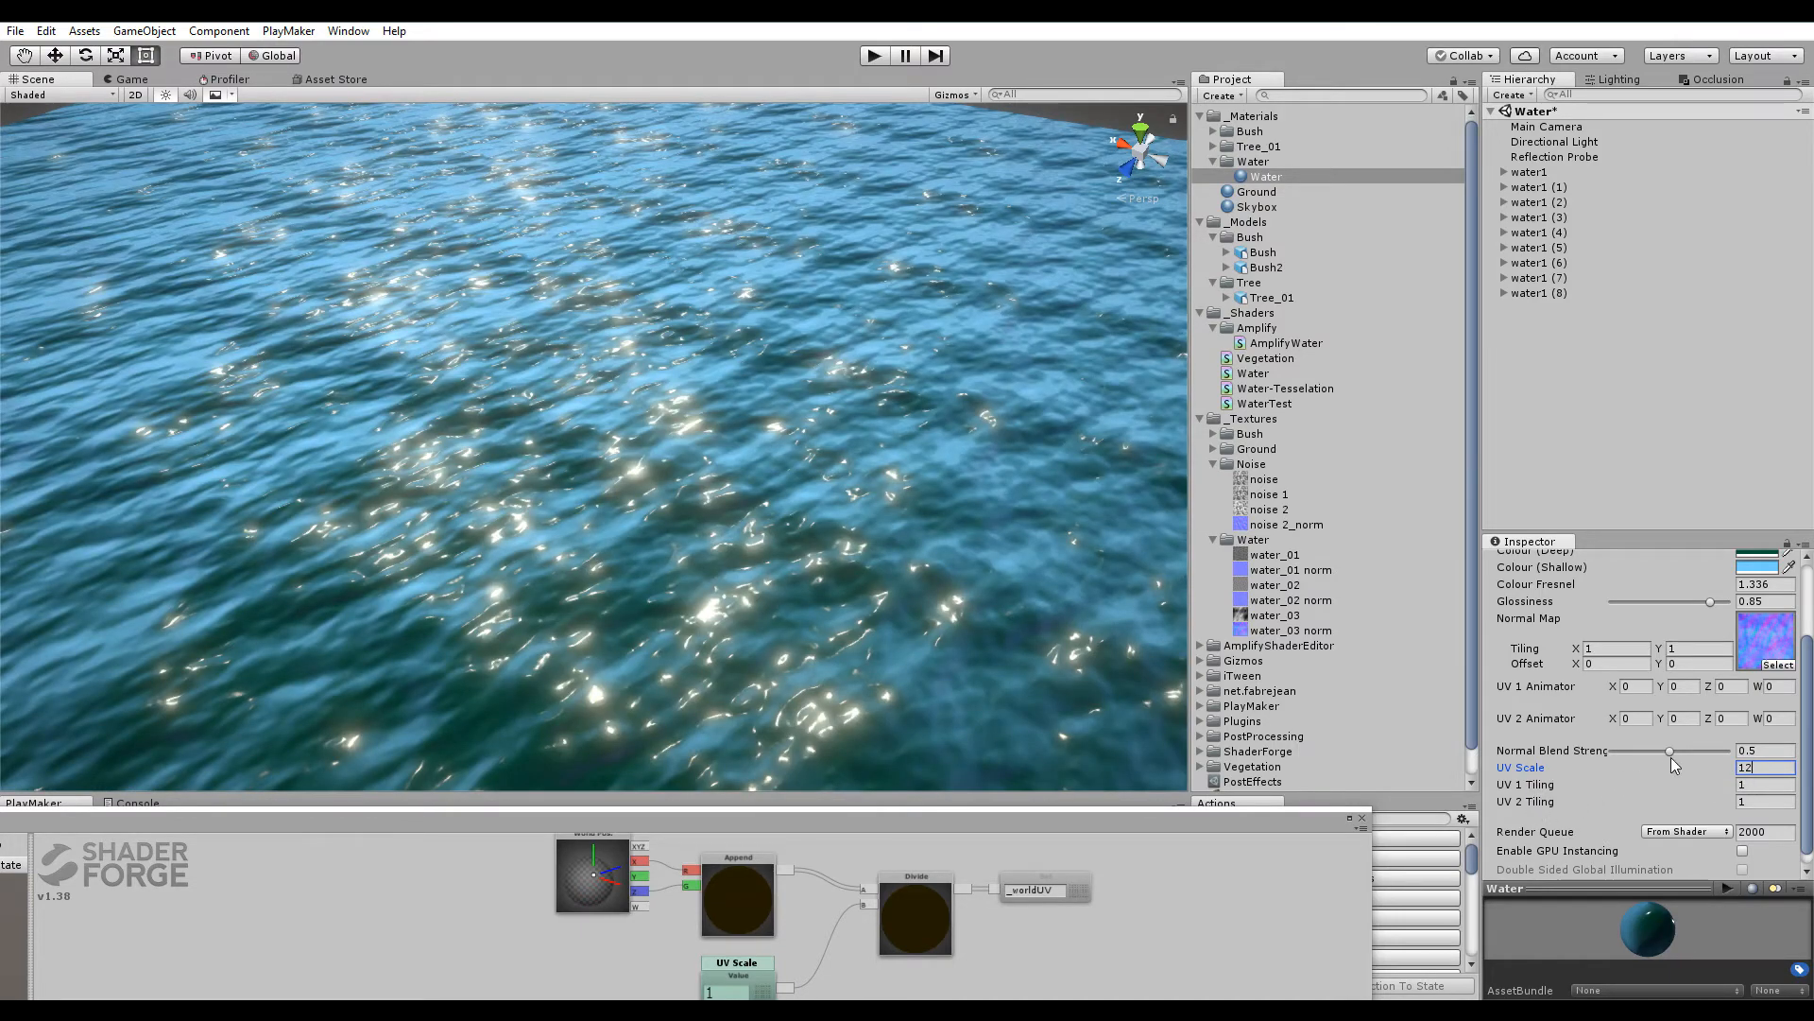
{"action": "left_click", "coordinate": [1672, 802]}
{"action": "type", "text": "2"}
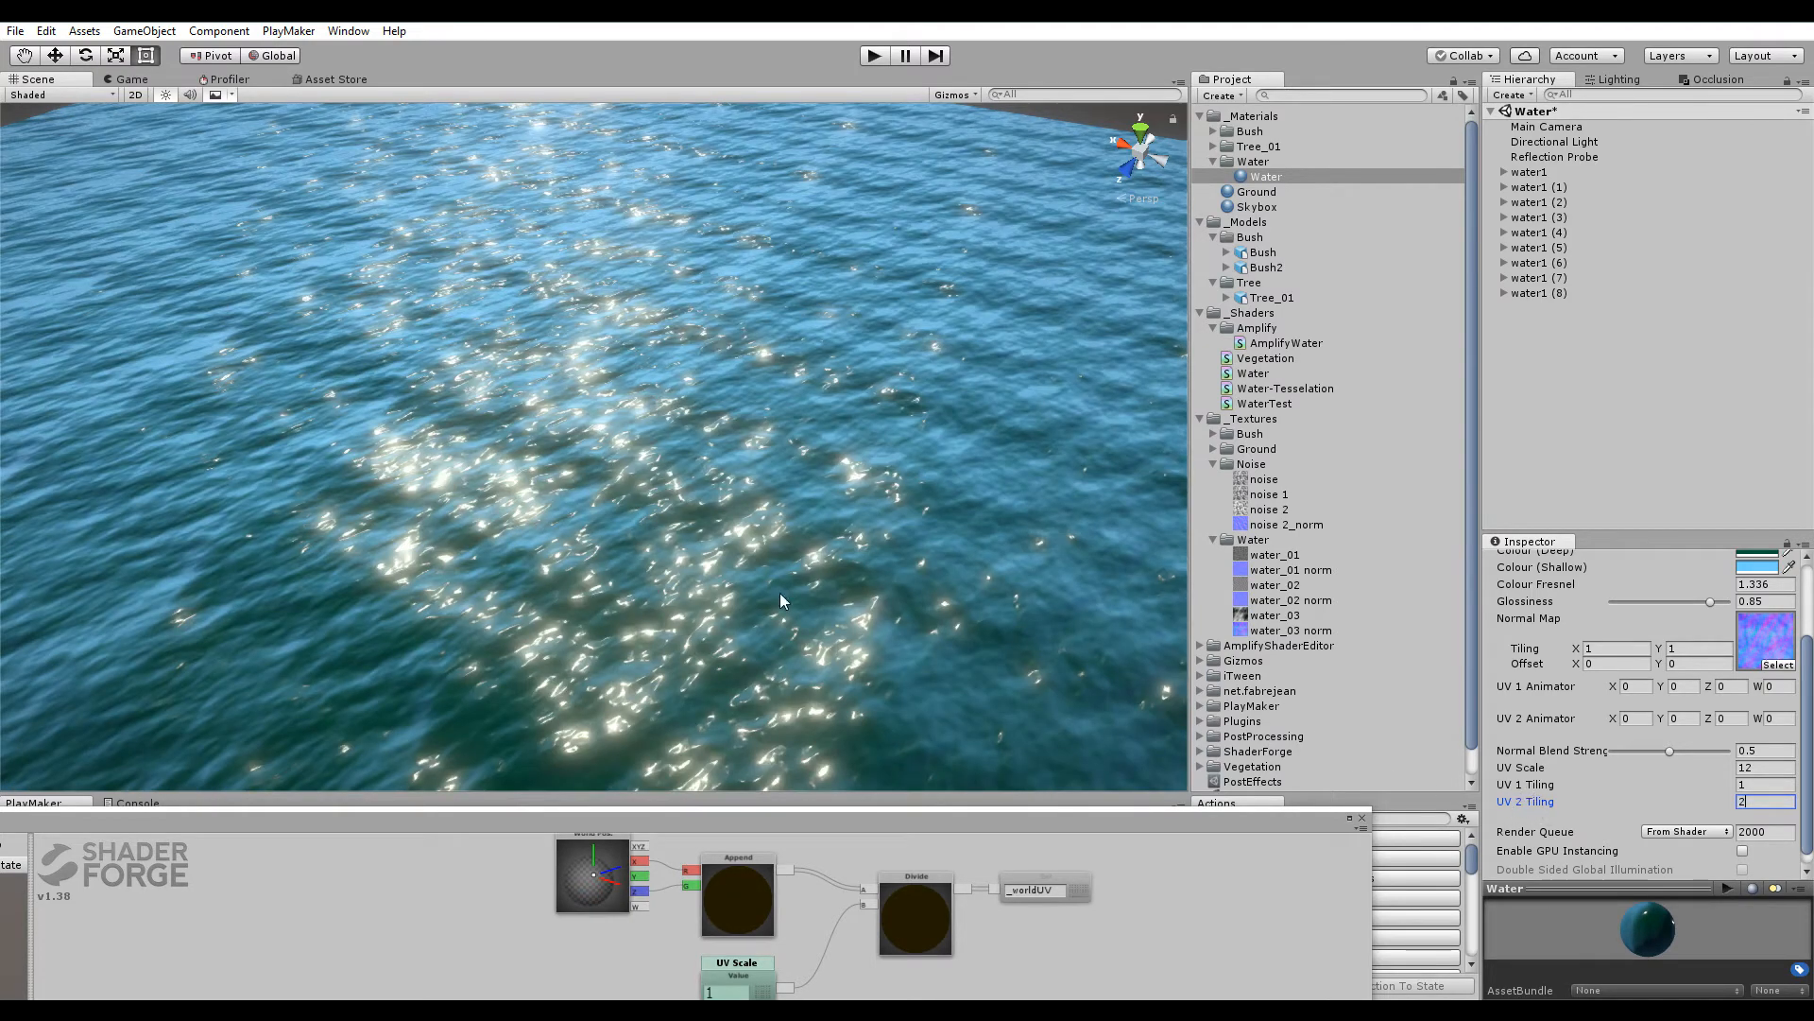
{"action": "left_click_drag", "start_coordinate": [1670, 758], "coordinate": [1528, 762]}
{"action": "left_click_drag", "start_coordinate": [1647, 751], "coordinate": [1673, 751]}
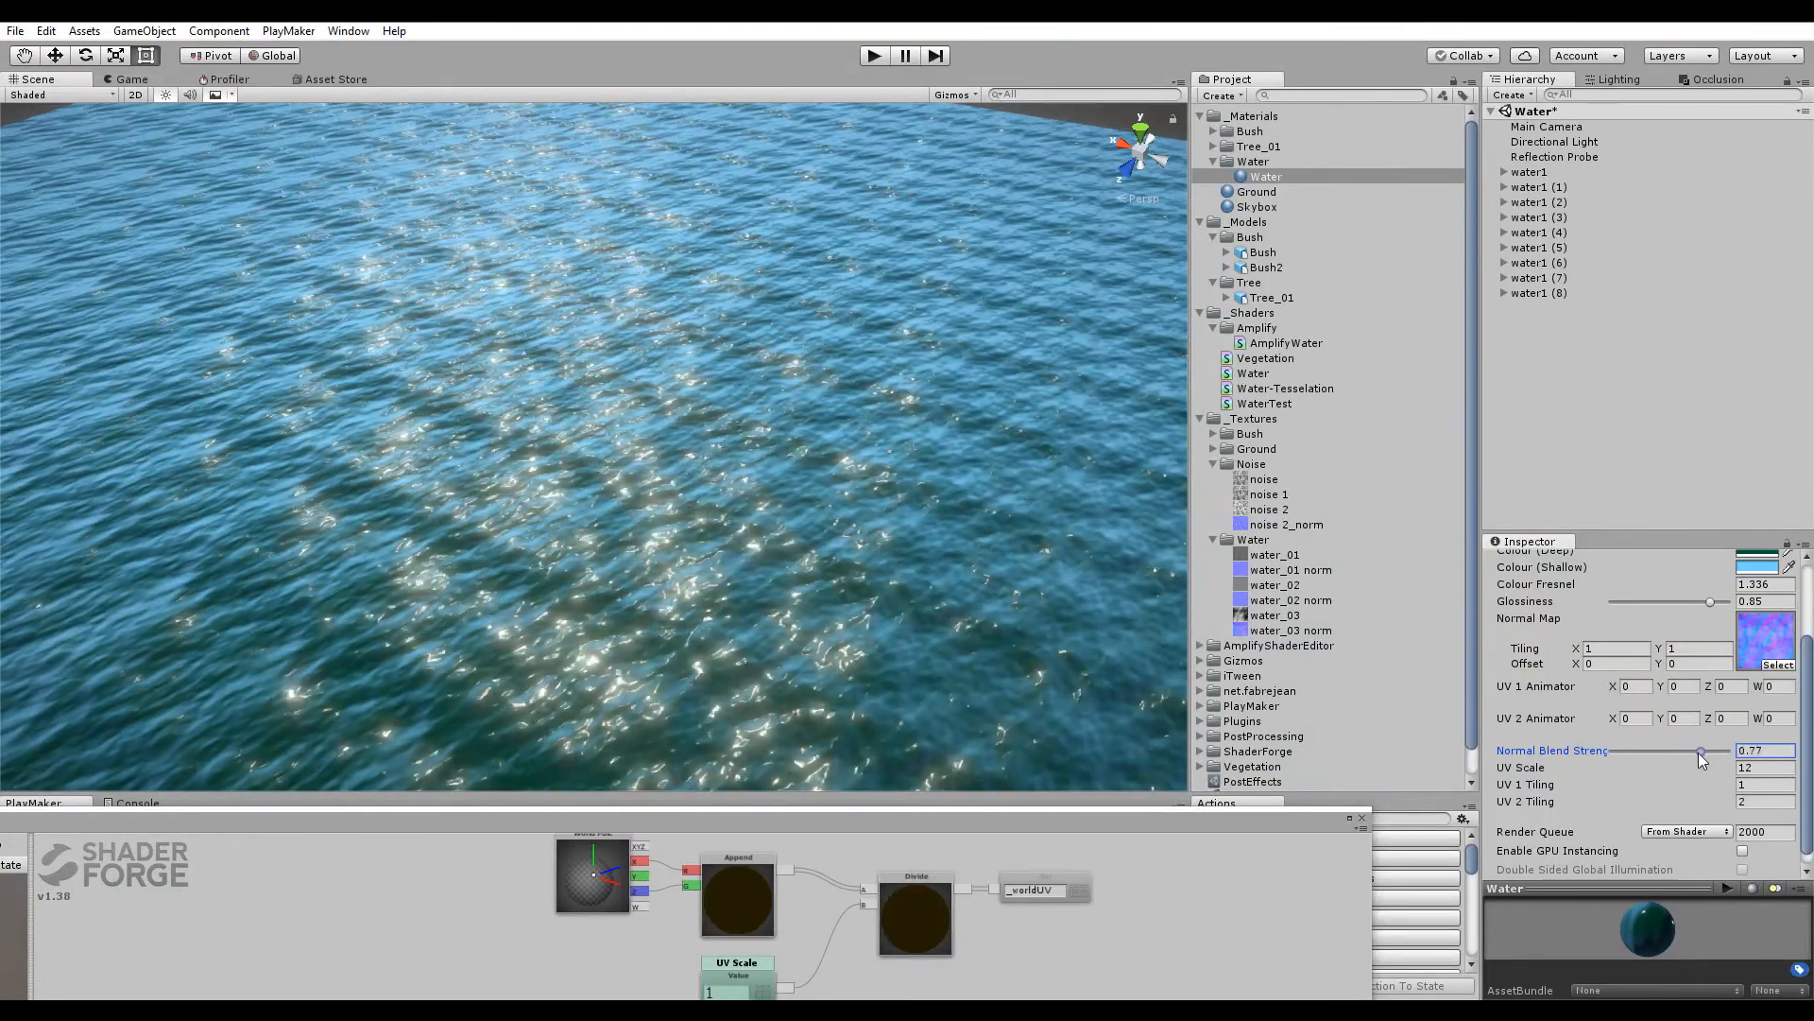
Set UV 1 Animator to X 1, Y 0.5 and UV 2 Animator to X 1, Y -0.5
{"action": "left_click", "coordinate": [1634, 686]}
{"action": "type", "text": "1"}
{"action": "left_click", "coordinate": [1634, 718]}
{"action": "type", "text": "1"}
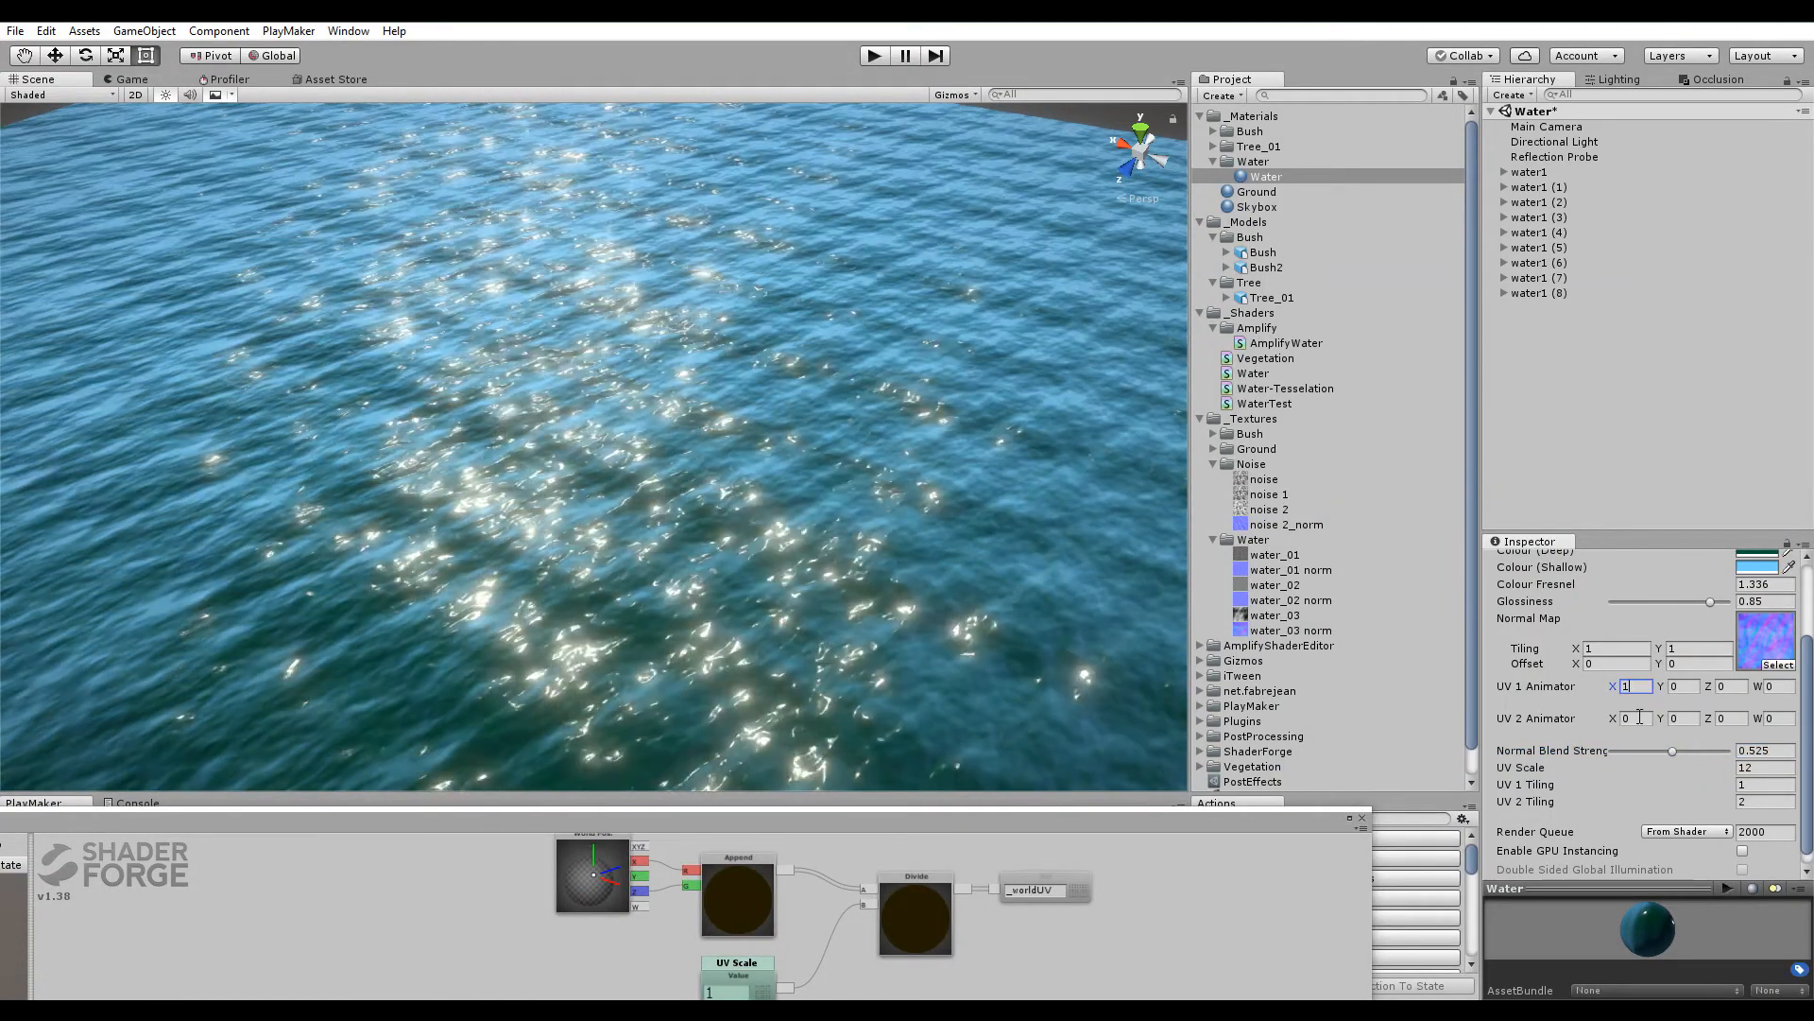
{"action": "left_click", "coordinate": [1683, 718]}
{"action": "type", "text": "-0.5"}
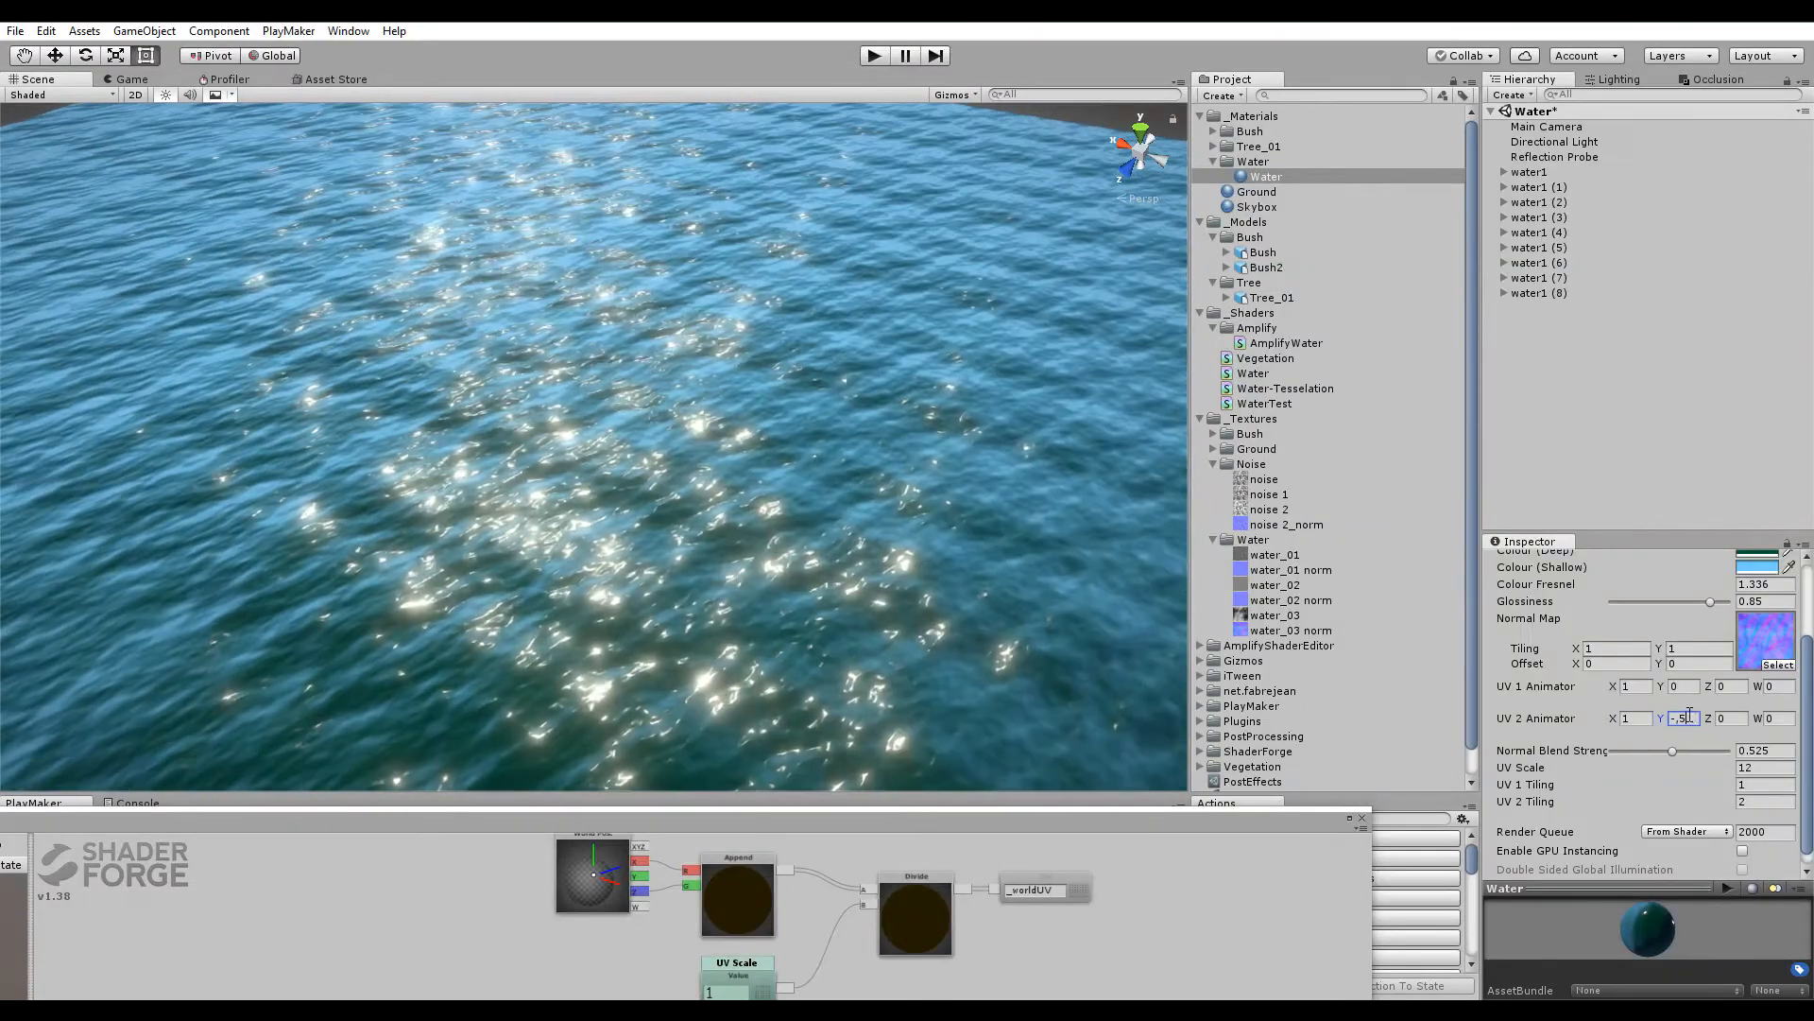
{"action": "left_click", "coordinate": [1692, 687]}
{"action": "type", "text": ",5"}
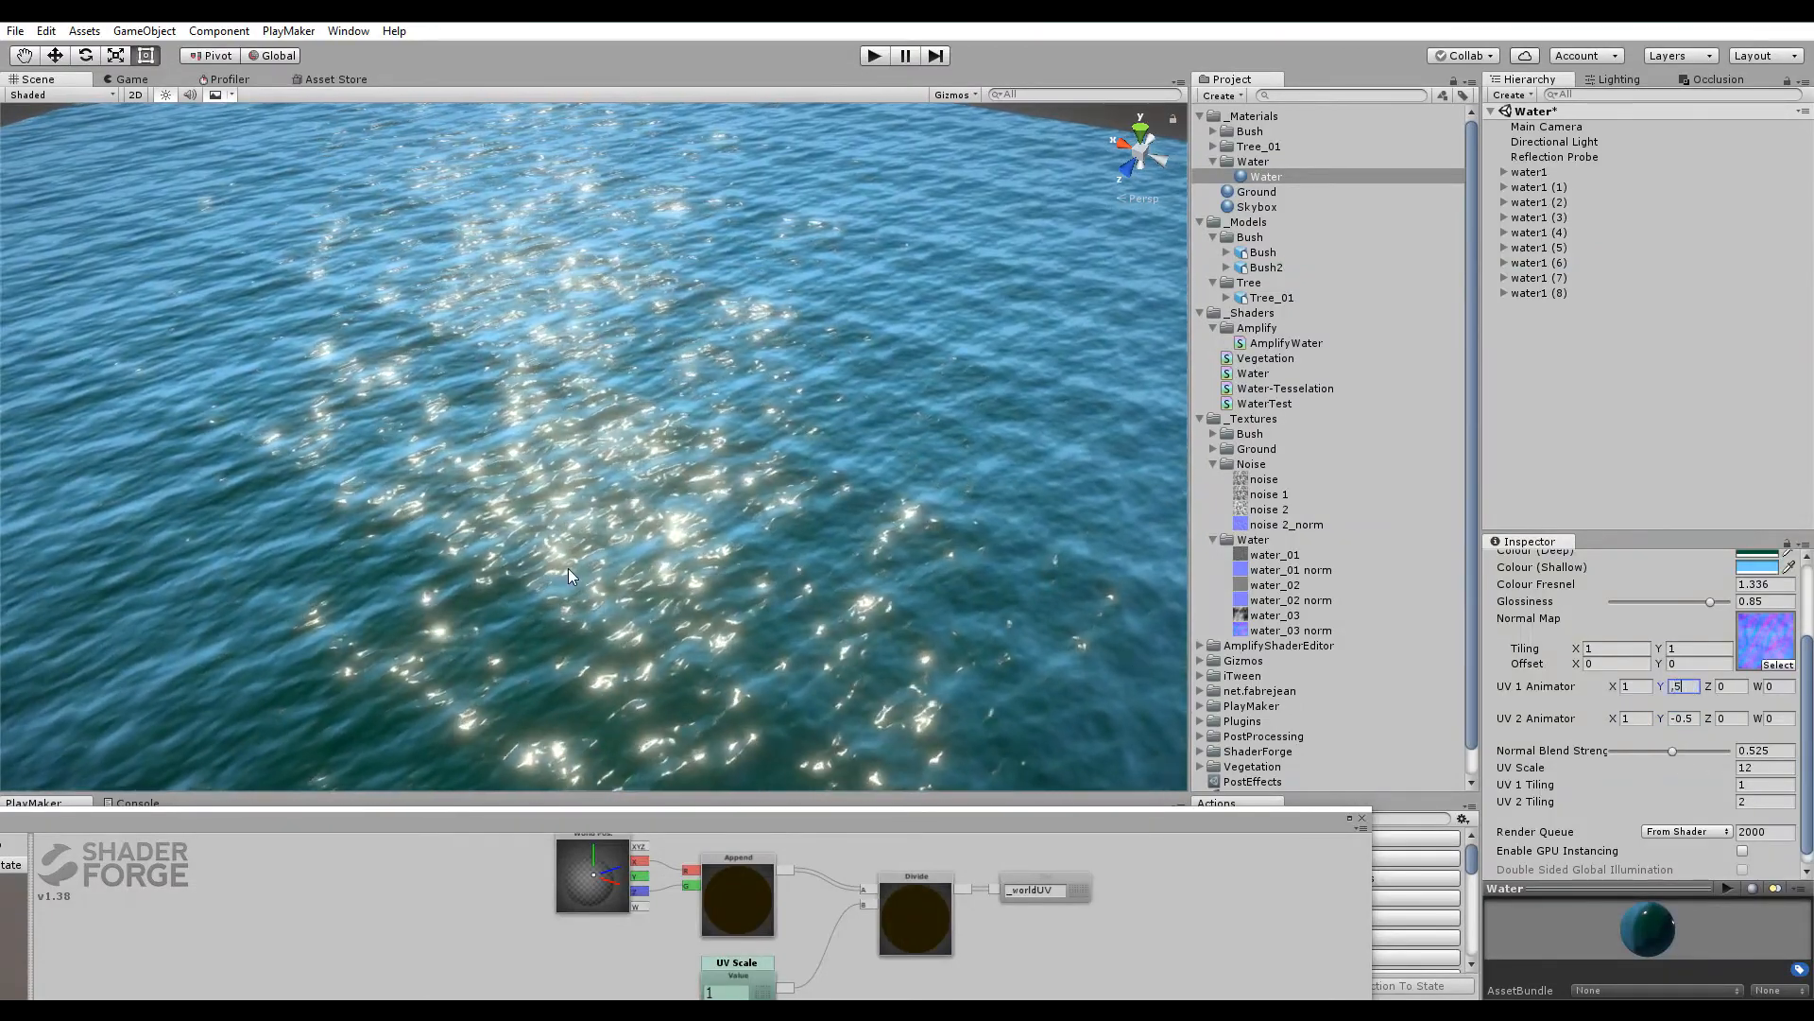
Inspect the scrolling water surface up close from several angles in the Scene view
{"action": "left_click_drag", "start_coordinate": [623, 444], "coordinate": [538, 482], "text": "alt"}
{"action": "right_click_drag", "start_coordinate": [538, 482], "coordinate": [704, 198], "text": "alt"}
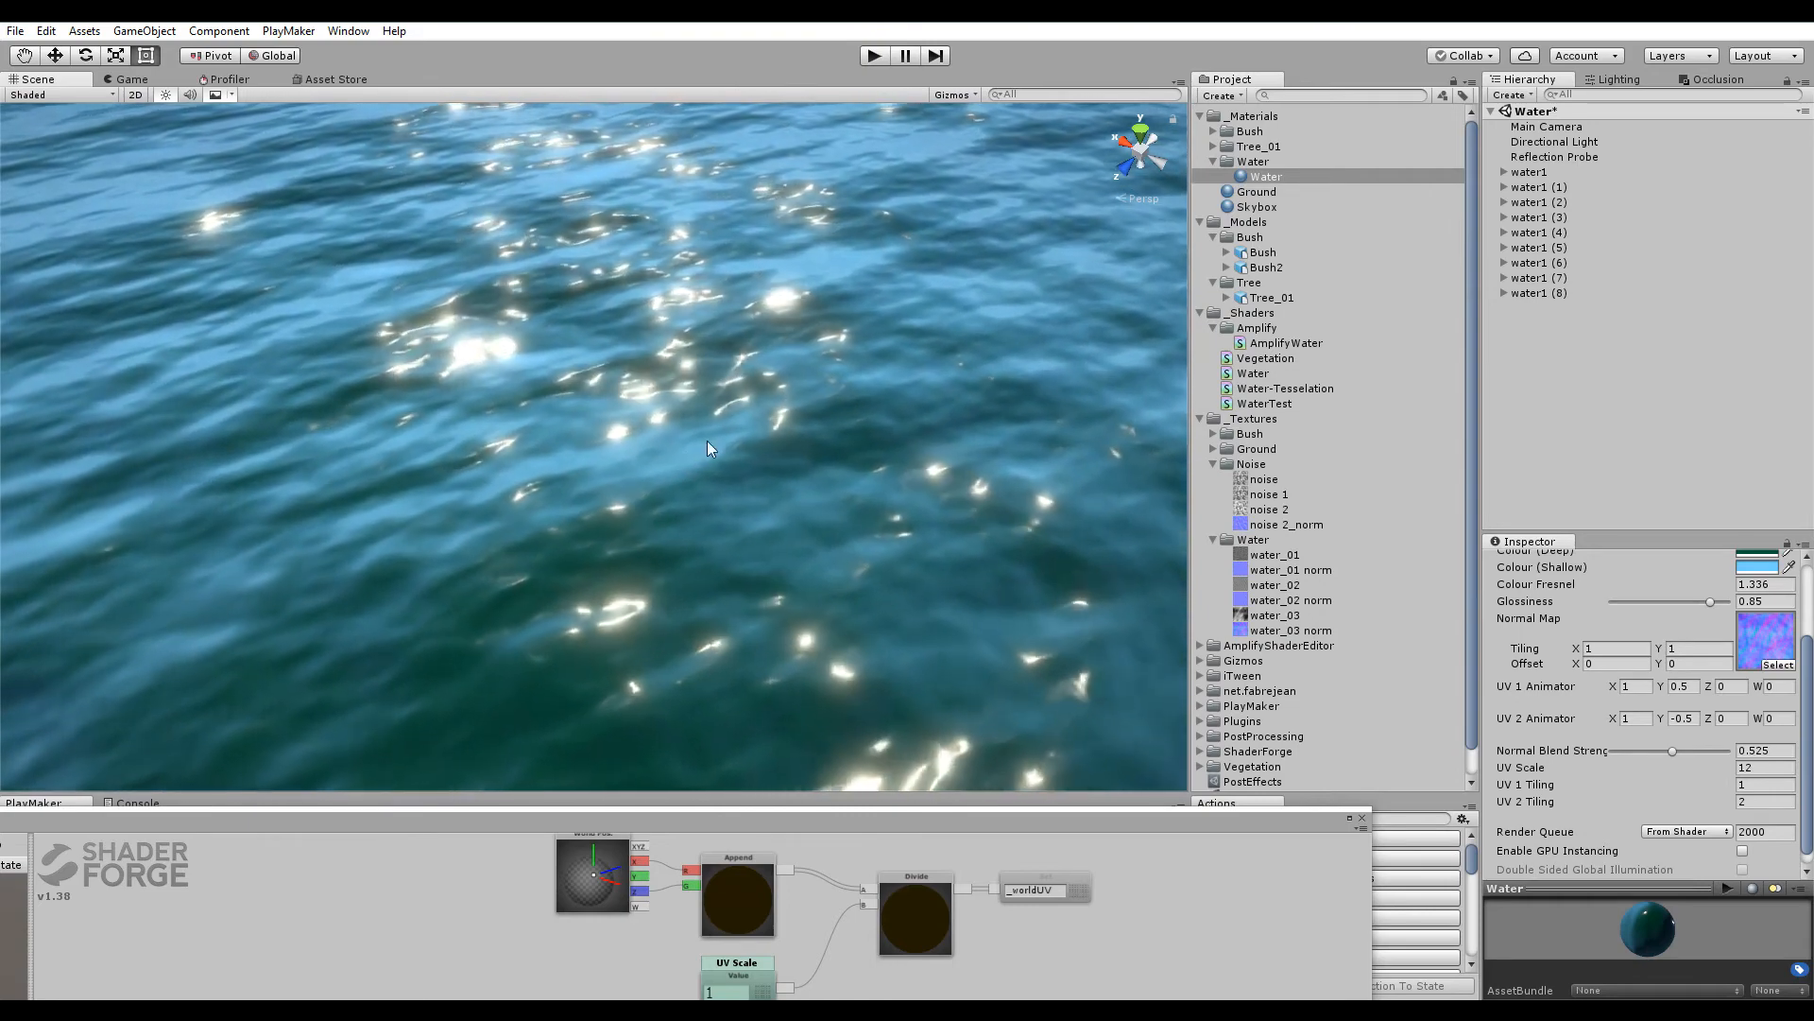
{"action": "left_click_drag", "start_coordinate": [654, 416], "coordinate": [738, 462], "text": "alt"}
{"action": "left_click_drag", "start_coordinate": [782, 801], "coordinate": [860, 777]}
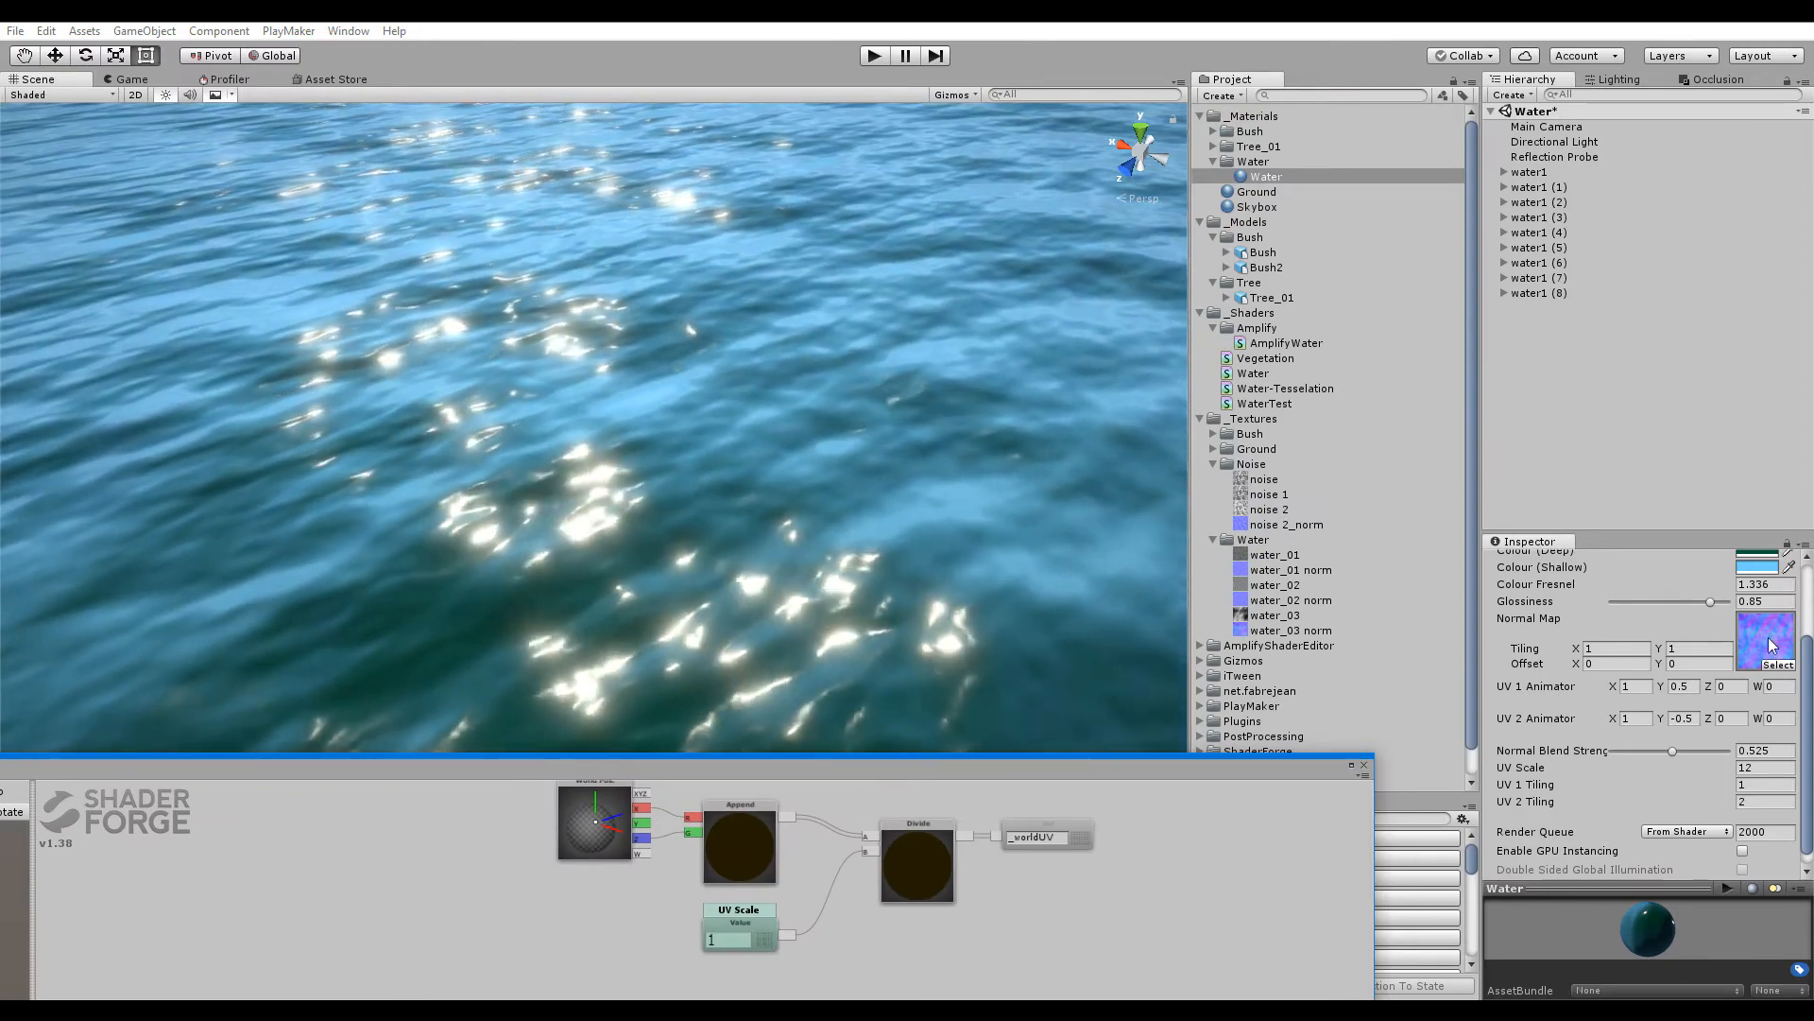
Move the two Texture 2D nodes of the normal blend closer to the UV and Normal Map nodes in the shader graph
{"action": "left_click_drag", "start_coordinate": [898, 765], "coordinate": [1002, 55]}
{"action": "middle_click_drag", "start_coordinate": [1068, 651], "coordinate": [796, 411]}
{"action": "middle_click_drag", "start_coordinate": [926, 888], "coordinate": [816, 293]}
{"action": "middle_click_drag", "start_coordinate": [1228, 559], "coordinate": [798, 370]}
{"action": "middle_click_drag", "start_coordinate": [628, 719], "coordinate": [869, 524]}
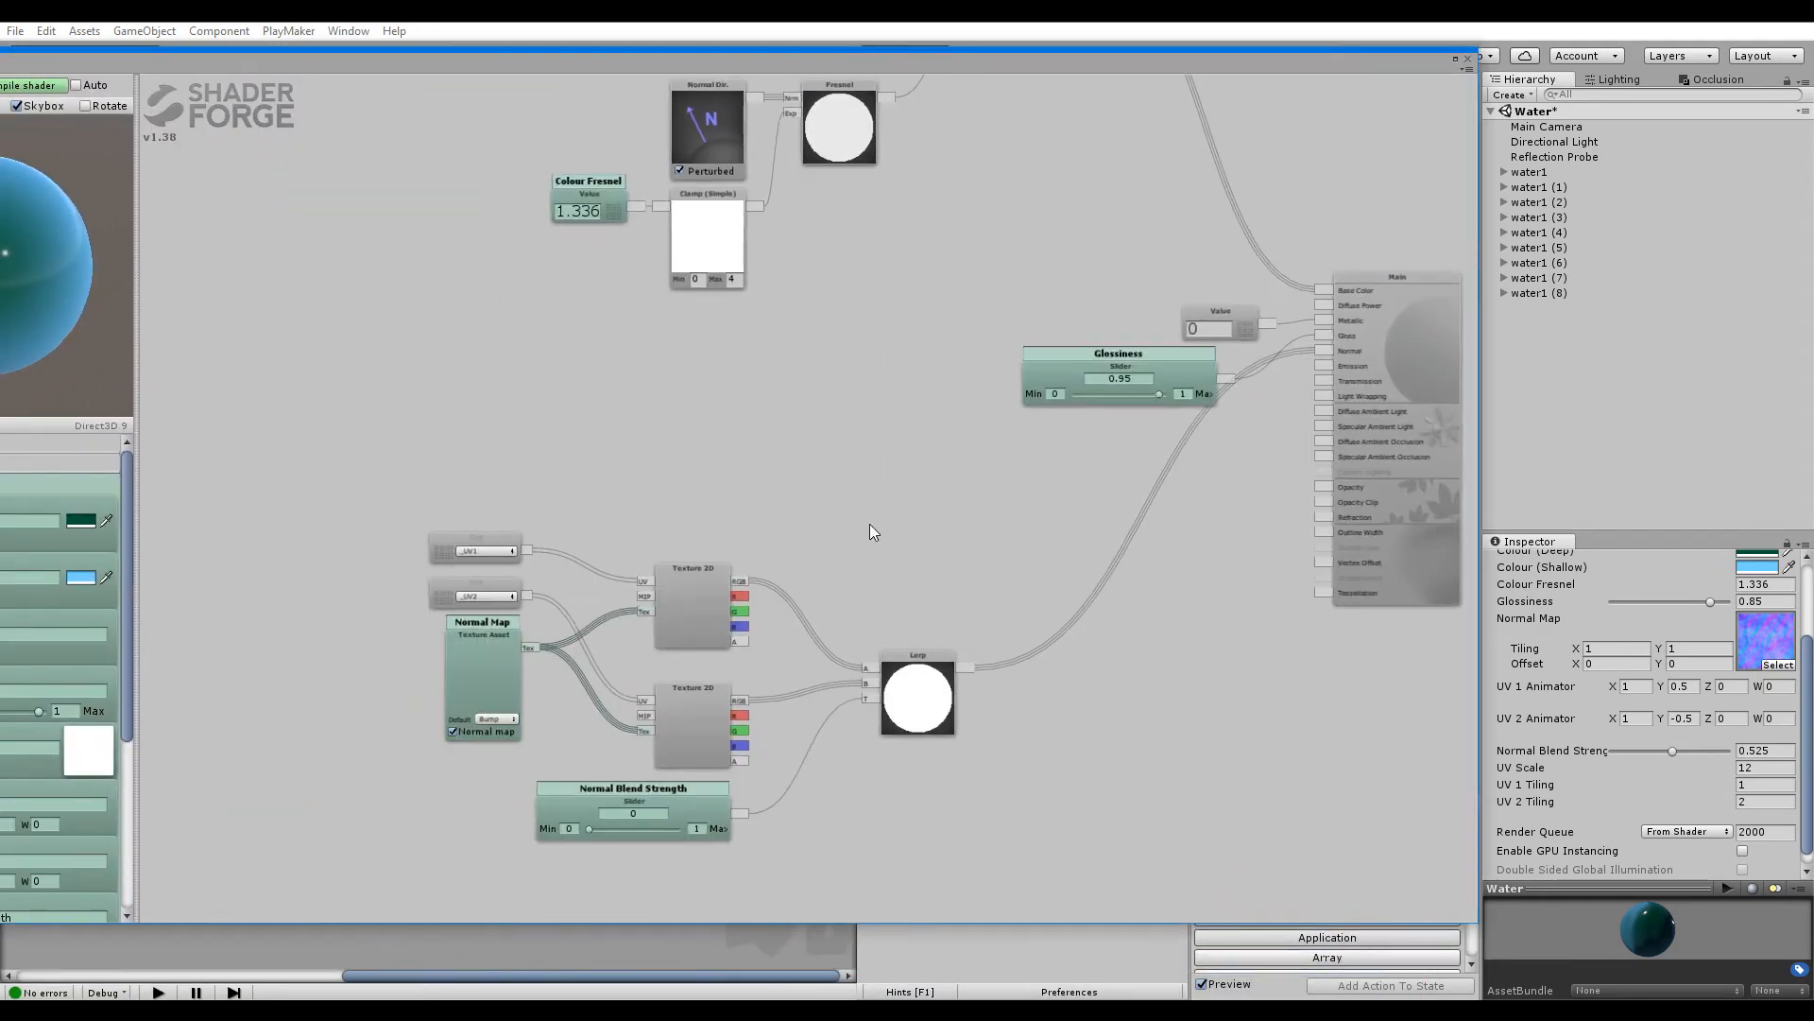
{"action": "middle_click_drag", "start_coordinate": [869, 647], "coordinate": [937, 446]}
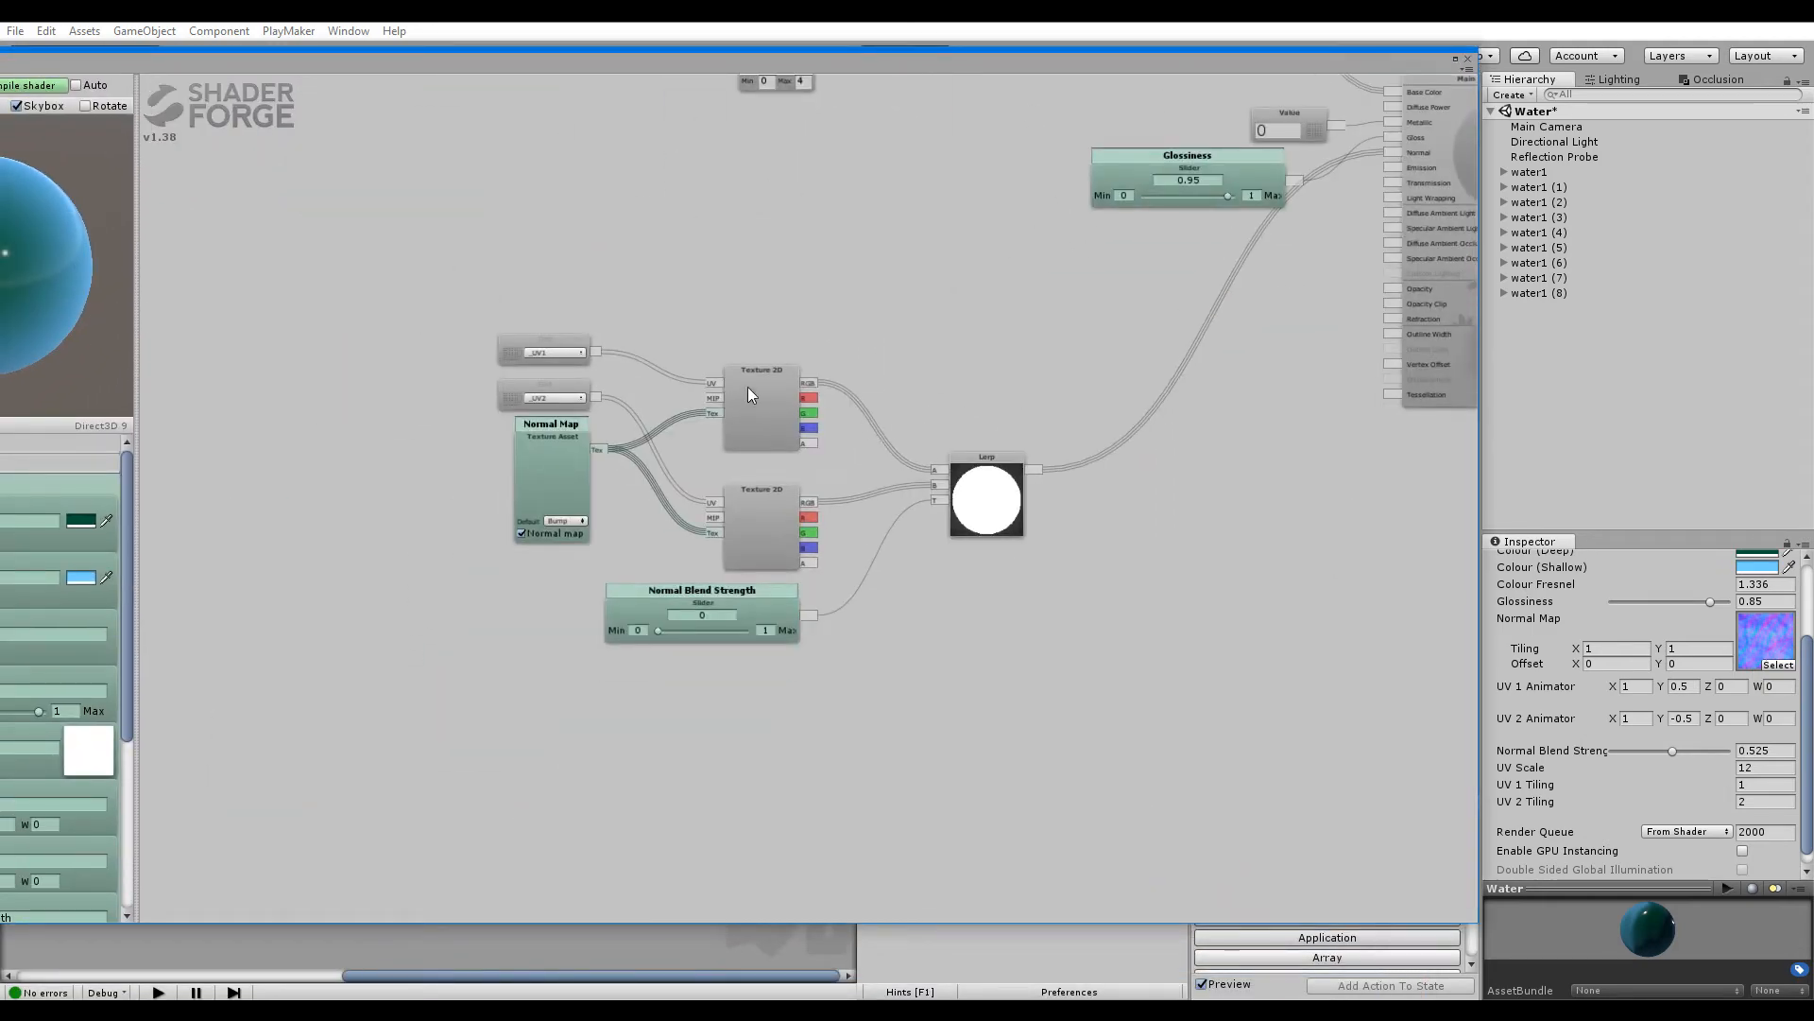
{"action": "left_click_drag", "start_coordinate": [752, 385], "coordinate": [756, 391]}
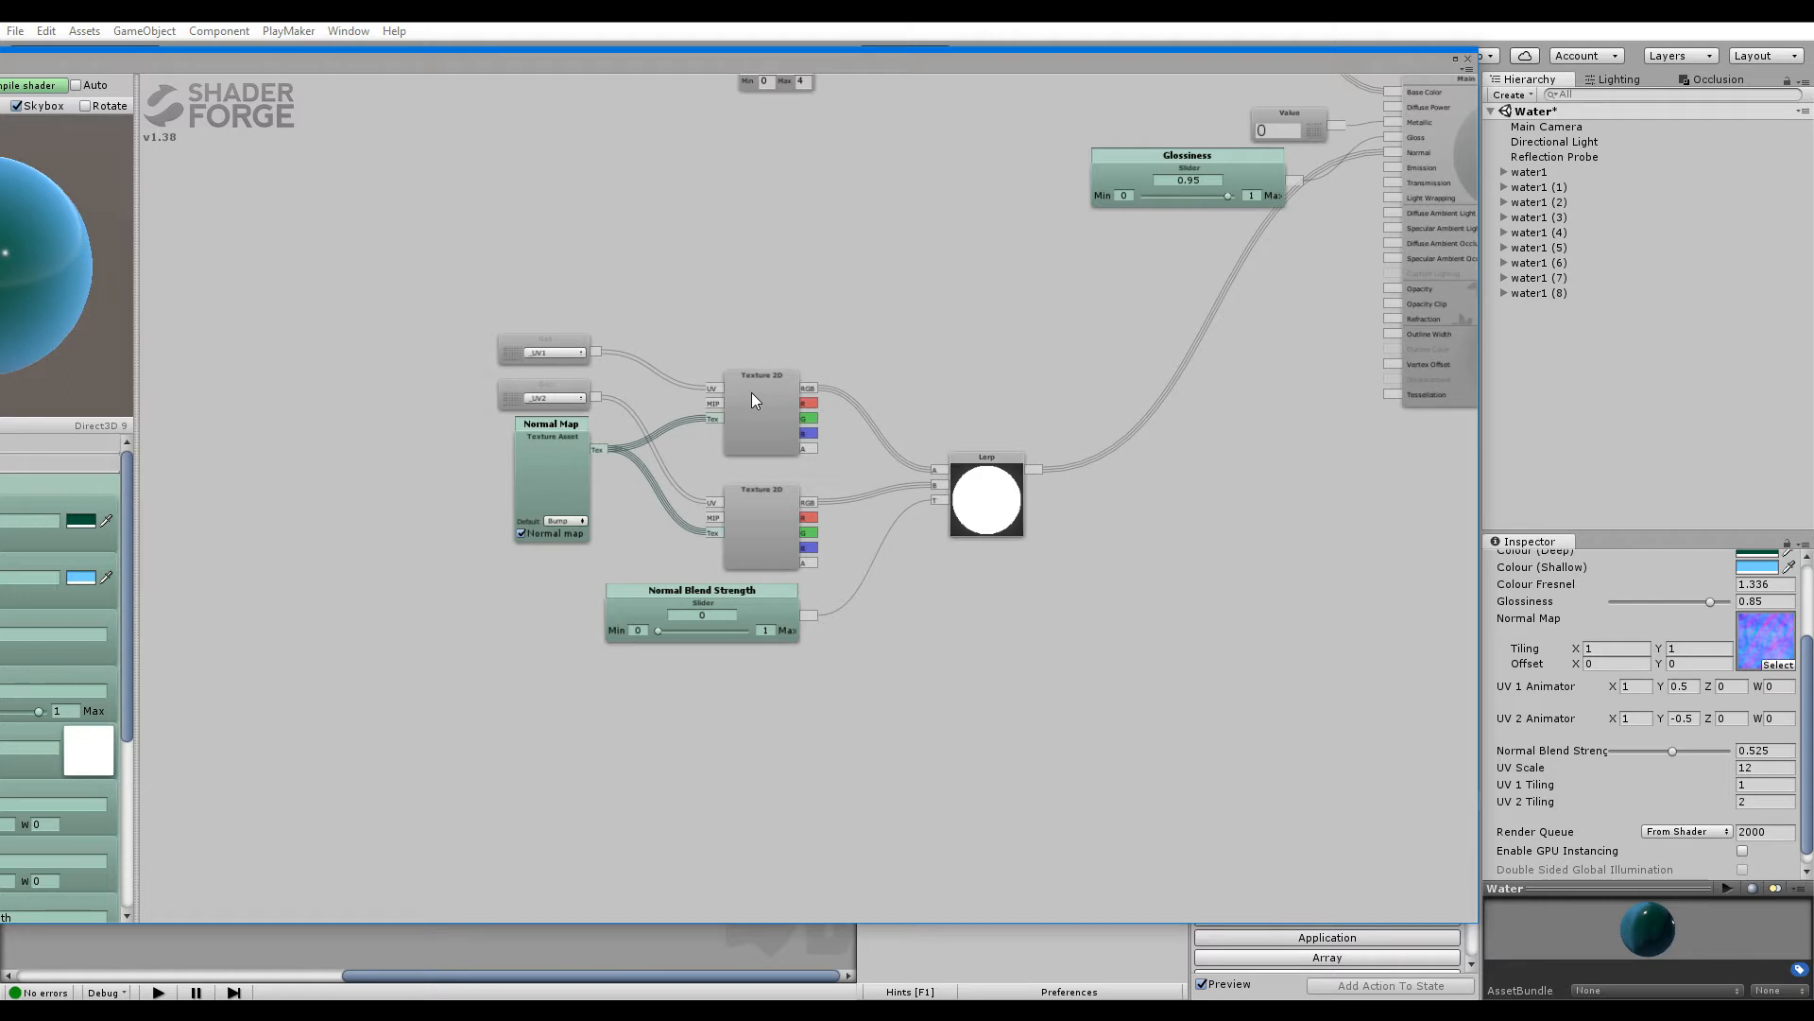
{"action": "middle_click_drag", "start_coordinate": [743, 443], "coordinate": [1020, 416]}
{"action": "left_click_drag", "start_coordinate": [1012, 382], "coordinate": [952, 345]}
{"action": "left_click_drag", "start_coordinate": [1013, 488], "coordinate": [955, 450]}
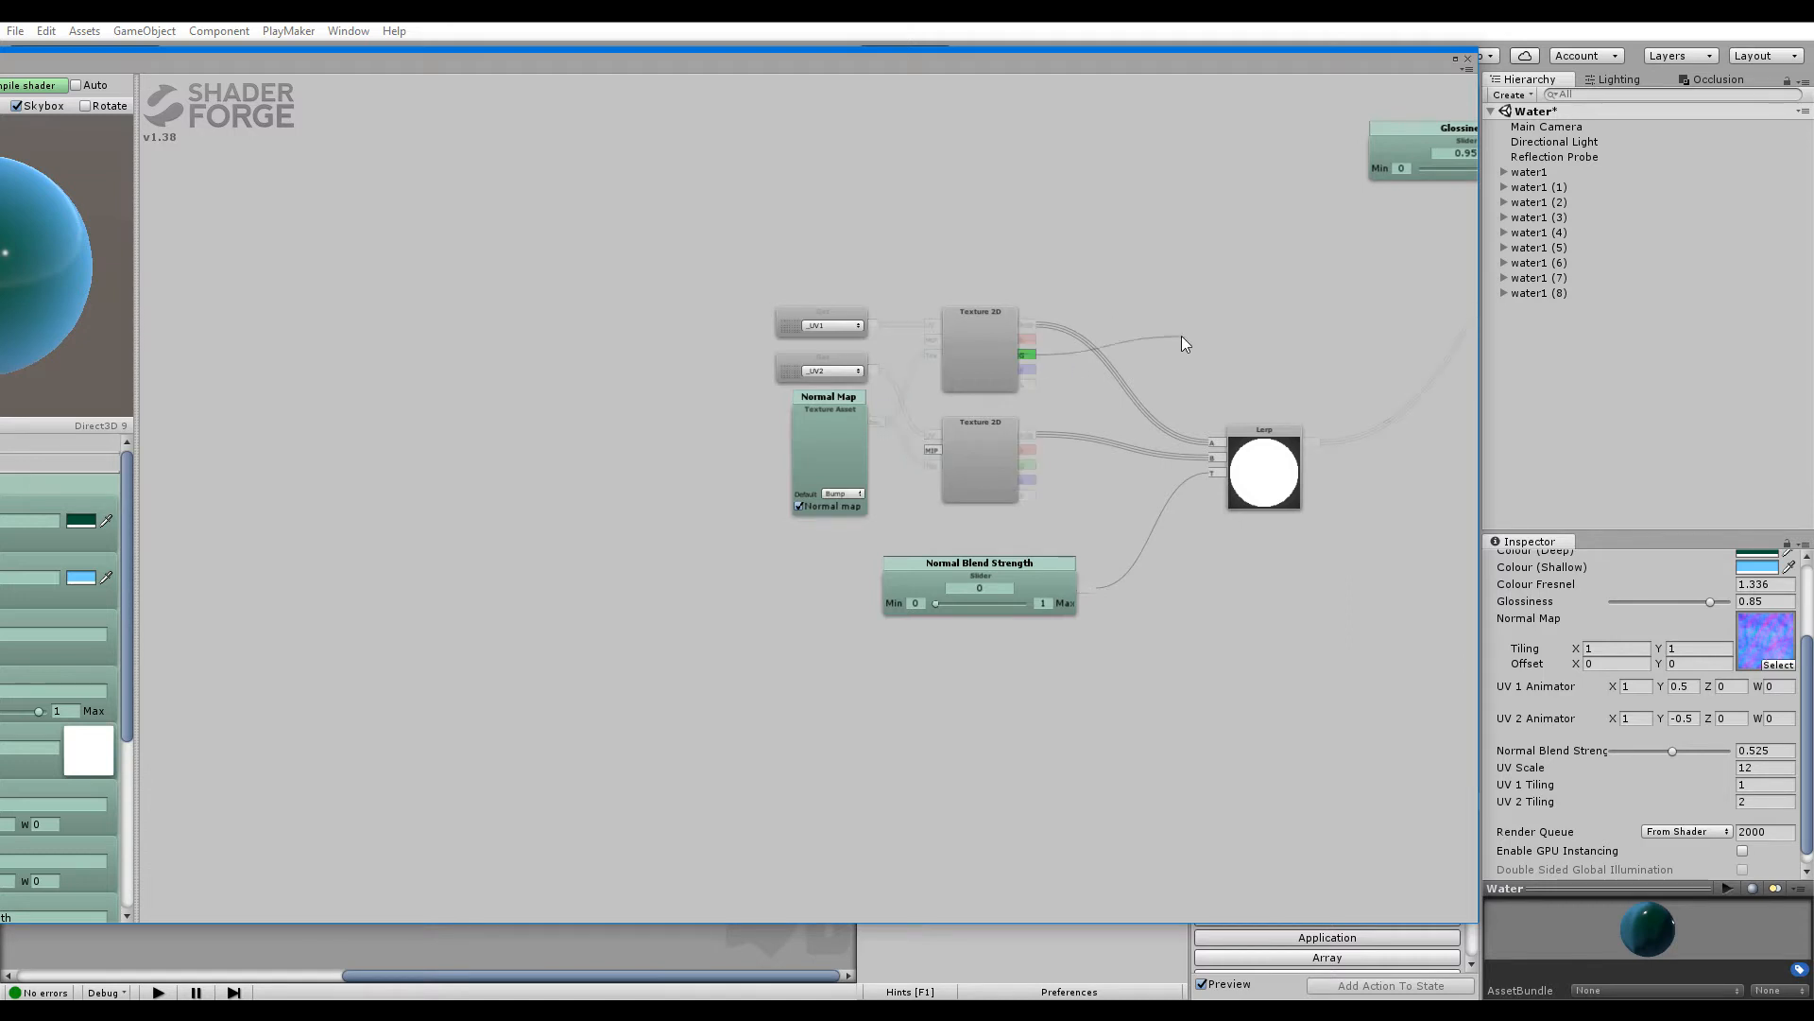
Check the water surface in the scene and review the Texture 2D channel outputs beside the normal Lerp
{"action": "left_click_drag", "start_coordinate": [1029, 369], "coordinate": [1141, 397]}
{"action": "left_click_drag", "start_coordinate": [1011, 73], "coordinate": [951, 767]}
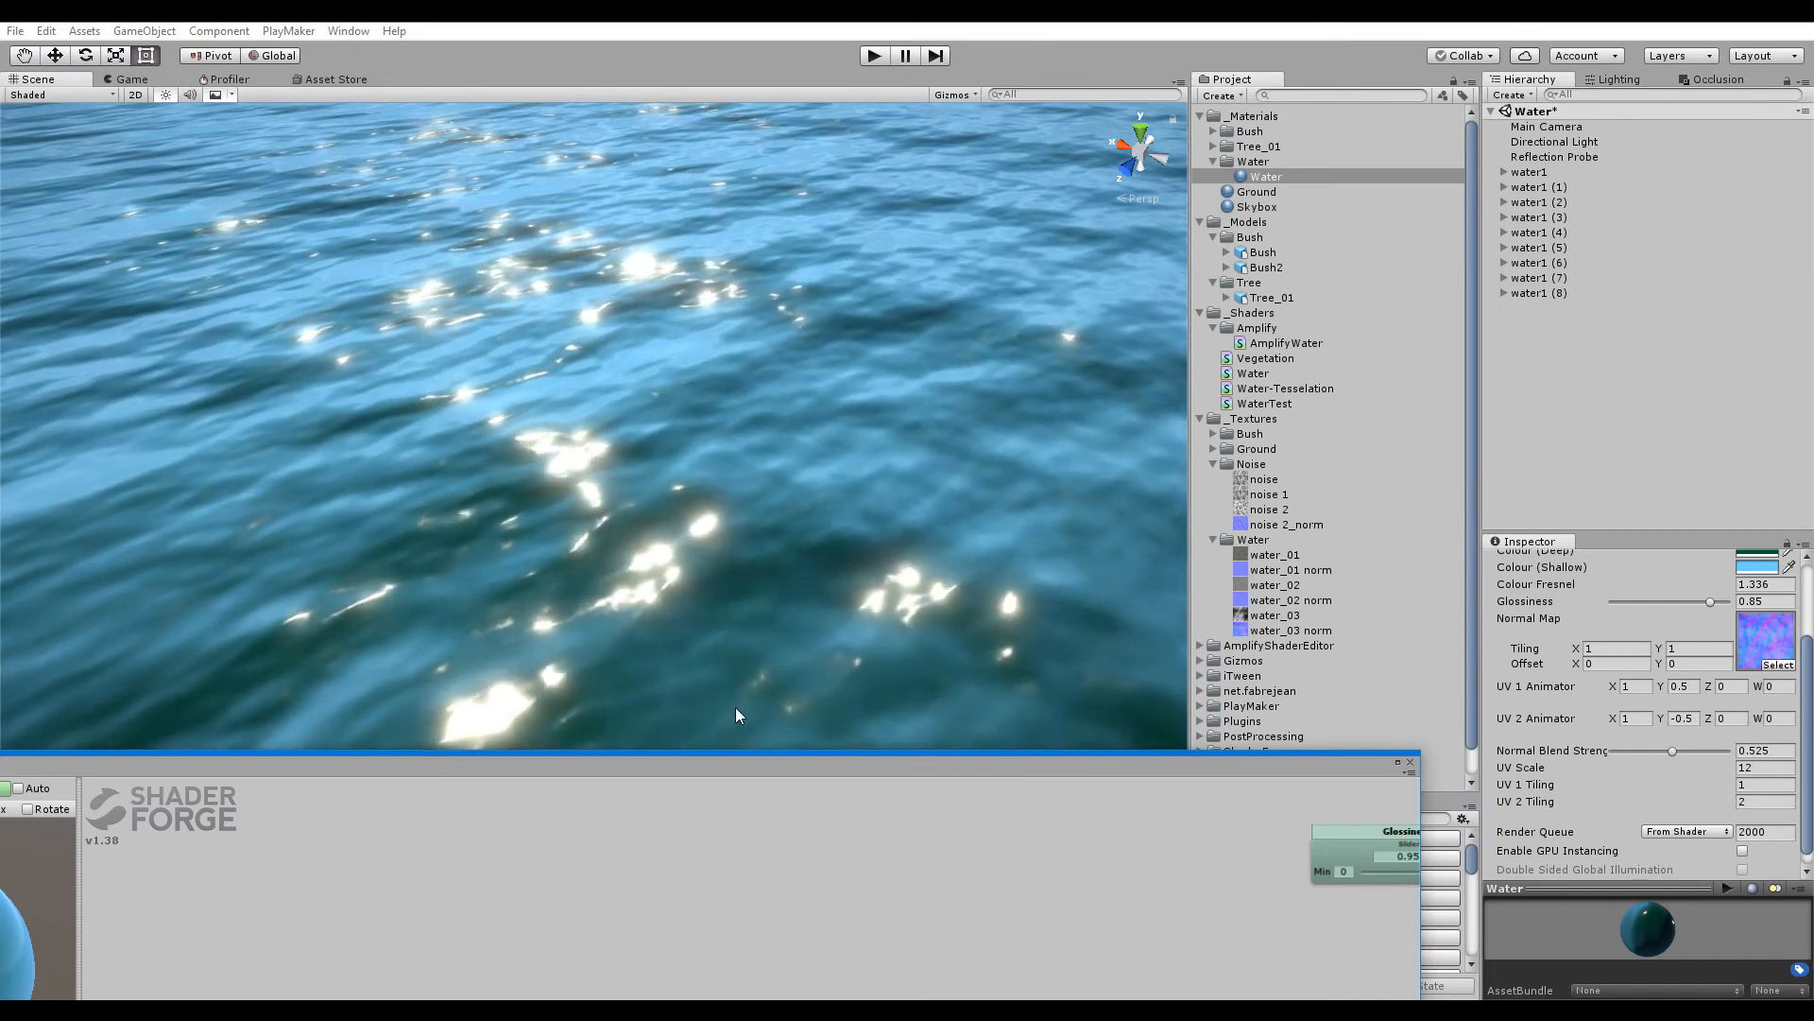
{"action": "right_click_drag", "start_coordinate": [721, 536], "coordinate": [714, 701]}
{"action": "left_click_drag", "start_coordinate": [733, 761], "coordinate": [1093, 191]}
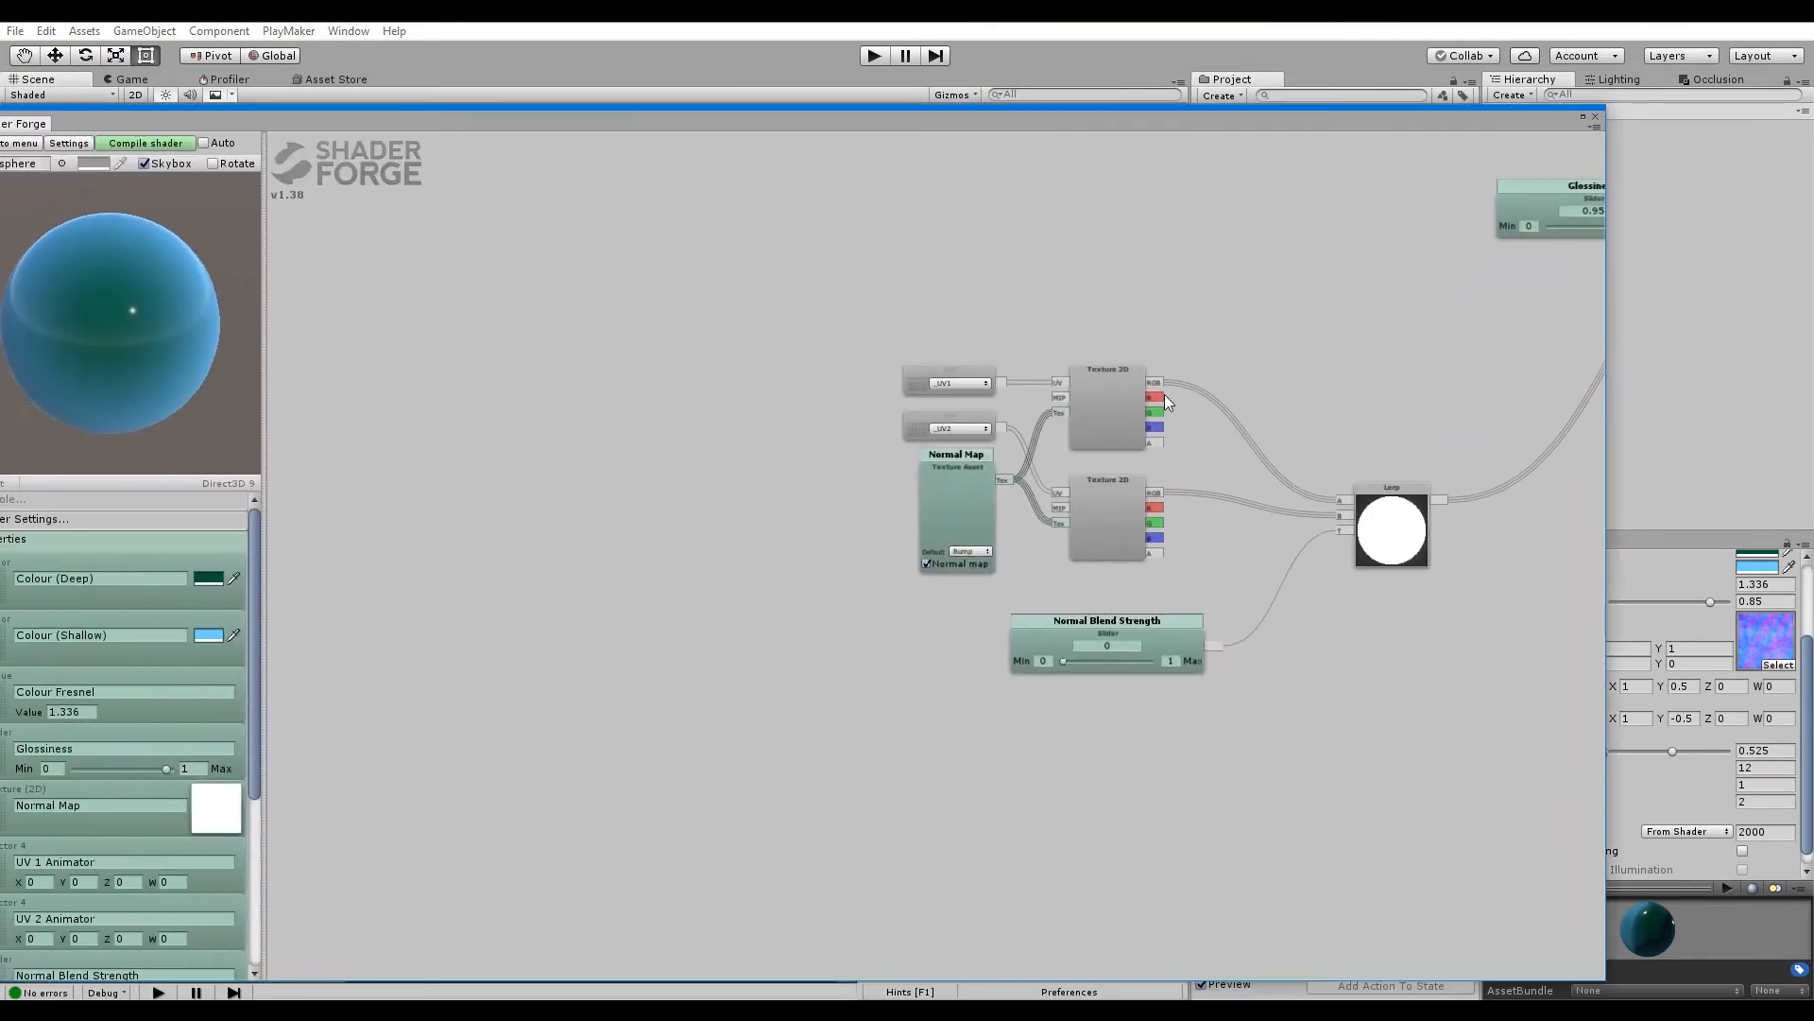
{"action": "left_click_drag", "start_coordinate": [1160, 396], "coordinate": [1231, 382]}
{"action": "left_click_drag", "start_coordinate": [1160, 412], "coordinate": [1238, 459]}
{"action": "middle_click_drag", "start_coordinate": [1209, 640], "coordinate": [1006, 575]}
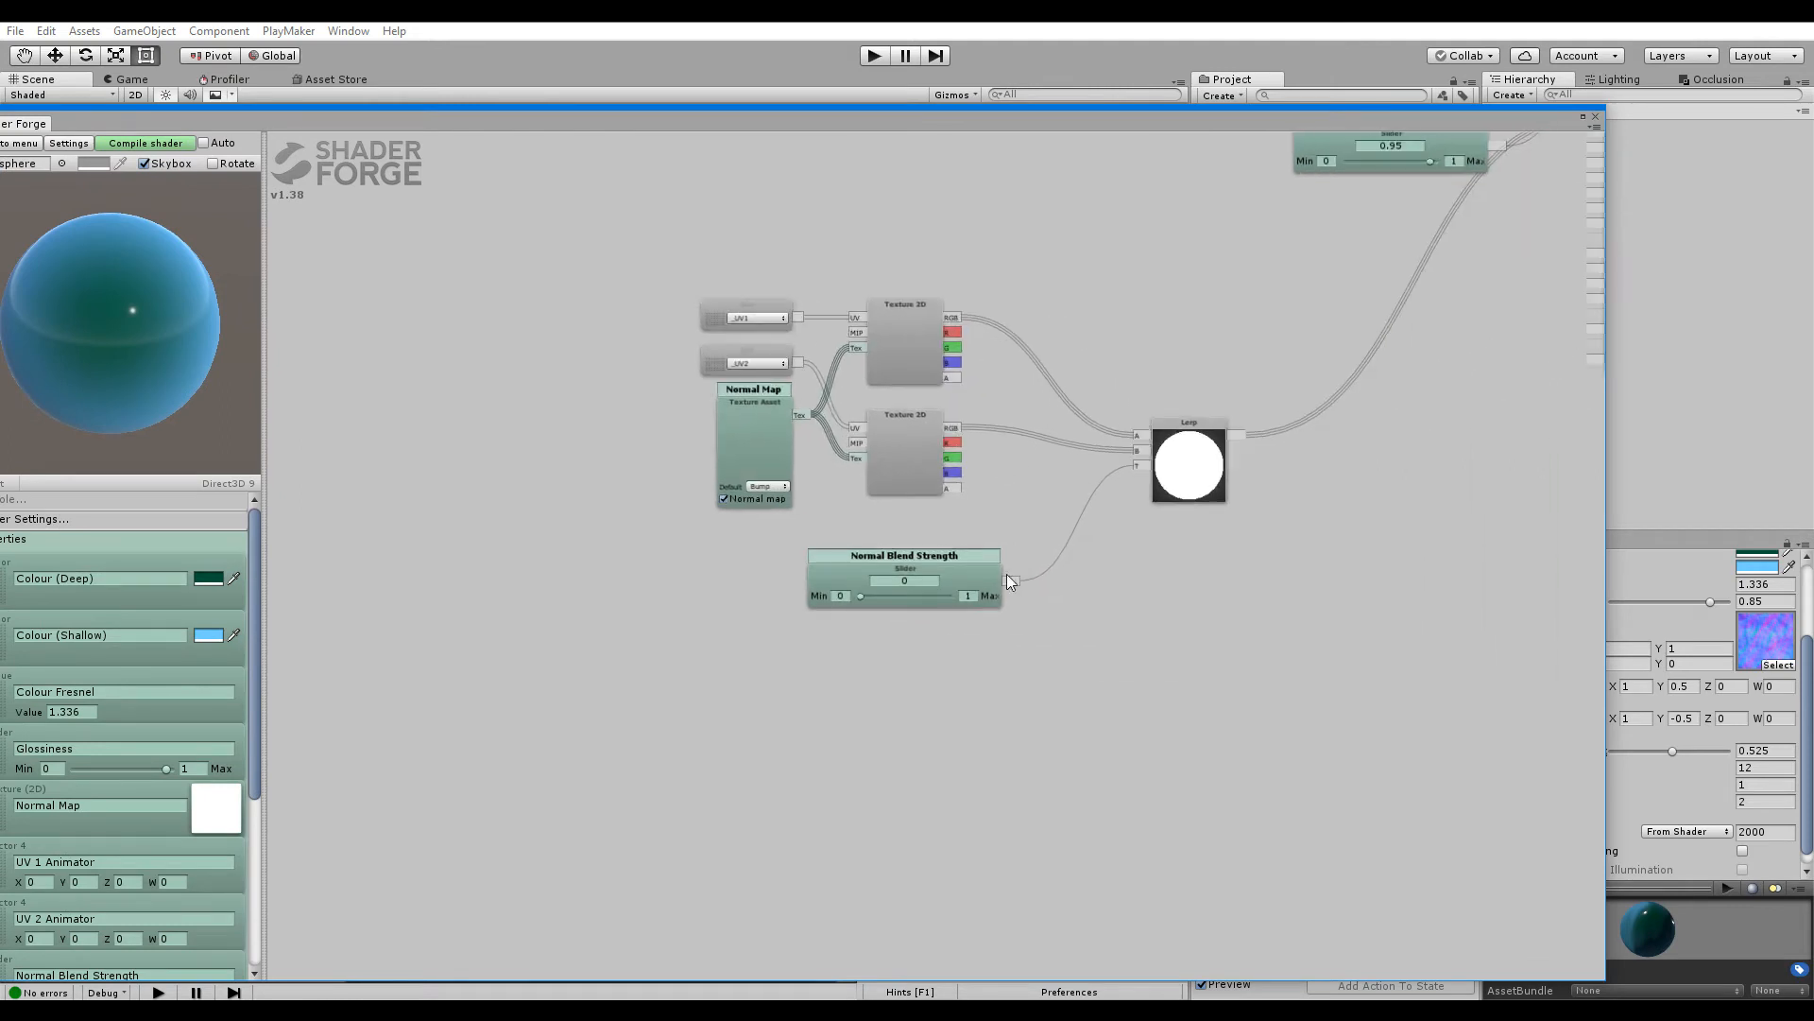
Add an Append node beside the upper Texture 2D, moving the Normal Blend Strength and Lerp nodes away to make room
{"action": "right_click", "coordinate": [1103, 349]}
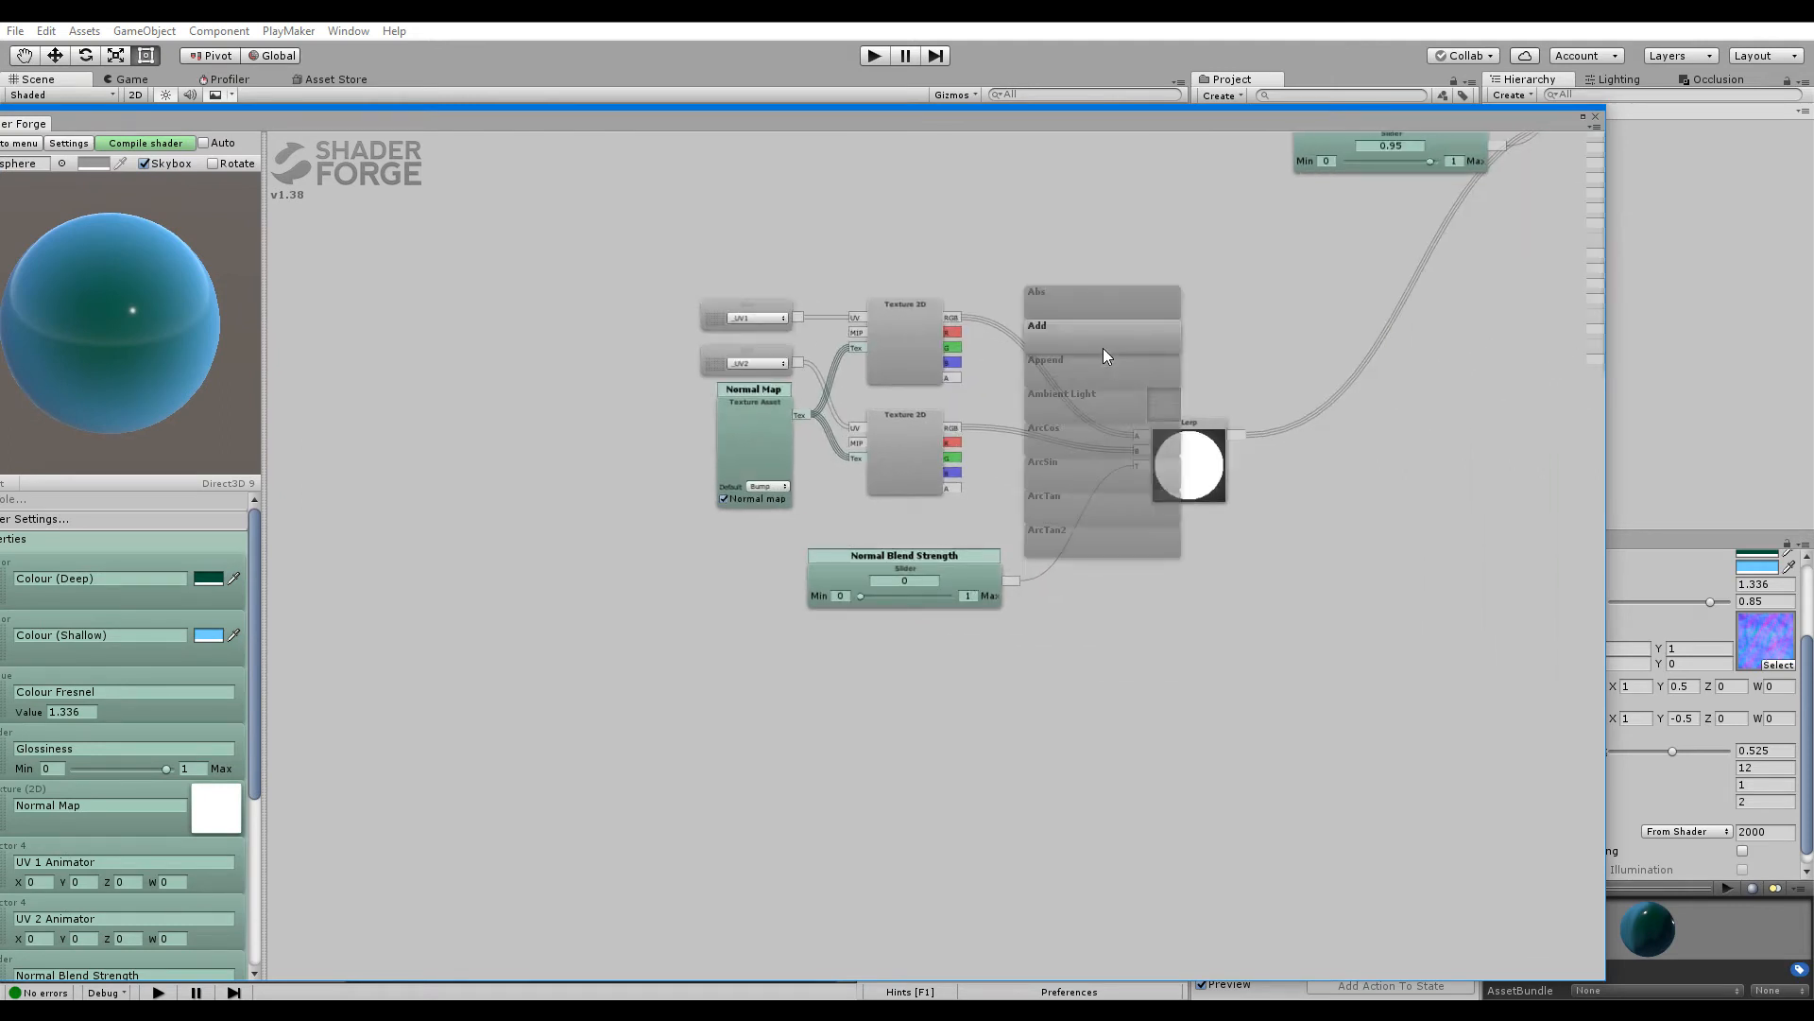
{"action": "left_click", "coordinate": [1104, 370]}
{"action": "left_click_drag", "start_coordinate": [1053, 347], "coordinate": [1013, 348]}
{"action": "middle_click_drag", "start_coordinate": [1032, 456], "coordinate": [1068, 440]}
{"action": "left_click_drag", "start_coordinate": [1053, 322], "coordinate": [1062, 328]}
{"action": "left_click_drag", "start_coordinate": [1029, 580], "coordinate": [945, 738]}
{"action": "left_click_drag", "start_coordinate": [1230, 480], "coordinate": [1496, 551]}
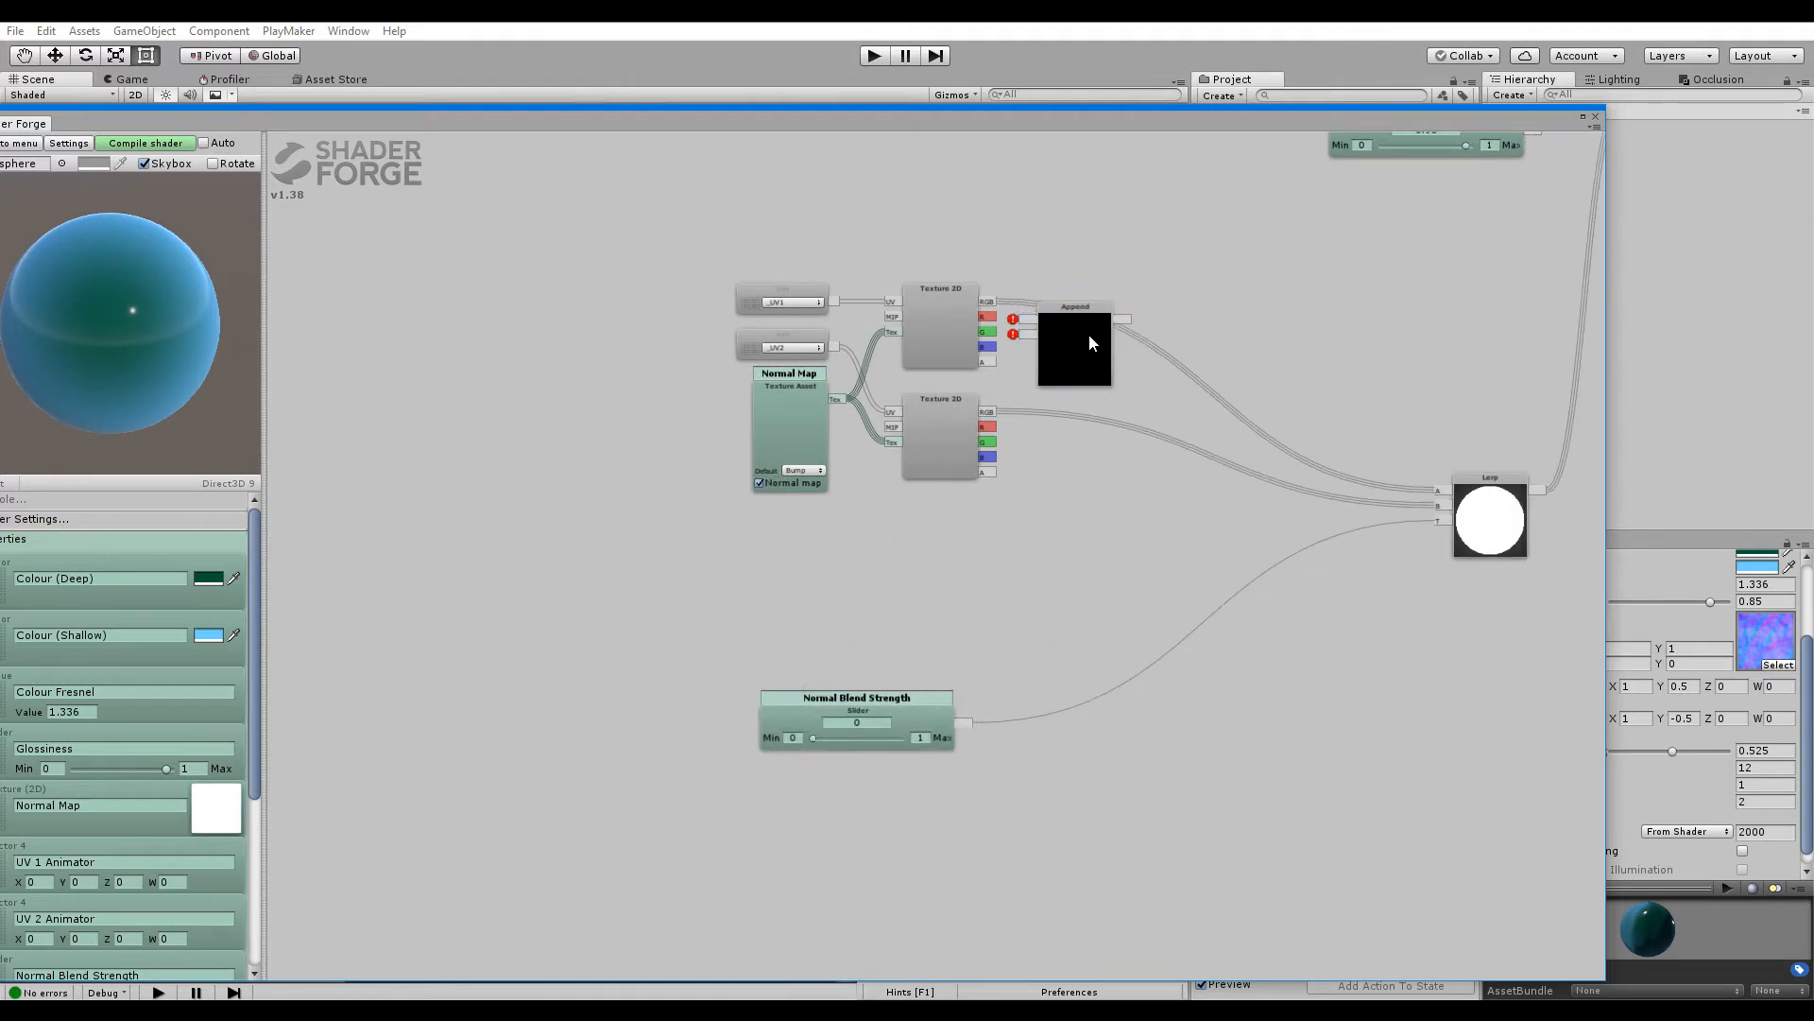
Connect the upper Texture 2D's R and G outputs to the Append node, and feed the Append into a new Multiply node
{"action": "left_click_drag", "start_coordinate": [1088, 333], "coordinate": [1097, 331]}
{"action": "left_click_drag", "start_coordinate": [989, 318], "coordinate": [1043, 319]}
{"action": "left_click_drag", "start_coordinate": [987, 333], "coordinate": [1037, 332]}
{"action": "middle_click_drag", "start_coordinate": [1141, 389], "coordinate": [996, 366]}
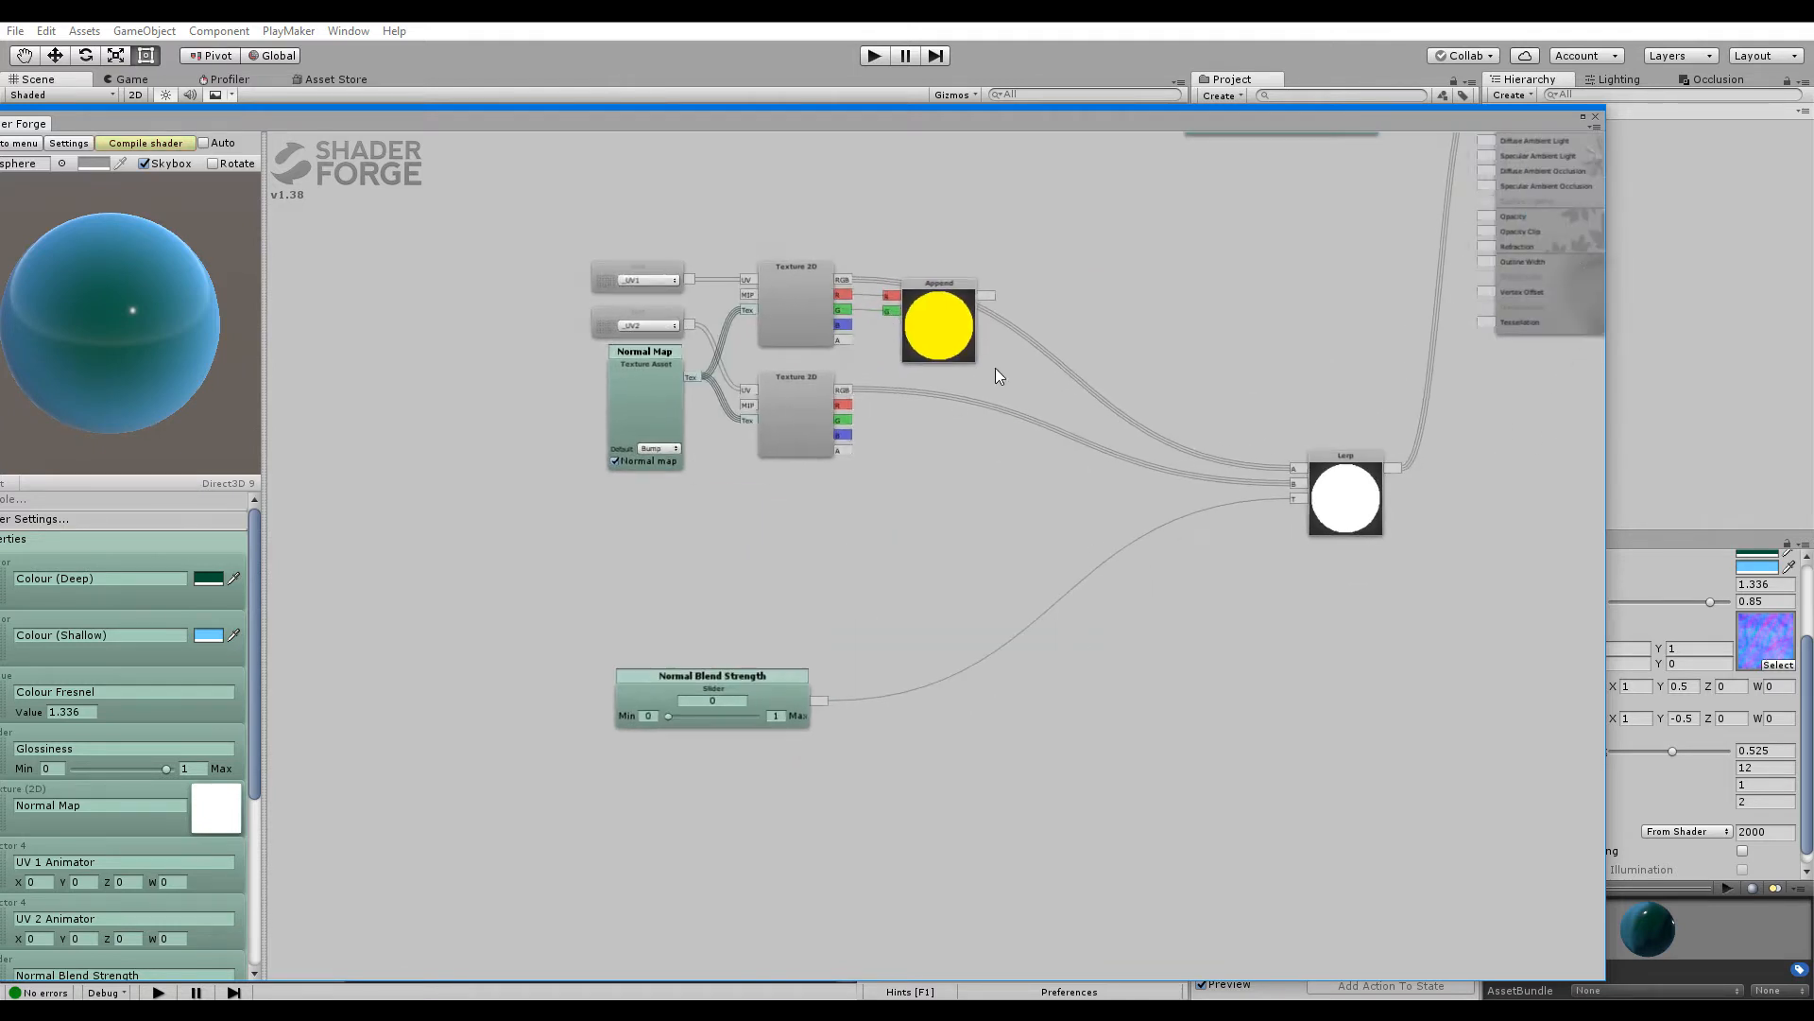
{"action": "left_click_drag", "start_coordinate": [1030, 366], "coordinate": [1014, 296]}
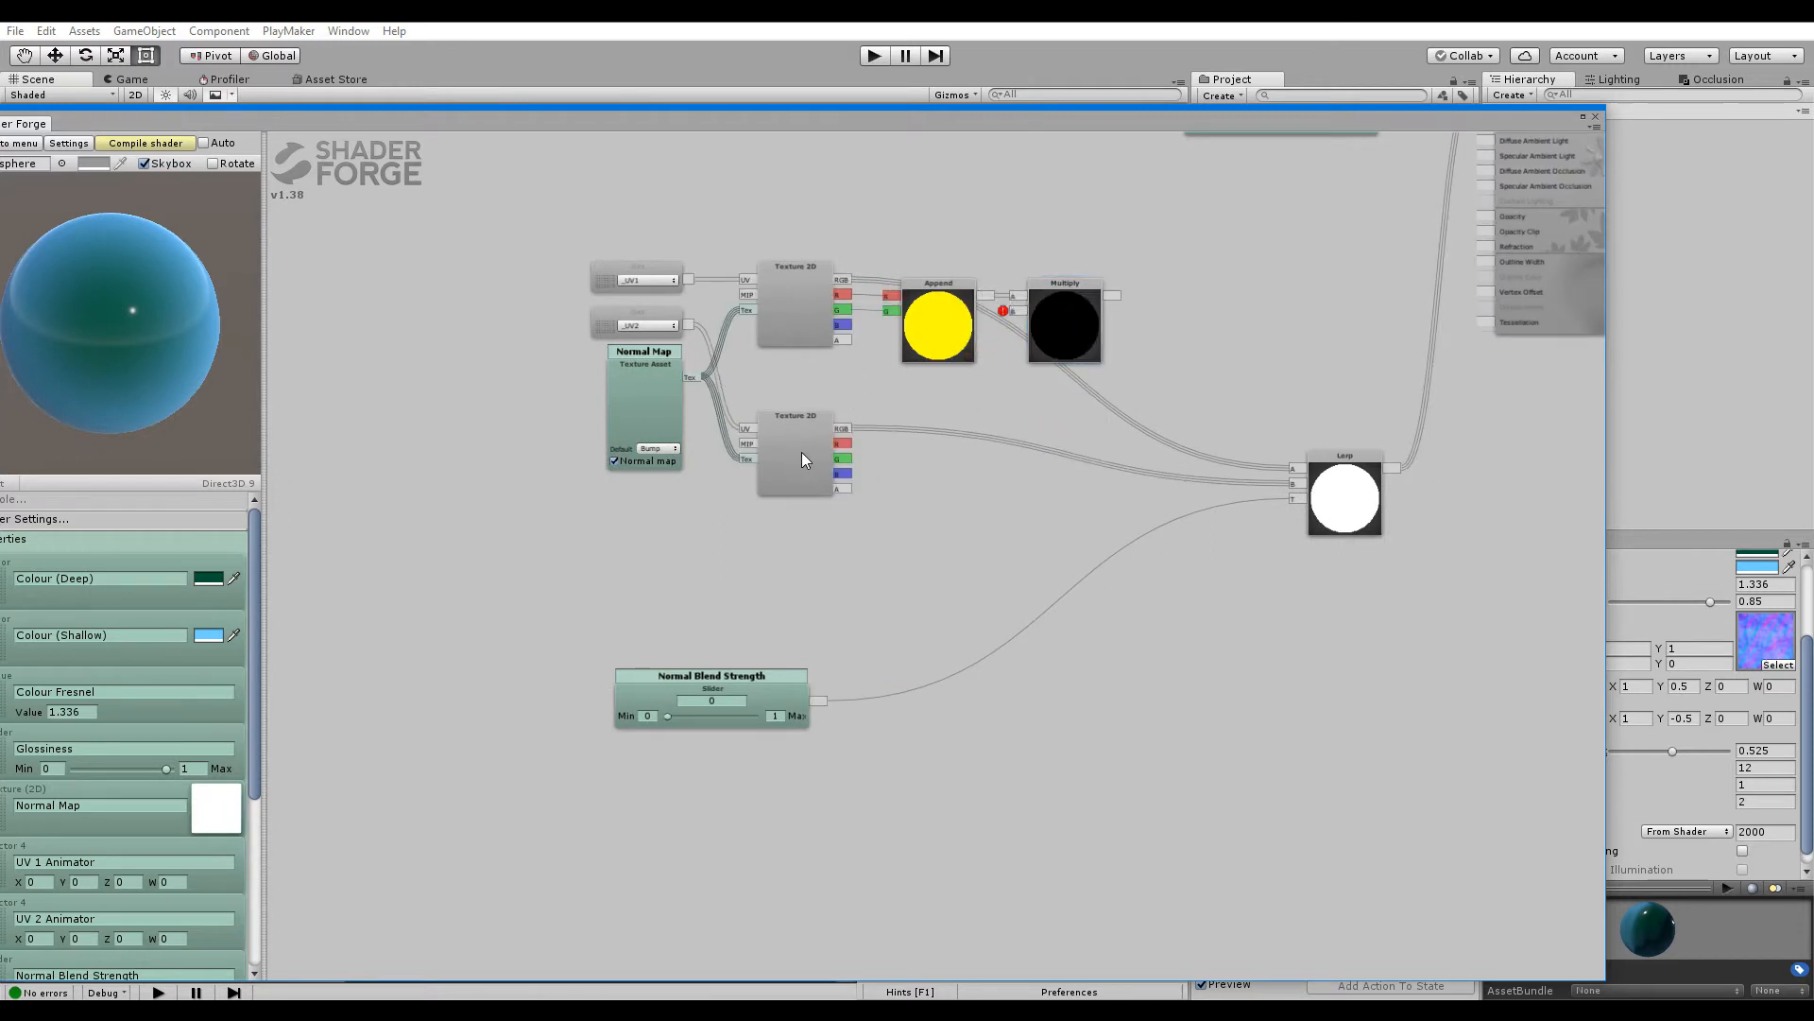
Create a slider named "Normal Map 1 Strength" and connect it to the Multiply node's B input
{"action": "right_click", "coordinate": [839, 571]}
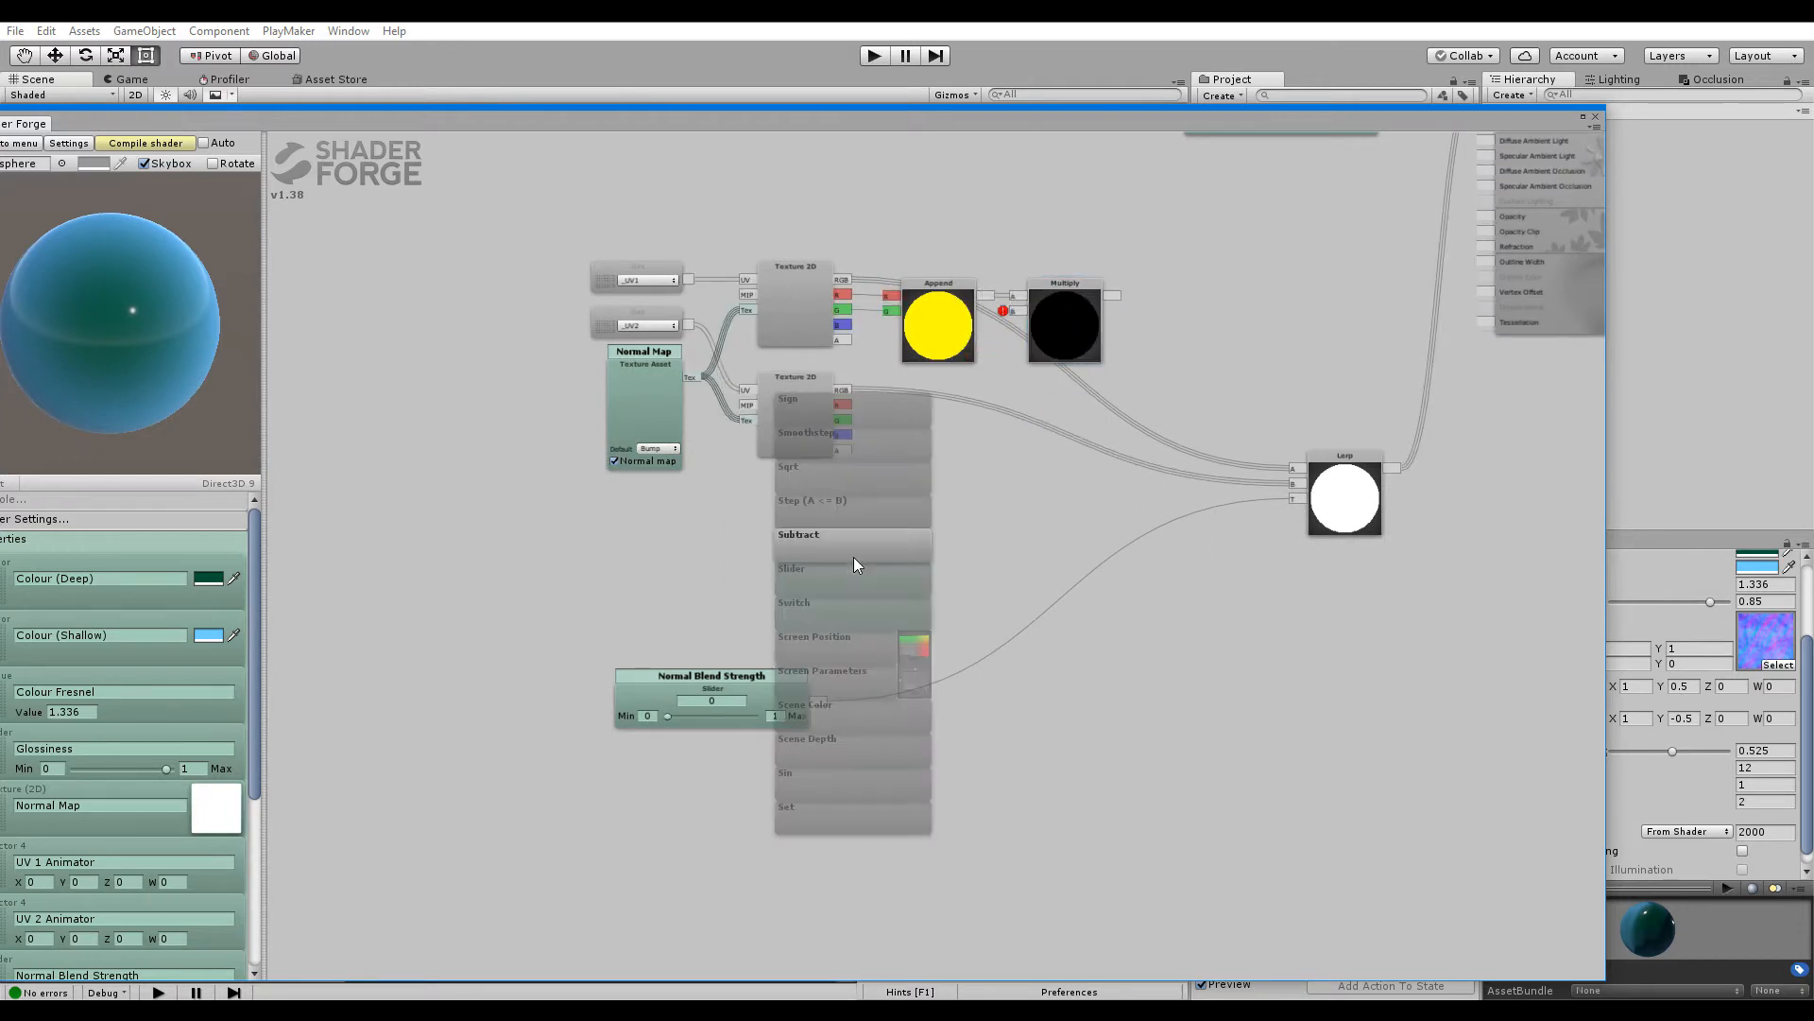
{"action": "left_click", "coordinate": [852, 565]}
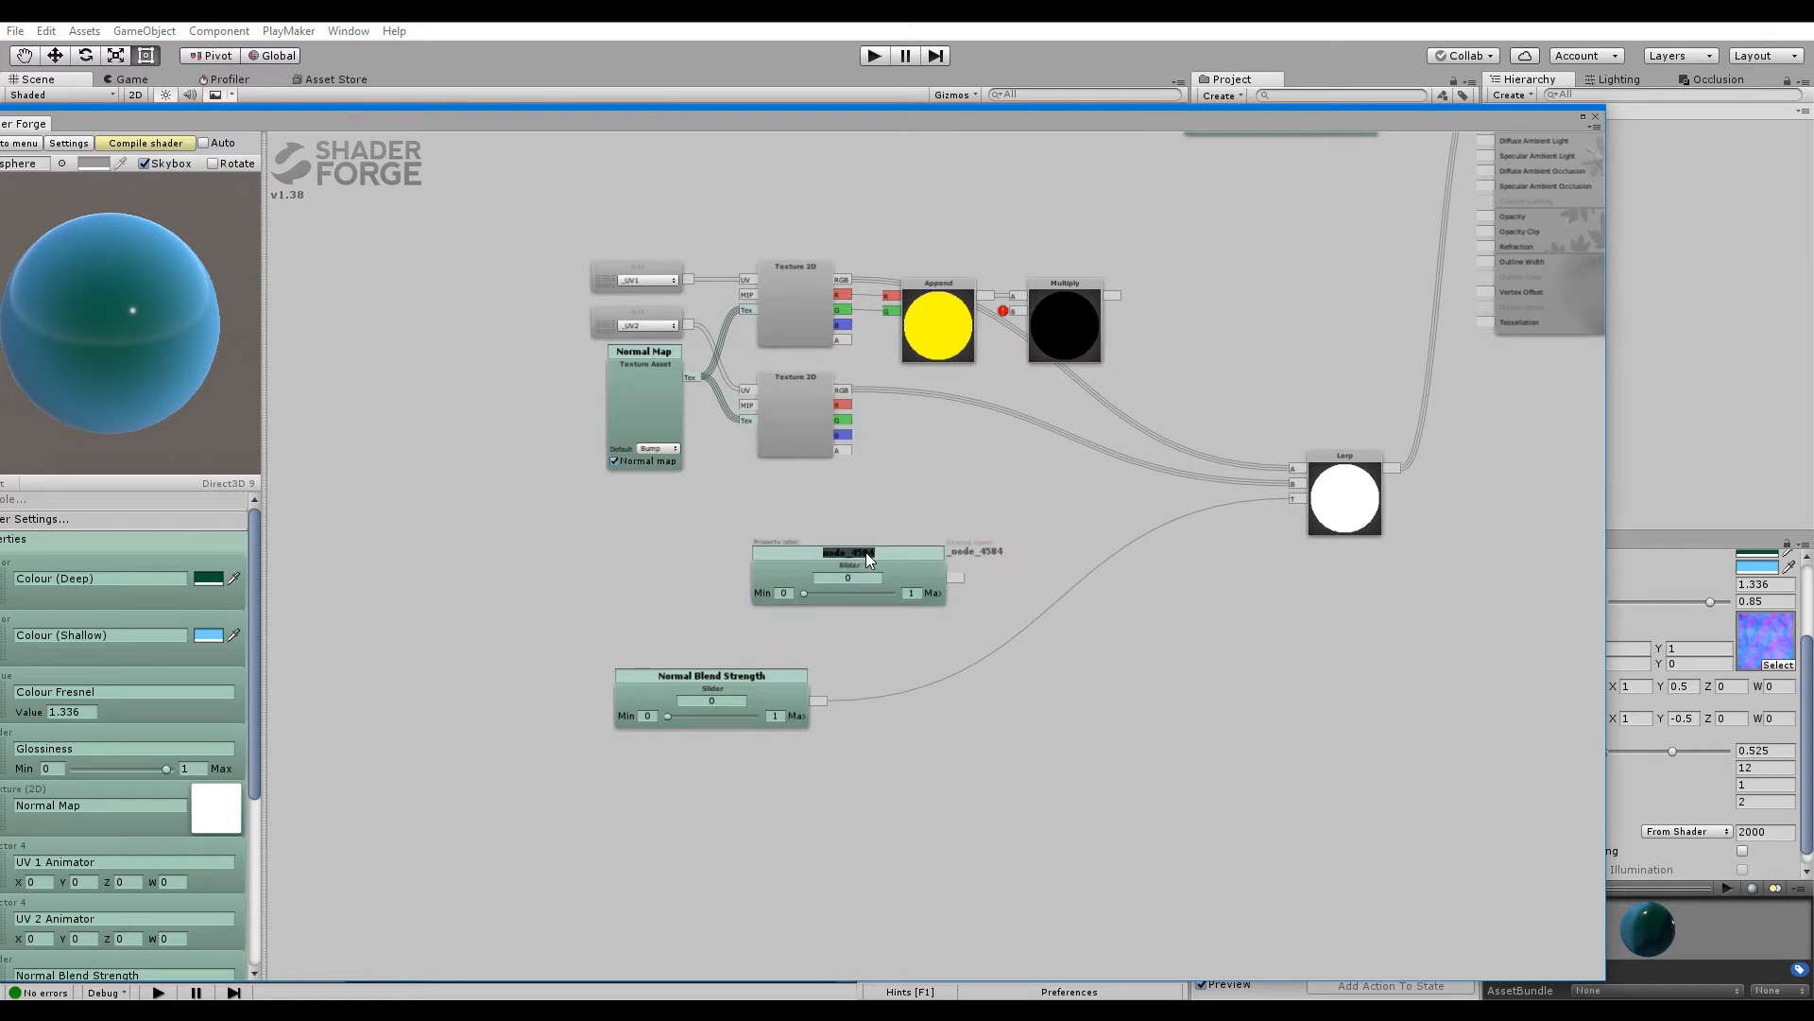
{"action": "type", "text": "Normal Ma"}
{"action": "key", "text": "BackSpace"}
{"action": "key", "text": "BackSpace"}
{"action": "type", "text": "1"}
{"action": "type", "text": " Map 1 Stre"}
{"action": "type", "text": "ngth"}
{"action": "left_click_drag", "start_coordinate": [930, 564], "coordinate": [1024, 312]}
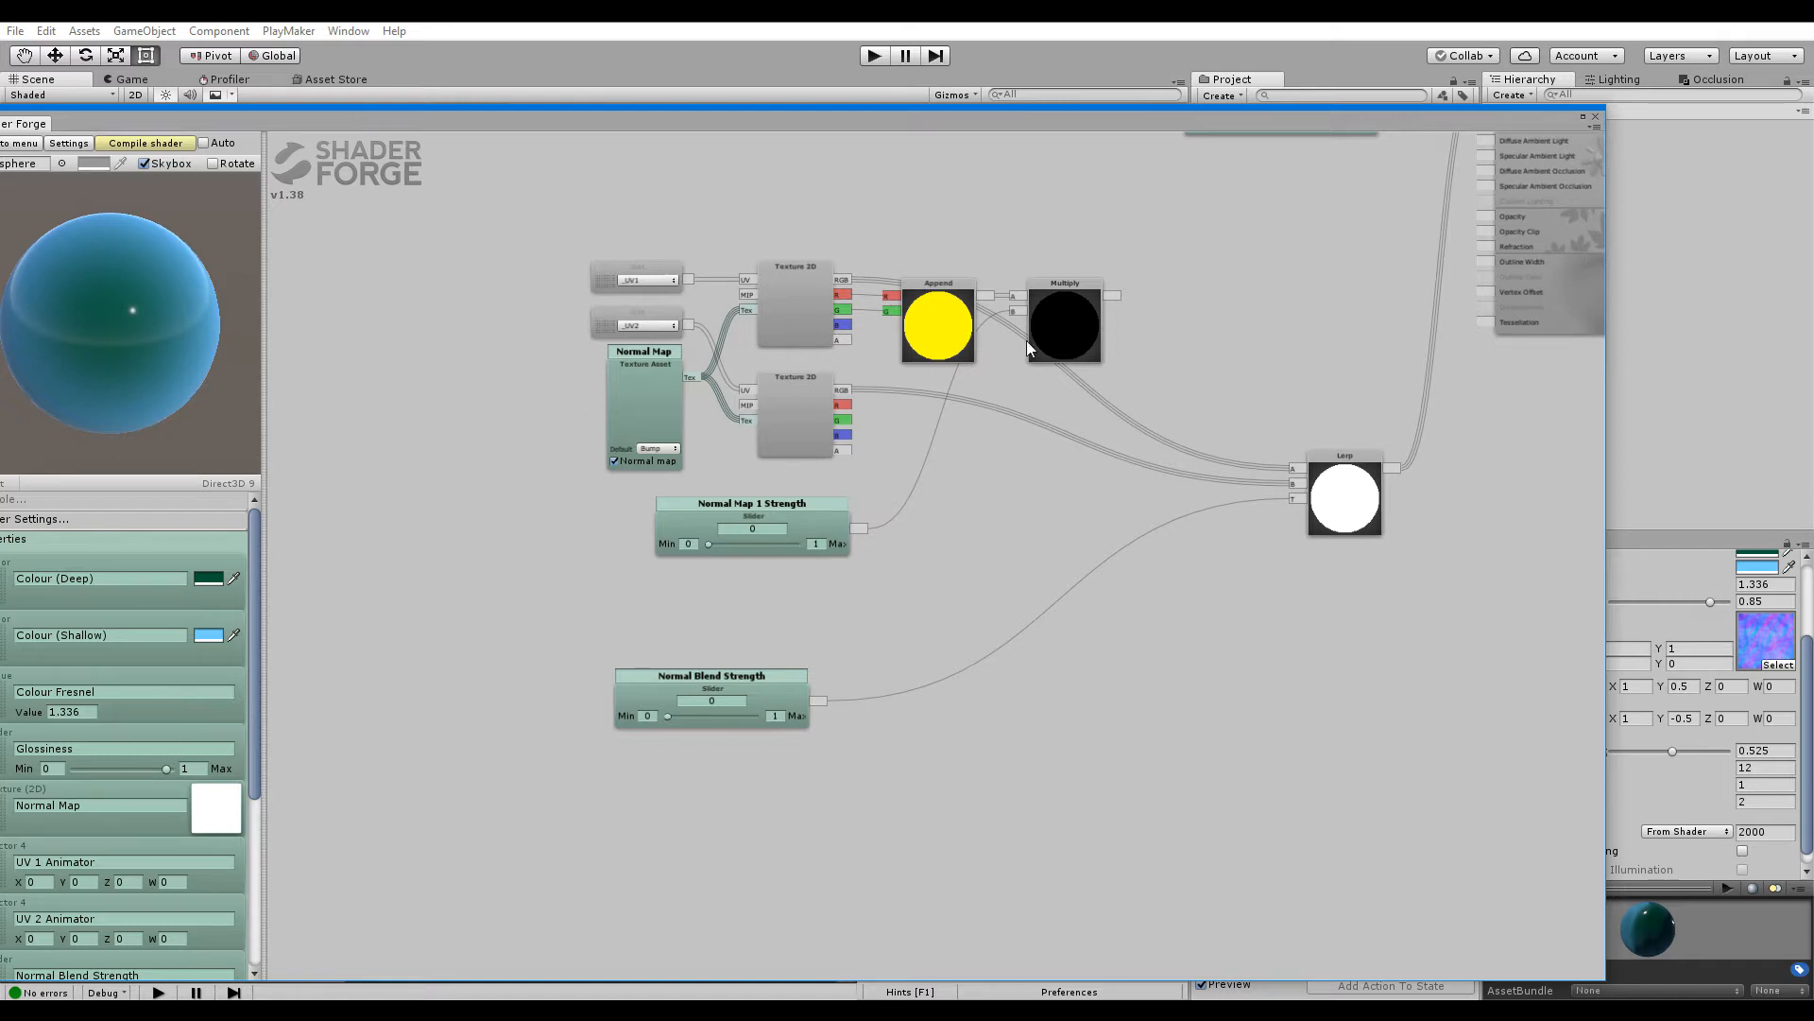
Delete the Append node between the upper Texture 2D and the Multiply, and add a new Append beyond the Multiply
{"action": "left_click_drag", "start_coordinate": [1039, 431], "coordinate": [943, 399]}
{"action": "left_click", "coordinate": [853, 286]}
{"action": "key", "text": "Delete"}
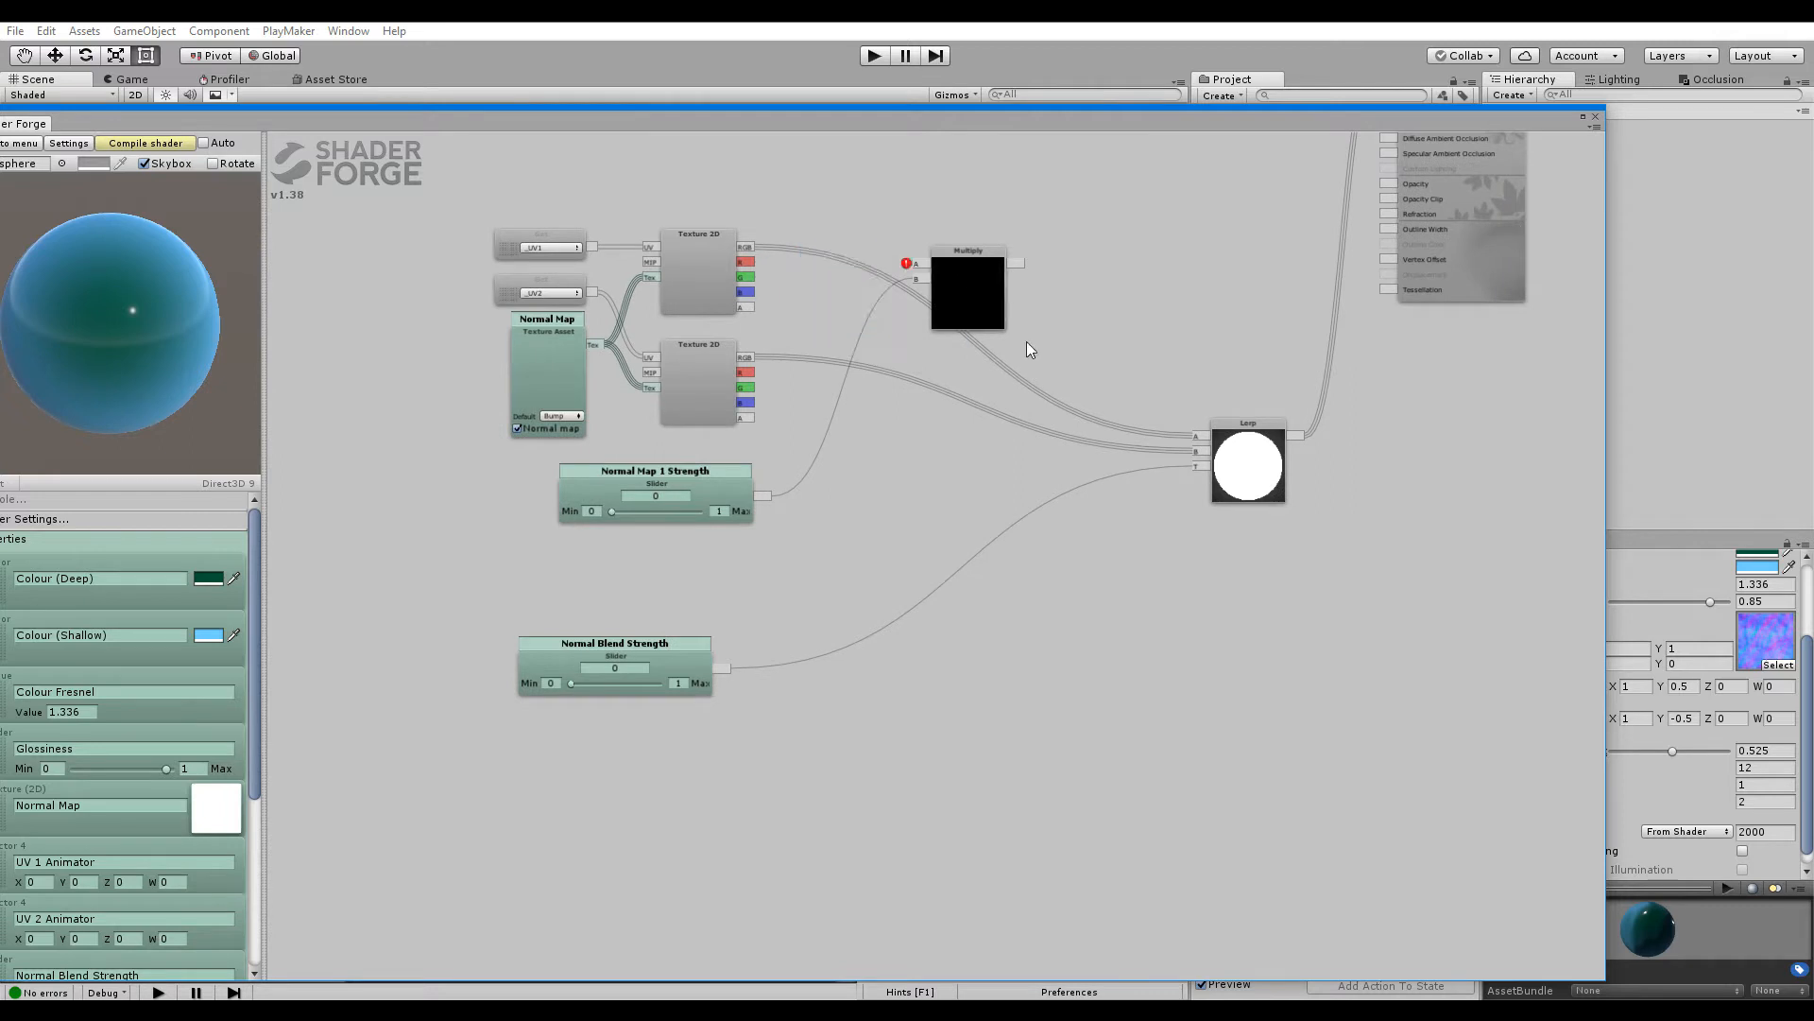
{"action": "right_click", "coordinate": [1118, 356]}
{"action": "left_click", "coordinate": [1119, 361]}
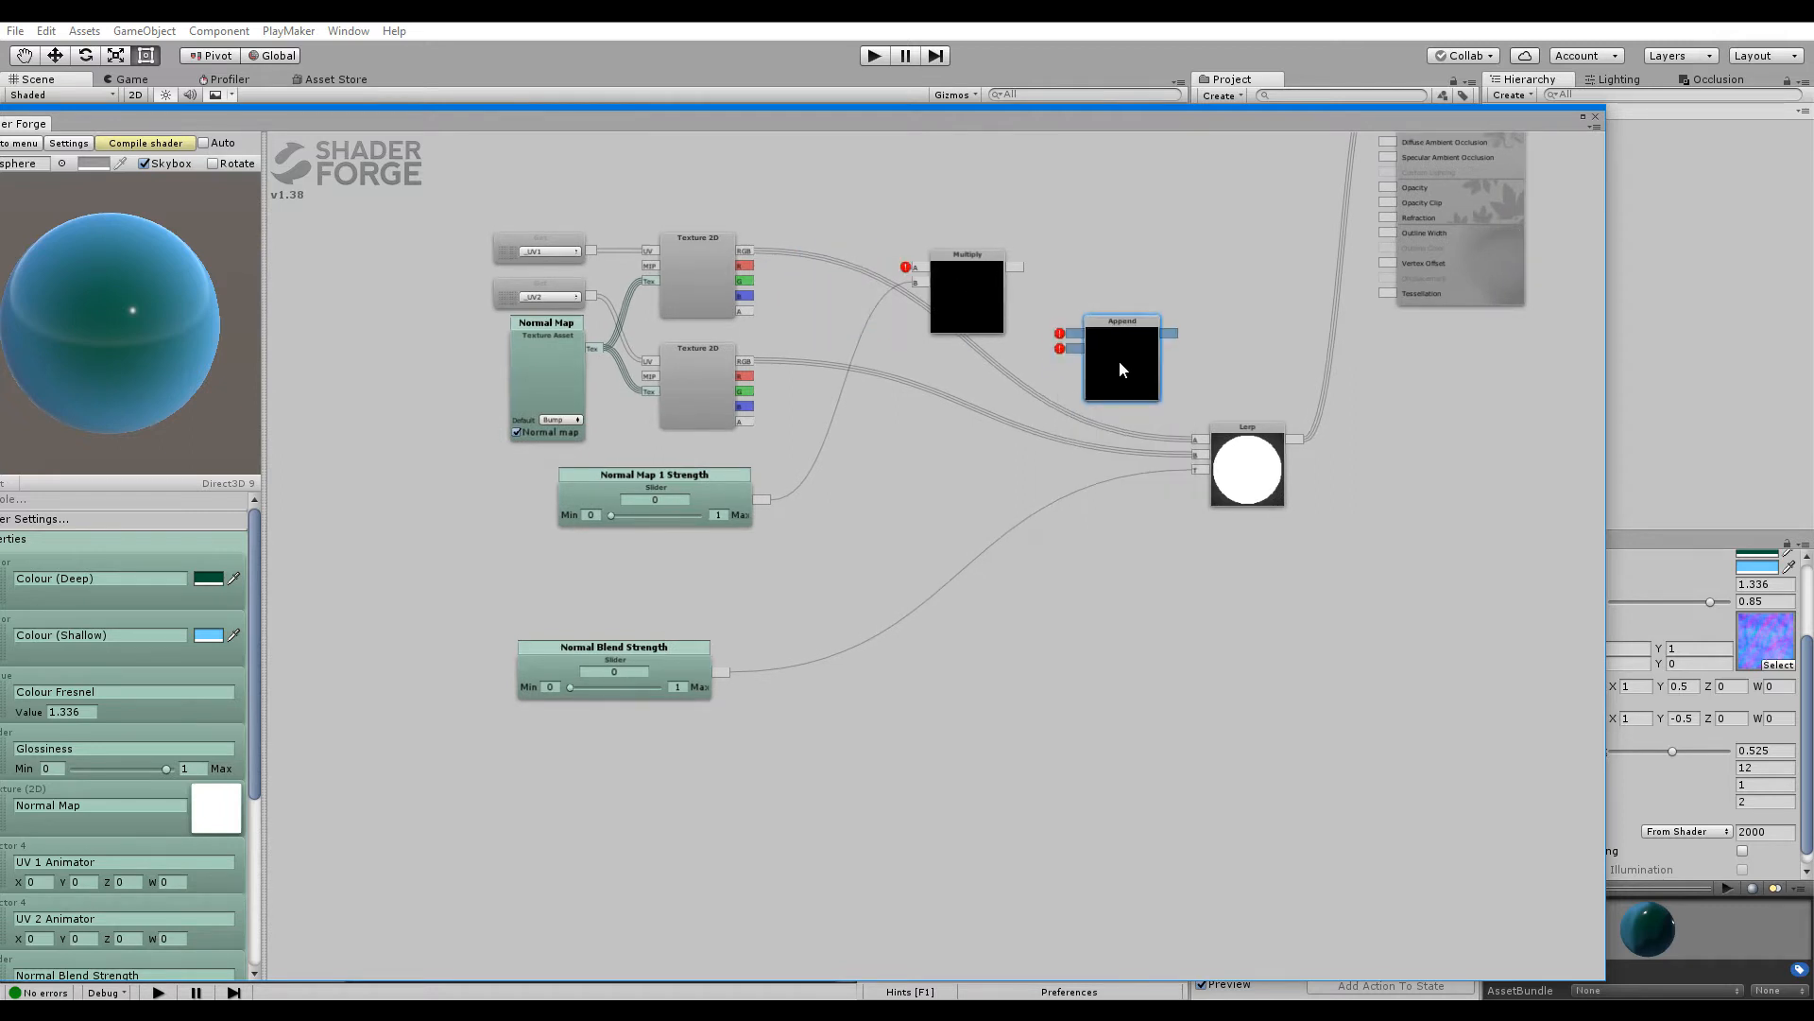
Route the upper Texture 2D's RGB output through a new Component Mask set to R and G into the Multiply's A input
{"action": "right_click", "coordinate": [805, 288]}
{"action": "left_click", "coordinate": [805, 287]}
{"action": "left_click_drag", "start_coordinate": [756, 250], "coordinate": [780, 273]}
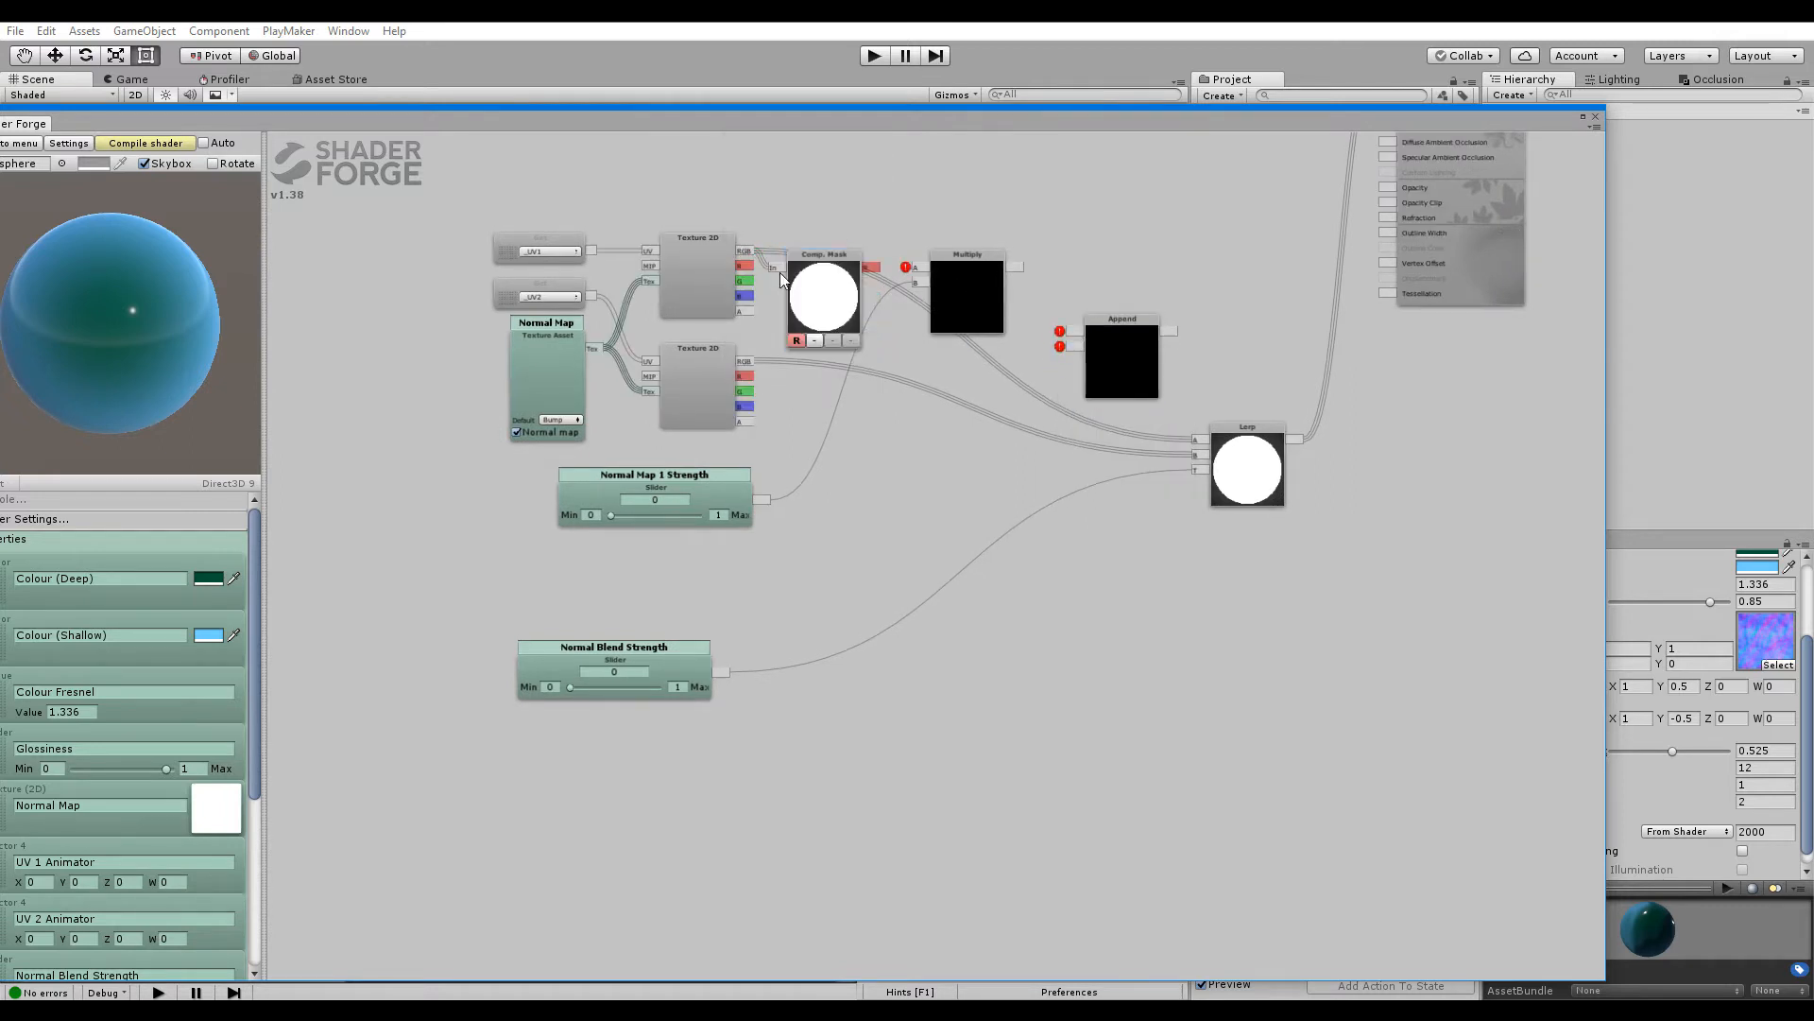
{"action": "left_click", "coordinate": [850, 340]}
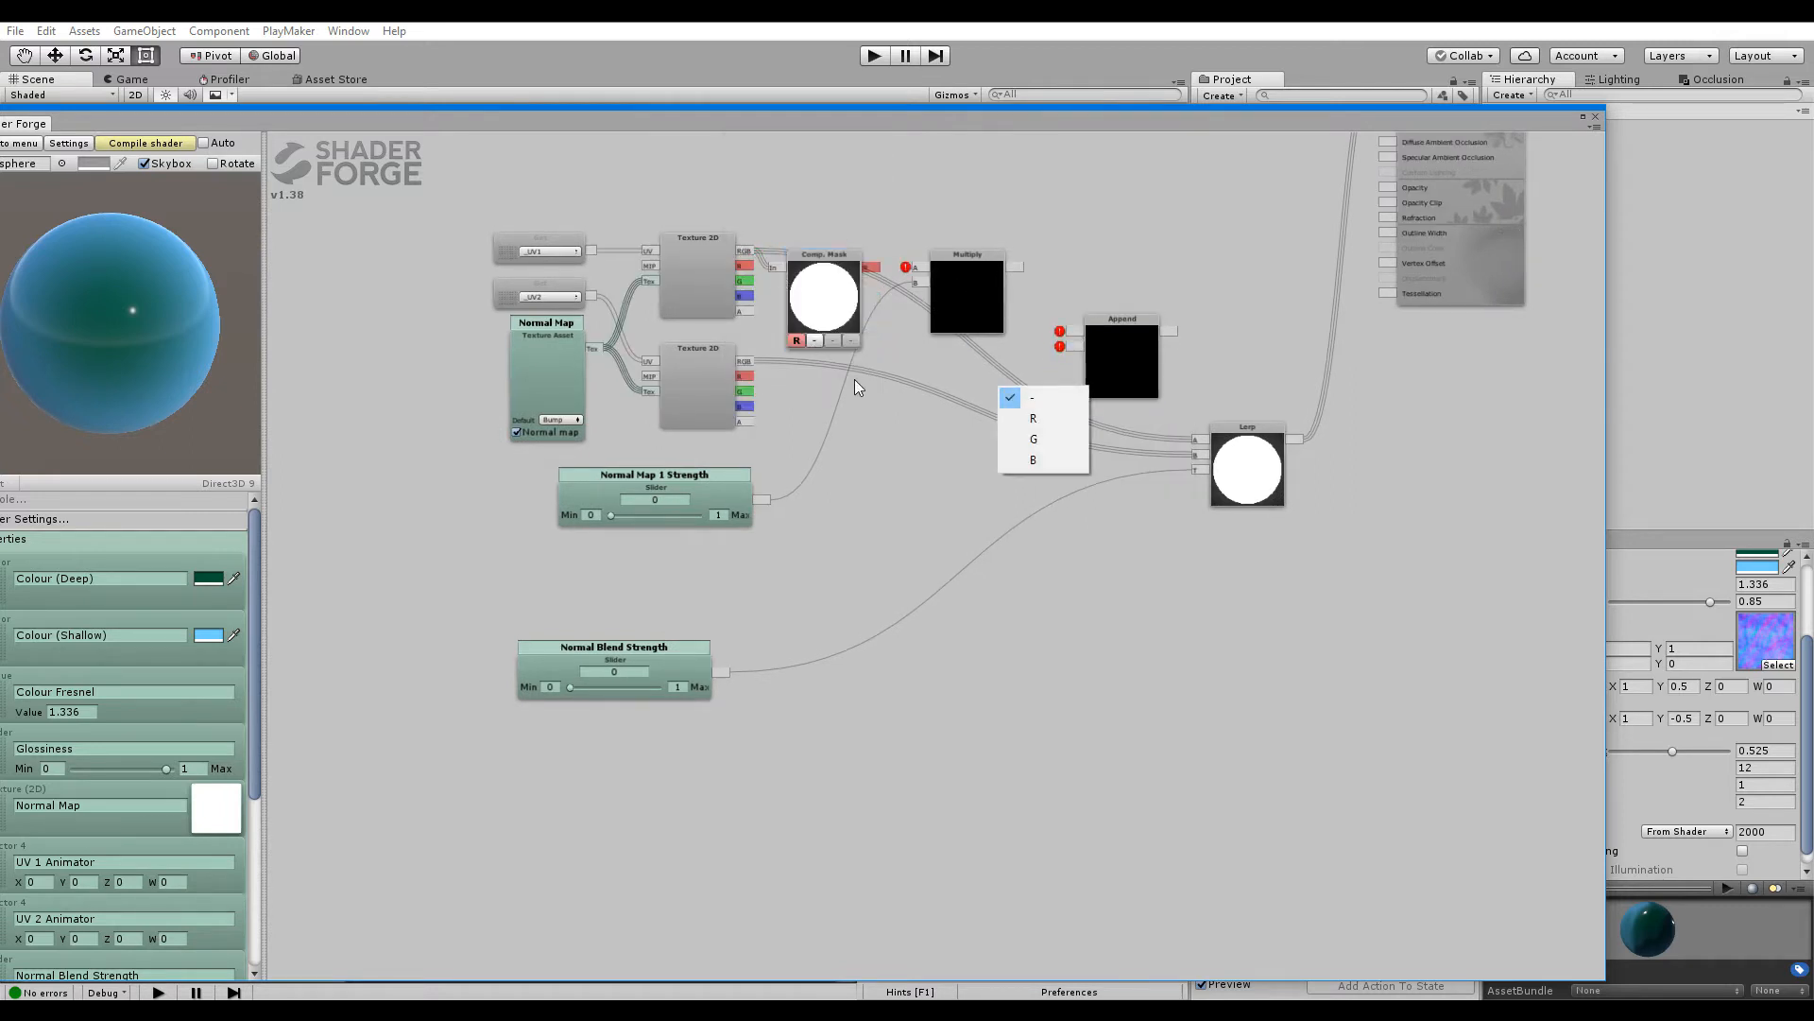
{"action": "left_click", "coordinate": [1052, 440]}
{"action": "left_click_drag", "start_coordinate": [877, 273], "coordinate": [922, 276]}
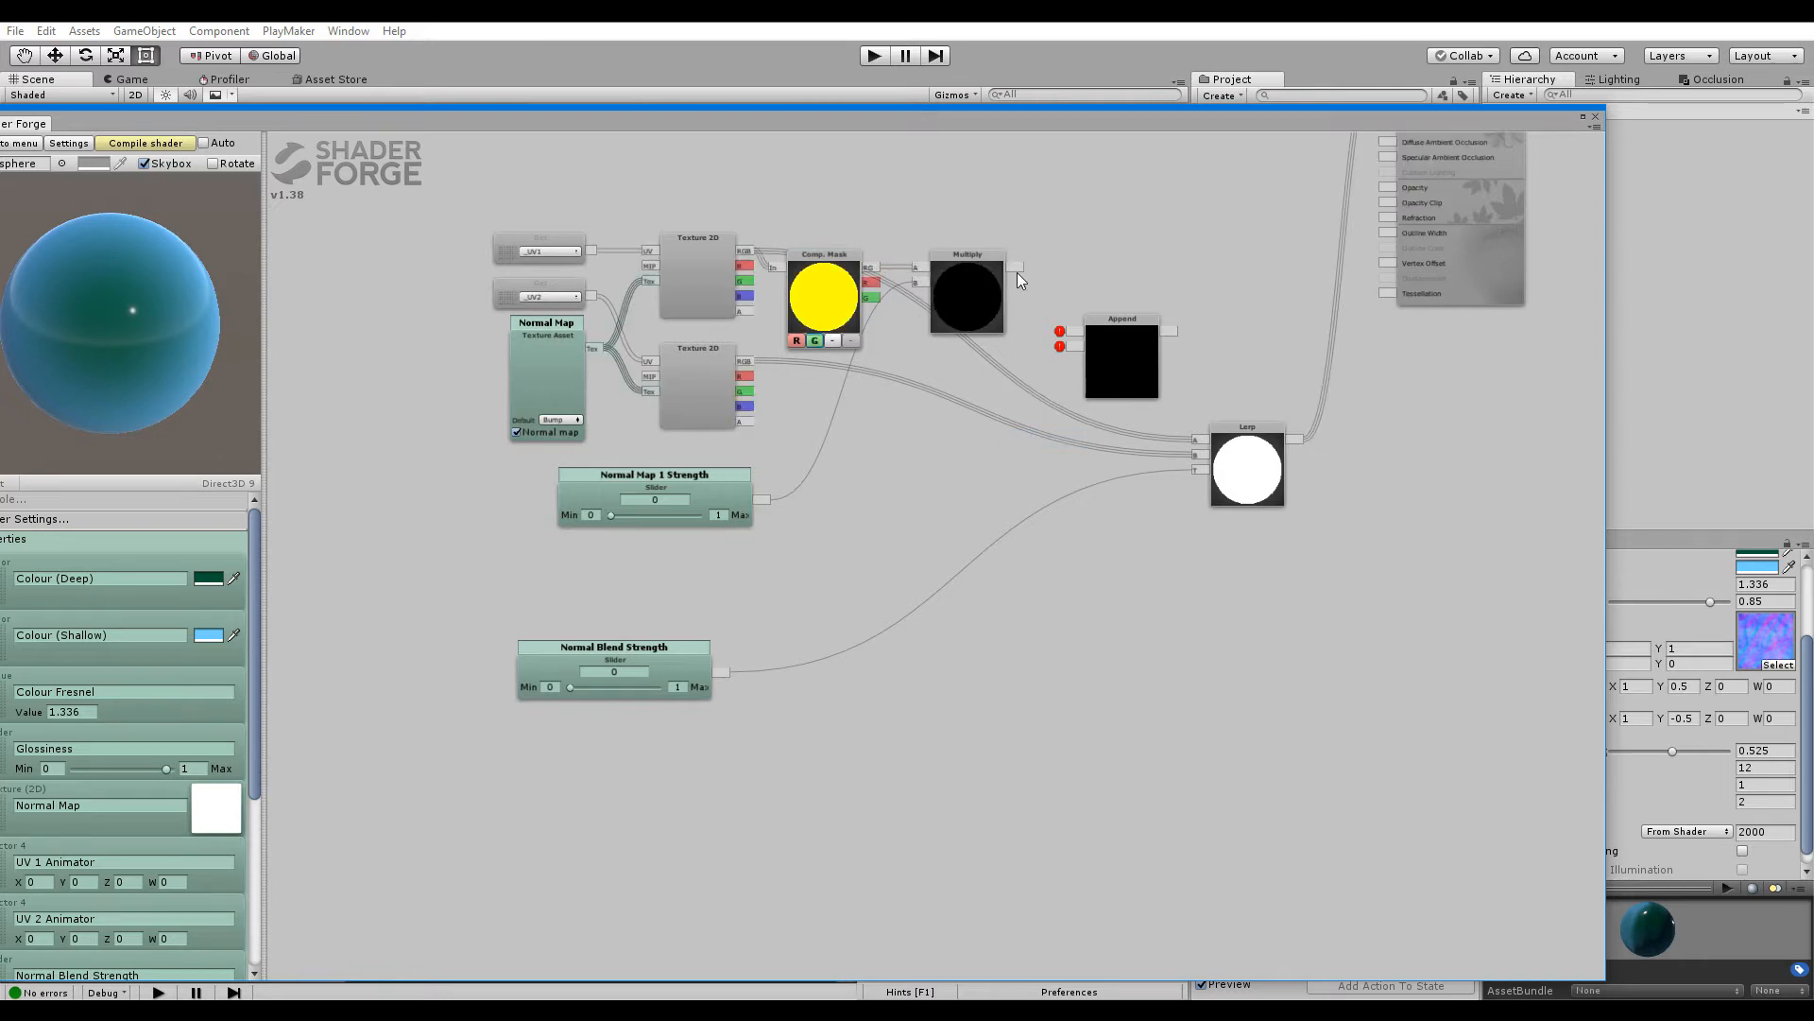
Add a Value node of 1 and combine it with the Multiply output in the Append, using the Value as the second input
{"action": "key", "text": "v"}
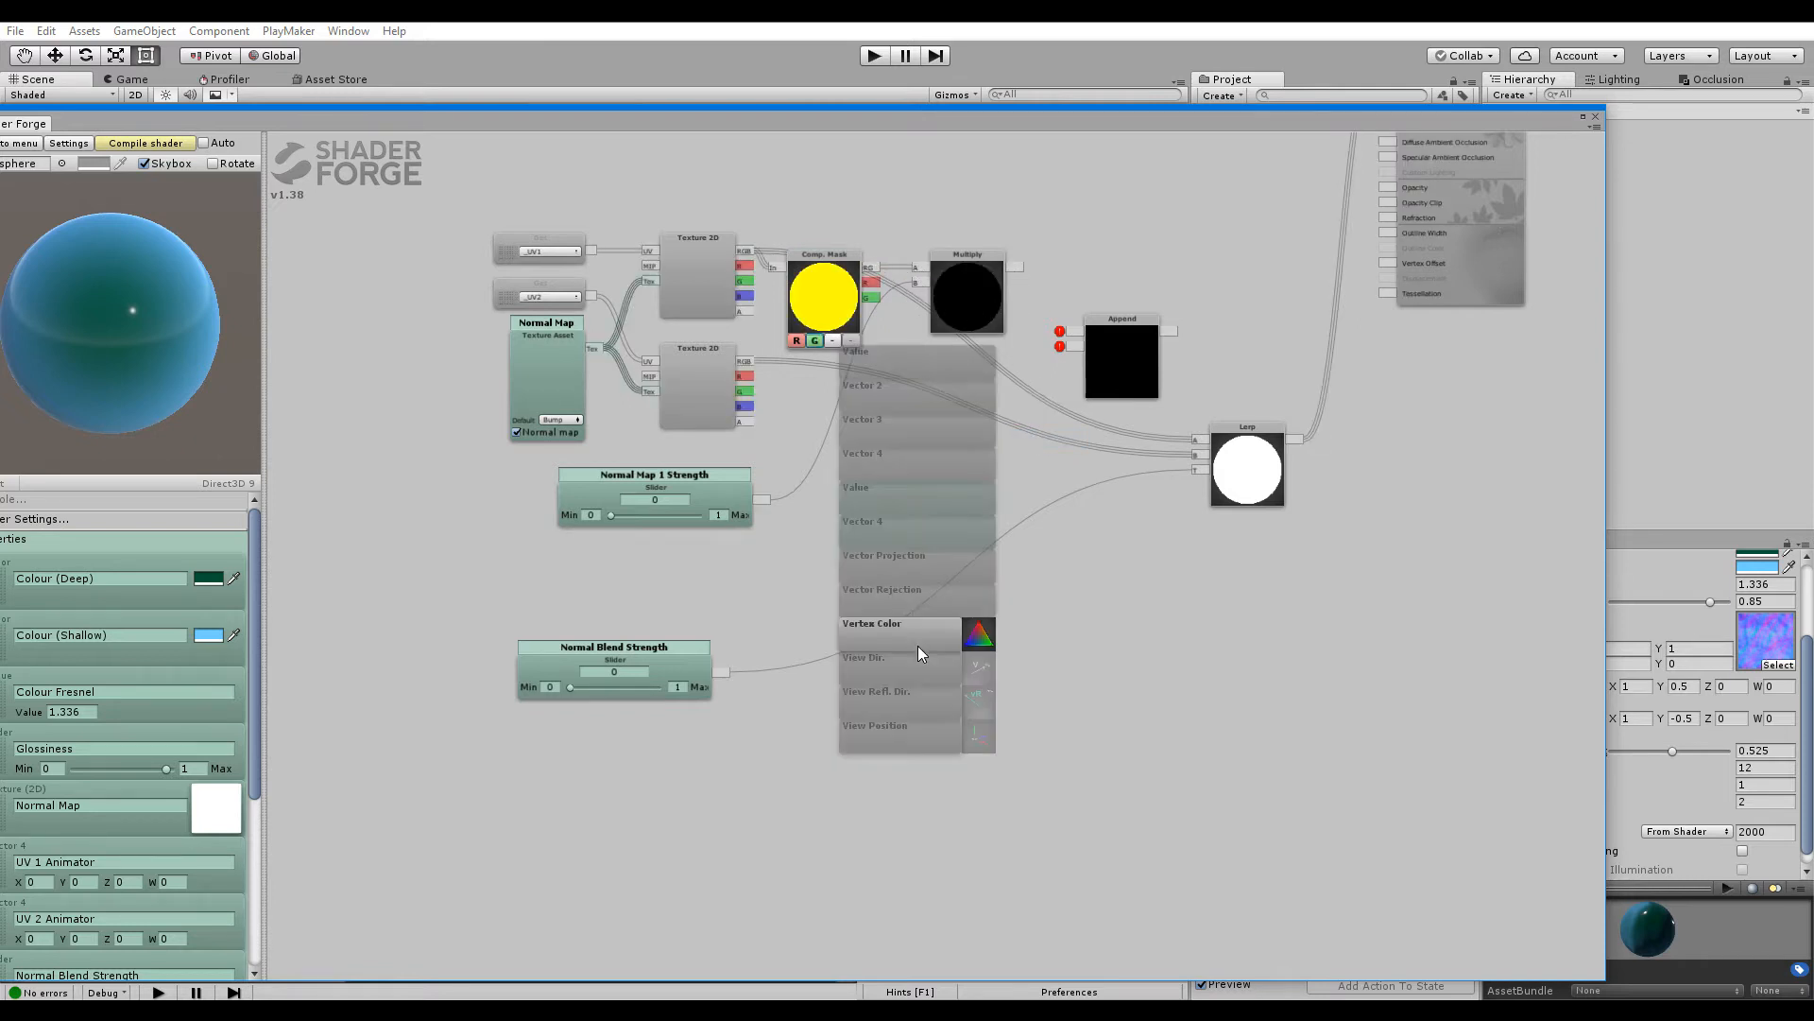
{"action": "left_click", "coordinate": [898, 365]}
{"action": "left_click_drag", "start_coordinate": [910, 367], "coordinate": [1071, 346]}
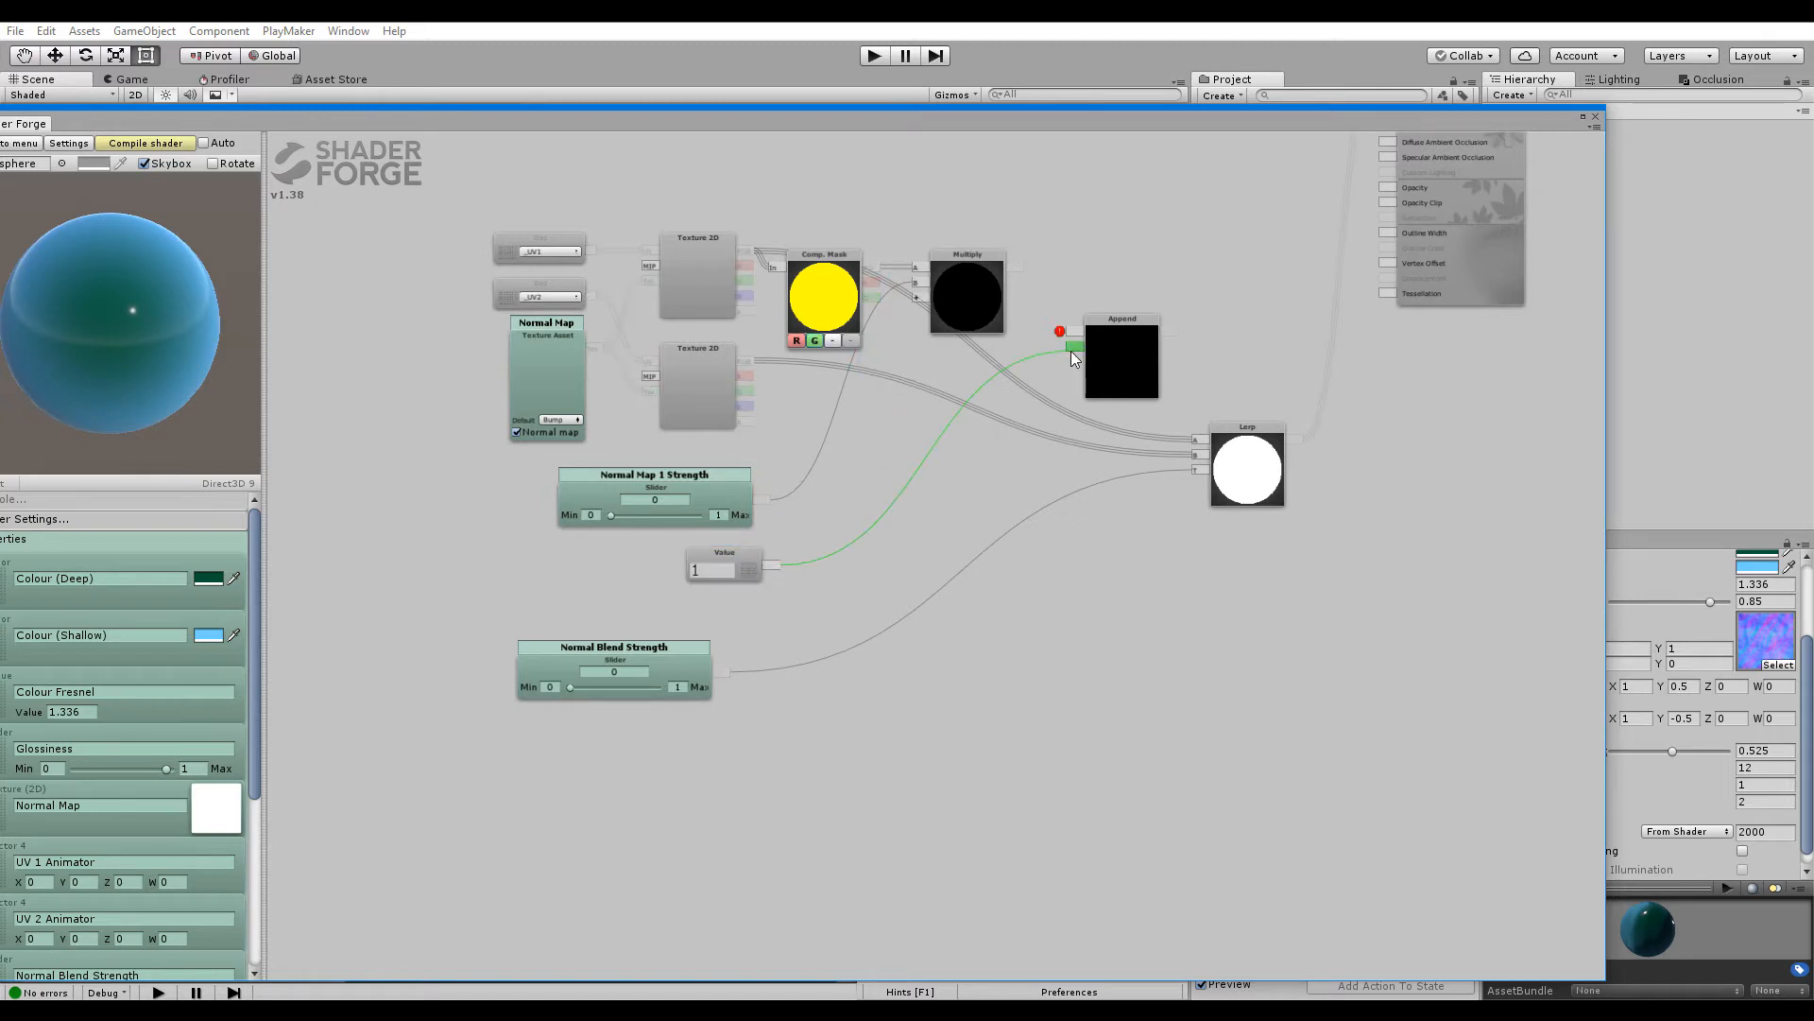
{"action": "left_click_drag", "start_coordinate": [1015, 267], "coordinate": [1069, 332]}
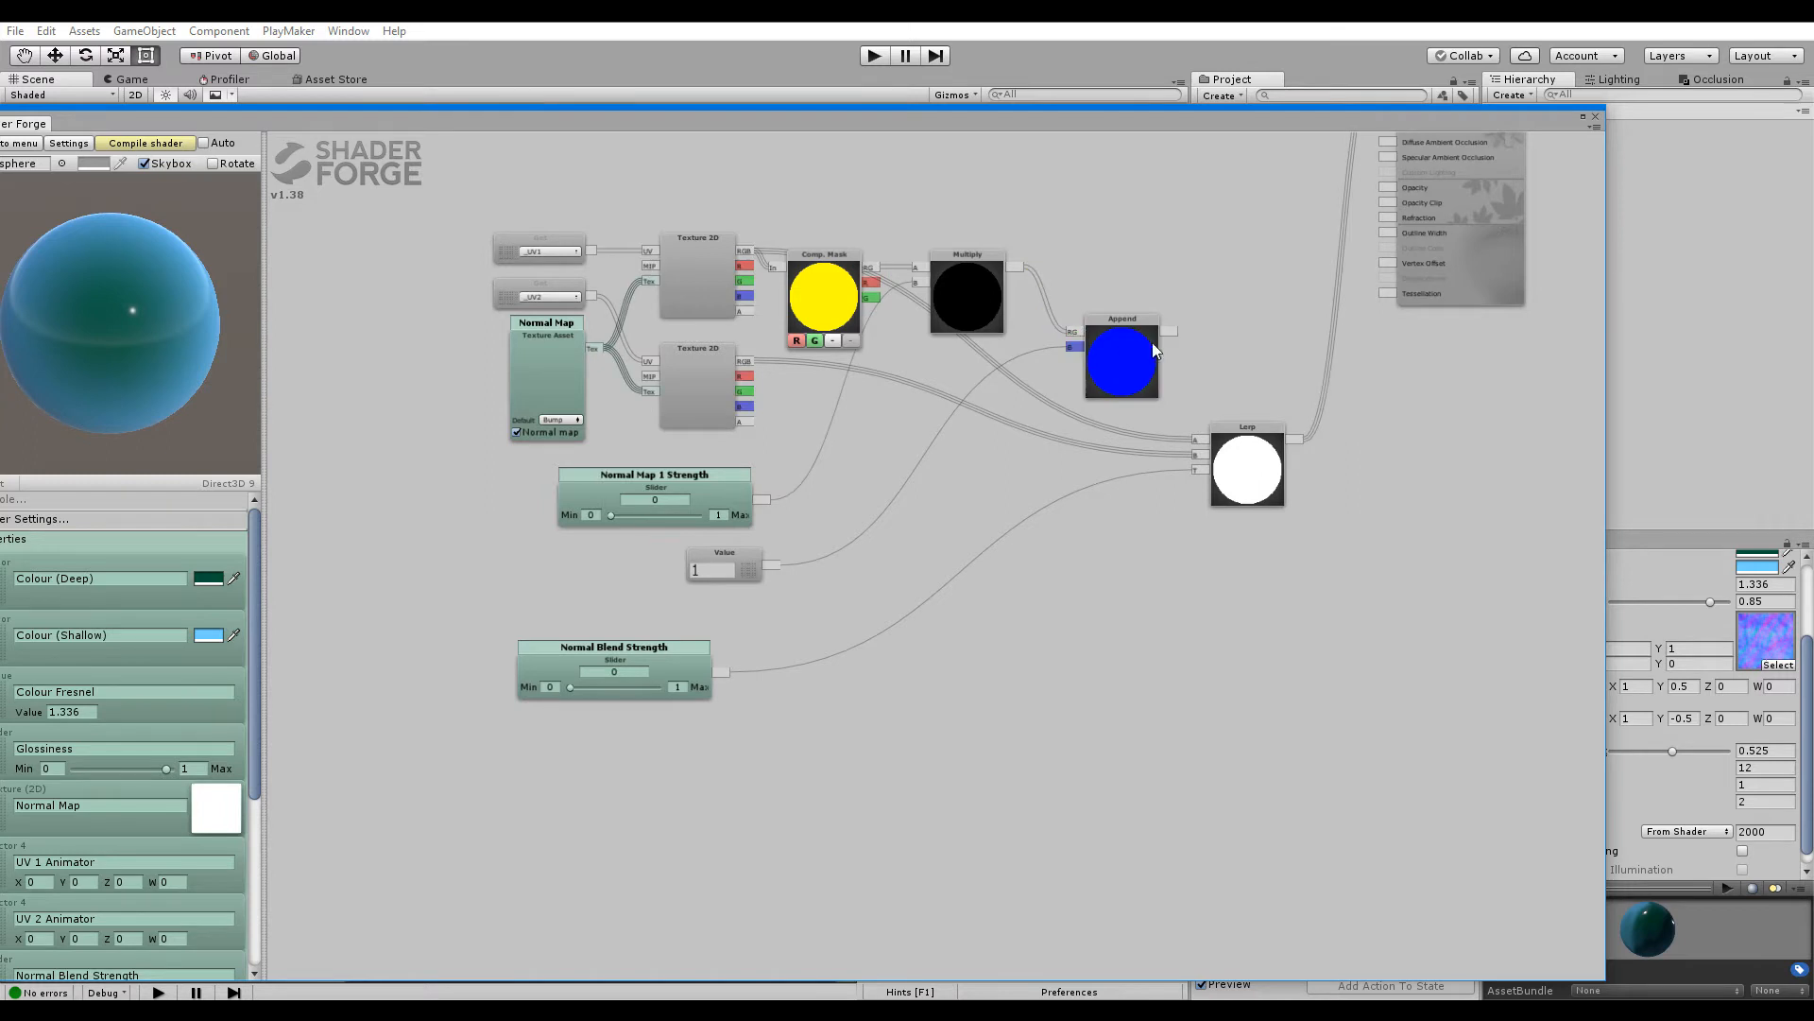
Replace the Lerp's two texture connections with the Append output into input A, and place Normal Blend Strength beneath the Lerp
{"action": "middle_click_drag", "start_coordinate": [1095, 347], "coordinate": [955, 449]}
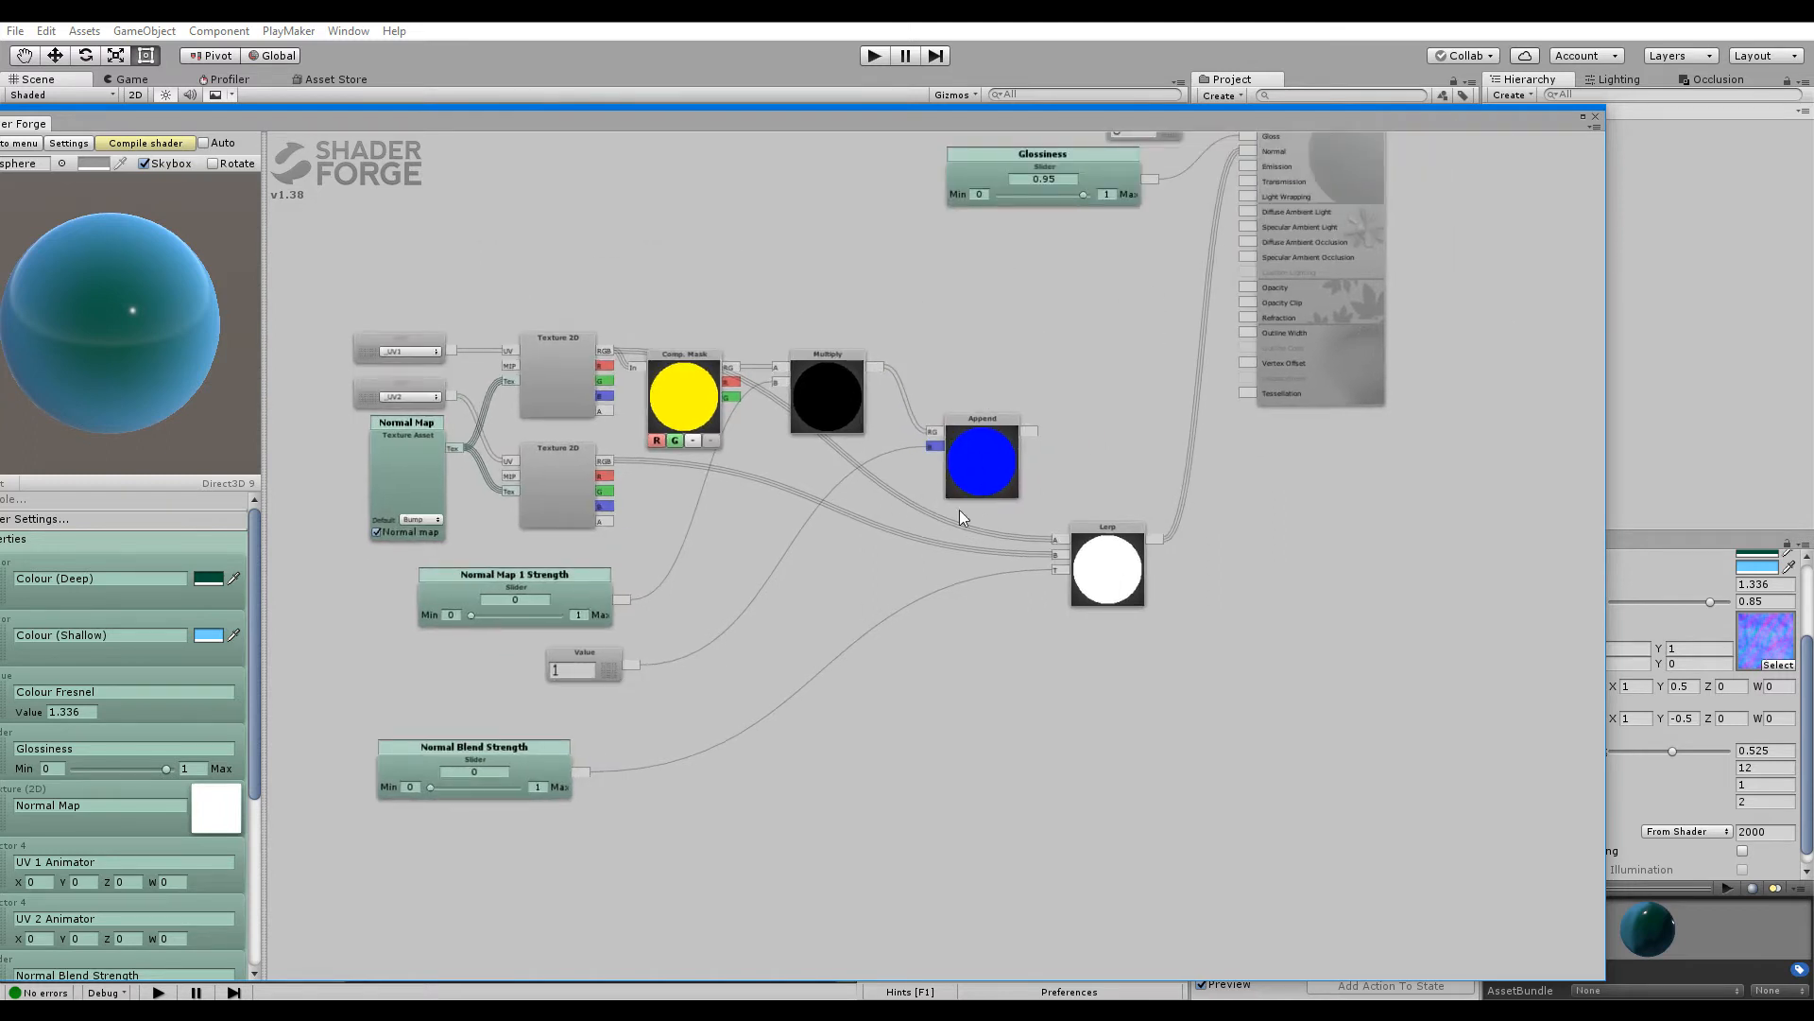
{"action": "mouse_move", "coordinate": [771, 517]}
{"action": "right_mouse_down", "text": "alt"}
{"action": "mouse_move", "coordinate": [932, 507]}
{"action": "mouse_move", "coordinate": [877, 566]}
{"action": "right_mouse_up", "text": "alt"}
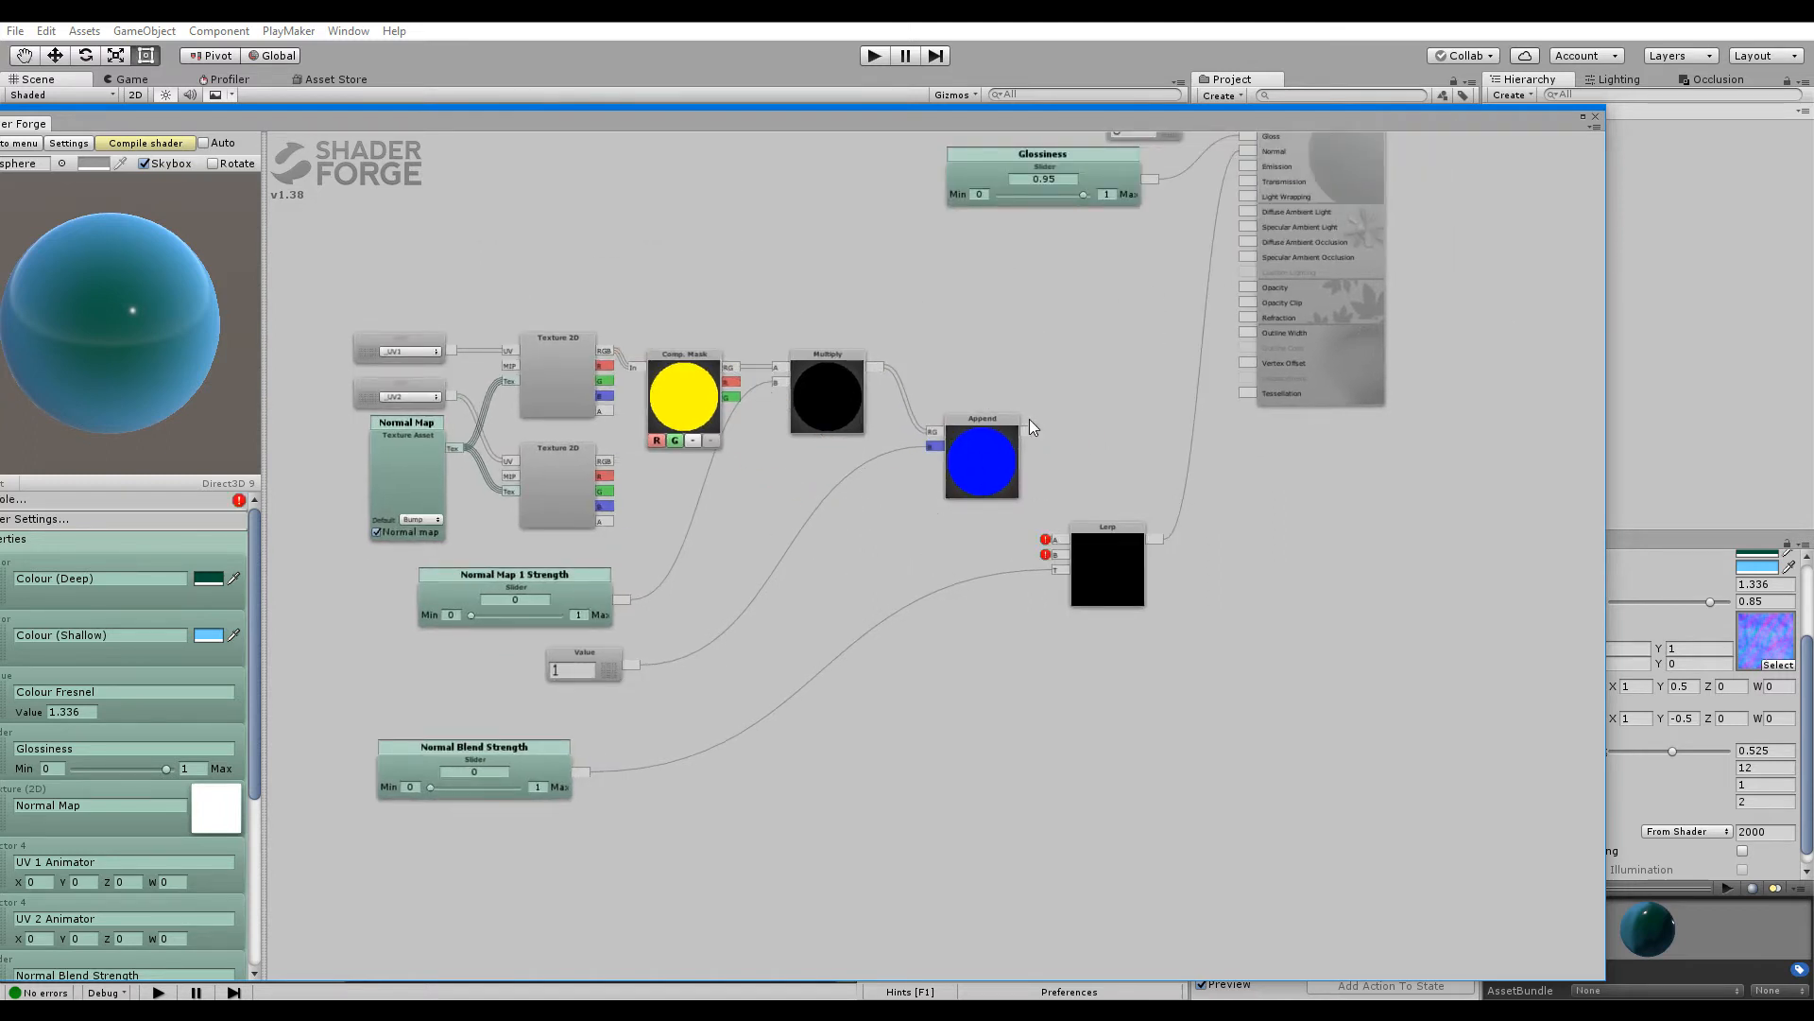
{"action": "left_click_drag", "start_coordinate": [1030, 431], "coordinate": [1055, 539]}
{"action": "left_click_drag", "start_coordinate": [552, 767], "coordinate": [1028, 848]}
{"action": "middle_click_drag", "start_coordinate": [795, 648], "coordinate": [1005, 563]}
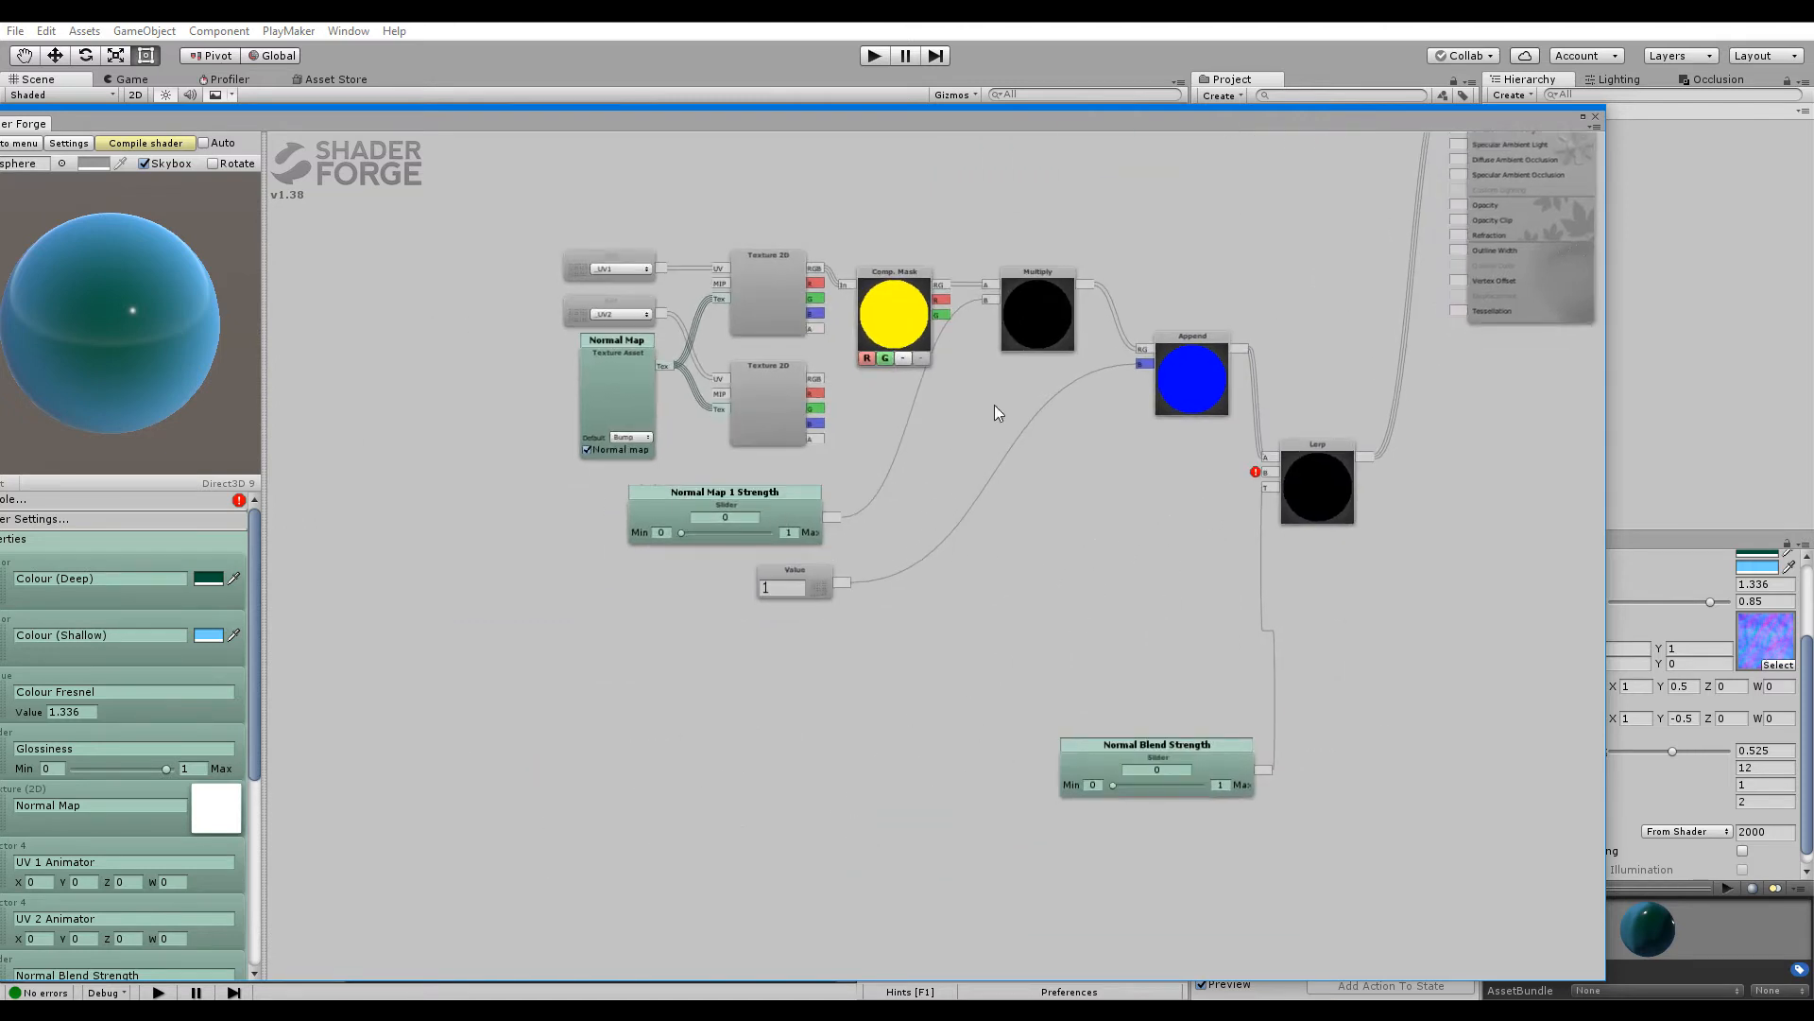
Arrange the first normal map chain in a row with its strength slider below, moving the second Texture 2D and Value nodes lower
{"action": "mouse_move", "coordinate": [780, 397]}
{"action": "left_mouse_down"}
{"action": "mouse_move", "coordinate": [780, 633]}
{"action": "mouse_move", "coordinate": [769, 409]}
{"action": "left_mouse_up"}
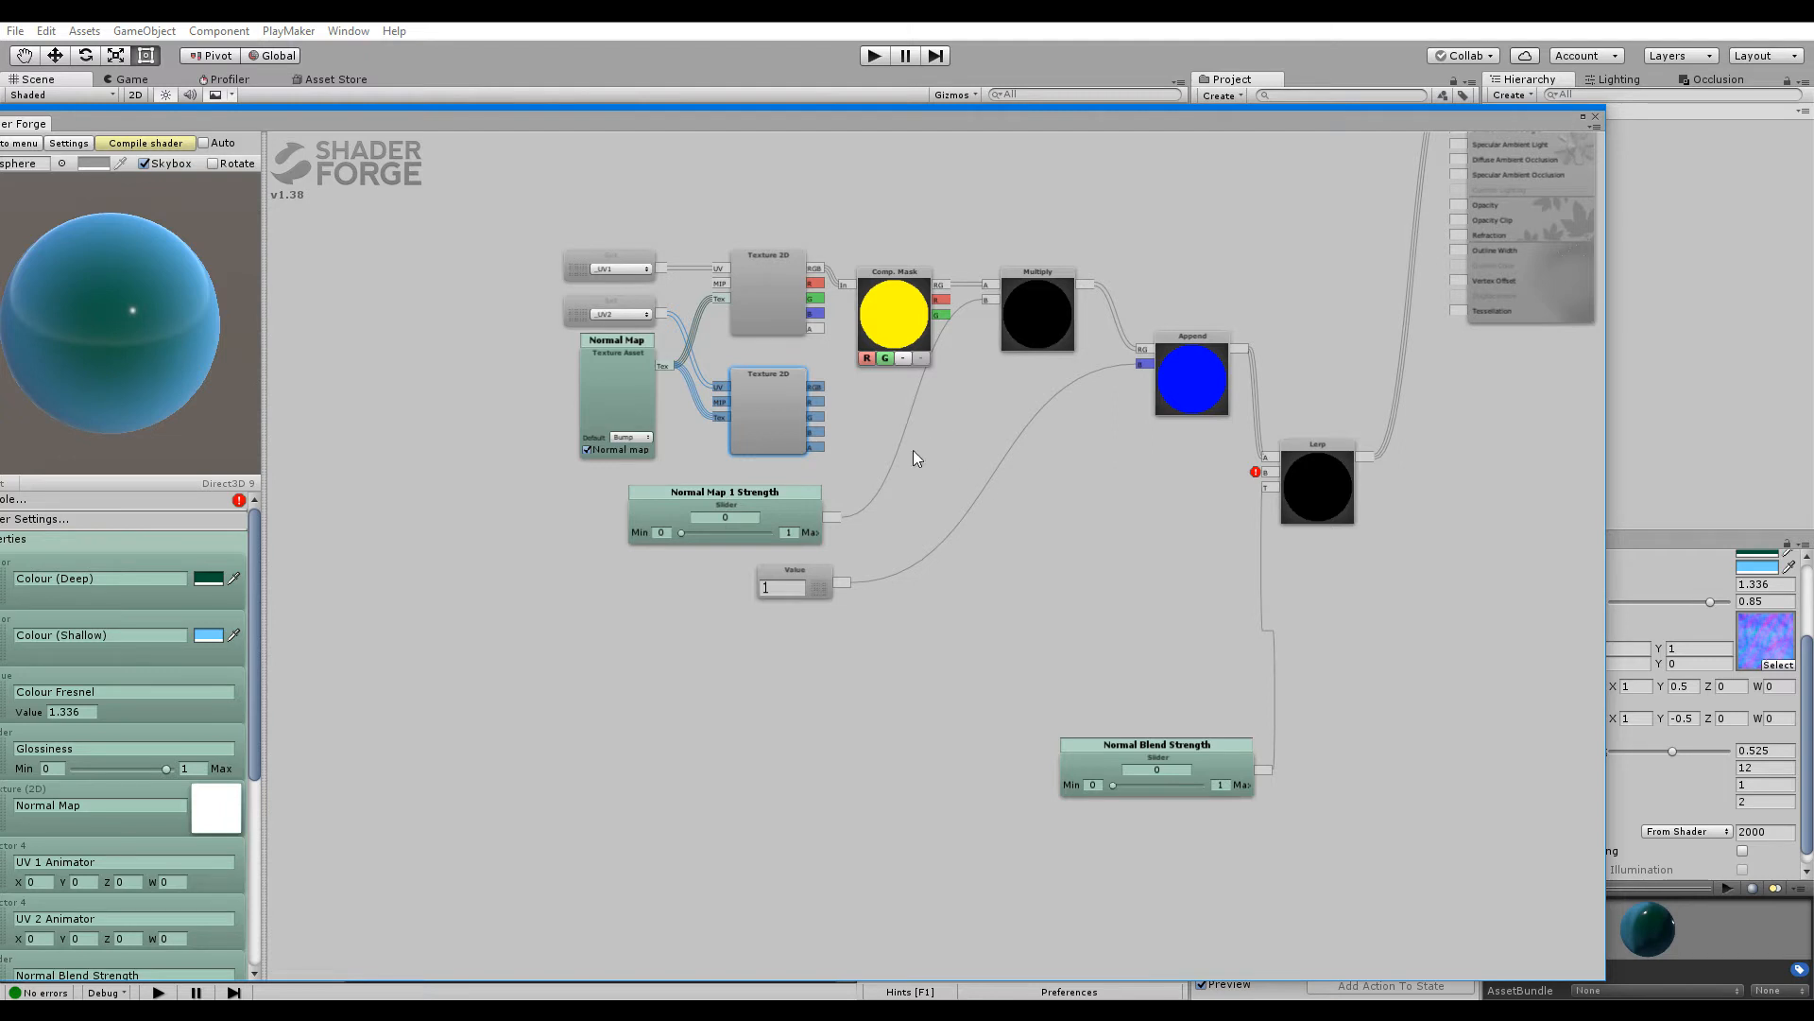
{"action": "left_click_drag", "start_coordinate": [890, 303], "coordinate": [889, 287]}
{"action": "left_click_drag", "start_coordinate": [1013, 289], "coordinate": [1013, 270]}
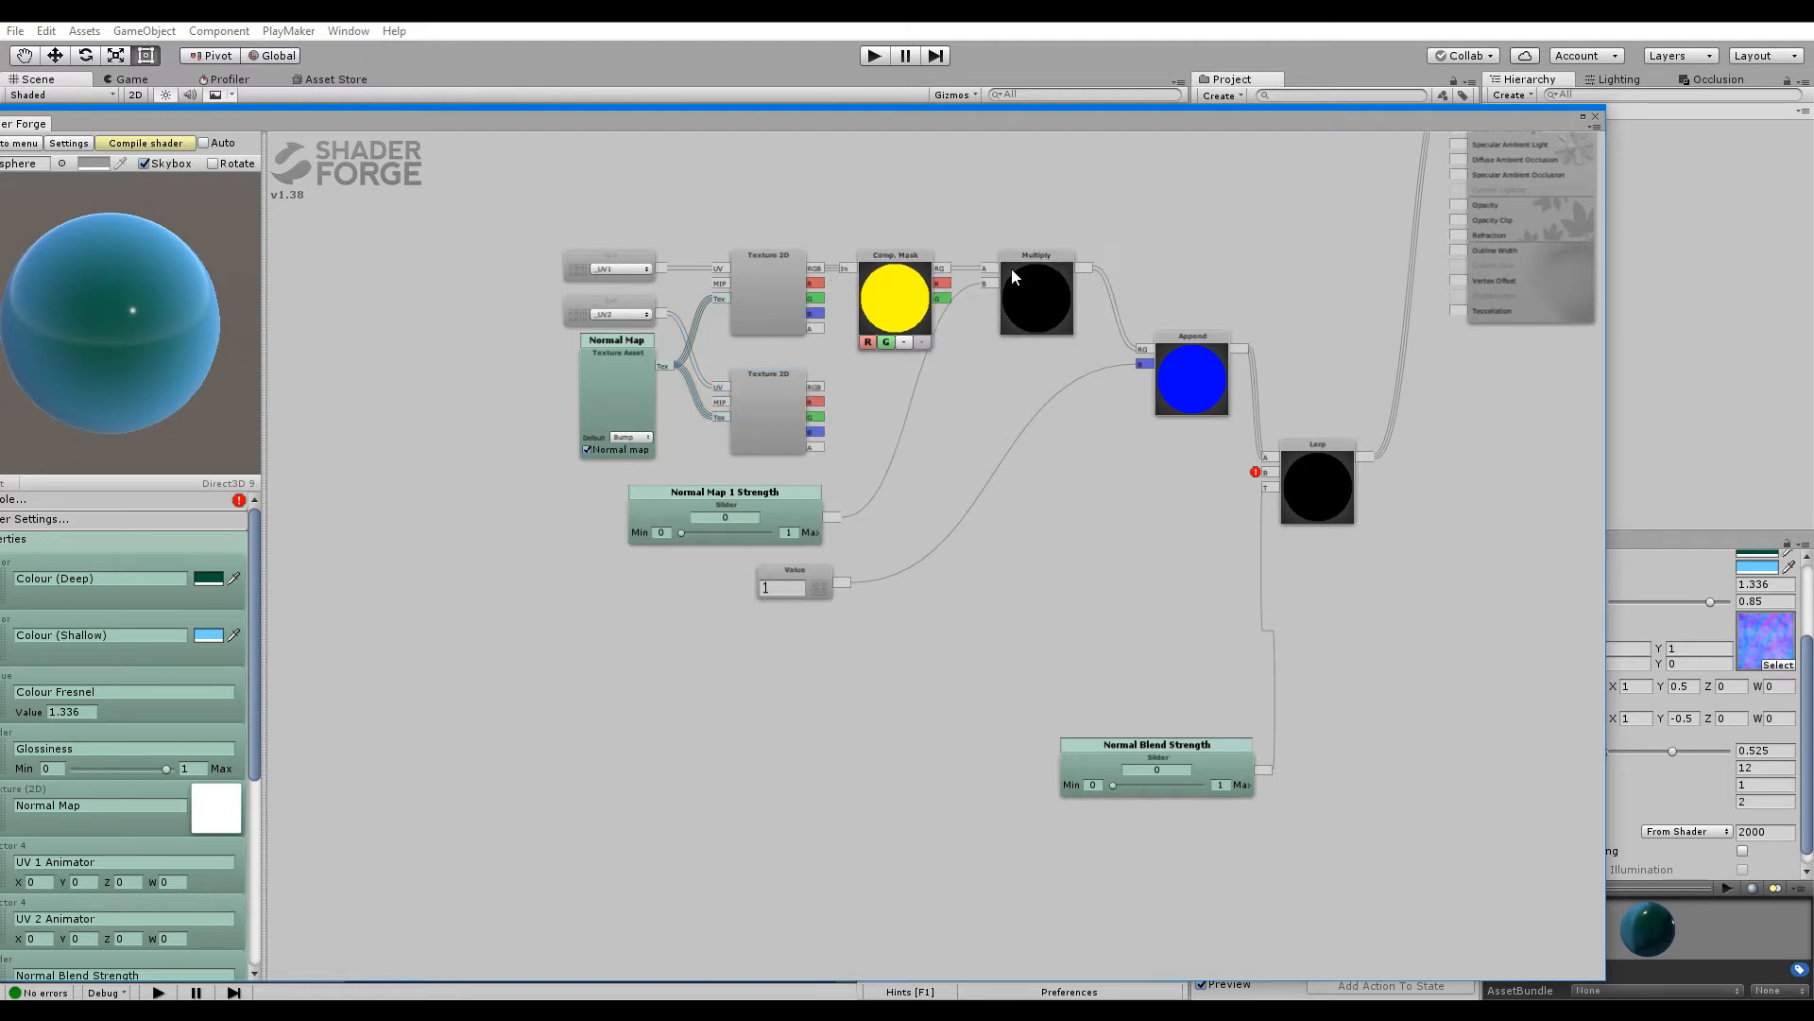
{"action": "left_click_drag", "start_coordinate": [796, 499], "coordinate": [977, 394]}
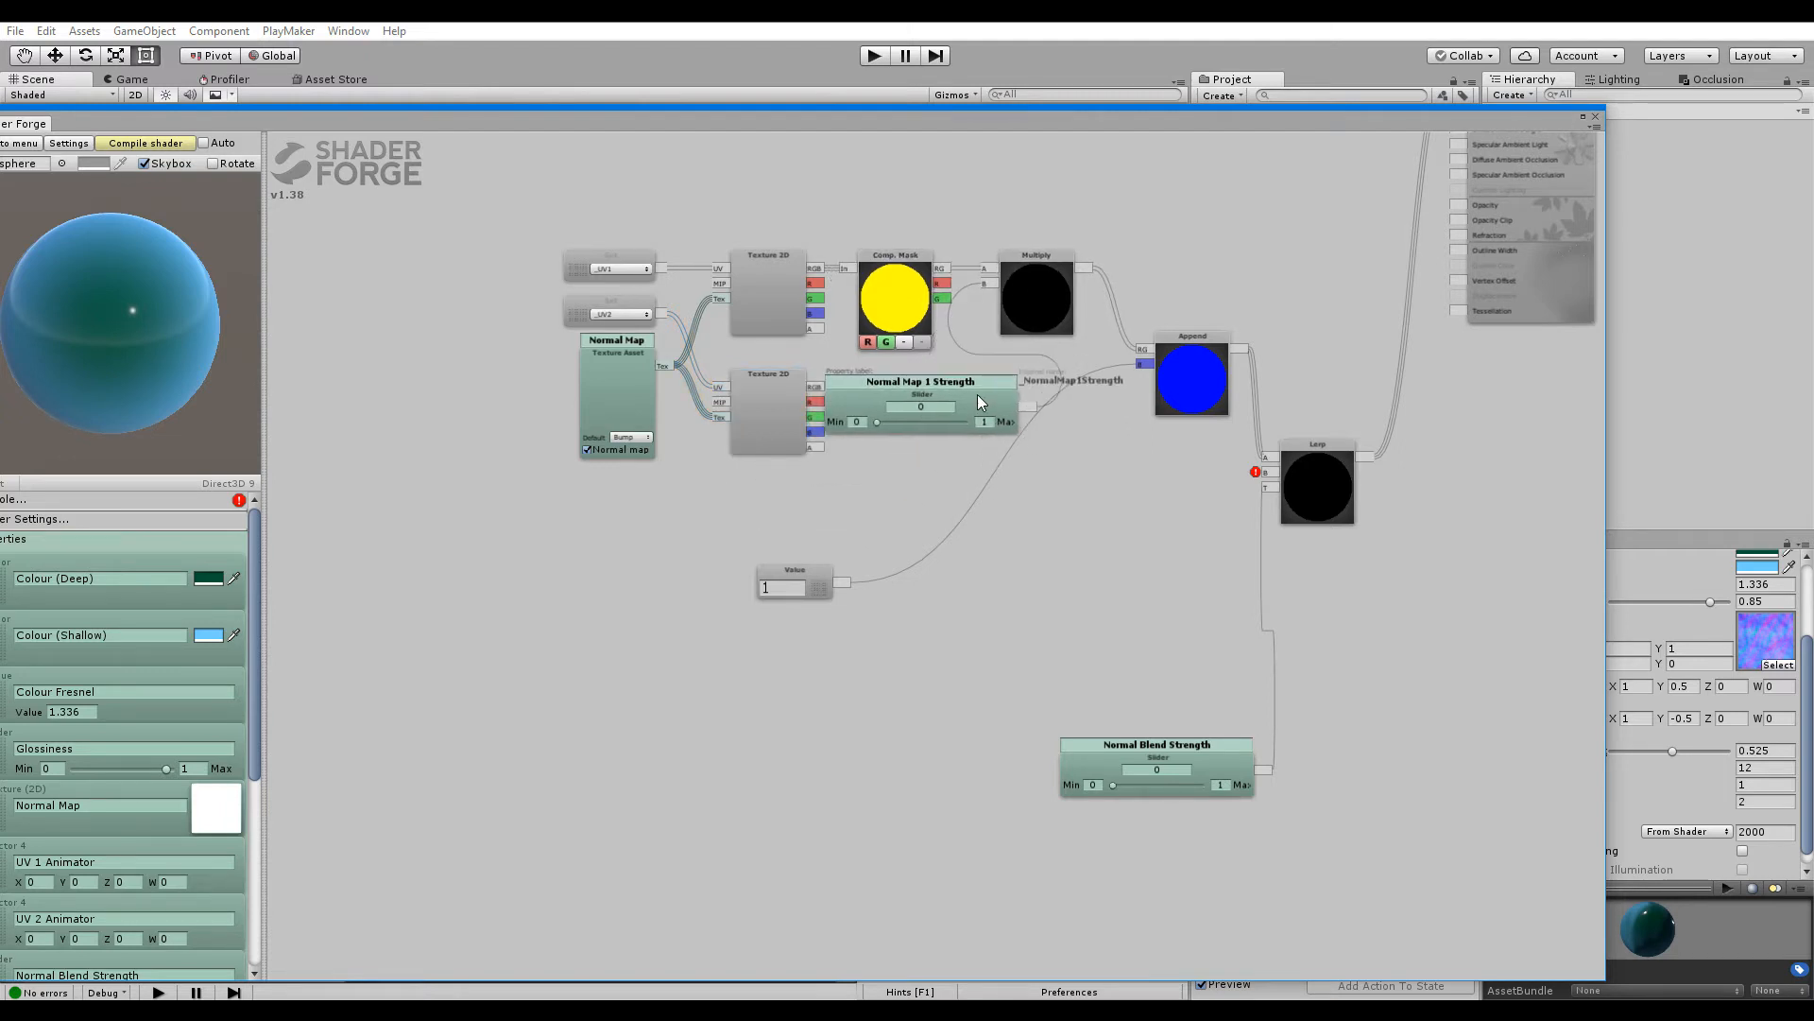
{"action": "left_click_drag", "start_coordinate": [762, 392], "coordinate": [771, 485]}
{"action": "left_click_drag", "start_coordinate": [820, 599], "coordinate": [923, 683]}
{"action": "left_click_drag", "start_coordinate": [669, 237], "coordinate": [512, 478], "text": "alt"}
{"action": "left_click_drag", "start_coordinate": [1019, 527], "coordinate": [891, 495]}
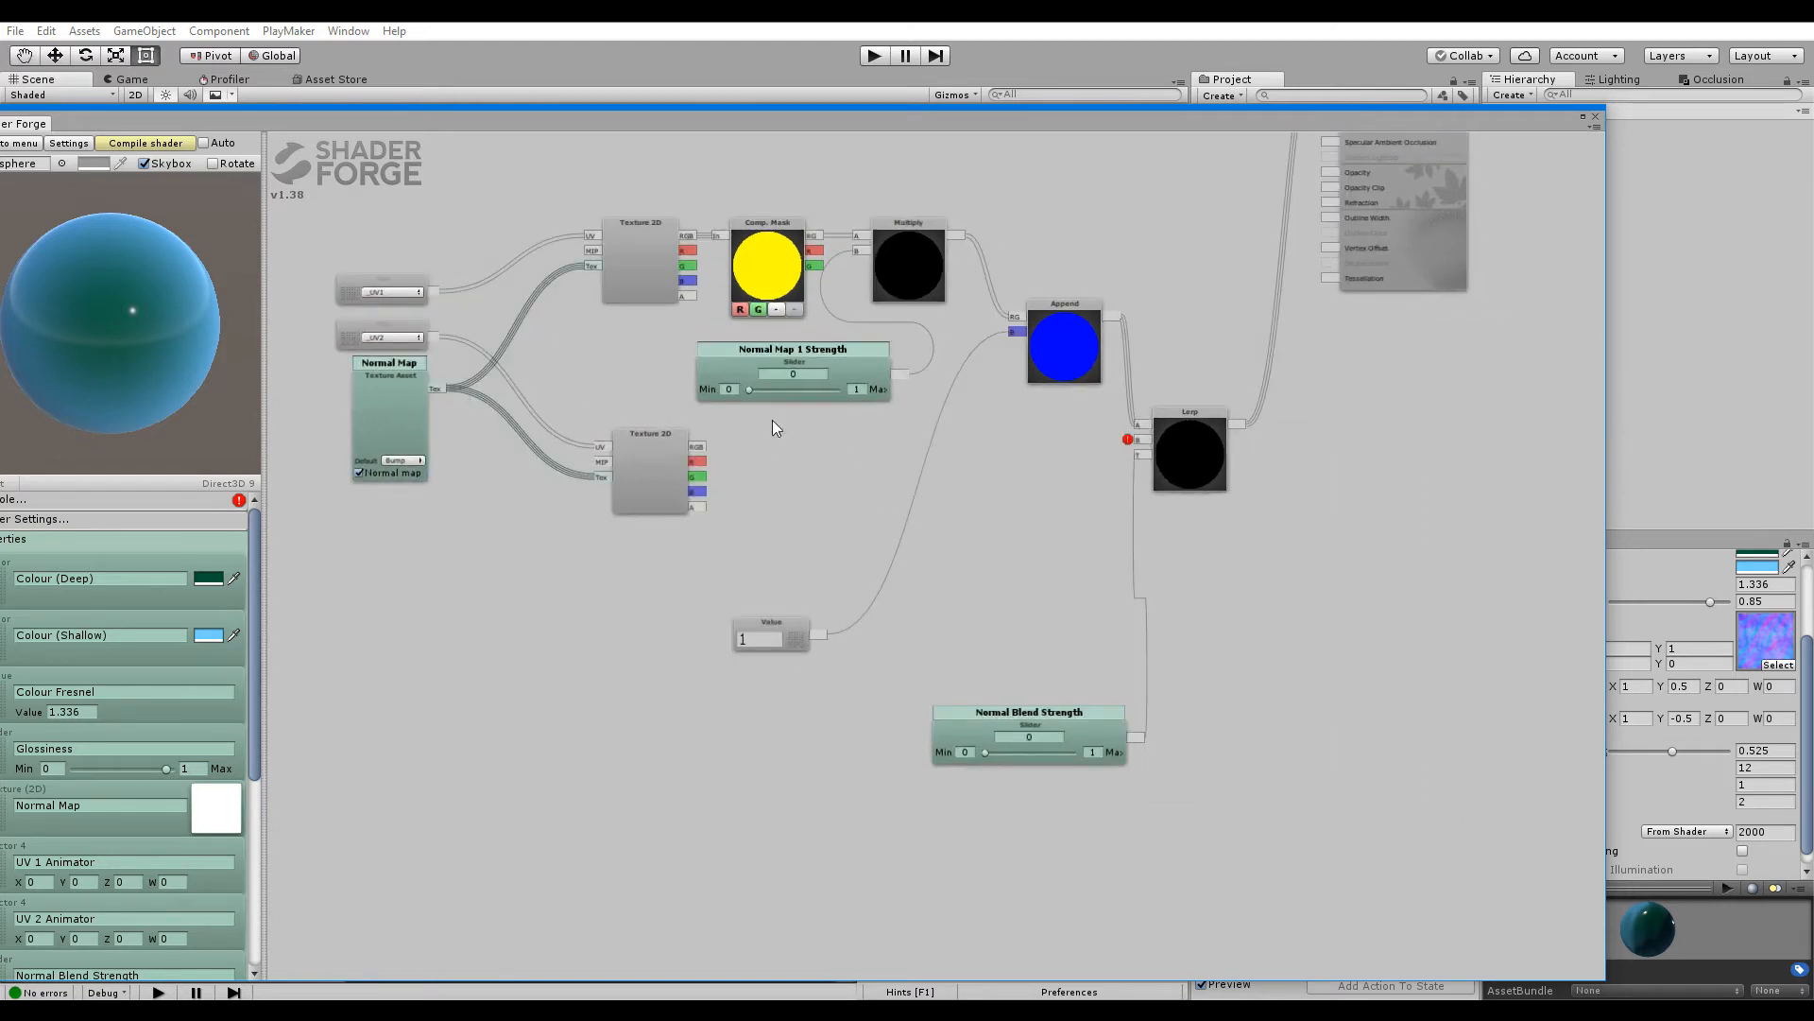
{"action": "left_click_drag", "start_coordinate": [879, 363], "coordinate": [789, 354]}
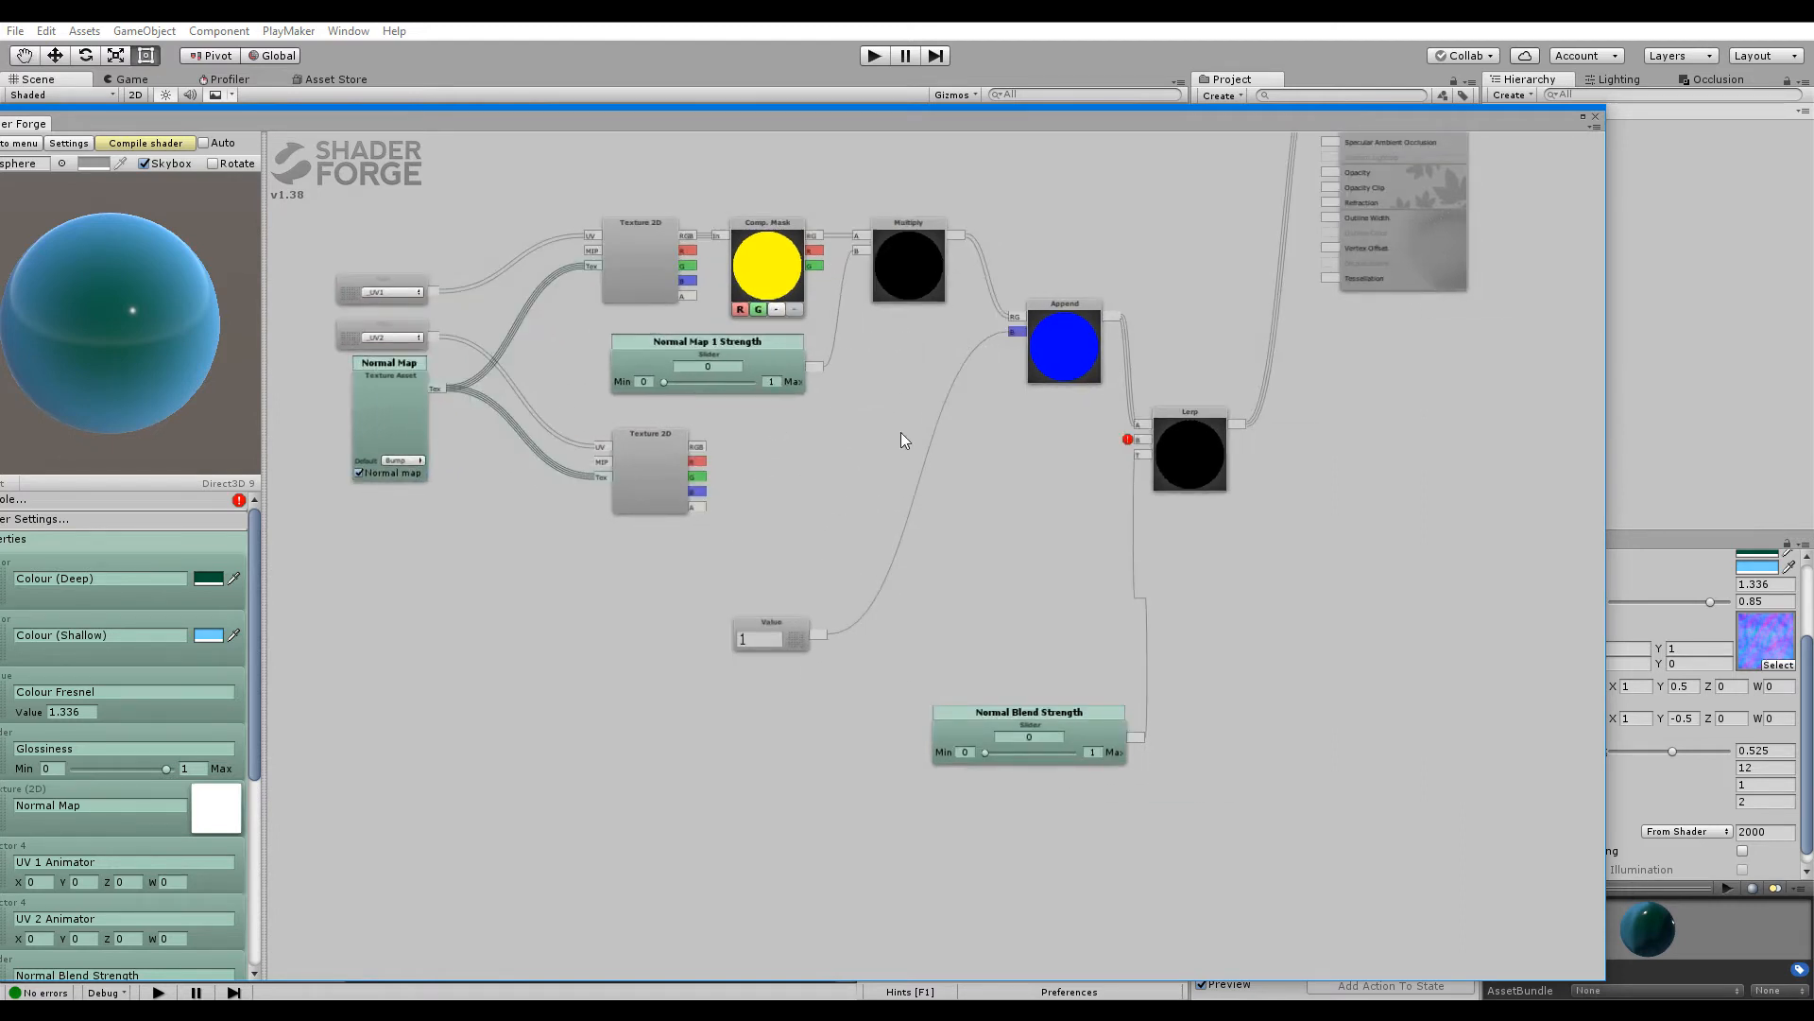
Add a Component Mask fed by the lower Texture 2D's RGB output and set its channels to R and G
{"action": "key", "text": "c"}
{"action": "left_click", "coordinate": [767, 497]}
{"action": "left_click_drag", "start_coordinate": [768, 490], "coordinate": [782, 472]}
{"action": "left_click_drag", "start_coordinate": [733, 447], "coordinate": [699, 448]}
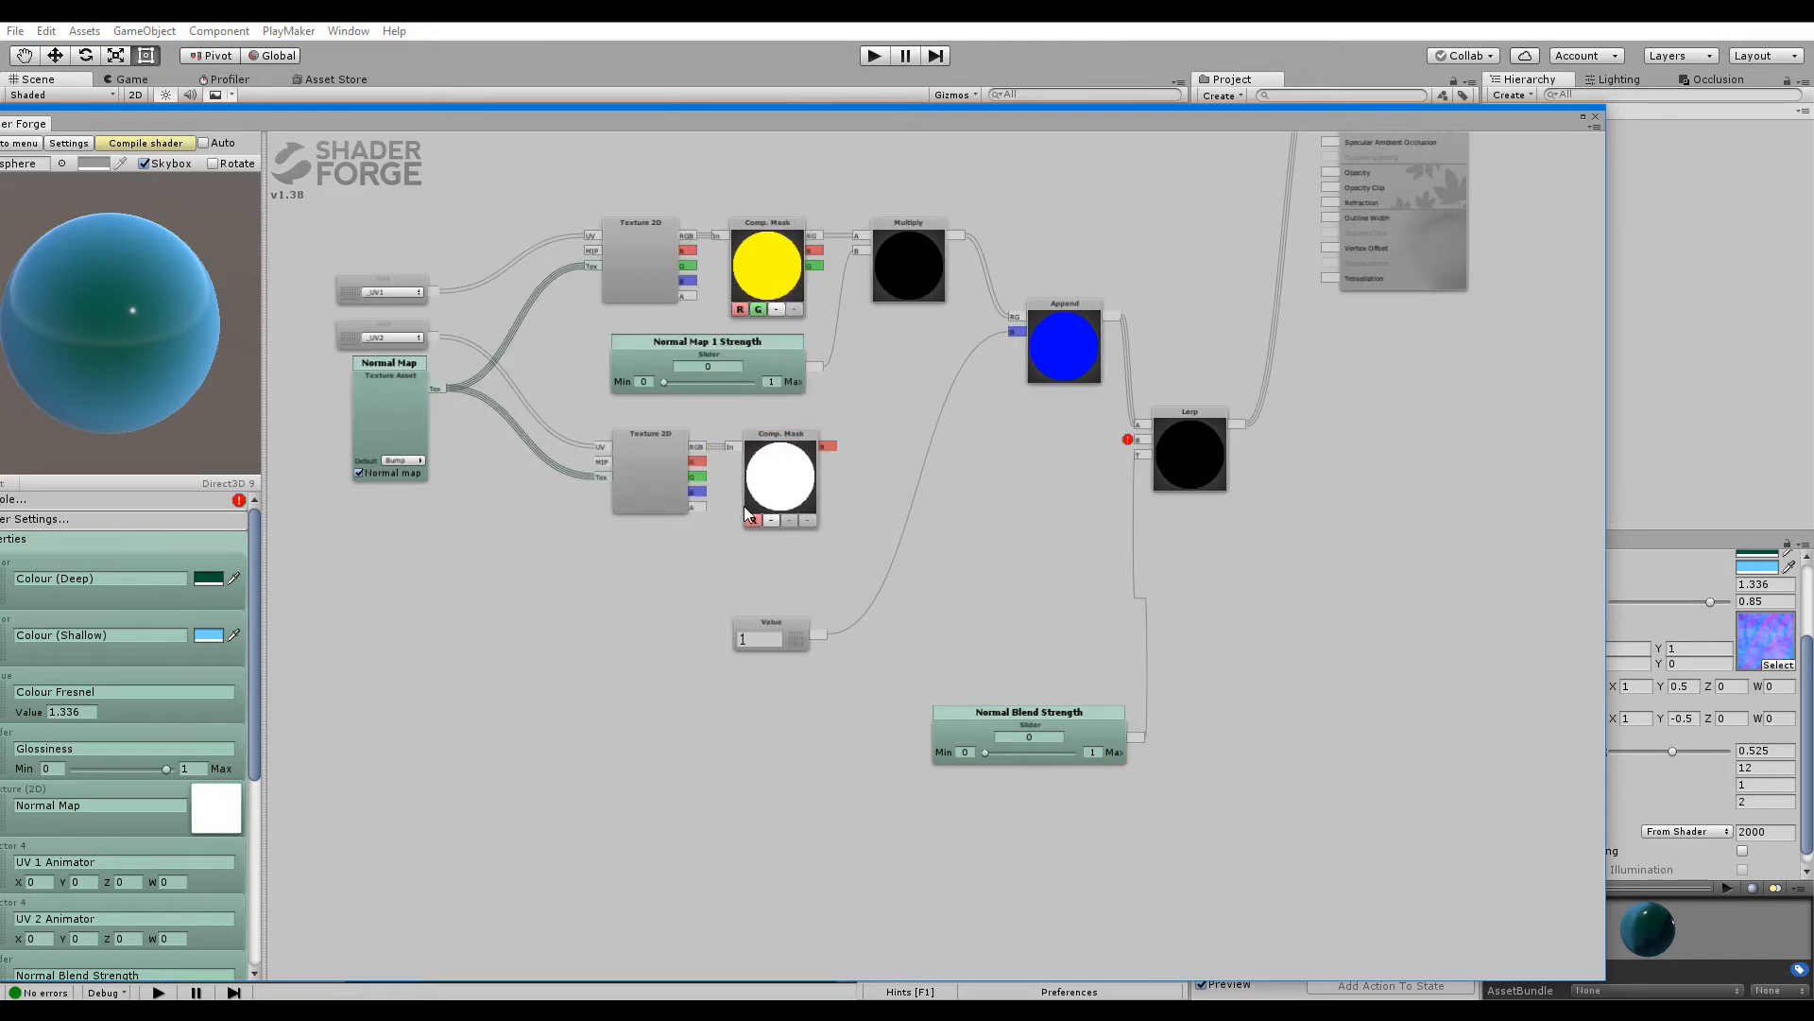
{"action": "left_click", "coordinate": [772, 521]}
{"action": "left_click", "coordinate": [775, 523]}
{"action": "left_click", "coordinate": [987, 660]}
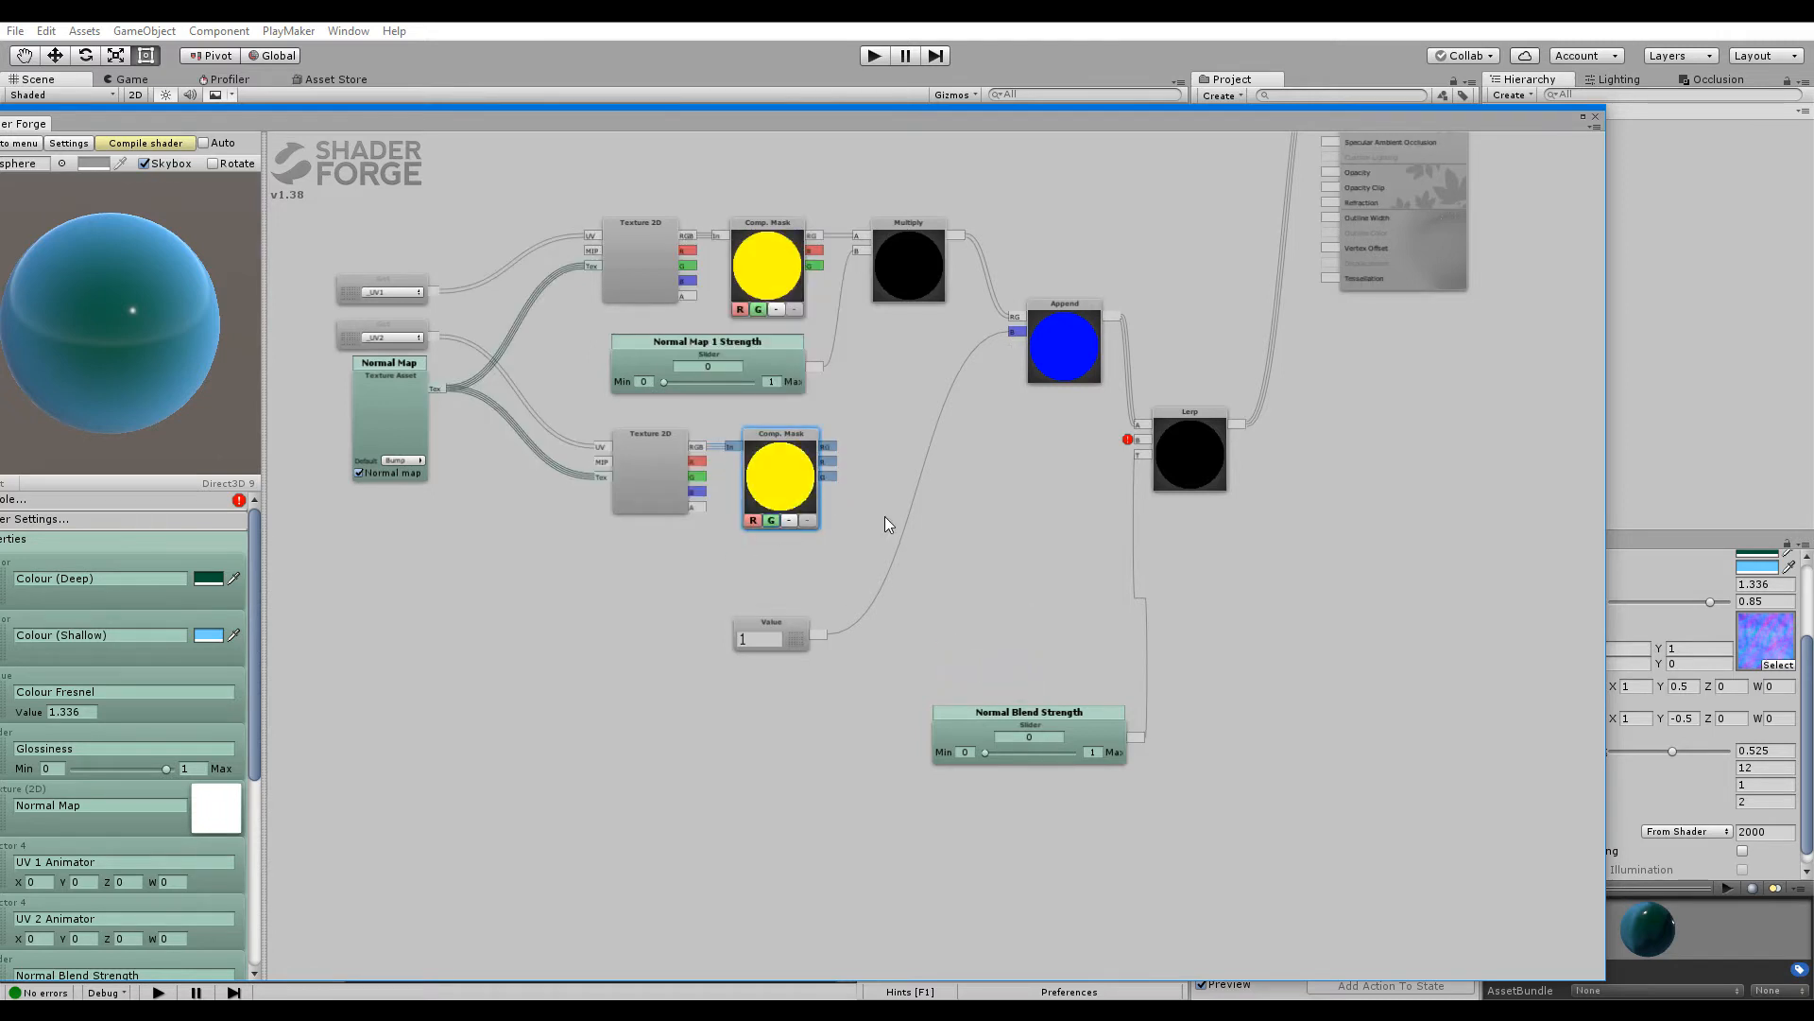
Add a second Multiply node next to the lower Component Mask
{"action": "middle_click_drag", "start_coordinate": [889, 565], "coordinate": [860, 507]}
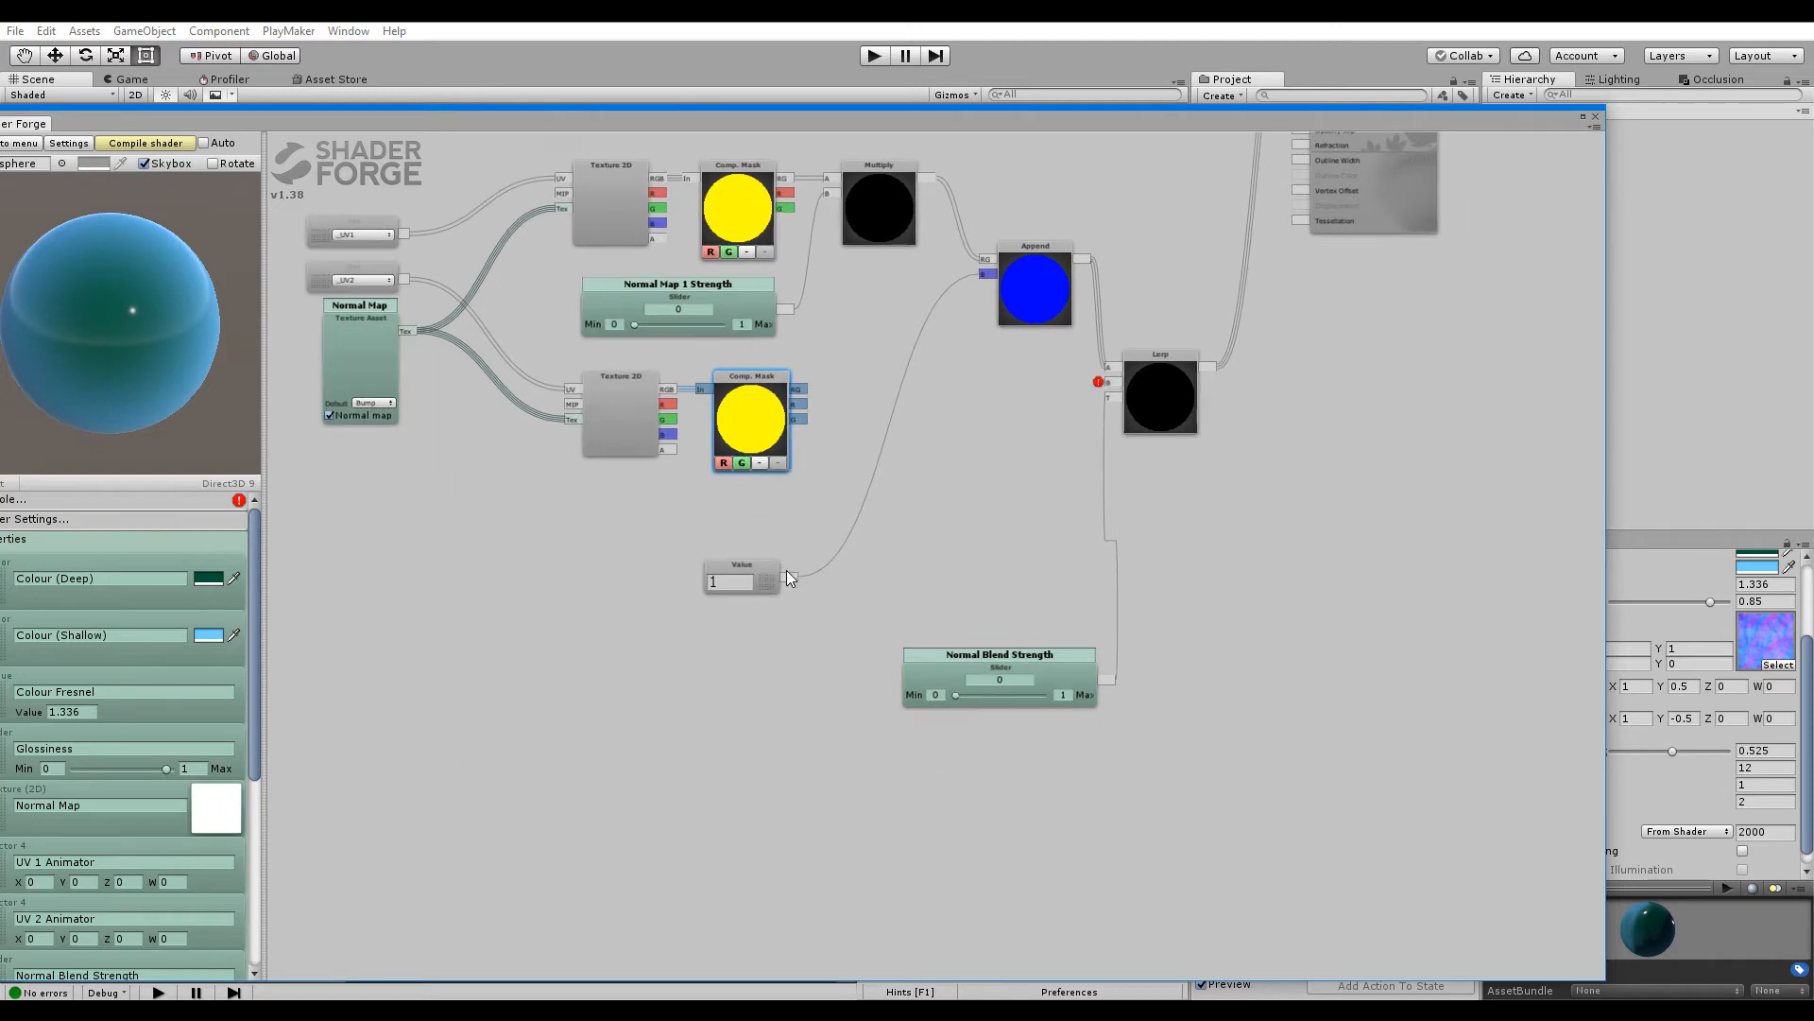
{"action": "key", "text": "m"}
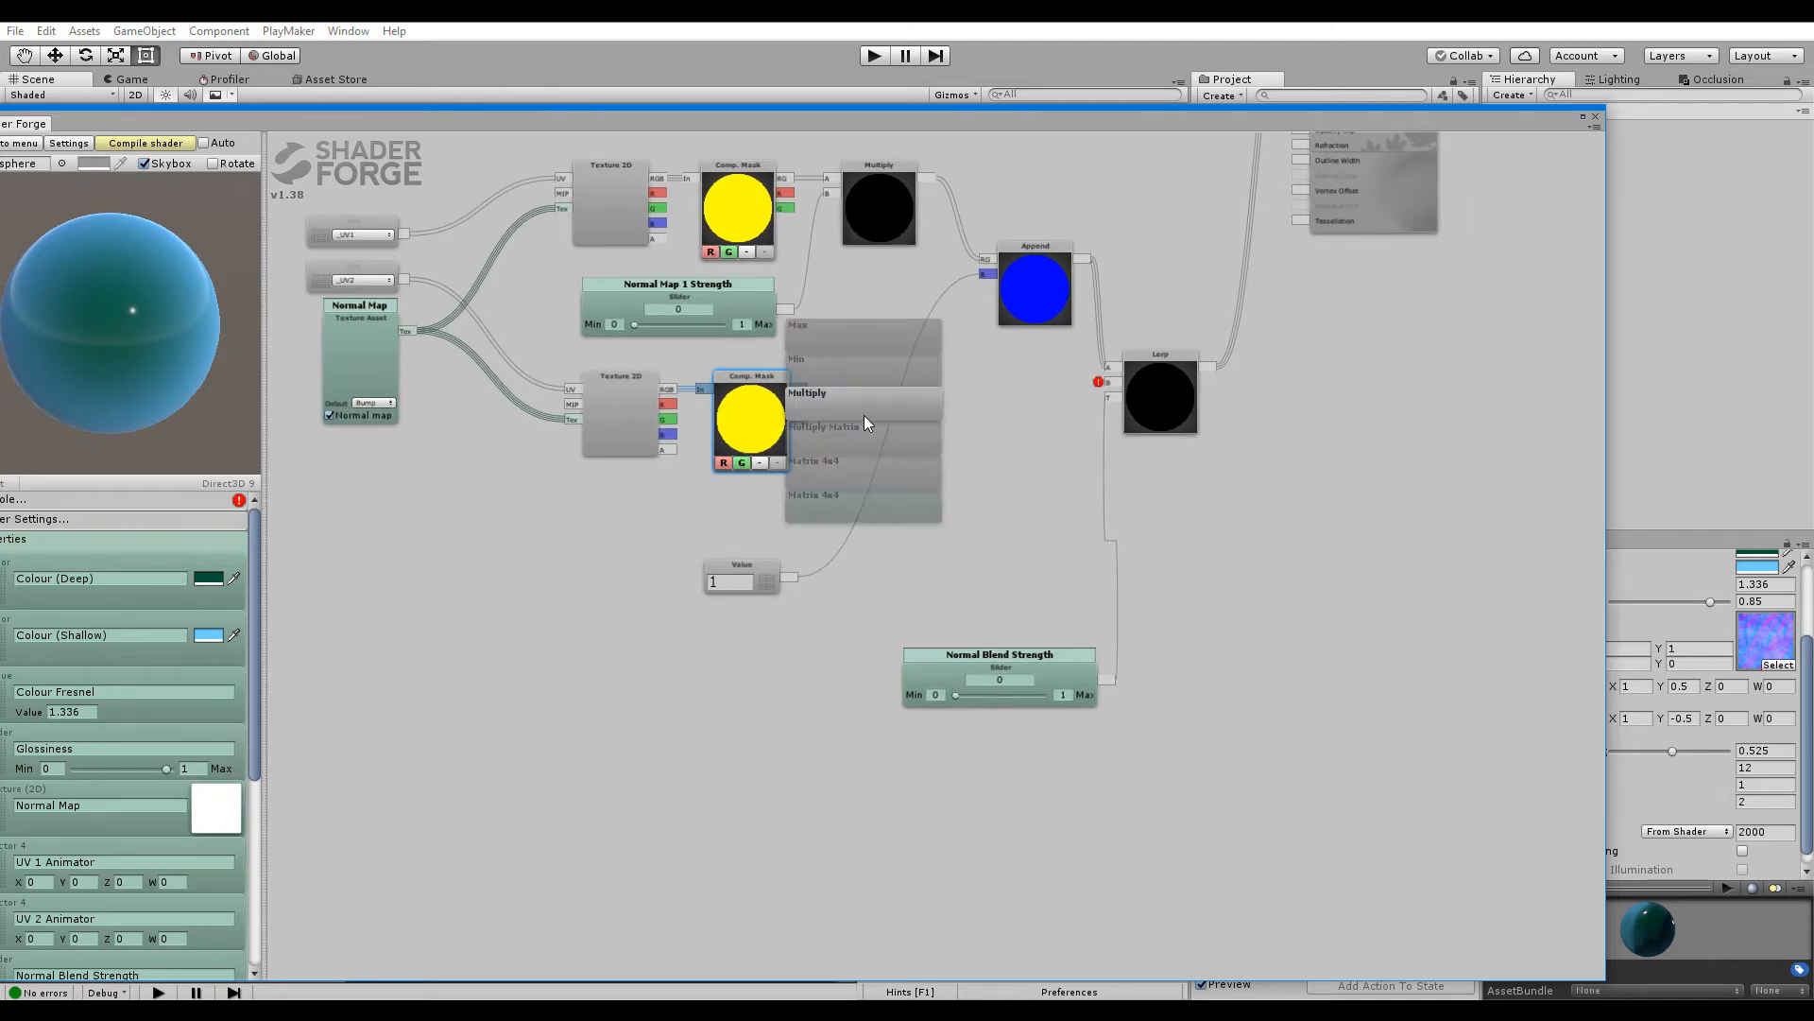
{"action": "left_click", "coordinate": [866, 416]}
{"action": "left_click_drag", "start_coordinate": [879, 413], "coordinate": [885, 414]}
Create a slider named "Normal Map 2 Strength" and wire it and the lower Component Mask into the second Multiply
{"action": "key", "text": "s"}
{"action": "left_click", "coordinate": [588, 555]}
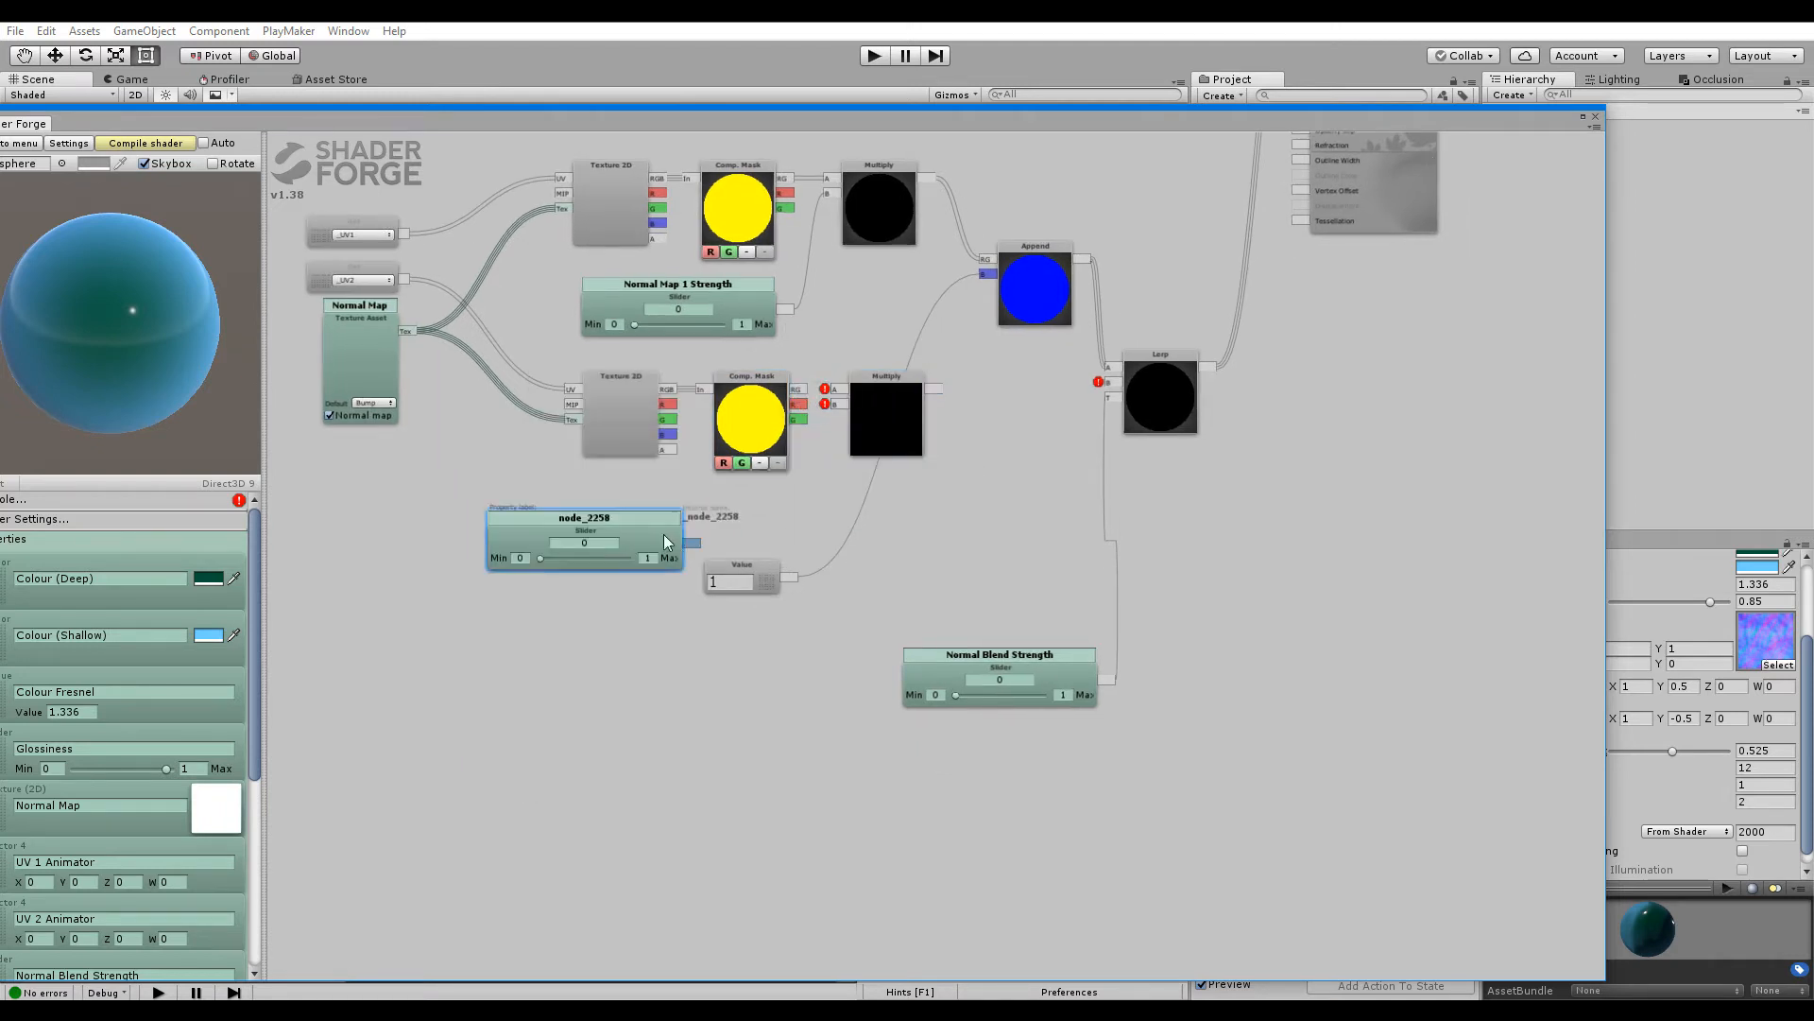
{"action": "left_click_drag", "start_coordinate": [671, 536], "coordinate": [752, 503]}
{"action": "double_click", "coordinate": [741, 489]}
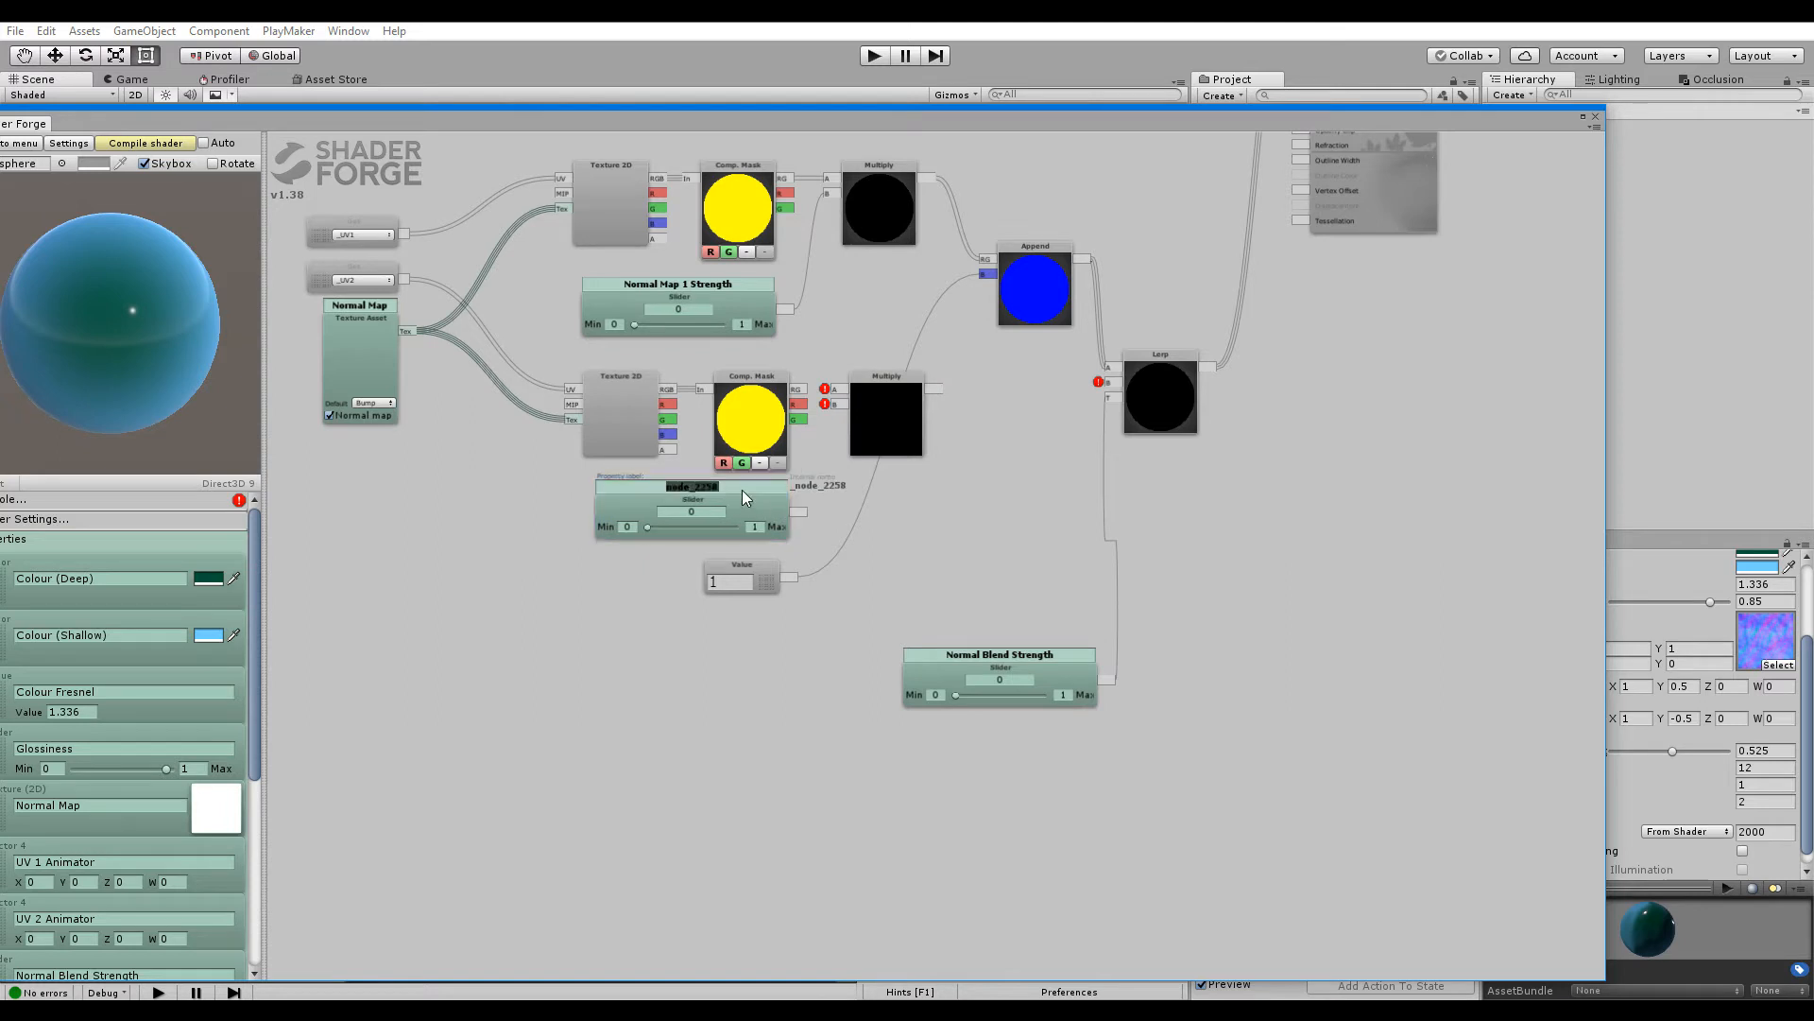
{"action": "type", "text": "Normal Map 2 Strength"}
{"action": "left_click", "coordinate": [741, 518]}
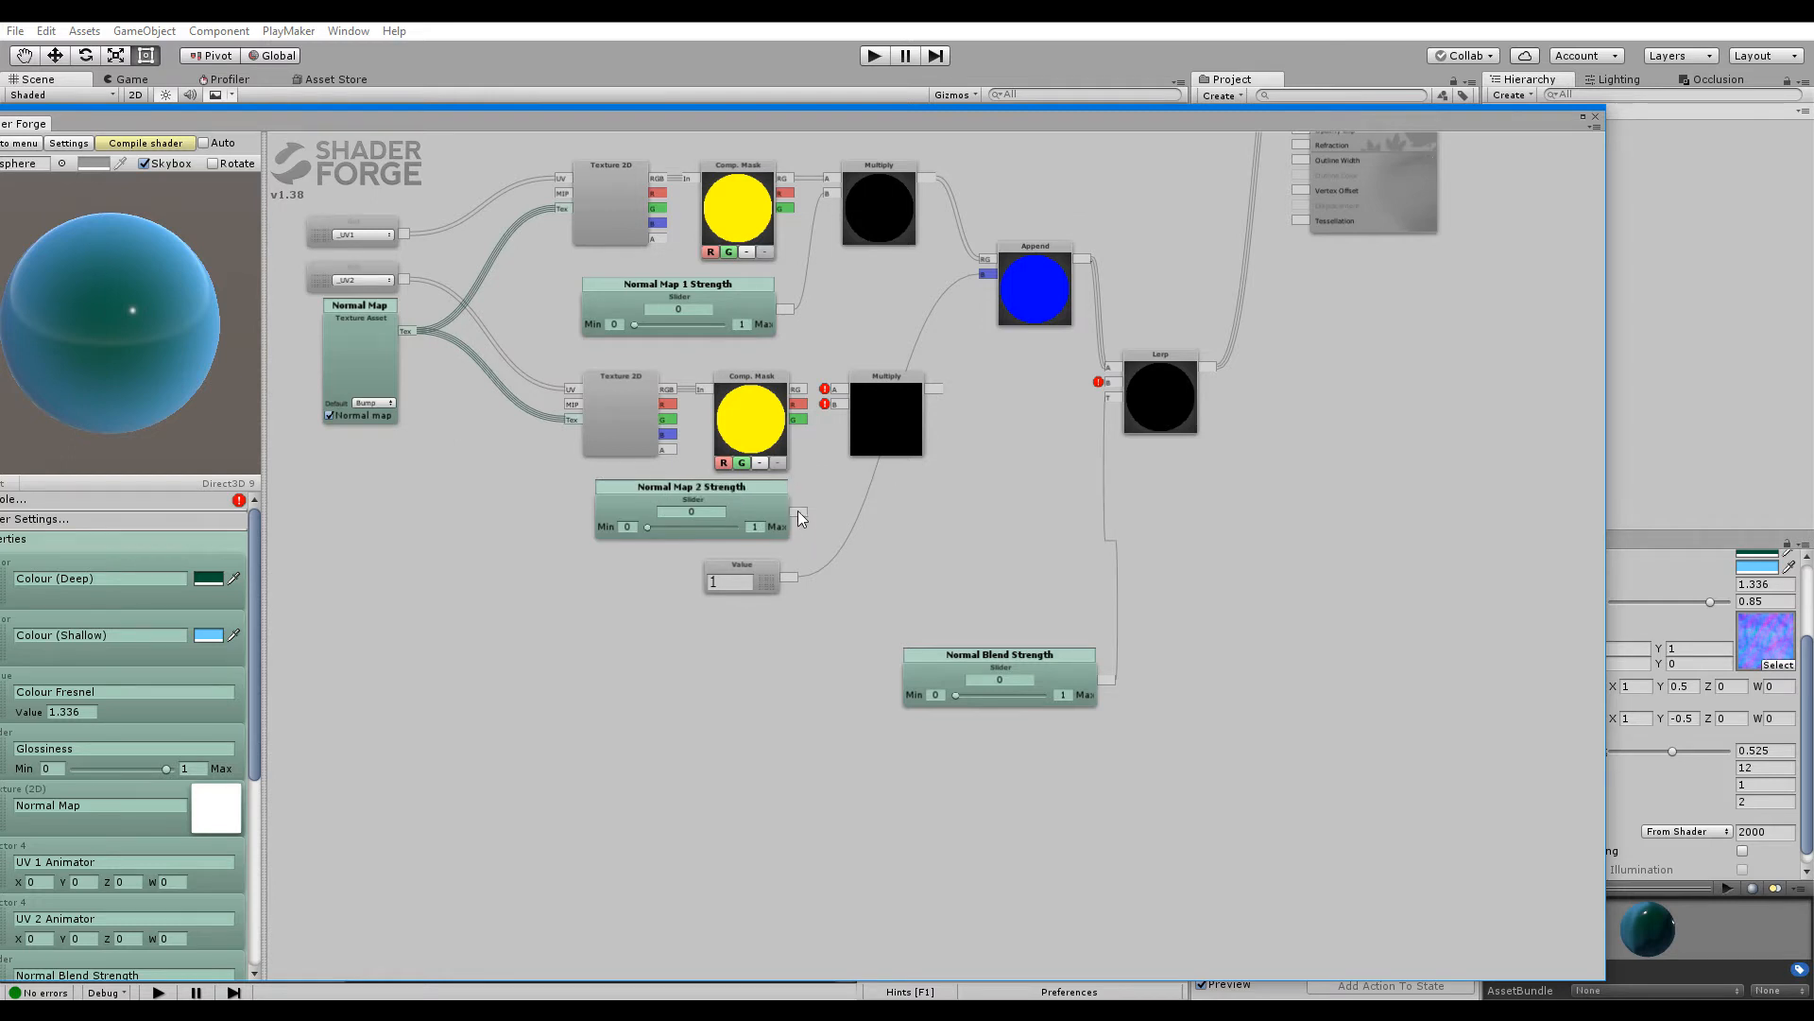
{"action": "left_click_drag", "start_coordinate": [798, 511], "coordinate": [841, 389]}
Add a second Append node combining the lower Multiply output with the Value node of 1
{"action": "right_click", "coordinate": [1019, 479]}
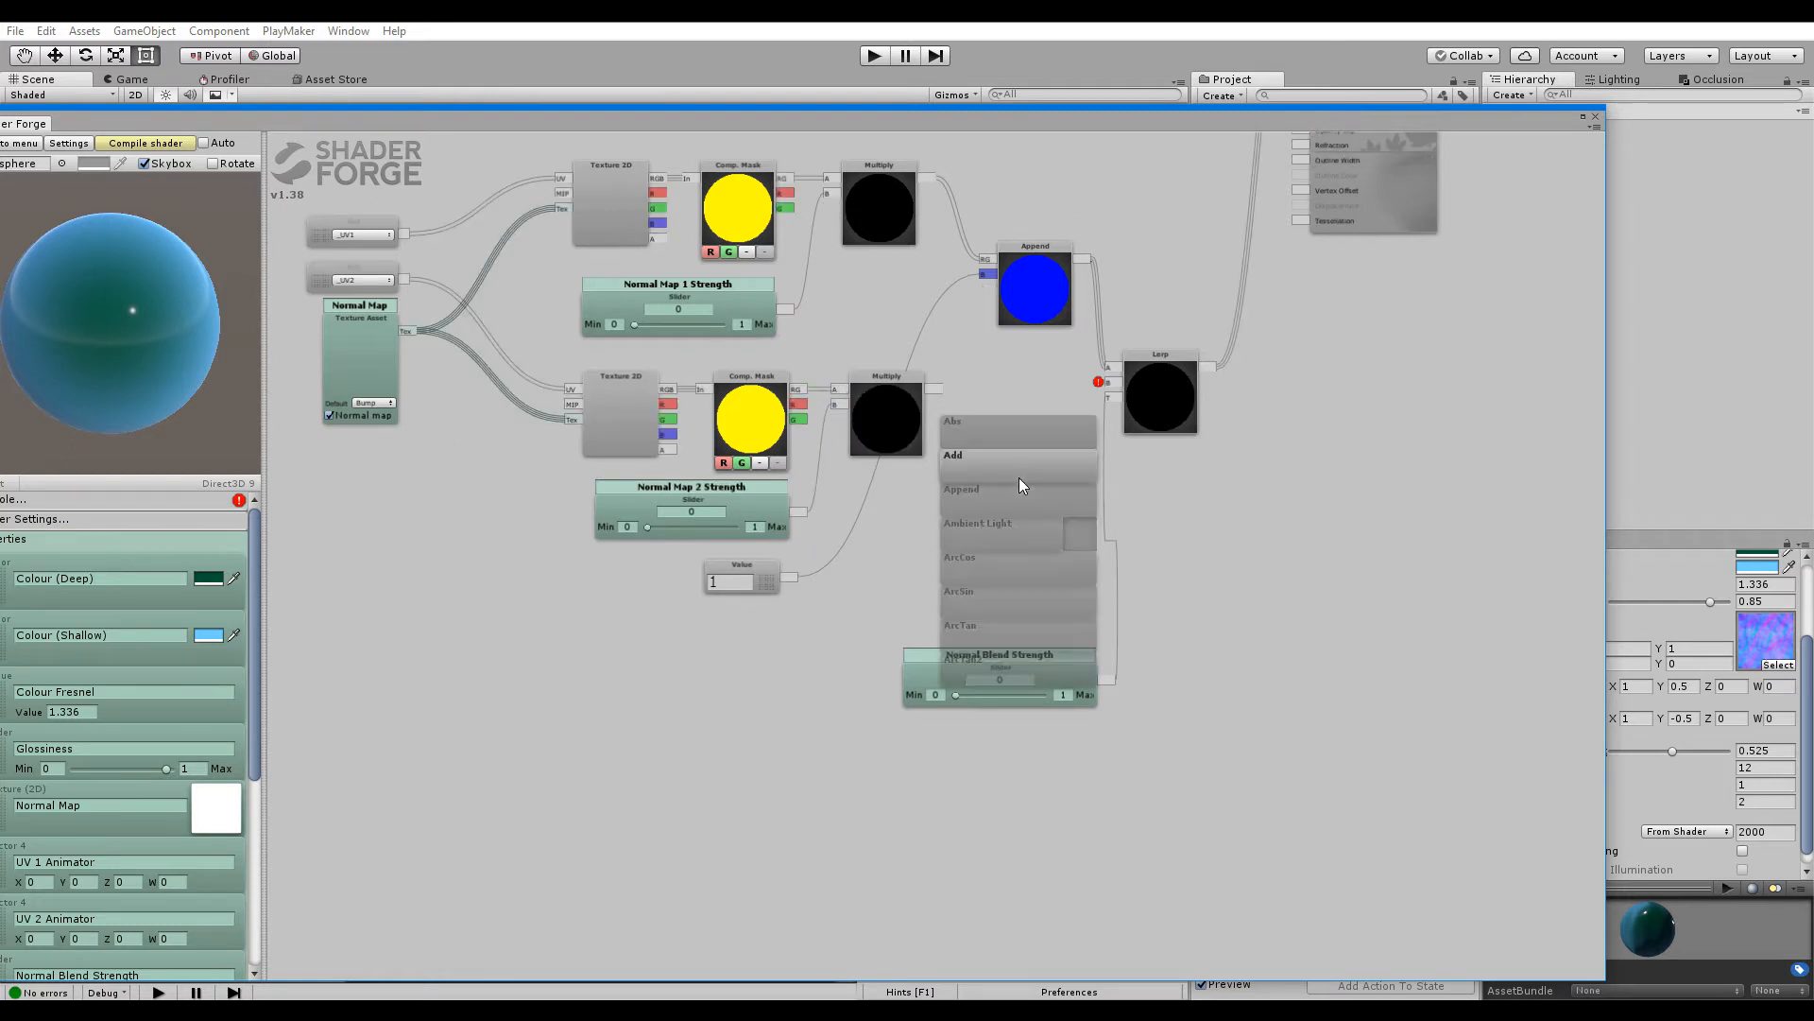
{"action": "left_click", "coordinate": [1018, 511]}
{"action": "left_click_drag", "start_coordinate": [934, 389], "coordinate": [987, 413]}
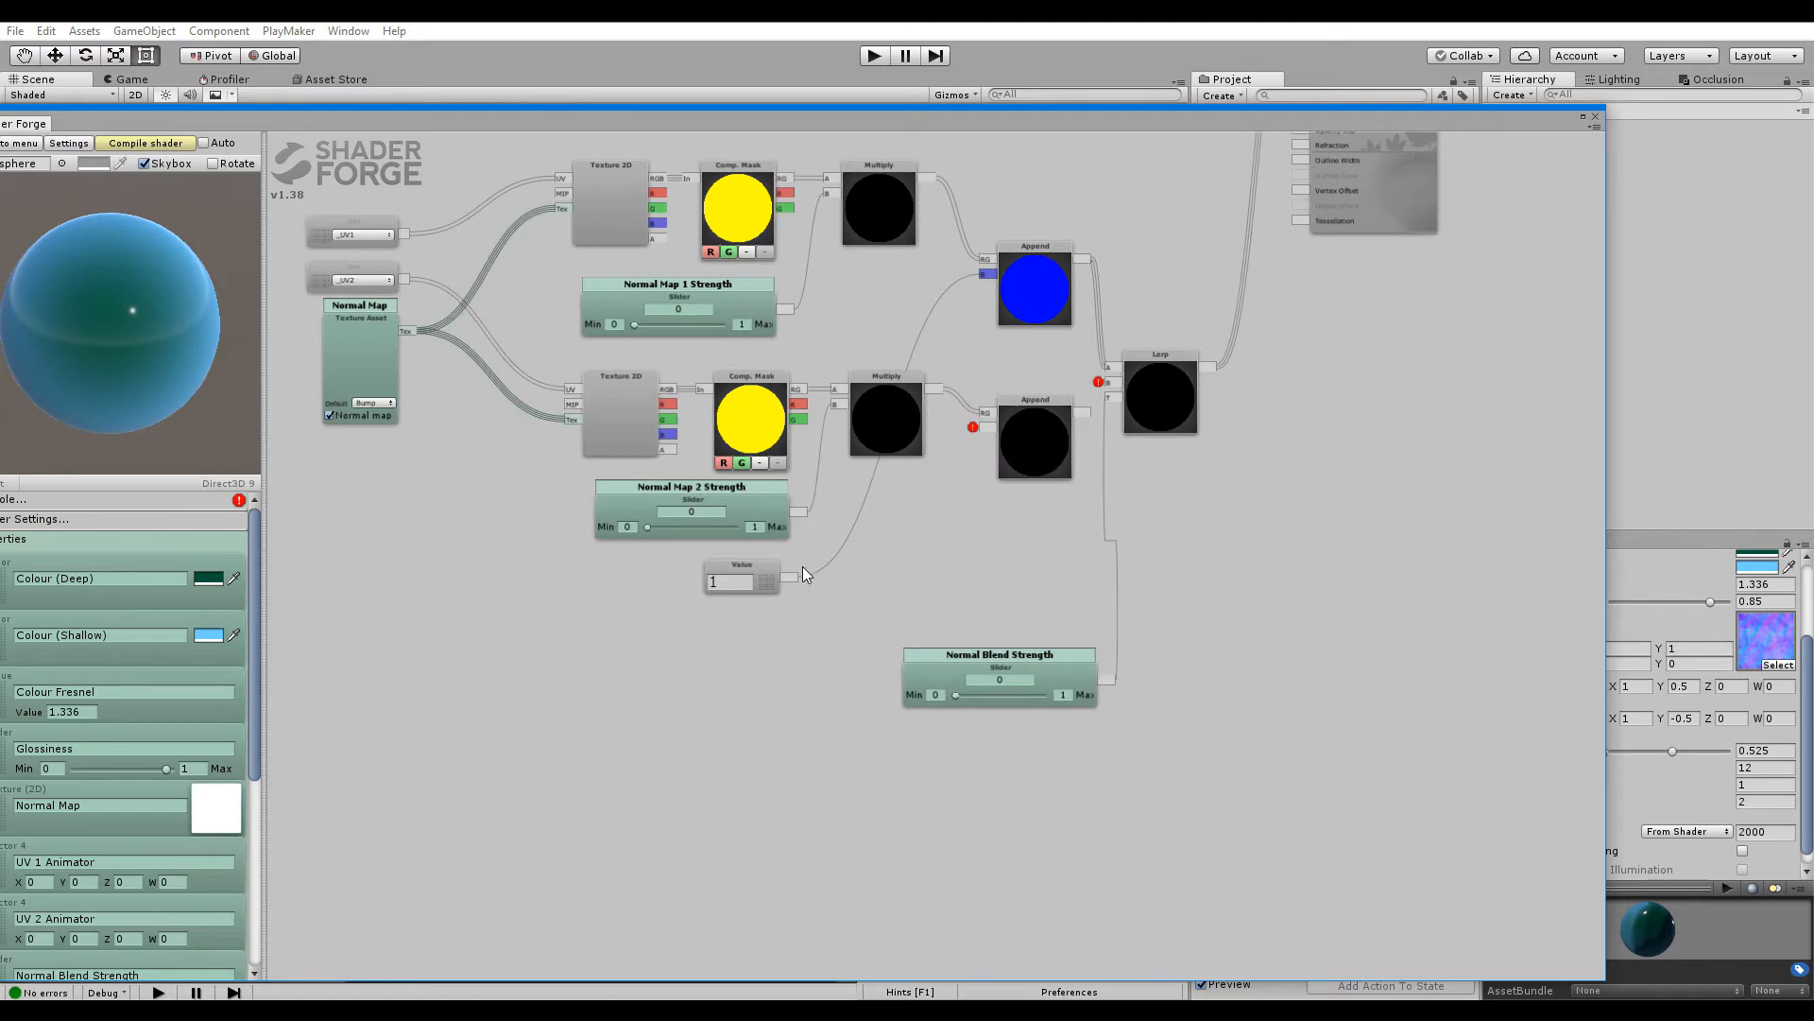
{"action": "left_click_drag", "start_coordinate": [789, 576], "coordinate": [987, 428]}
Connect the lower Append to the Lerp's B input and tidy the Value and Append nodes around the two chains
{"action": "left_click_drag", "start_coordinate": [764, 564], "coordinate": [903, 300]}
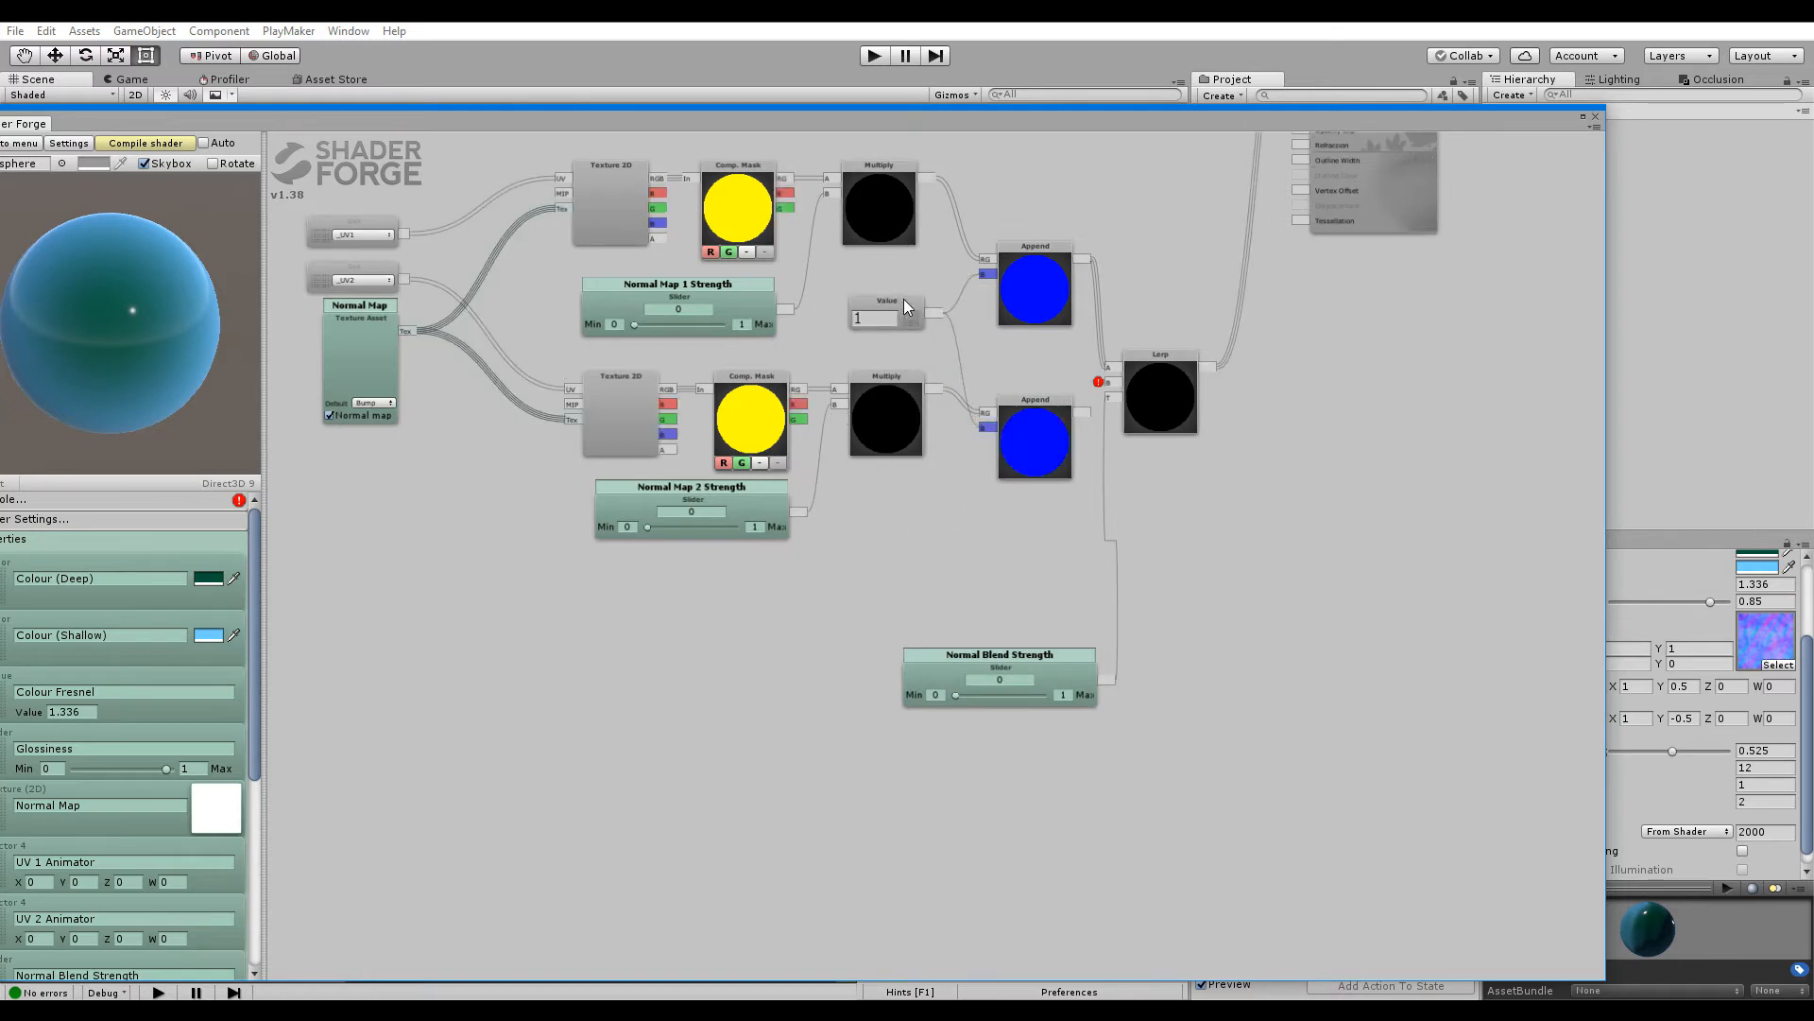
{"action": "left_click_drag", "start_coordinate": [1082, 412], "coordinate": [1108, 383]}
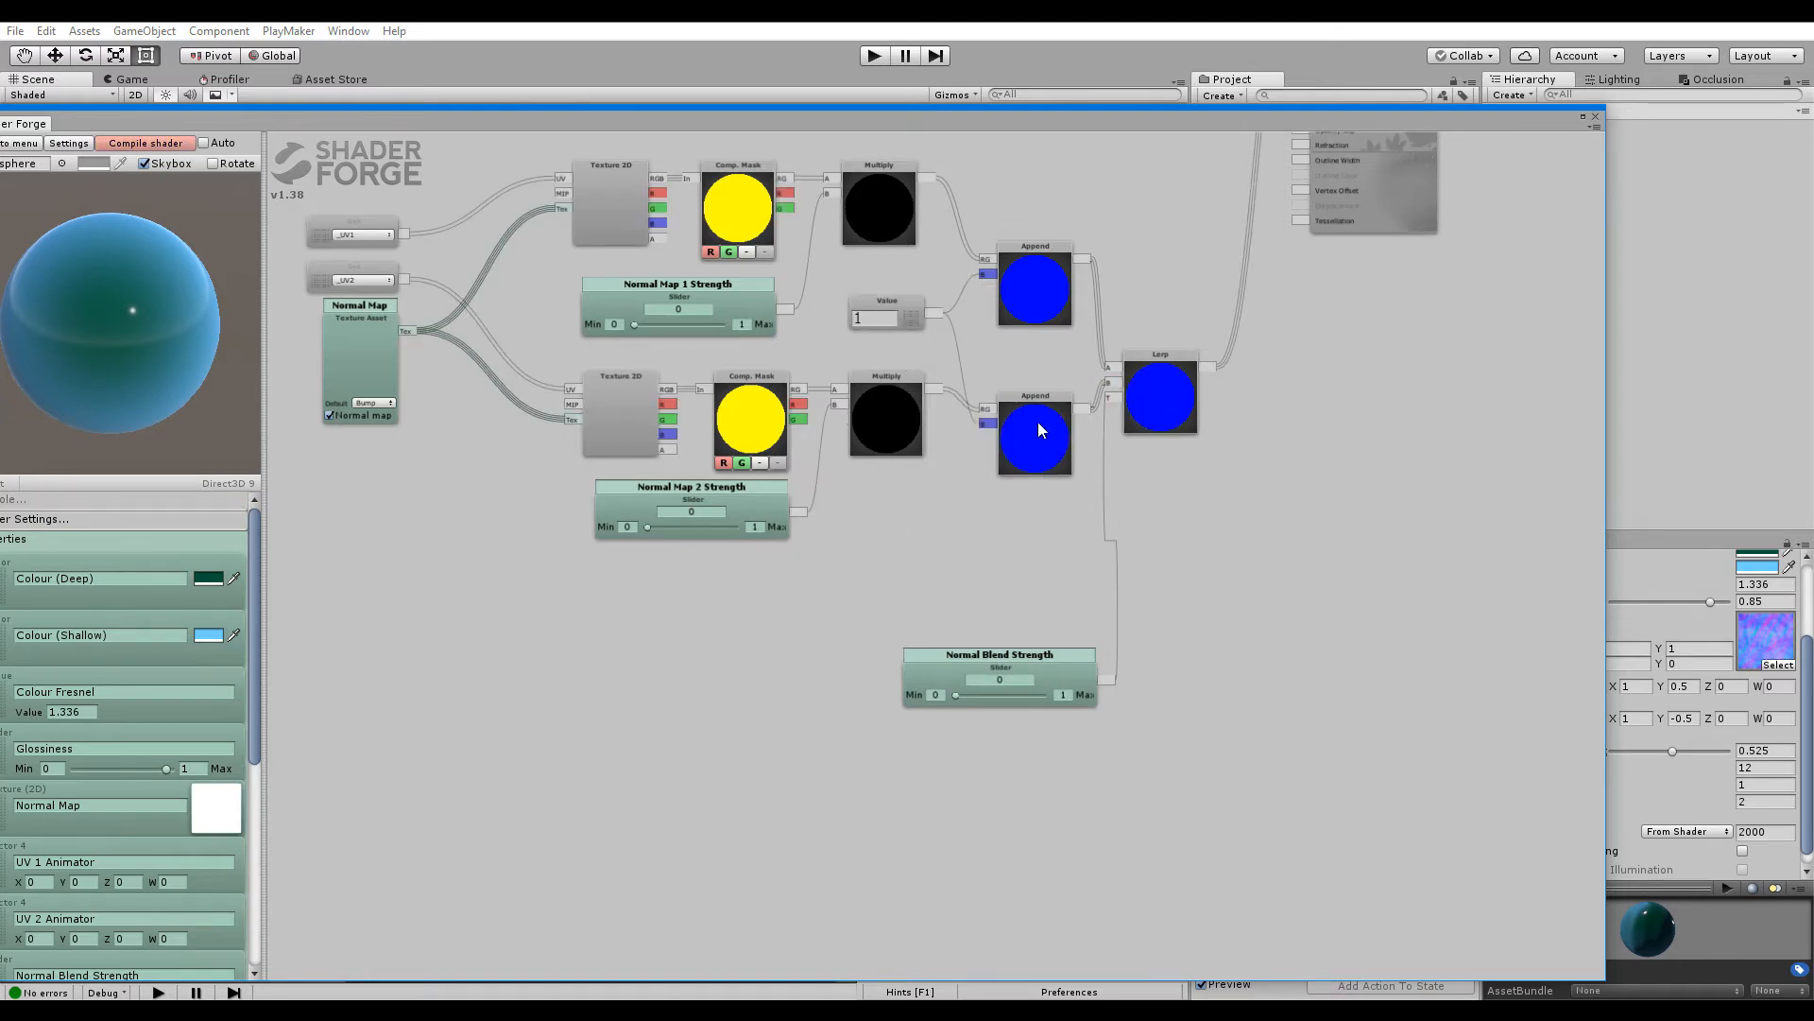
{"action": "left_click_drag", "start_coordinate": [1041, 437], "coordinate": [1032, 416]}
{"action": "left_click", "coordinate": [1043, 297]}
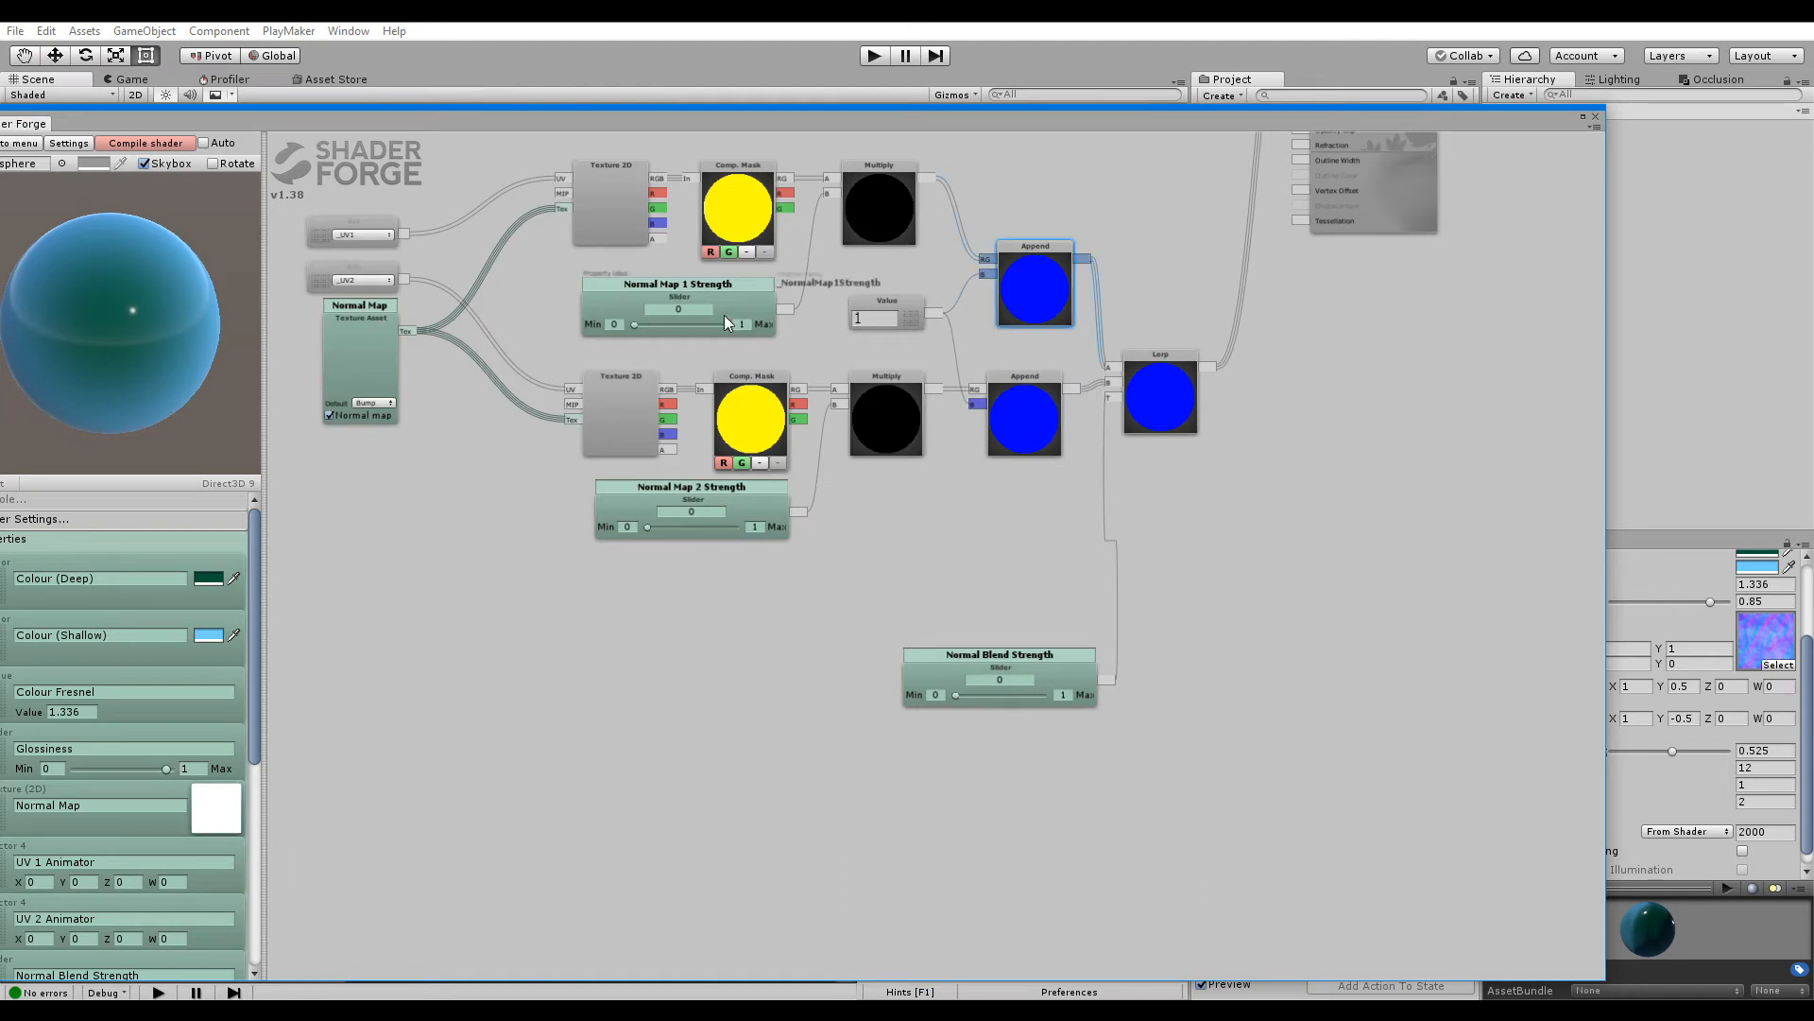
Move the Normal Blend Strength slider beneath the lower Append node and nudge the Lerp node upward to tidy the layout
{"action": "left_click_drag", "start_coordinate": [648, 321], "coordinate": [584, 319]}
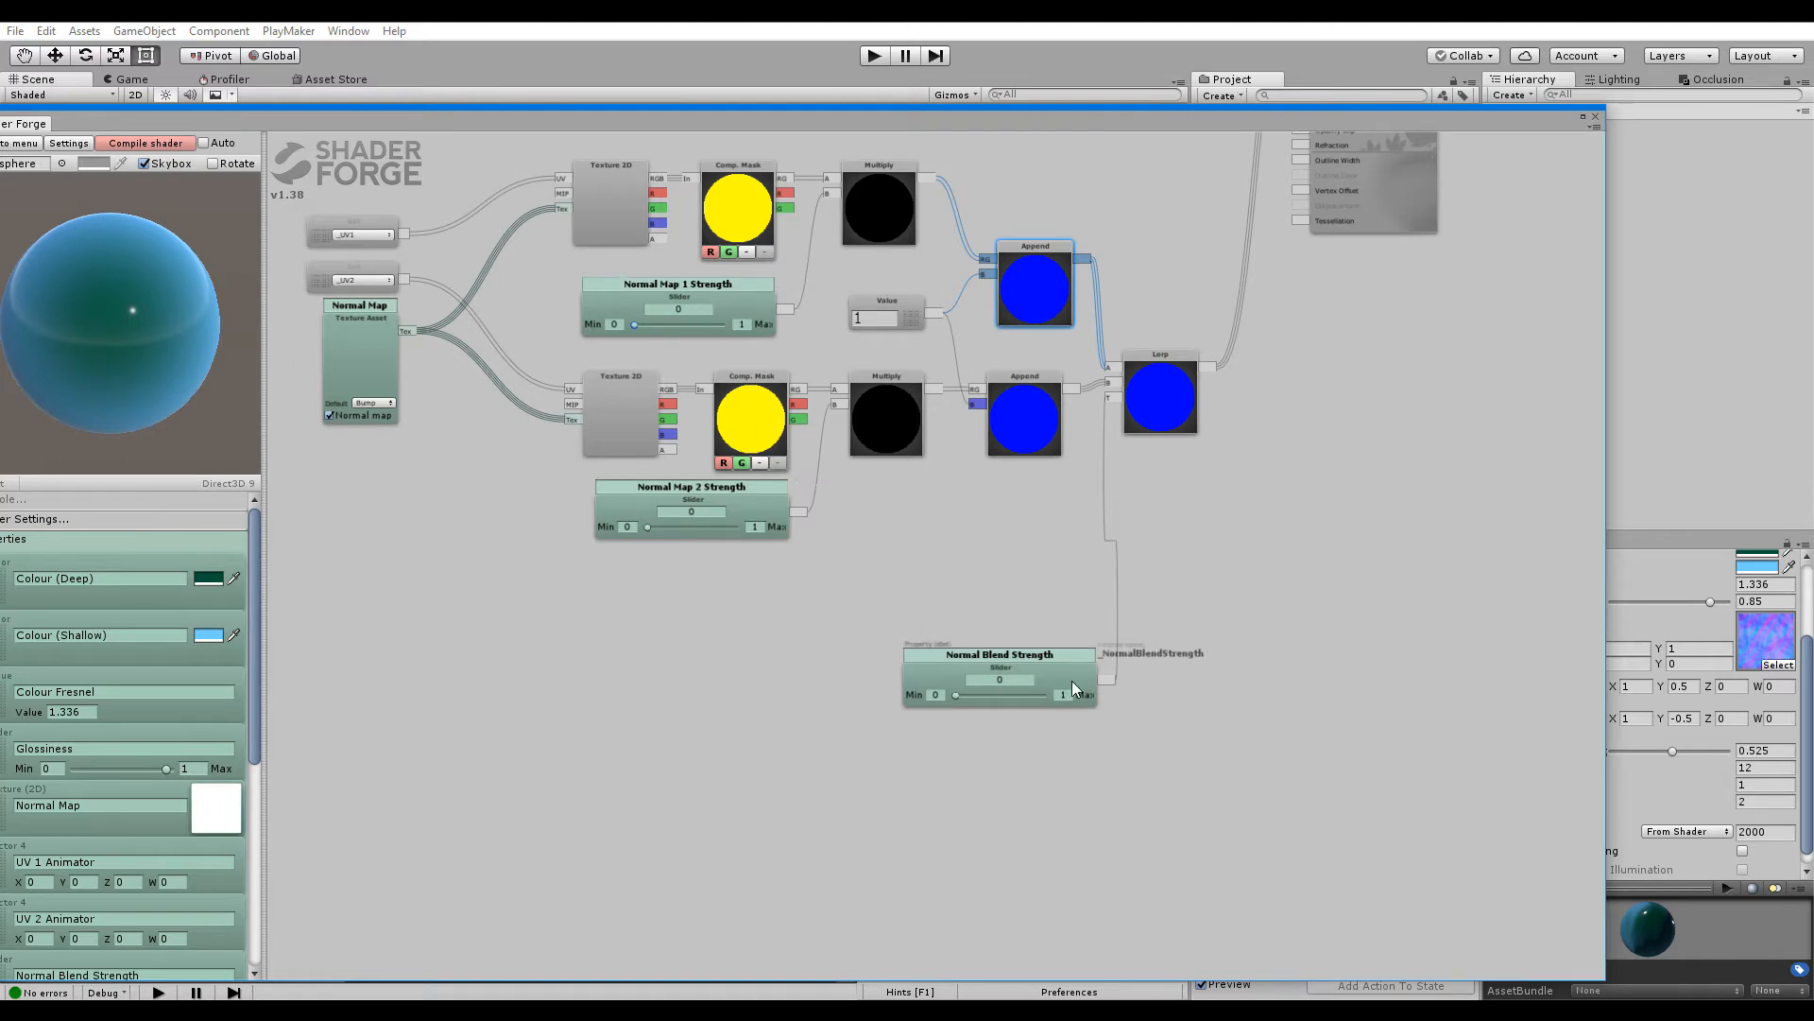
{"action": "left_click_drag", "start_coordinate": [1071, 680], "coordinate": [1034, 507]}
{"action": "middle_click_drag", "start_coordinate": [1181, 305], "coordinate": [1196, 339]}
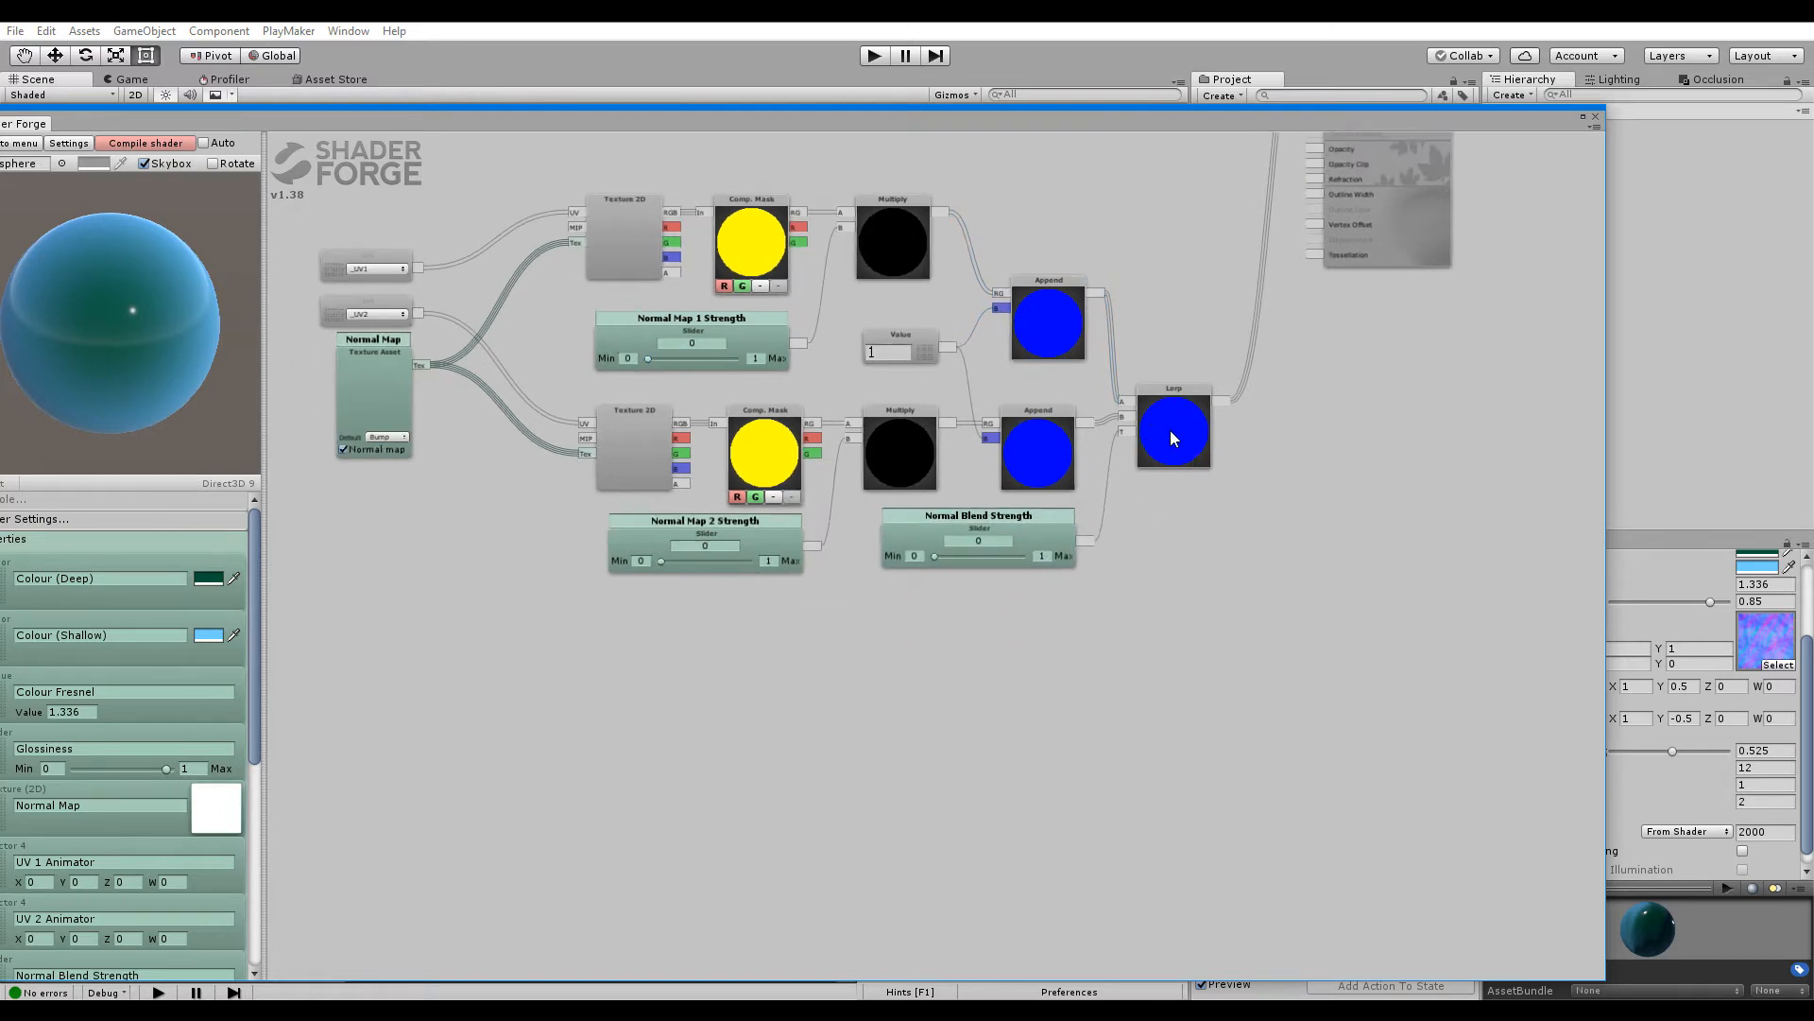
{"action": "left_click_drag", "start_coordinate": [1172, 422], "coordinate": [1180, 362]}
Select all the normal map blending nodes and move them as a group away from Main to below the UV animation nodes
{"action": "middle_click_drag", "start_coordinate": [1165, 295], "coordinate": [1268, 448]}
{"action": "scroll", "coordinate": [1267, 448], "scroll_direction": "down", "scroll_amount": 4}
{"action": "scroll", "coordinate": [1267, 448], "scroll_direction": "down", "scroll_amount": 1}
{"action": "left_click_drag", "start_coordinate": [1301, 352], "coordinate": [631, 741], "text": "alt"}
{"action": "left_click_drag", "start_coordinate": [1300, 516], "coordinate": [910, 582]}
{"action": "right_click_drag", "start_coordinate": [1036, 463], "coordinate": [1043, 588], "text": "alt"}
{"action": "middle_click_drag", "start_coordinate": [1045, 591], "coordinate": [1334, 538]}
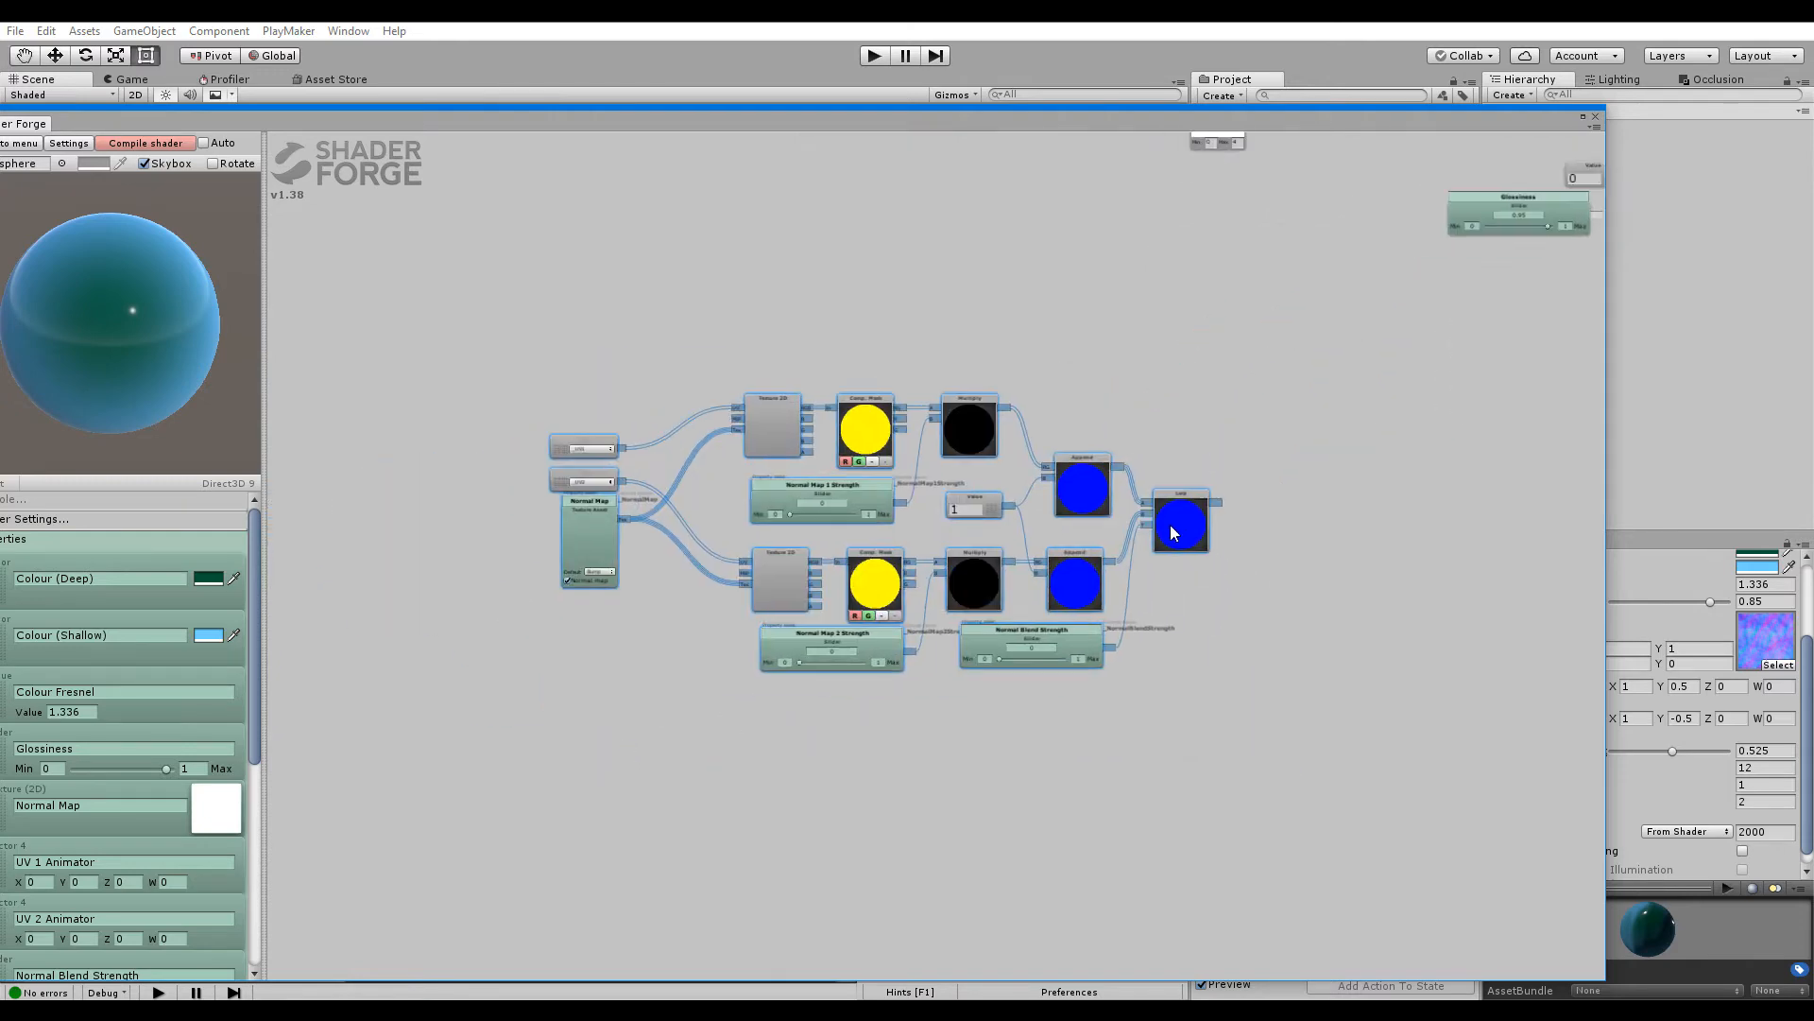
{"action": "left_click_drag", "start_coordinate": [1206, 545], "coordinate": [955, 451]}
{"action": "middle_click_drag", "start_coordinate": [955, 452], "coordinate": [1001, 813]}
{"action": "left_click_drag", "start_coordinate": [969, 818], "coordinate": [744, 546]}
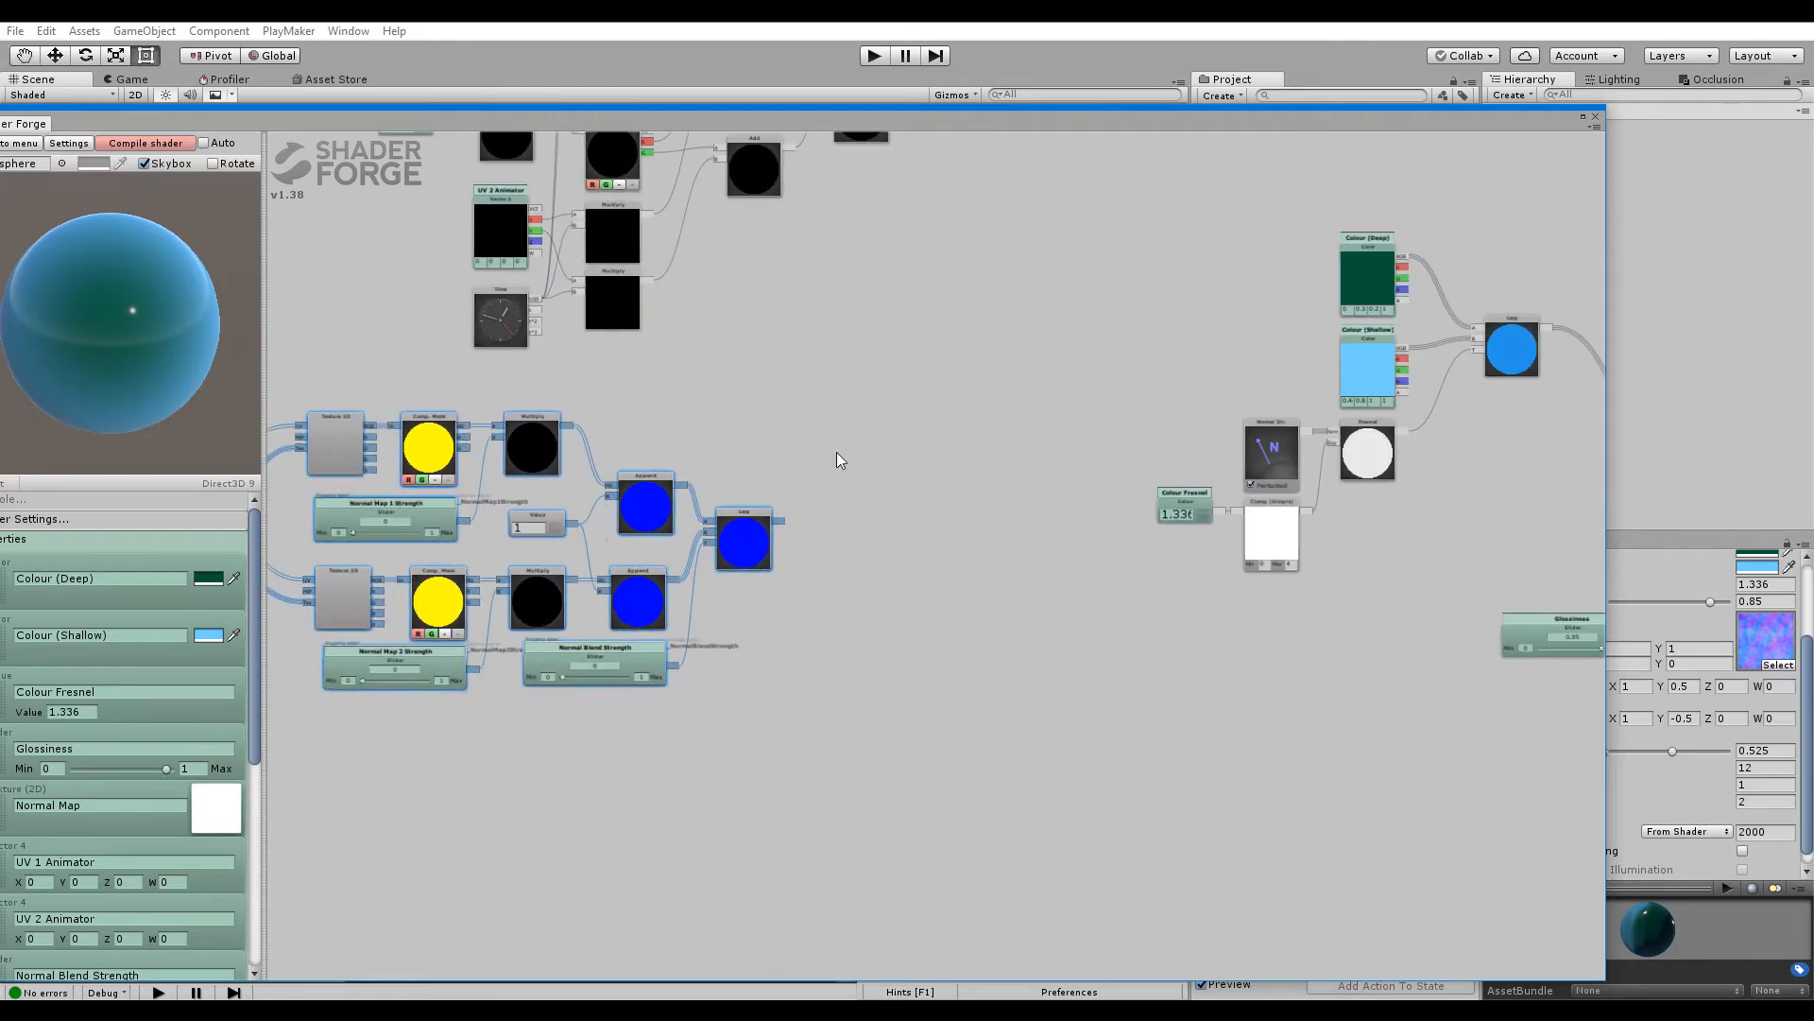
Add a Set node named "_normalMapping" beside the normal map Lerp and feed it the Lerp output
{"action": "left_click", "coordinate": [849, 535]}
{"action": "right_click", "coordinate": [849, 535]}
{"action": "left_click", "coordinate": [822, 792]}
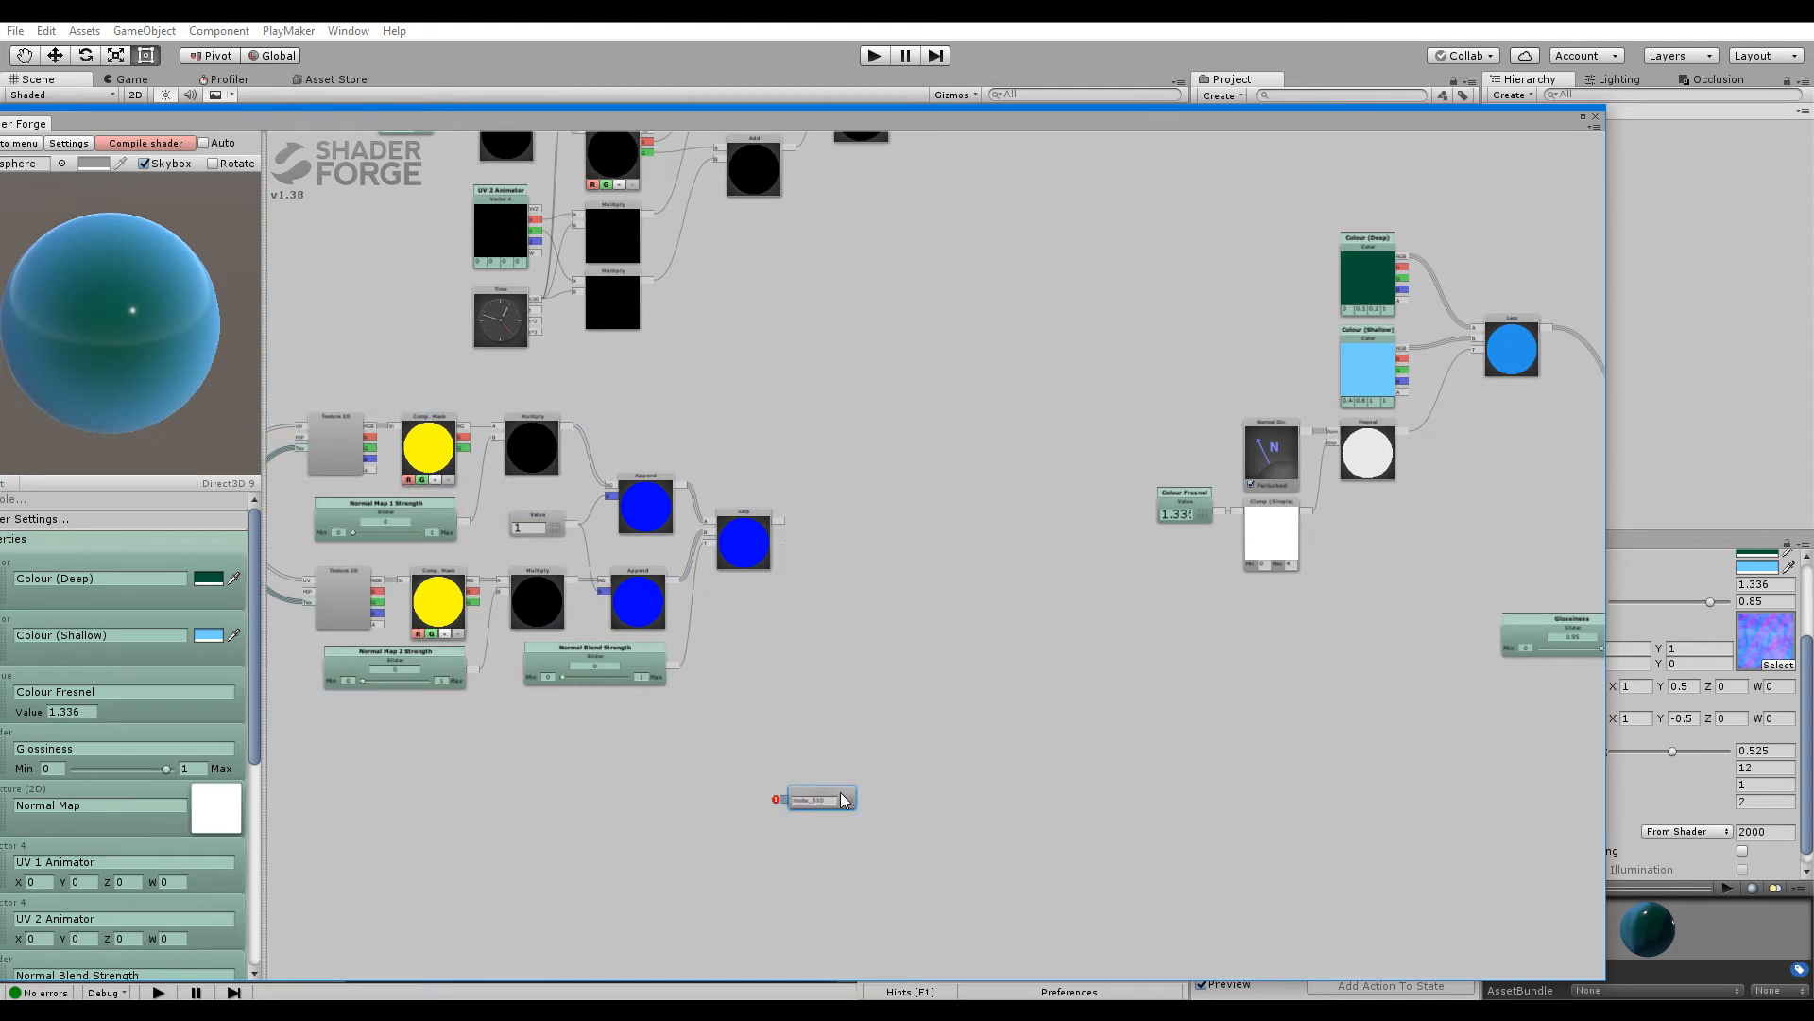
{"action": "left_click_drag", "start_coordinate": [840, 792], "coordinate": [852, 511]}
{"action": "middle_click_drag", "start_coordinate": [813, 499], "coordinate": [815, 508]}
{"action": "left_click_drag", "start_coordinate": [816, 511], "coordinate": [782, 529]}
{"action": "left_click", "coordinate": [839, 534]}
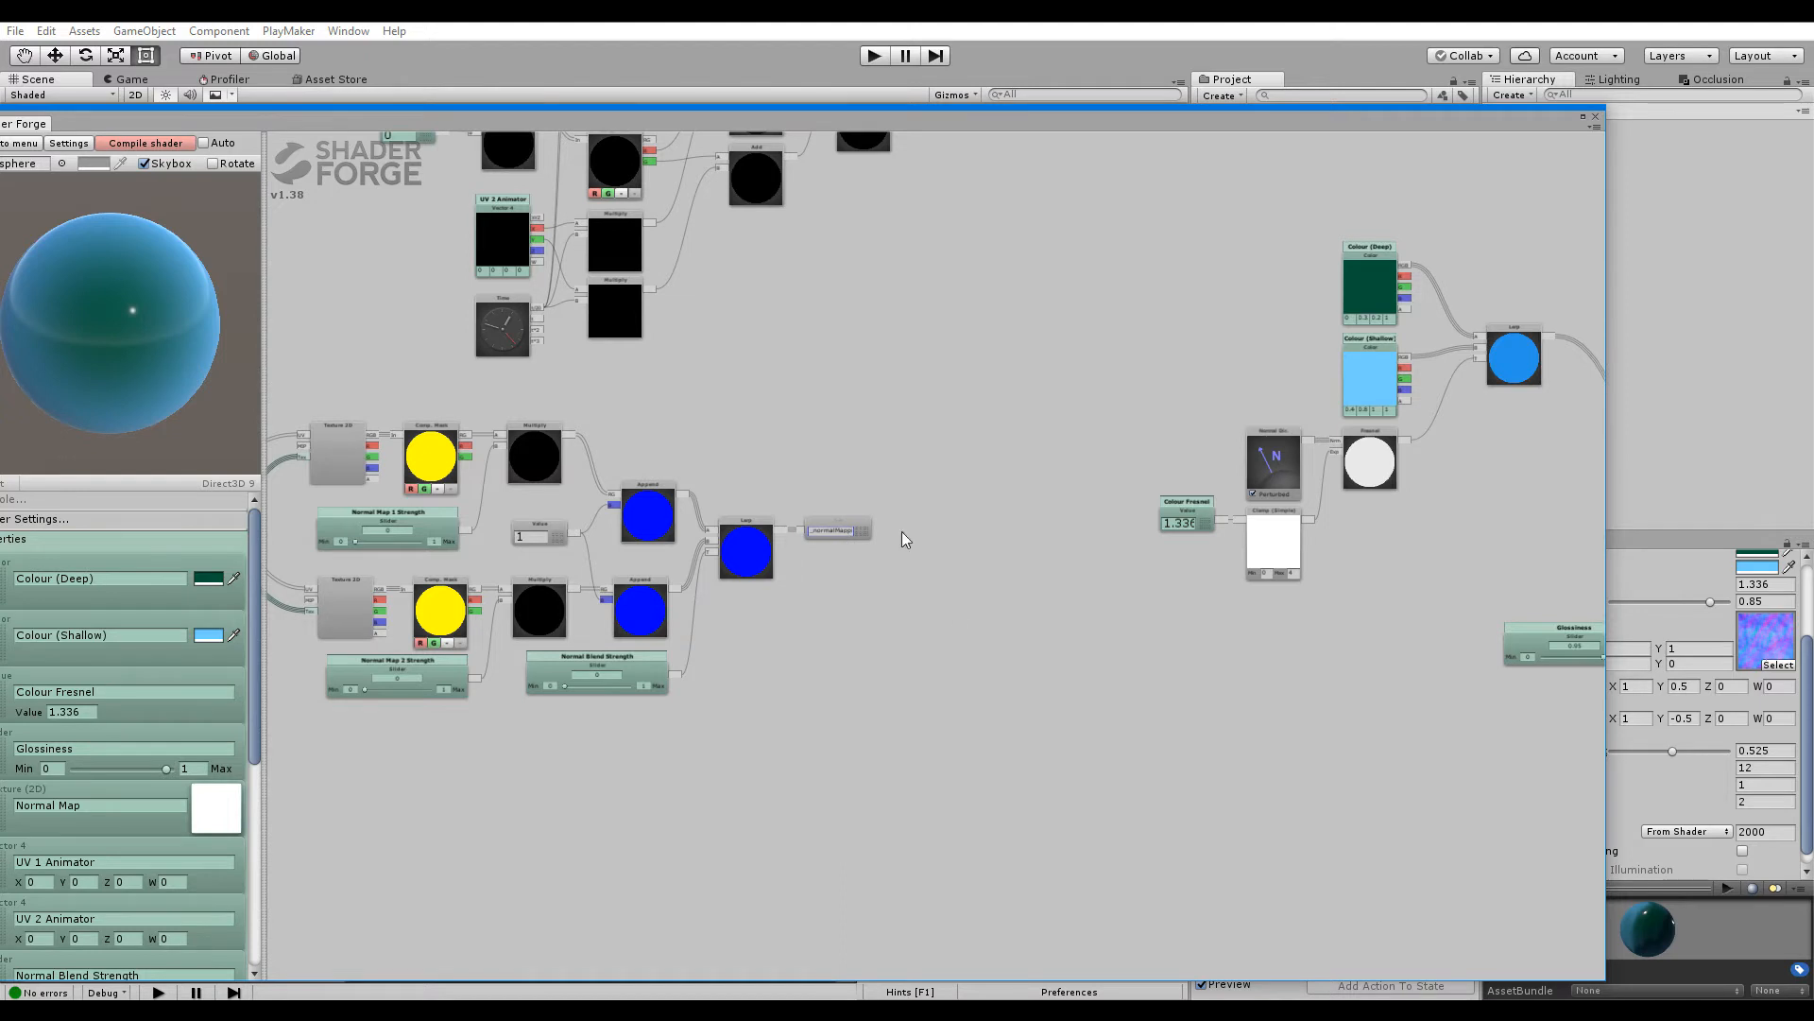
Add a Get node reading _normalMapping, connect it to Main's Normal input, and place it under the Glossiness slider
{"action": "middle_click_drag", "start_coordinate": [1581, 841], "coordinate": [1125, 586]}
{"action": "key", "text": "g"}
{"action": "left_click", "coordinate": [1068, 522]}
{"action": "left_click", "coordinate": [1083, 529]}
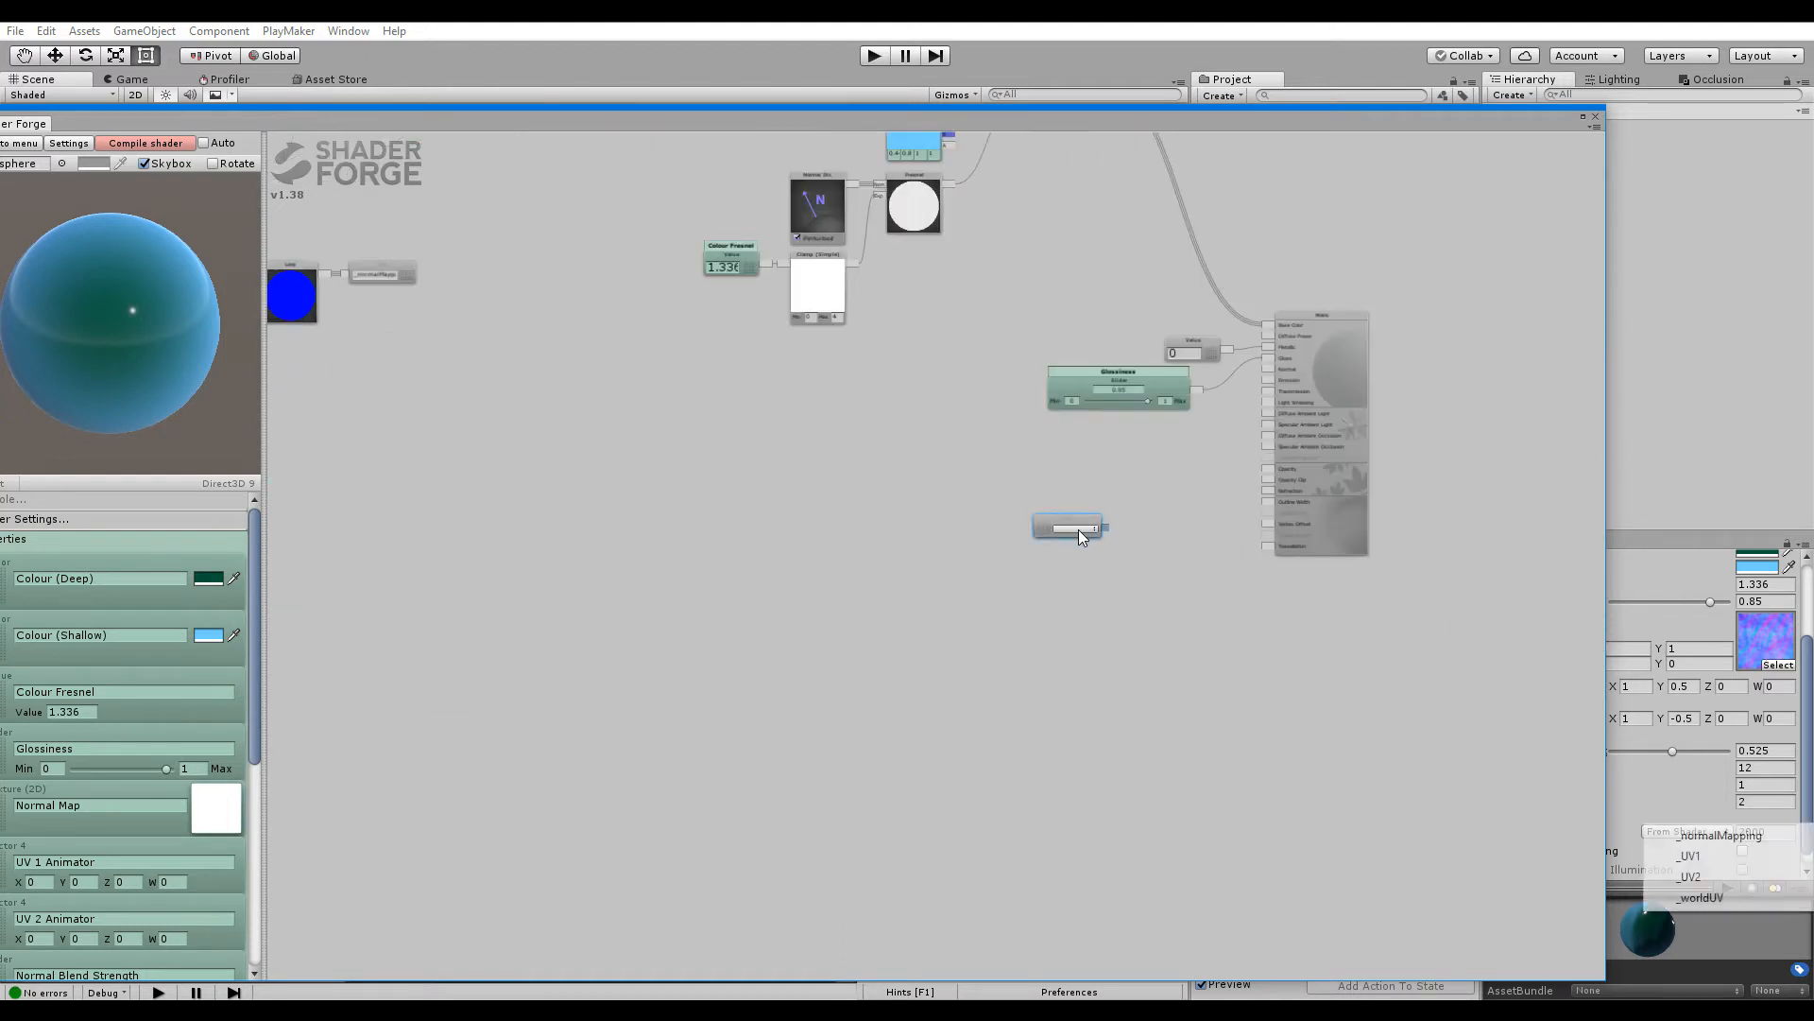
{"action": "left_click", "coordinate": [1691, 842]}
{"action": "left_click_drag", "start_coordinate": [1107, 527], "coordinate": [1175, 428]}
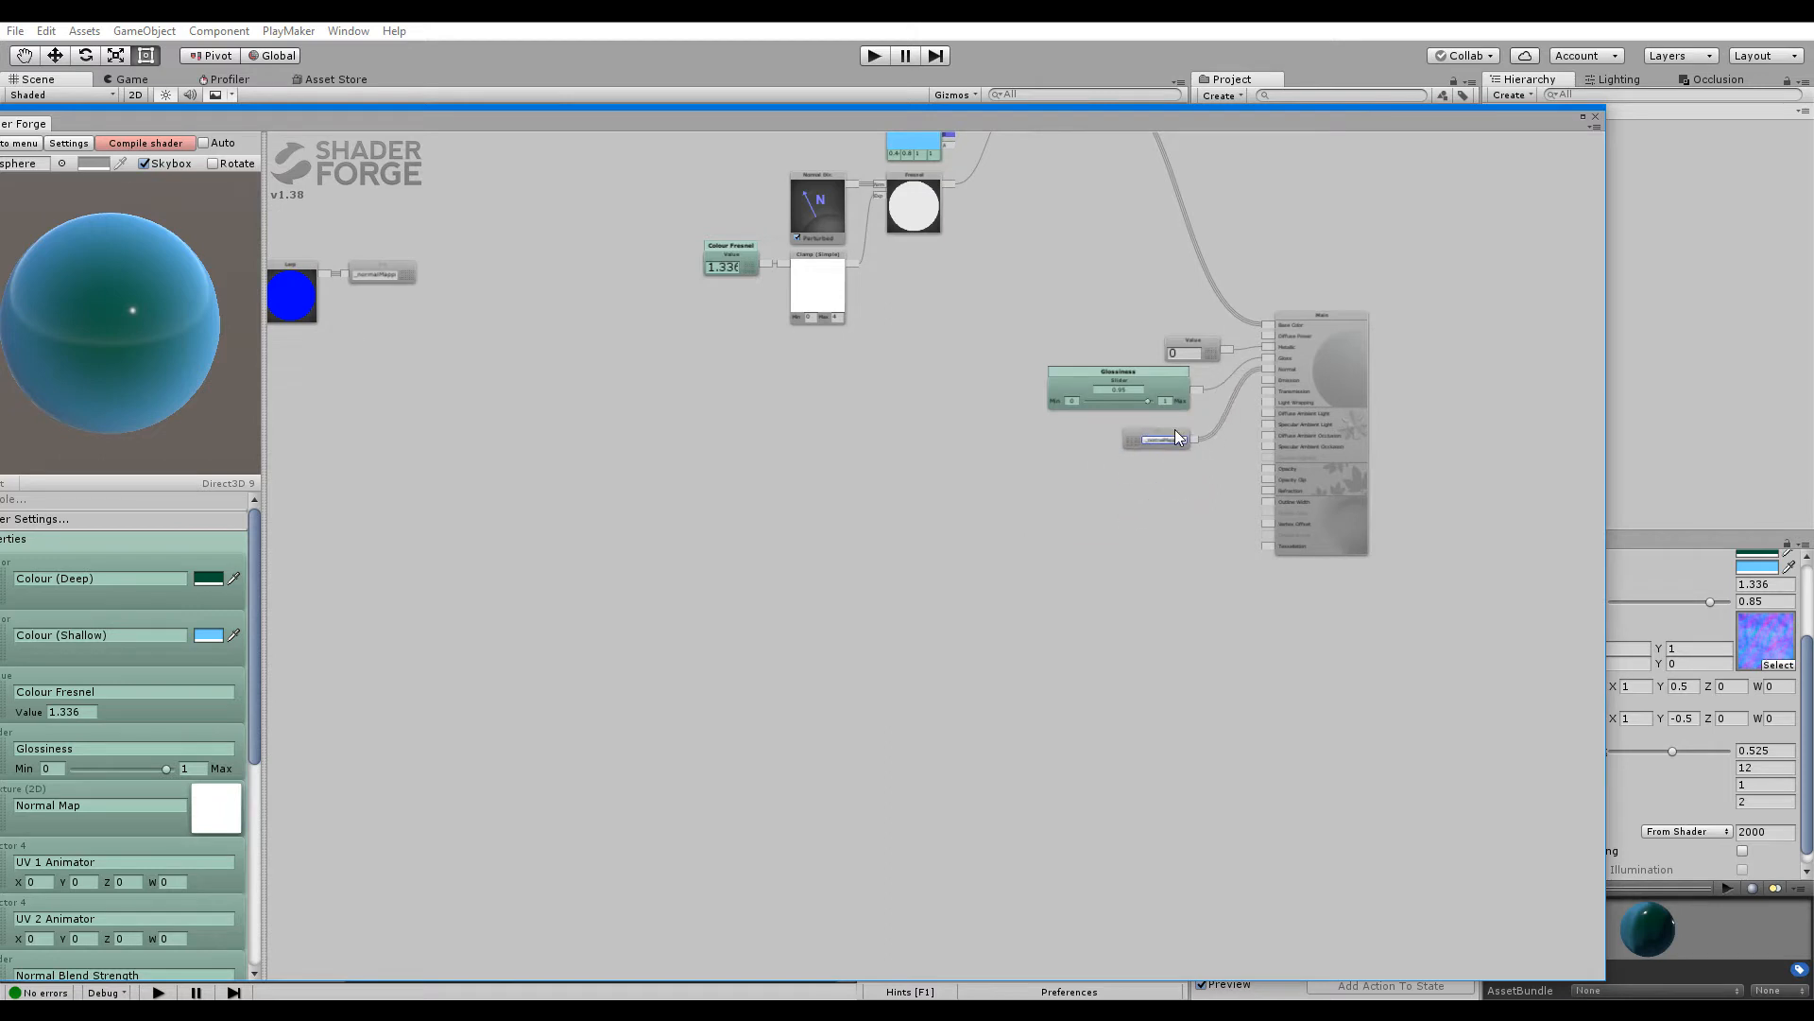
Select the colour and Fresnel nodes as a group and move them closer to the Main node
{"action": "scroll", "coordinate": [1018, 536], "scroll_direction": "down", "scroll_amount": 3}
{"action": "middle_click_drag", "start_coordinate": [717, 448], "coordinate": [945, 616]}
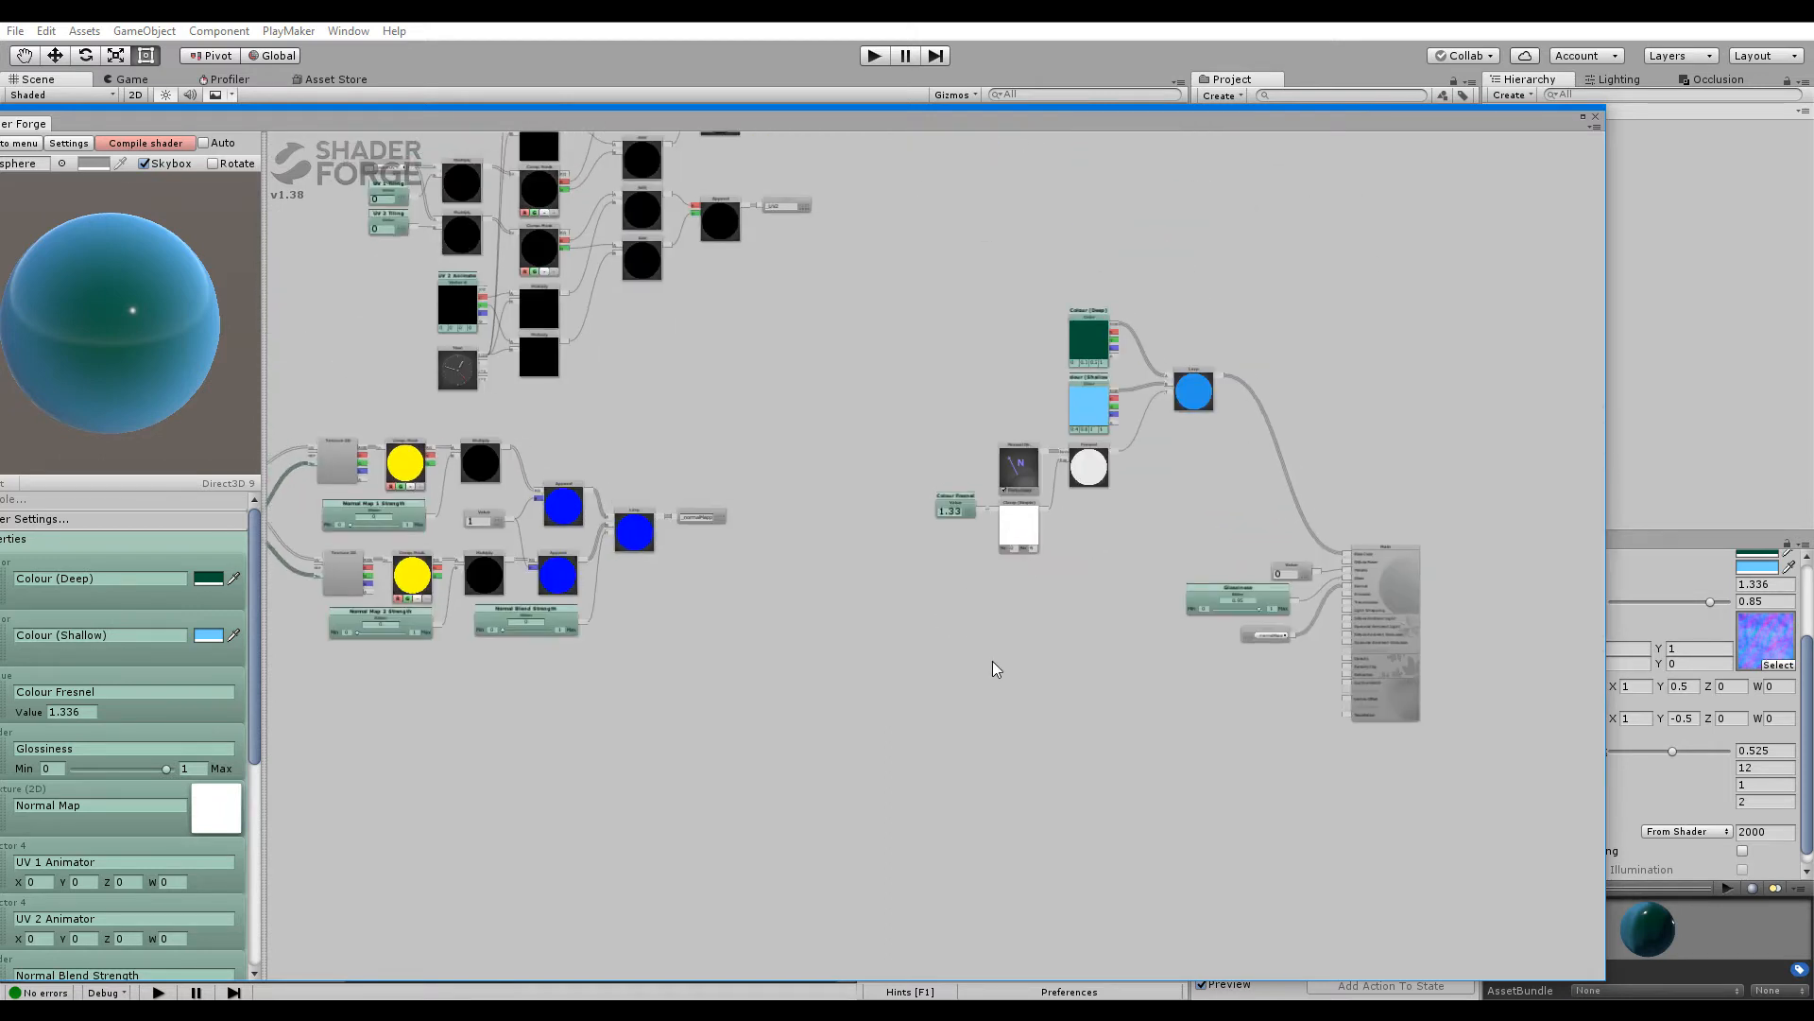
{"action": "left_click_drag", "start_coordinate": [1222, 308], "coordinate": [932, 548]}
{"action": "left_click_drag", "start_coordinate": [1187, 422], "coordinate": [1230, 483]}
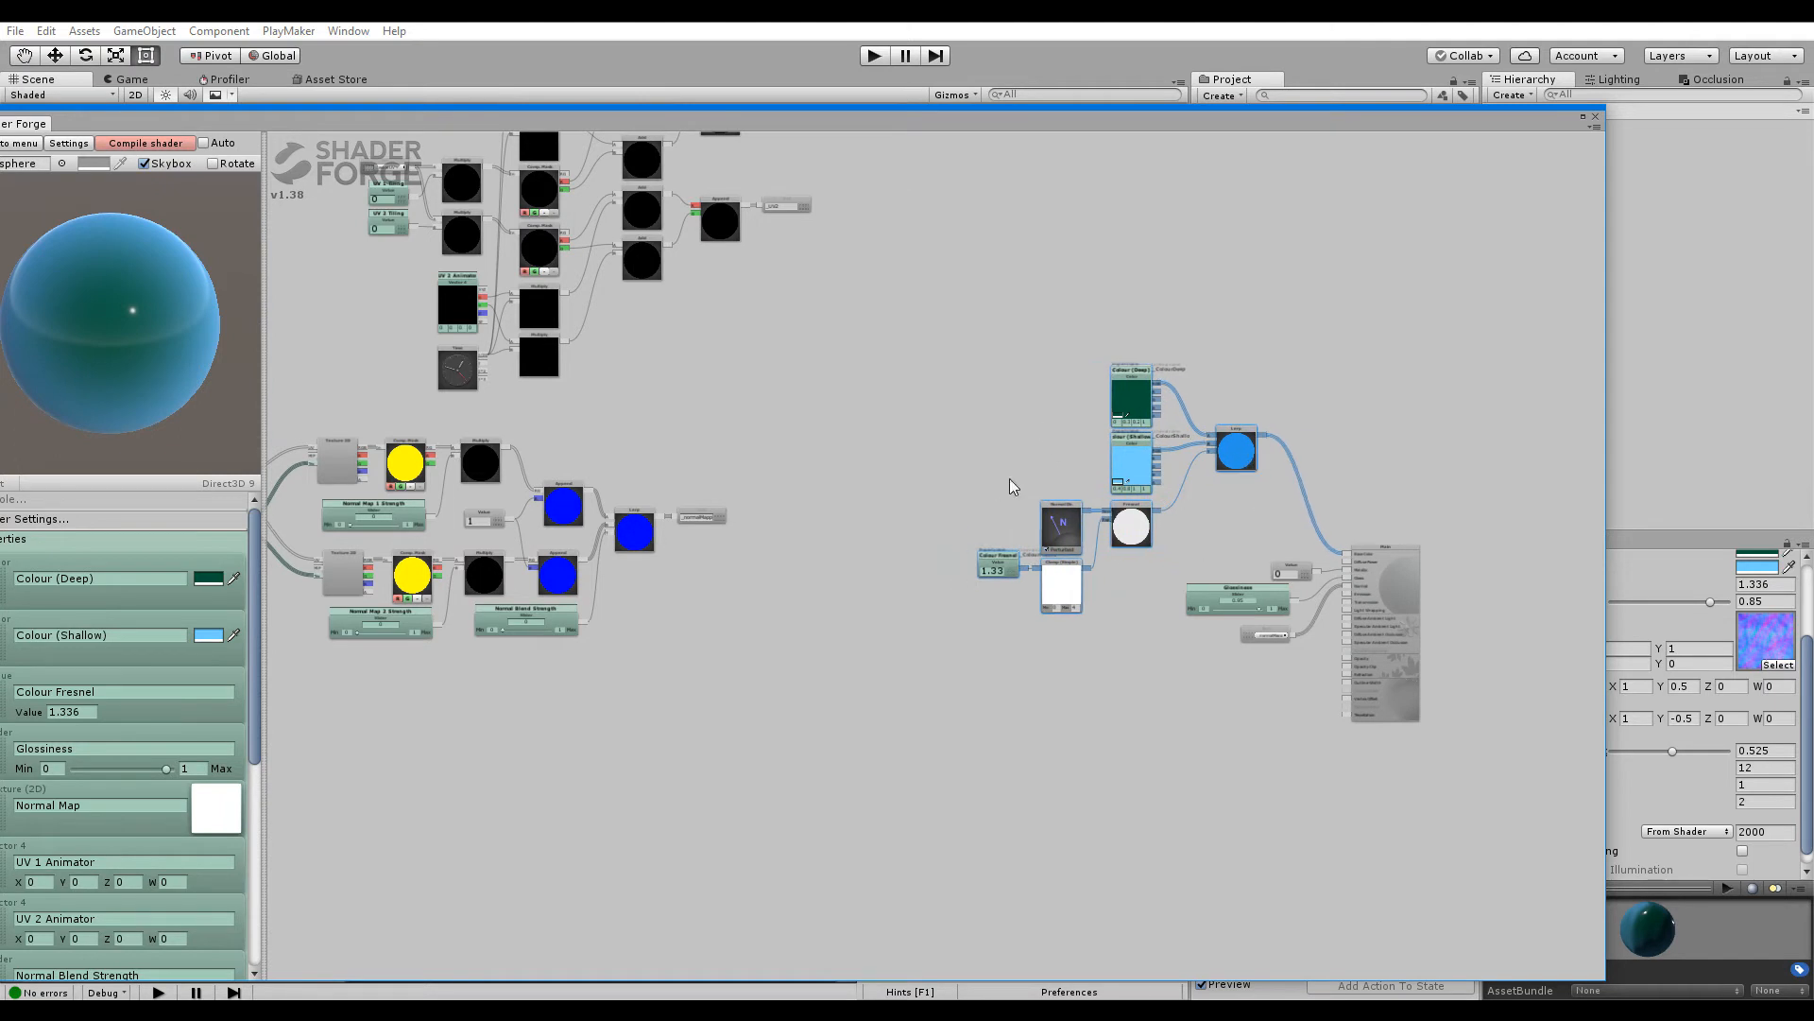
Examine the world UV, UV tiling and animation, and normal map node groups across the graph
{"action": "middle_click_drag", "start_coordinate": [1104, 543], "coordinate": [1255, 616]}
{"action": "left_click", "coordinate": [848, 467]}
{"action": "middle_click_drag", "start_coordinate": [848, 467], "coordinate": [995, 719]}
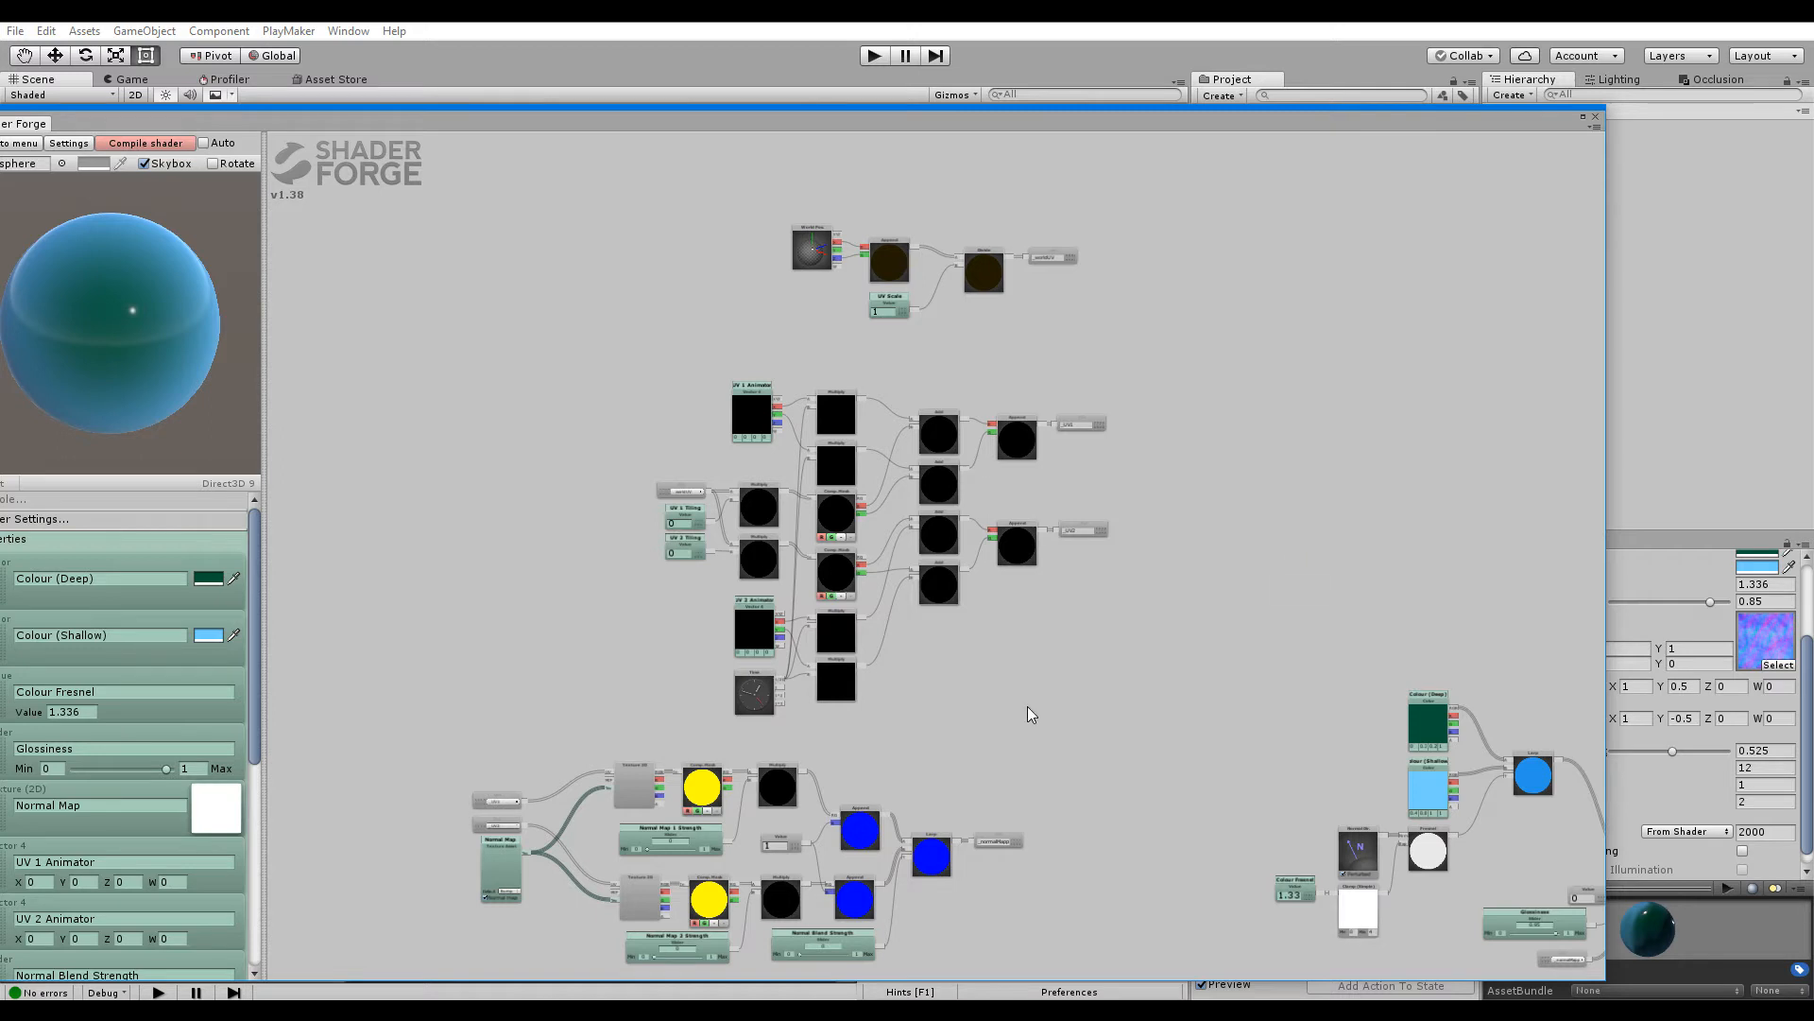
{"action": "middle_click_drag", "start_coordinate": [903, 748], "coordinate": [895, 656]}
{"action": "middle_click_drag", "start_coordinate": [1009, 666], "coordinate": [886, 703]}
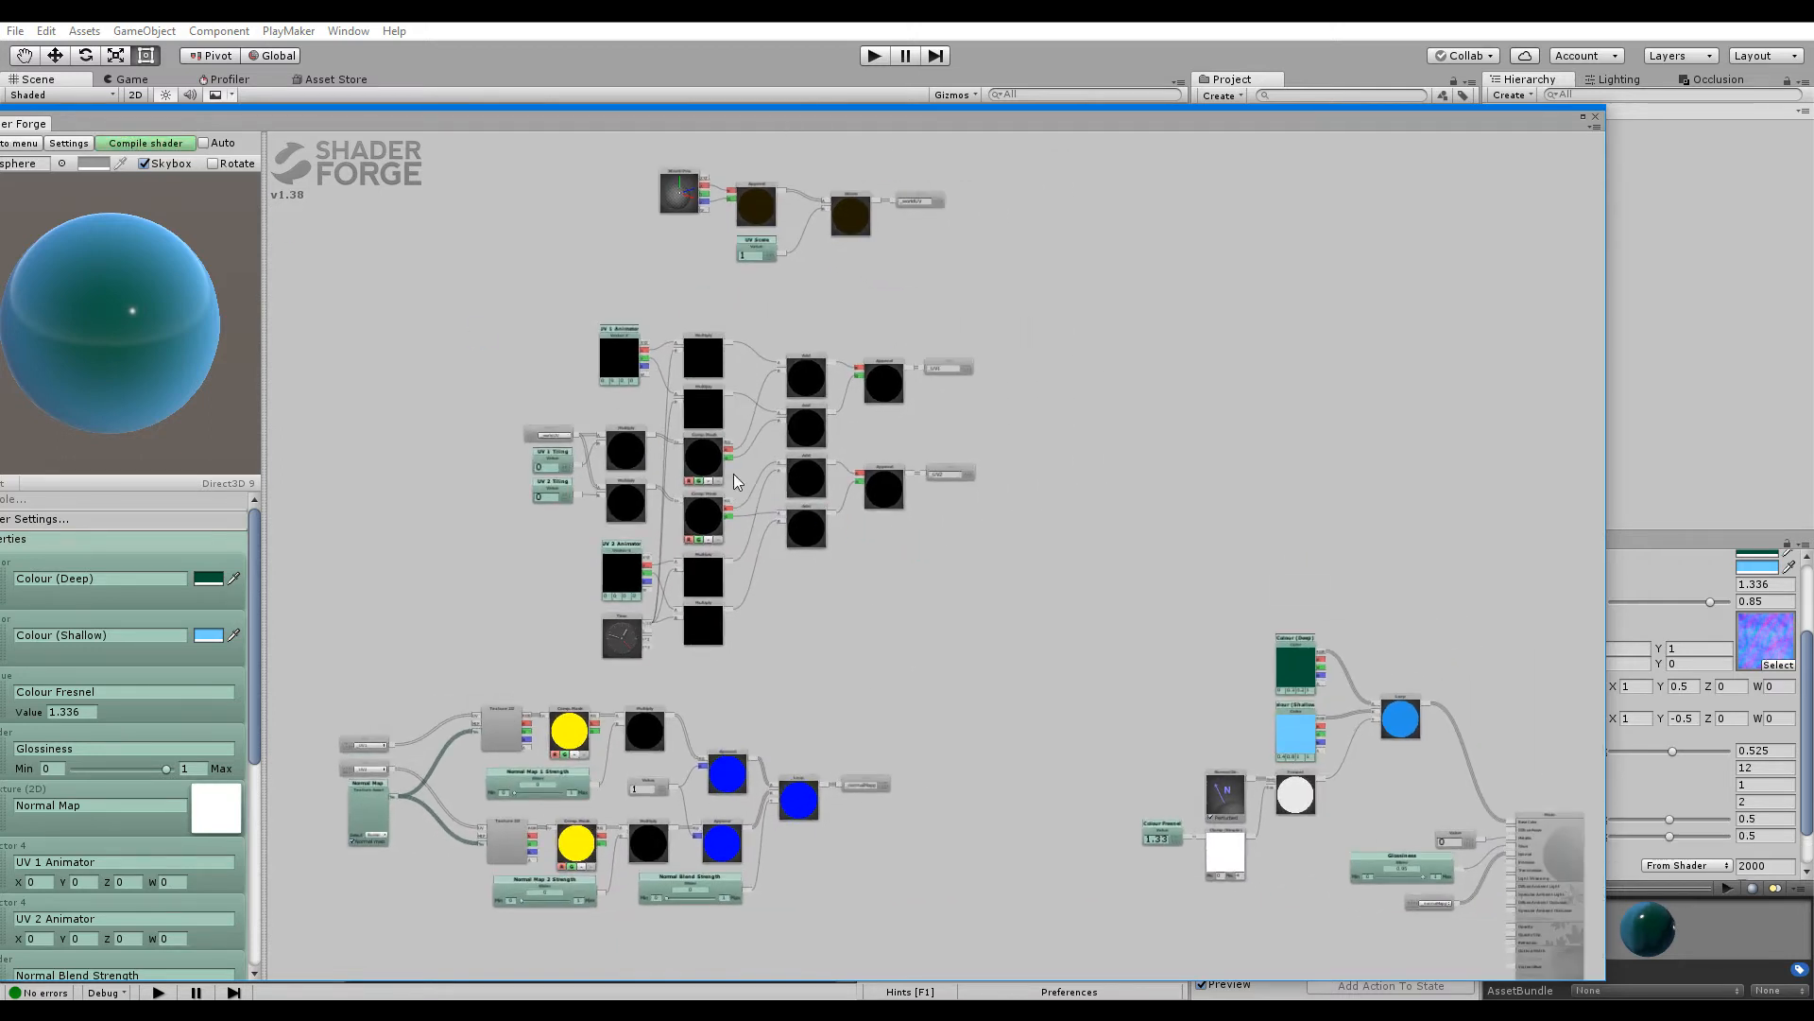
{"action": "scroll", "coordinate": [733, 474], "scroll_direction": "up", "scroll_amount": 4}
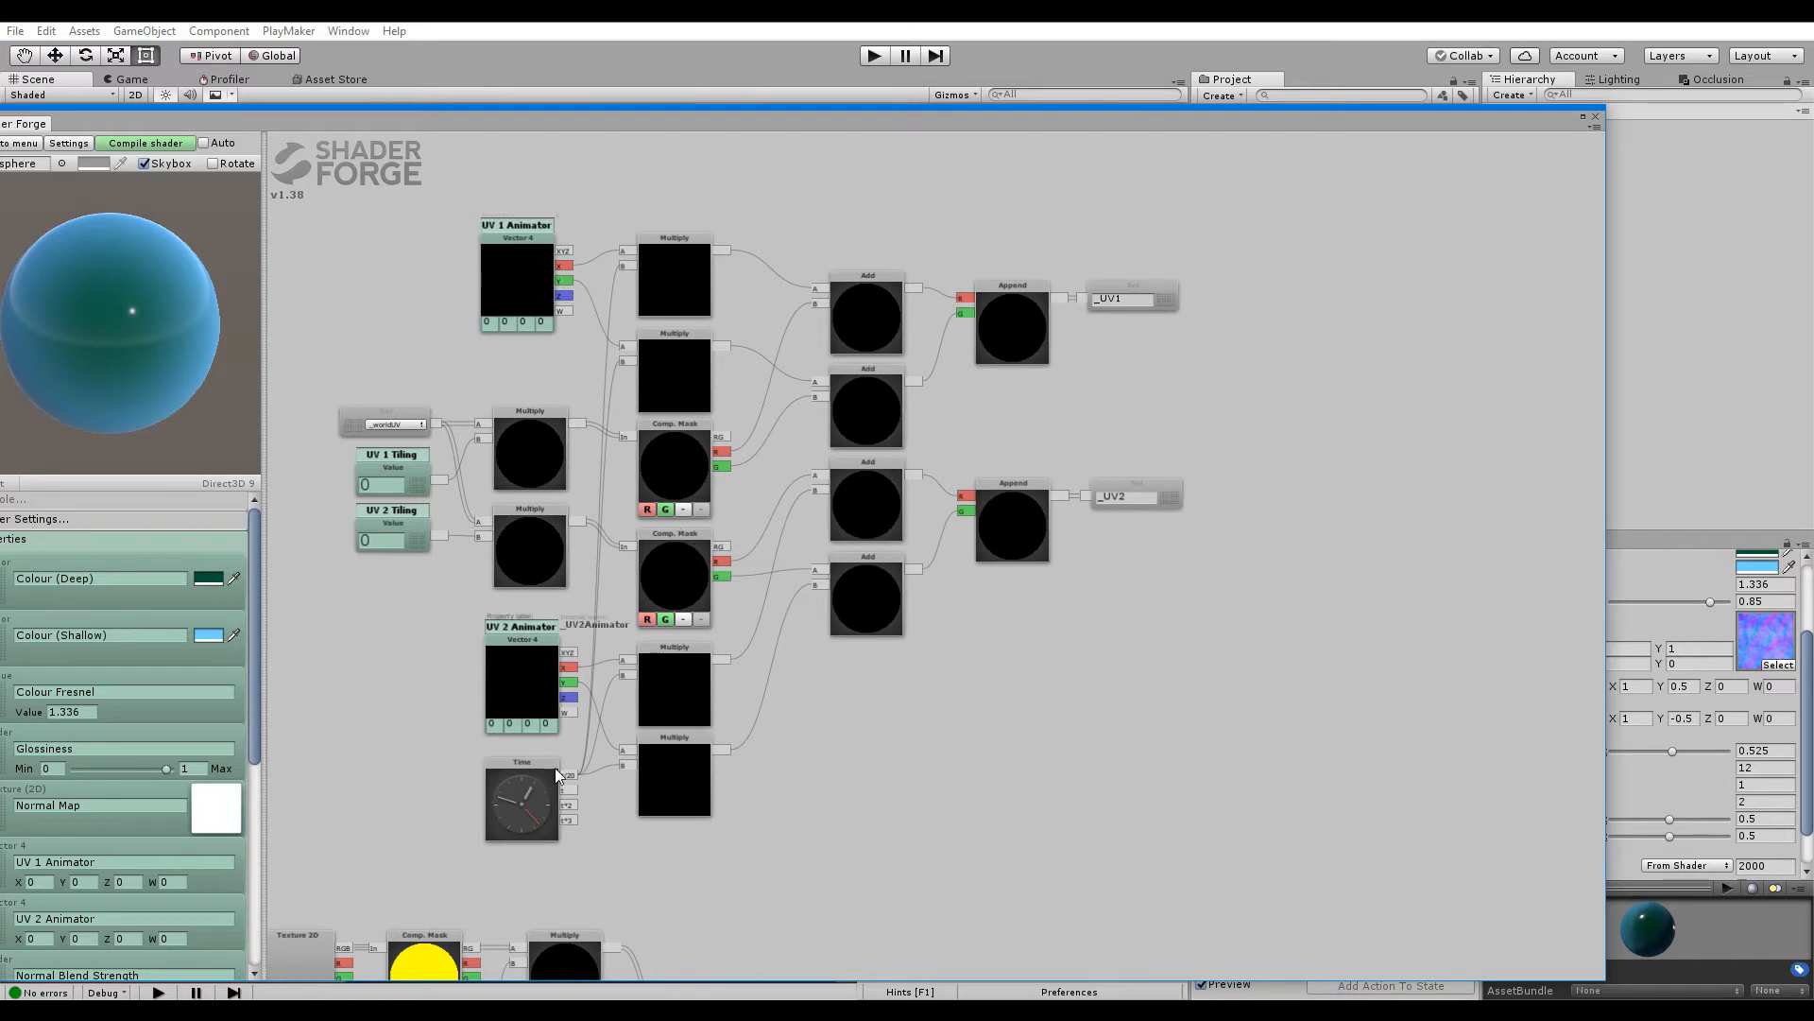
{"action": "left_click", "coordinate": [544, 808]}
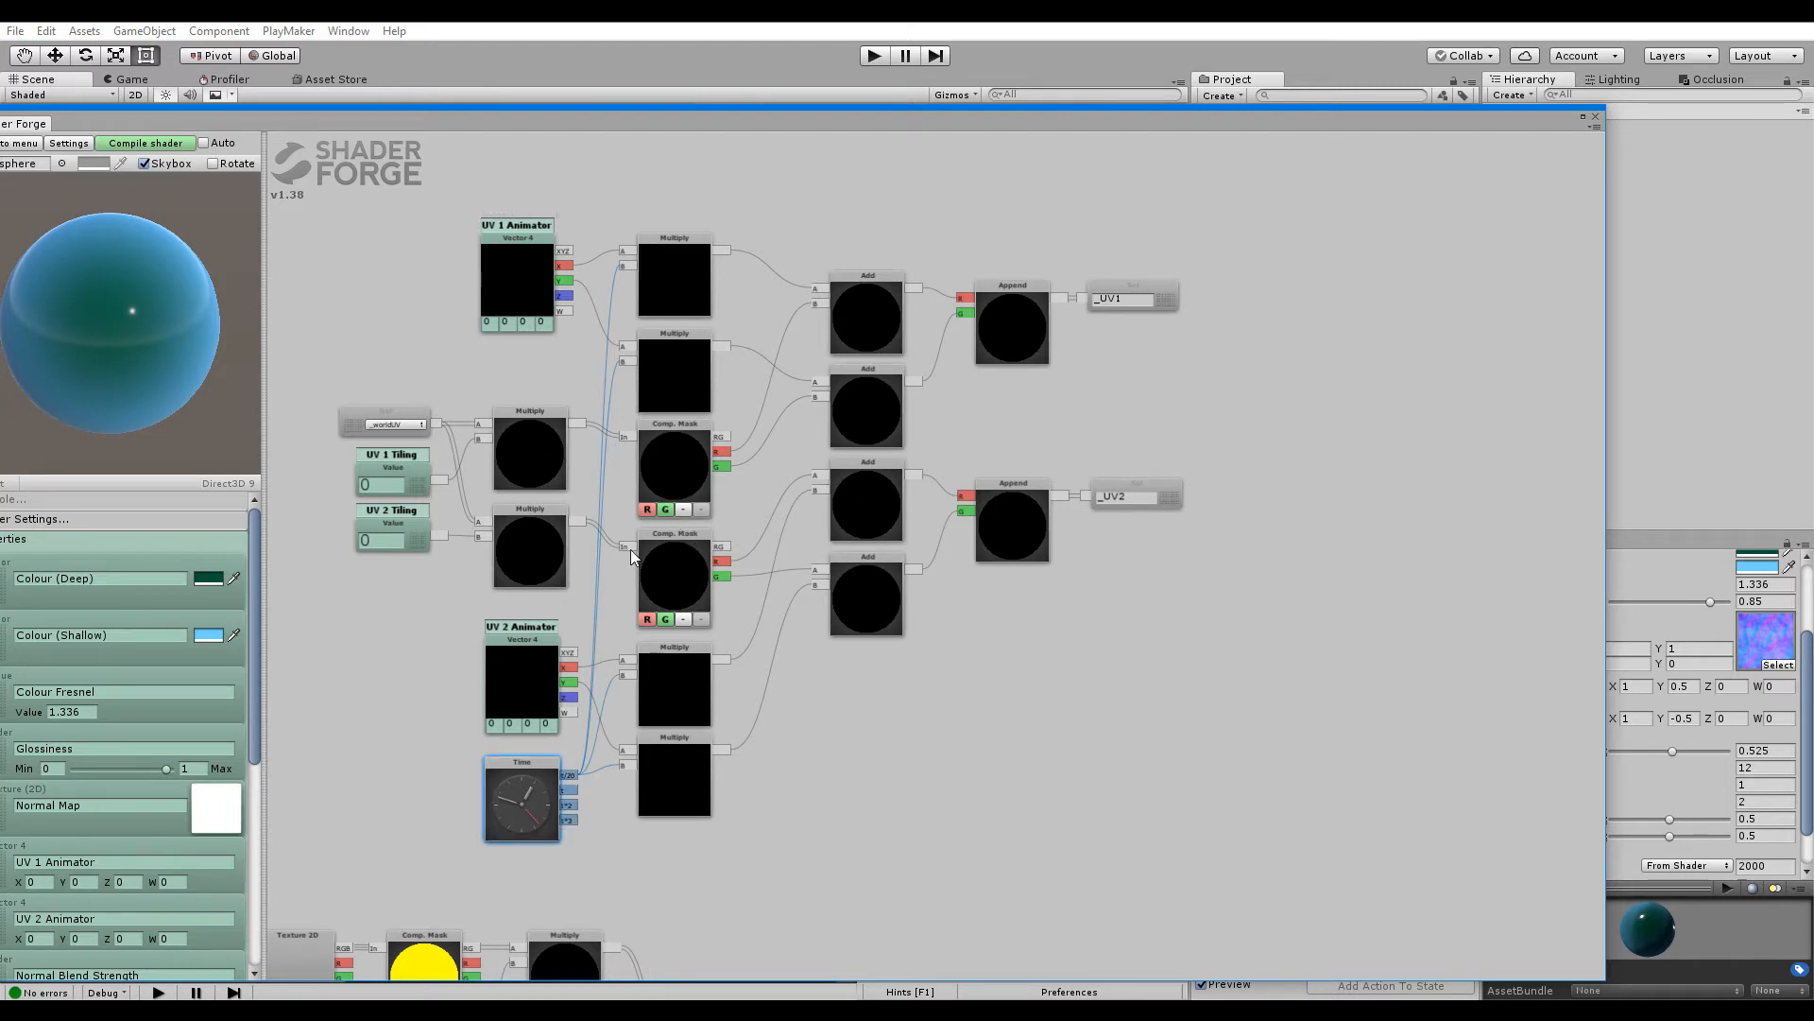
{"action": "left_click", "coordinate": [660, 562]}
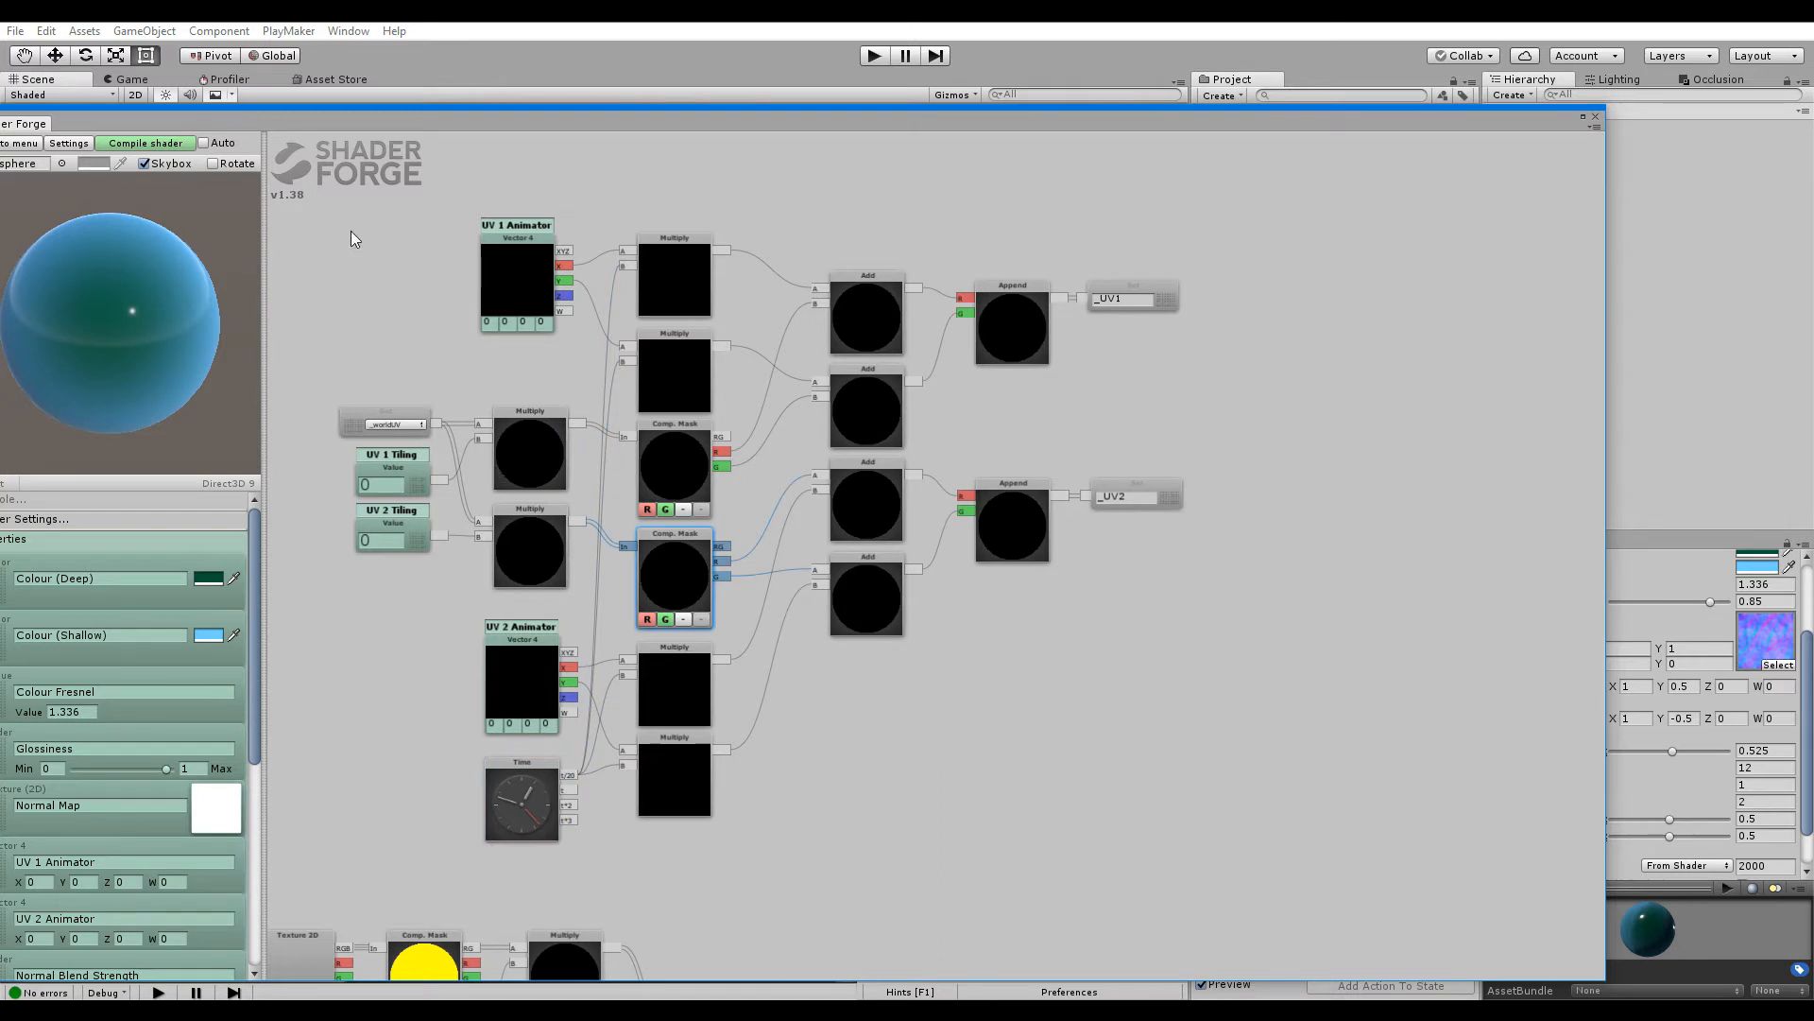
{"action": "left_click_drag", "start_coordinate": [524, 353], "coordinate": [632, 442]}
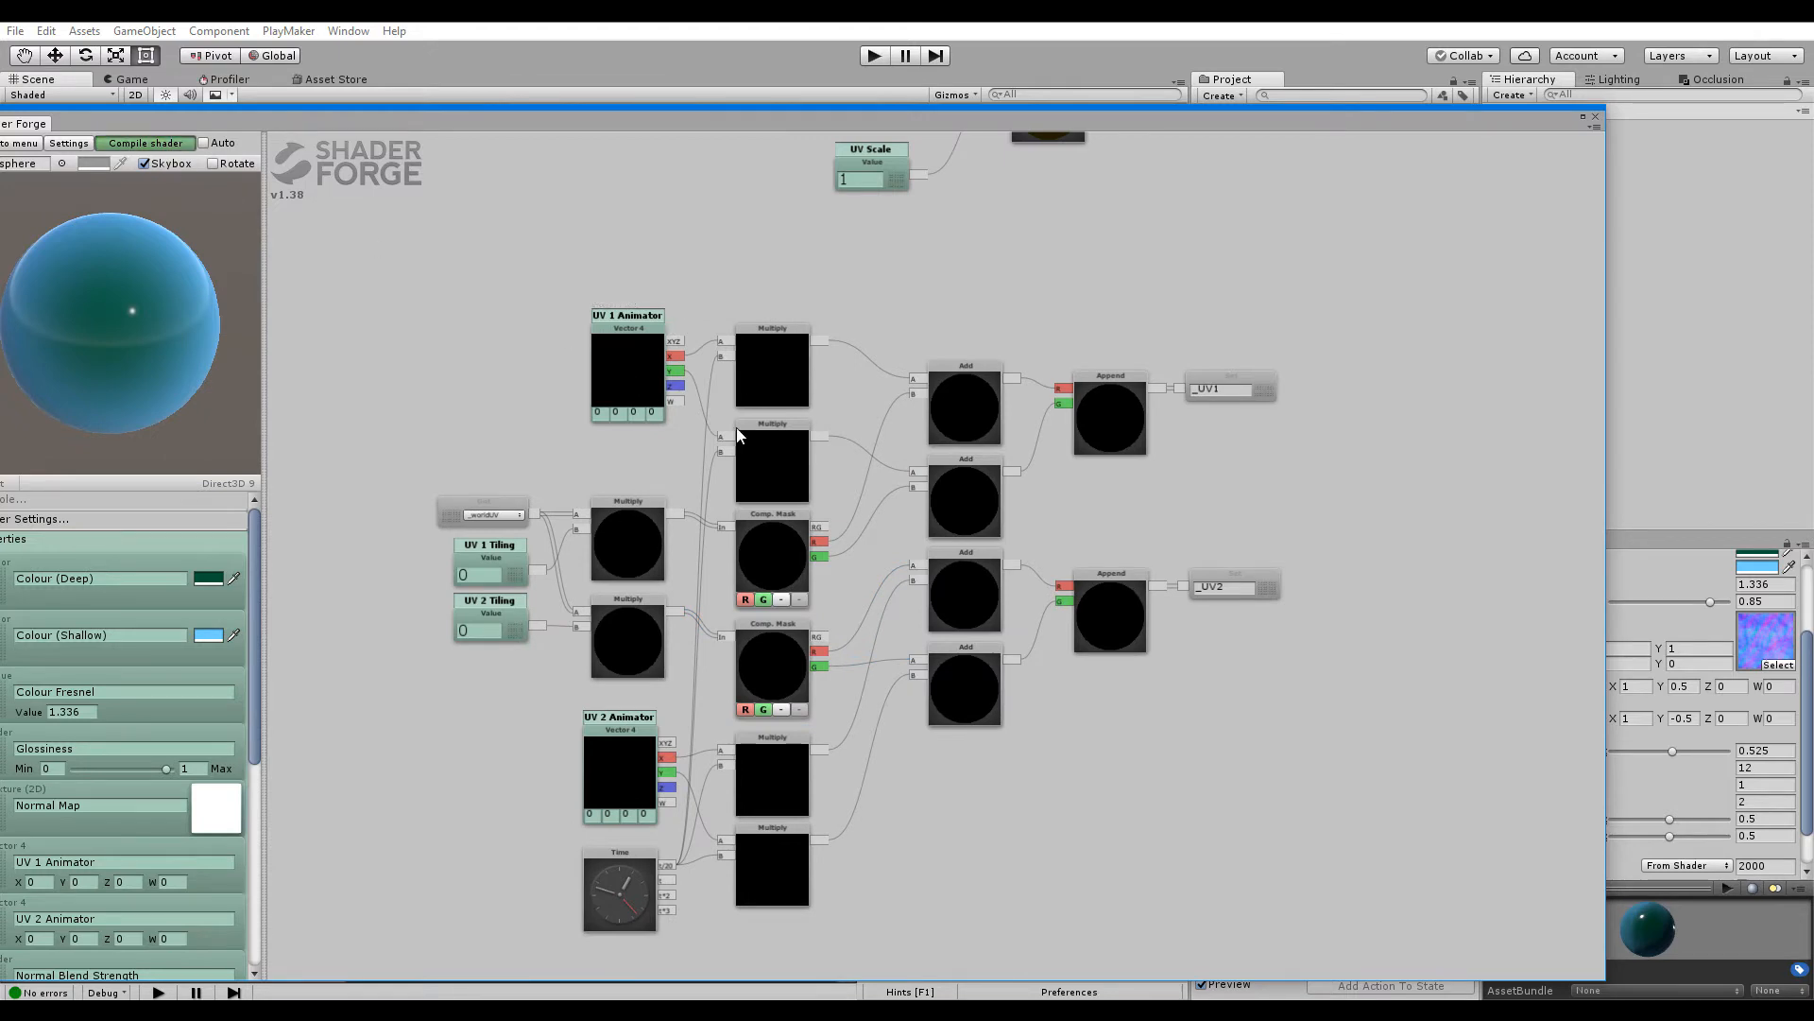
{"action": "scroll", "coordinate": [866, 546], "scroll_direction": "down", "scroll_amount": 5}
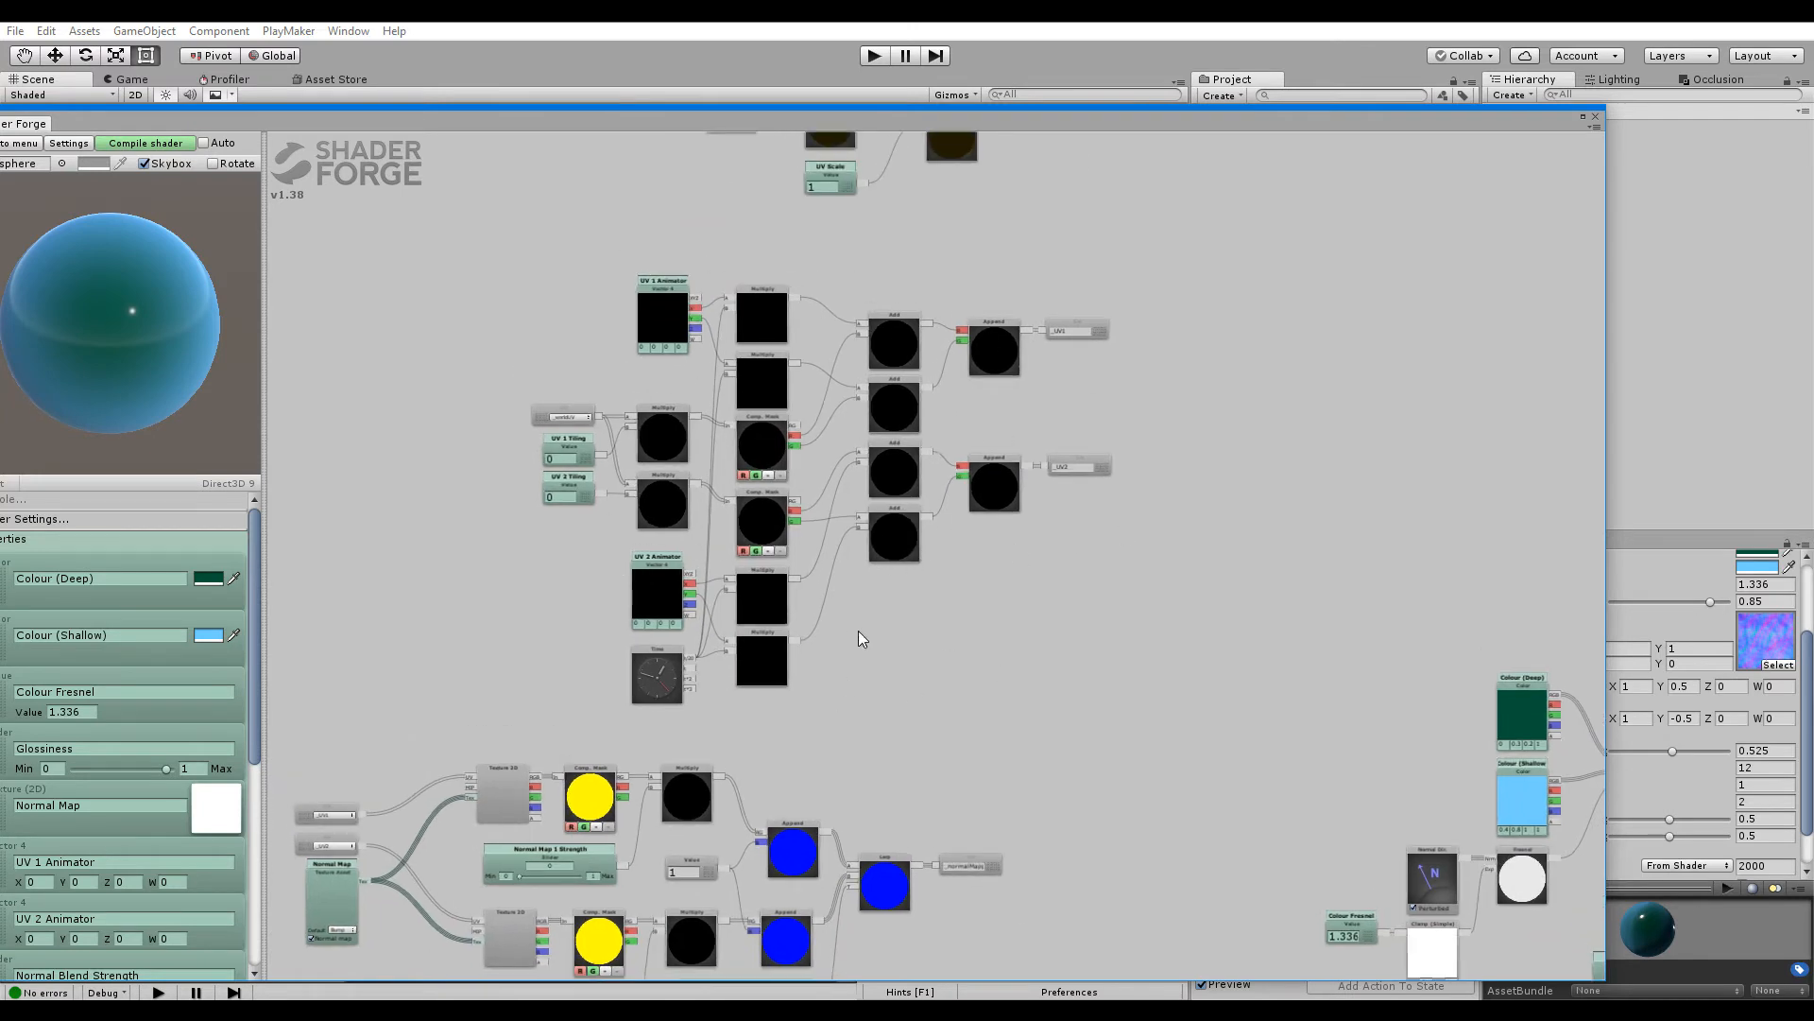
{"action": "middle_click_drag", "start_coordinate": [924, 732], "coordinate": [810, 633]}
{"action": "scroll", "coordinate": [811, 633], "scroll_direction": "down", "scroll_amount": 3}
{"action": "middle_click_drag", "start_coordinate": [453, 576], "coordinate": [601, 529]}
Compile the shader and reorder its properties so Normal Map 1 Strength, Normal Map 2 Strength and Normal Blend Strength directly follow Normal Map
{"action": "left_click", "coordinate": [150, 144]}
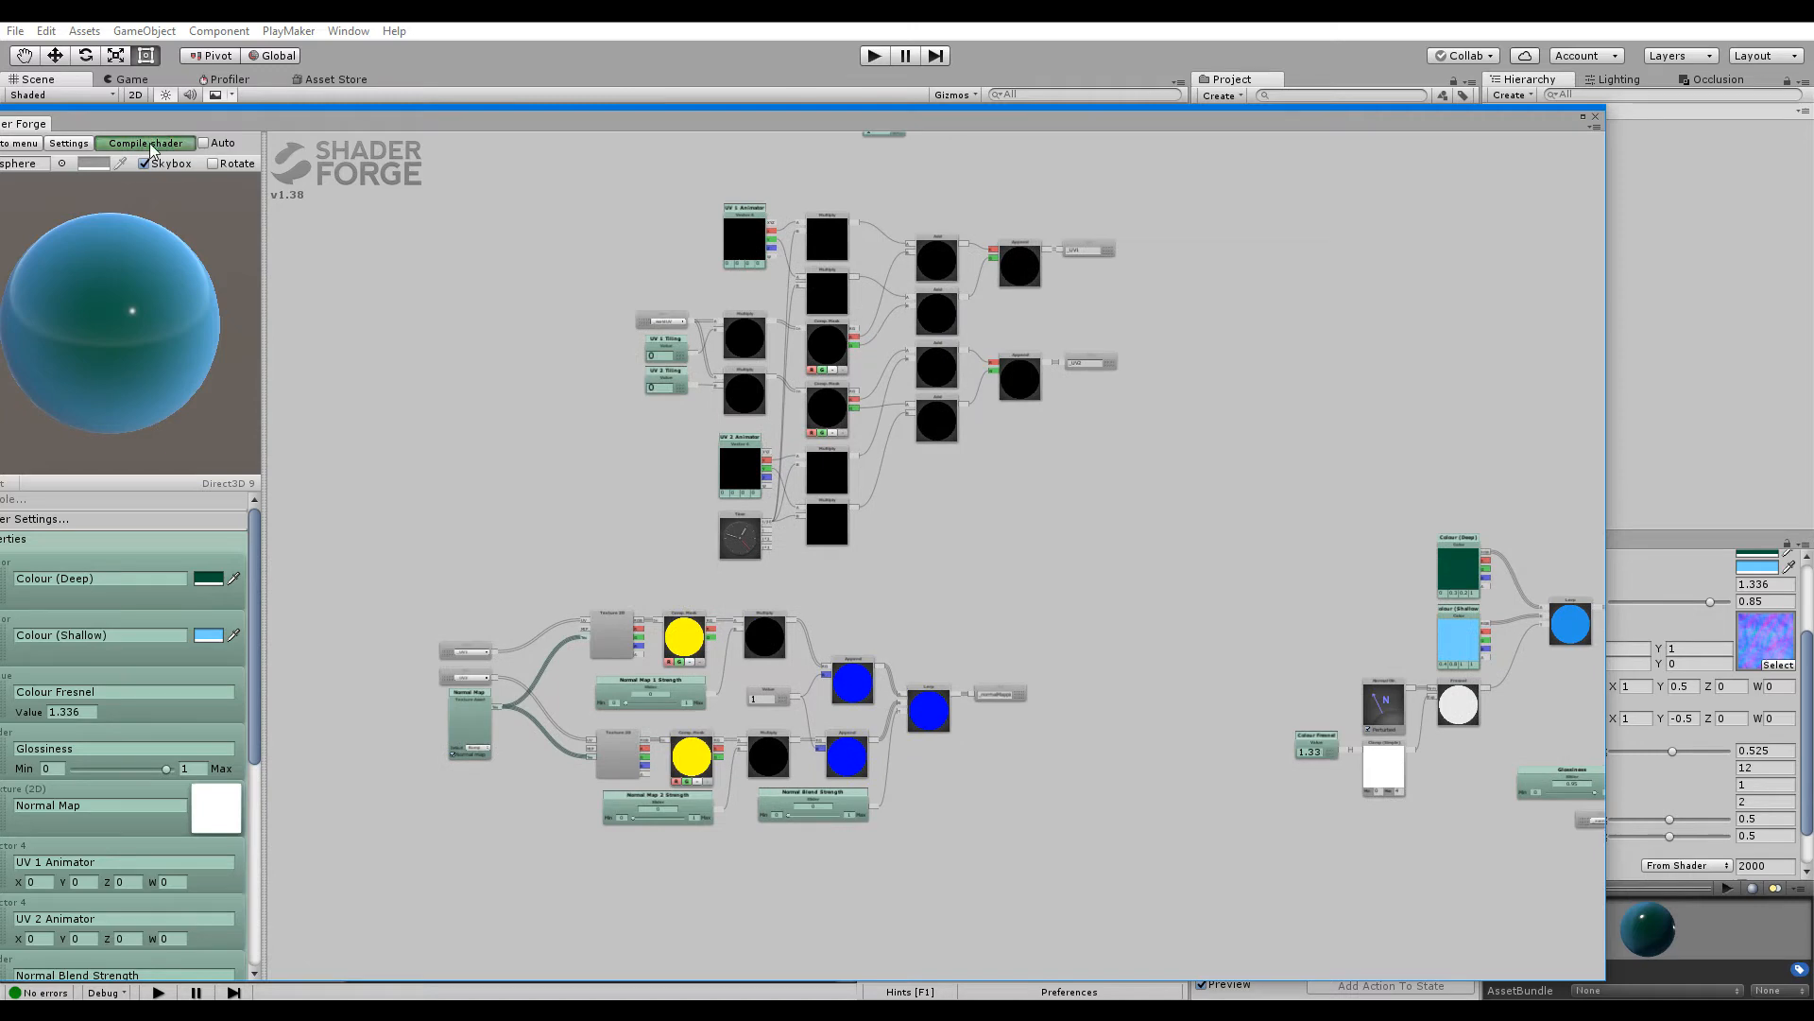
{"action": "scroll", "coordinate": [7, 810], "scroll_direction": "down", "scroll_amount": 10}
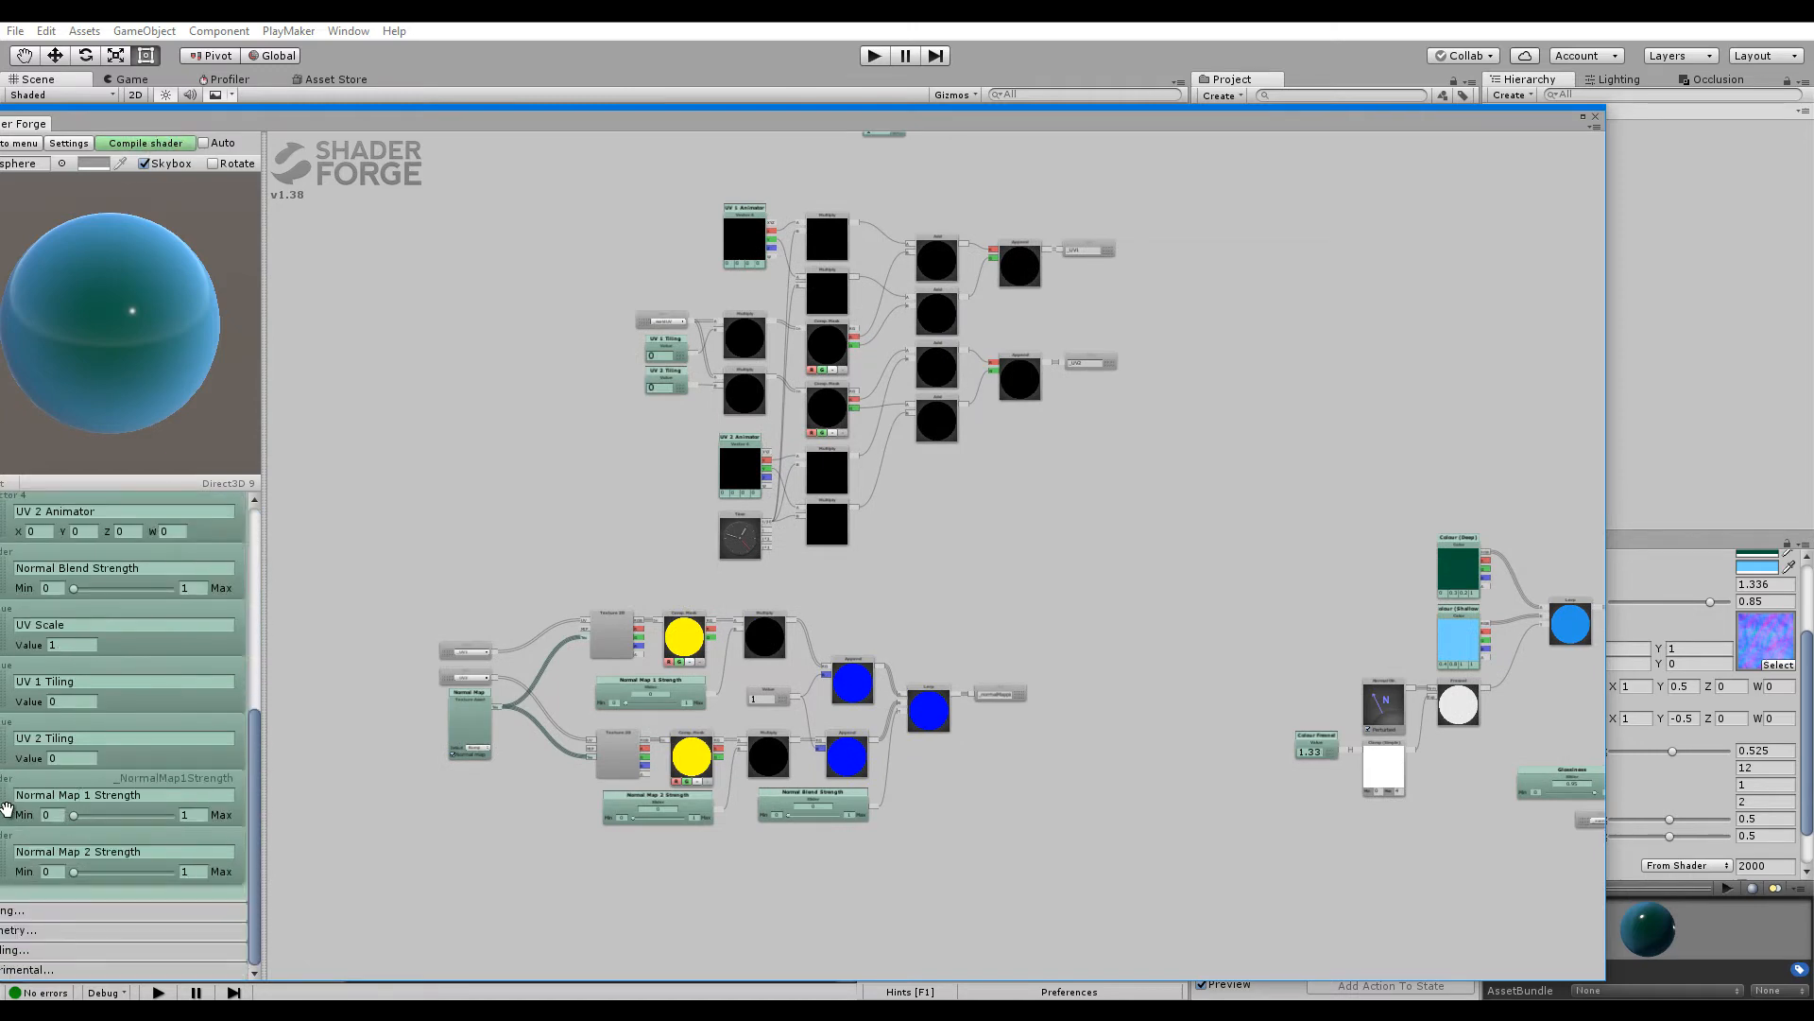
{"action": "left_click_drag", "start_coordinate": [9, 809], "coordinate": [15, 593]}
{"action": "scroll", "coordinate": [15, 597], "scroll_direction": "up", "scroll_amount": 1}
{"action": "left_click_drag", "start_coordinate": [11, 686], "coordinate": [15, 569]}
{"action": "scroll", "coordinate": [40, 697], "scroll_direction": "down", "scroll_amount": 1}
{"action": "scroll", "coordinate": [40, 697], "scroll_direction": "down", "scroll_amount": 1}
{"action": "scroll", "coordinate": [9, 737], "scroll_direction": "up", "scroll_amount": 2}
{"action": "left_click_drag", "start_coordinate": [9, 864], "coordinate": [13, 650]}
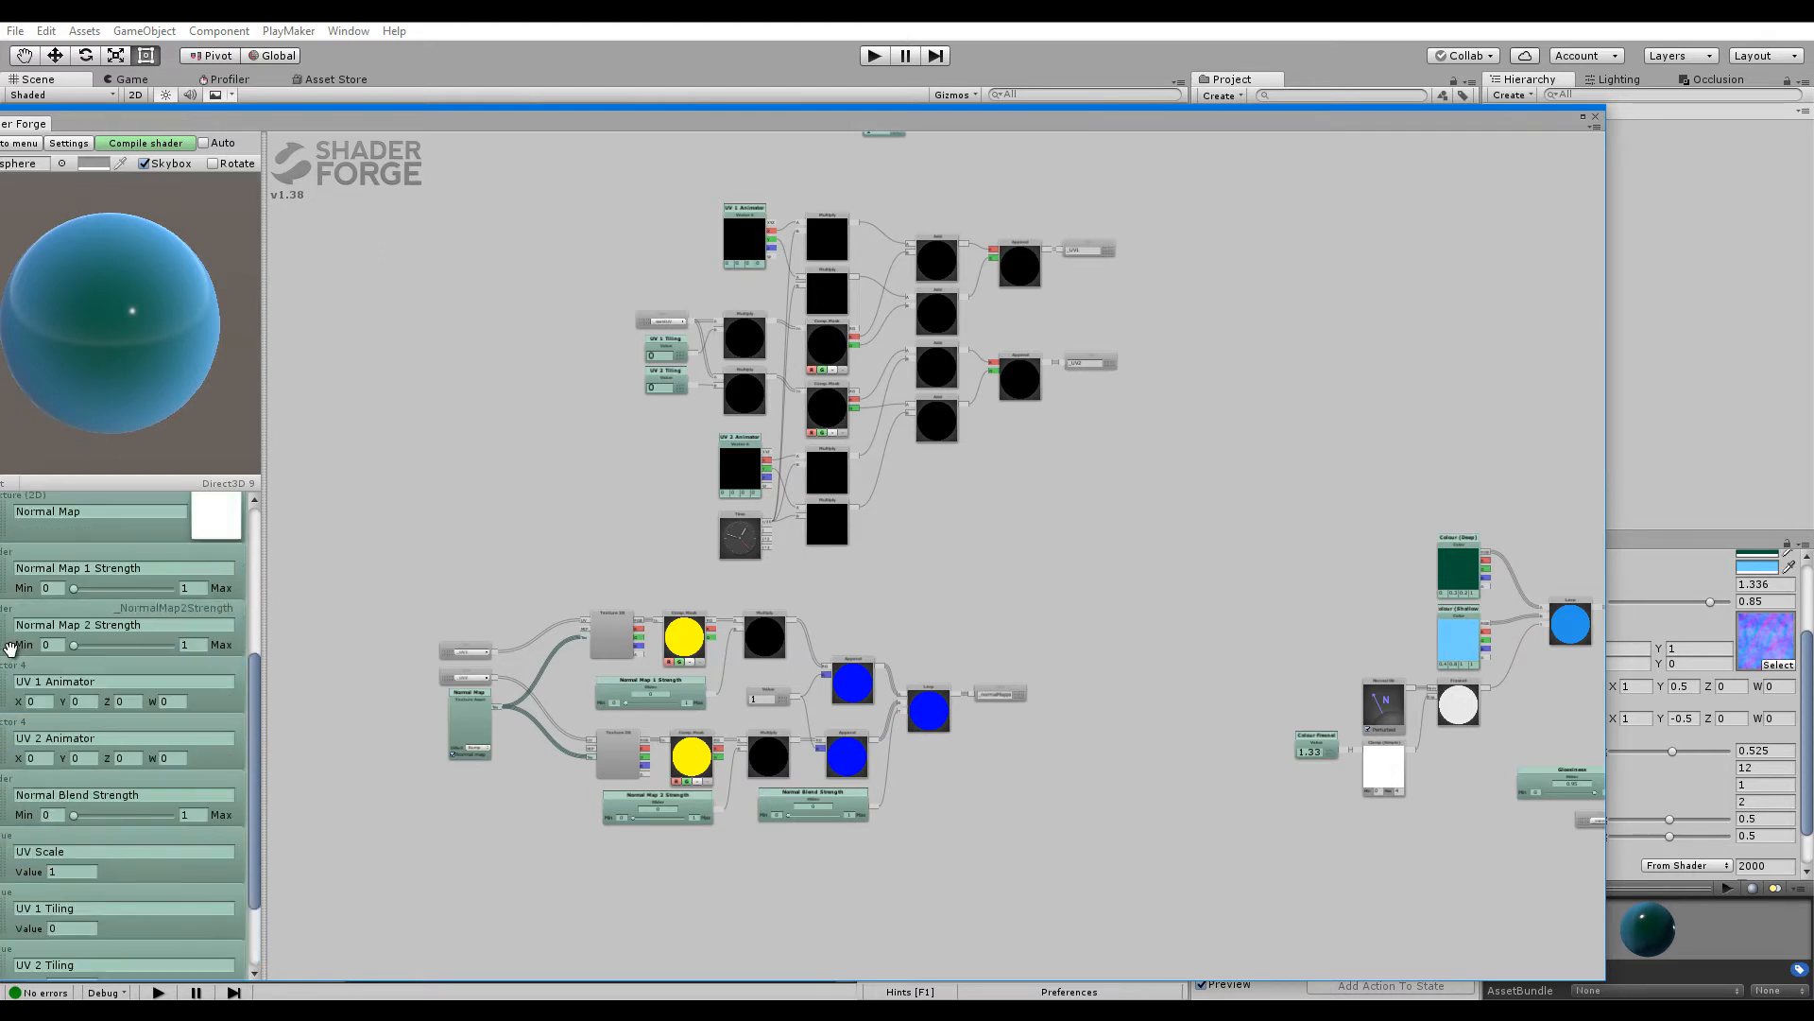
{"action": "left_click_drag", "start_coordinate": [15, 805], "coordinate": [14, 688]}
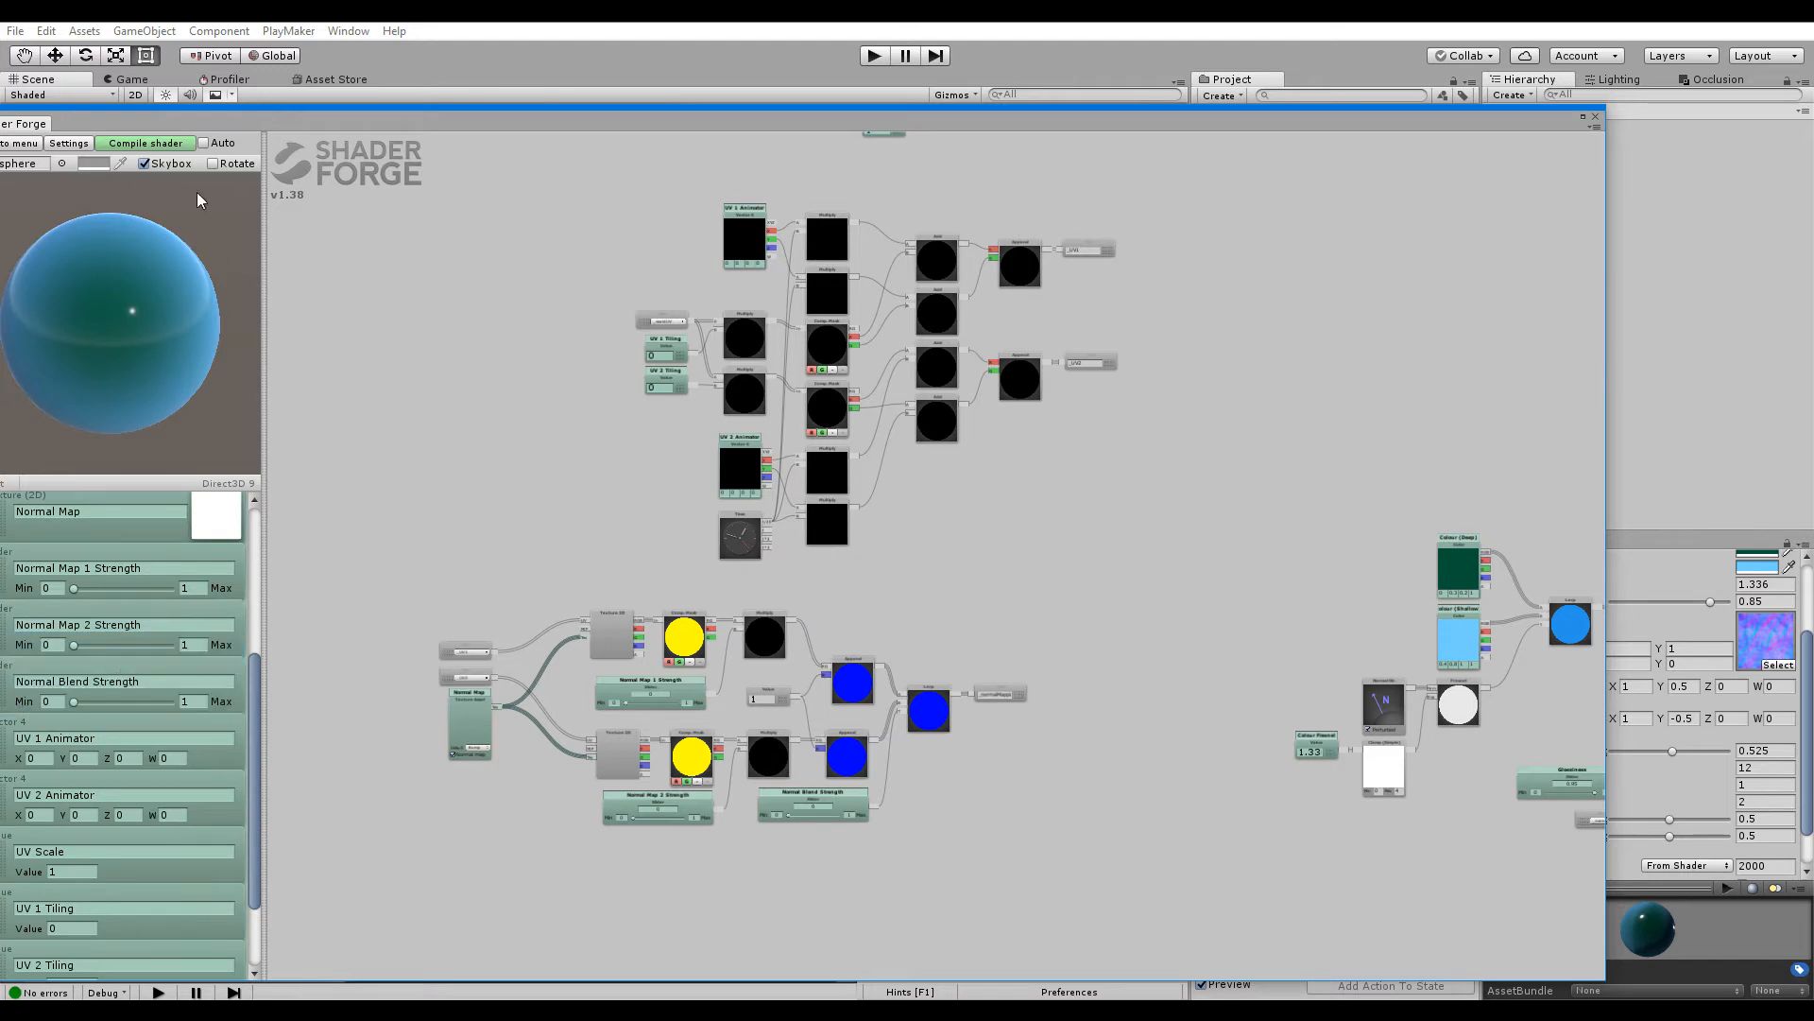
Close the Shader Forge window and set the Water material's Normal Blend Strength to 0.5
{"action": "left_click", "coordinate": [1596, 118]}
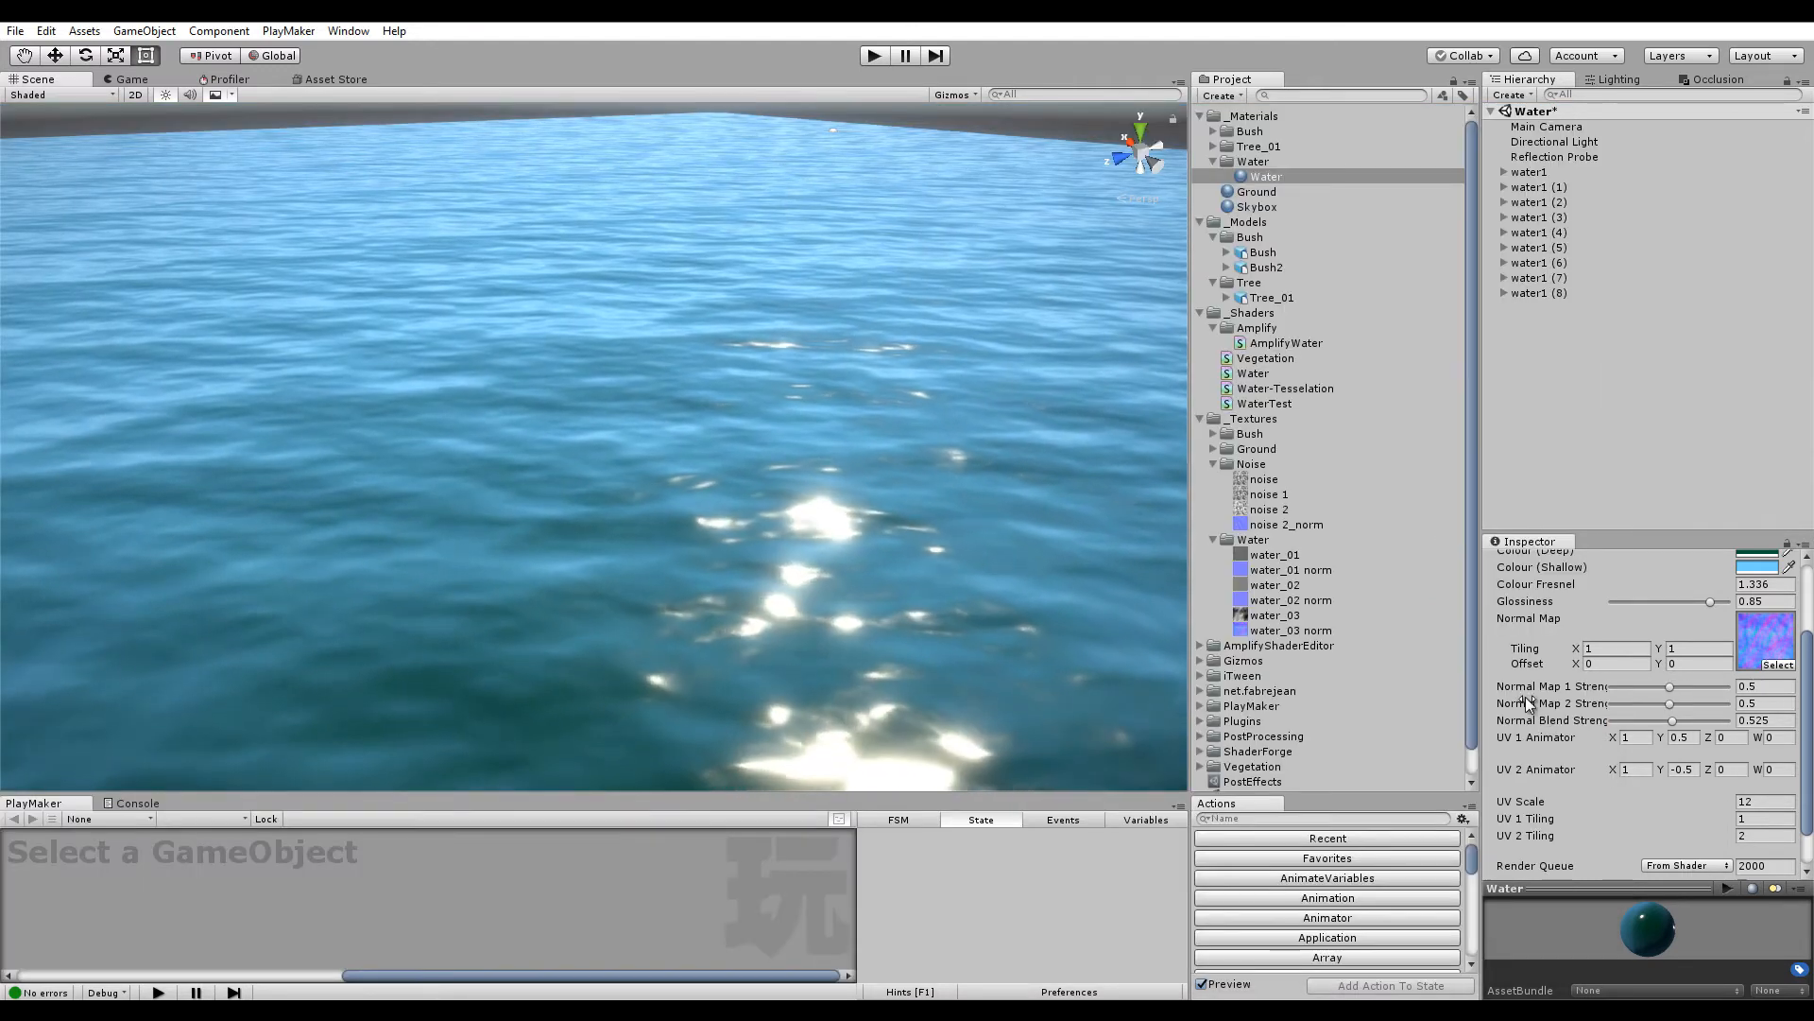
{"action": "left_click", "coordinate": [1763, 777]}
{"action": "type", "text": ".5"}
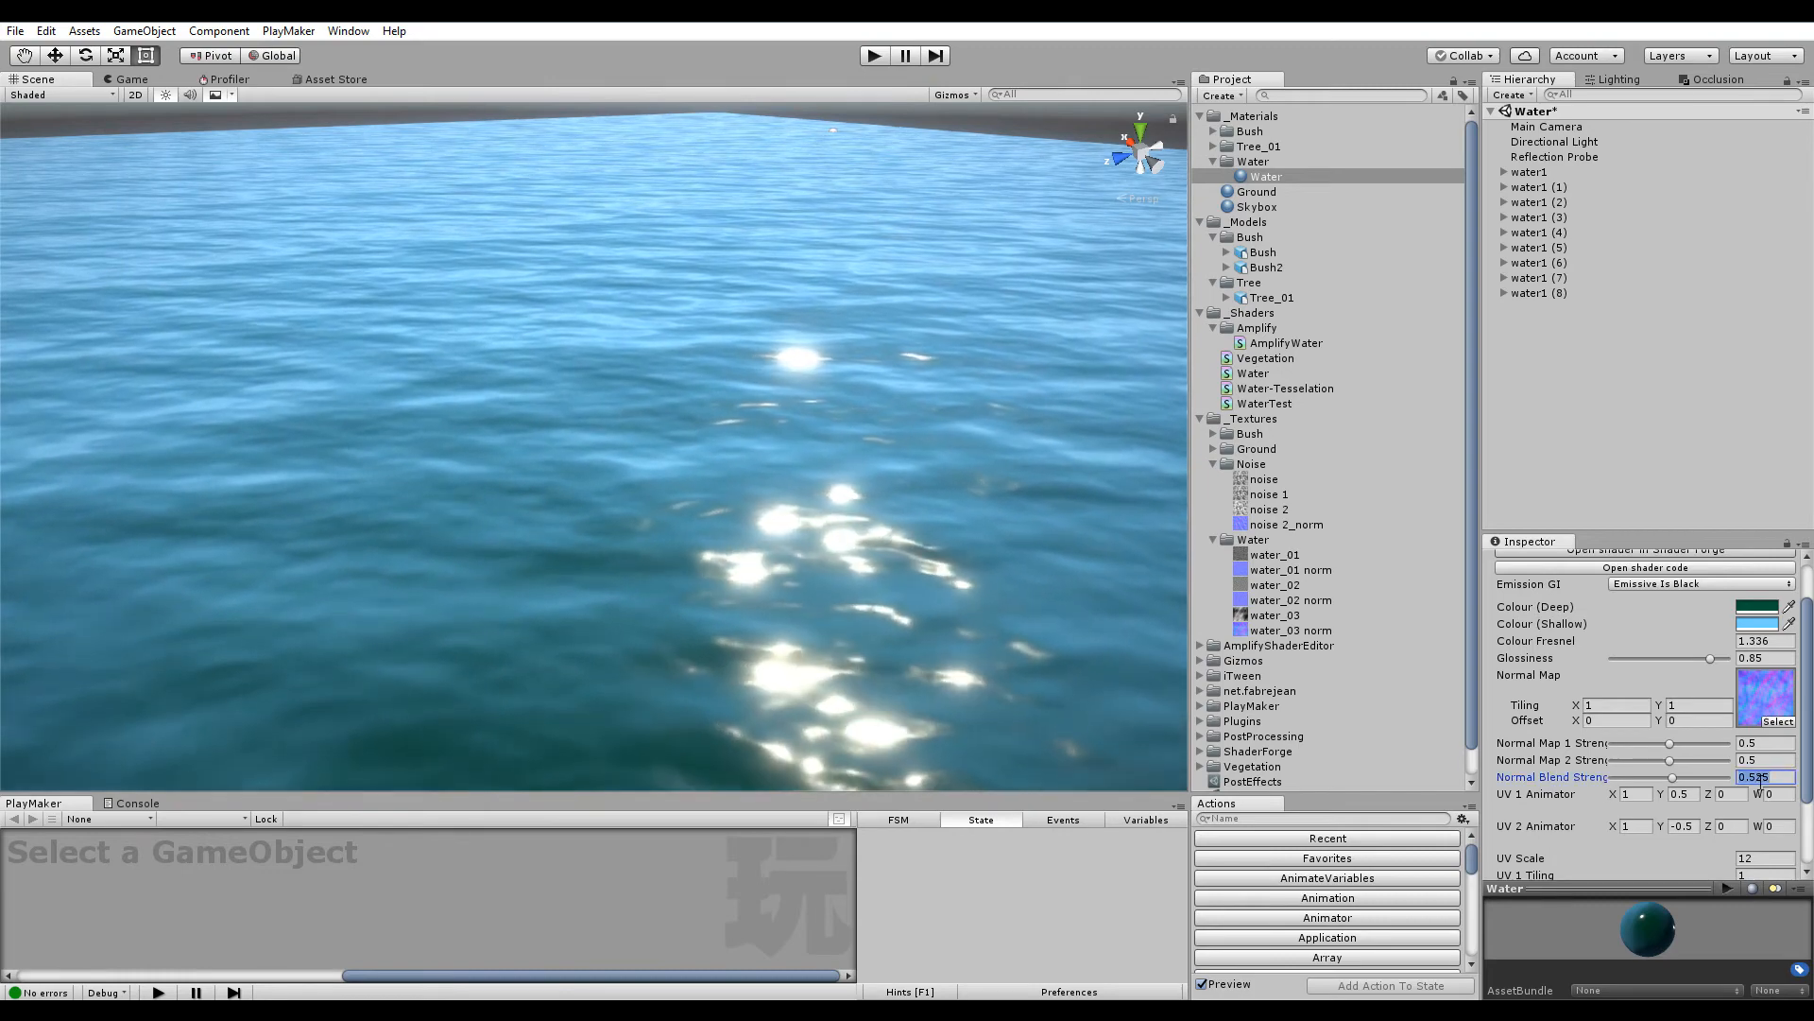
Try different Normal Map 1 and Normal Map 2 Strength values on the water, and reset both to 0.5
{"action": "mouse_move", "coordinate": [1670, 760]}
{"action": "left_mouse_down"}
{"action": "mouse_move", "coordinate": [1610, 759]}
{"action": "mouse_move", "coordinate": [1692, 758]}
{"action": "mouse_move", "coordinate": [1589, 751]}
{"action": "mouse_move", "coordinate": [1699, 746]}
{"action": "left_mouse_up"}
{"action": "left_click_drag", "start_coordinate": [1699, 744], "coordinate": [1734, 744]}
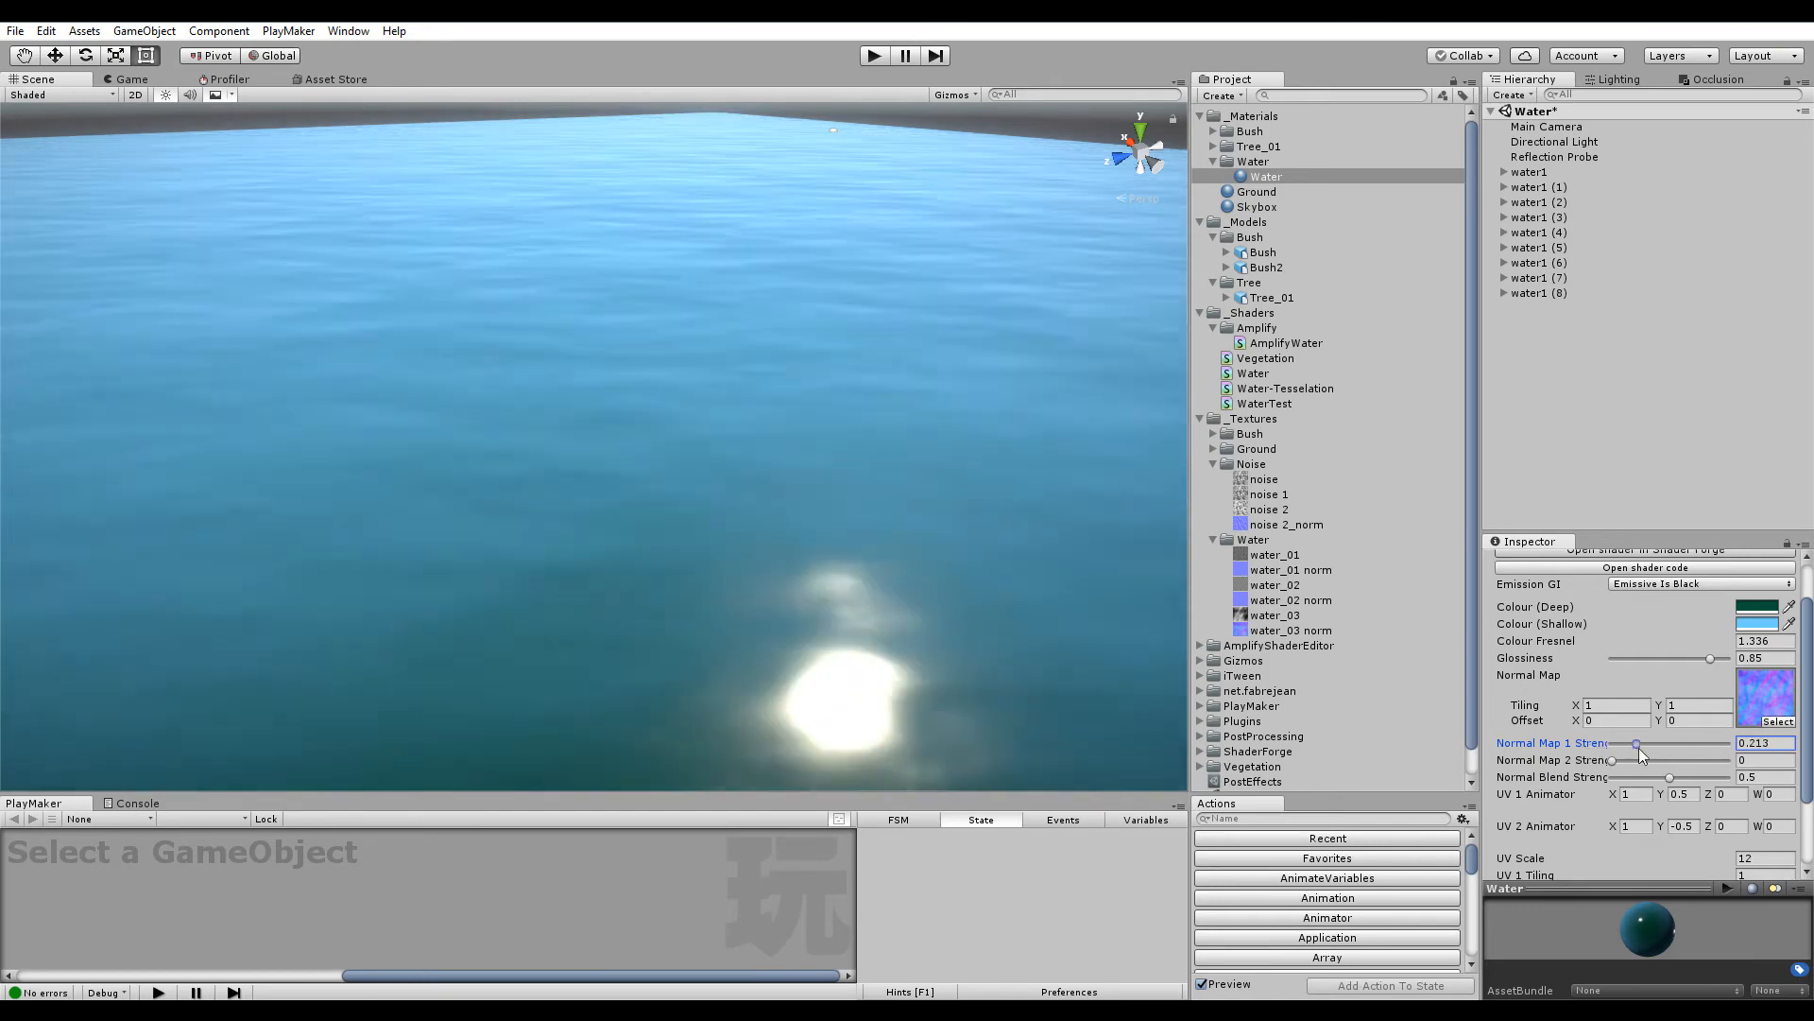
{"action": "left_click_drag", "start_coordinate": [1614, 761], "coordinate": [1731, 758]}
{"action": "left_click", "coordinate": [1759, 746]}
{"action": "type", "text": ".5"}
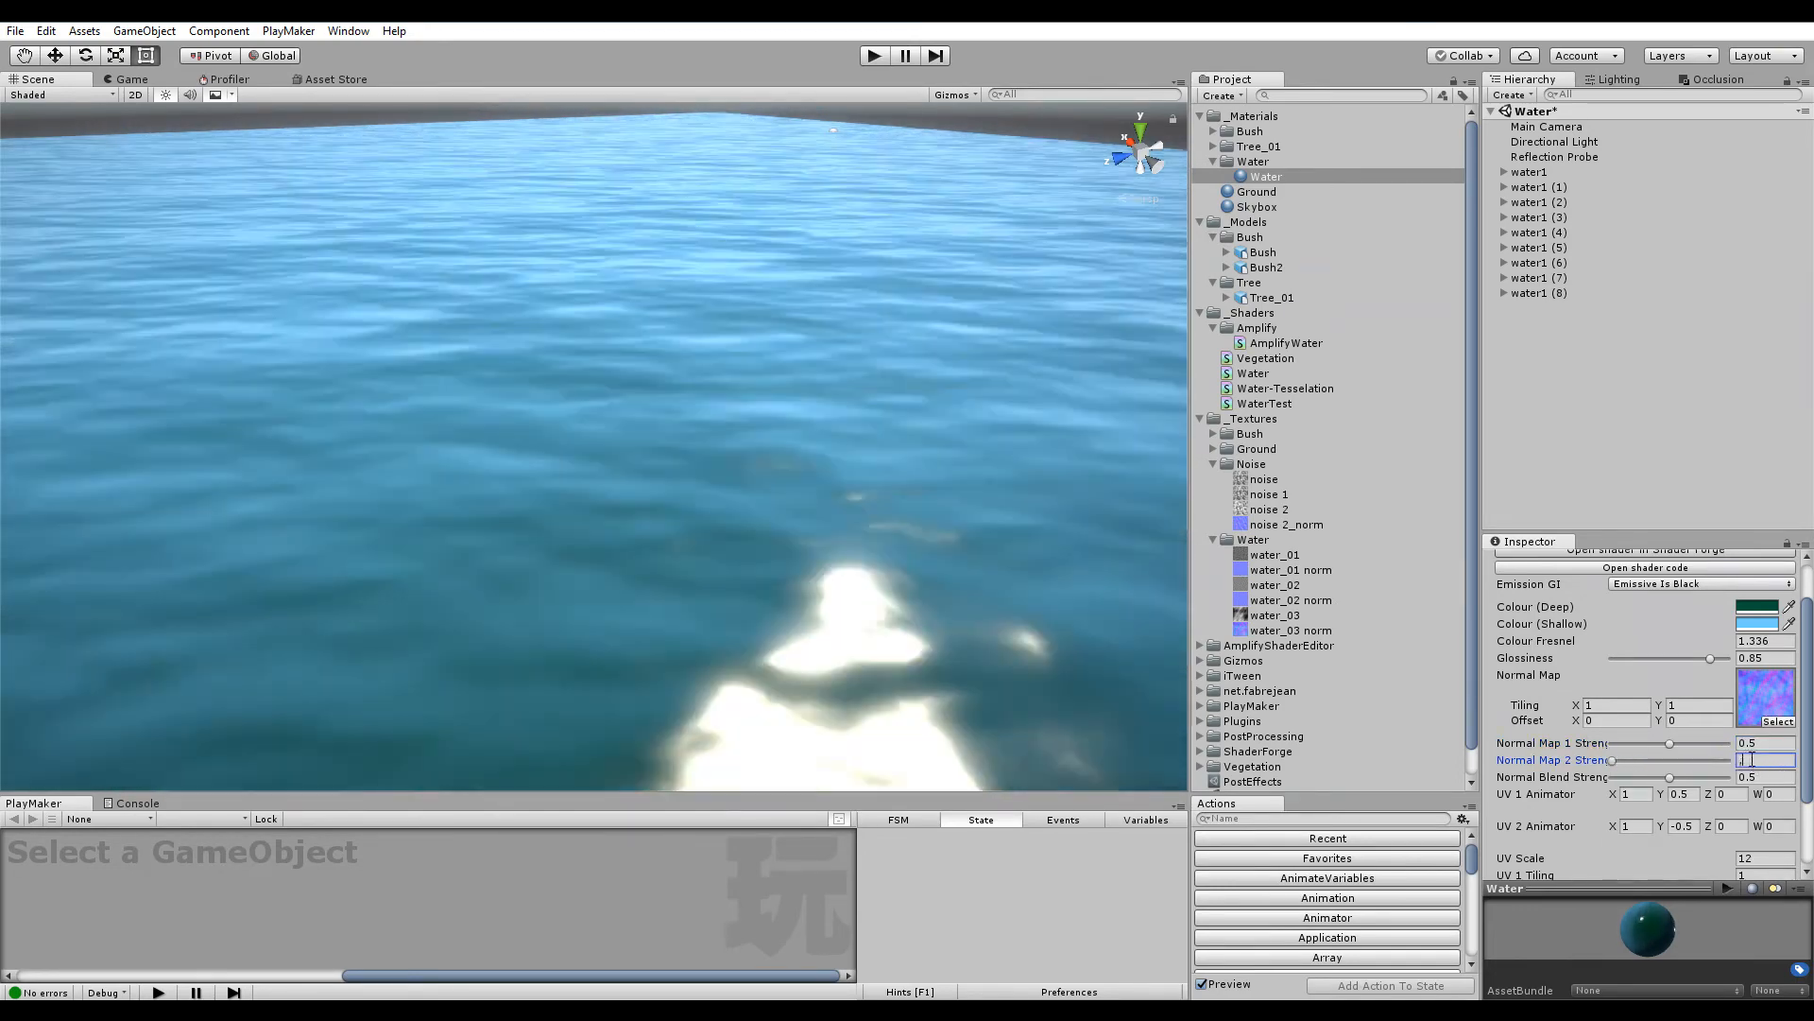
{"action": "key", "text": "Tab"}
{"action": "type", "text": ".5"}
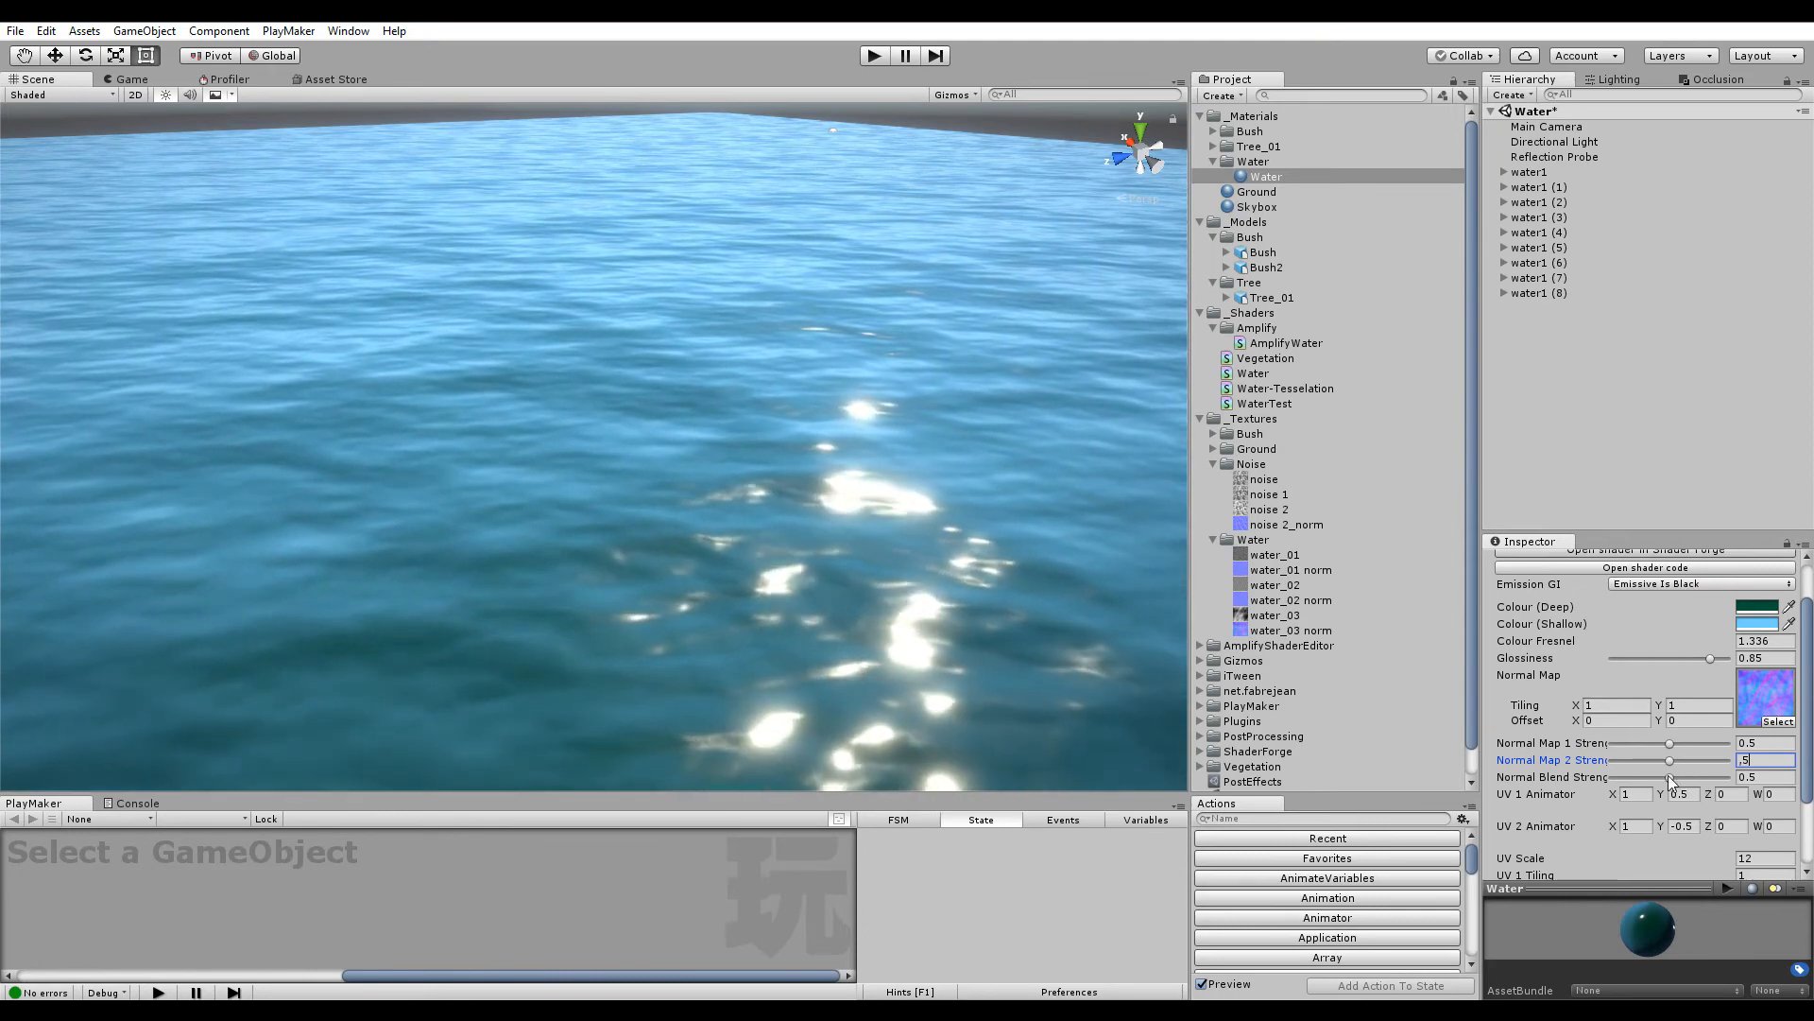
Lower the Normal Blend Strength to 0.311 and inspect the water surface in the scene
{"action": "mouse_move", "coordinate": [1667, 777]}
{"action": "left_mouse_down"}
{"action": "mouse_move", "coordinate": [1696, 777]}
{"action": "mouse_move", "coordinate": [1648, 777]}
{"action": "left_mouse_up"}
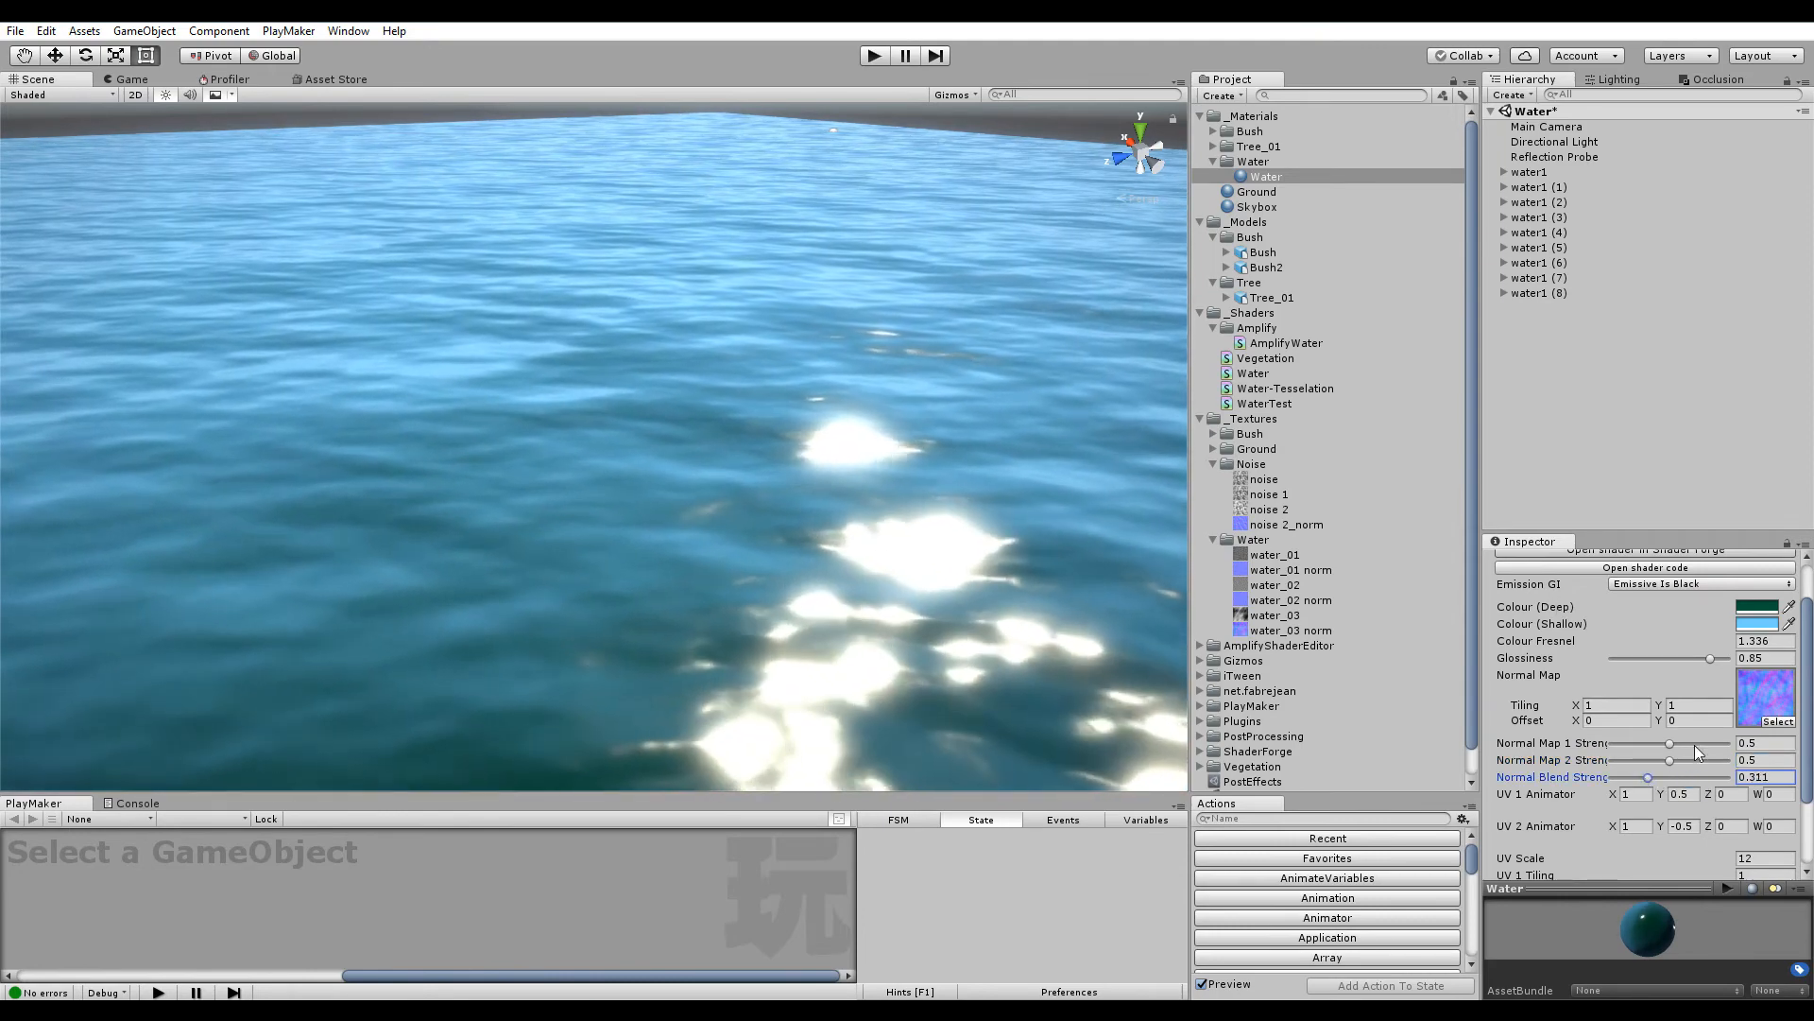
{"action": "left_click", "coordinate": [1343, 434]}
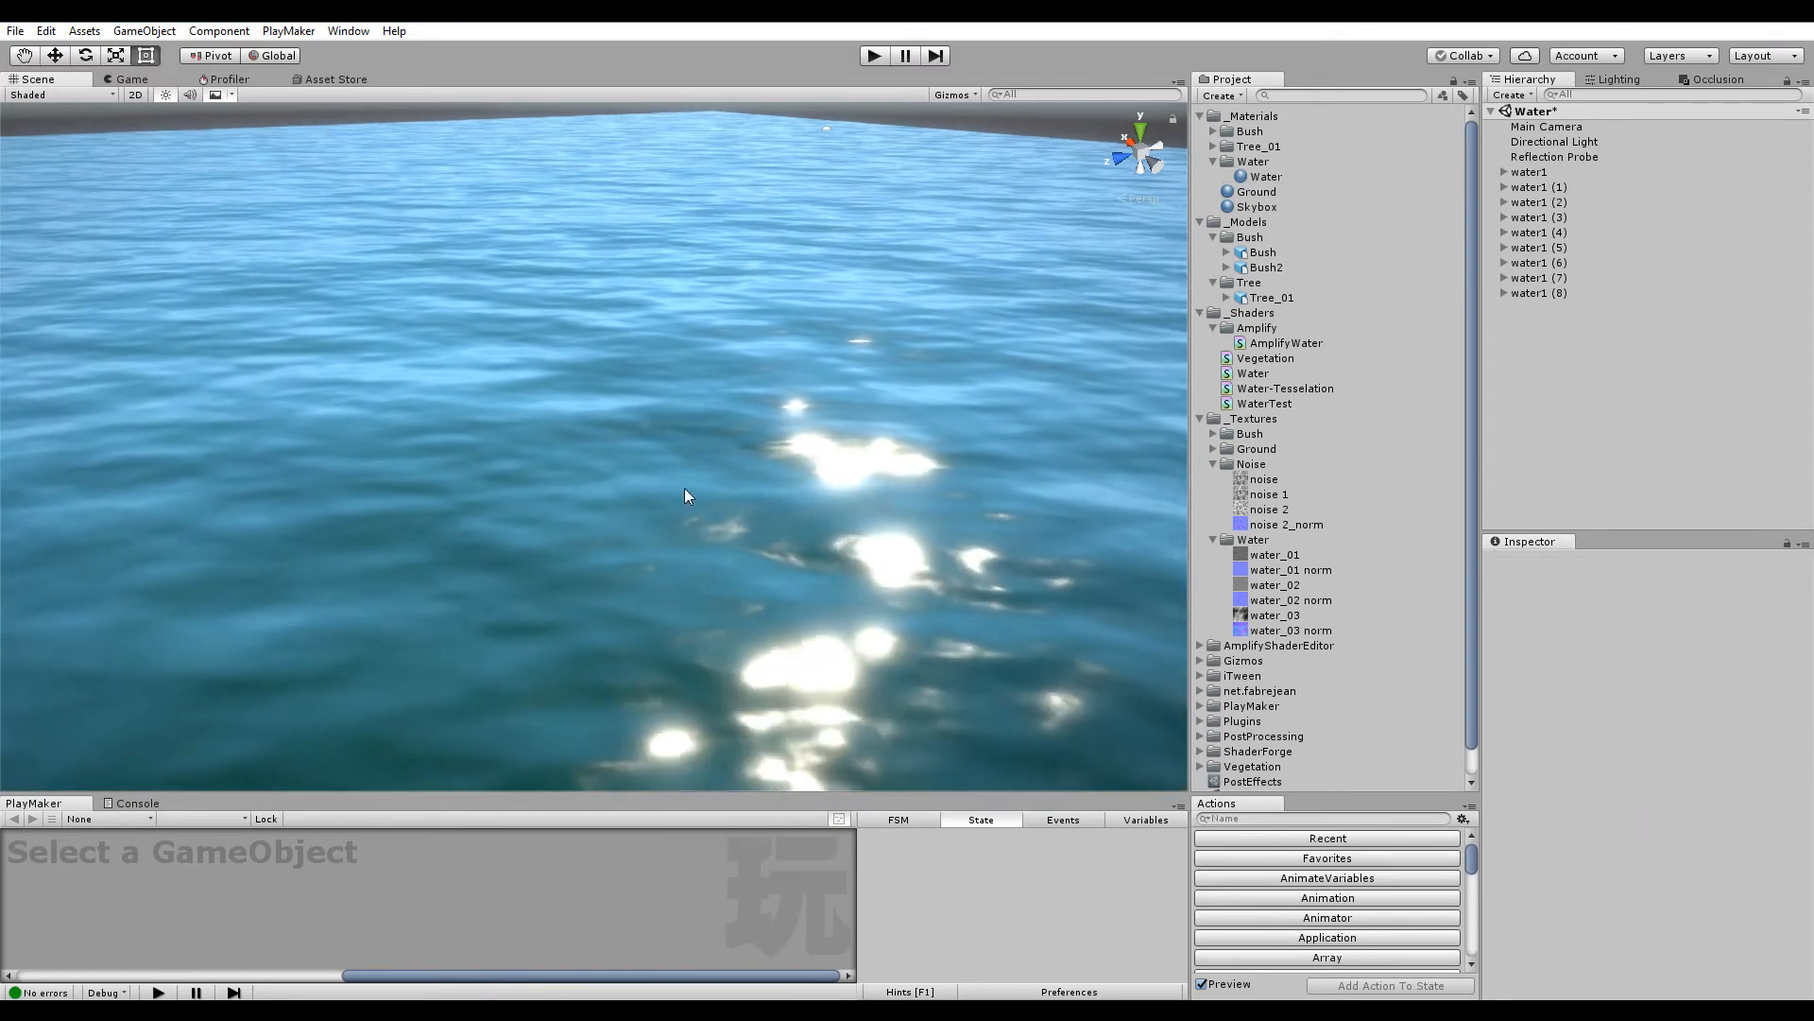
{"action": "right_click_drag", "start_coordinate": [689, 508], "coordinate": [697, 576]}
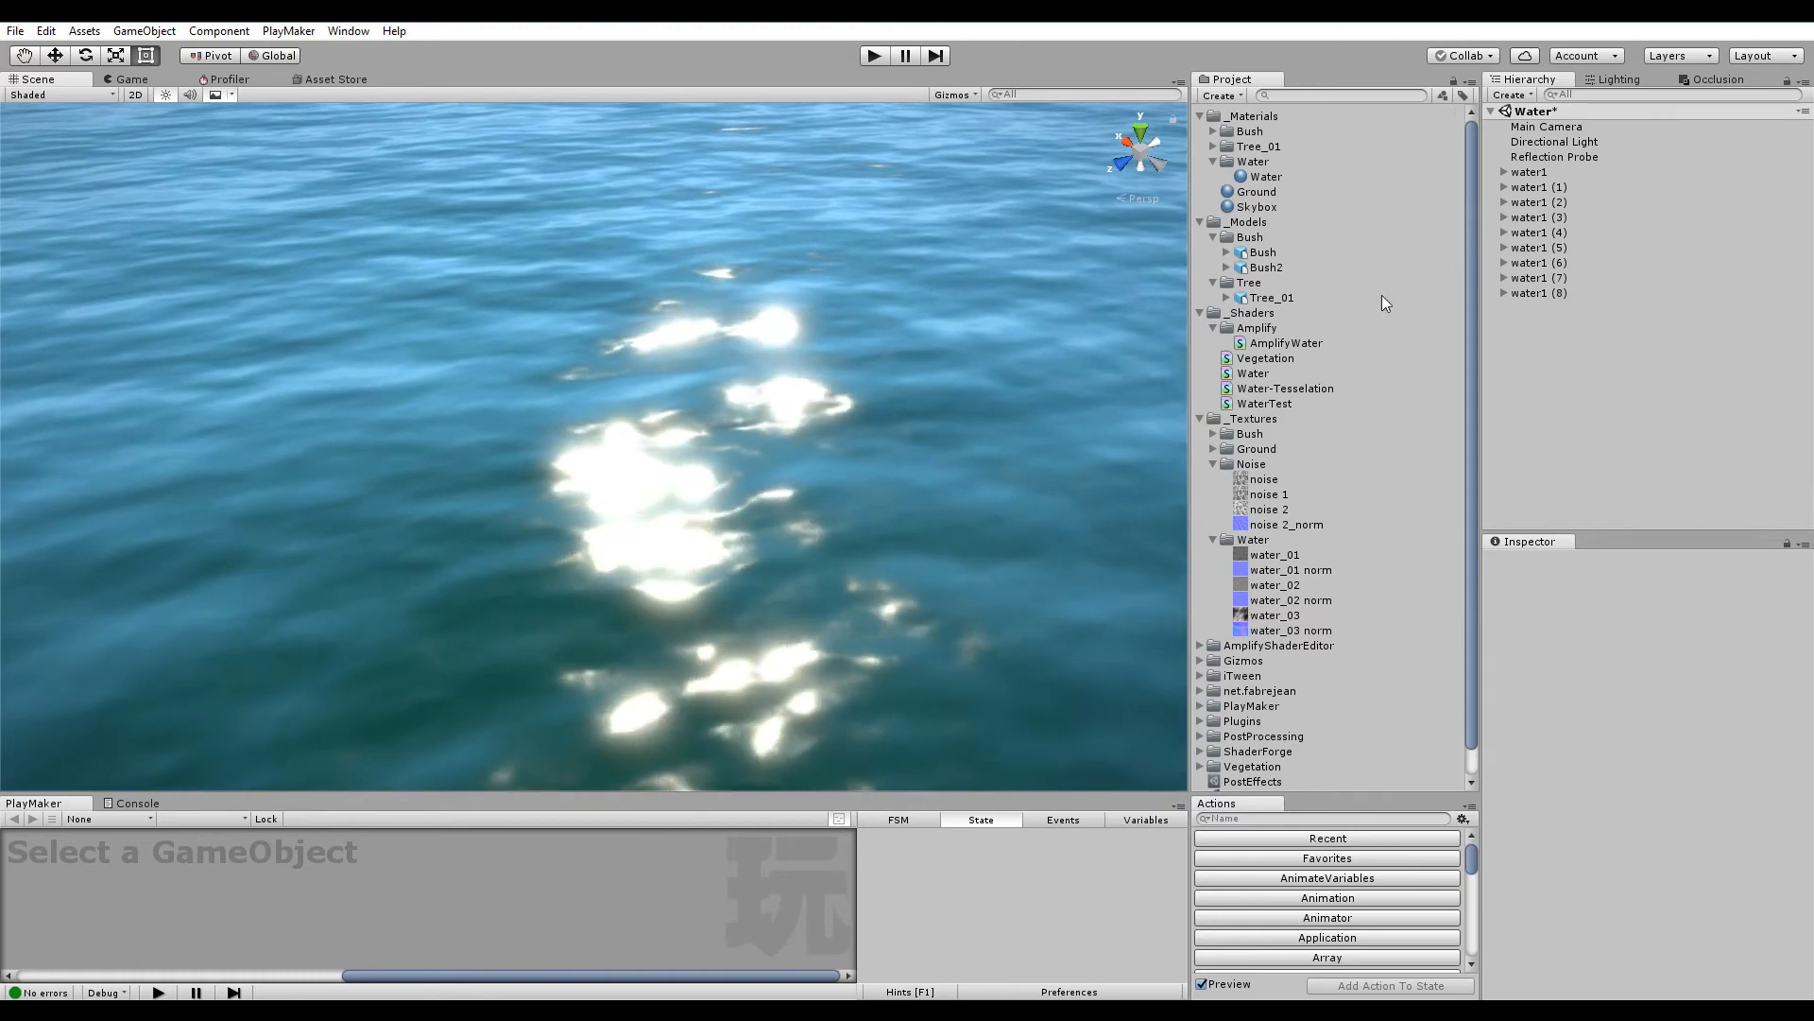
Reopen the Water material's shader in Shader Forge, glance at the water behind its window, and bring the colour and Main nodes into view
{"action": "left_click", "coordinate": [1265, 176]}
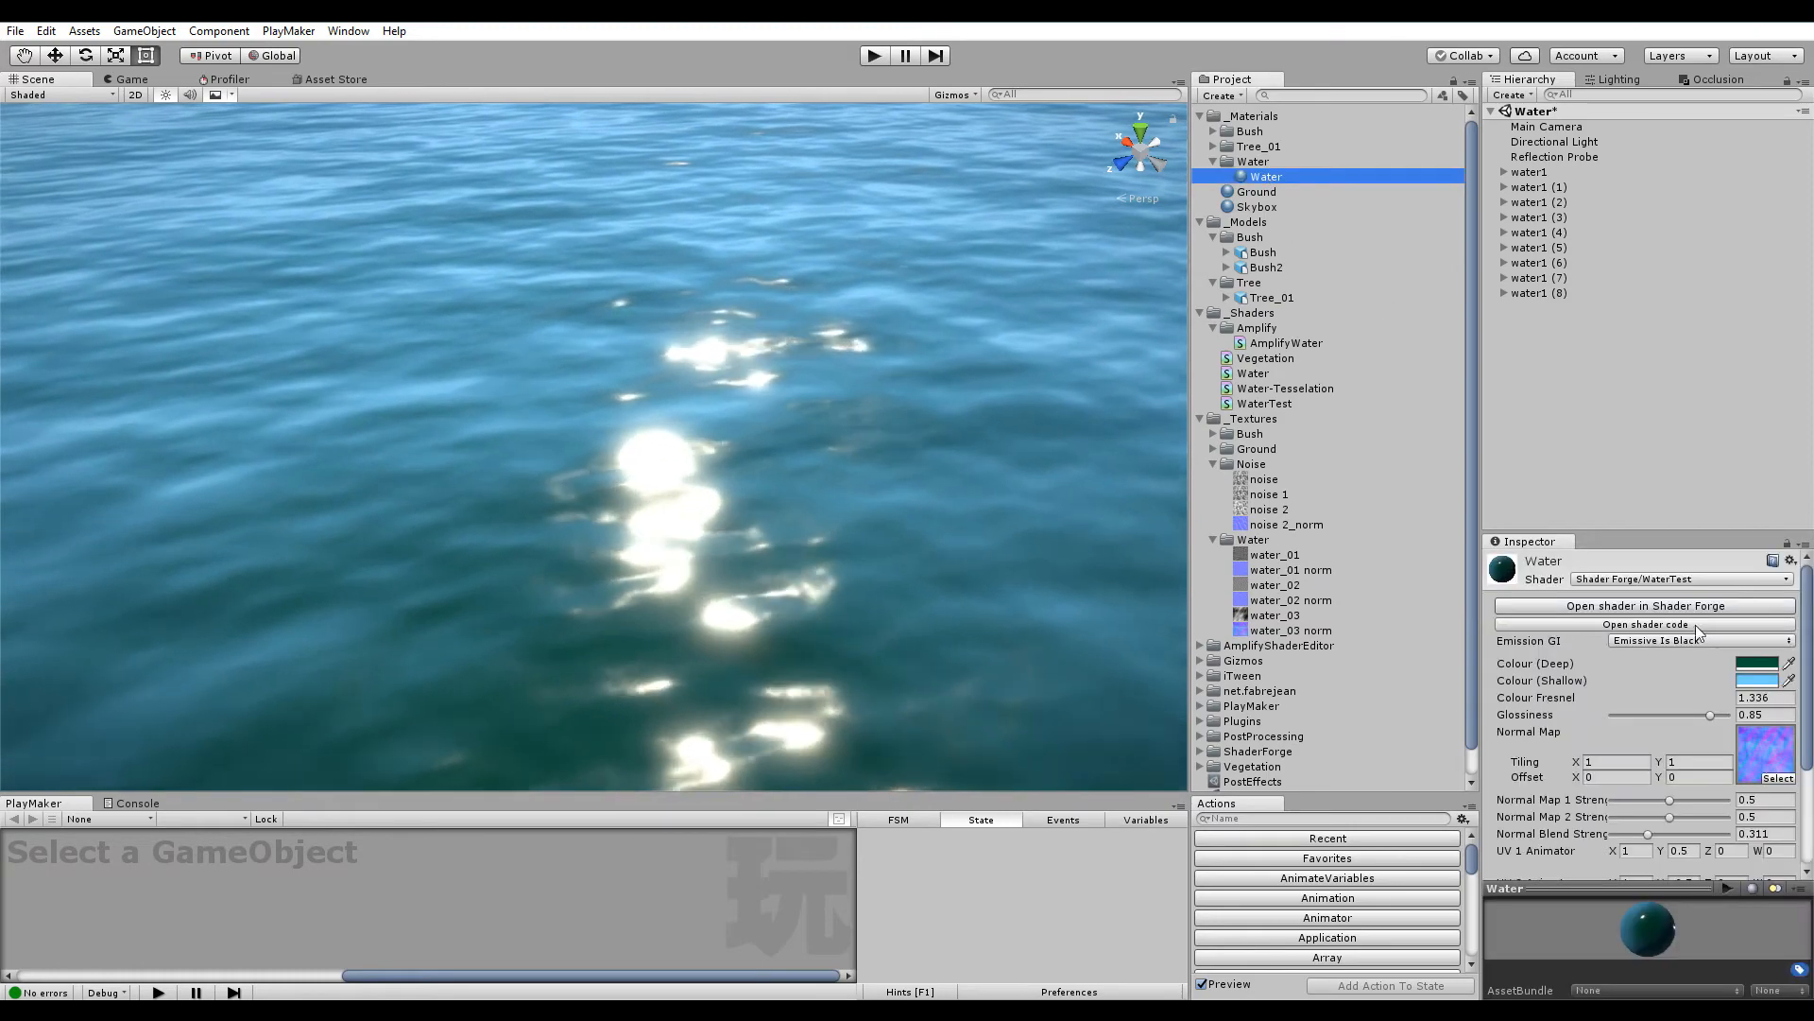
{"action": "left_click", "coordinate": [1692, 606]}
{"action": "scroll", "coordinate": [1113, 638], "scroll_direction": "down", "scroll_amount": 3}
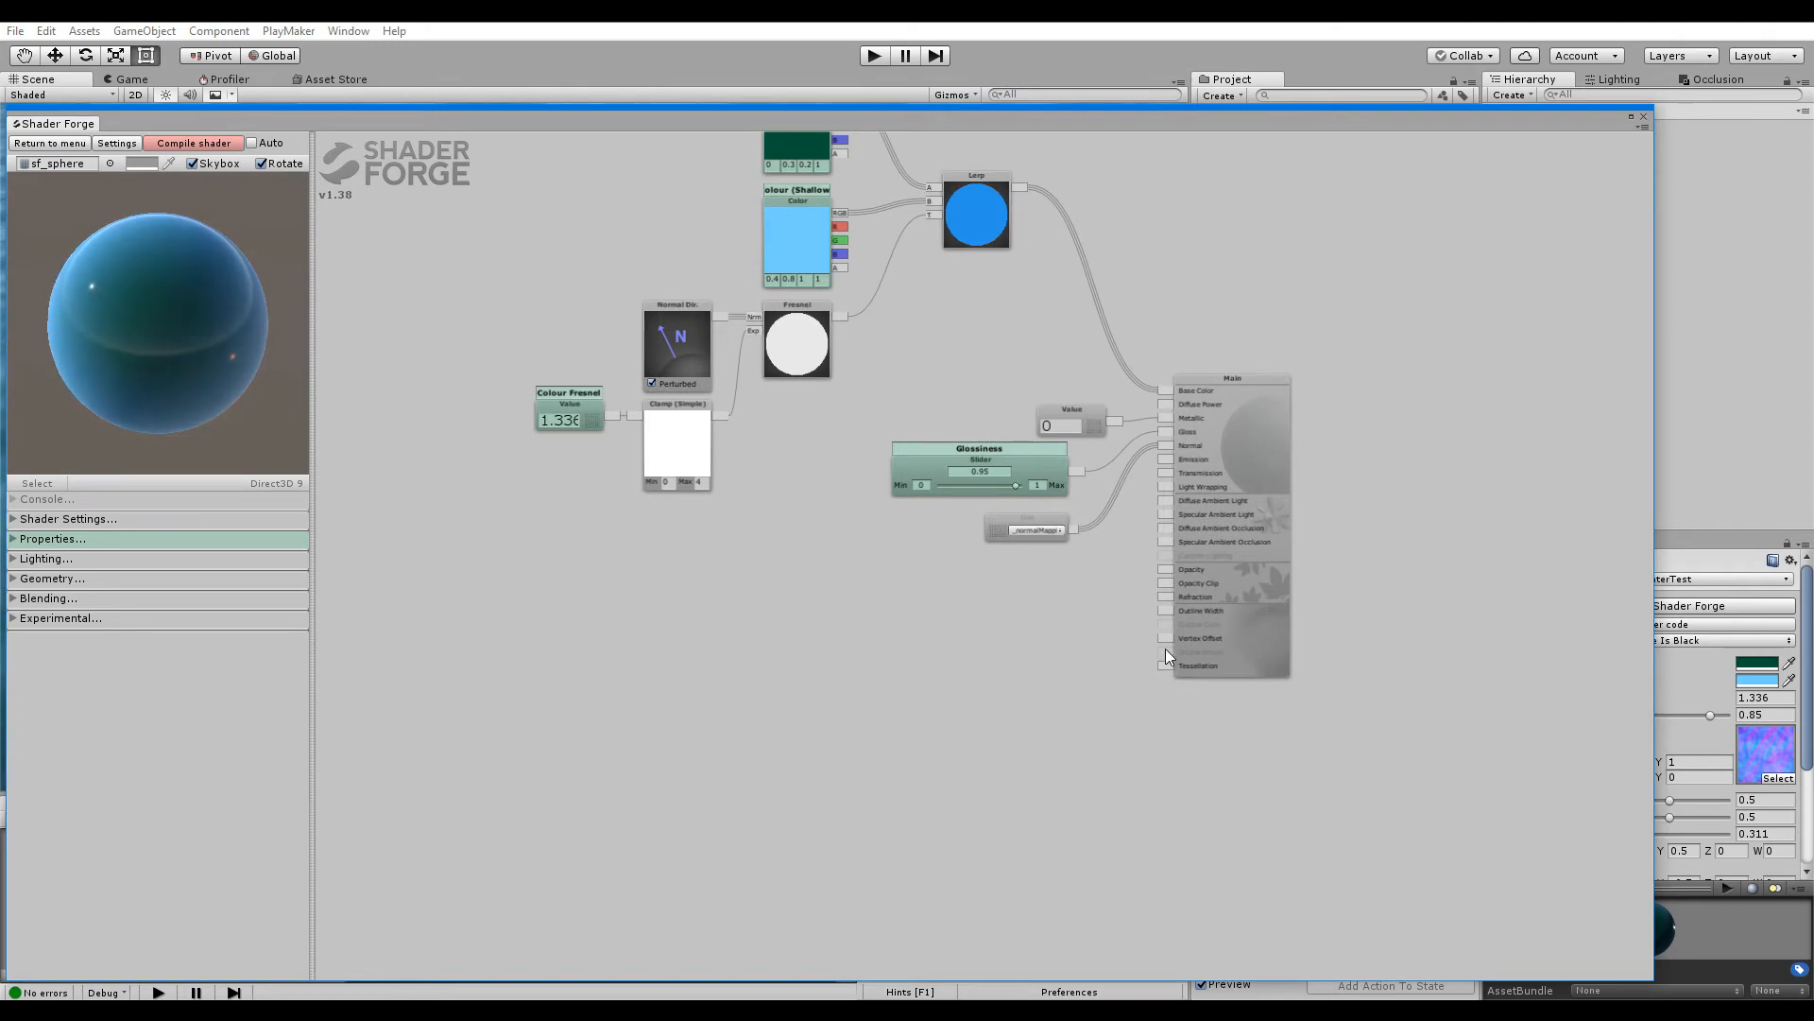
{"action": "left_click_drag", "start_coordinate": [992, 138], "coordinate": [919, 751]}
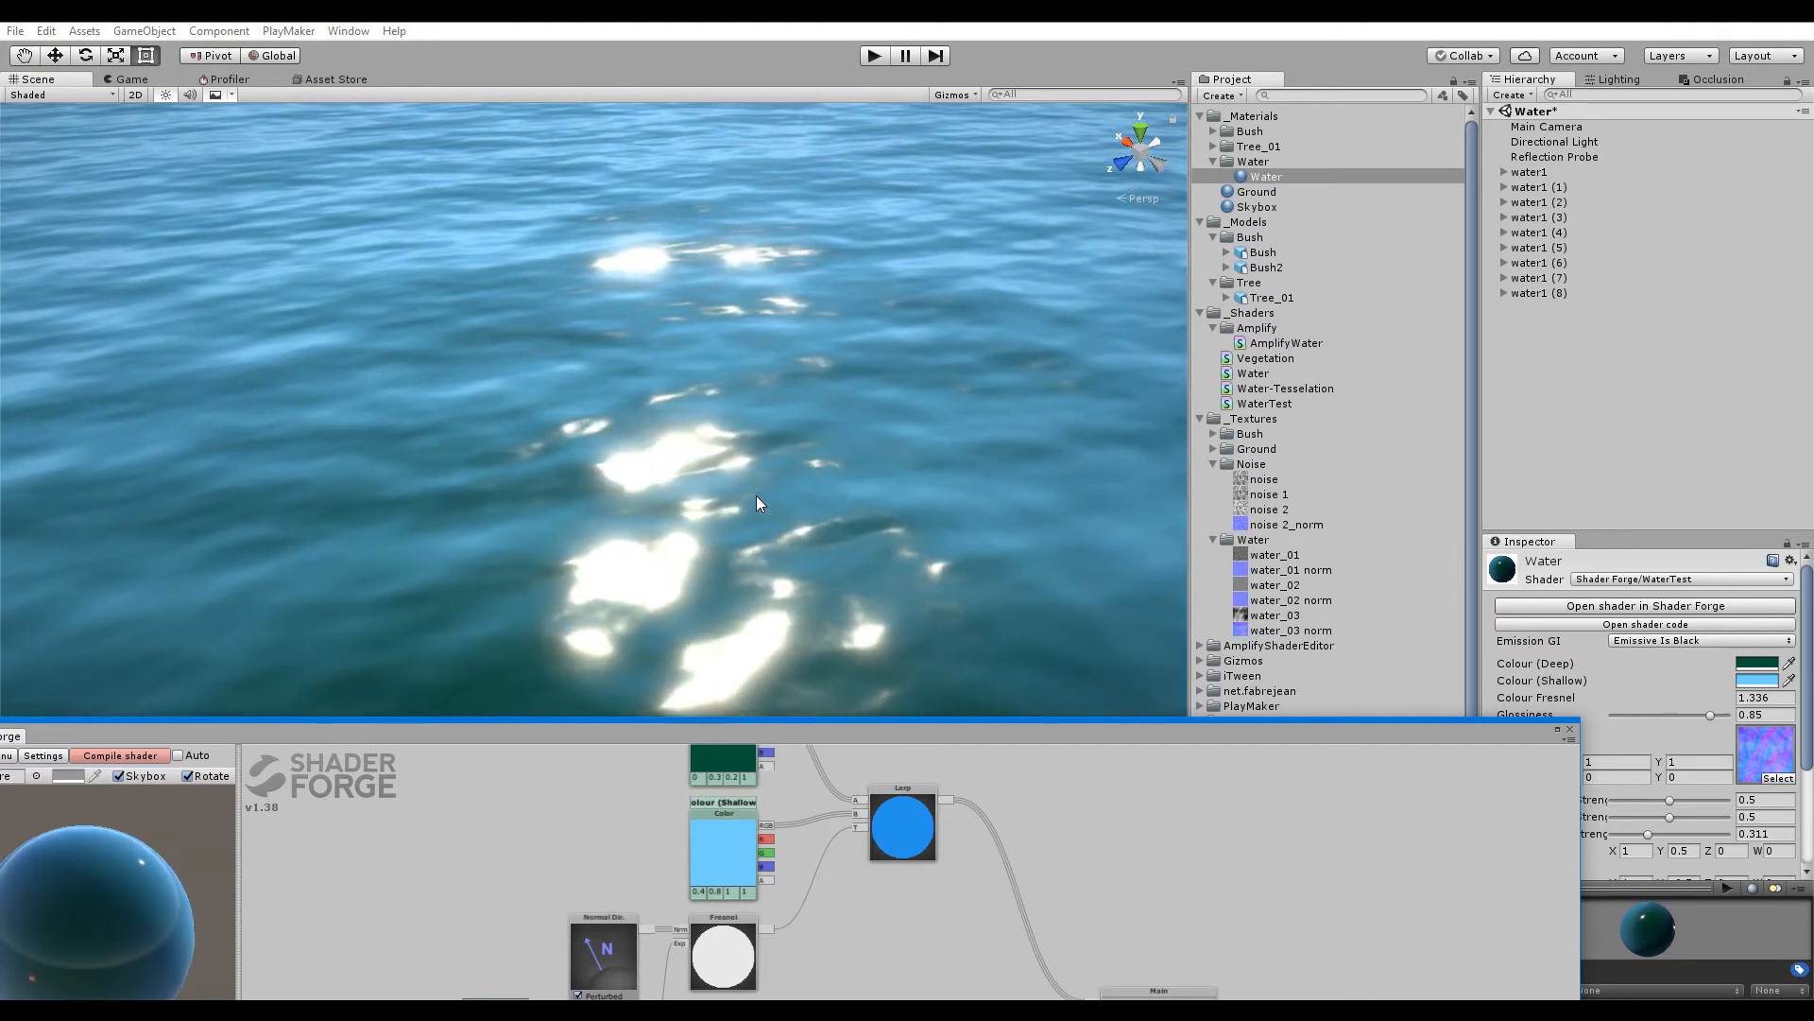
{"action": "left_click_drag", "start_coordinate": [787, 725], "coordinate": [928, 81]}
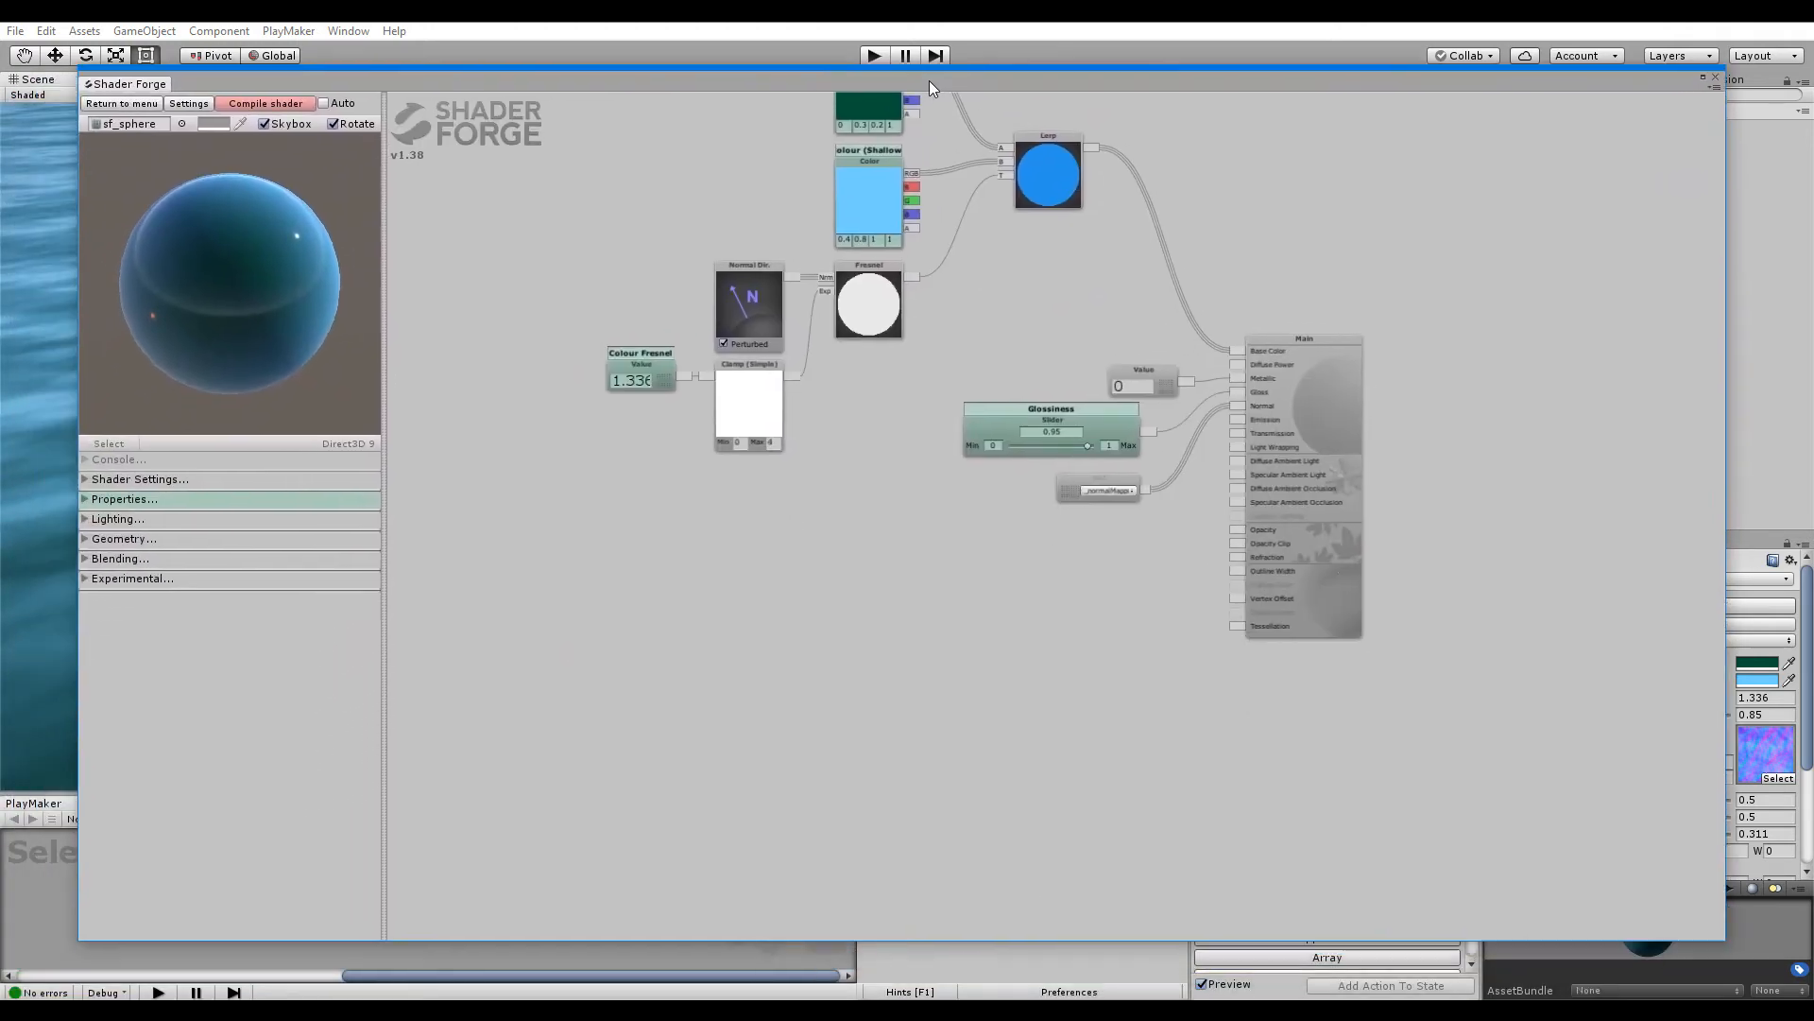
{"action": "left_click_drag", "start_coordinate": [711, 298], "coordinate": [837, 465]}
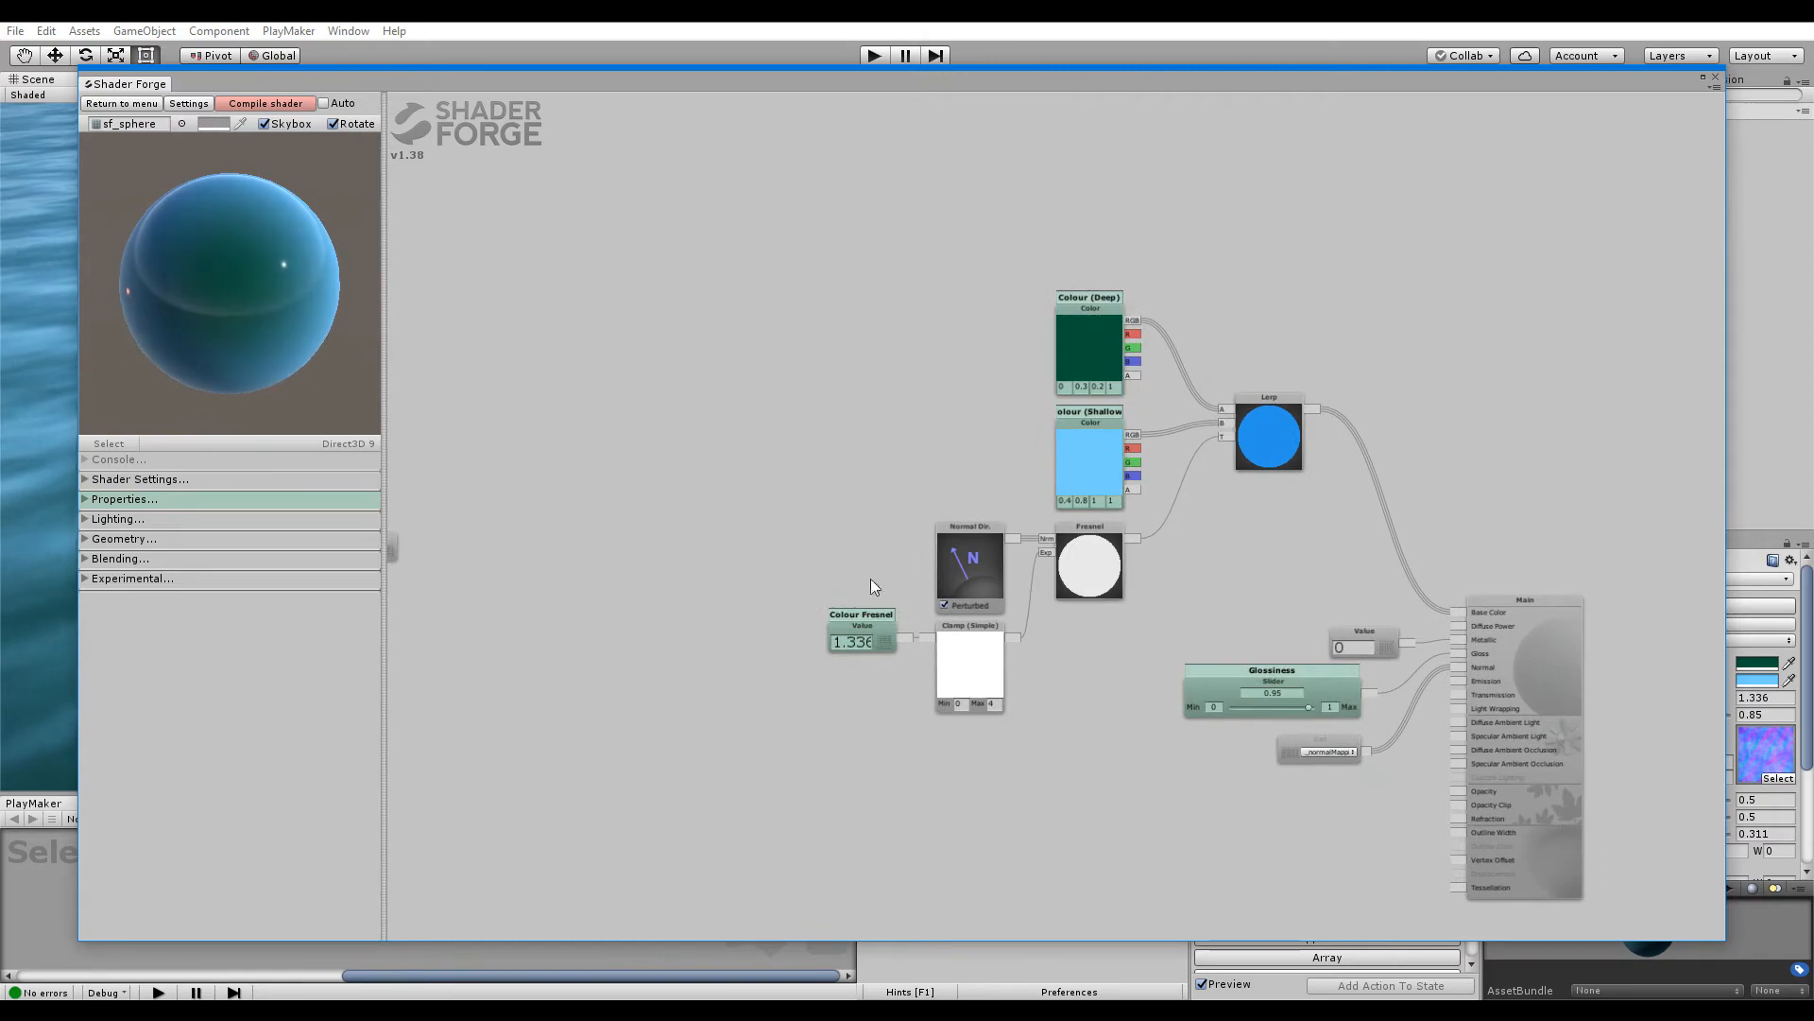
{"action": "left_click_drag", "start_coordinate": [872, 585], "coordinate": [784, 494]}
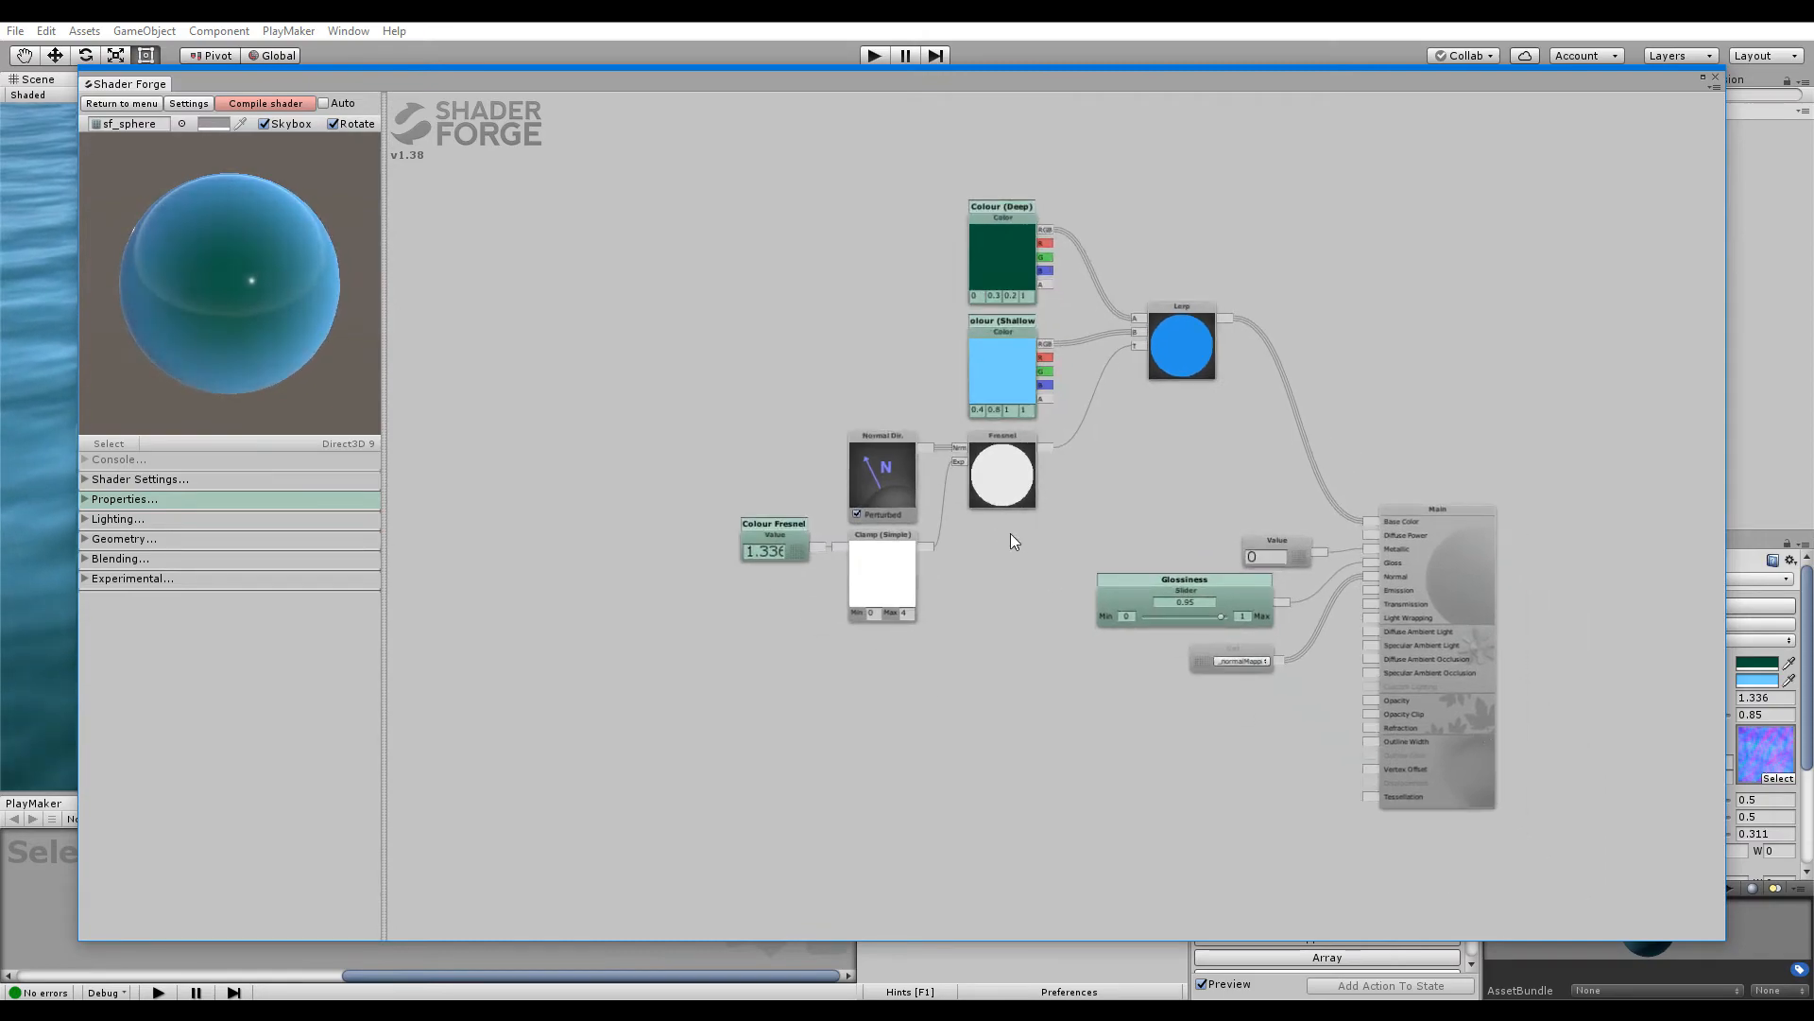
Move the Shader Forge window aside to look at the water in the scene, and bring it back over the scene
{"action": "left_click_drag", "start_coordinate": [906, 84], "coordinate": [717, 796]}
{"action": "right_click_drag", "start_coordinate": [669, 453], "coordinate": [728, 791]}
{"action": "left_click_drag", "start_coordinate": [727, 790], "coordinate": [898, 111]}
{"action": "left_click_drag", "start_coordinate": [1004, 693], "coordinate": [906, 506]}
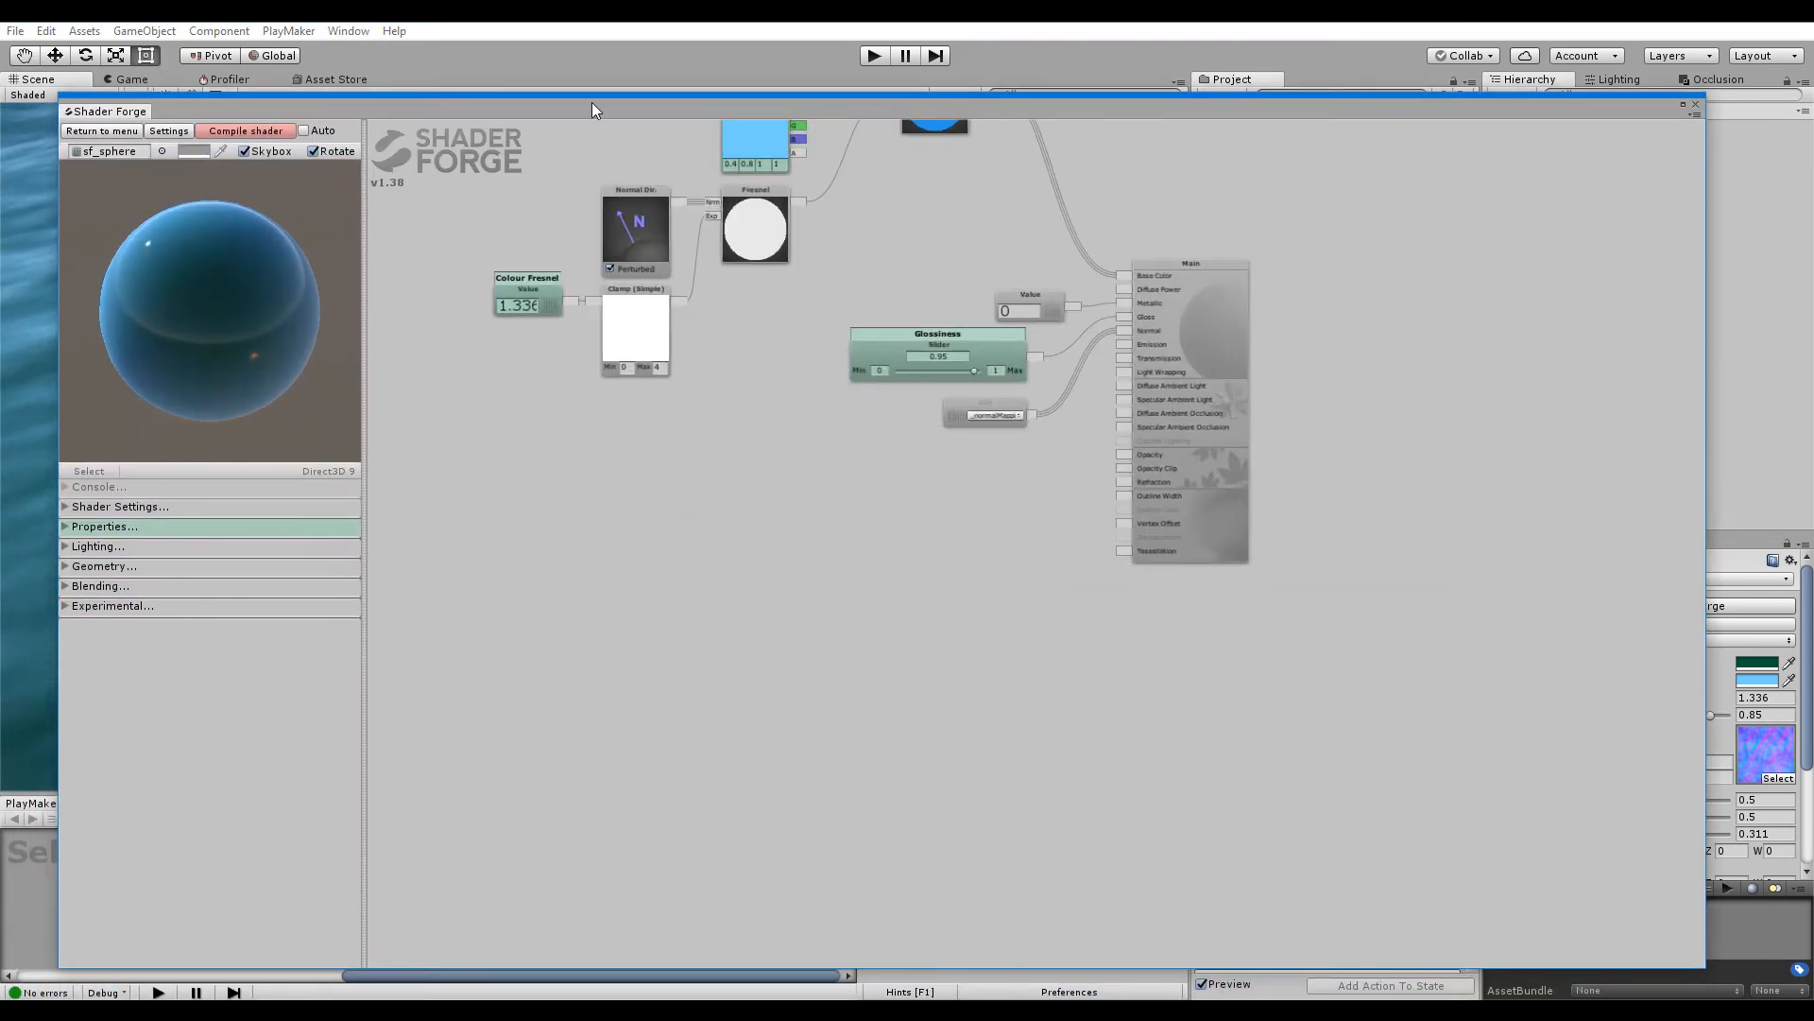
{"action": "mouse_move", "coordinate": [592, 102]}
{"action": "left_mouse_down"}
{"action": "mouse_move", "coordinate": [570, 196]}
{"action": "mouse_move", "coordinate": [586, 83]}
{"action": "left_mouse_up"}
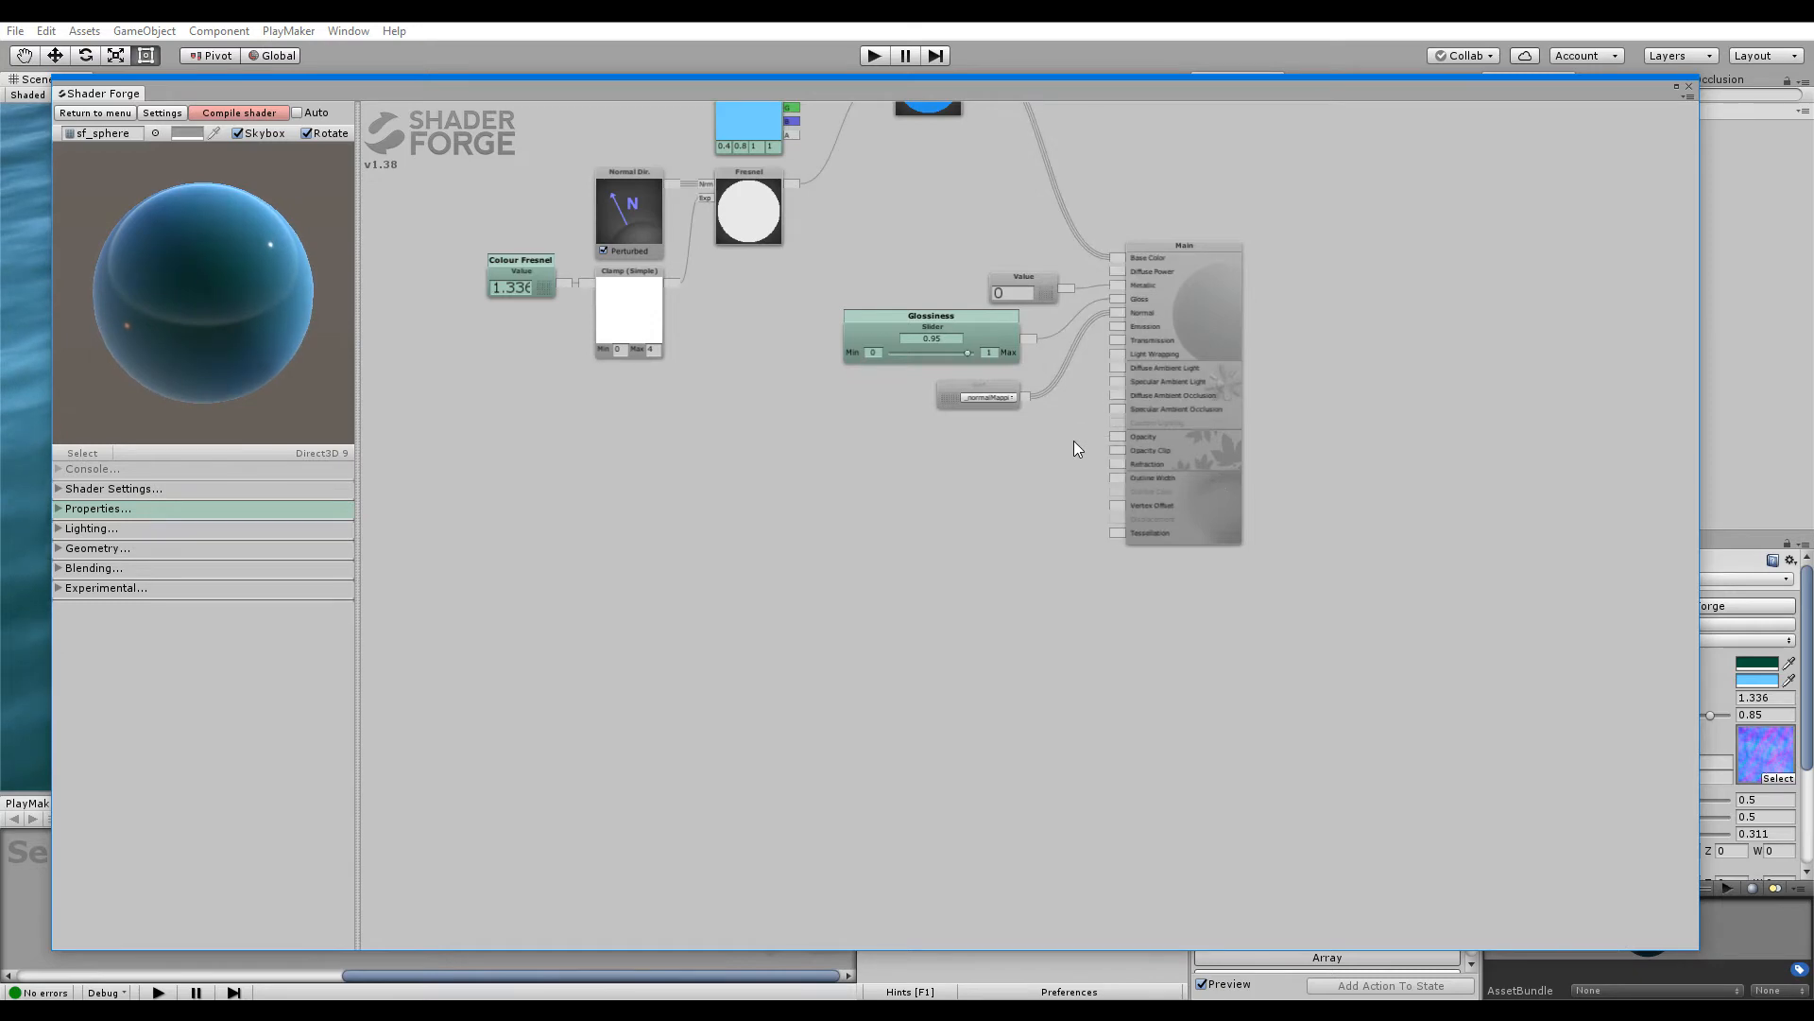
{"action": "left_click_drag", "start_coordinate": [649, 95], "coordinate": [797, 104]}
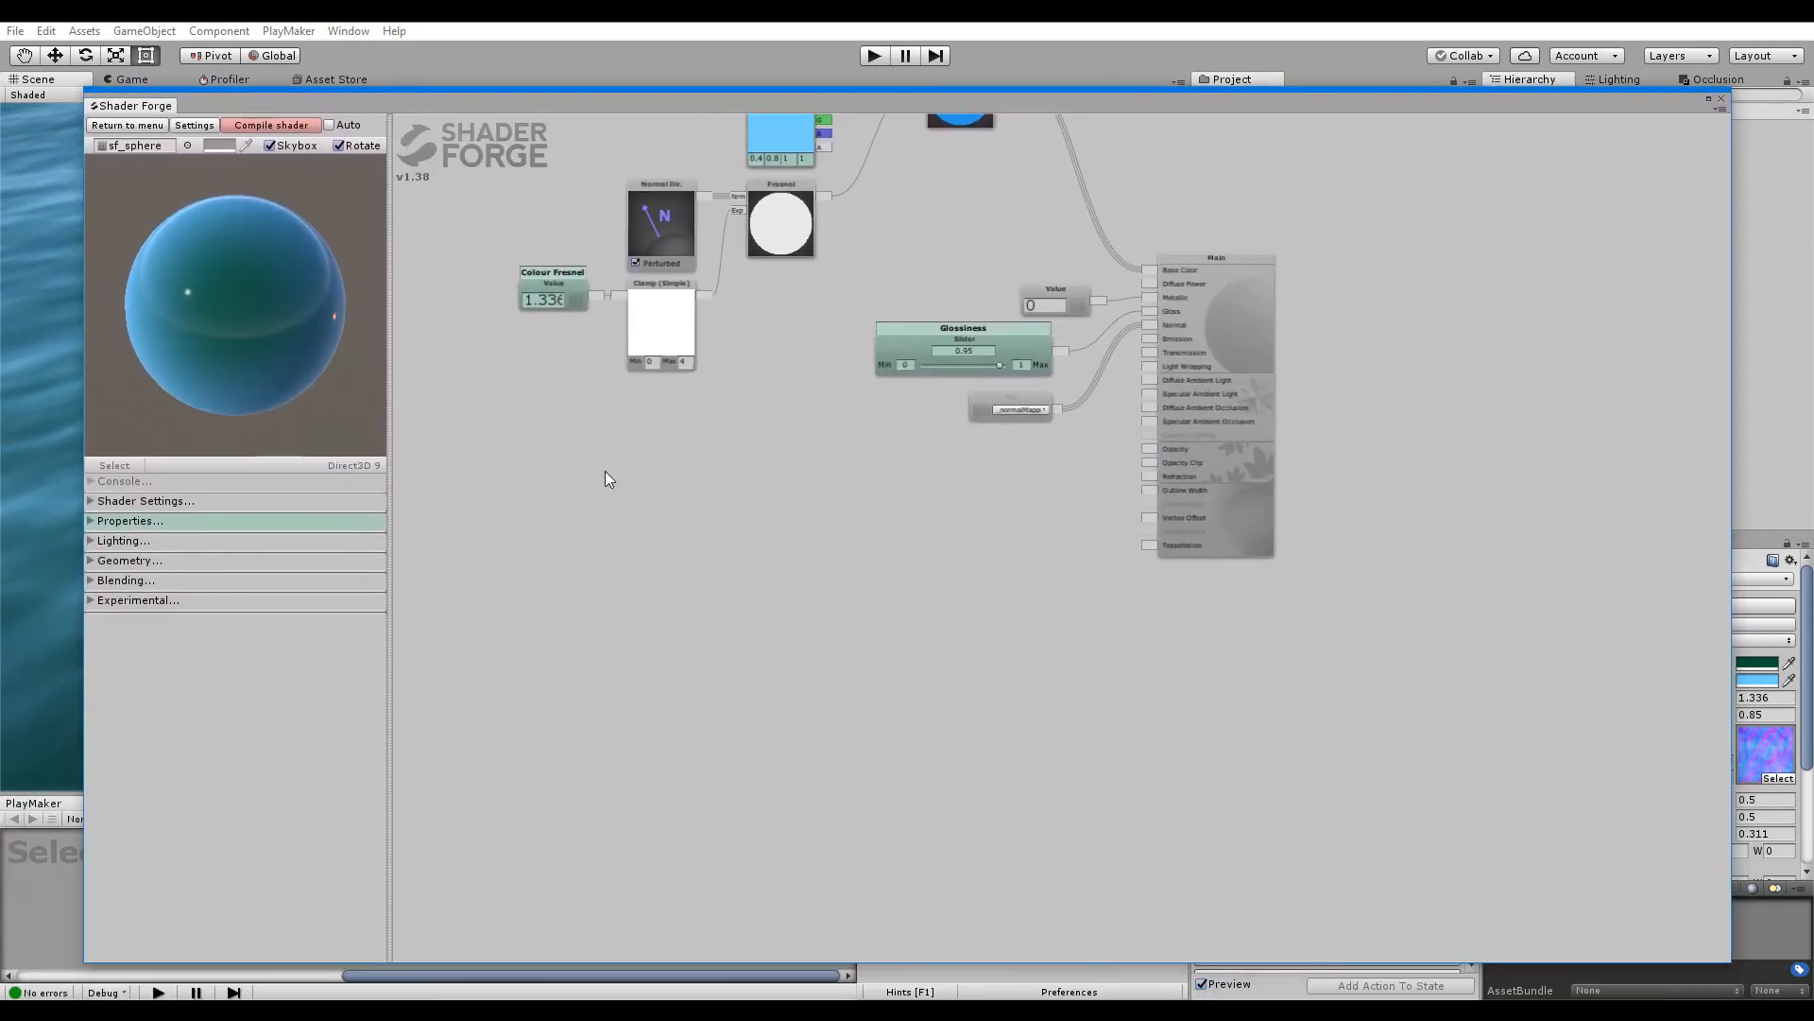
Look over the UV and normal map node groups in the finished graph, and close the Shader Forge window
{"action": "middle_click_drag", "start_coordinate": [400, 247], "coordinate": [813, 497]}
{"action": "scroll", "coordinate": [1006, 548], "scroll_direction": "down", "scroll_amount": 5}
{"action": "middle_click_drag", "start_coordinate": [659, 351], "coordinate": [915, 708]}
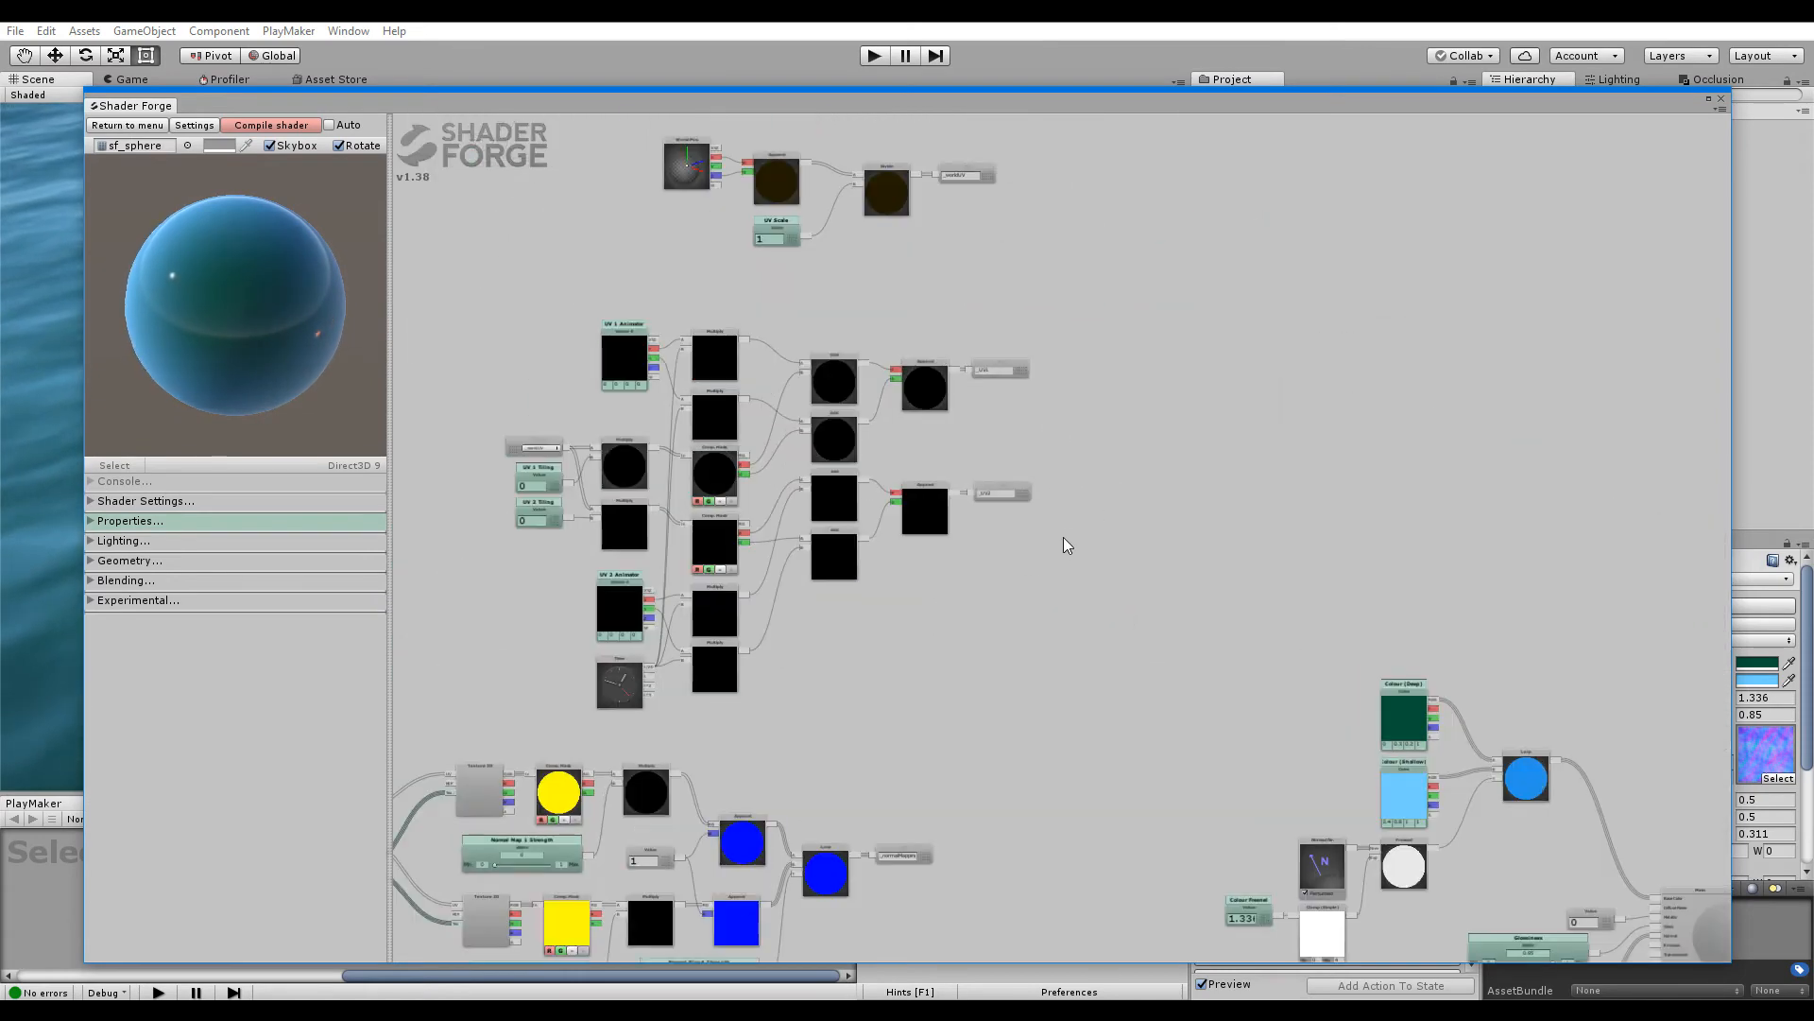
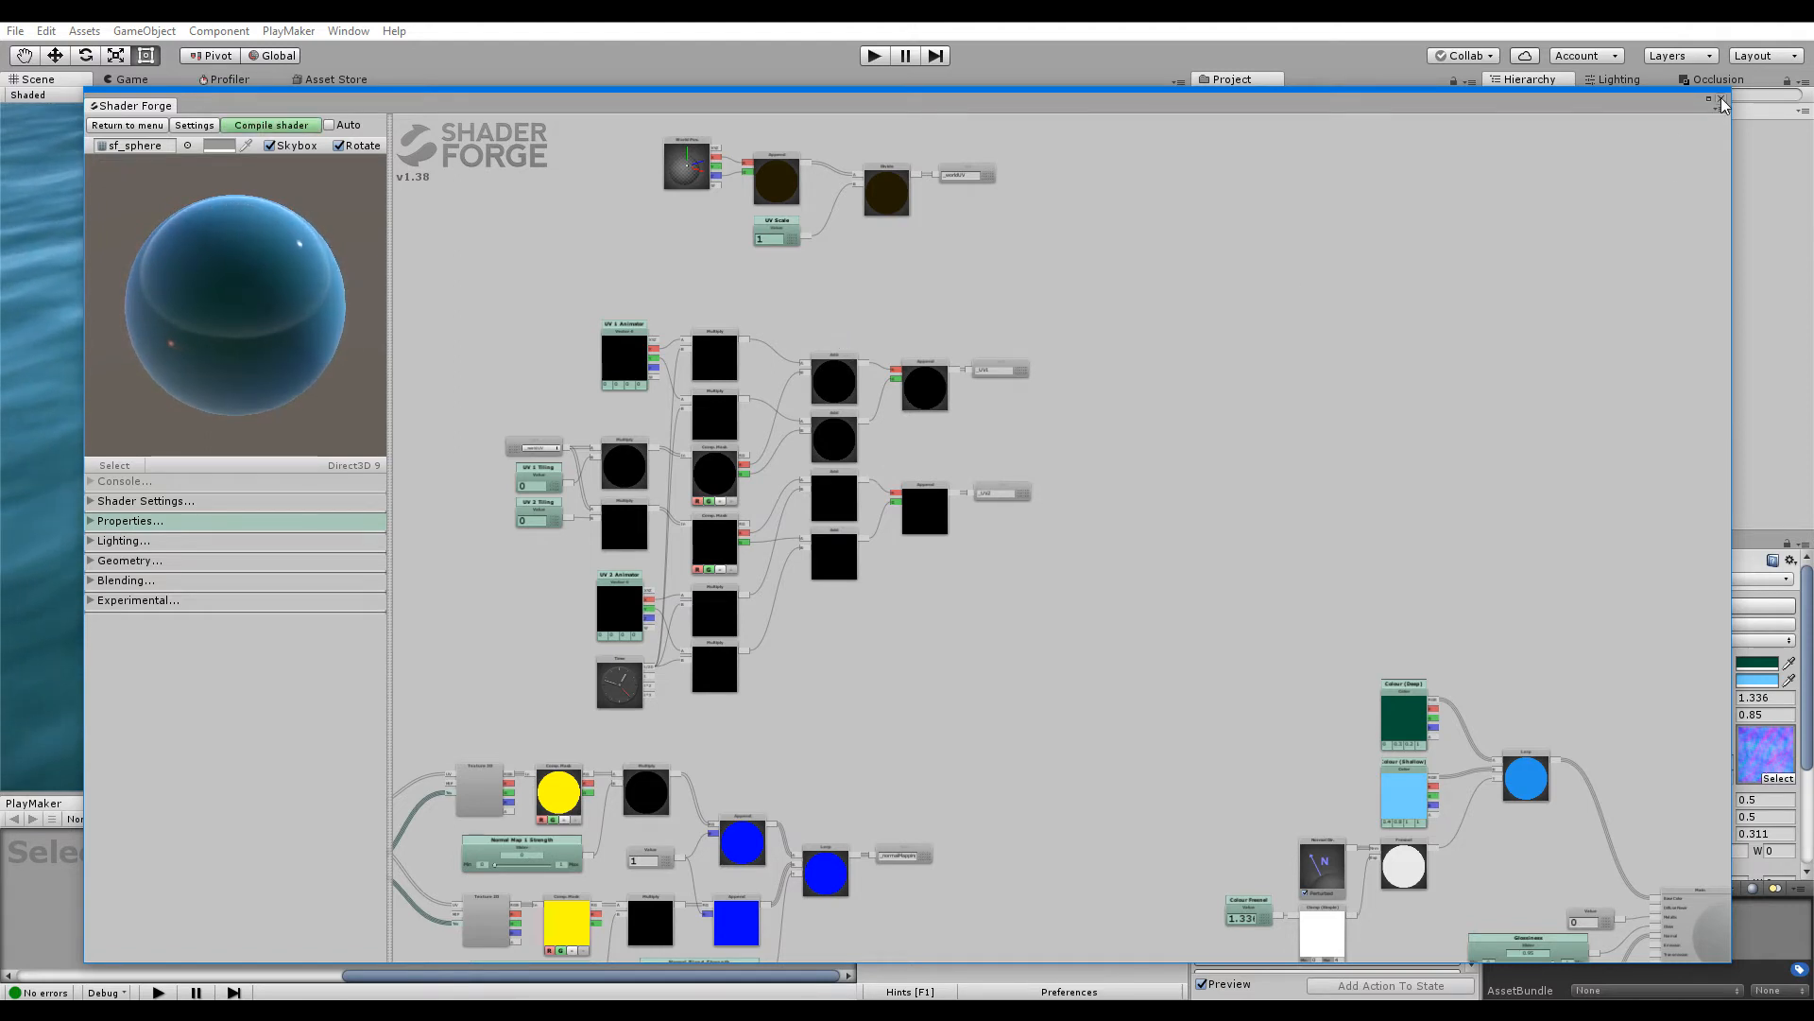
{"action": "left_click", "coordinate": [1721, 100]}
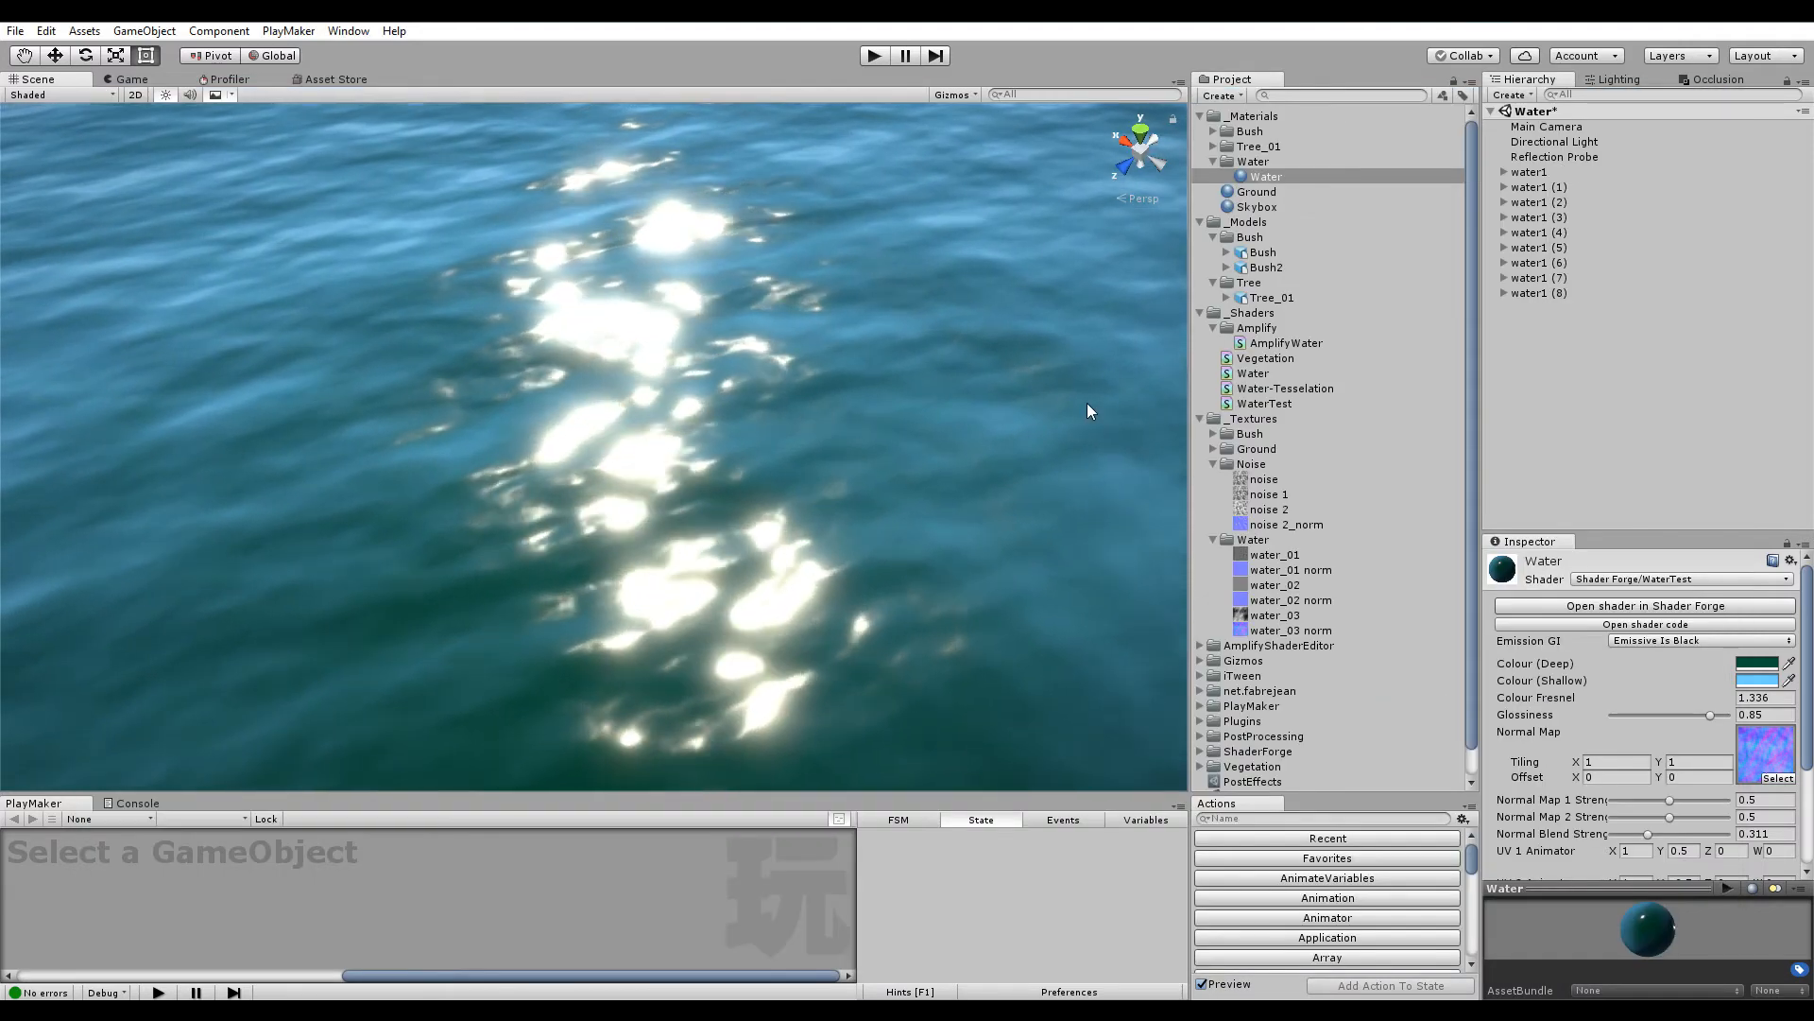
Create a new Amplify surface shader from the Amplify shaders folder and bring its output node into view in the graph
{"action": "right_click", "coordinate": [1258, 329]}
{"action": "left_click", "coordinate": [1252, 328]}
{"action": "left_click", "coordinate": [1550, 368]}
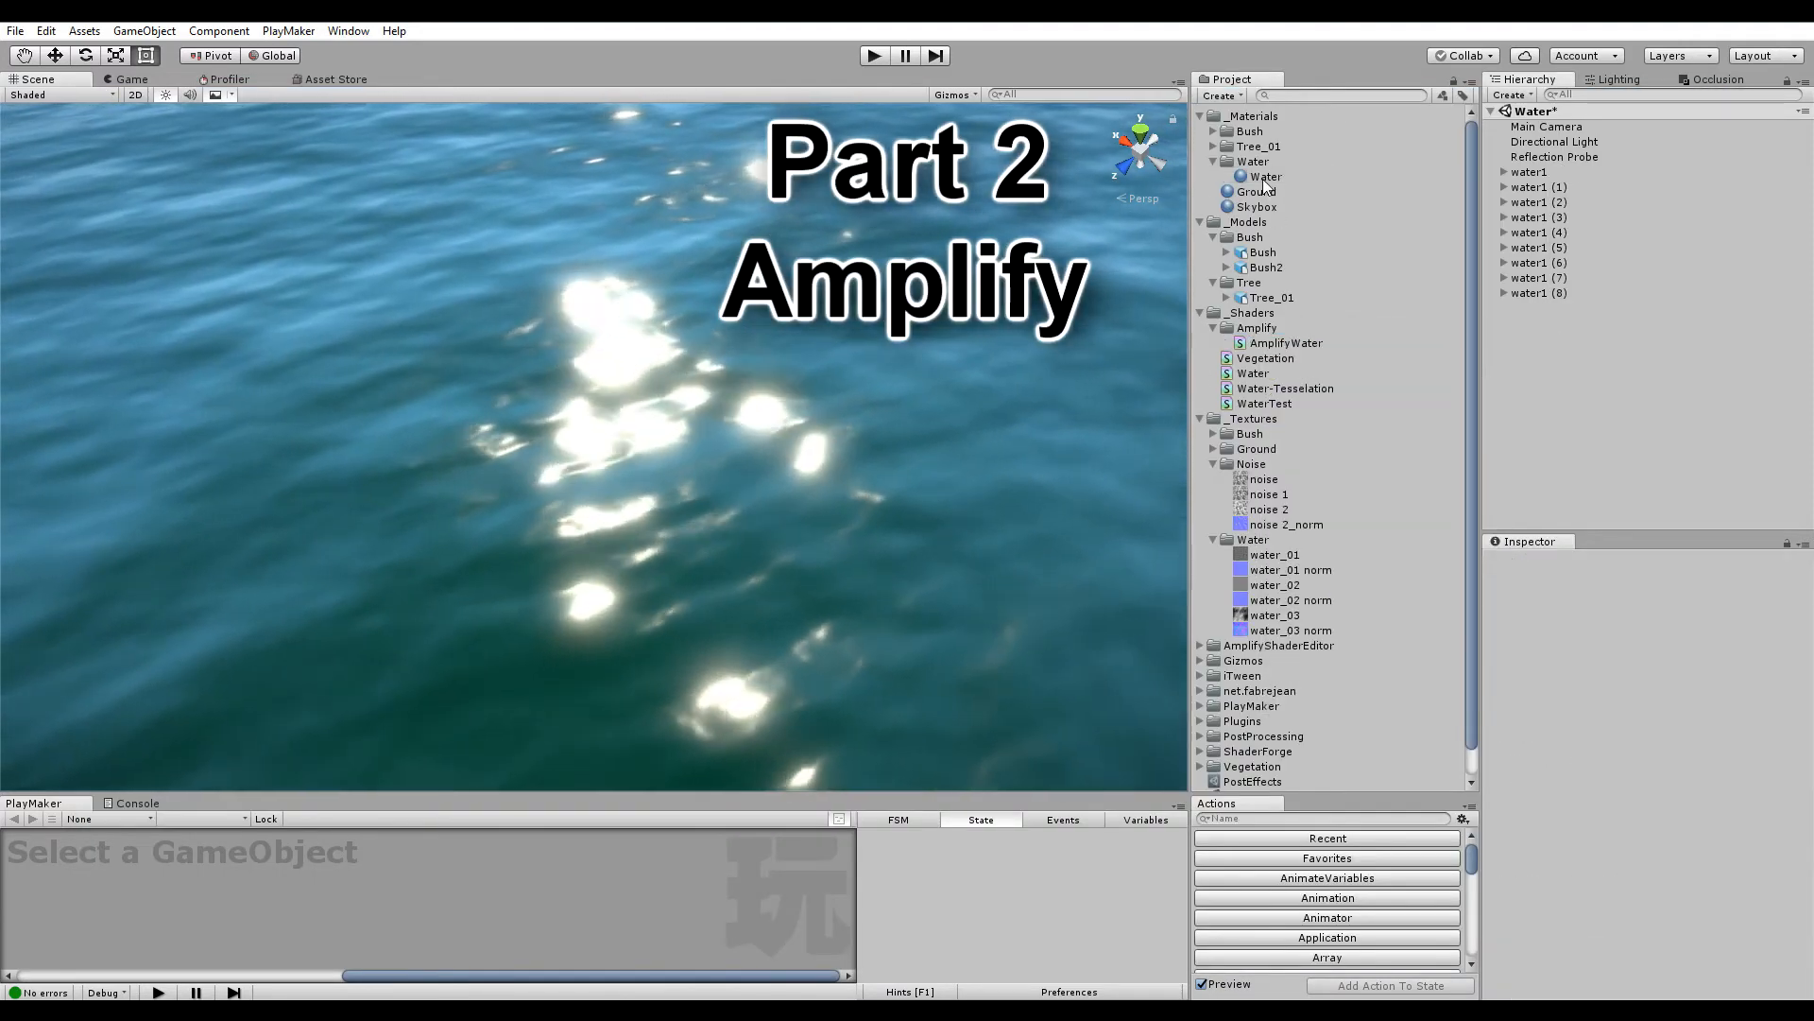
{"action": "right_click", "coordinate": [1260, 329]}
{"action": "mouse_move", "coordinate": [1323, 339]}
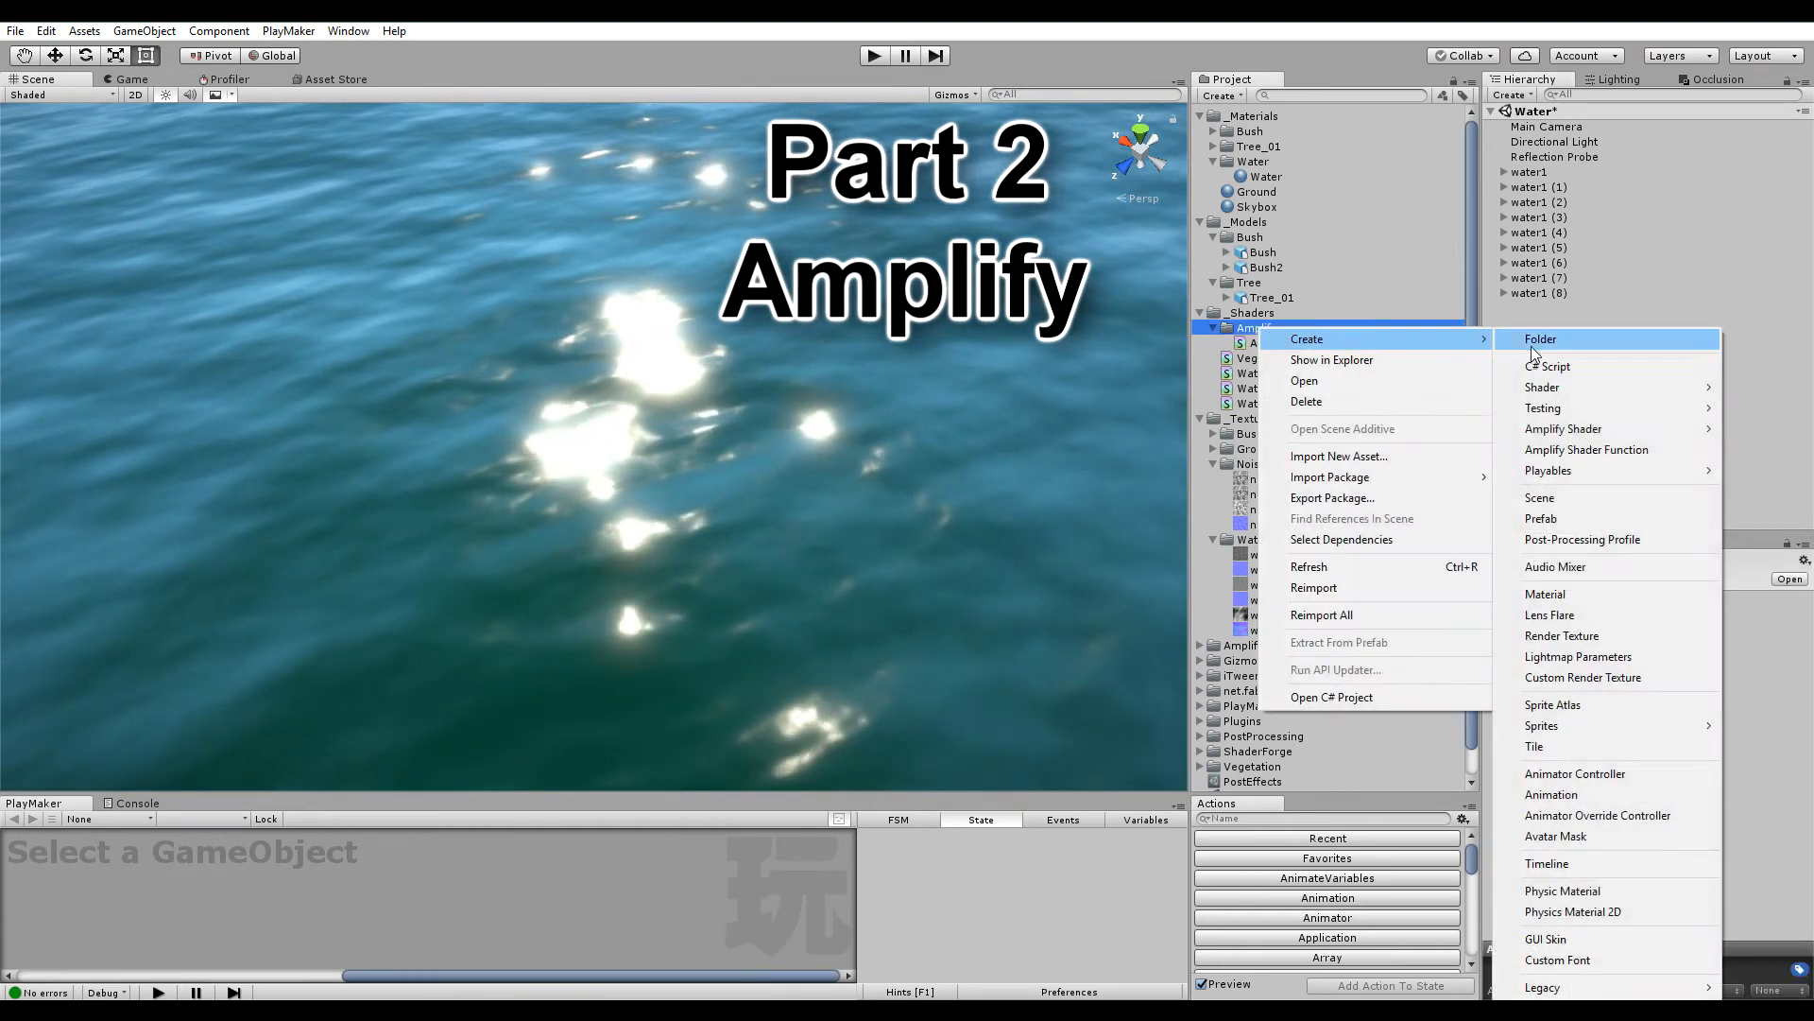
{"action": "mouse_move", "coordinate": [1564, 434]}
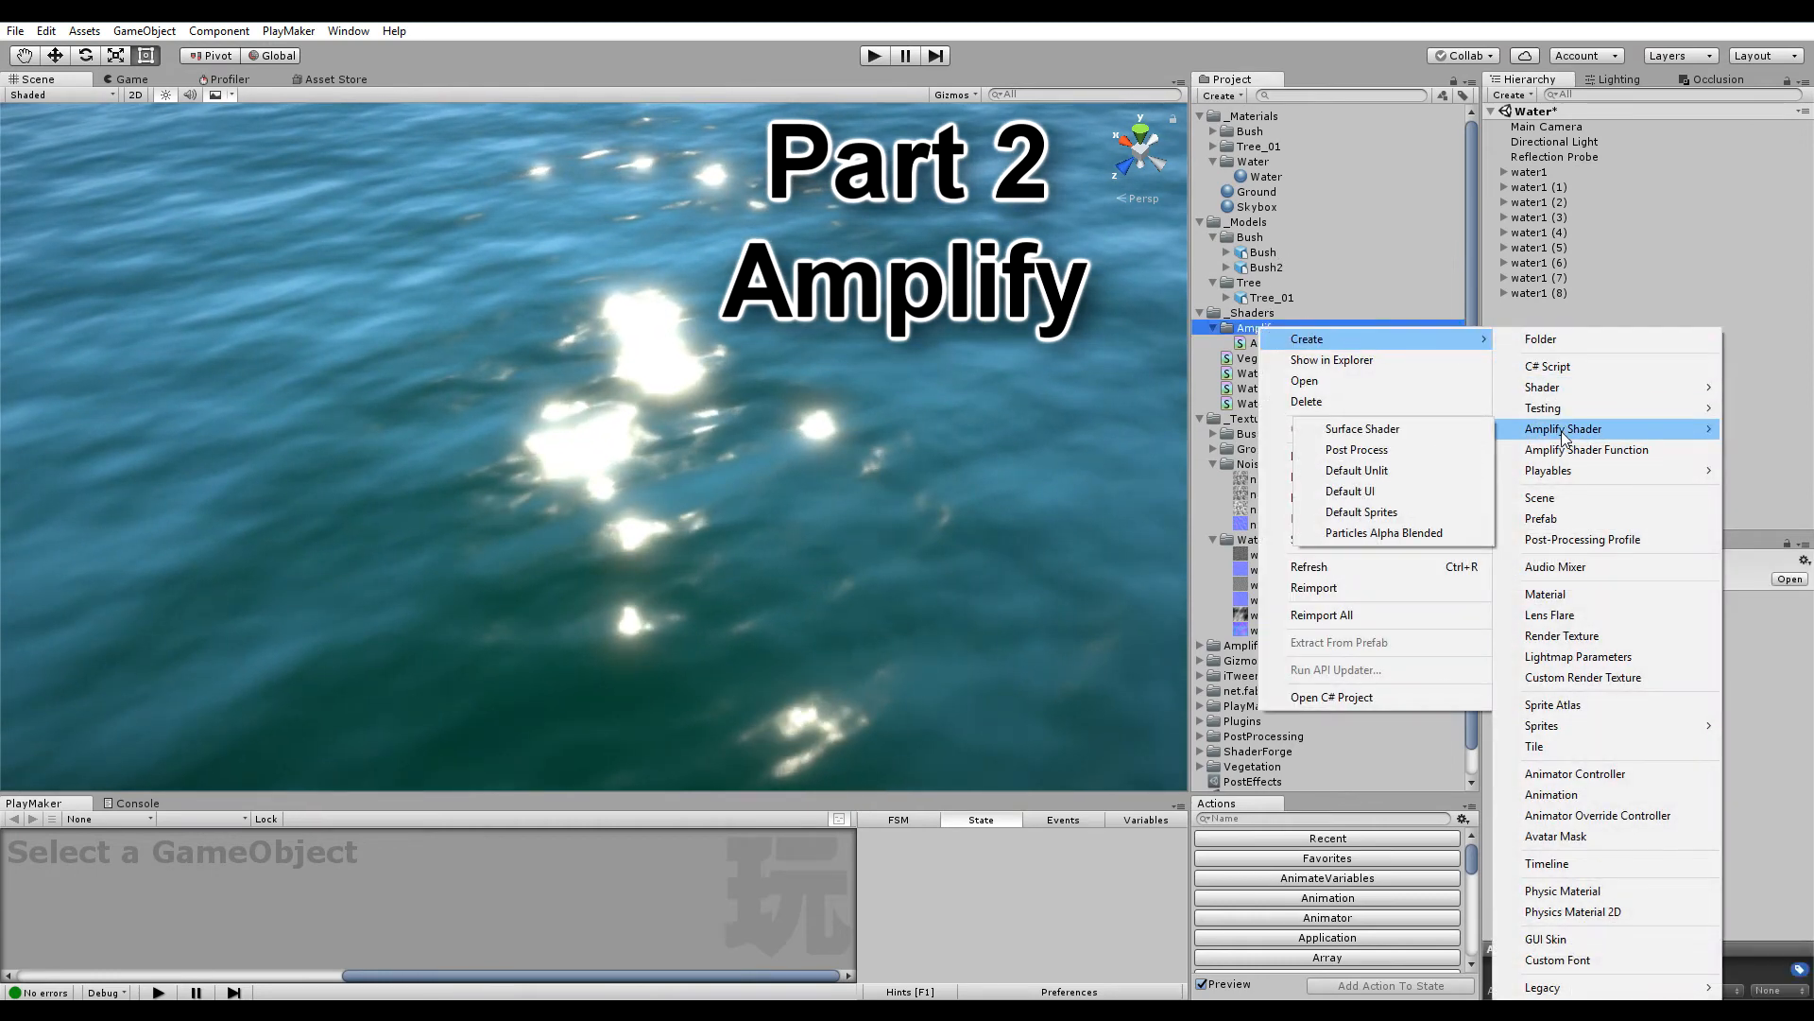
{"action": "left_click", "coordinate": [1415, 438]}
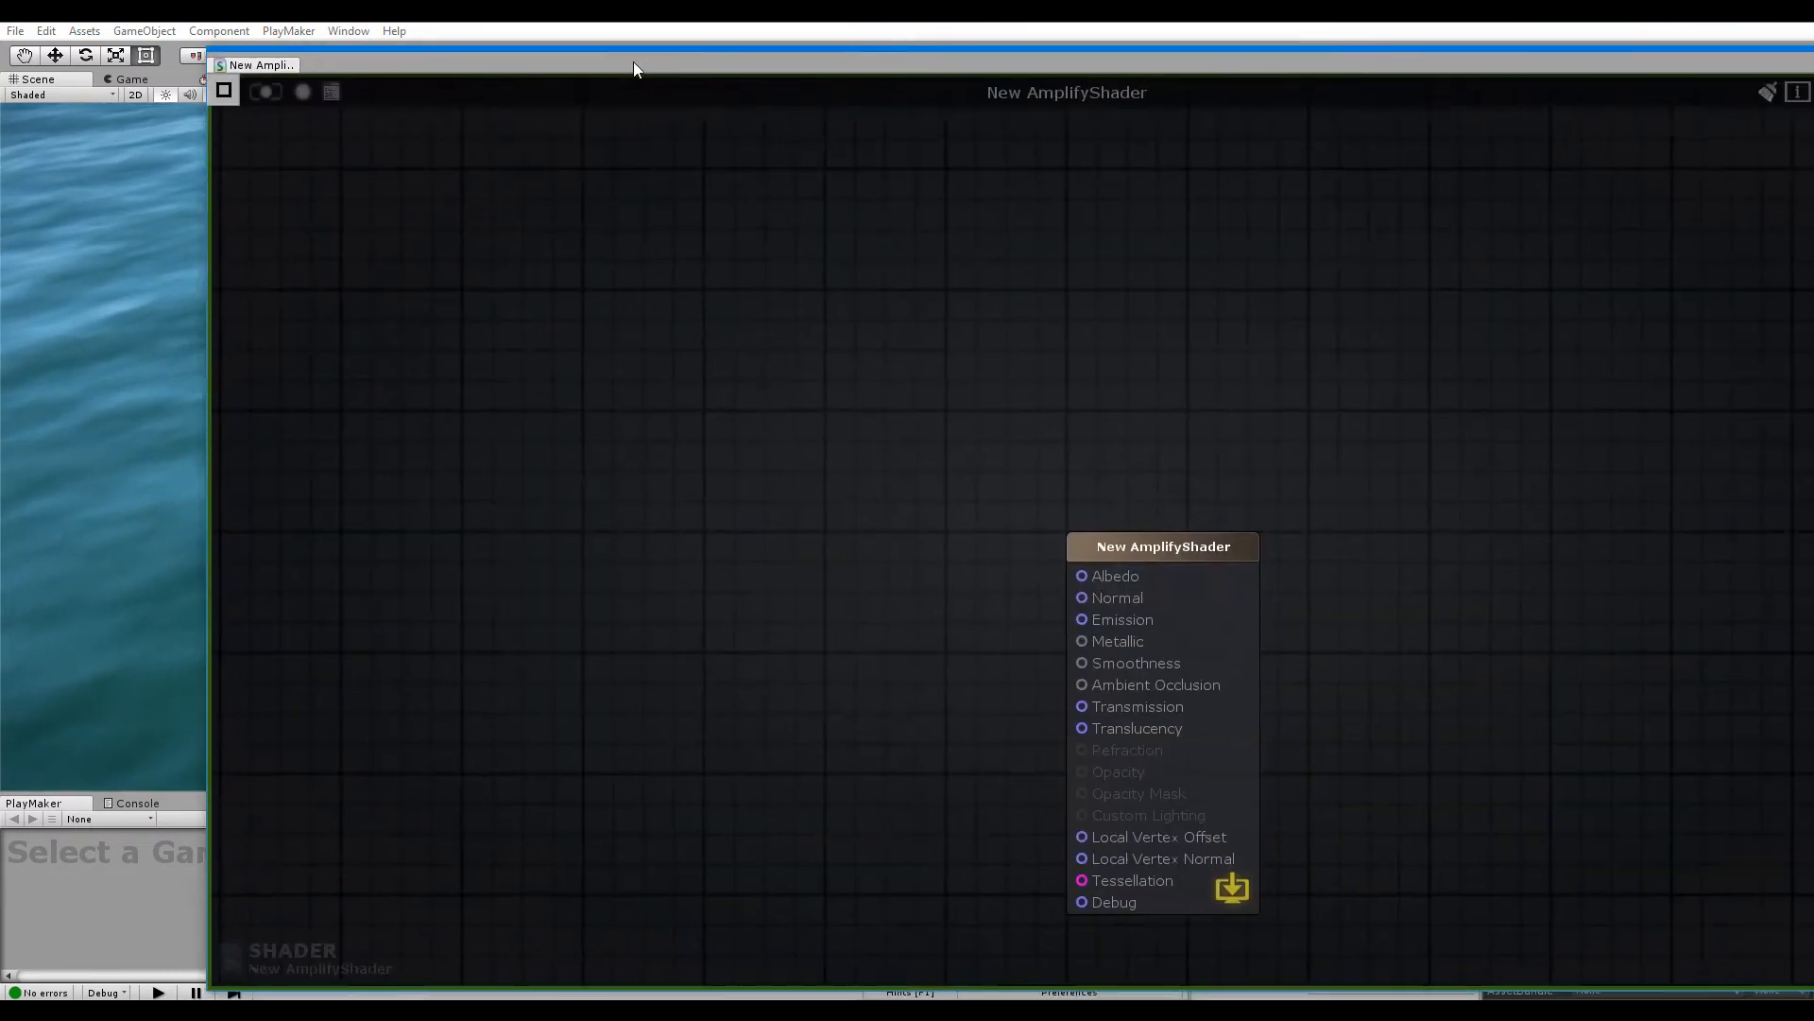
{"action": "left_click_drag", "start_coordinate": [634, 61], "coordinate": [450, 46]}
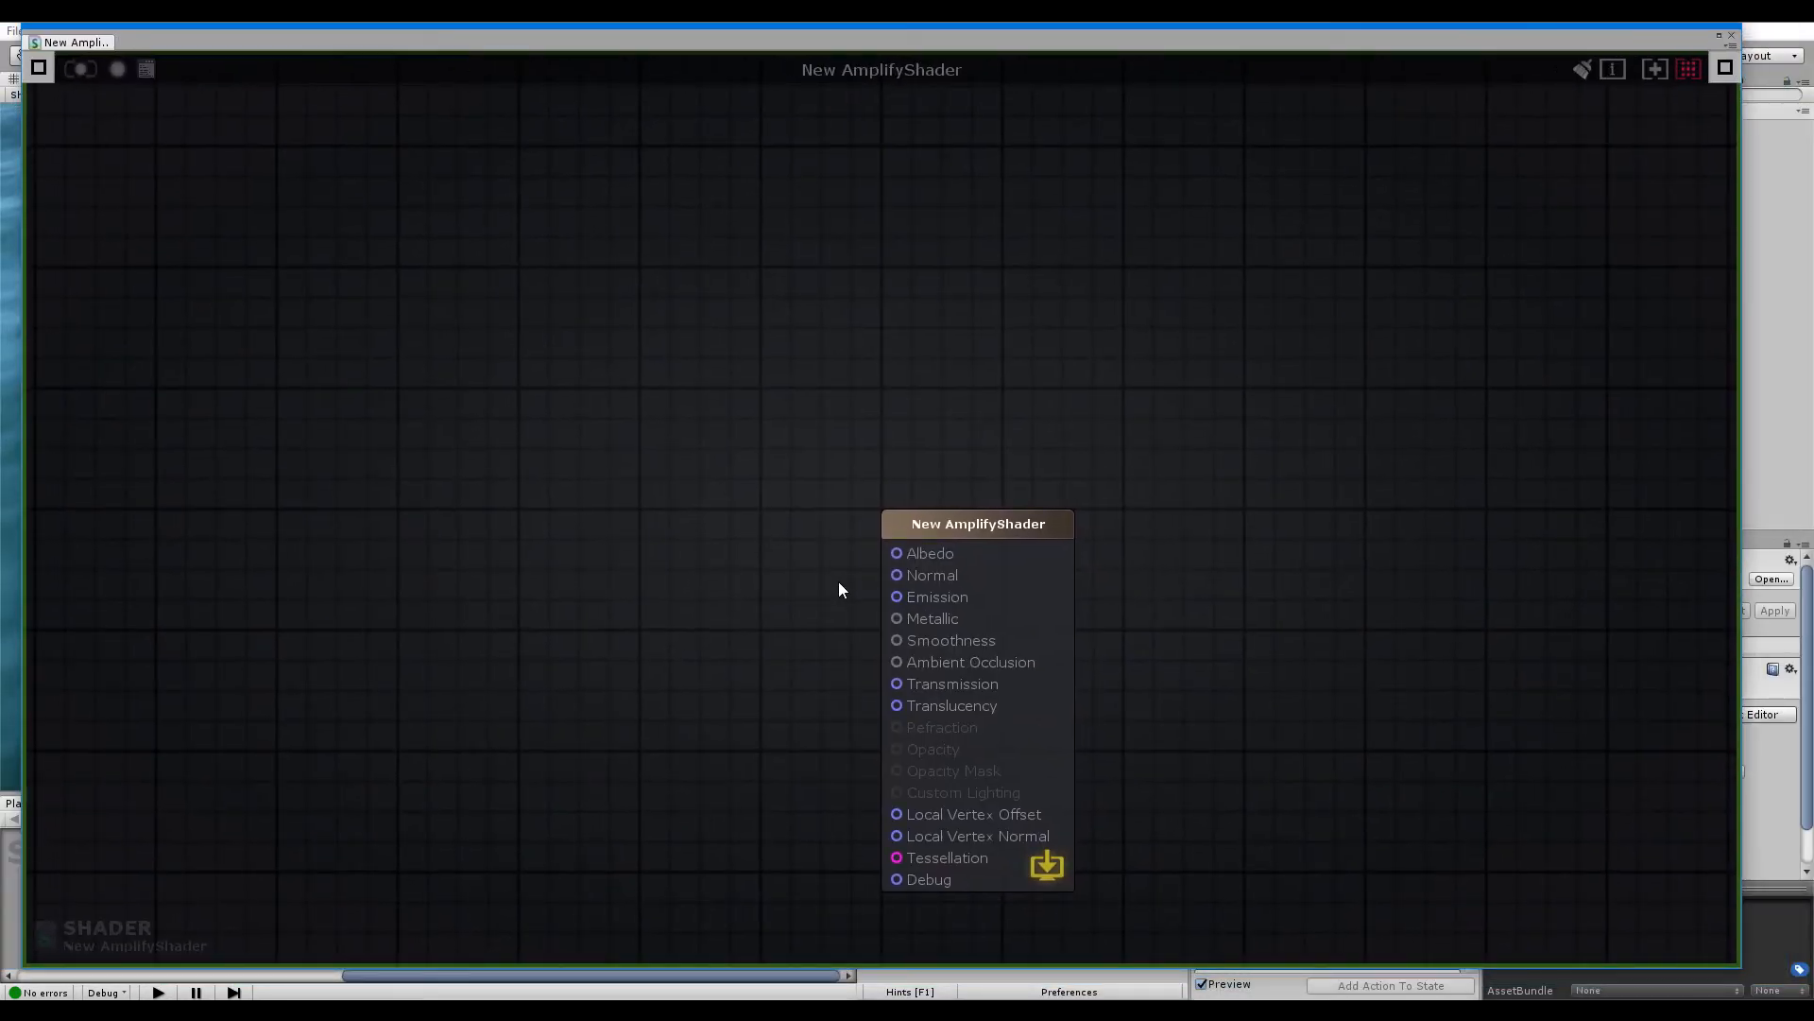
{"action": "middle_click_drag", "start_coordinate": [666, 487], "coordinate": [784, 231]}
{"action": "scroll", "coordinate": [736, 348], "scroll_direction": "down", "scroll_amount": 5}
{"action": "middle_click_drag", "start_coordinate": [639, 344], "coordinate": [791, 406]}
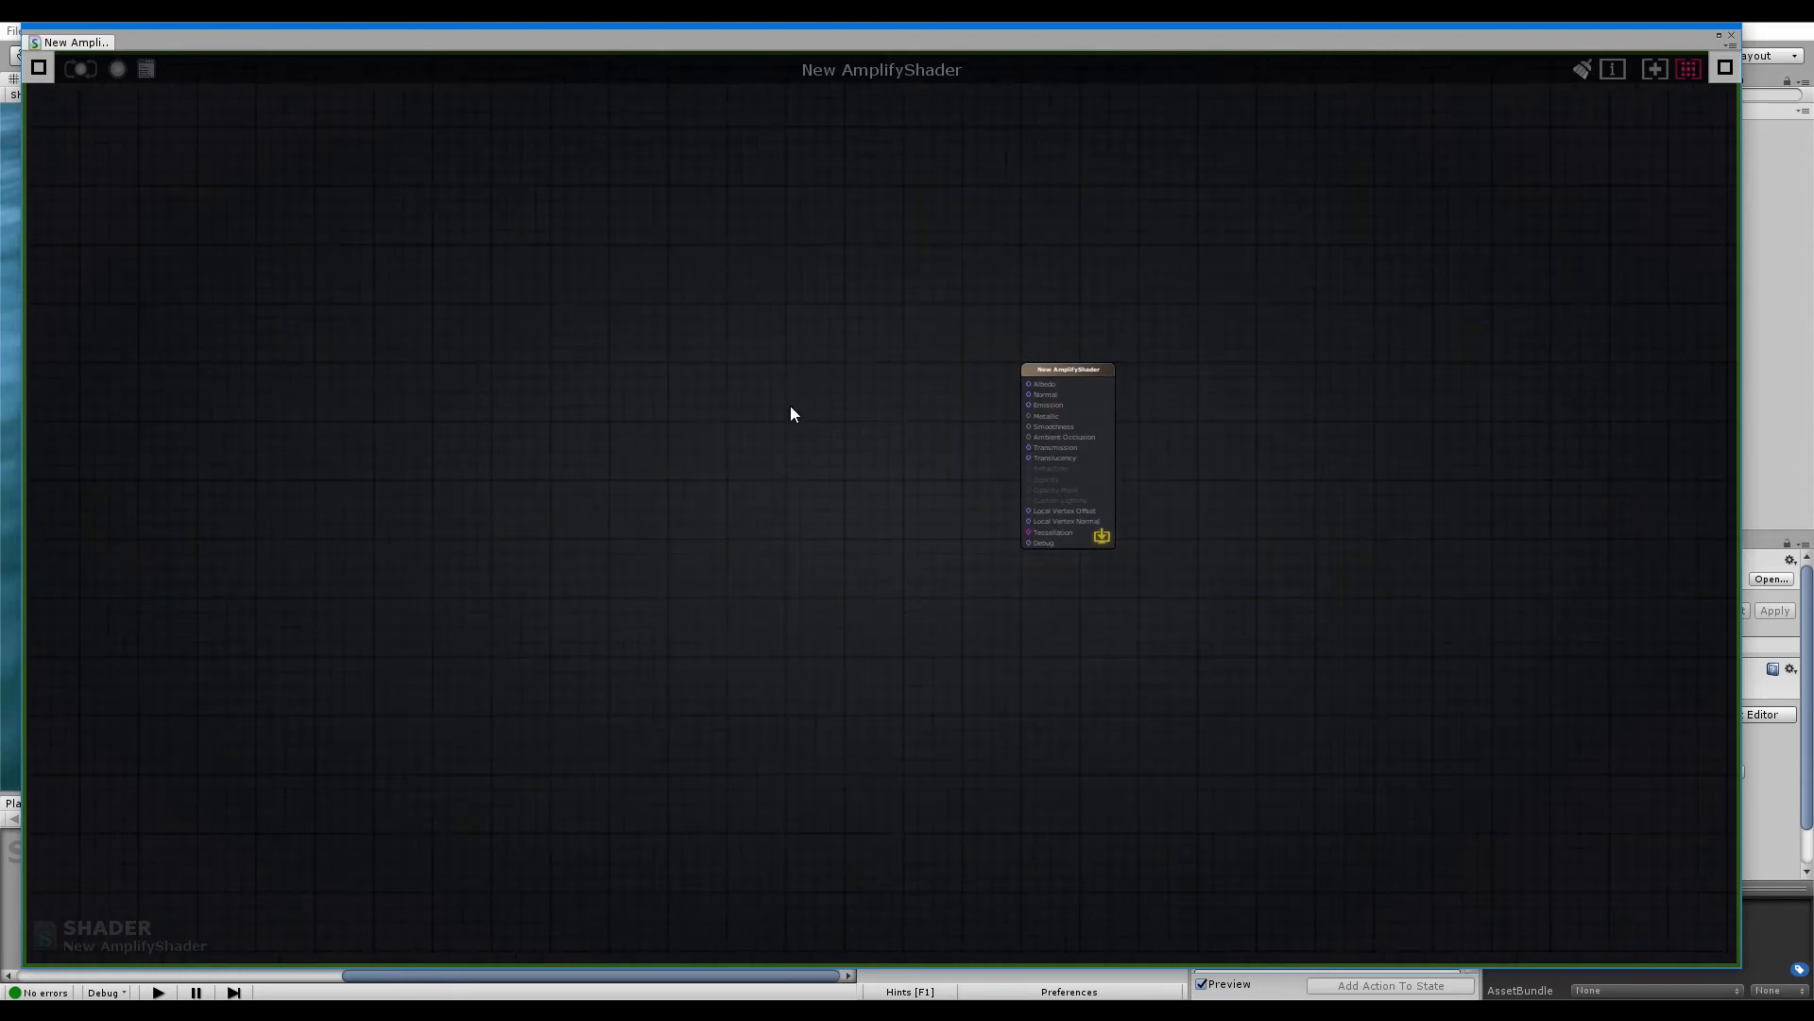
Move the new shader asset into the Amplify folder and rename it AmplifyWaterTest
{"action": "double_click", "coordinate": [1654, 38]}
{"action": "left_click_drag", "start_coordinate": [1419, 637], "coordinate": [1380, 808]}
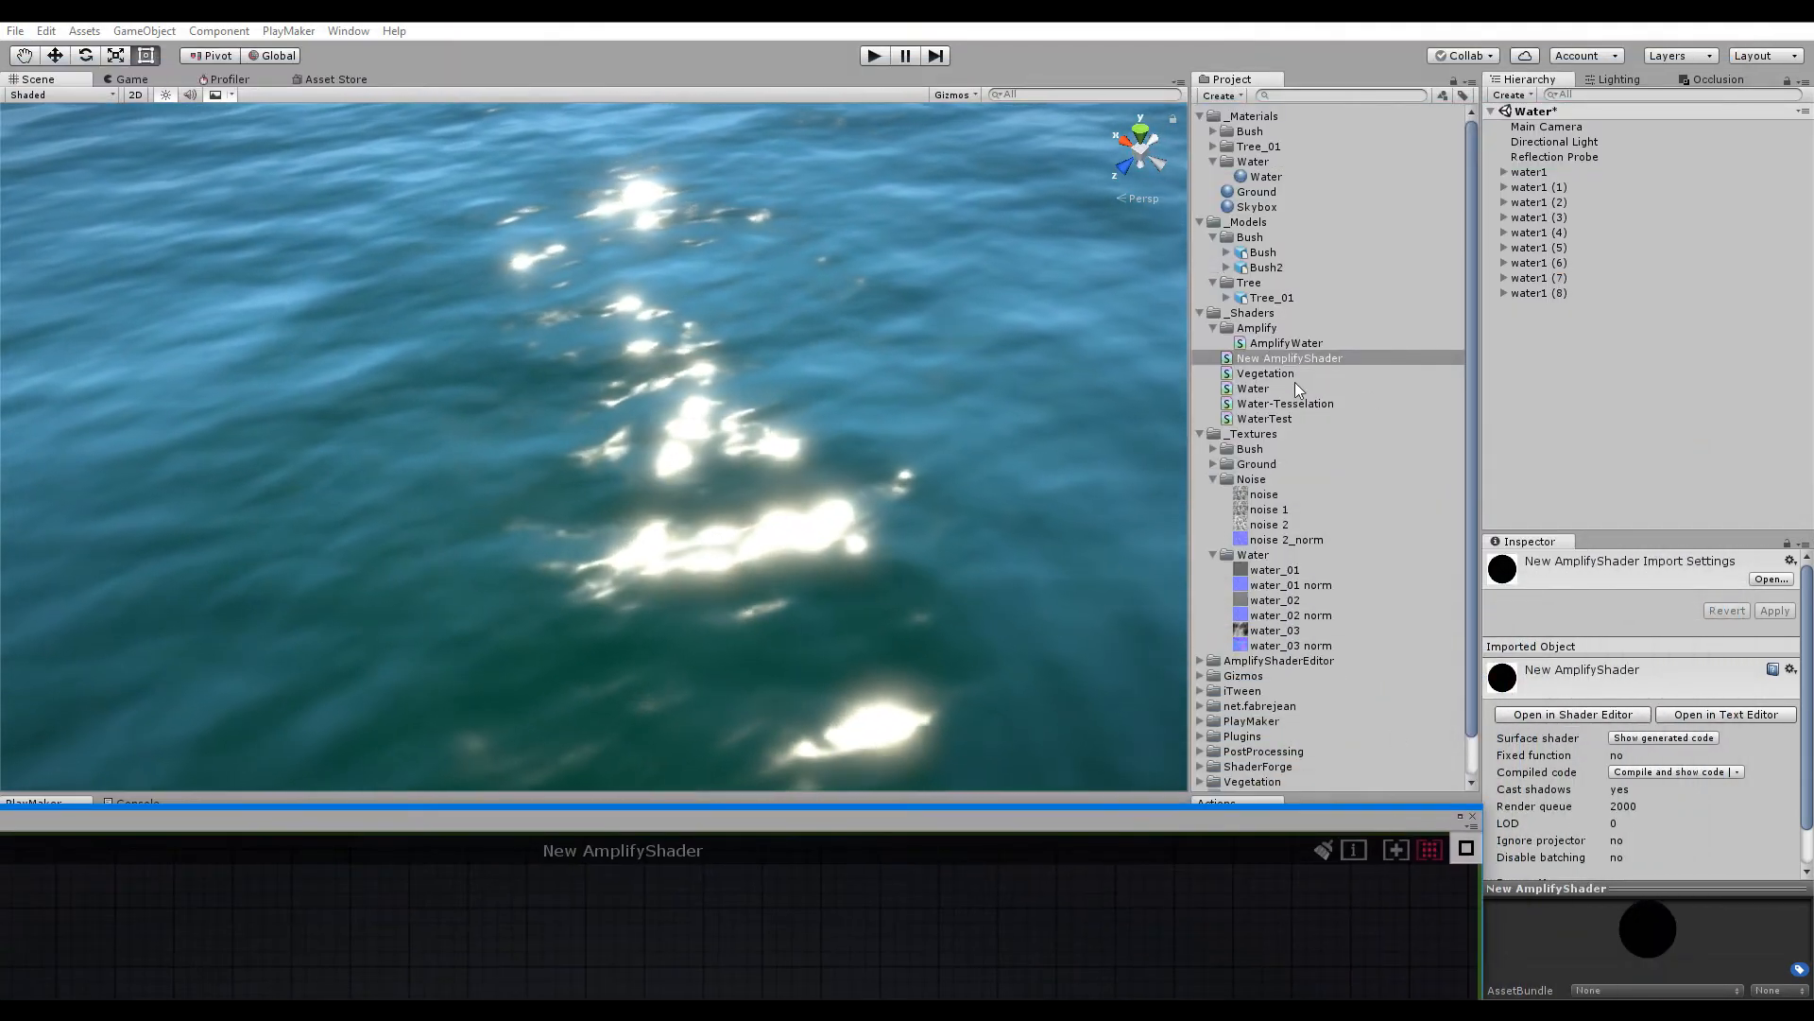
{"action": "mouse_move", "coordinate": [1277, 363]}
{"action": "left_mouse_down"}
{"action": "mouse_move", "coordinate": [1268, 338]}
{"action": "mouse_move", "coordinate": [1299, 341]}
{"action": "left_mouse_up"}
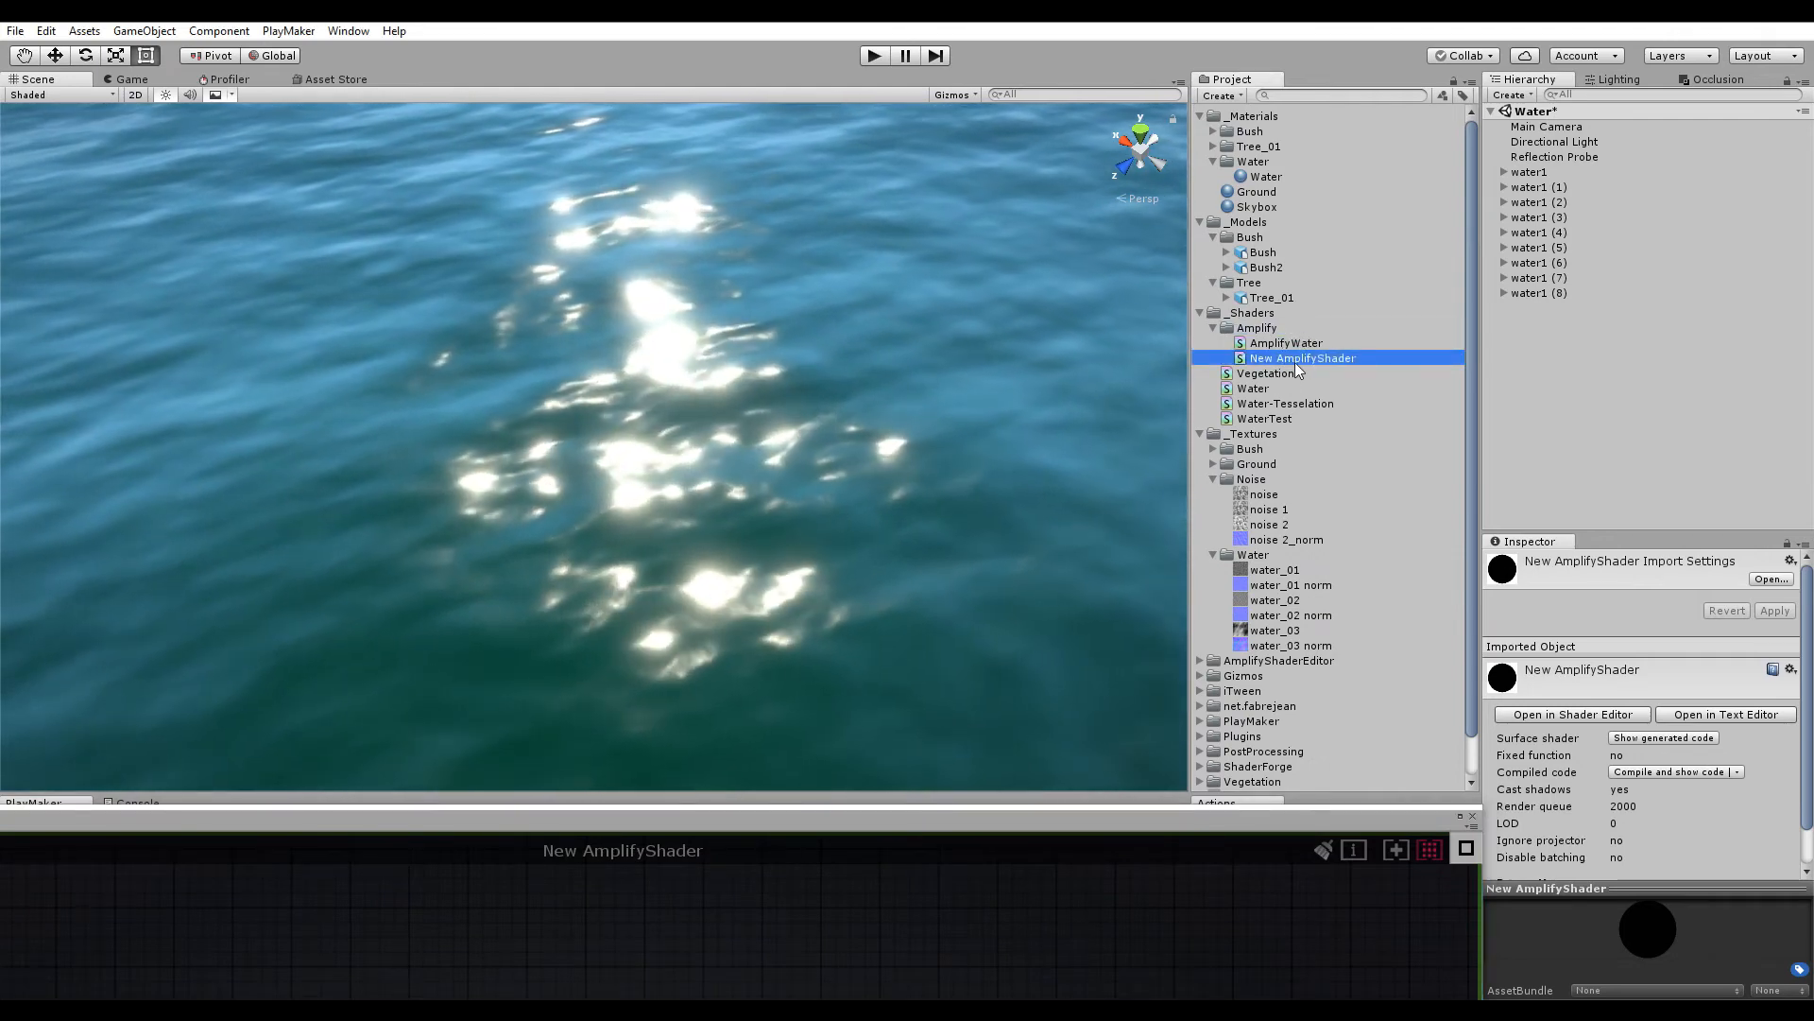
{"action": "left_click", "coordinate": [1320, 358]}
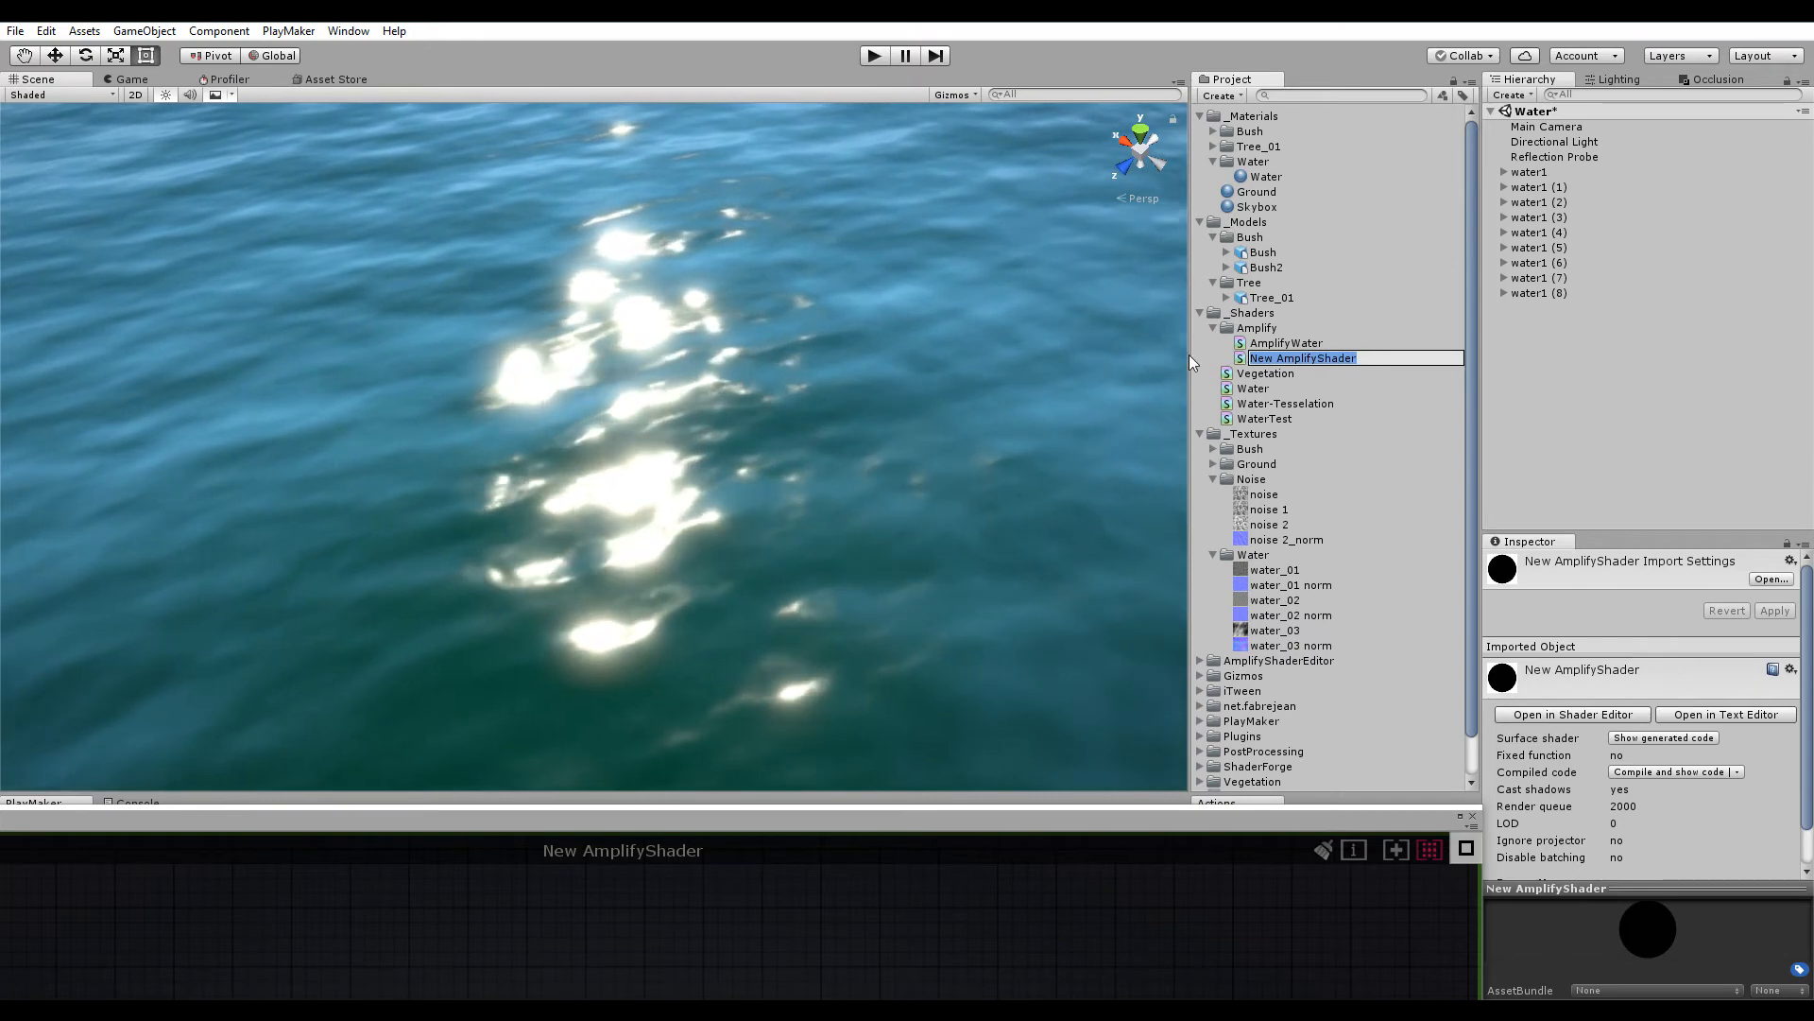
{"action": "type", "text": "WaterTest"}
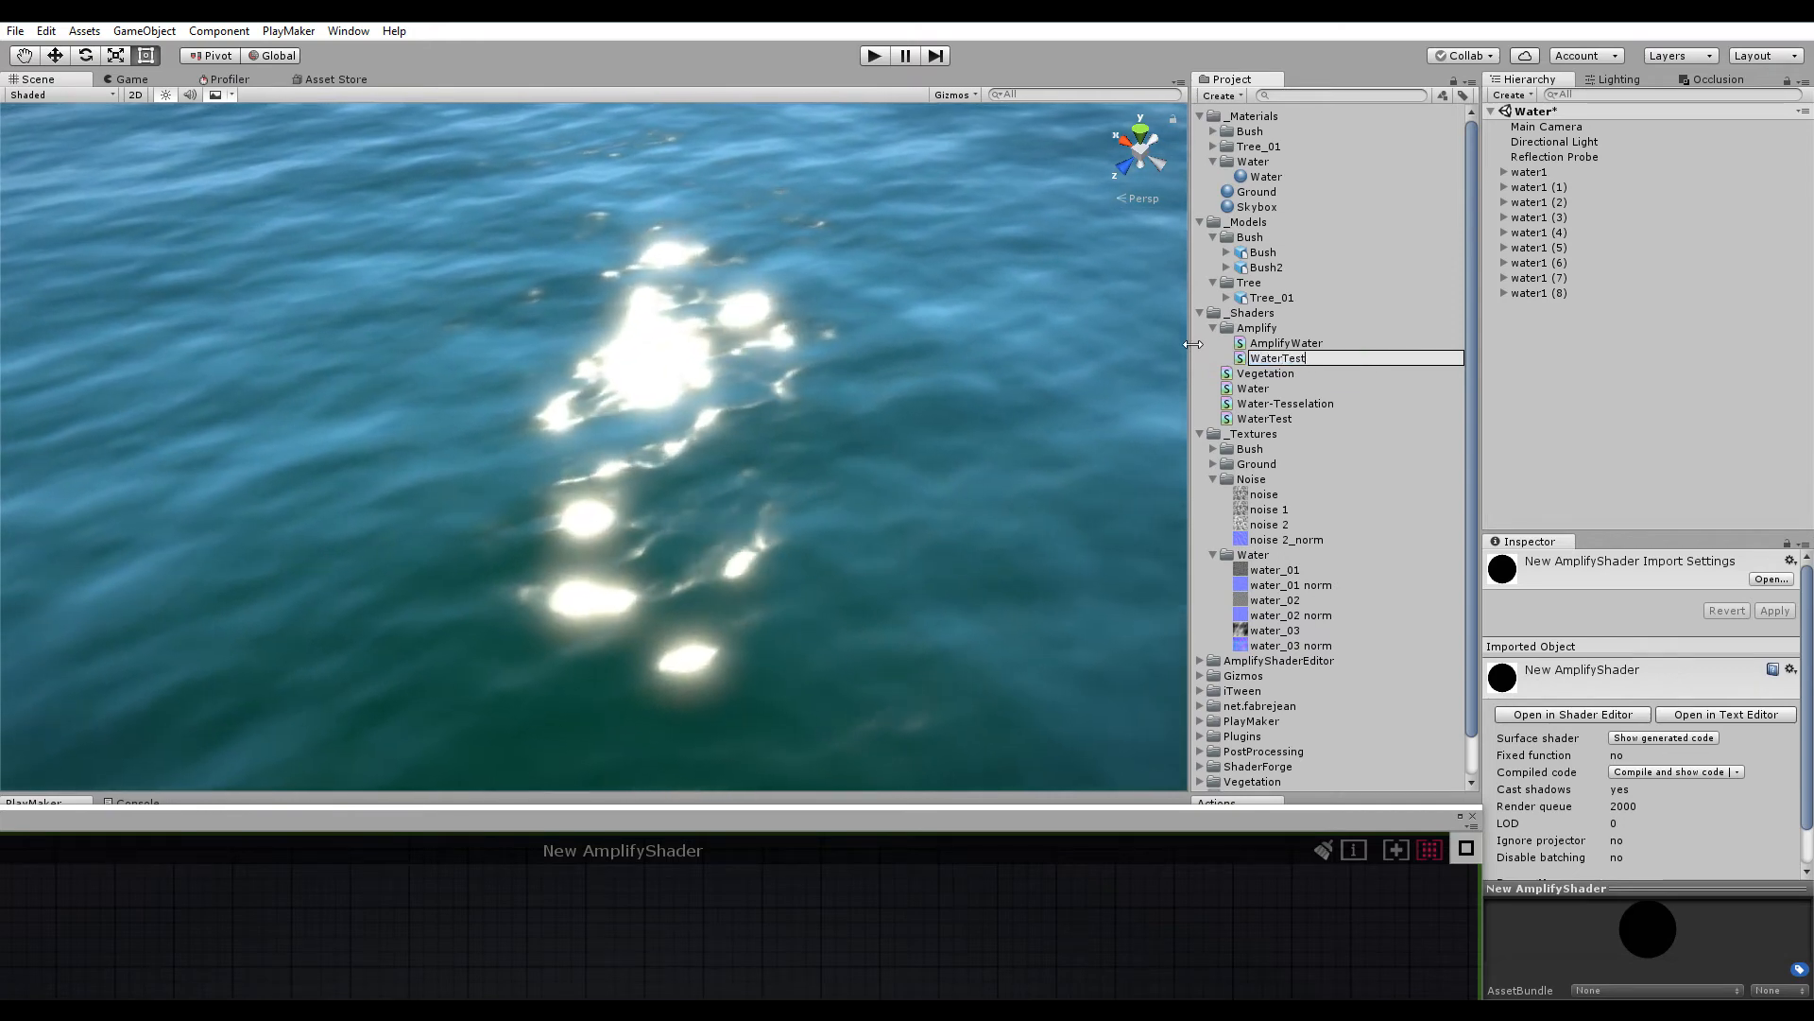
{"action": "key", "text": "Home"}
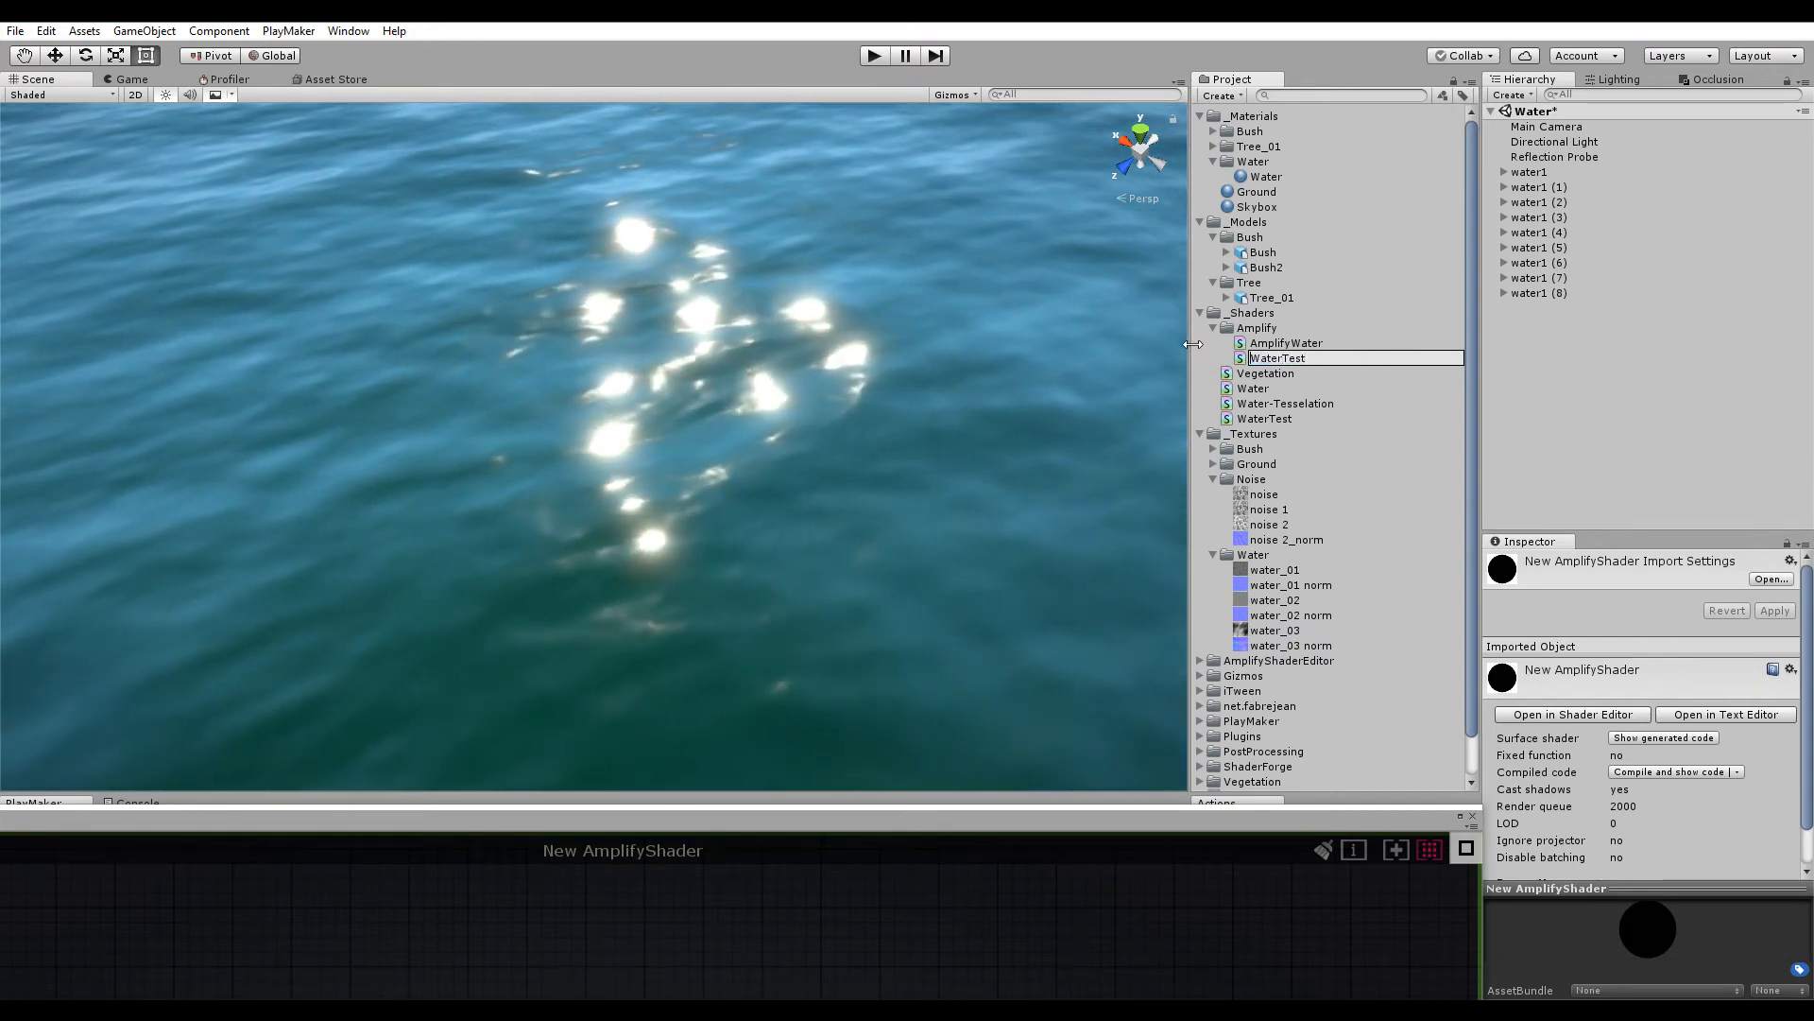
{"action": "type", "text": "Amplify"}
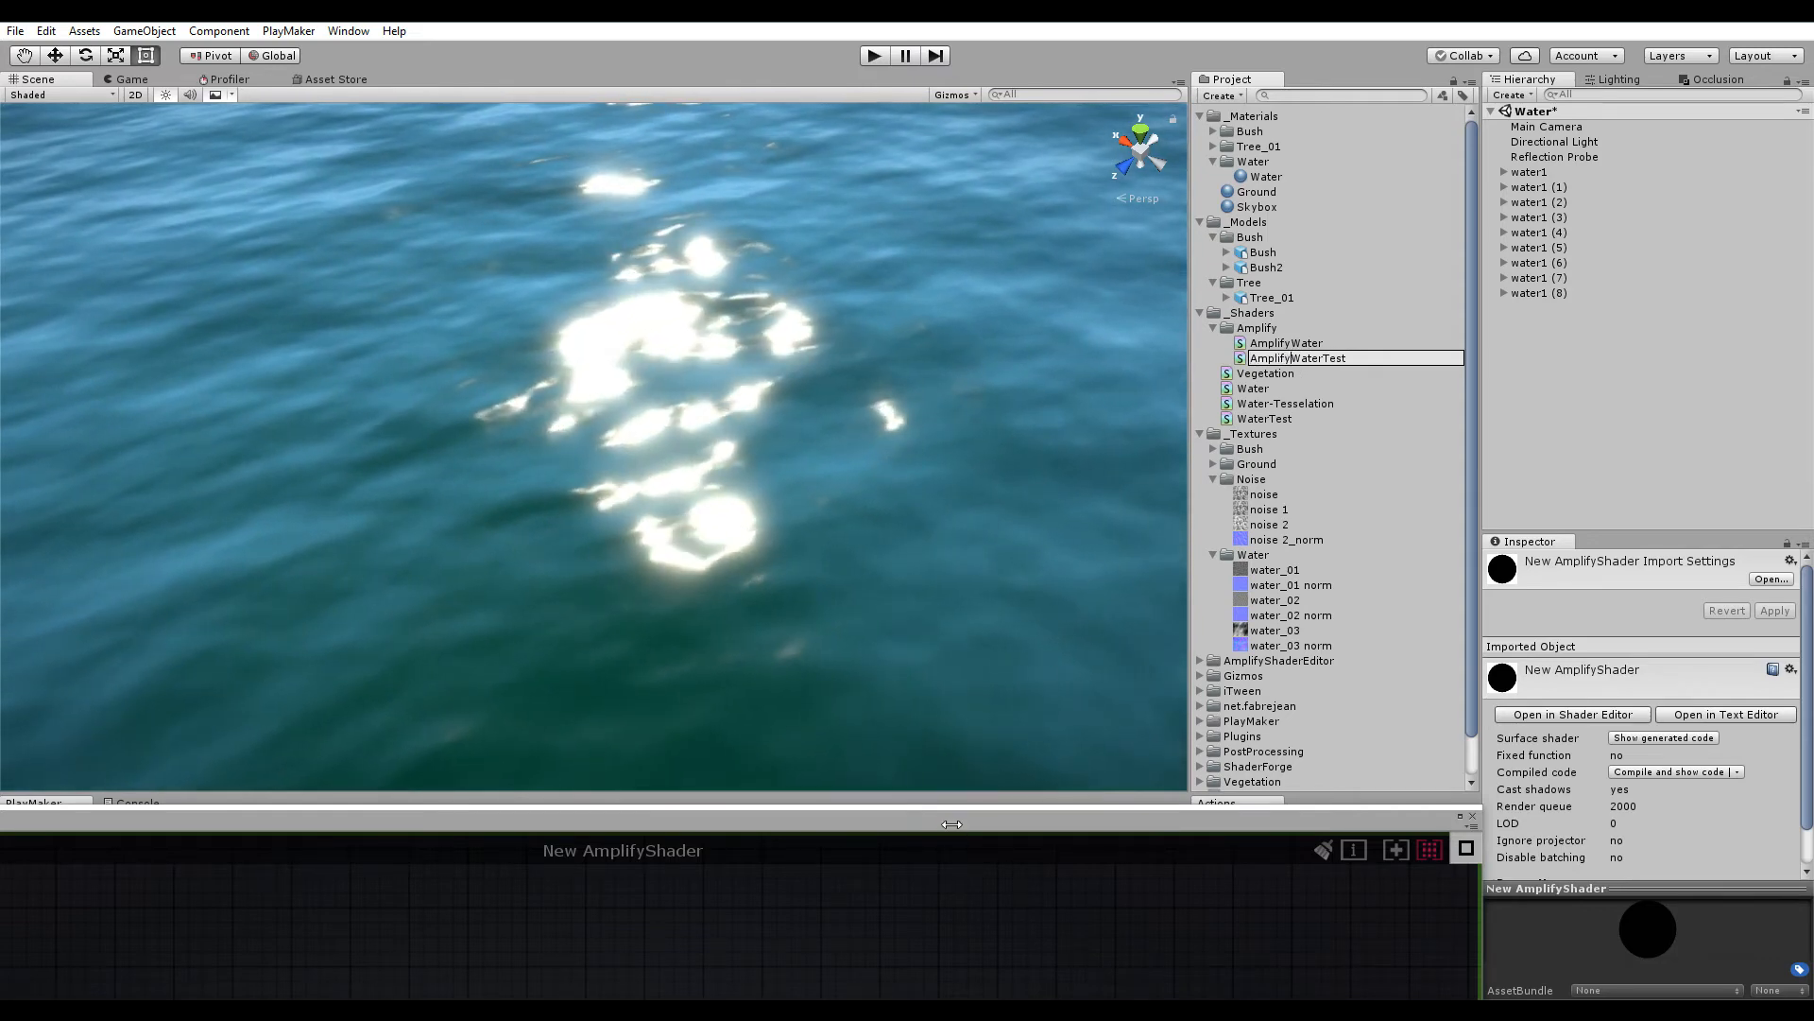
Set the shader name to Amplify/WaterTest in the output node's properties and compile the shader
{"action": "left_click_drag", "start_coordinate": [936, 821], "coordinate": [1216, 41]}
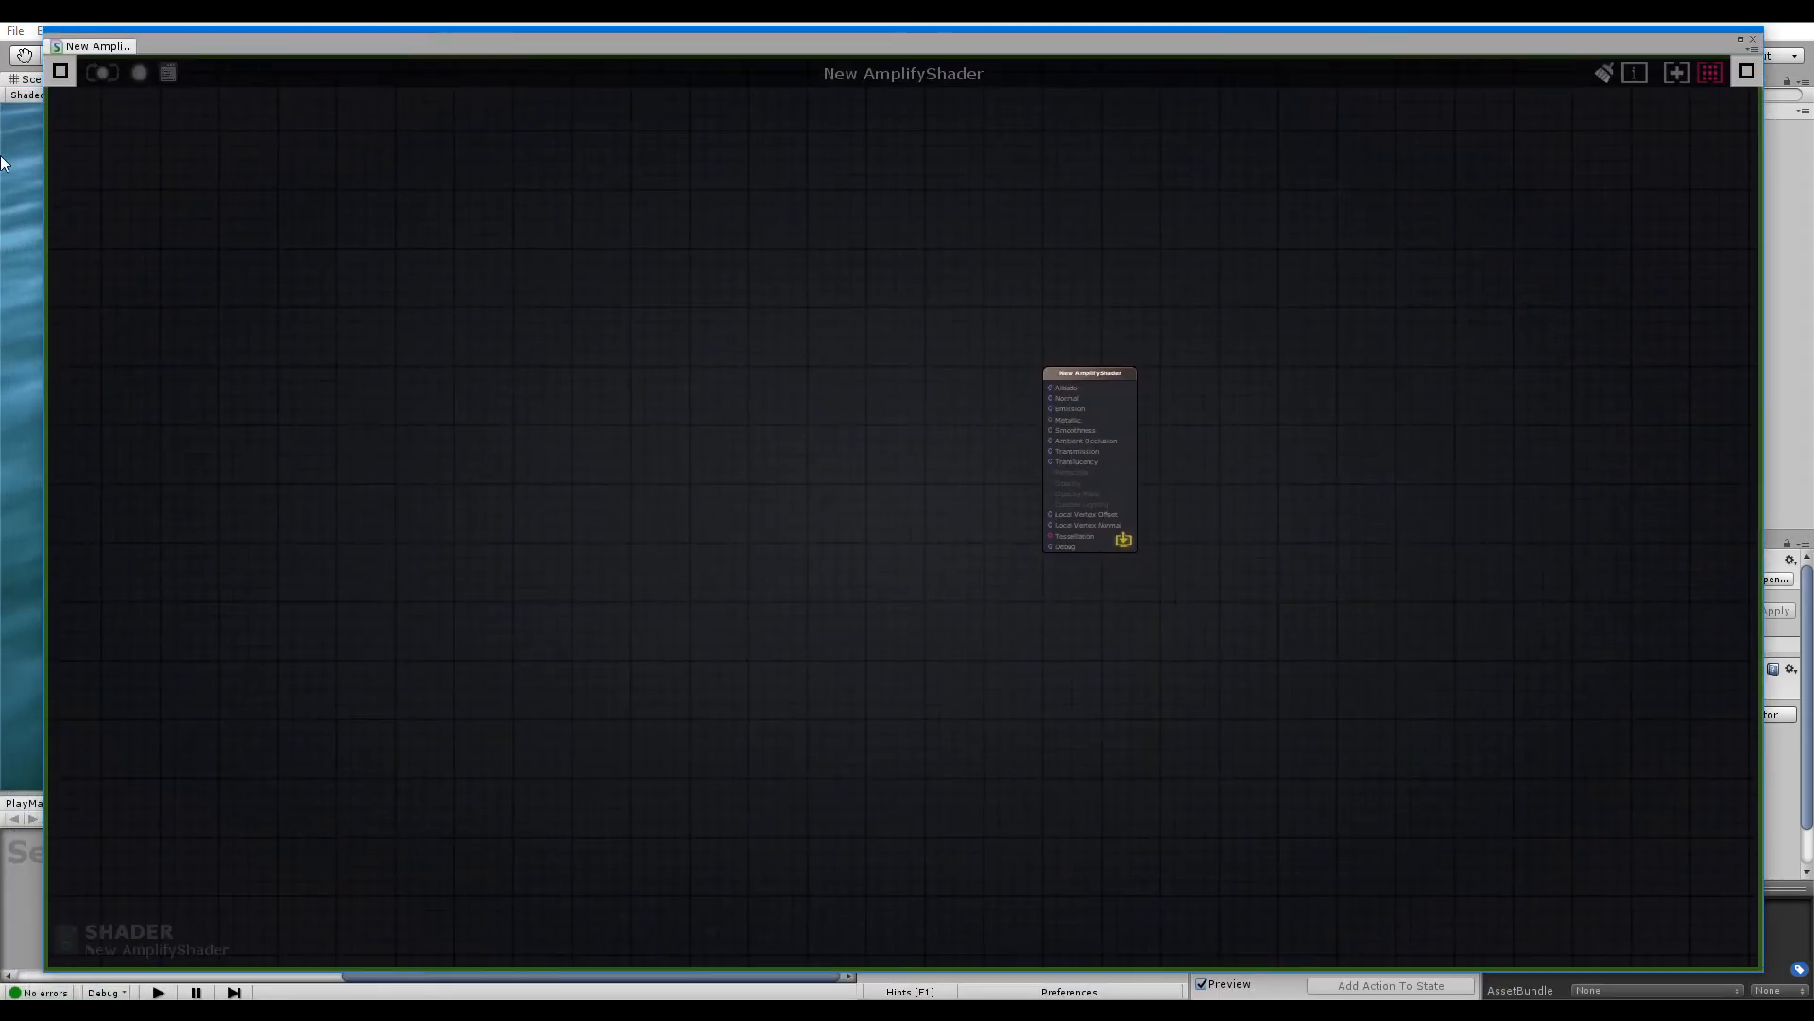
{"action": "left_click", "coordinate": [63, 73]}
{"action": "left_click", "coordinate": [193, 121]}
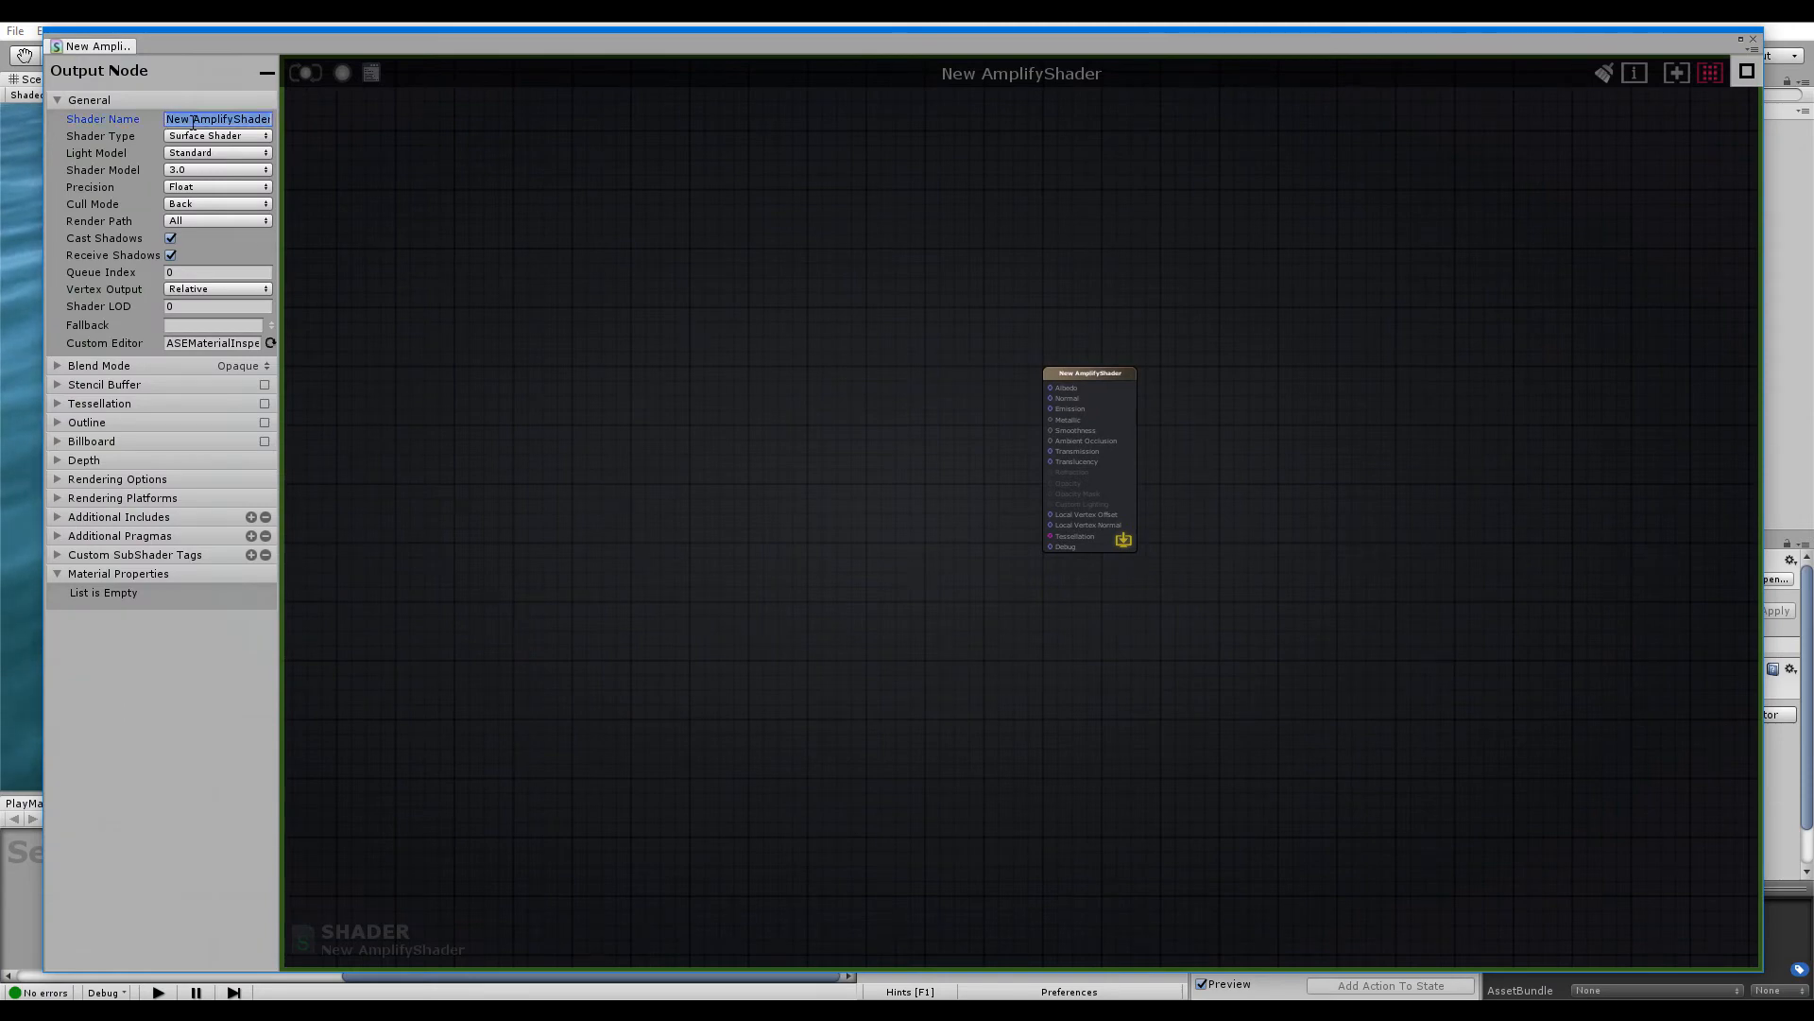
{"action": "type", "text": "Am"}
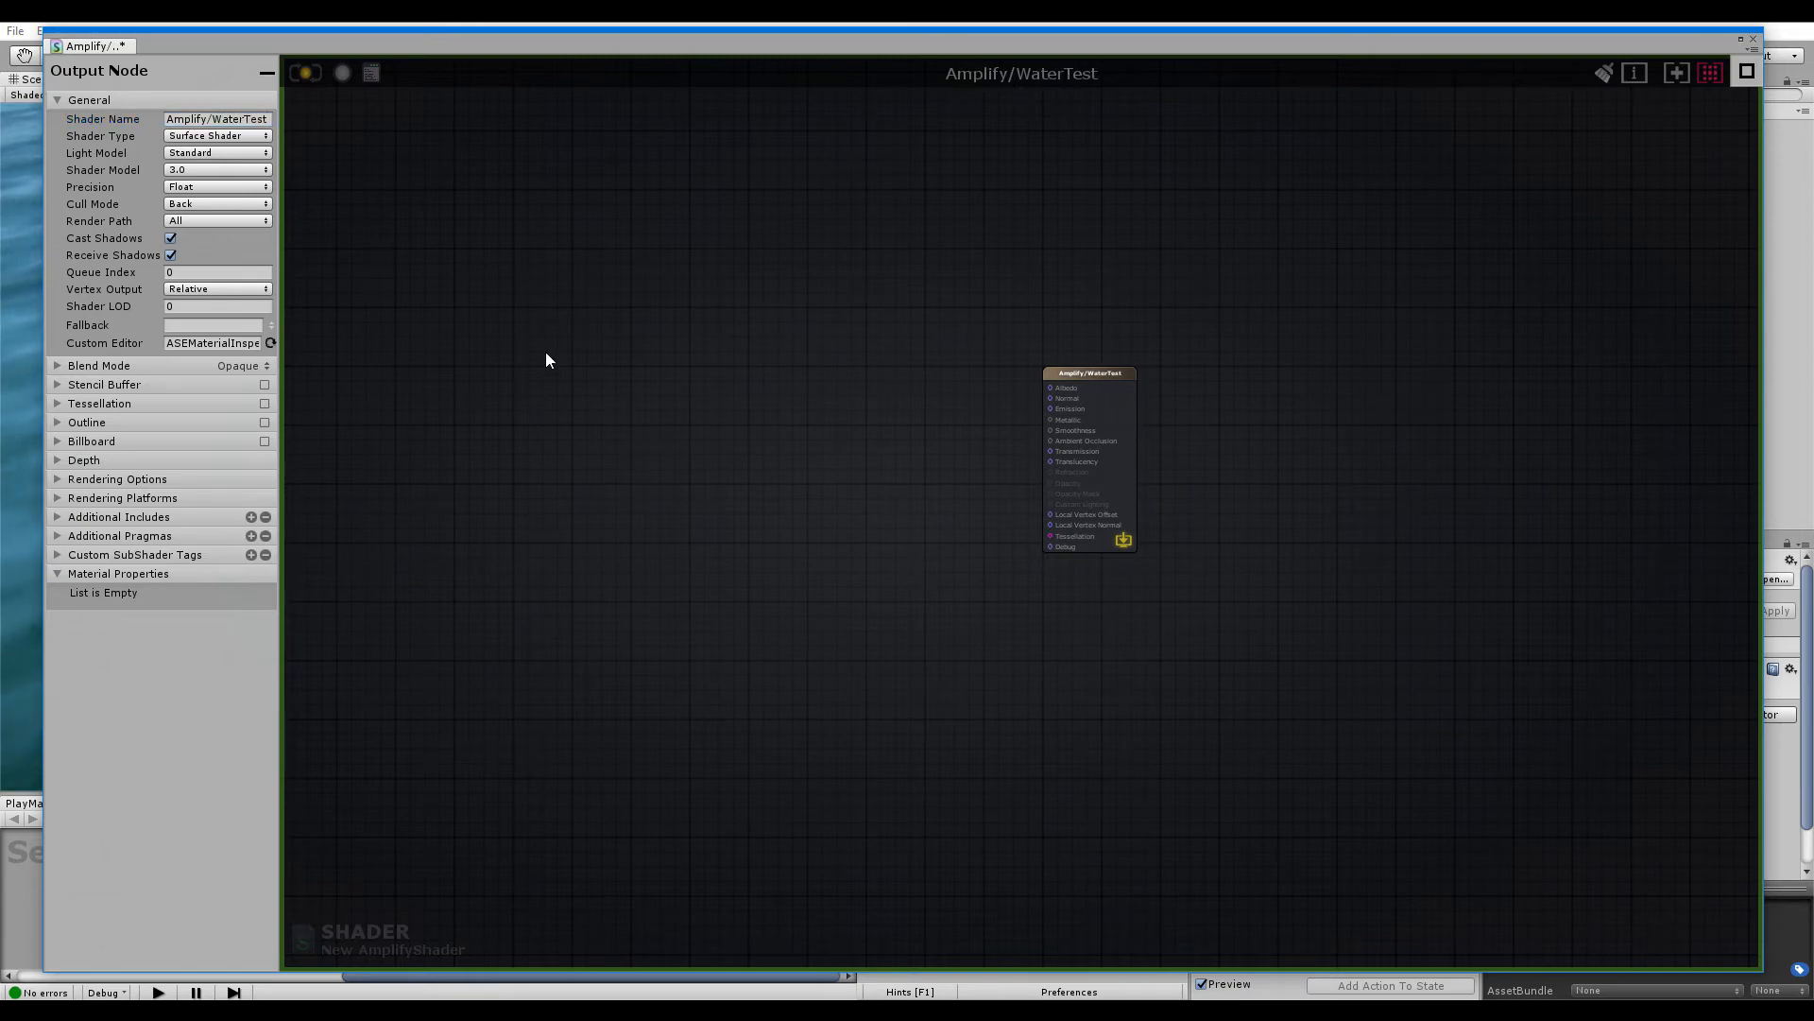
{"action": "left_click", "coordinate": [306, 73]}
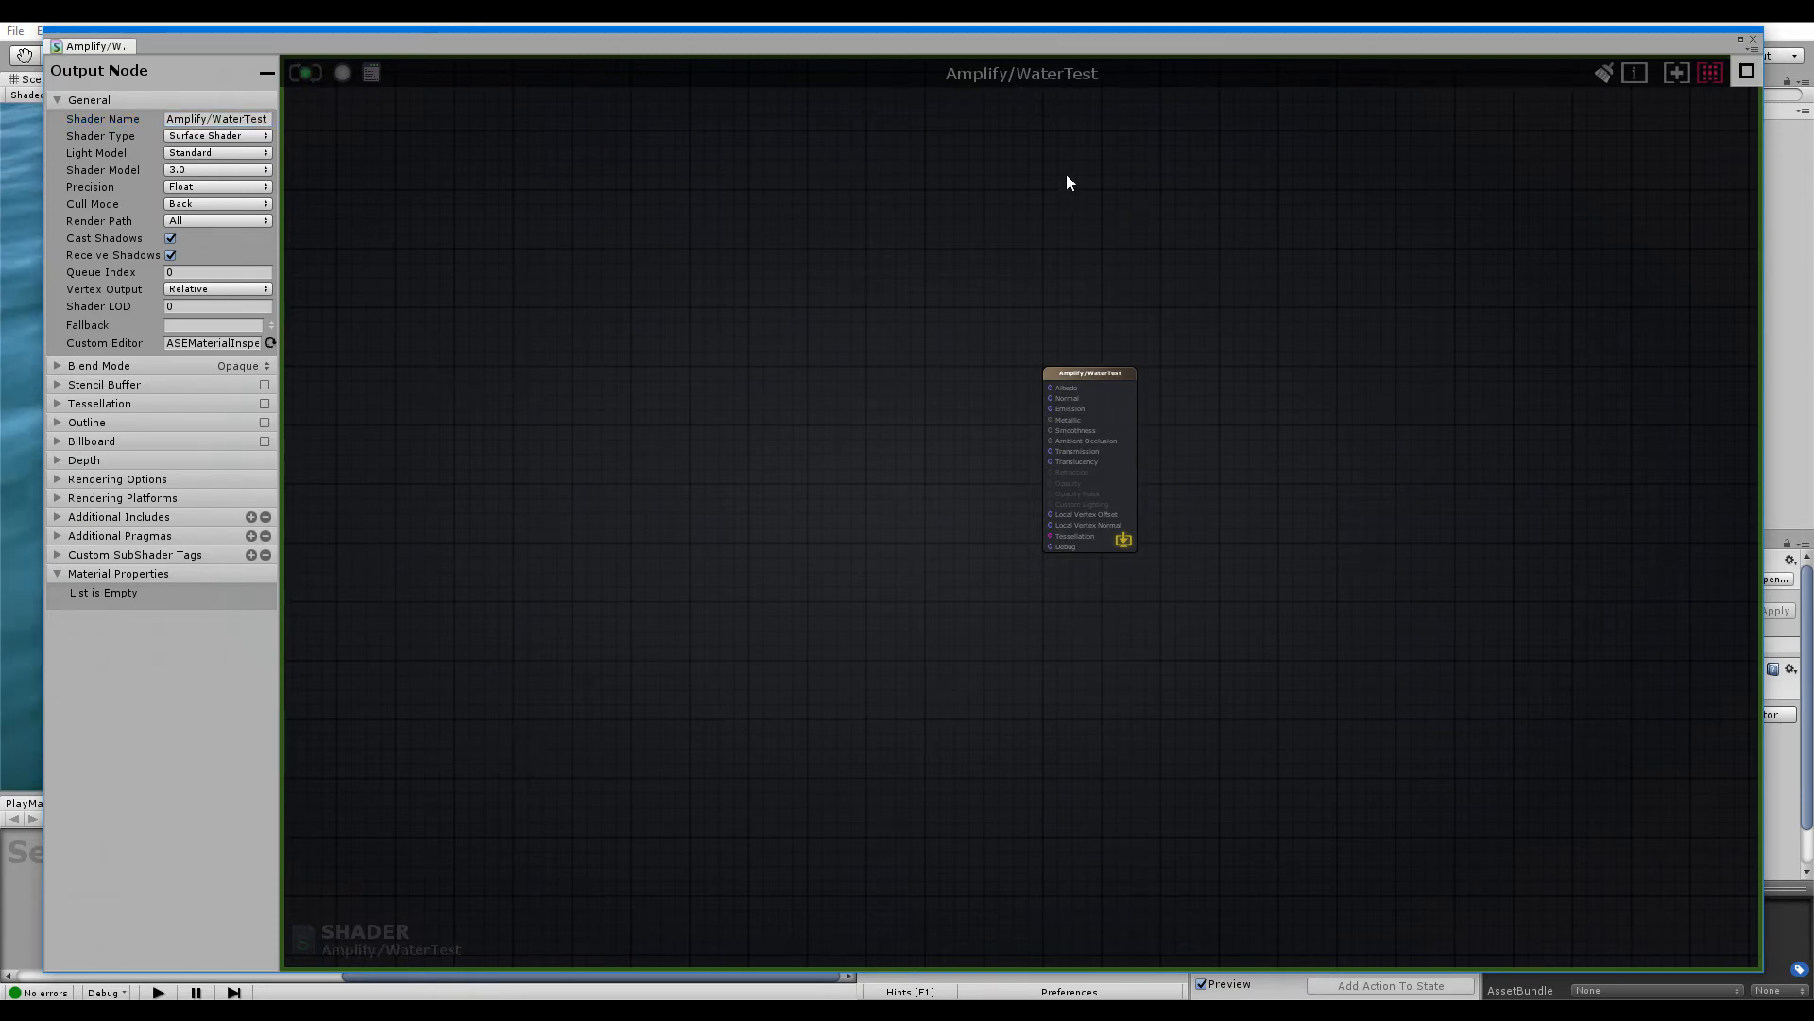
Open the existing AmplifyWater shader in the Amplify editor as a reference
{"action": "double_click", "coordinate": [1025, 42]}
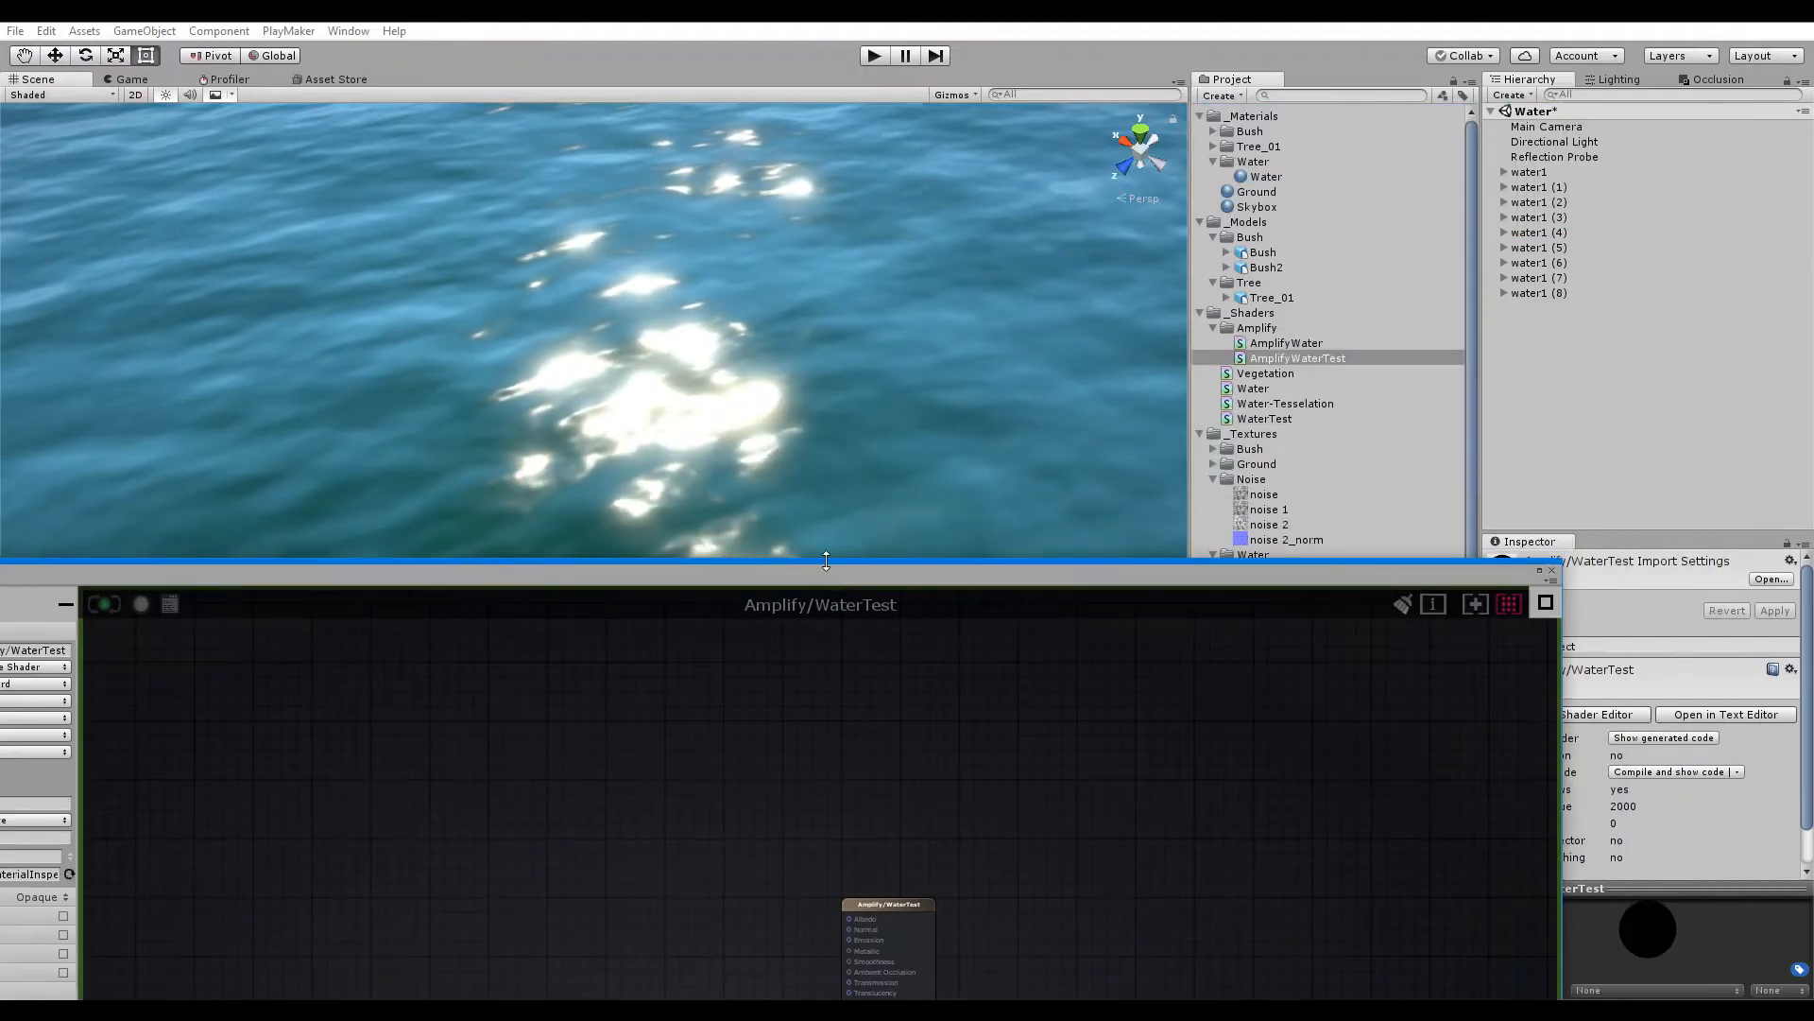
{"action": "double_click", "coordinate": [1290, 342]}
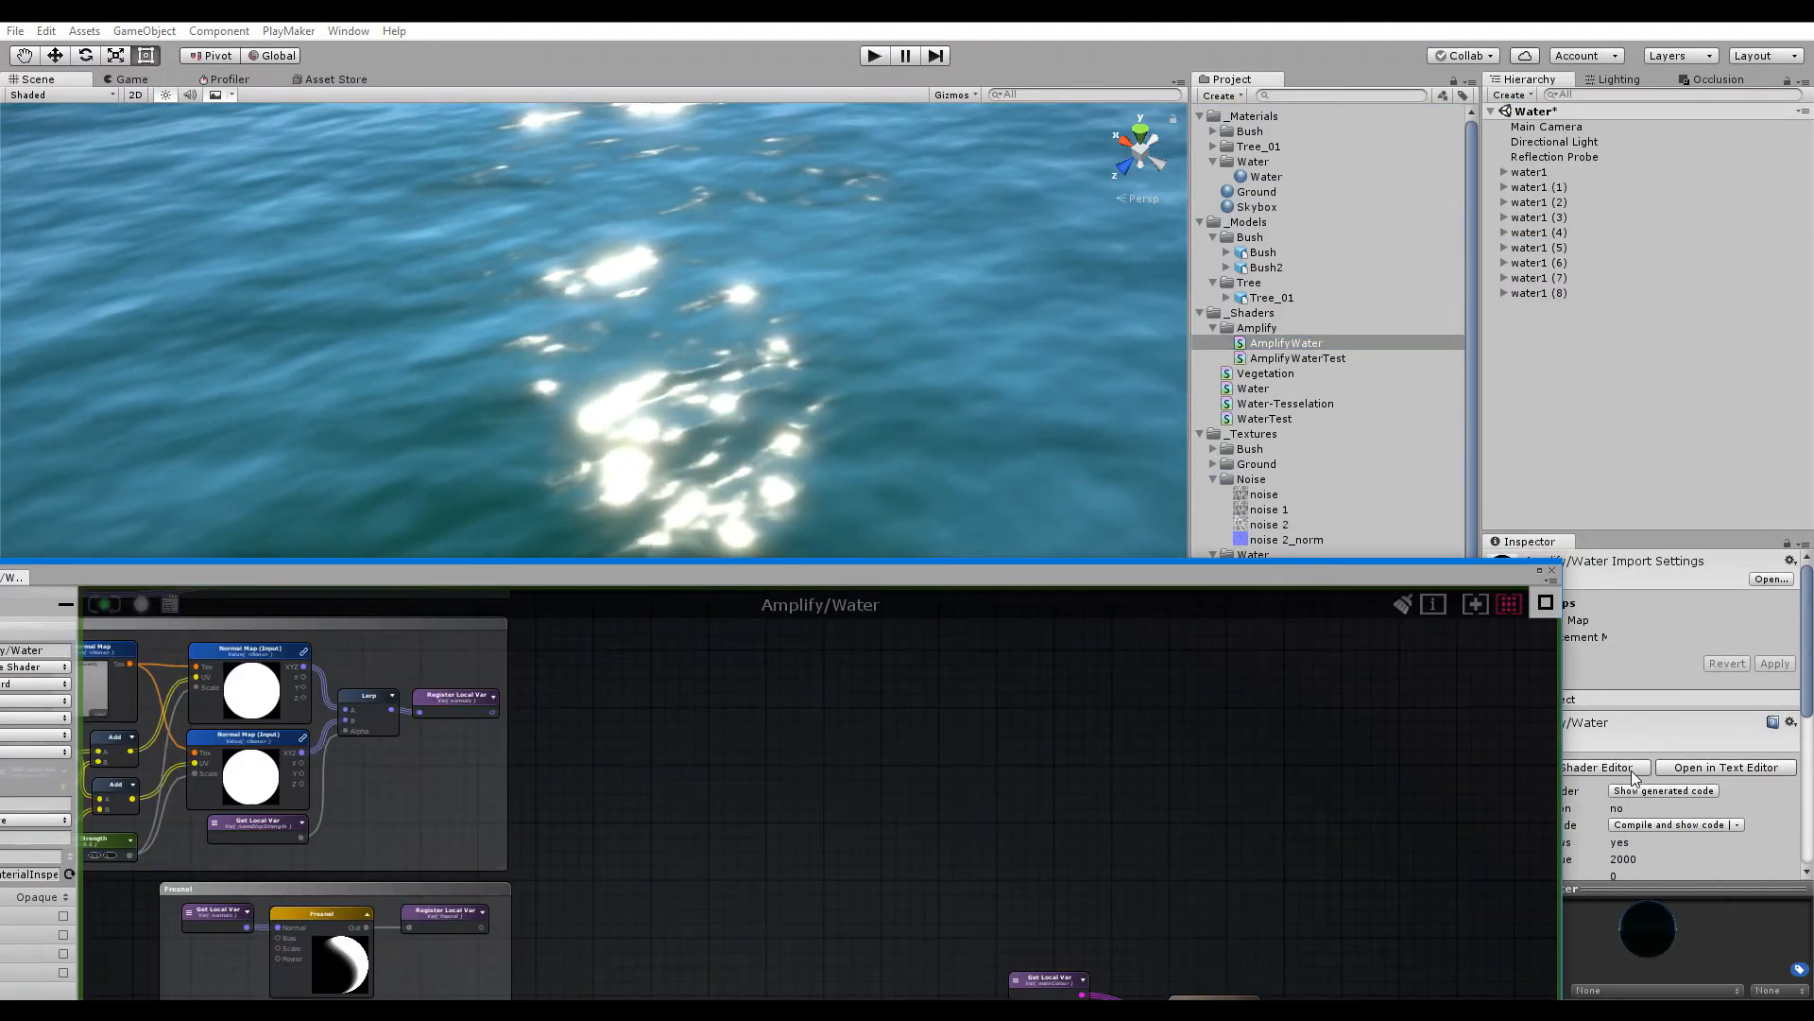
{"action": "left_click_drag", "start_coordinate": [667, 567], "coordinate": [815, 63]}
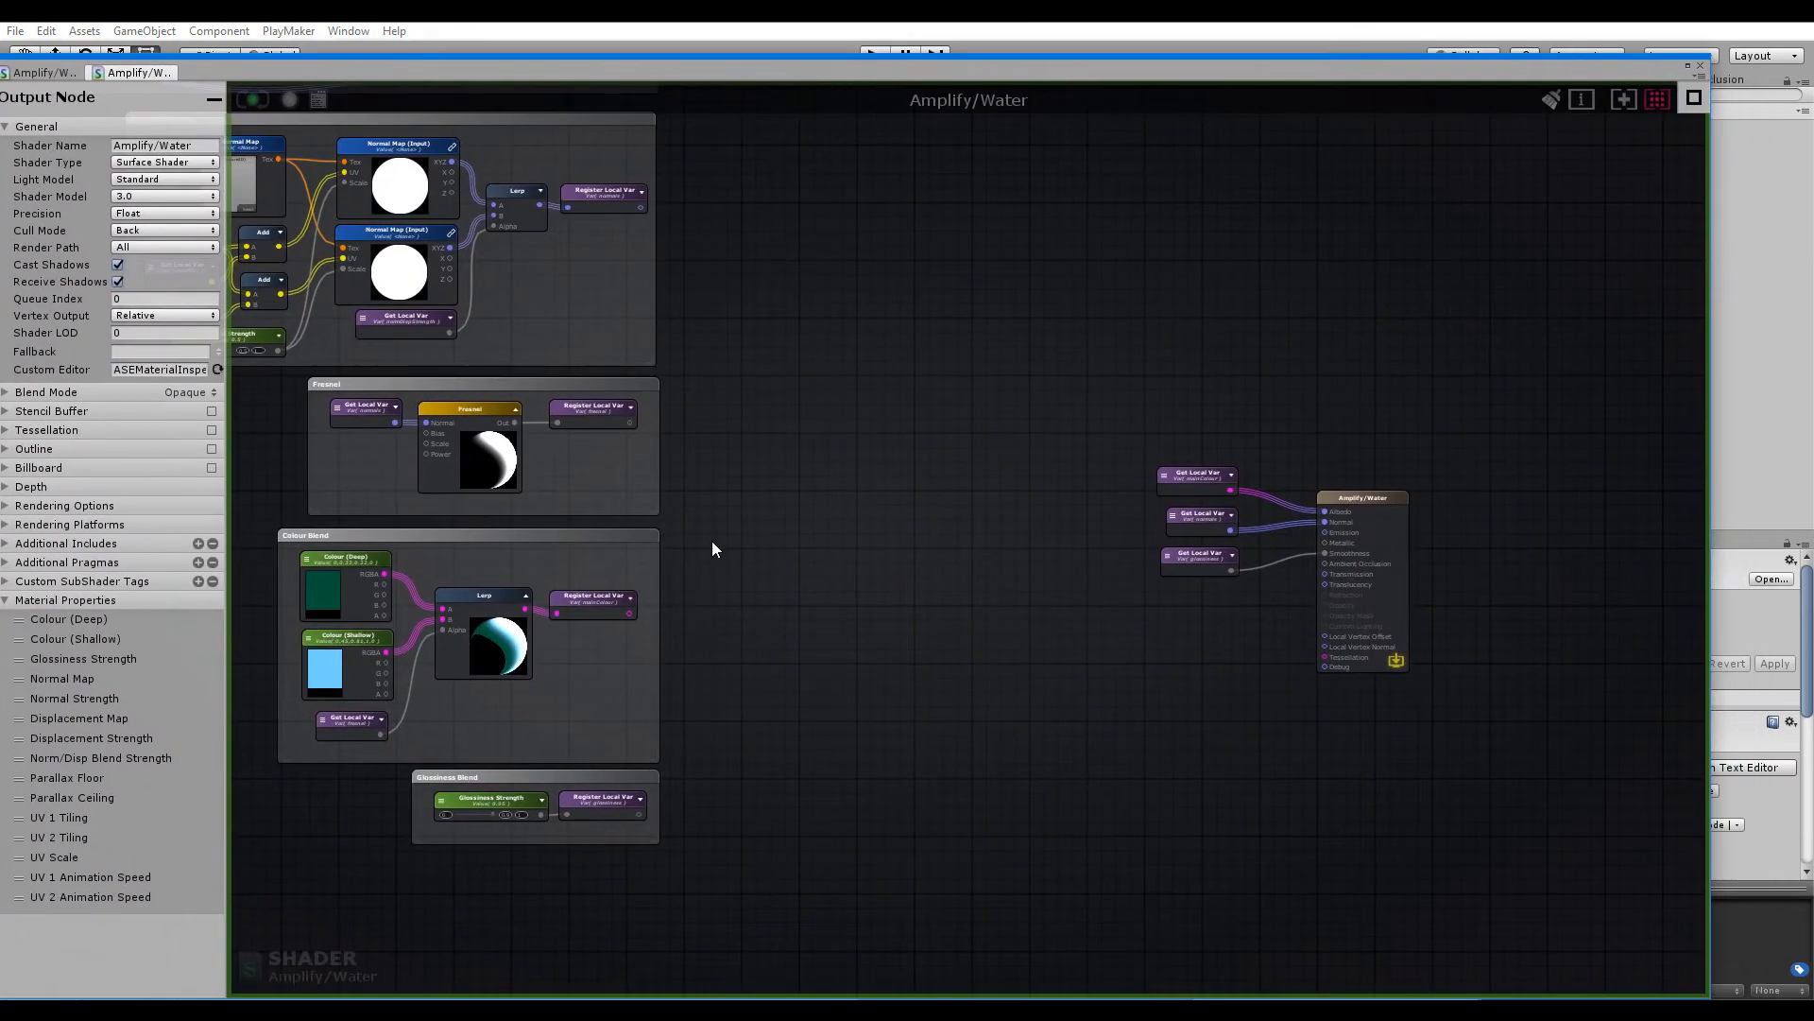
Examine the reference water shader's node groups, focusing on the Parallax group and its Parallax Offset node
{"action": "middle_click_drag", "start_coordinate": [712, 540], "coordinate": [926, 608]}
{"action": "middle_click_drag", "start_coordinate": [851, 351], "coordinate": [964, 601]}
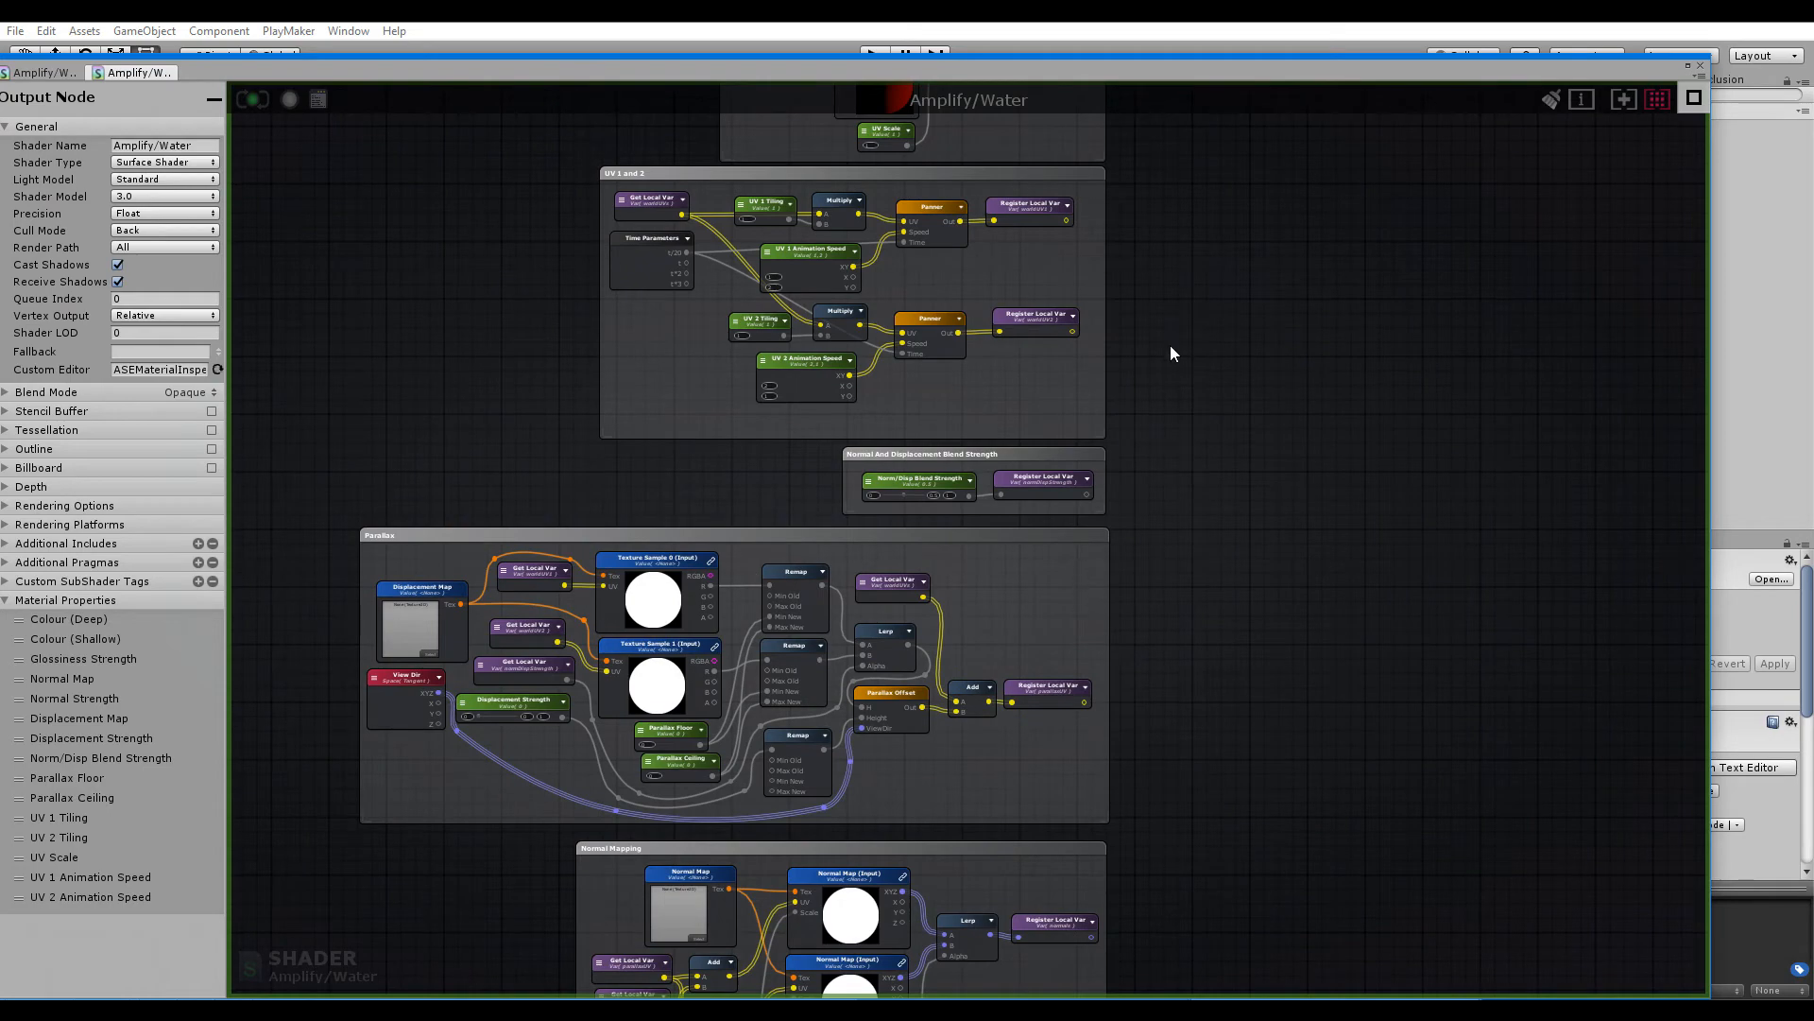
{"action": "middle_click_drag", "start_coordinate": [1169, 346], "coordinate": [1116, 400]}
{"action": "scroll", "coordinate": [723, 620], "scroll_direction": "up", "scroll_amount": 5}
{"action": "mouse_move", "coordinate": [1153, 597]}
{"action": "middle_mouse_down"}
{"action": "mouse_move", "coordinate": [1217, 508]}
{"action": "mouse_move", "coordinate": [1176, 592]}
{"action": "middle_mouse_up"}
{"action": "scroll", "coordinate": [753, 612], "scroll_direction": "down", "scroll_amount": 8}
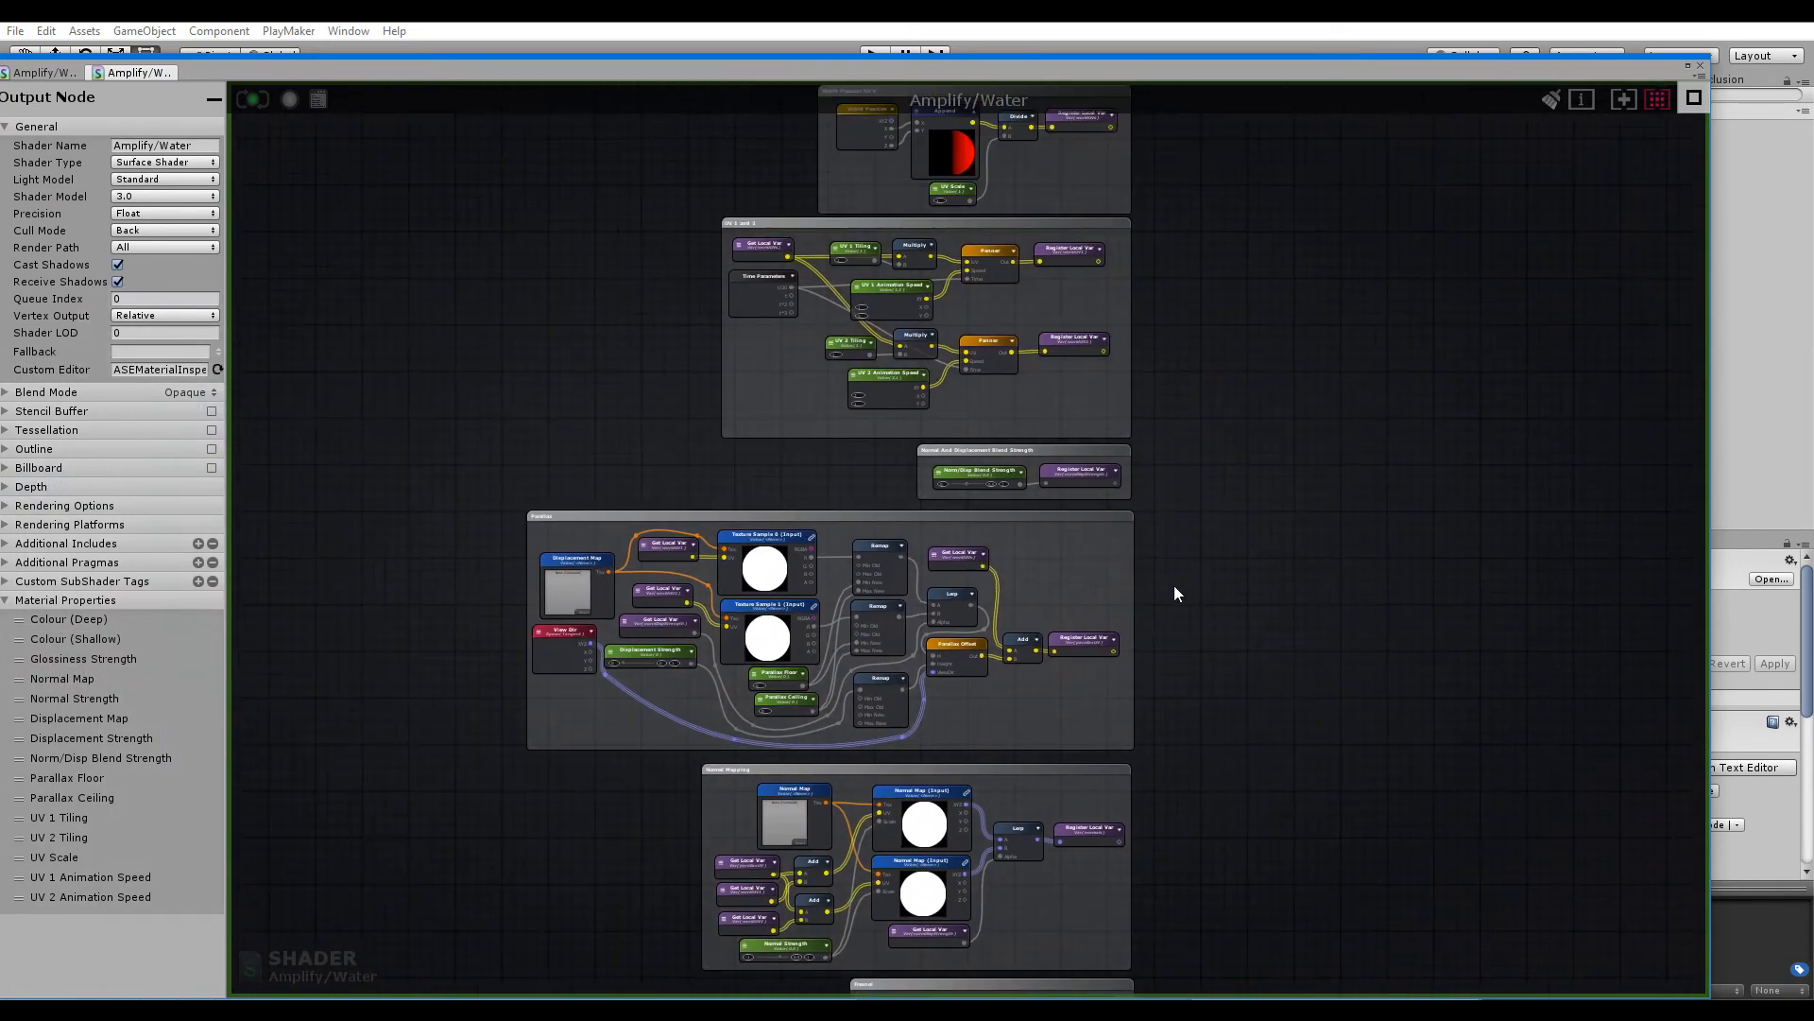
{"action": "scroll", "coordinate": [707, 582], "scroll_direction": "up", "scroll_amount": 5}
{"action": "scroll", "coordinate": [1172, 605], "scroll_direction": "down", "scroll_amount": 1}
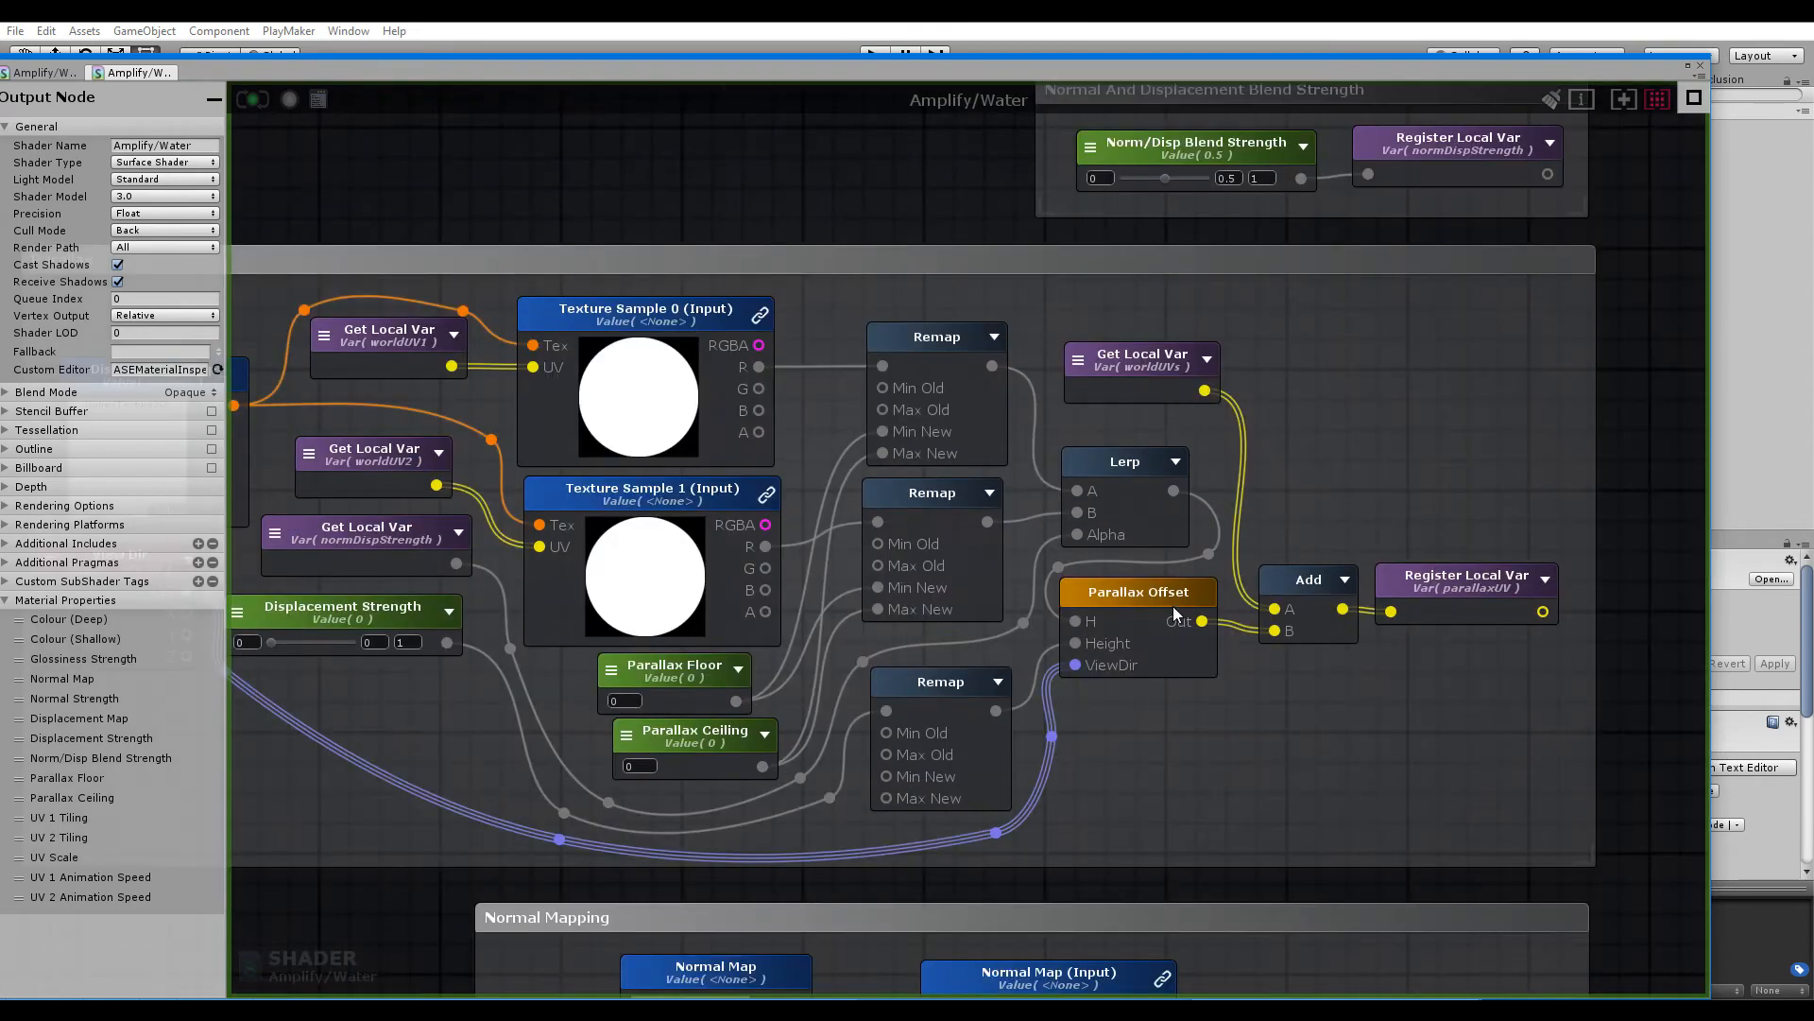
{"action": "left_click", "coordinate": [1181, 619]}
{"action": "scroll", "coordinate": [1142, 626], "scroll_direction": "down", "scroll_amount": 4}
{"action": "middle_click_drag", "start_coordinate": [1300, 522], "coordinate": [1223, 519]}
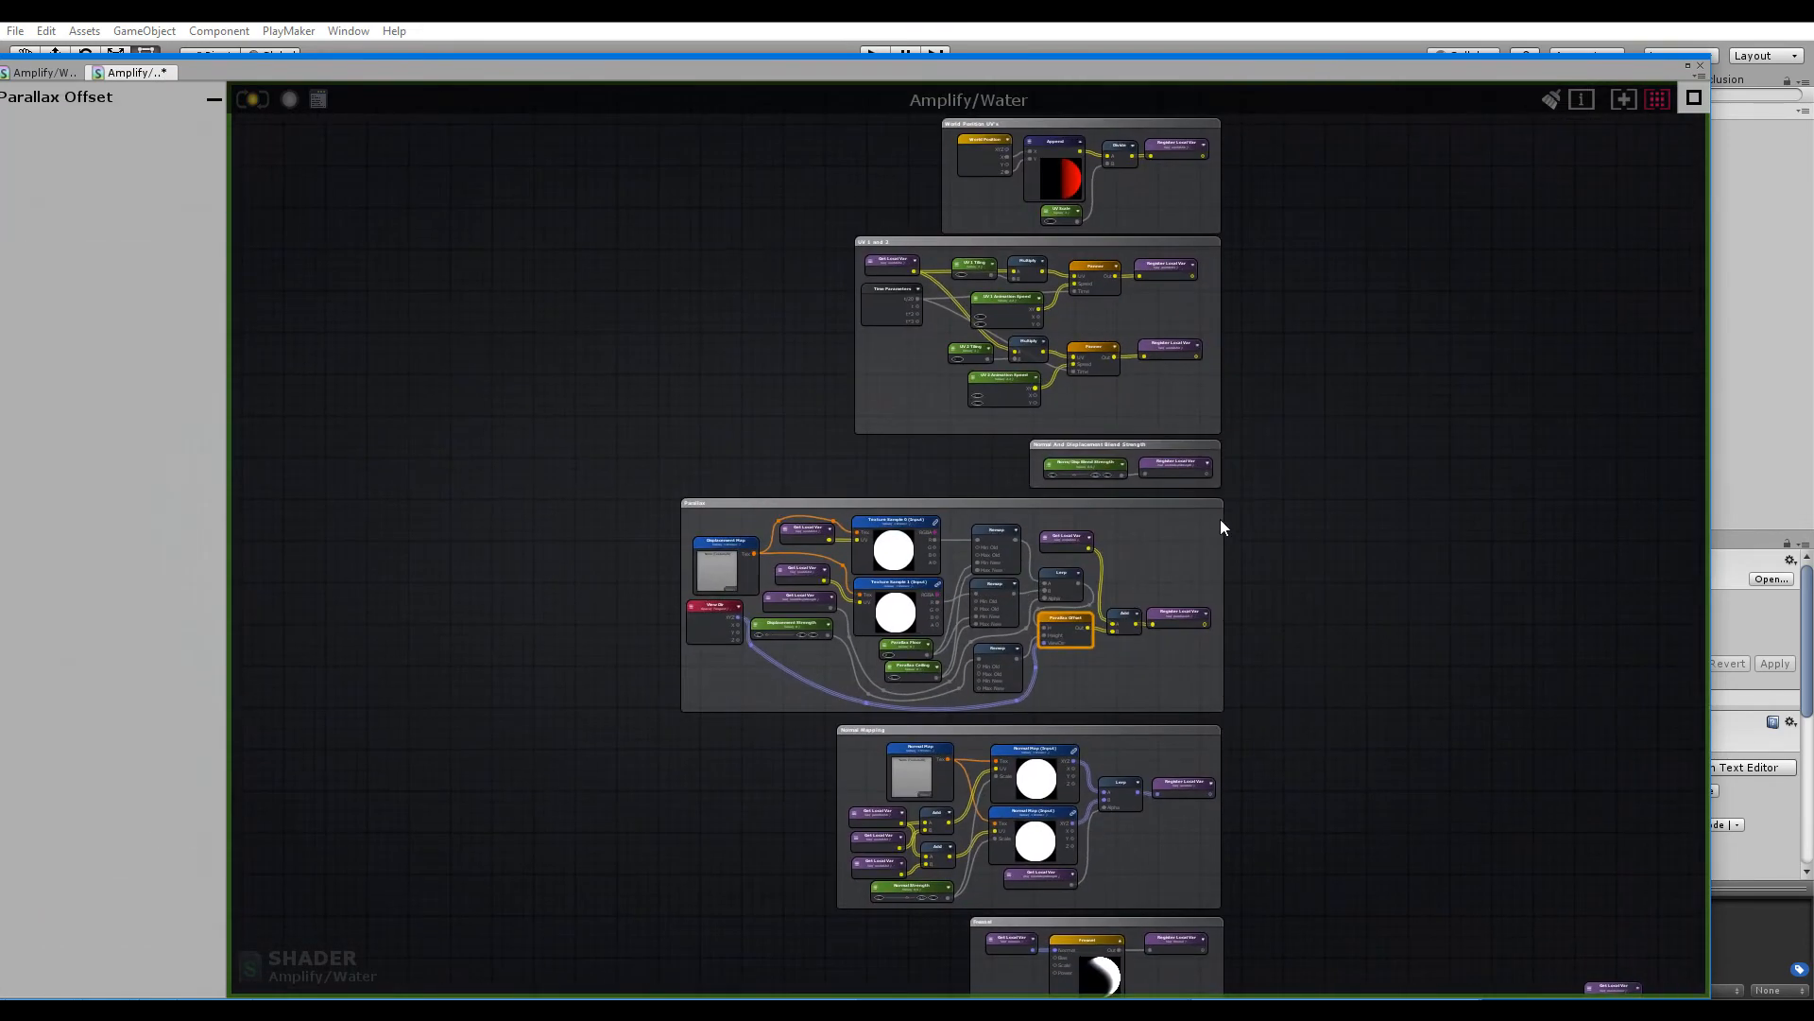
{"action": "scroll", "coordinate": [1039, 529], "scroll_direction": "up", "scroll_amount": 5}
{"action": "scroll", "coordinate": [1239, 501], "scroll_direction": "down", "scroll_amount": 4}
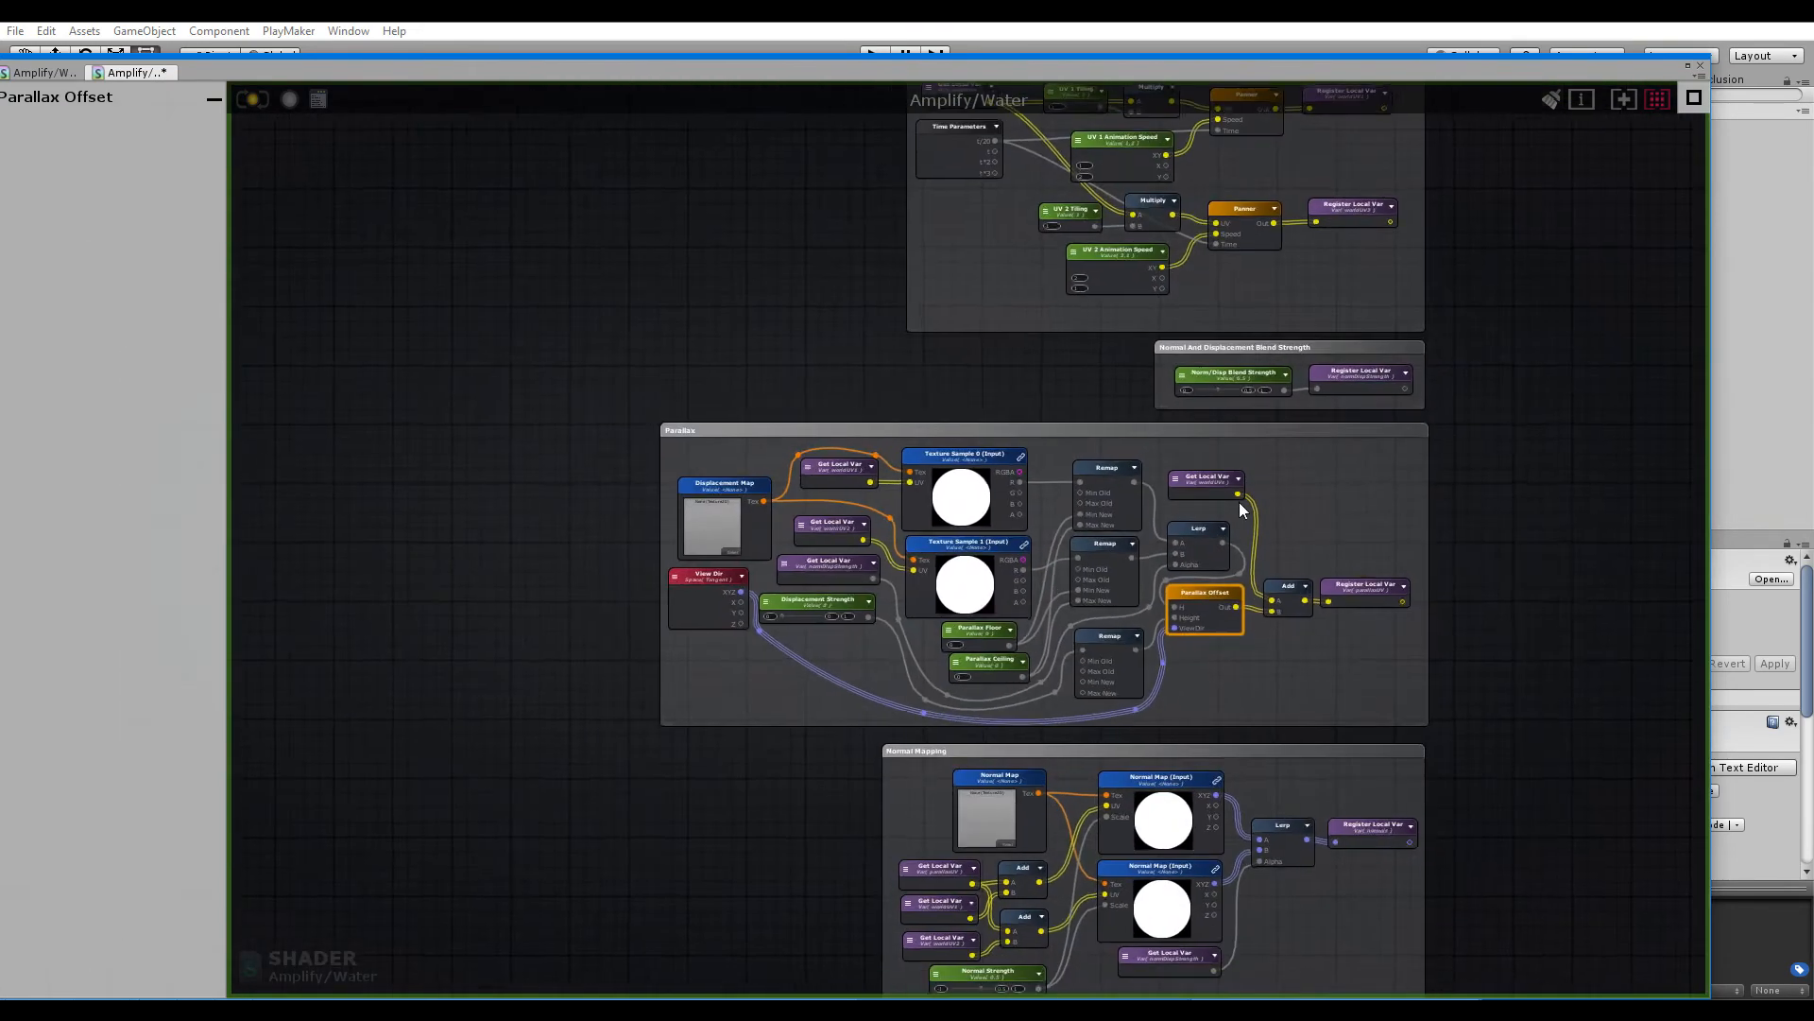
Review the reference graph's World Position UV's, UV 1 and 2, Normal Mapping and Fresnel groups alongside its material properties
{"action": "middle_click_drag", "start_coordinate": [1477, 311], "coordinate": [1272, 655]}
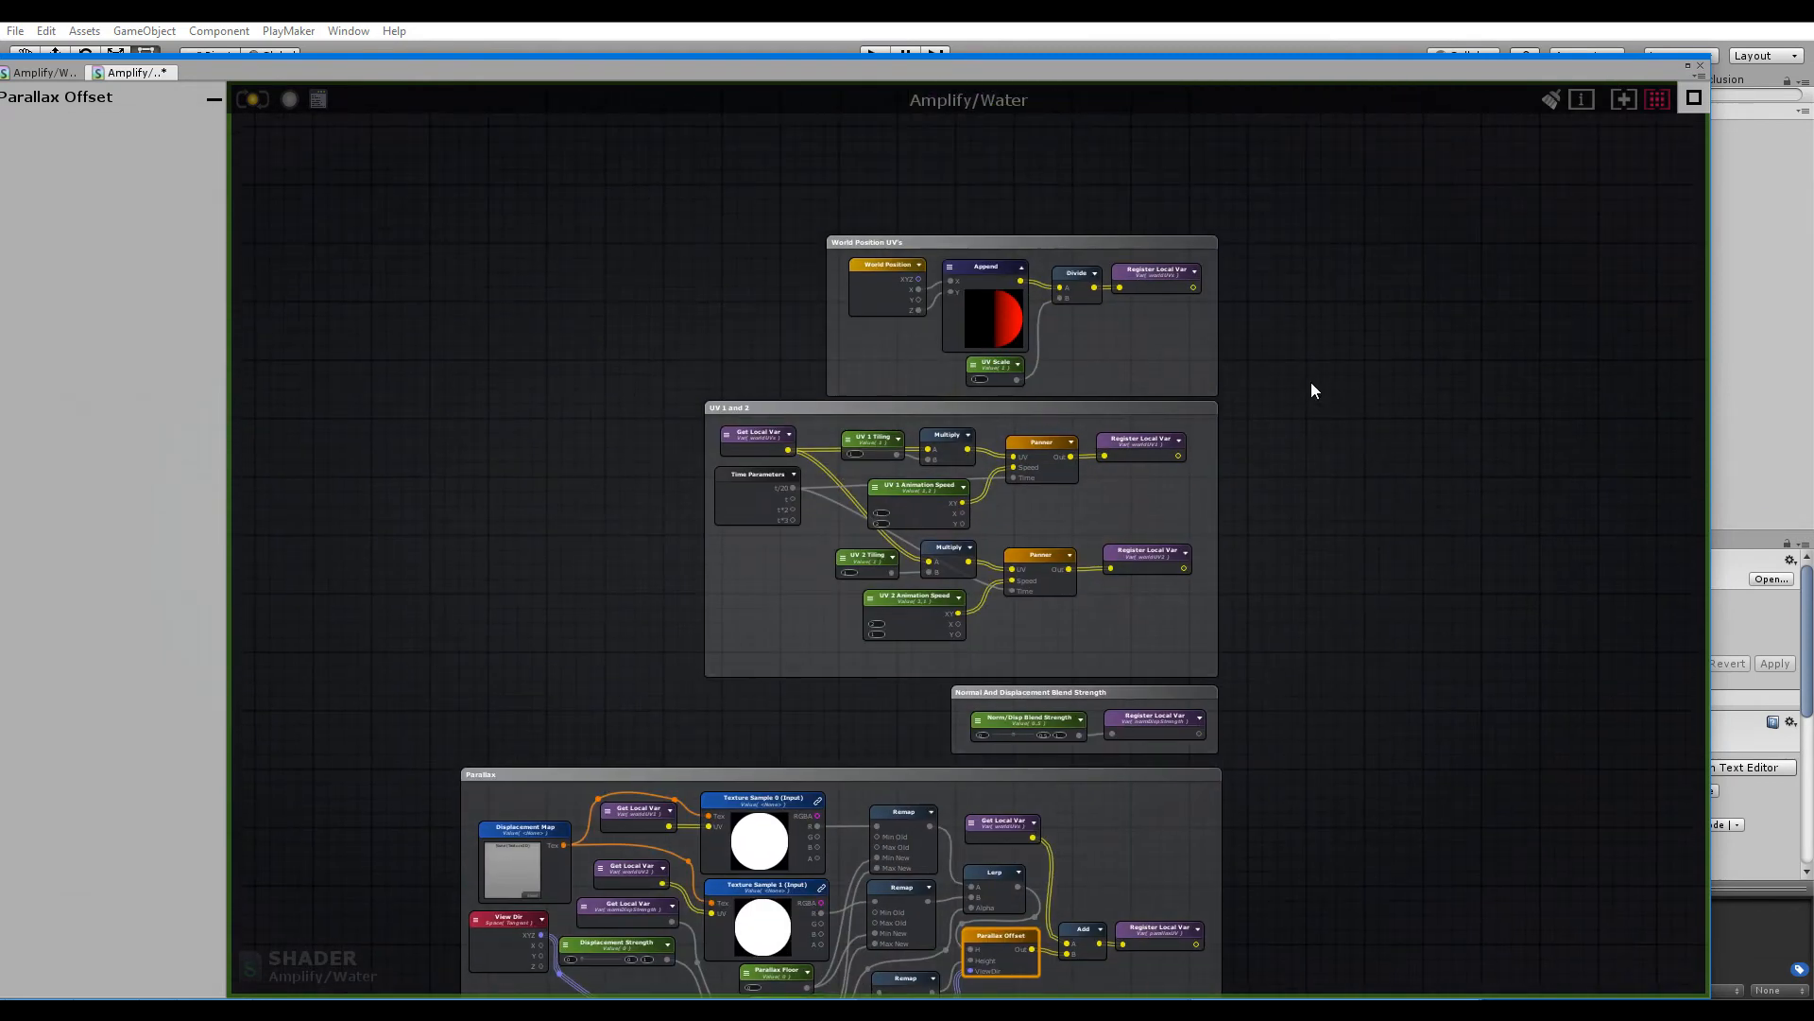
{"action": "middle_click_drag", "start_coordinate": [1309, 683], "coordinate": [1253, 453]}
{"action": "left_click", "coordinate": [1253, 453]}
{"action": "middle_click_drag", "start_coordinate": [1259, 707], "coordinate": [1167, 469]}
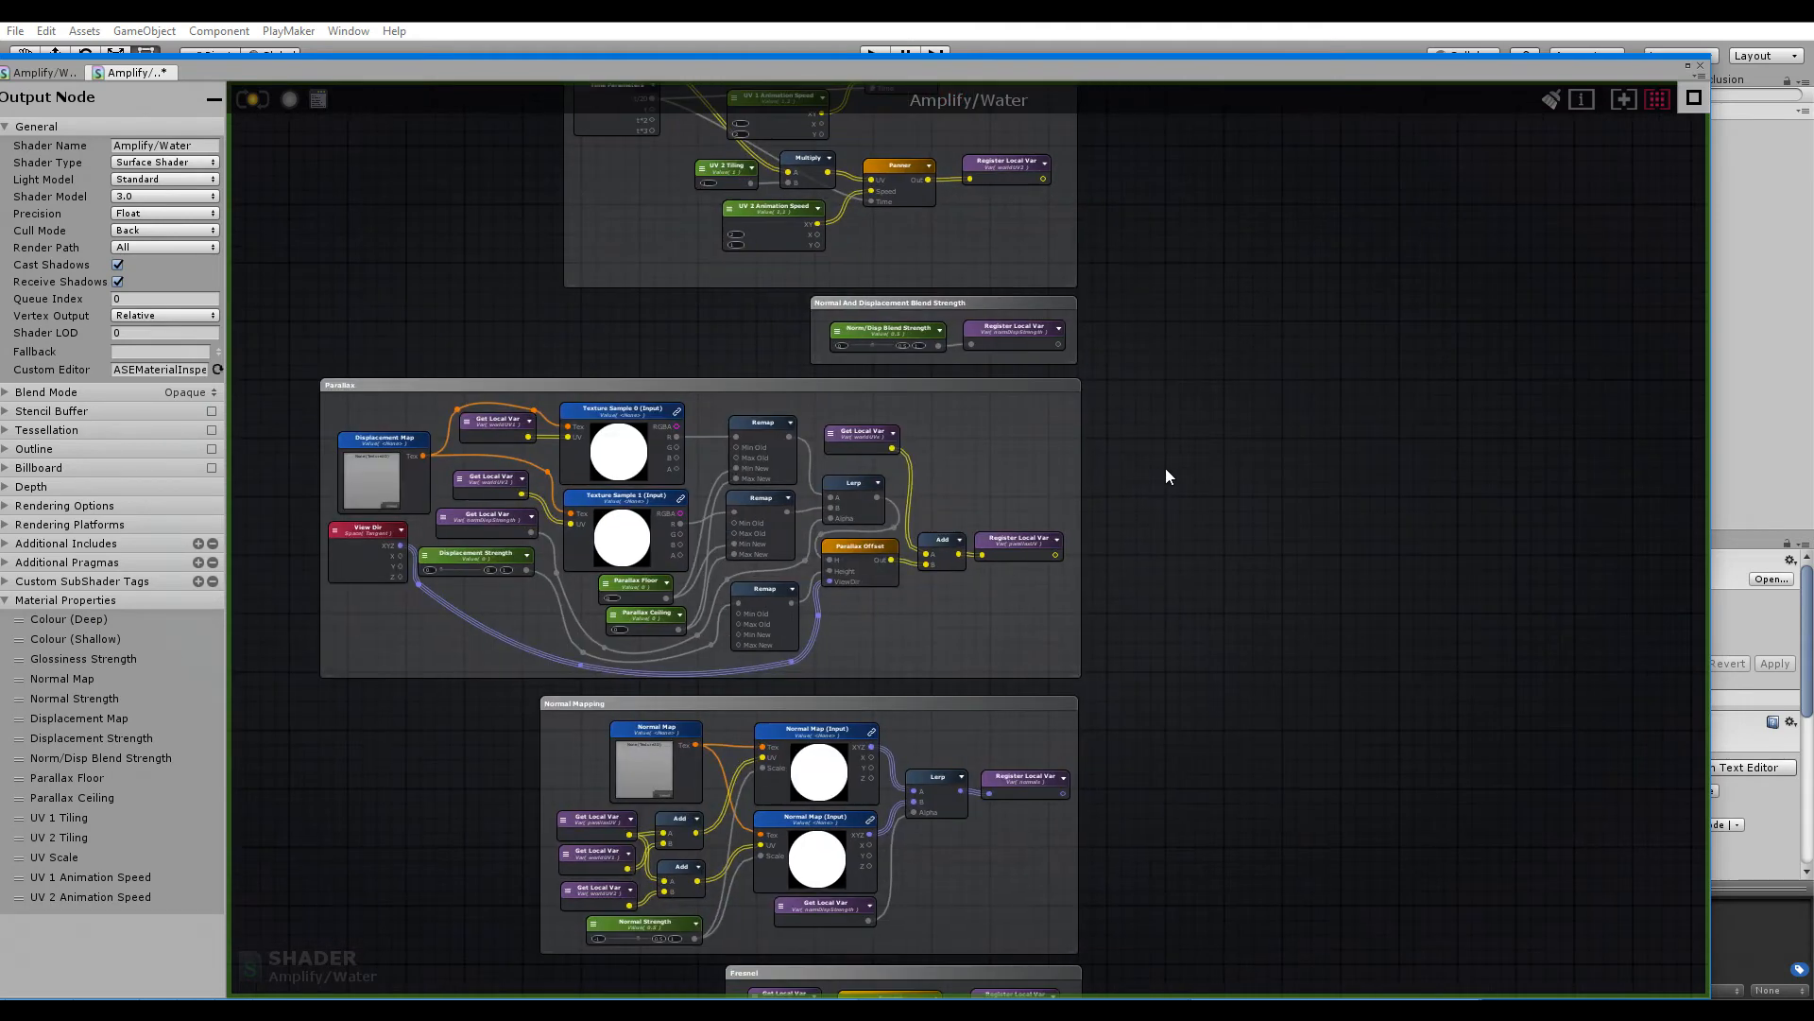
{"action": "middle_click_drag", "start_coordinate": [1173, 602], "coordinate": [1199, 459]}
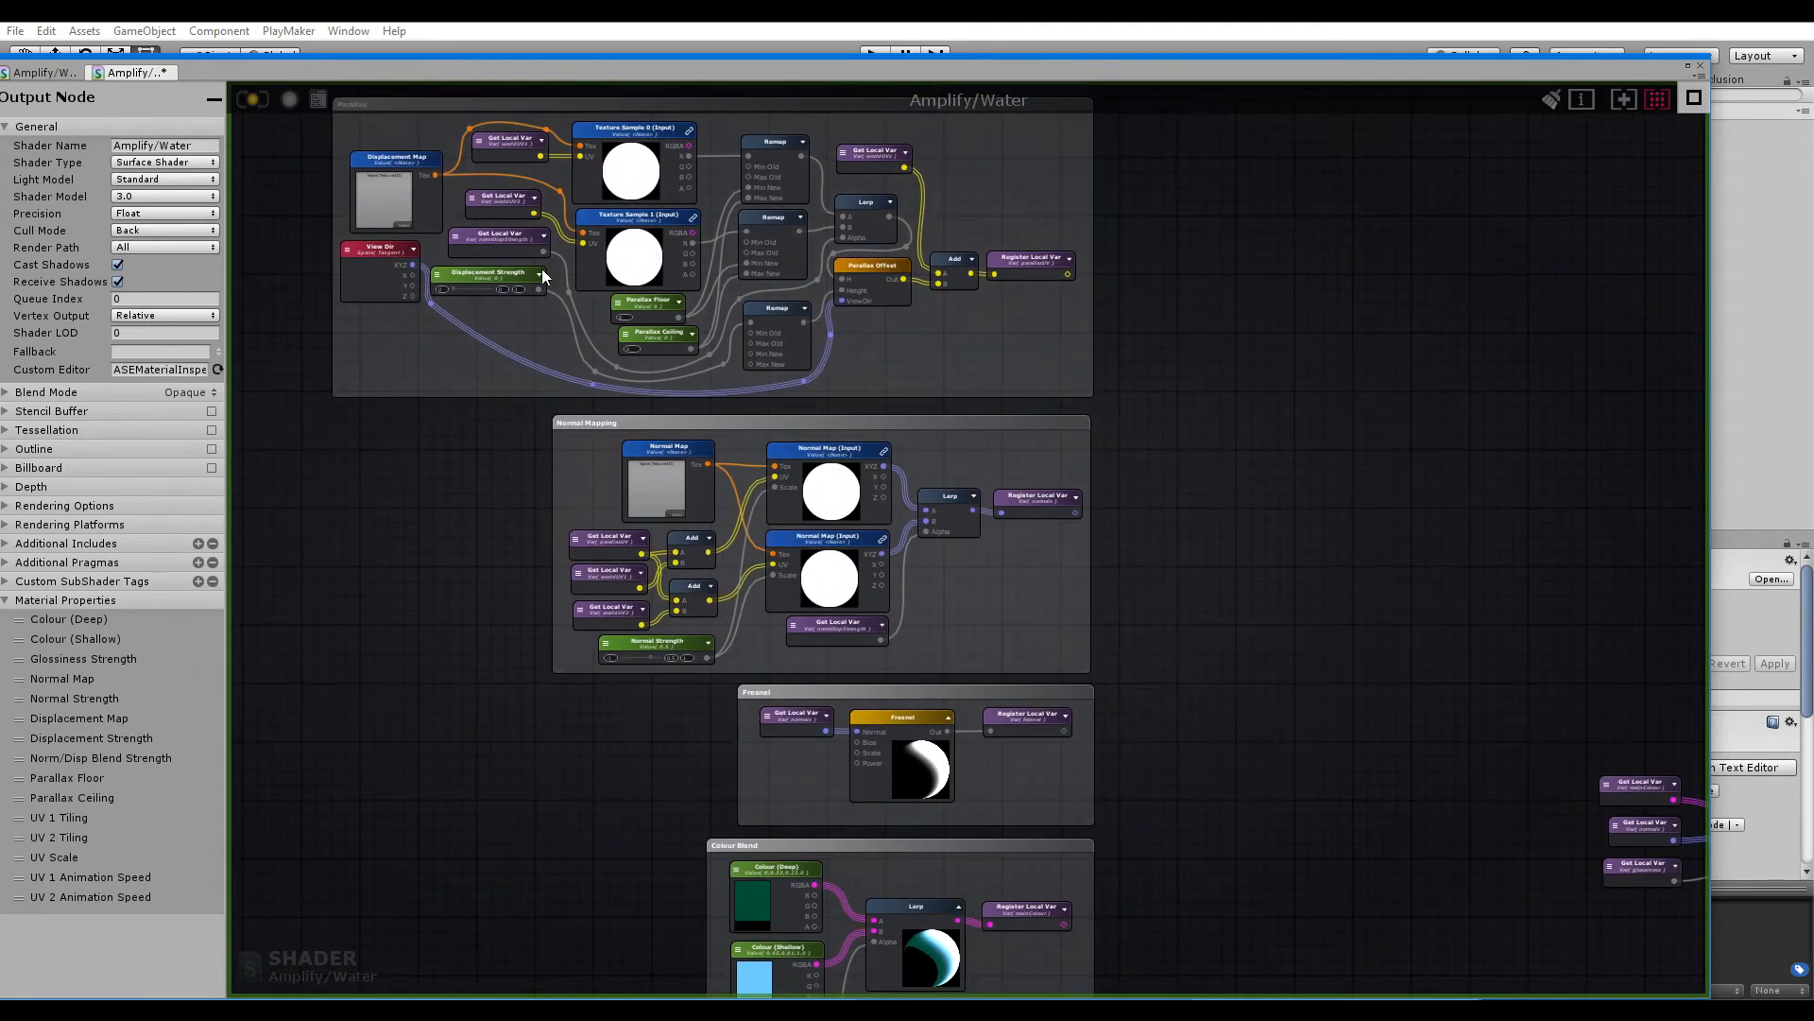
{"action": "left_click_drag", "start_coordinate": [485, 72], "coordinate": [558, 46]}
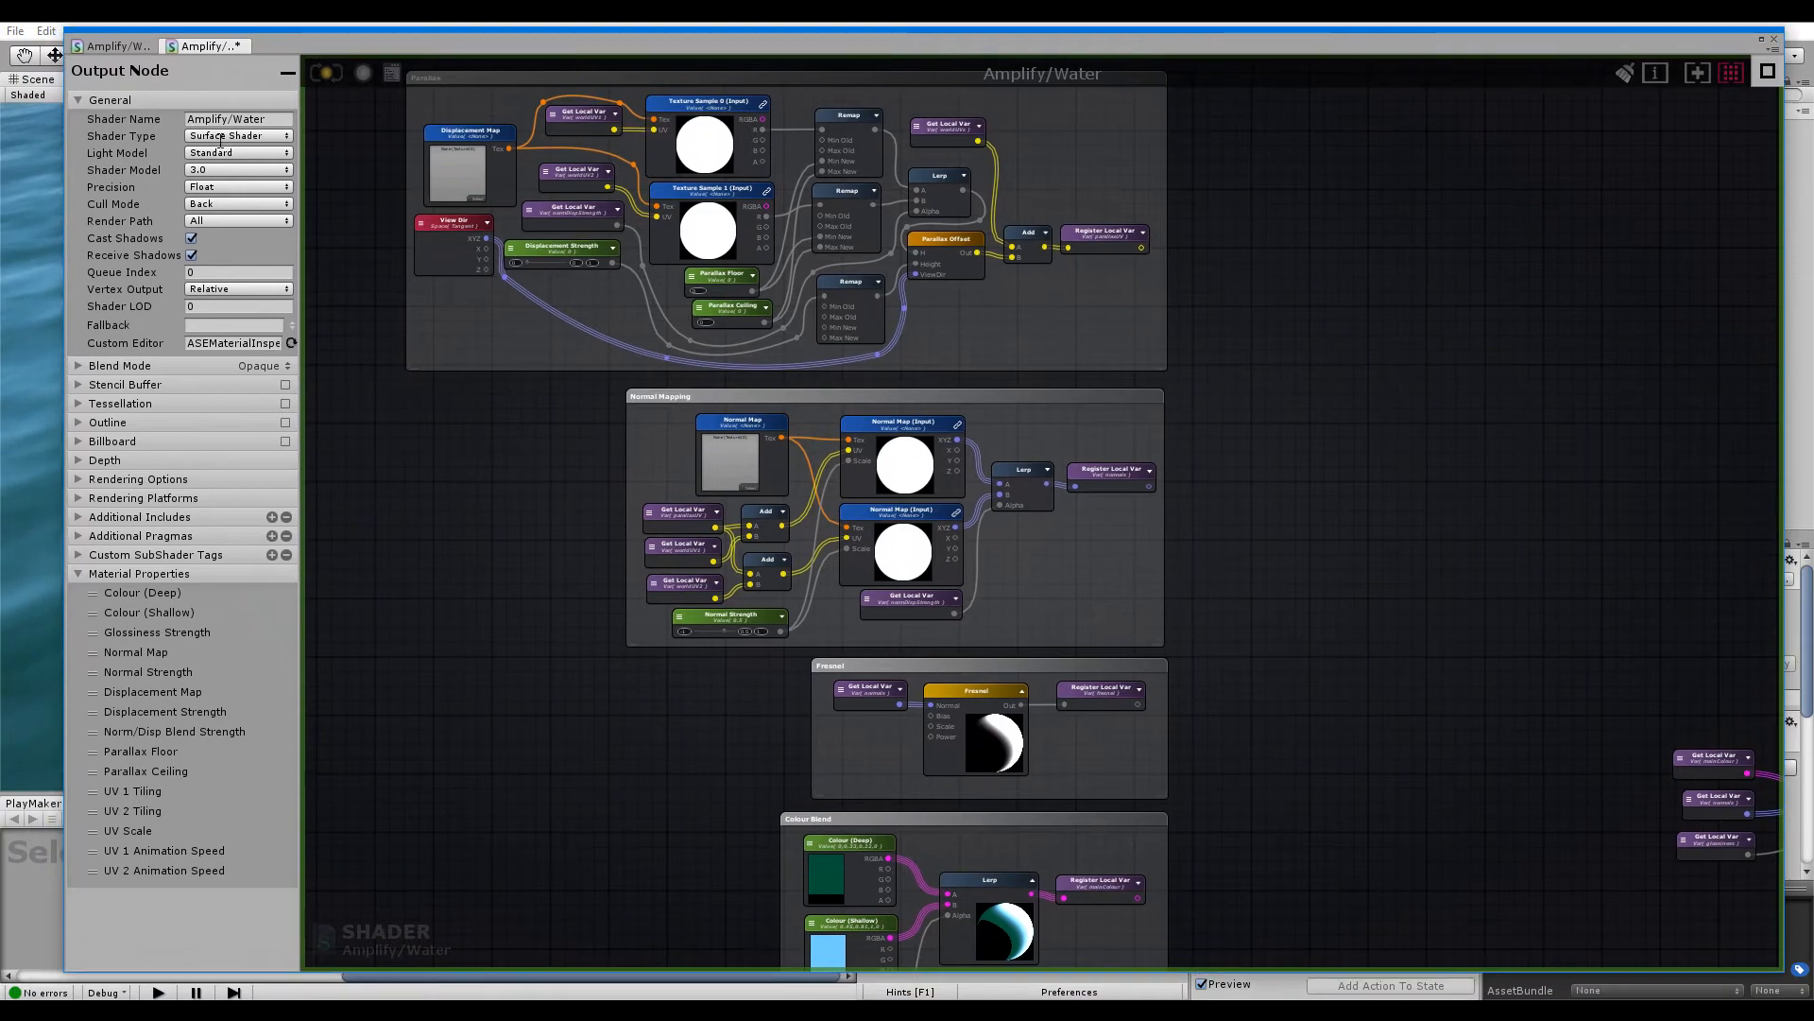
{"action": "middle_click_drag", "start_coordinate": [452, 94], "coordinate": [583, 449]}
{"action": "middle_click_drag", "start_coordinate": [733, 125], "coordinate": [665, 455]}
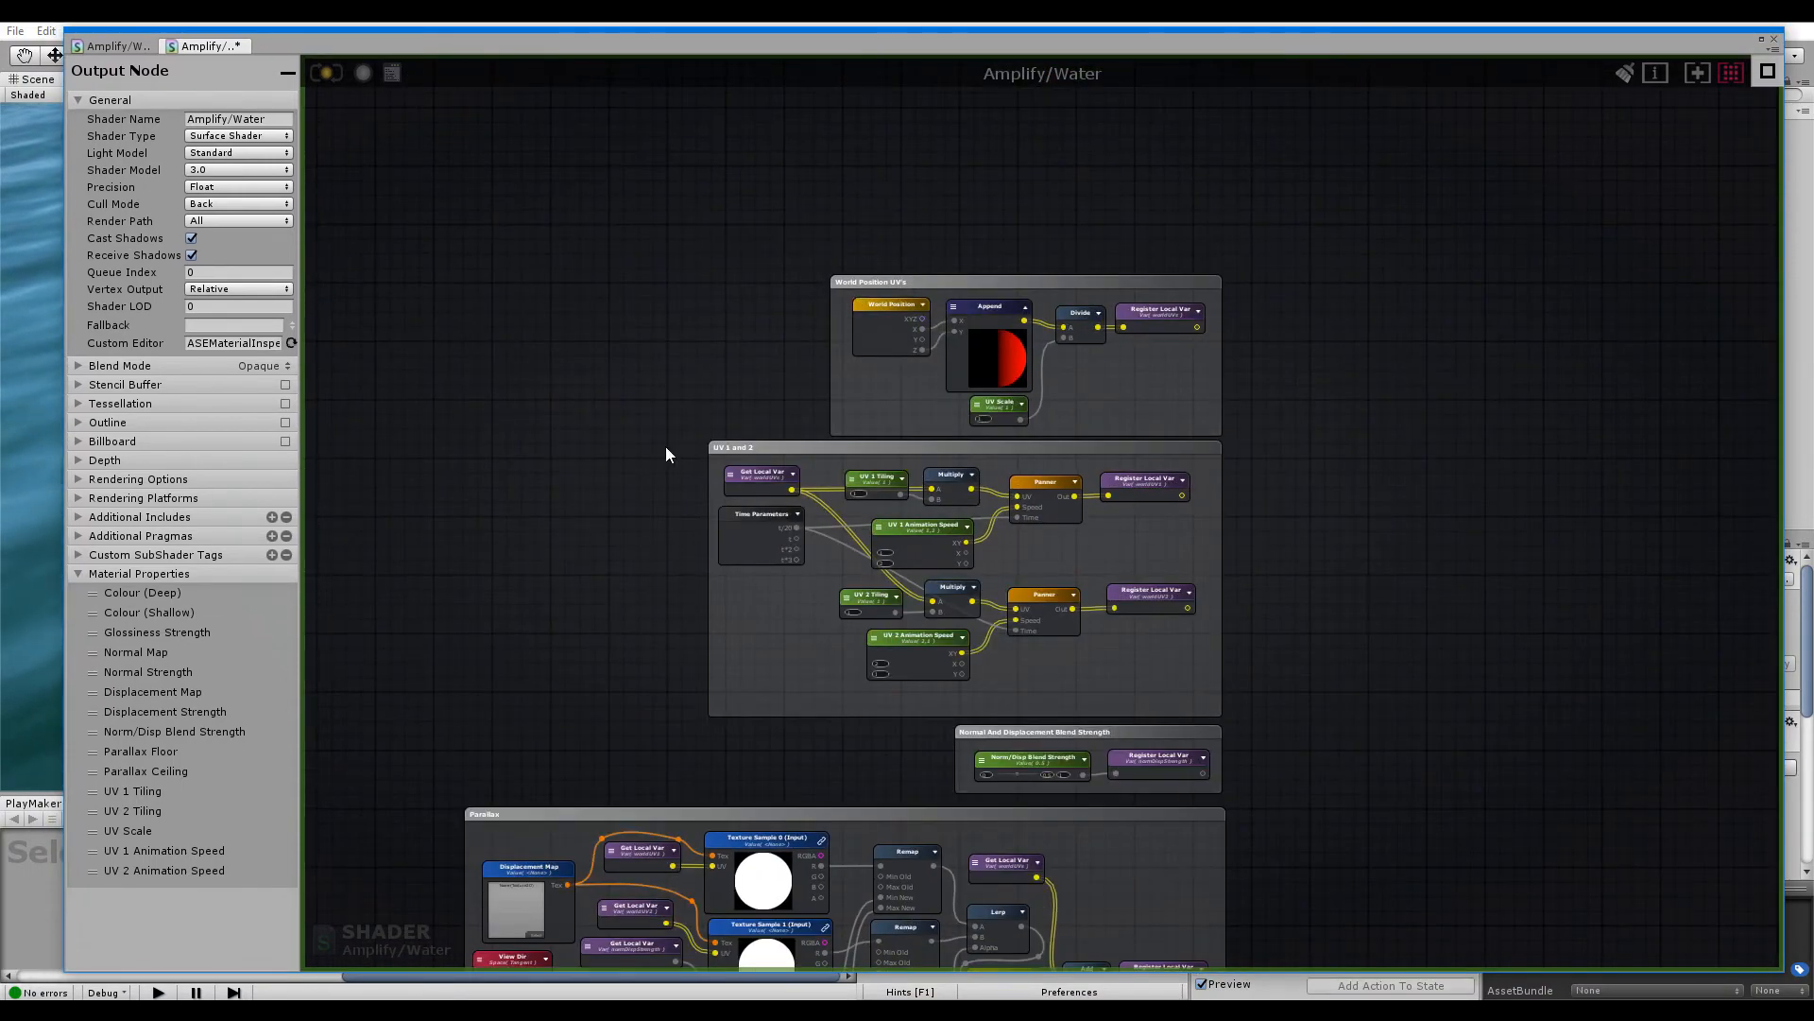
{"action": "left_click", "coordinate": [115, 45]}
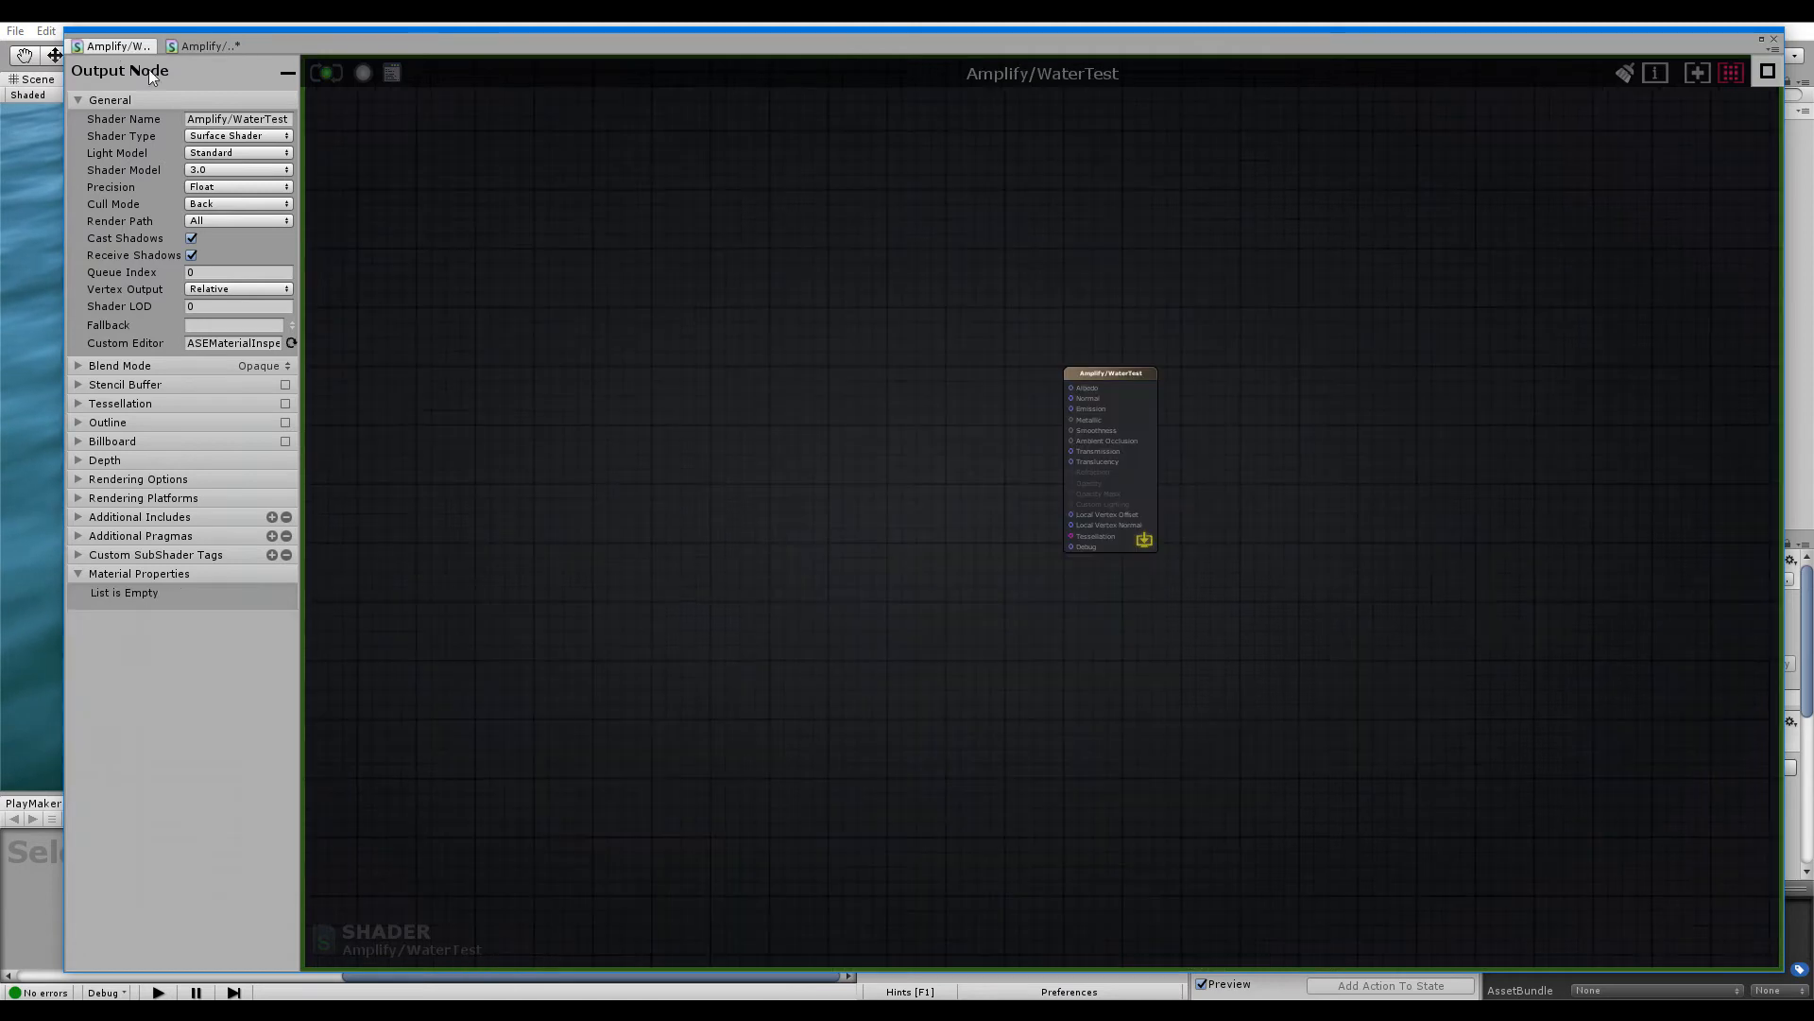
{"action": "right_click", "coordinate": [802, 344]}
{"action": "type", "text": "world"}
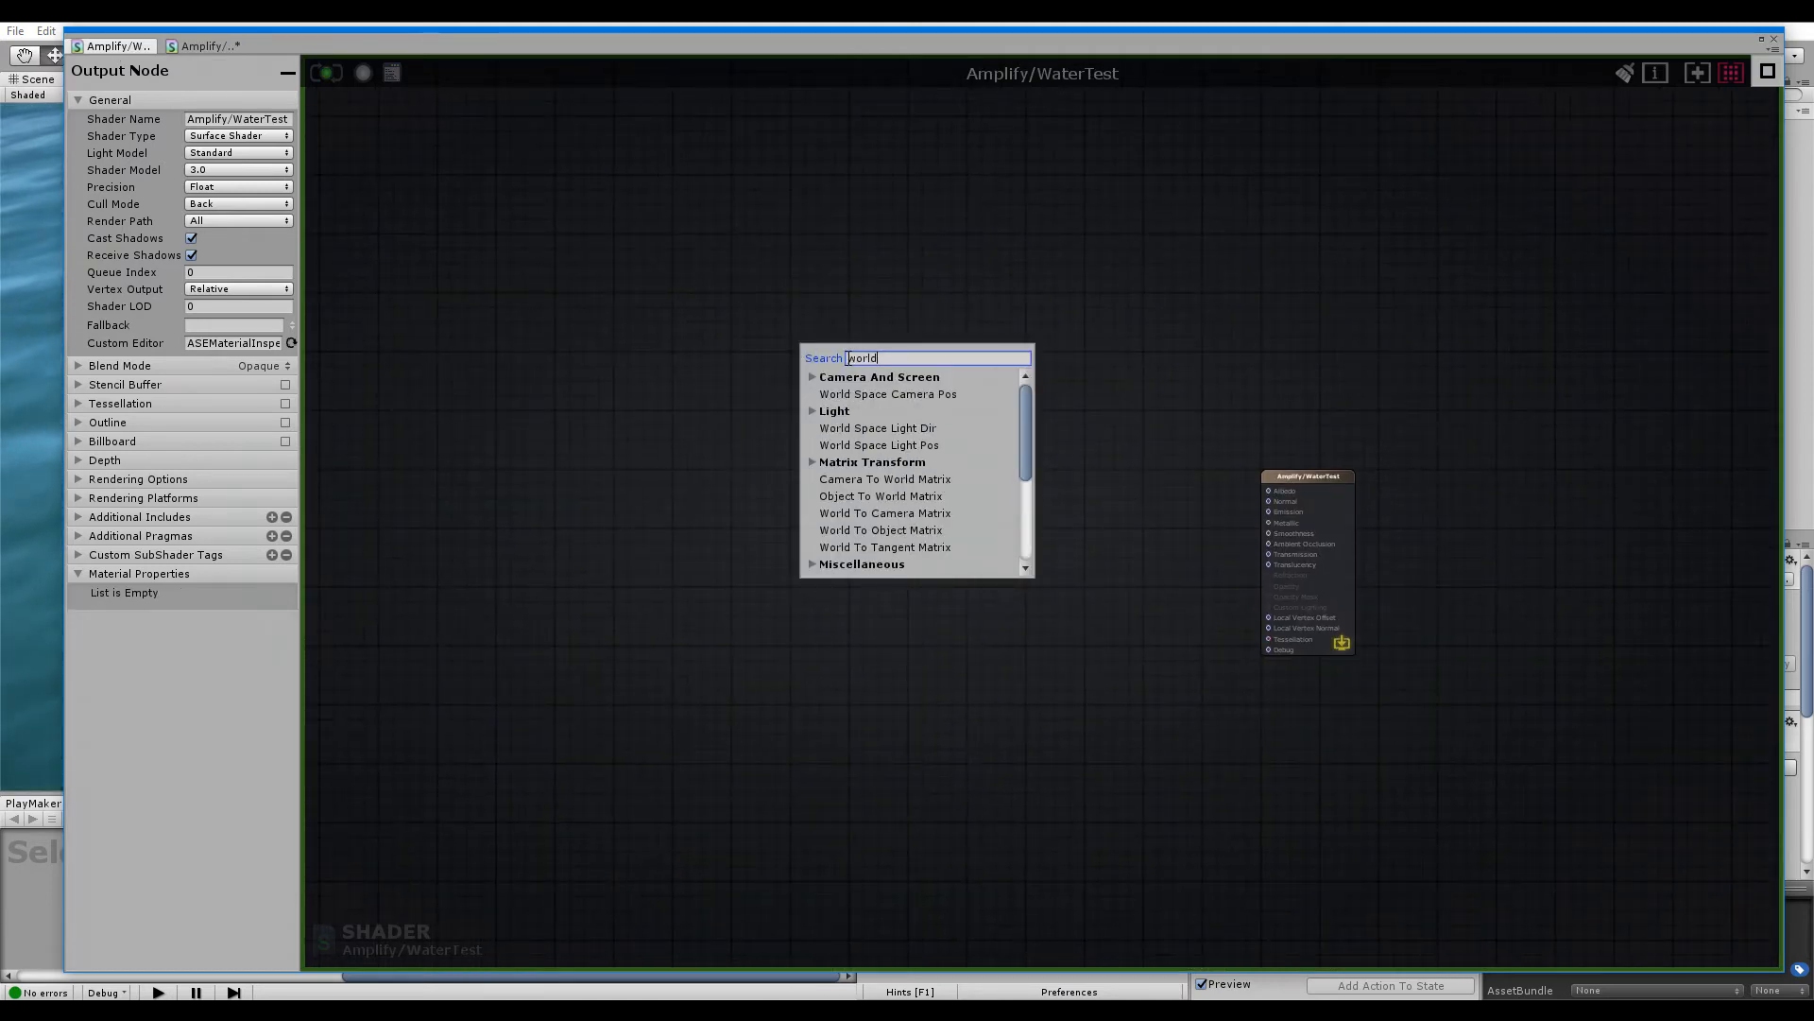
{"action": "type", "text": " space"}
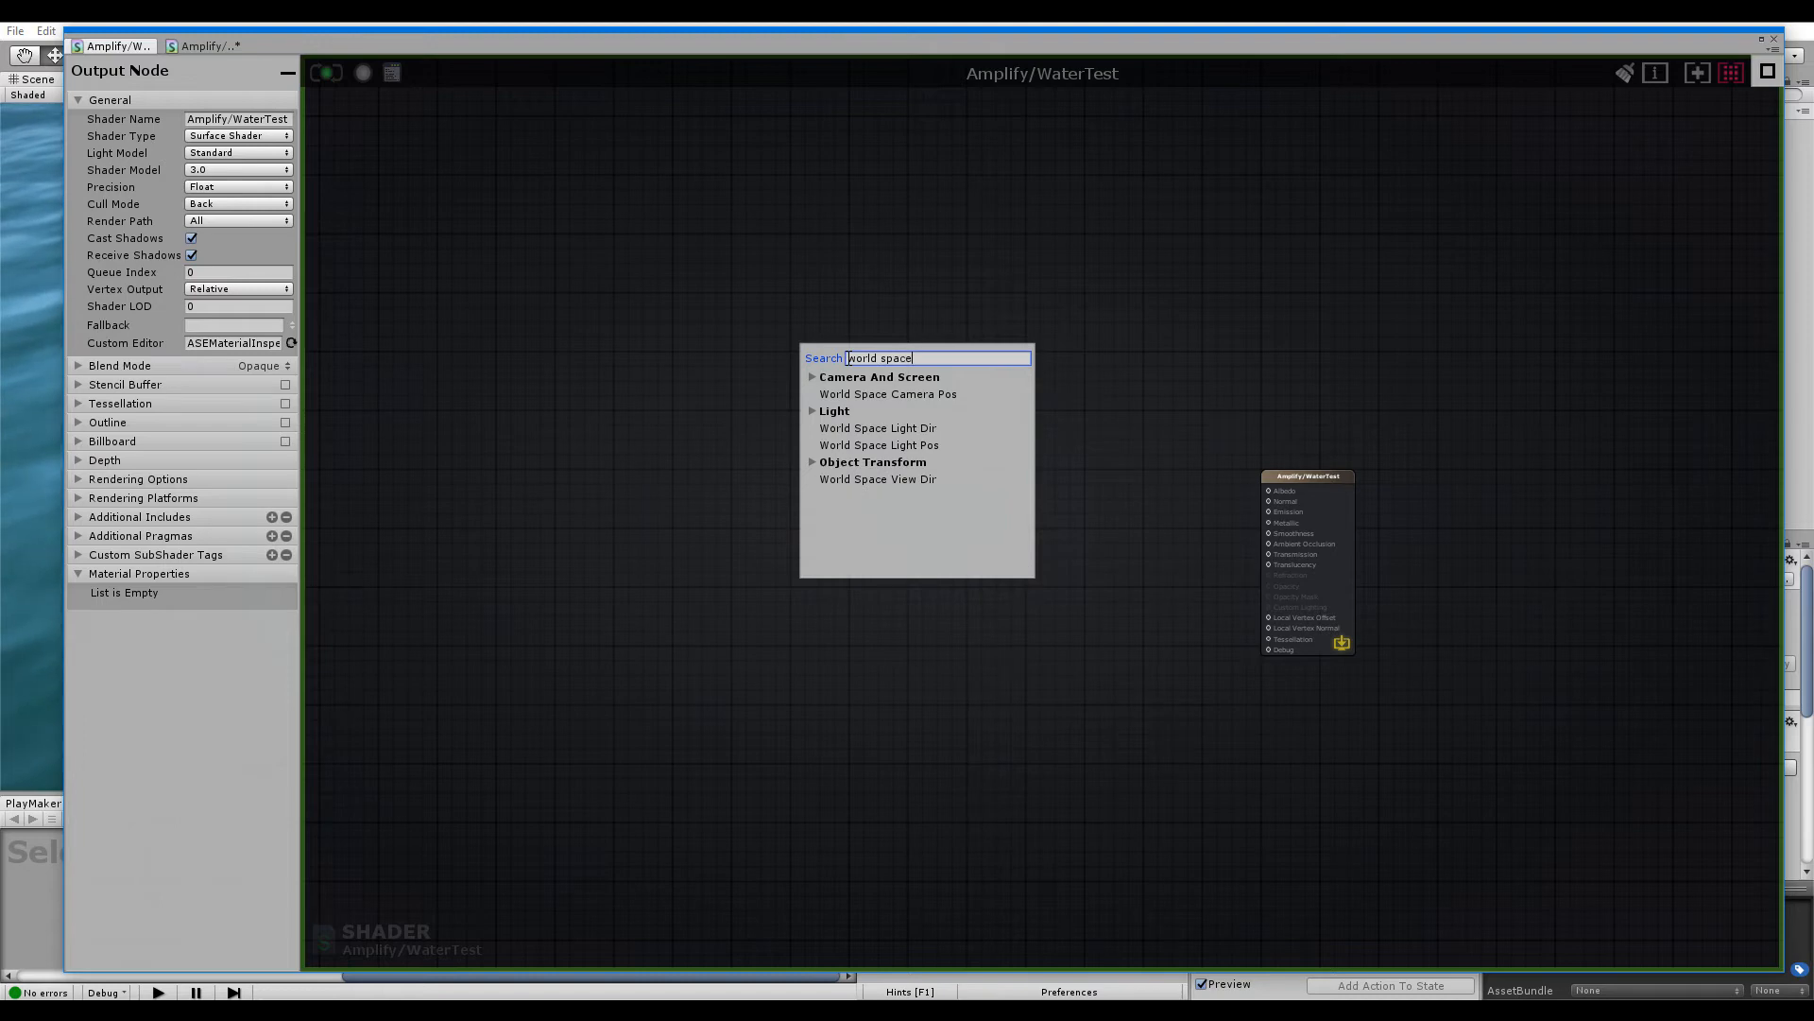
{"action": "key", "text": "BackSpace"}
{"action": "key", "text": "BackSpace"}
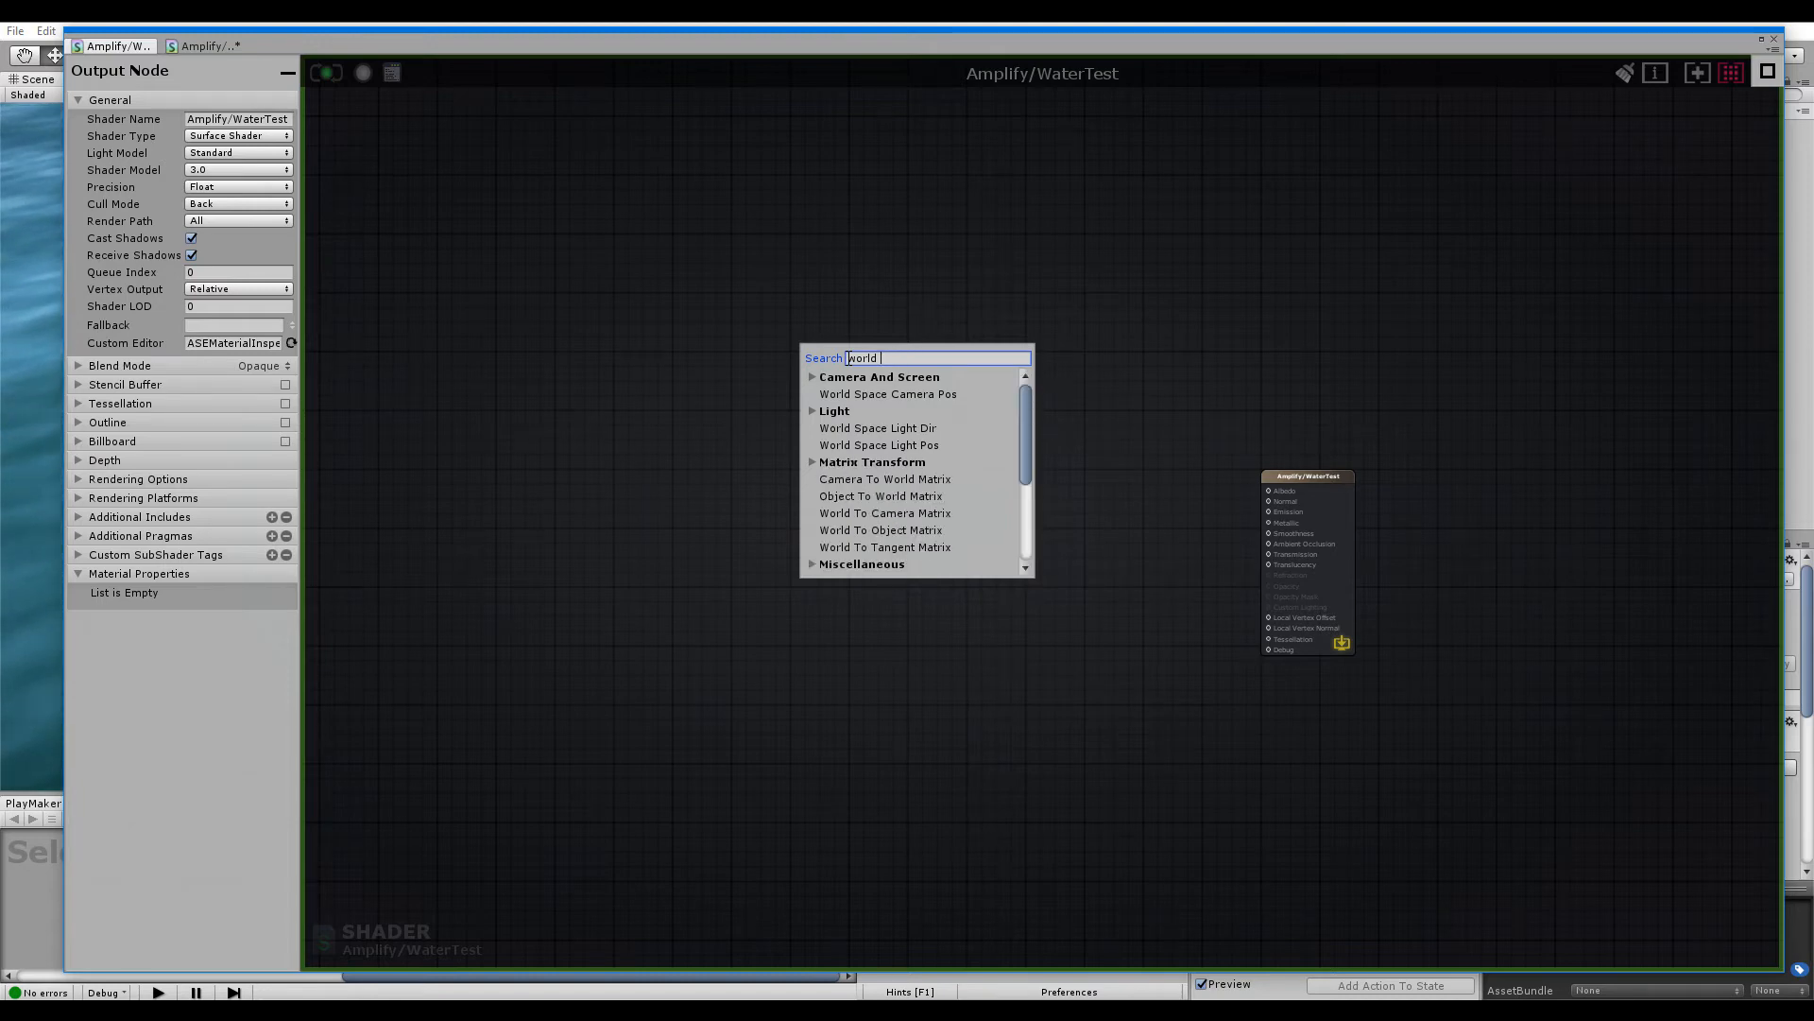
{"action": "key", "text": "Escape"}
{"action": "left_click", "coordinate": [199, 46]}
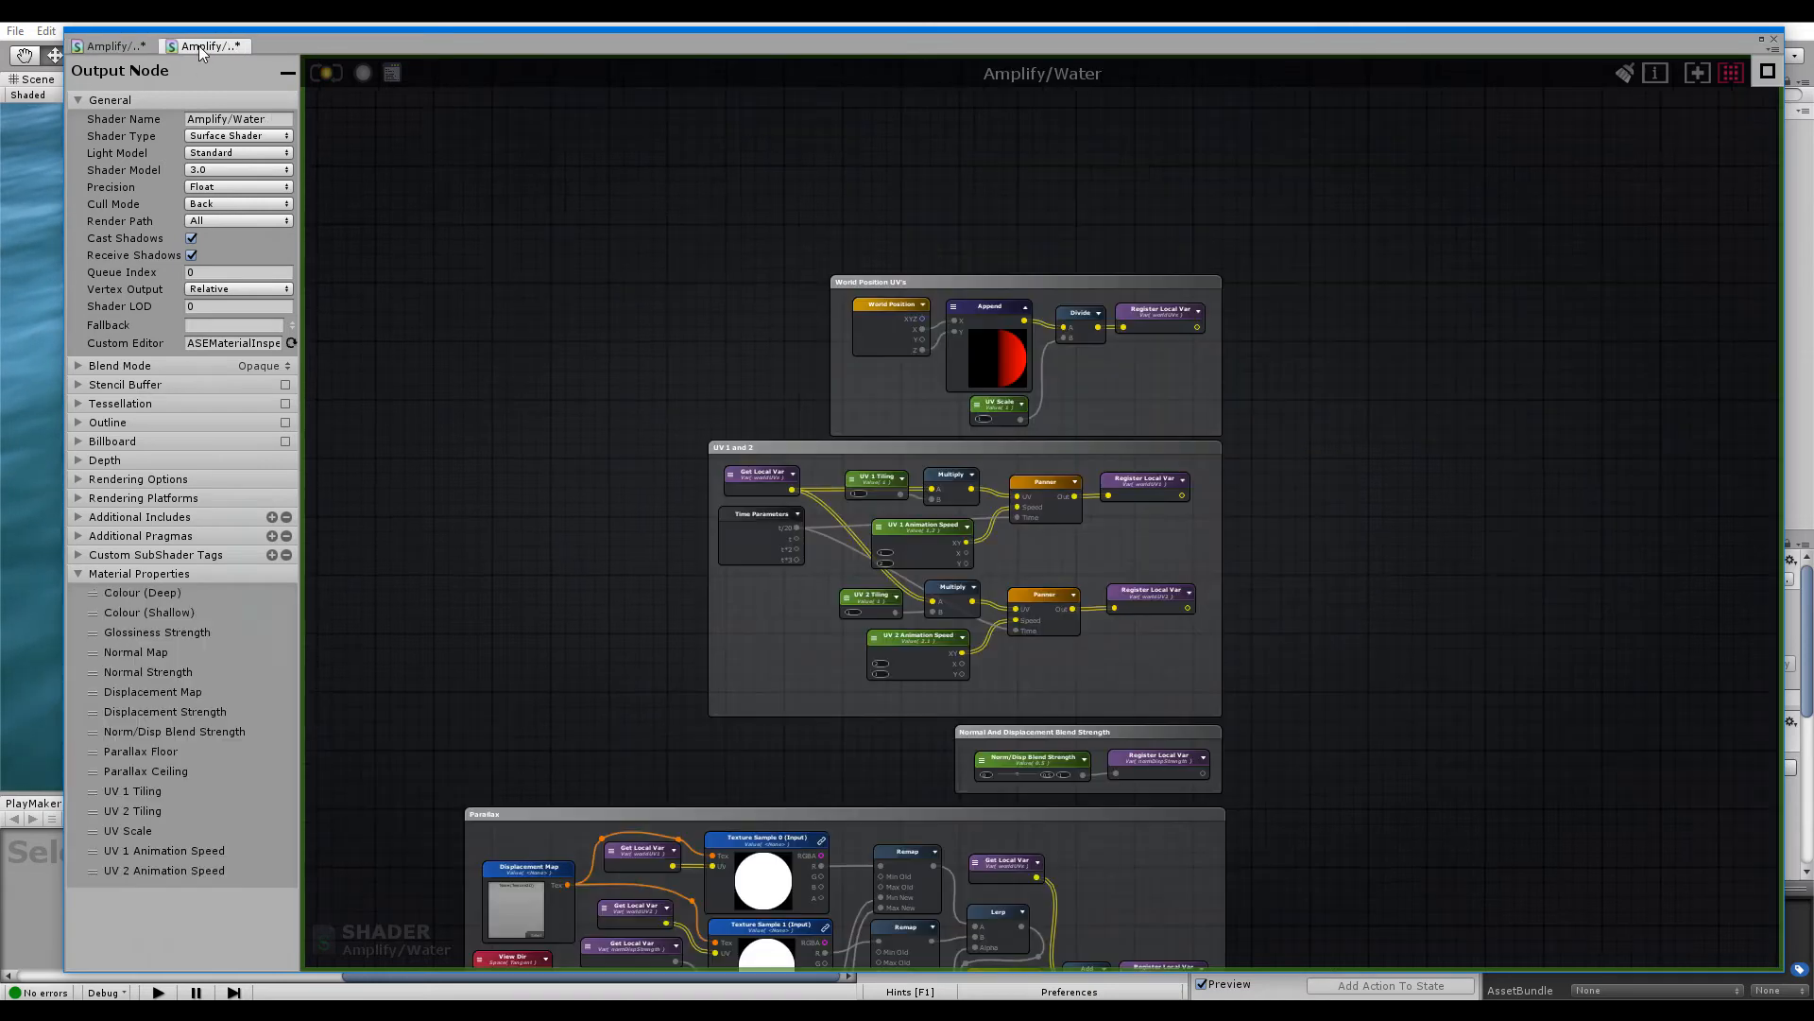
Add a World Position node to the Amplify/WaterTest graph, up and away from the output node
{"action": "left_click", "coordinate": [141, 47]}
{"action": "right_click", "coordinate": [716, 348]}
{"action": "key", "text": "End"}
{"action": "type", "text": "posit"}
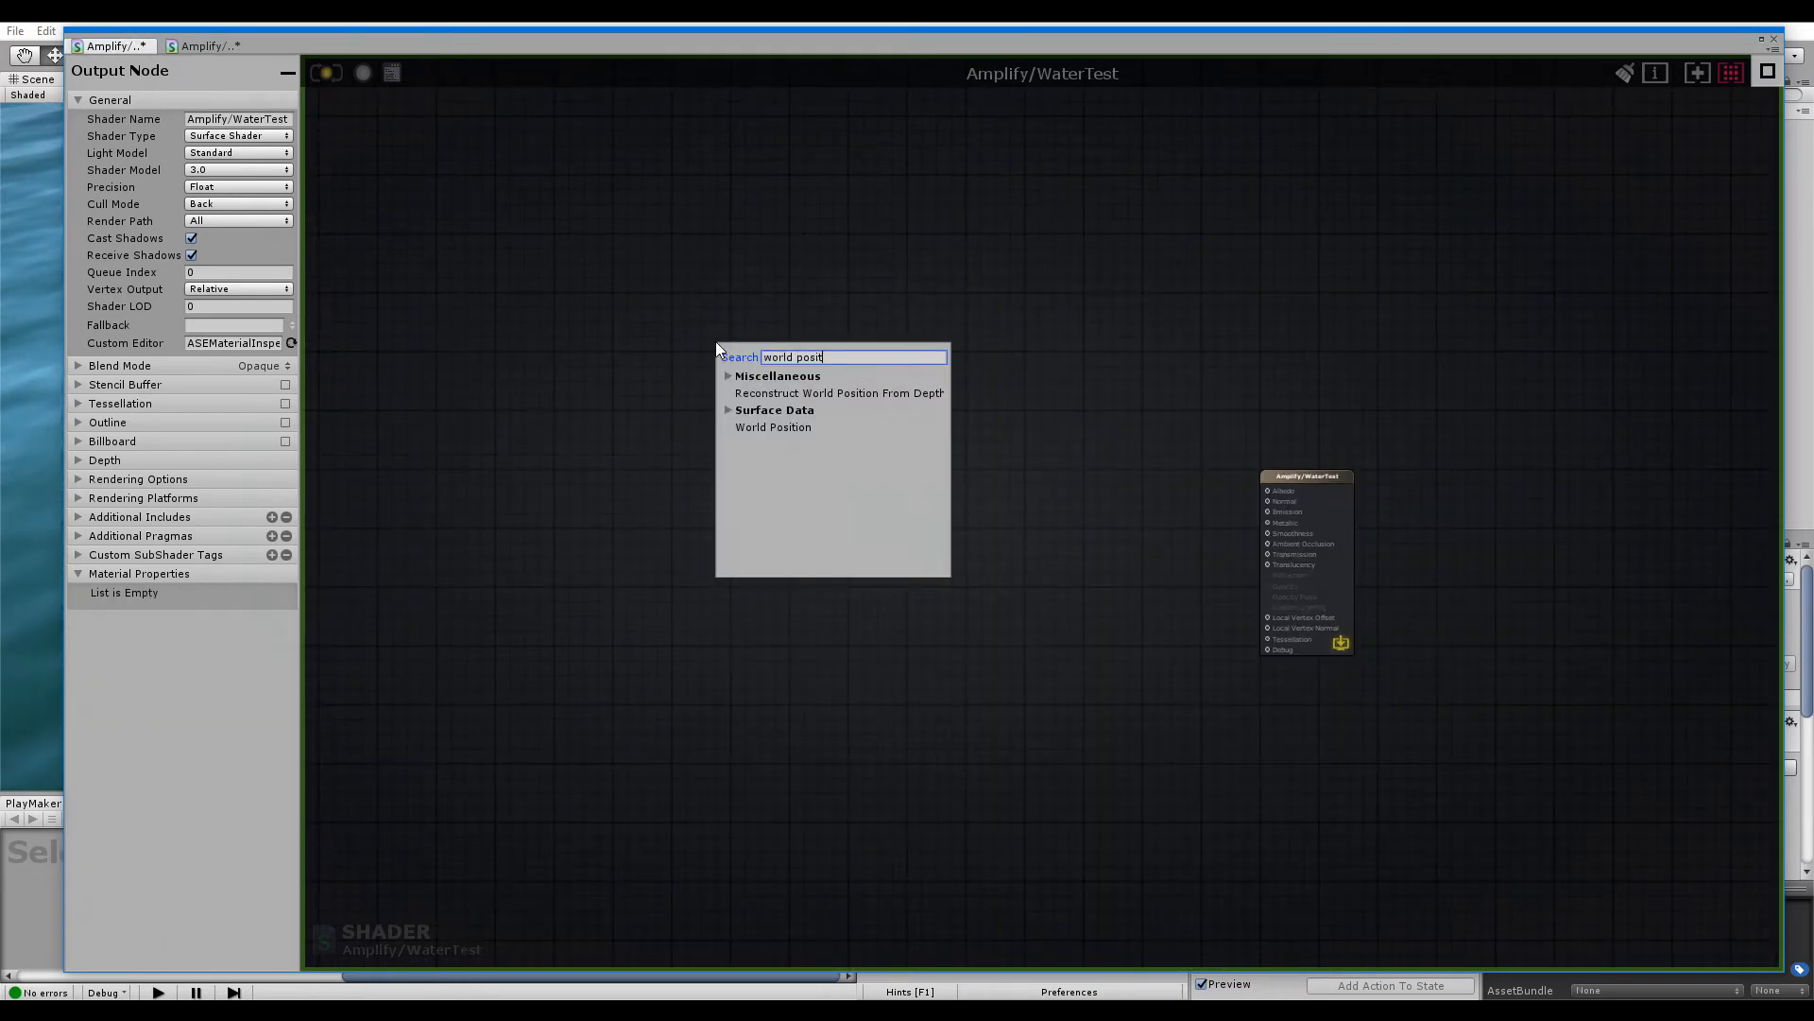
{"action": "left_click", "coordinate": [794, 428]}
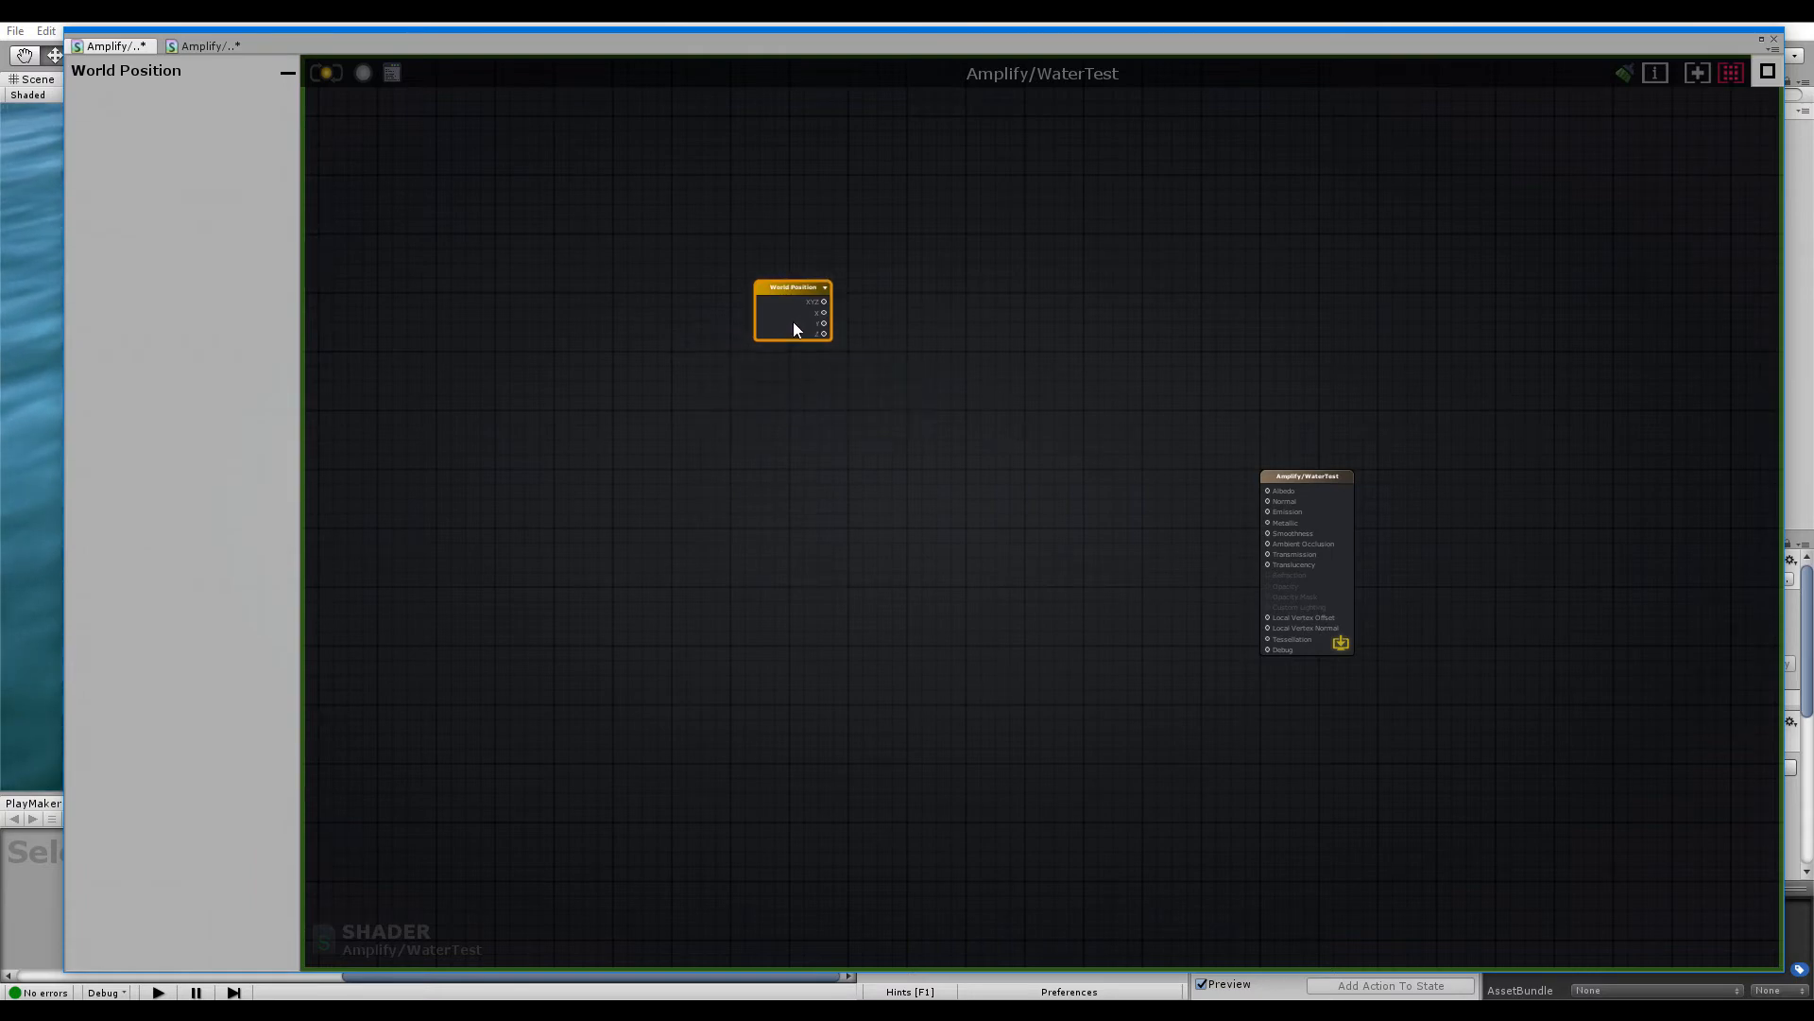
{"action": "left_click_drag", "start_coordinate": [794, 322], "coordinate": [746, 258]}
Add an Append node beside World Position and connect World Position's X and Z outputs to its X and Z inputs
{"action": "middle_click_drag", "start_coordinate": [842, 292], "coordinate": [883, 480]}
{"action": "scroll", "coordinate": [880, 472], "scroll_direction": "up", "scroll_amount": 4}
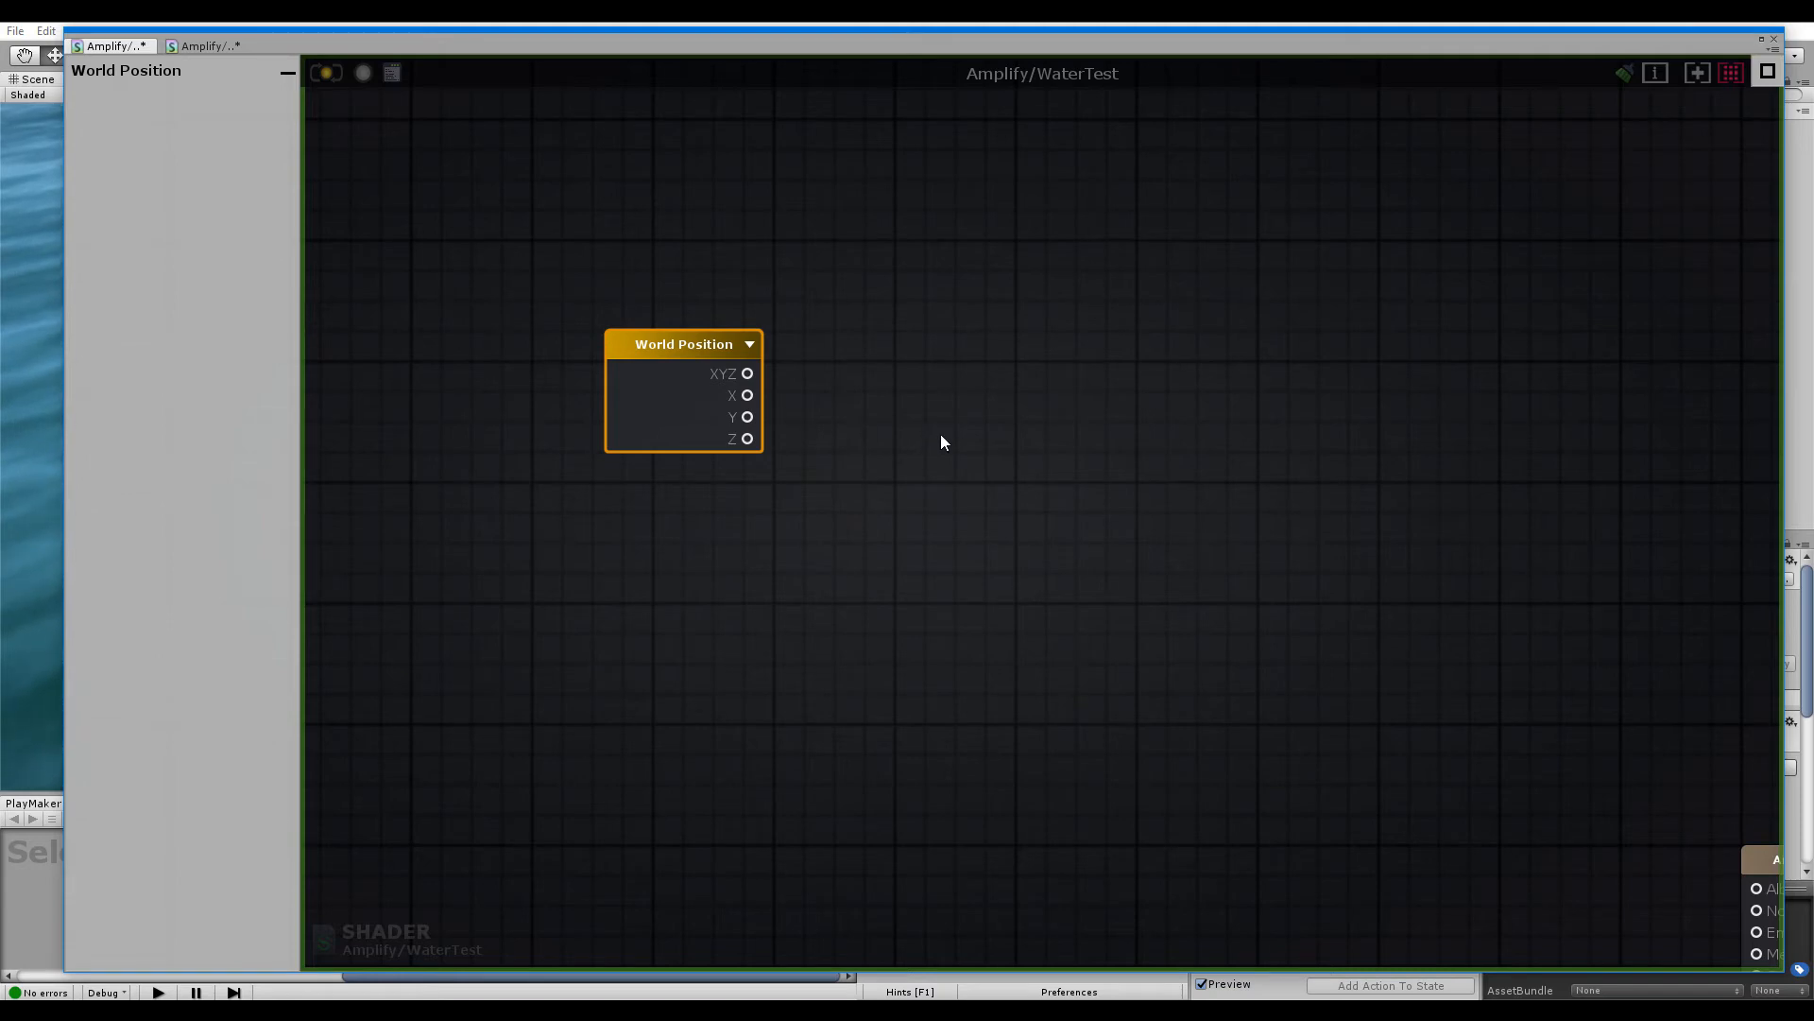
{"action": "right_click", "coordinate": [940, 395]}
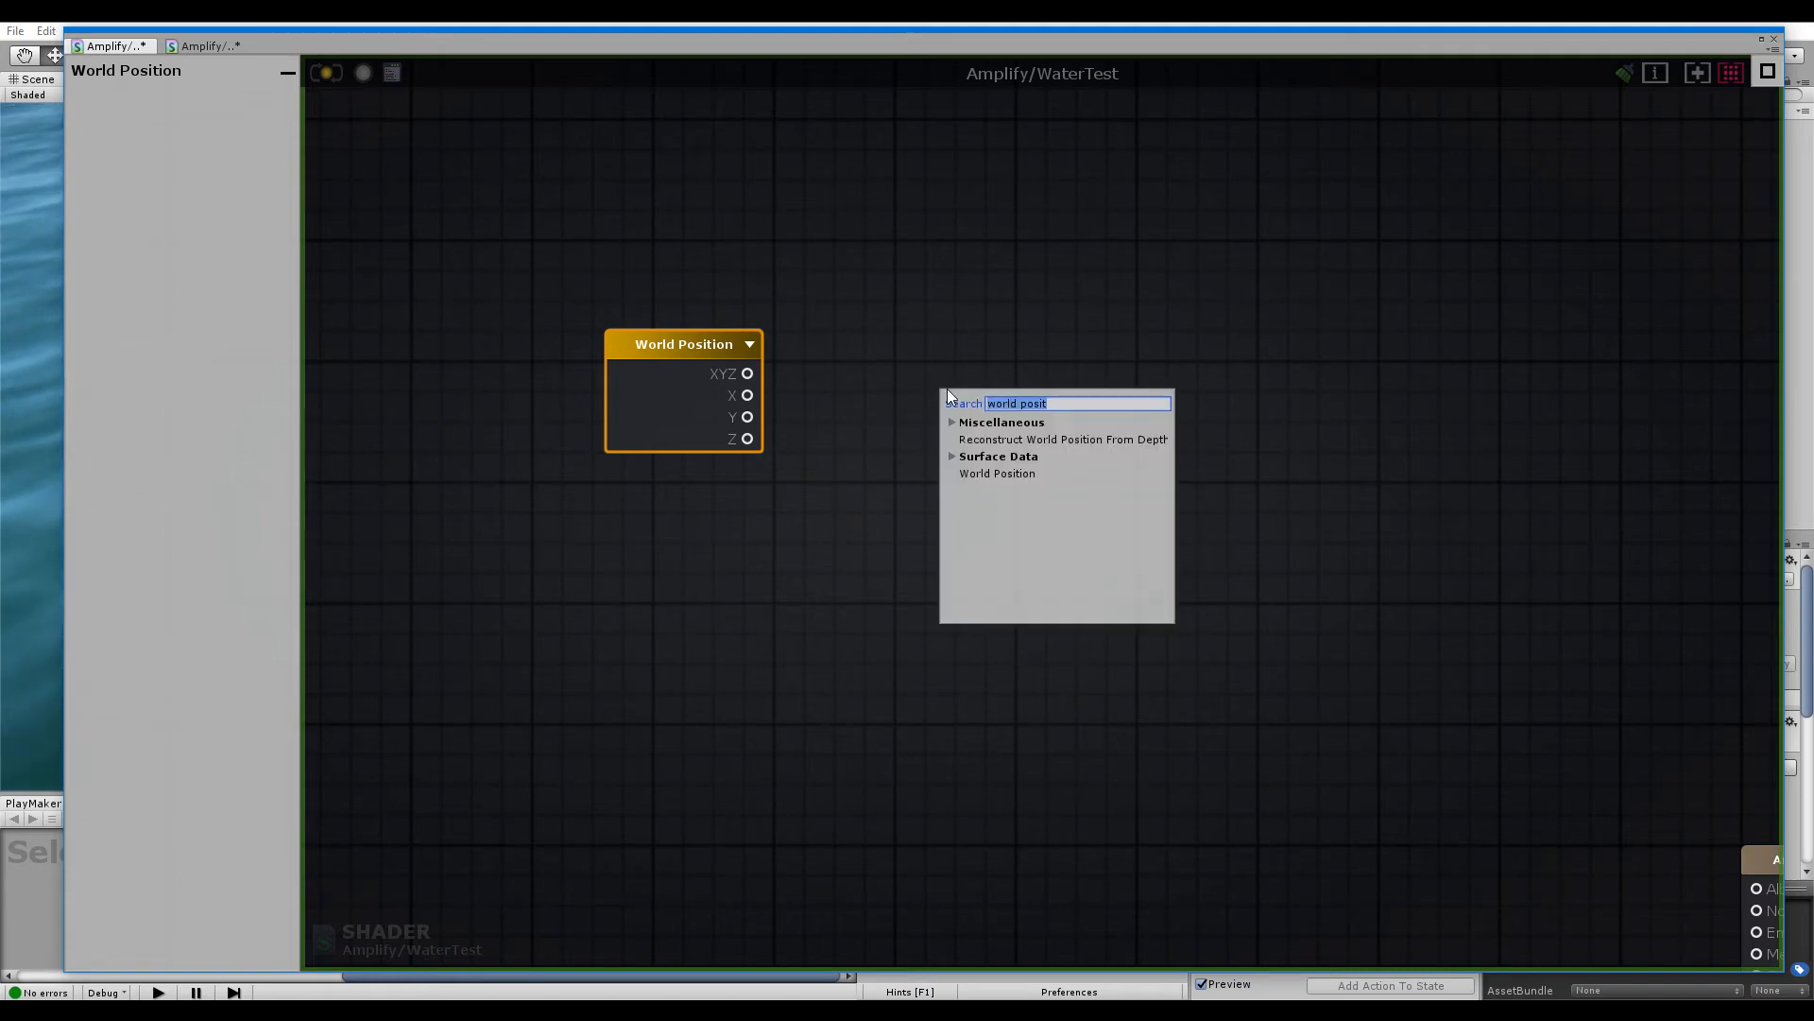
{"action": "type", "text": "append"}
{"action": "left_click", "coordinate": [1010, 444]}
{"action": "left_click_drag", "start_coordinate": [1010, 451], "coordinate": [885, 377]}
{"action": "left_click_drag", "start_coordinate": [849, 438], "coordinate": [950, 423]}
Add a Divide node after Append and feed the Append output into its A input
{"action": "right_click", "coordinate": [1098, 455]}
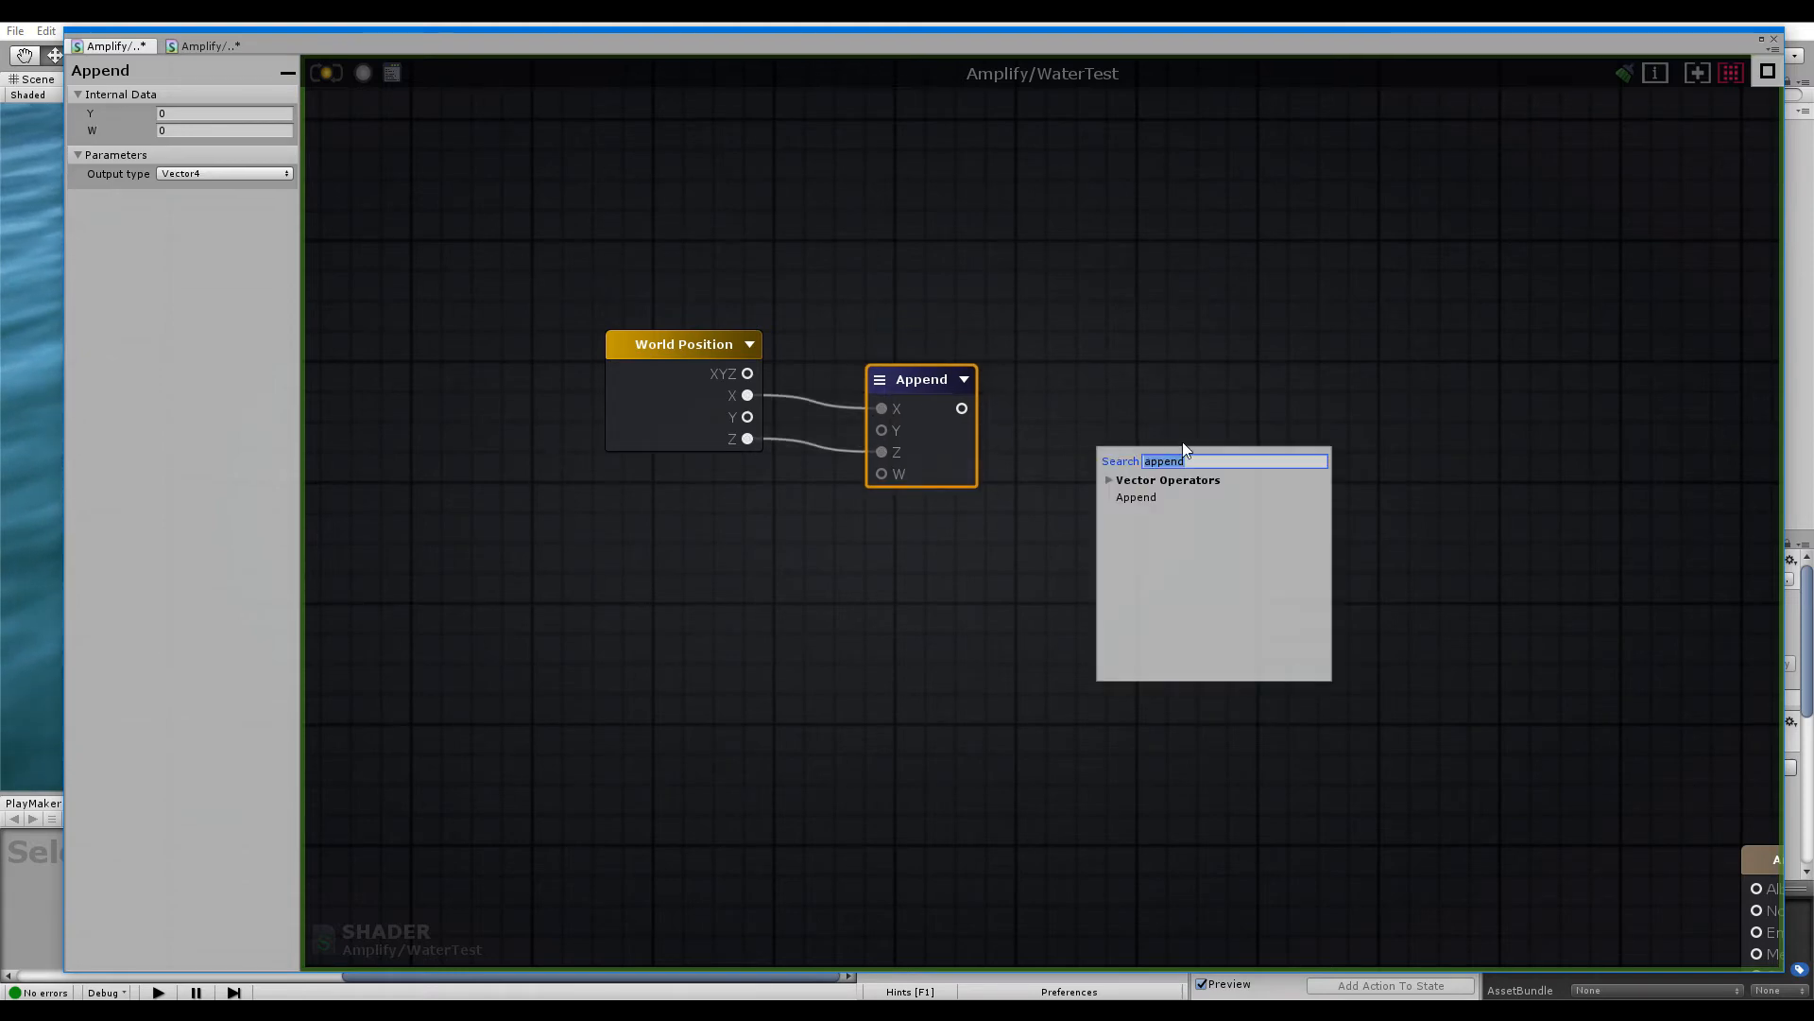
{"action": "left_click", "coordinate": [1046, 417]}
{"action": "left_click", "coordinate": [1094, 428]}
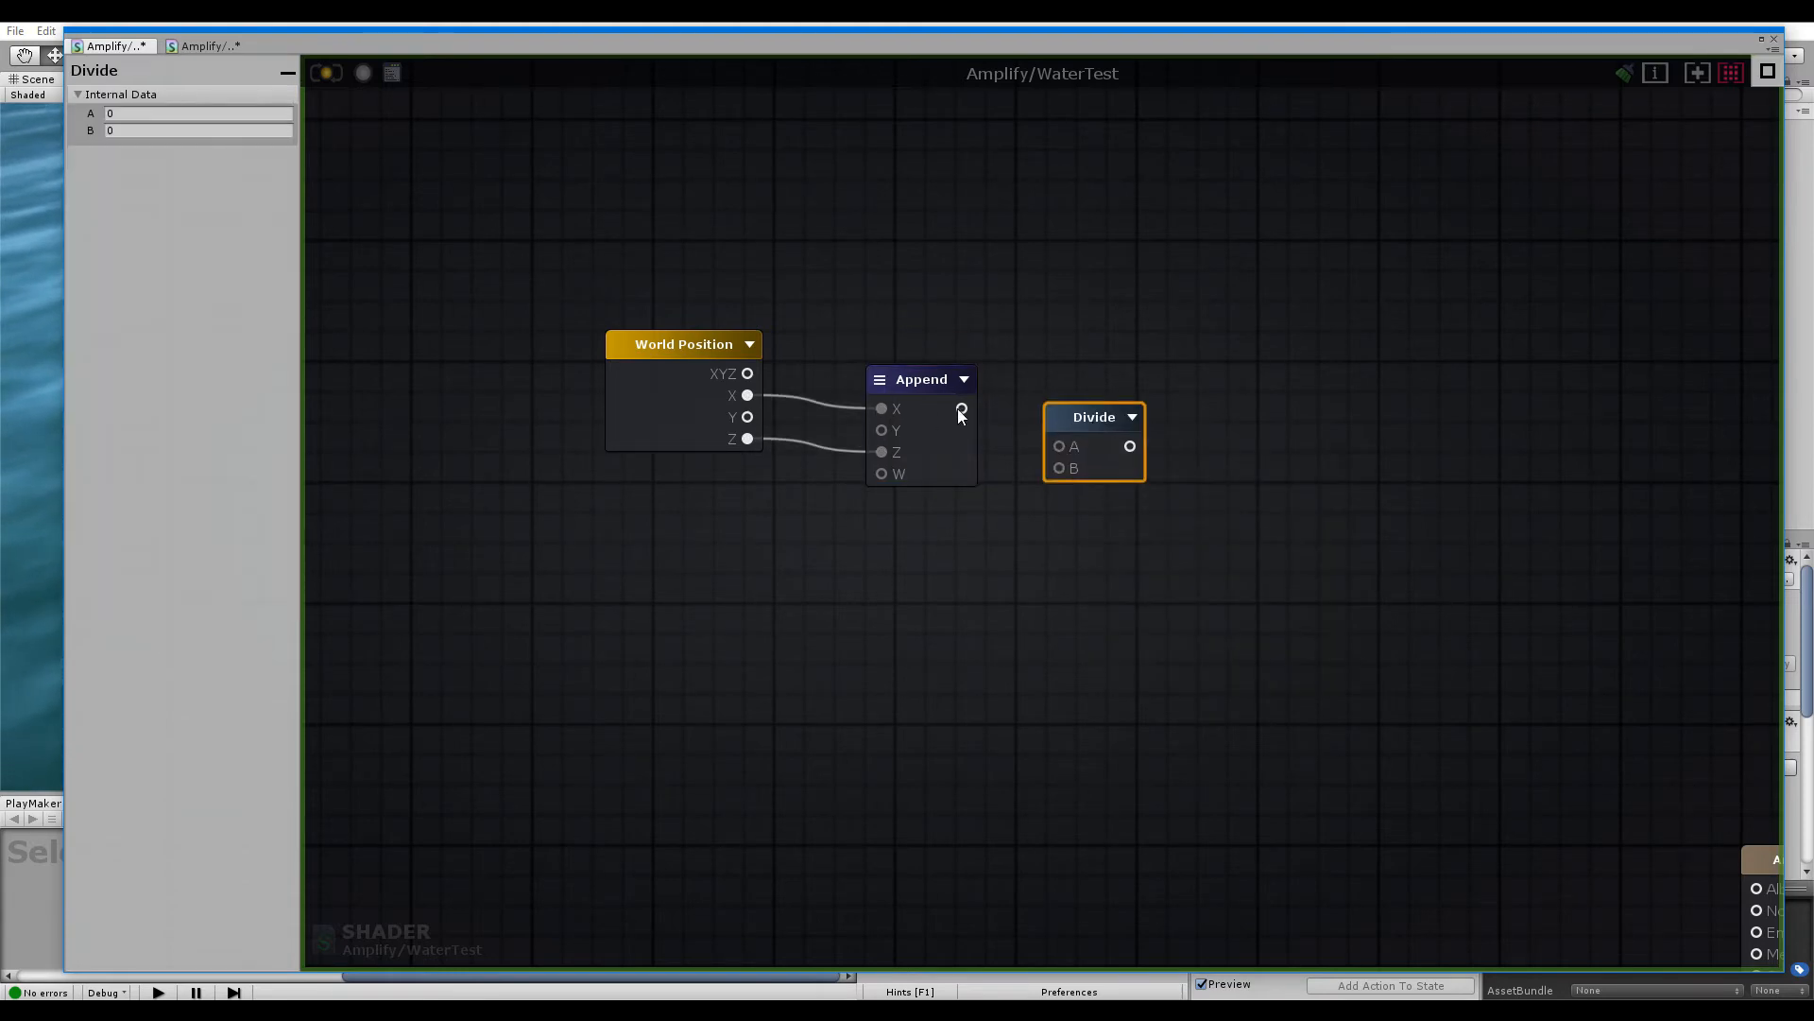
{"action": "left_click_drag", "start_coordinate": [962, 409], "coordinate": [1046, 452]}
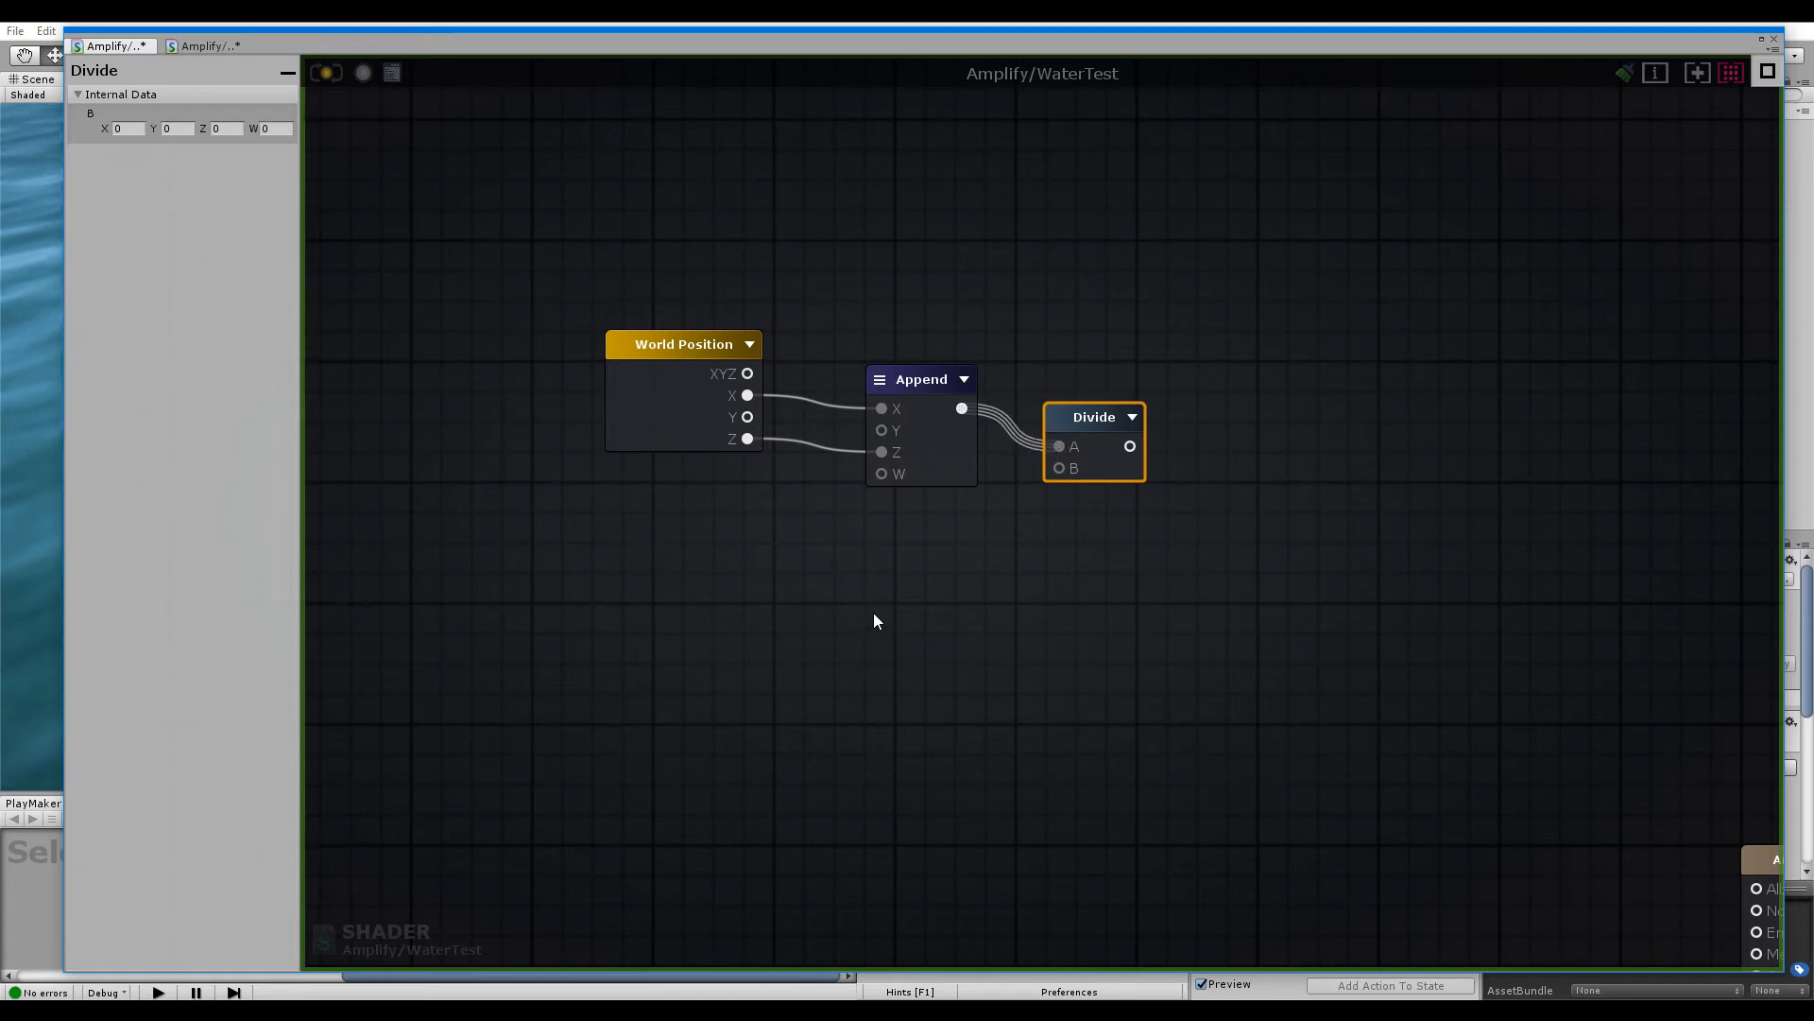
Set the Append node's output type to Vector2
{"action": "left_click_drag", "start_coordinate": [881, 386], "coordinate": [882, 382]}
{"action": "left_click", "coordinate": [882, 381]}
{"action": "left_click", "coordinate": [910, 395]}
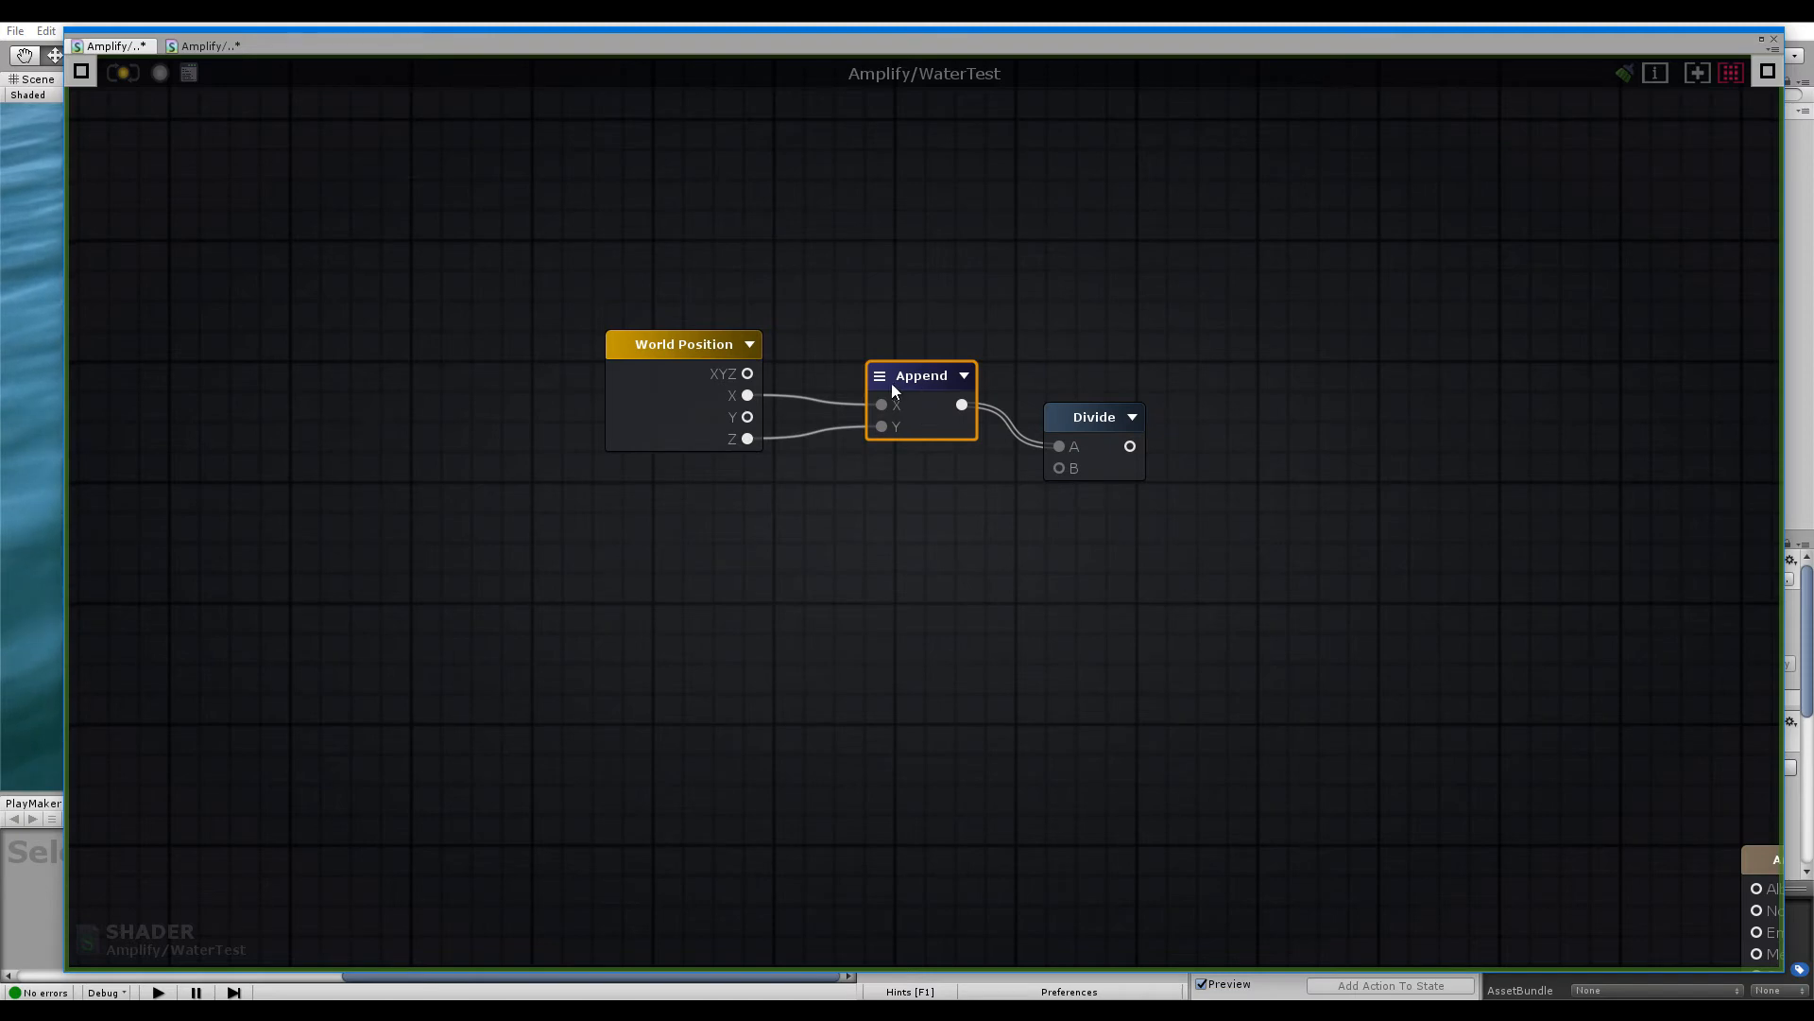
{"action": "left_click", "coordinate": [881, 378]}
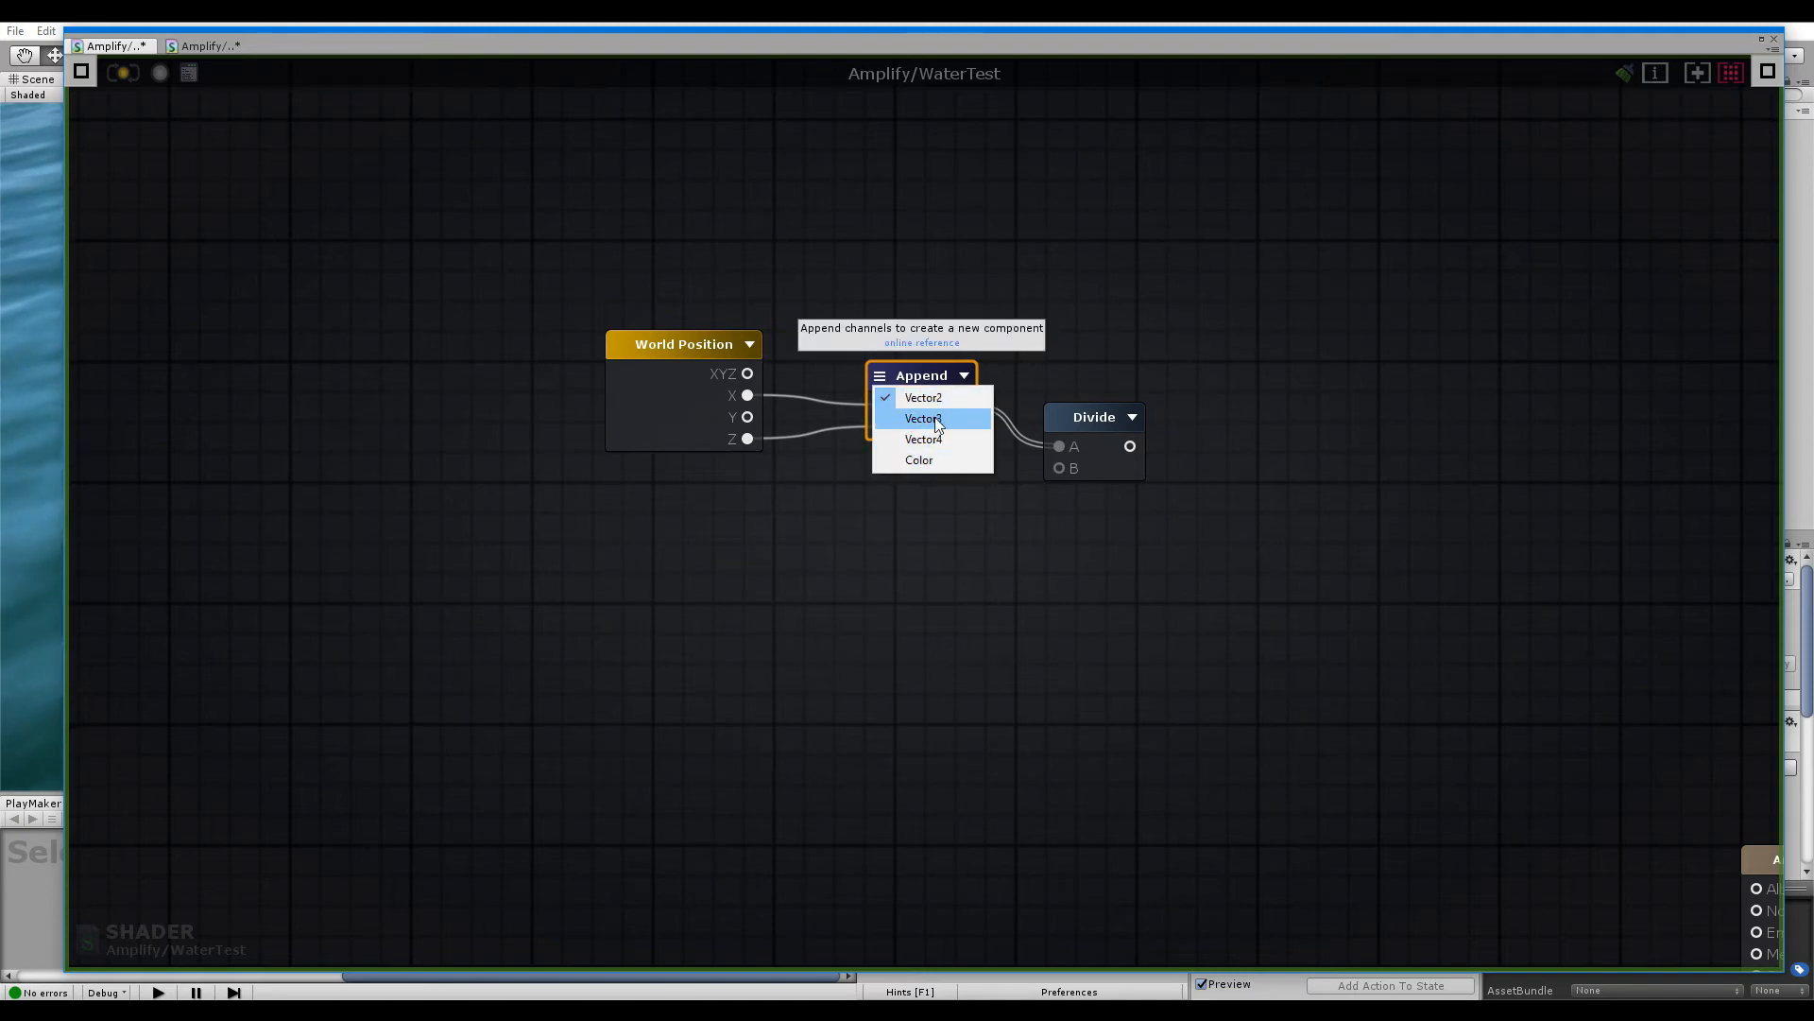
{"action": "left_click", "coordinate": [940, 646]}
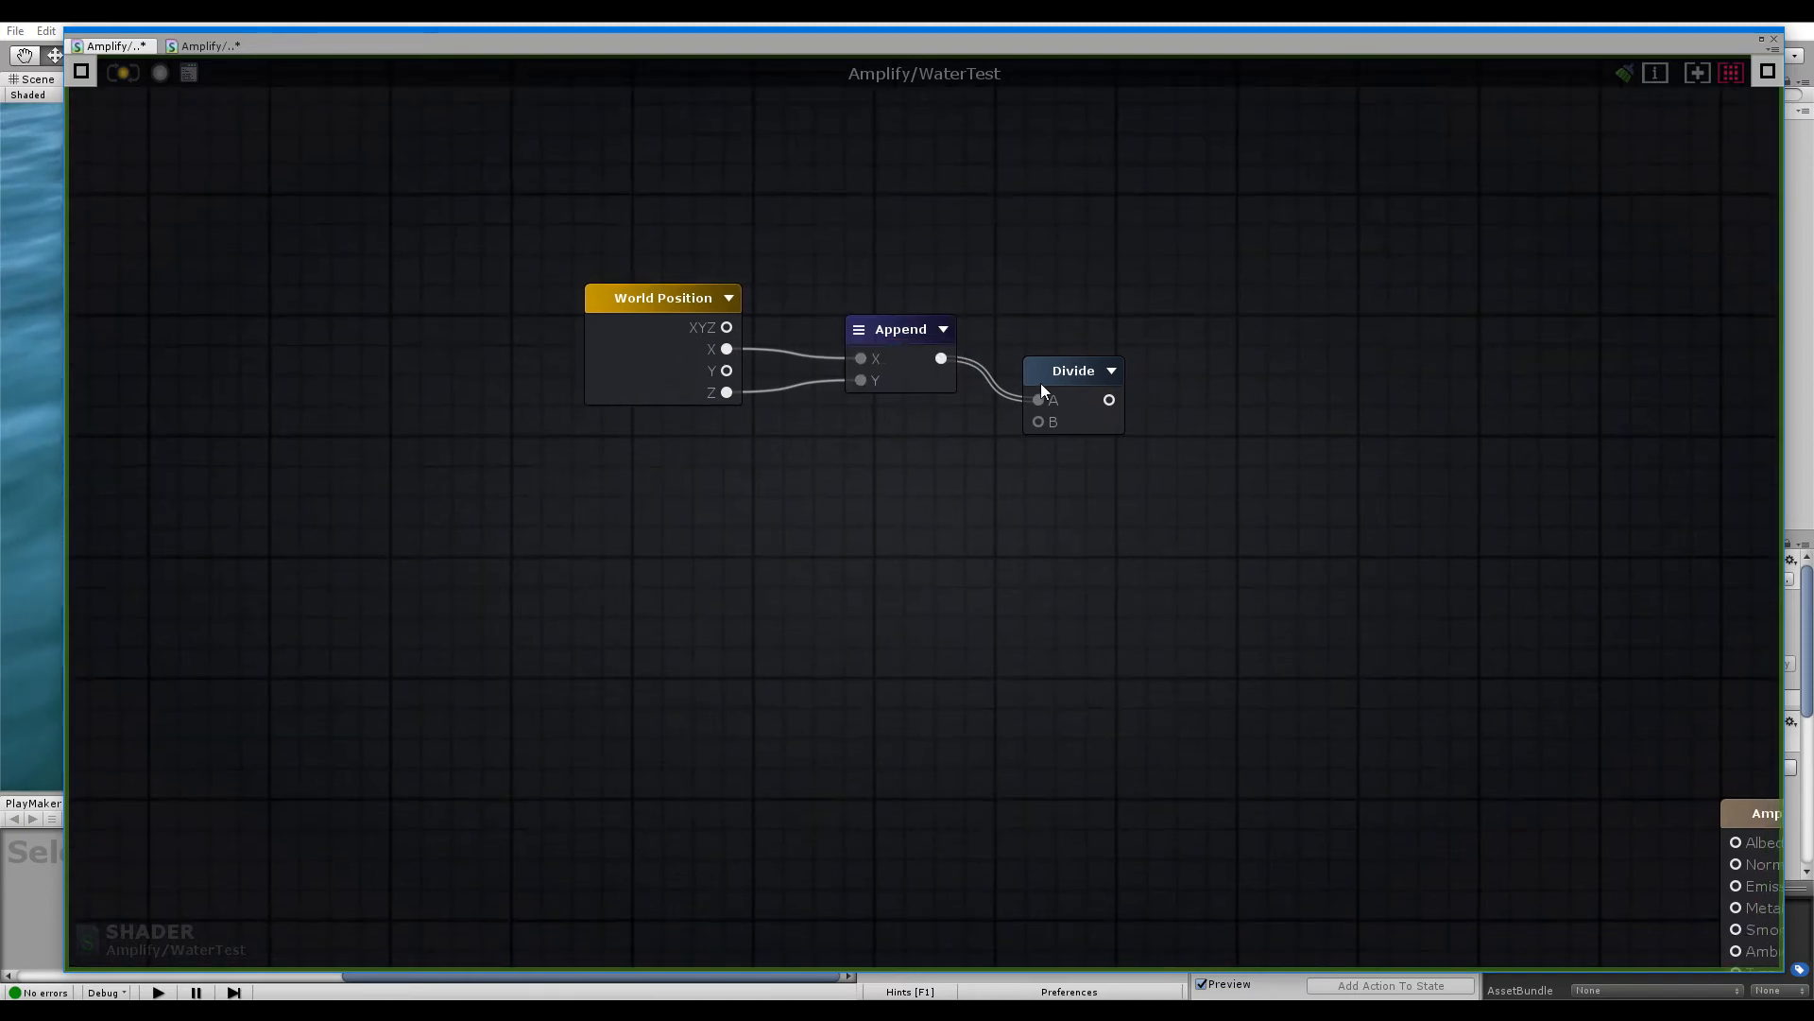
Add a Float node as a Property named UV Scale and connect it to the Divide node's B input
{"action": "left_click", "coordinate": [901, 546]}
{"action": "left_click", "coordinate": [856, 463]}
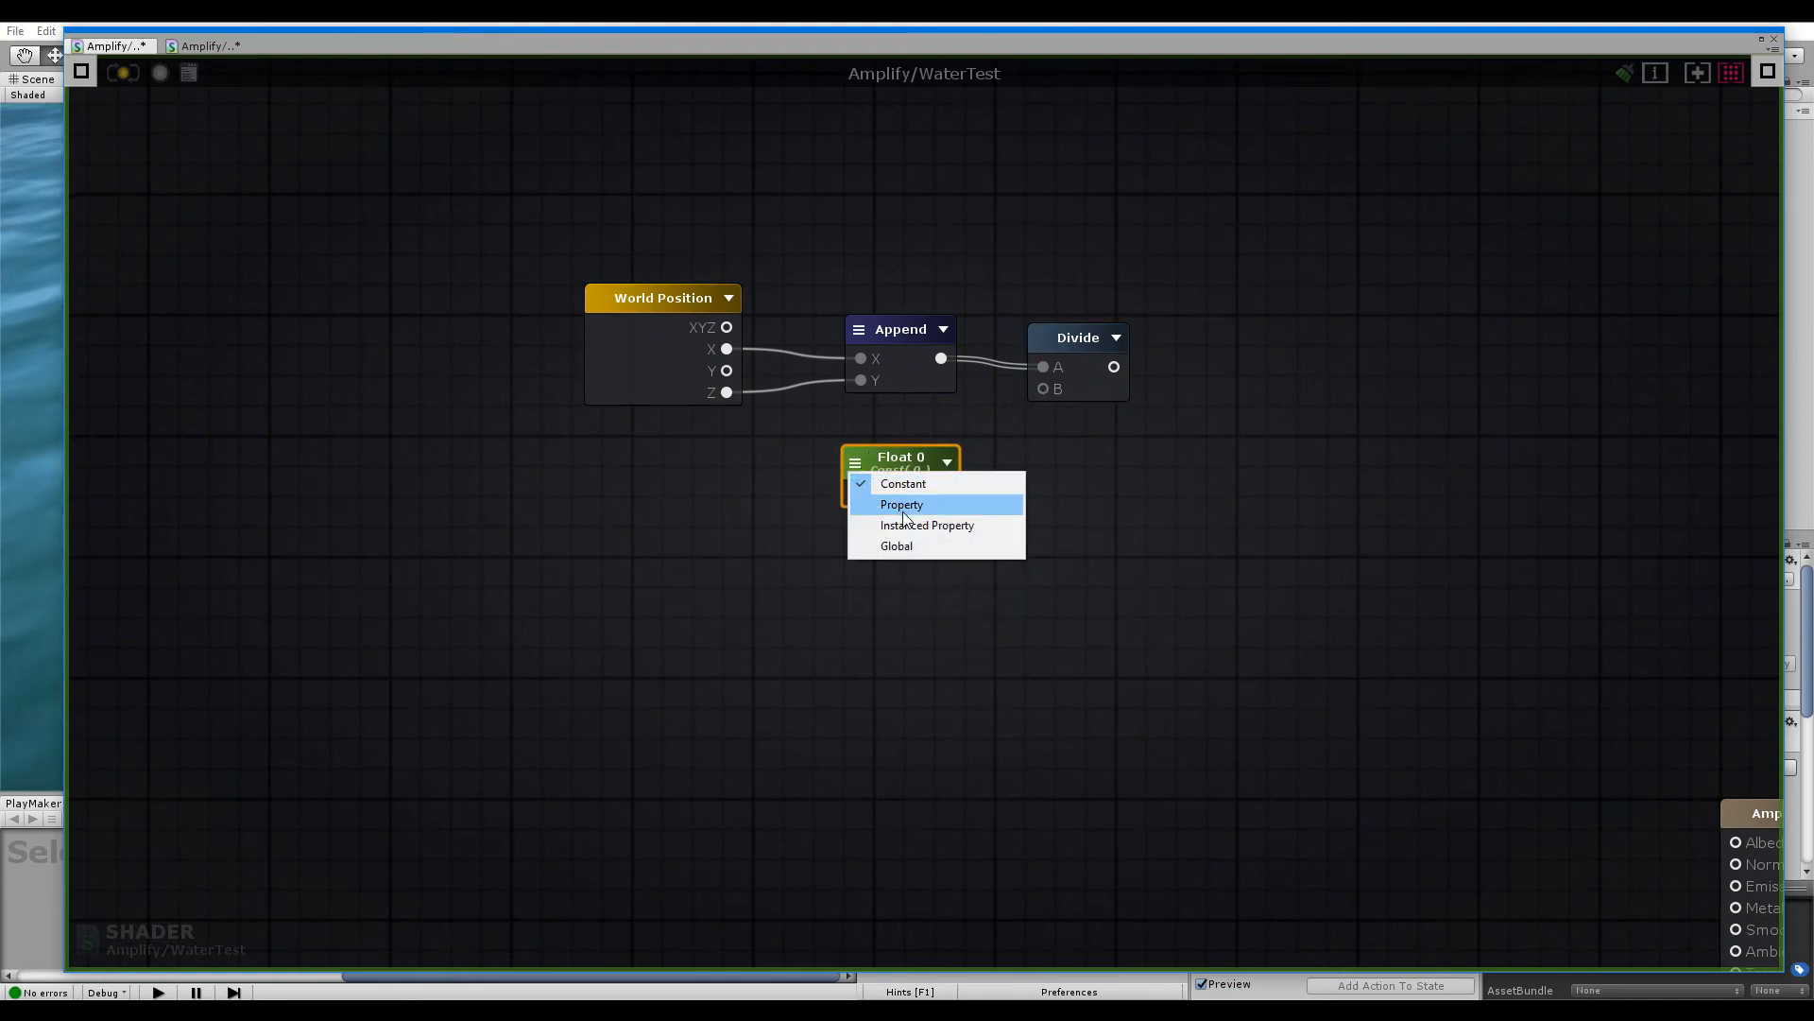
{"action": "left_click", "coordinate": [893, 502]}
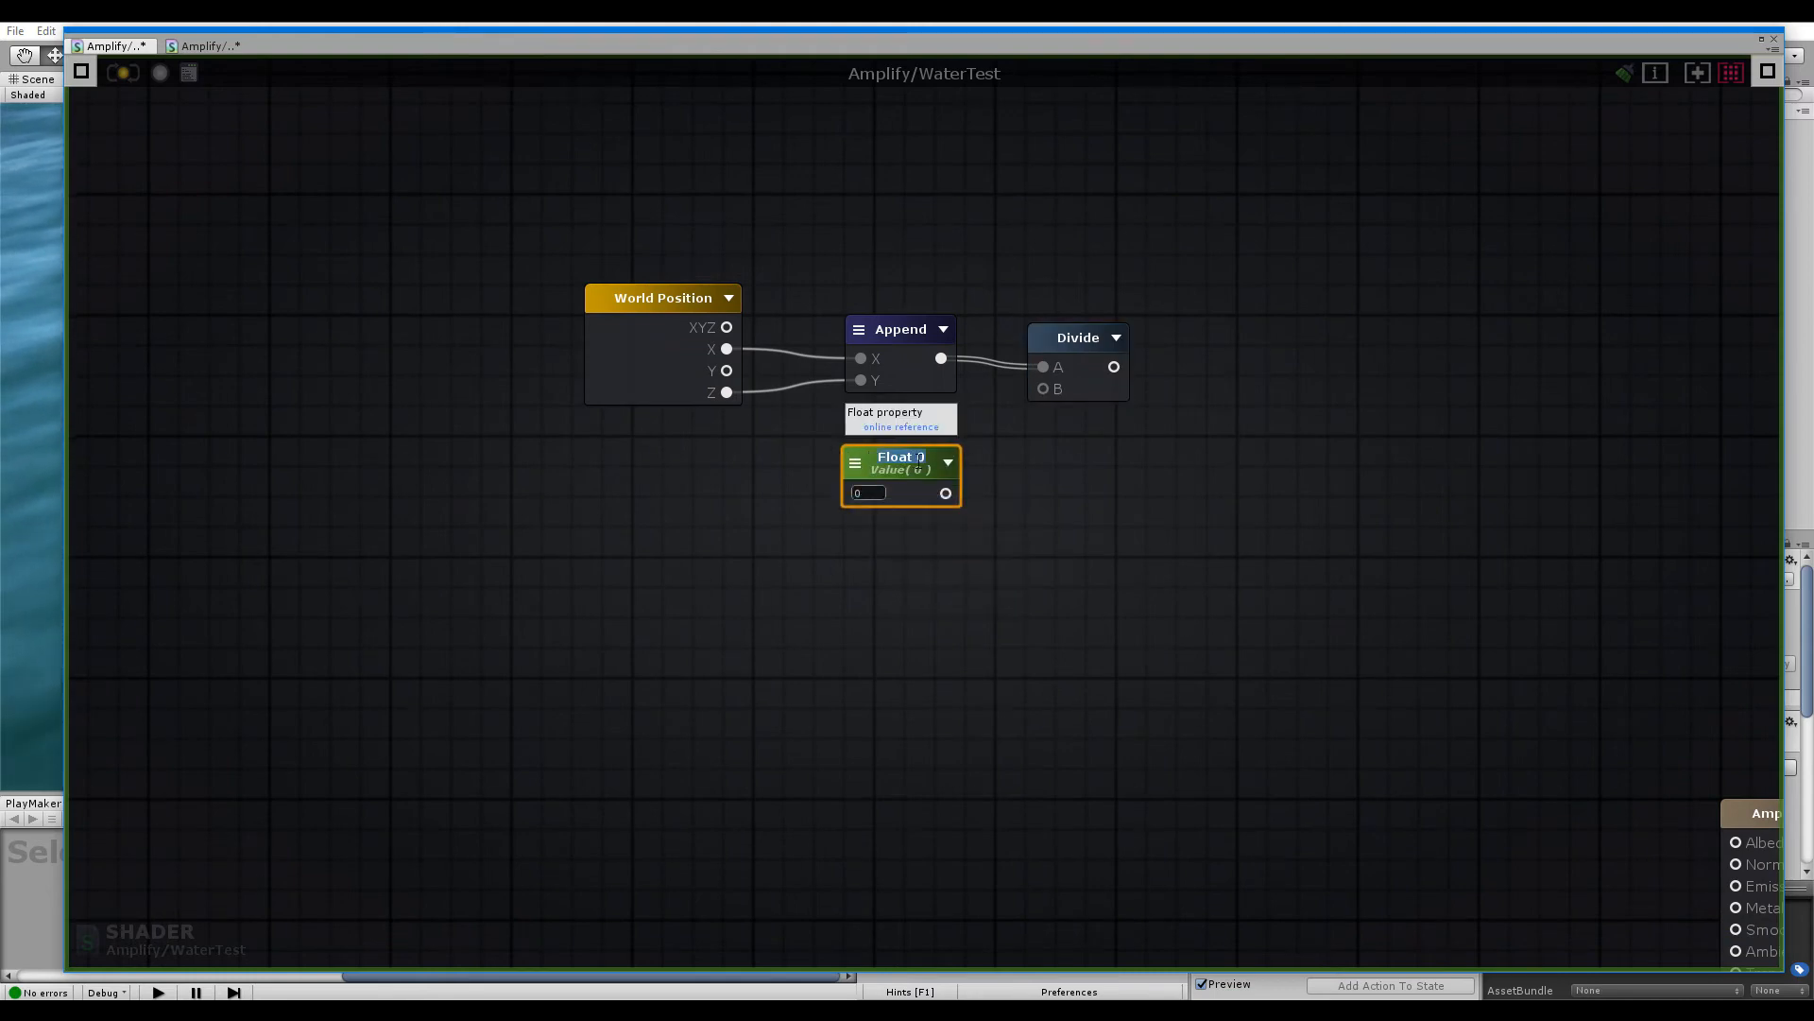
{"action": "type", "text": "UV Scale"}
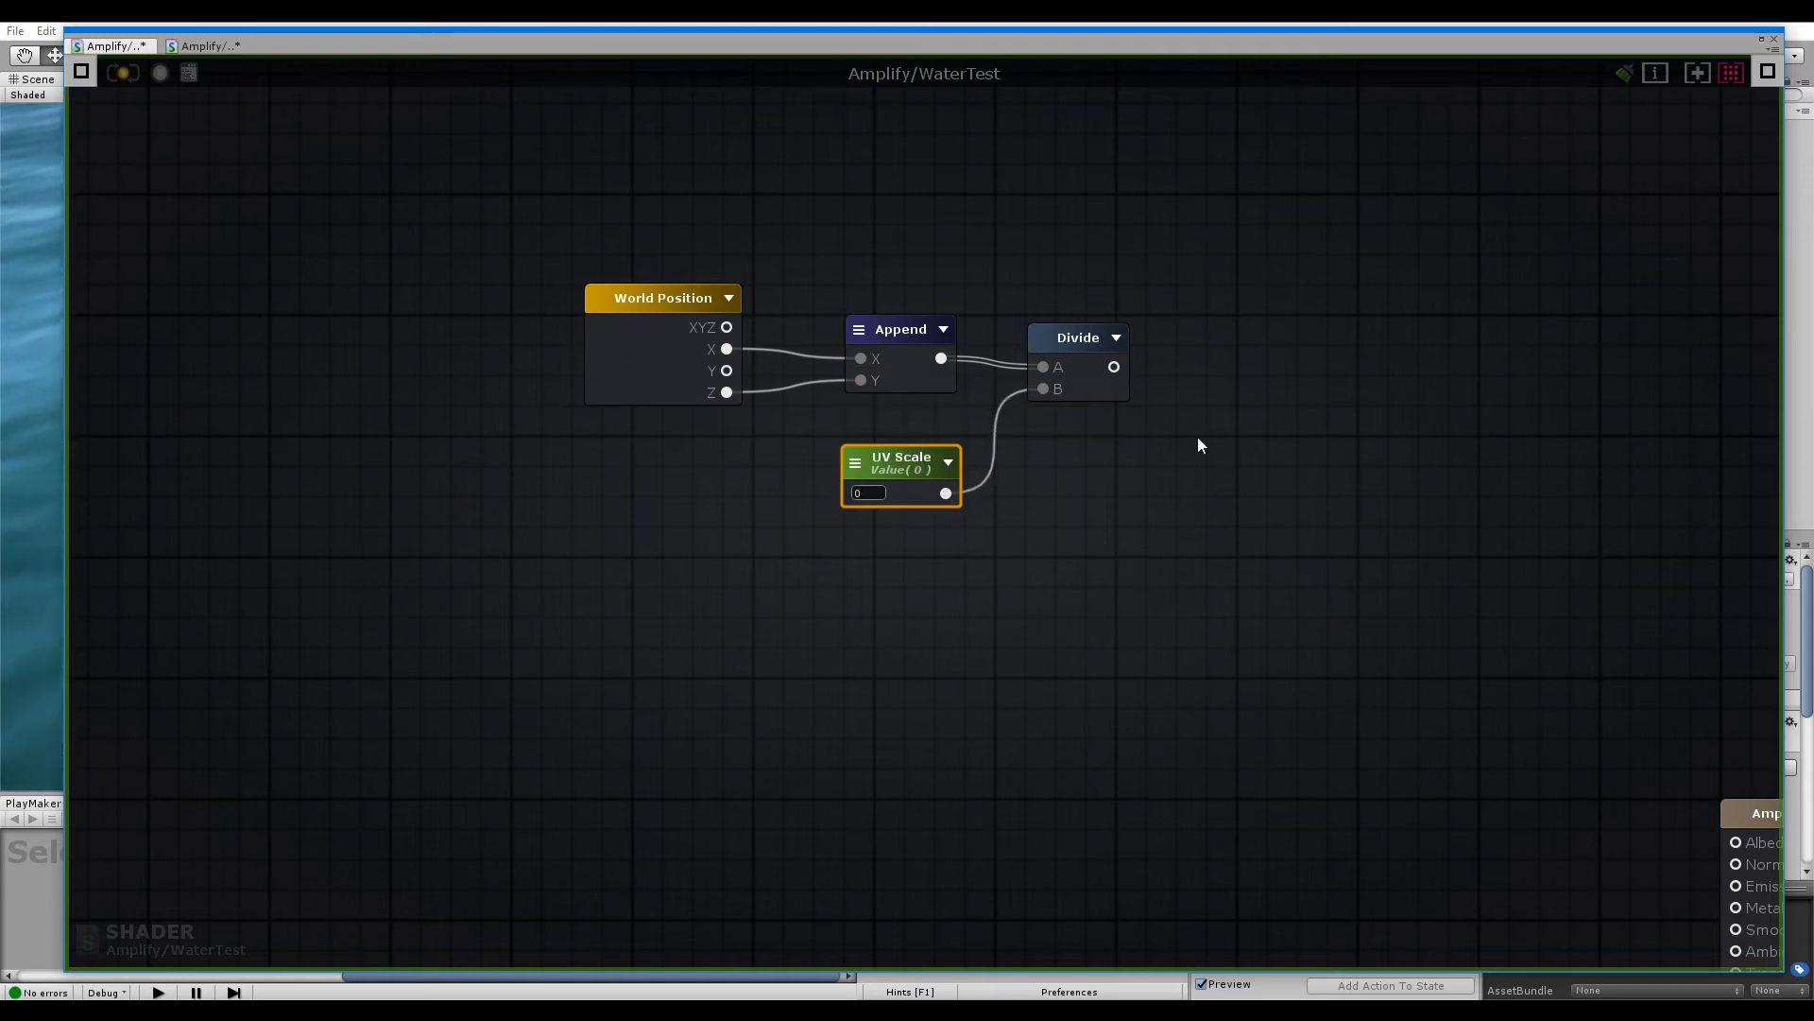
Add a Register Local Var node and connect the Divide output to it
{"action": "type", "text": "f"}
{"action": "right_click", "coordinate": [962, 338]}
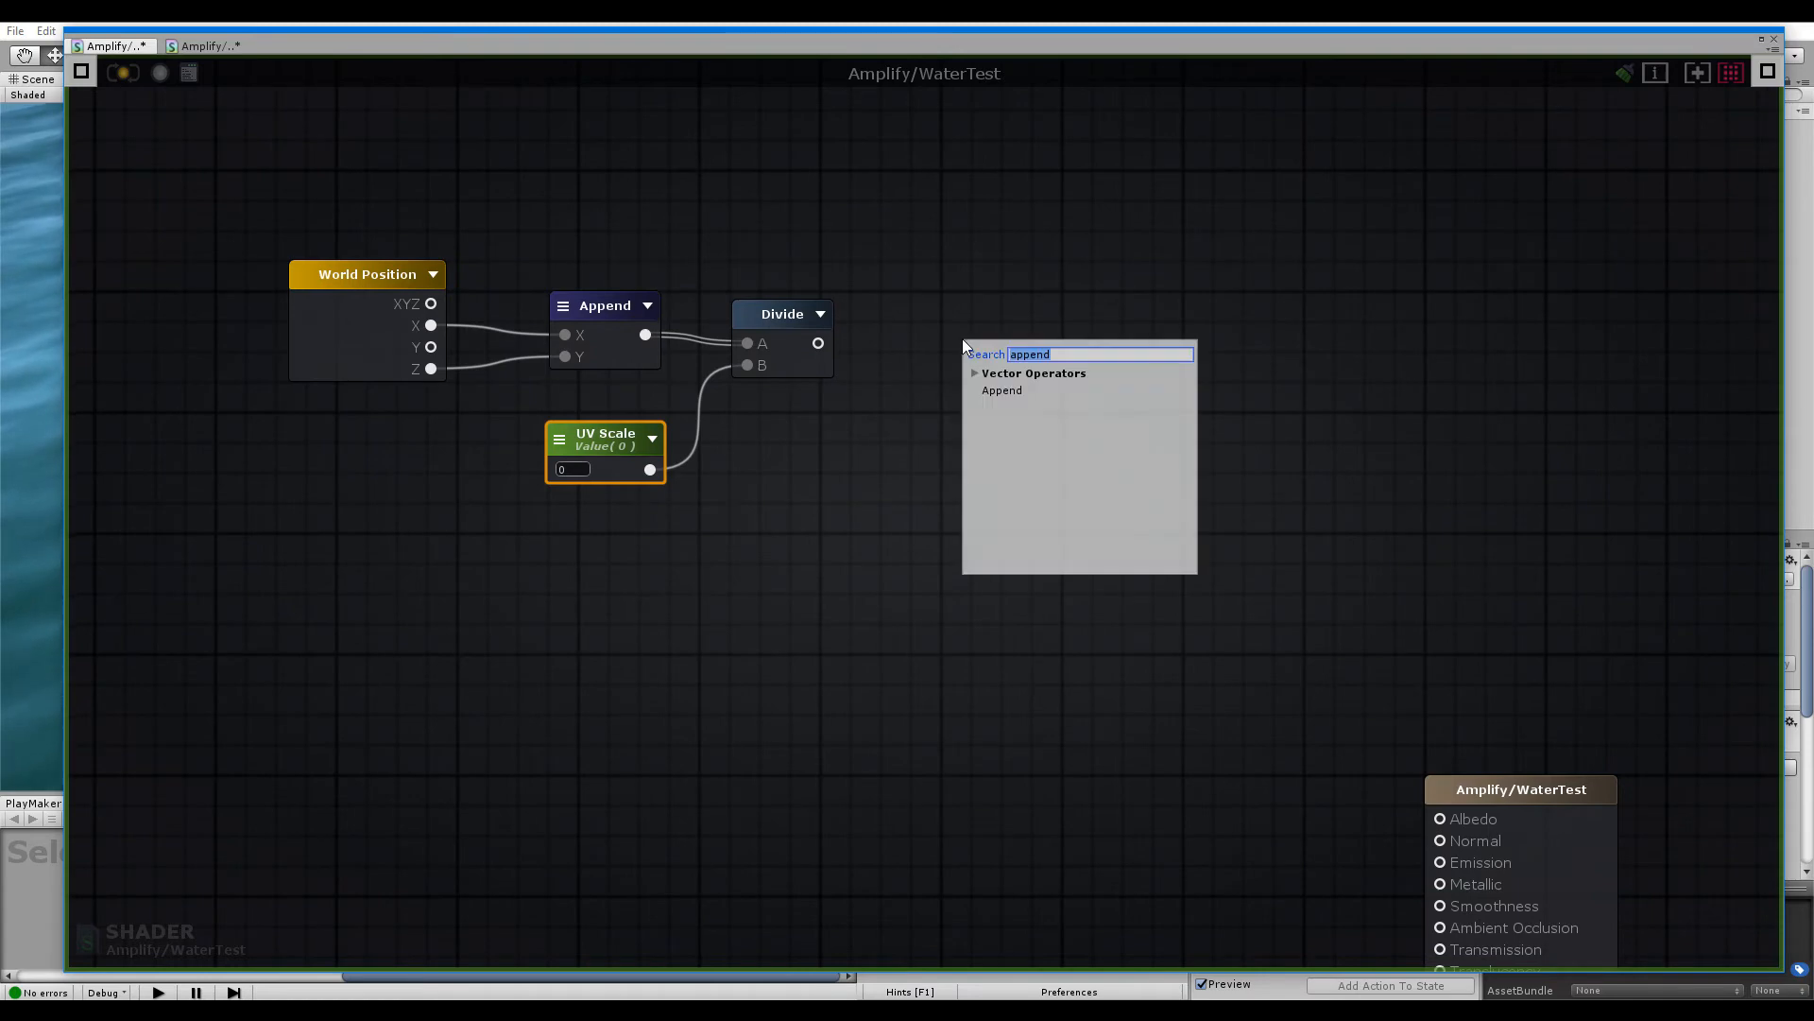
{"action": "type", "text": "var"}
{"action": "left_click", "coordinate": [1027, 407]}
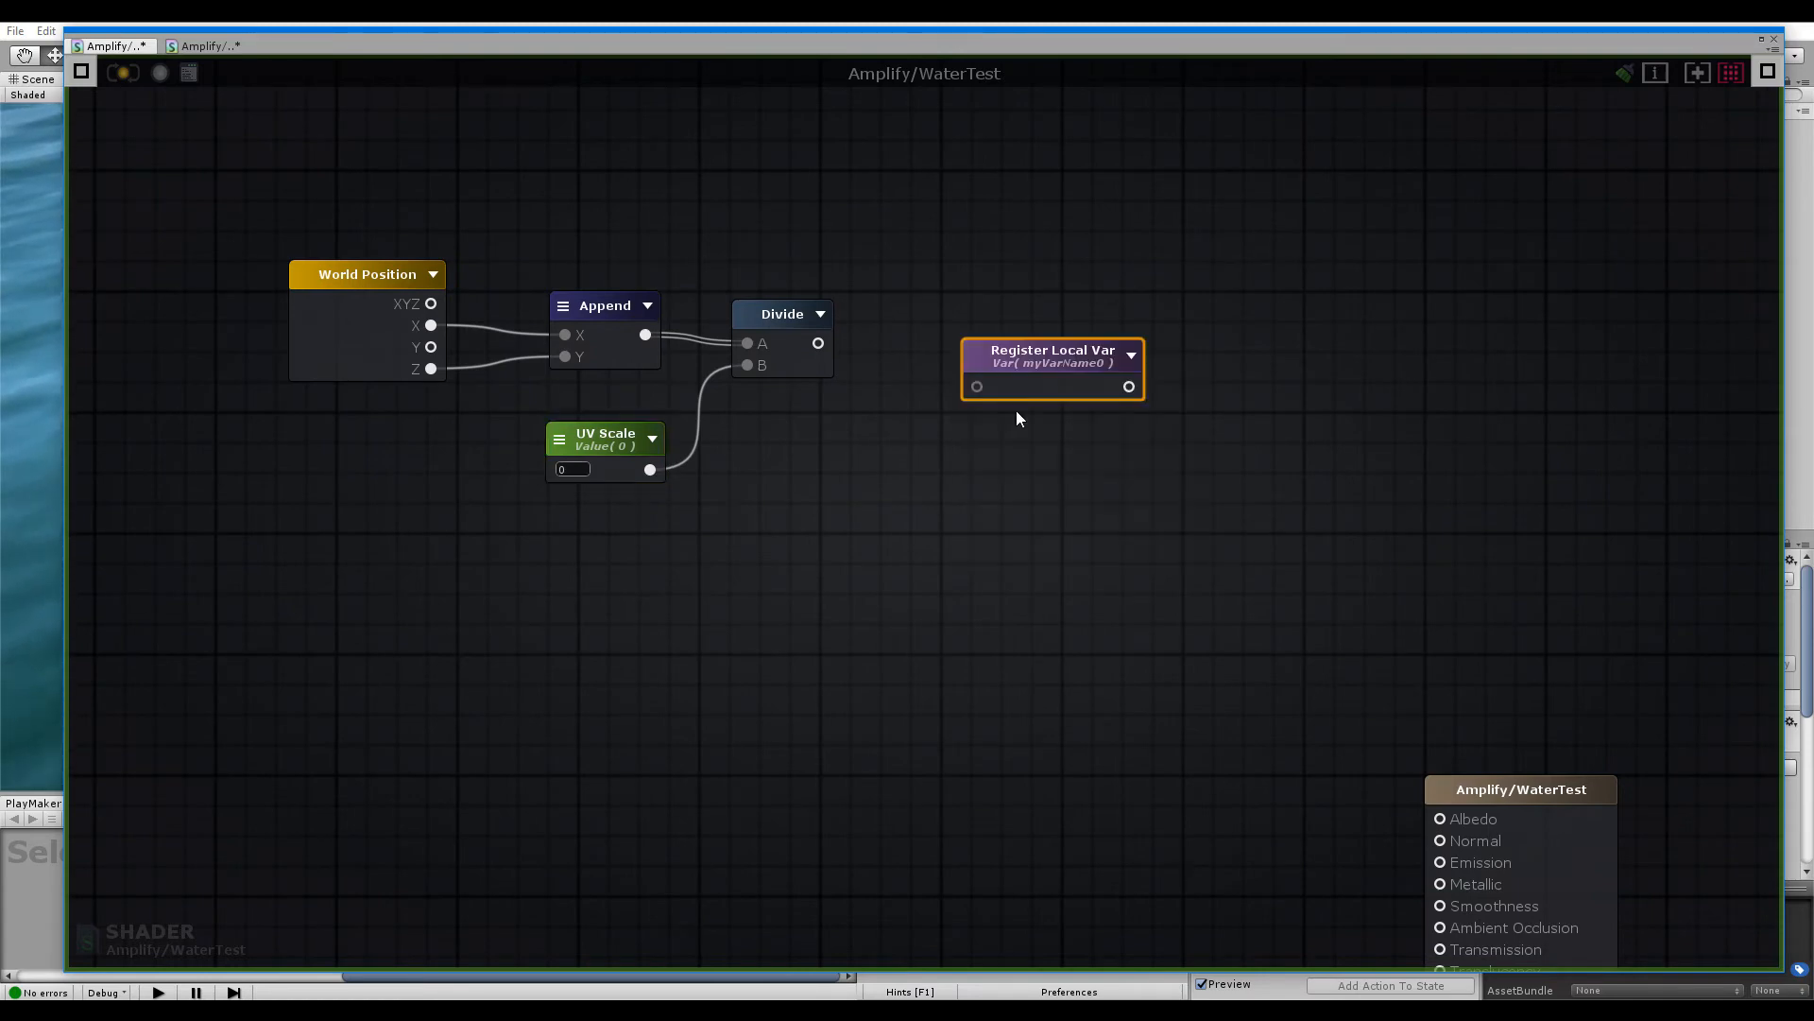
{"action": "left_click_drag", "start_coordinate": [1001, 357], "coordinate": [916, 349]}
{"action": "left_click", "coordinate": [1003, 318]}
Name the registered local variable _worldUV
{"action": "left_click", "coordinate": [223, 115]}
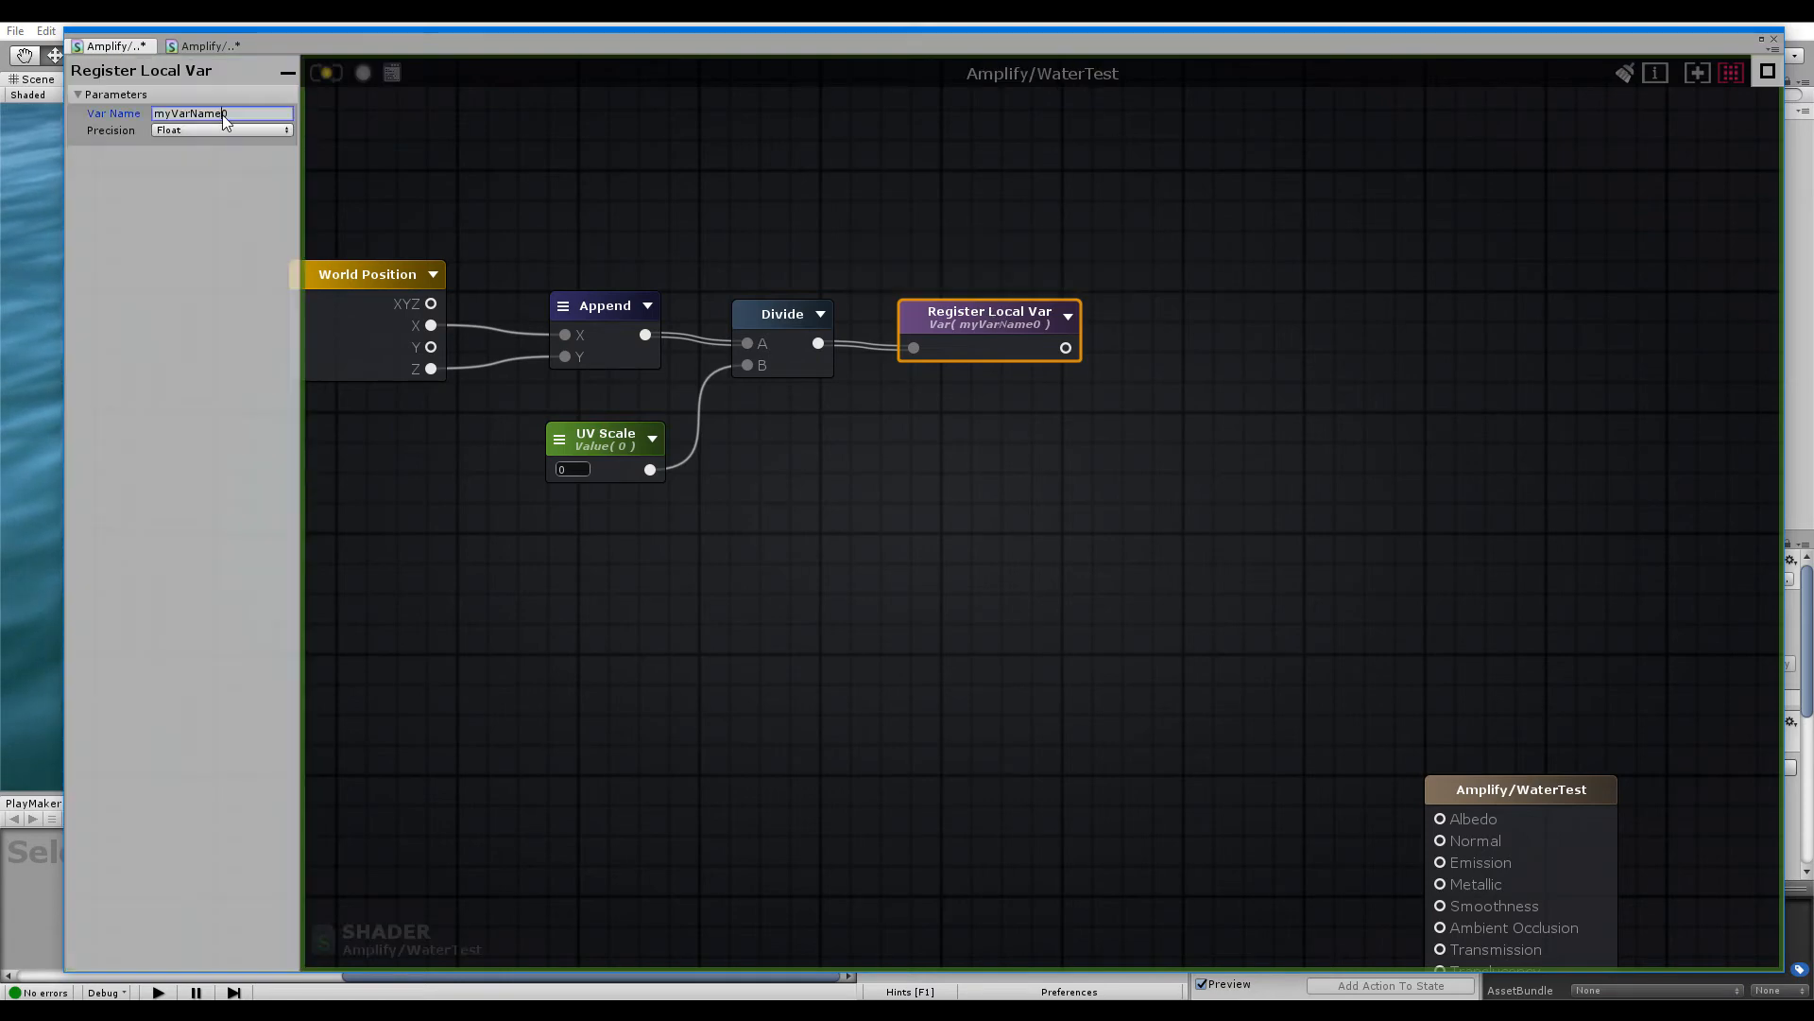
{"action": "key", "text": "BackSpace"}
{"action": "type", "text": "_"}
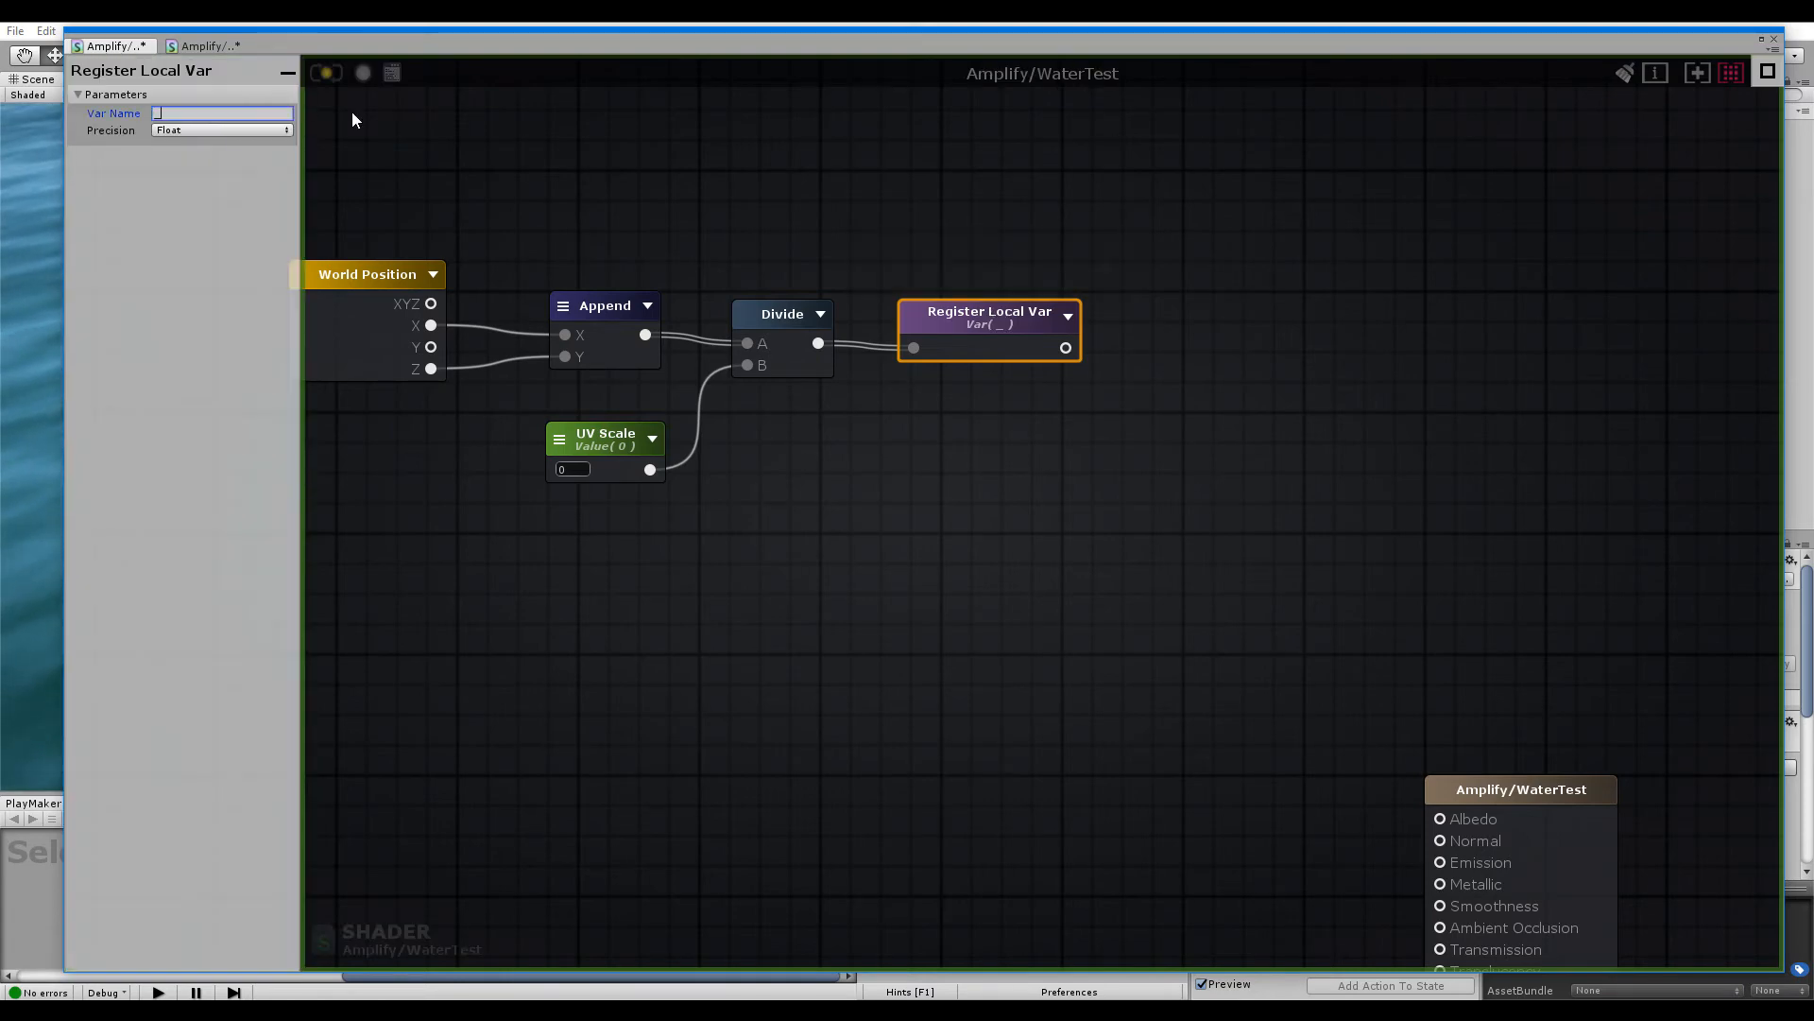
{"action": "type", "text": "world"}
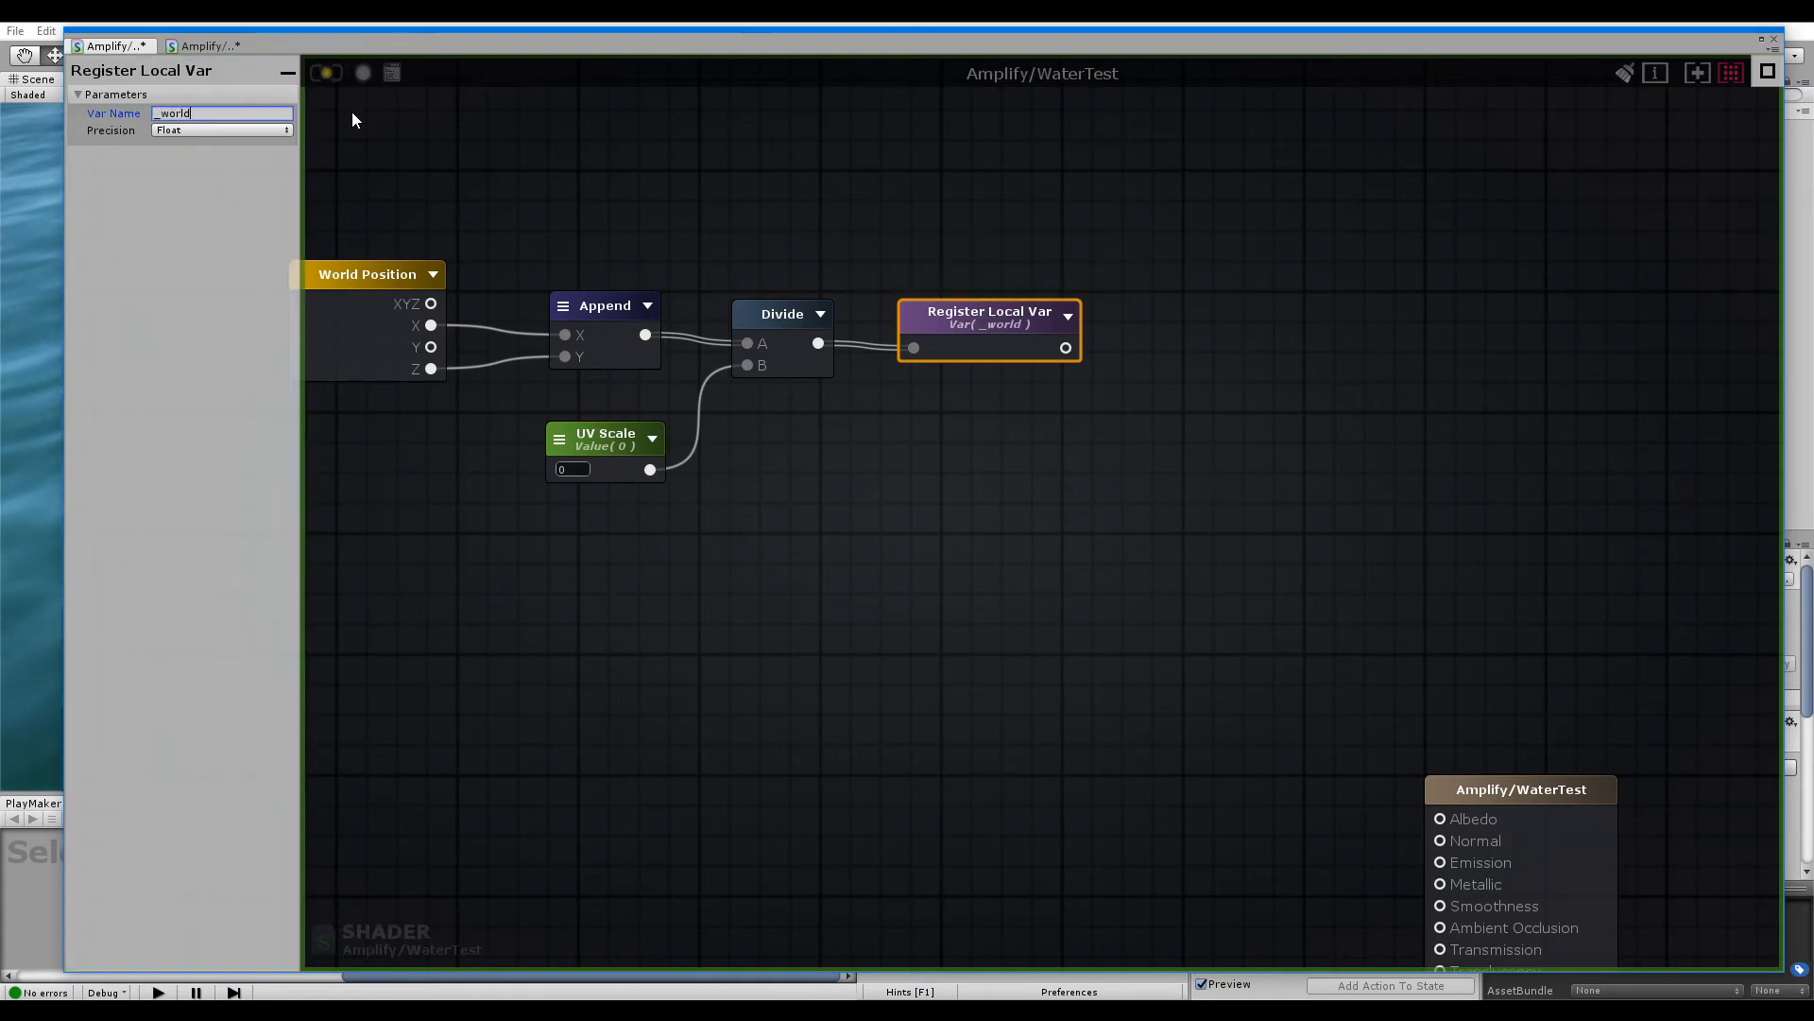
{"action": "type", "text": "UV"}
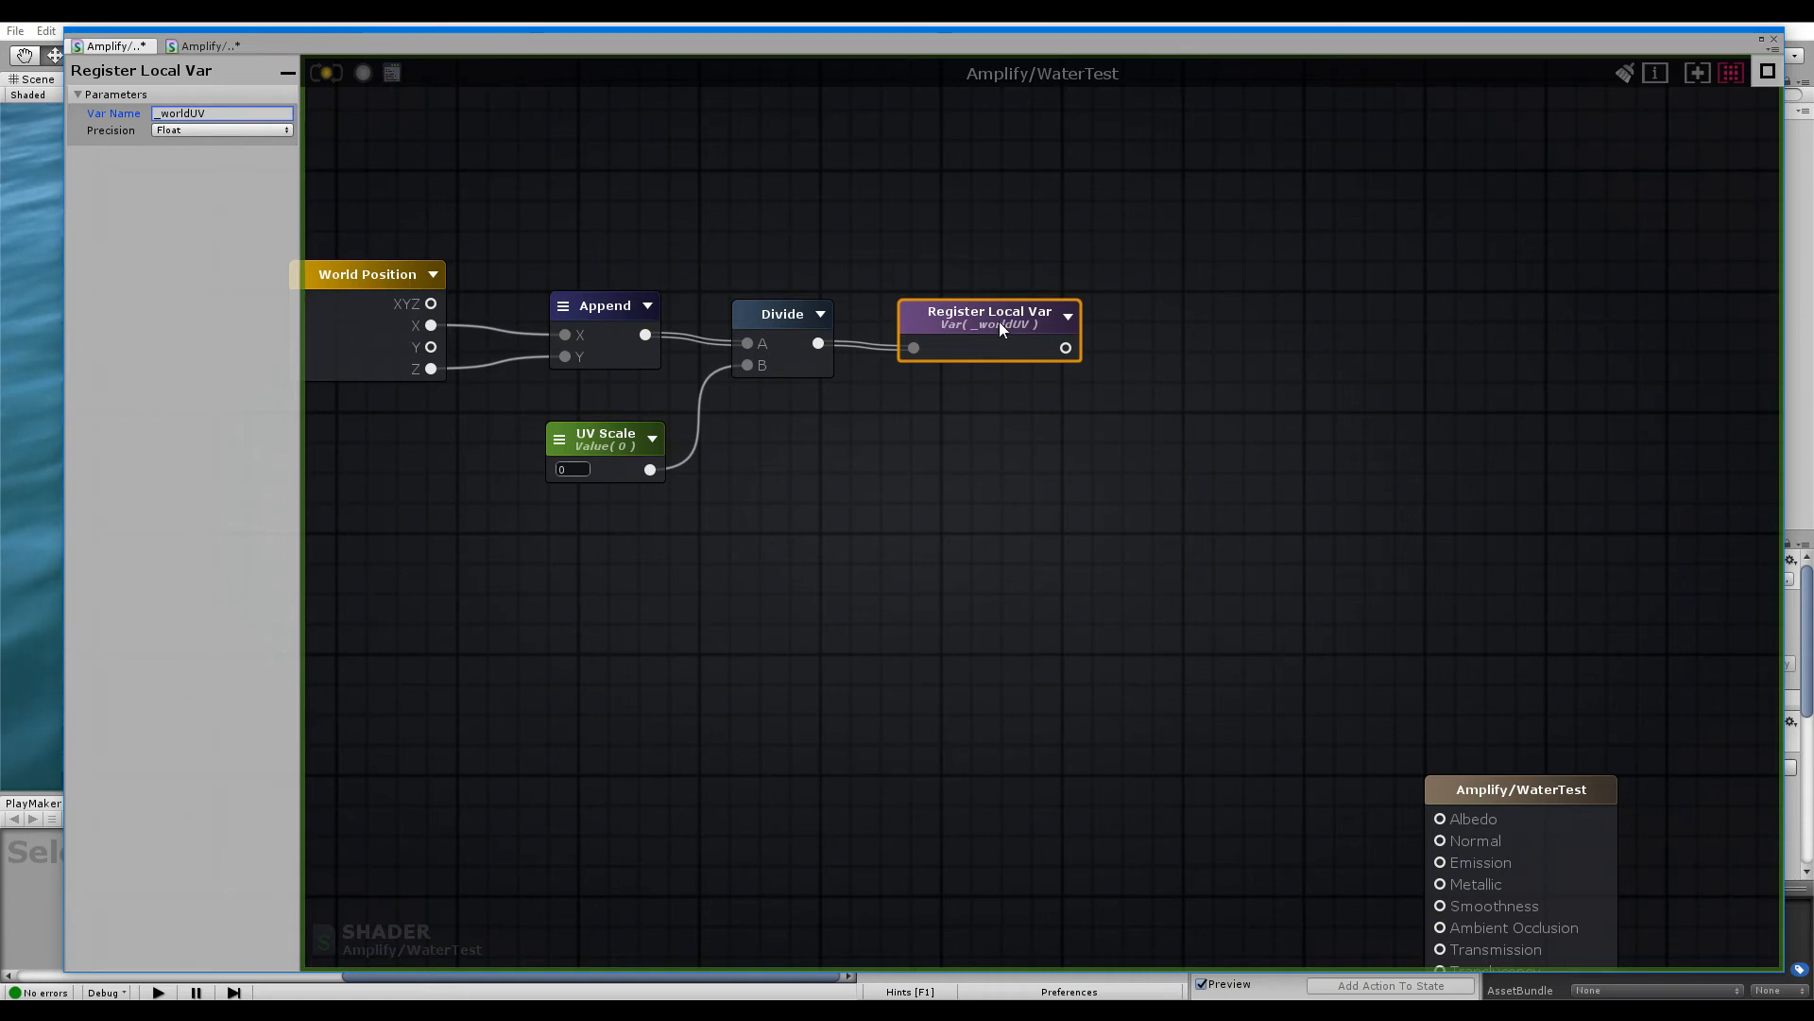
Group the world position, append, divide, scale and local variable nodes in a comment frame titled World UV
{"action": "middle_click_drag", "start_coordinate": [848, 513], "coordinate": [990, 435]}
{"action": "scroll", "coordinate": [990, 435], "scroll_direction": "down", "scroll_amount": 5}
{"action": "left_click_drag", "start_coordinate": [1175, 265], "coordinate": [741, 492]}
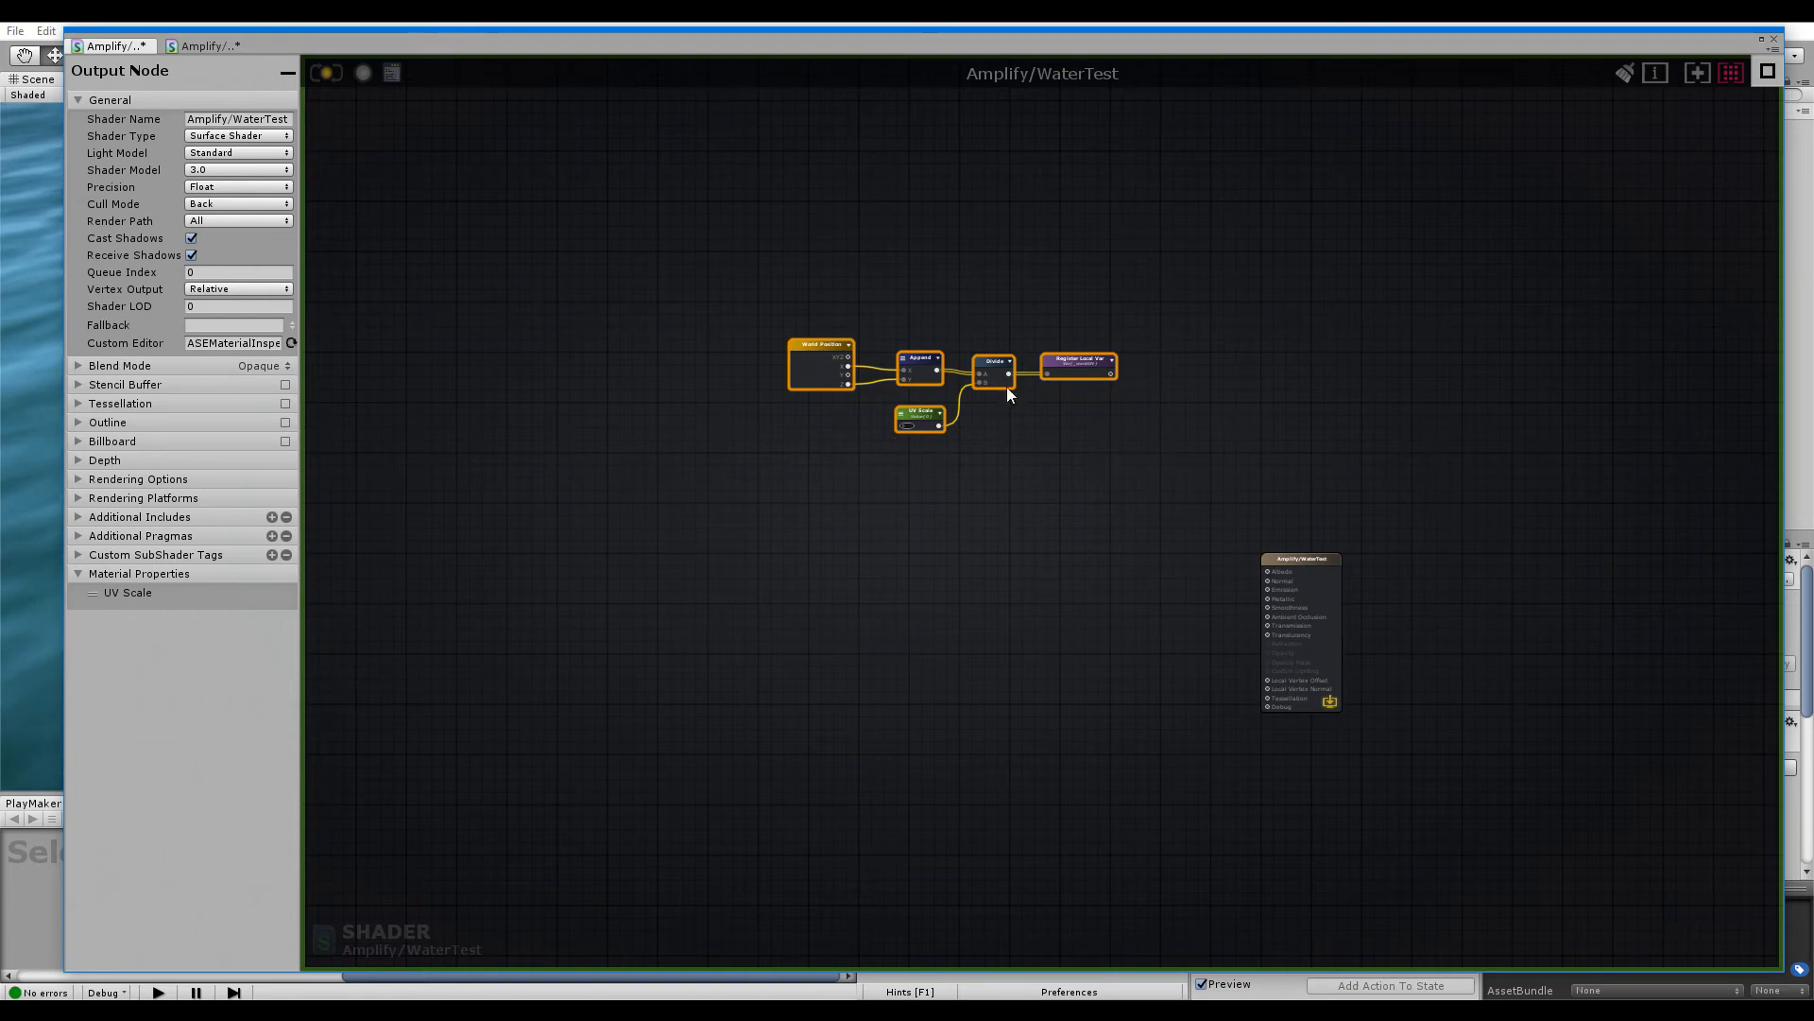
{"action": "key", "text": "f"}
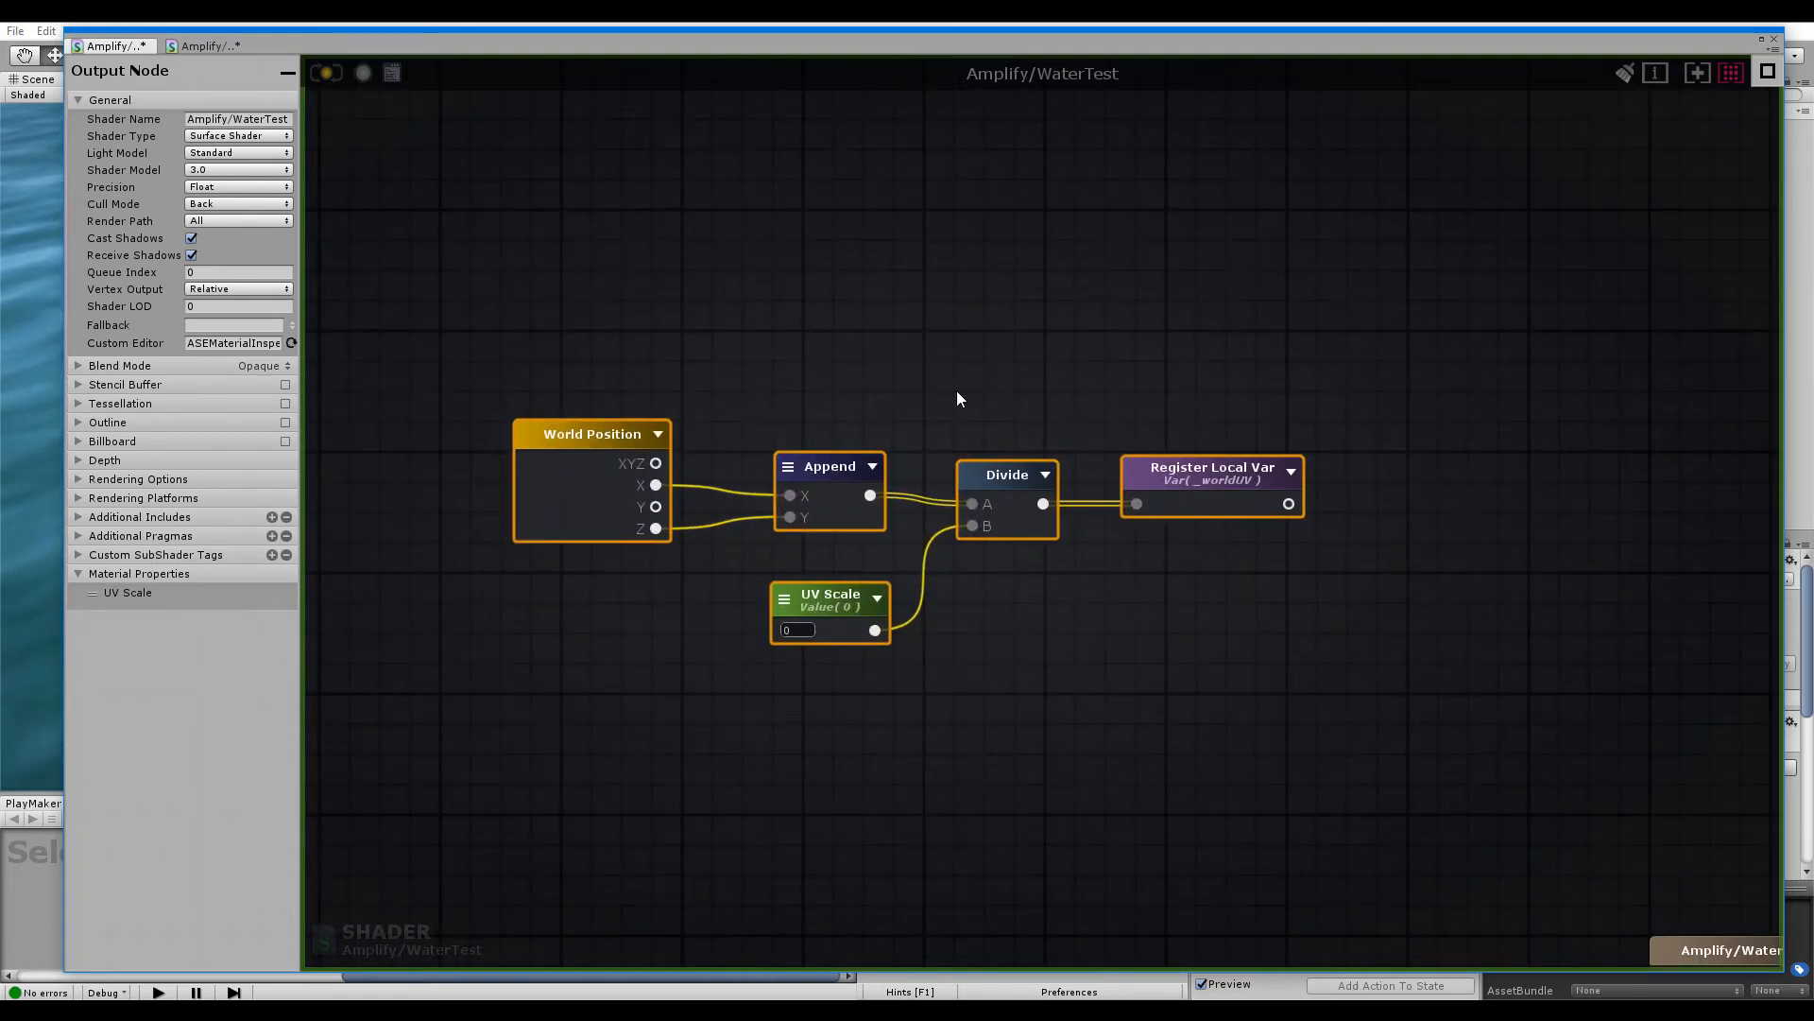
{"action": "key", "text": "c"}
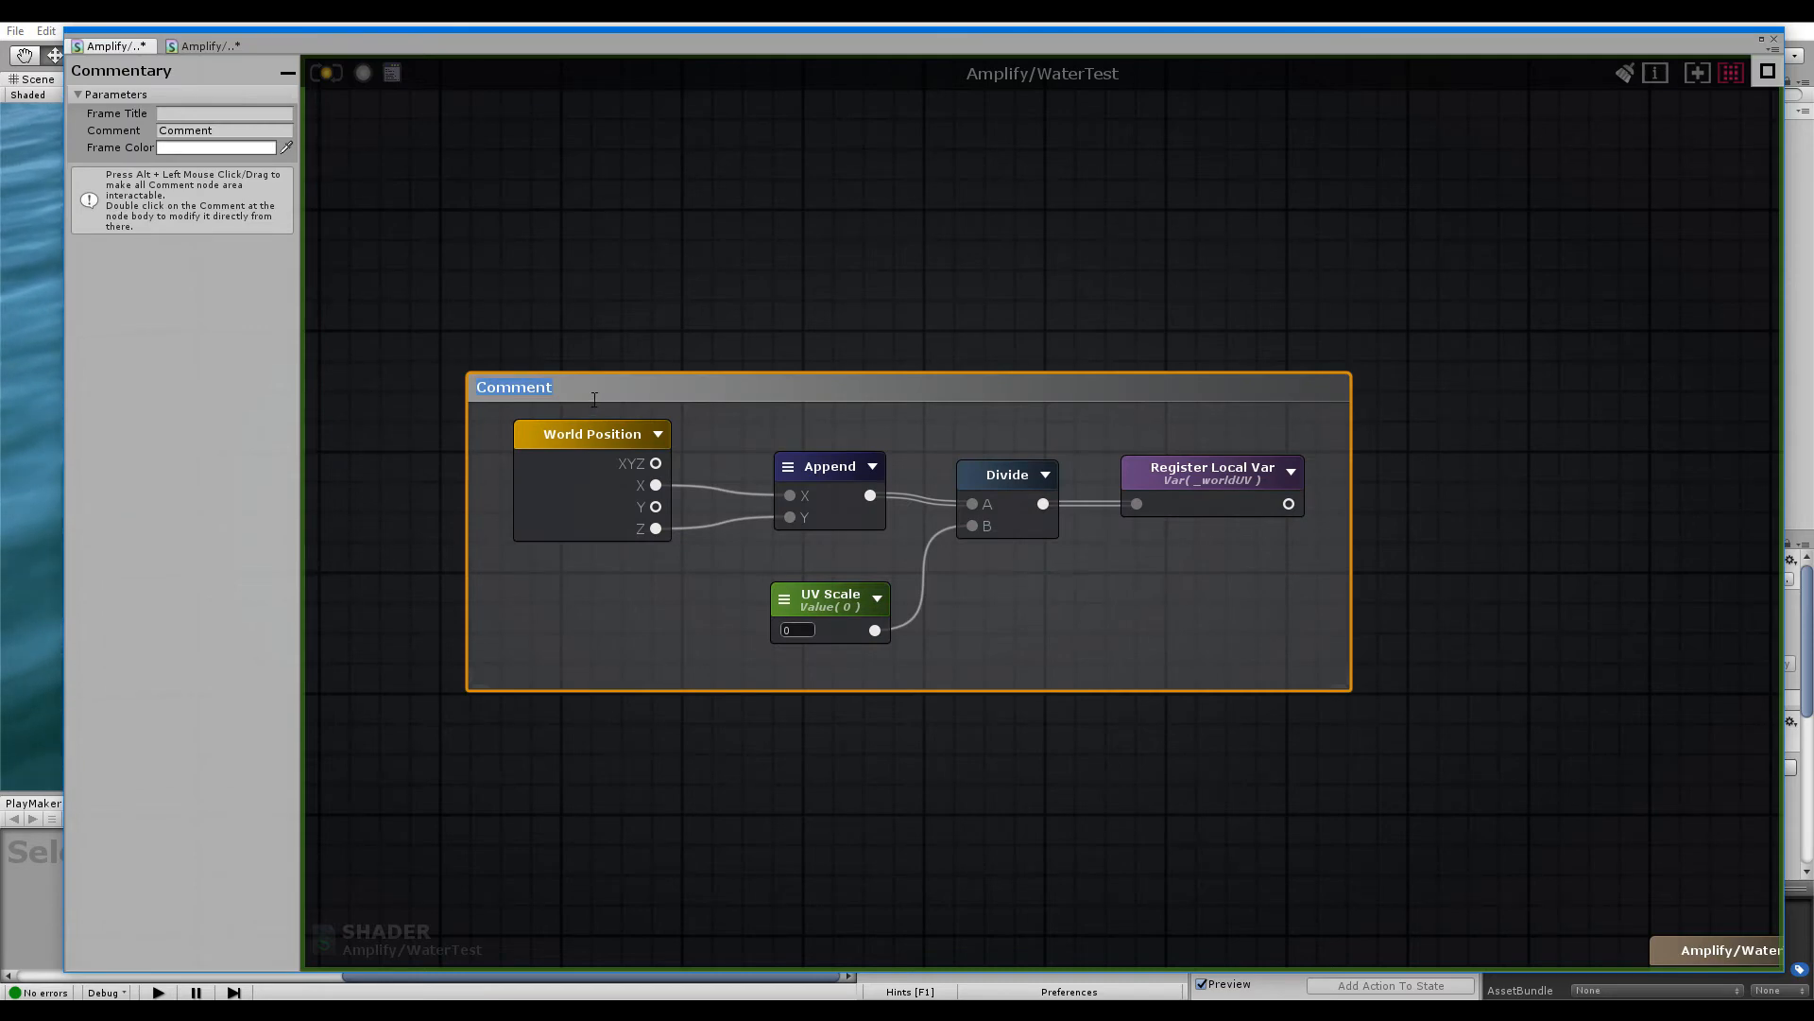
{"action": "type", "text": "World UV"}
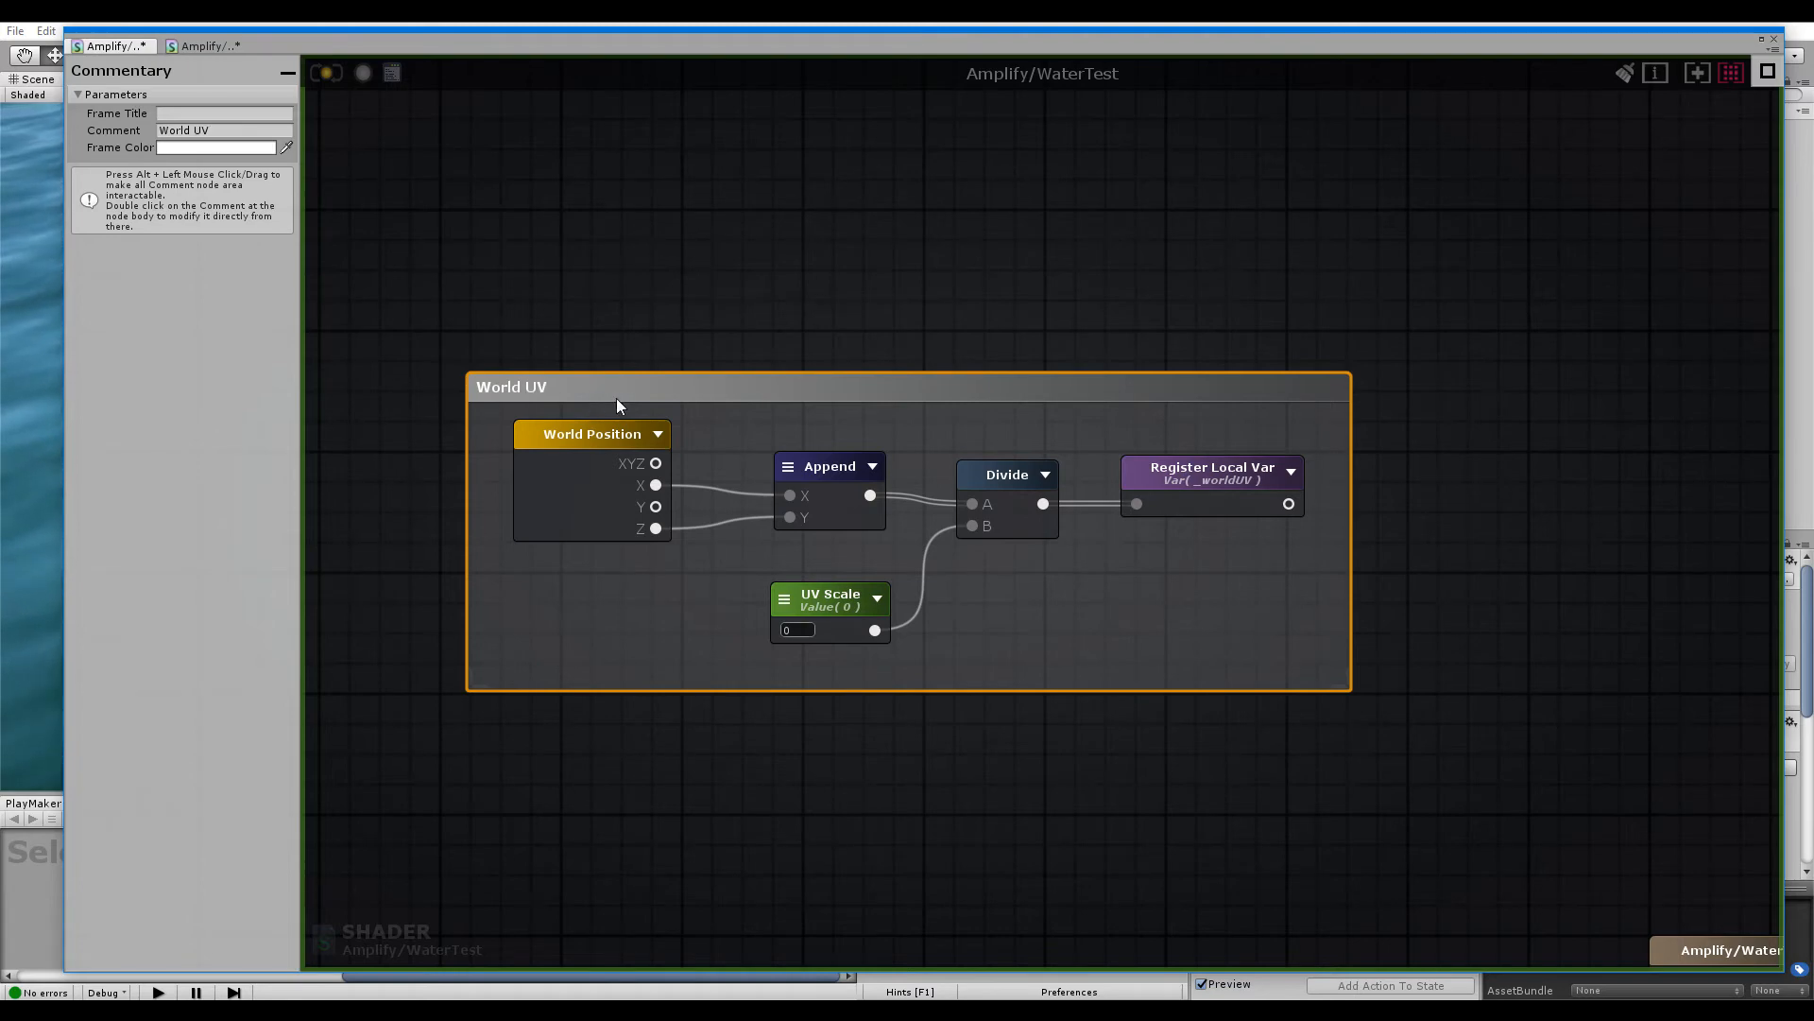
Move the World UV comment group up and further away from the output node
{"action": "middle_click_drag", "start_coordinate": [616, 399], "coordinate": [720, 559]}
{"action": "scroll", "coordinate": [747, 576], "scroll_direction": "down", "scroll_amount": 5}
{"action": "left_click_drag", "start_coordinate": [879, 482], "coordinate": [821, 360]}
{"action": "left_click_drag", "start_coordinate": [861, 474], "coordinate": [771, 251]}
{"action": "left_click", "coordinate": [852, 422]}
Add two Texture Sample nodes stacked one above the other between the World UV group and the output node
{"action": "middle_click_drag", "start_coordinate": [789, 578], "coordinate": [847, 367]}
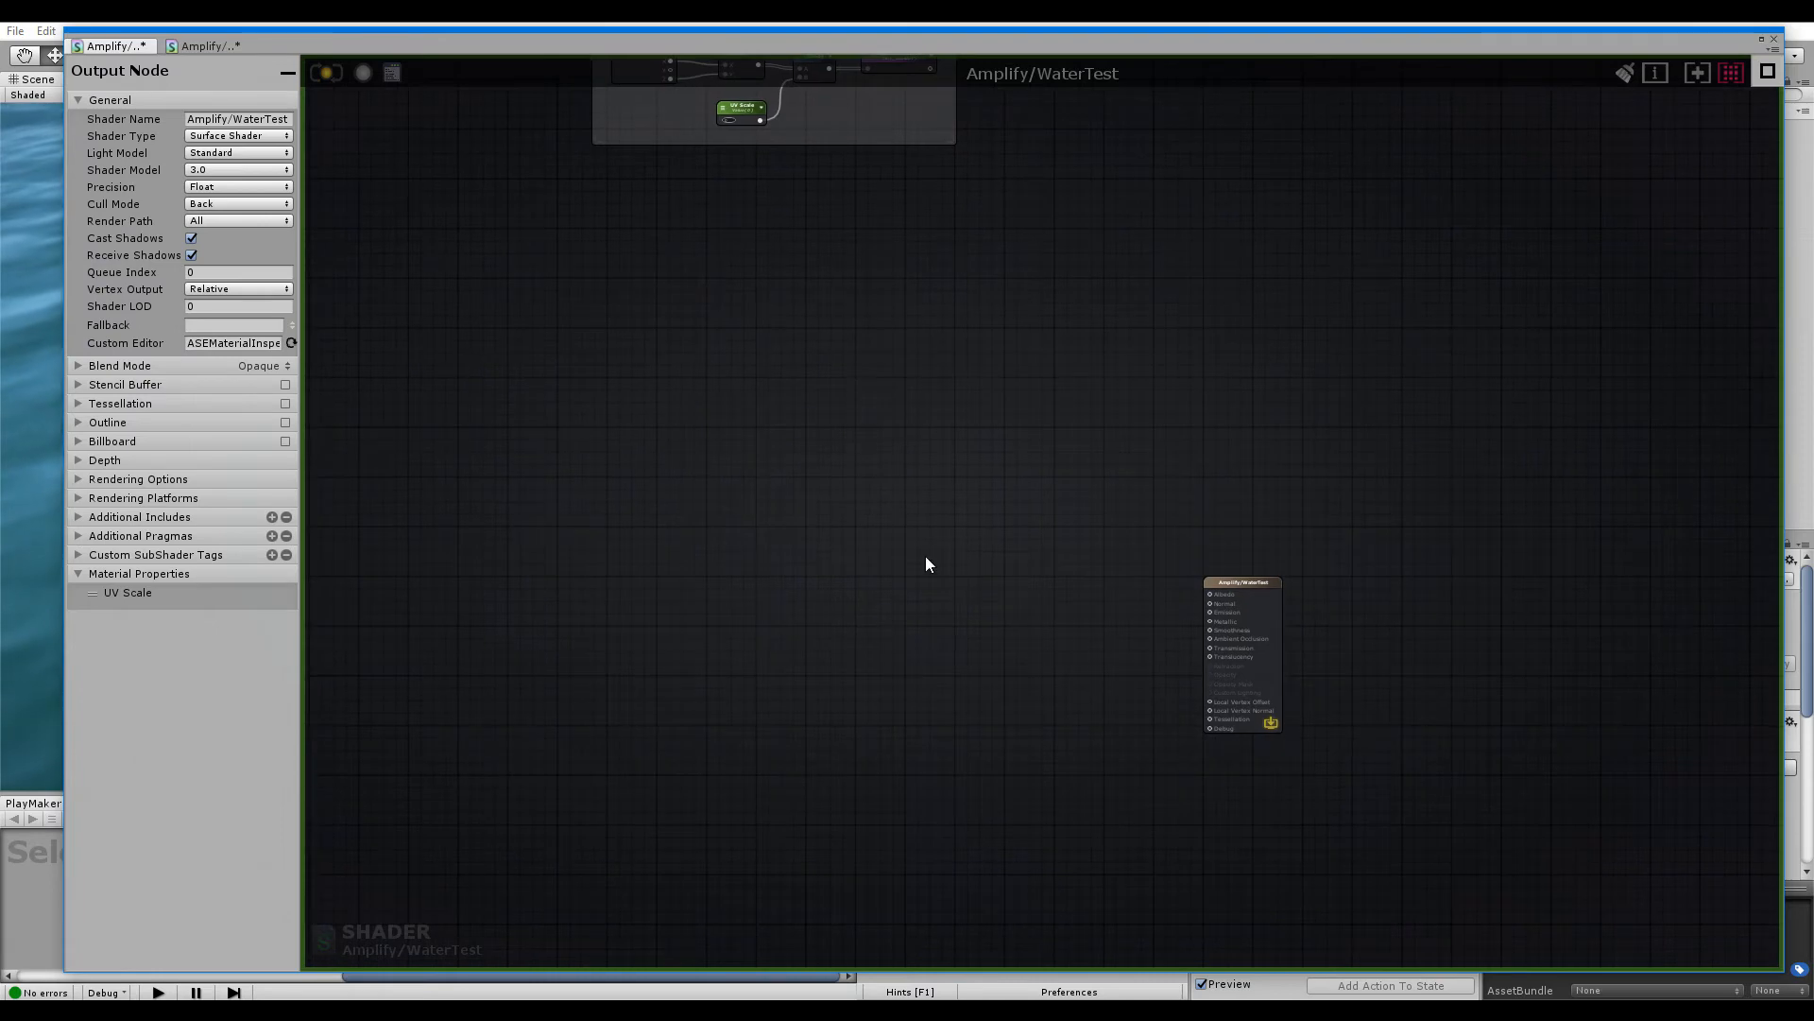
{"action": "scroll", "coordinate": [967, 571], "scroll_direction": "up", "scroll_amount": 5}
{"action": "middle_click_drag", "start_coordinate": [967, 571], "coordinate": [735, 421]}
{"action": "key", "text": "t"}
{"action": "left_click", "coordinate": [652, 381]}
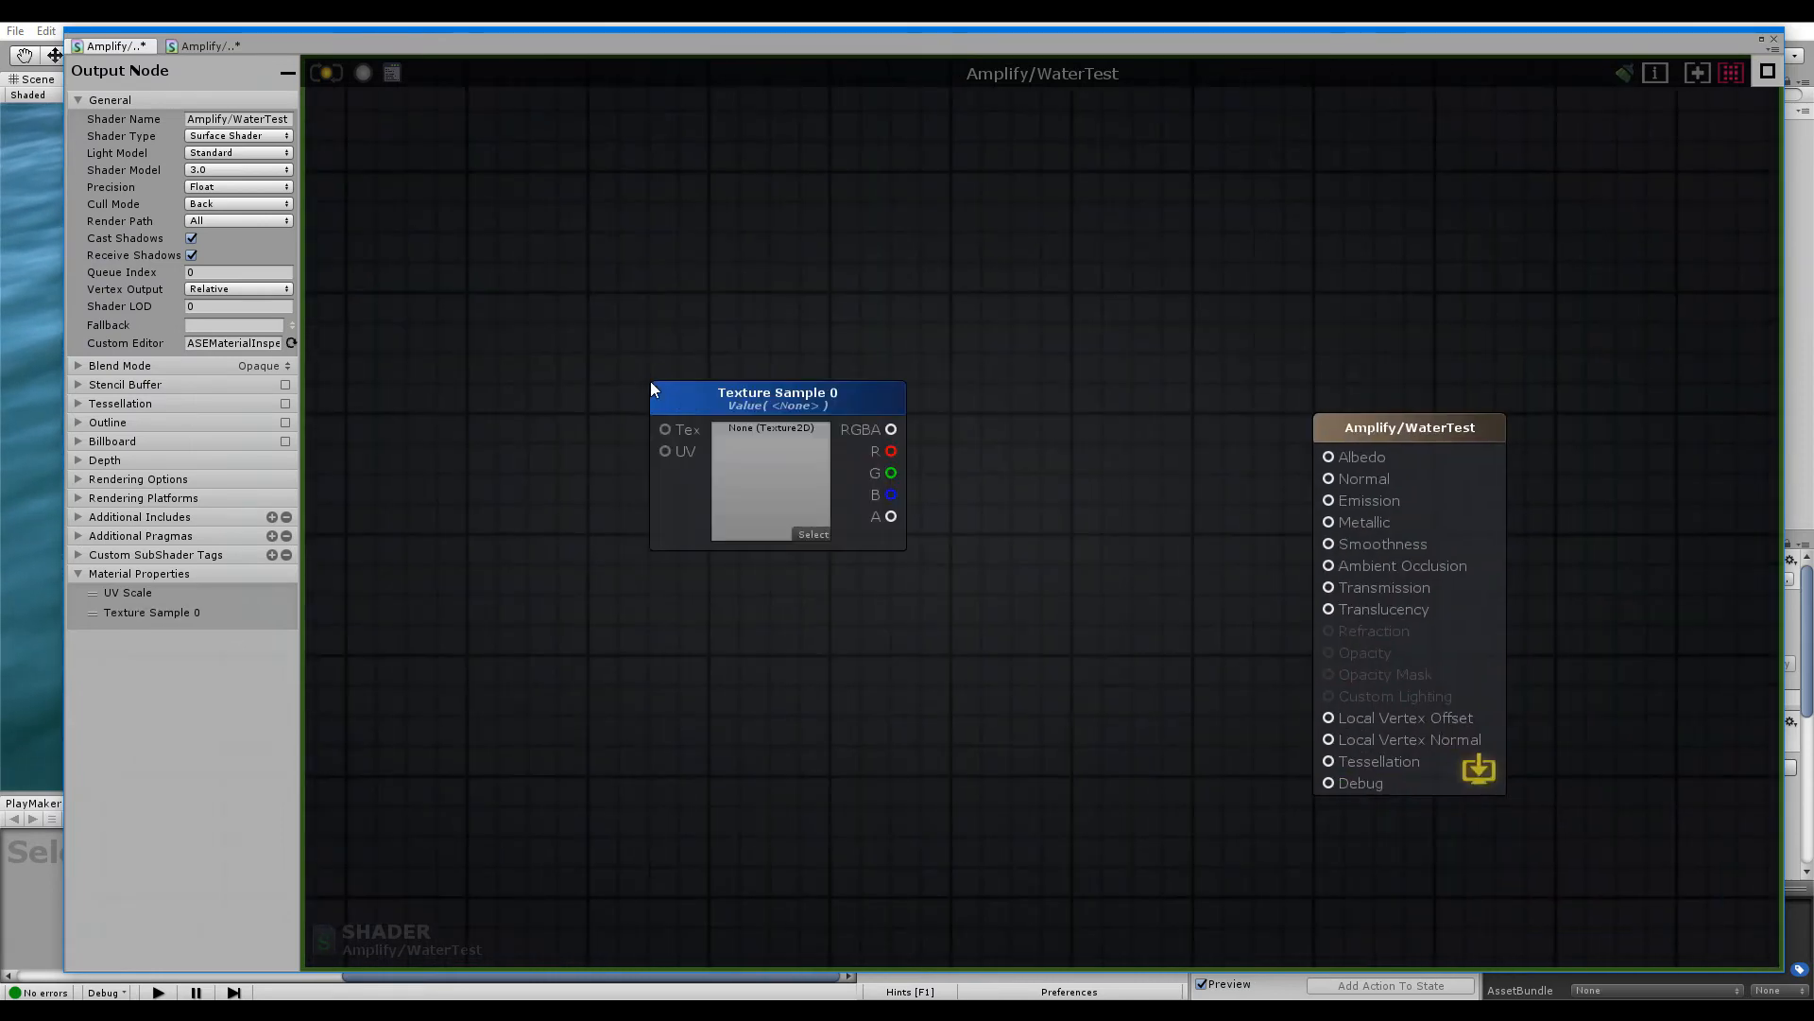
{"action": "left_click_drag", "start_coordinate": [717, 396], "coordinate": [523, 268]}
{"action": "middle_click_drag", "start_coordinate": [557, 564], "coordinate": [802, 592]}
{"action": "key", "text": "t"}
{"action": "left_click", "coordinate": [772, 536]}
{"action": "left_click_drag", "start_coordinate": [851, 559], "coordinate": [775, 515]}
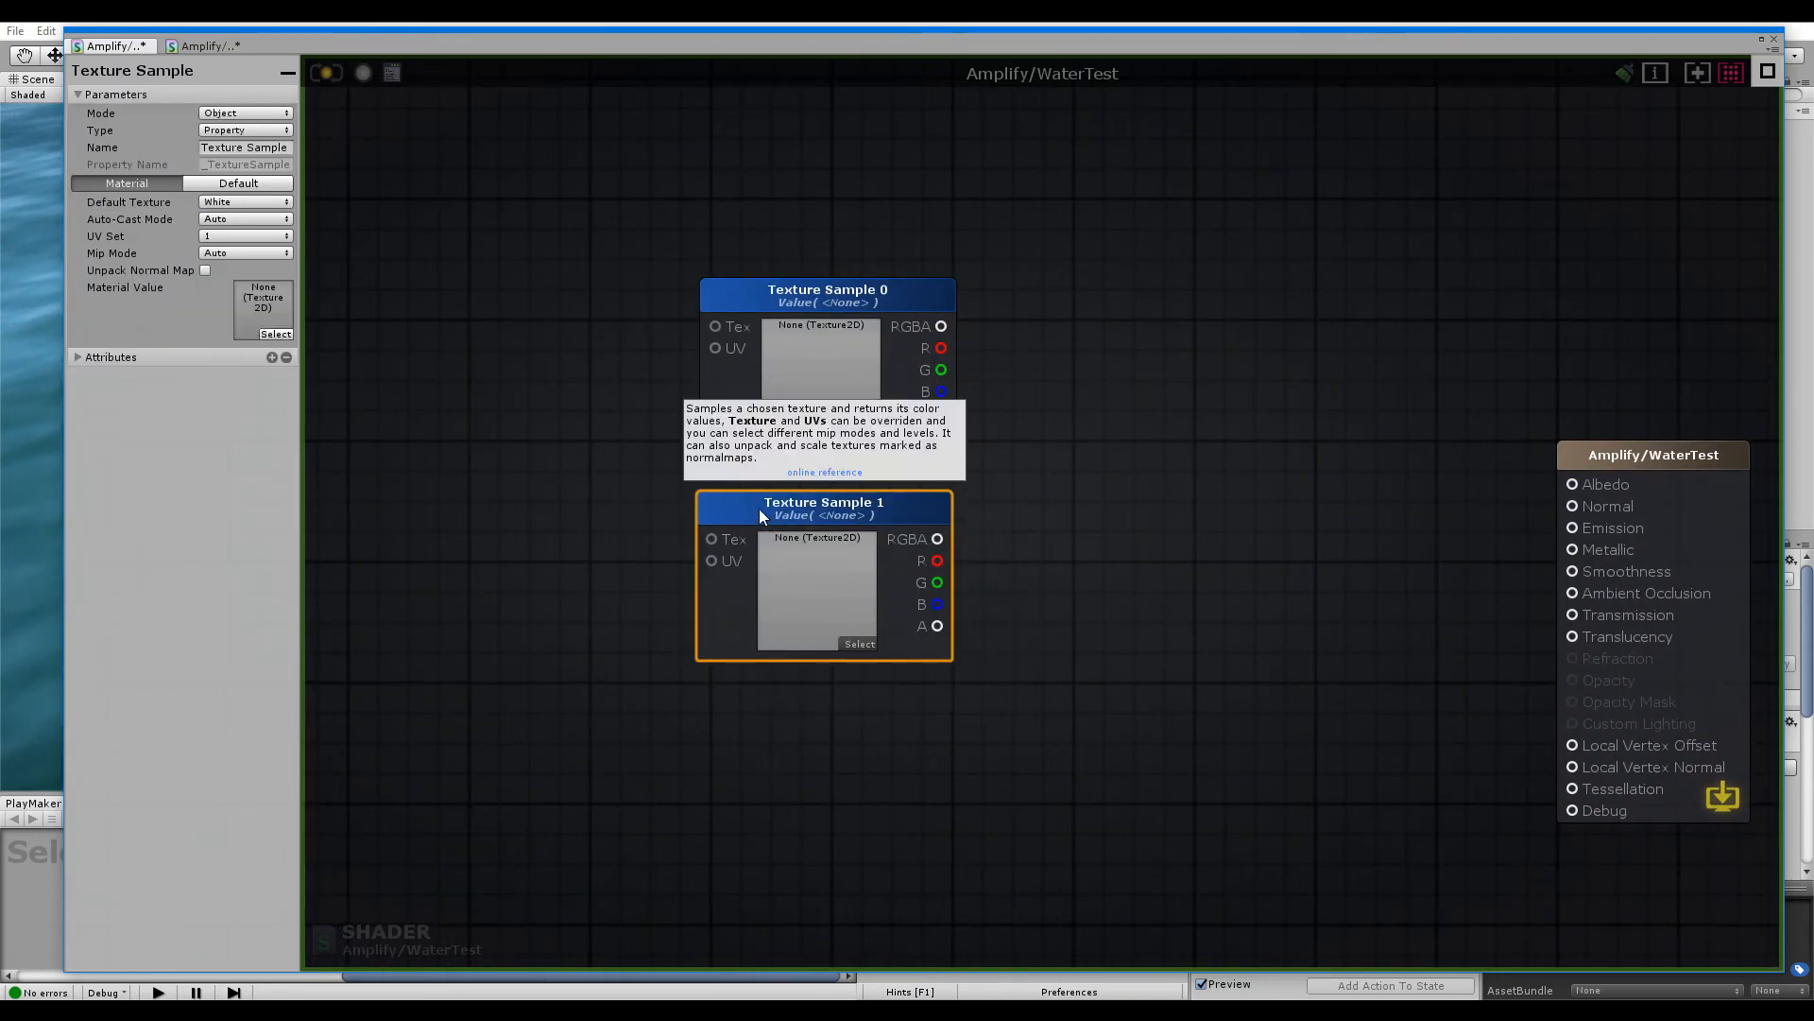
Add a Texture Object node and connect its Tex output to the Tex input of both Texture Sample nodes
{"action": "key", "text": "space"}
{"action": "type", "text": "texture o"}
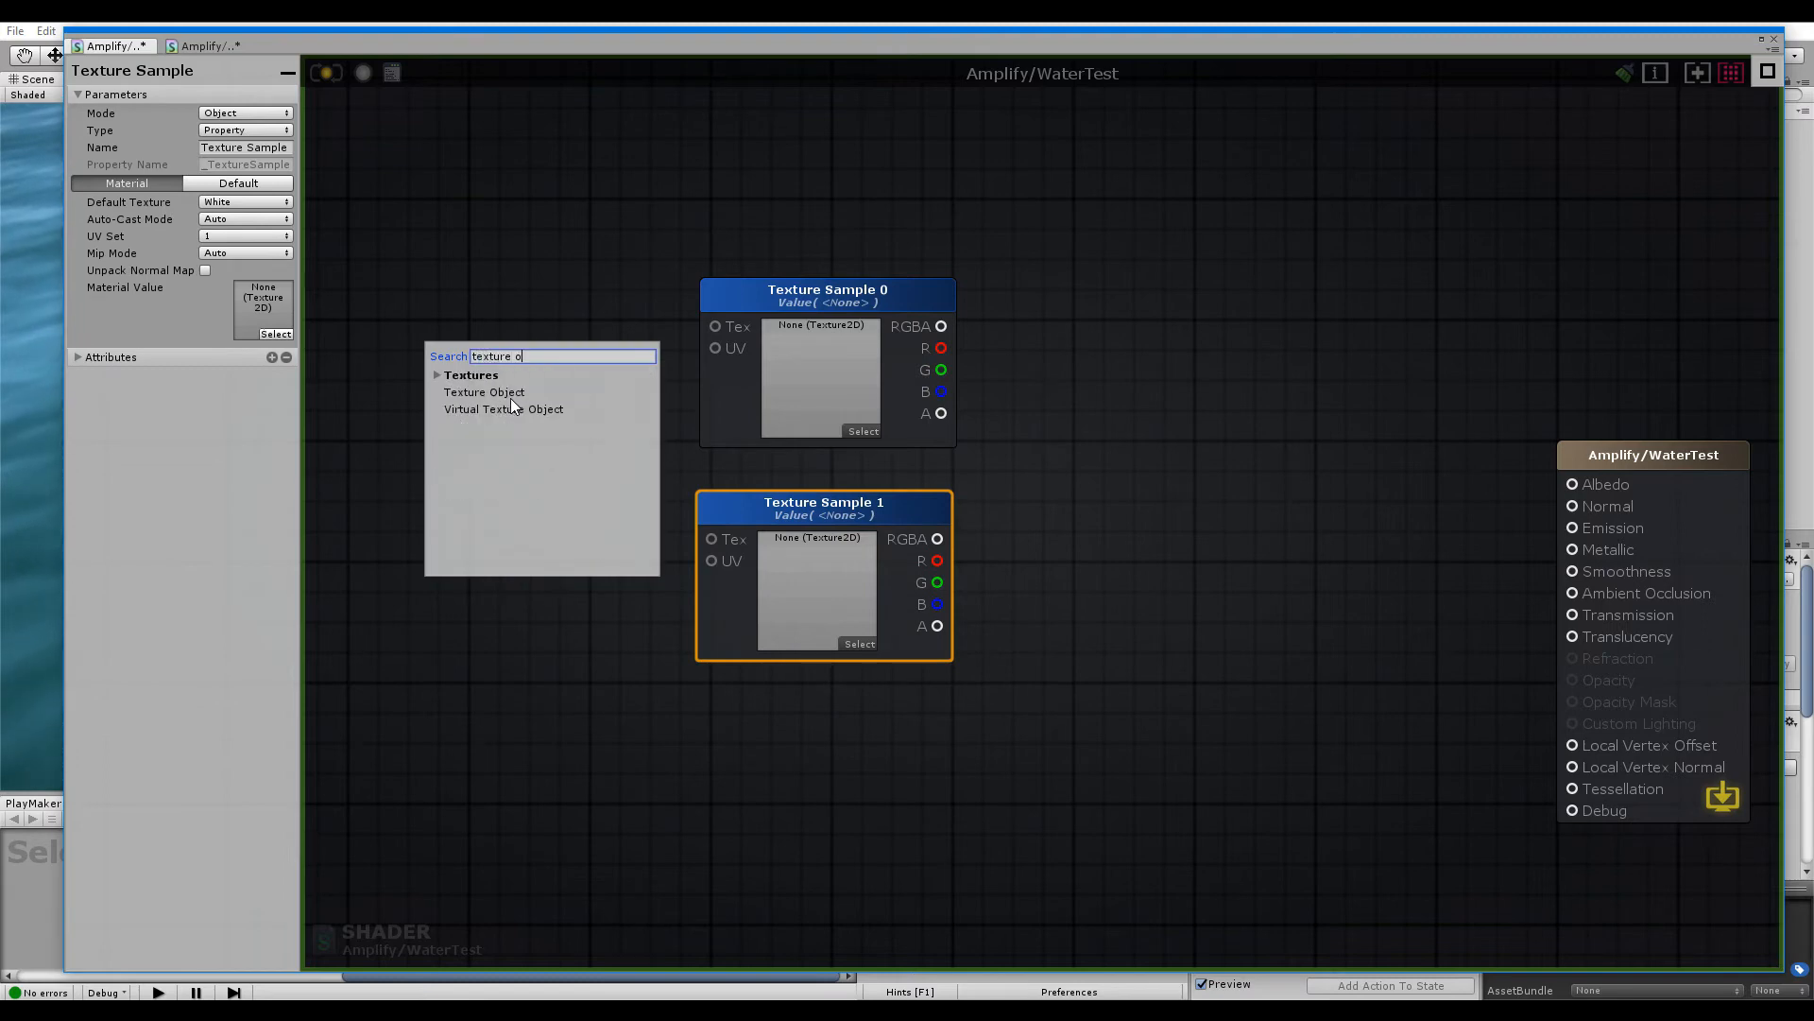
{"action": "left_click", "coordinate": [536, 393]}
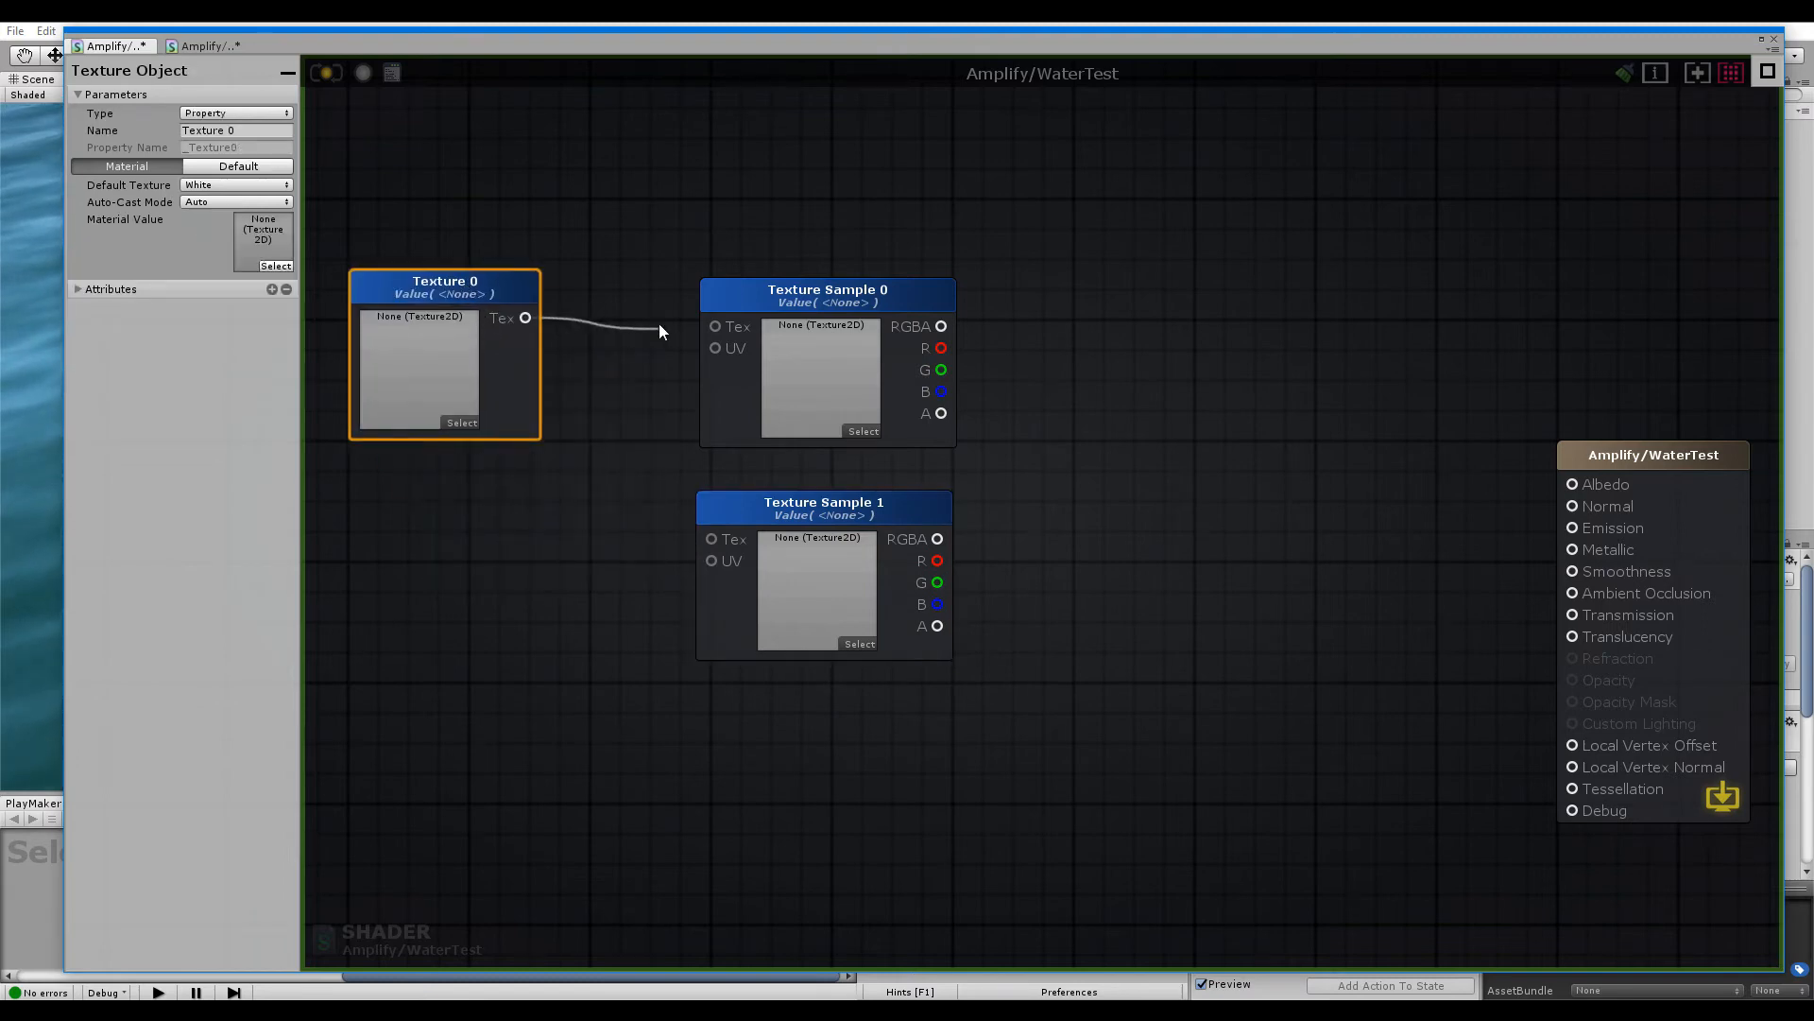
{"action": "left_click_drag", "start_coordinate": [660, 331], "coordinate": [716, 326]}
{"action": "left_click_drag", "start_coordinate": [525, 318], "coordinate": [714, 538]}
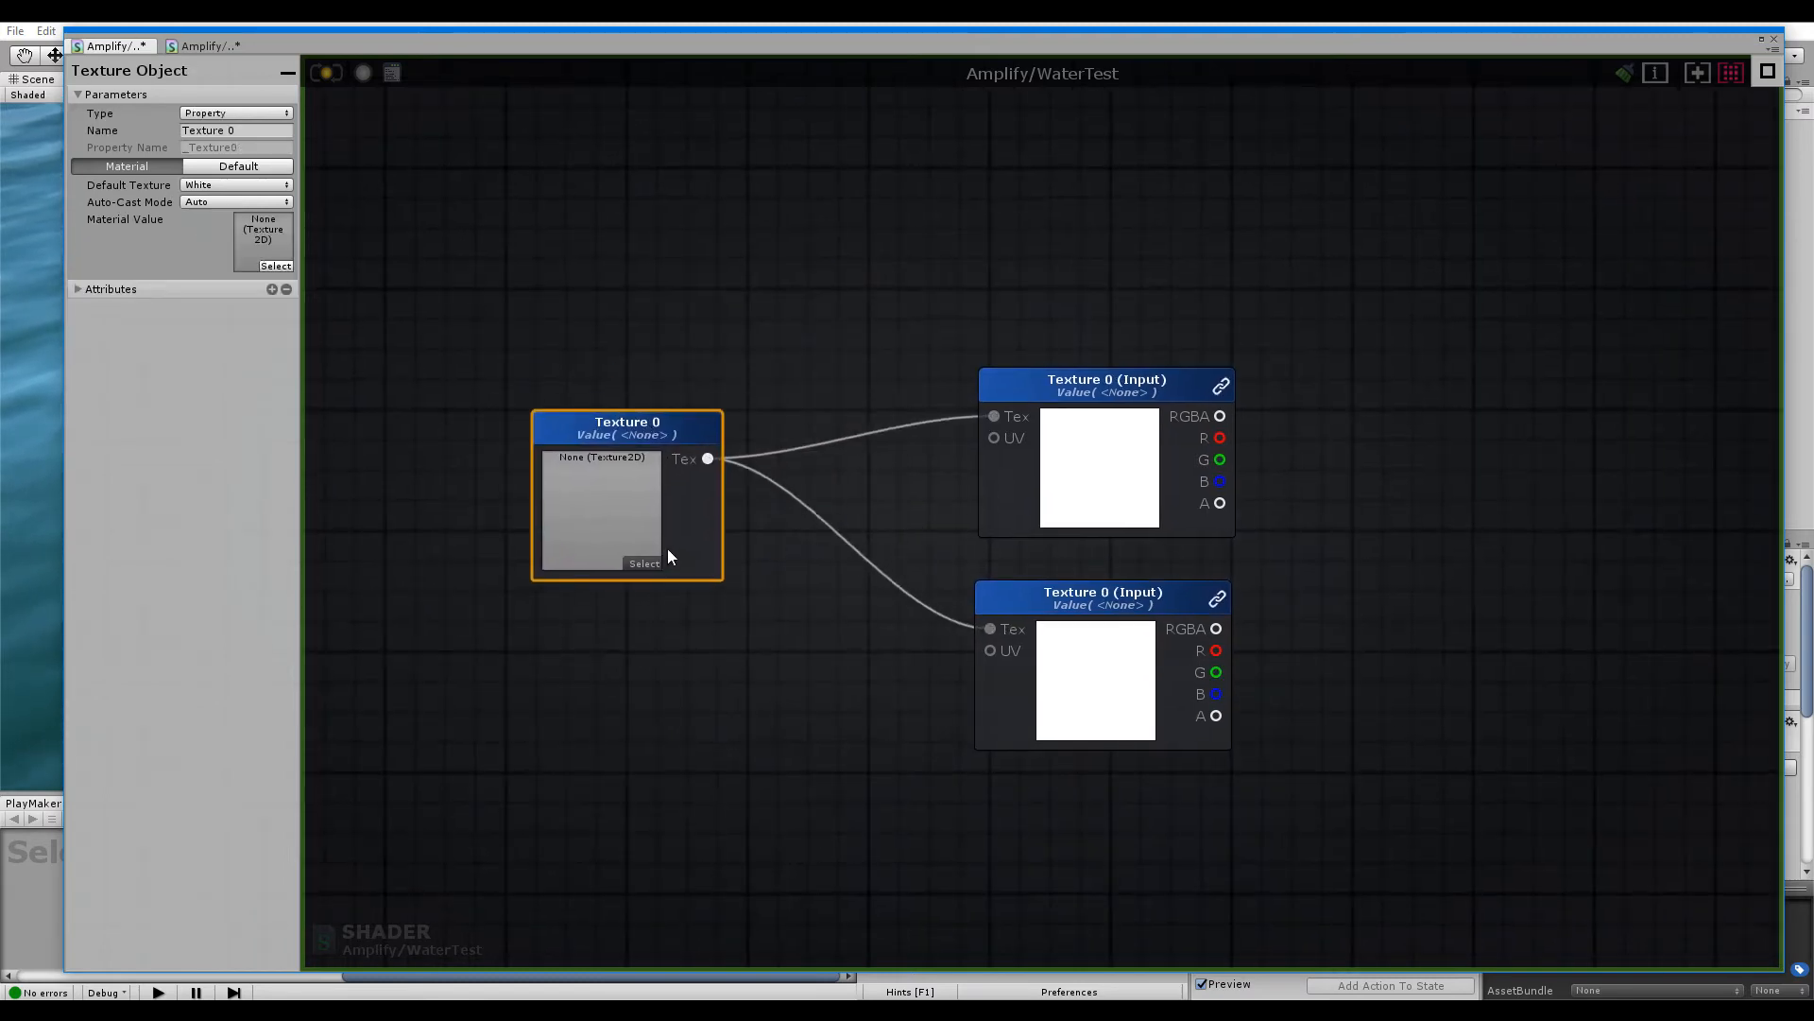
{"action": "key", "text": "f"}
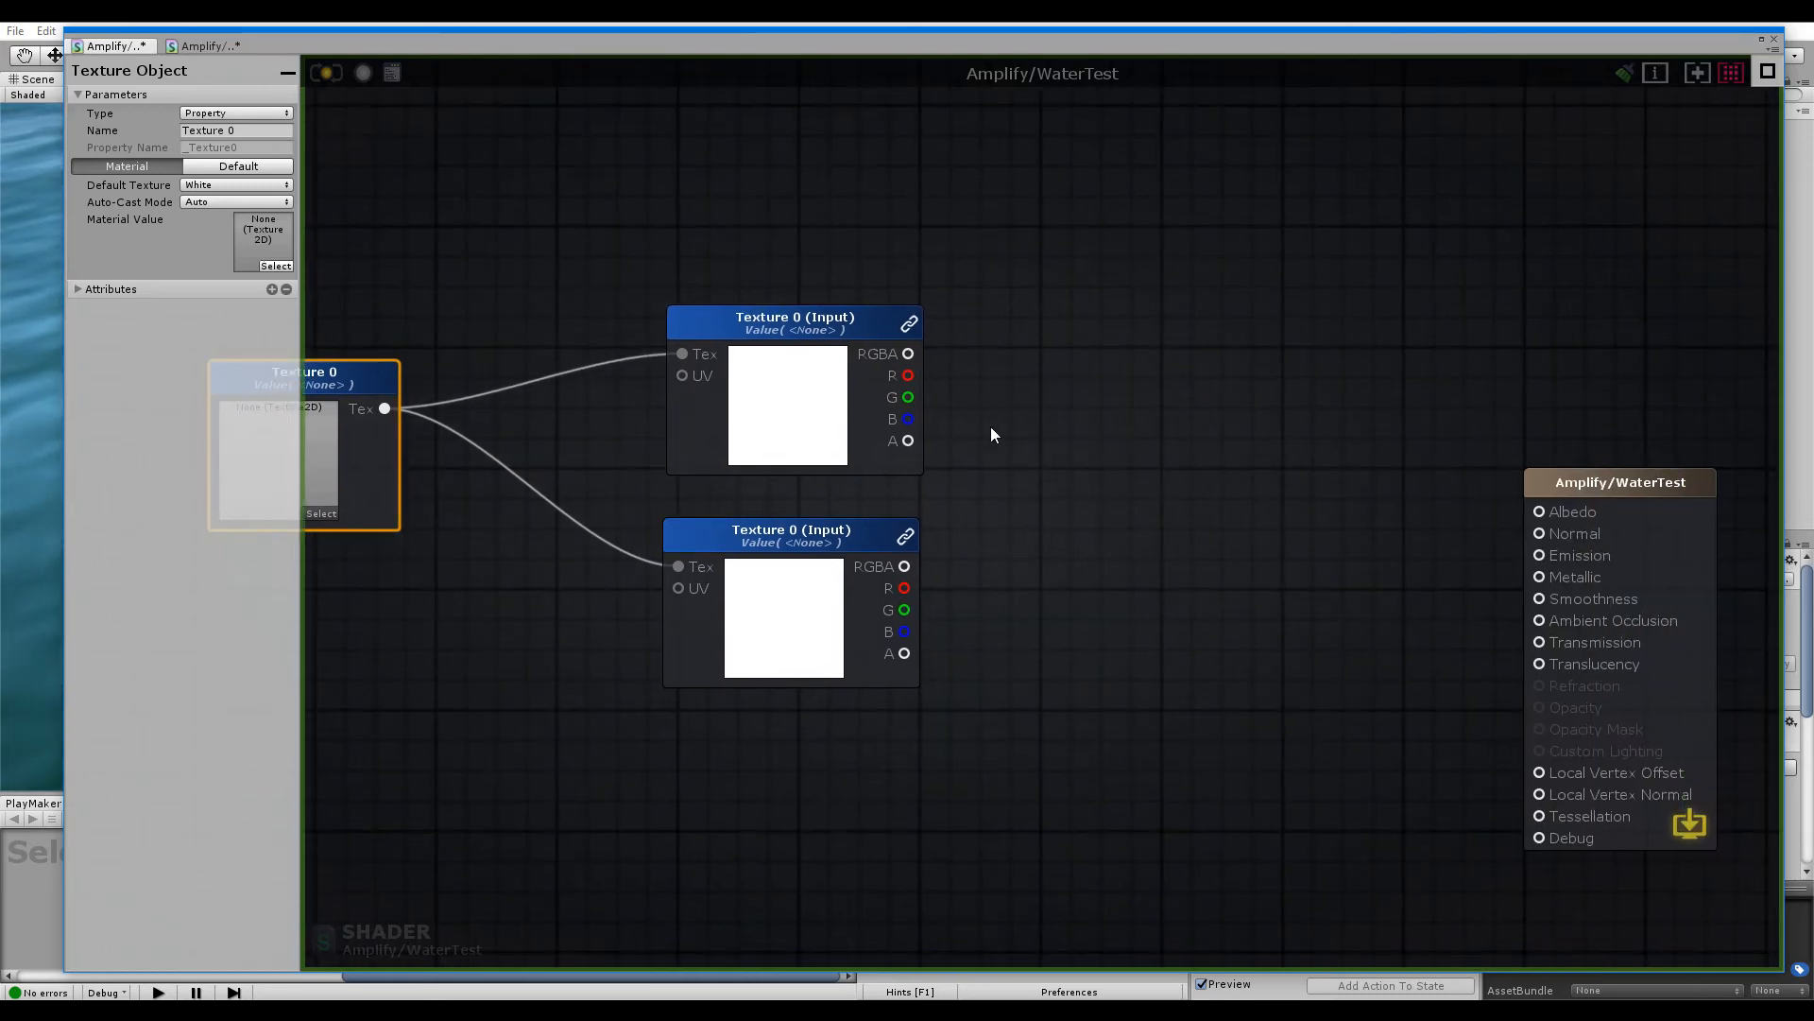
Enable Unpack Normal Map on both Texture Sample nodes
{"action": "left_click", "coordinate": [779, 346]}
{"action": "left_click", "coordinate": [223, 164]}
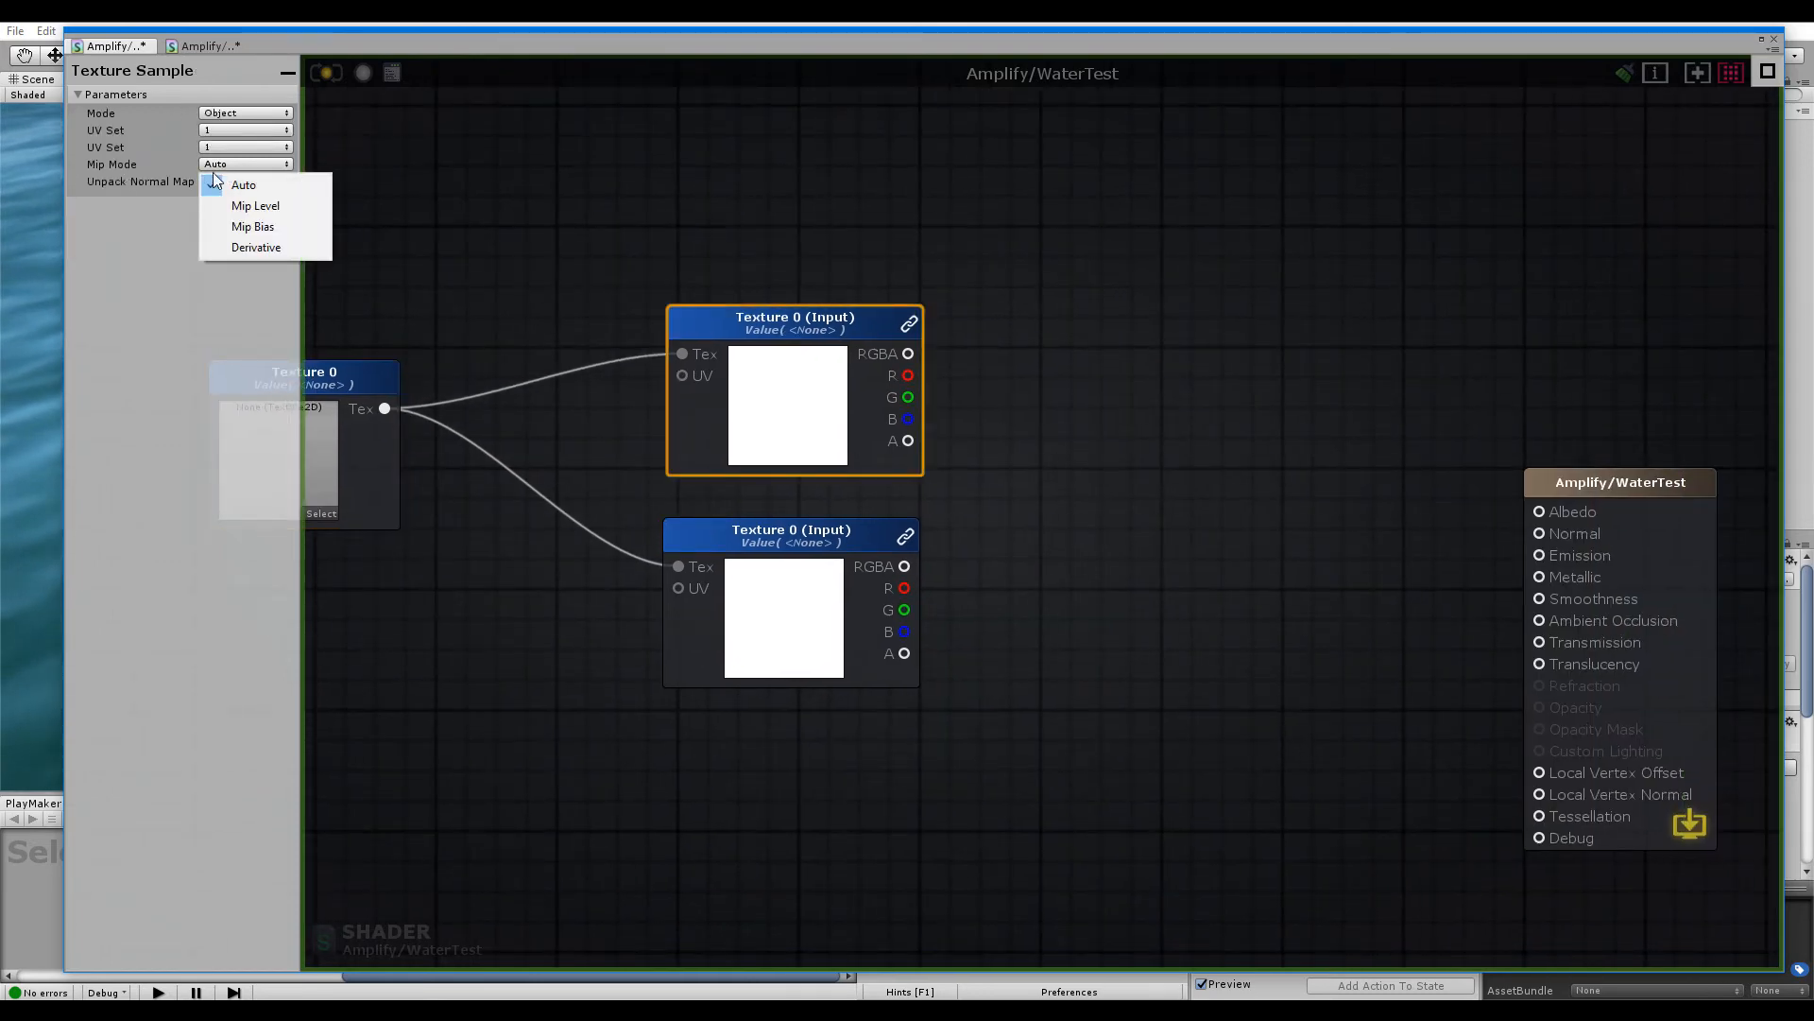
{"action": "left_click", "coordinate": [207, 187]}
{"action": "left_click", "coordinate": [206, 184]}
{"action": "left_click", "coordinate": [690, 548]}
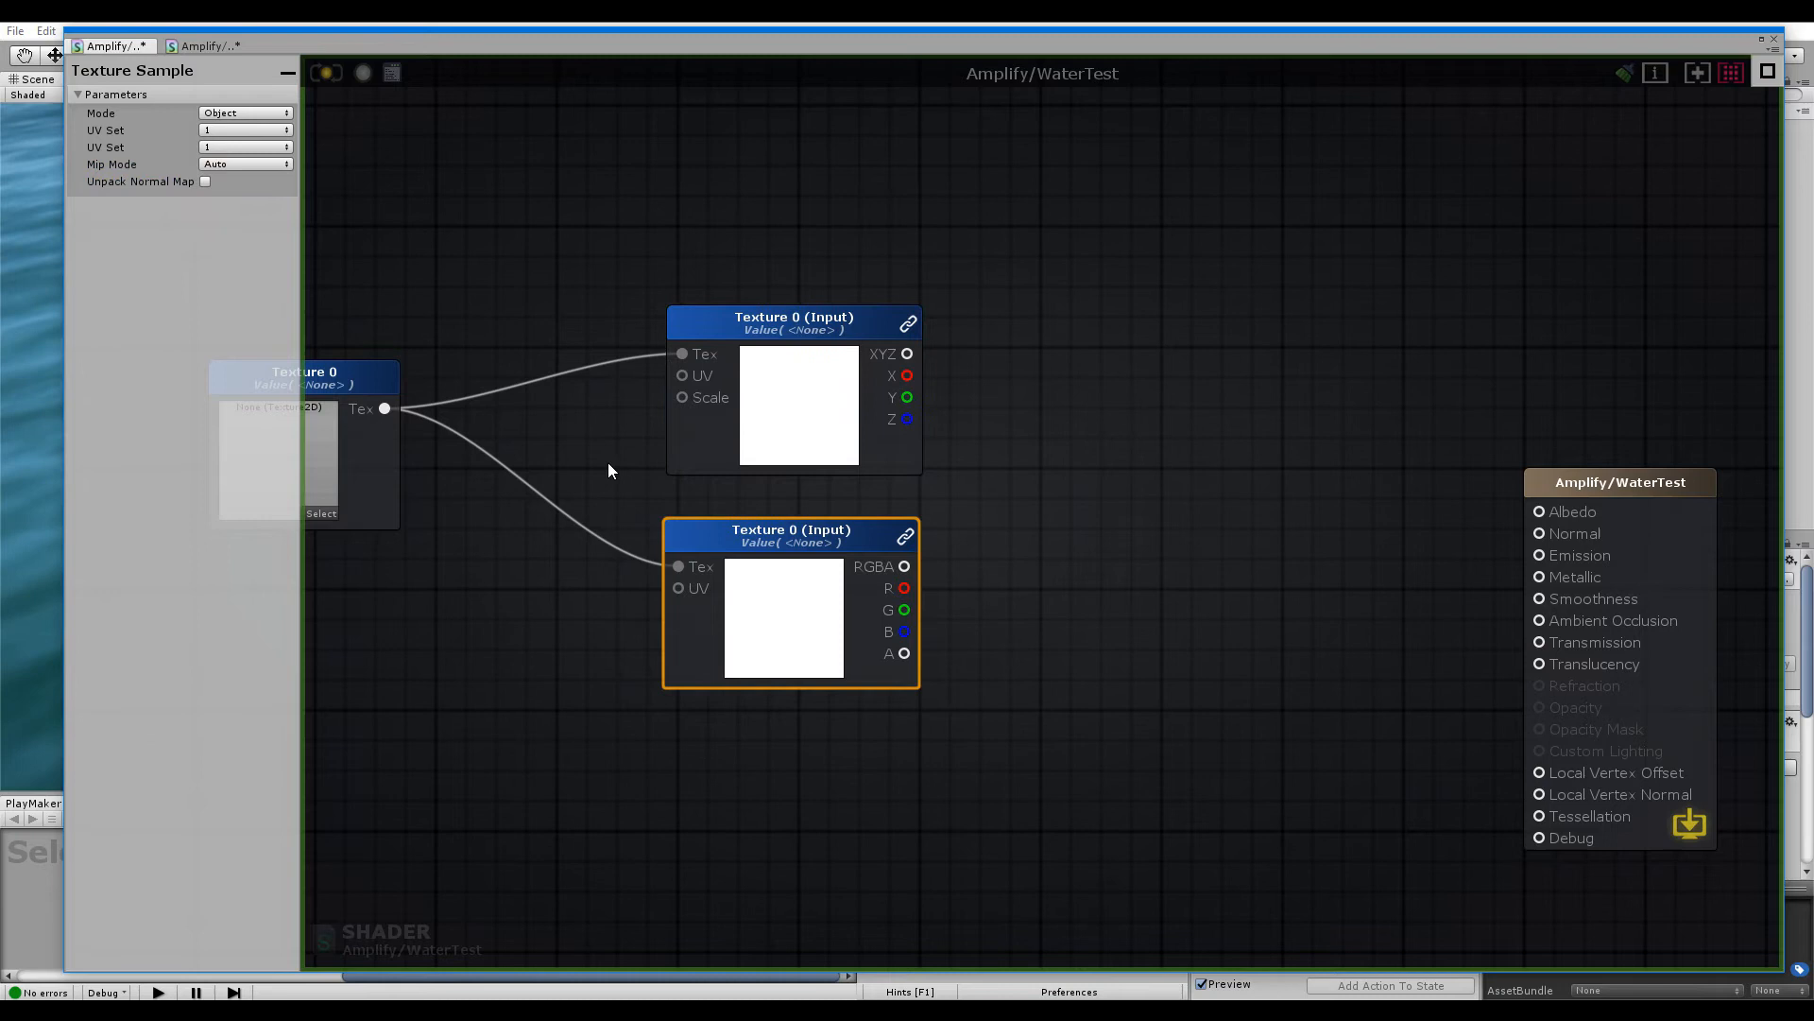
{"action": "left_click", "coordinate": [206, 181]}
Set the Texture Object's default texture to Bump and rename the node Normal Map
{"action": "left_click", "coordinate": [346, 372]}
{"action": "left_click", "coordinate": [237, 185]}
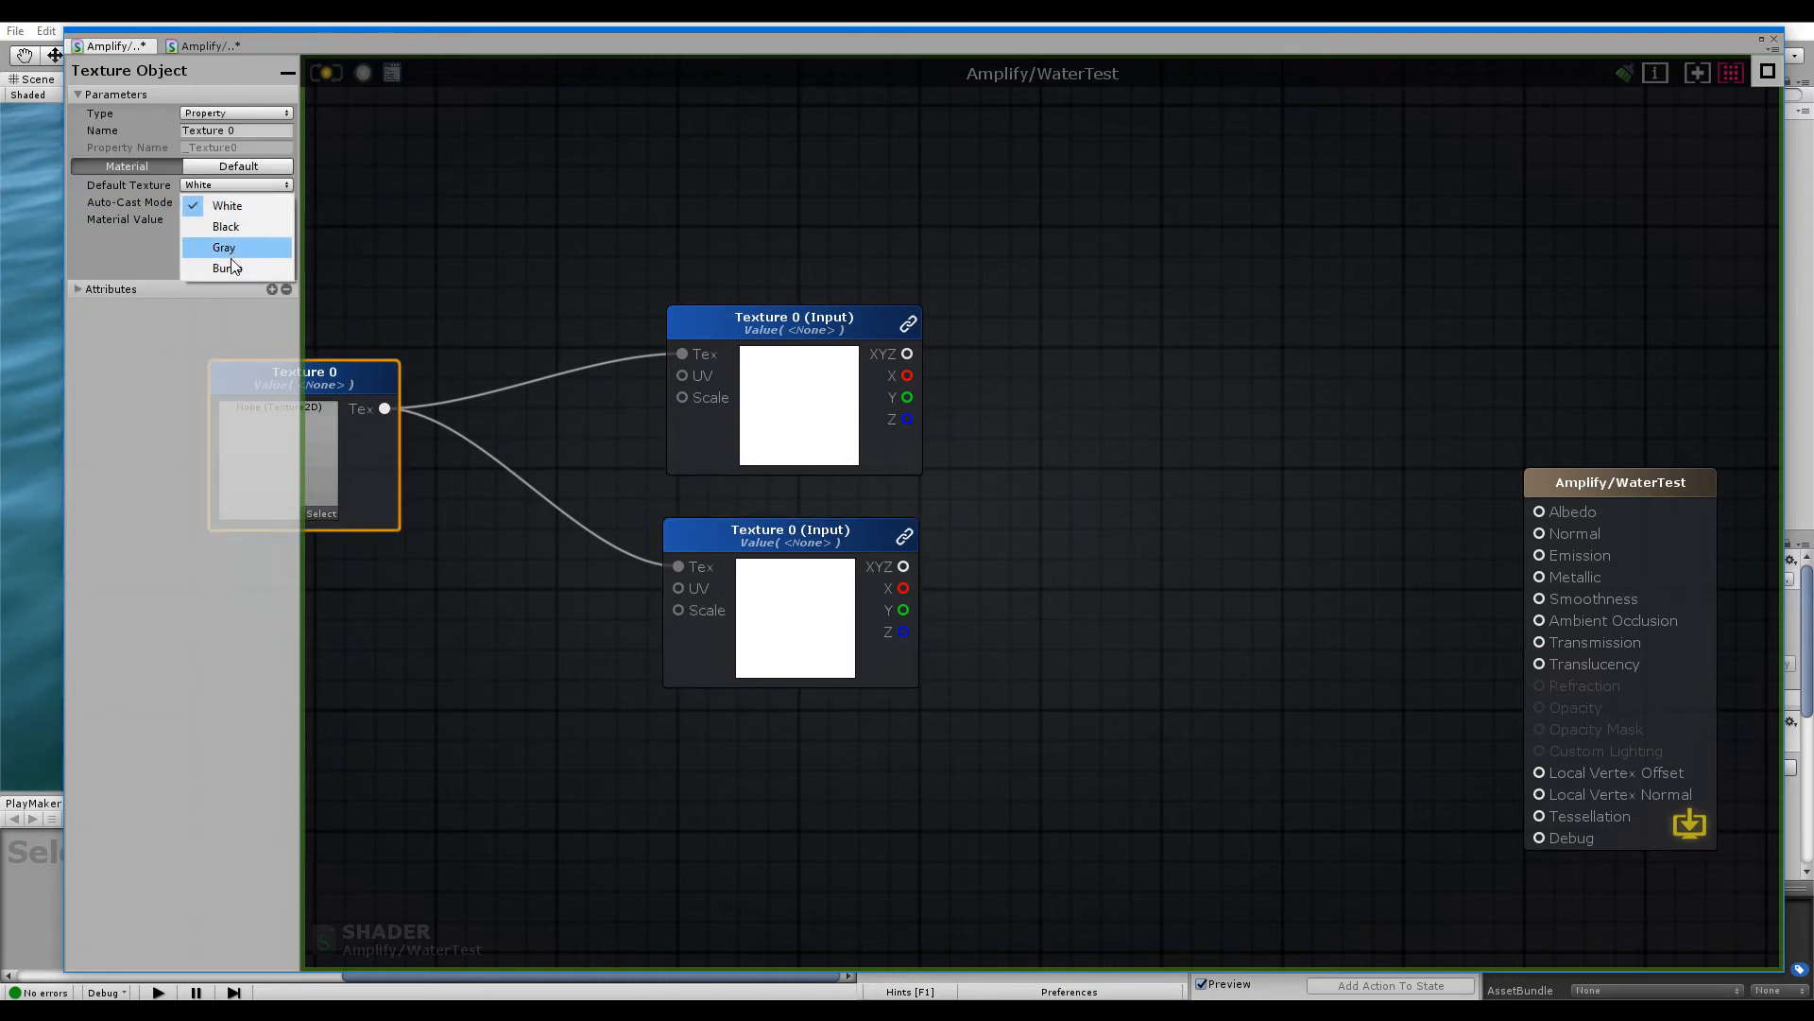
{"action": "left_click", "coordinate": [223, 258]}
{"action": "left_click", "coordinate": [246, 131]}
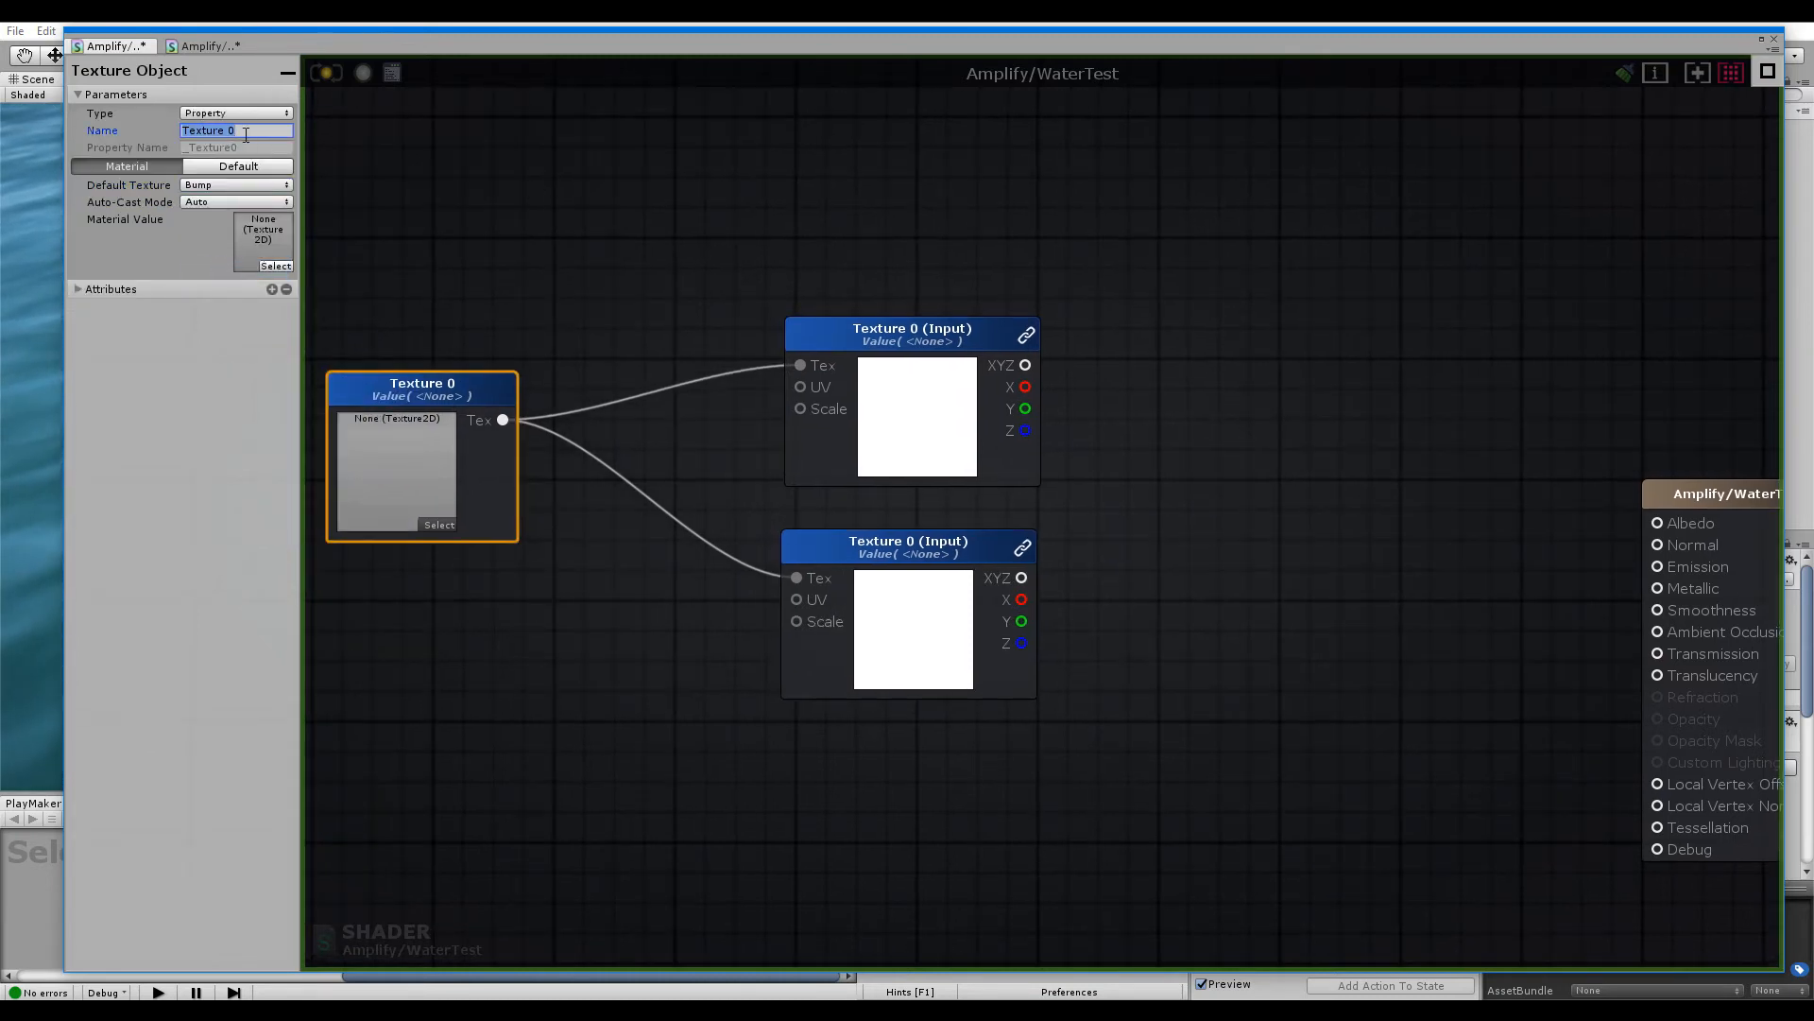
{"action": "type", "text": "Normal "}
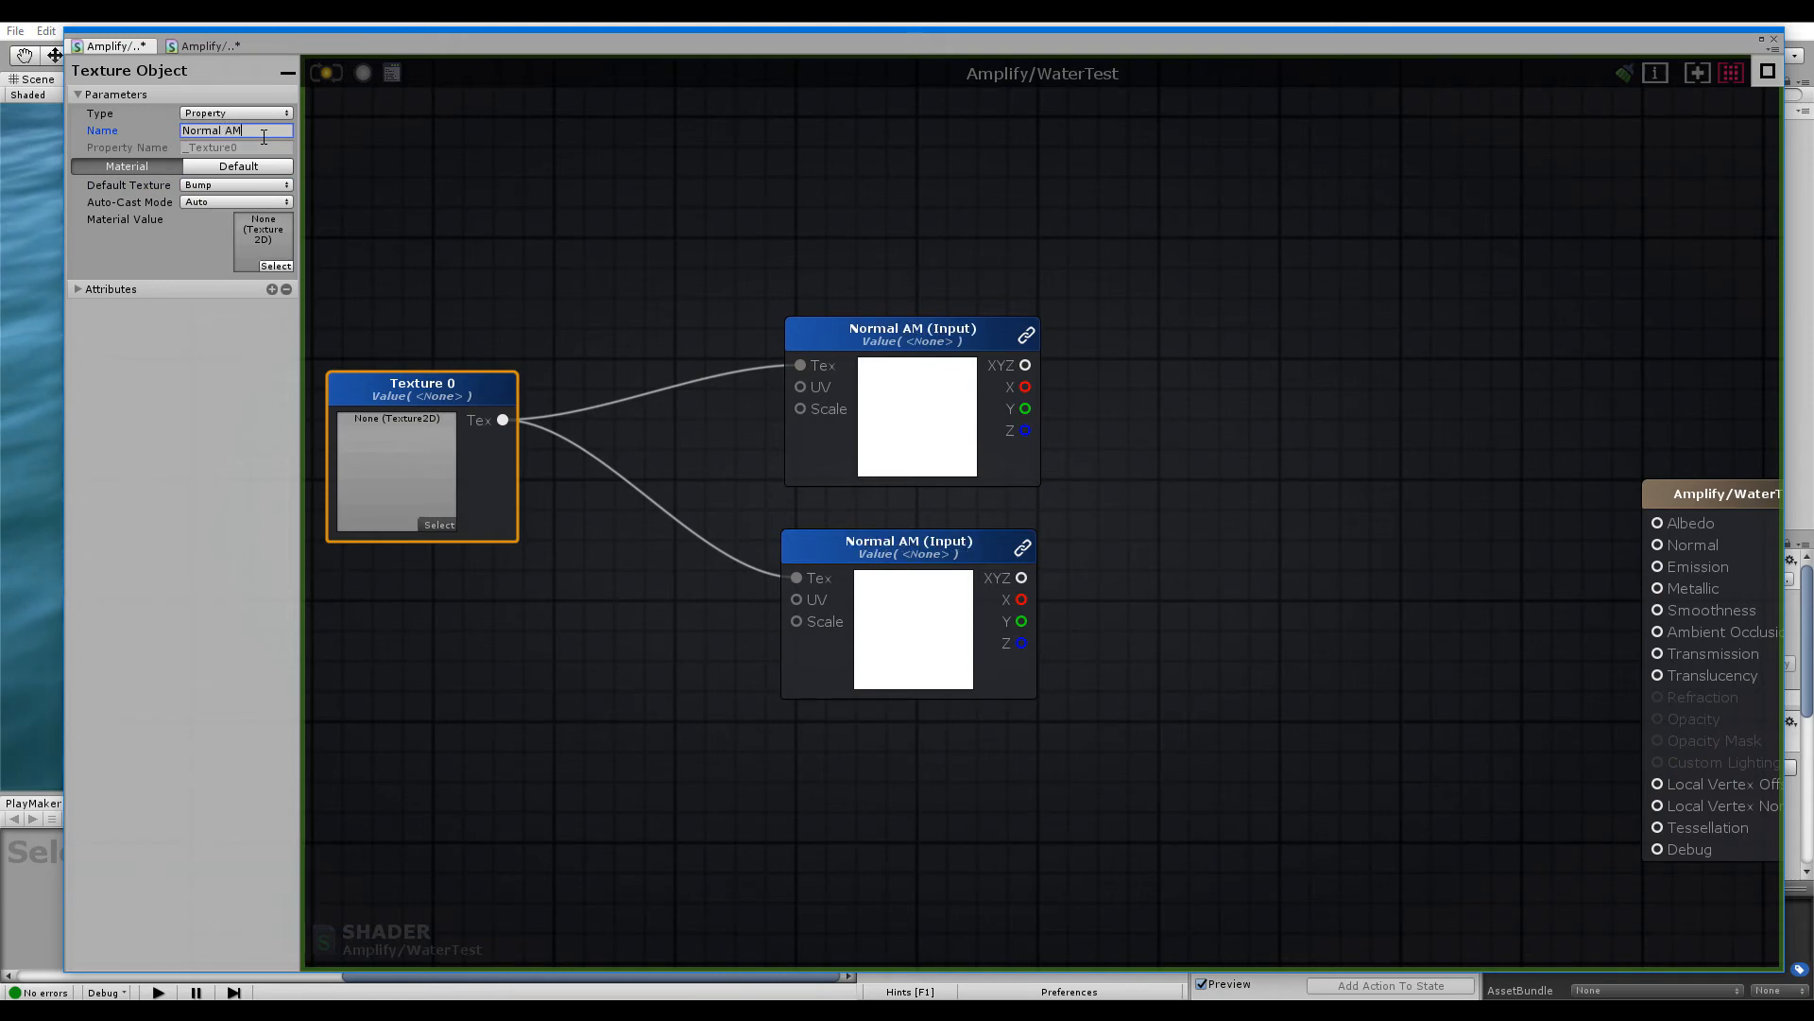
{"action": "type", "text": "Map"}
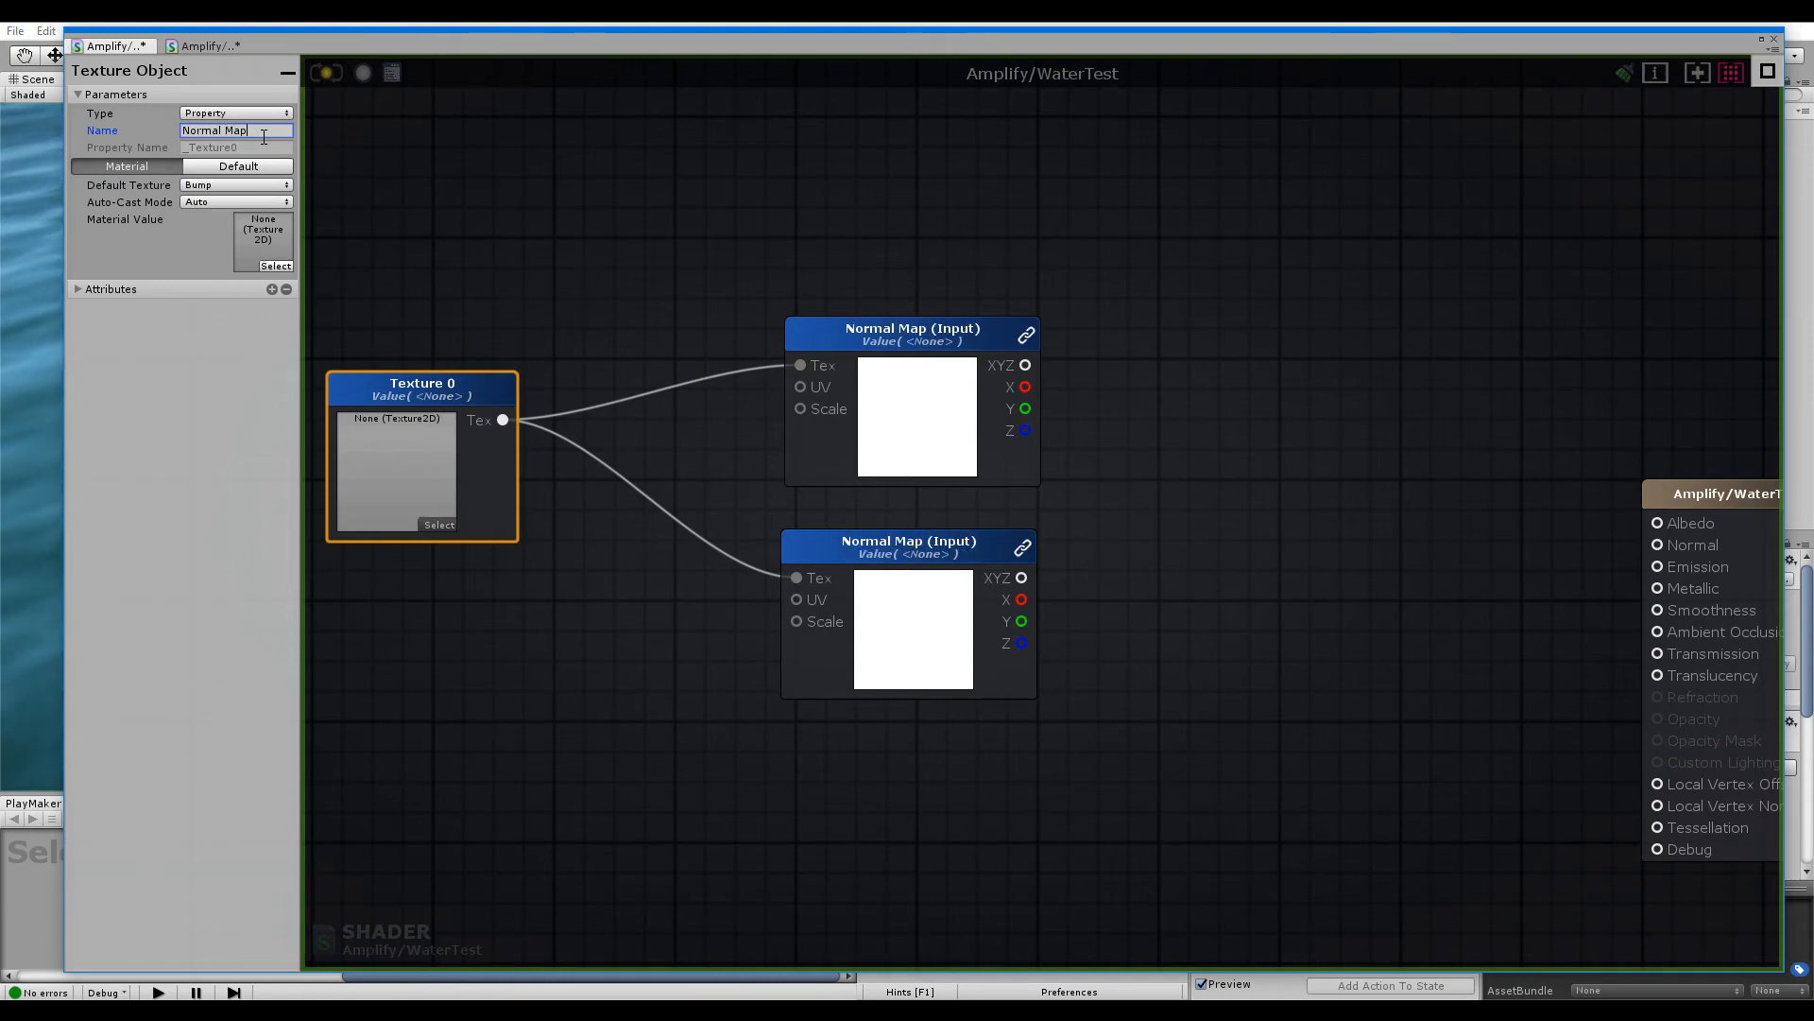
{"action": "left_click", "coordinate": [308, 83]}
Add a Lerp node and connect the upper sample's XYZ output to A and the lower sample's XYZ output to B
{"action": "key", "text": "f"}
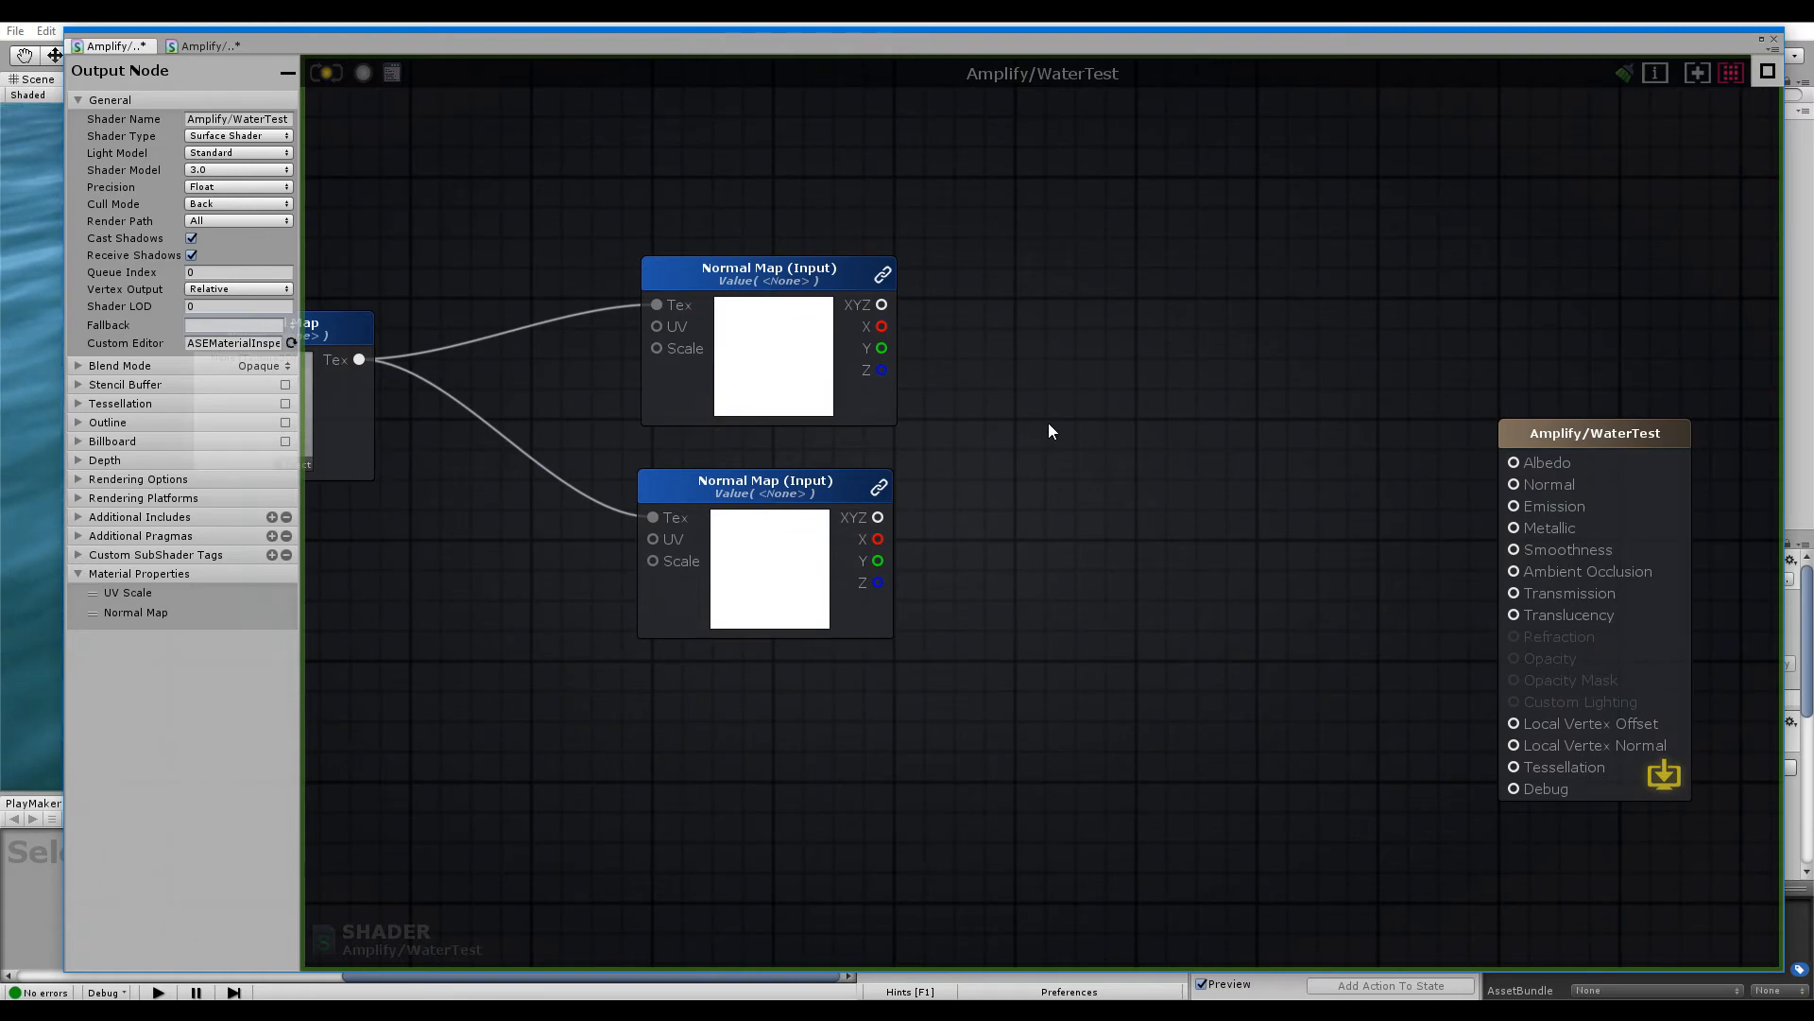
{"action": "right_click", "coordinate": [1047, 422]}
{"action": "type", "text": "ler"}
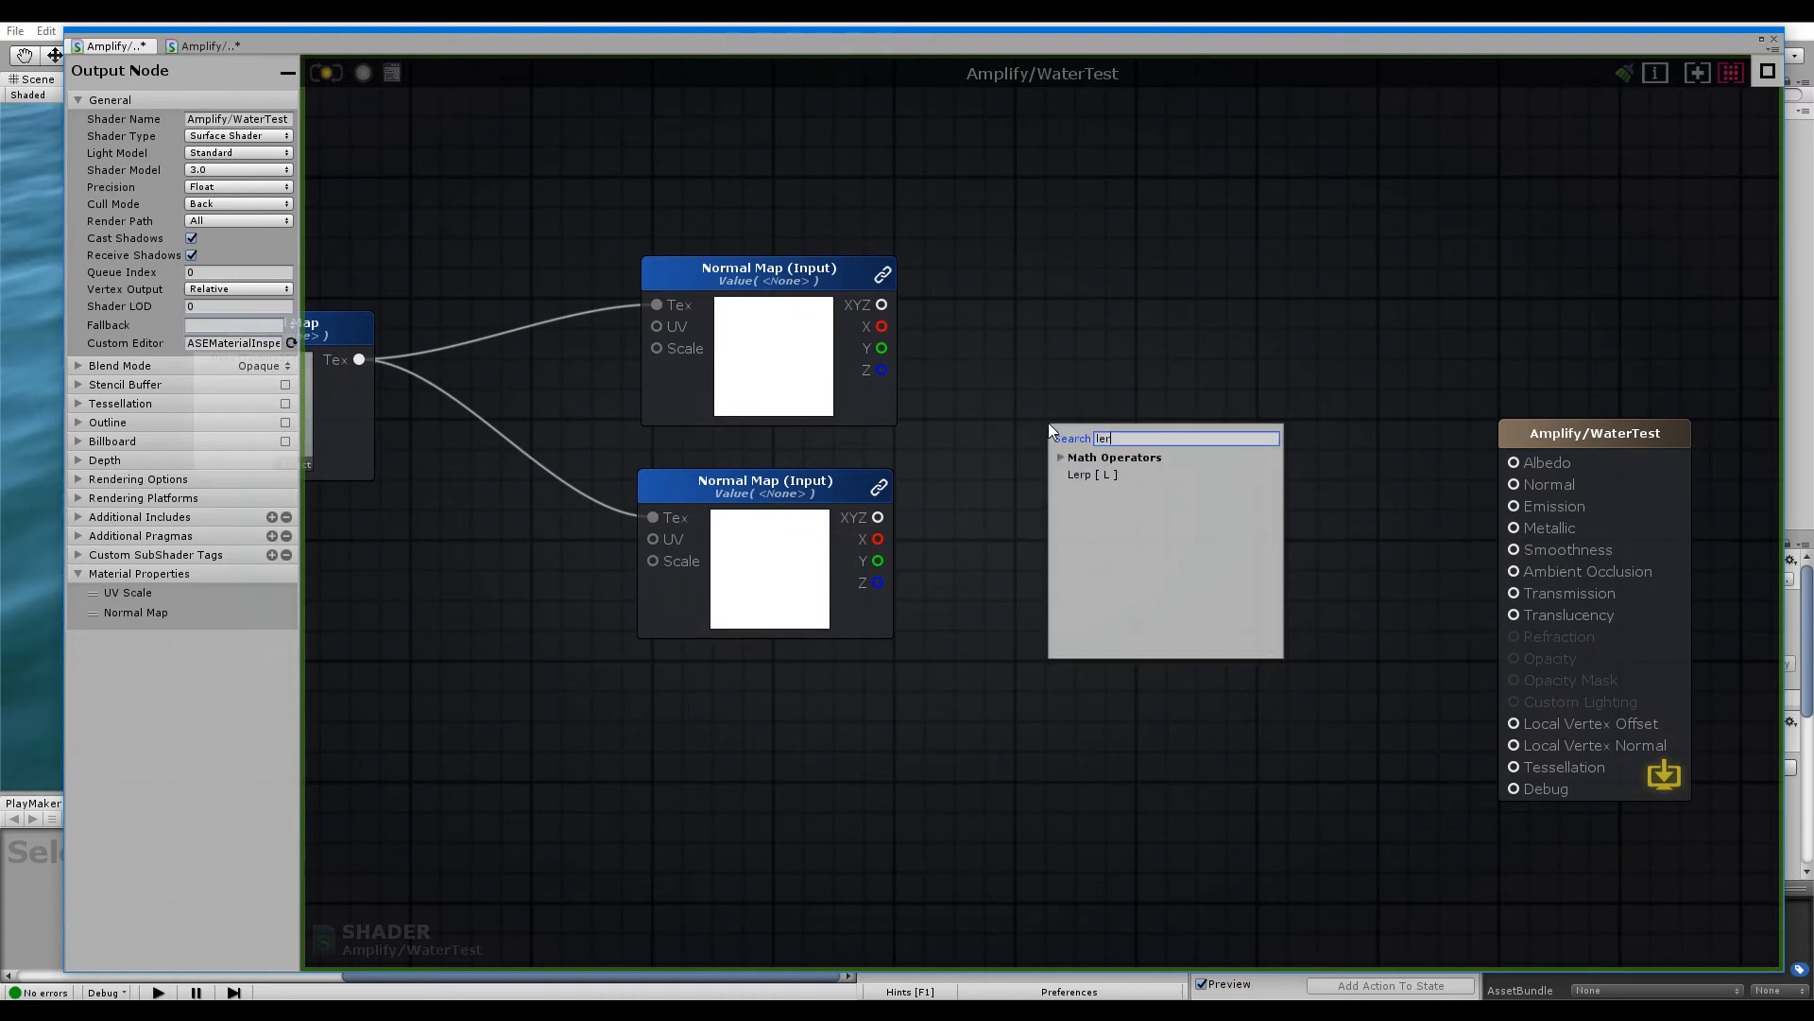
{"action": "left_click", "coordinate": [1101, 475]}
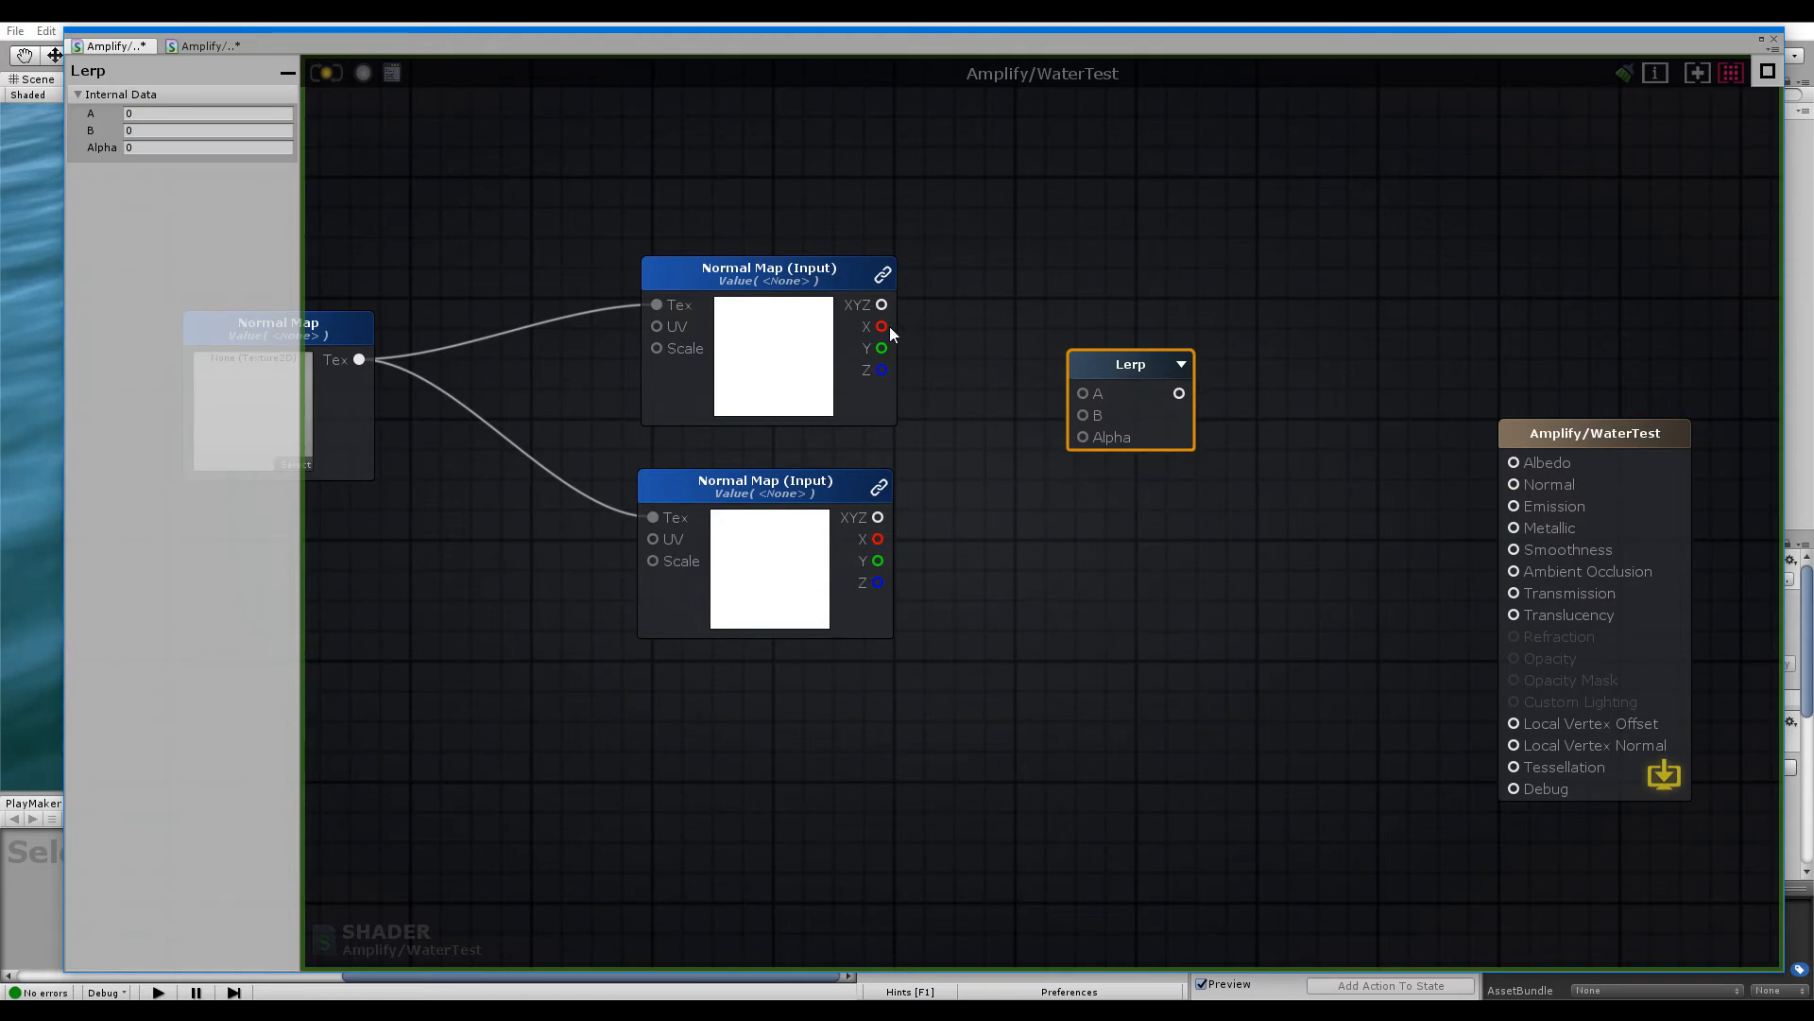
{"action": "left_click_drag", "start_coordinate": [881, 304], "coordinate": [1083, 393]}
{"action": "left_click_drag", "start_coordinate": [877, 516], "coordinate": [1071, 417]}
Add a Float node below the Normal Map texture object, make it a Property and set its maximum to 1
{"action": "middle_click_drag", "start_coordinate": [971, 584], "coordinate": [1044, 532]}
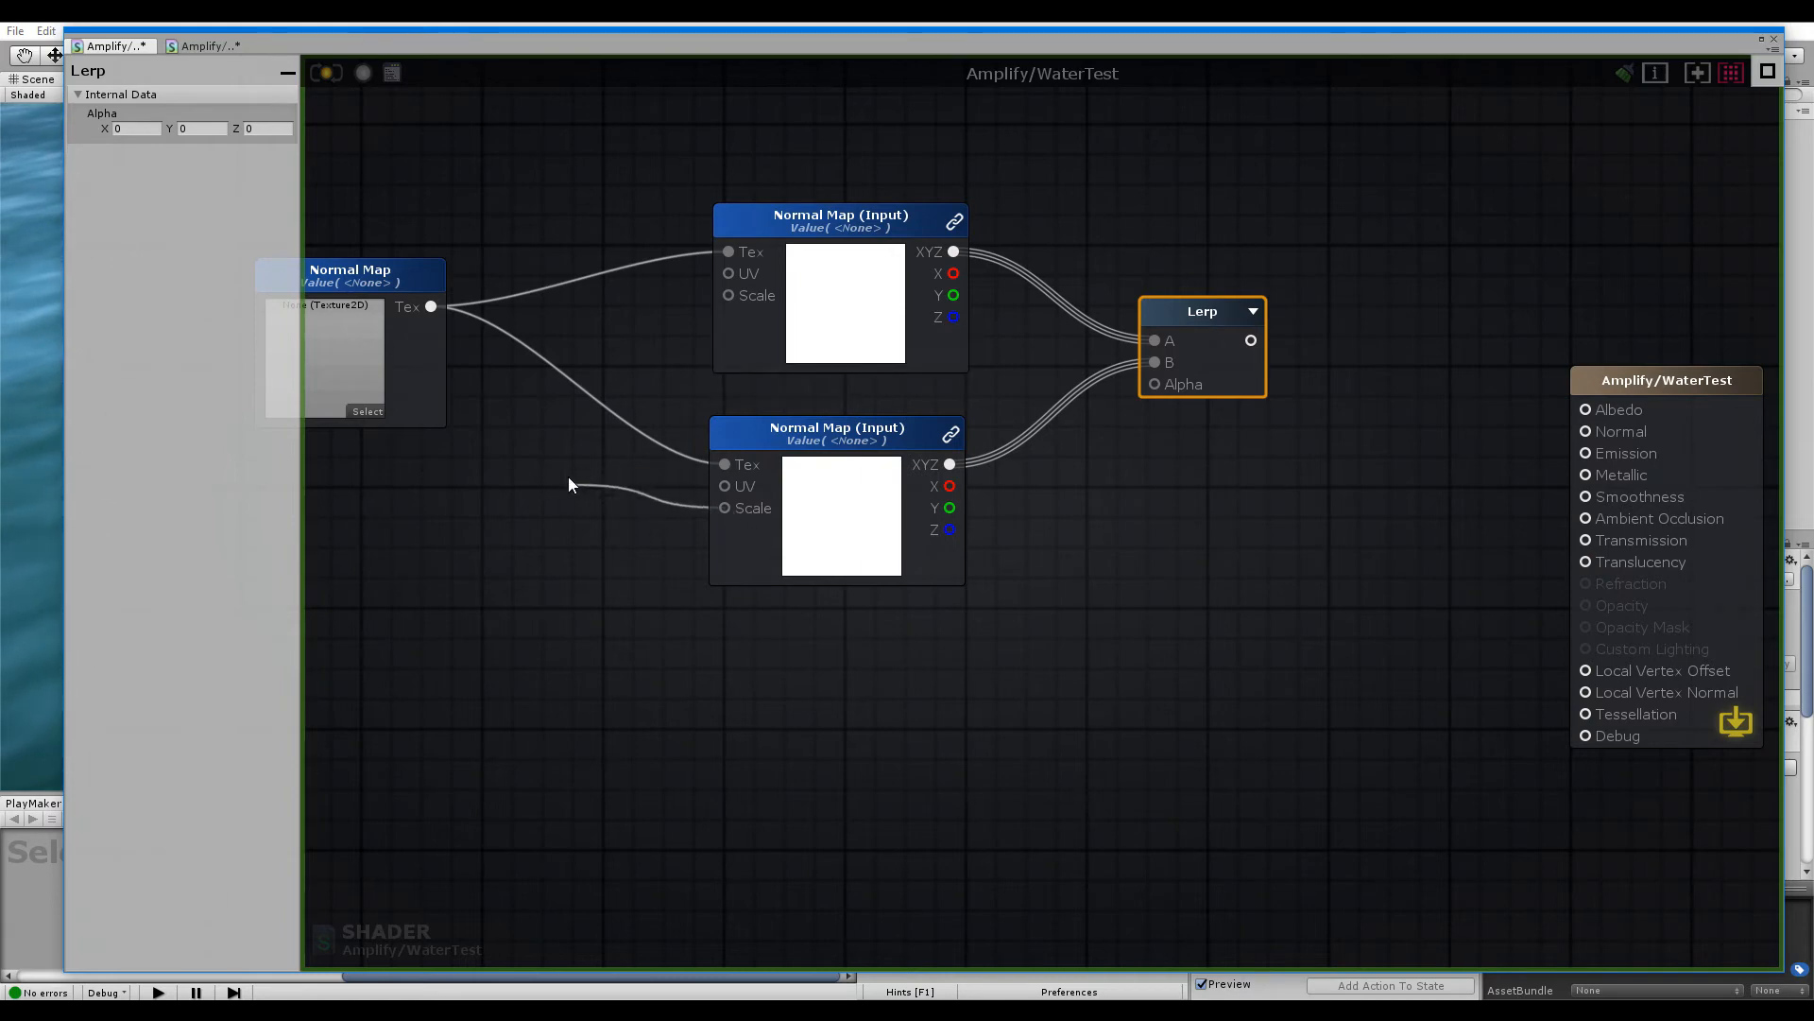
{"action": "right_click", "coordinate": [569, 477]}
{"action": "left_click", "coordinate": [609, 472]}
{"action": "middle_click_drag", "start_coordinate": [609, 464], "coordinate": [865, 437]}
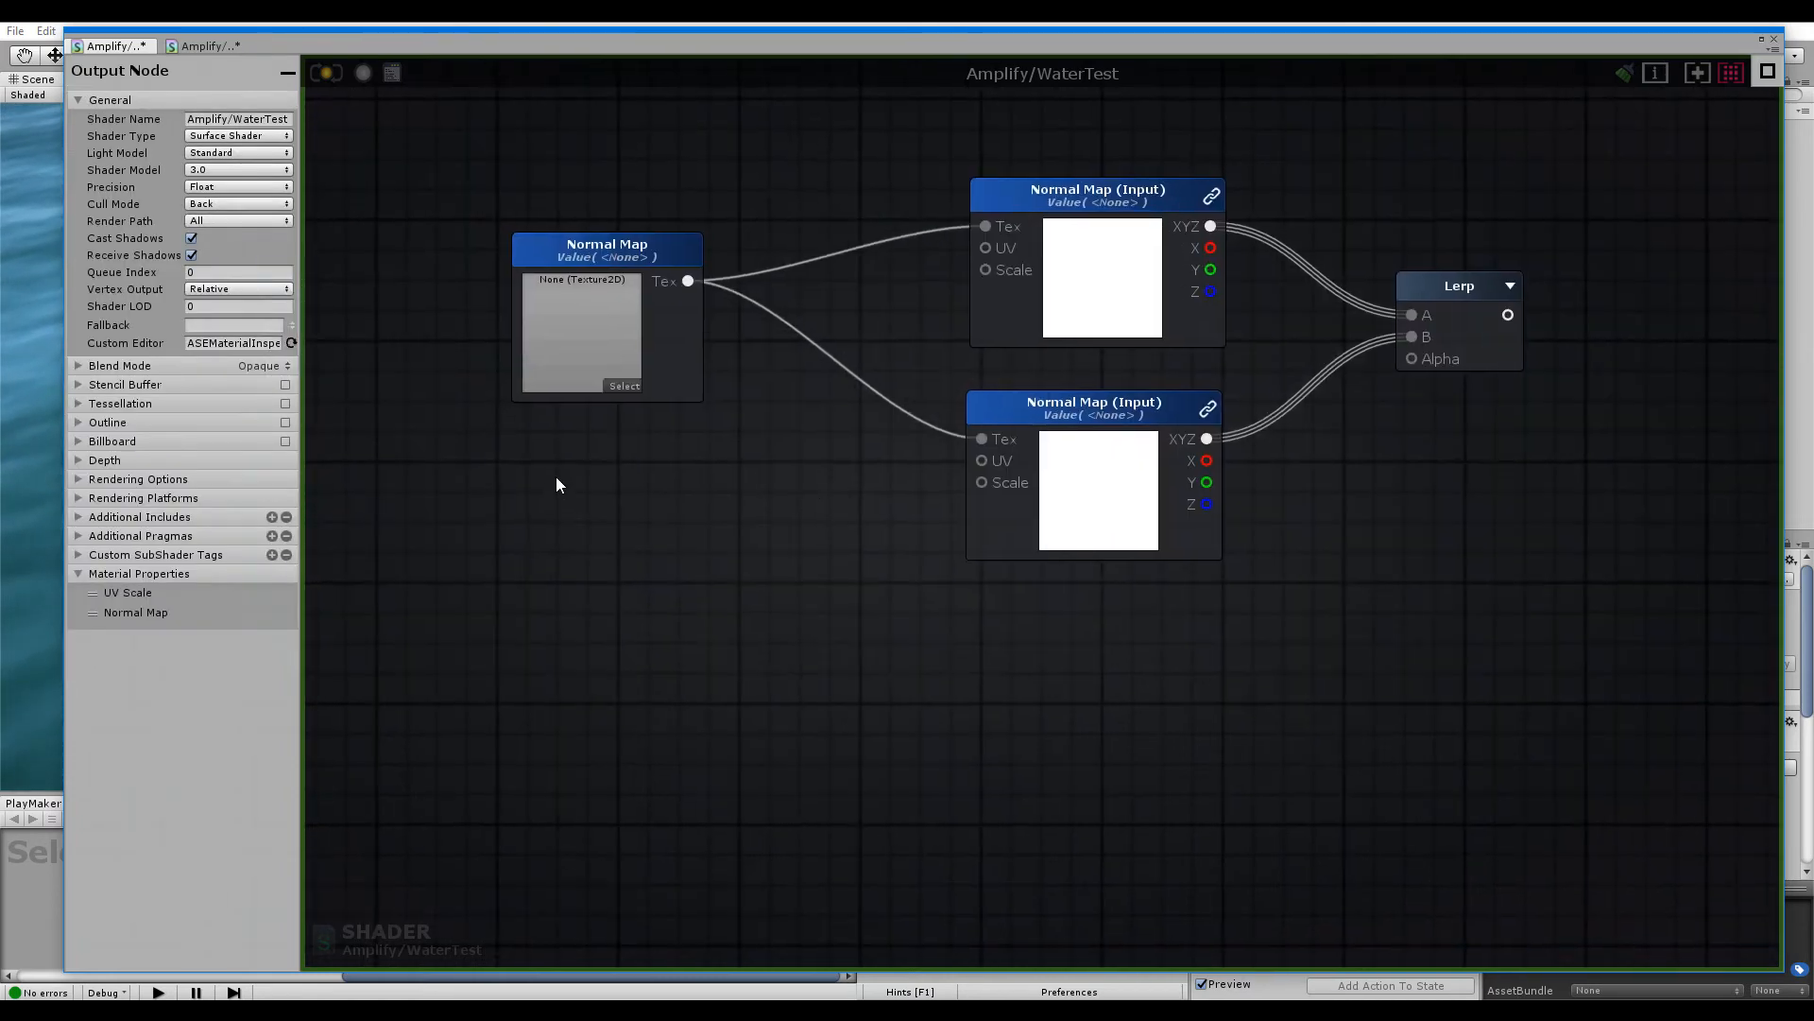
{"action": "key", "text": "1"}
{"action": "left_click", "coordinate": [556, 476]}
{"action": "left_click", "coordinate": [626, 490]}
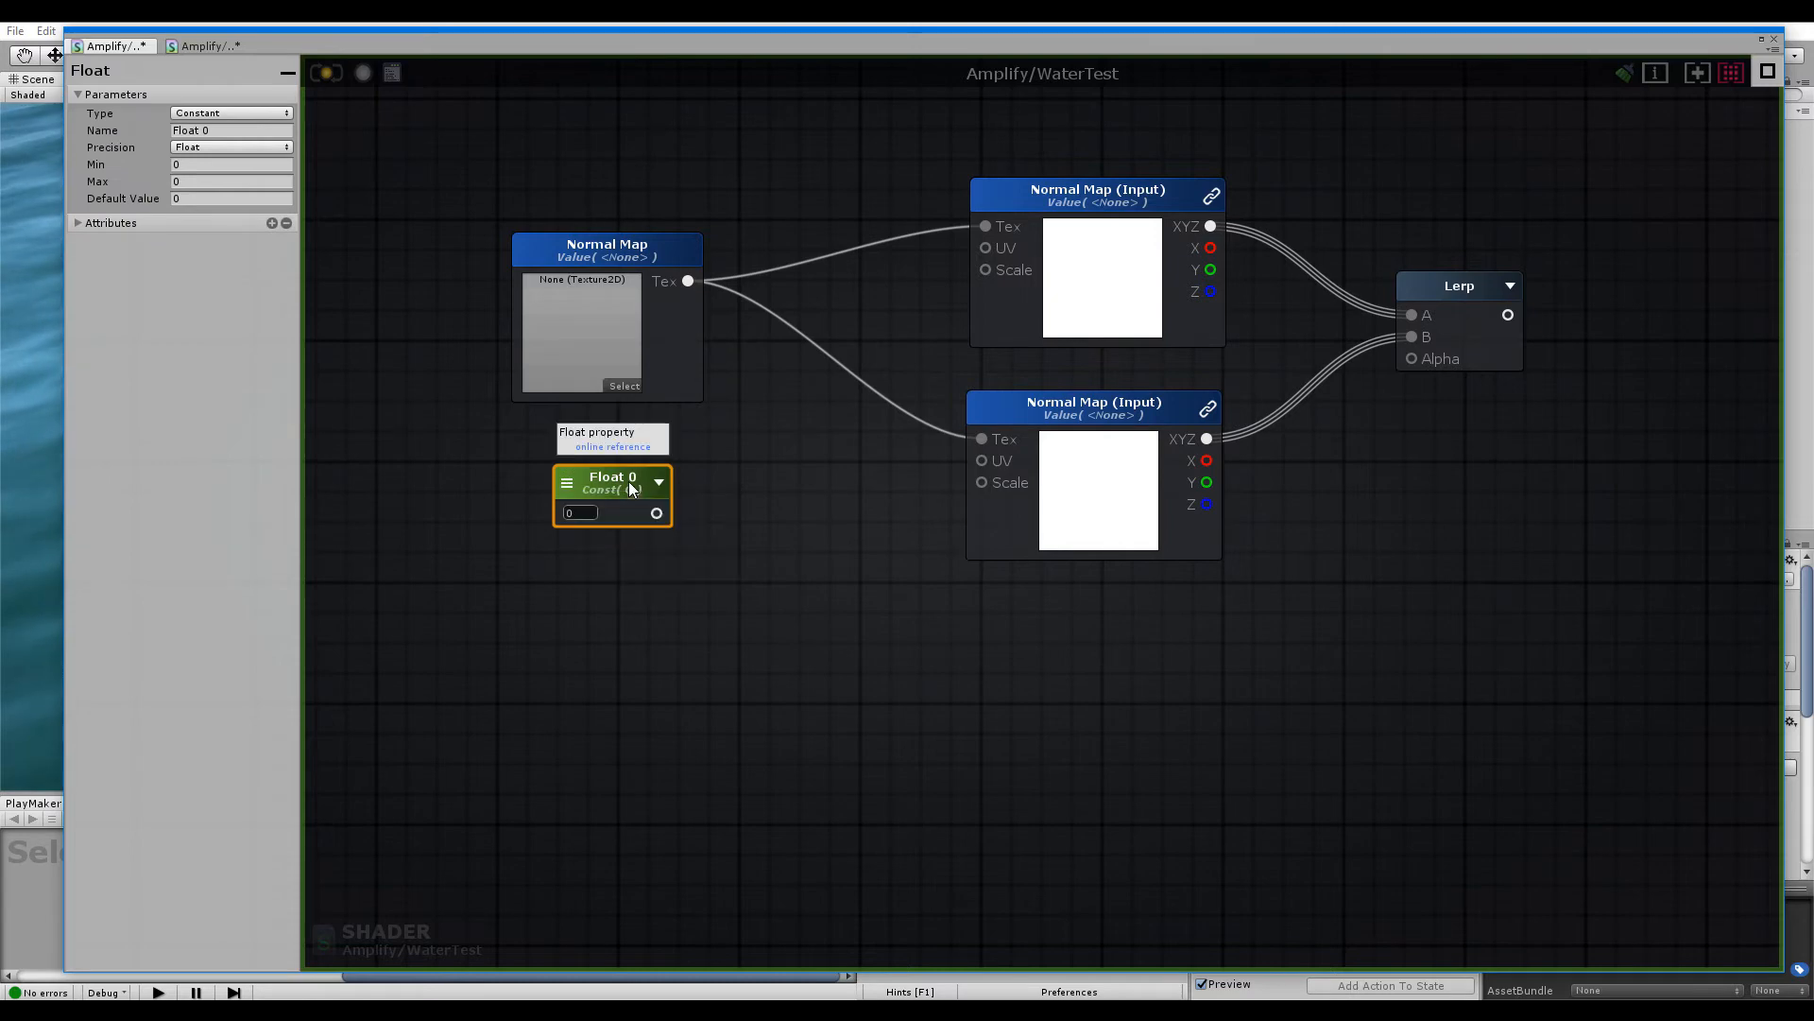
{"action": "left_click", "coordinate": [659, 482]}
{"action": "left_click", "coordinate": [609, 522]}
{"action": "left_click", "coordinate": [193, 219]}
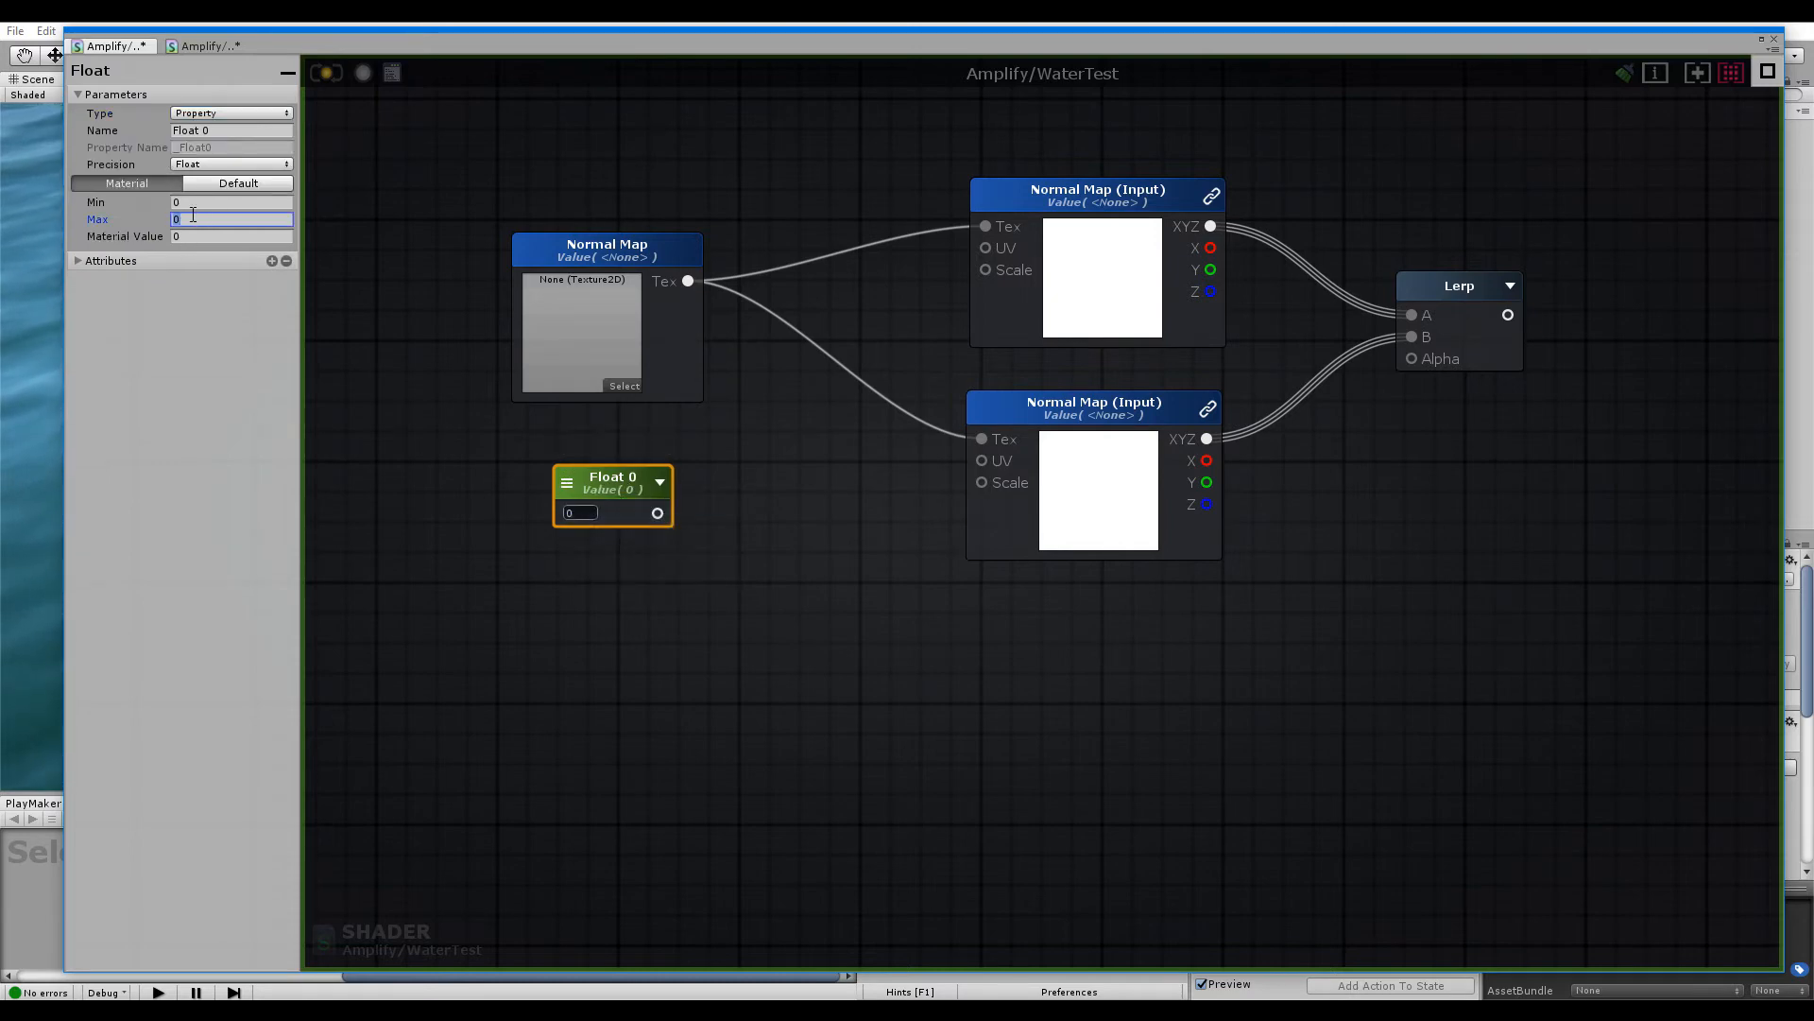
{"action": "type", "text": "1"}
Place the float node just beneath the Normal Map texture object and rename it Normal Map 1 Strength
{"action": "left_click_drag", "start_coordinate": [700, 477], "coordinate": [597, 440]}
{"action": "type", "text": "N"}
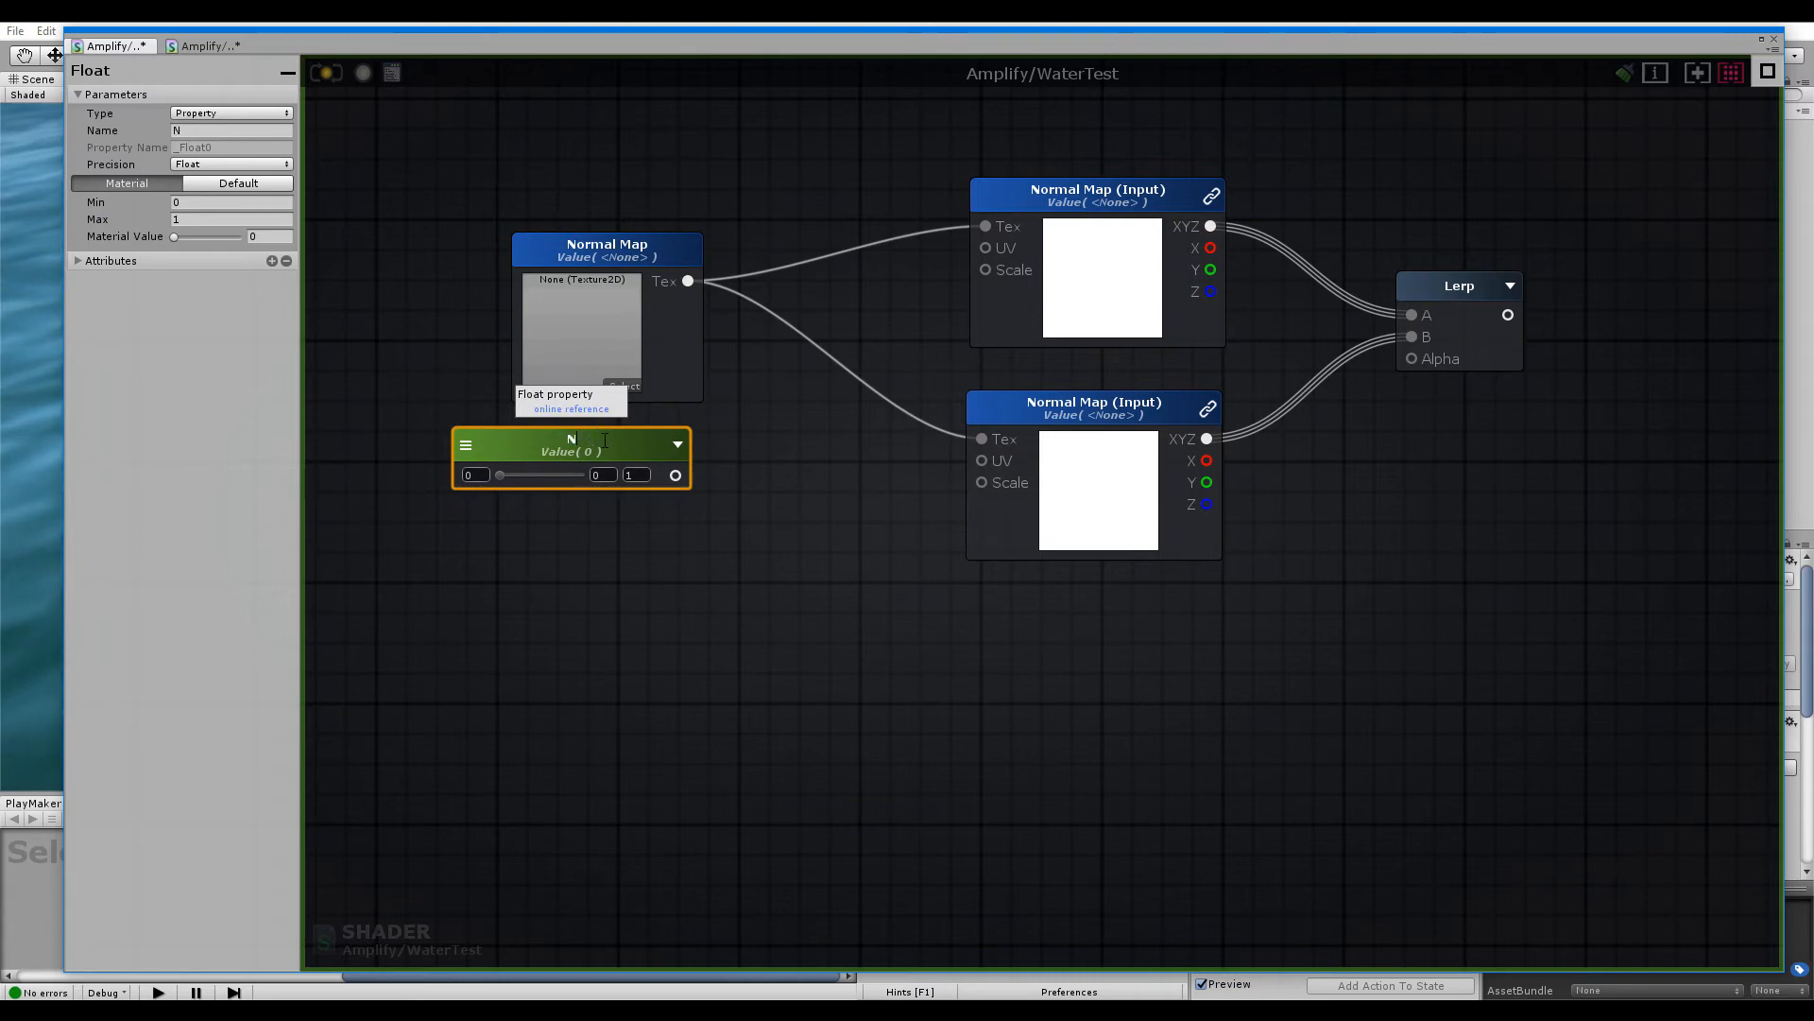
{"action": "type", "text": "ormal Map 1 Strength"}
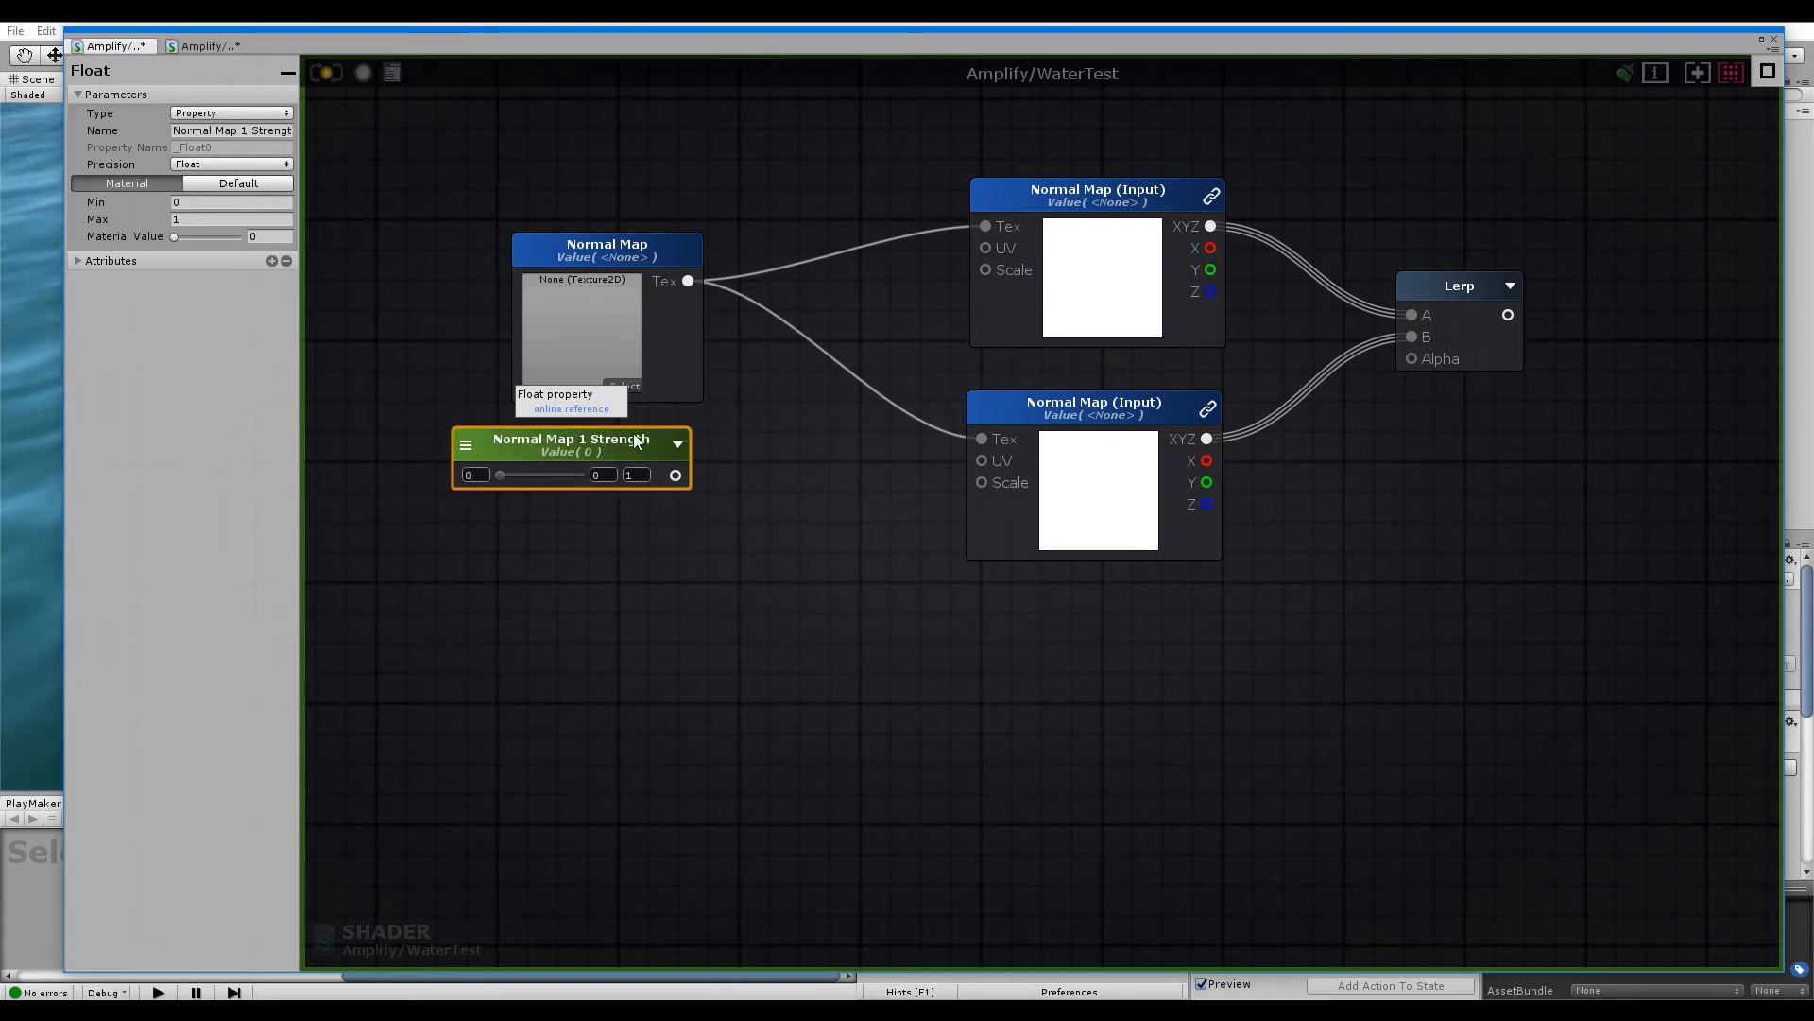
{"action": "left_click", "coordinate": [615, 562]}
Duplicate the Normal Map 1 Strength node, place the copy directly beneath it and rename it Normal Map 2 Strength
{"action": "left_click", "coordinate": [598, 444]}
{"action": "key", "text": "ctrl+c"}
{"action": "key", "text": "ctrl+v"}
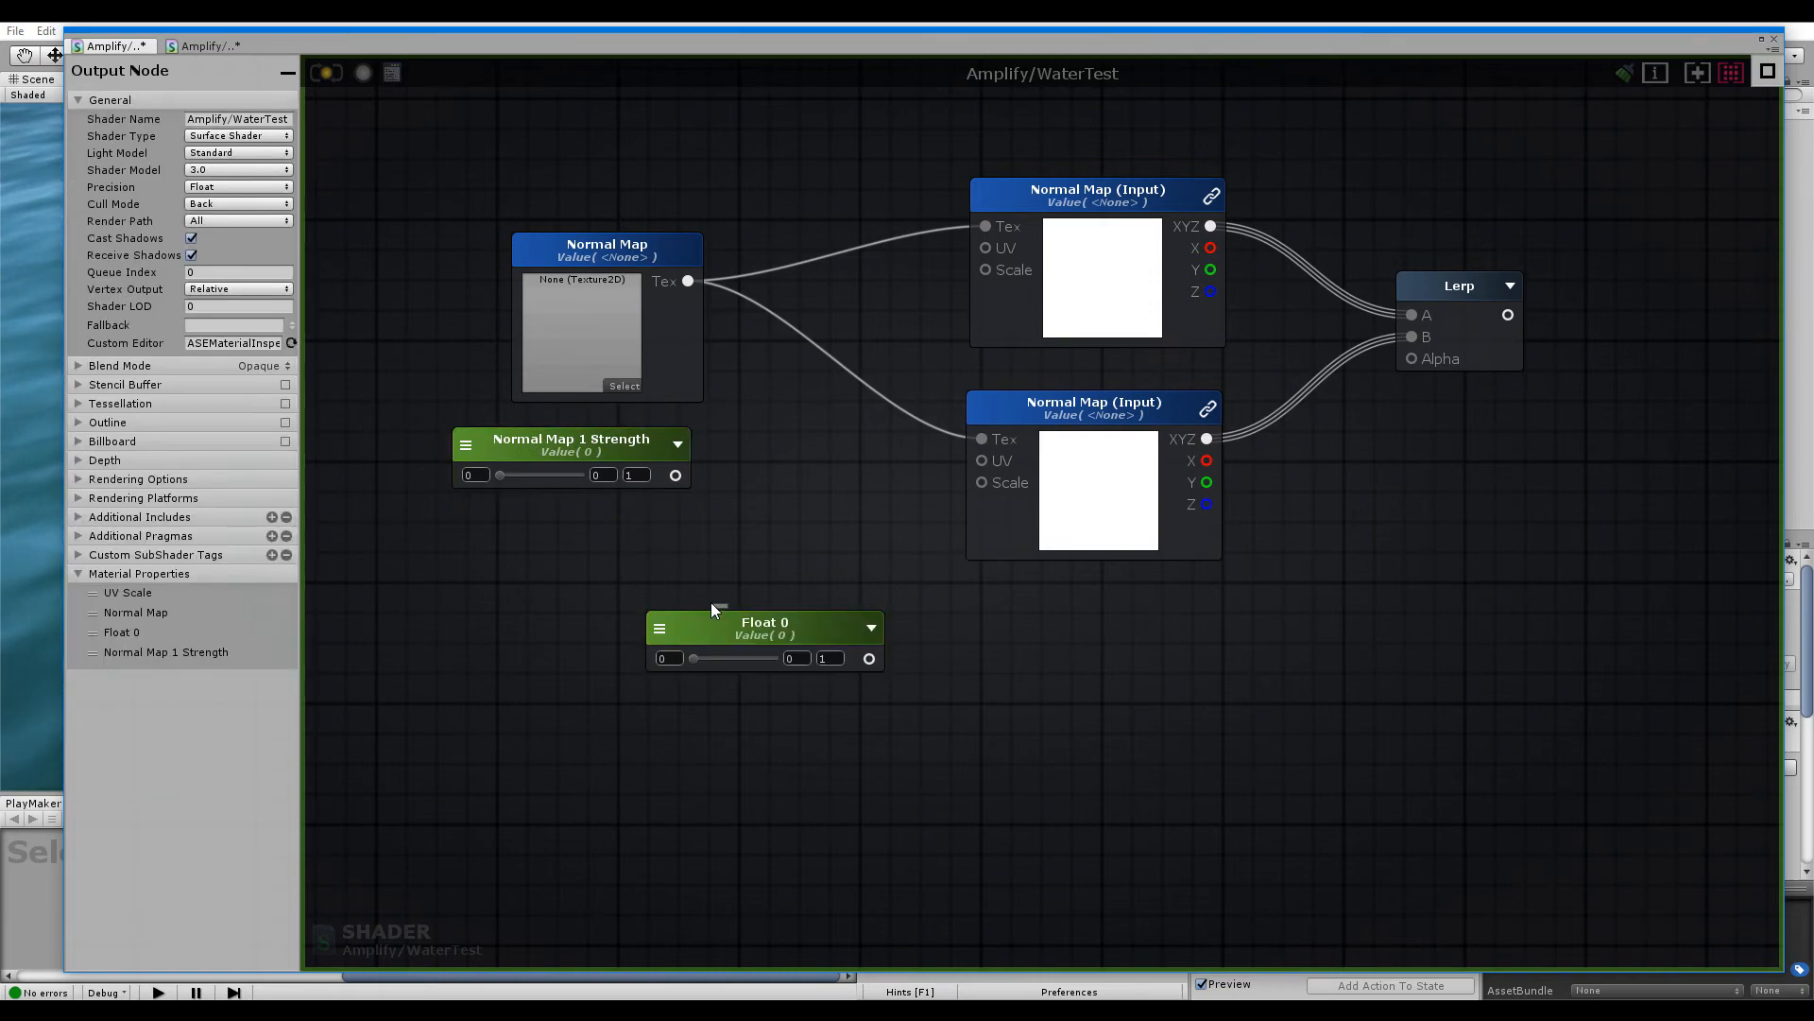
{"action": "left_click_drag", "start_coordinate": [736, 632], "coordinate": [552, 529]}
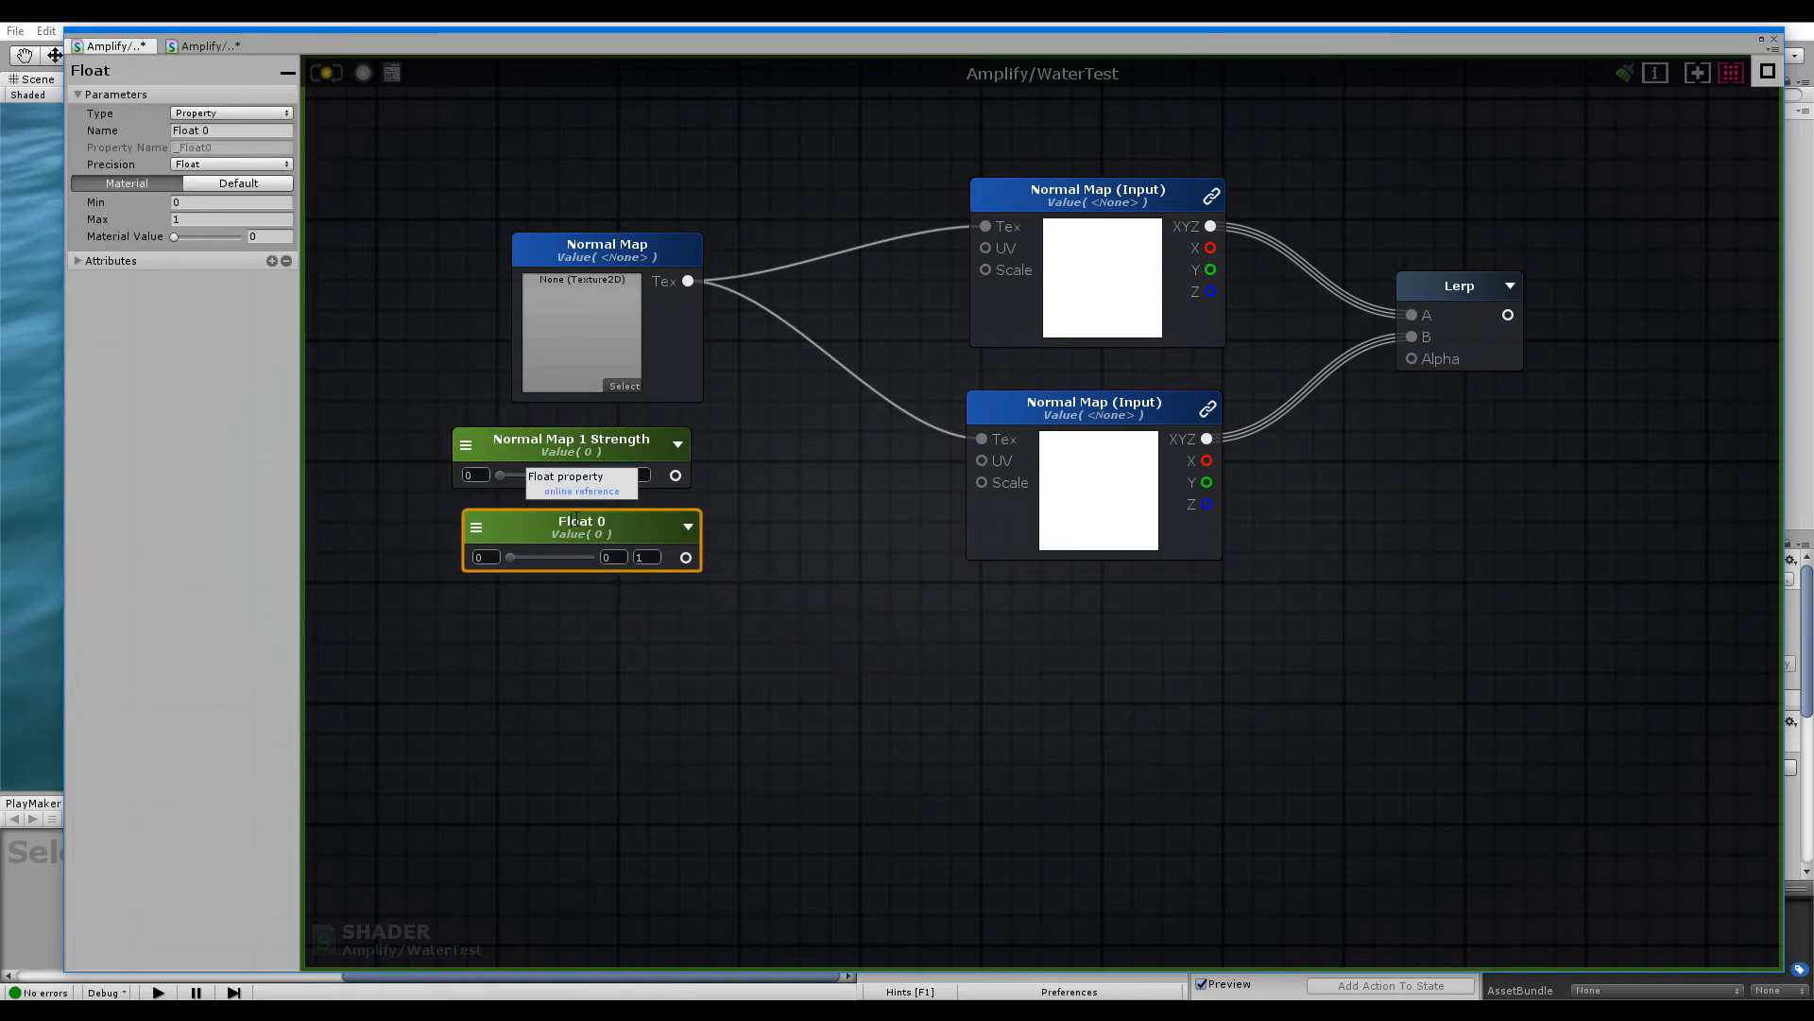
{"action": "type", "text": "Normal"}
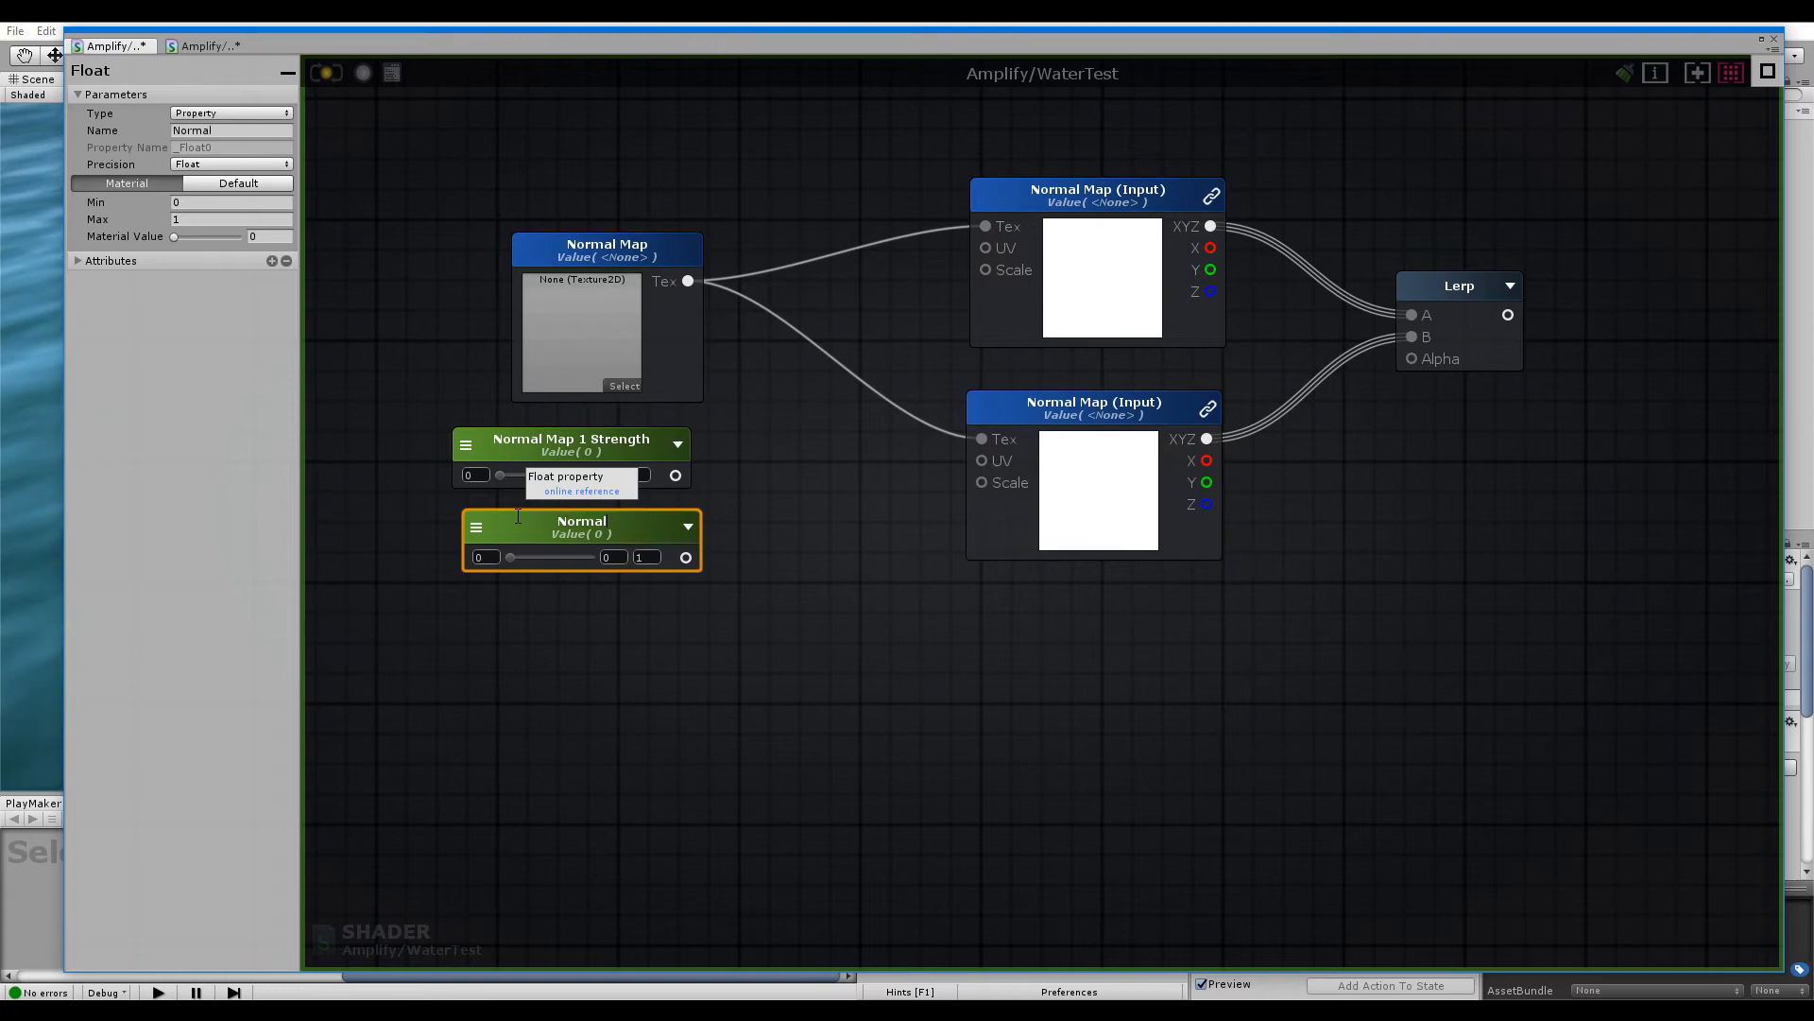
{"action": "type", "text": " Map 2 St"}
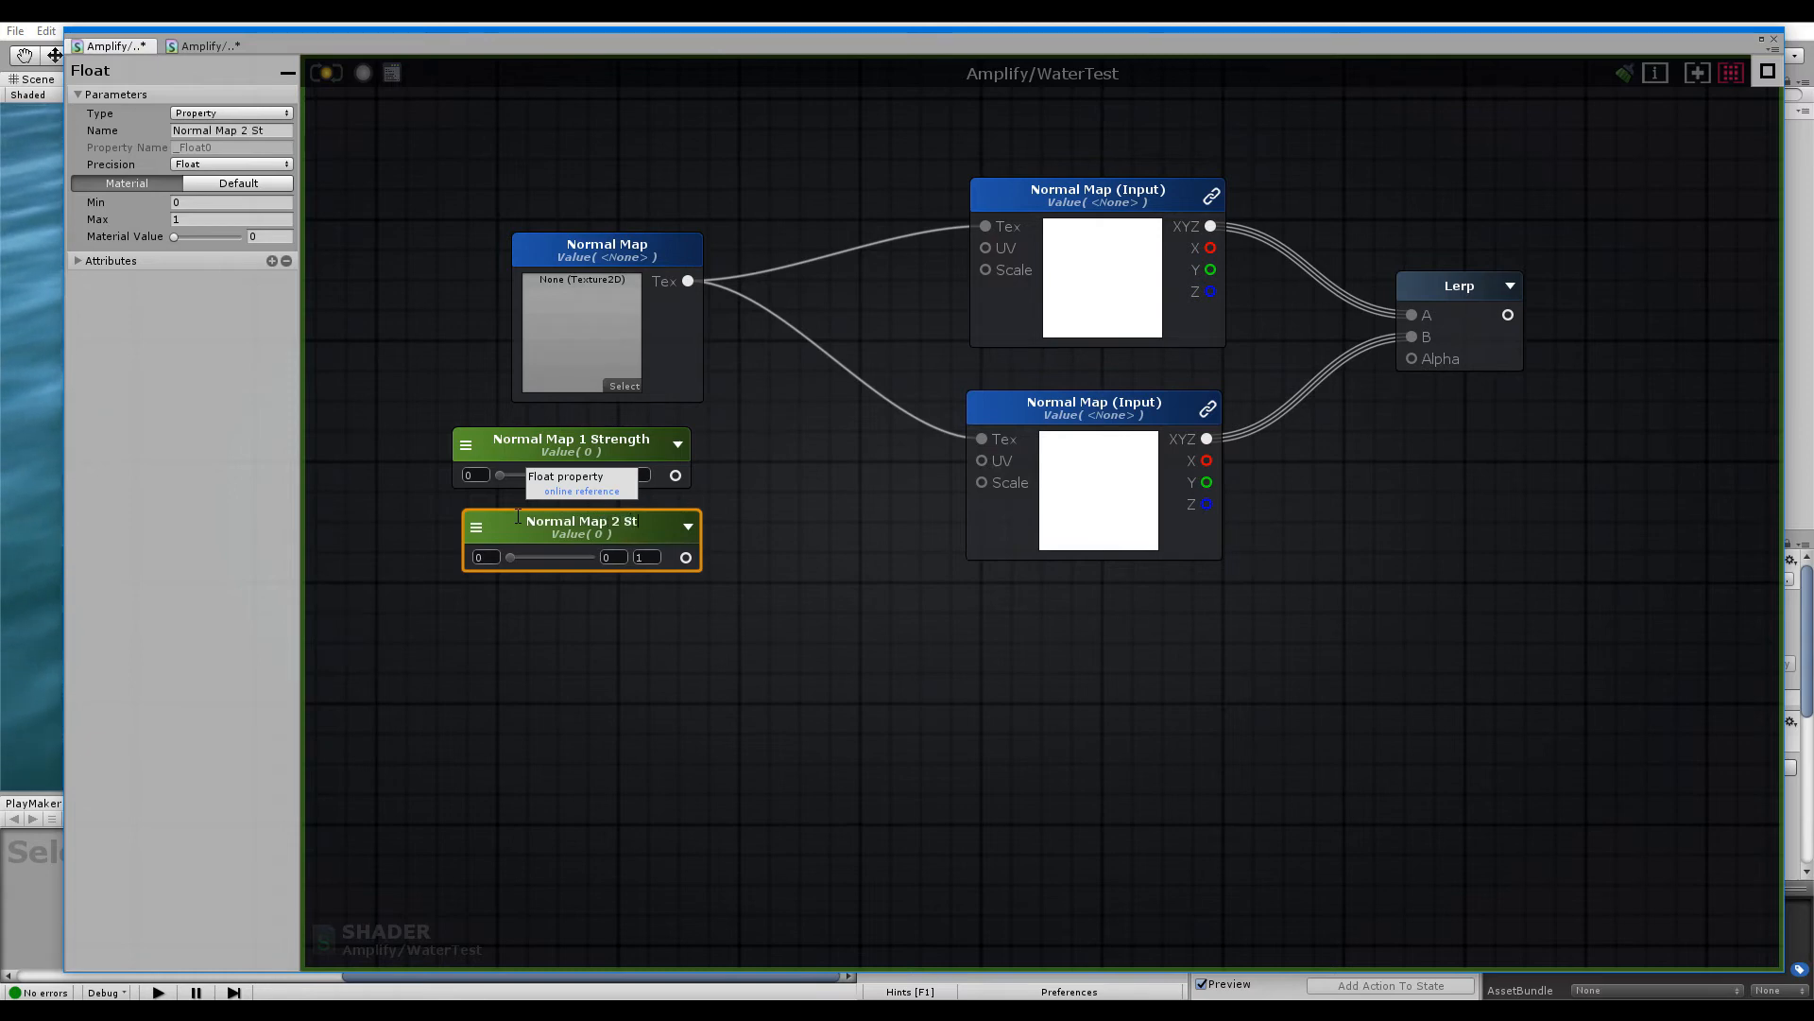
{"action": "type", "text": "rength"}
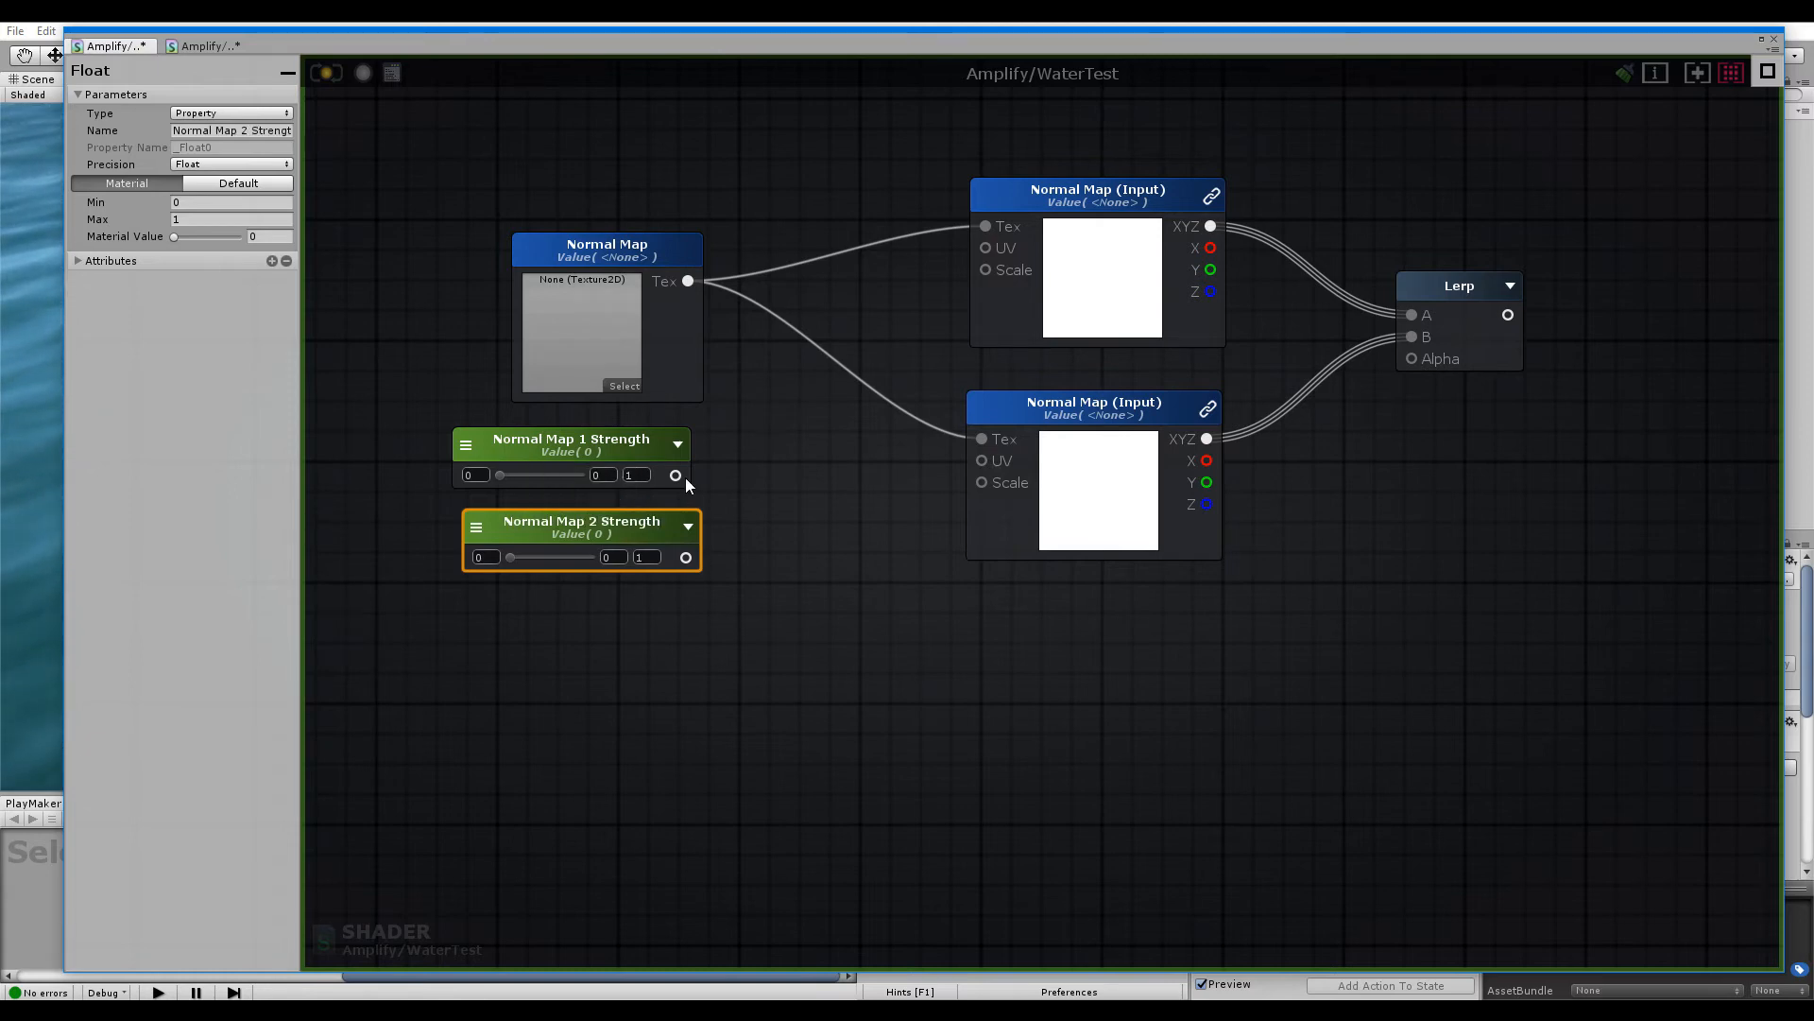
Connect Normal Map 1 Strength to the upper sample's Scale input and Normal Map 2 Strength to the lower sample's Scale input
{"action": "left_click_drag", "start_coordinate": [684, 478], "coordinate": [985, 273]}
{"action": "left_click_drag", "start_coordinate": [687, 559], "coordinate": [990, 483]}
{"action": "middle_click_drag", "start_coordinate": [754, 198], "coordinate": [907, 509]}
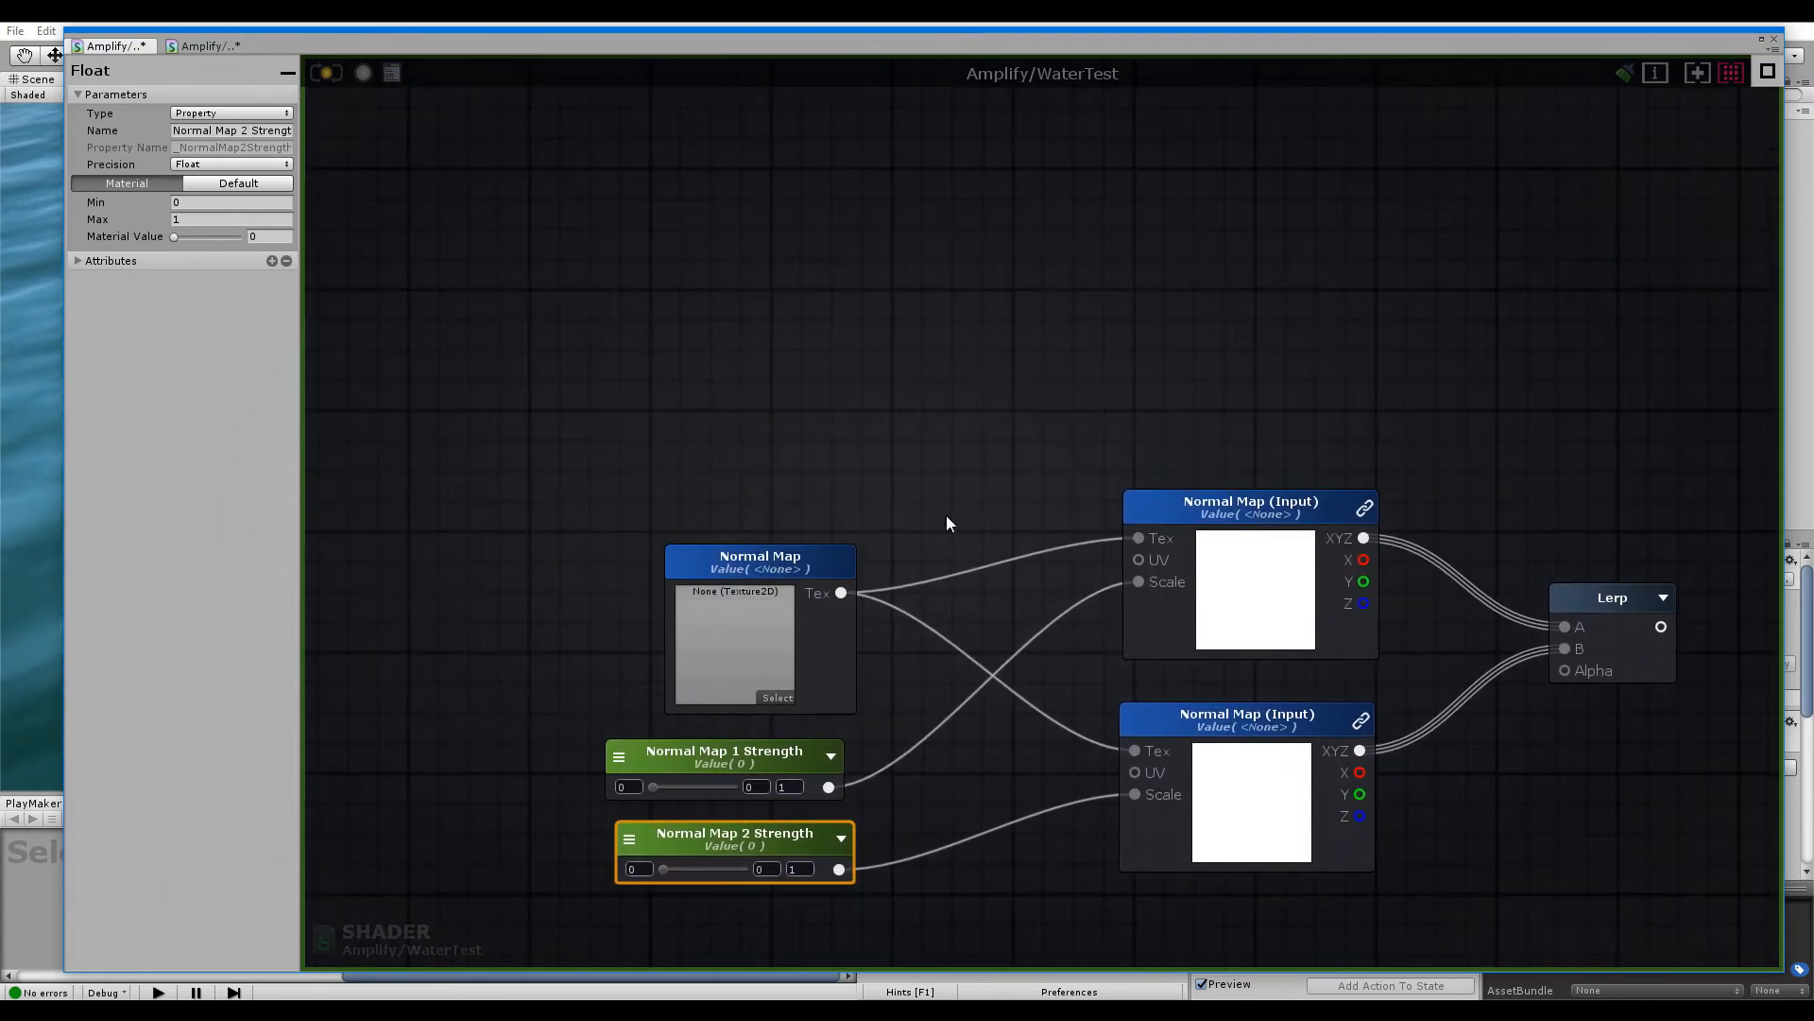
Add a Float node below the two normal map samples and open its maximum value for editing
{"action": "key", "text": "f"}
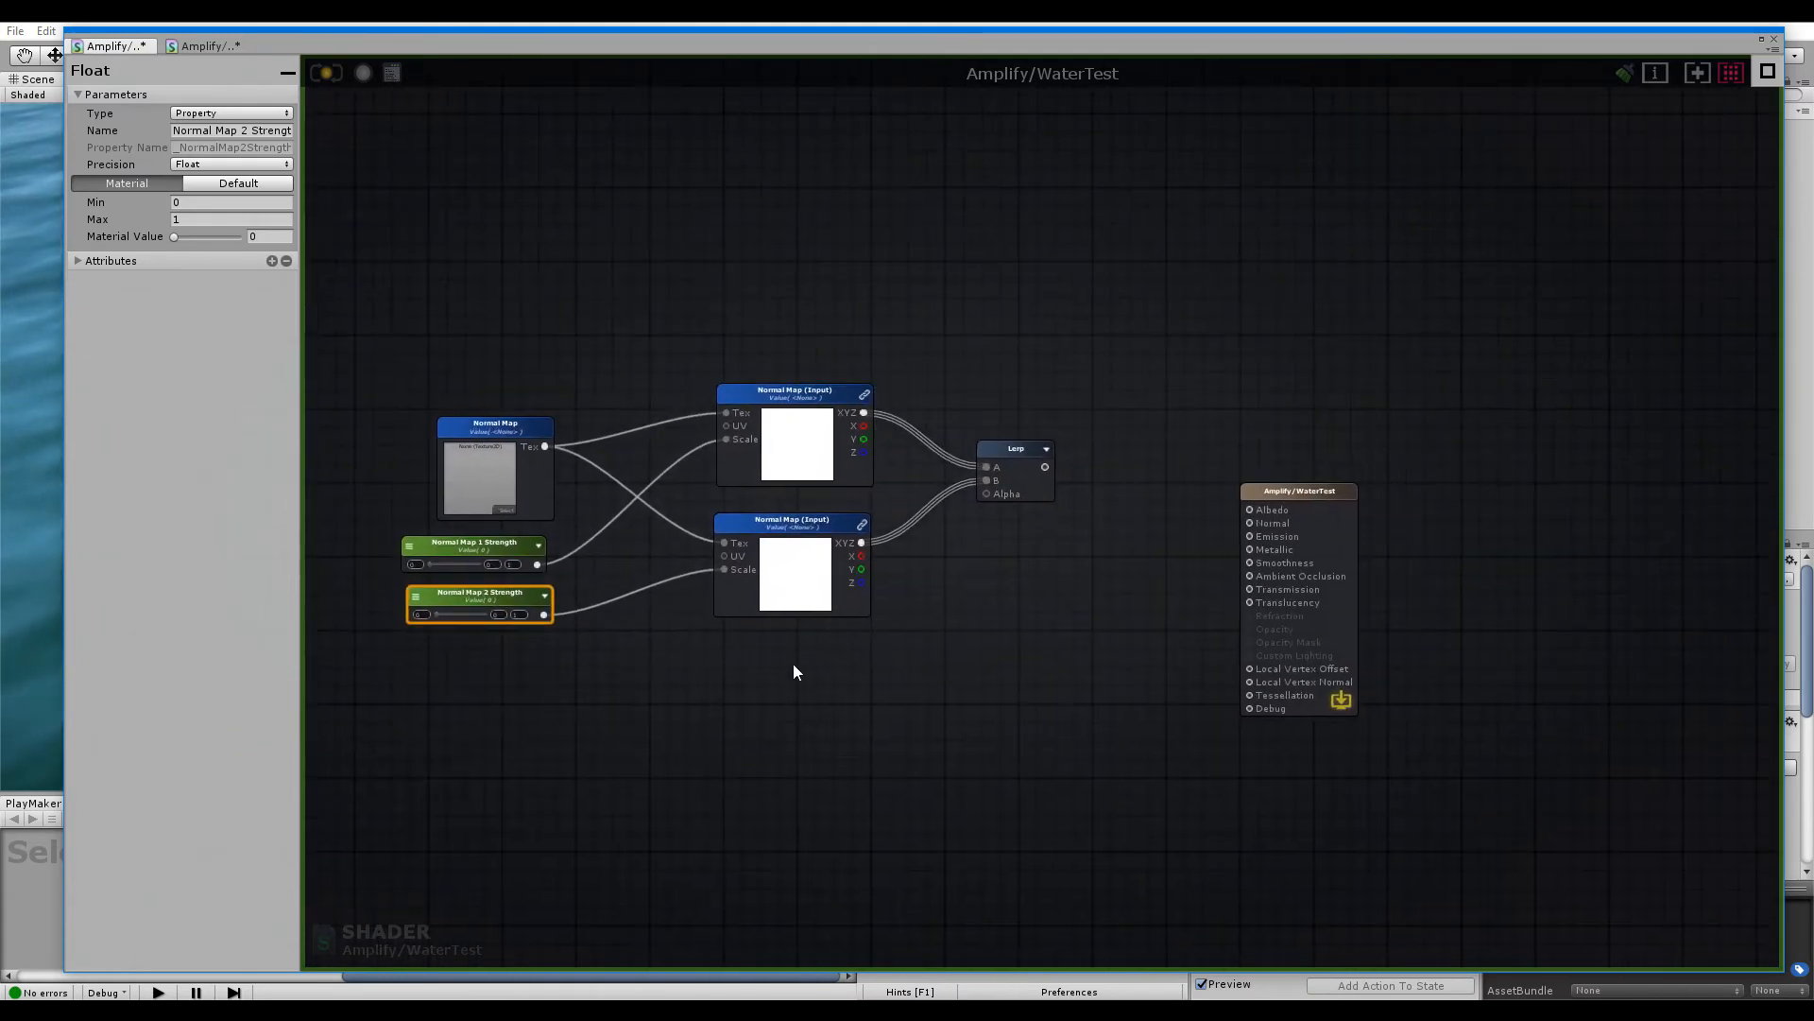
{"action": "key", "text": "1"}
{"action": "left_click", "coordinate": [794, 671]}
{"action": "left_click", "coordinate": [813, 654]}
{"action": "left_click", "coordinate": [194, 181]}
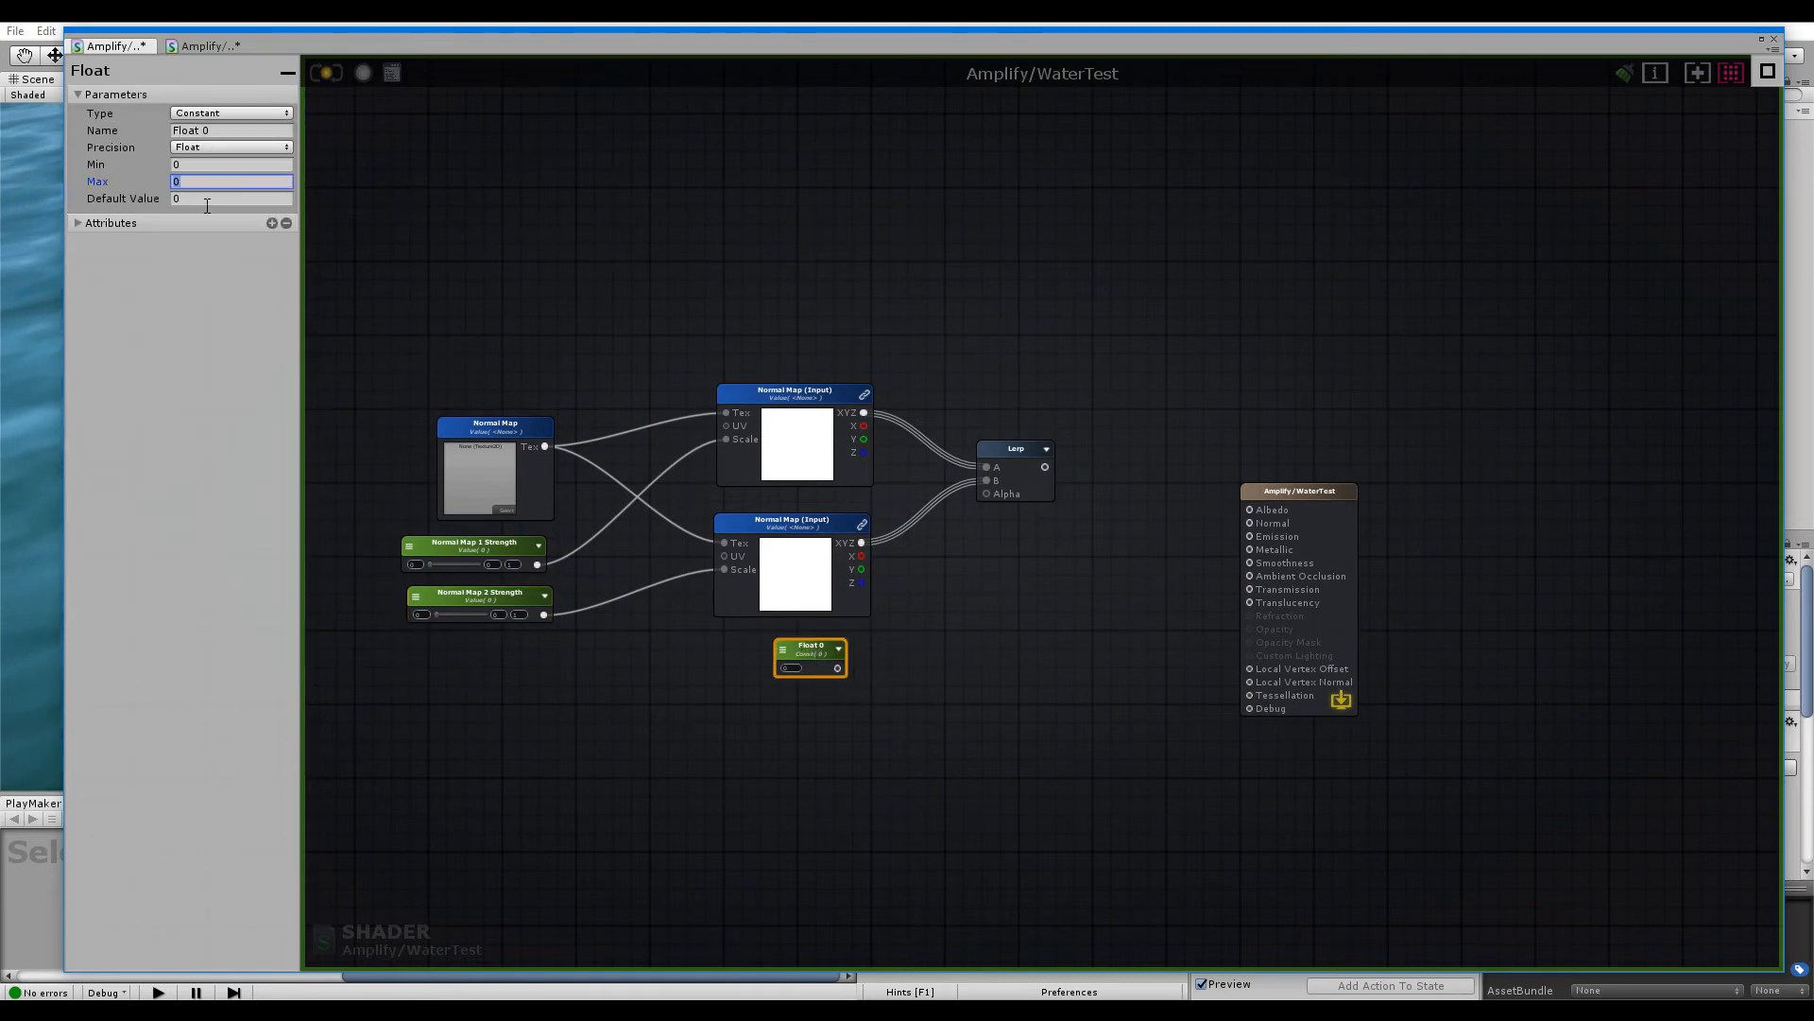
Set the new Float node's maximum to 1 and rename it Normal Blend Strength
{"action": "type", "text": "1"}
{"action": "left_click", "coordinate": [211, 129]}
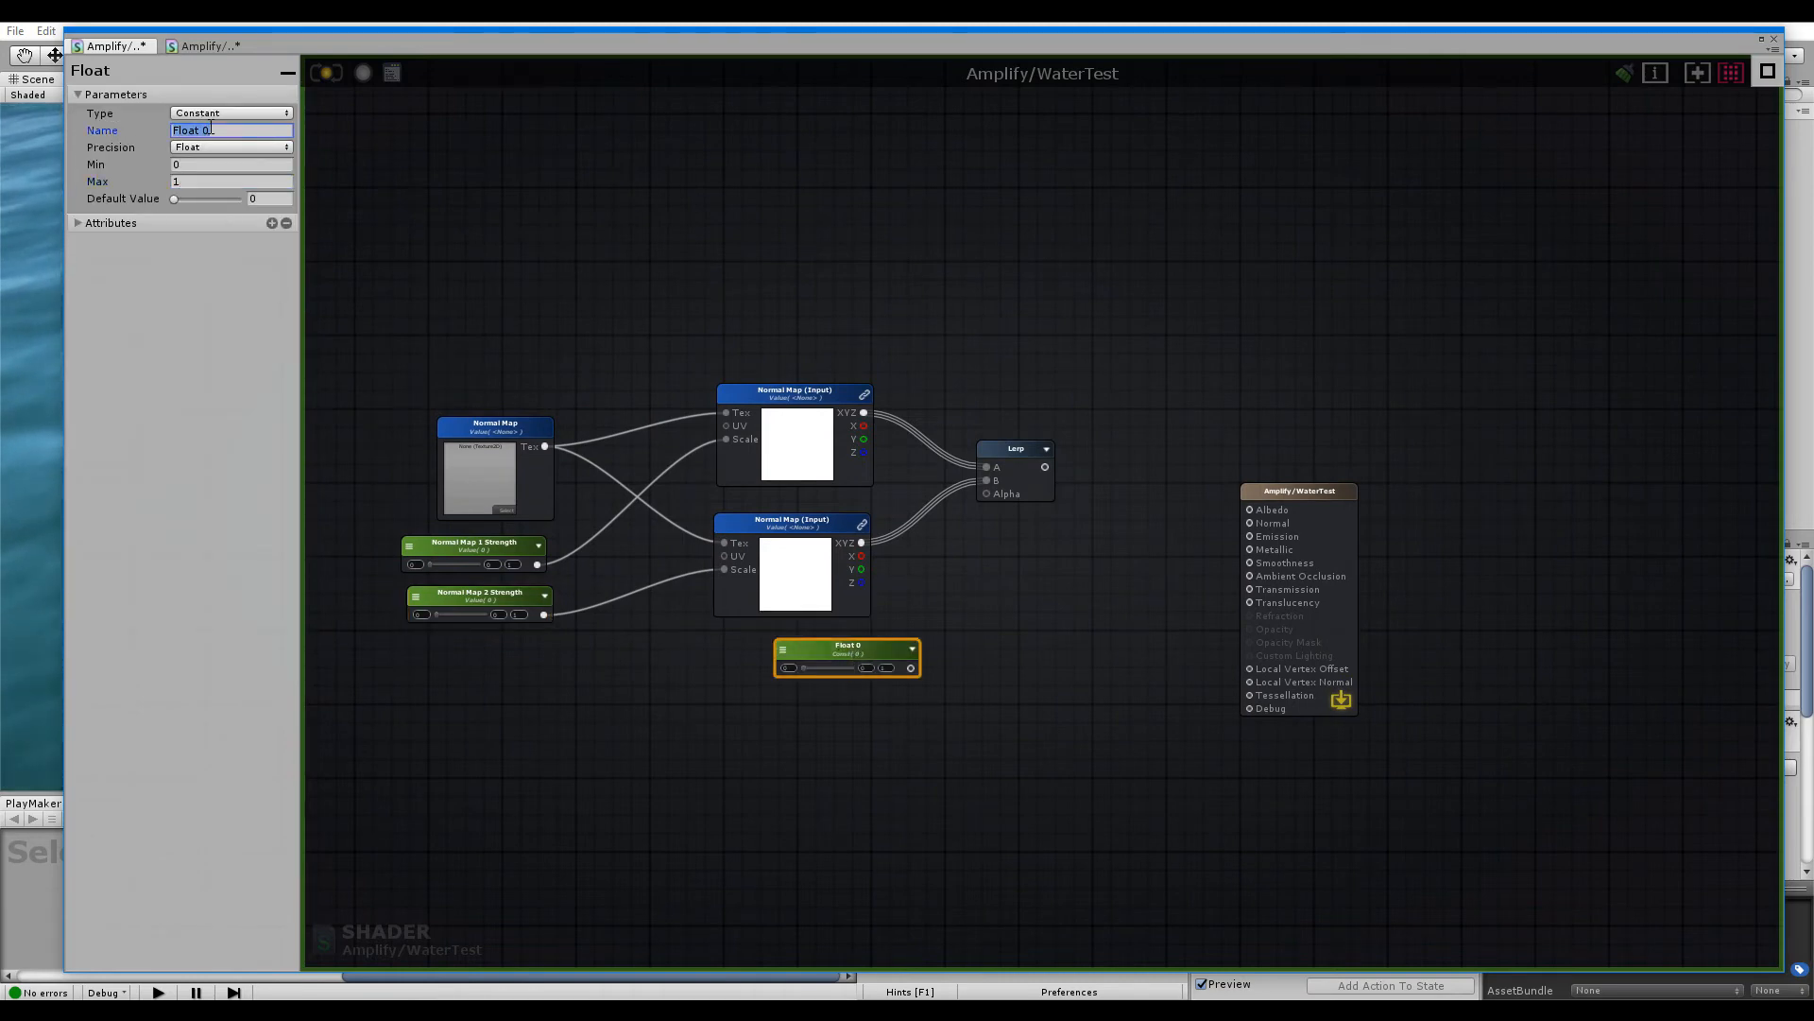
{"action": "type", "text": "Normal"}
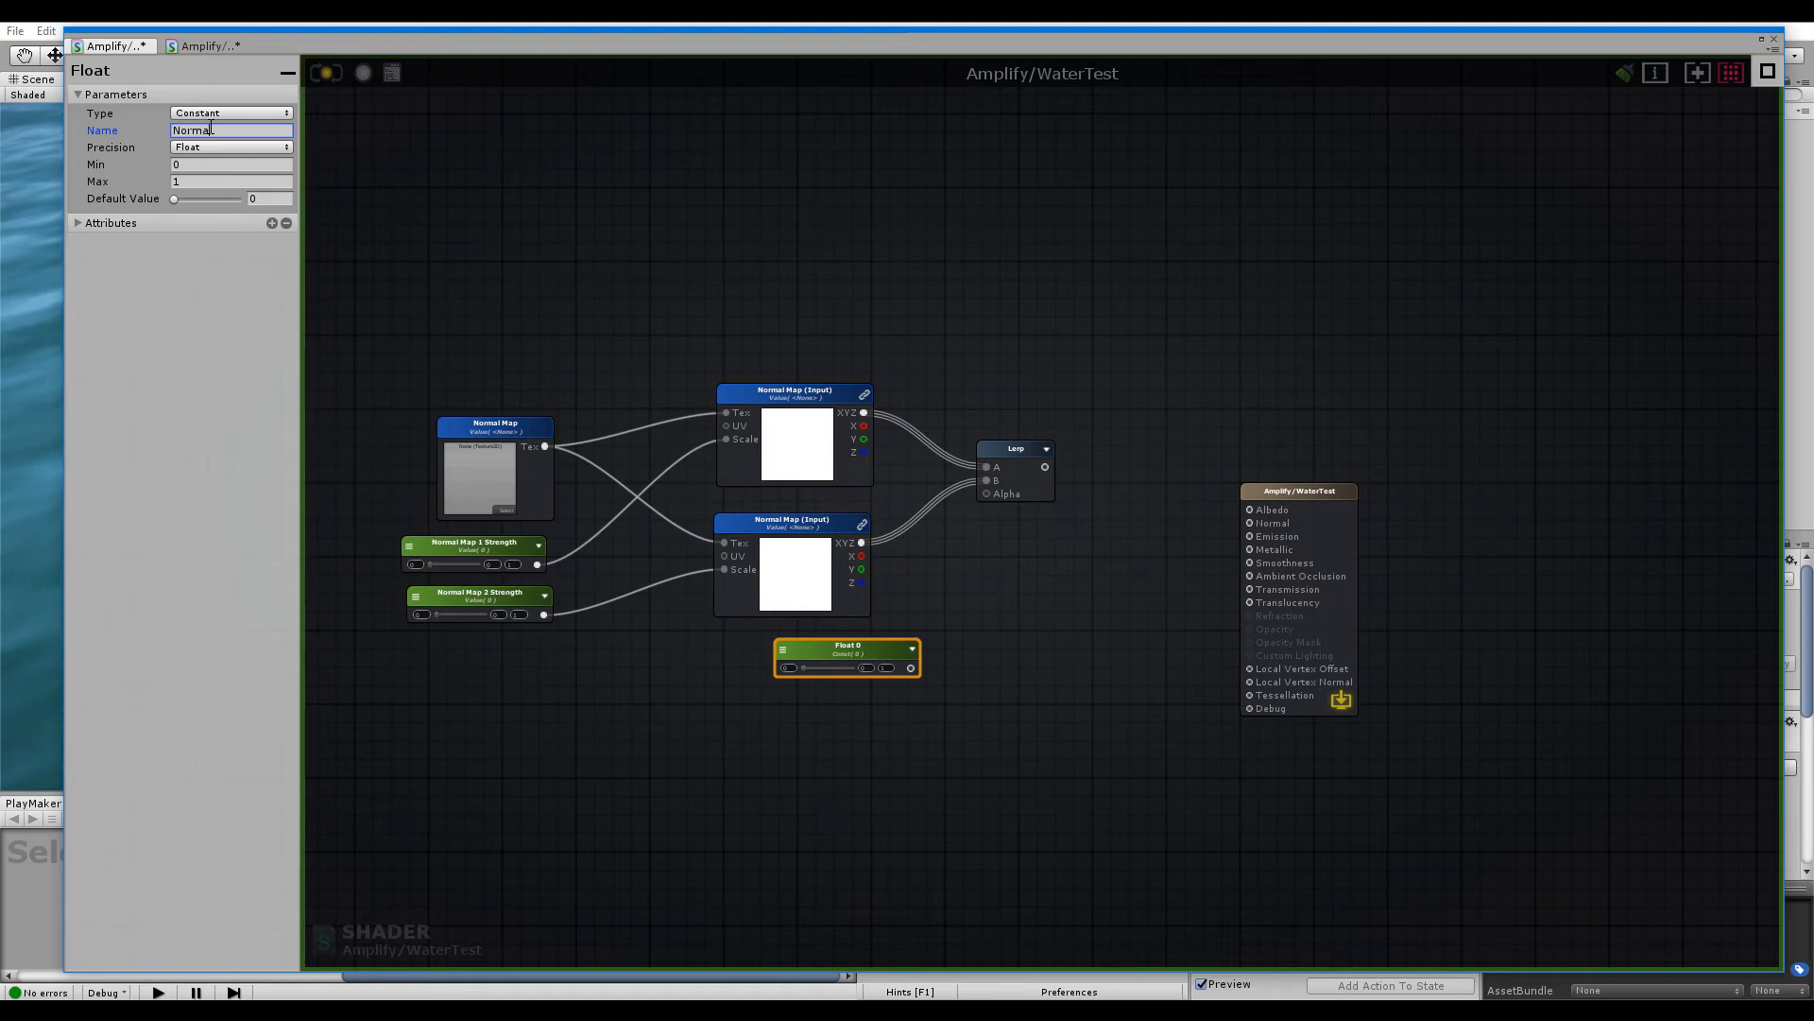
{"action": "type", "text": " Blend "}
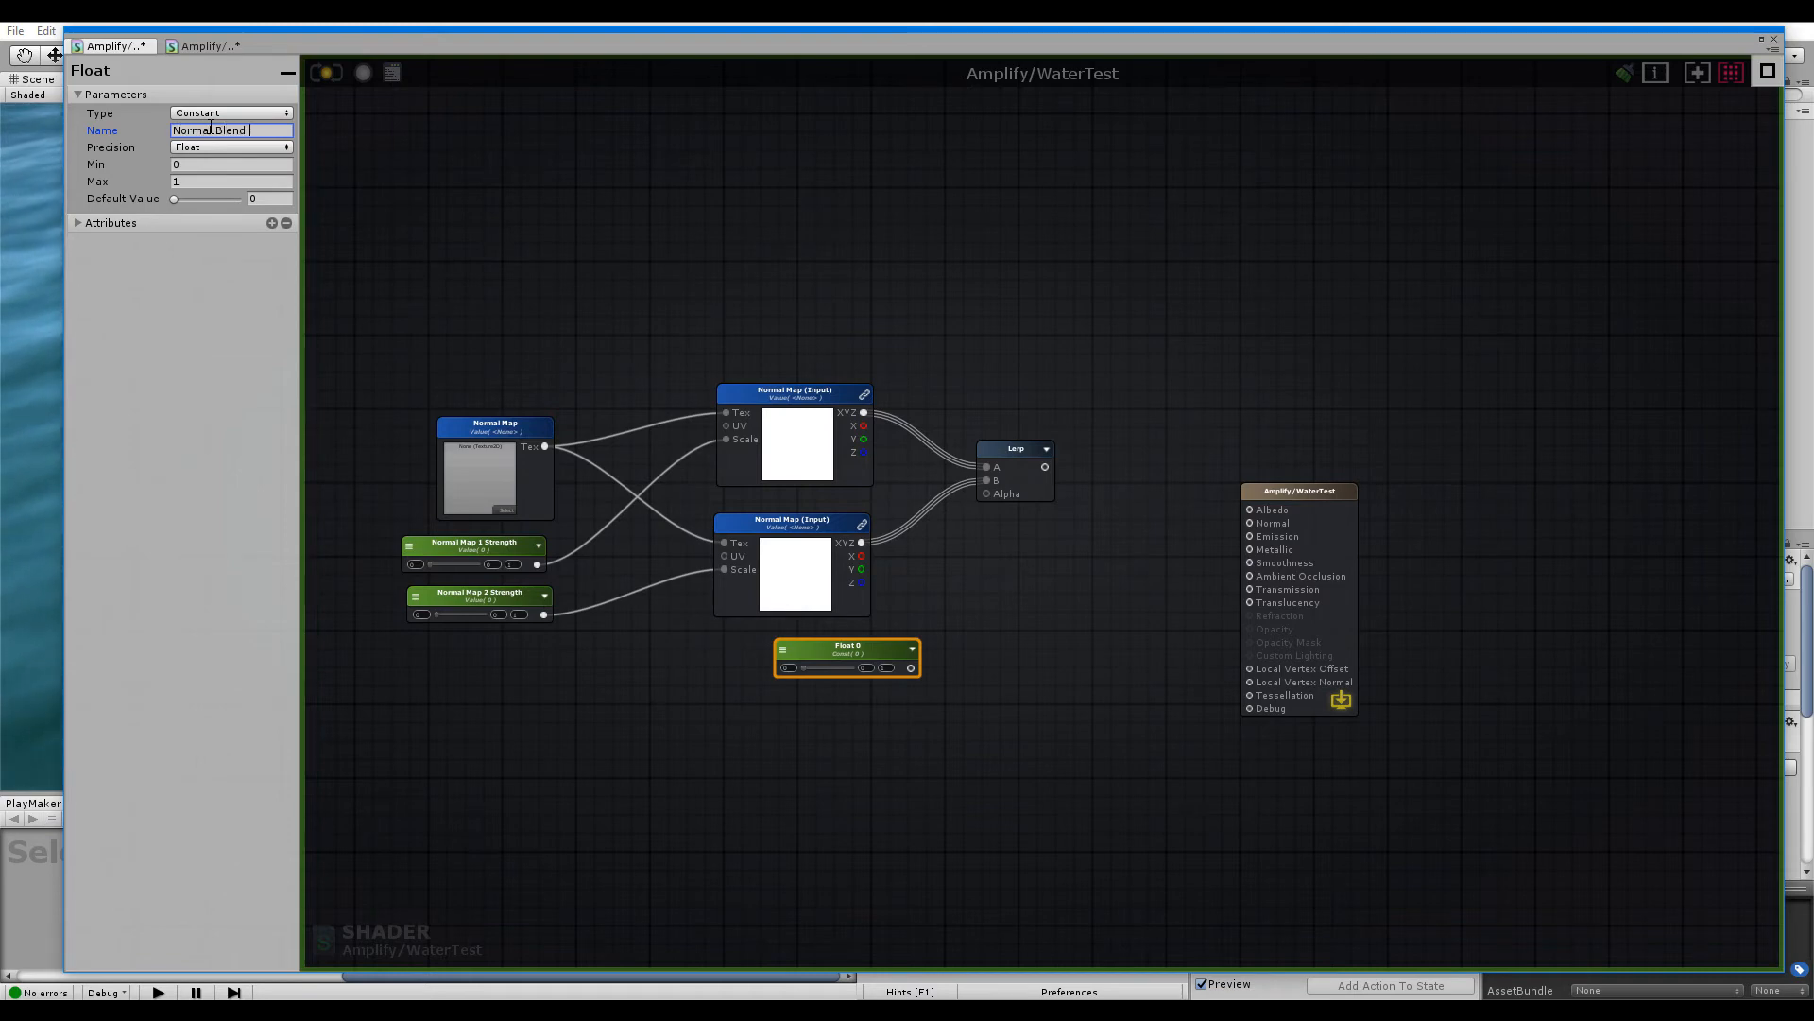
{"action": "type", "text": "Strengtl"}
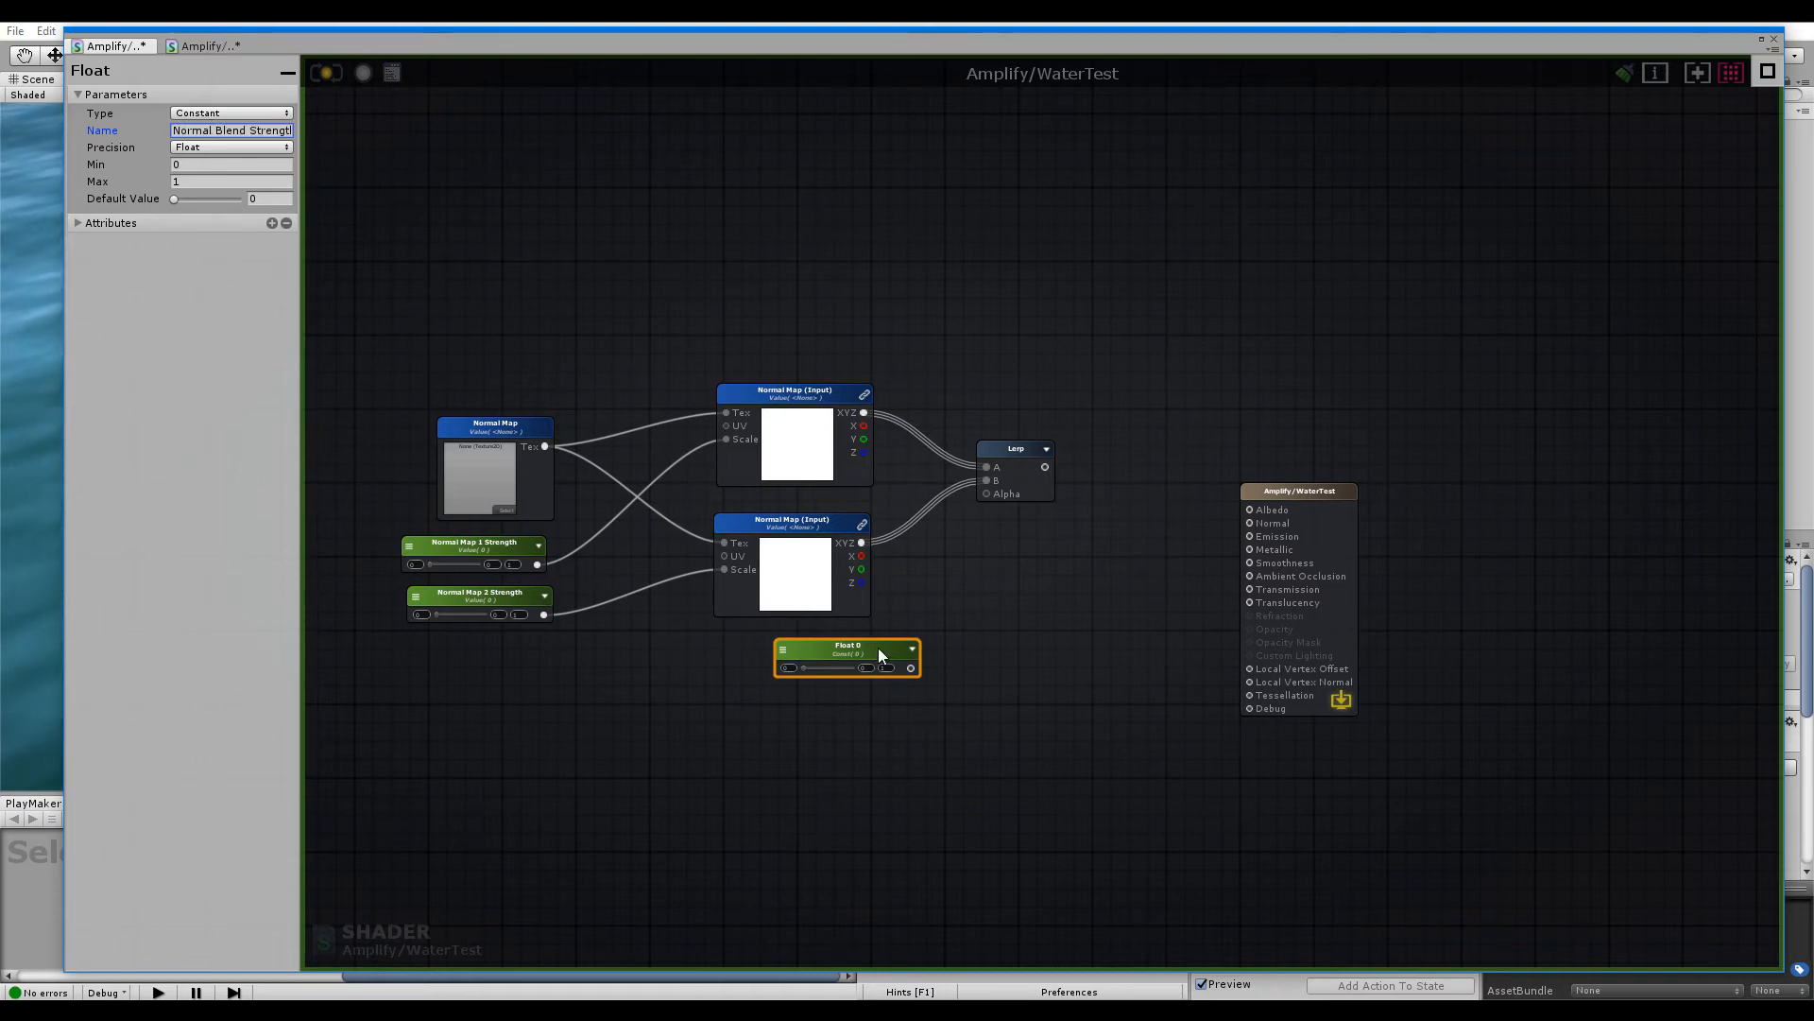
Connect Normal Blend Strength to the Lerp's Alpha and the Lerp's output to the shader's Normal input
{"action": "left_click_drag", "start_coordinate": [911, 667], "coordinate": [986, 493]}
{"action": "left_click_drag", "start_coordinate": [890, 655], "coordinate": [847, 643]}
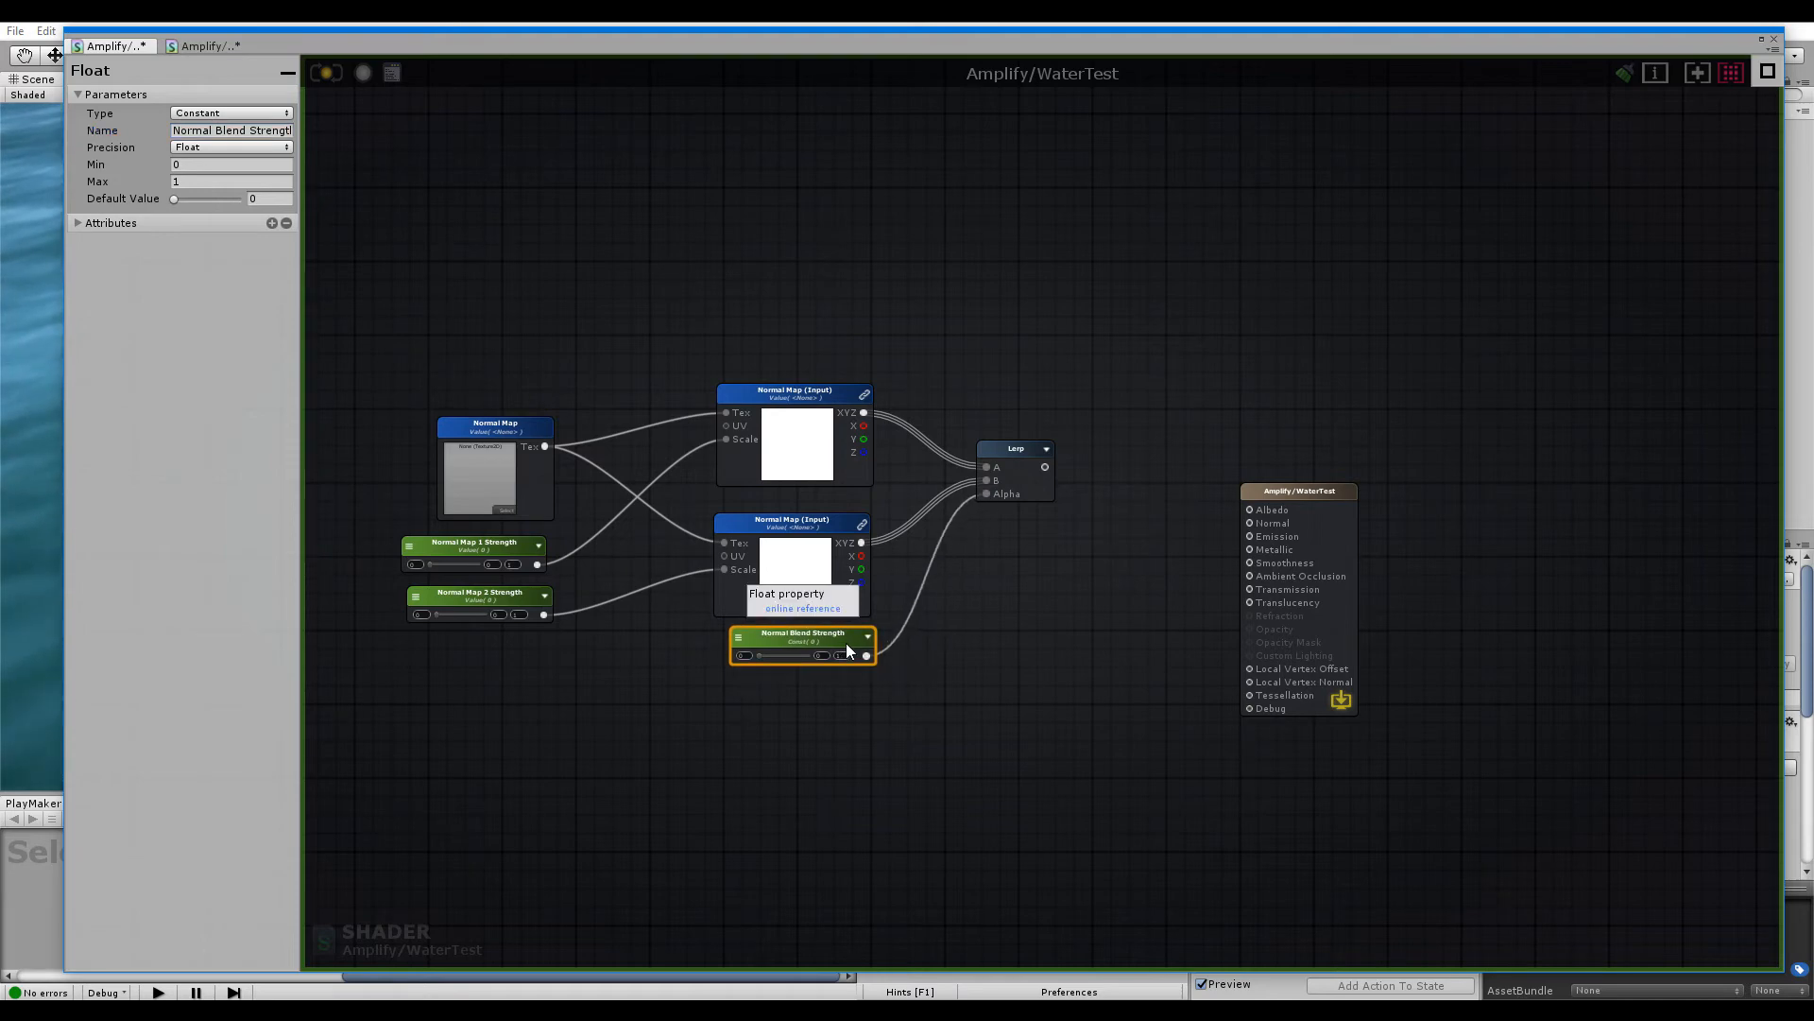
{"action": "left_click_drag", "start_coordinate": [1045, 467], "coordinate": [1249, 523]}
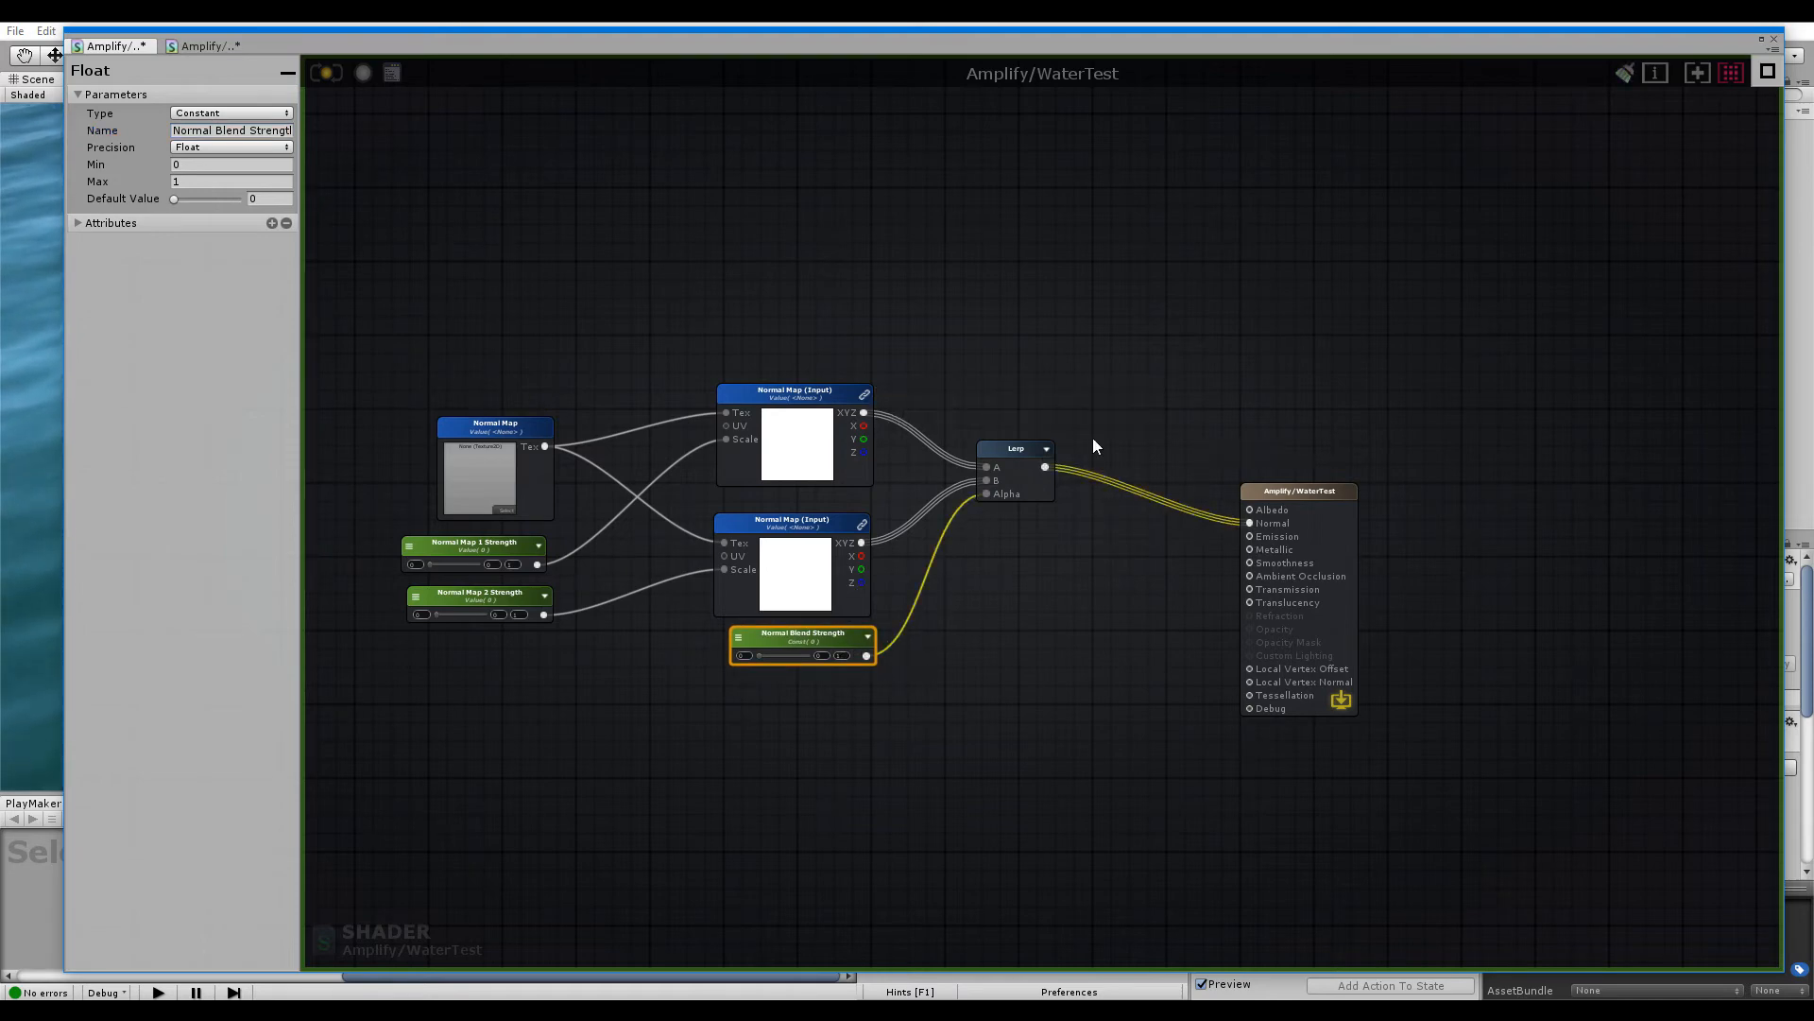
Add a Color node above the normal map network and place a duplicate of it directly below
{"action": "middle_click_drag", "start_coordinate": [1021, 312], "coordinate": [973, 484]}
{"action": "right_click", "coordinate": [896, 335]}
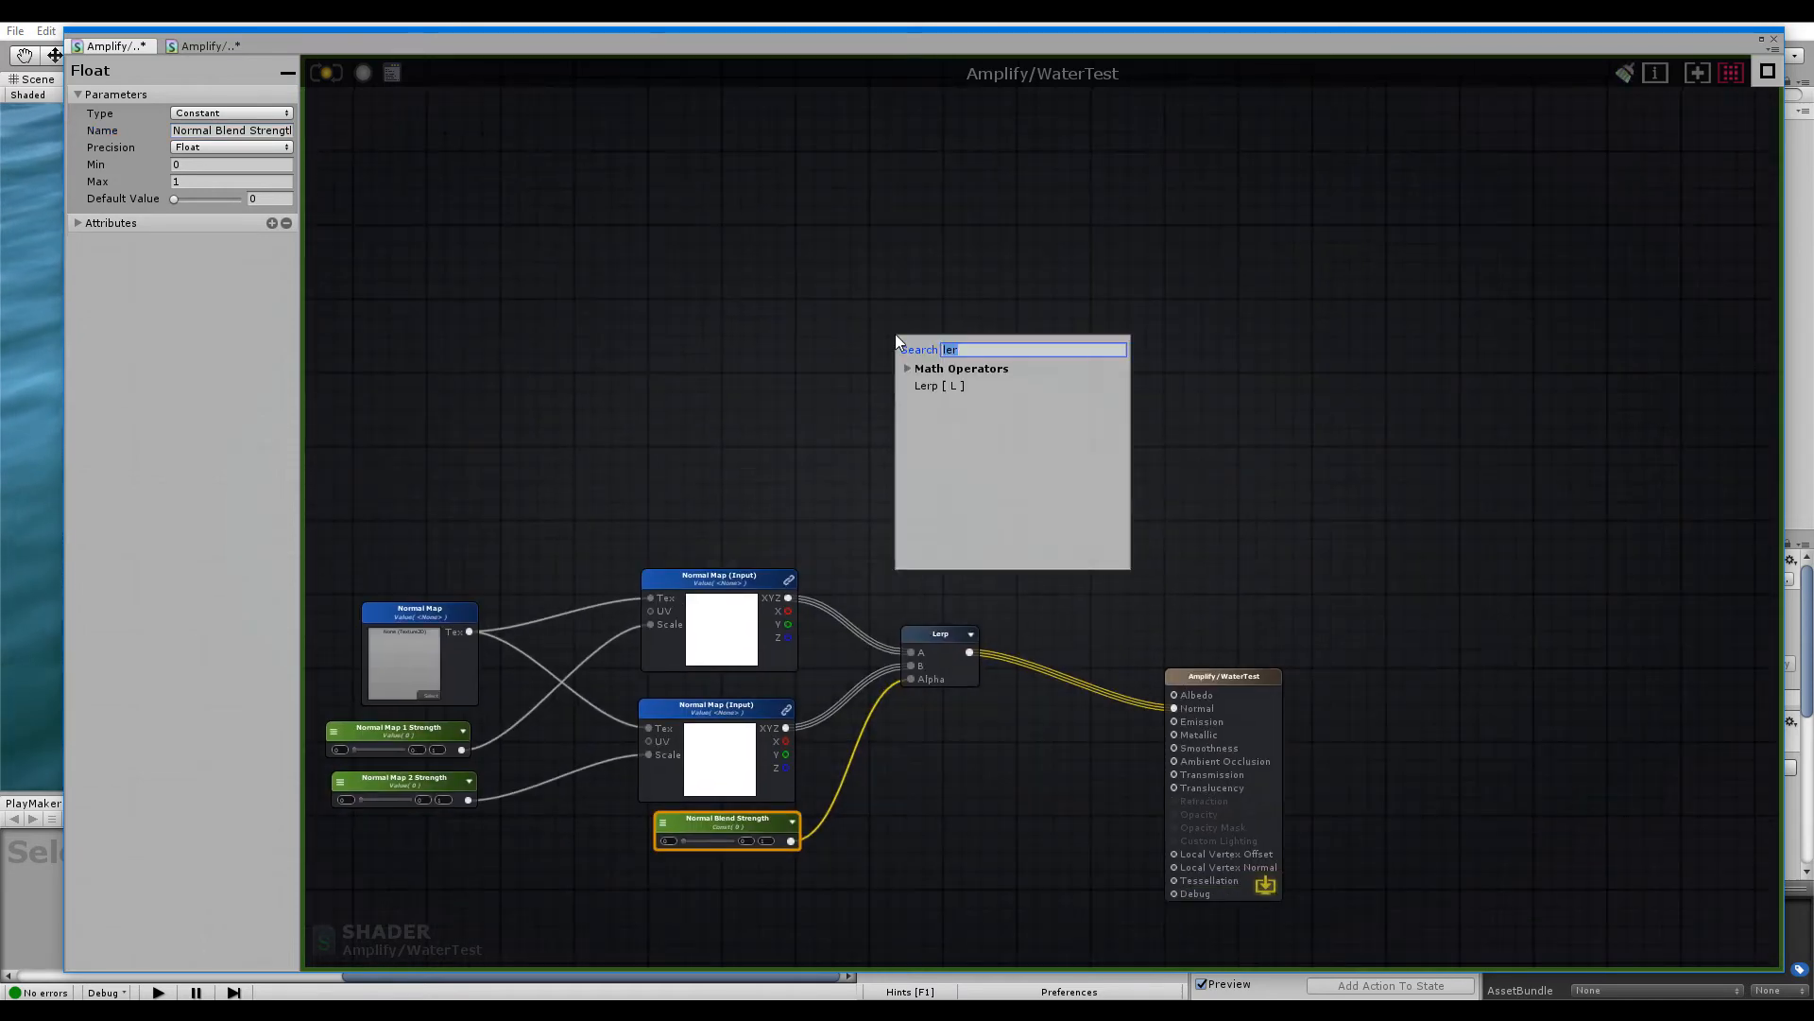
{"action": "type", "text": "colou"}
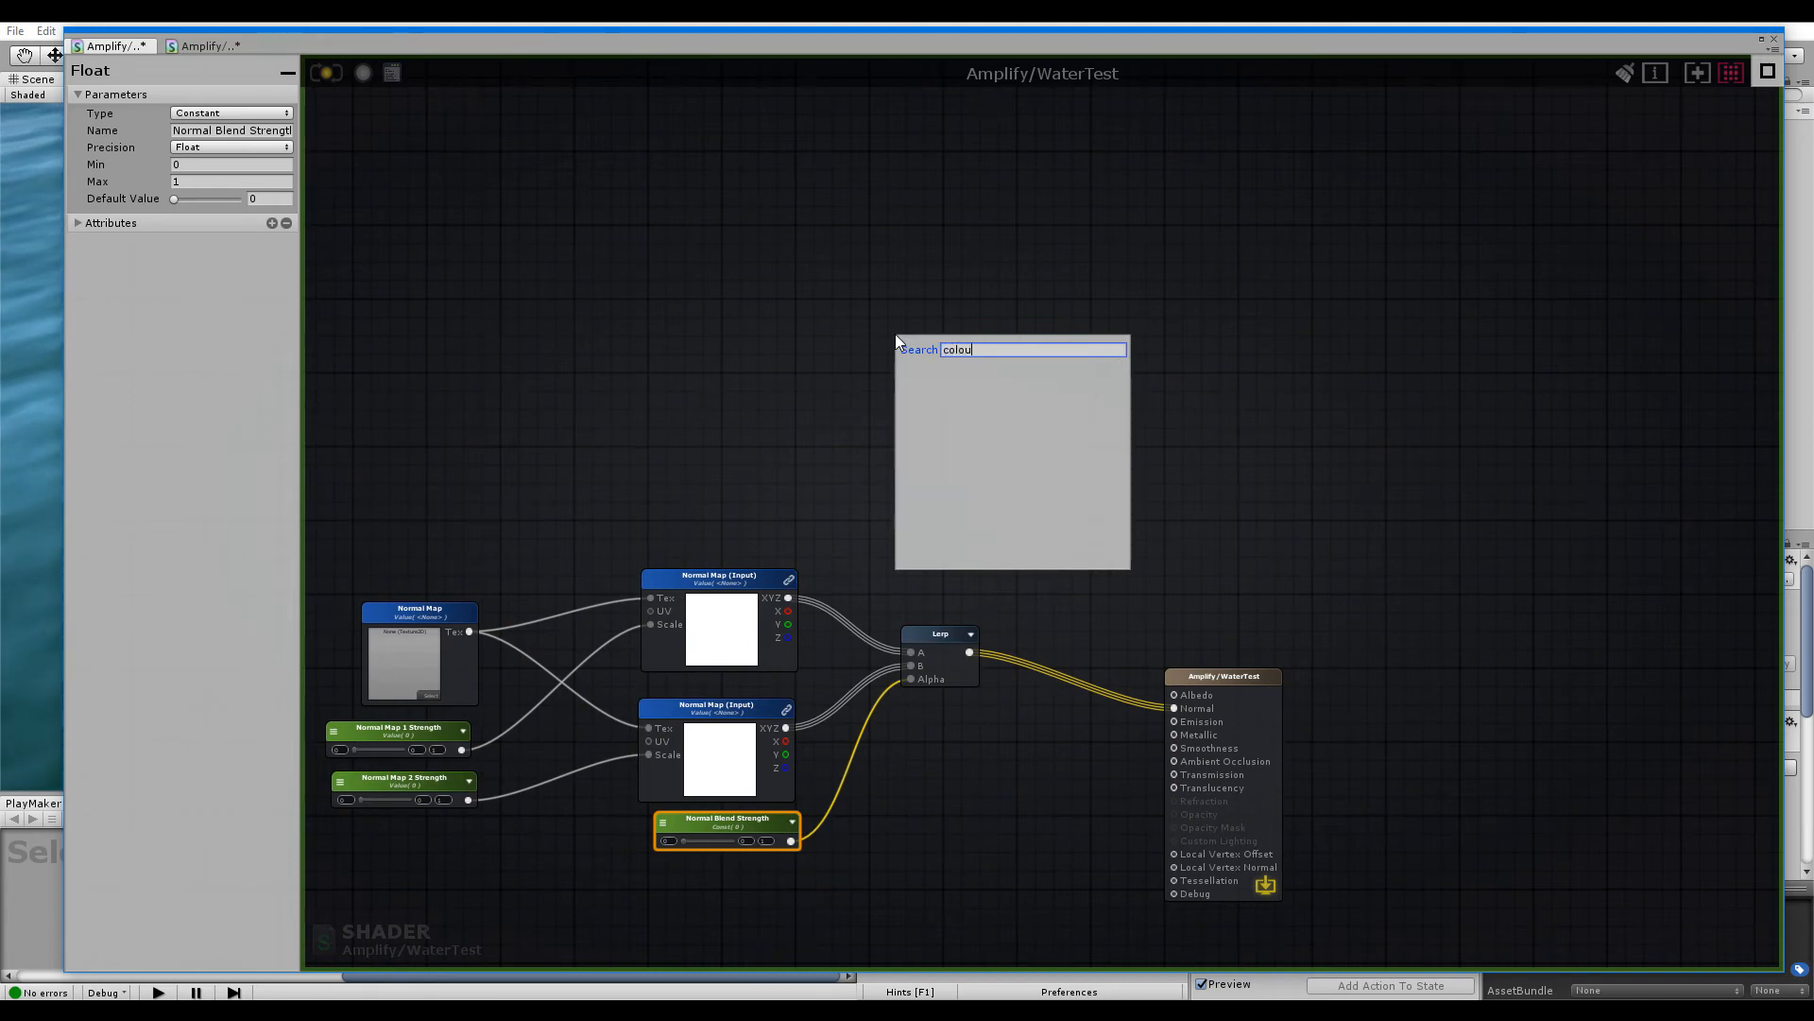
{"action": "left_click", "coordinate": [1005, 421]}
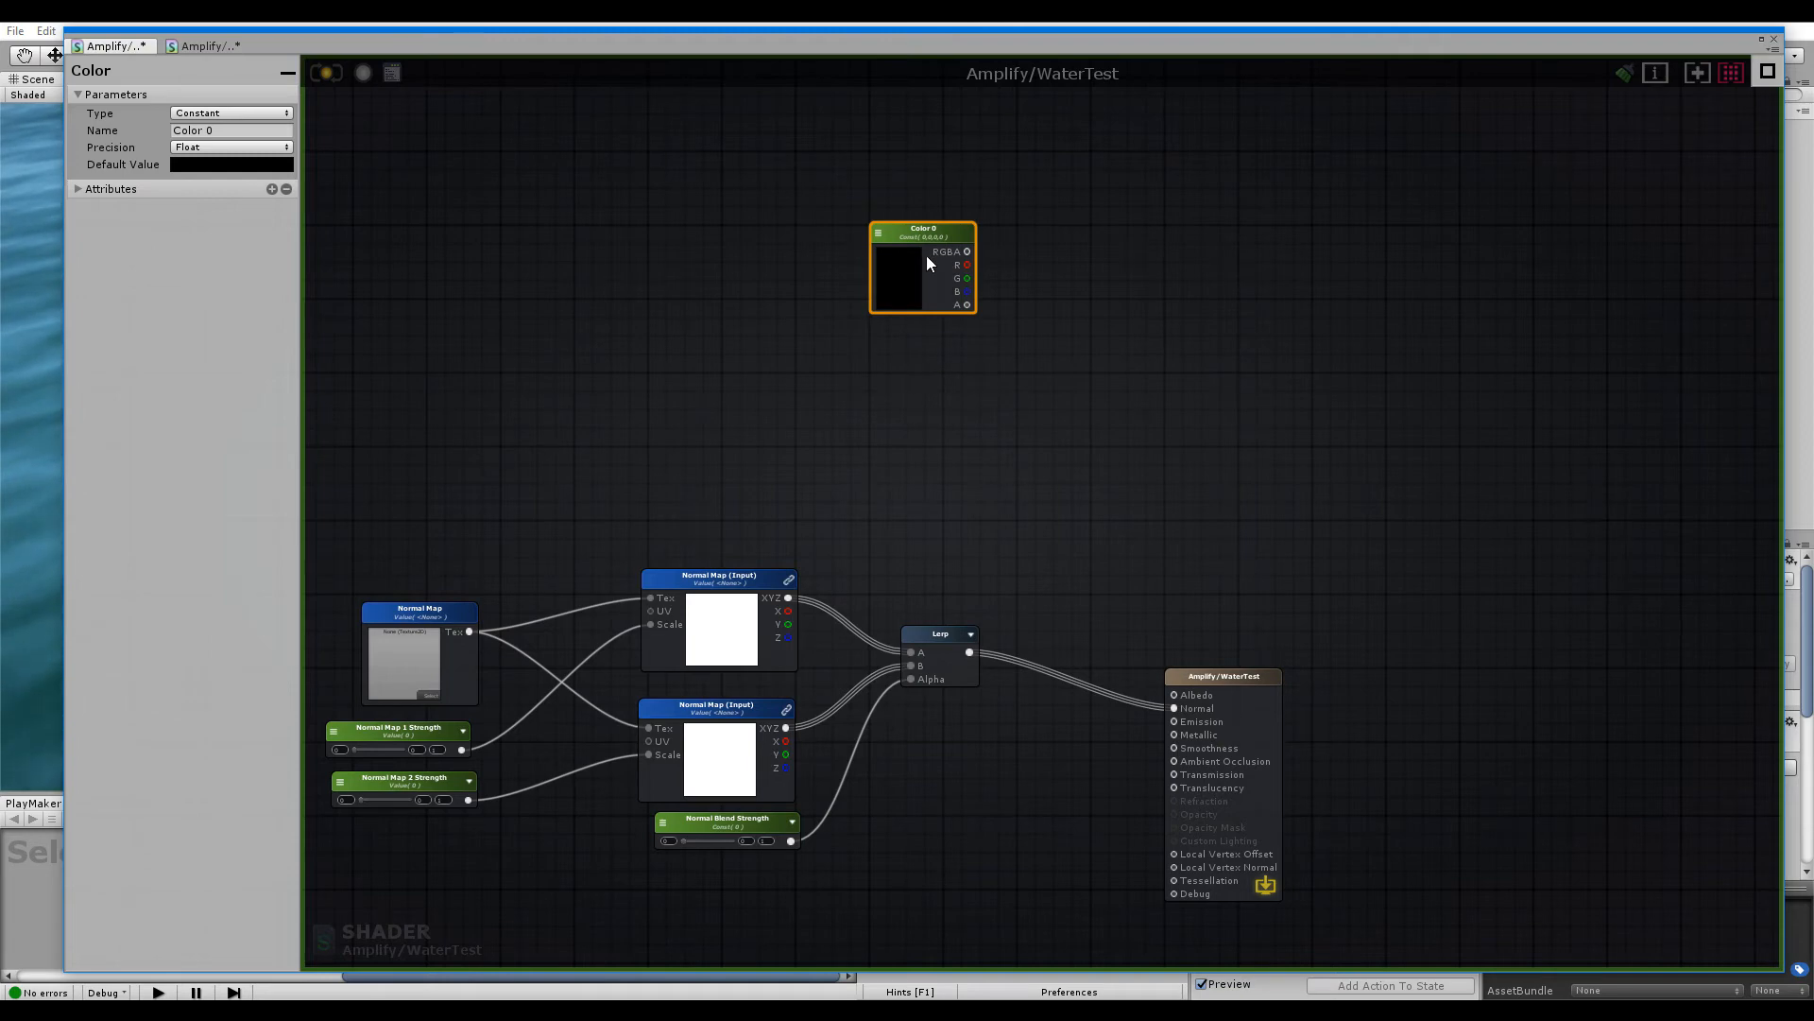
{"action": "key", "text": "ctrl+d"}
{"action": "left_click_drag", "start_coordinate": [1006, 400], "coordinate": [923, 339]}
Add a Lerp node beside the colours, with Color 0 feeding A and Color 1 feeding B
{"action": "left_click", "coordinate": [1086, 299]}
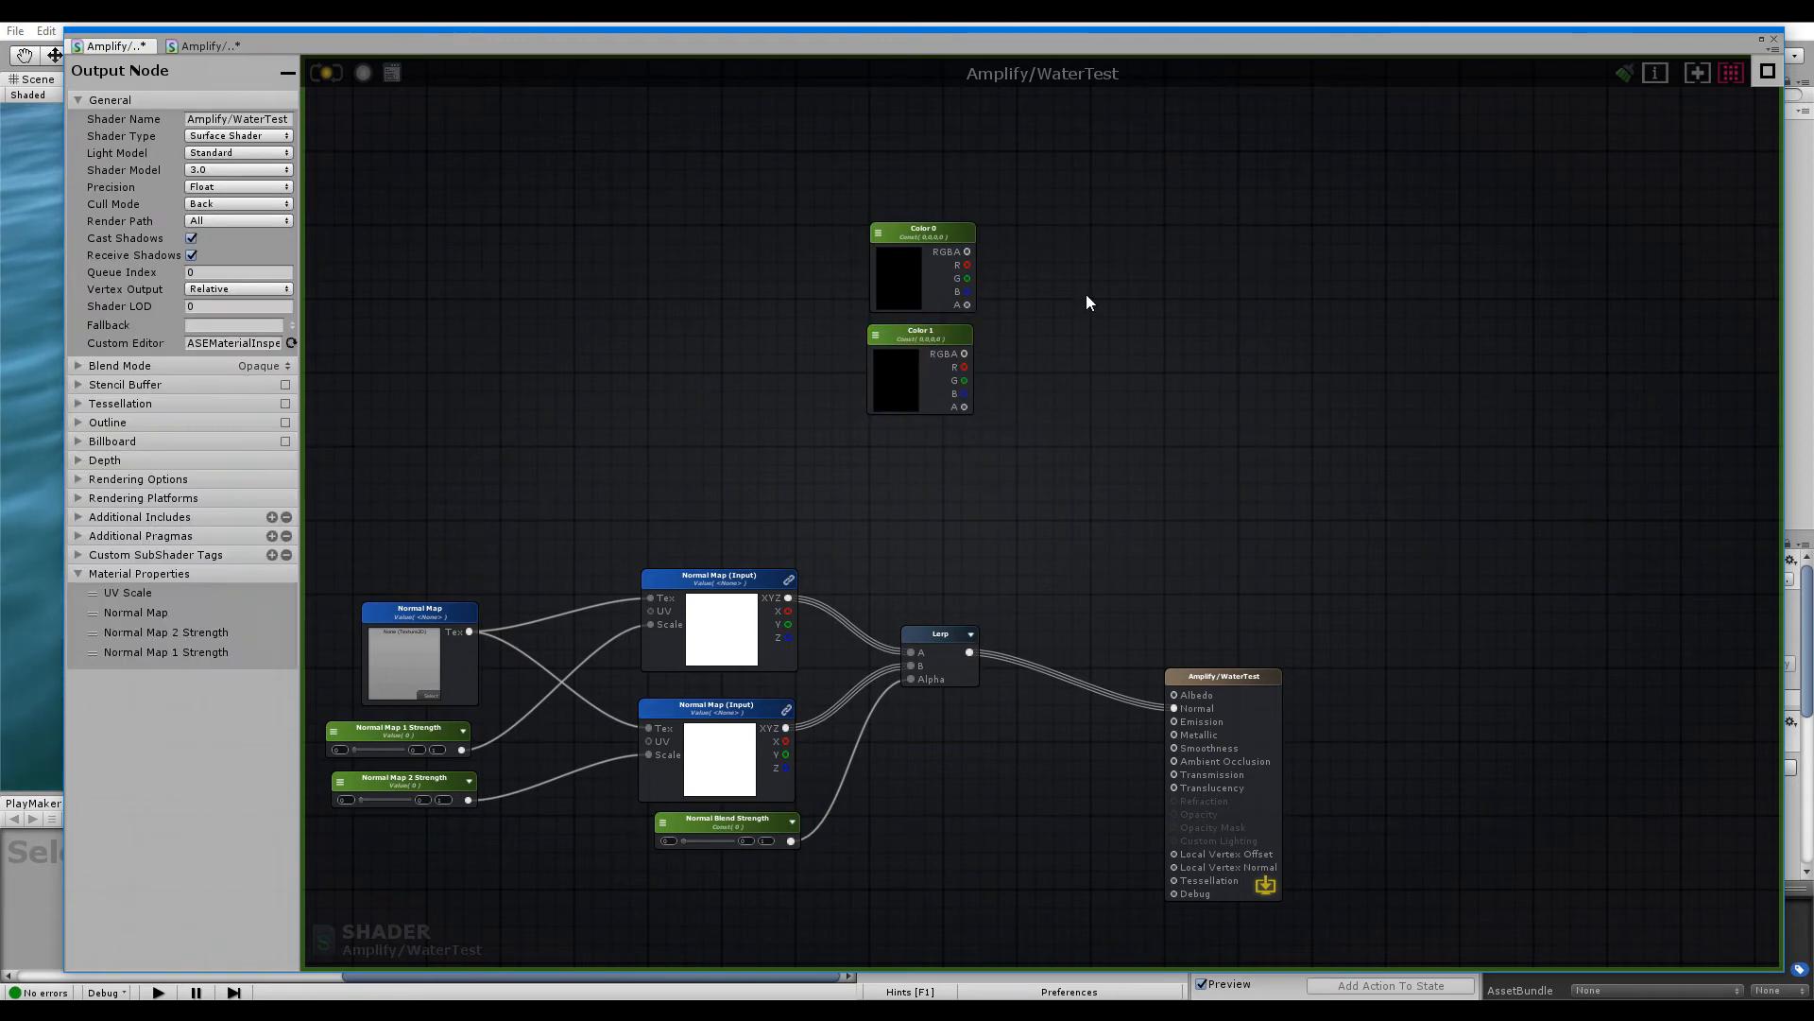
{"action": "left_click", "coordinate": [1086, 294]}
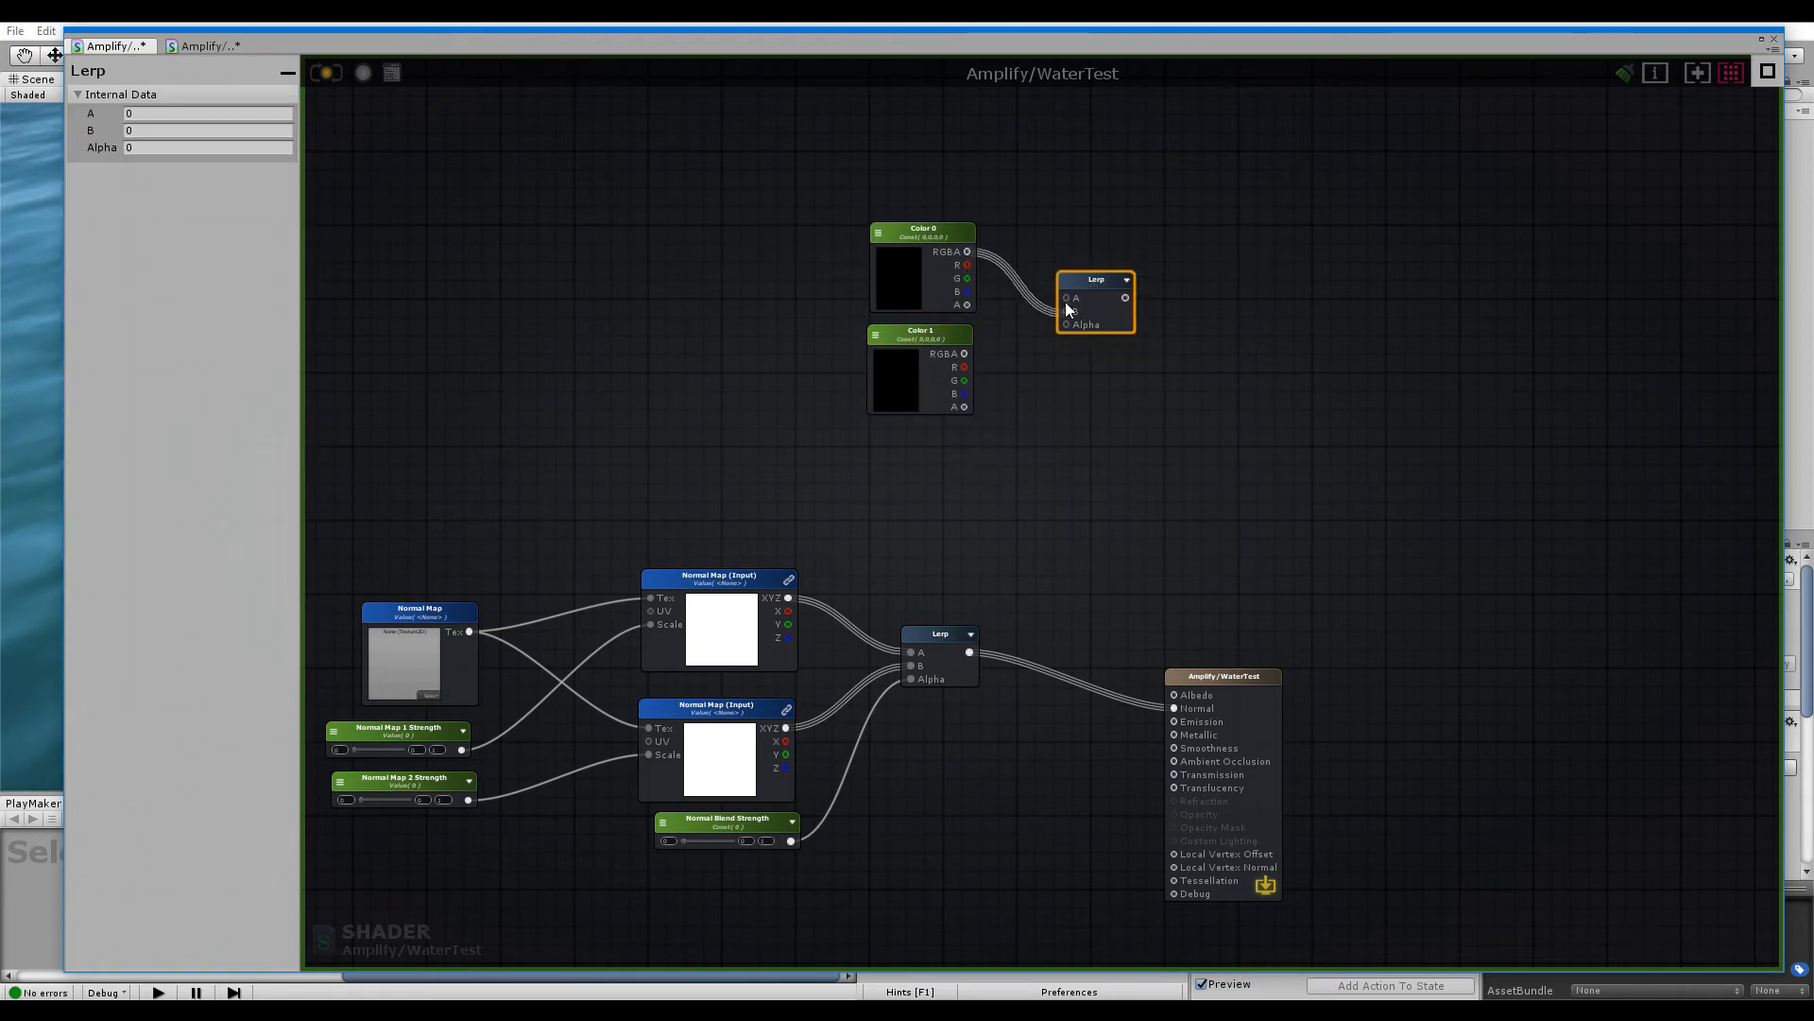
{"action": "left_click_drag", "start_coordinate": [1065, 304], "coordinate": [1067, 312]}
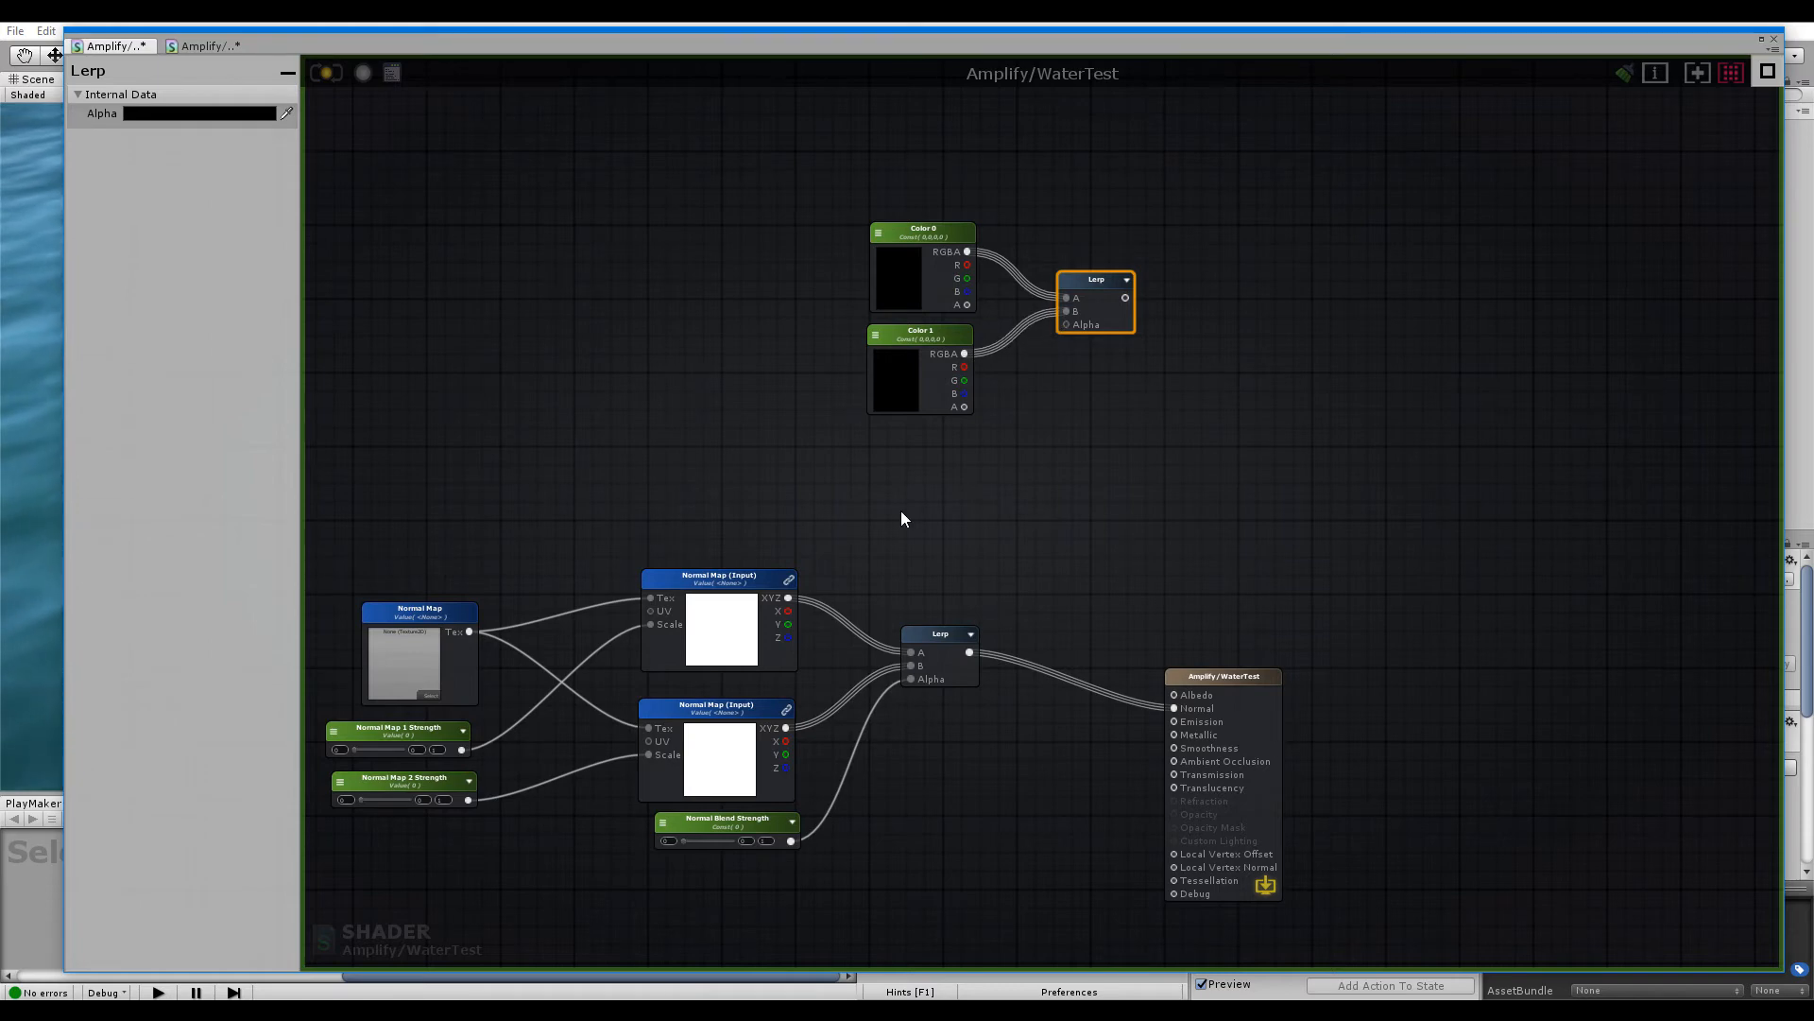
Move the World UV group higher in the graph, farther from the other nodes
{"action": "middle_click_drag", "start_coordinate": [603, 97], "coordinate": [922, 434]}
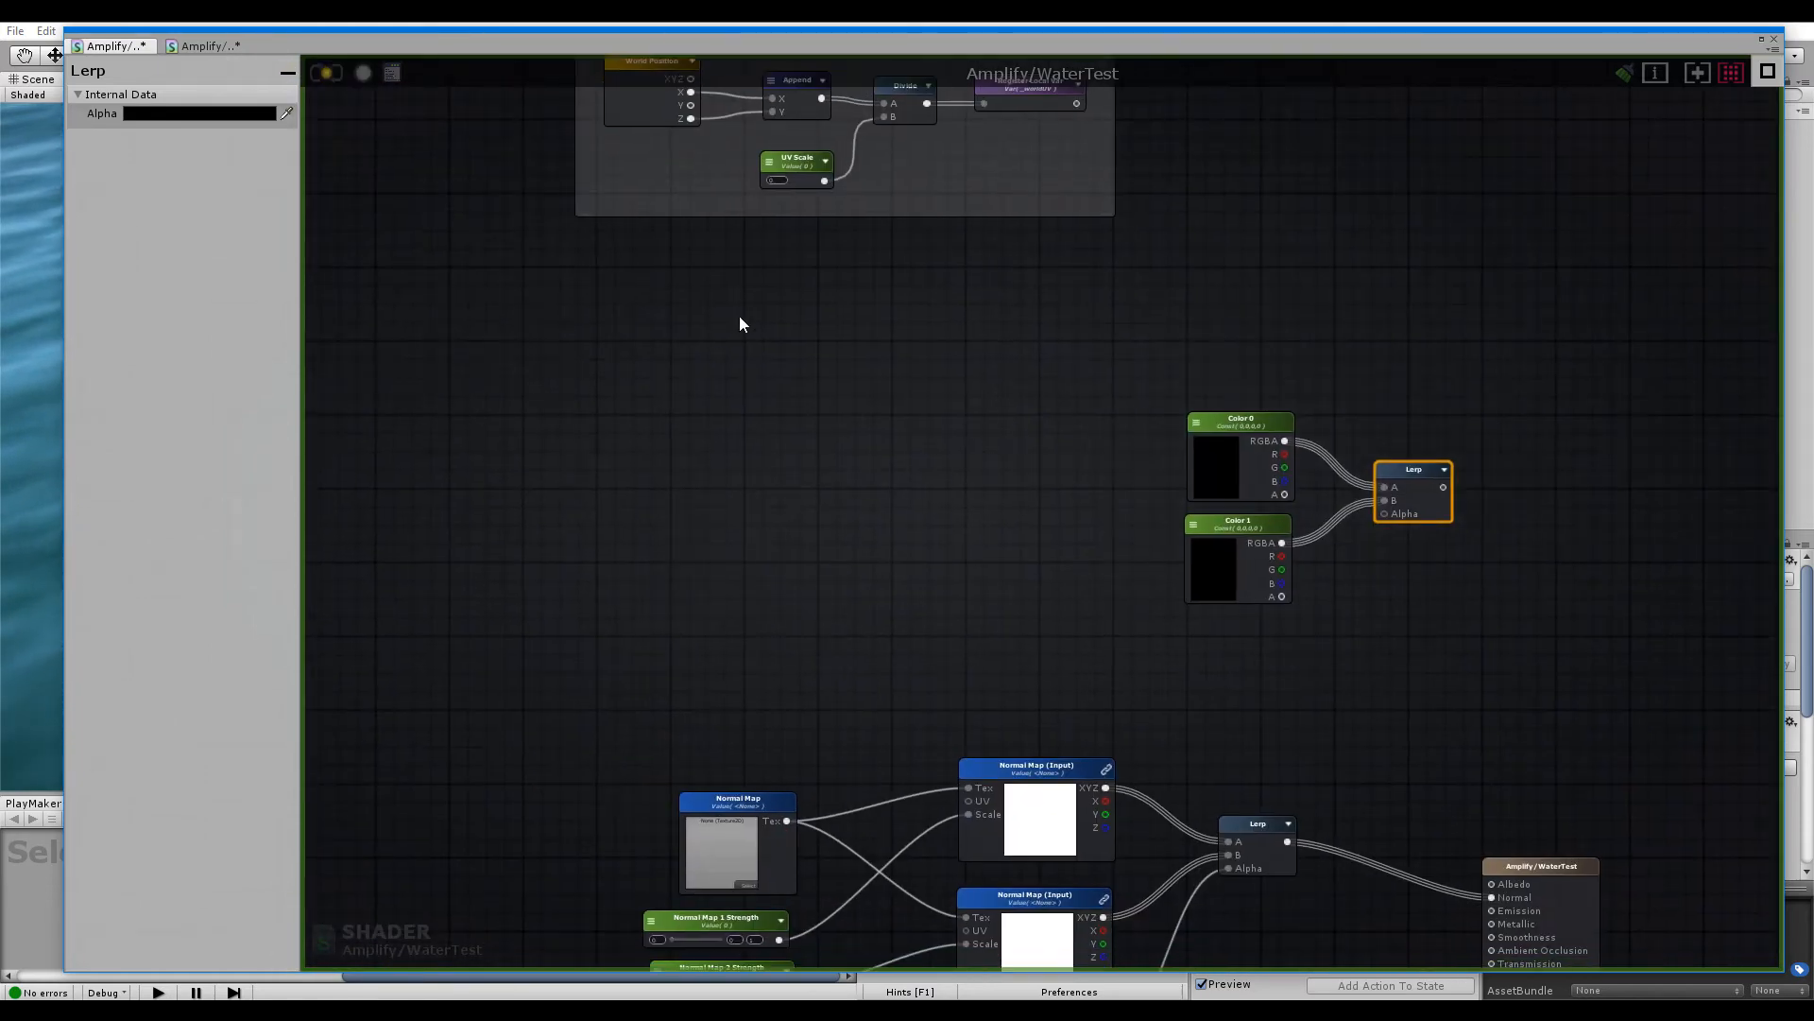
{"action": "middle_click_drag", "start_coordinate": [740, 318], "coordinate": [707, 563]}
{"action": "left_click_drag", "start_coordinate": [925, 273], "coordinate": [925, 87]}
{"action": "left_click", "coordinate": [869, 466]}
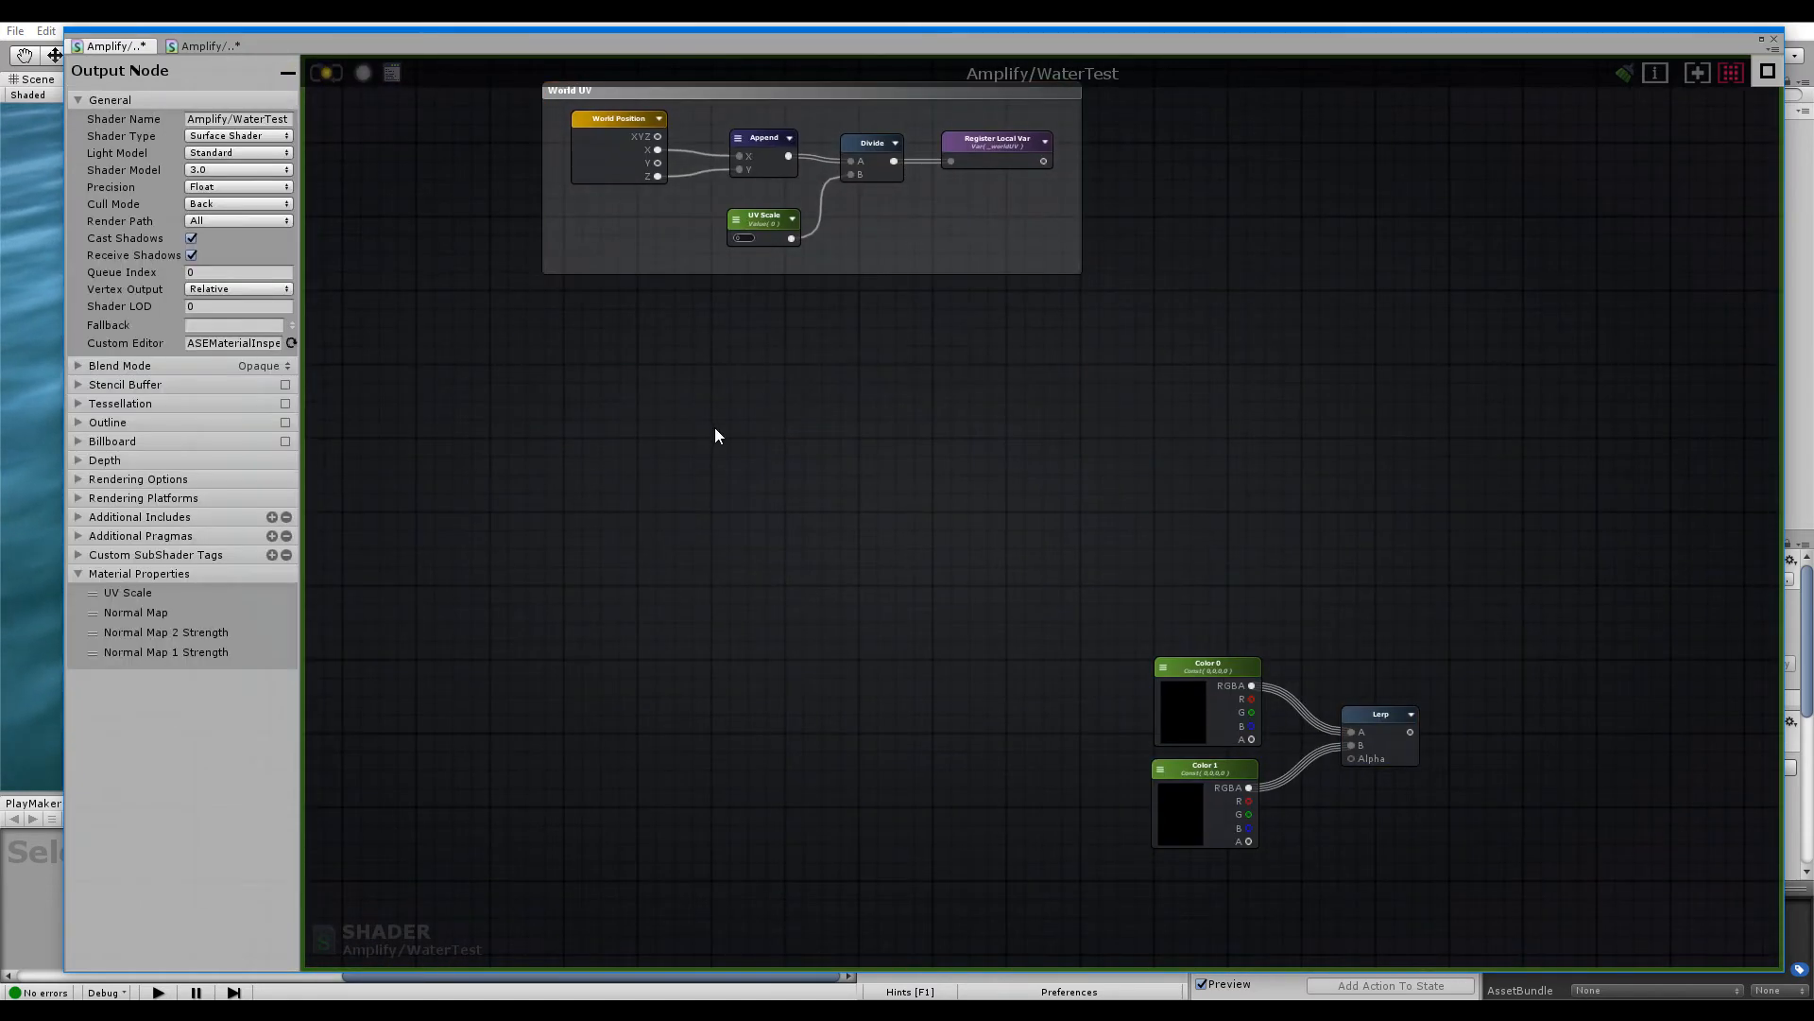
Move the whole normal map network down and away from the output node, and disconnect its Lerp from Normal
{"action": "middle_click_drag", "start_coordinate": [1077, 608], "coordinate": [790, 419]}
{"action": "middle_click_drag", "start_coordinate": [1165, 580], "coordinate": [1419, 216]}
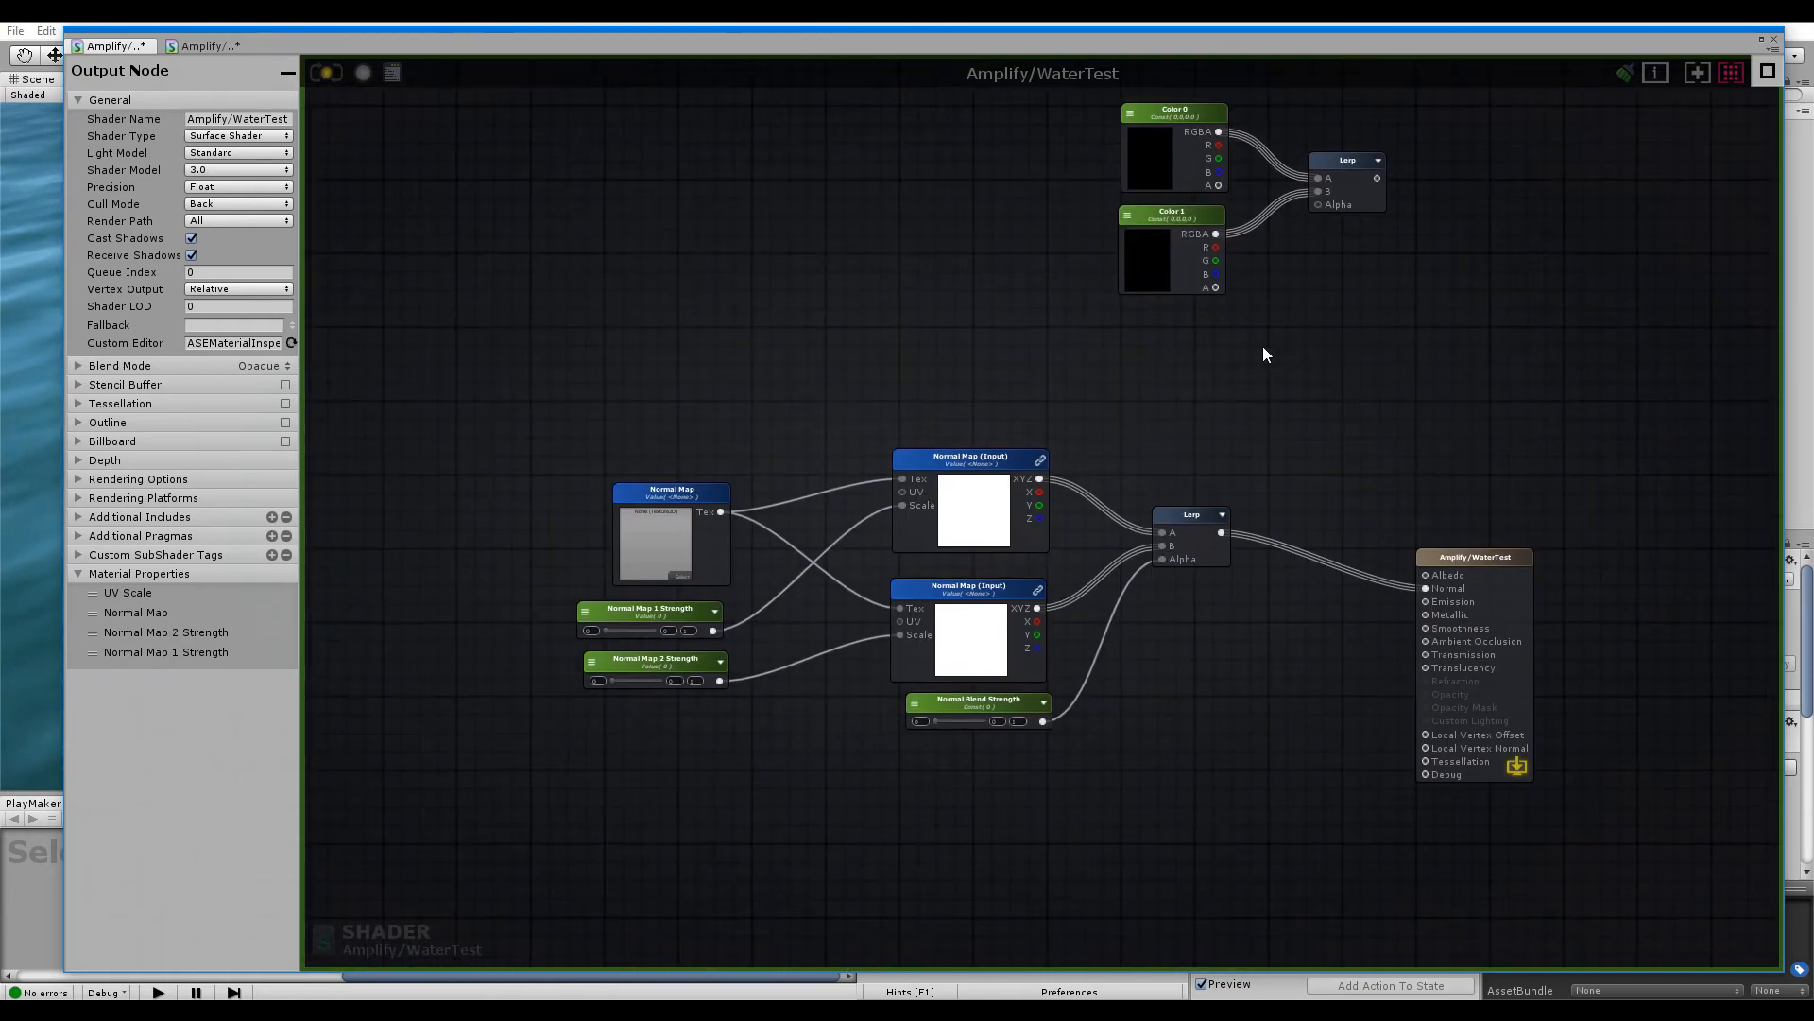
{"action": "left_click_drag", "start_coordinate": [1208, 416], "coordinate": [524, 862]}
{"action": "left_click_drag", "start_coordinate": [1187, 529], "coordinate": [656, 810]}
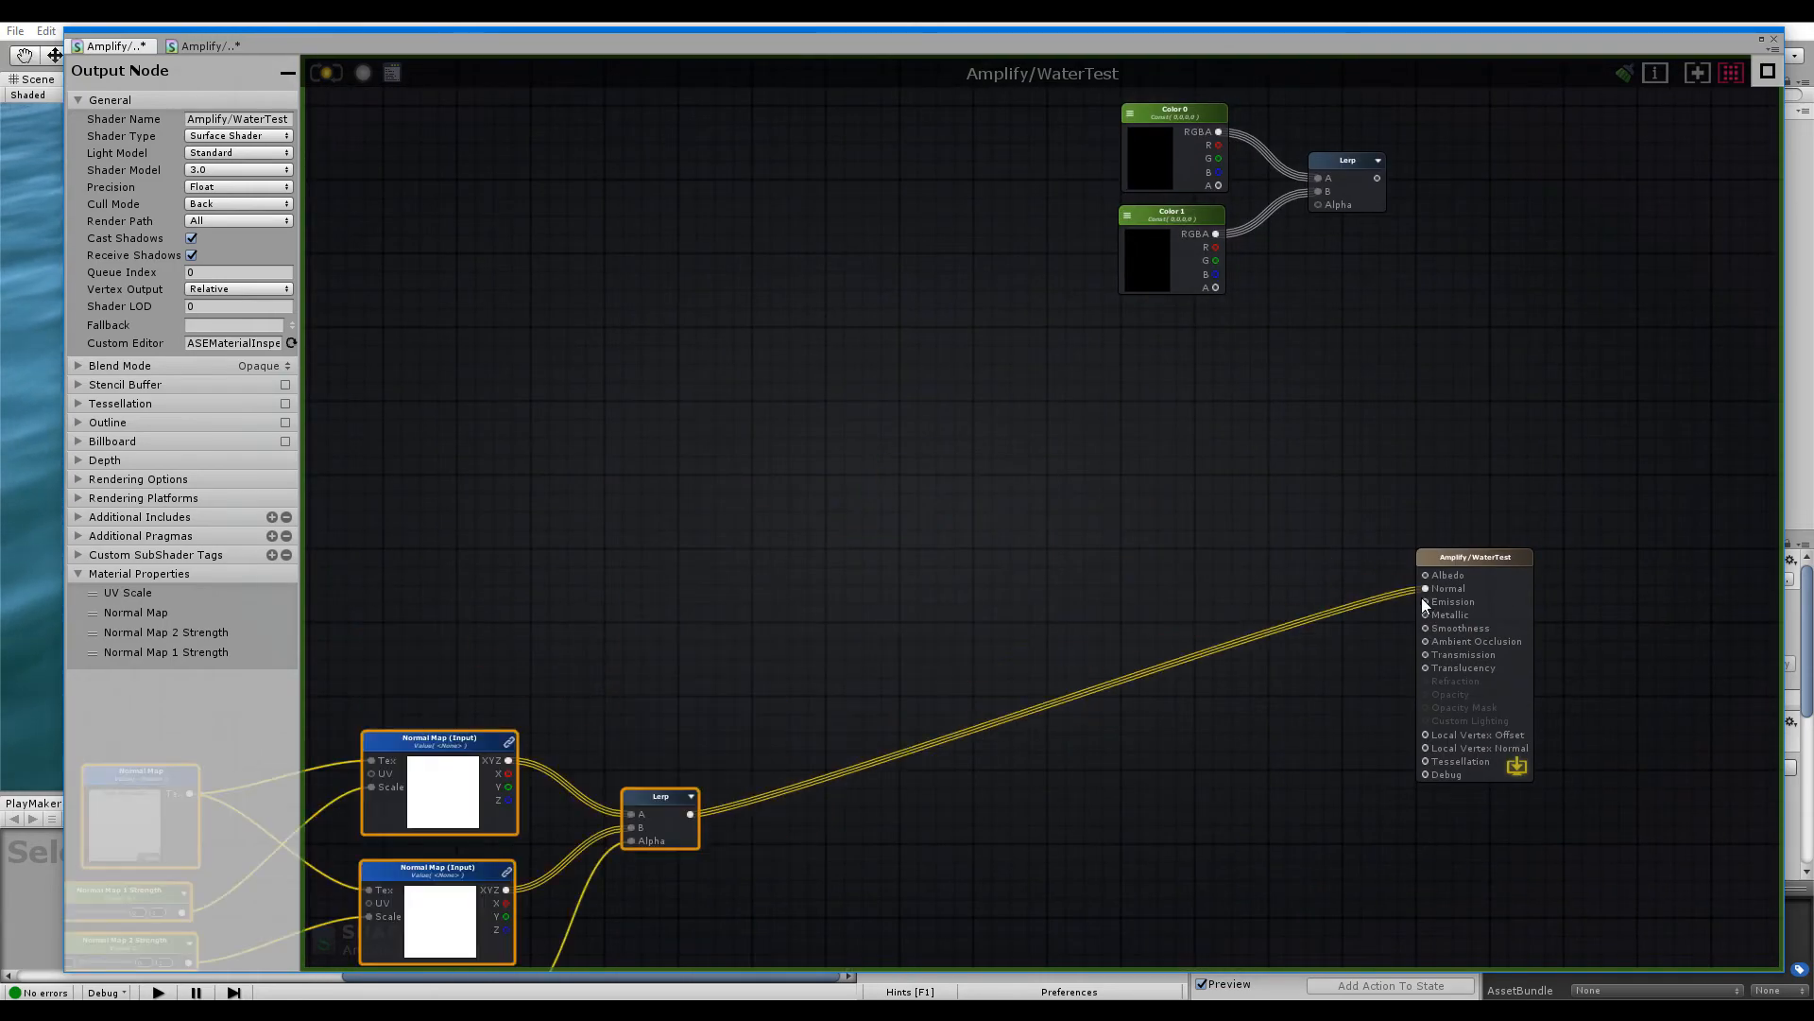
{"action": "left_click_drag", "start_coordinate": [1424, 590], "coordinate": [1338, 615]}
Add a Register Local Var node next to the normal map Lerp and feed it the Lerp's output
{"action": "middle_click_drag", "start_coordinate": [810, 773], "coordinate": [1252, 474]}
{"action": "right_click", "coordinate": [1262, 520]}
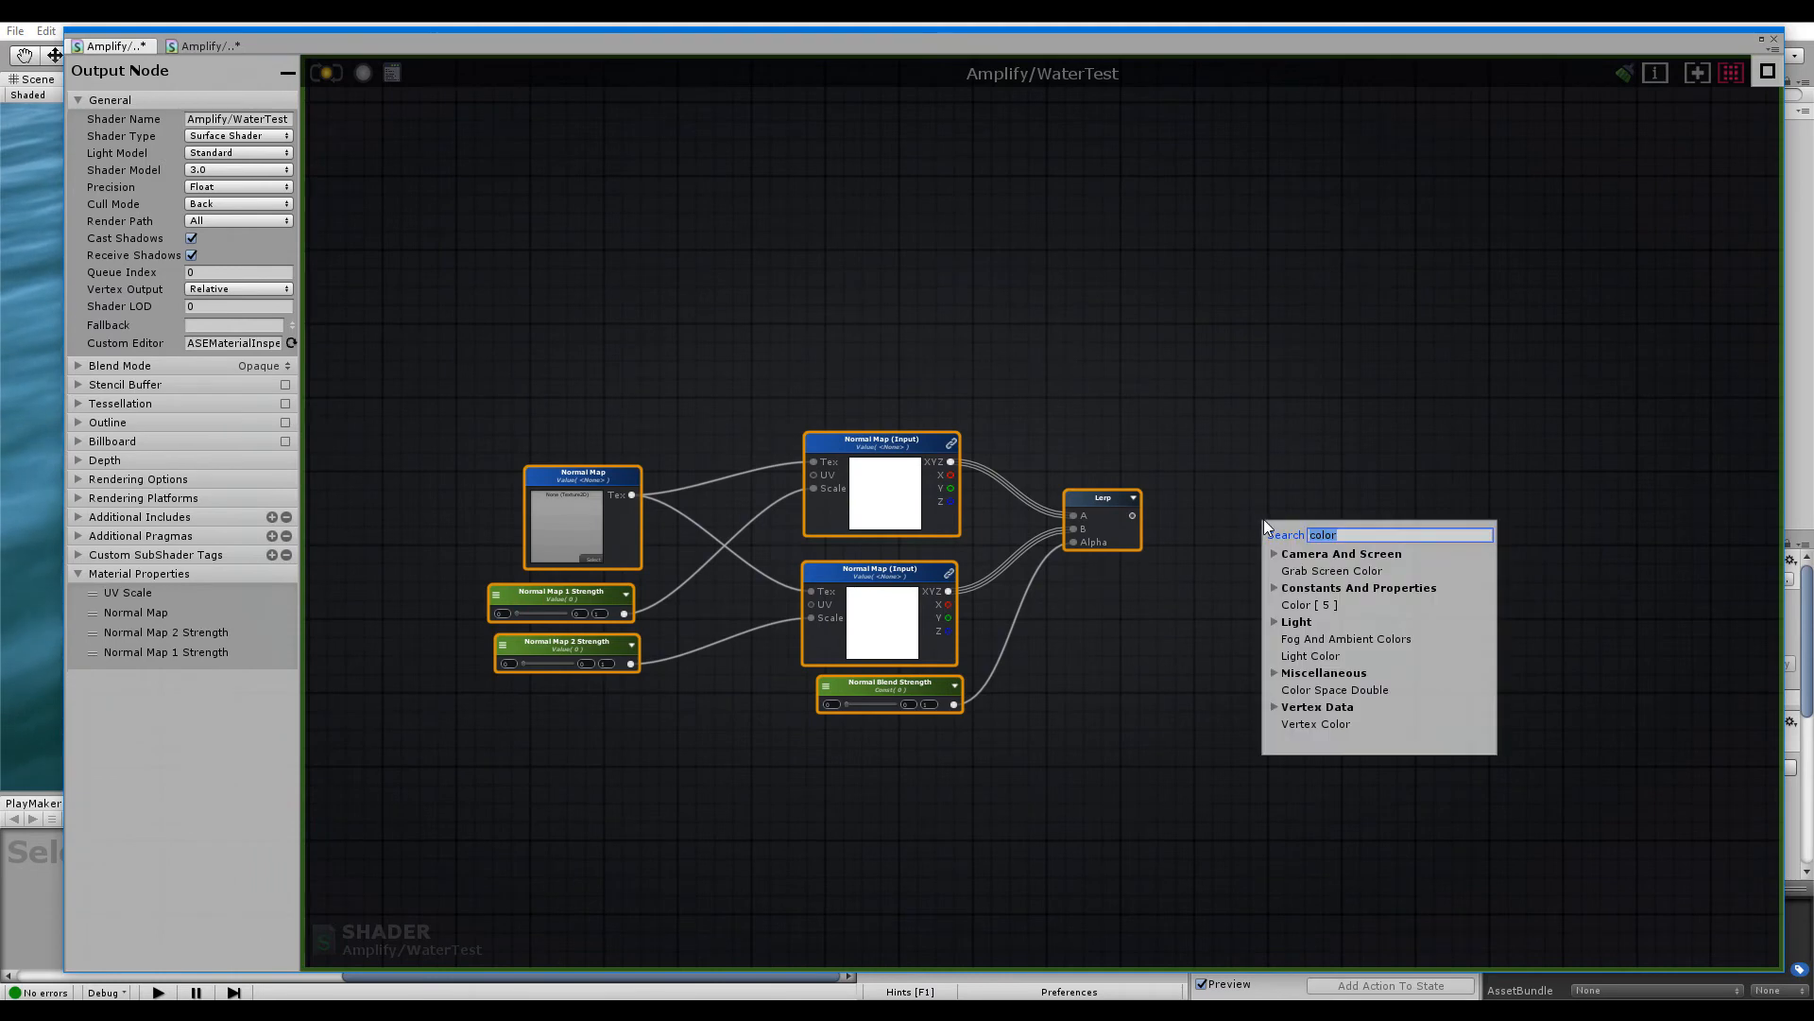
{"action": "type", "text": "local"}
{"action": "left_click", "coordinate": [1321, 587]}
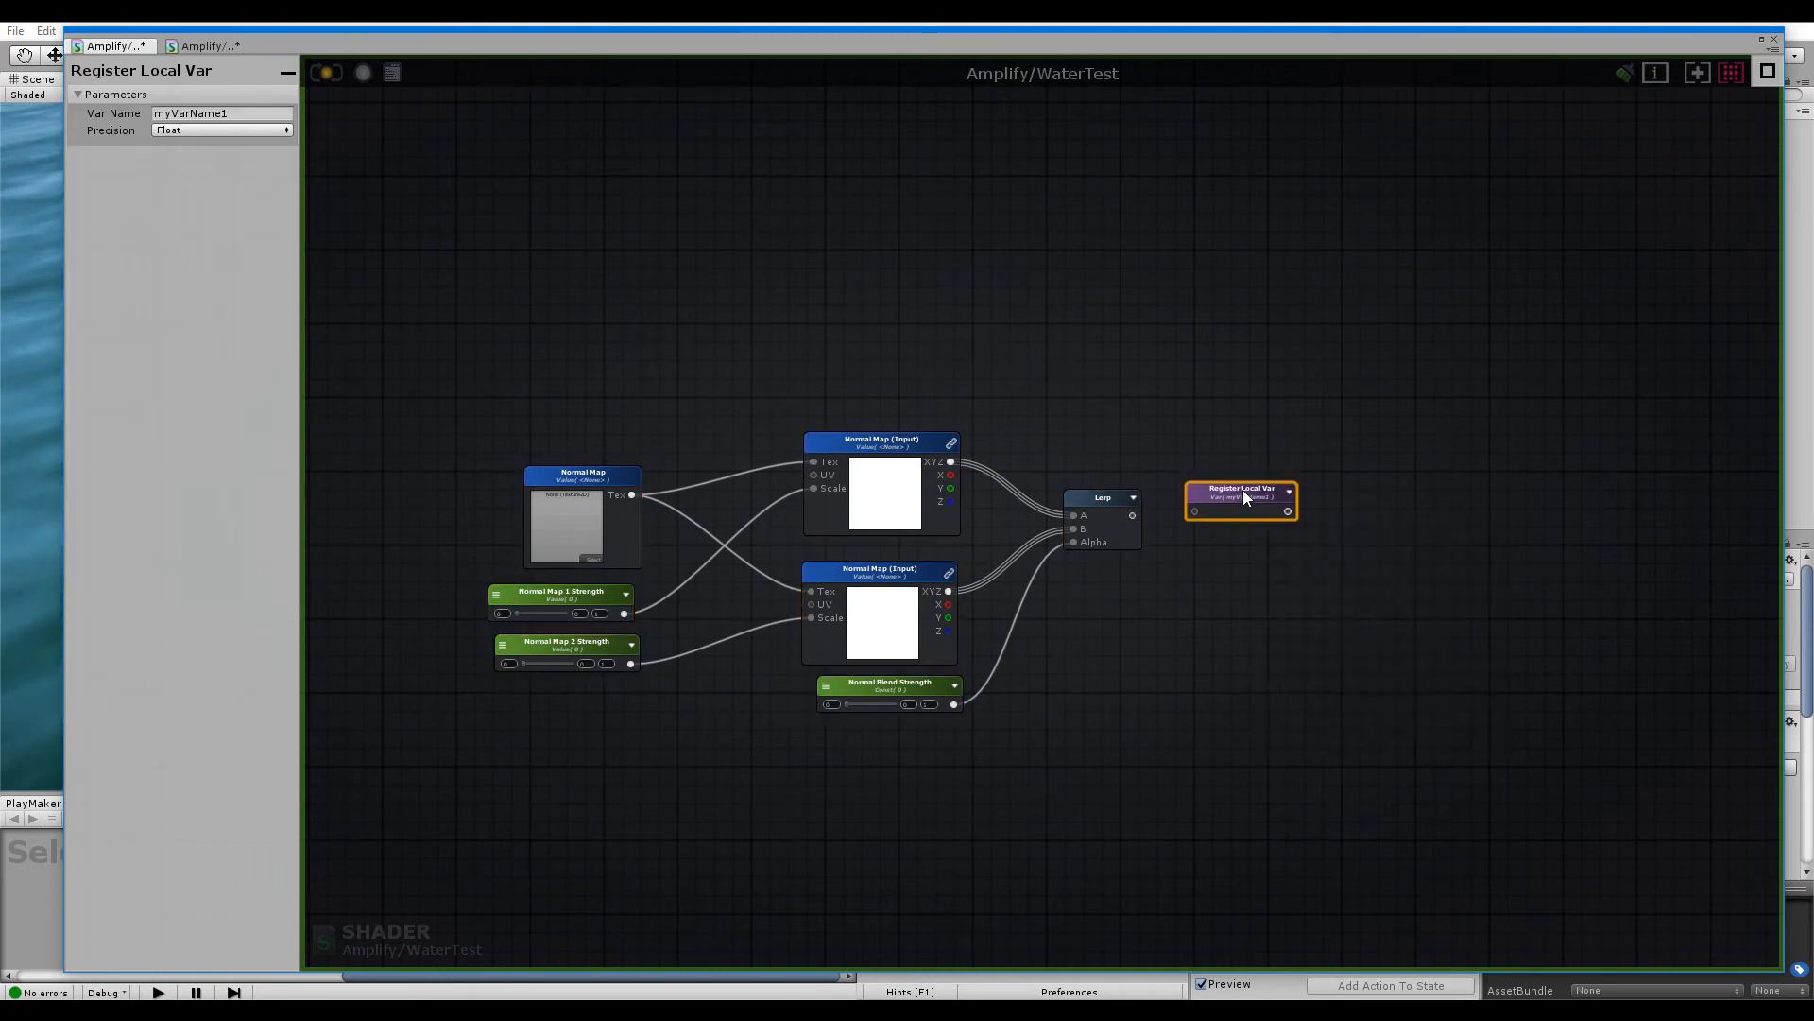
{"action": "scroll", "coordinate": [1063, 604], "scroll_direction": "up", "scroll_amount": 3}
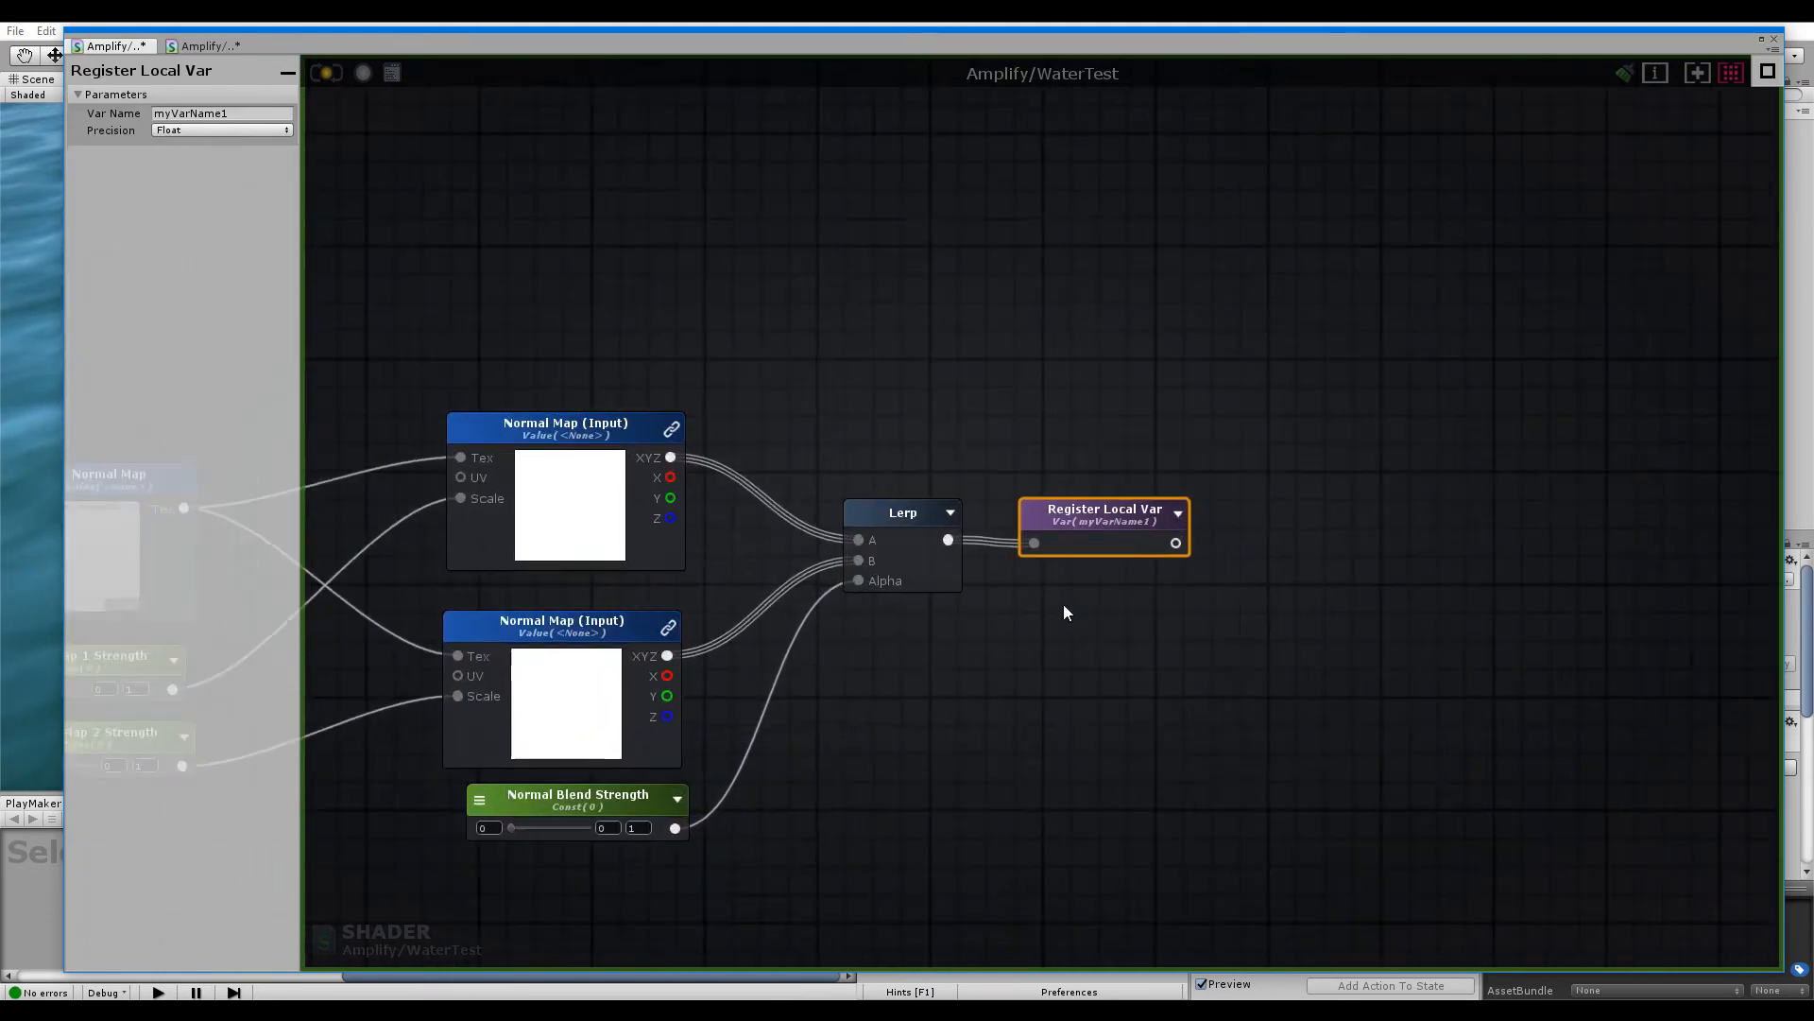
{"action": "left_click_drag", "start_coordinate": [1032, 524], "coordinate": [1024, 519]}
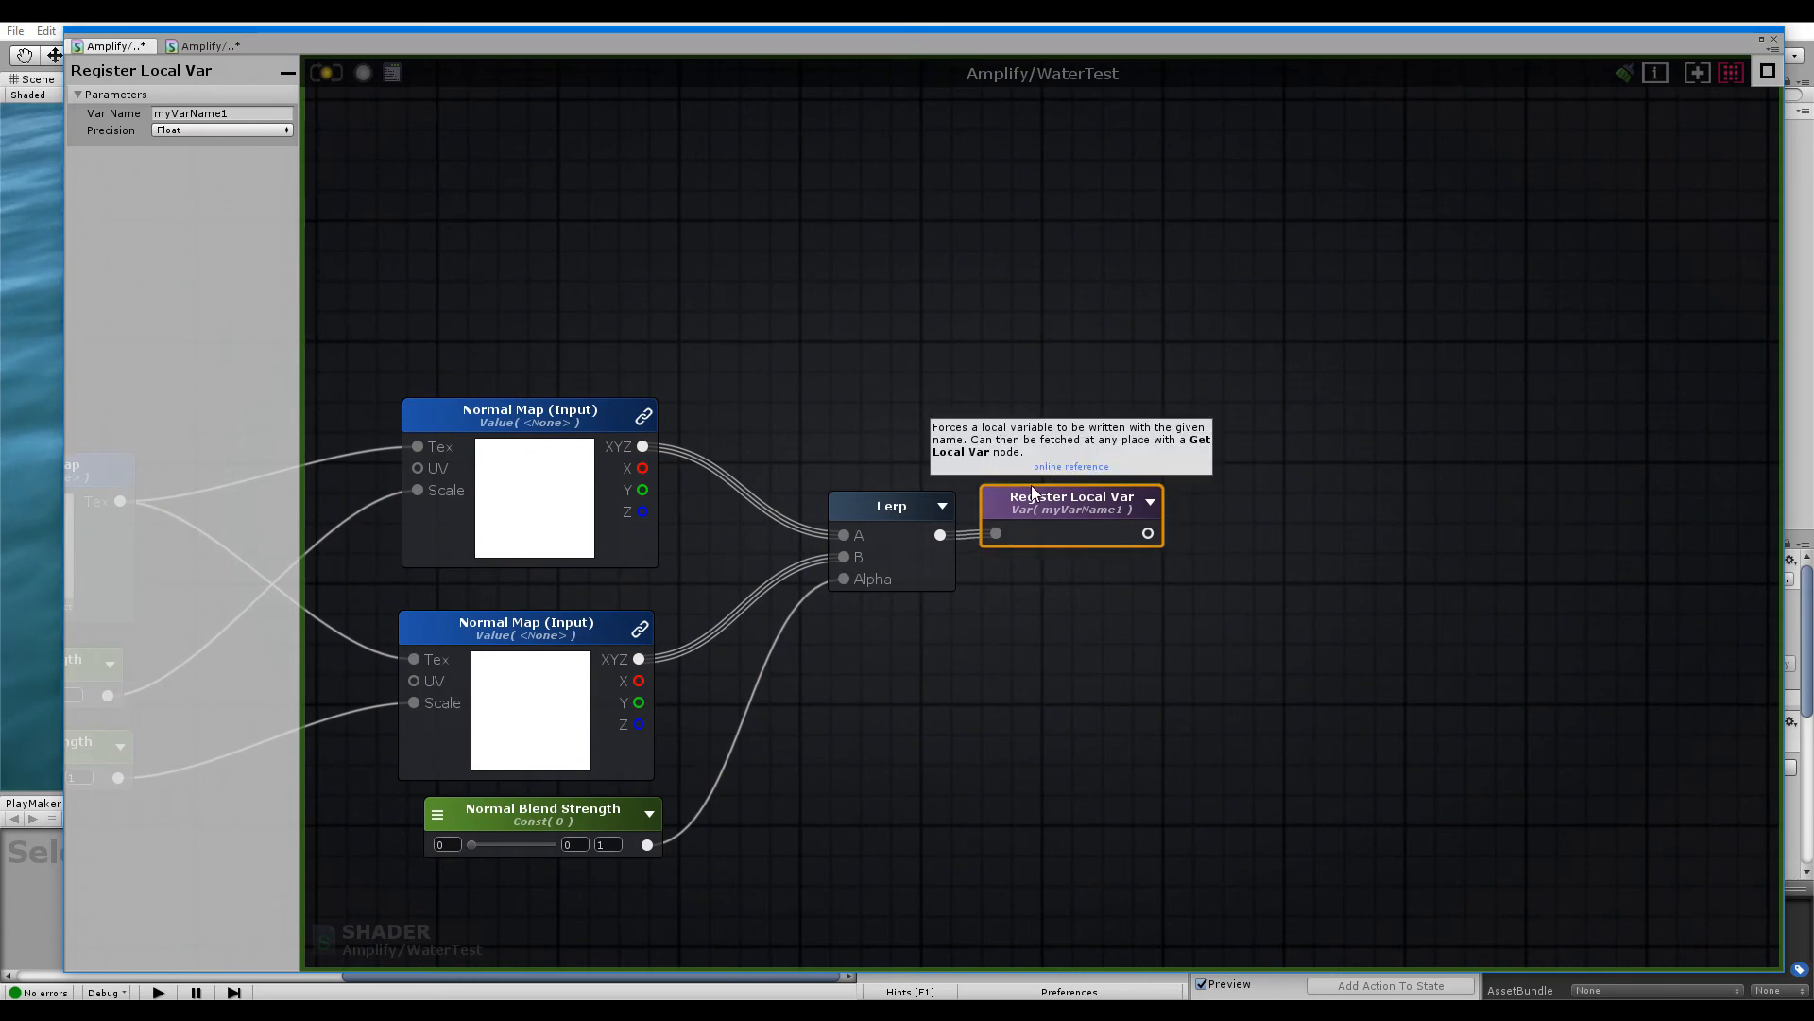
Name the new local variable _normalMap
{"action": "left_click", "coordinate": [227, 113]}
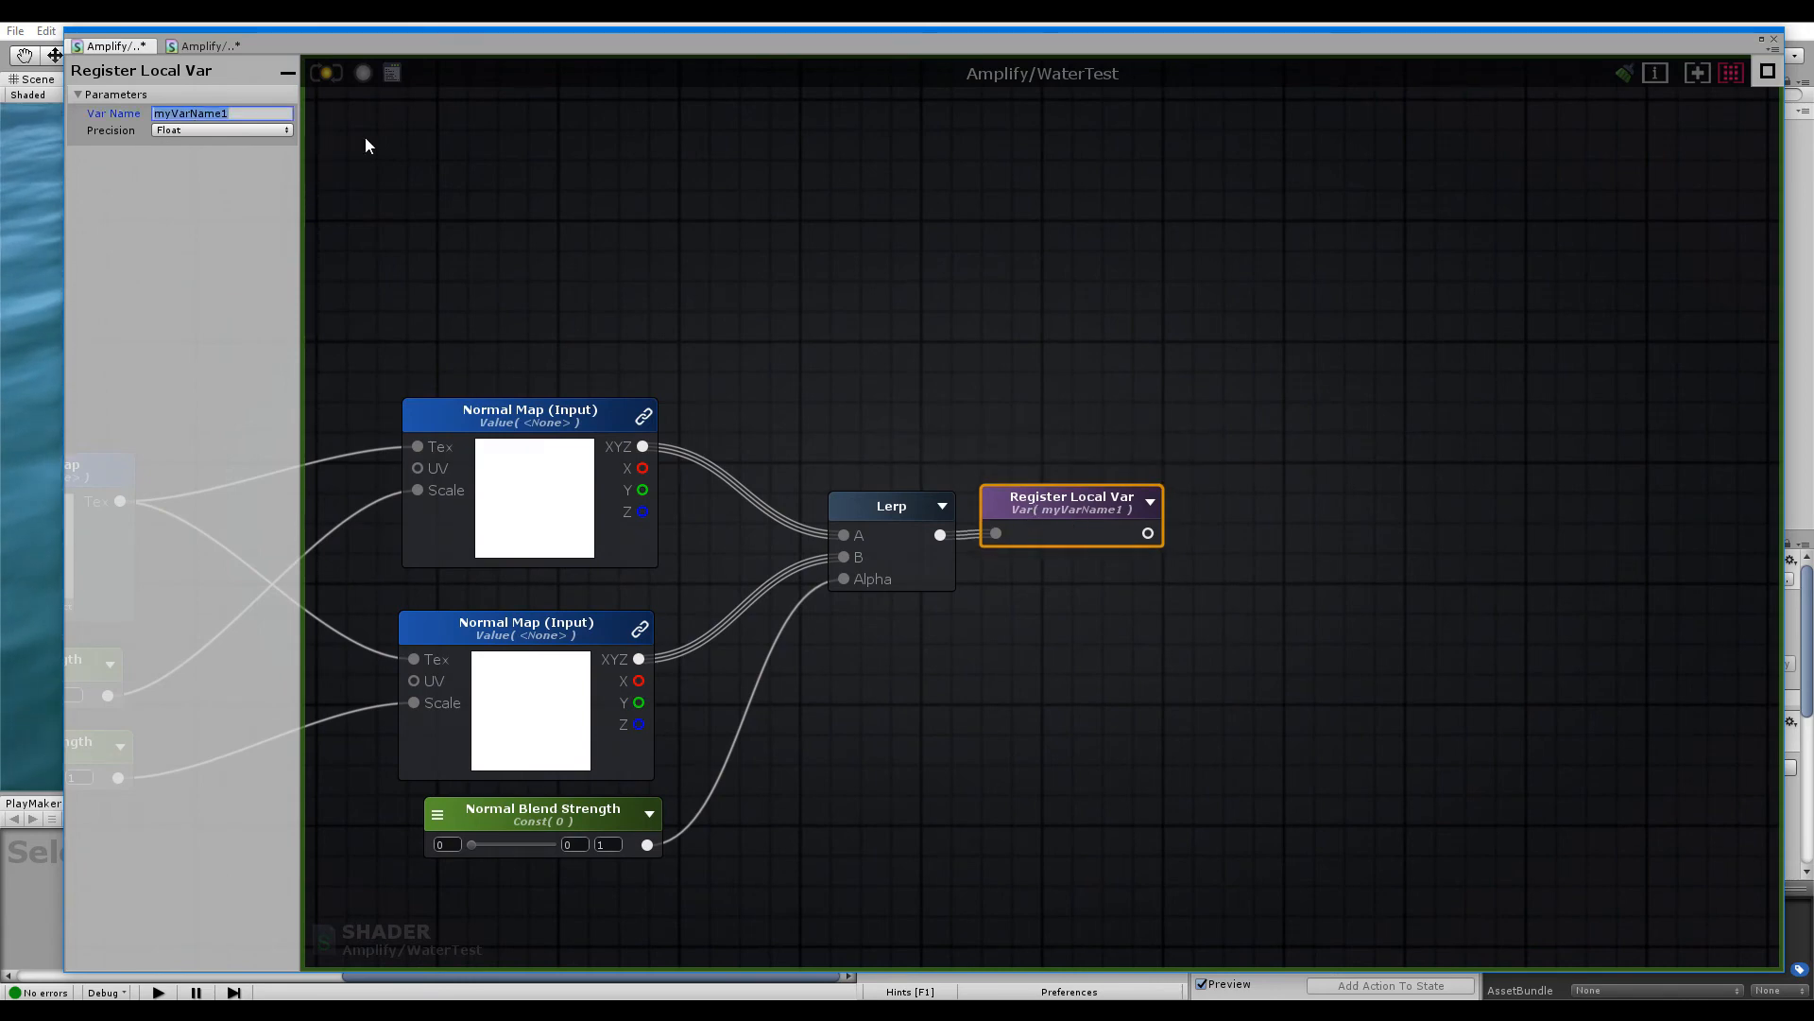
{"action": "key", "text": "BackSpace"}
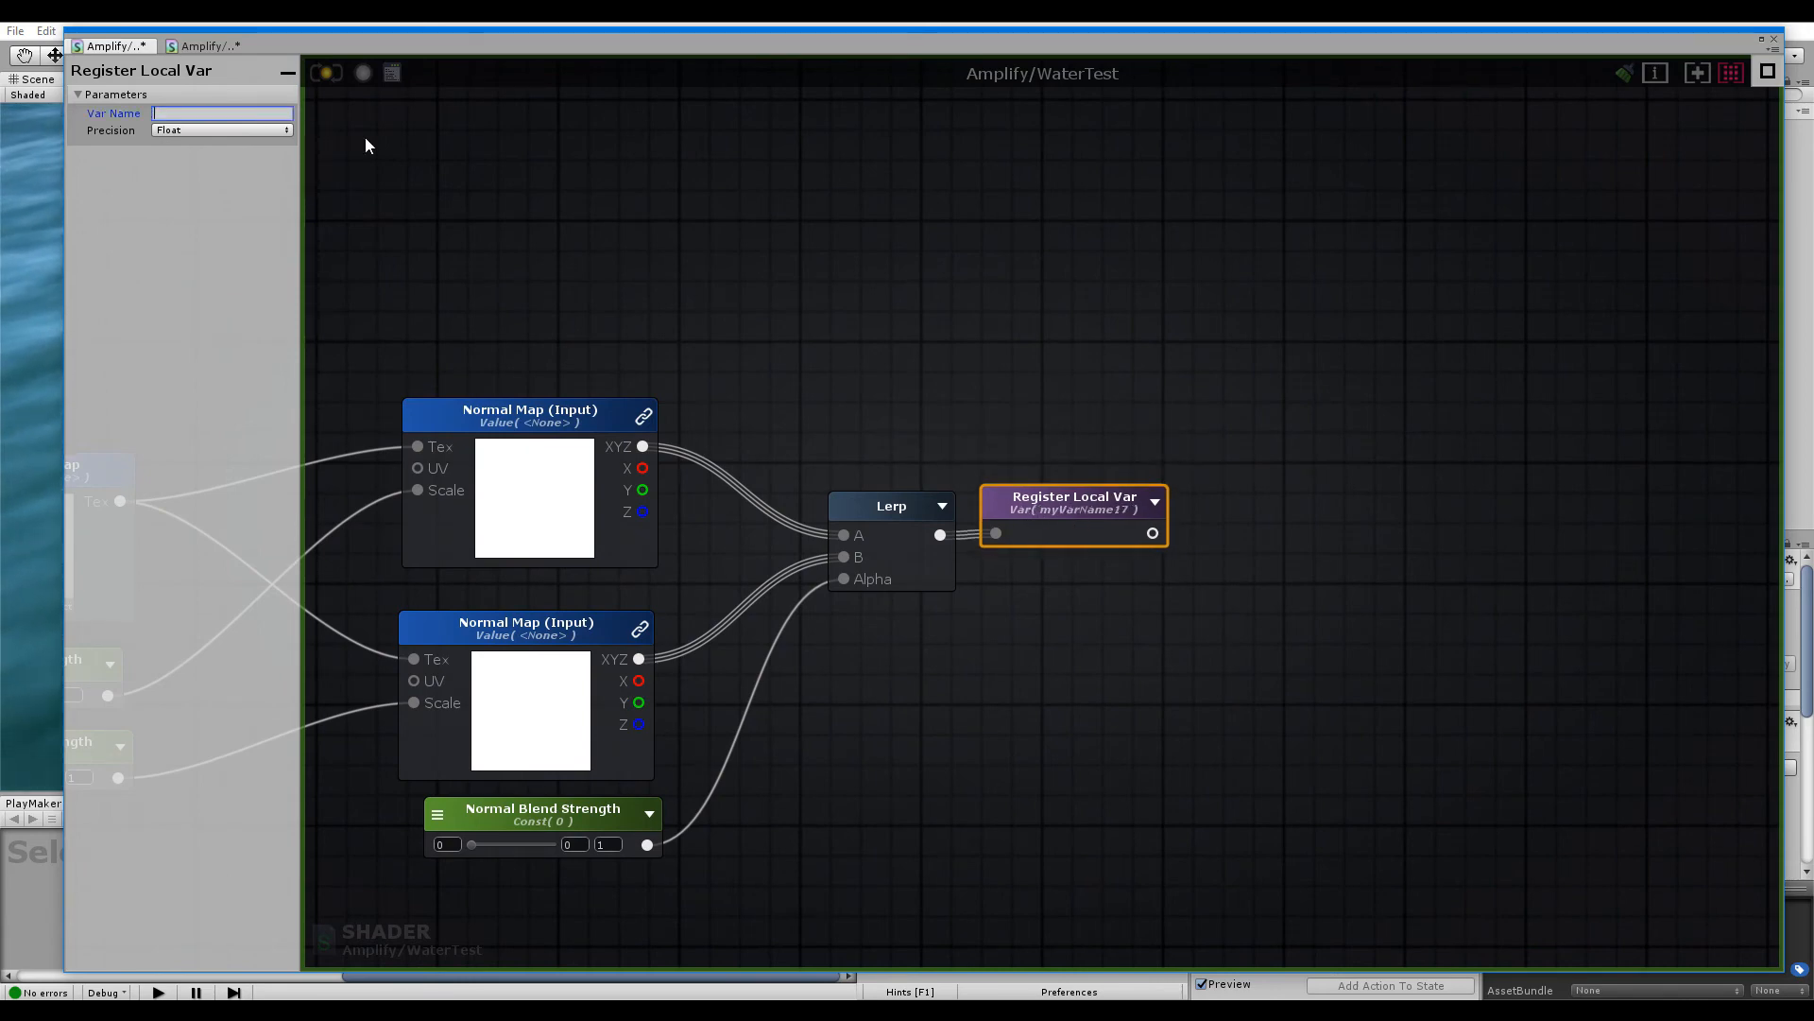
{"action": "type", "text": "_"}
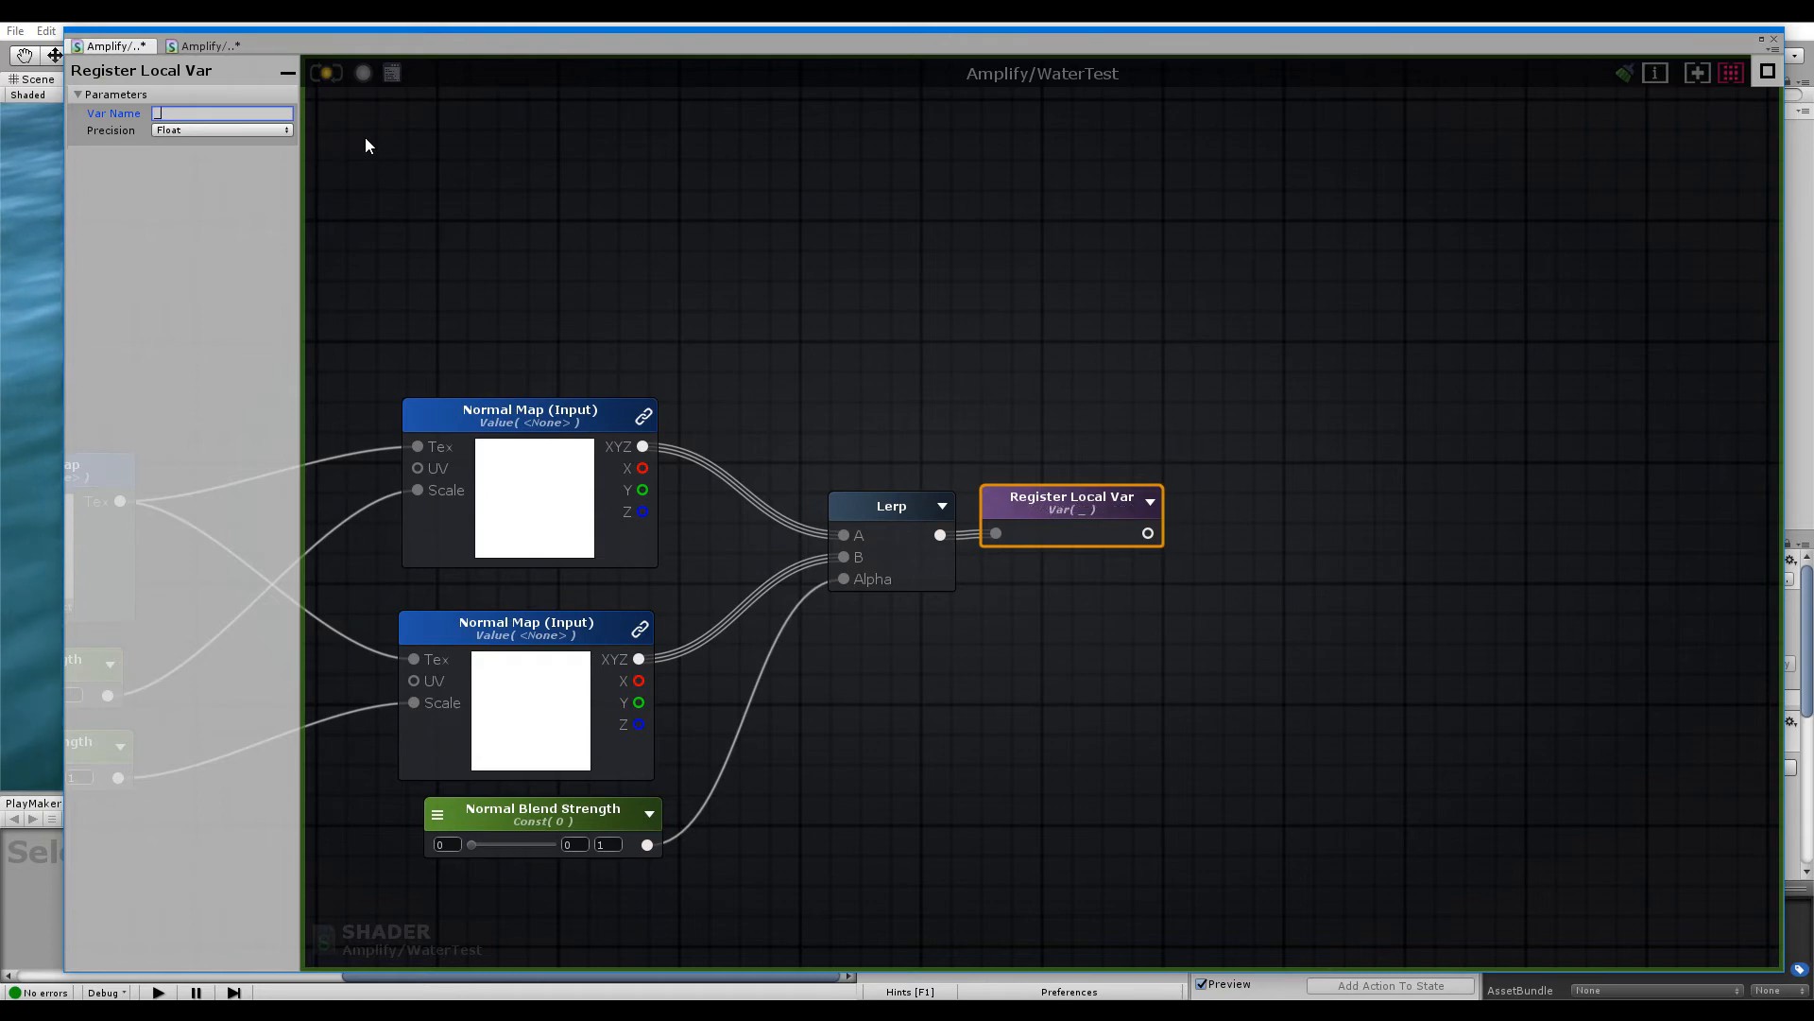
{"action": "type", "text": "noimal"}
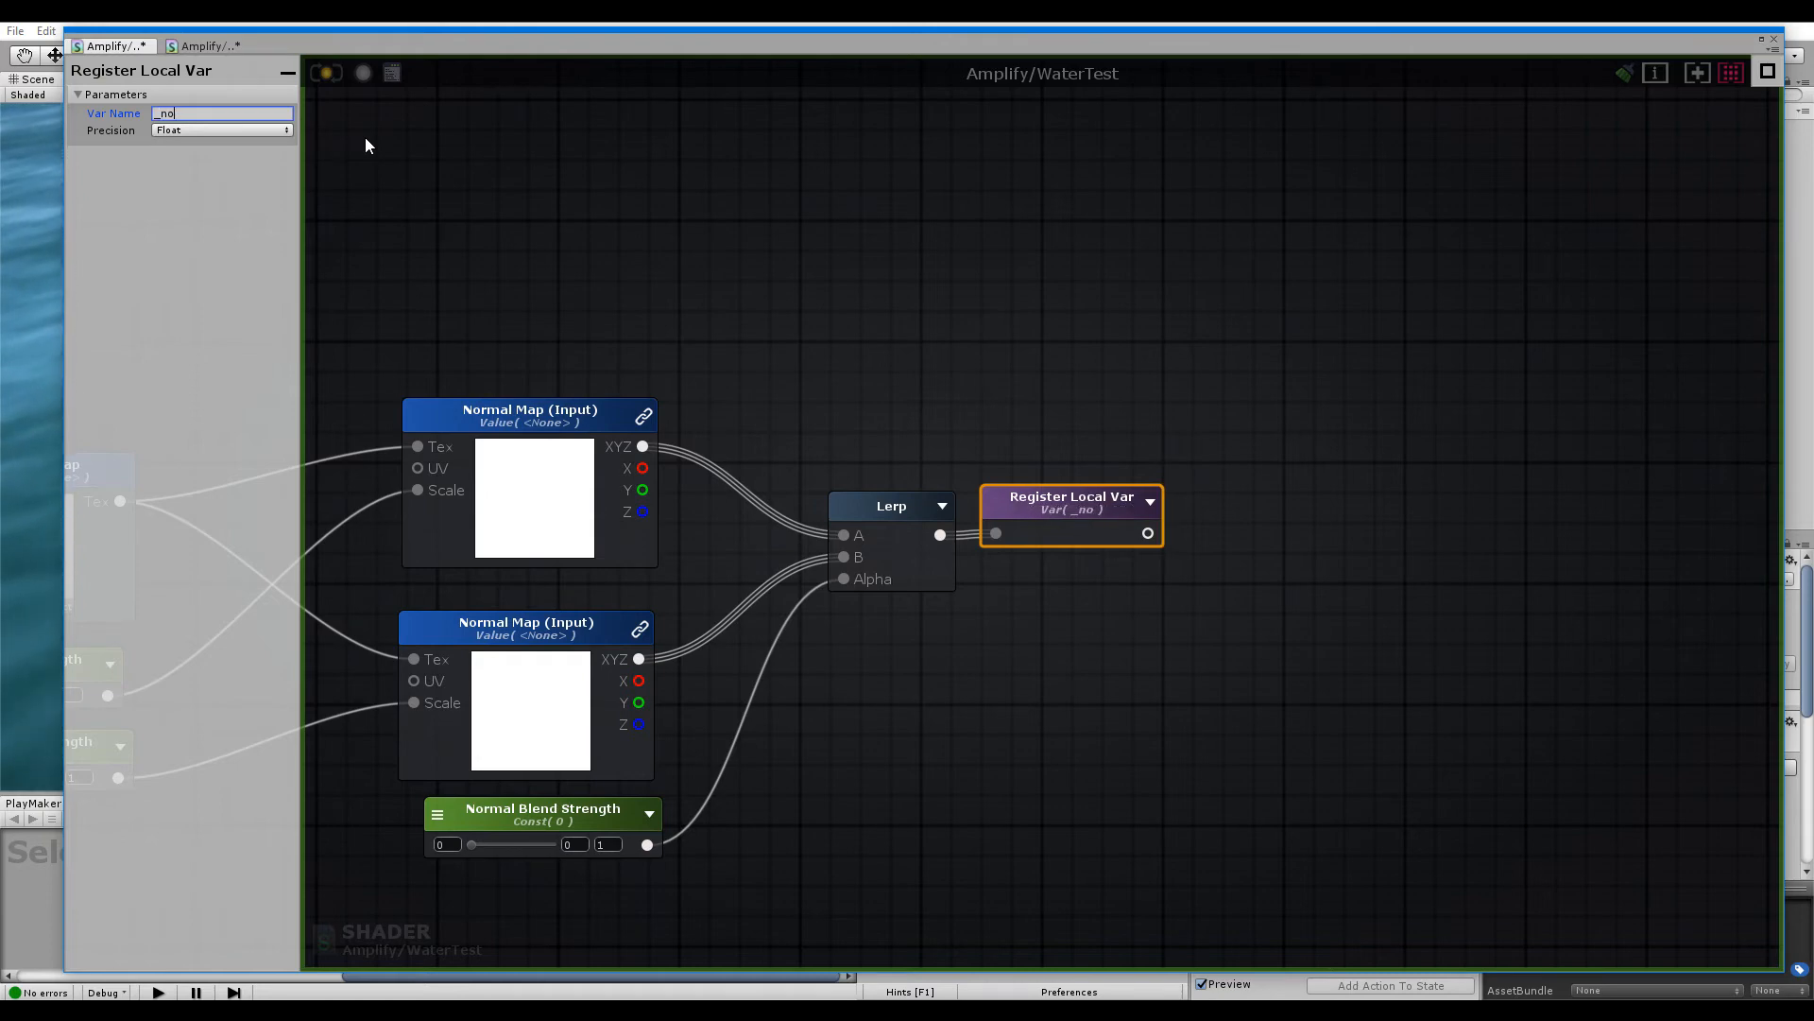
{"action": "type", "text": "Map"}
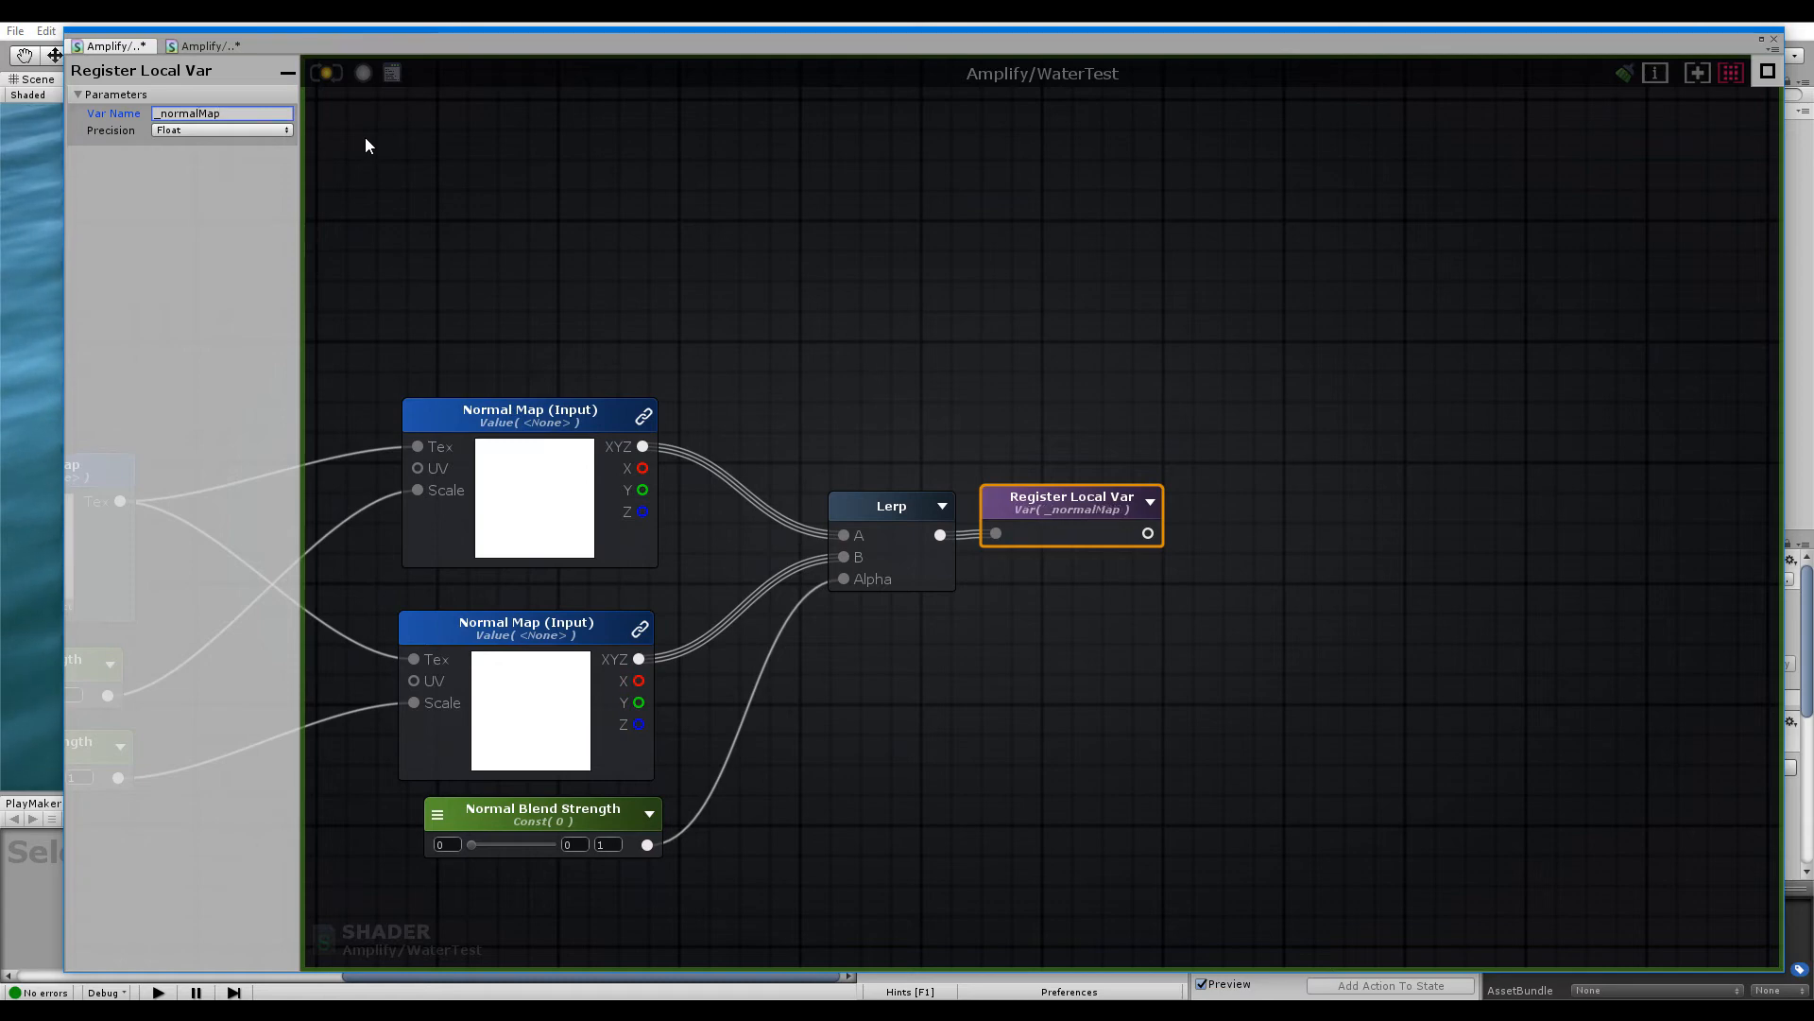
Add a Get Local Var node referencing _normalMap, connect it to the shader's Normal input, and place it beside the output node
{"action": "scroll", "coordinate": [1126, 423], "scroll_direction": "down", "scroll_amount": 5}
{"action": "scroll", "coordinate": [1045, 520], "scroll_direction": "up", "scroll_amount": 5}
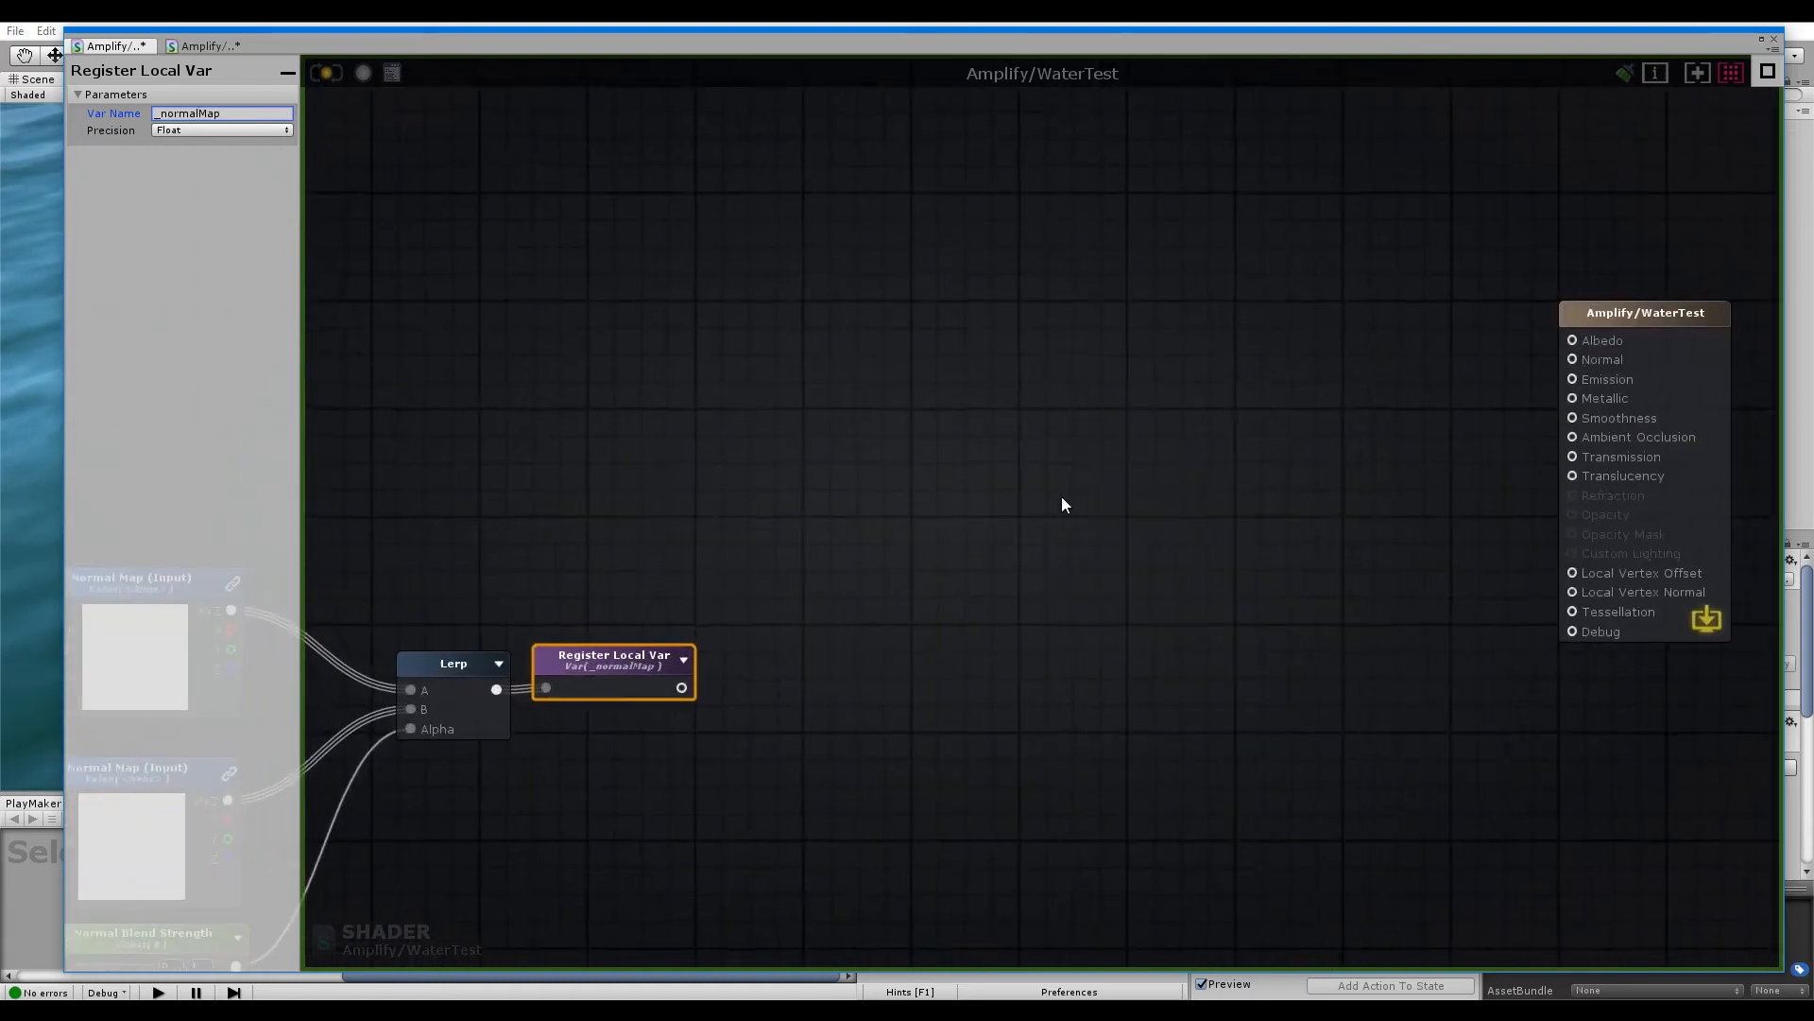
{"action": "right_click", "coordinate": [1060, 495]}
{"action": "left_click", "coordinate": [1124, 546]}
{"action": "left_click_drag", "start_coordinate": [1182, 535], "coordinate": [1576, 357]}
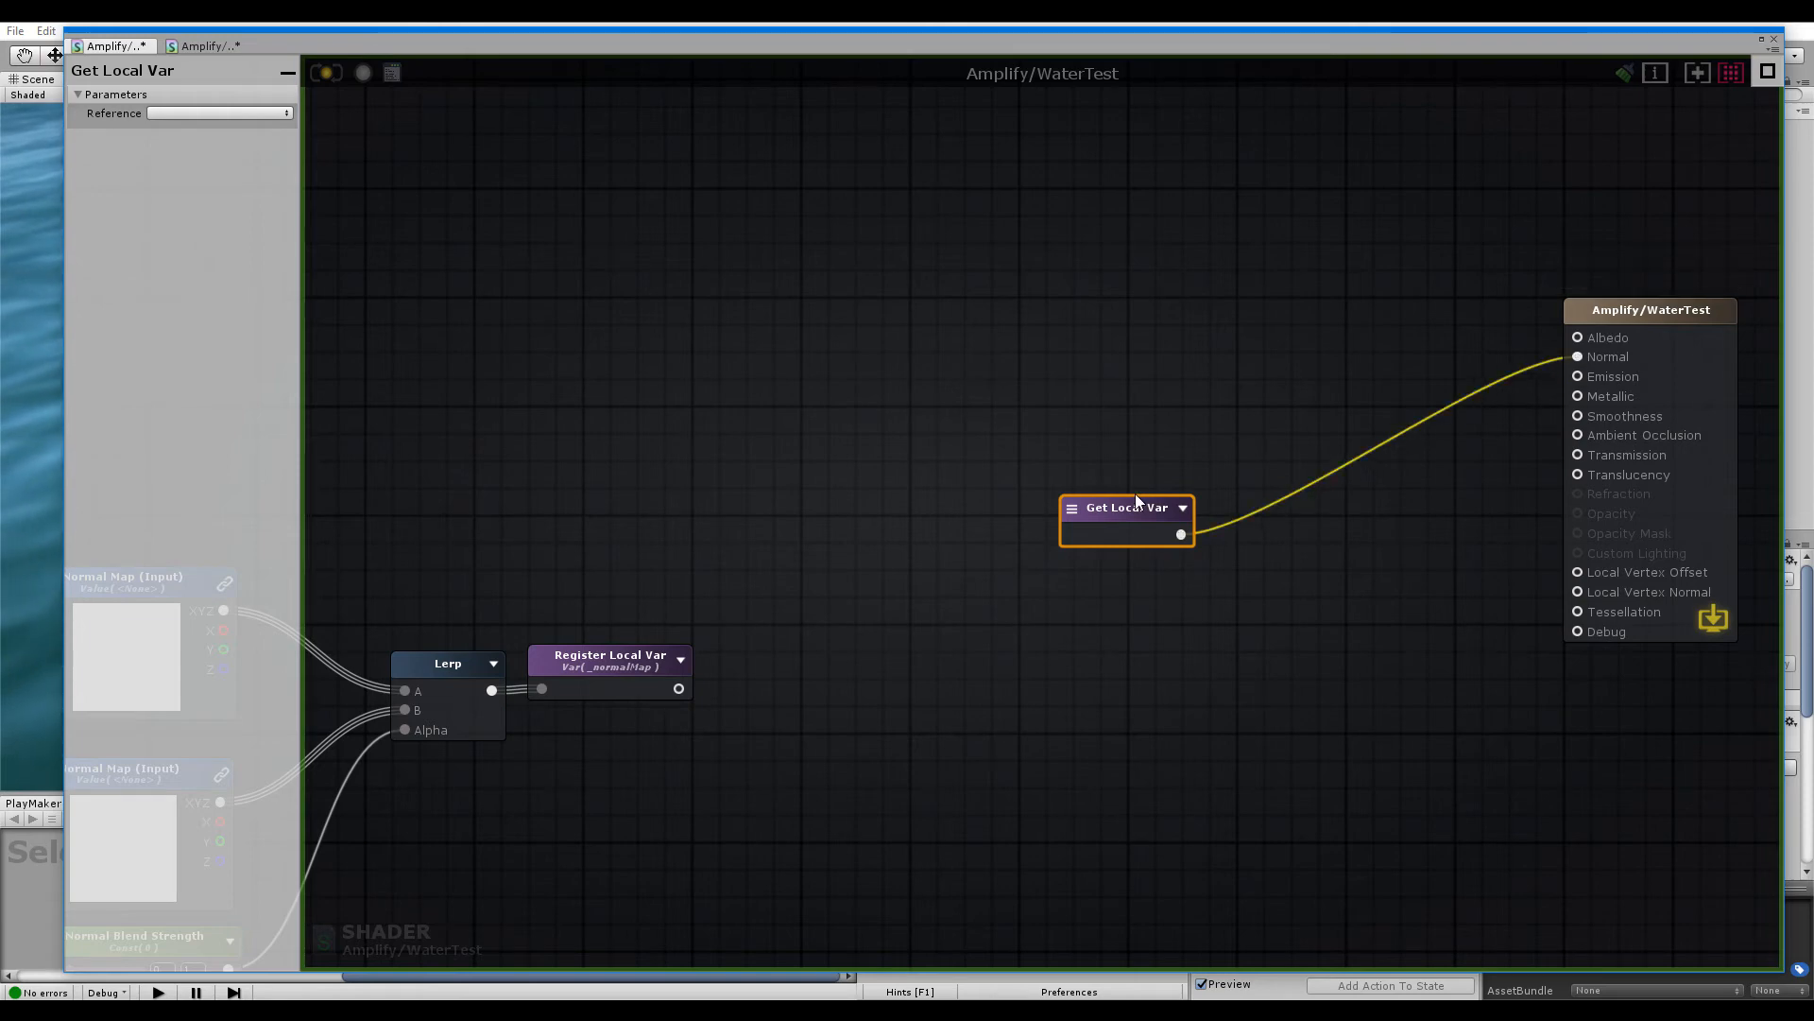
{"action": "left_click", "coordinate": [1073, 510]}
{"action": "left_click", "coordinate": [1141, 551]}
{"action": "left_click_drag", "start_coordinate": [1139, 499], "coordinate": [1292, 423]}
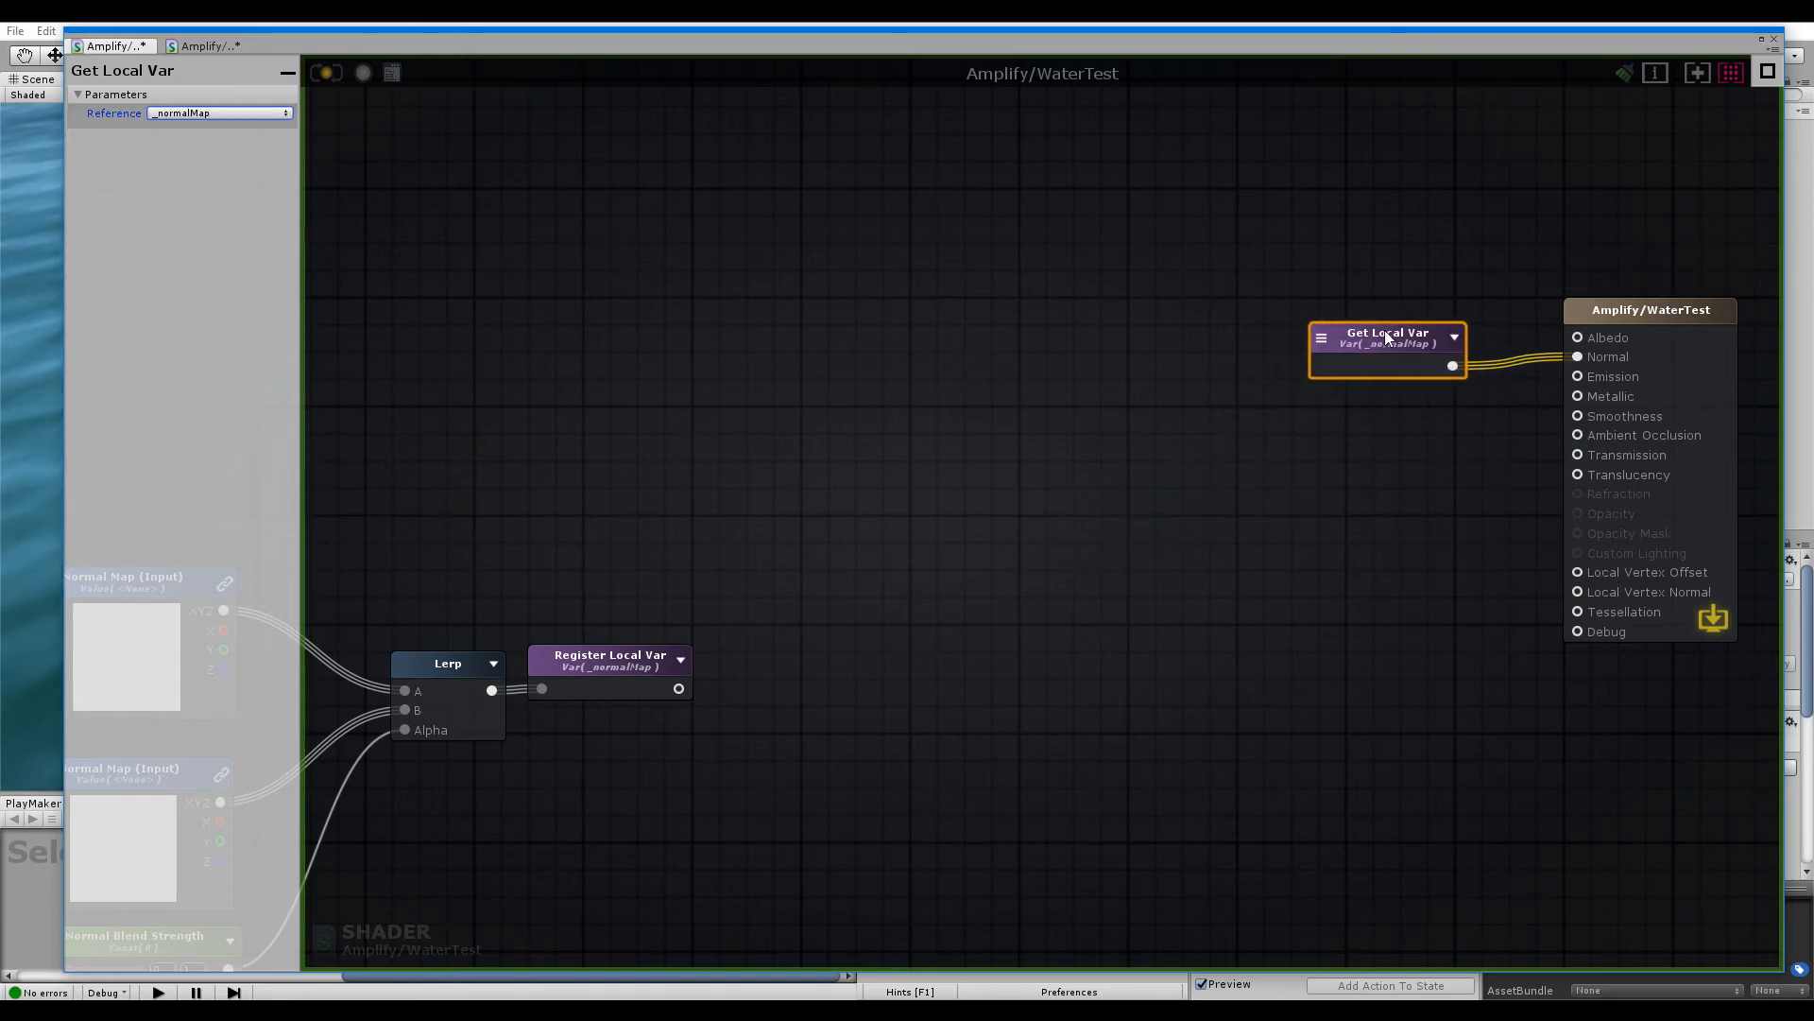
Move the colour Lerp closer to its two Color nodes and shift all three up, away from the output node
{"action": "scroll", "coordinate": [1066, 533], "scroll_direction": "down", "scroll_amount": 8}
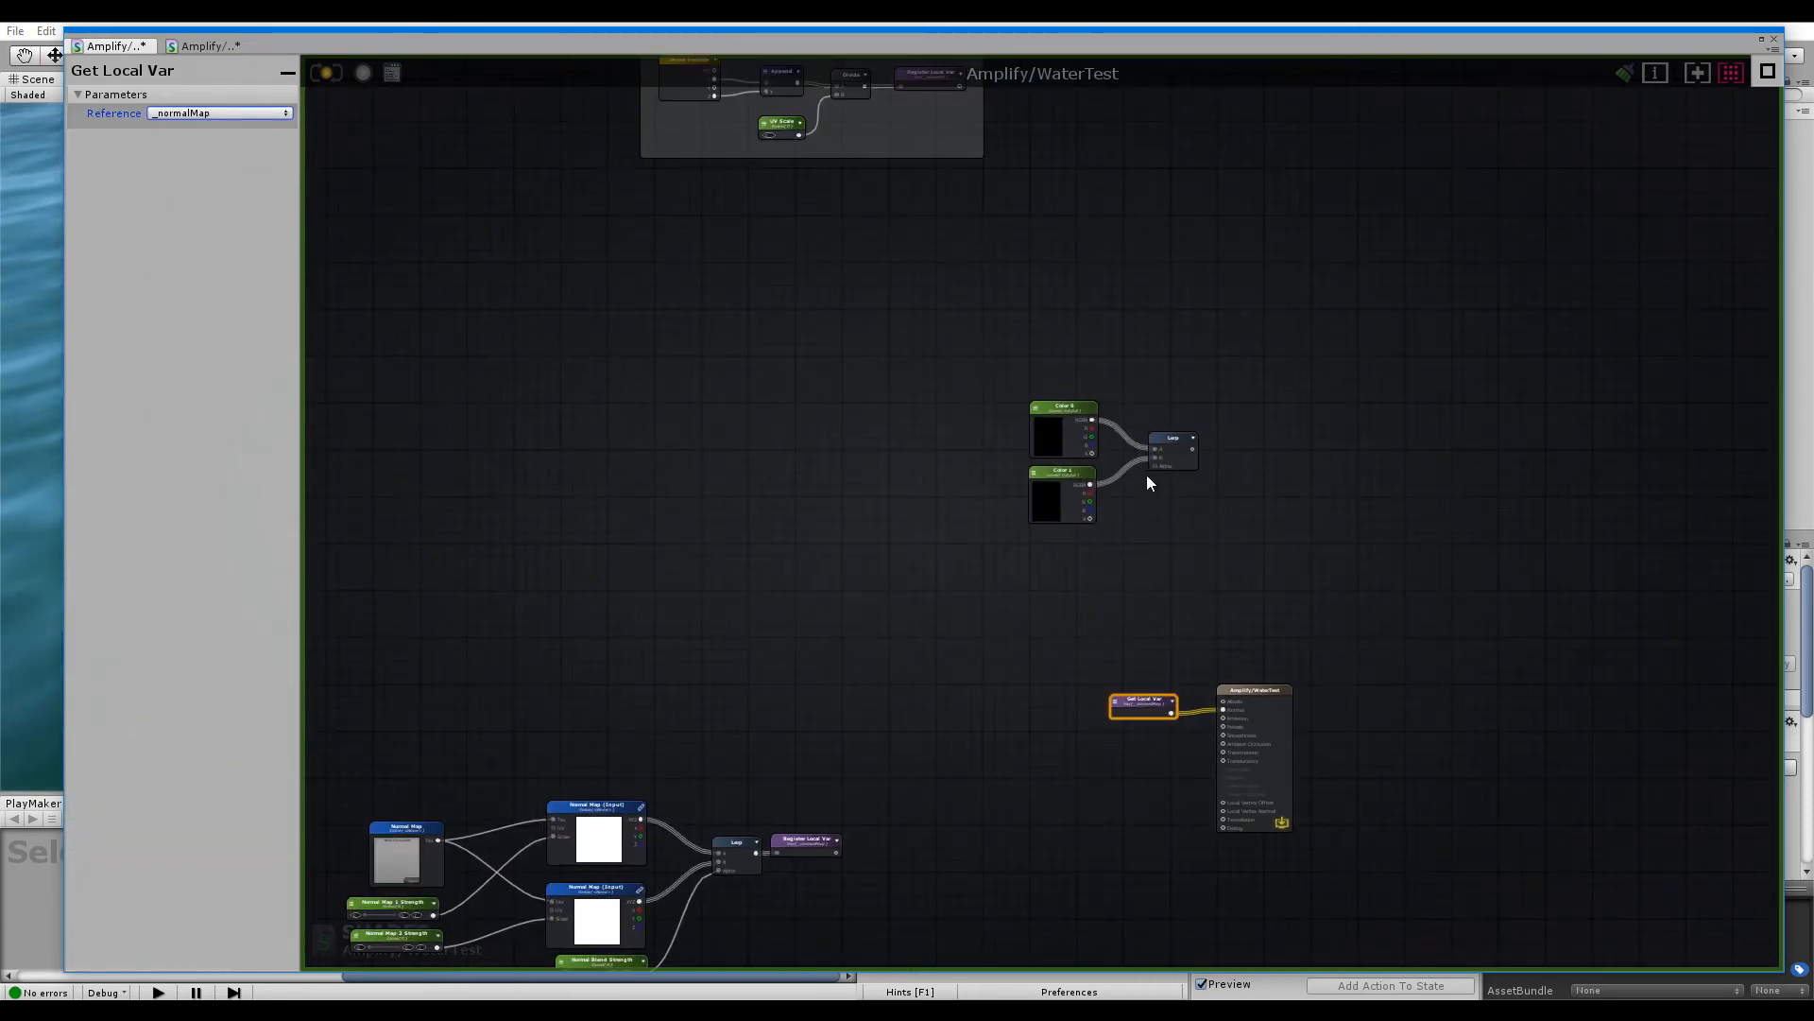
{"action": "mouse_move", "coordinate": [1194, 441]}
{"action": "left_mouse_down"}
{"action": "mouse_move", "coordinate": [1061, 382]}
{"action": "mouse_move", "coordinate": [1221, 450]}
{"action": "mouse_move", "coordinate": [1172, 444]}
{"action": "left_mouse_up"}
{"action": "left_click_drag", "start_coordinate": [1184, 372], "coordinate": [1049, 510]}
{"action": "left_click_drag", "start_coordinate": [1139, 440], "coordinate": [999, 358]}
{"action": "left_click", "coordinate": [868, 498]}
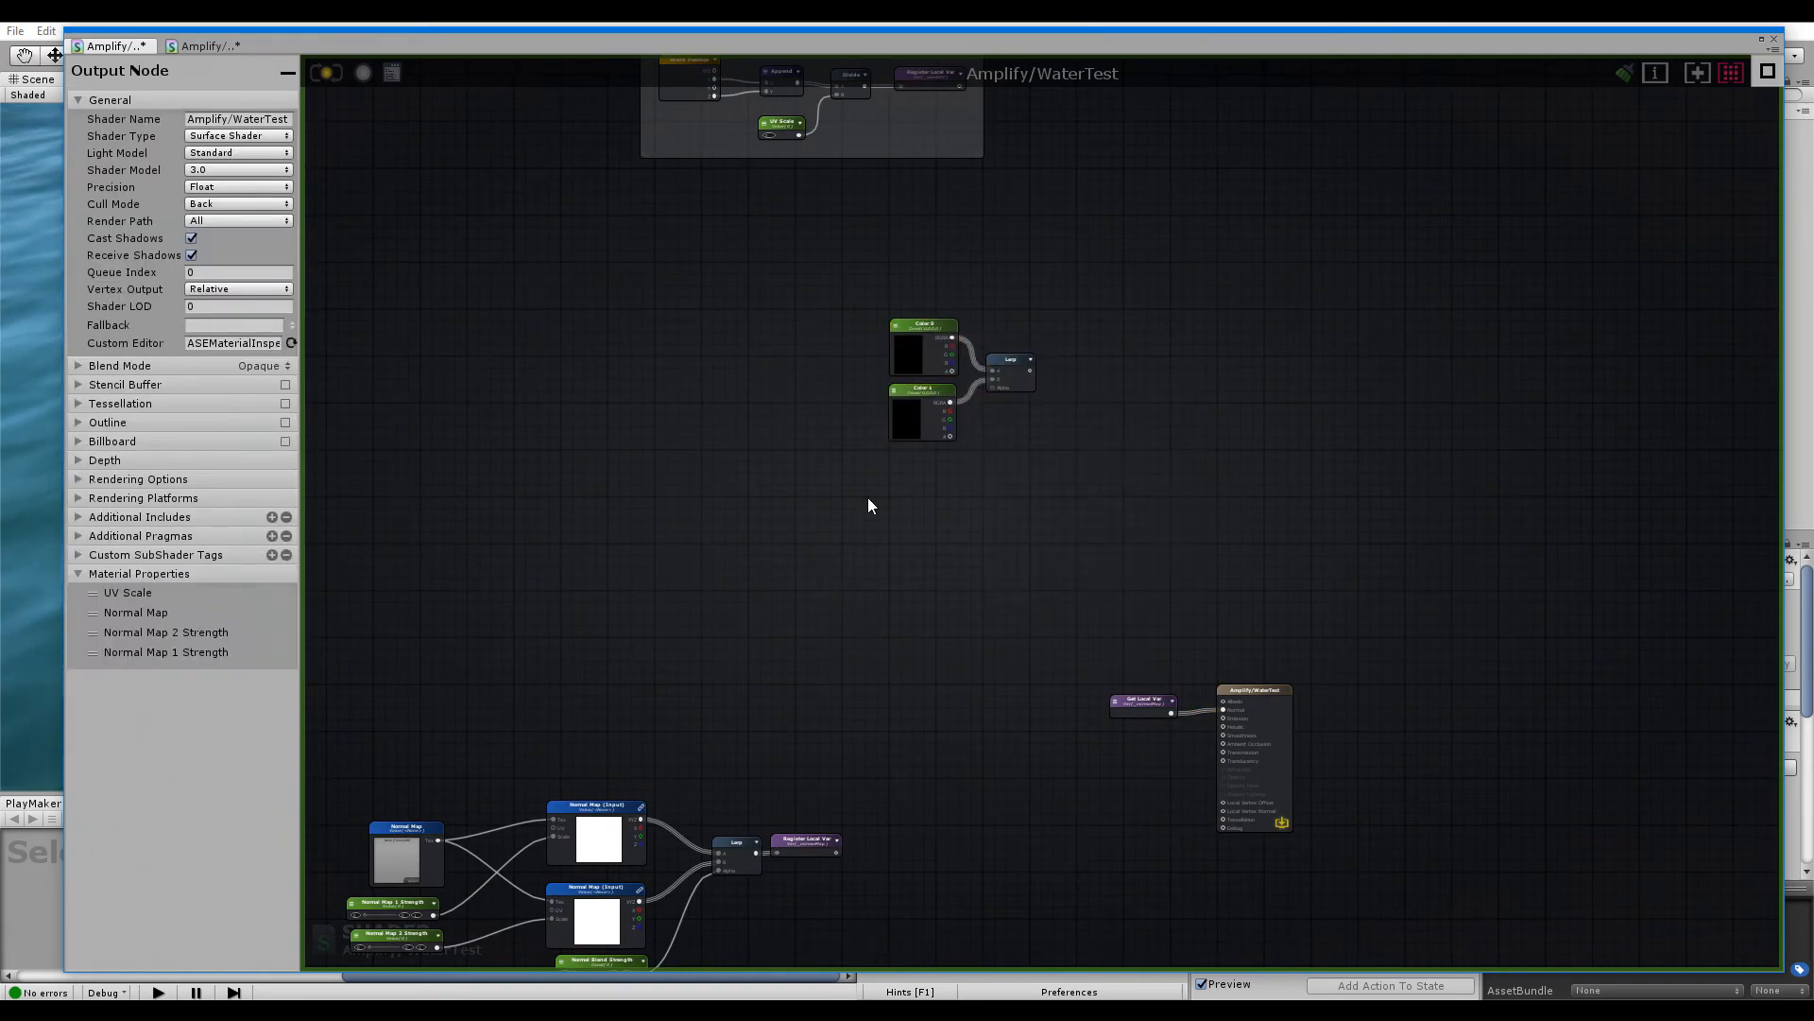
Add a Fresnel node below Color 1 and connect its output to the colour Lerp's Alpha
{"action": "right_click", "coordinate": [916, 495]}
{"action": "type", "text": "fren"}
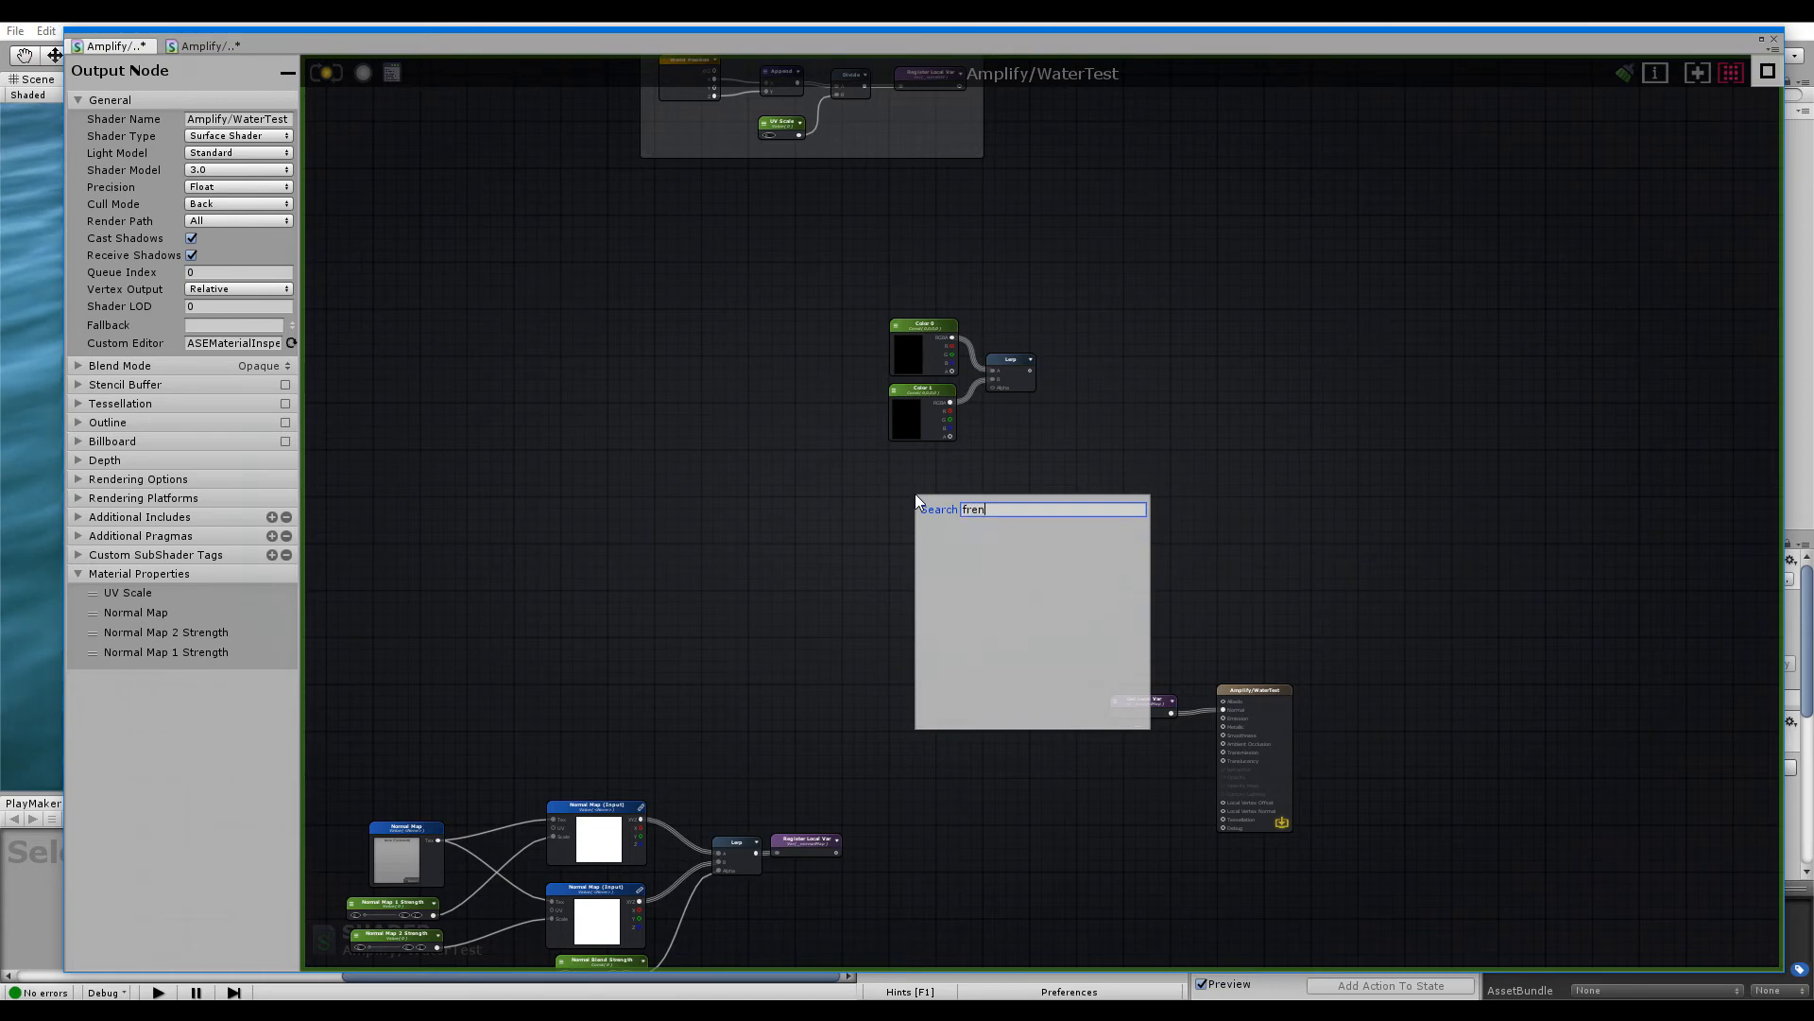
{"action": "key", "text": "BackSpace"}
{"action": "left_click", "coordinate": [965, 542]}
{"action": "left_click_drag", "start_coordinate": [963, 502], "coordinate": [980, 433]}
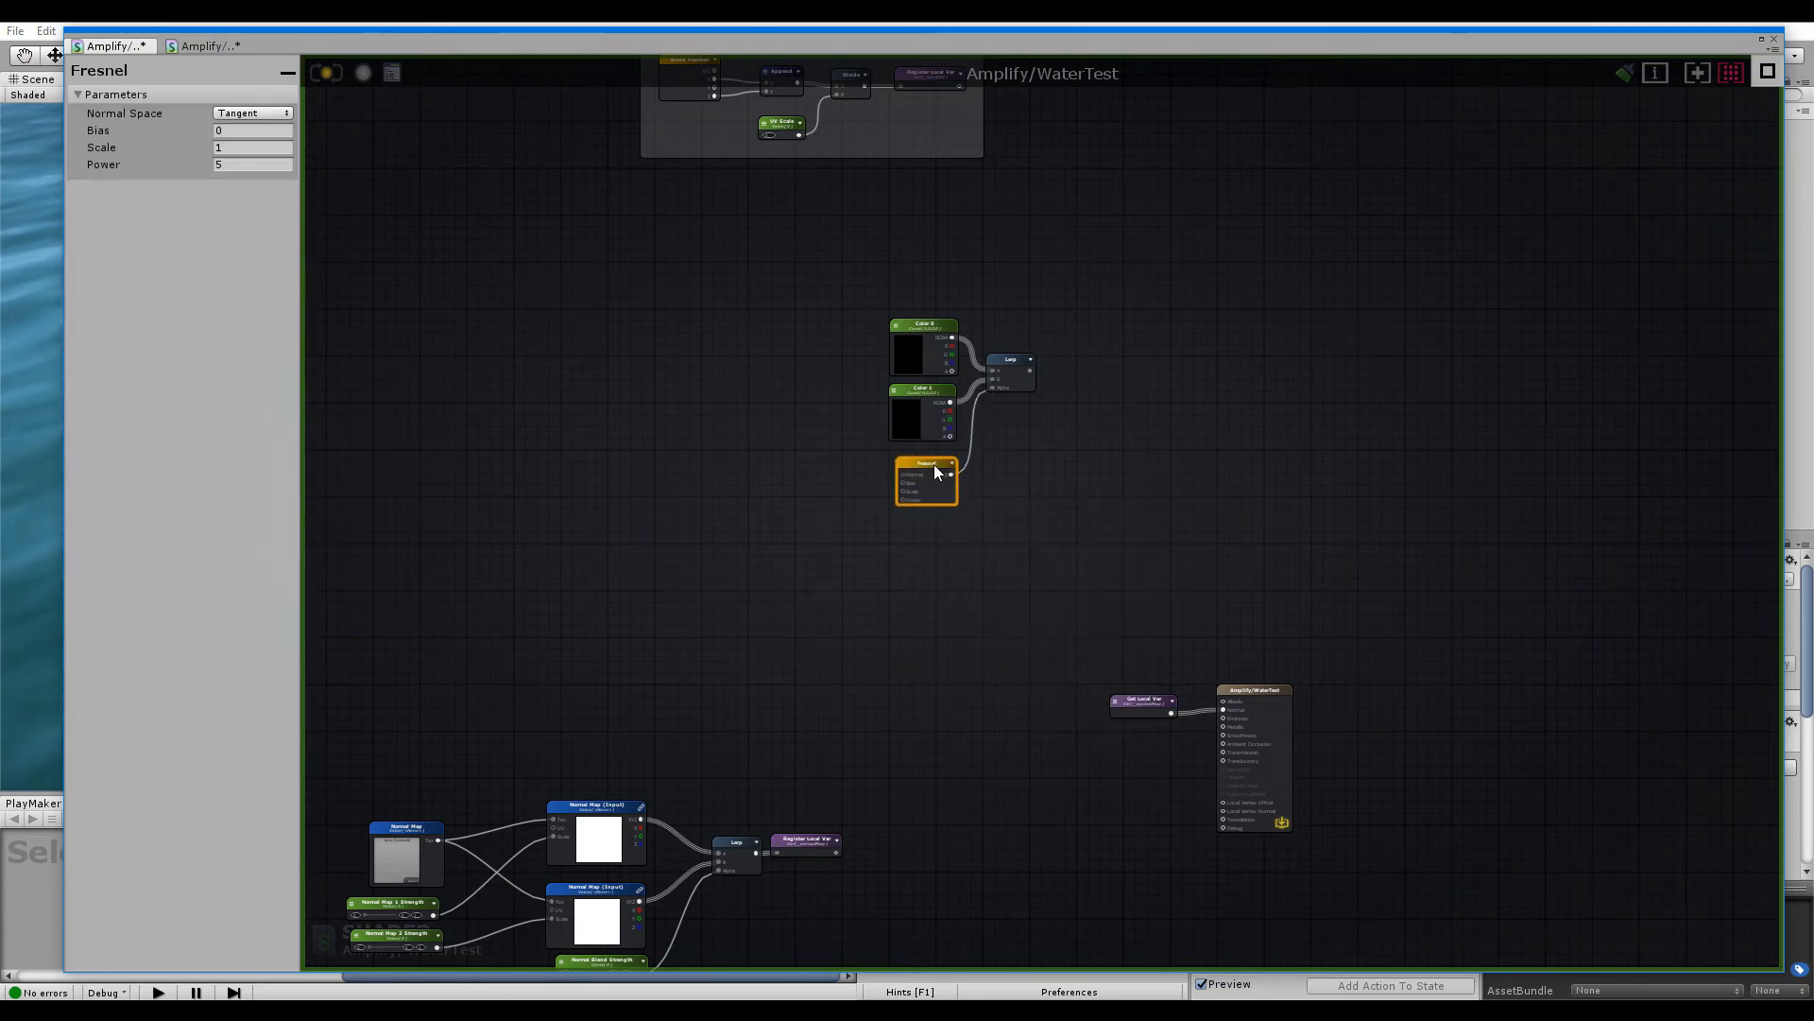
{"action": "scroll", "coordinate": [945, 512], "scroll_direction": "up", "scroll_amount": 5}
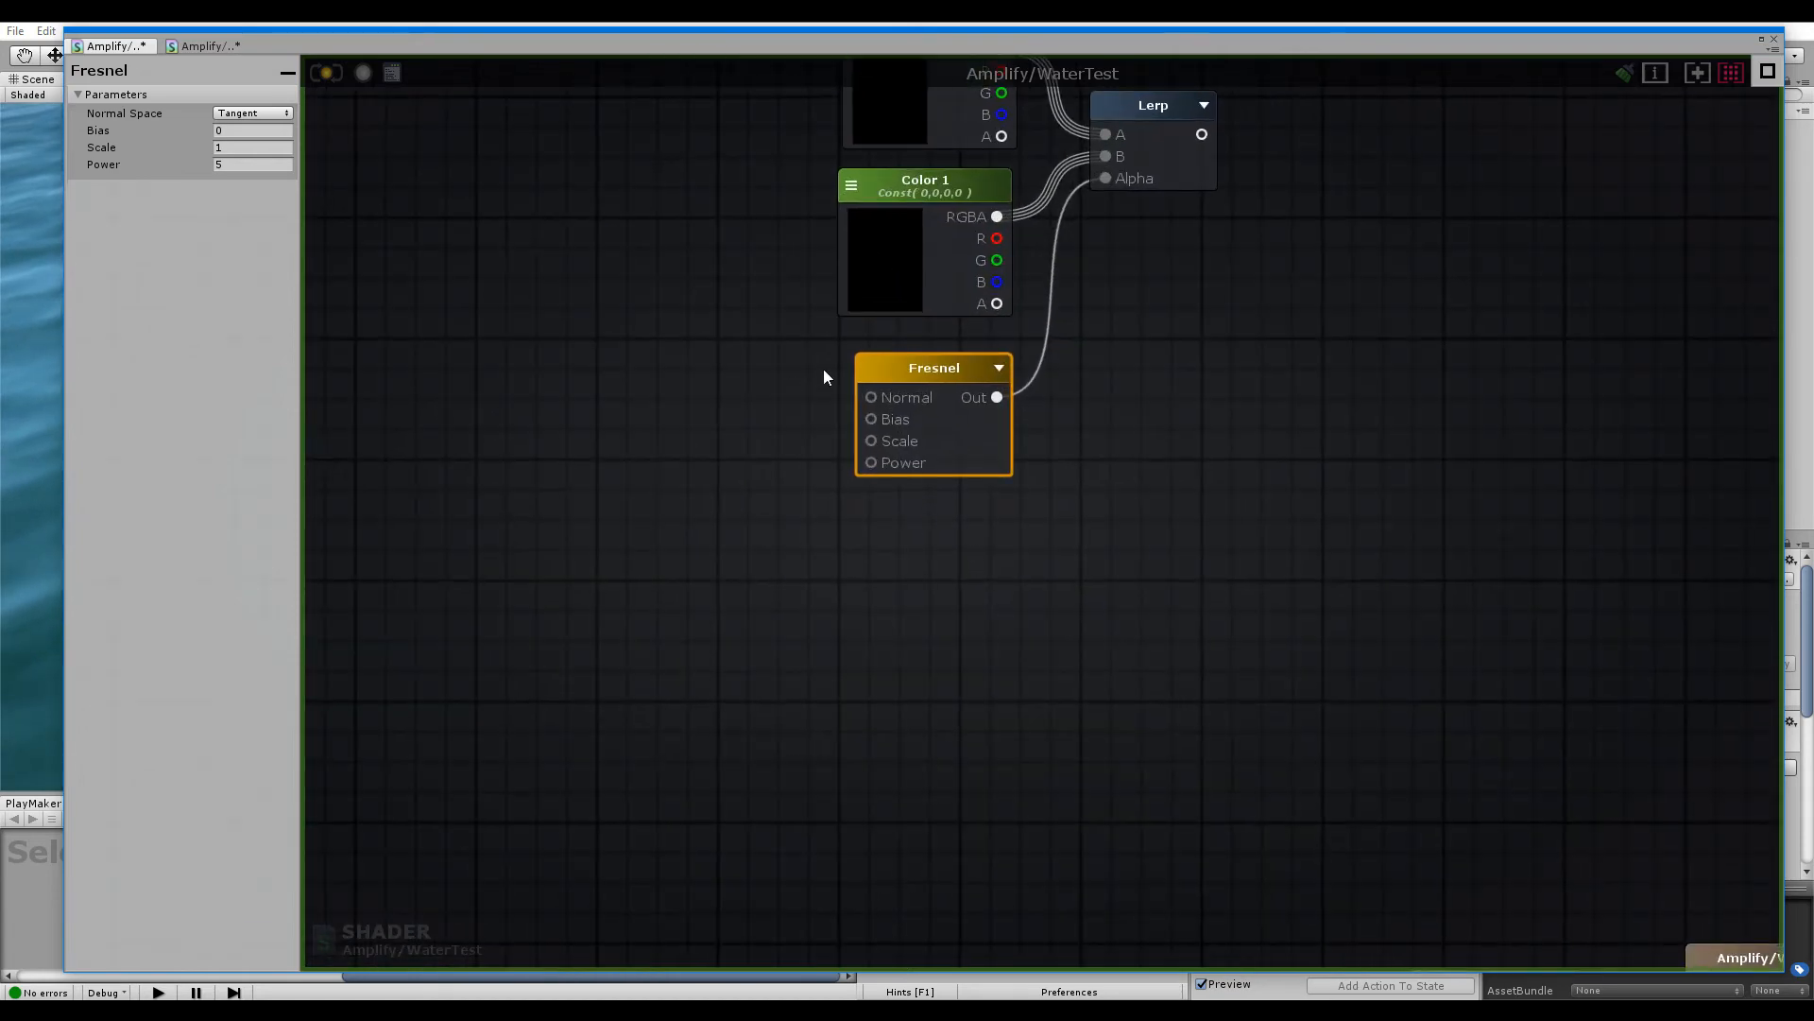
{"action": "middle_click_drag", "start_coordinate": [824, 371], "coordinate": [759, 424]}
{"action": "left_click_drag", "start_coordinate": [764, 453], "coordinate": [630, 432]}
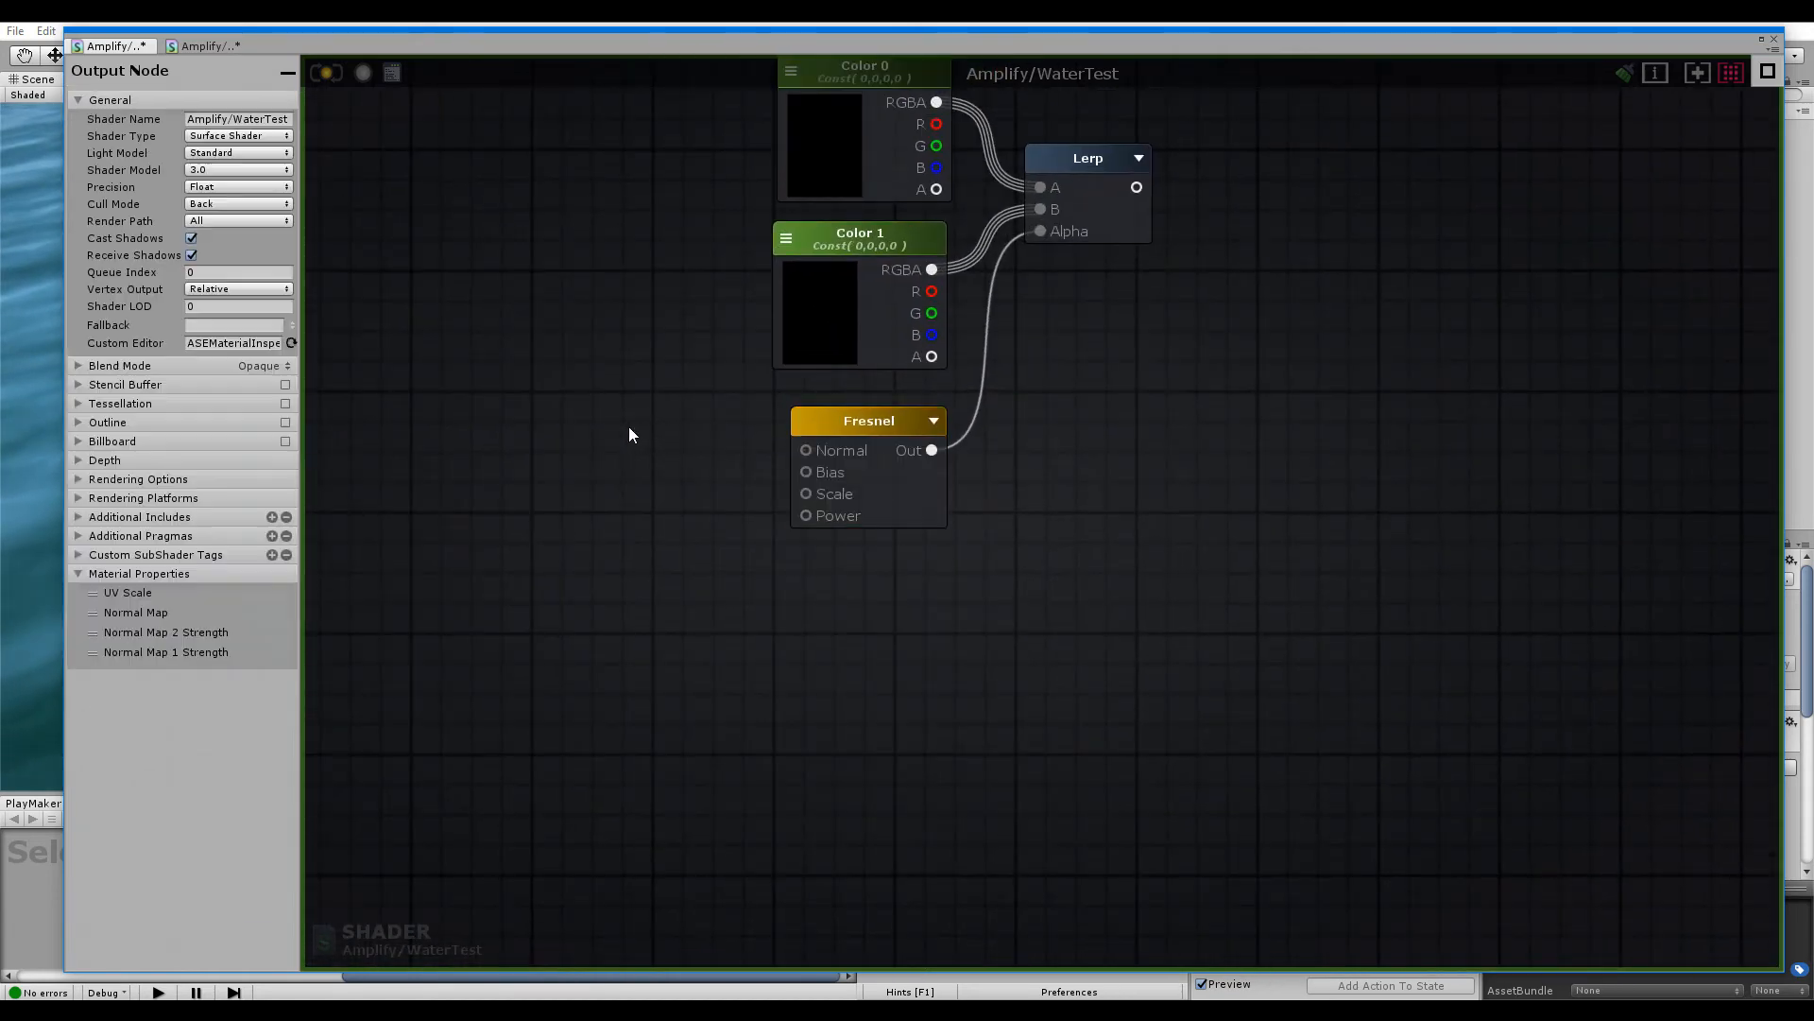
{"action": "right_click", "coordinate": [596, 405]}
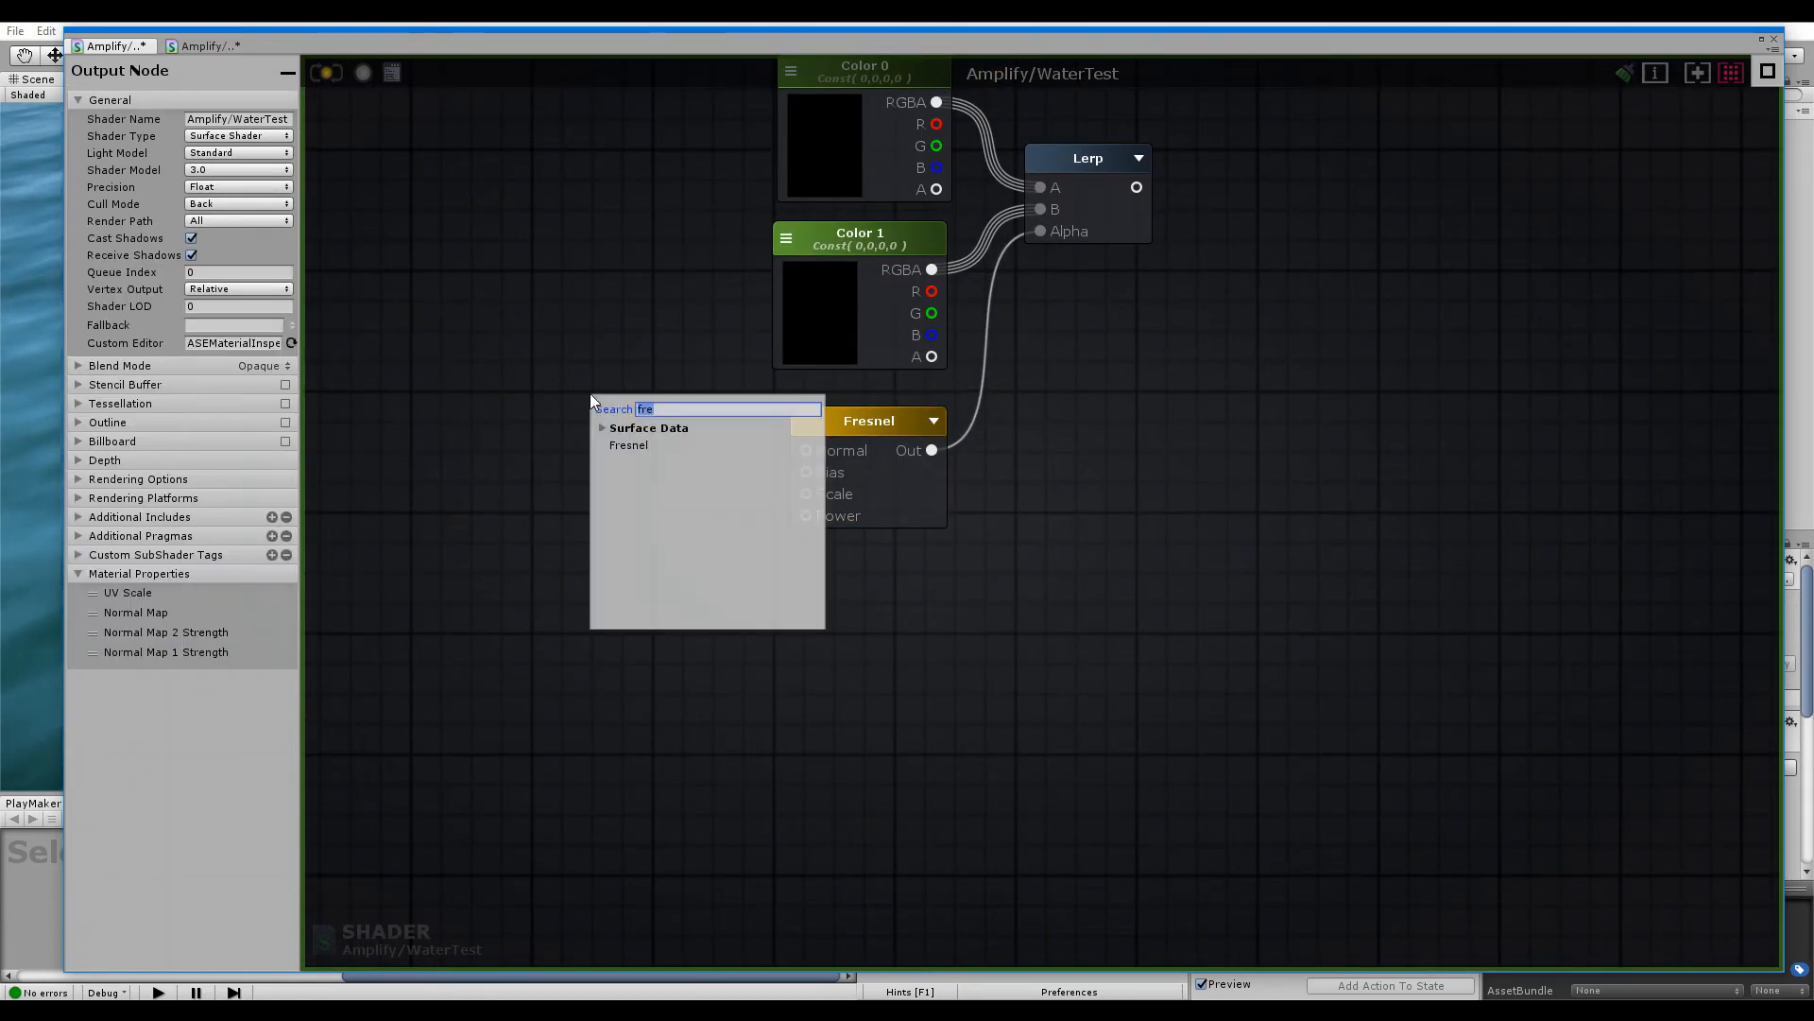
{"action": "type", "text": "var"}
{"action": "left_click", "coordinate": [627, 463]}
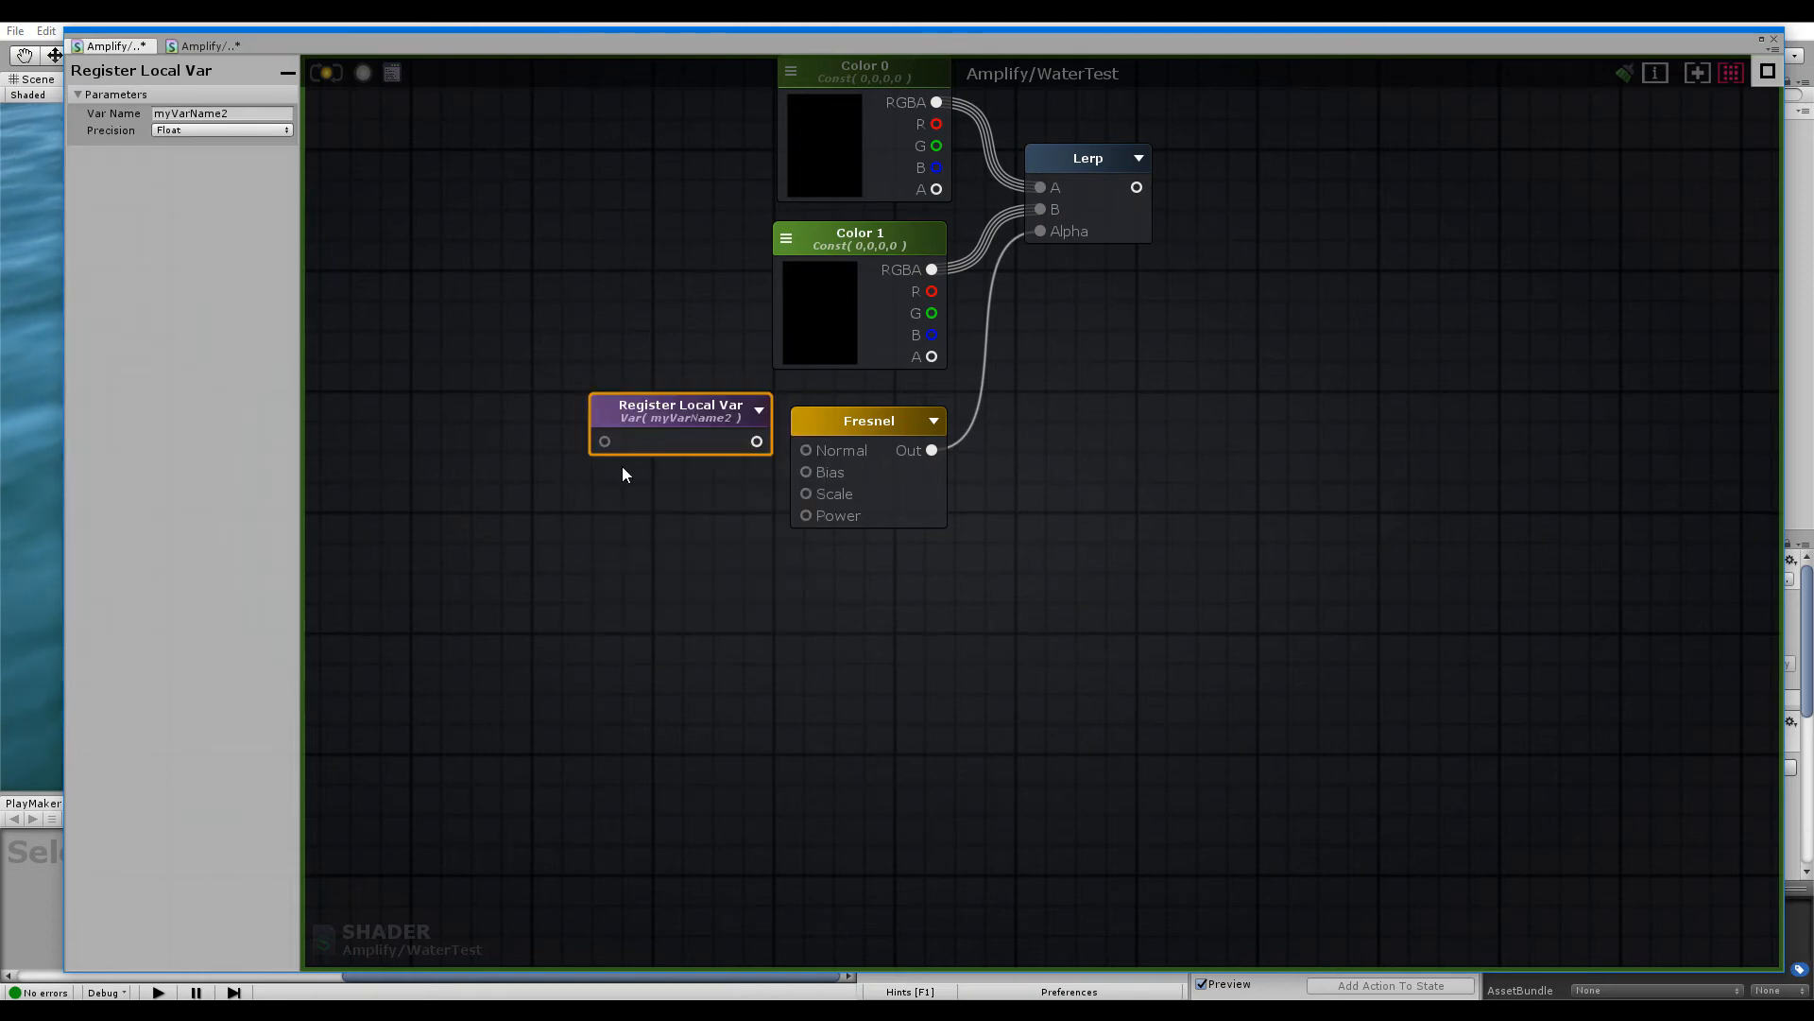
{"action": "key", "text": "Delete"}
Add a Get Local Var node referencing _normalMap beside the Fresnel node and connect it to Fresnel's Normal input
{"action": "right_click", "coordinate": [675, 413]}
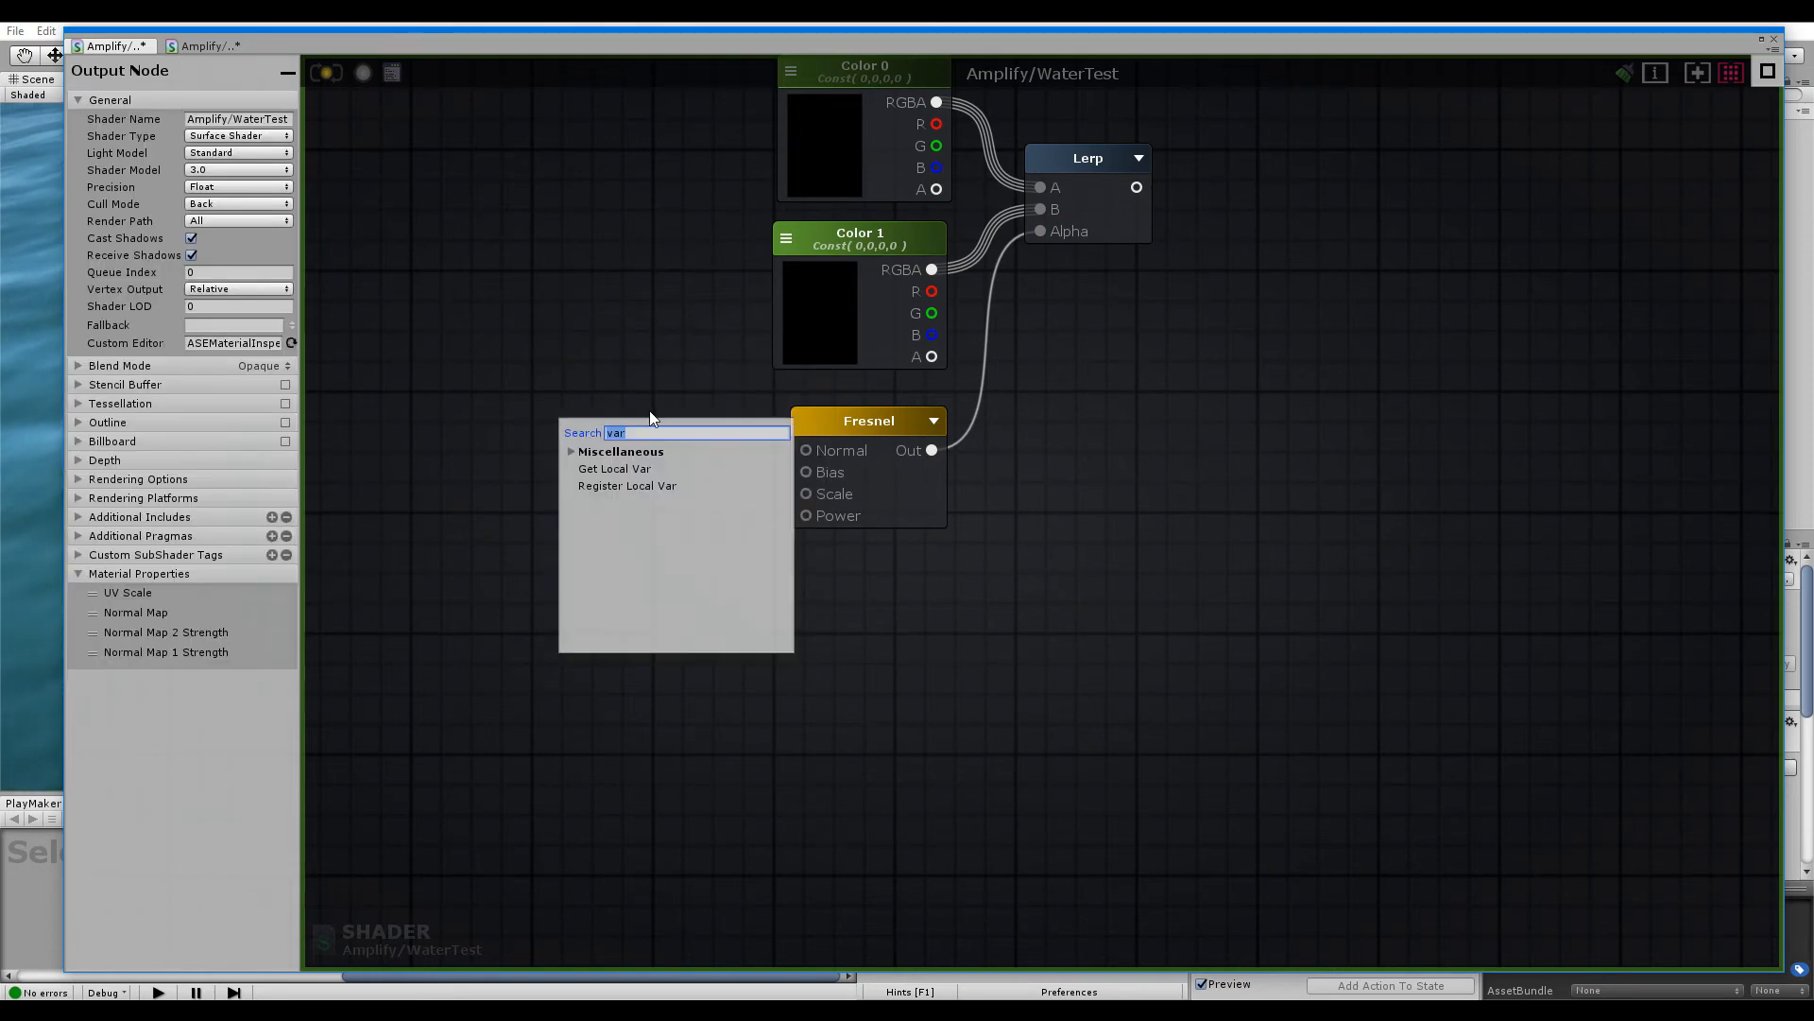
{"action": "left_click", "coordinate": [614, 468]}
{"action": "left_click", "coordinate": [571, 436]}
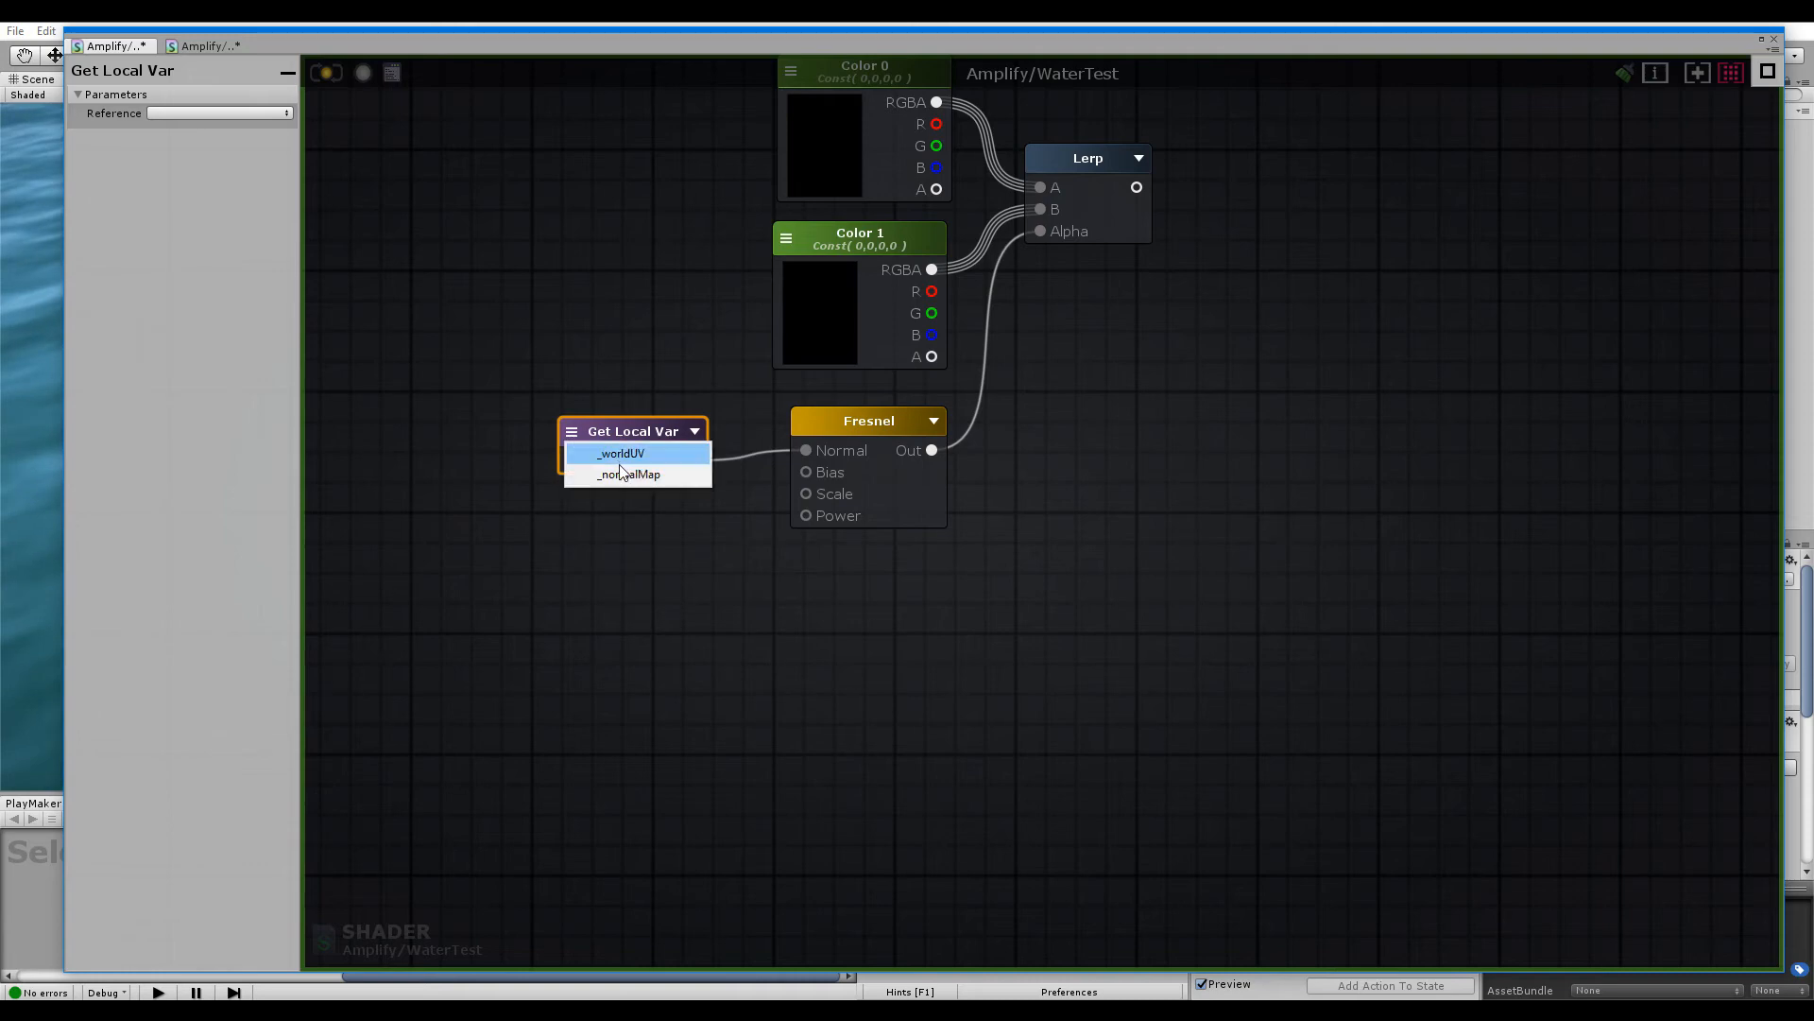
{"action": "left_click", "coordinate": [618, 469]}
Expand the Fresnel node's preview and arrange it below Color 1, with its Get Local Var node set further out beside it
{"action": "middle_click_drag", "start_coordinate": [1049, 614], "coordinate": [910, 632]}
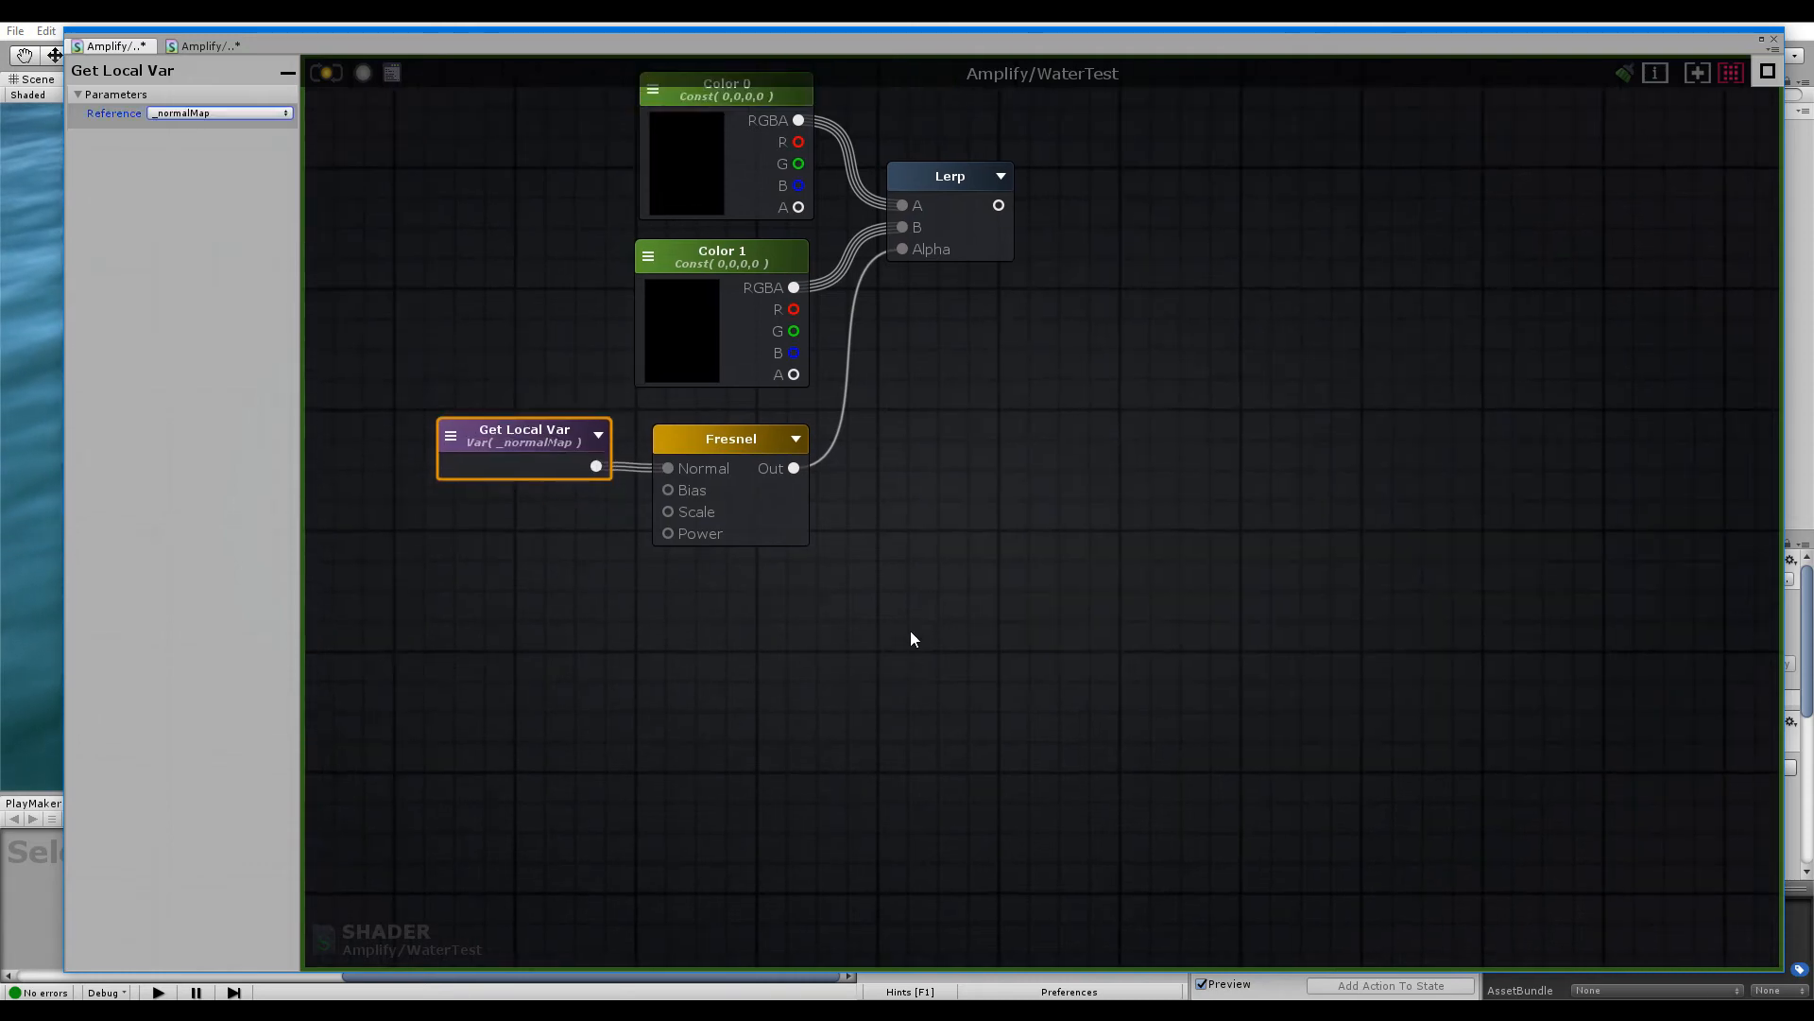
{"action": "middle_click_drag", "start_coordinate": [883, 475], "coordinate": [828, 601]}
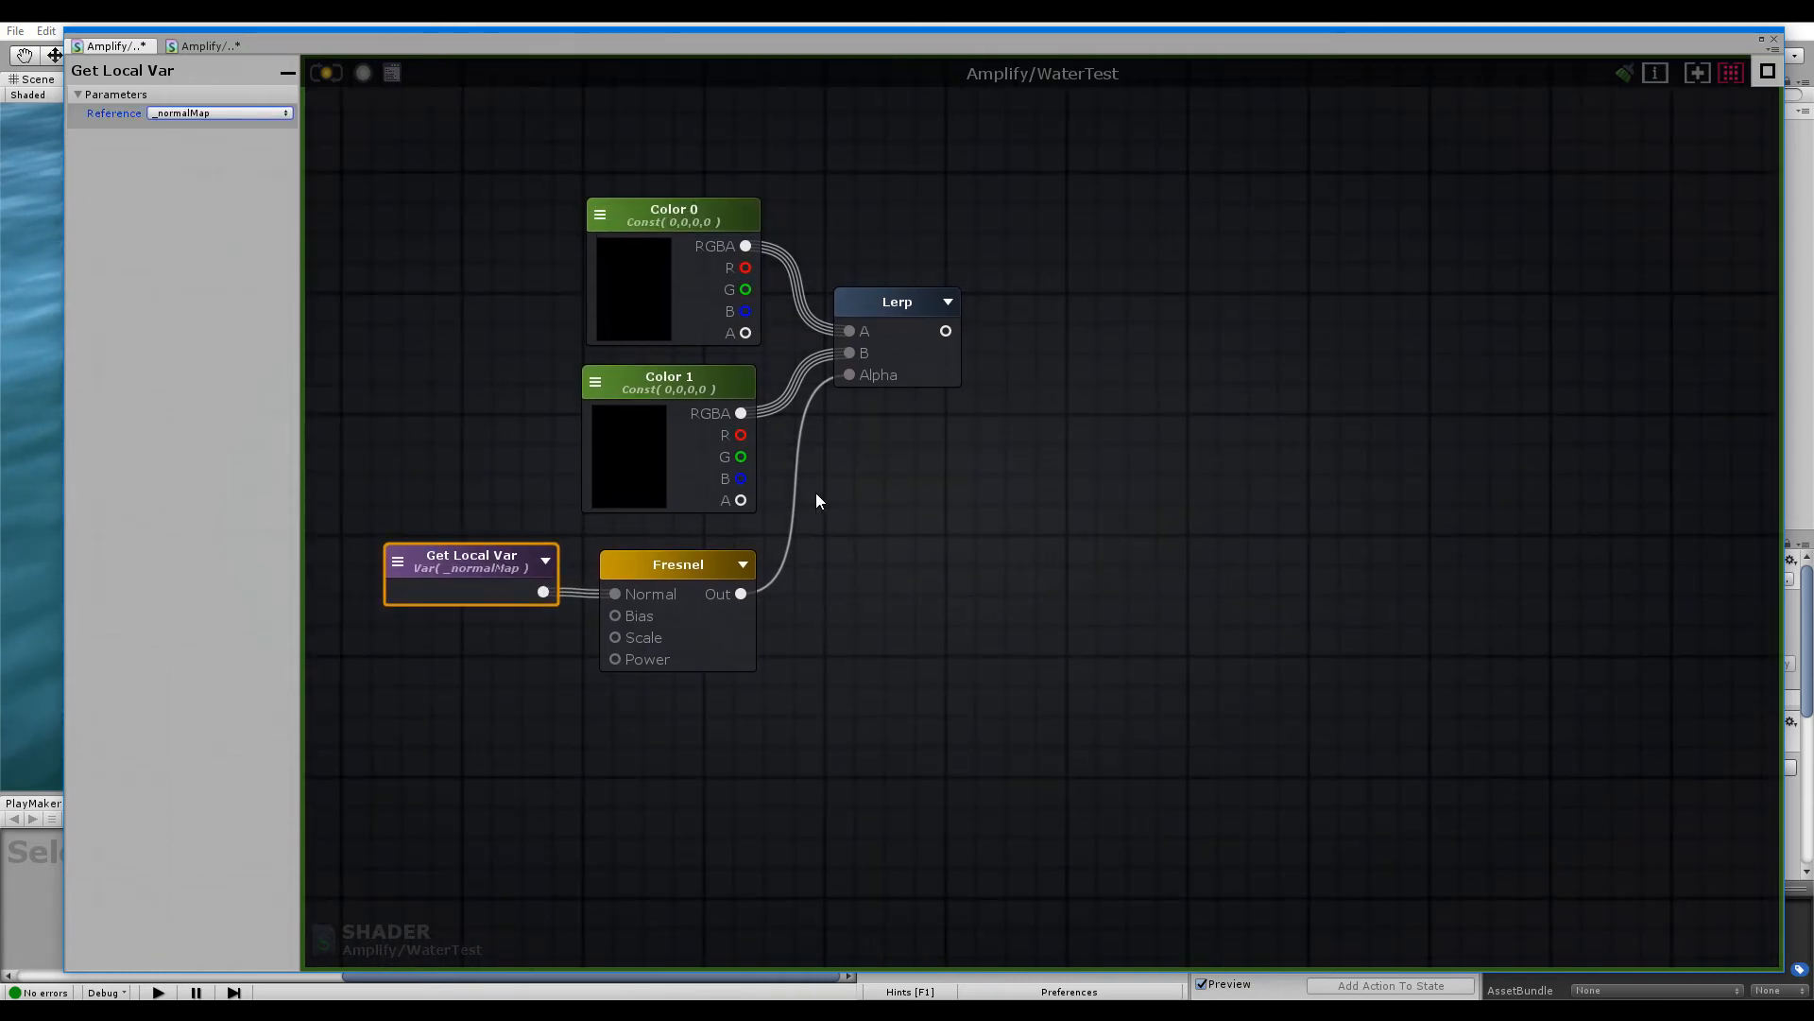
{"action": "left_click_drag", "start_coordinate": [699, 567], "coordinate": [702, 552]}
{"action": "left_click_drag", "start_coordinate": [517, 556], "coordinate": [518, 547]}
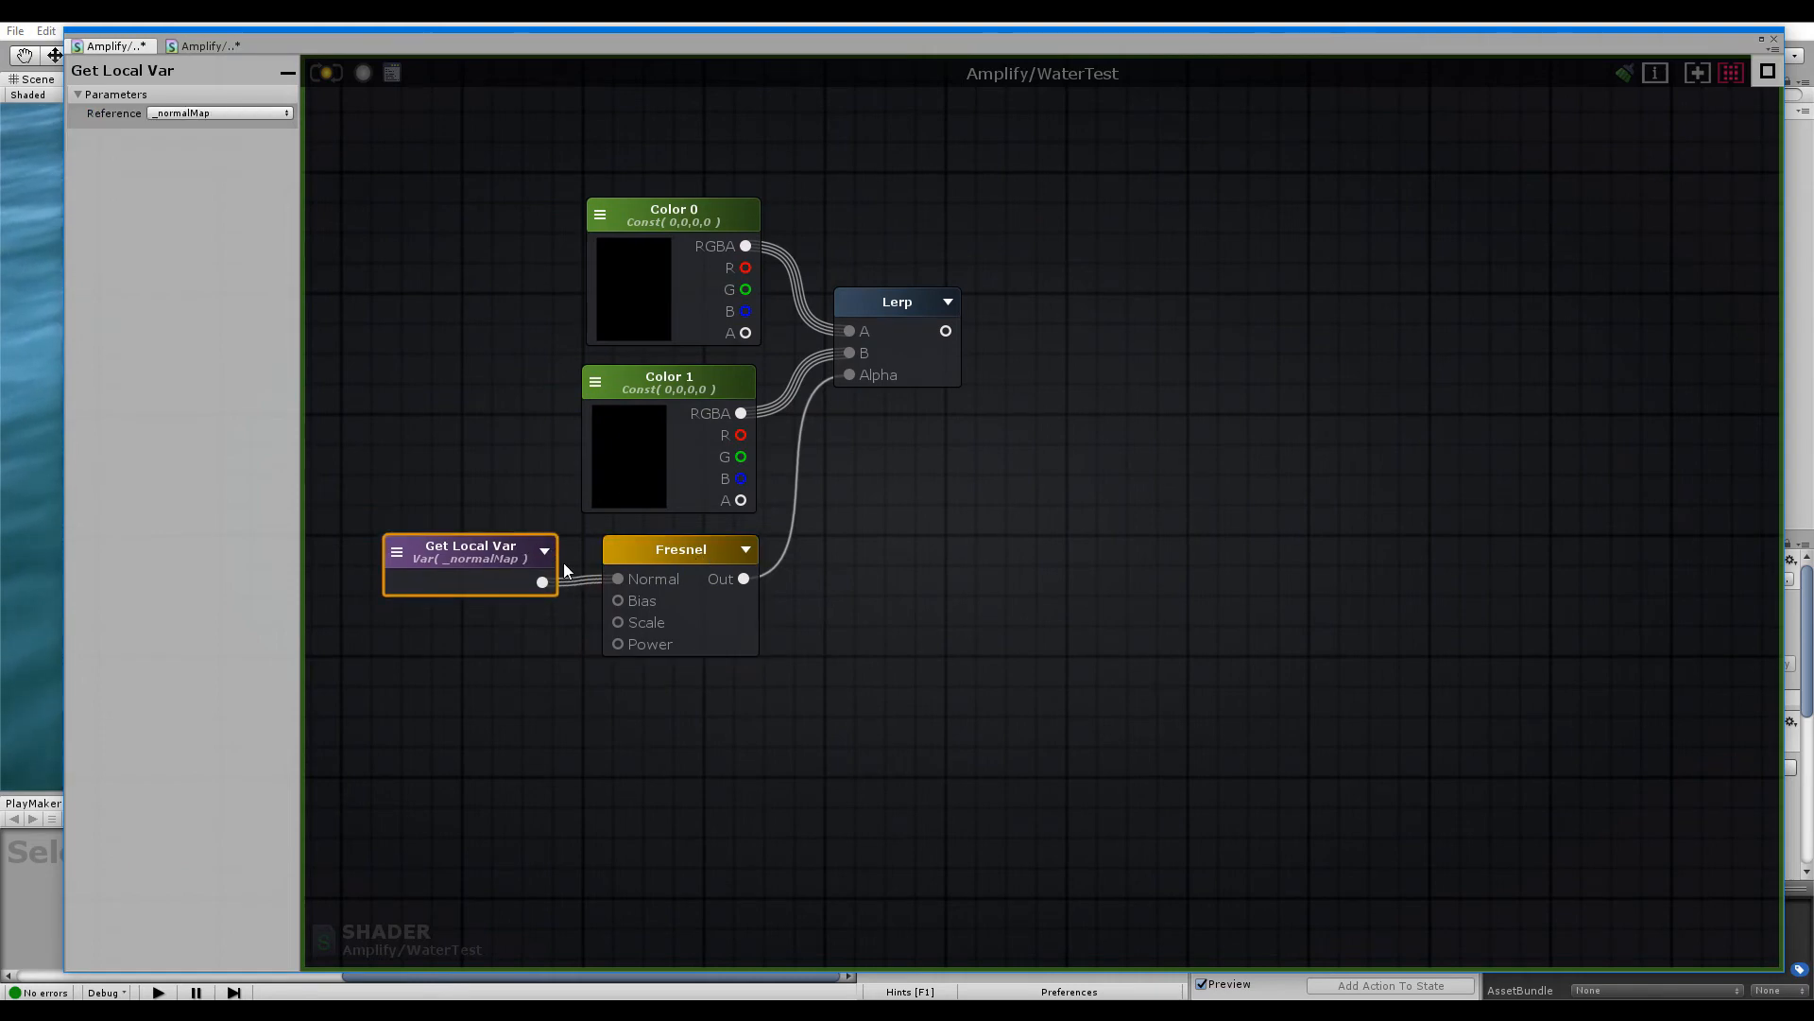
{"action": "left_click", "coordinate": [754, 550]}
{"action": "left_click", "coordinate": [747, 551]}
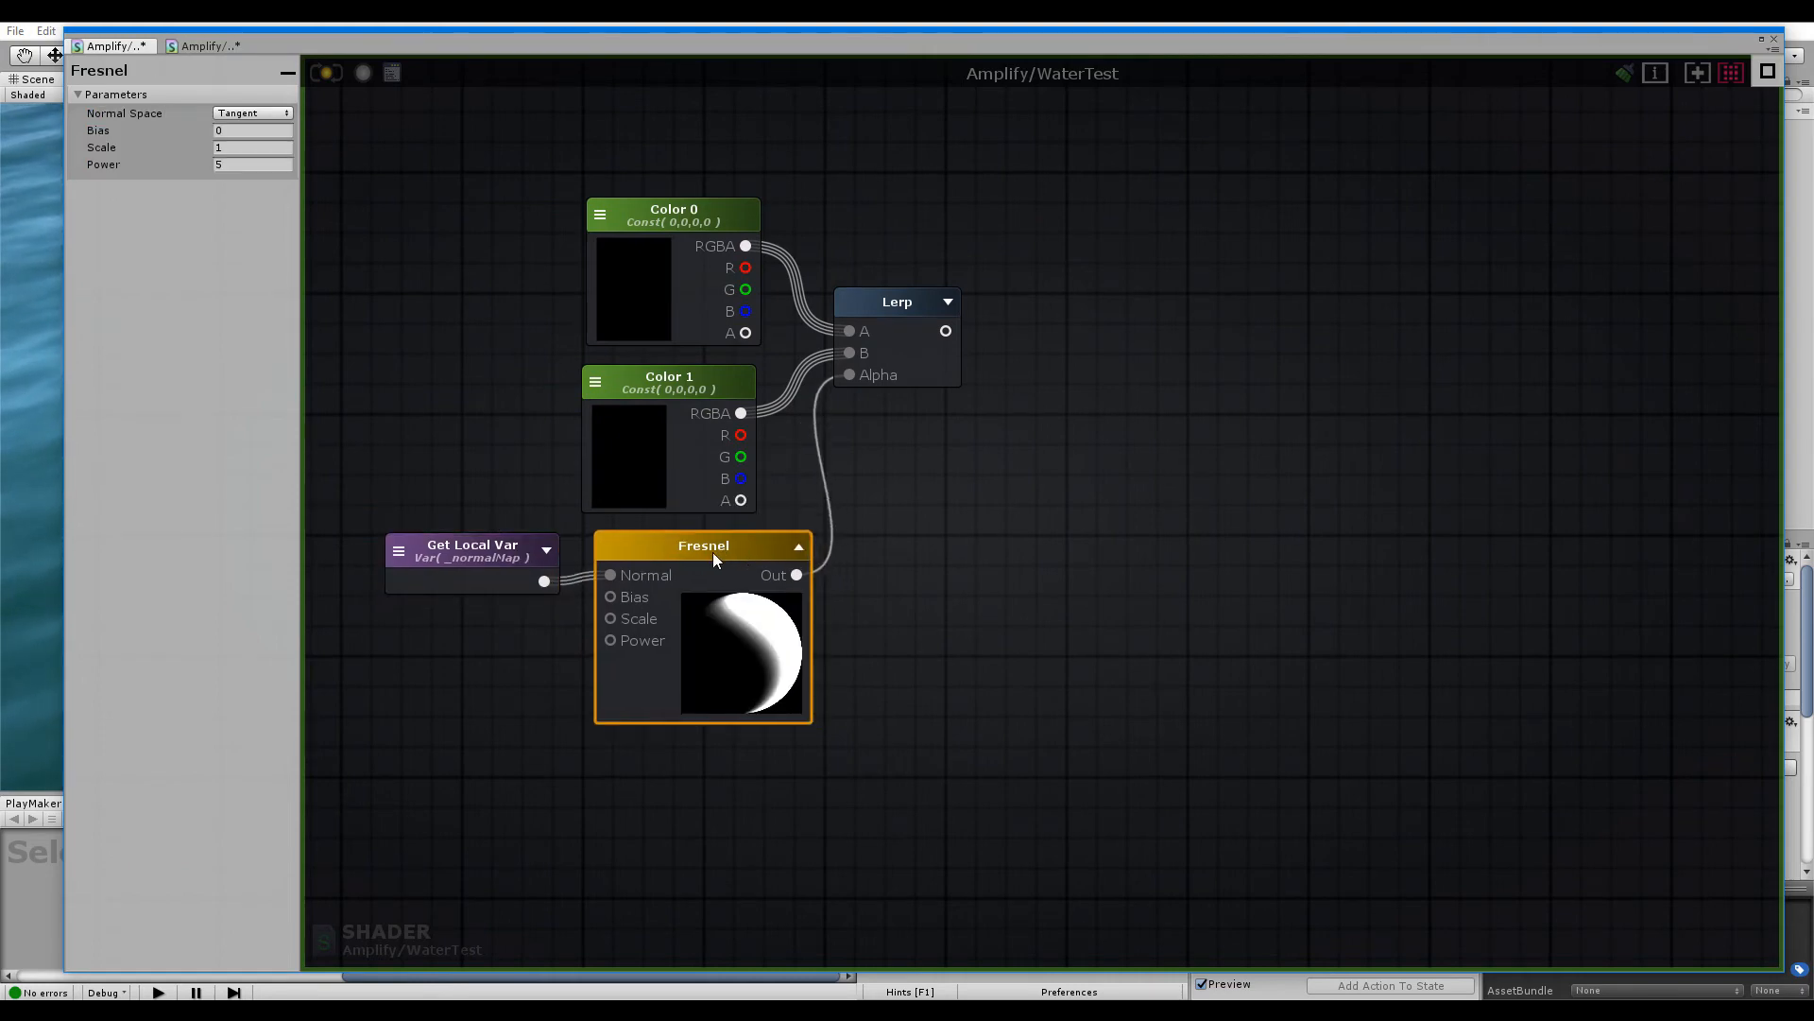
{"action": "left_click", "coordinate": [495, 539]}
{"action": "left_click_drag", "start_coordinate": [494, 539], "coordinate": [419, 519]}
{"action": "left_click", "coordinate": [659, 542]}
{"action": "left_click_drag", "start_coordinate": [660, 543], "coordinate": [625, 538]}
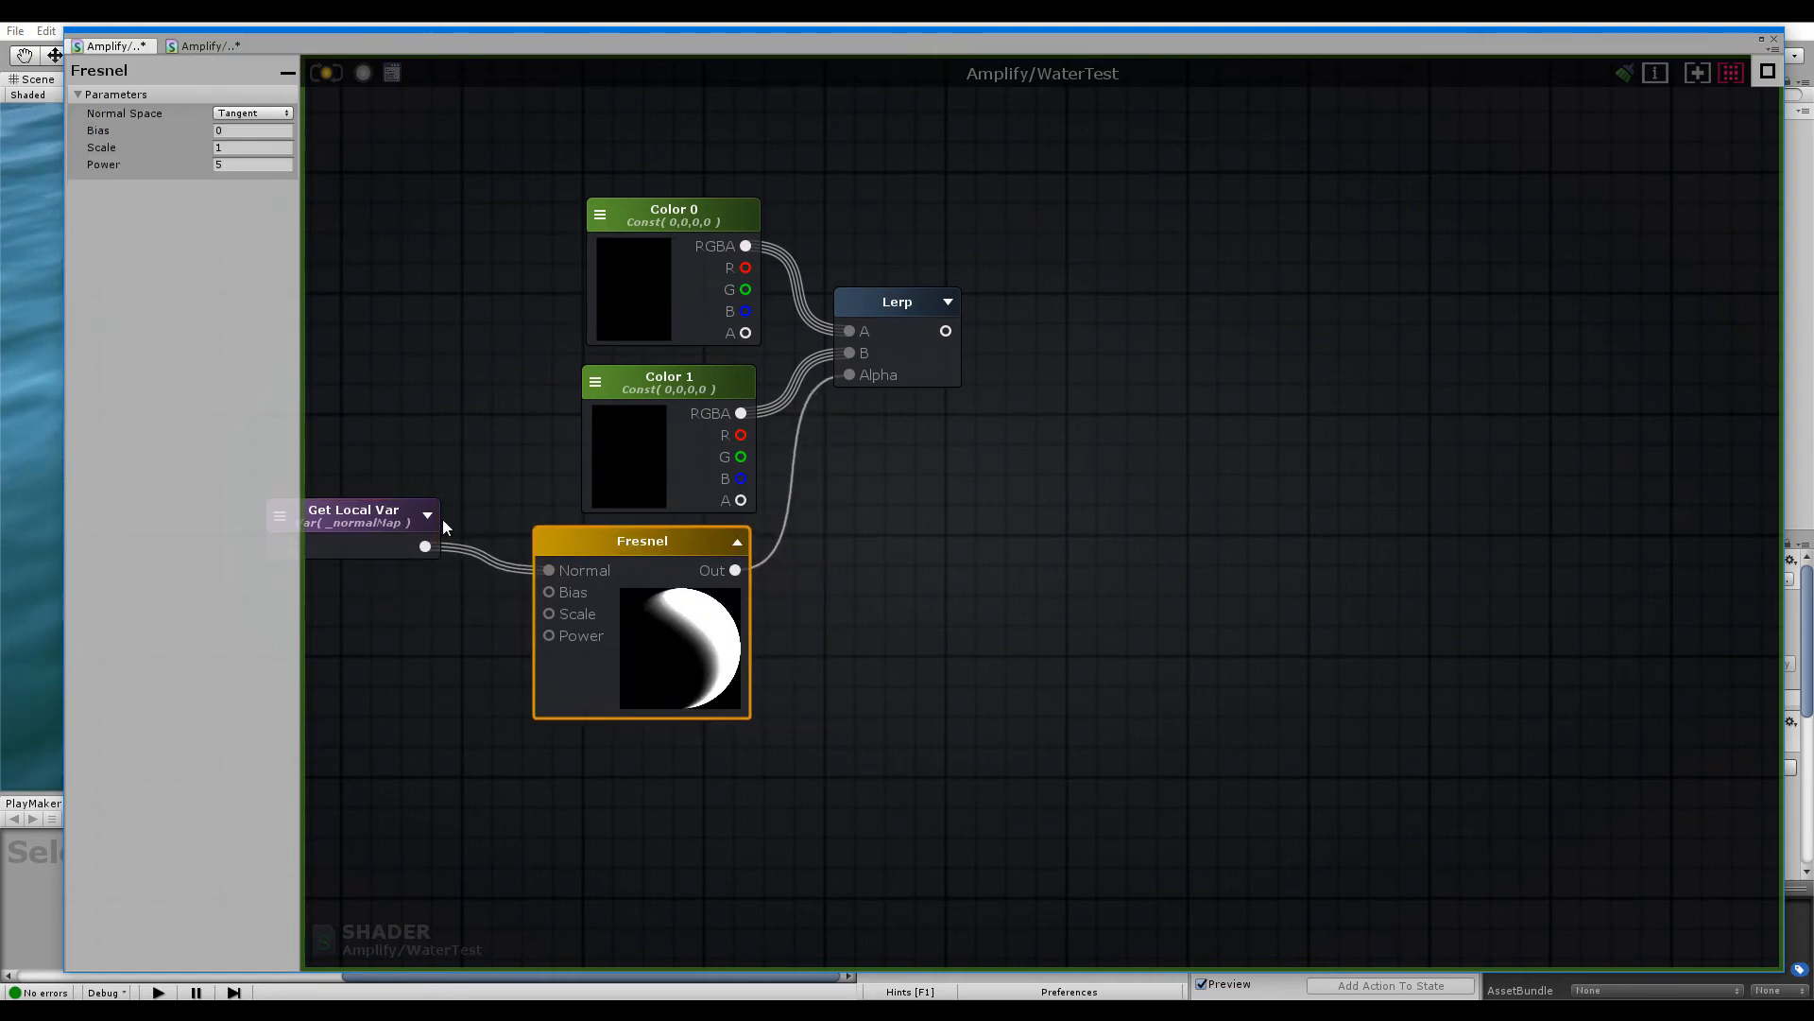
{"action": "left_click", "coordinate": [439, 527]}
Add a Register Local Var node fed by the colour Lerp's output and name the variable _colour
{"action": "scroll", "coordinate": [722, 438], "scroll_direction": "down", "scroll_amount": 5}
{"action": "right_click", "coordinate": [952, 367]}
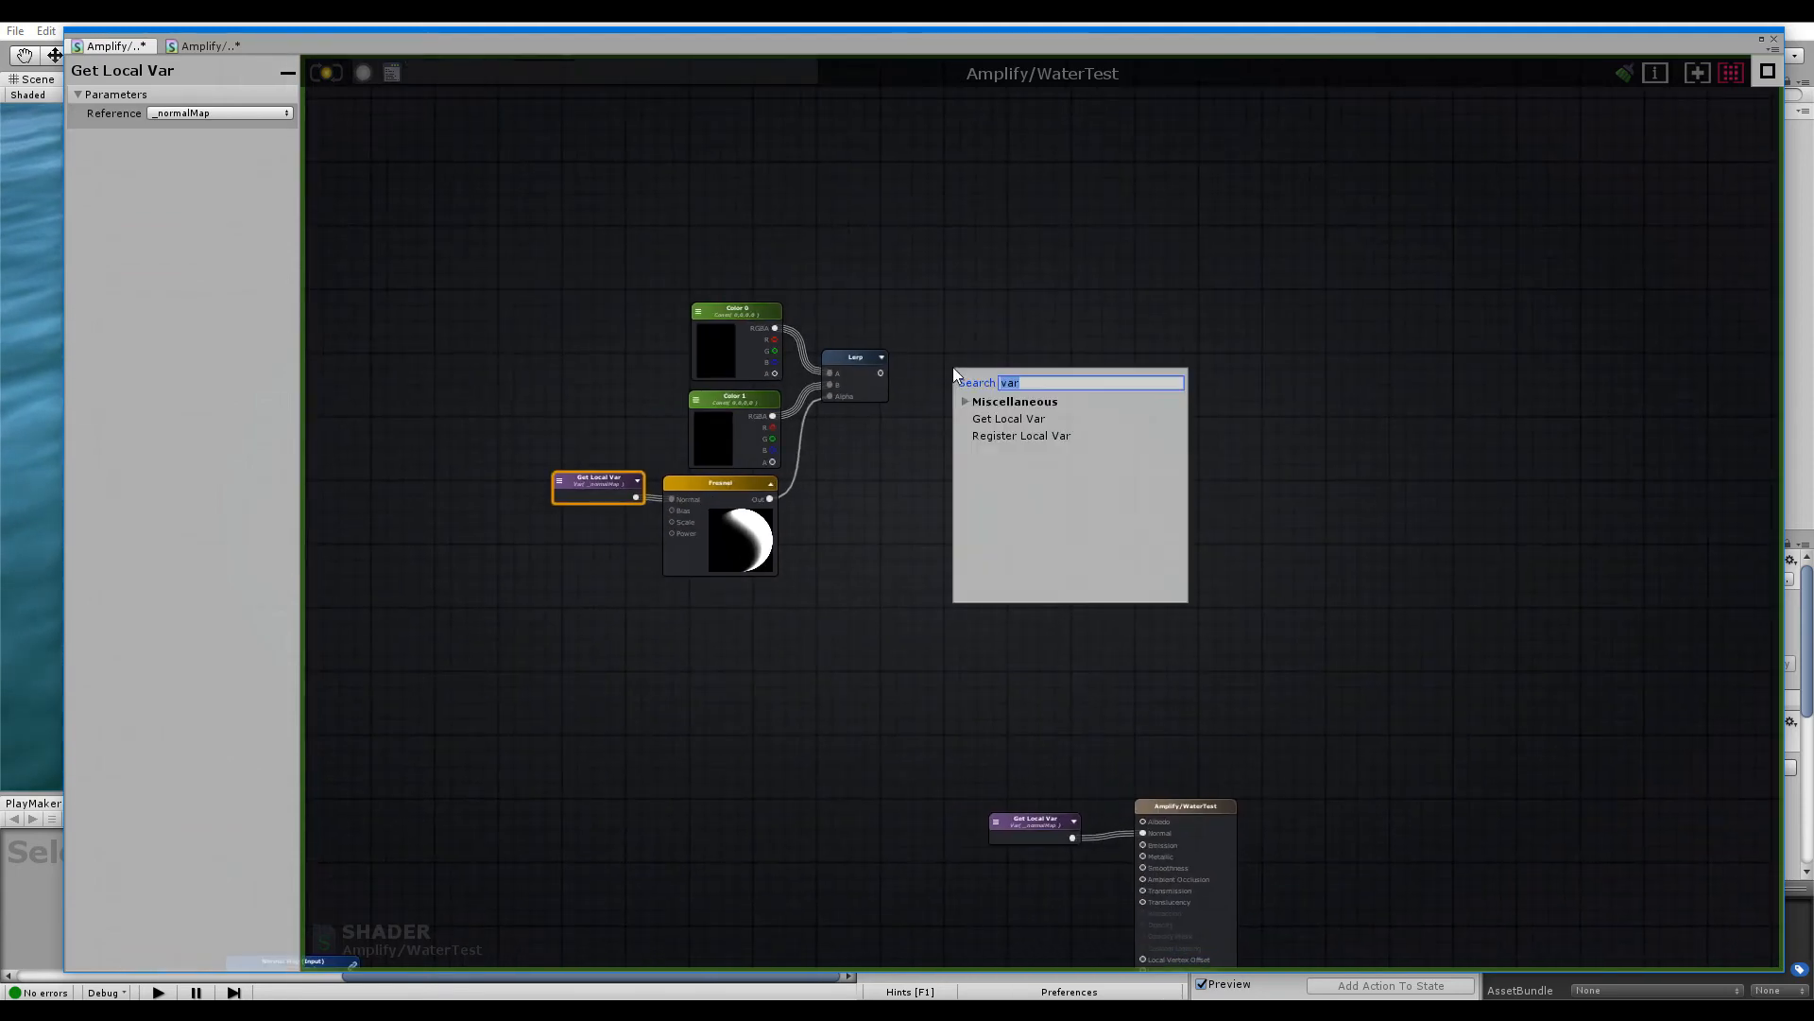
{"action": "left_click", "coordinate": [1002, 435]}
{"action": "left_click_drag", "start_coordinate": [975, 375], "coordinate": [928, 374]}
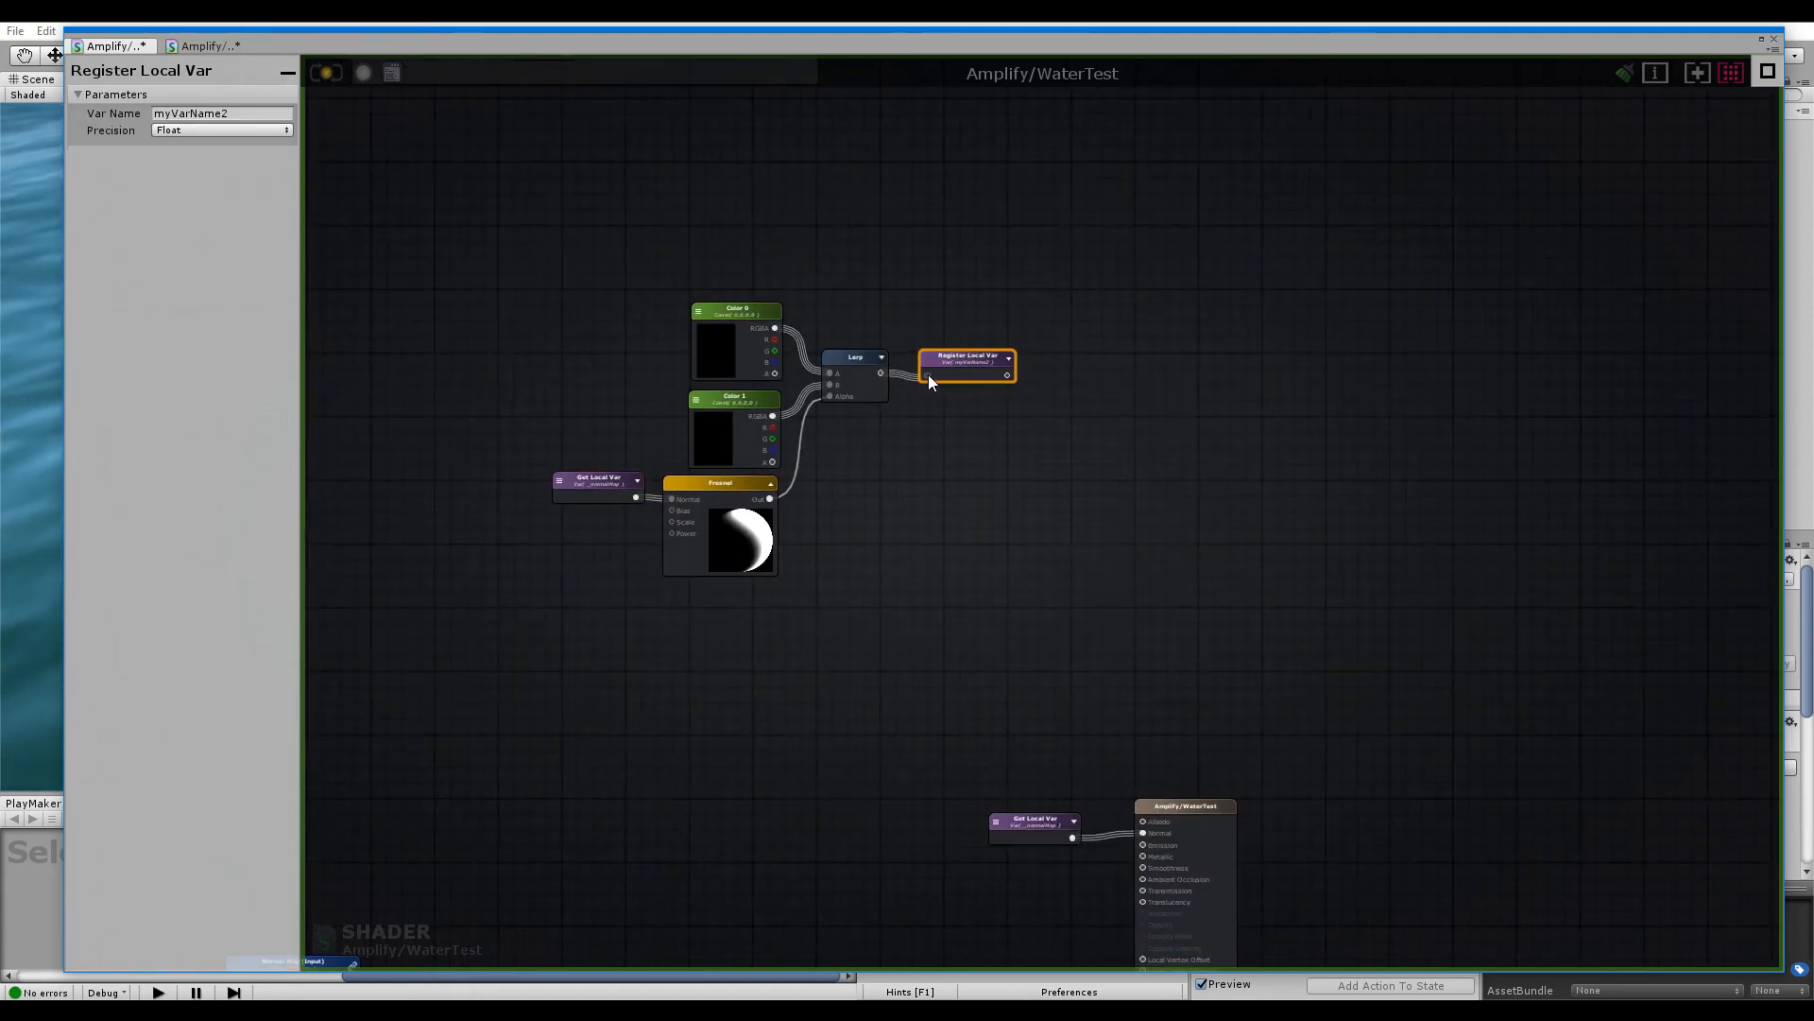
{"action": "left_click", "coordinate": [201, 115]}
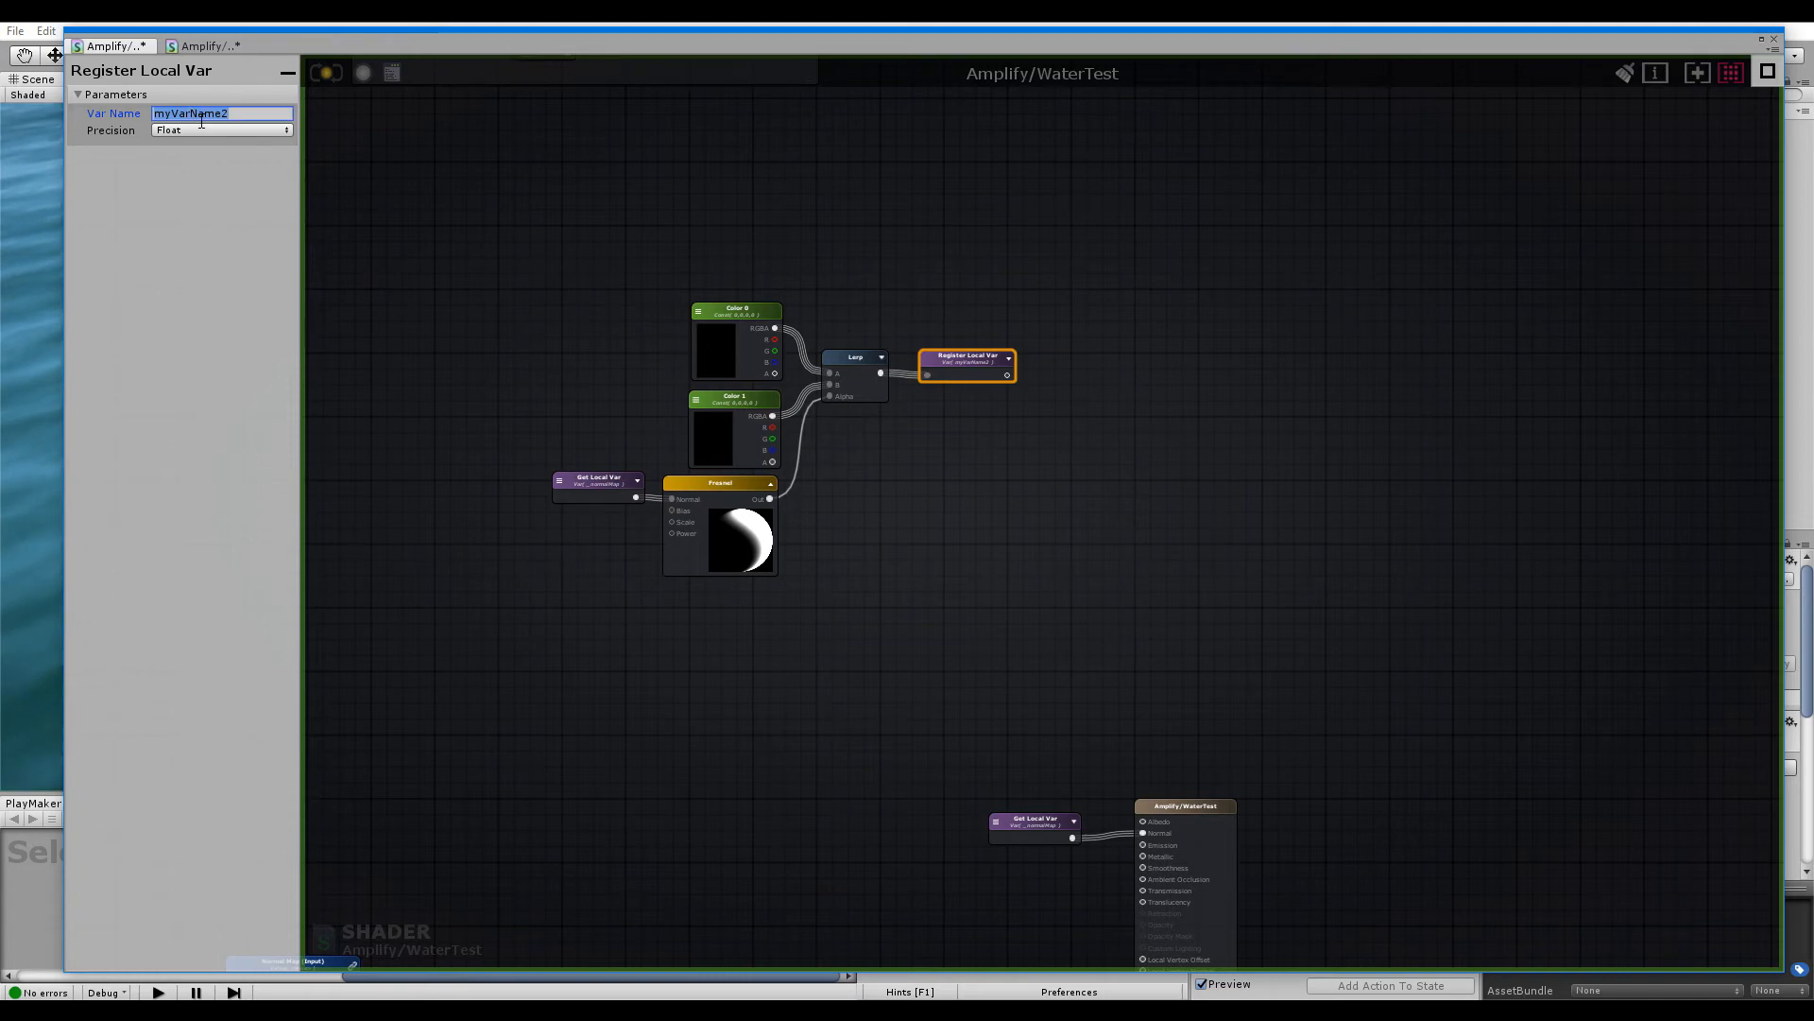
{"action": "type", "text": "_colou"}
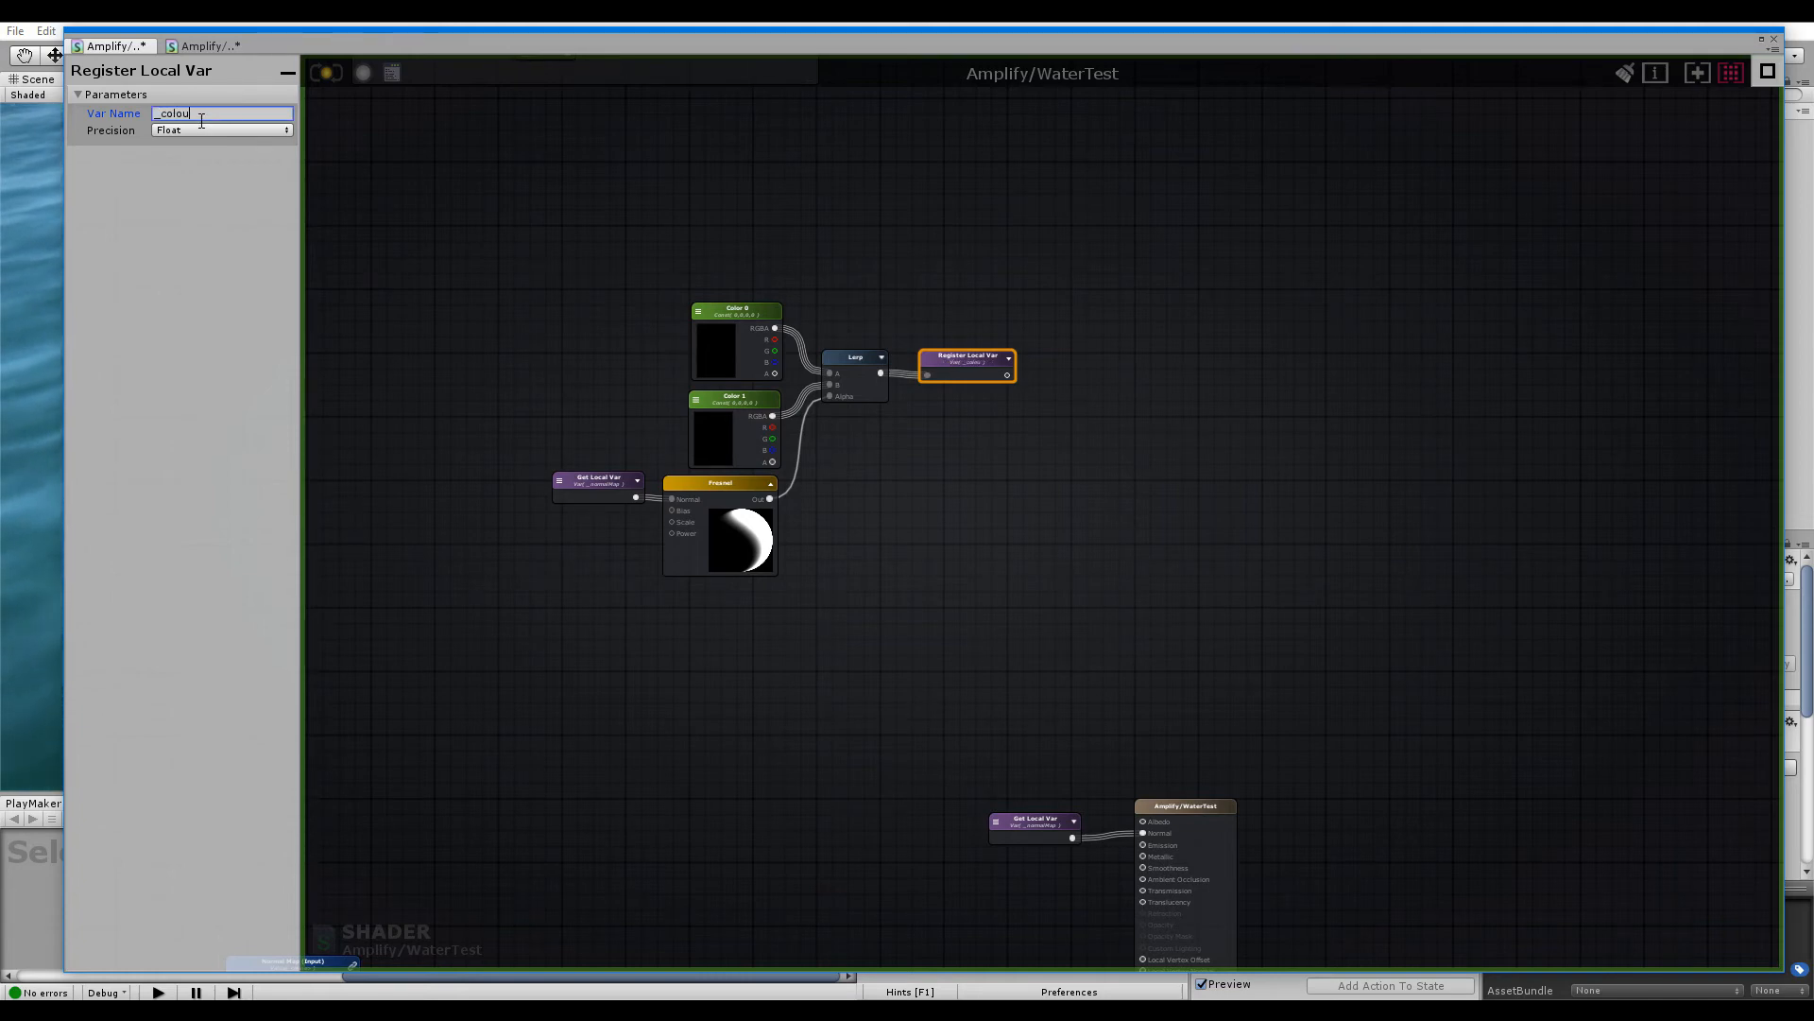
Add a Get Local Var node referencing _colour, connect it to the shader's Albedo input, and place it above the _normalMap one
{"action": "right_click_drag", "start_coordinate": [1077, 682], "coordinate": [1025, 546]}
{"action": "right_click", "coordinate": [960, 563]}
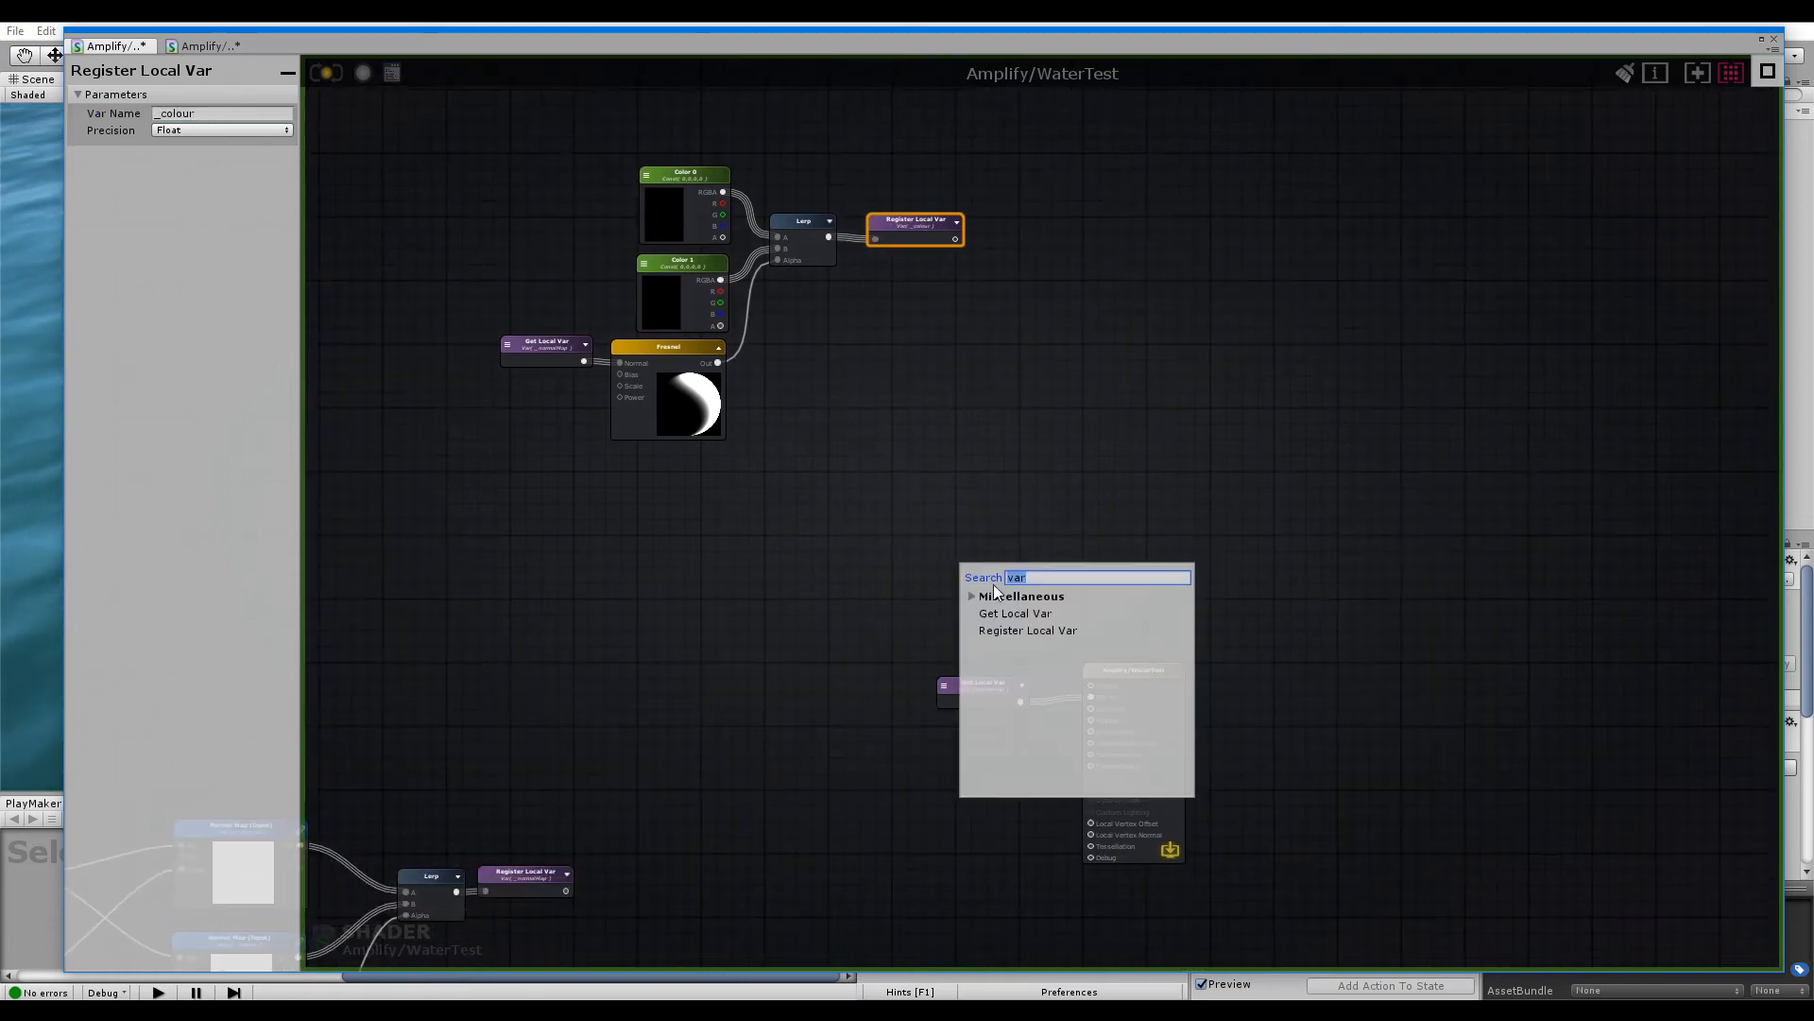
{"action": "left_click", "coordinate": [995, 613]}
{"action": "left_click", "coordinate": [982, 571]}
{"action": "left_click", "coordinate": [1024, 618]}
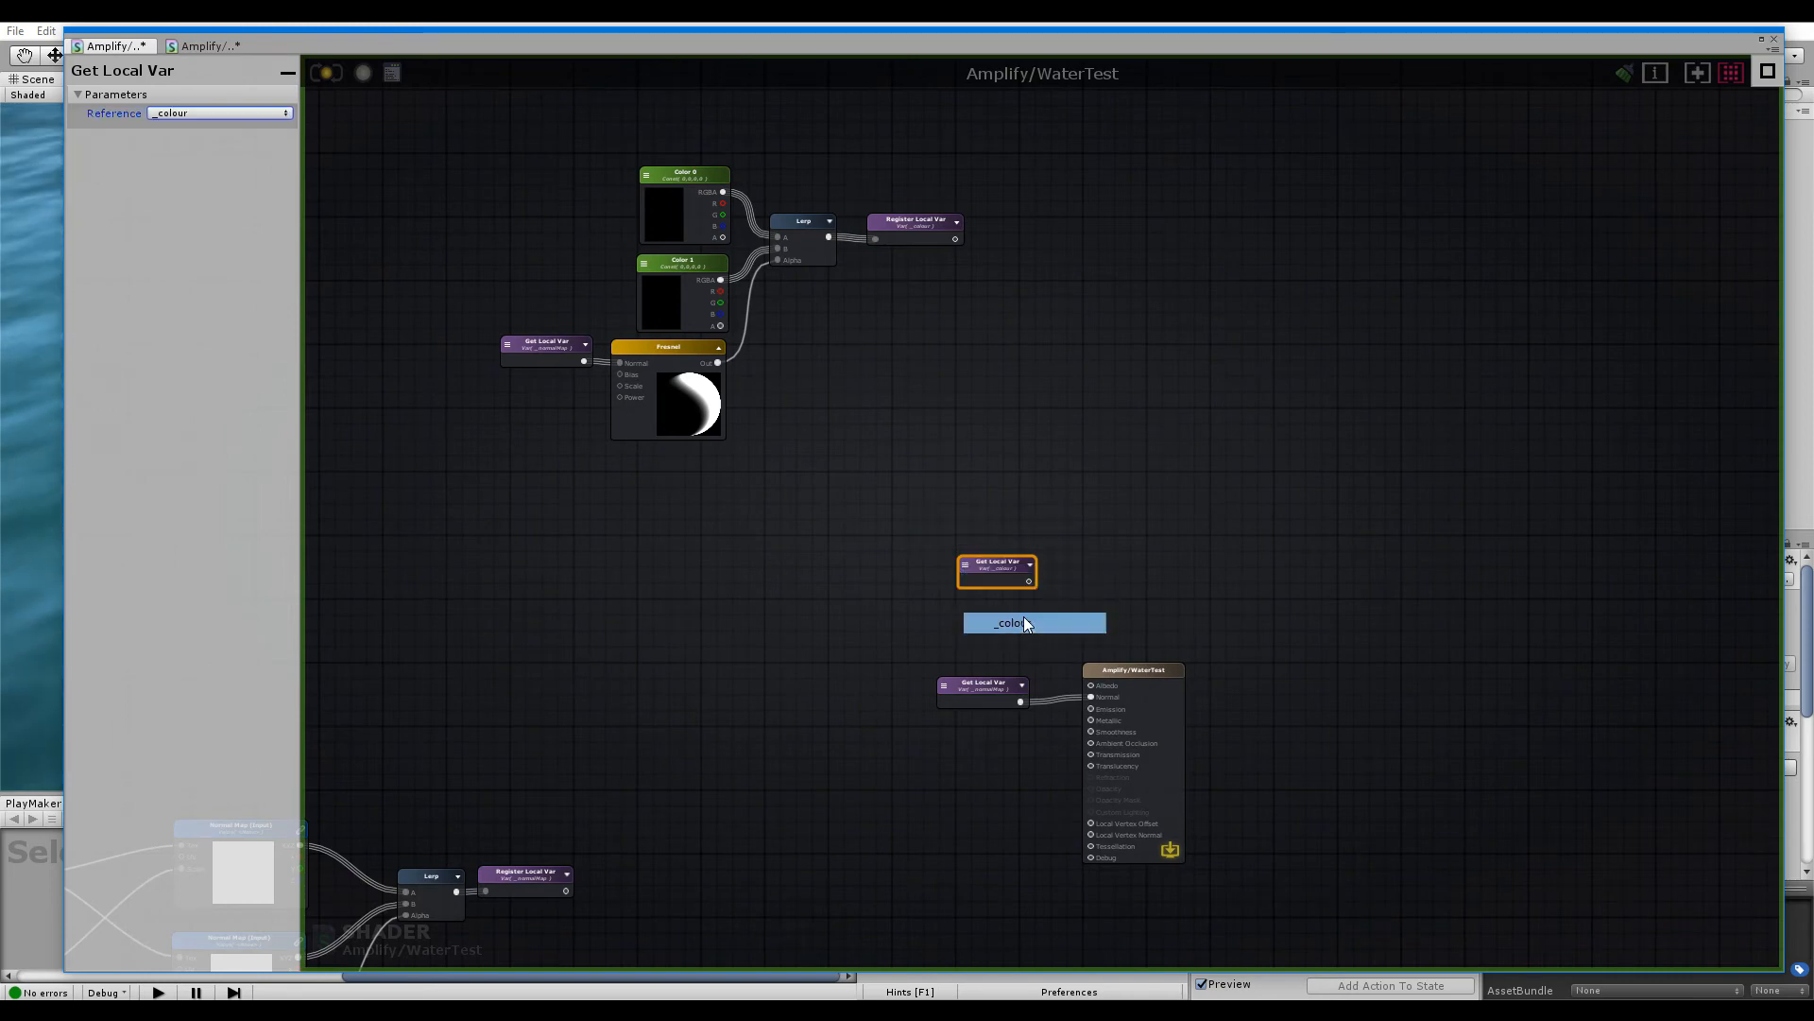
{"action": "left_click_drag", "start_coordinate": [1029, 580], "coordinate": [1007, 650]}
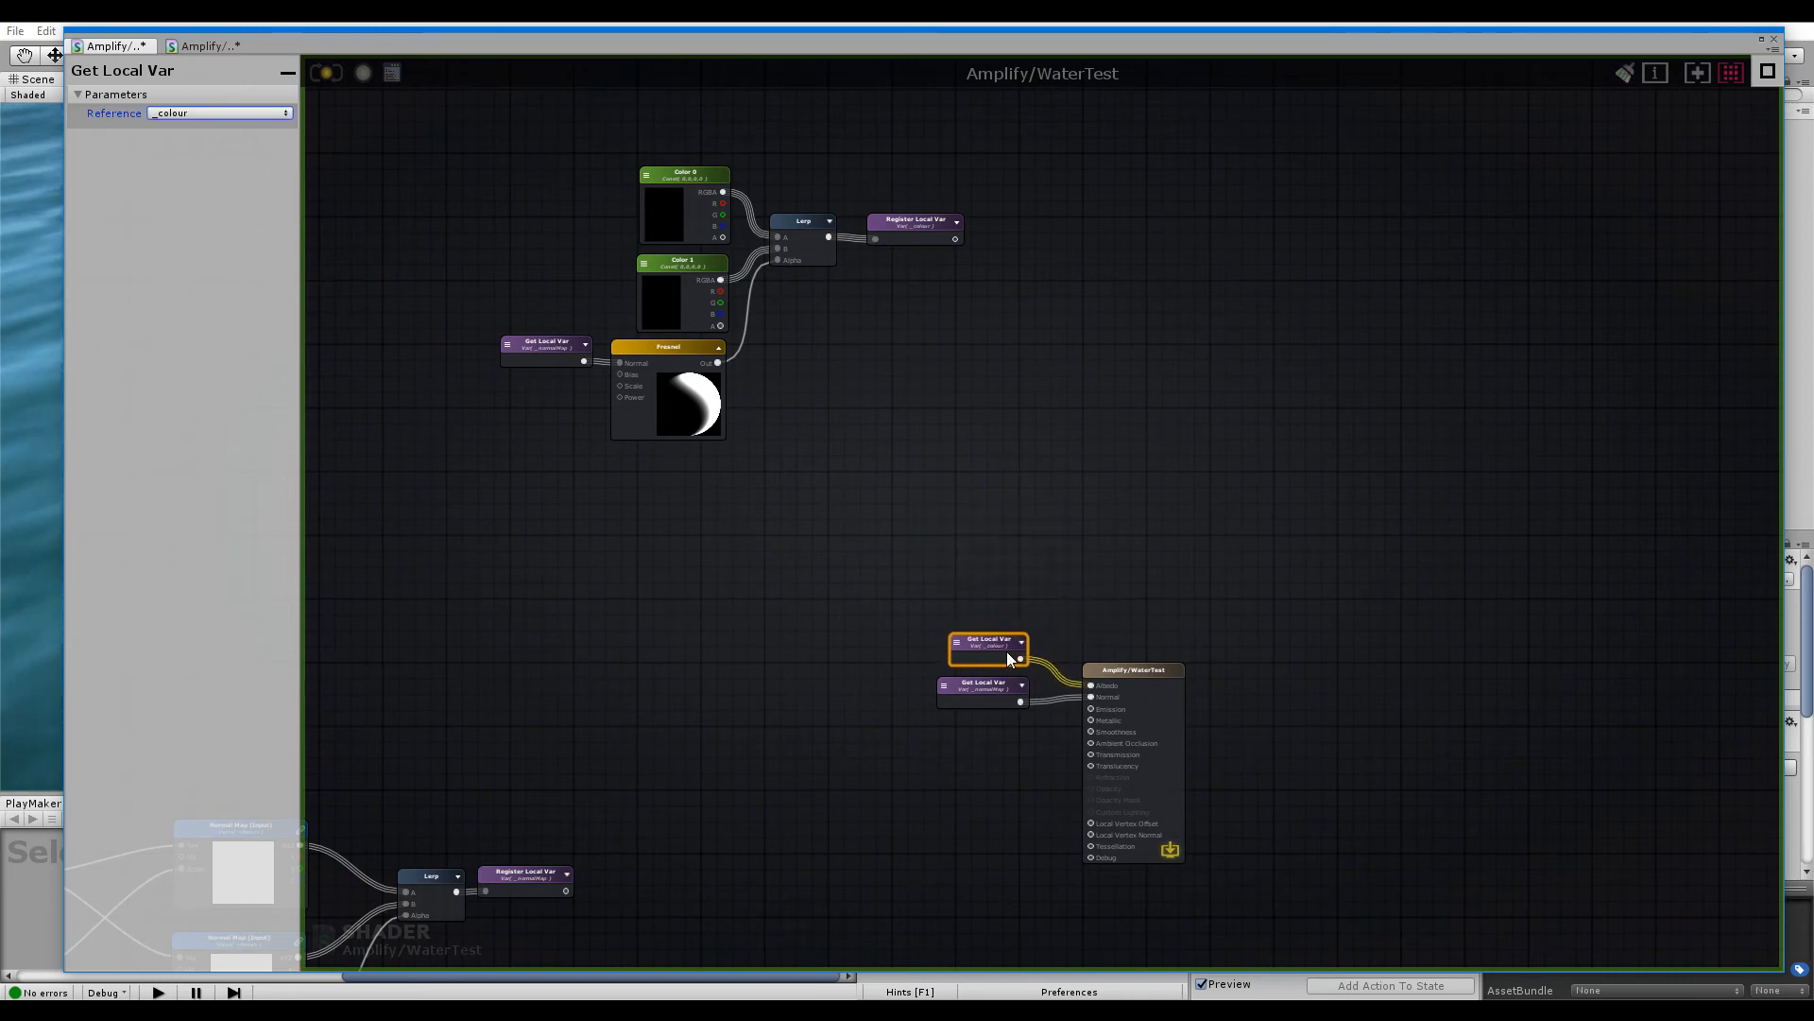
Group all the normal map nodes in a comment frame labelled Normal Map and shift the frame down
{"action": "right_click_drag", "start_coordinate": [849, 762], "coordinate": [976, 641]}
{"action": "left_click", "coordinate": [950, 637]}
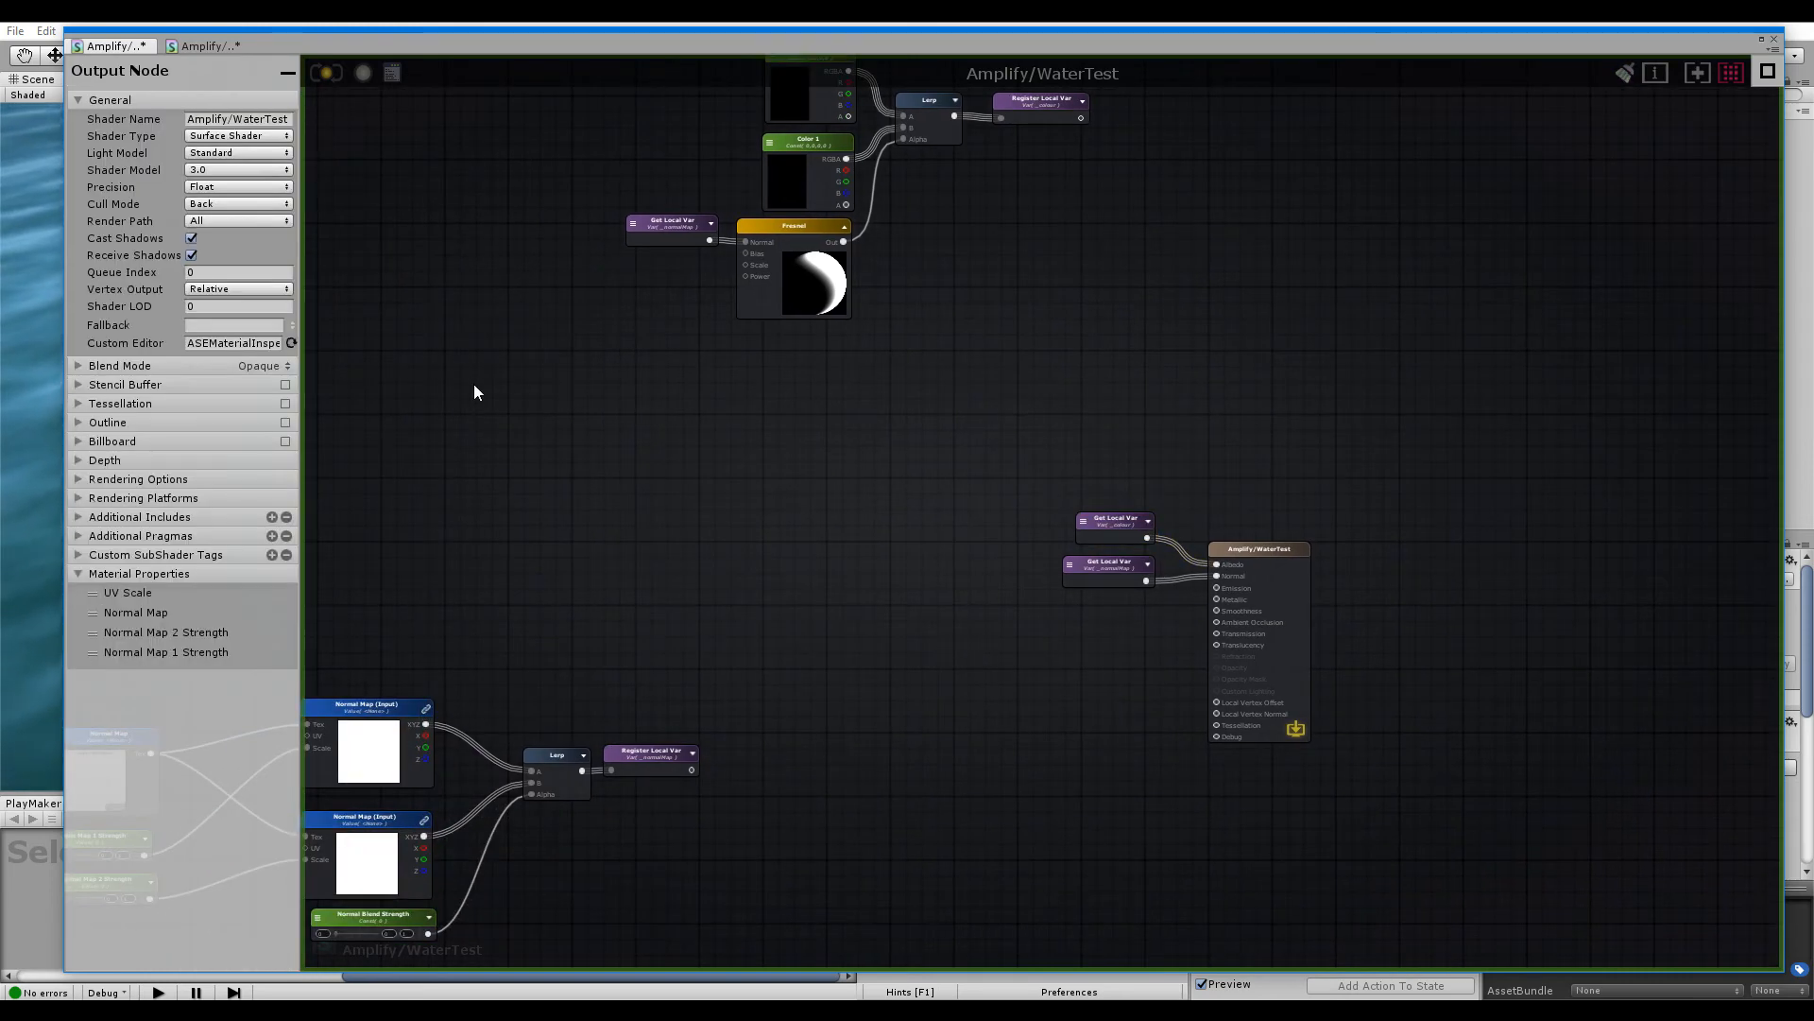
{"action": "mouse_move", "coordinate": [515, 393]}
{"action": "right_mouse_down"}
{"action": "mouse_move", "coordinate": [818, 364]}
{"action": "mouse_move", "coordinate": [1216, 393]}
{"action": "right_mouse_up"}
{"action": "left_click_drag", "start_coordinate": [1290, 369], "coordinate": [564, 782]}
{"action": "key", "text": "c"}
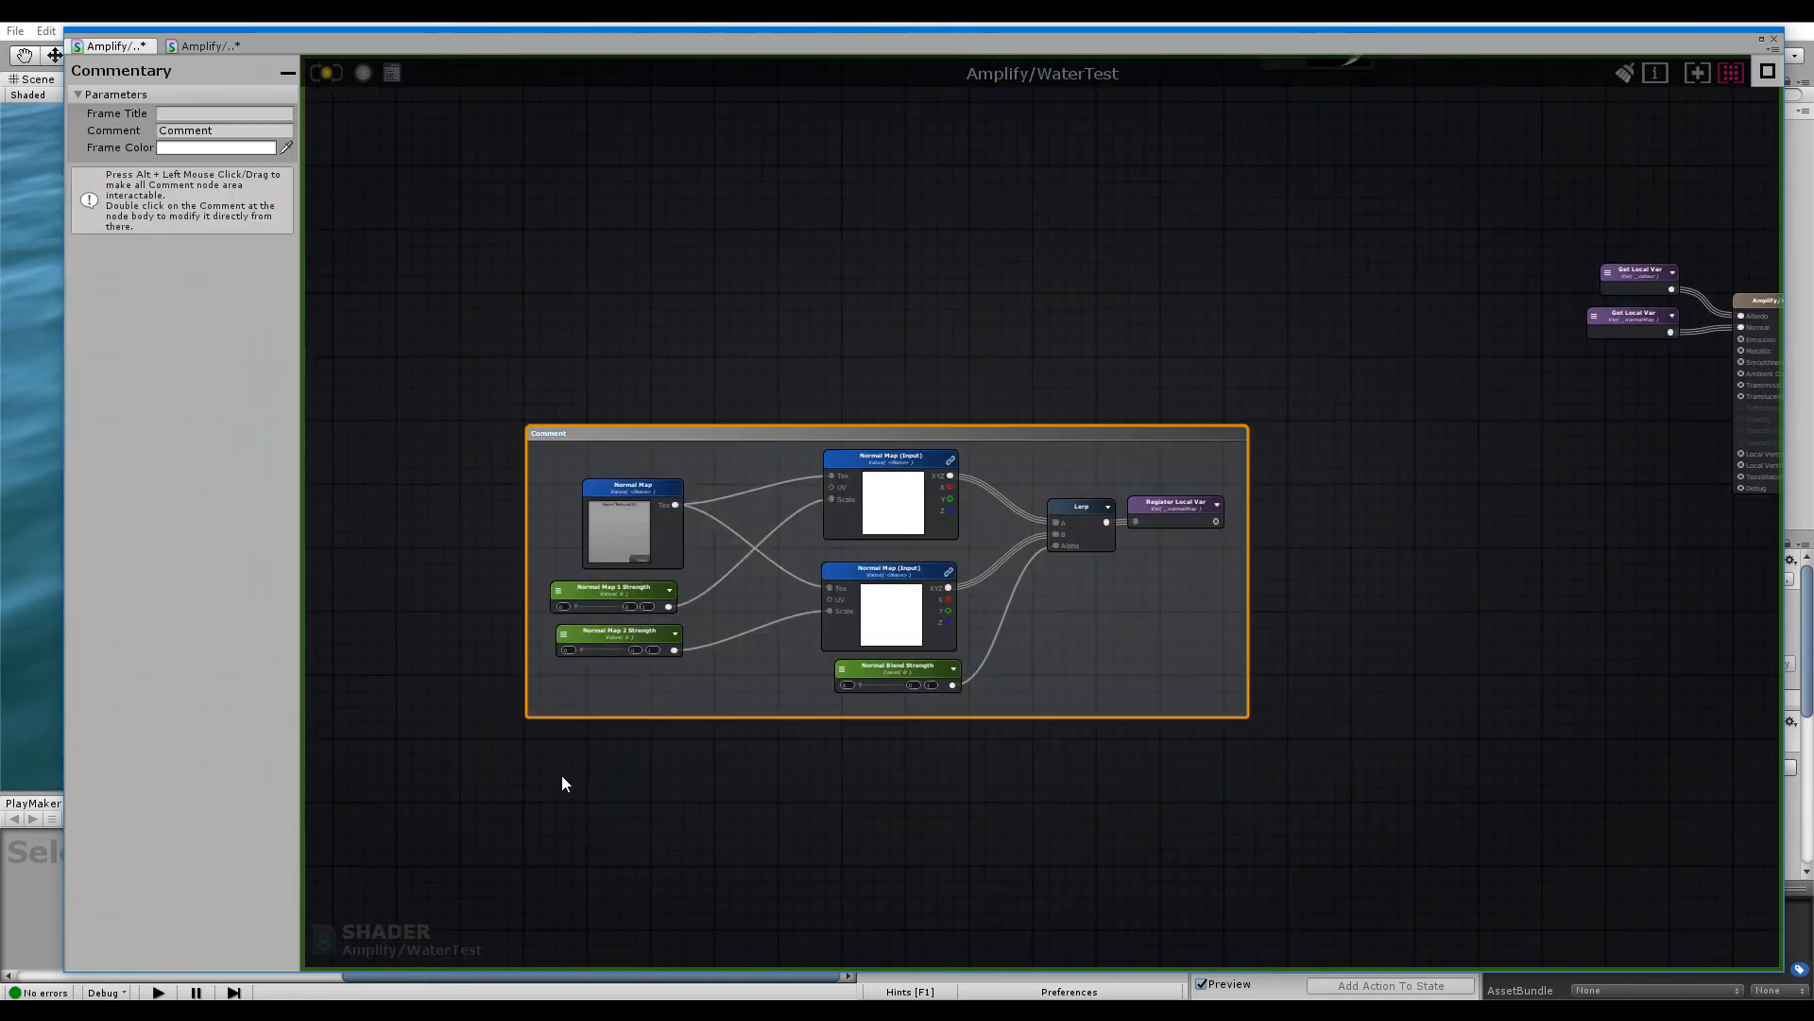
{"action": "double_click", "coordinate": [565, 430]}
{"action": "type", "text": "Normal"}
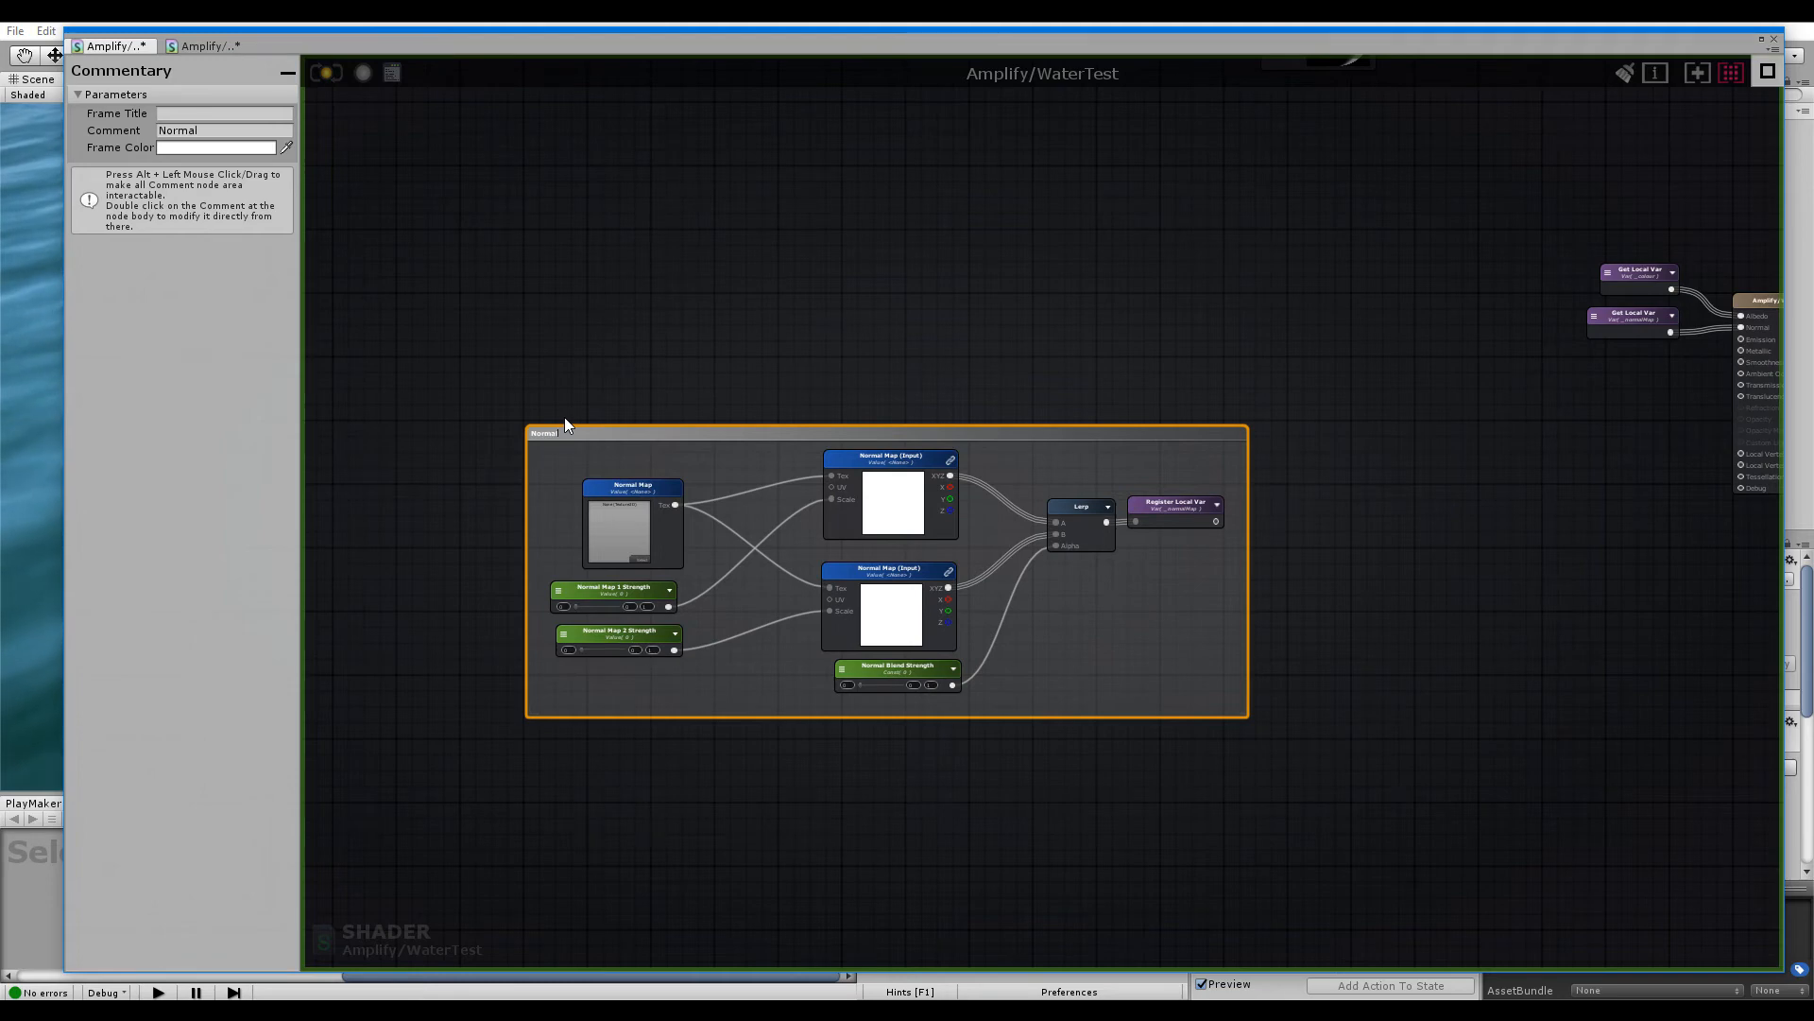
{"action": "type", "text": " Map"}
{"action": "left_click", "coordinate": [962, 377]}
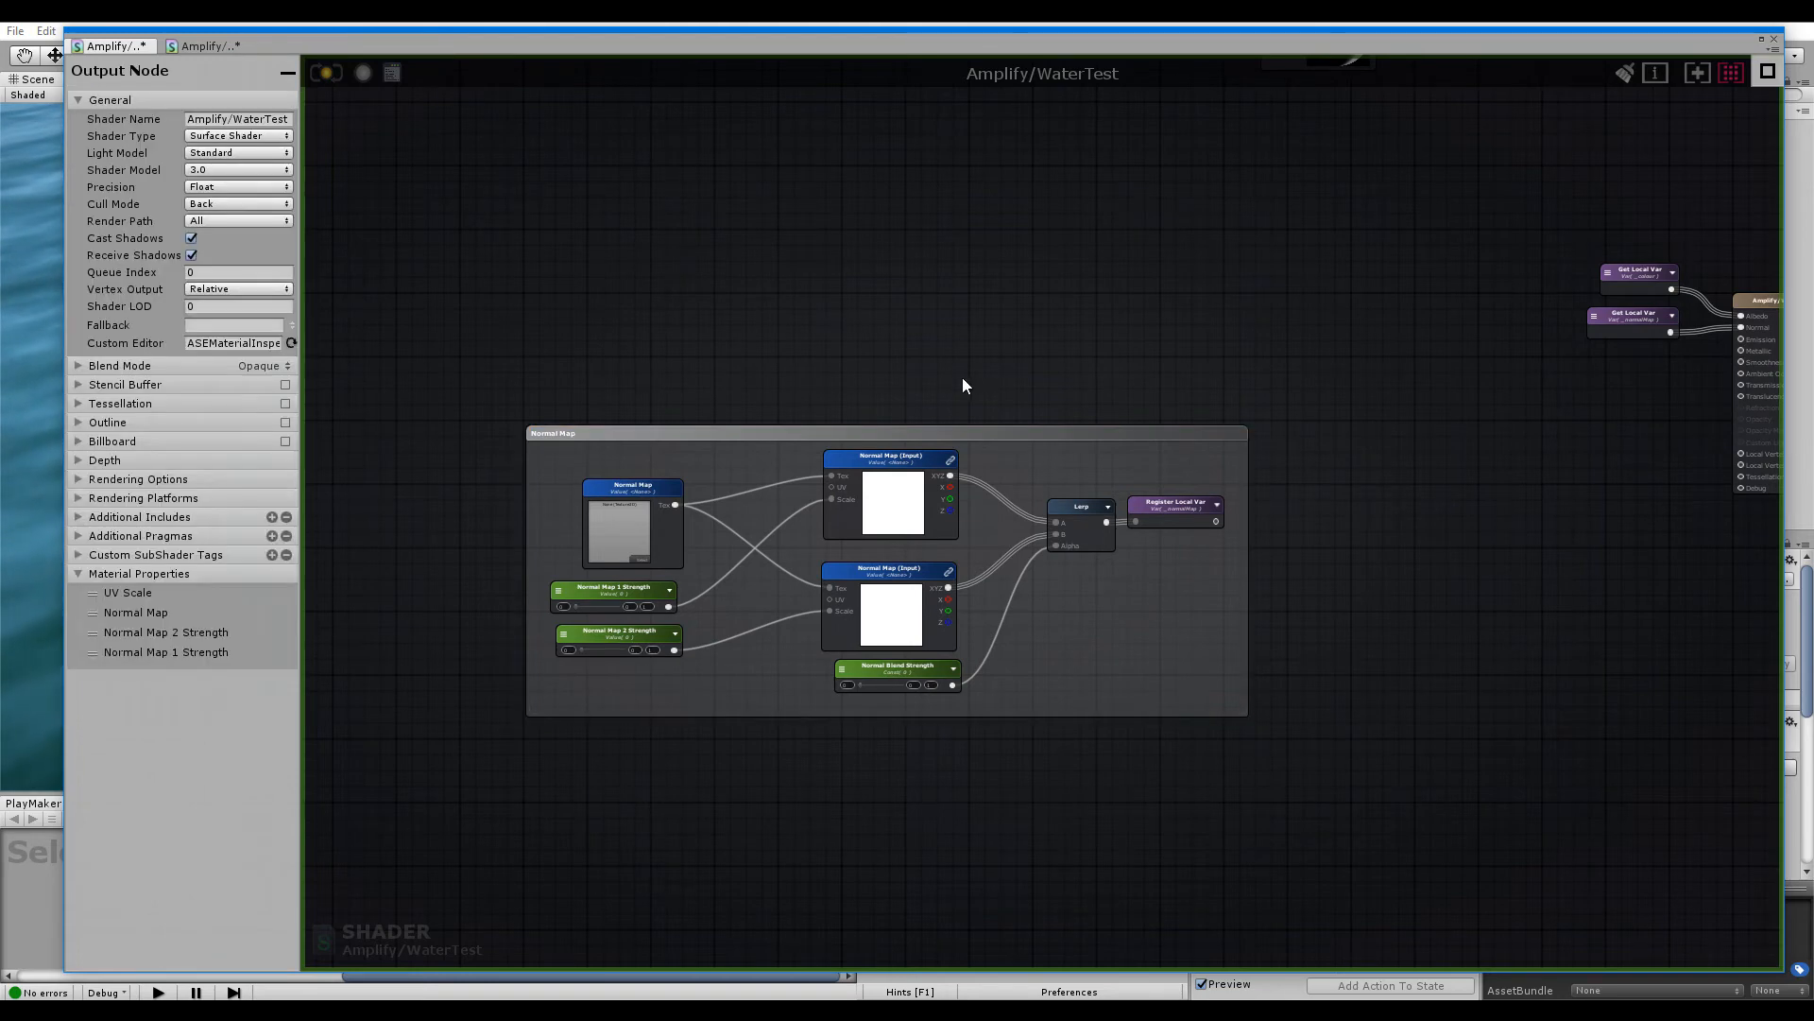
{"action": "left_click_drag", "start_coordinate": [1102, 435], "coordinate": [1066, 614]}
Group the colour, Fresnel and connected variable nodes in a comment frame labelled Colour
{"action": "right_click_drag", "start_coordinate": [1043, 363], "coordinate": [824, 750]}
{"action": "right_click_drag", "start_coordinate": [1387, 363], "coordinate": [1286, 548]}
{"action": "left_click_drag", "start_coordinate": [1320, 330], "coordinate": [784, 660]}
{"action": "type", "text": "cCol"}
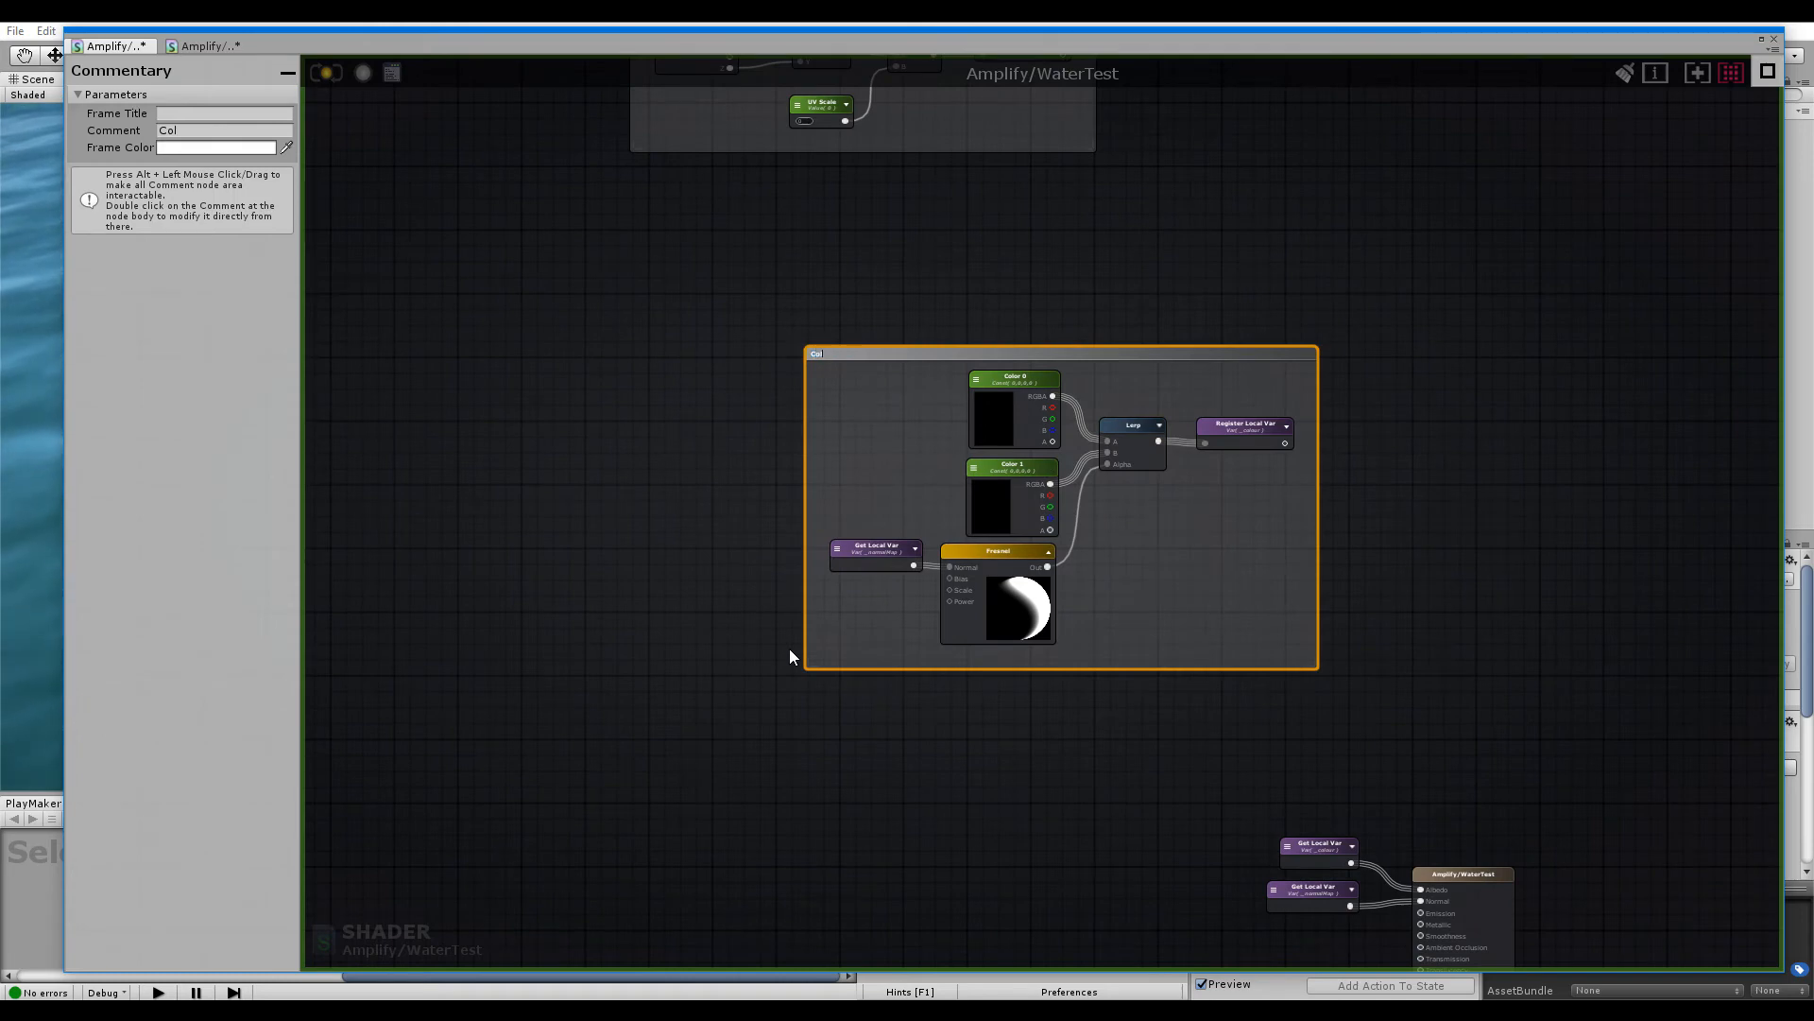
{"action": "type", "text": "our"}
Move the Colour frame up beneath the World UV frame and line up the Normal Map frame below it, leaving a gap between them
{"action": "left_click_drag", "start_coordinate": [1260, 352], "coordinate": [1021, 260]}
{"action": "right_click_drag", "start_coordinate": [1042, 284], "coordinate": [1094, 548]}
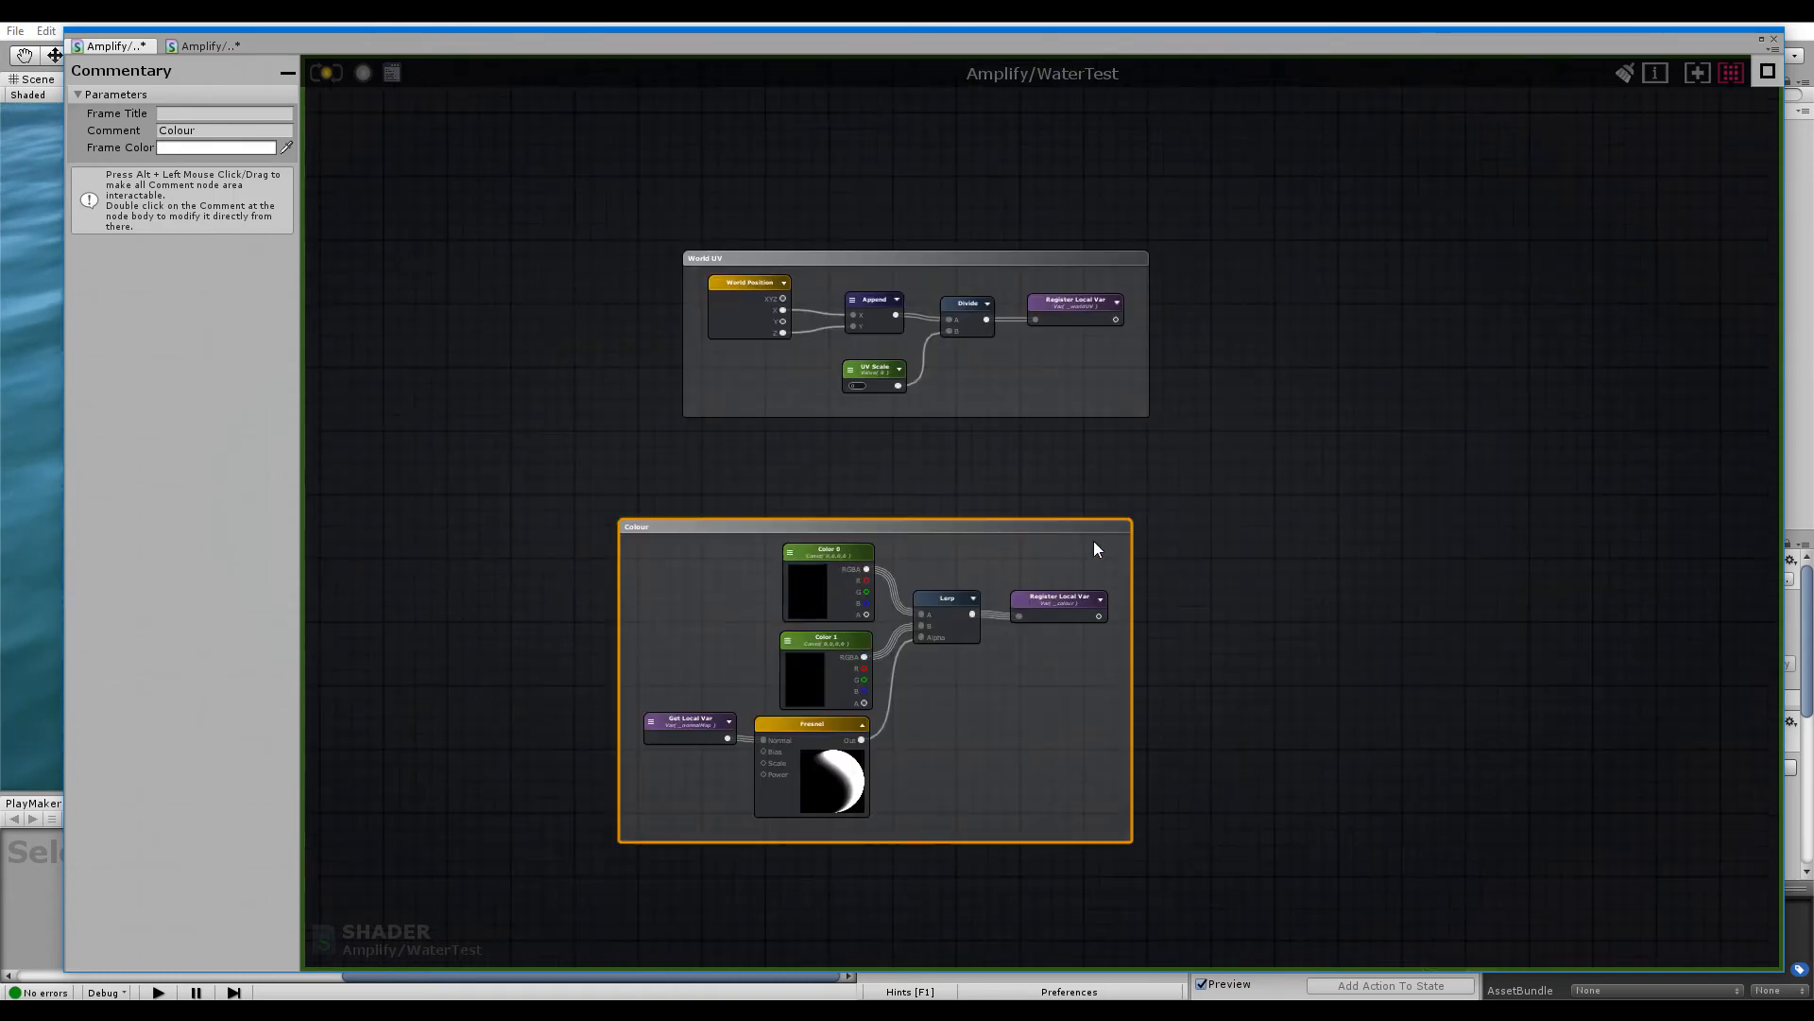
{"action": "left_click_drag", "start_coordinate": [1094, 520], "coordinate": [1125, 462]}
{"action": "left_click_drag", "start_coordinate": [1122, 530], "coordinate": [1143, 445]}
{"action": "right_click_drag", "start_coordinate": [964, 713], "coordinate": [923, 514]}
{"action": "right_click_drag", "start_coordinate": [732, 944], "coordinate": [769, 488]}
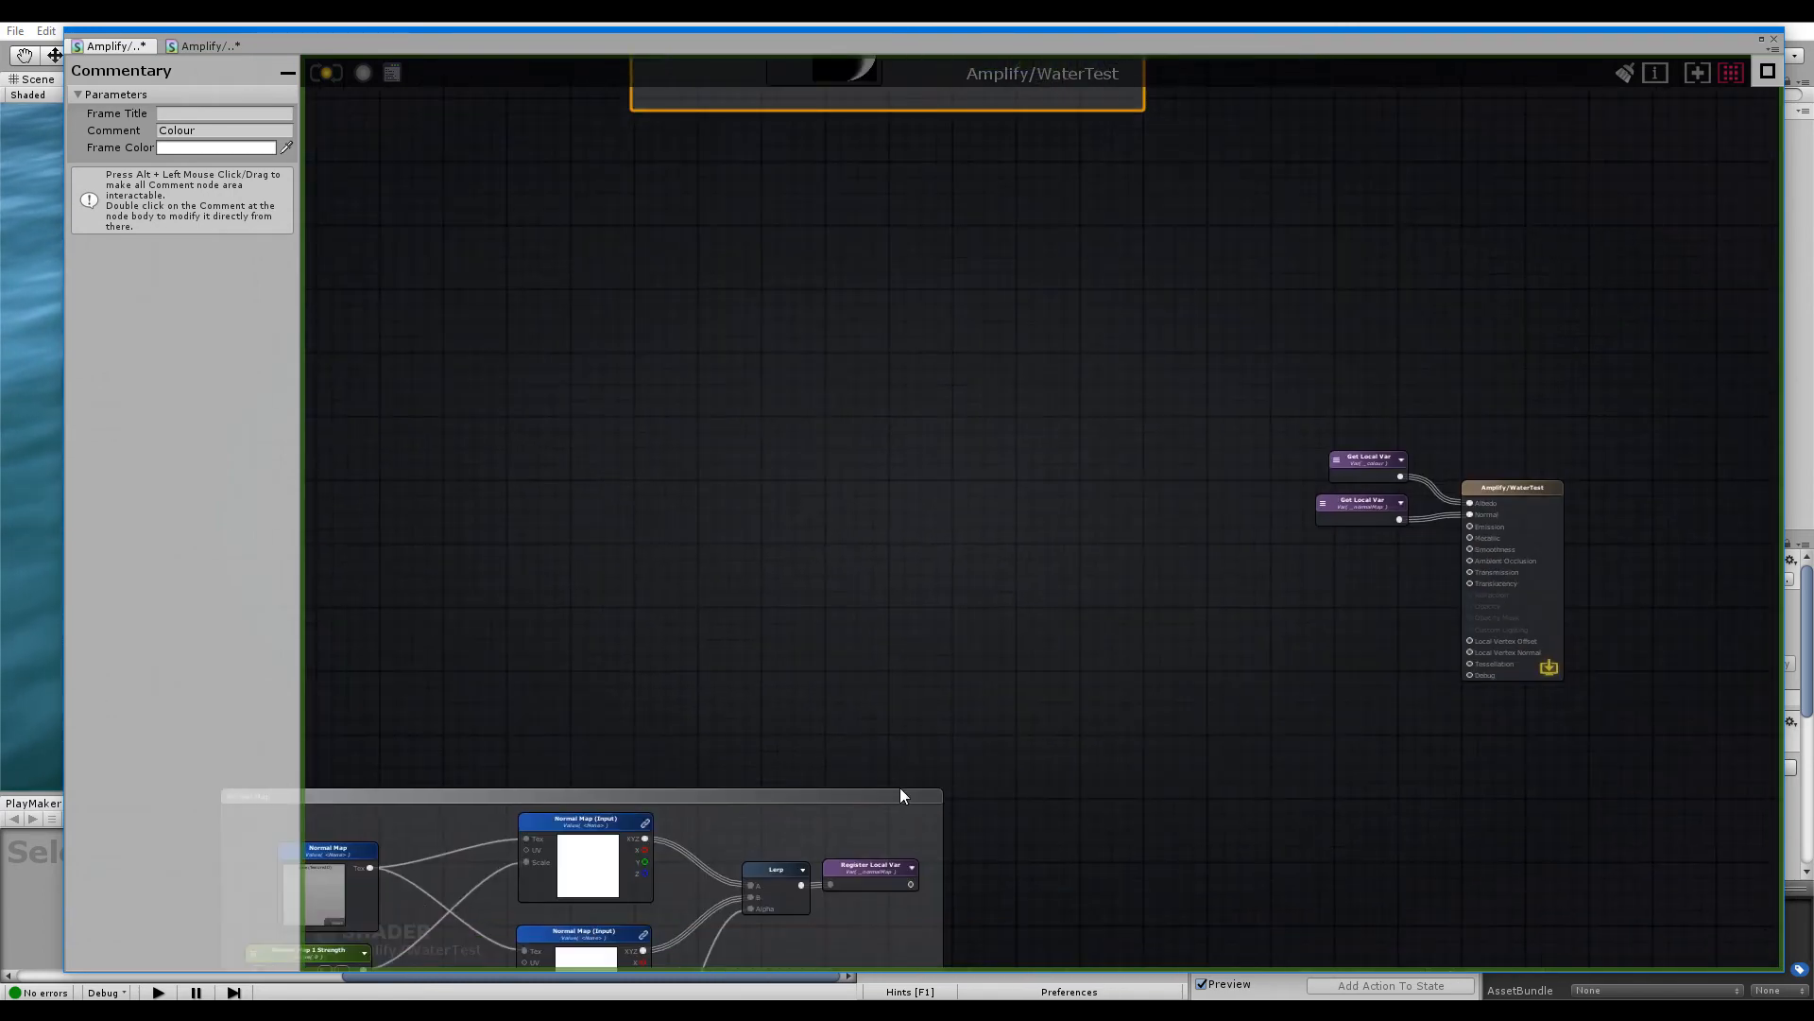
{"action": "left_click_drag", "start_coordinate": [899, 795], "coordinate": [1201, 818]}
{"action": "left_click", "coordinate": [924, 588]}
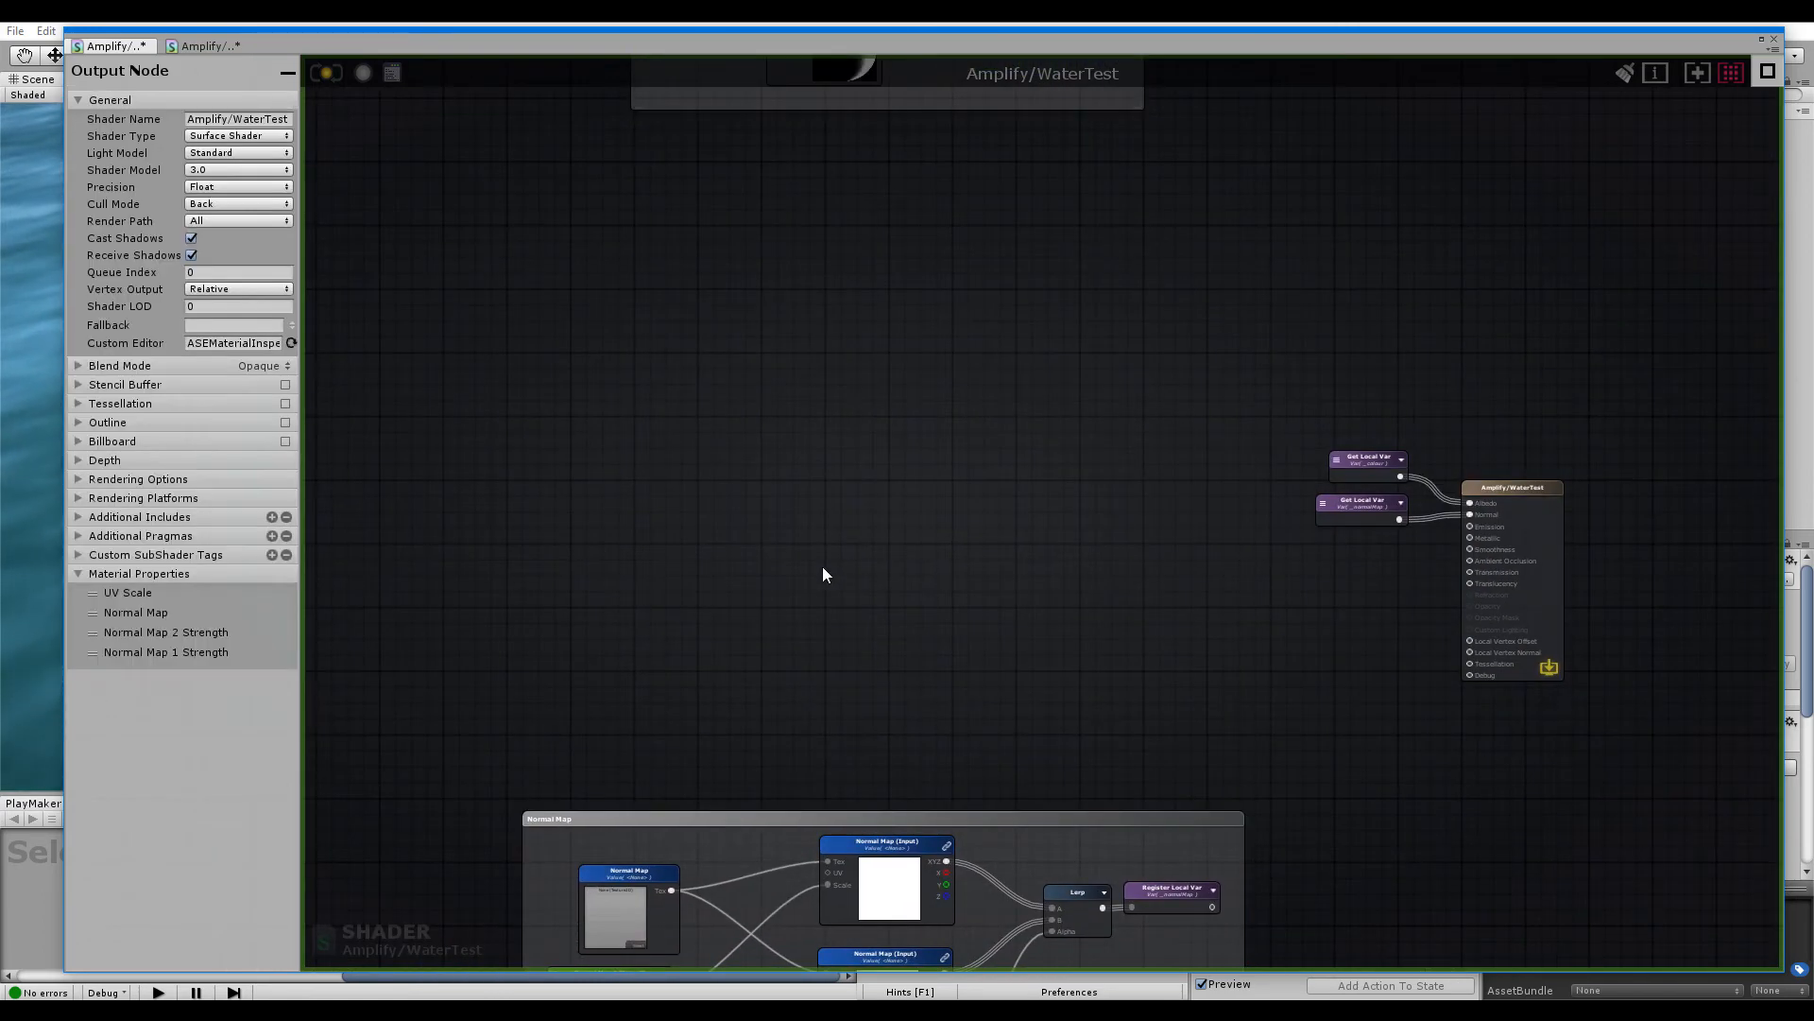
Consult the UV 1 and 2 group in the Amplify/Water graph, and add a Get Local Var node referencing _worldUV to WaterTest
{"action": "left_click", "coordinate": [195, 49]}
{"action": "scroll", "coordinate": [928, 524], "scroll_direction": "up", "scroll_amount": 5}
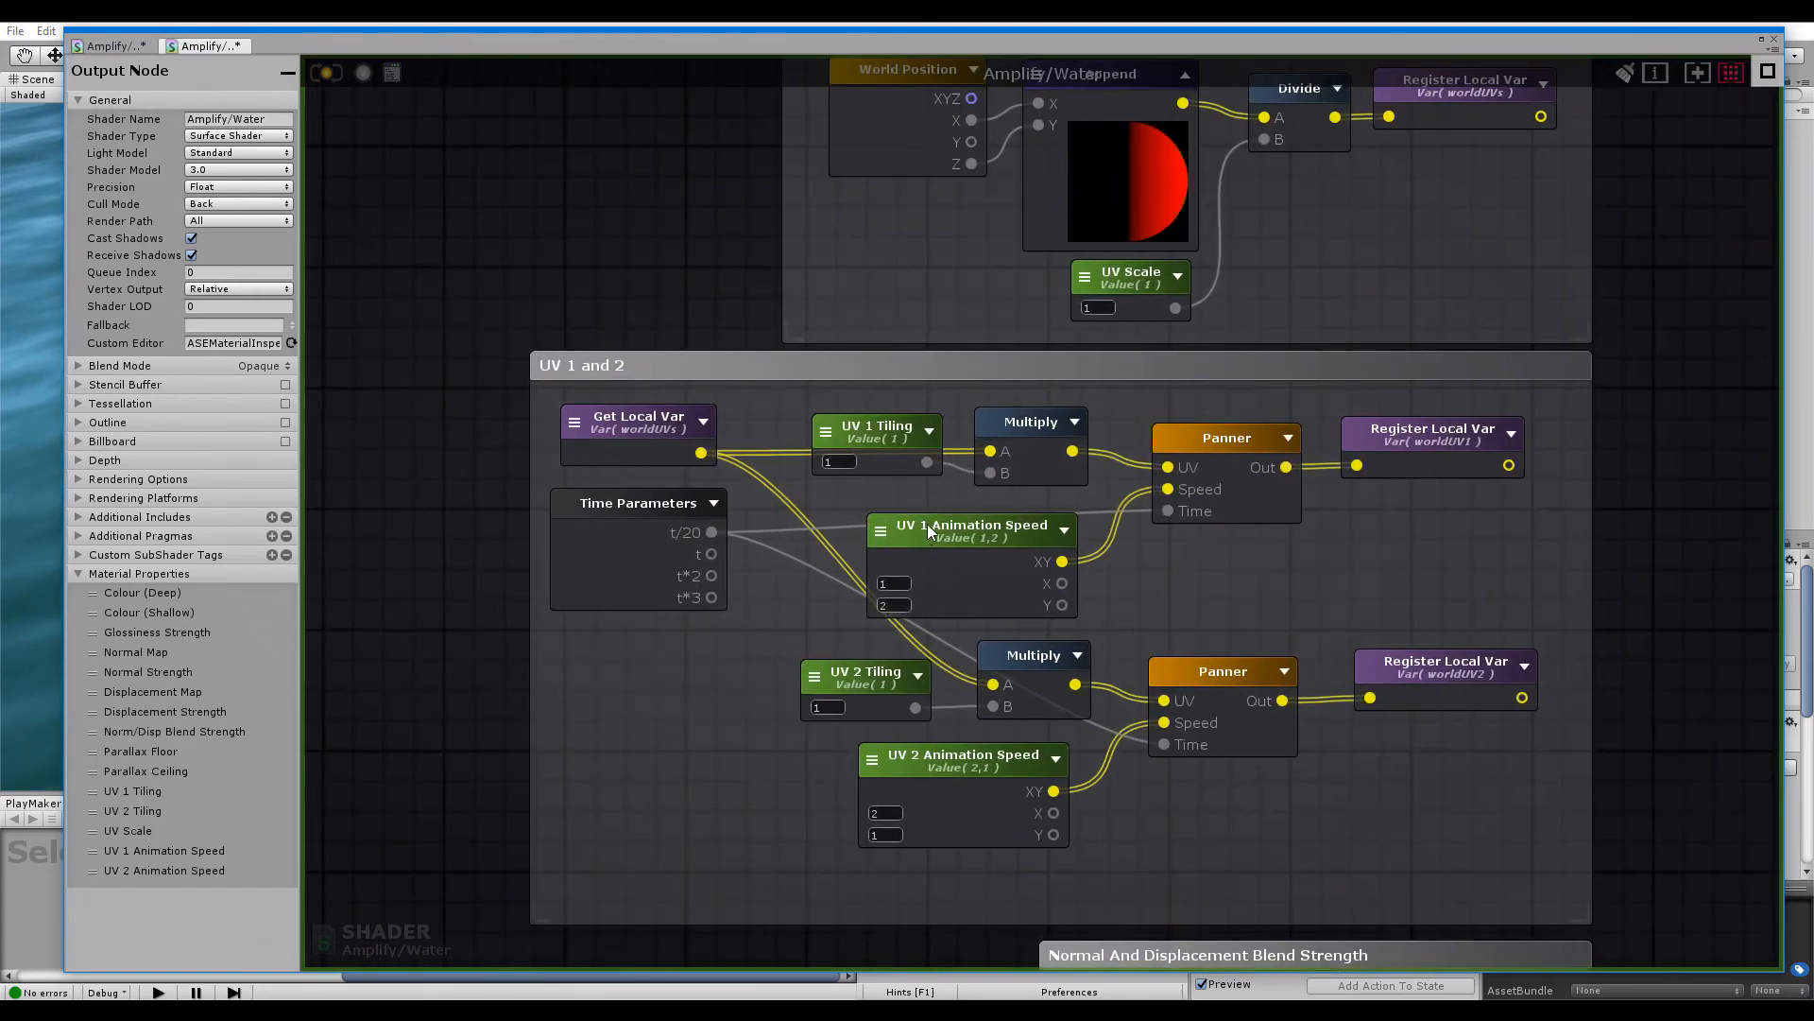
{"action": "right_click_drag", "start_coordinate": [1343, 590], "coordinate": [1135, 520]}
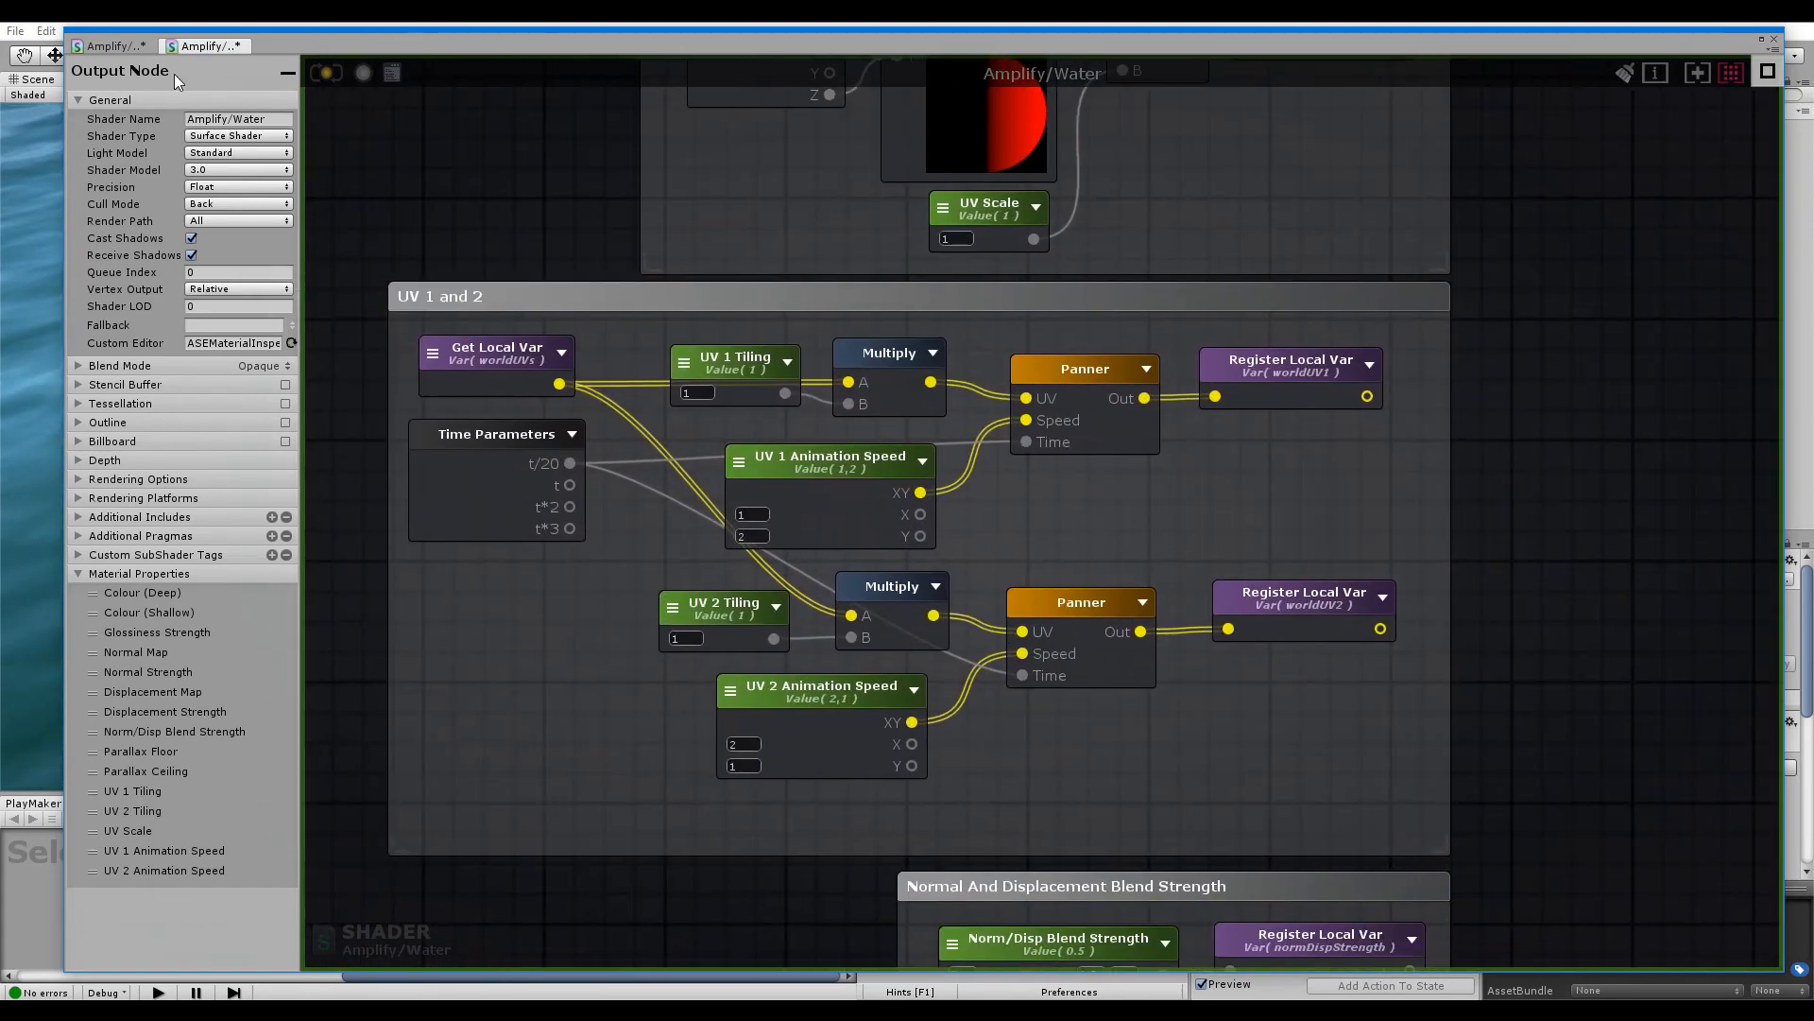
{"action": "left_click", "coordinate": [115, 46]}
{"action": "right_click_drag", "start_coordinate": [424, 353], "coordinate": [713, 425]}
{"action": "scroll", "coordinate": [714, 425], "scroll_direction": "up", "scroll_amount": 5}
{"action": "right_click", "coordinate": [790, 374]}
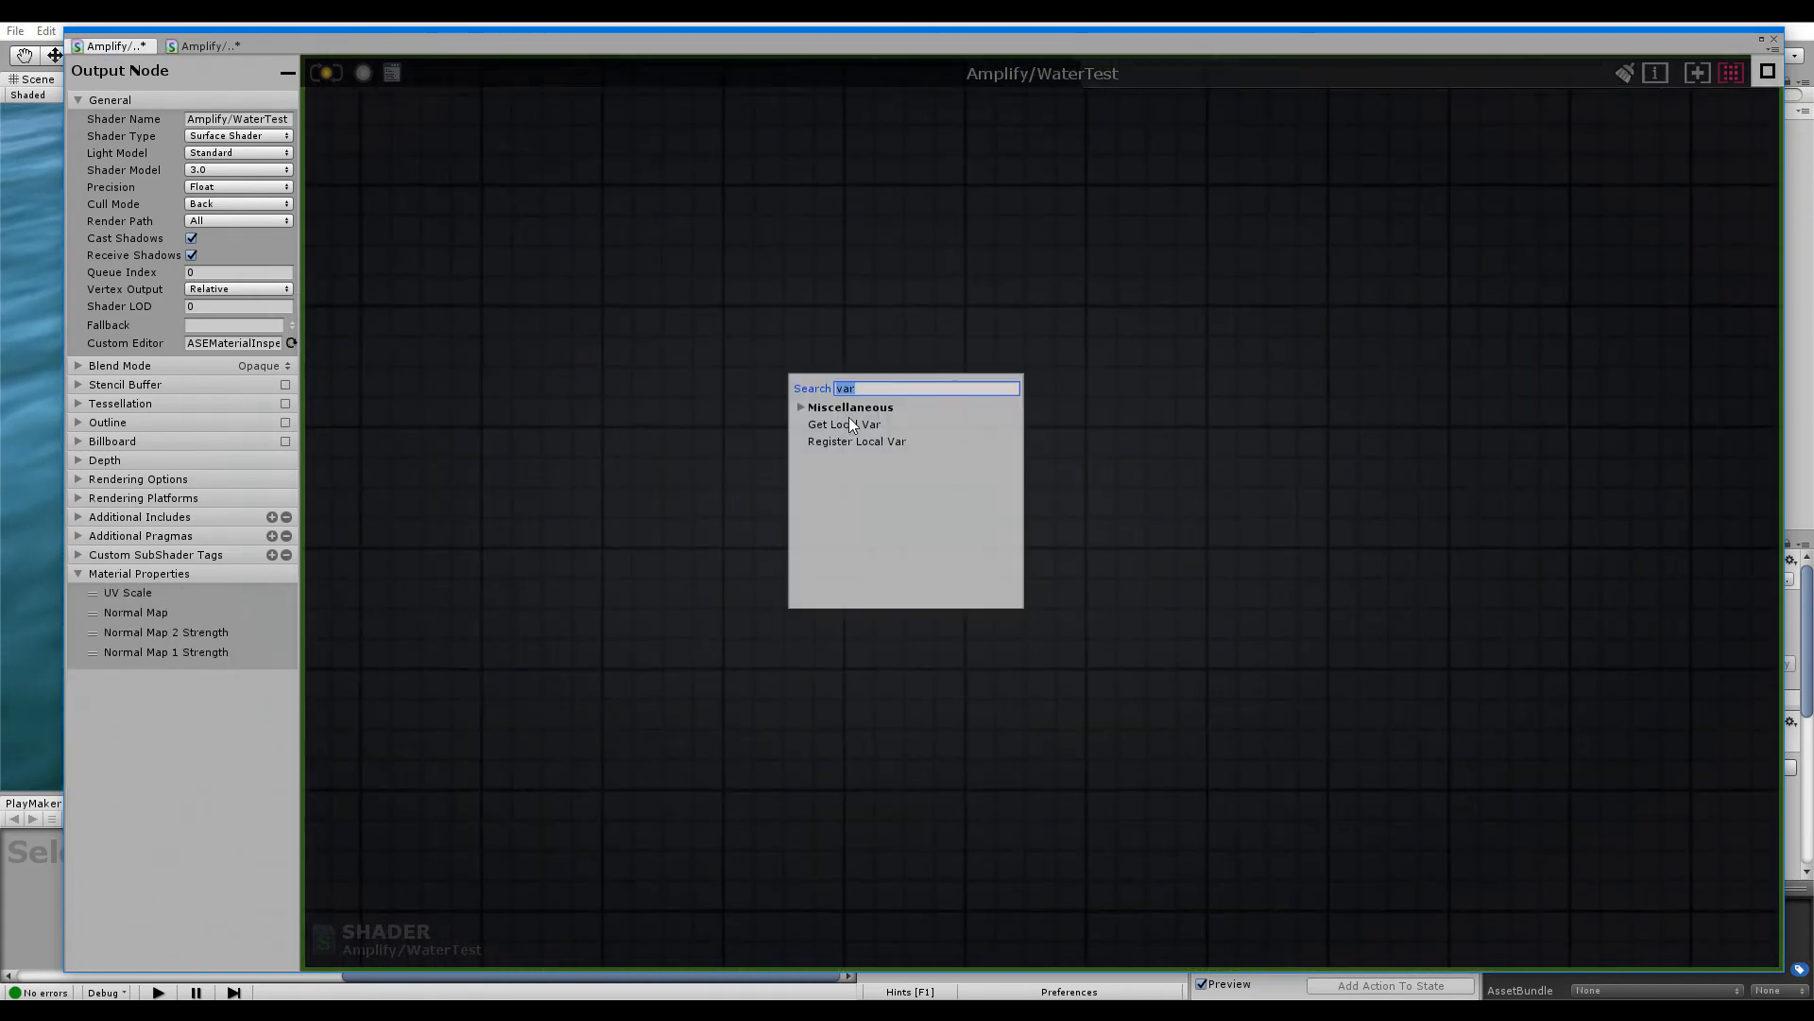
{"action": "left_click", "coordinate": [849, 423]}
{"action": "left_click", "coordinate": [862, 409]}
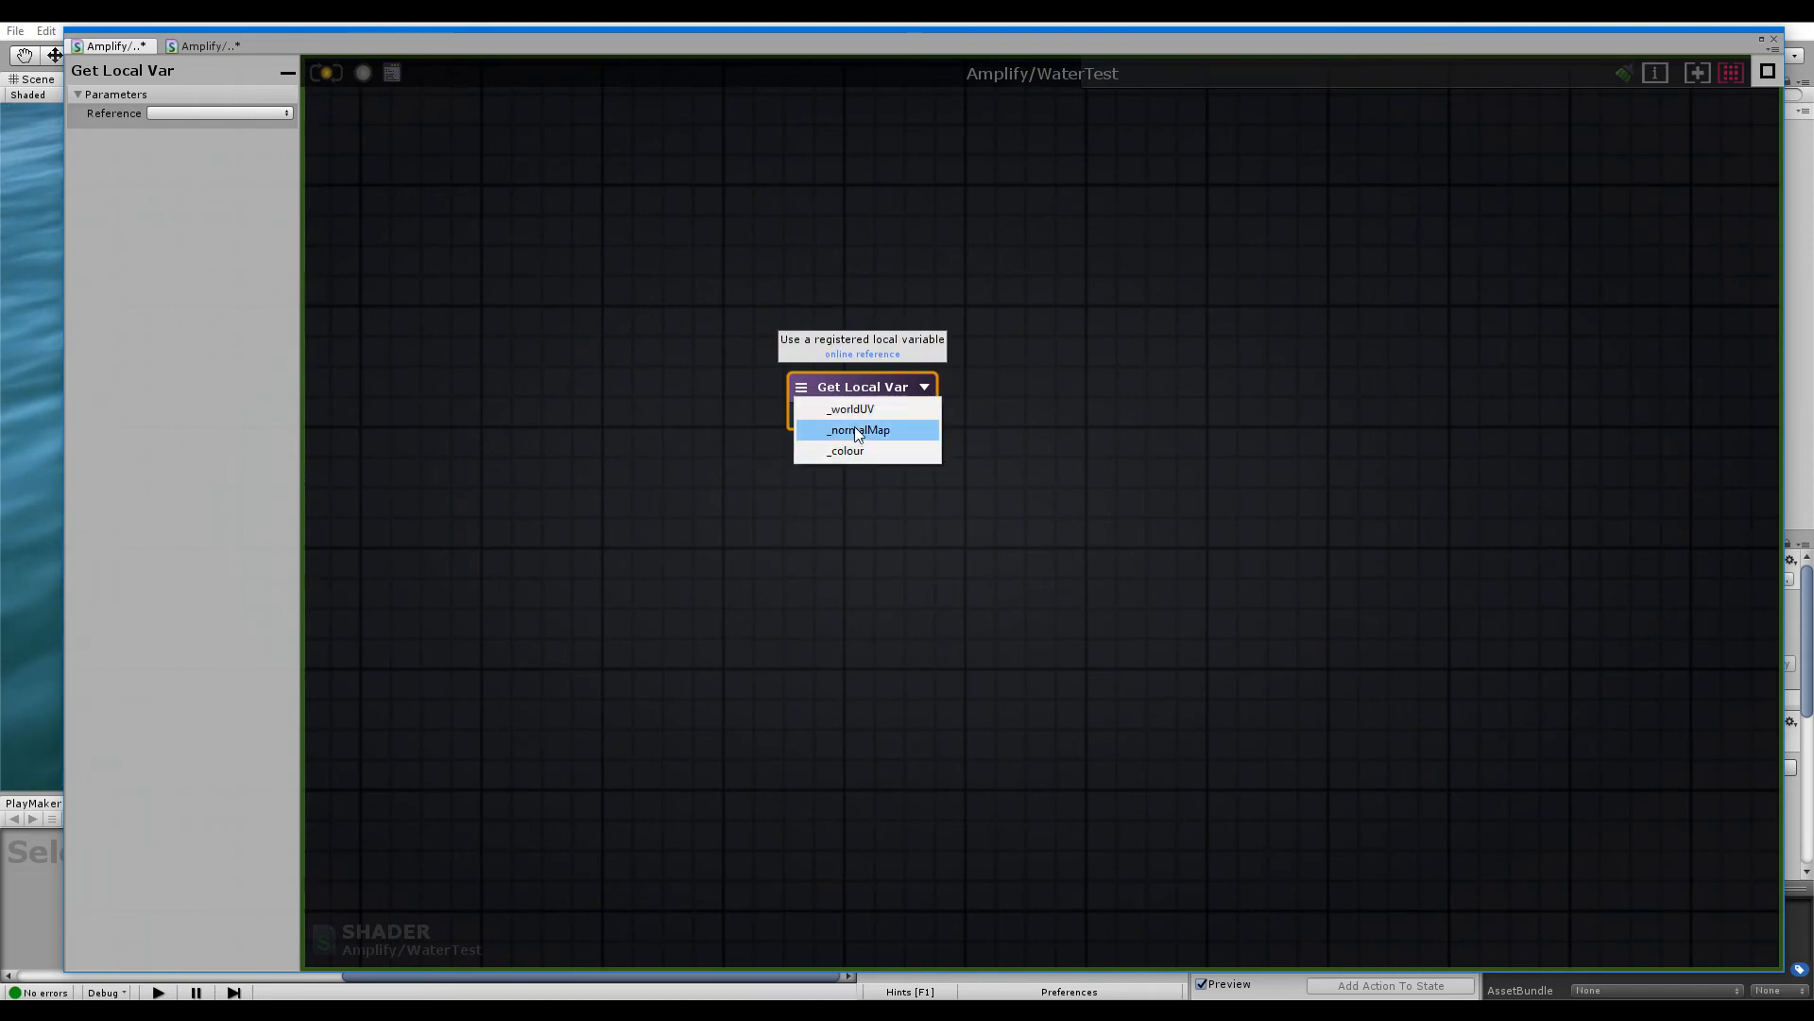
{"action": "left_click", "coordinate": [864, 412]}
{"action": "left_click_drag", "start_coordinate": [866, 416], "coordinate": [801, 304]}
{"action": "right_click", "coordinate": [814, 449]}
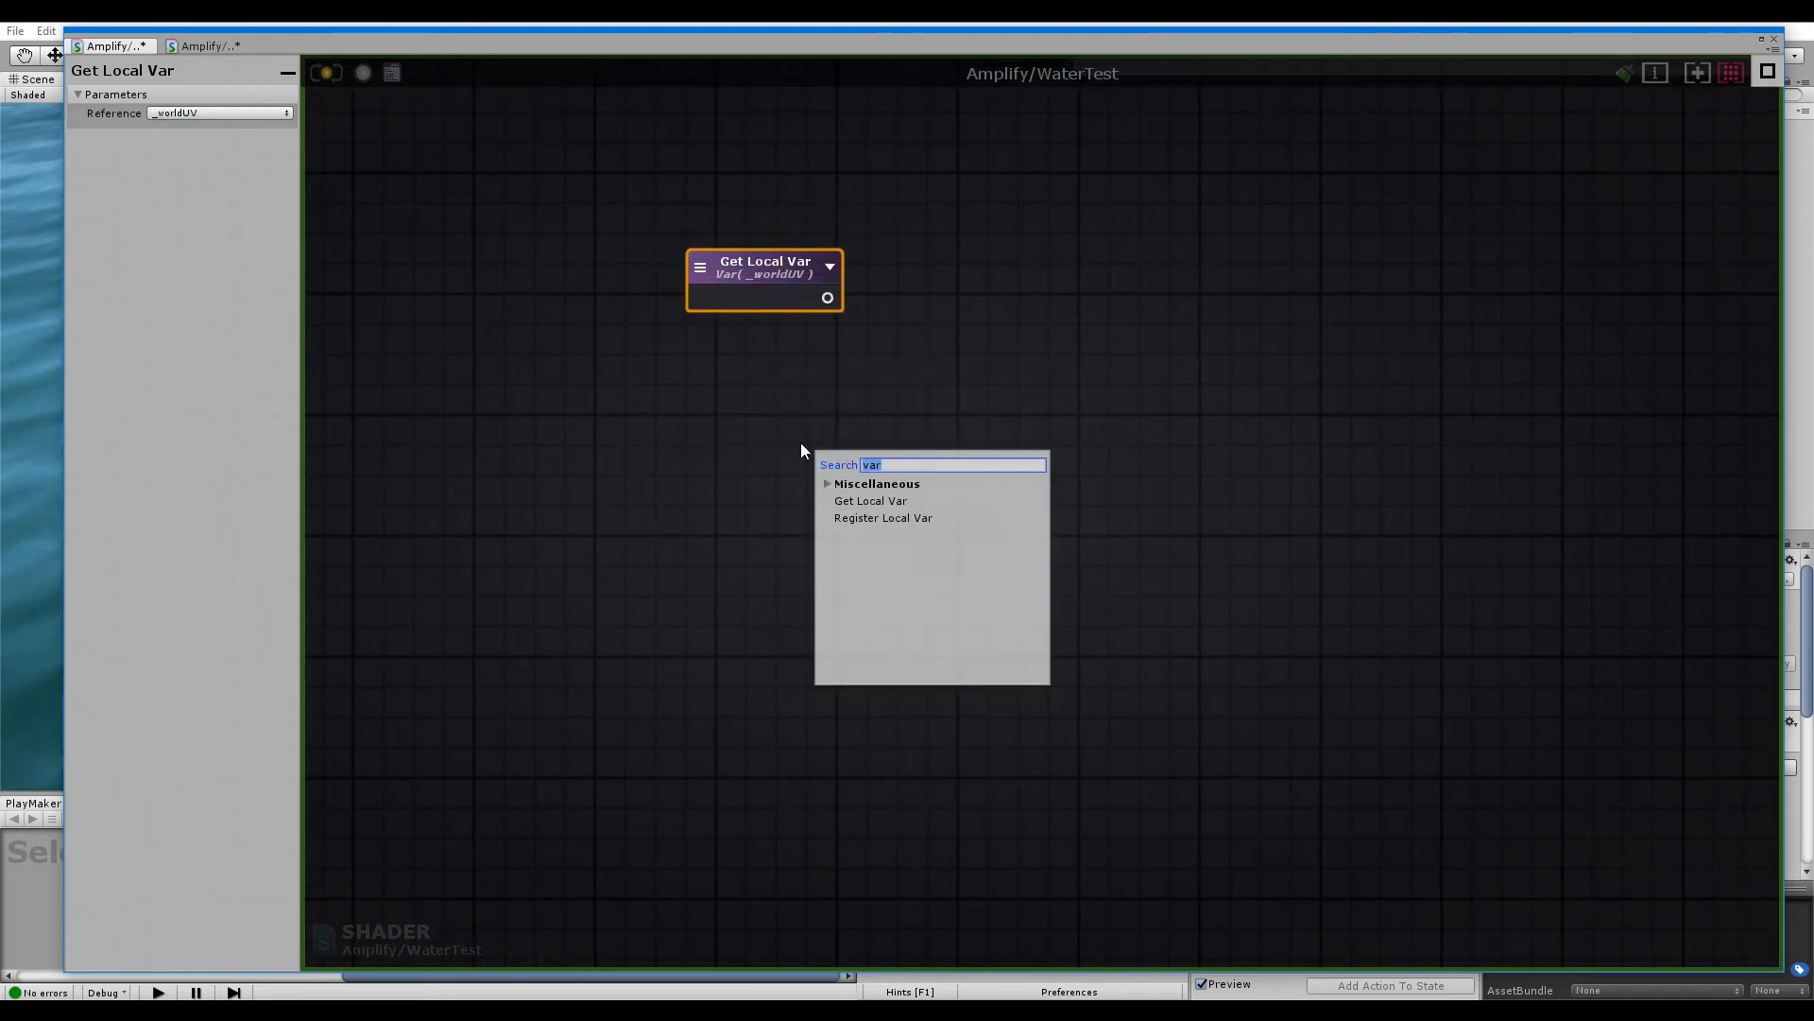
{"action": "left_click", "coordinate": [802, 450]}
{"action": "right_click", "coordinate": [779, 440]}
{"action": "type", "text": "time"}
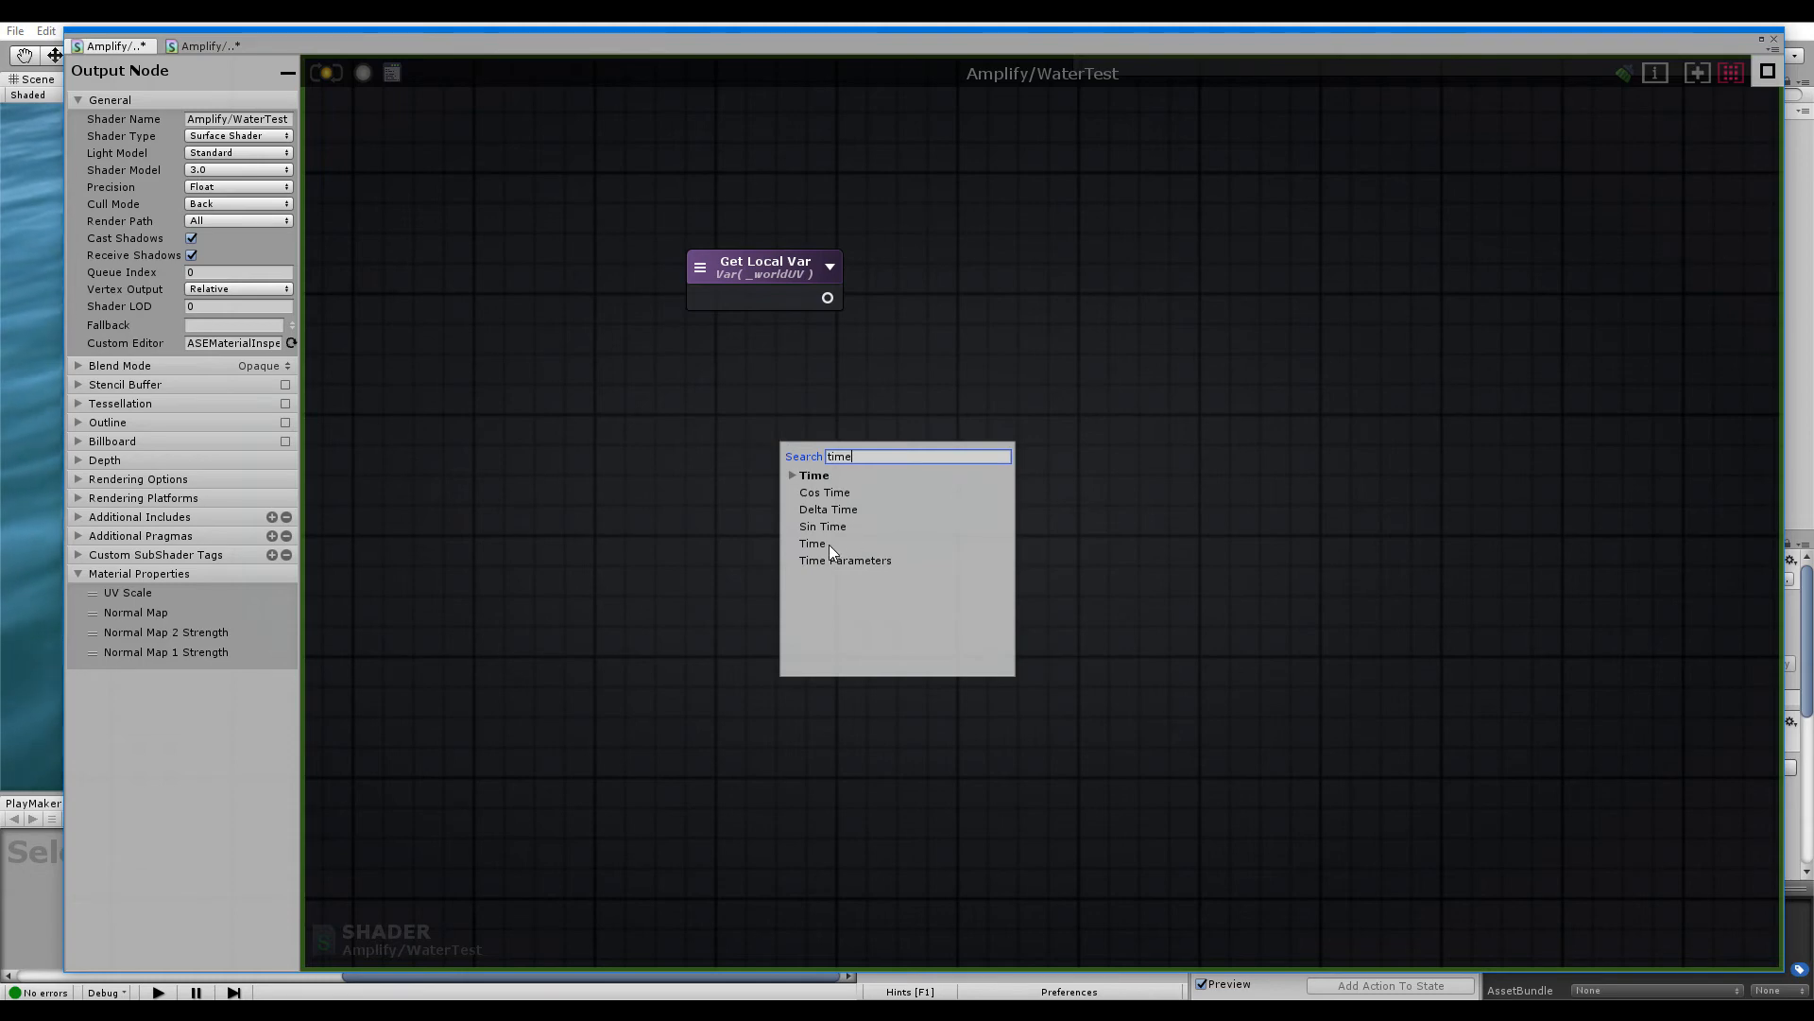
{"action": "left_click", "coordinate": [830, 544]}
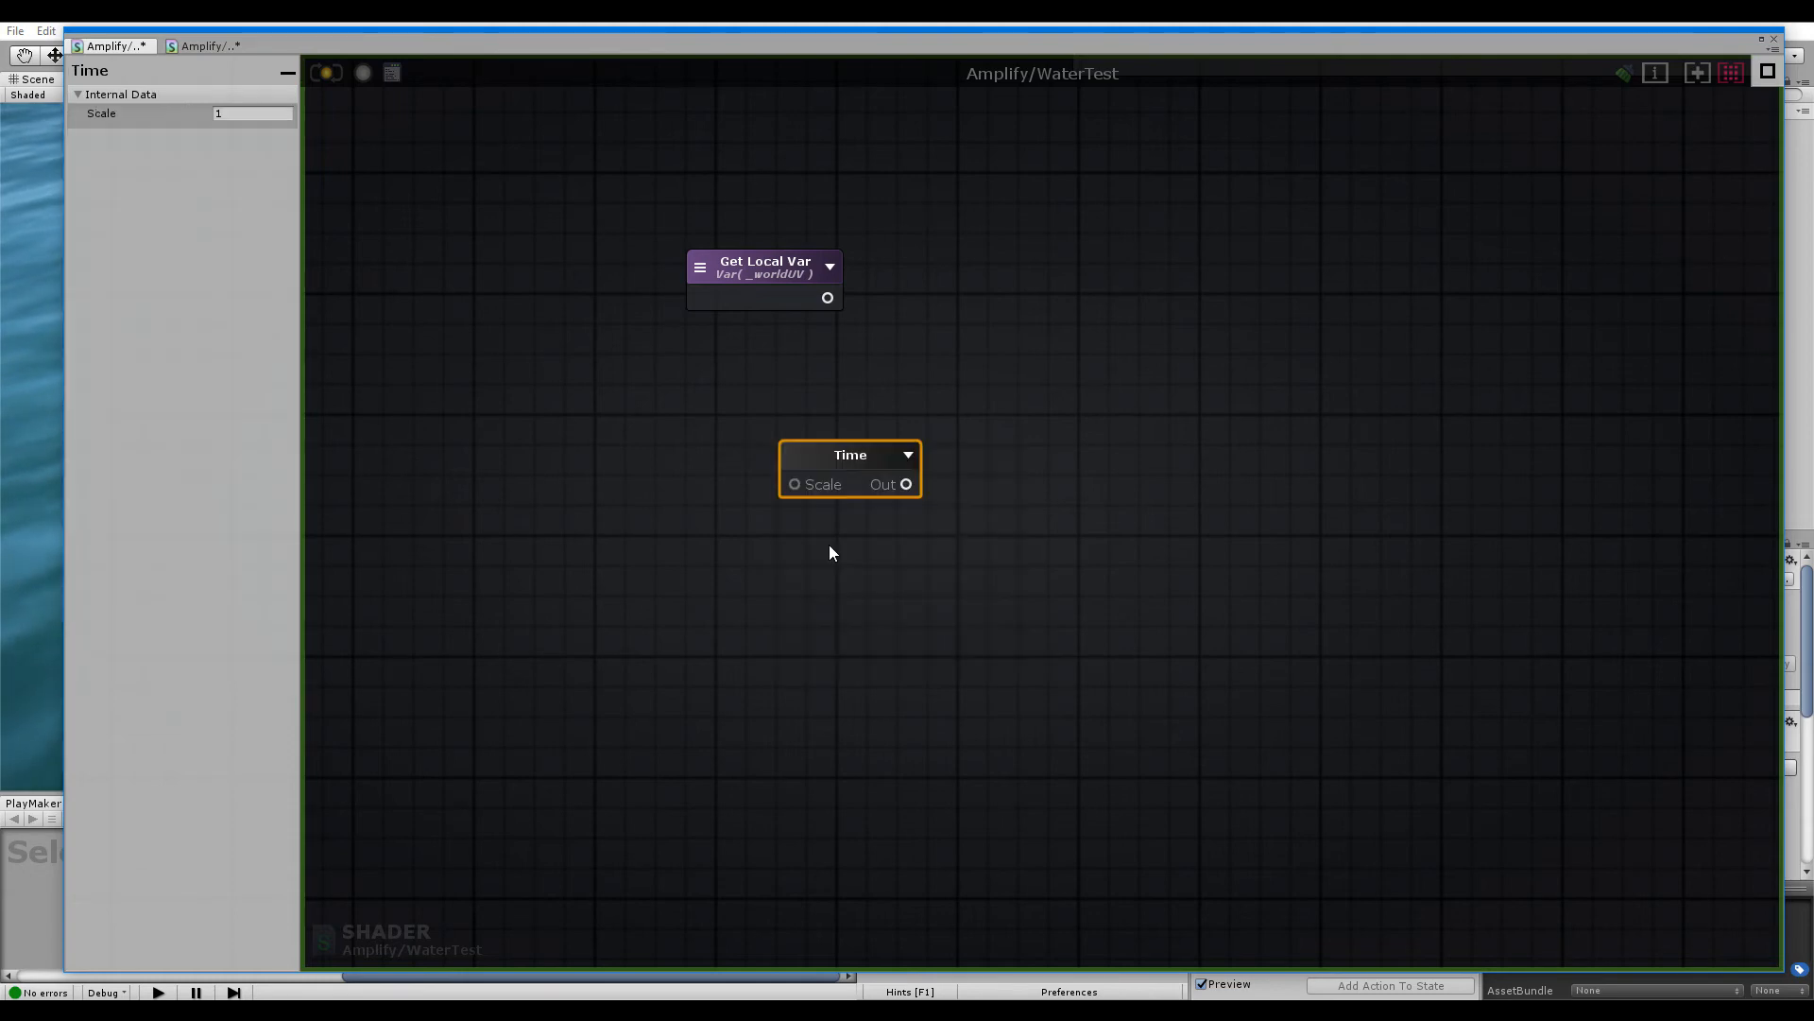
{"action": "key", "text": "Delete"}
Add a Time Parameters node and place it directly below the _worldUV Get Local Var node
{"action": "right_click", "coordinate": [802, 446]}
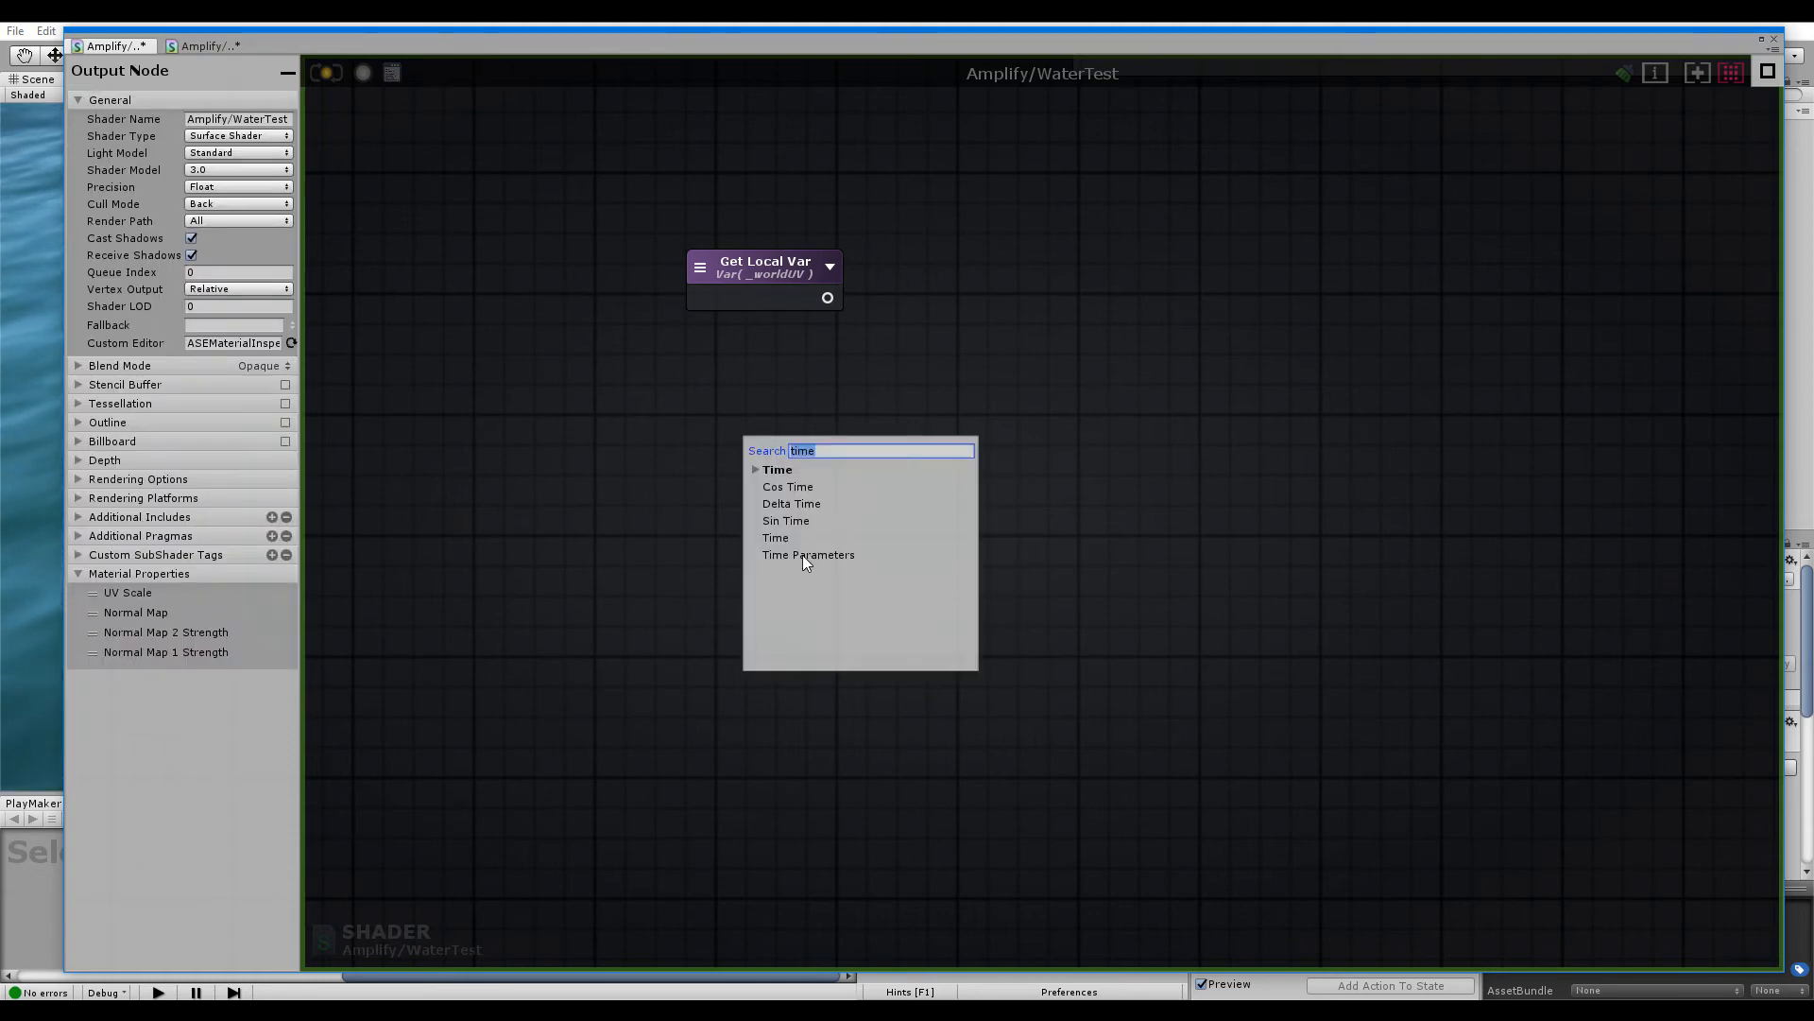
{"action": "left_click", "coordinate": [806, 555]}
{"action": "left_click_drag", "start_coordinate": [825, 457], "coordinate": [748, 345]}
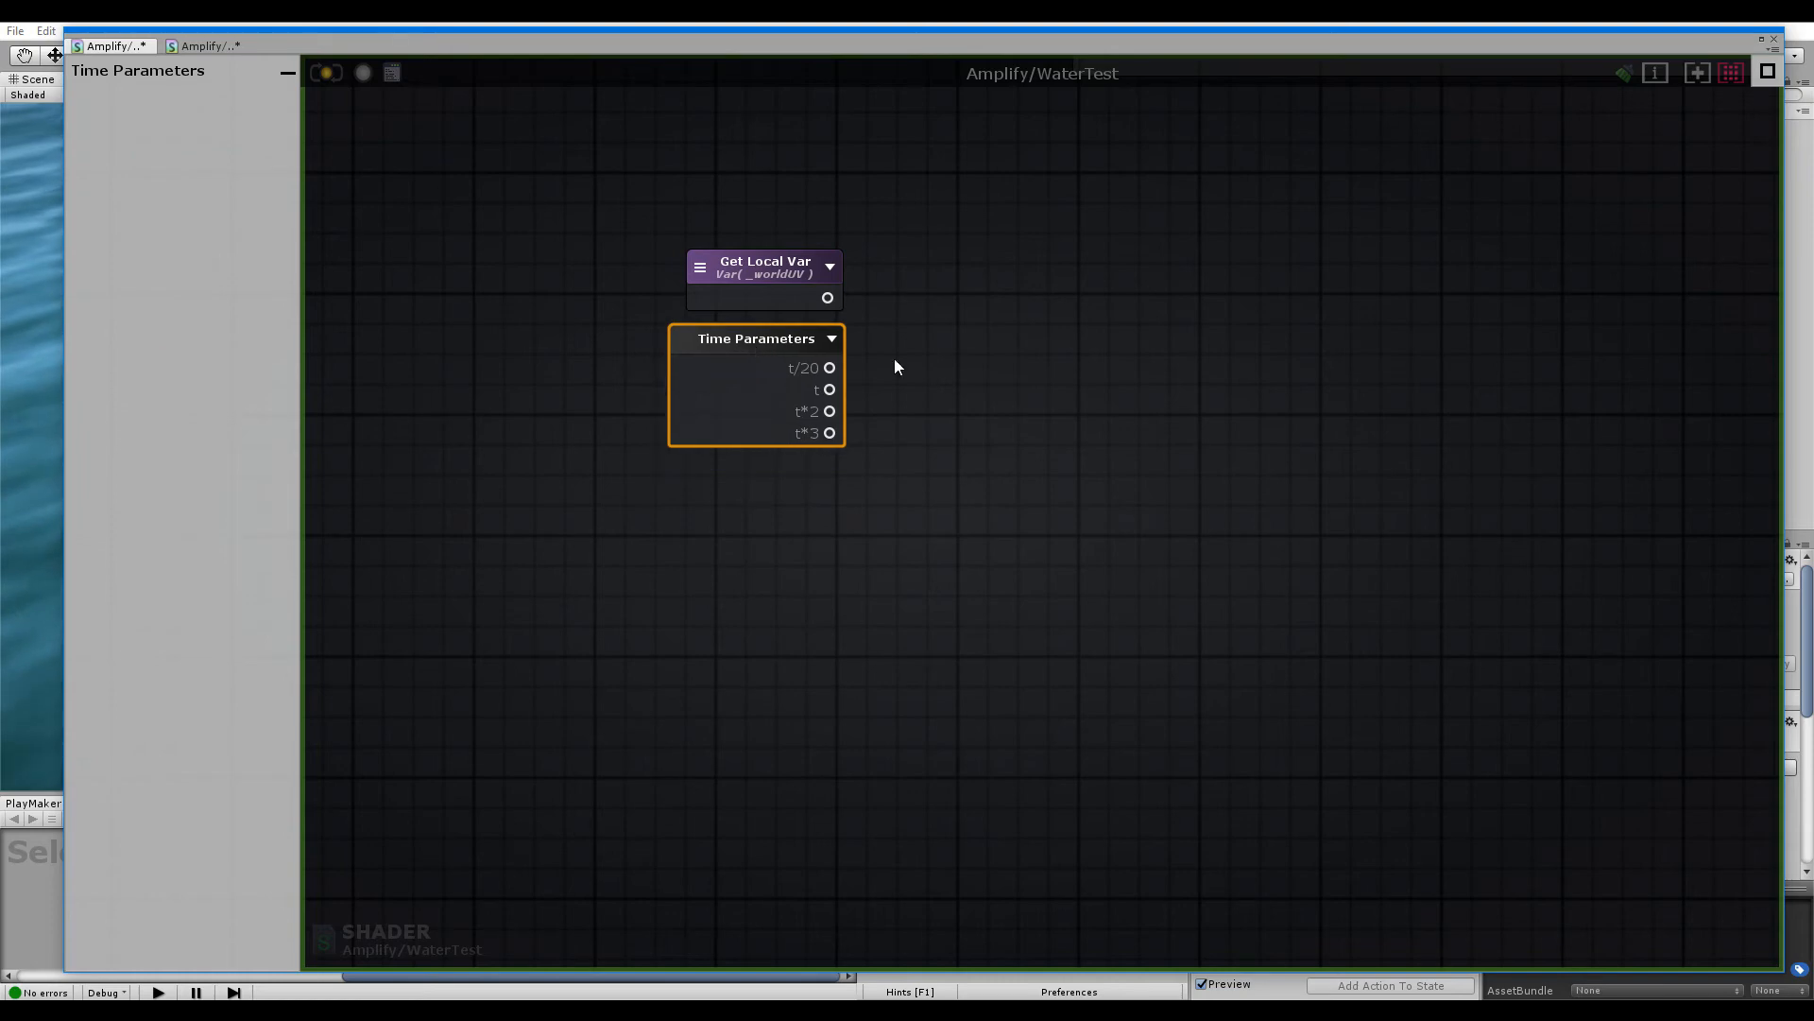
Consult the UV 1 and 2 group in the Amplify/Water graph, and add a Panner node beside the _worldUV and Time Parameters nodes in WaterTest
{"action": "middle_click_drag", "start_coordinate": [896, 367], "coordinate": [717, 514]}
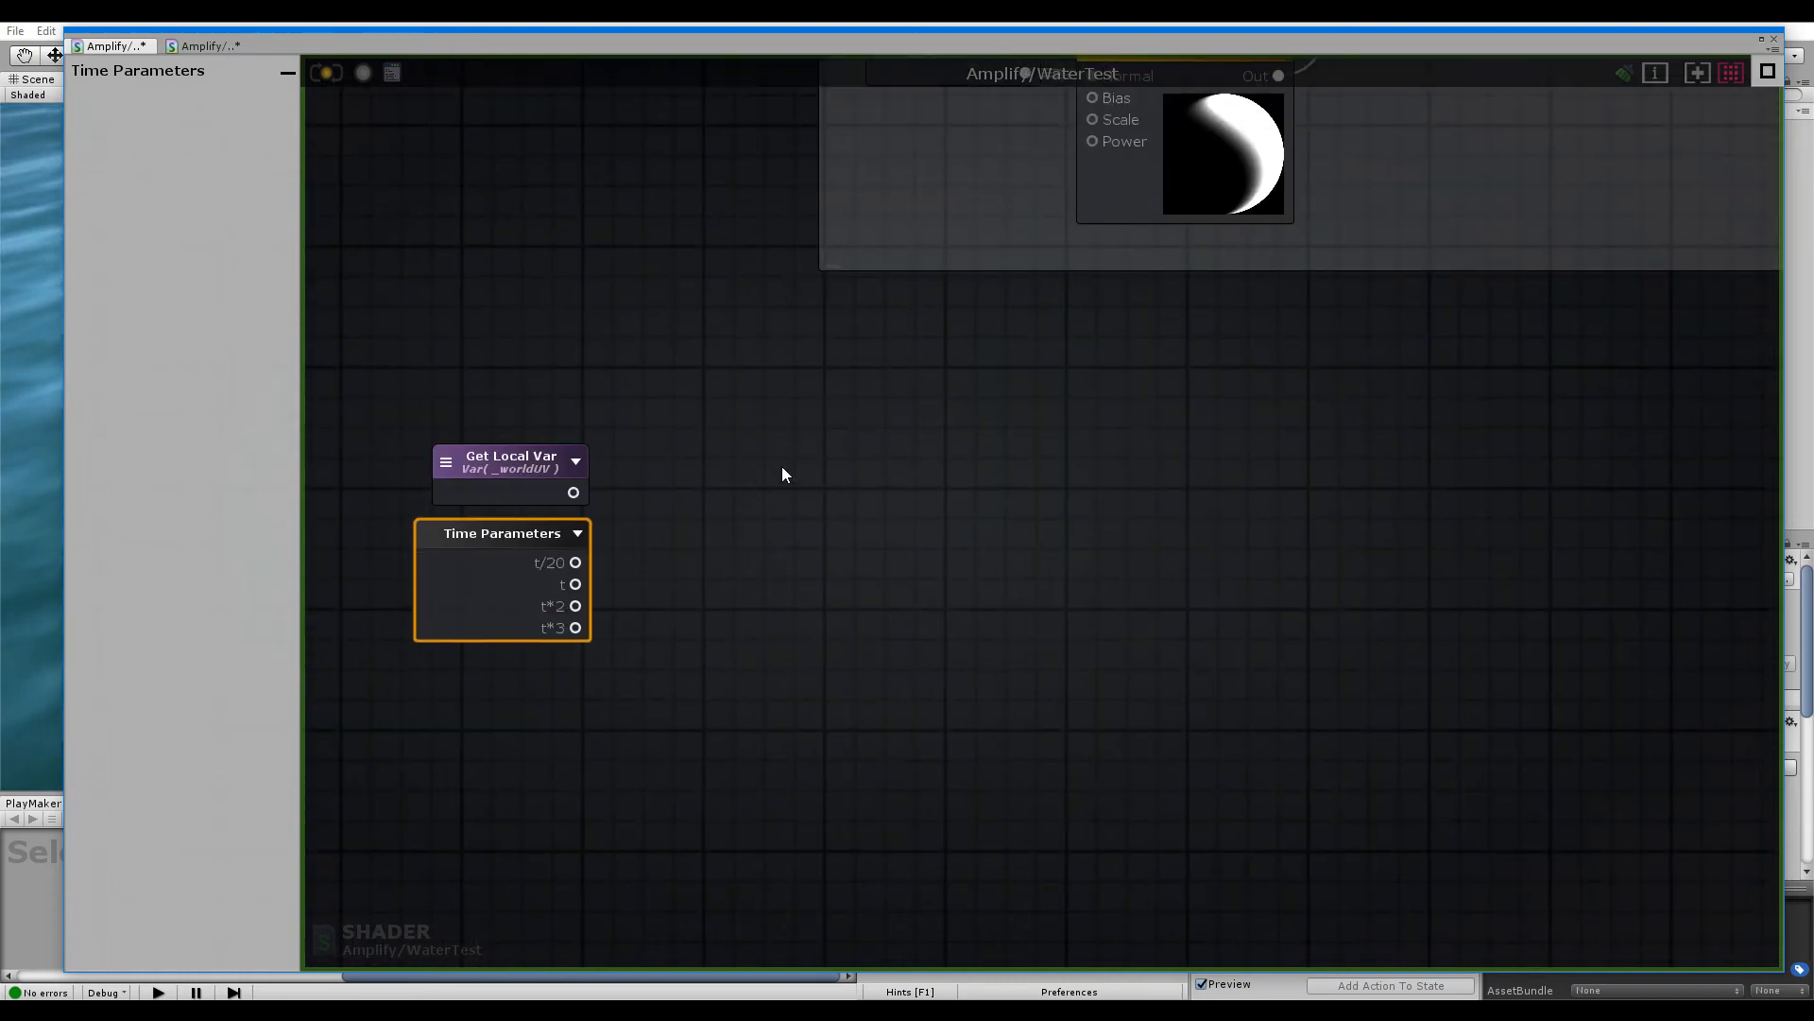
{"action": "middle_click_drag", "start_coordinate": [825, 470], "coordinate": [798, 305]}
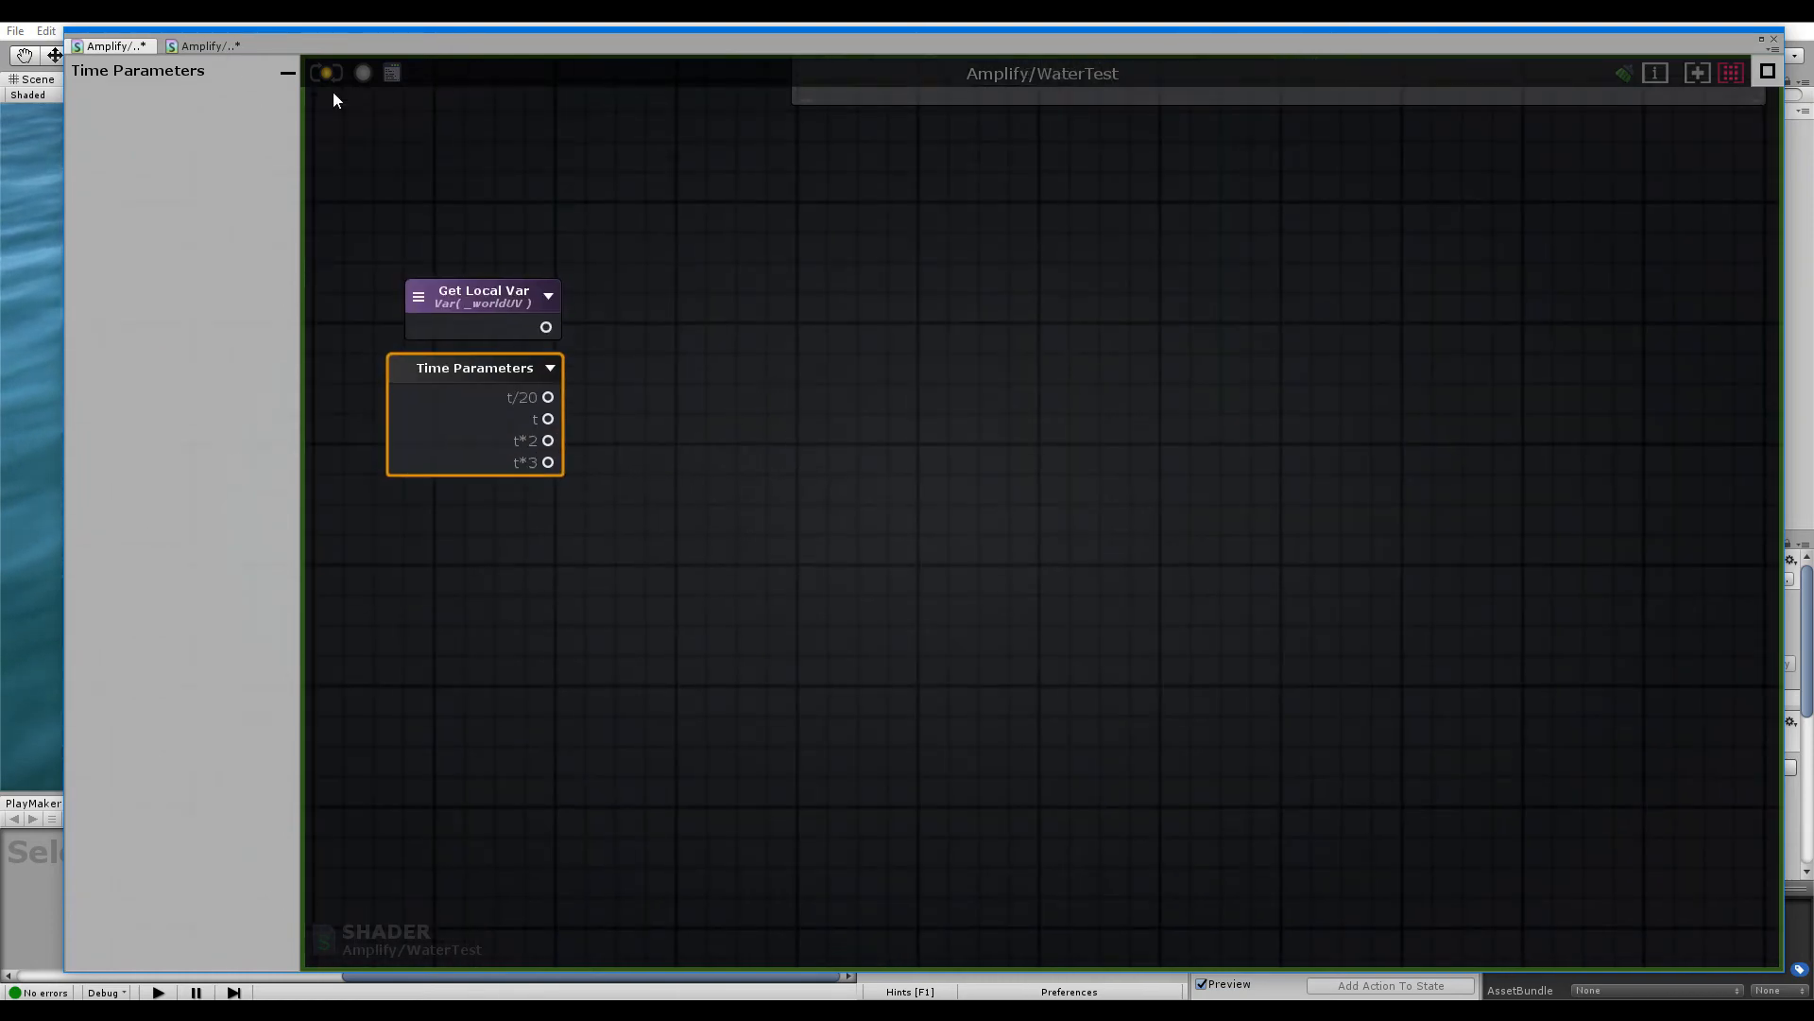
{"action": "left_click", "coordinate": [186, 48]}
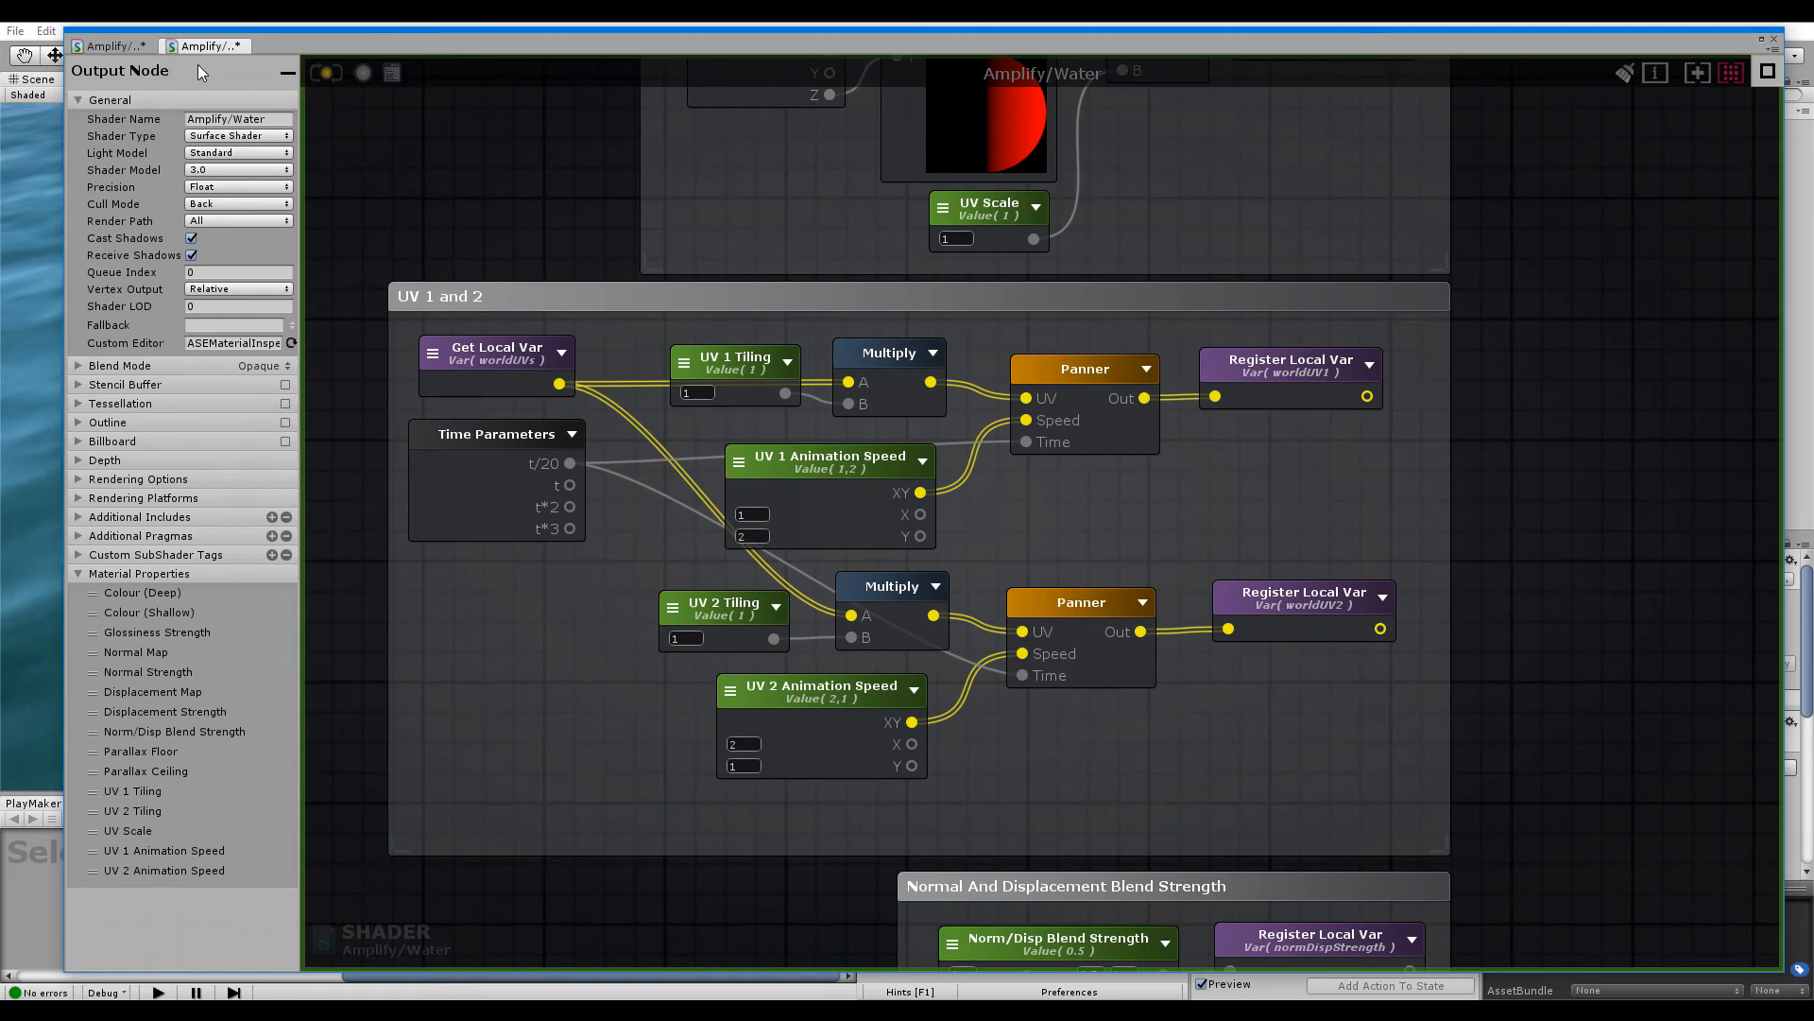
{"action": "left_click", "coordinate": [123, 46]}
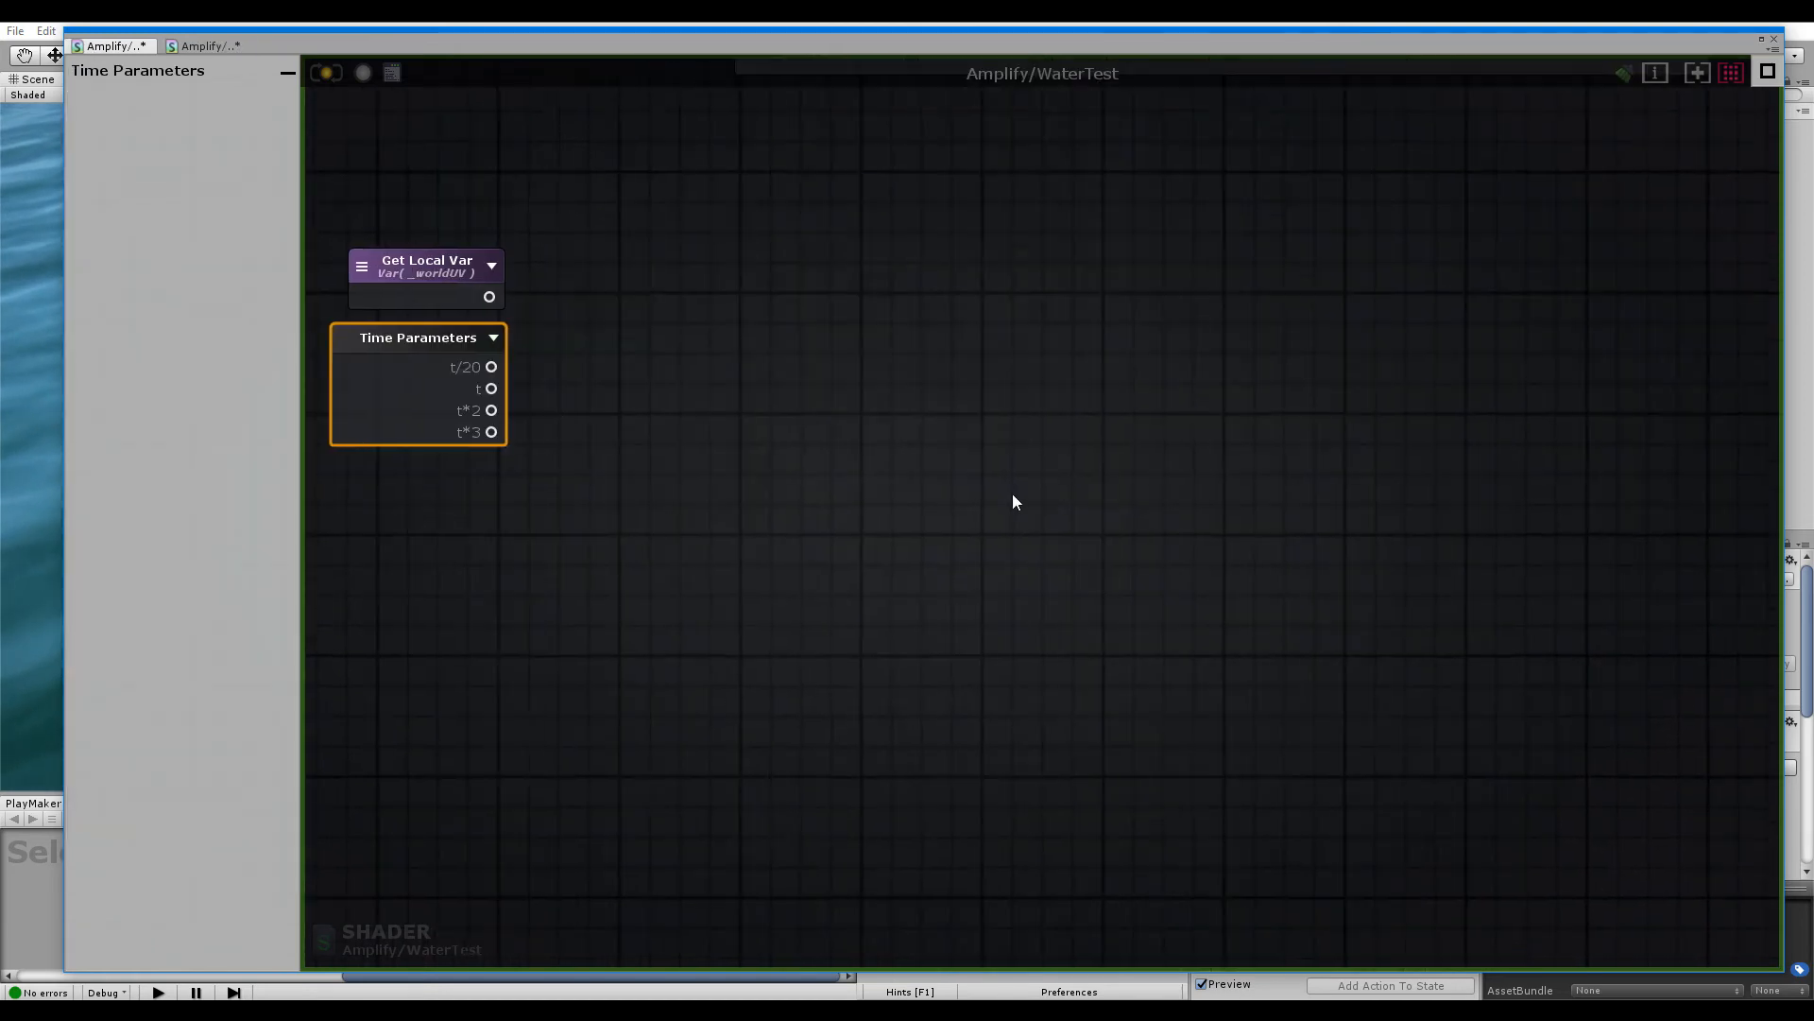
{"action": "right_click", "coordinate": [847, 327]}
{"action": "type", "text": "panner"}
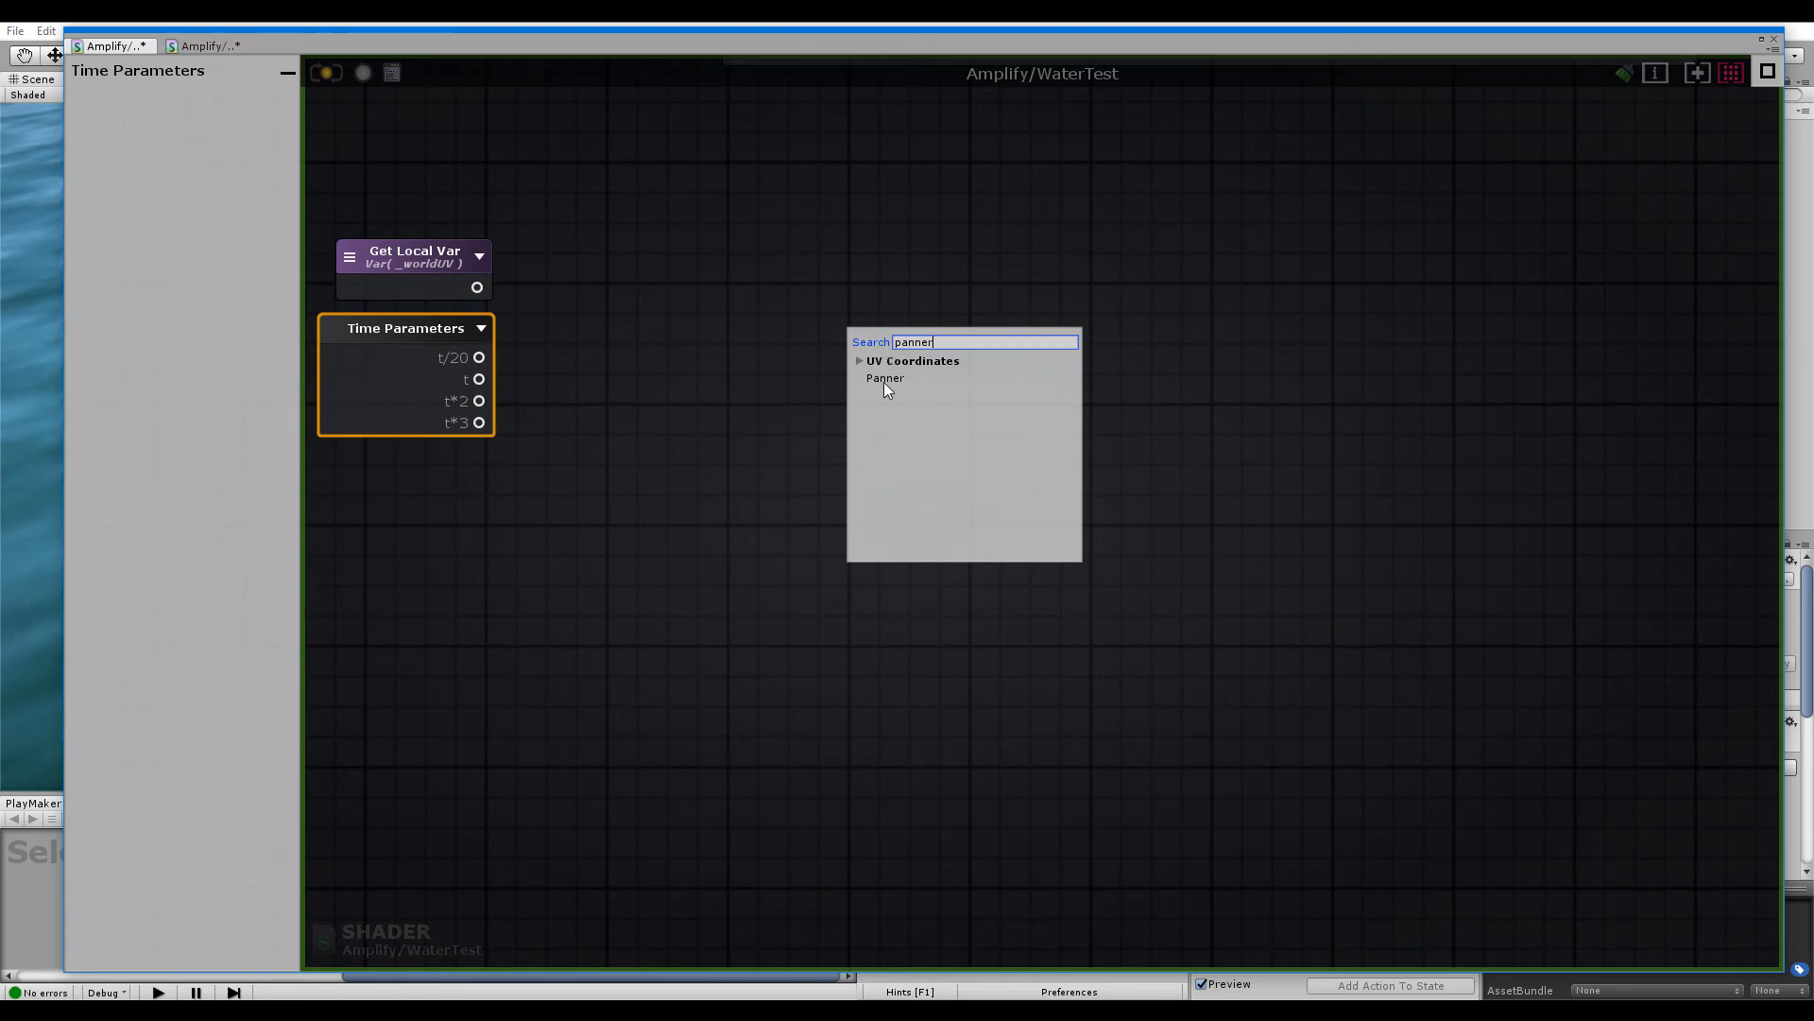
{"action": "left_click", "coordinate": [882, 380]}
{"action": "left_click_drag", "start_coordinate": [892, 376], "coordinate": [867, 280]}
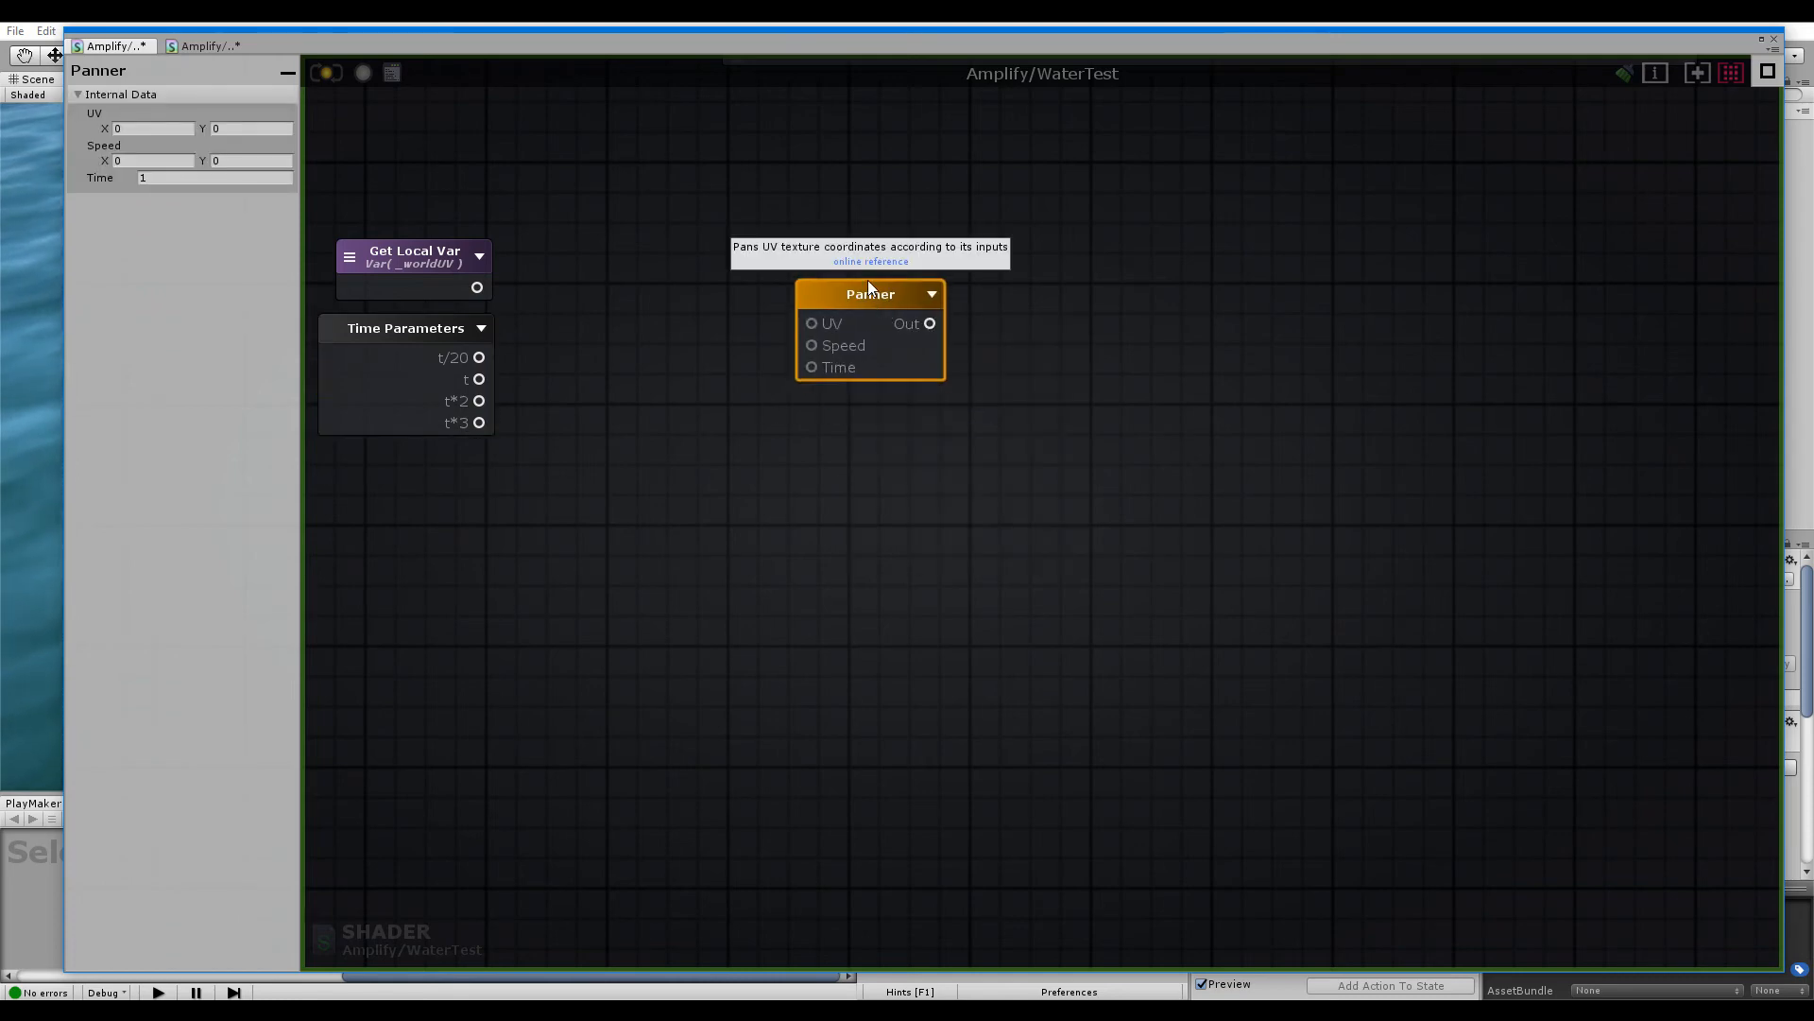
{"action": "middle_click_drag", "start_coordinate": [867, 280], "coordinate": [905, 314]}
{"action": "left_click_drag", "start_coordinate": [906, 314], "coordinate": [894, 312]}
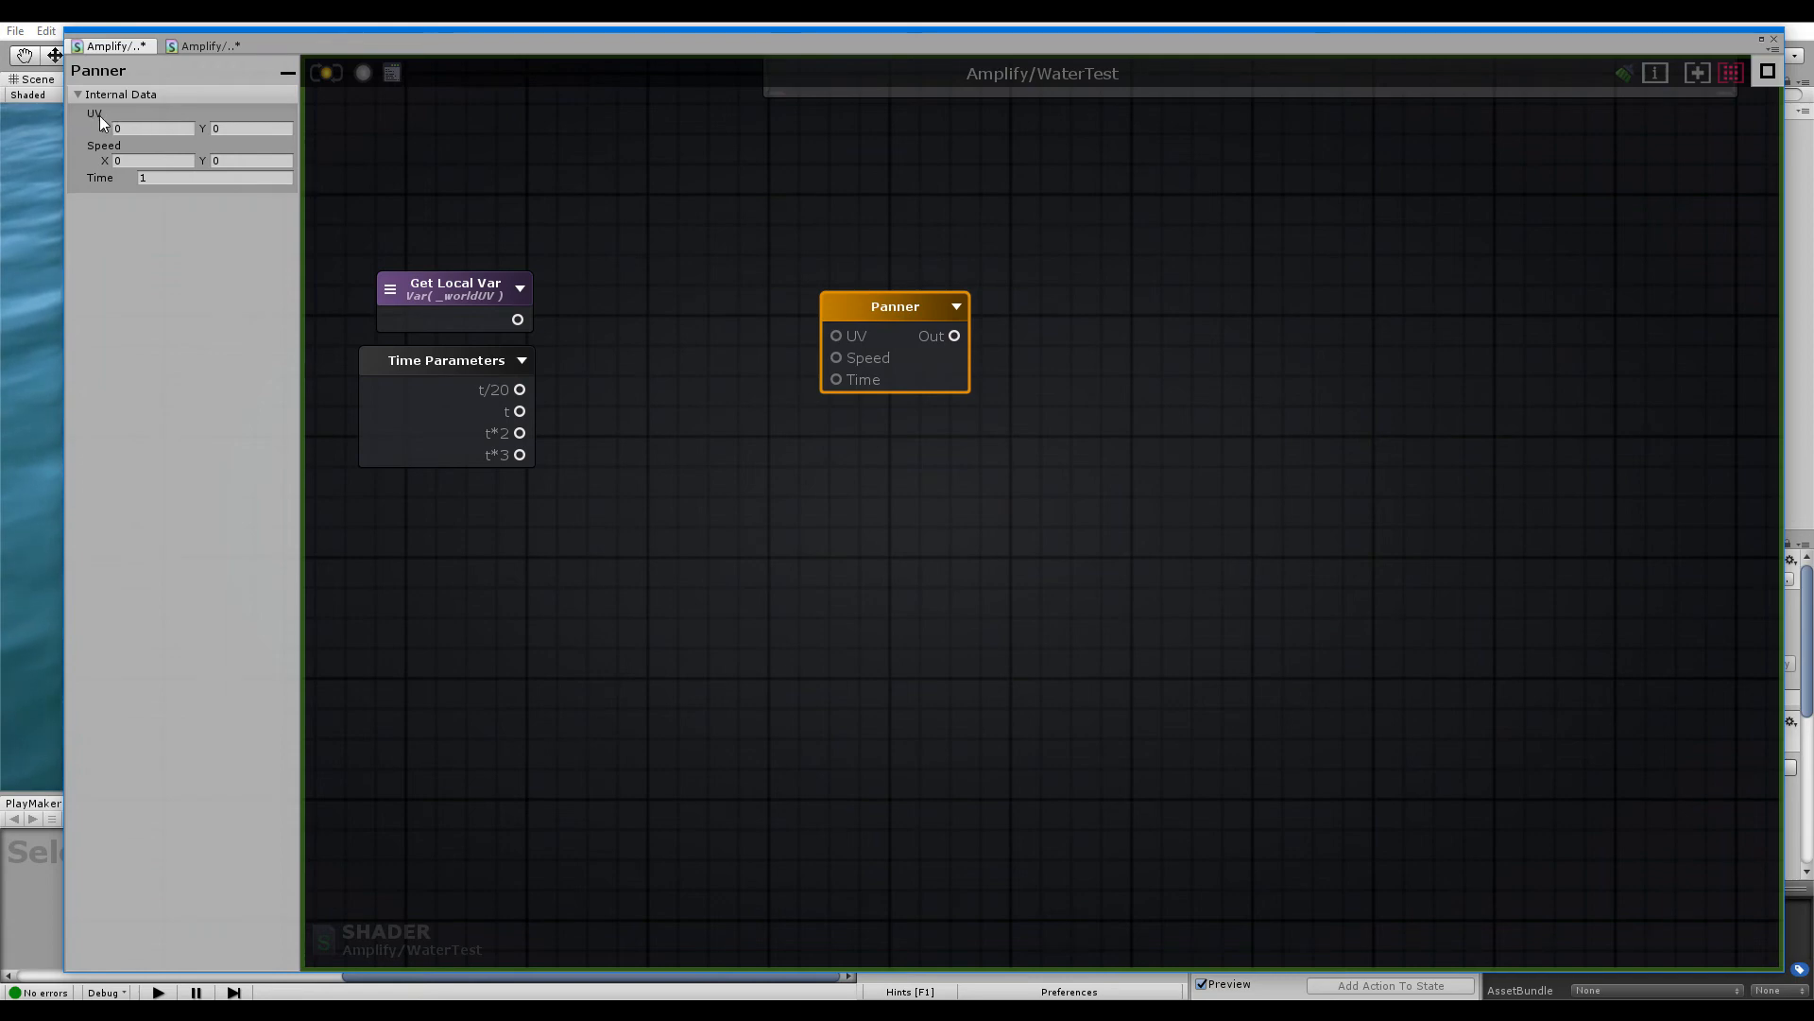
Examine the Panner's UV and Speed values, and check how the Panners are wired in the Amplify/Water graph
{"action": "left_click", "coordinate": [151, 129]}
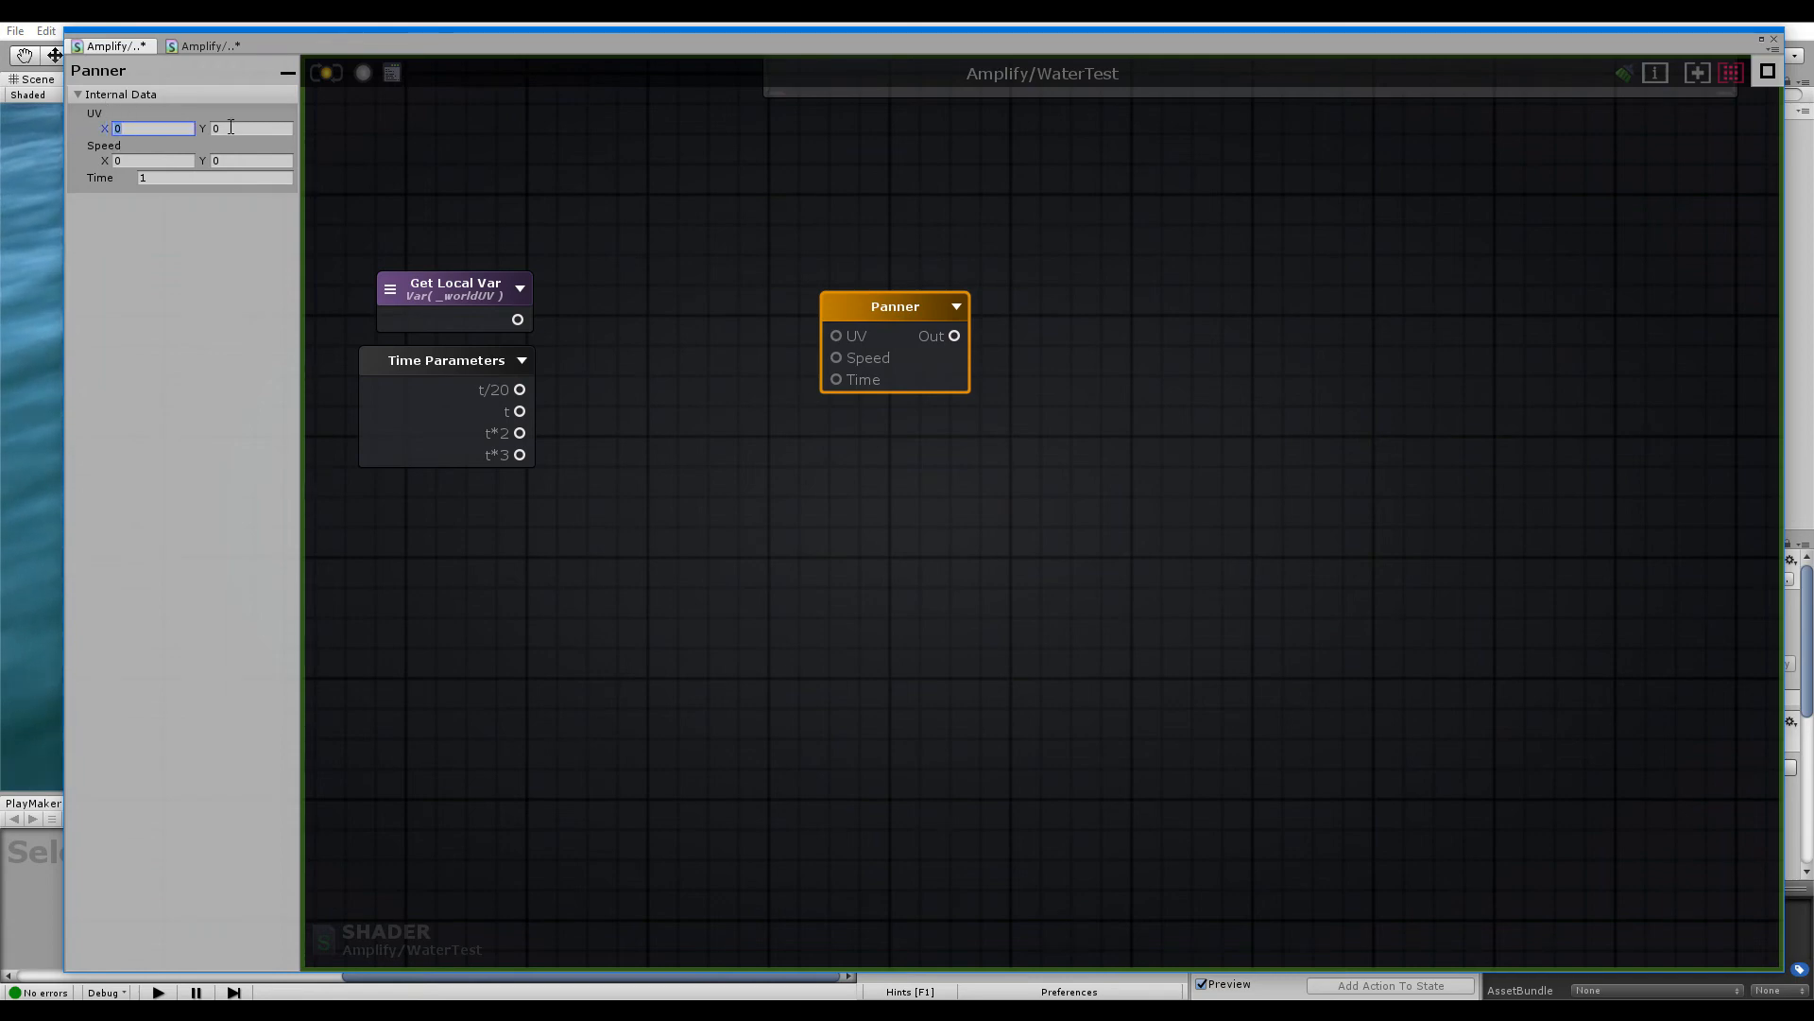
{"action": "left_click", "coordinate": [245, 131]}
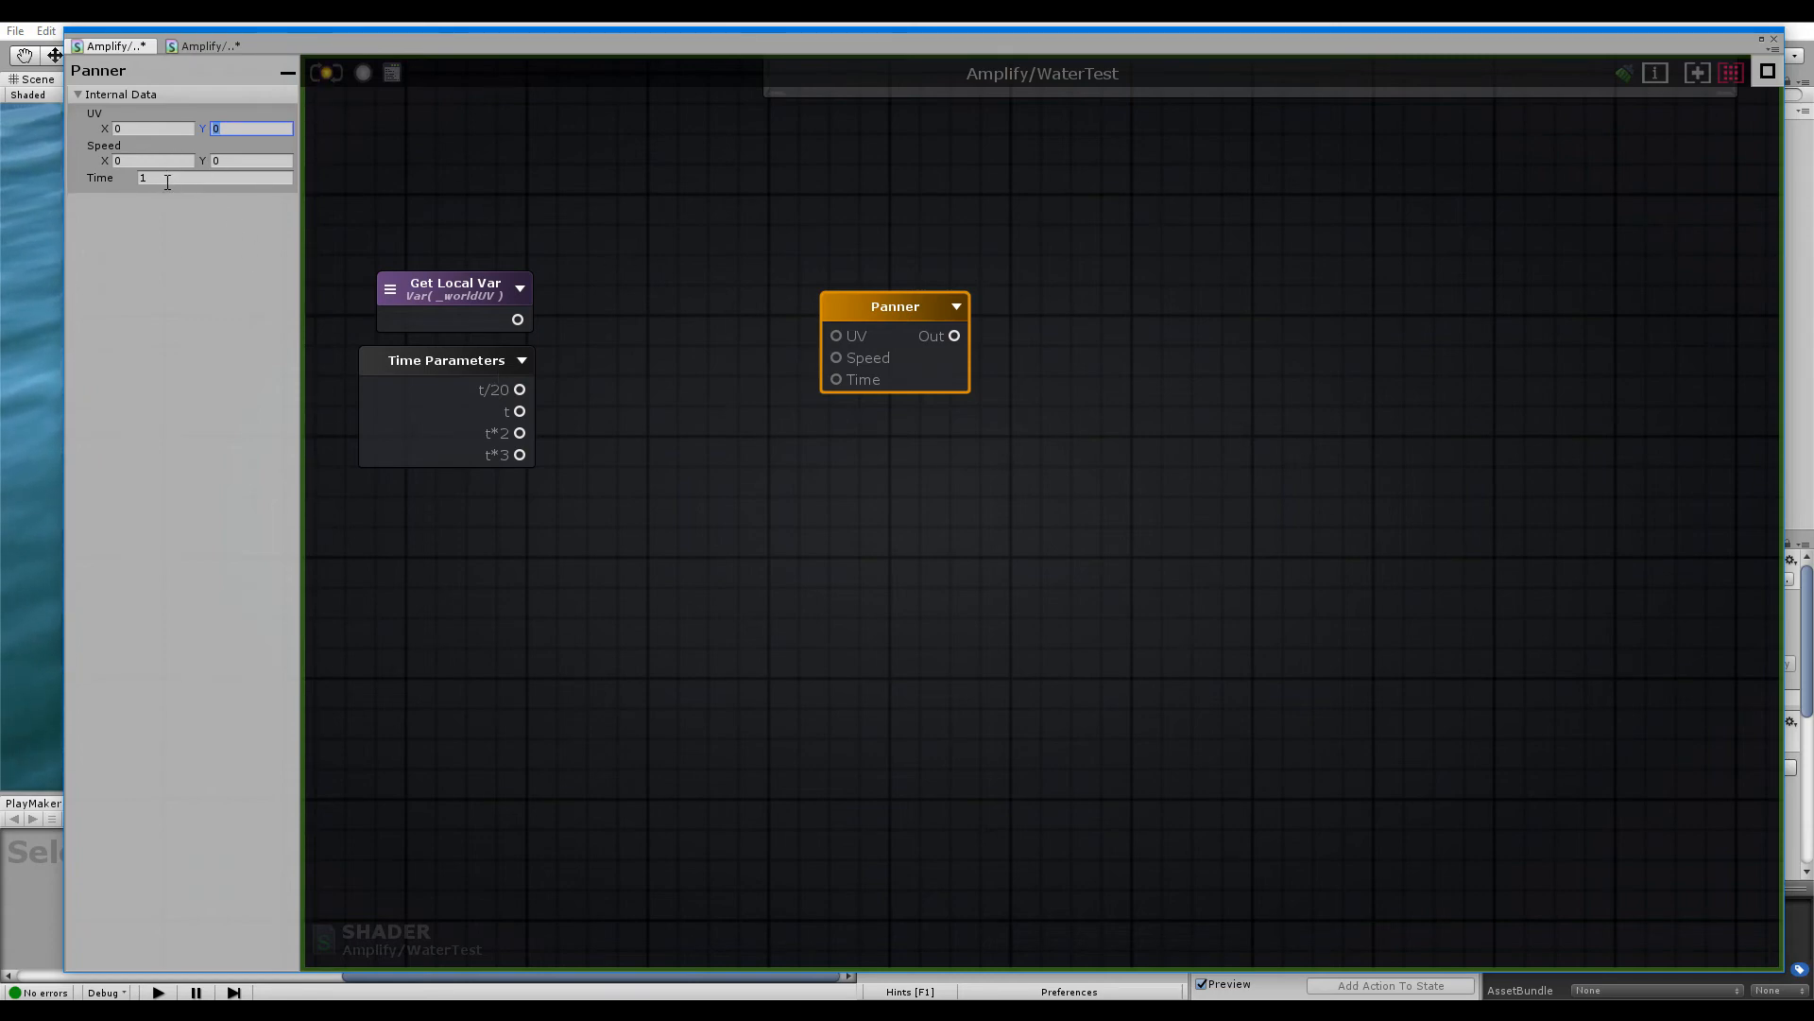
{"action": "key", "text": "Tab"}
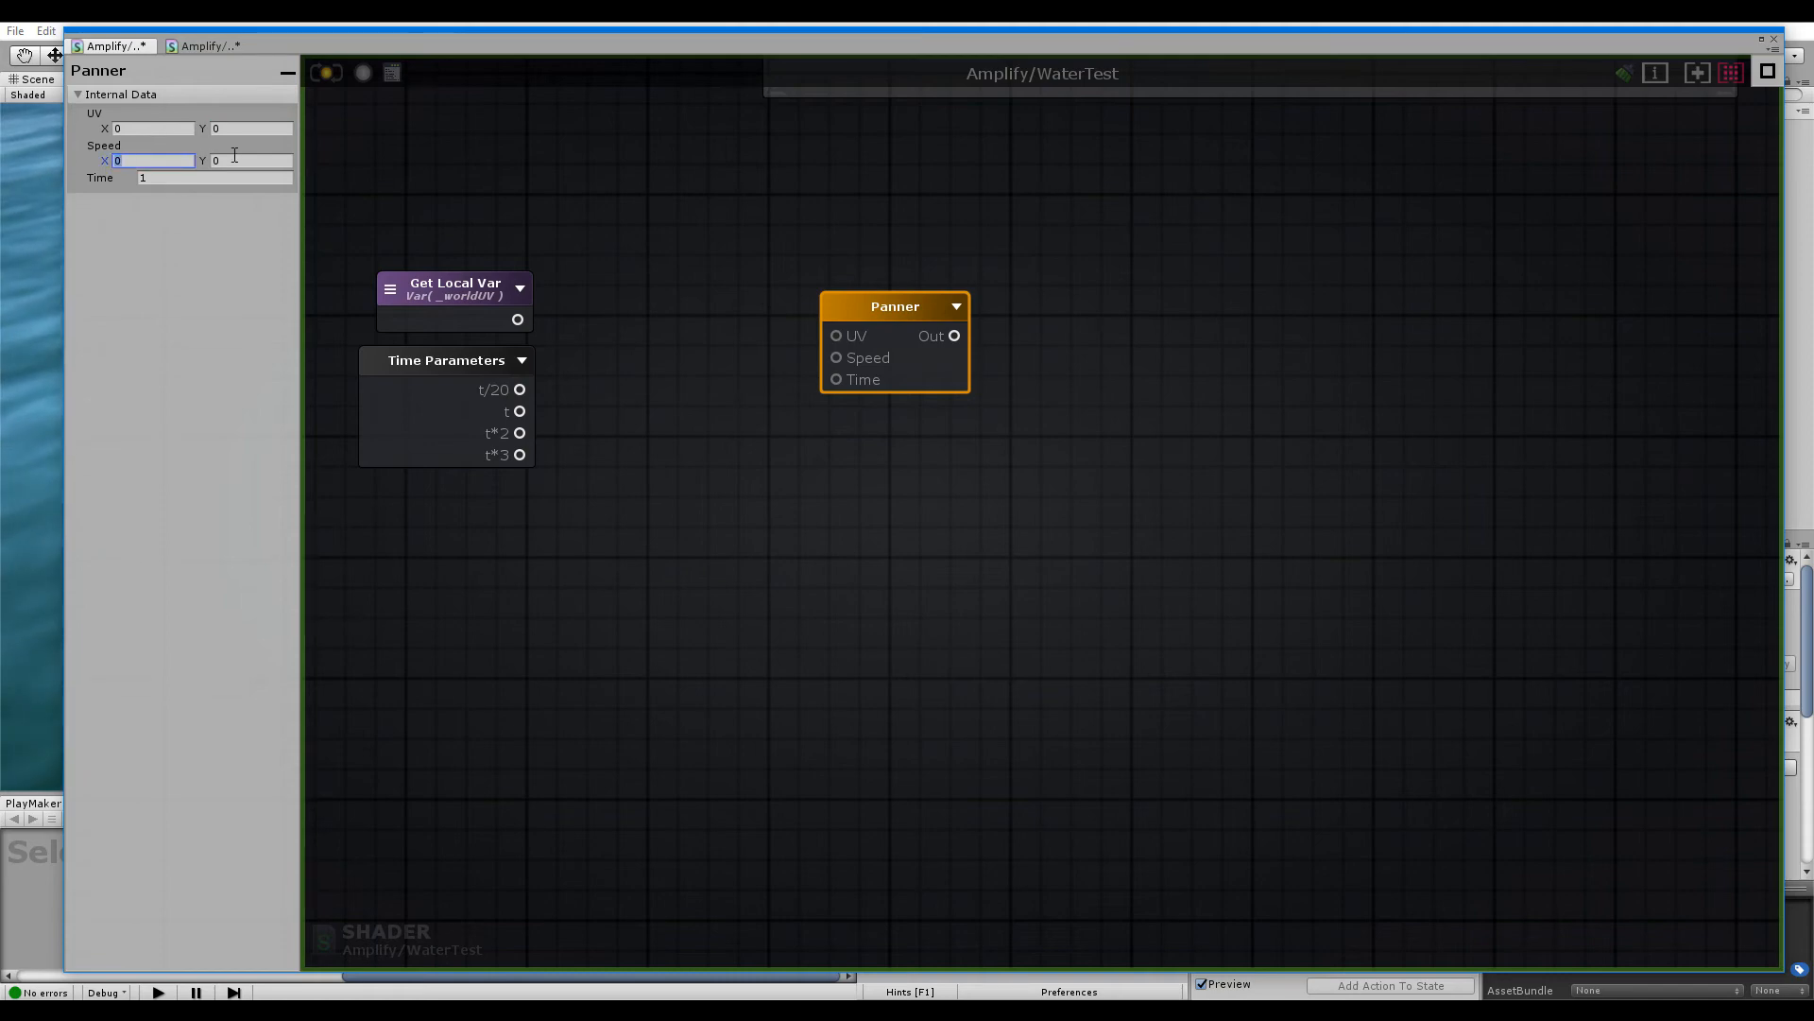
{"action": "key", "text": "Tab"}
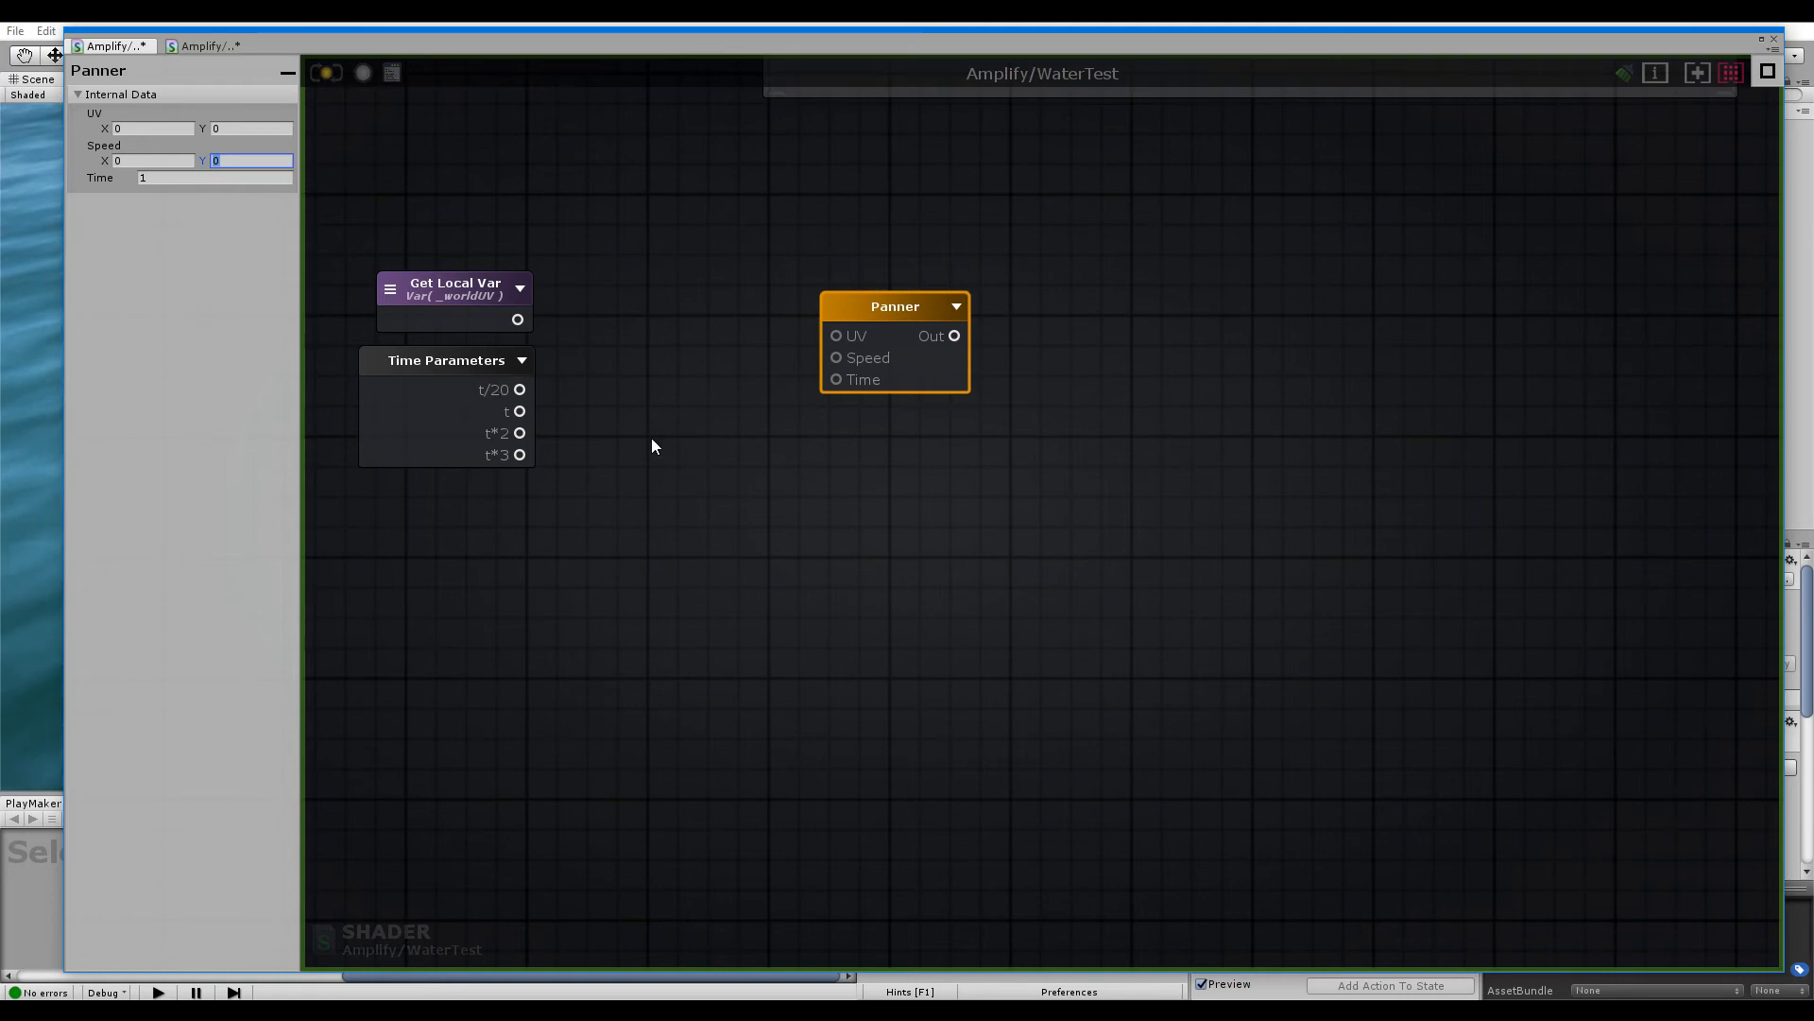
{"action": "left_click", "coordinate": [200, 46]}
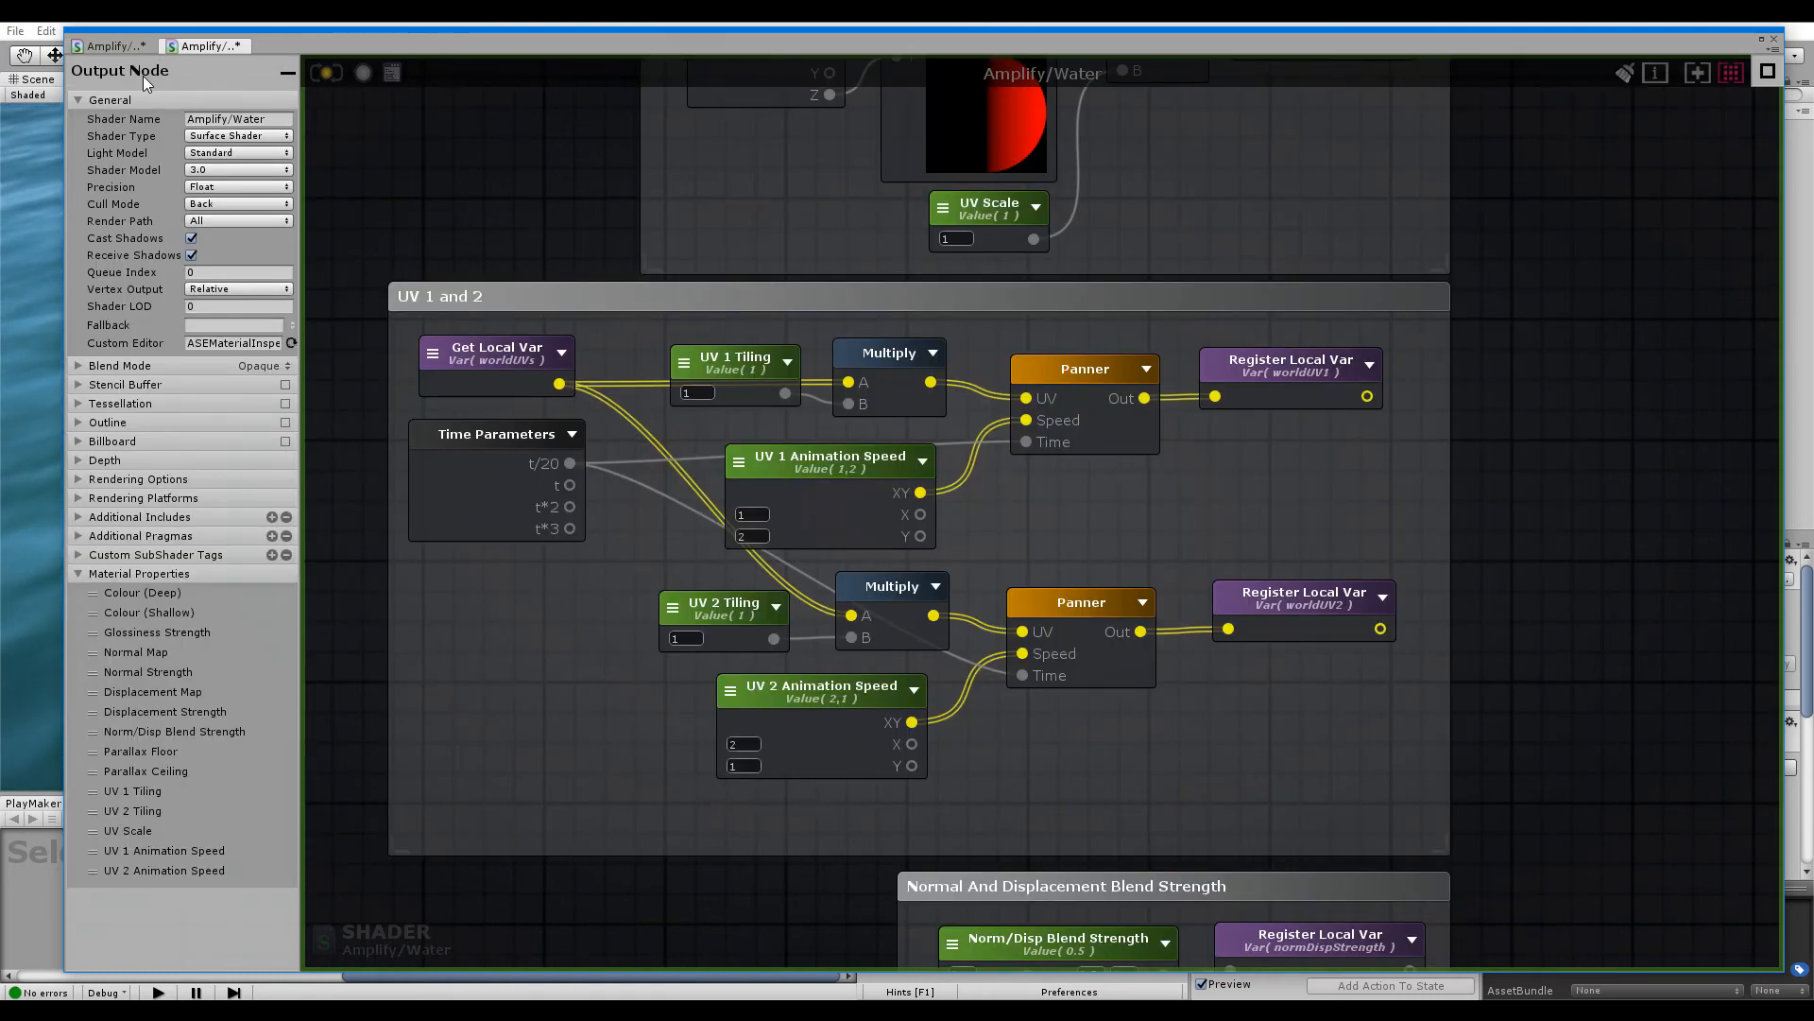
{"action": "left_click", "coordinate": [108, 46]}
Add a second Panner below the first, and connect _worldUV to UV and t/20 to Time on both Panners
{"action": "left_click_drag", "start_coordinate": [520, 390], "coordinate": [836, 425]}
{"action": "right_click", "coordinate": [841, 433]}
{"action": "left_click", "coordinate": [916, 483]}
{"action": "left_click_drag", "start_coordinate": [489, 353], "coordinate": [798, 463]}
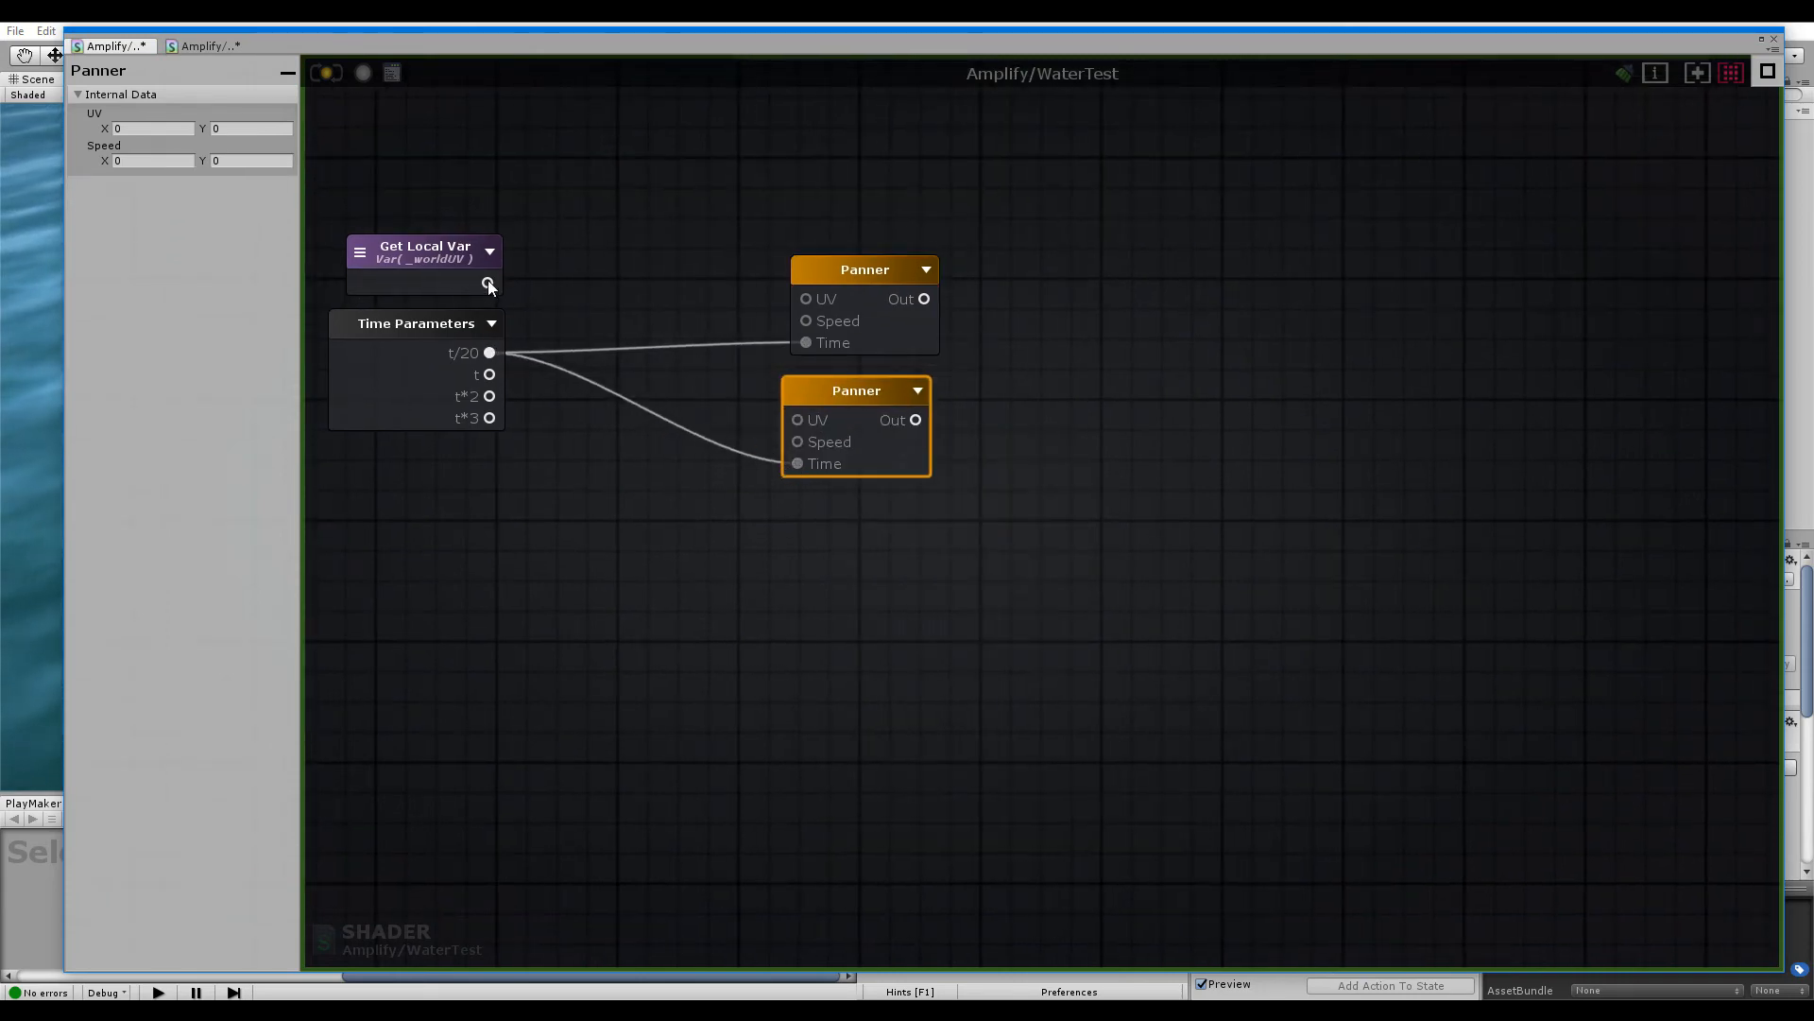
{"action": "left_click_drag", "start_coordinate": [488, 284], "coordinate": [785, 423]}
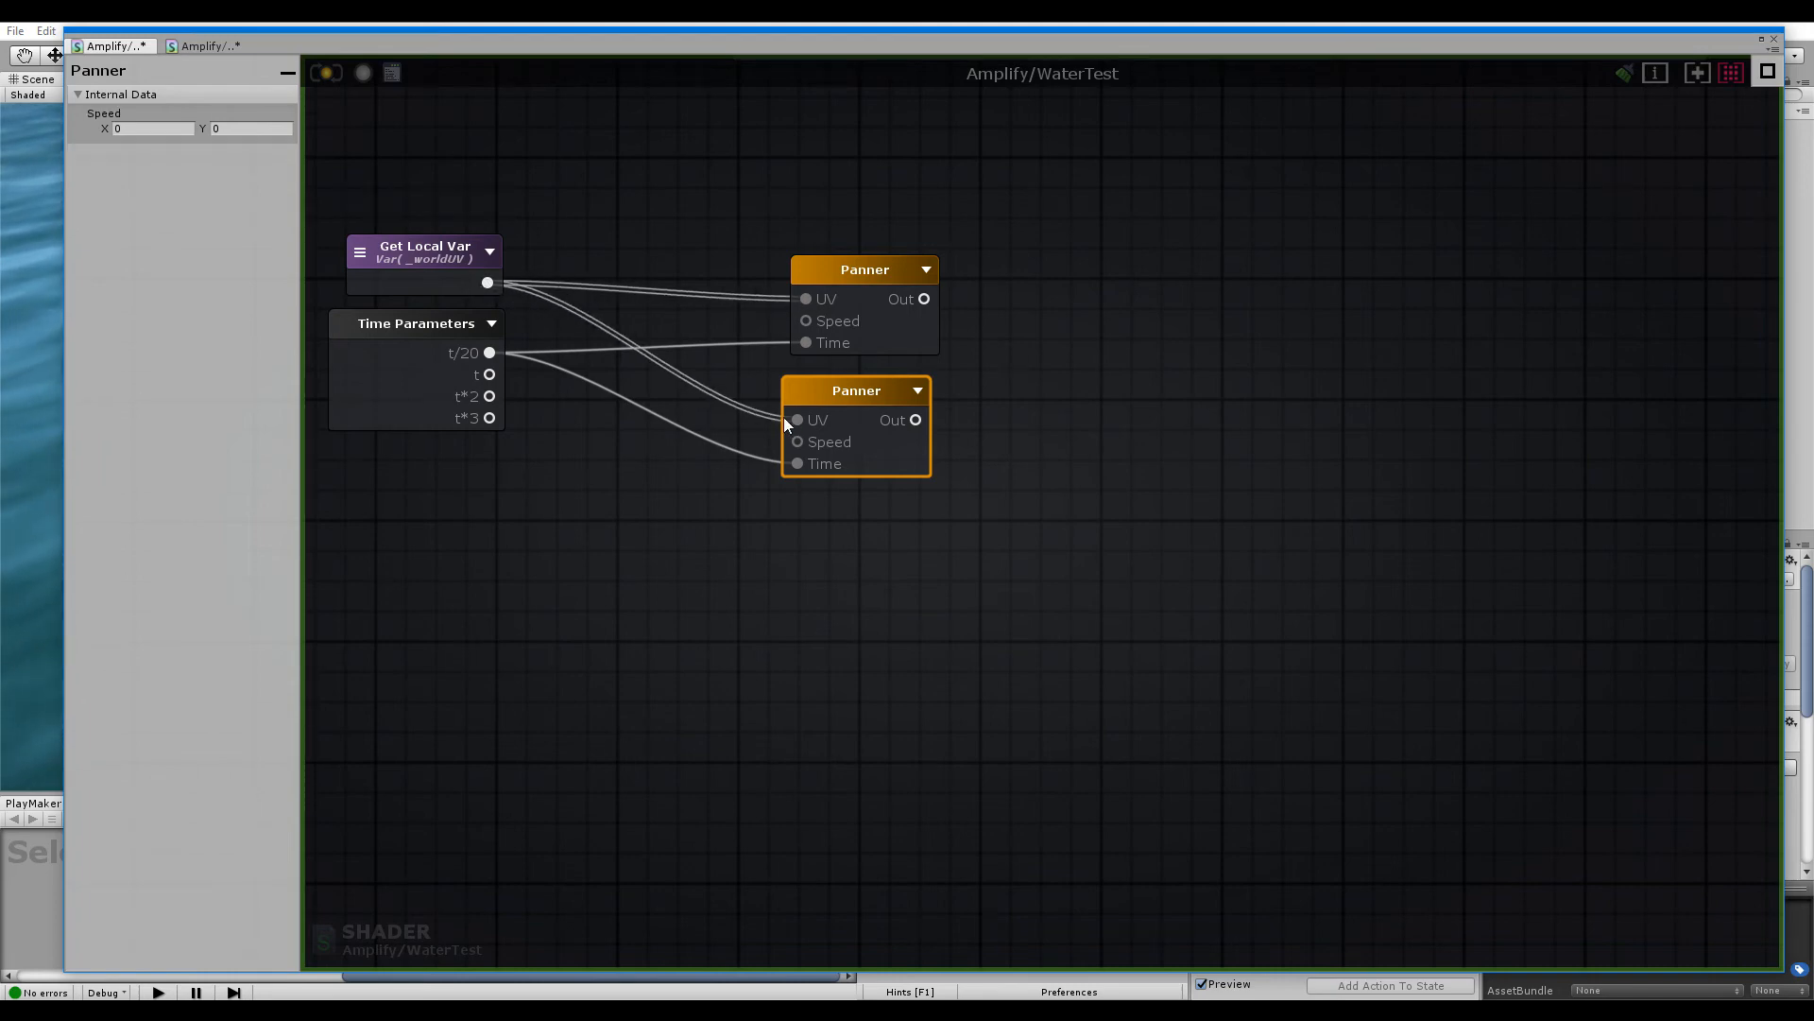
Move both Panners further from the source nodes, unlink their UV inputs, and add a Multiply node with _worldUV connected to A
{"action": "left_click", "coordinate": [206, 45]}
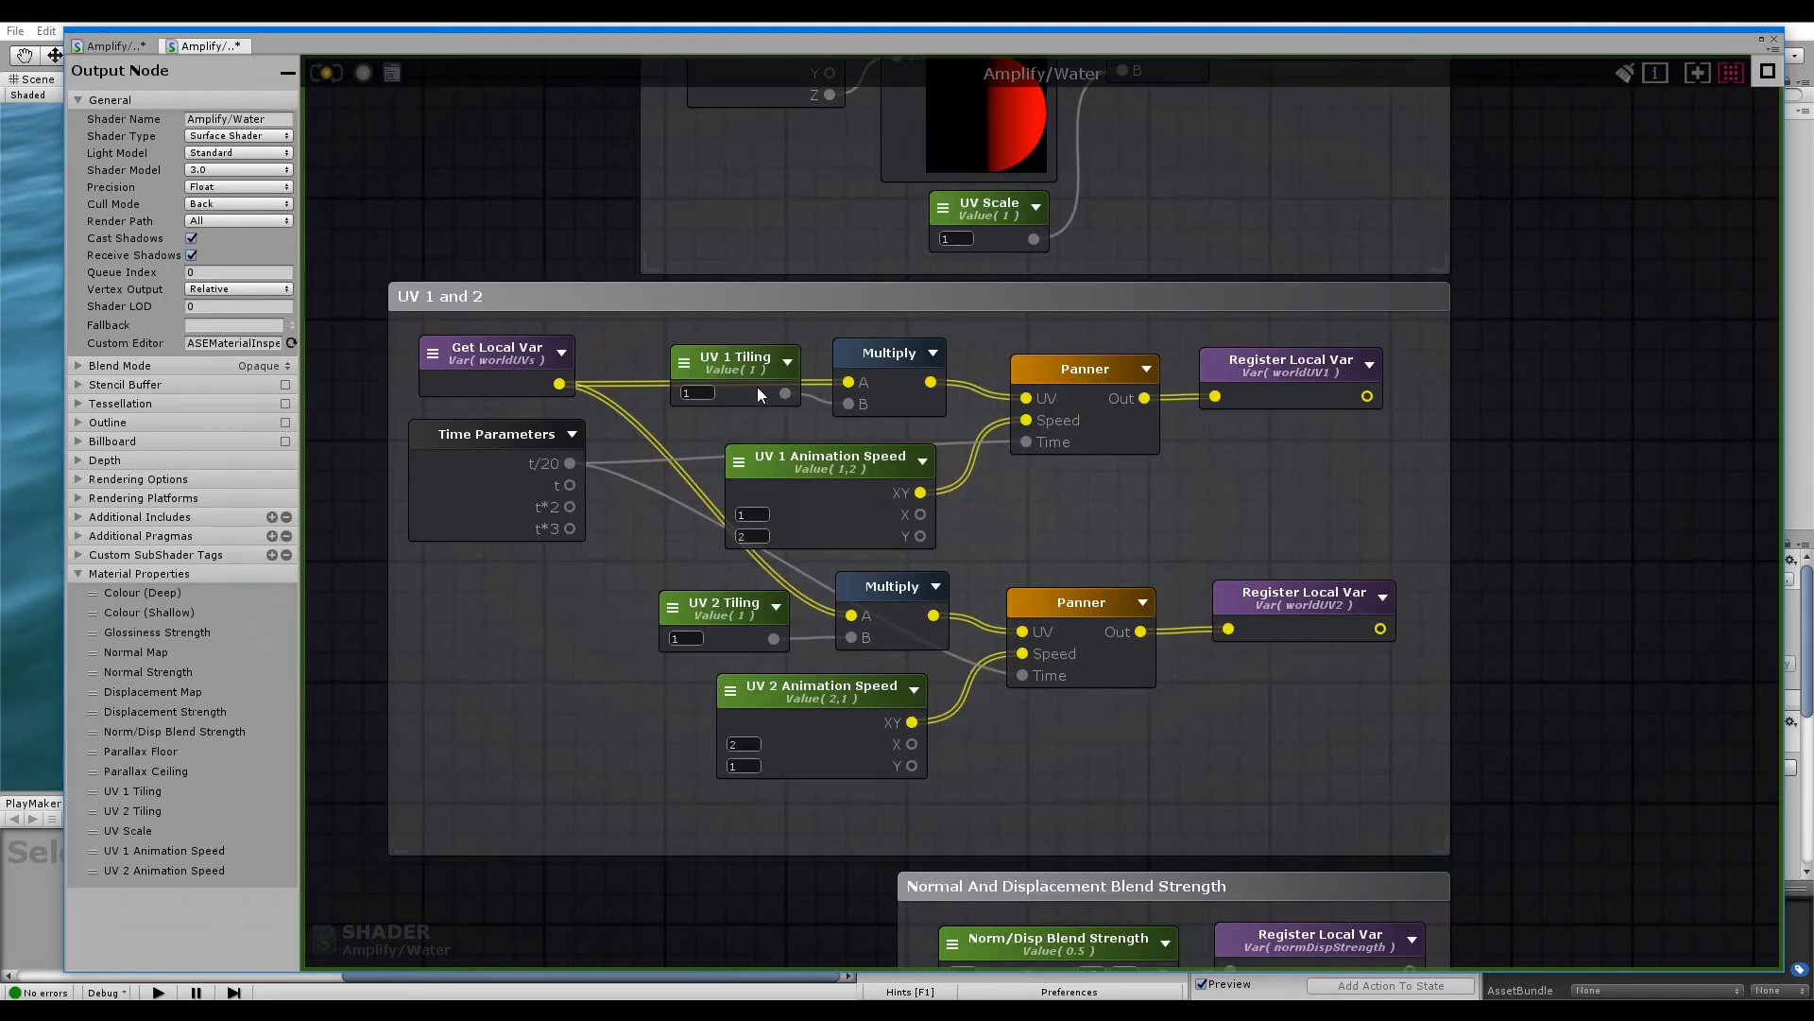
{"action": "left_click", "coordinate": [104, 45]}
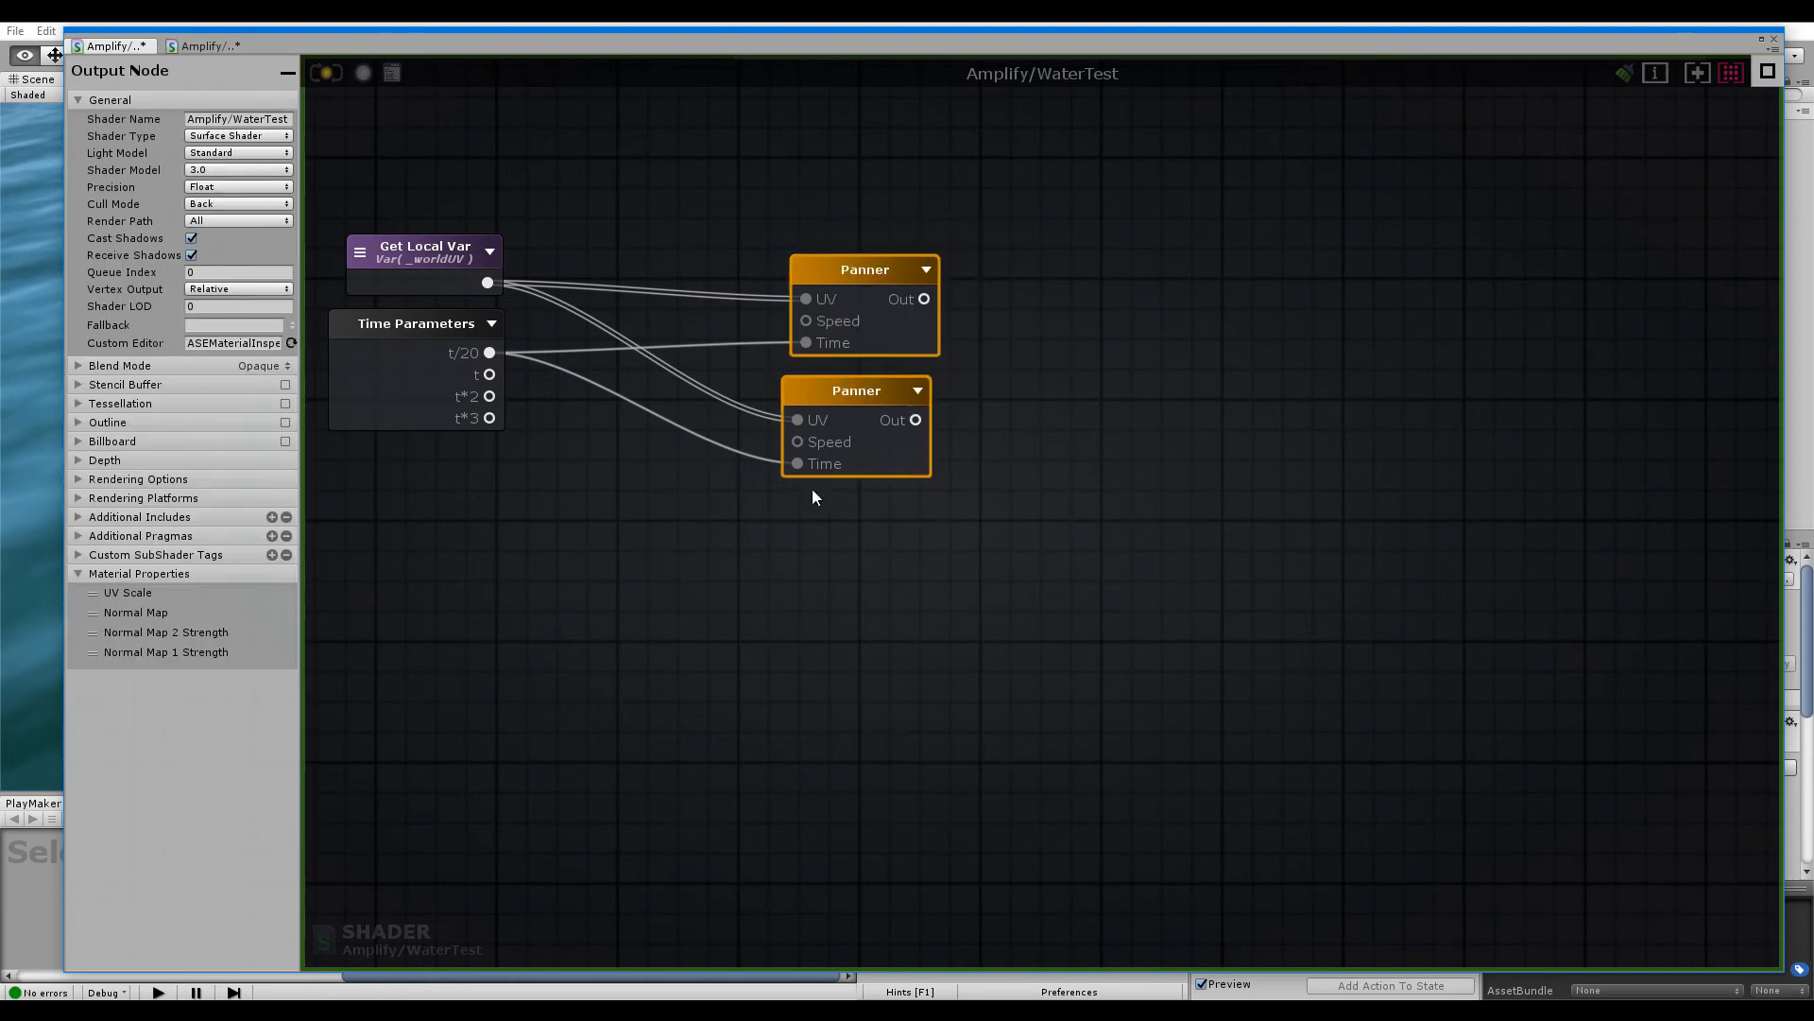
{"action": "left_click_drag", "start_coordinate": [843, 257], "coordinate": [1126, 344]}
{"action": "left_click", "coordinate": [848, 229]}
{"action": "left_click", "coordinate": [848, 229]}
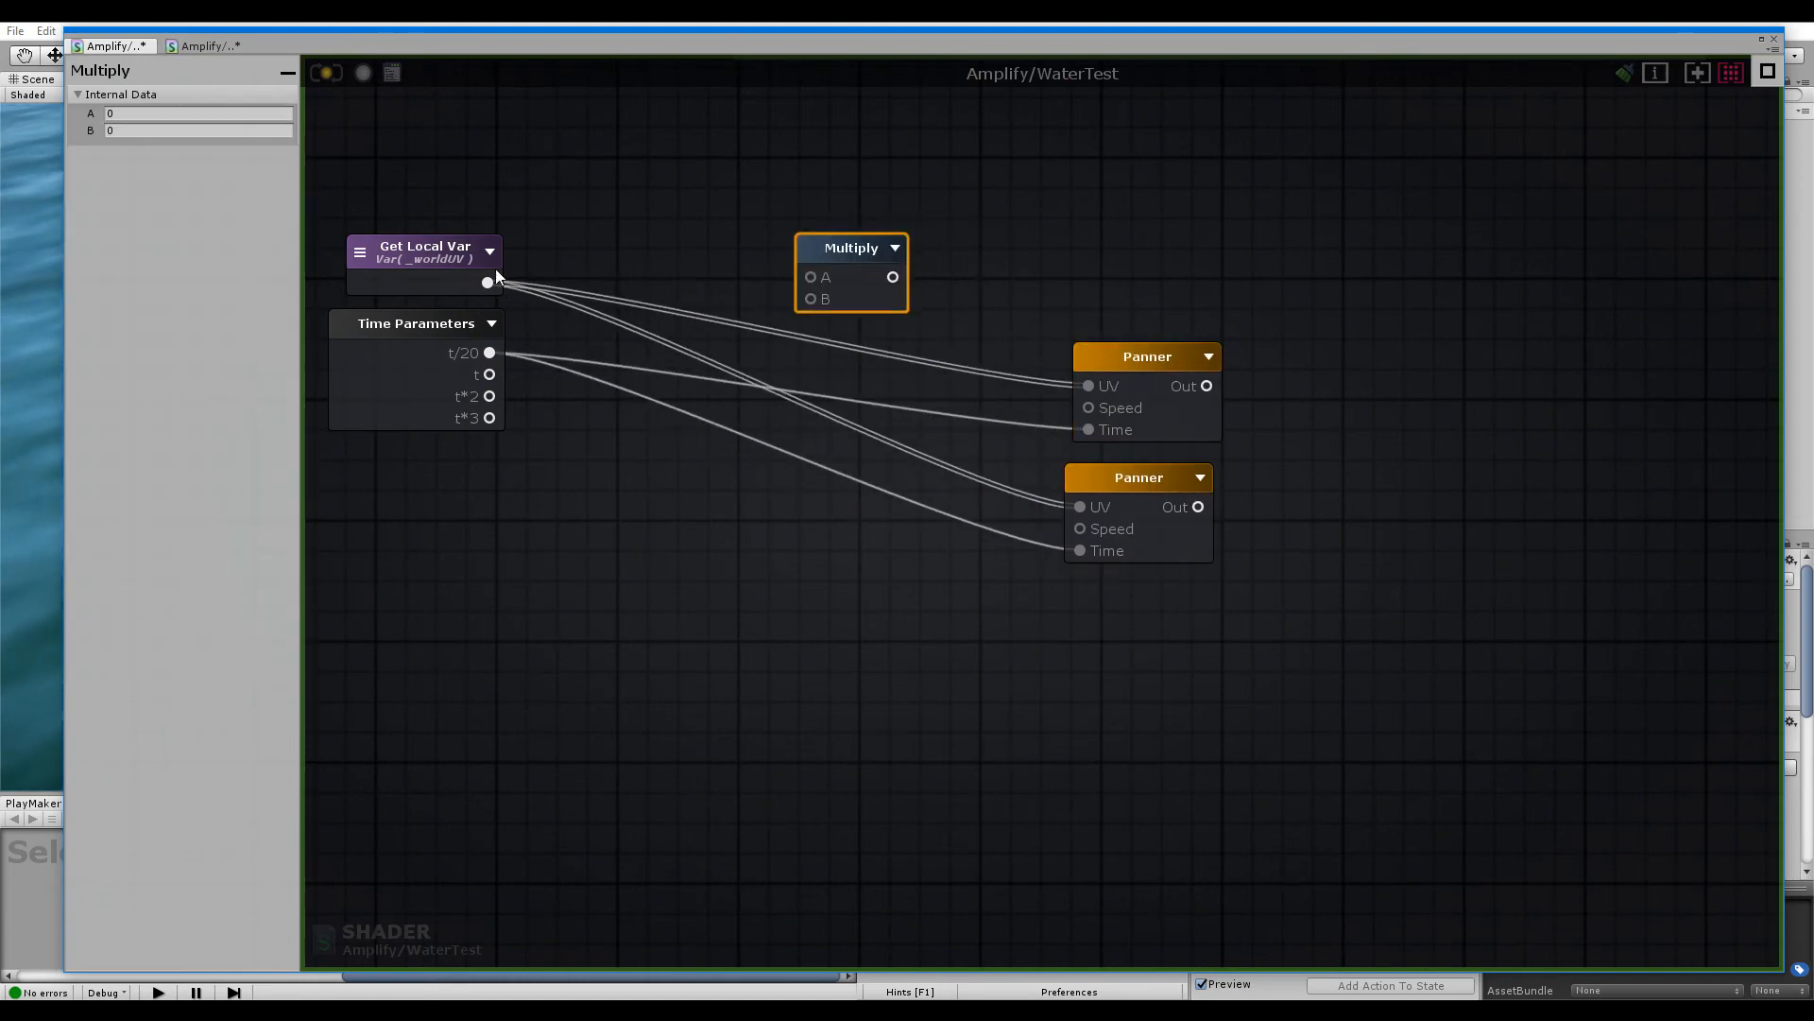
{"action": "left_click_drag", "start_coordinate": [488, 281], "coordinate": [809, 278]}
{"action": "left_click_drag", "start_coordinate": [1088, 386], "coordinate": [893, 486]}
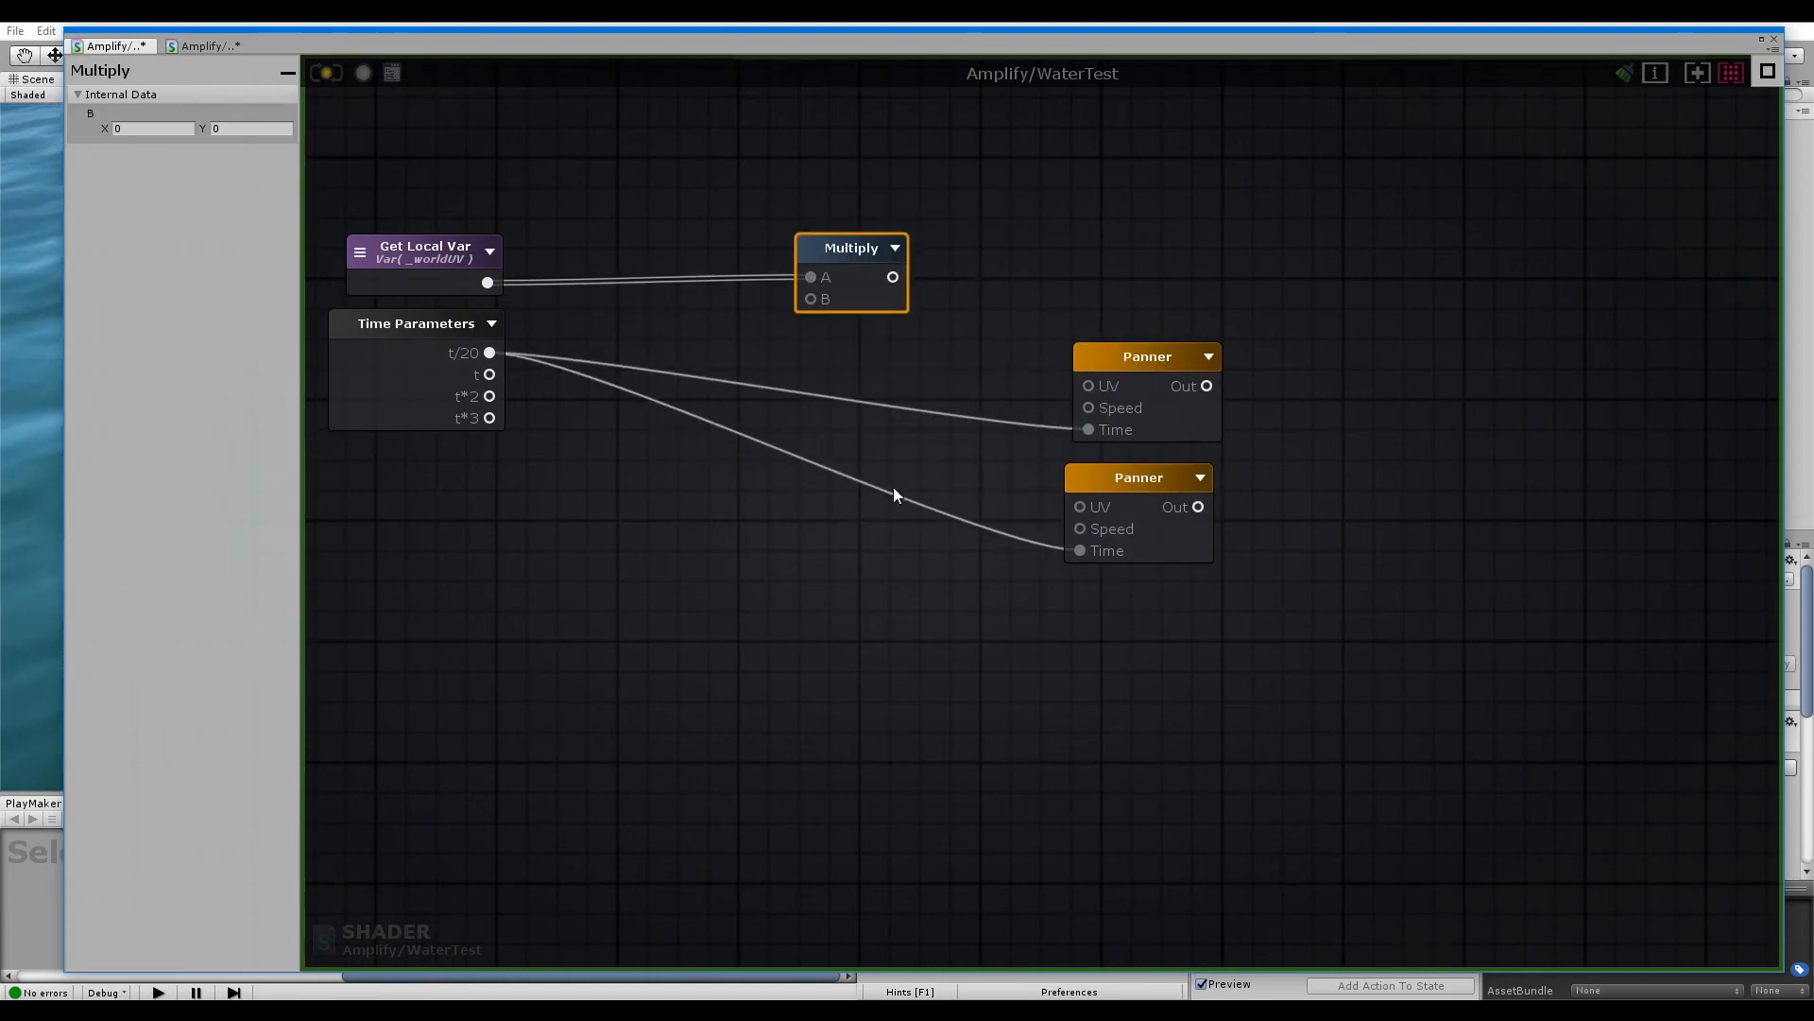
Add a Float node named UV 1 Tiling and connect it to input B of the Multiply node
{"action": "key", "text": "1"}
{"action": "left_click", "coordinate": [438, 552]}
{"action": "left_click_drag", "start_coordinate": [480, 556], "coordinate": [673, 312]}
{"action": "left_click_drag", "start_coordinate": [713, 343], "coordinate": [811, 299]}
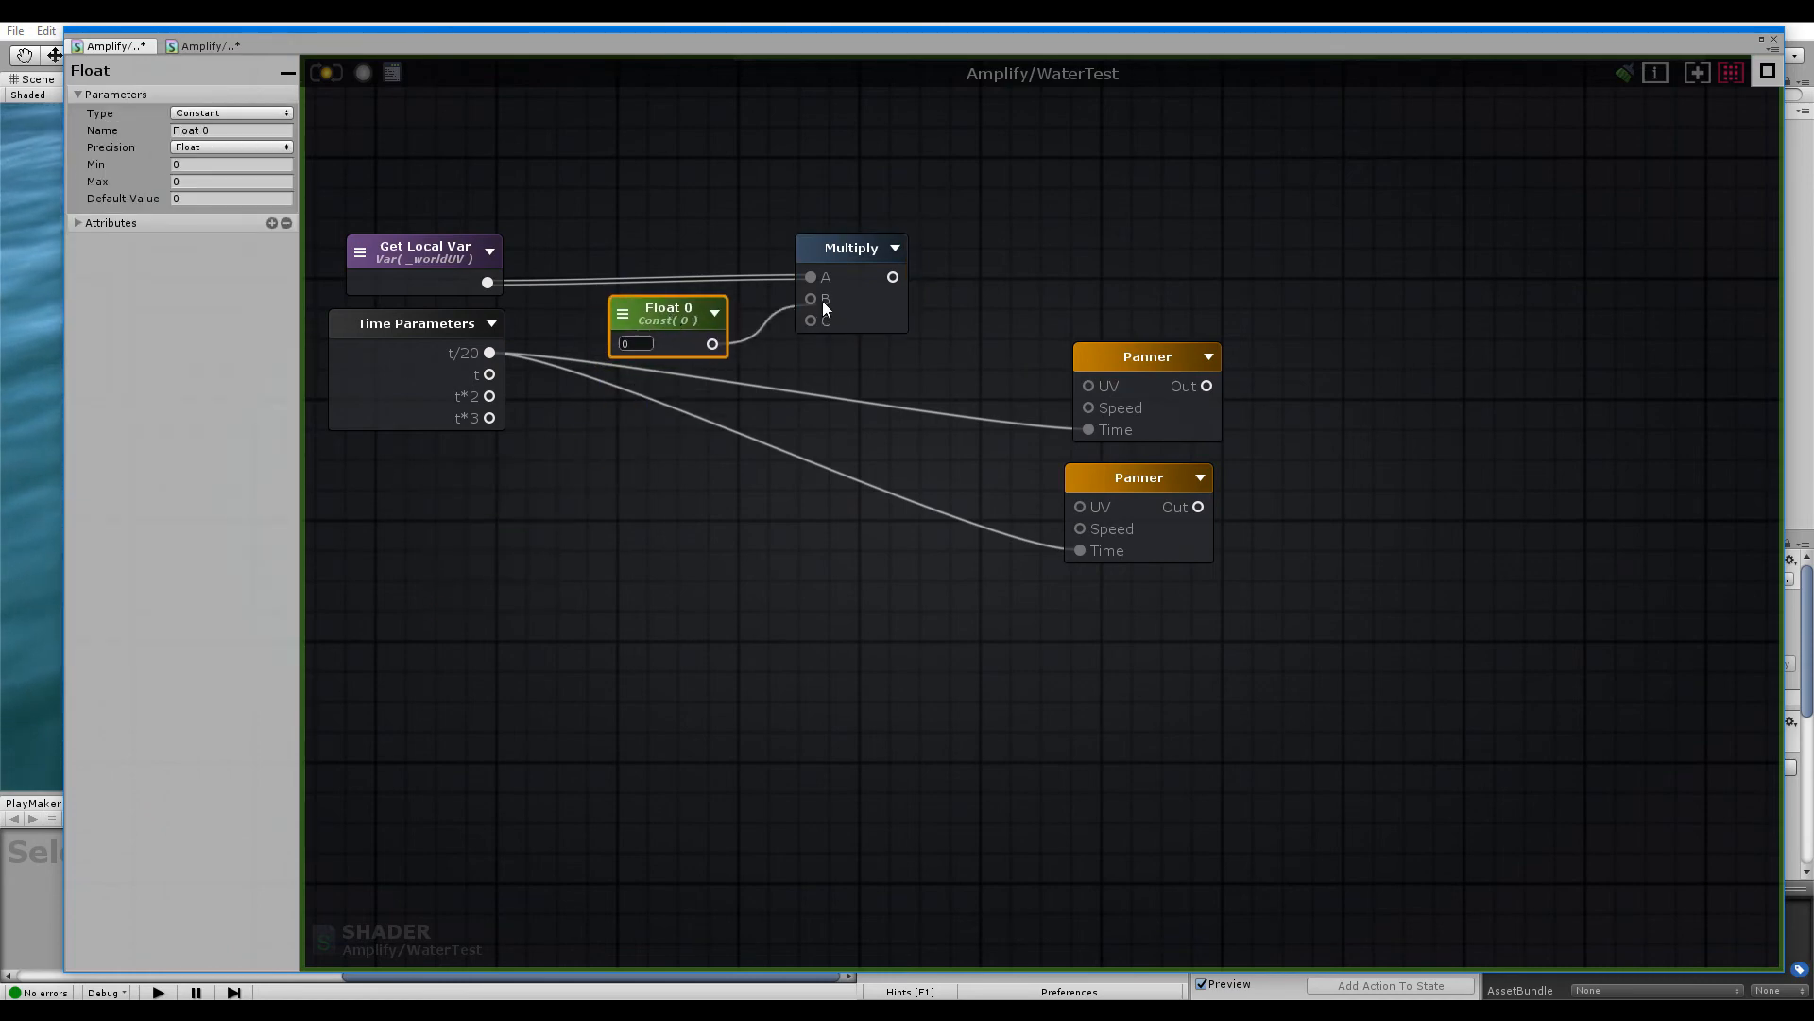
{"action": "double_click", "coordinate": [661, 308]}
{"action": "type", "text": "UV"}
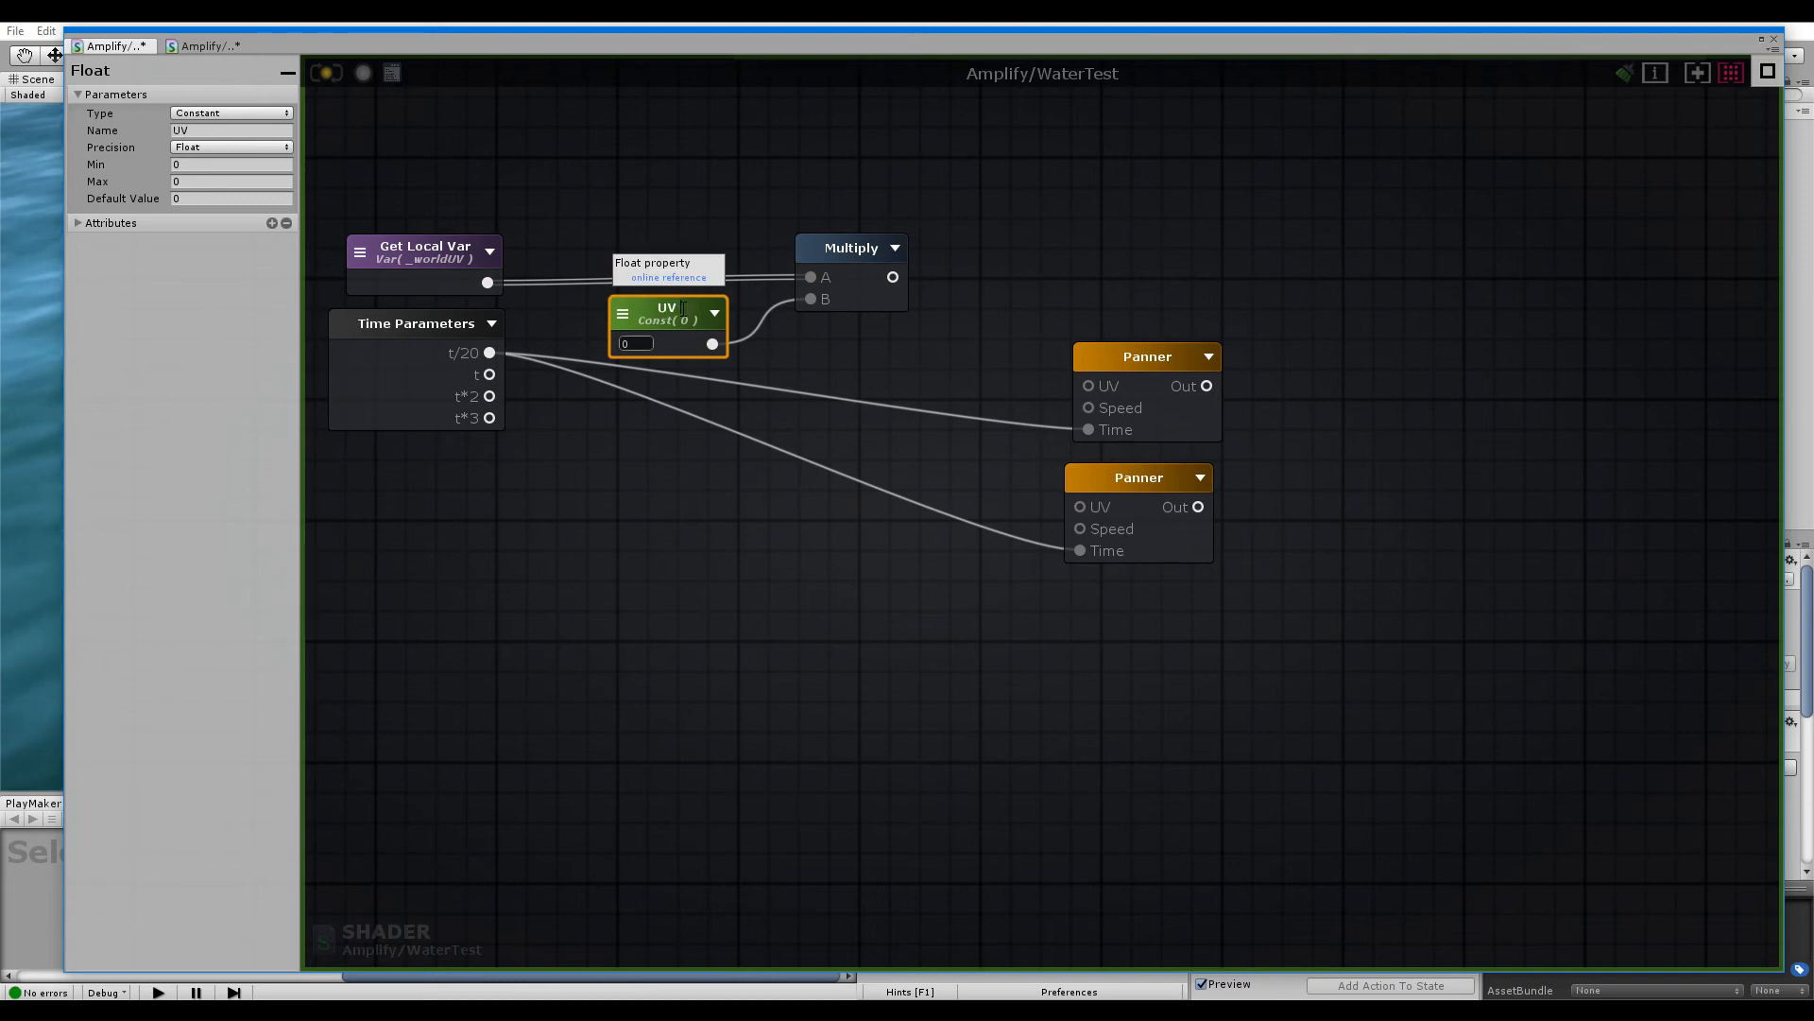
{"action": "type", "text": " 1 T"}
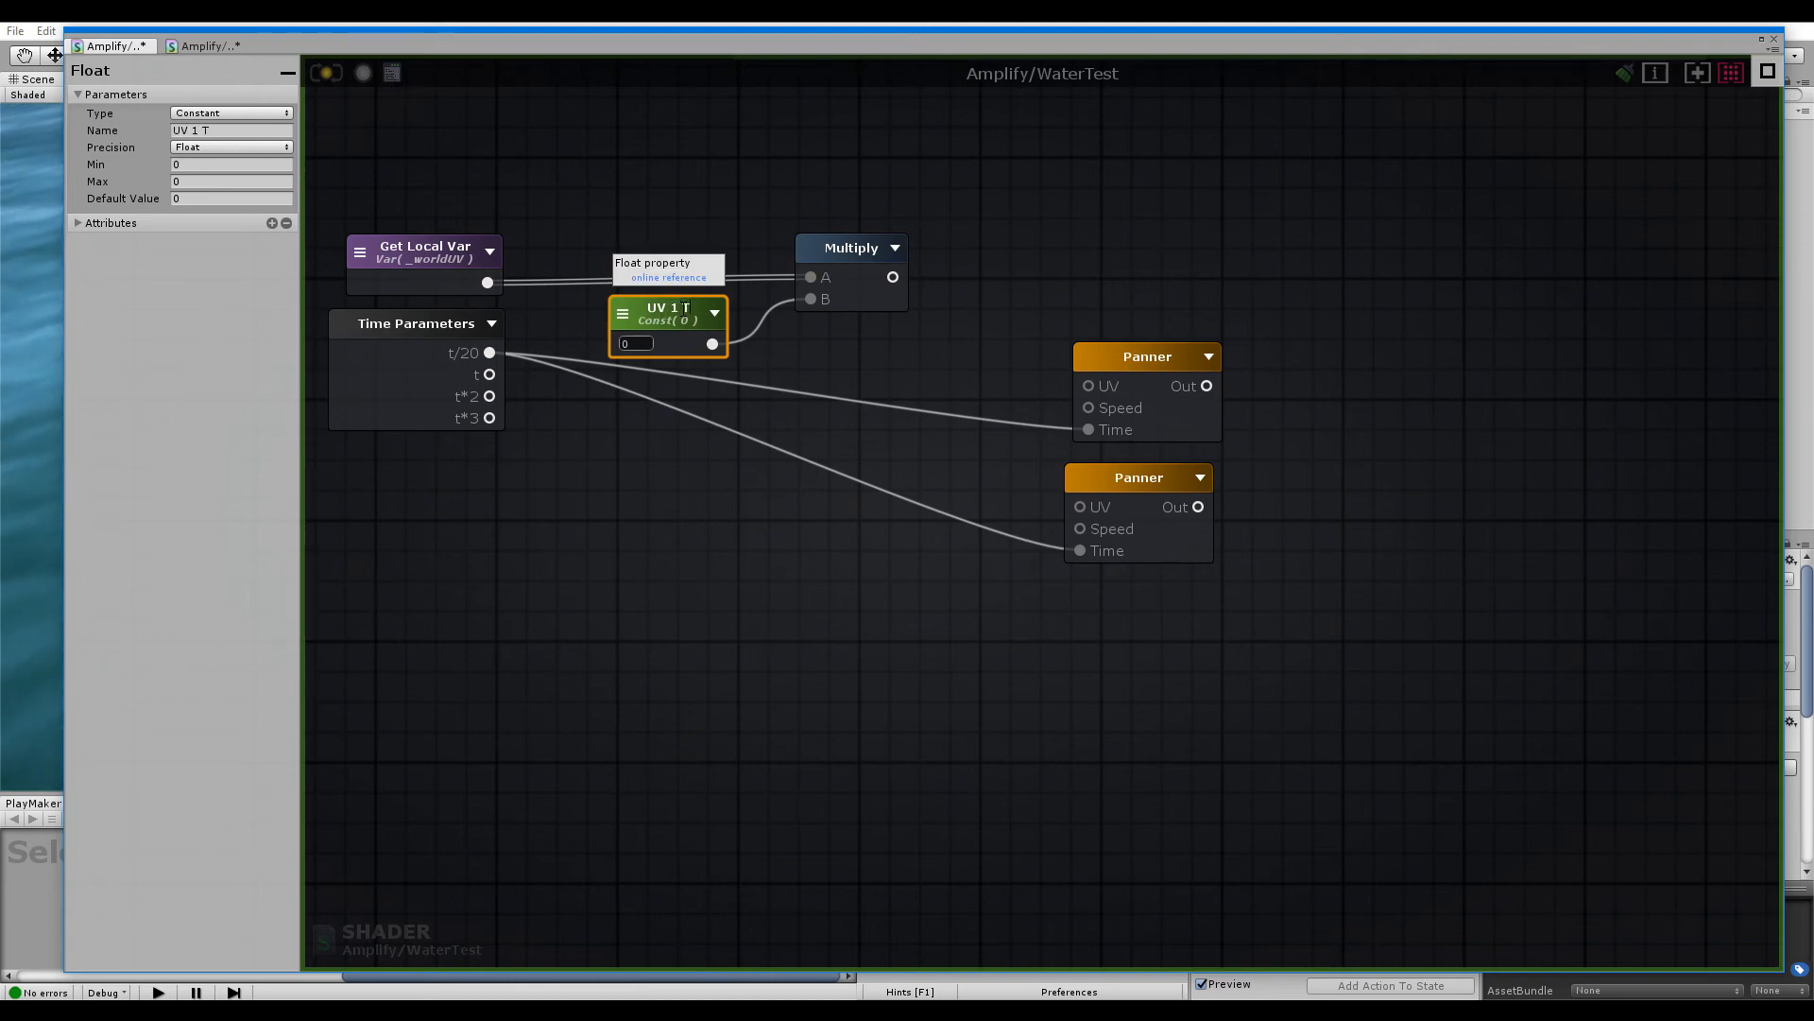
{"action": "type", "text": "iling"}
{"action": "key", "text": "Return"}
Add another Float node below UV 1 Tiling and name it UV 2 Tiling
{"action": "key", "text": "1"}
{"action": "left_click", "coordinate": [640, 444]}
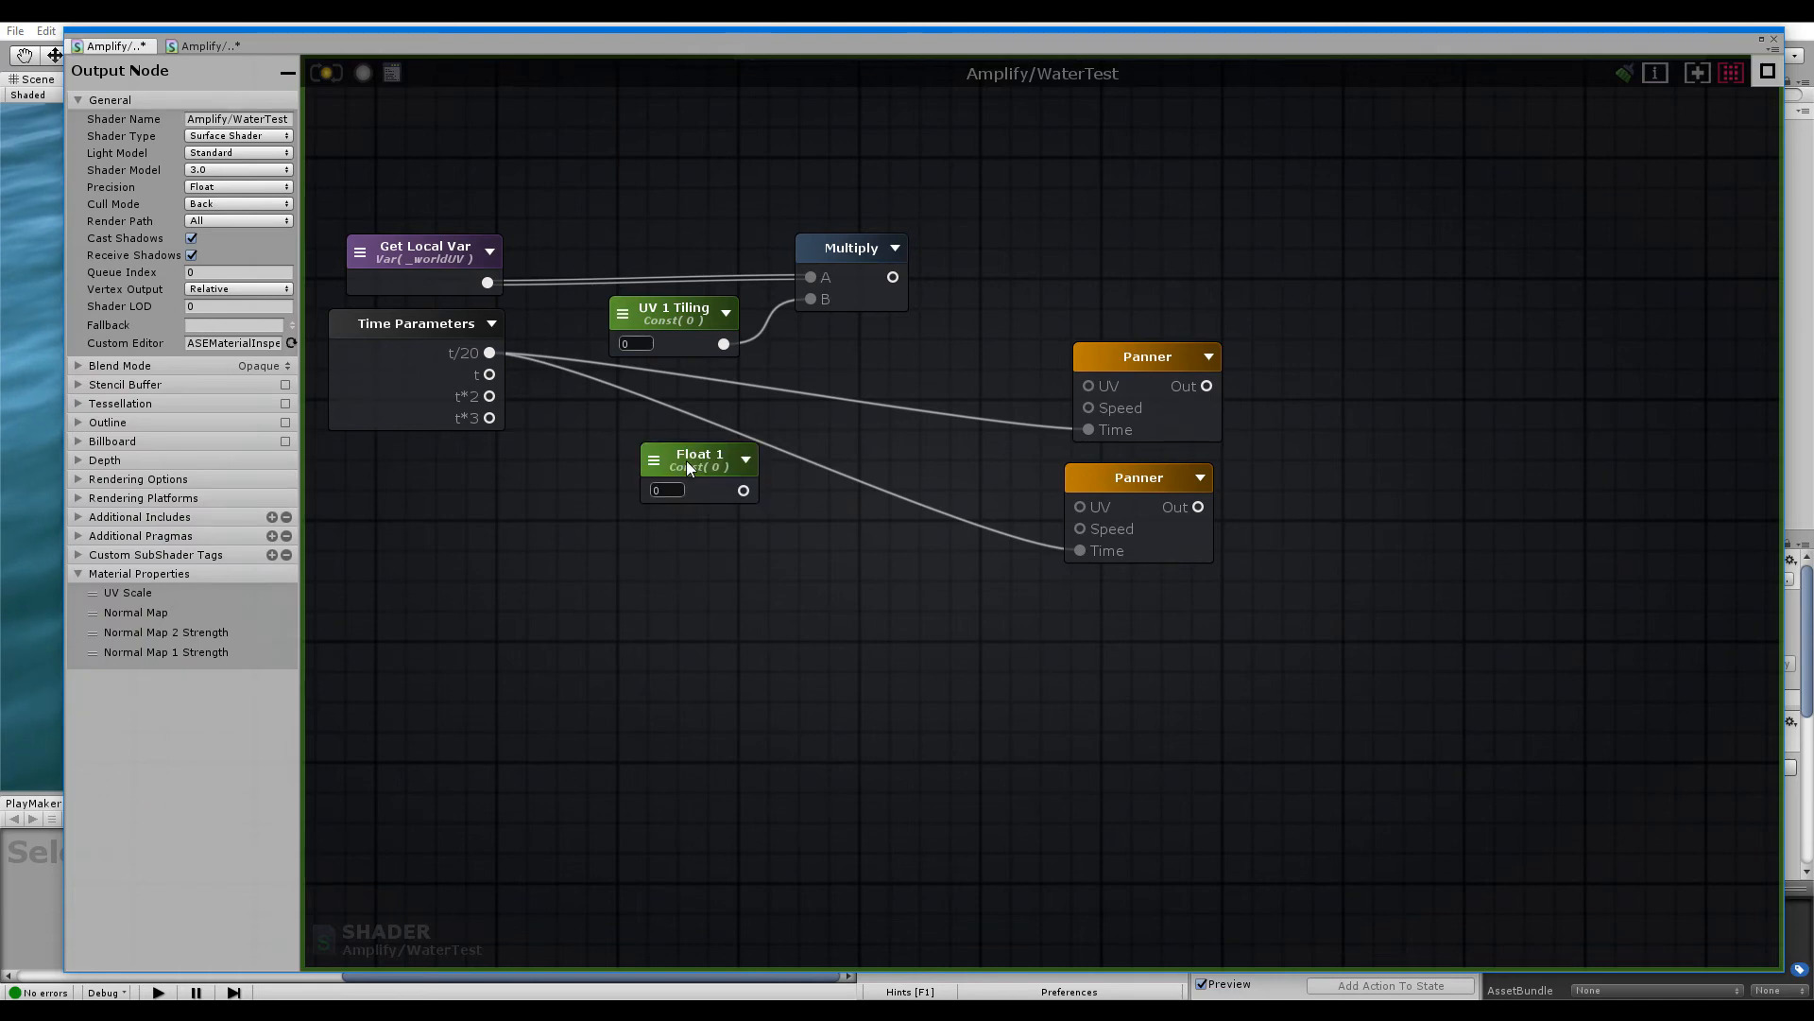
{"action": "left_click_drag", "start_coordinate": [686, 461], "coordinate": [679, 457]}
{"action": "double_click", "coordinate": [683, 453]}
{"action": "type", "text": "UV"}
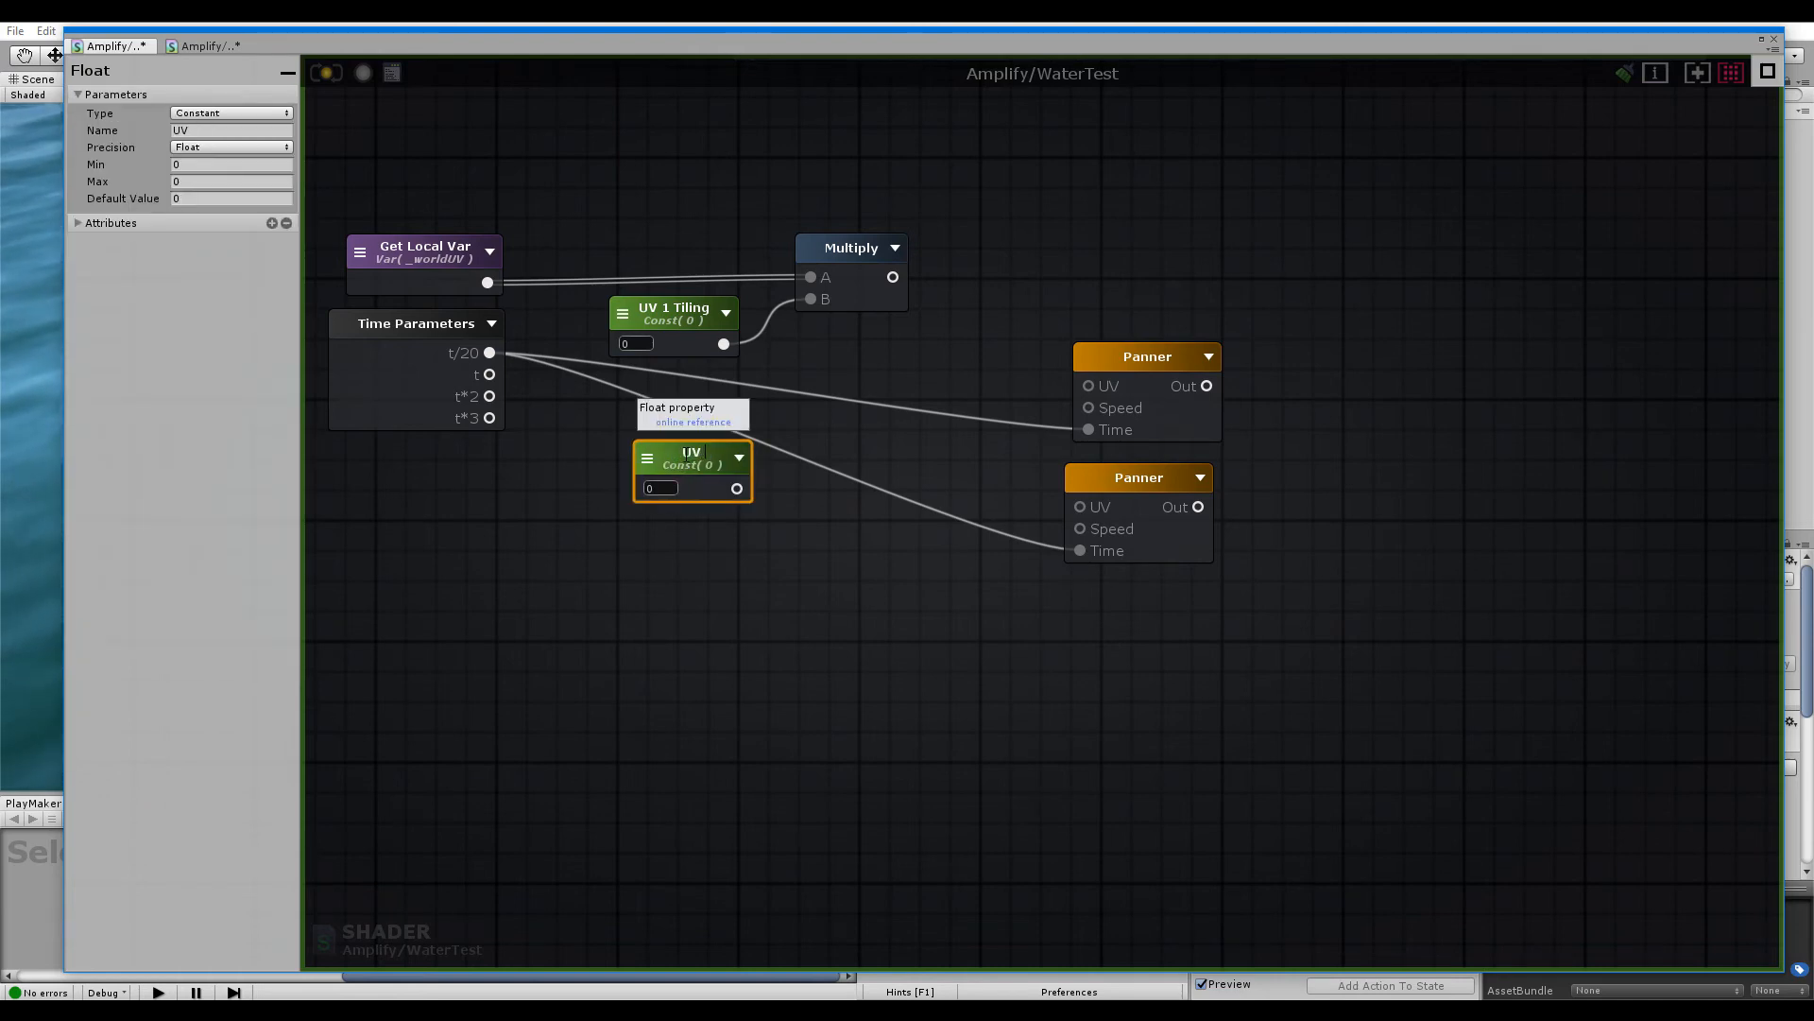
{"action": "type", "text": " 2"}
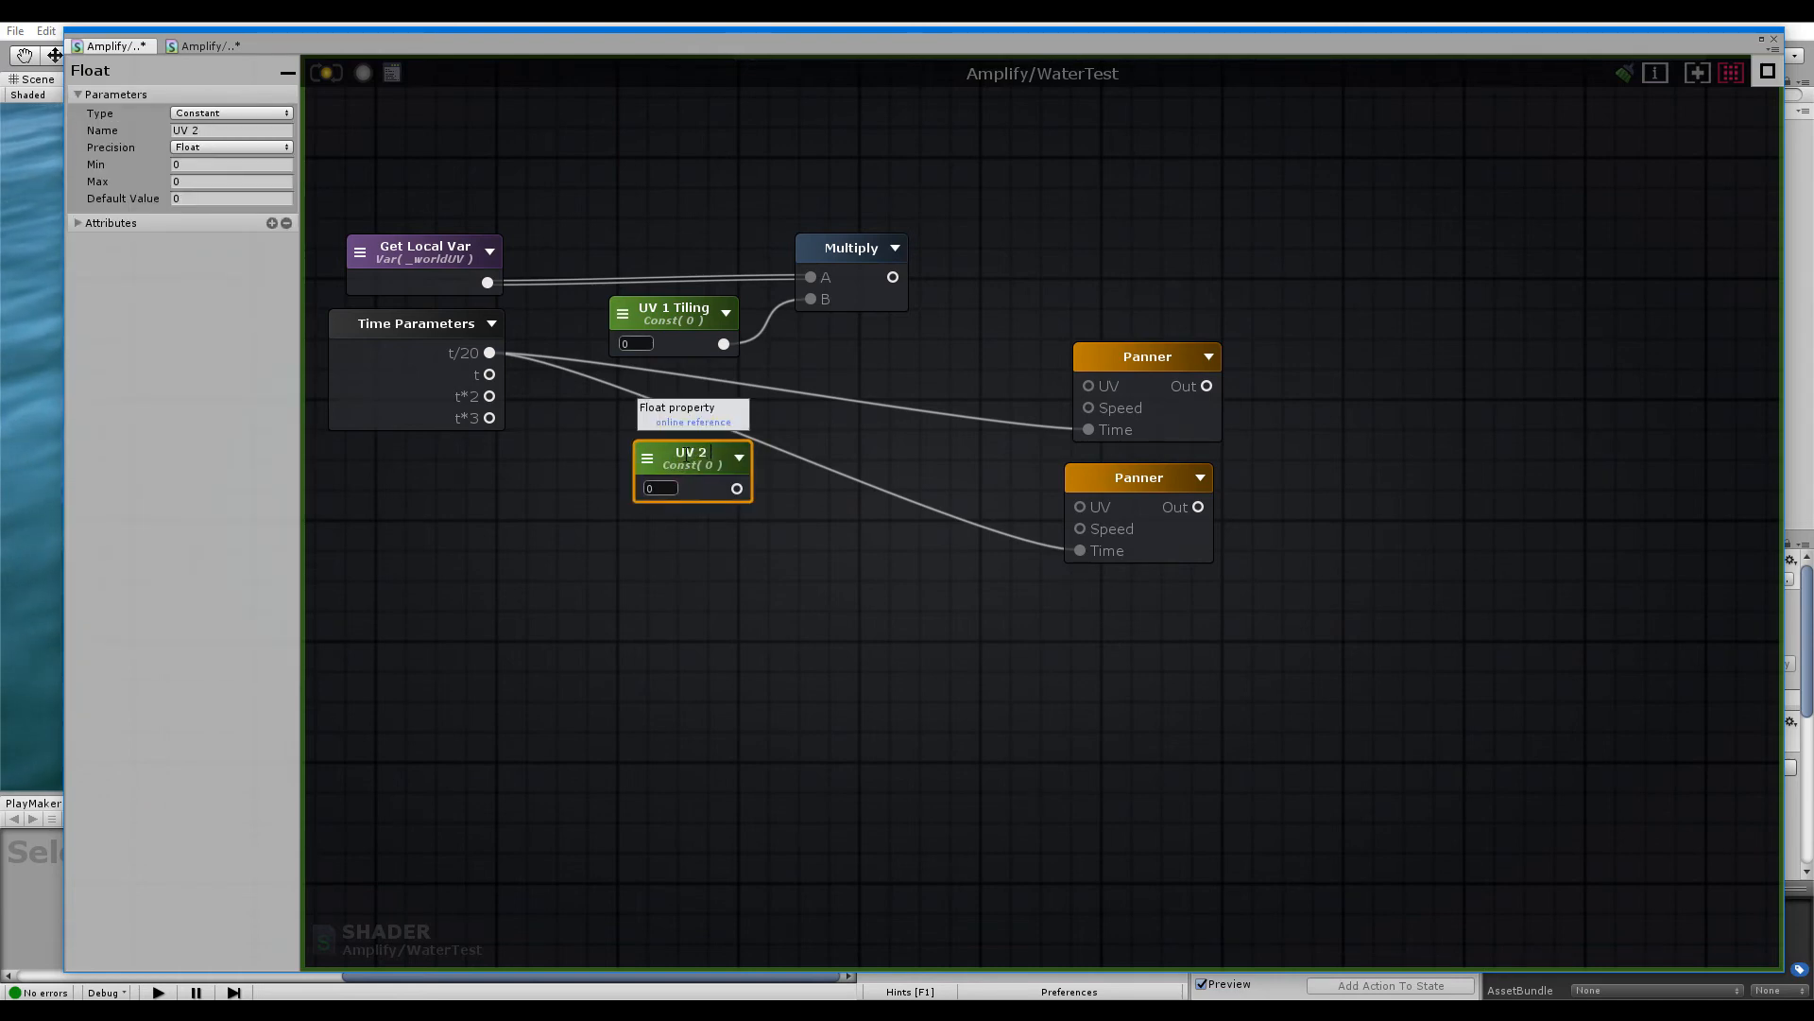
{"action": "type", "text": " Tiling"}
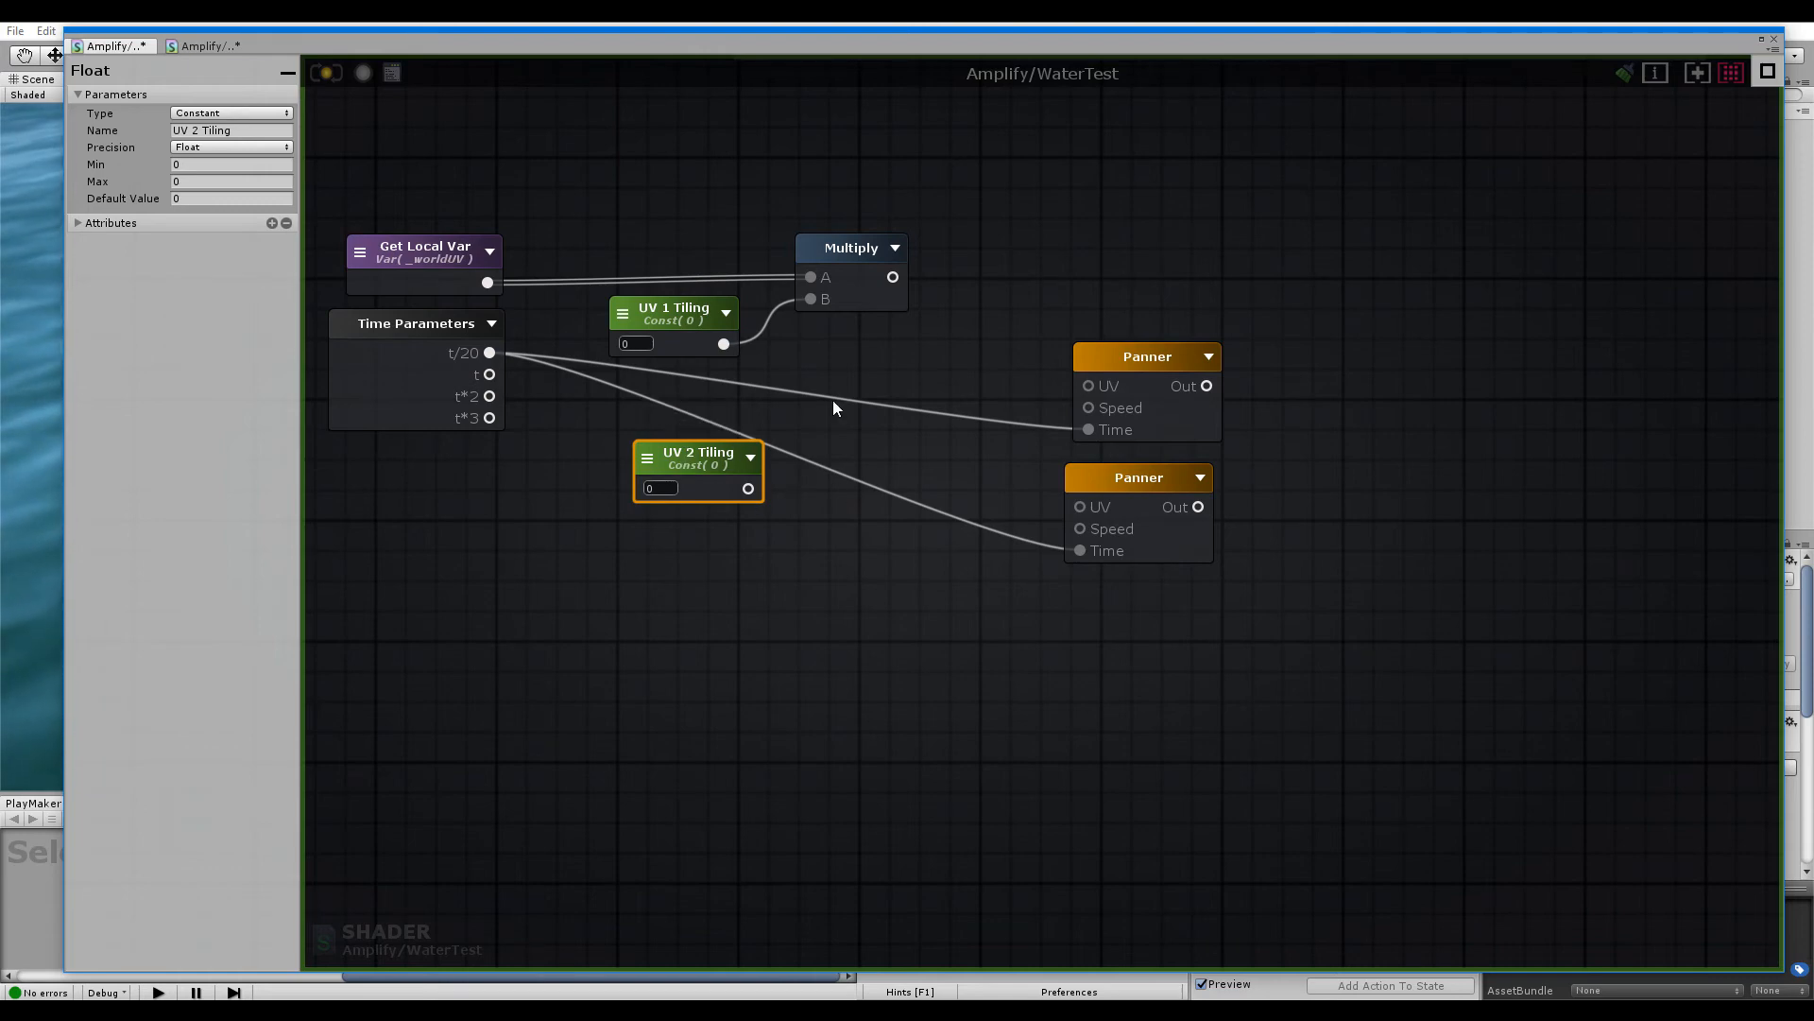
Add a second Multiply node combining _worldUV with UV 2 Tiling, and connect each Multiply output to the UV input of its Panner
{"action": "left_click", "coordinate": [832, 400]}
{"action": "left_click_drag", "start_coordinate": [844, 468], "coordinate": [749, 487]}
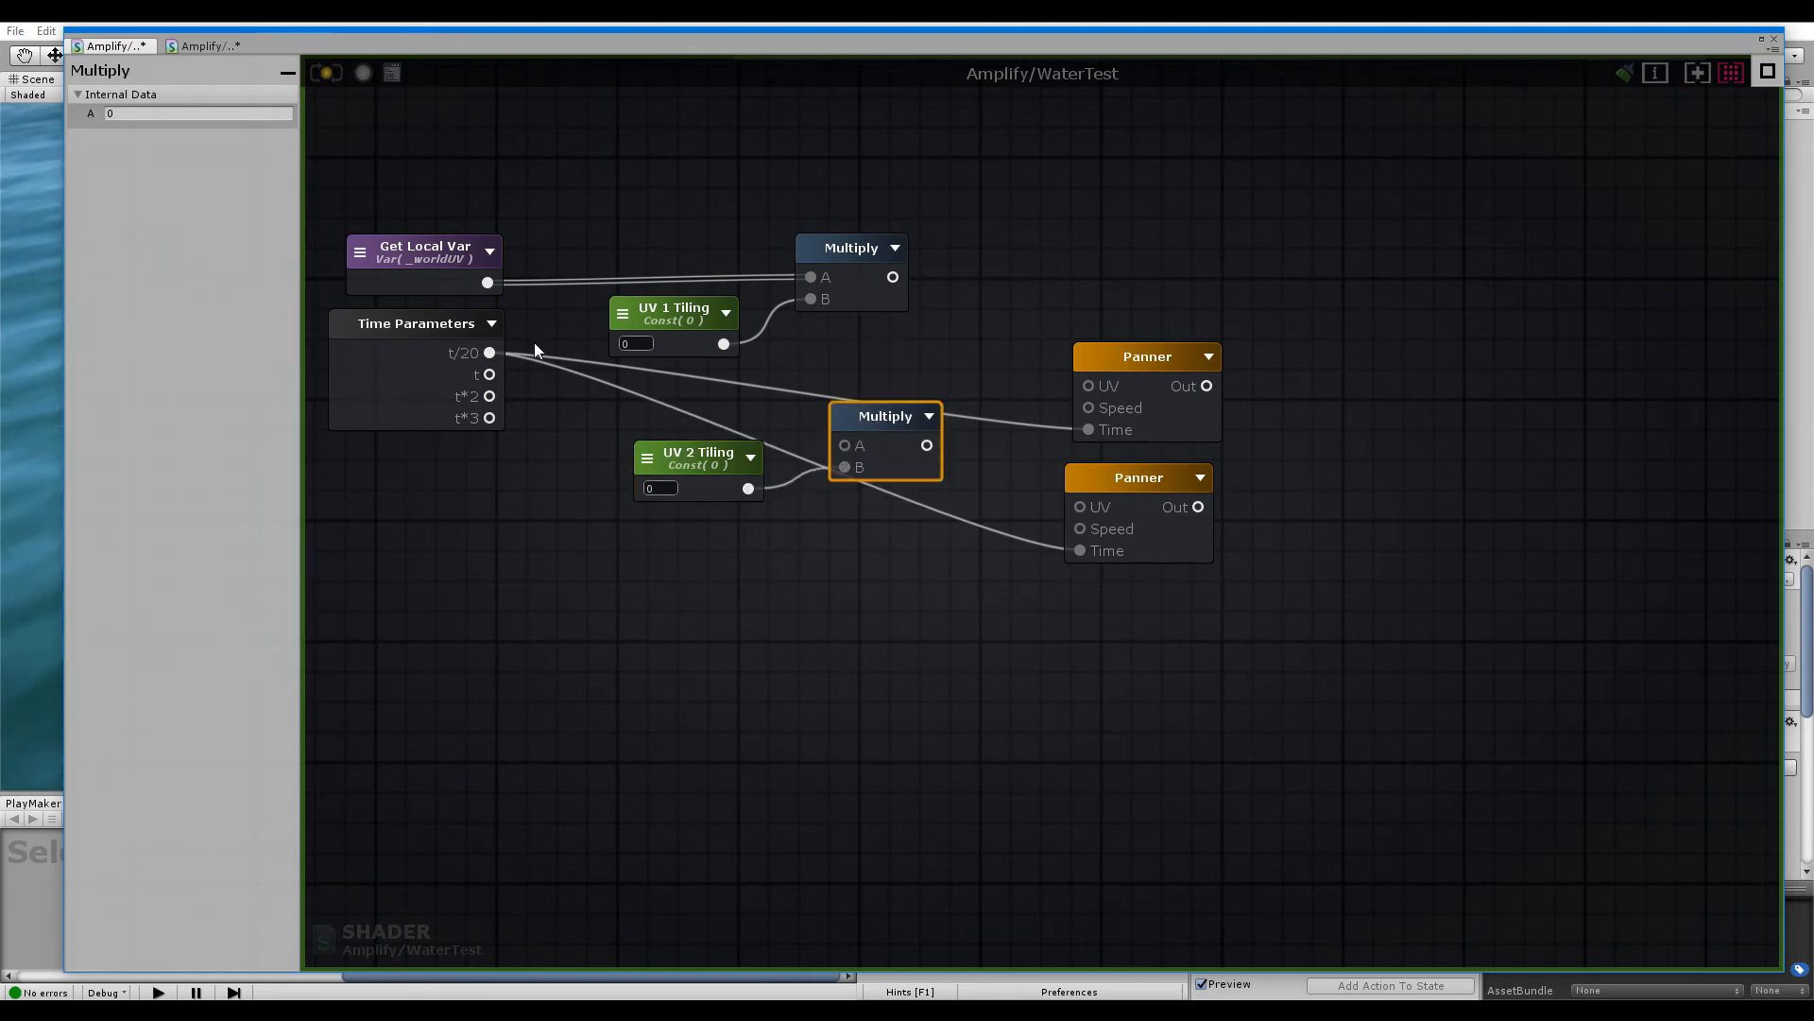
{"action": "left_click_drag", "start_coordinate": [488, 283], "coordinate": [1078, 504]}
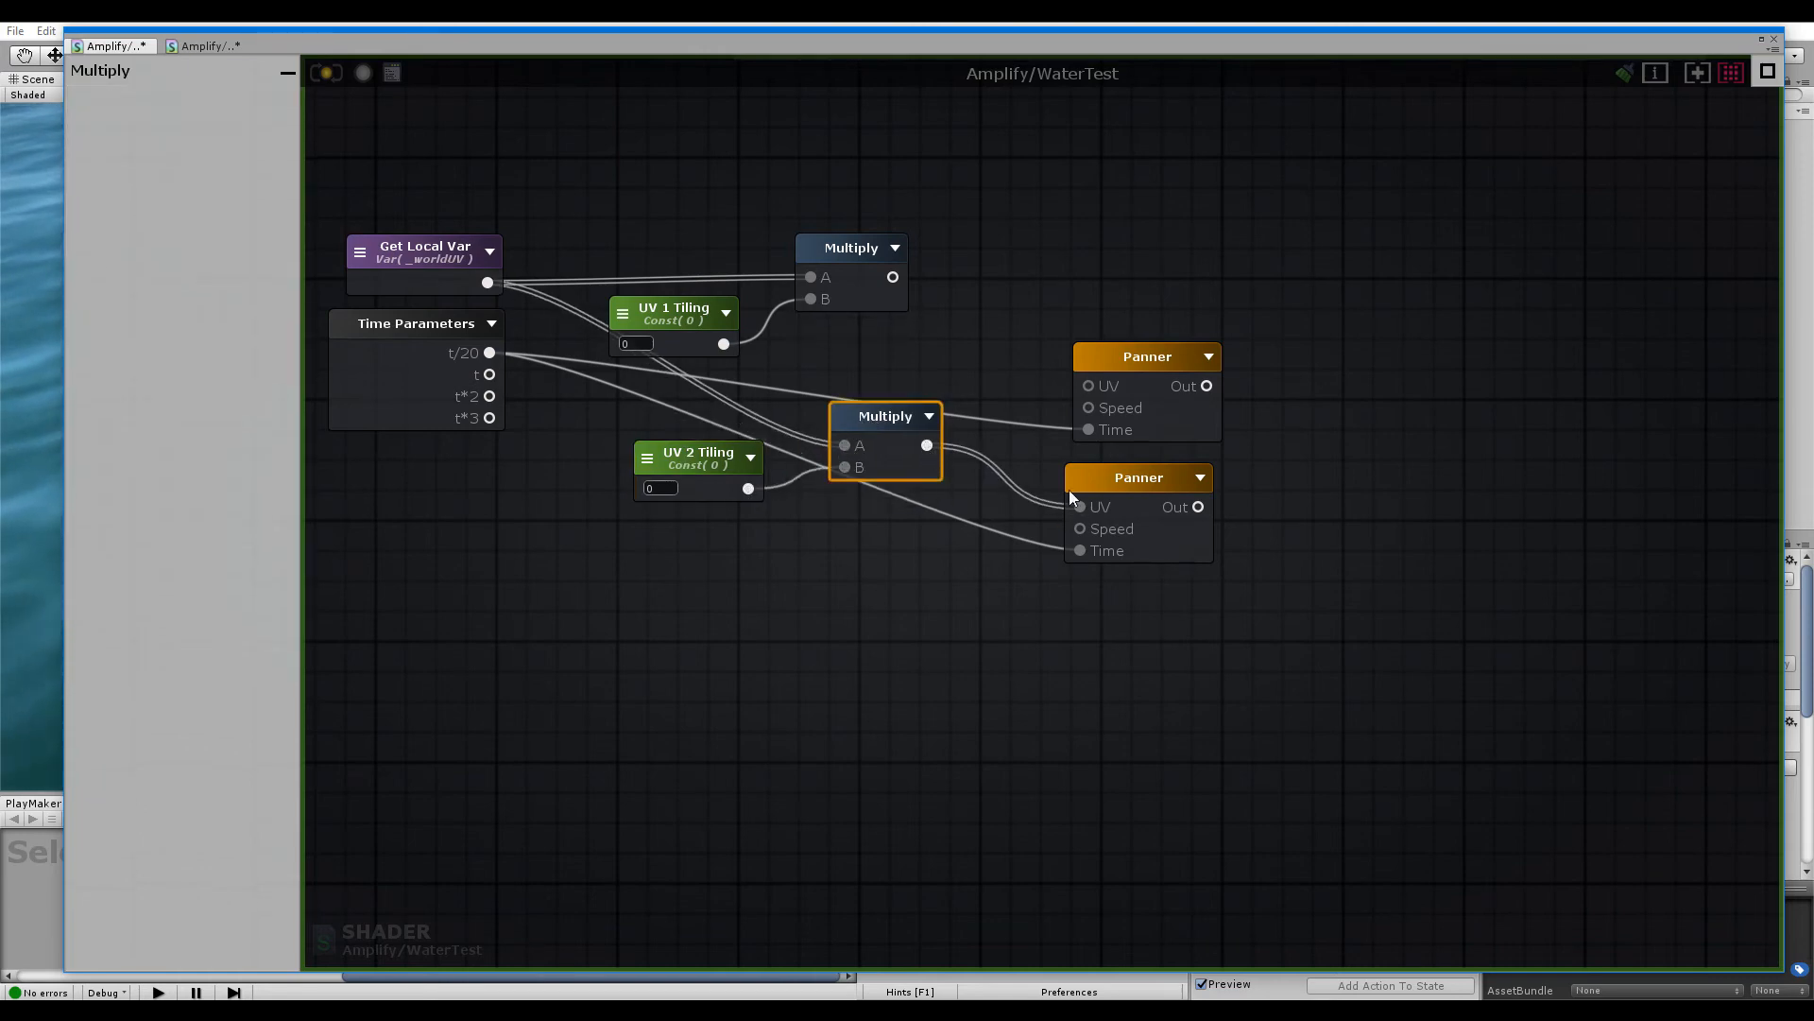
{"action": "left_click_drag", "start_coordinate": [893, 277], "coordinate": [838, 289]}
Consult the Amplify/Water graph, add a Vector2 node below UV 2 Tiling in WaterTest, and set its type to Property
{"action": "left_click", "coordinate": [173, 47]}
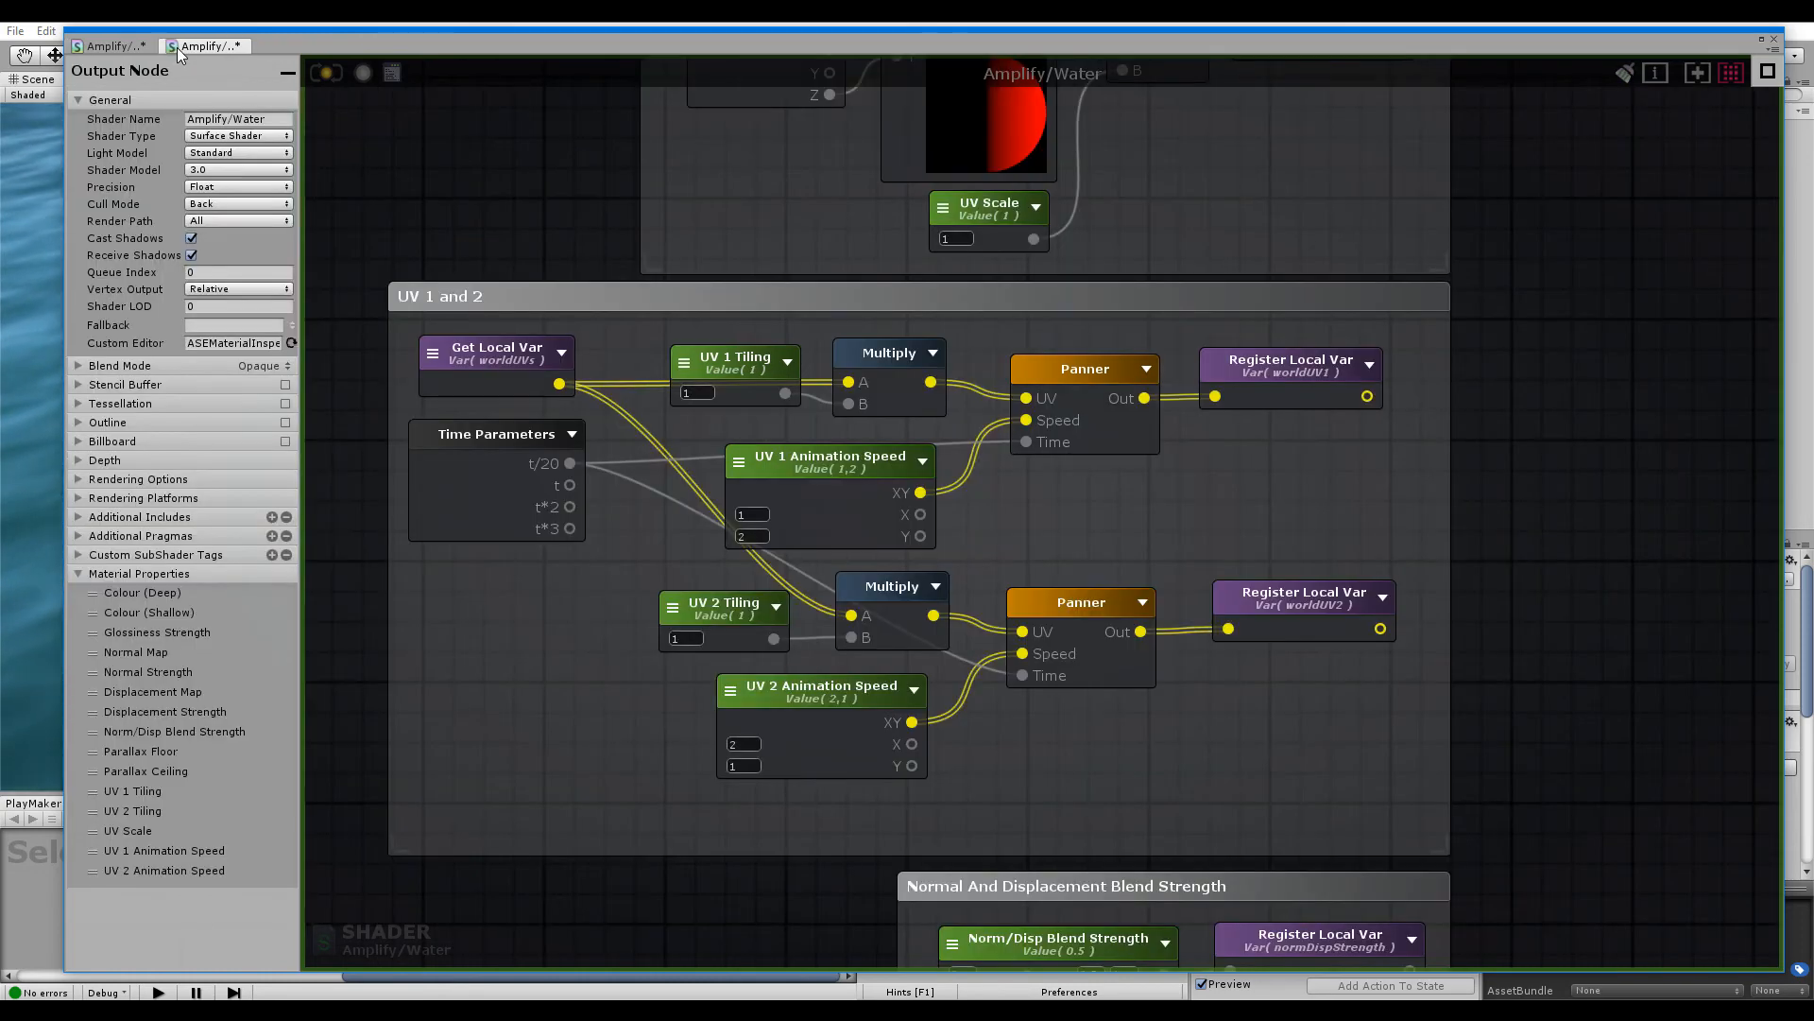
{"action": "left_click", "coordinate": [105, 43]}
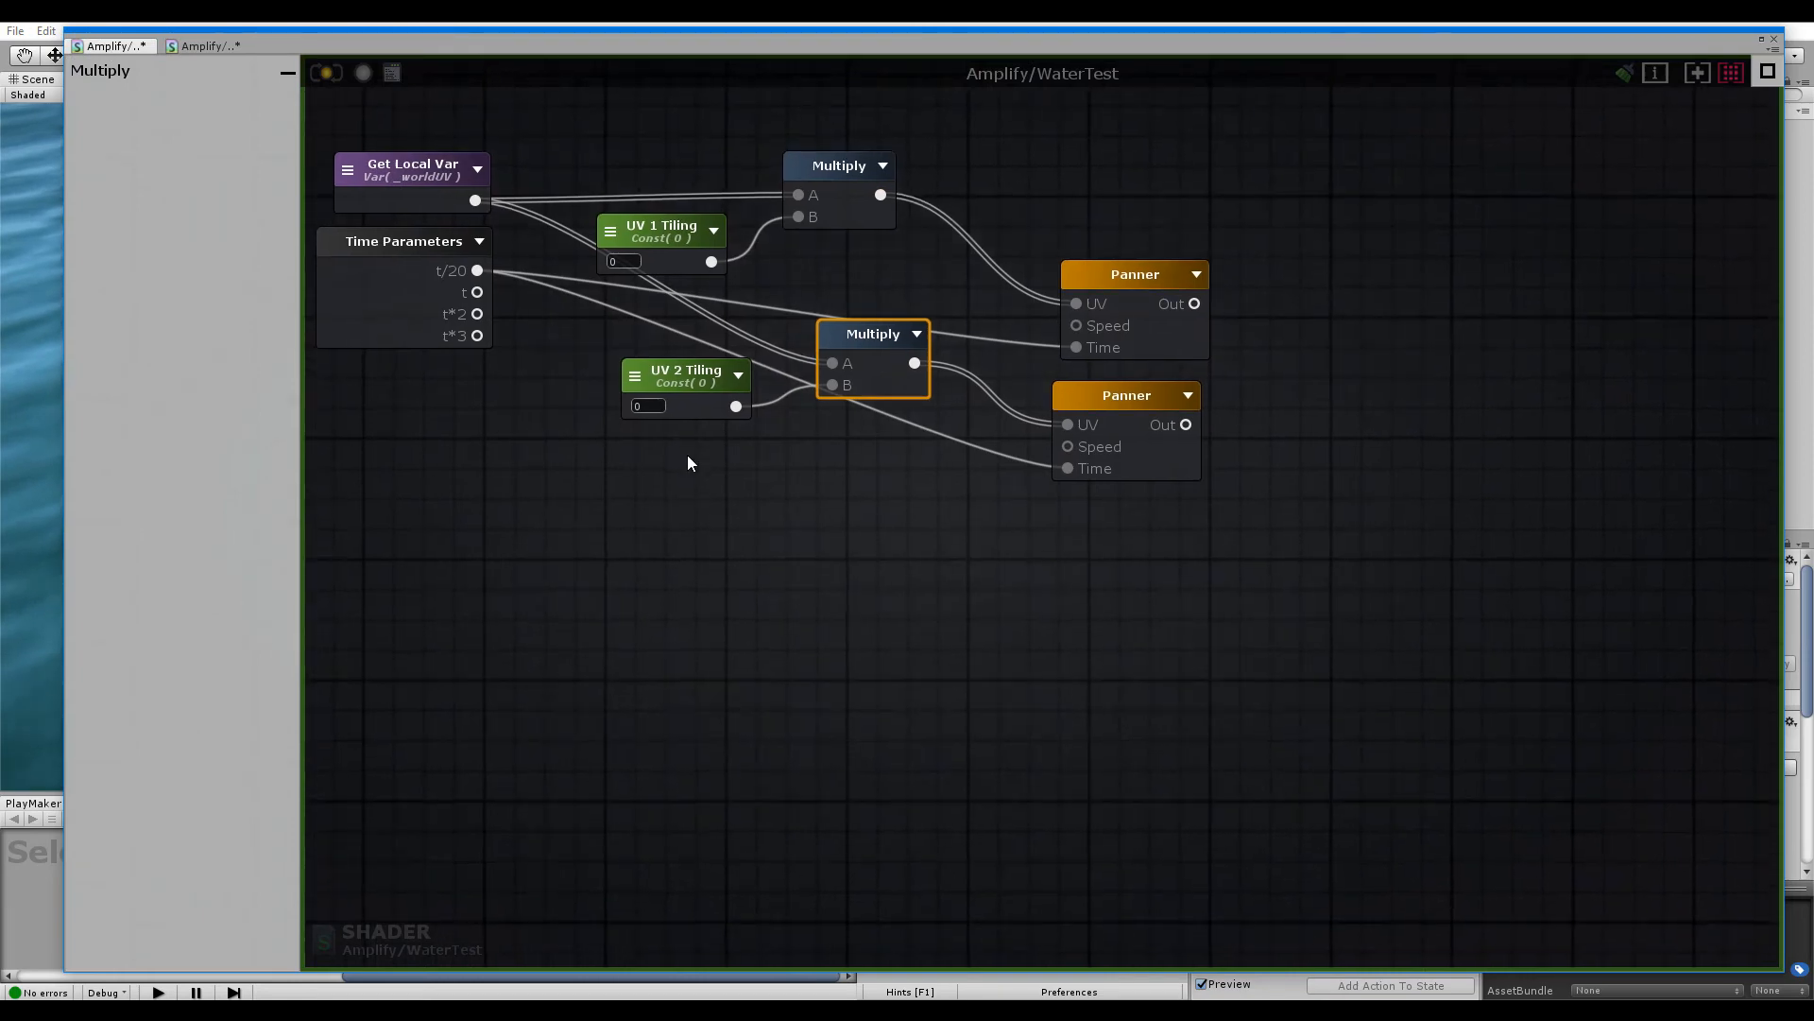
{"action": "key", "text": "2"}
{"action": "left_click", "coordinate": [729, 561]}
{"action": "left_click_drag", "start_coordinate": [801, 577], "coordinate": [660, 512]}
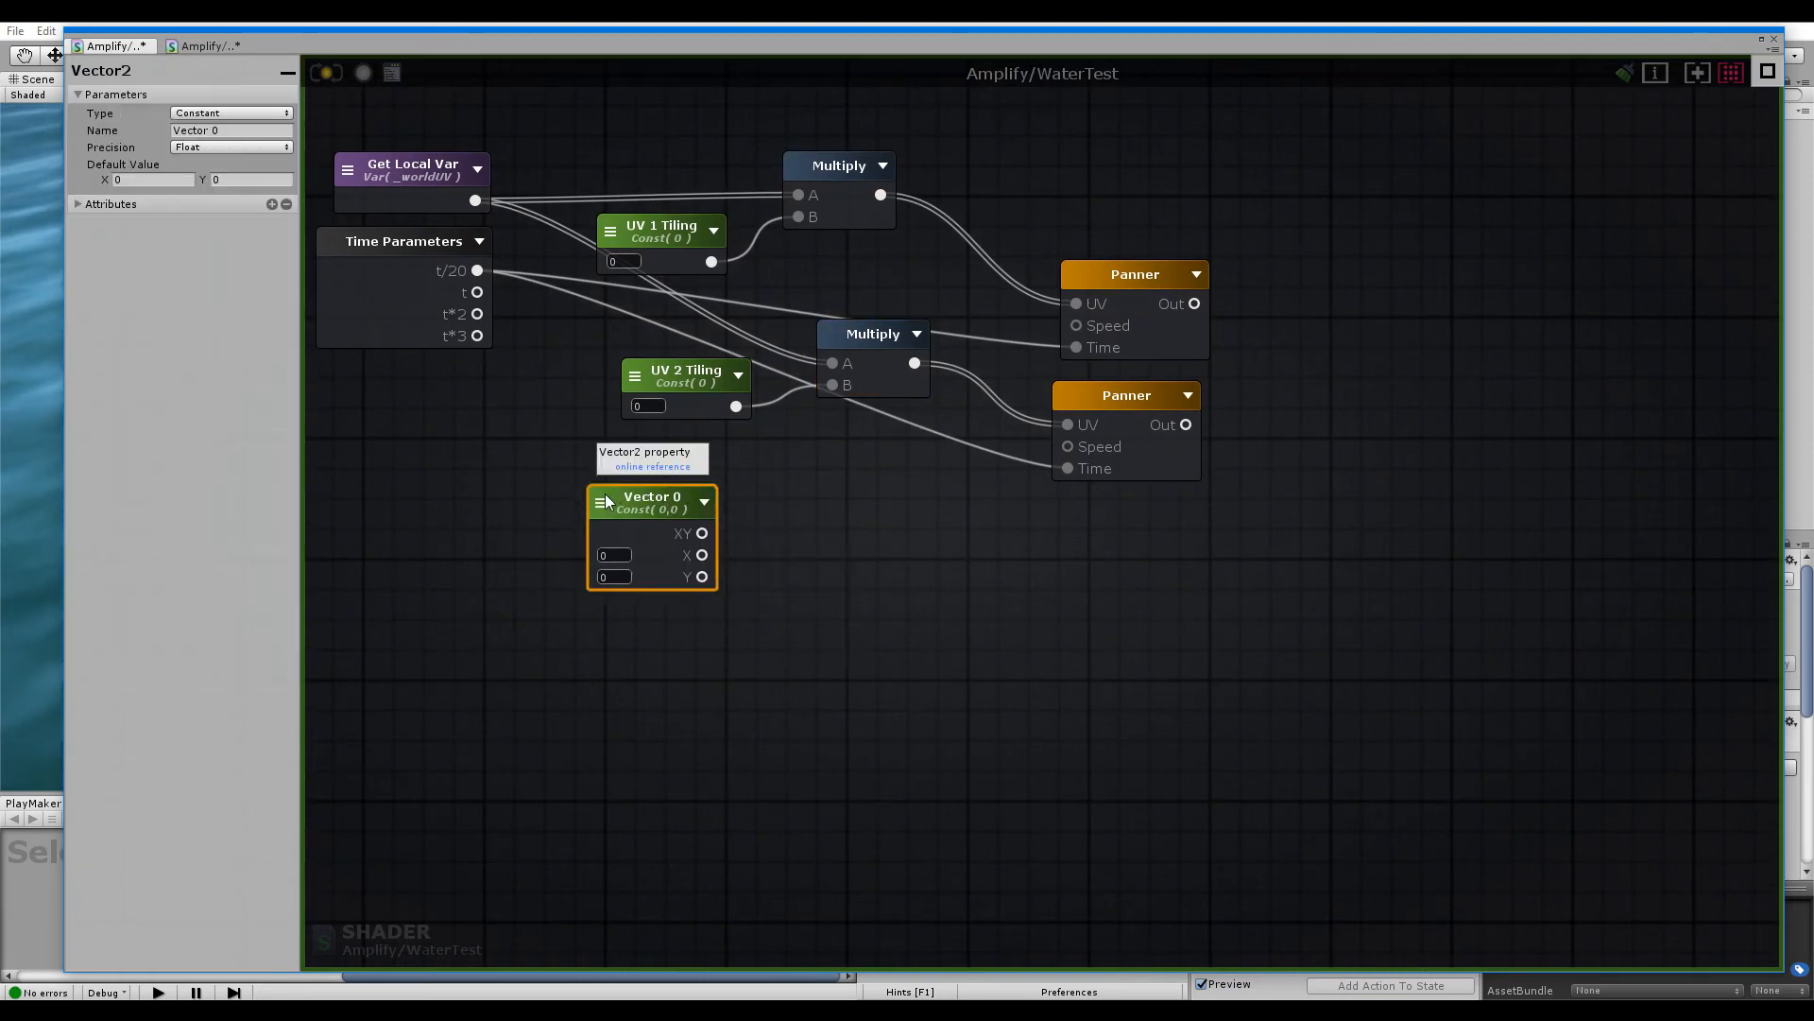
{"action": "left_click", "coordinate": [603, 500]}
{"action": "left_click", "coordinate": [657, 546]}
Change the UV 2 Tiling and UV 1 Tiling floats from constants to the Property type
{"action": "left_click", "coordinate": [635, 376]}
{"action": "left_click", "coordinate": [661, 416]}
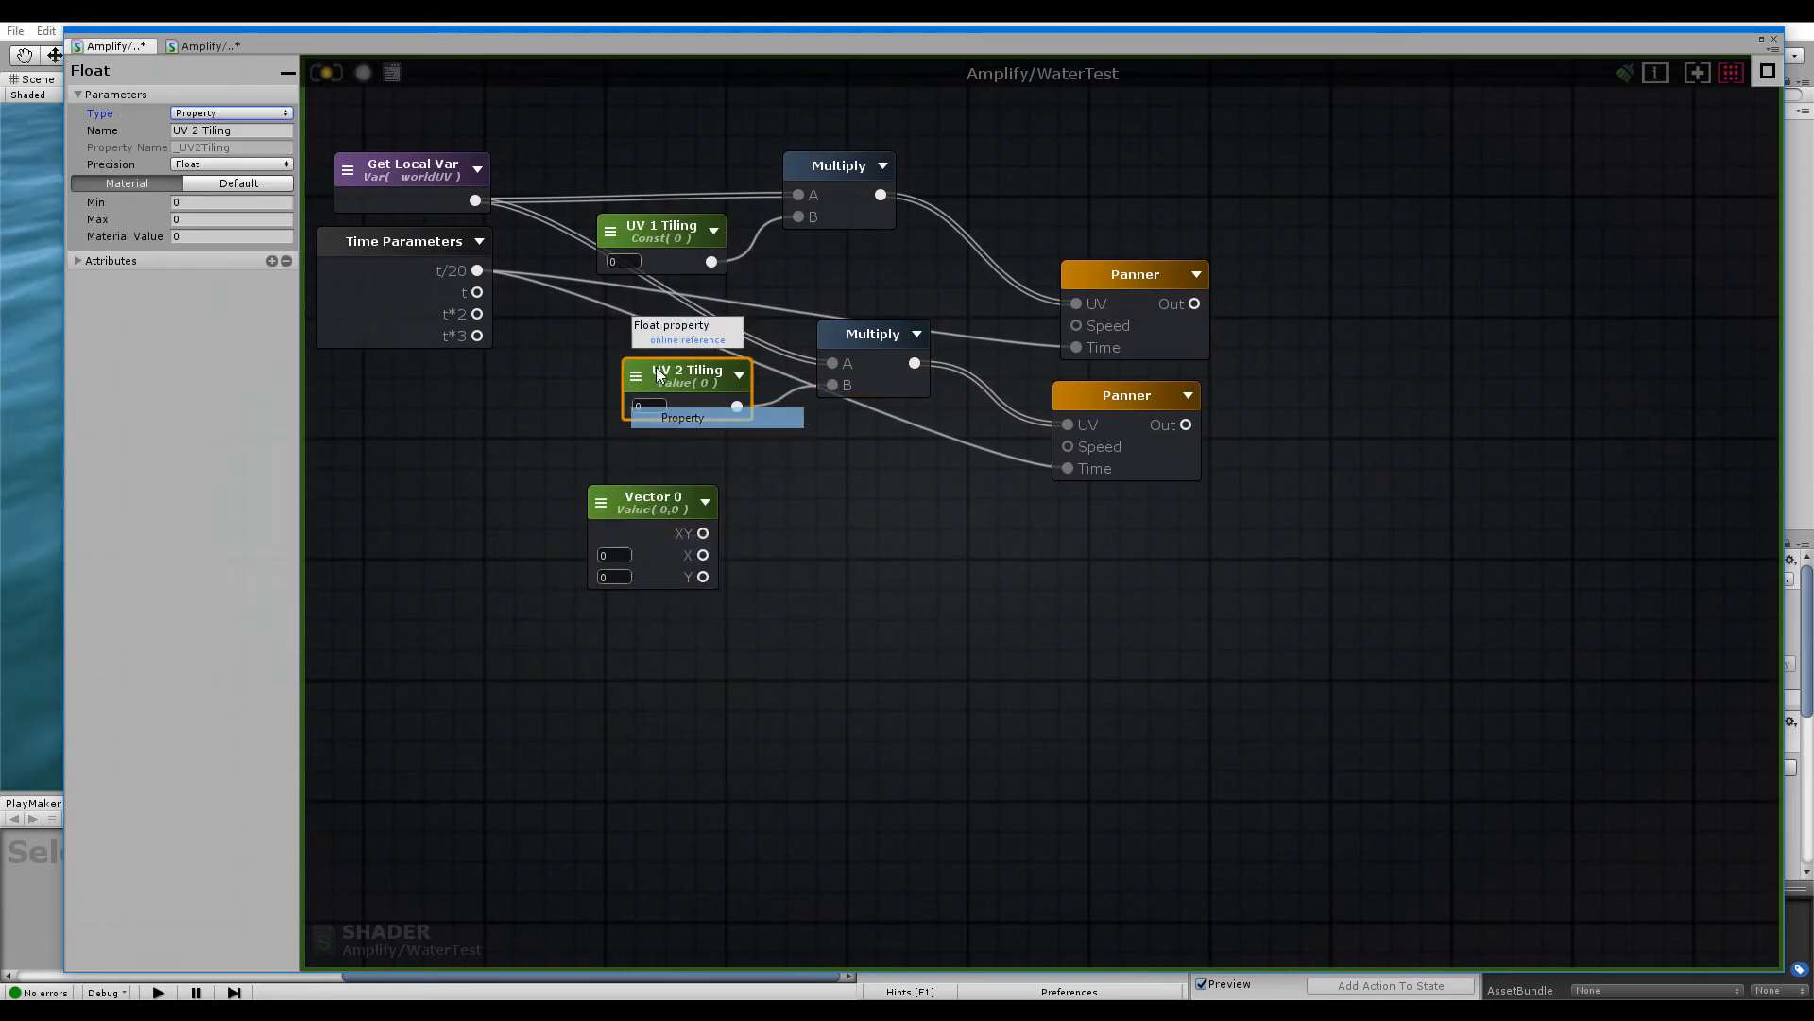
{"action": "left_click", "coordinate": [610, 231]}
{"action": "left_click", "coordinate": [657, 273]}
Line up the Vector2 node beneath UV 2 Tiling and raise the first Panner beside the upper Multiply, following the Amplify/Water layout
{"action": "left_click_drag", "start_coordinate": [682, 539], "coordinate": [724, 534]}
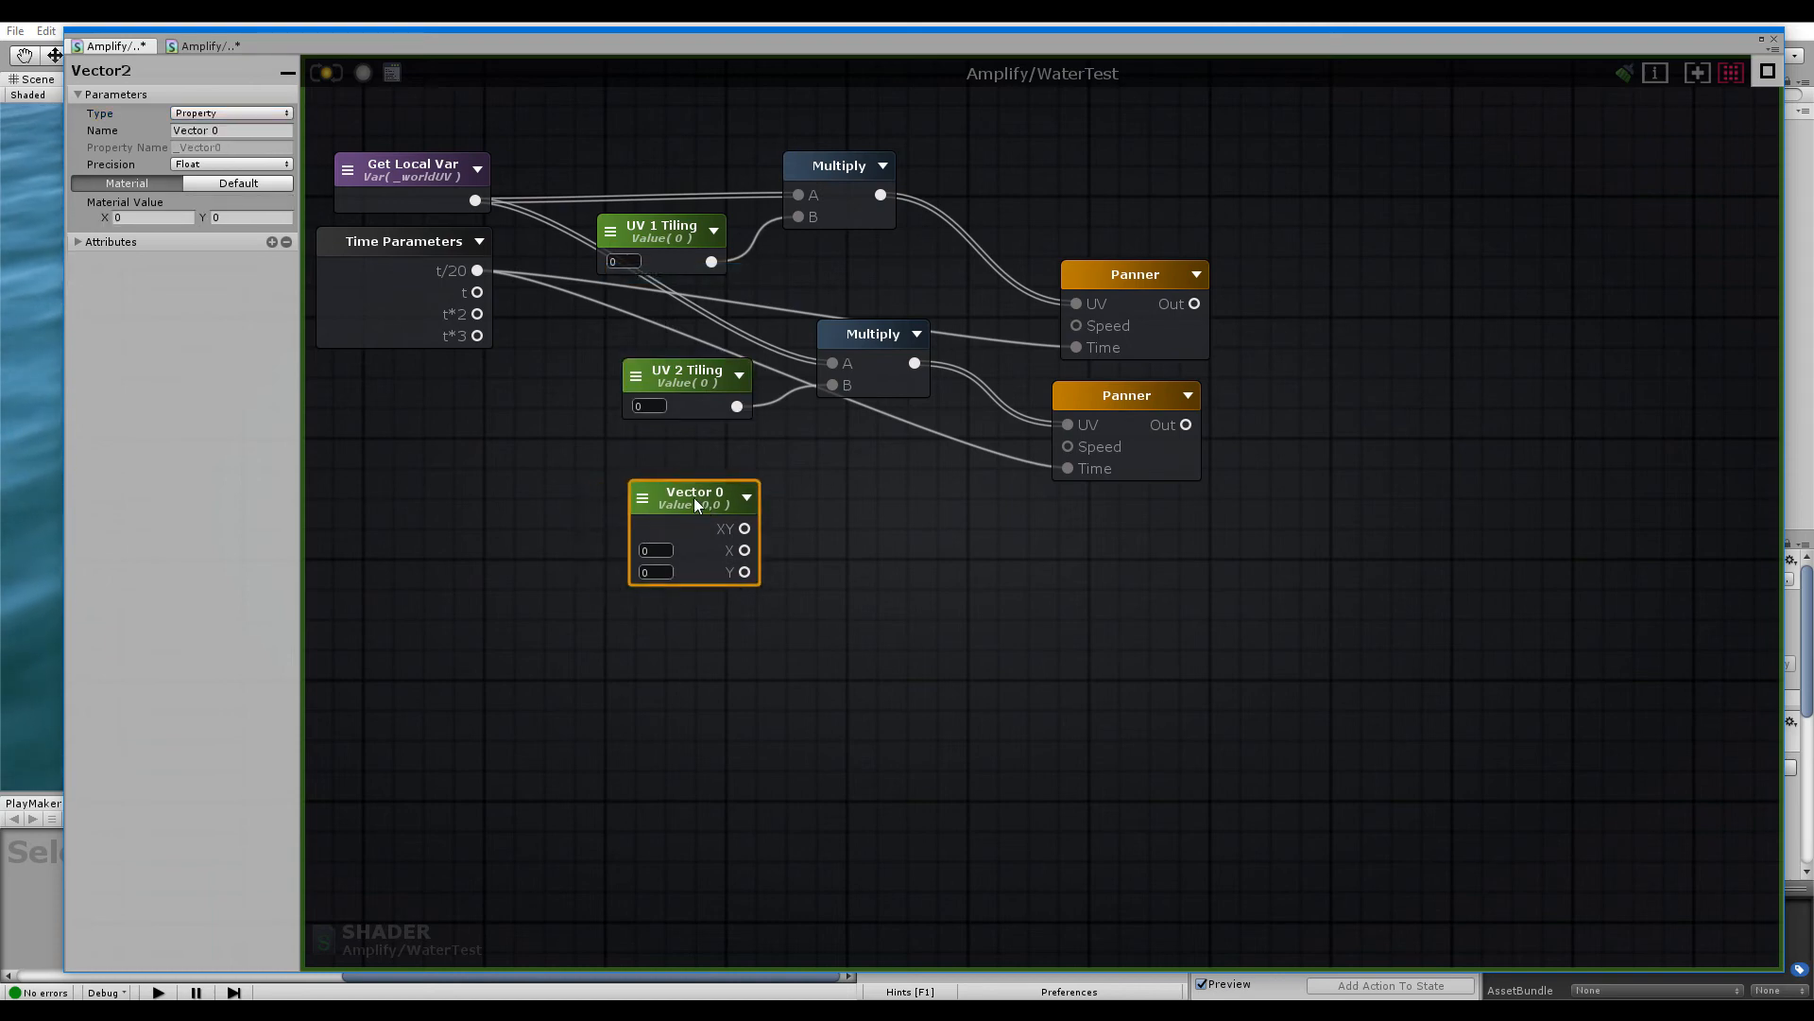
{"action": "left_click", "coordinate": [196, 49]}
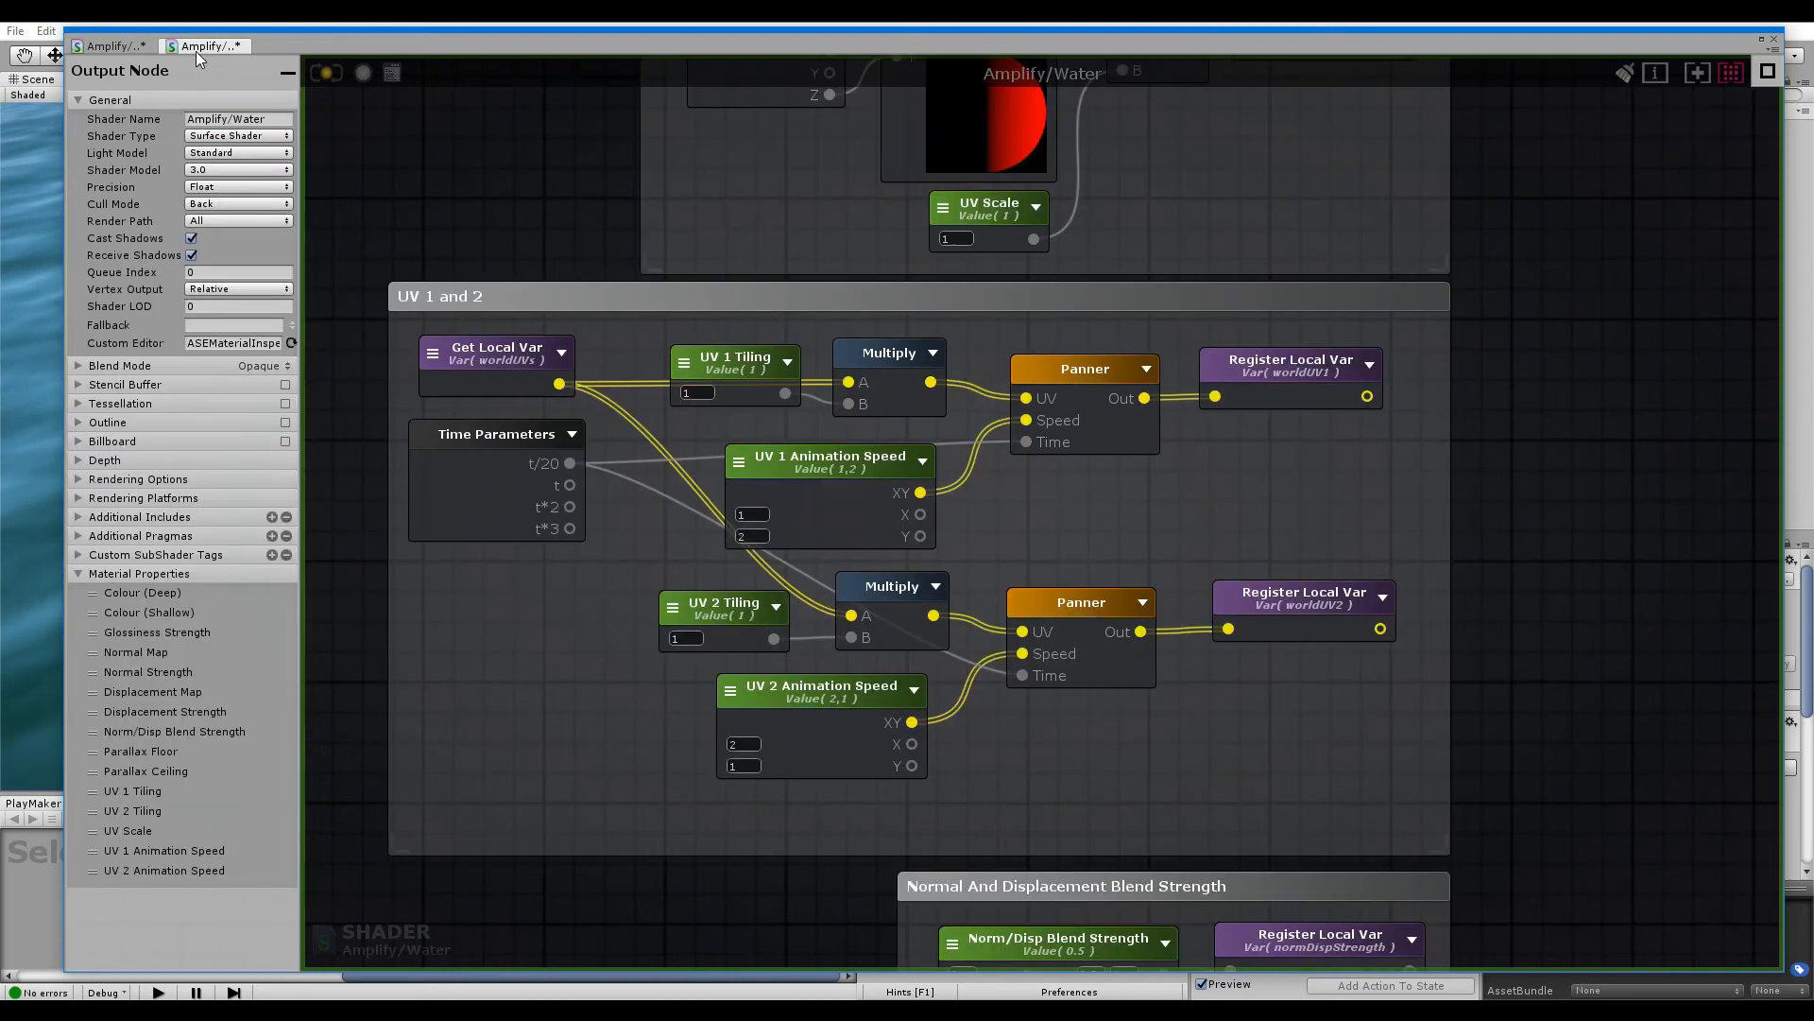
{"action": "left_click", "coordinate": [126, 49]}
{"action": "right_click_drag", "start_coordinate": [671, 316], "coordinate": [808, 409]}
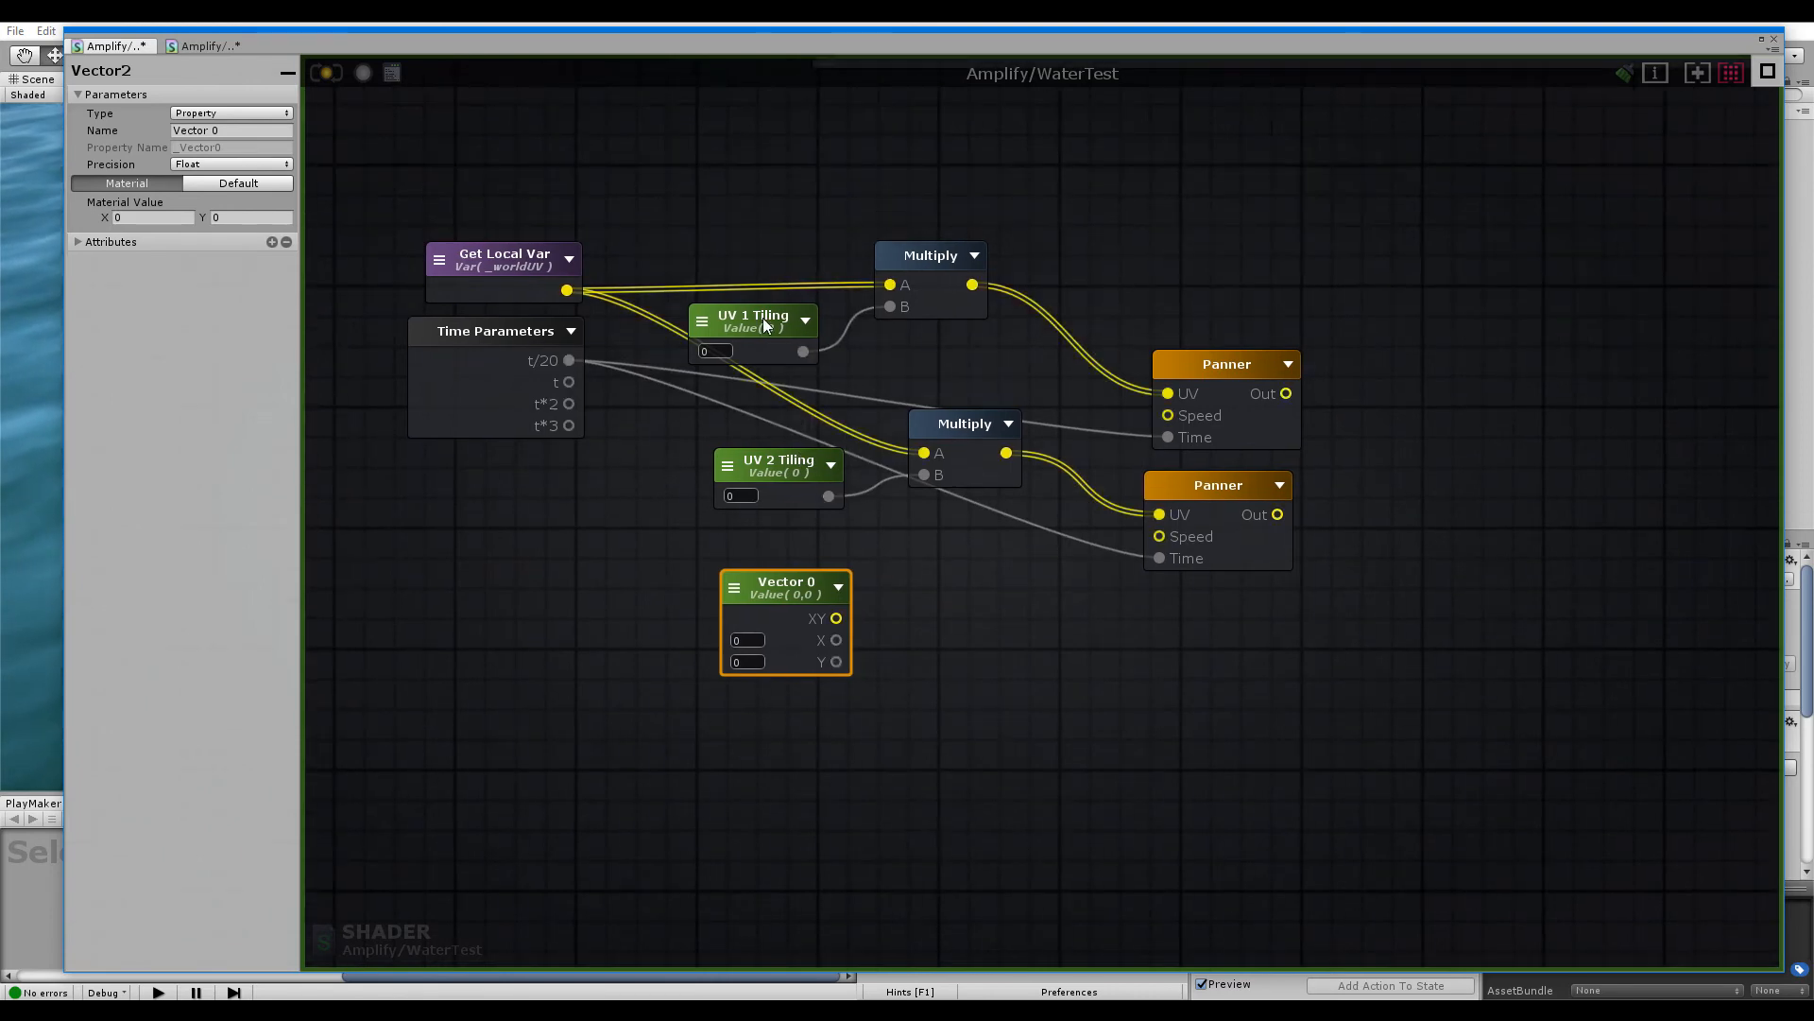
{"action": "left_click_drag", "start_coordinate": [1247, 373], "coordinate": [1225, 291]}
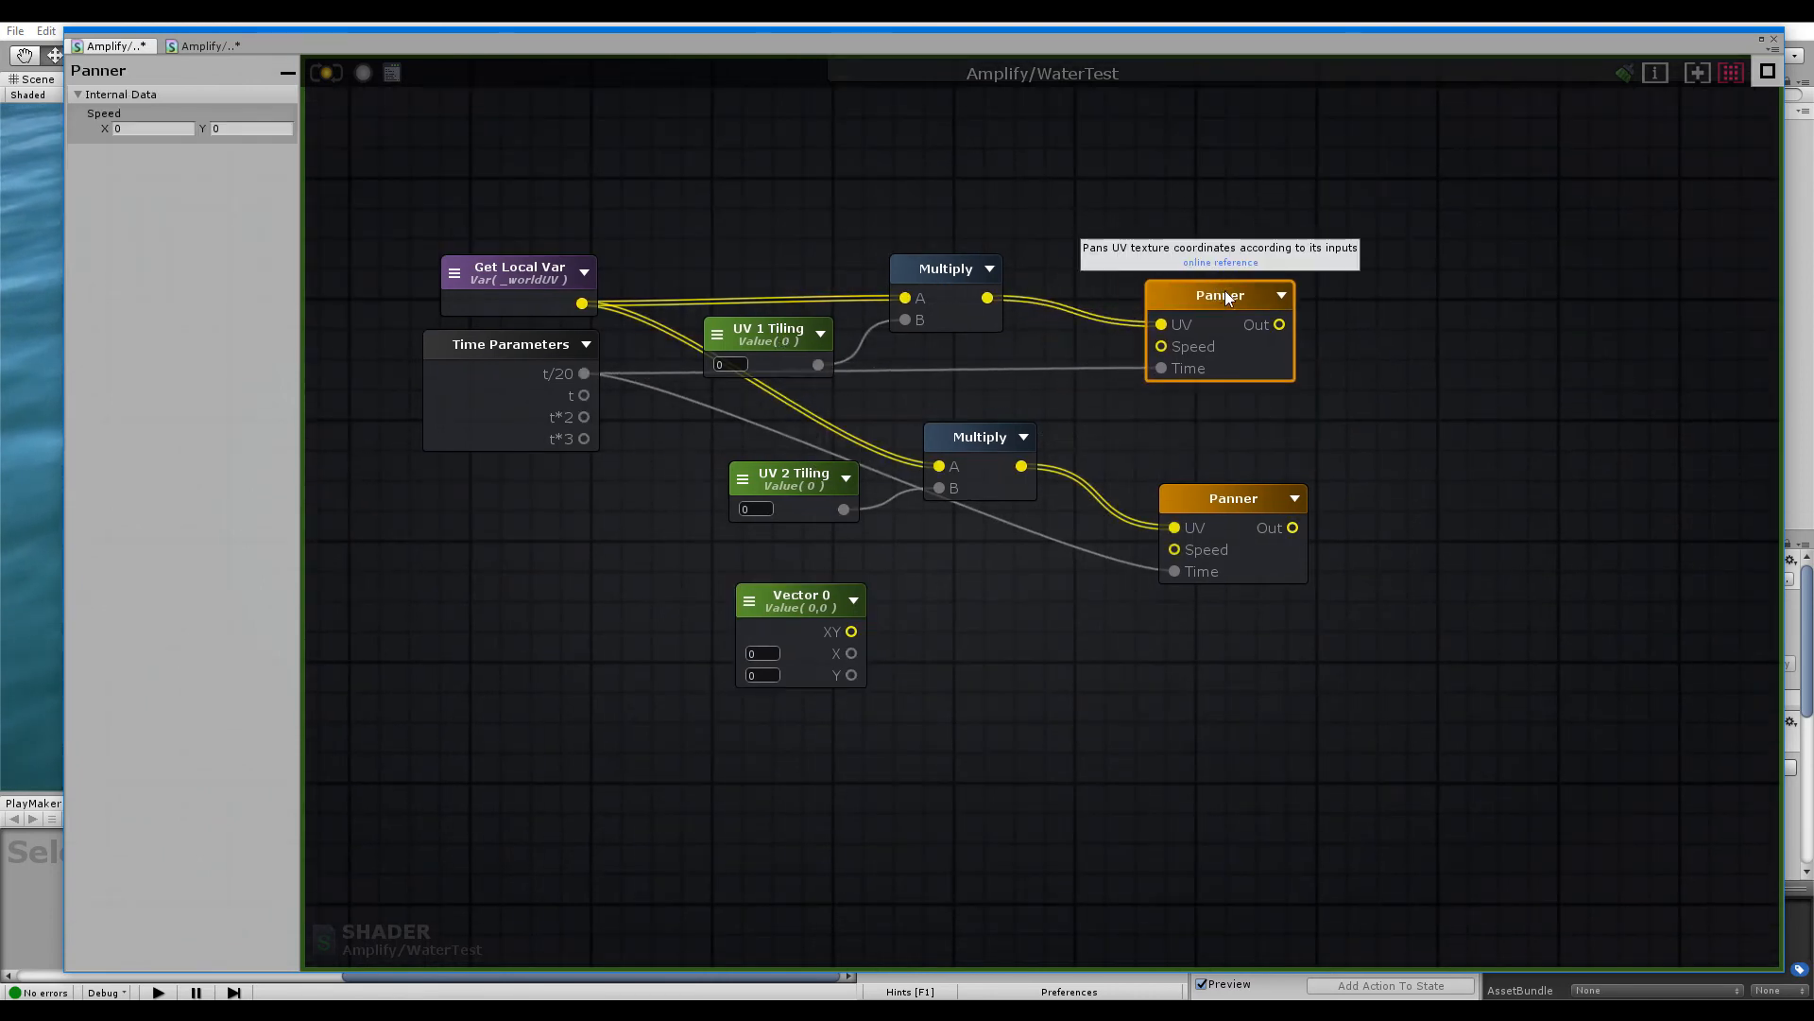
Raise the lower Panner beside the second Multiply, and shift UV 2 Tiling together with its Multiply node slightly down
{"action": "left_click", "coordinate": [1190, 490]}
{"action": "left_click_drag", "start_coordinate": [1189, 484], "coordinate": [1183, 436]}
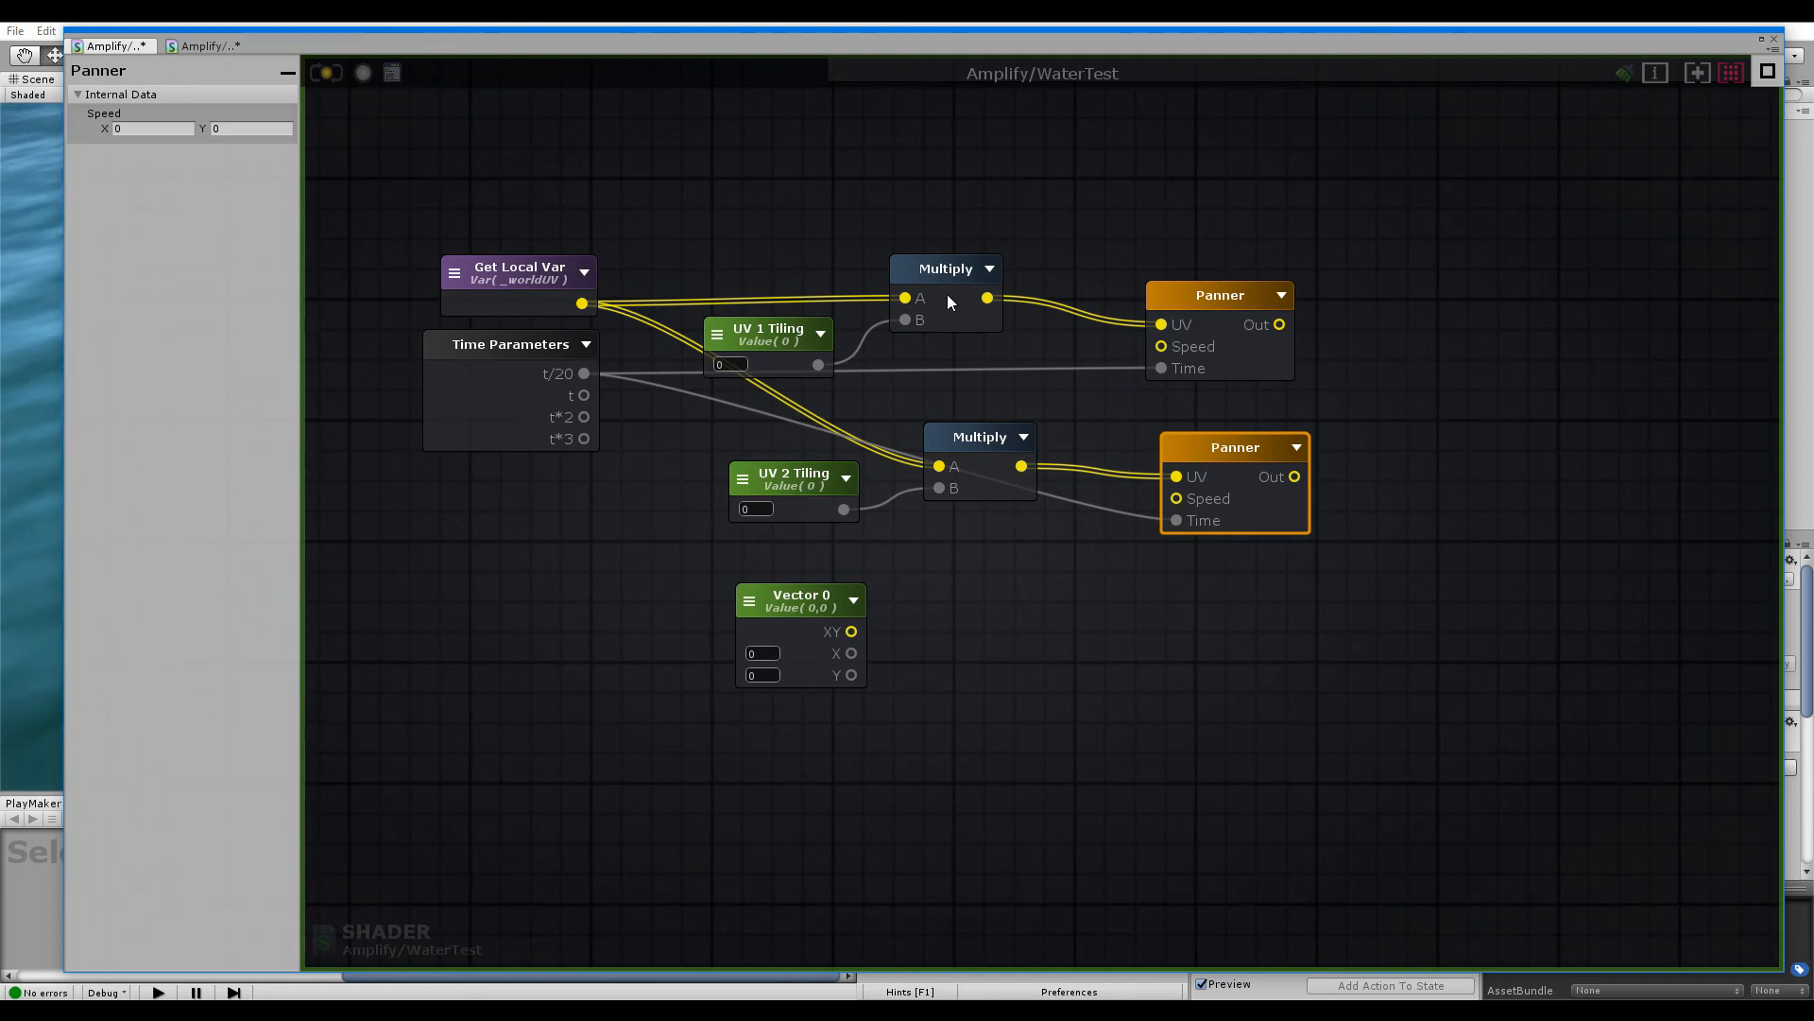
{"action": "left_click", "coordinate": [991, 575]}
{"action": "middle_click_drag", "start_coordinate": [1000, 596], "coordinate": [945, 546]}
{"action": "mouse_move", "coordinate": [752, 560]}
{"action": "left_mouse_down"}
{"action": "mouse_move", "coordinate": [745, 525]}
{"action": "mouse_move", "coordinate": [747, 570]}
{"action": "left_mouse_up"}
{"action": "left_click_drag", "start_coordinate": [973, 351], "coordinate": [748, 443]}
{"action": "left_click_drag", "start_coordinate": [764, 427], "coordinate": [761, 463]}
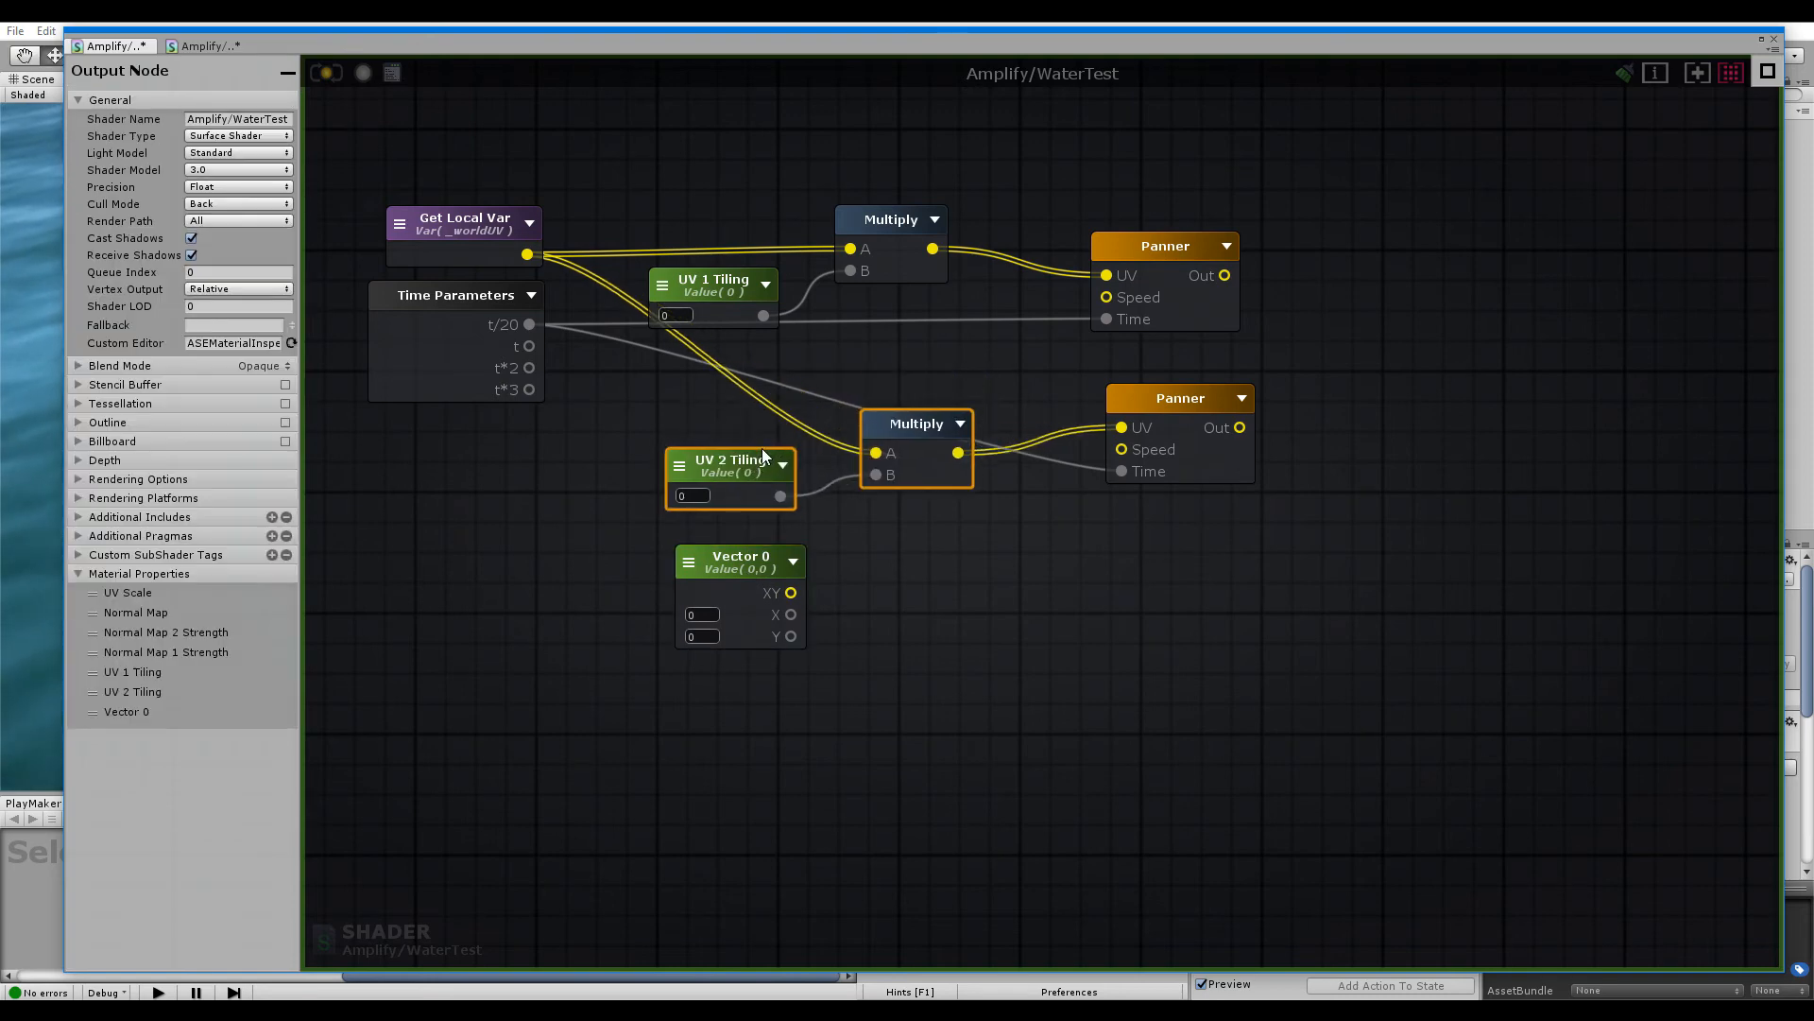
Check the animation speed nodes in the Amplify/Water graph and rename the WaterTest Vector2 node to UV 2 Animator
{"action": "left_click", "coordinate": [744, 554]}
{"action": "left_click", "coordinate": [189, 49]}
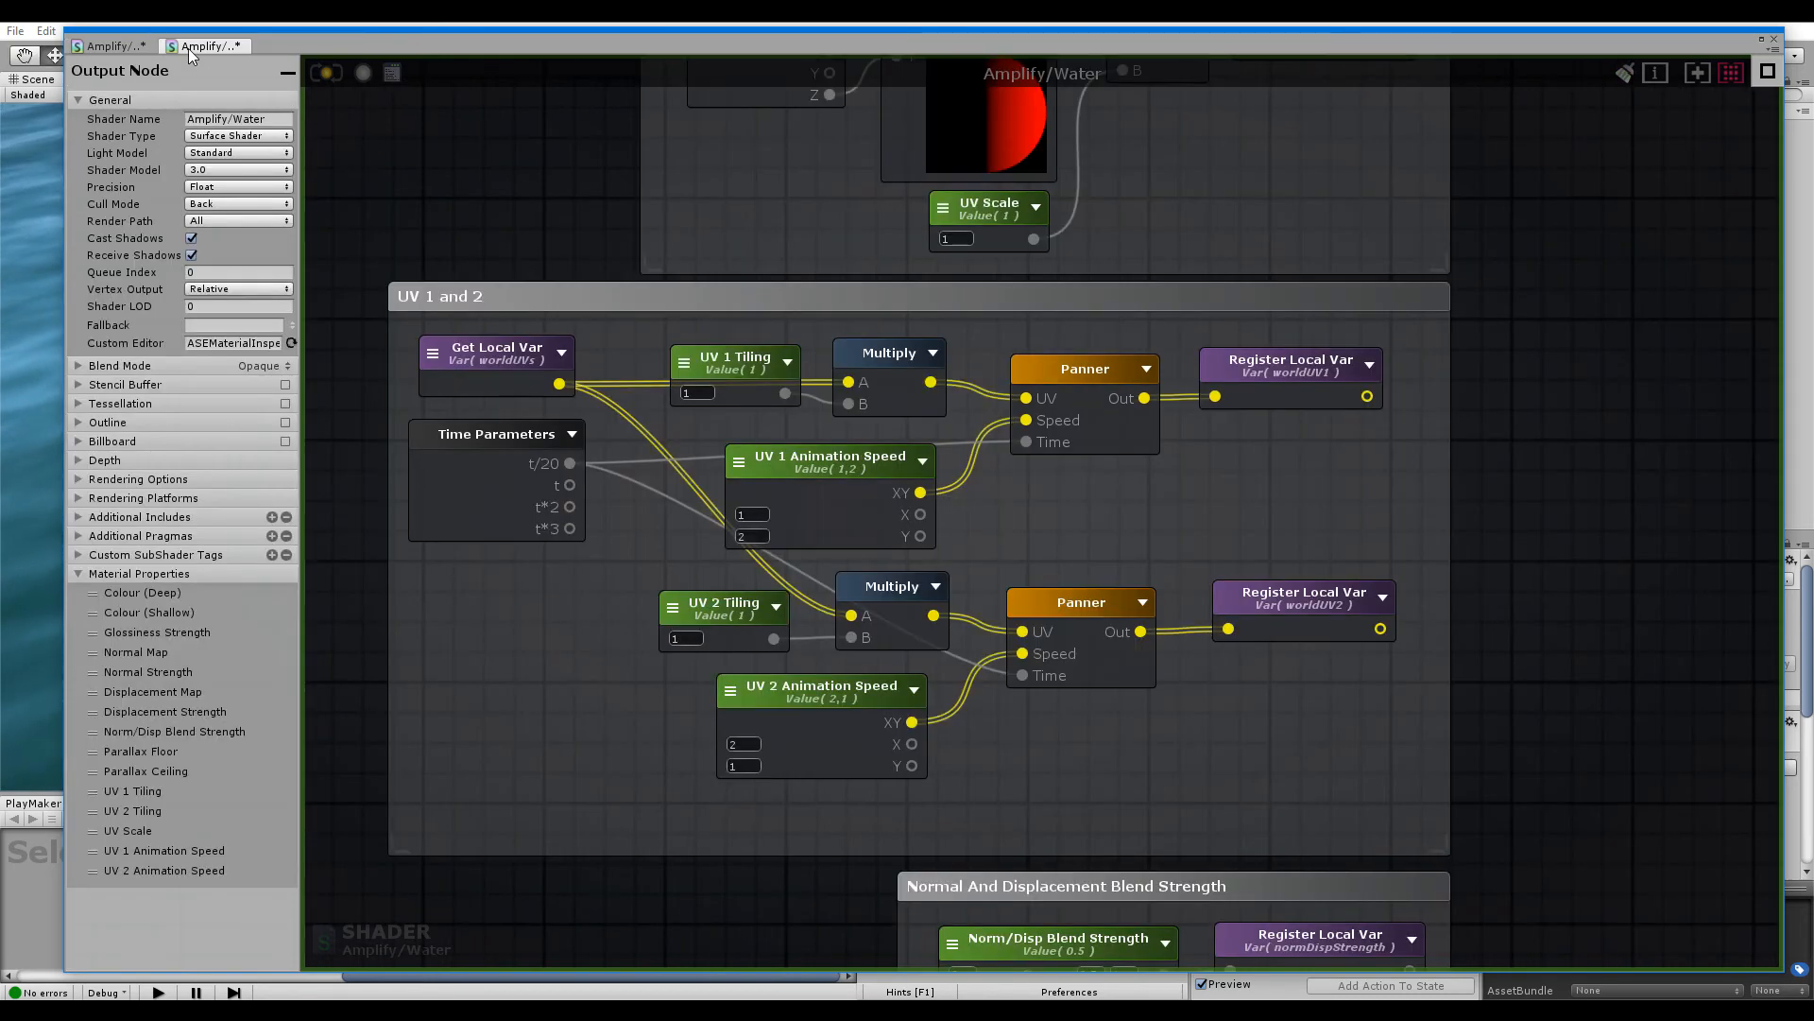
{"action": "left_click", "coordinate": [124, 48]}
{"action": "double_click", "coordinate": [757, 559]}
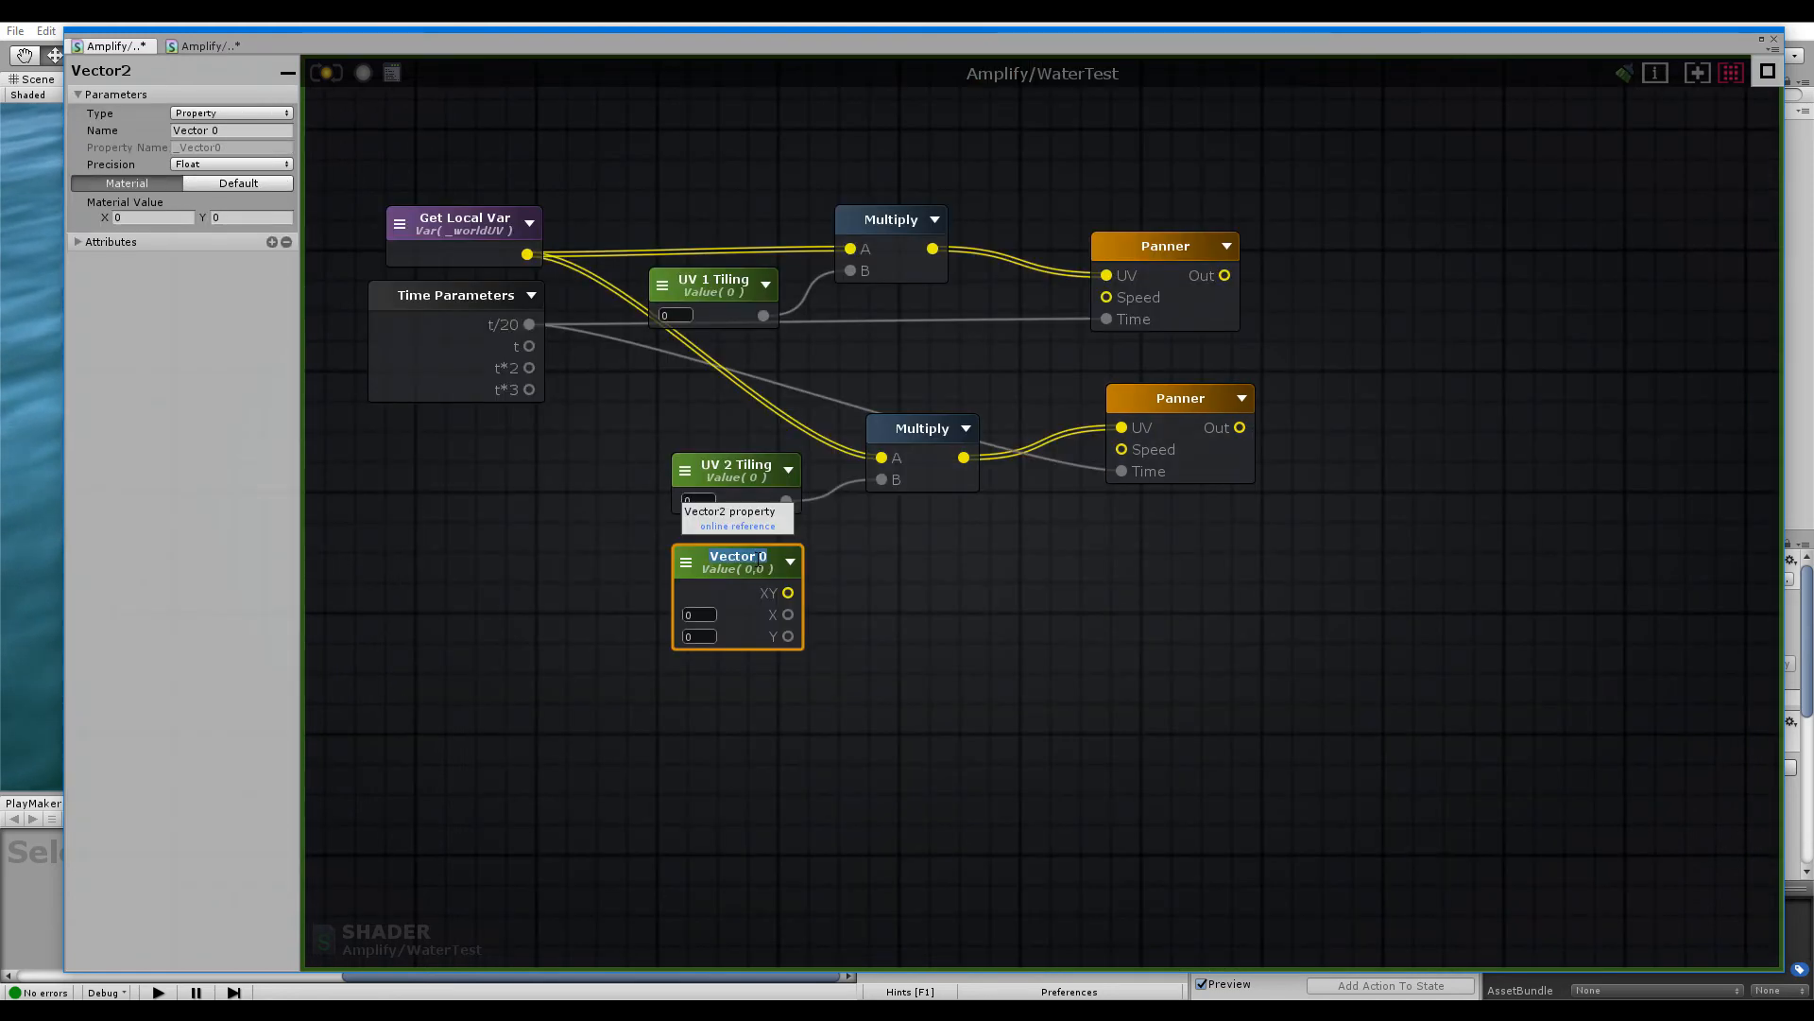
{"action": "type", "text": "UV 2 A"}
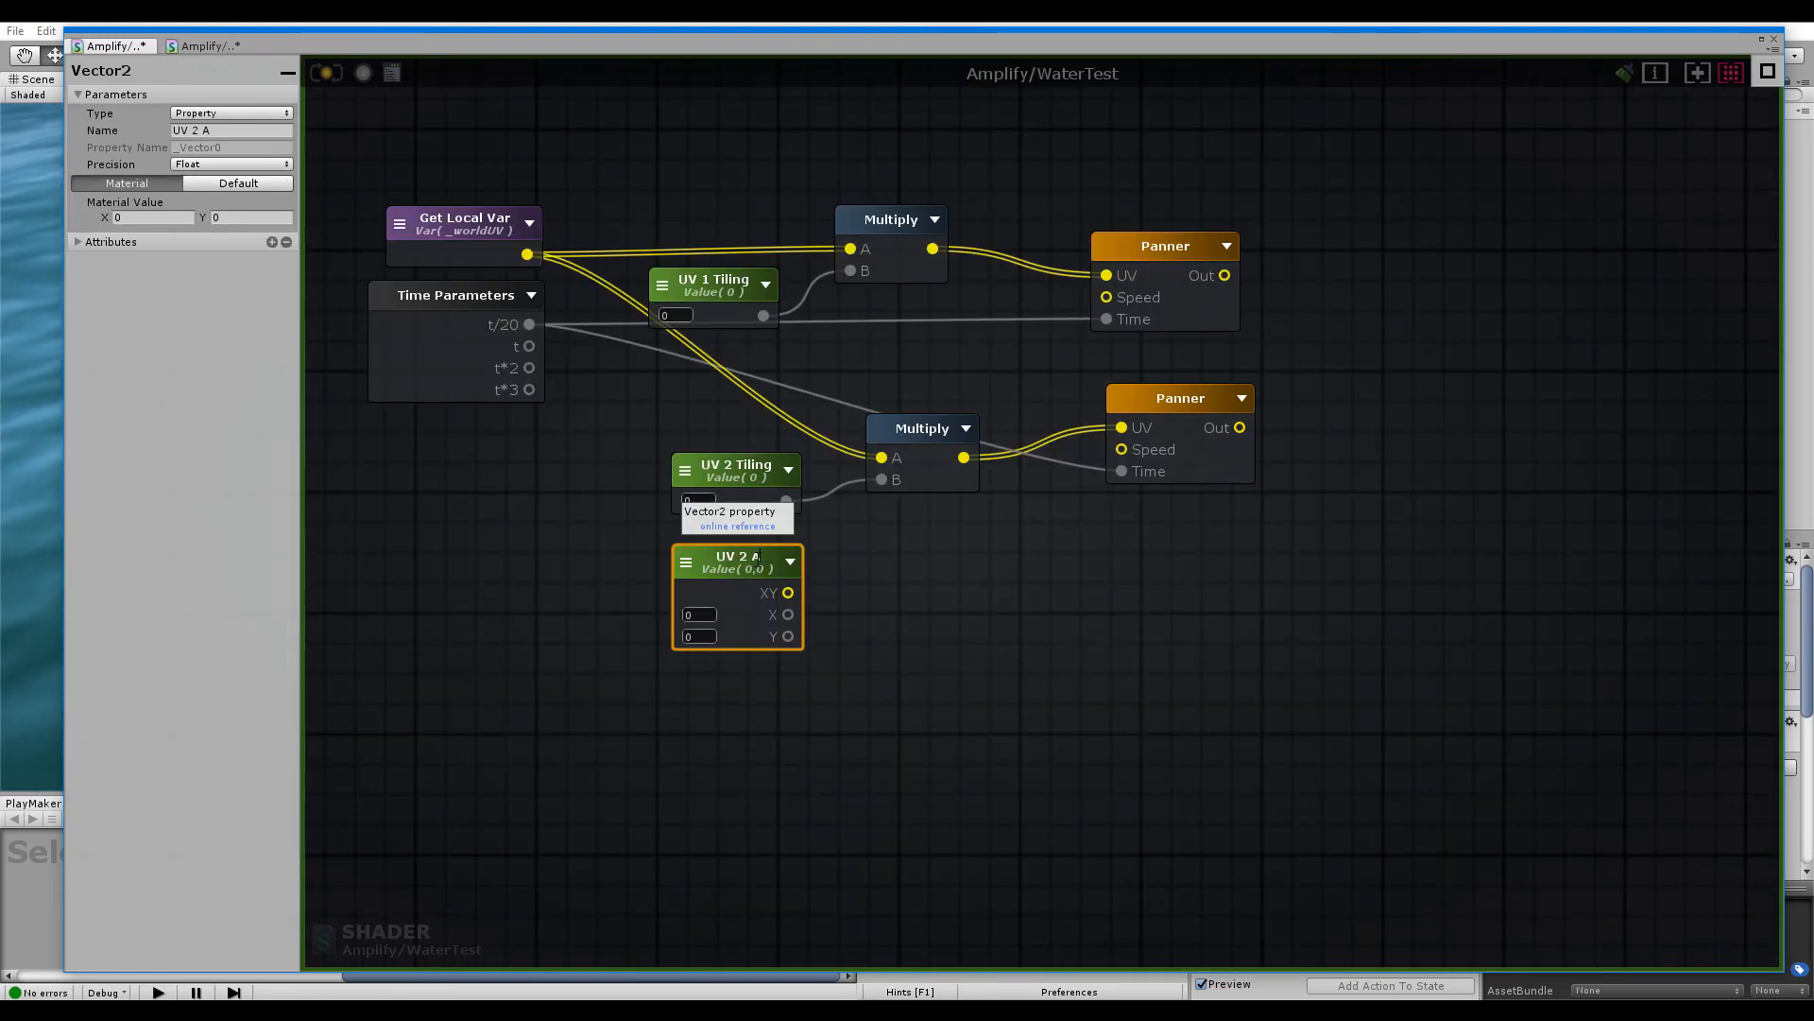
{"action": "type", "text": "nimator"}
{"action": "mouse_move", "coordinate": [757, 558]}
{"action": "left_mouse_down"}
{"action": "mouse_move", "coordinate": [776, 577]}
{"action": "mouse_move", "coordinate": [753, 559]}
{"action": "left_mouse_up"}
{"action": "left_click", "coordinate": [733, 378]}
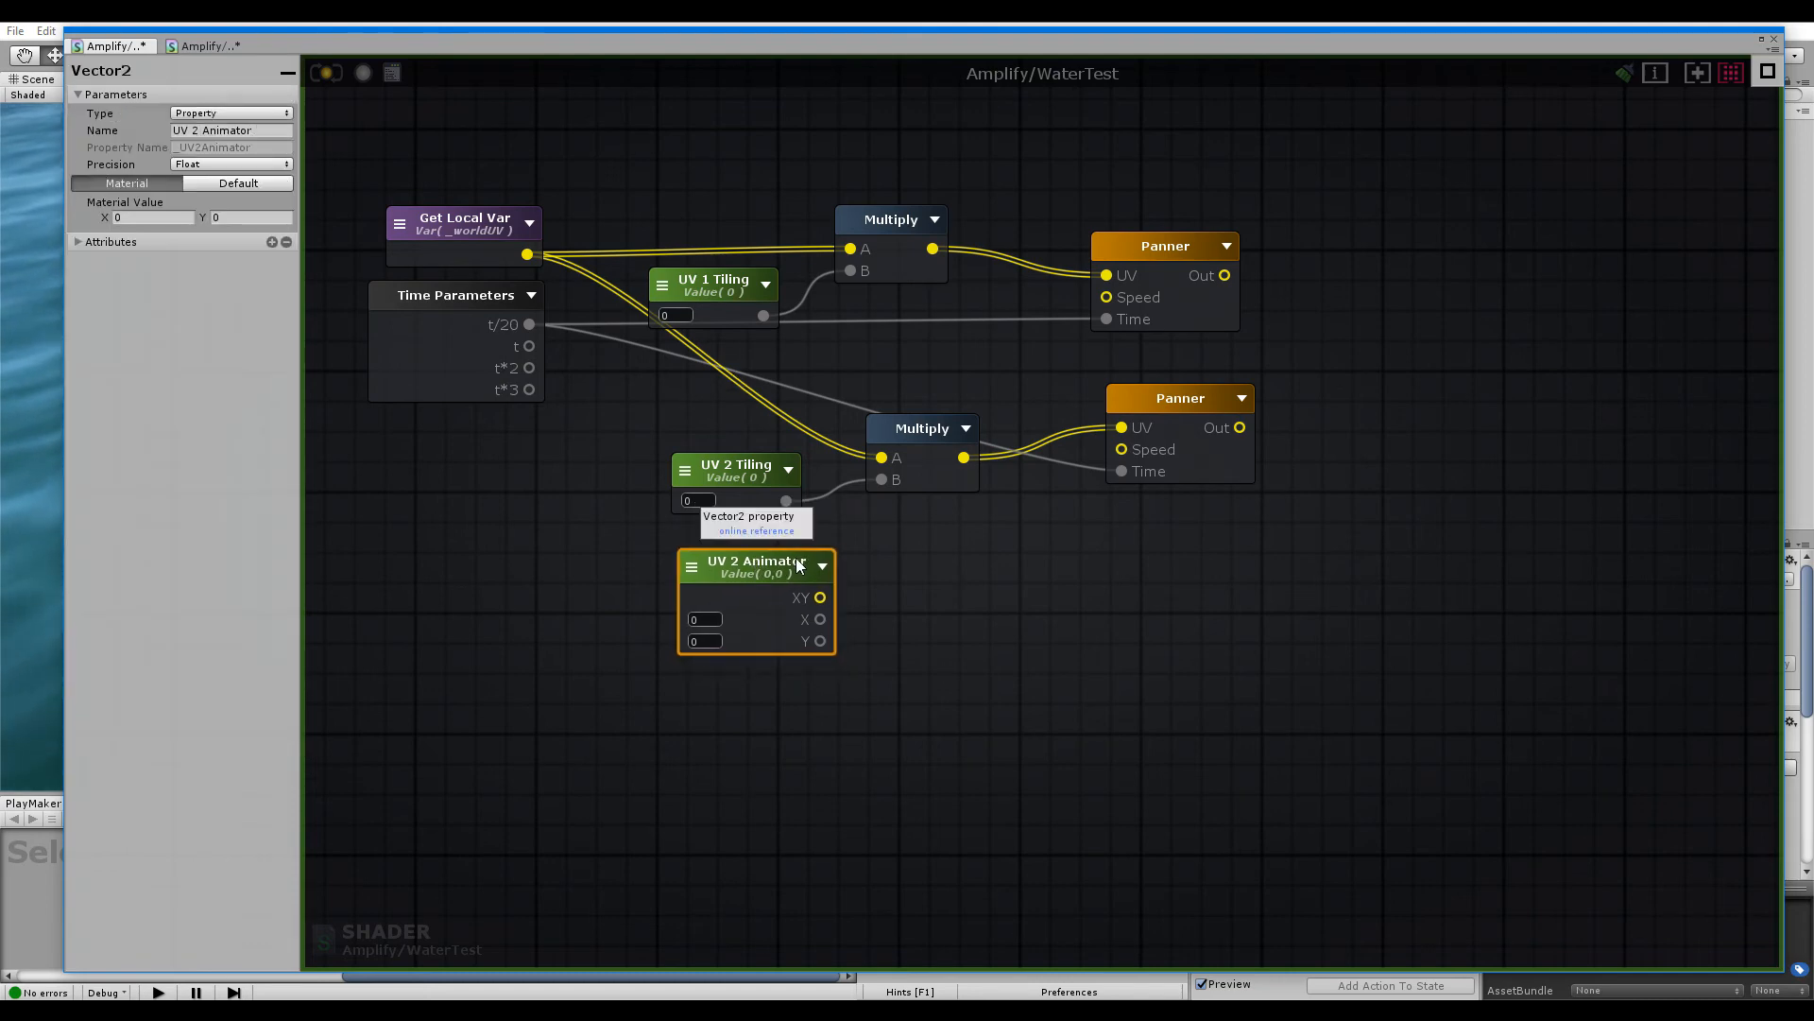
Move the UV 2 Tiling and Multiply pair down and the UV 1 Tiling and Multiply pair up to separate the rows
{"action": "left_click_drag", "start_coordinate": [973, 392], "coordinate": [761, 487]}
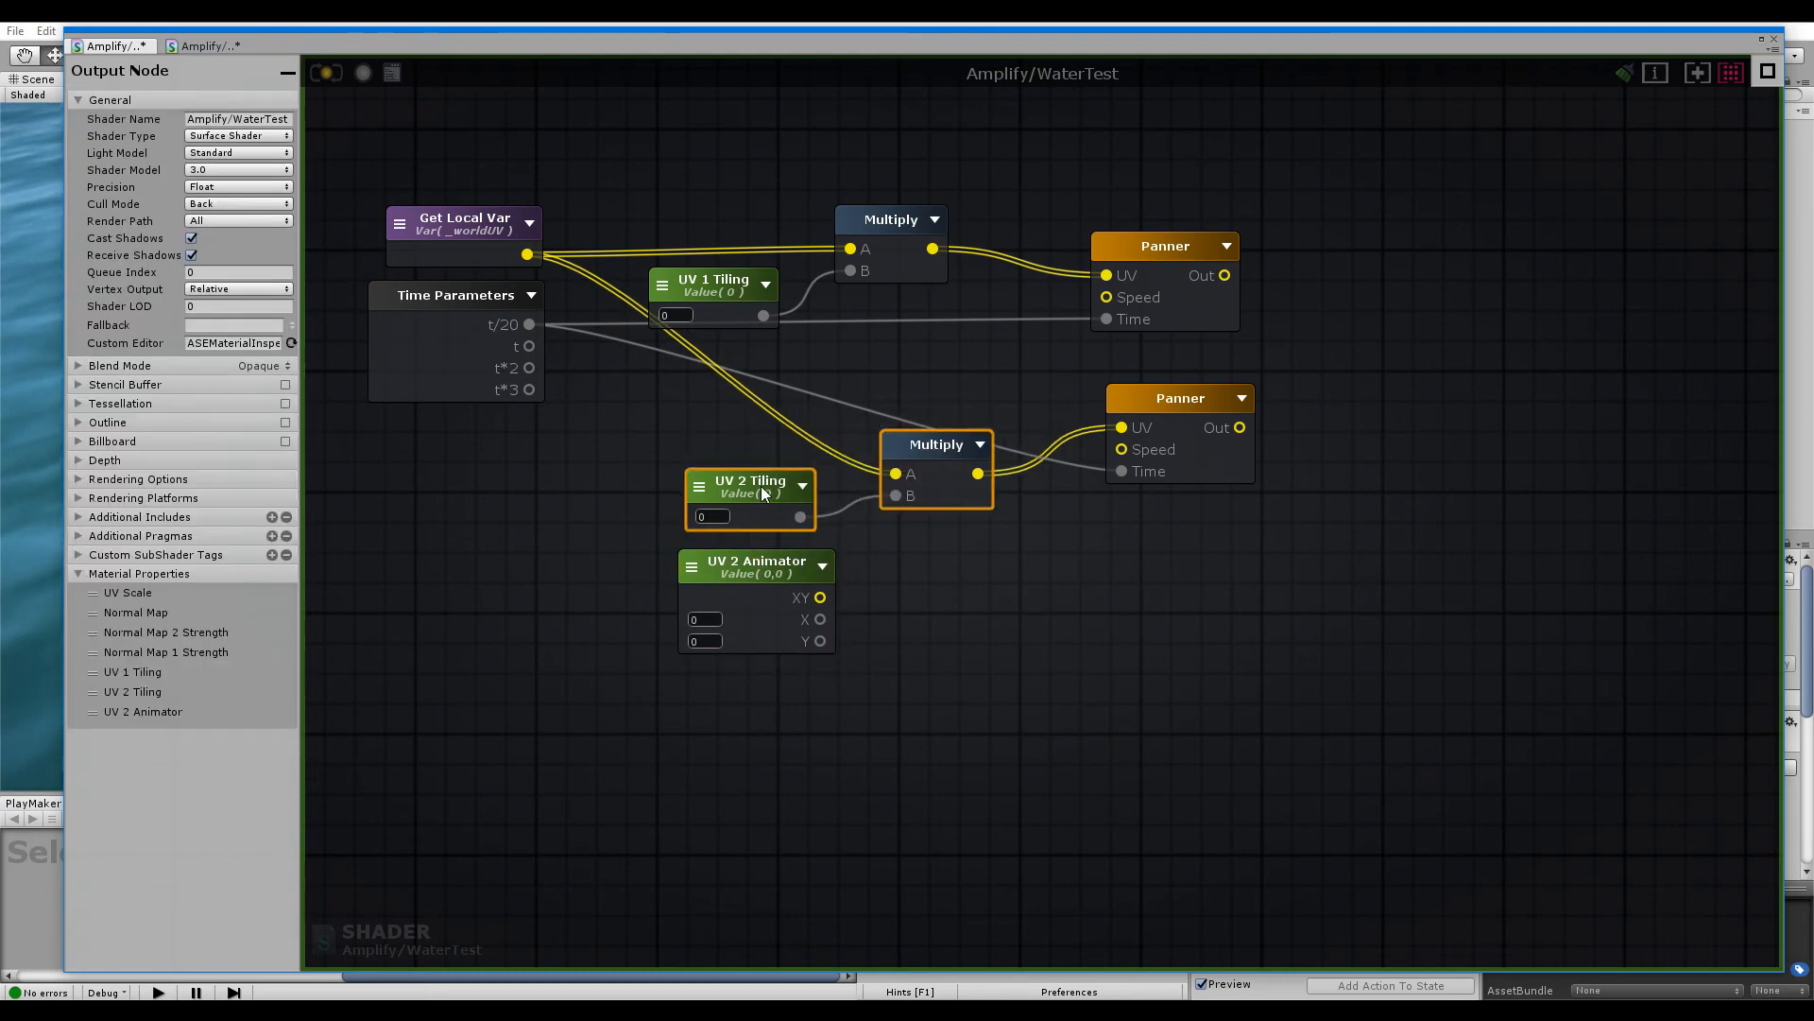
{"action": "left_click", "coordinate": [869, 429]}
{"action": "middle_click_drag", "start_coordinate": [870, 428], "coordinate": [877, 625]}
{"action": "mouse_move", "coordinate": [896, 412]}
{"action": "left_mouse_down", "text": "alt"}
{"action": "mouse_move", "coordinate": [722, 525]}
{"action": "mouse_move", "coordinate": [1008, 438]}
{"action": "mouse_move", "coordinate": [912, 381]}
{"action": "left_mouse_up", "text": "alt"}
{"action": "left_click_drag", "start_coordinate": [970, 326], "coordinate": [689, 562]}
{"action": "left_click_drag", "start_coordinate": [728, 474], "coordinate": [745, 404]}
Add another Vector2 node beneath UV 1 Tiling and name it UV 1 Animator
{"action": "left_click", "coordinate": [780, 487]}
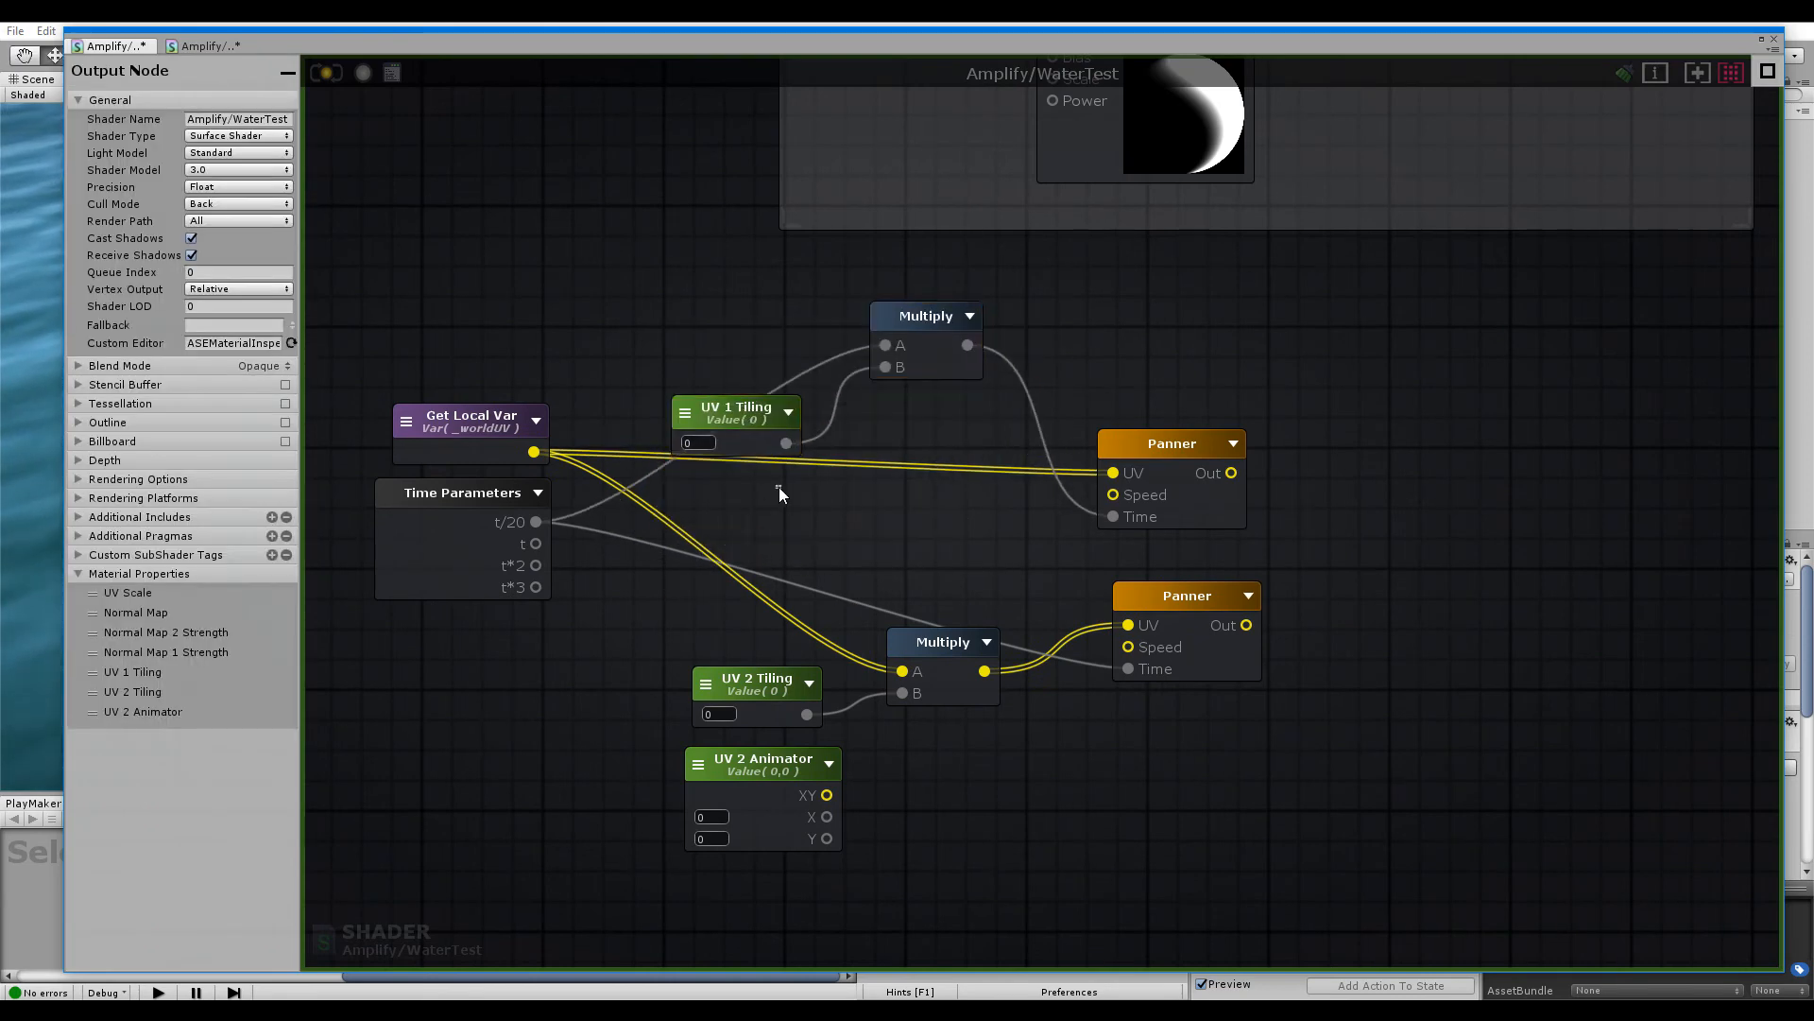
{"action": "key", "text": "2"}
{"action": "left_click", "coordinate": [791, 542]}
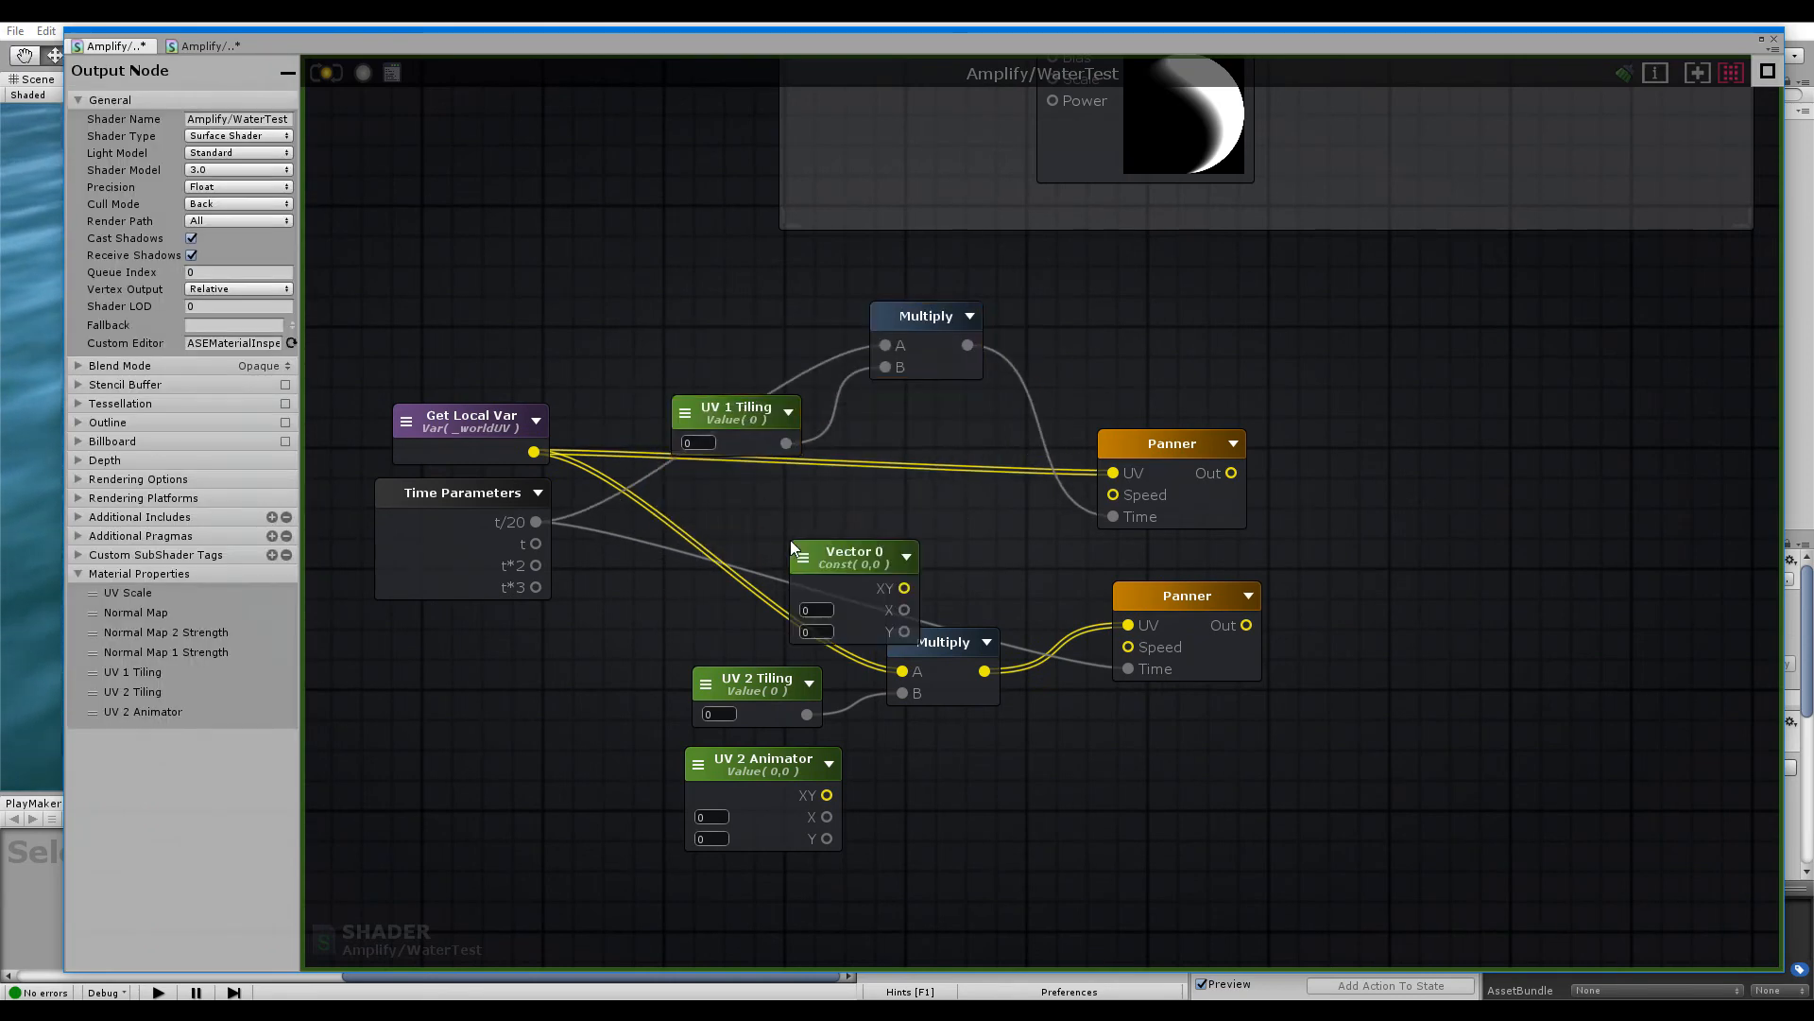
{"action": "left_click", "coordinate": [792, 543]}
{"action": "left_click_drag", "start_coordinate": [856, 552], "coordinate": [718, 509]}
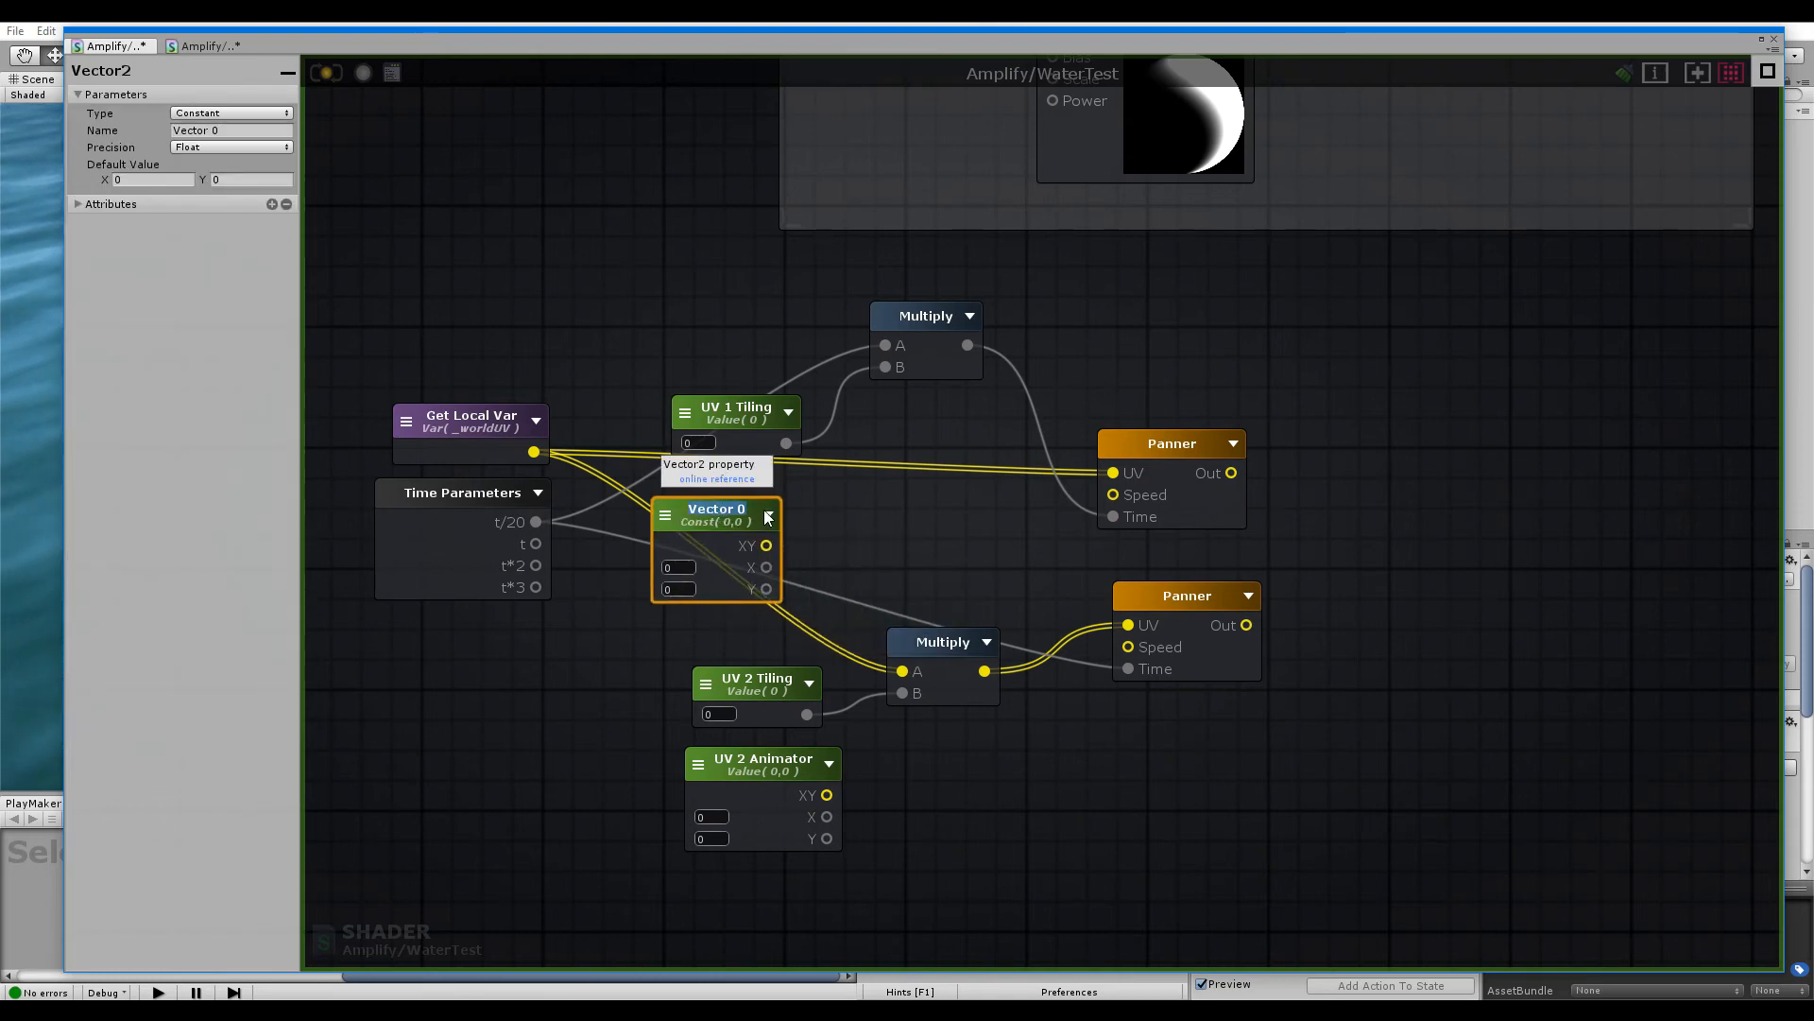
{"action": "type", "text": "UV 1 Animator"}
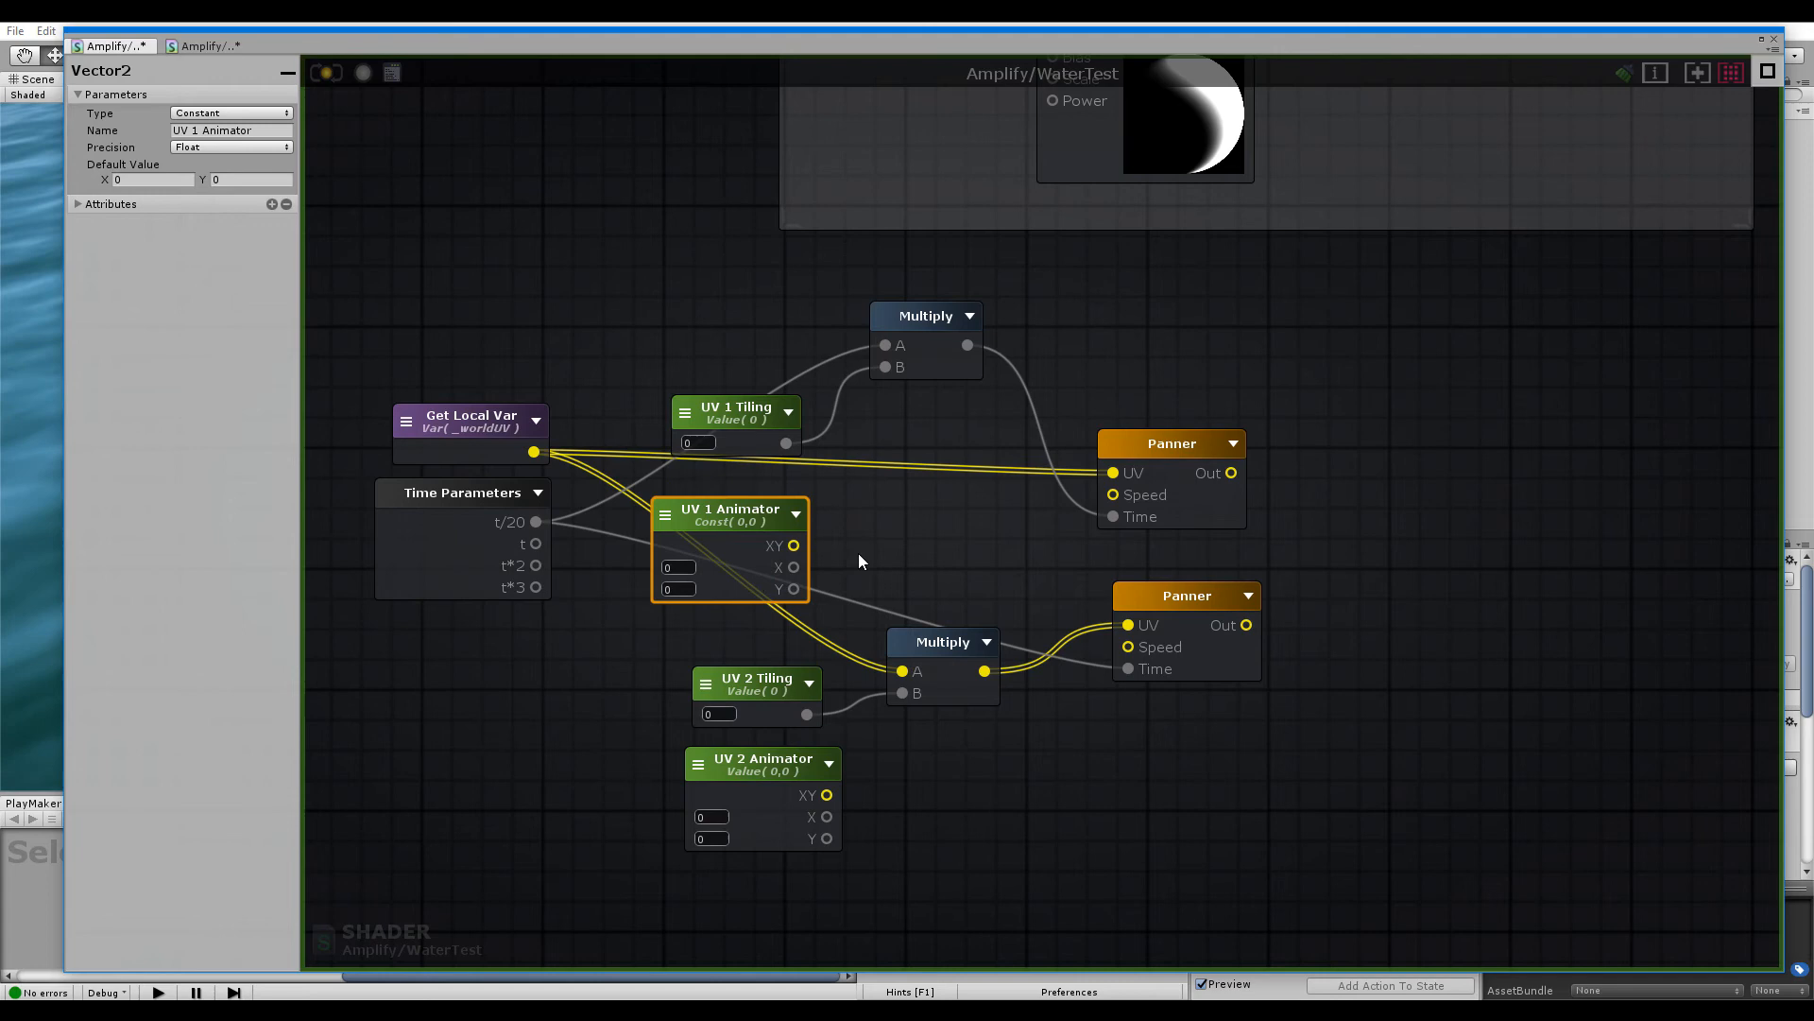
Connect each Animator's XY output to the Speed input of its Panner, and align the two Panners in one column
{"action": "left_click_drag", "start_coordinate": [734, 520], "coordinate": [1113, 495]}
{"action": "left_click_drag", "start_coordinate": [828, 795], "coordinate": [1129, 646]}
{"action": "left_click", "coordinate": [1172, 469]}
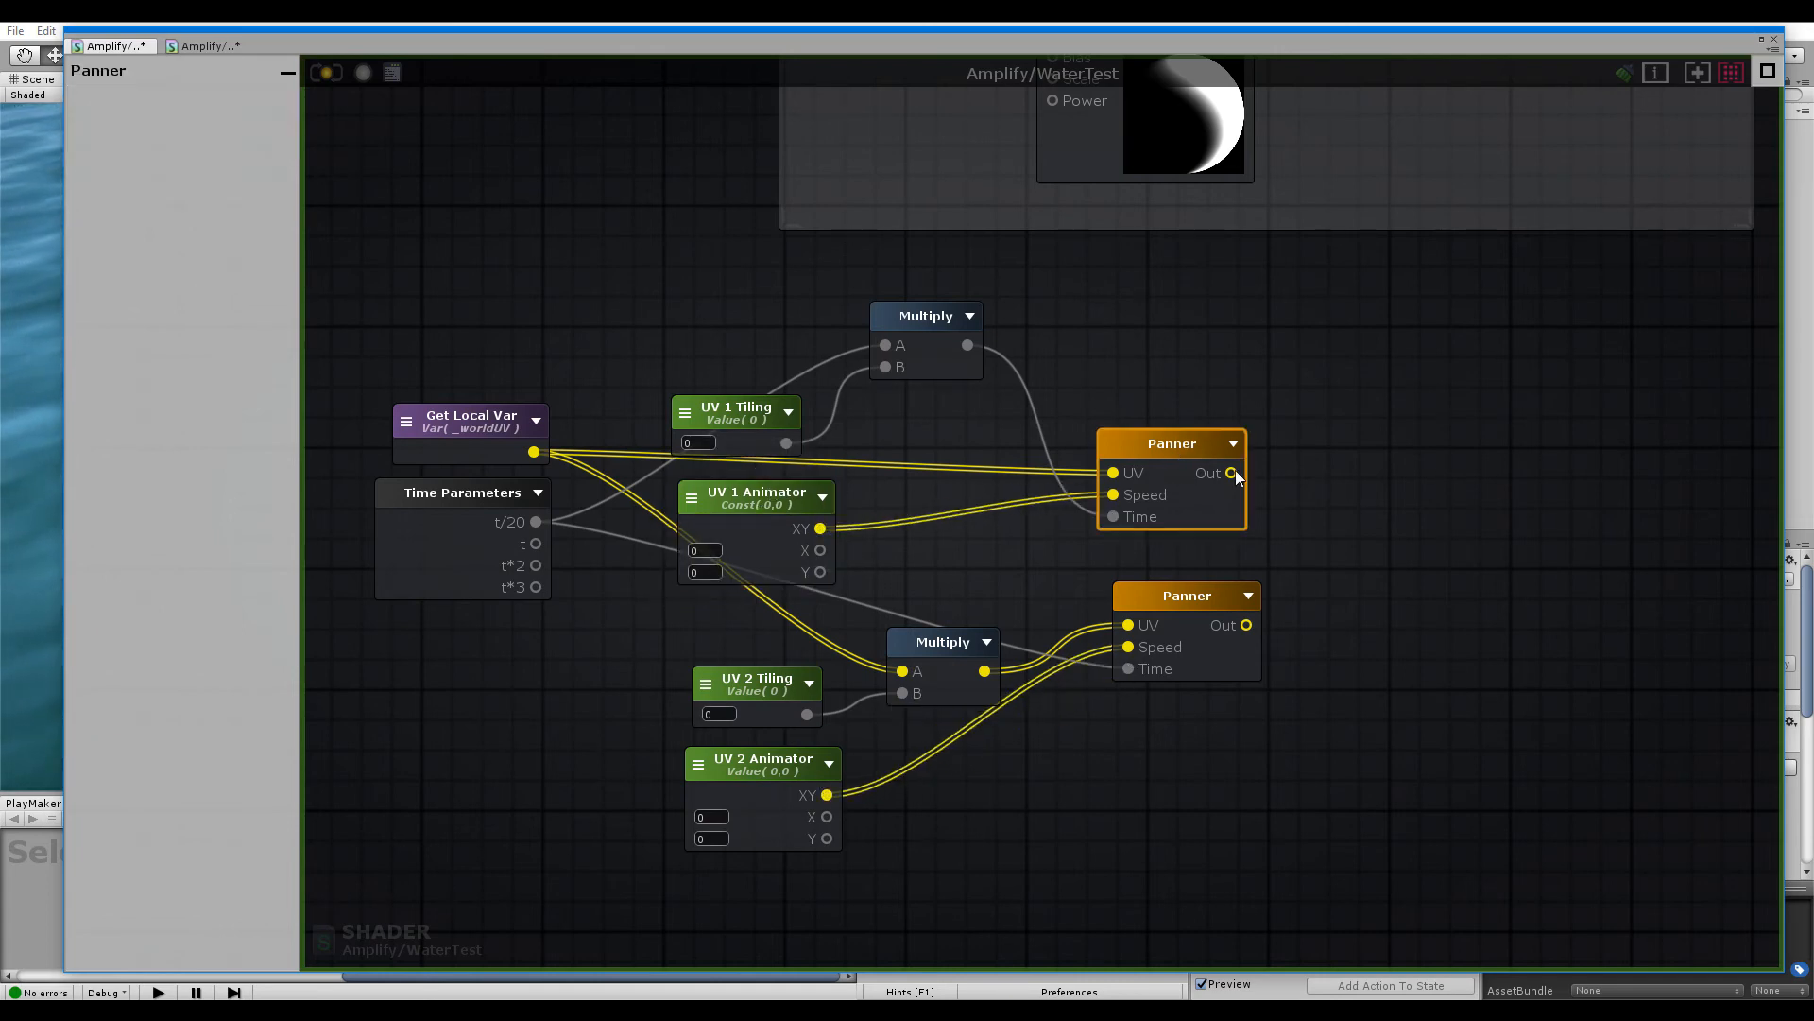
{"action": "left_click_drag", "start_coordinate": [1189, 626], "coordinate": [1160, 672]}
{"action": "left_click_drag", "start_coordinate": [1113, 487], "coordinate": [1078, 520]}
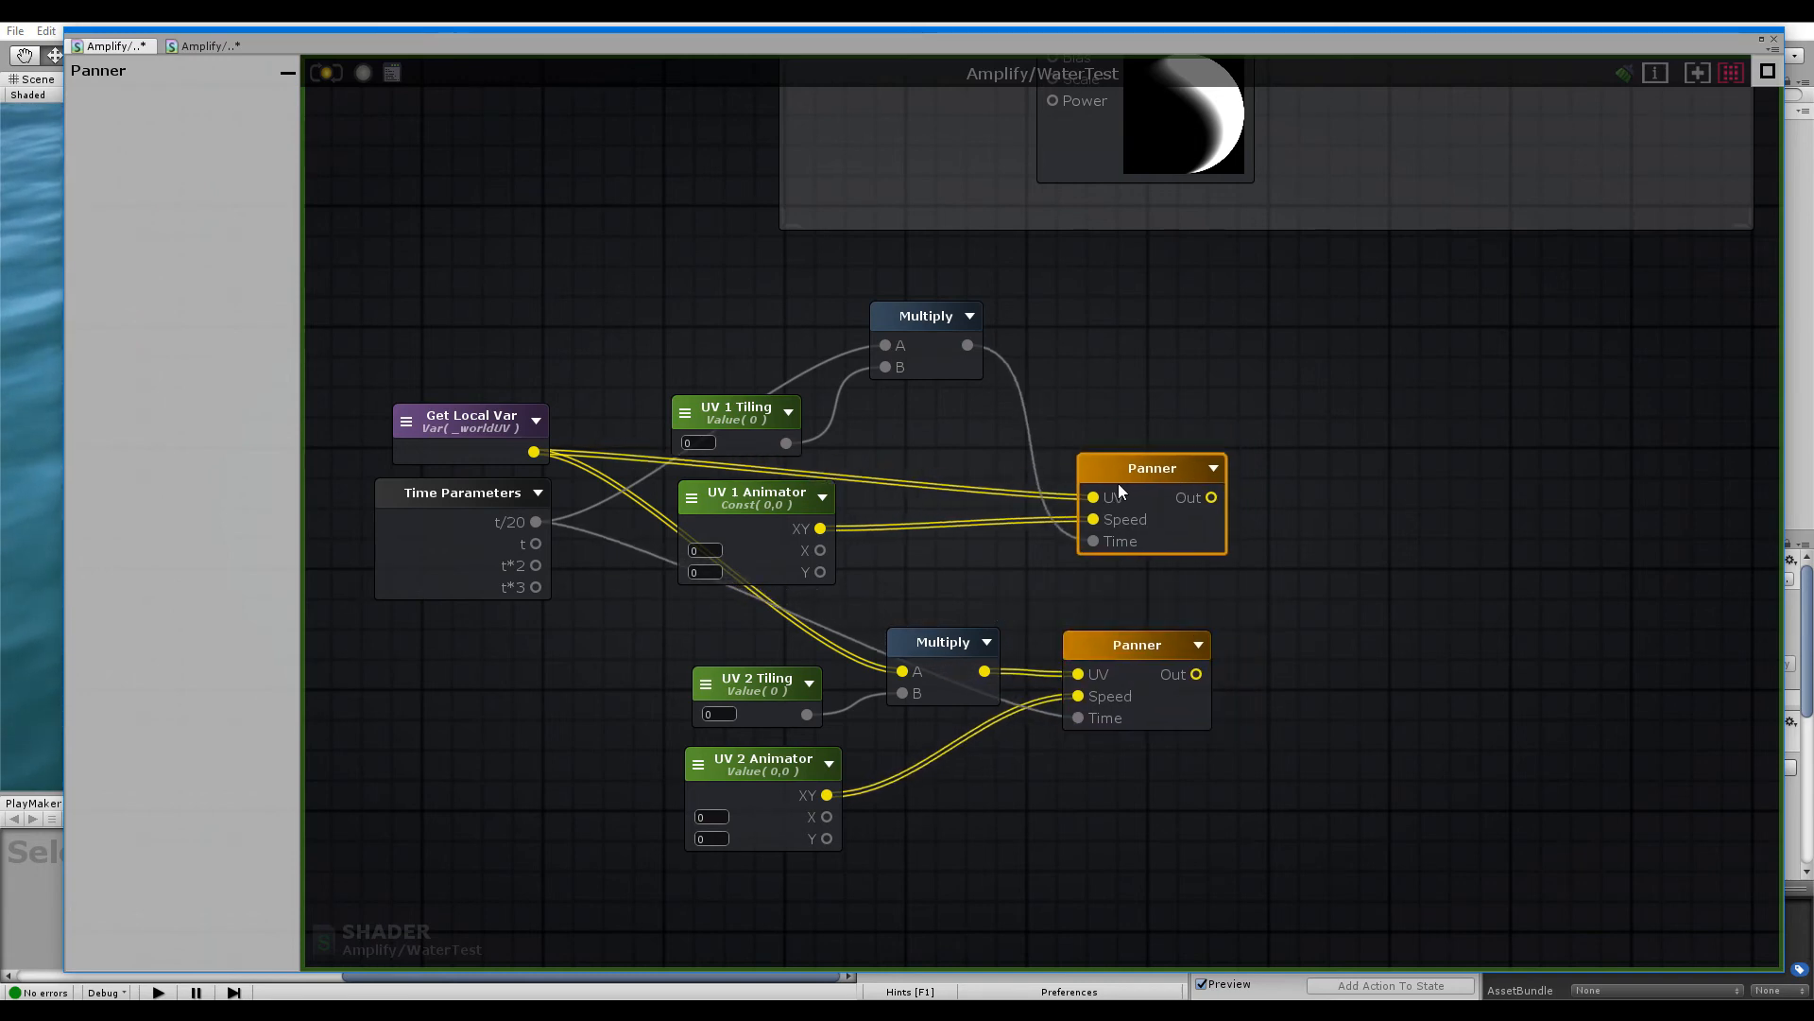
Arrange the Tiling, Multiply and Animator nodes into two compact rows, with each Animator beneath its Multiply and beside its Panner
{"action": "left_click_drag", "start_coordinate": [734, 495], "coordinate": [885, 523]}
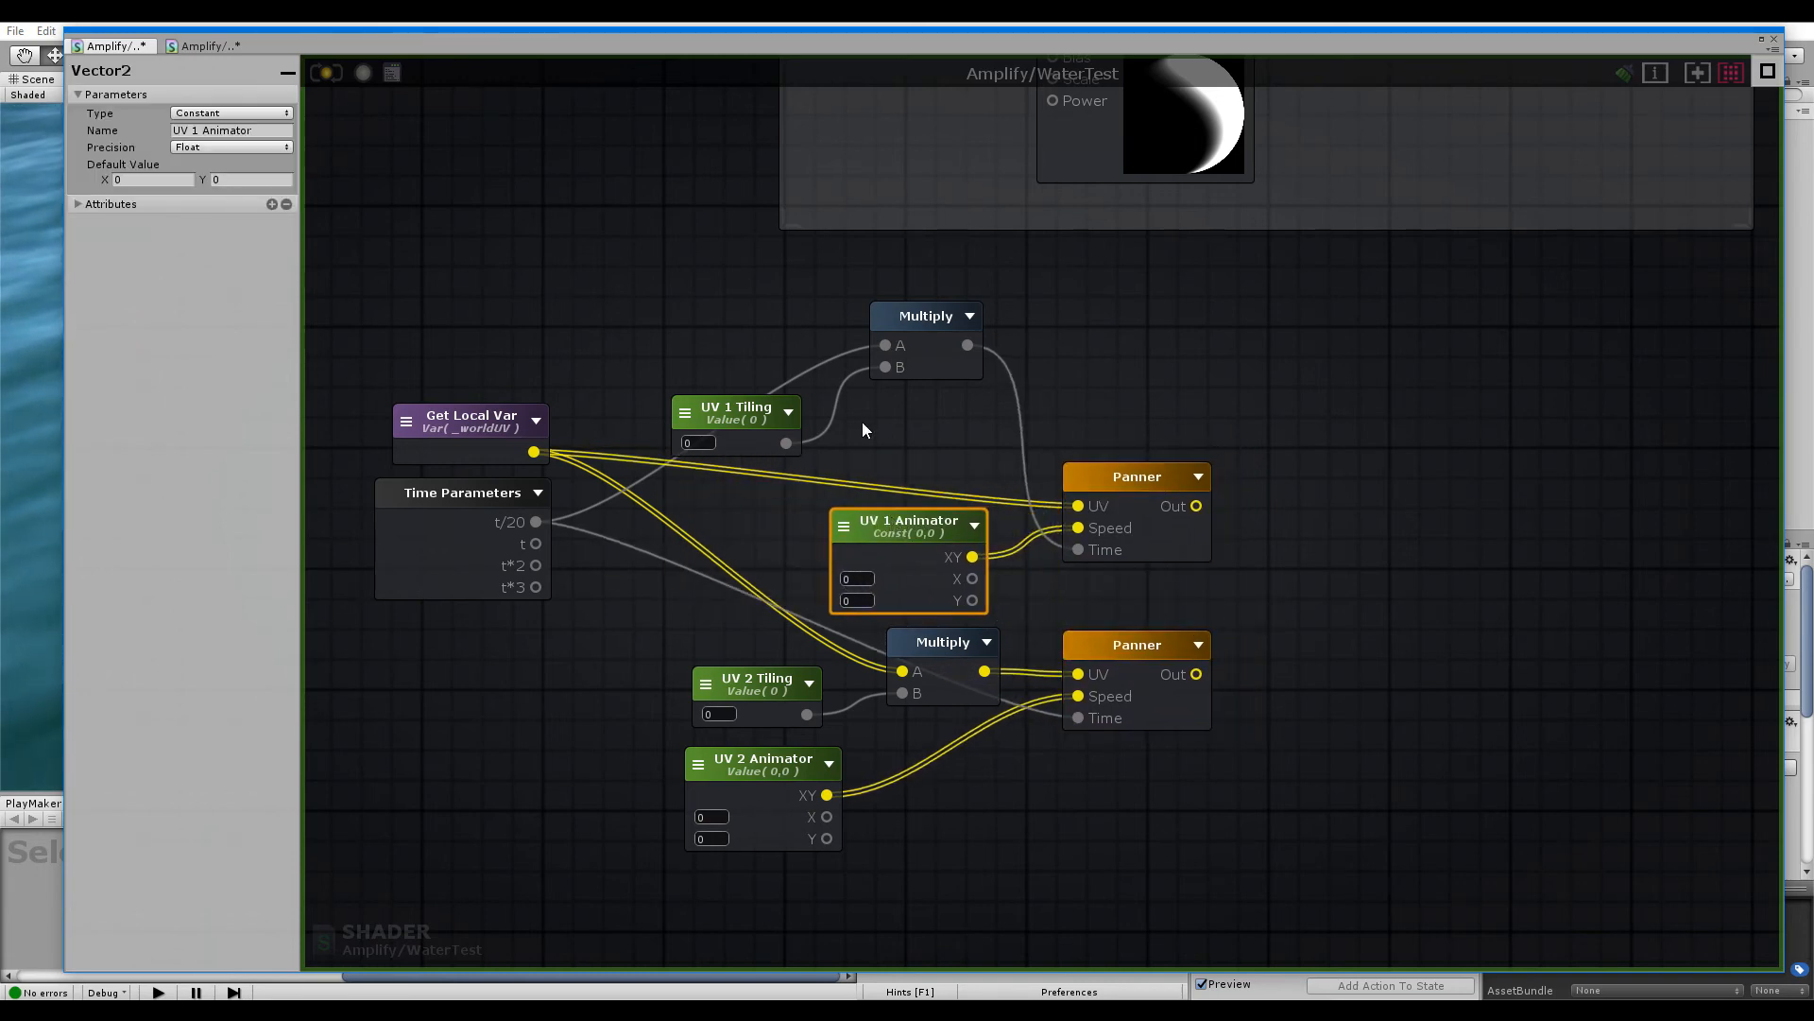
{"action": "left_click_drag", "start_coordinate": [928, 315], "coordinate": [927, 419]}
{"action": "left_click_drag", "start_coordinate": [760, 411], "coordinate": [796, 429]}
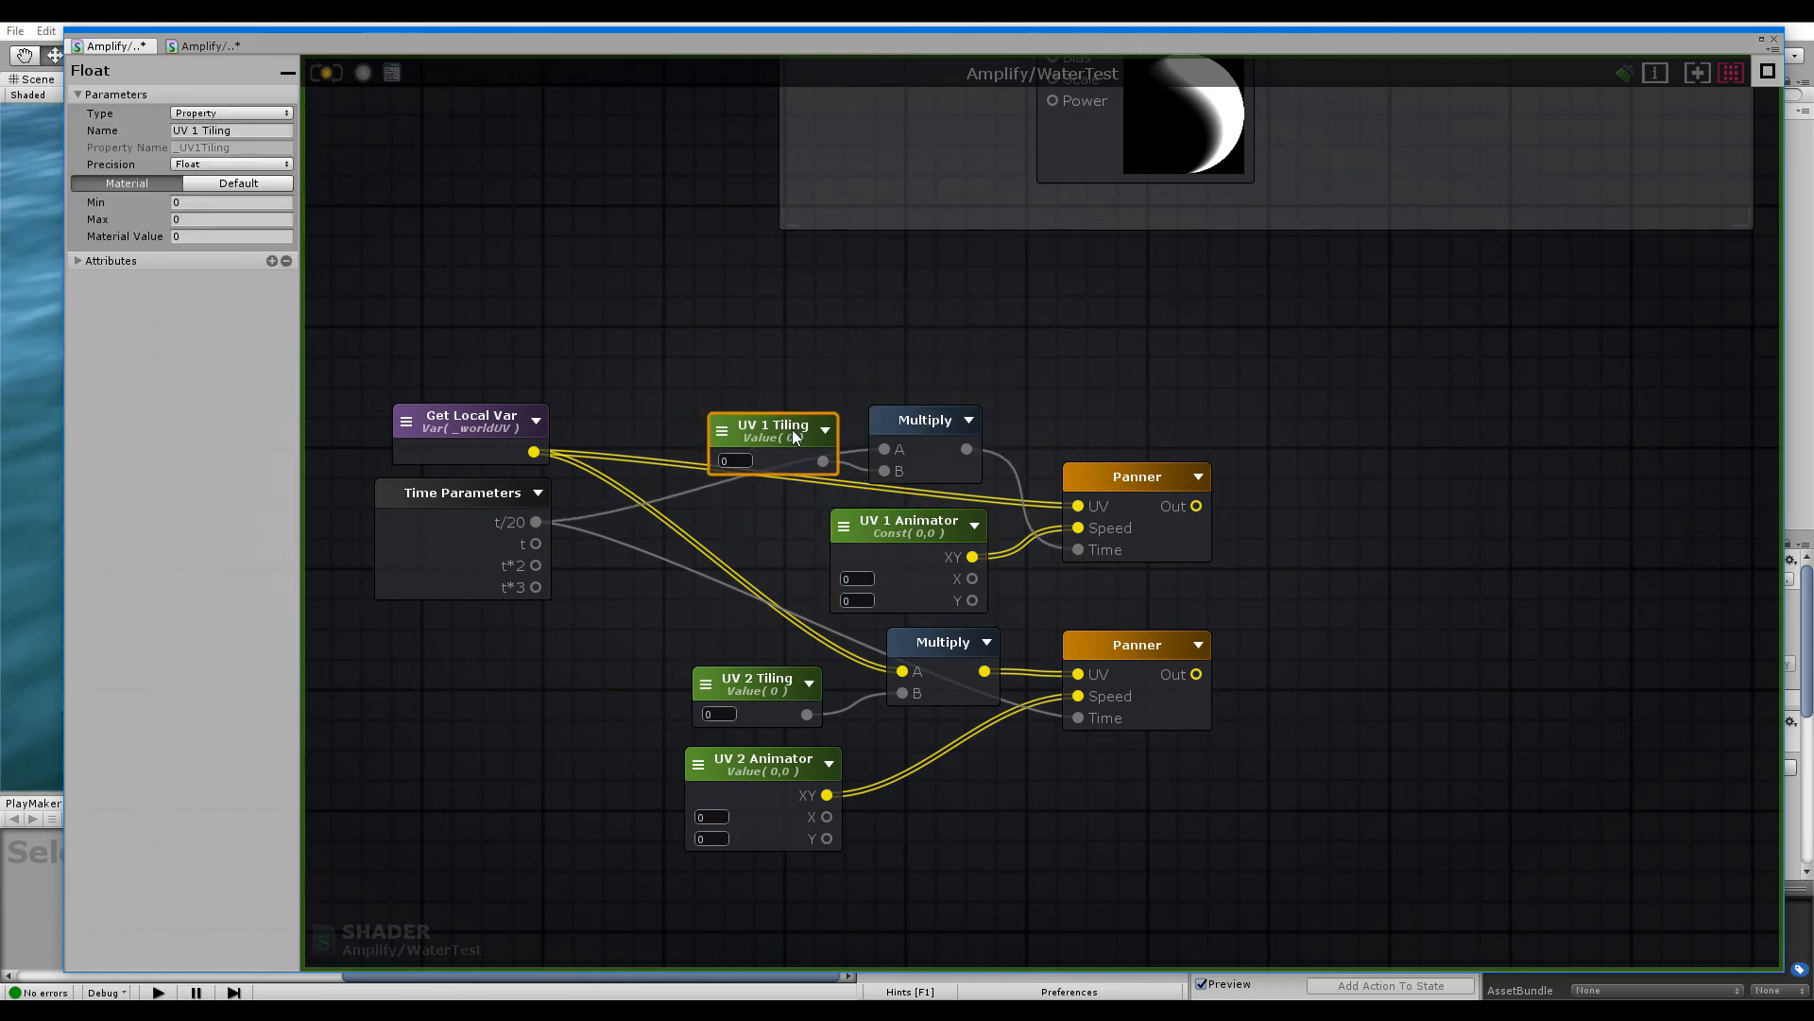
{"action": "left_click_drag", "start_coordinate": [955, 644], "coordinate": [936, 644]}
{"action": "left_click_drag", "start_coordinate": [756, 682], "coordinate": [769, 671]}
{"action": "left_click_drag", "start_coordinate": [781, 773], "coordinate": [917, 743]}
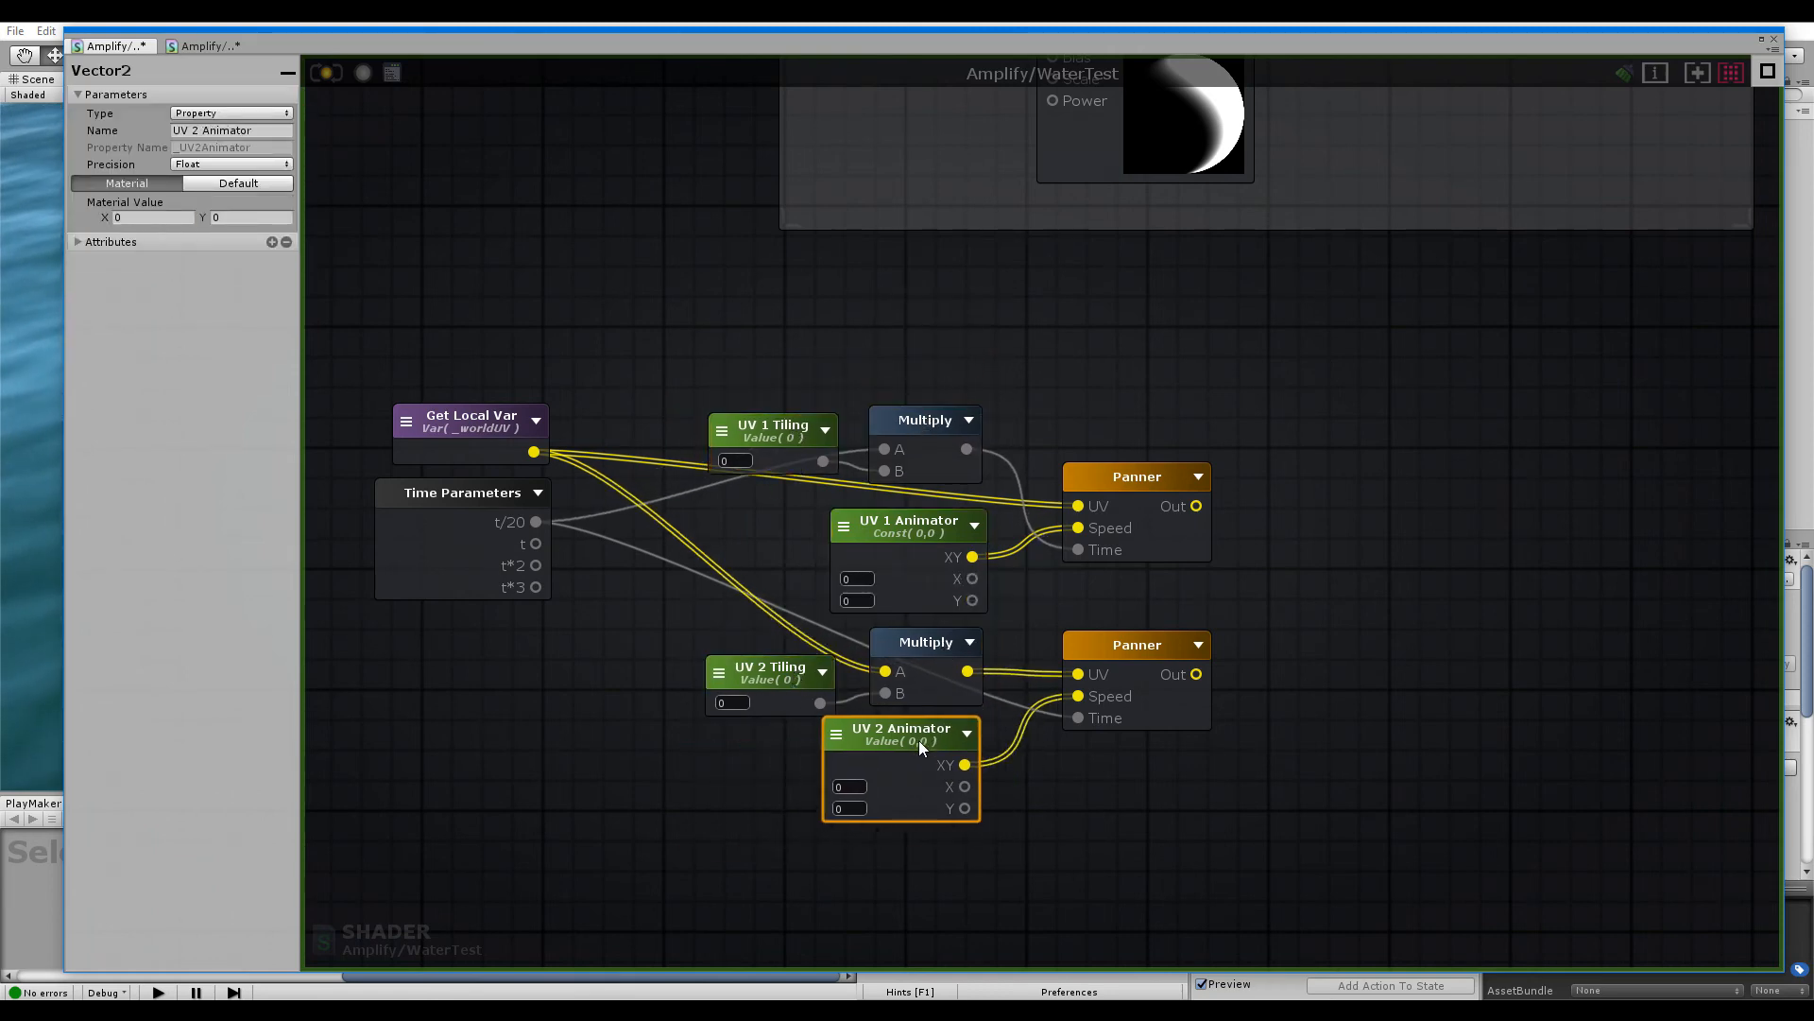
Add two wire nodes to the t/20 connection of the lower Panner and route it beneath UV 2 Animator
{"action": "double_click", "coordinate": [683, 570]}
{"action": "left_click_drag", "start_coordinate": [683, 570], "coordinate": [691, 738]}
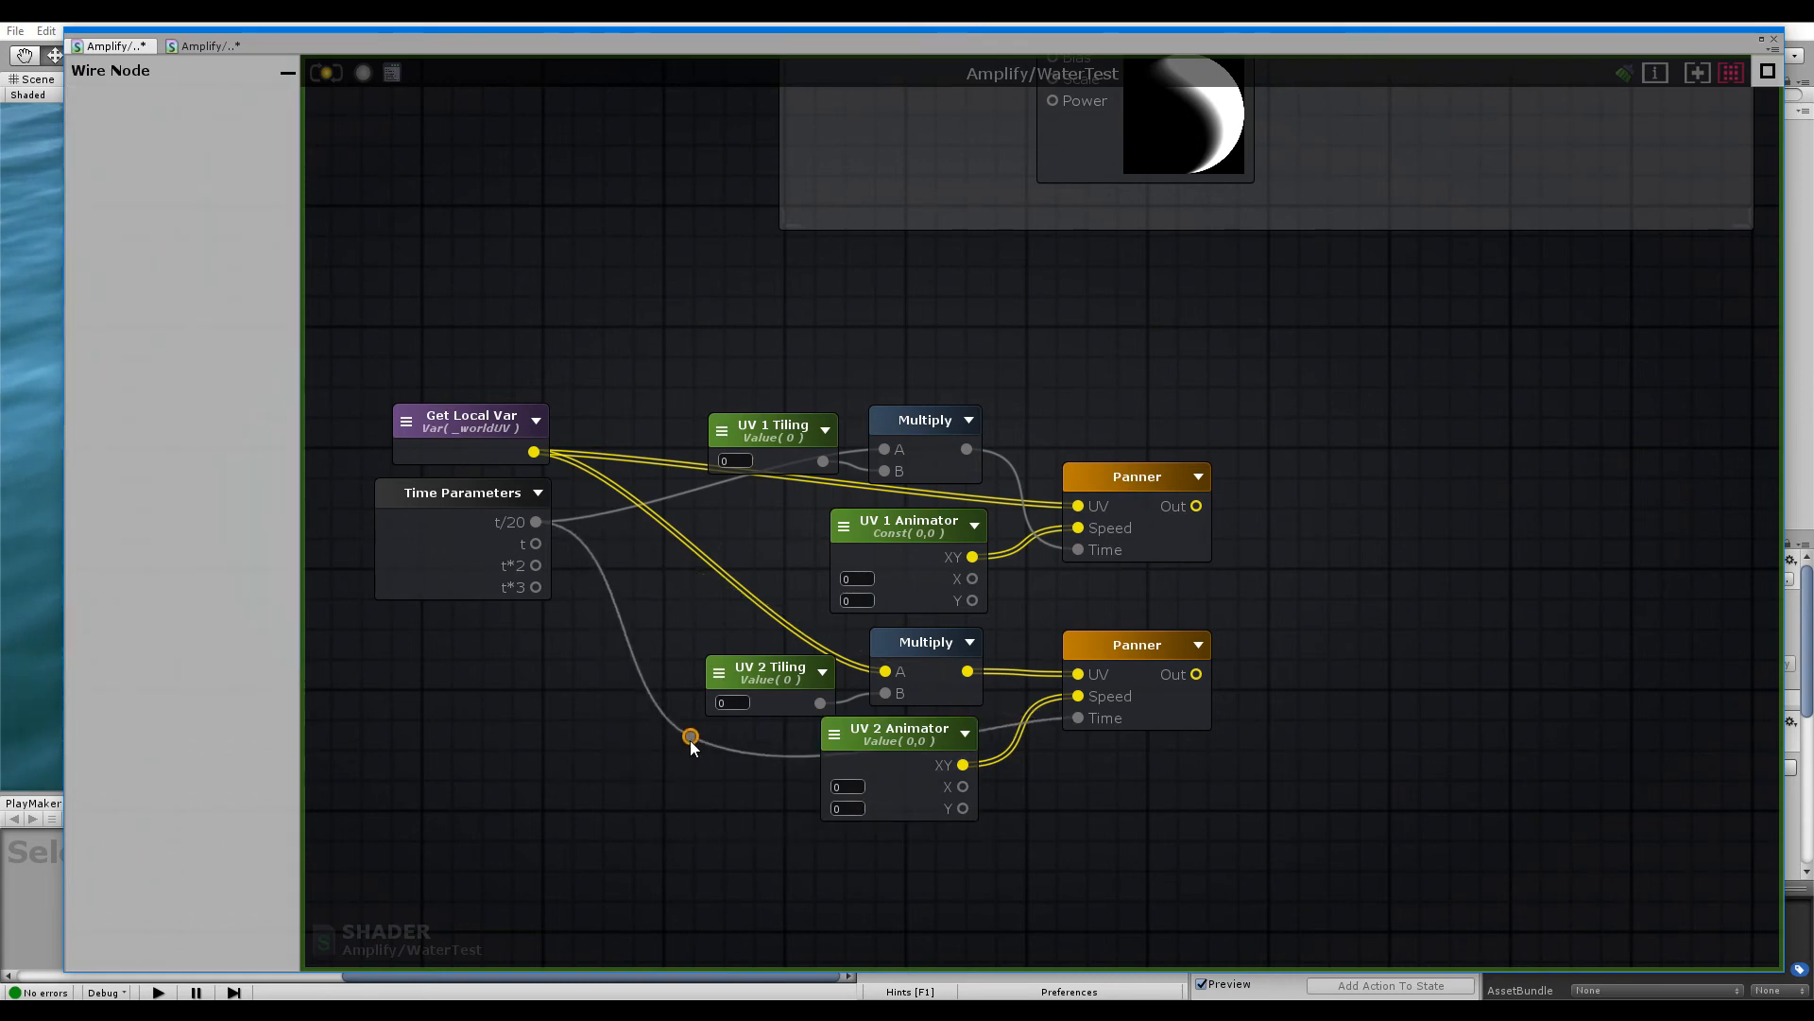
{"action": "double_click", "coordinate": [801, 755]}
{"action": "left_click_drag", "start_coordinate": [802, 755], "coordinate": [984, 844]}
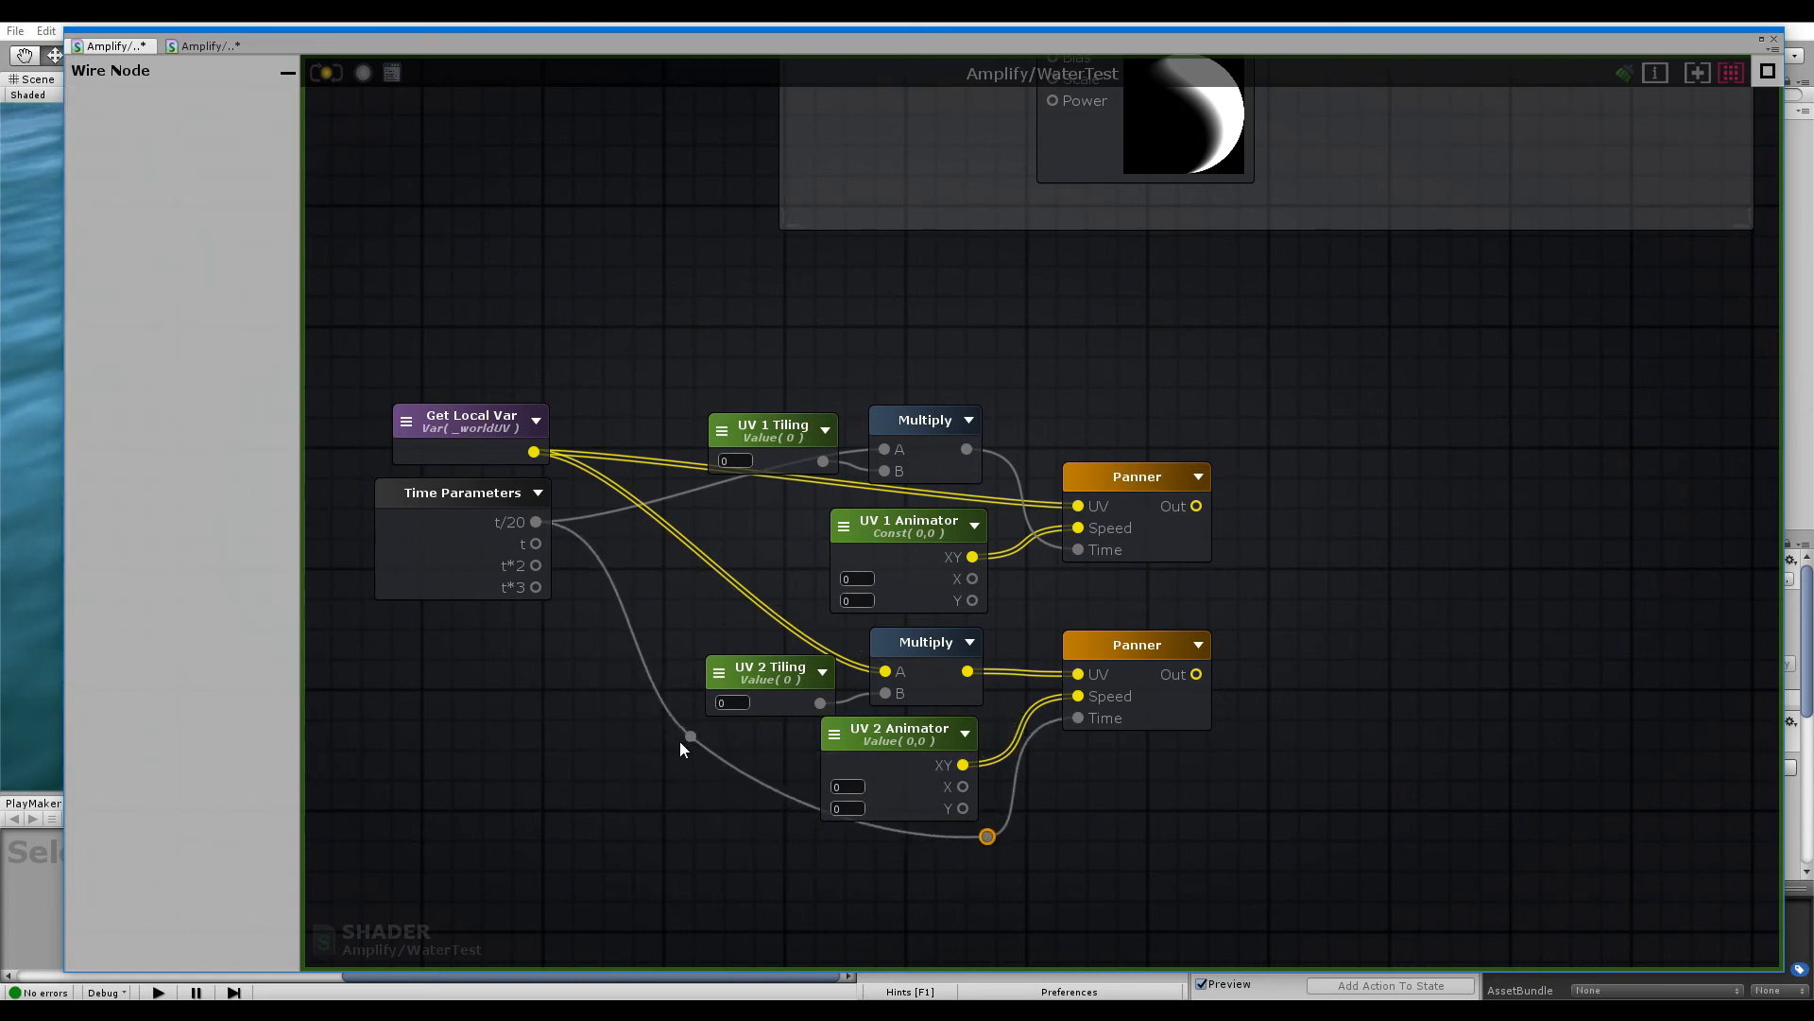
{"action": "left_click_drag", "start_coordinate": [691, 736], "coordinate": [814, 828]}
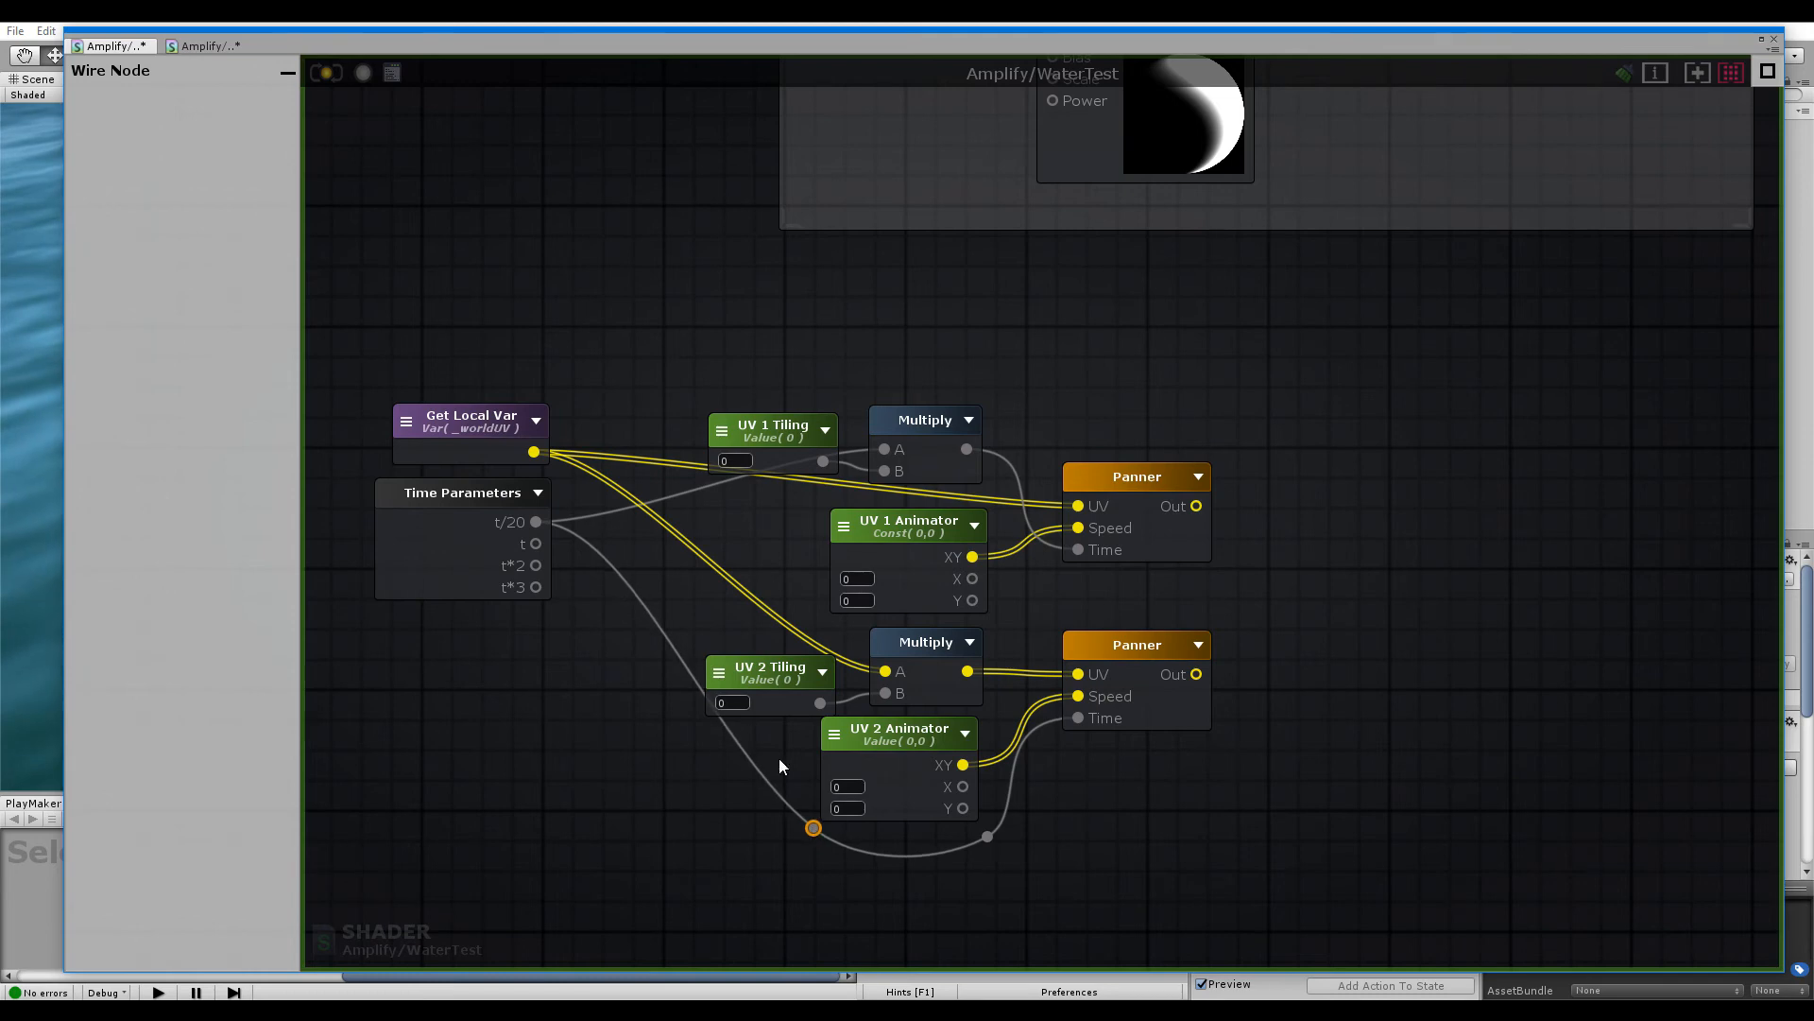
{"action": "double_click", "coordinate": [695, 490]}
{"action": "left_click_drag", "start_coordinate": [696, 490], "coordinate": [718, 526]}
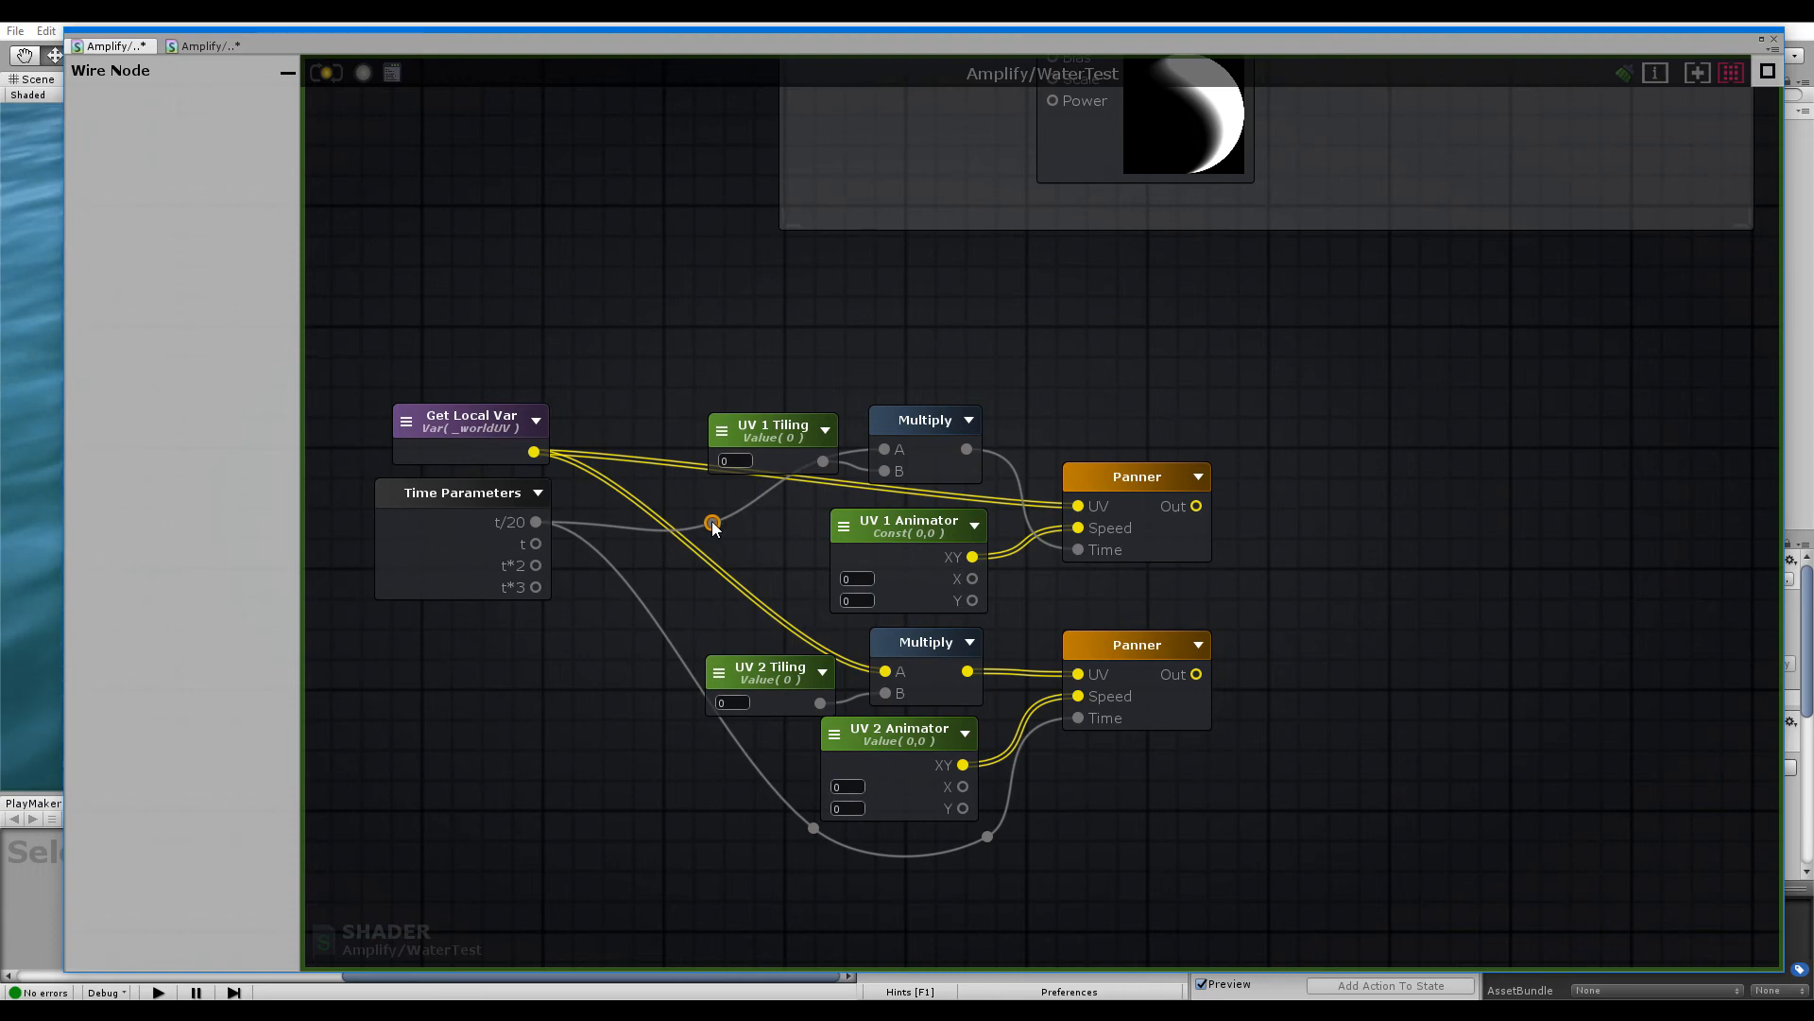
{"action": "key", "text": "Delete"}
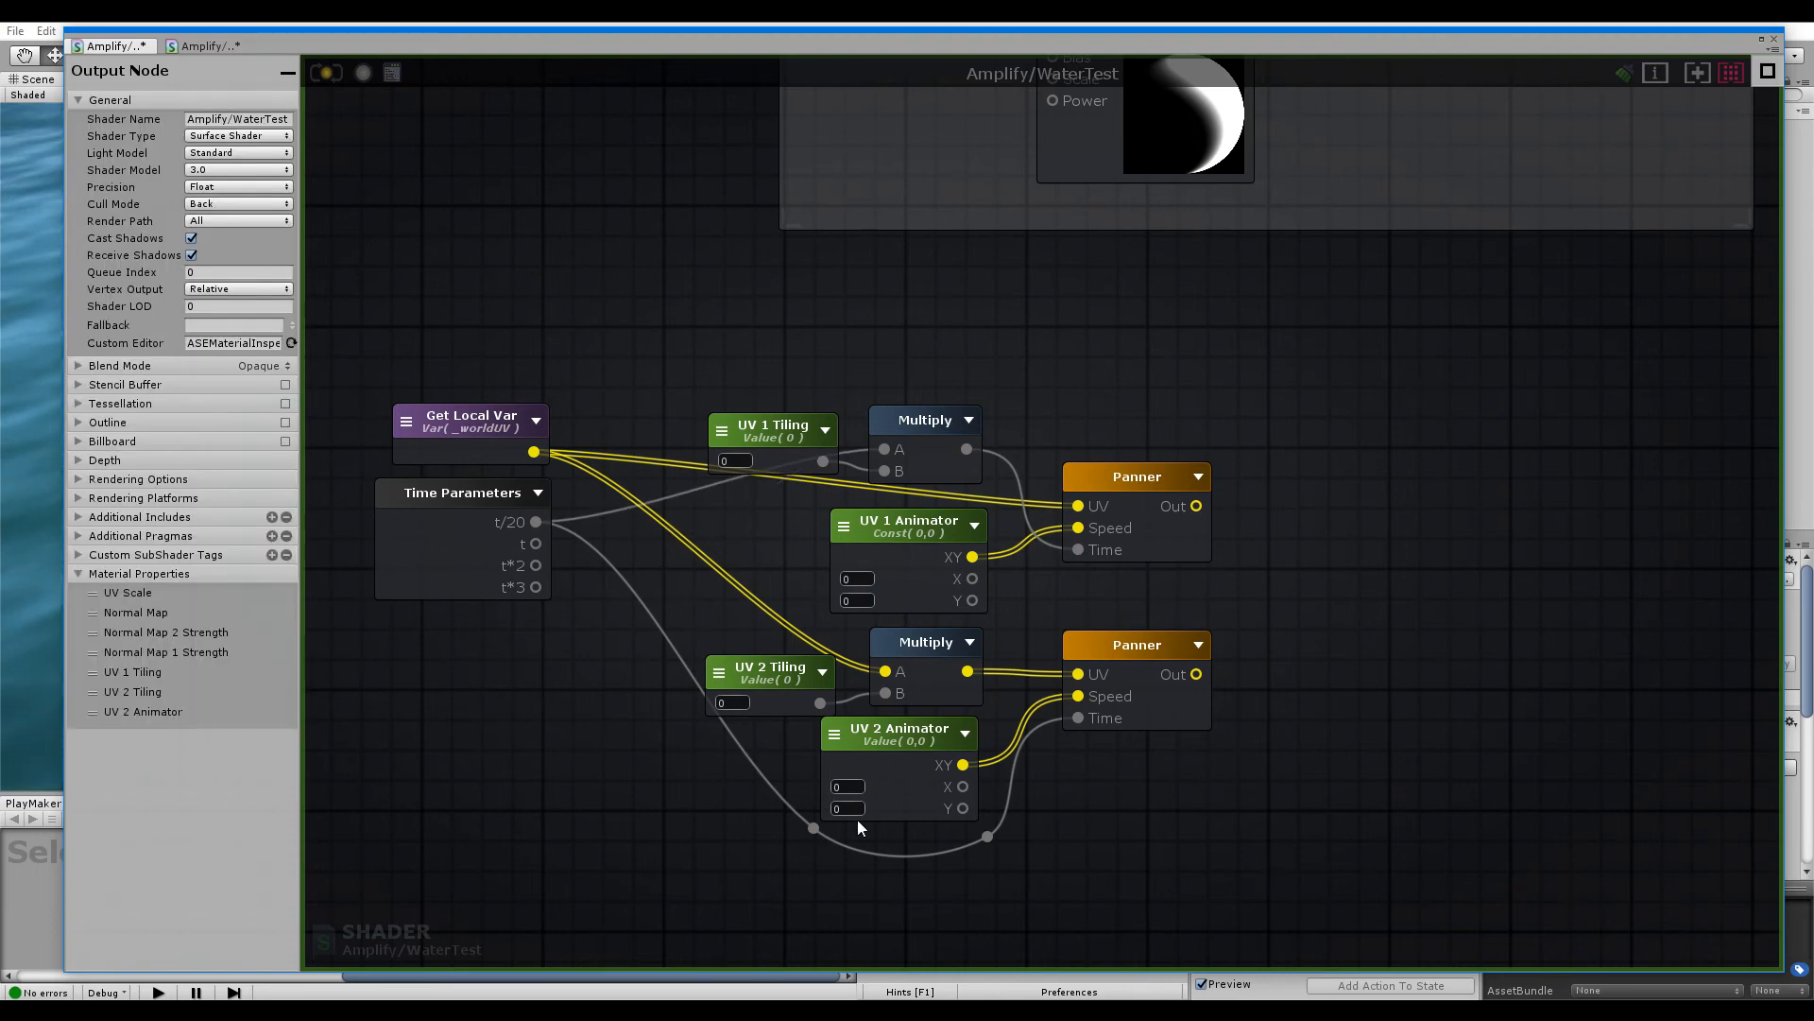
{"action": "middle_click_drag", "start_coordinate": [858, 821], "coordinate": [845, 655]}
{"action": "key", "text": "m"}
{"action": "left_click", "coordinate": [610, 762]}
{"action": "left_click_drag", "start_coordinate": [636, 773], "coordinate": [850, 714]}
{"action": "key", "text": "Delete"}
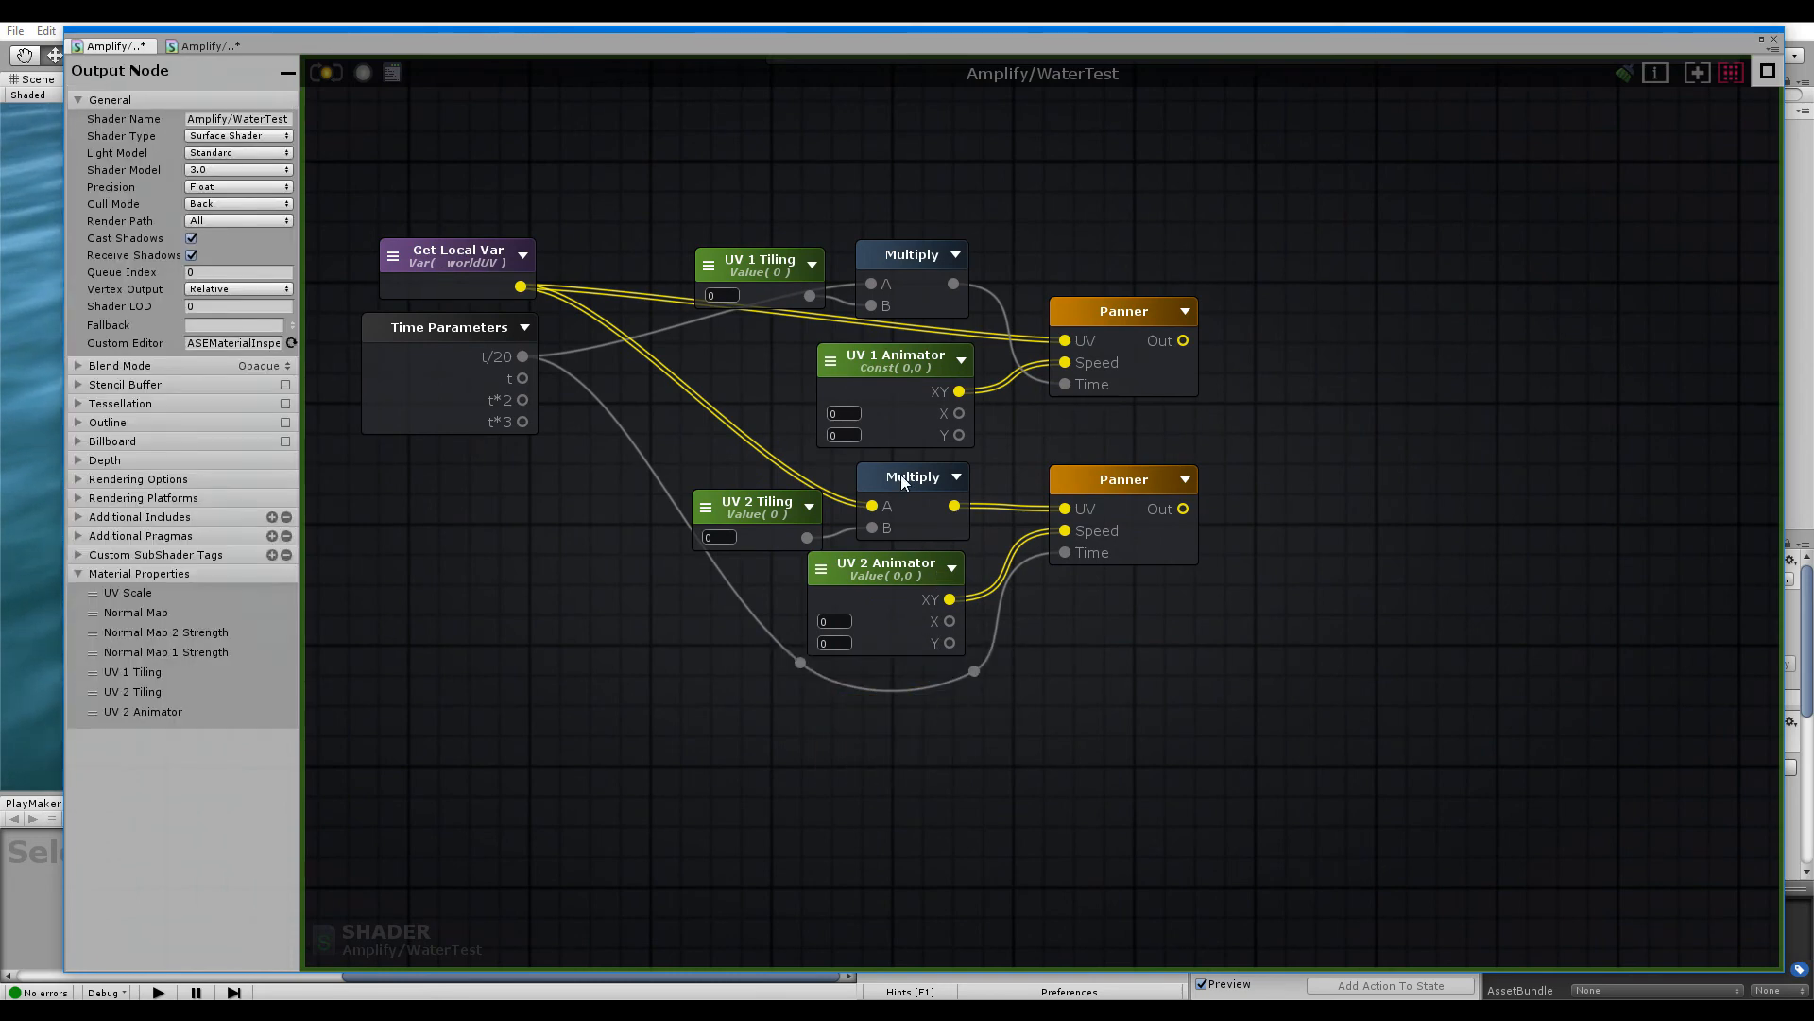
Rewire the UV 1 row: _worldUV into Multiply A, the Multiply output into the Panner's UV, and t/20 into its Time
{"action": "middle_click_drag", "start_coordinate": [904, 482], "coordinate": [899, 561]}
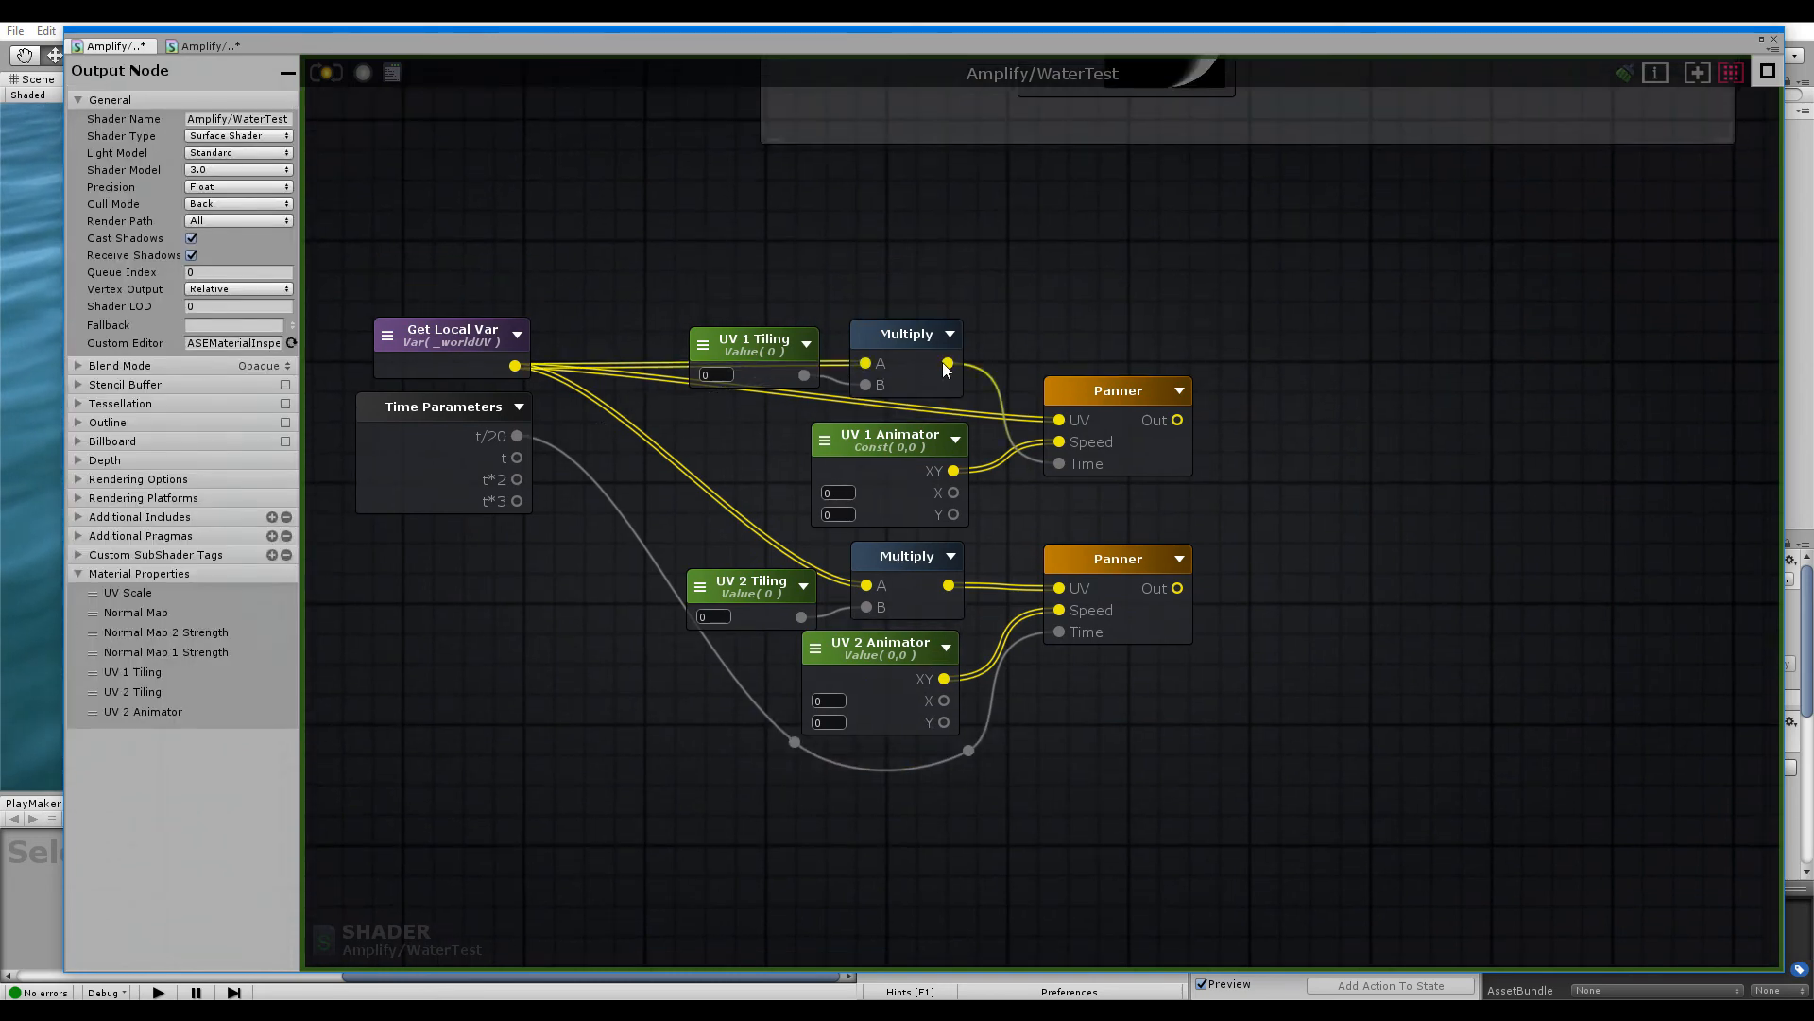
{"action": "left_click_drag", "start_coordinate": [946, 367], "coordinate": [1059, 420]}
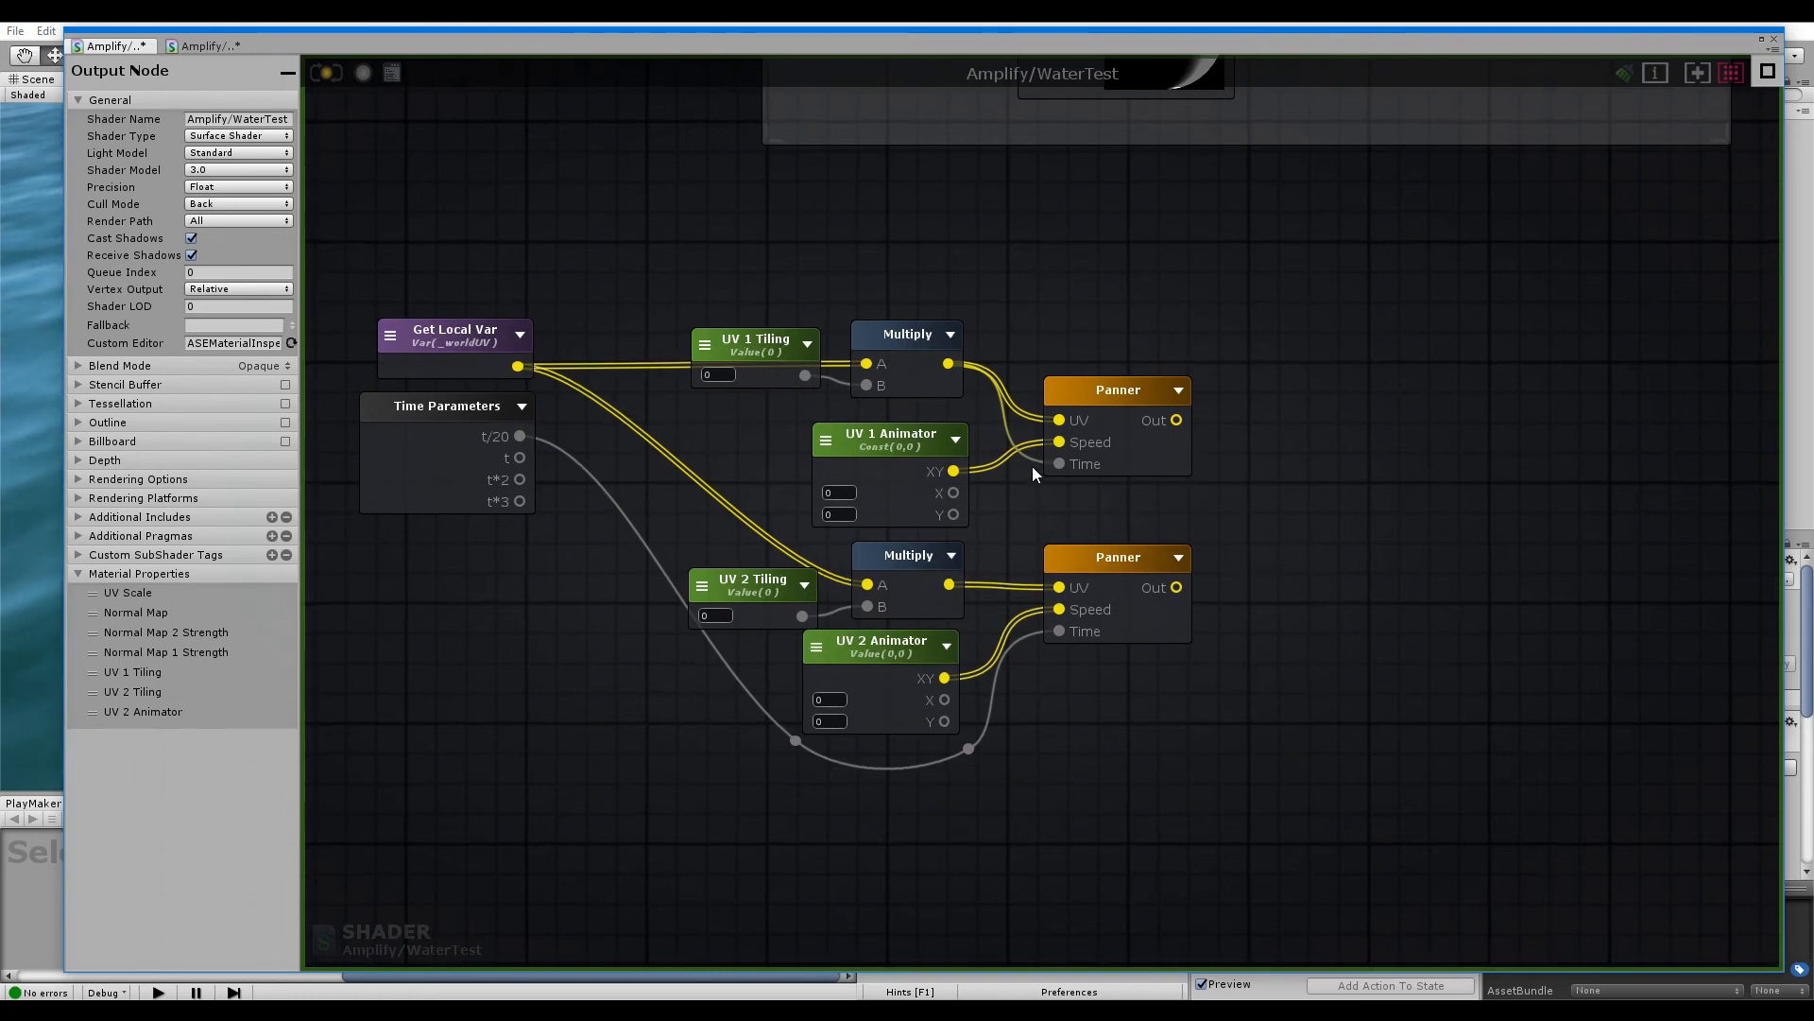
{"action": "left_click_drag", "start_coordinate": [518, 437], "coordinate": [1060, 463]}
Add two wire nodes to the t/20 connection of the upper Panner and route it beneath UV 1 Animator
{"action": "double_click", "coordinate": [715, 446]}
{"action": "left_click_drag", "start_coordinate": [718, 446], "coordinate": [809, 536]}
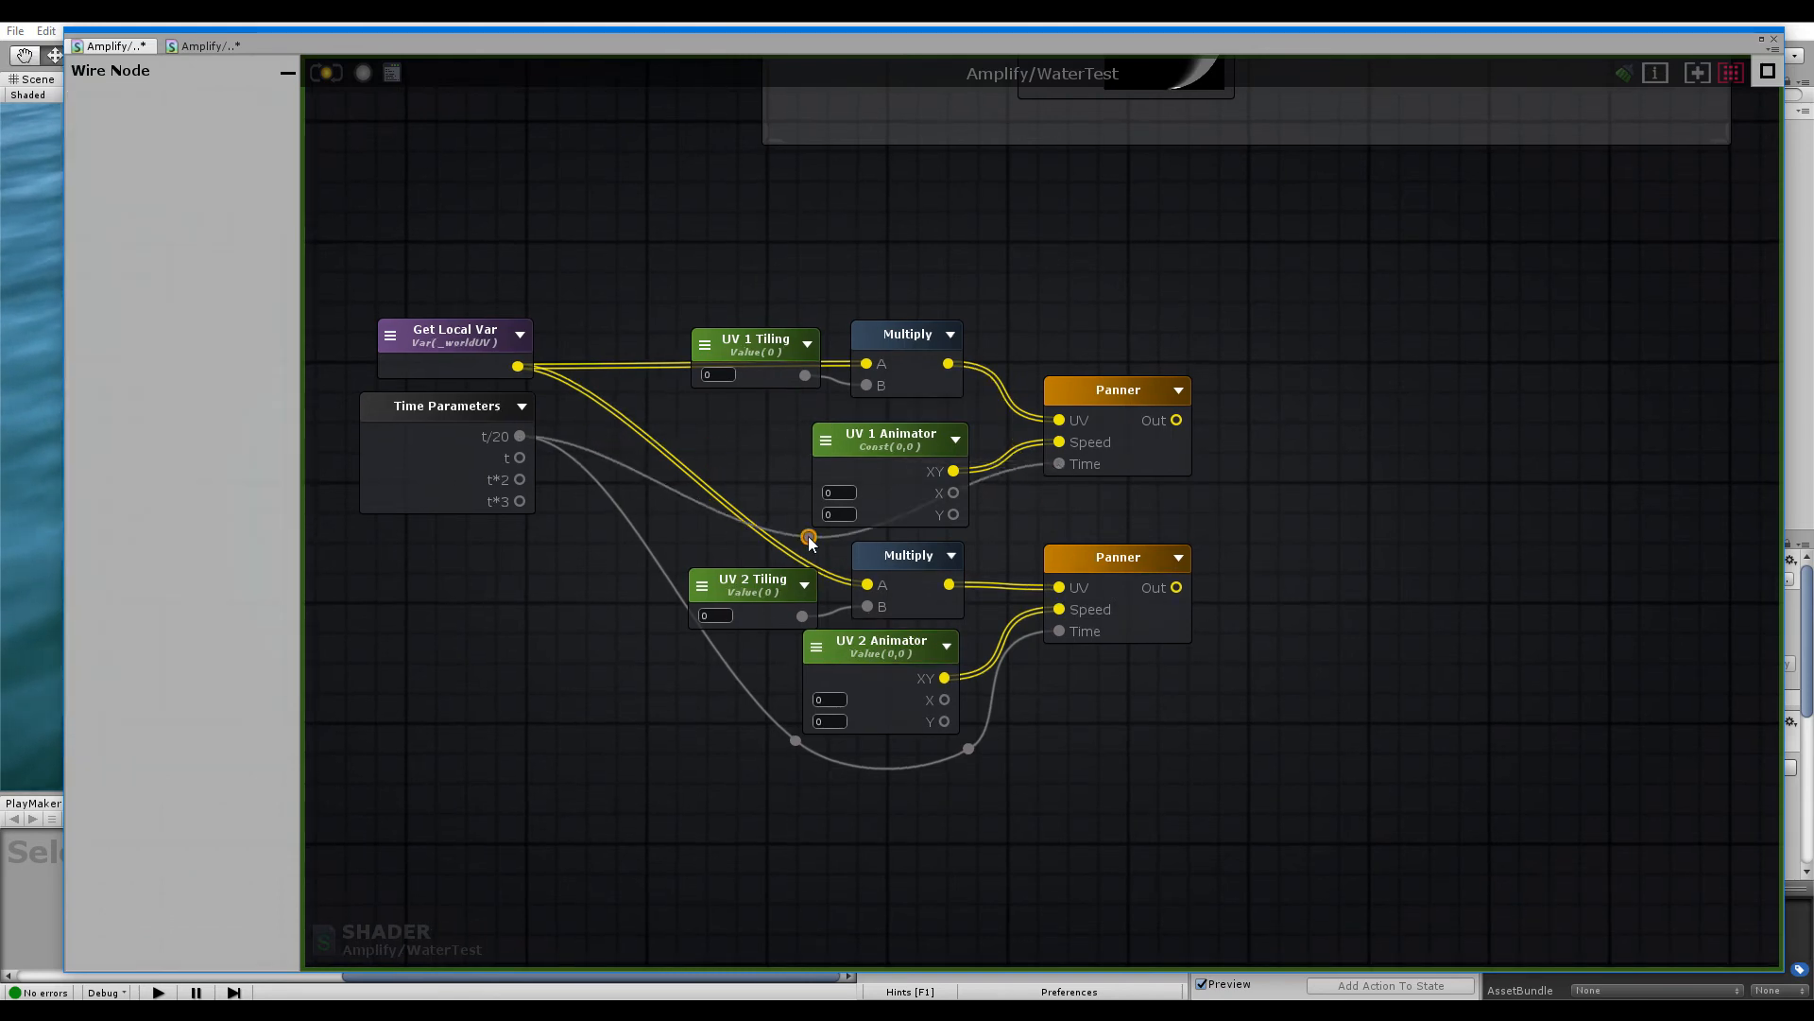
{"action": "left_click", "coordinate": [989, 478]}
{"action": "double_click", "coordinate": [988, 479]}
{"action": "left_click_drag", "start_coordinate": [988, 478], "coordinate": [978, 535]}
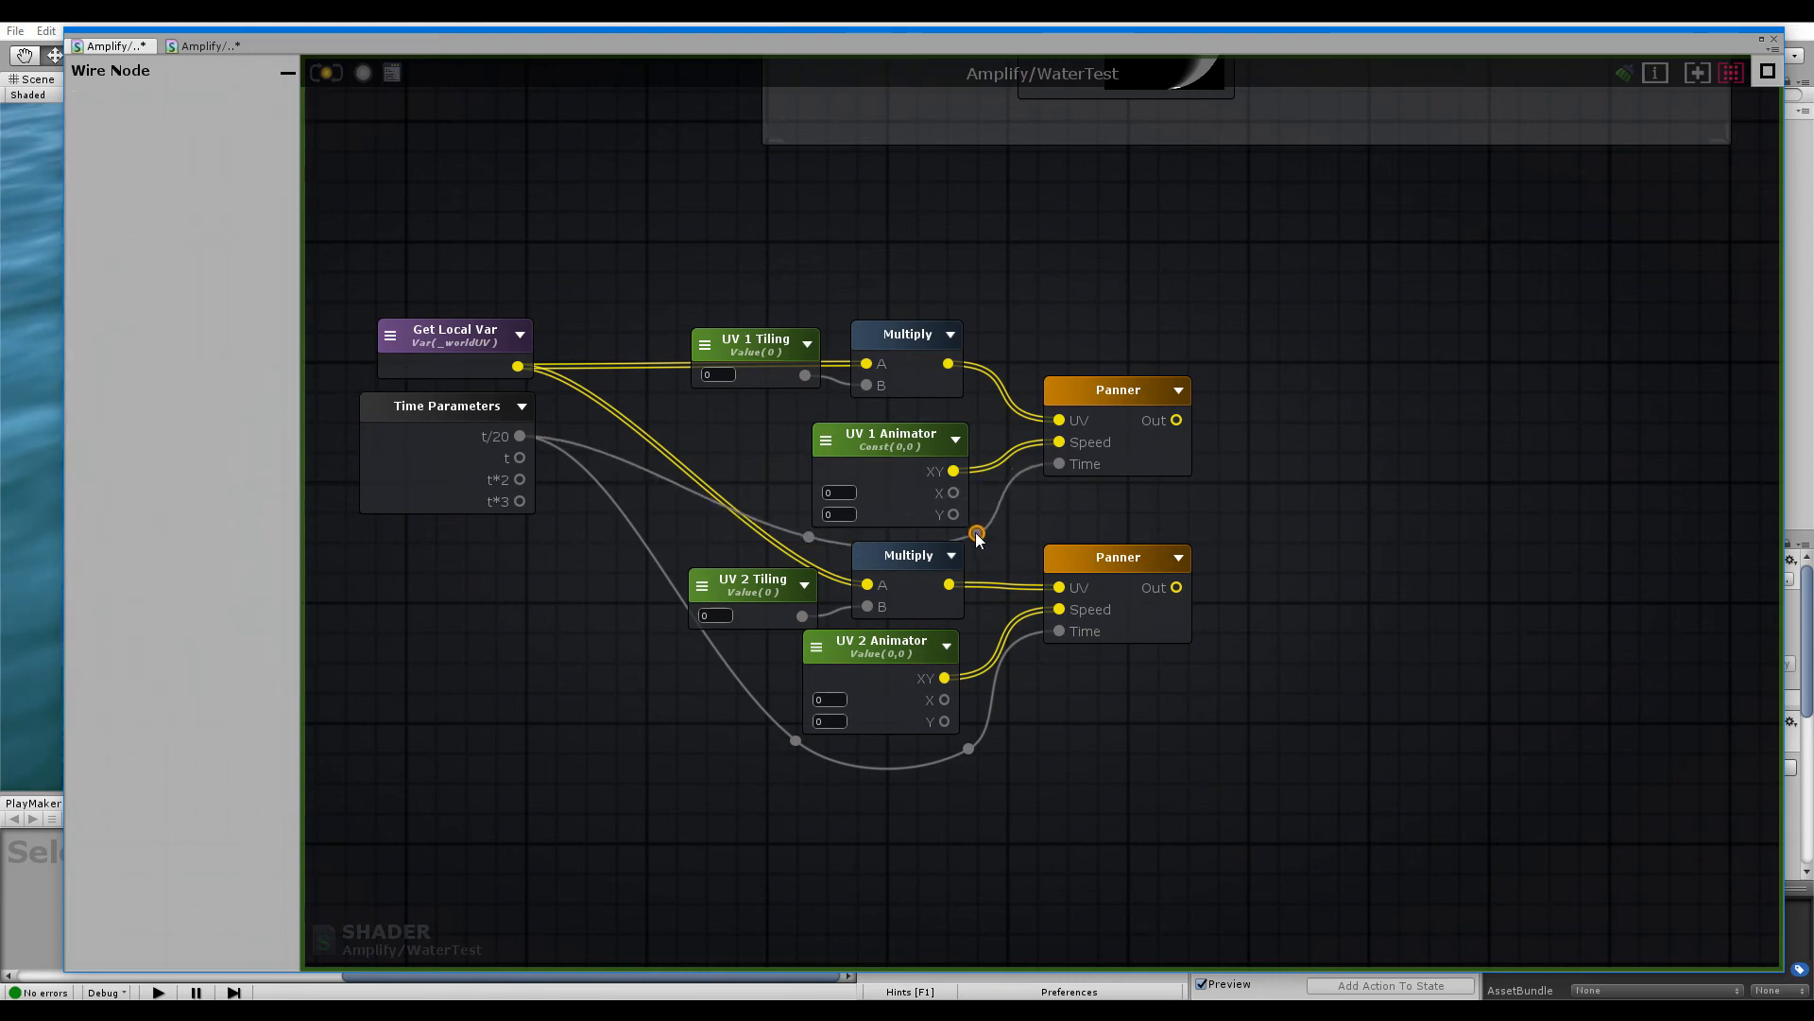
Move the UV 2 nodes, their wire nodes and the lower Panner down to clear the rerouted wire above
{"action": "left_click_drag", "start_coordinate": [983, 775], "coordinate": [683, 565]}
{"action": "left_click_drag", "start_coordinate": [897, 565], "coordinate": [894, 582]}
{"action": "left_click_drag", "start_coordinate": [1124, 594], "coordinate": [1124, 619]}
{"action": "left_click", "coordinate": [1200, 548]}
{"action": "middle_click_drag", "start_coordinate": [1200, 548], "coordinate": [905, 469]}
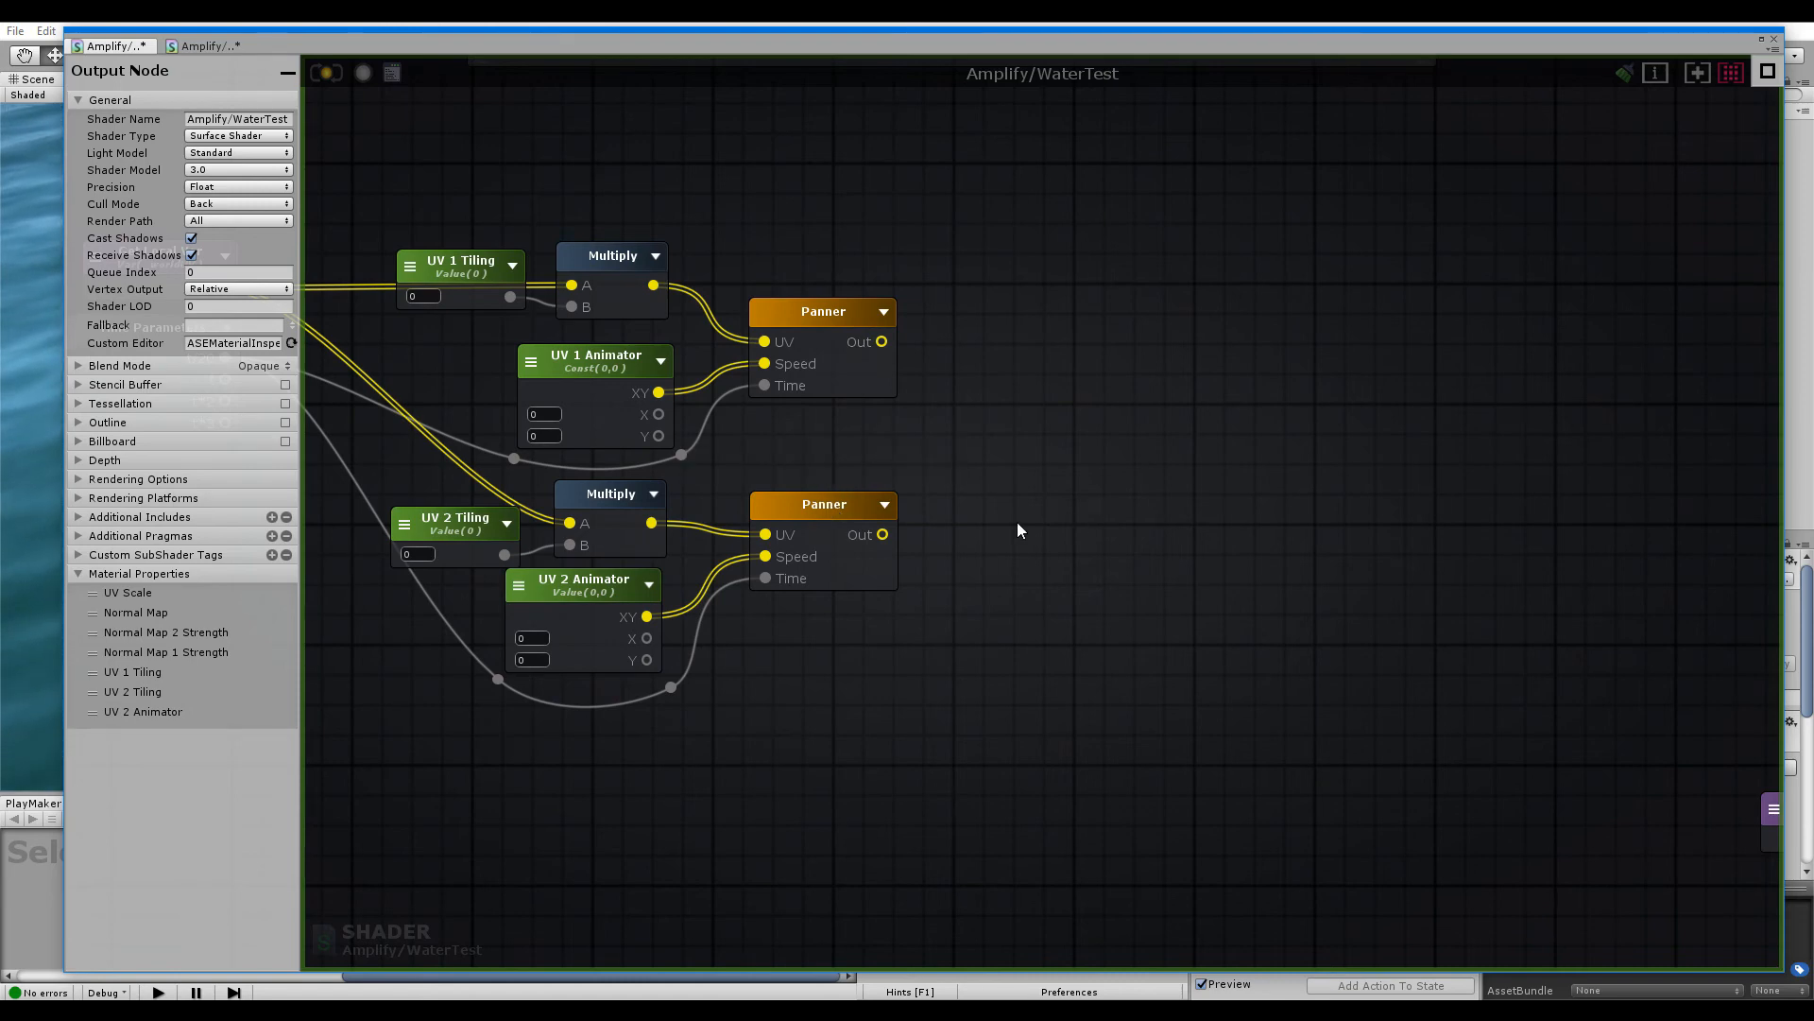
{"action": "right_click_drag", "start_coordinate": [862, 451], "coordinate": [1062, 470]}
{"action": "scroll", "coordinate": [1064, 450], "scroll_direction": "down", "scroll_amount": 5}
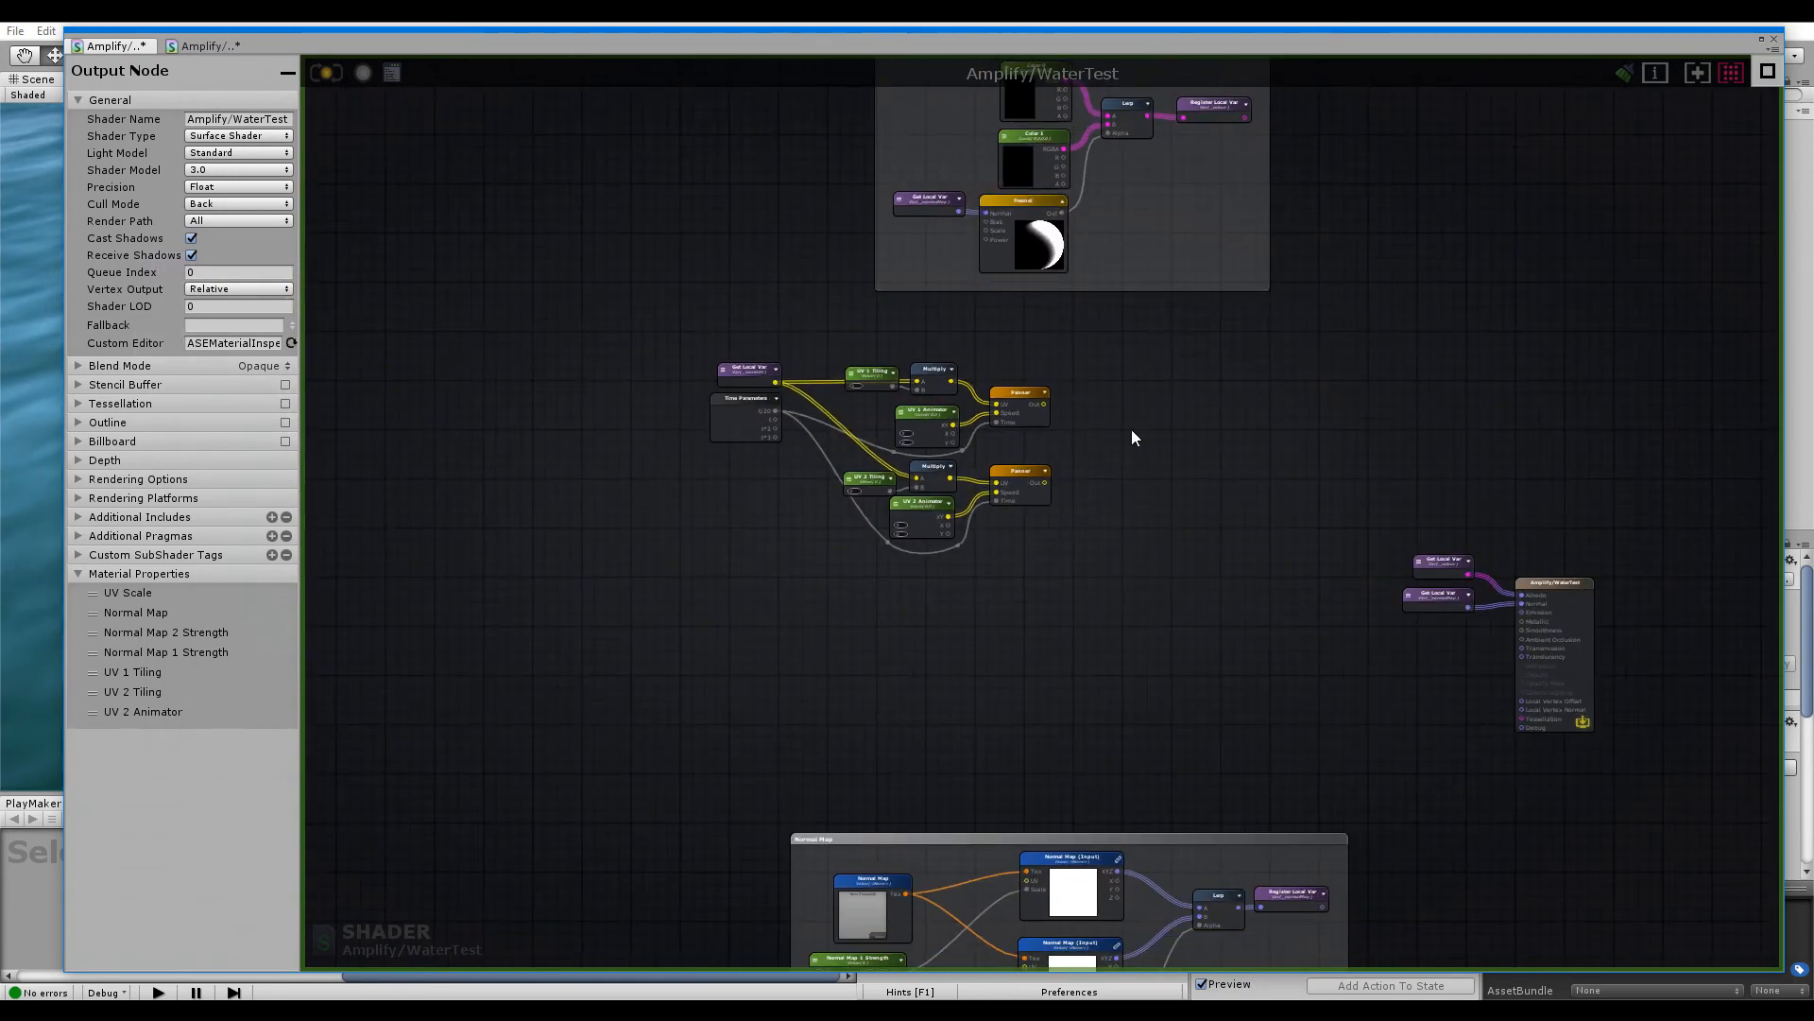
Following the Amplify/Water graph, add a Register Local Var node beside the upper Panner in WaterTest and feed it the Panner output
{"action": "left_click", "coordinate": [230, 45]}
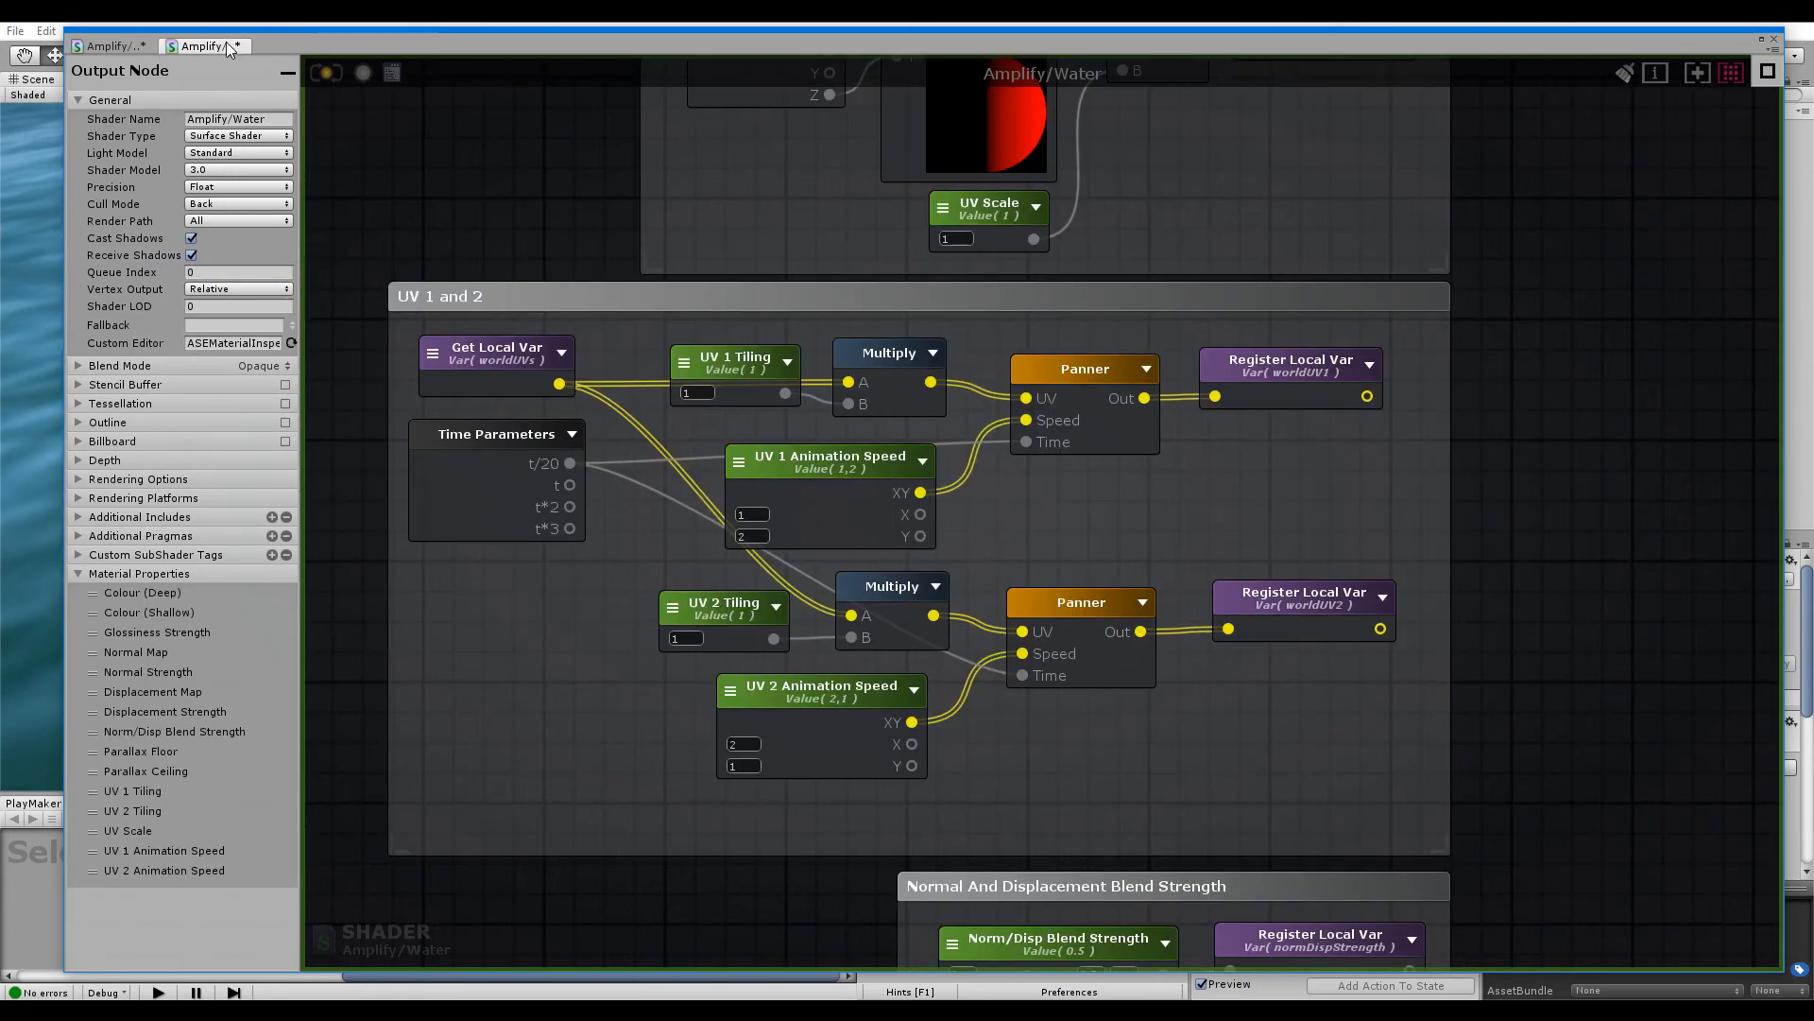
{"action": "left_click", "coordinate": [85, 47]}
{"action": "scroll", "coordinate": [1070, 467], "scroll_direction": "up", "scroll_amount": 5}
{"action": "right_click", "coordinate": [1244, 362]}
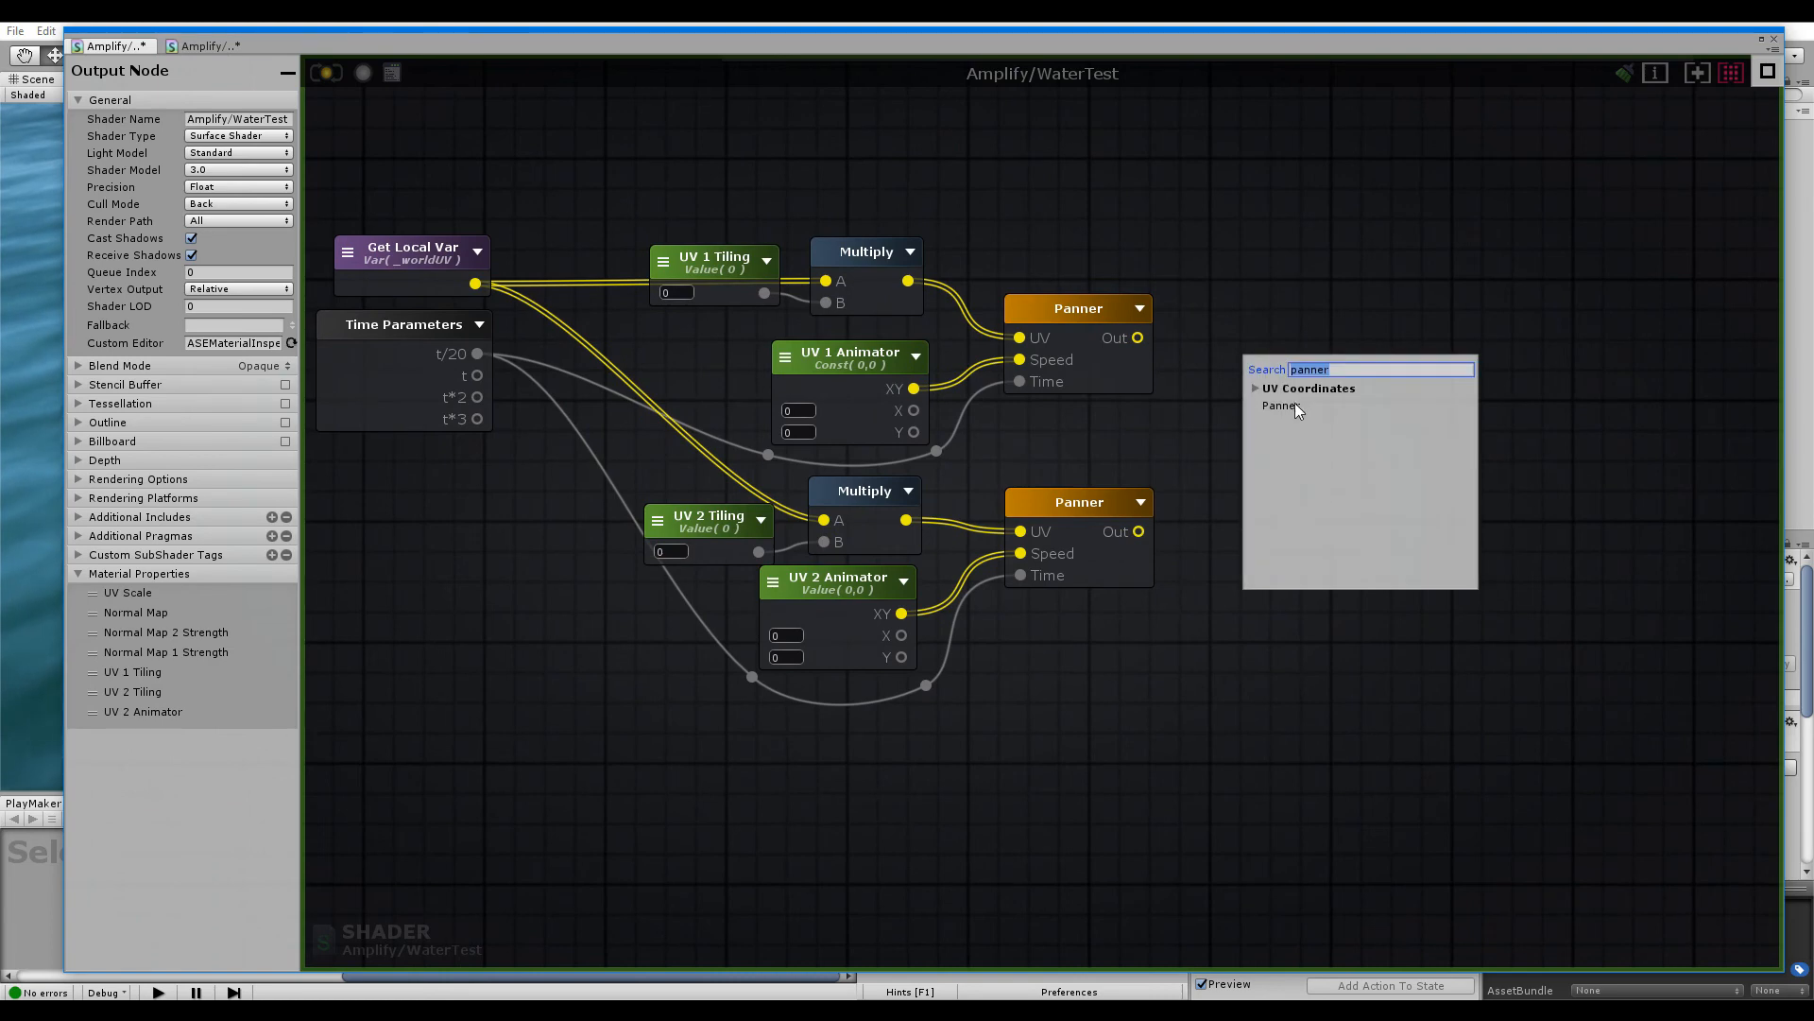
{"action": "type", "text": "local"}
{"action": "left_click", "coordinate": [1301, 422]}
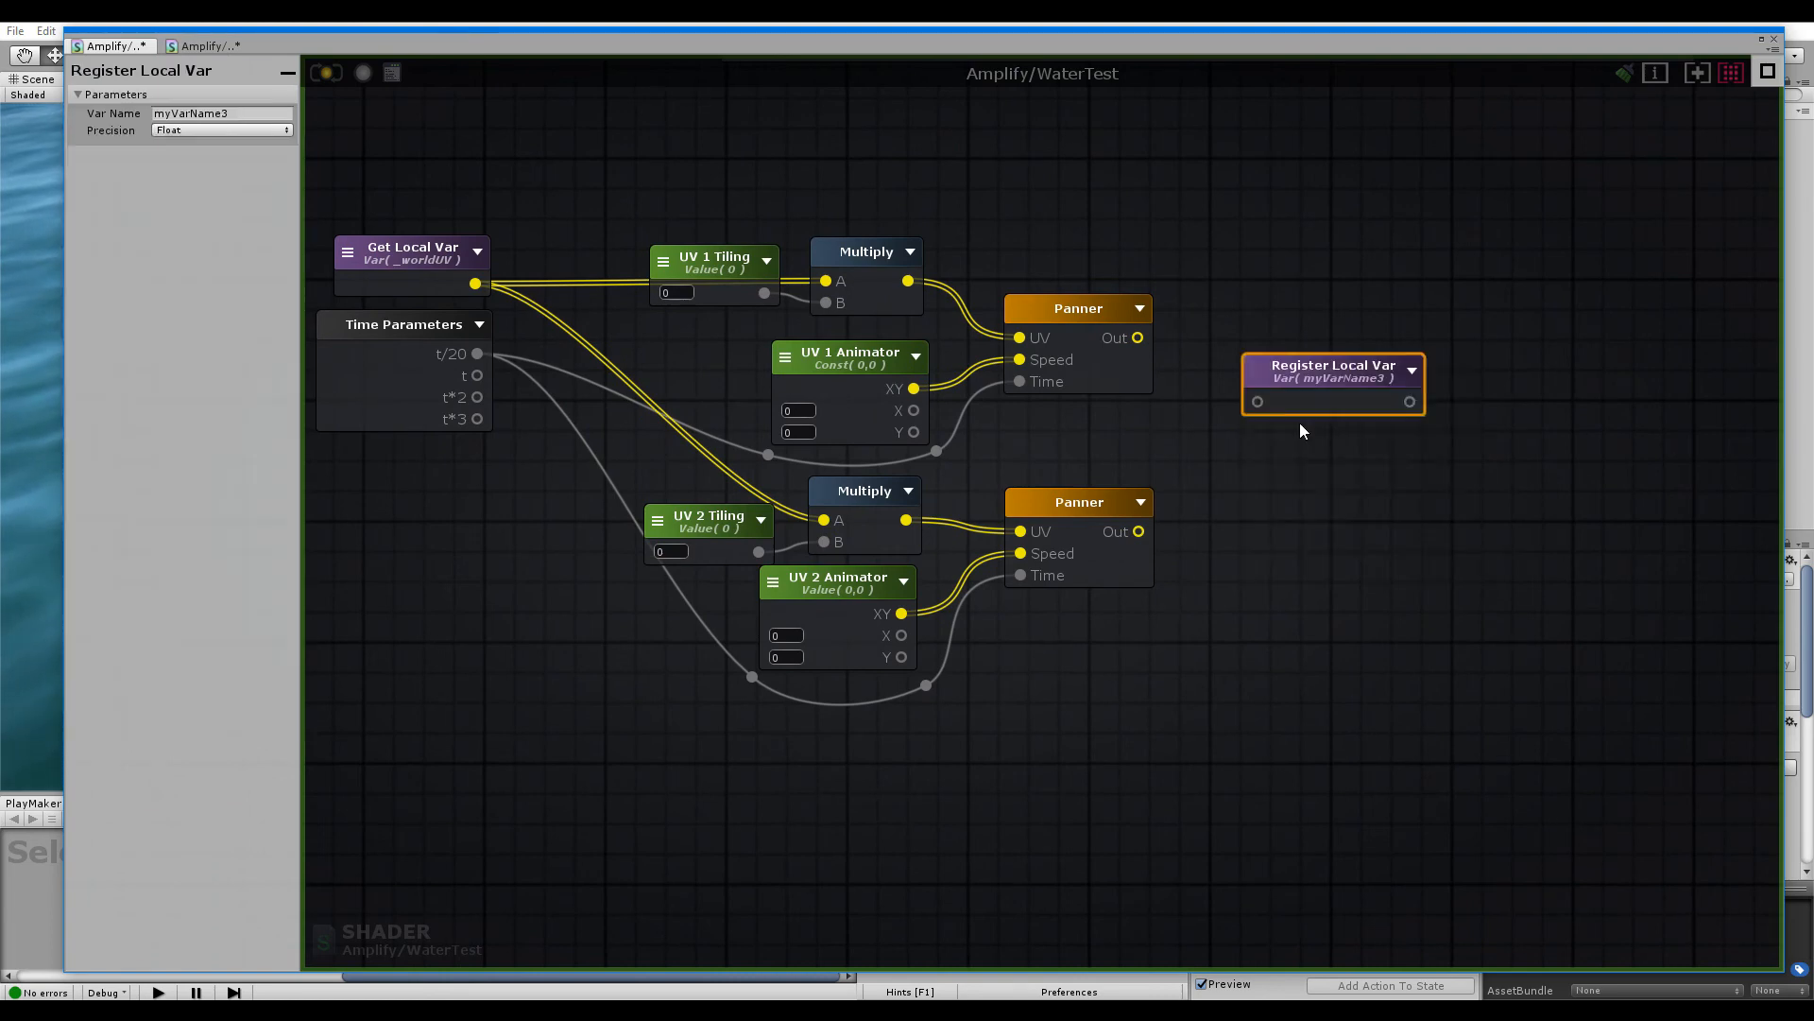
{"action": "left_click_drag", "start_coordinate": [1323, 383], "coordinate": [1302, 335]}
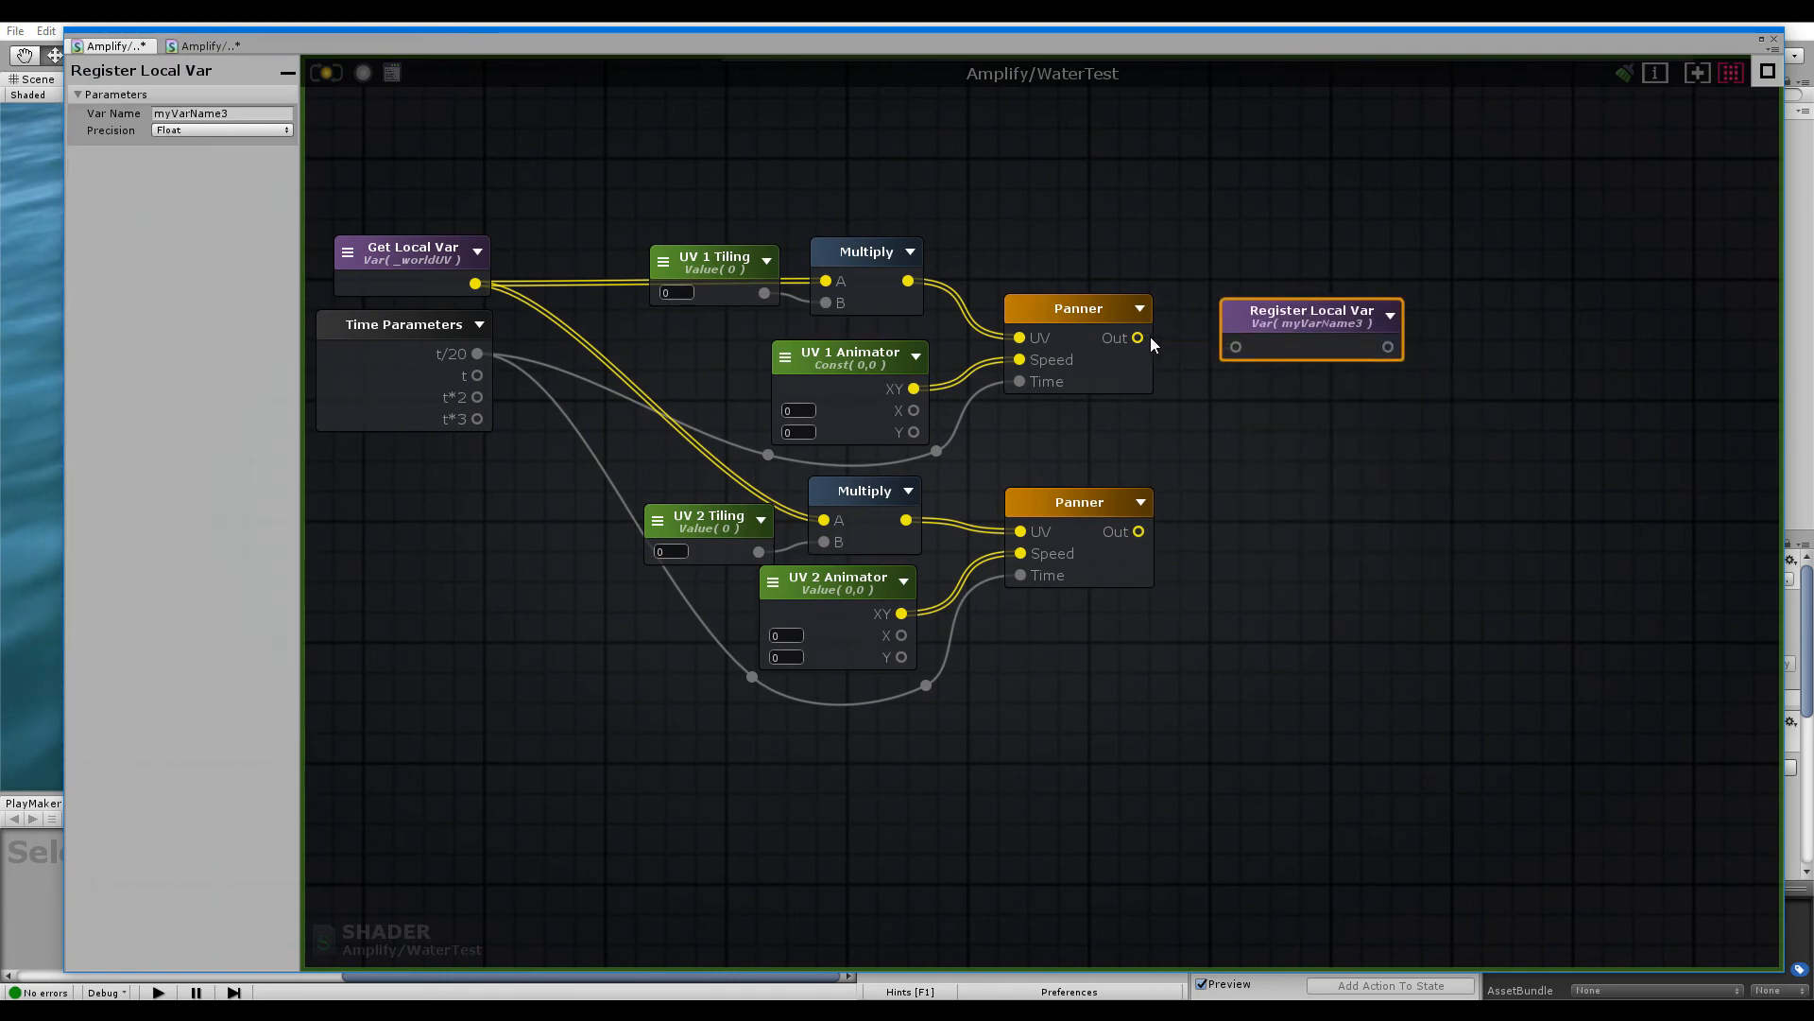
{"action": "left_click_drag", "start_coordinate": [1138, 338], "coordinate": [1236, 347]}
Add a second Register Local Var node beside the lower Panner and connect that Panner's output to it
{"action": "right_click_drag", "start_coordinate": [1290, 499], "coordinate": [1258, 465]}
{"action": "left_click", "coordinate": [1317, 535]}
{"action": "left_click_drag", "start_coordinate": [1304, 481], "coordinate": [1198, 457]}
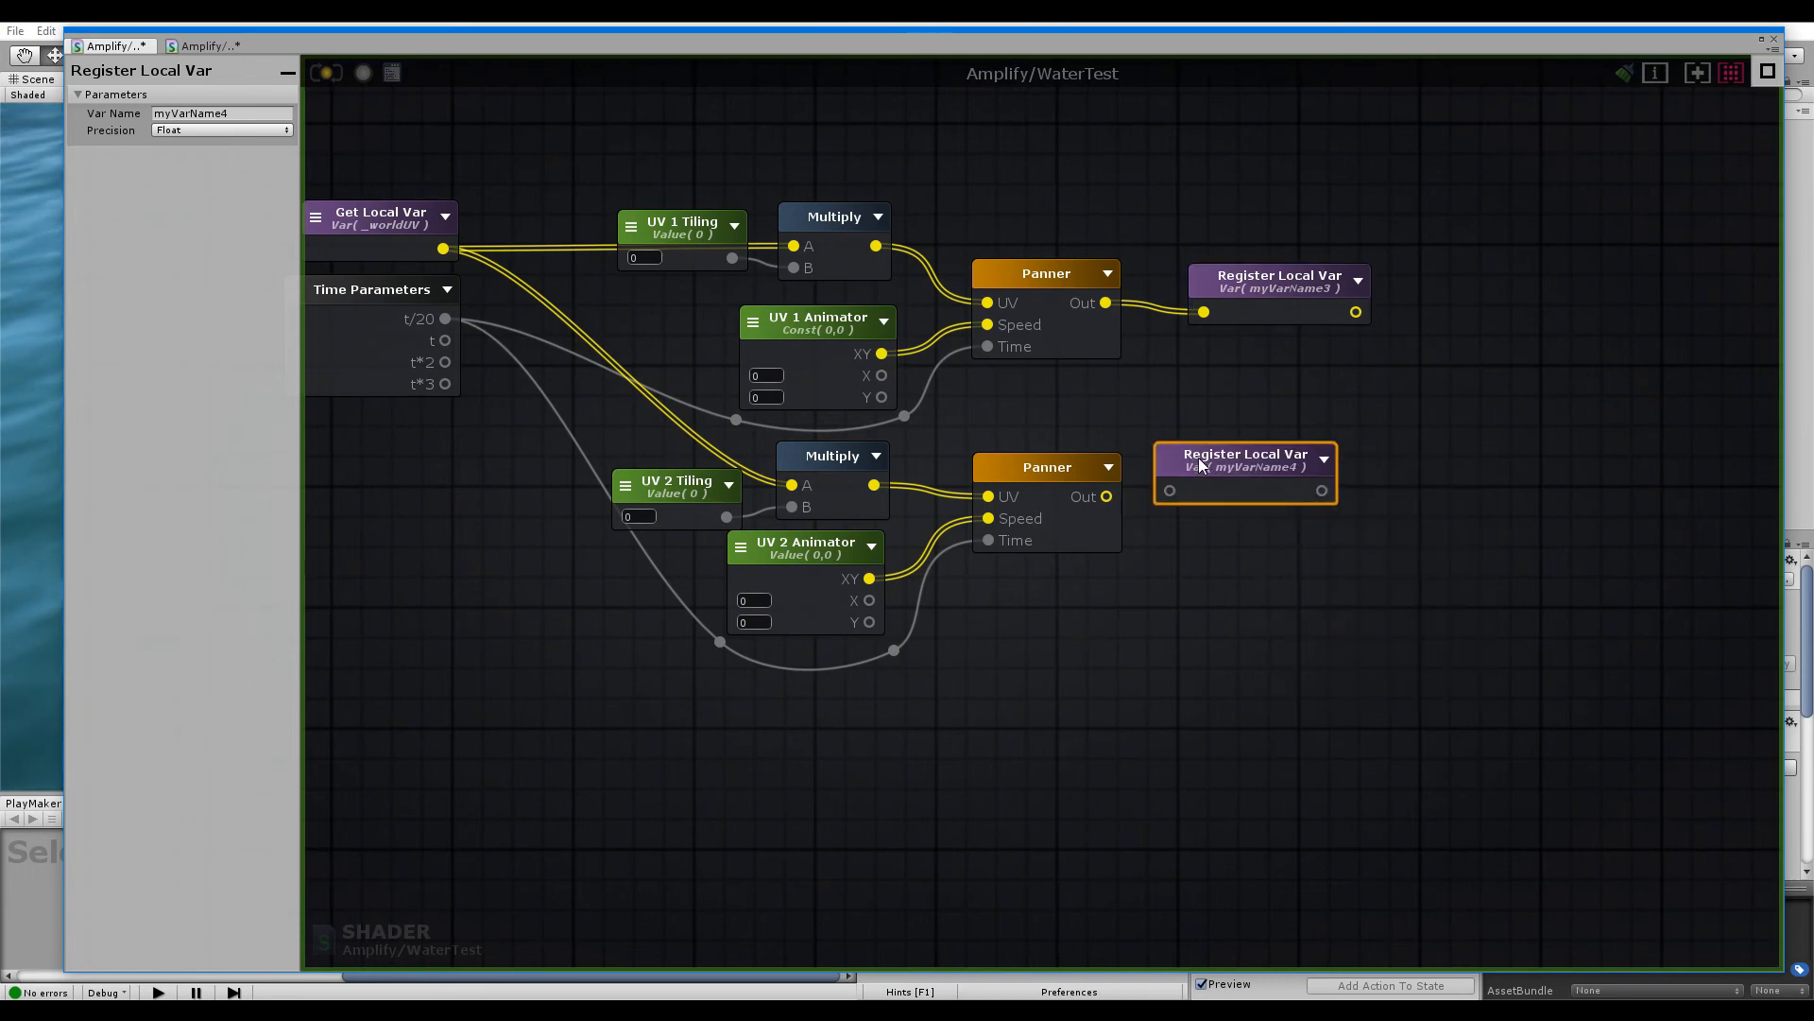
{"action": "left_click_drag", "start_coordinate": [1106, 496], "coordinate": [1242, 457]}
{"action": "double_click", "coordinate": [1241, 457]}
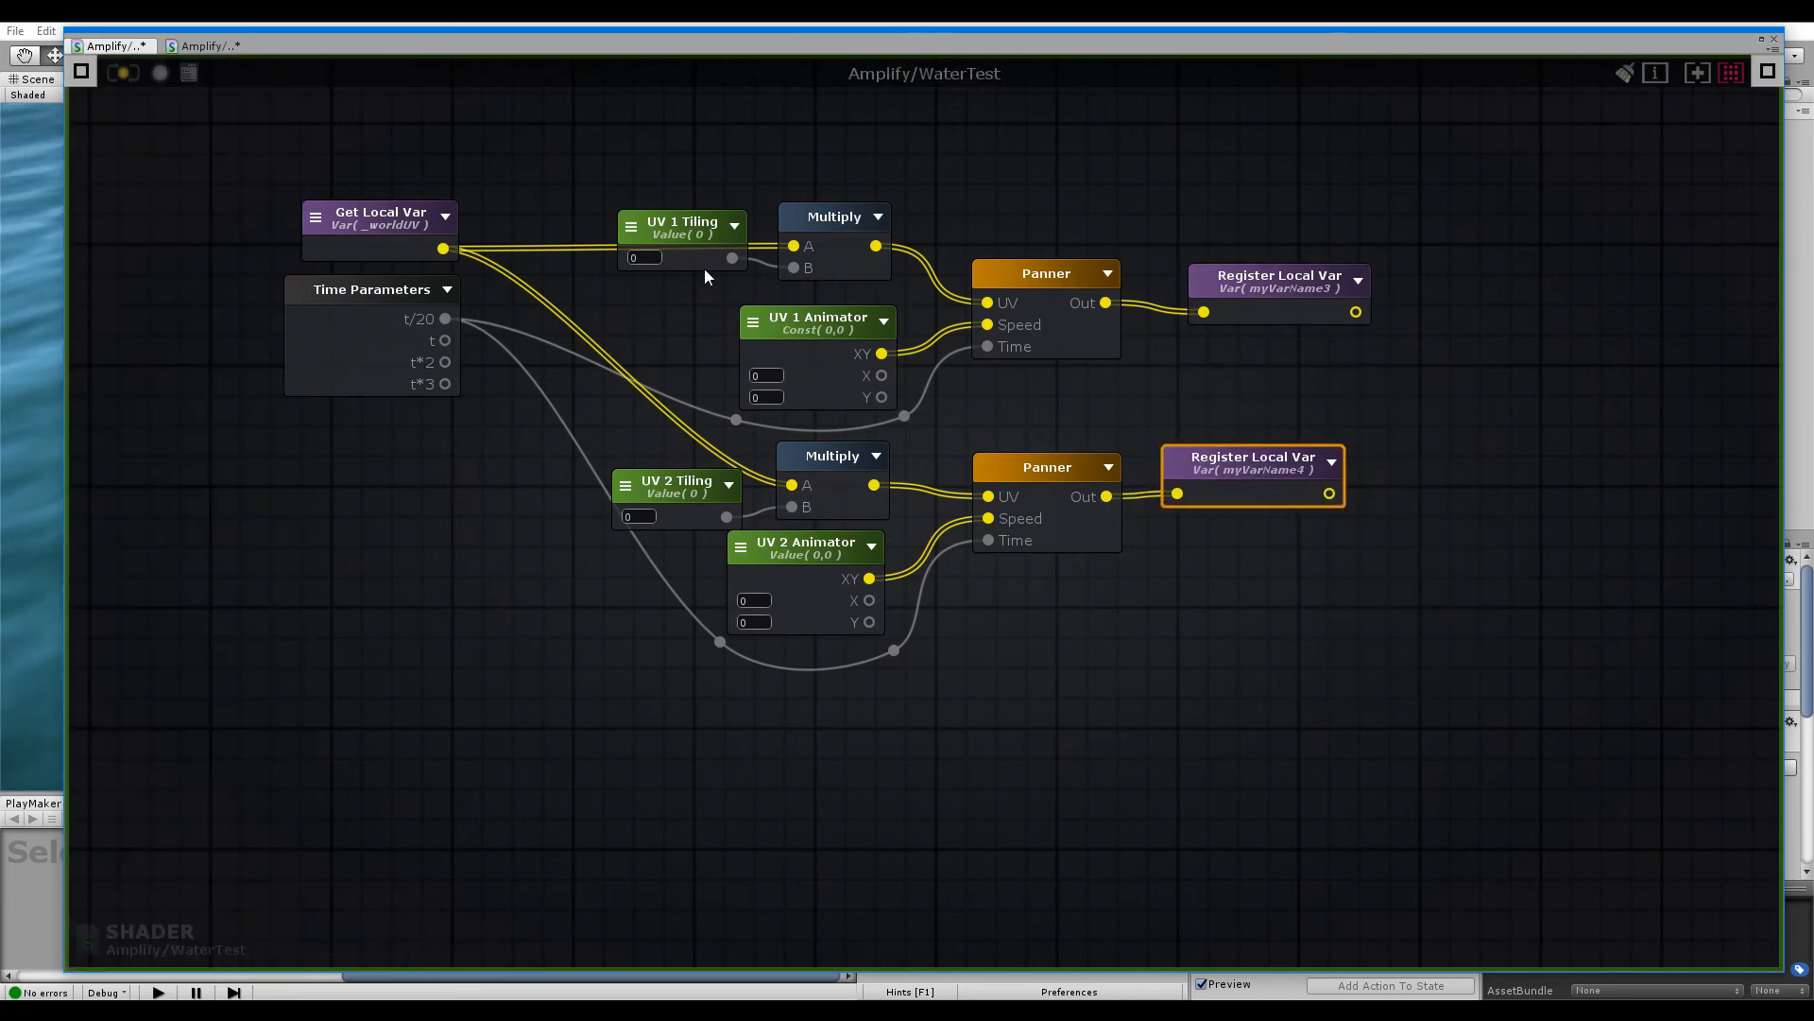
Name the upper Register Local Var node's variable _UV1 and the lower one's _UV2
{"action": "left_click", "coordinate": [1276, 278]}
{"action": "left_click", "coordinate": [222, 114]}
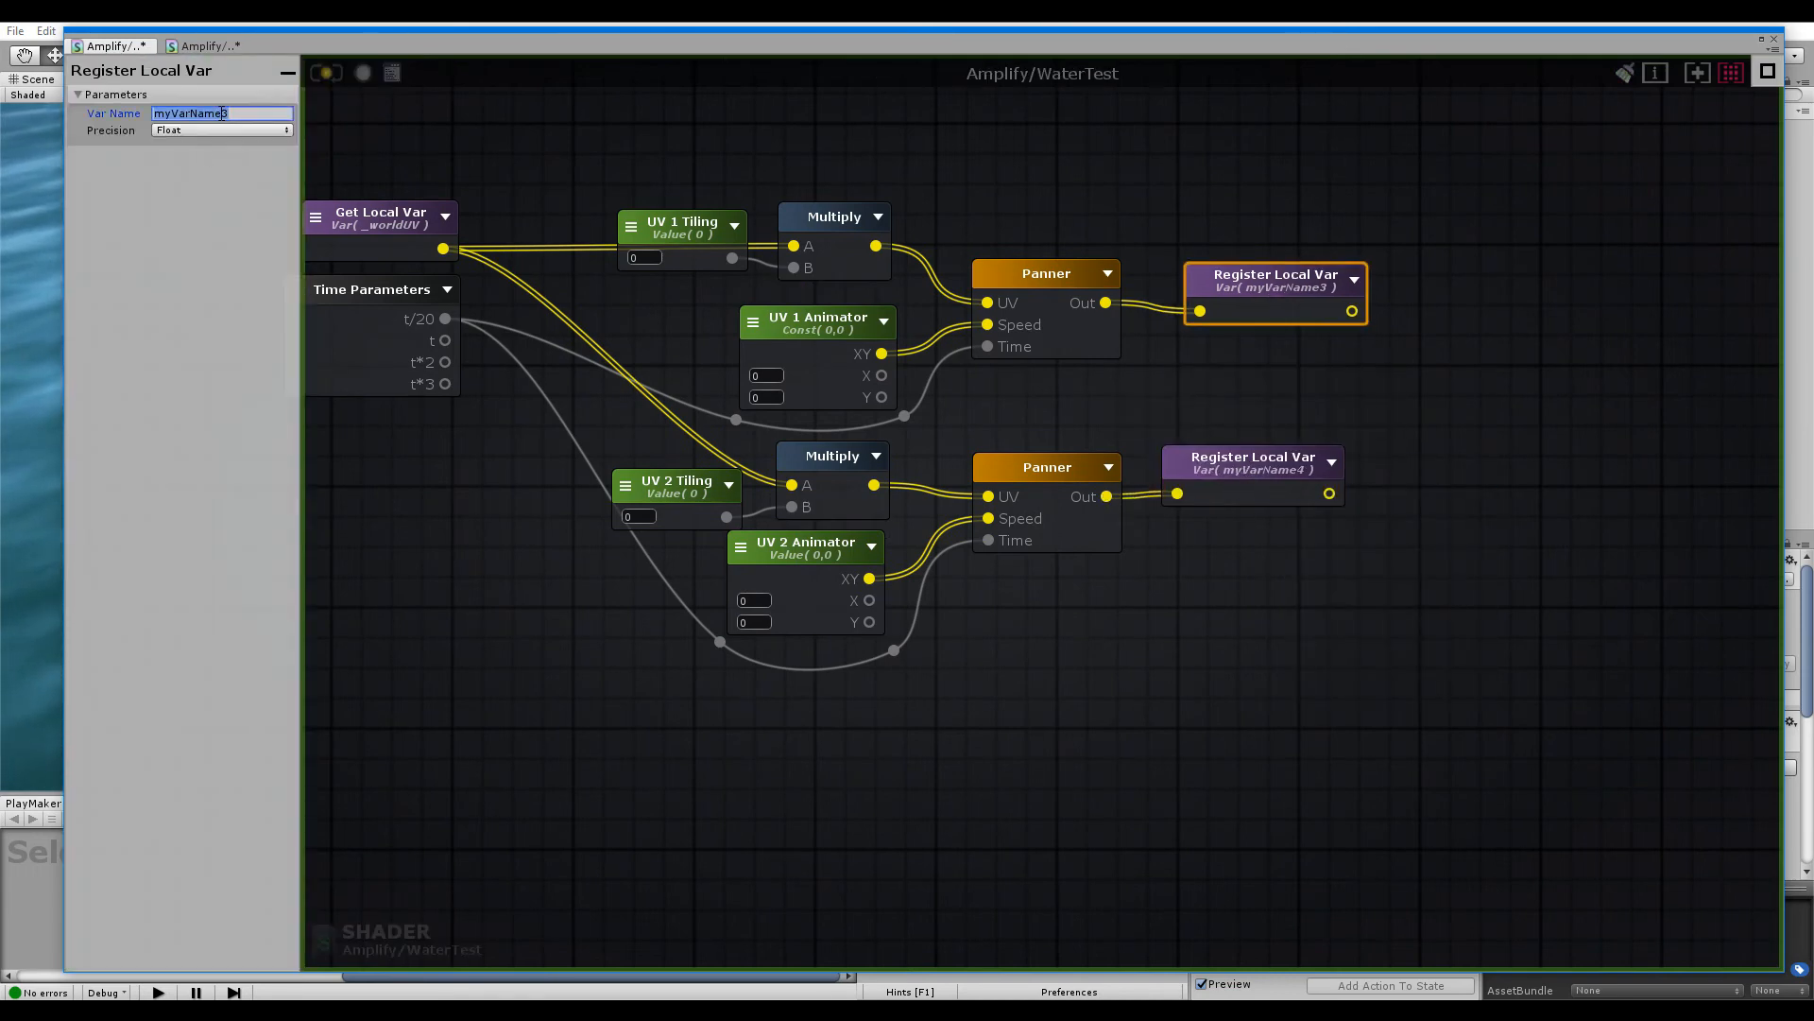
{"action": "type", "text": "UV"}
{"action": "key", "text": "BackSpace"}
{"action": "key", "text": "BackSpace"}
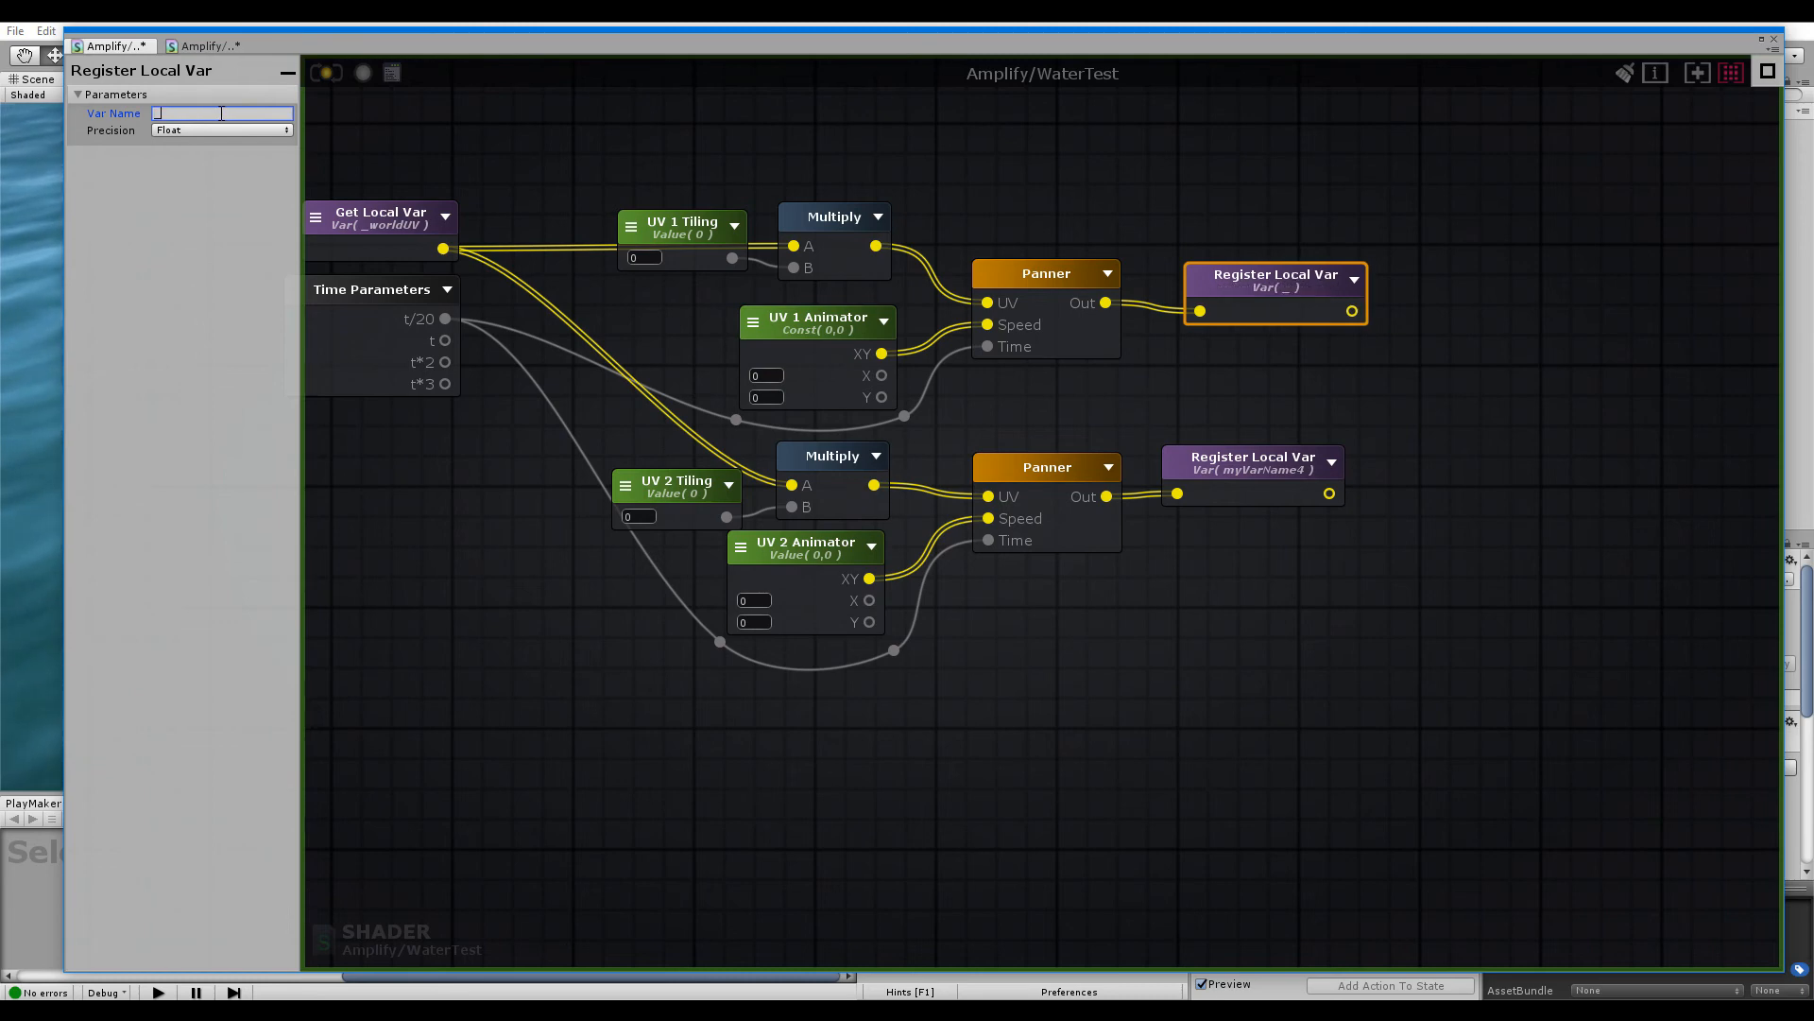
{"action": "left_click", "coordinate": [1219, 463]}
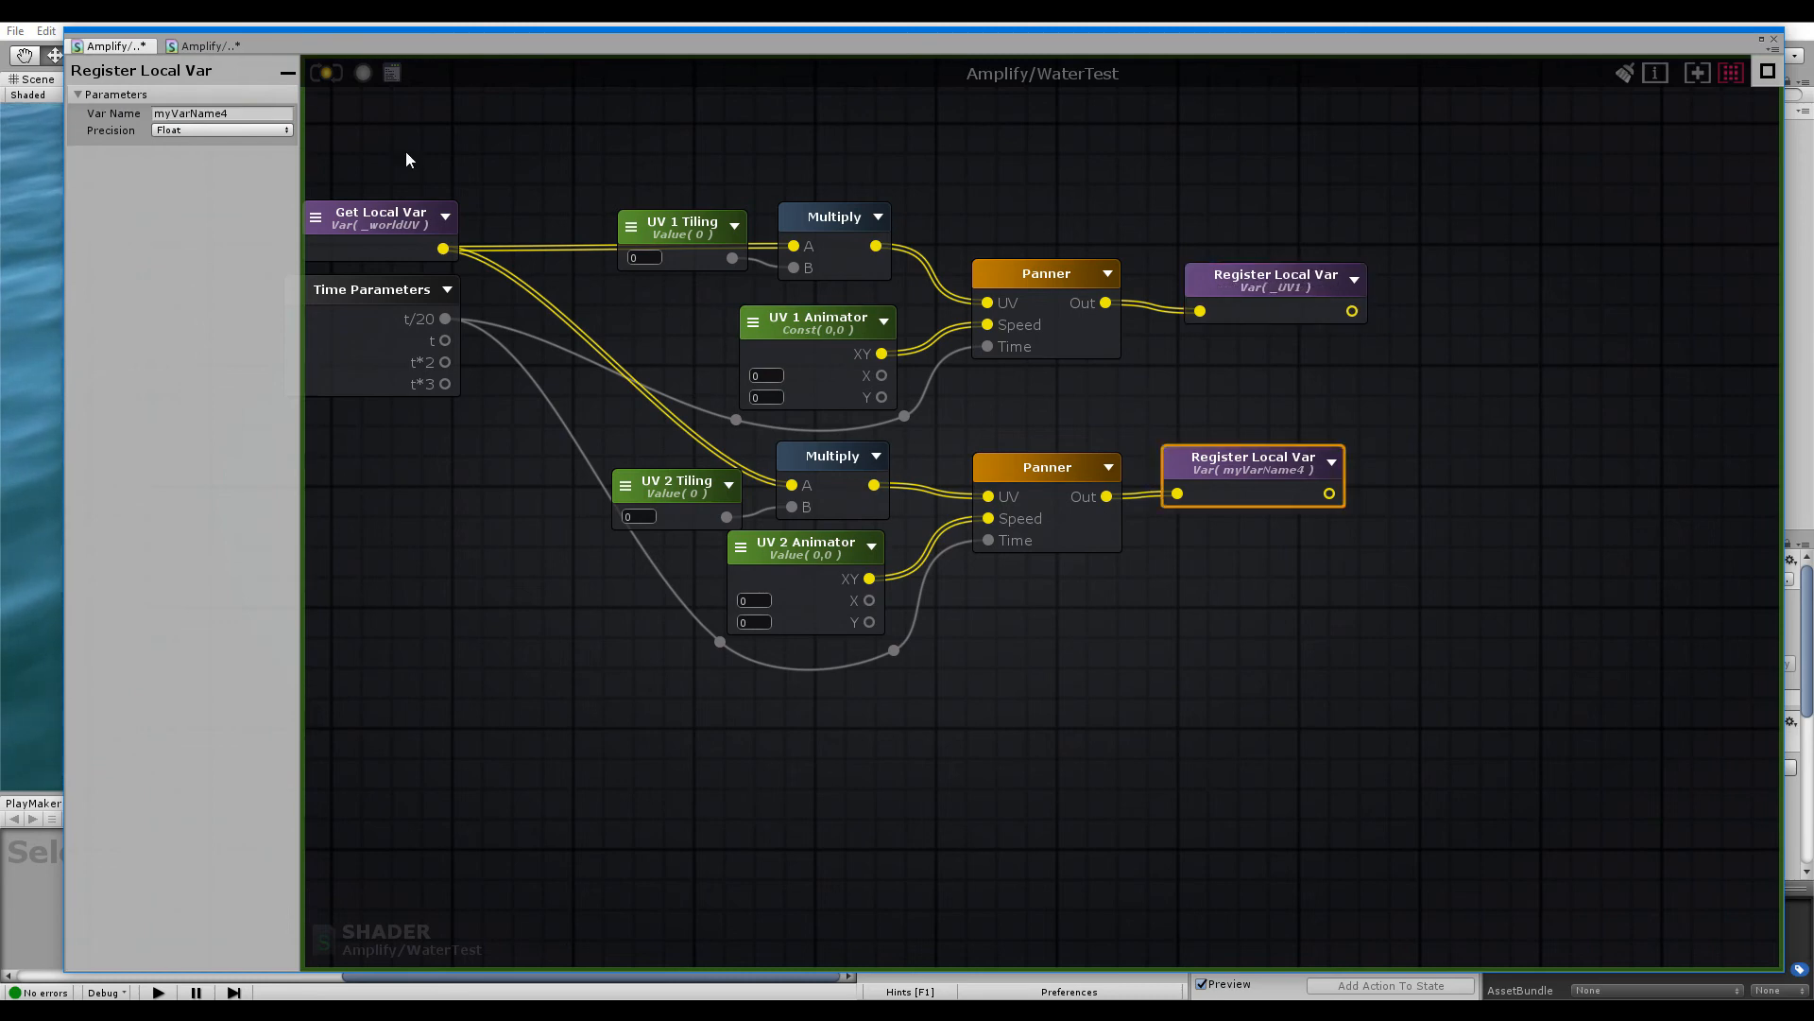
{"action": "left_click", "coordinate": [210, 110]}
{"action": "type", "text": "_UV2"}
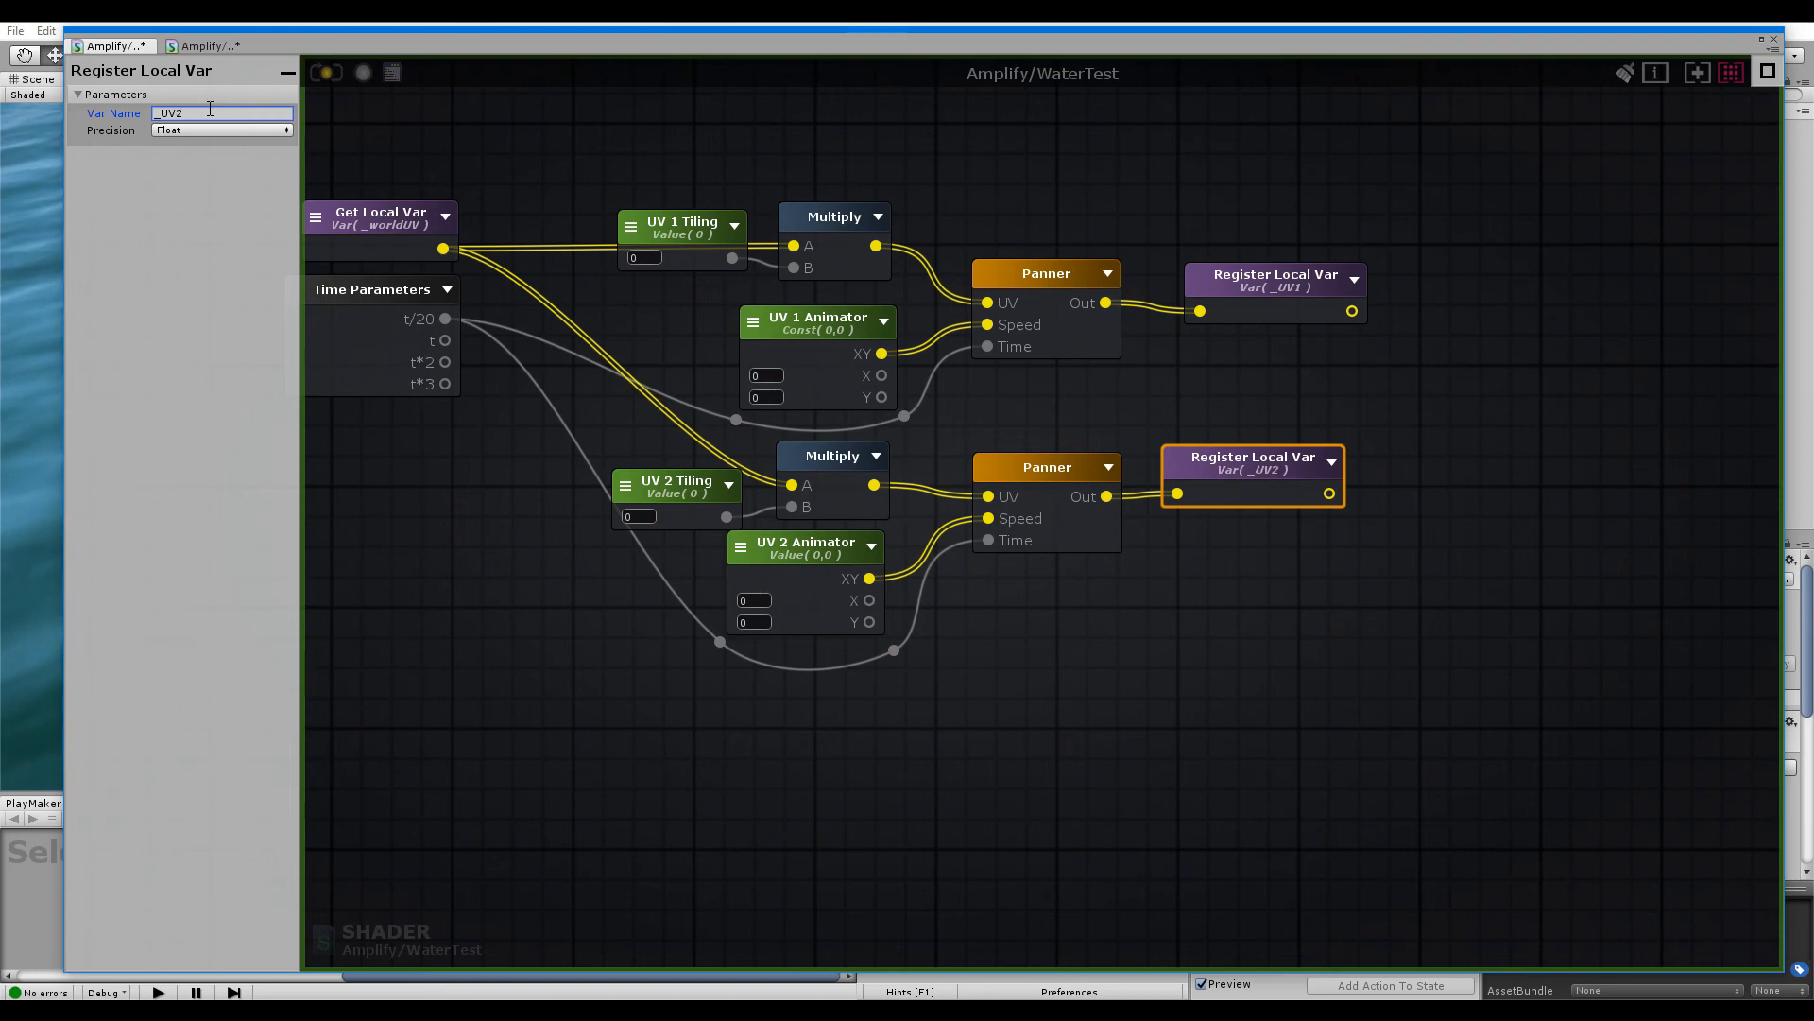
Move the Normal Map texture node and both Normal Map Strength nodes down inside the Normal Map frame to clear space above them
{"action": "scroll", "coordinate": [968, 567], "scroll_direction": "down", "scroll_amount": 5}
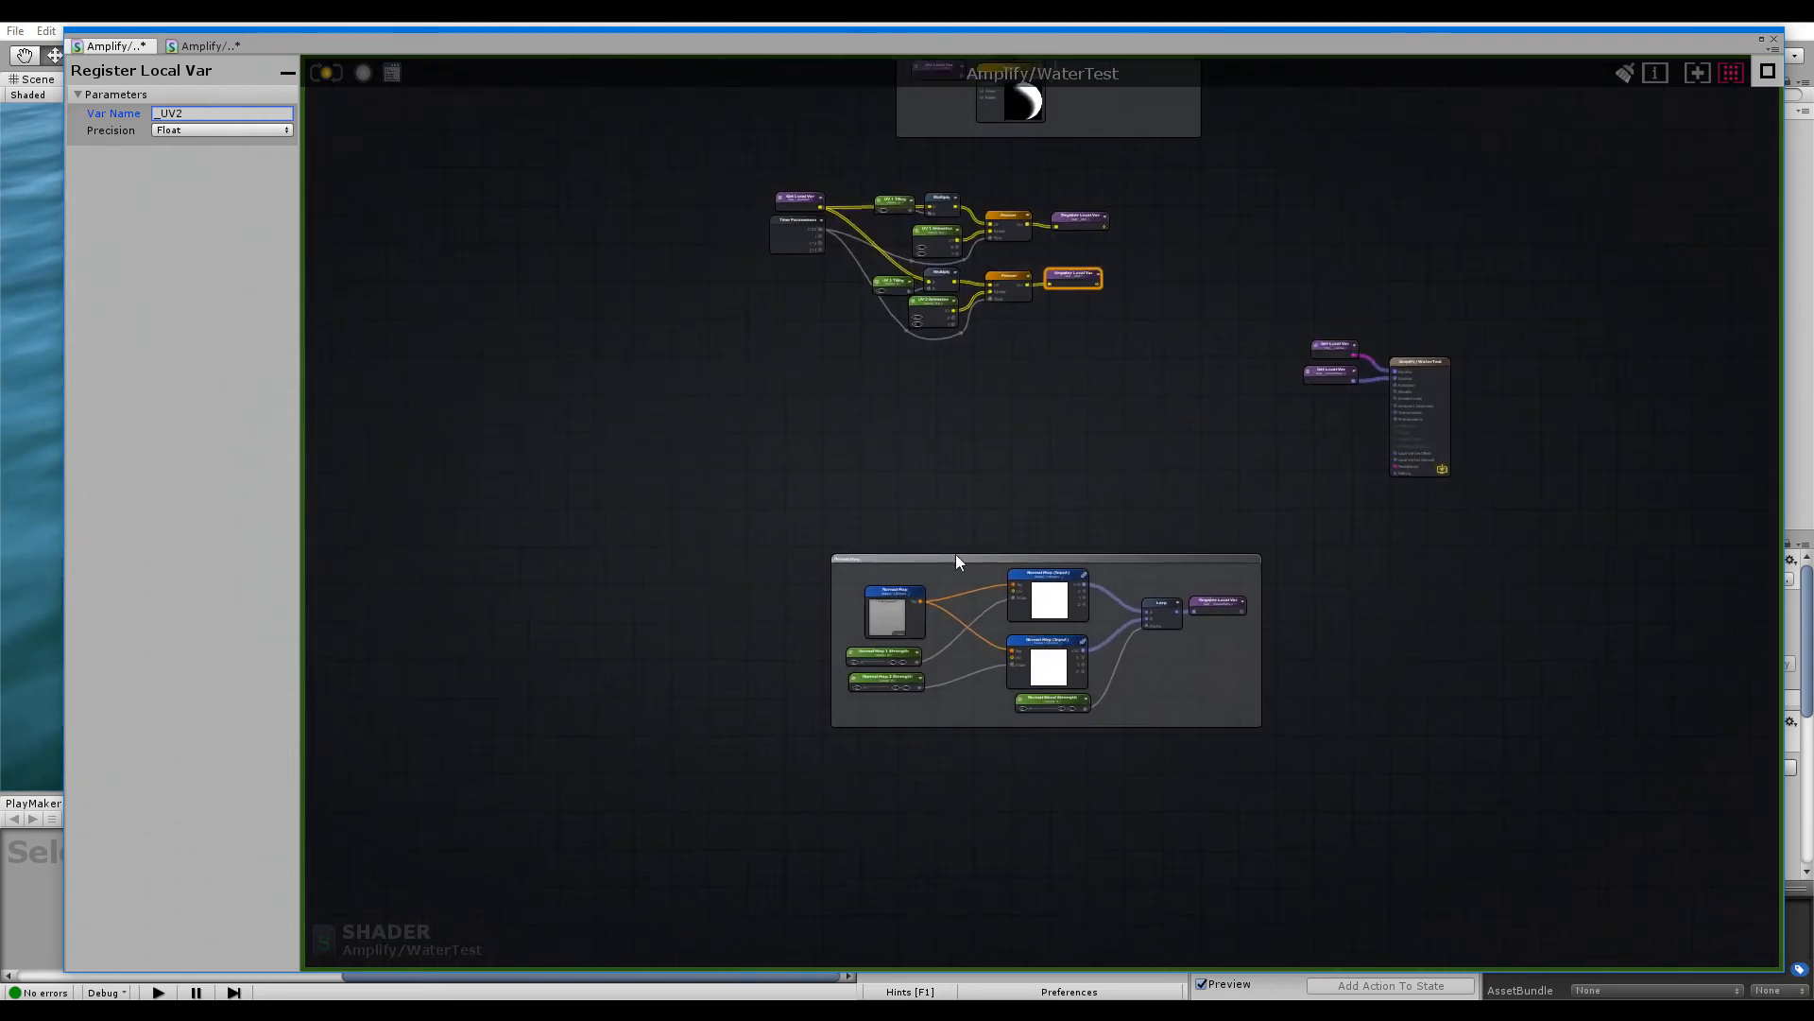
{"action": "scroll", "coordinate": [955, 554], "scroll_direction": "up", "scroll_amount": 5}
{"action": "left_click", "coordinate": [828, 605]}
{"action": "key", "text": "f"}
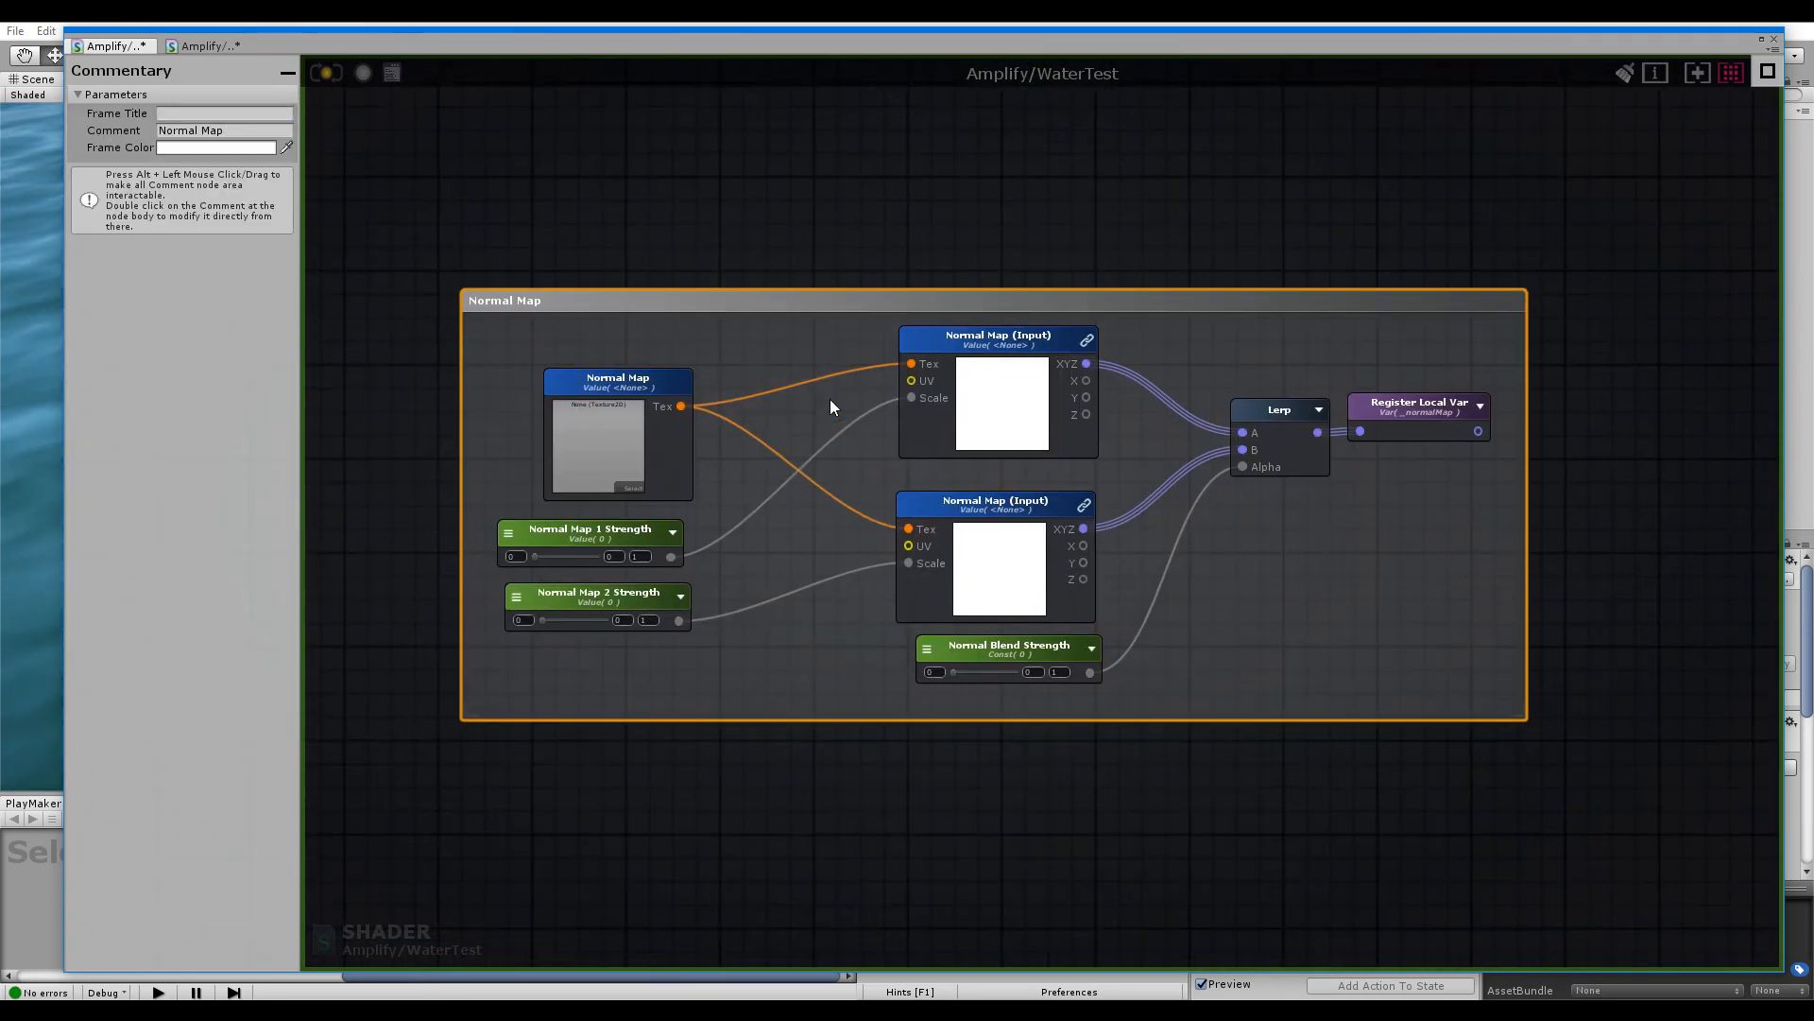
{"action": "left_click_drag", "start_coordinate": [712, 346], "coordinate": [569, 633]}
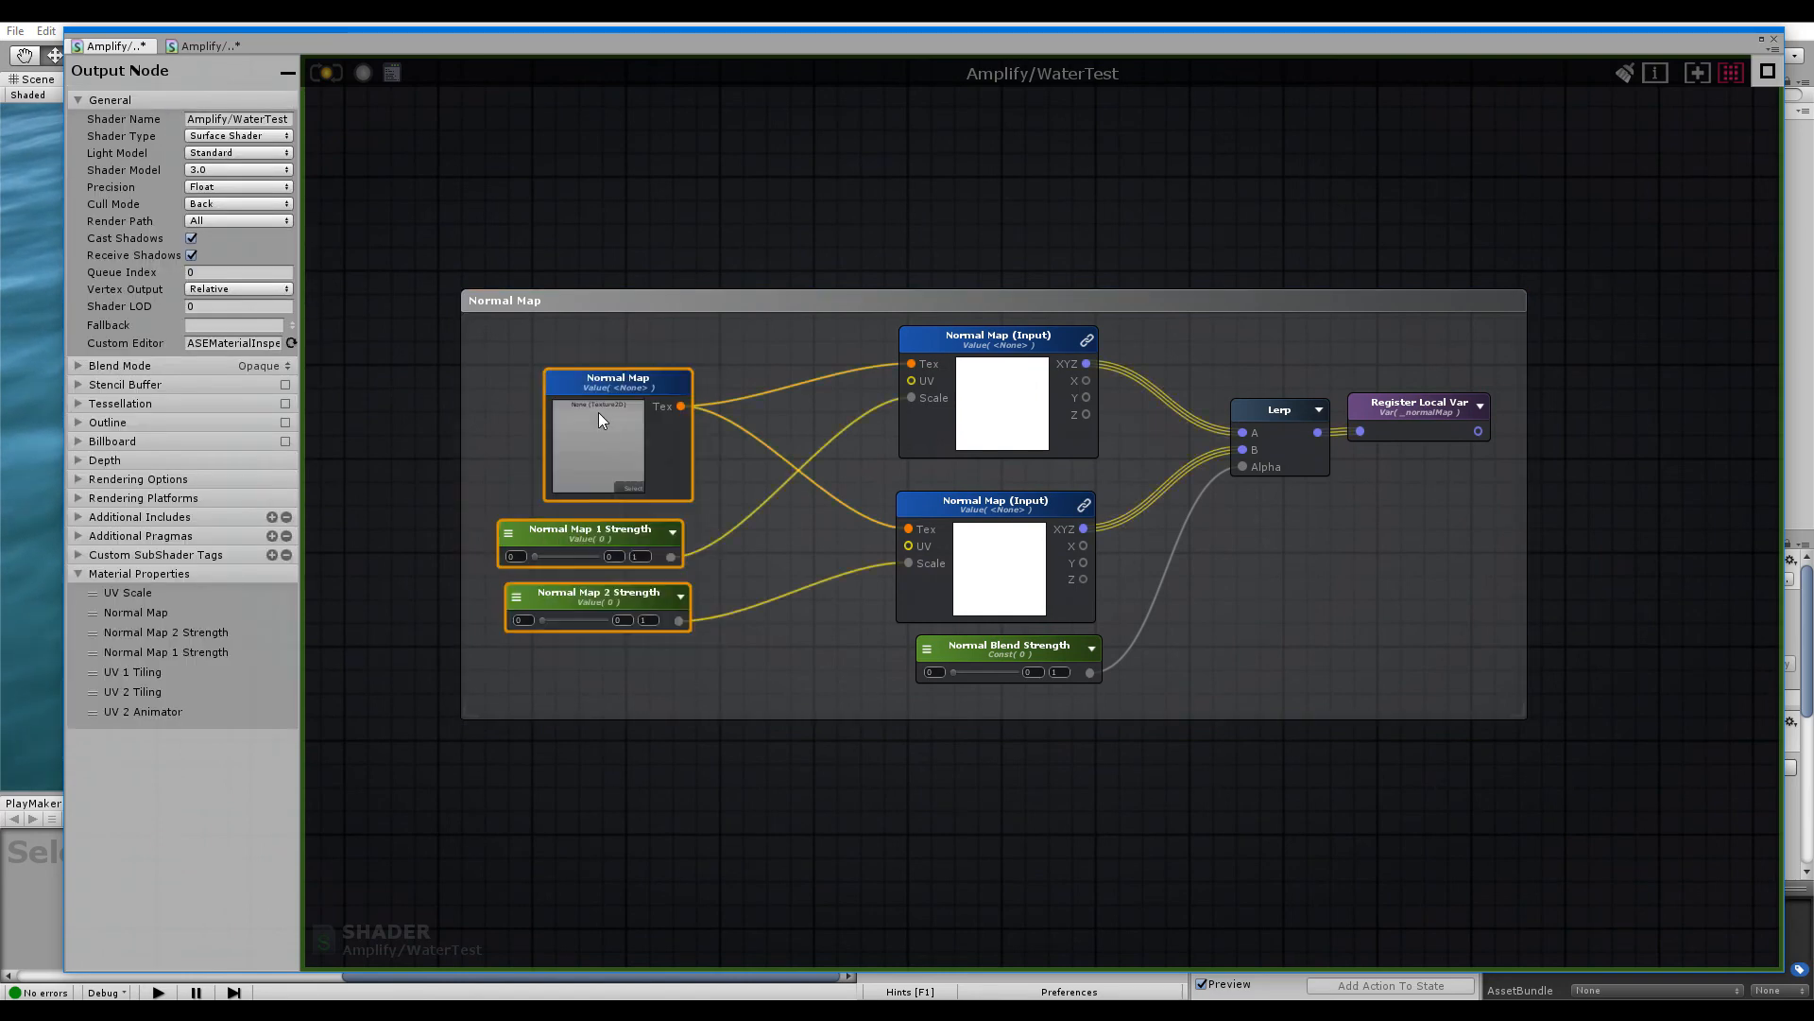
{"action": "left_click_drag", "start_coordinate": [597, 414], "coordinate": [582, 491]}
{"action": "left_click", "coordinate": [800, 630]}
{"action": "left_click_drag", "start_coordinate": [616, 604], "coordinate": [626, 604]}
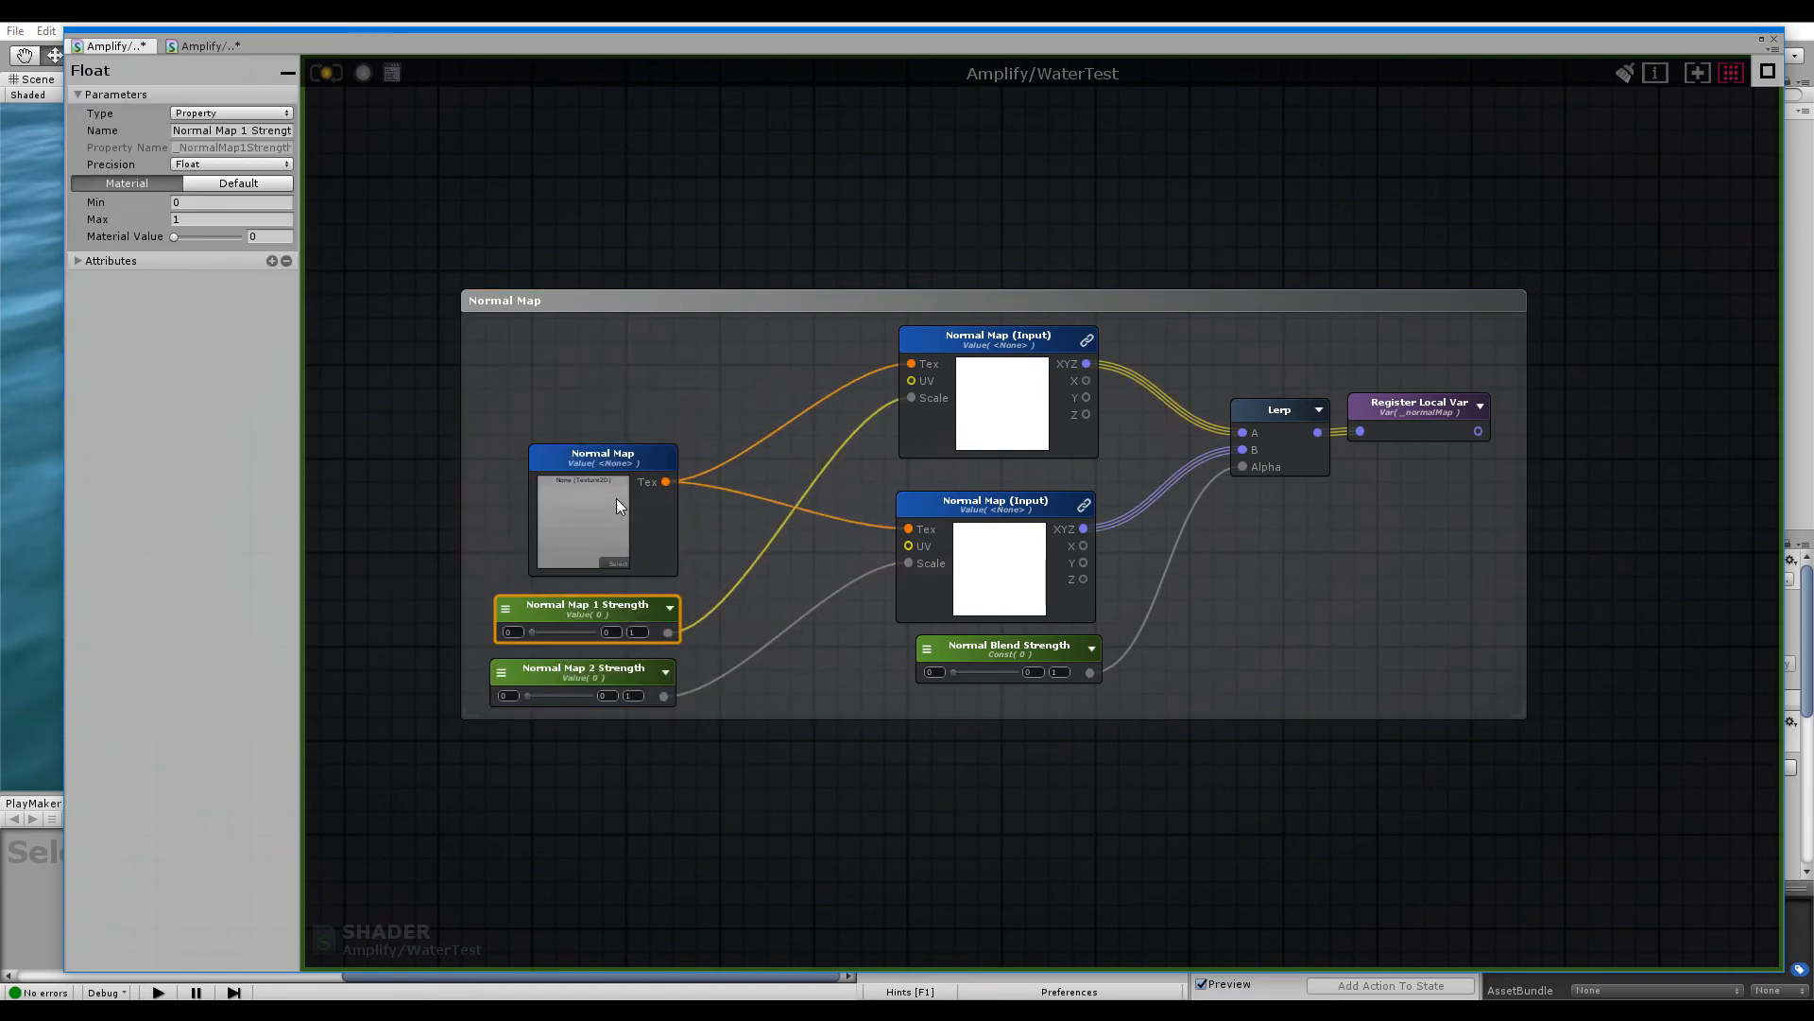
{"action": "left_click", "coordinate": [615, 442]}
{"action": "left_click_drag", "start_coordinate": [645, 461], "coordinate": [649, 473]}
Add two Get Local Var nodes above the Normal Map texture node, referencing _UV1 and _UV2
{"action": "right_click", "coordinate": [552, 342]}
{"action": "left_click", "coordinate": [621, 391]}
{"action": "left_click_drag", "start_coordinate": [637, 361], "coordinate": [660, 350]}
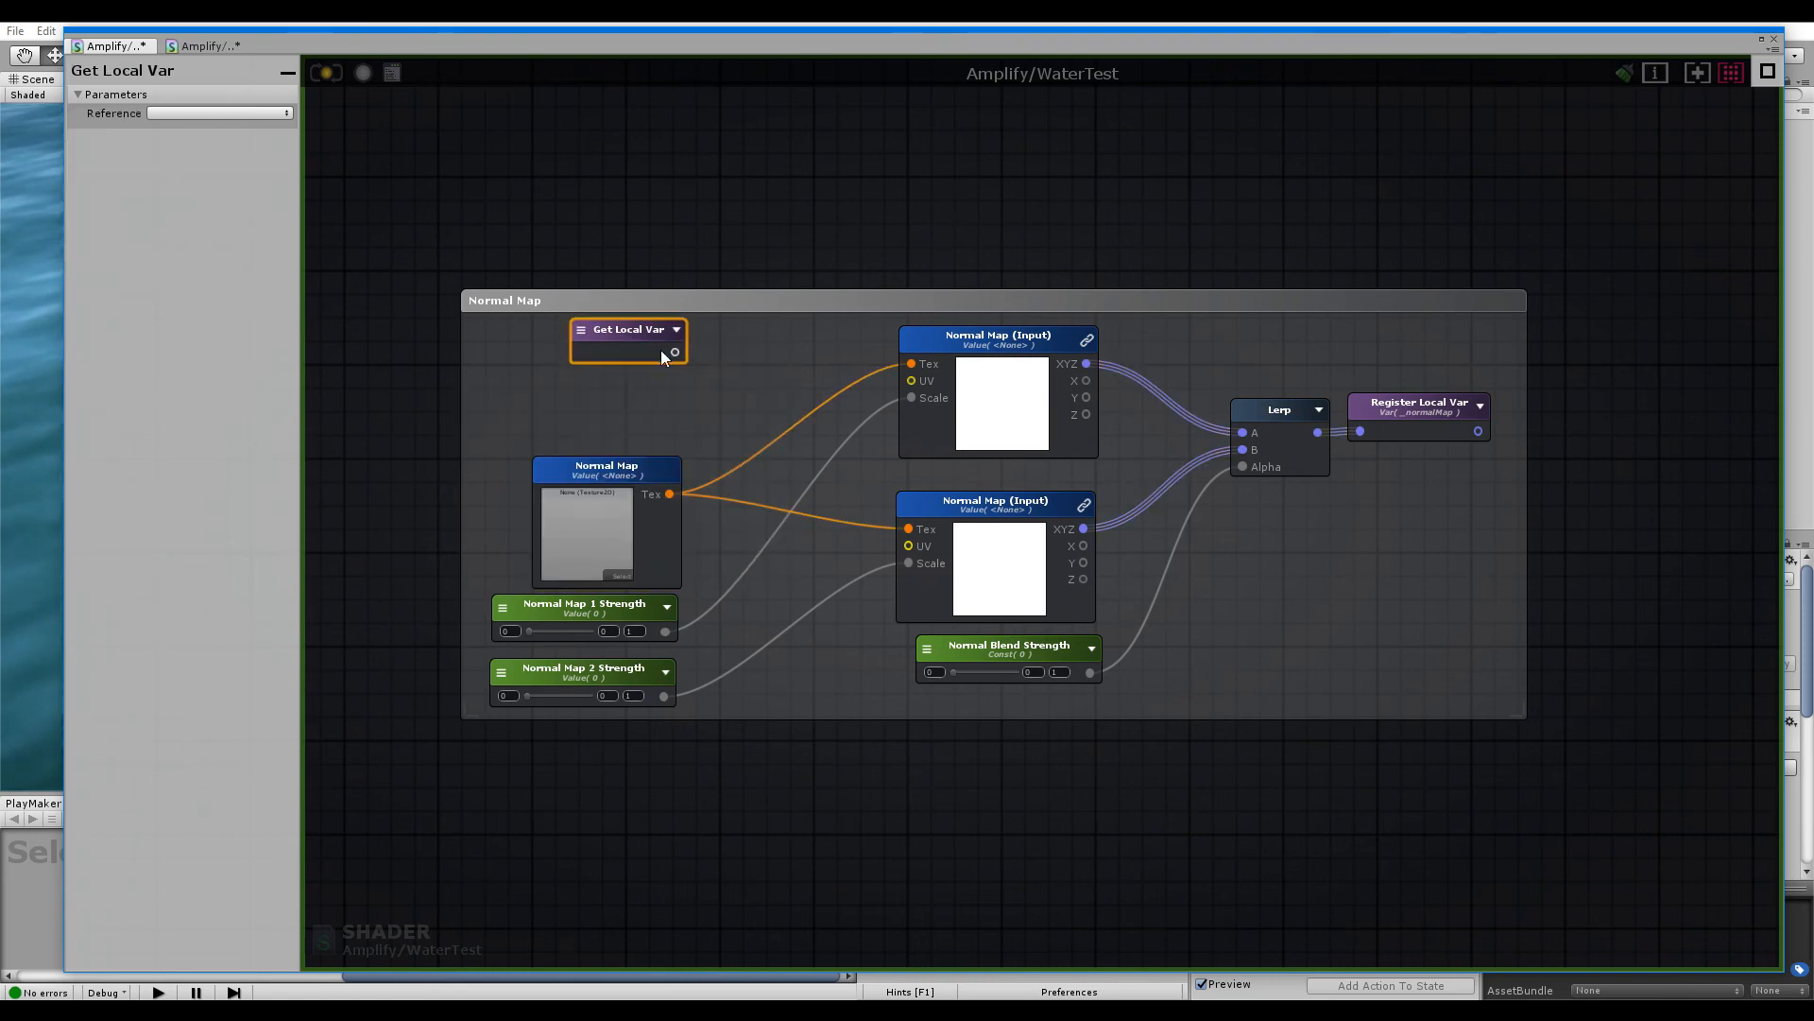
{"action": "left_click", "coordinate": [677, 329]}
{"action": "left_click", "coordinate": [620, 412]}
{"action": "right_click", "coordinate": [605, 397]}
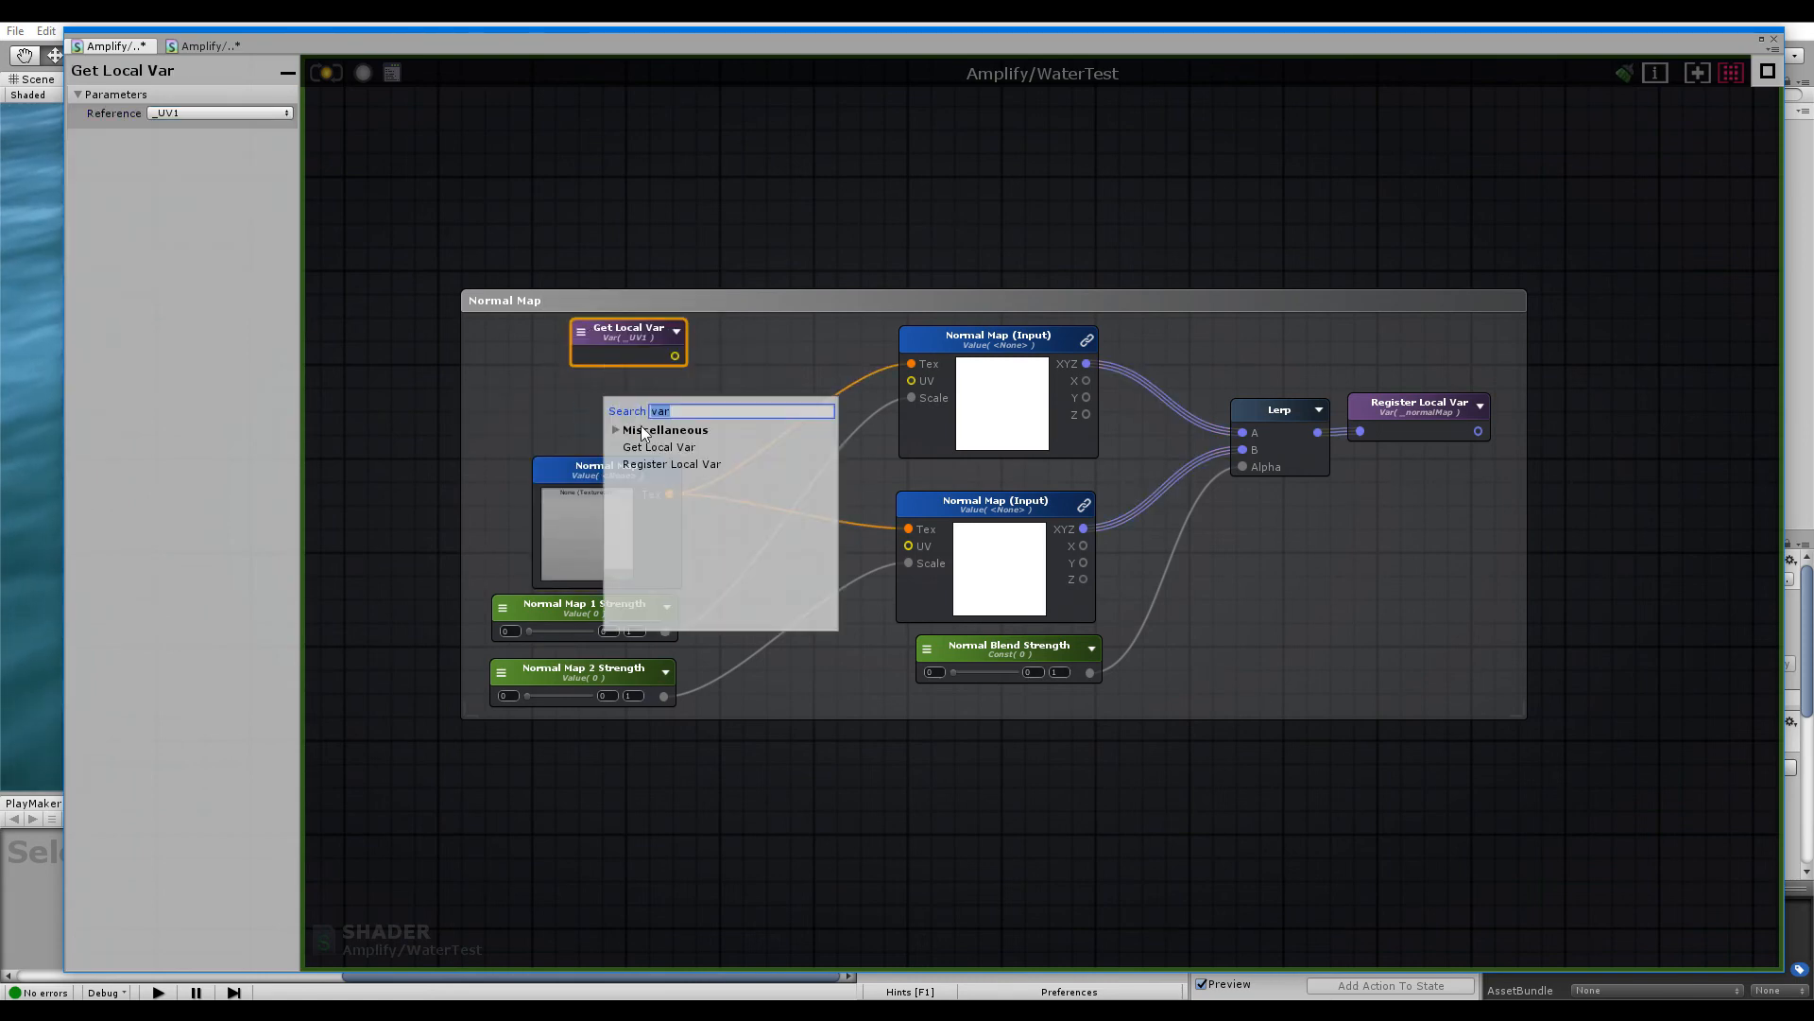
{"action": "left_click", "coordinate": [662, 433]}
{"action": "left_click", "coordinate": [680, 399]}
{"action": "left_click", "coordinate": [625, 502]}
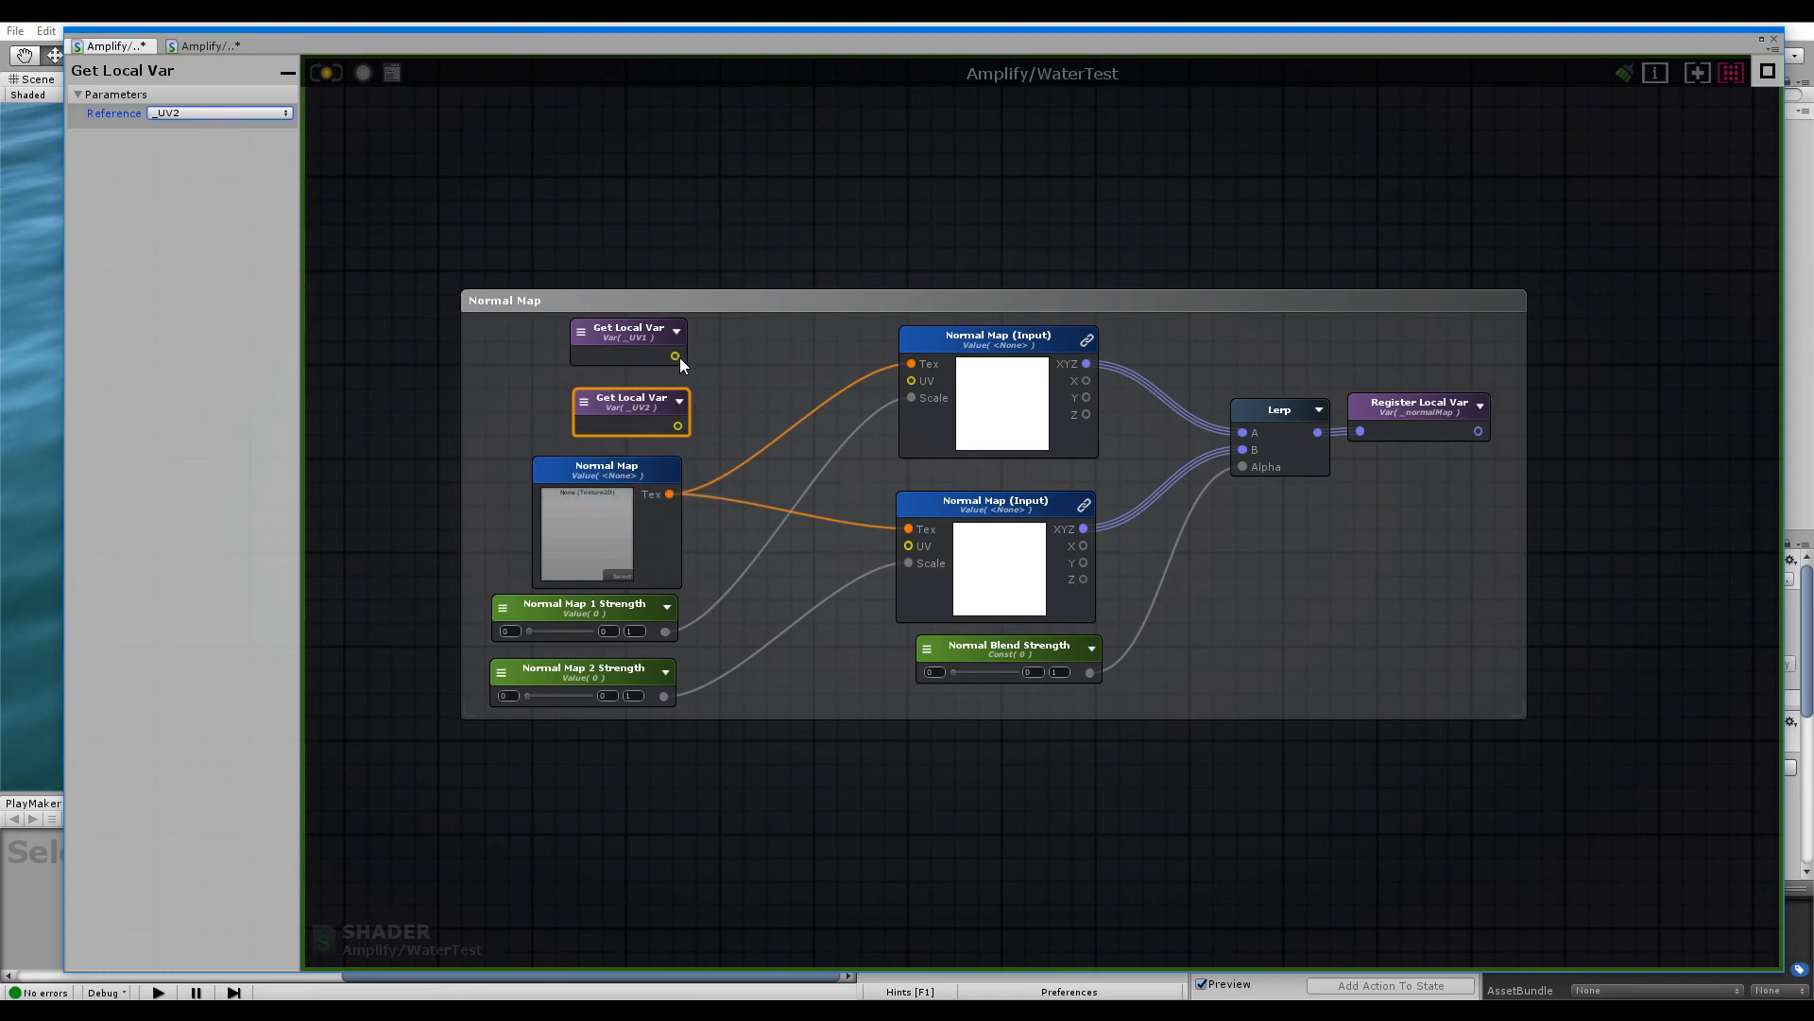
Connect the _UV1 variable to the upper normal map sample's UV input and _UV2 to the lower sample's UV input
{"action": "left_click_drag", "start_coordinate": [676, 357], "coordinate": [911, 379]}
{"action": "left_click_drag", "start_coordinate": [678, 426], "coordinate": [910, 542]}
{"action": "middle_click_drag", "start_coordinate": [1277, 514], "coordinate": [994, 653]}
{"action": "scroll", "coordinate": [1000, 633], "scroll_direction": "down", "scroll_amount": 3}
{"action": "middle_click_drag", "start_coordinate": [1041, 386], "coordinate": [1041, 711]}
{"action": "left_click", "coordinate": [1038, 633]}
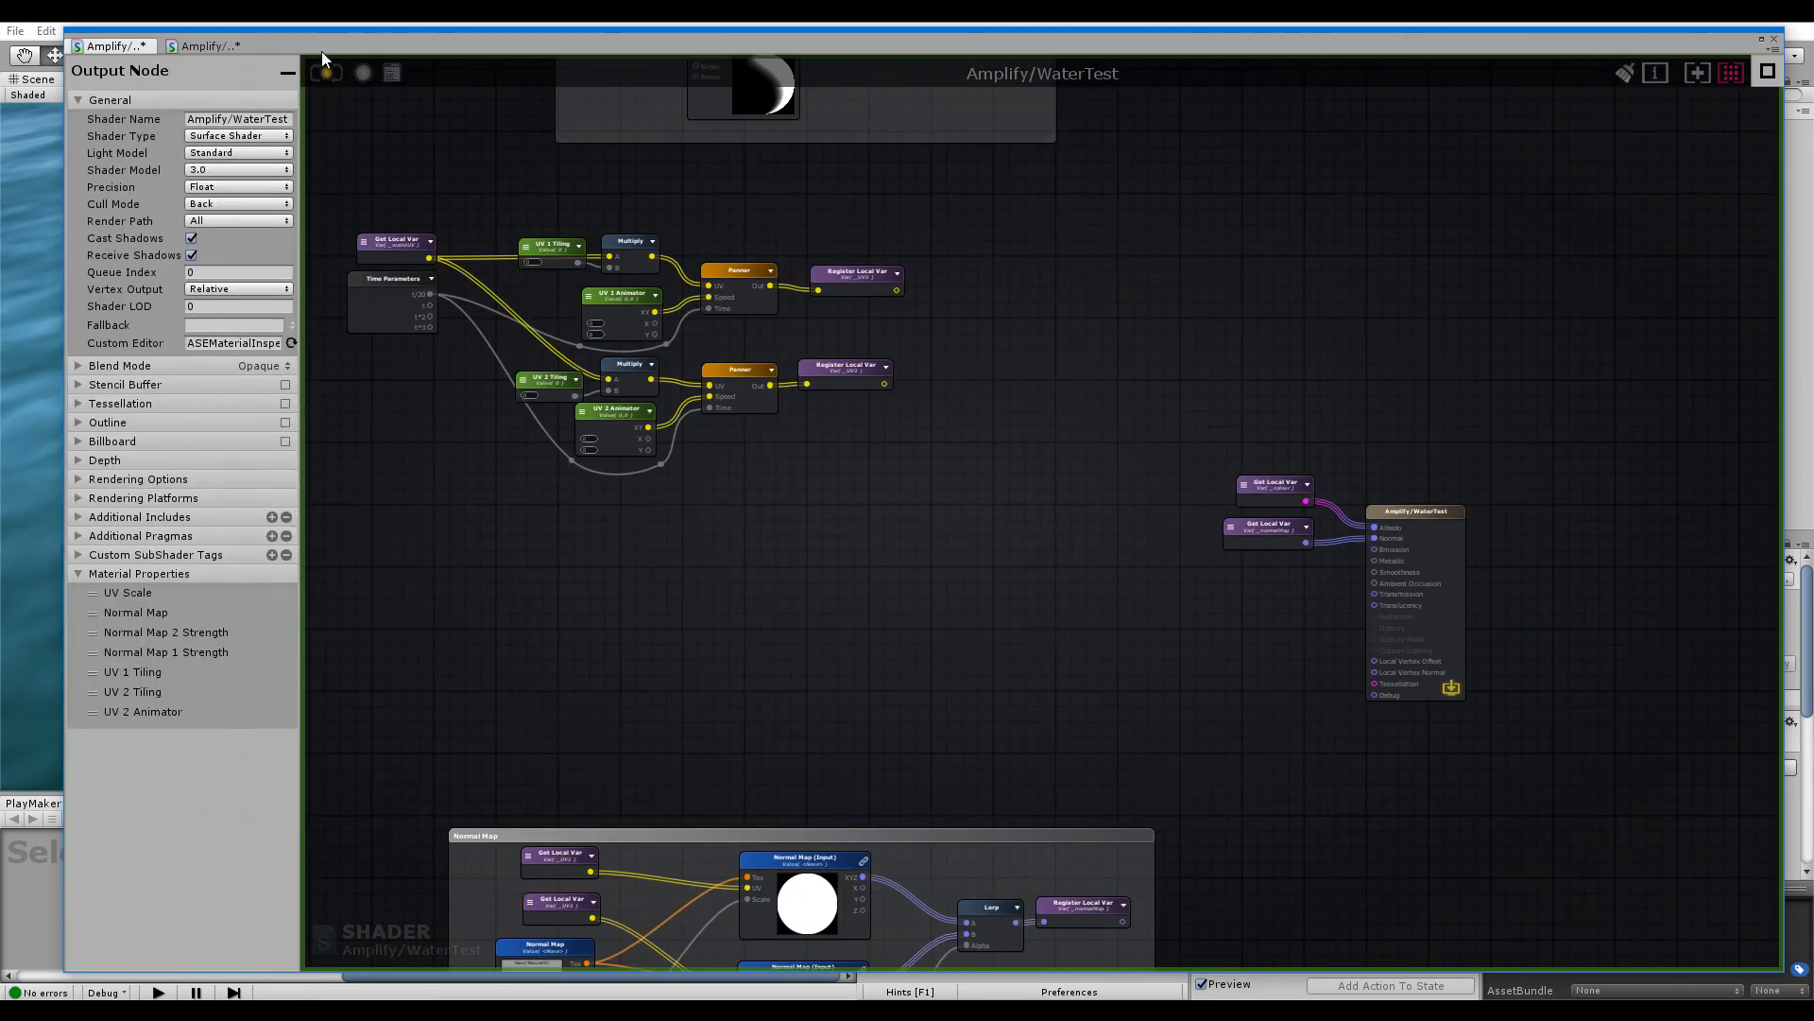
Compare the UV and Normal And Displacement Blend Strength frames of the Amplify/Water graph with the WaterTest graph
{"action": "left_click", "coordinate": [211, 49]}
{"action": "scroll", "coordinate": [1355, 552], "scroll_direction": "down", "scroll_amount": 3}
{"action": "scroll", "coordinate": [1268, 456], "scroll_direction": "up", "scroll_amount": 1}
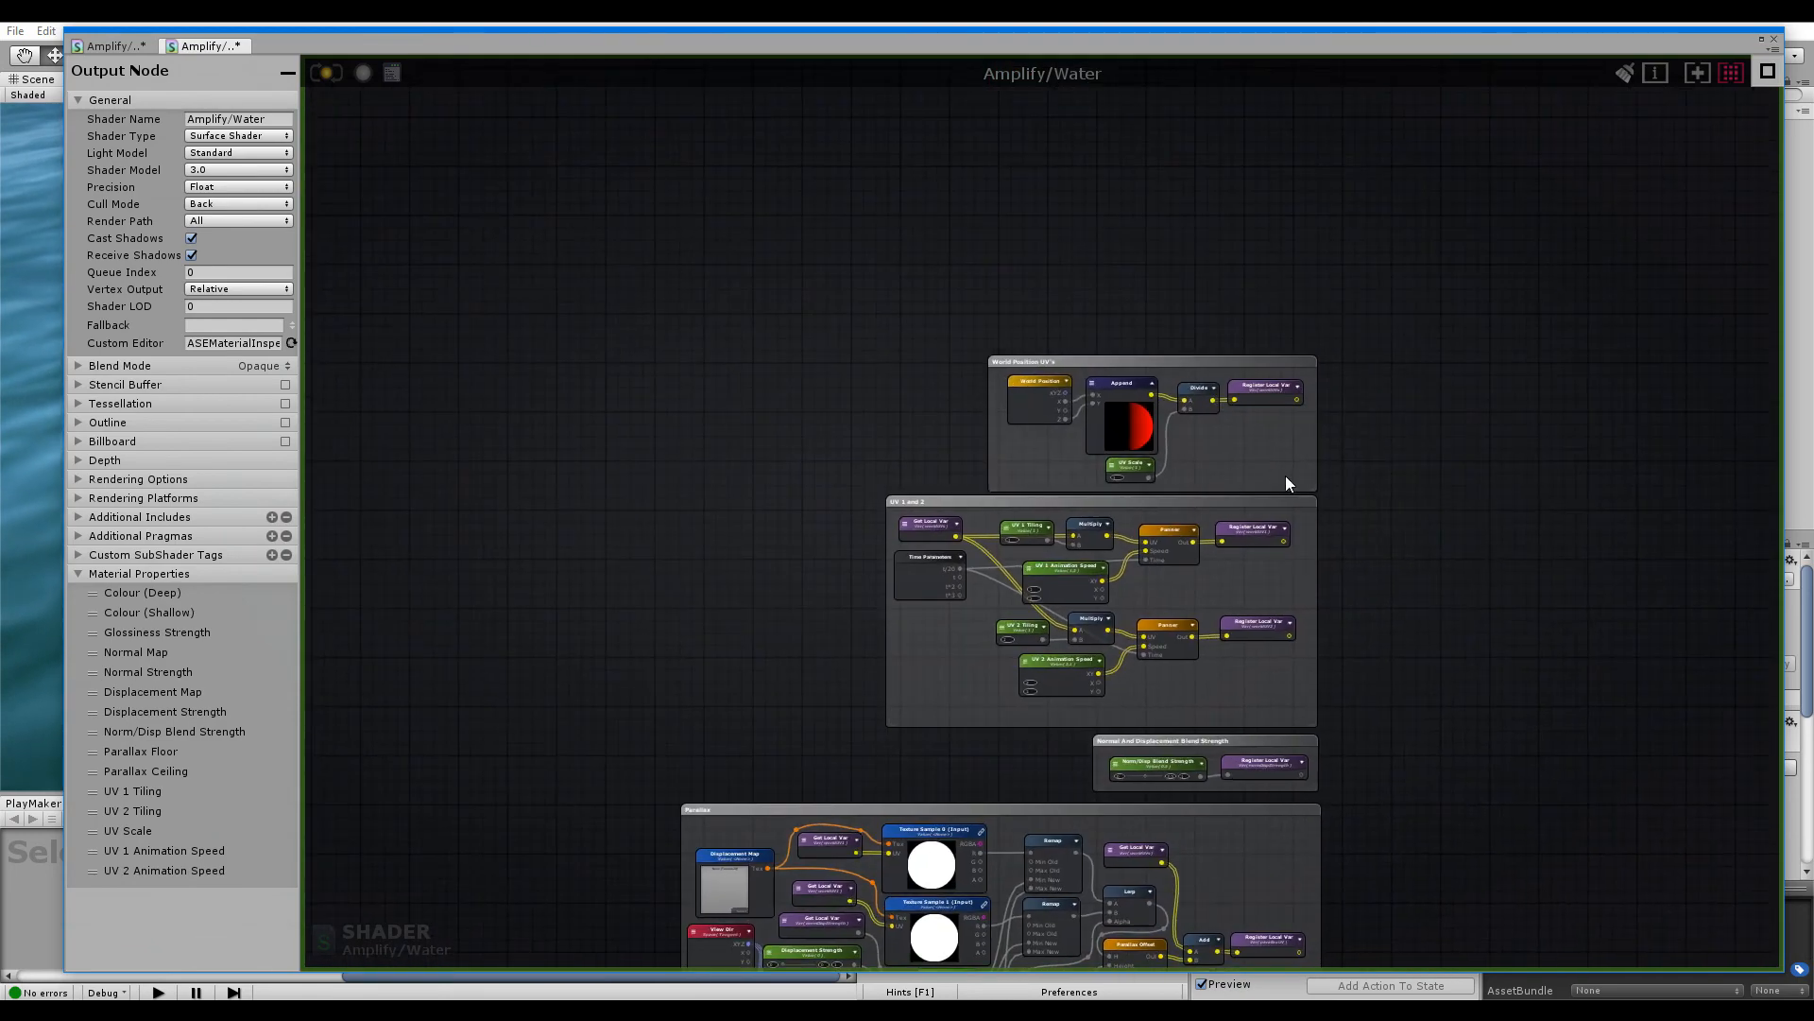
{"action": "scroll", "coordinate": [1038, 428], "scroll_direction": "up", "scroll_amount": 6}
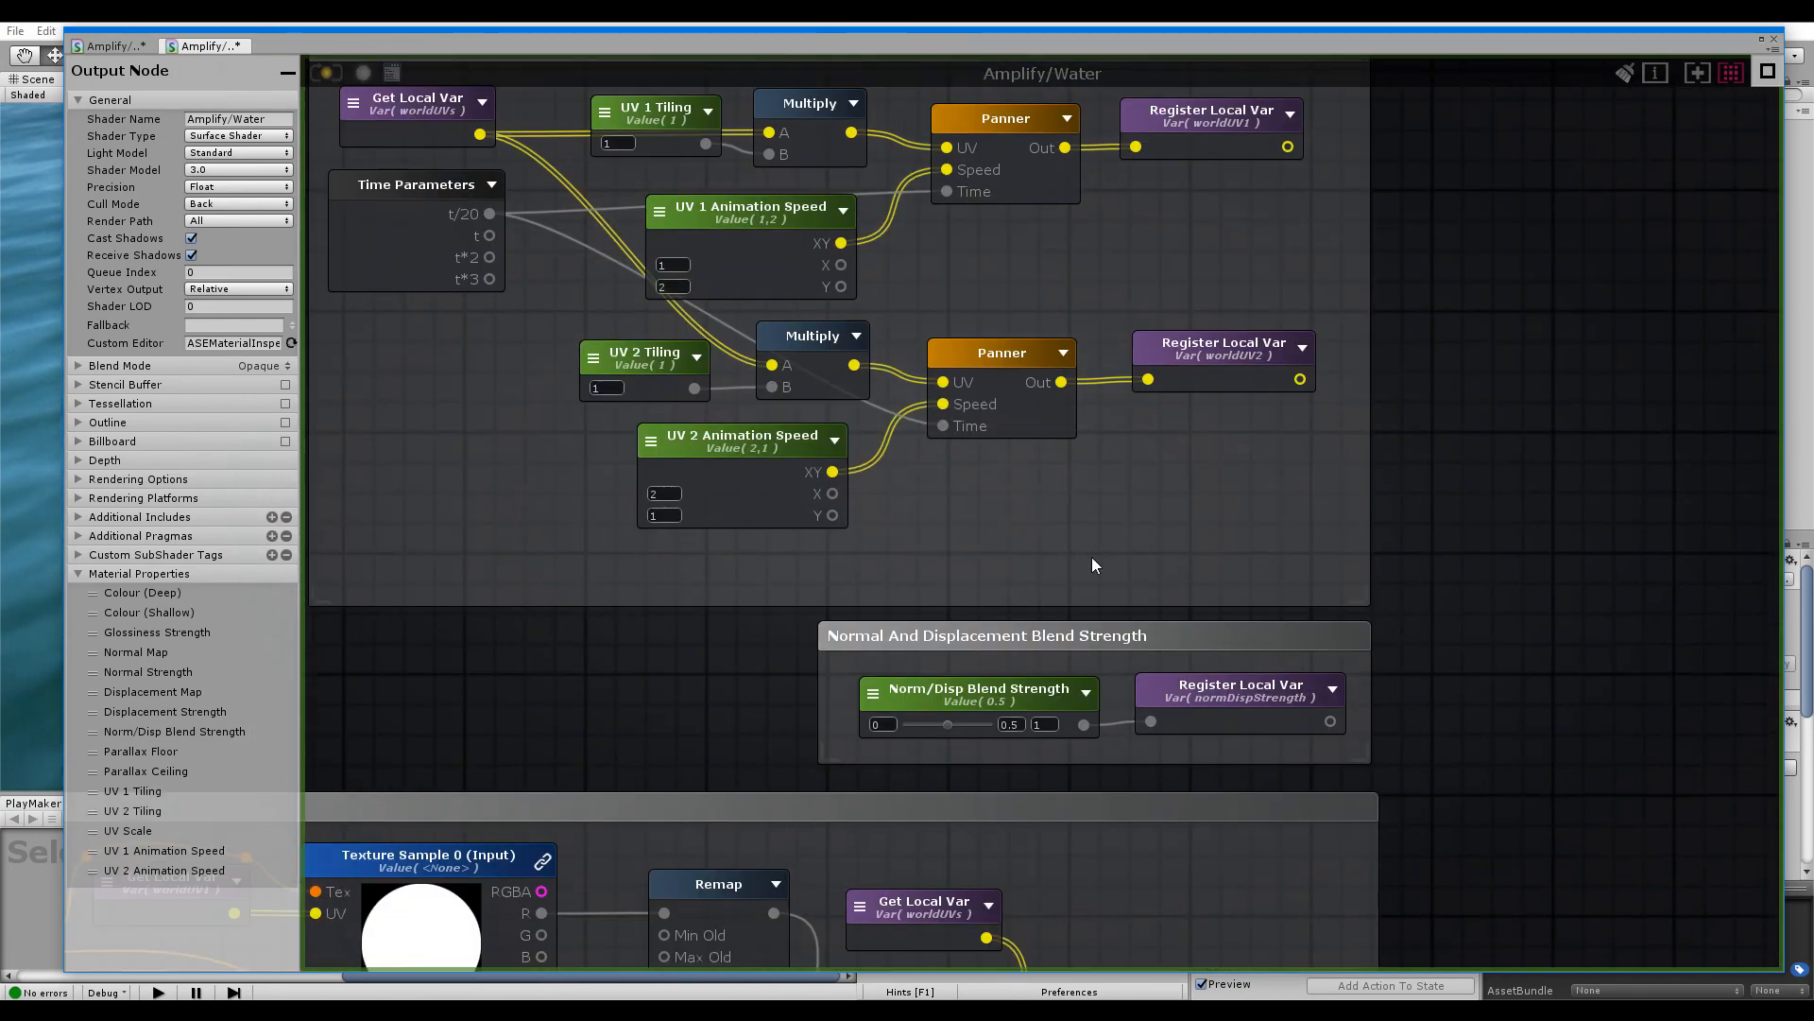
{"action": "middle_click_drag", "start_coordinate": [1178, 624], "coordinate": [1052, 519]}
{"action": "left_click", "coordinate": [98, 49]}
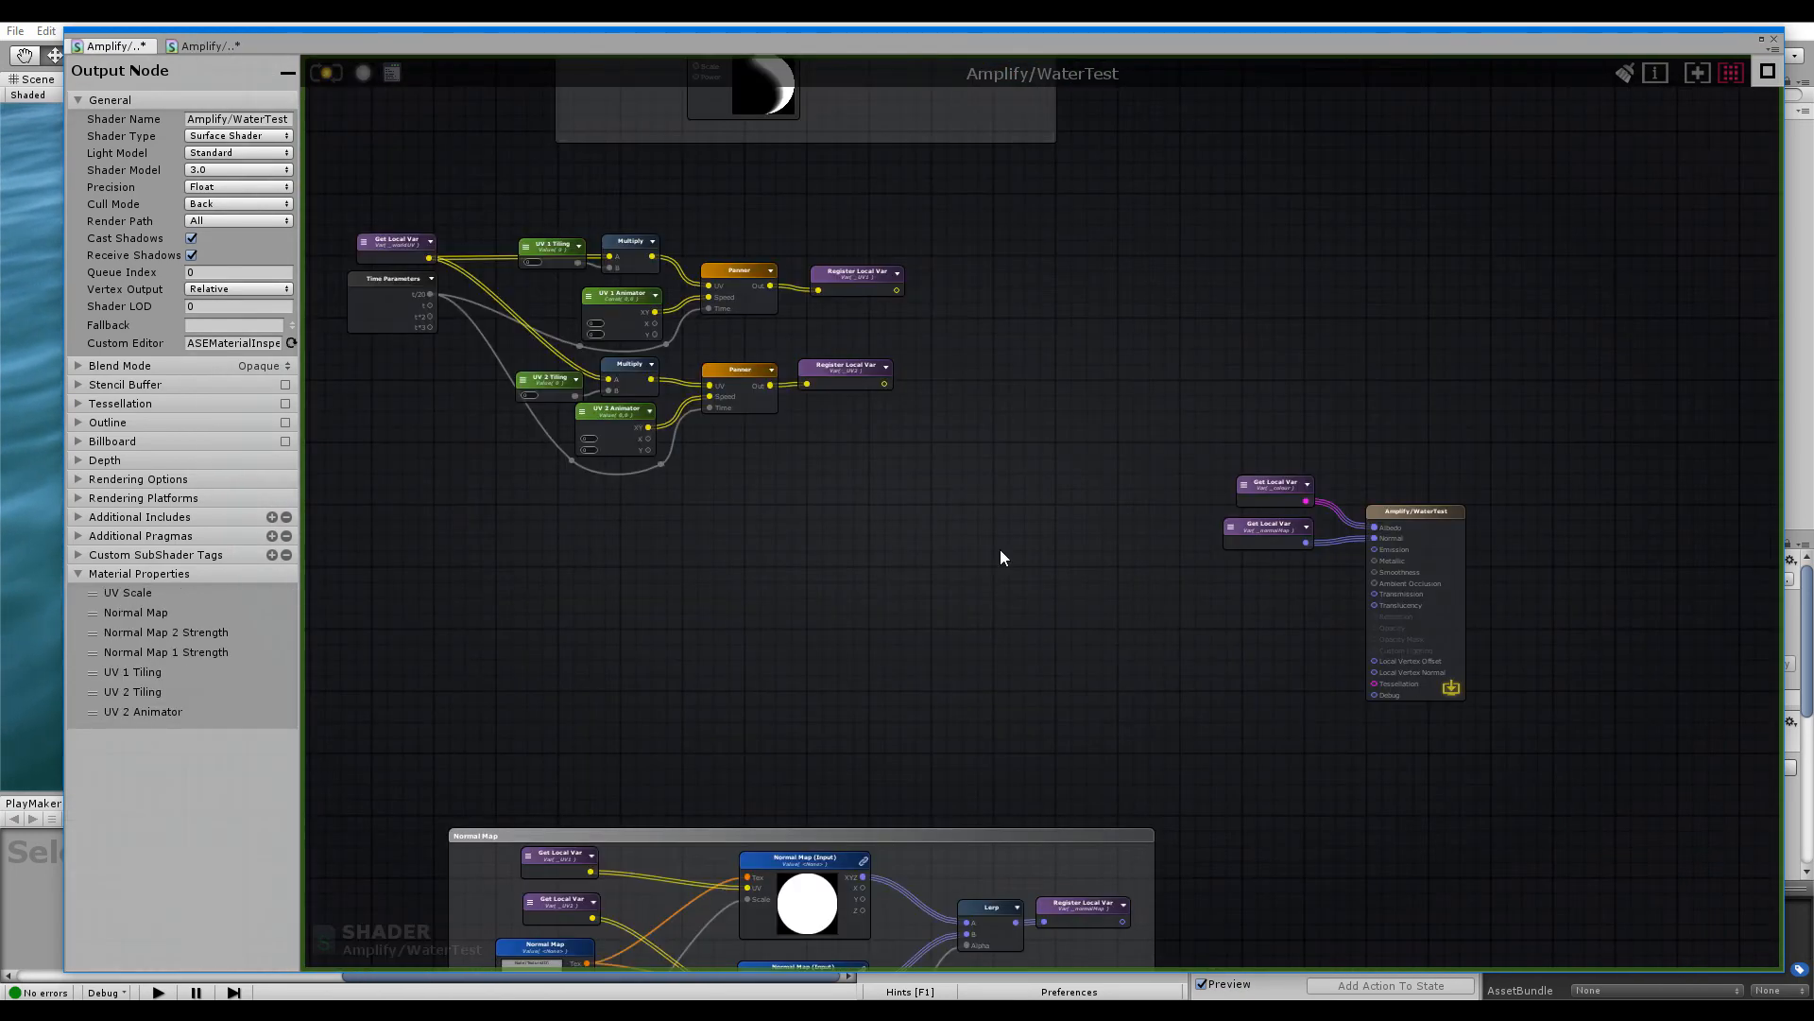
{"action": "scroll", "coordinate": [724, 427], "scroll_direction": "up", "scroll_amount": 2}
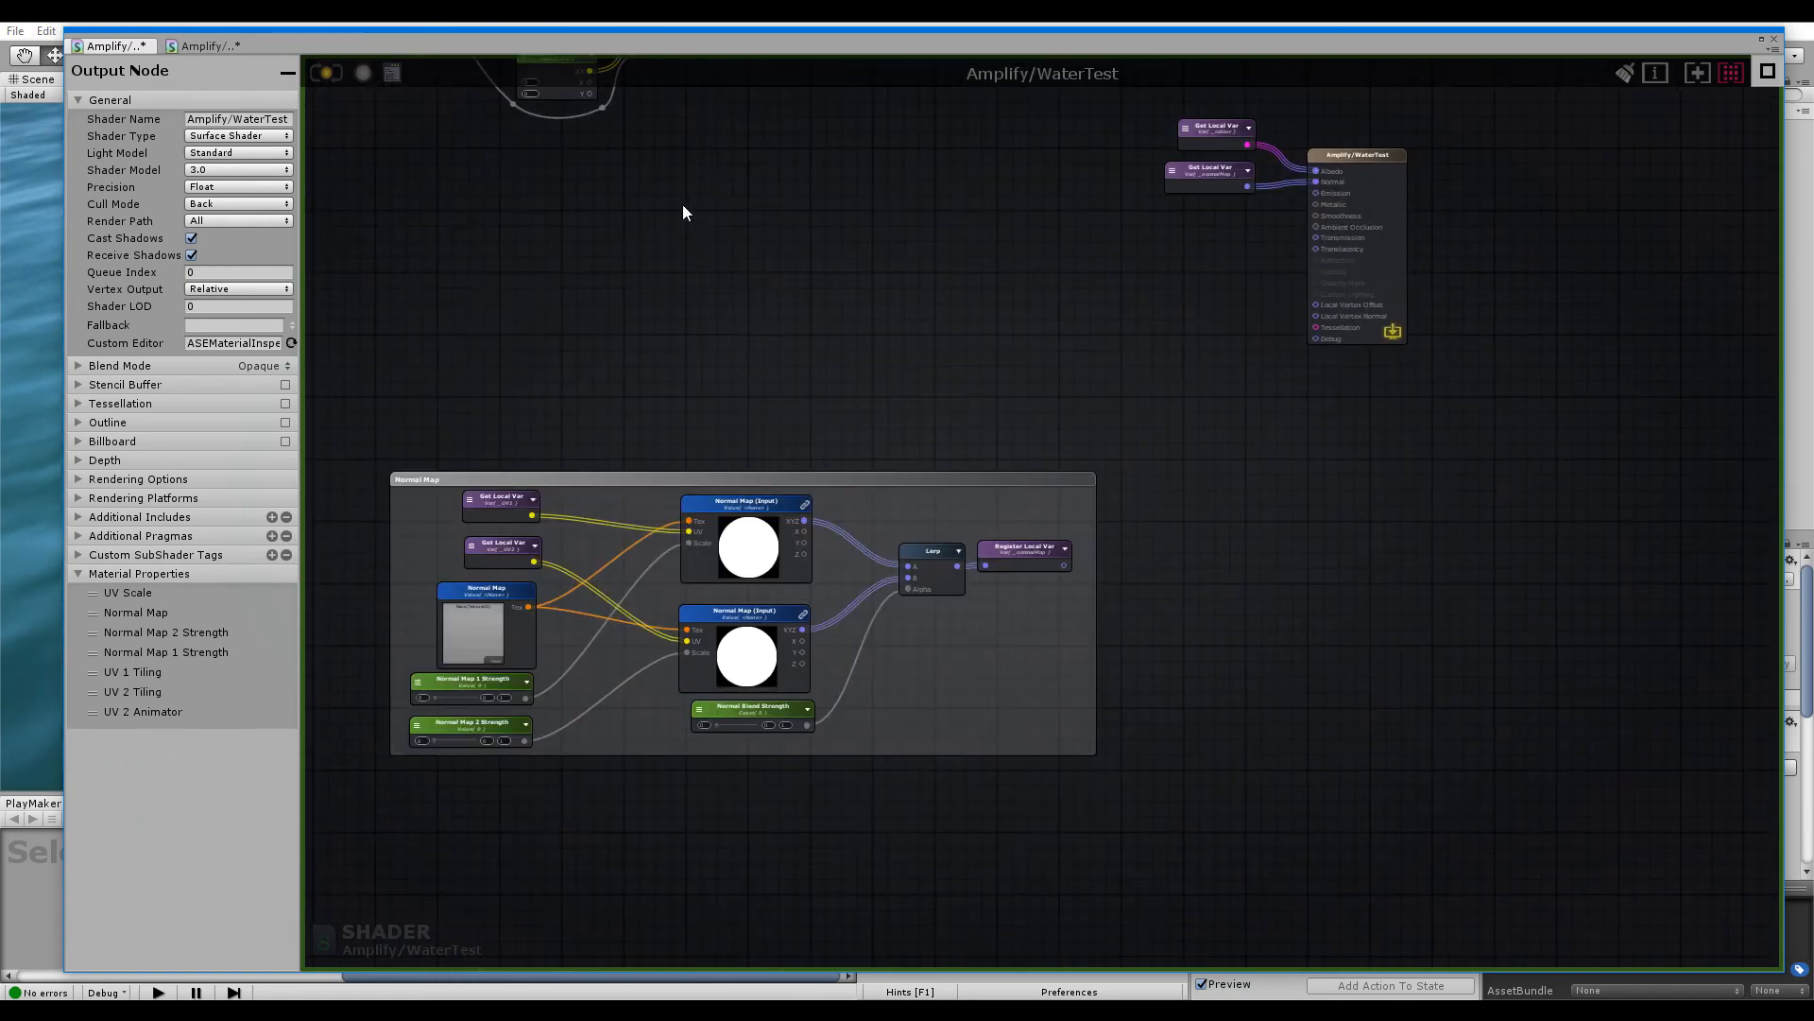
{"action": "middle_click_drag", "start_coordinate": [728, 270], "coordinate": [786, 359]}
Examine the Parallax, Normal Mapping and Fresnel frames in the Amplify/Water graph
{"action": "left_click", "coordinate": [192, 46]}
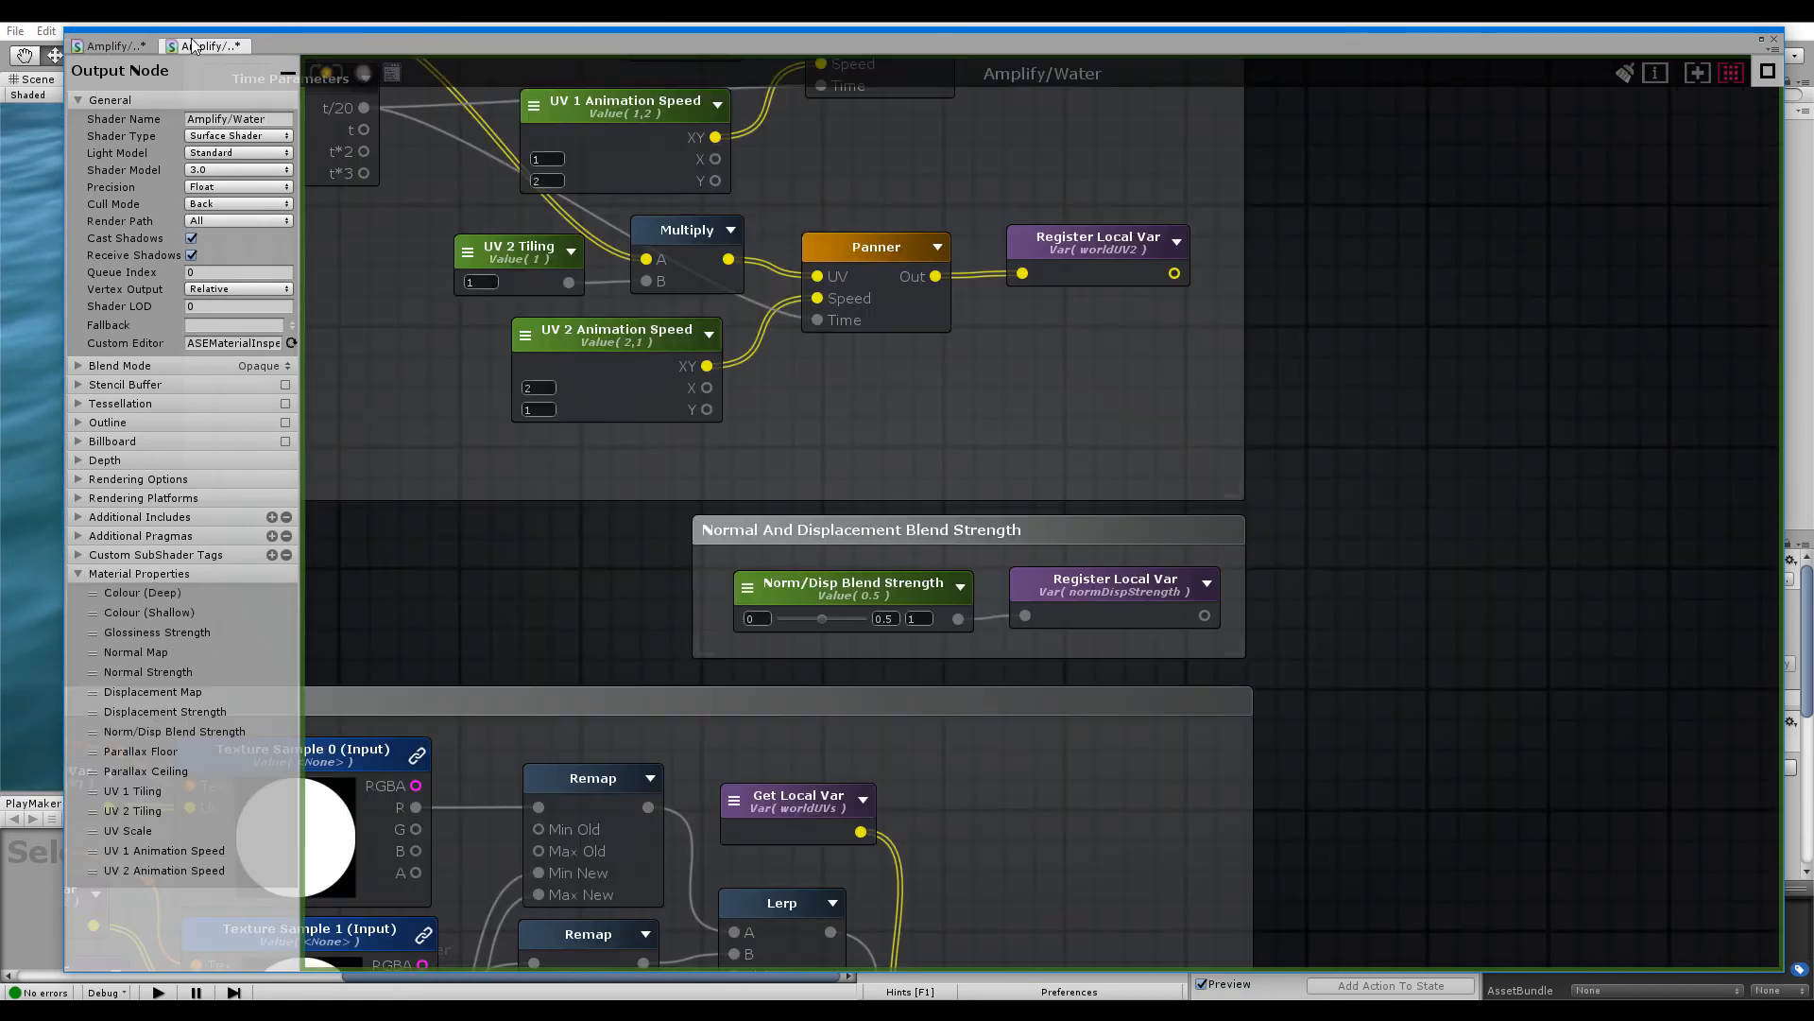
{"action": "scroll", "coordinate": [1049, 666], "scroll_direction": "down", "scroll_amount": 5}
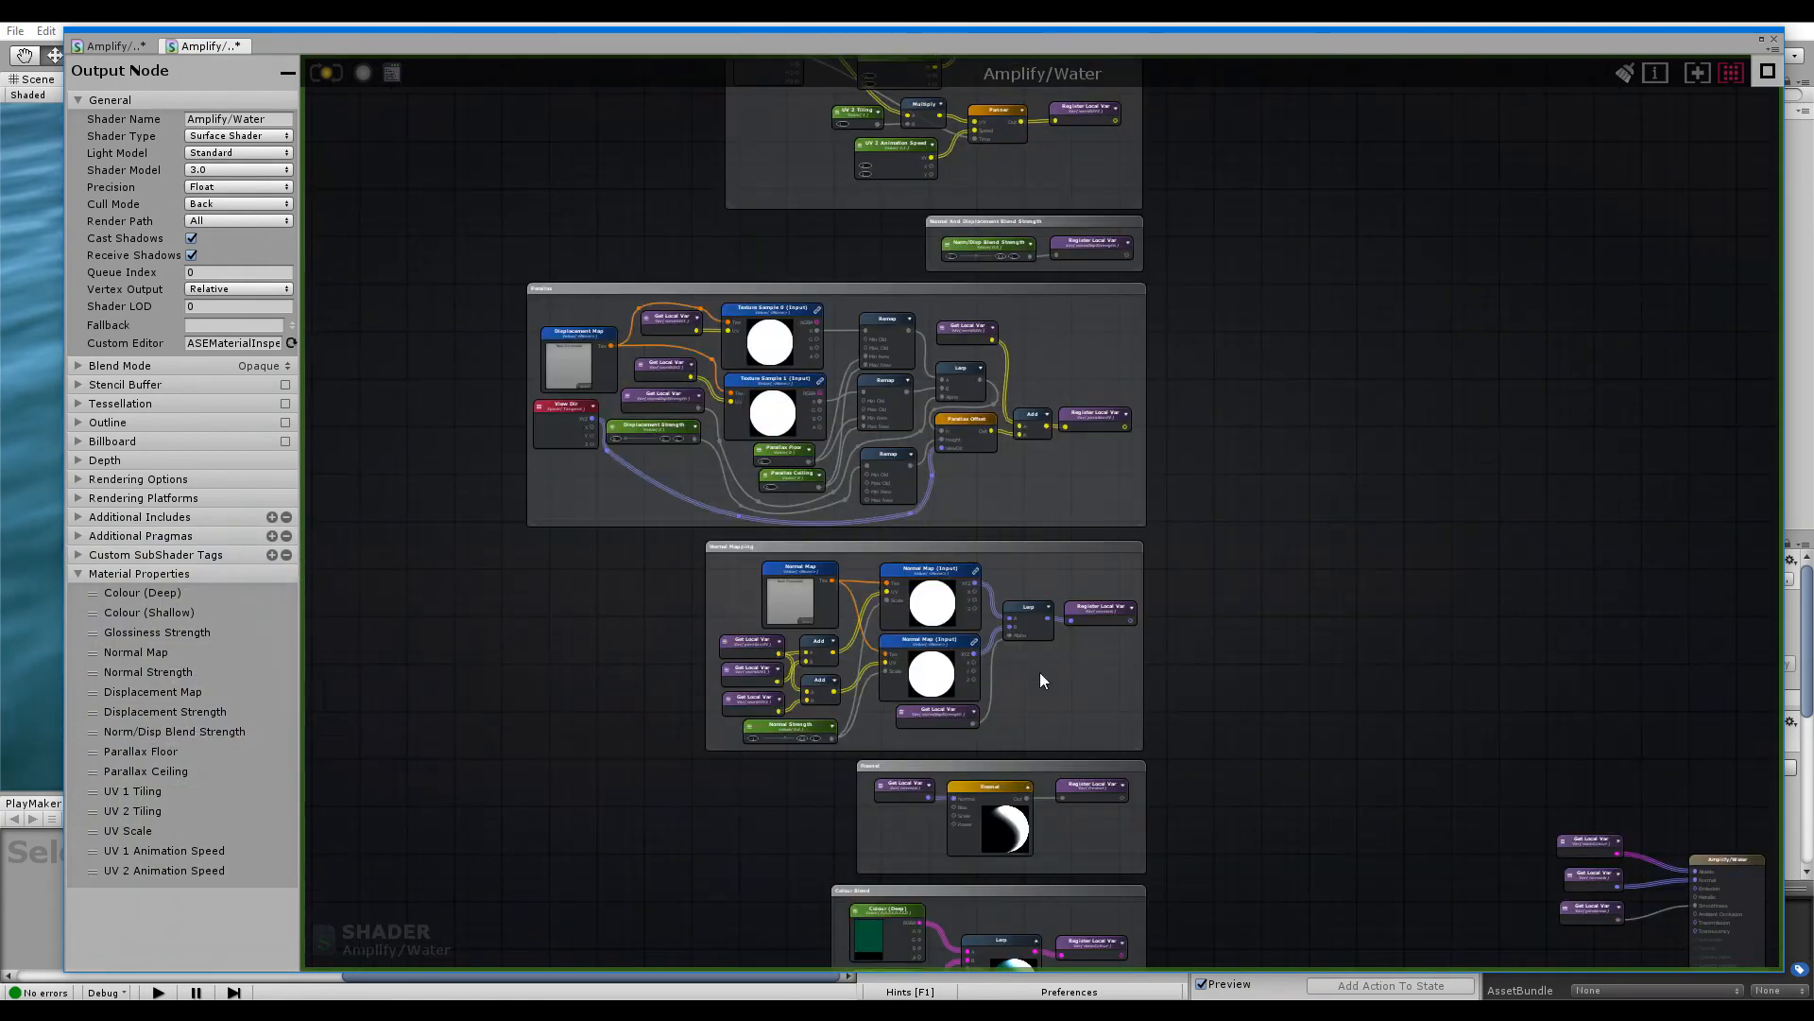
{"action": "middle_click_drag", "start_coordinate": [1042, 681], "coordinate": [1030, 653]}
{"action": "middle_click_drag", "start_coordinate": [1137, 624], "coordinate": [1103, 593]}
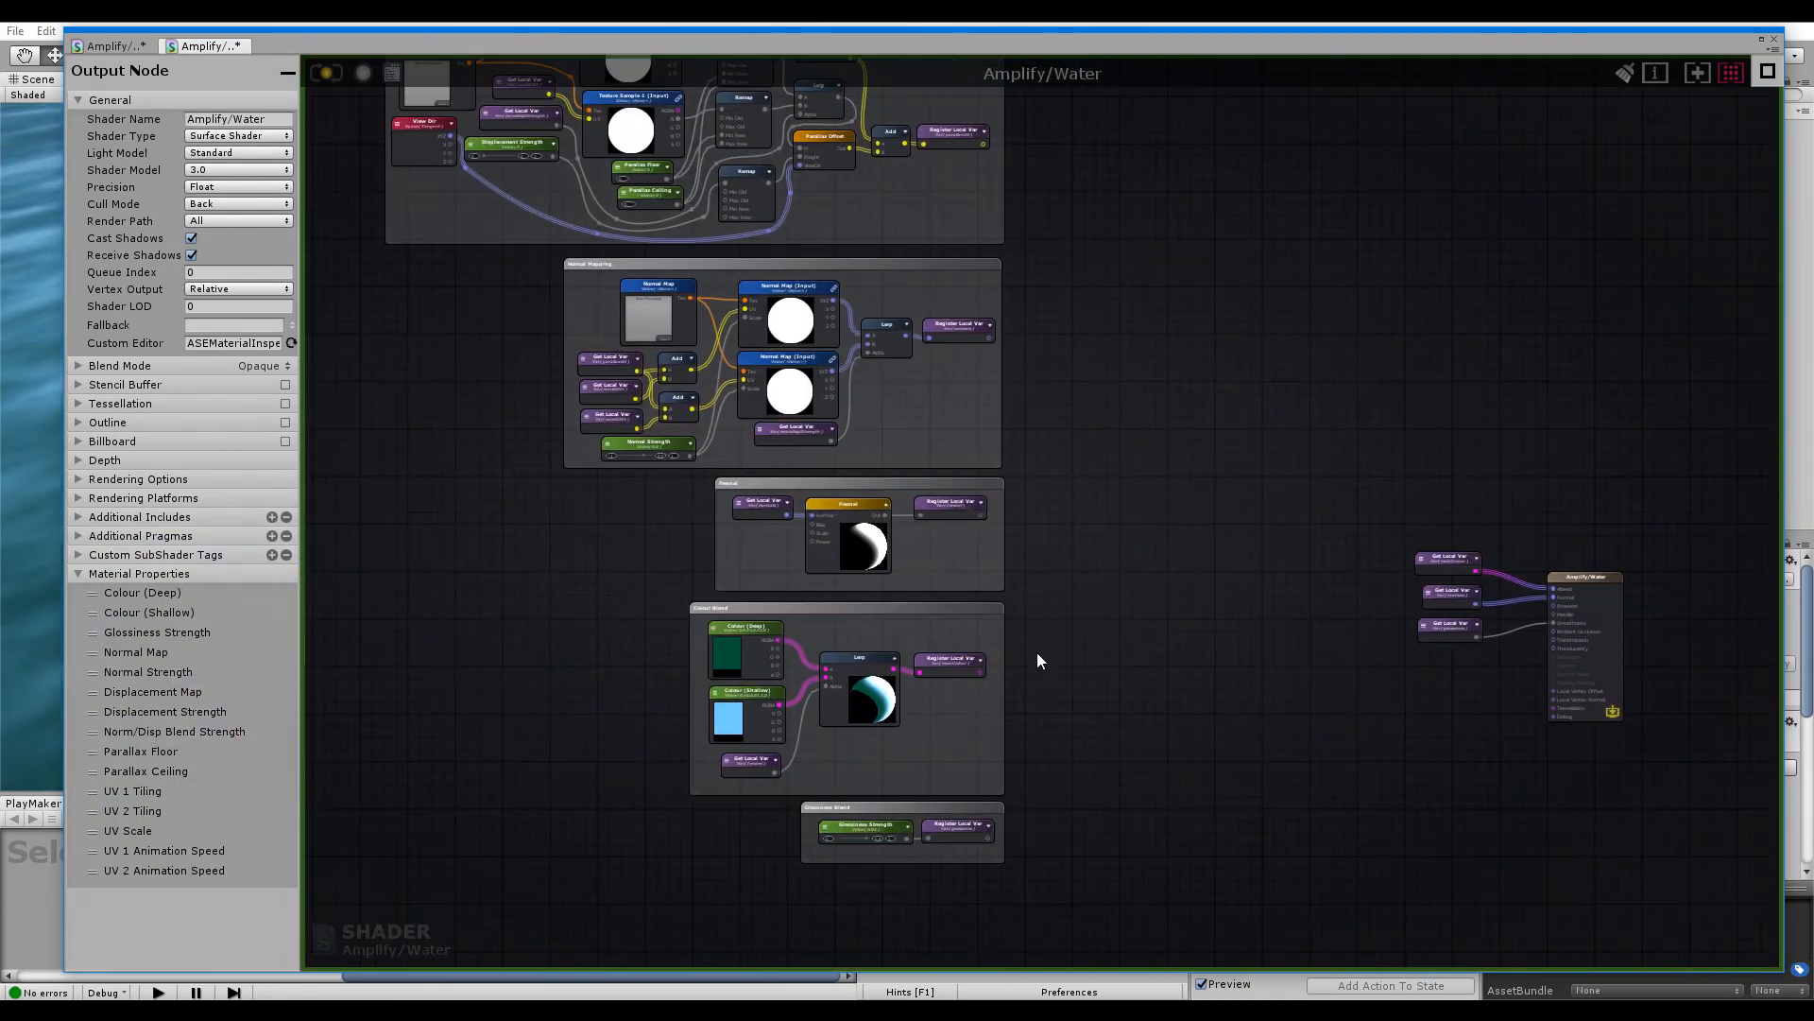
{"action": "mouse_move", "coordinate": [1037, 654]}
{"action": "middle_mouse_down"}
{"action": "mouse_move", "coordinate": [1023, 558]}
{"action": "mouse_move", "coordinate": [1043, 636]}
{"action": "middle_mouse_up"}
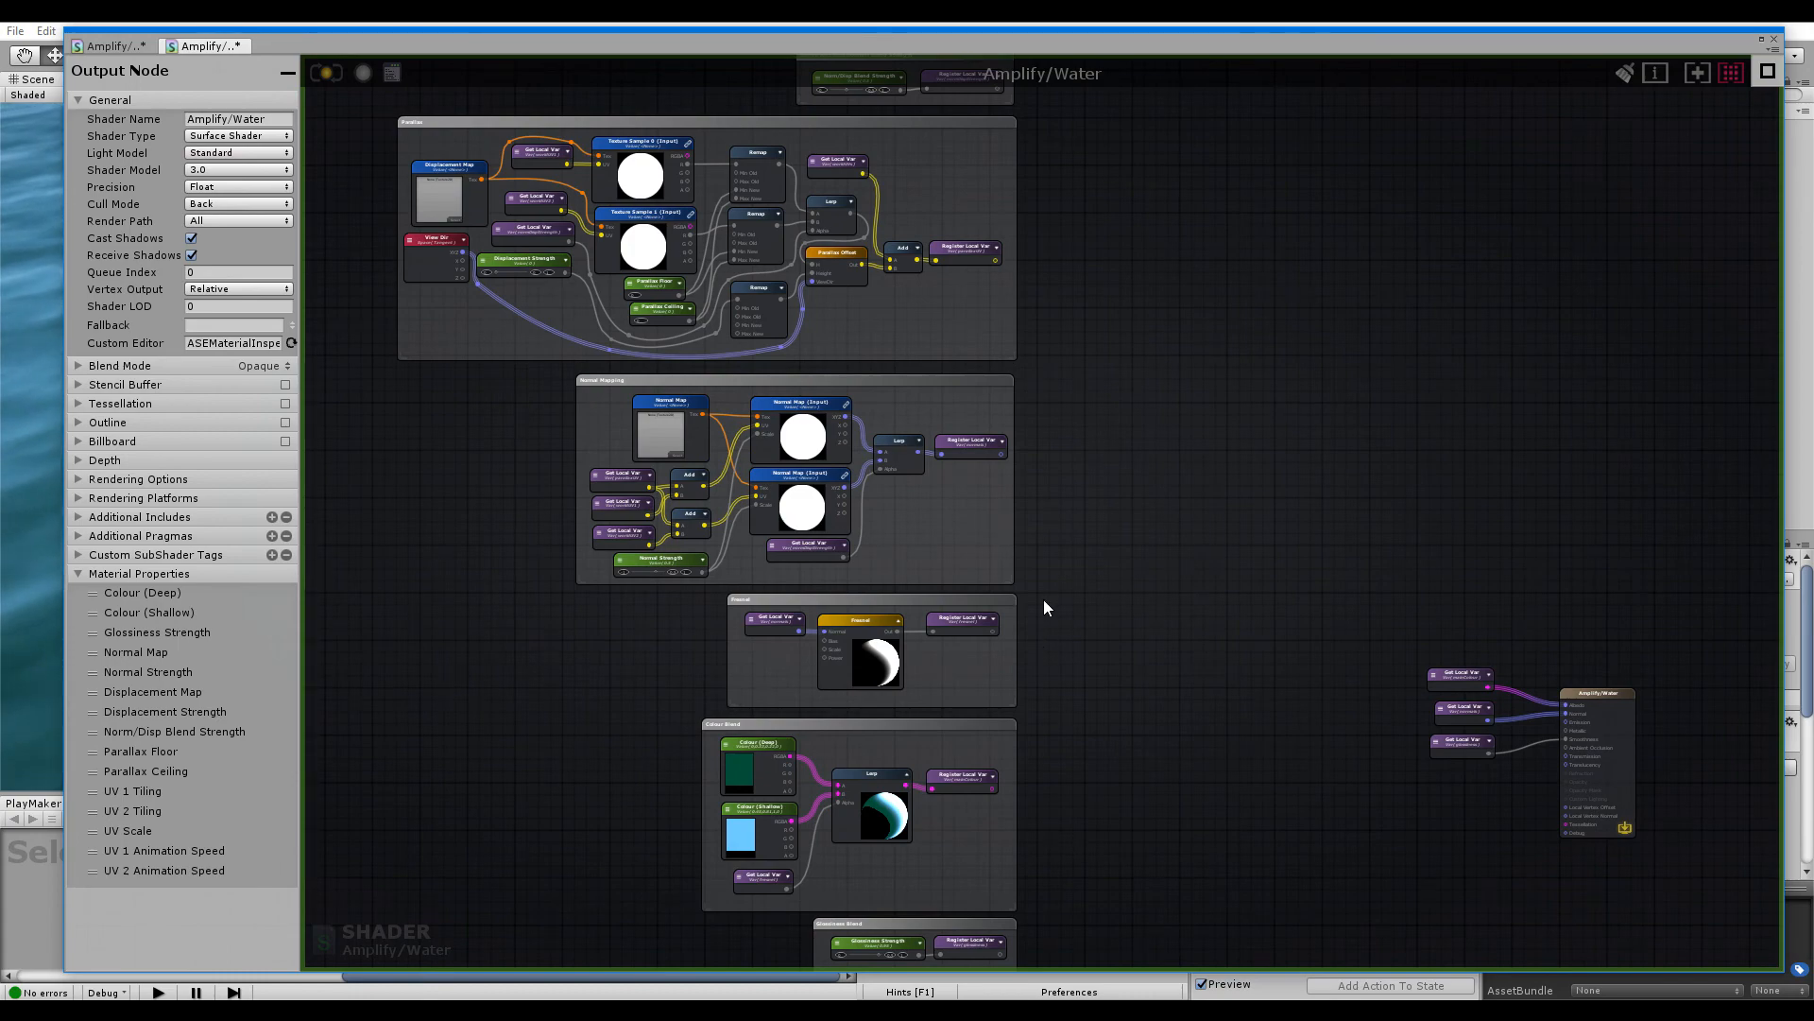
{"action": "middle_click_drag", "start_coordinate": [1041, 570], "coordinate": [1047, 608]}
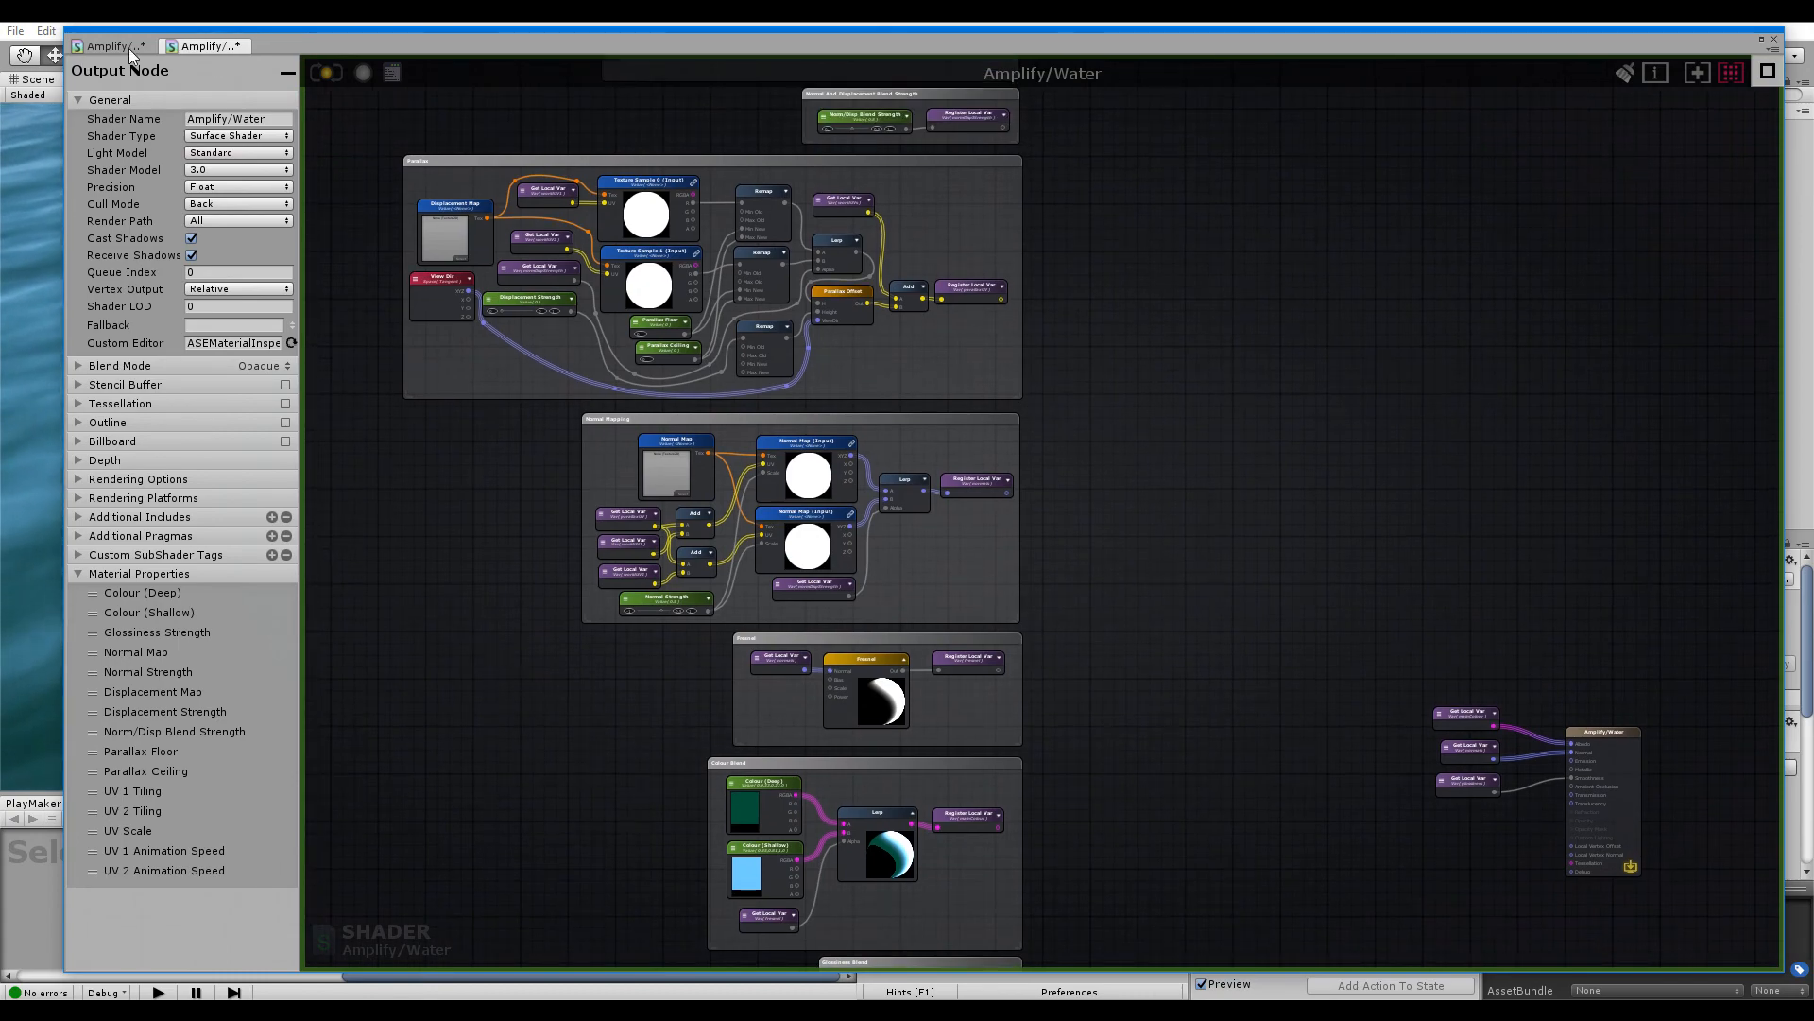
{"action": "scroll", "coordinate": [624, 586], "scroll_direction": "up", "scroll_amount": 5}
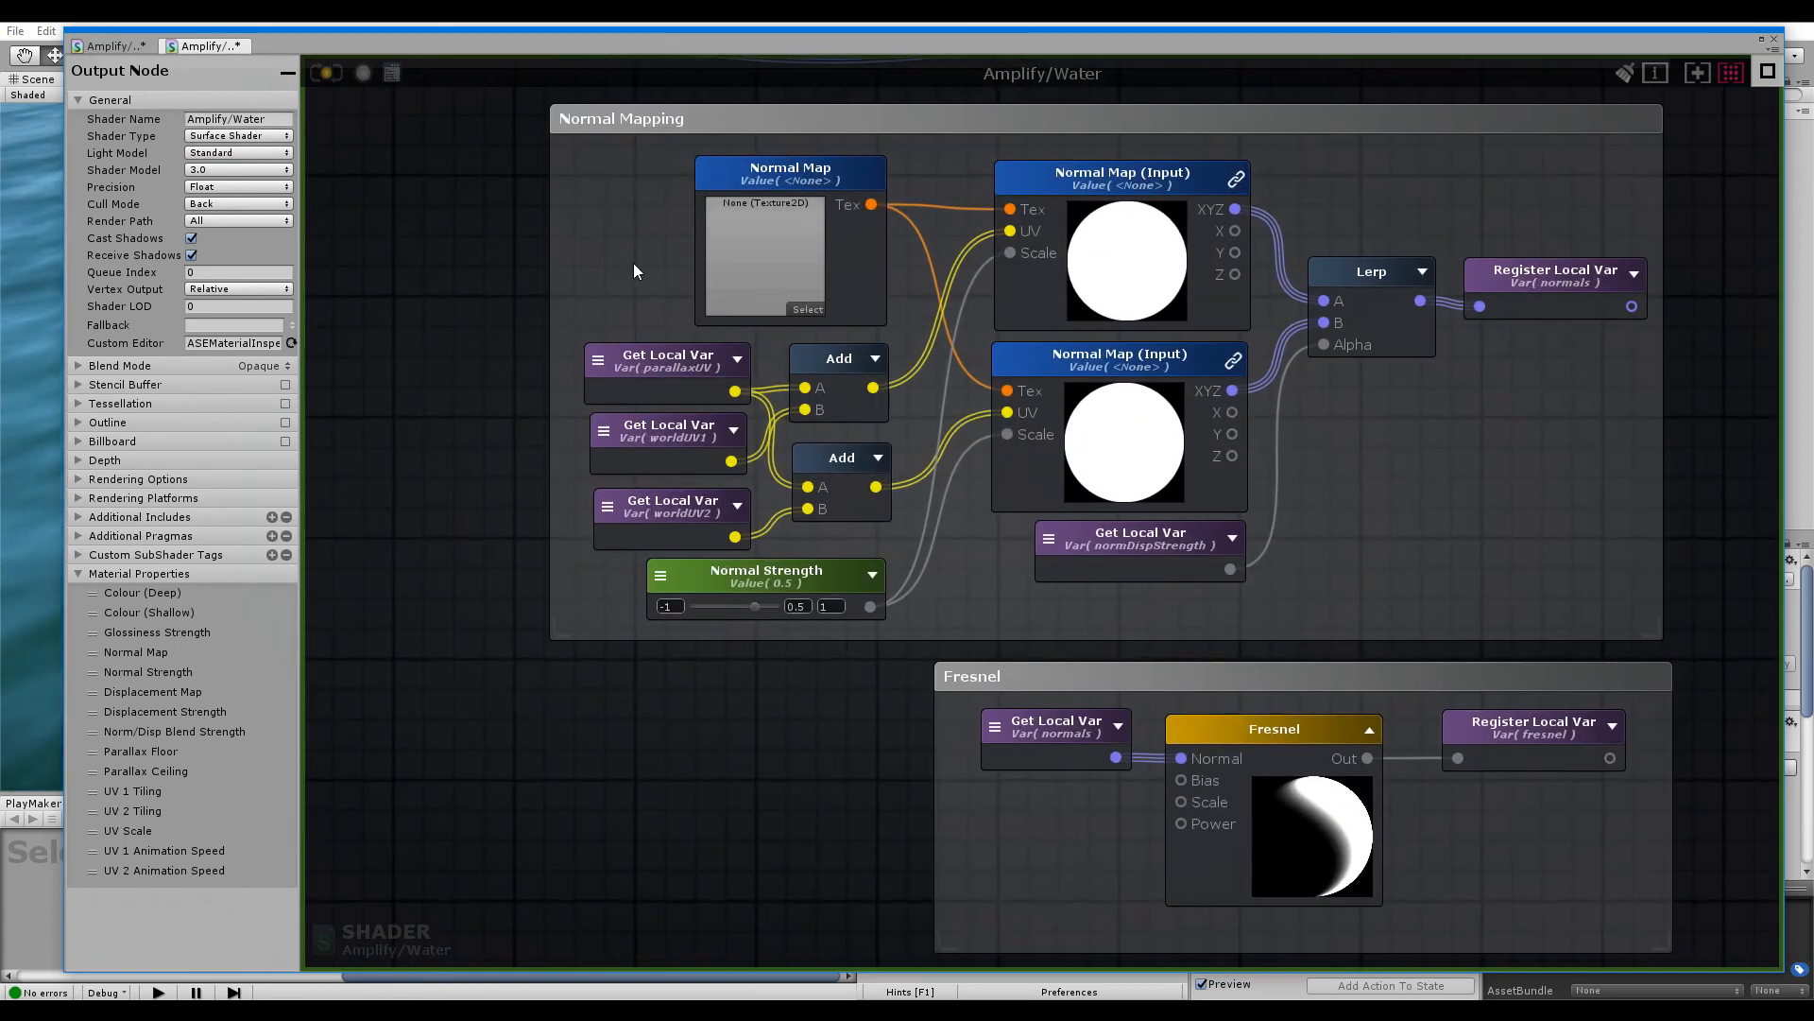
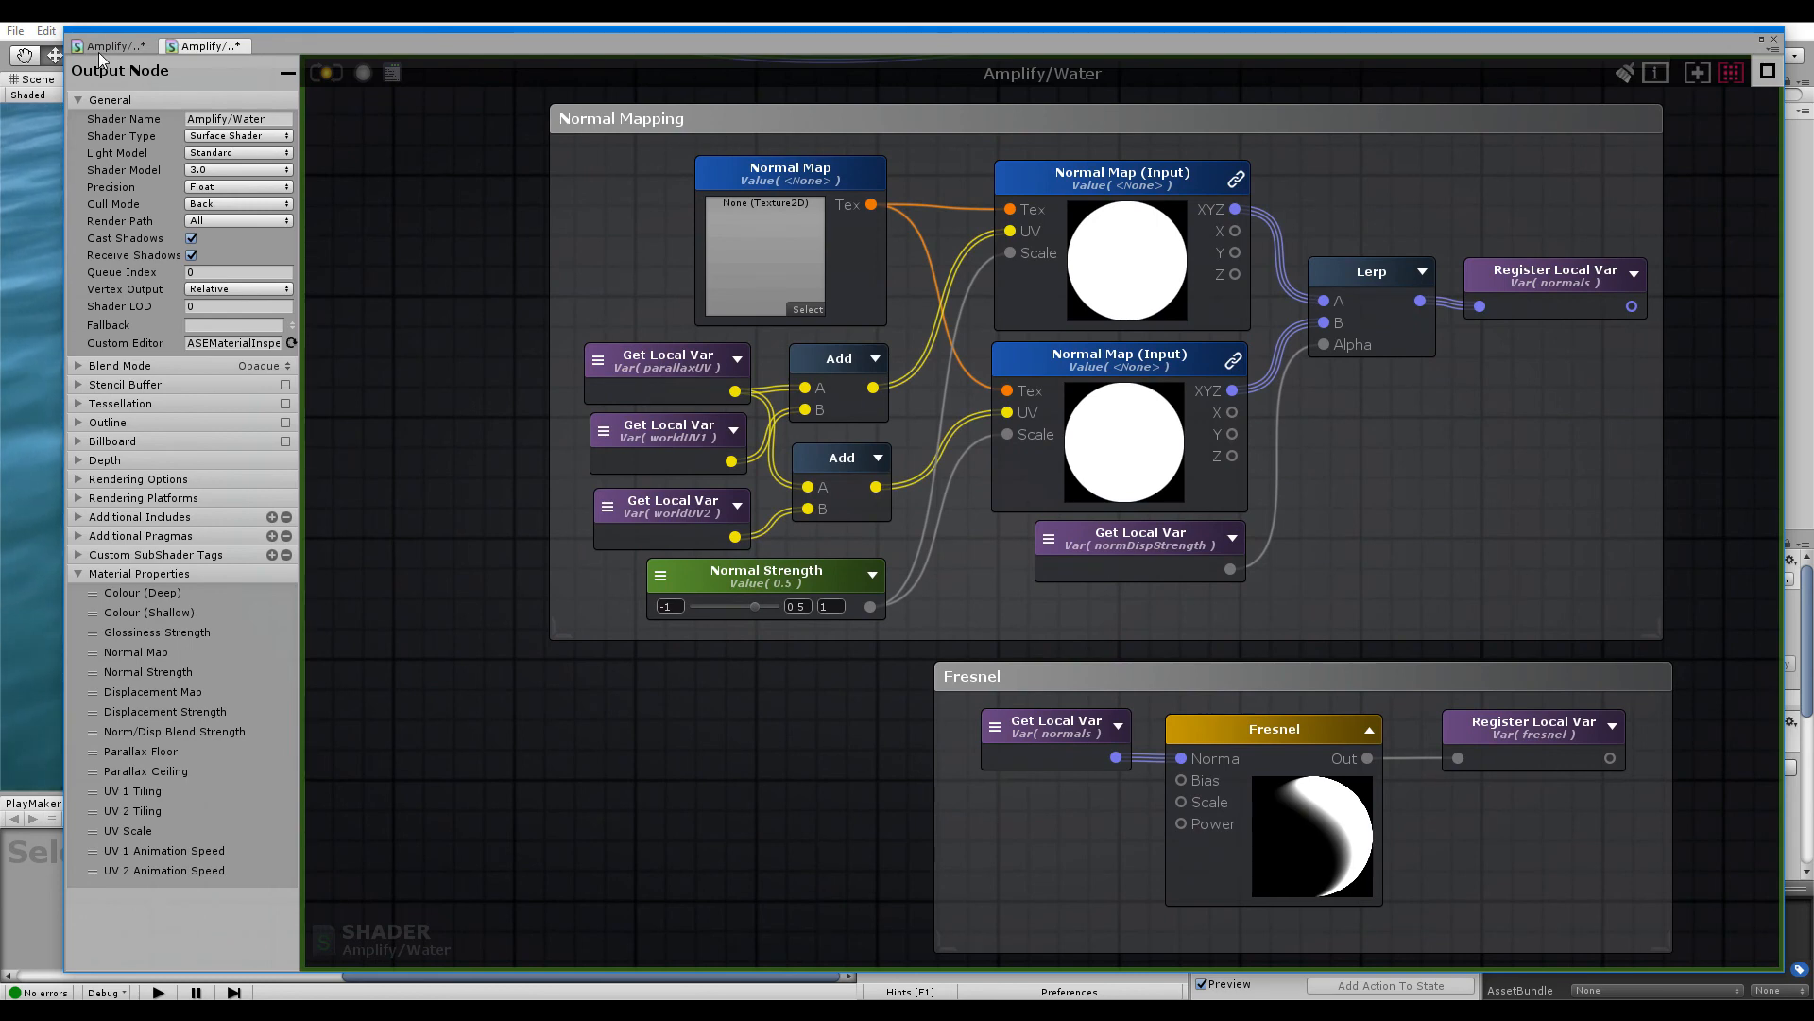
{"action": "scroll", "coordinate": [825, 531], "scroll_direction": "down", "scroll_amount": 3}
{"action": "scroll", "coordinate": [769, 400], "scroll_direction": "down", "scroll_amount": 2}
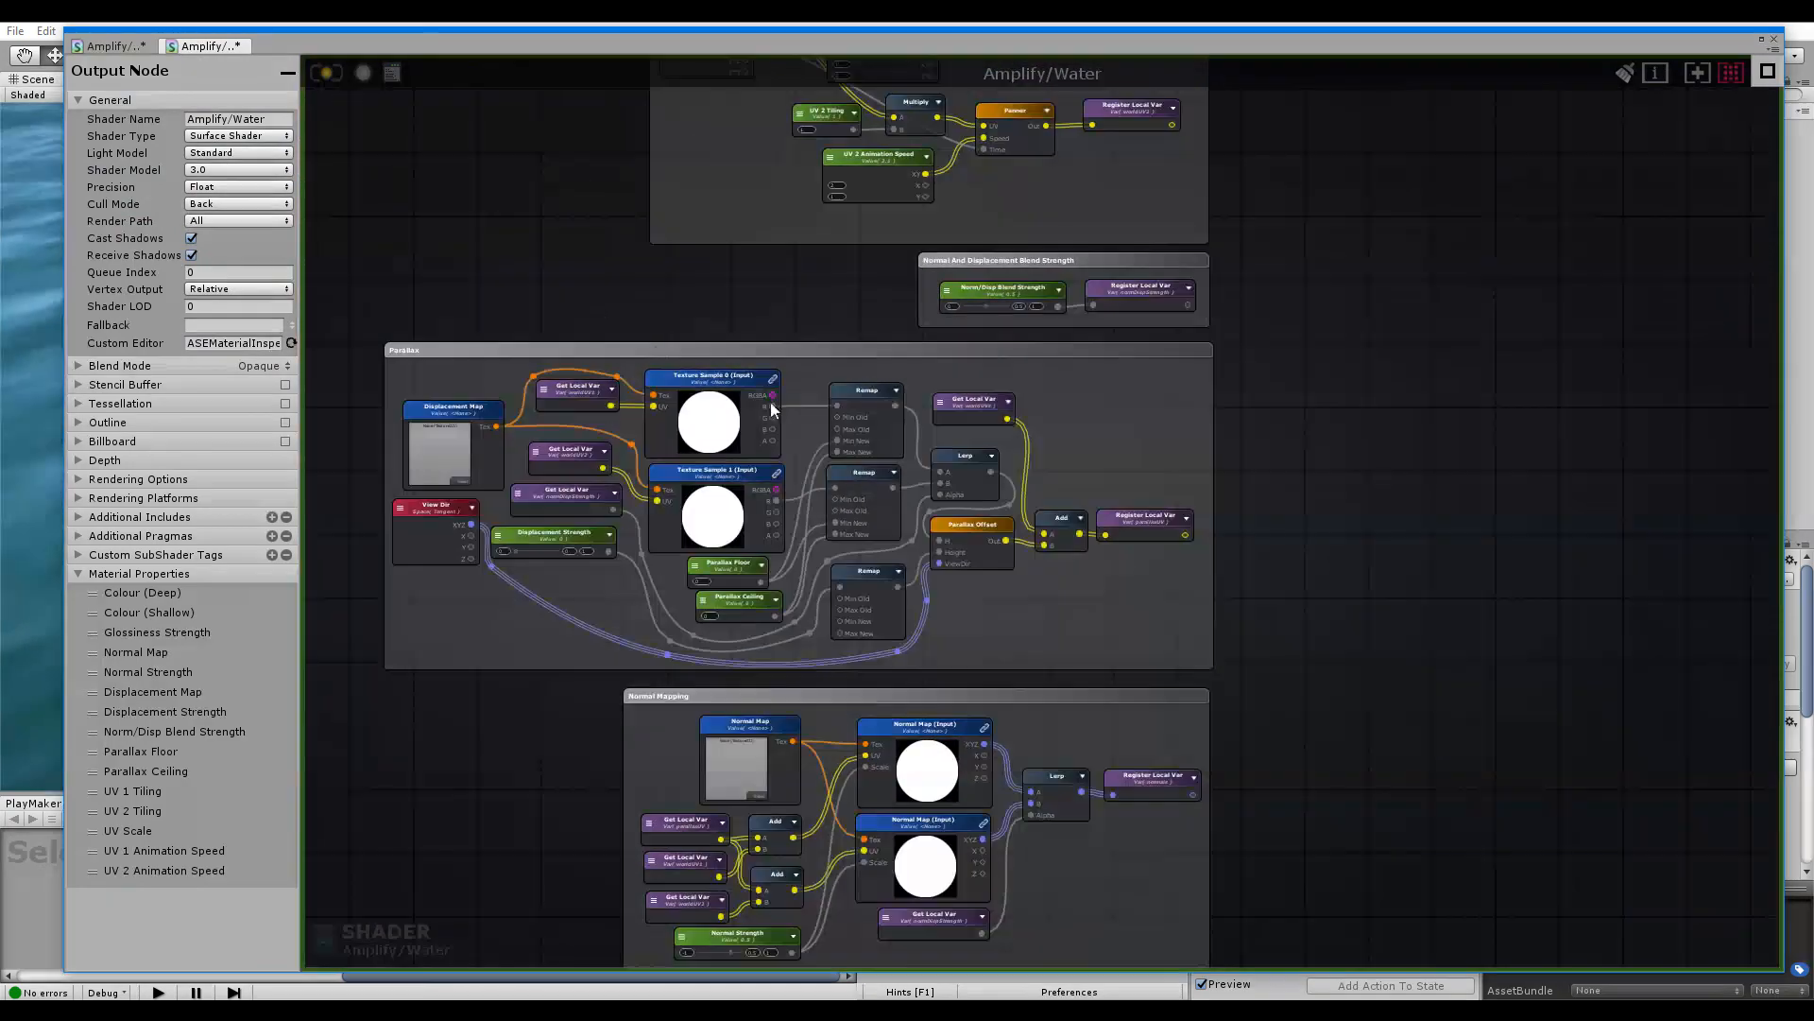
Back in the WaterTest graph, enclose all the UV tiling and panner nodes in a comment frame labelled "UV 1 and 2"
{"action": "left_click", "coordinate": [111, 45]}
{"action": "scroll", "coordinate": [968, 355], "scroll_direction": "down", "scroll_amount": 1}
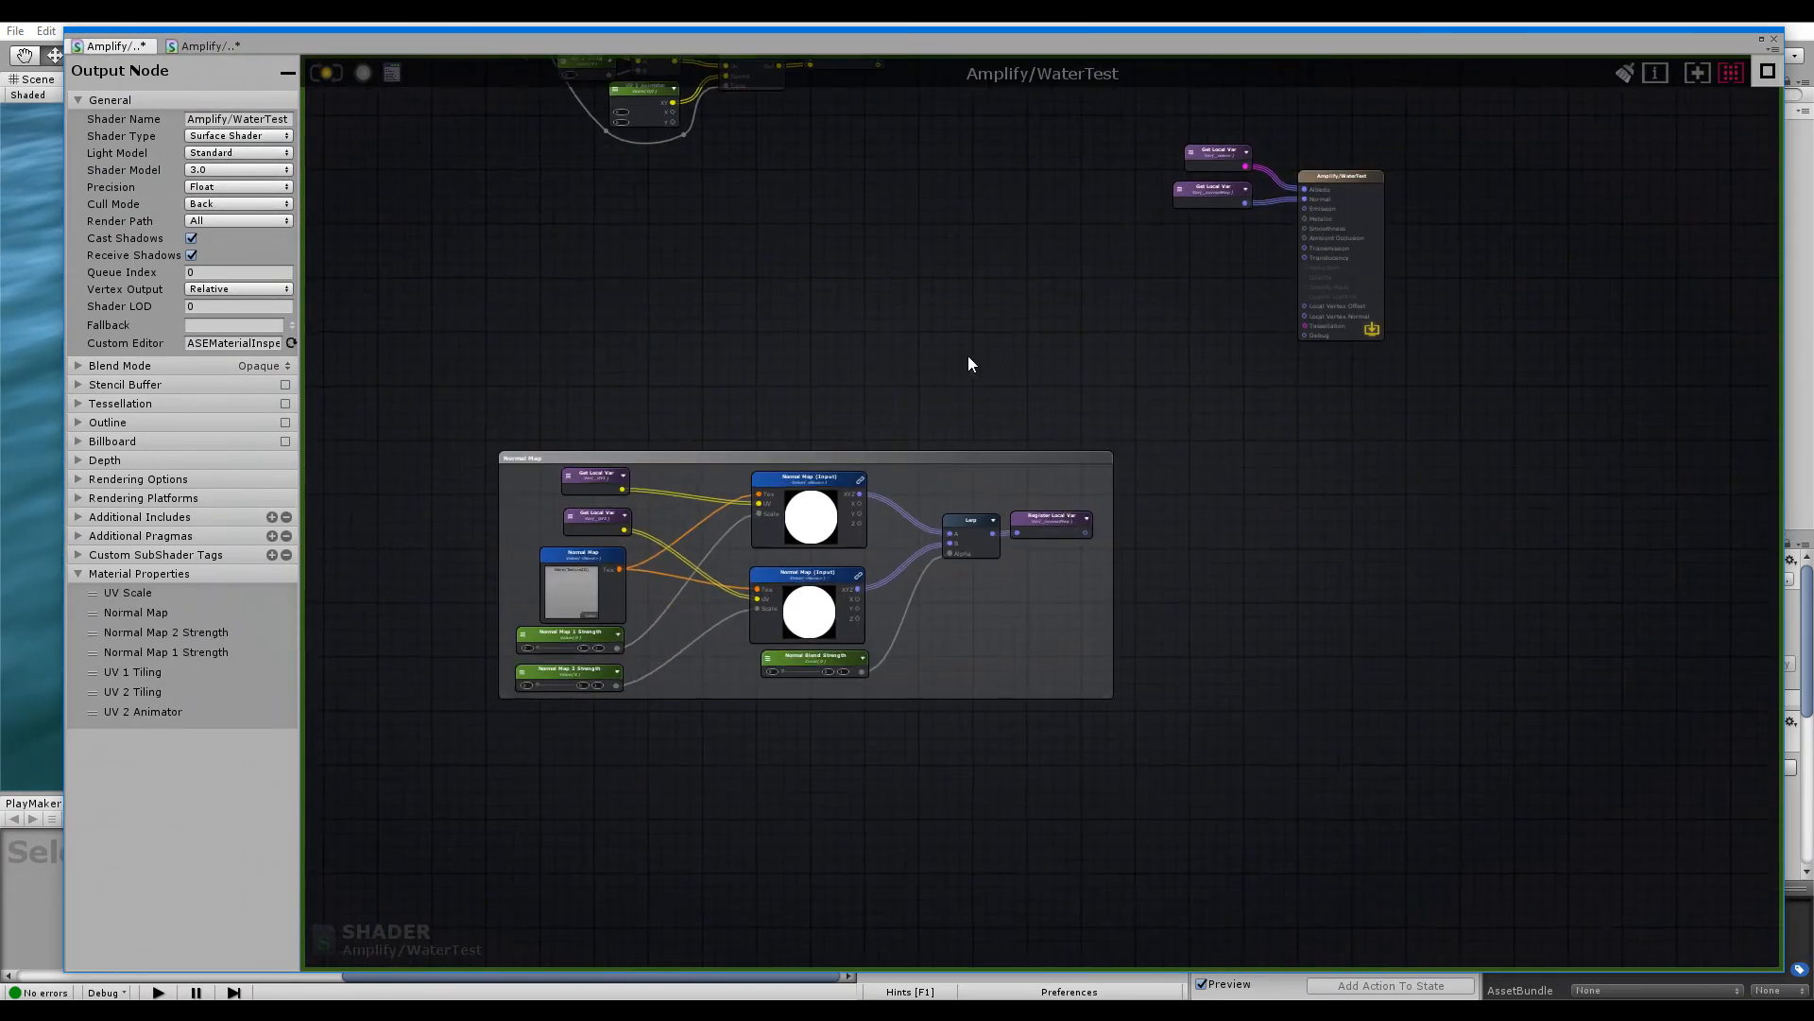
{"action": "left_click_drag", "start_coordinate": [1038, 452], "coordinate": [886, 281]}
{"action": "middle_click_drag", "start_coordinate": [879, 61], "coordinate": [1046, 447]}
{"action": "left_click_drag", "start_coordinate": [1087, 302], "coordinate": [547, 554]}
{"action": "key", "text": "c"}
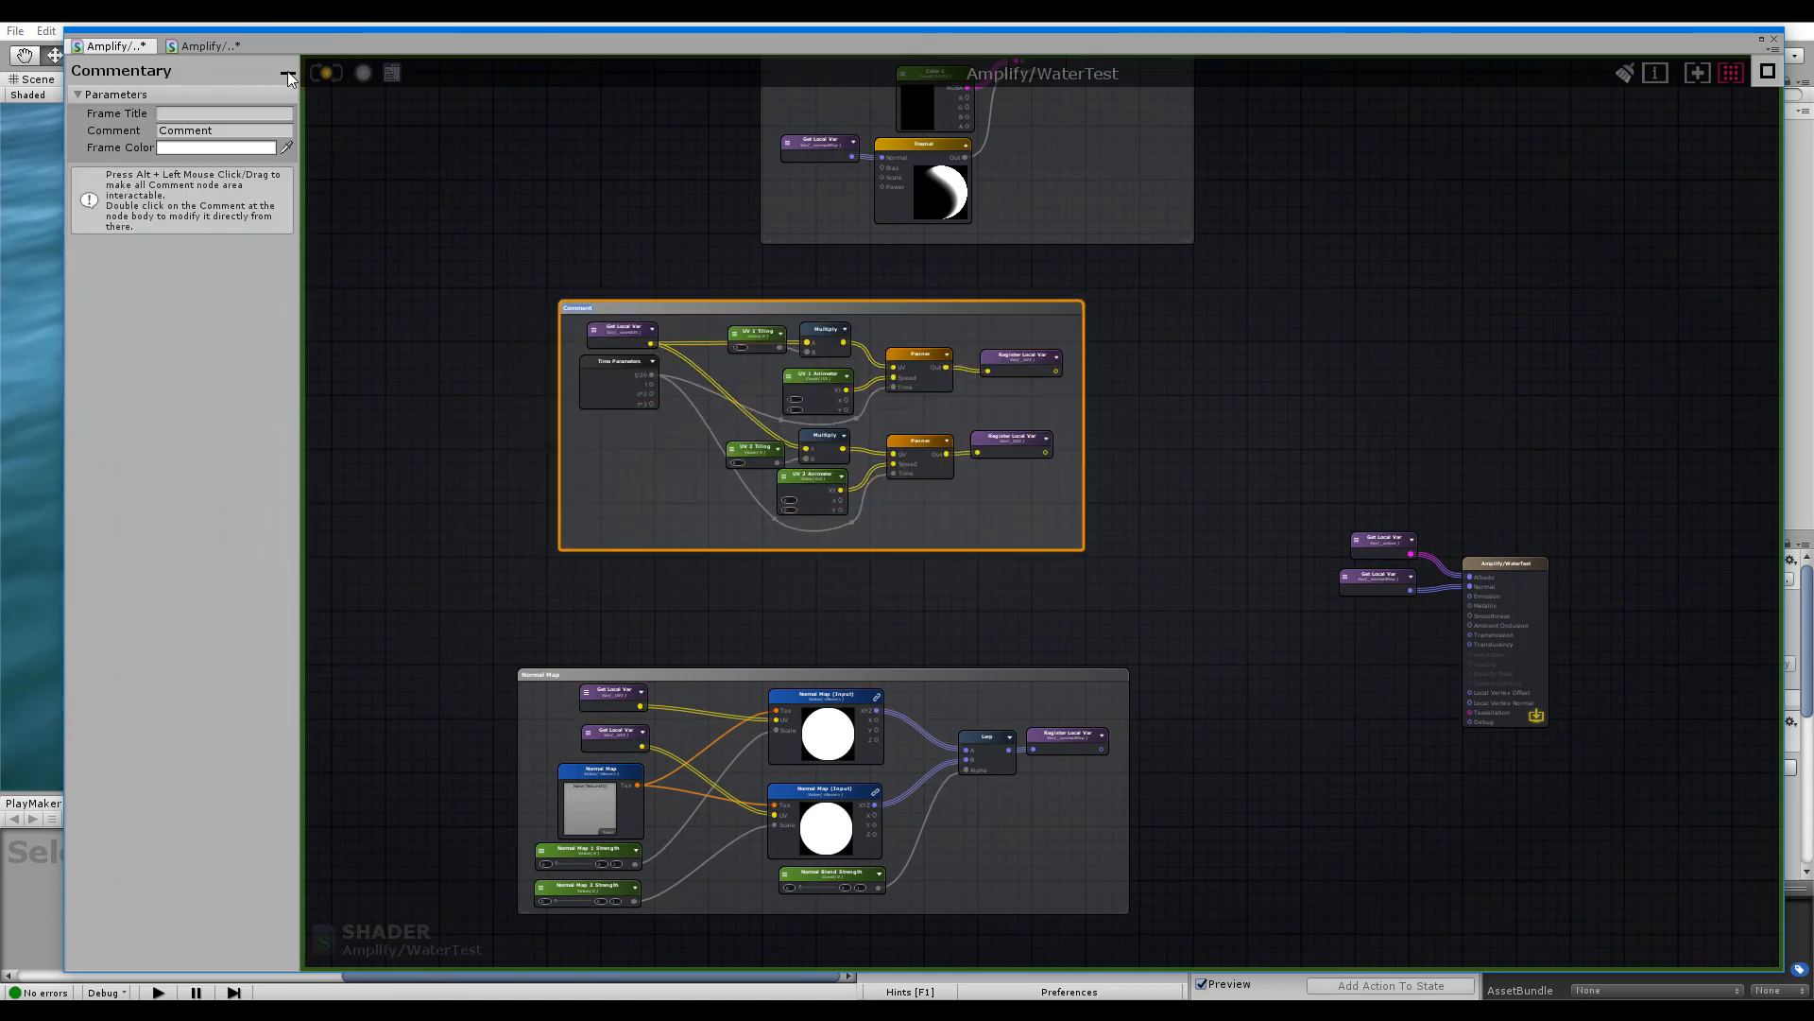
{"action": "type", "text": "UV"}
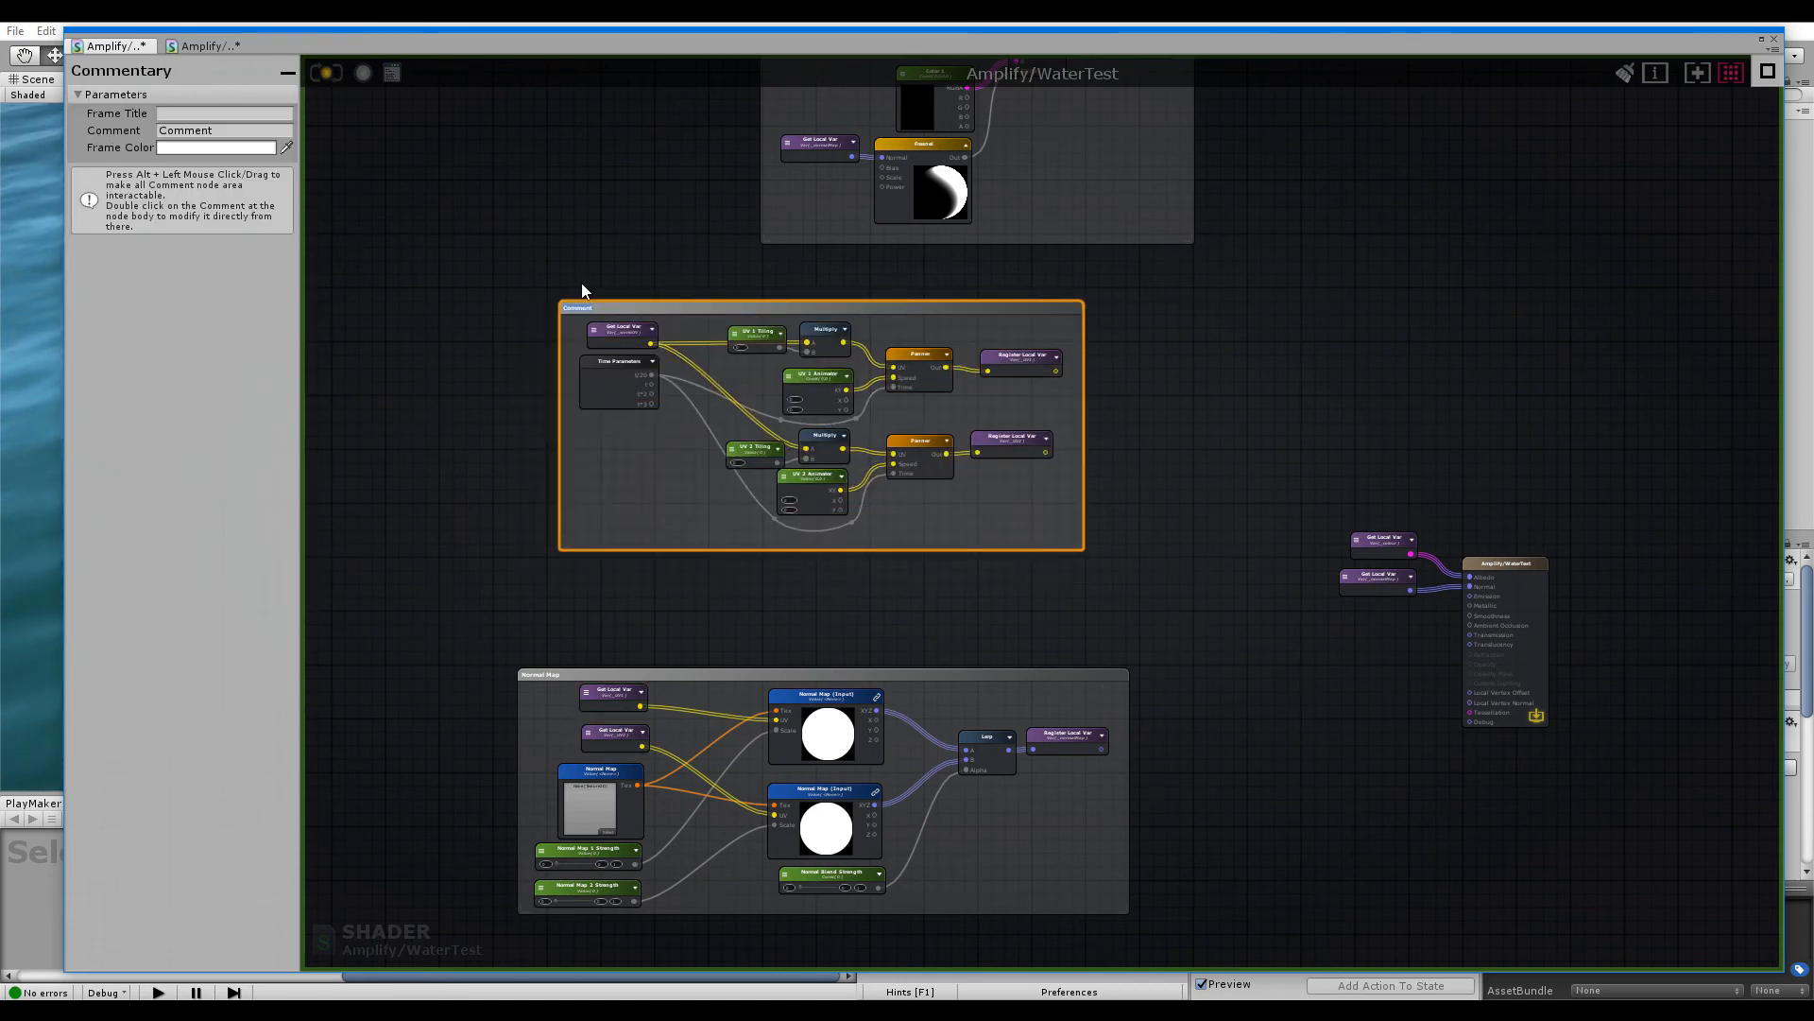
{"action": "type", "text": " 1 an"}
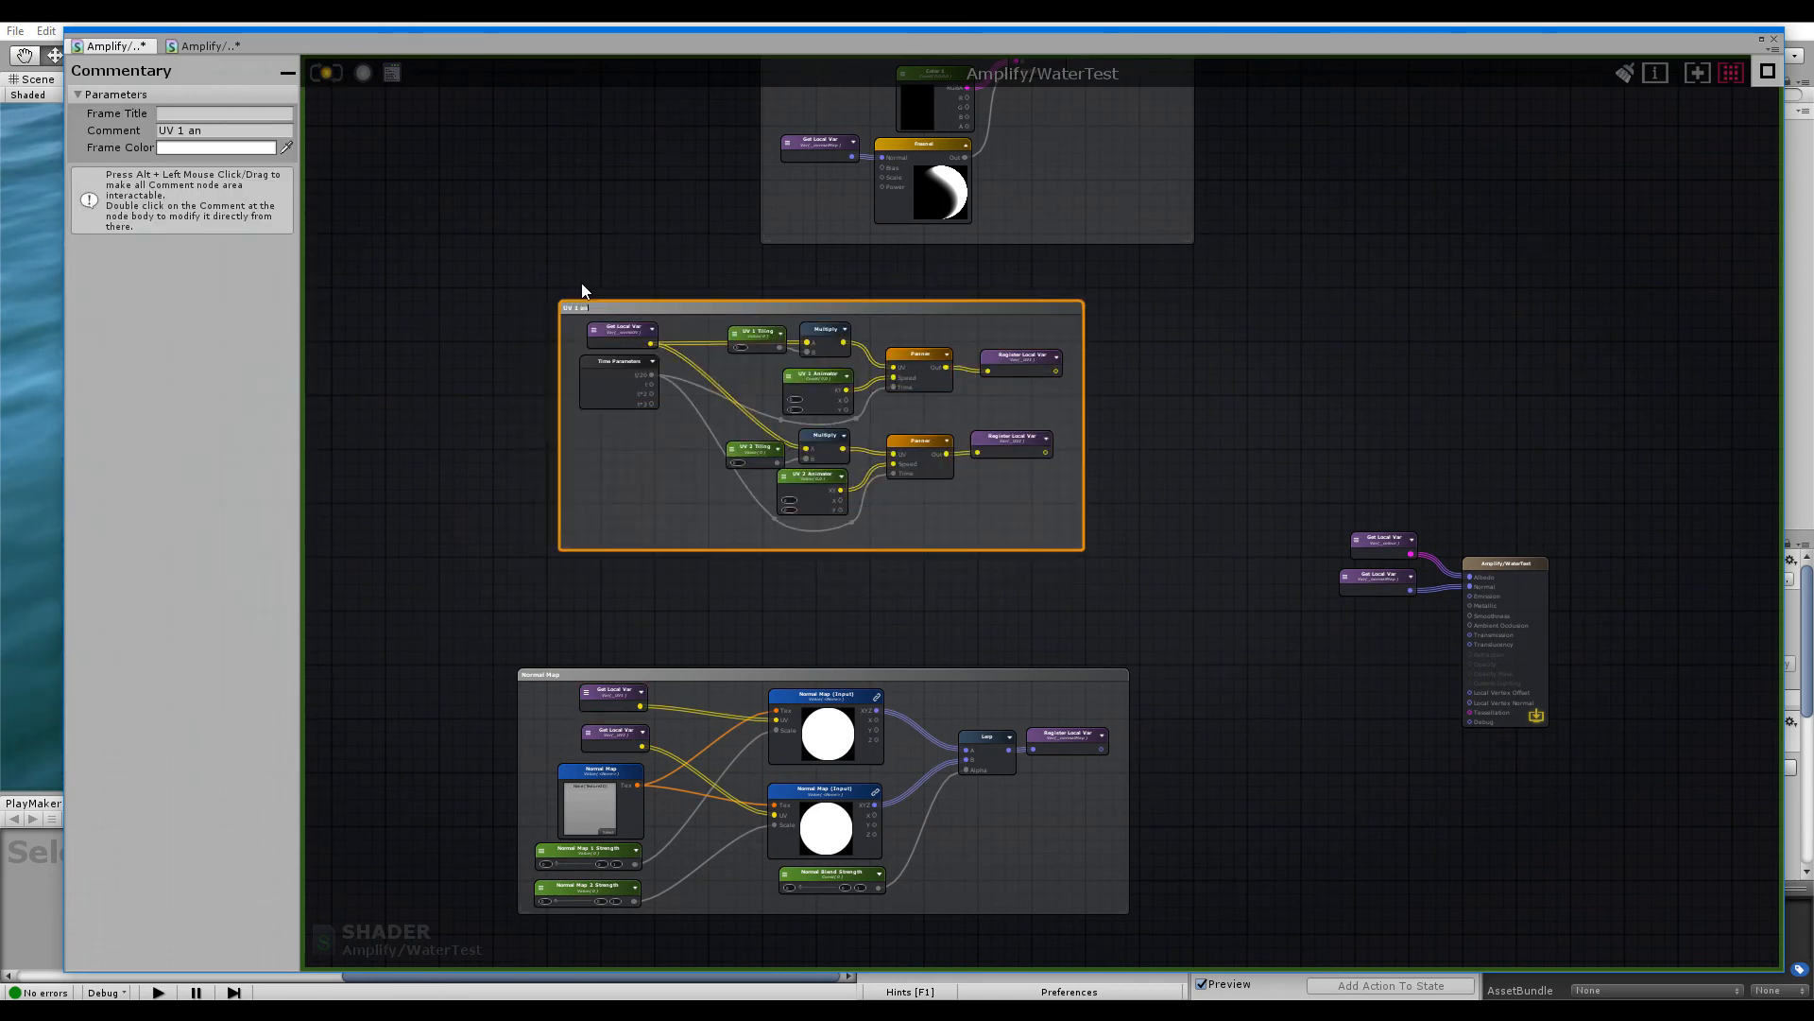
{"action": "type", "text": "d 2"}
{"action": "left_click", "coordinate": [604, 257]}
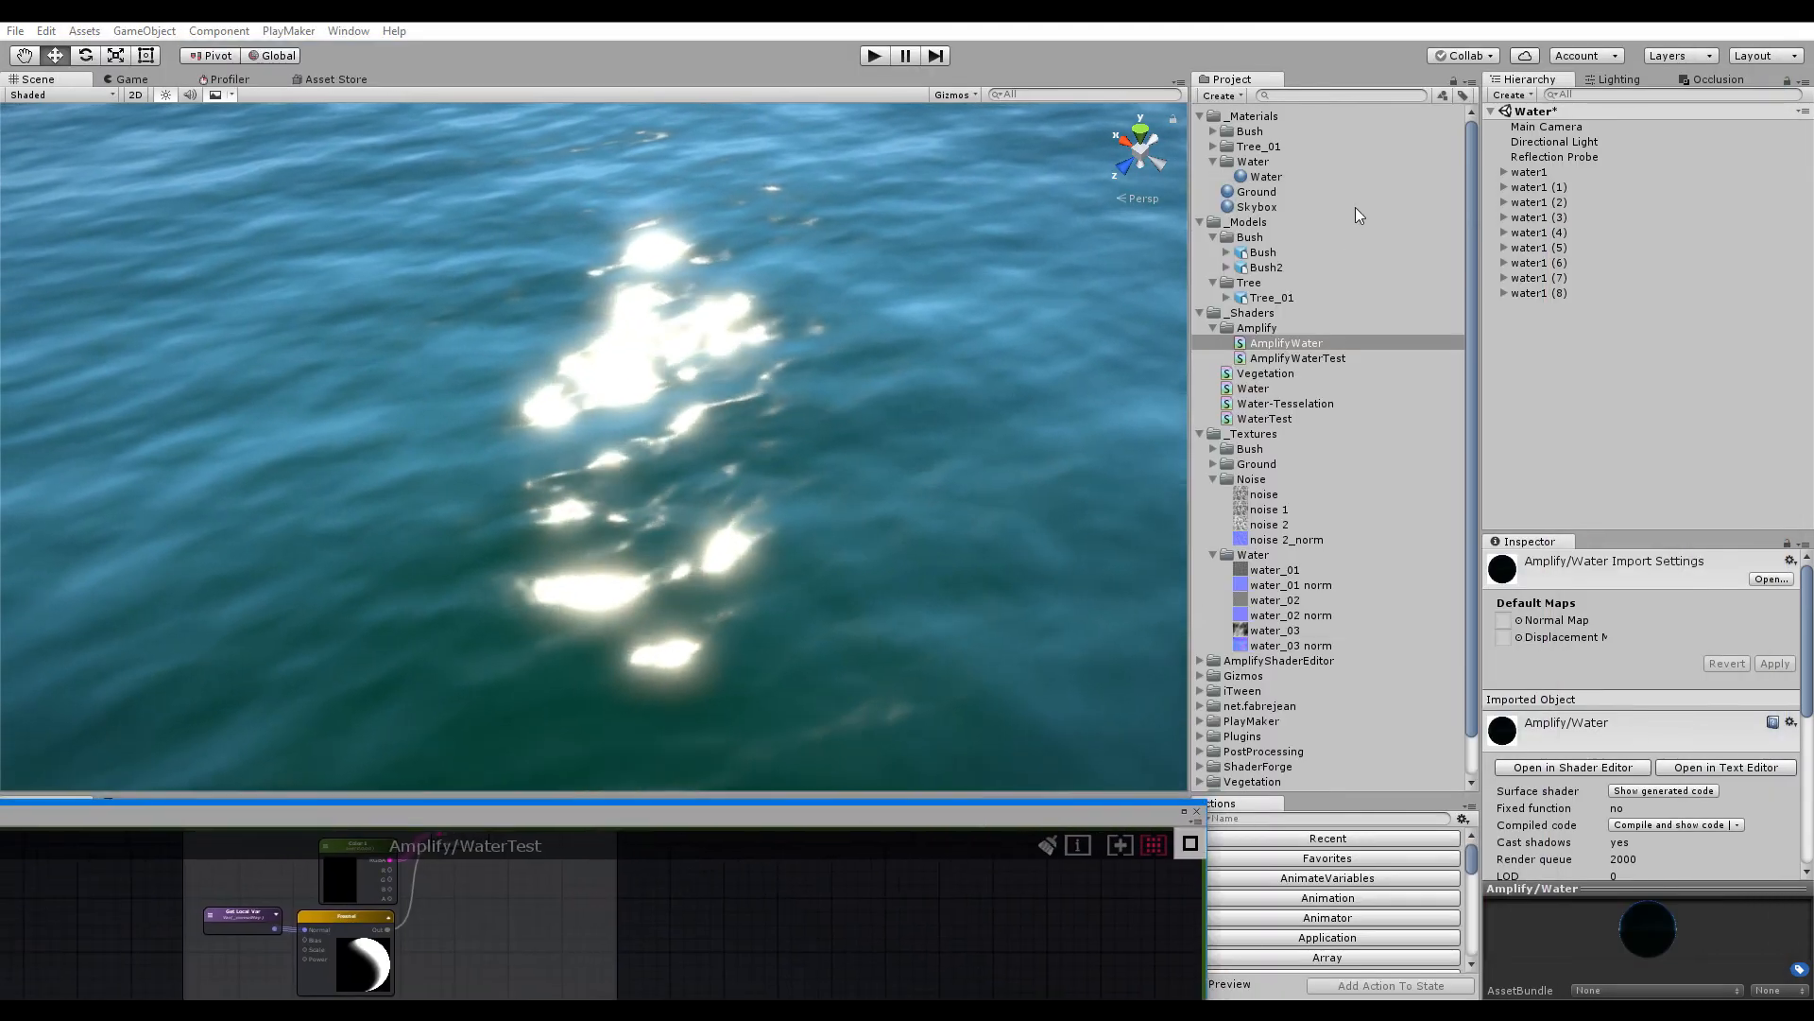
Assign the Amplify/WaterTest shader to the Water material in Unity
{"action": "left_click", "coordinate": [1271, 177]}
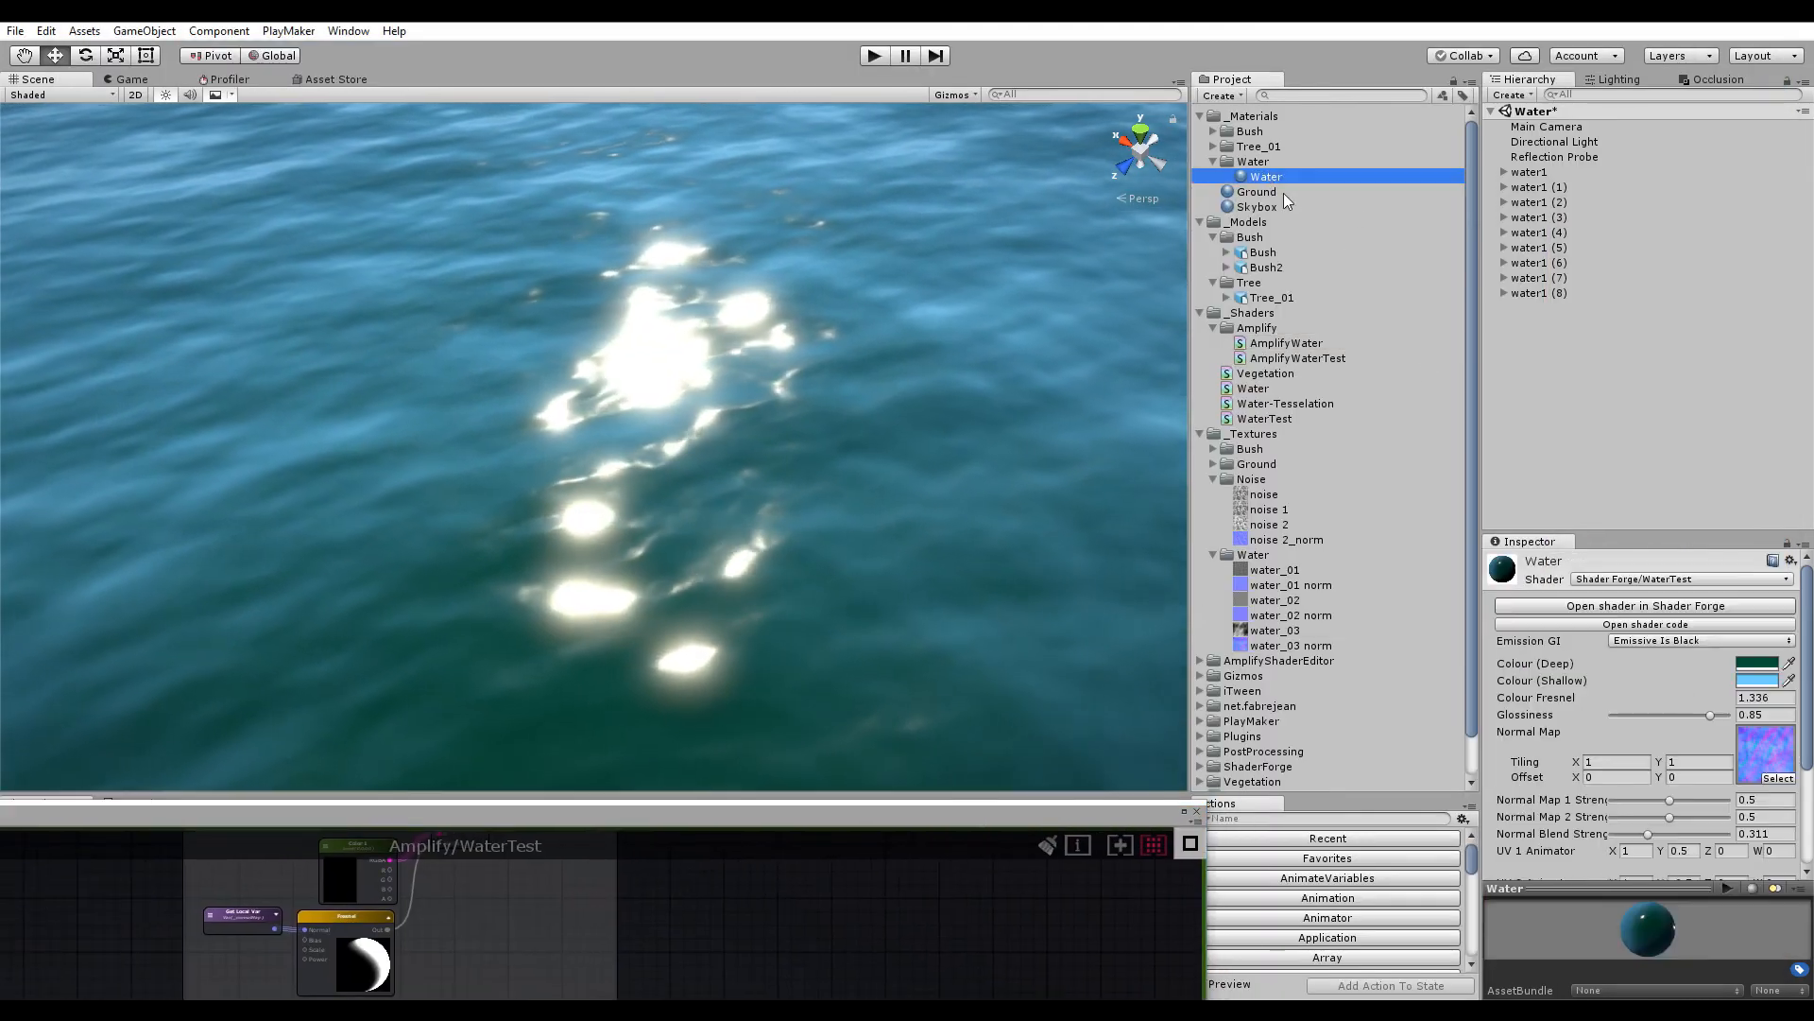
{"action": "left_click", "coordinate": [1644, 580]}
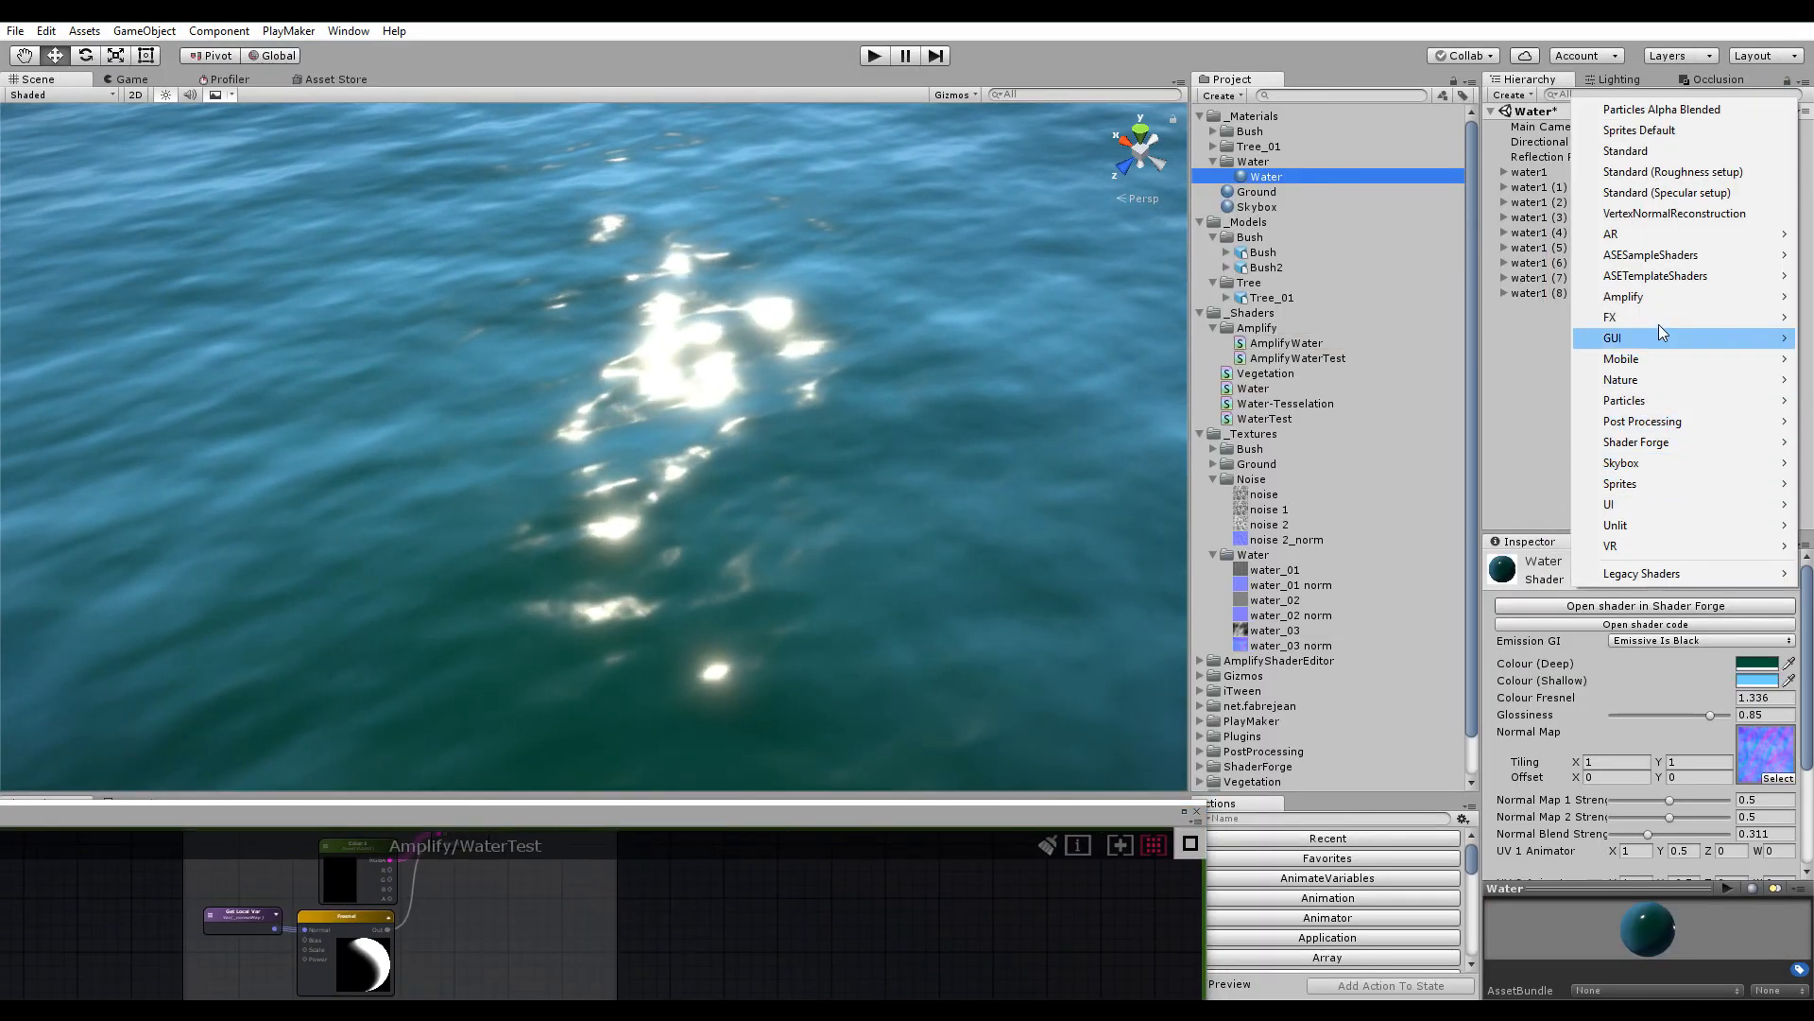
{"action": "mouse_move", "coordinate": [1647, 298]}
{"action": "left_click", "coordinate": [1503, 319]}
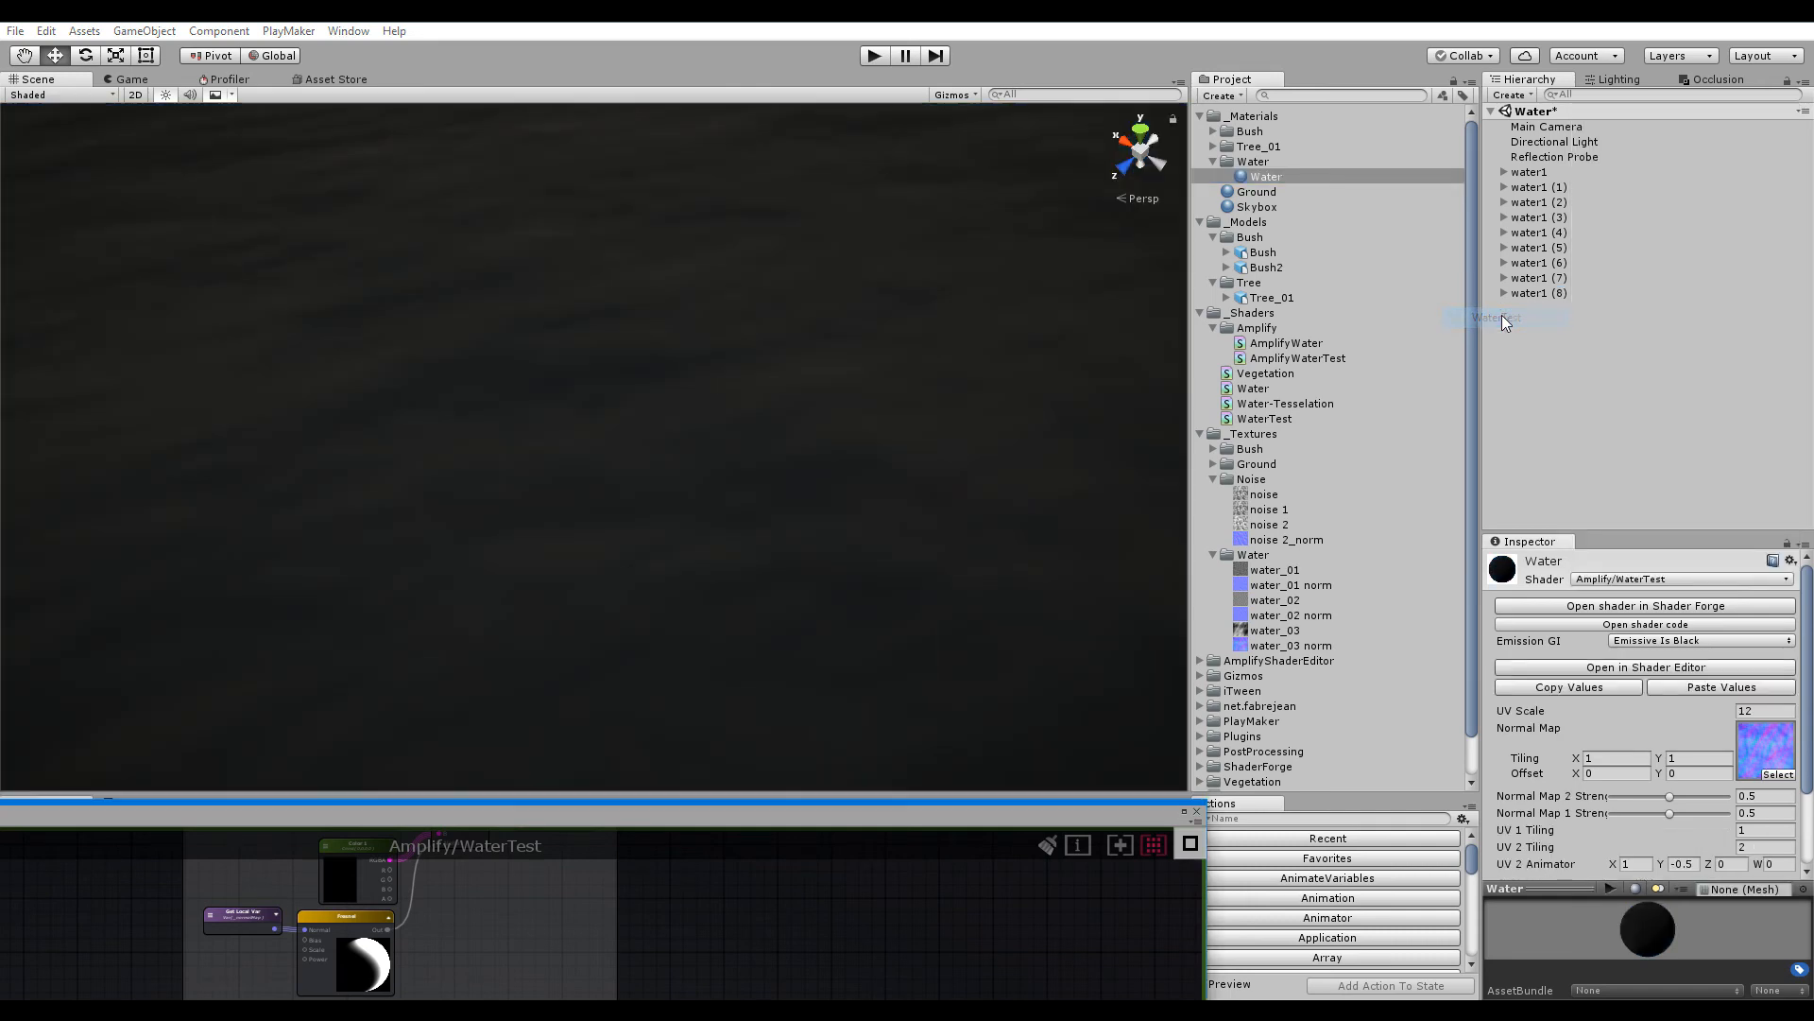
Bring the shader editor back into view and reorder WaterTest's material properties so UV 2 Animator and UV Scale follow Normal Map 1 Strength
{"action": "left_click_drag", "start_coordinate": [951, 818], "coordinate": [1253, 122]}
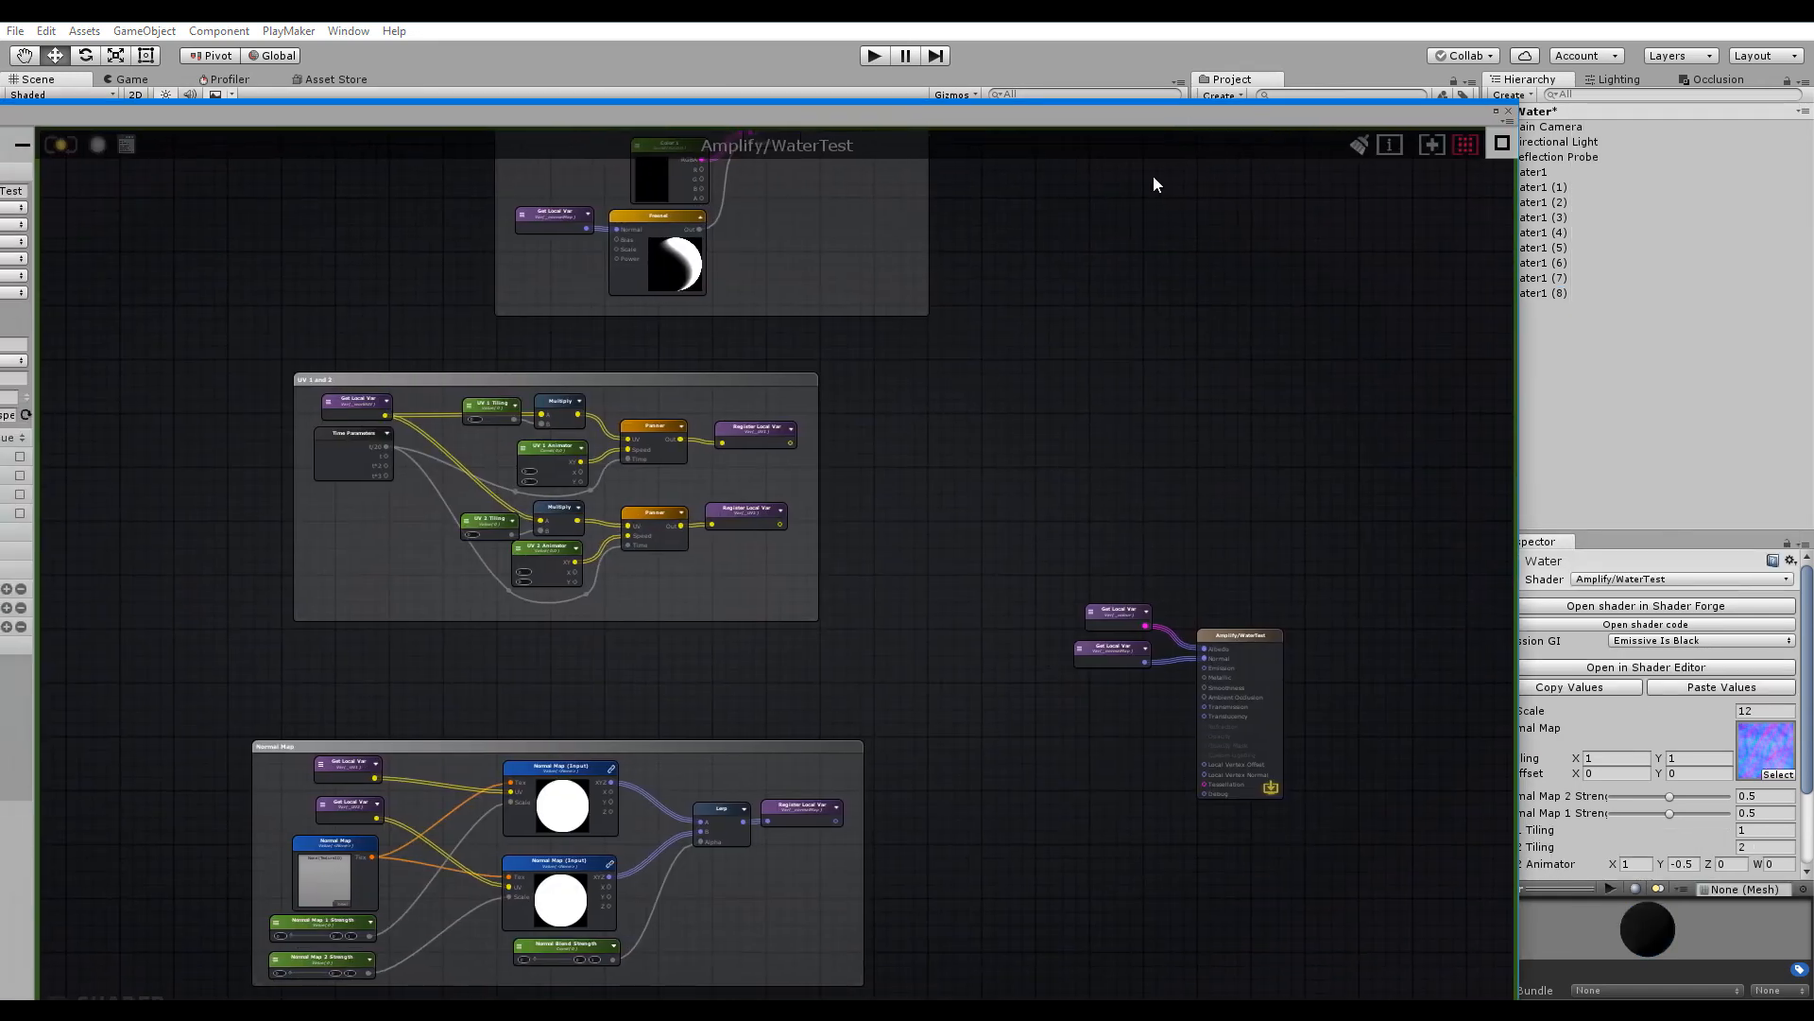
{"action": "left_click_drag", "start_coordinate": [317, 92], "coordinate": [475, 43]}
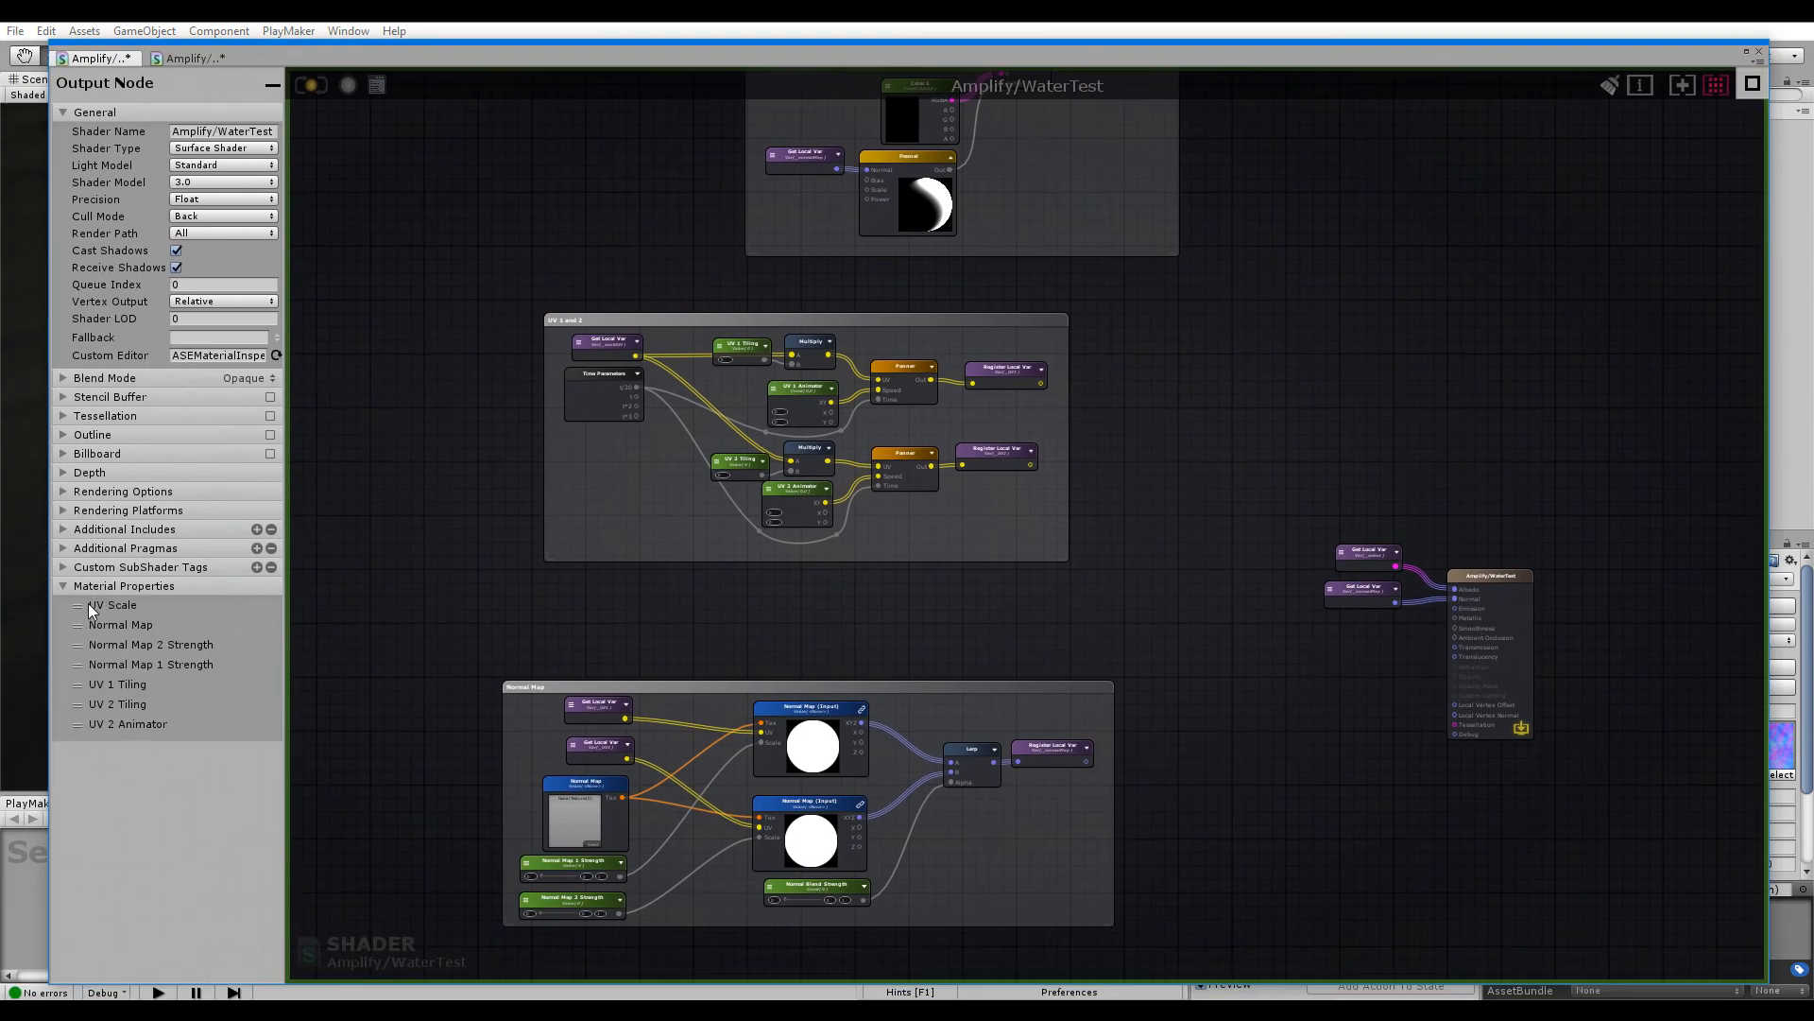
{"action": "left_click_drag", "start_coordinate": [88, 605], "coordinate": [119, 665]}
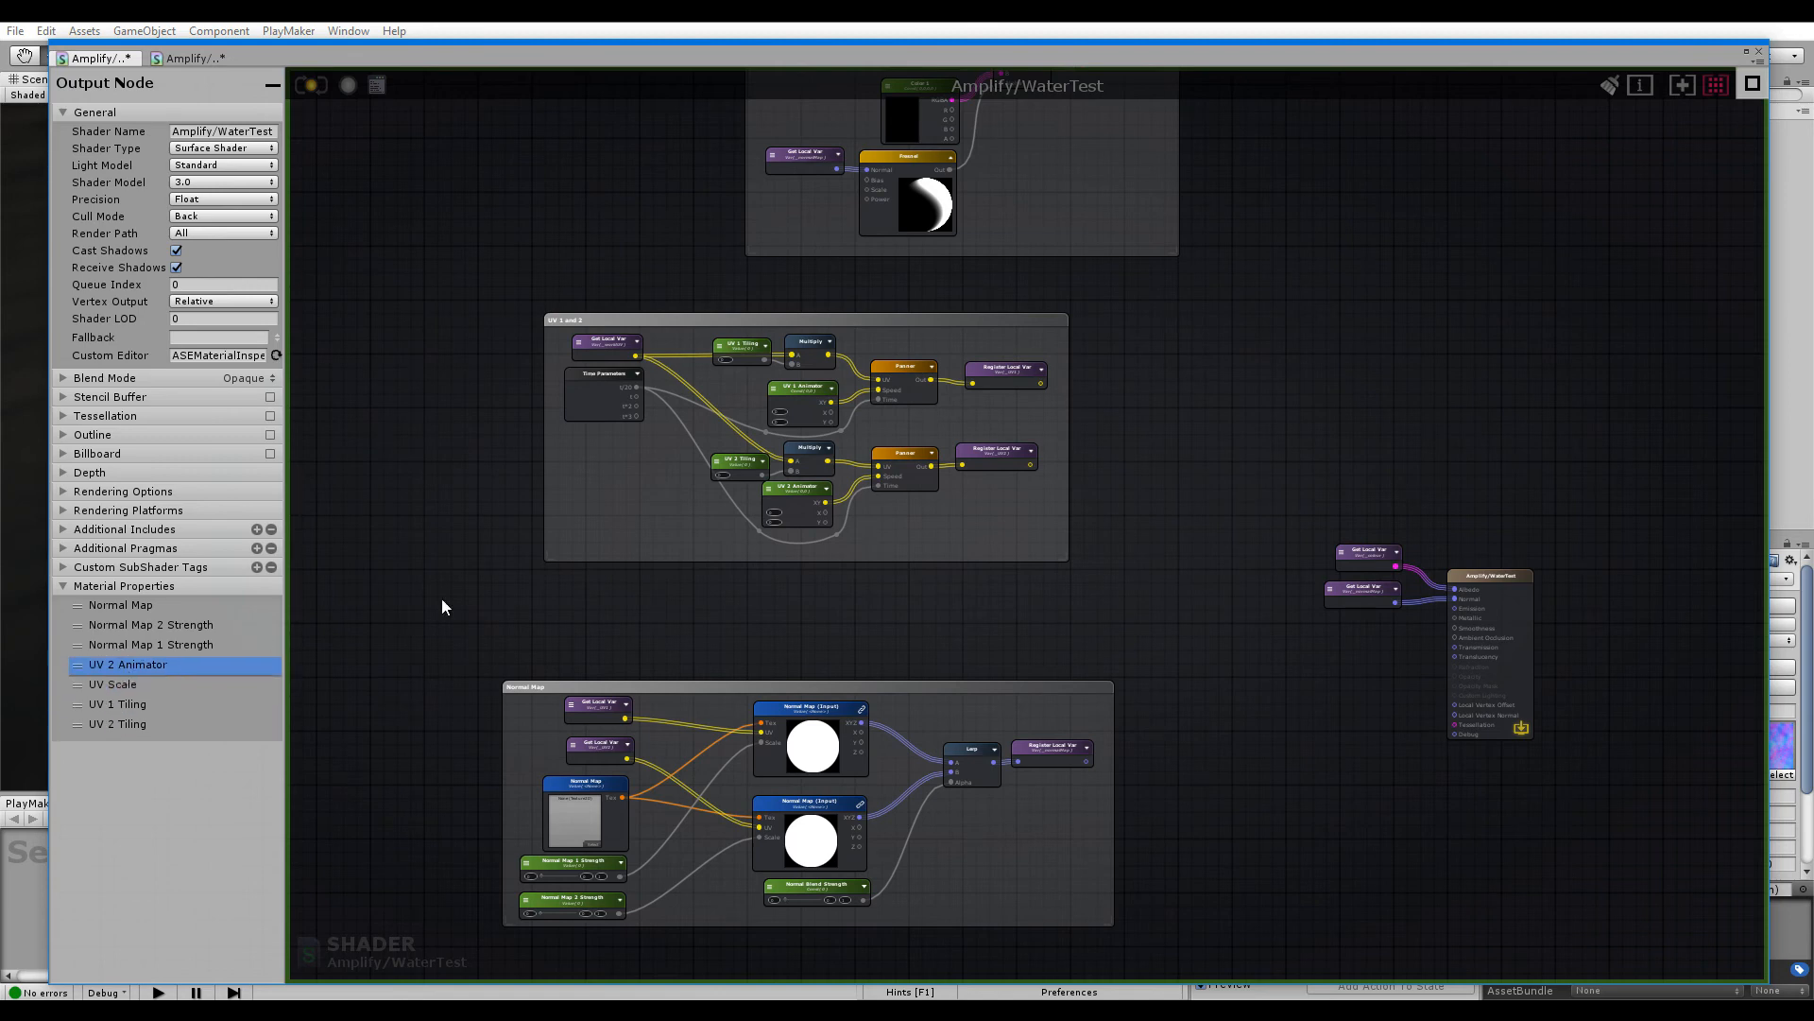
Make the UV 1 Animator node in the UV 1 and 2 frame a material property
{"action": "scroll", "coordinate": [780, 423], "scroll_direction": "up", "scroll_amount": 5}
{"action": "scroll", "coordinate": [801, 612], "scroll_direction": "up", "scroll_amount": 1}
{"action": "left_click", "coordinate": [793, 631]}
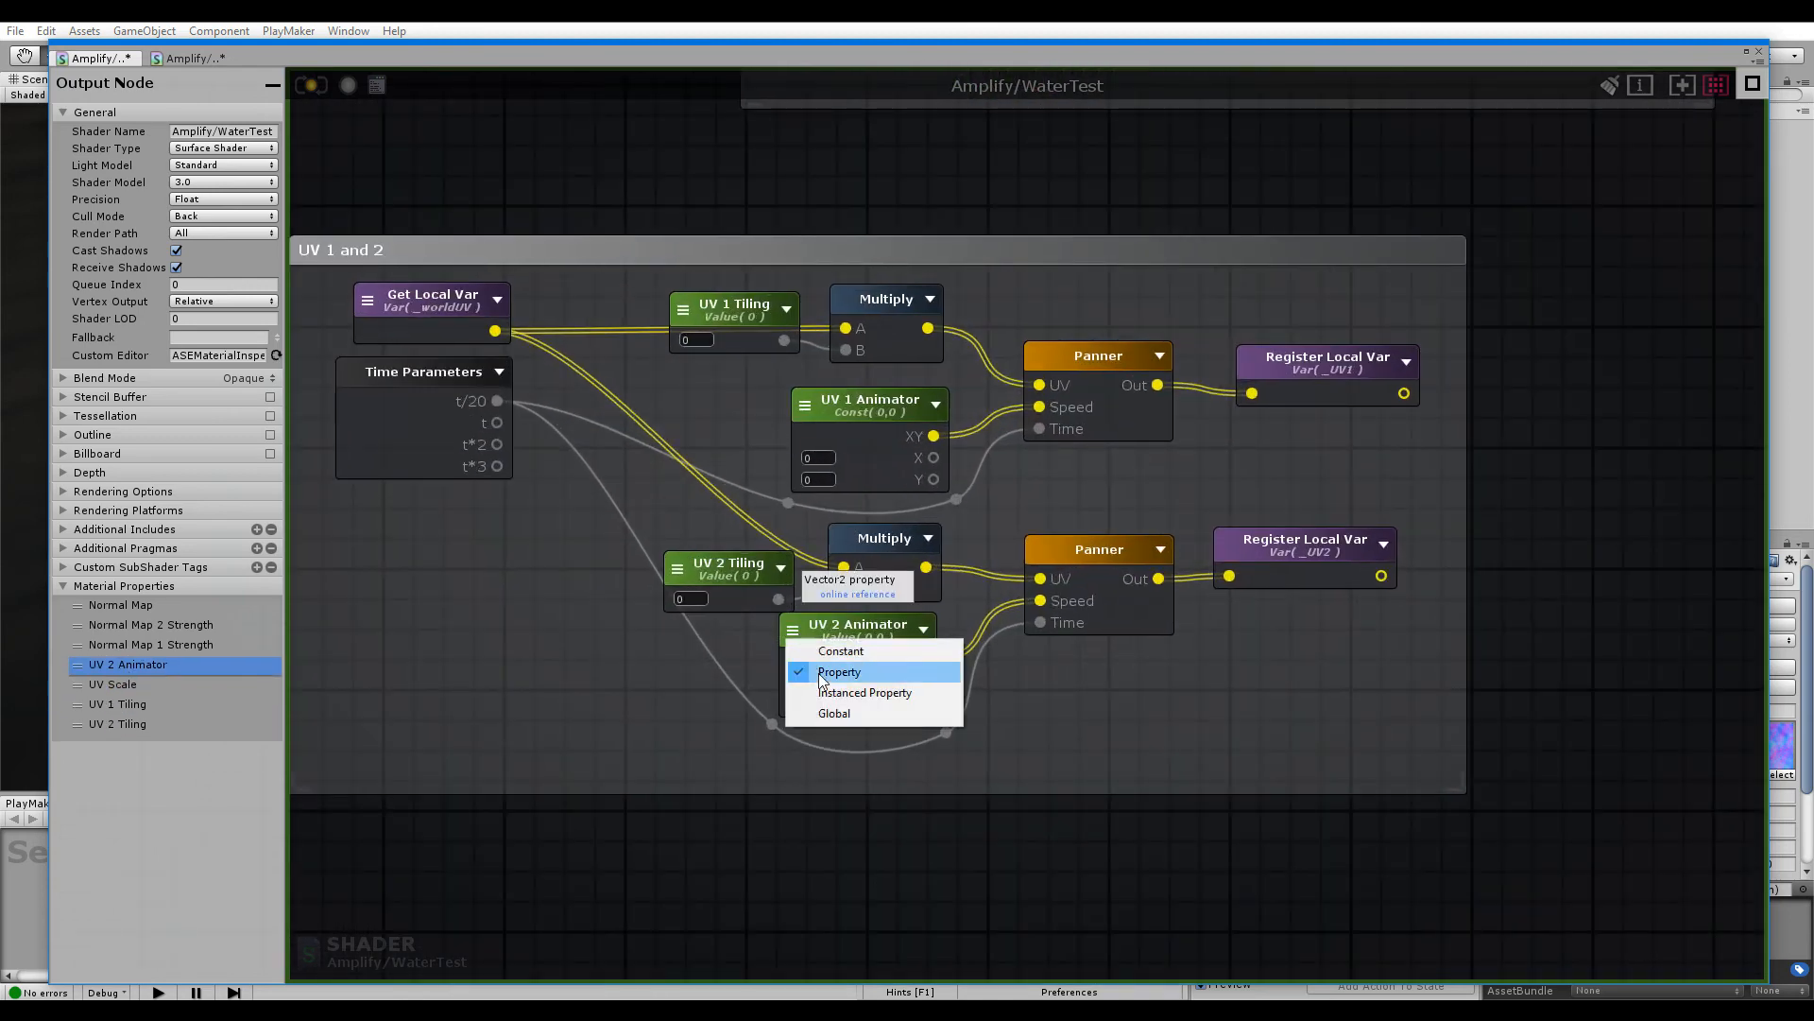
{"action": "left_click", "coordinate": [822, 675]}
{"action": "left_click", "coordinate": [805, 405]}
{"action": "left_click", "coordinate": [835, 447]}
Check the parameter types of the two UV Tiling nodes and set UV 1 Tiling's value to 1
{"action": "left_click", "coordinate": [678, 571]}
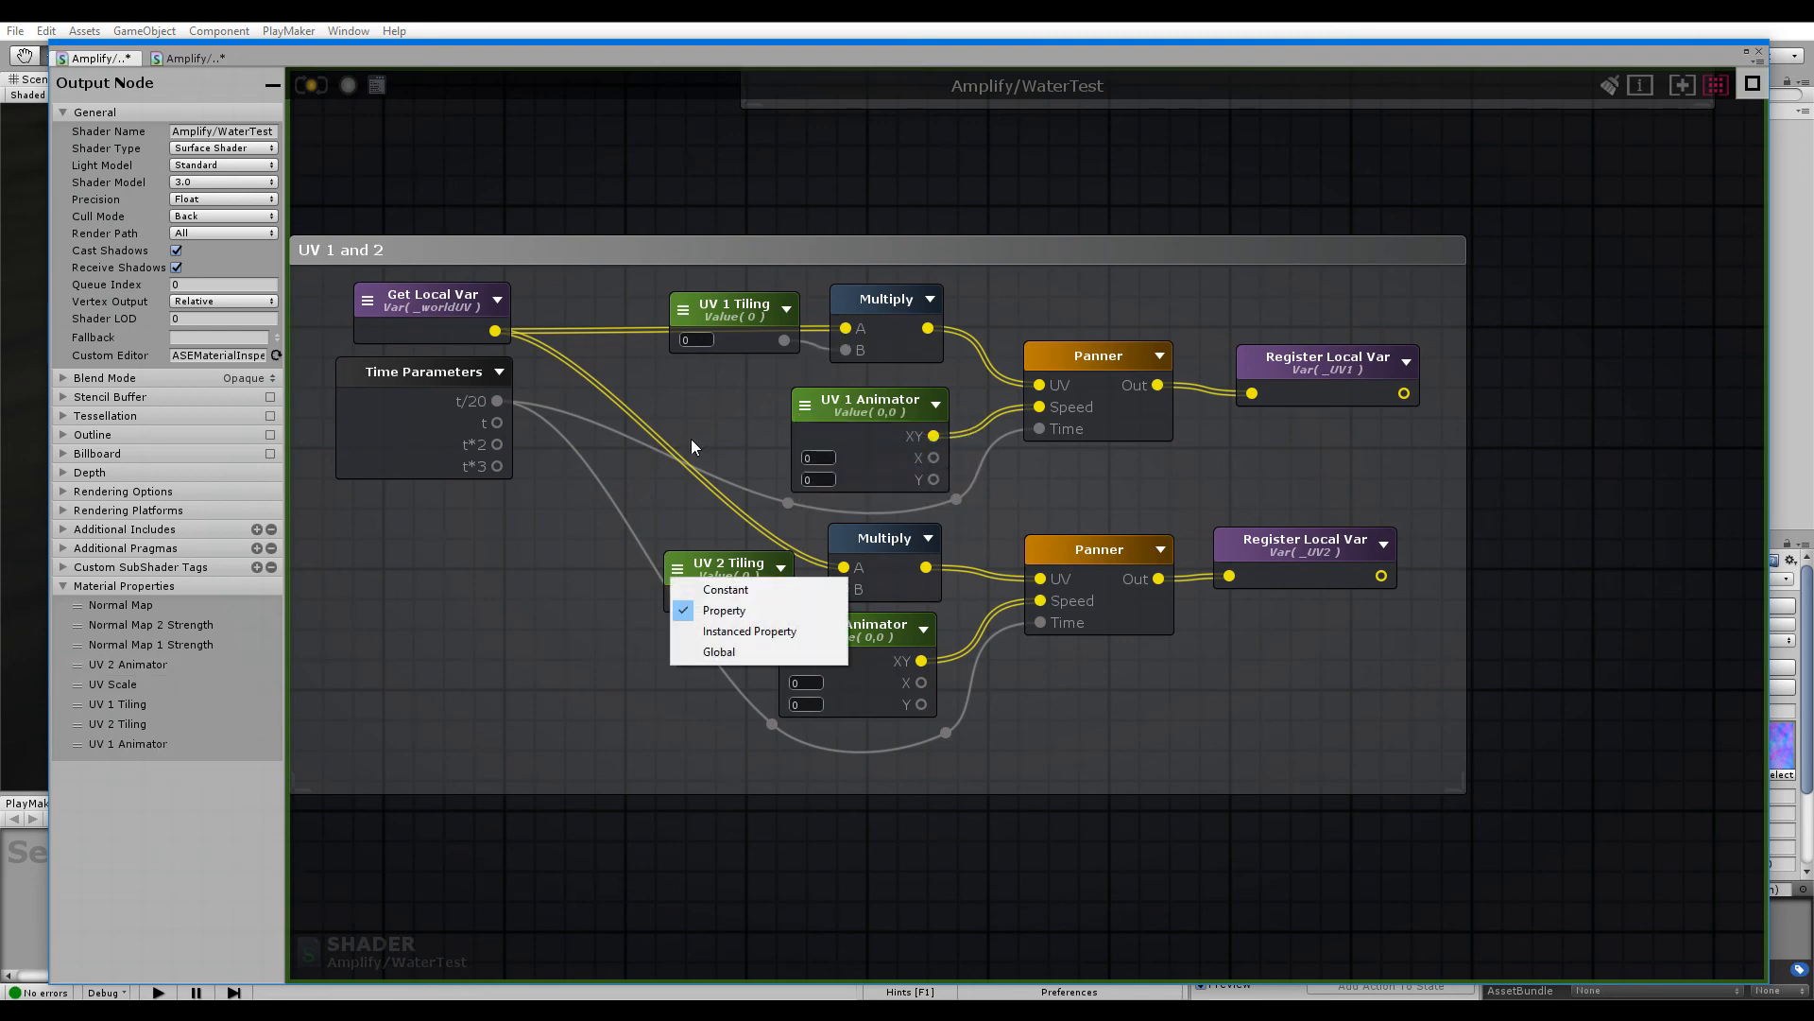
{"action": "left_click", "coordinate": [683, 310]}
{"action": "left_click", "coordinate": [719, 352]}
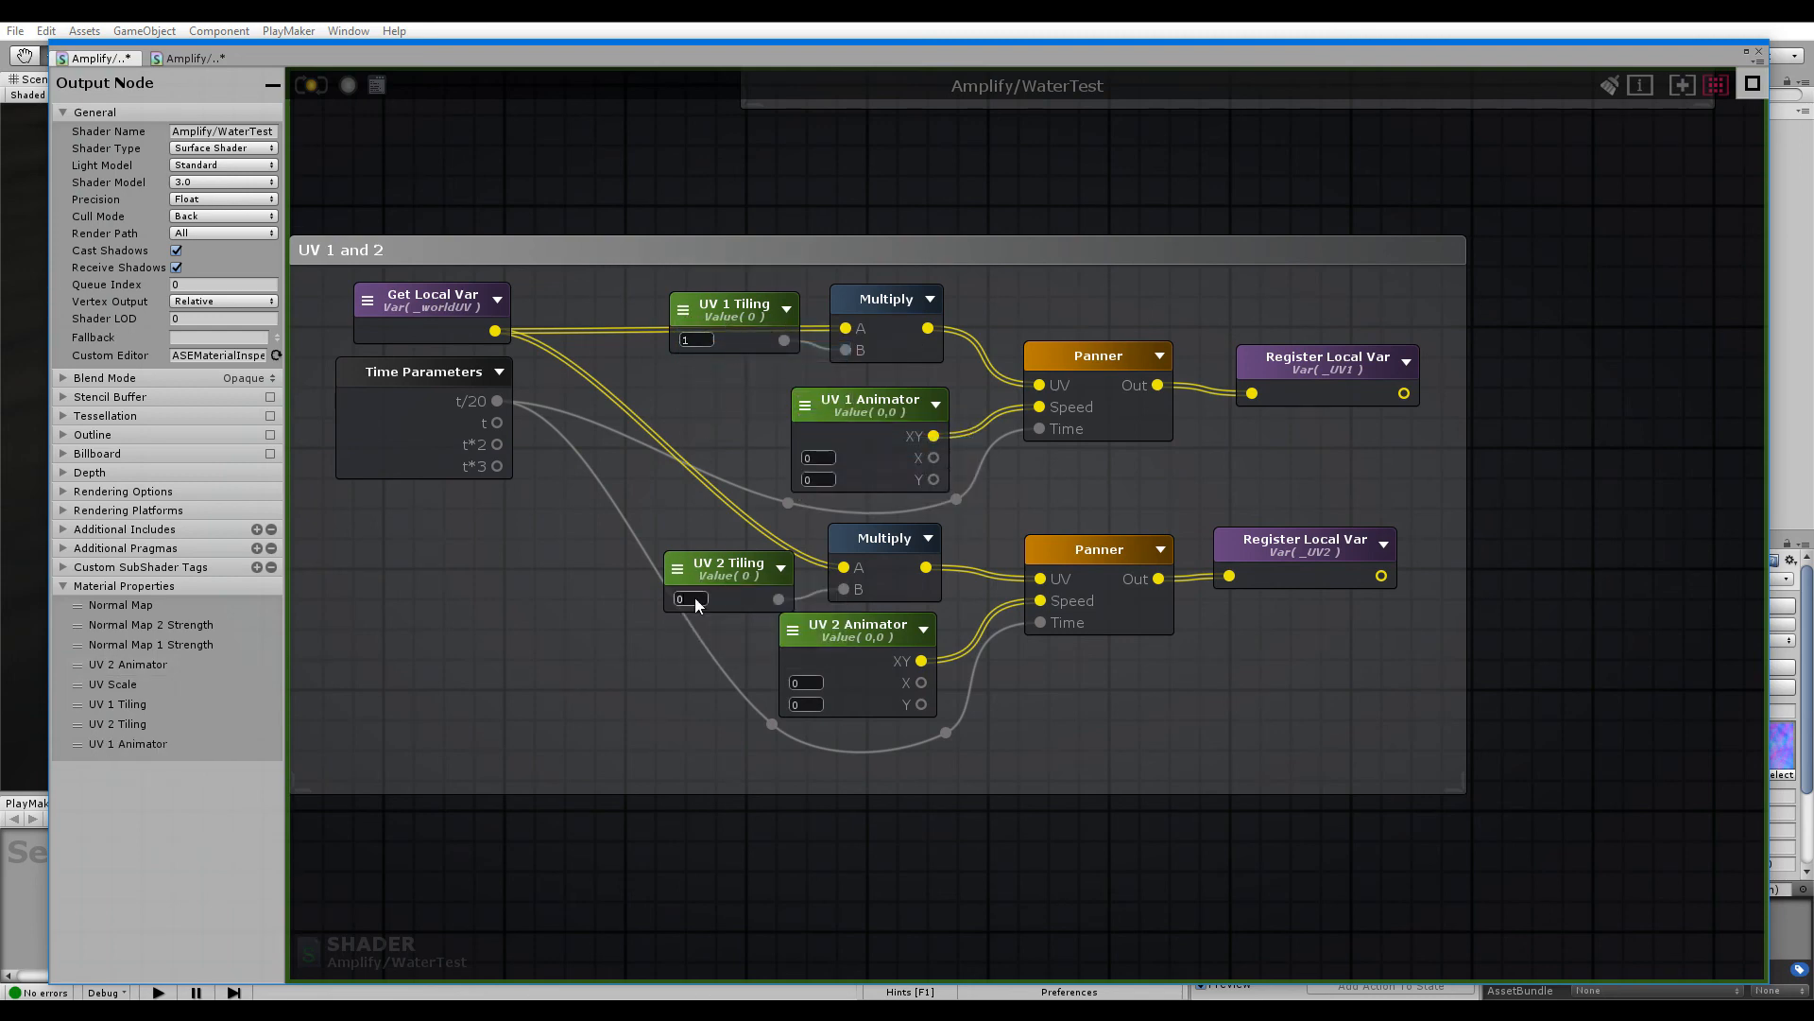
{"action": "type", "text": "1"}
{"action": "left_click", "coordinate": [818, 458]}
Set Color 0 in the Colour frame to dark green, hex 00543B00, by sampling it with the eyedropper
{"action": "middle_click_drag", "start_coordinate": [640, 343], "coordinate": [645, 415]}
{"action": "mouse_move", "coordinate": [709, 175]}
{"action": "middle_mouse_down"}
{"action": "mouse_move", "coordinate": [605, 559]}
{"action": "mouse_move", "coordinate": [641, 673]}
{"action": "middle_mouse_up"}
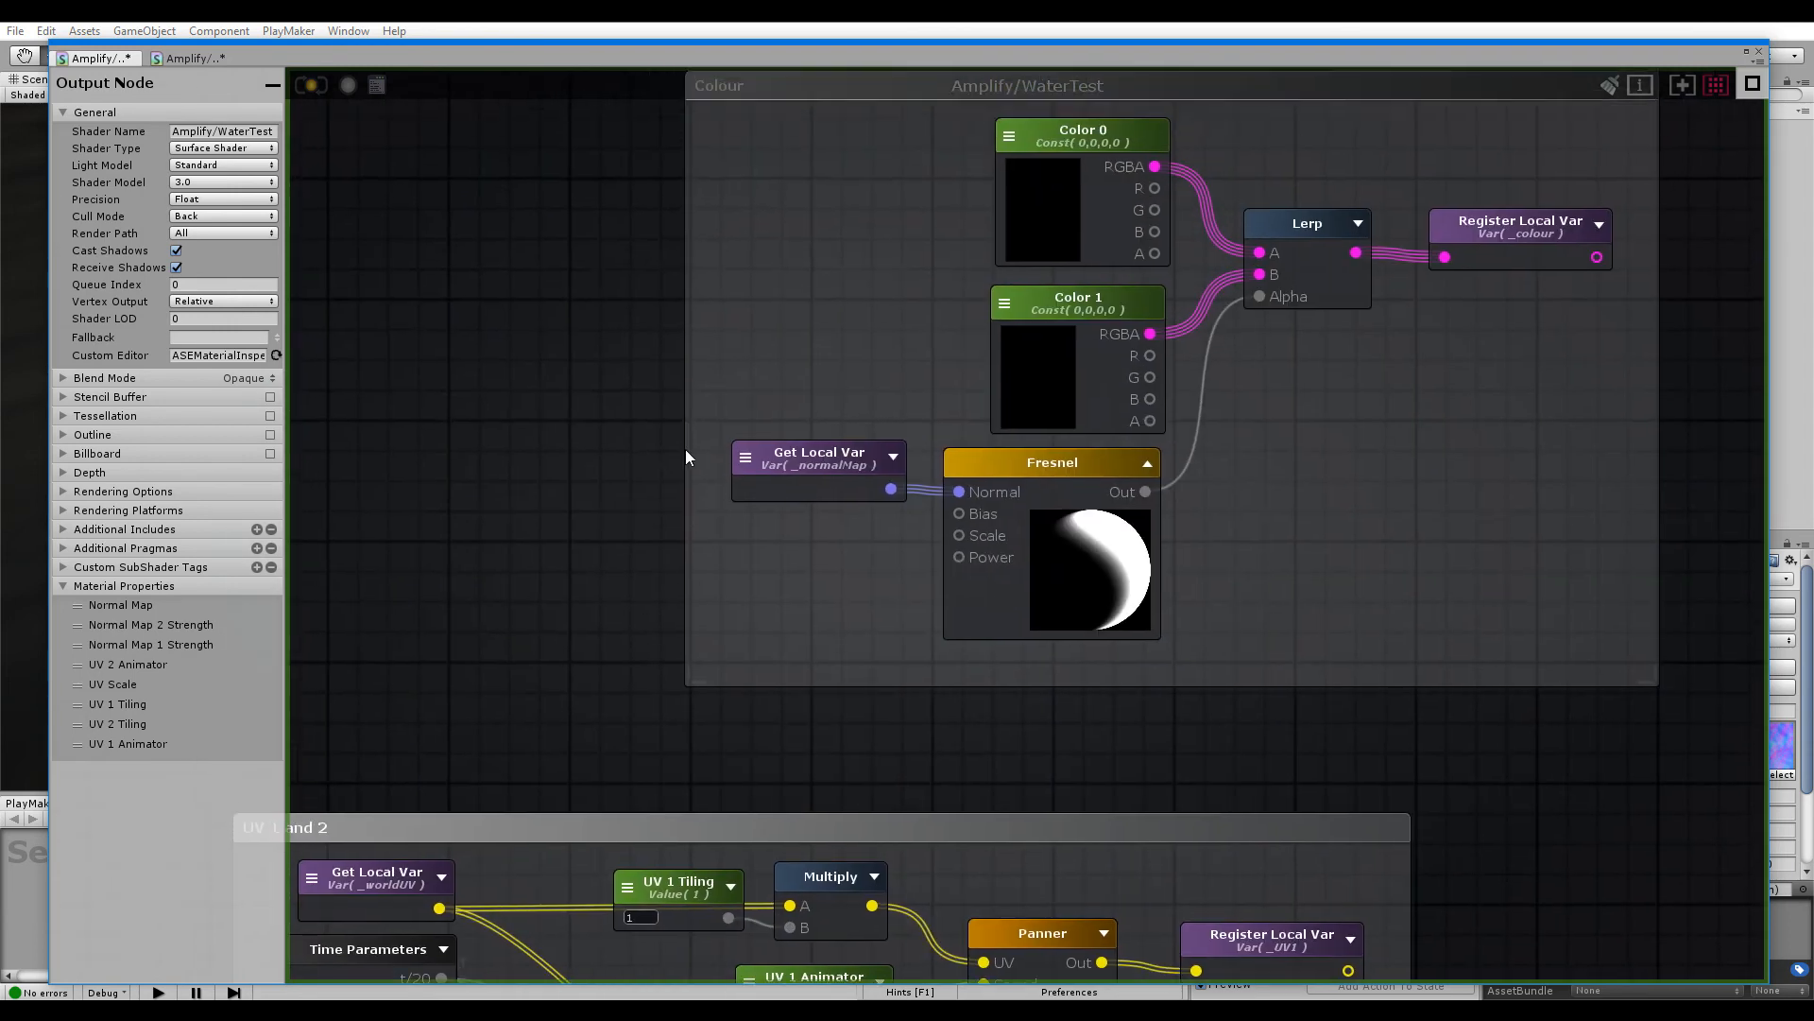
{"action": "middle_click_drag", "start_coordinate": [685, 430], "coordinate": [665, 529]}
{"action": "left_click", "coordinate": [1022, 284]}
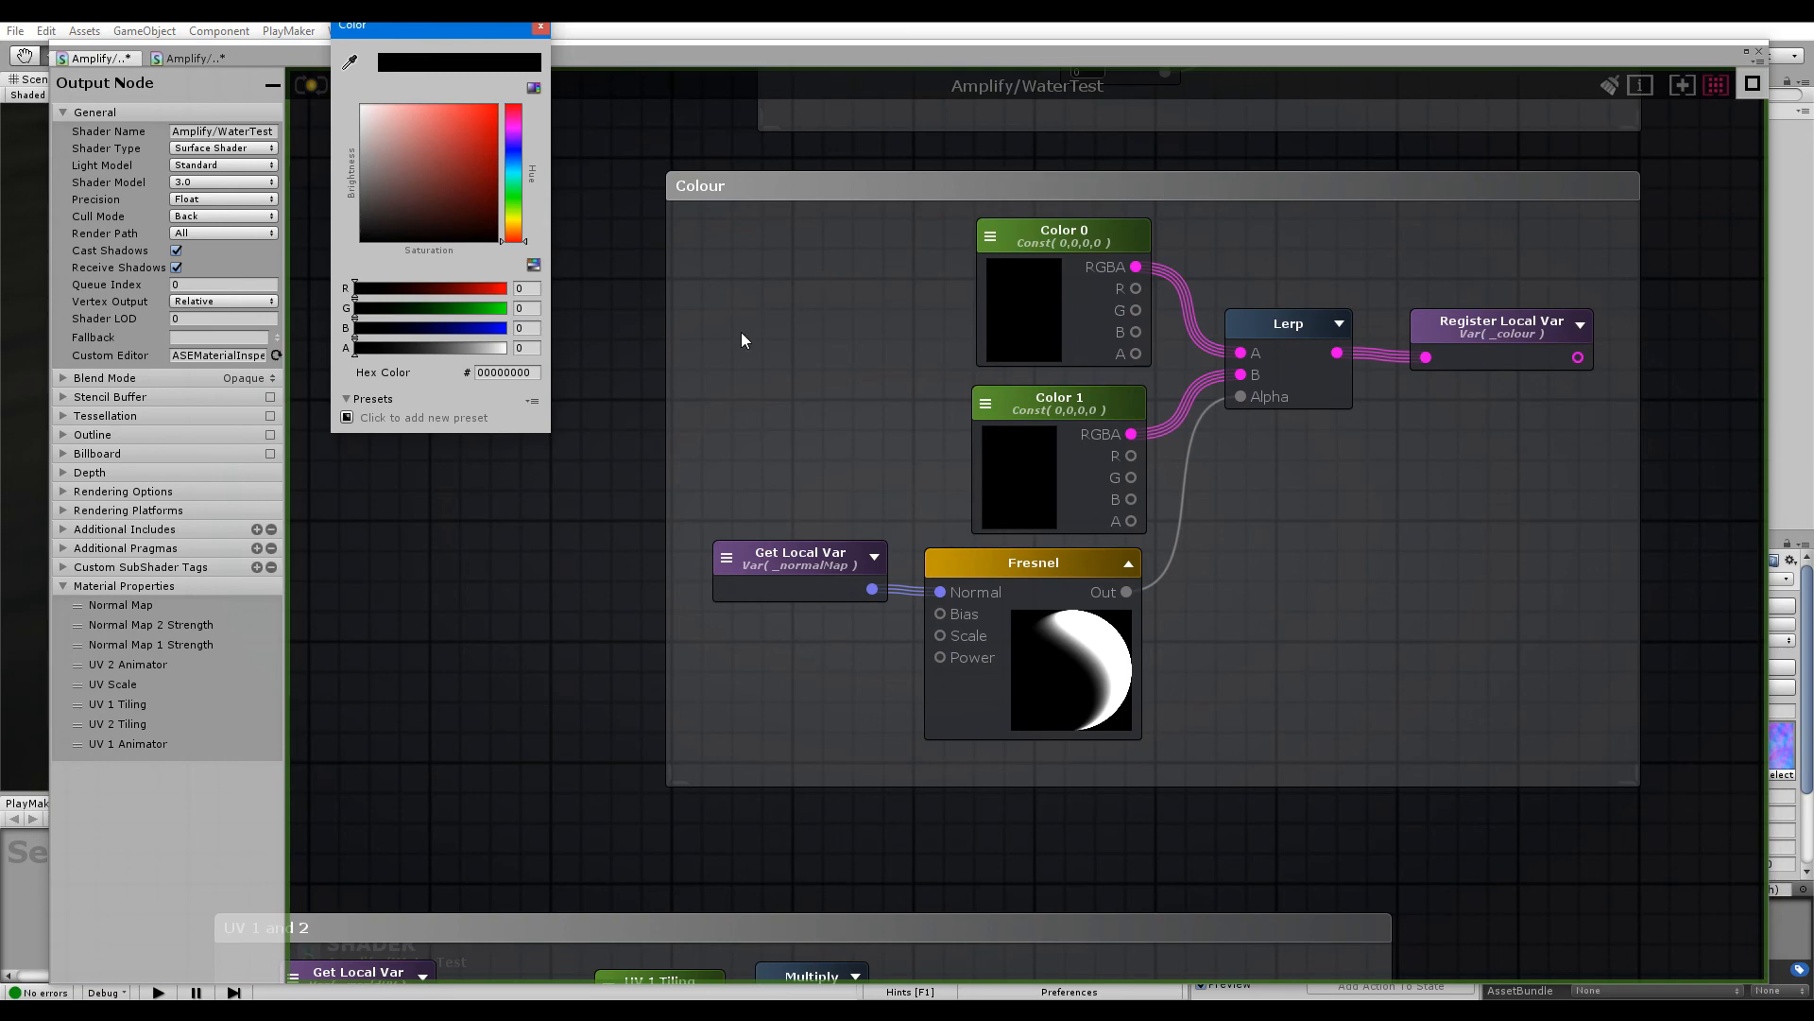
{"action": "left_click", "coordinate": [349, 65]}
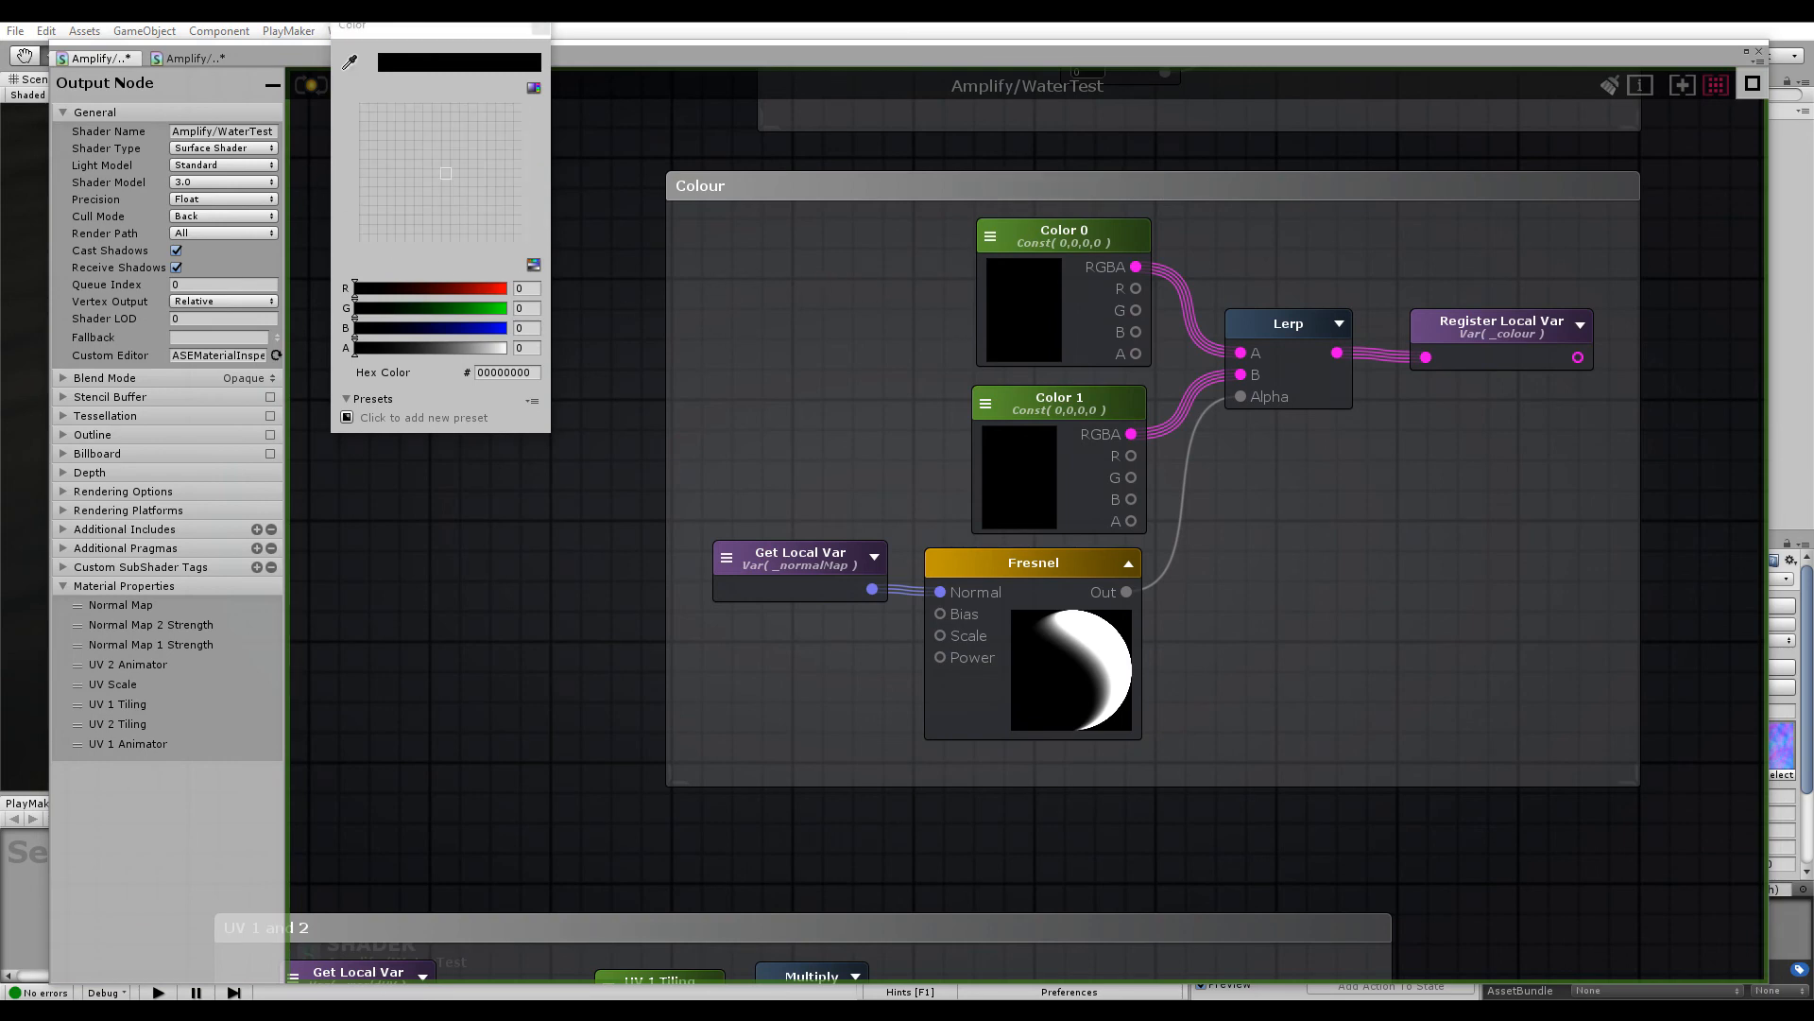
{"action": "left_click", "coordinate": [1341, 277]}
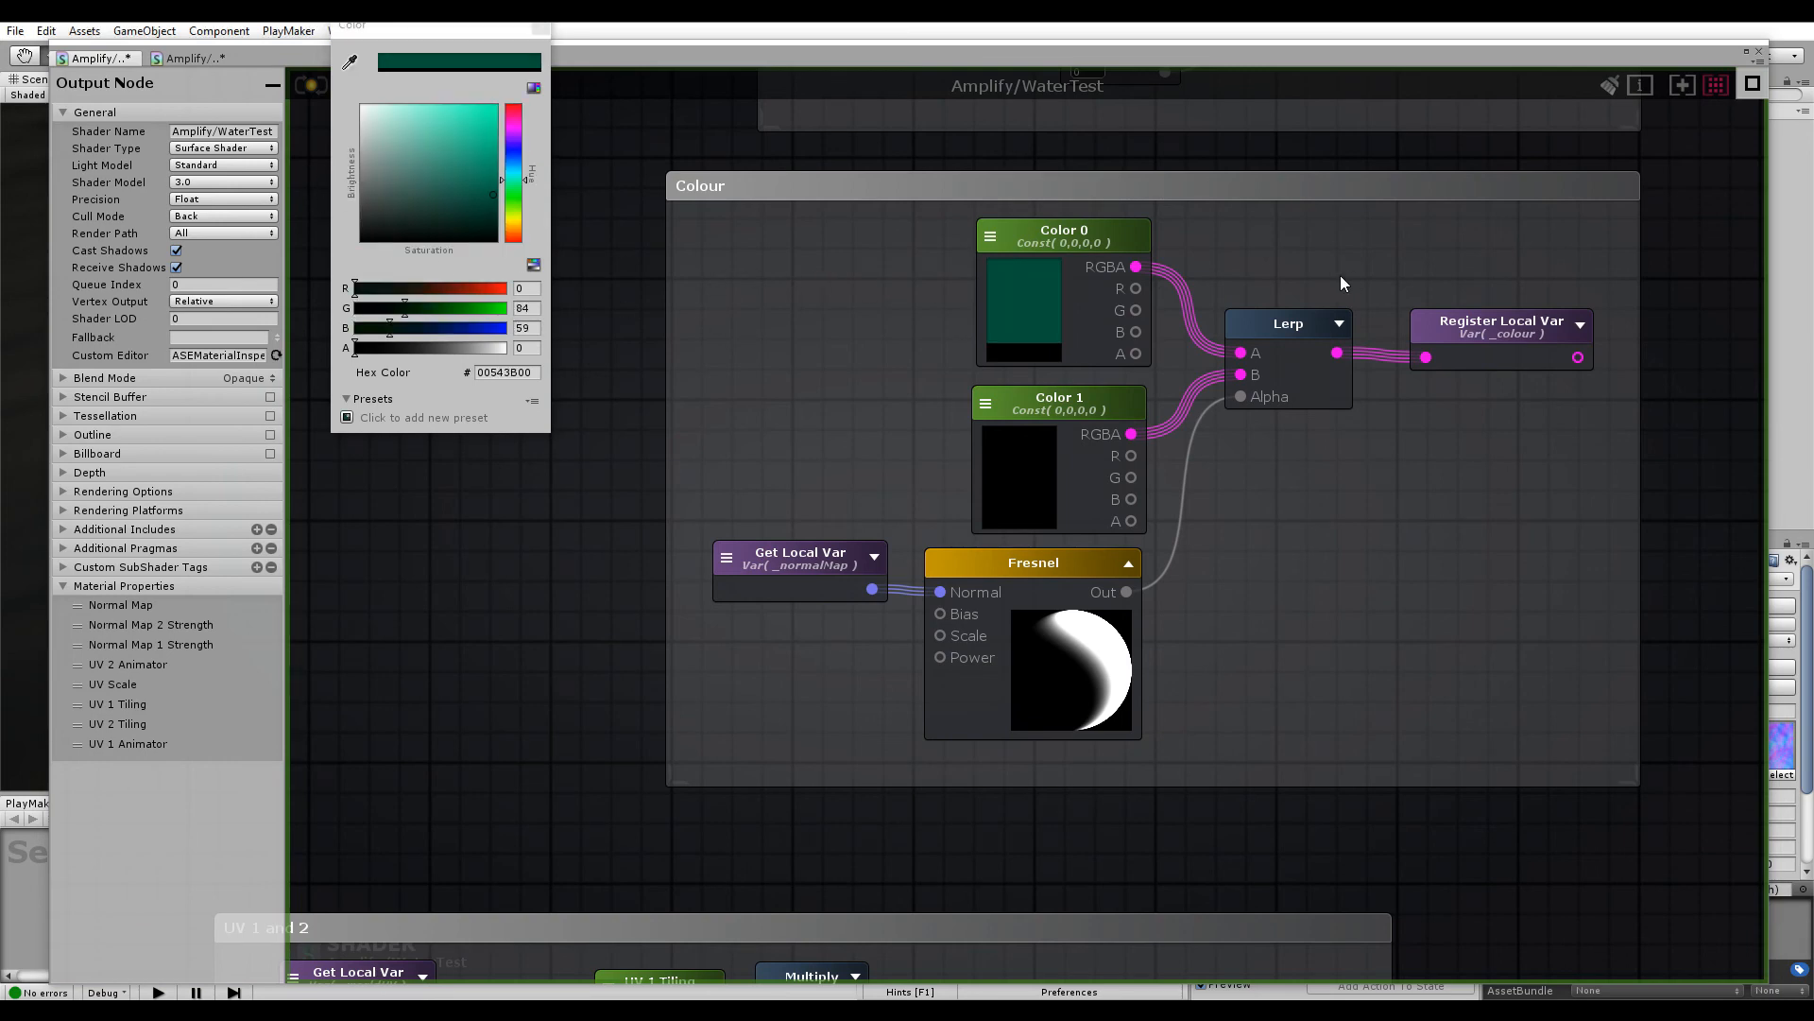
{"action": "left_click", "coordinate": [543, 29]}
Convert the Color 0 and Color 1 nodes from constants to material properties
{"action": "left_click", "coordinate": [1052, 234]}
{"action": "left_click", "coordinate": [991, 237]}
{"action": "left_click", "coordinate": [1011, 279]}
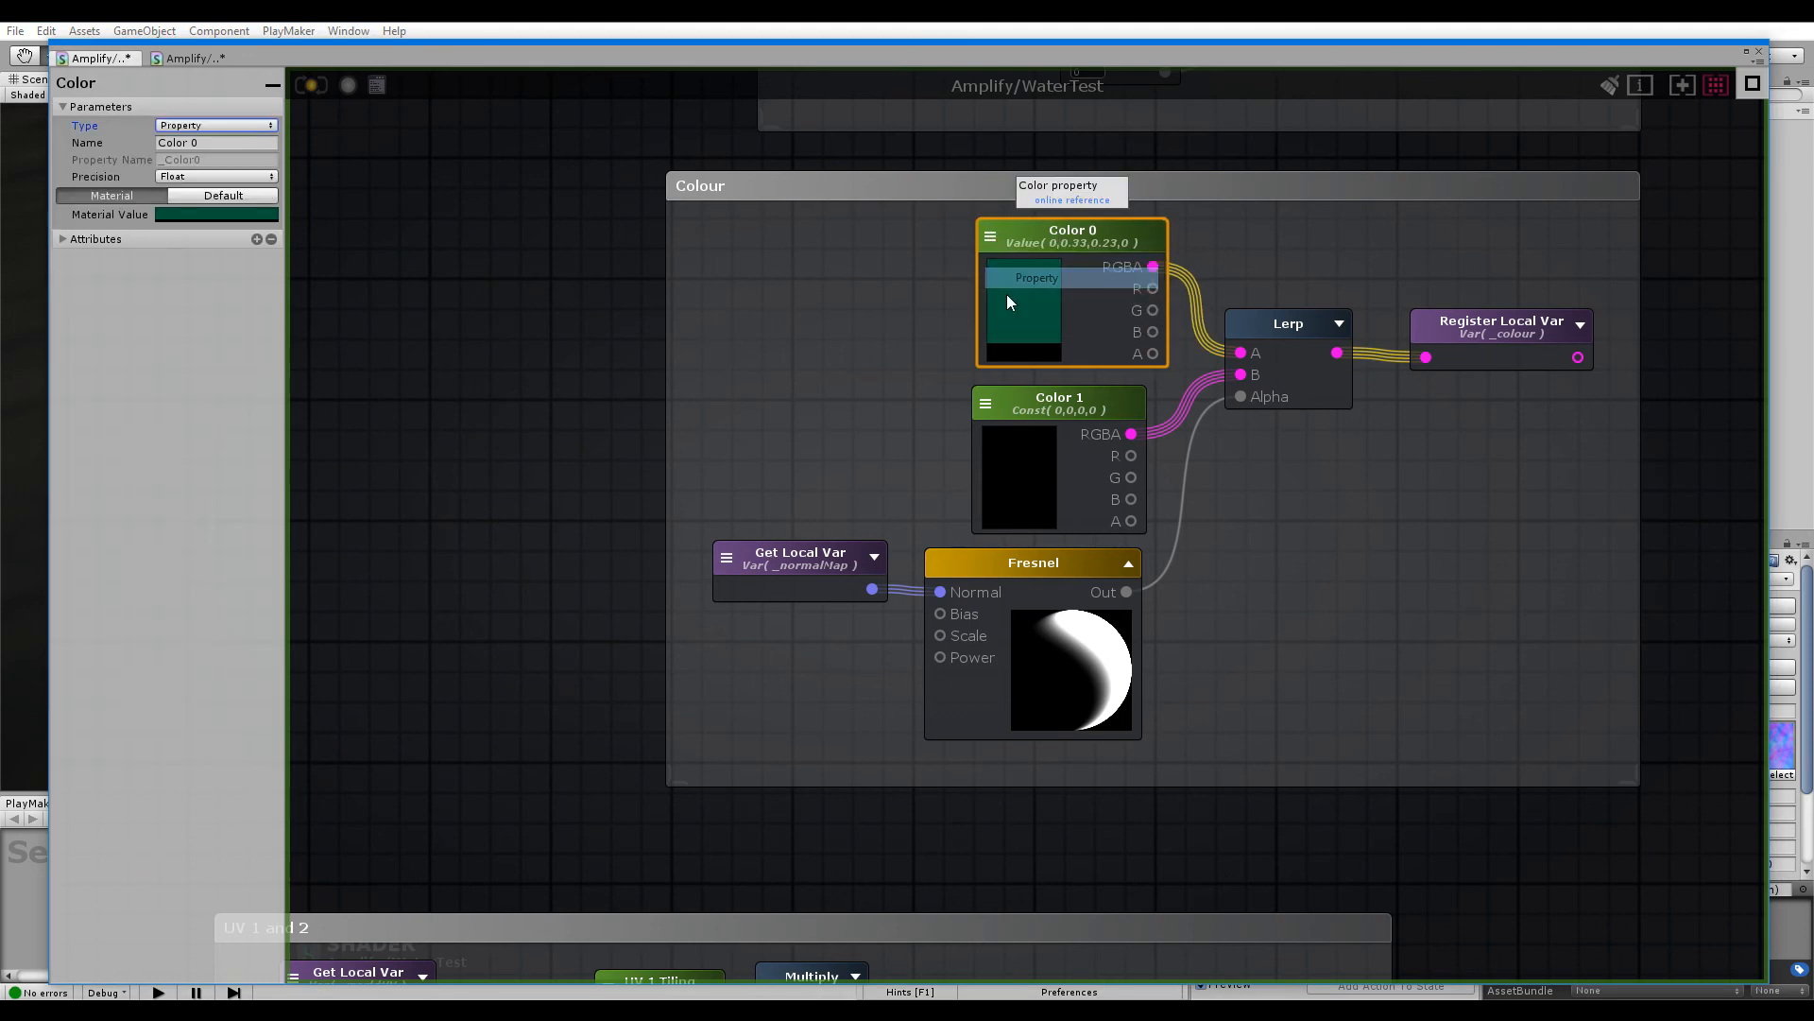
{"action": "left_click", "coordinate": [985, 403]}
{"action": "left_click", "coordinate": [1016, 440]}
Rename Color 0 to "Colour (Deep)" and Color 1 to "Colour (Shallow)"
{"action": "double_click", "coordinate": [1077, 230]}
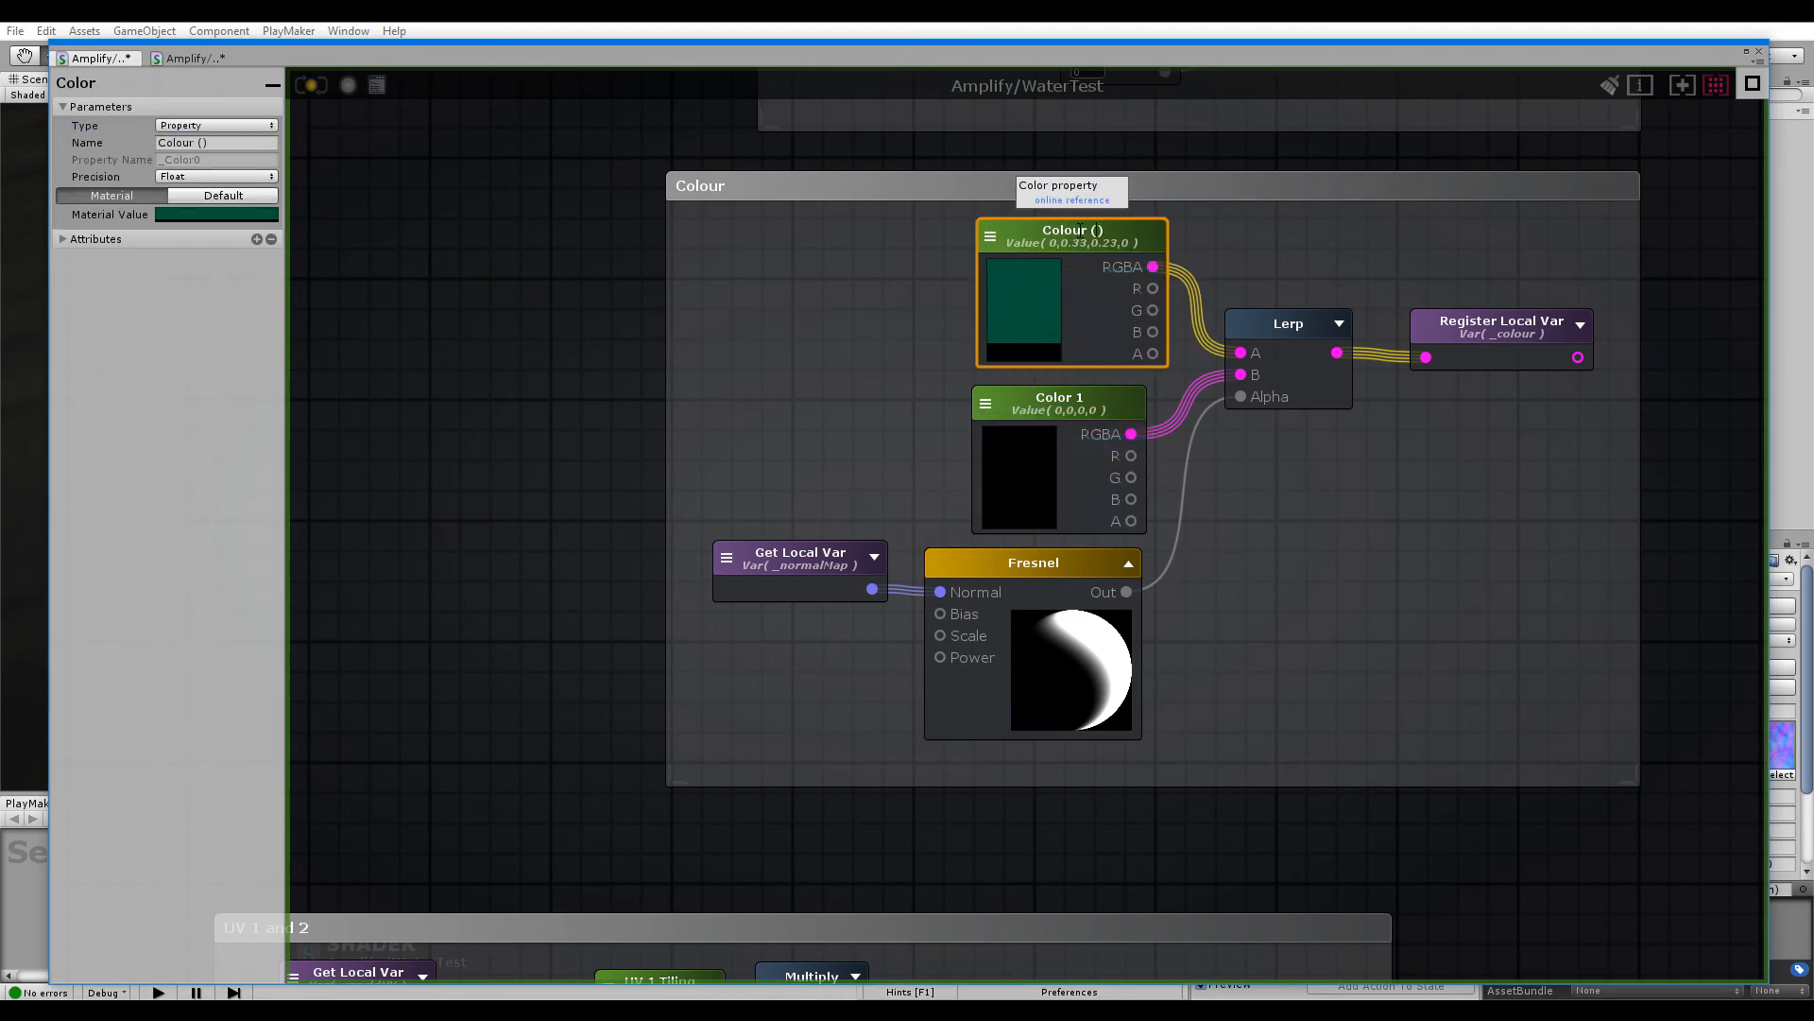
{"action": "type", "text": "Colour (Deep"}
{"action": "double_click", "coordinate": [1079, 398]}
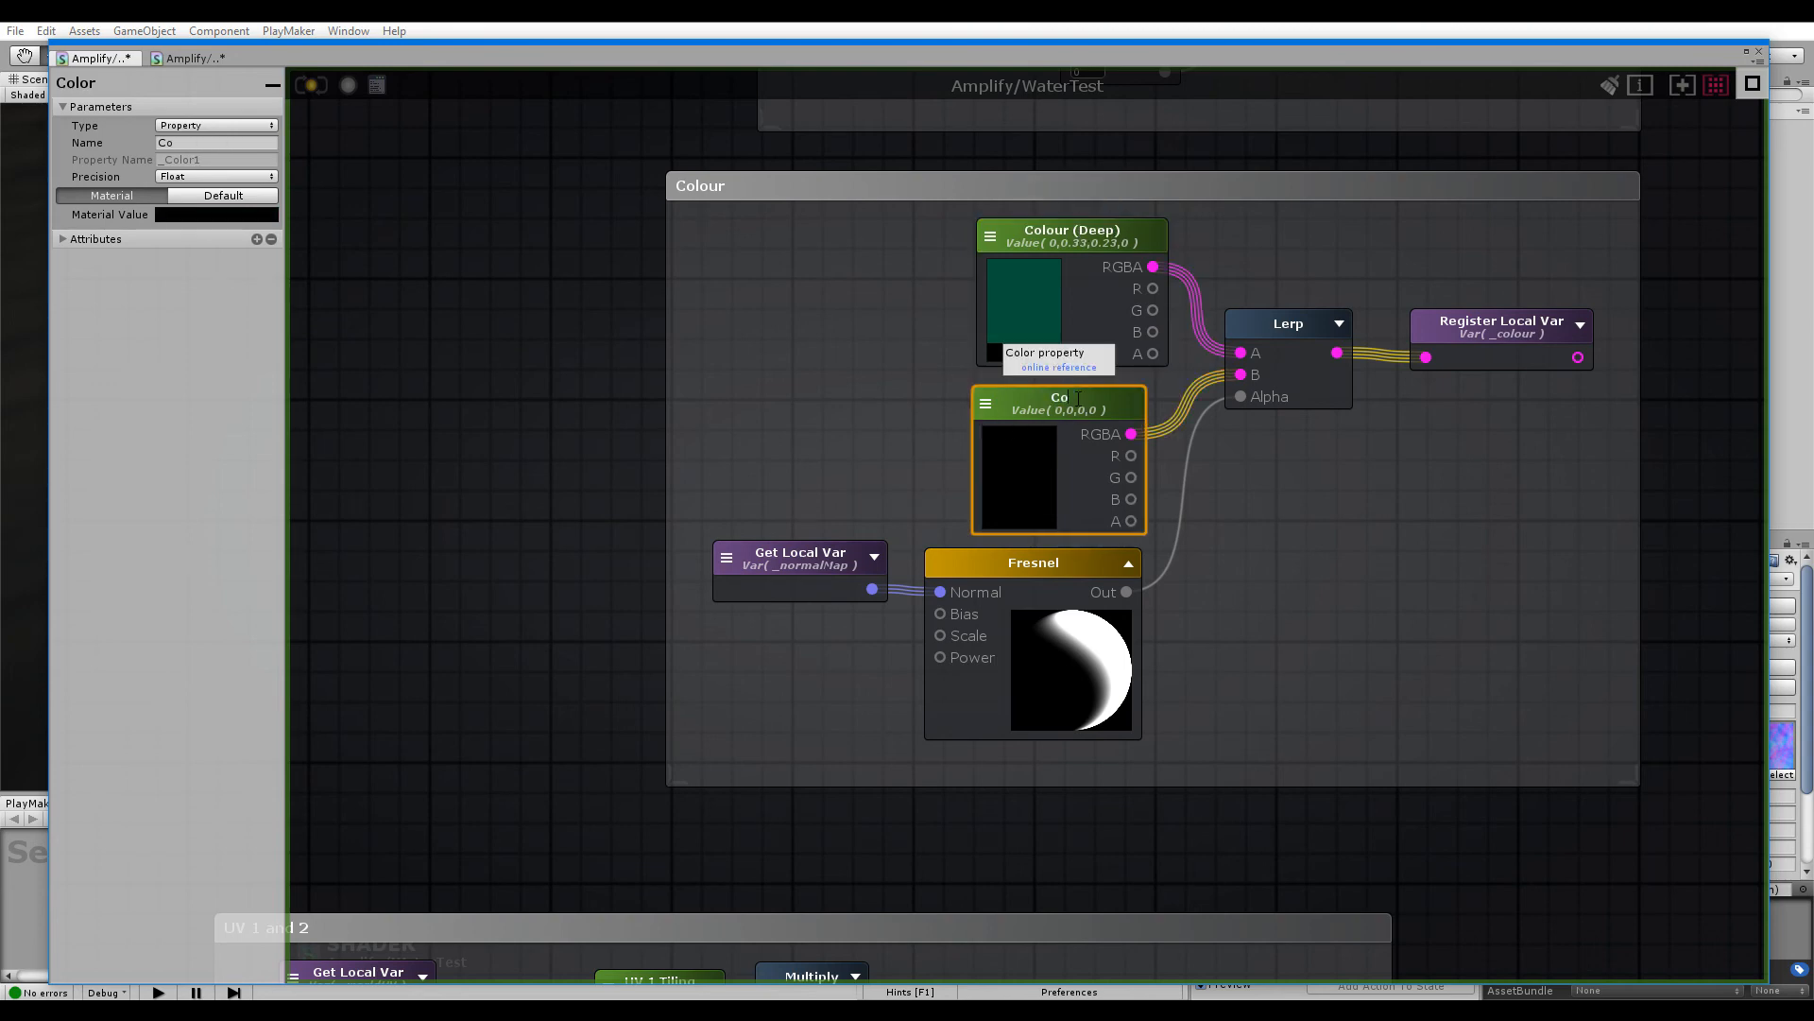
{"action": "type", "text": "Colour (Shallow"}
Line up the Colour (Shallow), Fresnel and normal map variable nodes under Colour (Deep), and update the shader
{"action": "left_click_drag", "start_coordinate": [1073, 440], "coordinate": [1094, 432]}
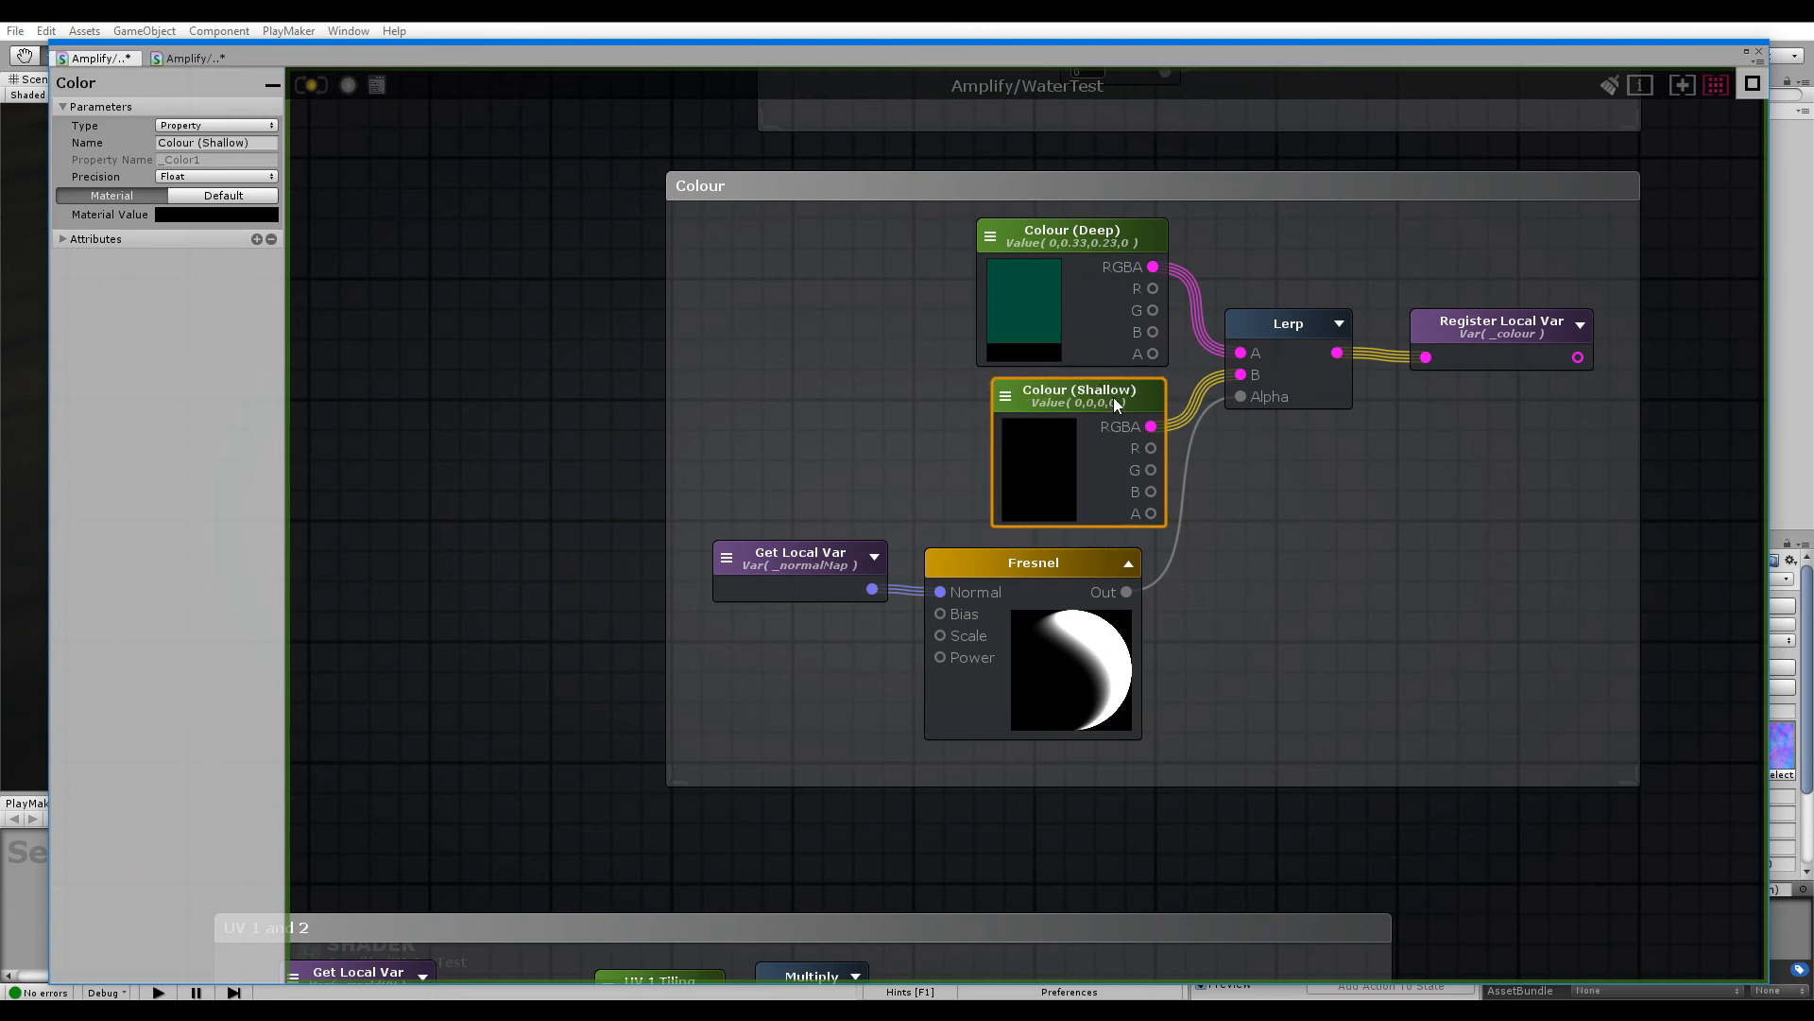
{"action": "left_click_drag", "start_coordinate": [1050, 575], "coordinate": [1075, 570]}
{"action": "left_click_drag", "start_coordinate": [835, 566], "coordinate": [847, 568]}
{"action": "left_click", "coordinate": [816, 465]}
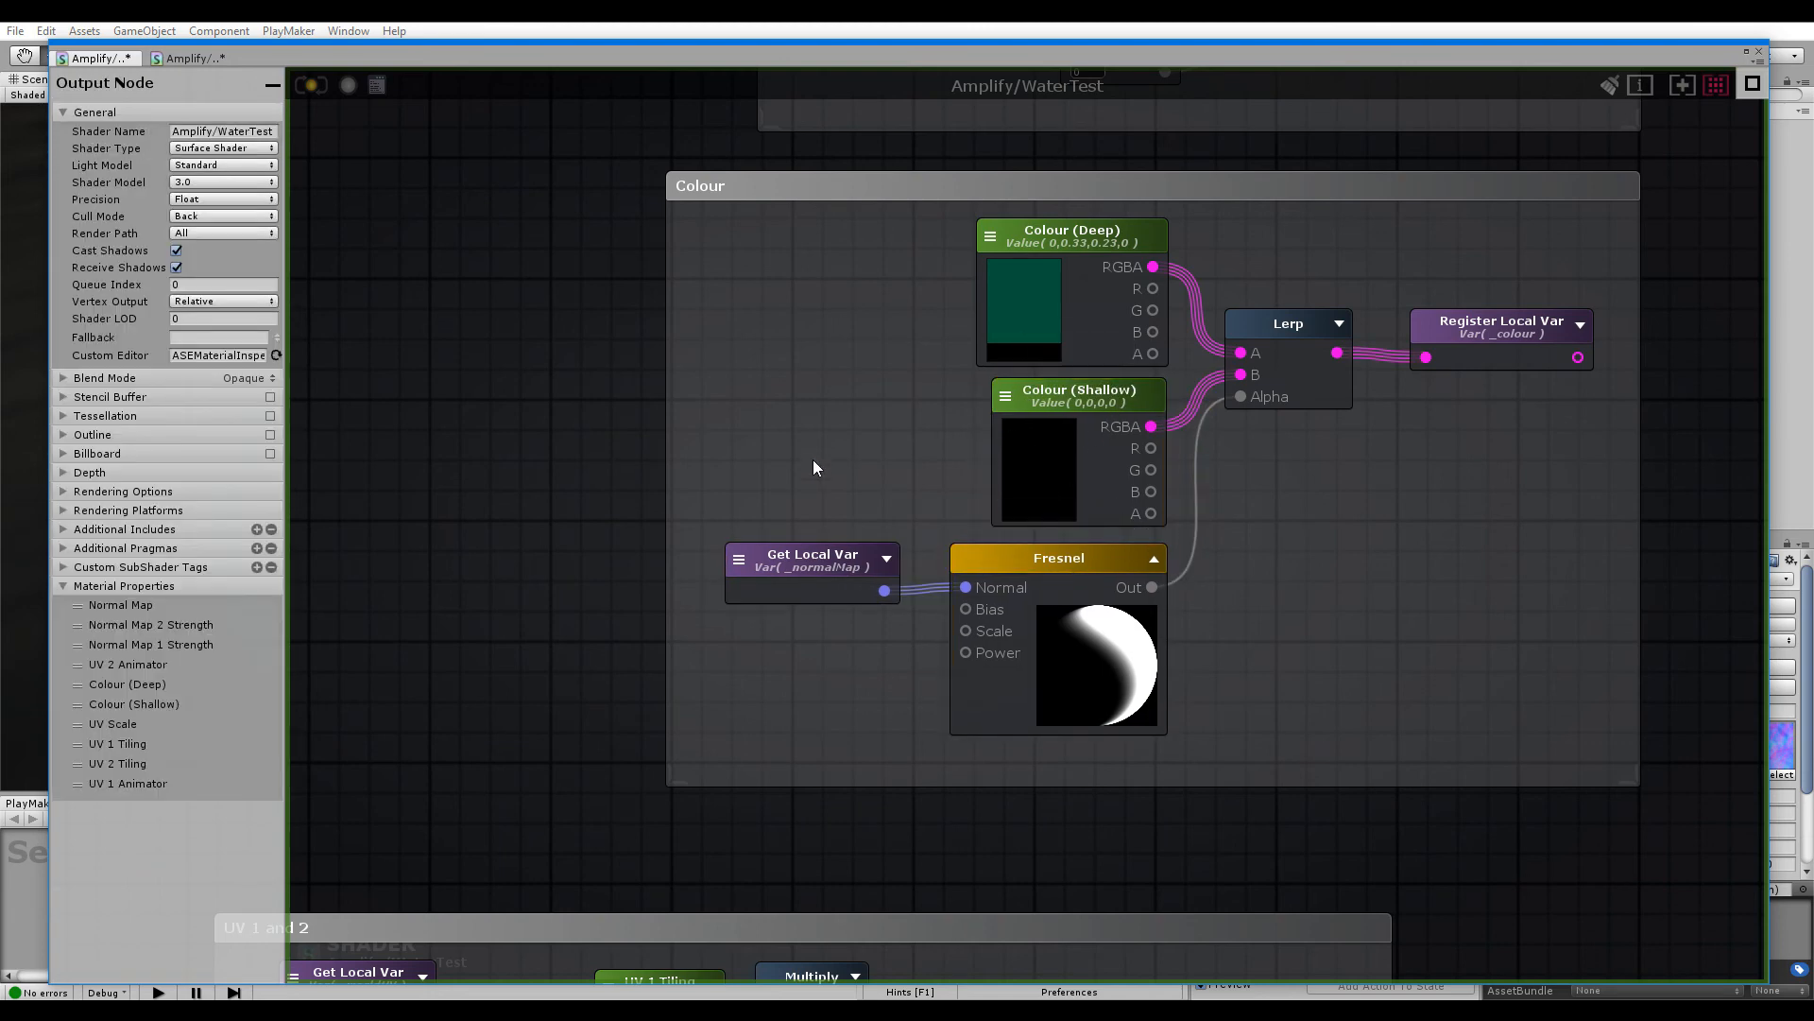
{"action": "left_click", "coordinate": [308, 83]}
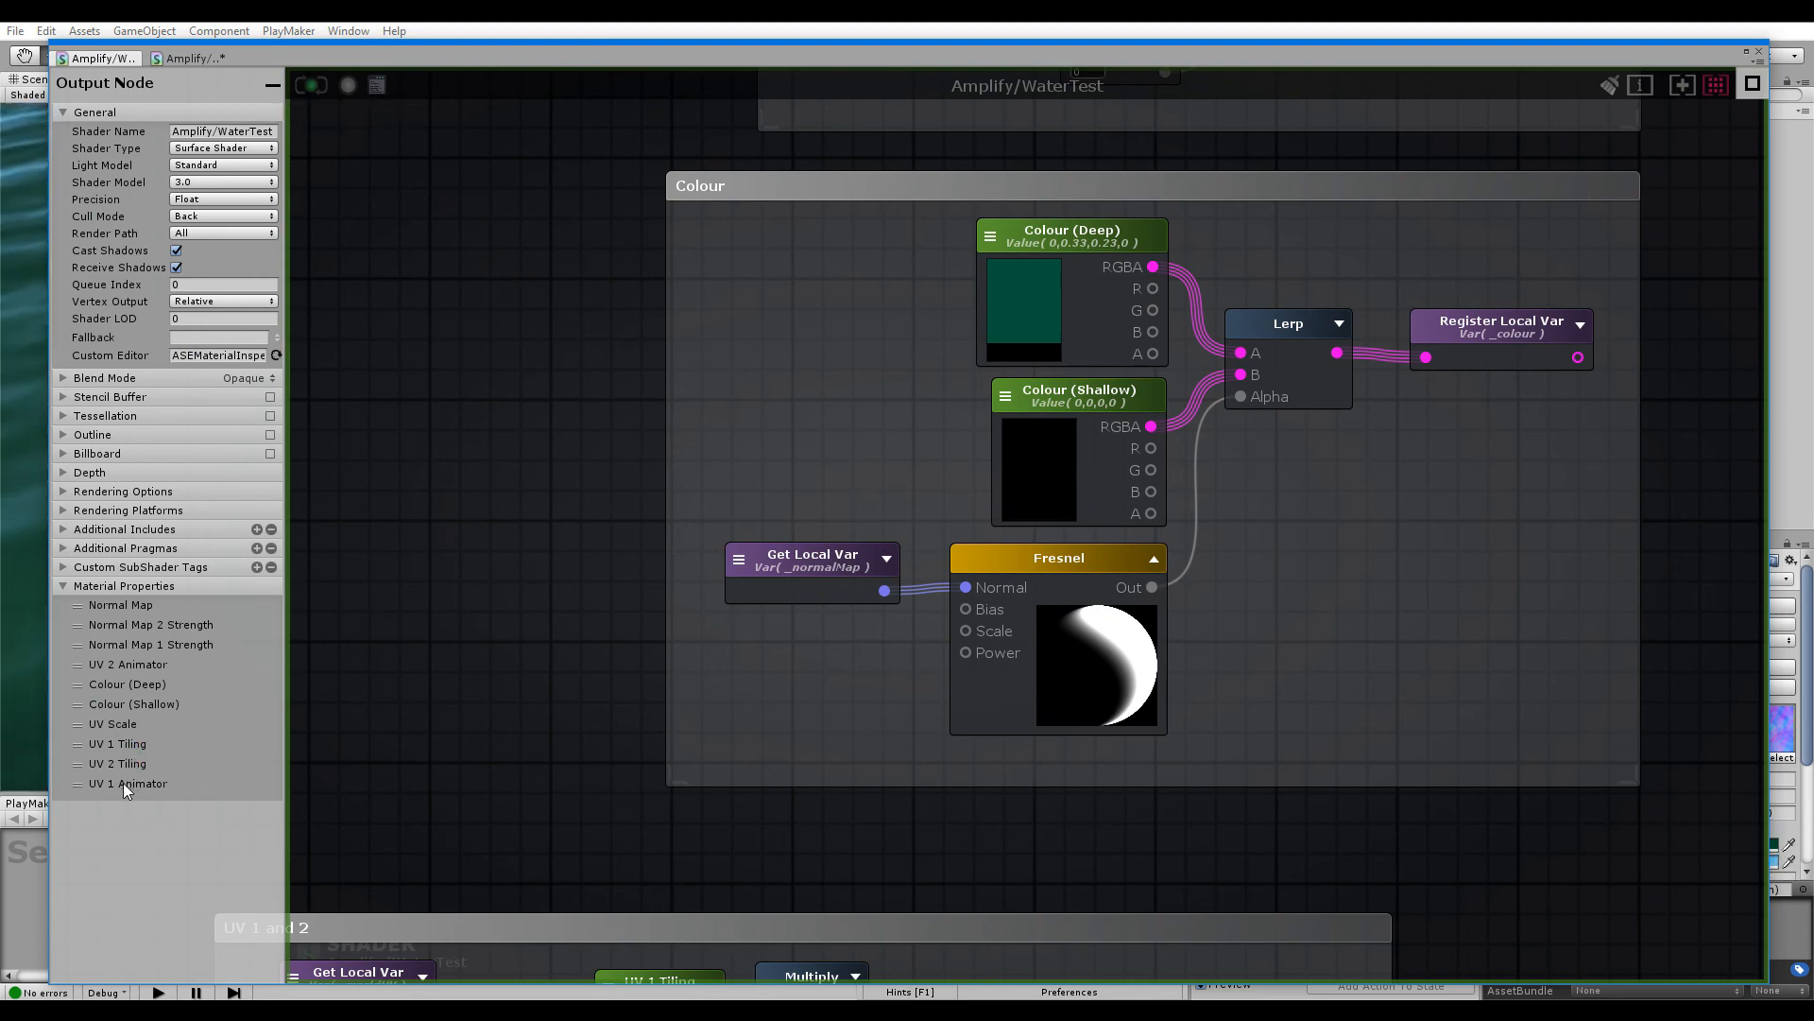
Reorder the material properties so Colour (Deep) and Colour (Shallow) come first and UV 1 Animator precedes UV 2 Animator
{"action": "left_click_drag", "start_coordinate": [112, 680], "coordinate": [117, 605]}
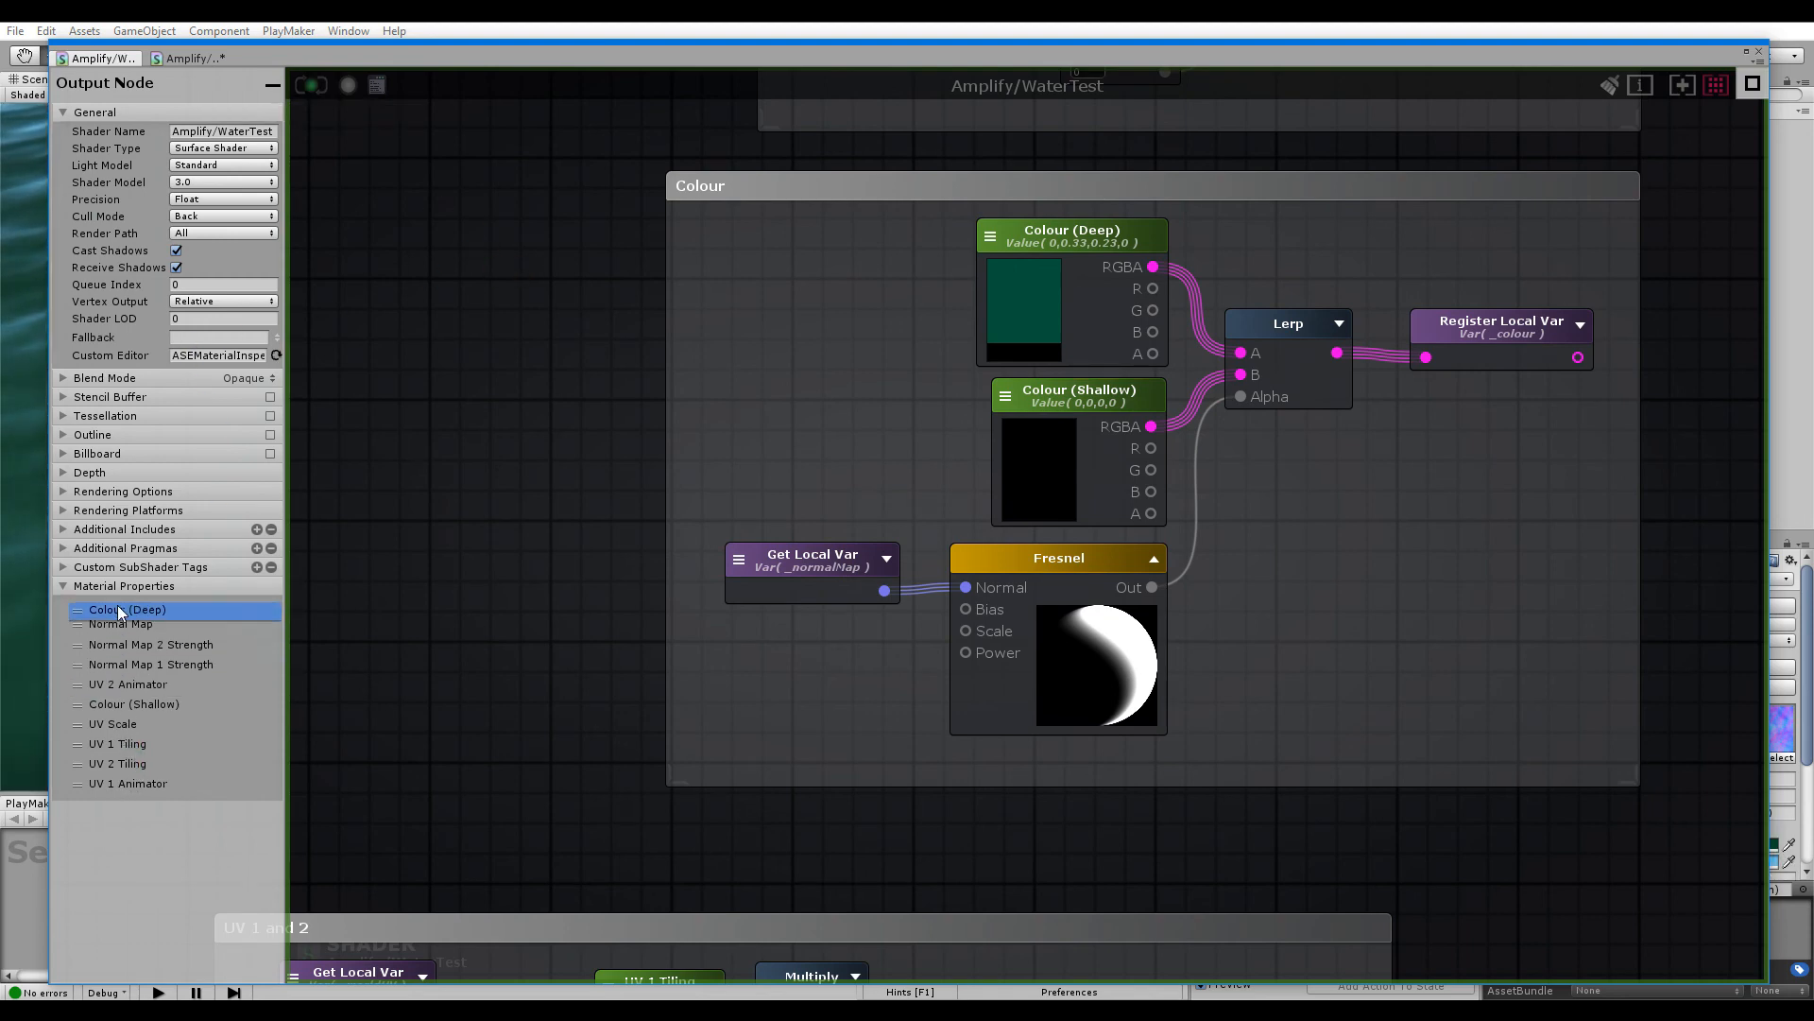
{"action": "left_click_drag", "start_coordinate": [119, 705], "coordinate": [122, 625]}
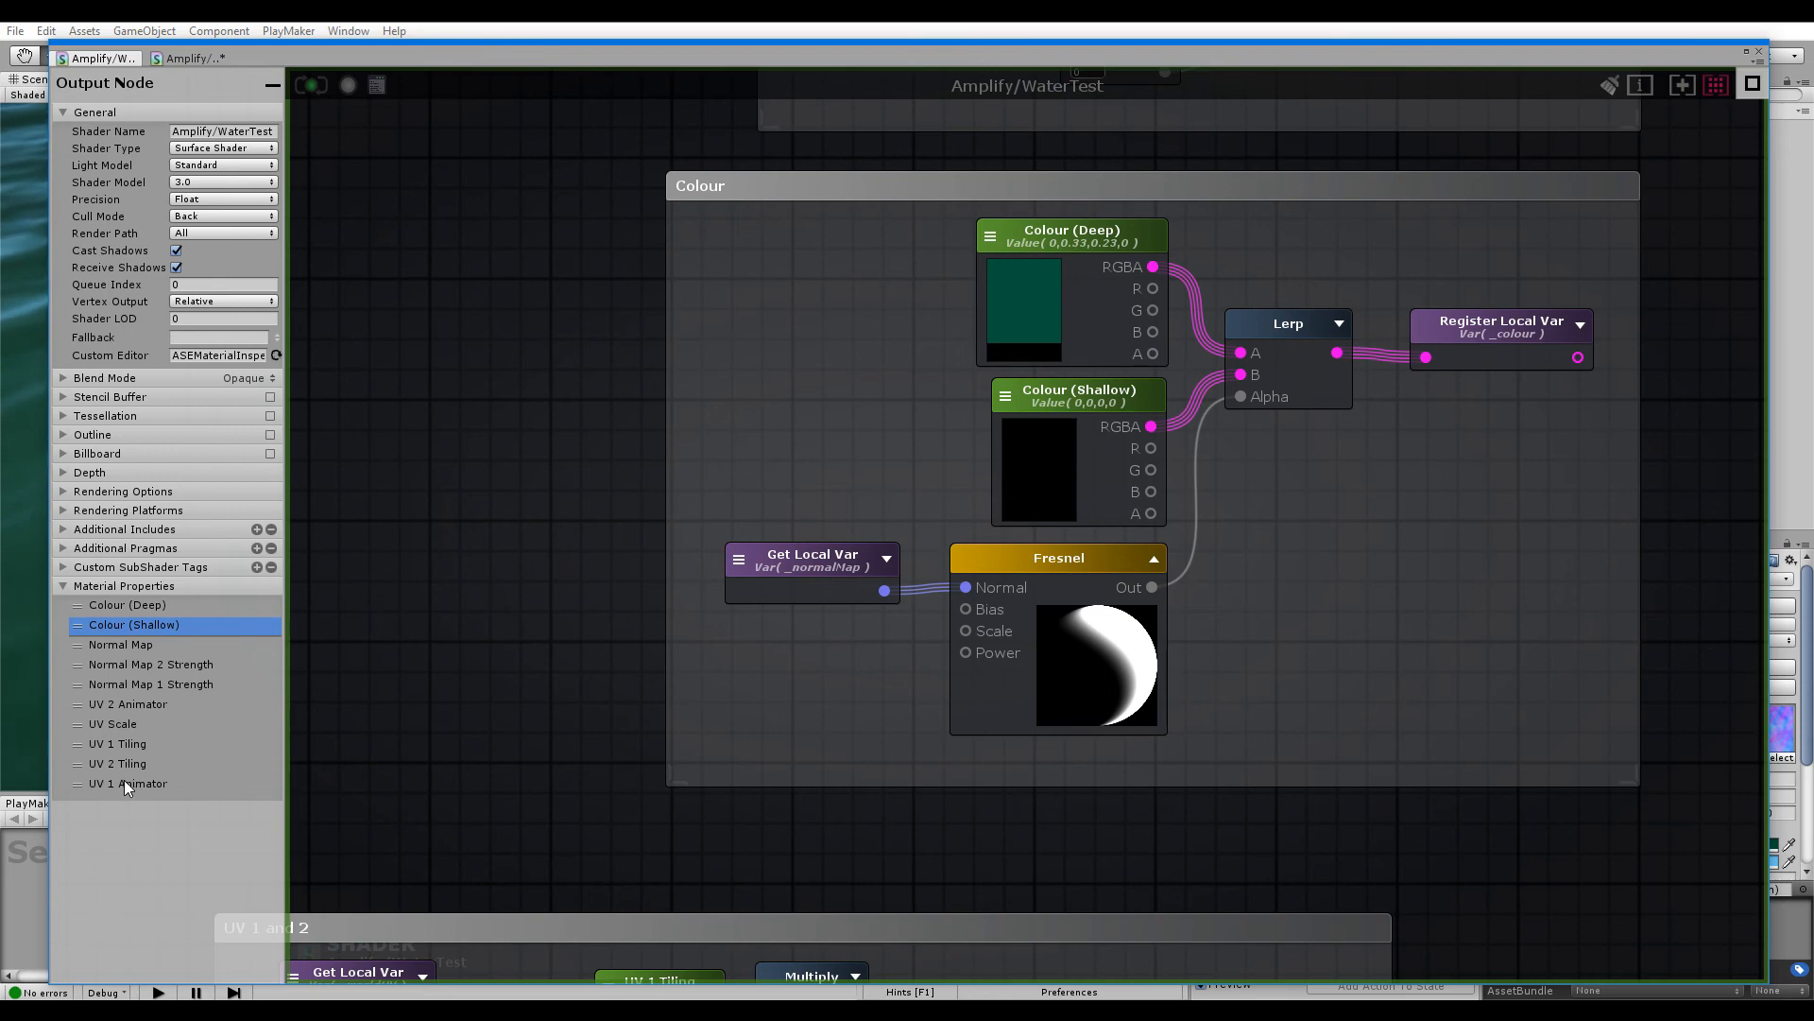
{"action": "left_click_drag", "start_coordinate": [123, 780], "coordinate": [128, 699]}
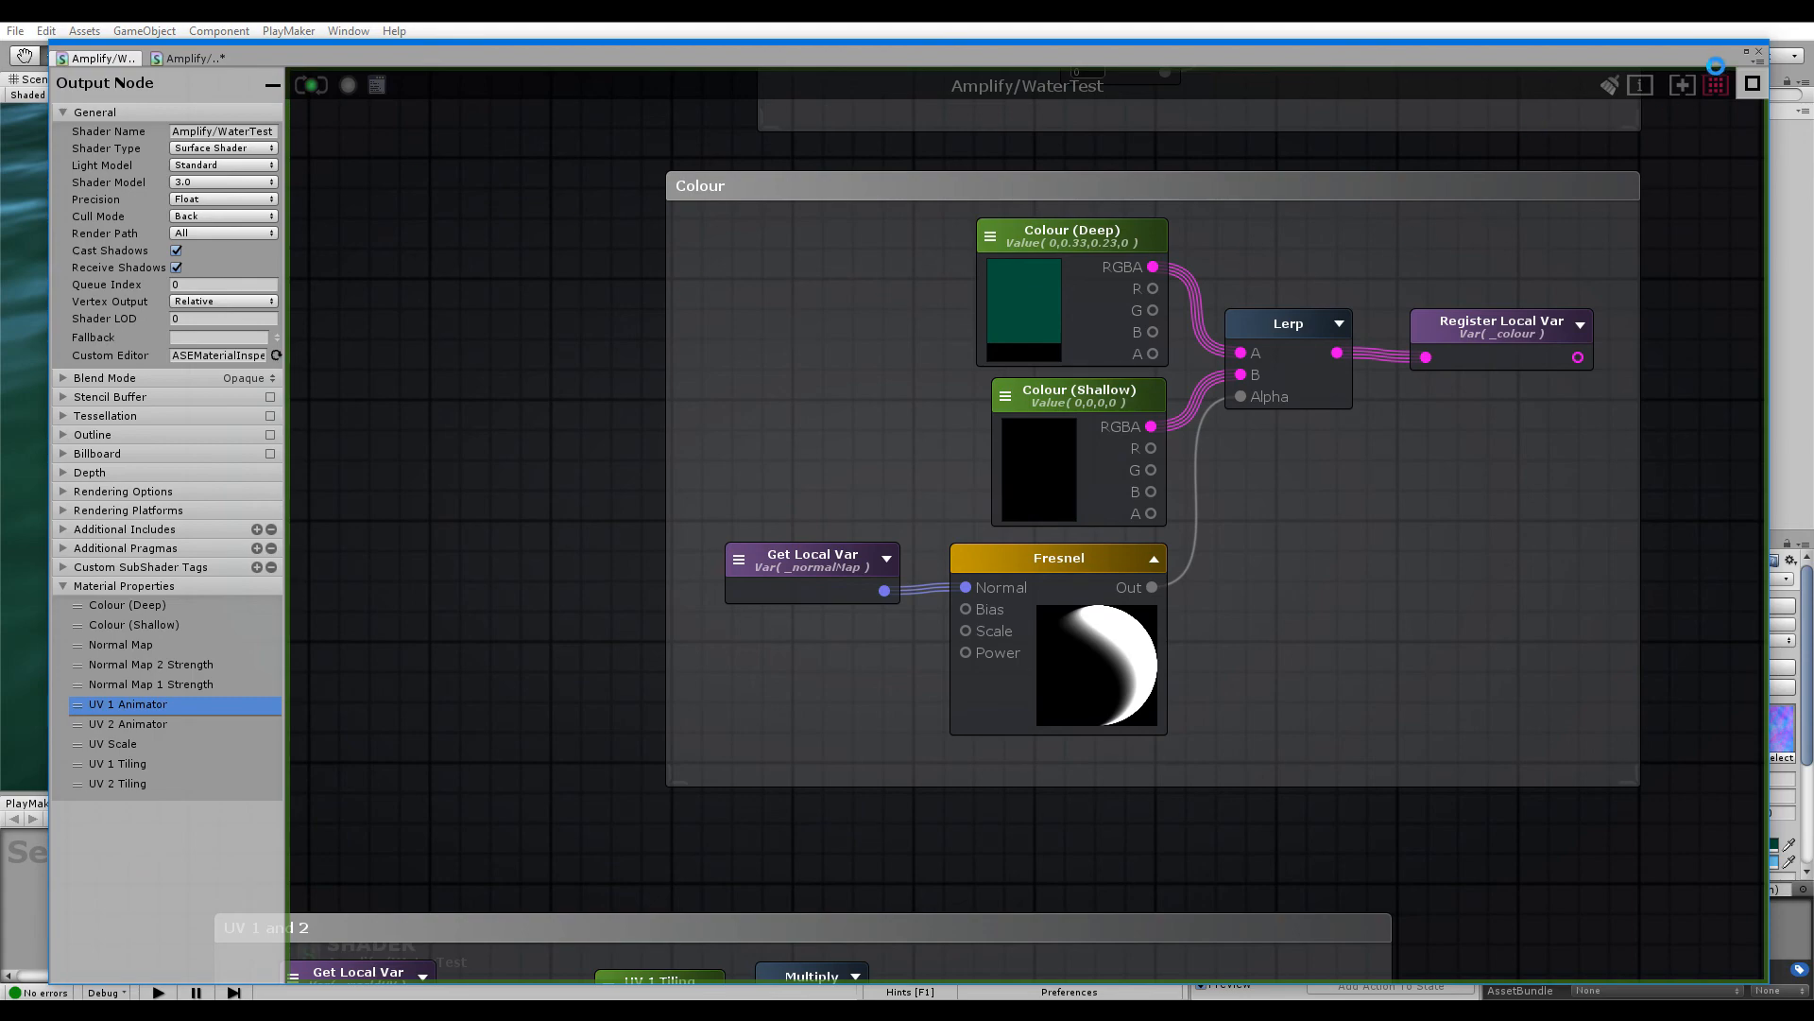
Back in the Unity scene, set the Water material's Normal Map 2 Strength to 0.787 and Normal Map 1 Strength to 1
{"action": "double_click", "coordinate": [1716, 64]}
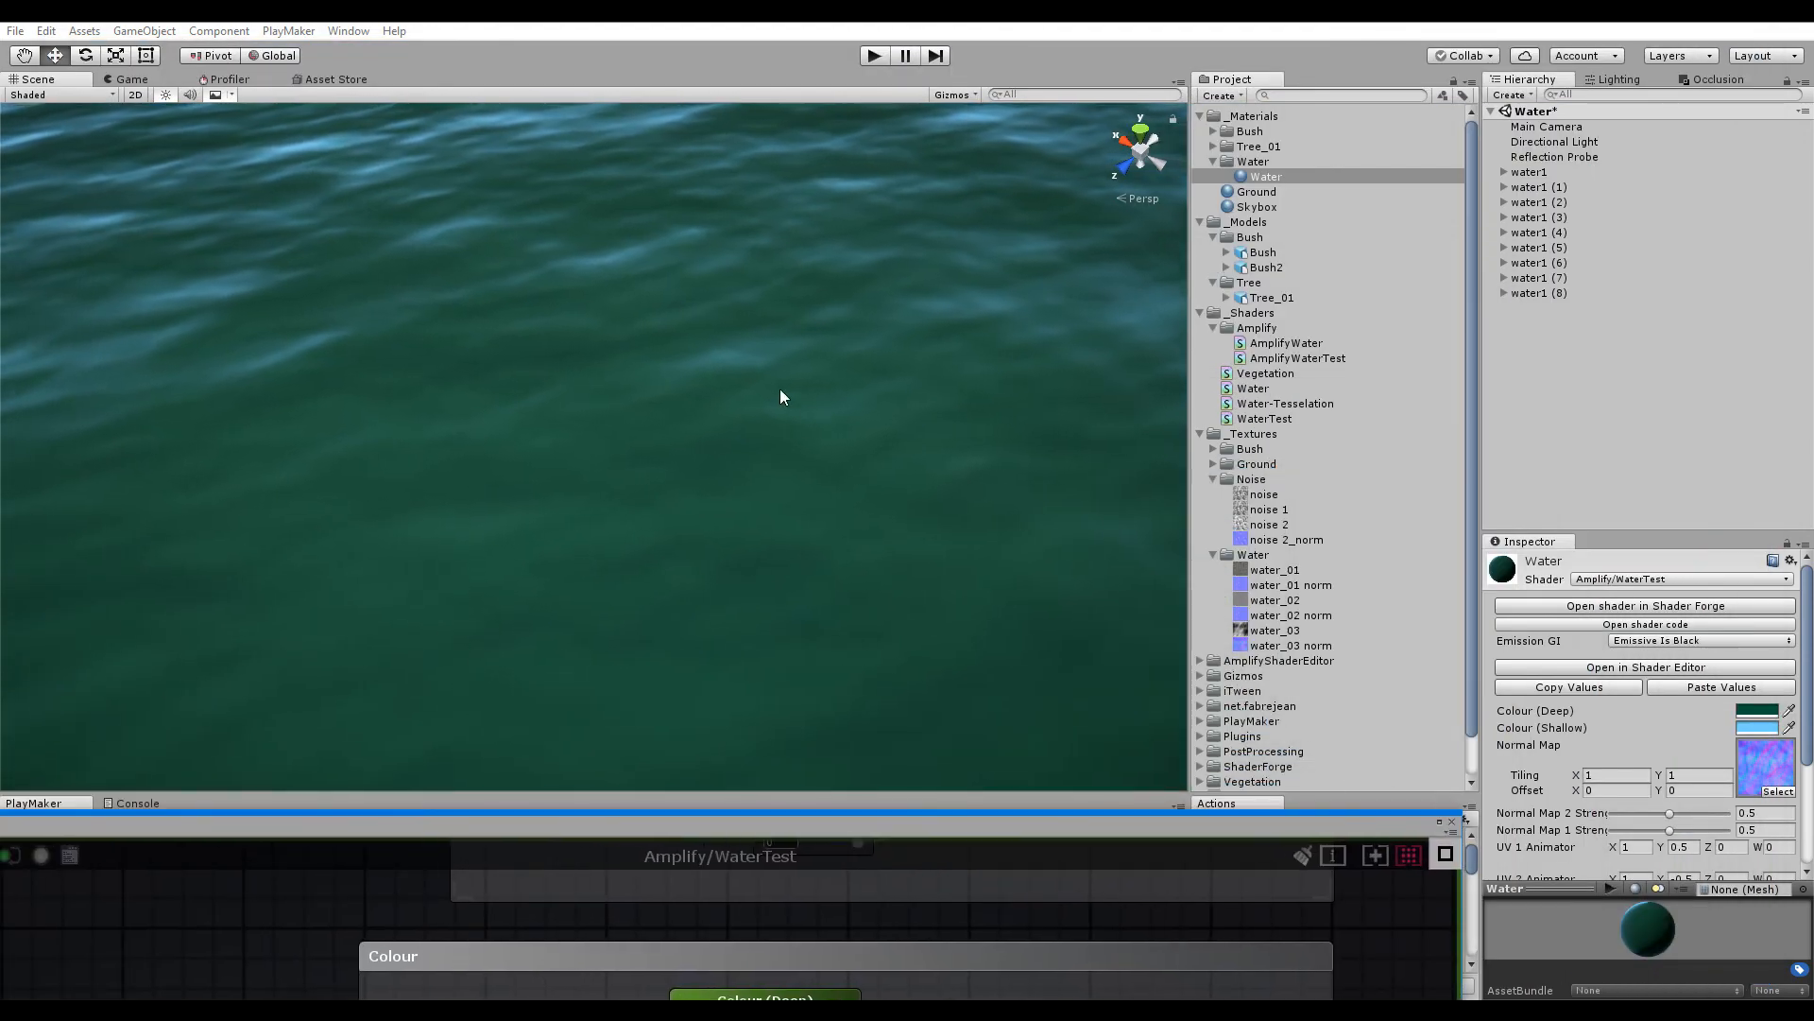
{"action": "middle_click_drag", "start_coordinate": [838, 446], "coordinate": [706, 474]}
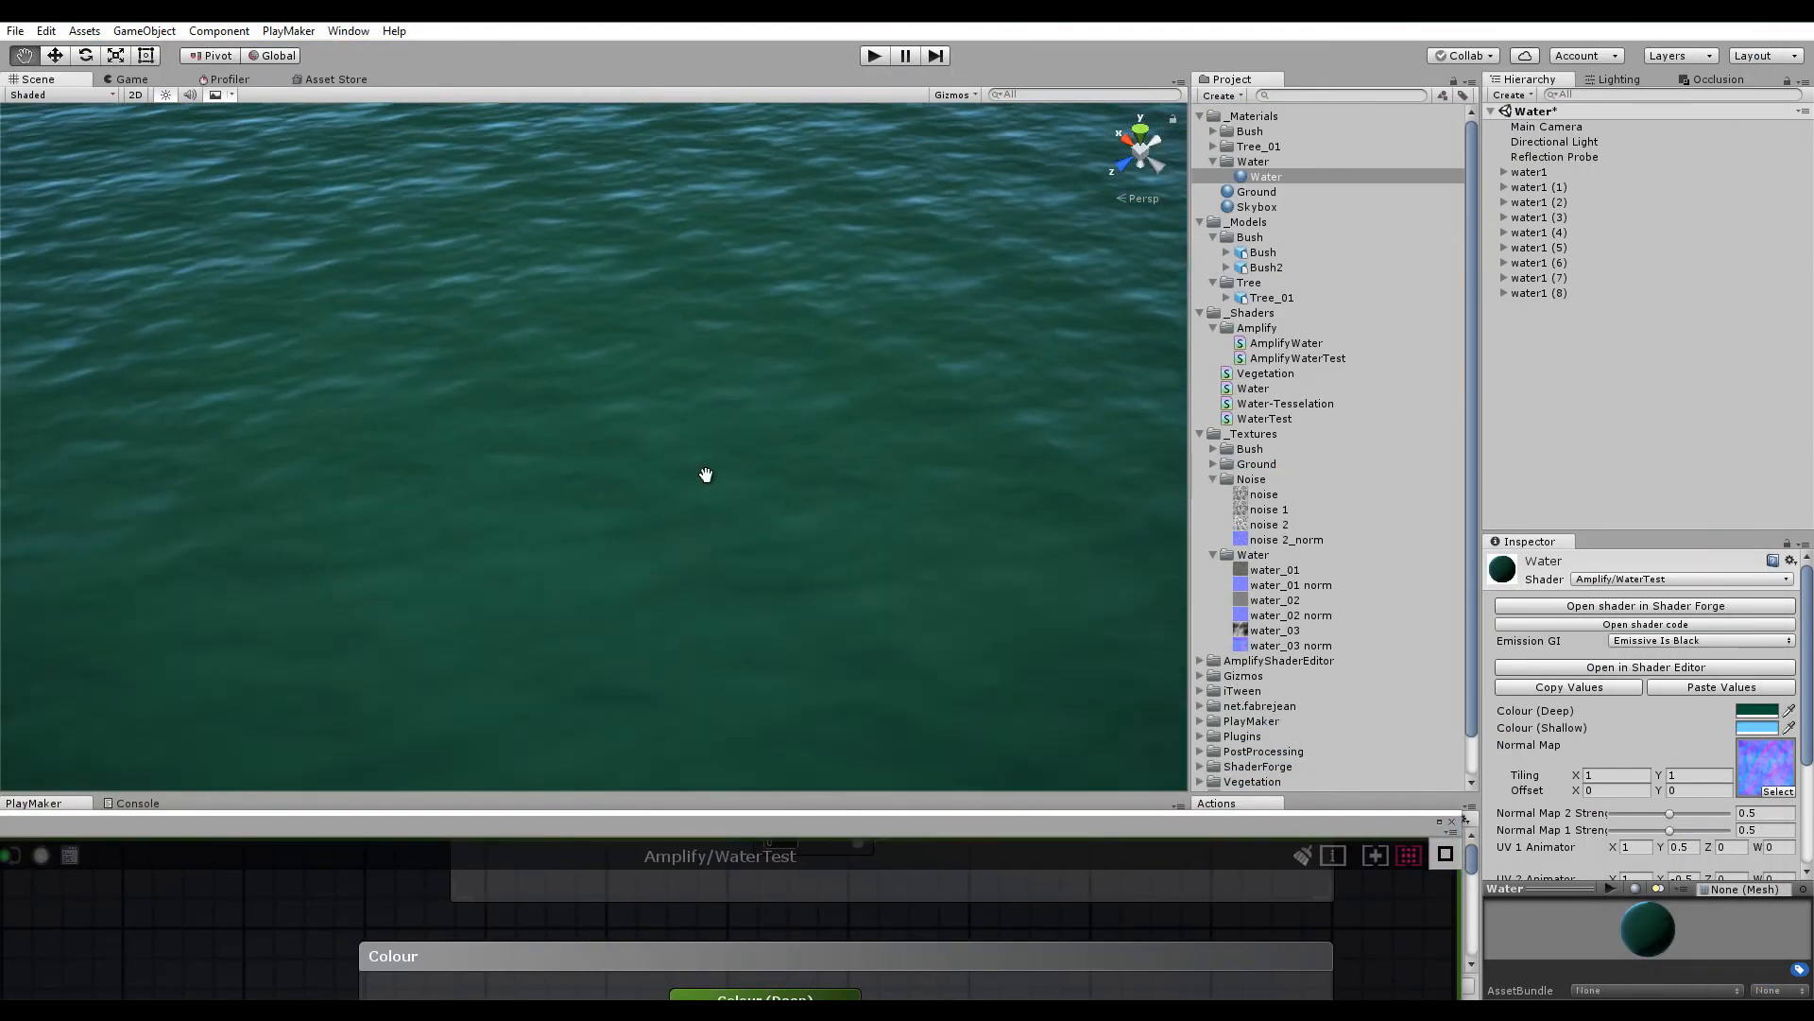
{"action": "left_click_drag", "start_coordinate": [1670, 813], "coordinate": [1748, 830]}
{"action": "scroll", "coordinate": [1645, 797], "scroll_direction": "down", "scroll_amount": 1}
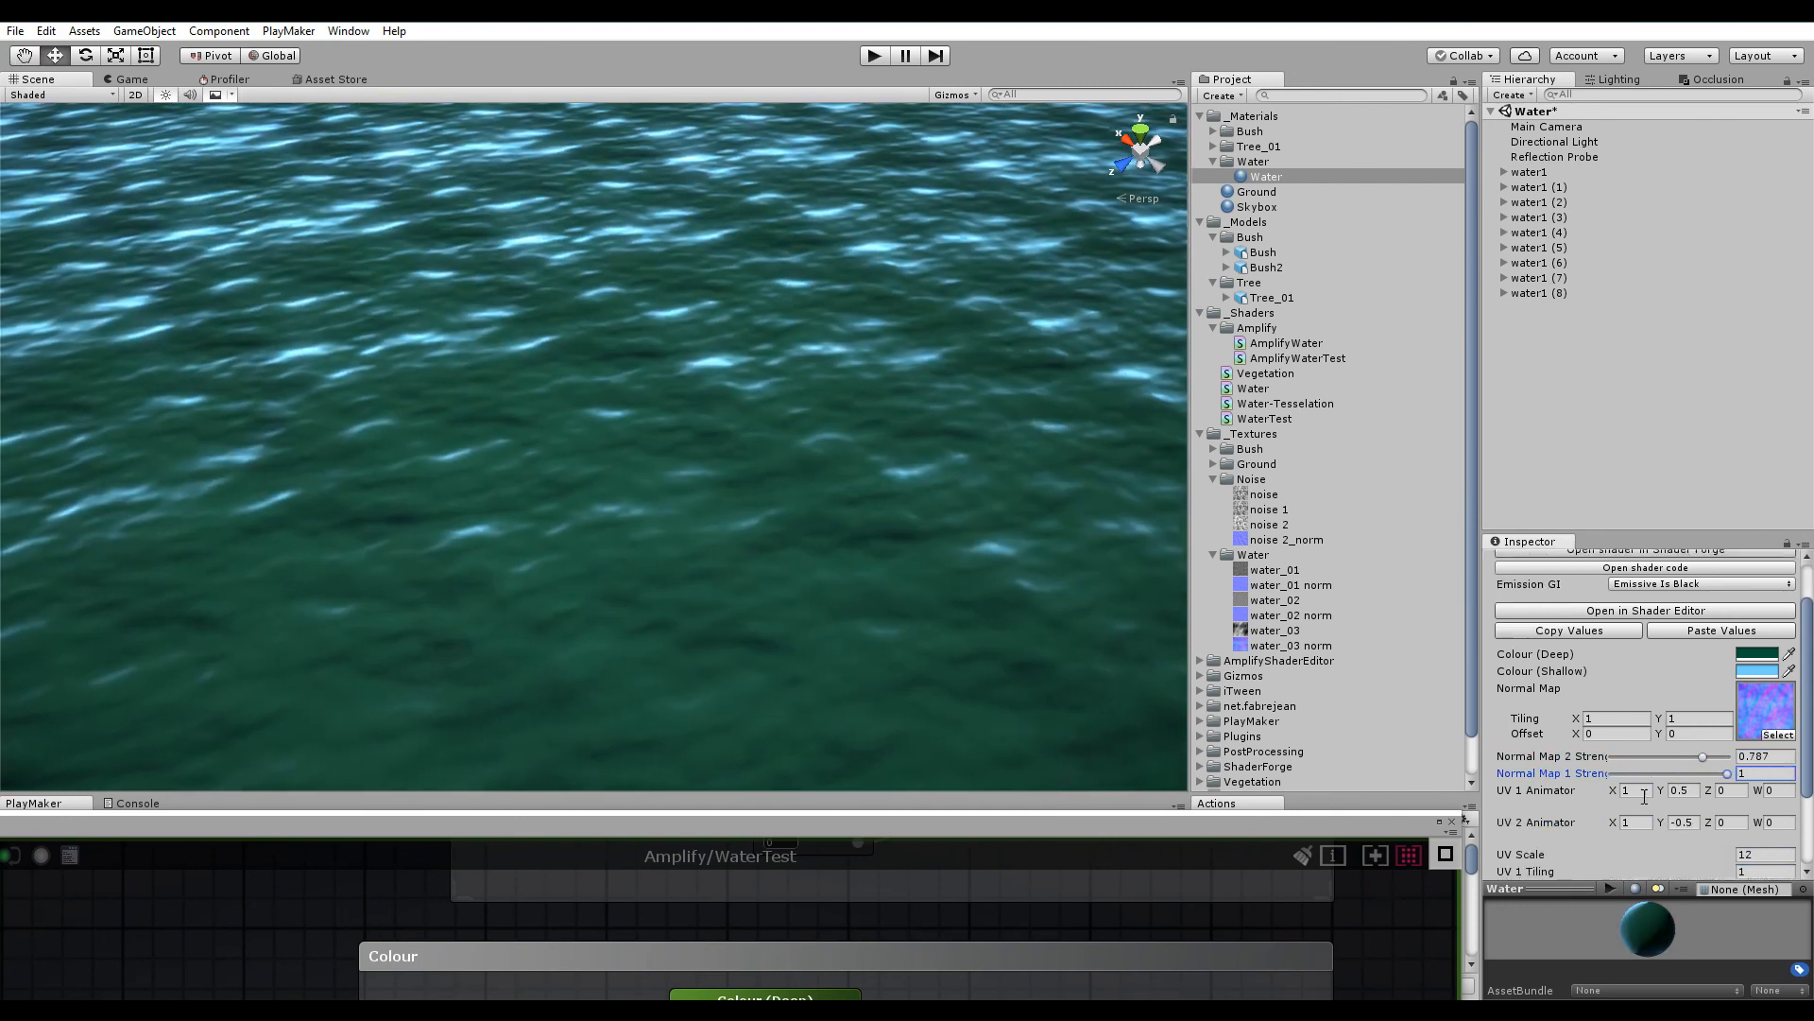
{"action": "scroll", "coordinate": [1687, 781], "scroll_direction": "down", "scroll_amount": 3}
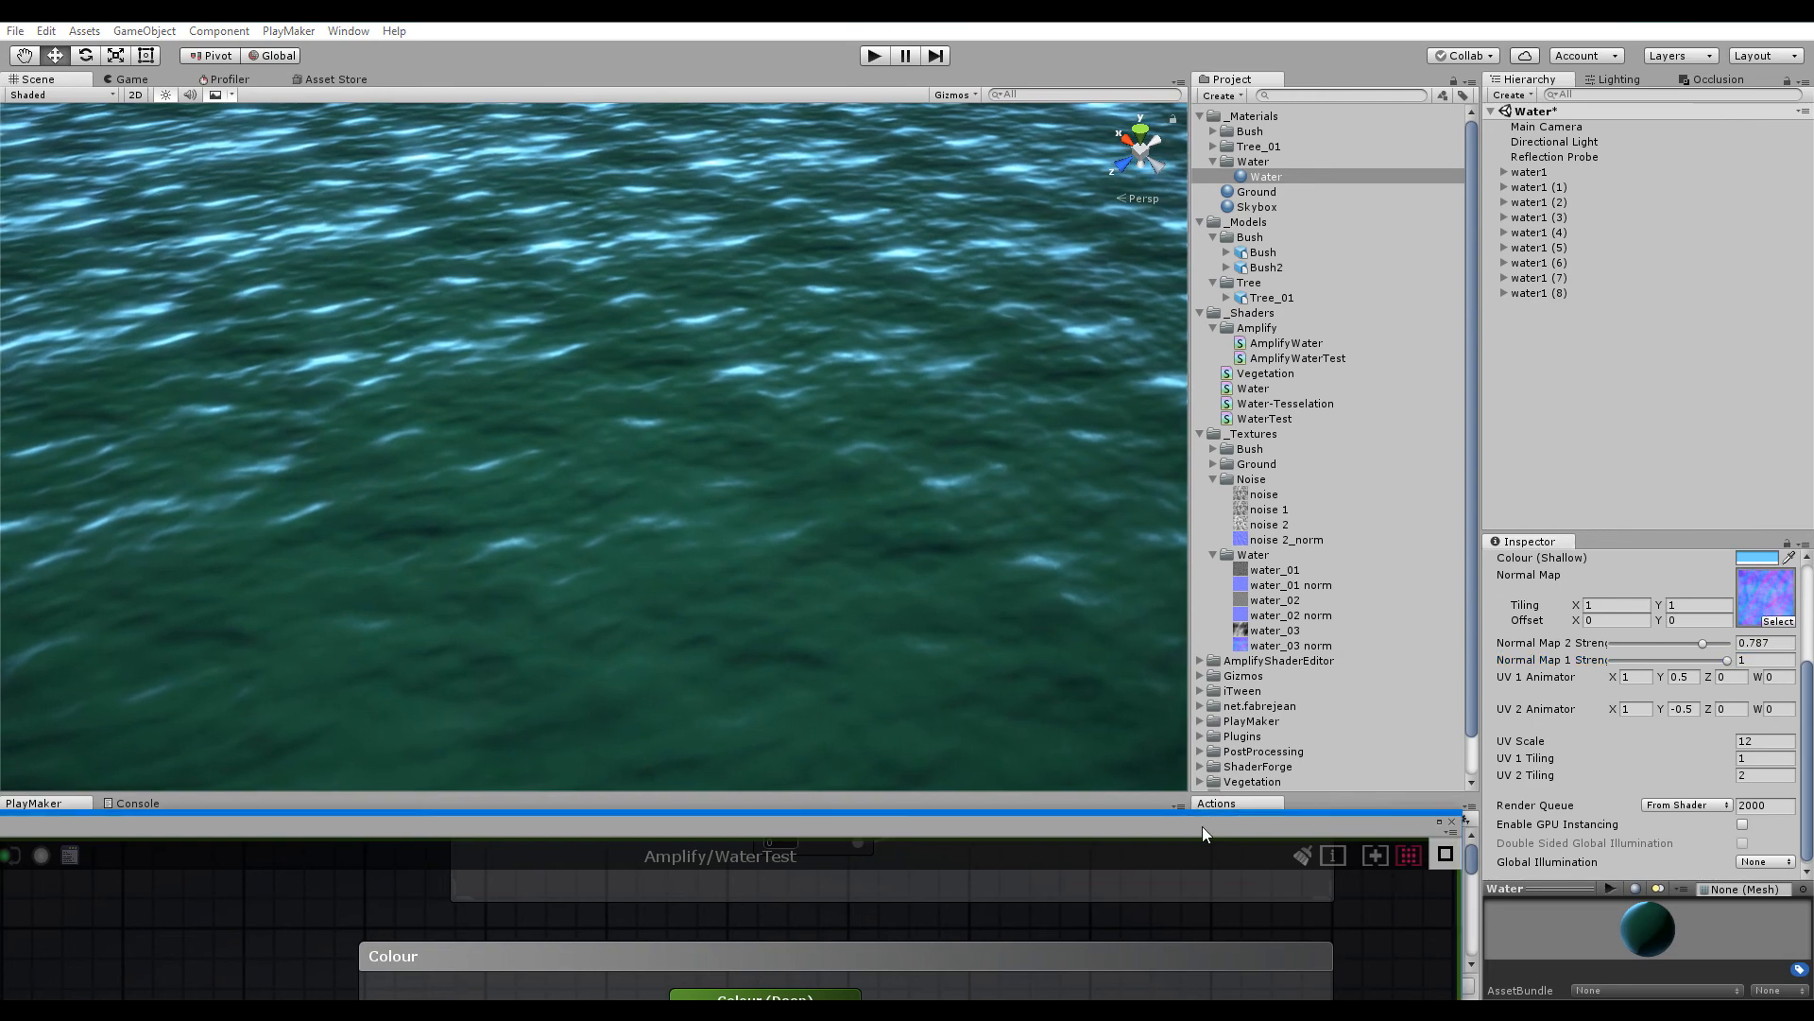
In the WaterTest graph, make Normal Blend Strength a property and order the properties as Normal Map 1 Strength, Normal Map 2 Strength, Normal Blend Strength
{"action": "left_click_drag", "start_coordinate": [1202, 826], "coordinate": [1241, 200]}
{"action": "scroll", "coordinate": [880, 651], "scroll_direction": "down", "scroll_amount": 7}
{"action": "middle_click_drag", "start_coordinate": [880, 650], "coordinate": [821, 332]}
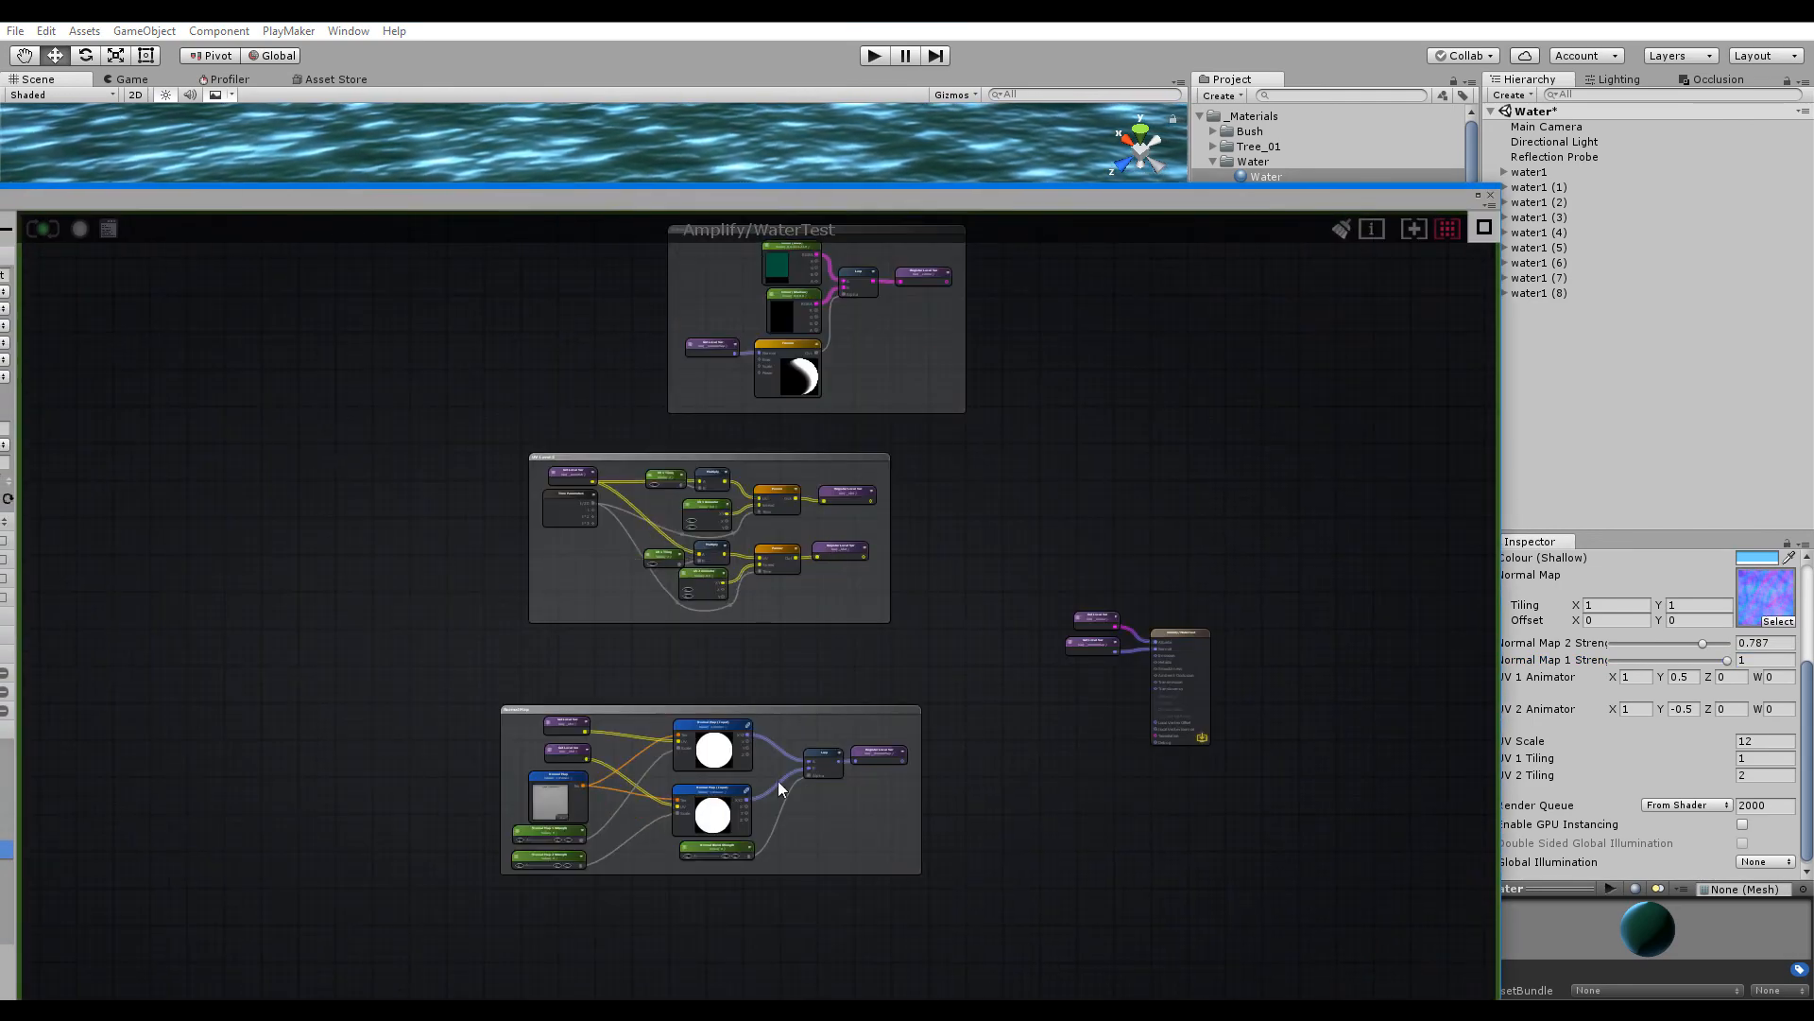
{"action": "key", "text": "f"}
{"action": "left_click", "coordinate": [650, 864]}
{"action": "left_click", "coordinate": [287, 371]}
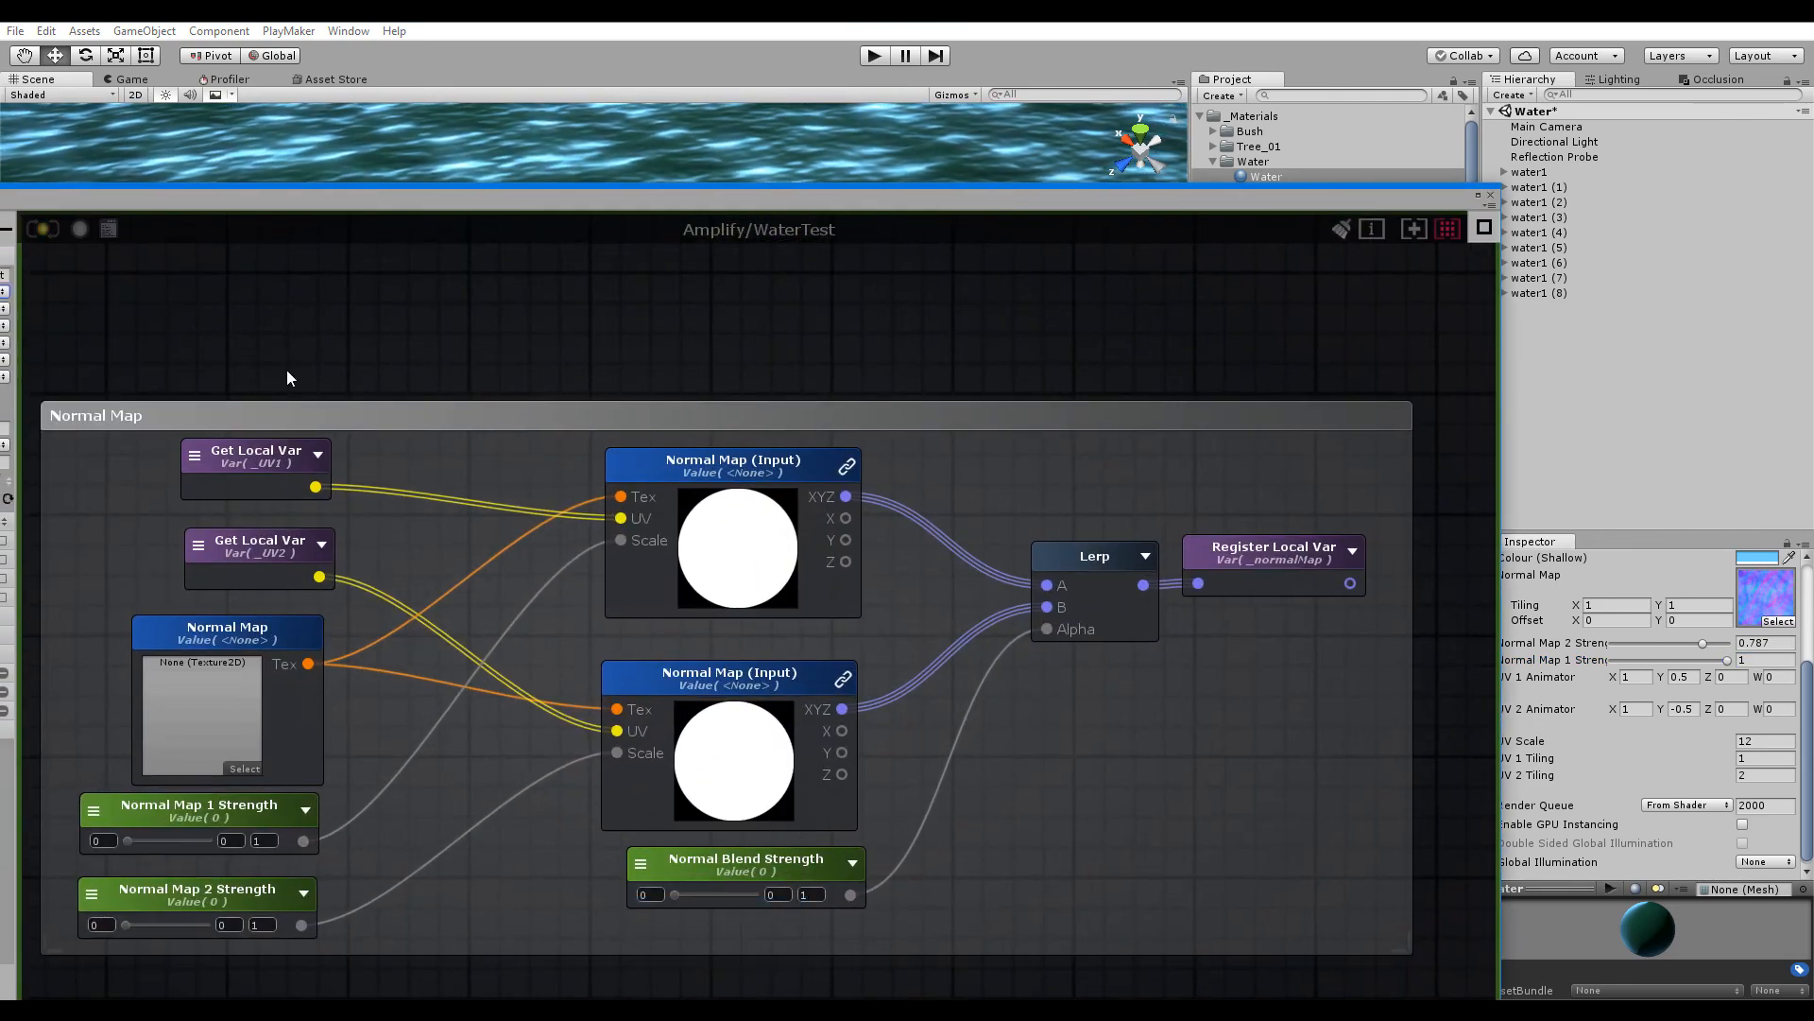
{"action": "left_click_drag", "start_coordinate": [51, 206], "coordinate": [232, 168]}
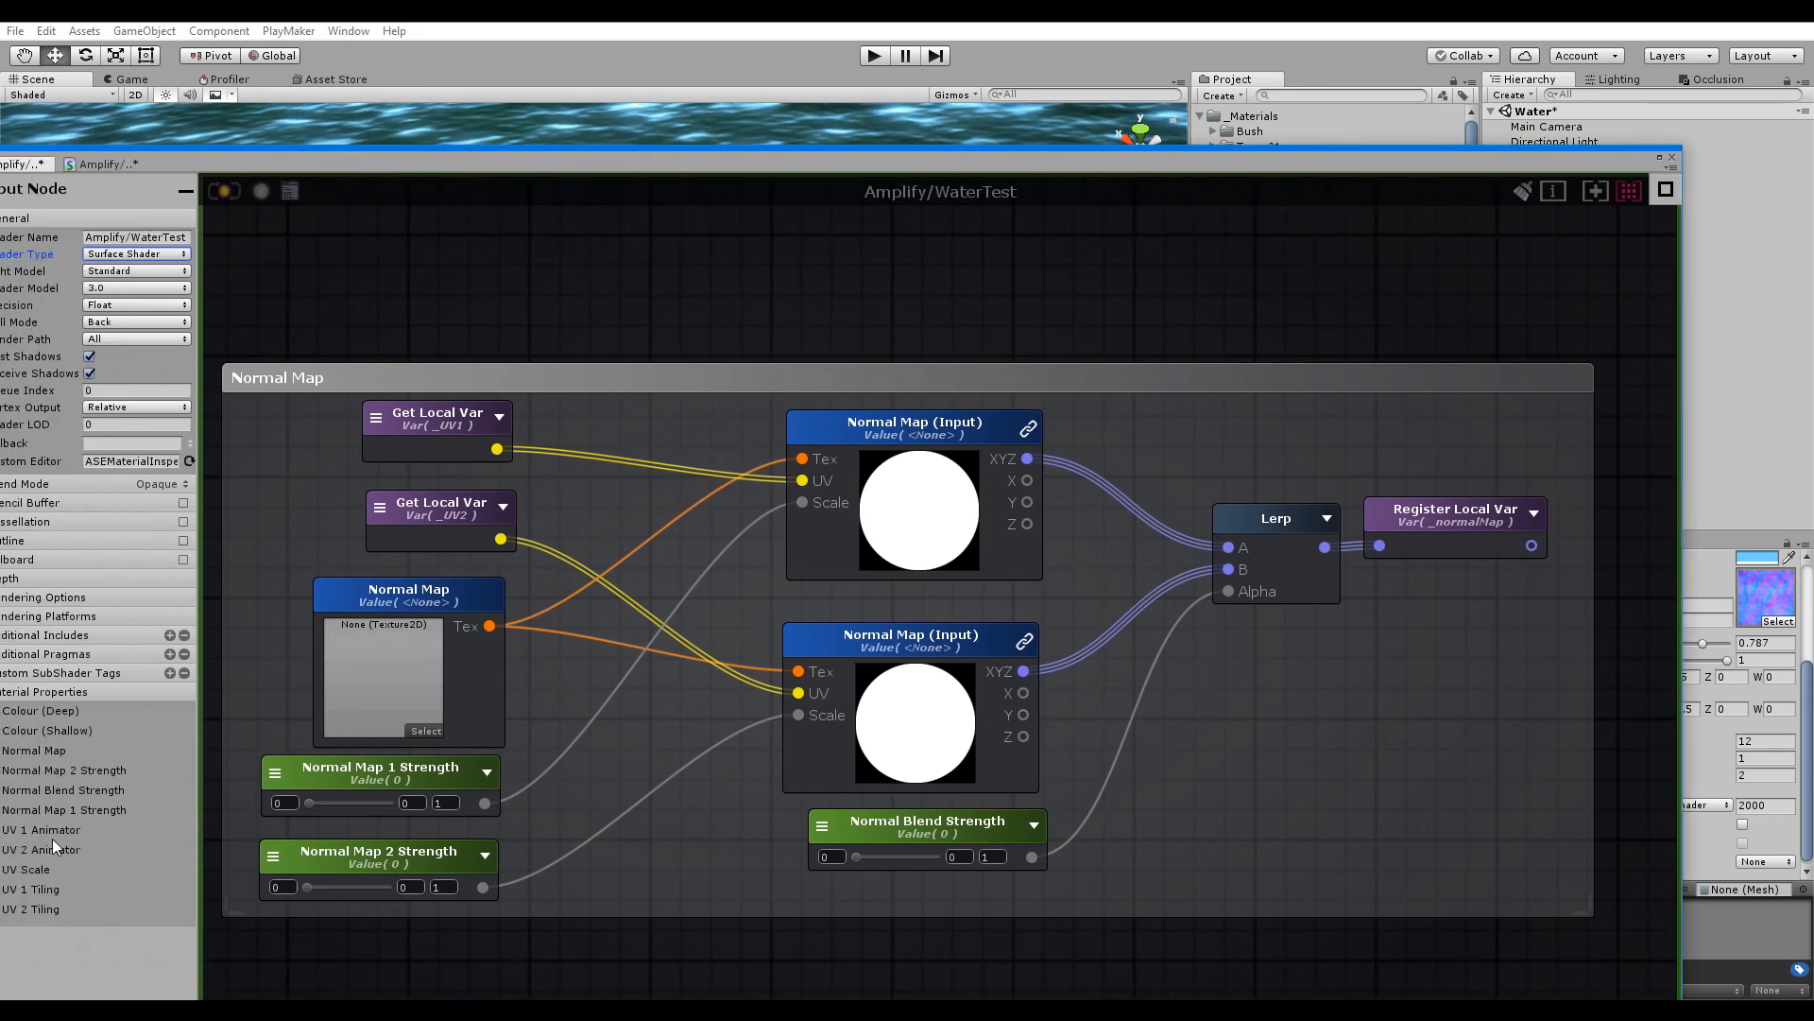
{"action": "mouse_move", "coordinate": [44, 790]}
{"action": "left_mouse_down"}
{"action": "mouse_move", "coordinate": [62, 814]}
{"action": "mouse_move", "coordinate": [74, 775]}
{"action": "left_mouse_up"}
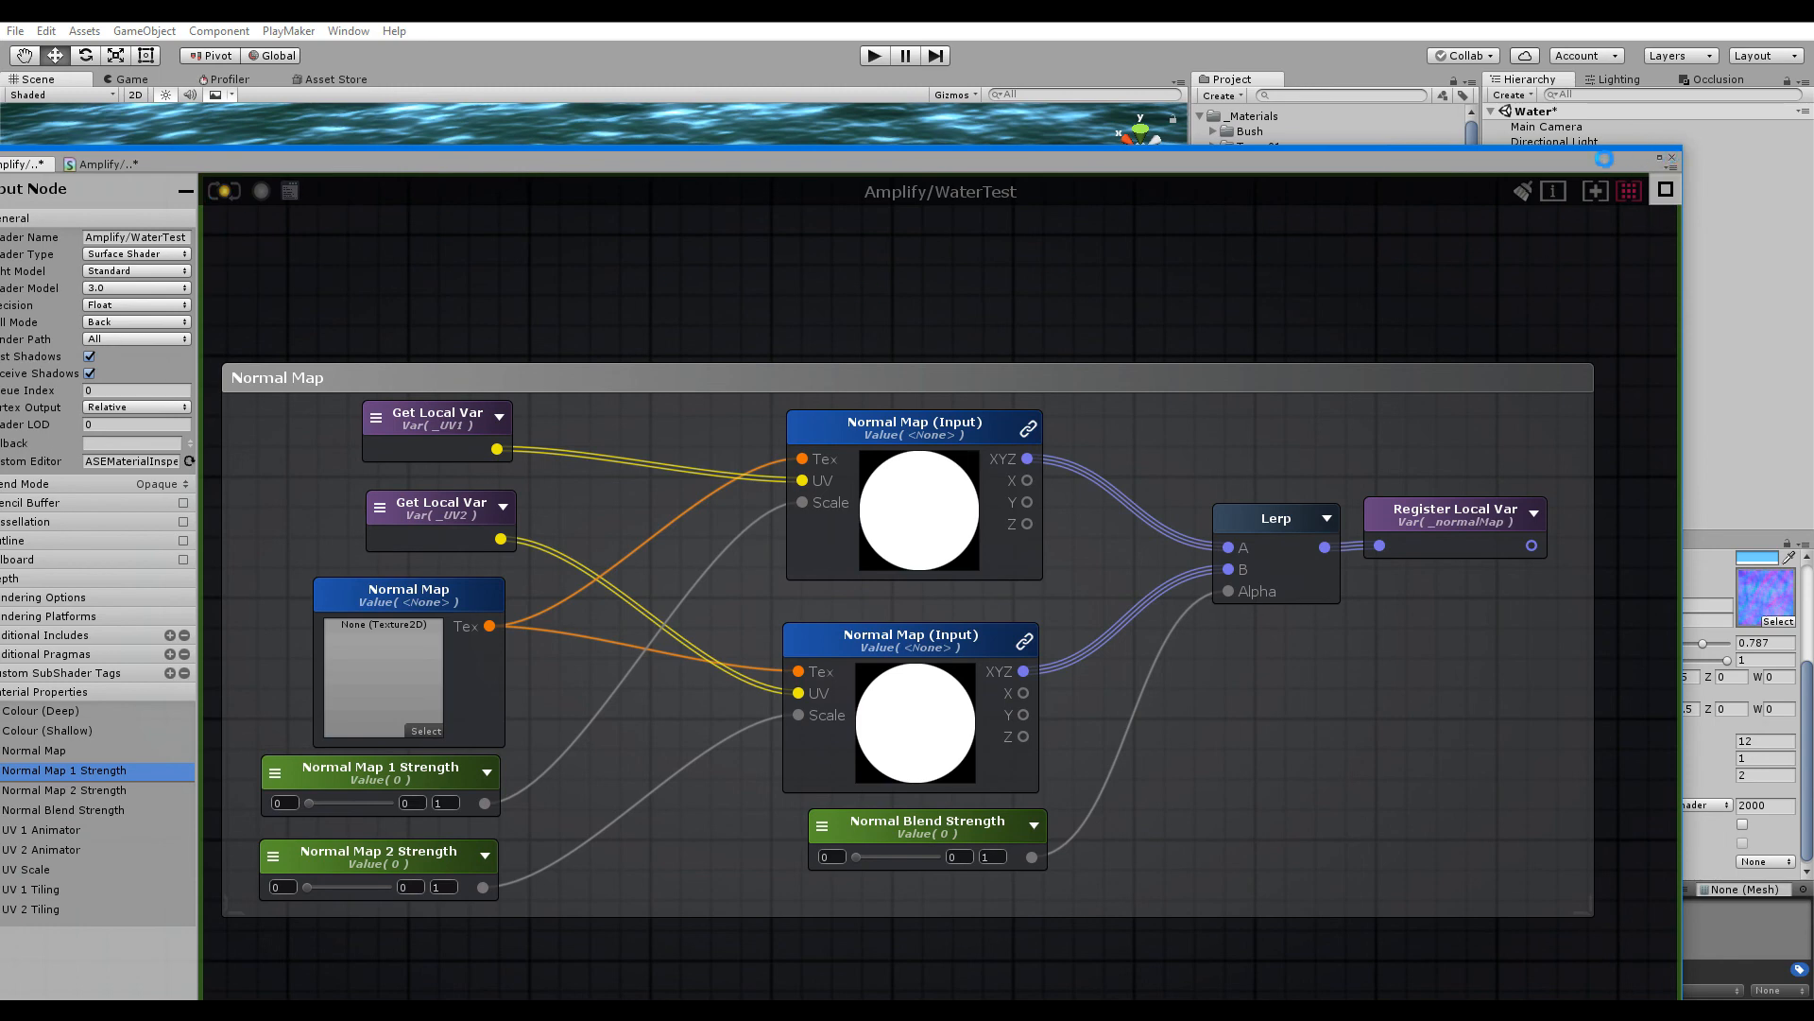
Set the Water material's Normal Blend Strength to 0.311 and Normal Map 2 Strength to 1, checking the water surface in the scene
{"action": "left_click_drag", "start_coordinate": [1613, 156], "coordinate": [1453, 822]}
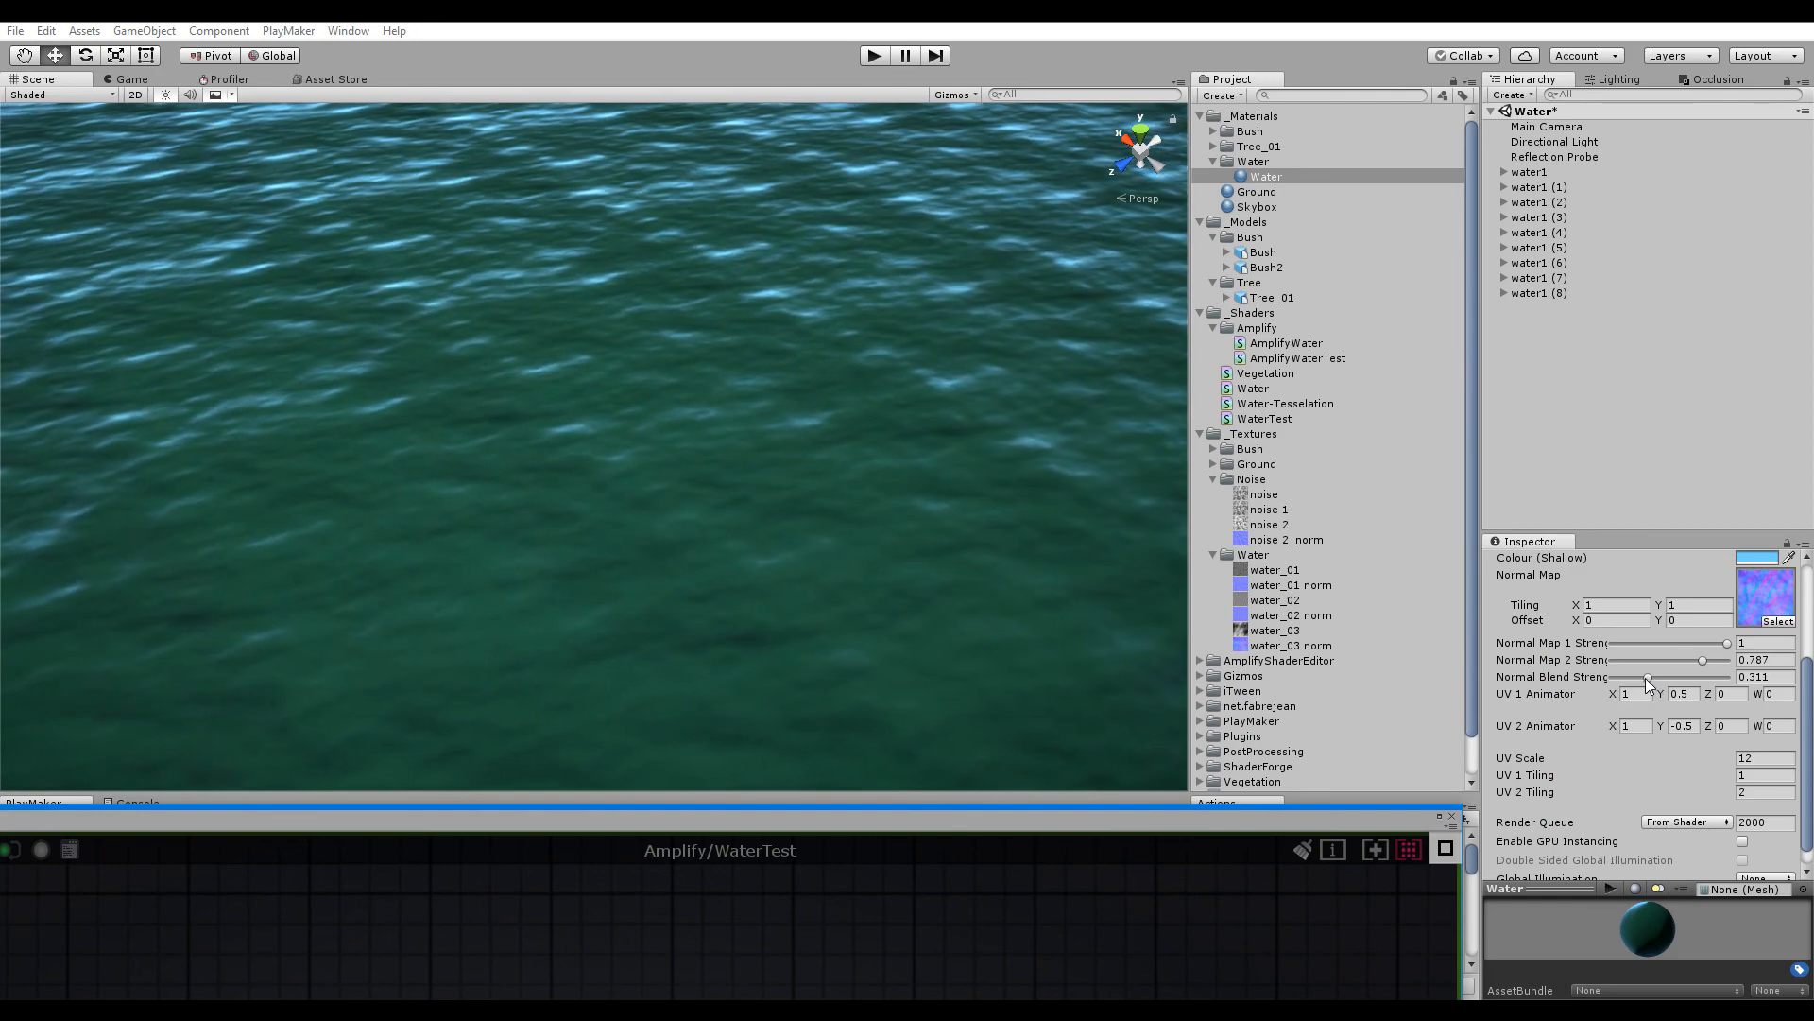
{"action": "left_click_drag", "start_coordinate": [1642, 678], "coordinate": [1639, 639]}
{"action": "key", "text": "ctrl+z"}
{"action": "key", "text": "ctrl+z"}
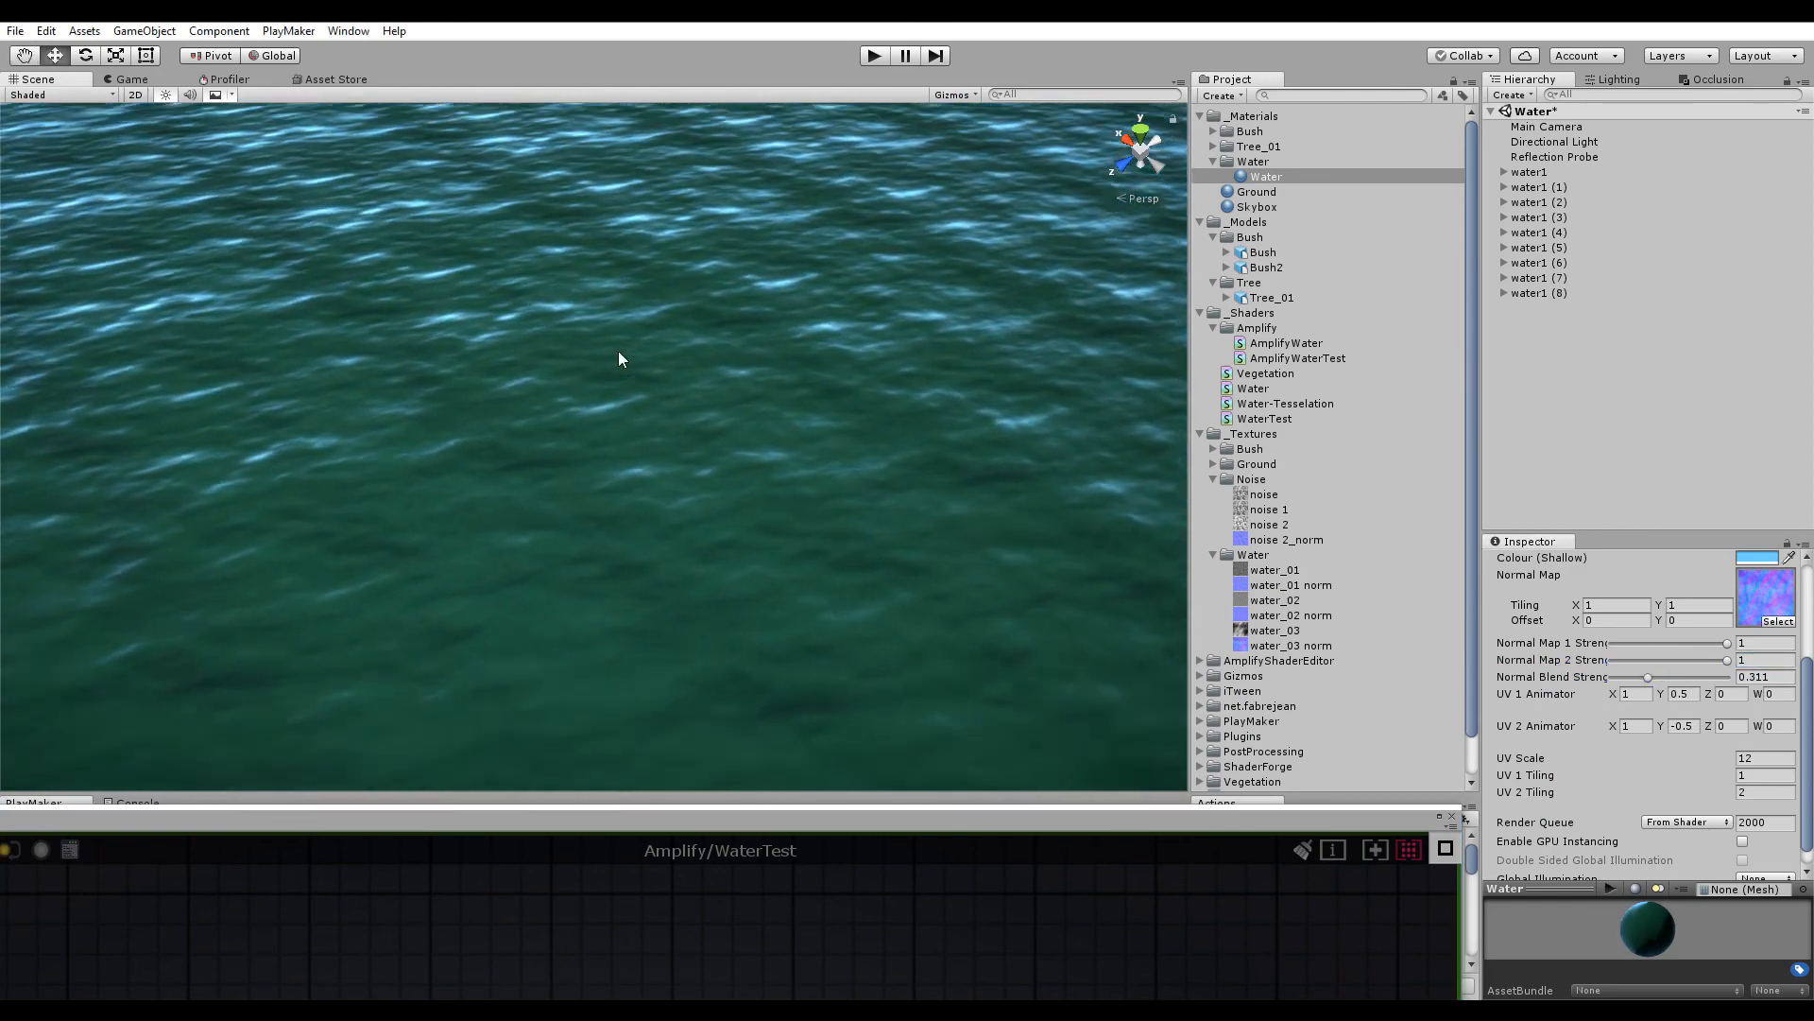
{"action": "scroll", "coordinate": [619, 359], "scroll_direction": "down", "scroll_amount": 10}
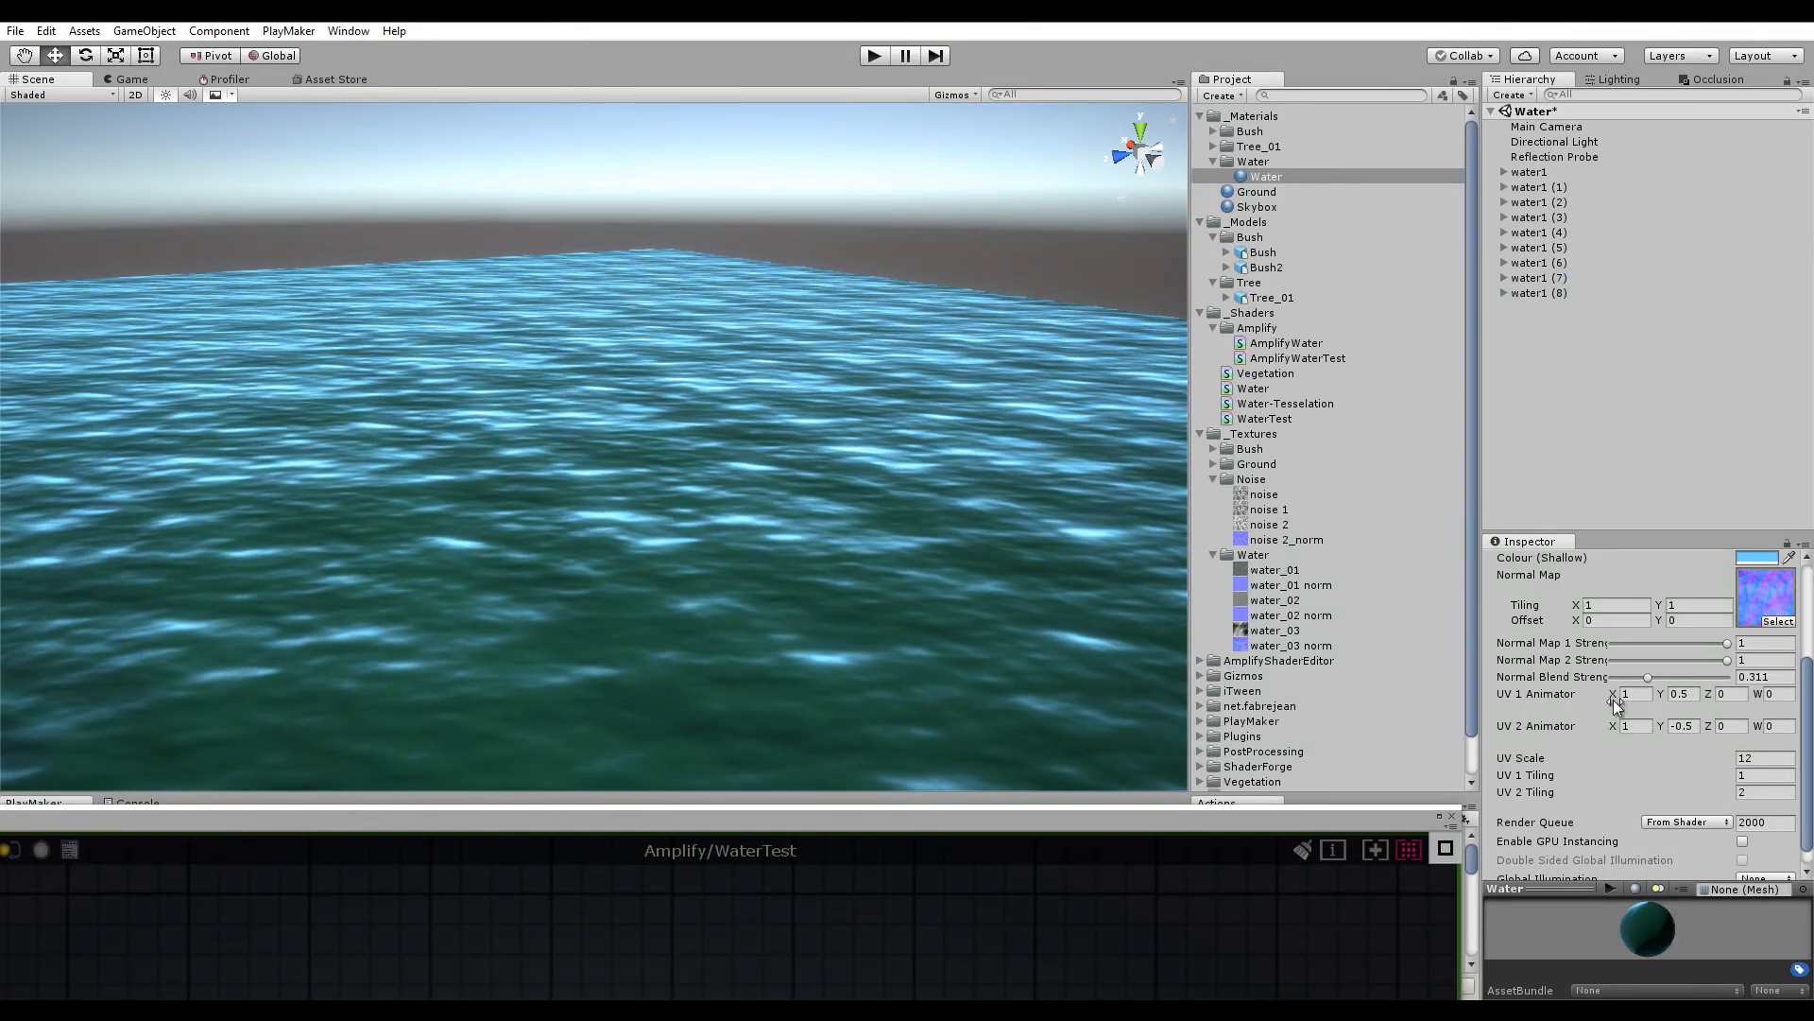
{"action": "scroll", "coordinate": [439, 533], "scroll_direction": "up", "scroll_amount": 1}
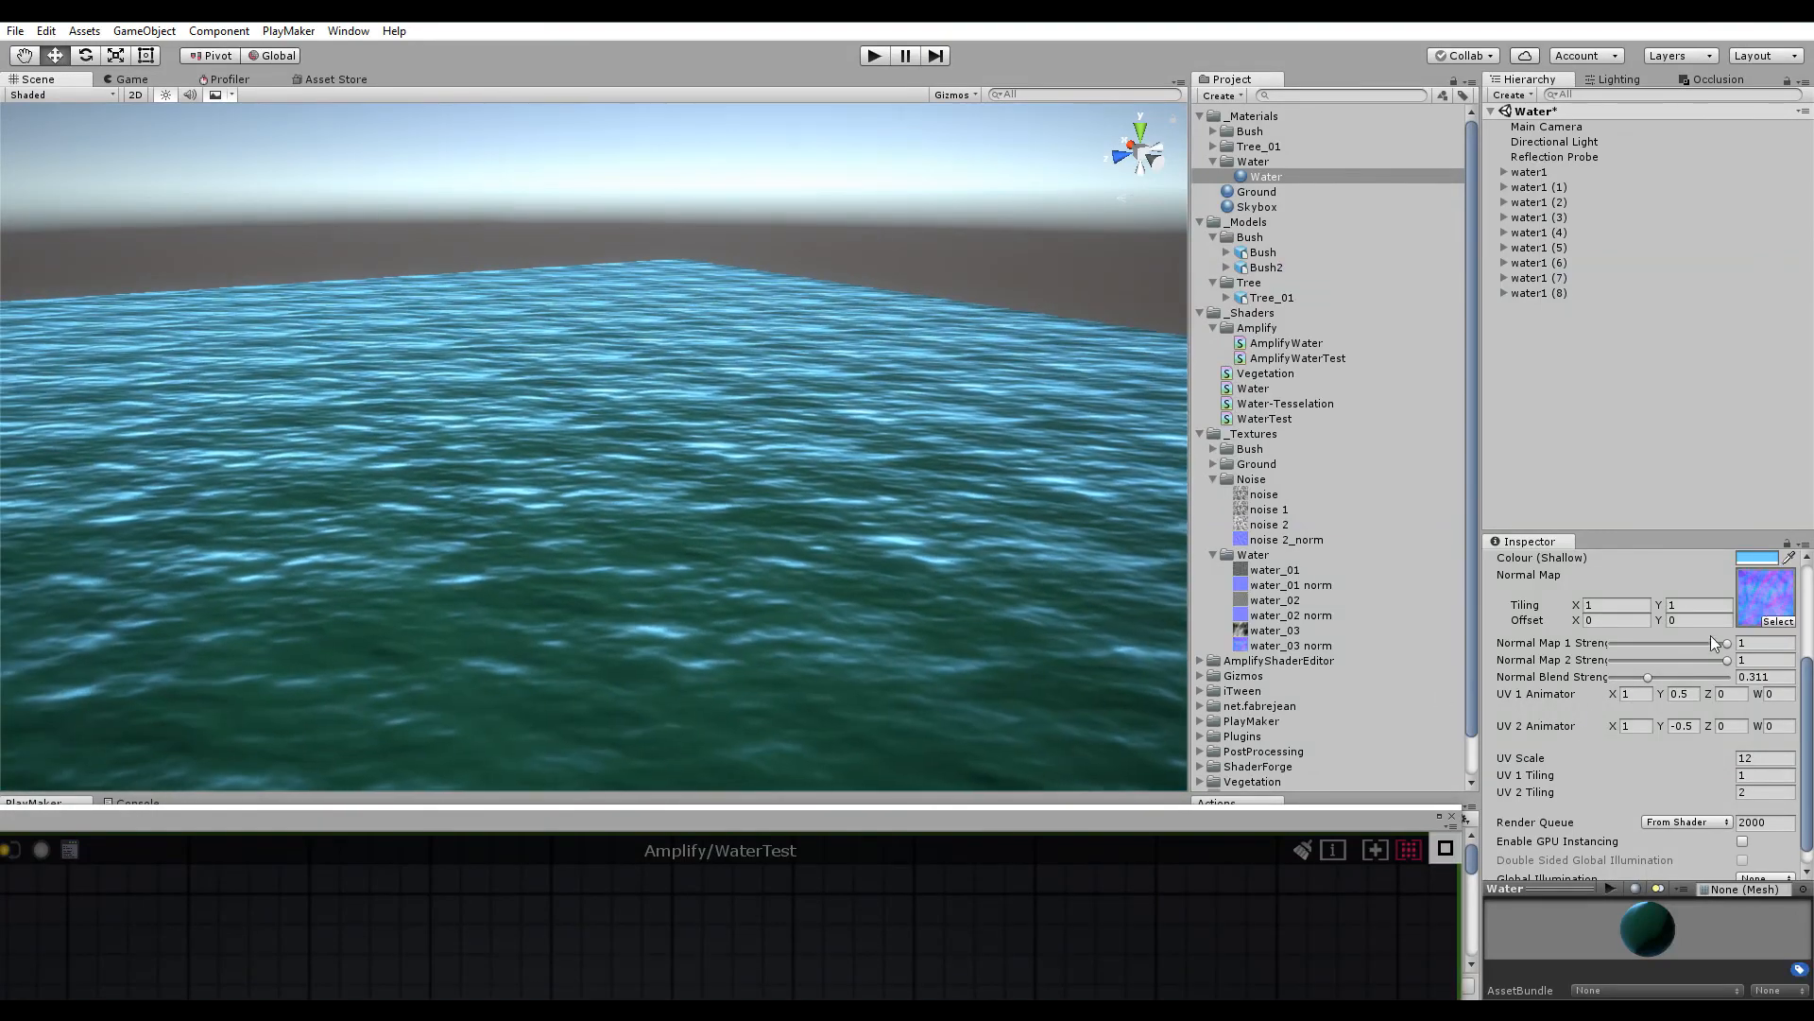
{"action": "scroll", "coordinate": [1711, 643], "scroll_direction": "up", "scroll_amount": 4}
Add a Float node below the _normalMap variable beside the WaterTest output node and make it a property
{"action": "left_click_drag", "start_coordinate": [1073, 816], "coordinate": [1124, 202]}
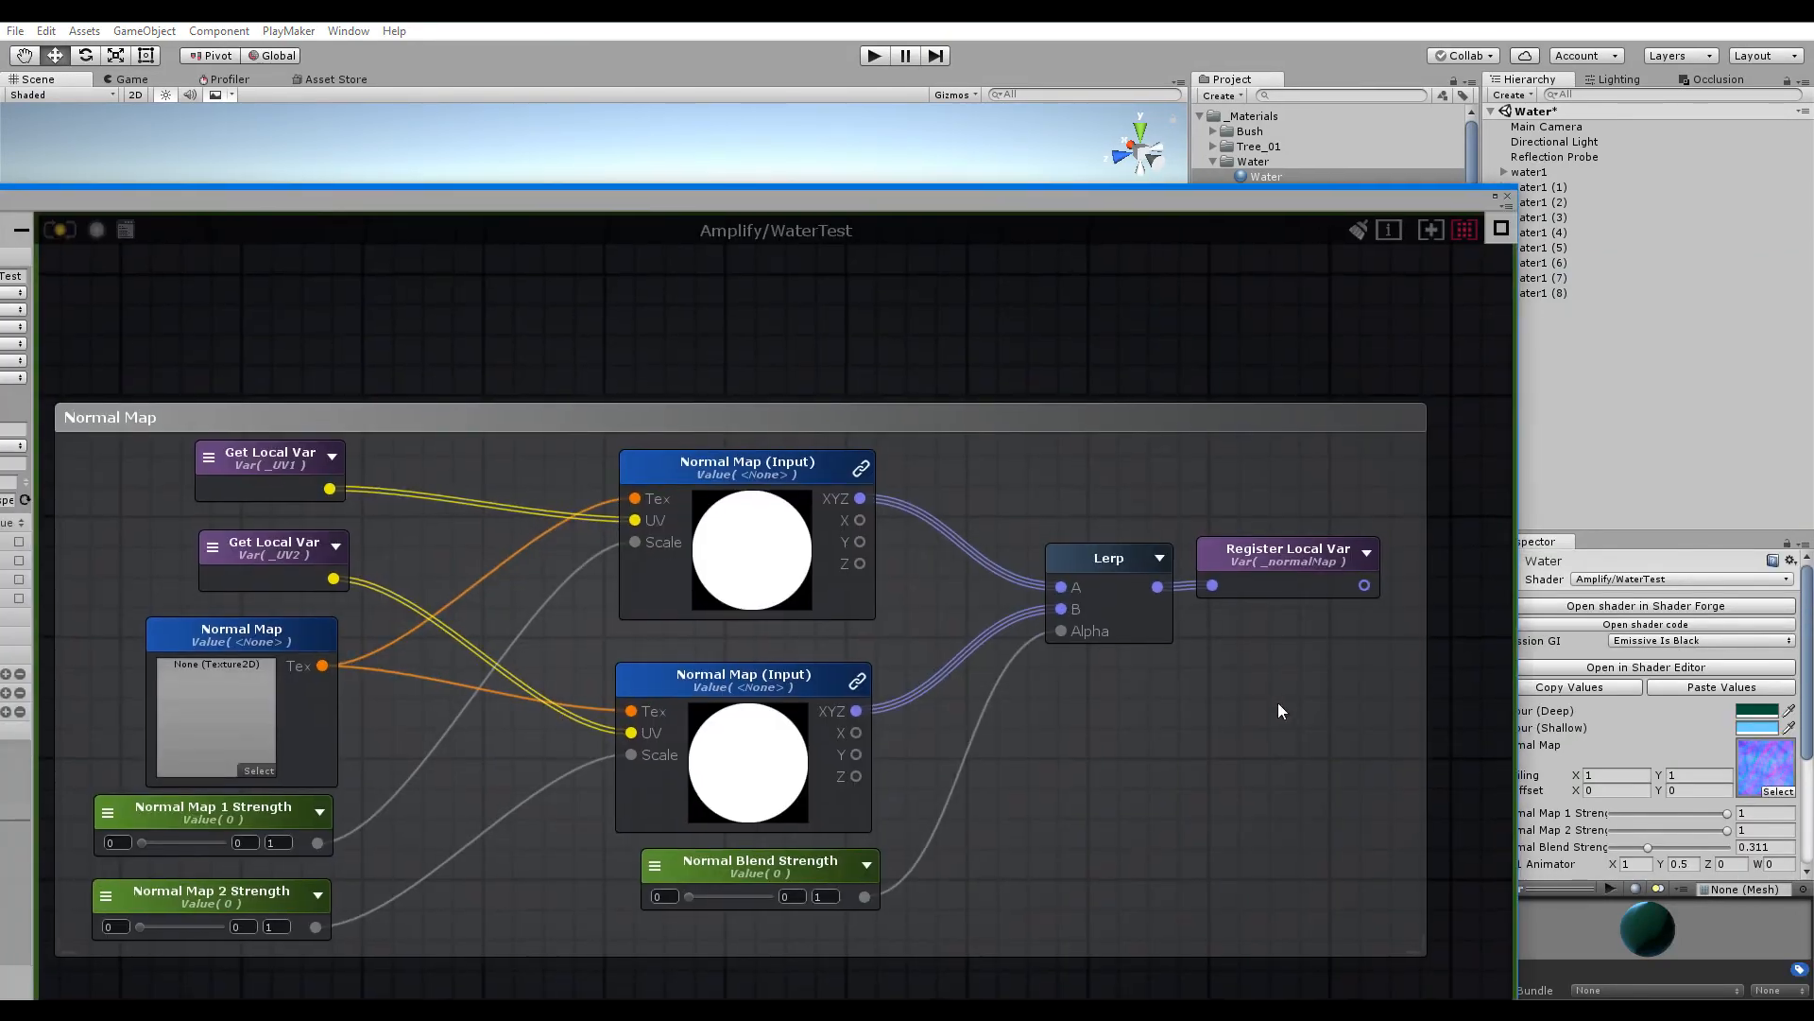
{"action": "scroll", "coordinate": [1282, 711], "scroll_direction": "down", "scroll_amount": 5}
{"action": "middle_click_drag", "start_coordinate": [1126, 594], "coordinate": [887, 781]}
{"action": "scroll", "coordinate": [873, 538], "scroll_direction": "up", "scroll_amount": 5}
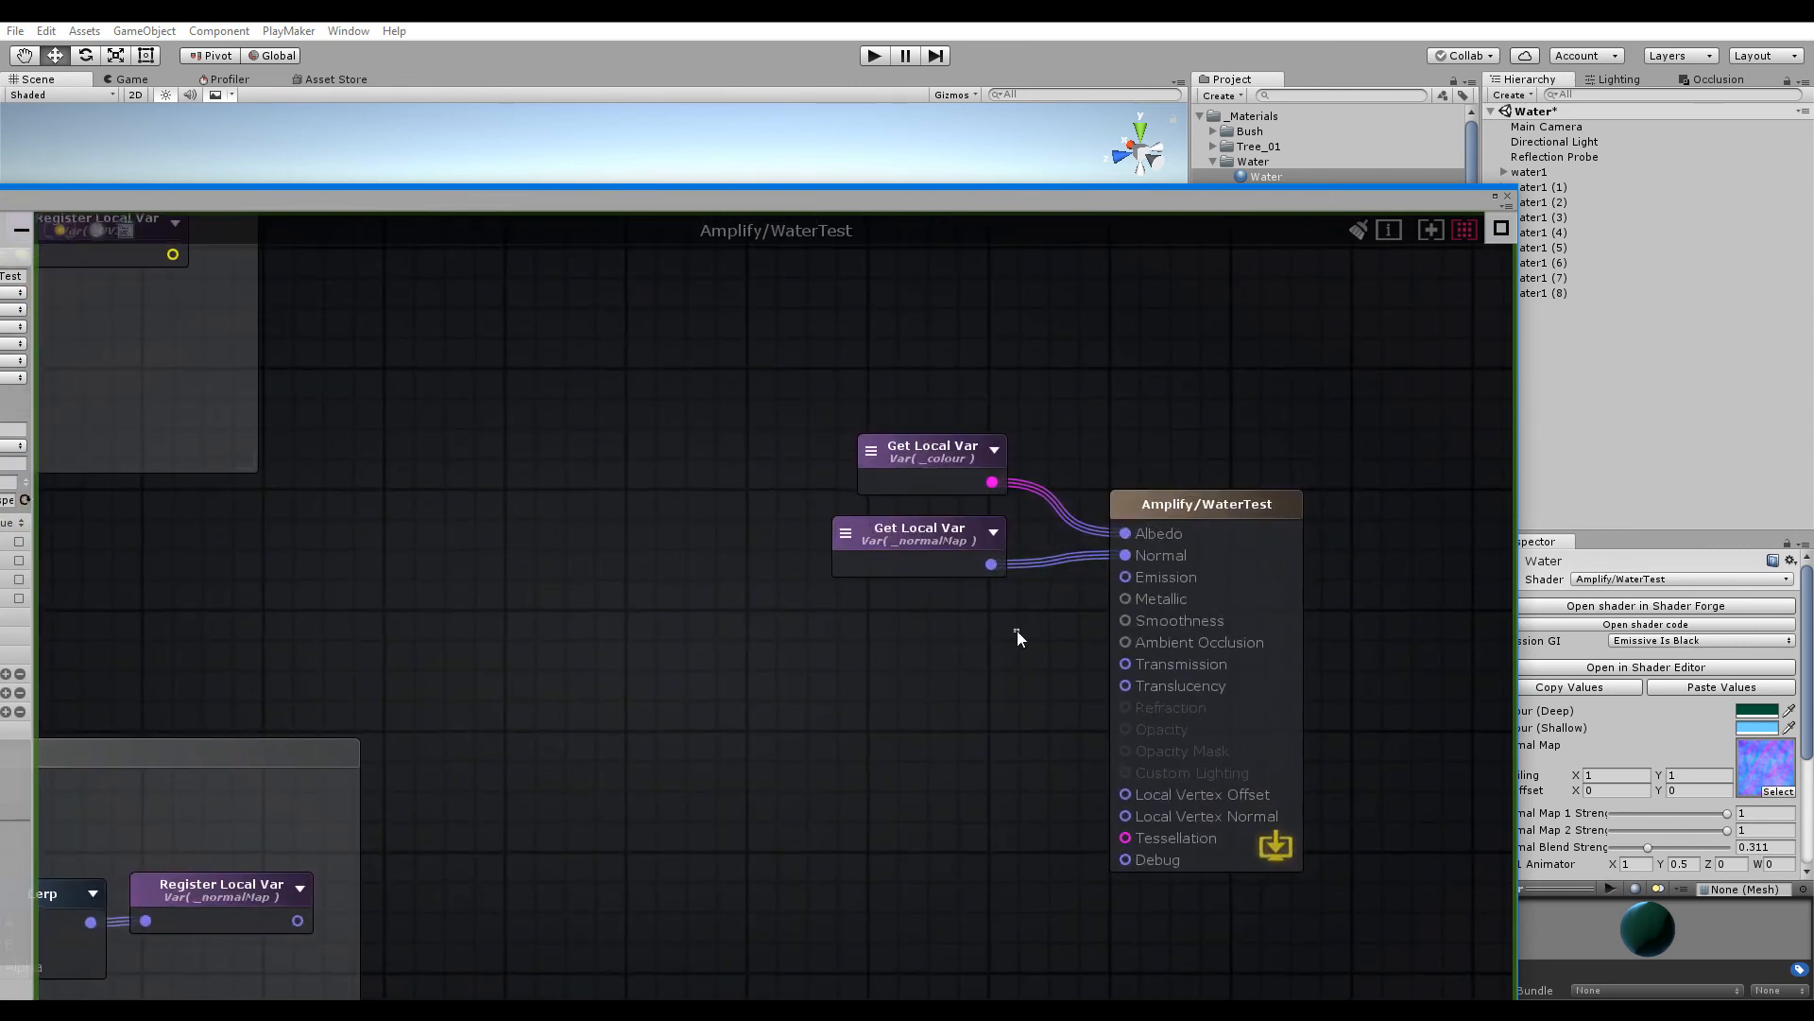
{"action": "key", "text": "1"}
{"action": "left_click", "coordinate": [957, 663]}
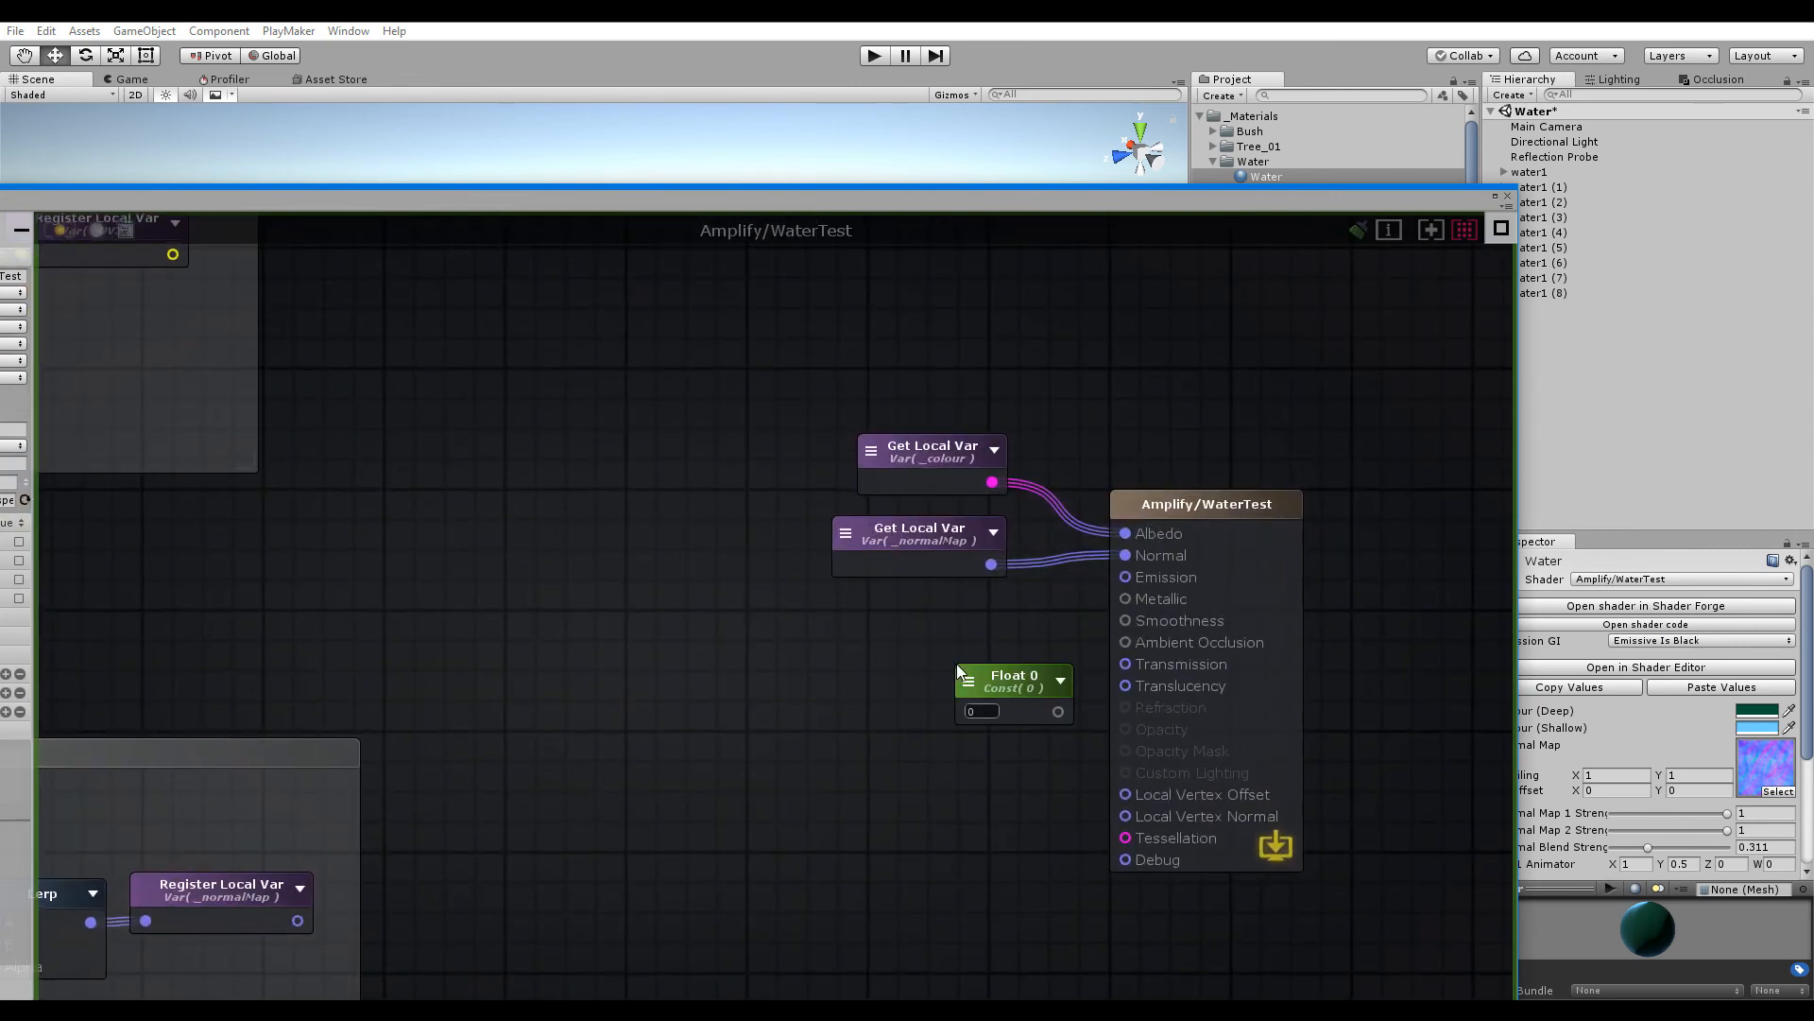
{"action": "left_click_drag", "start_coordinate": [1002, 678], "coordinate": [956, 643]}
{"action": "left_click", "coordinate": [927, 648]}
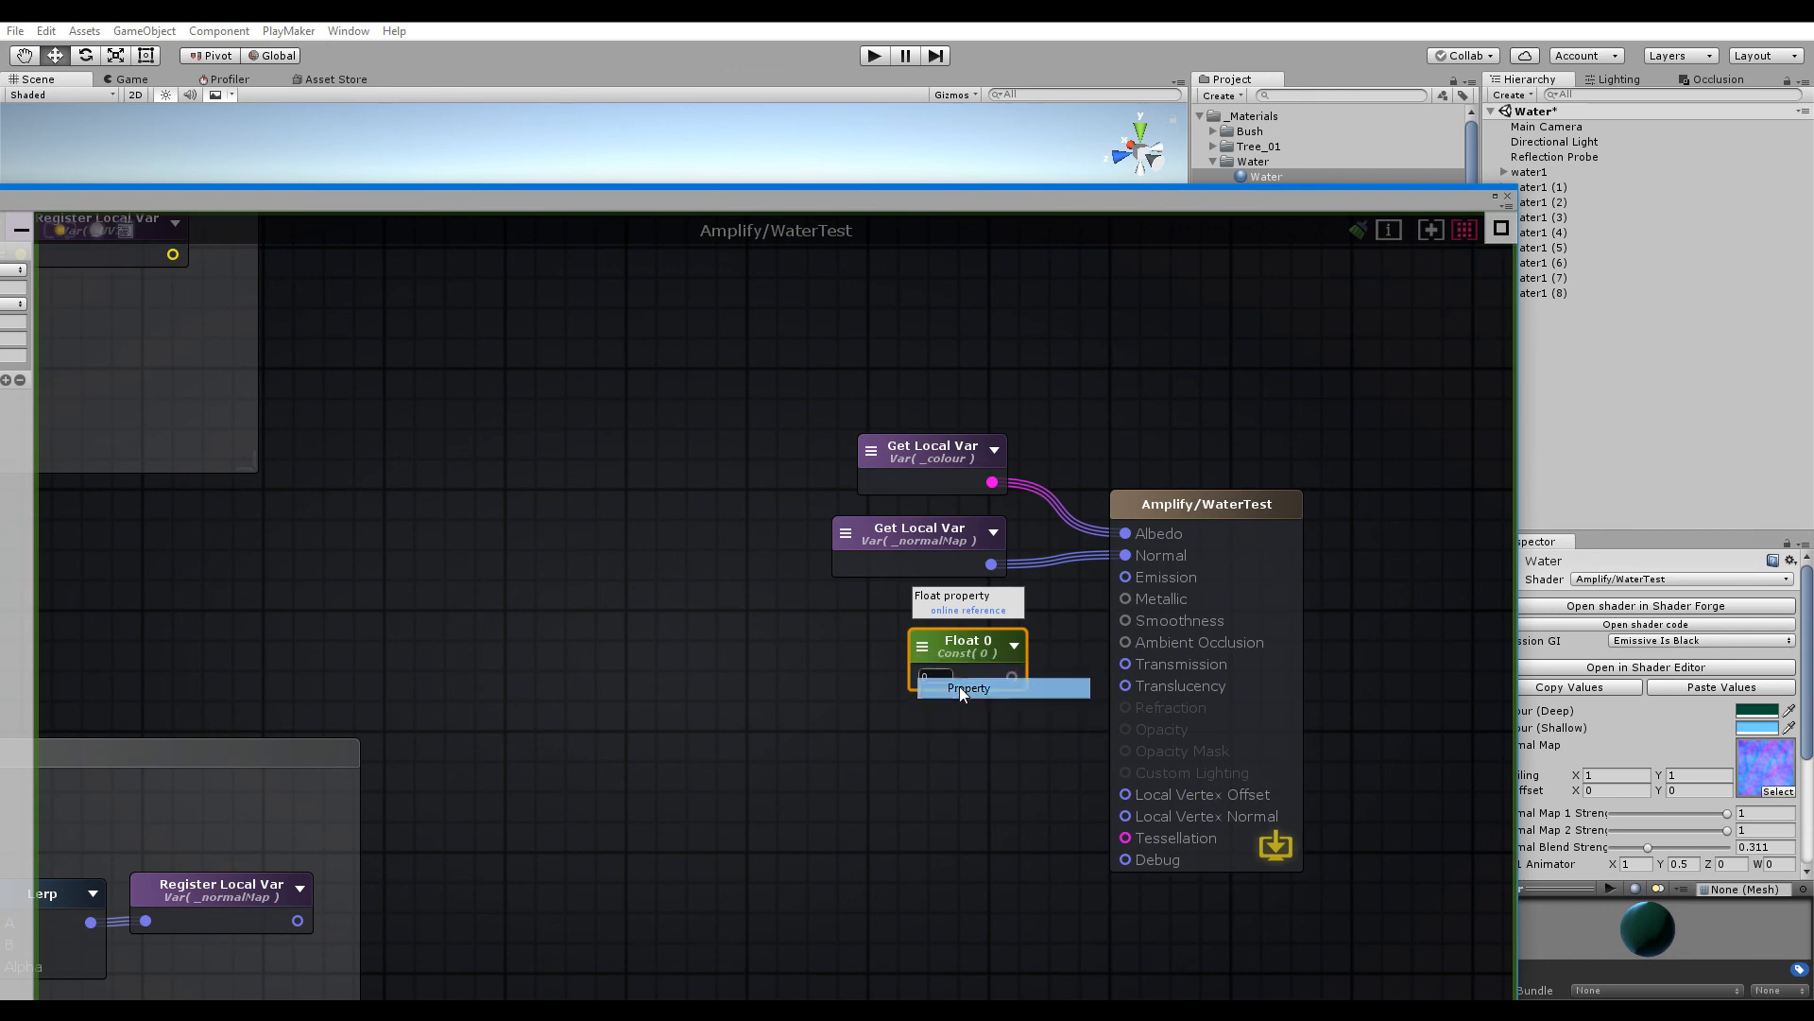
{"action": "left_click", "coordinate": [960, 686]}
Set the new float property's maximum to 1, rename it Glossiness and connect it to the output node's Smoothness input
{"action": "left_click_drag", "start_coordinate": [412, 195], "coordinate": [574, 171]}
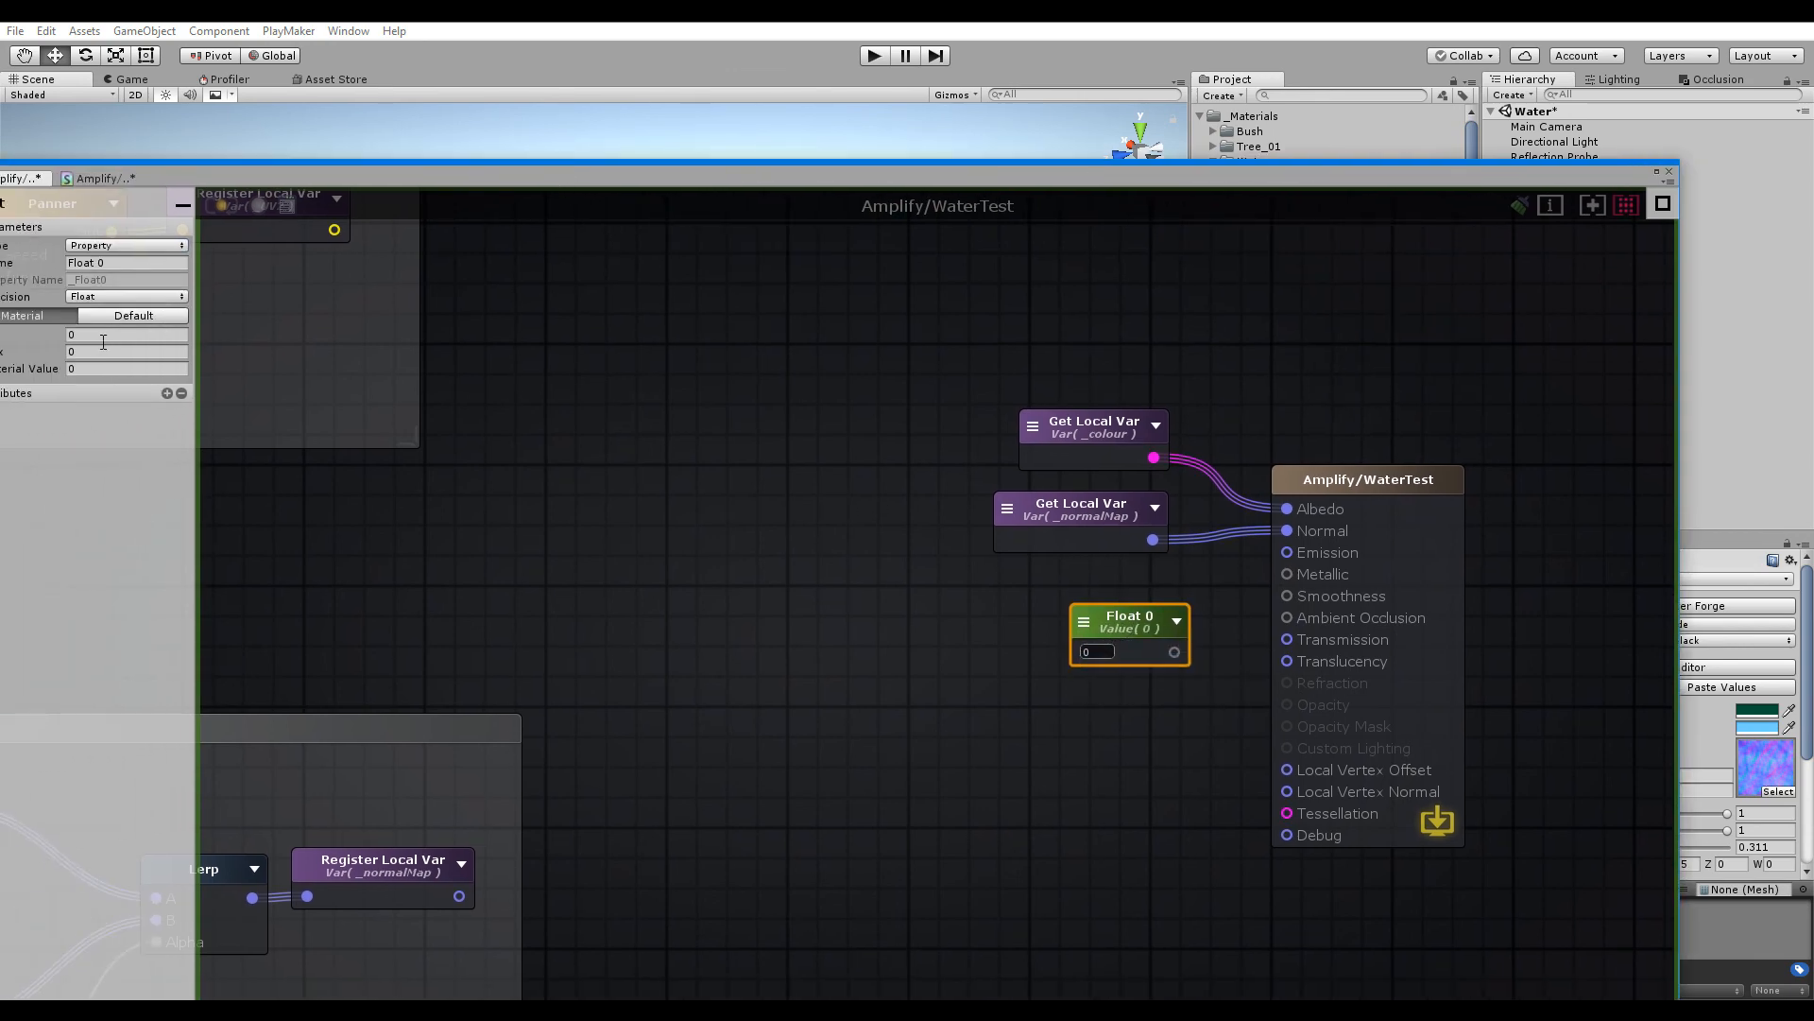
{"action": "type", "text": "1"}
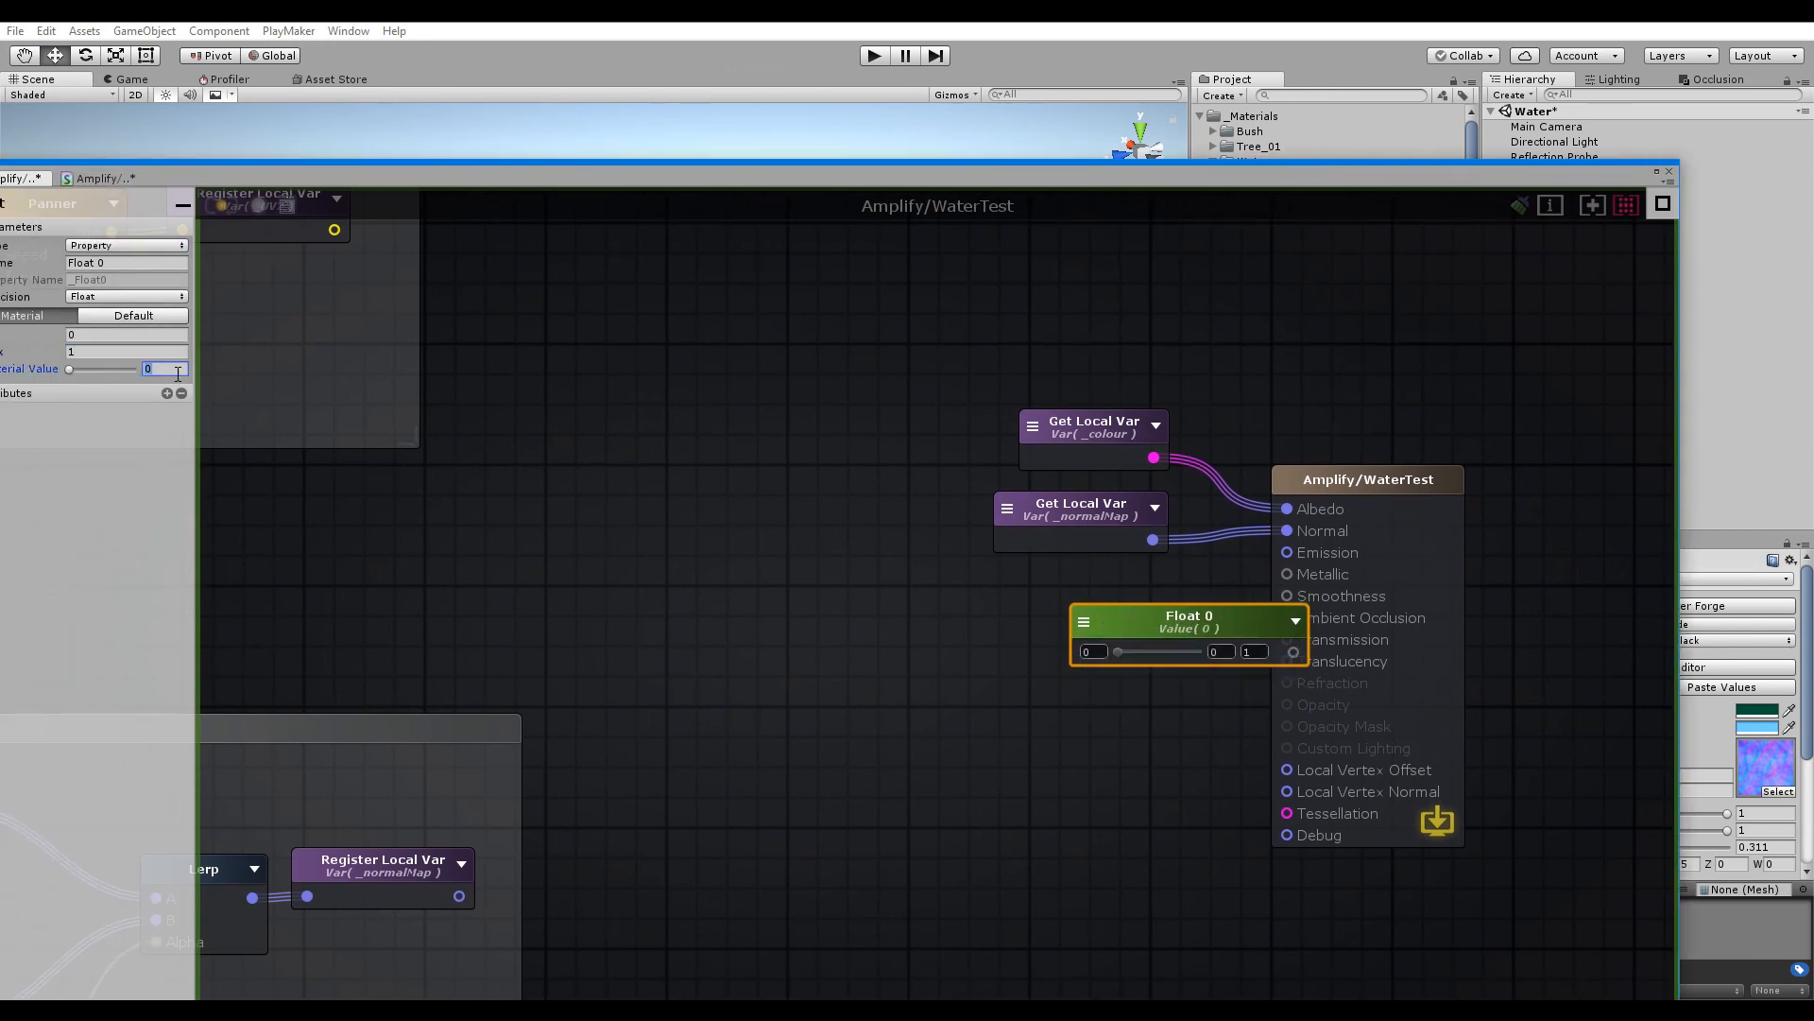
{"action": "mouse_move", "coordinate": [1227, 632]}
{"action": "left_mouse_down"}
{"action": "mouse_move", "coordinate": [1083, 601]}
{"action": "mouse_move", "coordinate": [1240, 620]}
{"action": "left_mouse_up"}
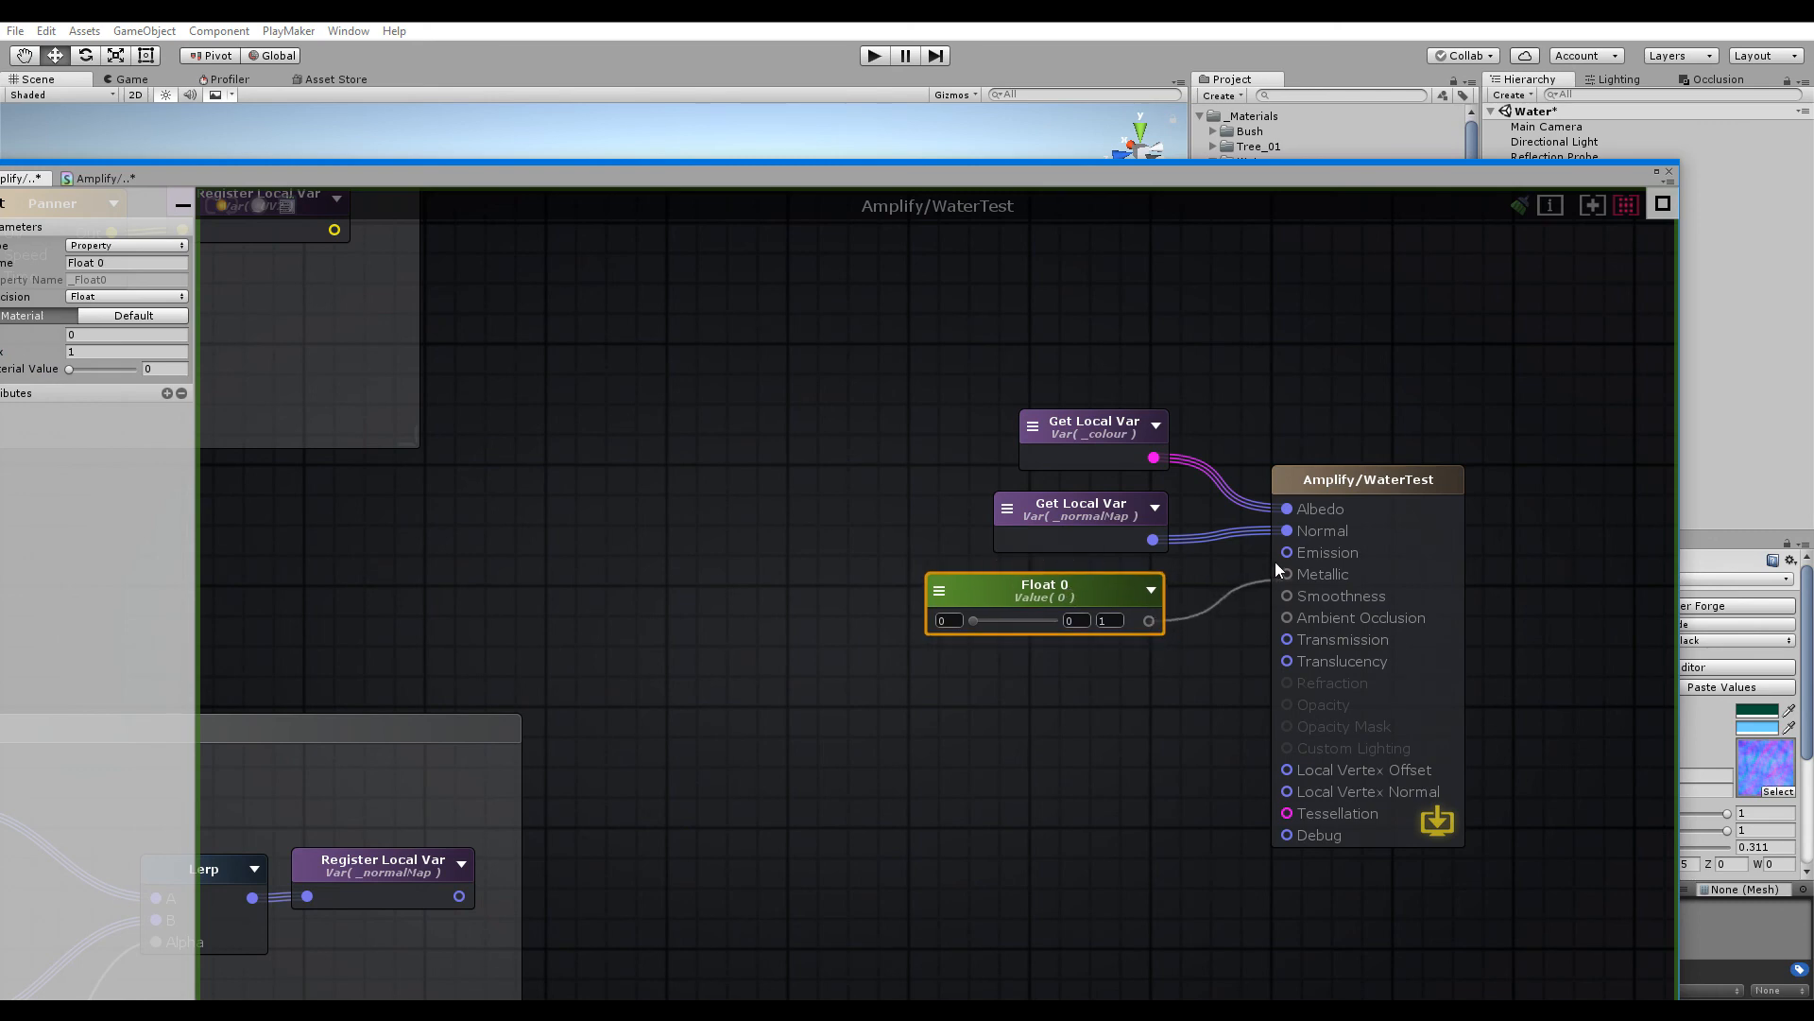
{"action": "mouse_move", "coordinate": [1274, 562]}
{"action": "left_mouse_down"}
{"action": "mouse_move", "coordinate": [1281, 548]}
{"action": "mouse_move", "coordinate": [1250, 605]}
{"action": "mouse_move", "coordinate": [1286, 596]}
{"action": "left_mouse_up"}
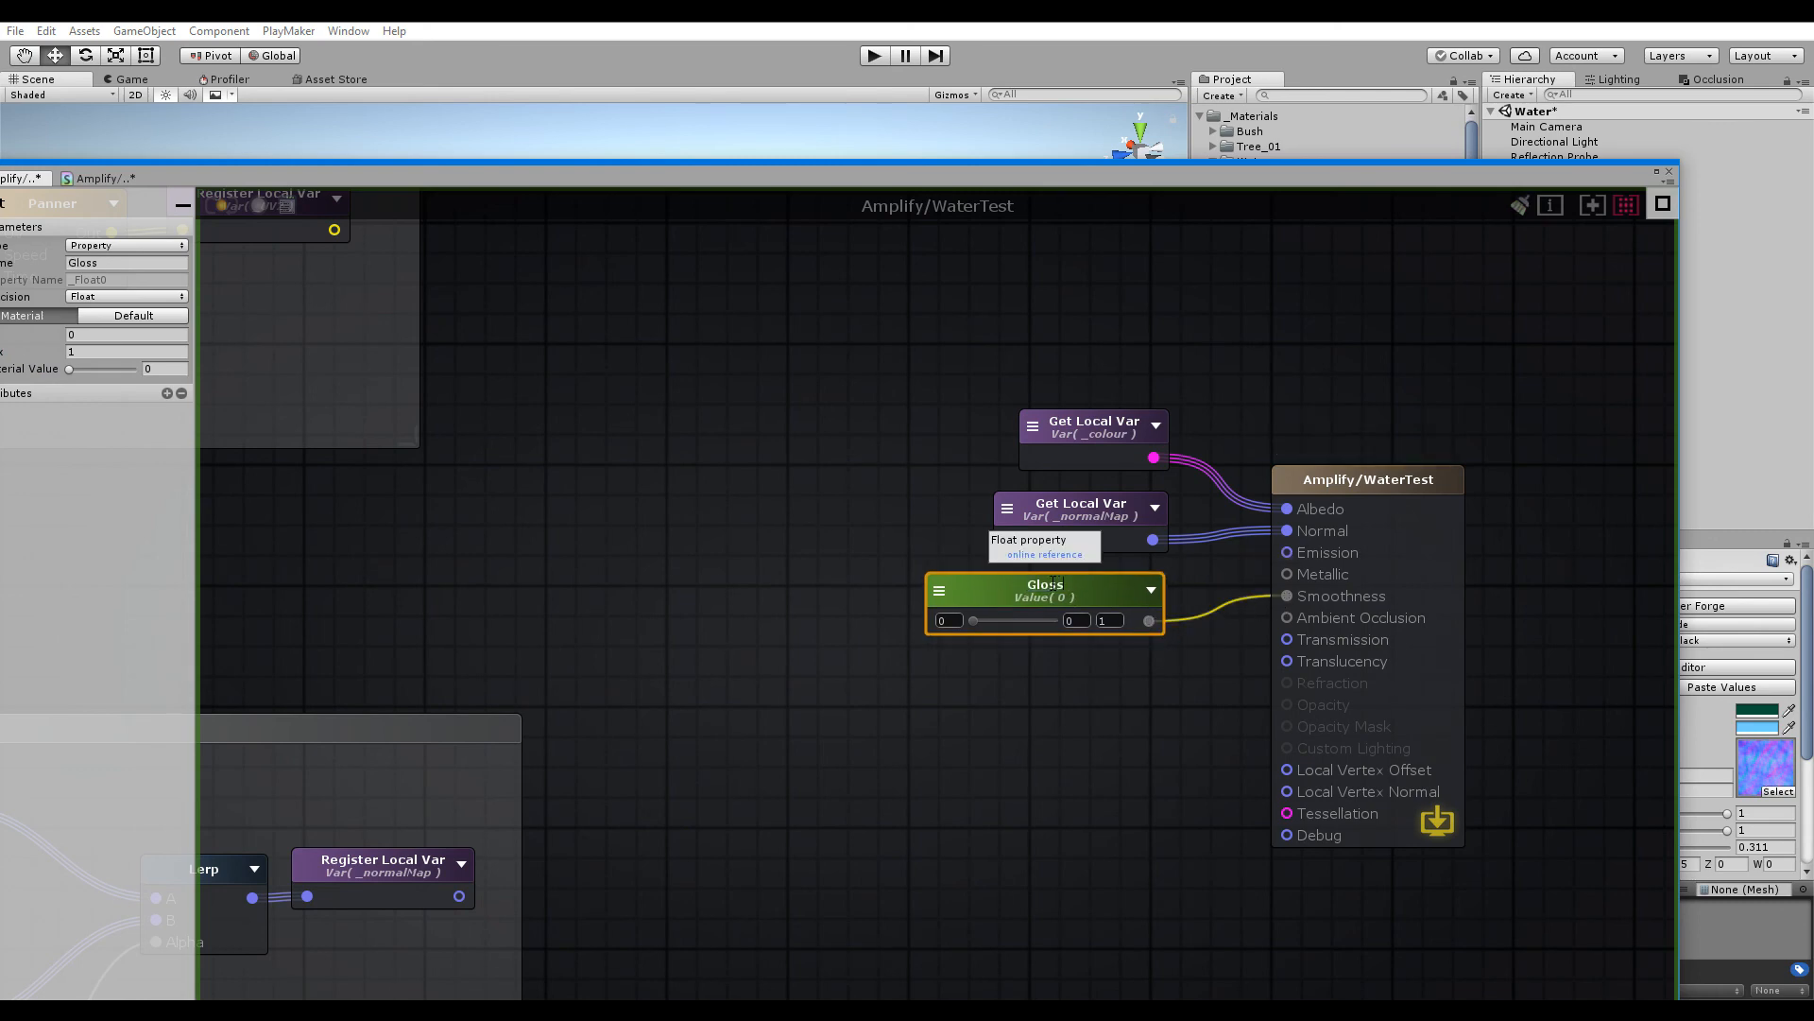
{"action": "type", "text": "ss"}
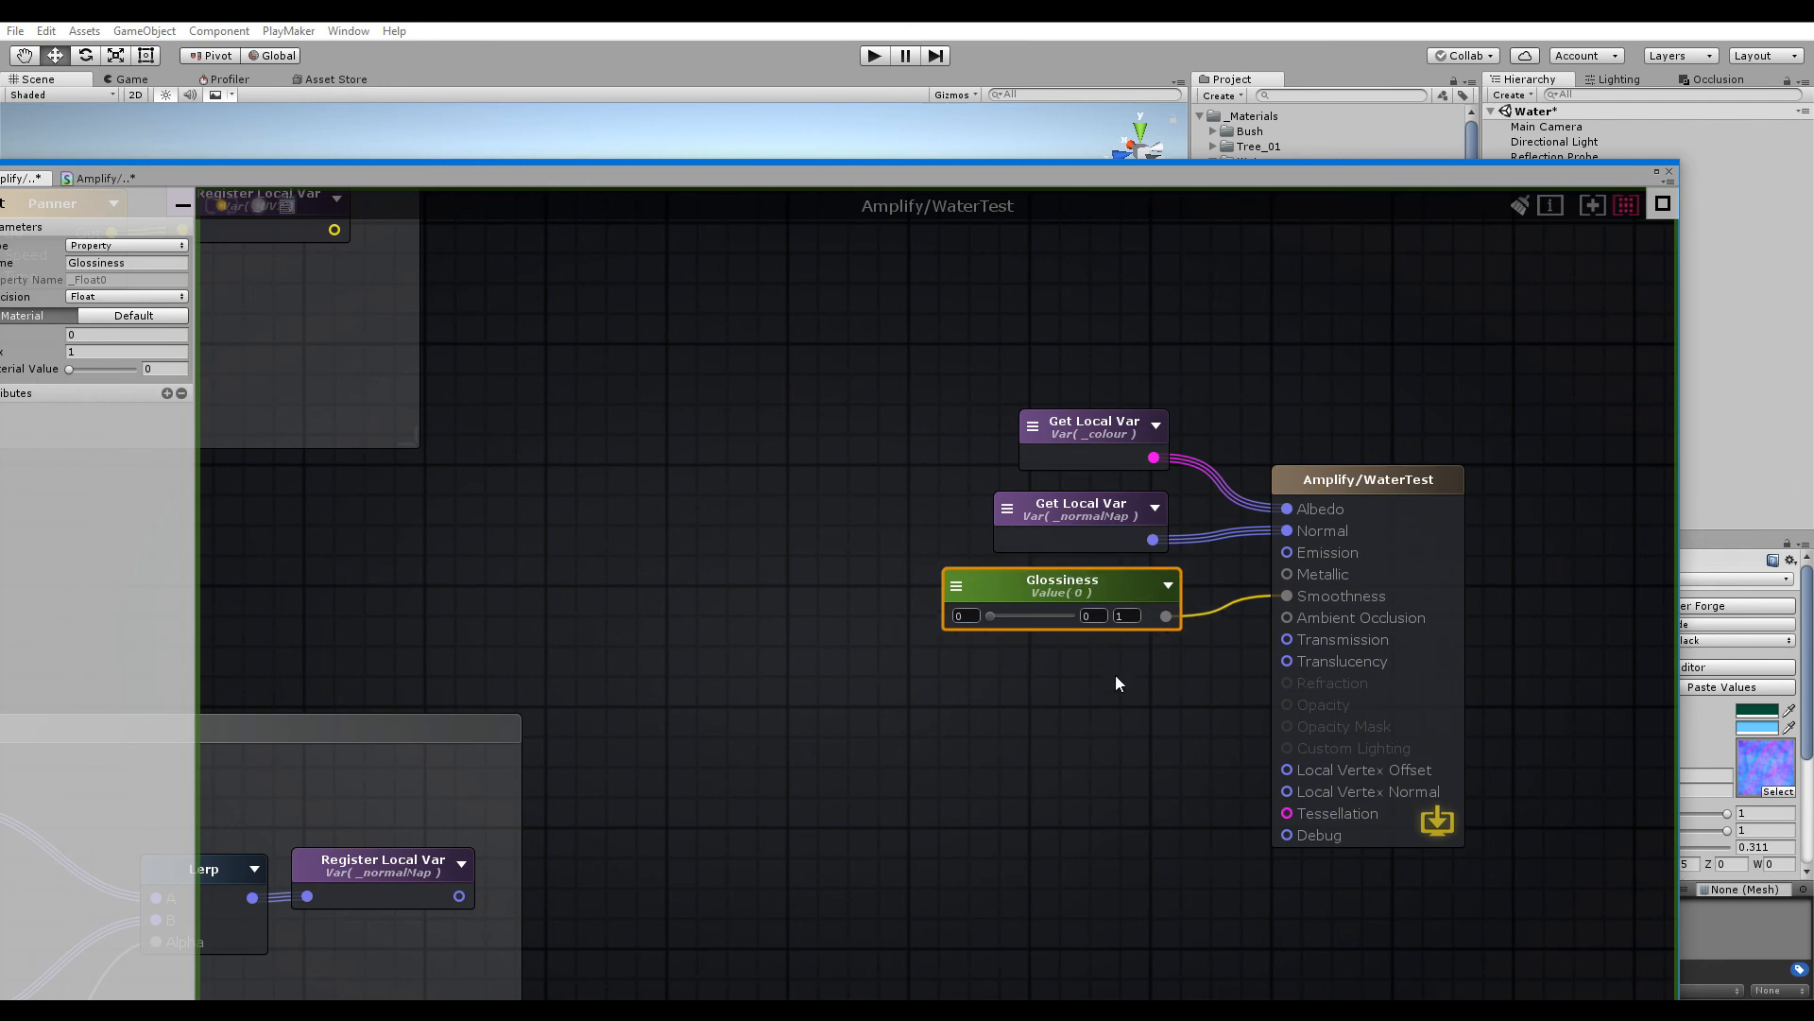
{"action": "left_click", "coordinate": [1117, 677]}
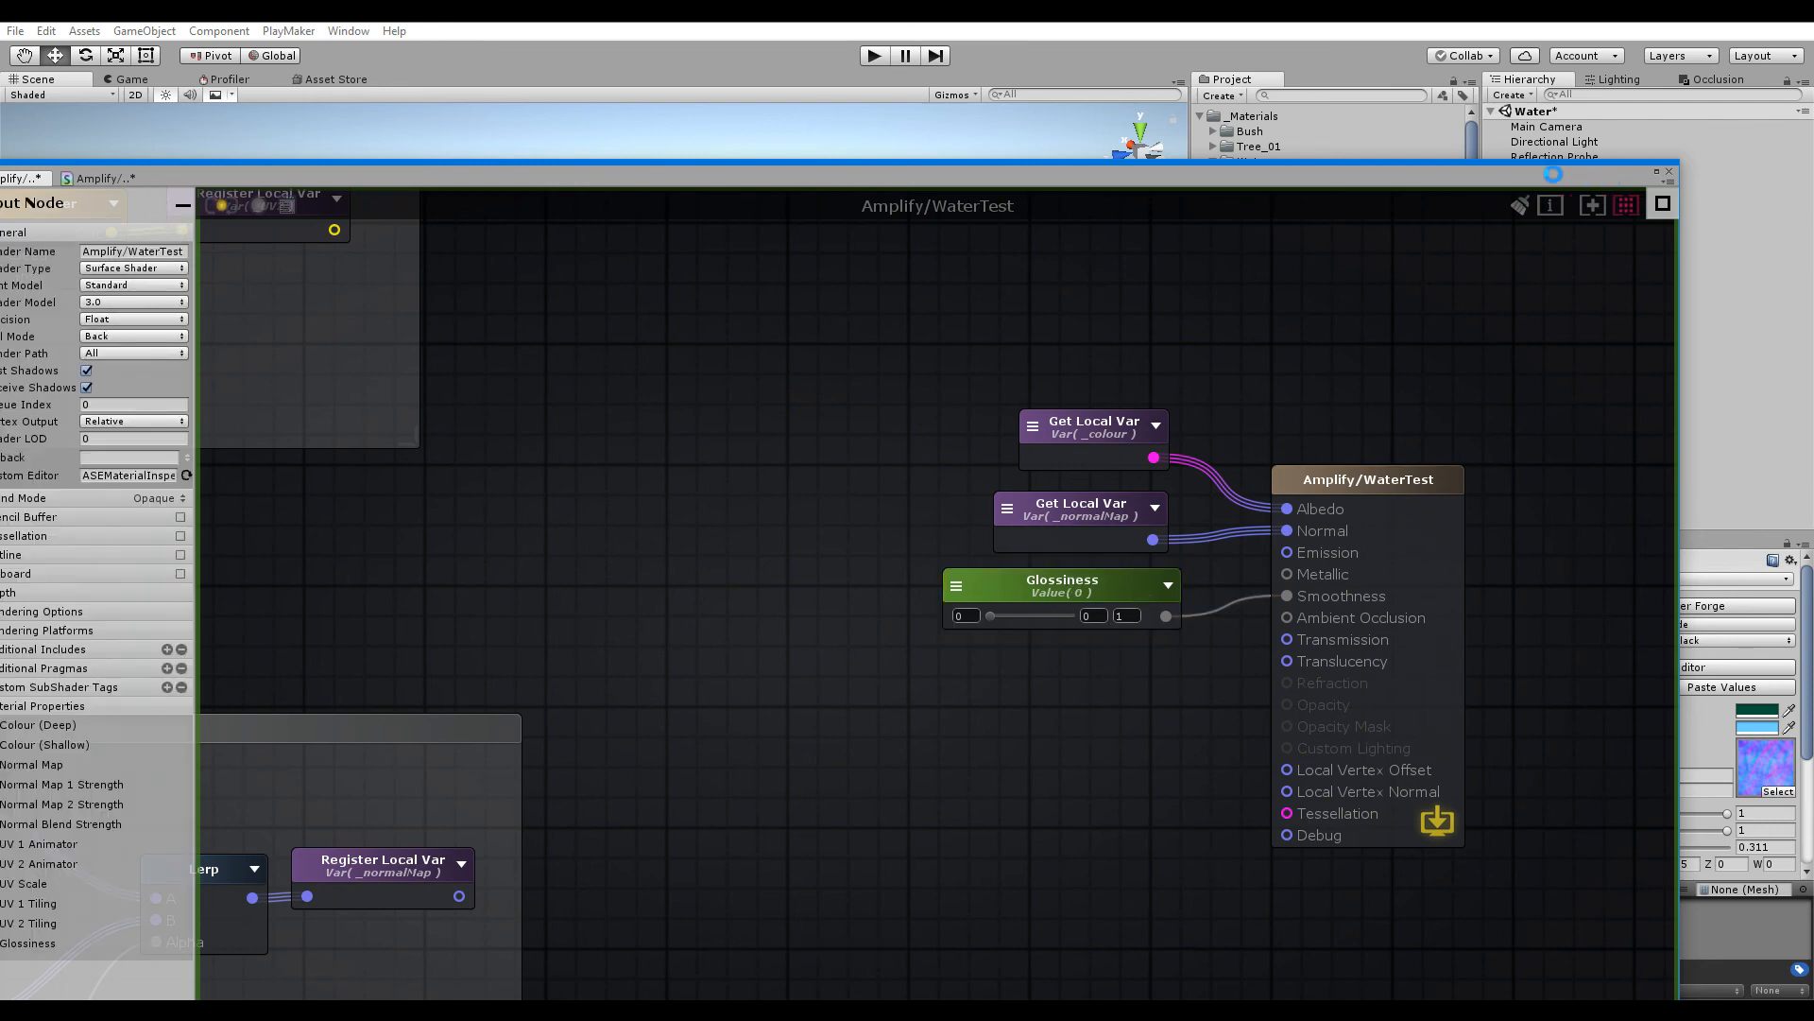
Check the Water material's Glossiness setting in the scene, and move the Glossiness property directly below Colour (Shallow) in the shader's property order
{"action": "left_click_drag", "start_coordinate": [1616, 176], "coordinate": [1388, 804]}
{"action": "right_click_drag", "start_coordinate": [608, 440], "coordinate": [652, 435]}
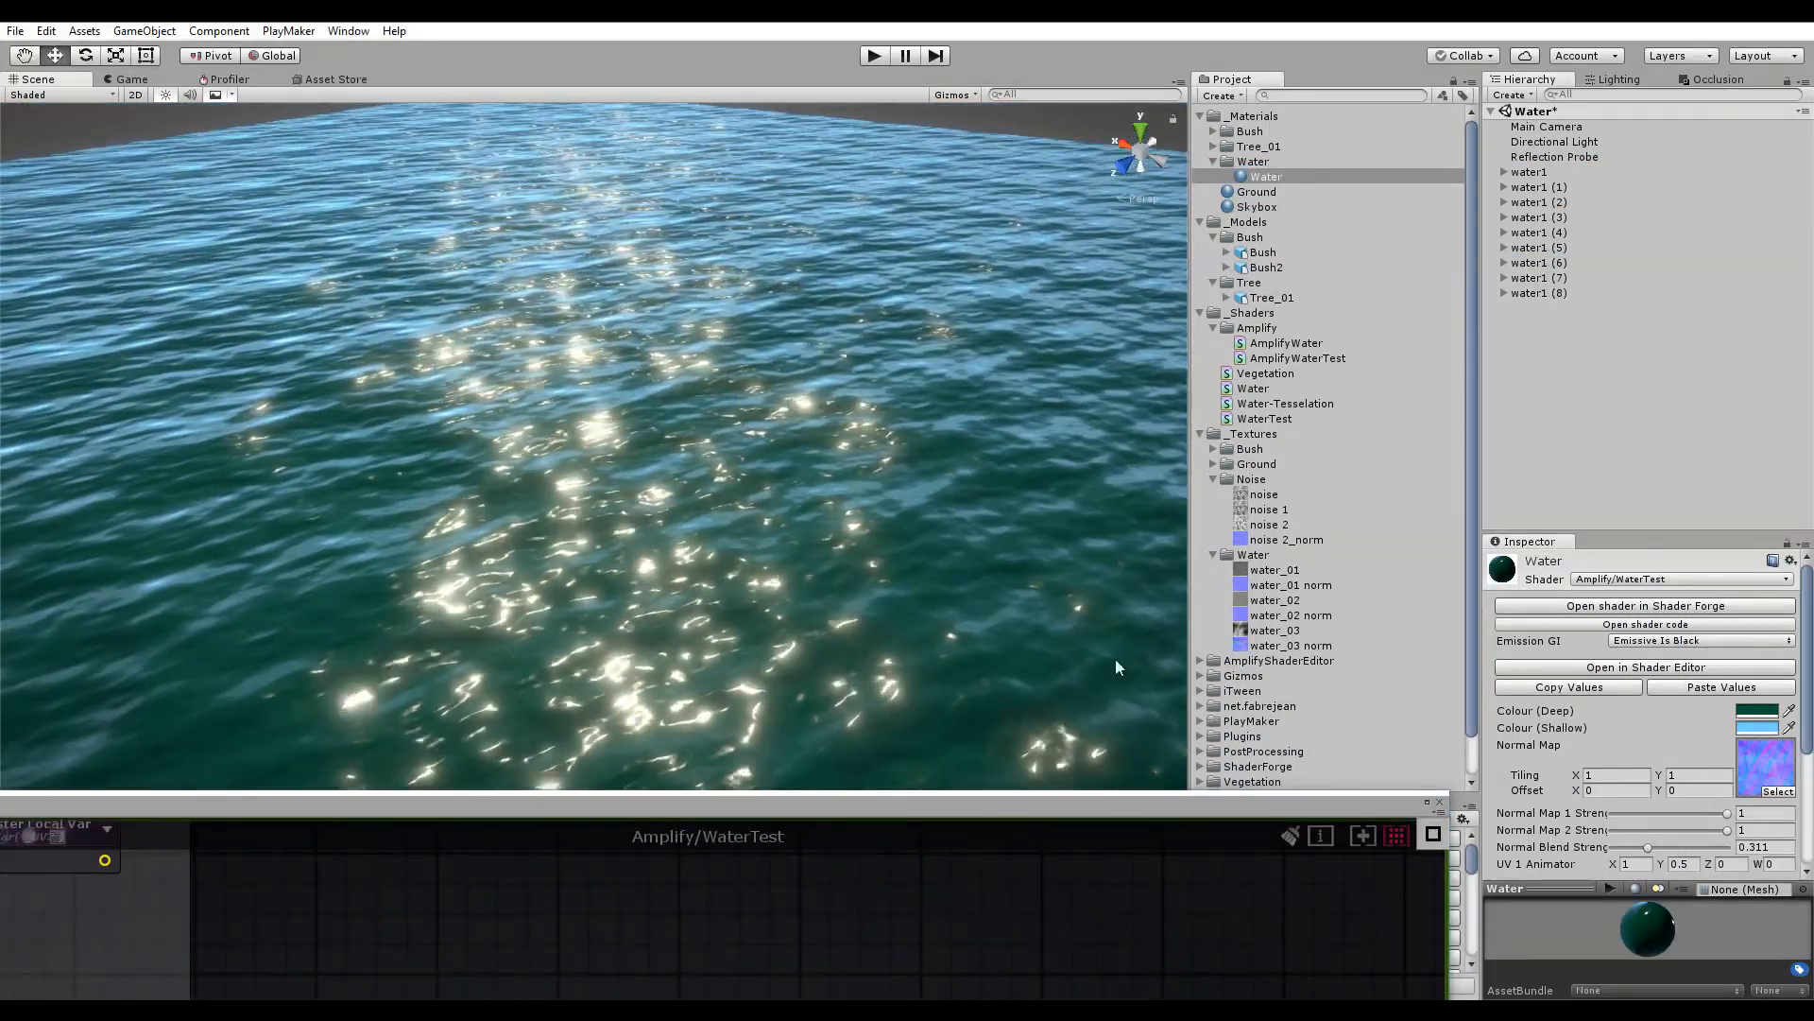
{"action": "scroll", "coordinate": [1650, 799], "scroll_direction": "down", "scroll_amount": 3}
{"action": "scroll", "coordinate": [1653, 794], "scroll_direction": "down", "scroll_amount": 3}
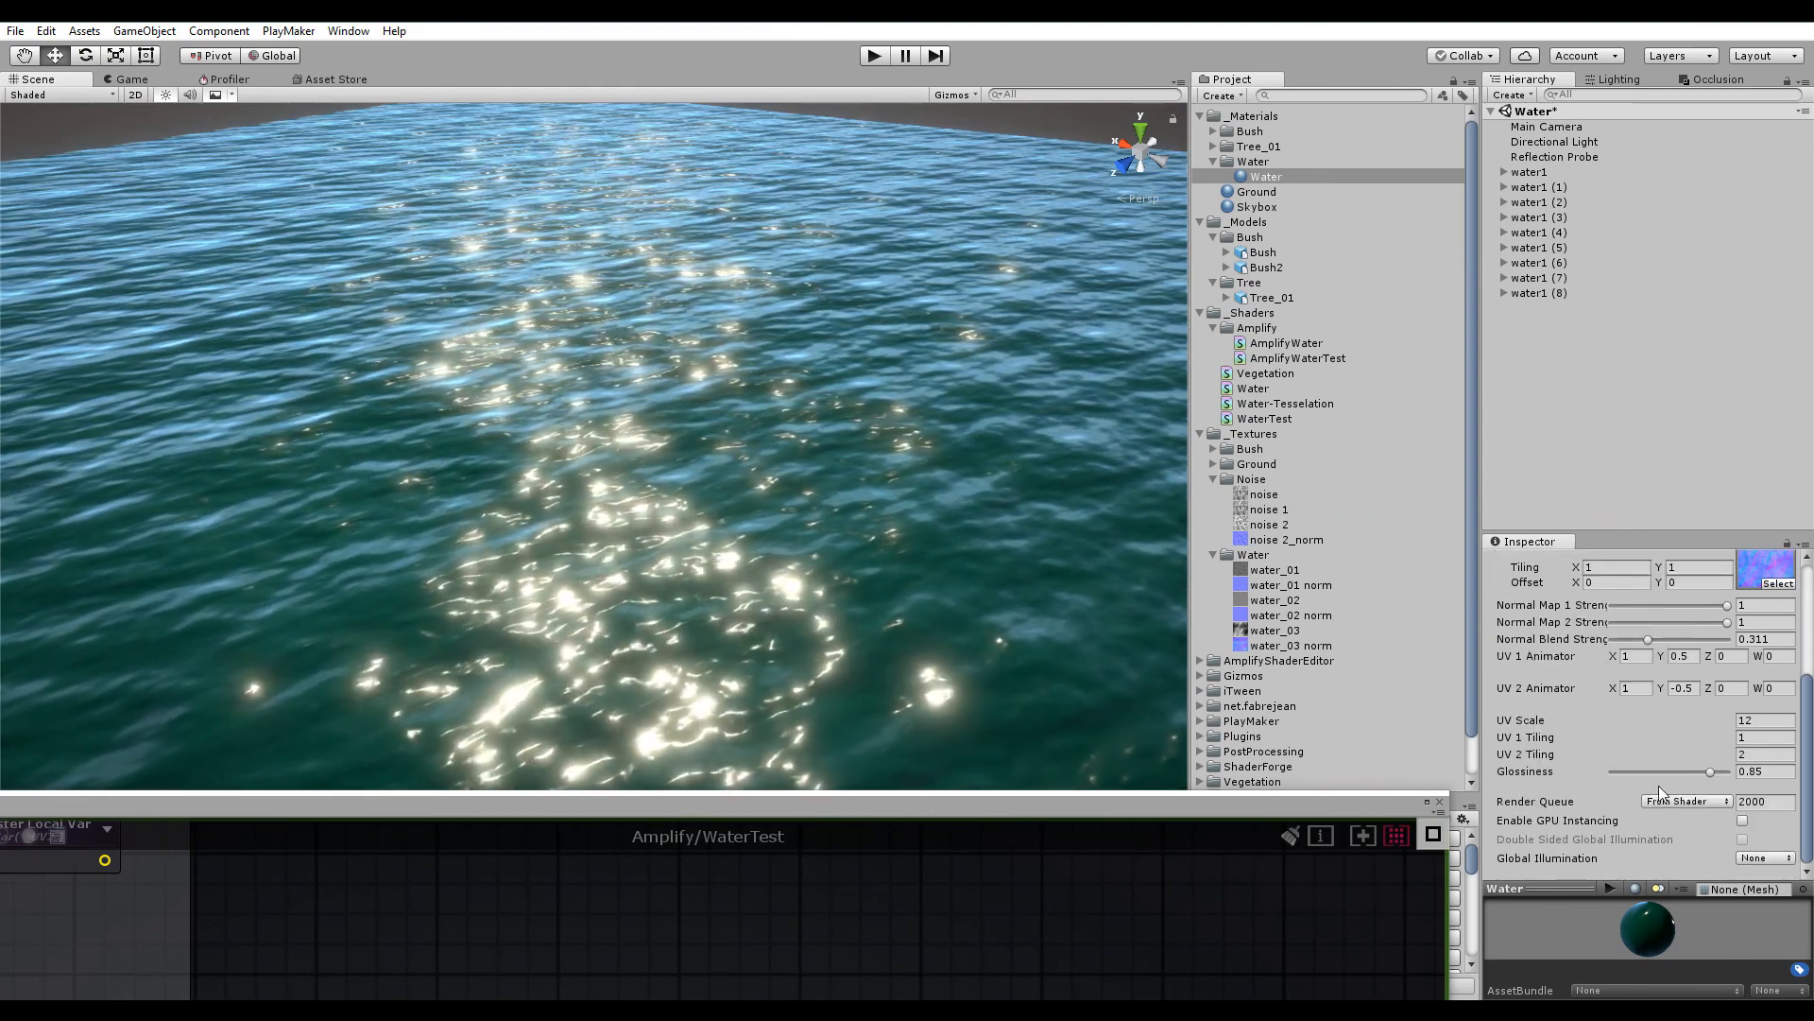
{"action": "left_click_drag", "start_coordinate": [854, 795], "coordinate": [1076, 155]}
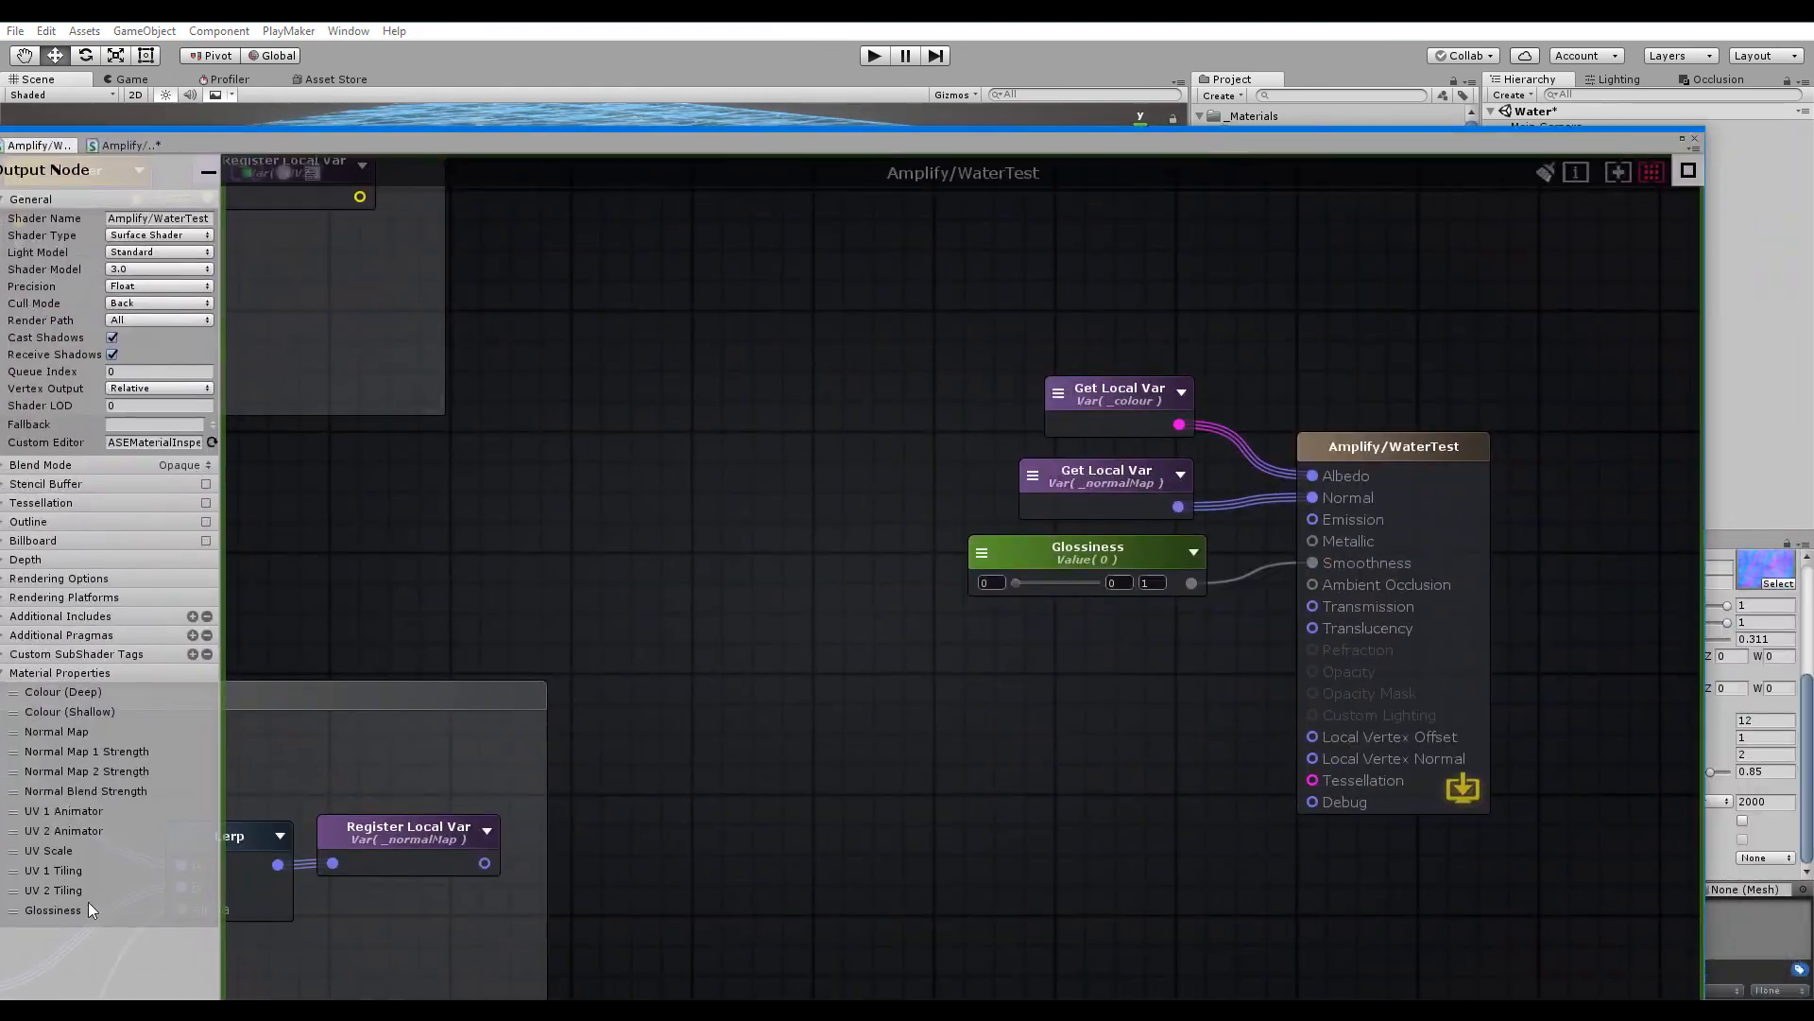
{"action": "left_click_drag", "start_coordinate": [92, 910], "coordinate": [66, 751]}
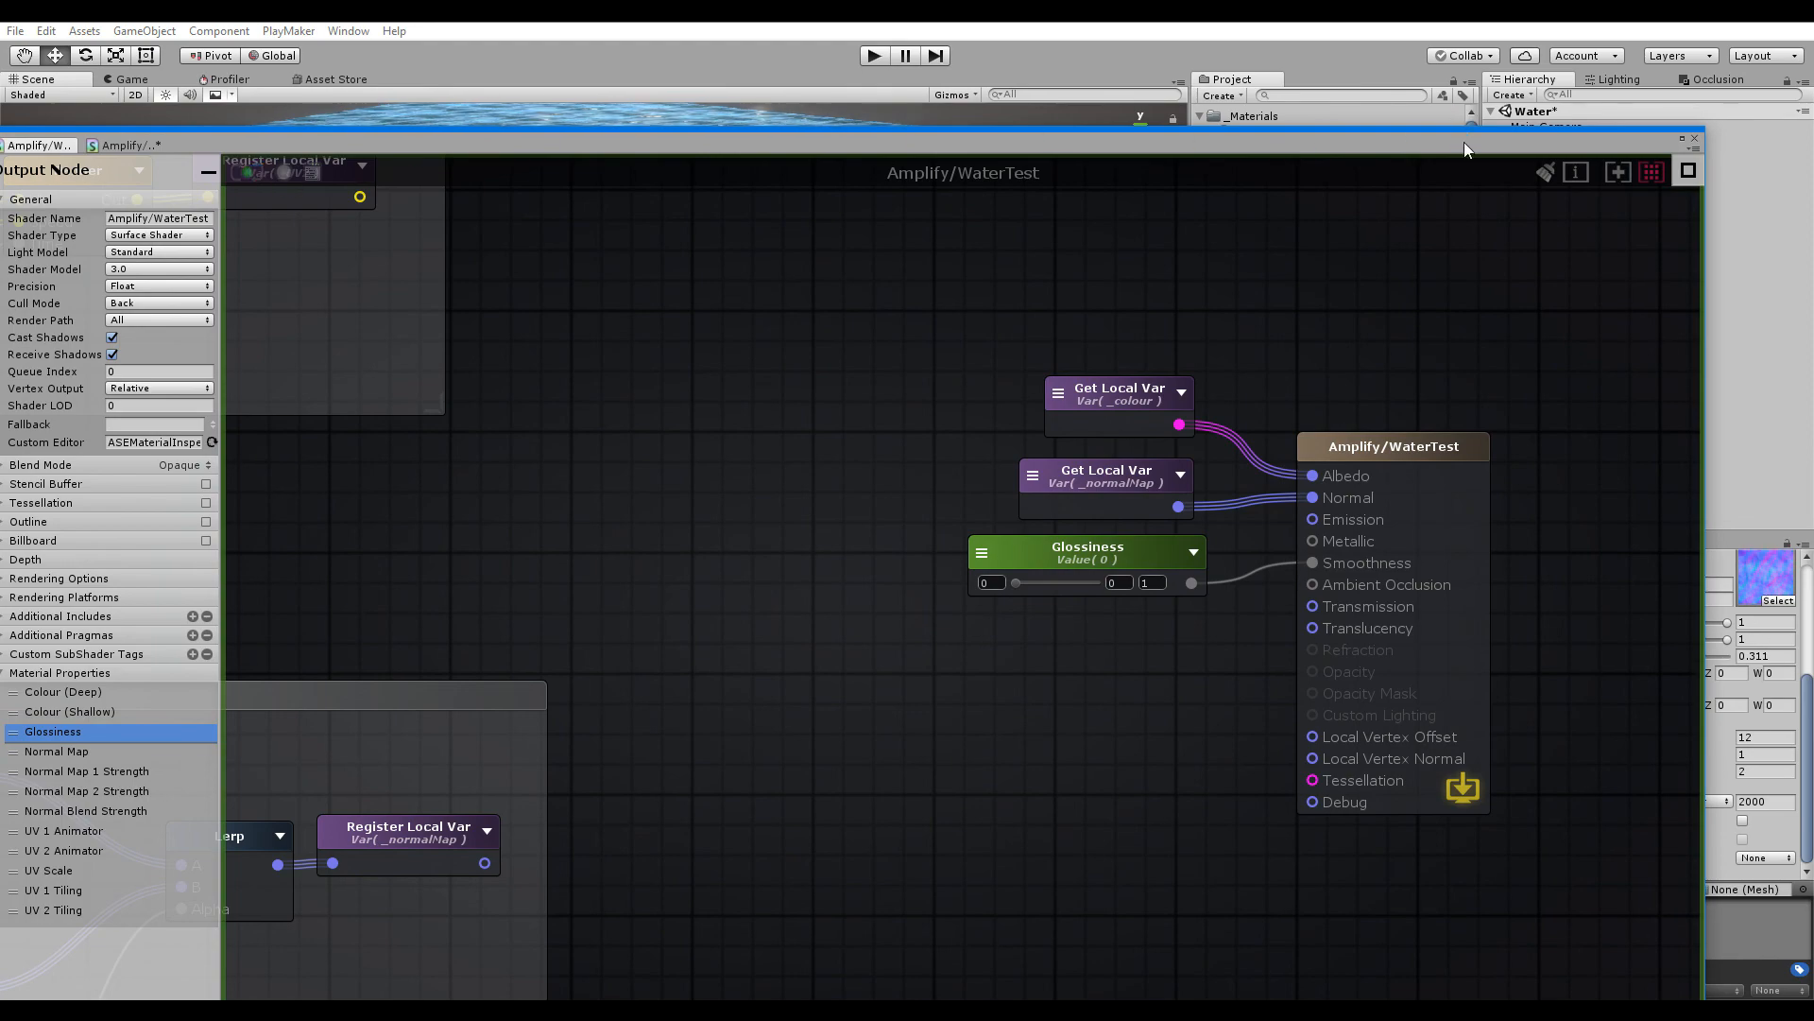
Set the Water material's Normal Map 1 Strength and Normal Map 2 Strength to 0.5 and view the water surface
{"action": "left_click_drag", "start_coordinate": [1465, 142], "coordinate": [1197, 837]}
{"action": "scroll", "coordinate": [1744, 746], "scroll_direction": "up", "scroll_amount": 4}
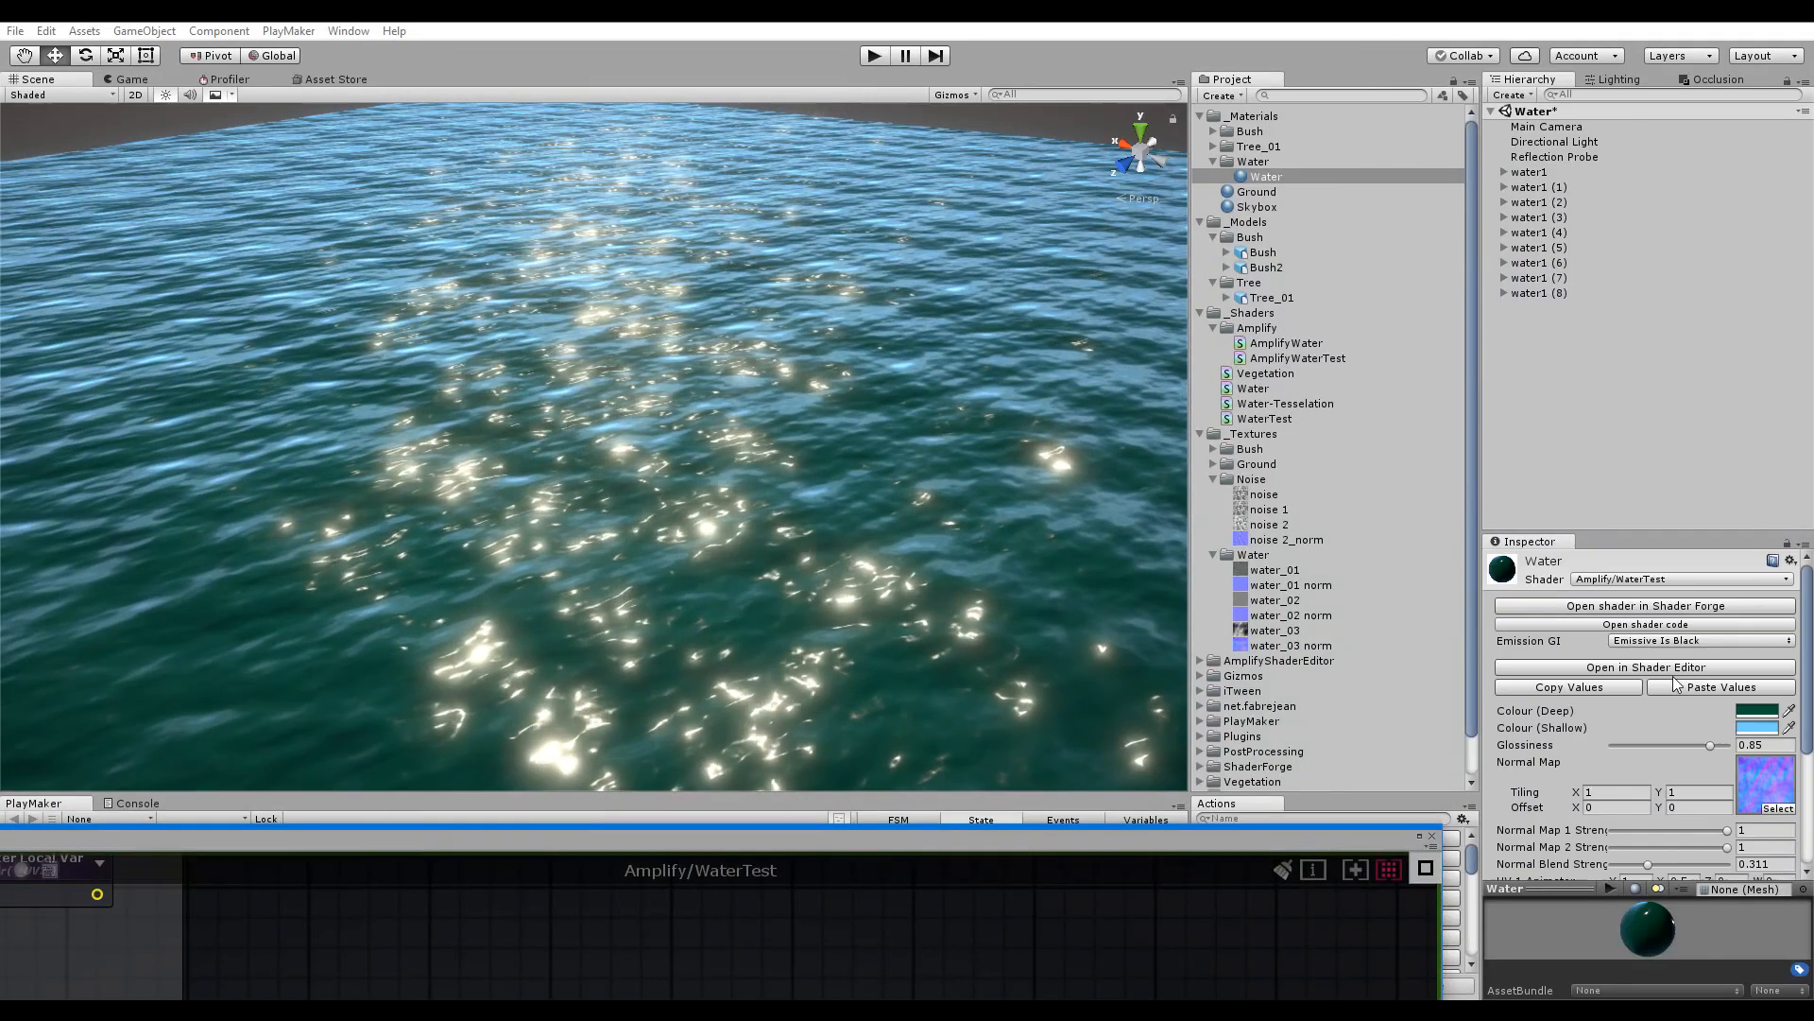
{"action": "mouse_move", "coordinate": [1704, 743]}
{"action": "left_mouse_down"}
{"action": "mouse_move", "coordinate": [1727, 743]}
{"action": "mouse_move", "coordinate": [1624, 741]}
{"action": "mouse_move", "coordinate": [1711, 743]}
{"action": "left_mouse_up"}
{"action": "left_click_drag", "start_coordinate": [667, 501], "coordinate": [646, 616], "text": "alt"}
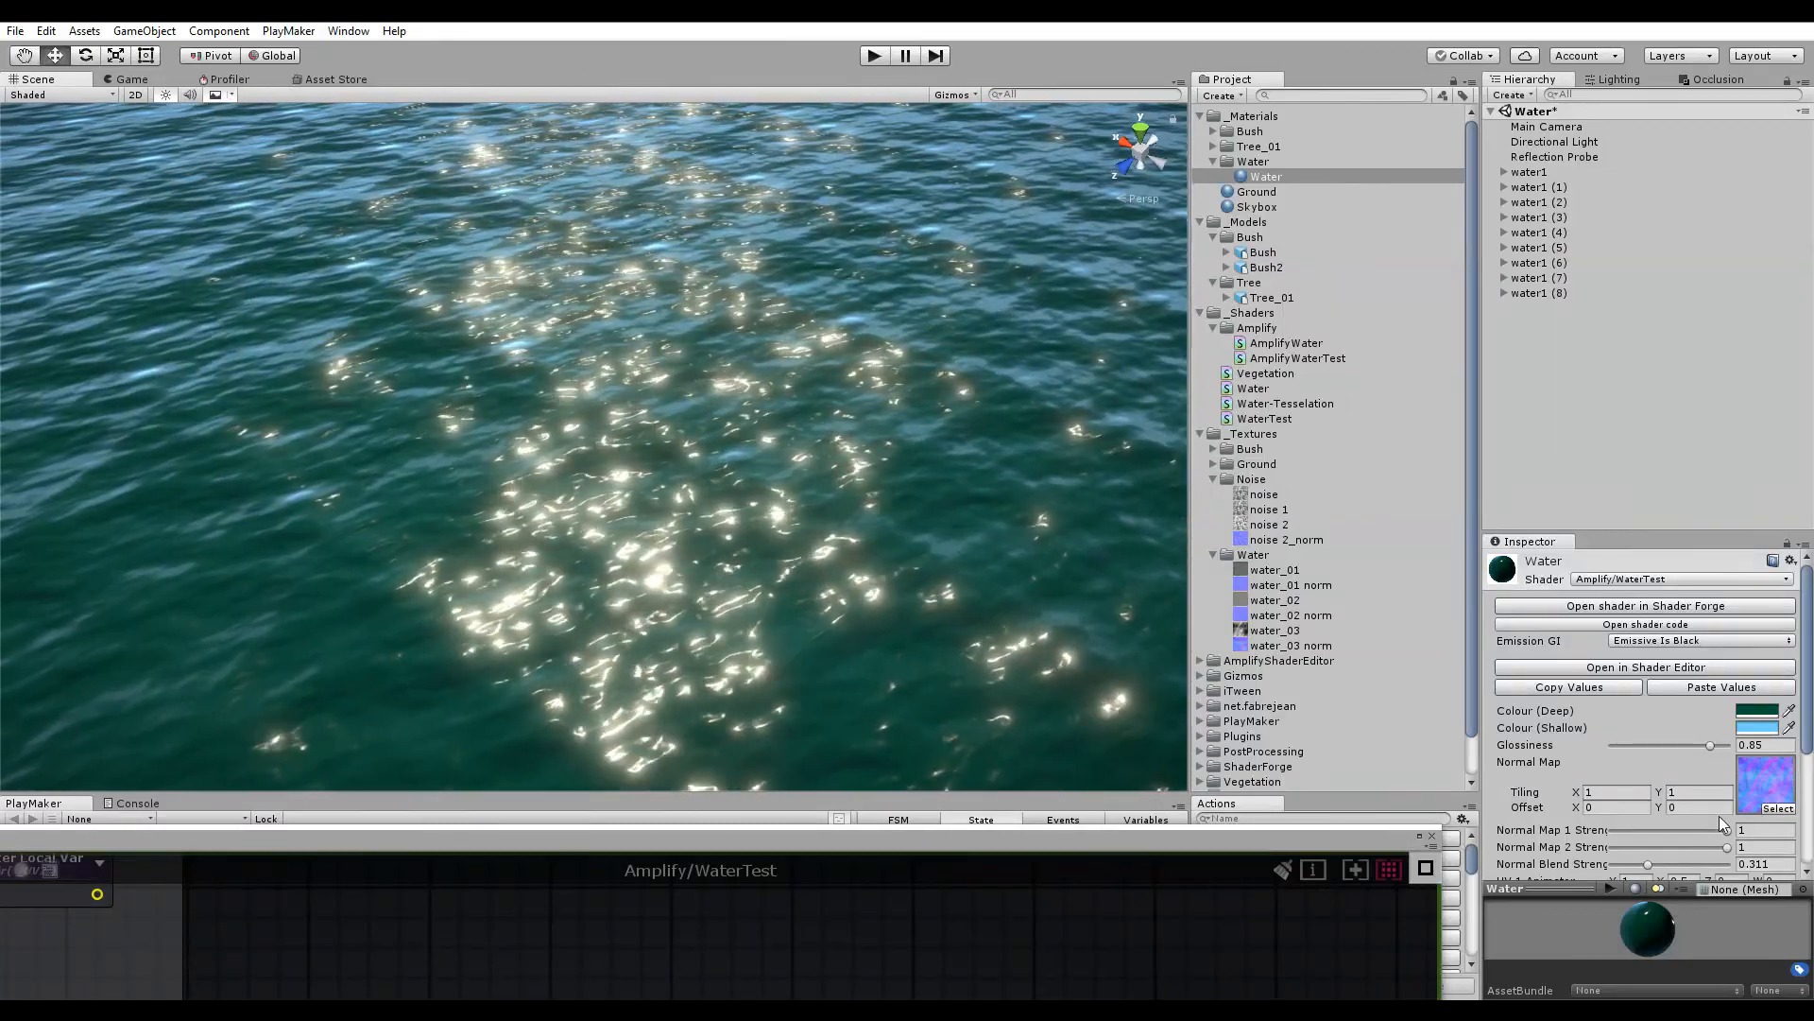
{"action": "left_click", "coordinate": [1749, 831]}
{"action": "type", "text": "0.5"}
{"action": "left_click", "coordinate": [1754, 848]}
{"action": "type", "text": "0.5"}
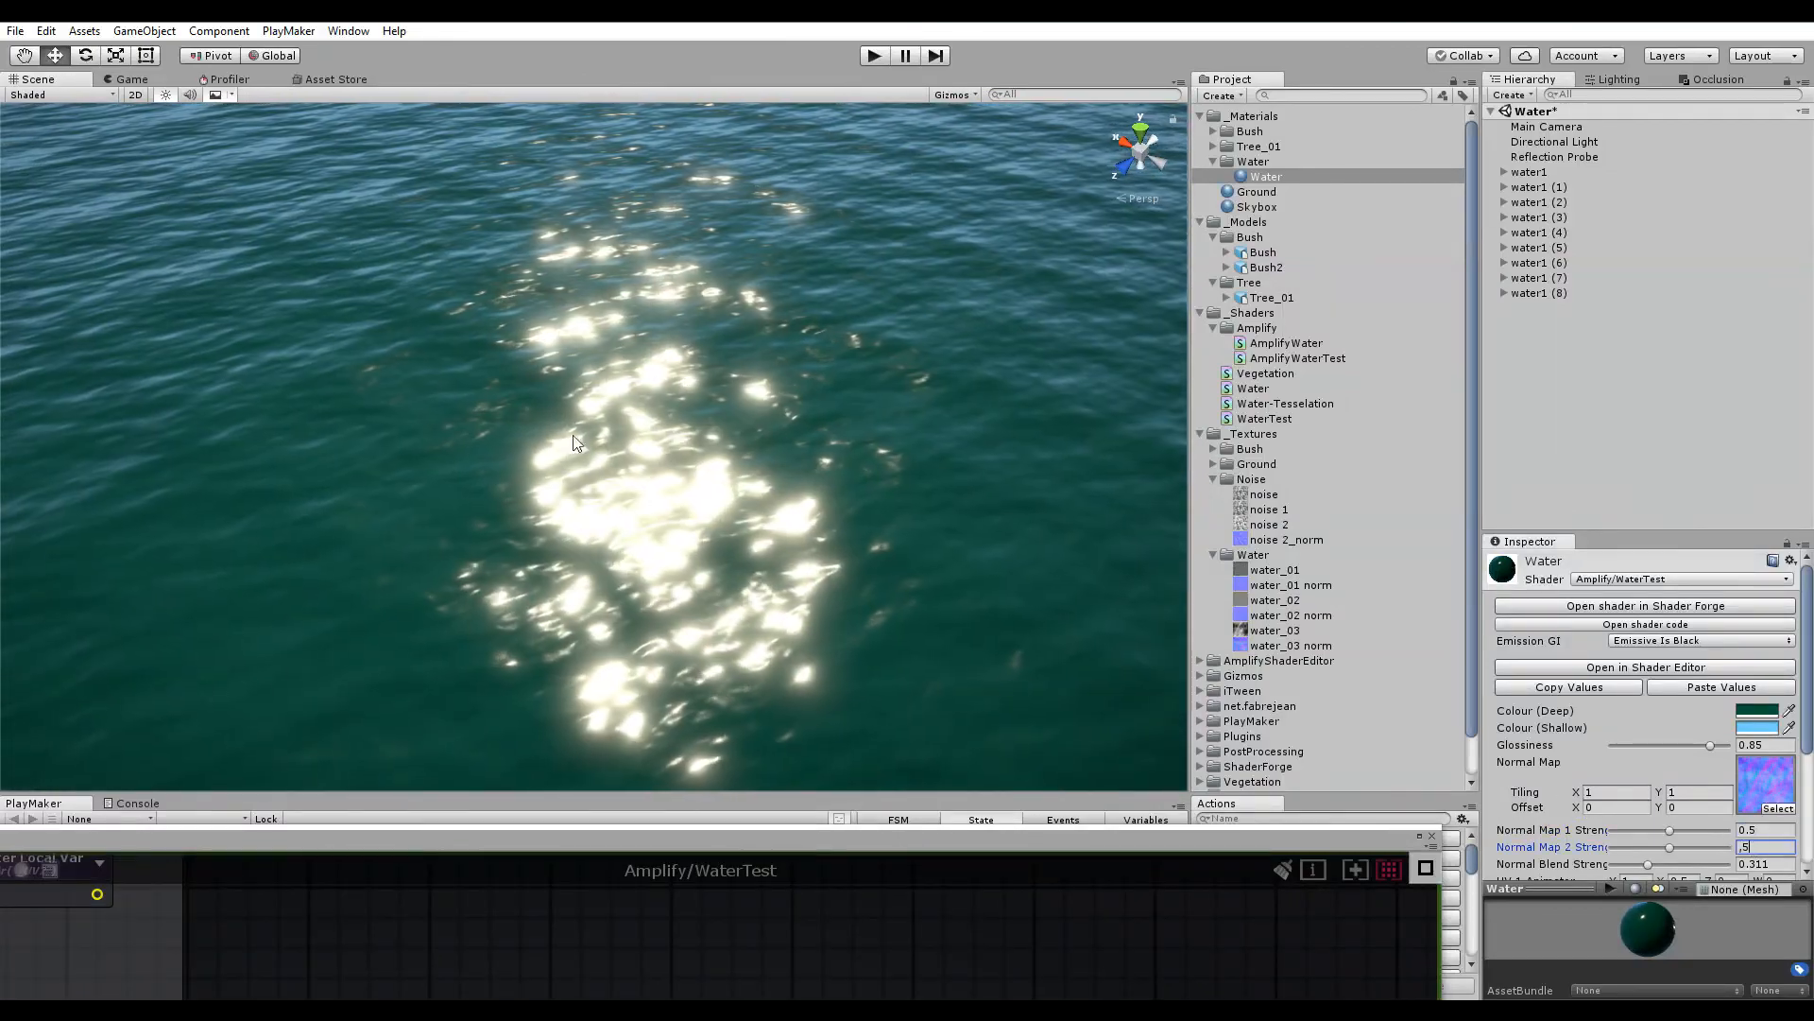
{"action": "left_click_drag", "start_coordinate": [661, 586], "coordinate": [661, 643], "text": "alt"}
Line up the Normal Map, Colour and topmost comment frames with the UV 1 and 2 frame in the WaterTest graph
{"action": "left_click_drag", "start_coordinate": [772, 837], "coordinate": [1037, 58]}
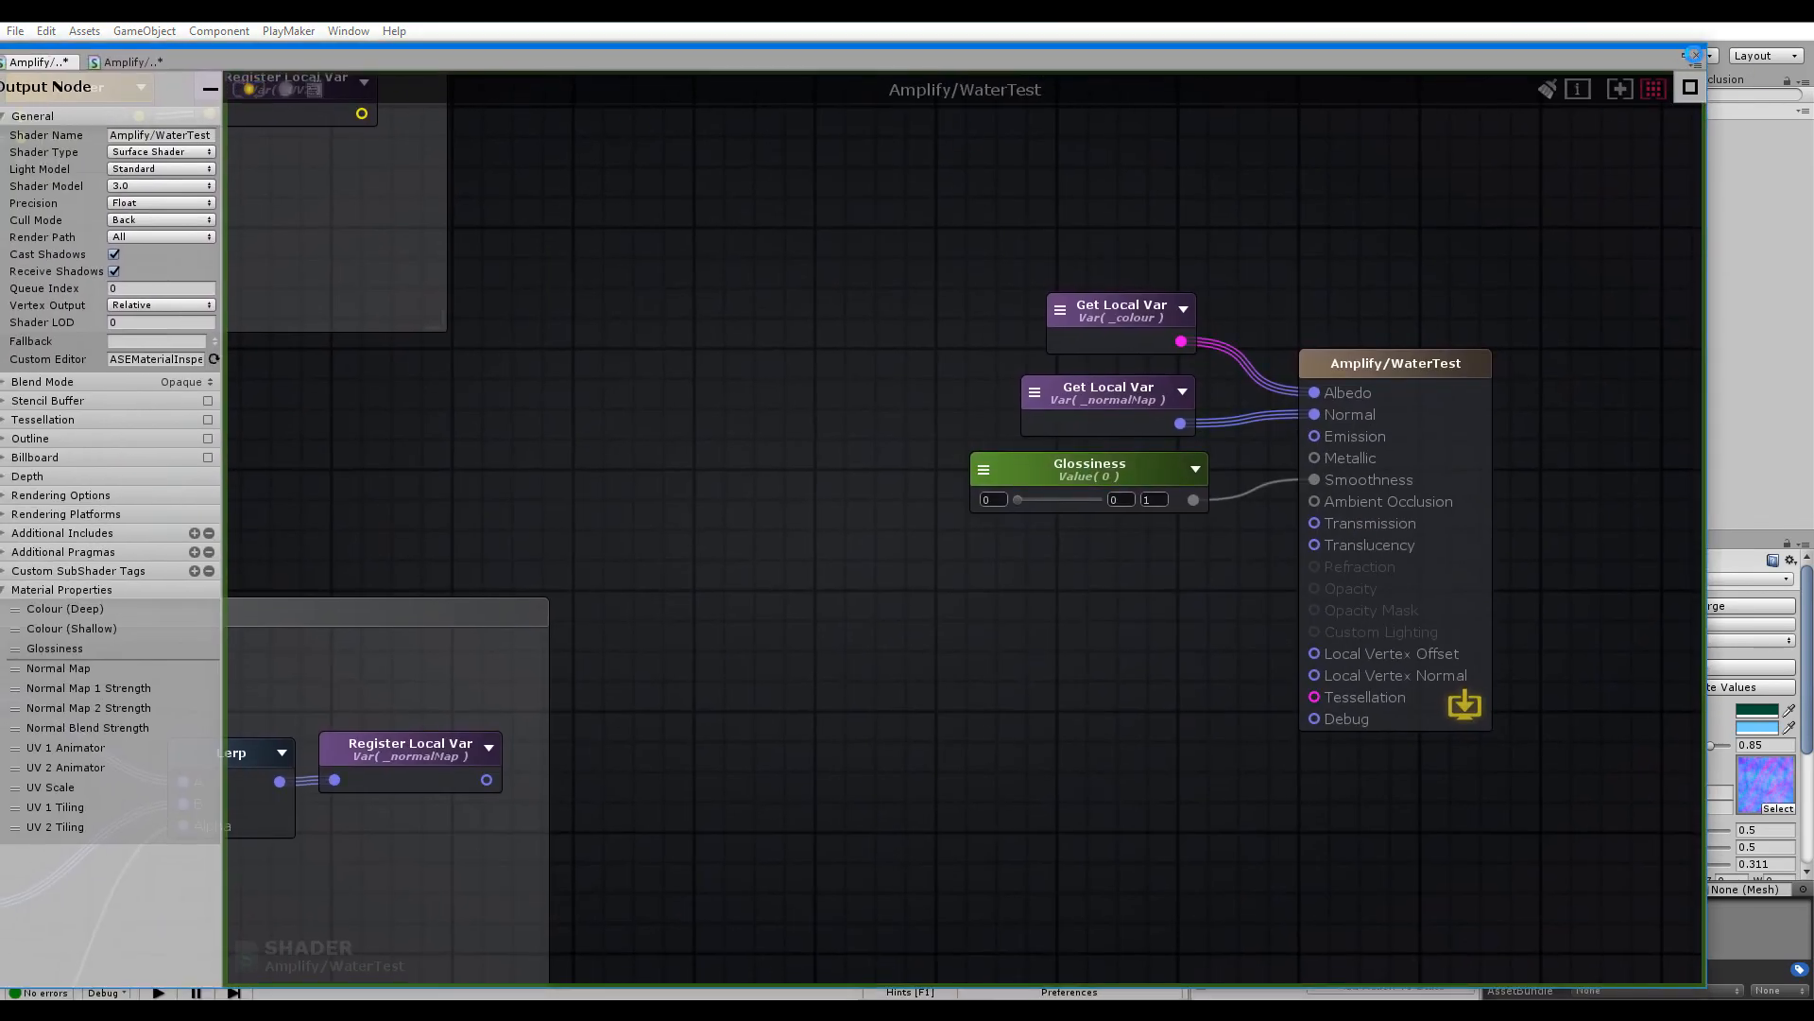
{"action": "scroll", "coordinate": [751, 325], "scroll_direction": "down", "scroll_amount": 10}
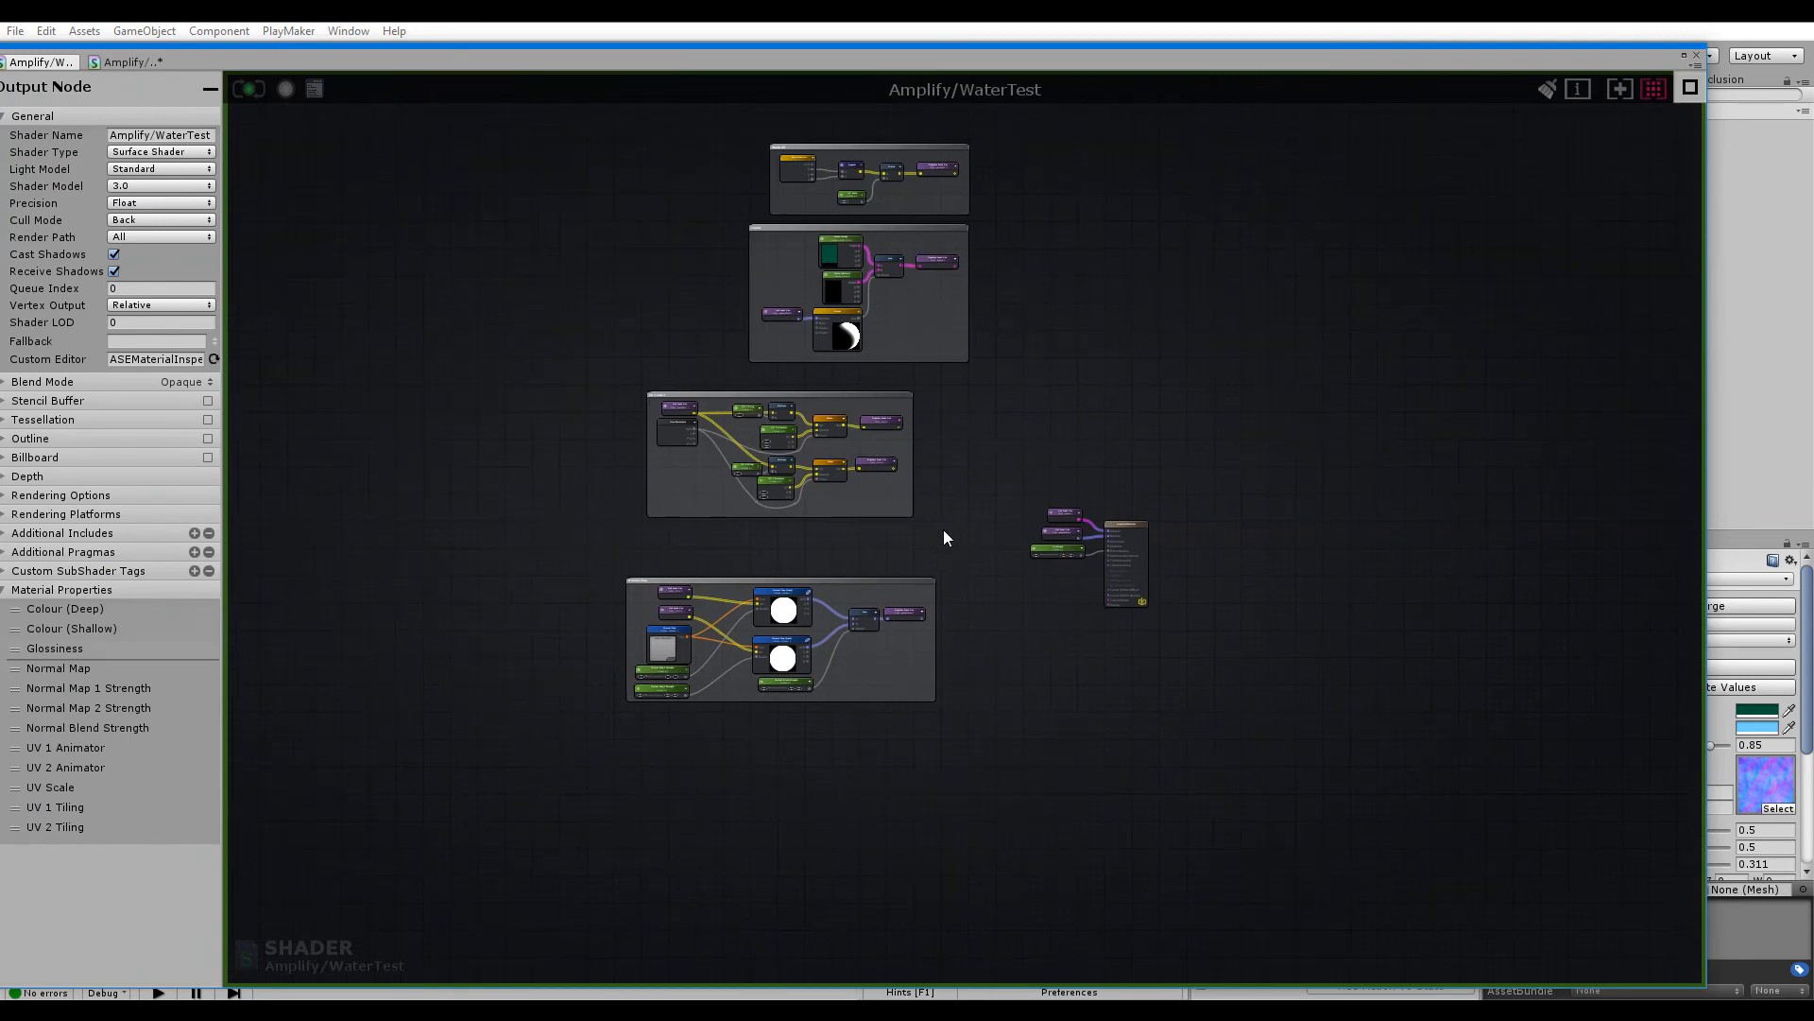
{"action": "left_click_drag", "start_coordinate": [904, 579], "coordinate": [877, 530]}
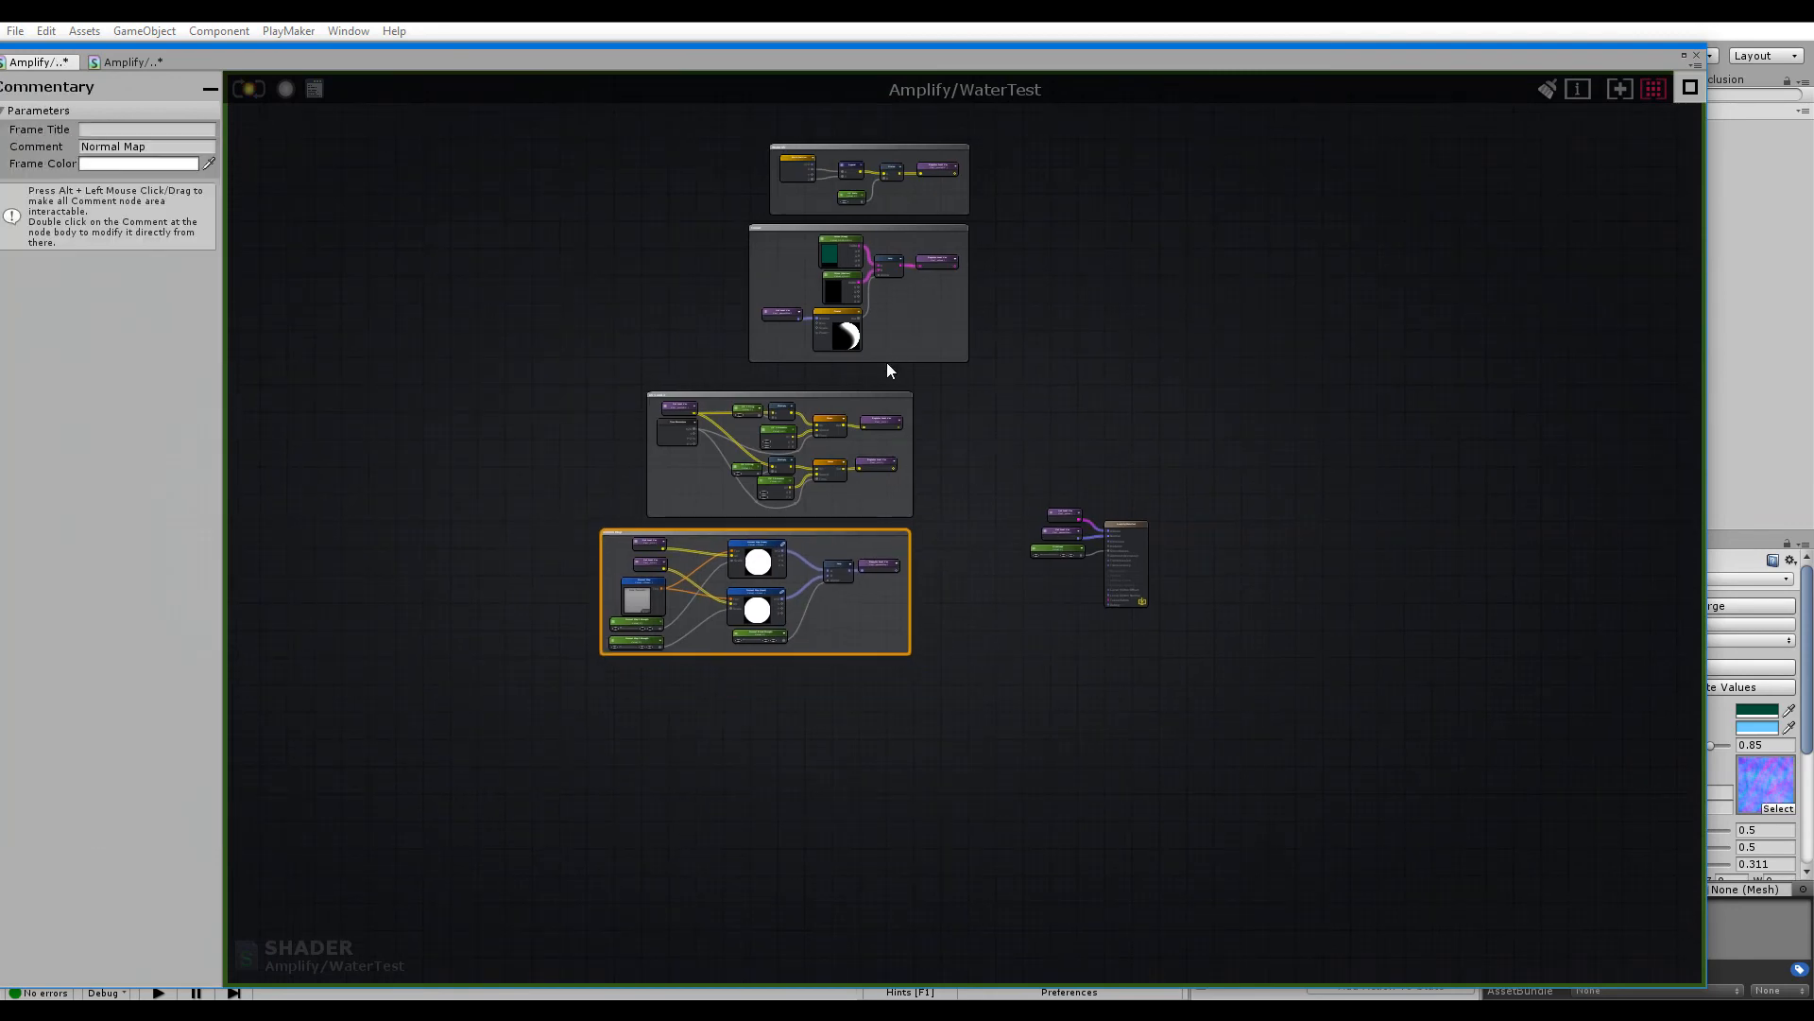
{"action": "left_click_drag", "start_coordinate": [954, 229], "coordinate": [888, 251]}
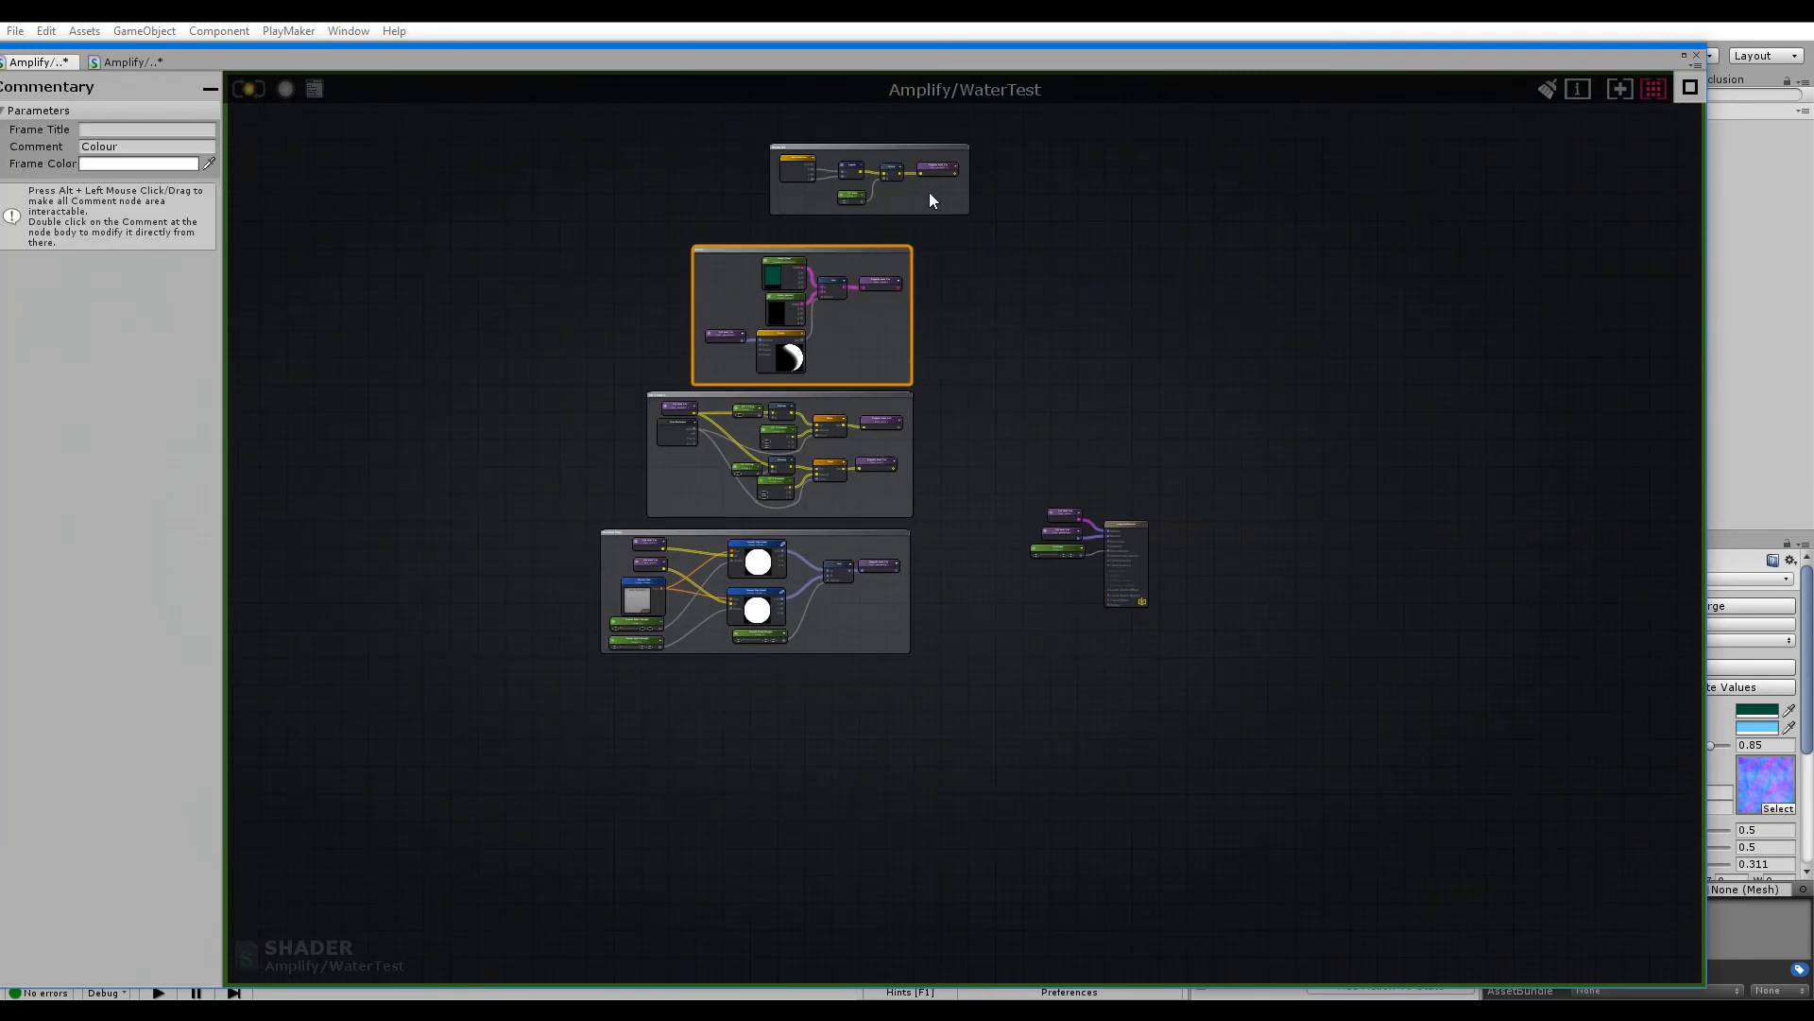
{"action": "left_click_drag", "start_coordinate": [936, 151], "coordinate": [877, 161]}
{"action": "left_click", "coordinate": [556, 138]}
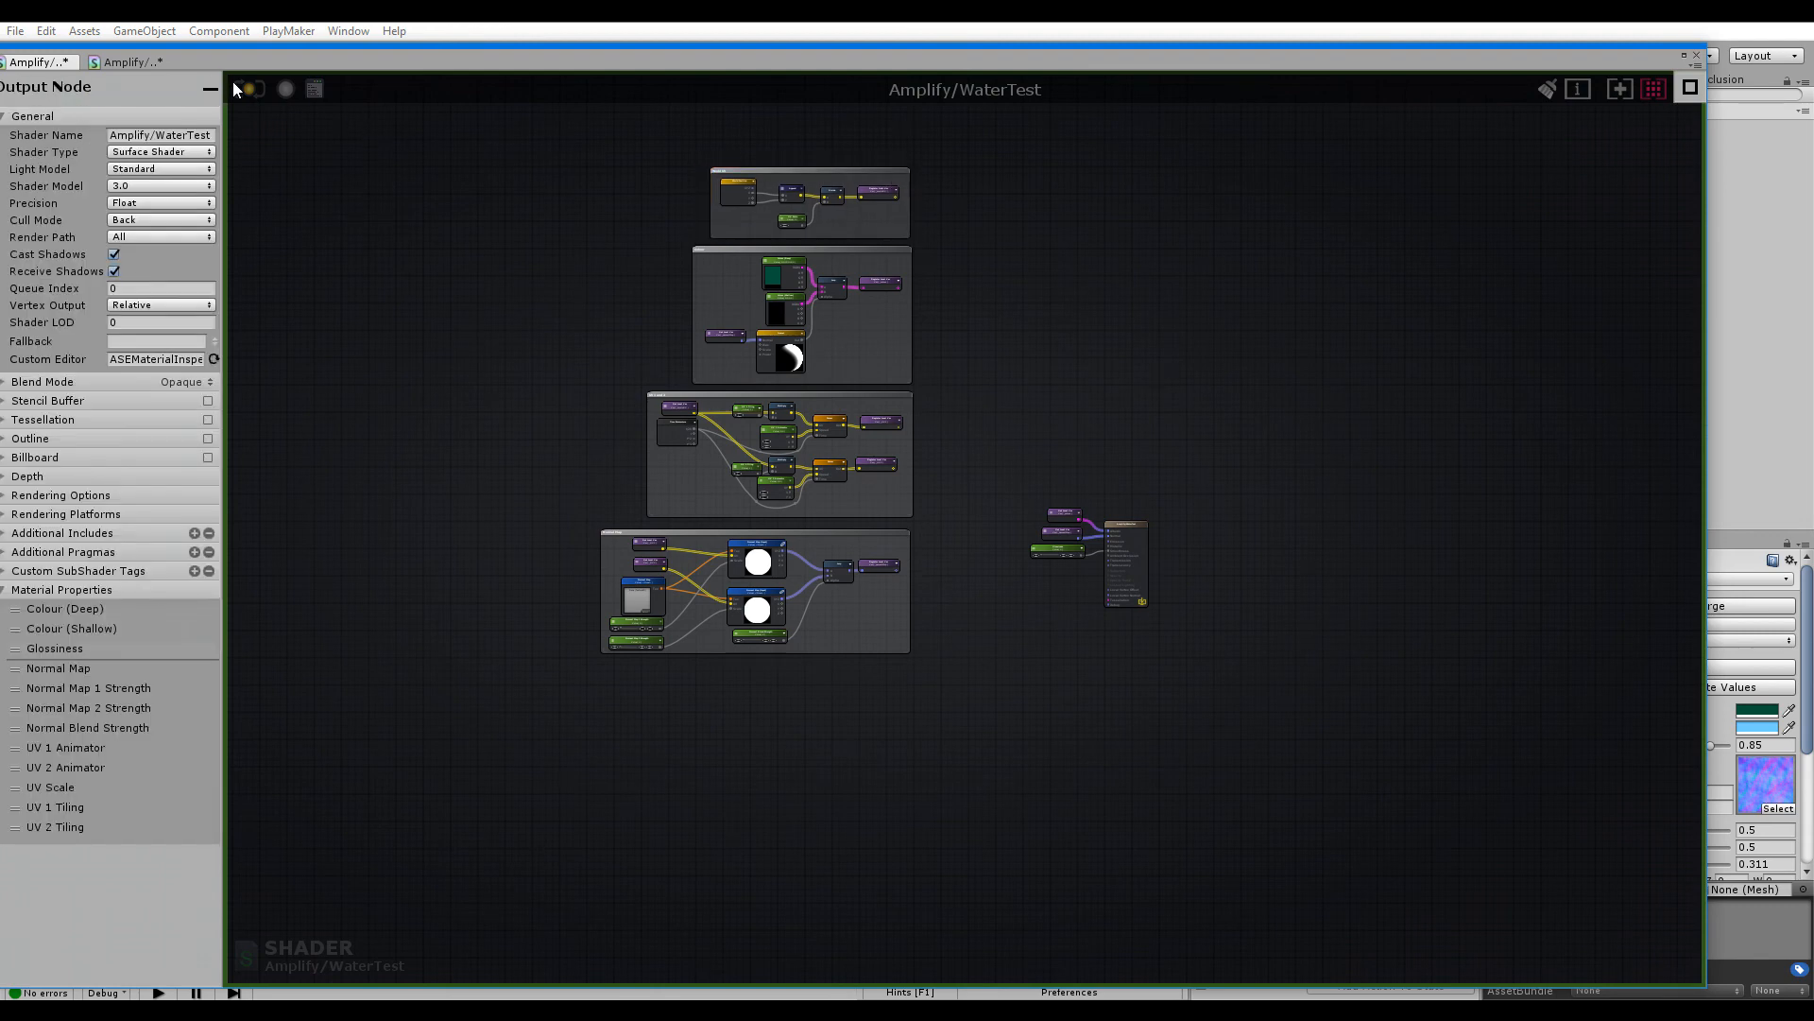
Save the WaterTest shader and close both open shader graphs
{"action": "left_click", "coordinate": [248, 88]}
{"action": "middle_click", "coordinate": [121, 62]}
{"action": "middle_click", "coordinate": [58, 62]}
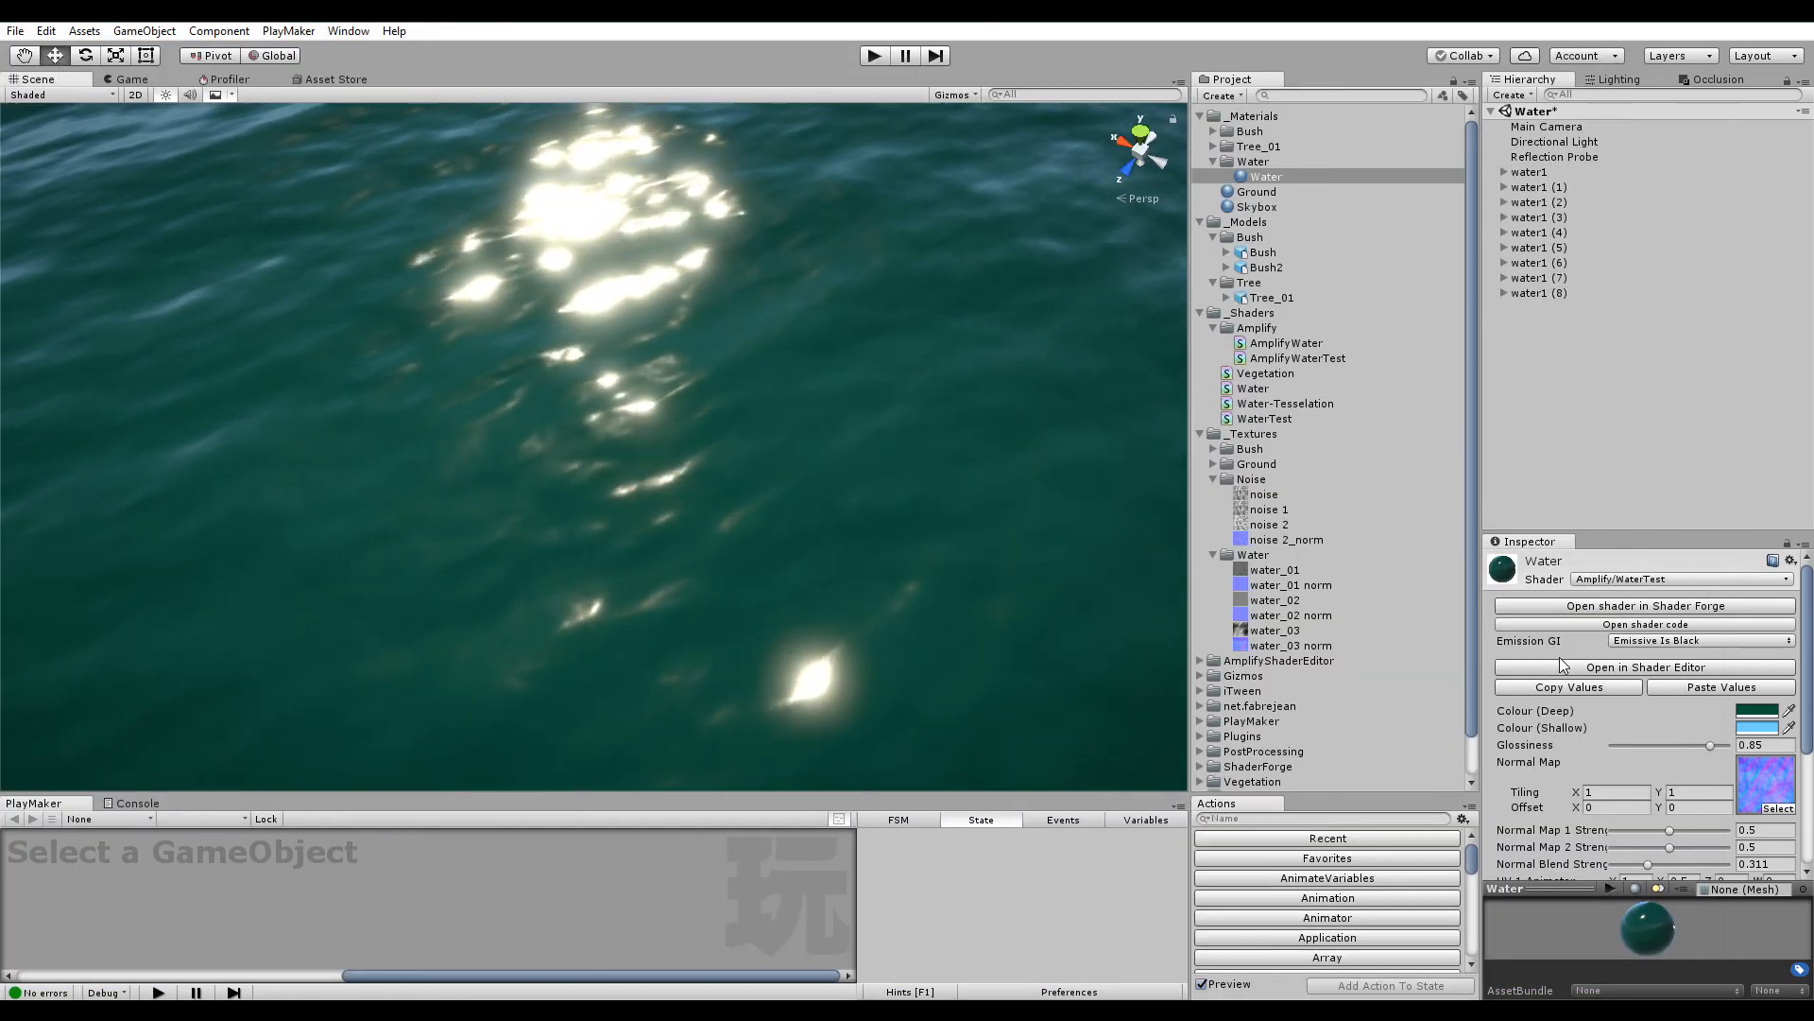
Examine the waves and sun highlights on the water surface from several angles in the scene
{"action": "right_click_drag", "start_coordinate": [614, 529], "coordinate": [679, 484]}
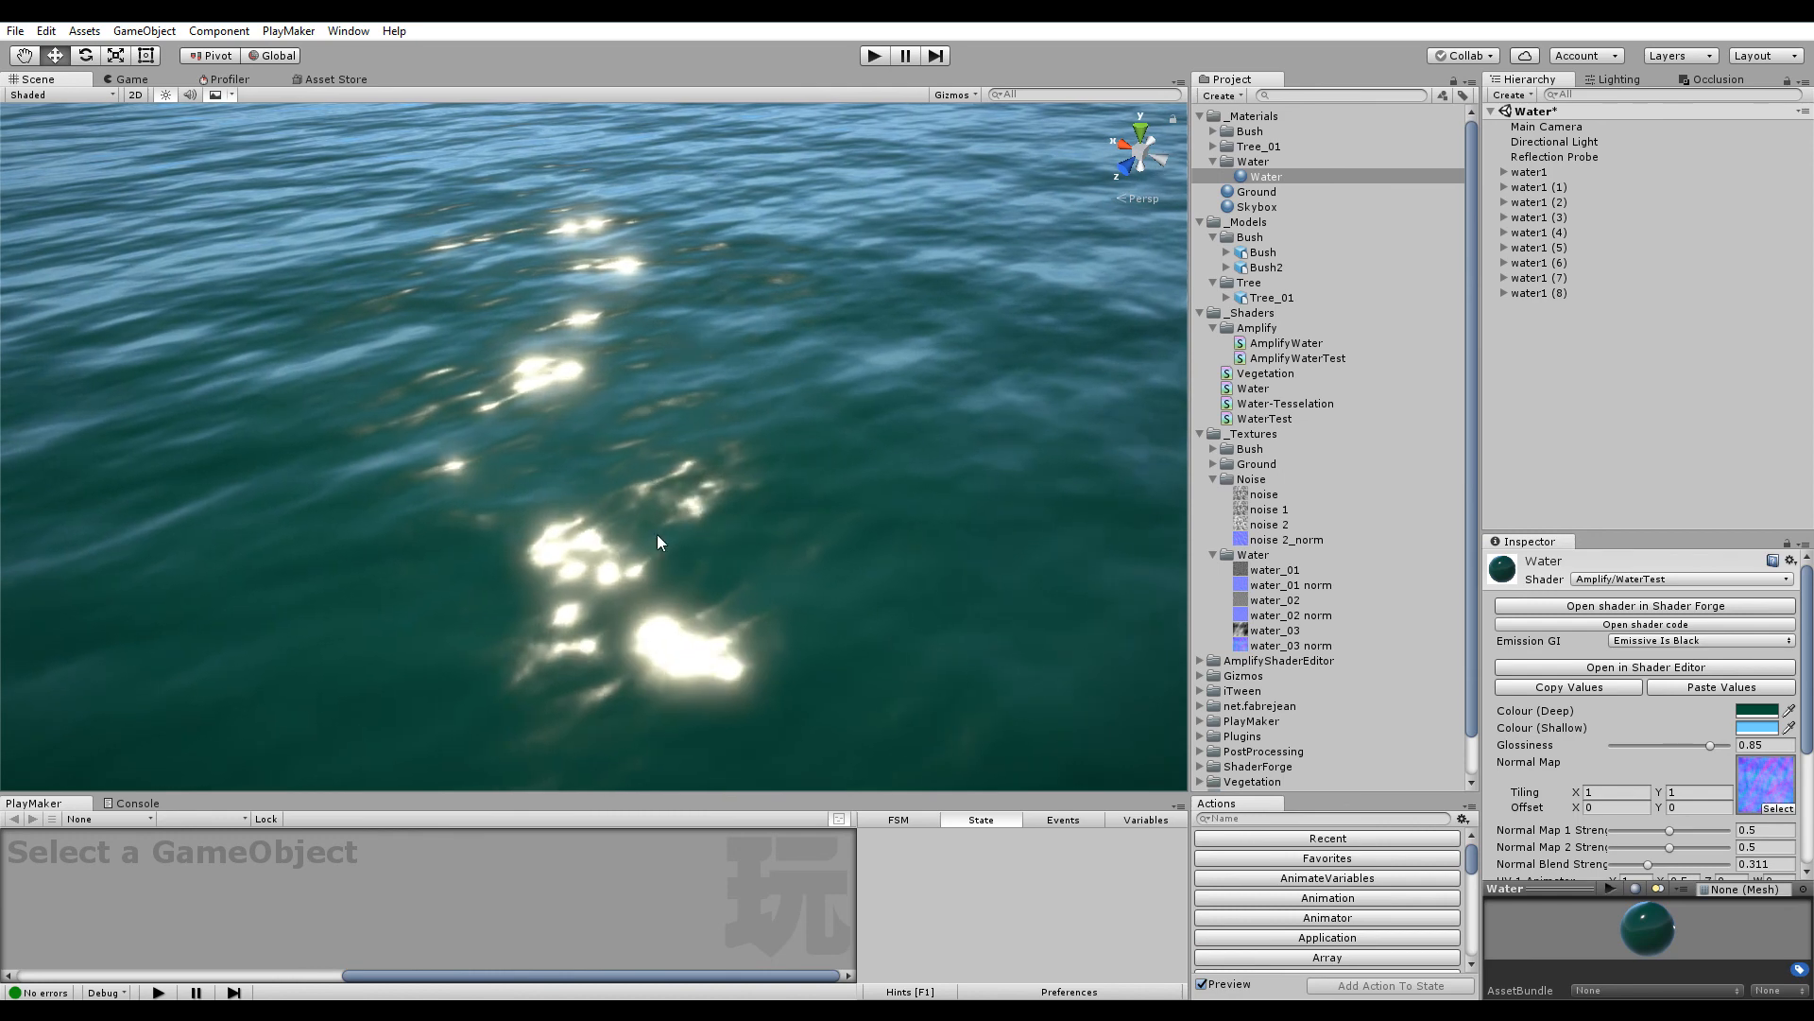
{"action": "right_click_drag", "start_coordinate": [711, 465], "coordinate": [804, 491]}
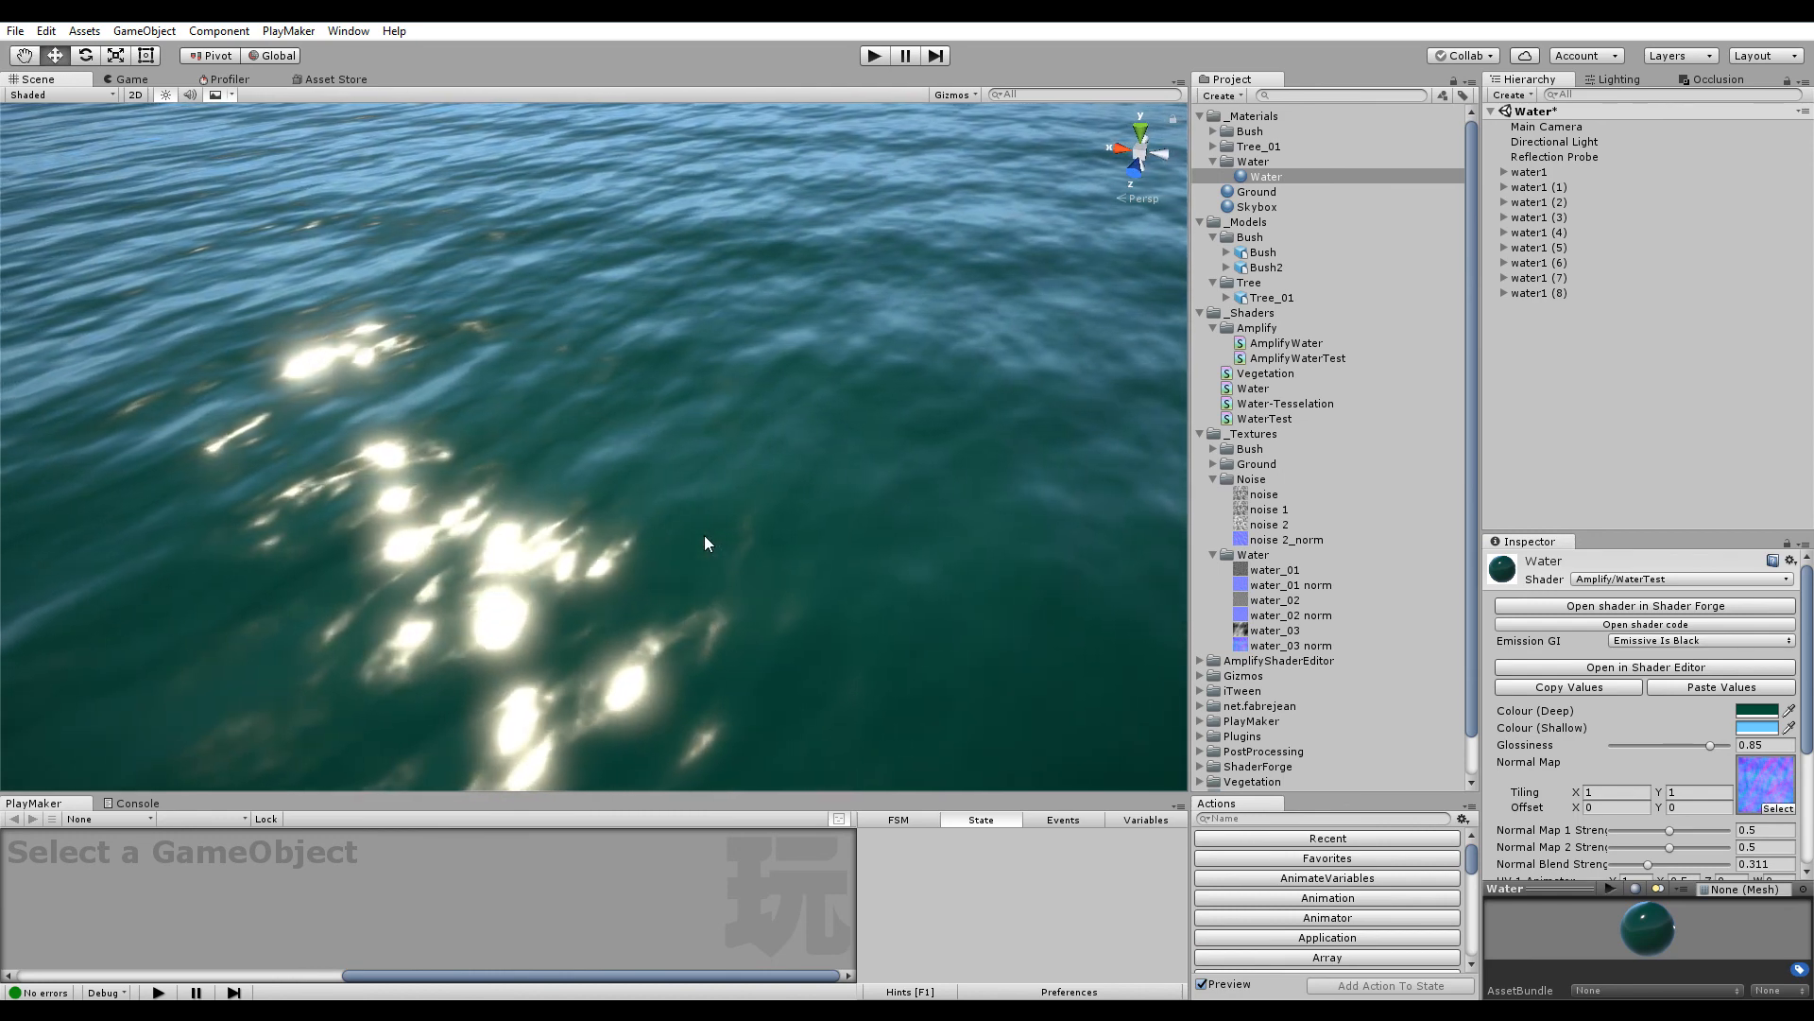
{"action": "right_click_drag", "start_coordinate": [728, 453], "coordinate": [584, 466]}
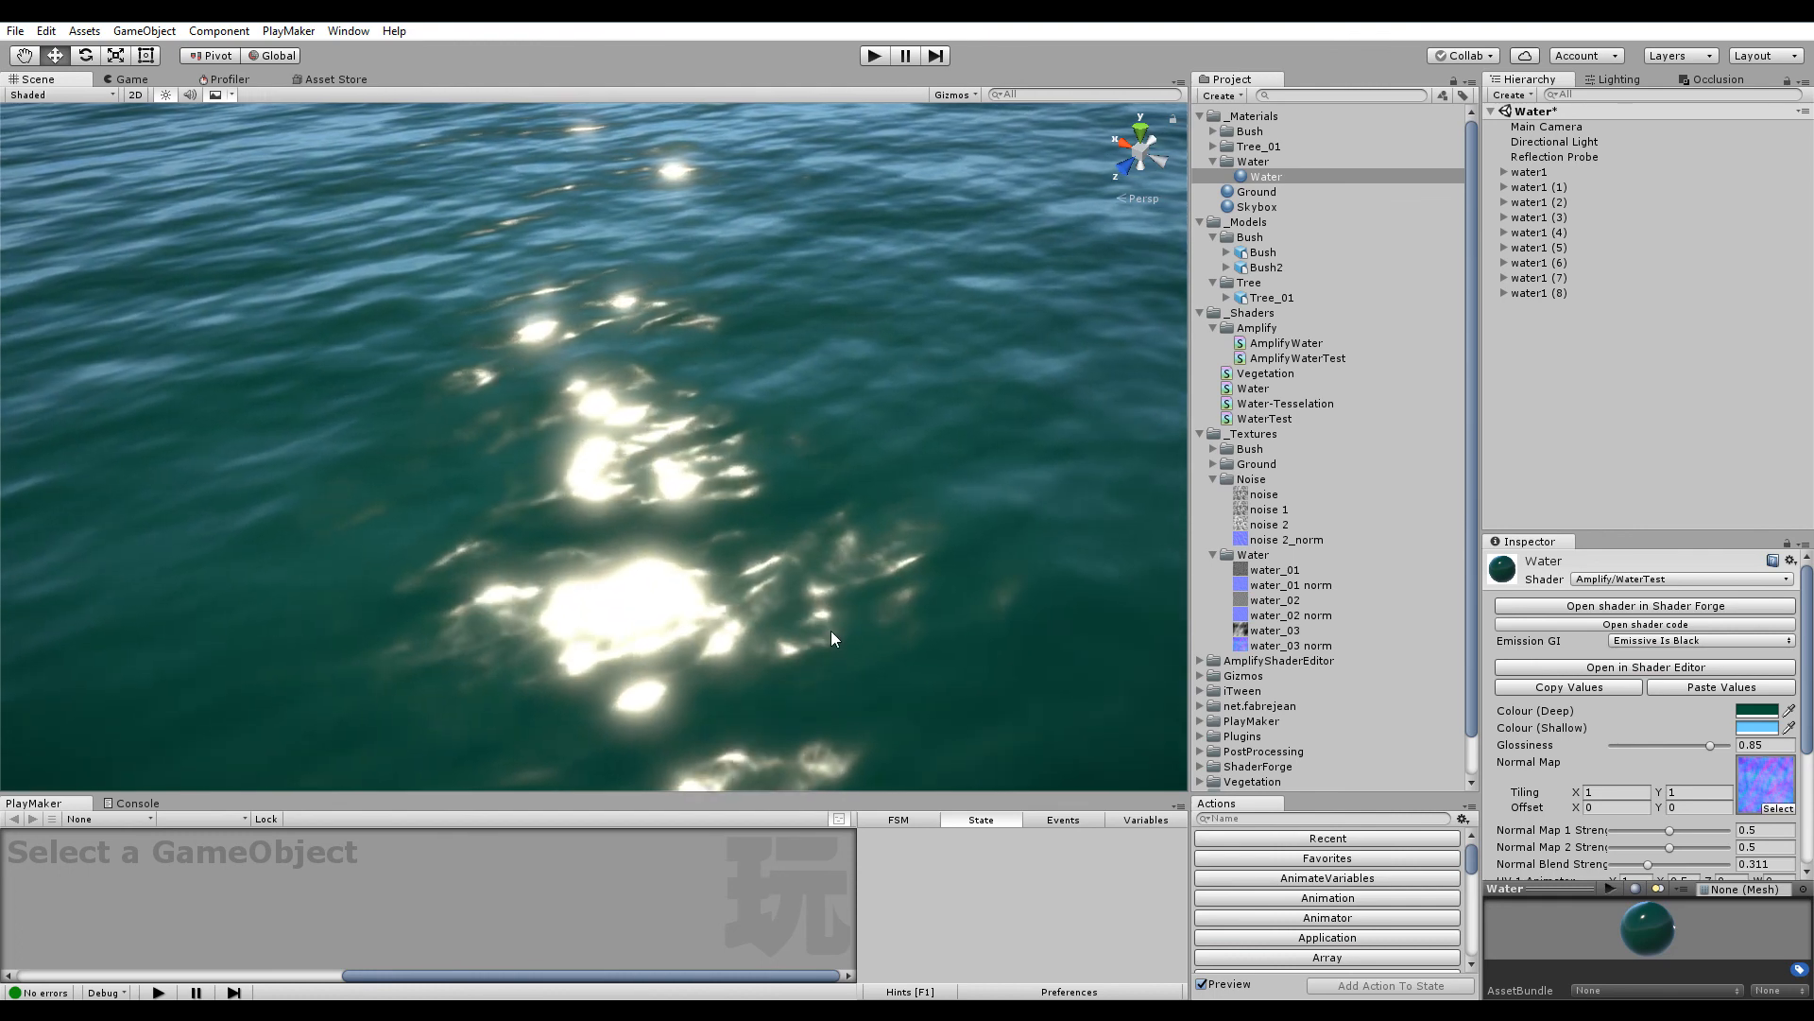
{"action": "right_click_drag", "start_coordinate": [787, 475], "coordinate": [814, 500]}
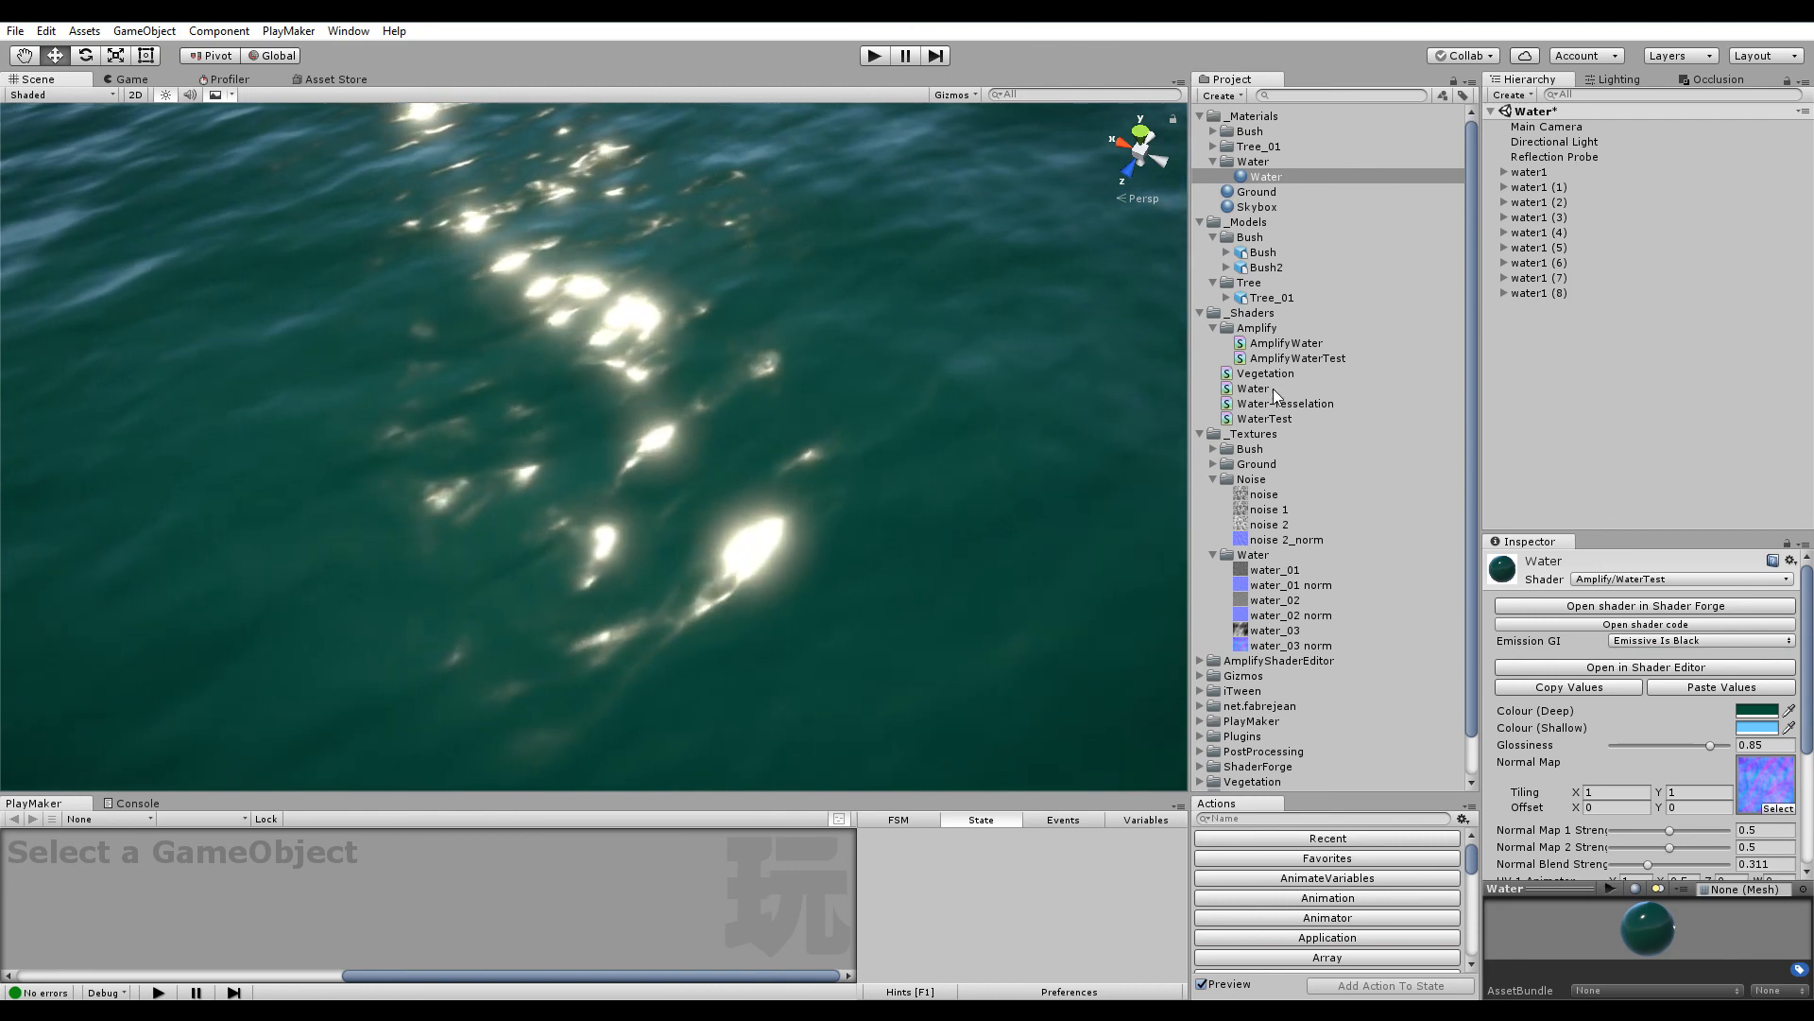
Switch the Water material to the Shader Forge/WaterTest shader and compare its water colours in the scene
{"action": "left_click", "coordinate": [1272, 421]}
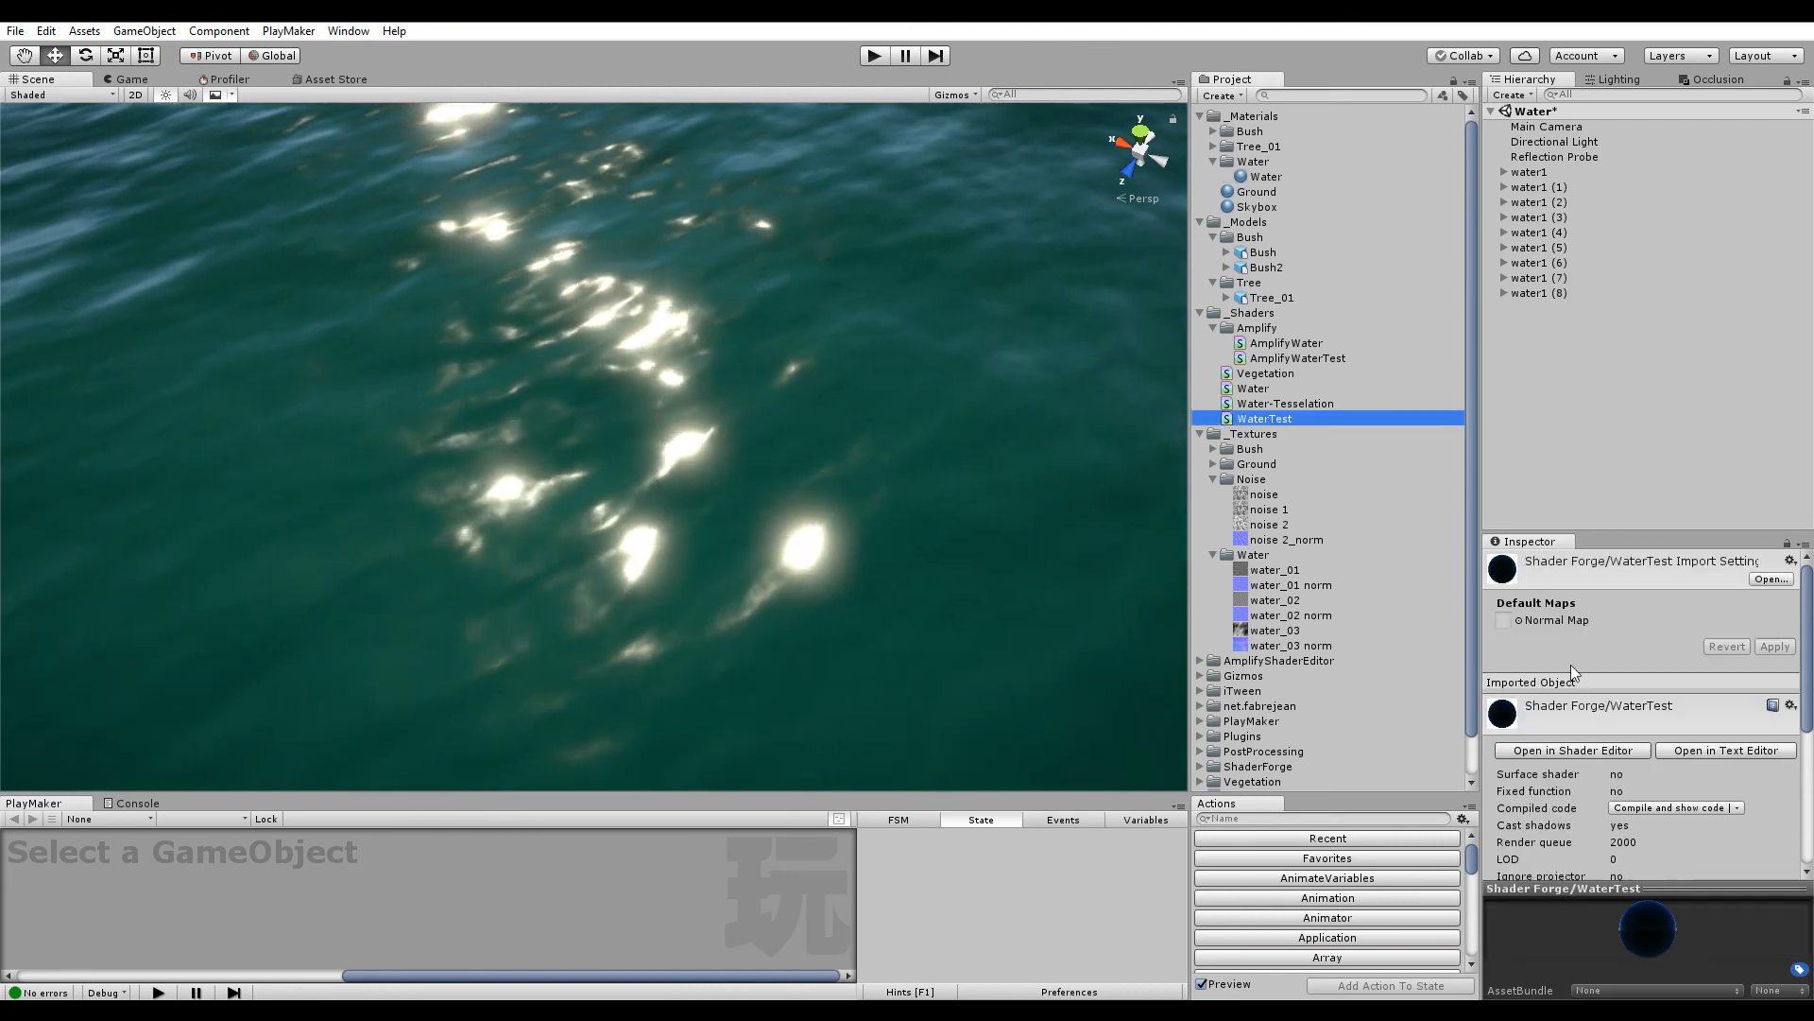
{"action": "left_click", "coordinate": [1265, 177]}
{"action": "left_click", "coordinate": [1626, 580]}
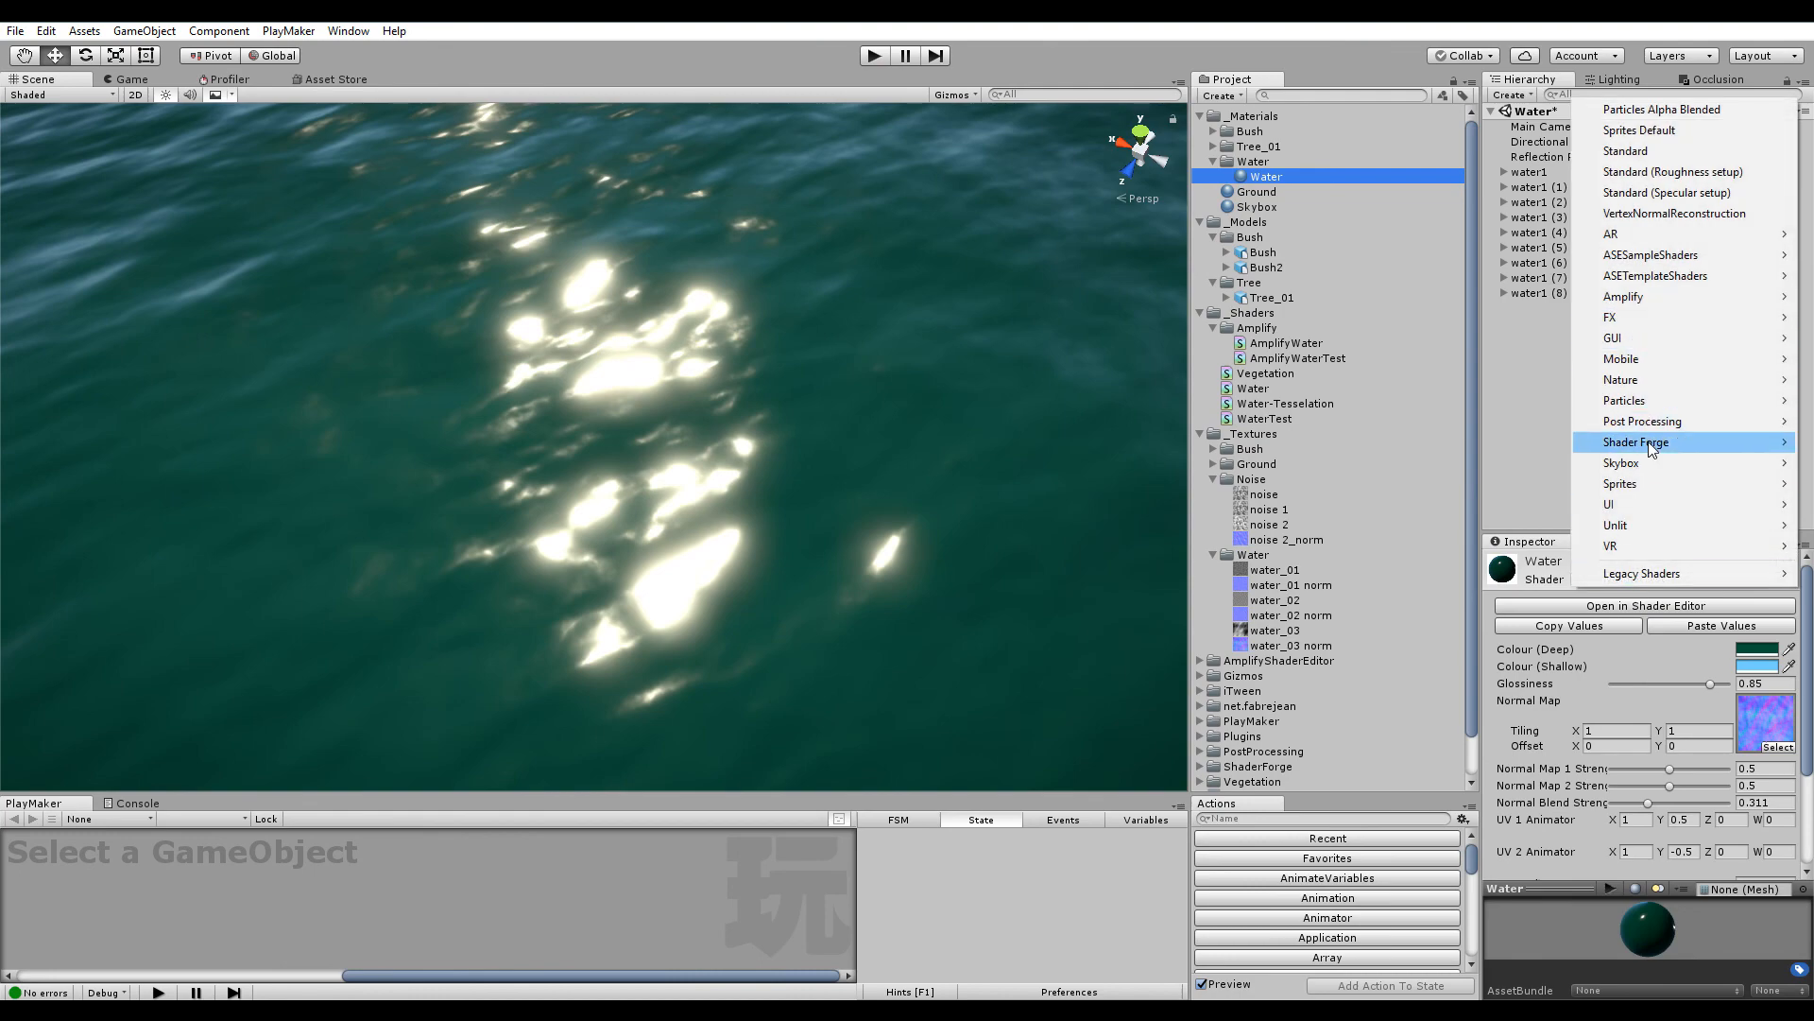
{"action": "mouse_move", "coordinate": [1652, 450]}
{"action": "left_click", "coordinate": [1455, 524]}
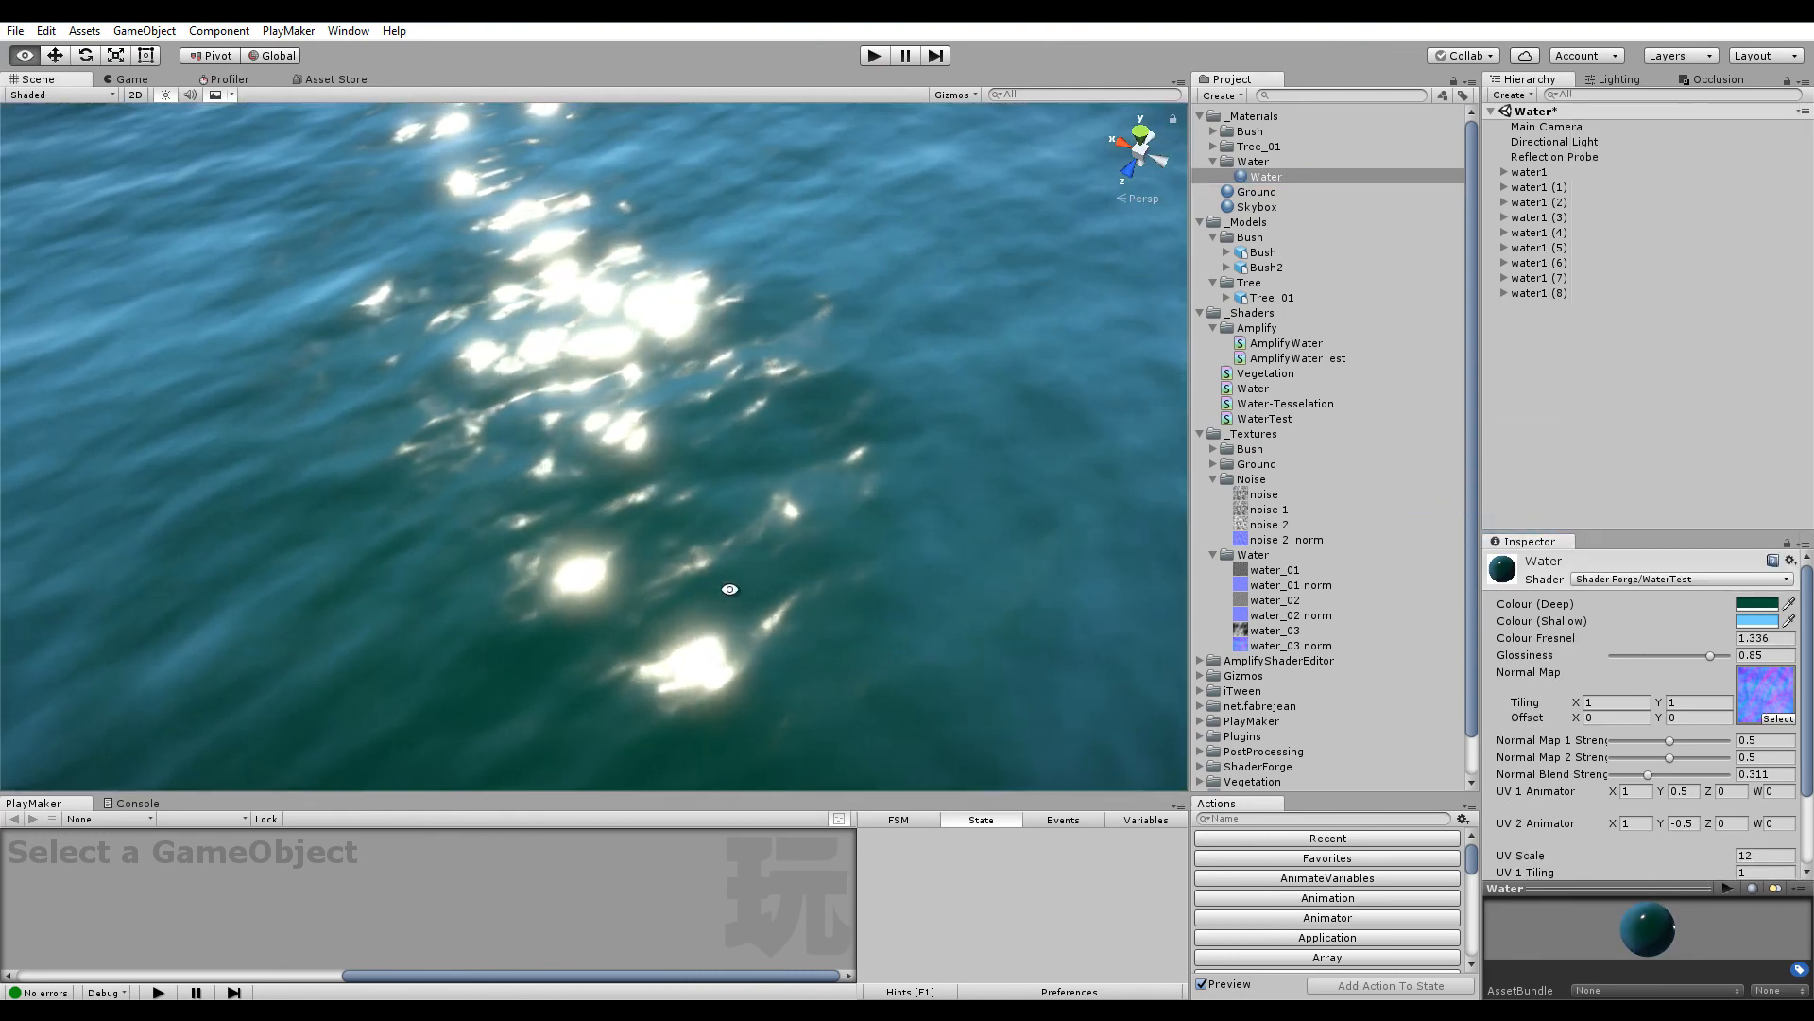
{"action": "right_click_drag", "start_coordinate": [576, 492], "coordinate": [574, 399]}
{"action": "left_click_drag", "start_coordinate": [575, 399], "coordinate": [635, 470], "text": "alt"}
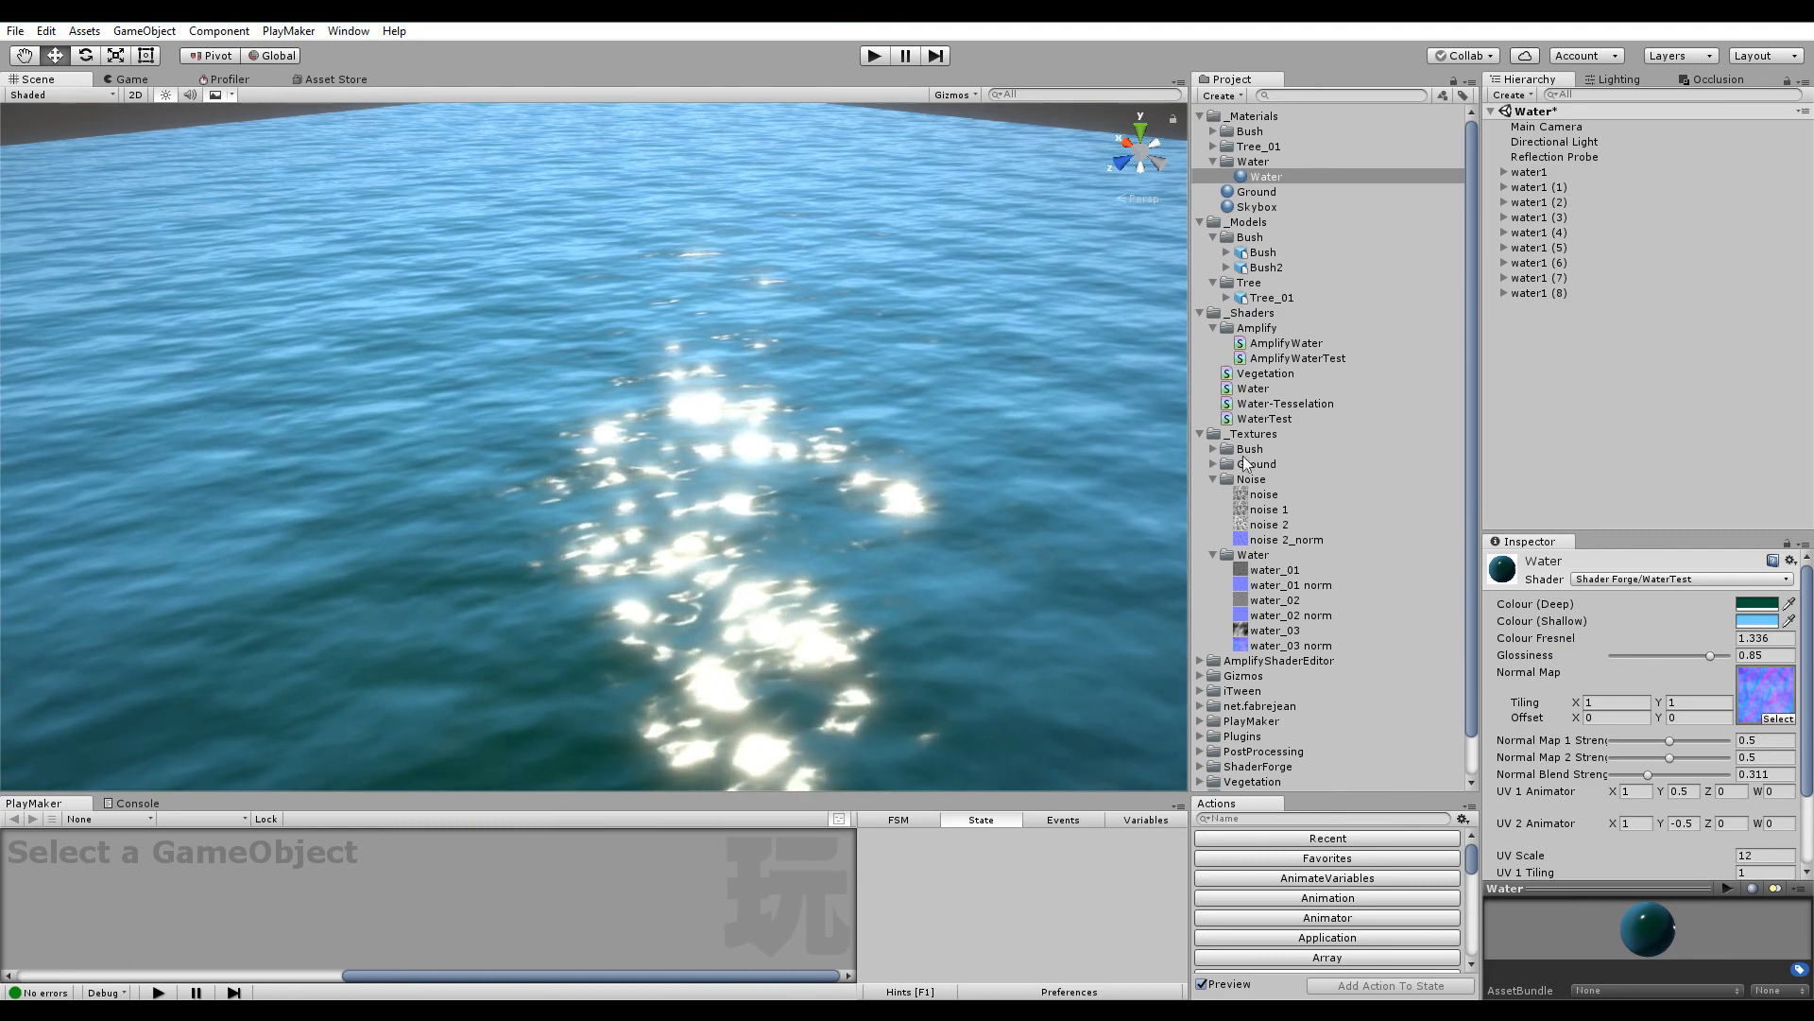
{"action": "left_click_drag", "start_coordinate": [718, 467], "coordinate": [781, 430], "text": "alt"}
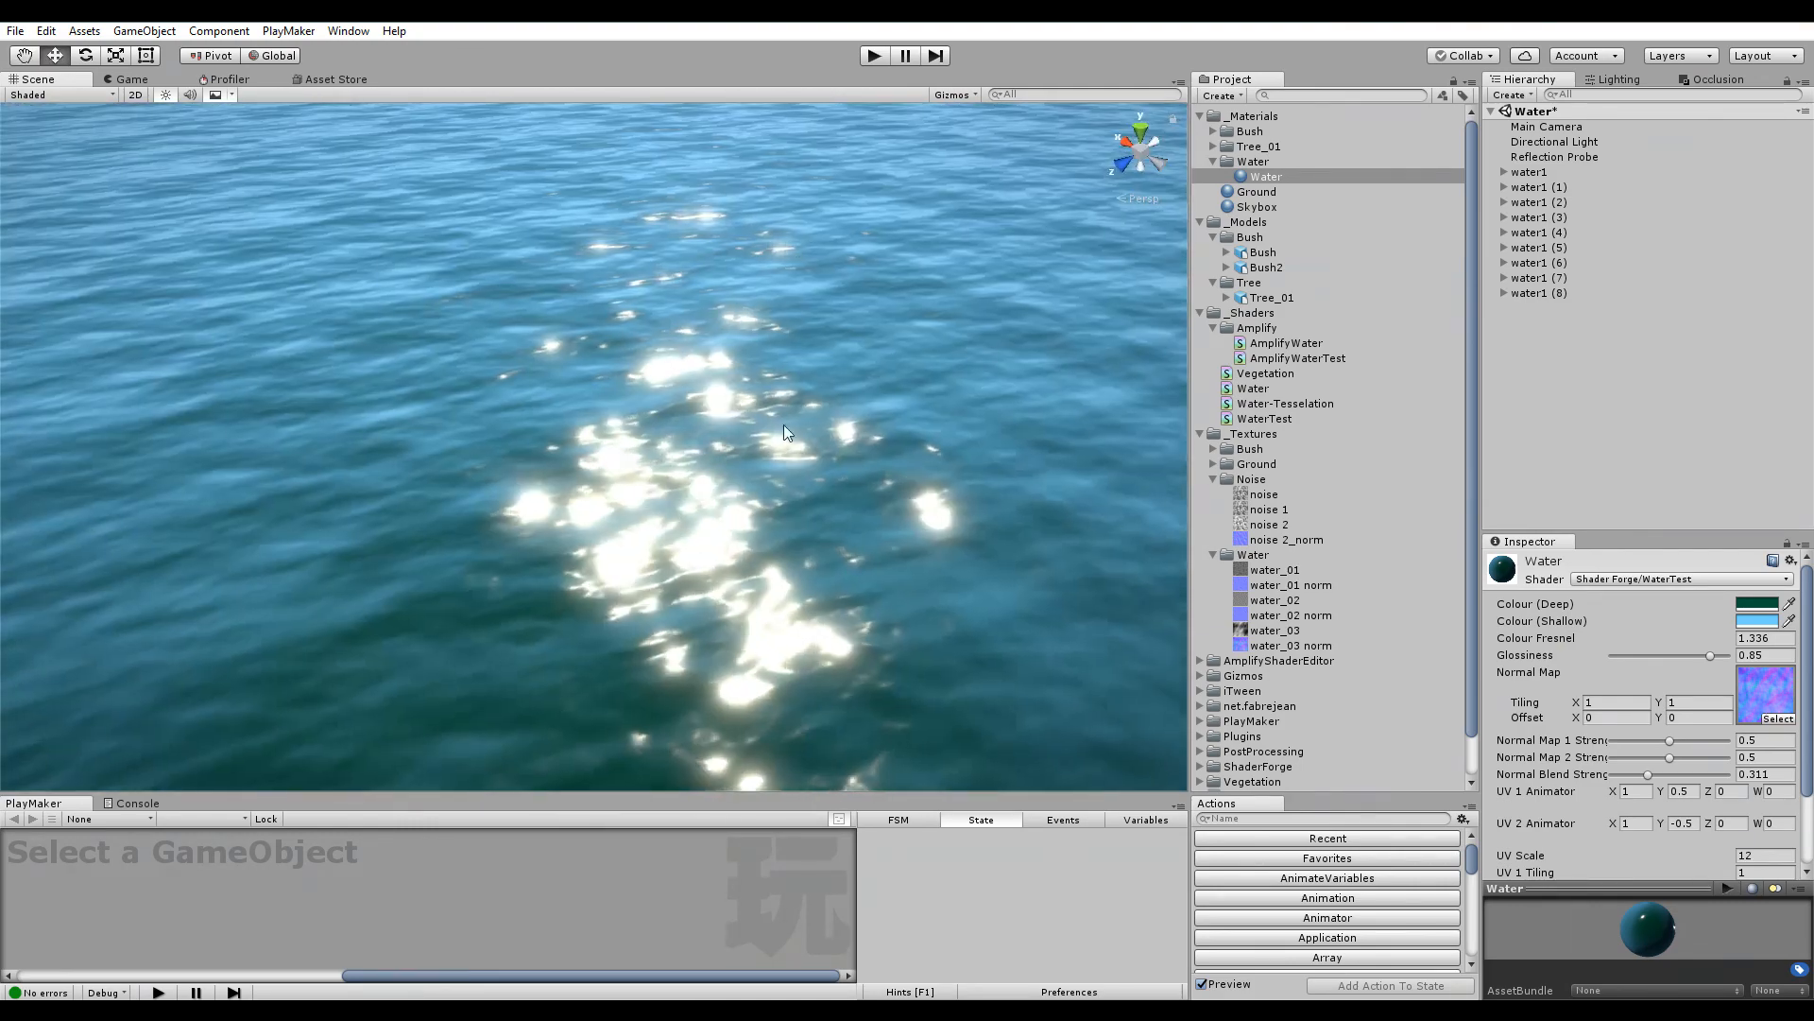
Switch the Water material back to the Amplify/WaterTest shader
{"action": "left_click", "coordinate": [1295, 358]}
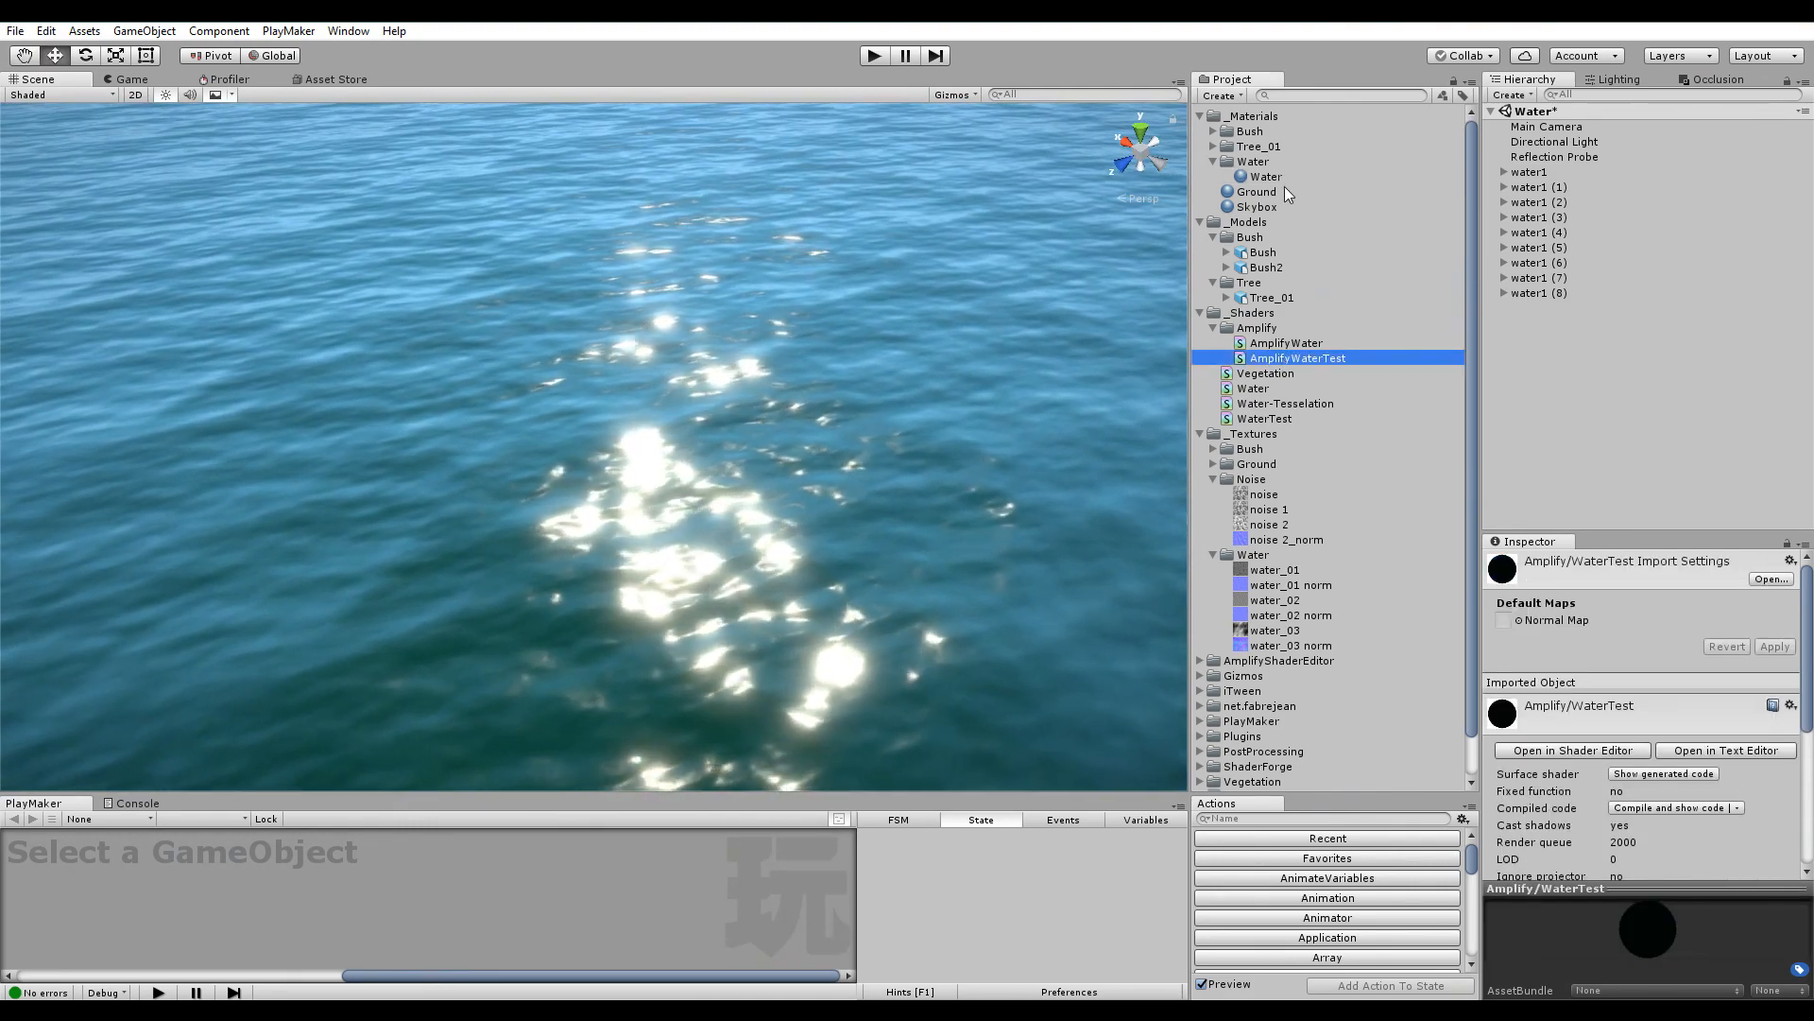
{"action": "left_click", "coordinate": [1283, 186]}
{"action": "left_click", "coordinate": [1282, 176]}
{"action": "left_click", "coordinate": [1644, 579]}
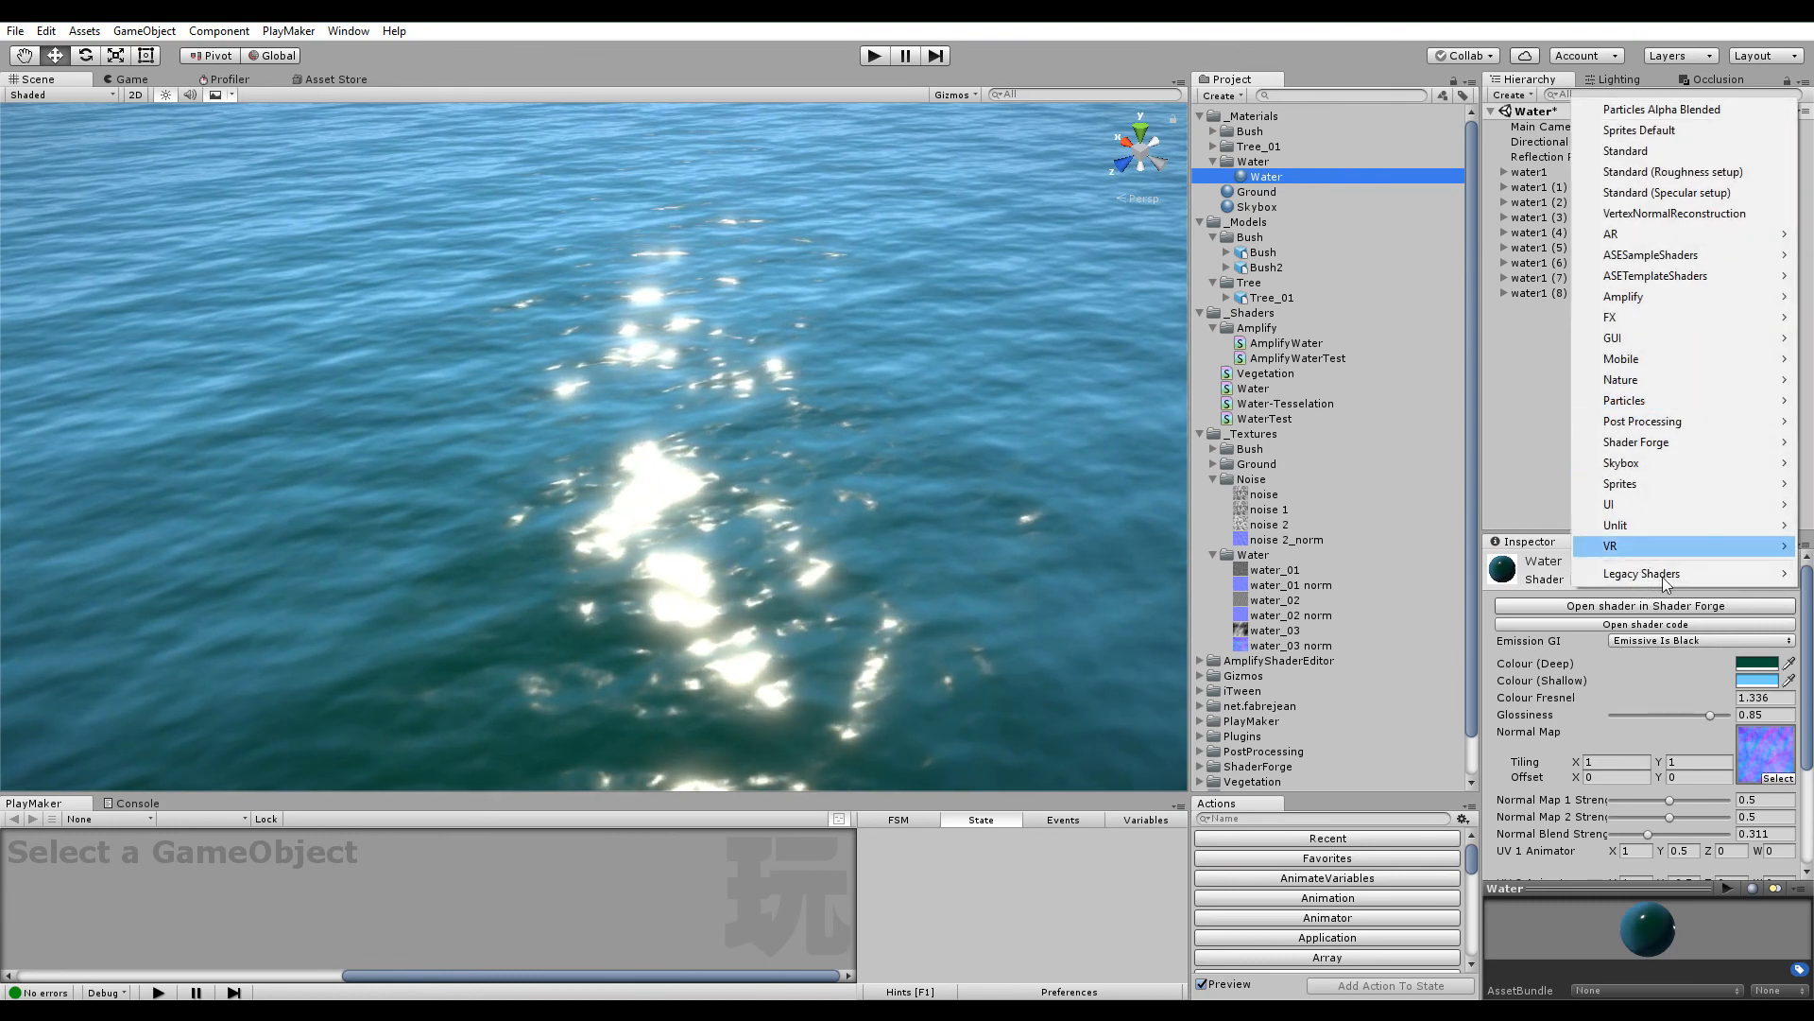
{"action": "mouse_move", "coordinate": [1640, 295]}
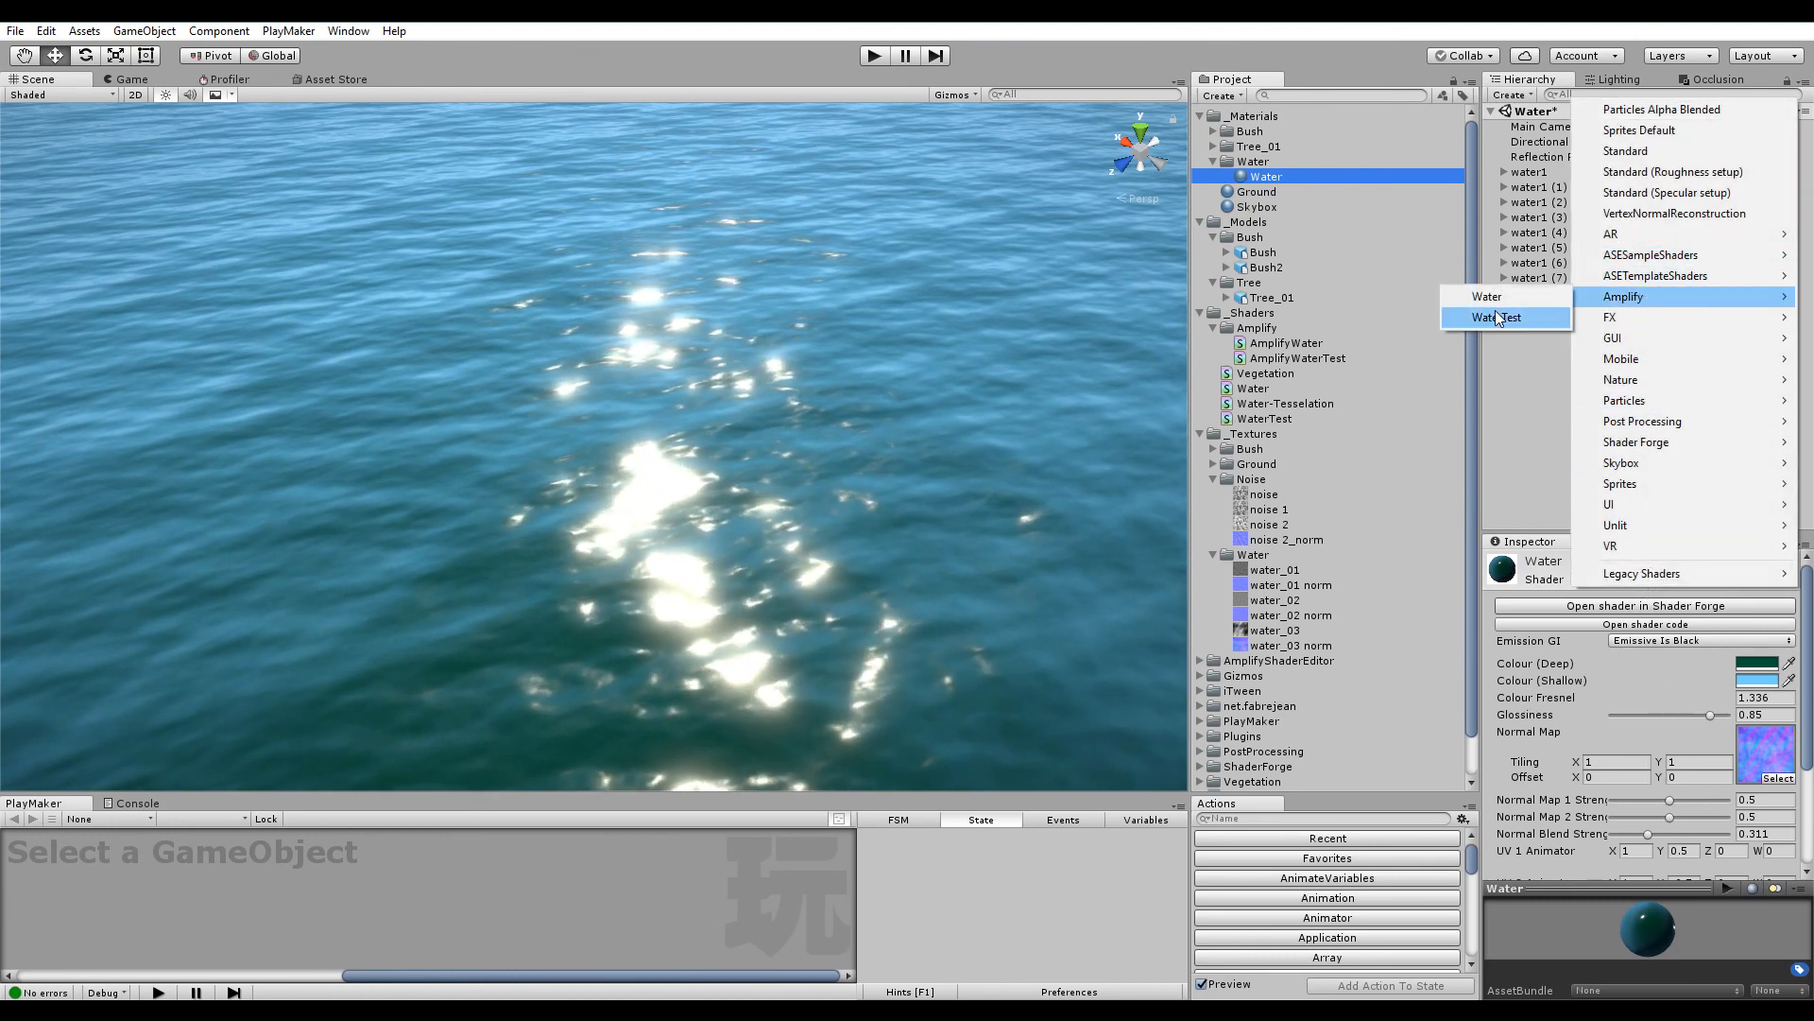
{"action": "left_click", "coordinate": [1495, 318]}
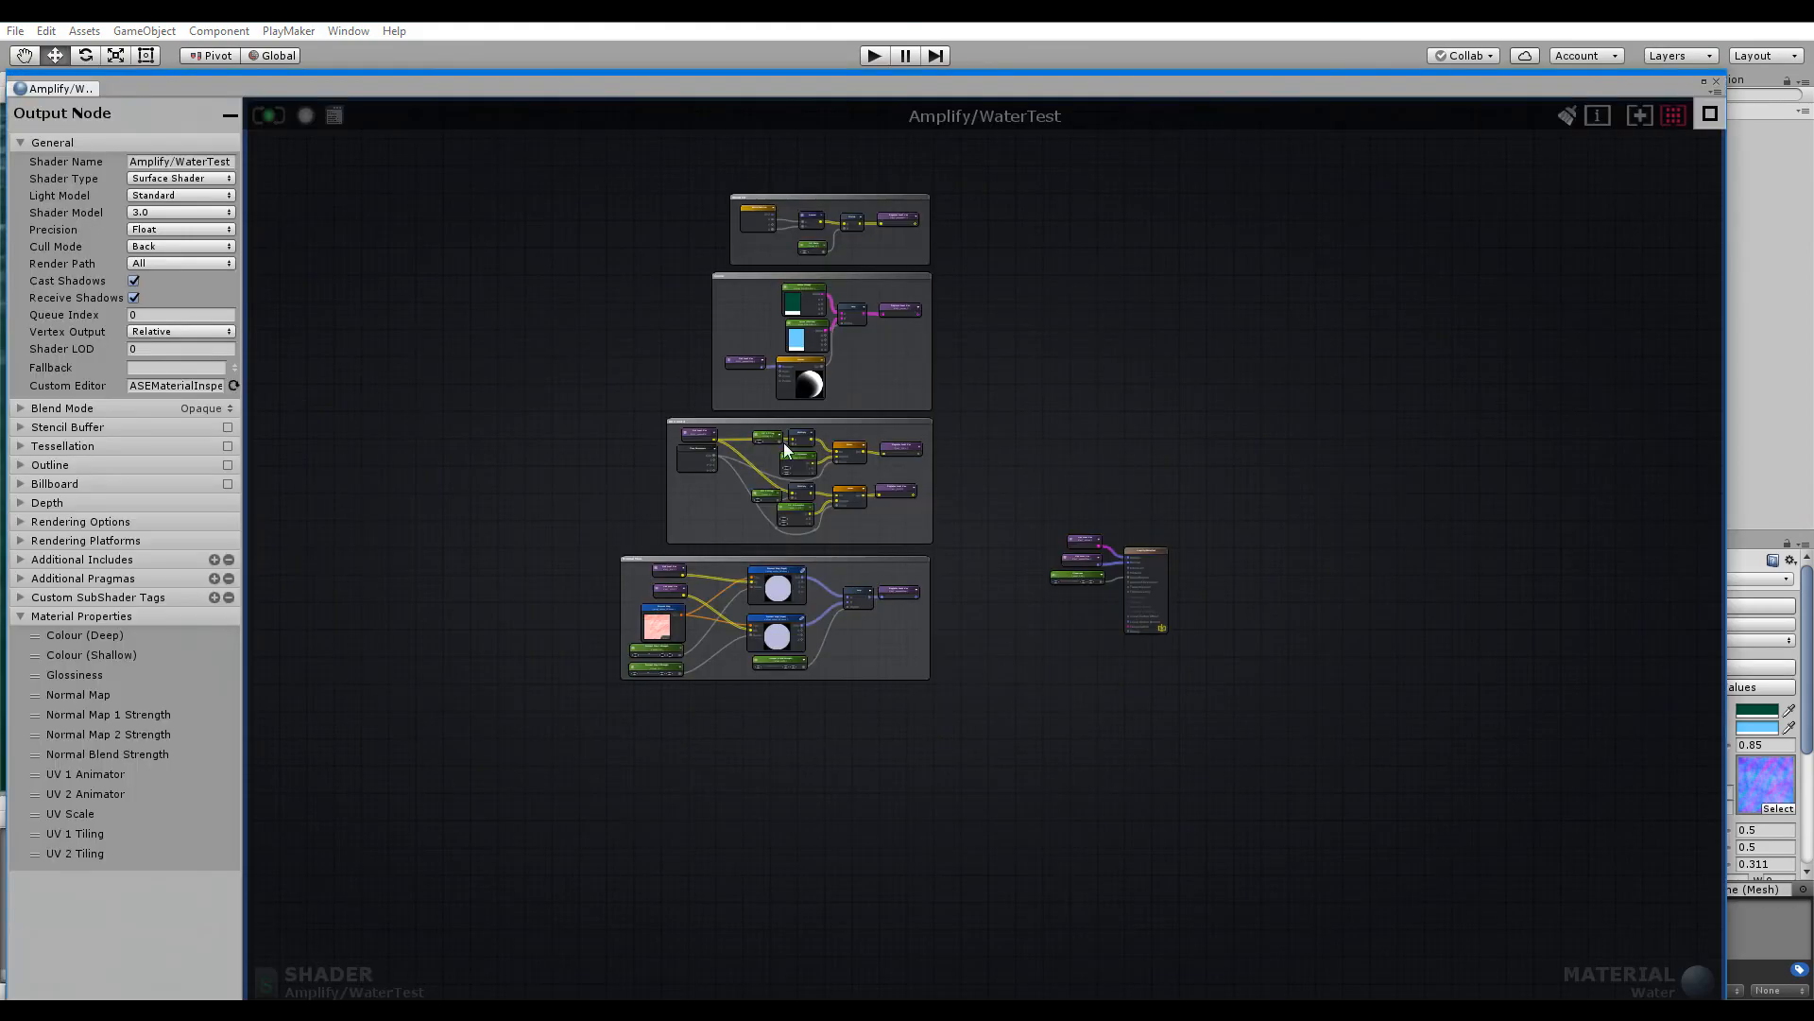
In the Amplify WaterTest graph, set the Power of the Fresnel node in the colour group to 1
{"action": "middle_click_drag", "start_coordinate": [674, 334], "coordinate": [686, 451]}
{"action": "scroll", "coordinate": [737, 439], "scroll_direction": "up", "scroll_amount": 10}
{"action": "middle_click_drag", "start_coordinate": [937, 685], "coordinate": [809, 509]}
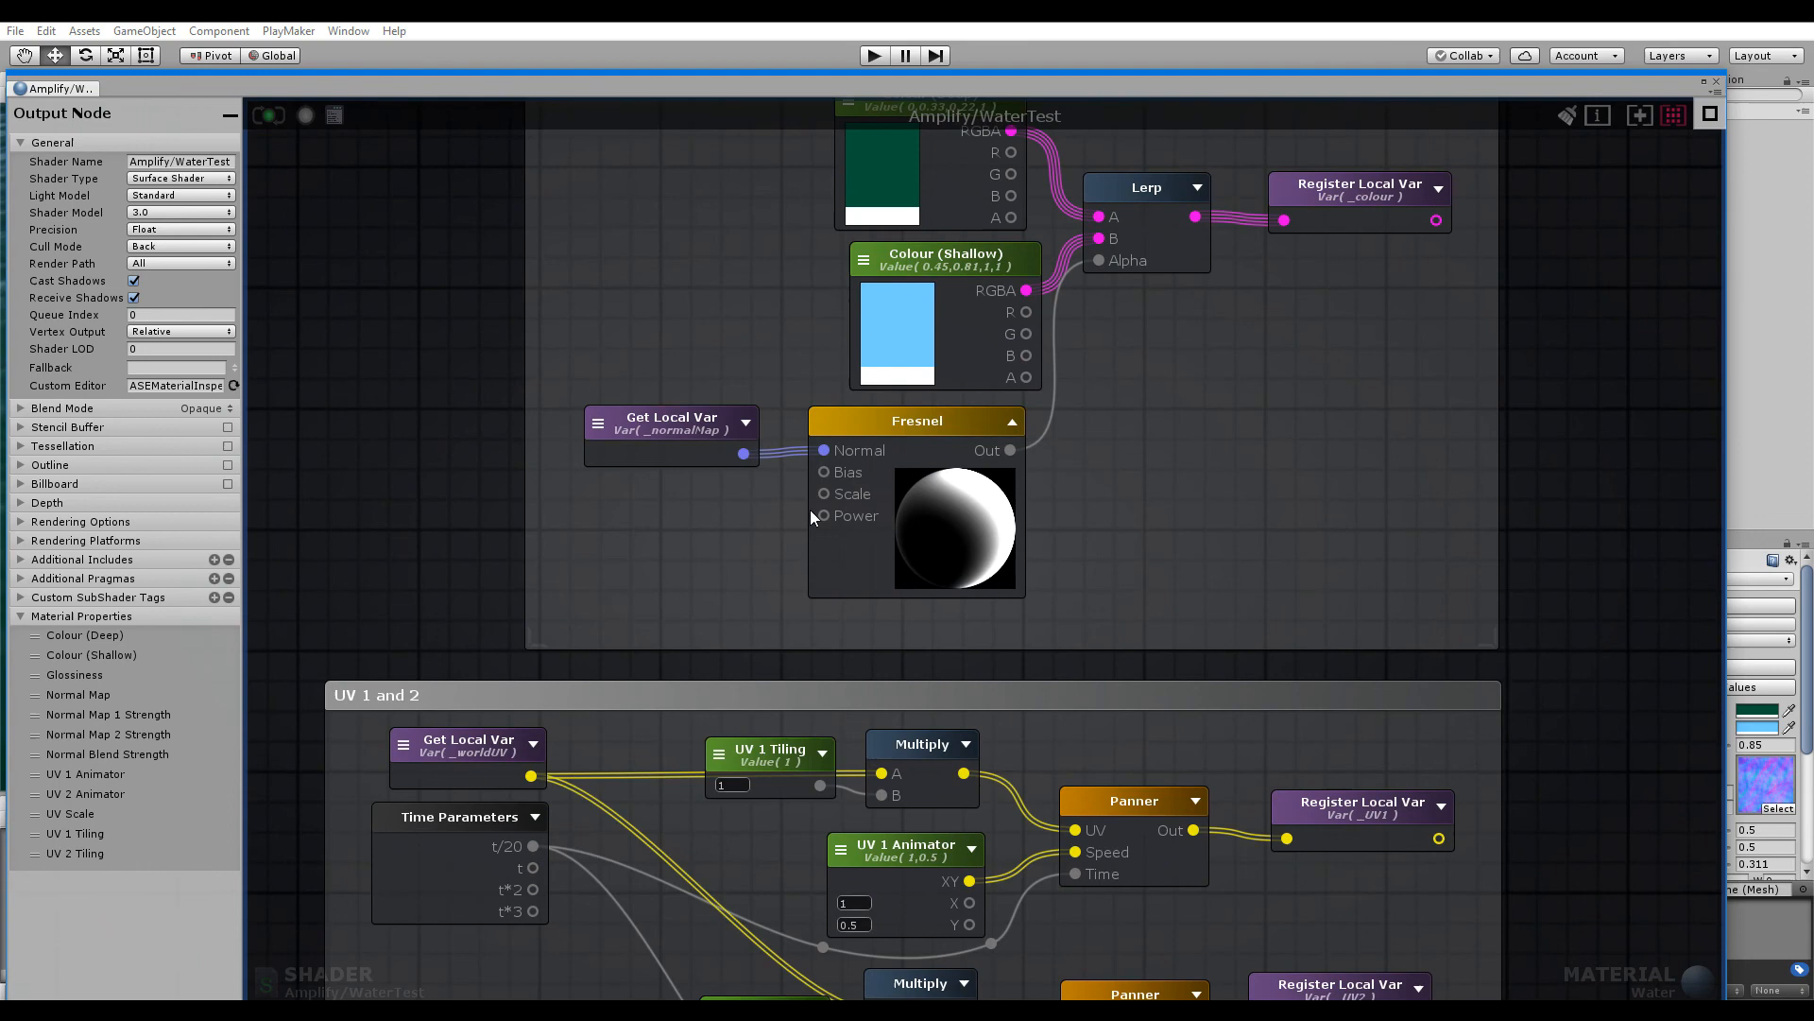
{"action": "left_click", "coordinate": [882, 451]}
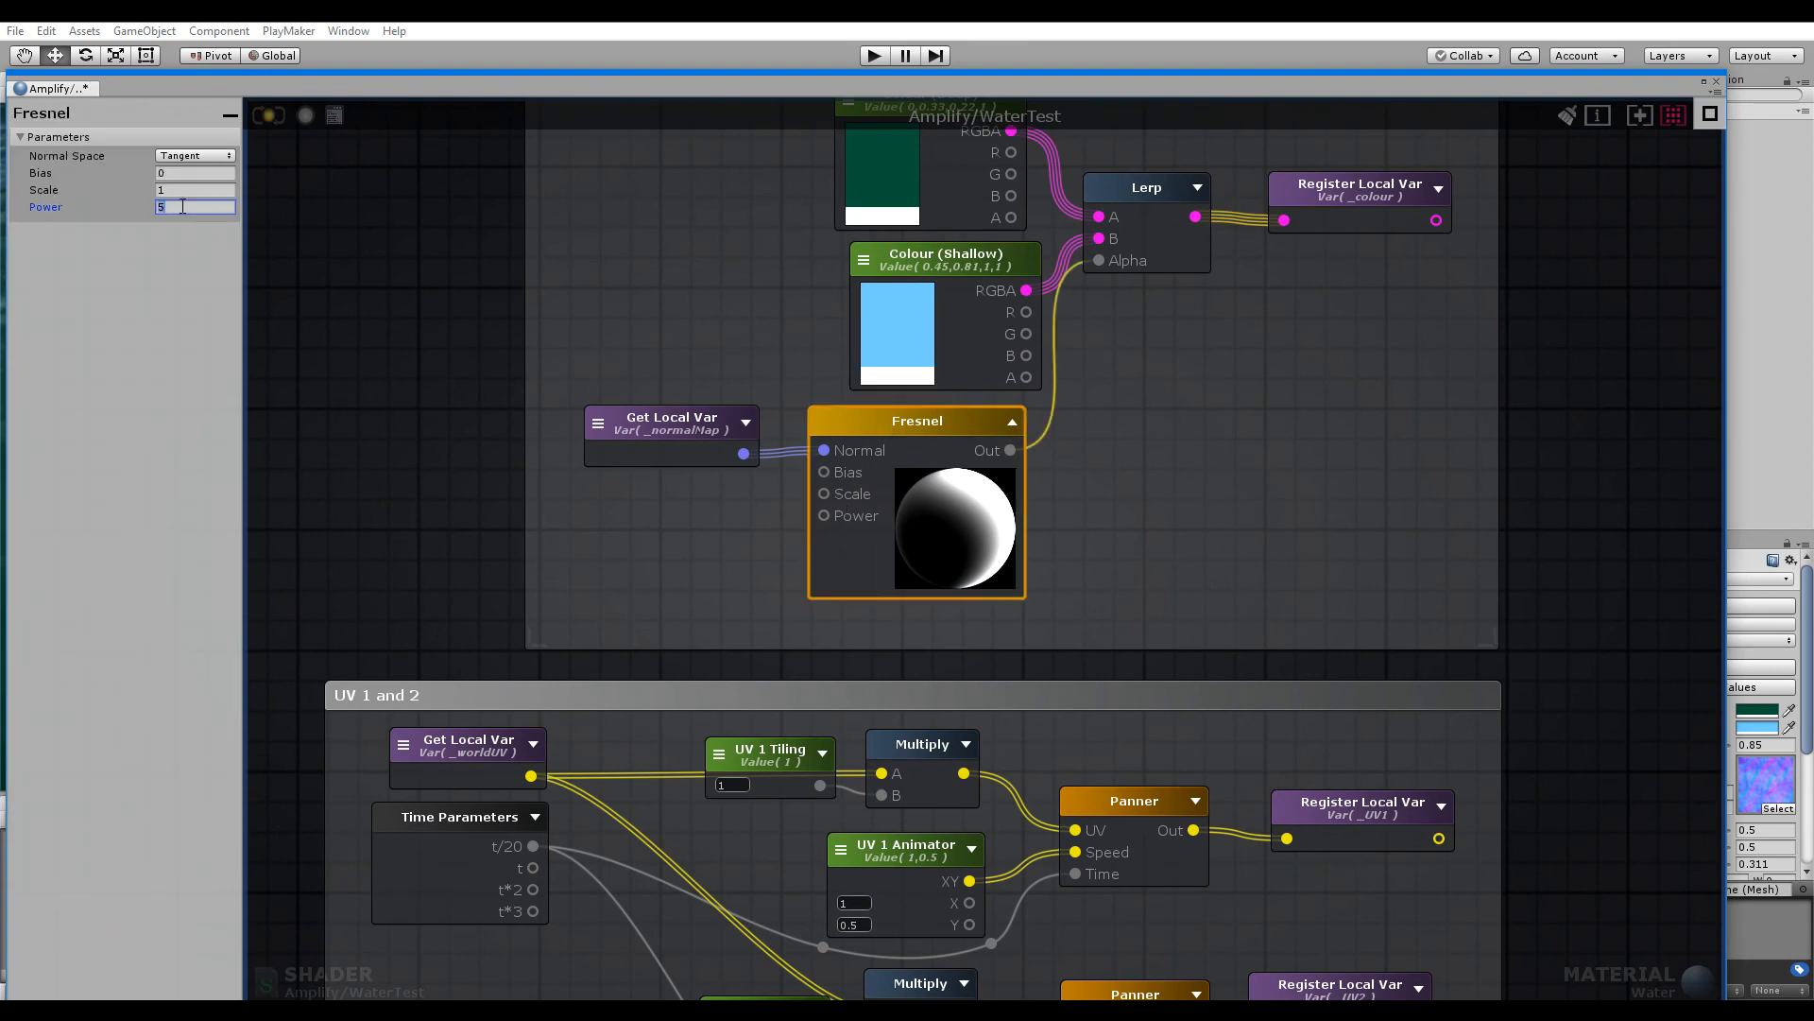
{"action": "type", "text": "1"}
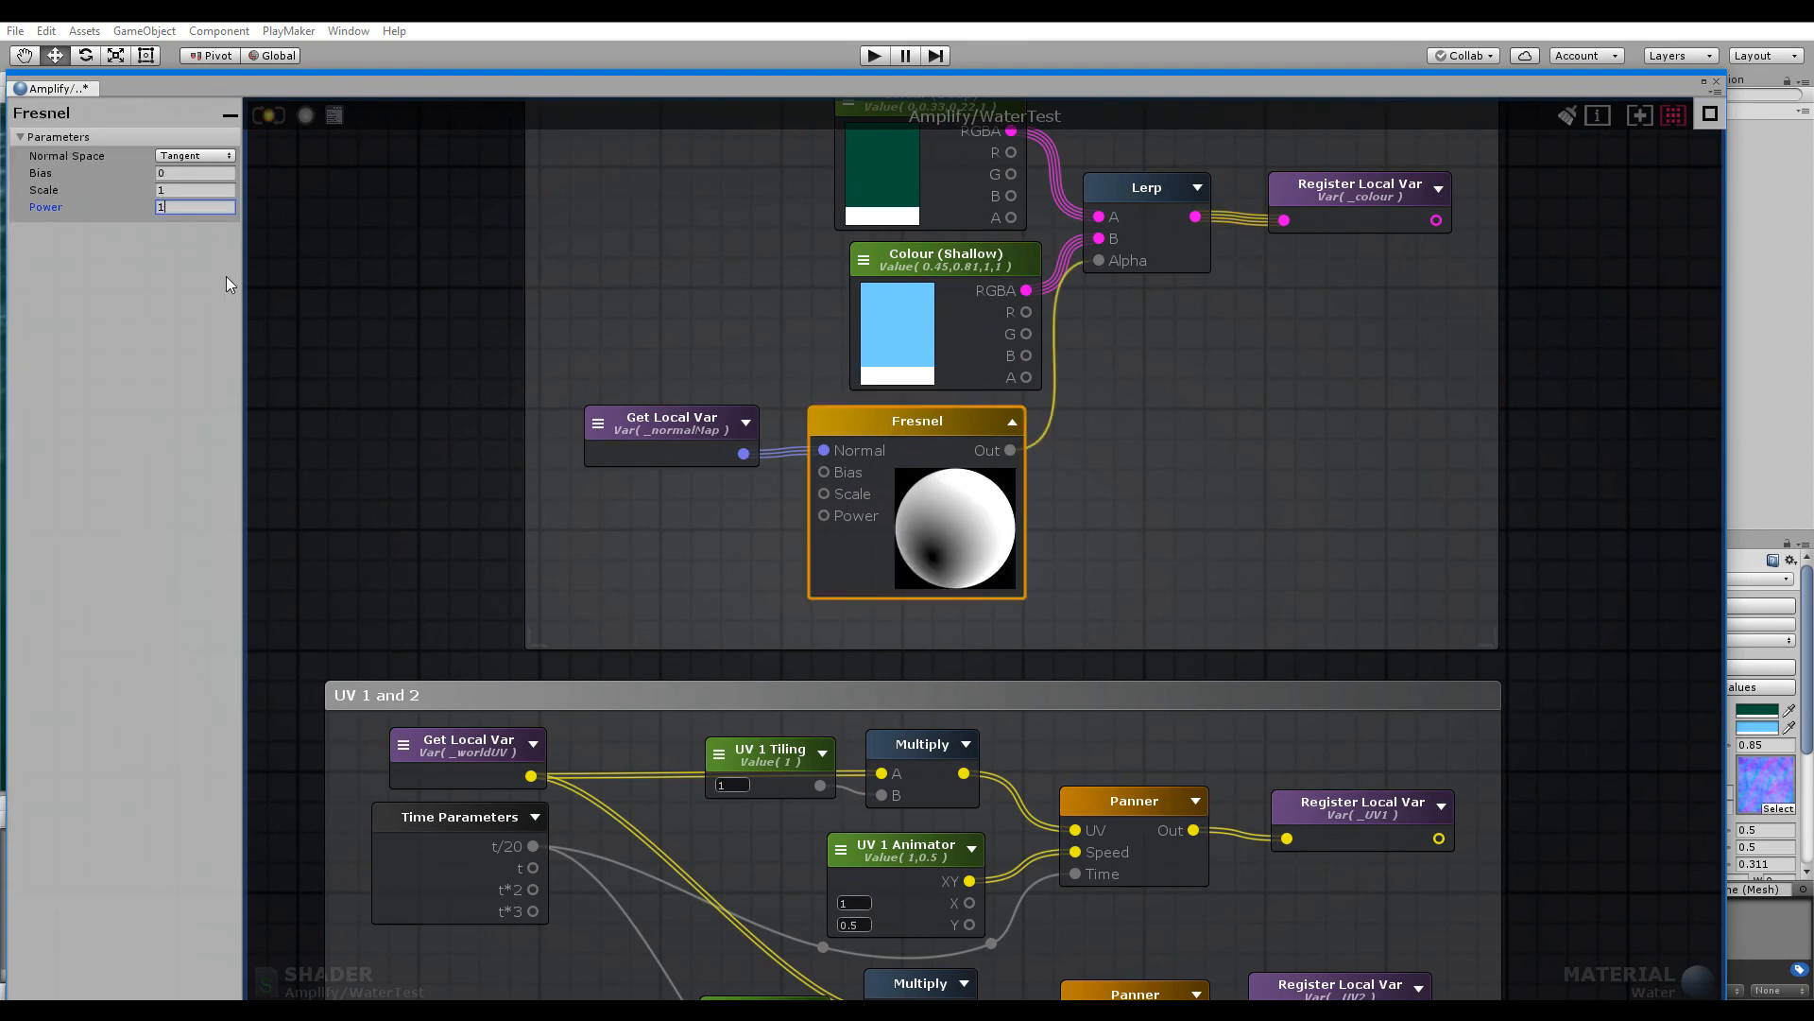
Add a Float node beside the colour group's Fresnel node and connect it to the Fresnel's Power input
{"action": "left_click", "coordinate": [763, 530]}
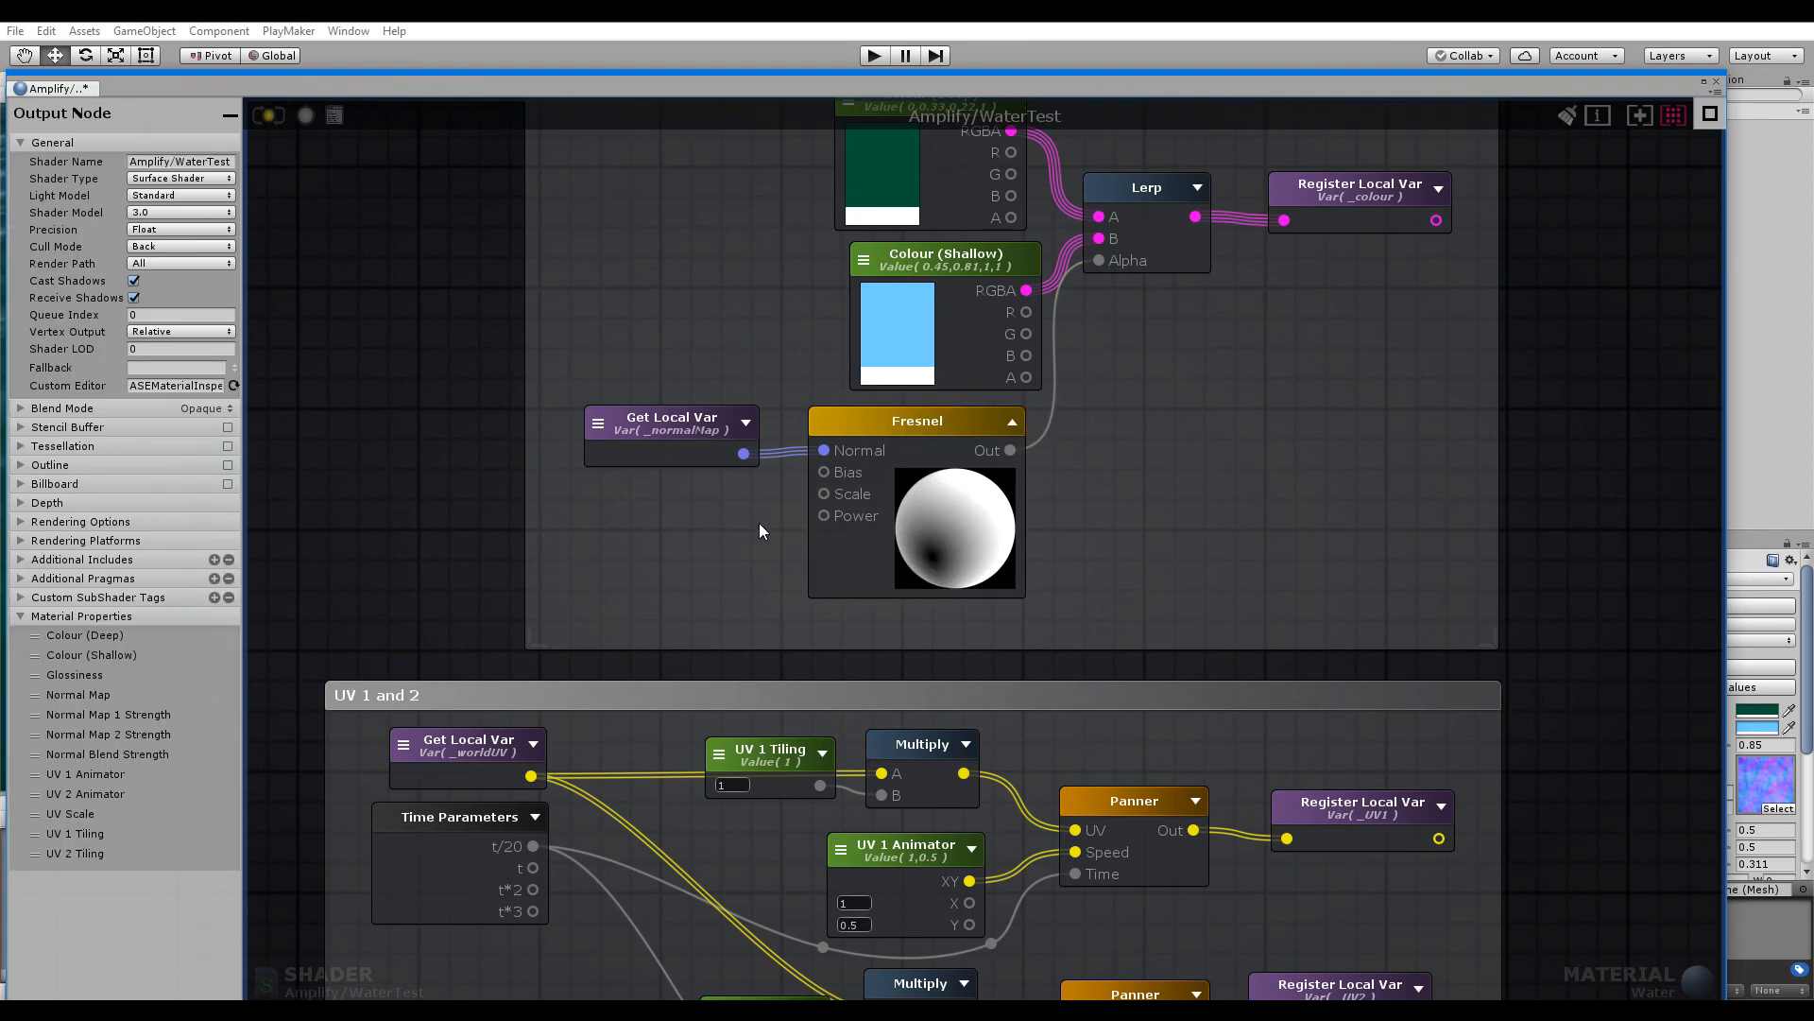
{"action": "key", "text": "1"}
{"action": "left_click", "coordinate": [665, 539]}
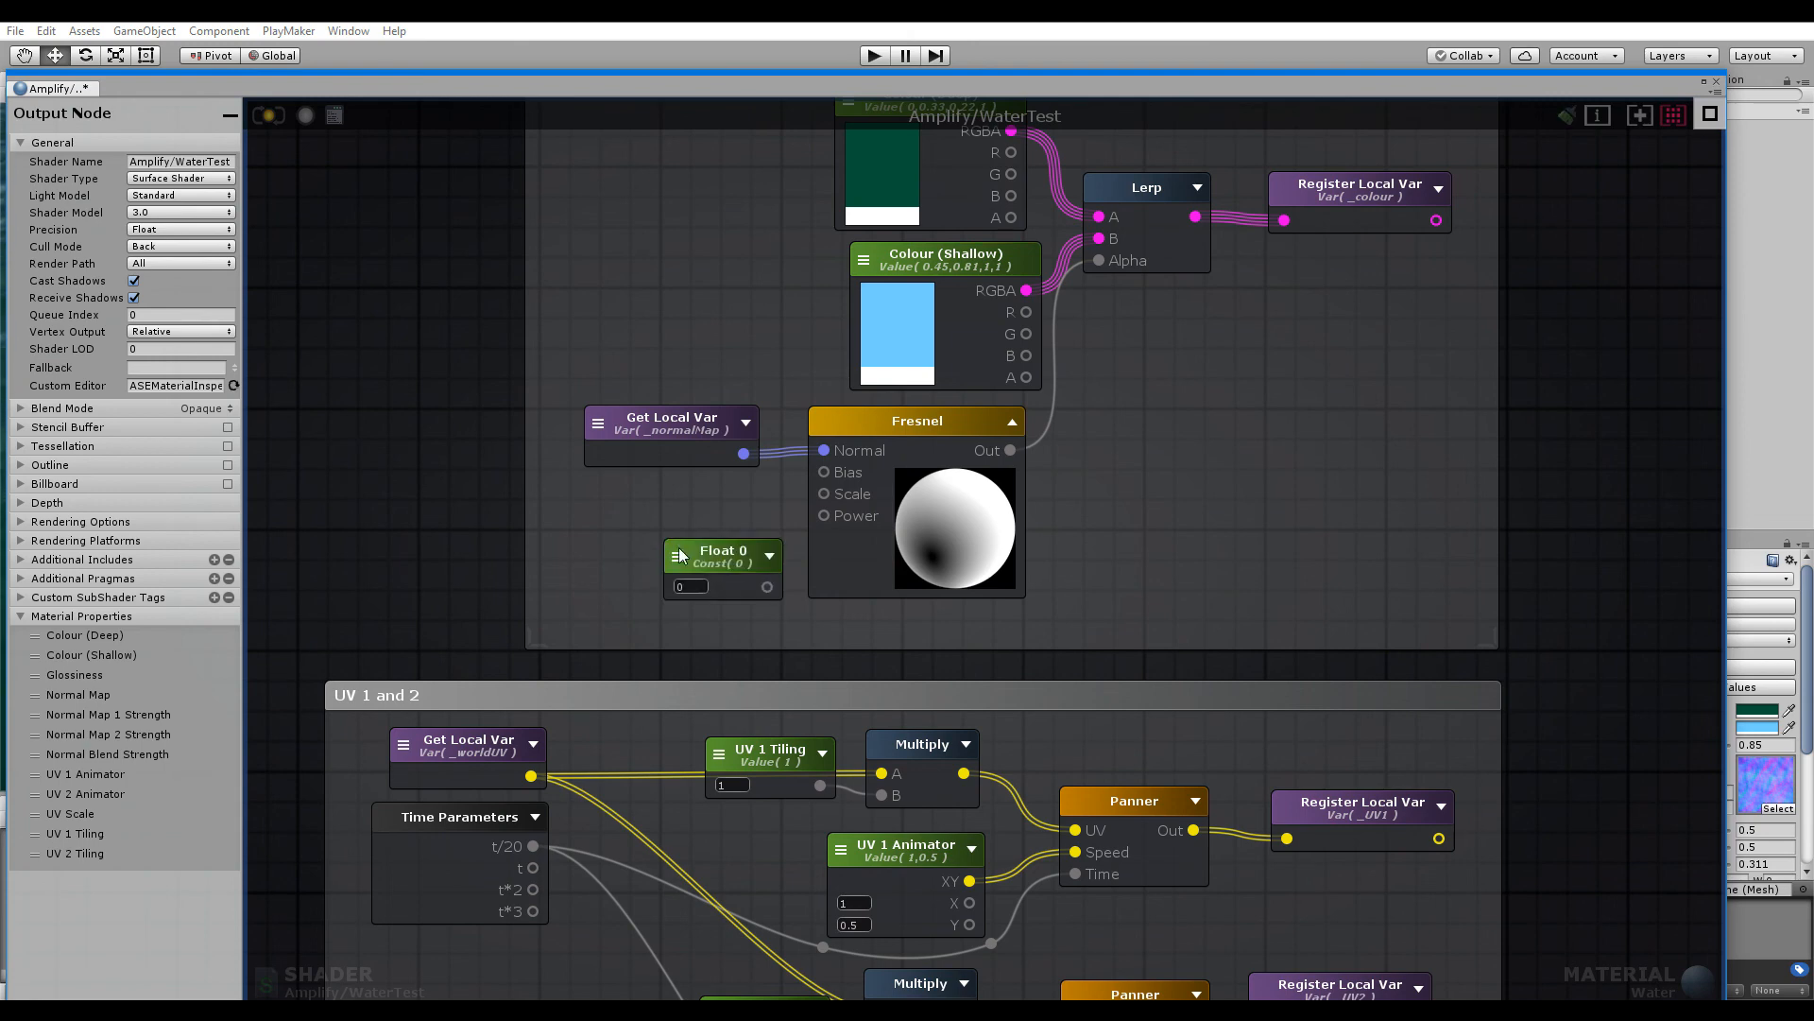
{"action": "left_click_drag", "start_coordinate": [701, 558], "coordinate": [826, 516]}
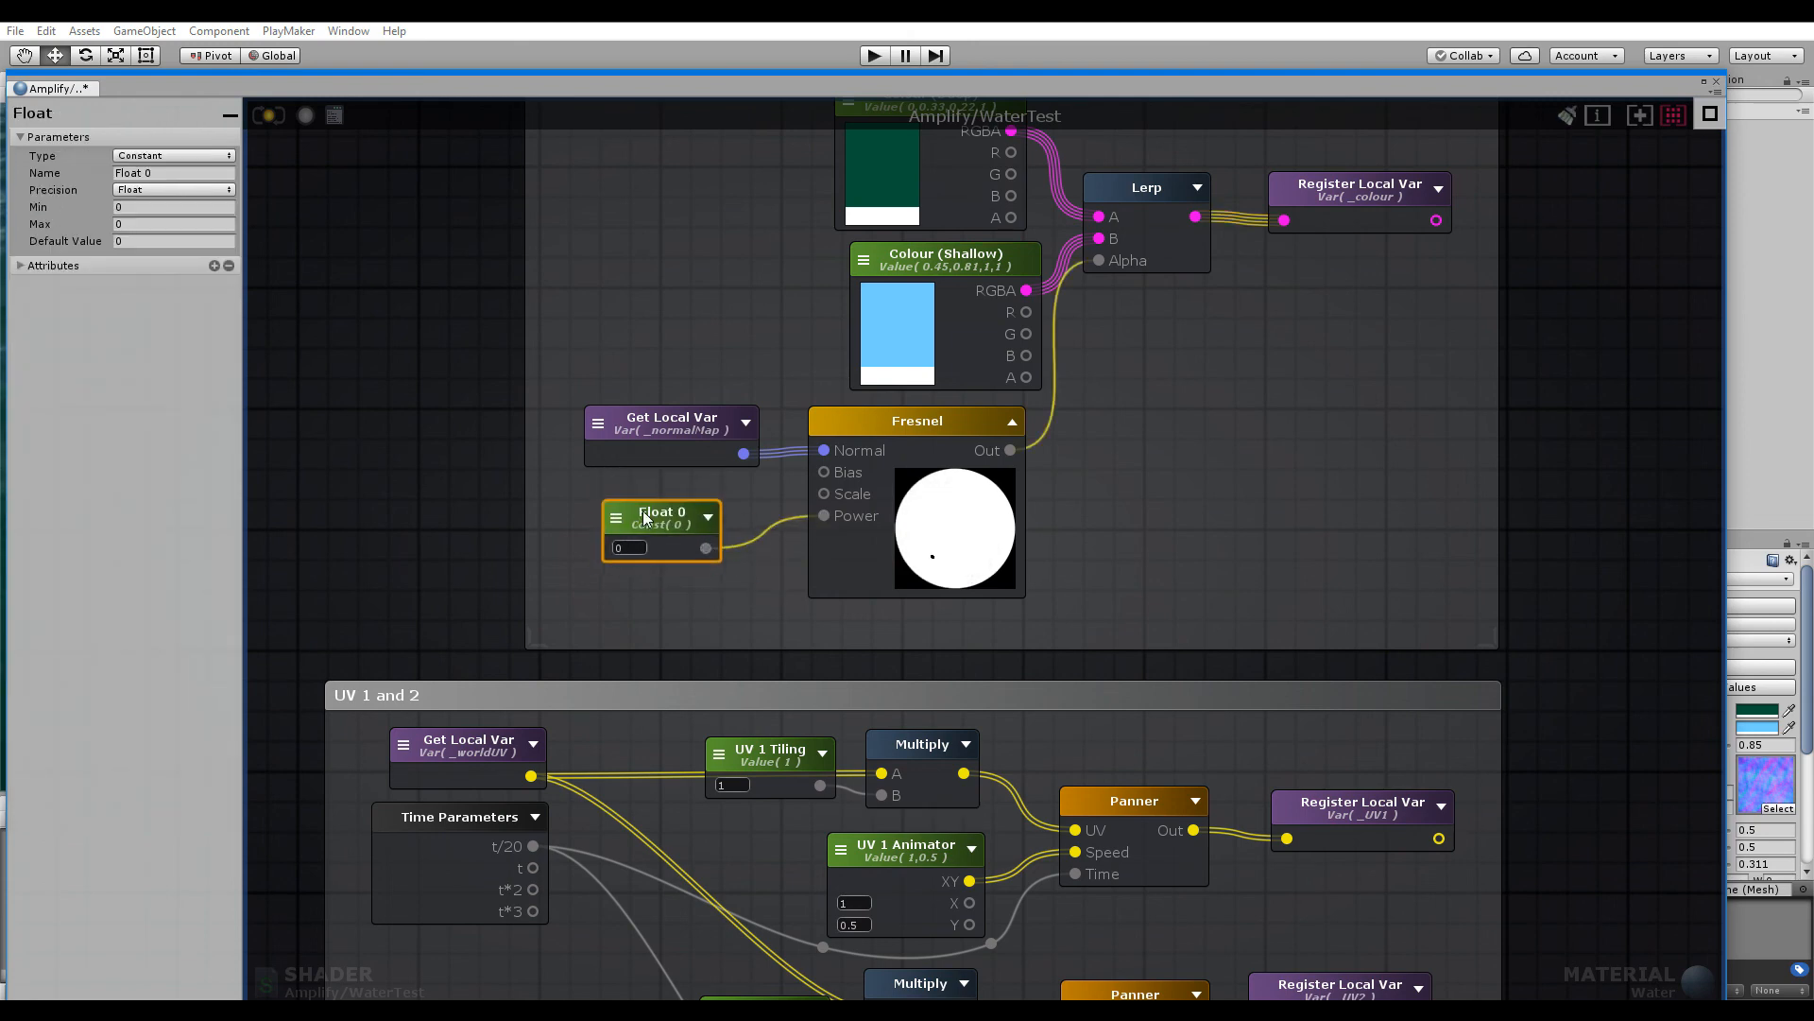
{"action": "left_click_drag", "start_coordinate": [649, 519], "coordinate": [653, 506]}
Set the value of the Float node feeding the Fresnel's Power to 1.336
{"action": "left_click", "coordinate": [625, 544]}
{"action": "type", "text": "1,3"}
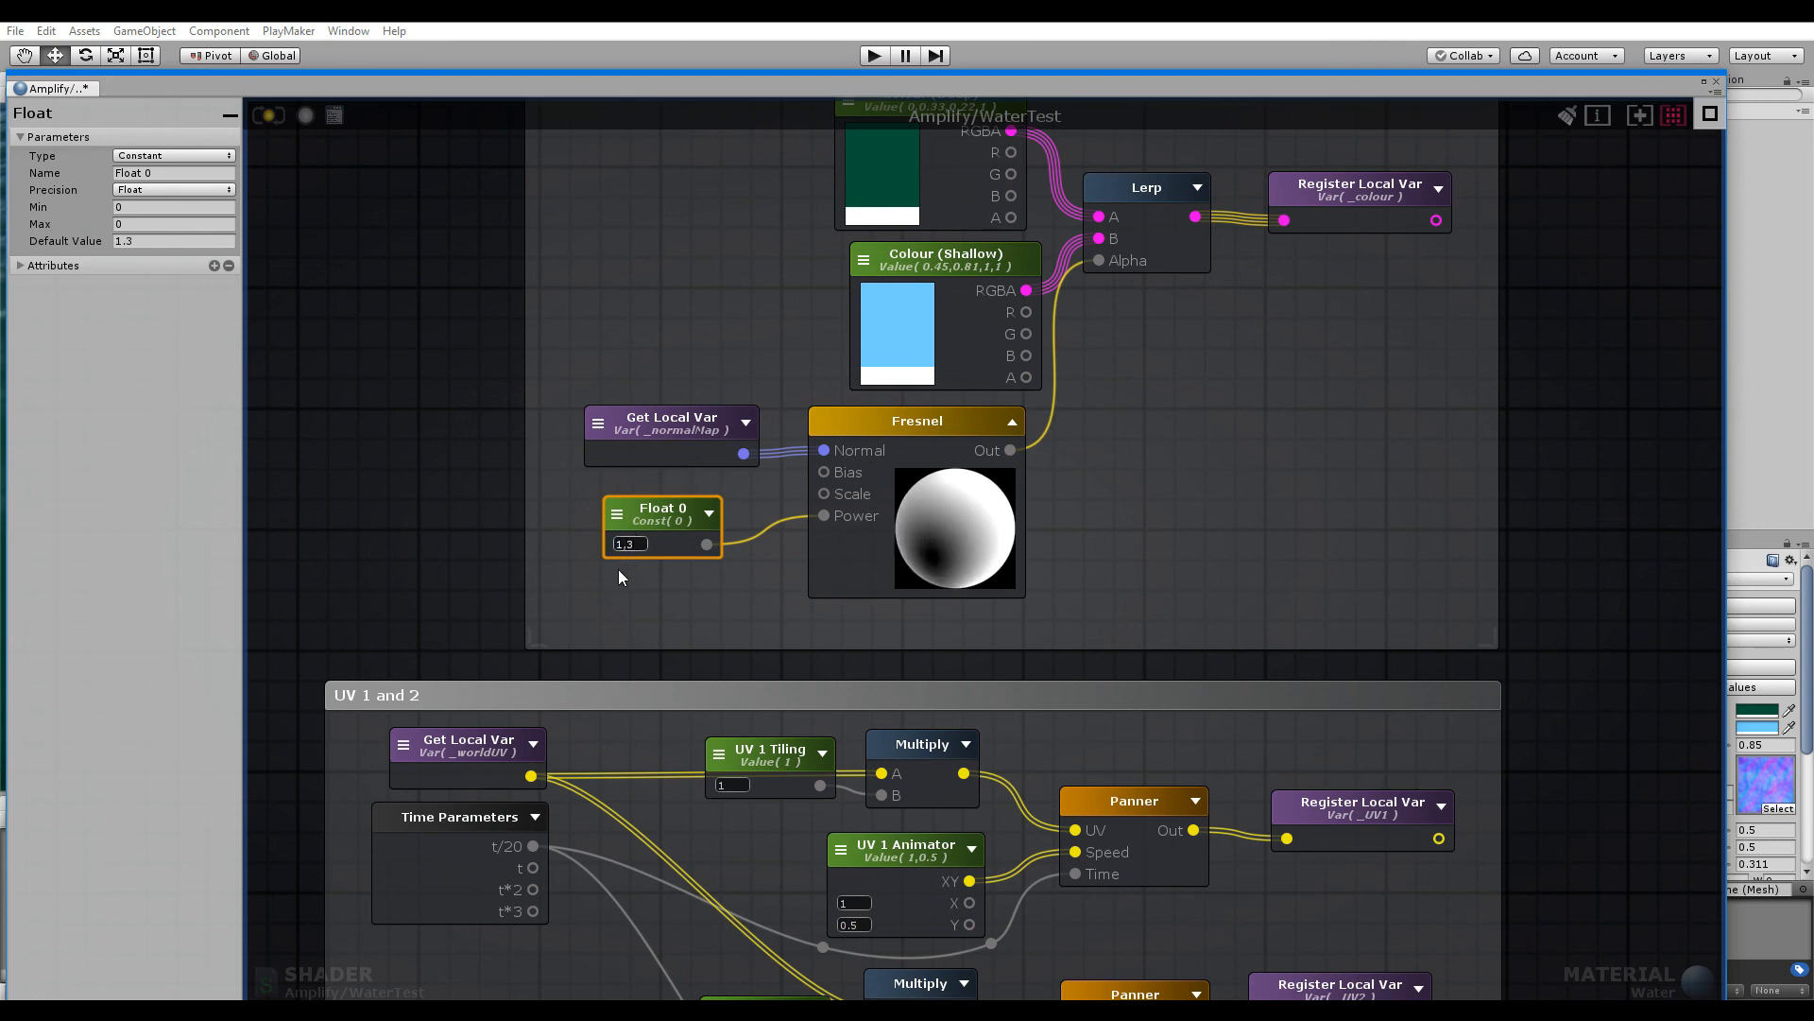
{"action": "type", "text": "36"}
{"action": "left_click", "coordinate": [626, 566]}
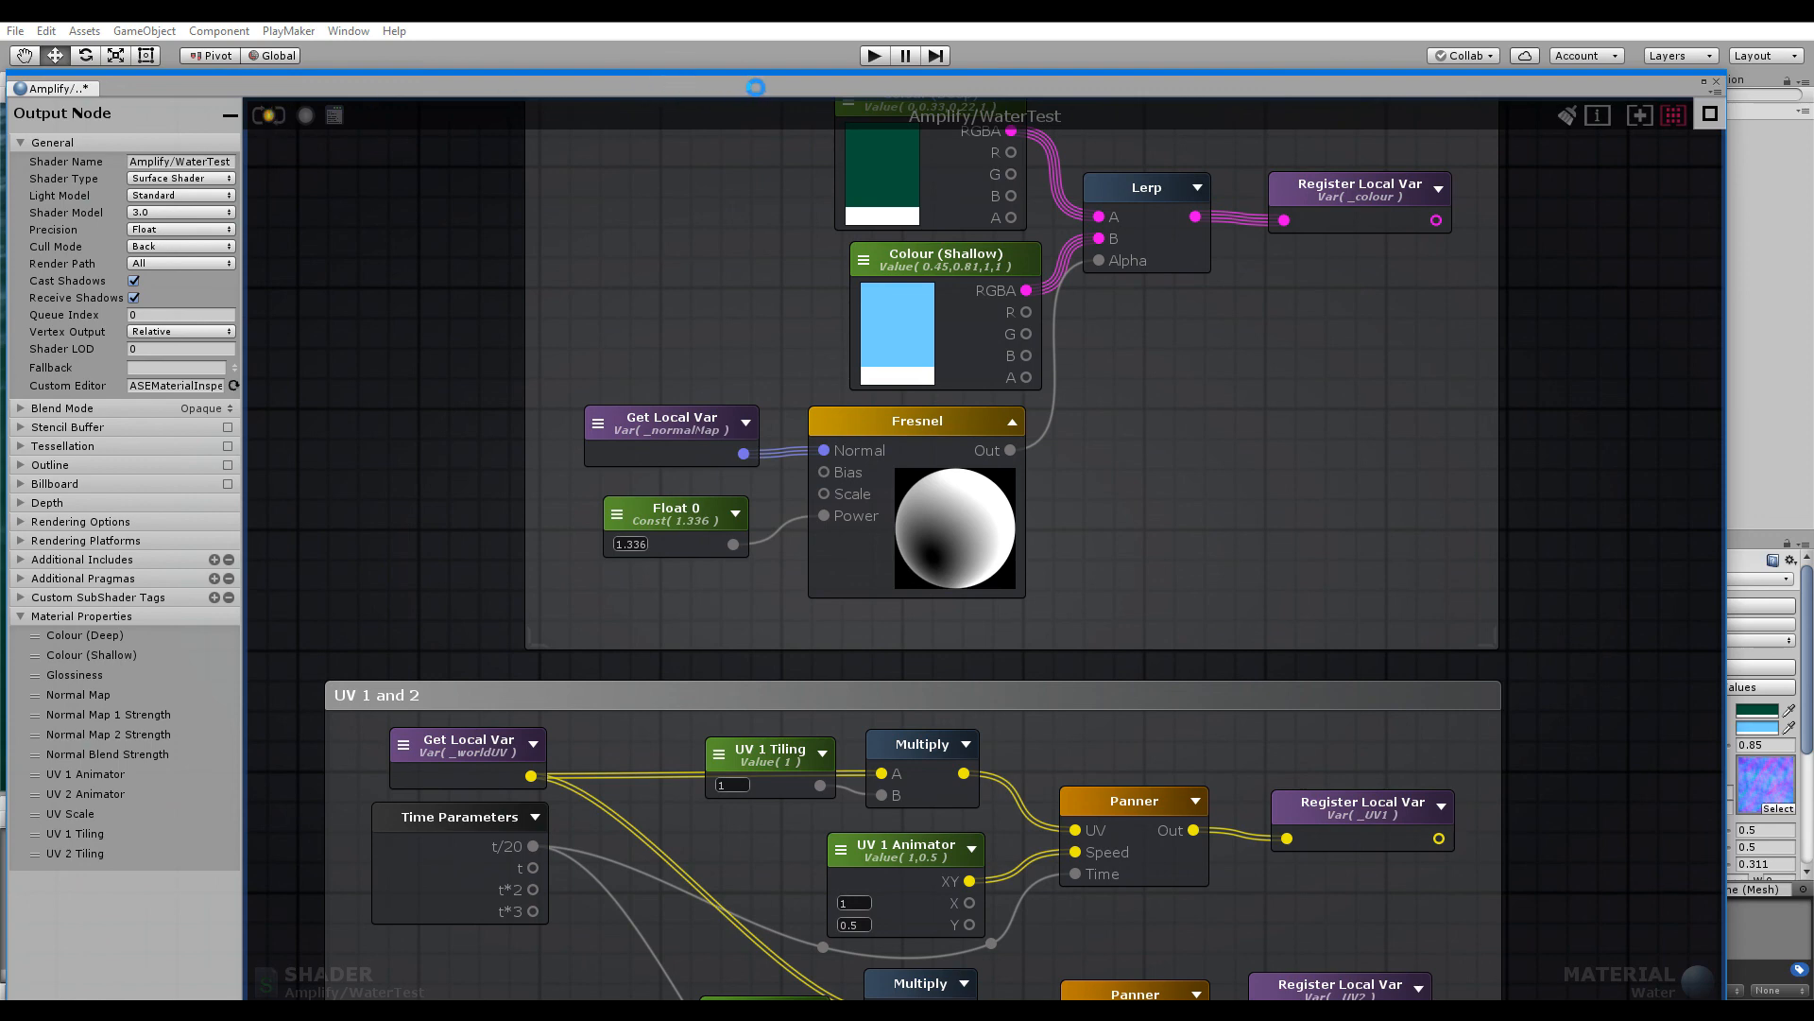
Switch the Water material to Shader Forge/WaterTest to compare the water in the scene, and return it to Amplify/WaterTest
{"action": "double_click", "coordinate": [758, 95]}
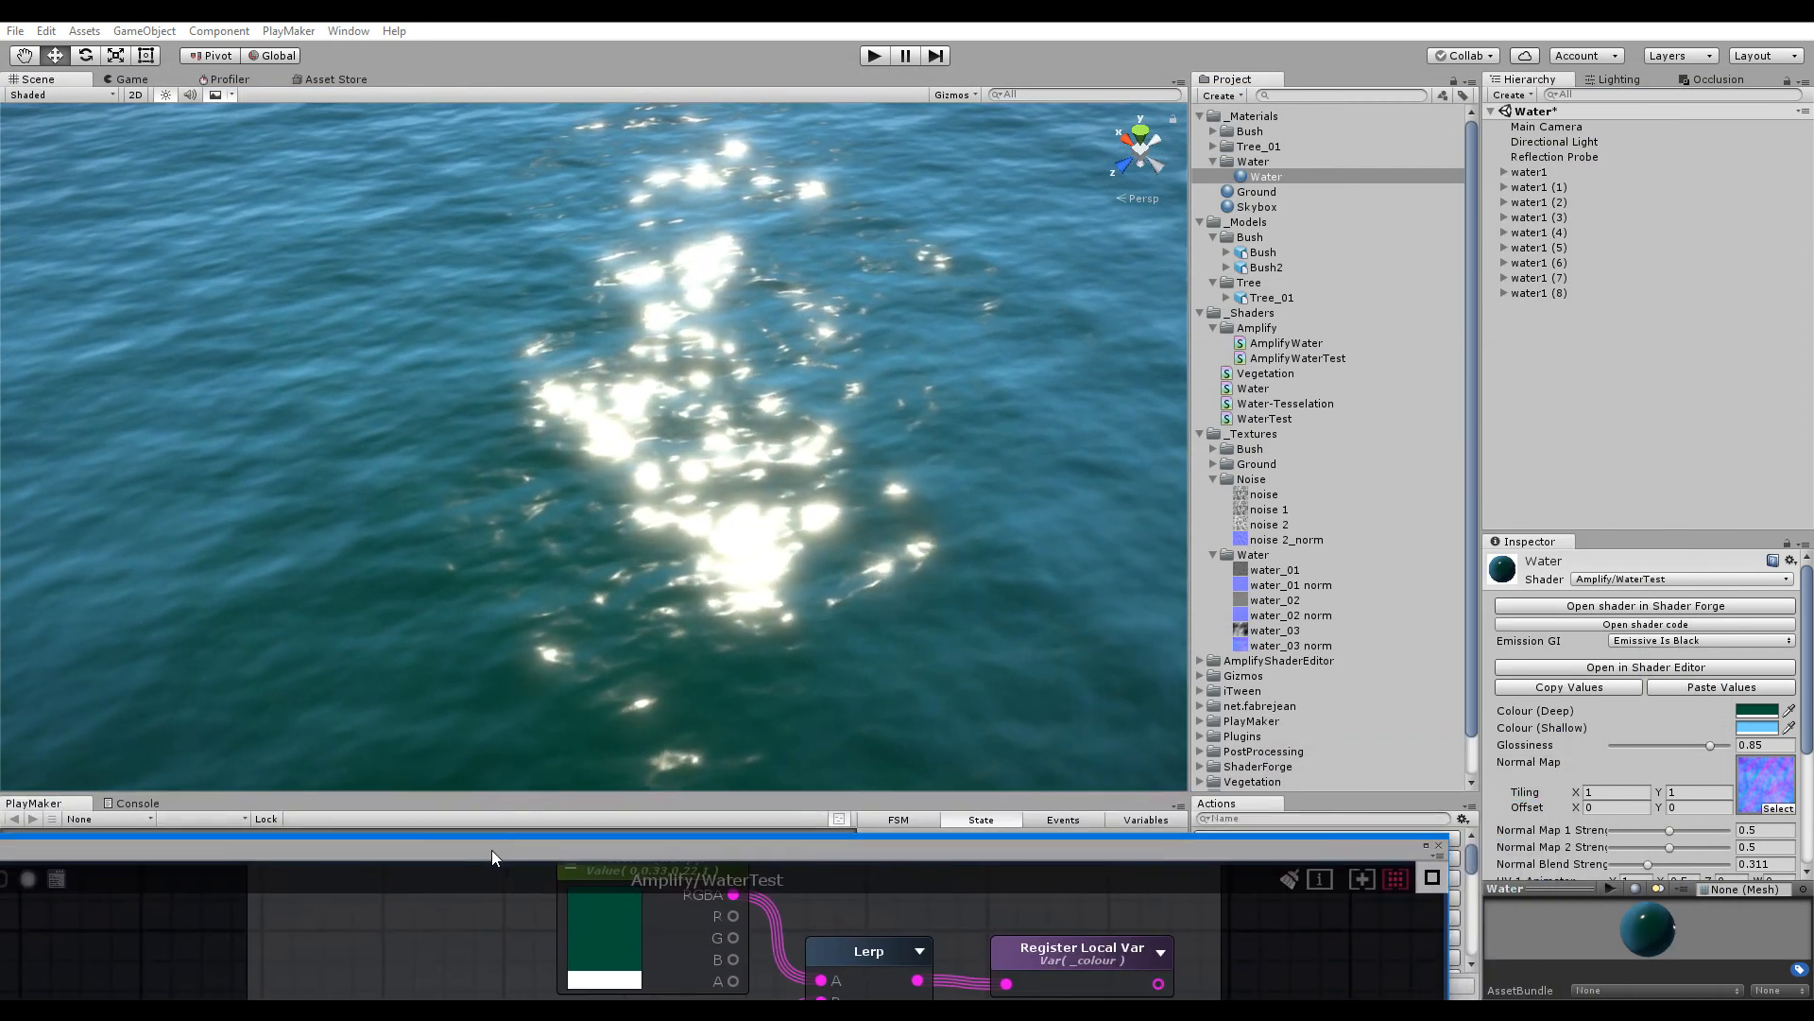
{"action": "left_click_drag", "start_coordinate": [563, 437], "coordinate": [884, 462], "text": "alt"}
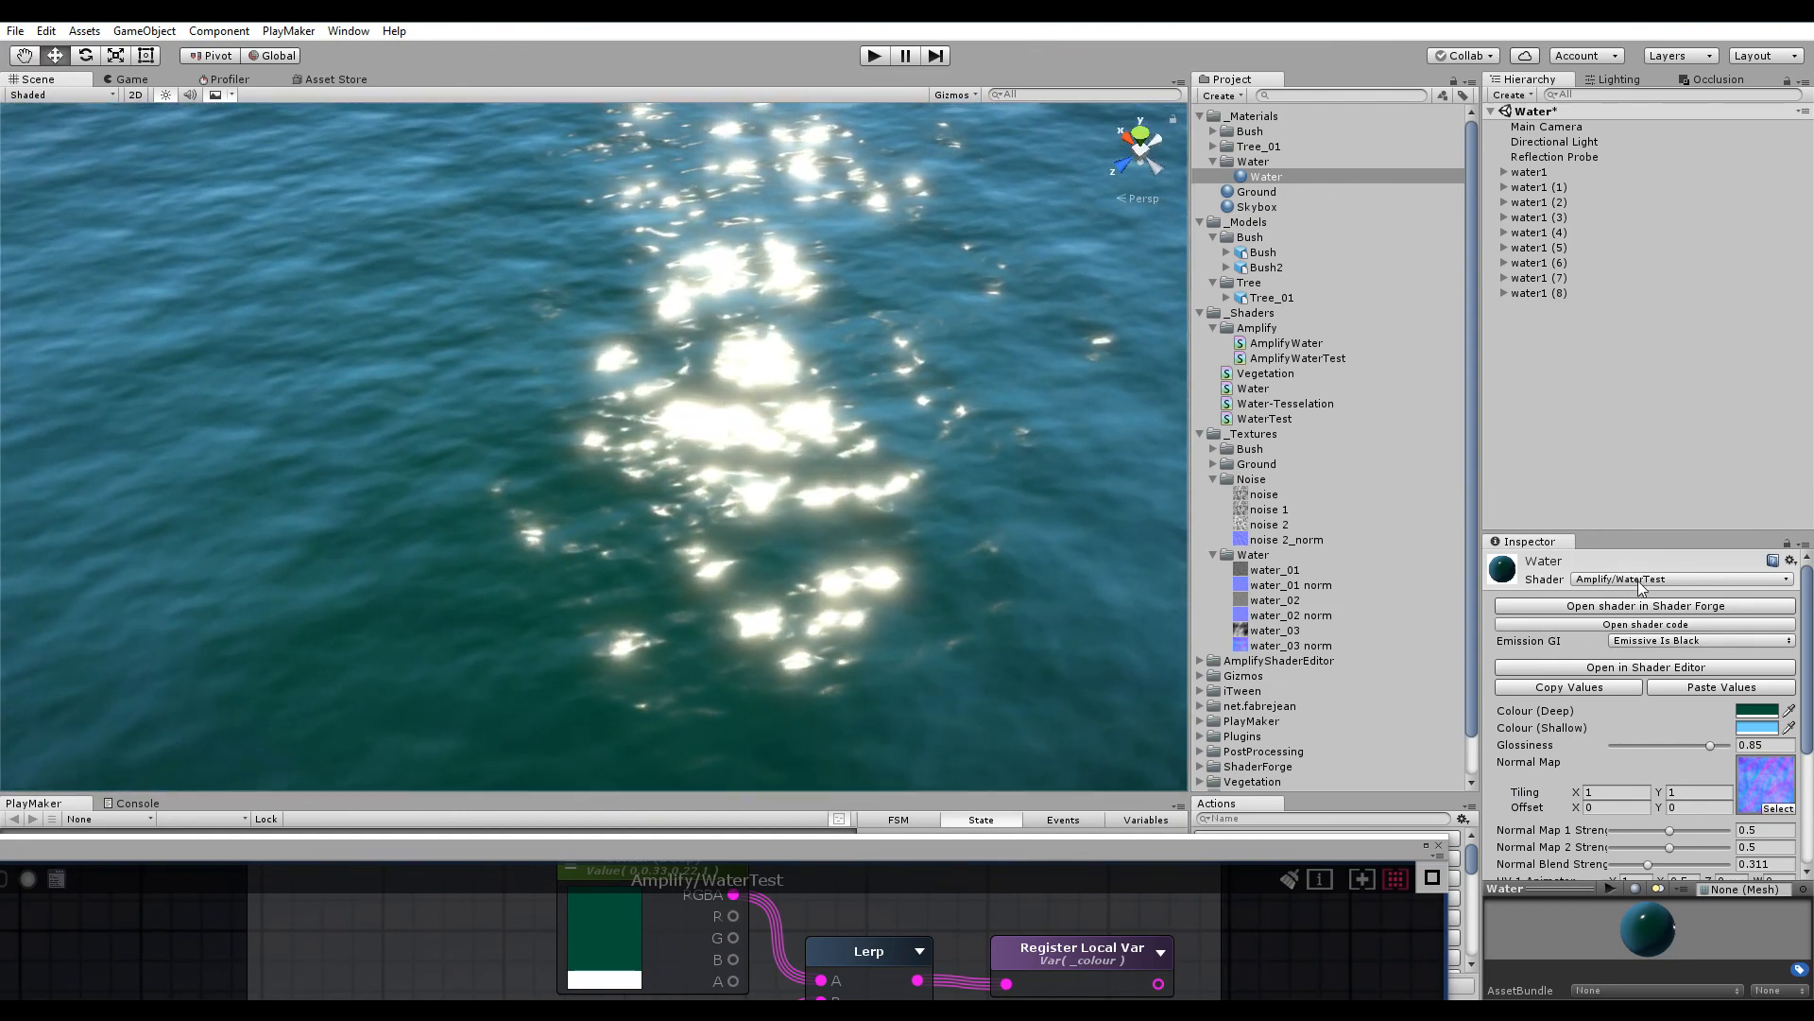
{"action": "left_click", "coordinate": [1680, 578]}
{"action": "mouse_move", "coordinate": [1652, 442]}
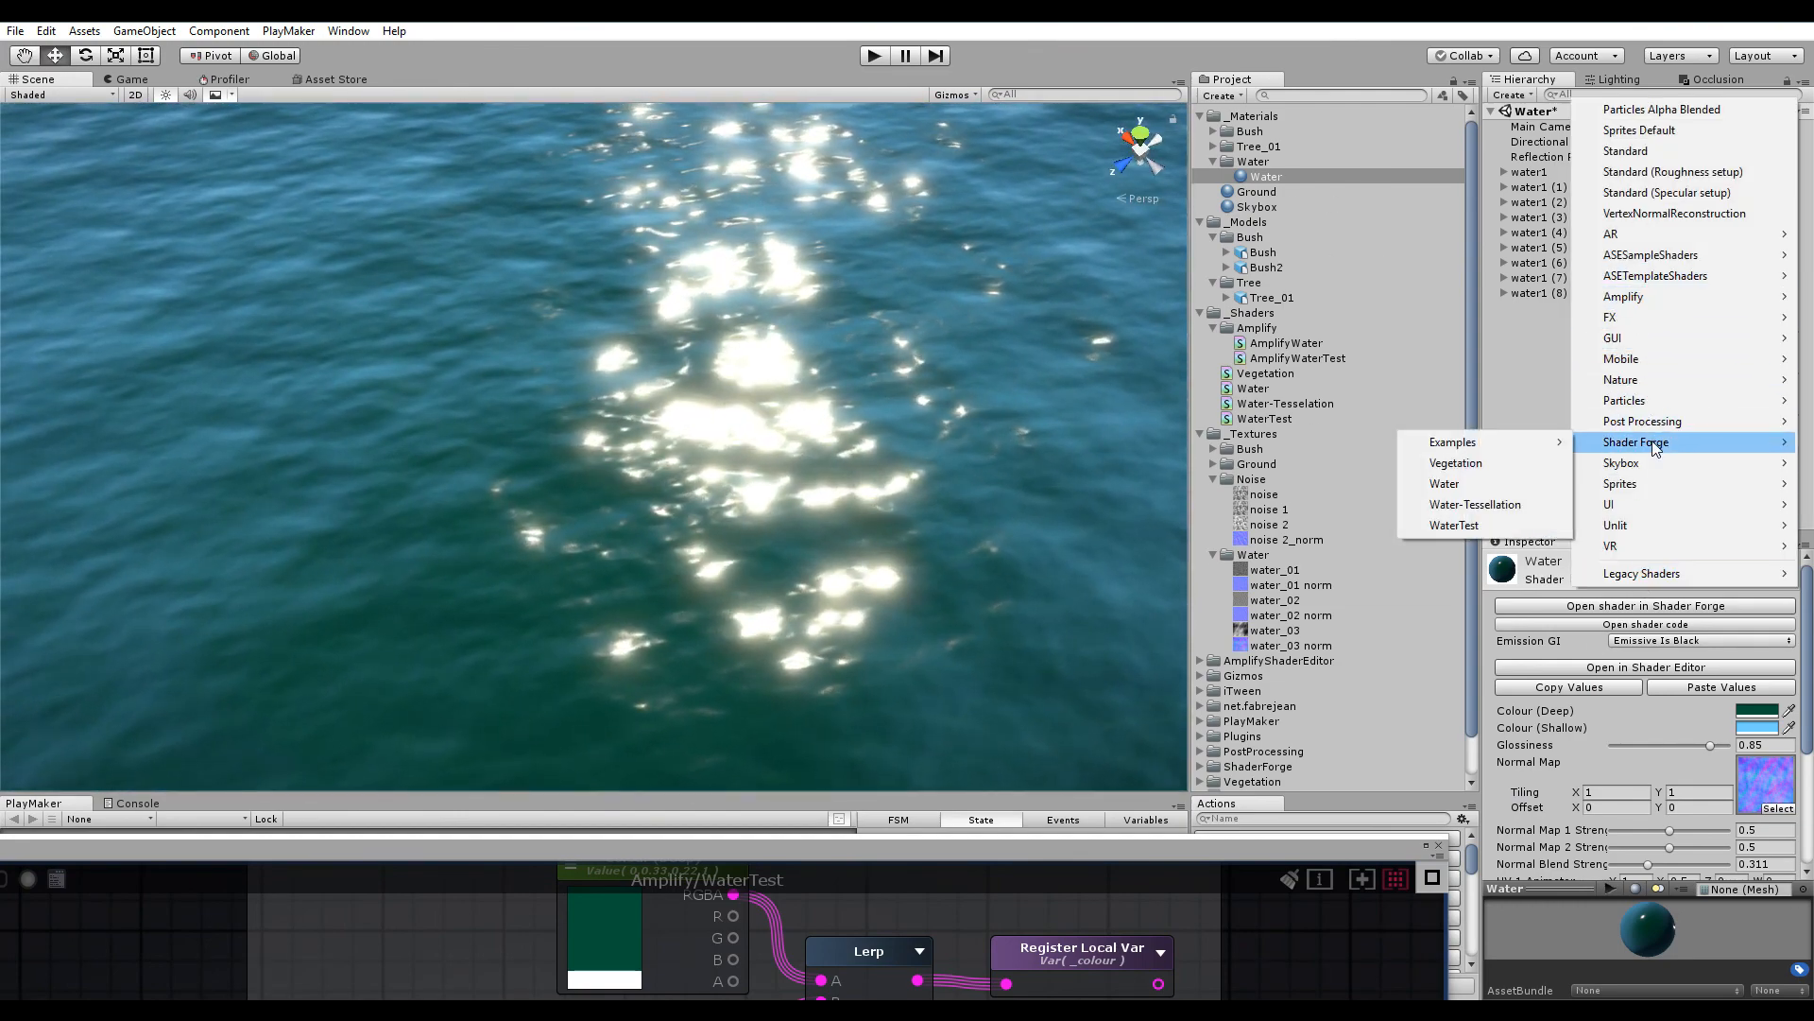
{"action": "left_click", "coordinate": [1508, 525]}
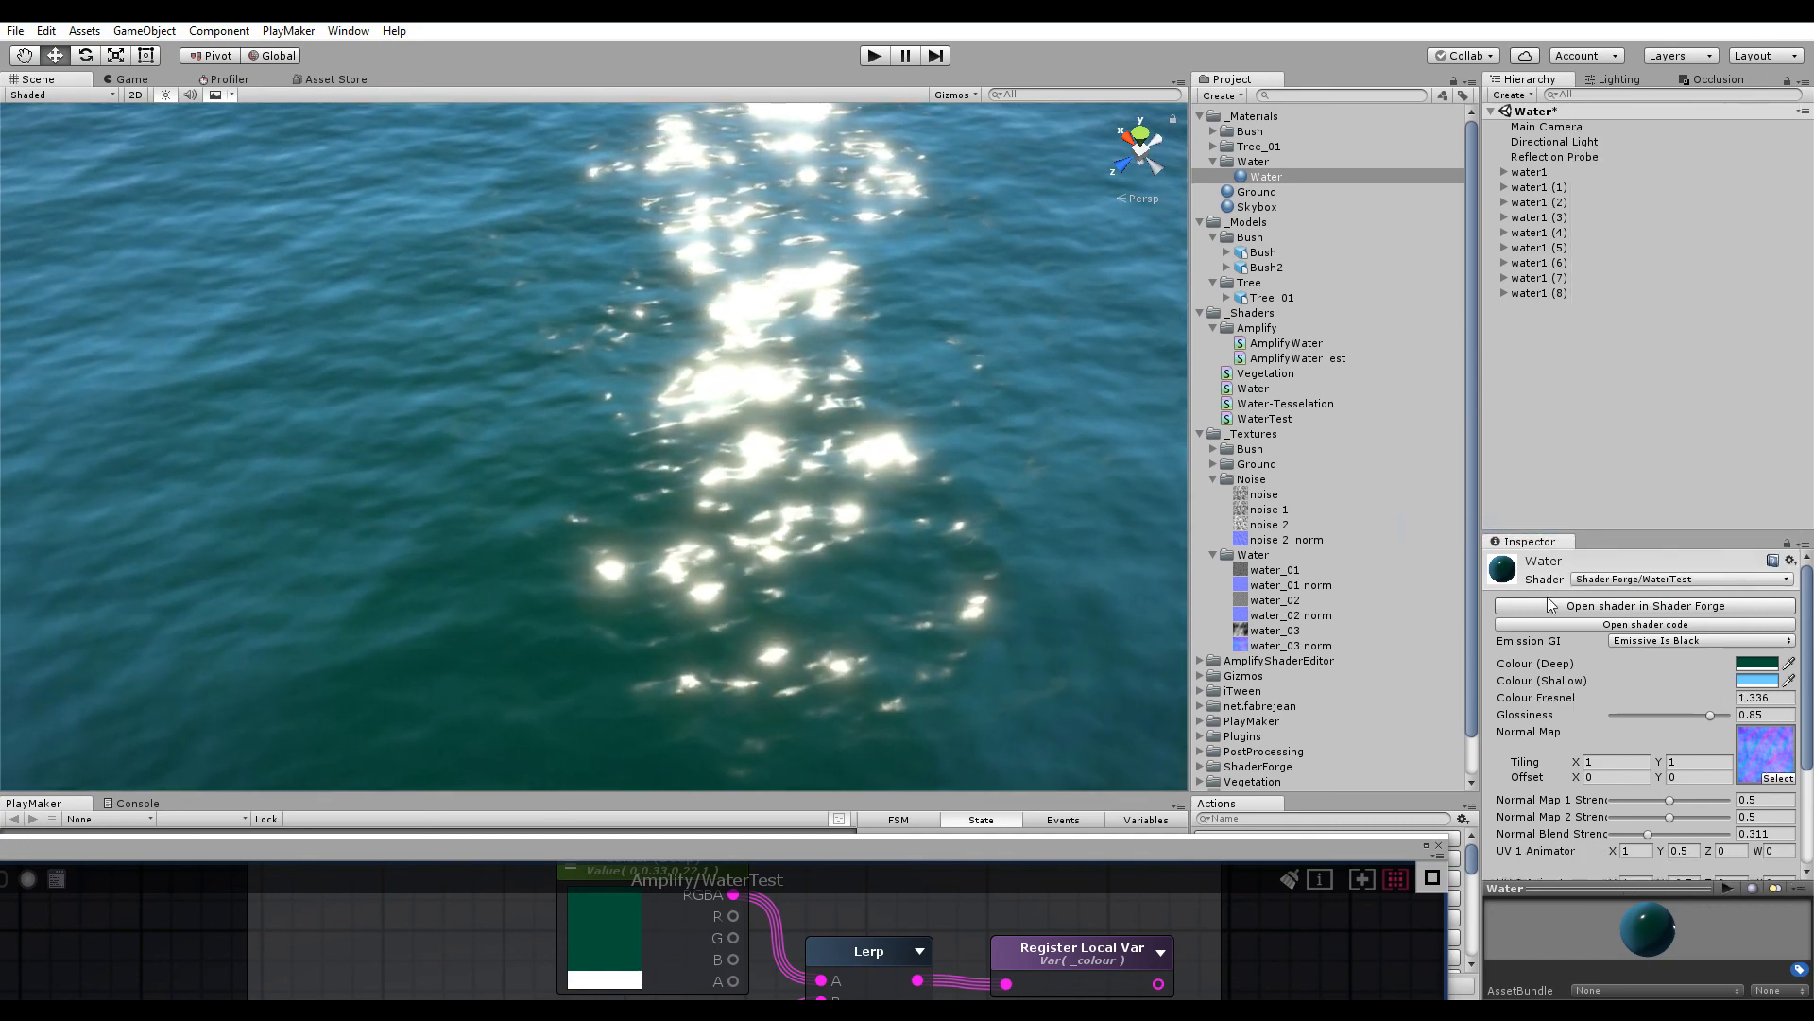
{"action": "left_click", "coordinate": [1625, 578]}
{"action": "mouse_move", "coordinate": [1658, 298]}
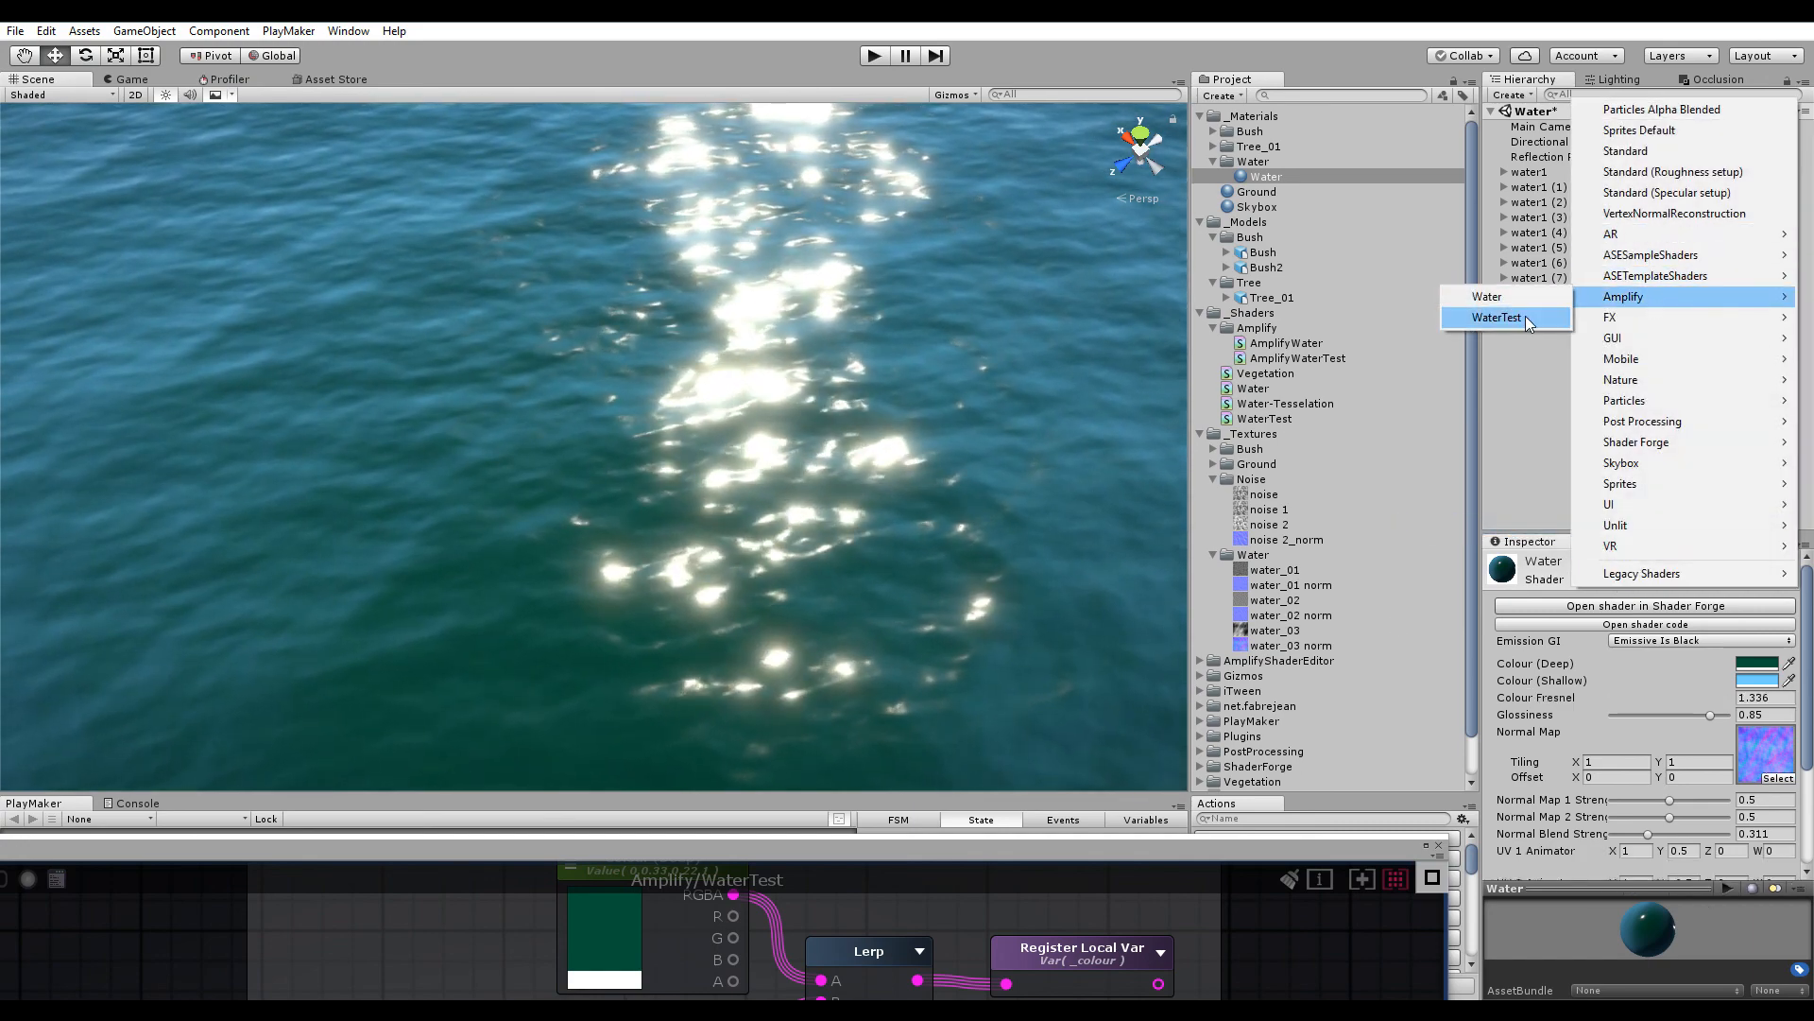
{"action": "left_click", "coordinate": [1525, 316]}
Rename the Float node in the Amplify graph as Colour Fresnel Strength and reposition it below the _normalMap Get Local Var node
{"action": "left_click_drag", "start_coordinate": [687, 505], "coordinate": [815, 175], "text": "alt"}
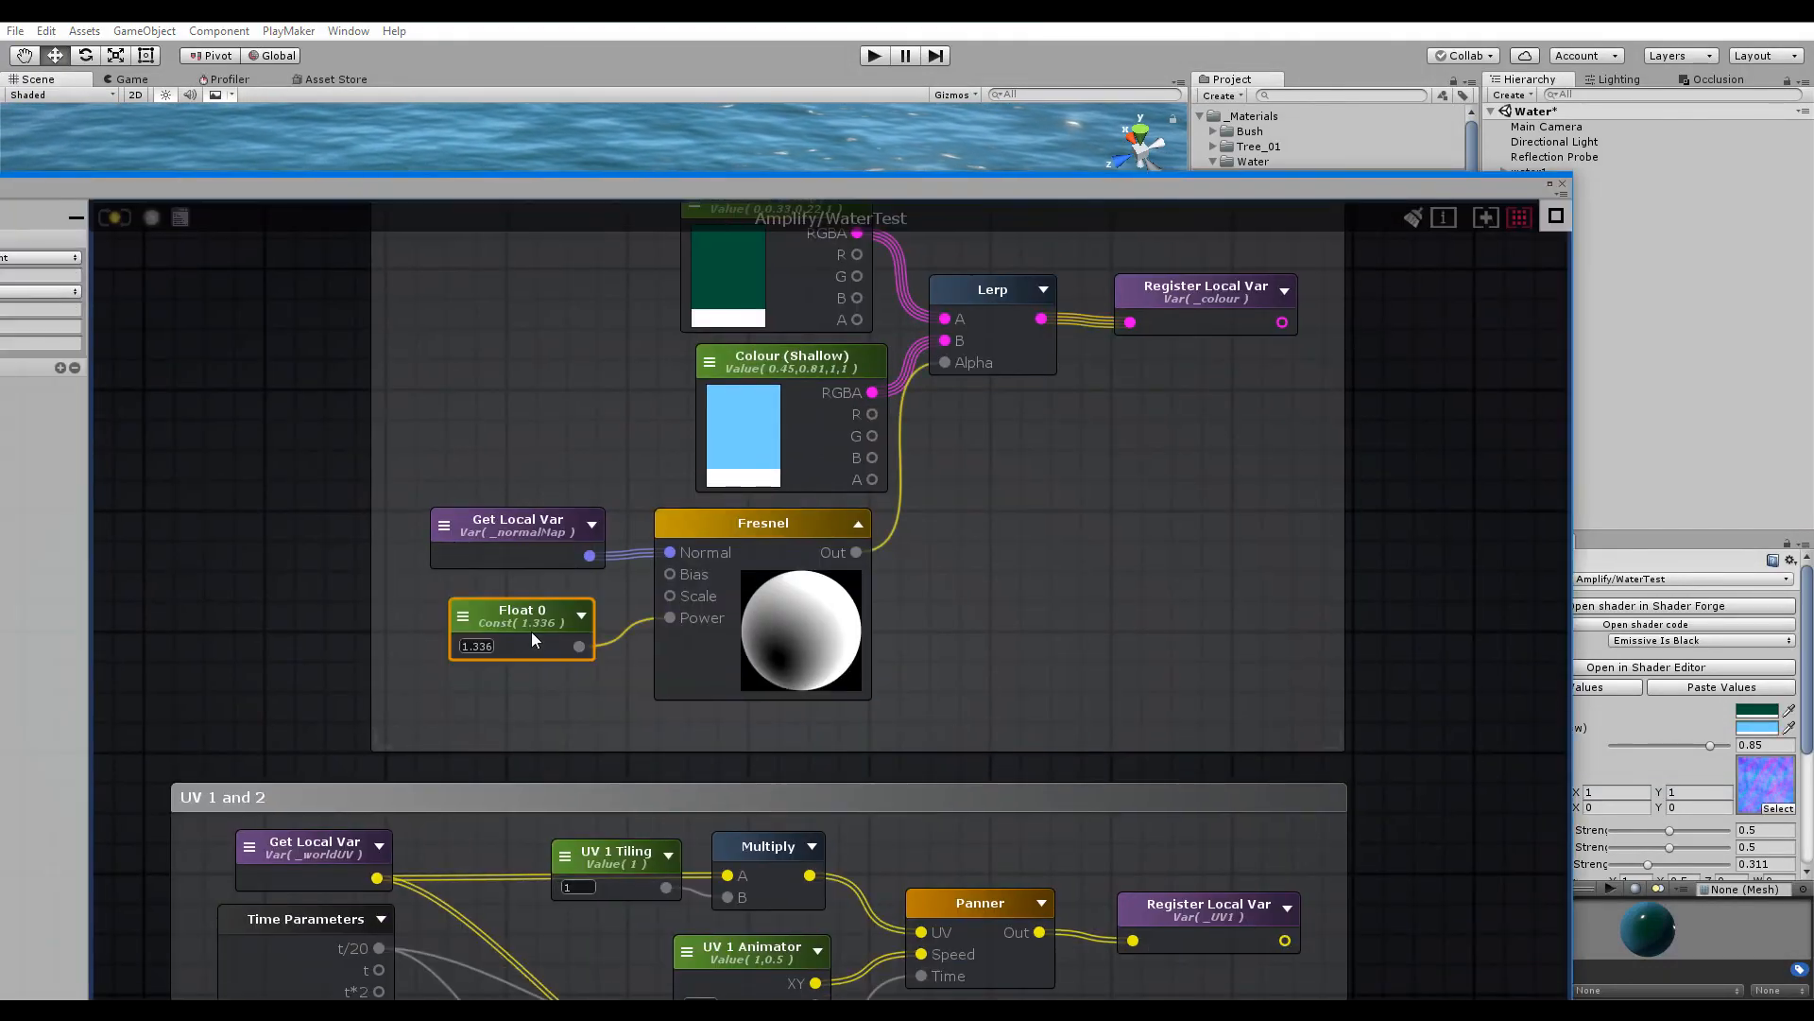
{"action": "middle_click_drag", "start_coordinate": [513, 620], "coordinate": [582, 589]}
{"action": "double_click", "coordinate": [614, 576]}
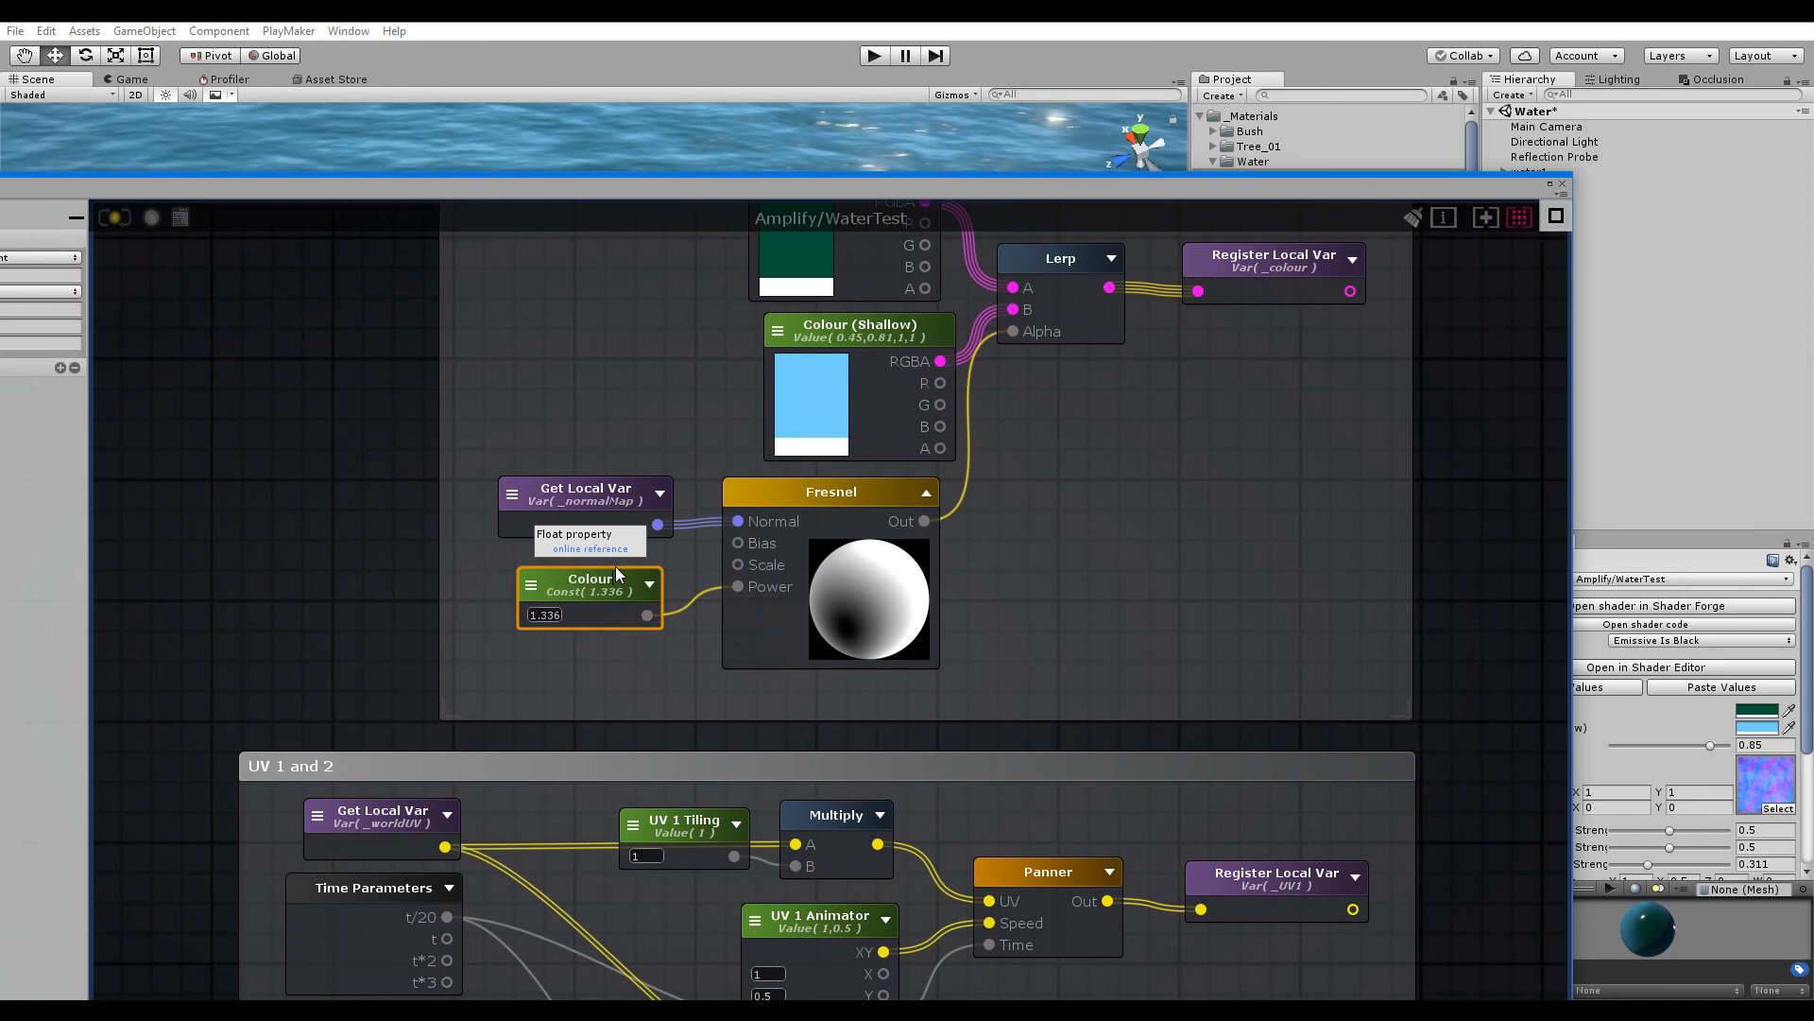
{"action": "type", "text": "Colour Frew"}
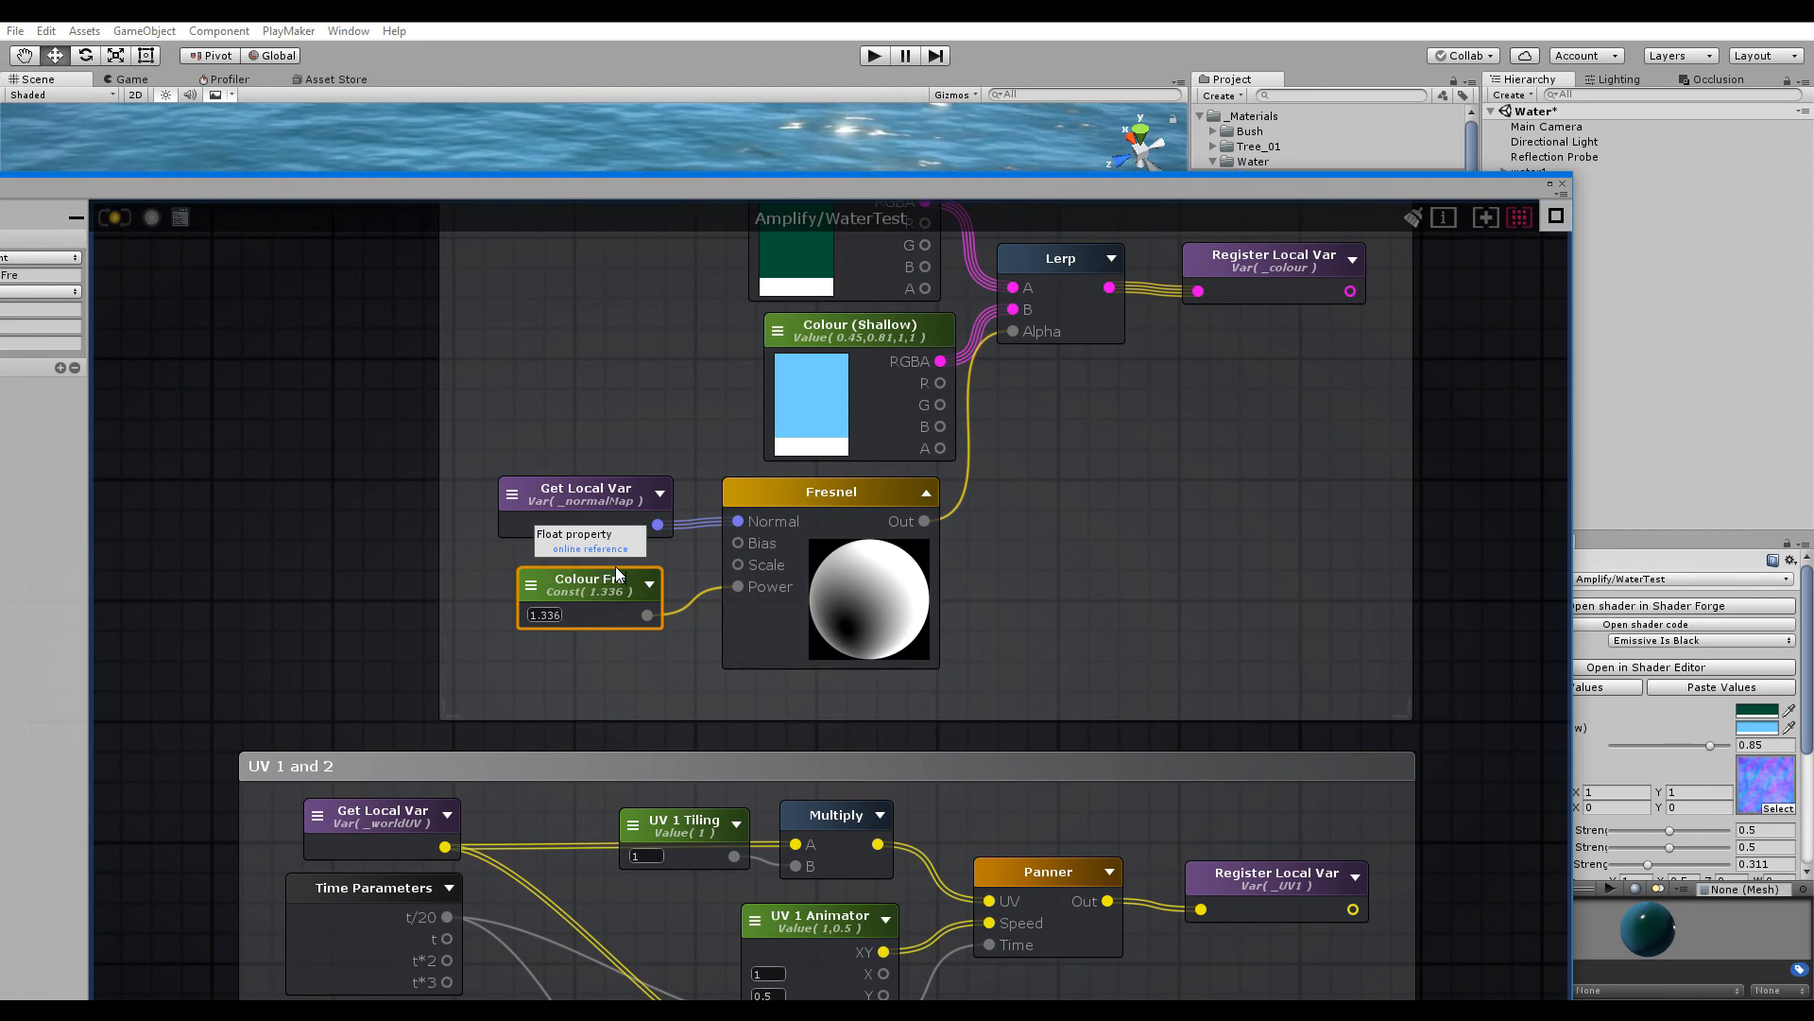
{"action": "type", "text": "snel Strength"}
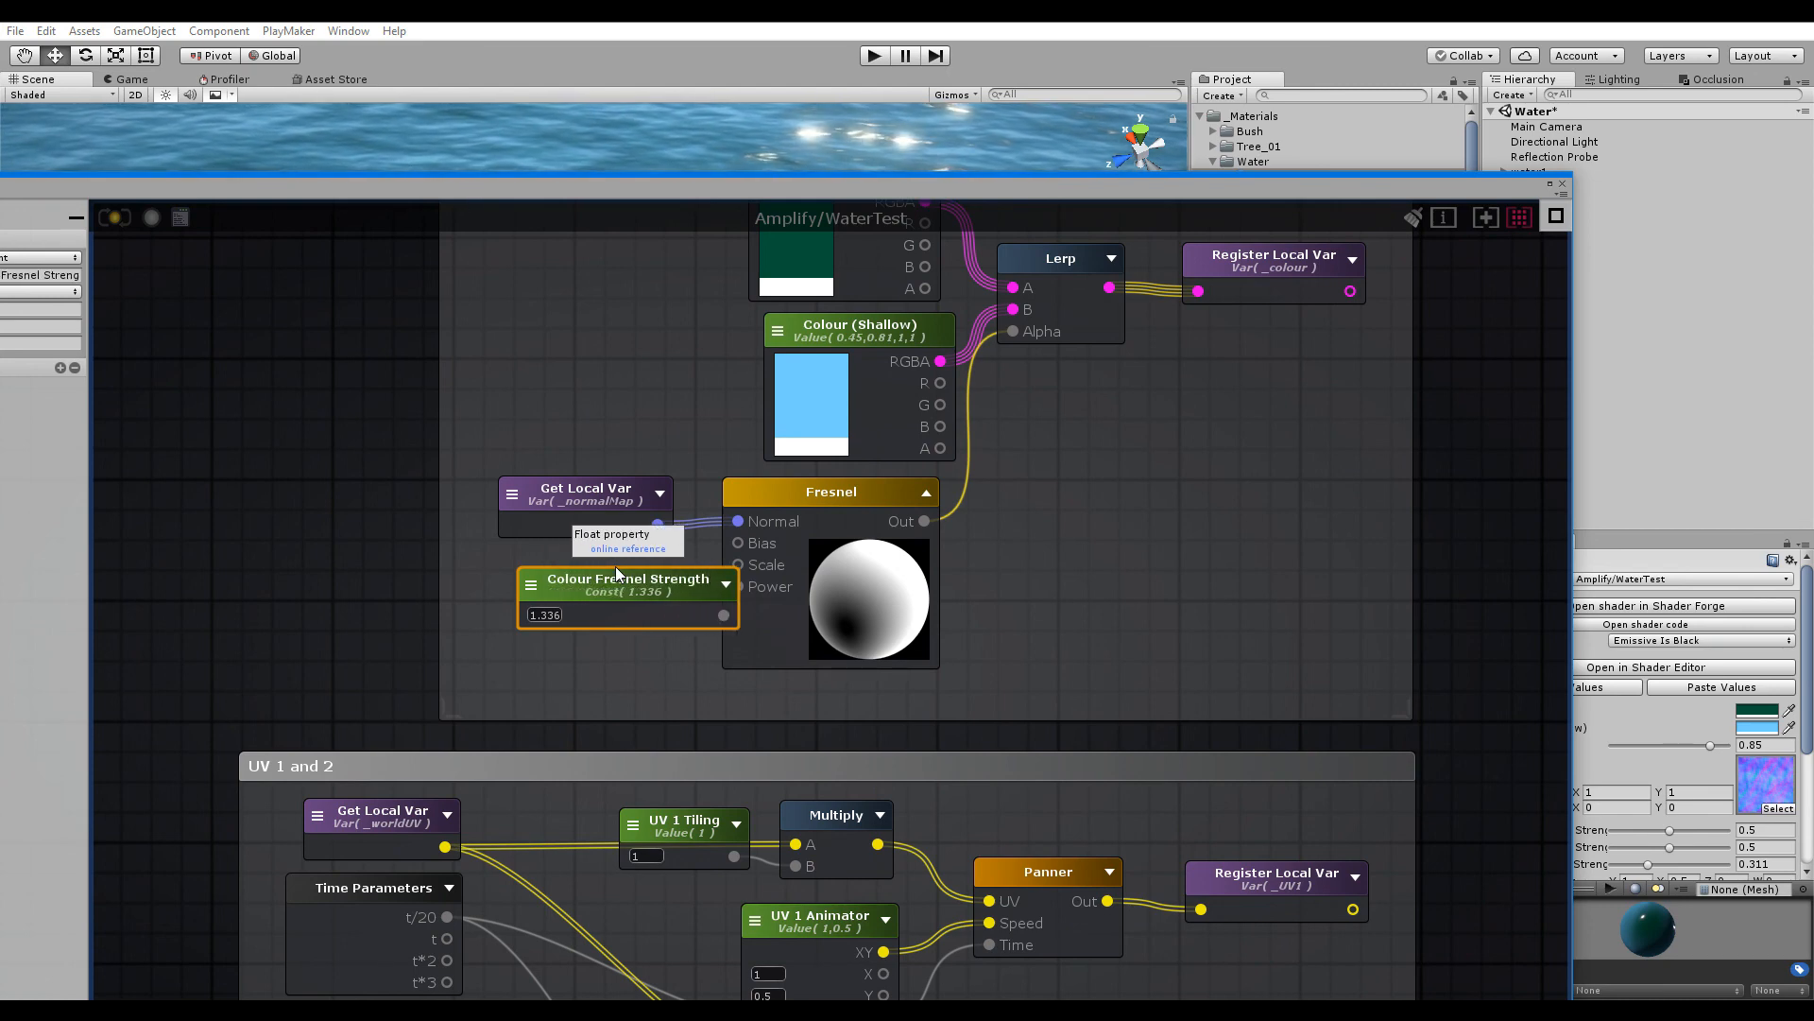
{"action": "left_click_drag", "start_coordinate": [699, 590], "coordinate": [650, 580]}
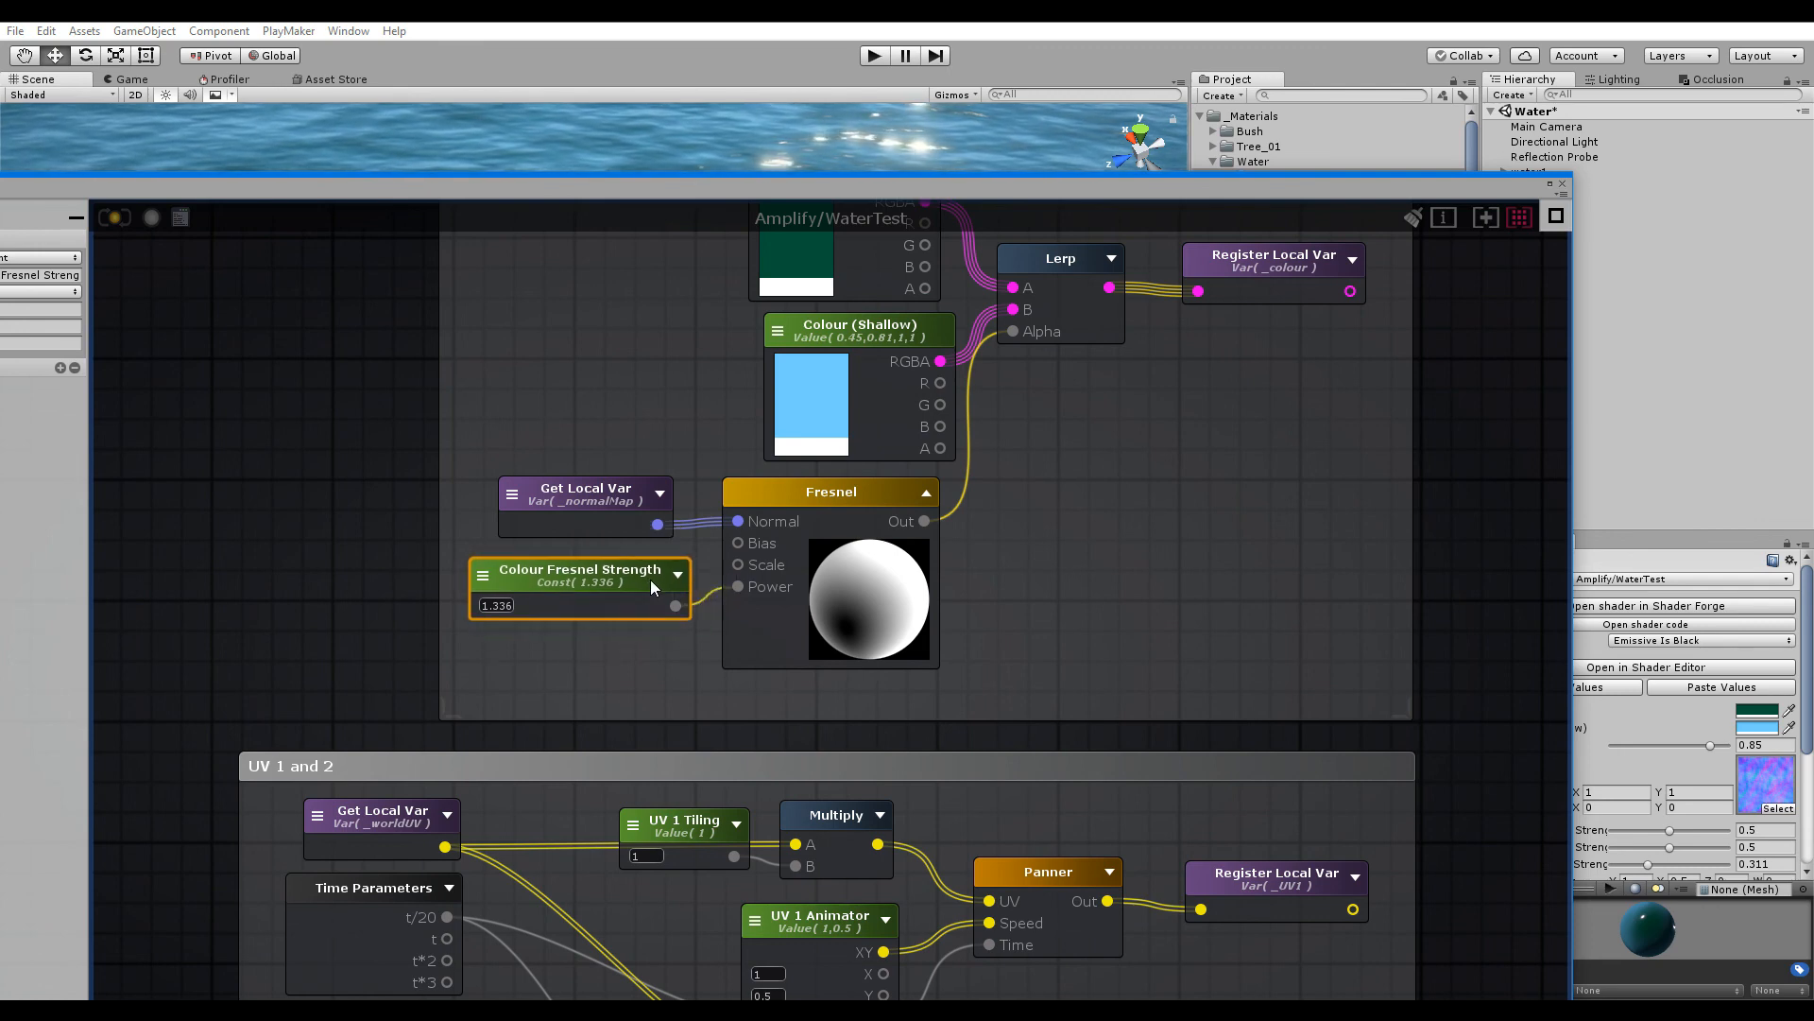
{"action": "left_click", "coordinate": [672, 432]}
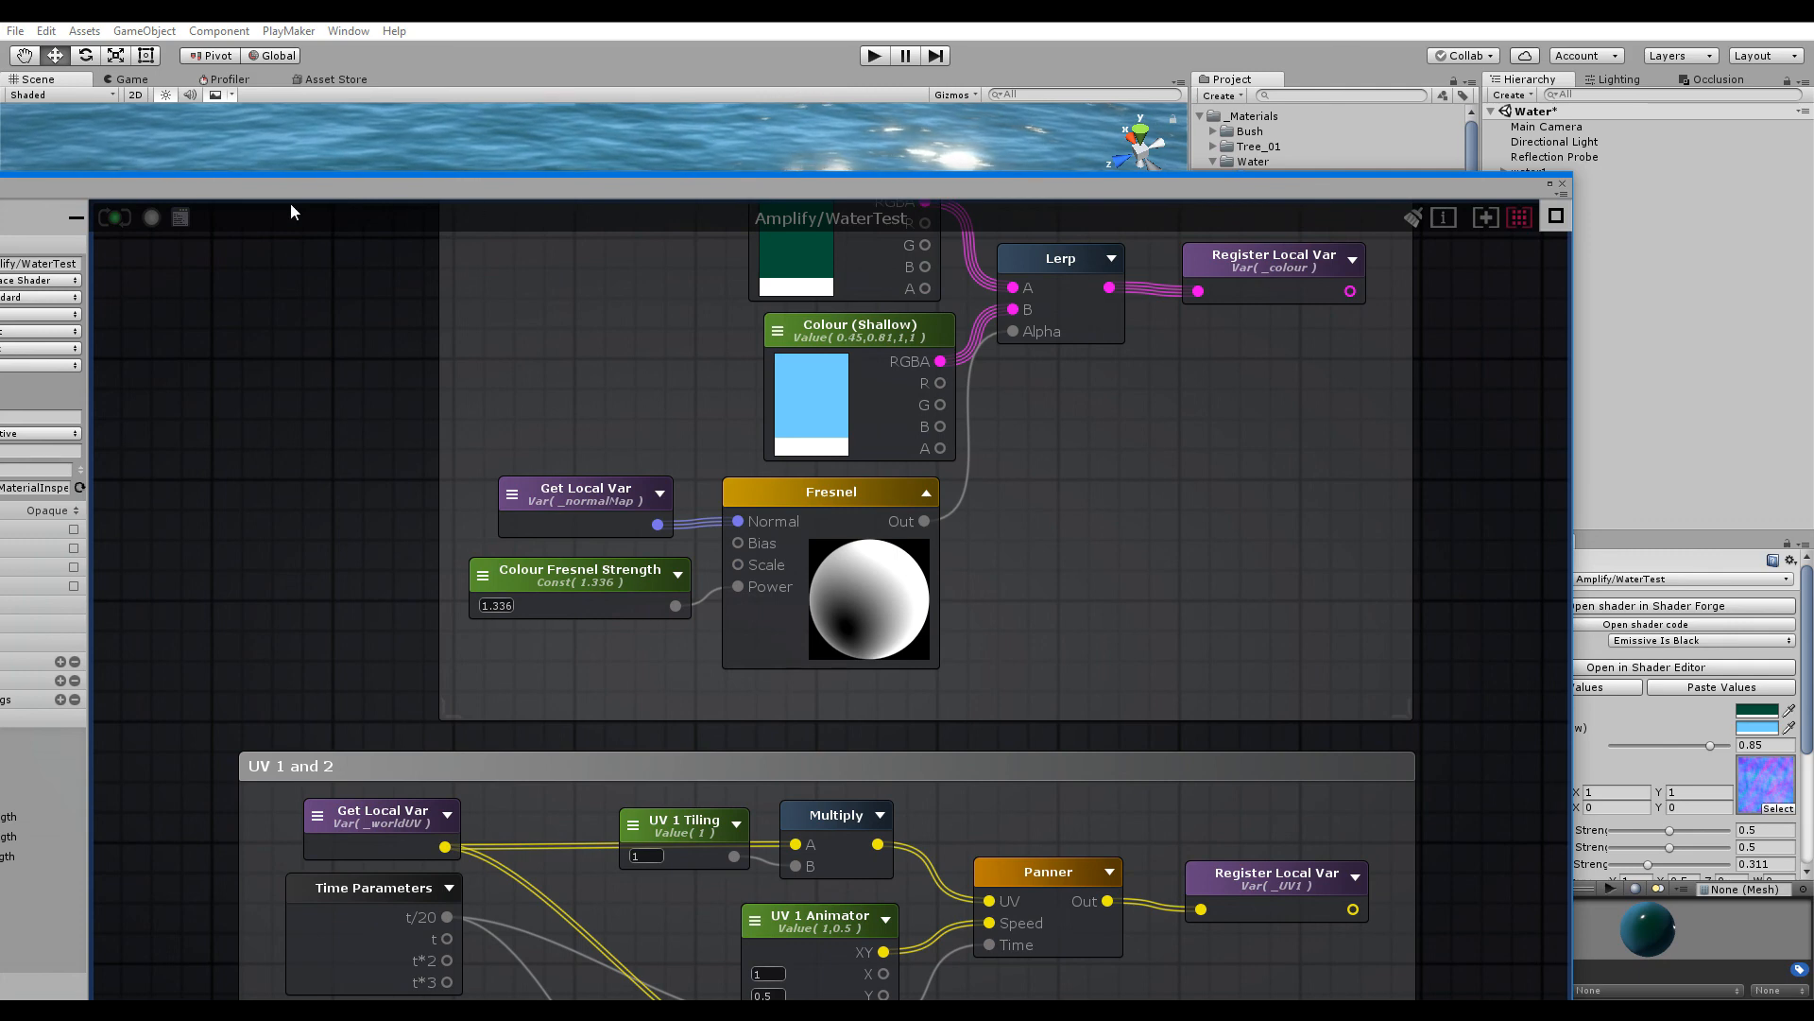
Examine the Amplify water surface in the scene from close up and from above, and review the Water material's properties
{"action": "left_click_drag", "start_coordinate": [291, 194], "coordinate": [314, 185]}
{"action": "left_click", "coordinate": [1584, 177]}
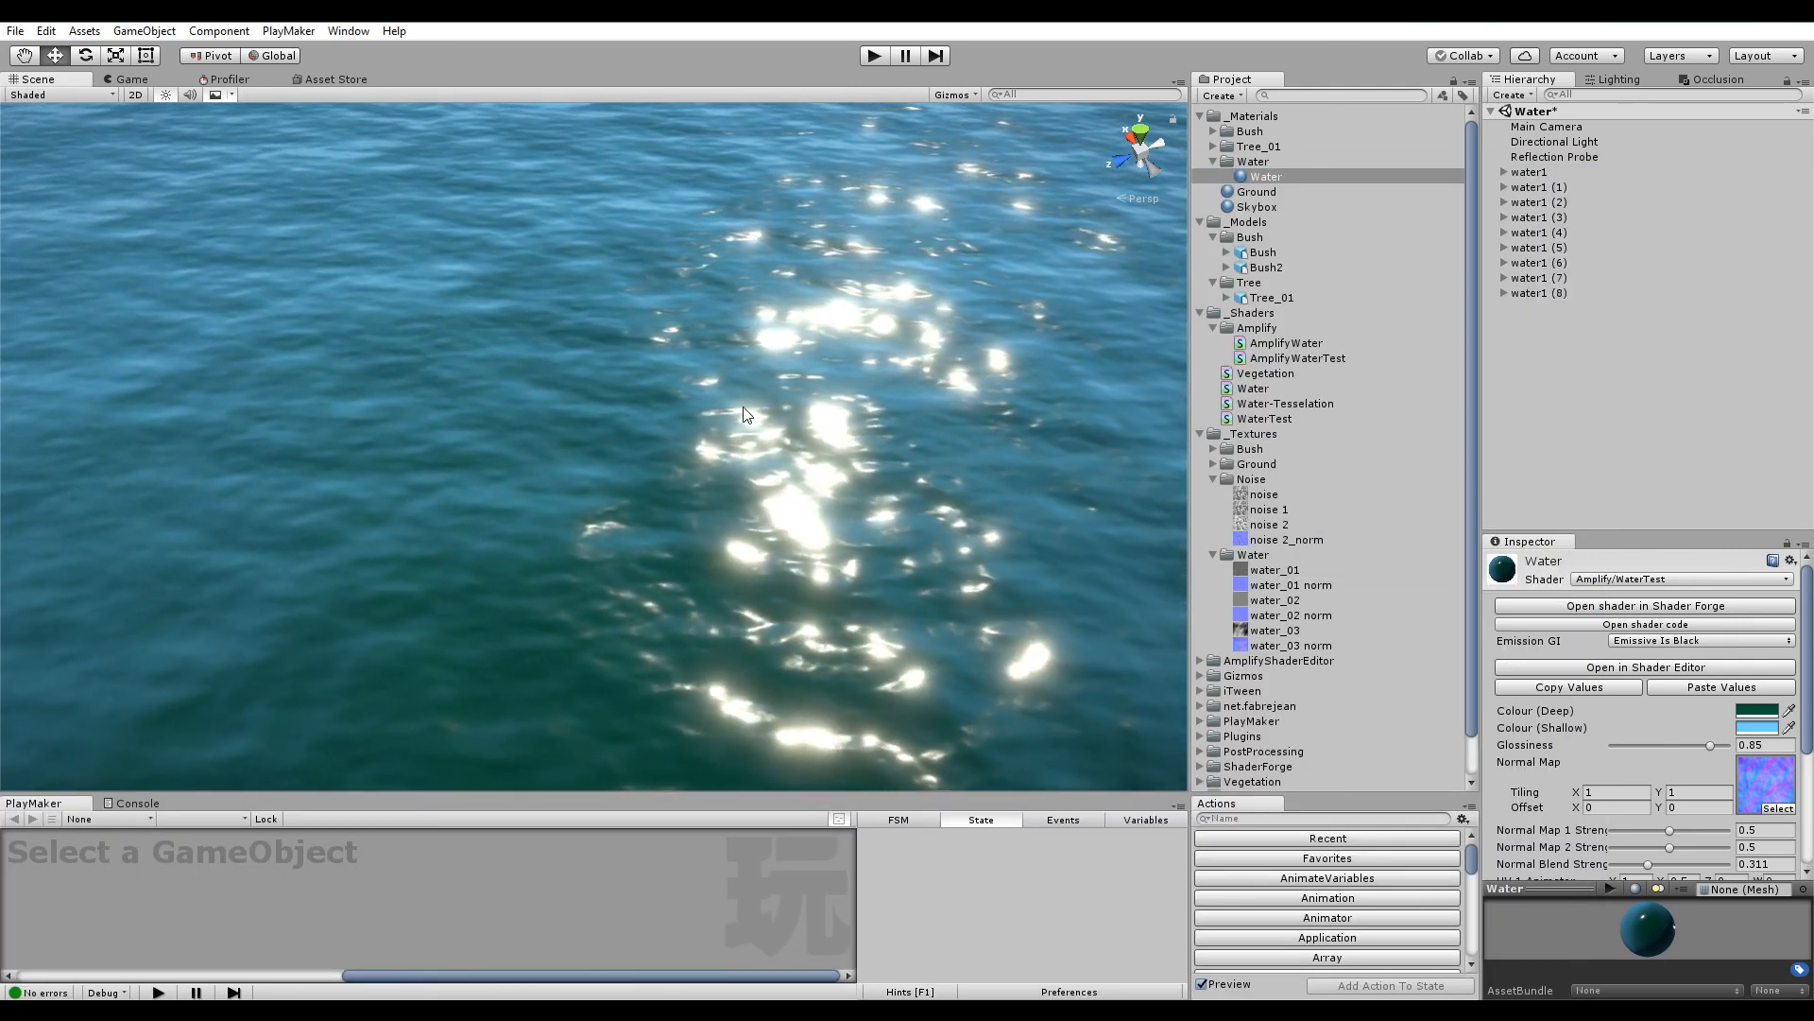
{"action": "right_click_drag", "start_coordinate": [720, 379], "coordinate": [572, 514]}
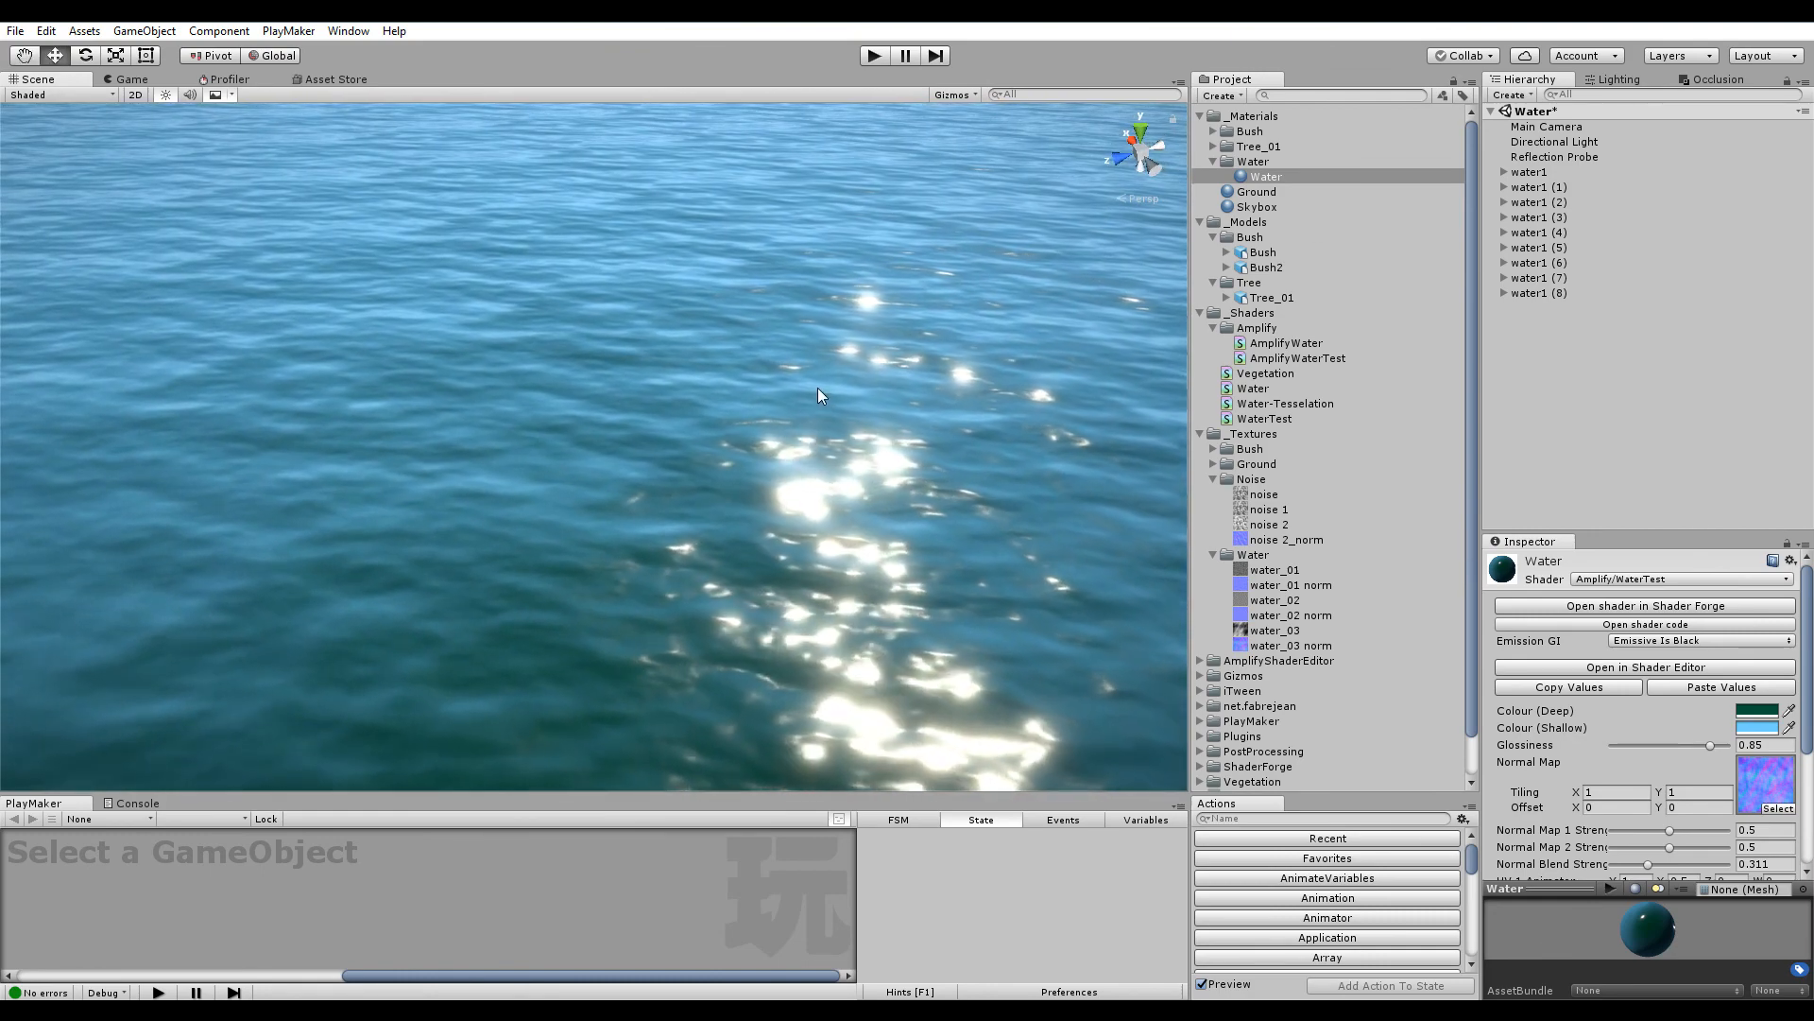
{"action": "right_click_drag", "start_coordinate": [558, 385], "coordinate": [804, 508]}
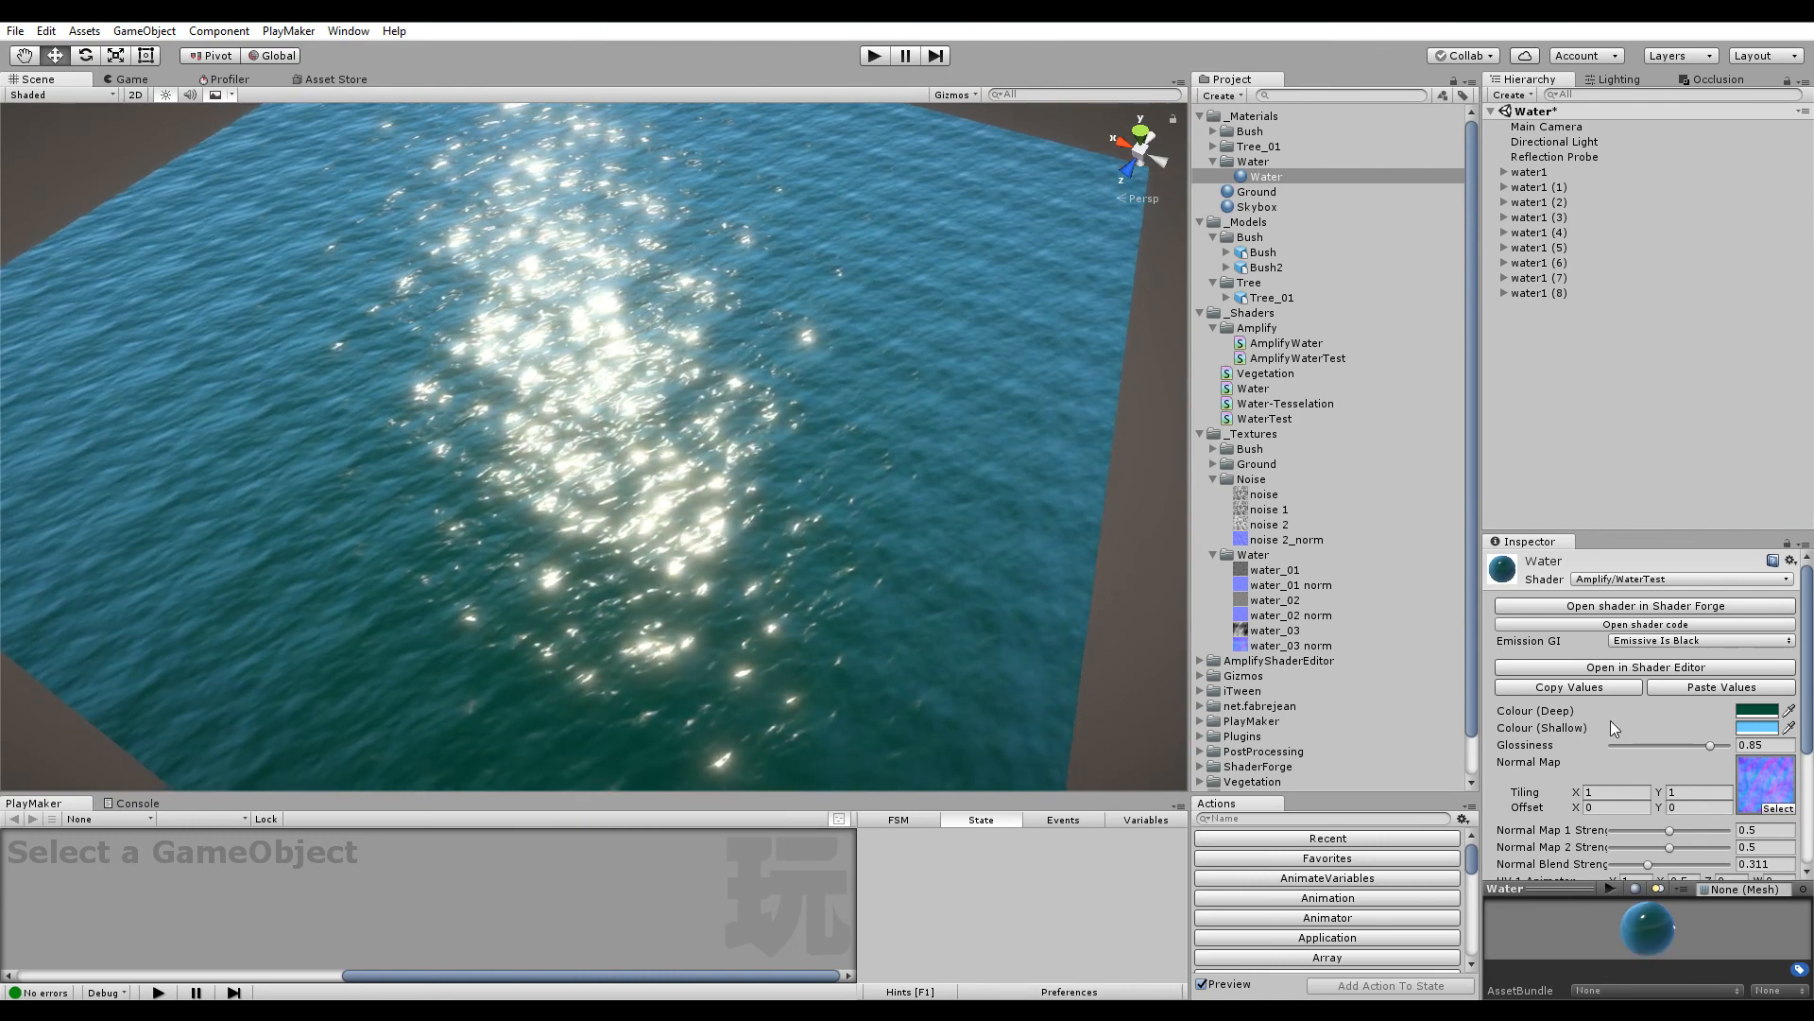
{"action": "scroll", "coordinate": [1608, 720], "scroll_direction": "down", "scroll_amount": 3}
{"action": "scroll", "coordinate": [1555, 740], "scroll_direction": "up", "scroll_amount": 3}
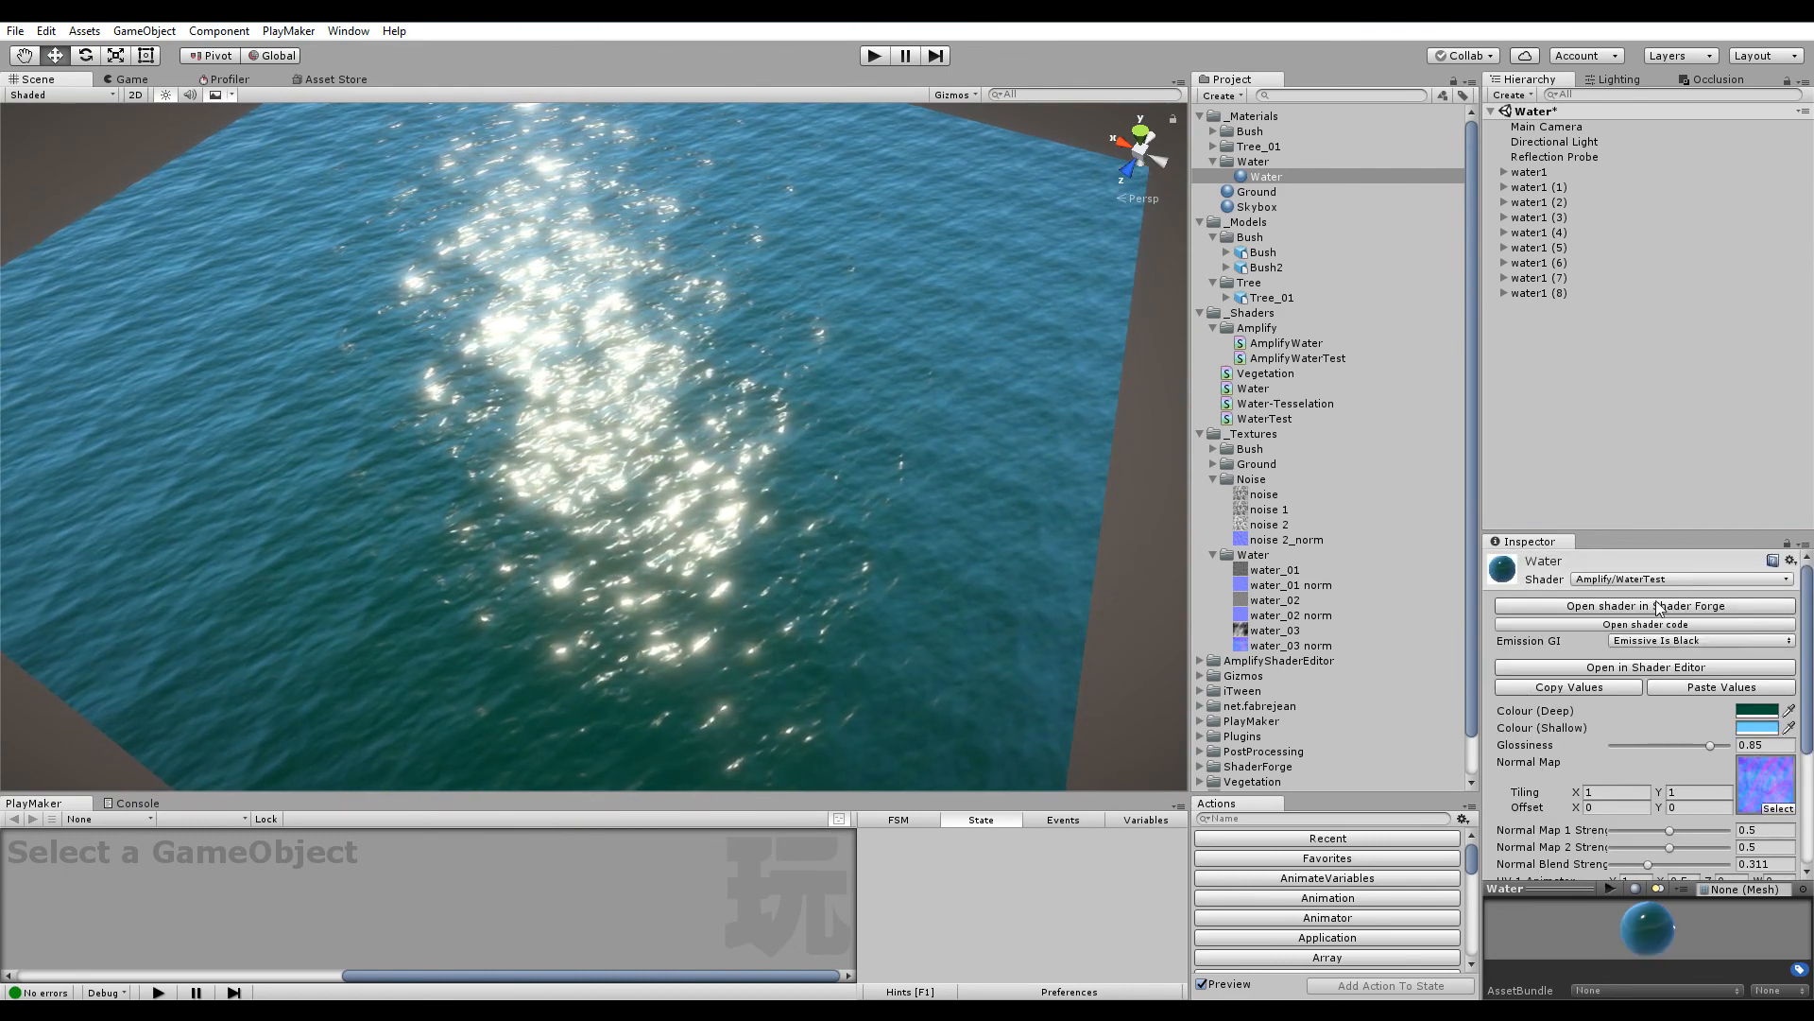
Switch the Water material to the Shader Forge/WaterTest shader
{"action": "left_click", "coordinate": [1664, 579]}
{"action": "mouse_move", "coordinate": [1636, 442]}
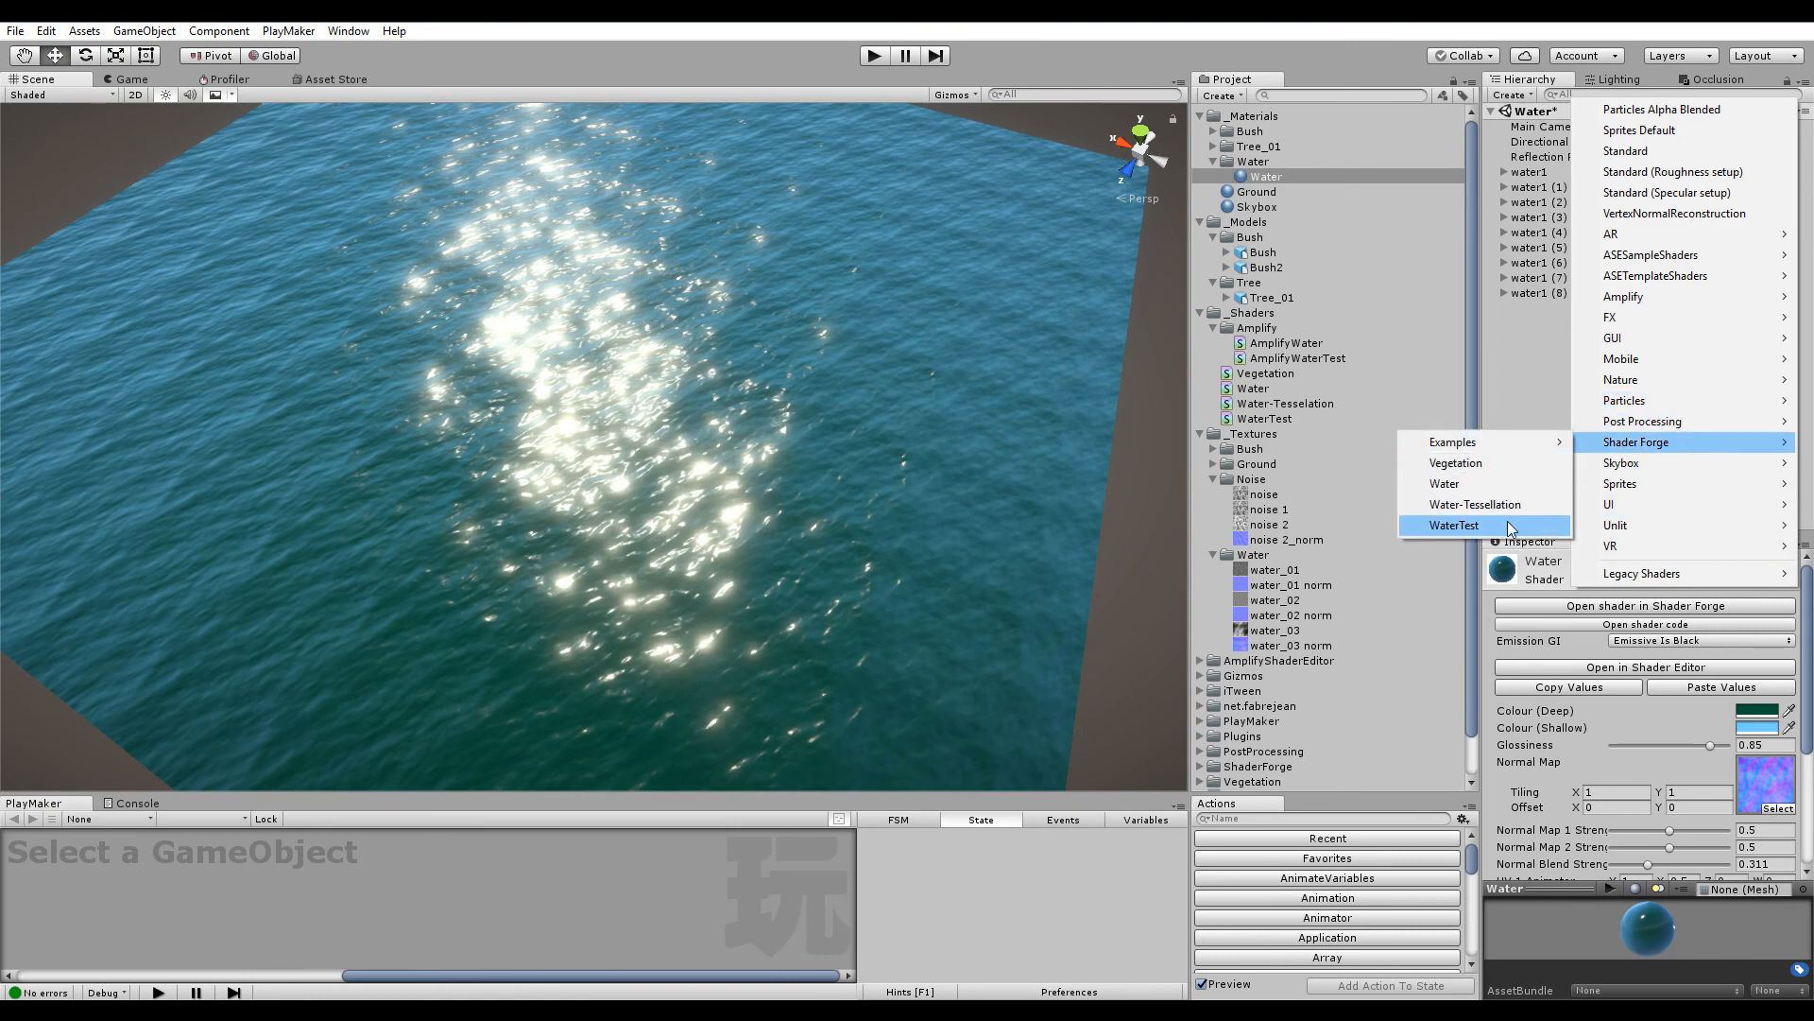
{"action": "left_click", "coordinate": [1474, 523]}
Open the WaterTest shader in Shader Forge and examine the tiling, animator and time nodes that feed _UV1 and _UV2
{"action": "left_click", "coordinate": [1630, 612]}
{"action": "middle_click_drag", "start_coordinate": [762, 471], "coordinate": [1183, 704]}
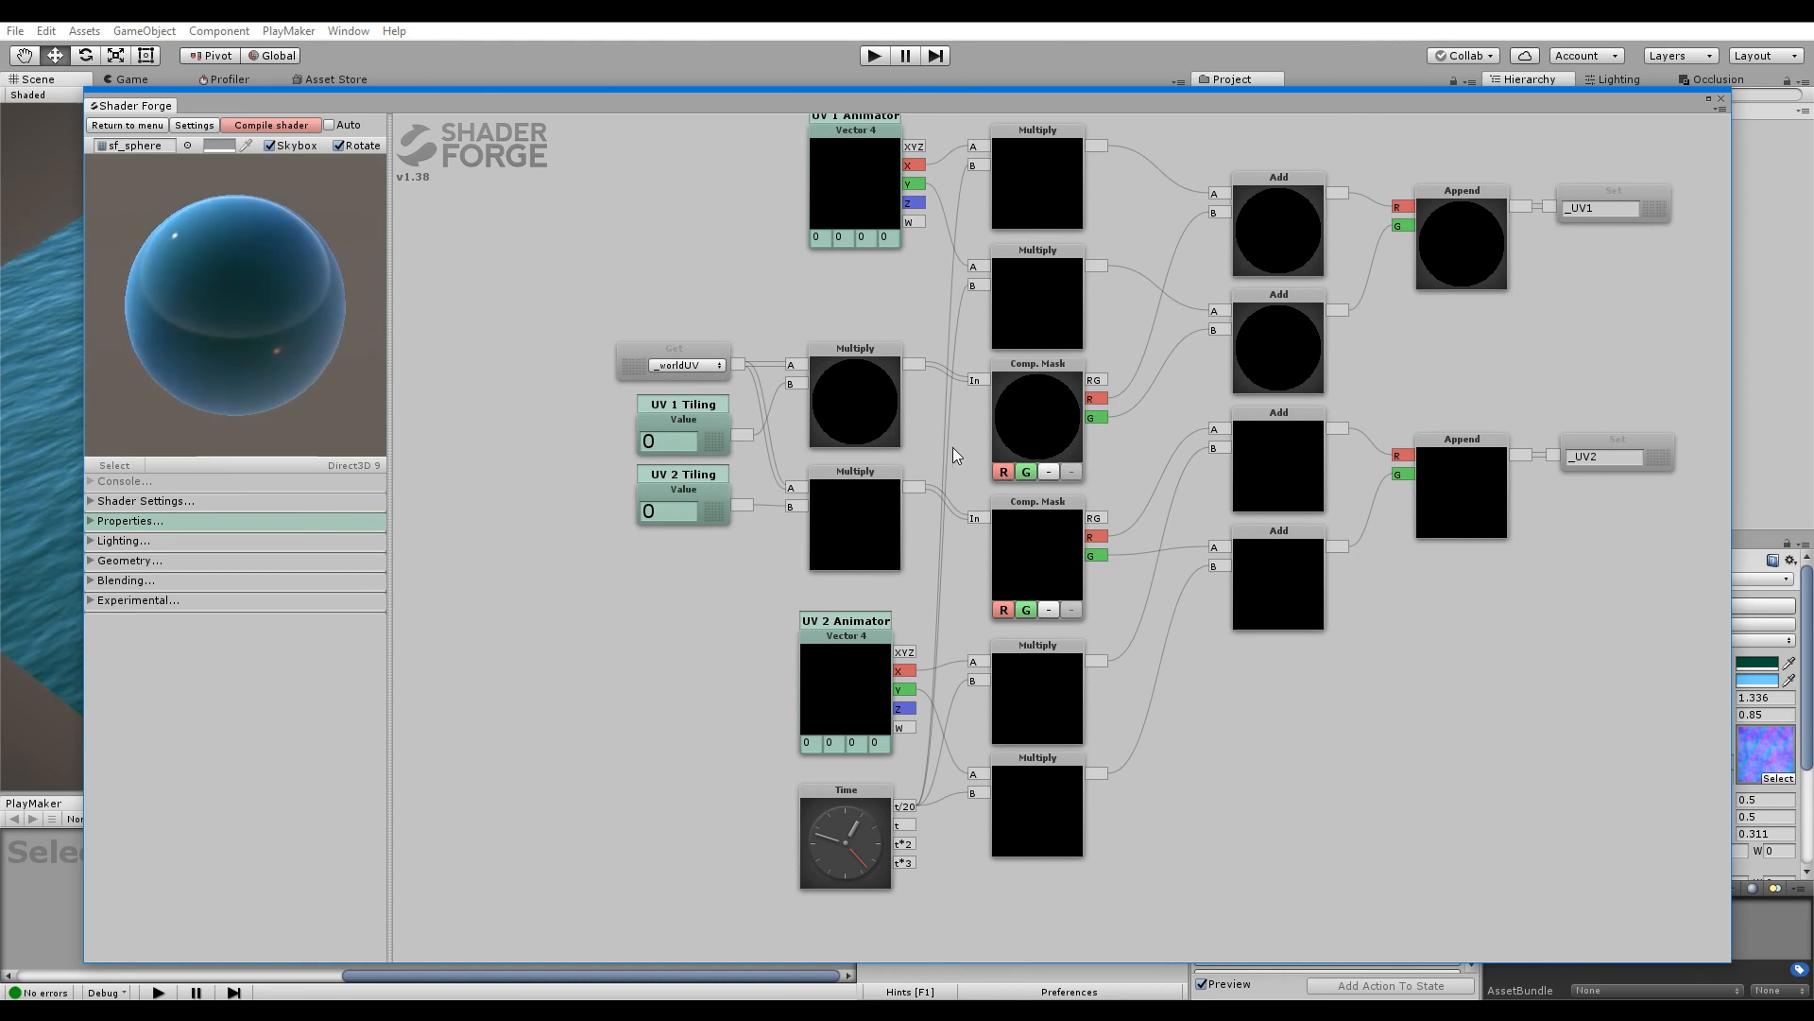
{"action": "middle_click_drag", "start_coordinate": [924, 559], "coordinate": [881, 555]}
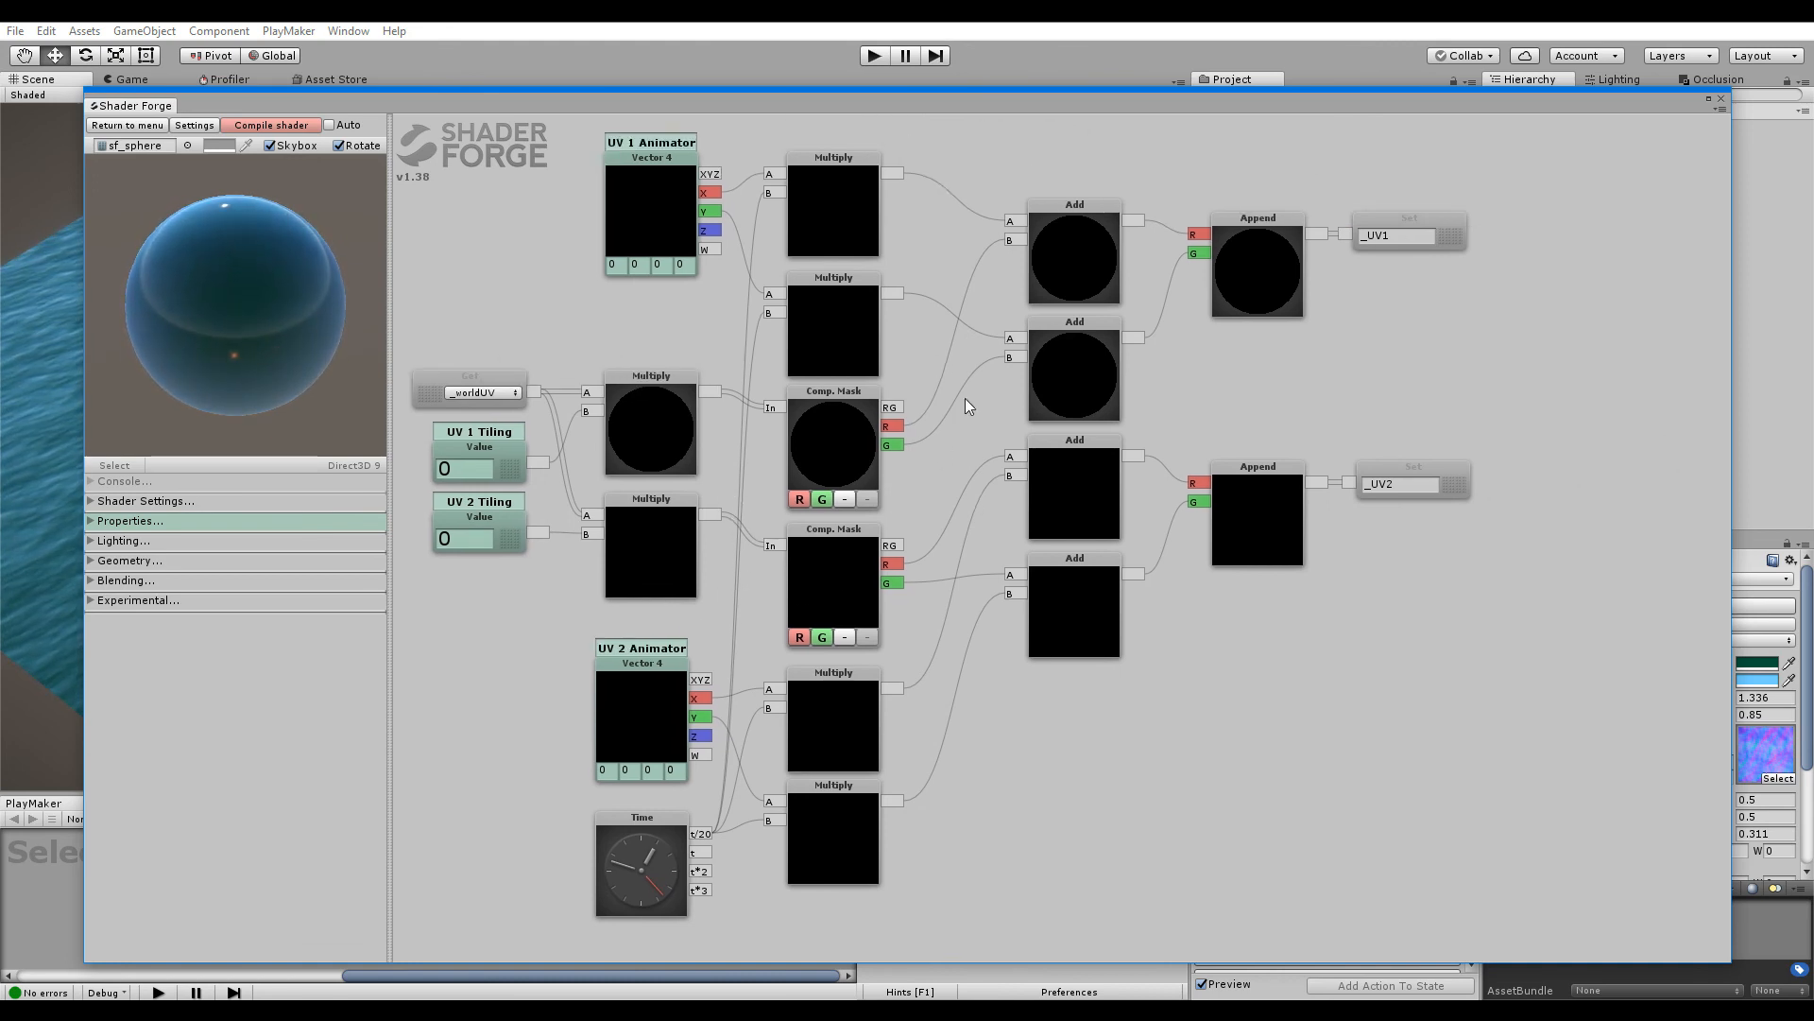
{"action": "middle_click_drag", "start_coordinate": [966, 399], "coordinate": [1025, 461]}
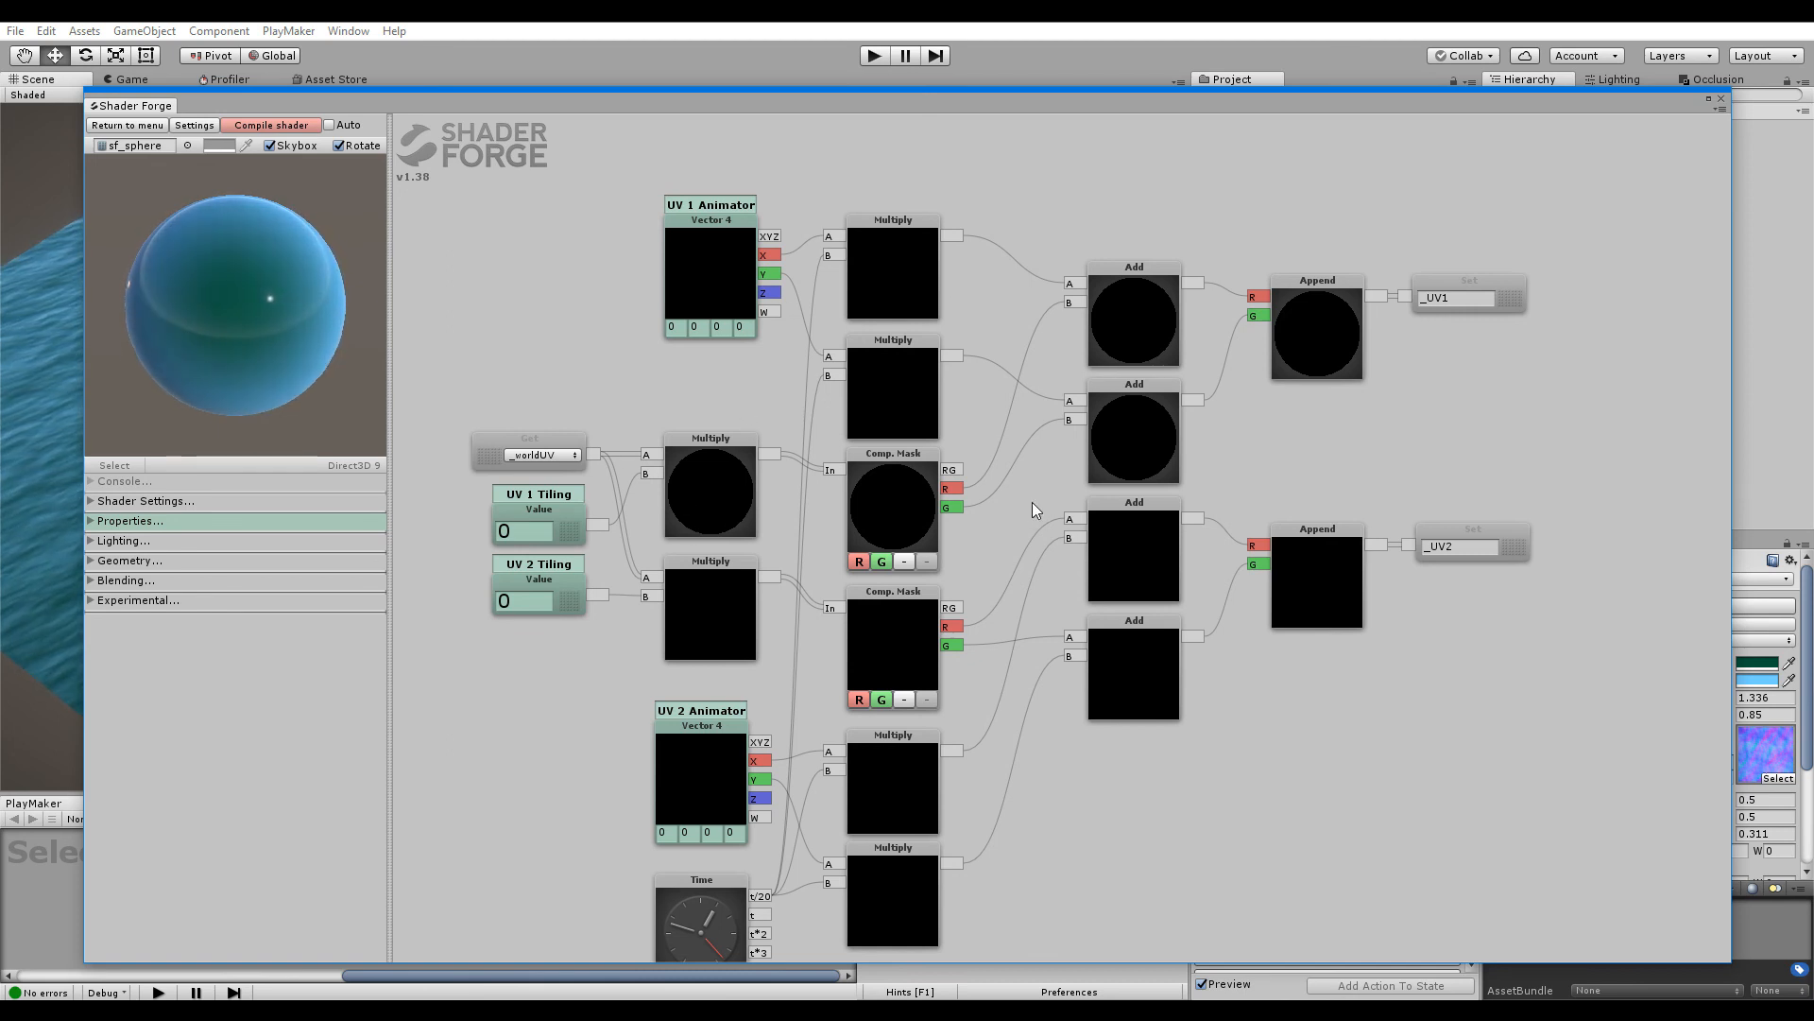
{"action": "left_click", "coordinate": [1126, 317]}
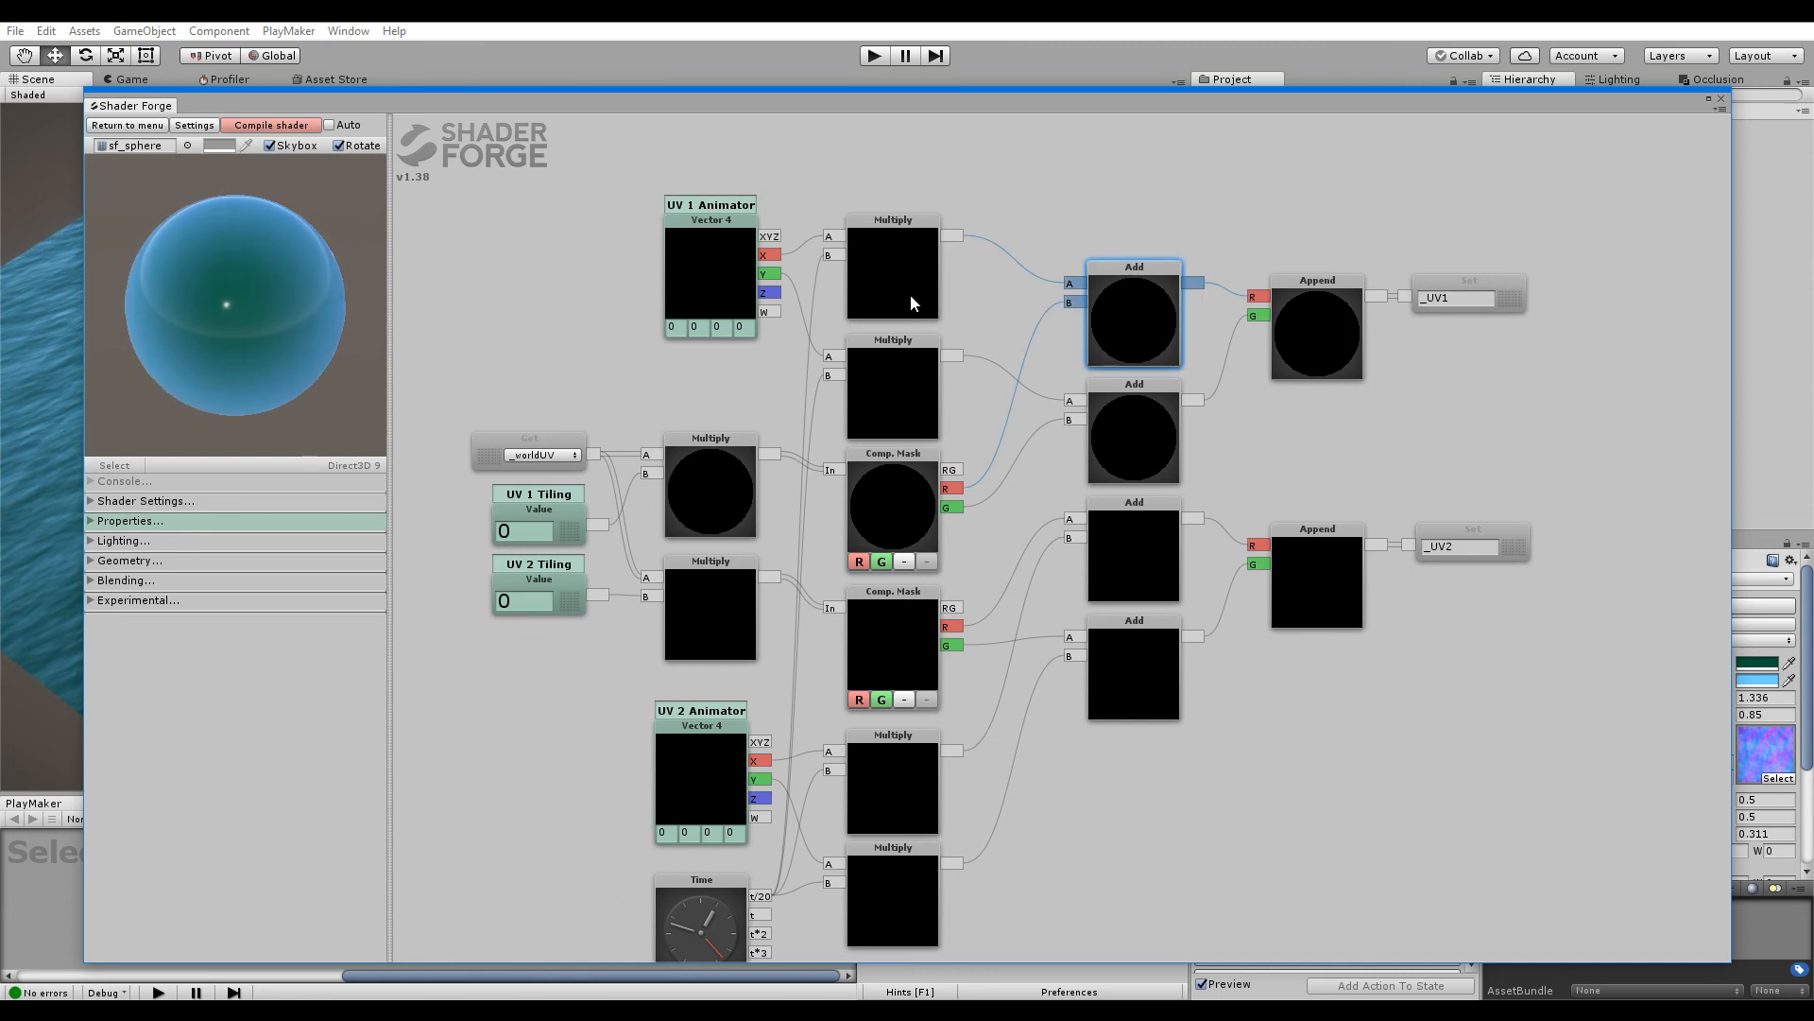
{"action": "middle_click_drag", "start_coordinate": [697, 934], "coordinate": [742, 808]}
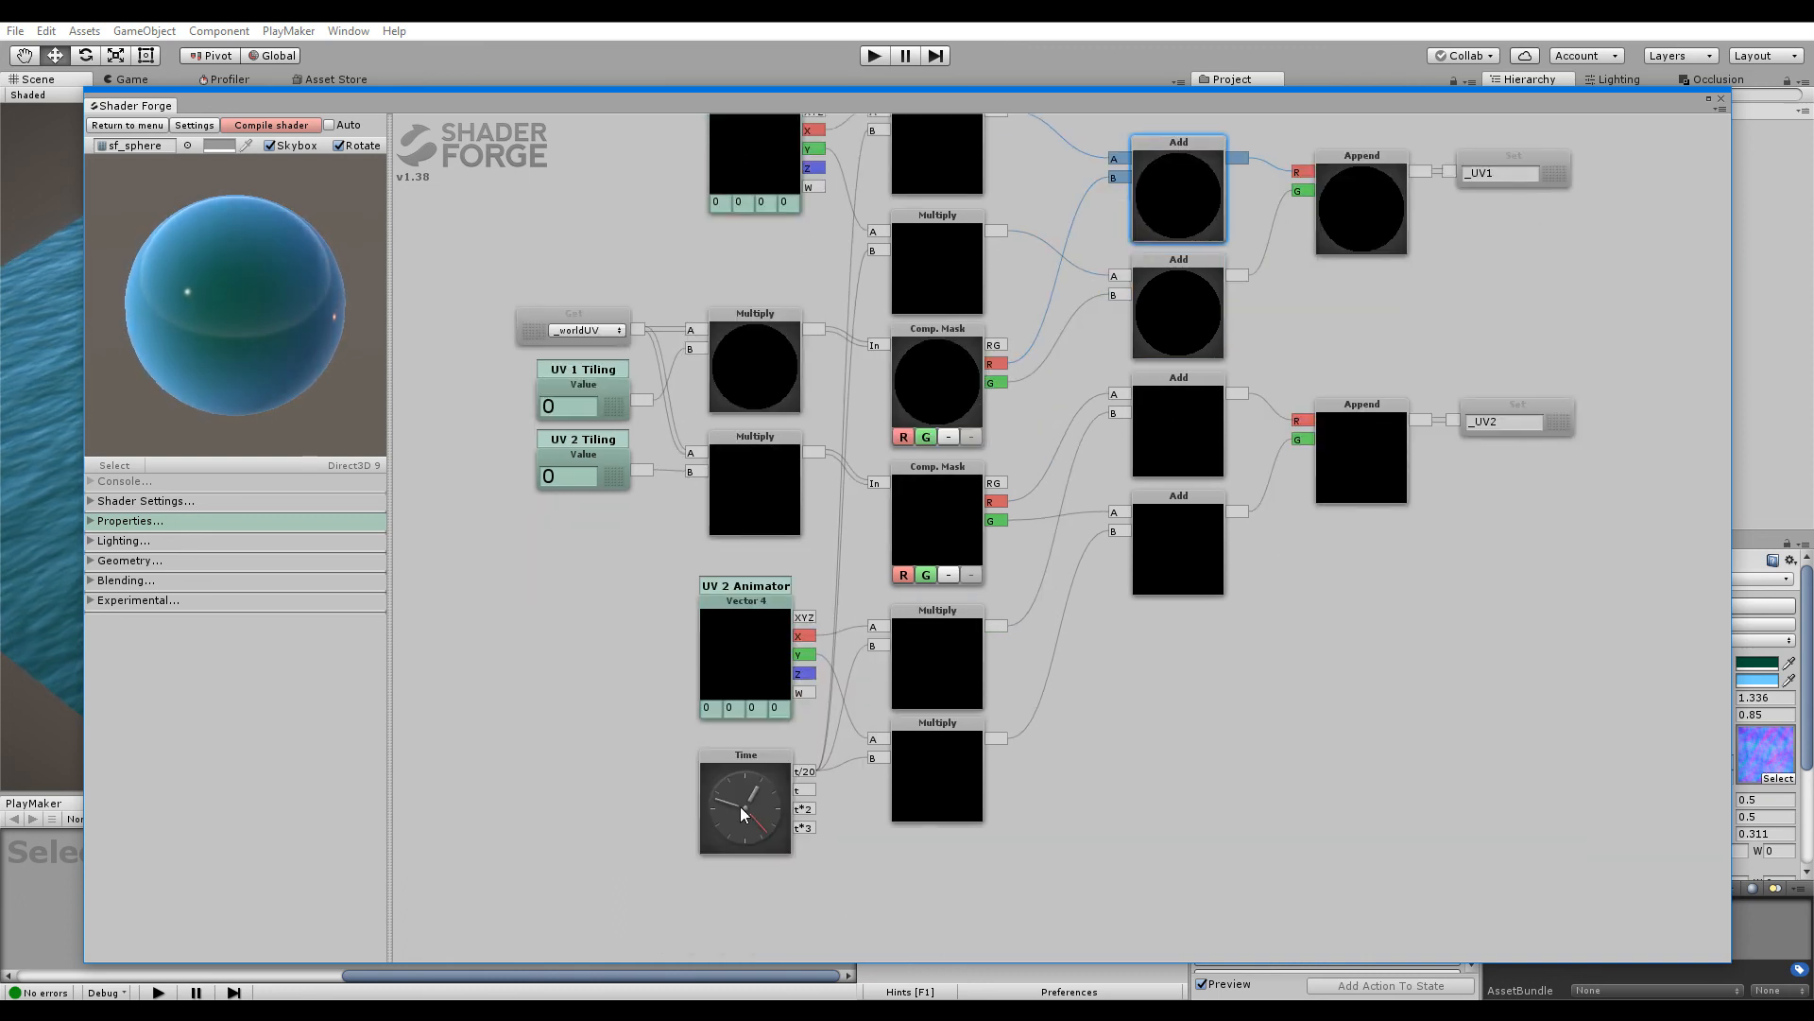
{"action": "middle_click_drag", "start_coordinate": [841, 254], "coordinate": [843, 384]}
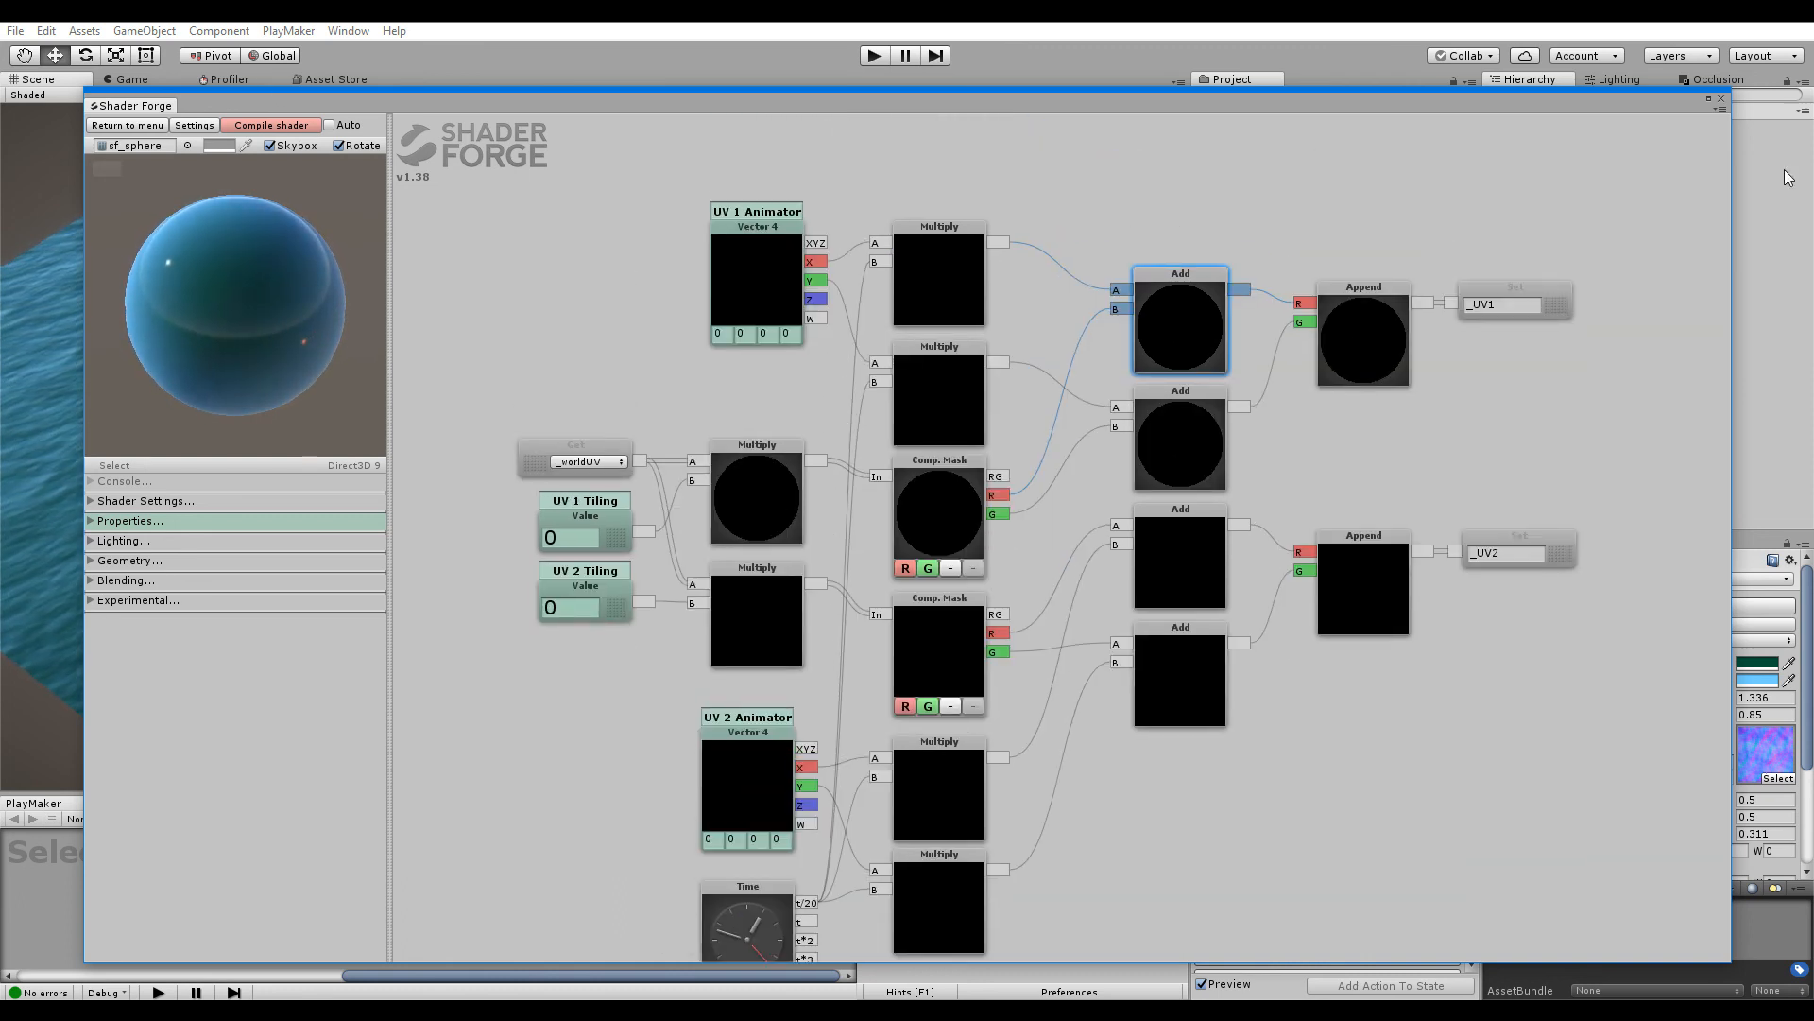
{"action": "left_click", "coordinate": [923, 459]}
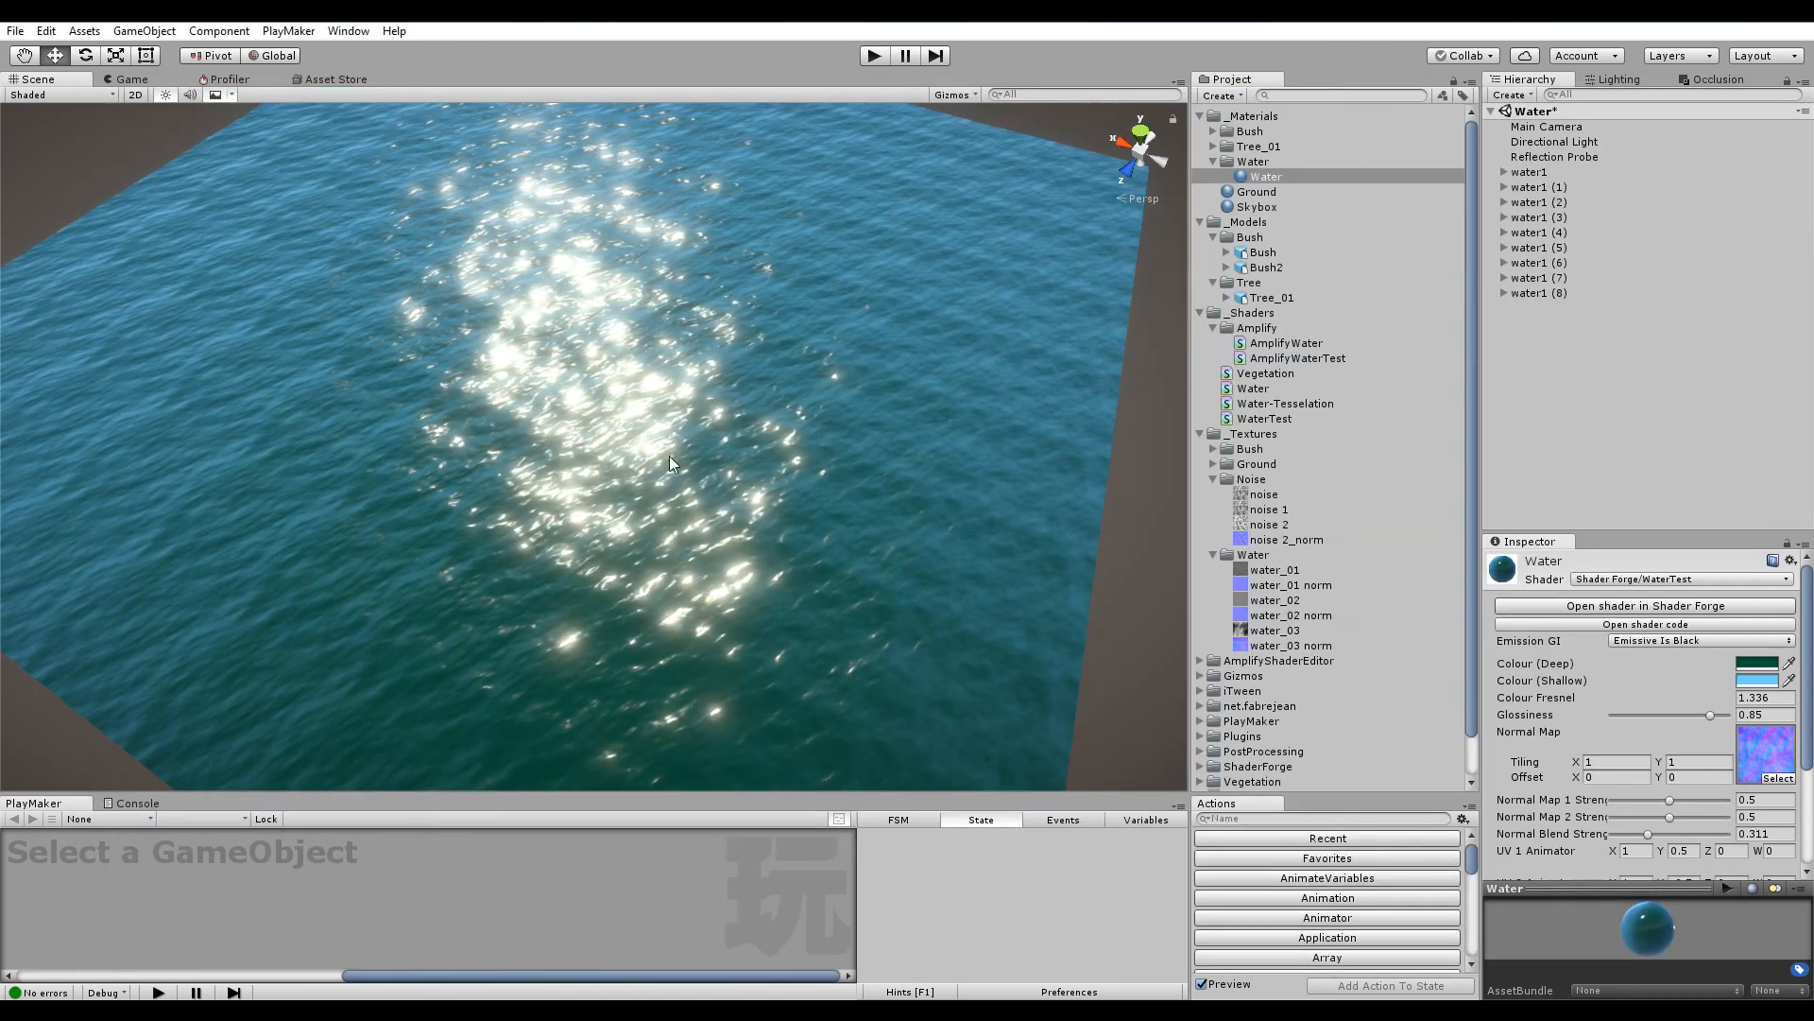
{"action": "right_click_drag", "start_coordinate": [669, 456], "coordinate": [645, 497]}
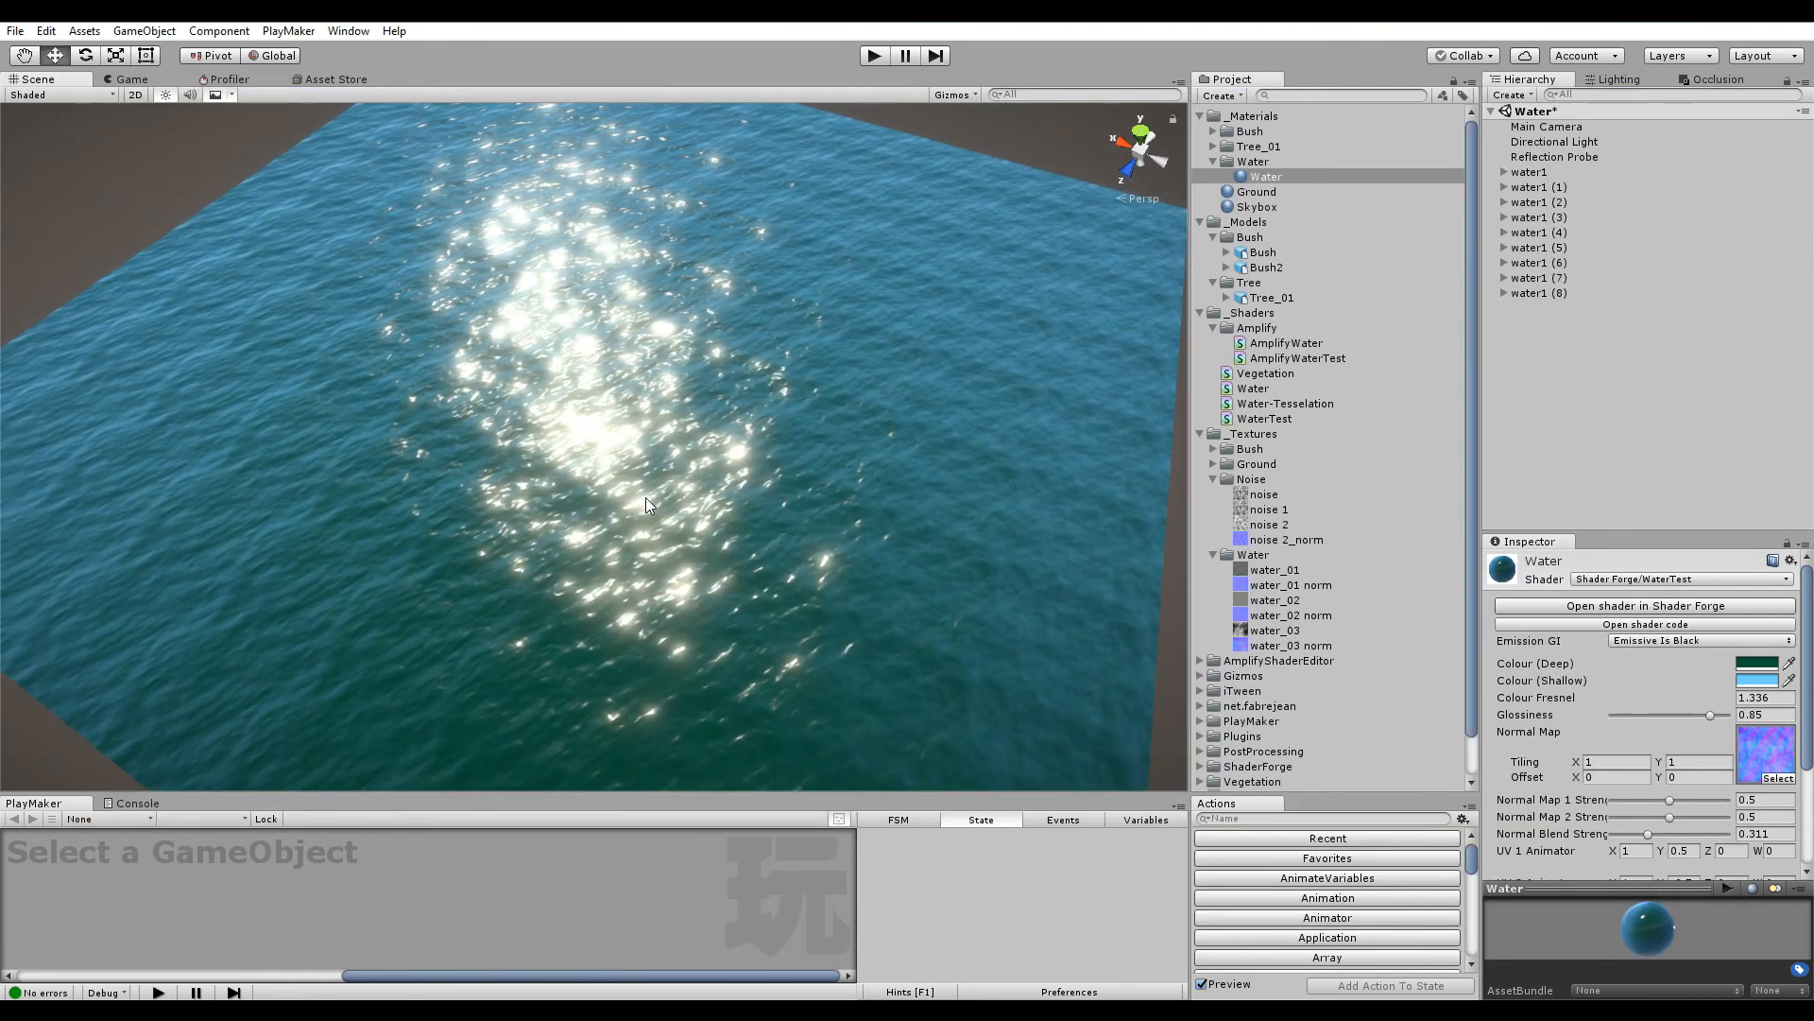